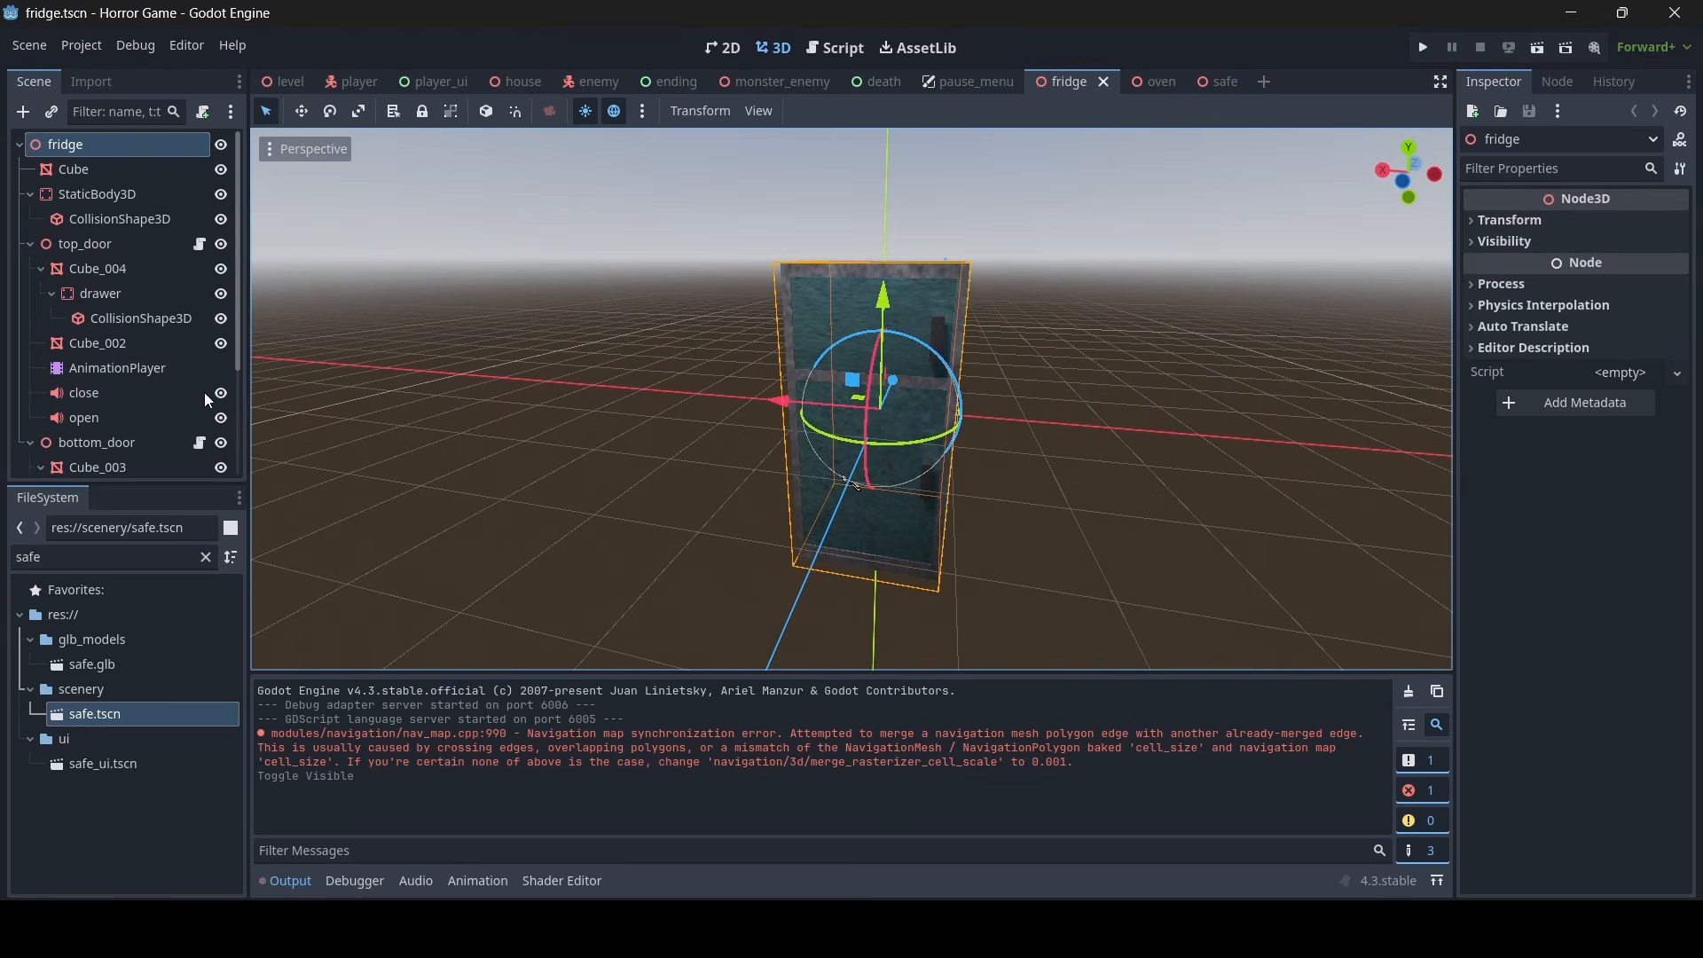
- Copy the open audio player from the fridge's top_door and paste it as a child of hinge in the safe scene
click(109, 419)
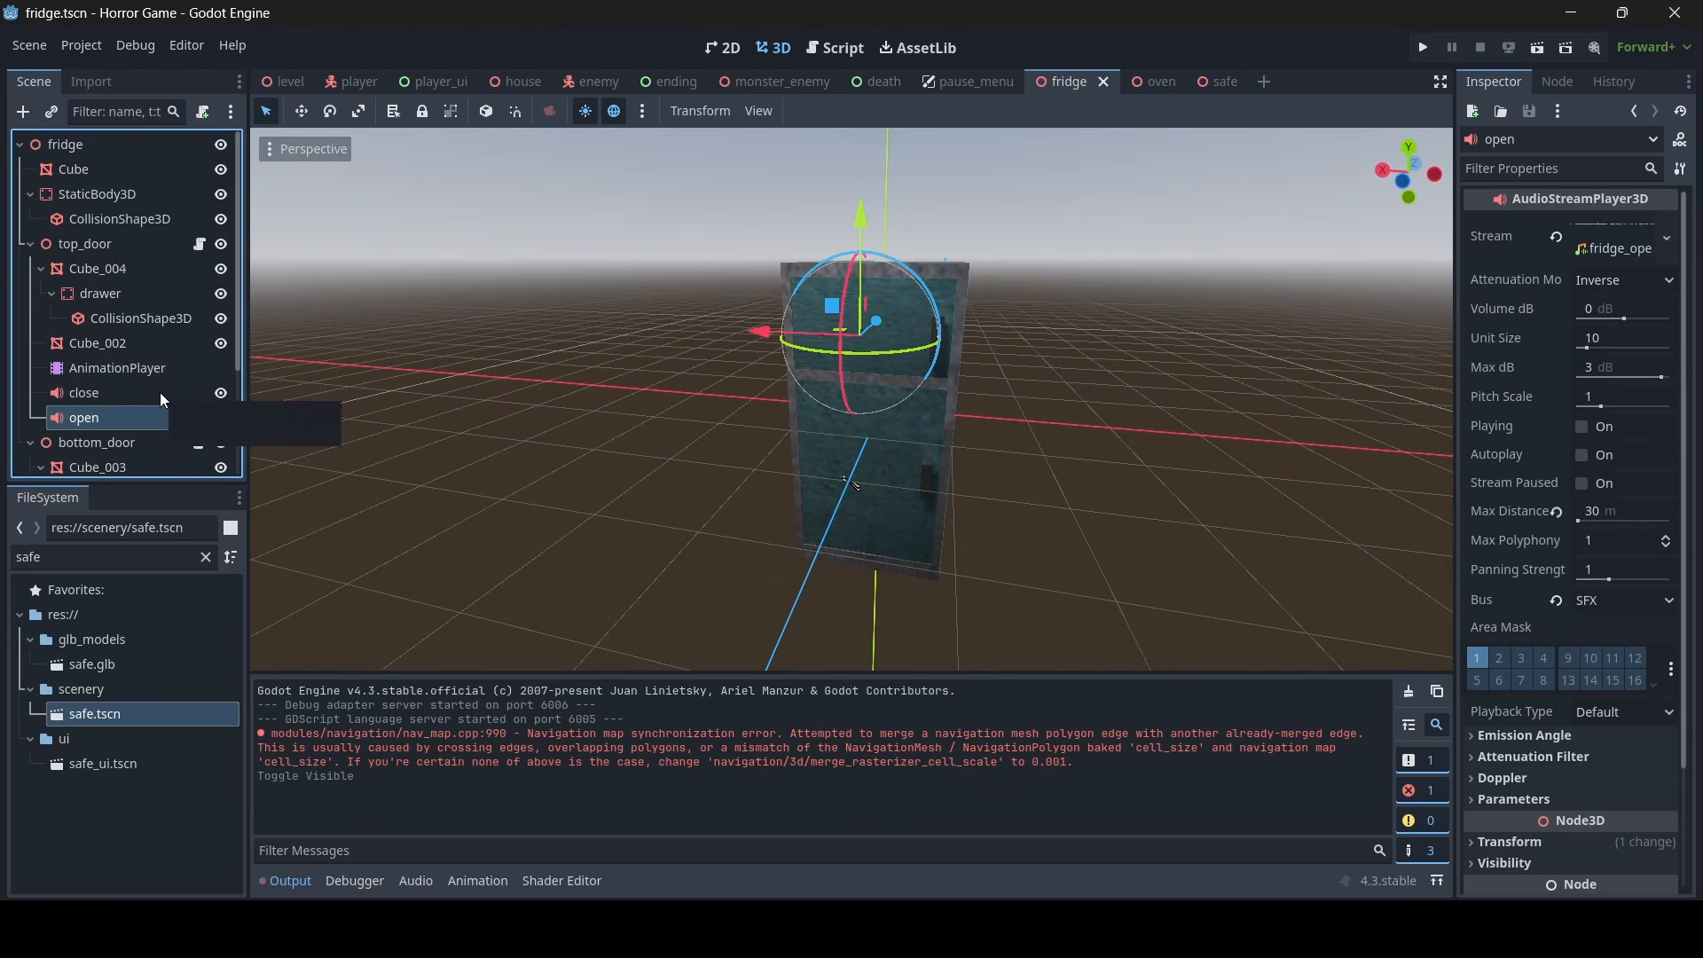
right_click(93, 417)
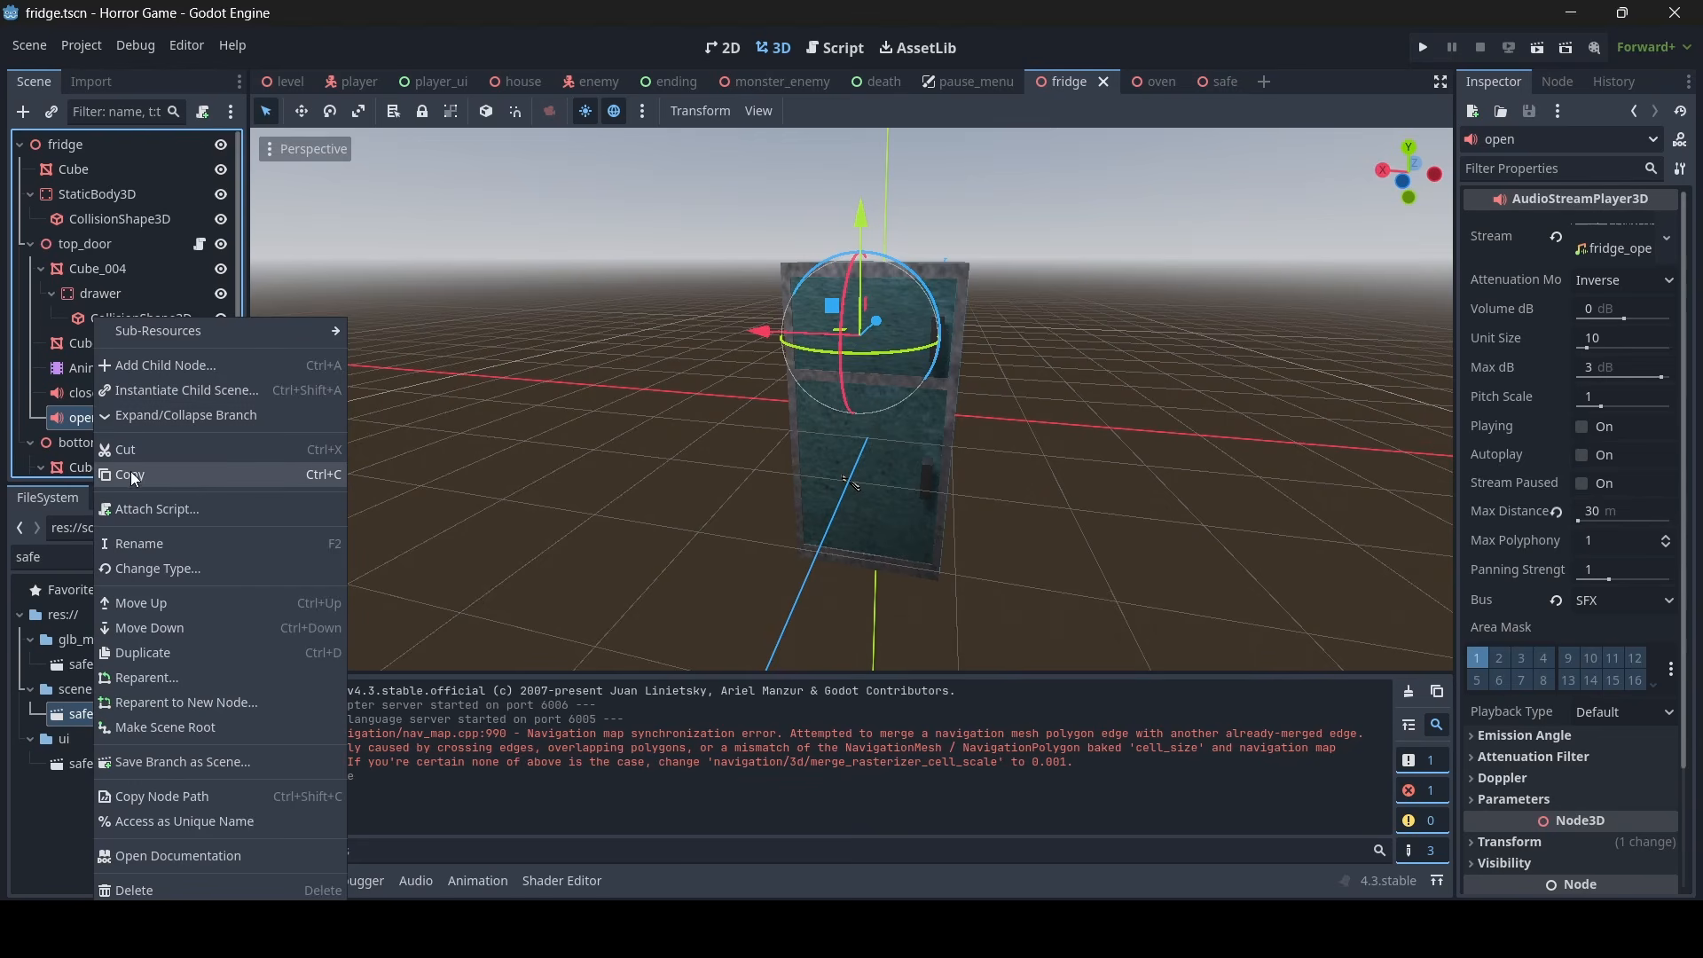
click(133, 477)
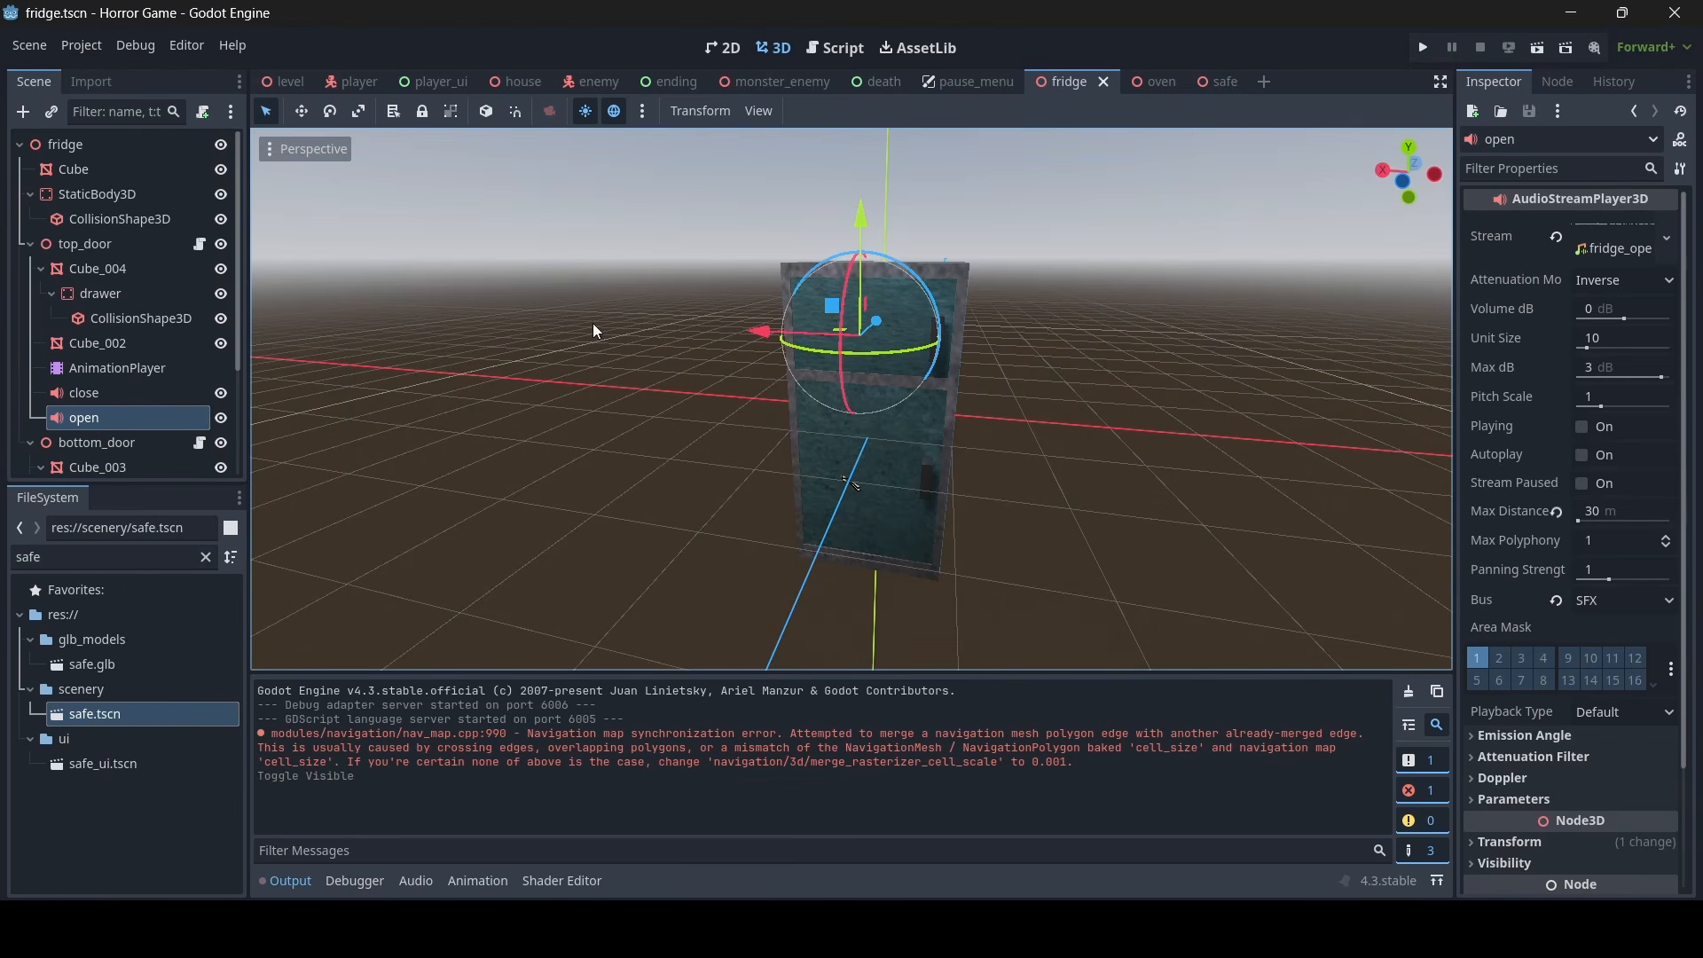
click(1199, 79)
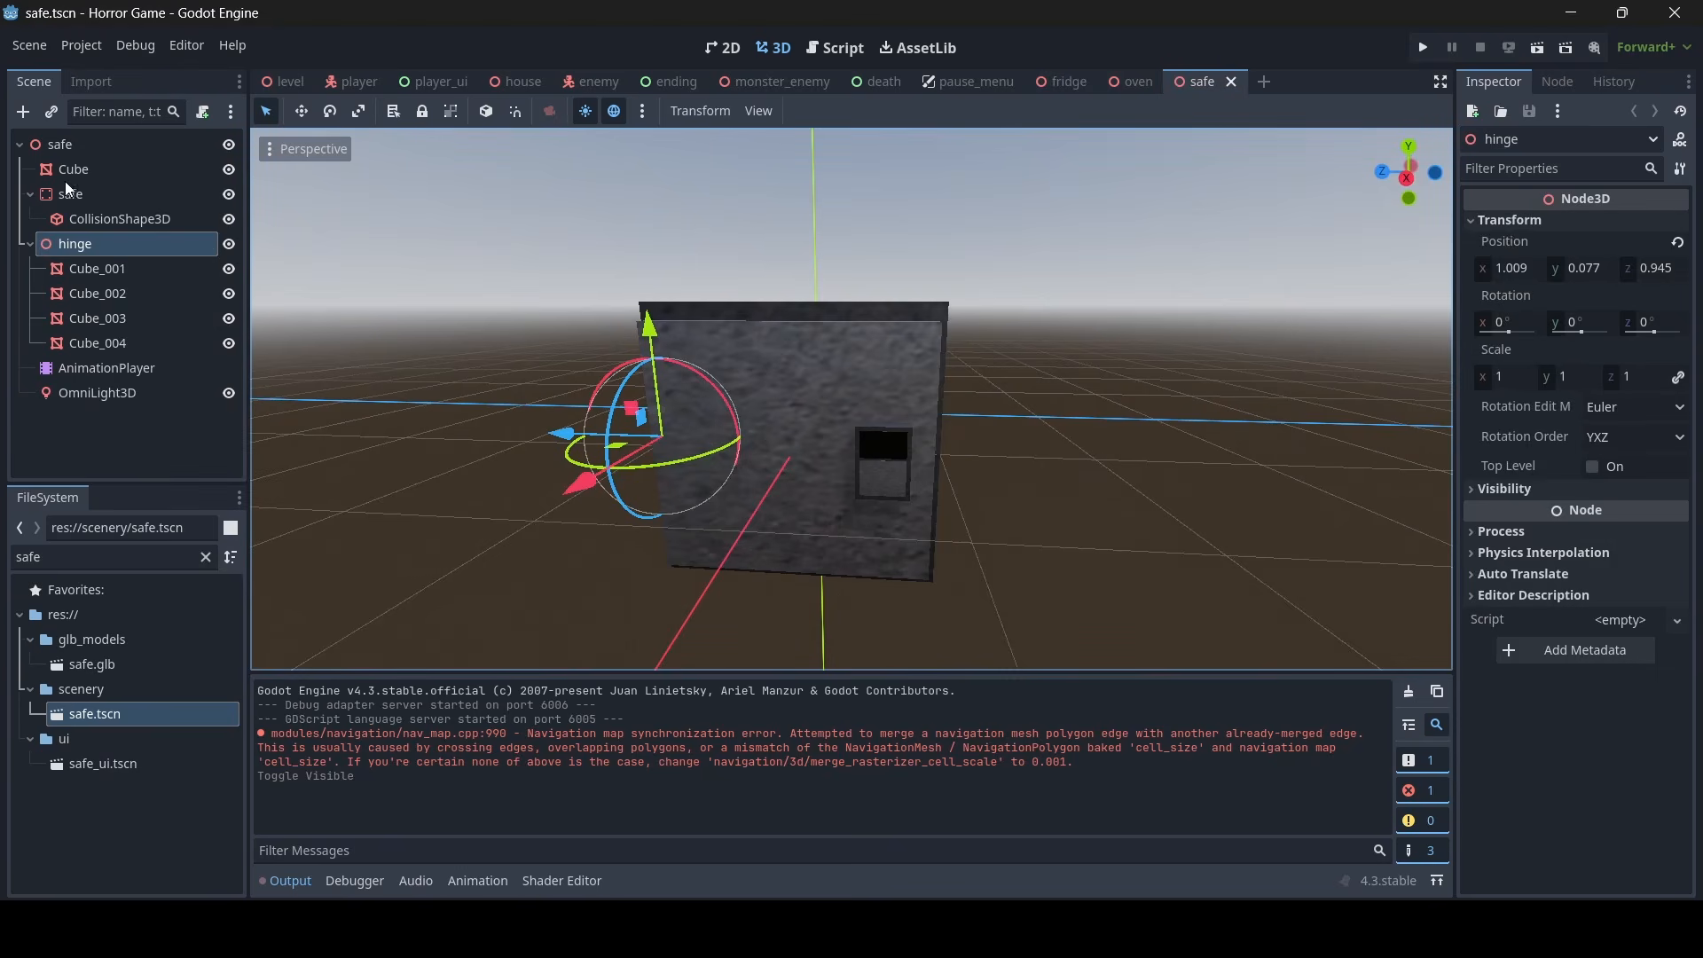
right_click(72, 246)
click(136, 396)
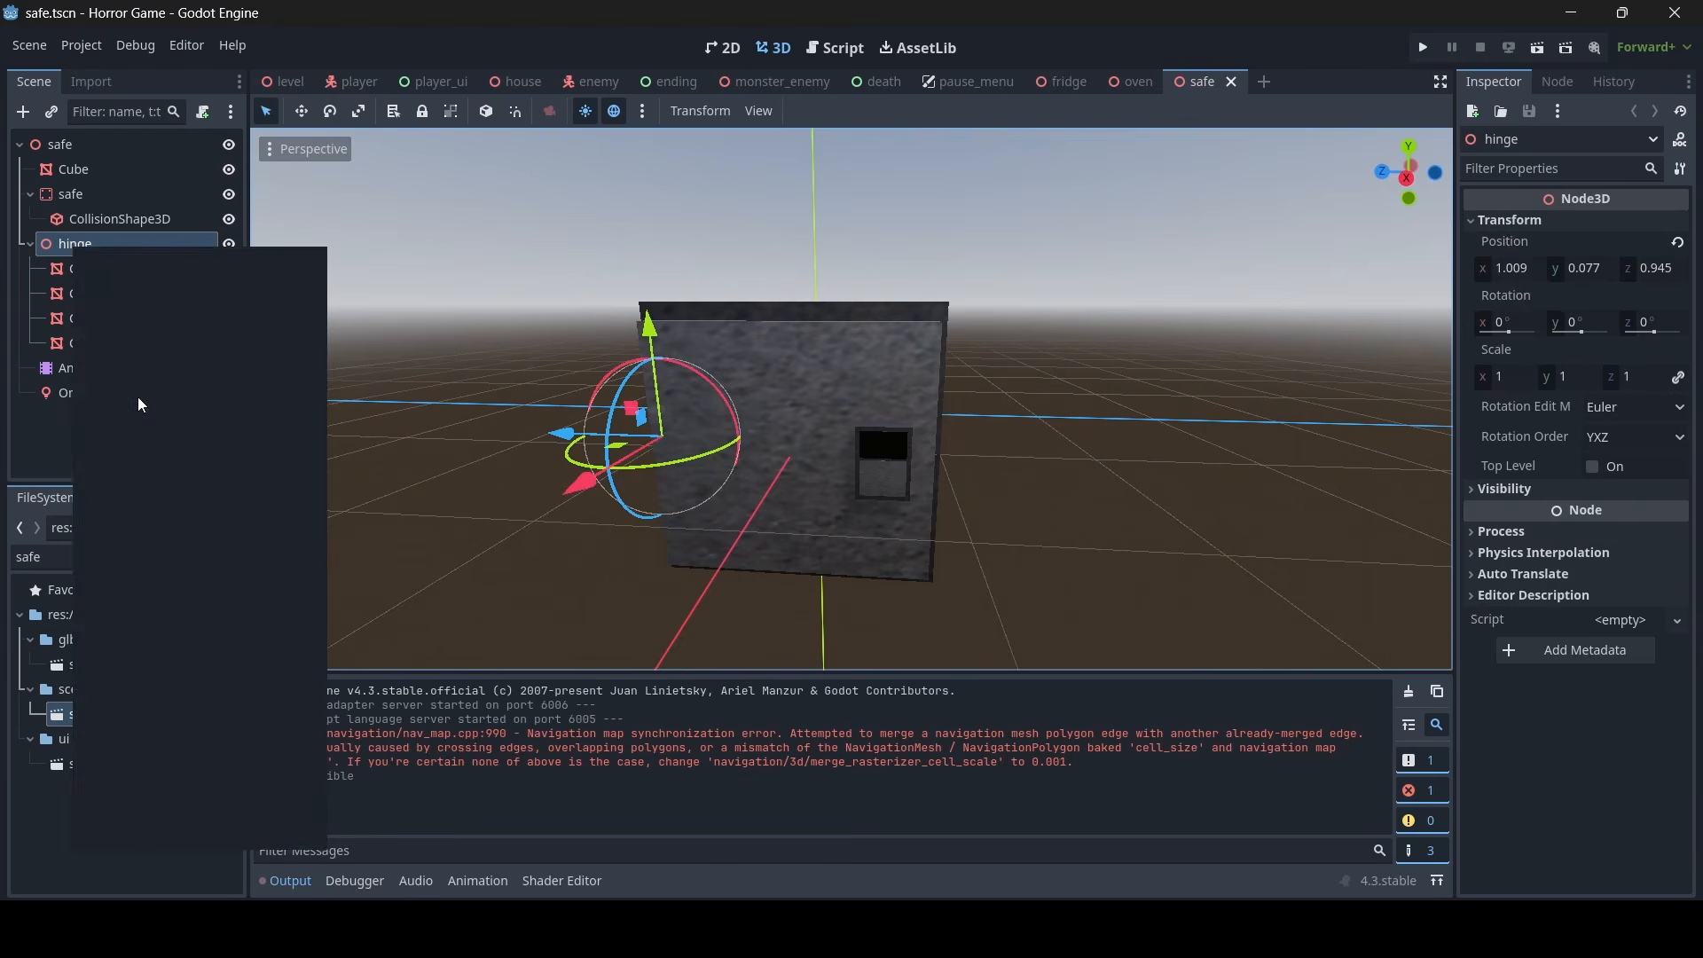
- Inspect the close audio player under the oven's hinge, and close the oven scene to return to the safe scene
click(1120, 80)
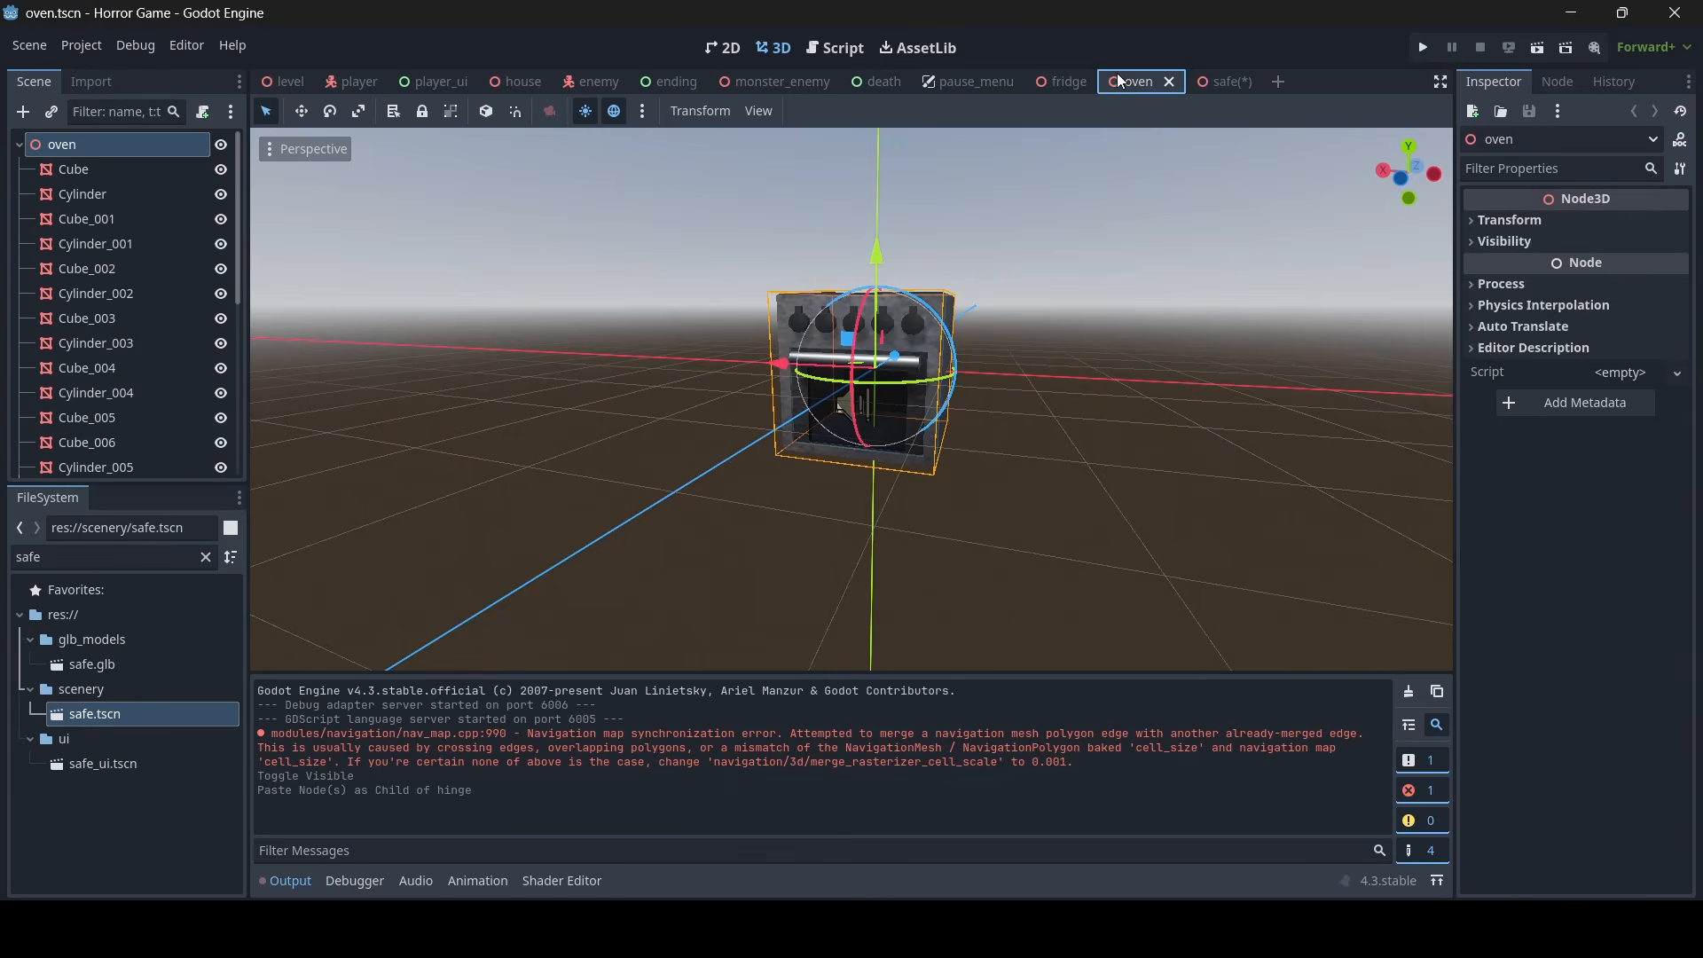
scroll(62, 307, down, 5)
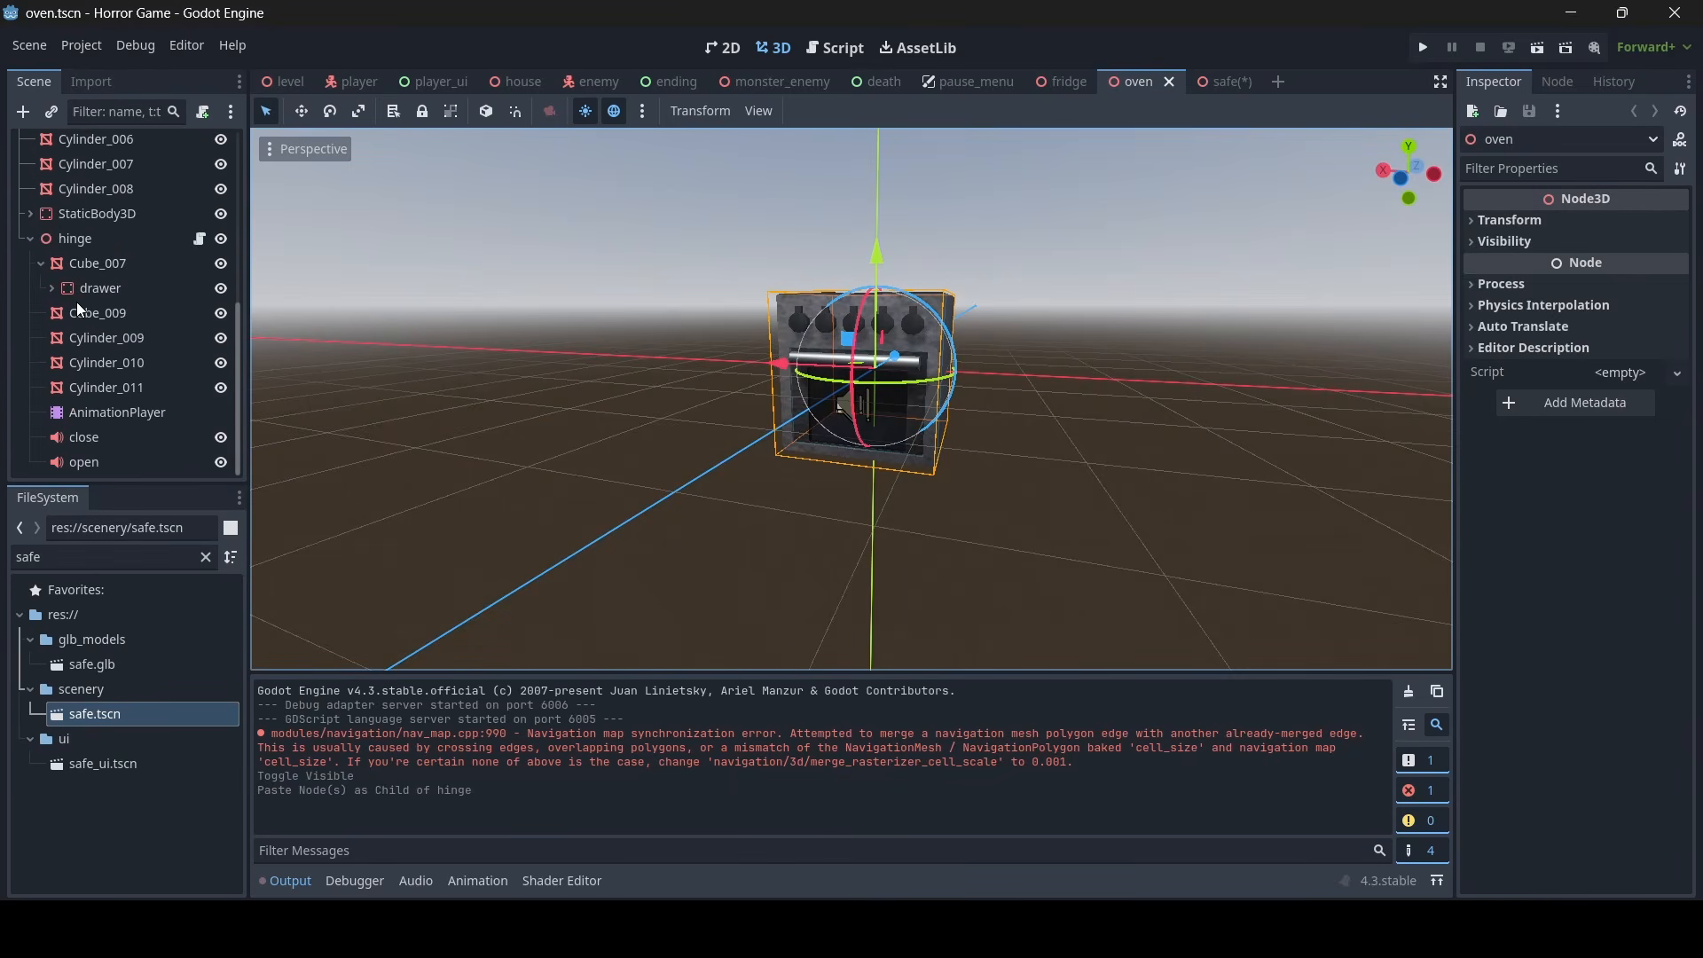
click(90, 435)
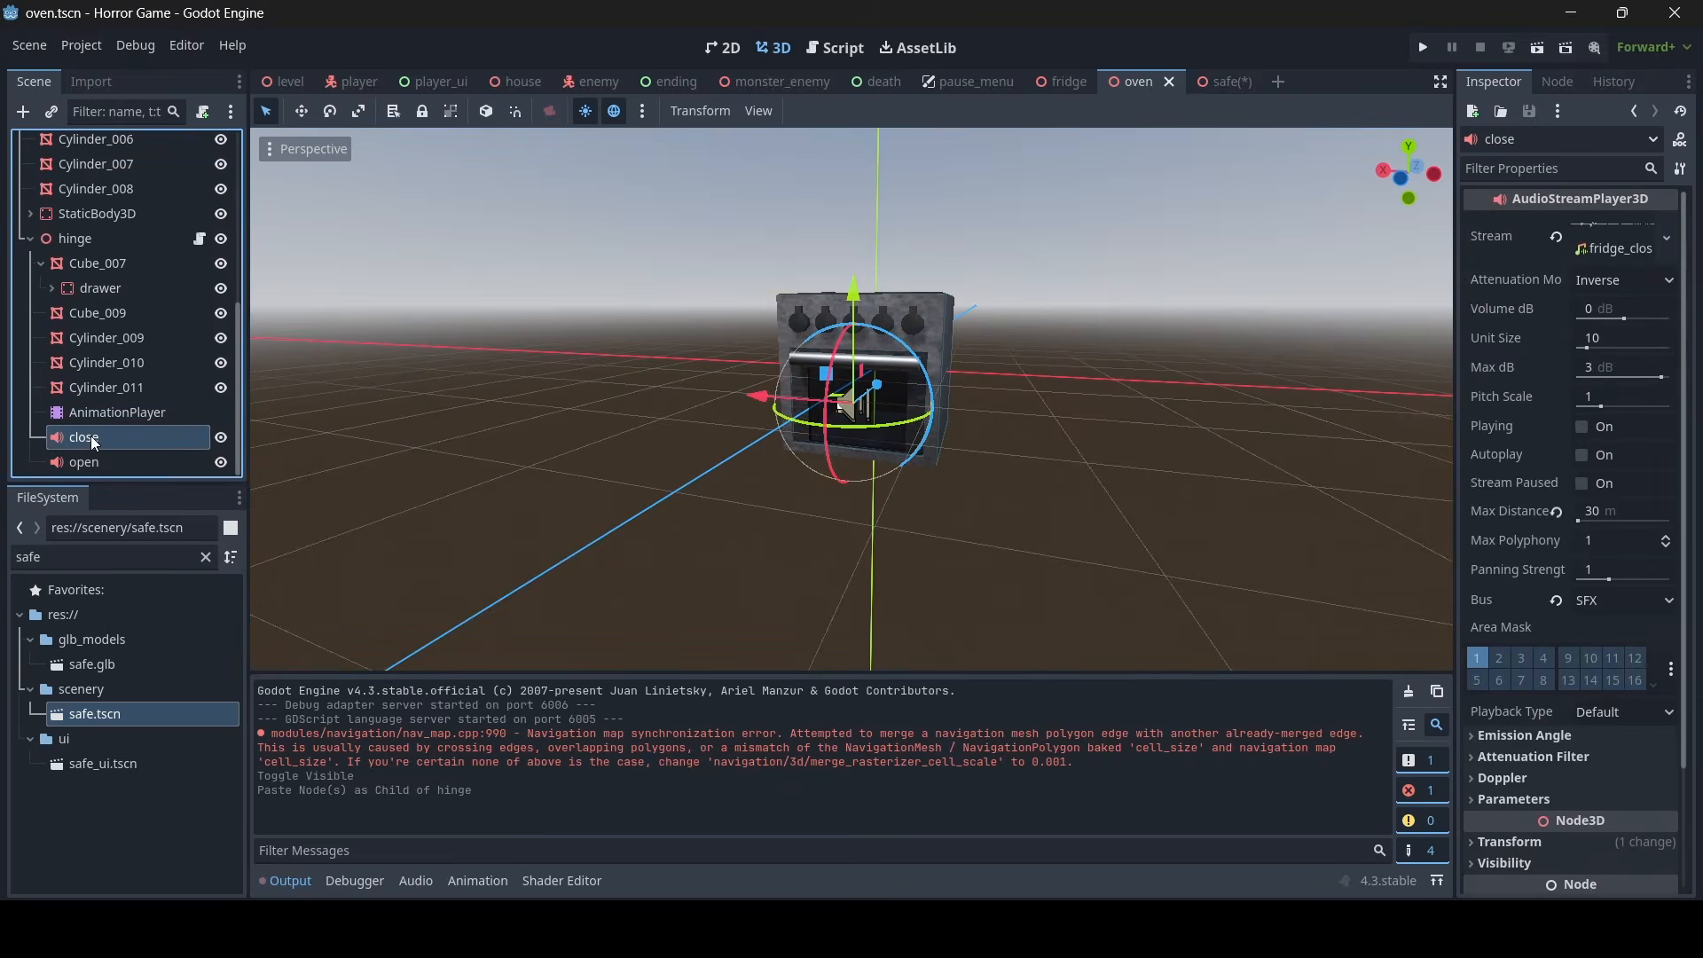
click(1224, 80)
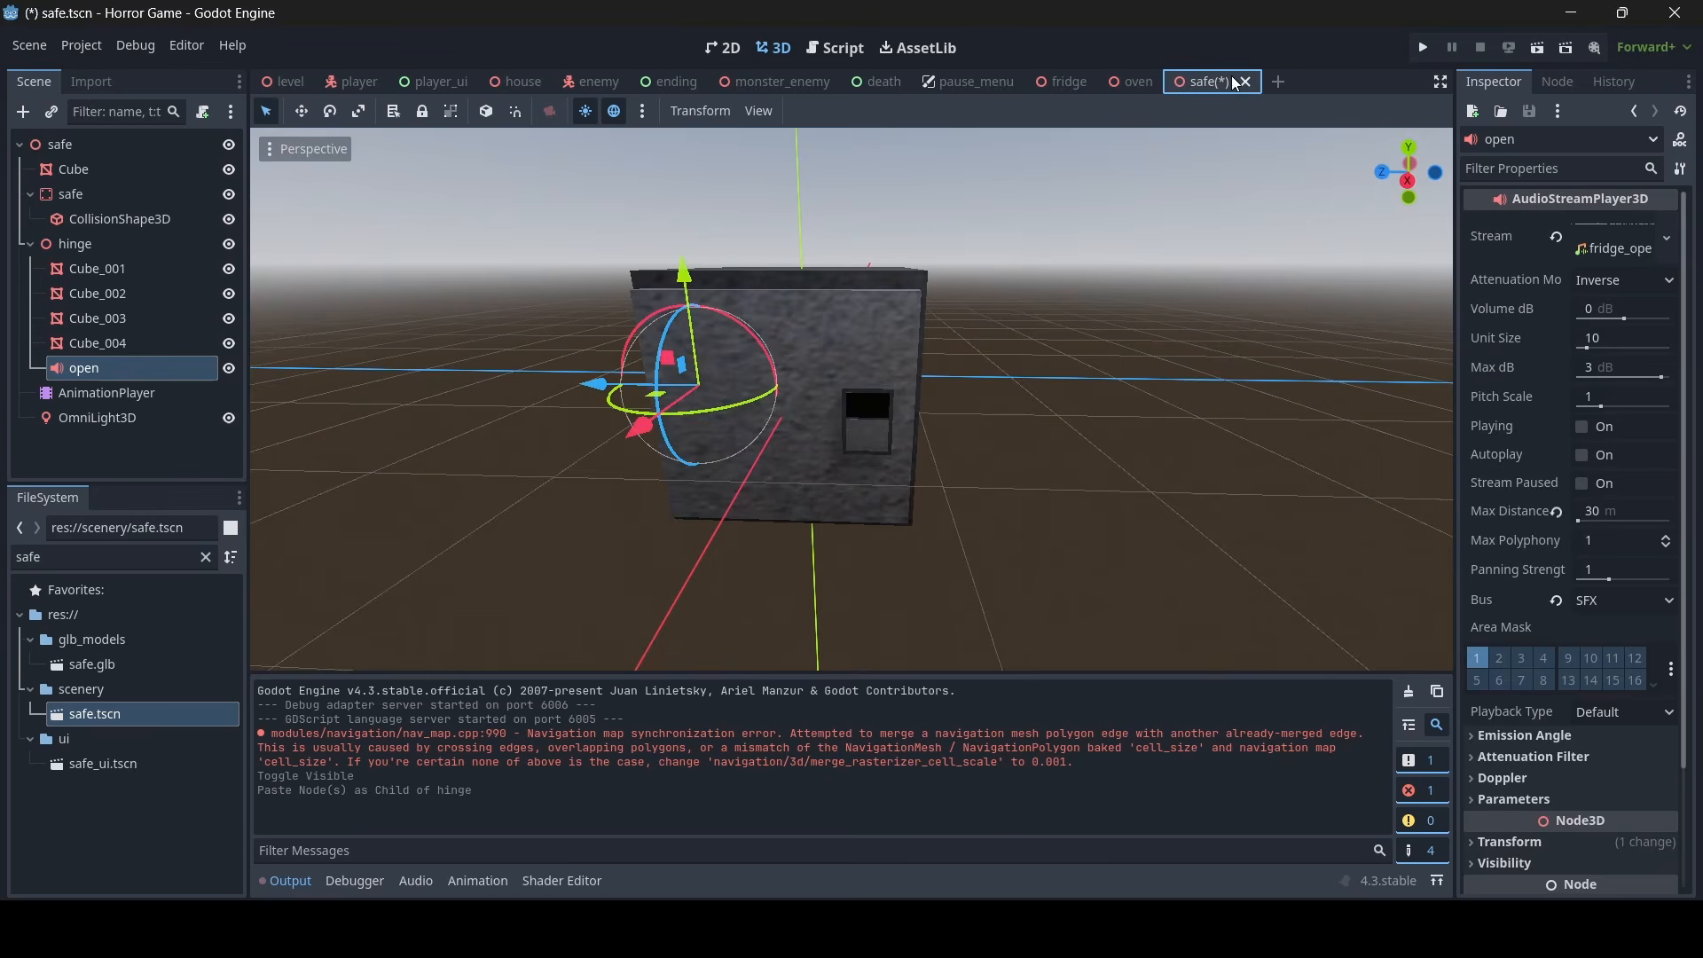
click(1128, 82)
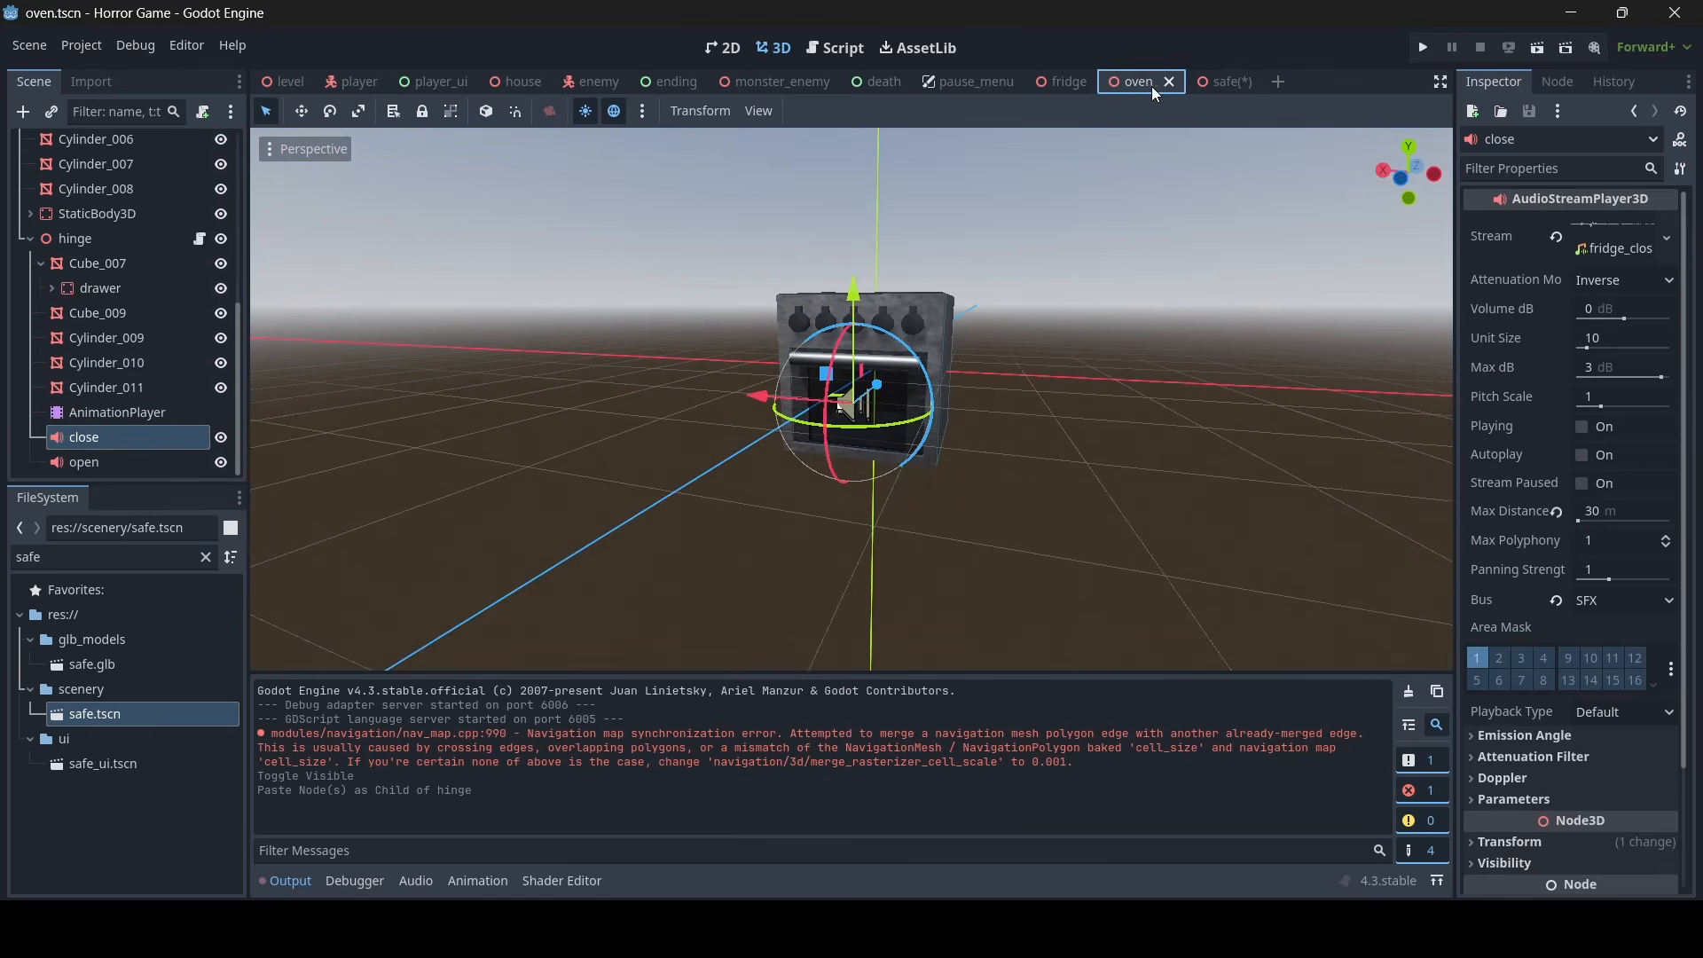
click(1168, 81)
click(1155, 82)
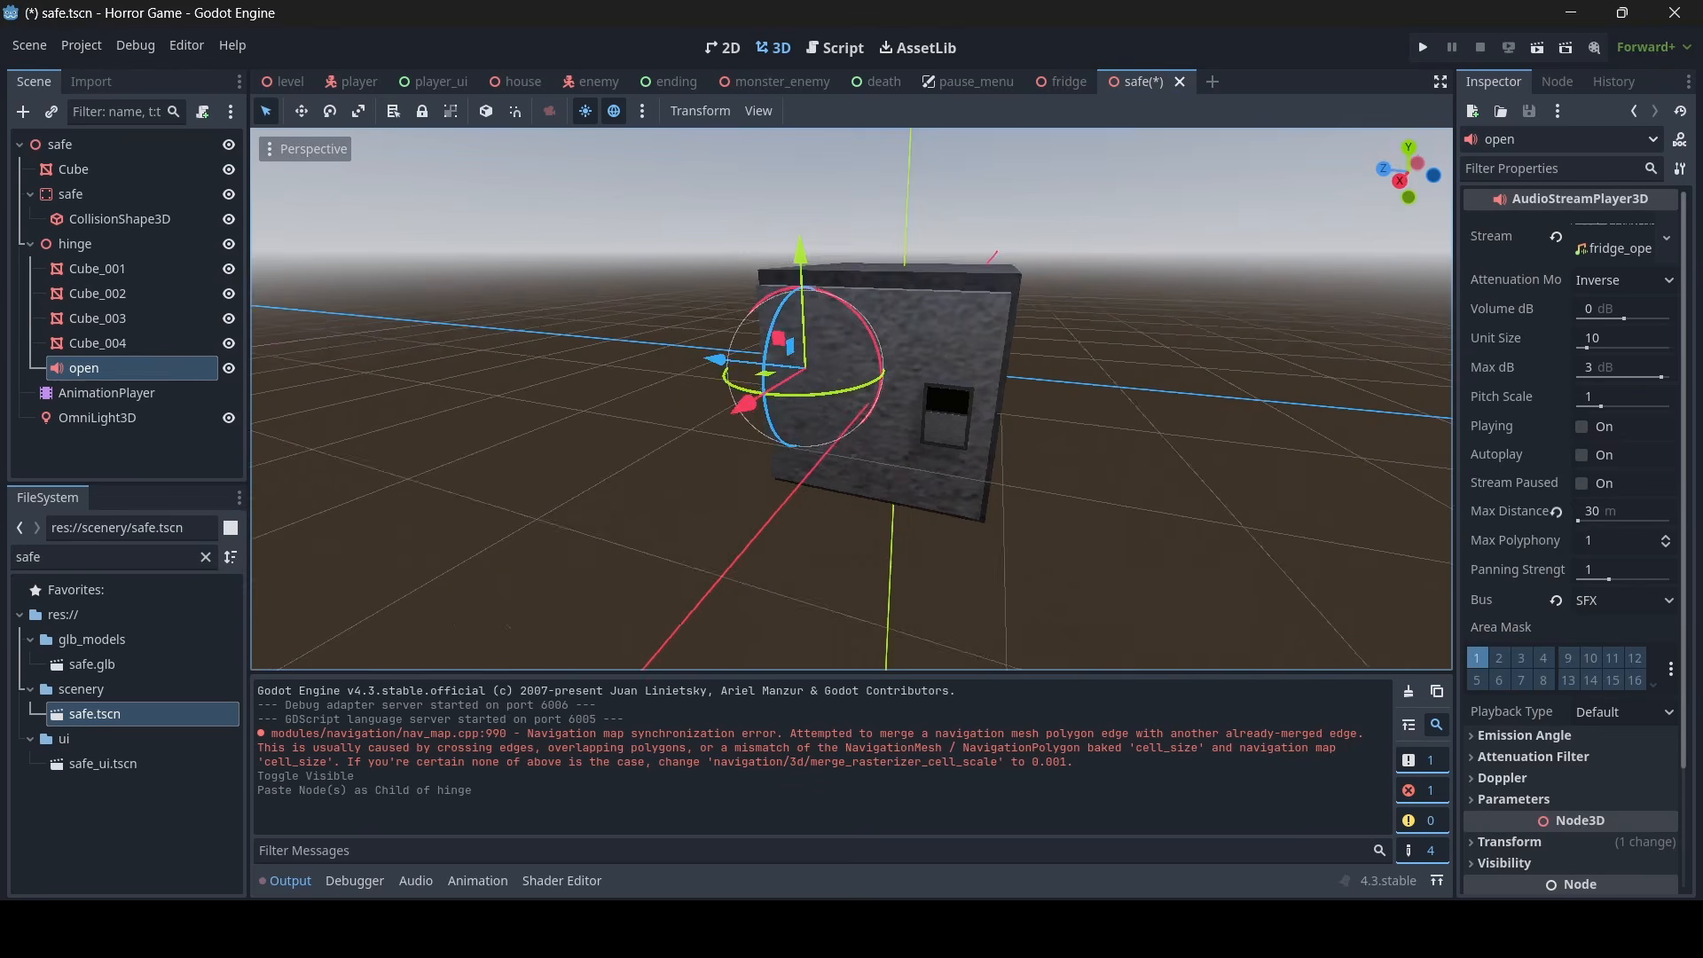
- Move the open audio player from beside the hinge to the middle of the safe door's front and save the scene
key(s)
right_drag(877, 454, 1109, 461)
key(a)
drag(821, 461, 951, 465)
middle_drag(951, 465, 720, 478)
drag(720, 477, 797, 419)
key(w)
key(d)
mouse_move(797, 419)
right_down()
mouse_move(772, 461)
mouse_move(674, 408)
mouse_move(496, 363)
mouse_move(798, 395)
right_up()
key(a)
key(s)
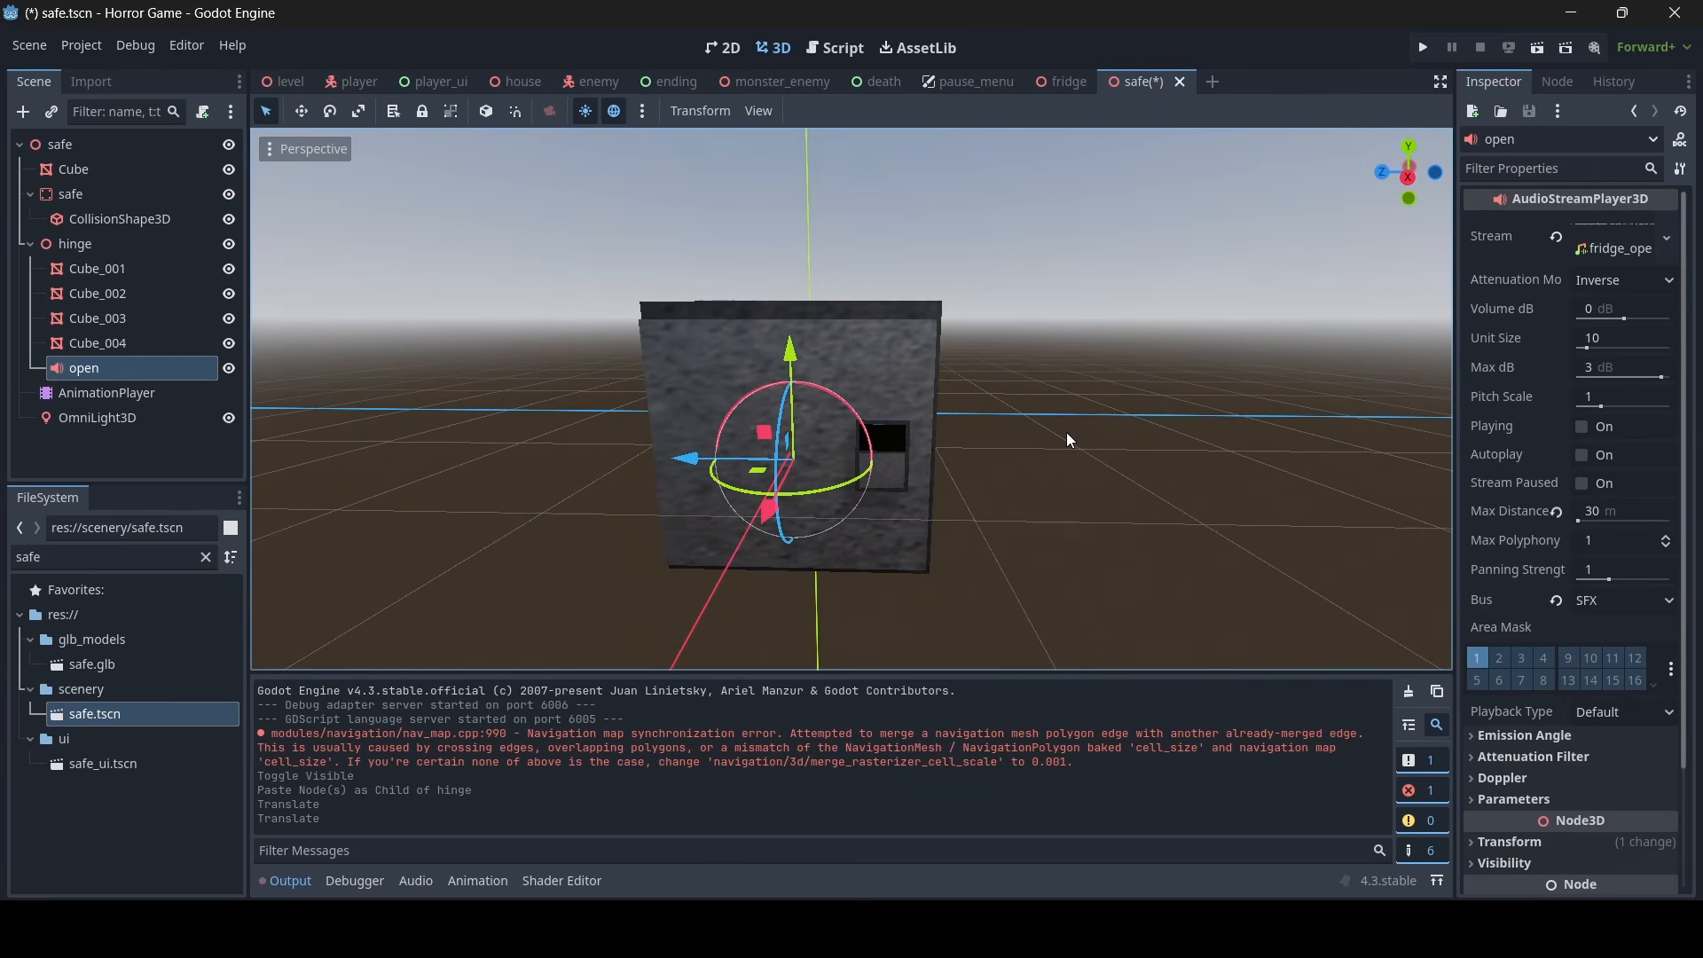
right_drag(1090, 445, 1064, 435)
key(ctrl+s)
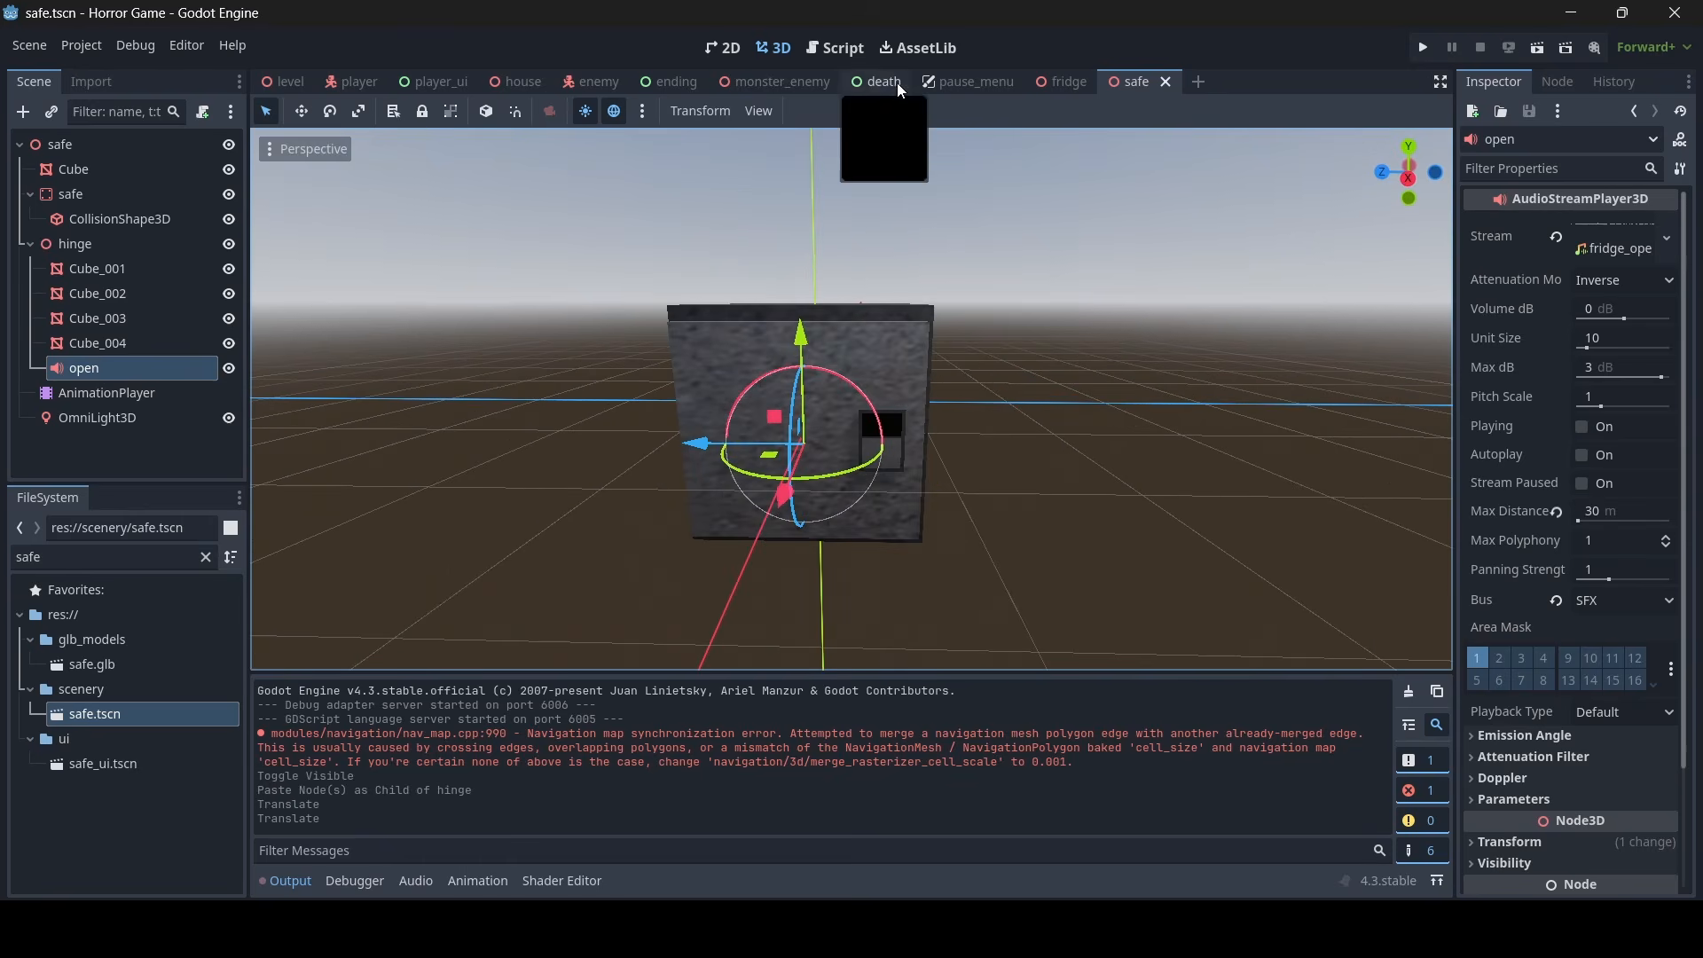
- In player_ui.gd's confirm_password function, start a new line below safe_anim.play("open") with safe_anim.get_parent()
click(842, 47)
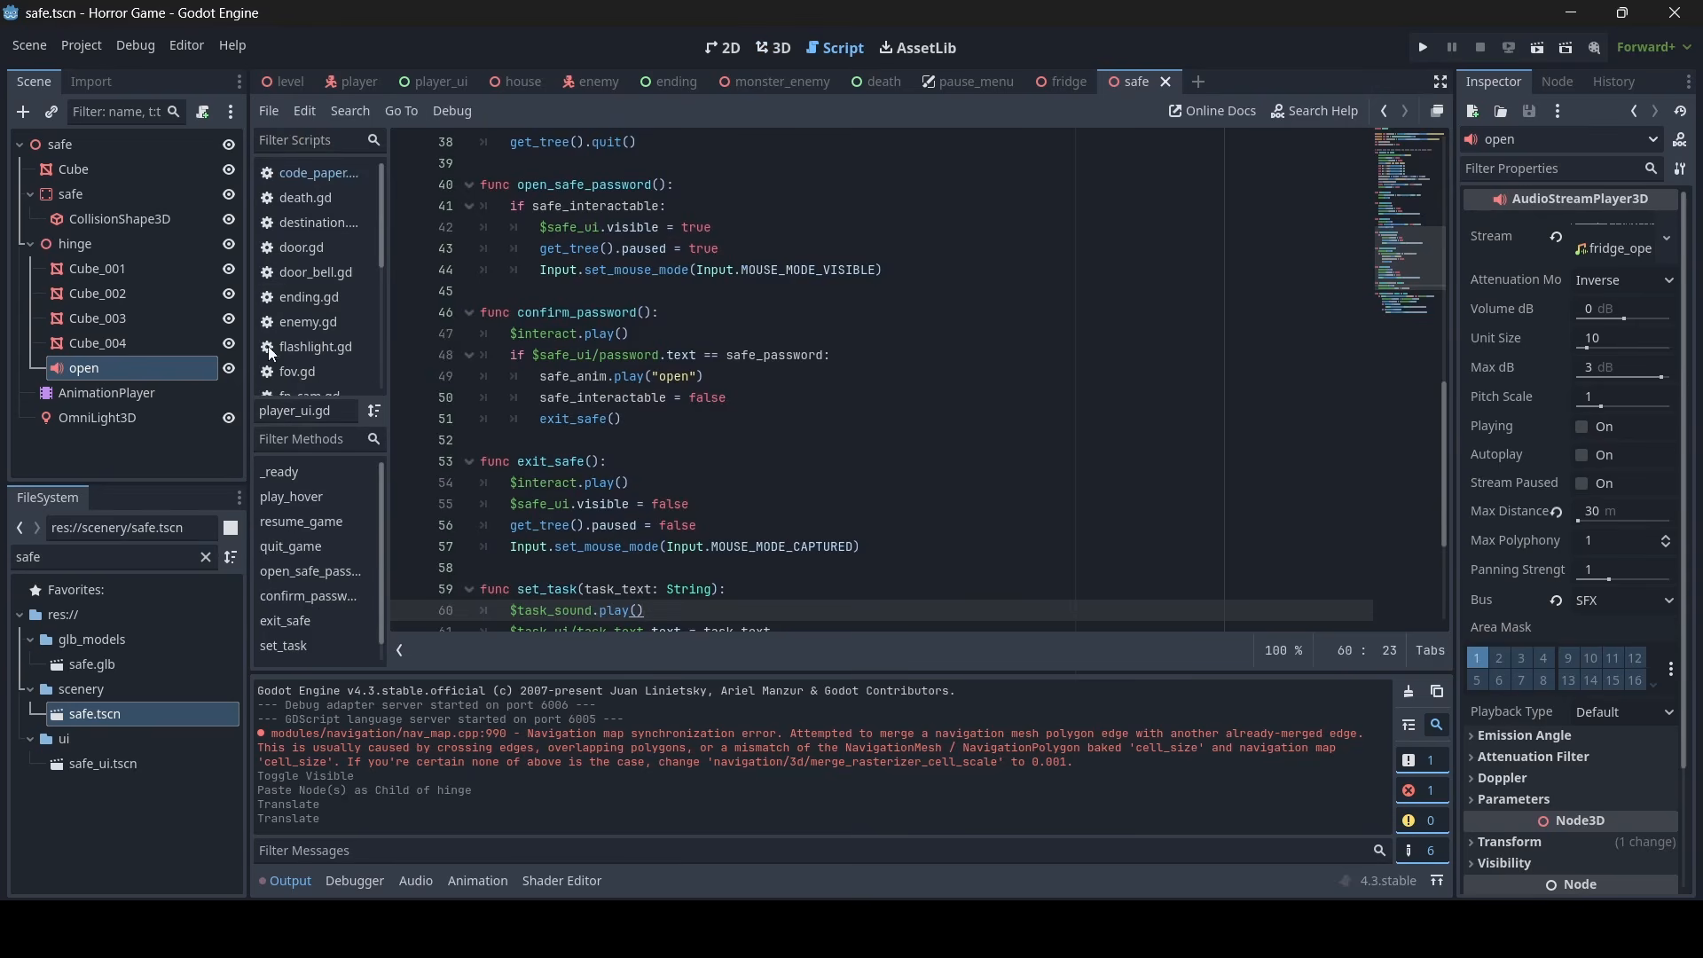
scroll(310, 319, down, 5)
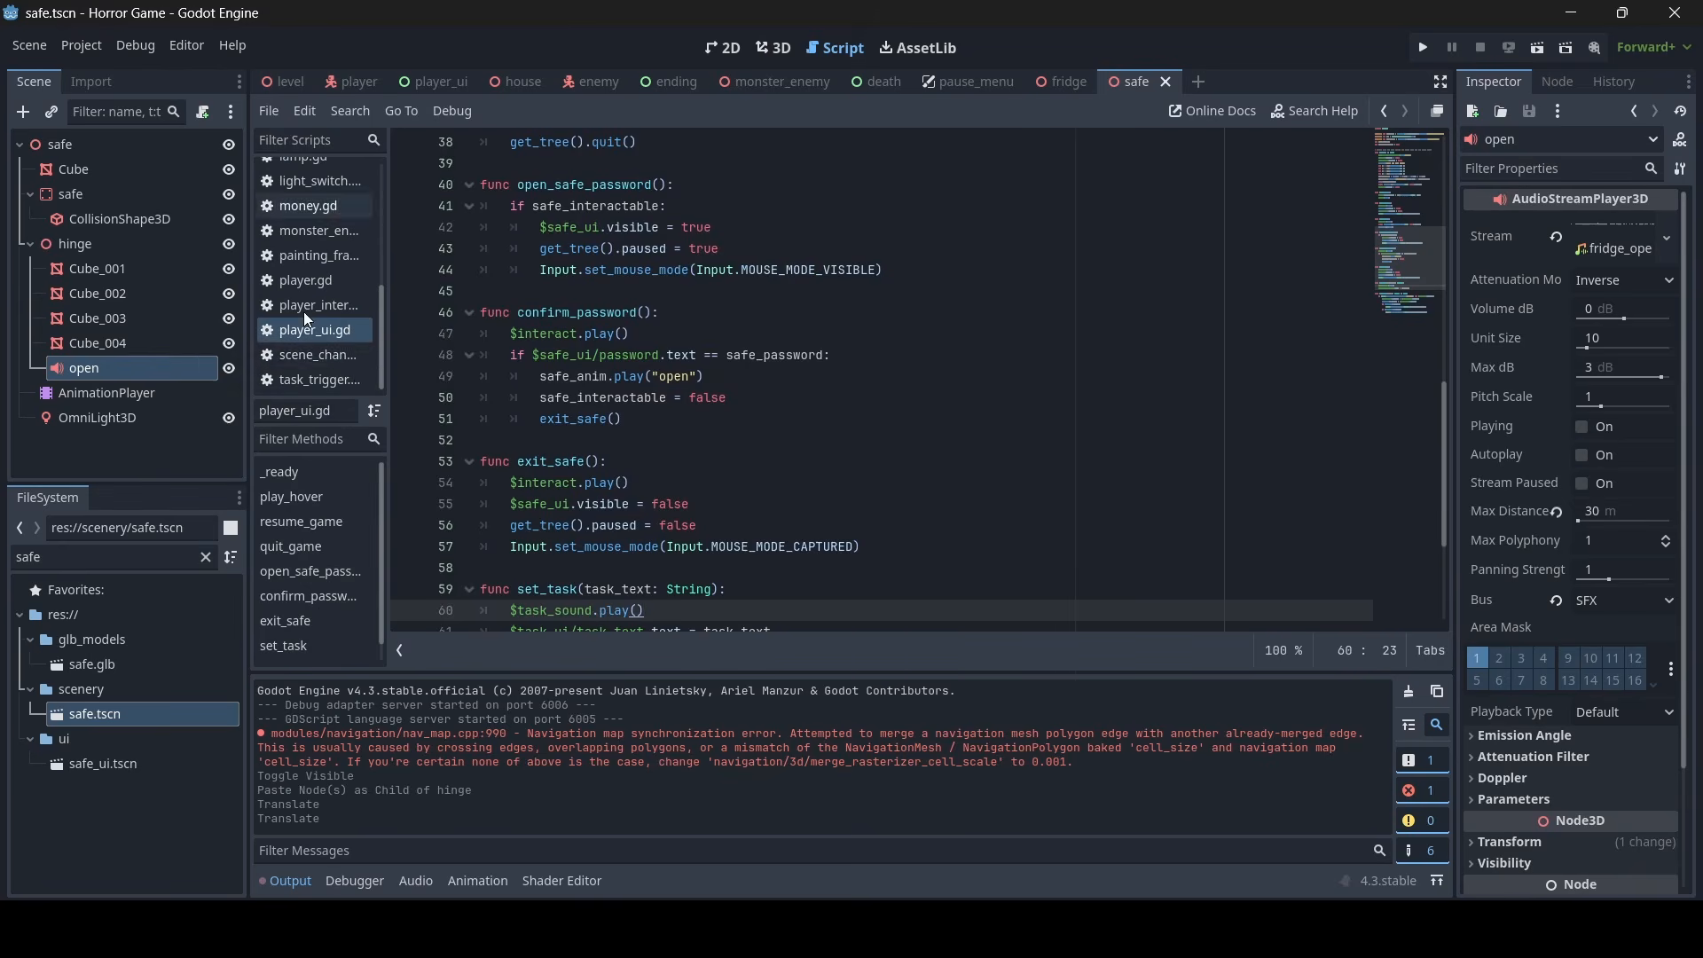
scroll(320, 324, up, 3)
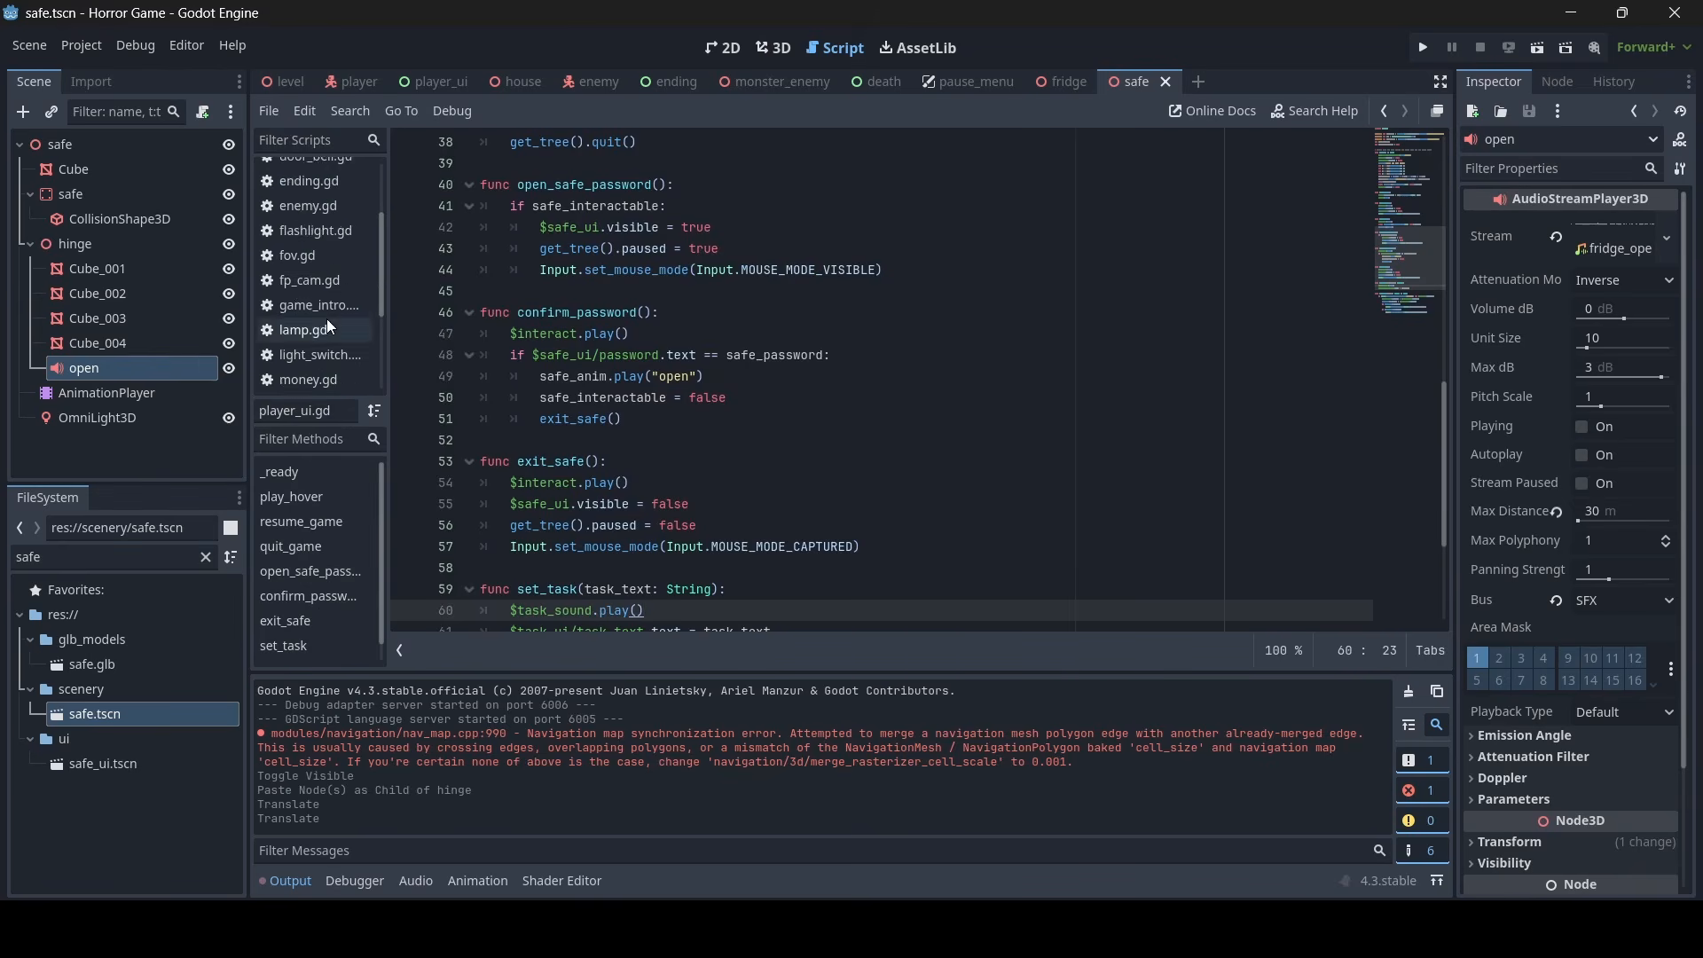
scroll(324, 324, down, 4)
scroll(701, 369, up, 1)
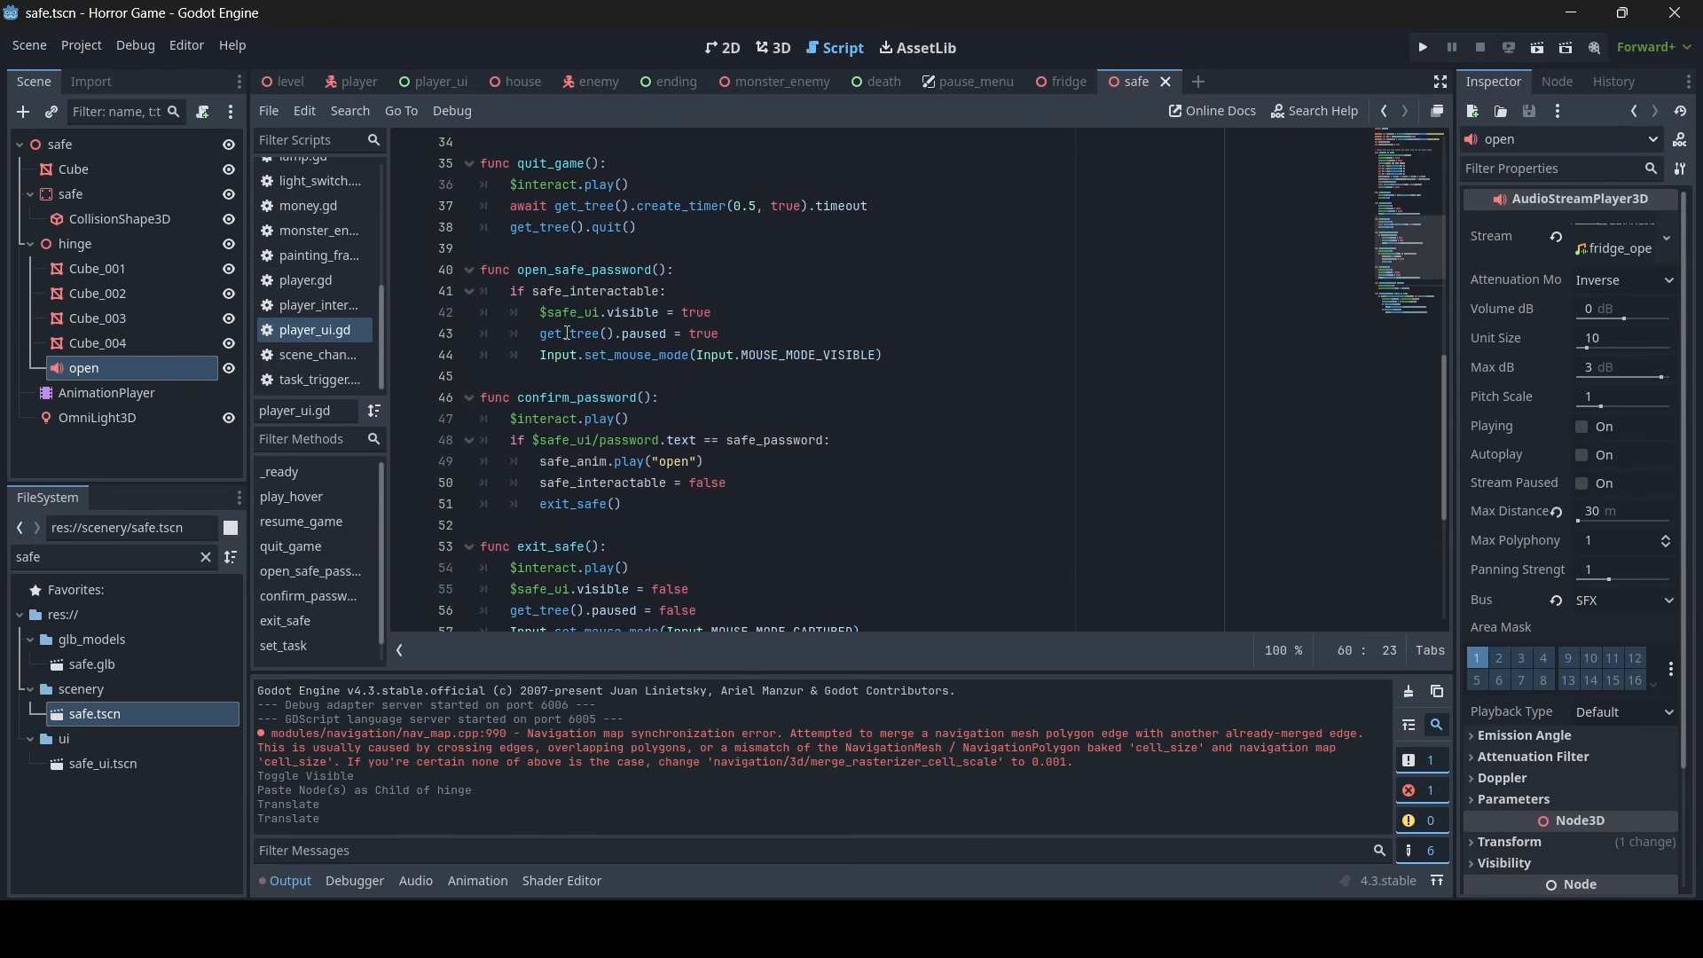
scroll(576, 362, down, 1)
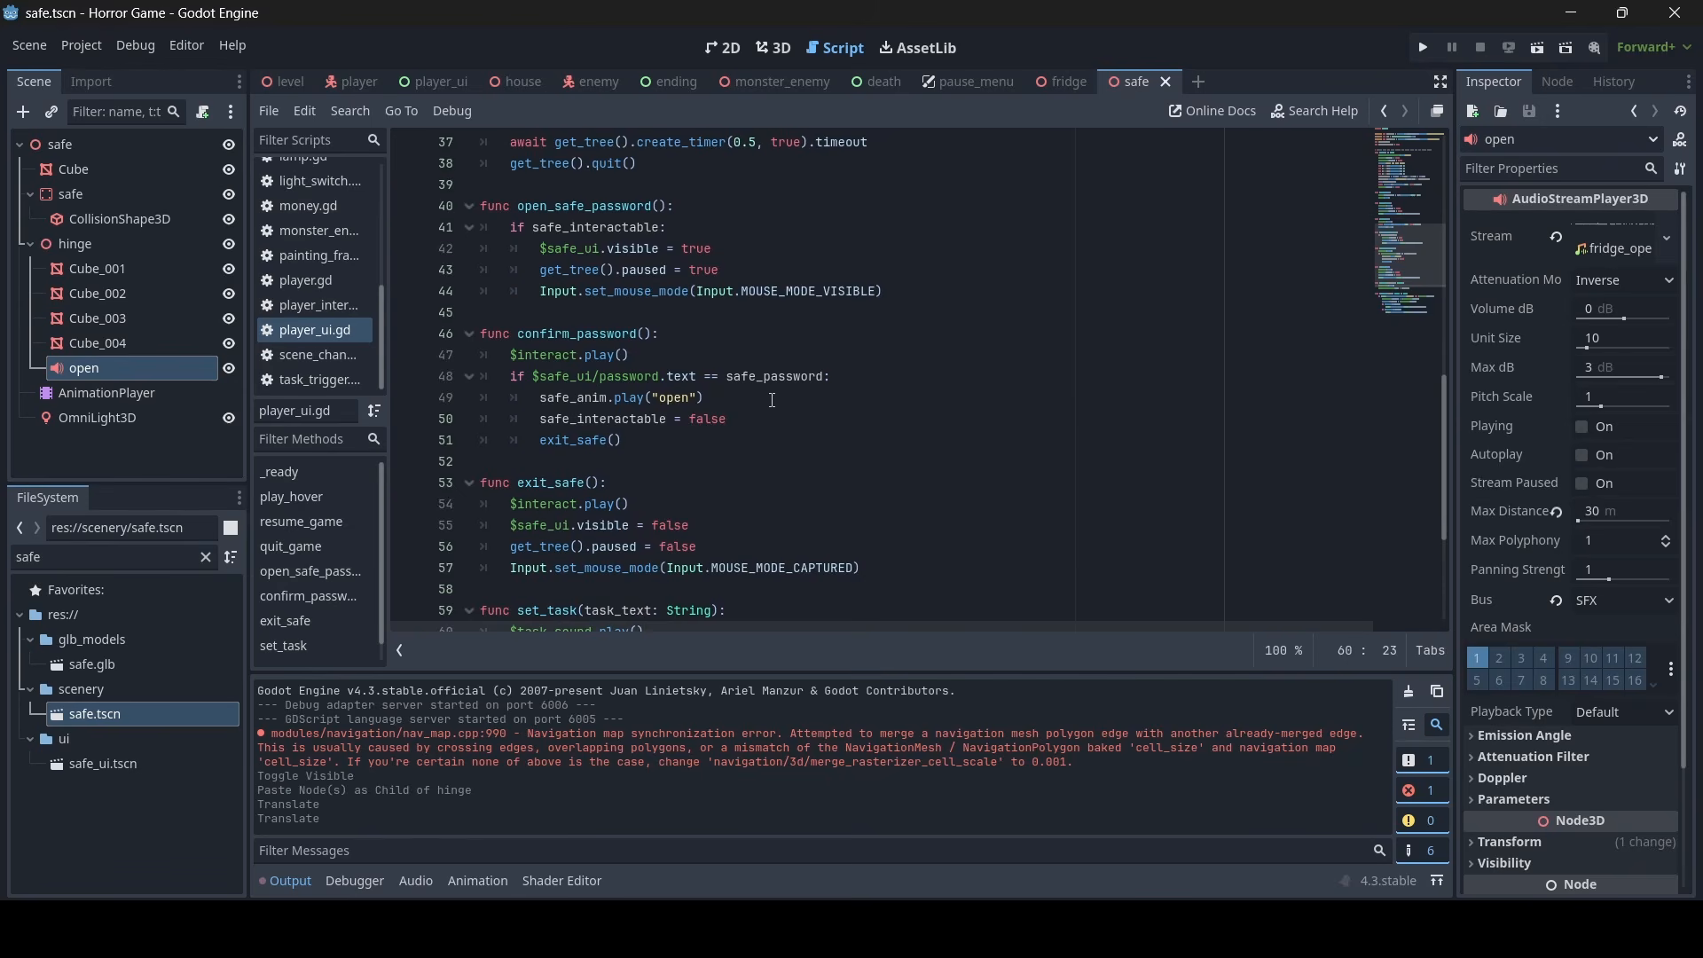
click(772, 400)
key(Return)
text(saf)
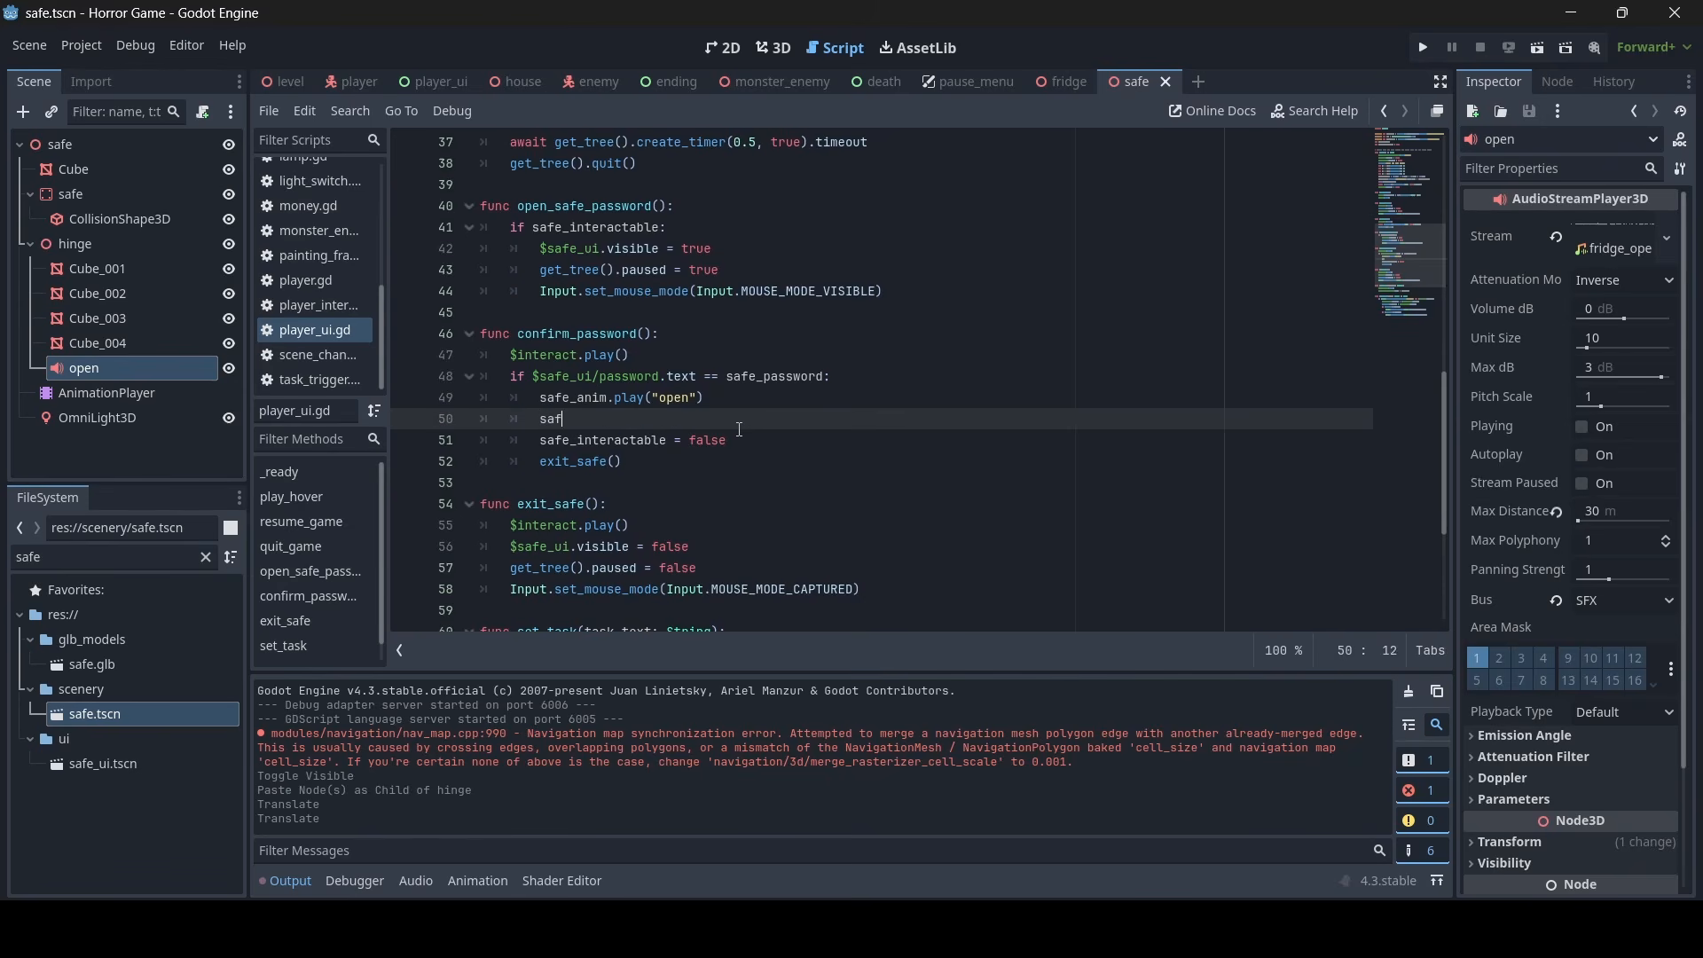
text(e_anim.get_parent)
text(().get)
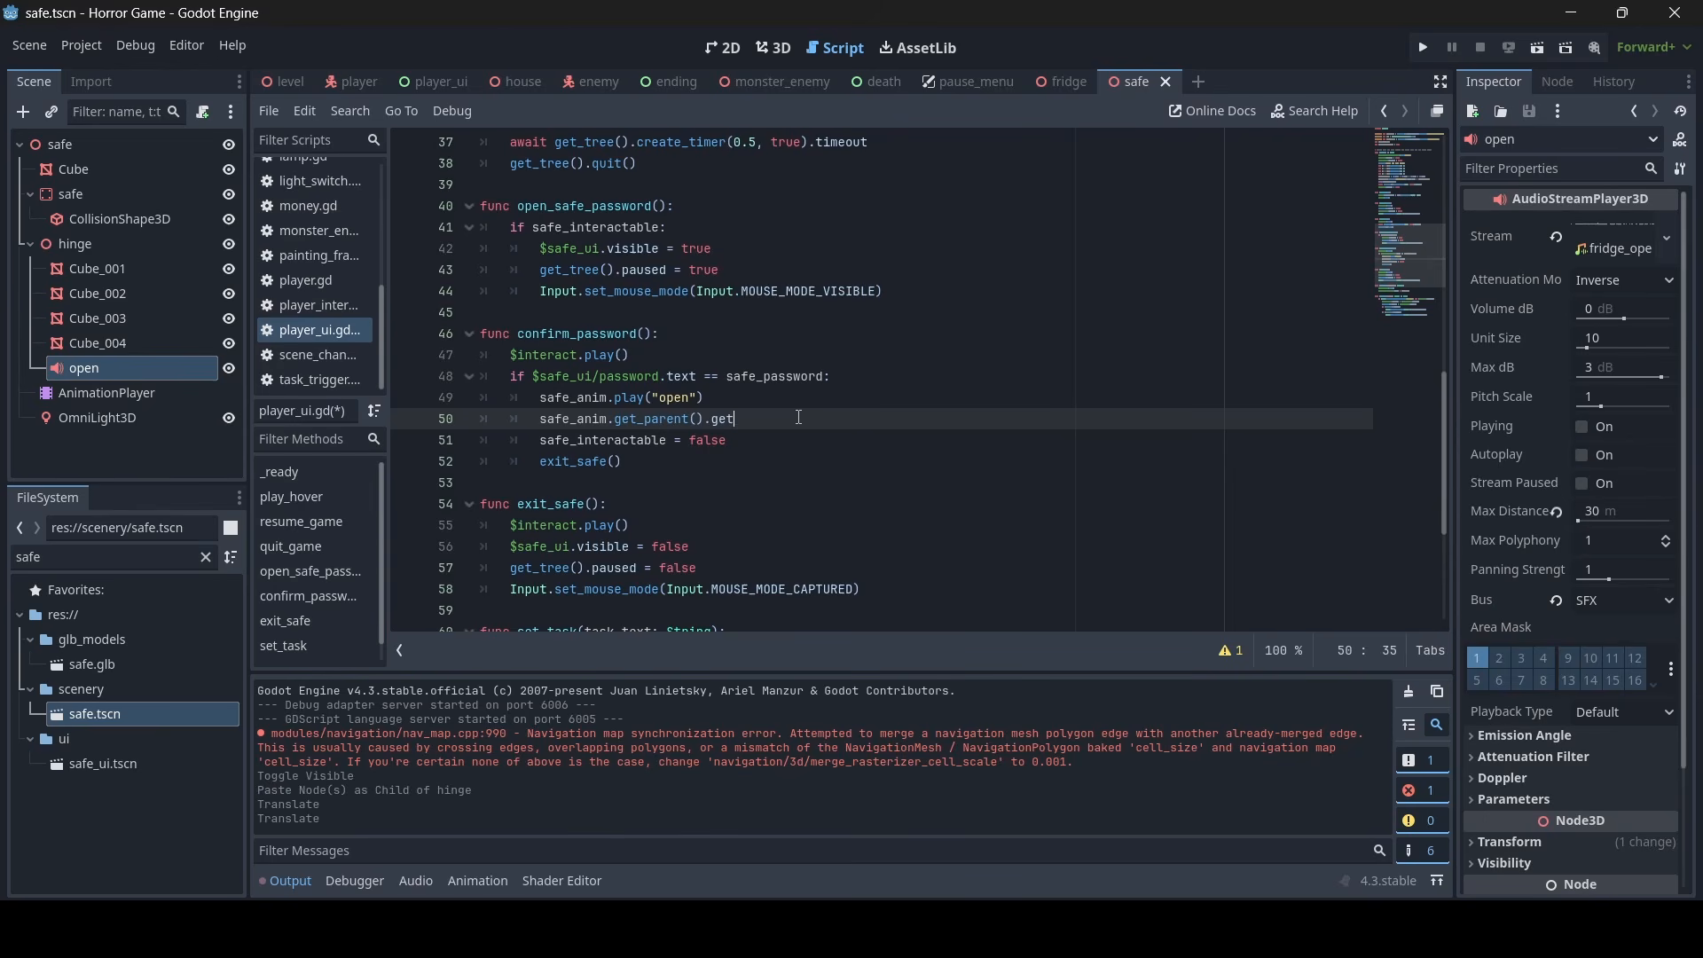
text(_node(")
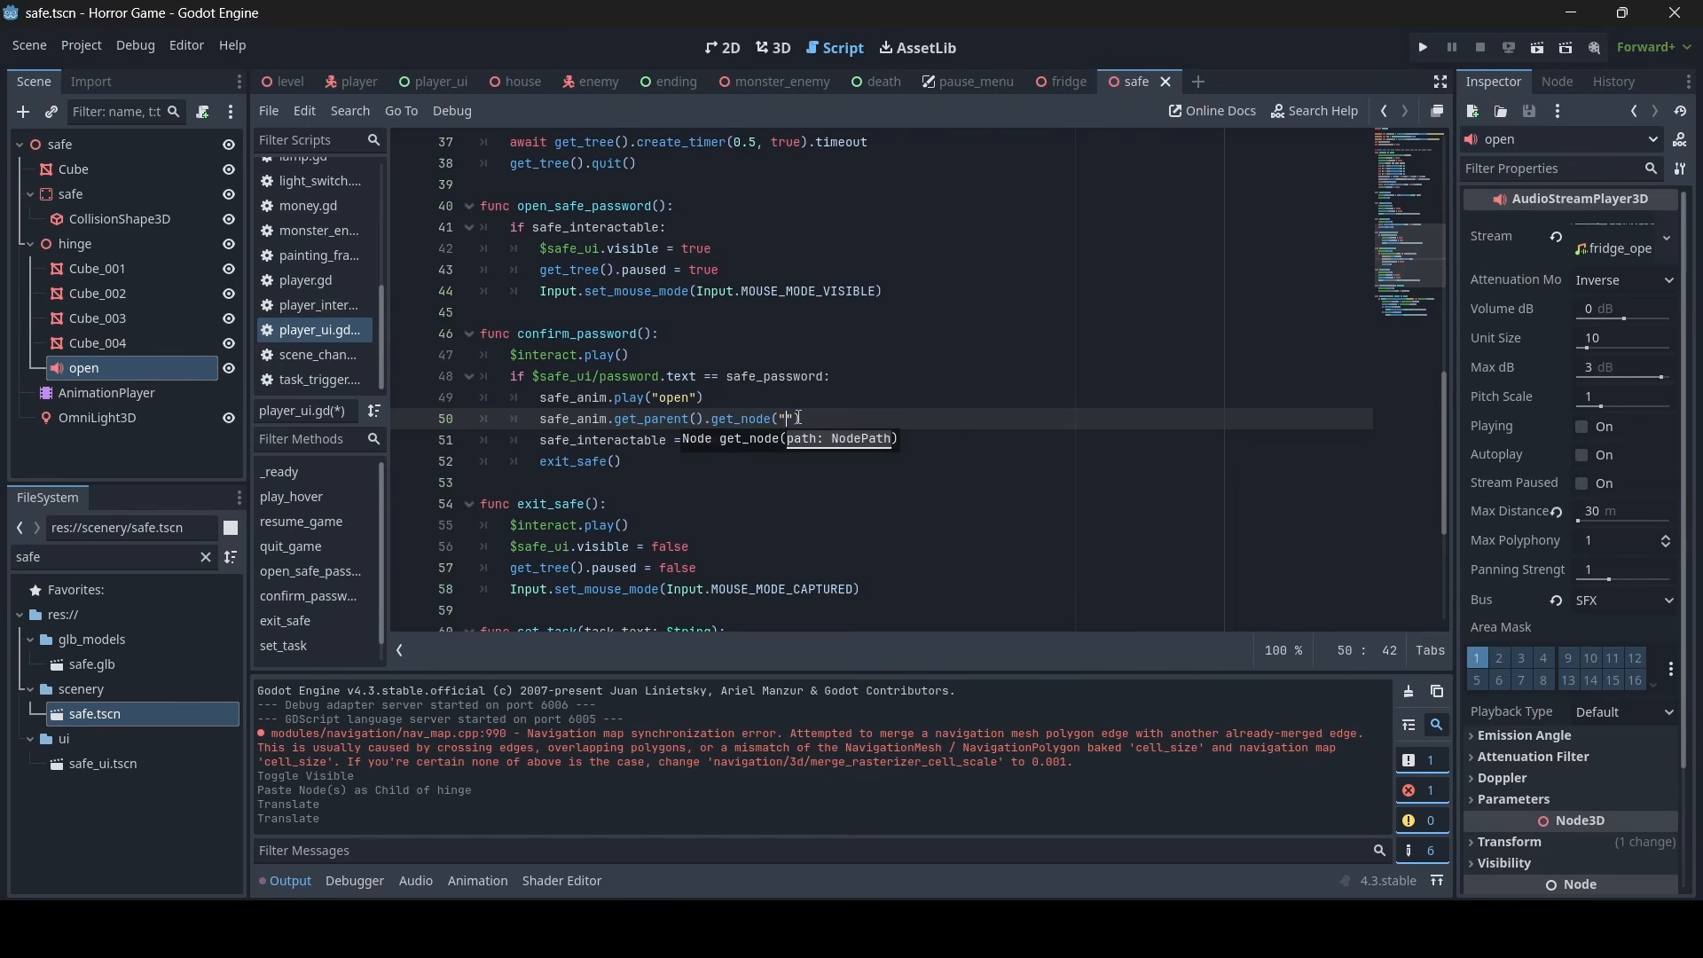
- Complete the new confirm_password line with .get_node("hinge/open").play() and save the script
text(hinge)
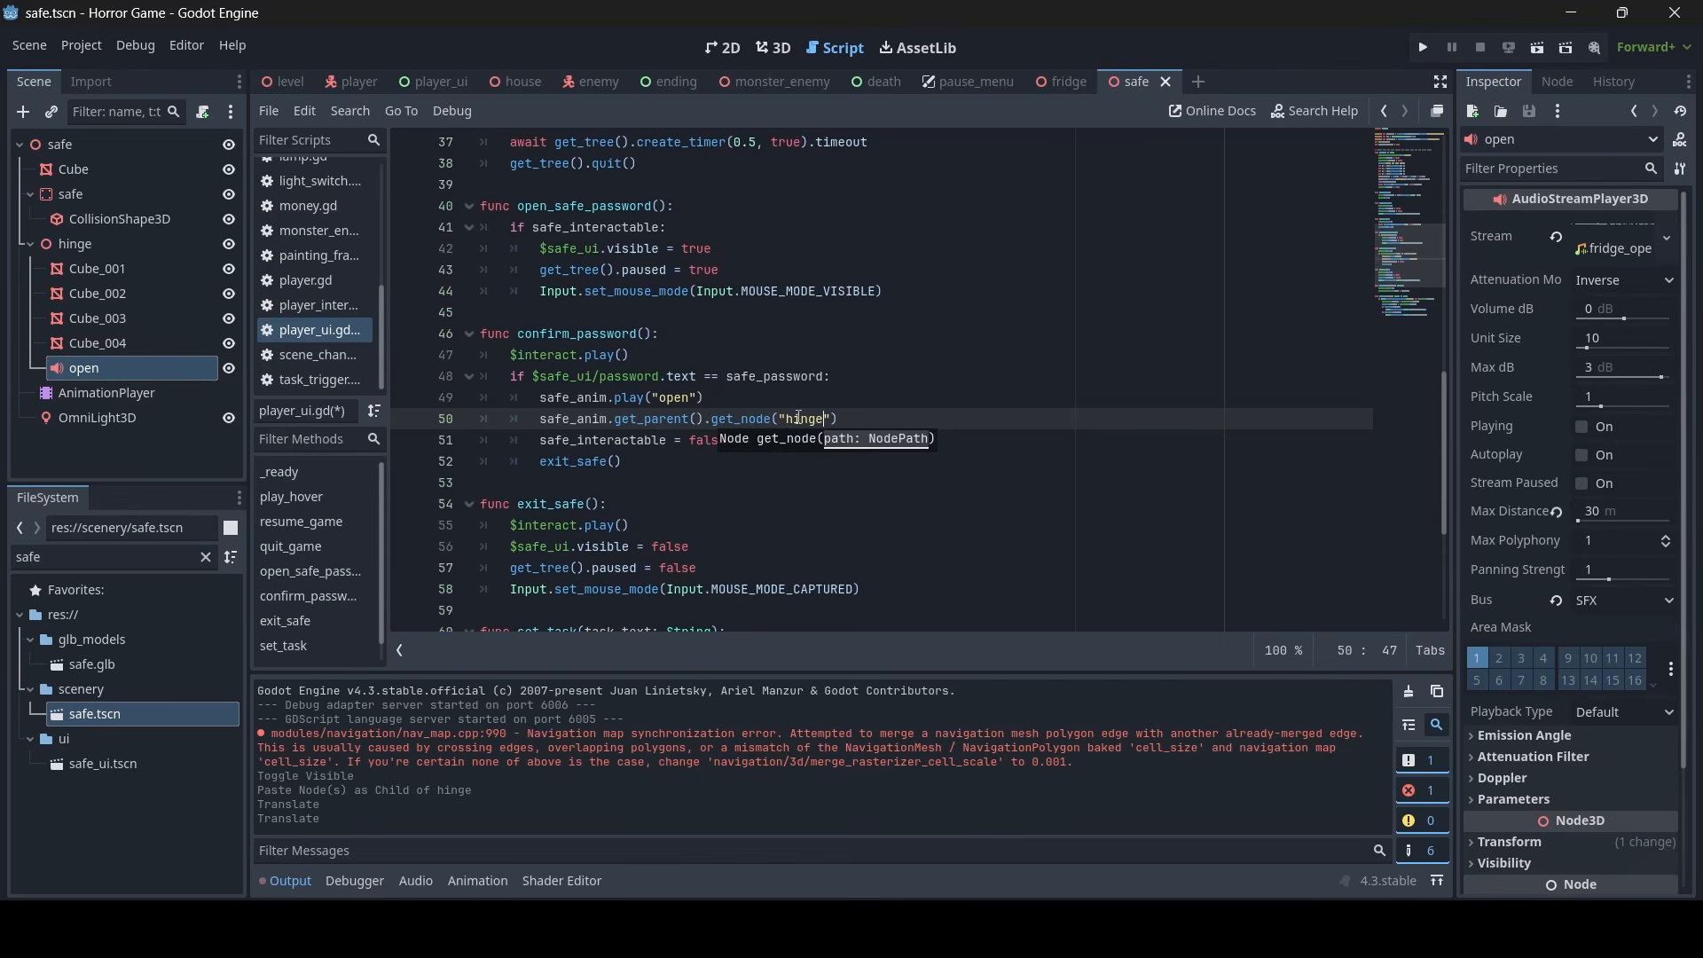
text(/)
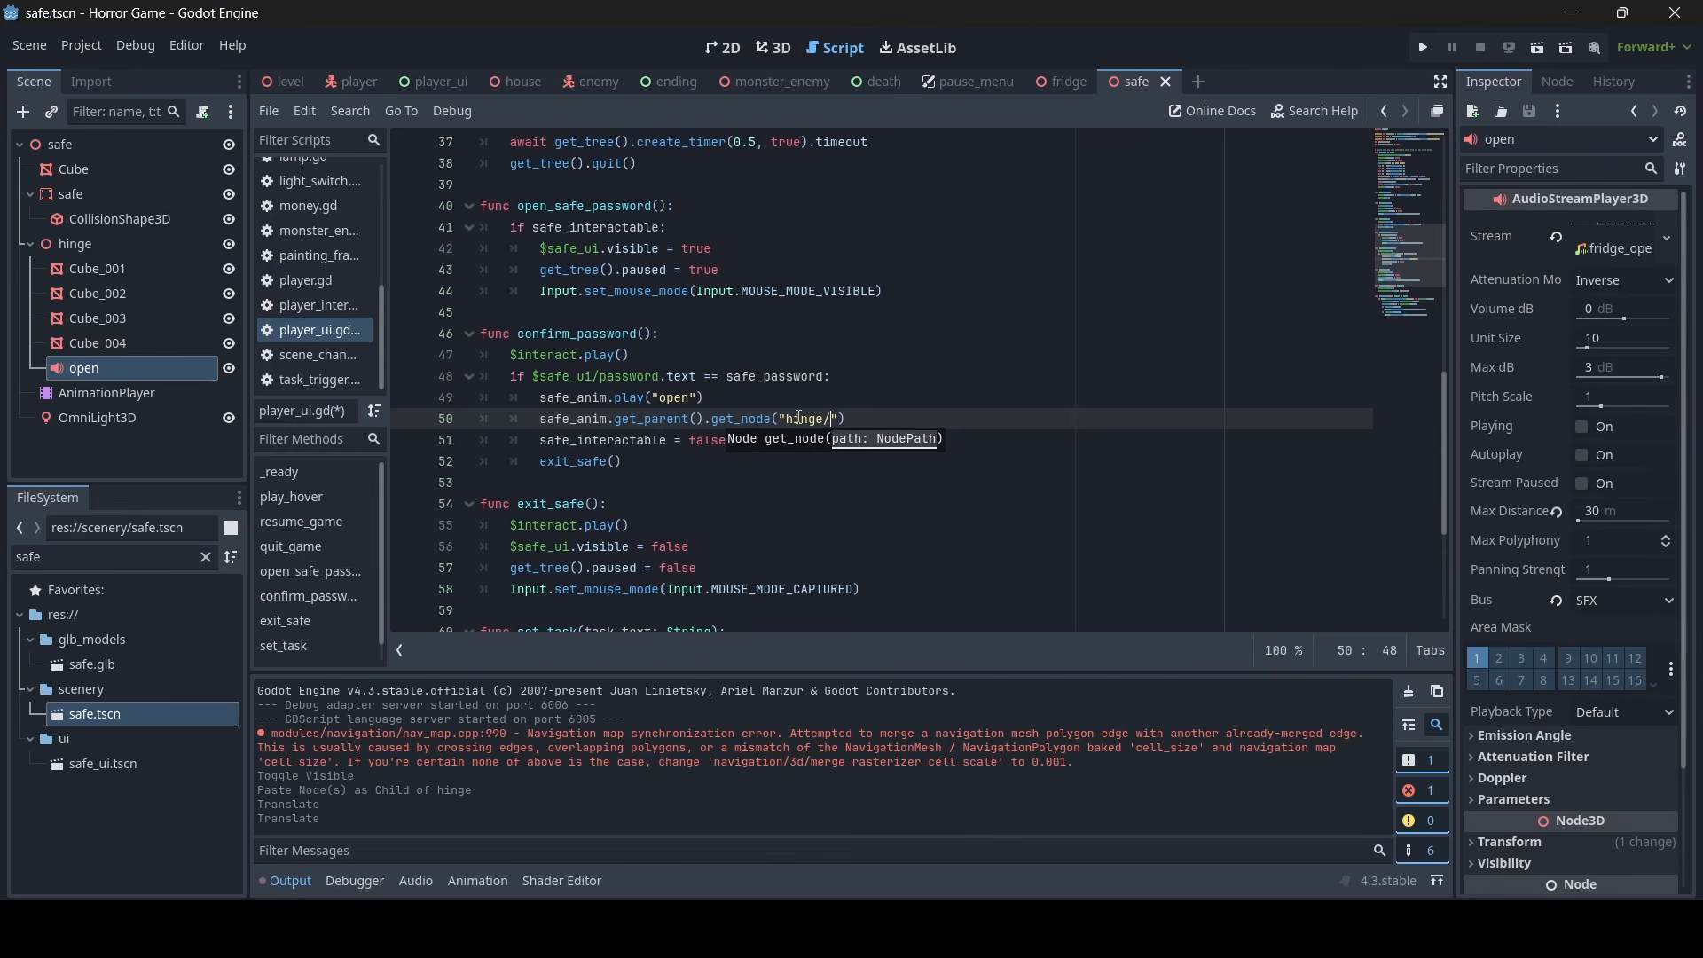
text(open)
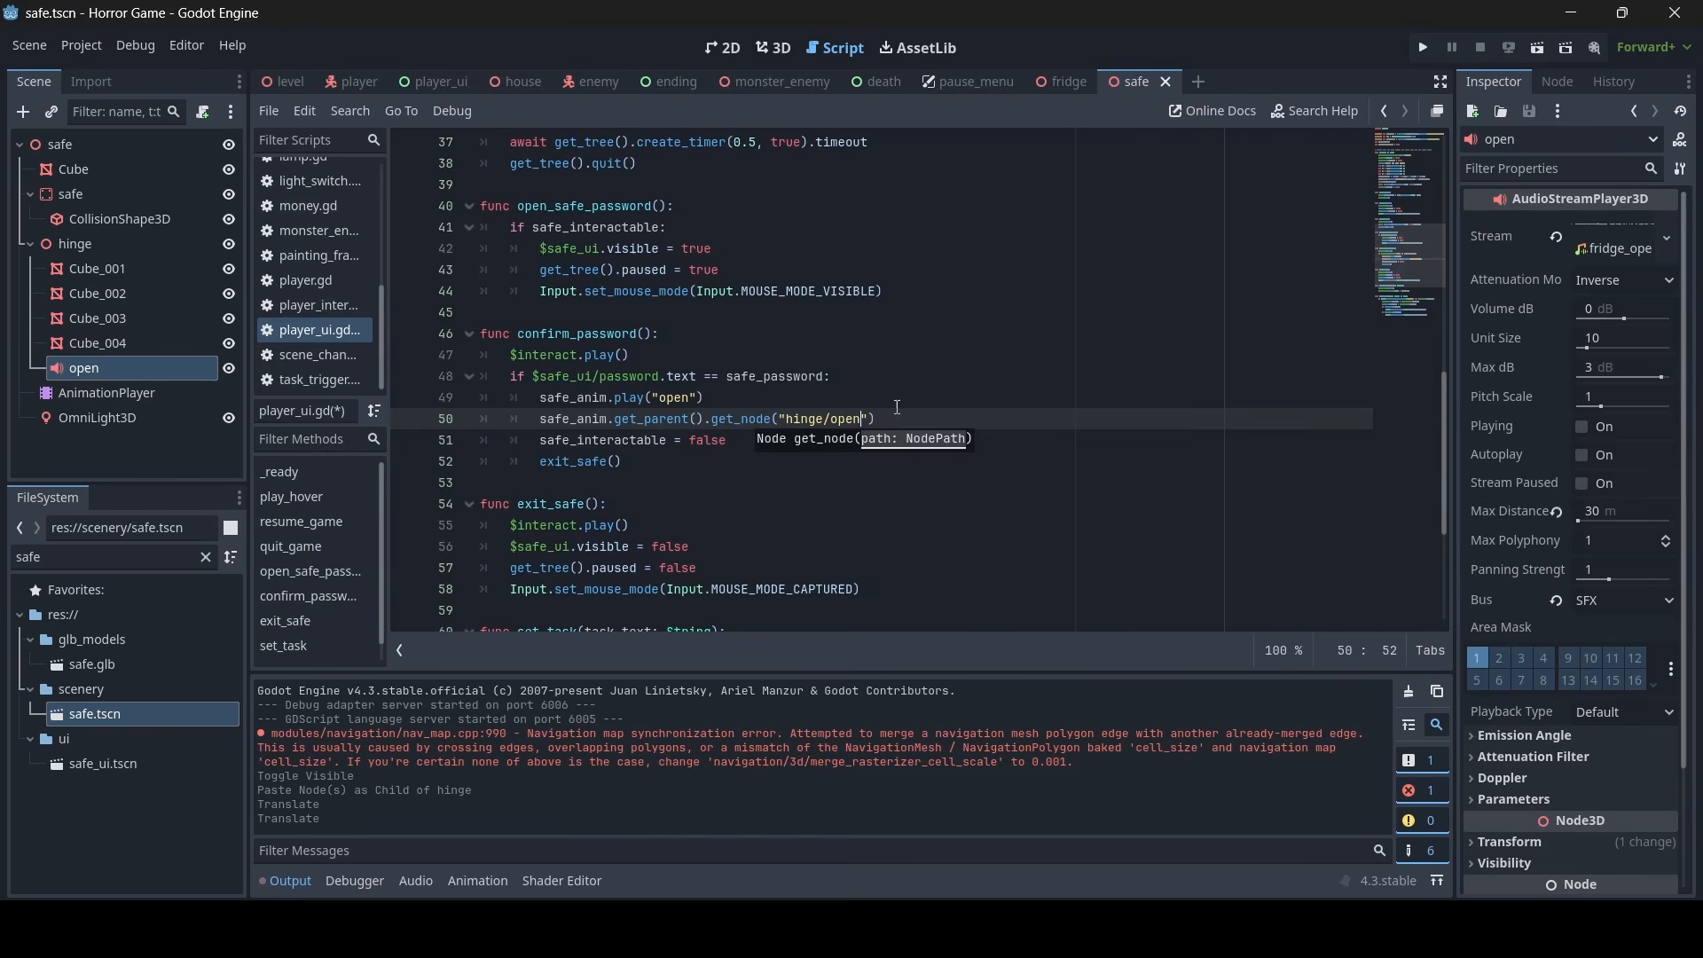
click(925, 422)
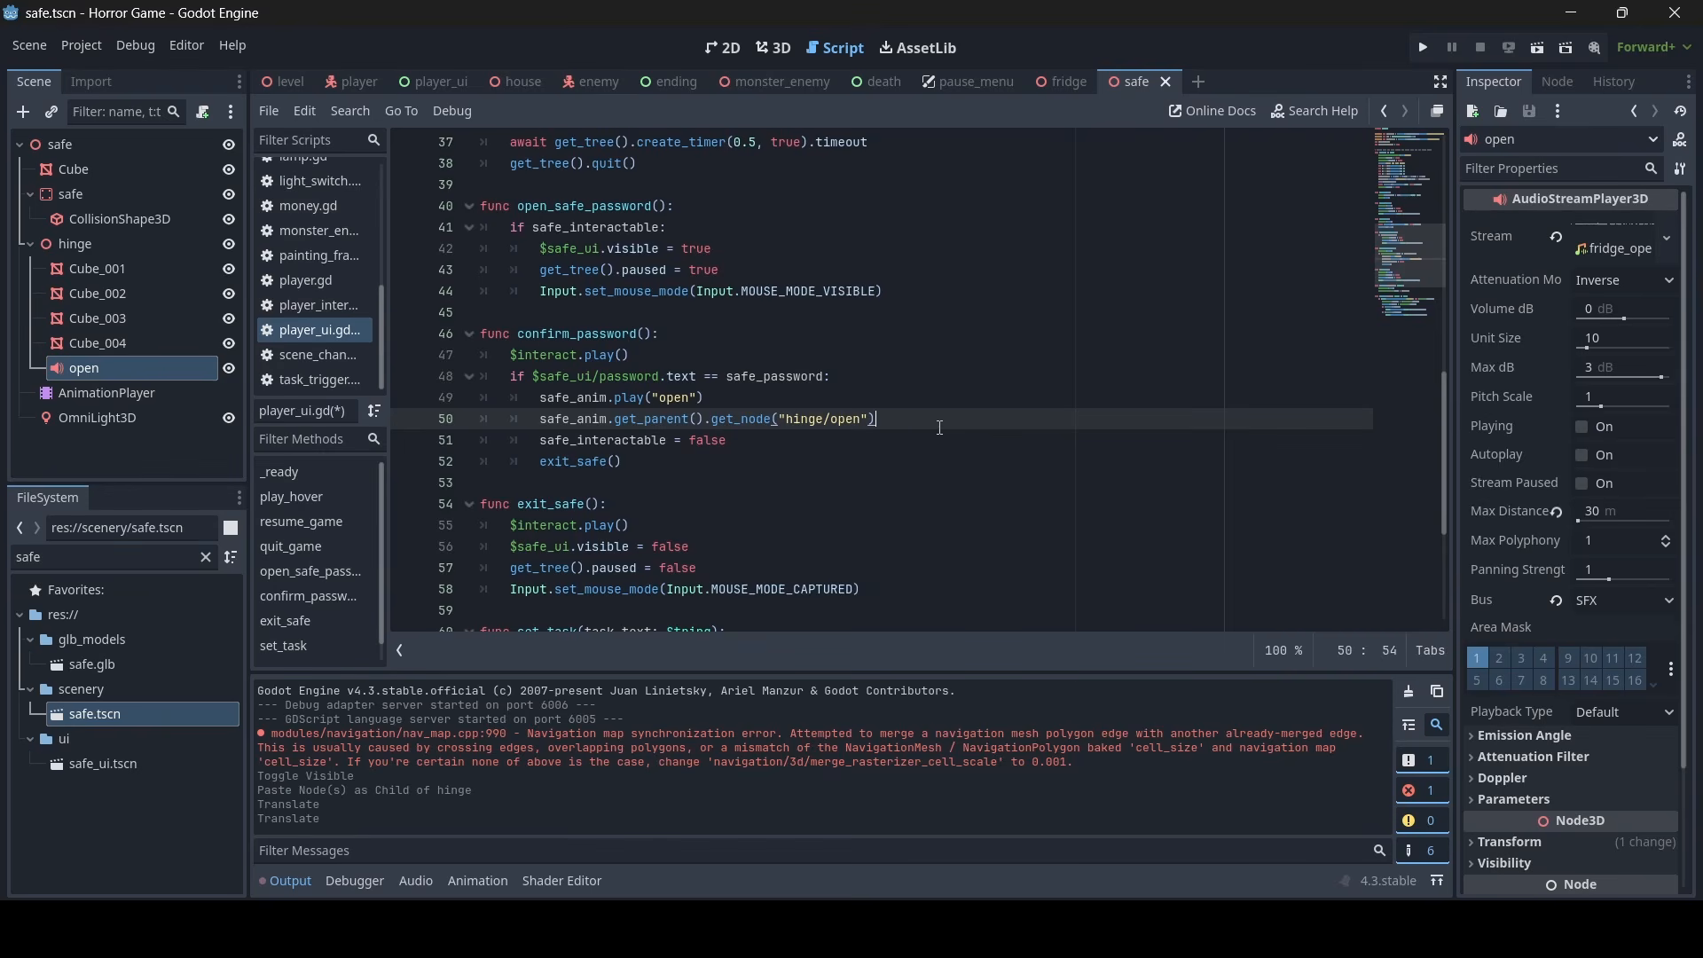
text(.play)
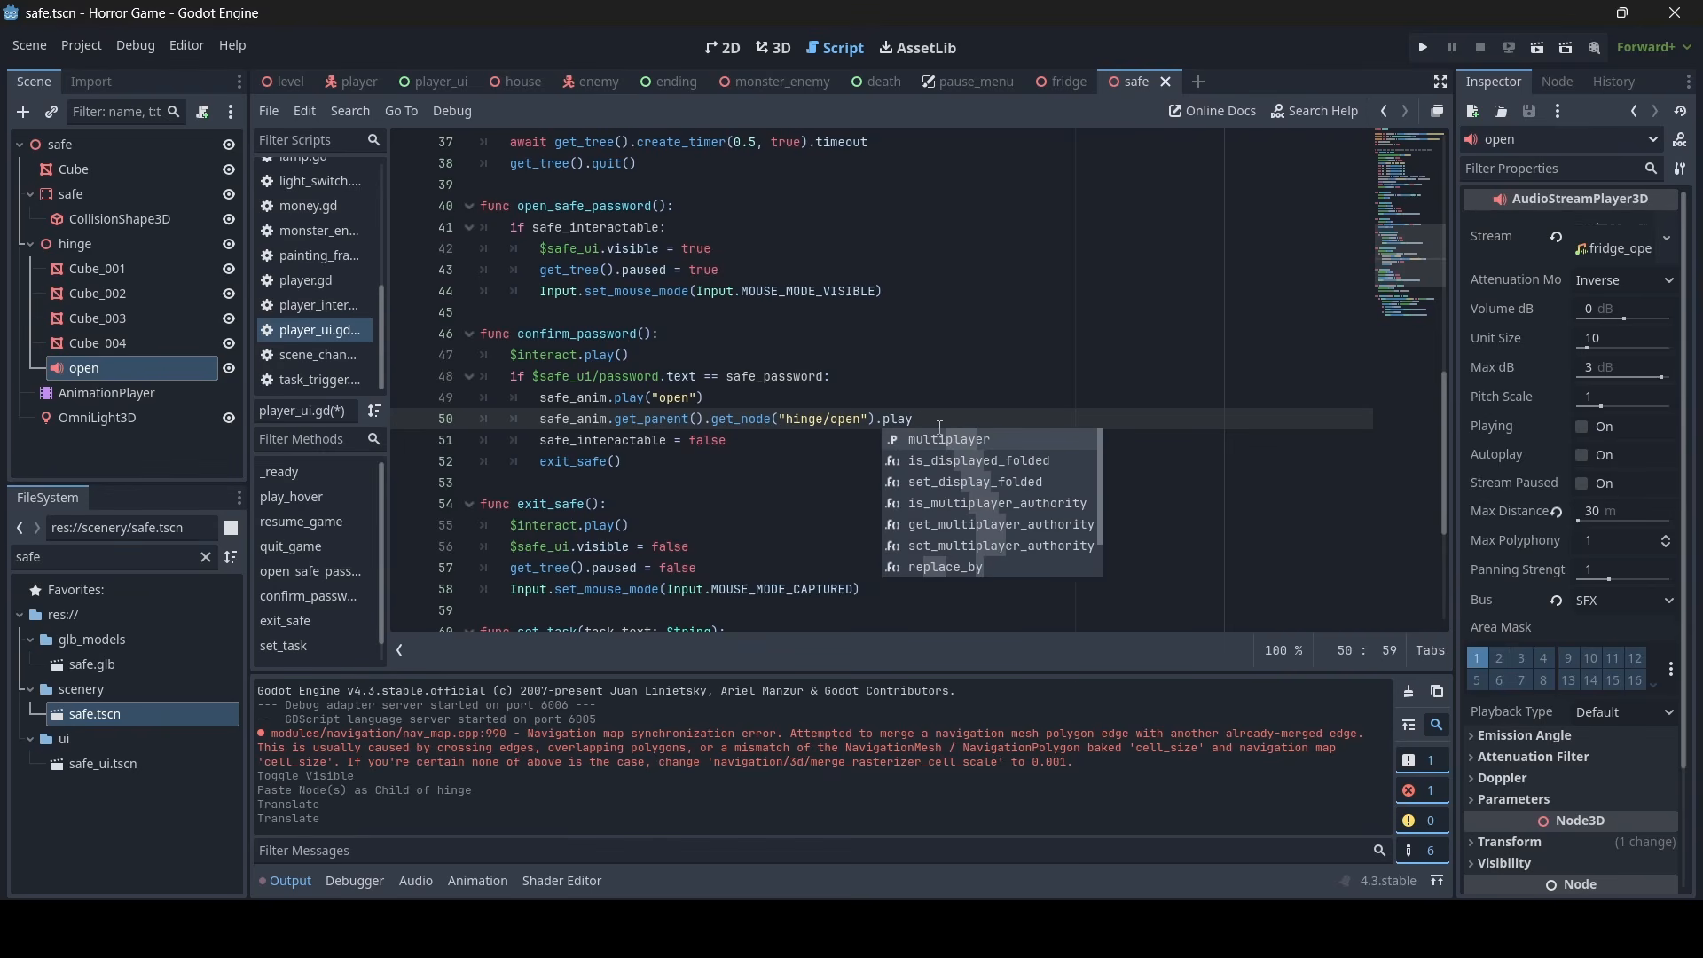
text(())
key(ctrl+s)
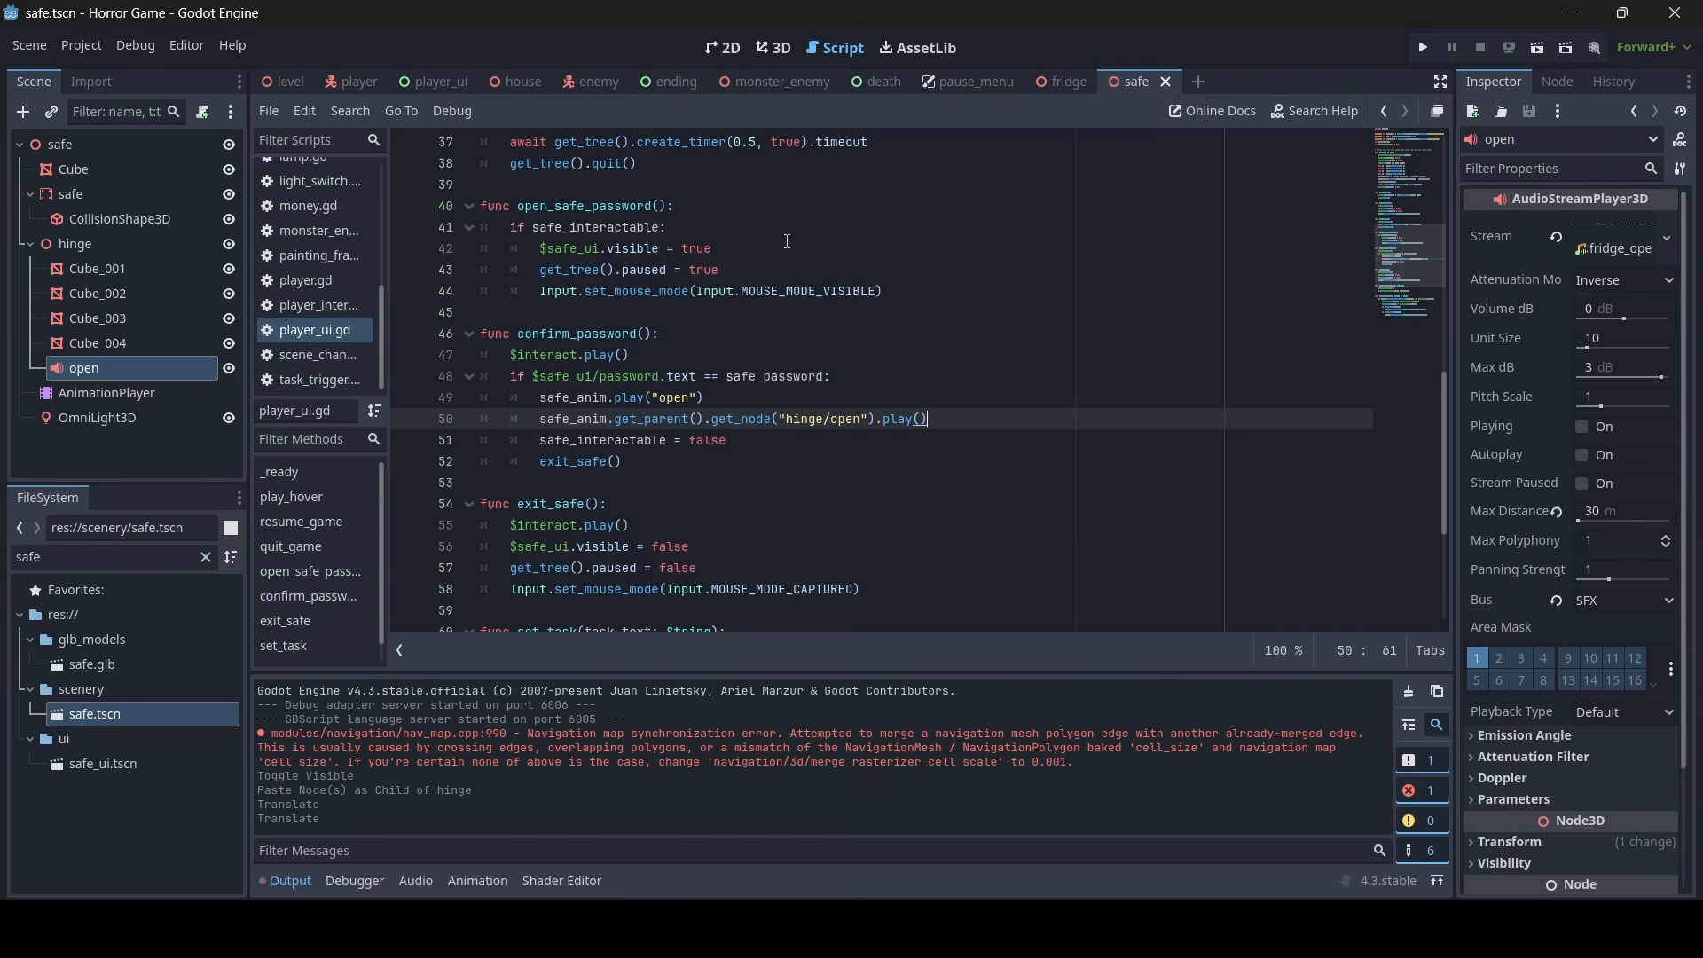
- Clear the "safe" filter from the project files so all of them are listed
click(1032, 326)
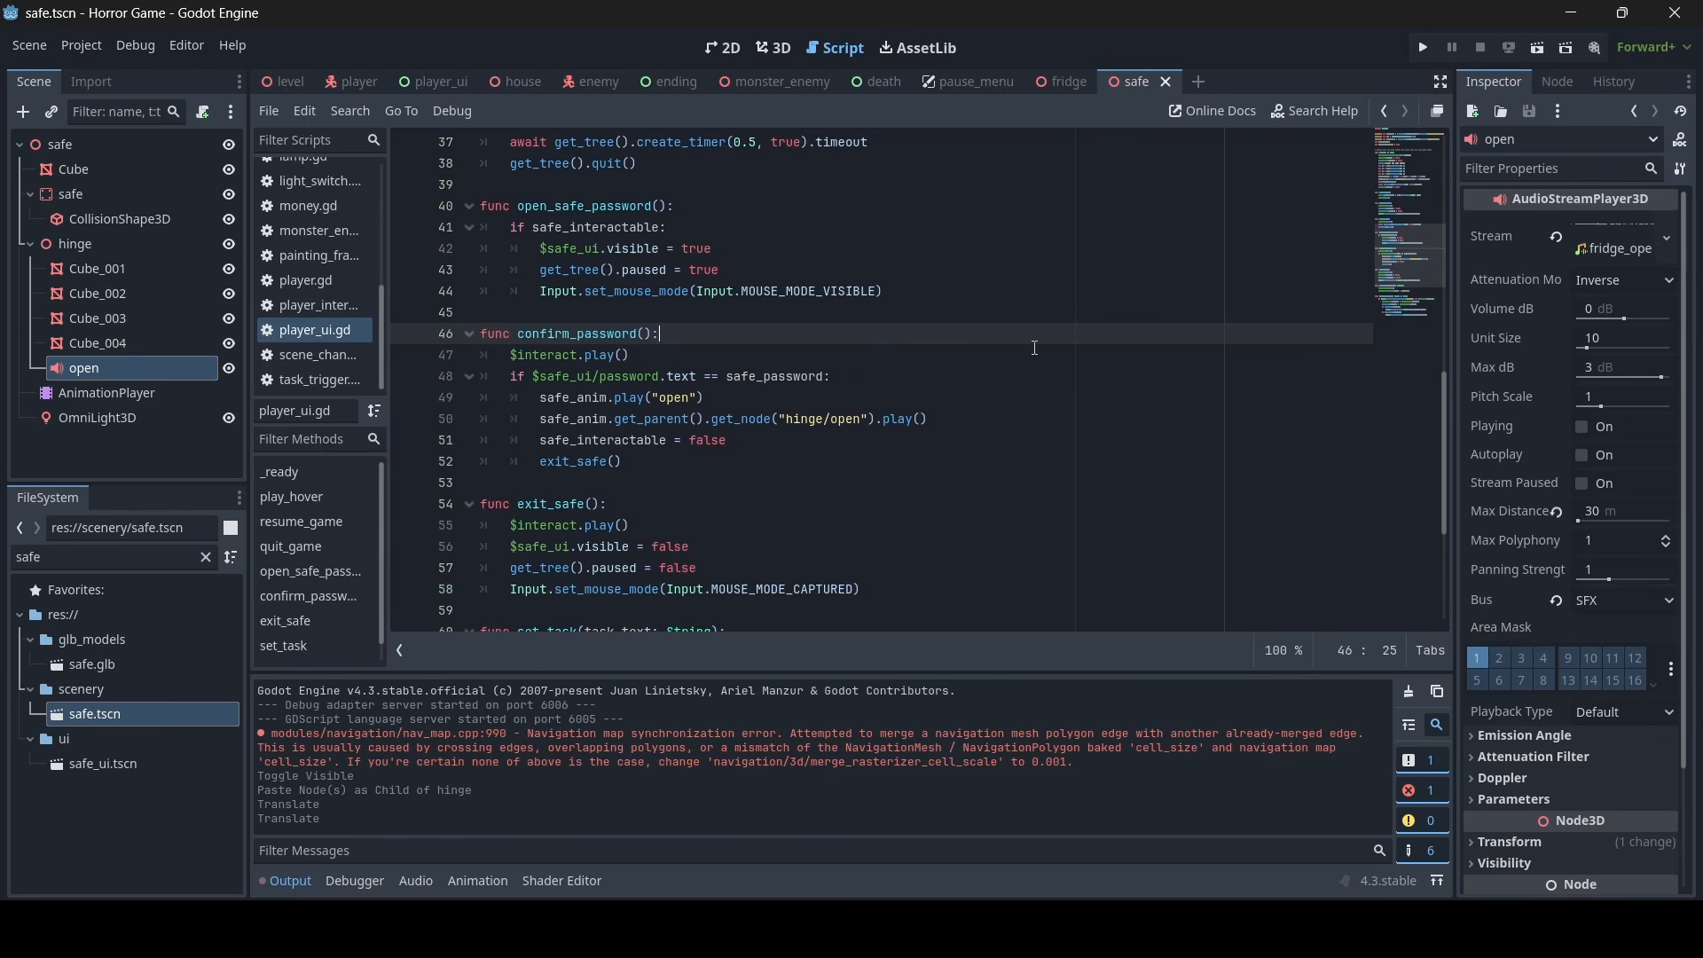
click(206, 557)
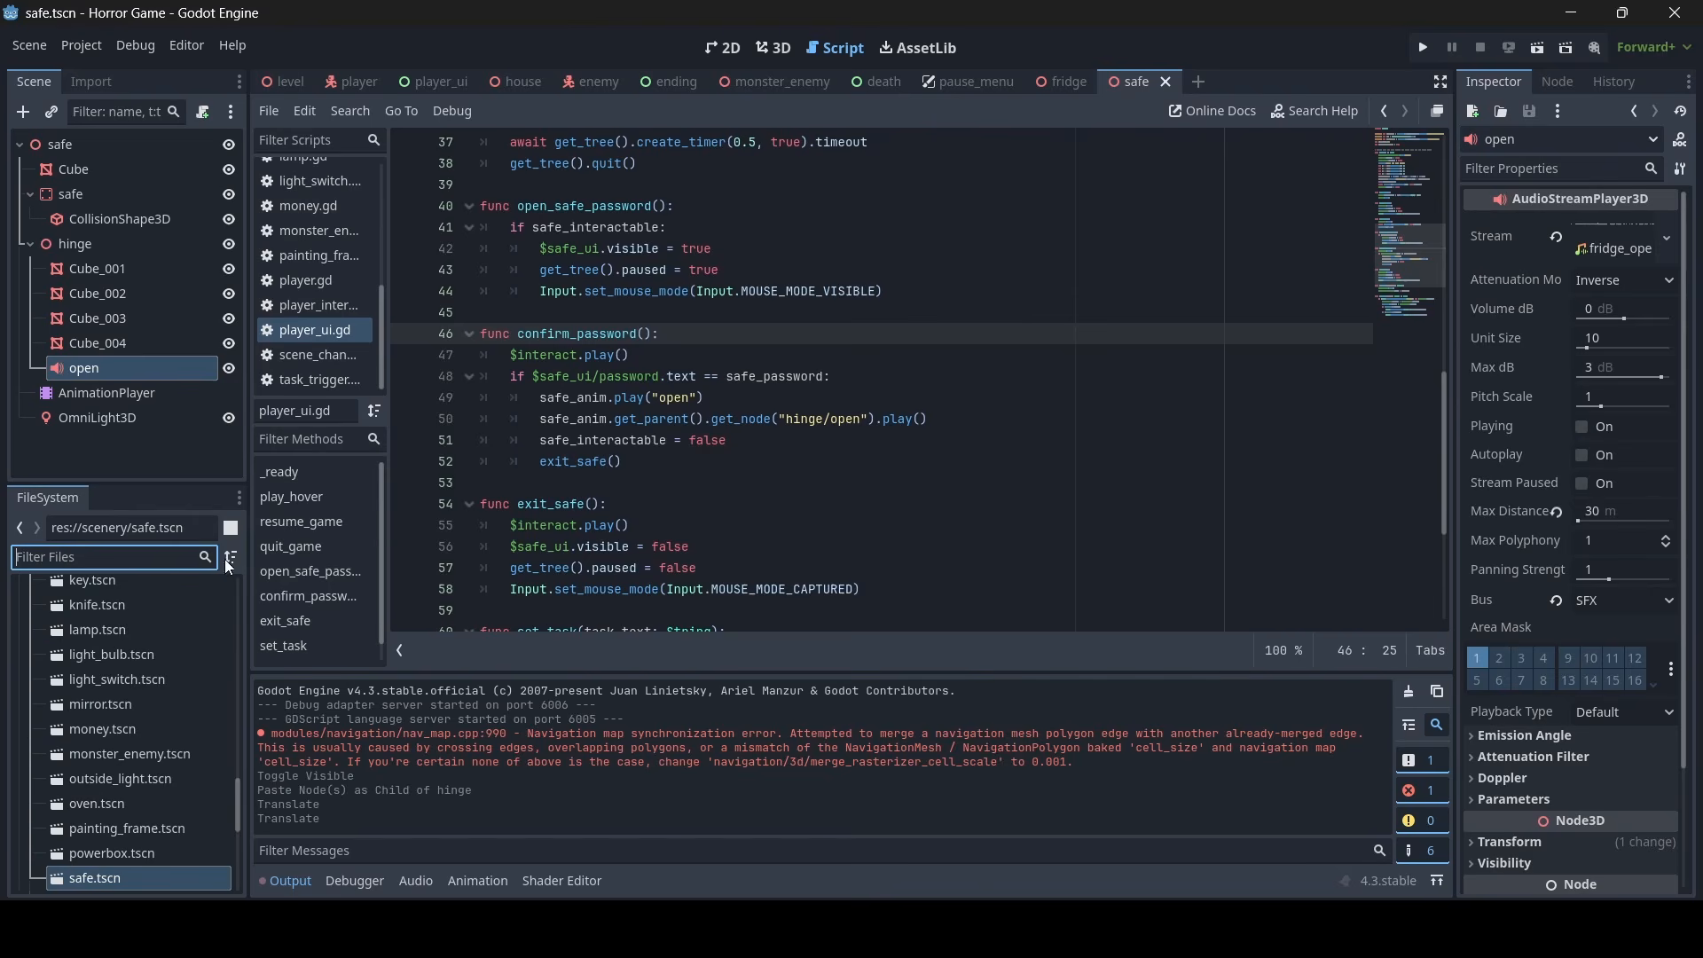
click(655, 419)
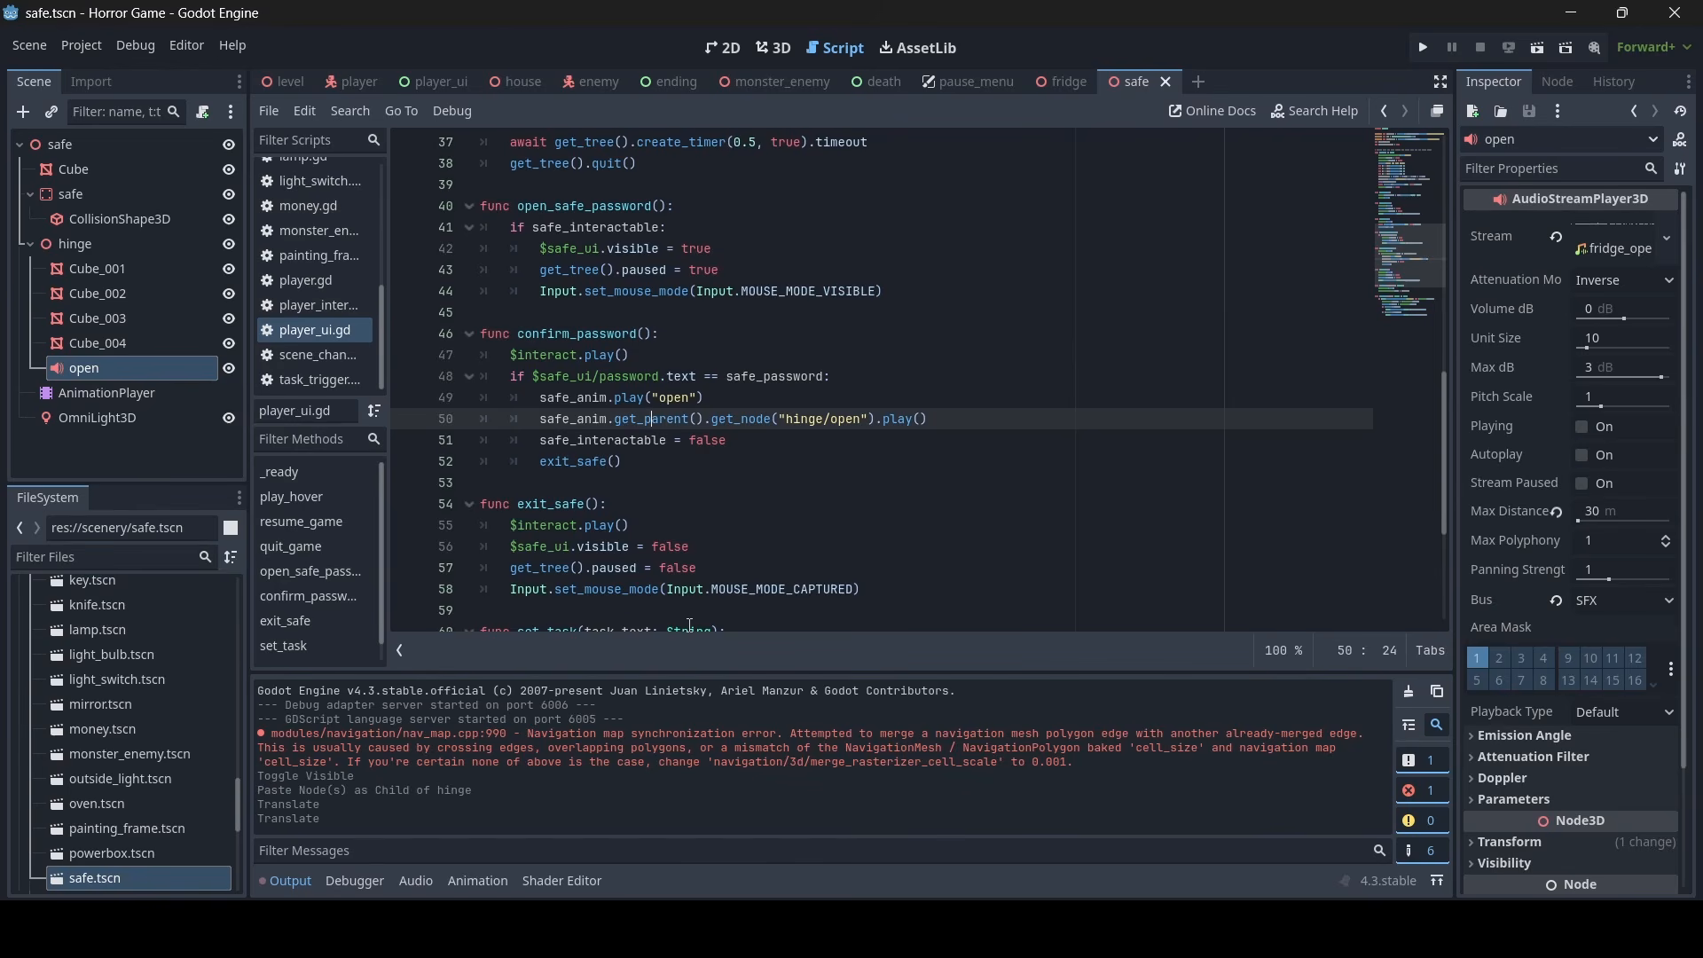
- Switch to Audacity and listen to the first sound of the wooden drawer recording from about 0.887 s
click(745, 926)
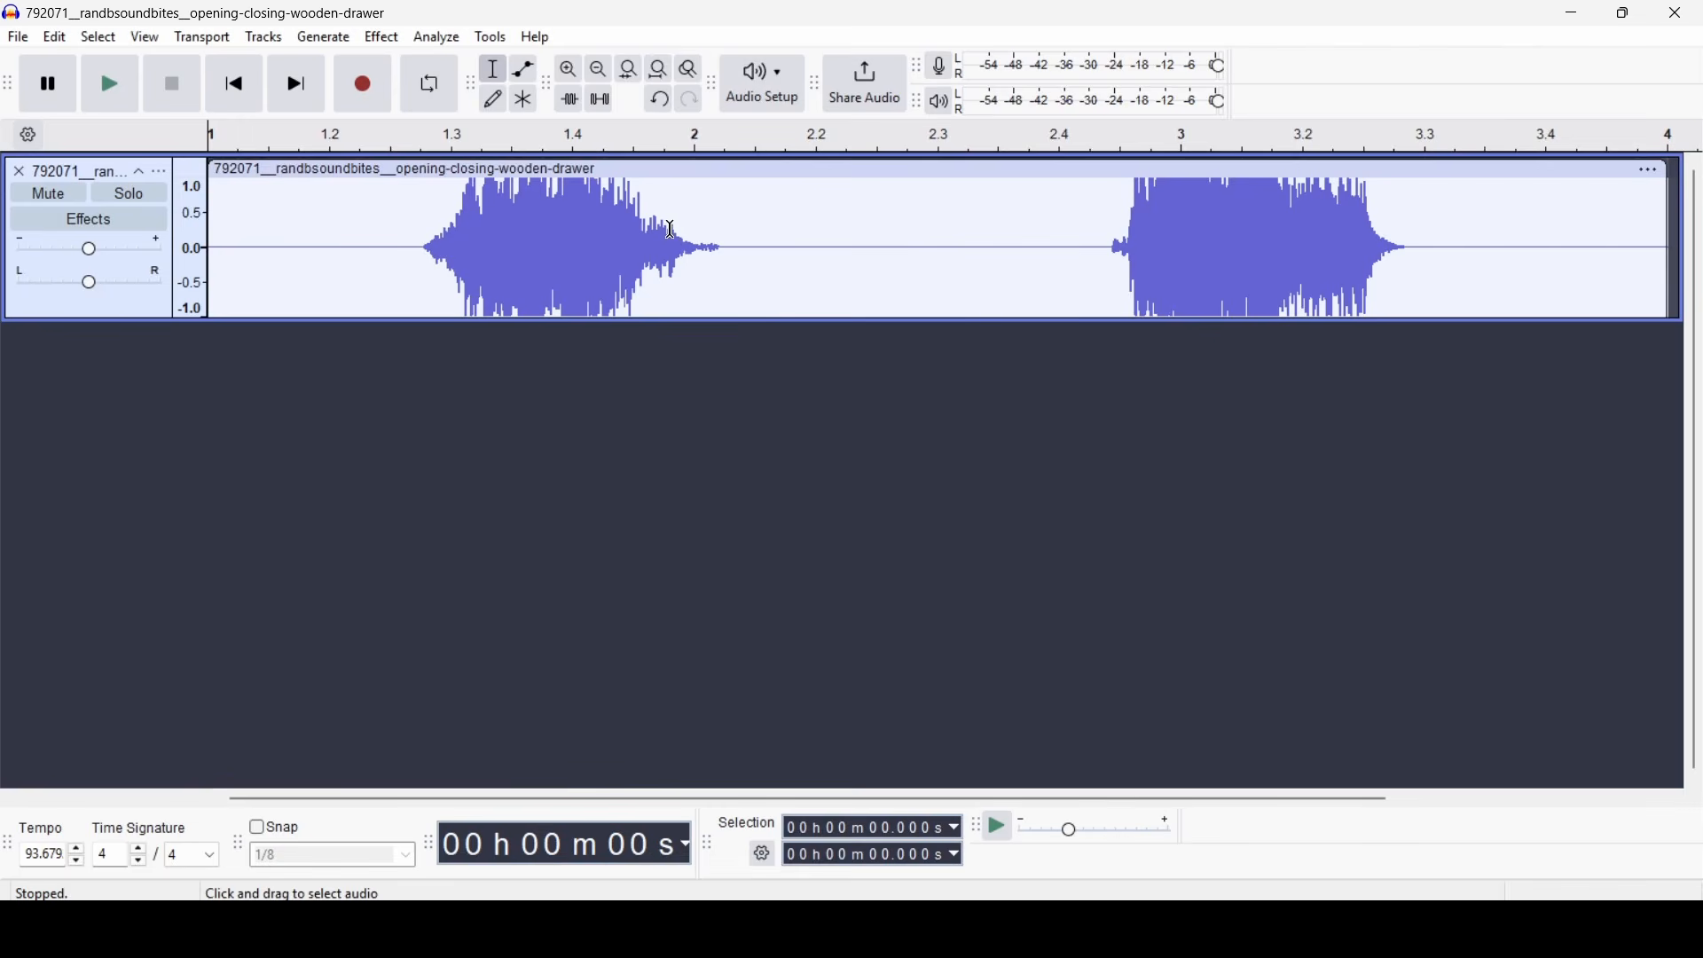
click(377, 232)
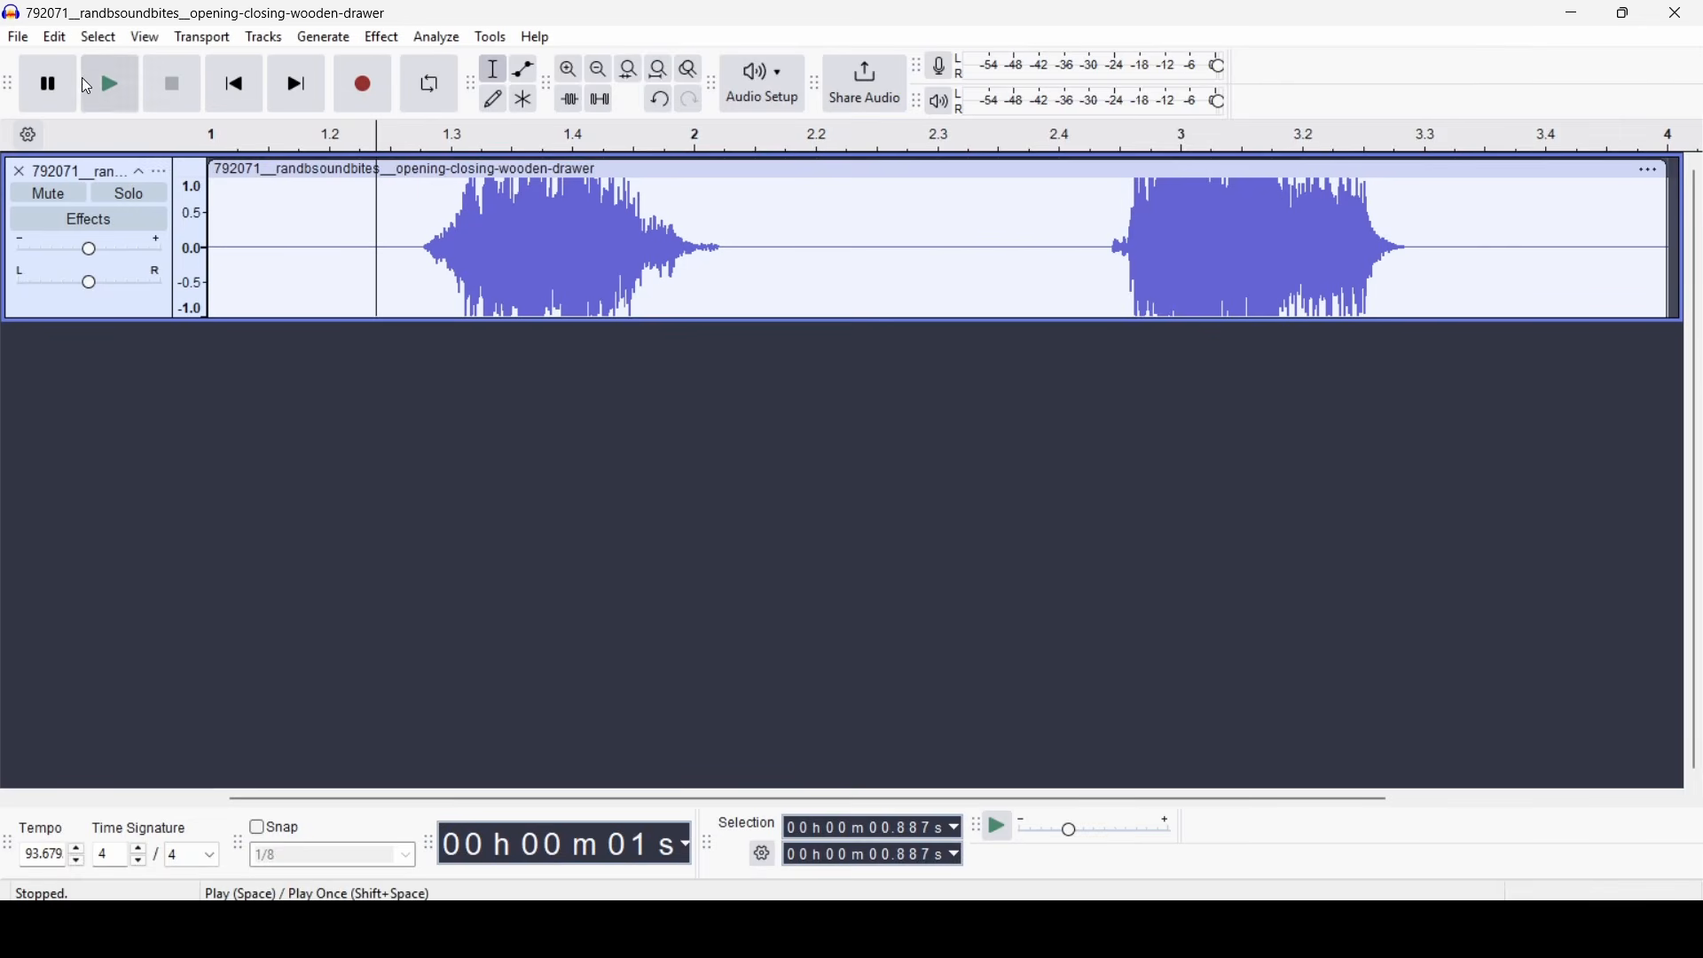
click(87, 80)
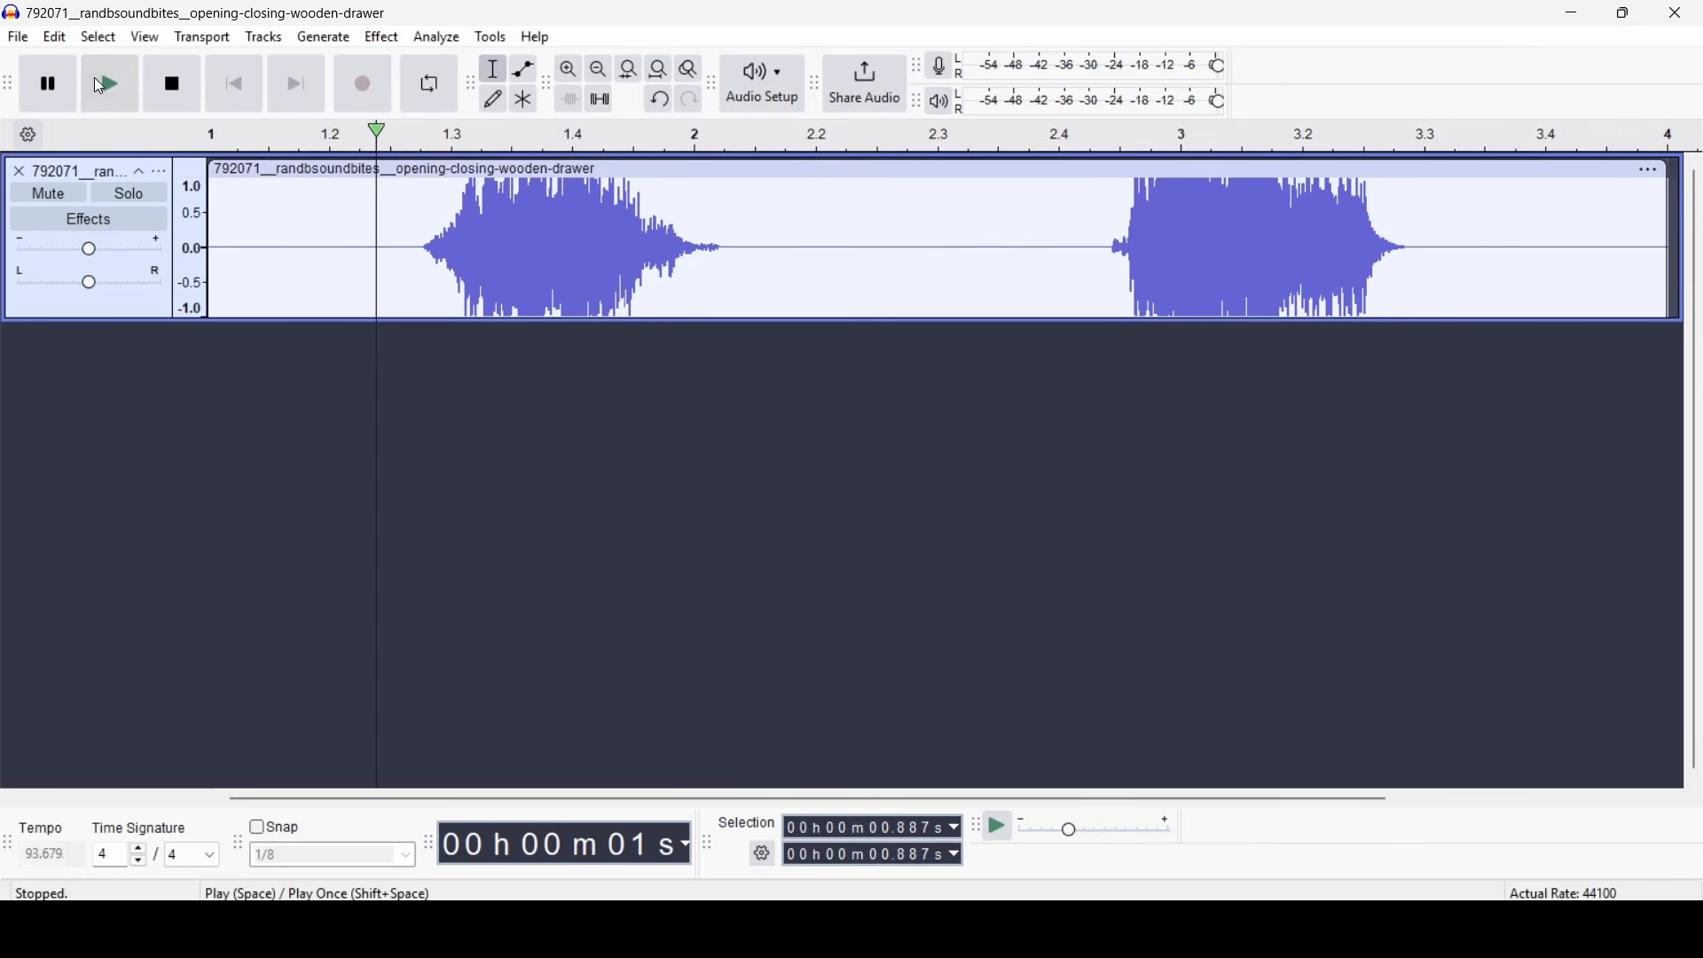
click(167, 86)
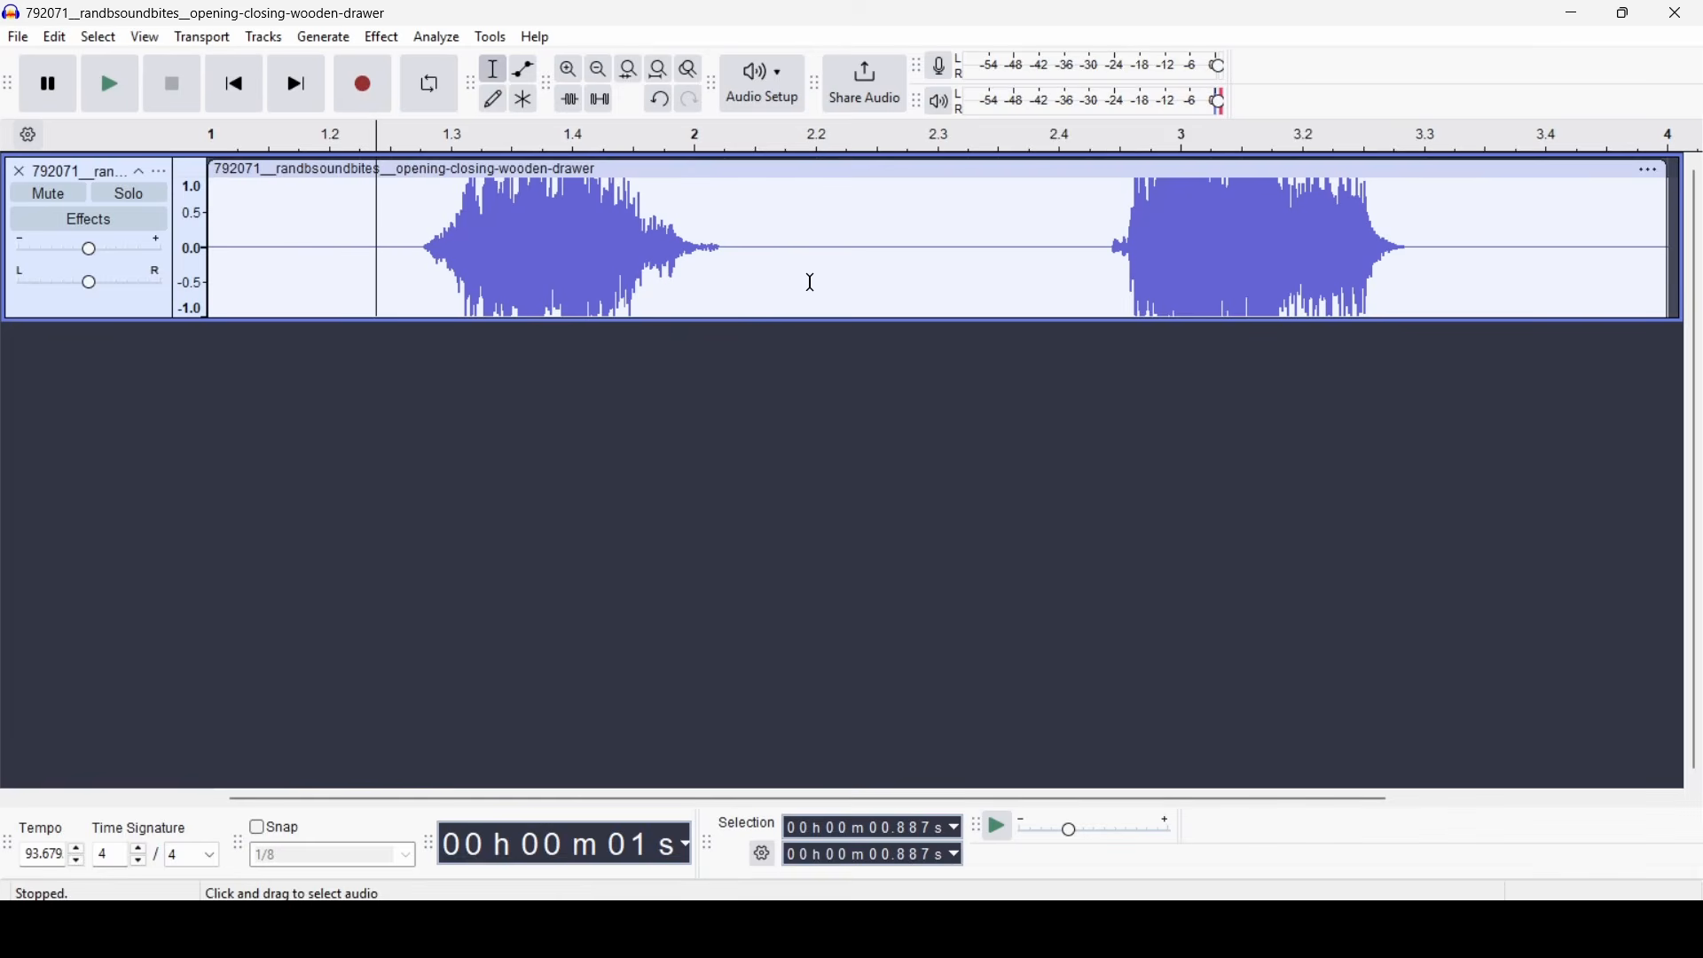
- Amplify the whole drawer recording by -8.2 dB and play it back to check the volume
key(ctrl+a)
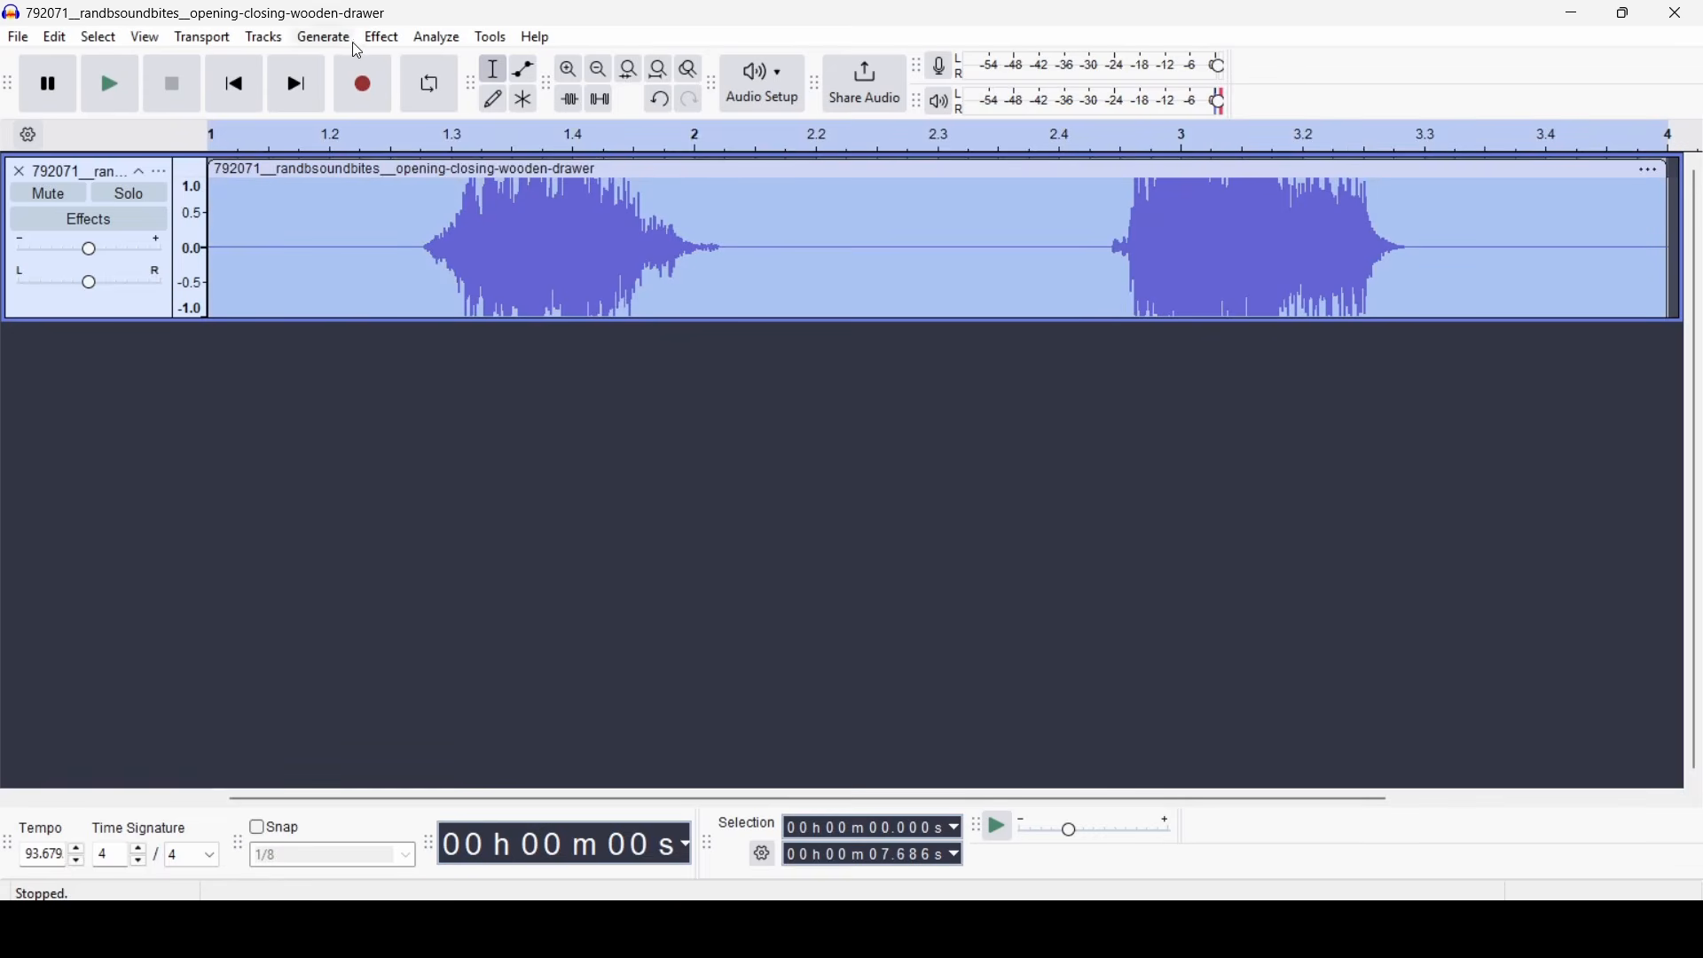
click(382, 37)
mouse_move(523, 215)
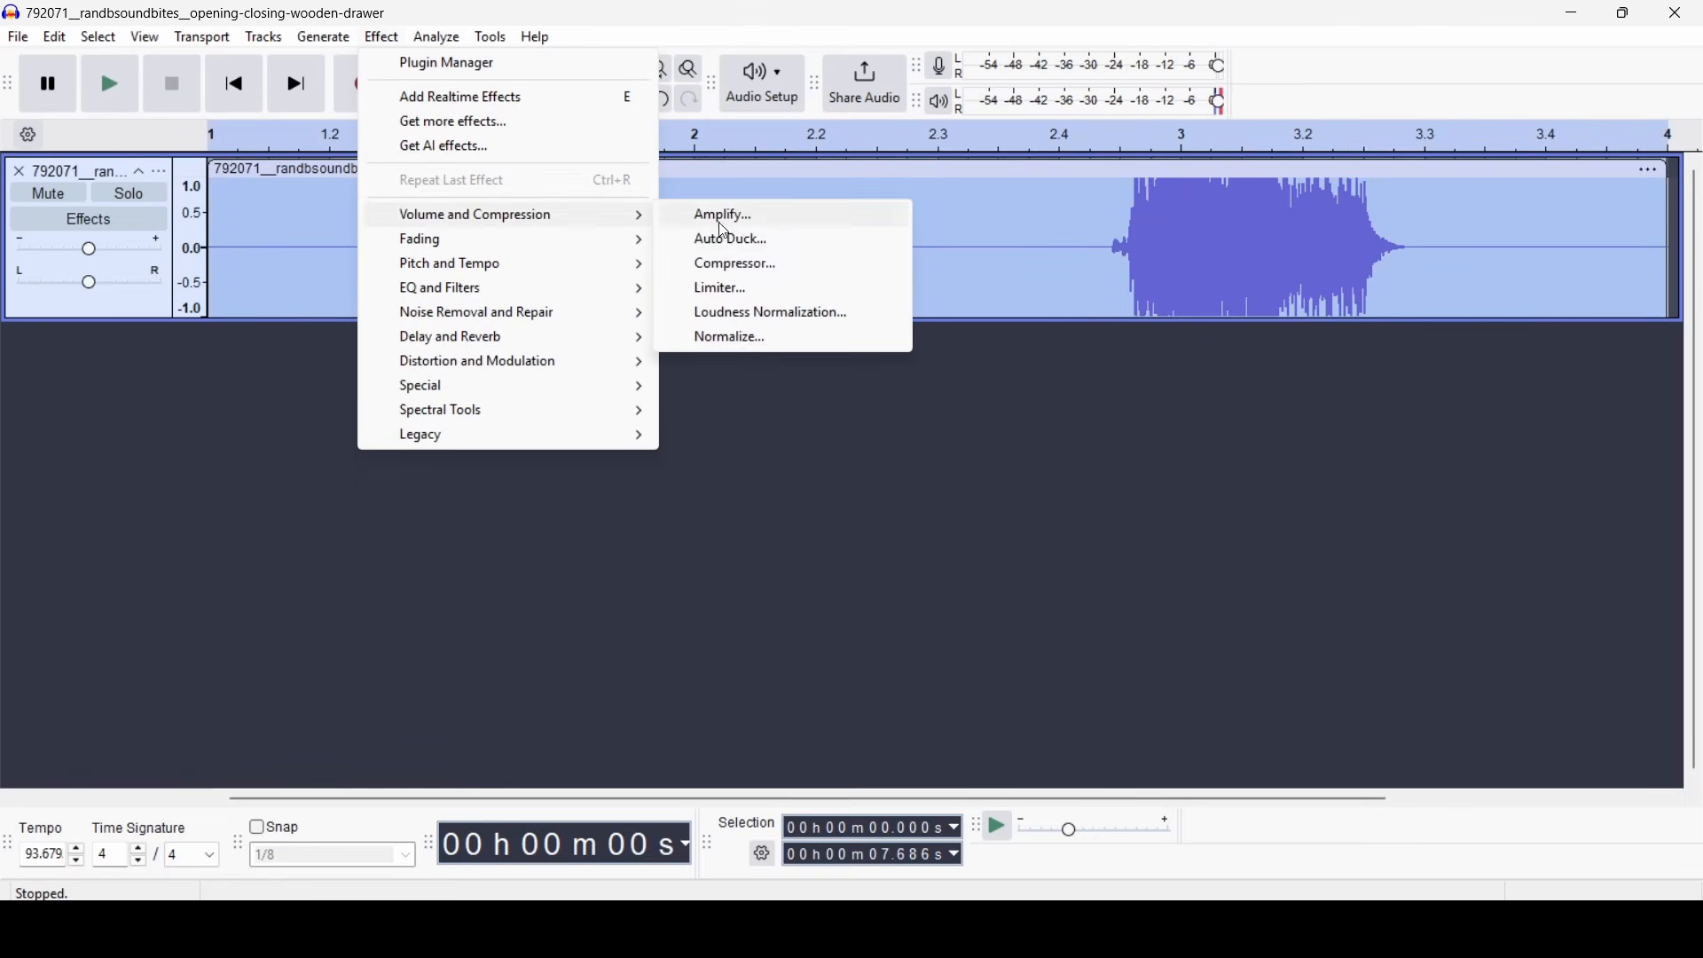
click(765, 216)
drag(851, 450, 834, 453)
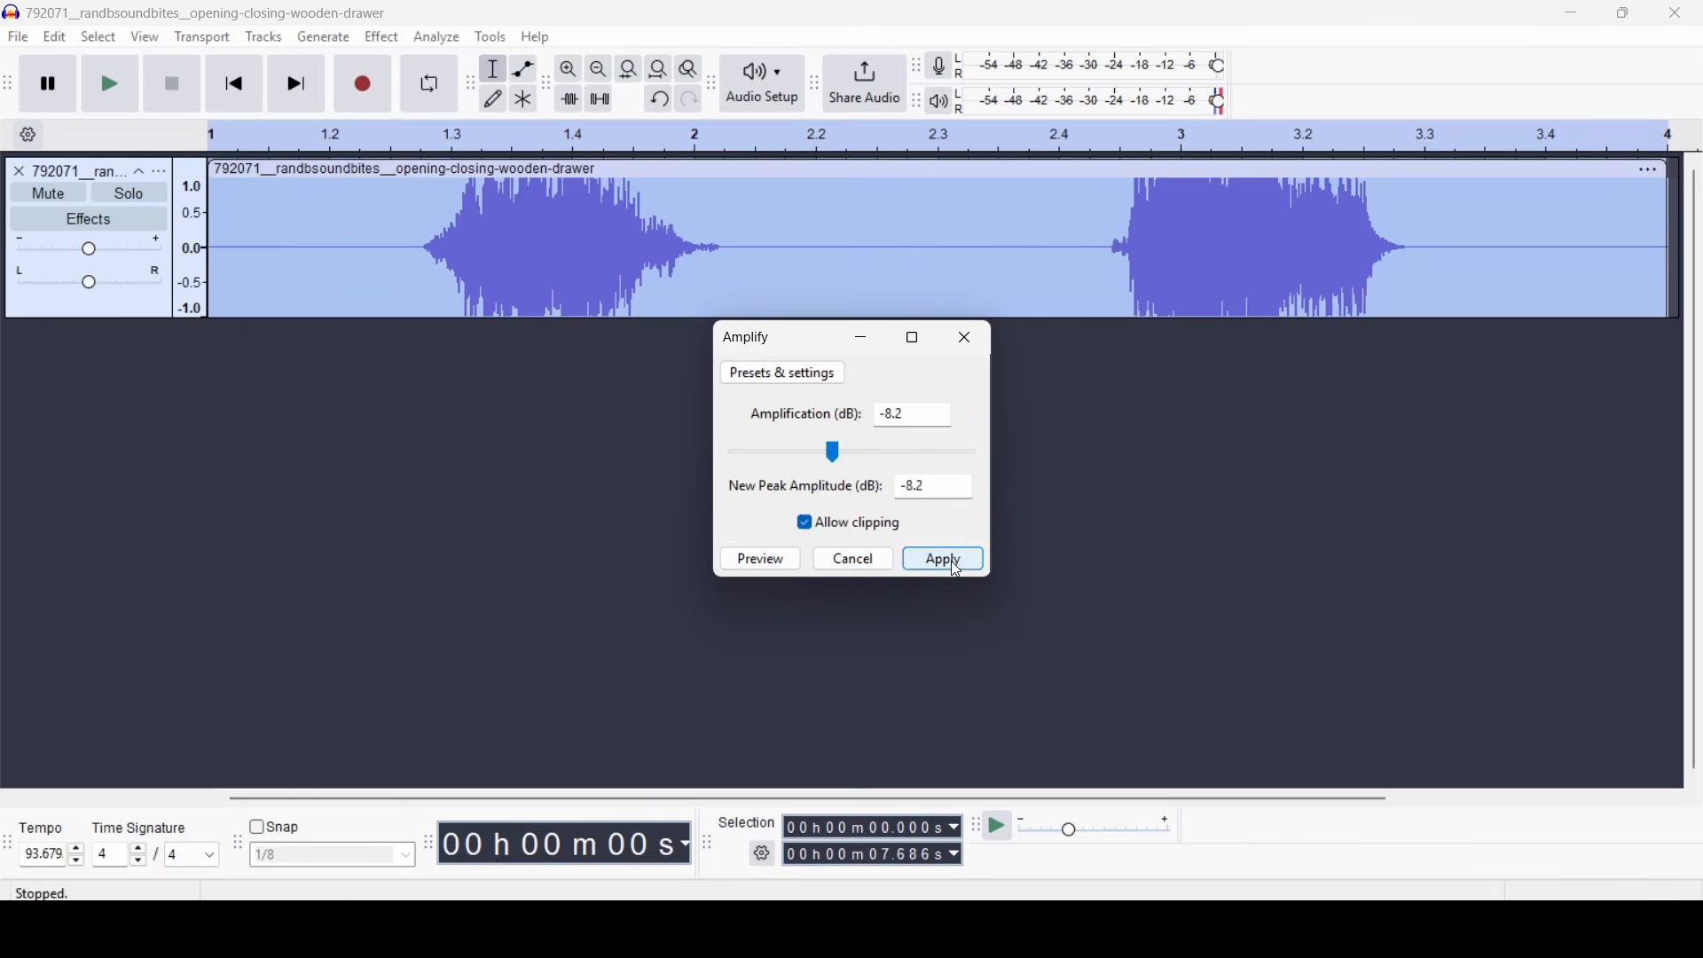
click(944, 562)
click(108, 80)
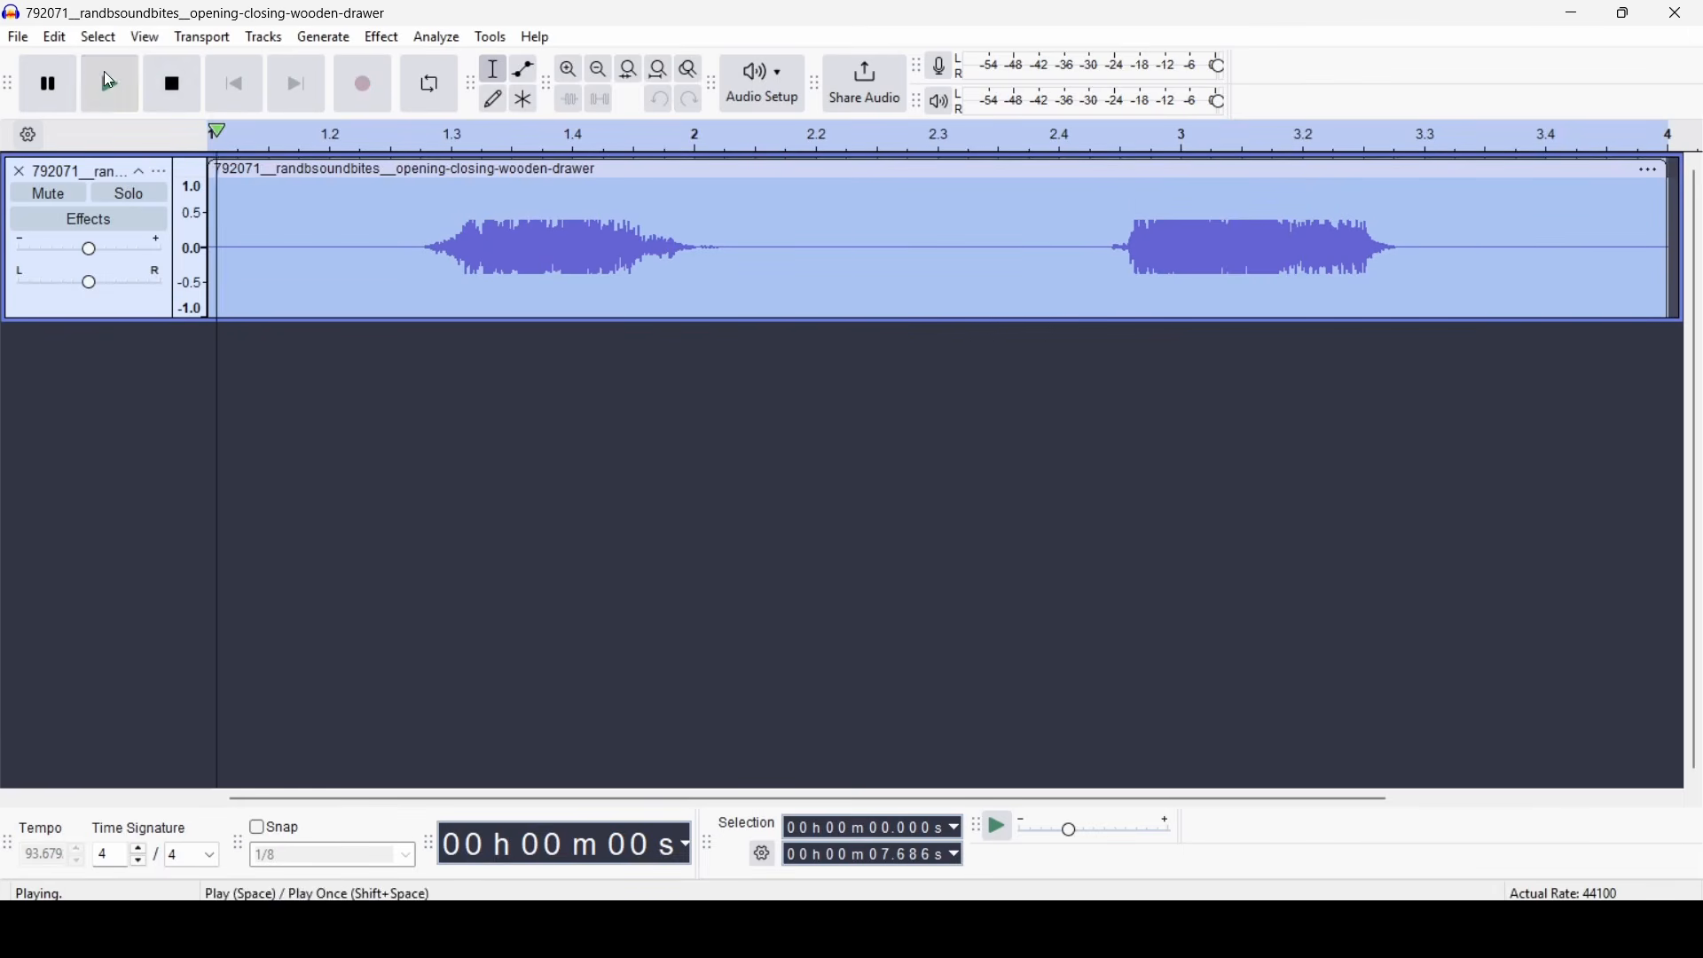
click(202, 97)
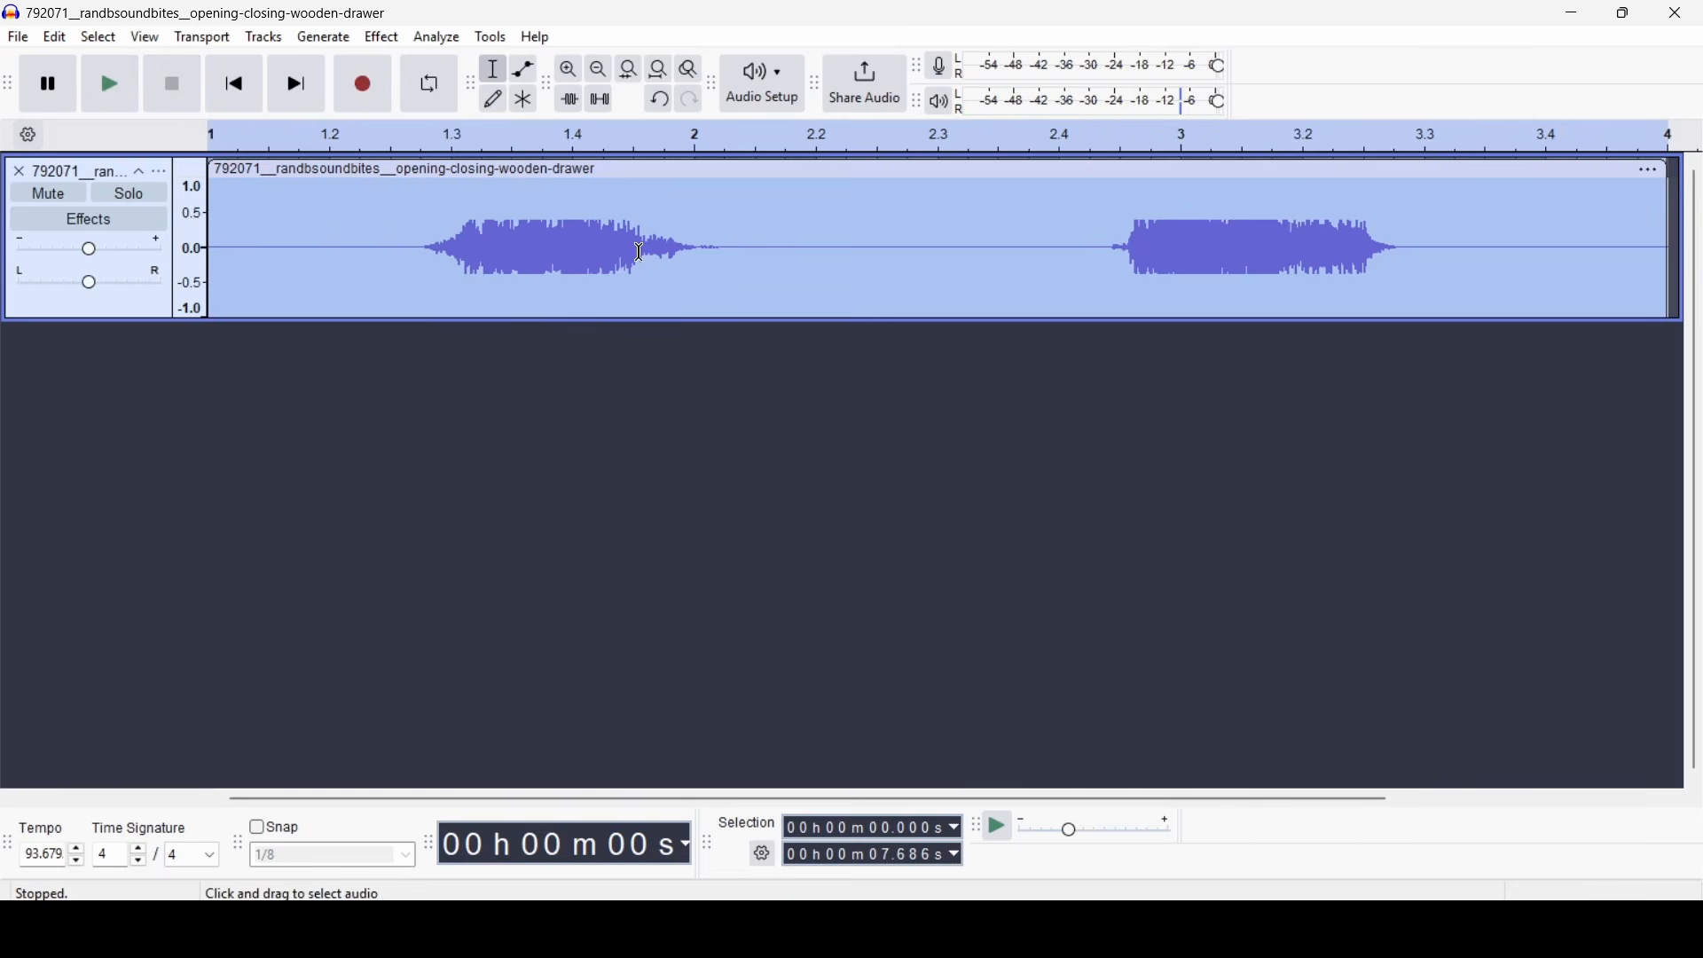
- Try amplifying the whole drawer recording by about 2.1 dB
click(639, 251)
double_click(858, 282)
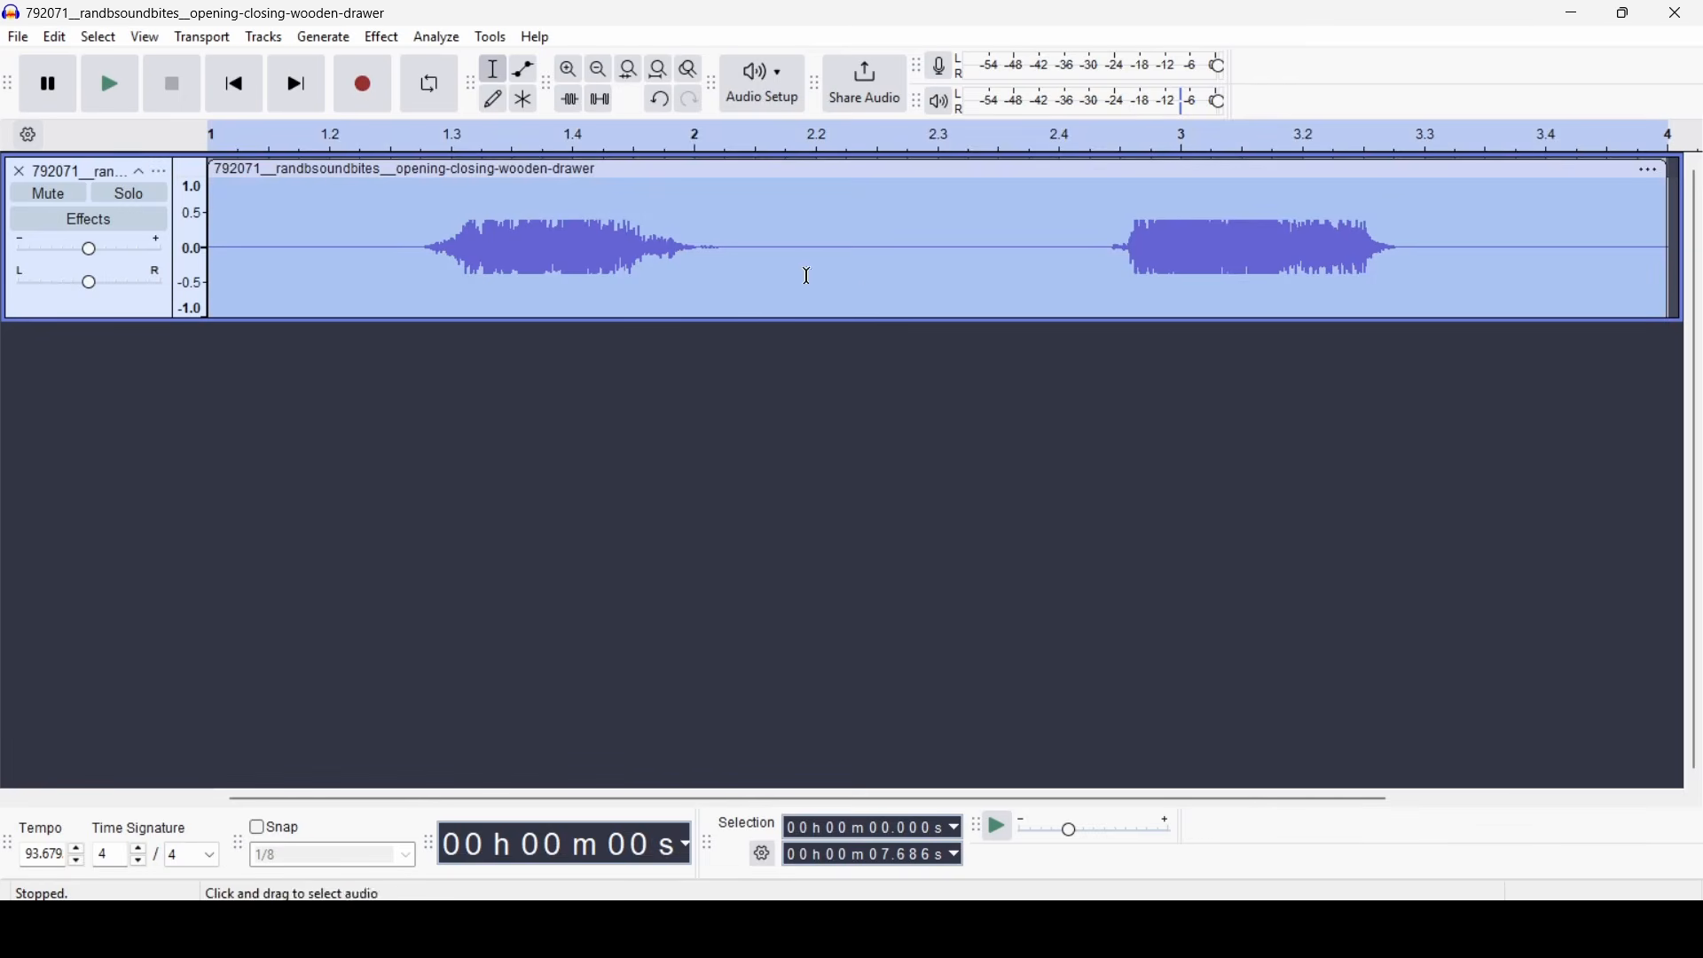
click(391, 37)
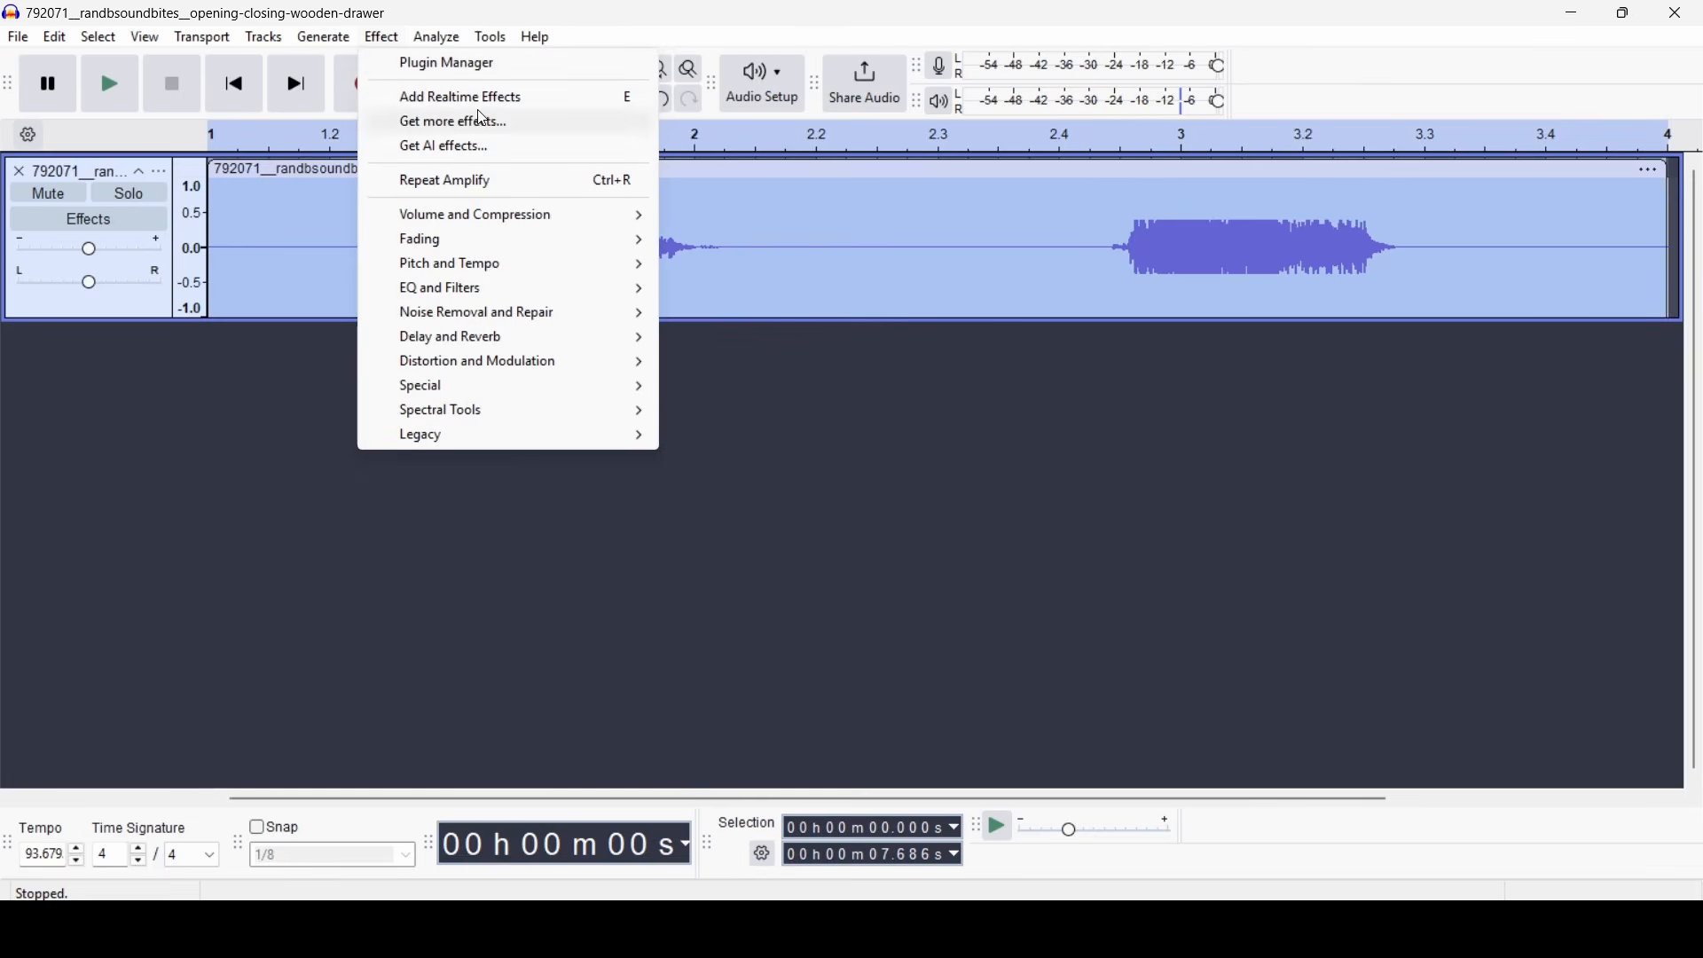
mouse_move(524, 215)
click(714, 215)
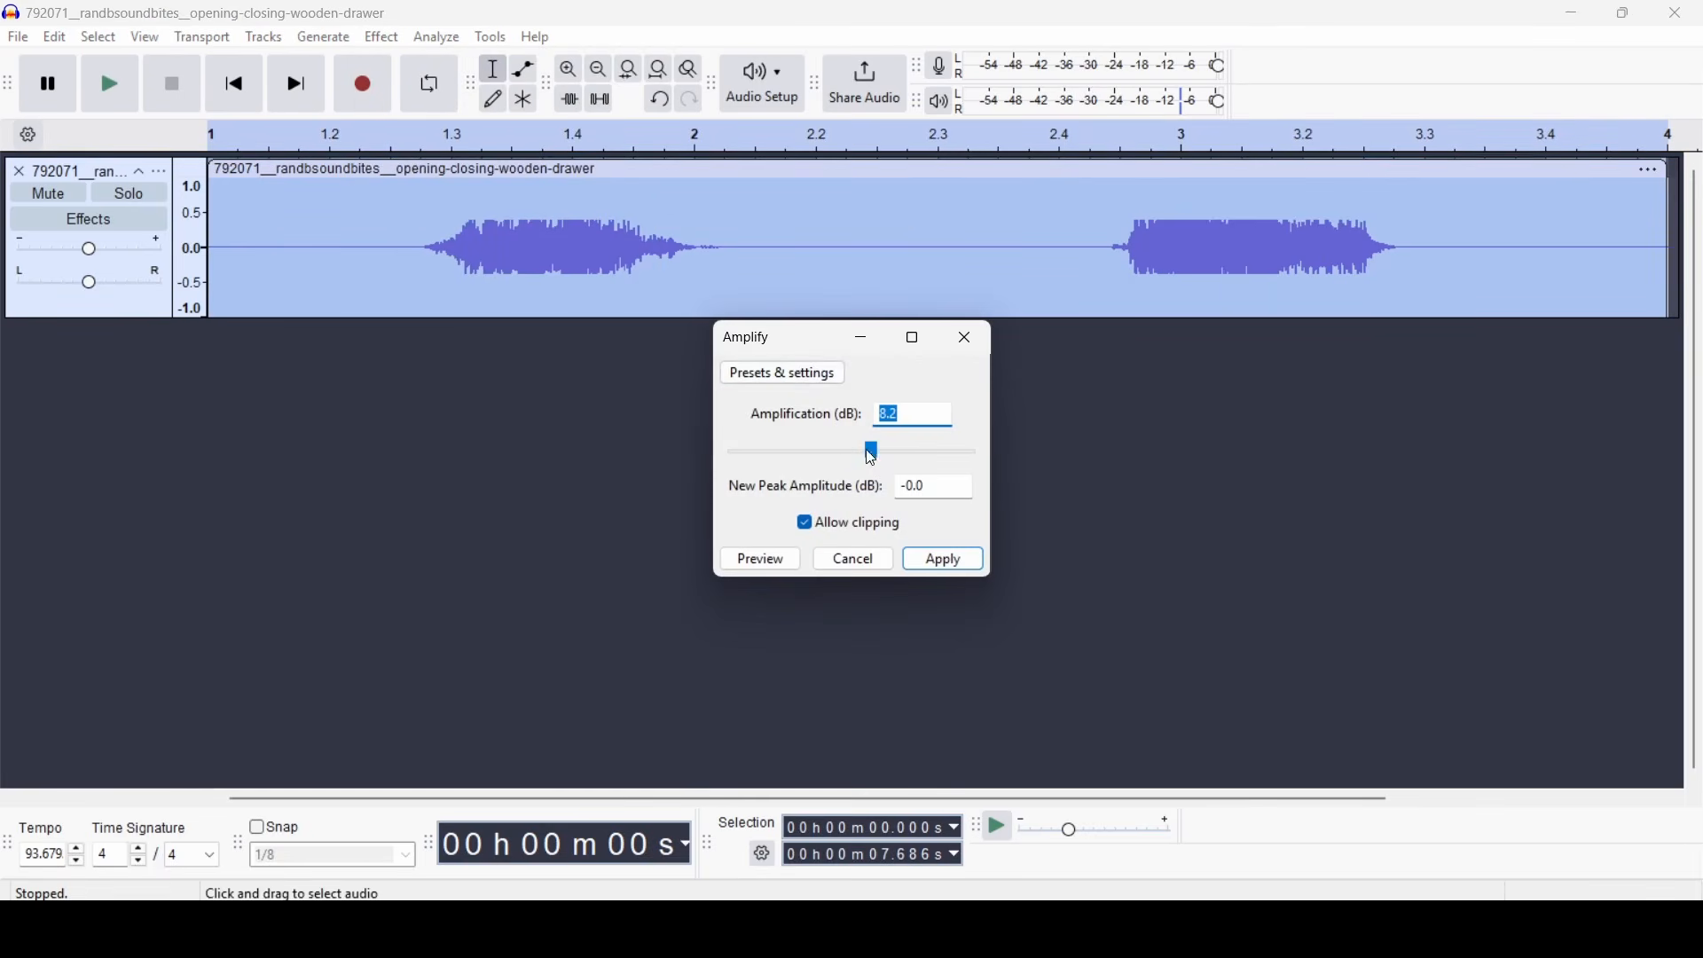
drag(872, 458, 860, 468)
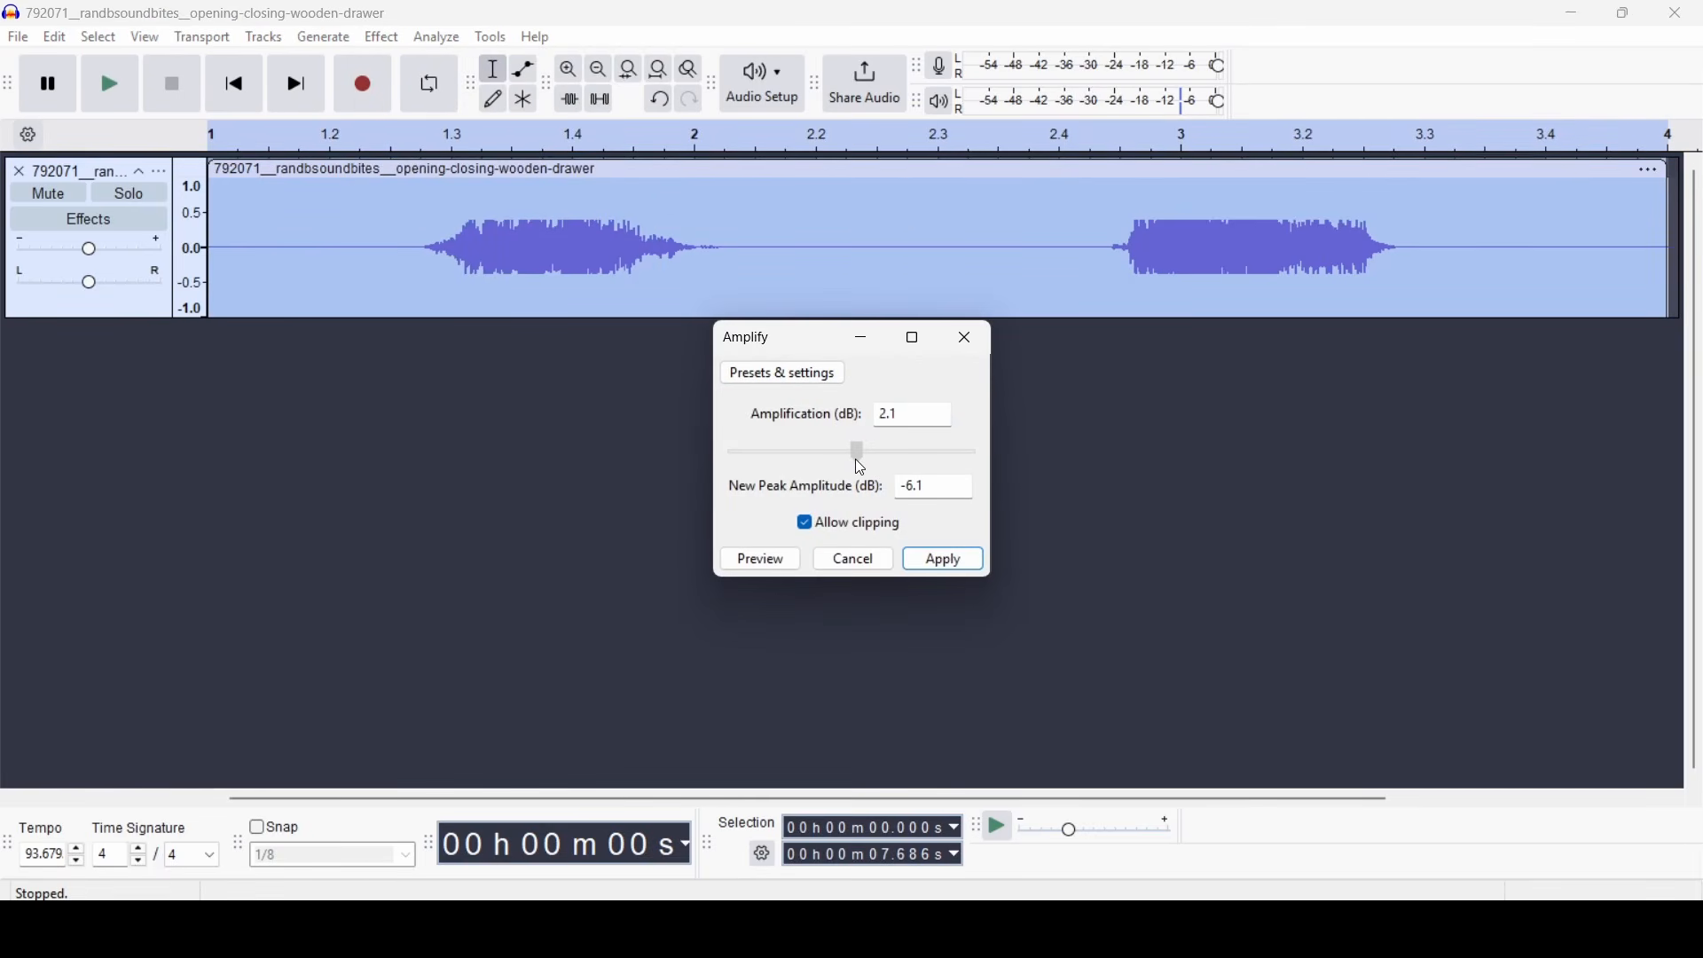
click(945, 559)
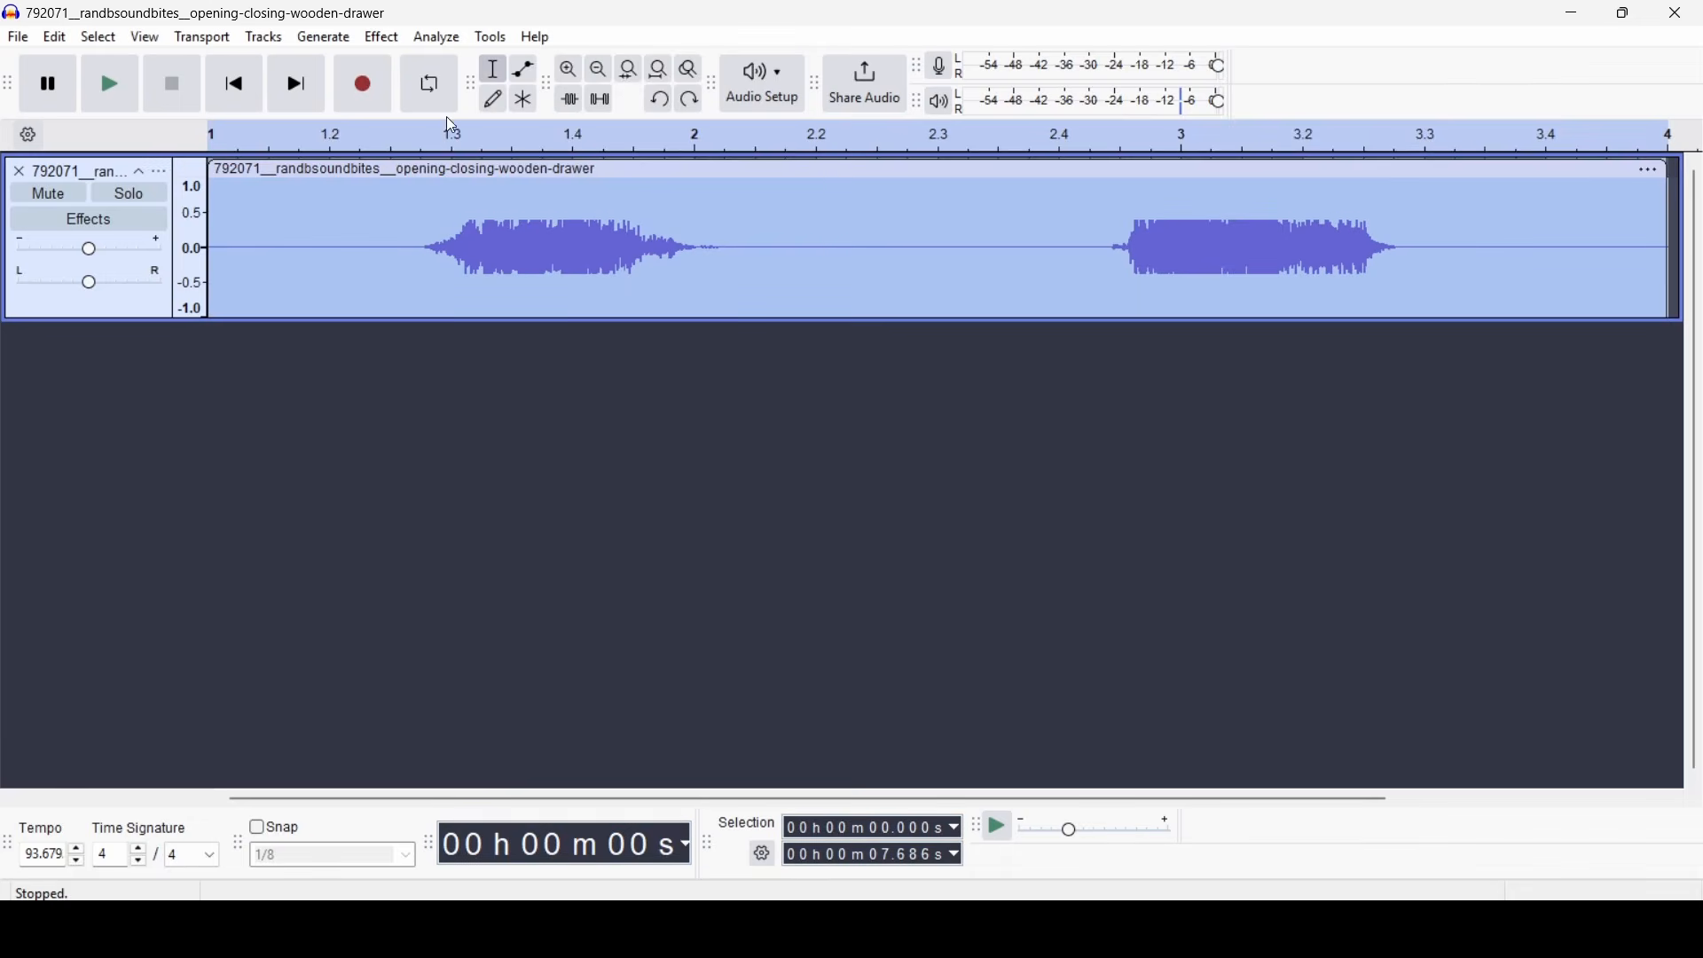
- Lower the whole drawer recording's volume slightly further with a negative Amplify value
click(436, 37)
mouse_move(381, 38)
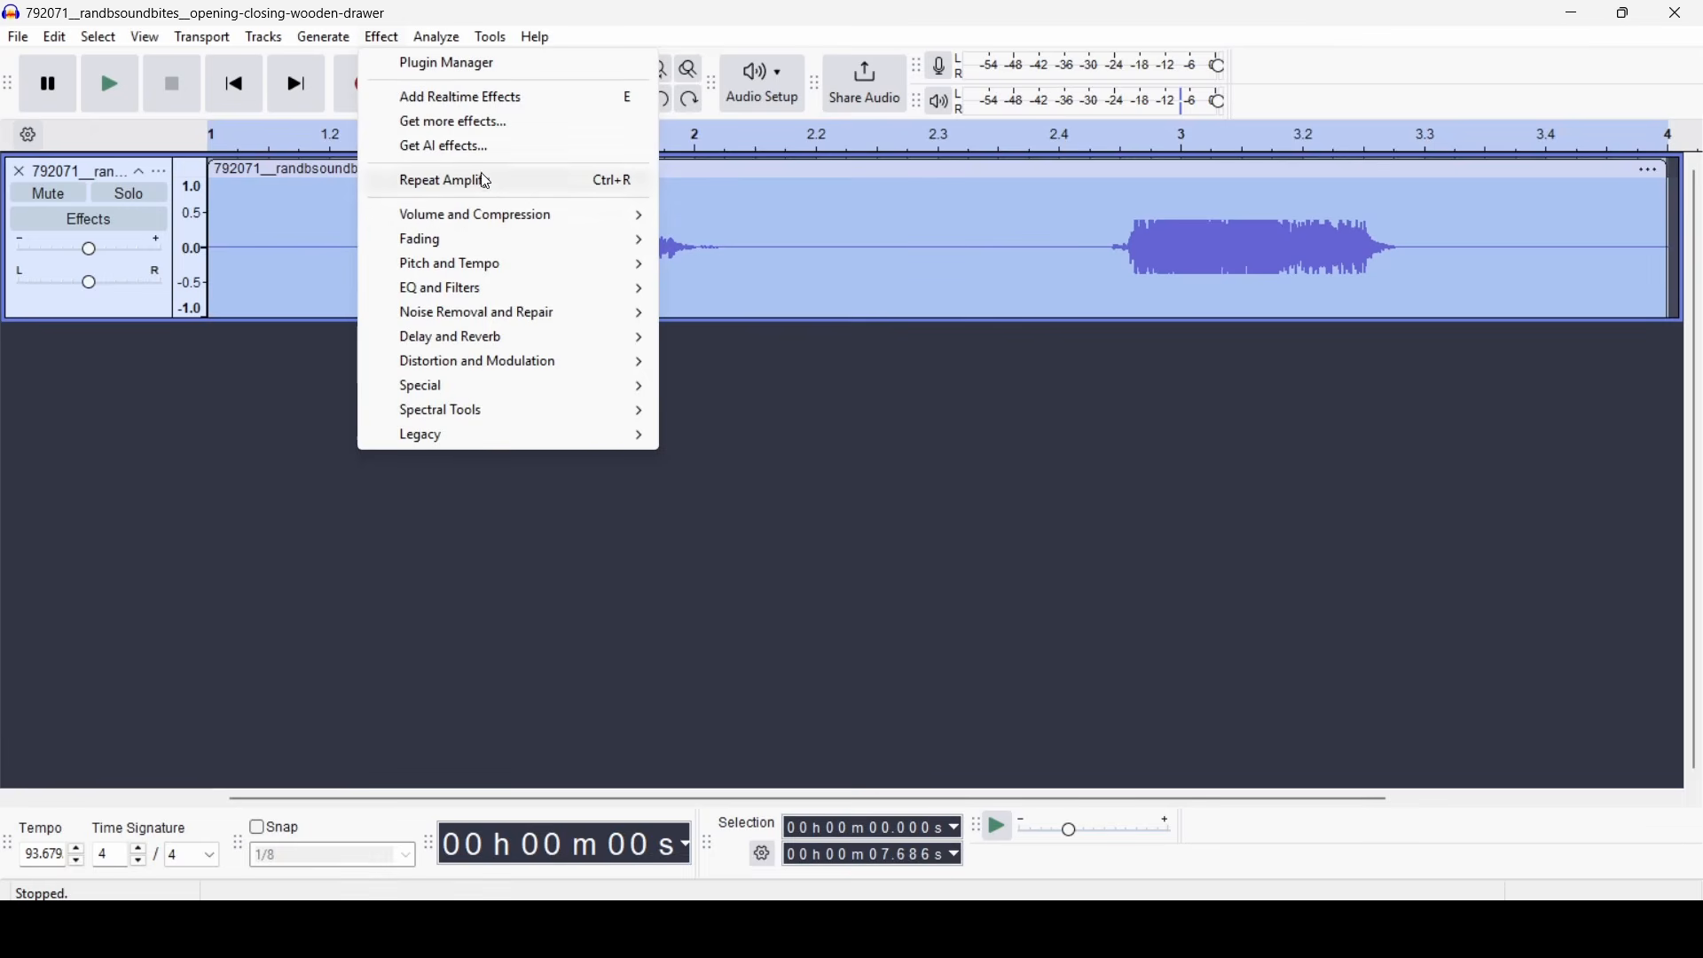
mouse_move(495, 217)
click(728, 214)
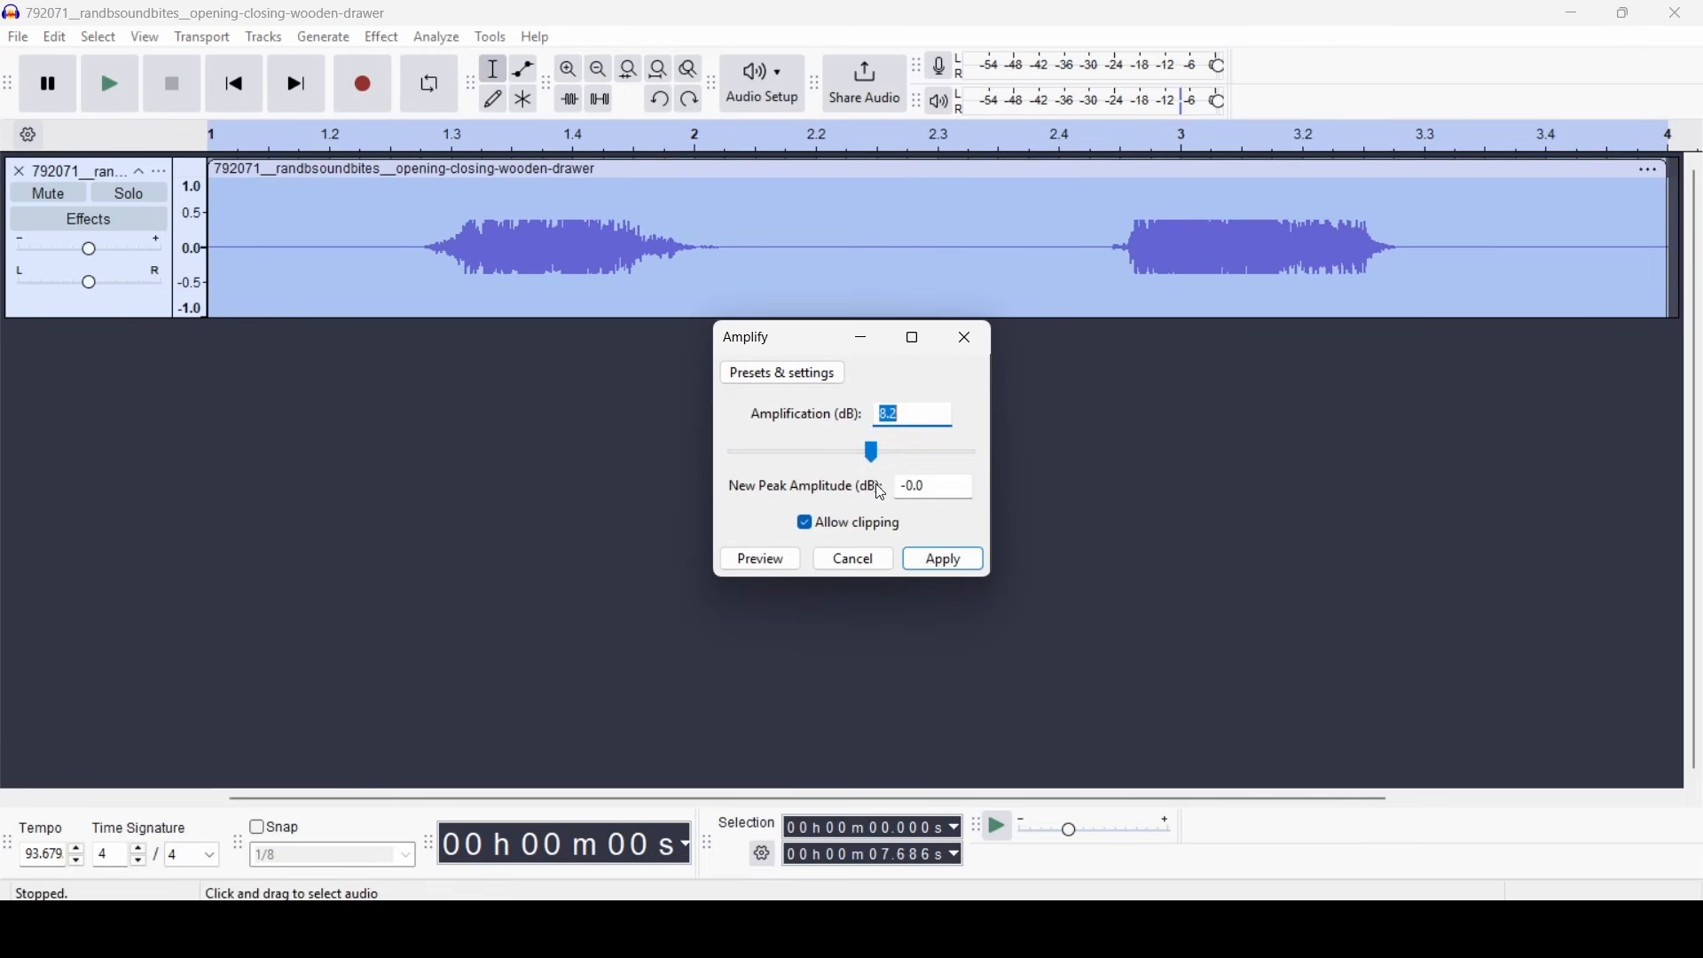
mouse_move(873, 454)
mouse_down()
mouse_move(822, 457)
mouse_move(850, 462)
mouse_up()
click(962, 570)
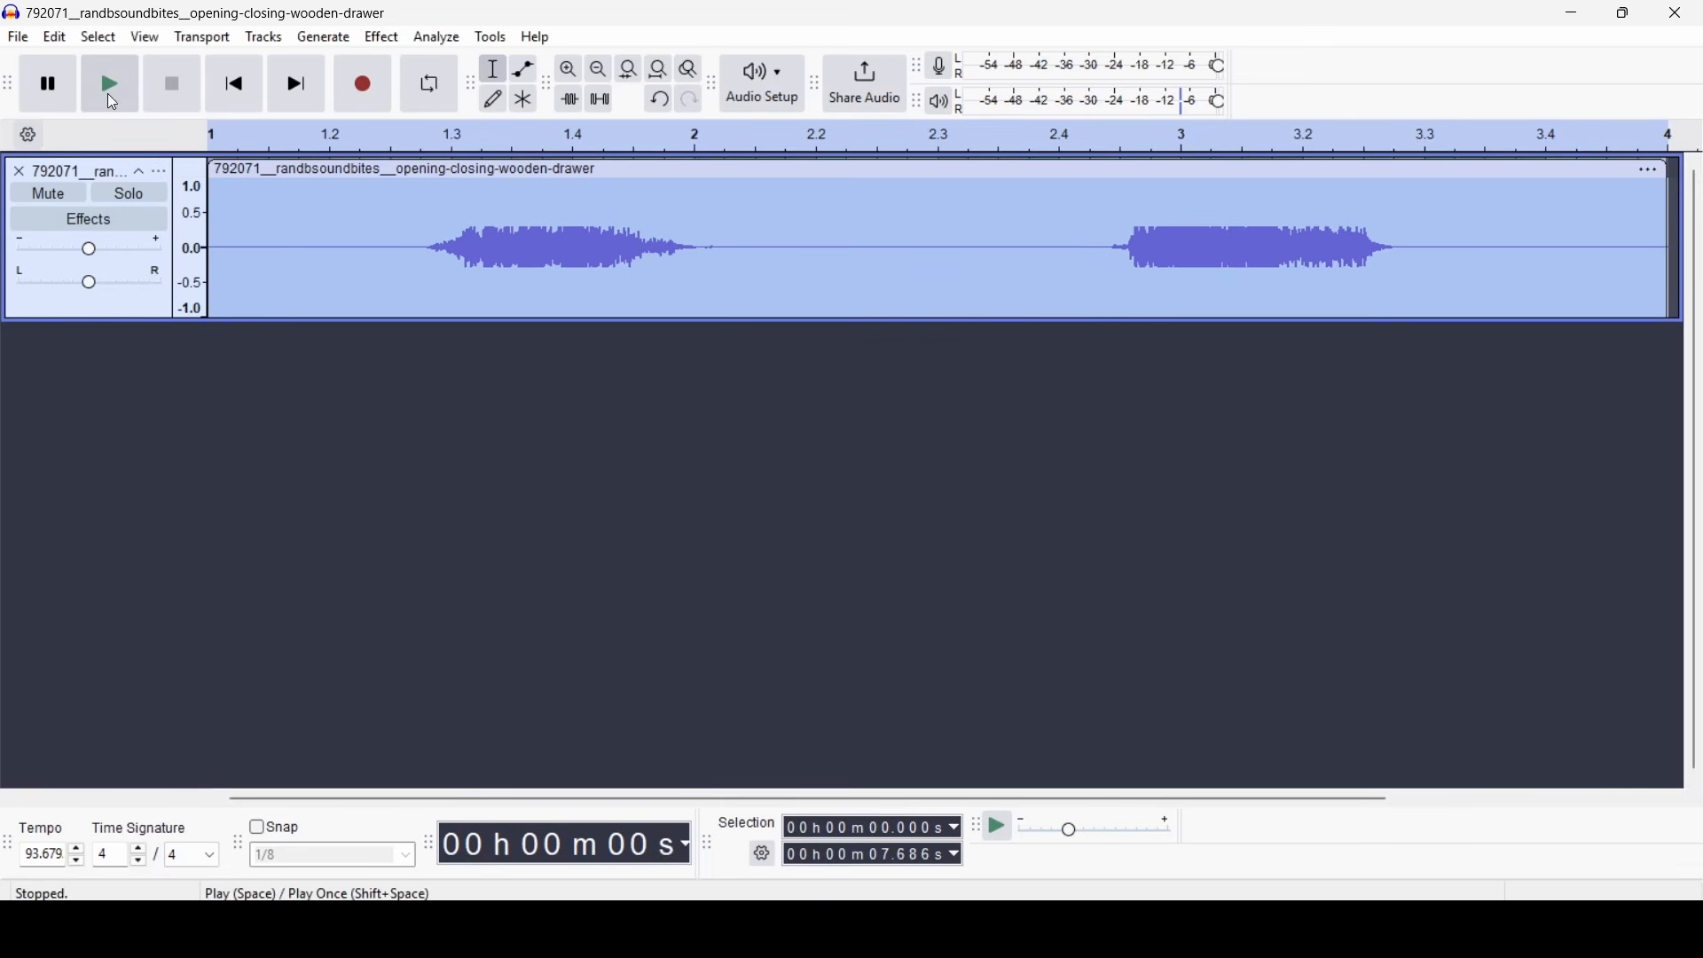
- Listen to the drawer recording's first sound from the start and its second sound from about 4.715 s
click(110, 89)
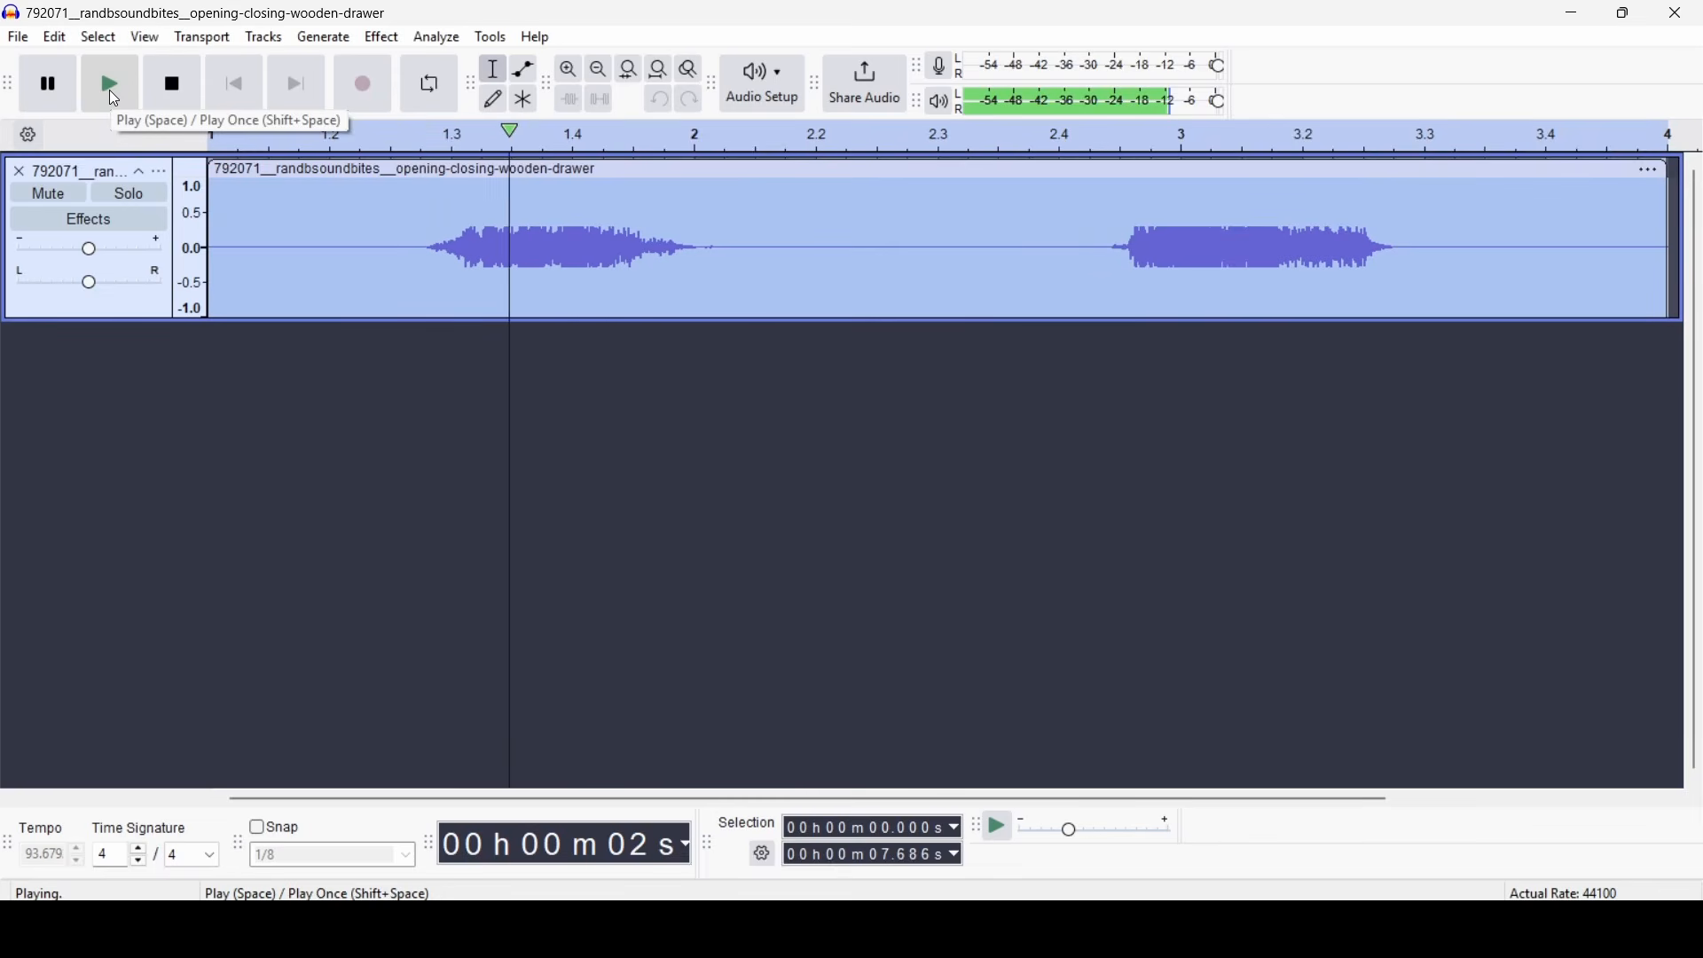
click(168, 103)
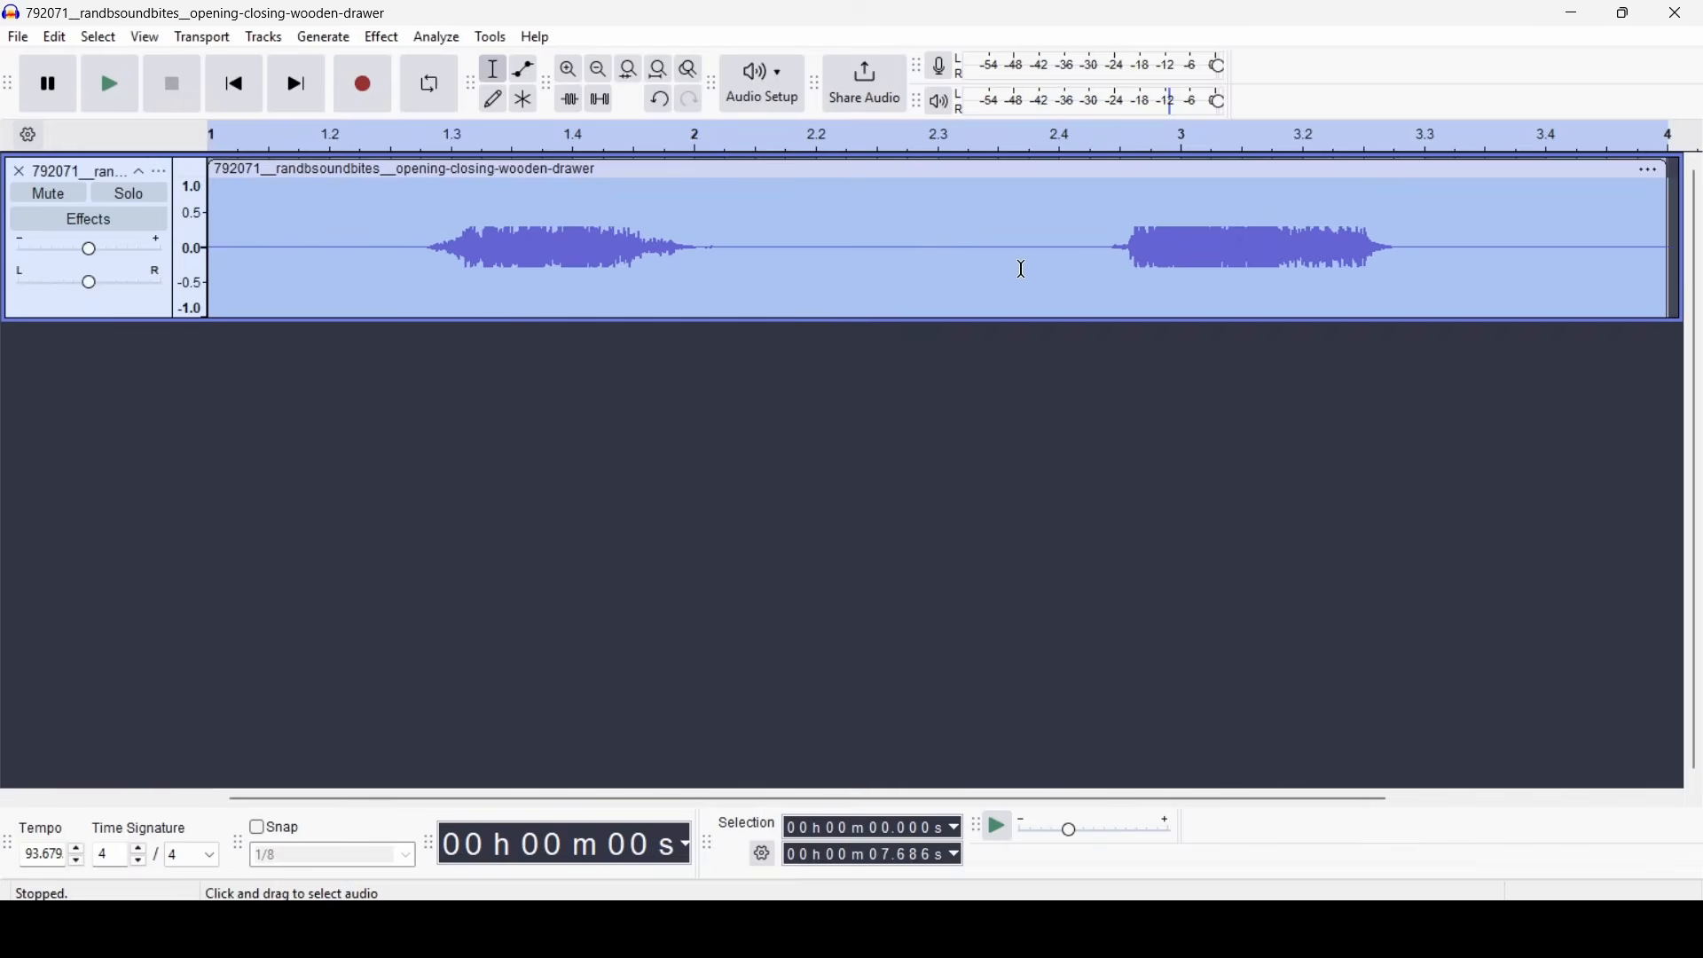
click(1103, 242)
click(108, 84)
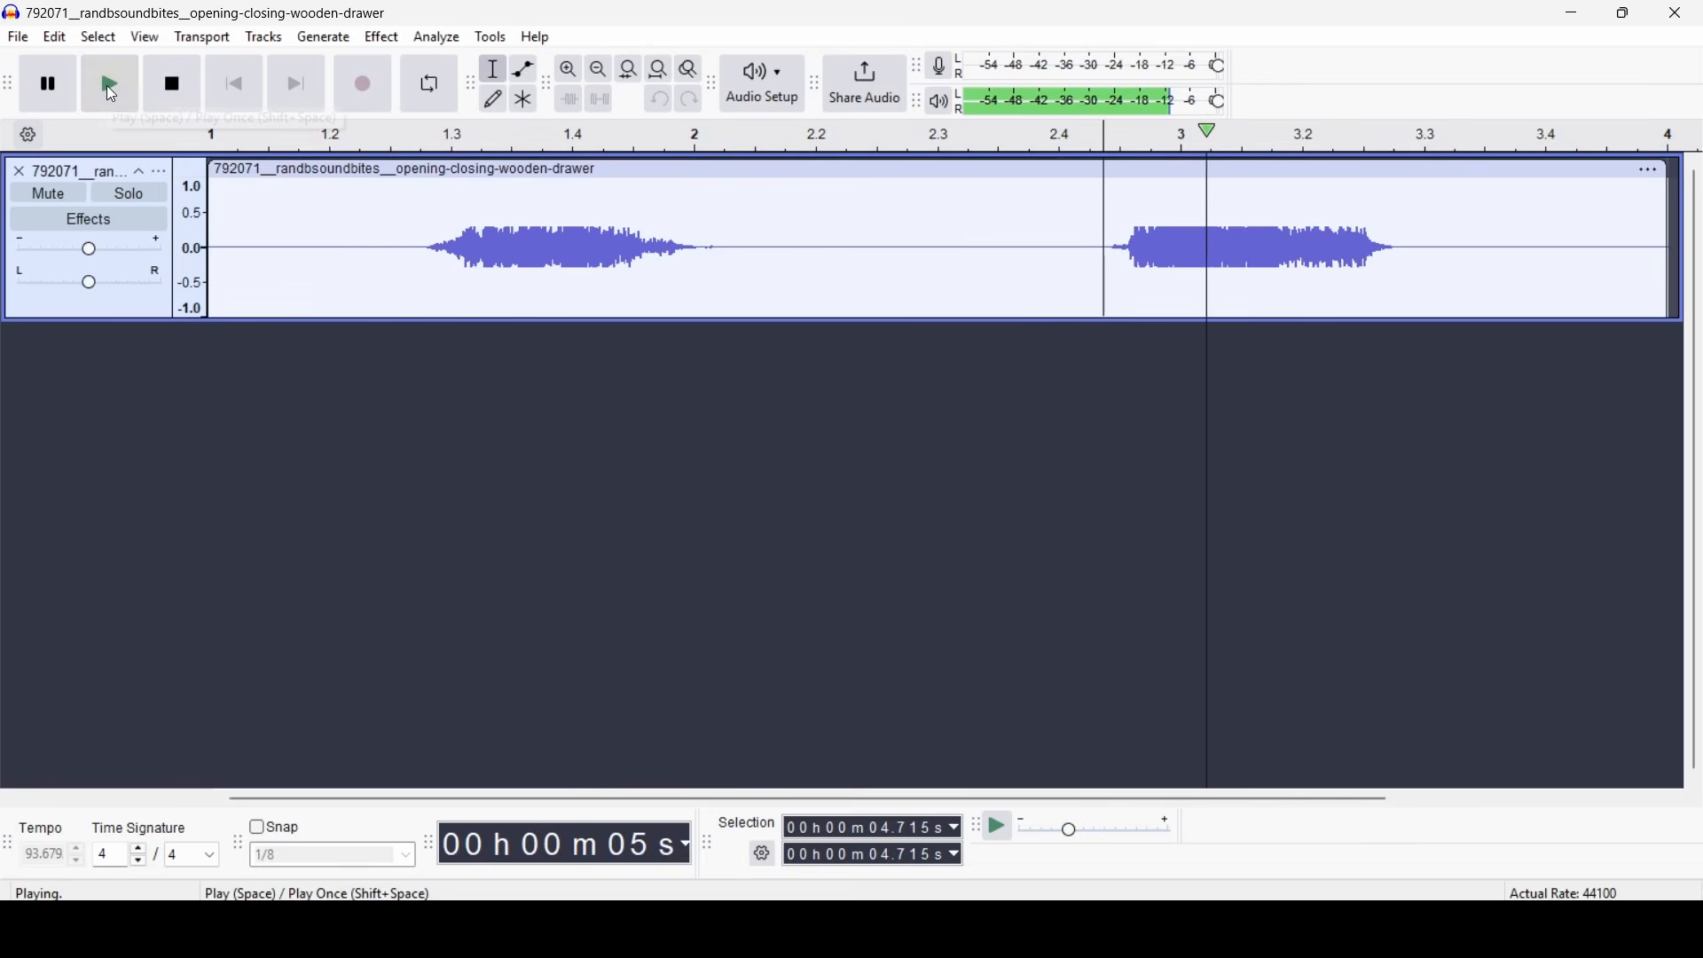
click(172, 83)
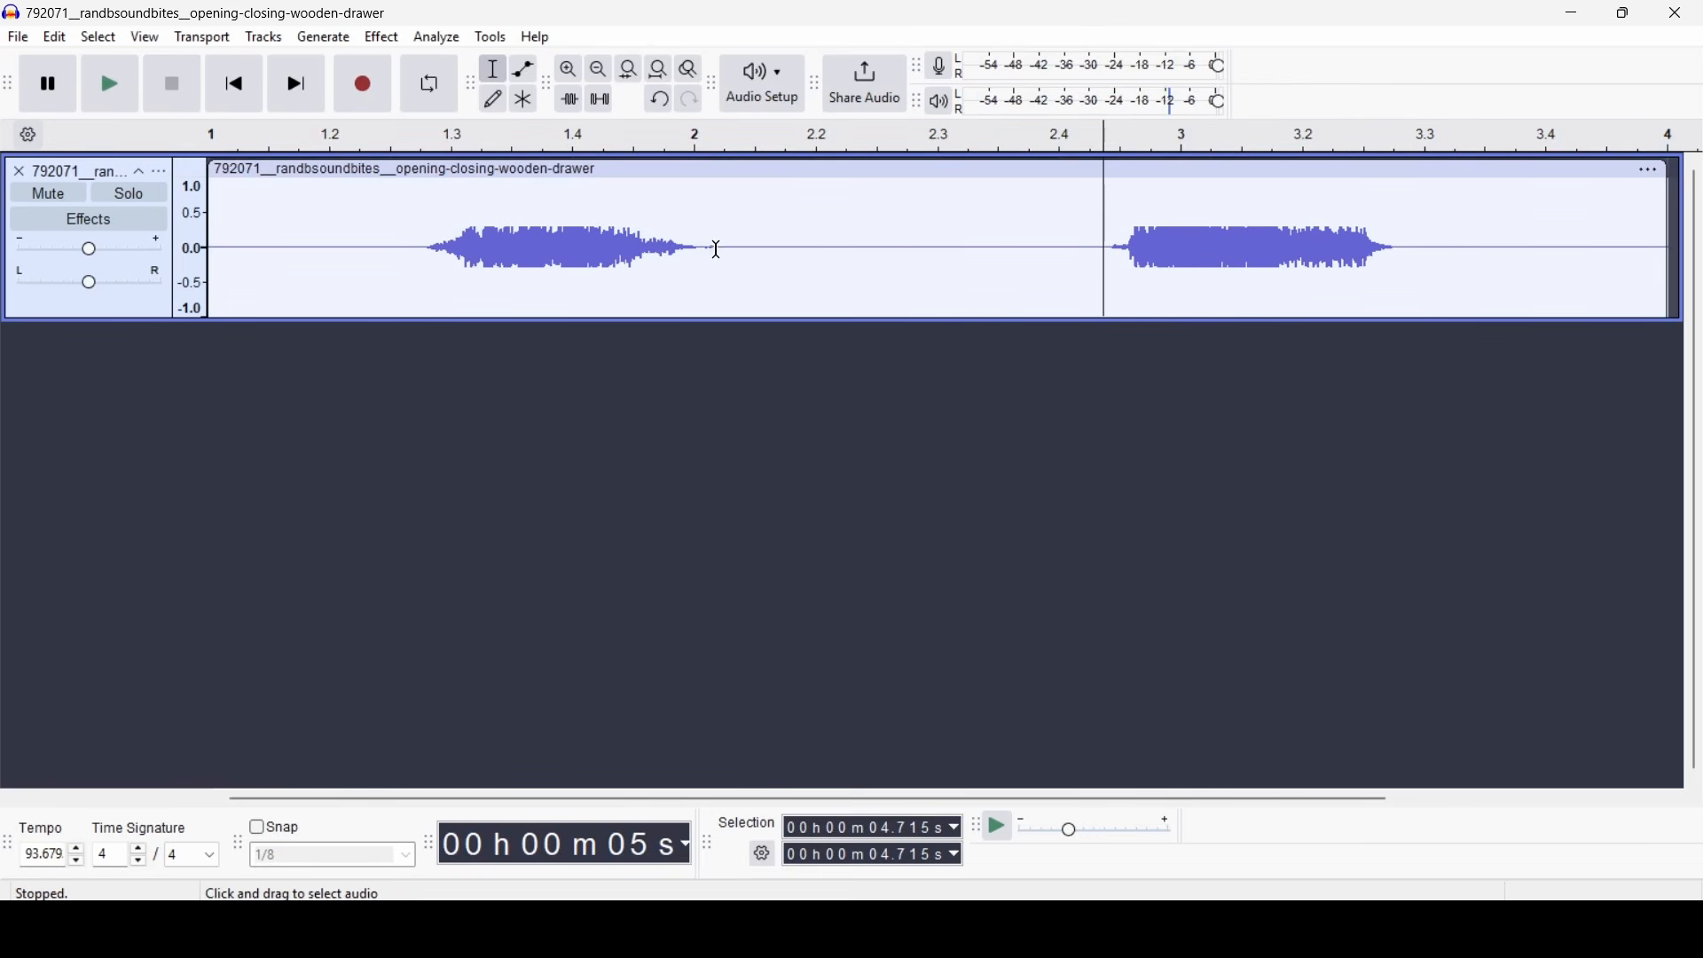
- Select the first drawer sound from about 1.120 s to 2.848 s and set up an export to the computer limited to the current selection
click(750, 258)
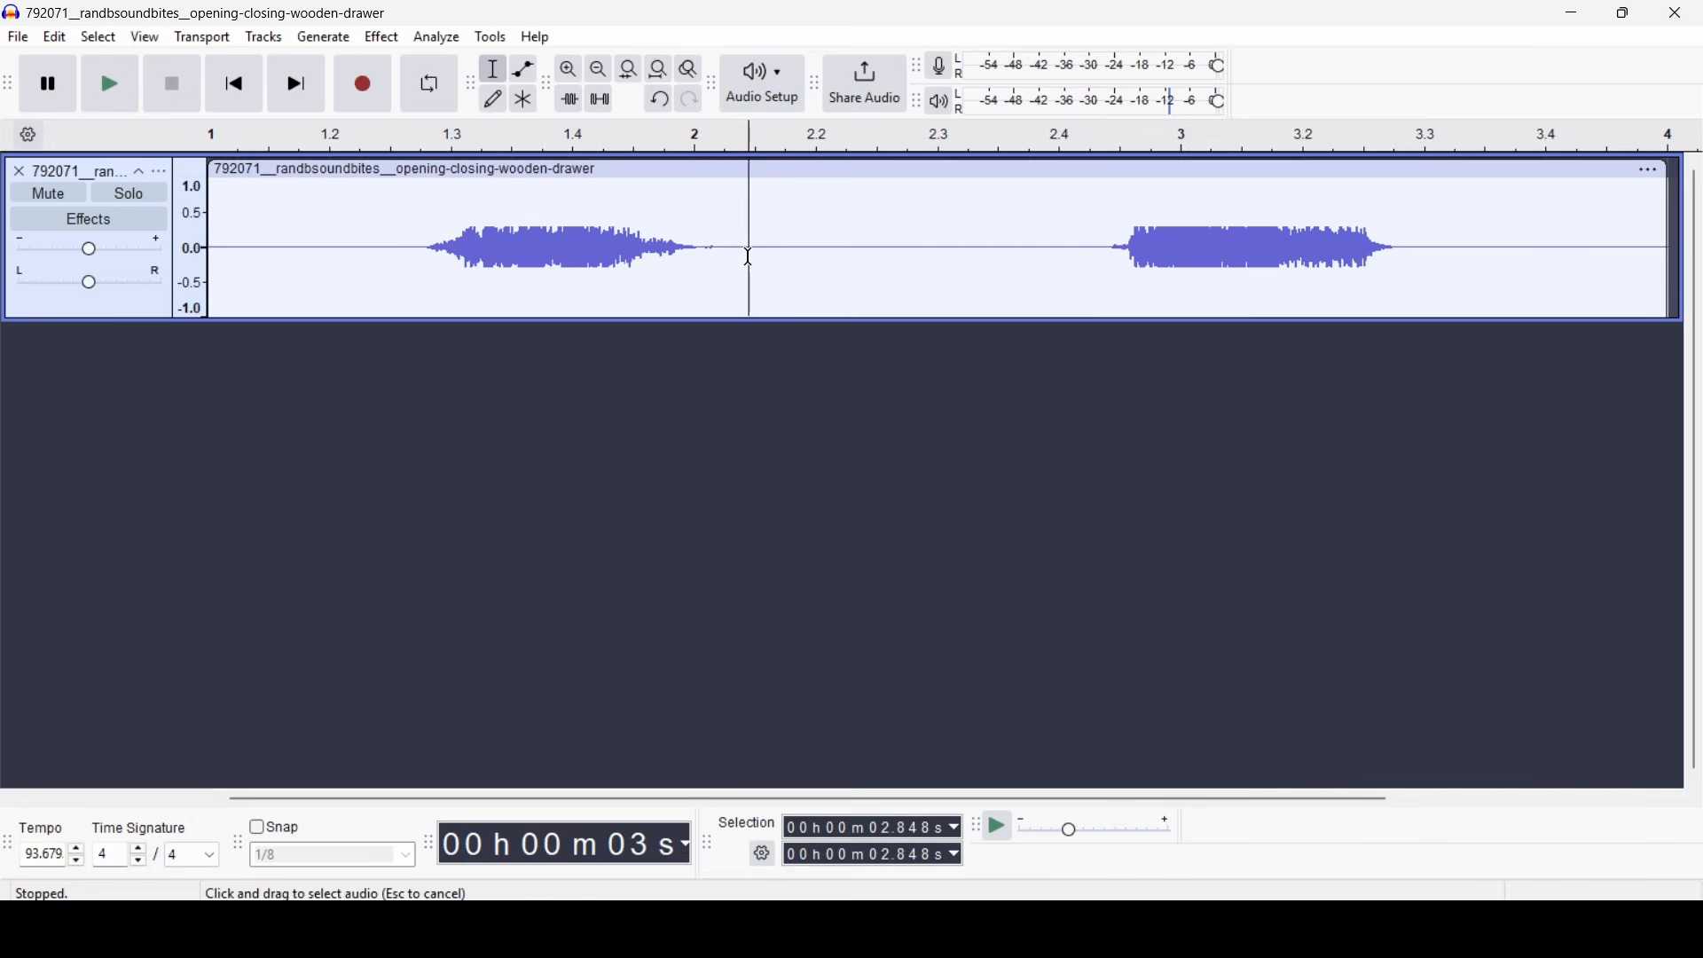
drag(749, 258, 422, 290)
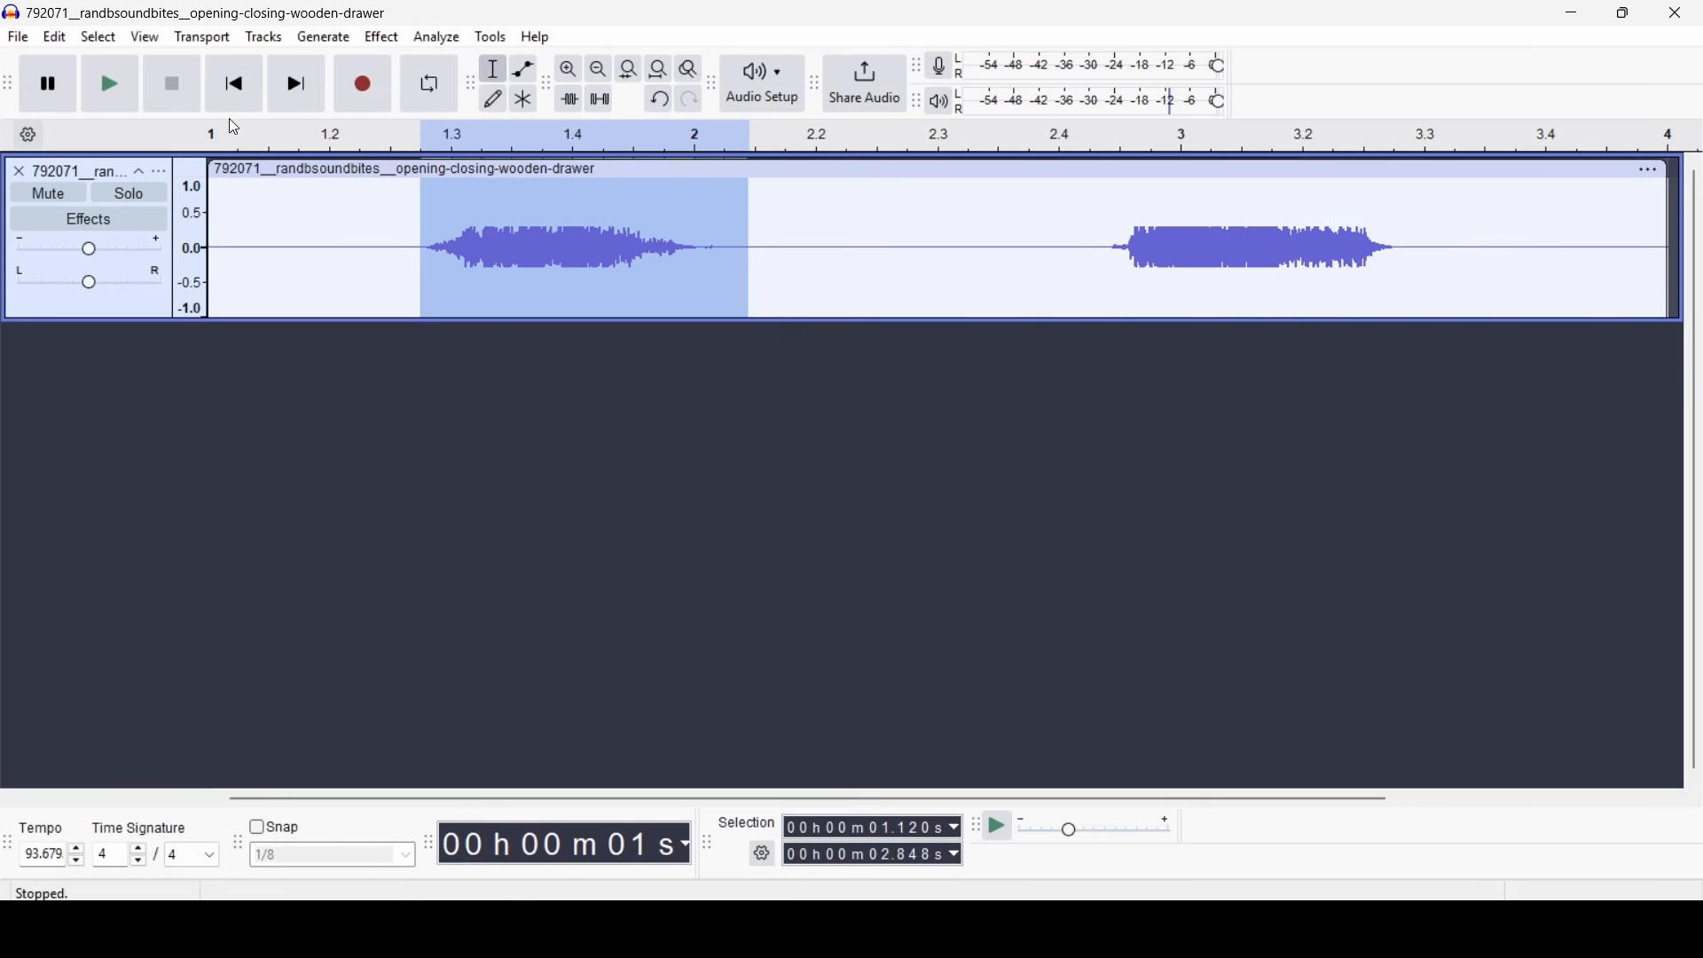
click(17, 37)
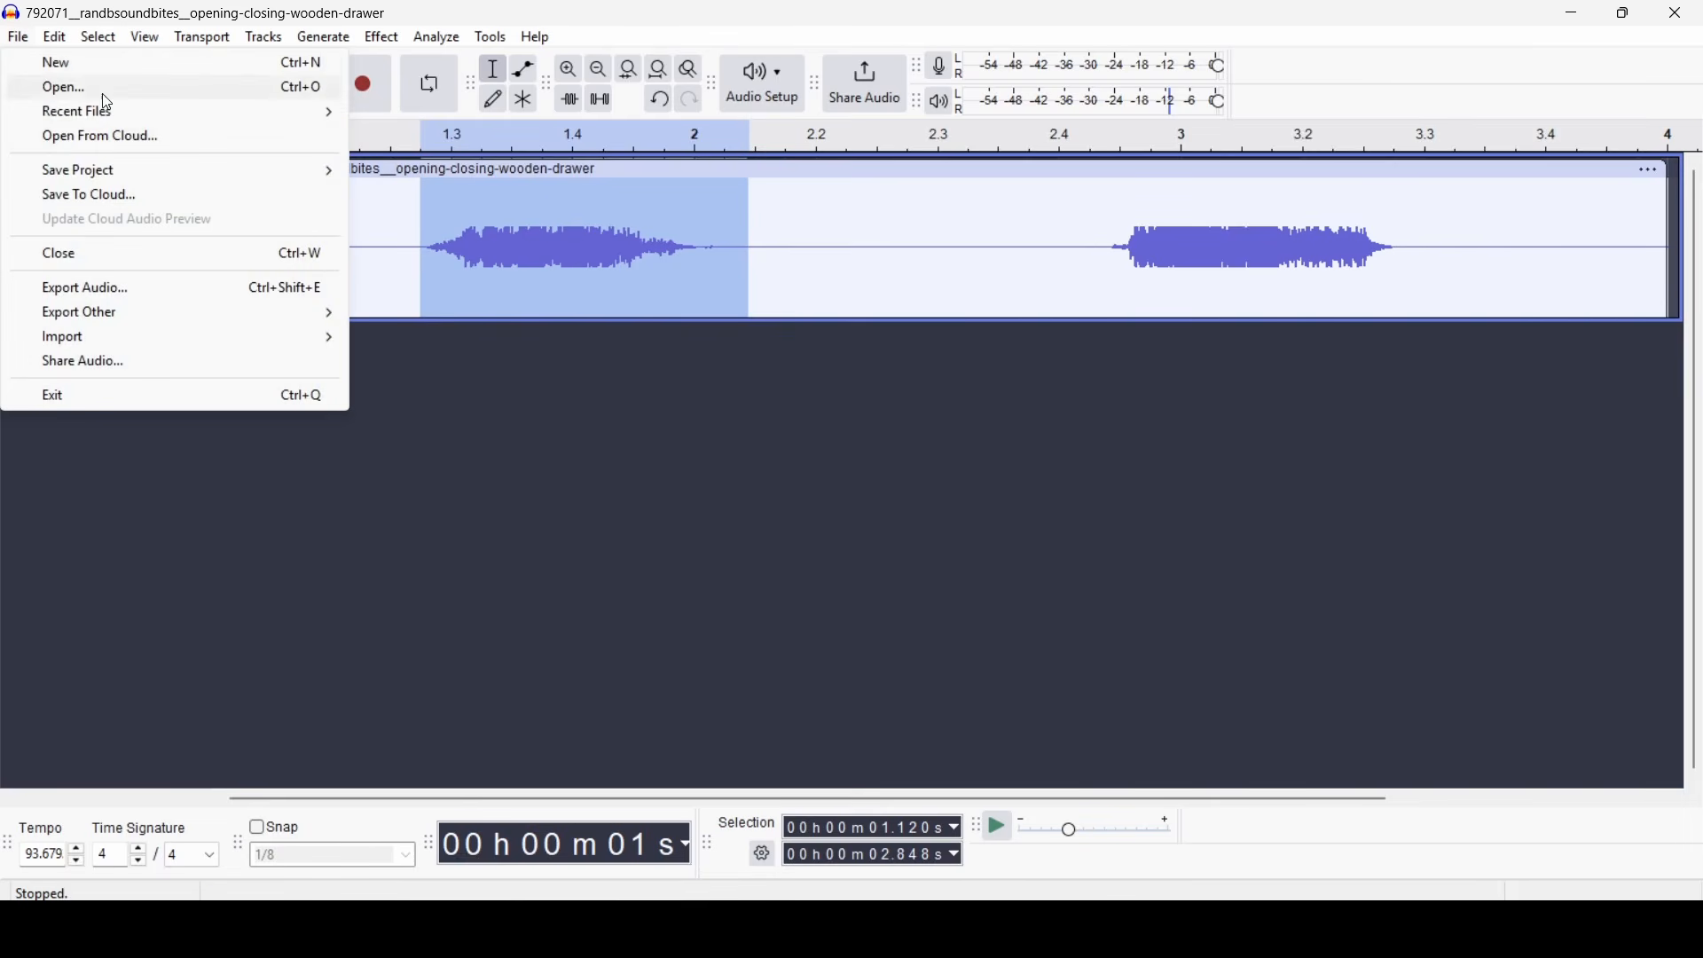
click(197, 291)
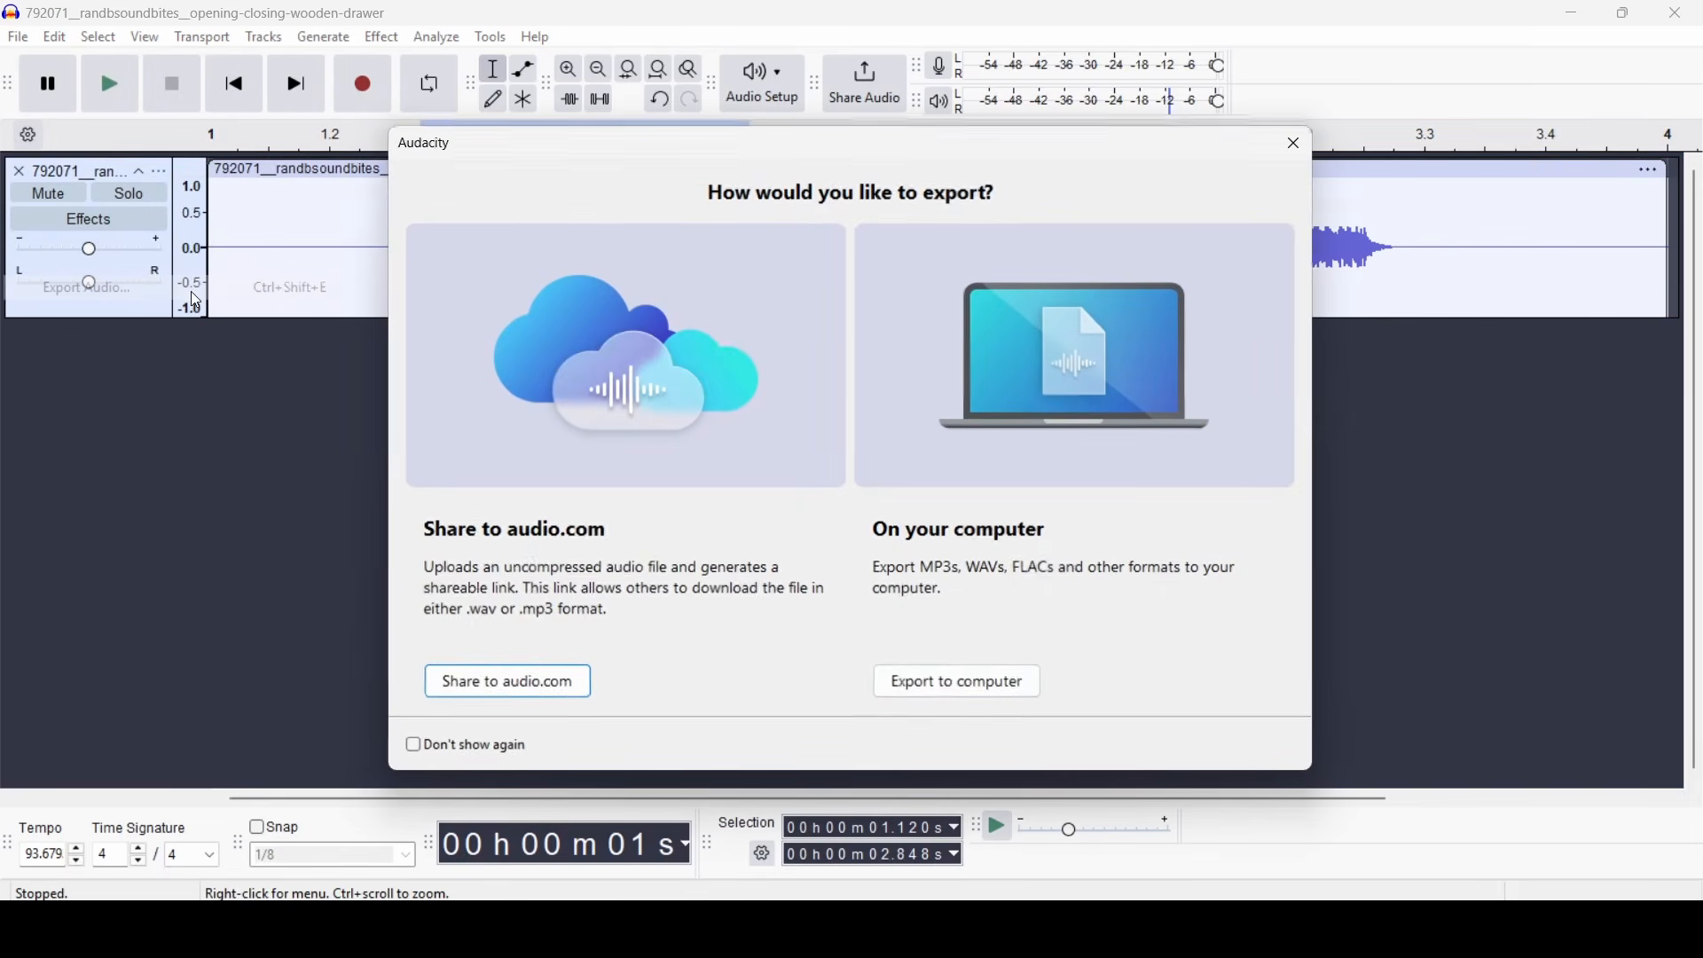
click(943, 695)
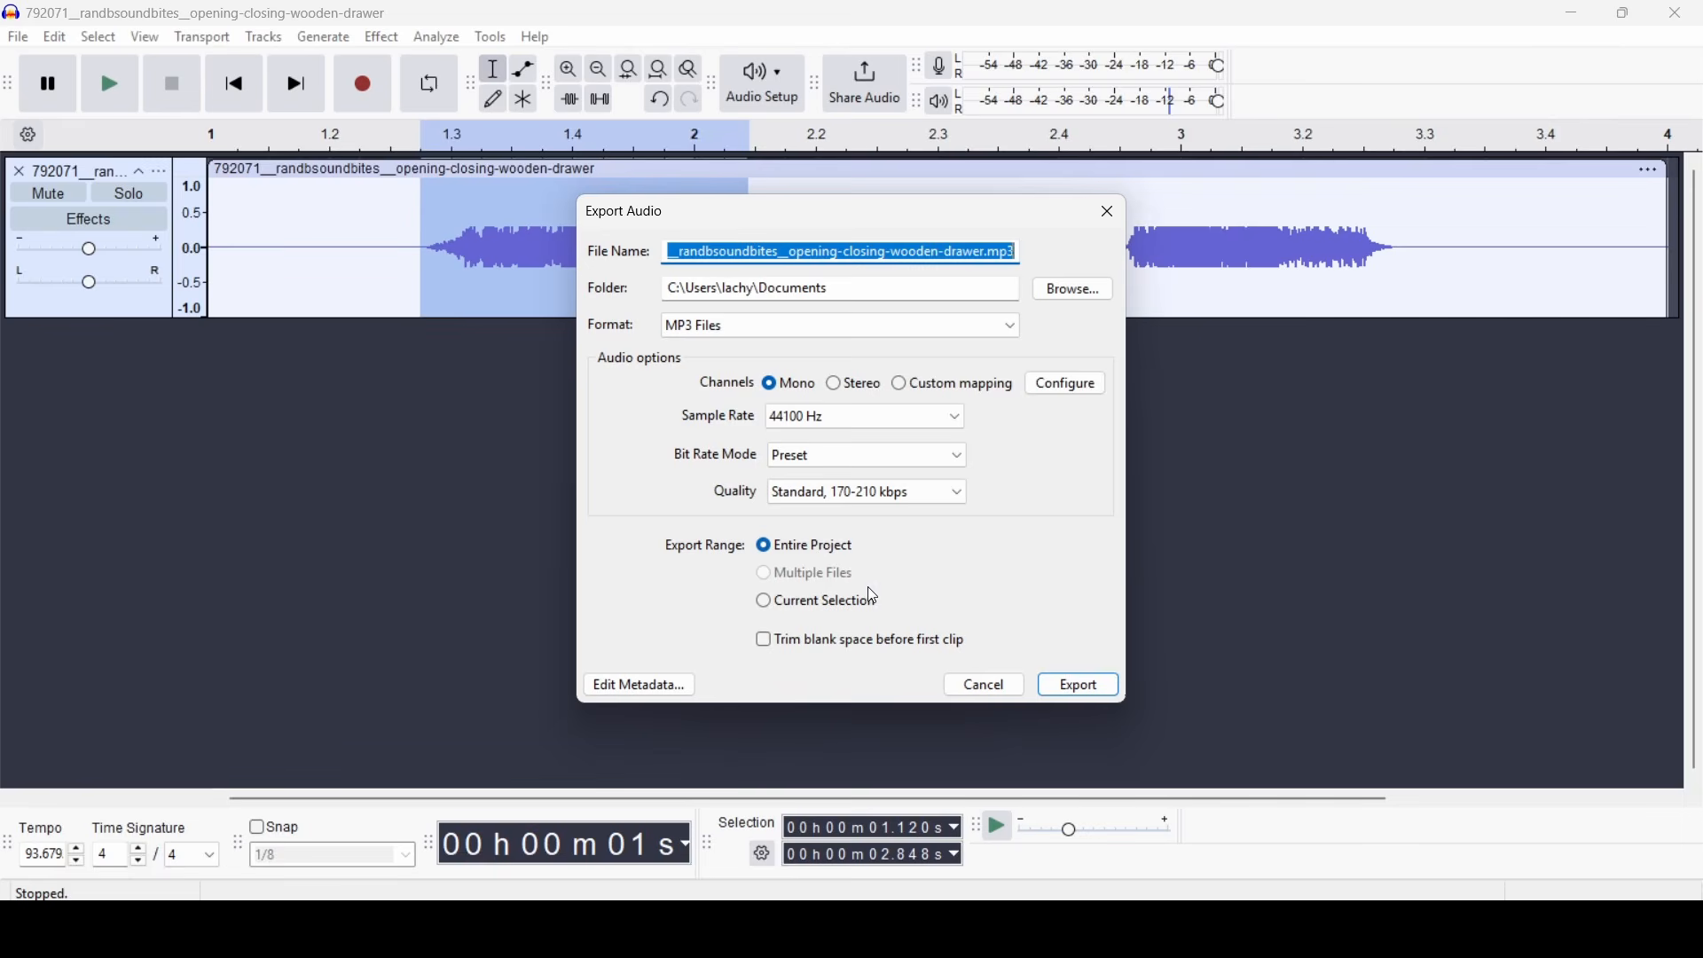
click(766, 604)
- Export the selected sound as drawer_open.mp3 into the horror-game project's sounds folder
drag(714, 223, 862, 264)
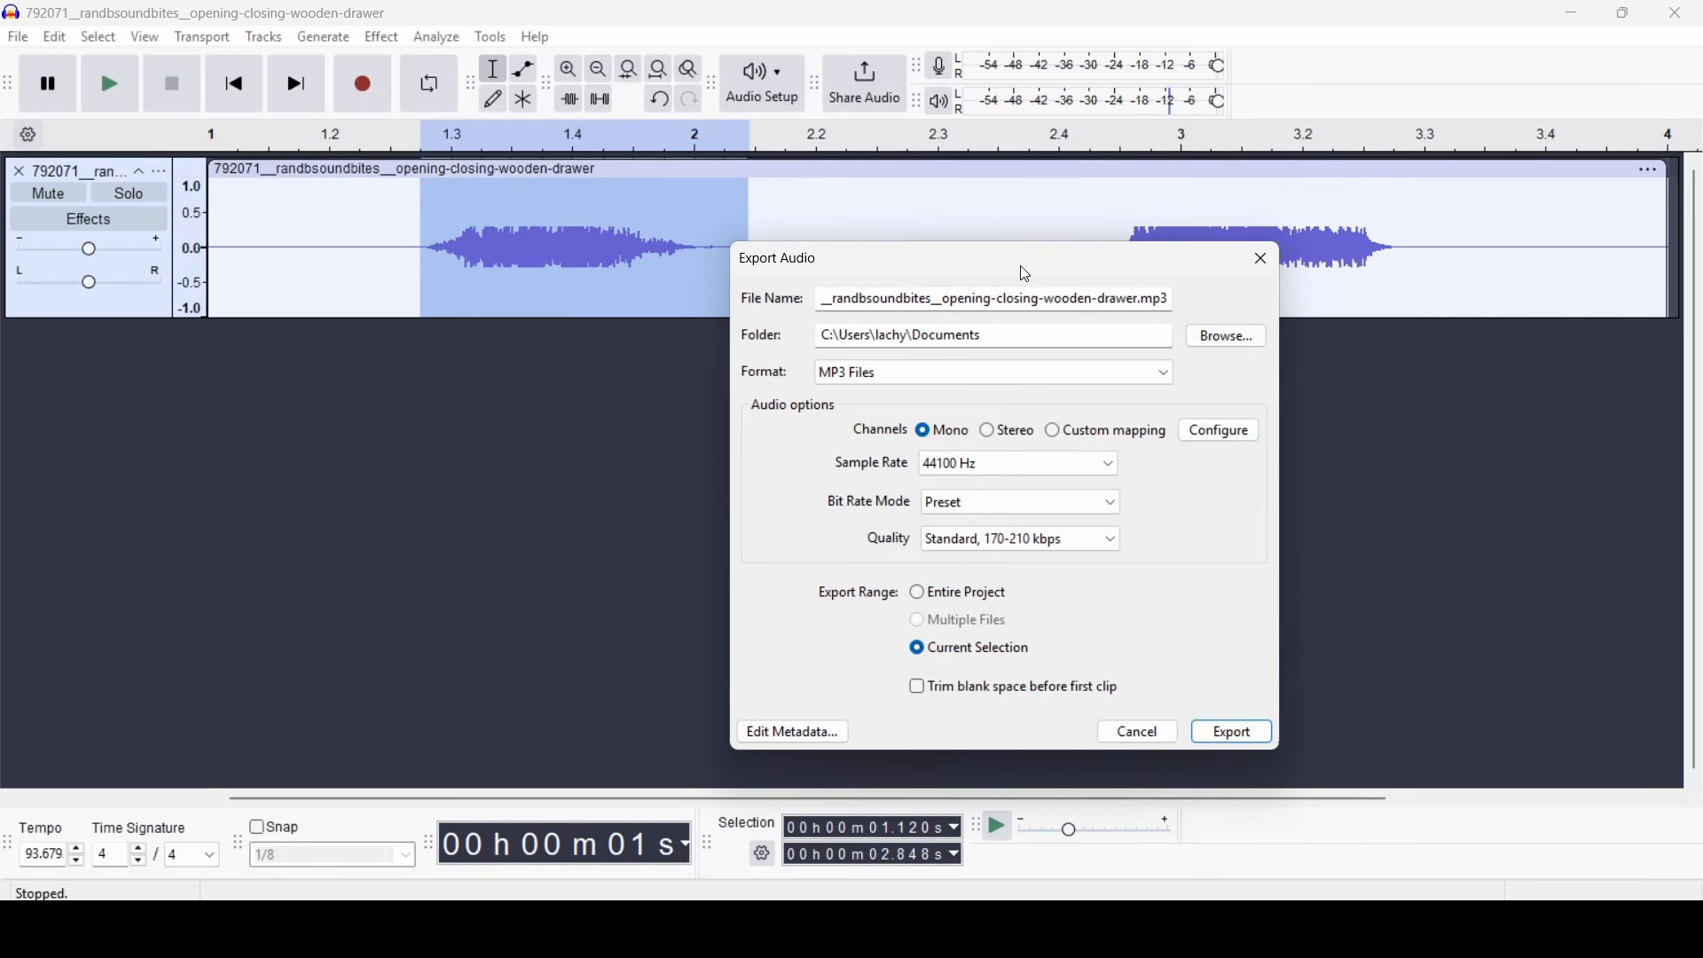
drag(1026, 274, 806, 215)
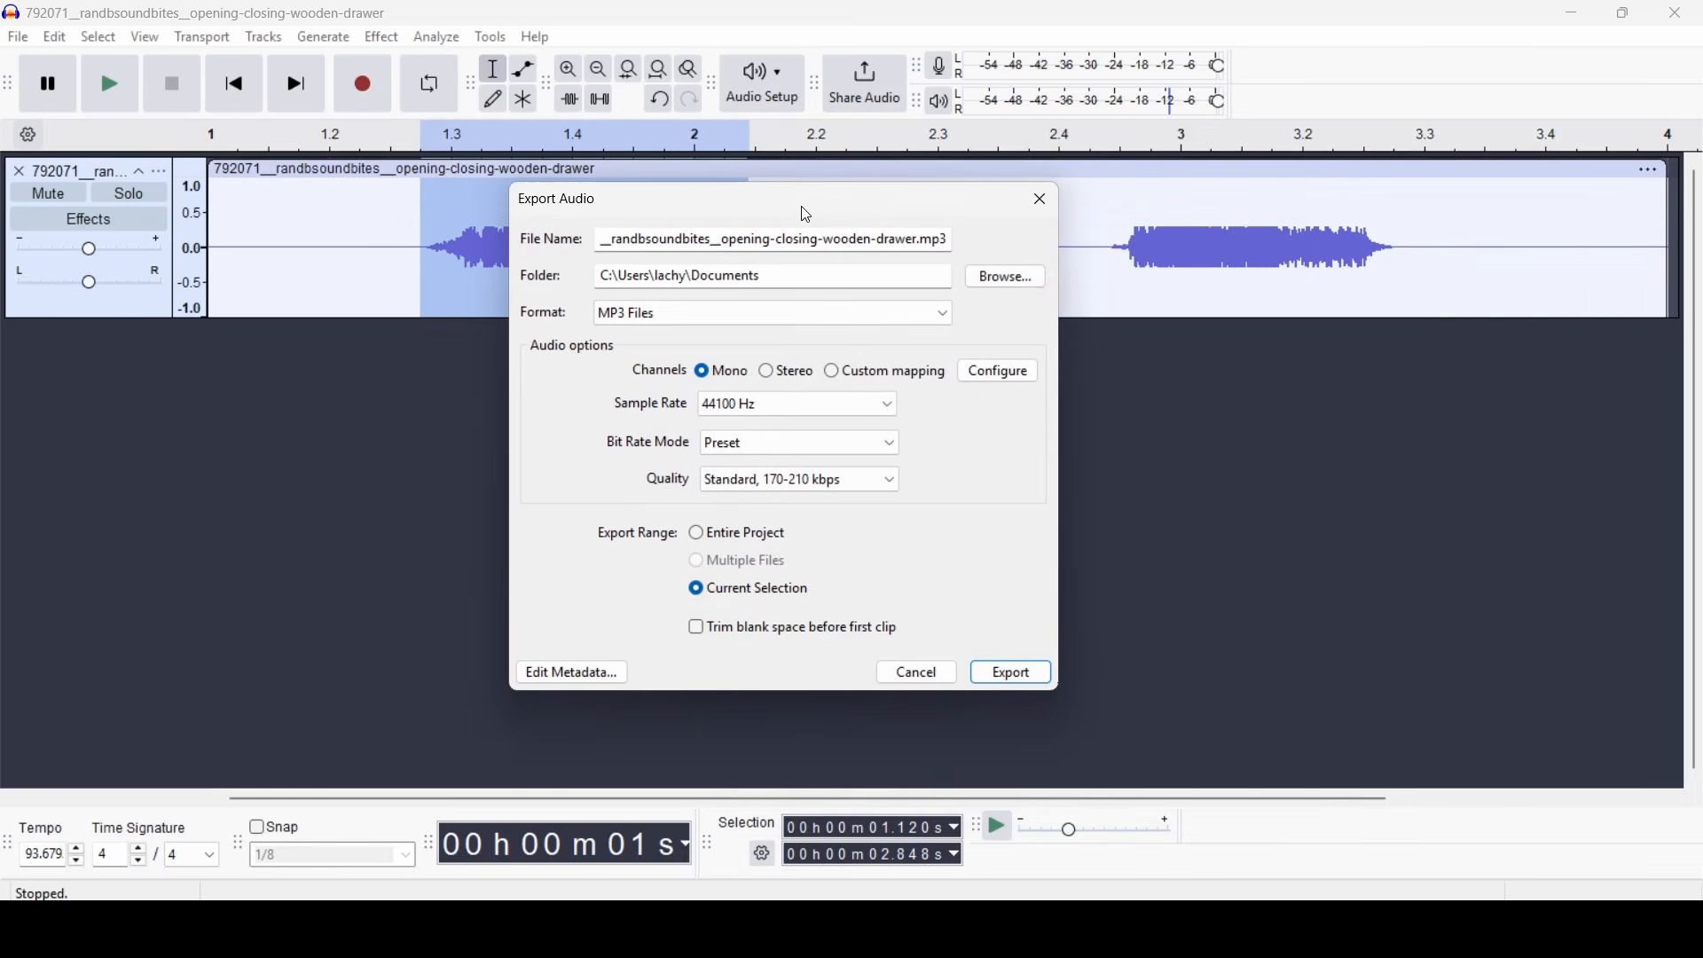
click(1030, 289)
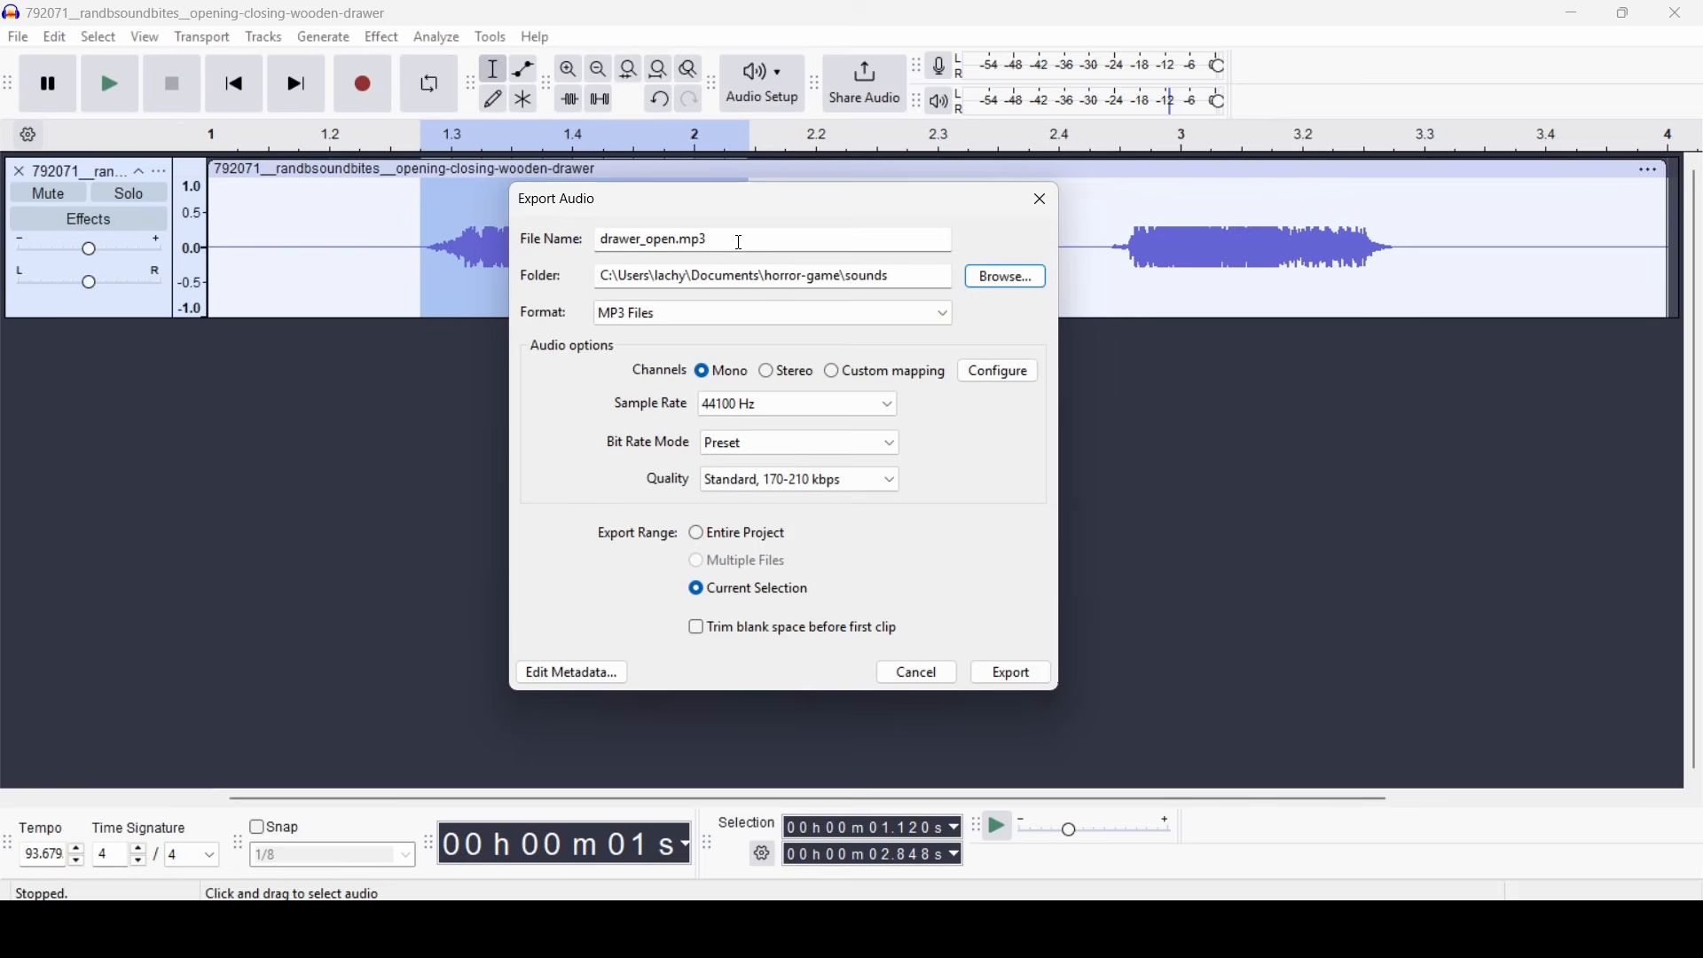
click(740, 243)
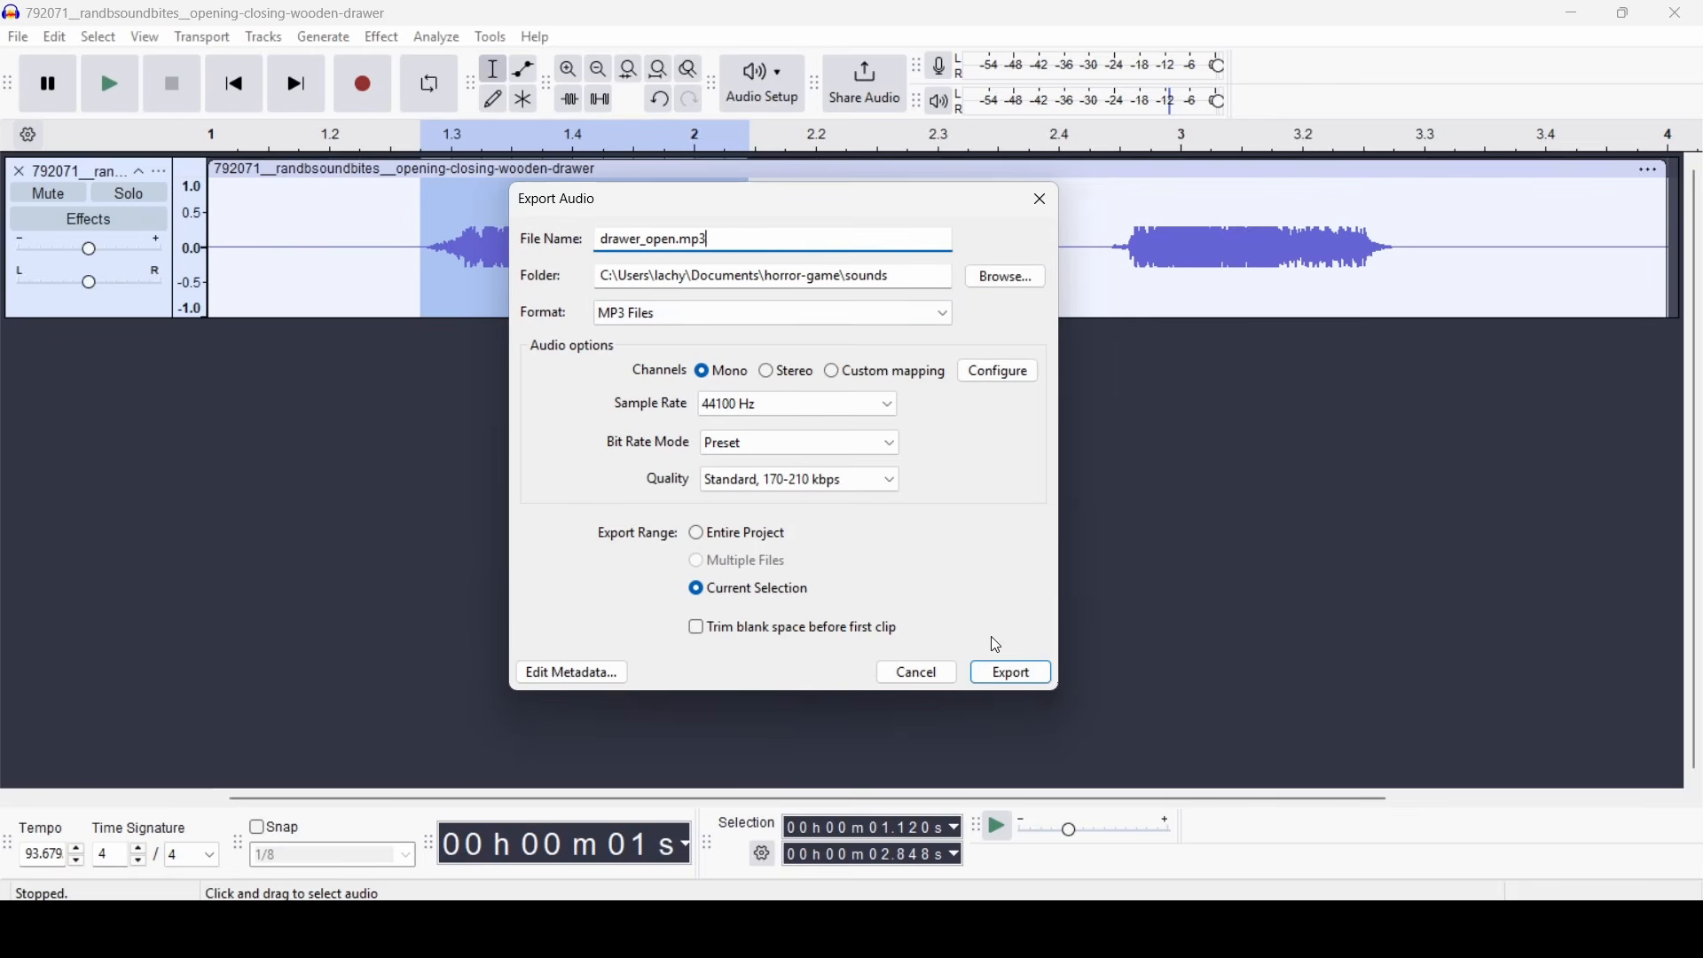
click(1012, 676)
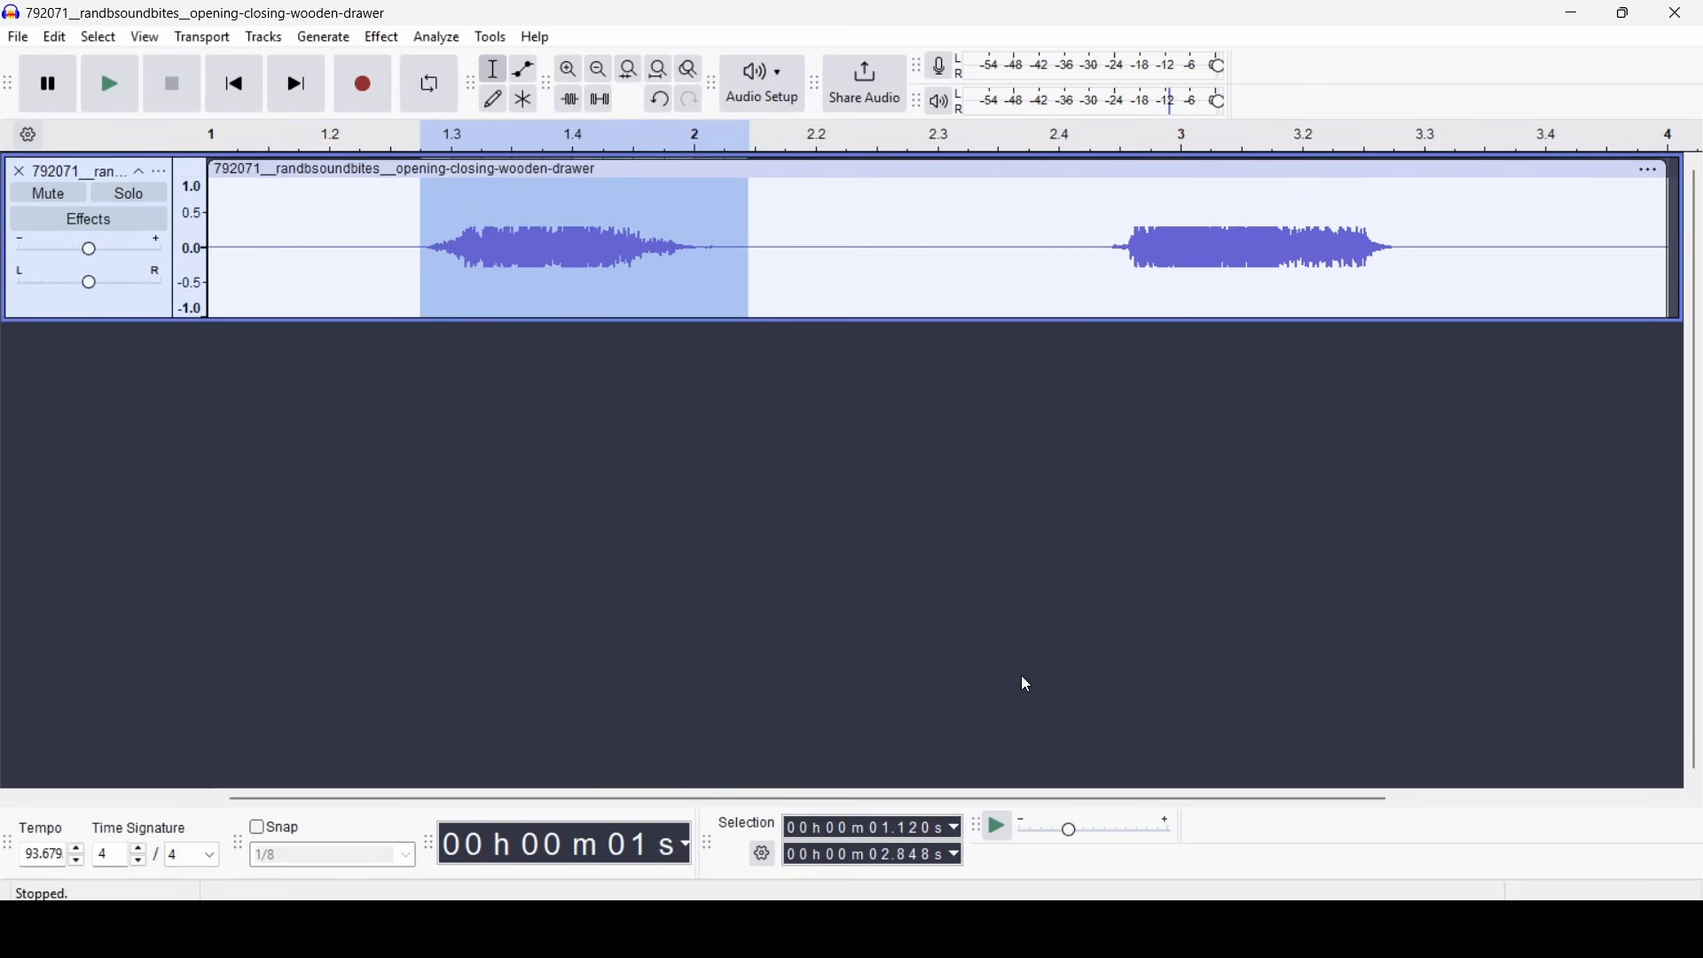
- Select the second drawer sound from about 4.733 s to 6.419 s and export only that selection as drawer_close.mp3 to the sounds folder
click(849, 288)
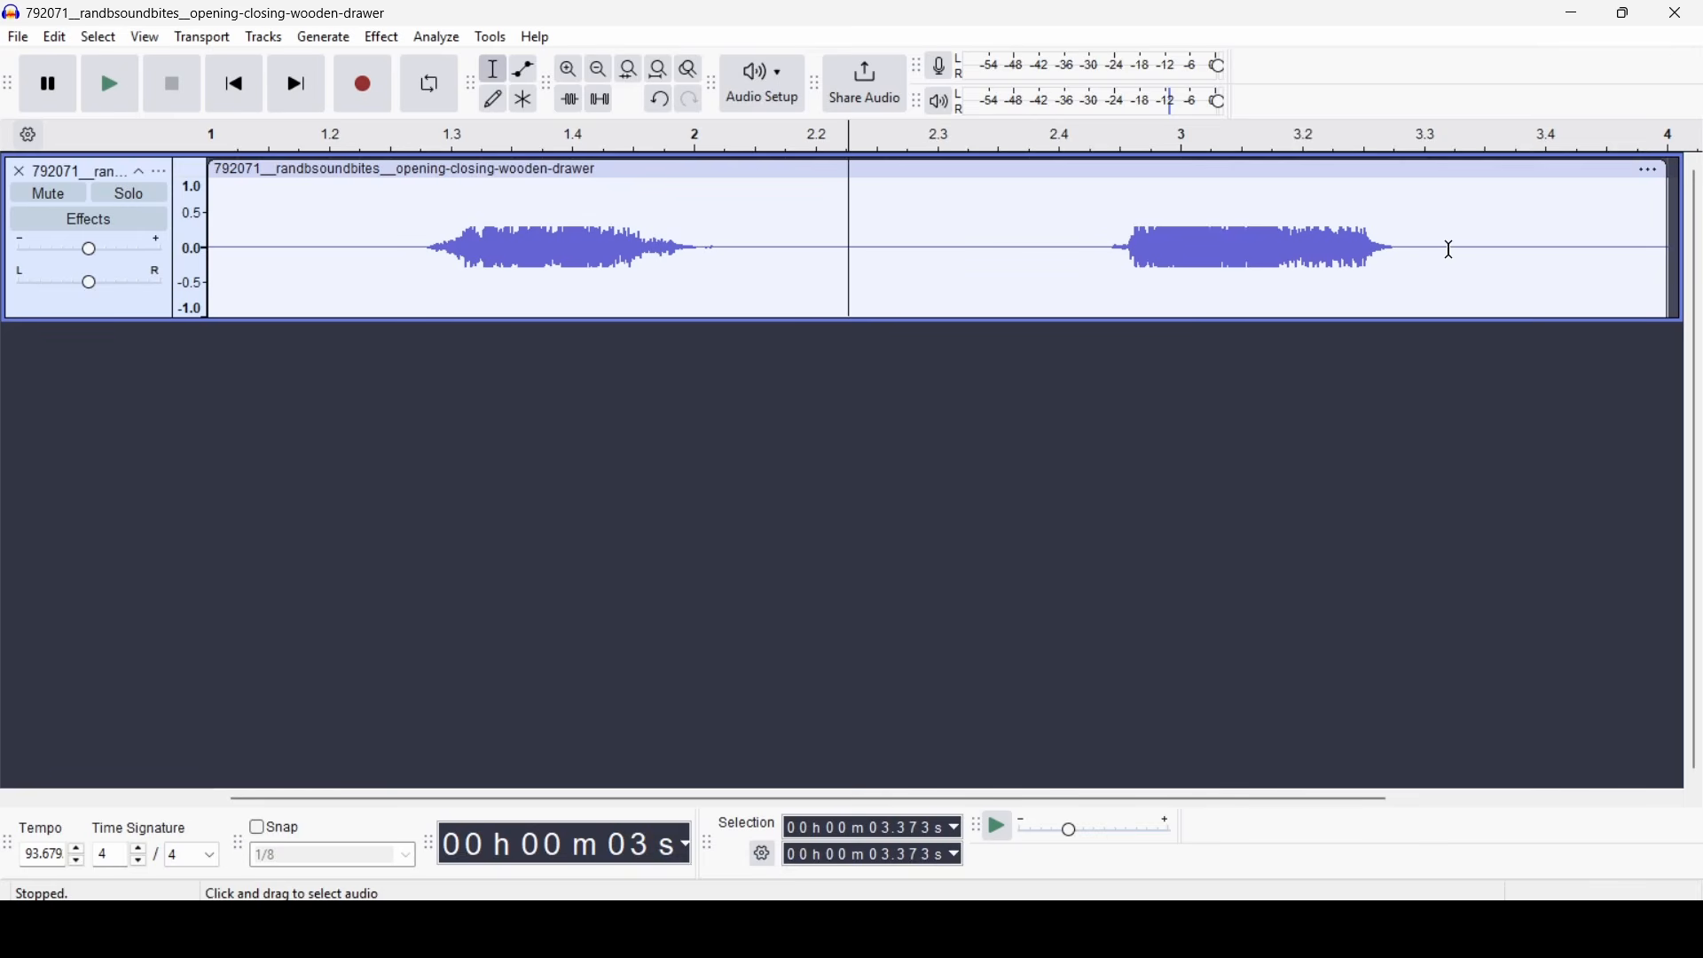
drag(1430, 258, 1112, 275)
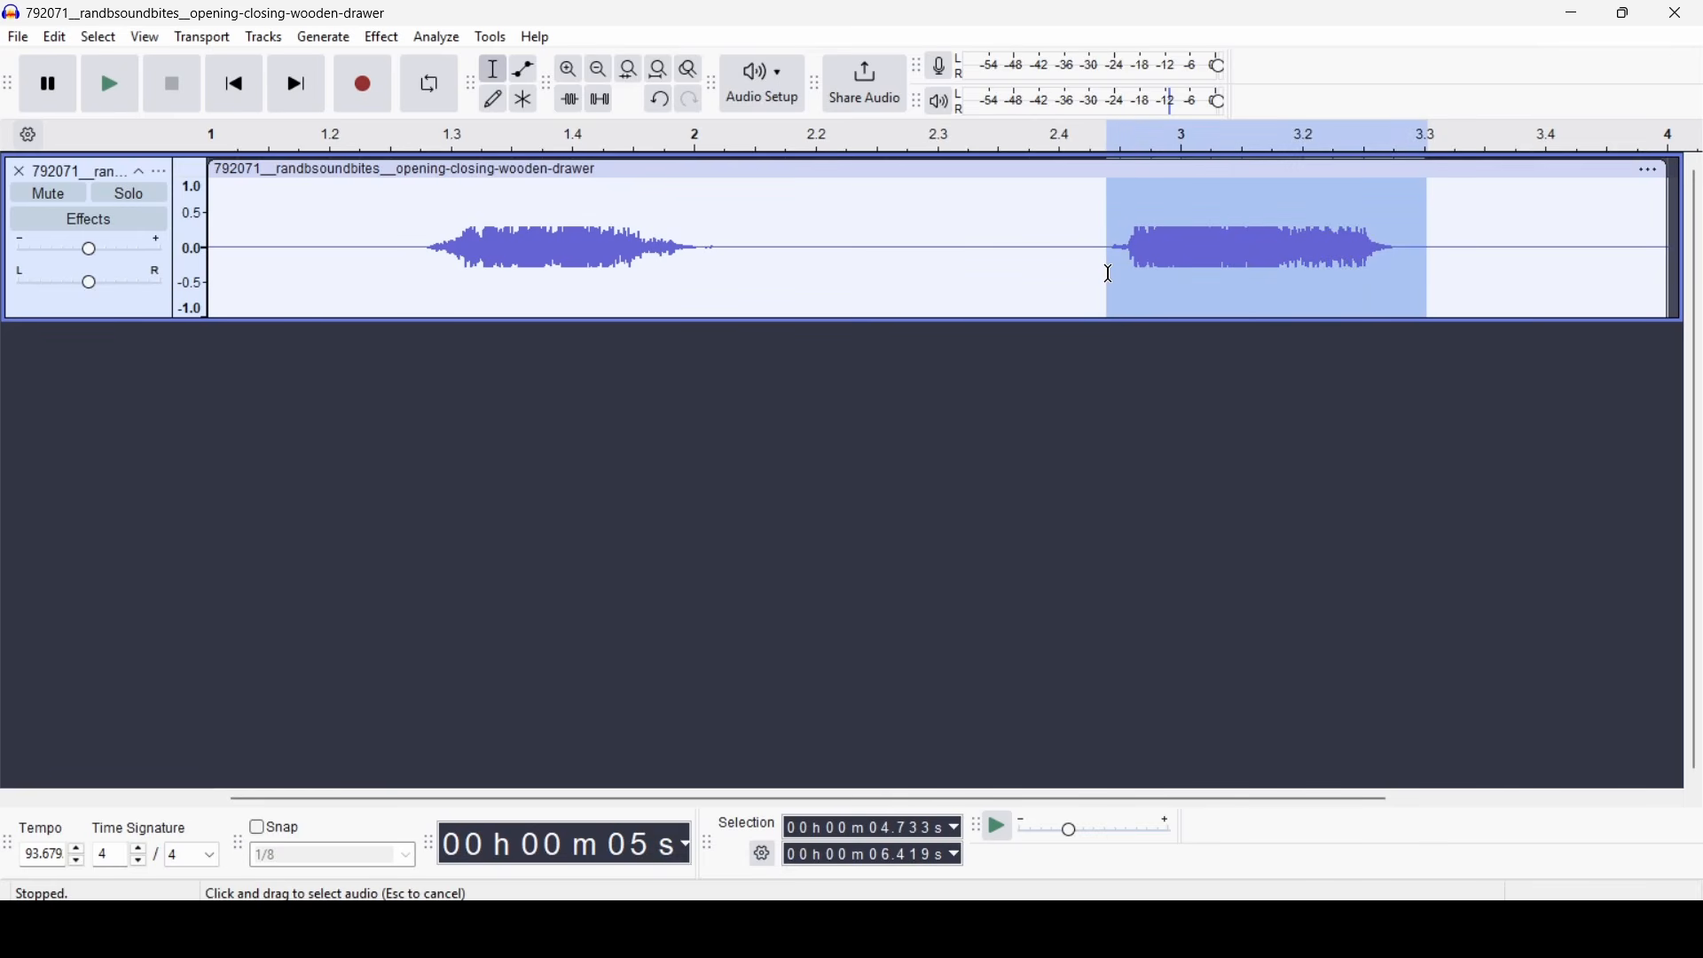
click(16, 39)
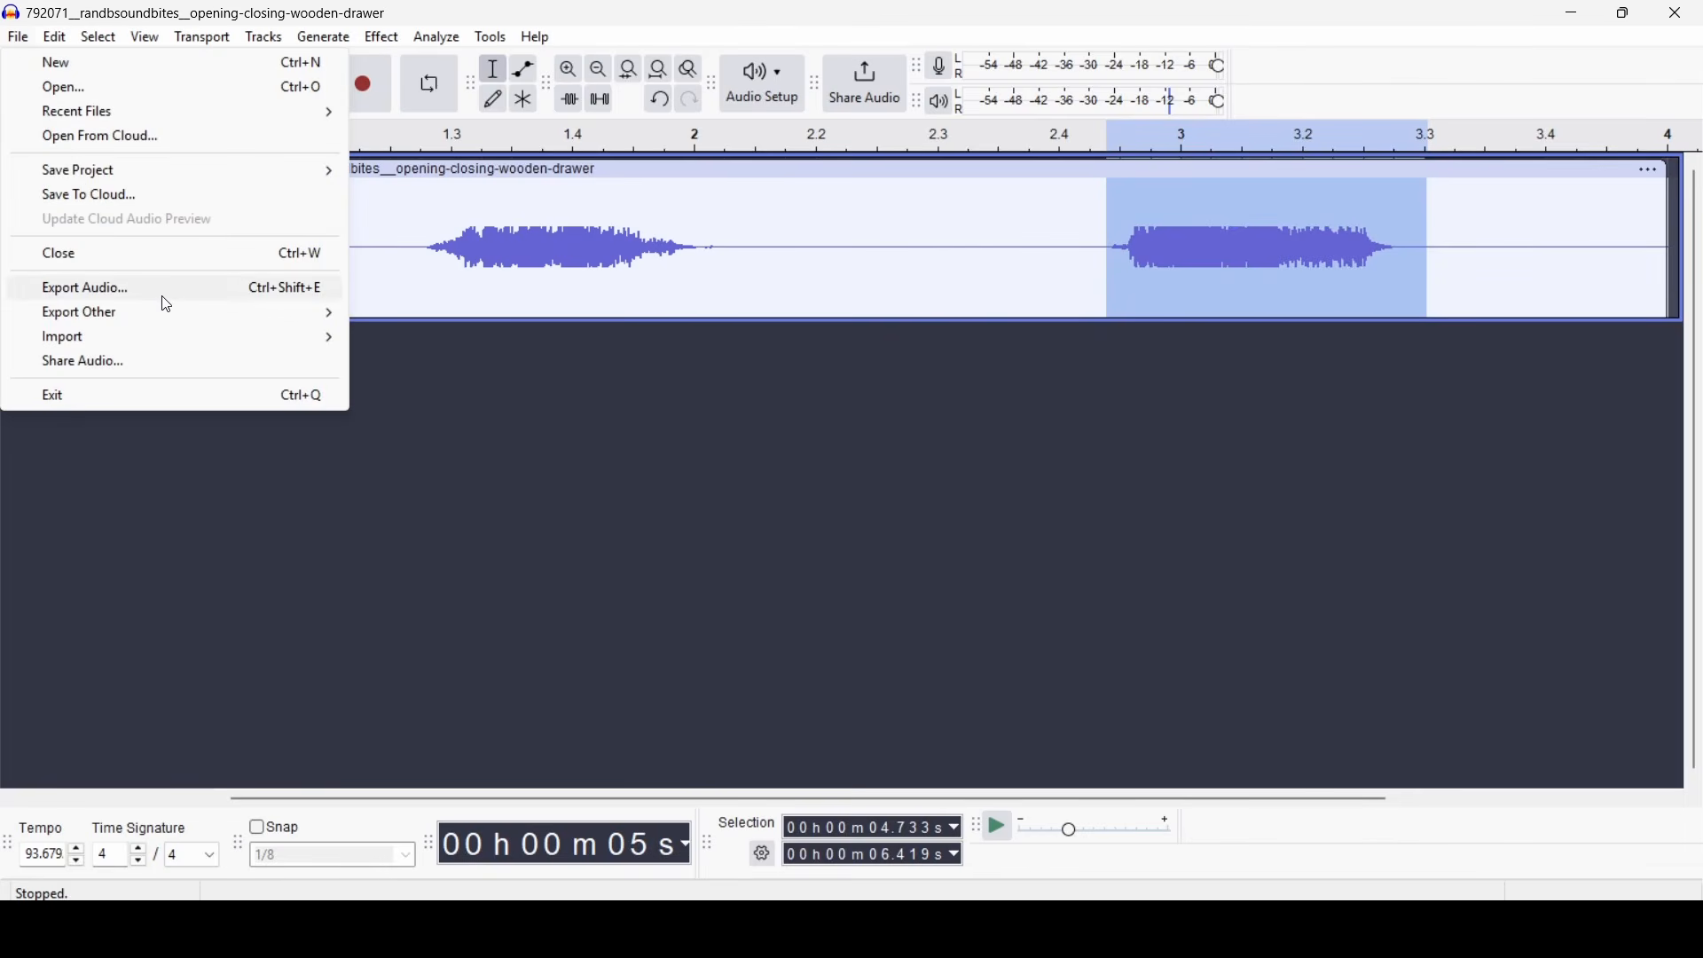
click(164, 301)
click(916, 683)
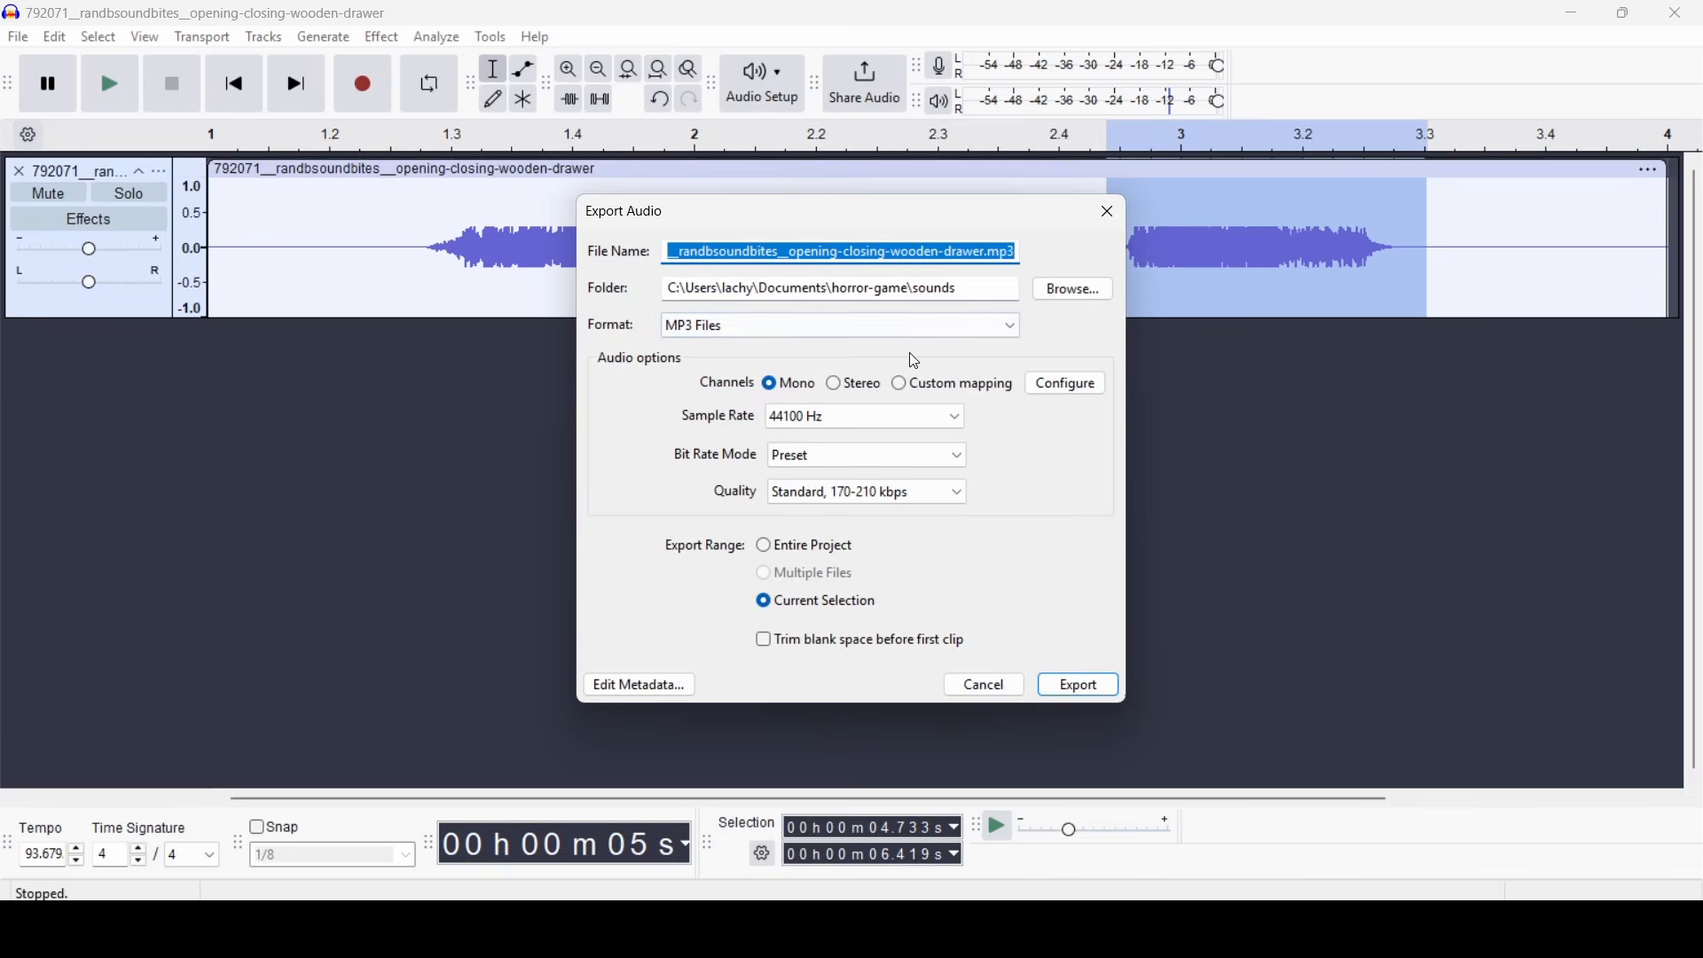
text(drawer_close)
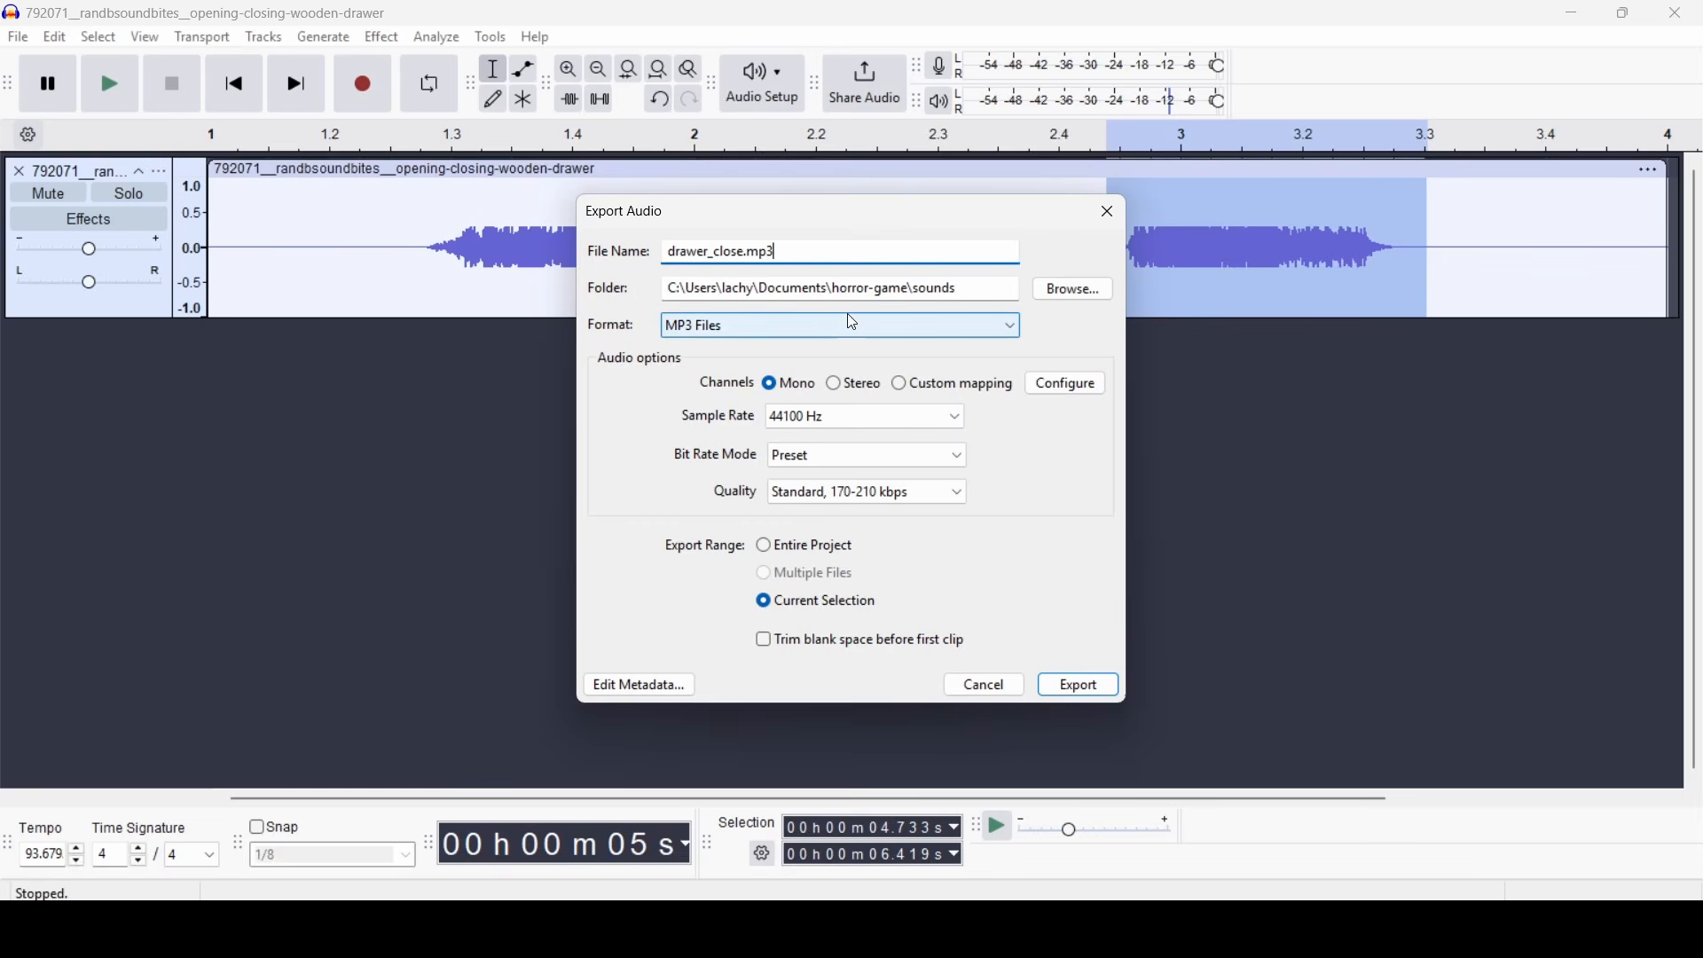
click(1082, 688)
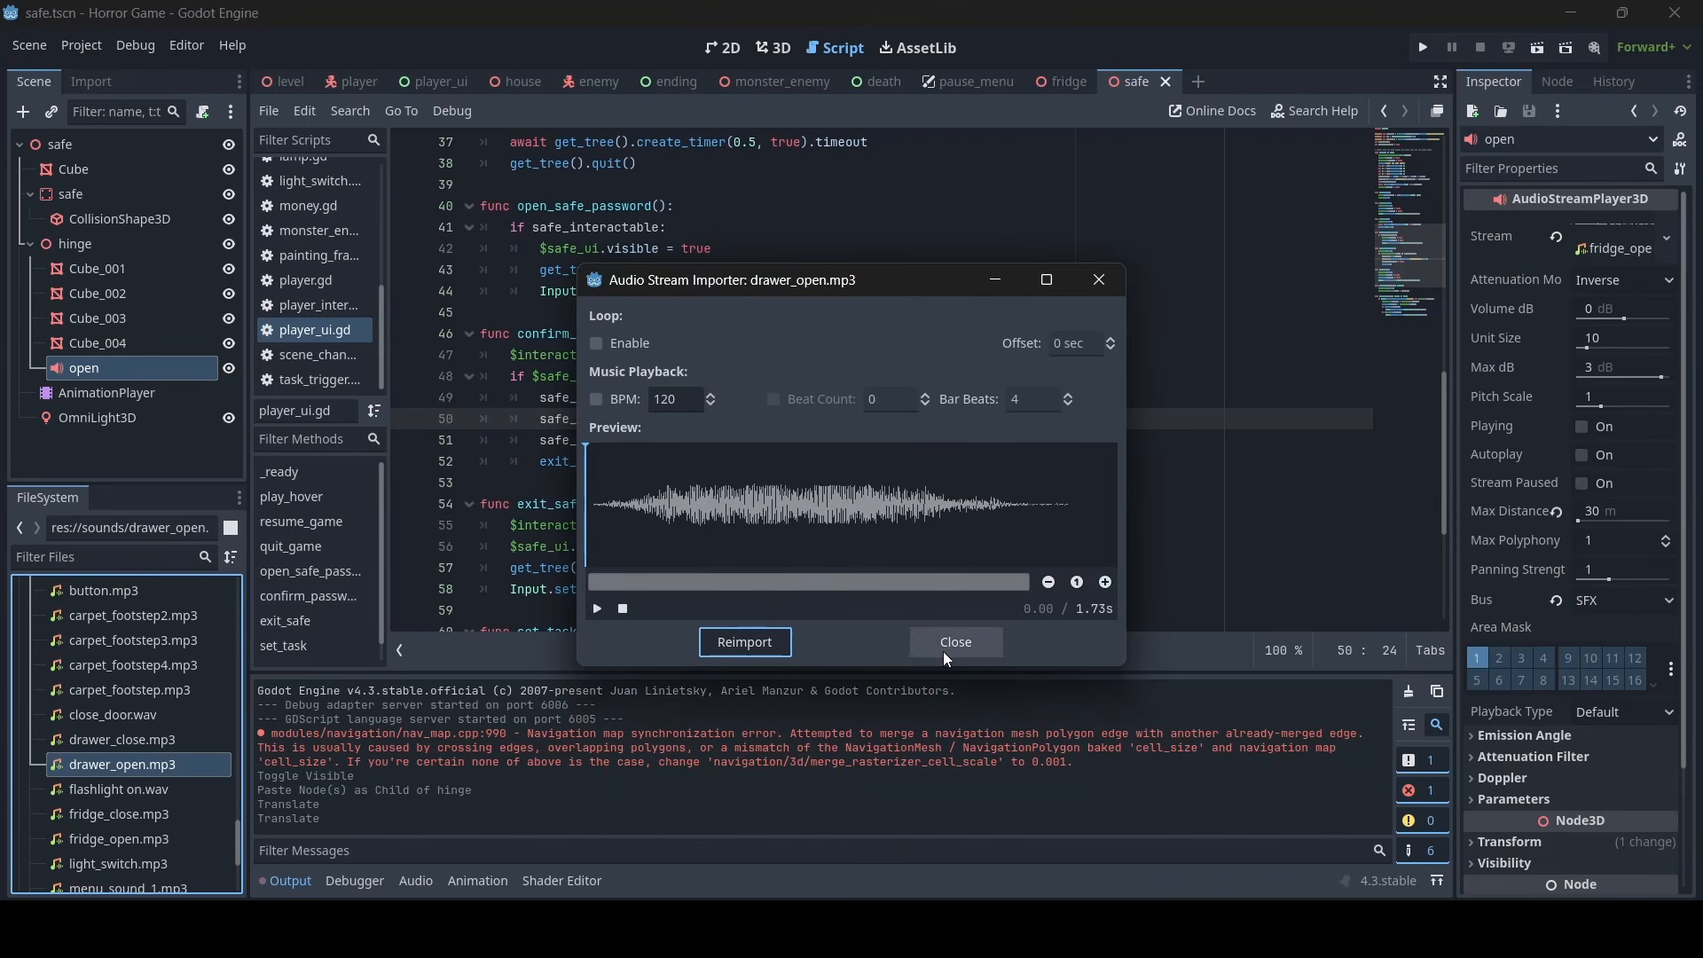
- Switch to Godot and preview the imported drawer_open.mp3 and drawer_close.mp3 in the audio stream importer
click(597, 611)
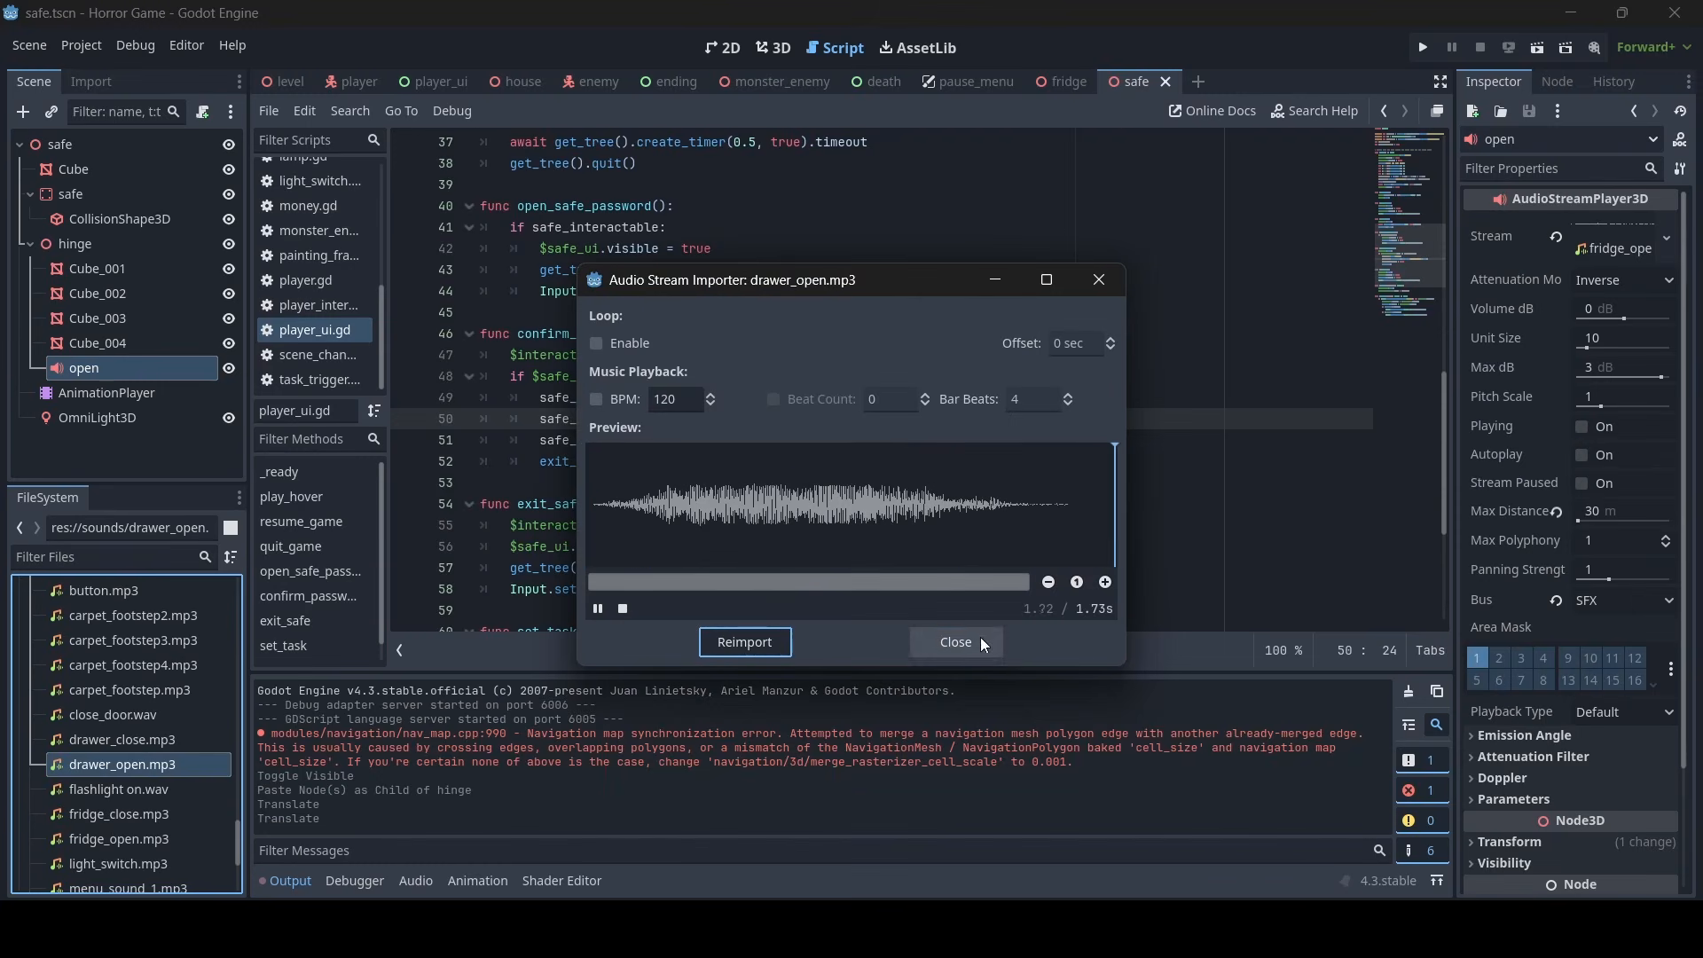
click(956, 642)
double_click(124, 740)
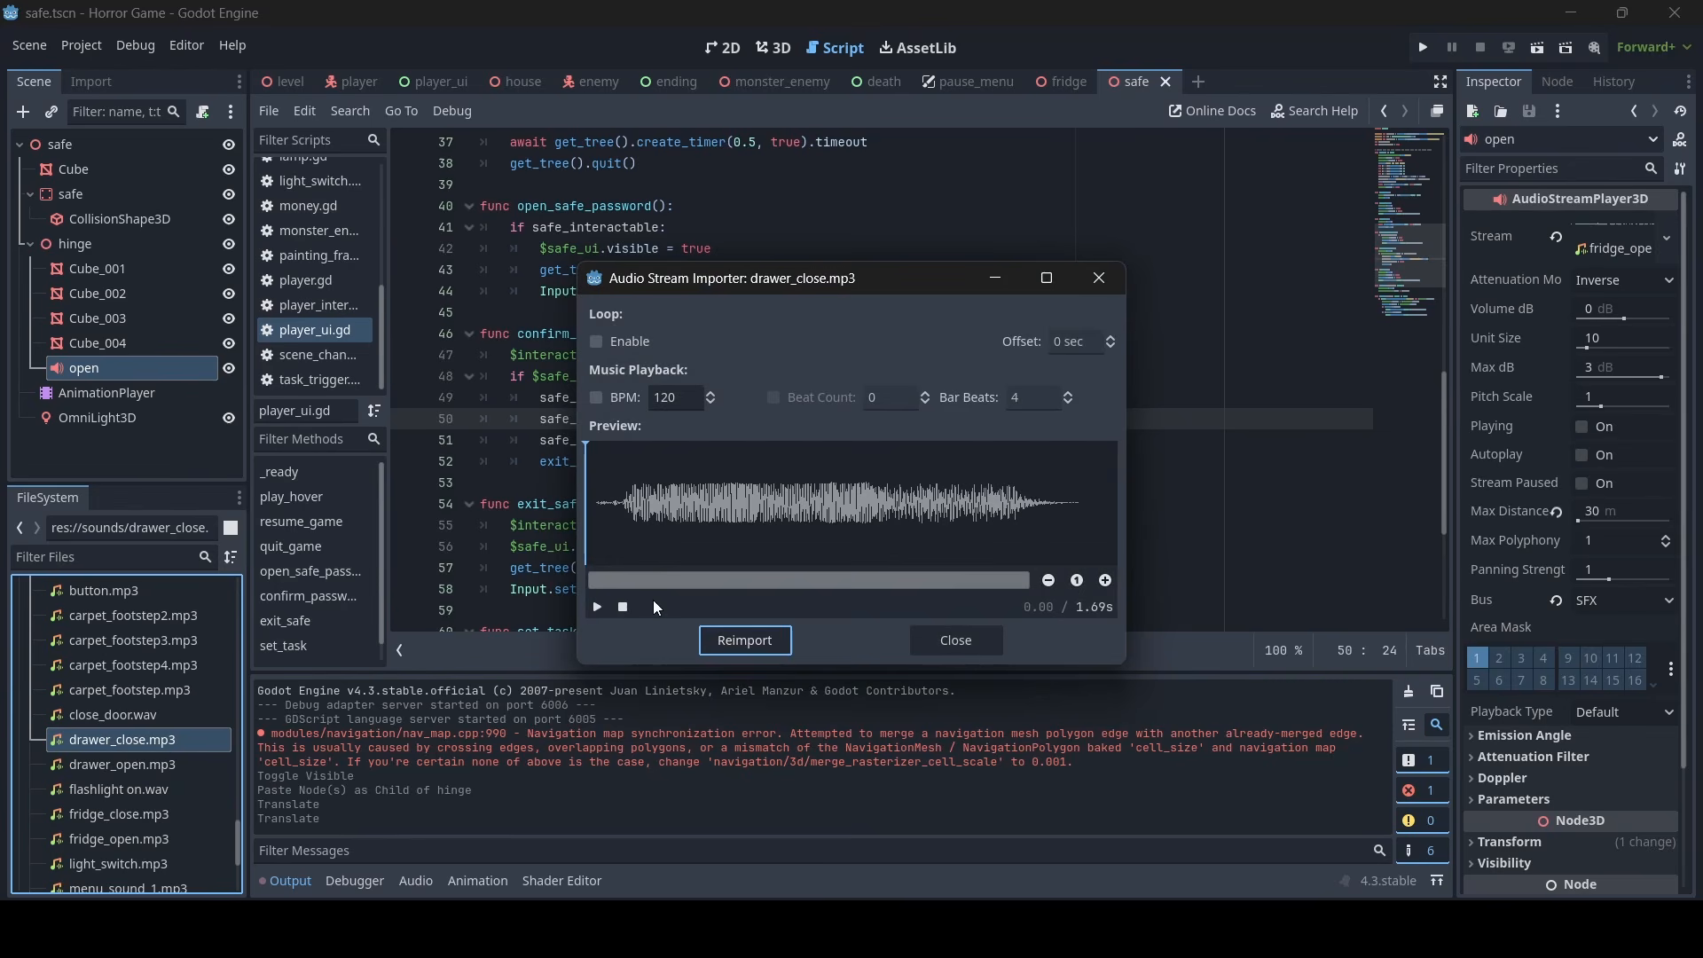
click(598, 607)
click(952, 644)
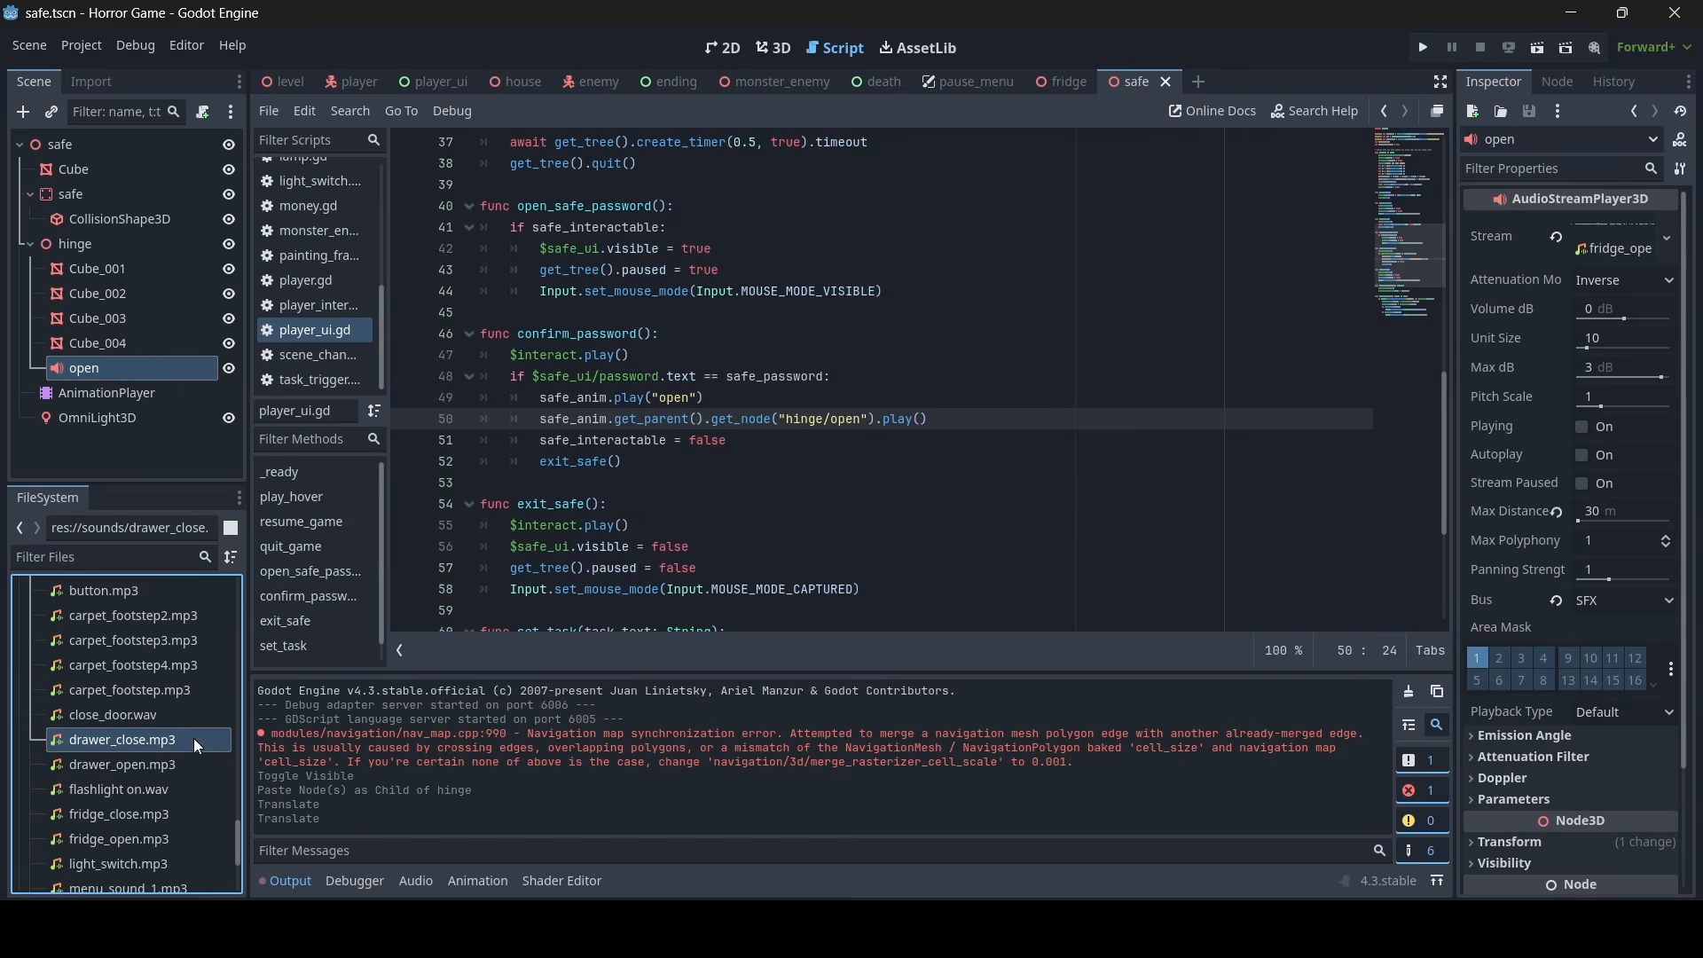
- Close the safe and fridge scenes
click(1065, 483)
click(1167, 82)
click(1105, 81)
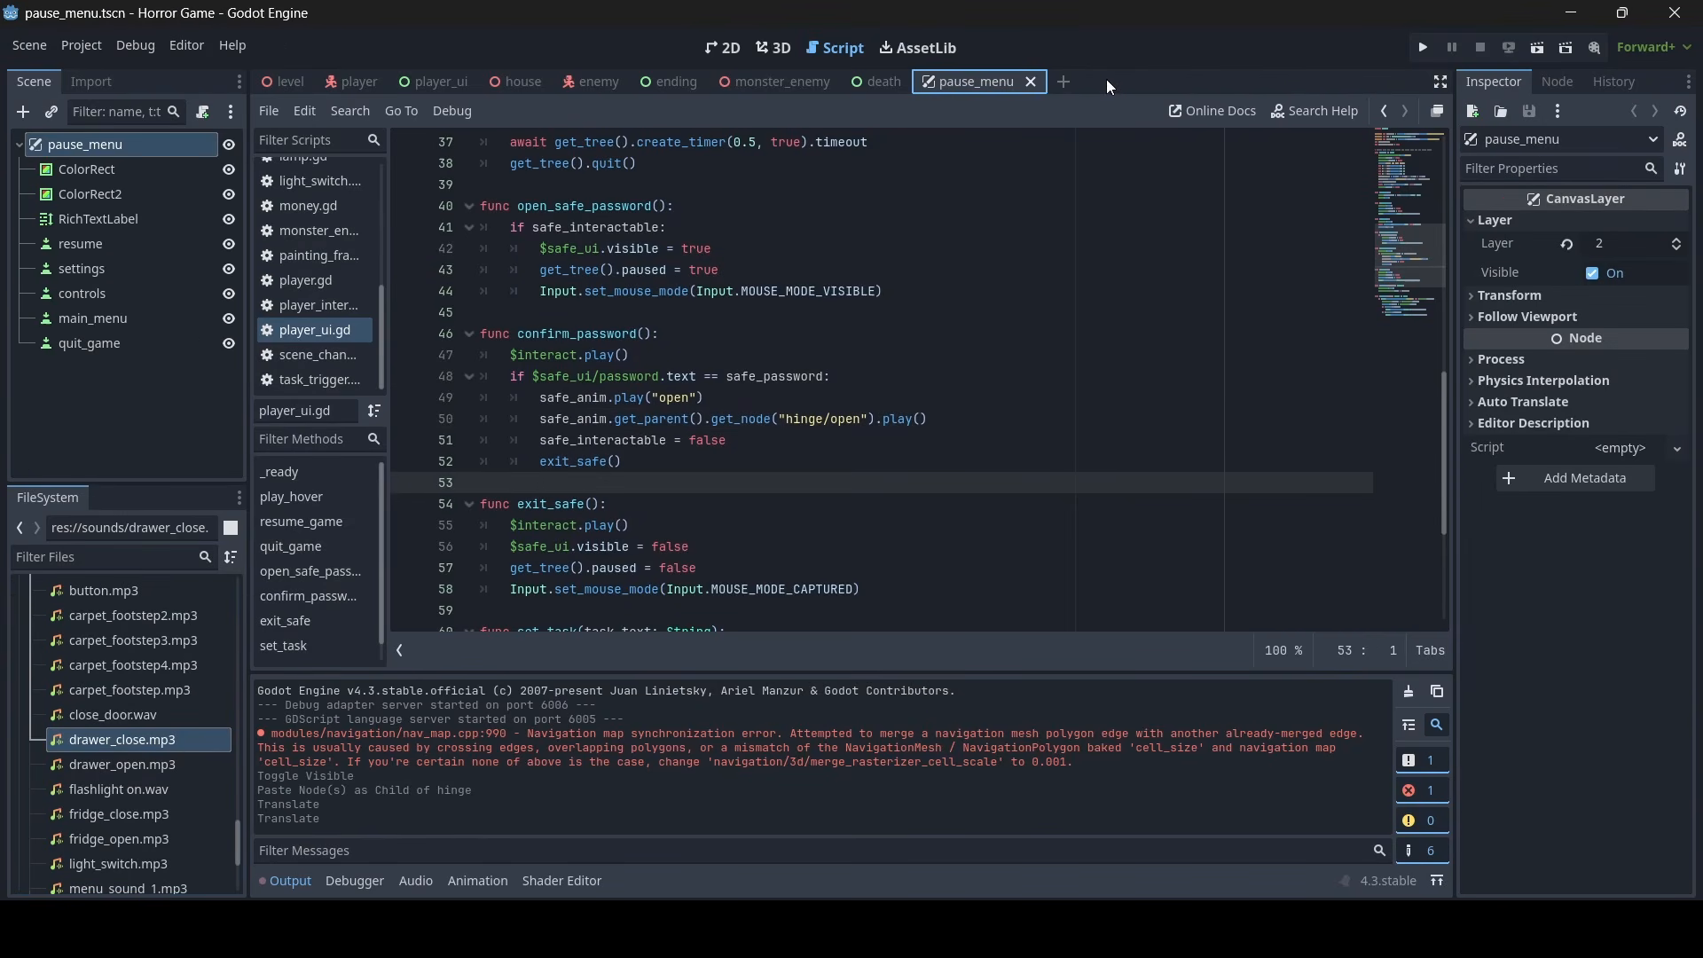
- Find drawers.tscn by filtering the project files for "drawers" and open it in the 3D view
click(108, 561)
text(d)
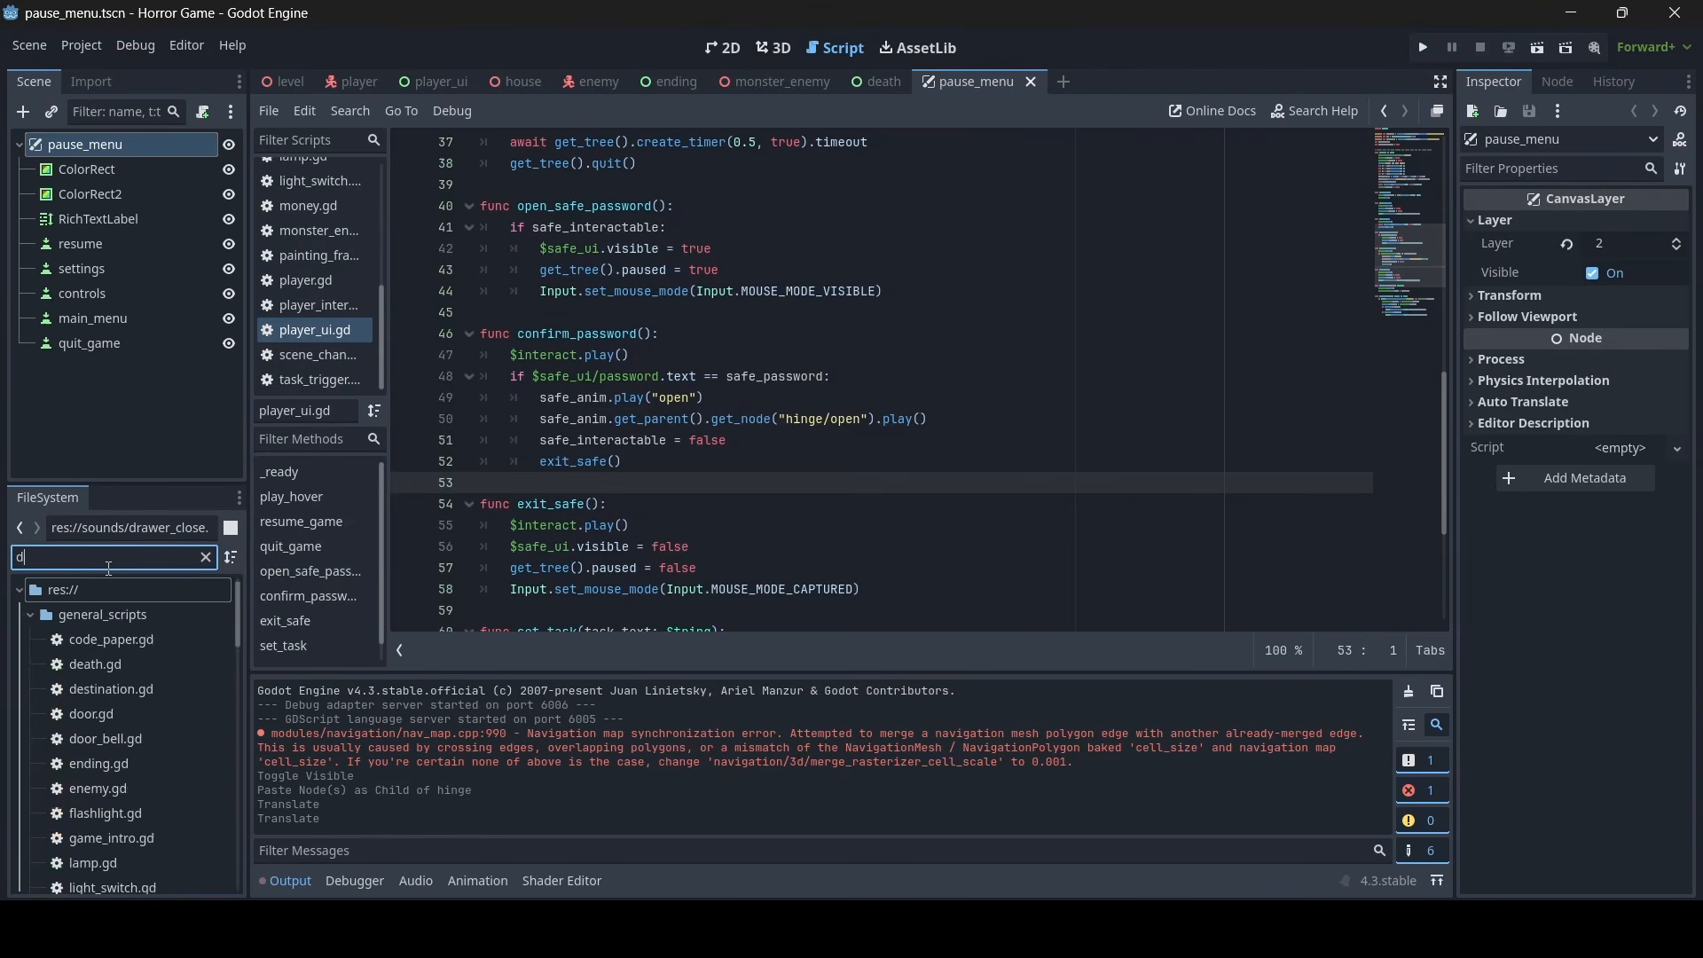
text(rawers)
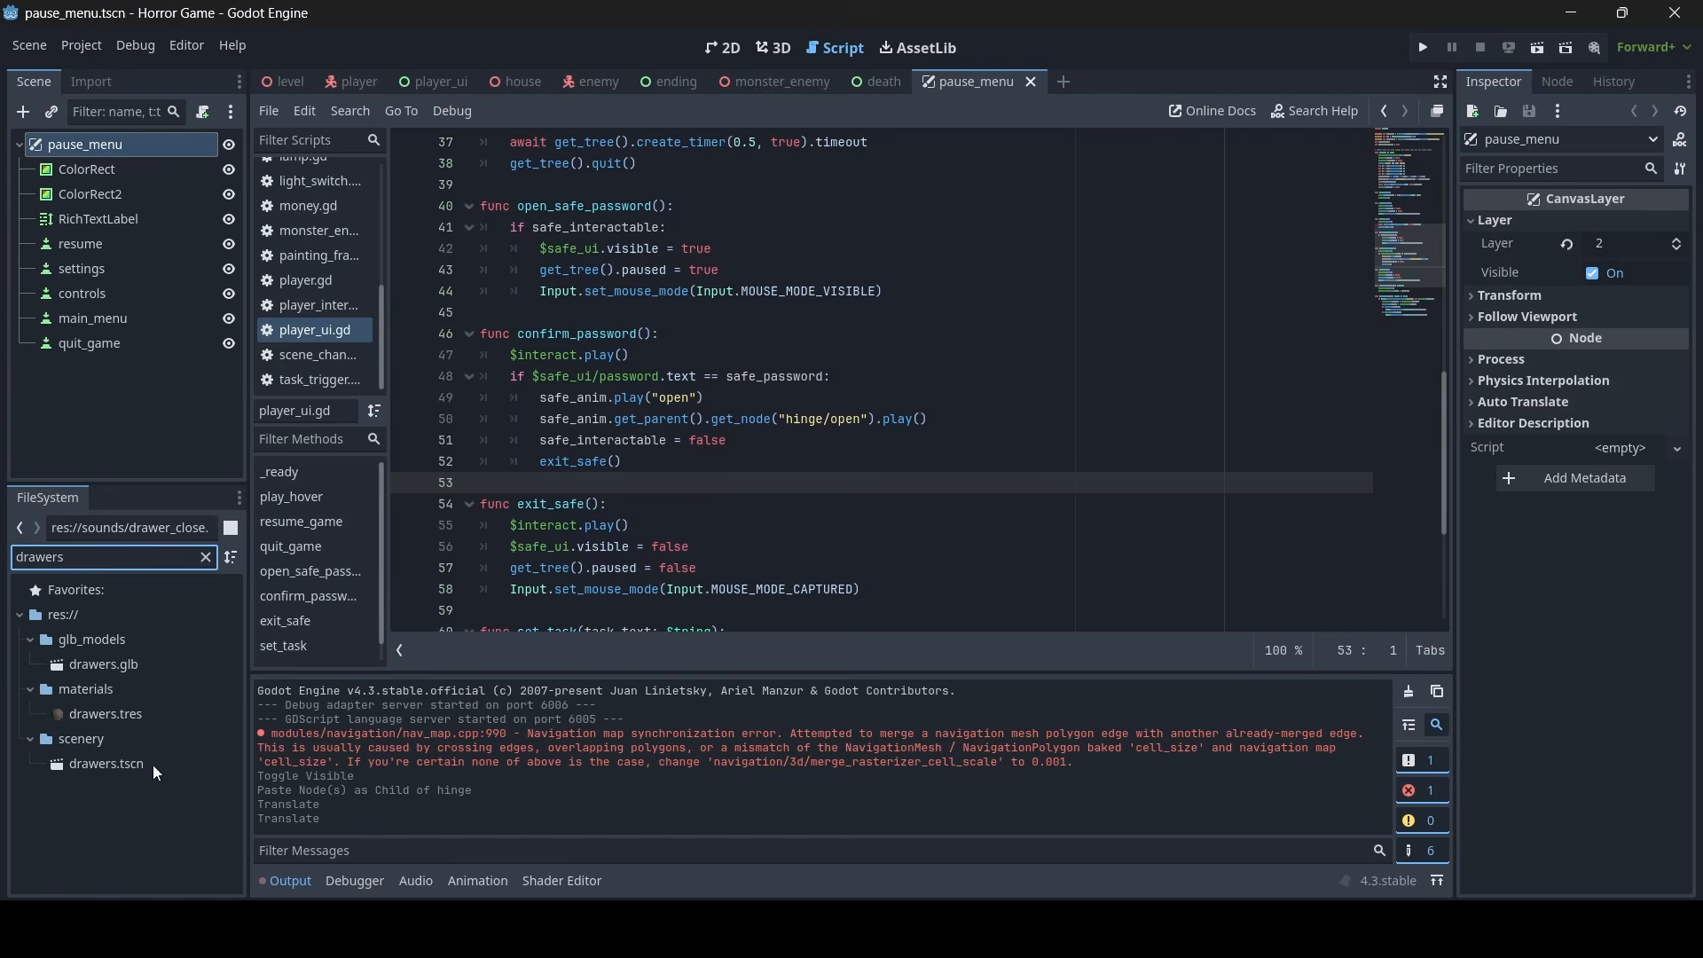
double_click(153, 765)
click(774, 47)
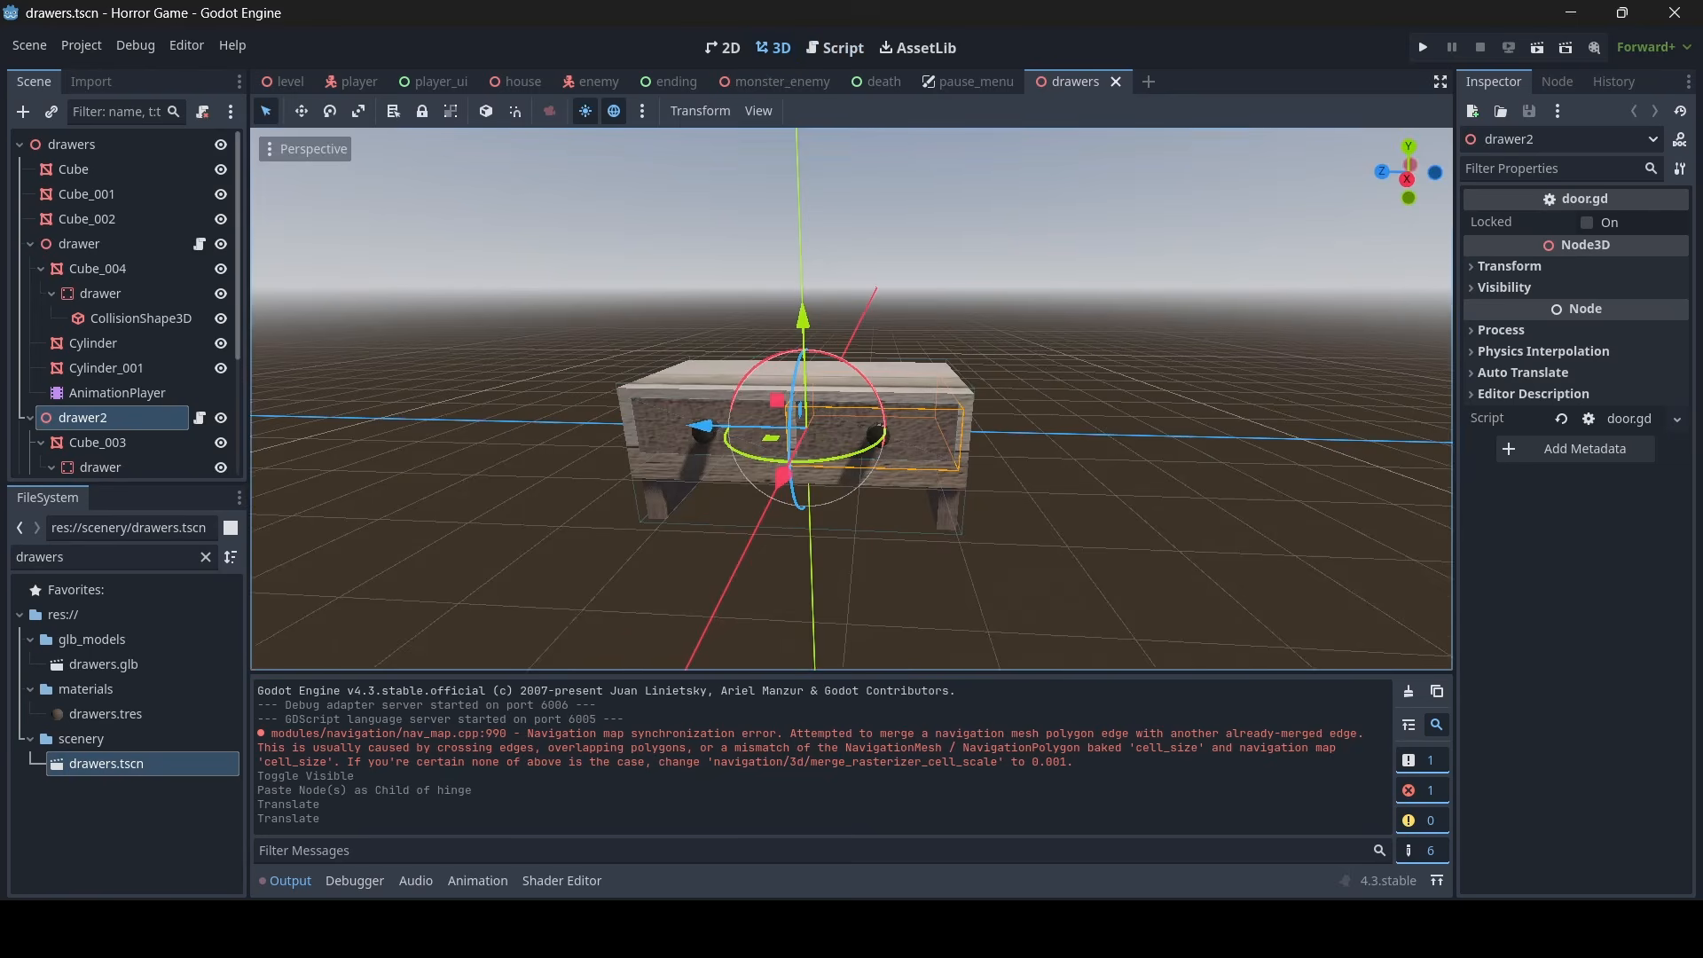
key(d)
mouse_move(852, 465)
right_down()
mouse_move(755, 475)
mouse_move(847, 461)
right_up()
key(w)
key(a)
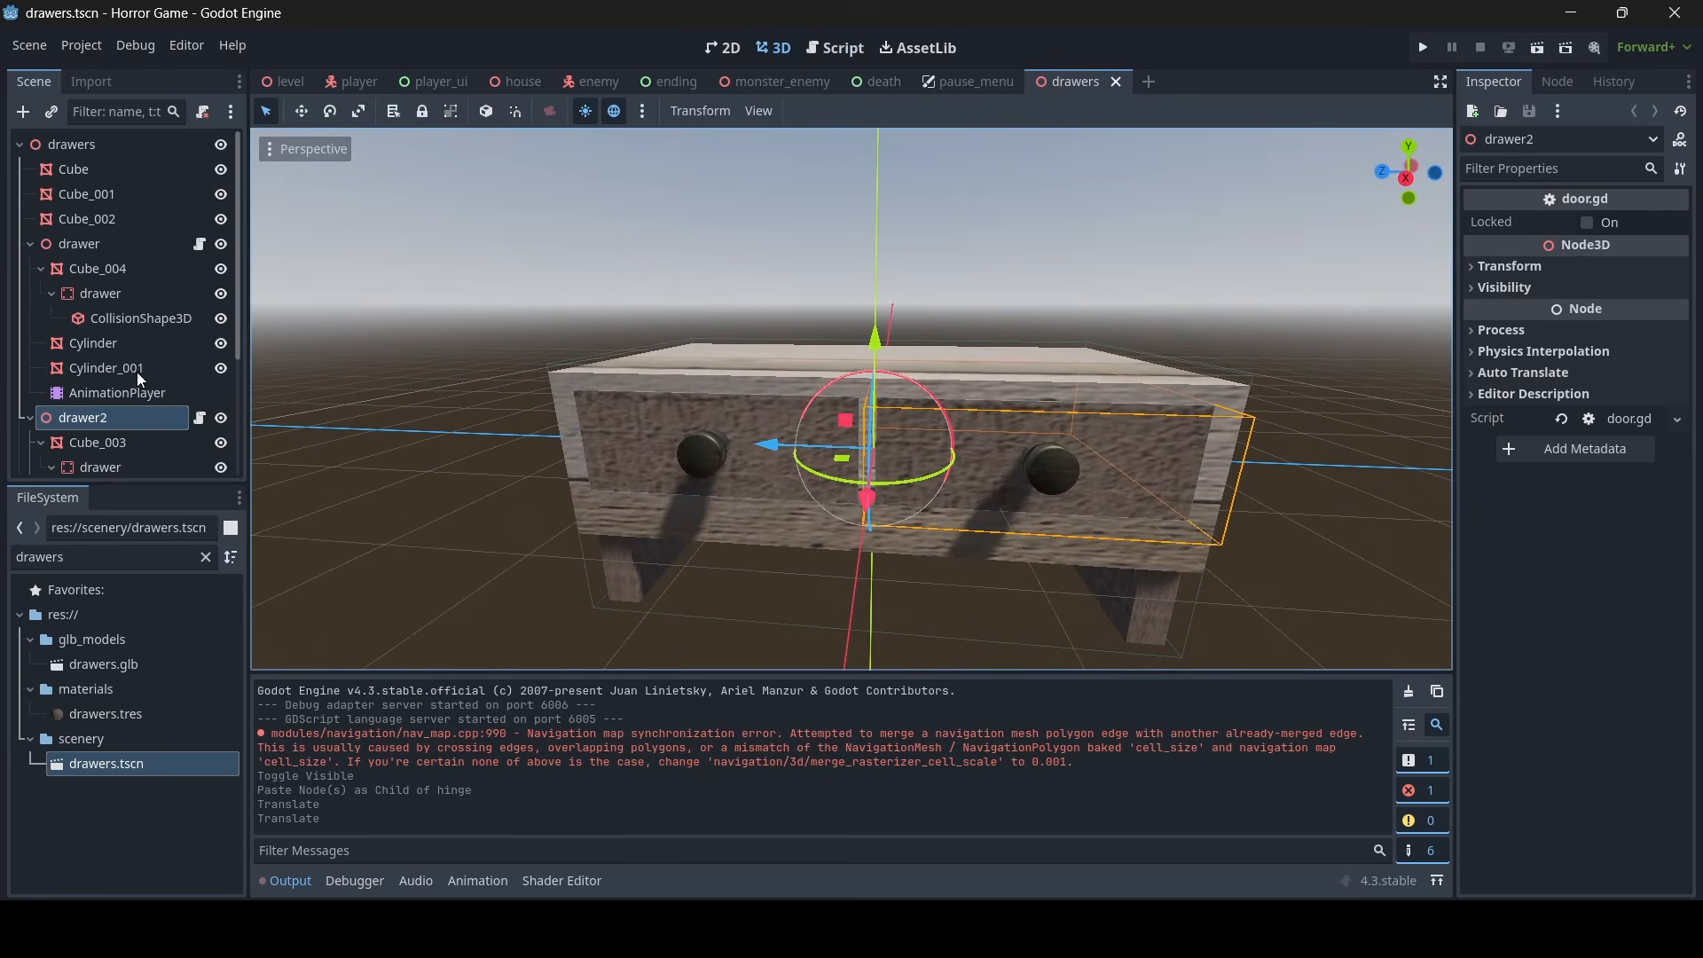
- Copy the open and close audio players from door.tscn and close that scene again
scroll(133, 372, down, 3)
text(door)
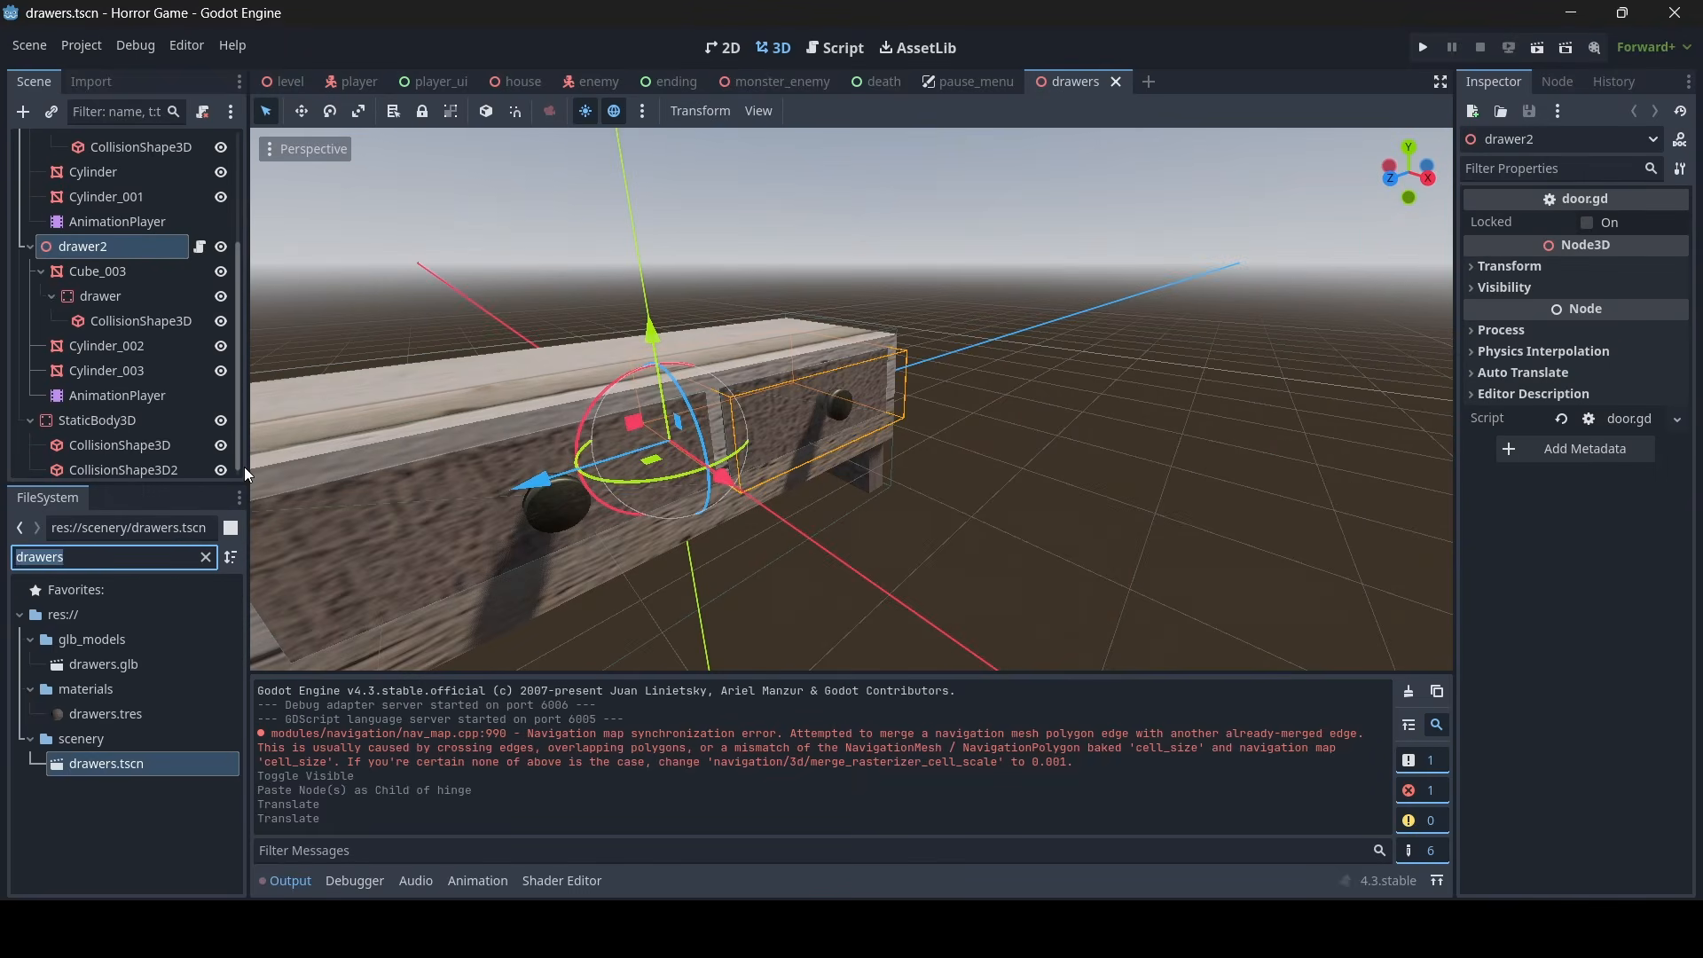
double_click(130, 715)
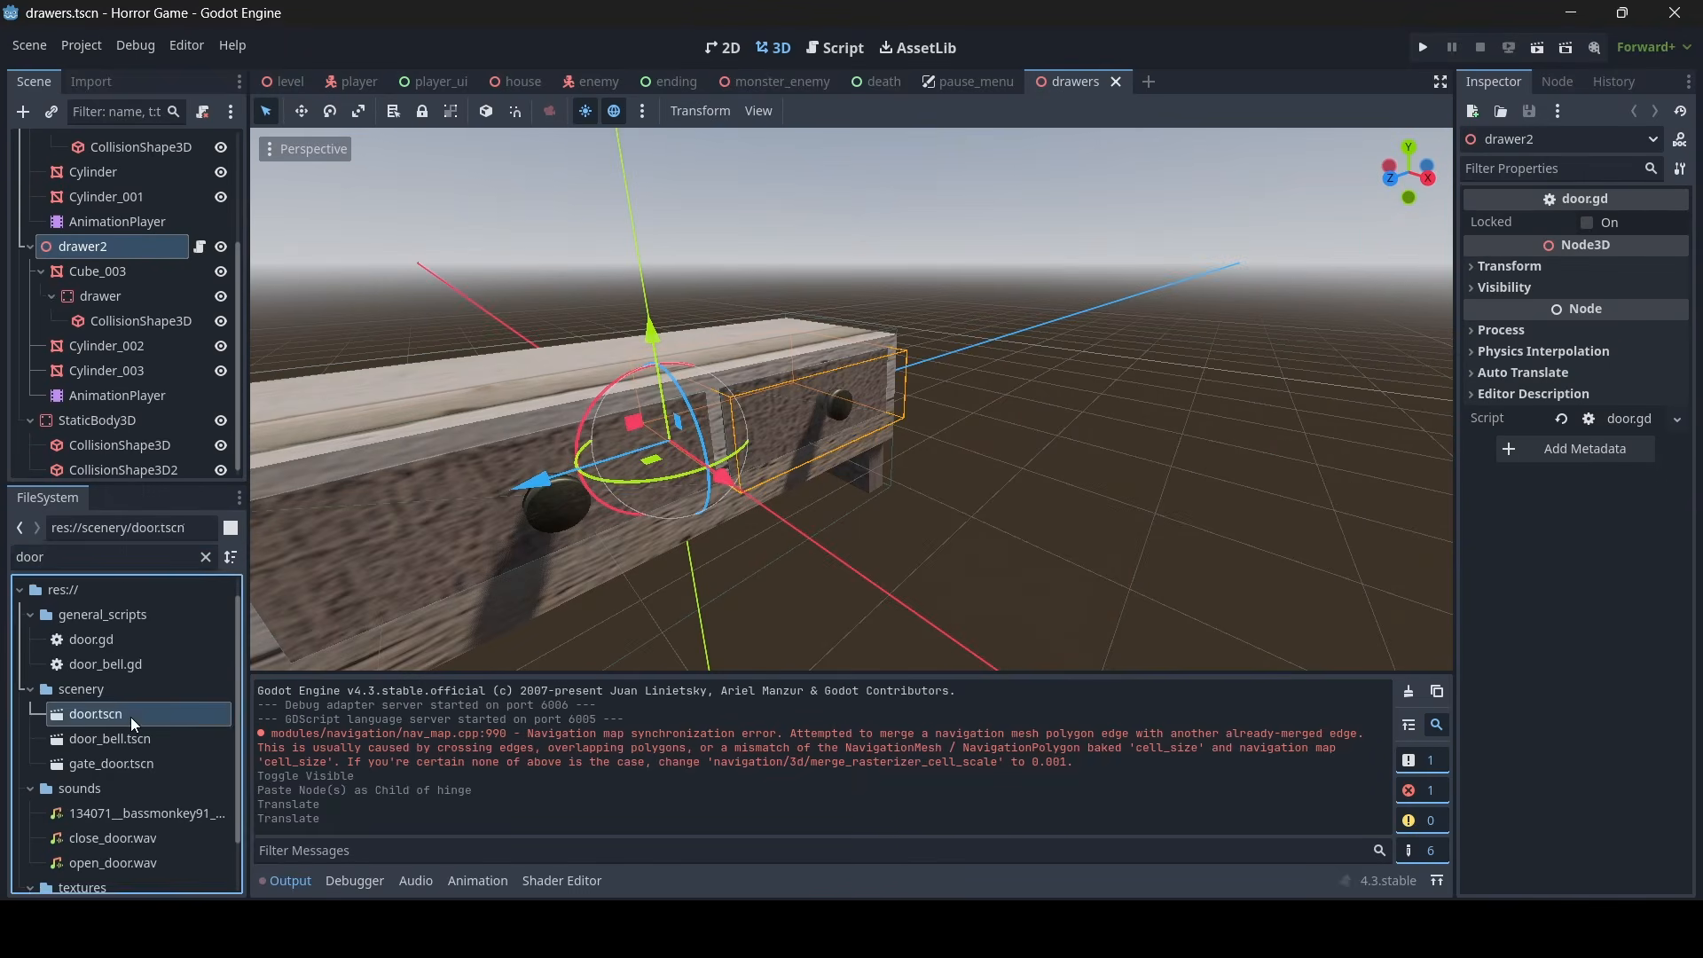
click(87, 389)
shift+click(91, 361)
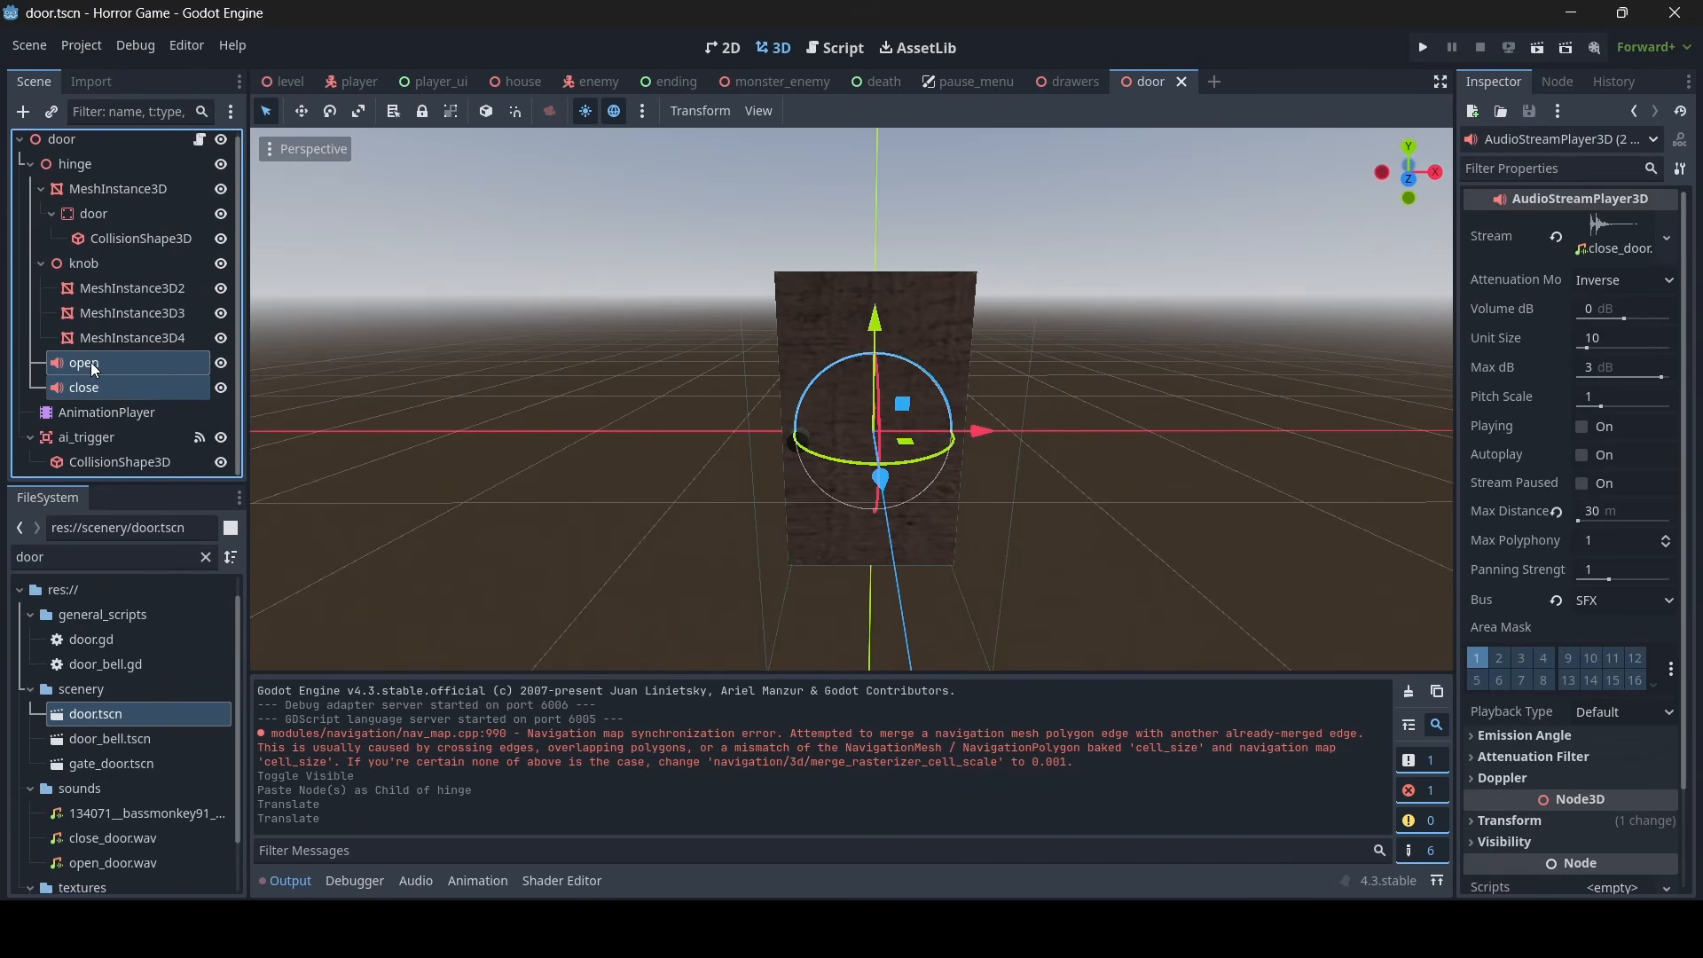
right_click(87, 362)
click(121, 401)
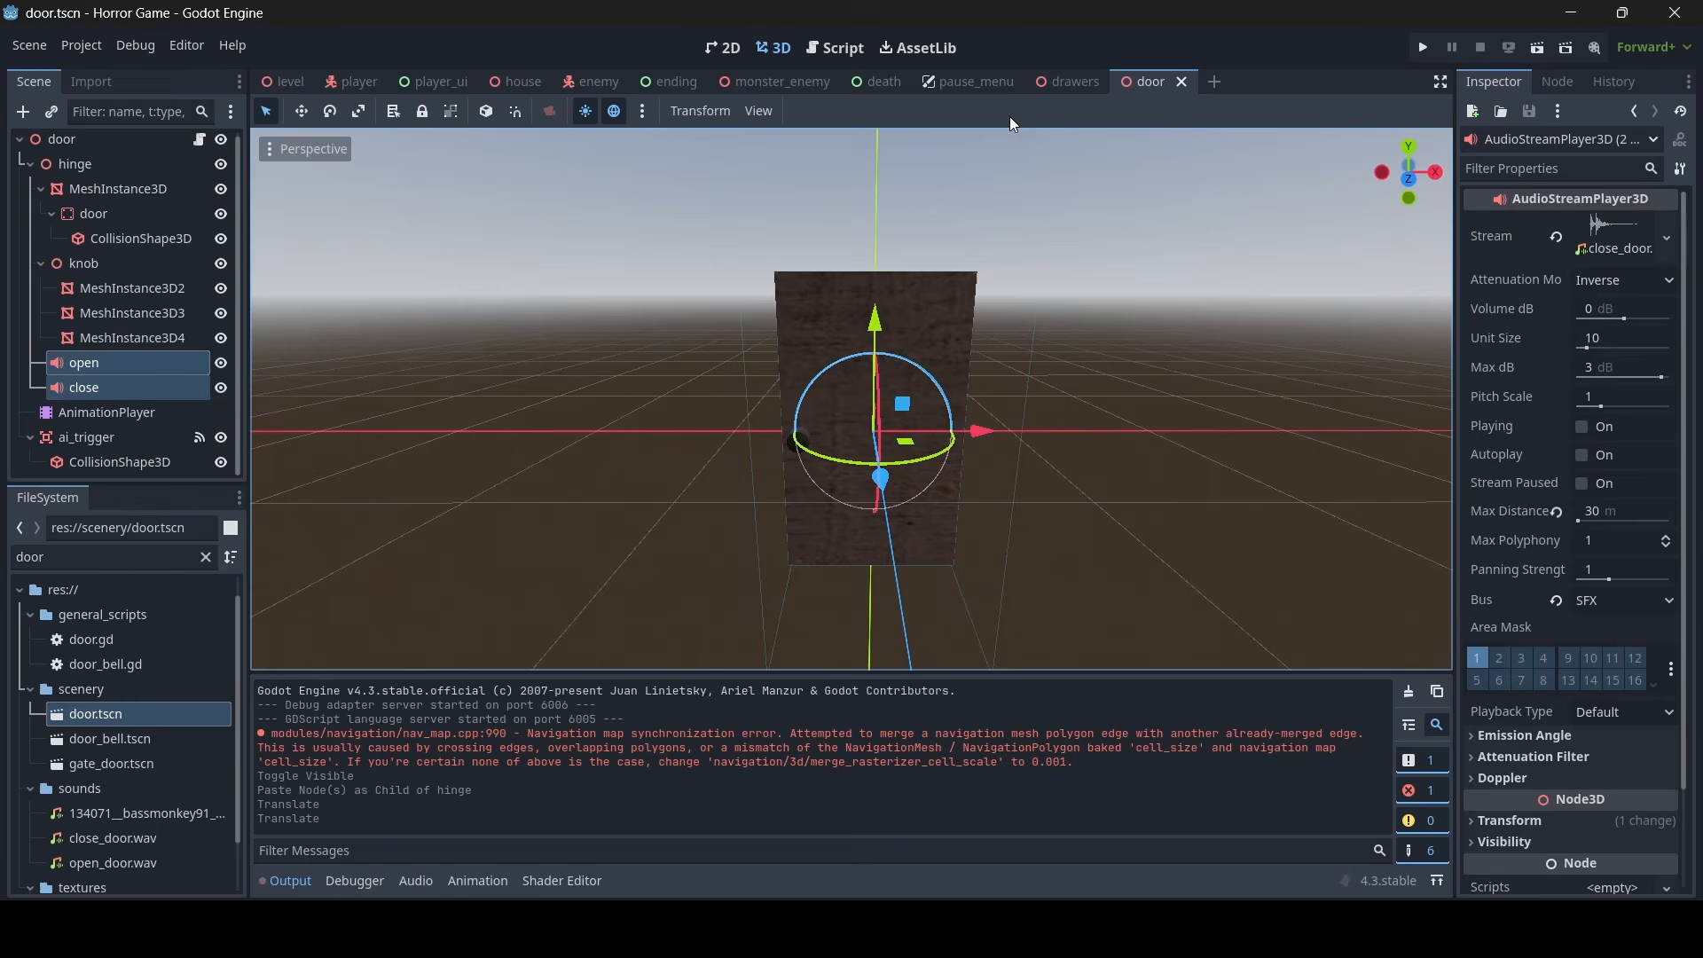
click(1182, 83)
- Paste the copied open and close audio players as children of the first drawer node
middle_drag(621, 497, 586, 577)
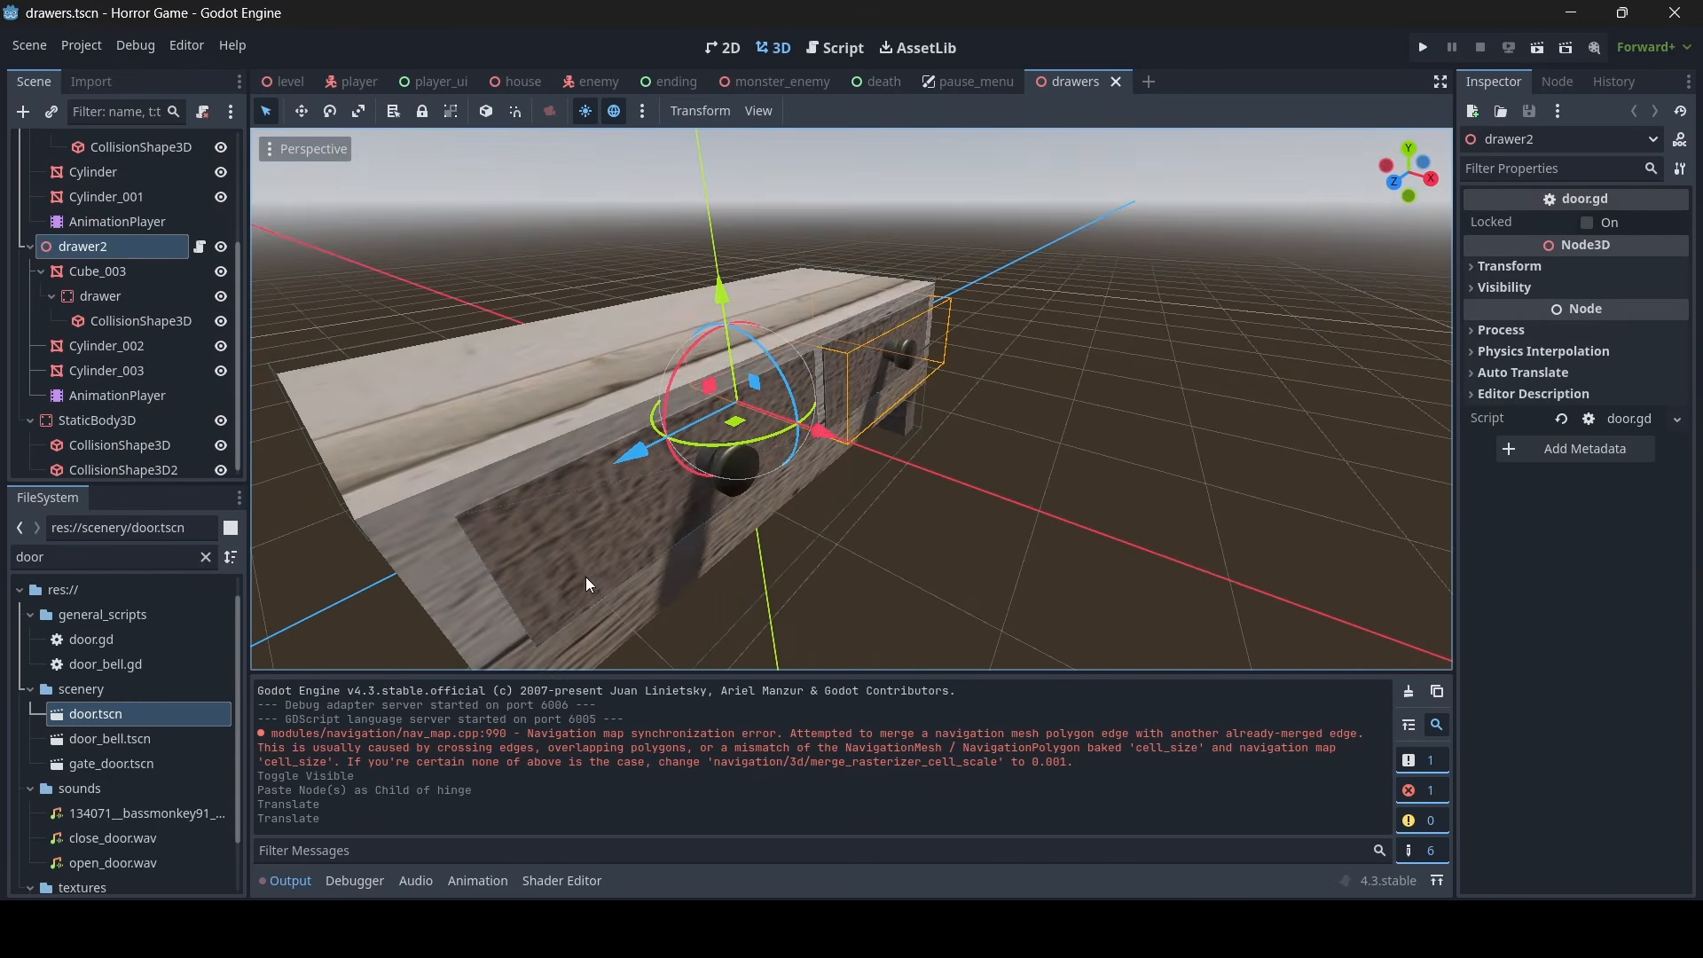
click(569, 527)
scroll(137, 237, up, 3)
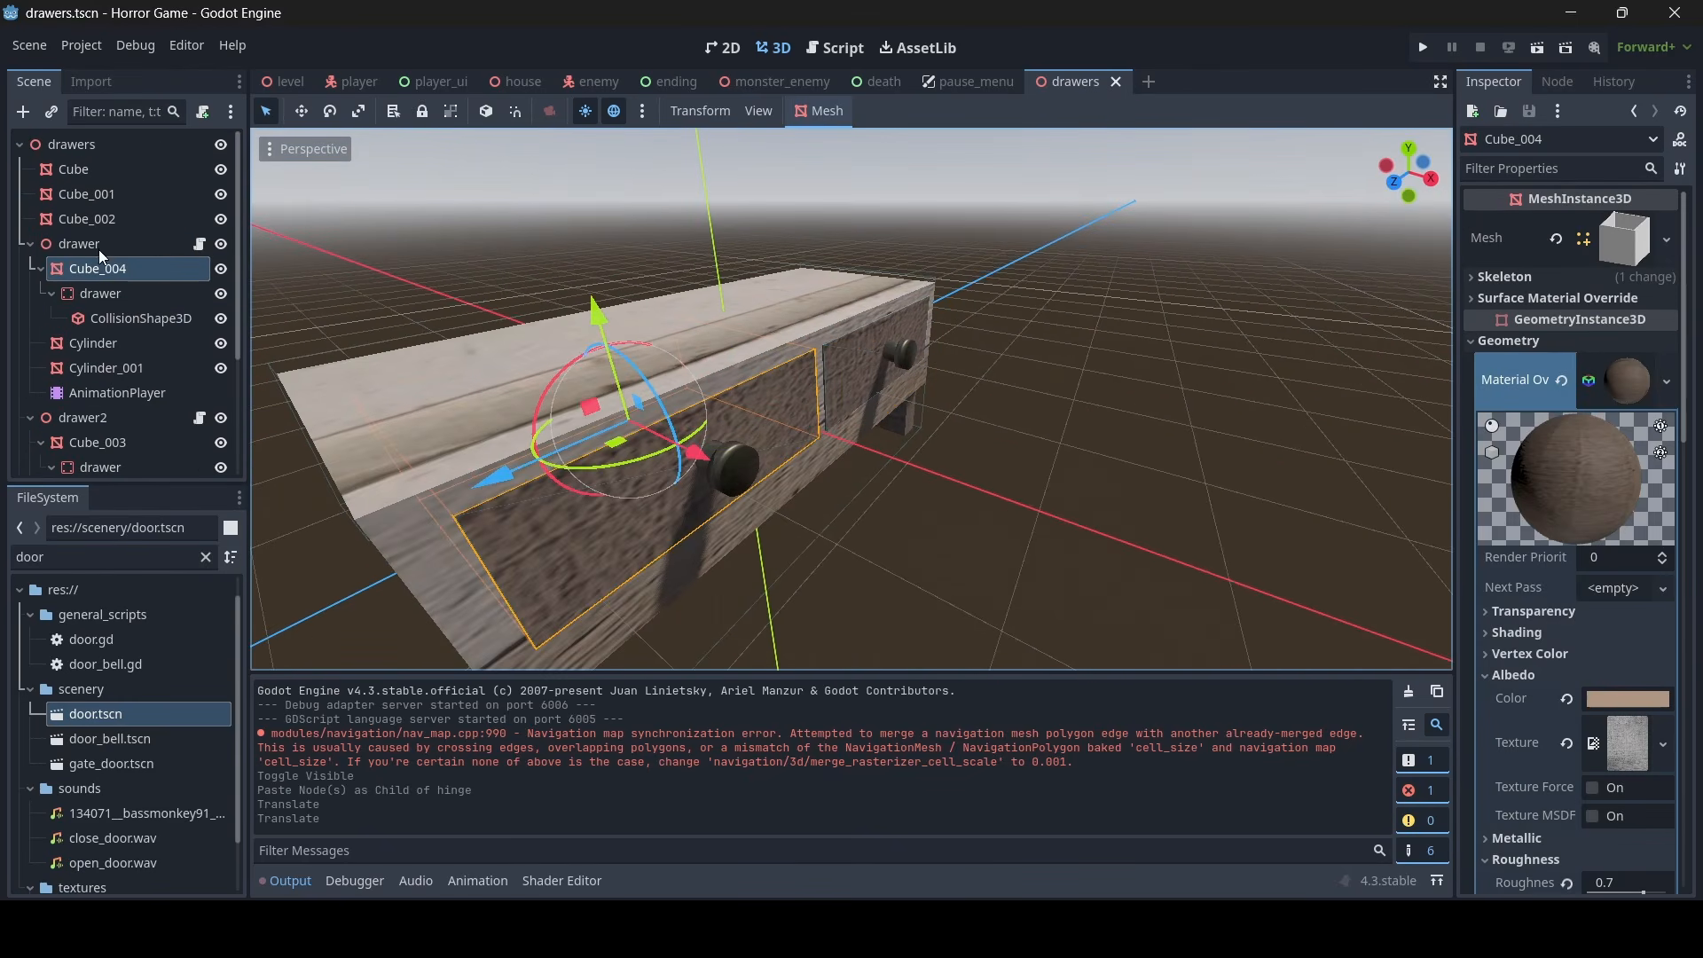
click(100, 244)
right_click(103, 244)
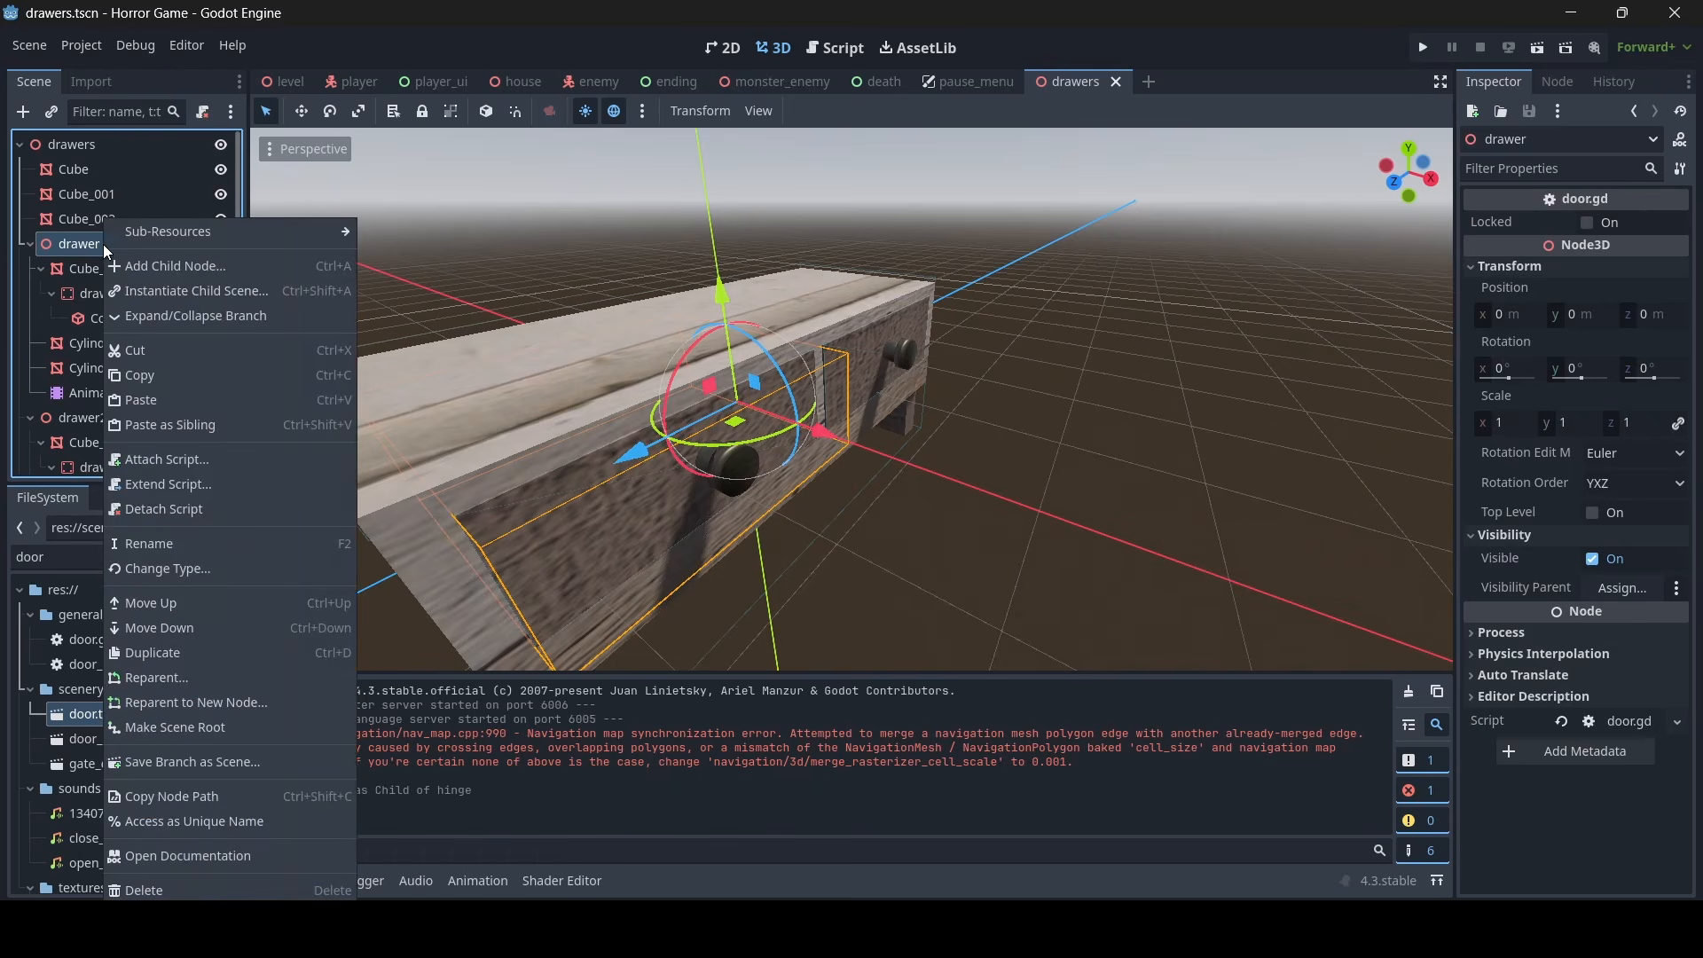
click(169, 408)
- Move the pasted audio players along the axes to the knob of the first drawer
mouse_move(694, 331)
right_down()
mouse_move(694, 346)
mouse_move(694, 332)
right_up()
drag(751, 432, 1038, 434)
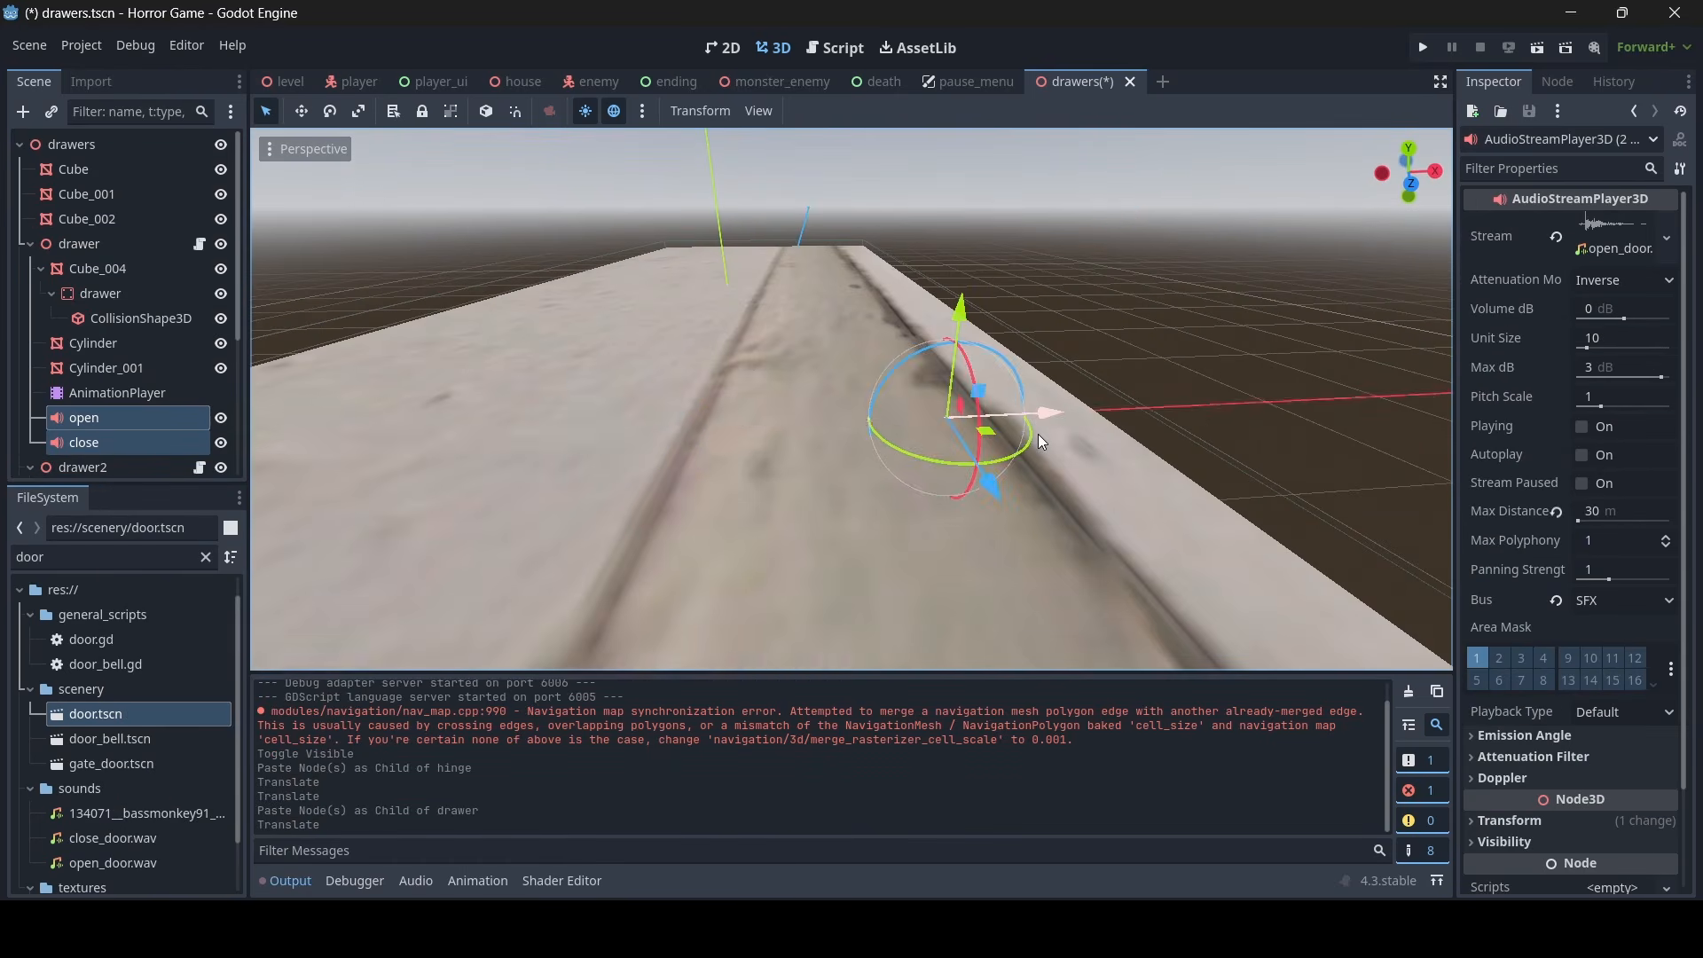
right_drag(1038, 434, 991, 452)
drag(813, 463, 619, 460)
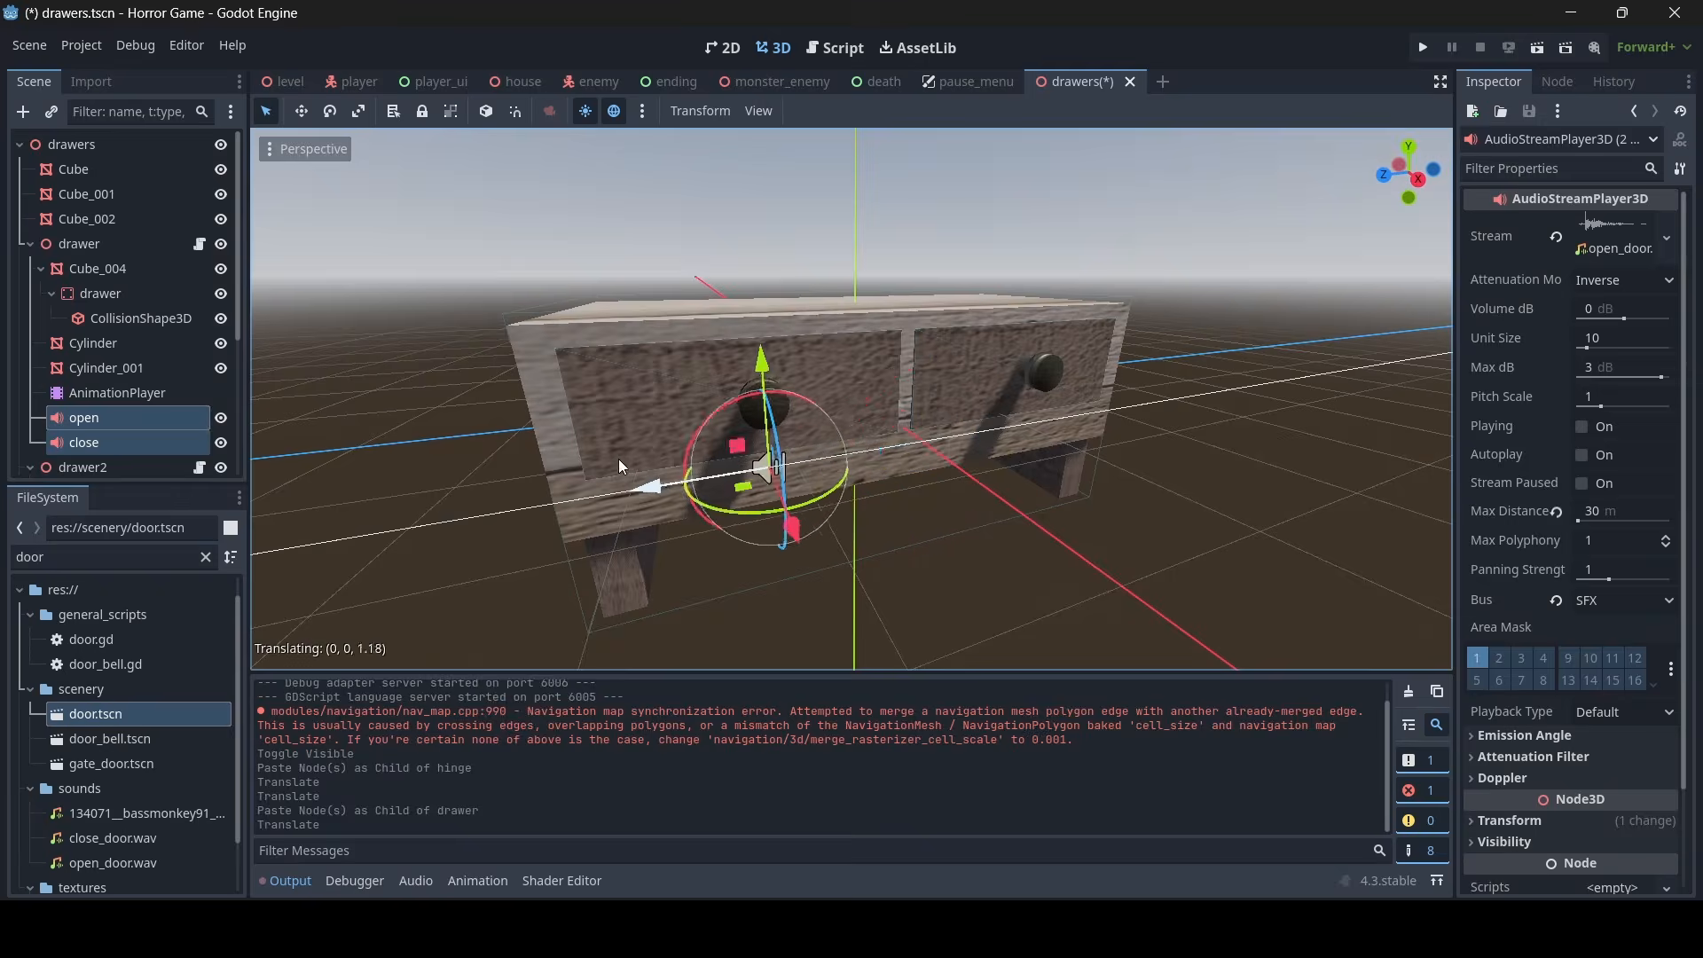
drag(825, 344, 794, 342)
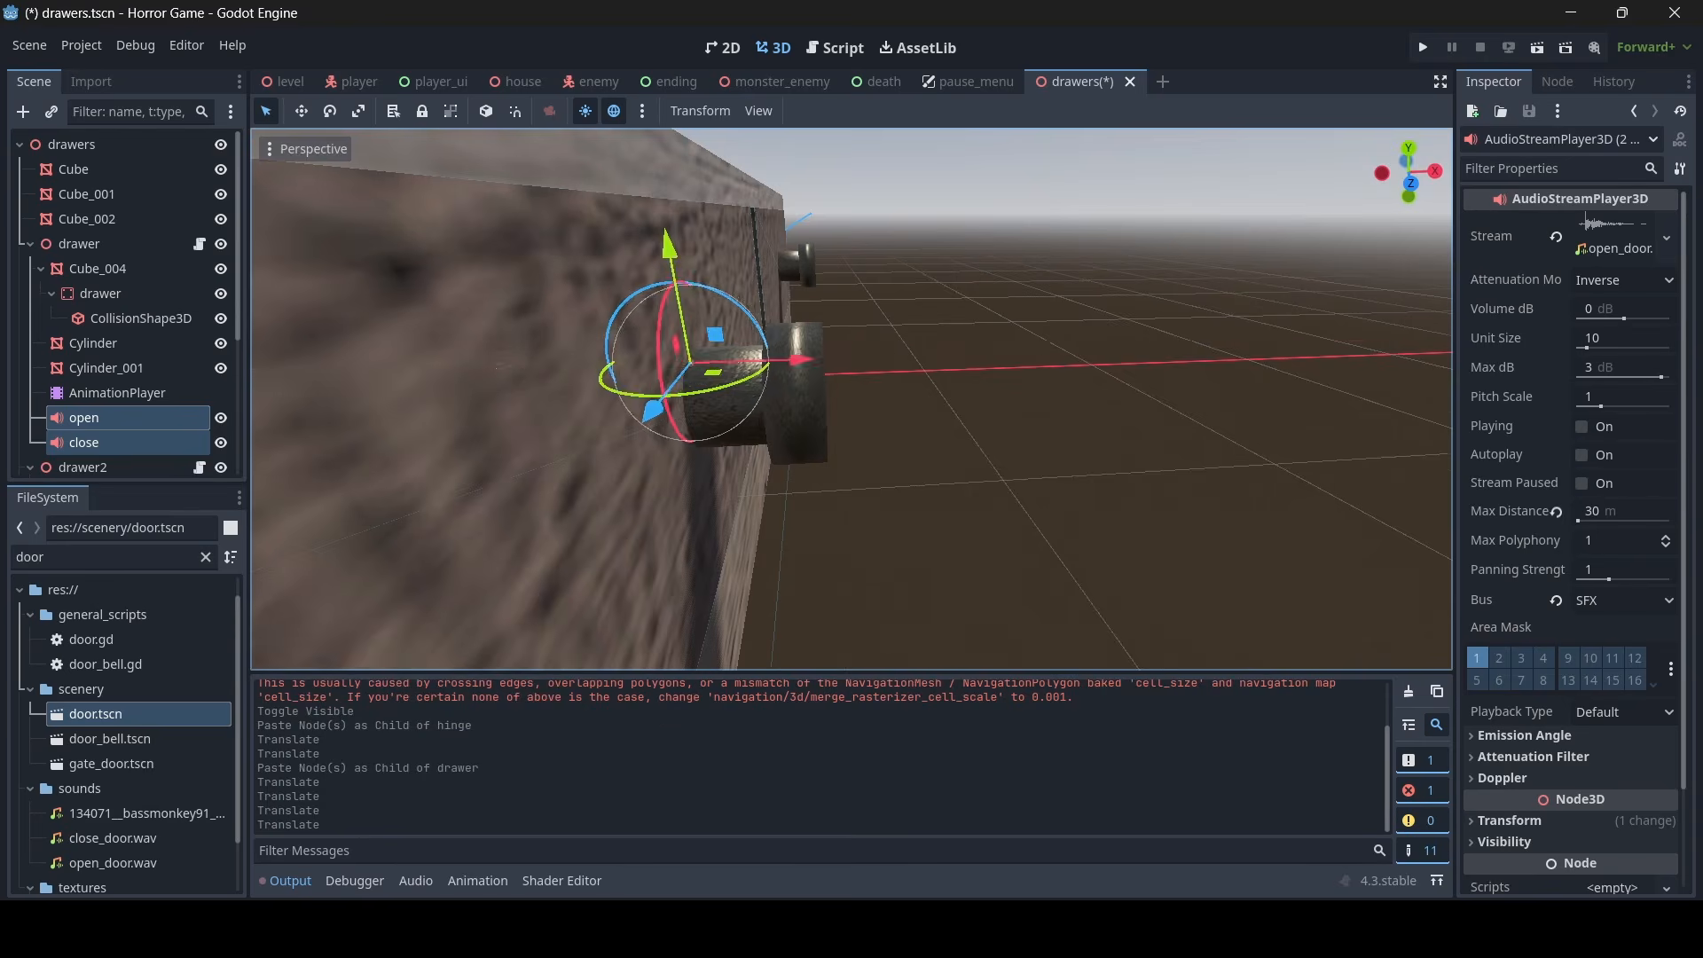
right_drag(794, 342, 714, 350)
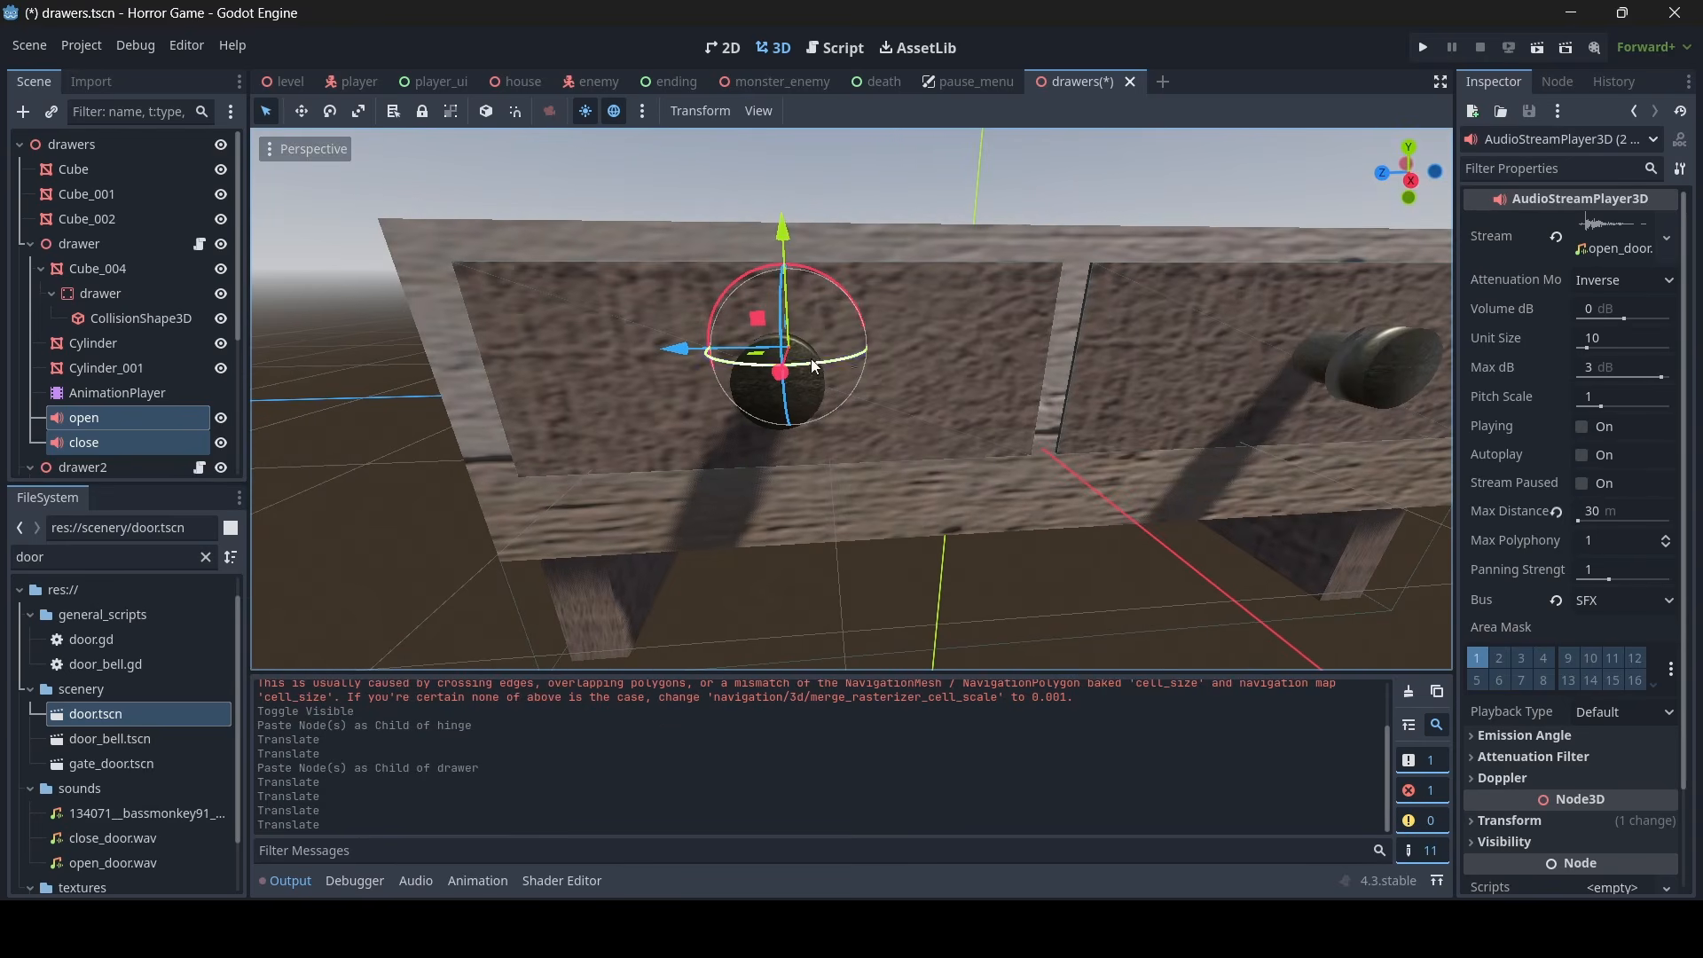
- Replace the stream of the first drawer's open audio player with sounds/drawer_open.mp3
click(133, 417)
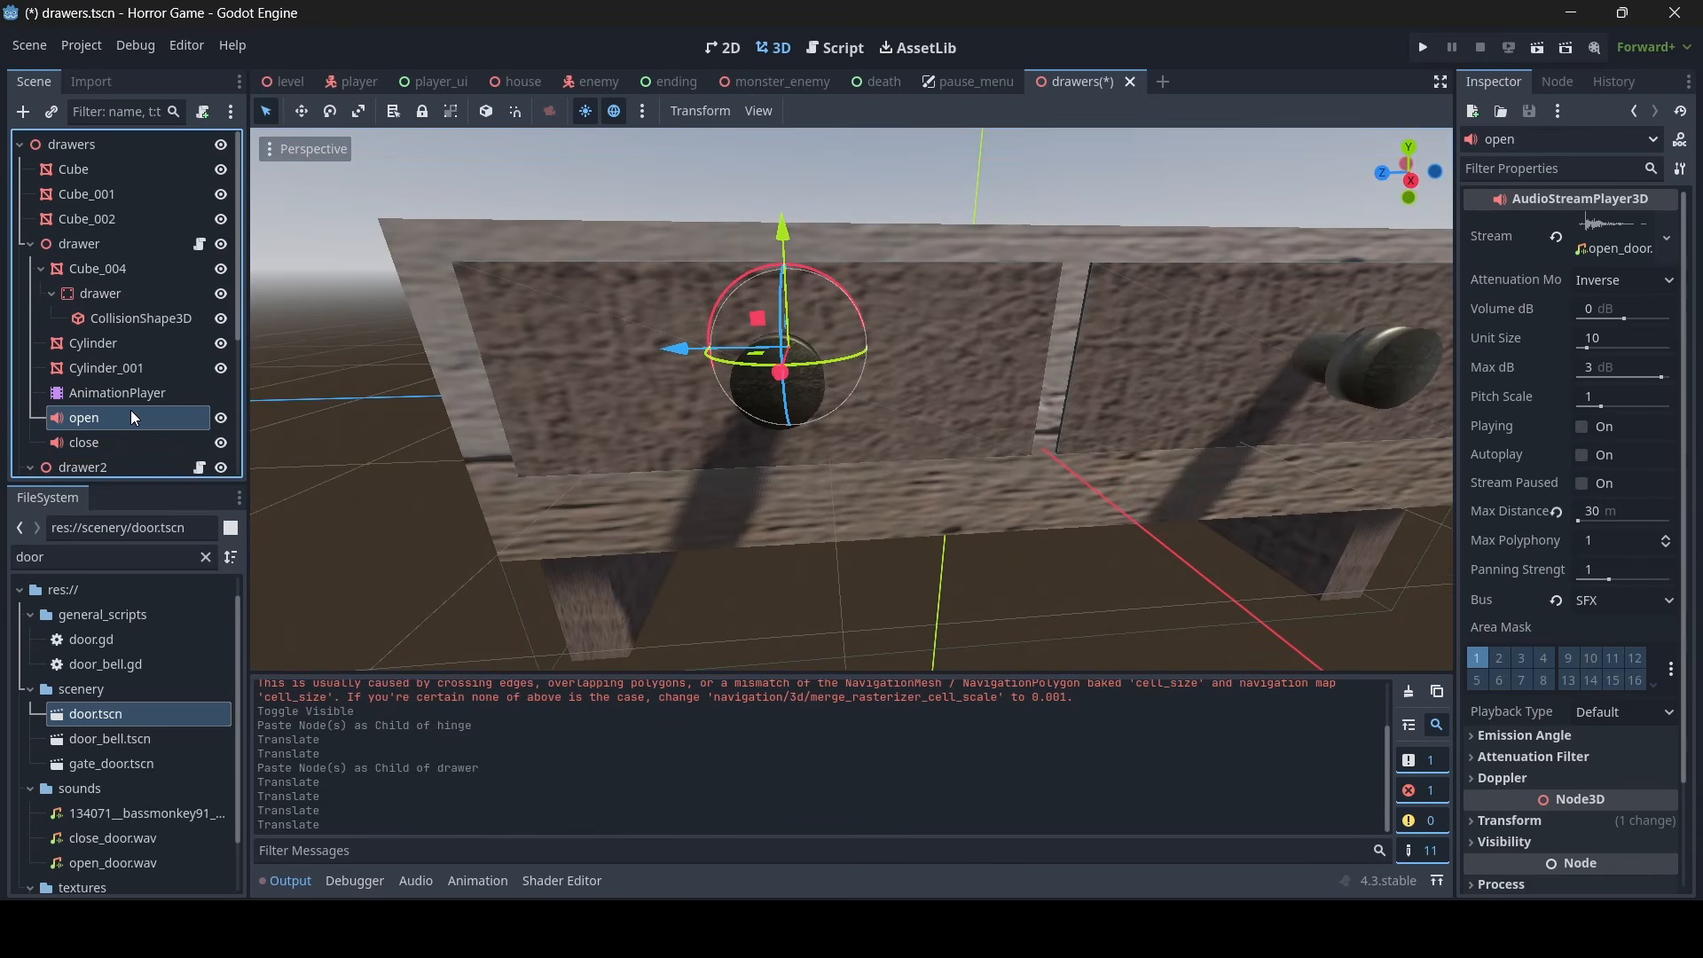
click(1557, 238)
click(1588, 226)
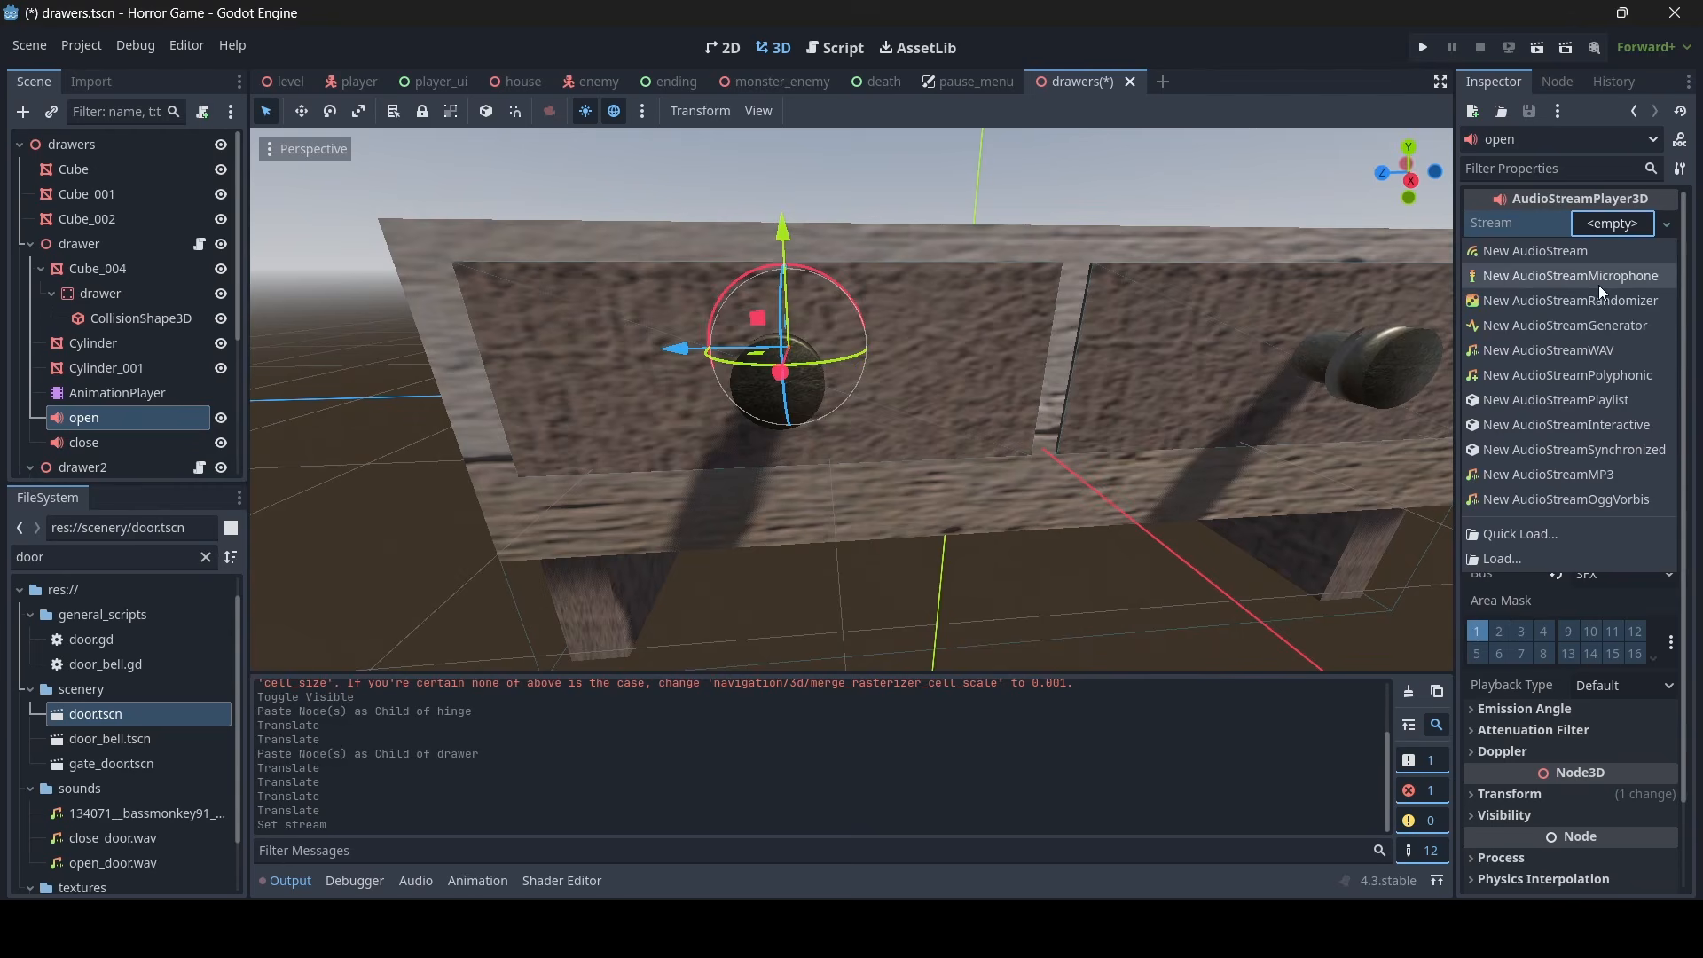
click(1547, 536)
text(dr)
double_click(744, 415)
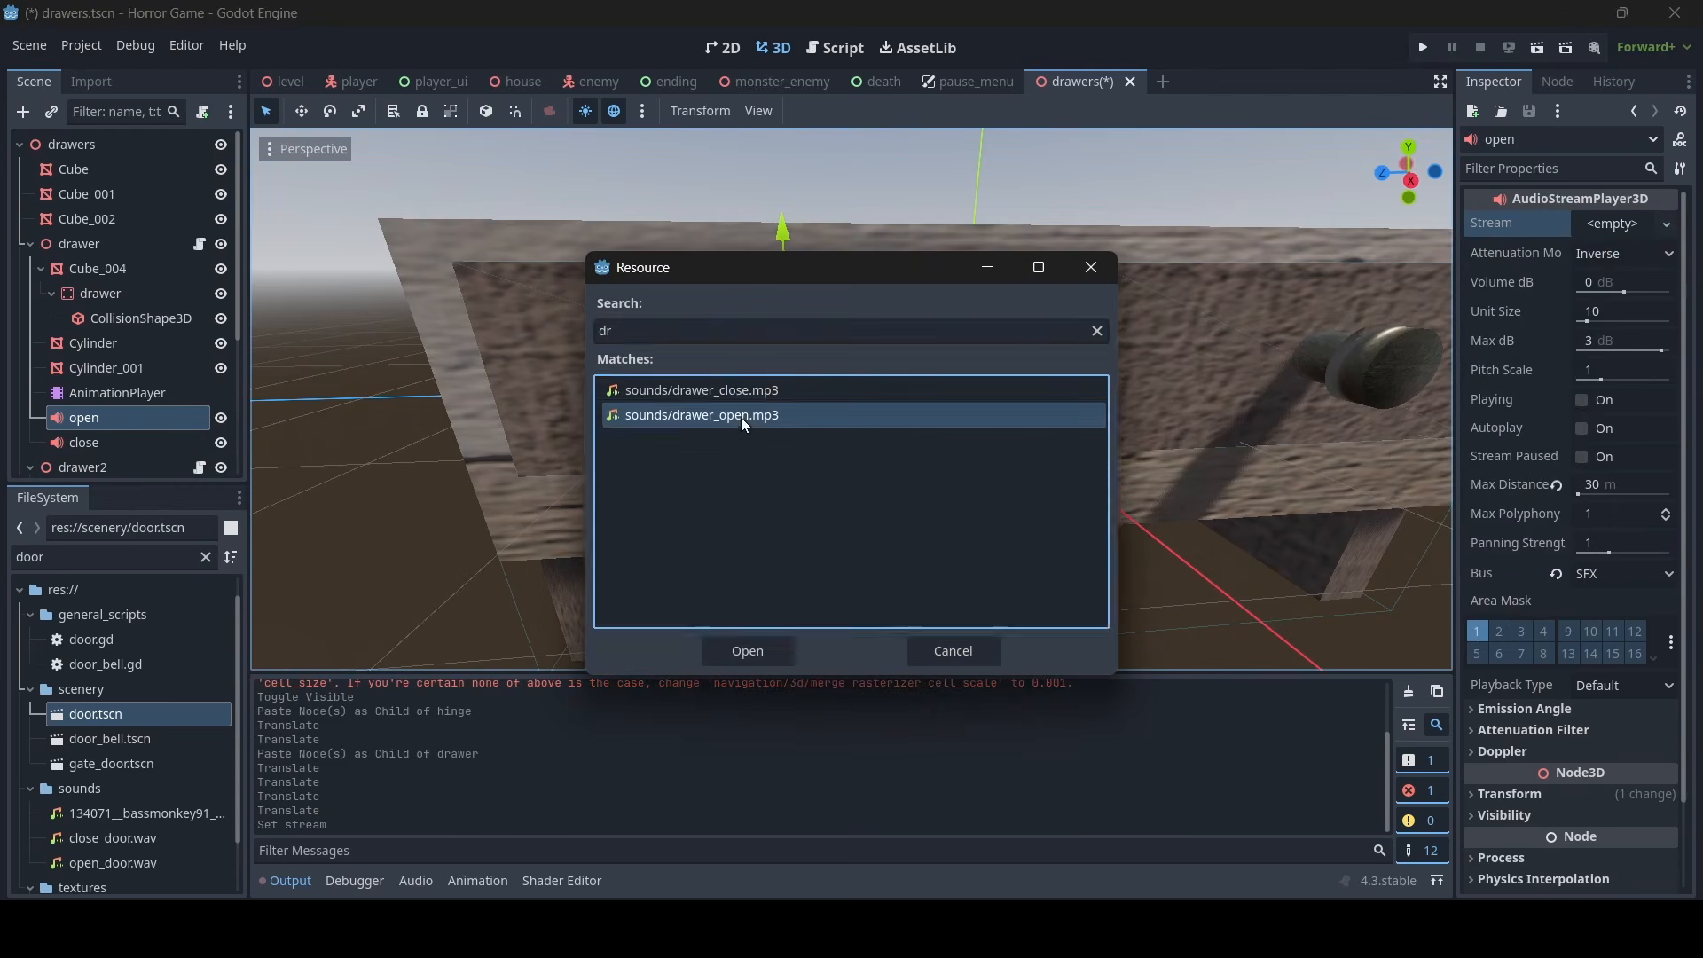
- Replace the stream of the first drawer's close audio player with sounds/drawer_close.mp3
click(84, 442)
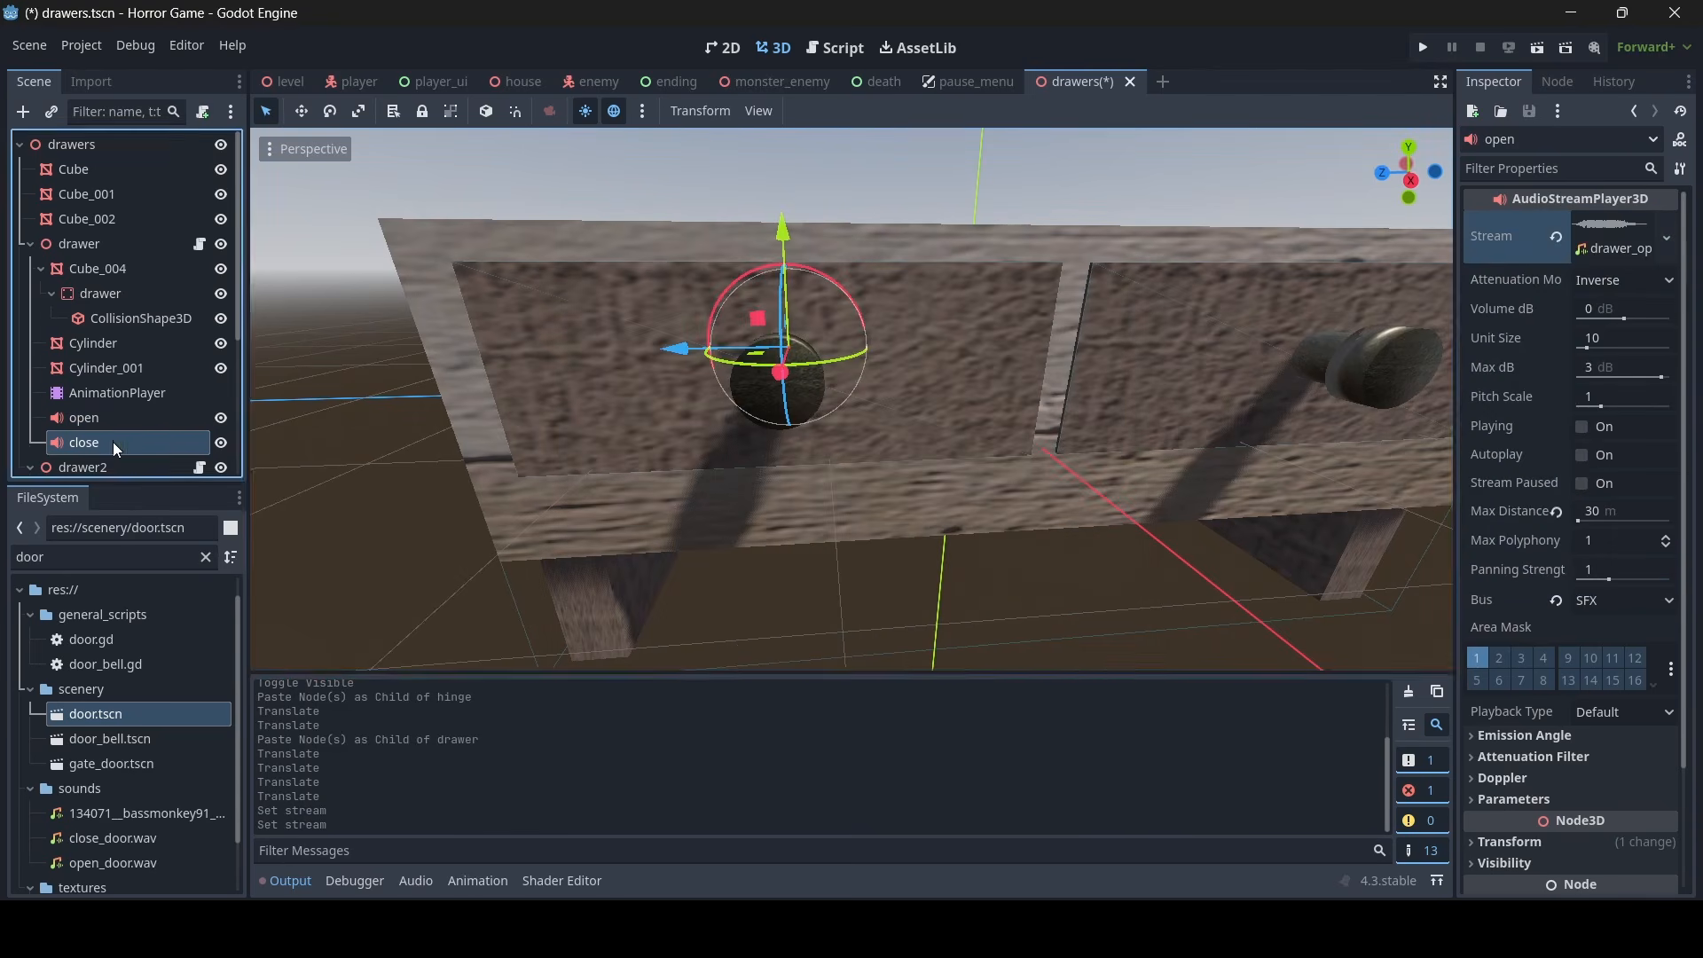
click(1557, 238)
click(1615, 225)
click(1504, 536)
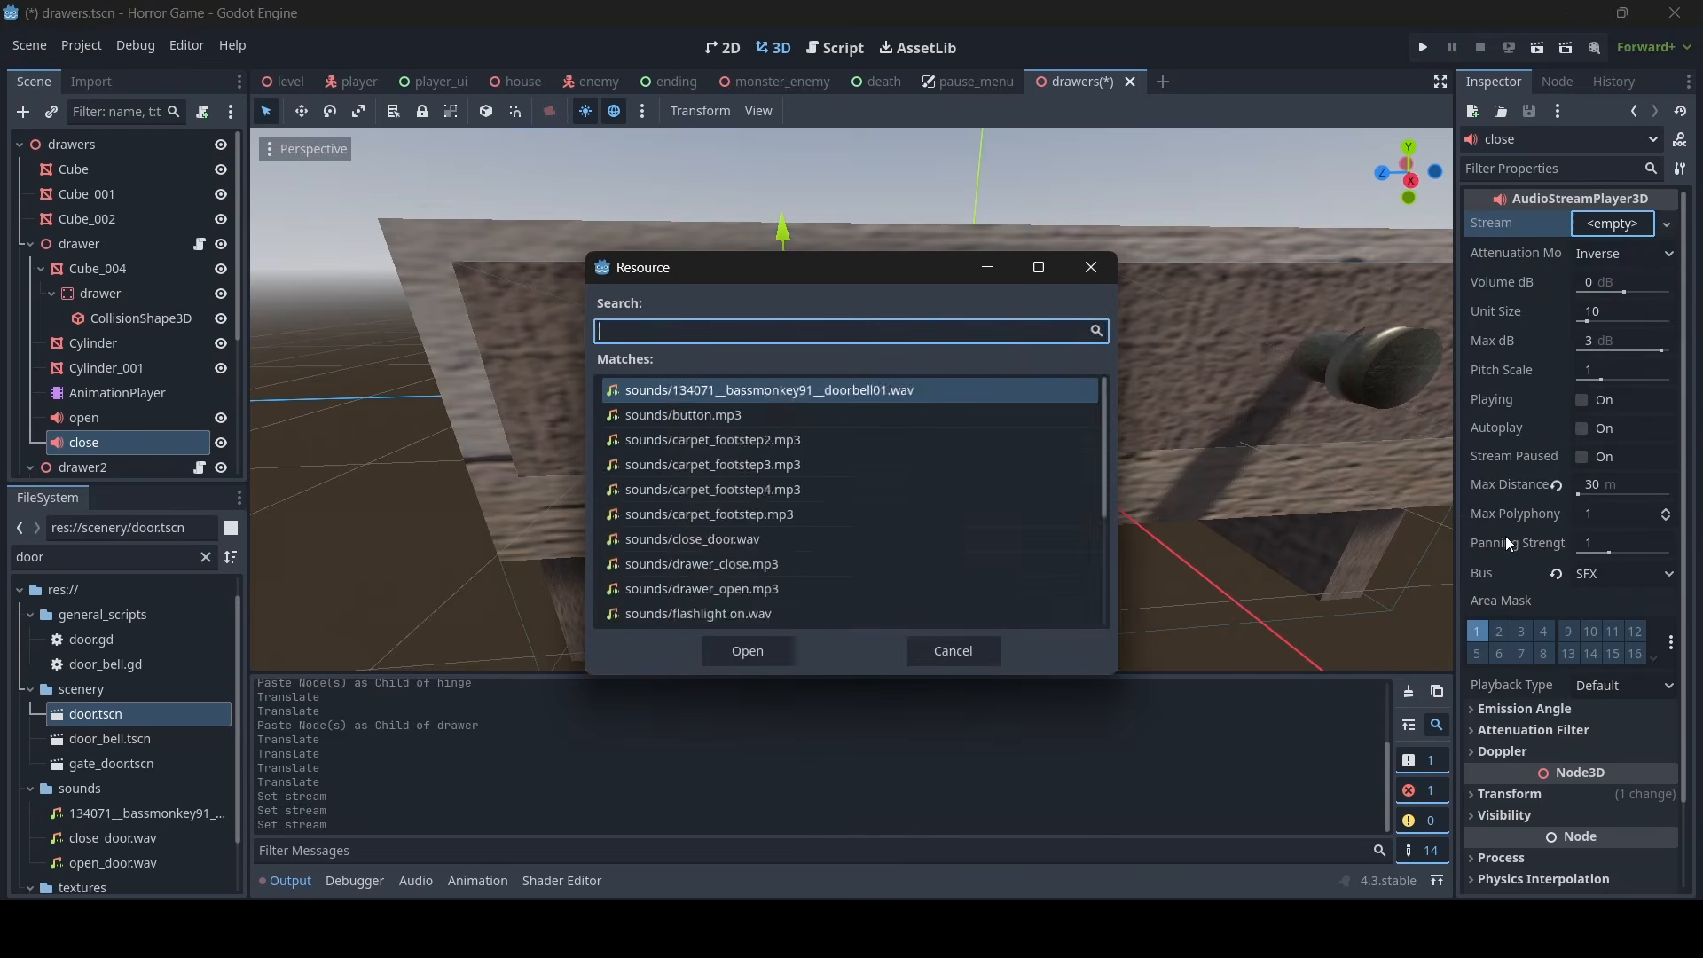
text(dra)
double_click(704, 386)
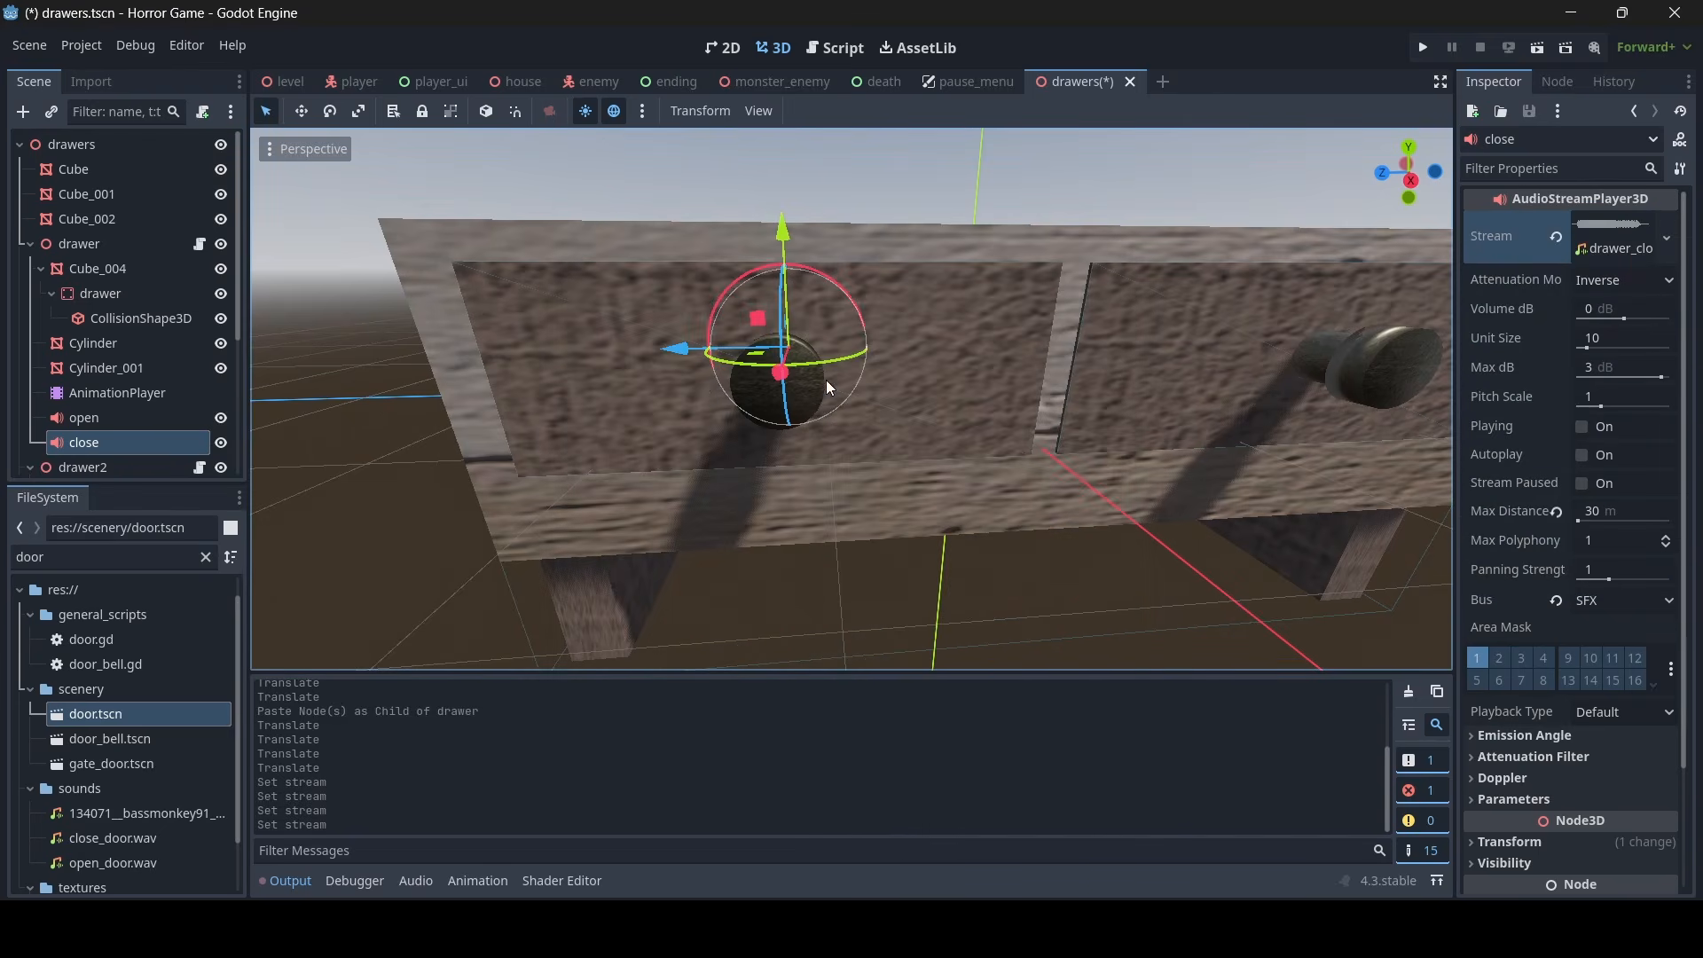
- Copy the first drawer's open and close audio players into the drawer2 node
click(99, 292)
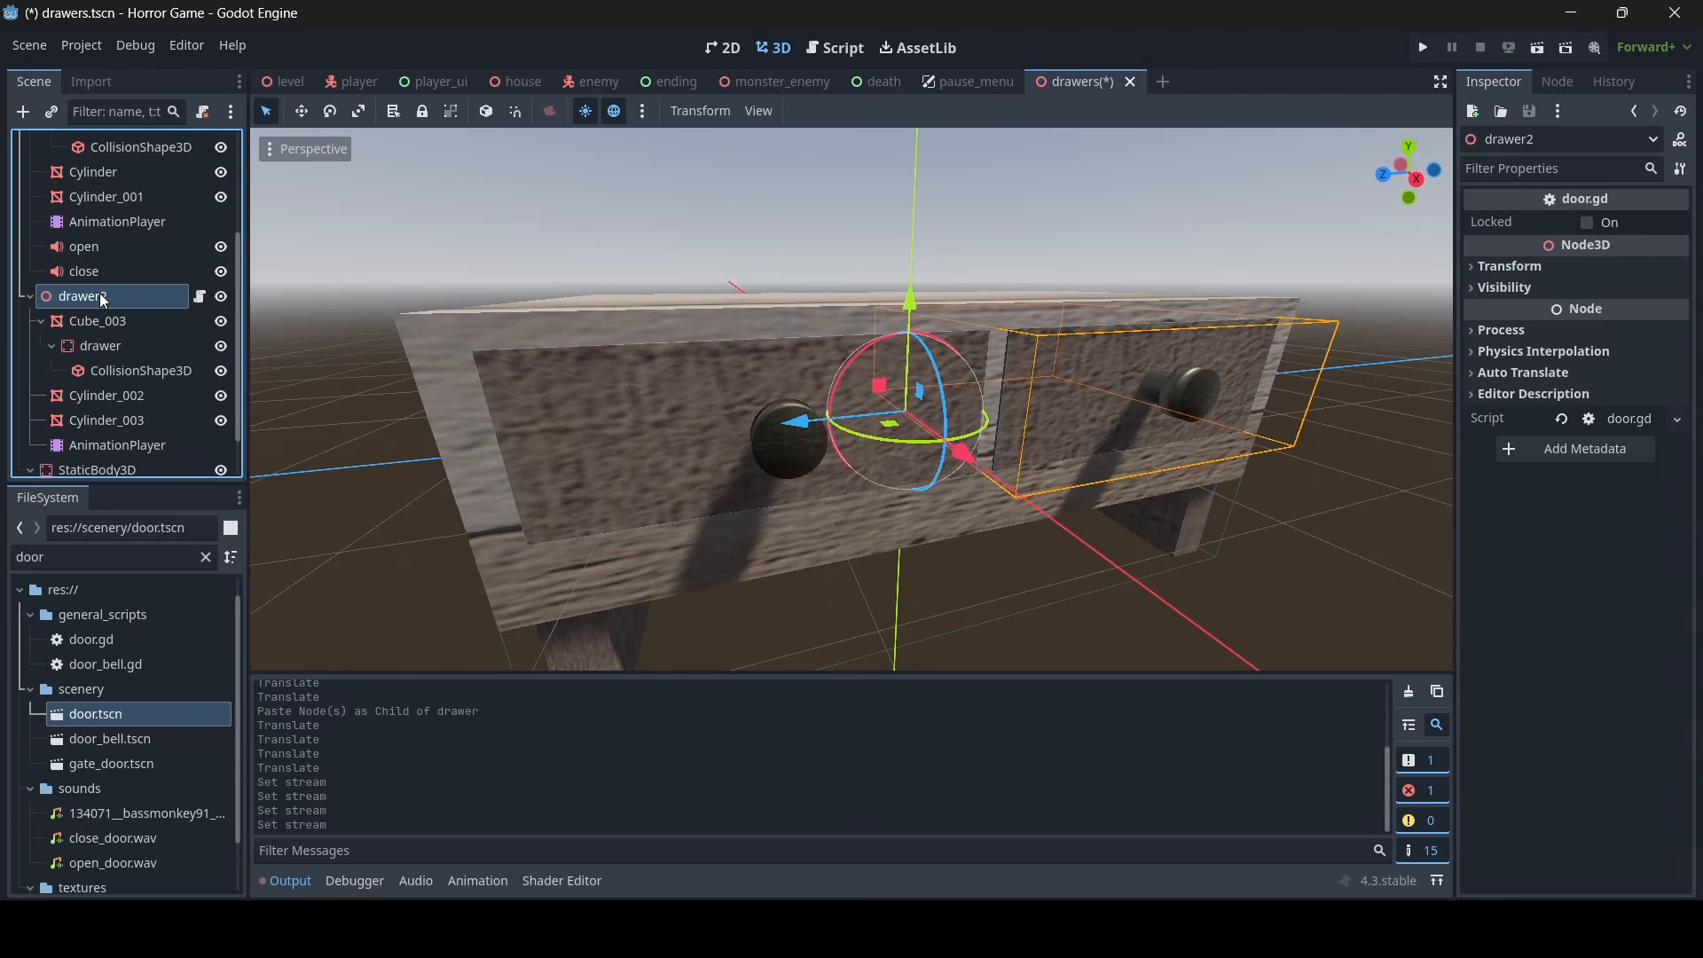
right_click(100, 293)
click(160, 405)
middle_drag(661, 443, 581, 460)
scroll(582, 460, down, 4)
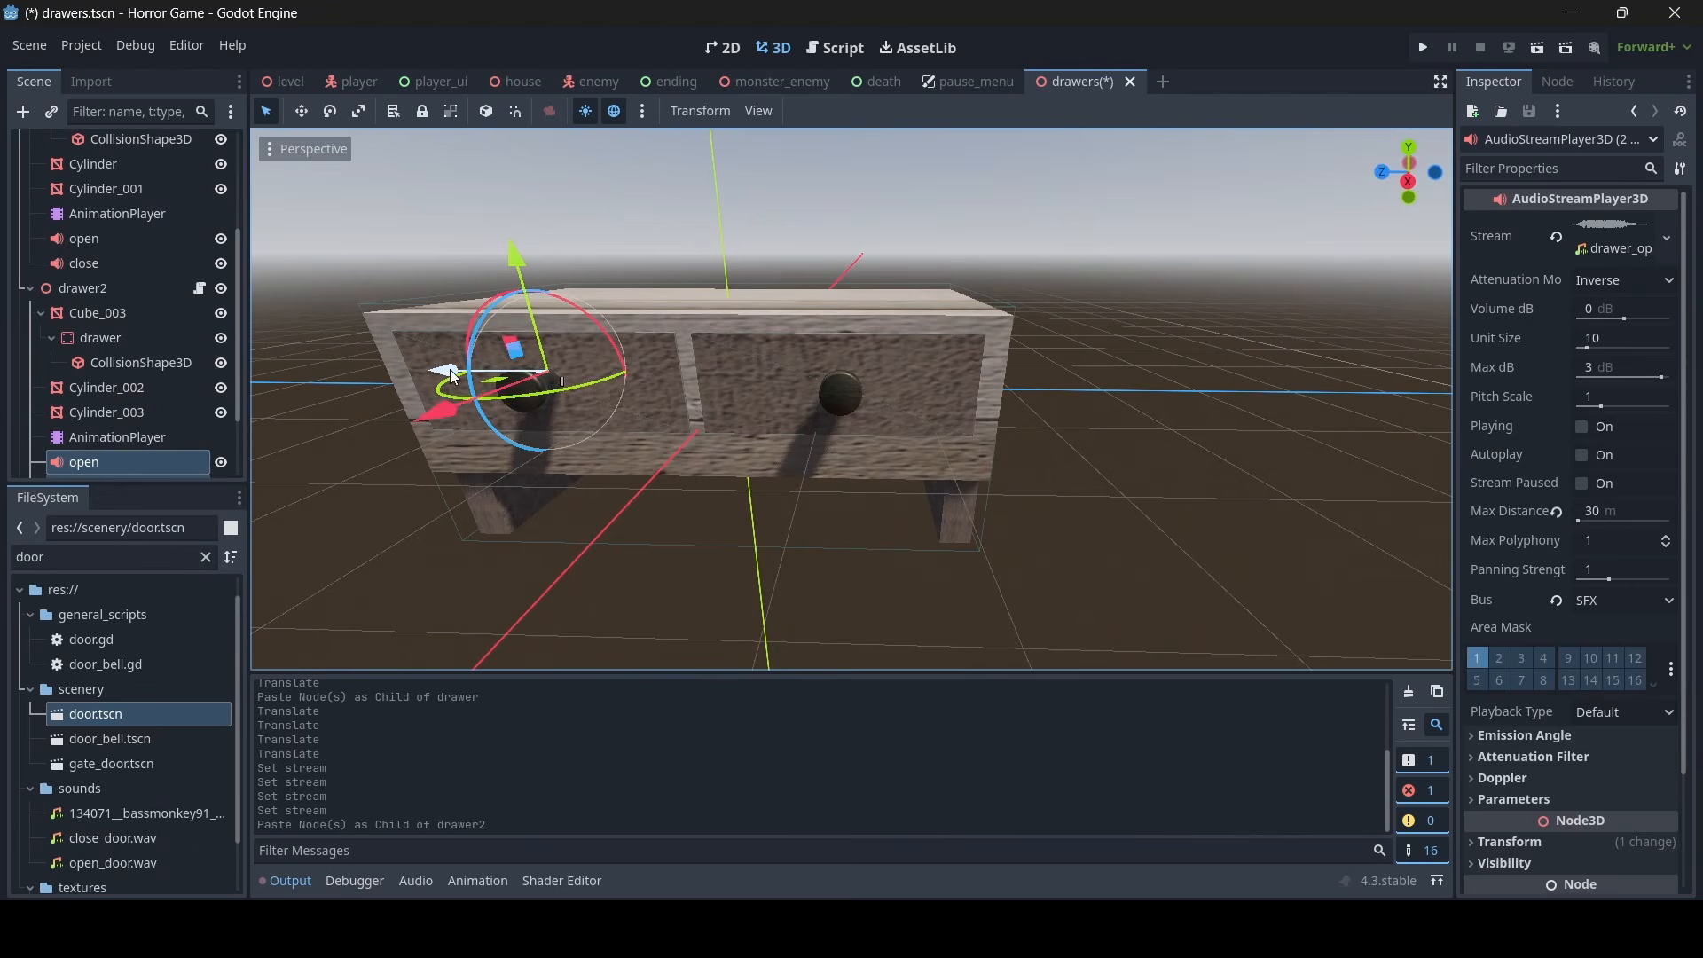
- Move drawer2's audio players along the cabinet to the second drawer's knob and save the drawers scene
drag(455, 401, 745, 386)
click(820, 561)
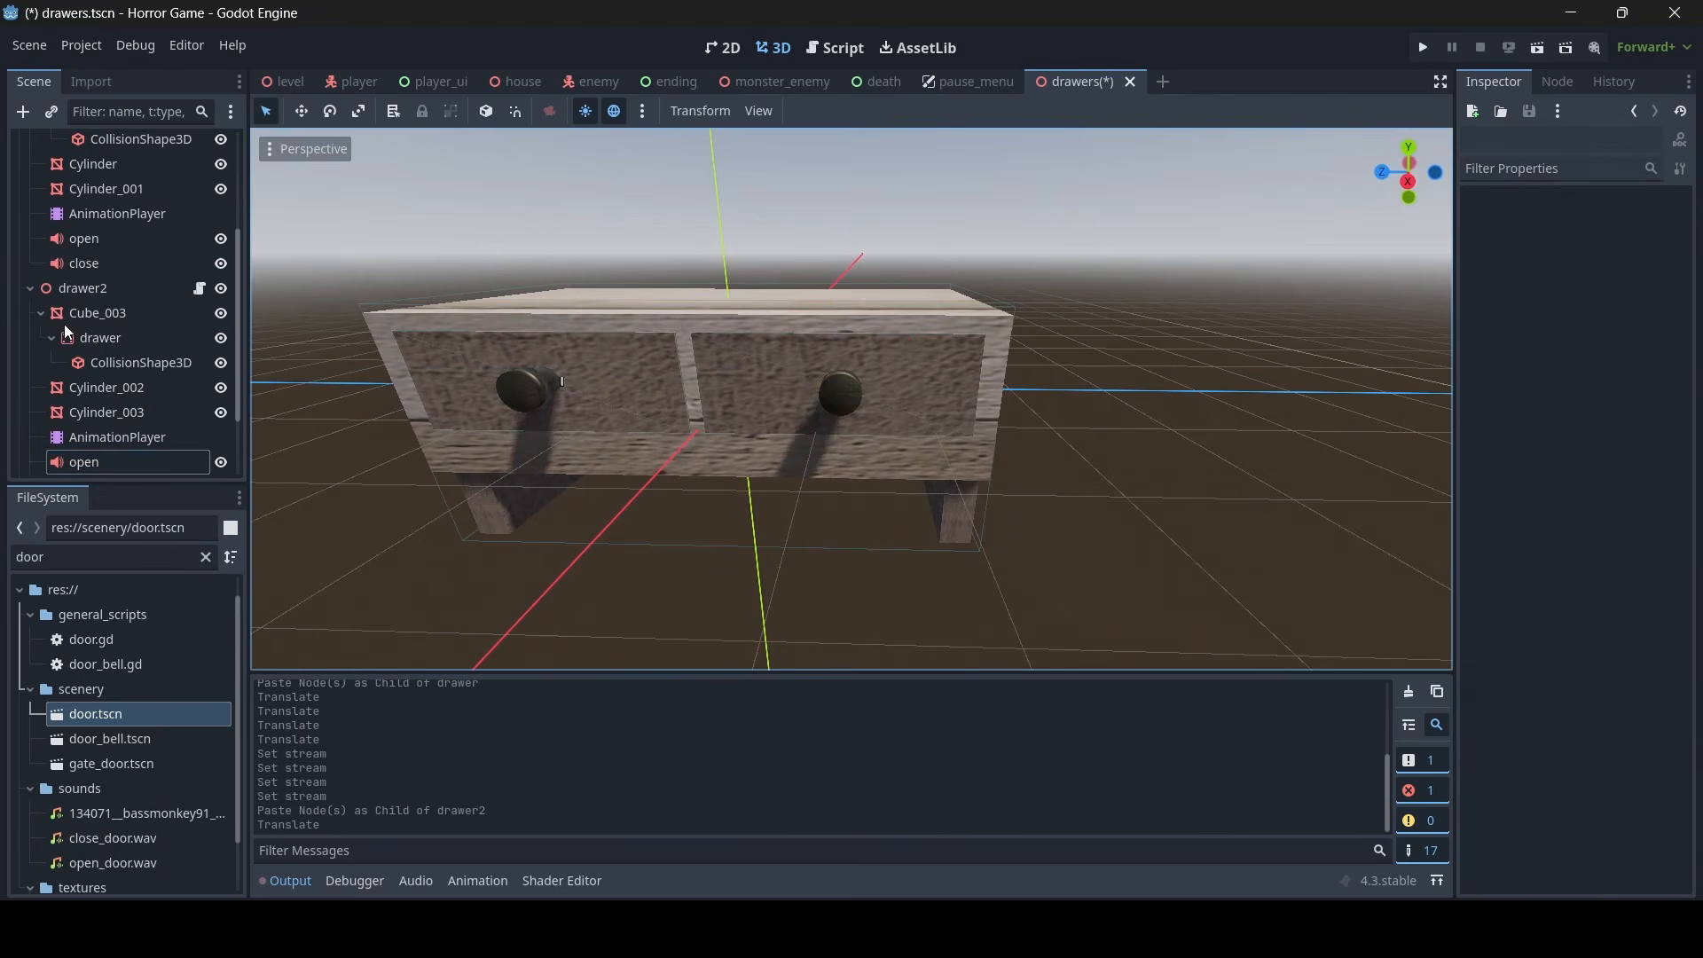
scroll(118, 337, down, 3)
key(ctrl+s)
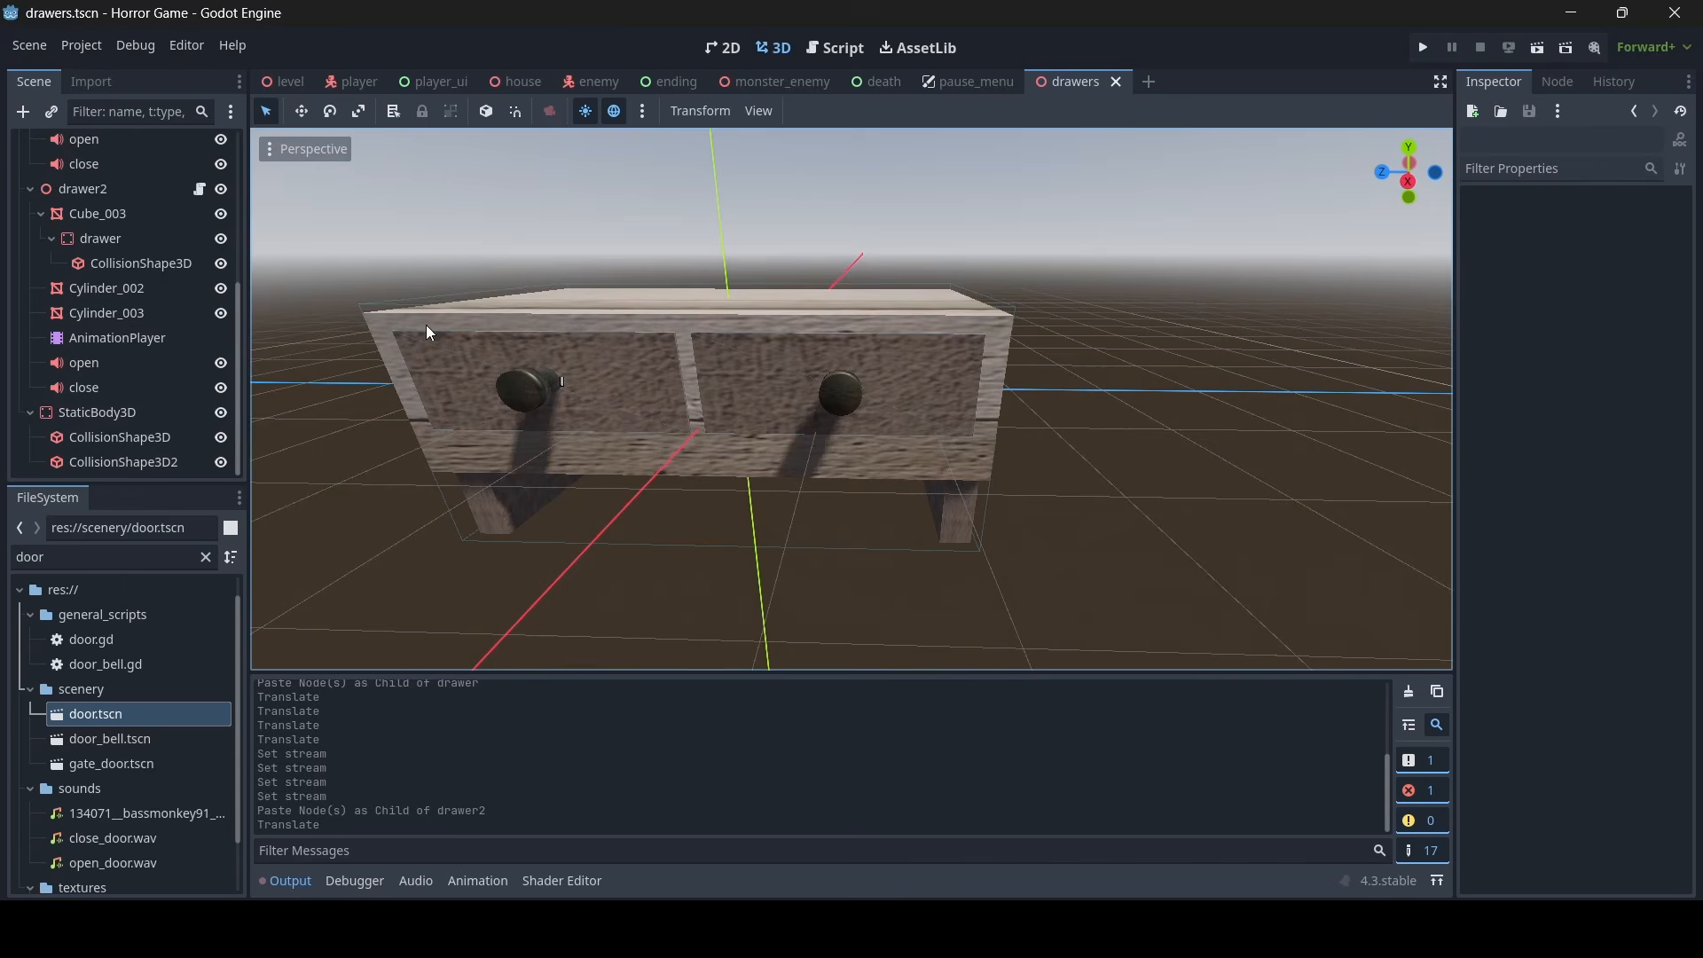
- Check how the door.gd script plays the open and close sounds, and return to the 3D view of the drawers
scroll(430, 337, up, 5)
middle_drag(434, 354, 603, 359)
scroll(896, 368, down, 6)
middle_drag(825, 382, 667, 380)
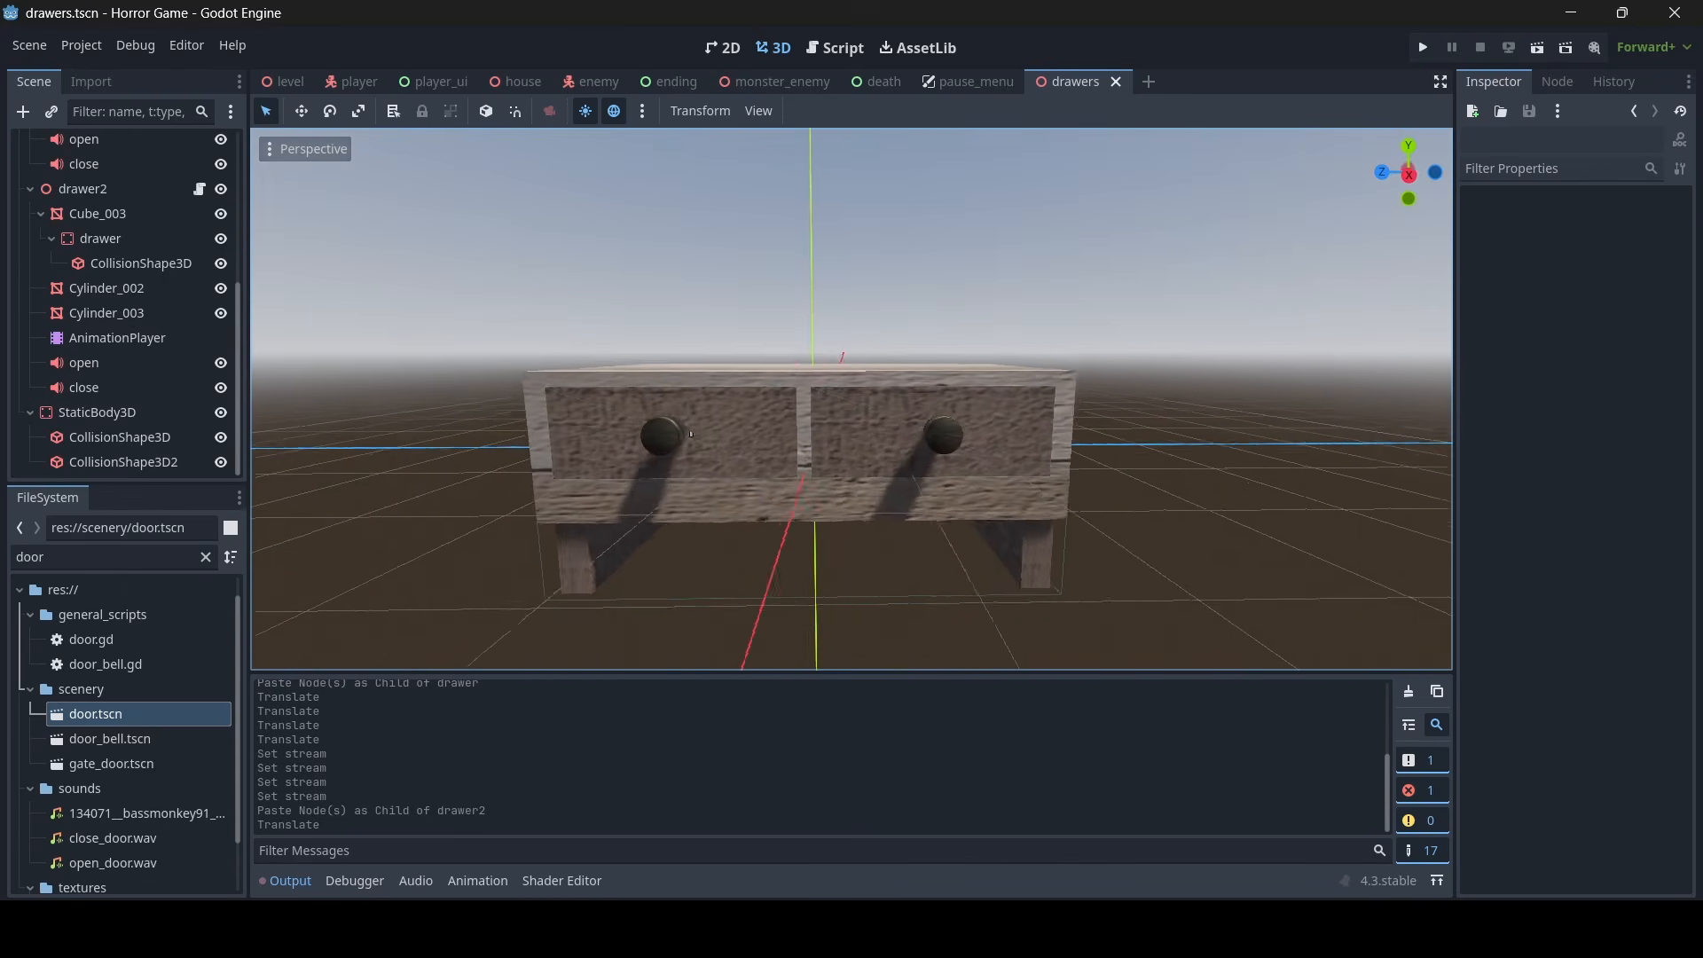
scroll(666, 380, up, 2)
click(833, 47)
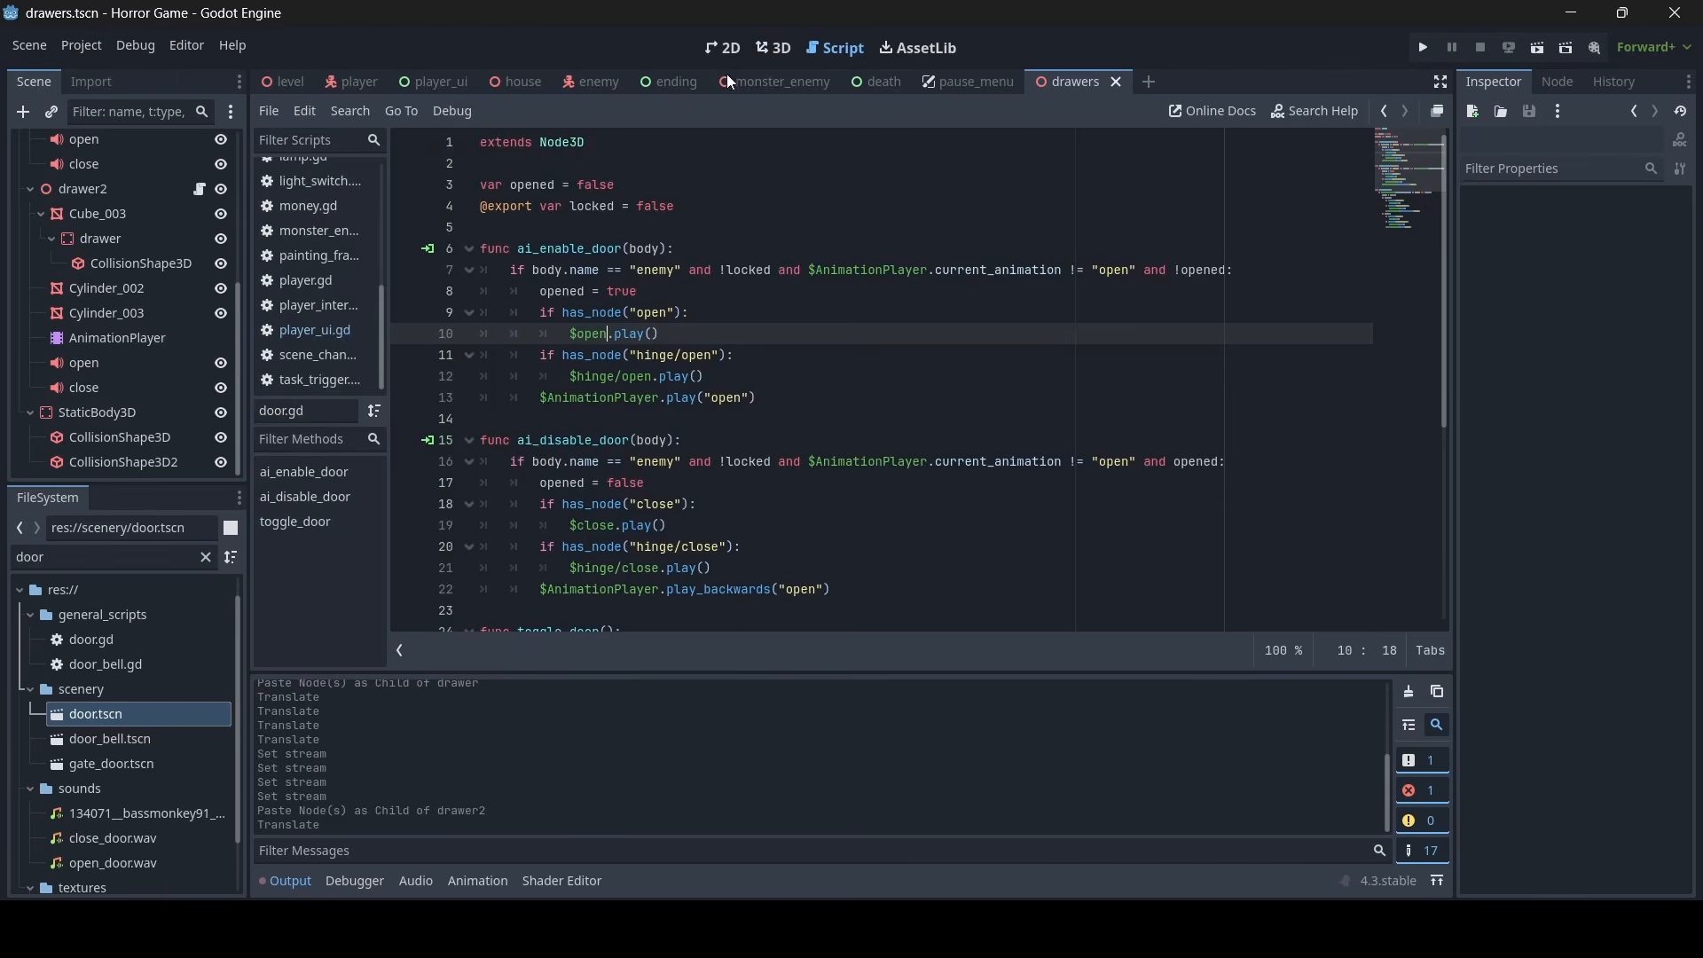
click(772, 47)
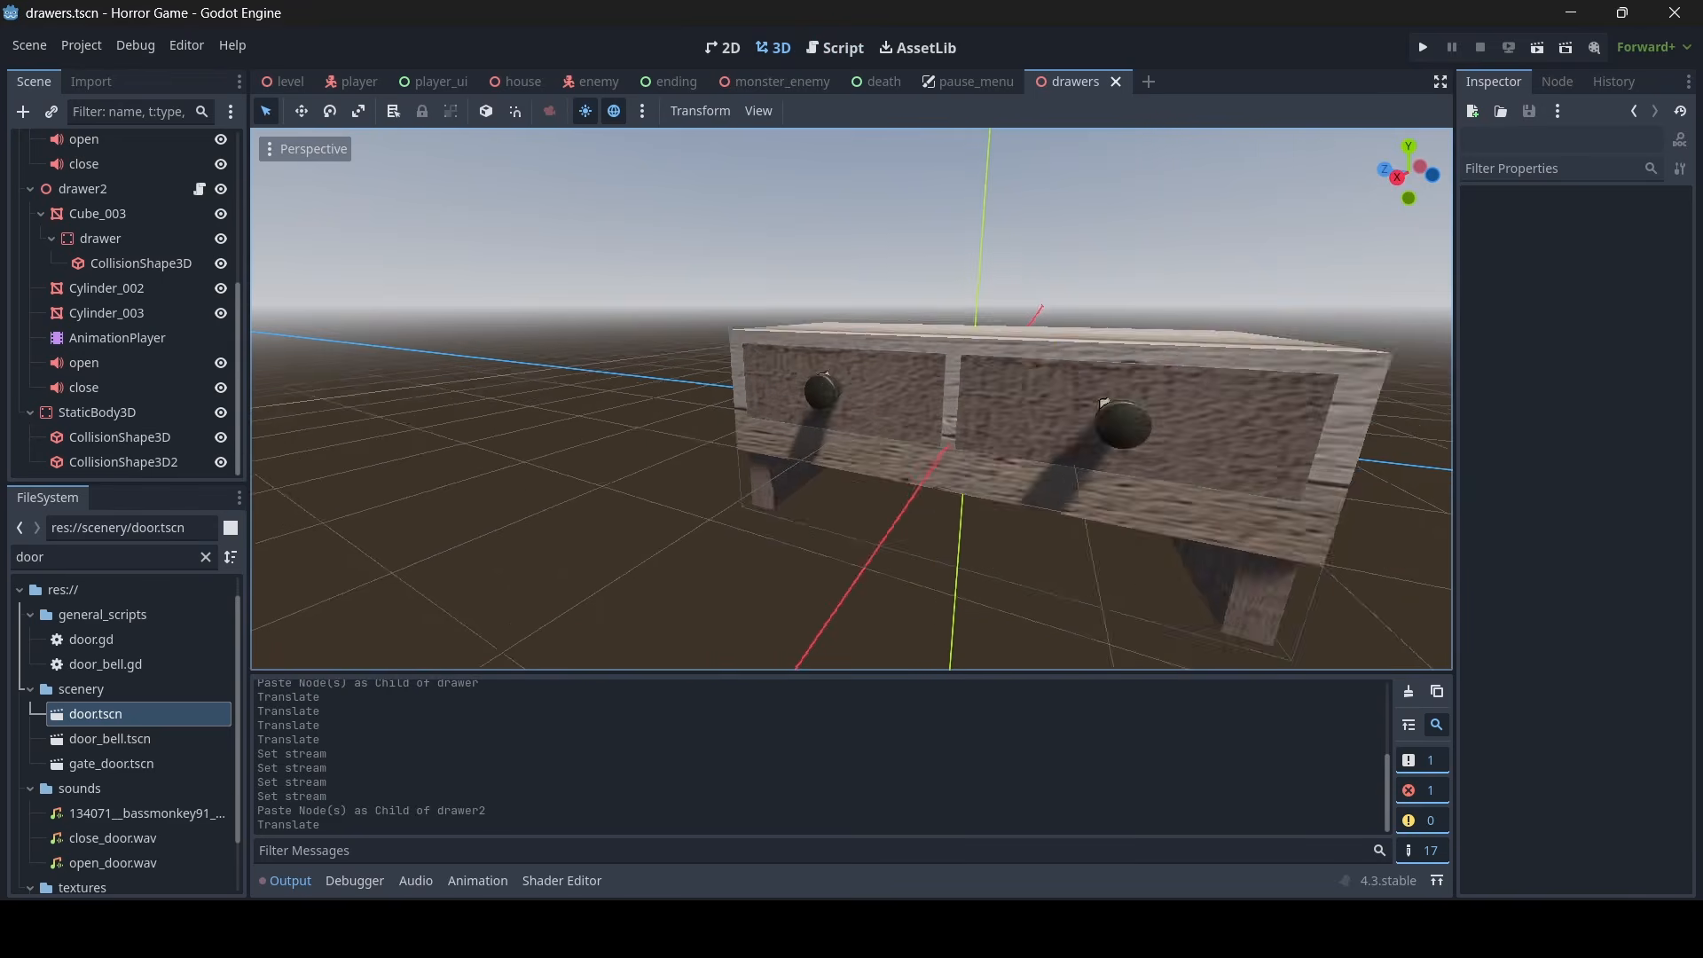
right_drag(780, 337, 967, 342)
scroll(967, 354, down, 6)
middle_drag(967, 354, 834, 373)
scroll(860, 359, up, 6)
scroll(550, 365, down, 8)
scroll(674, 365, up, 8)
key(s)
mouse_move(834, 372)
right_down()
mouse_move(923, 400)
mouse_move(754, 399)
mouse_move(834, 400)
right_up()
key(d)
key(w)
mouse_move(298, 537)
right_down()
mouse_move(258, 546)
mouse_move(355, 510)
mouse_move(297, 537)
right_up()
key(a)
key(s)
- Clear the file filter and select the project's sounds folder
click(205, 558)
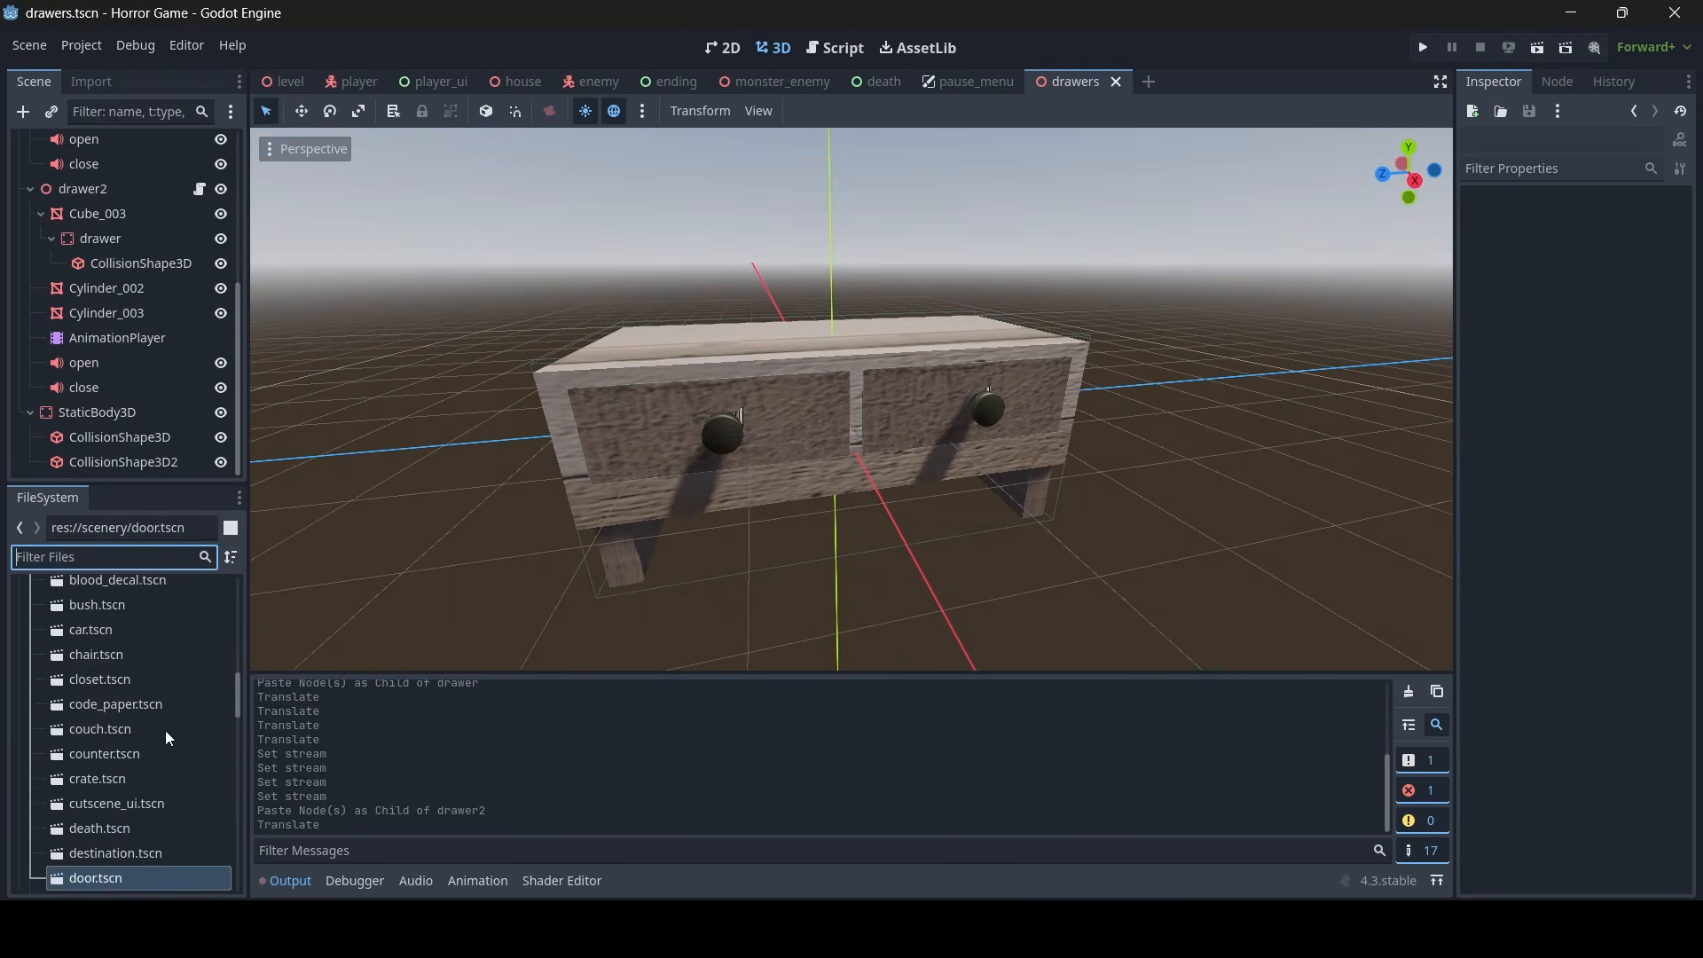
scroll(168, 727, down, 10)
scroll(177, 715, down, 3)
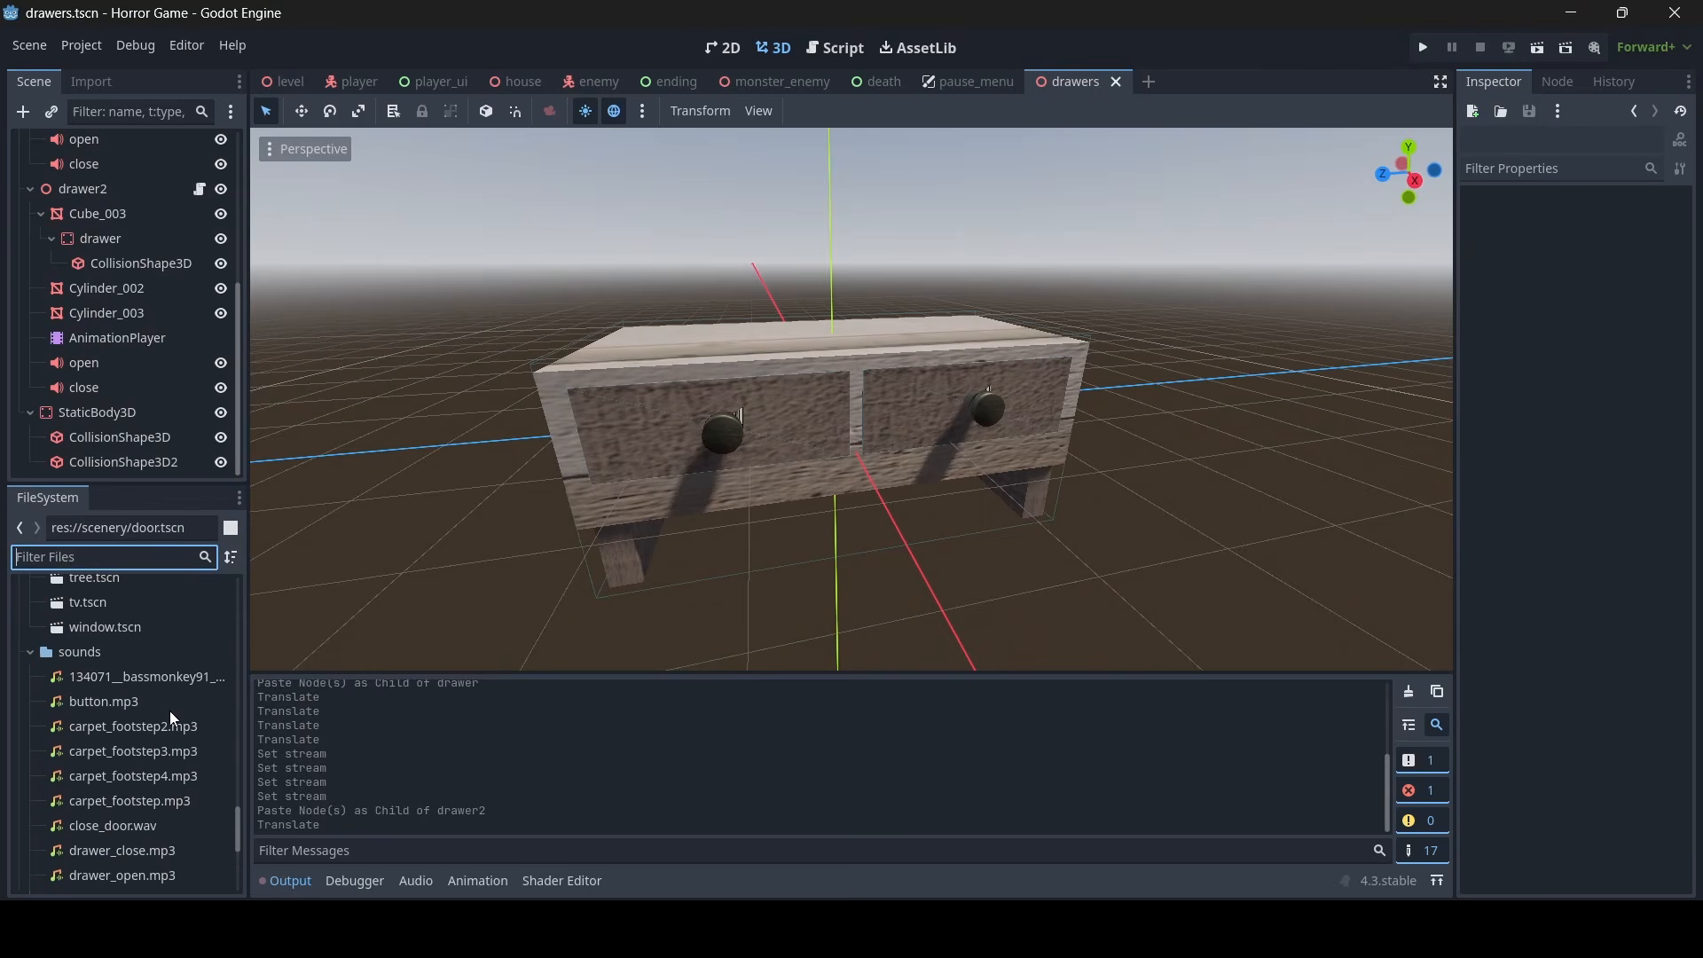
click(115, 656)
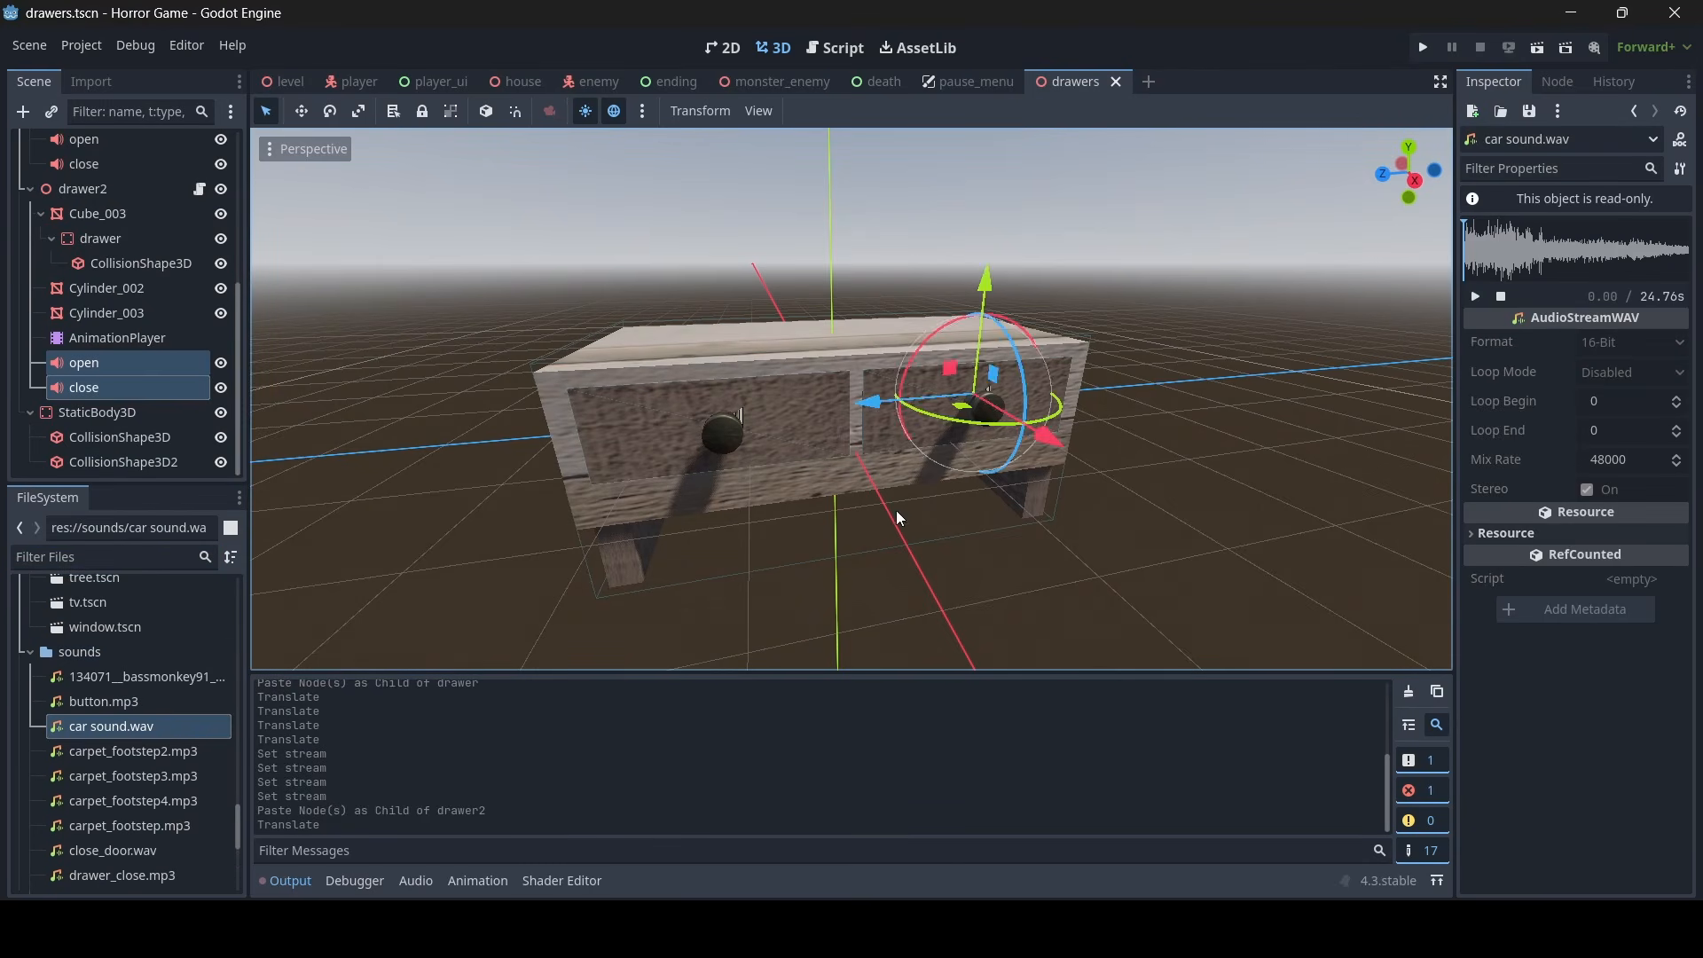
- Preview car sound.wav from the sounds folder and stop the playback
mouse_move(900, 516)
right_down()
mouse_move(874, 536)
mouse_move(833, 532)
mouse_move(909, 530)
right_up()
key(s)
key(a)
key(w)
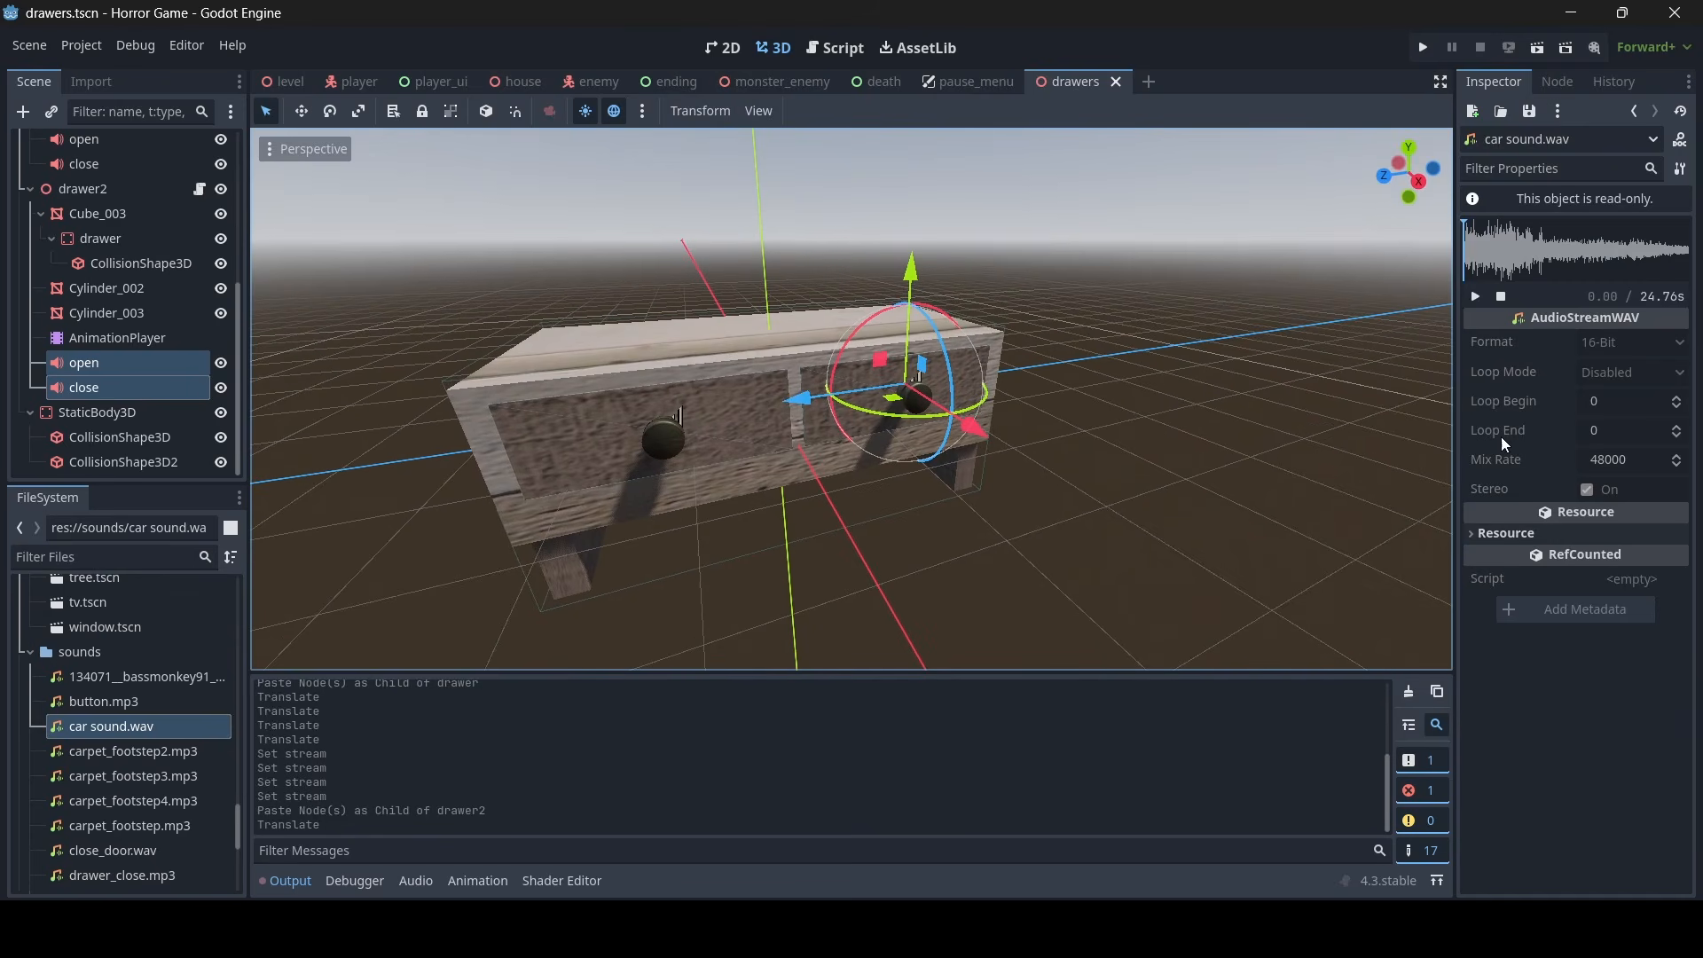
click(1476, 297)
click(1497, 299)
key(s)
right_drag(670, 444, 327, 521)
key(a)
key(w)
key(d)
key(s)
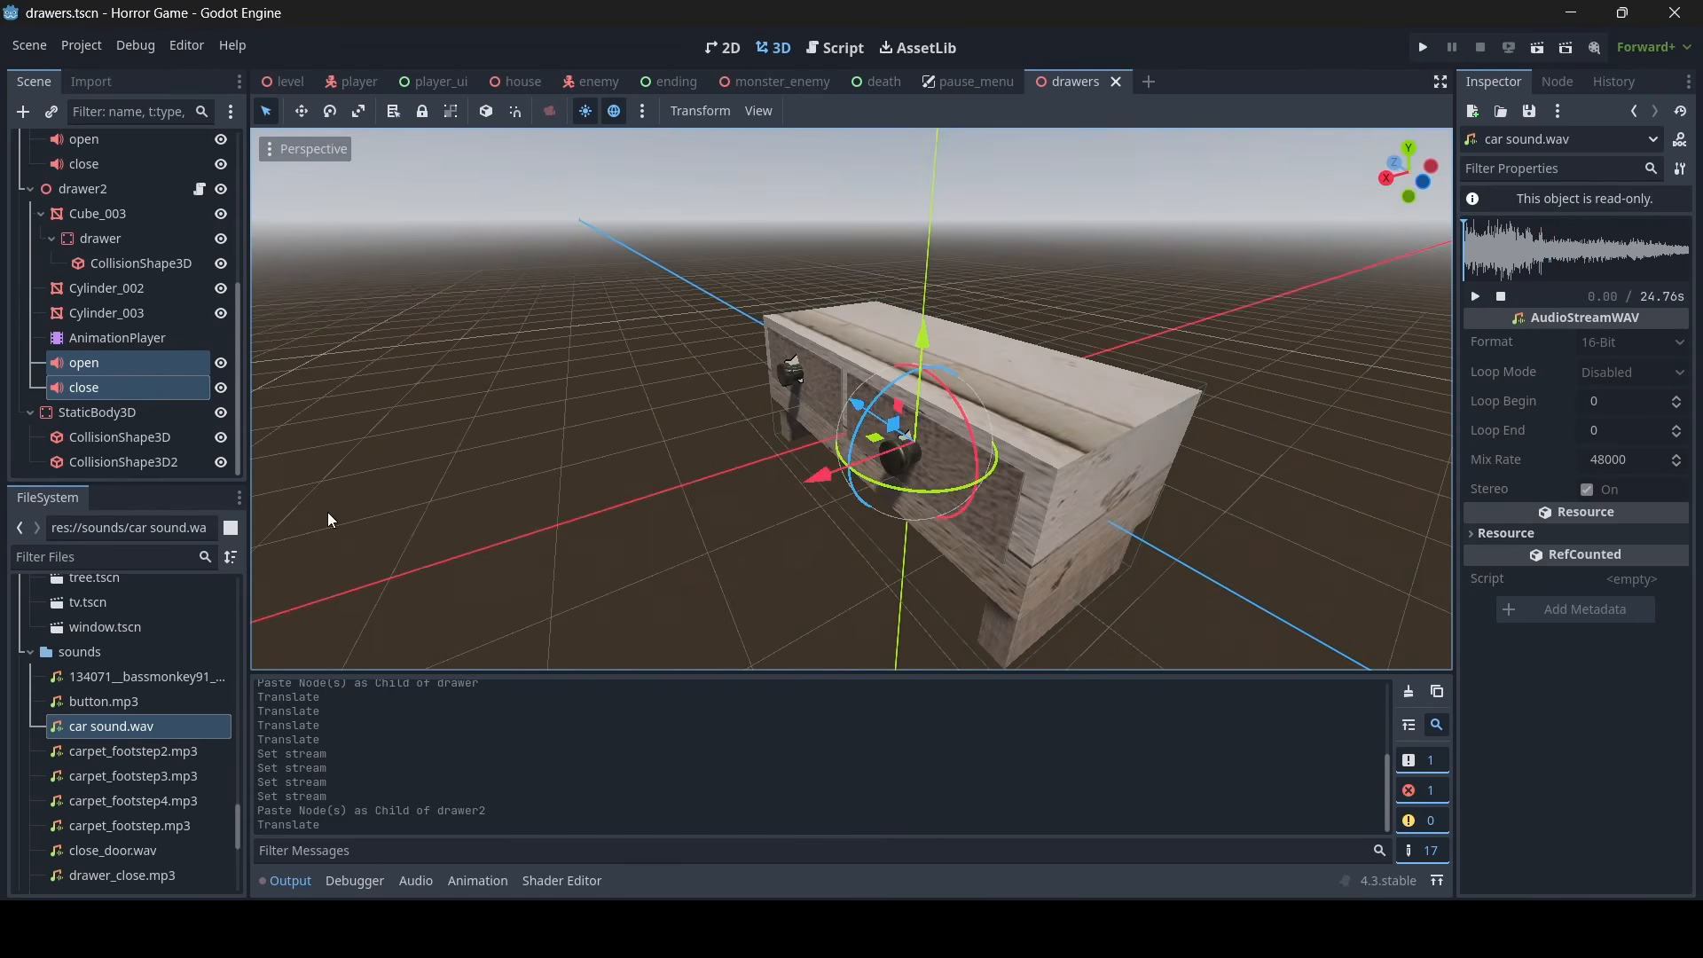
- Filter the project files for "intro" and open the game_intro.tscn scene
click(100, 561)
text(intro)
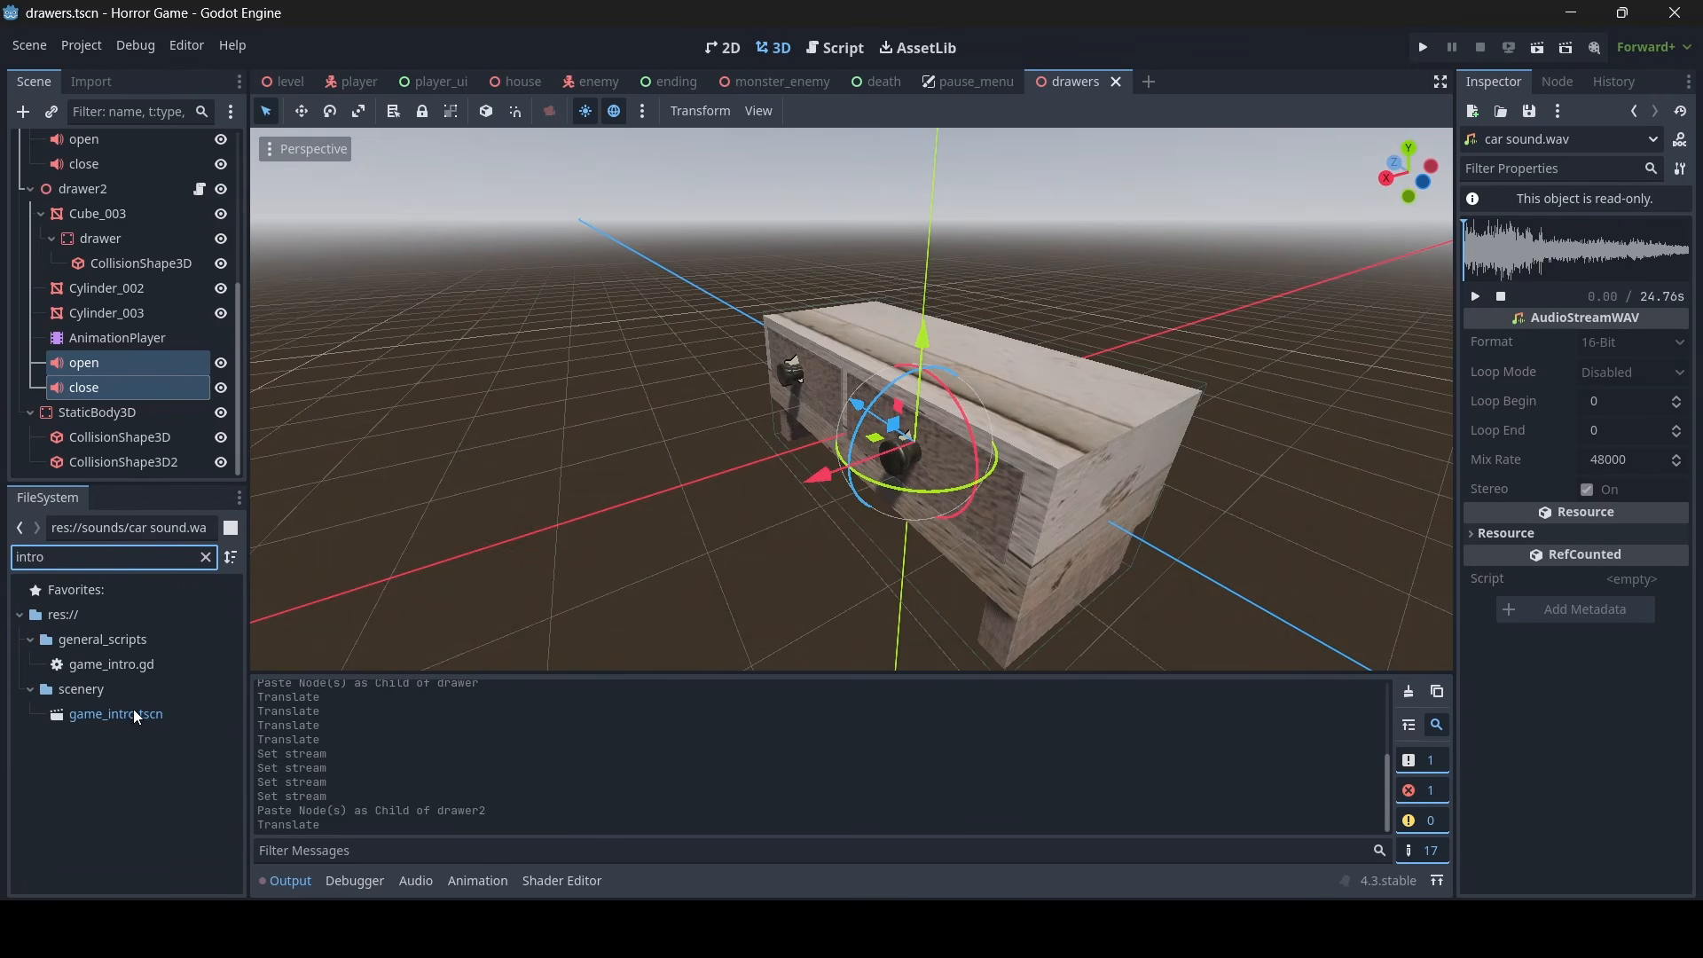
double_click(133, 715)
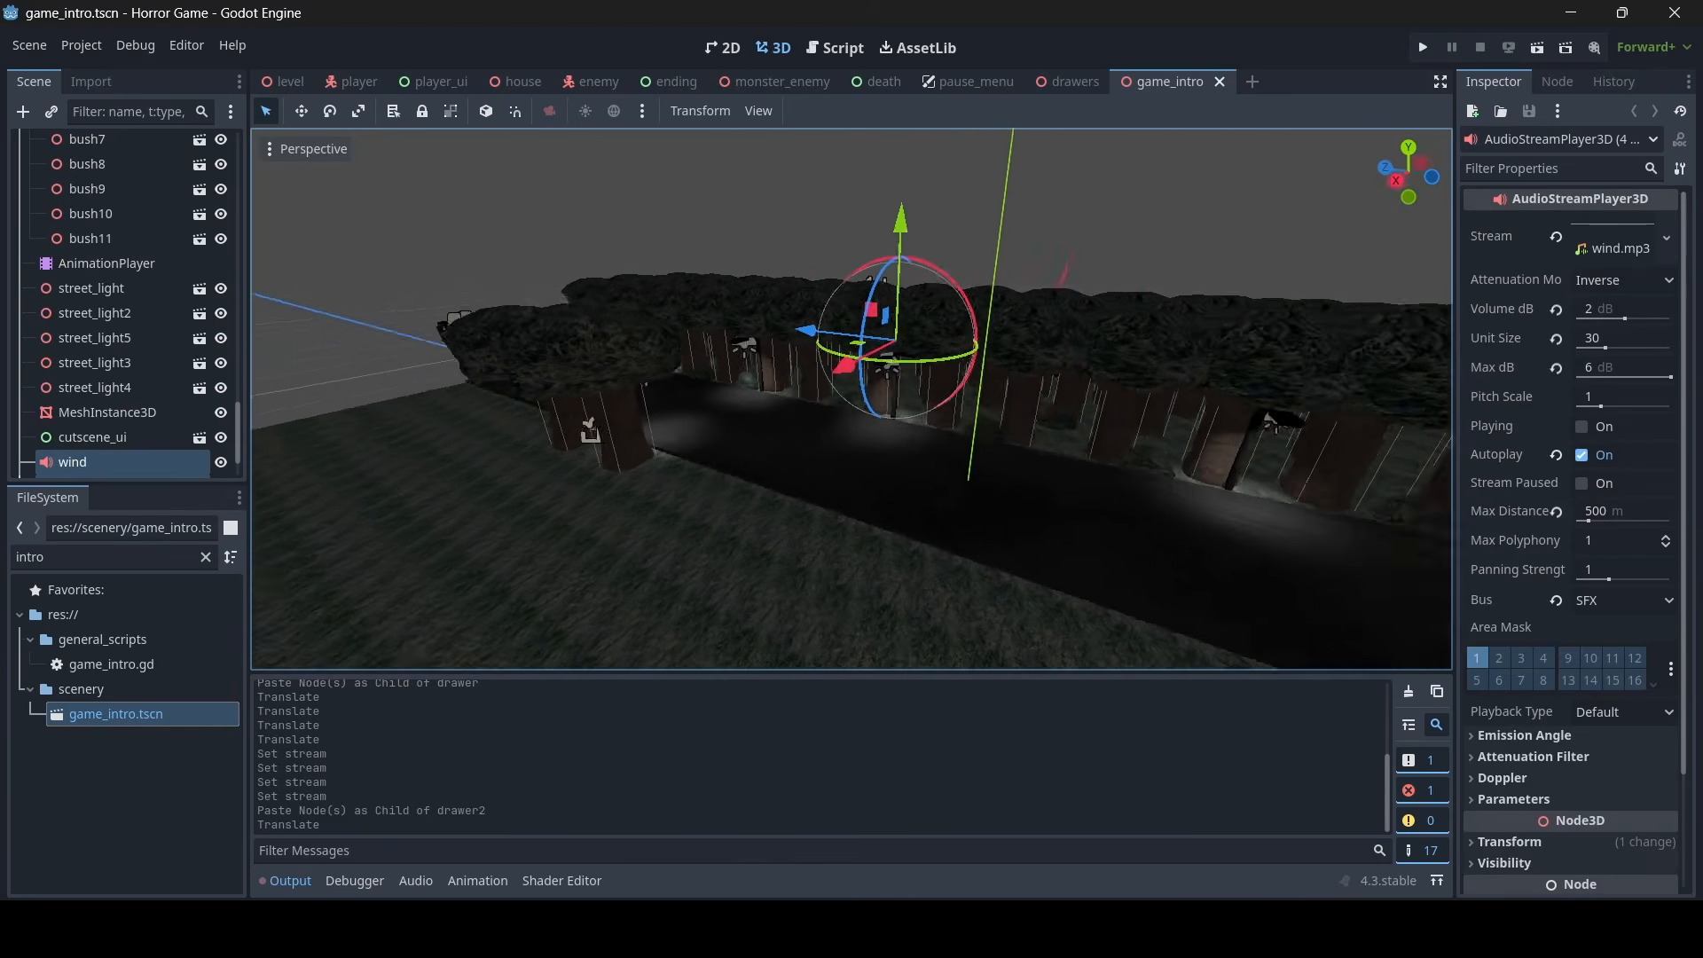
- Select the car node in the game_intro scene and view the car up close
key(w)
right_drag(852, 400, 692, 404)
scroll(41, 294, up, 8)
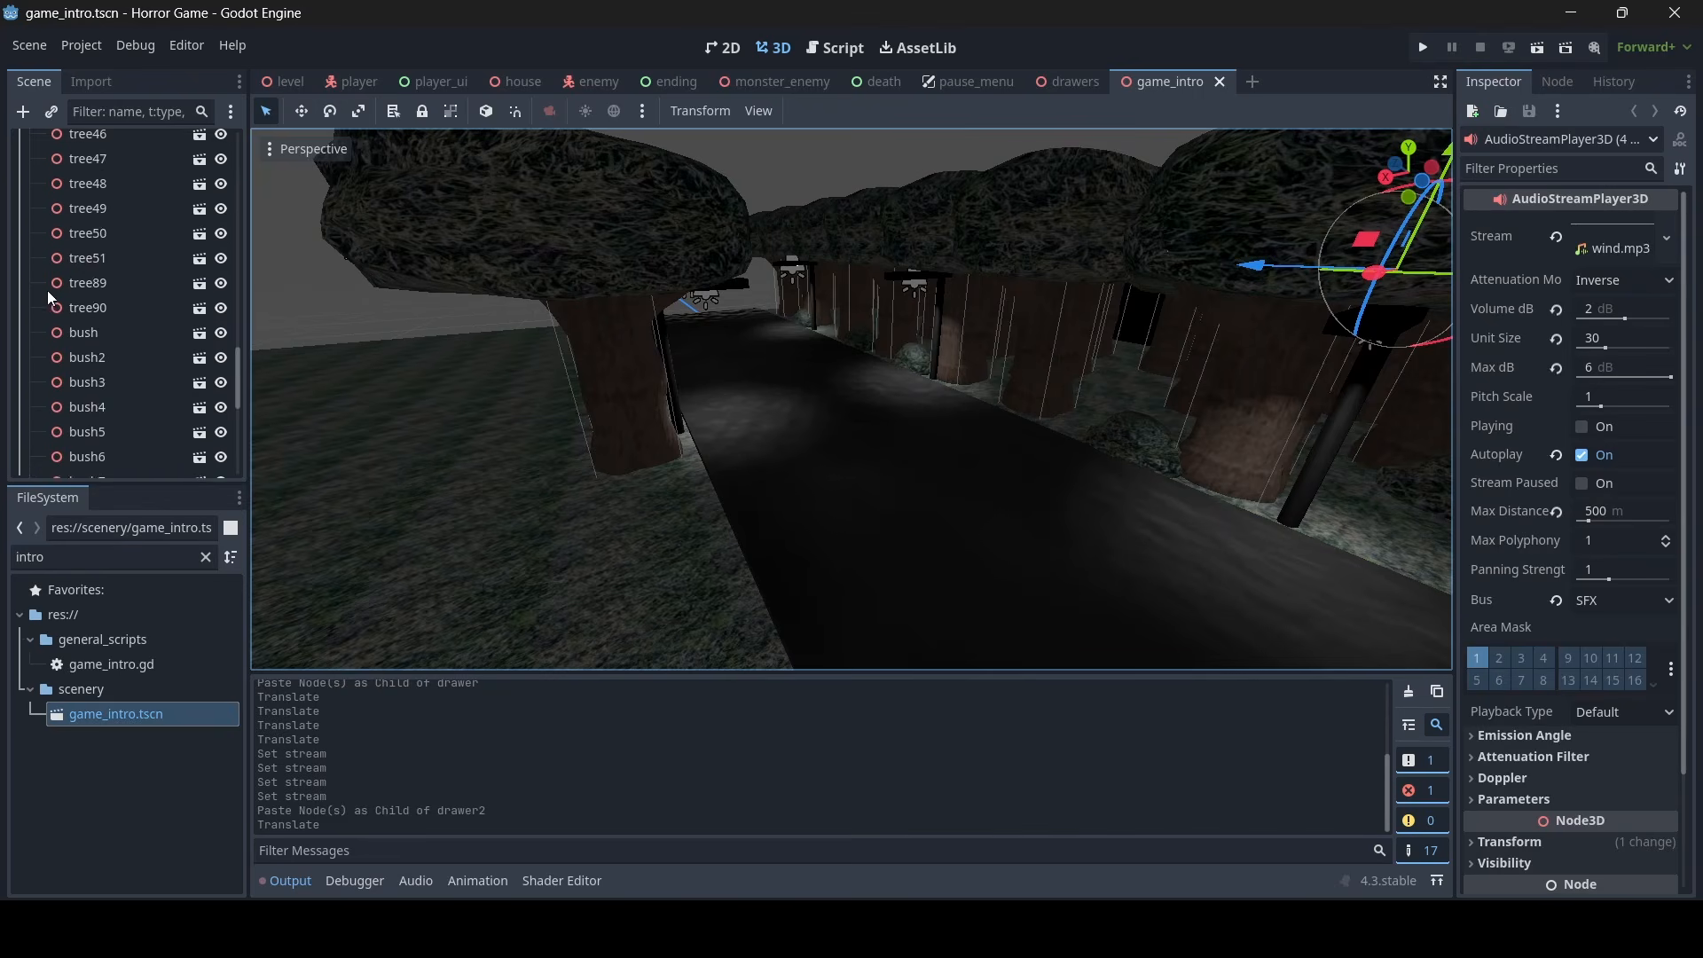
scroll(71, 283, up, 15)
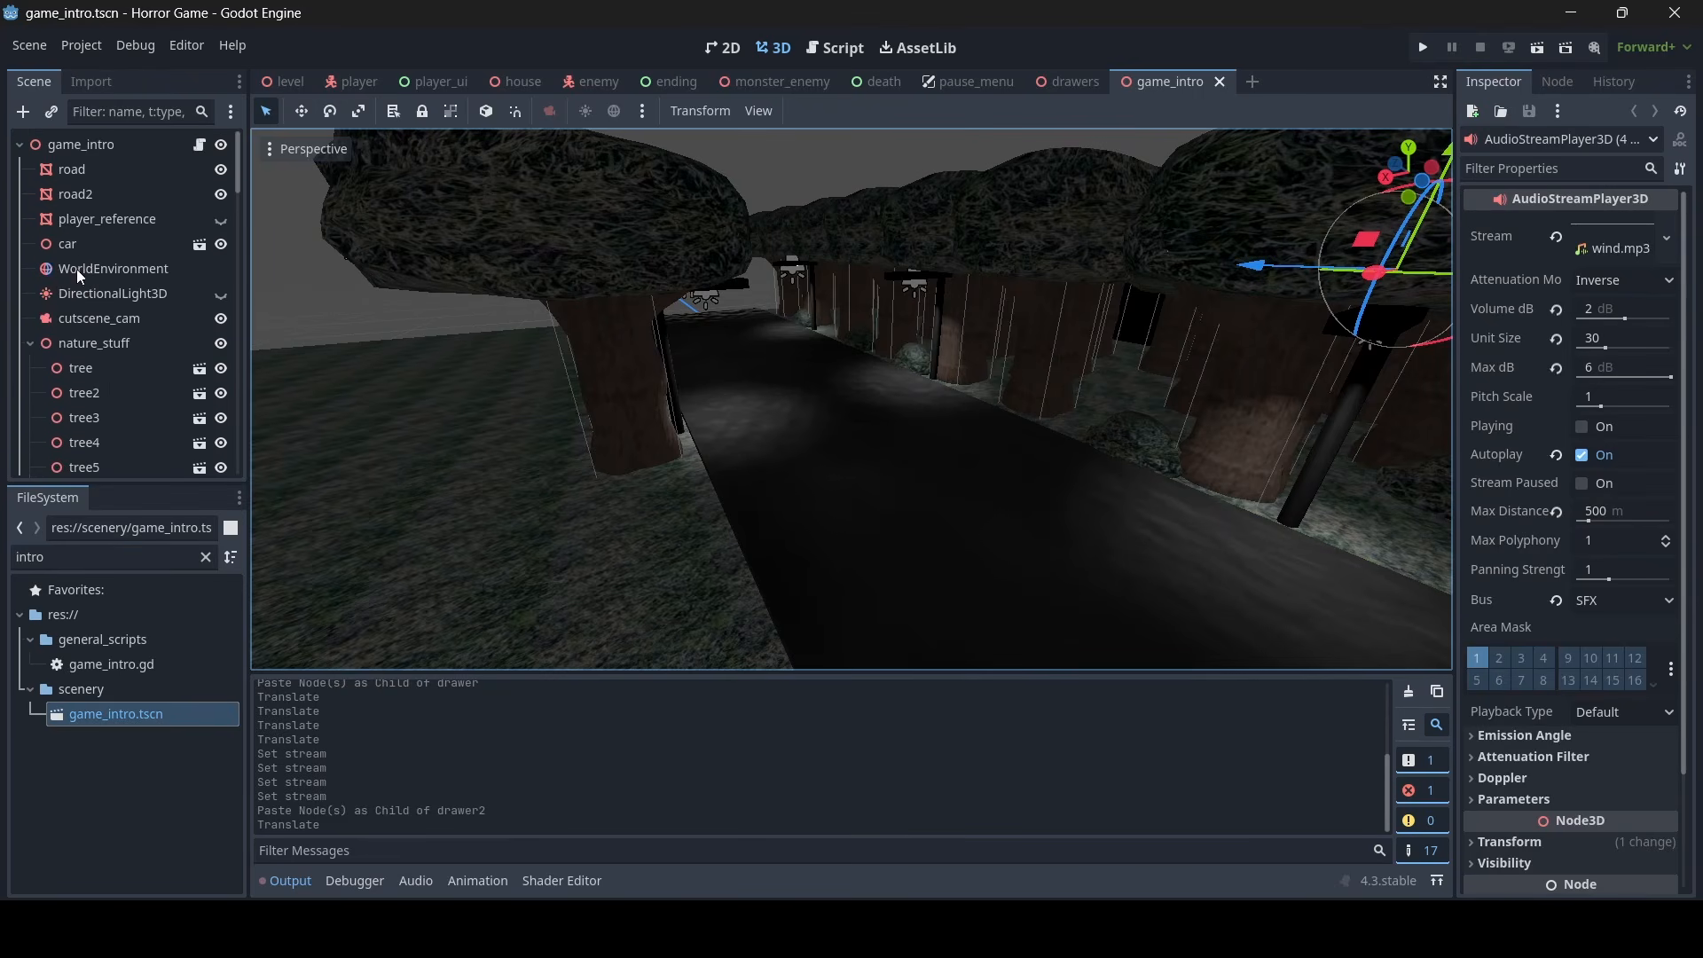
click(79, 243)
key(w)
right_drag(568, 372, 838, 324)
scroll(540, 328, up, 5)
key(w)
key(a)
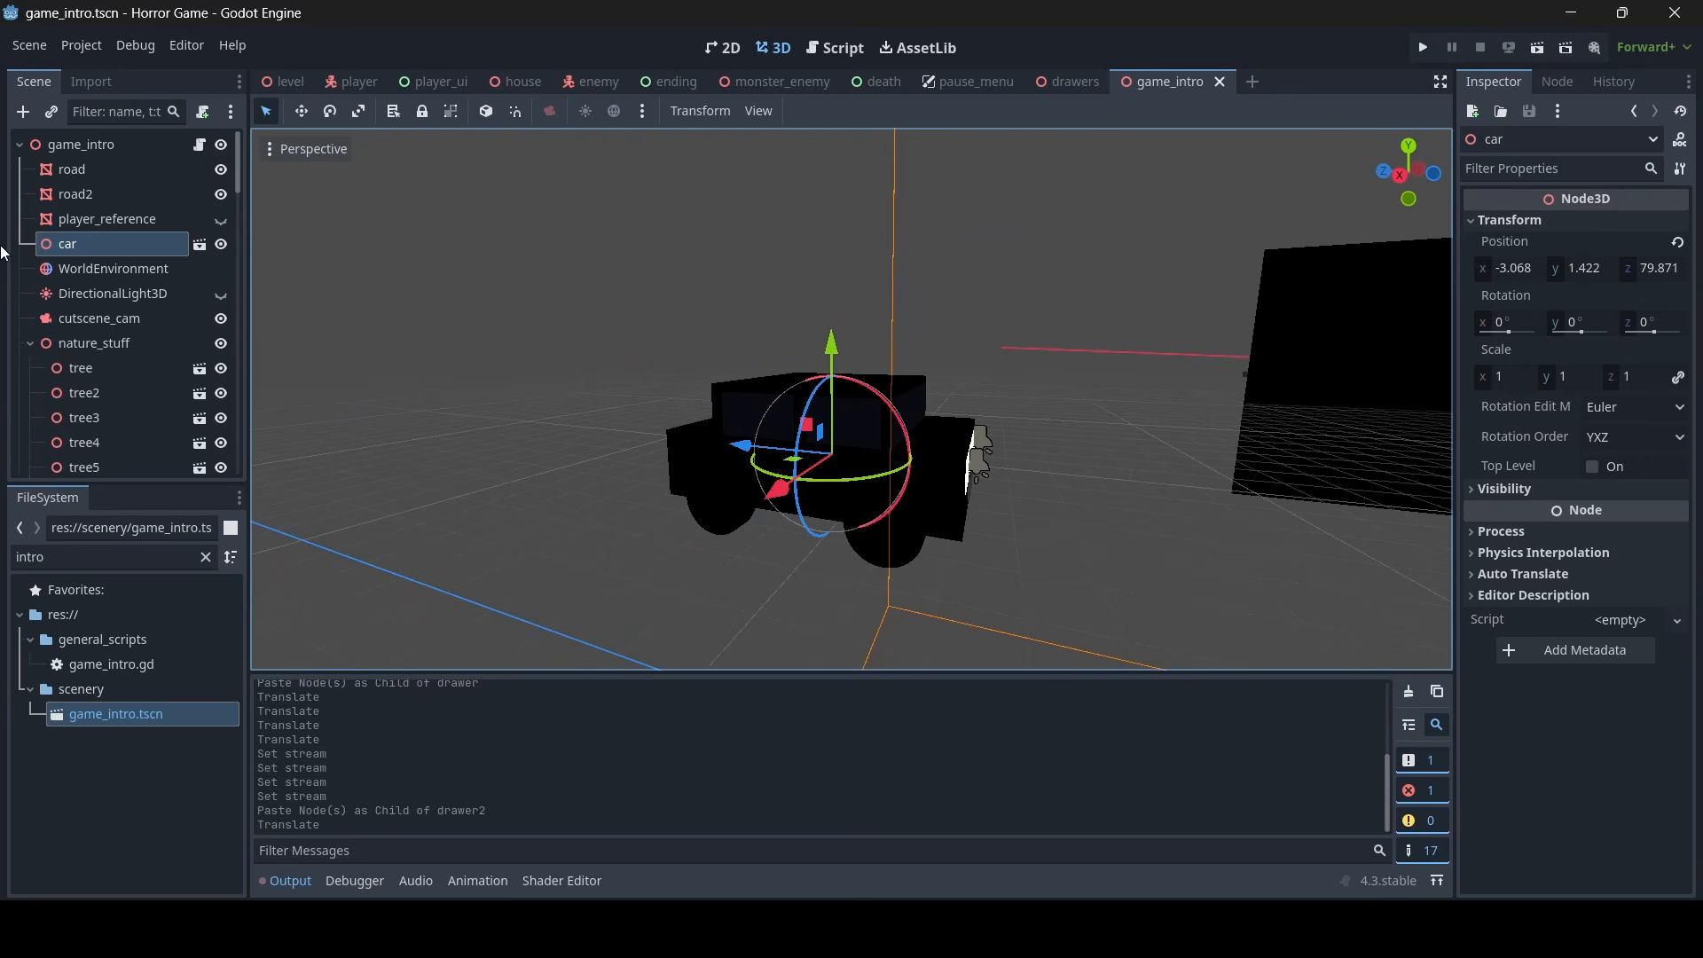
right_click(99, 249)
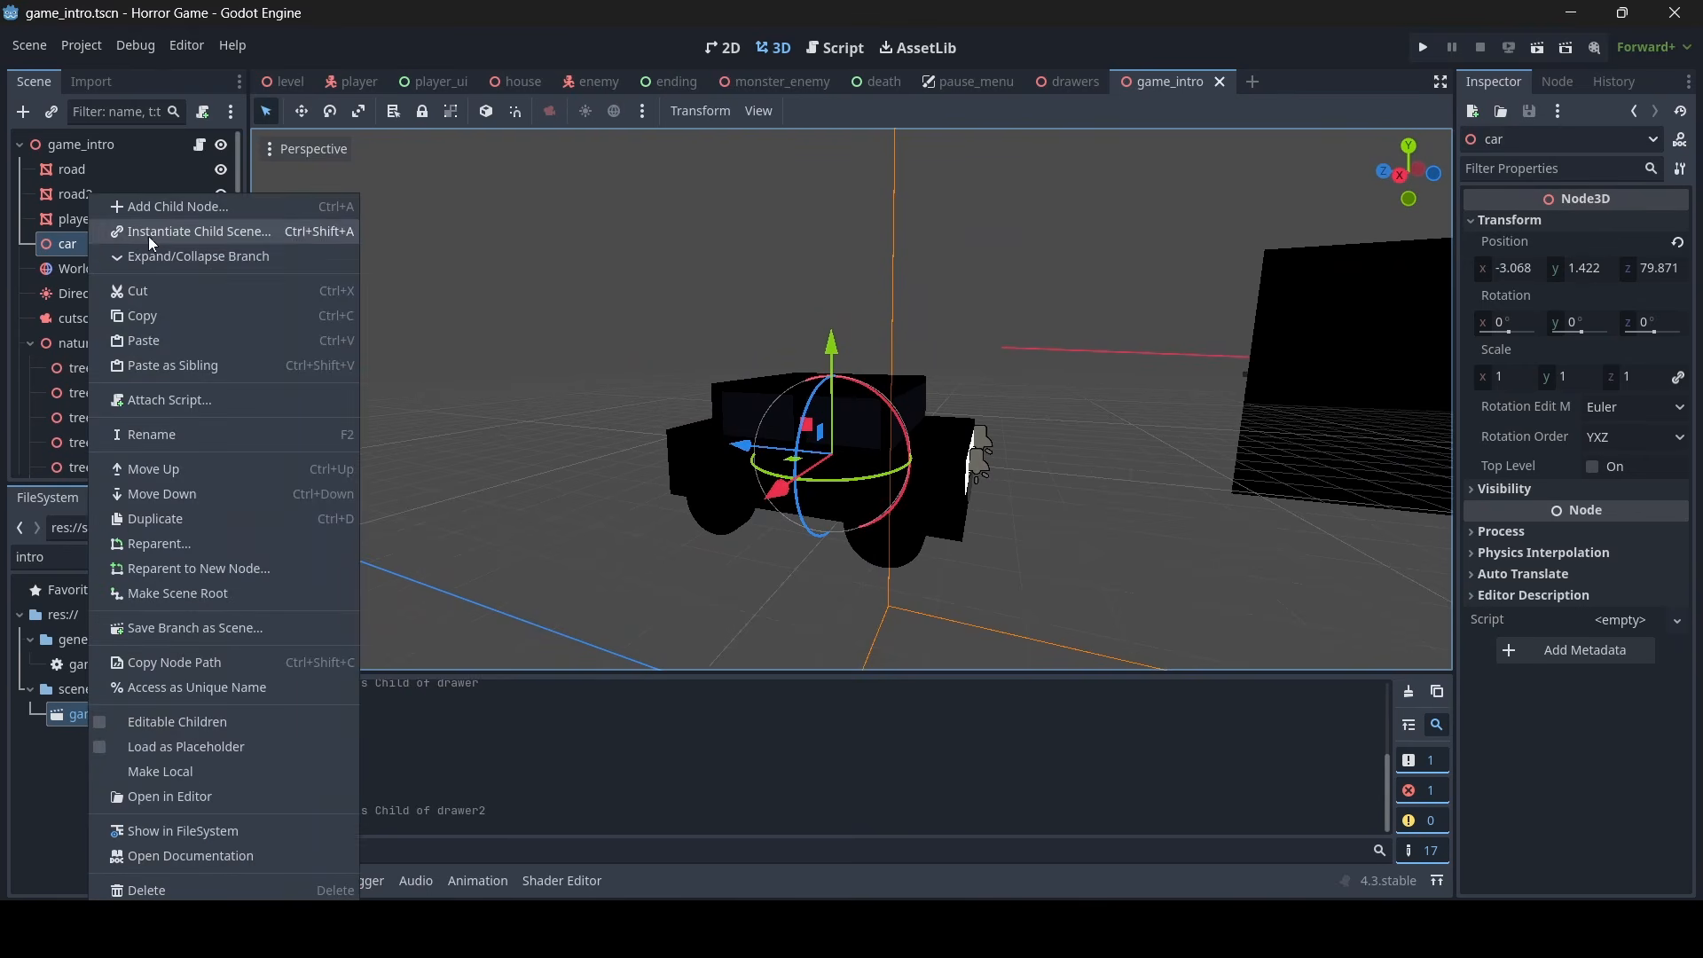
click(167, 210)
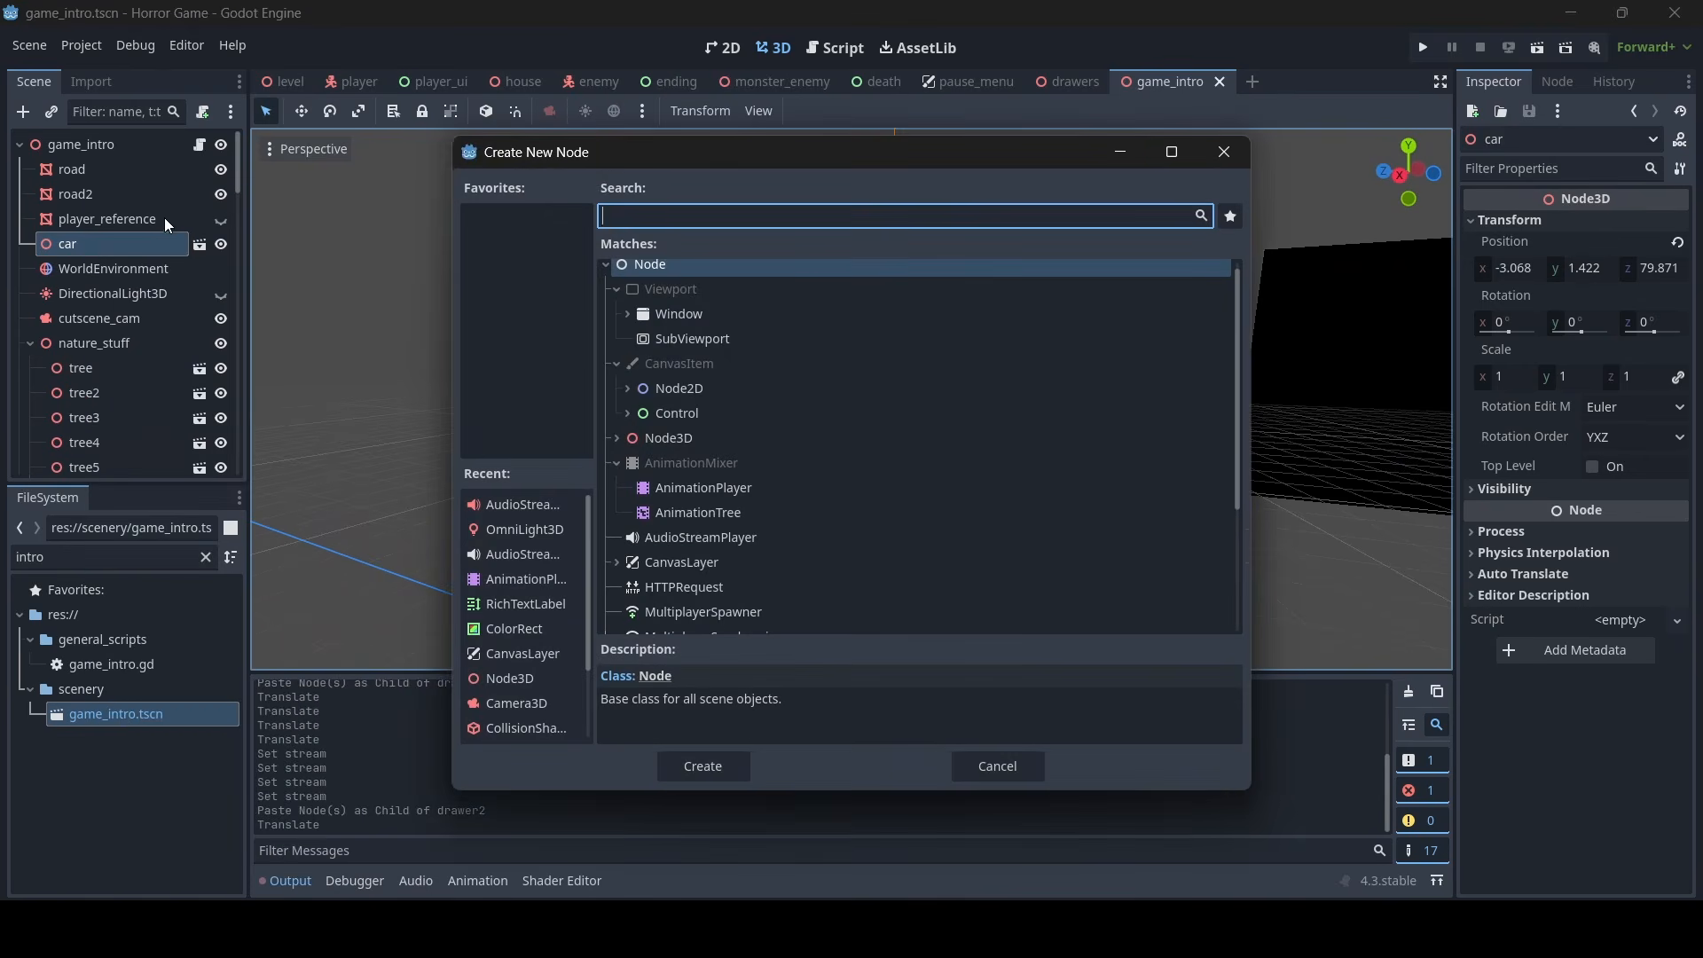
click(967, 761)
- Filter the project files for "car" and open the car.tscn scene
double_click(43, 552)
text(car)
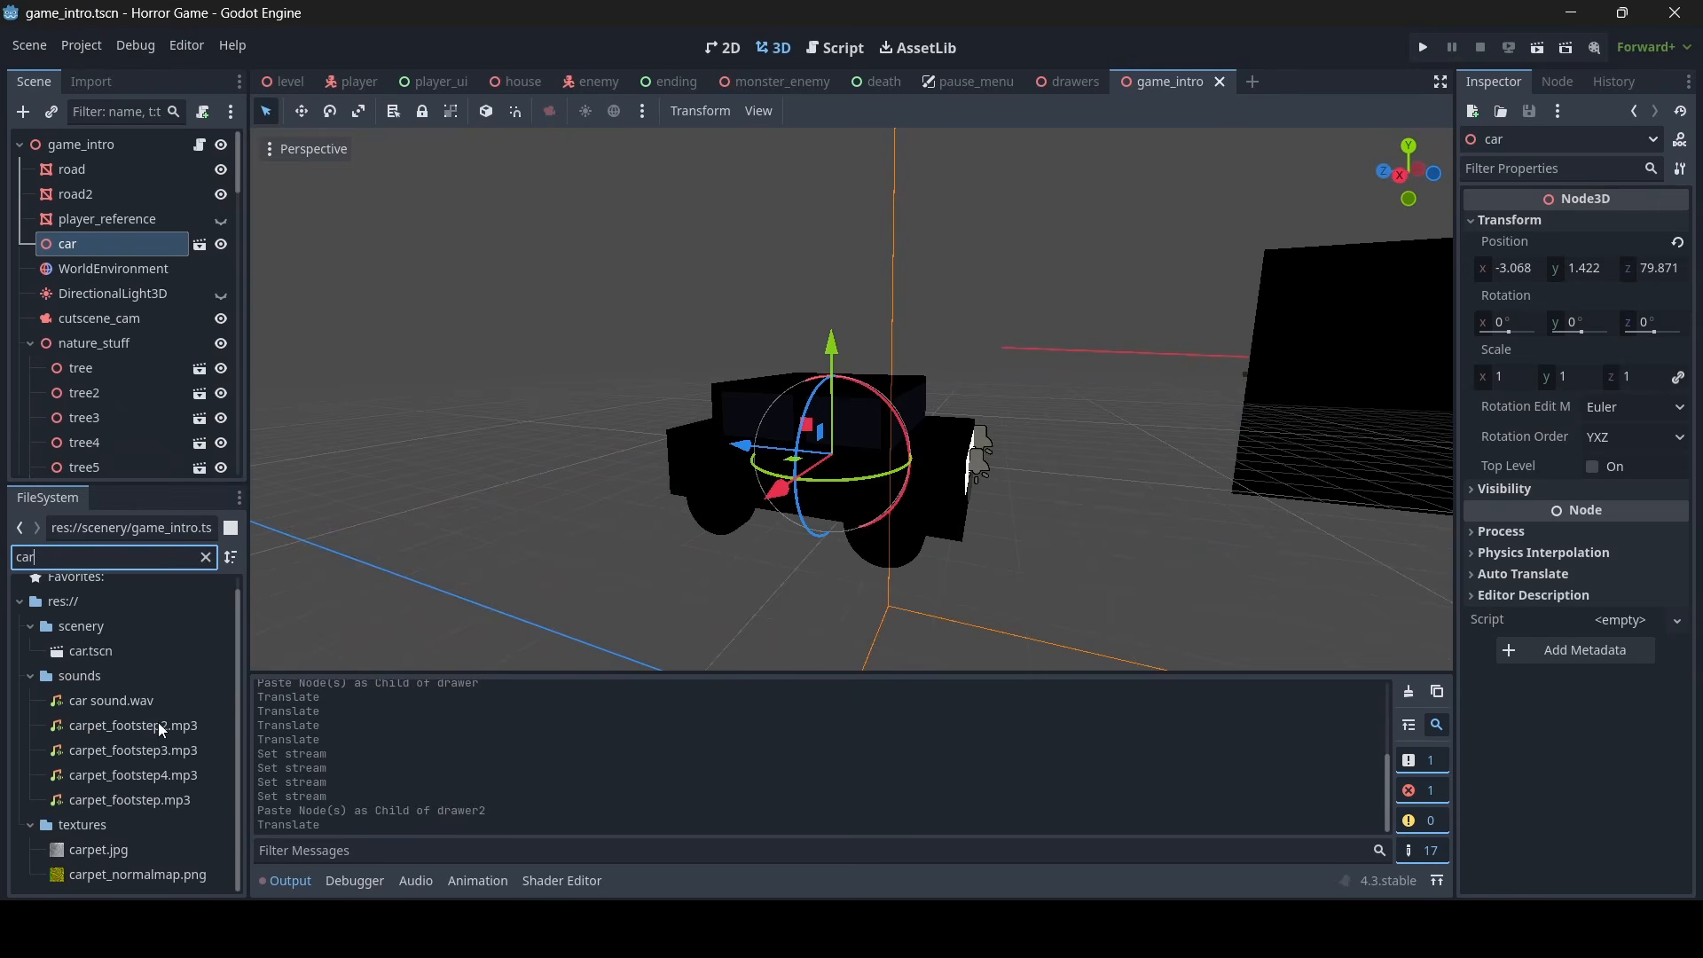
double_click(131, 650)
scroll(799, 417, down, 5)
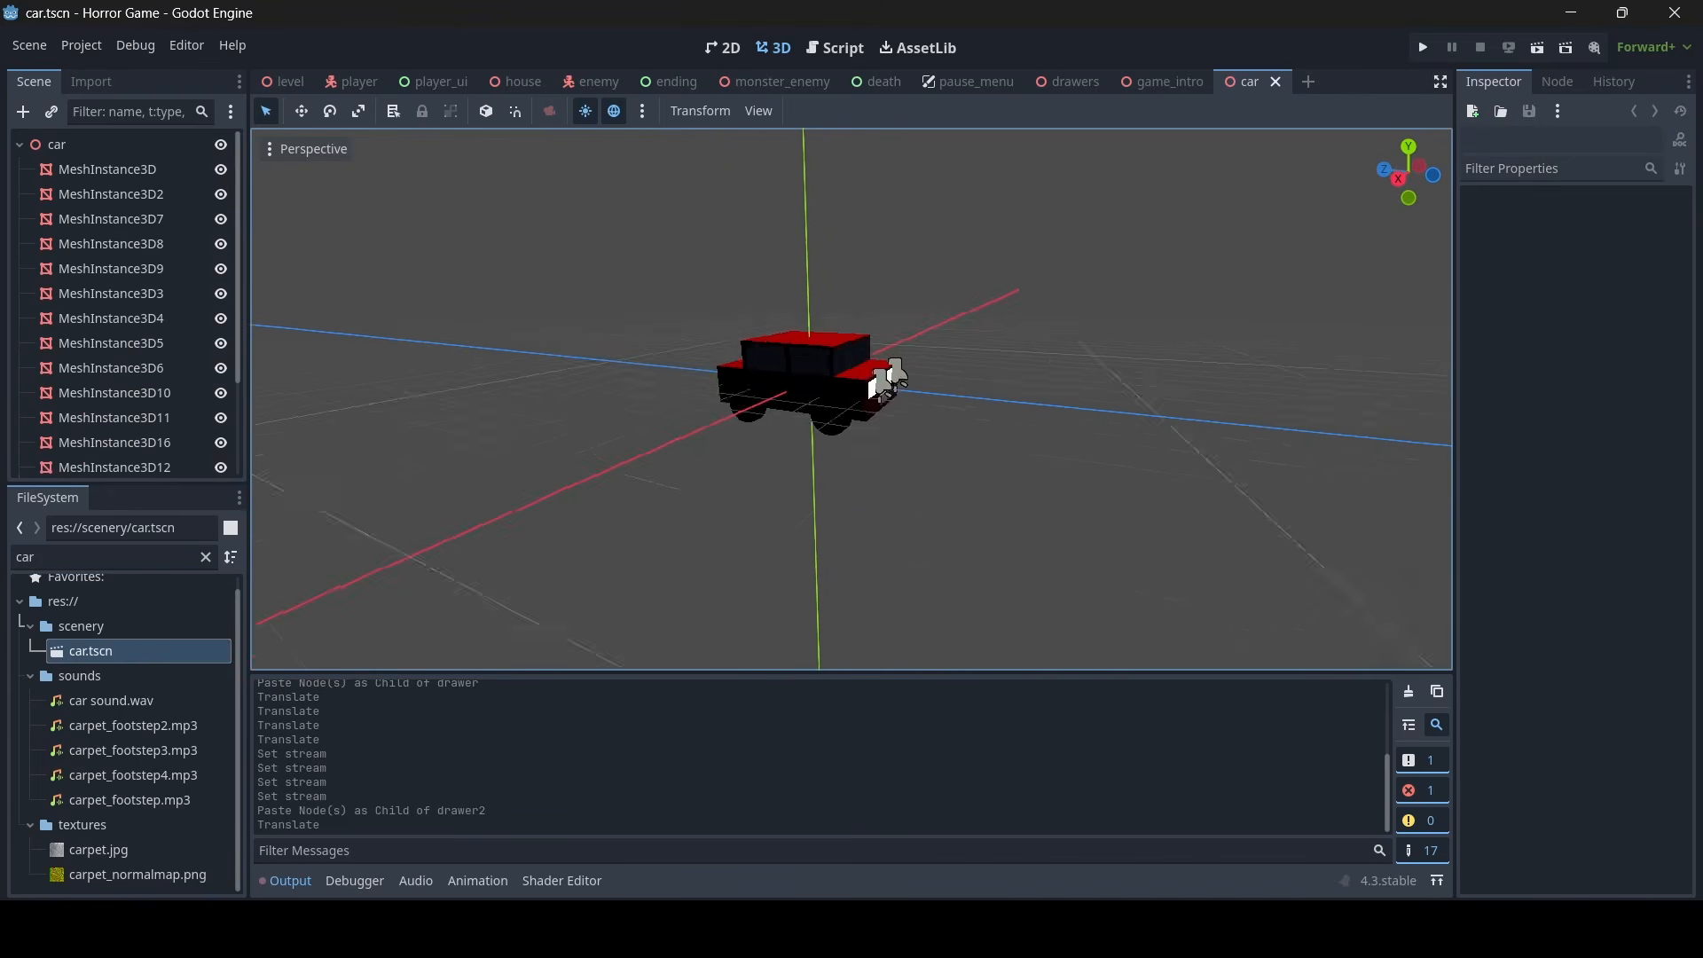
scroll(868, 388, up, 5)
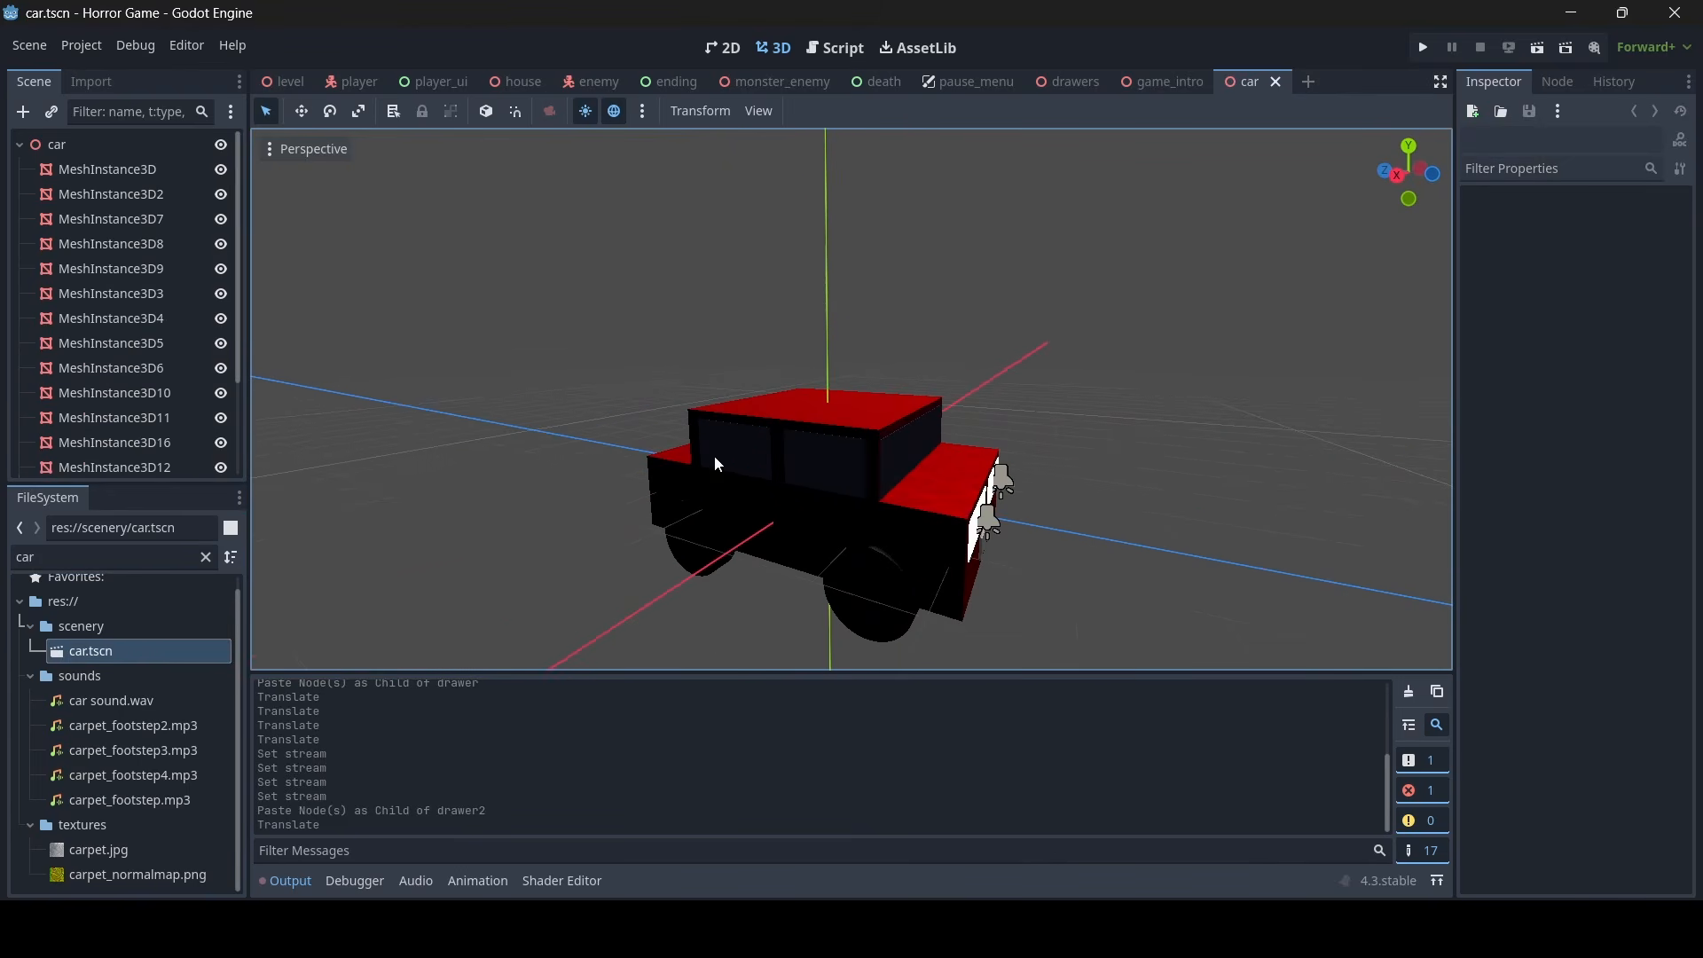
scroll(76, 264, down, 3)
scroll(105, 270, up, 3)
- Add an AudioStreamPlayer3D node as a child of the car root node
click(130, 146)
right_click(130, 146)
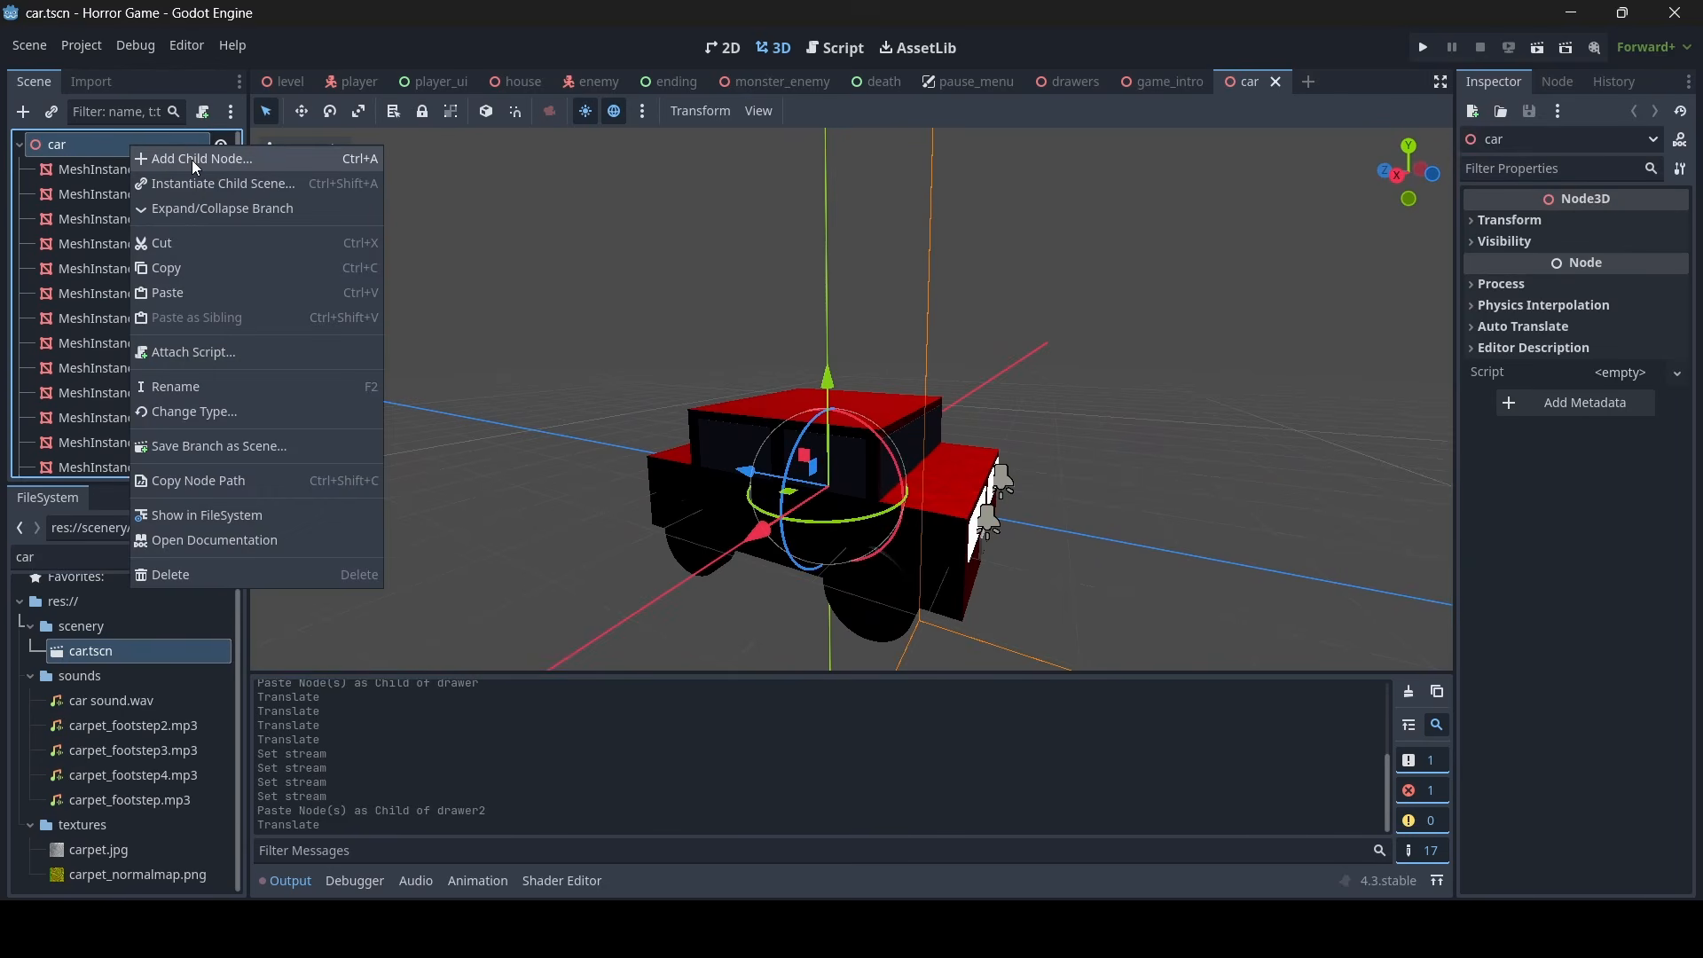
click(195, 163)
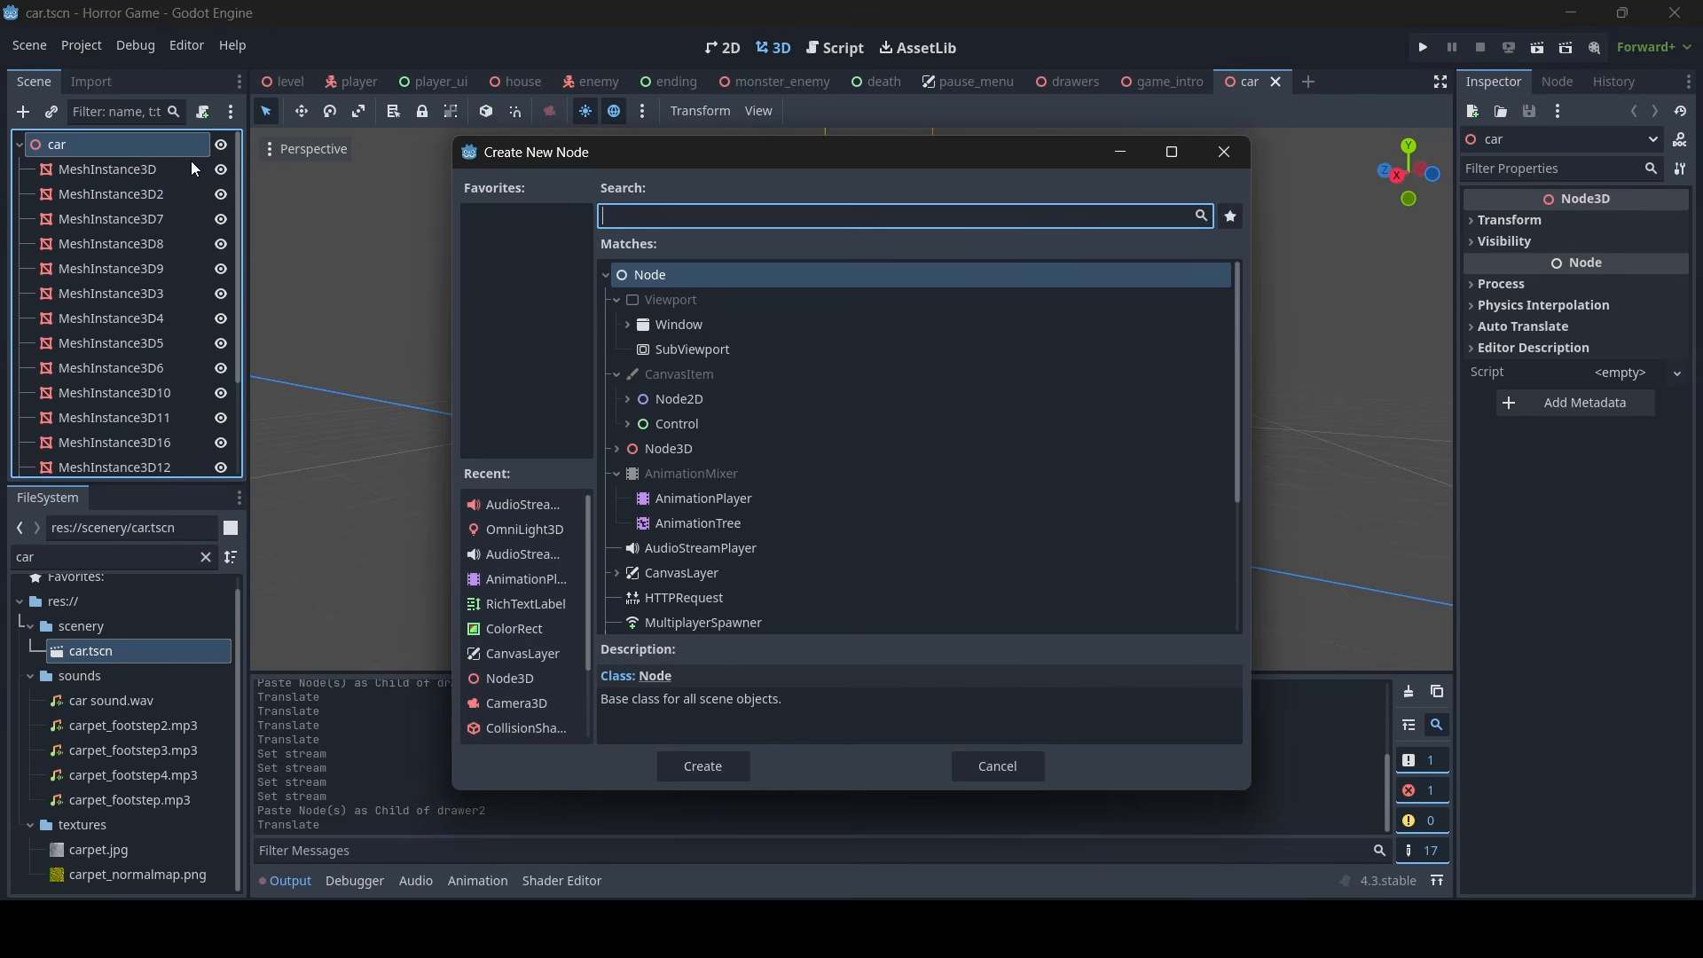
text(audio)
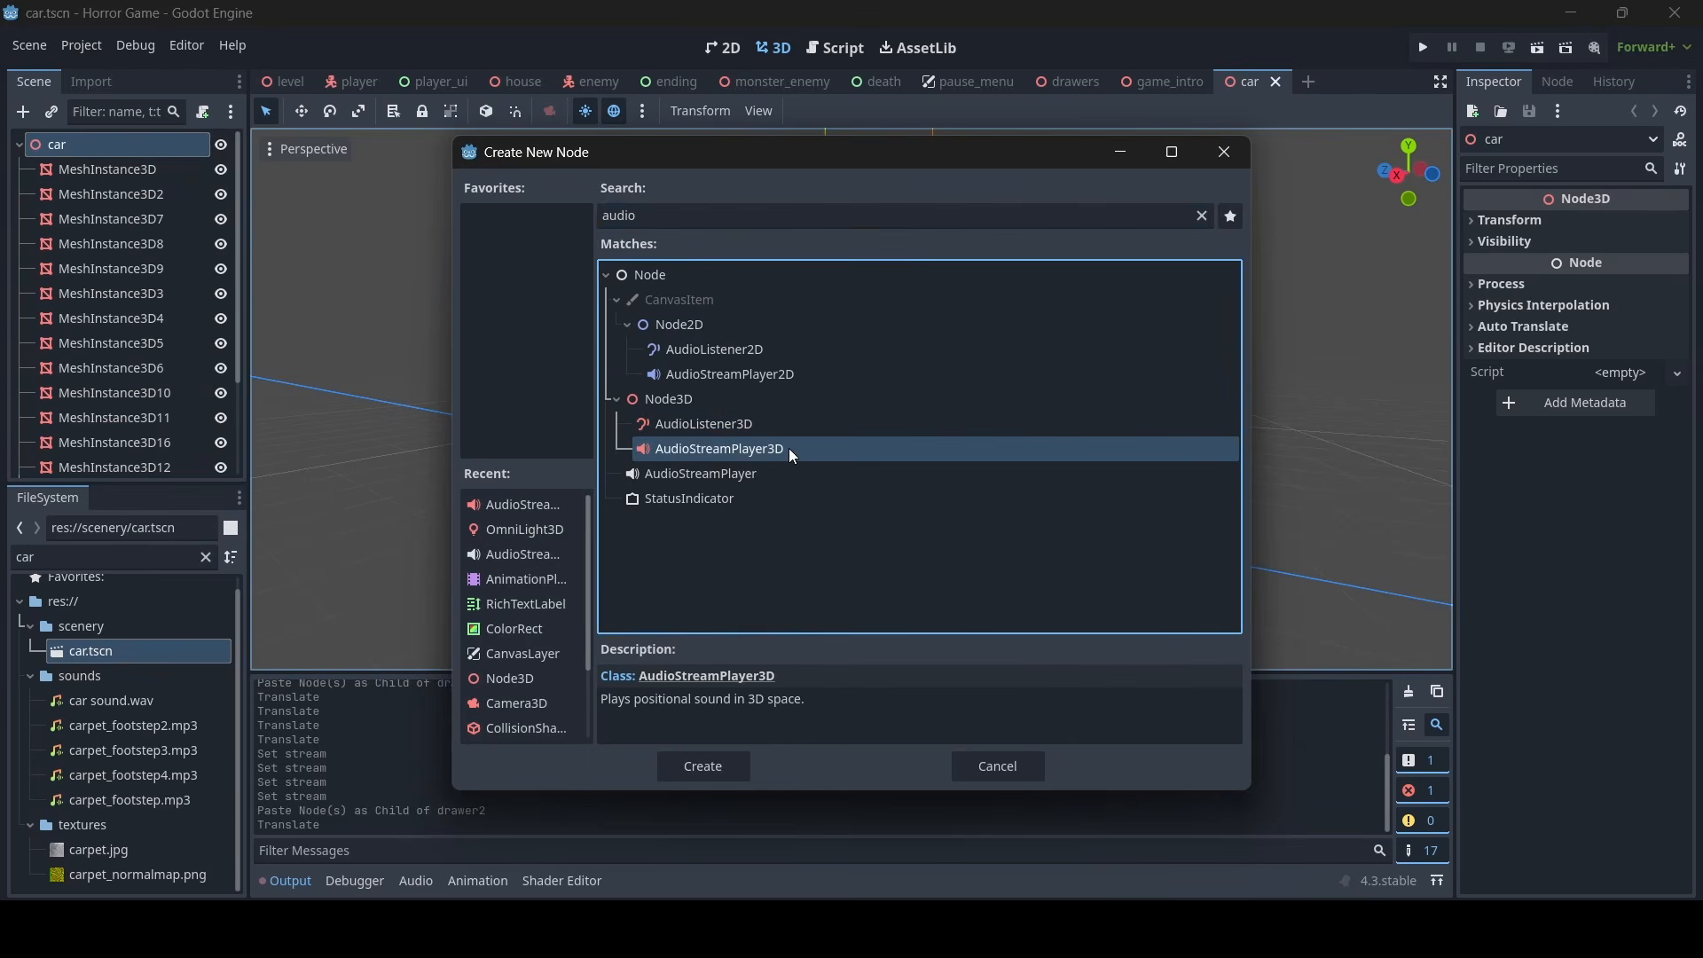
double_click(790, 448)
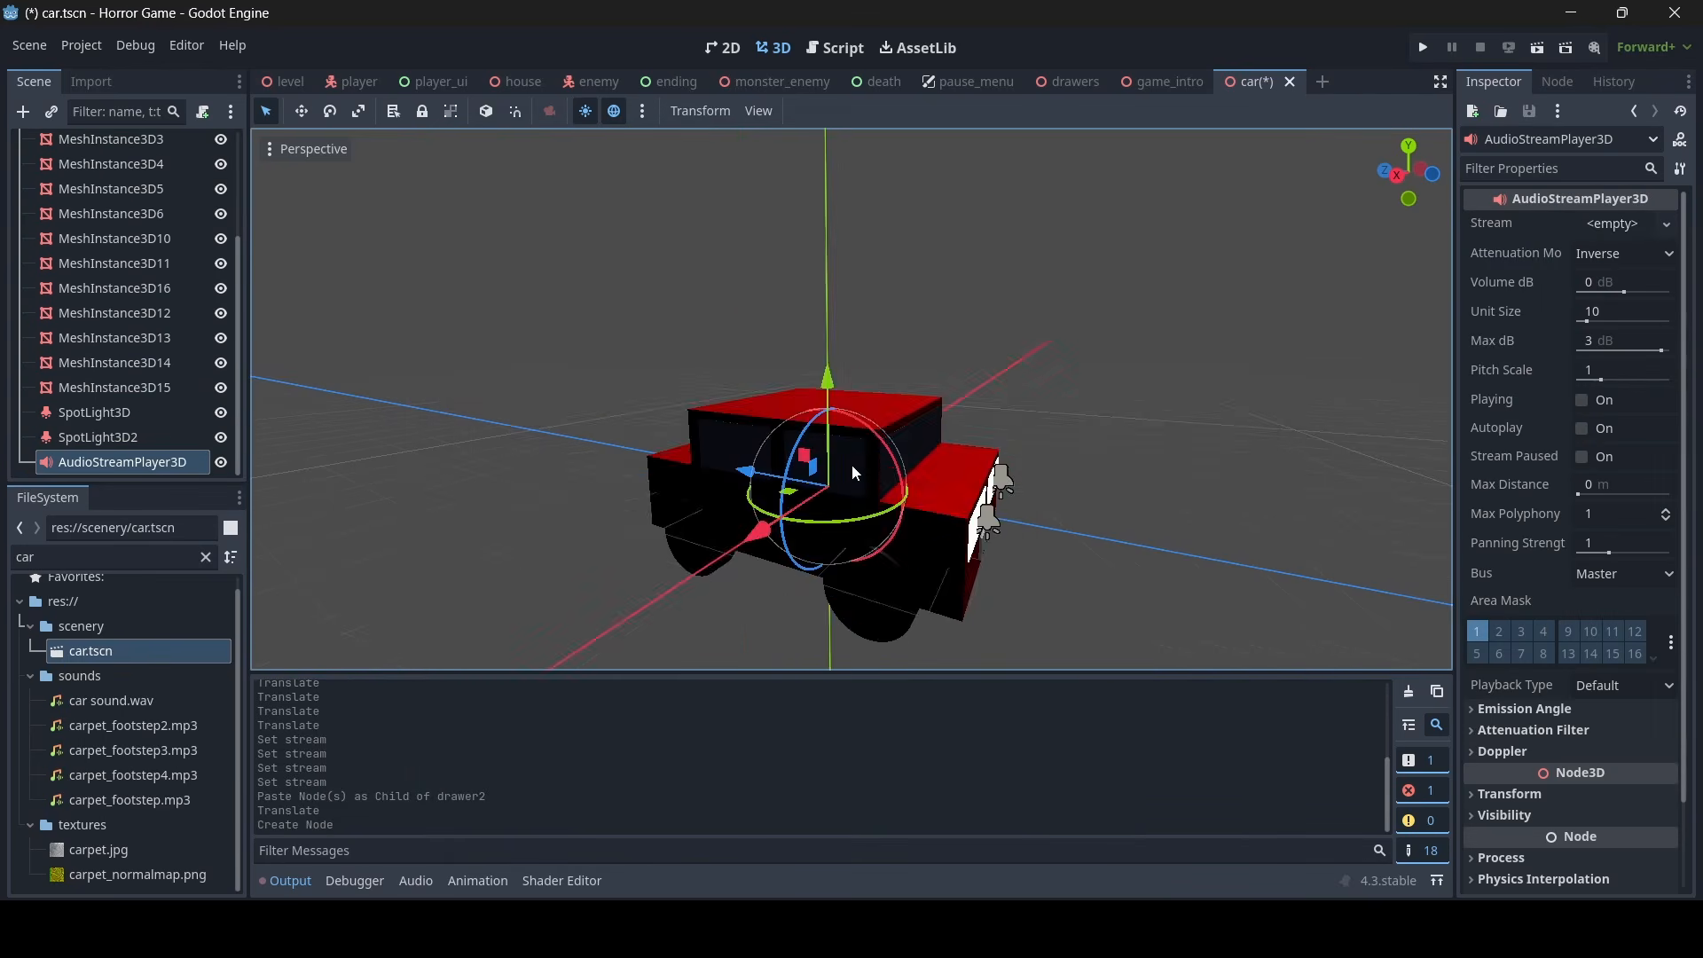
- Load car sound.wav as the stream of the car's AudioStreamPlayer3D
click(1584, 222)
click(1529, 531)
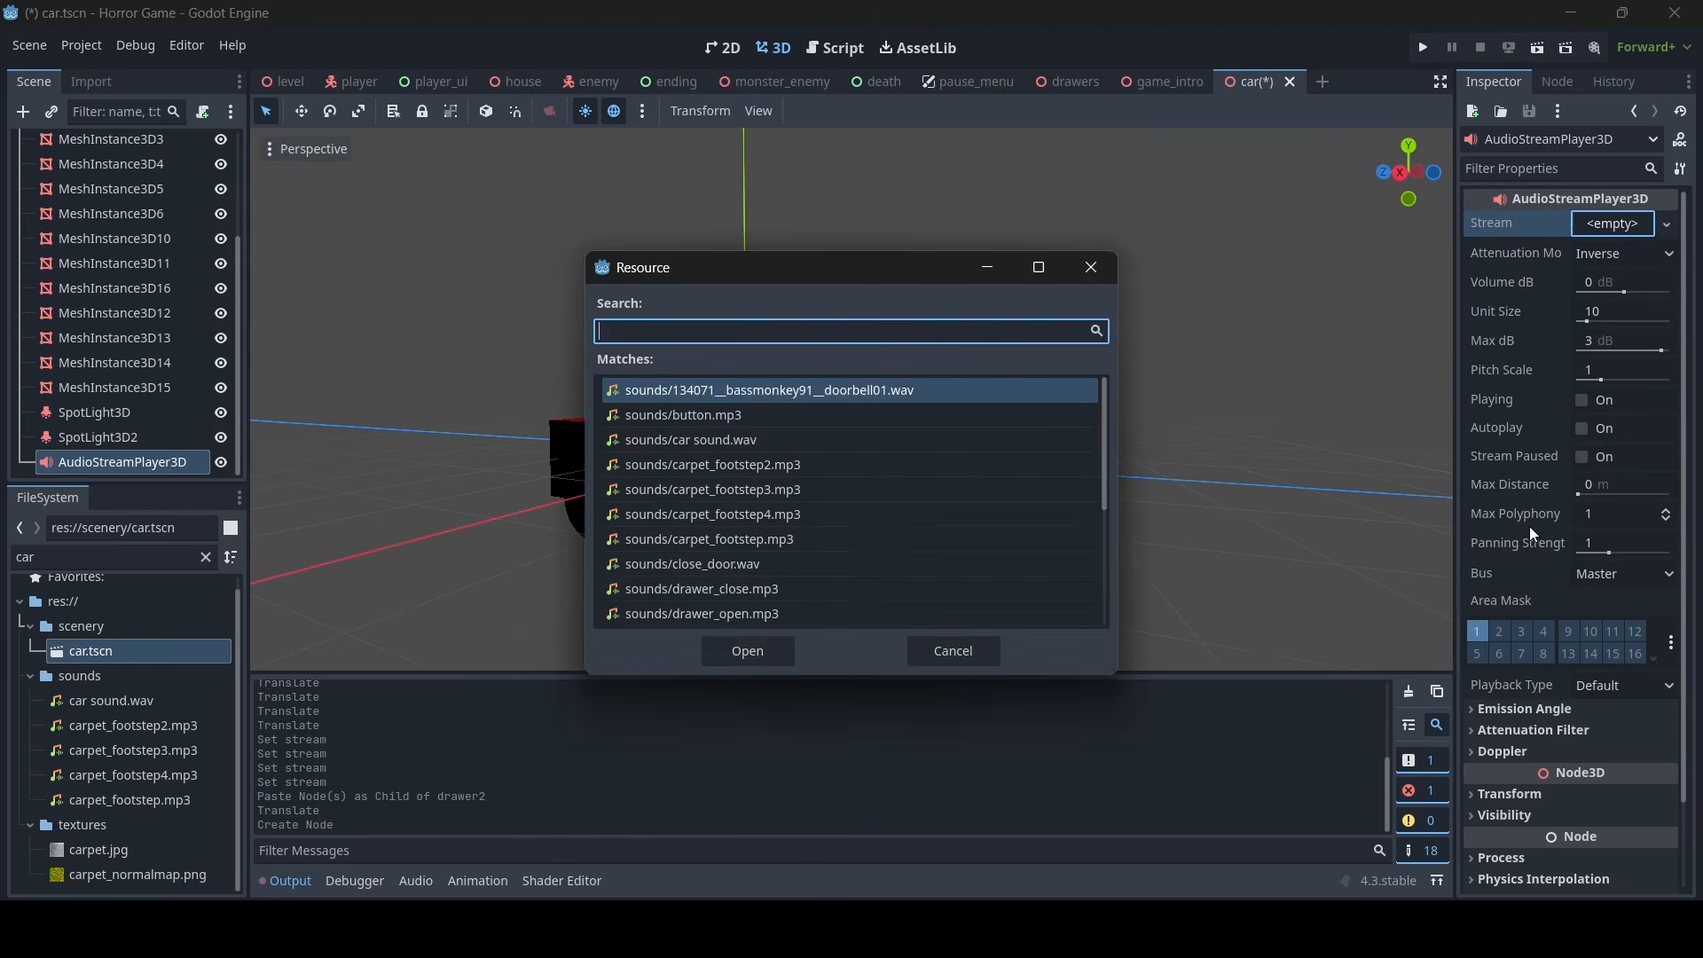
text(ca)
double_click(740, 392)
key(s)
right_drag(740, 392, 691, 403)
key(w)
key(s)
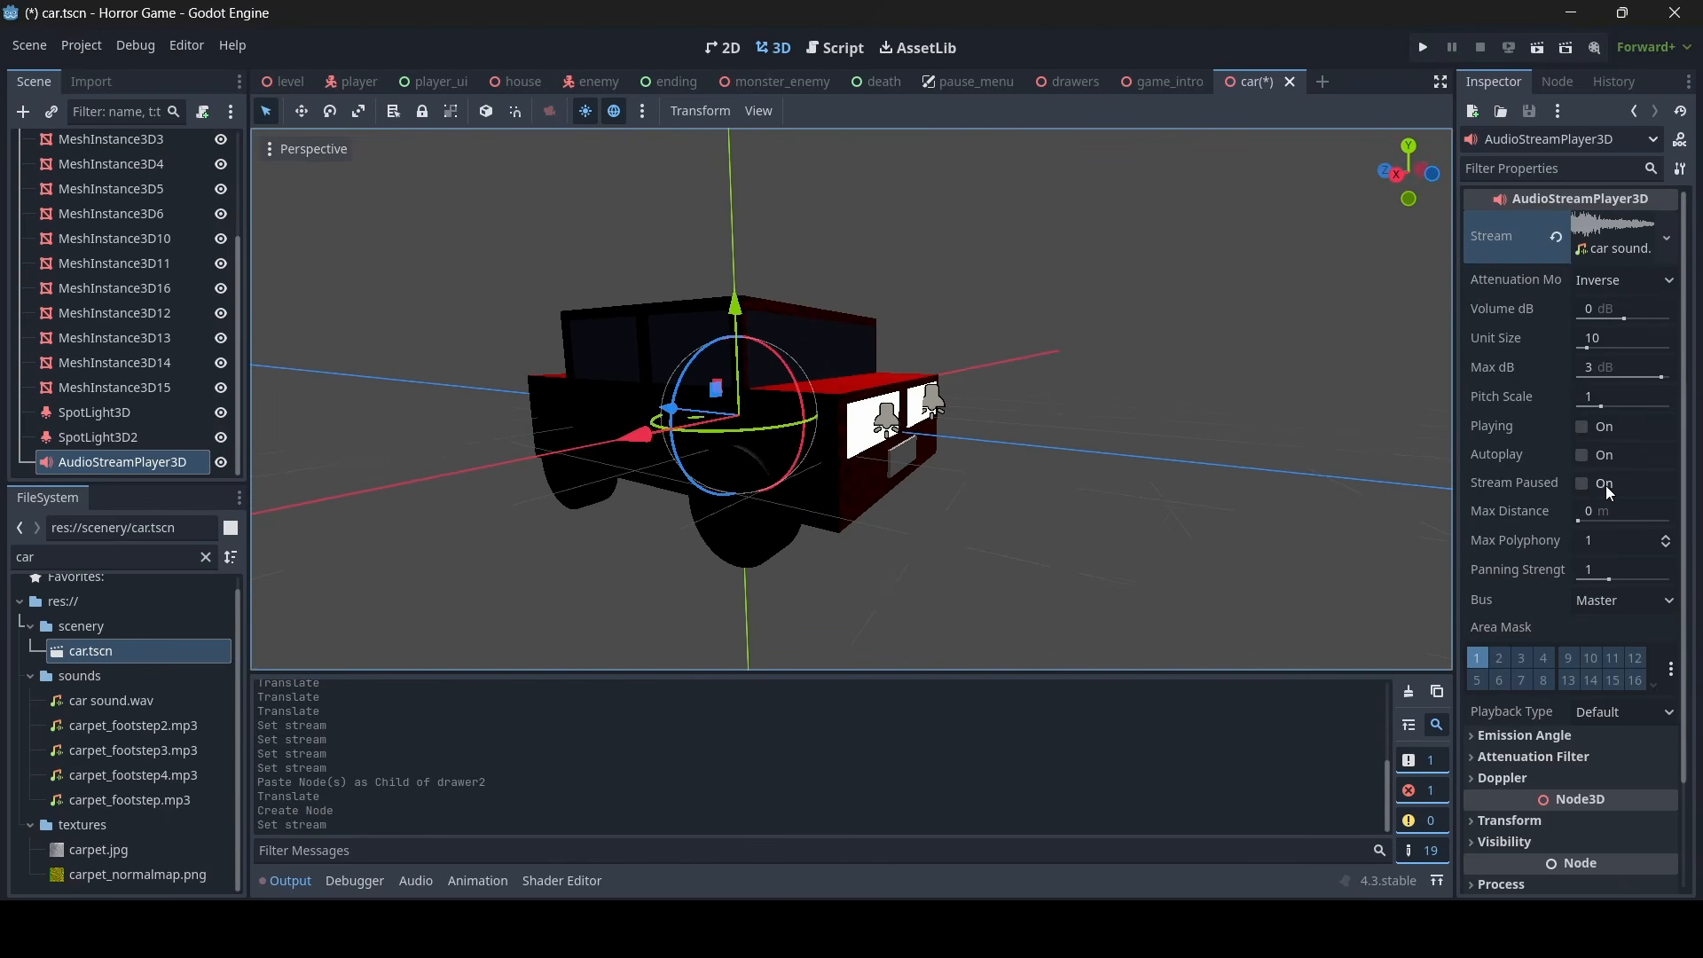
- Enable Autoplay on the car's audio player, set Max Distance to 70 m and assign it to the SFX bus
click(1584, 456)
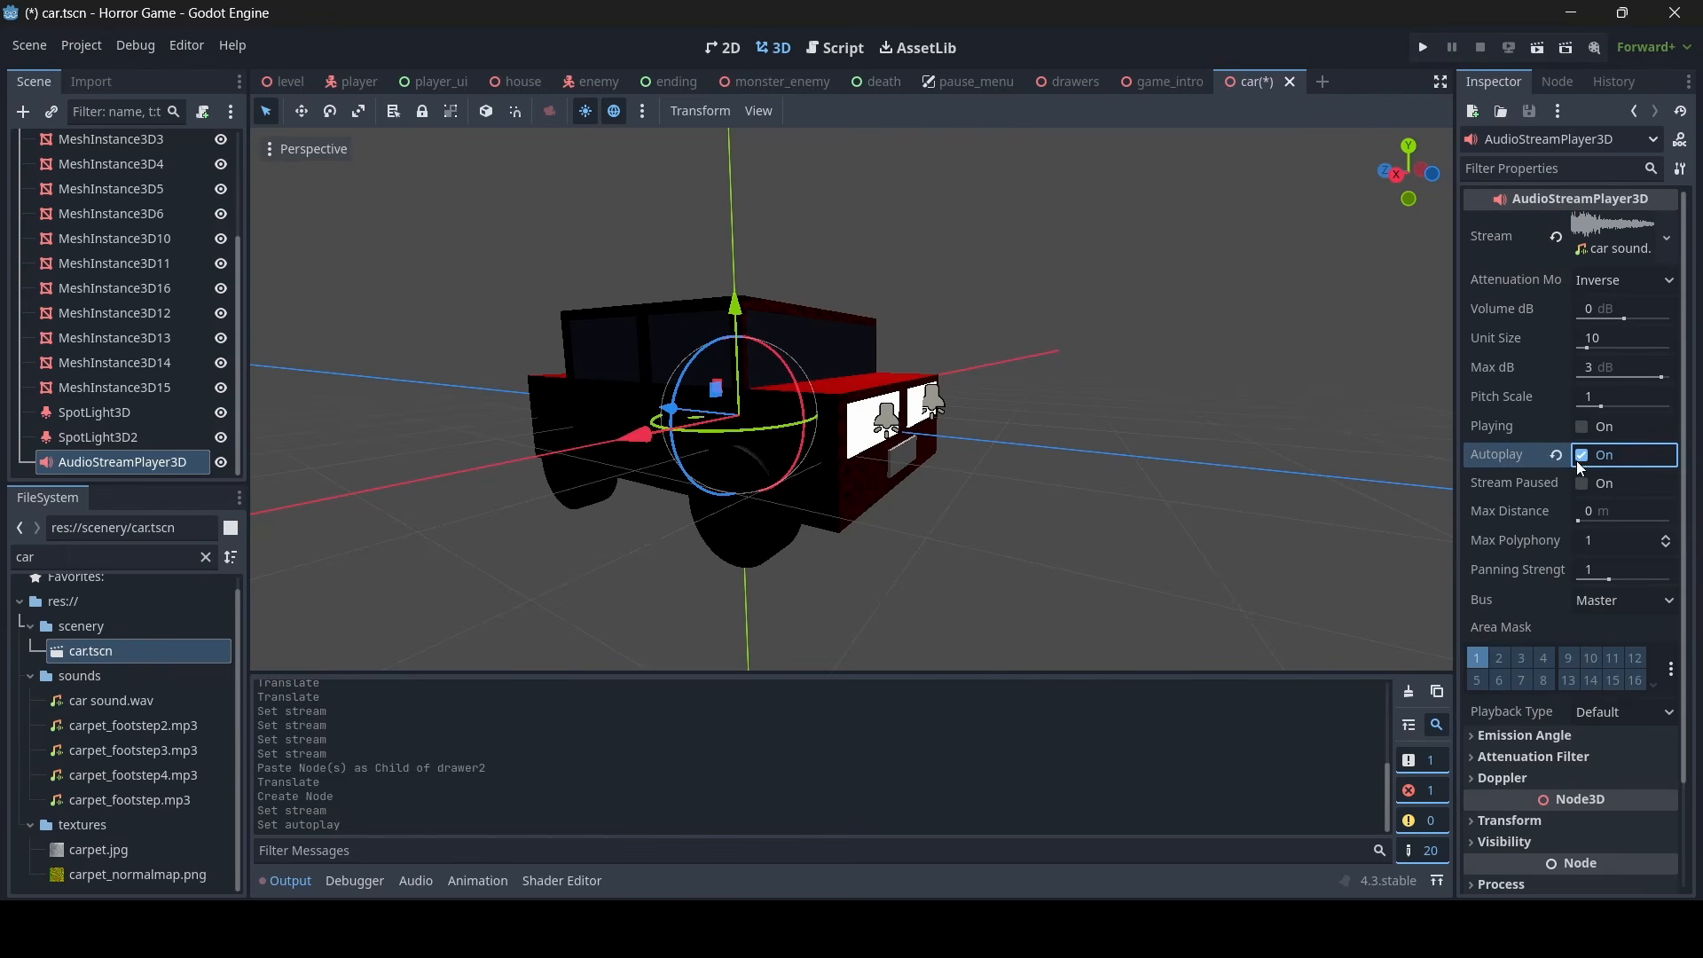
click(1610, 513)
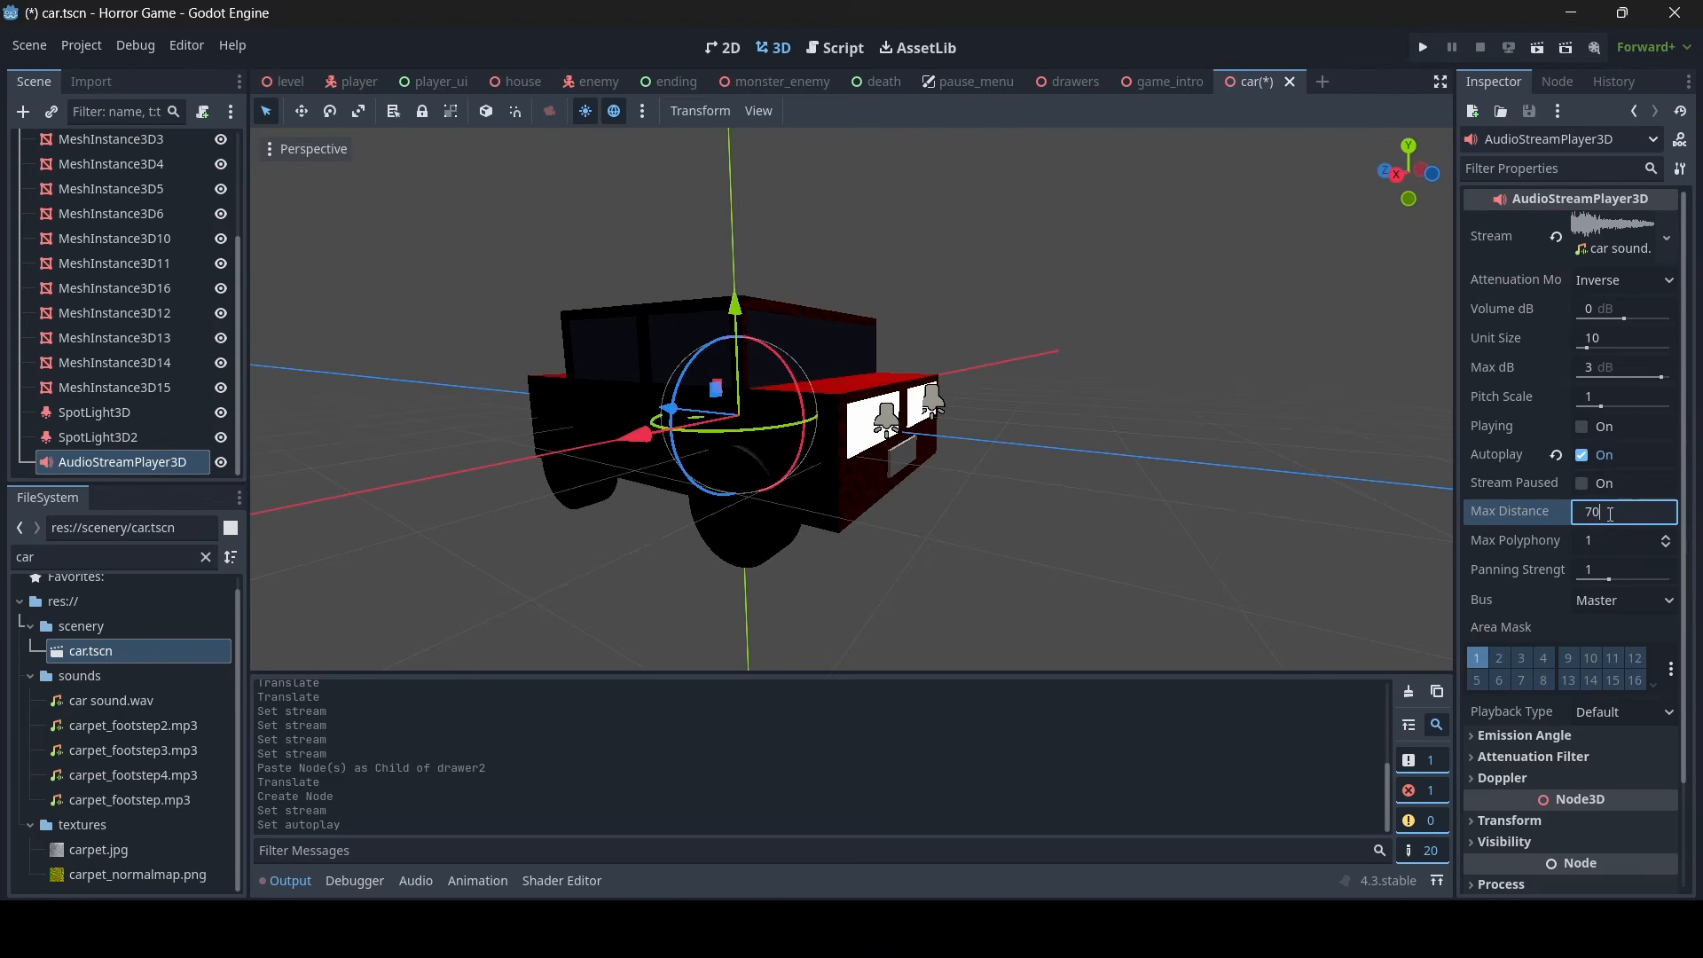
key(Return)
click(1623, 601)
click(1620, 646)
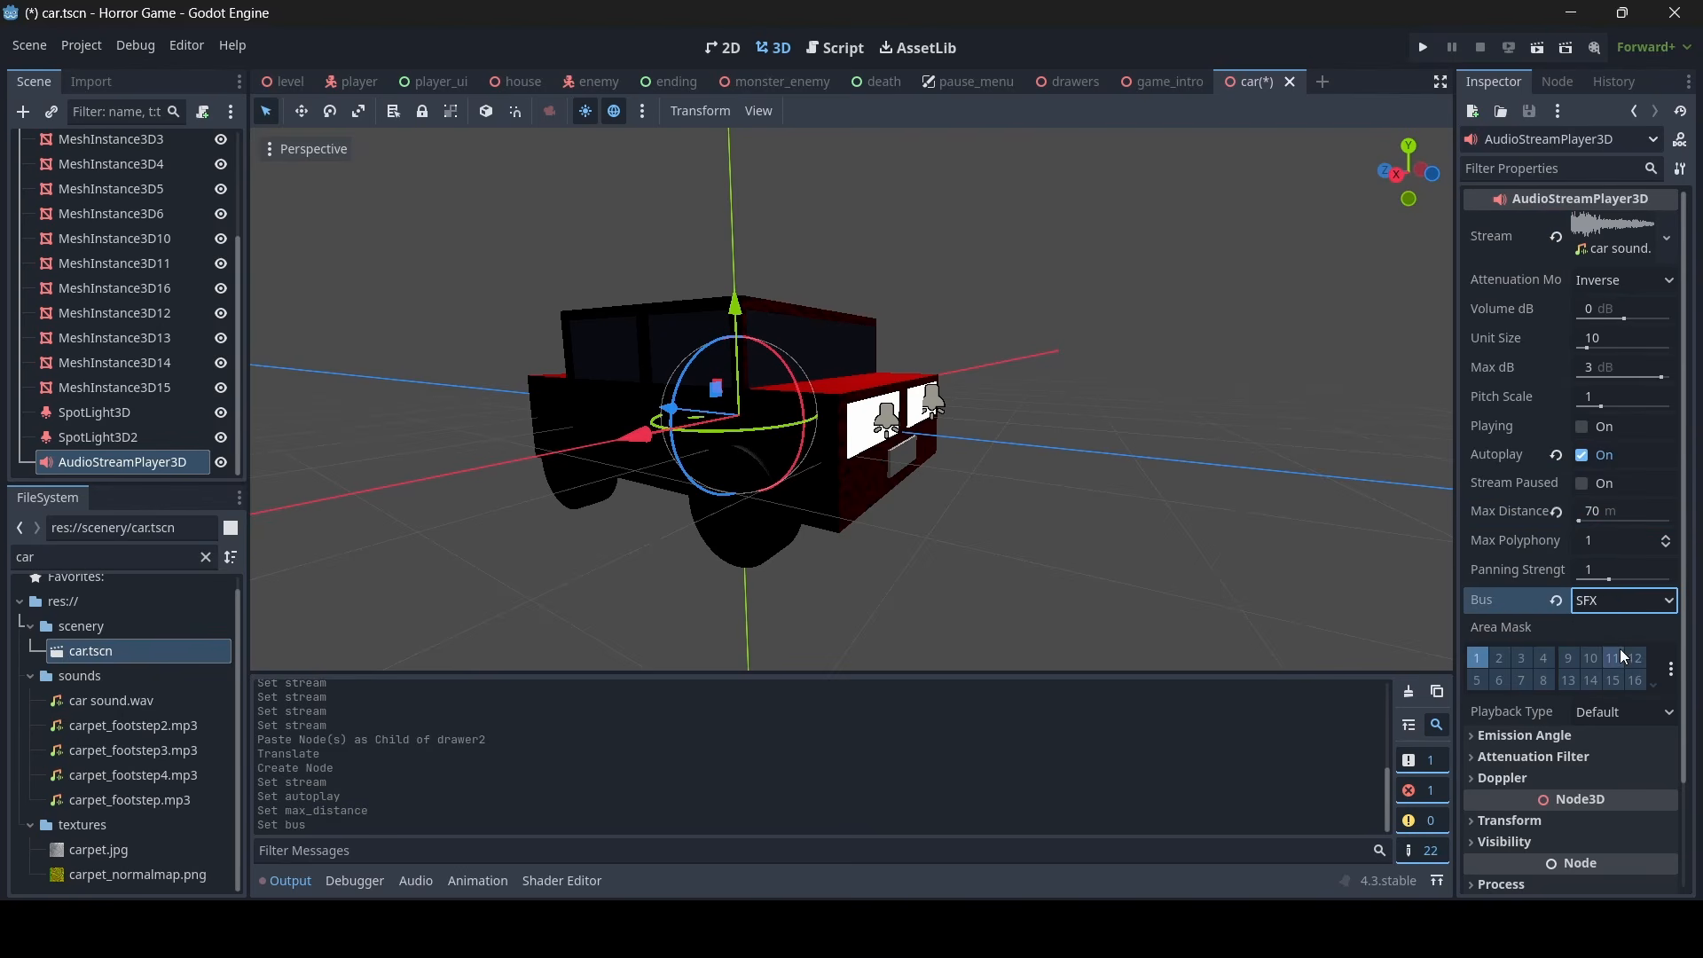
- Preview the car sound from different distances around the car and stop the playback
scroll(1377, 525, down, 5)
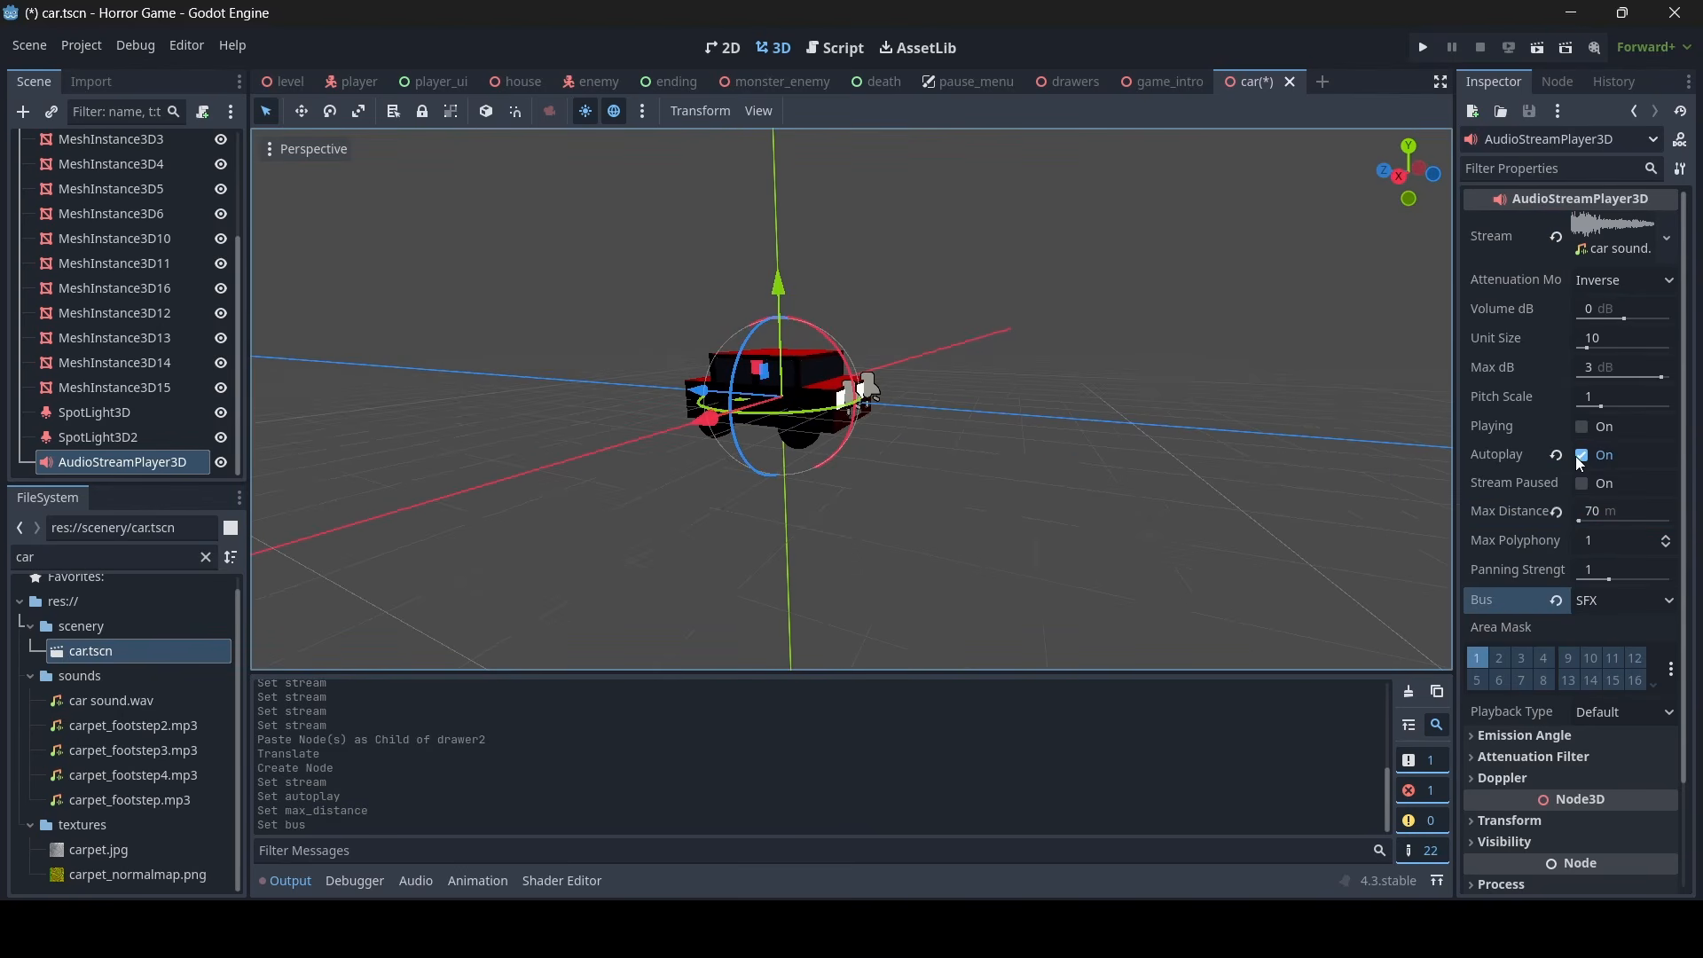
click(1584, 428)
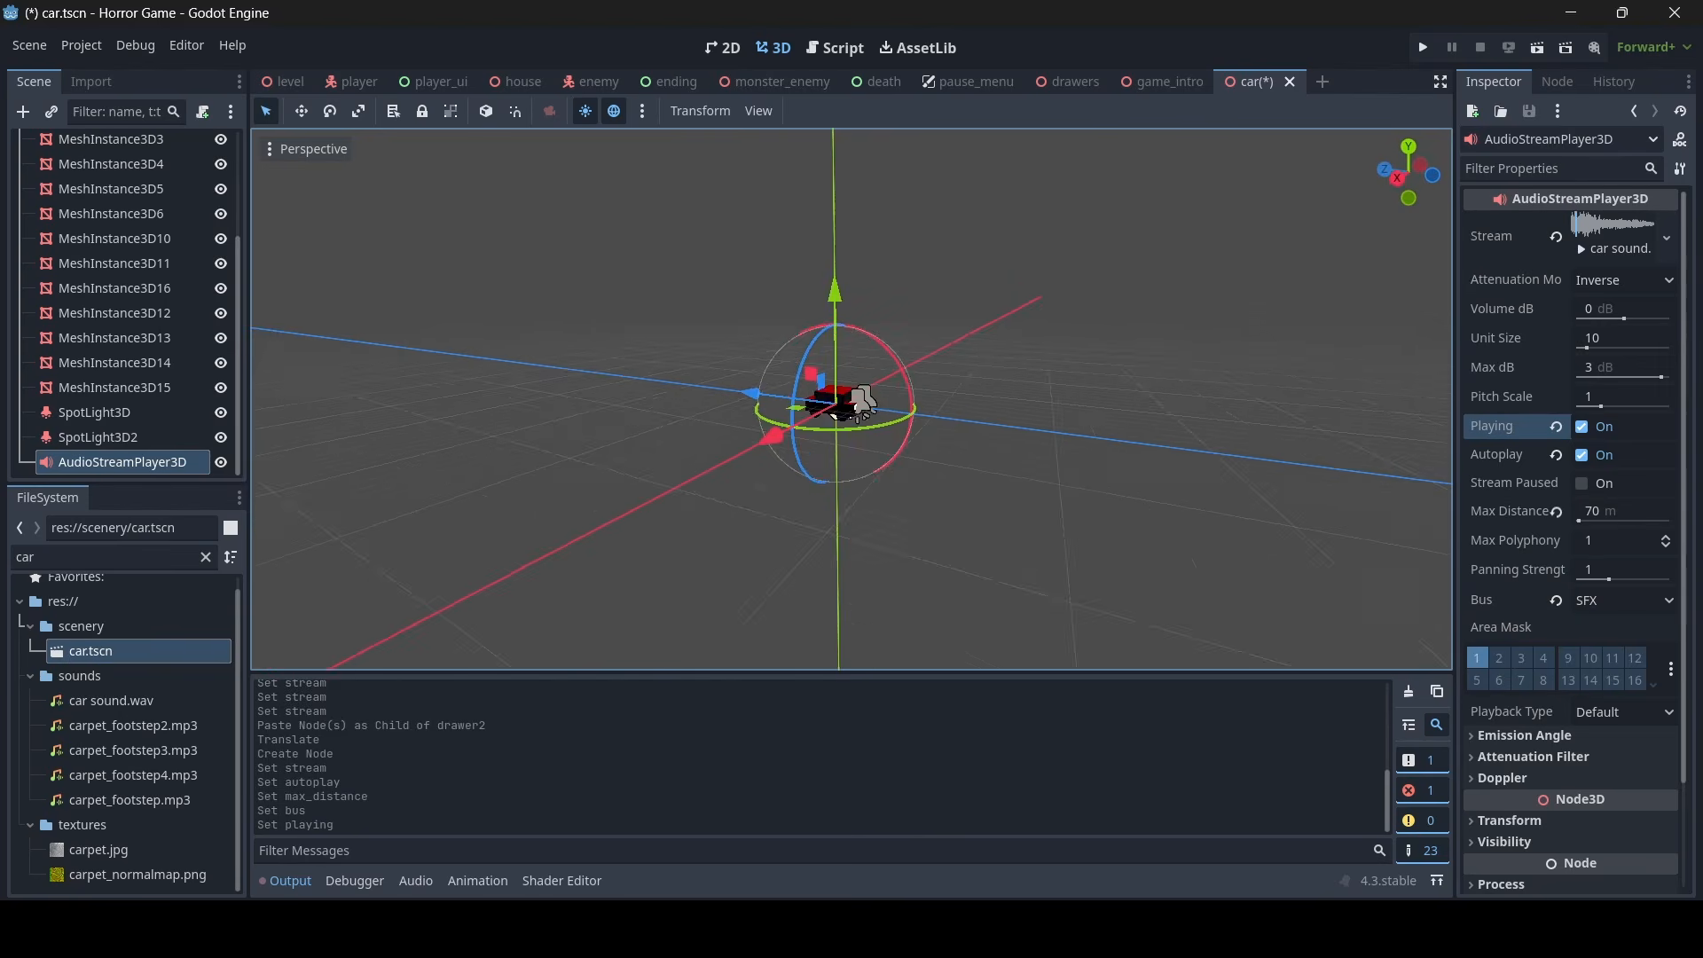
right_drag(852, 399, 895, 269)
key(w)
click(1583, 427)
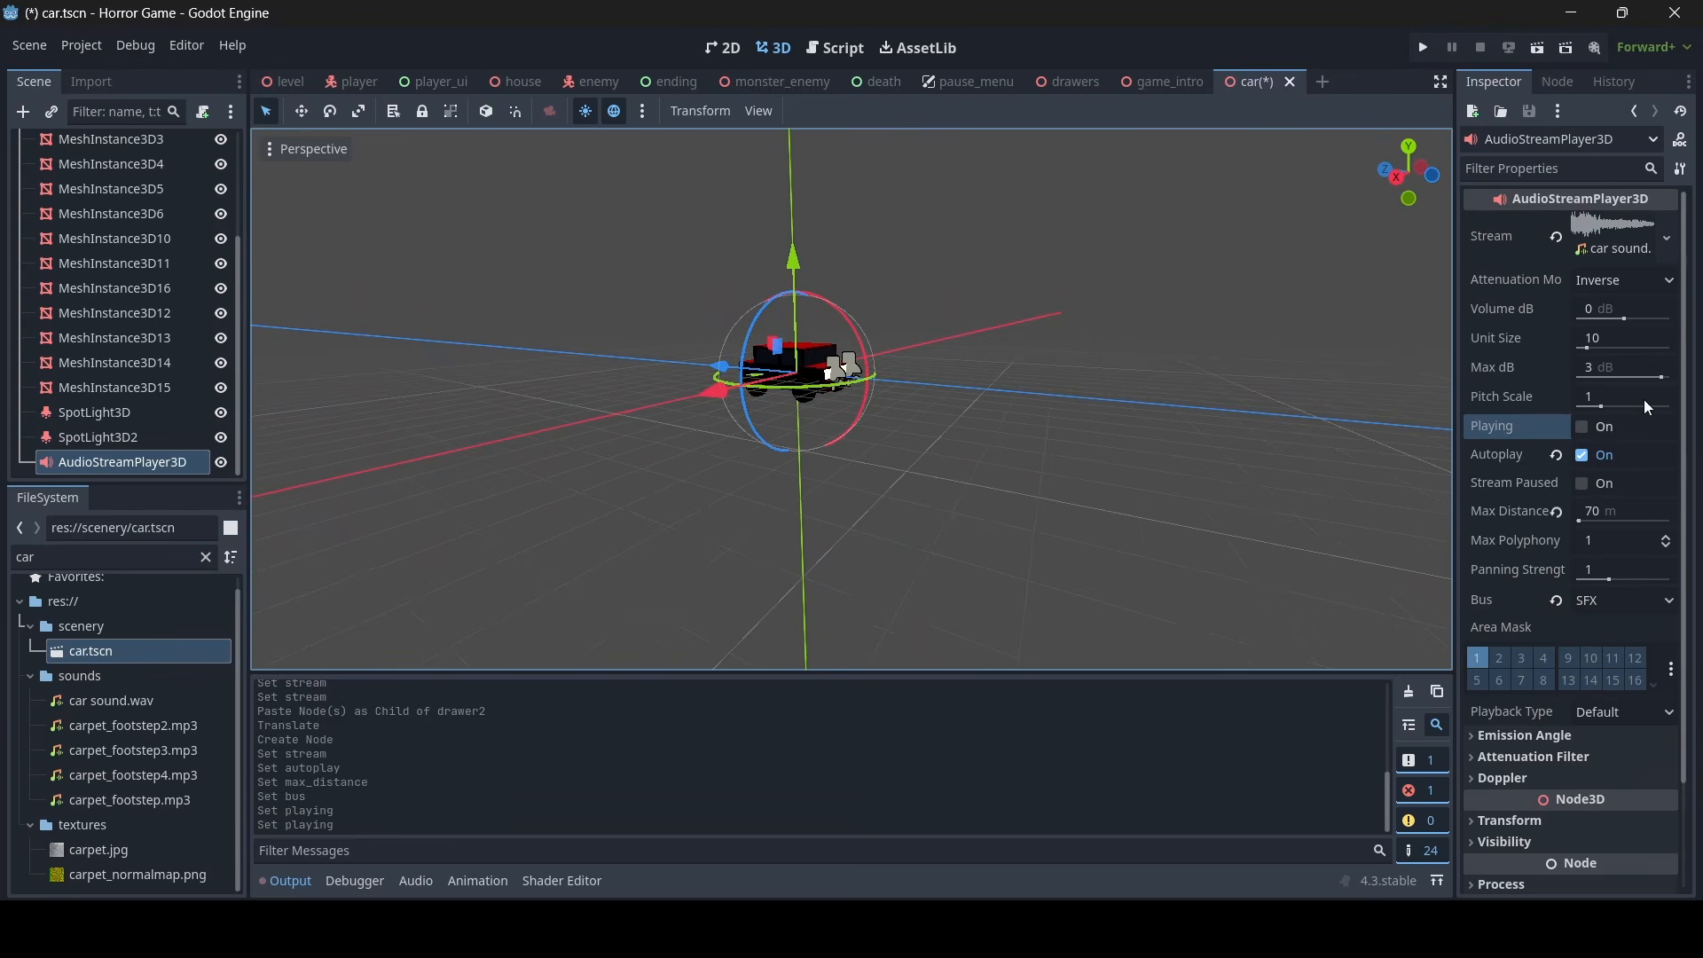
- Set the car audio player's Max Distance to 100 m
click(1614, 512)
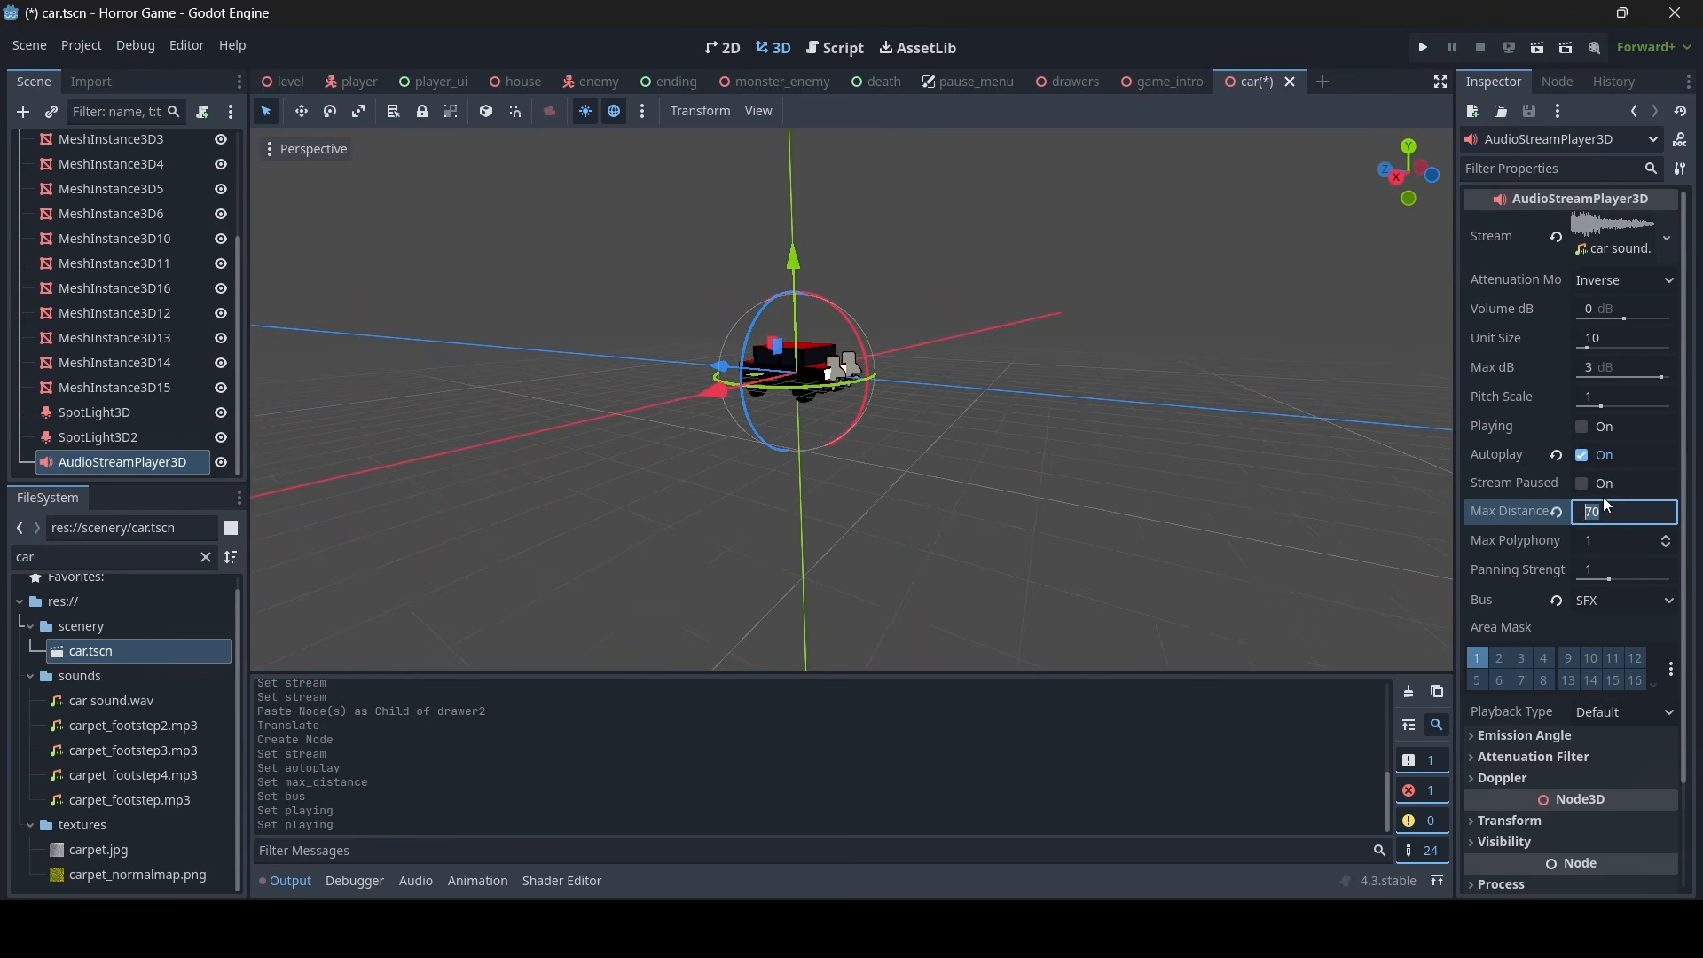
text(100)
key(Return)
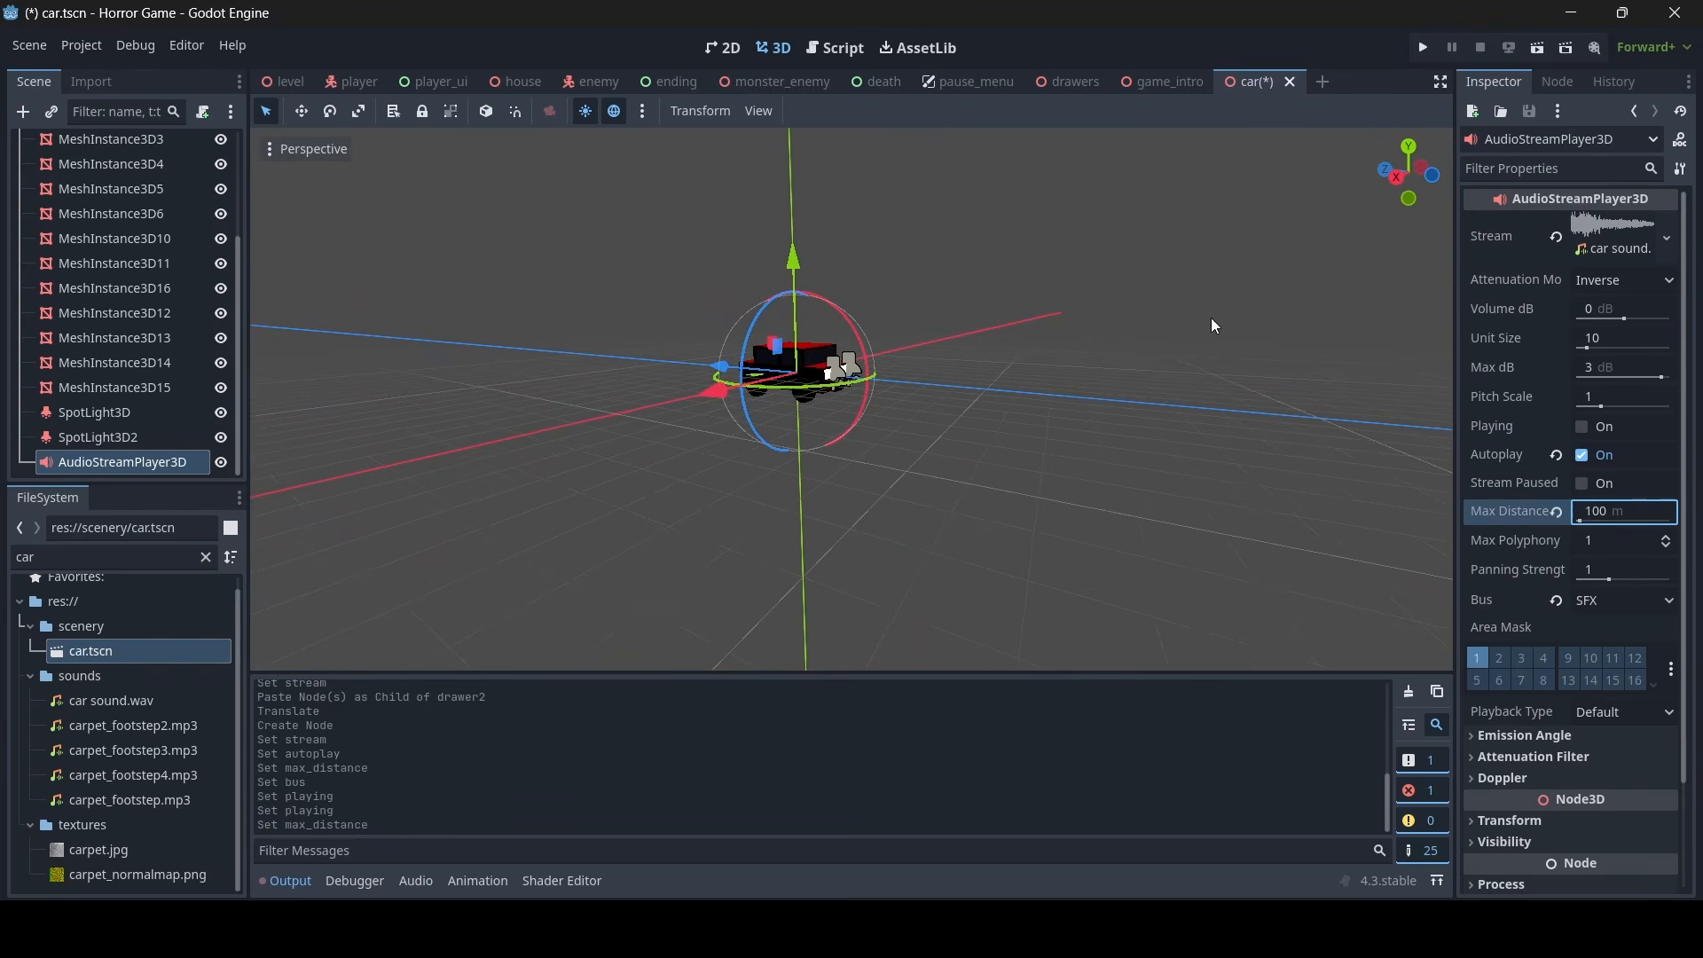
right_drag(1211, 318, 1211, 318)
key(w)
key(s)
- Set the car audio player's Max Distance to 75 m and save the car scene
click(1625, 510)
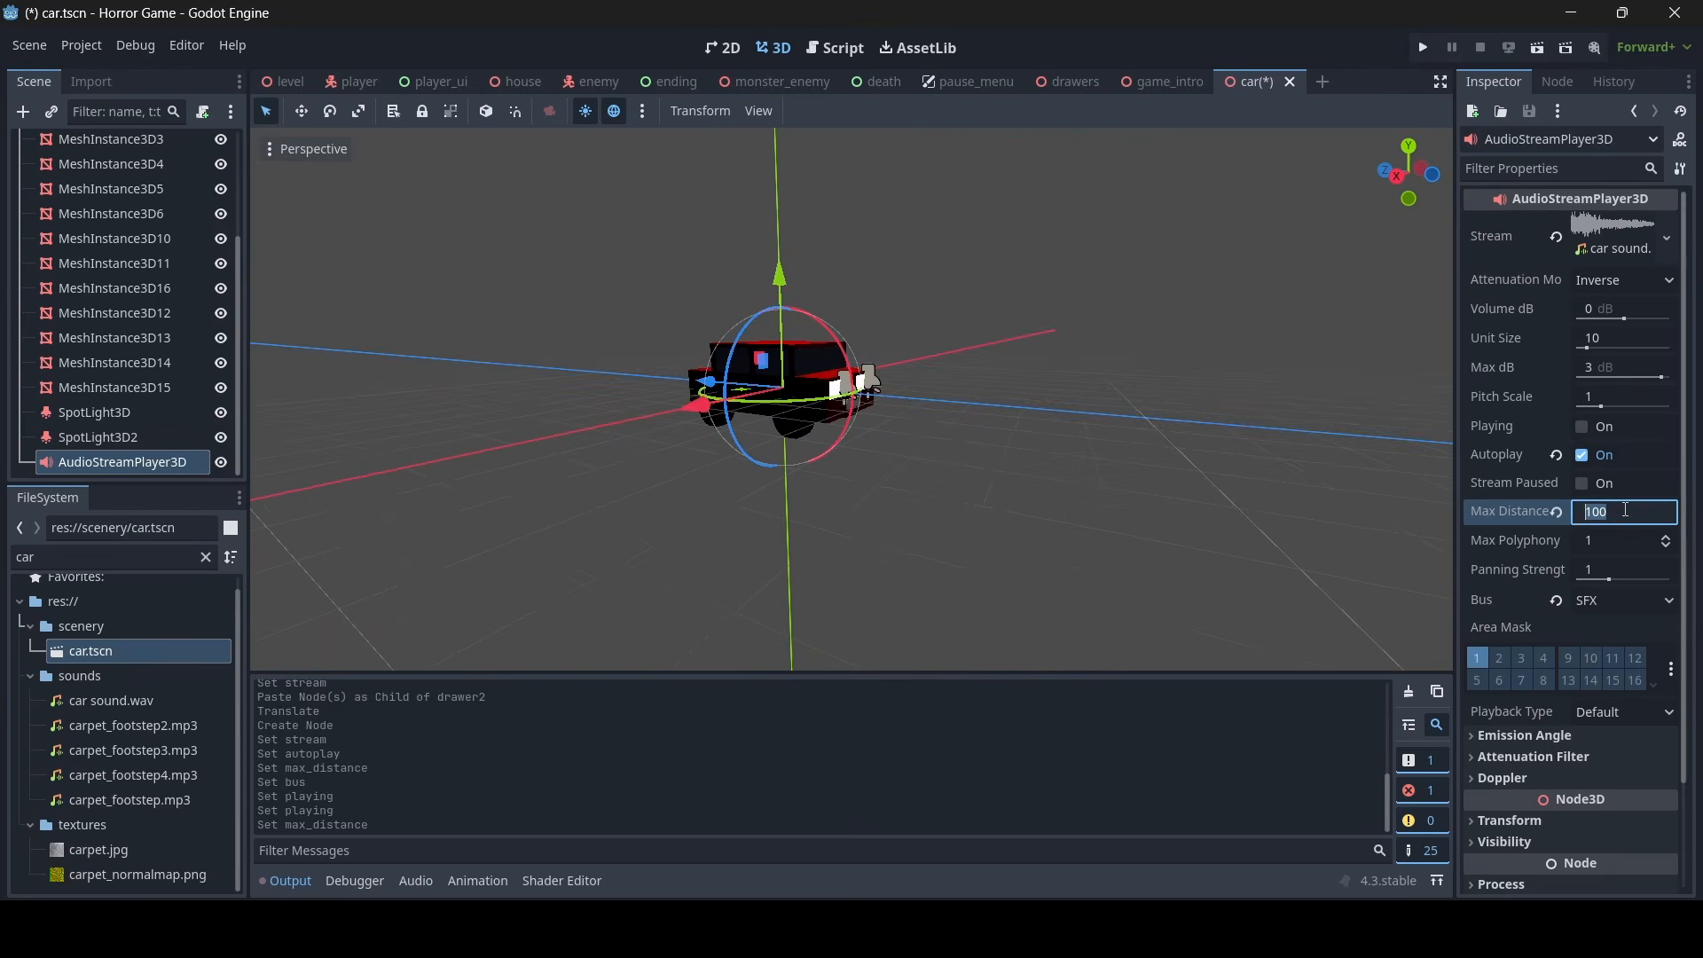
text(75)
key(Return)
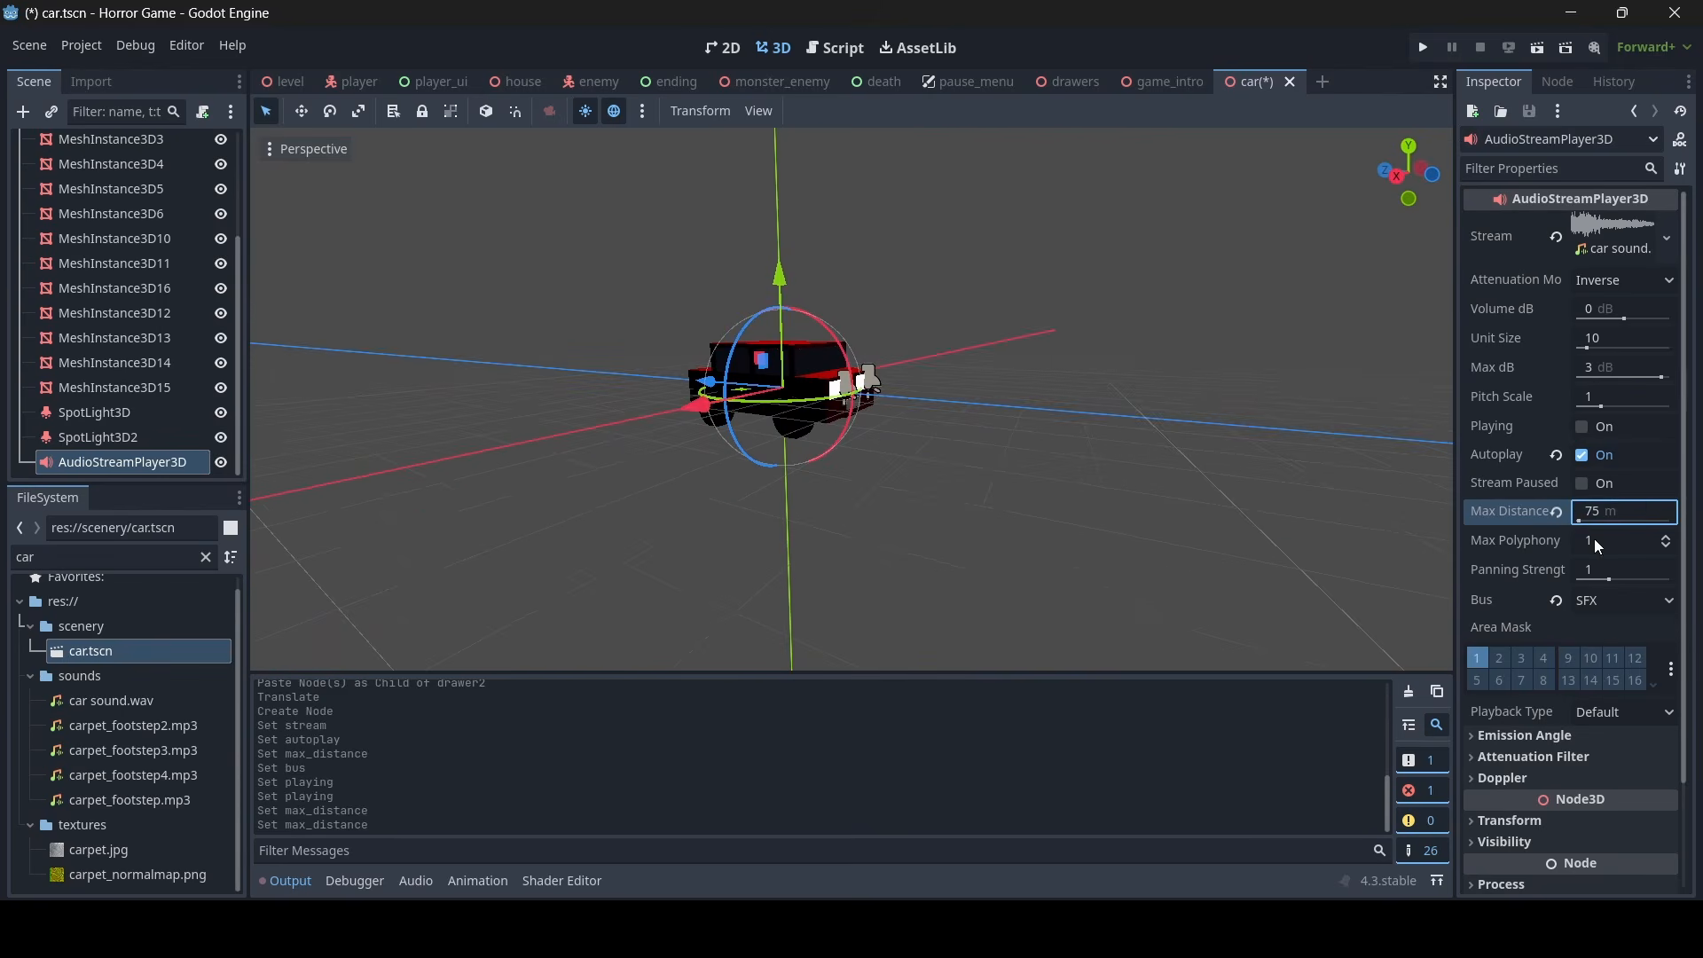
key(ctrl+s)
right_drag(1072, 371, 1072, 371)
key(d)
key(w)
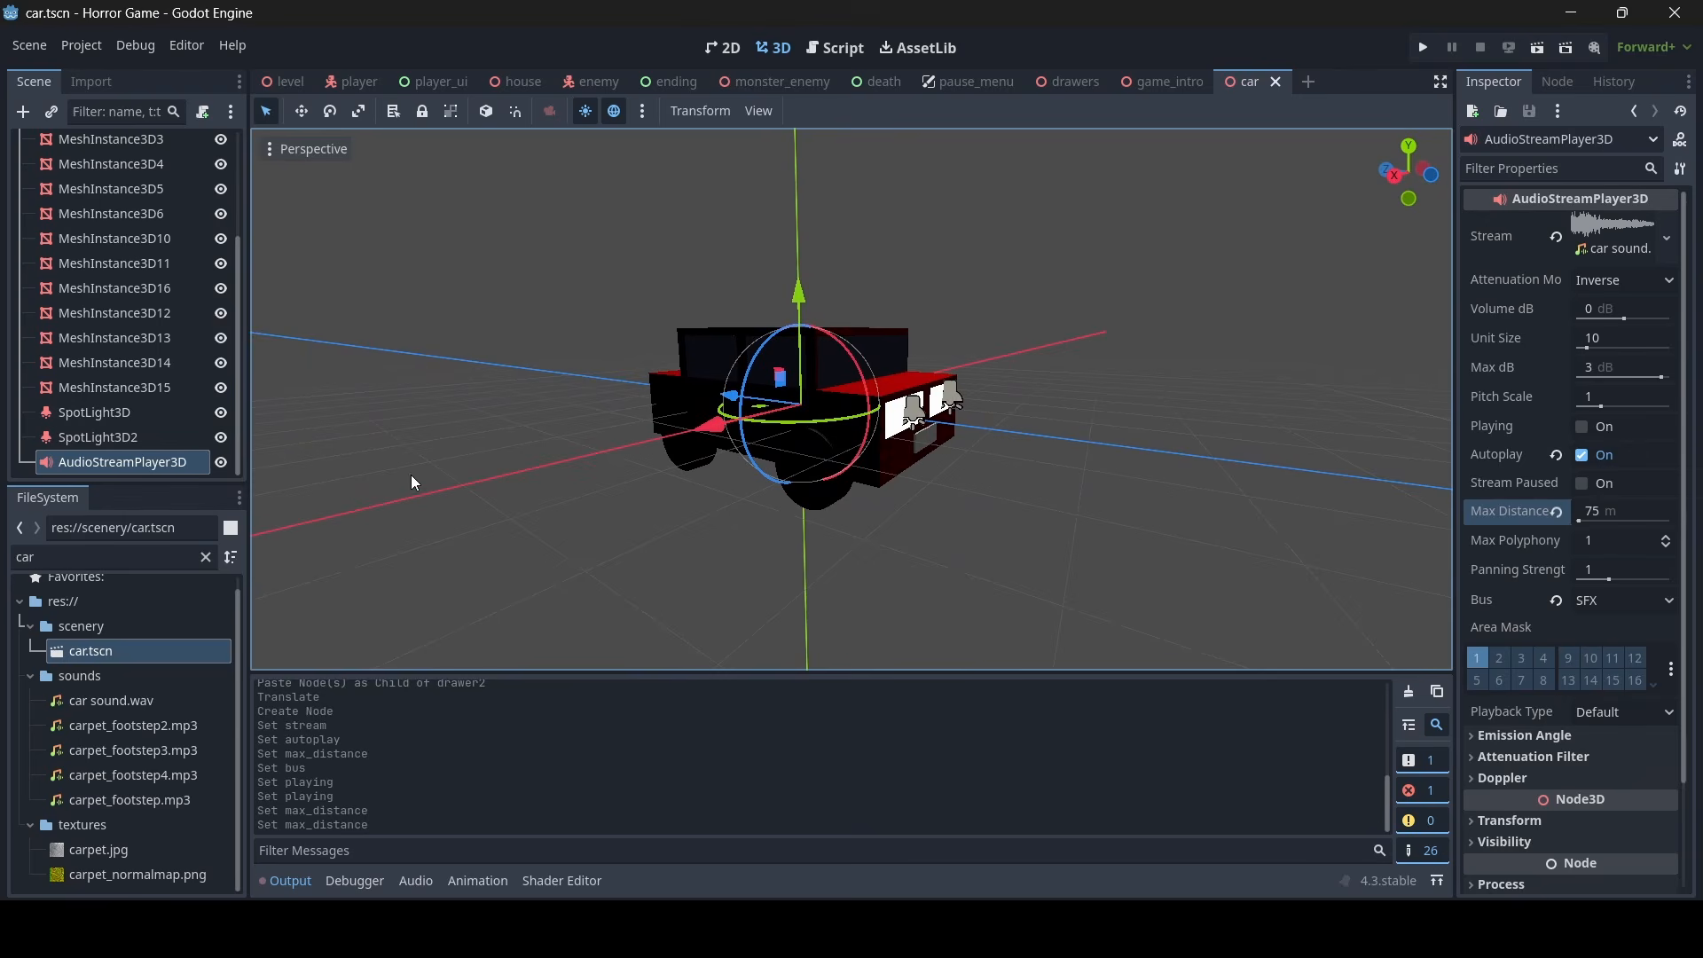
- Rename the car's AudioStreamPlayer3D node to "sound"
click(143, 471)
click(143, 470)
text(so)
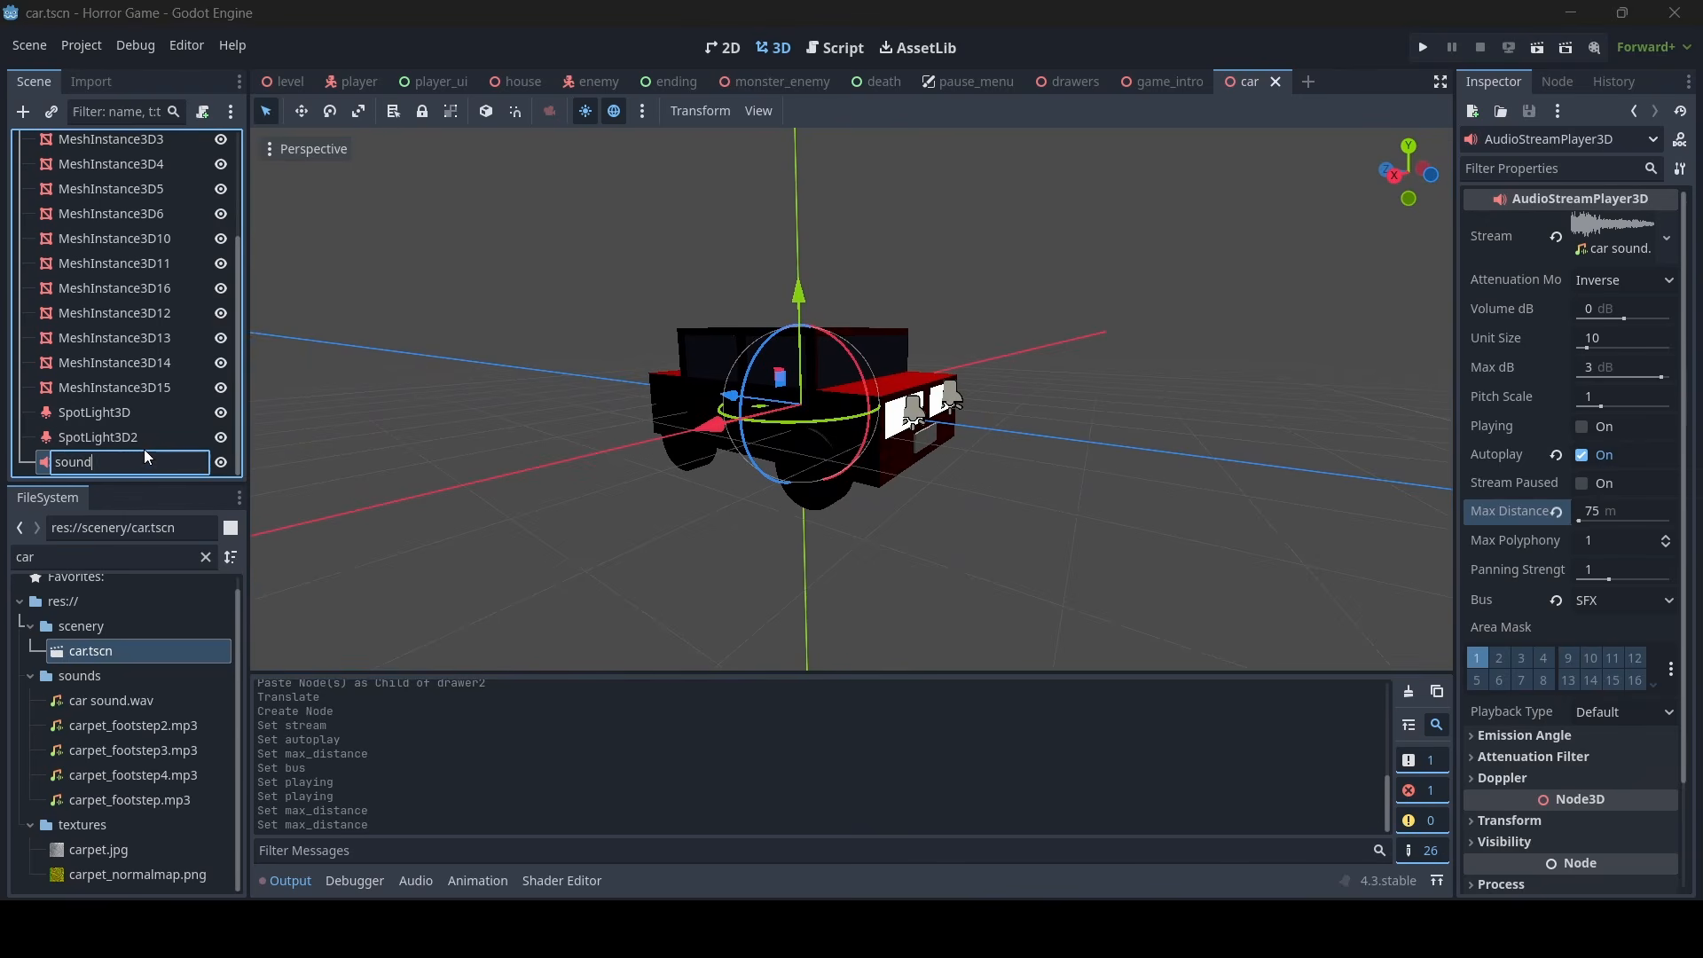
text(und)
key(Return)
- Reimport car sound.wav with its Loop Mode set to Forward, and save the car scene
click(85, 703)
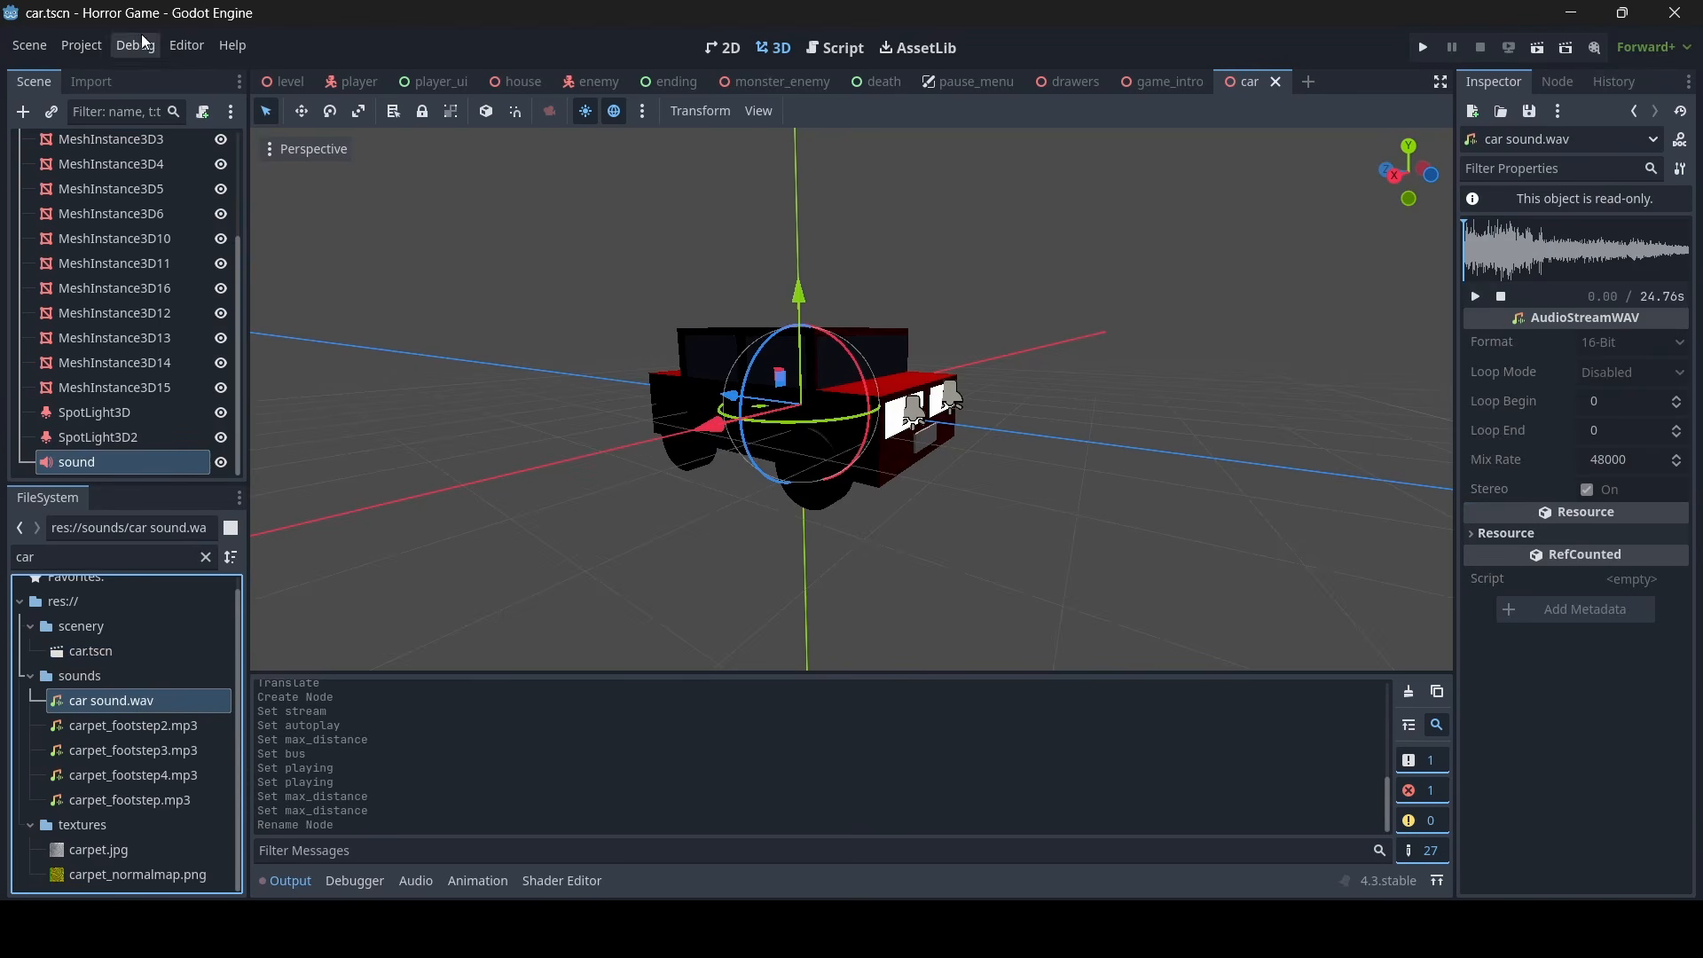
click(78, 83)
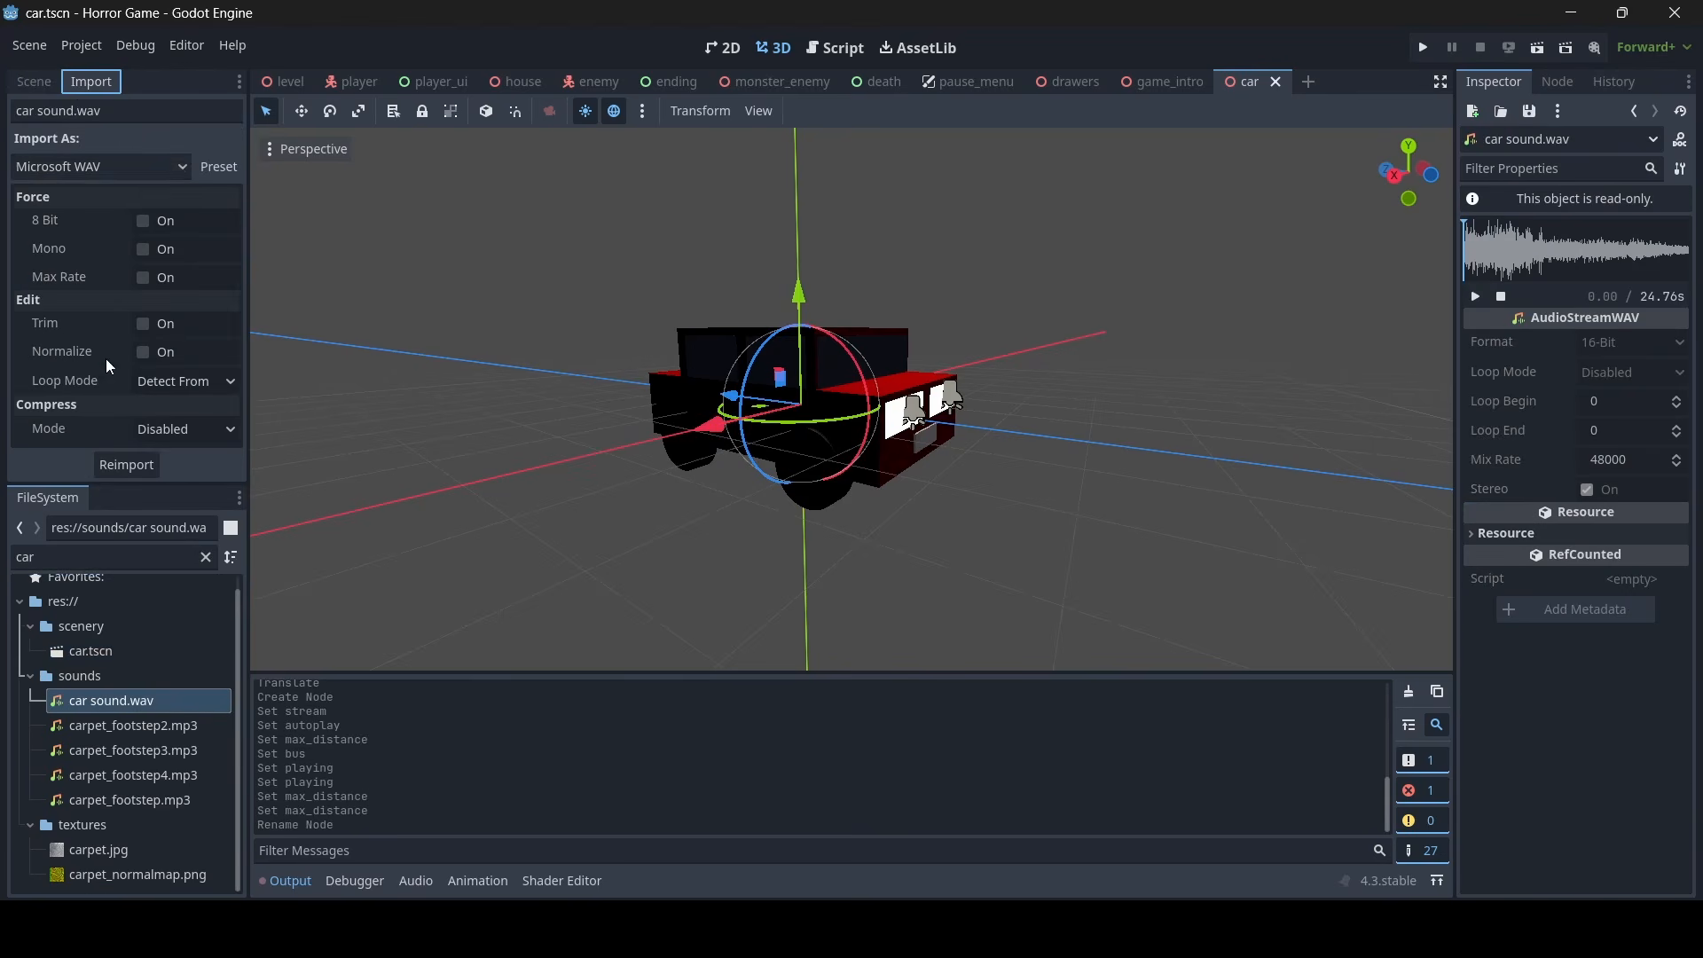
click(163, 385)
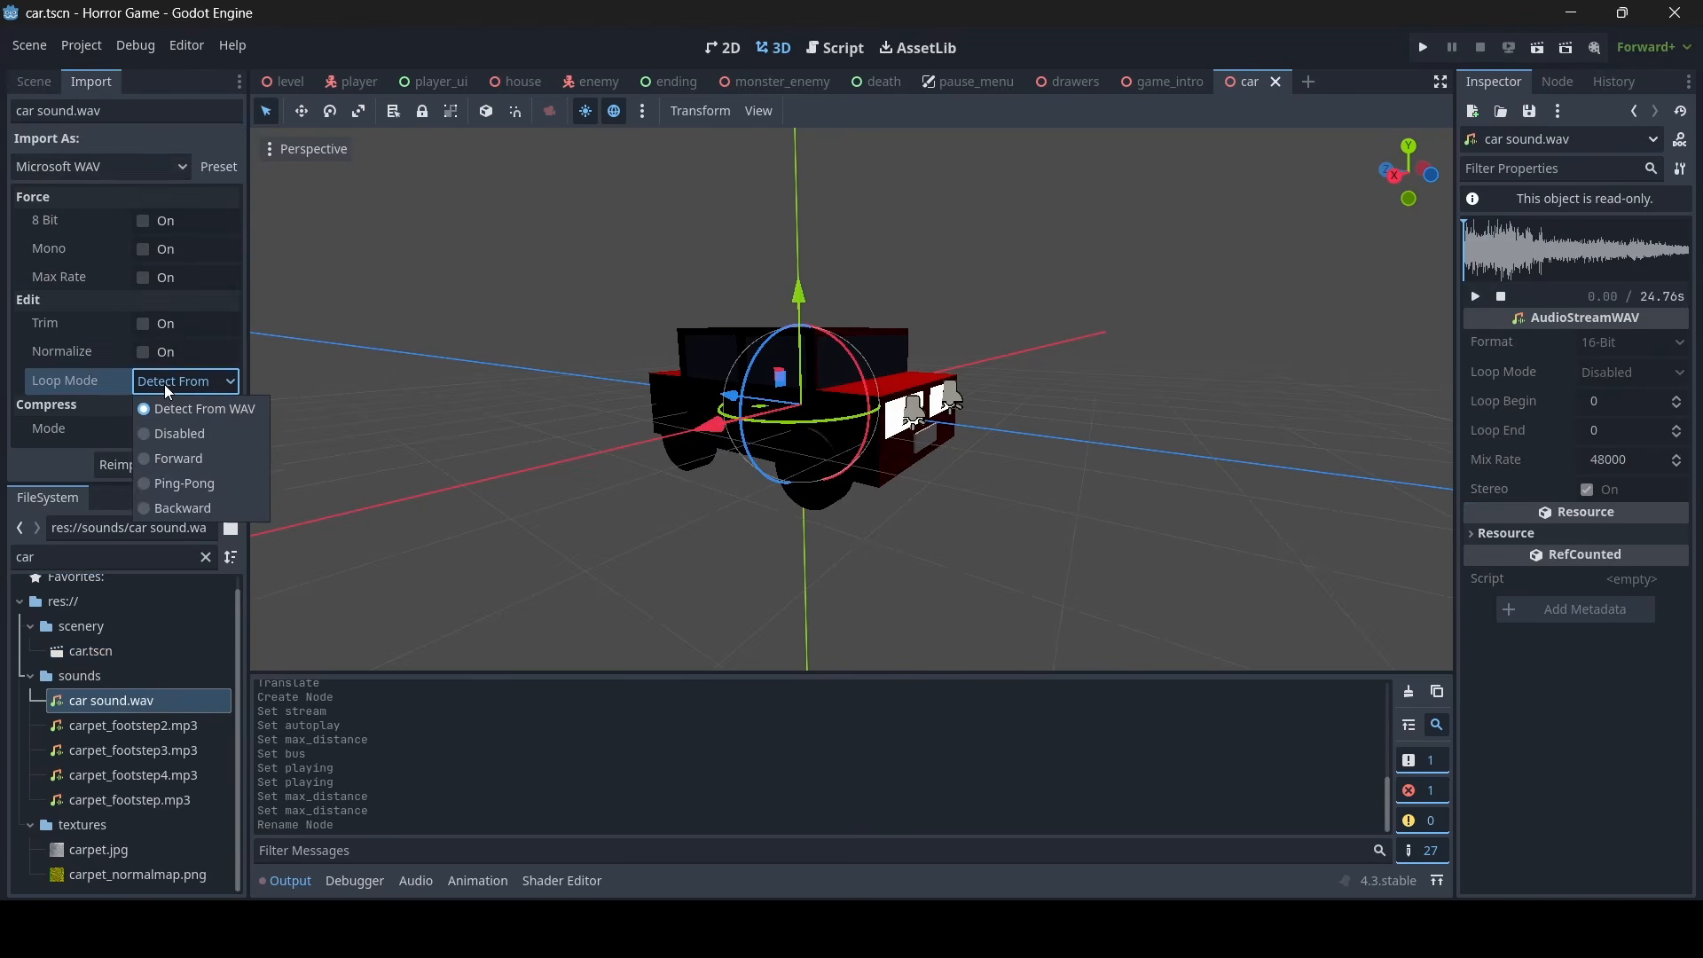
click(177, 459)
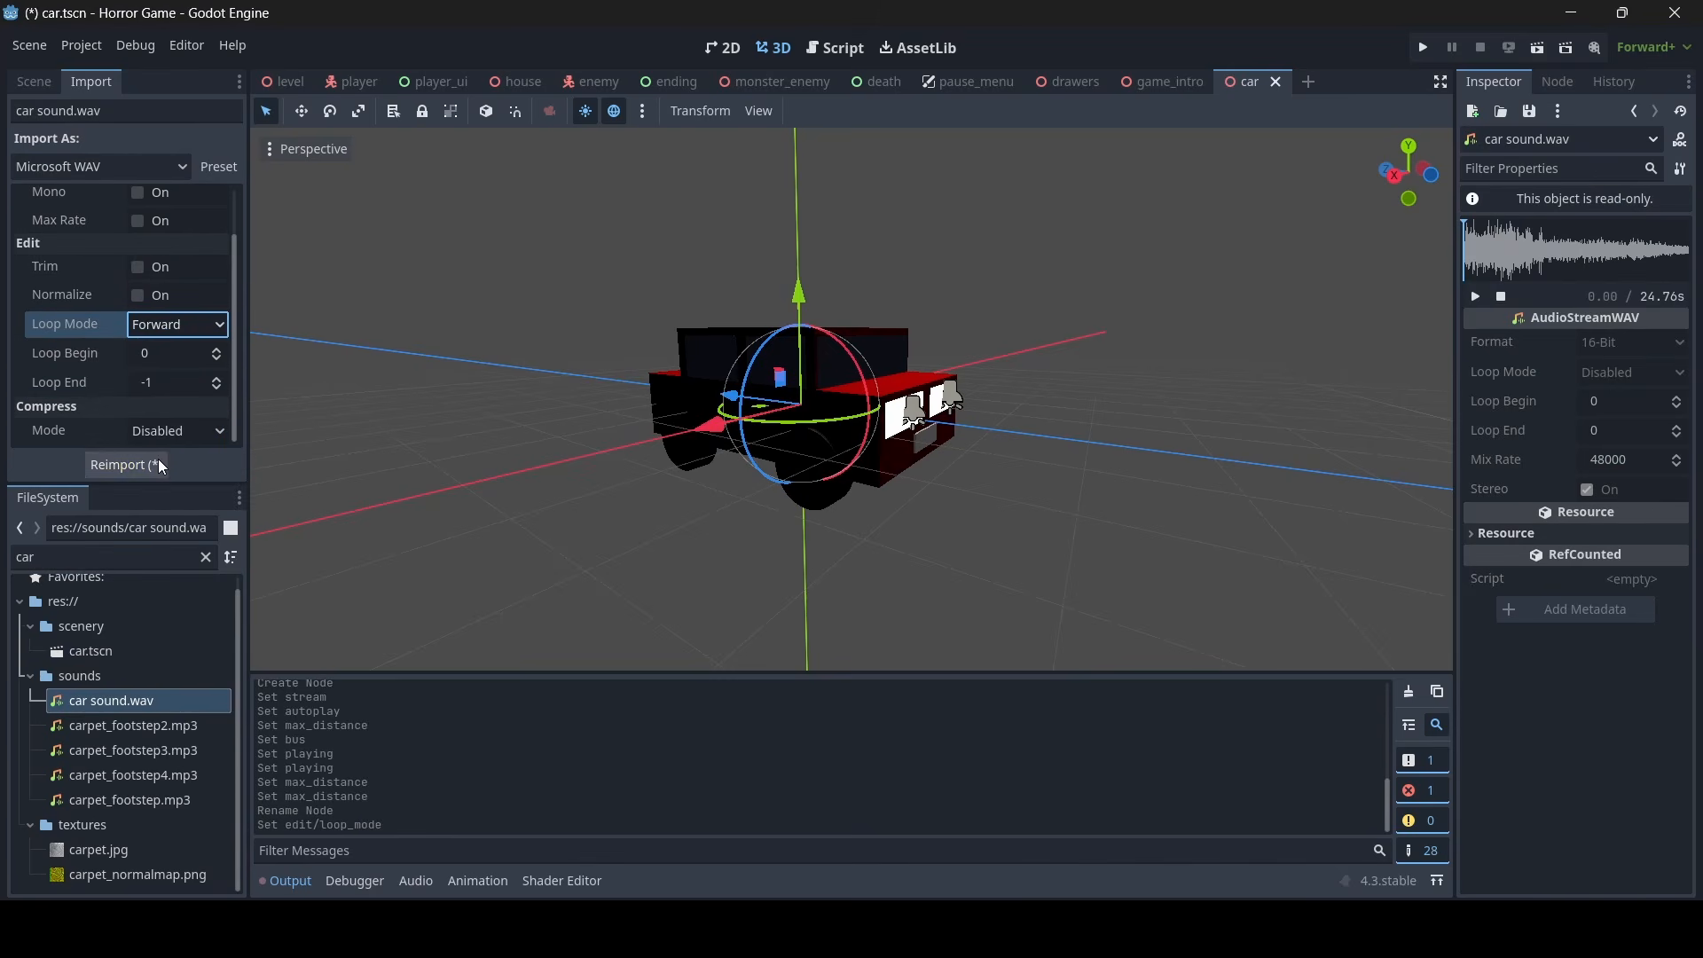
click(157, 460)
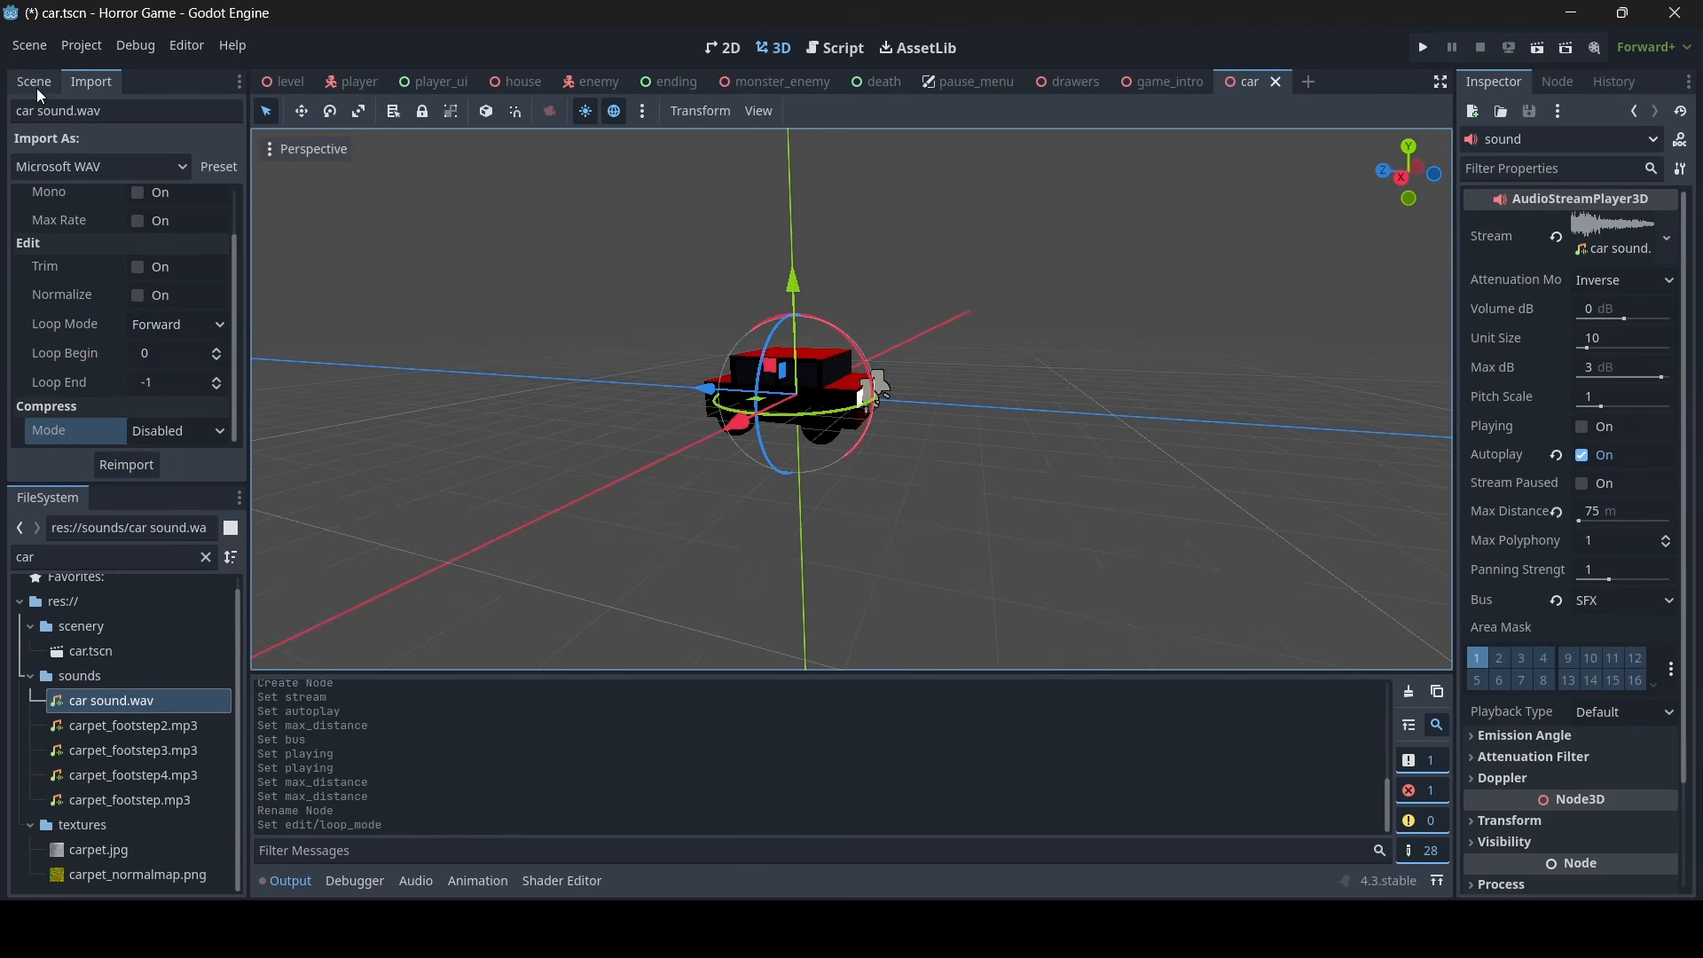
click(35, 88)
right_drag(726, 329, 726, 328)
key(ctrl+s)
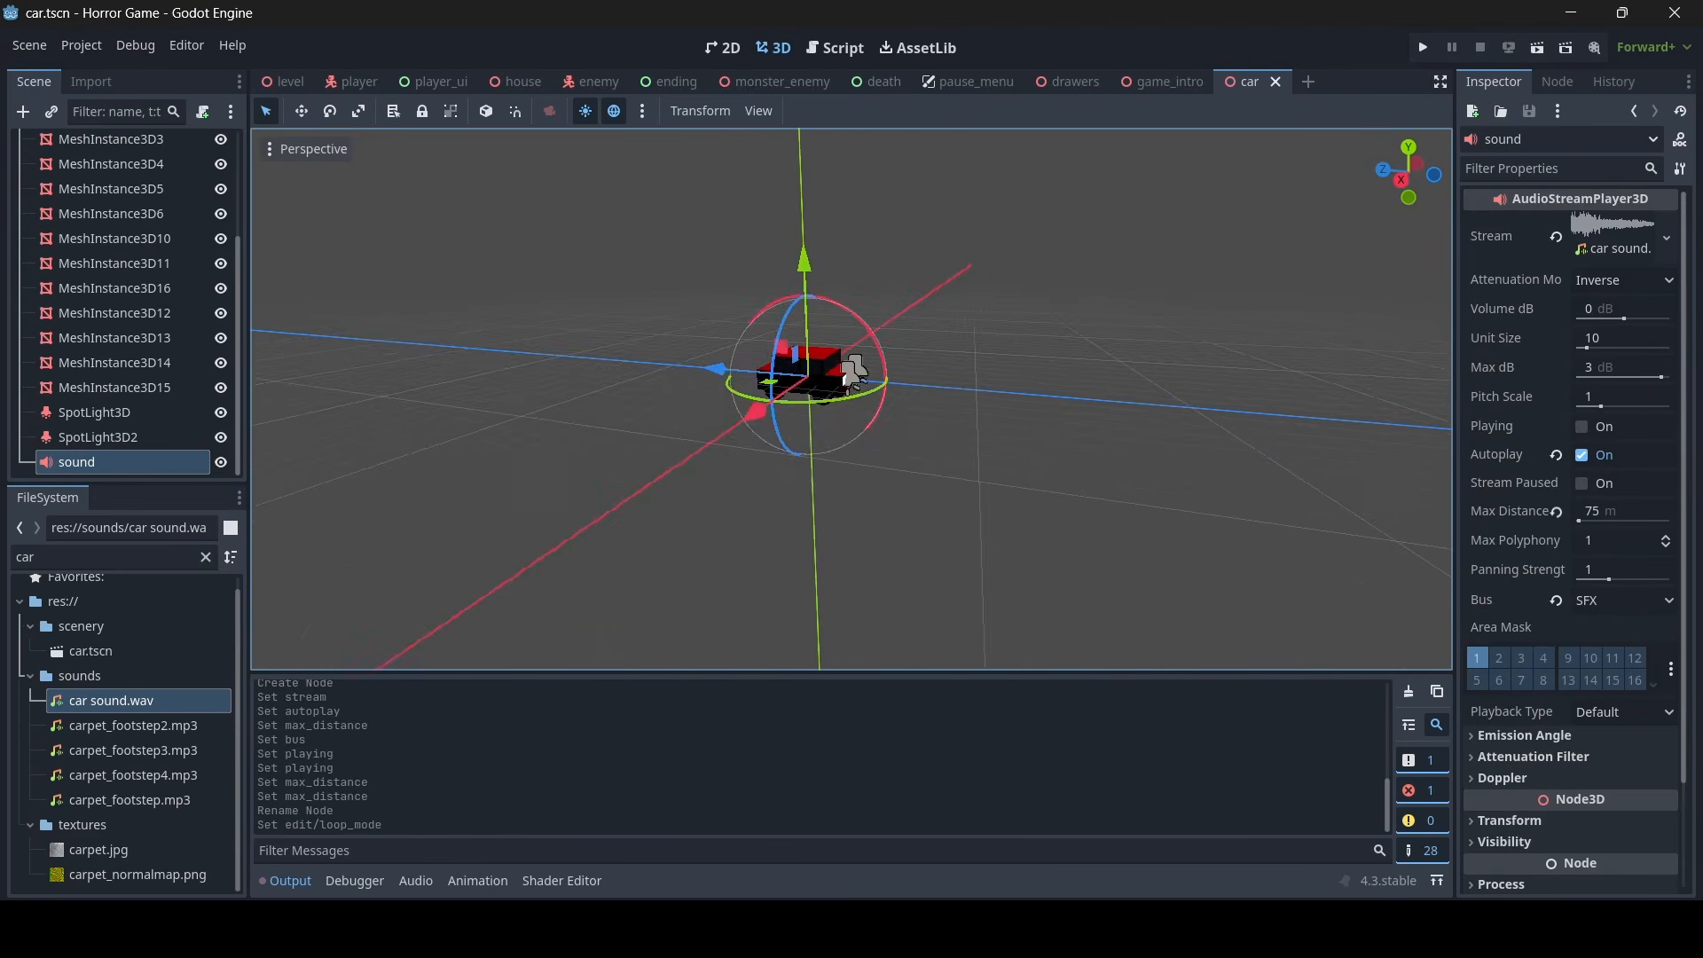
key(d)
right_drag(851, 399, 852, 399)
key(w)
key(s)
key(w)
key(w)
key(s)
right_drag(1126, 454, 1126, 454)
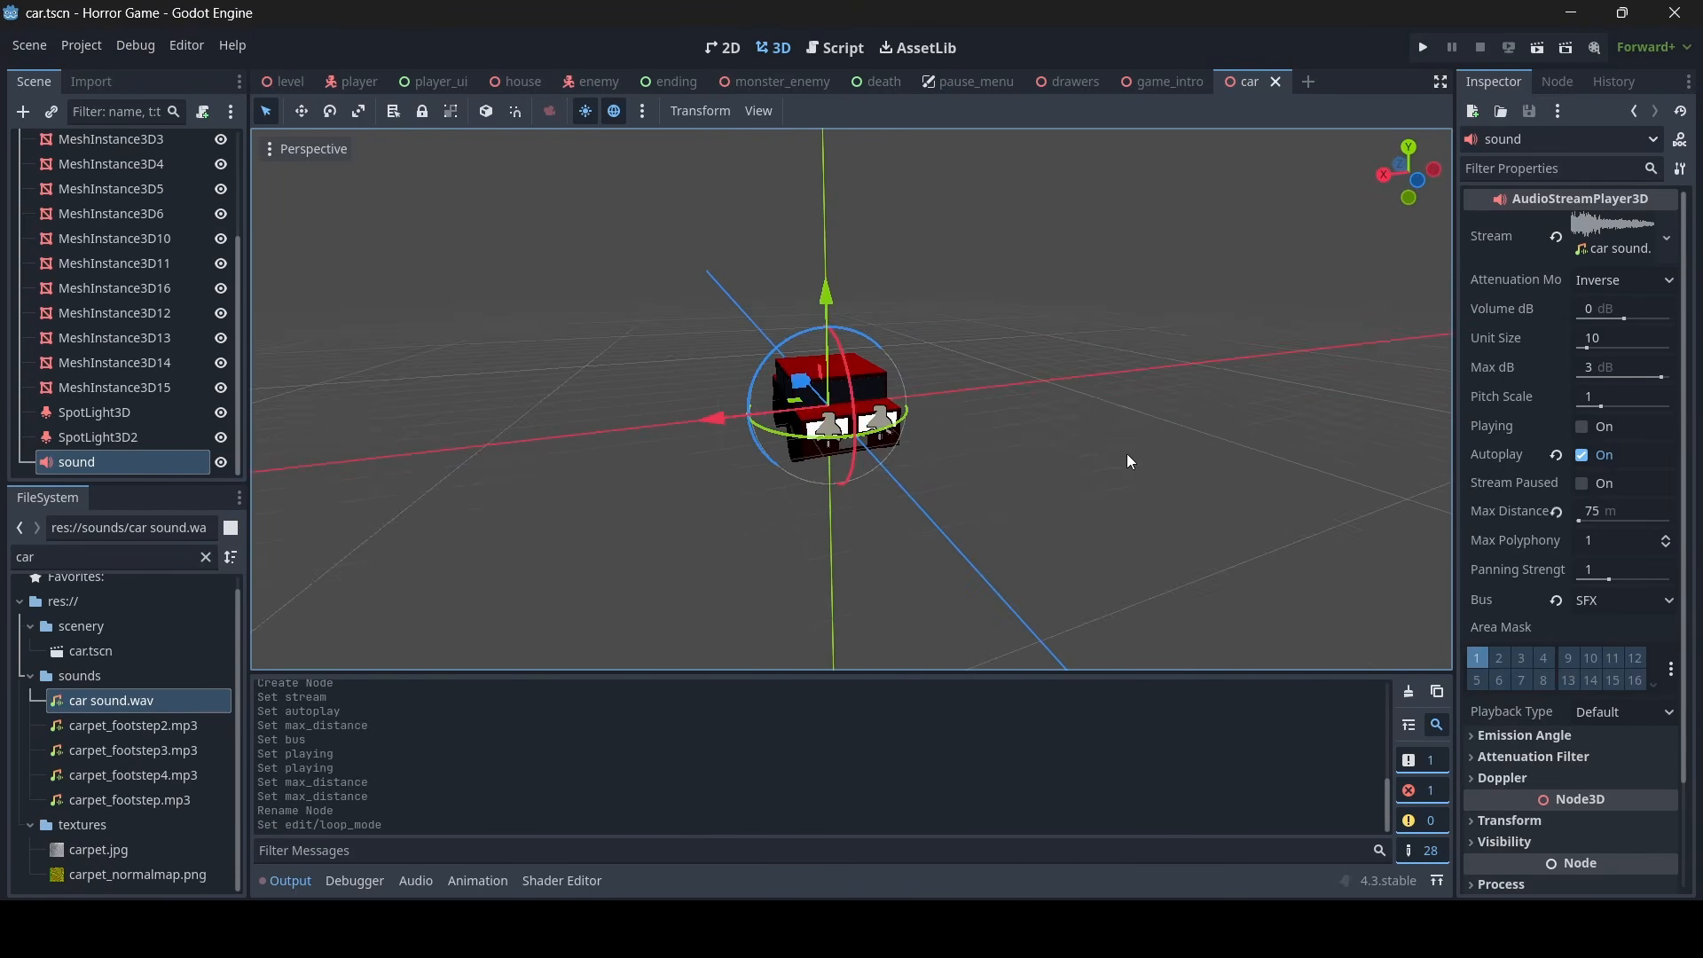
click(1026, 410)
right_drag(1026, 410, 1025, 410)
key(w)
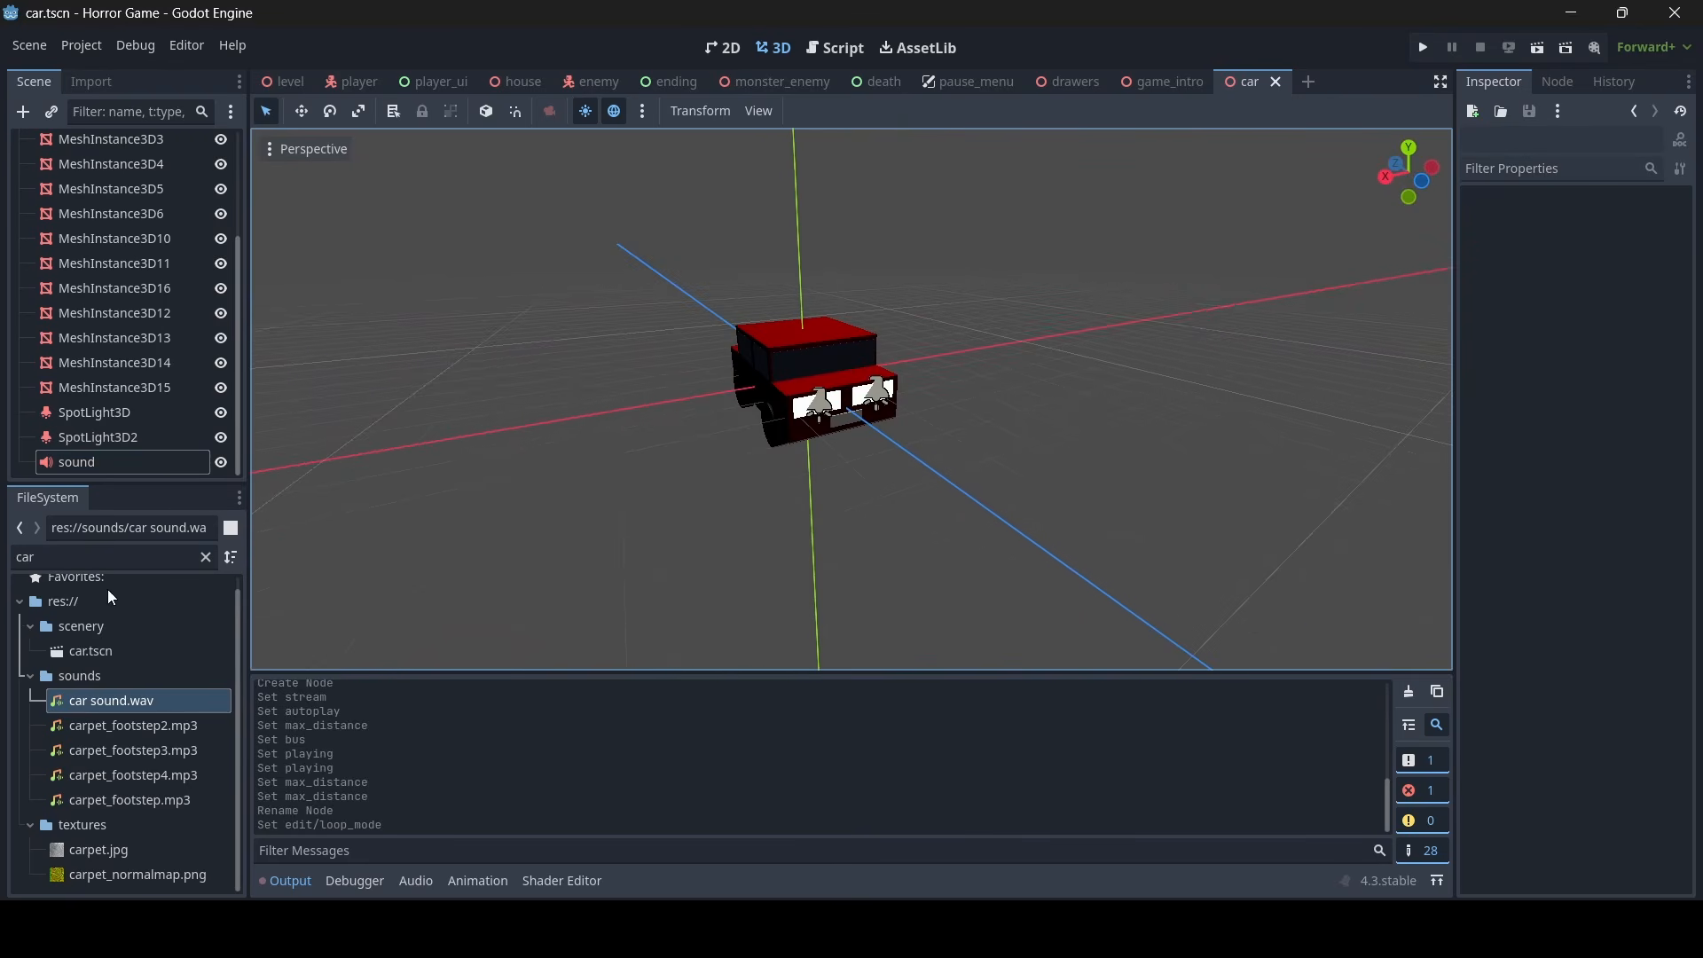
- Filter the project files by "mons" and close the car, game_intro and drawers scenes
drag(96, 550, 5, 564)
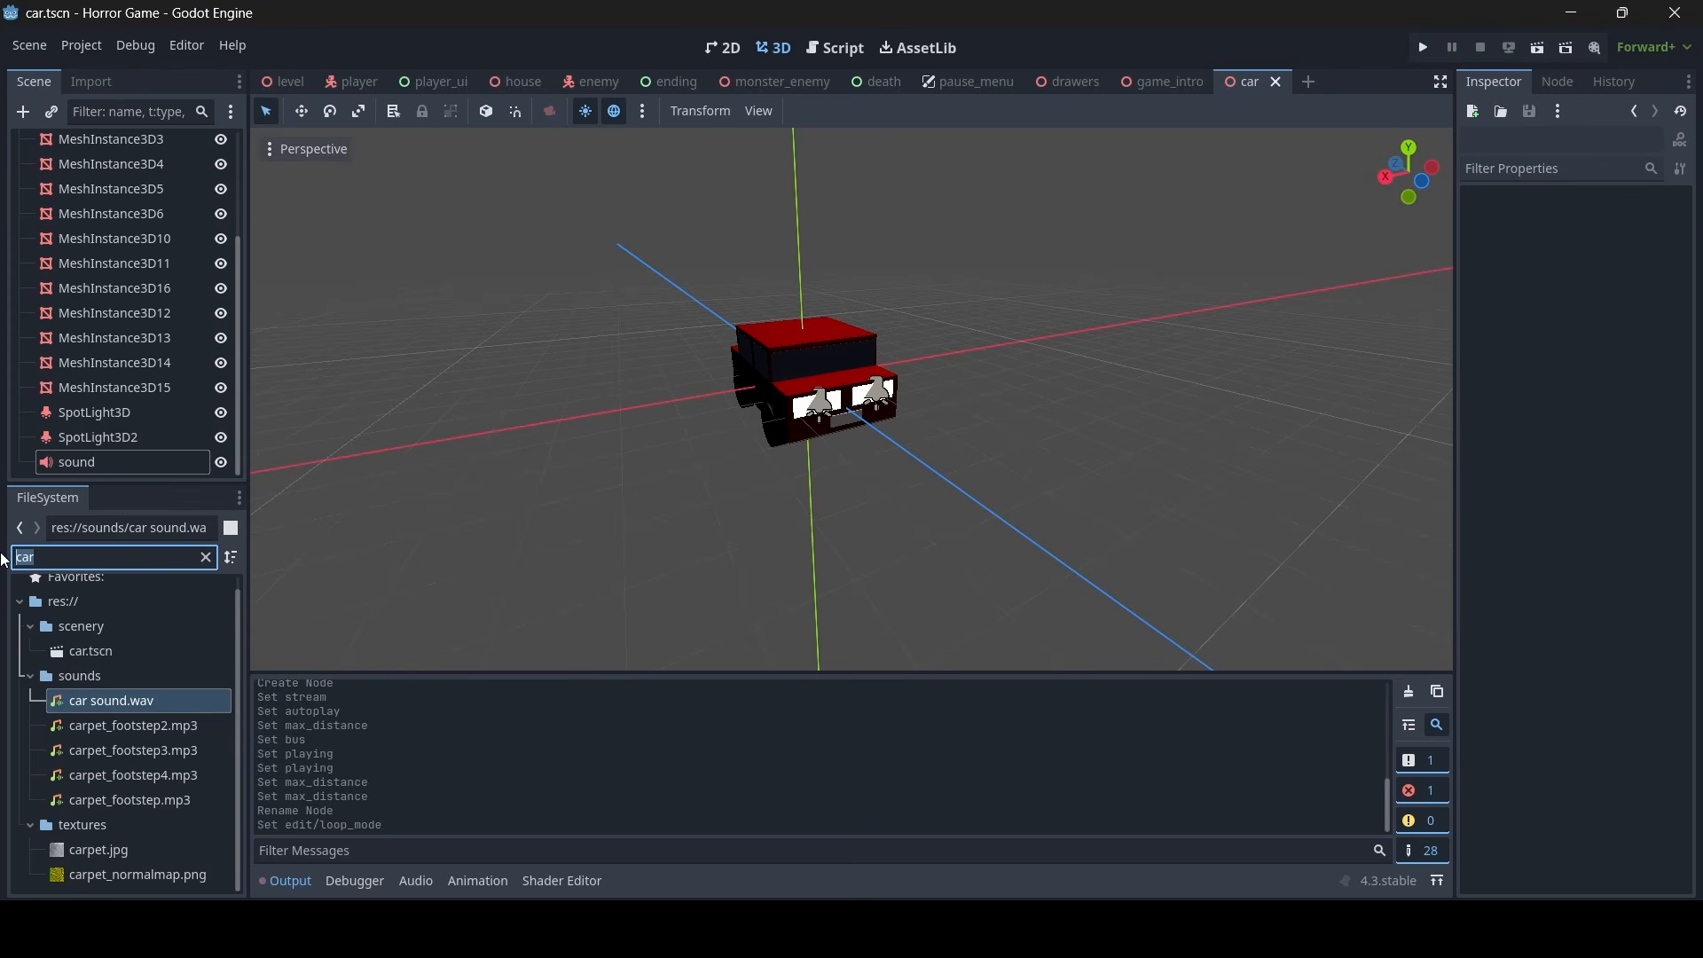
text(mons)
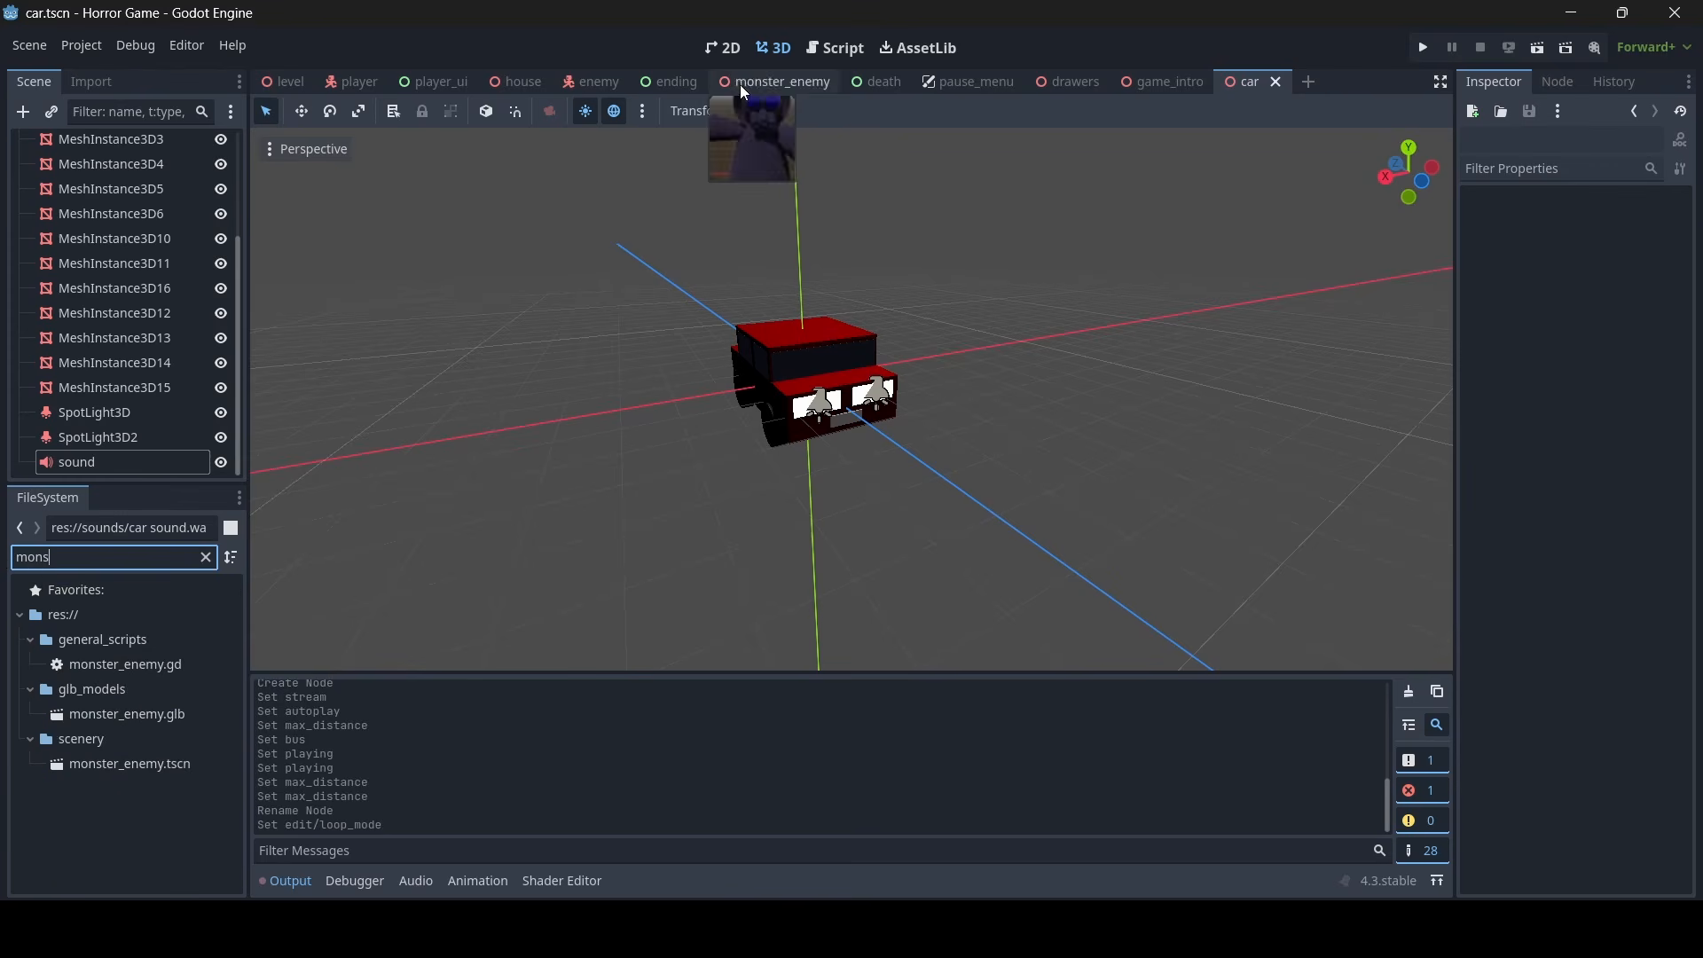
click(1270, 82)
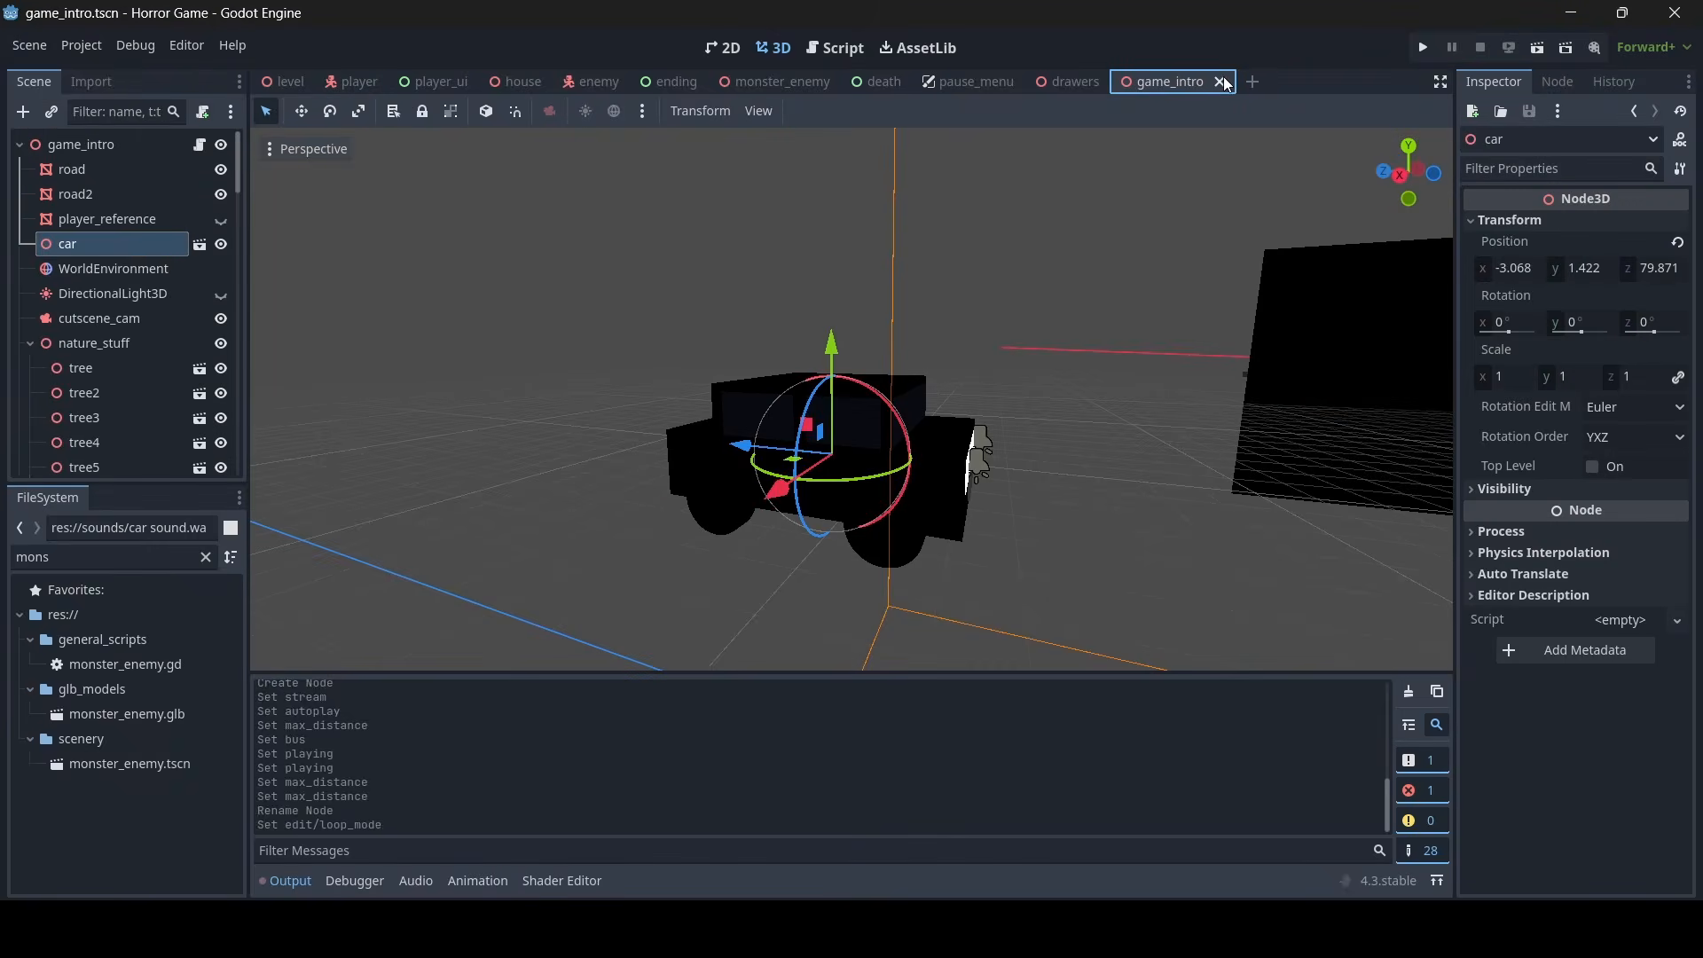
click(1227, 82)
click(1116, 81)
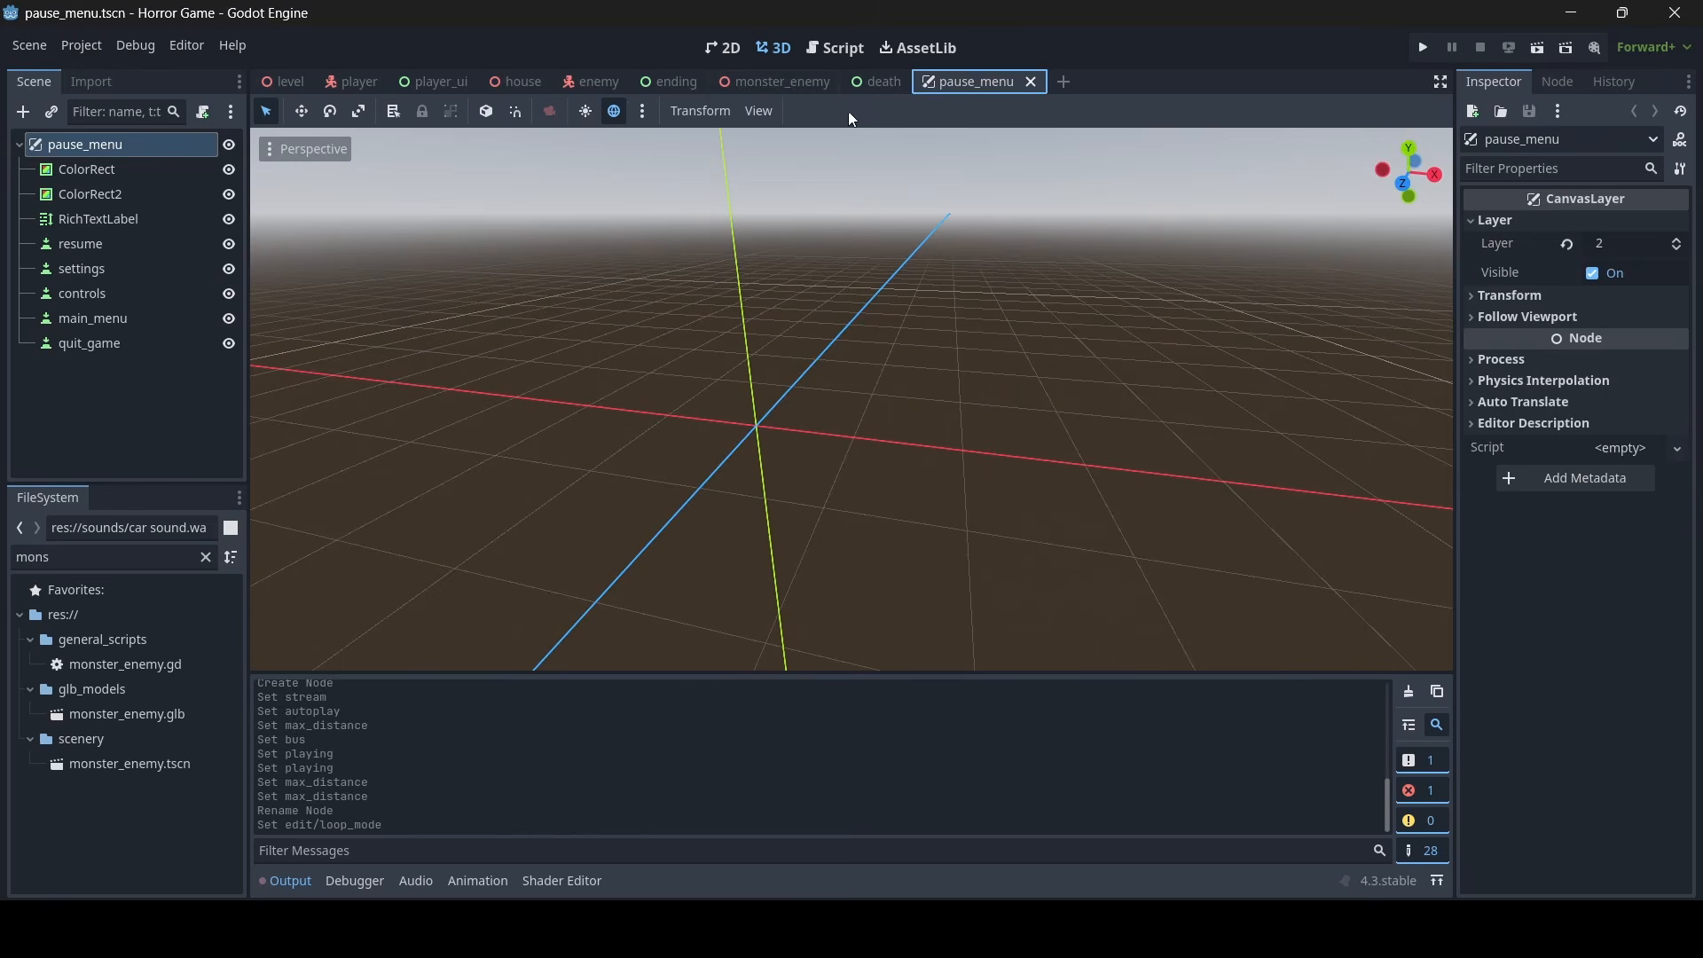
- Open the monster_enemy scene and add an OmniLight3D as a child of its root node
click(781, 82)
middle_drag(1014, 229, 865, 244)
scroll(843, 253, down, 8)
scroll(843, 253, up, 8)
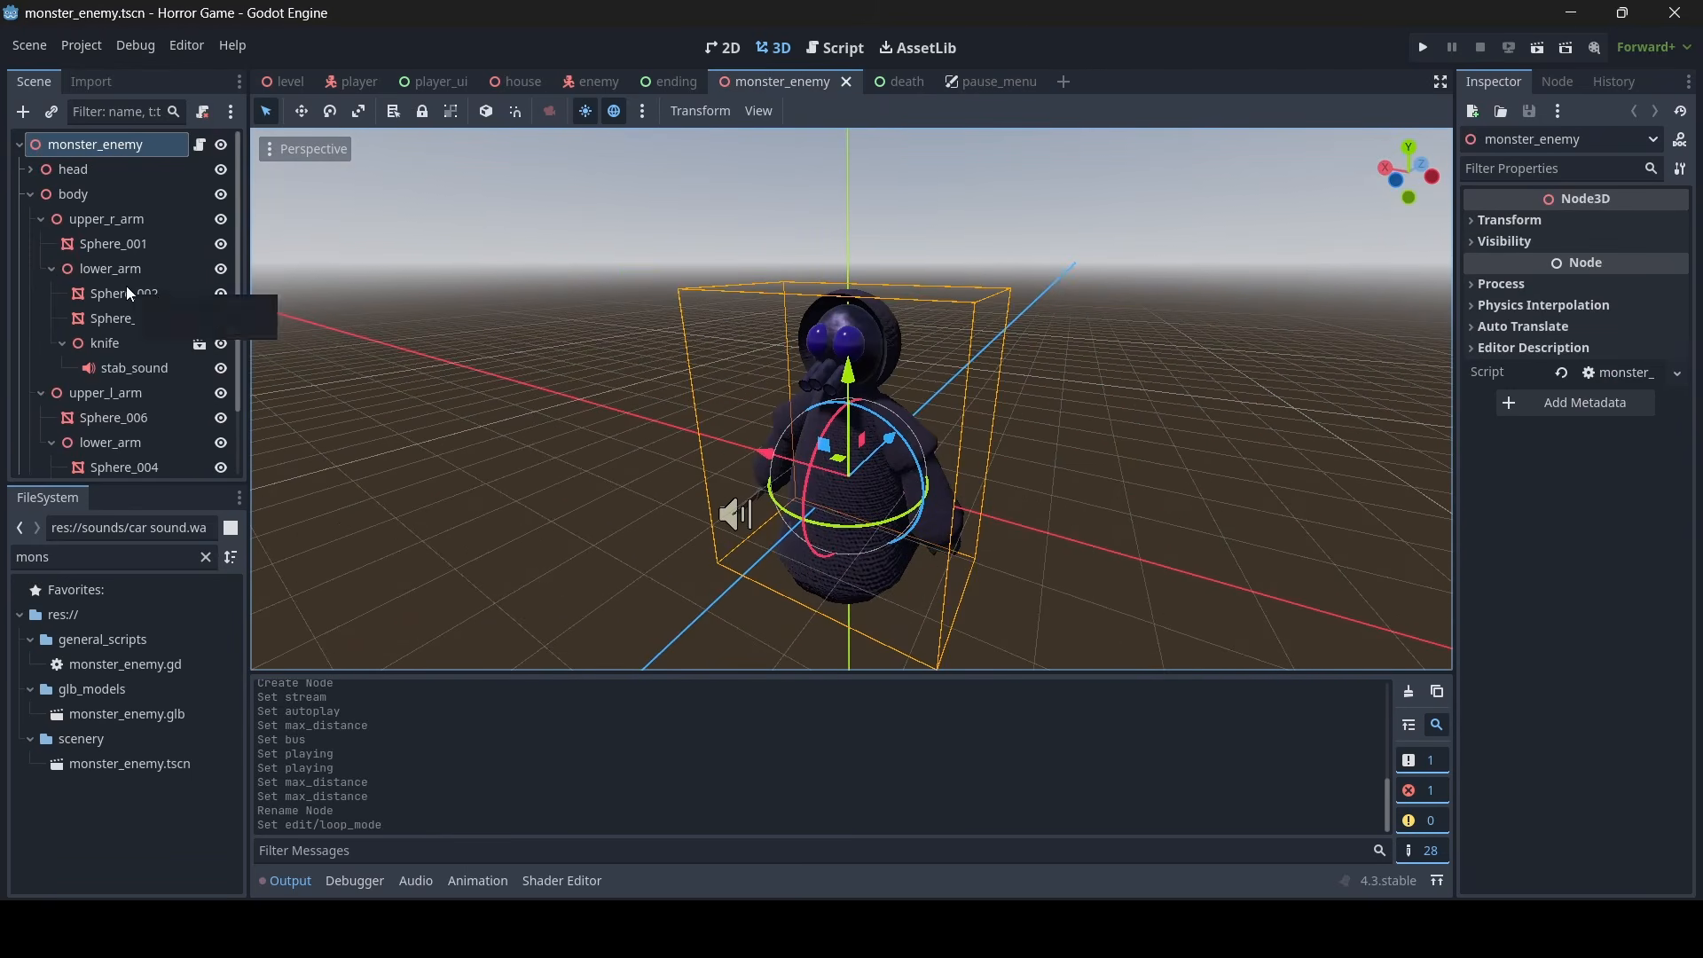
right_click(94, 146)
click(143, 184)
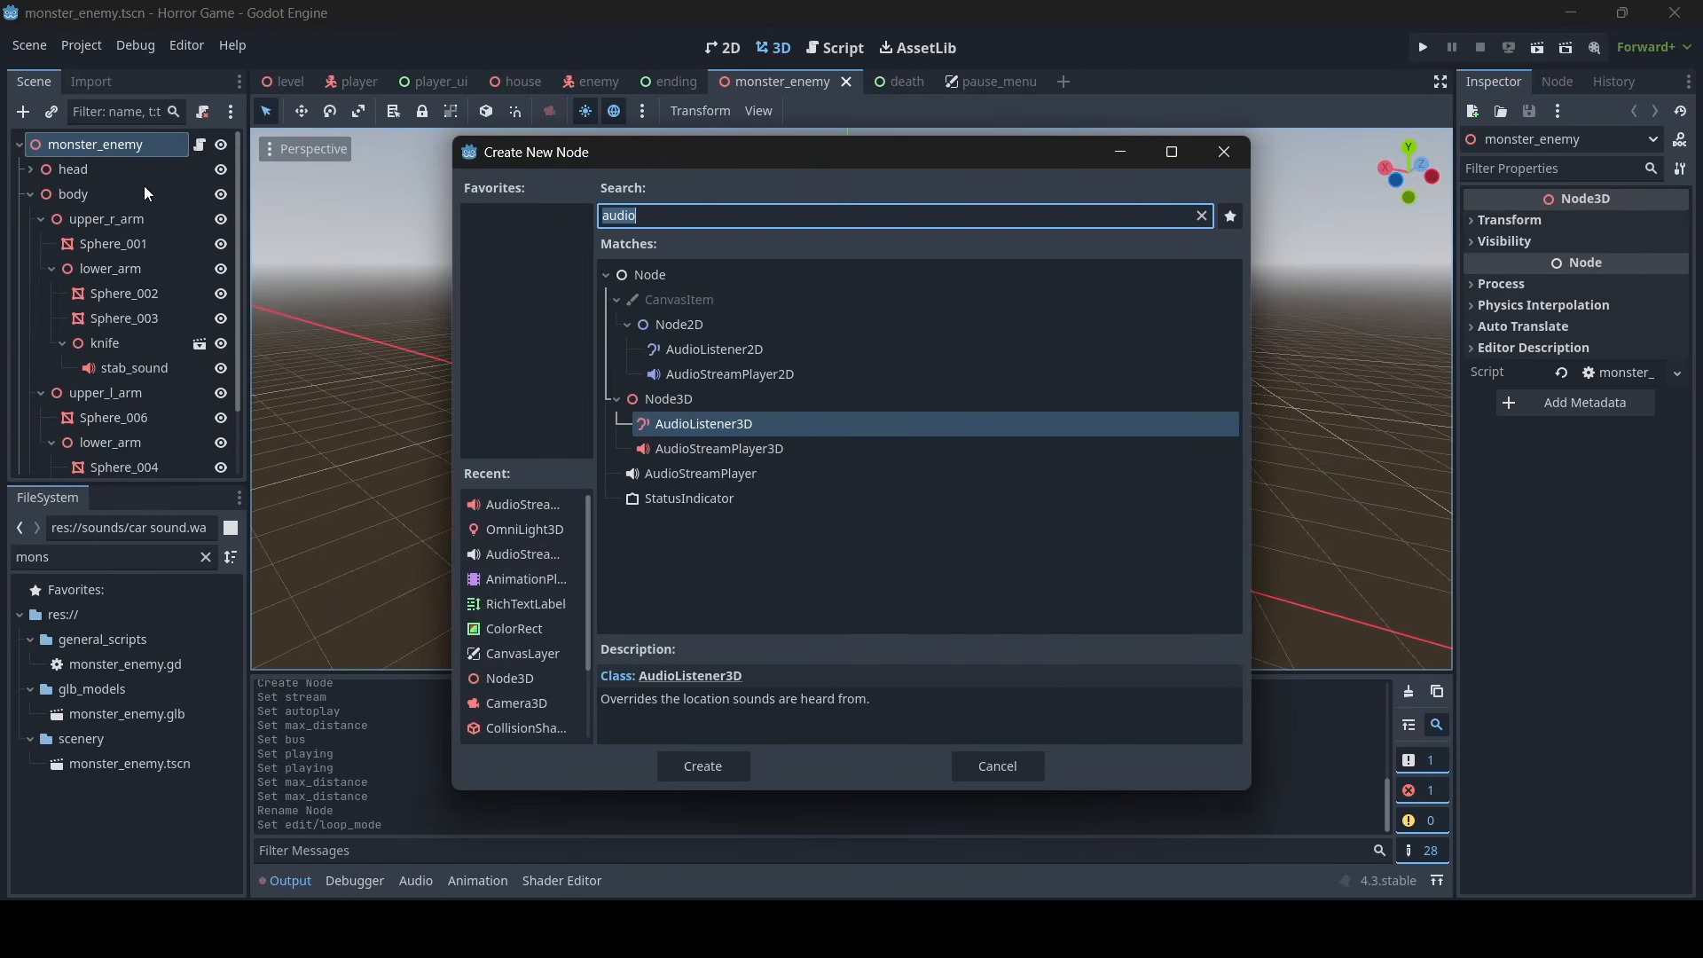
text(light)
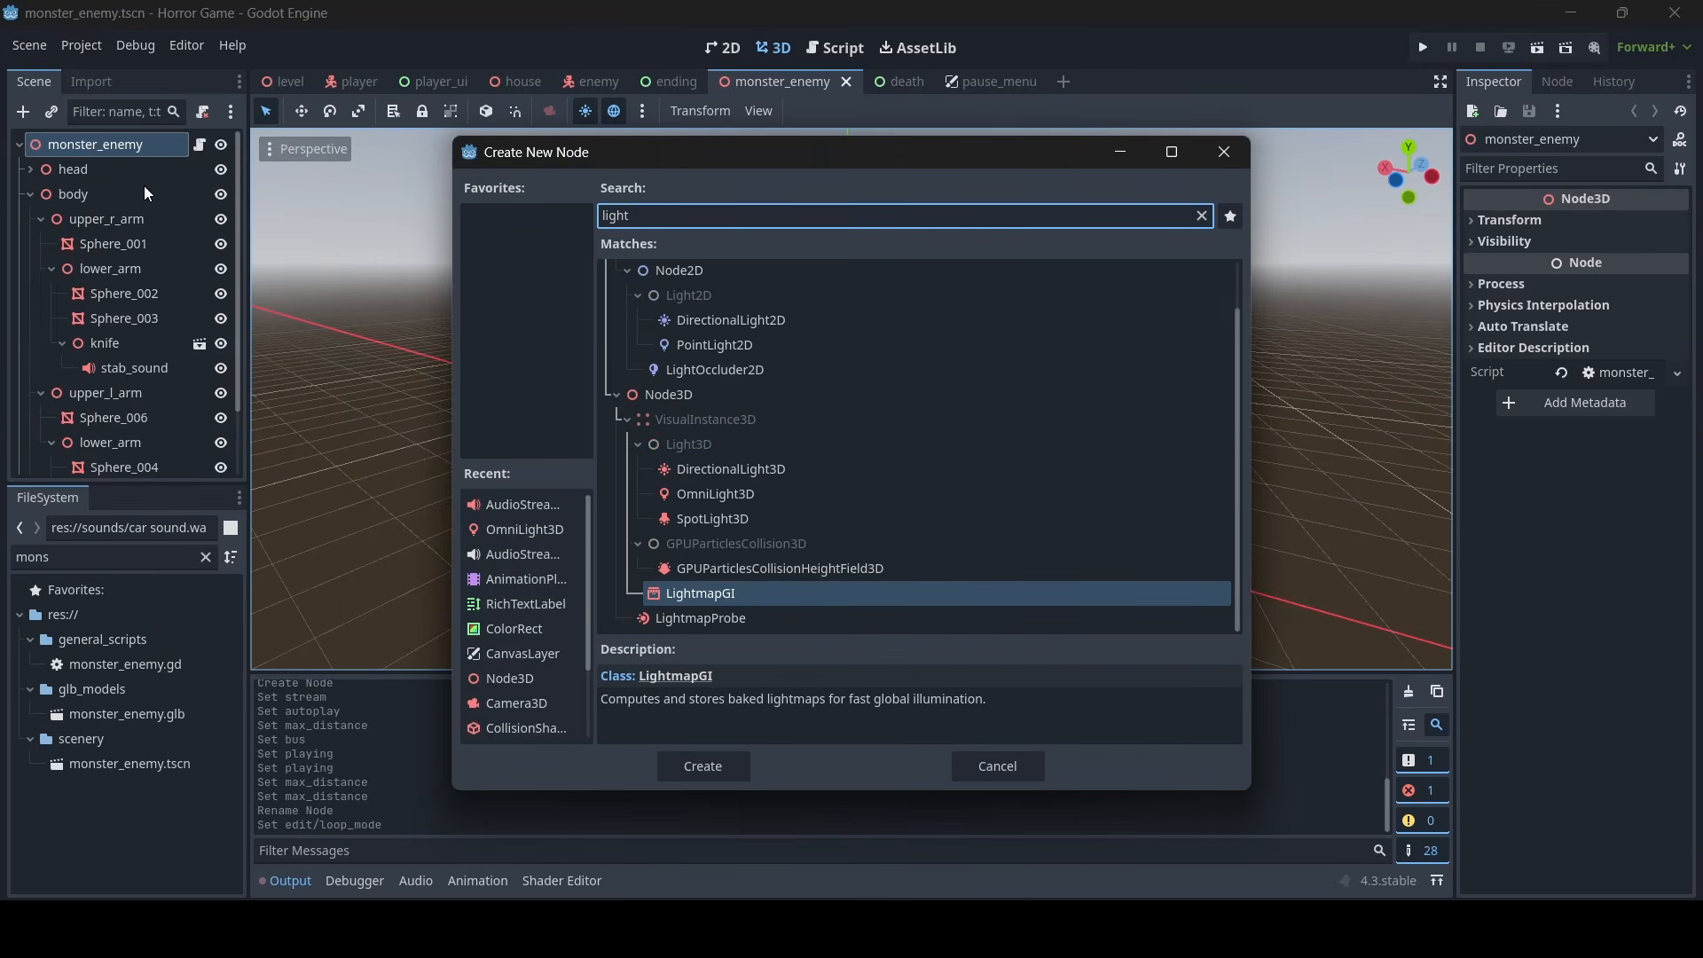
double_click(715, 494)
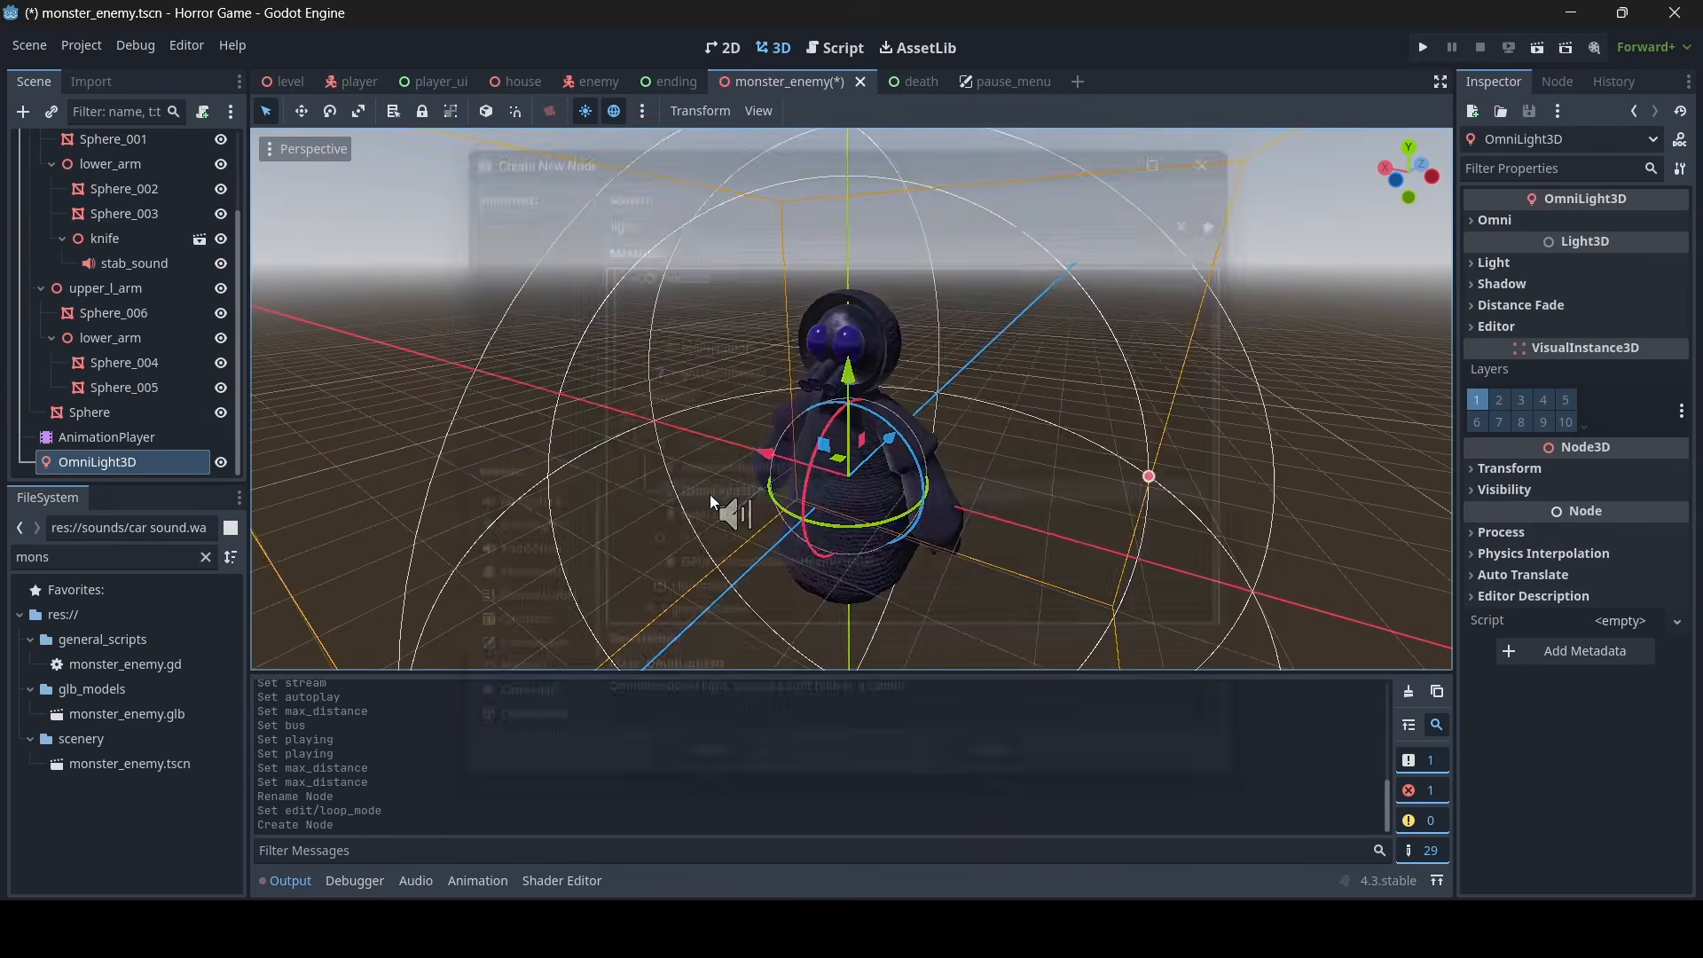
- Move the omni light in front of the monster's face and adjust its light radius
drag(966, 433, 919, 444)
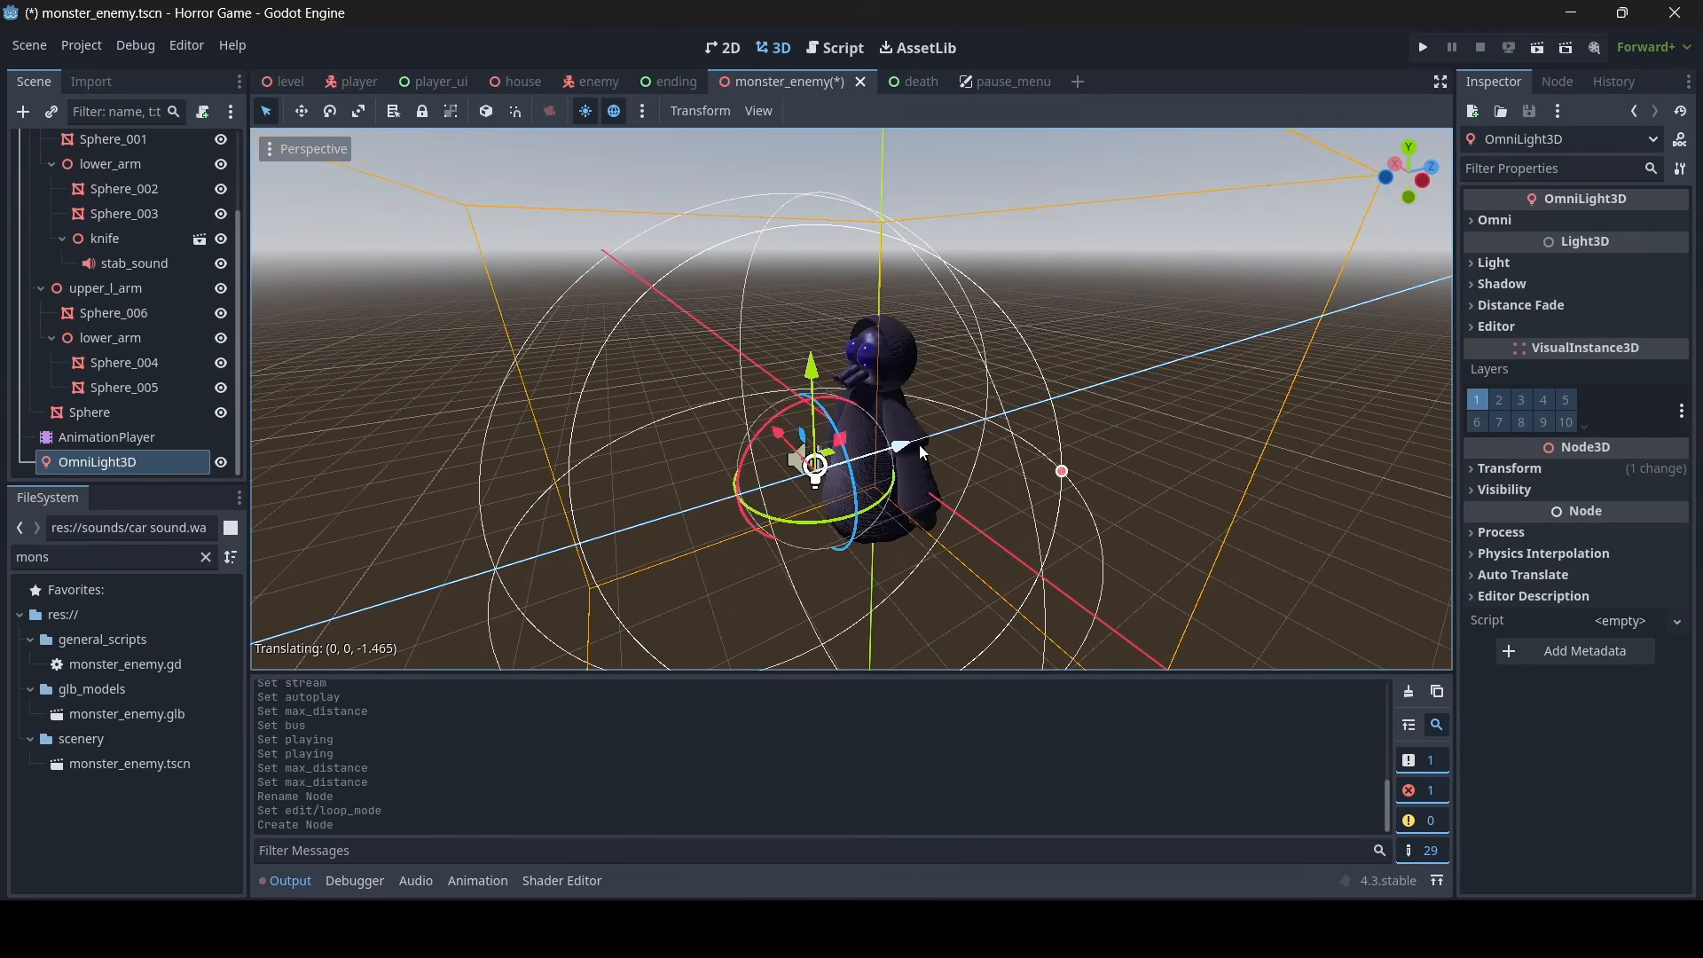
drag(809, 355, 791, 236)
key(w)
key(a)
right_drag(791, 236, 958, 241)
key(s)
right_drag(824, 293, 905, 294)
drag(1167, 405, 1005, 413)
- Rename the OmniLight3D to "light", hide it in the scene and save the monster_enemy scene
click(90, 462)
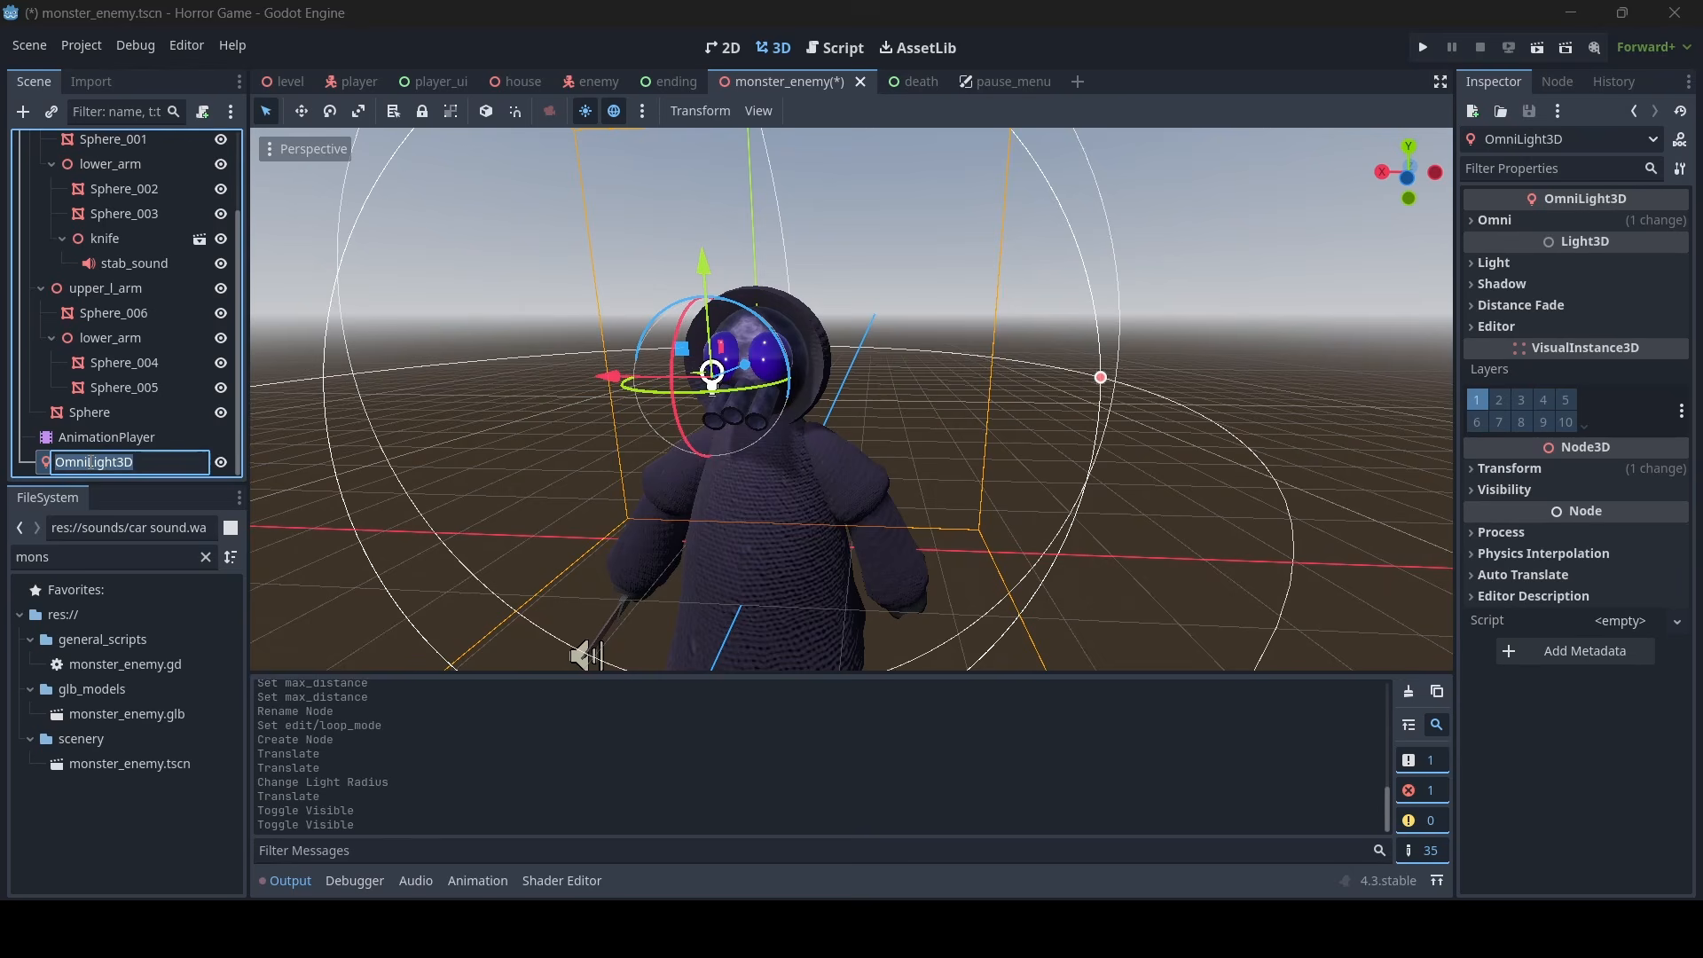
key(BackSpace)
key(Return)
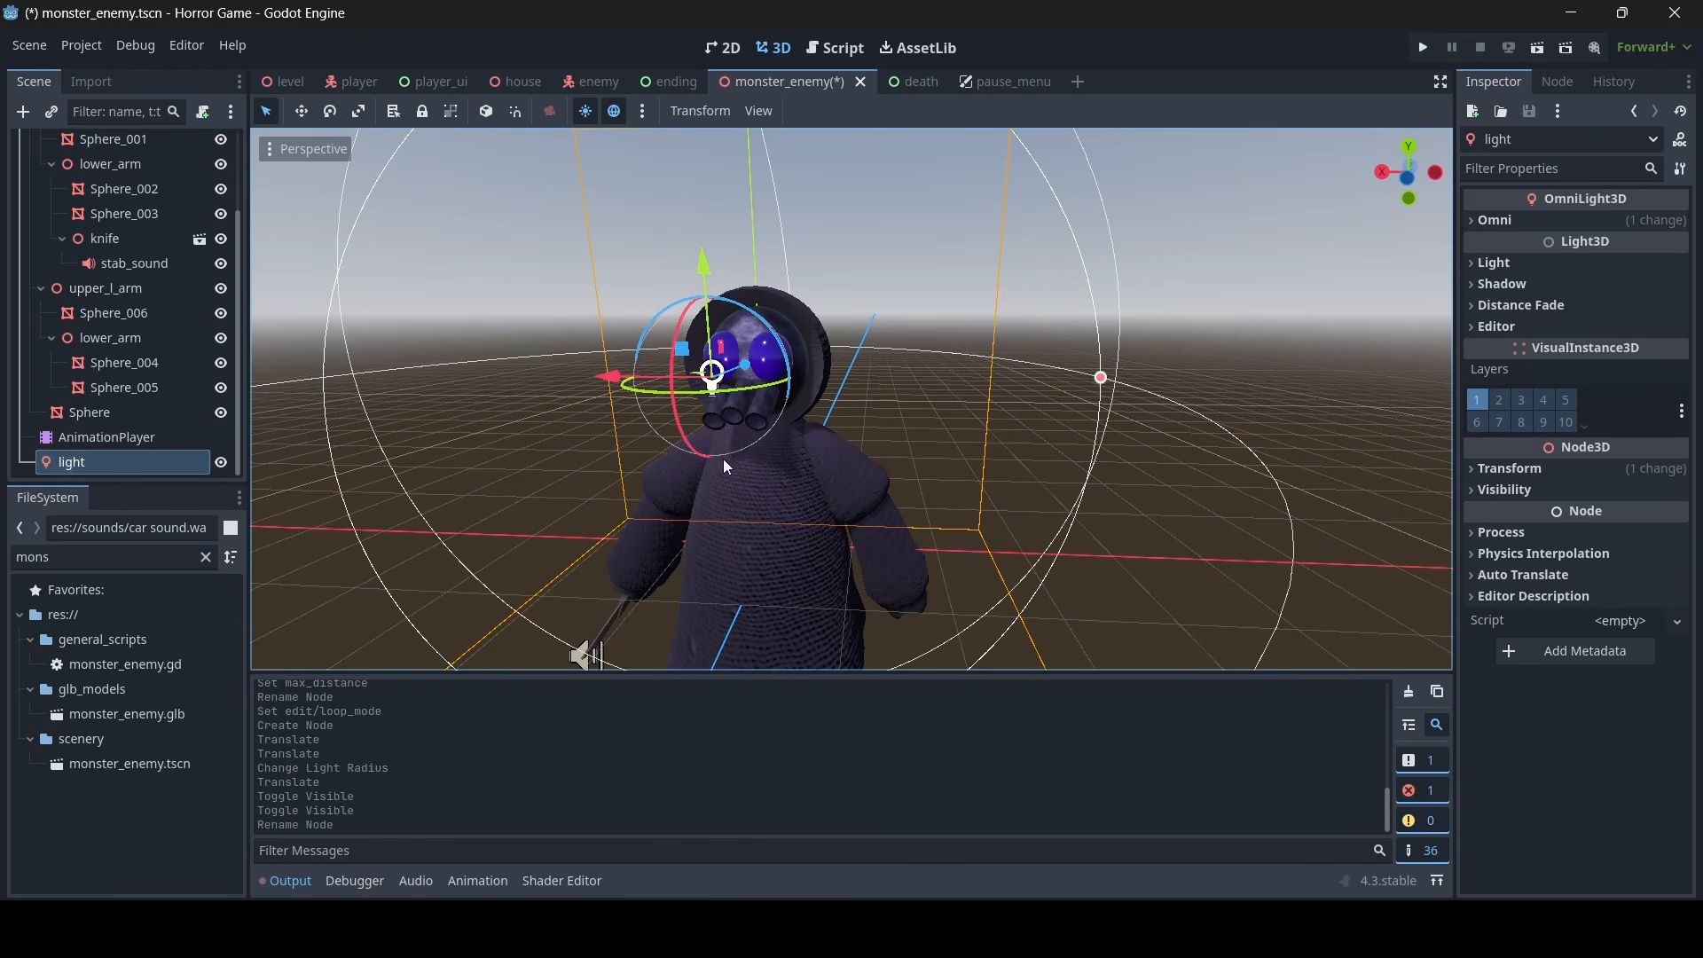
click(224, 462)
key(ctrl+s)
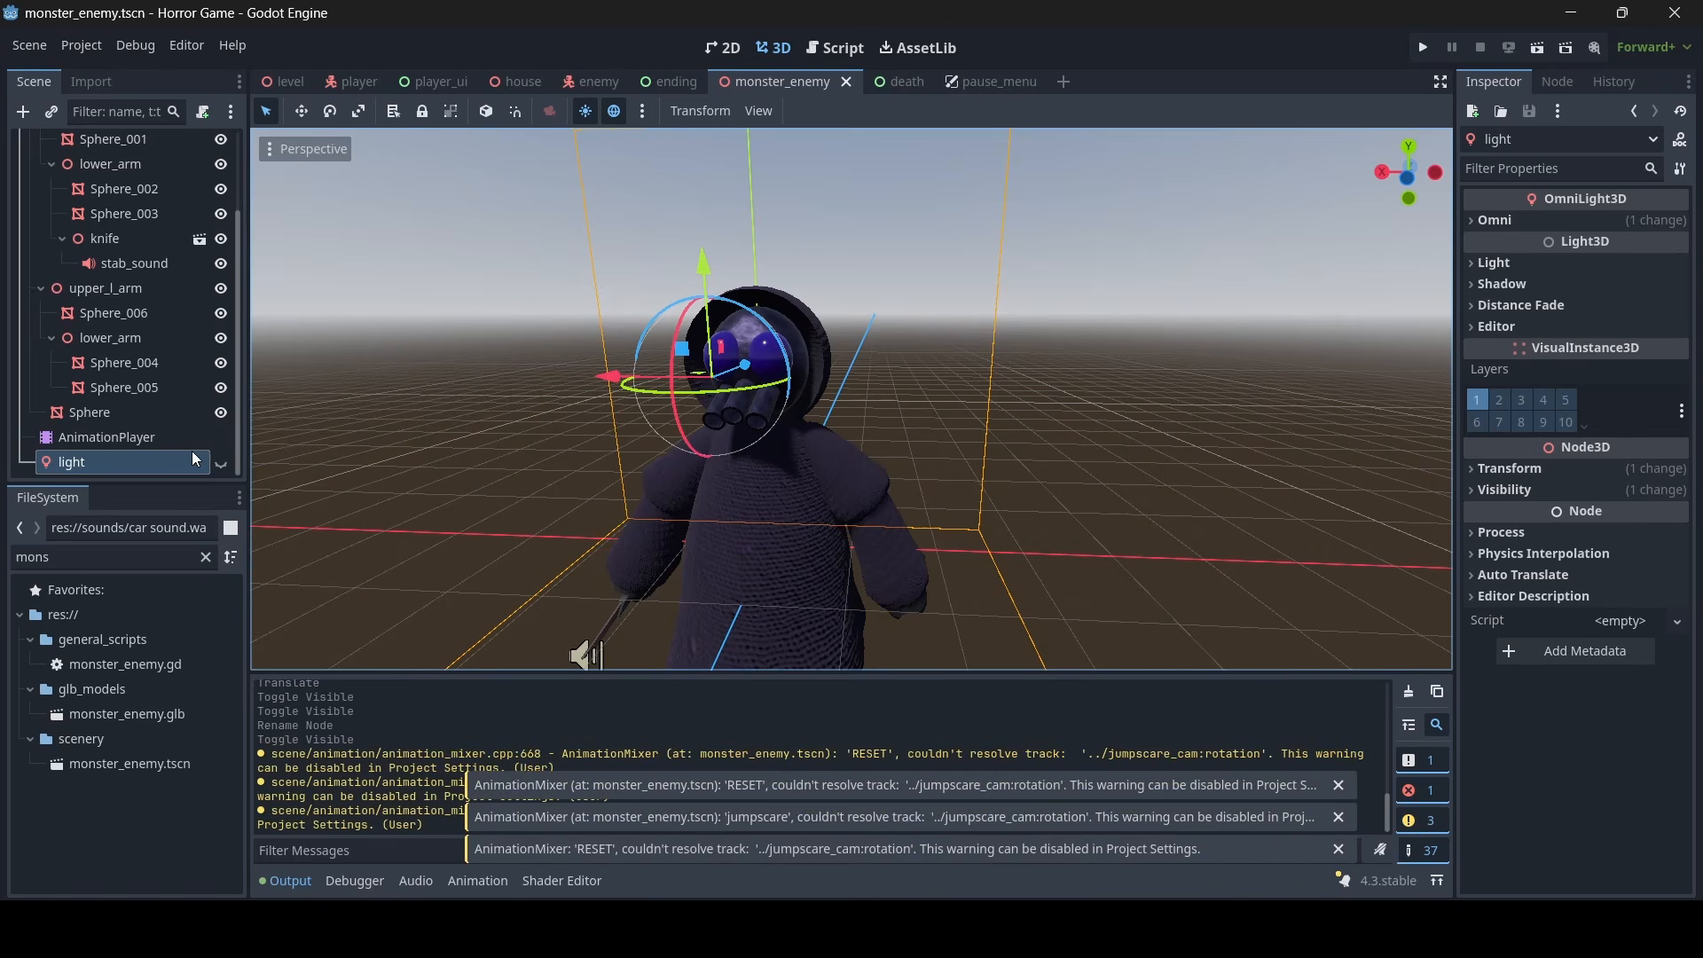
- Create a track for the light's Visible property in the RESET animation, with an off key at time 0
click(125, 438)
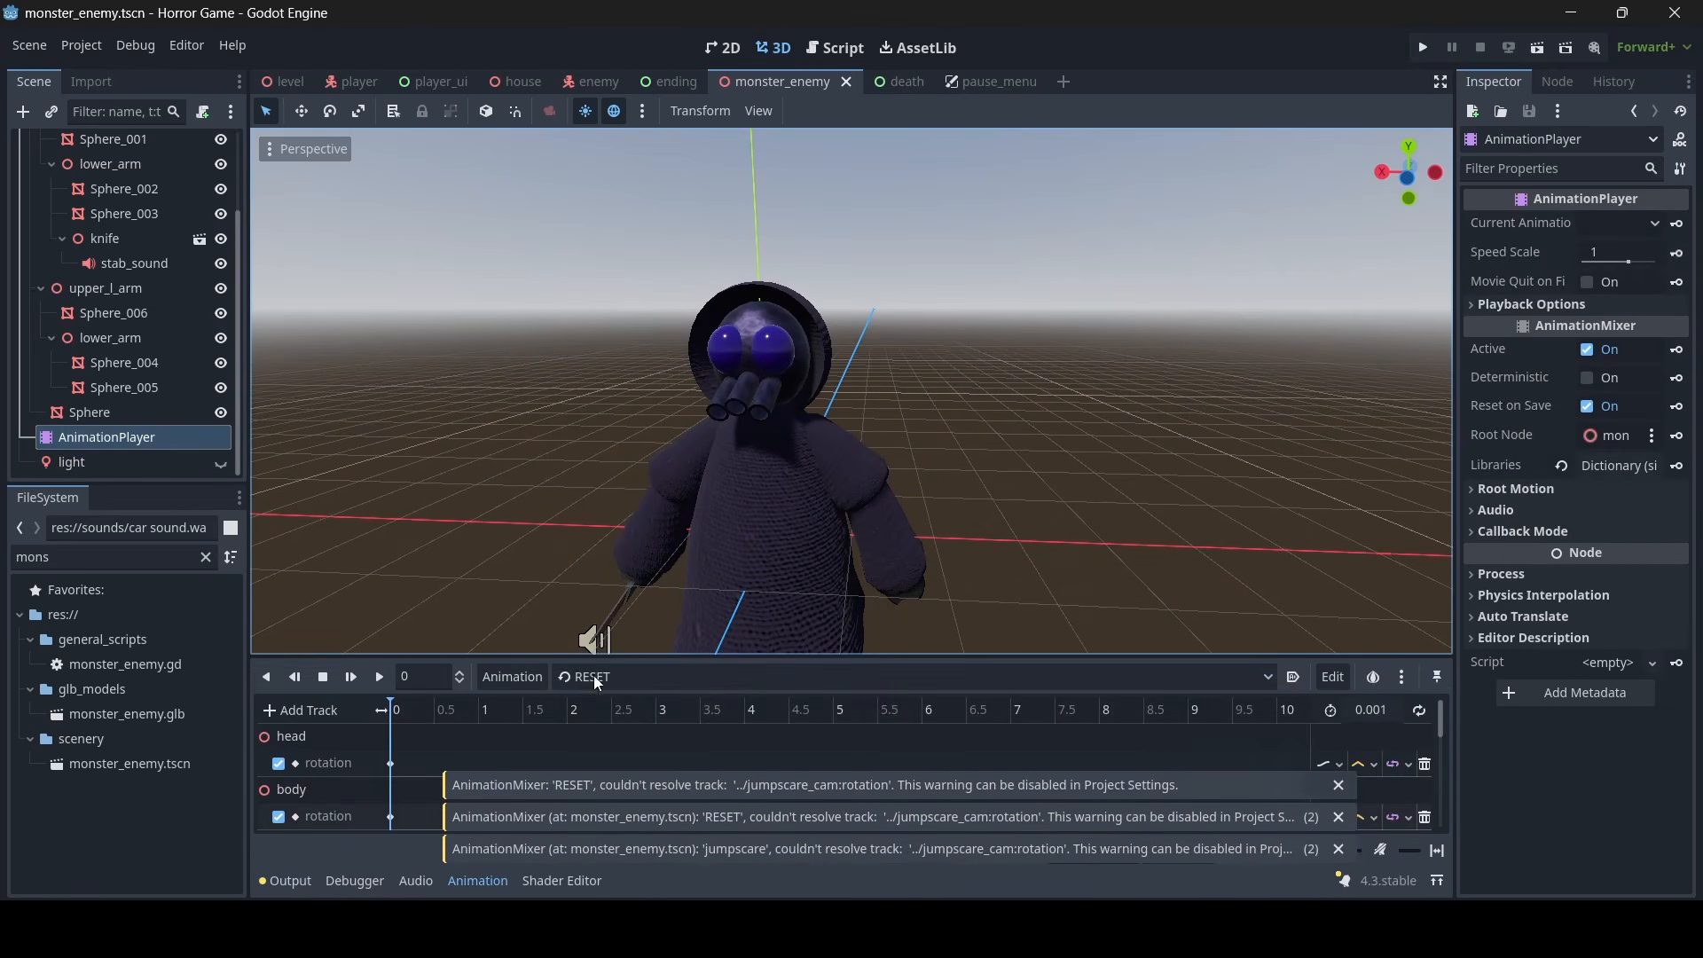
click(107, 462)
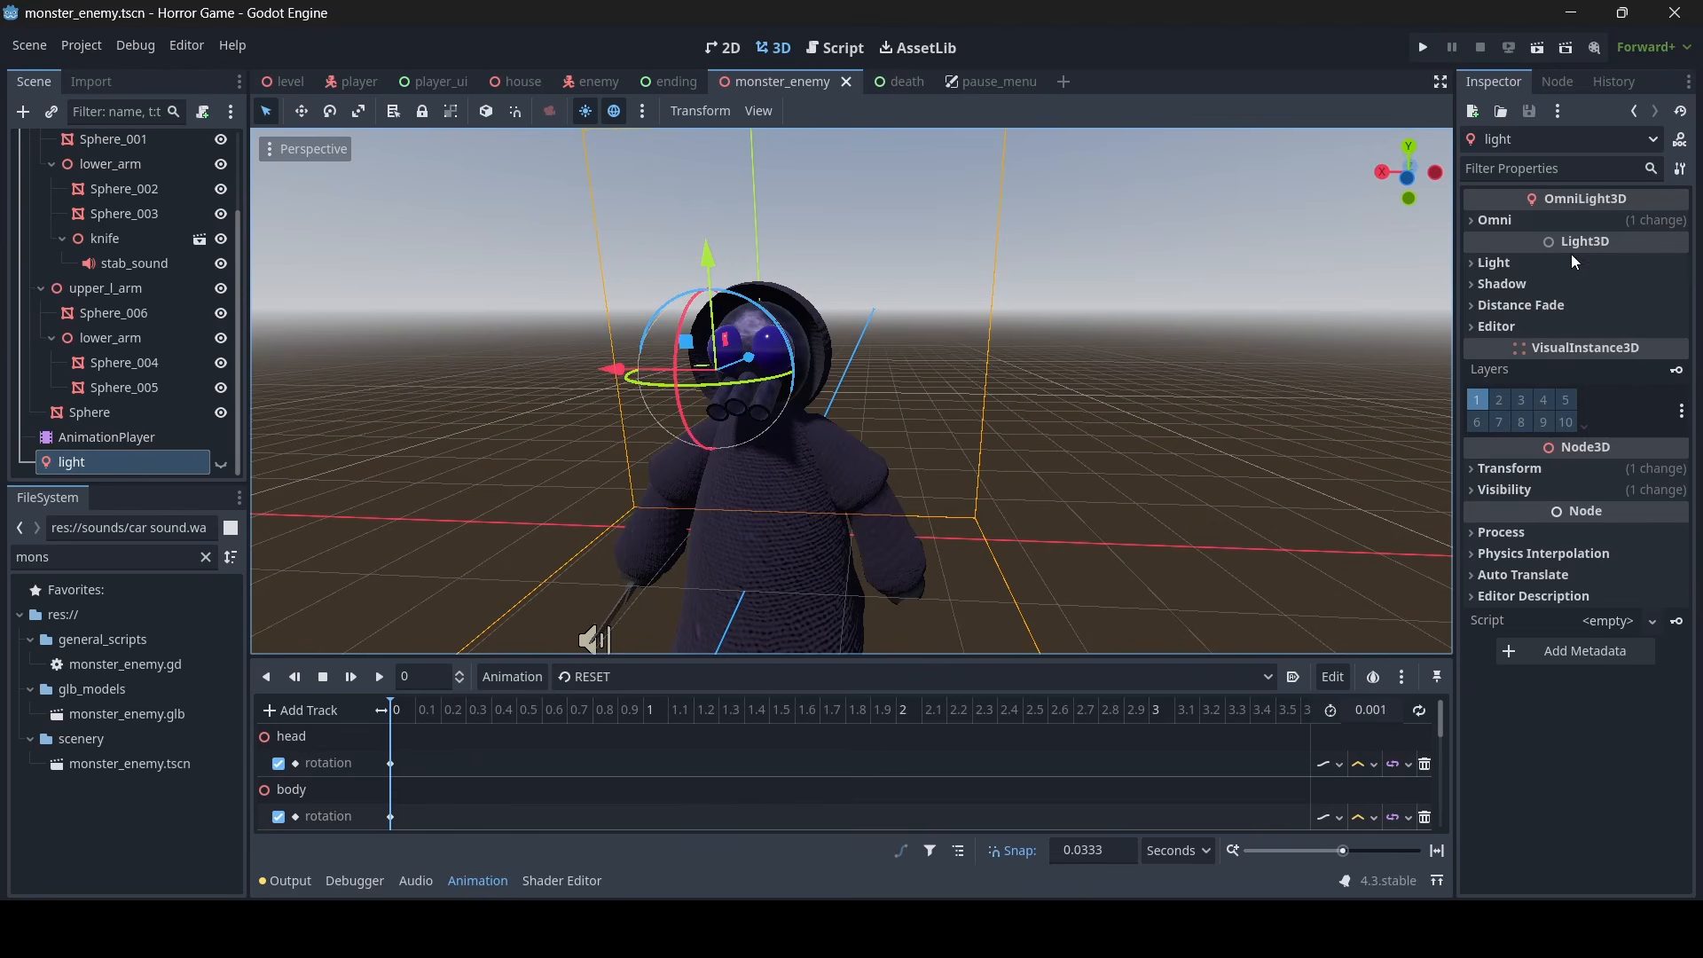
click(1595, 489)
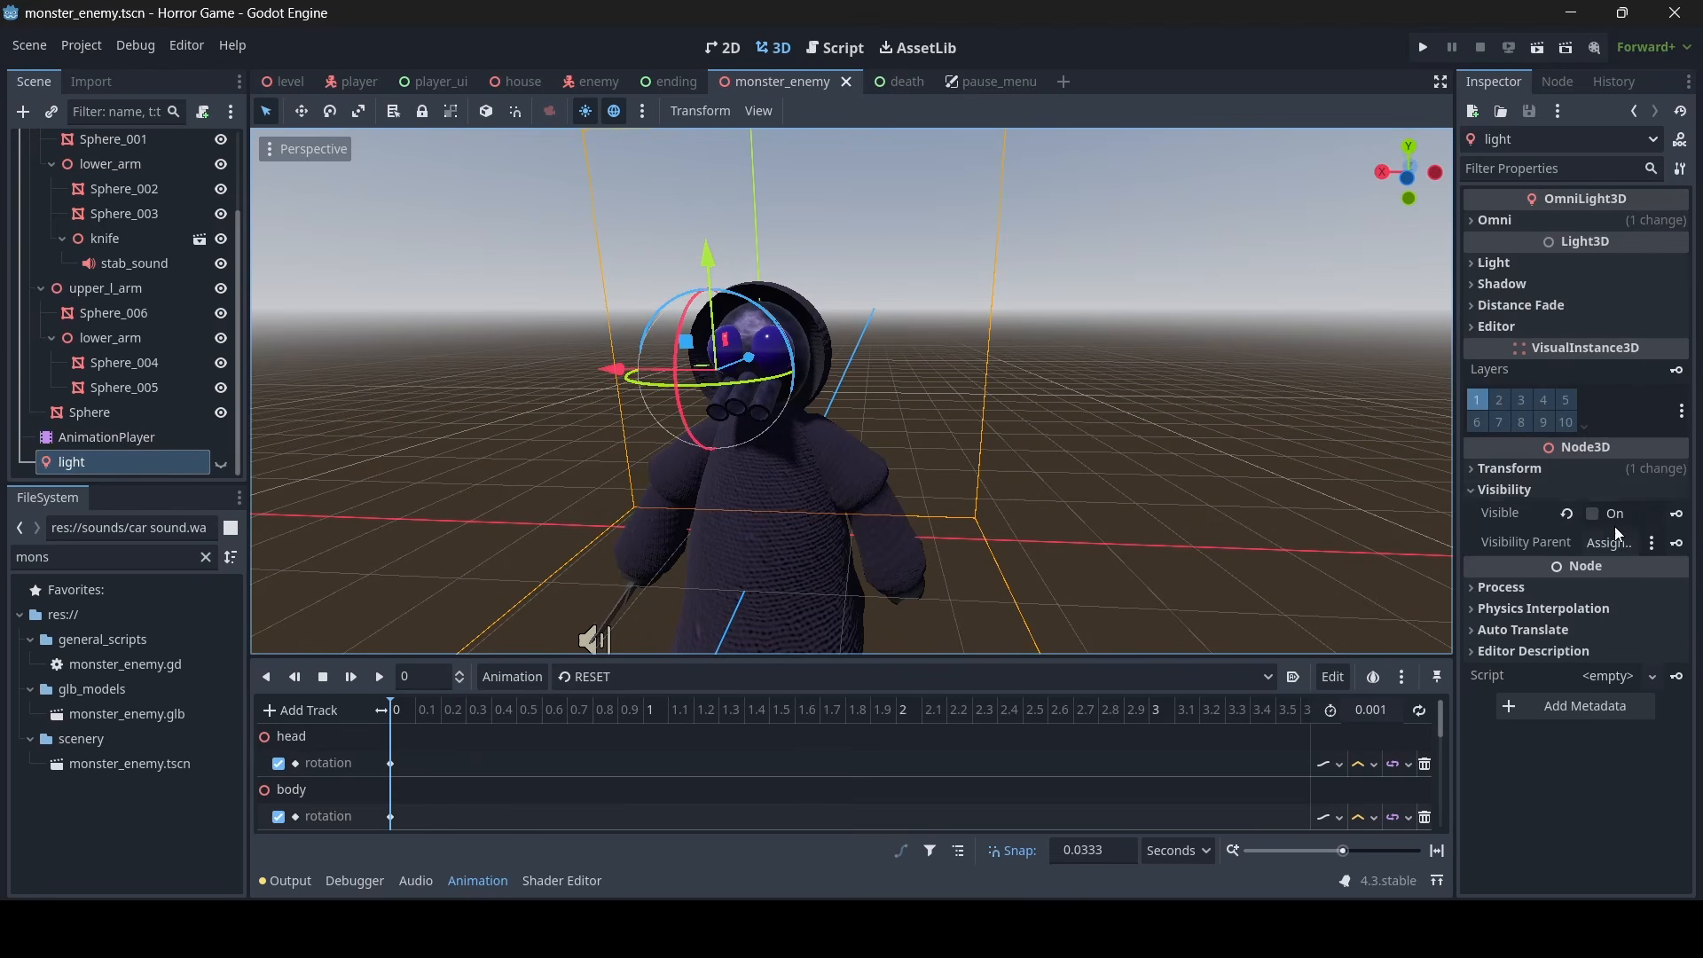
click(1676, 515)
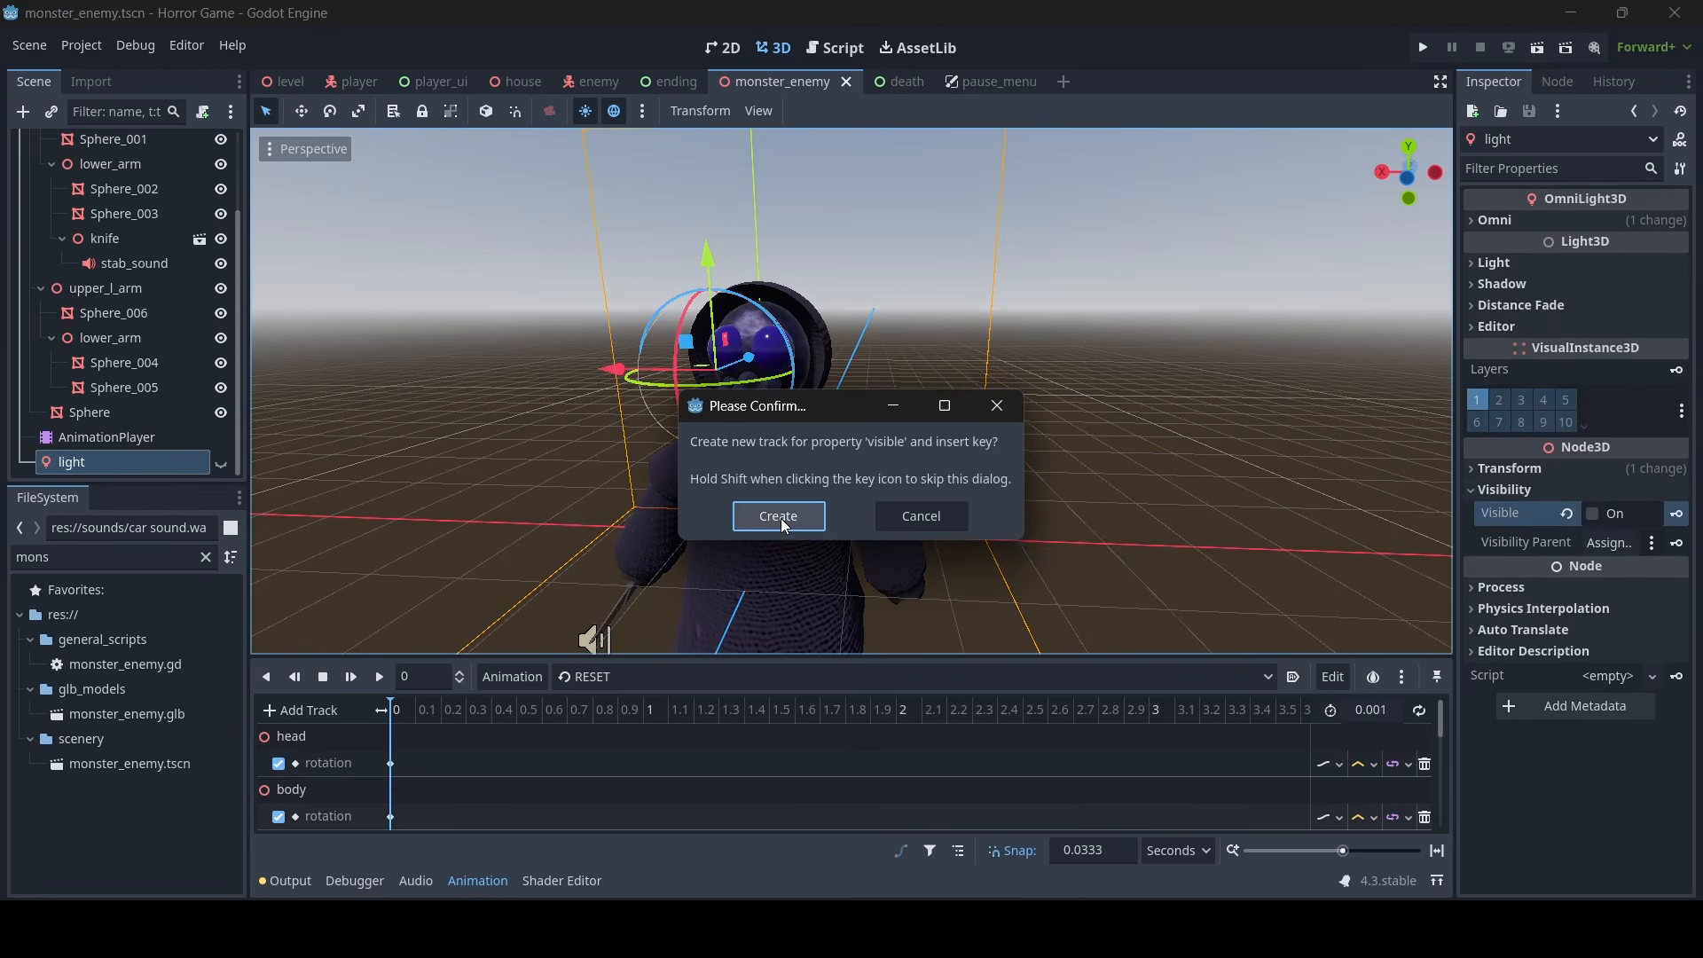
click(778, 517)
scroll(443, 781, down, 3)
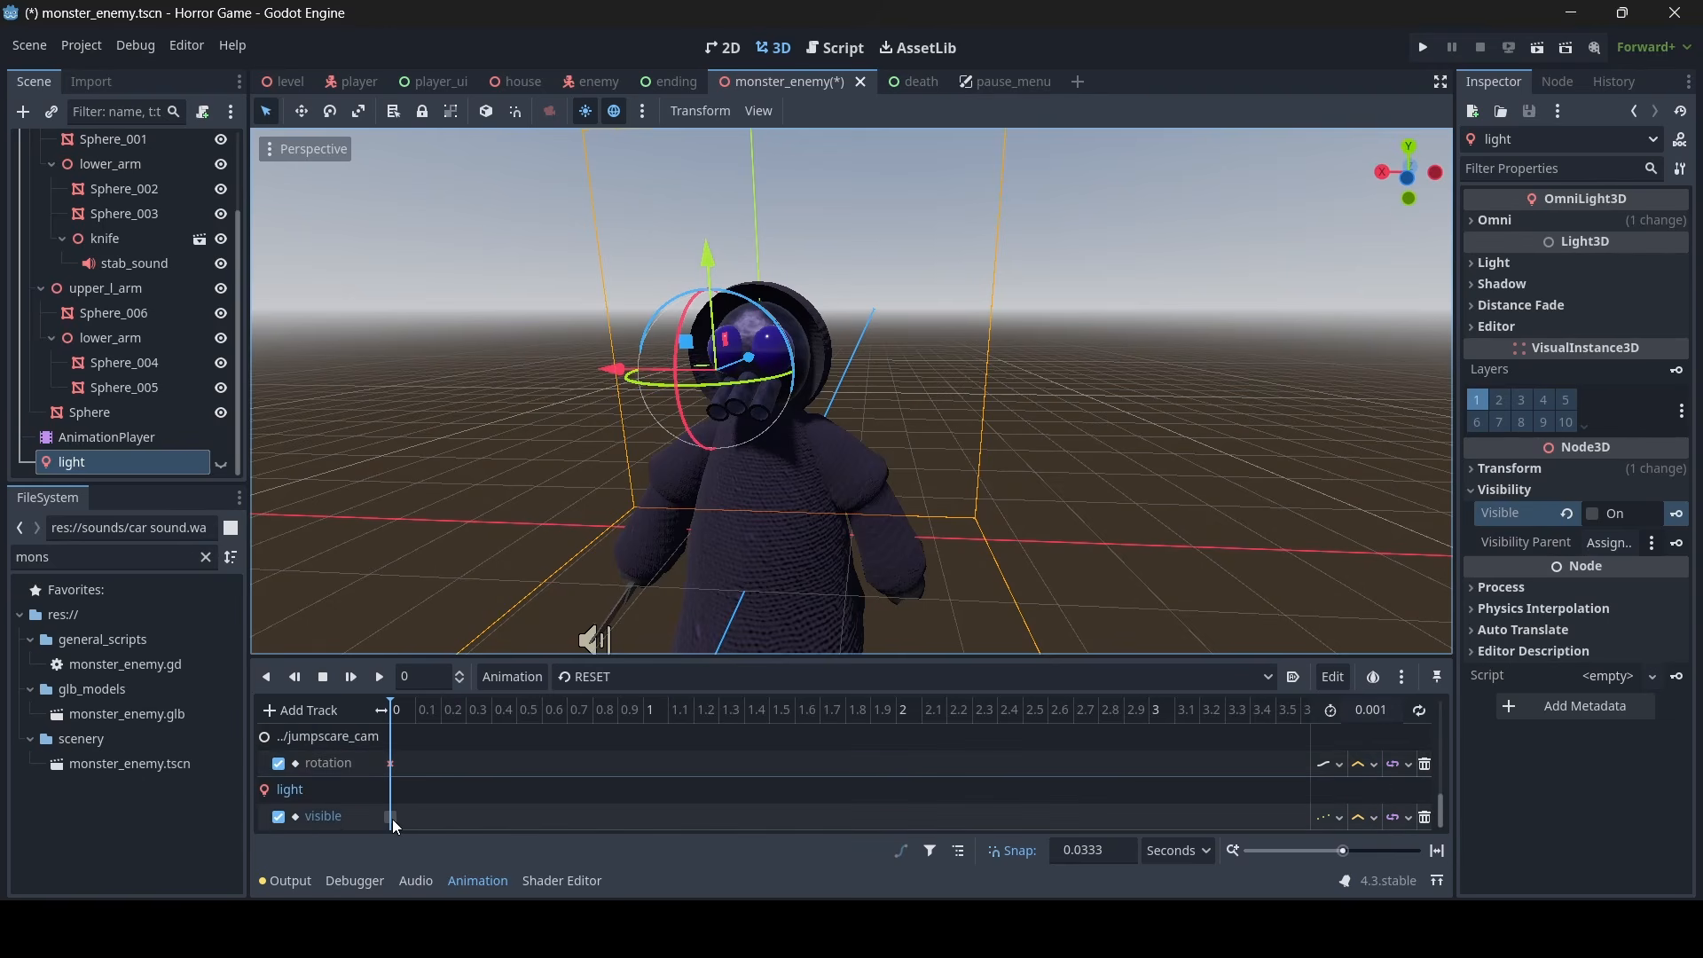
- In the jumpscare animation, turn the light's Visible on, key it at time 0 in a new track and save the scene
click(621, 683)
click(604, 756)
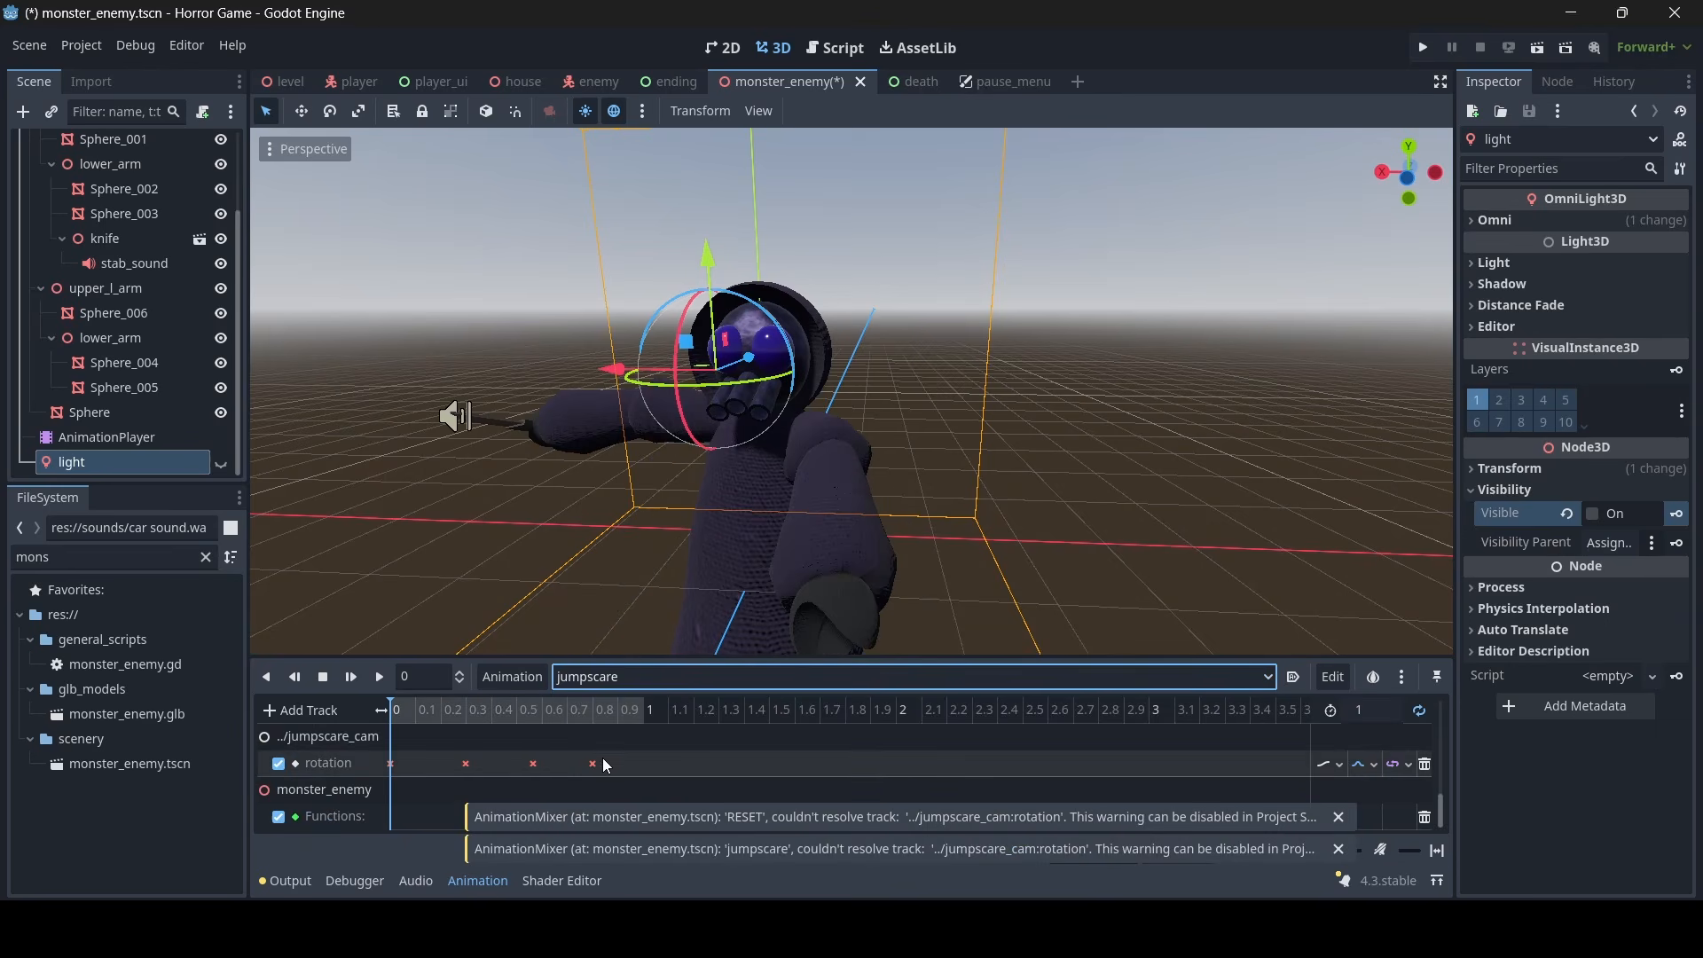
click(1594, 514)
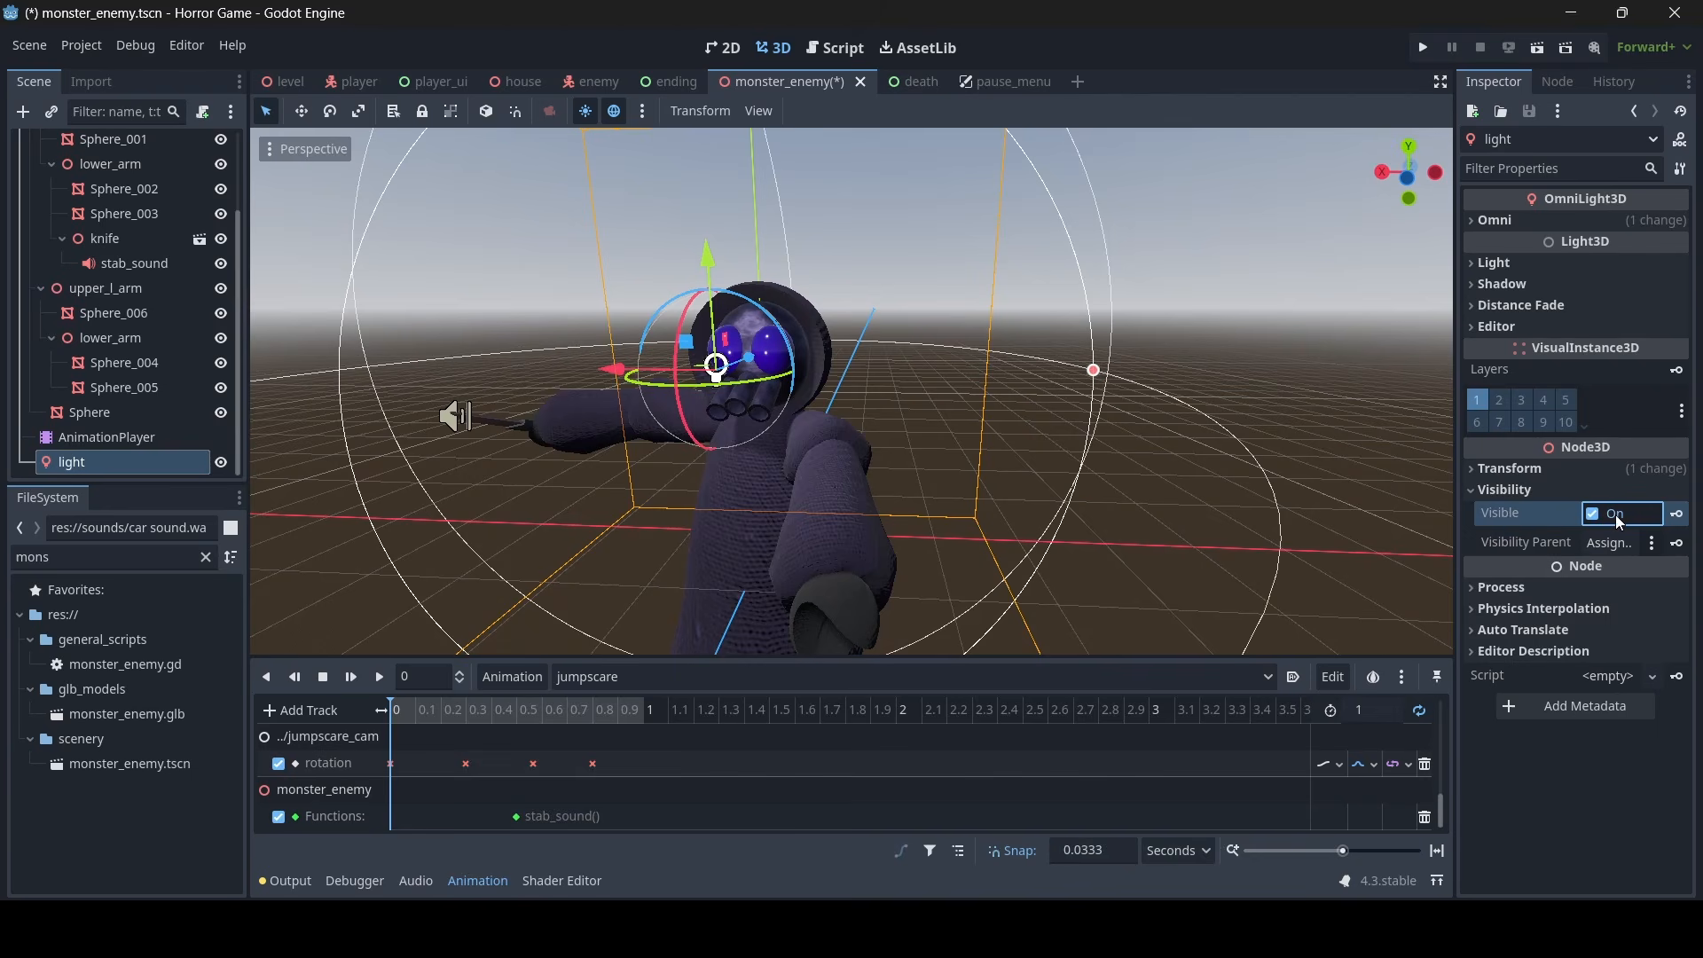
click(1677, 515)
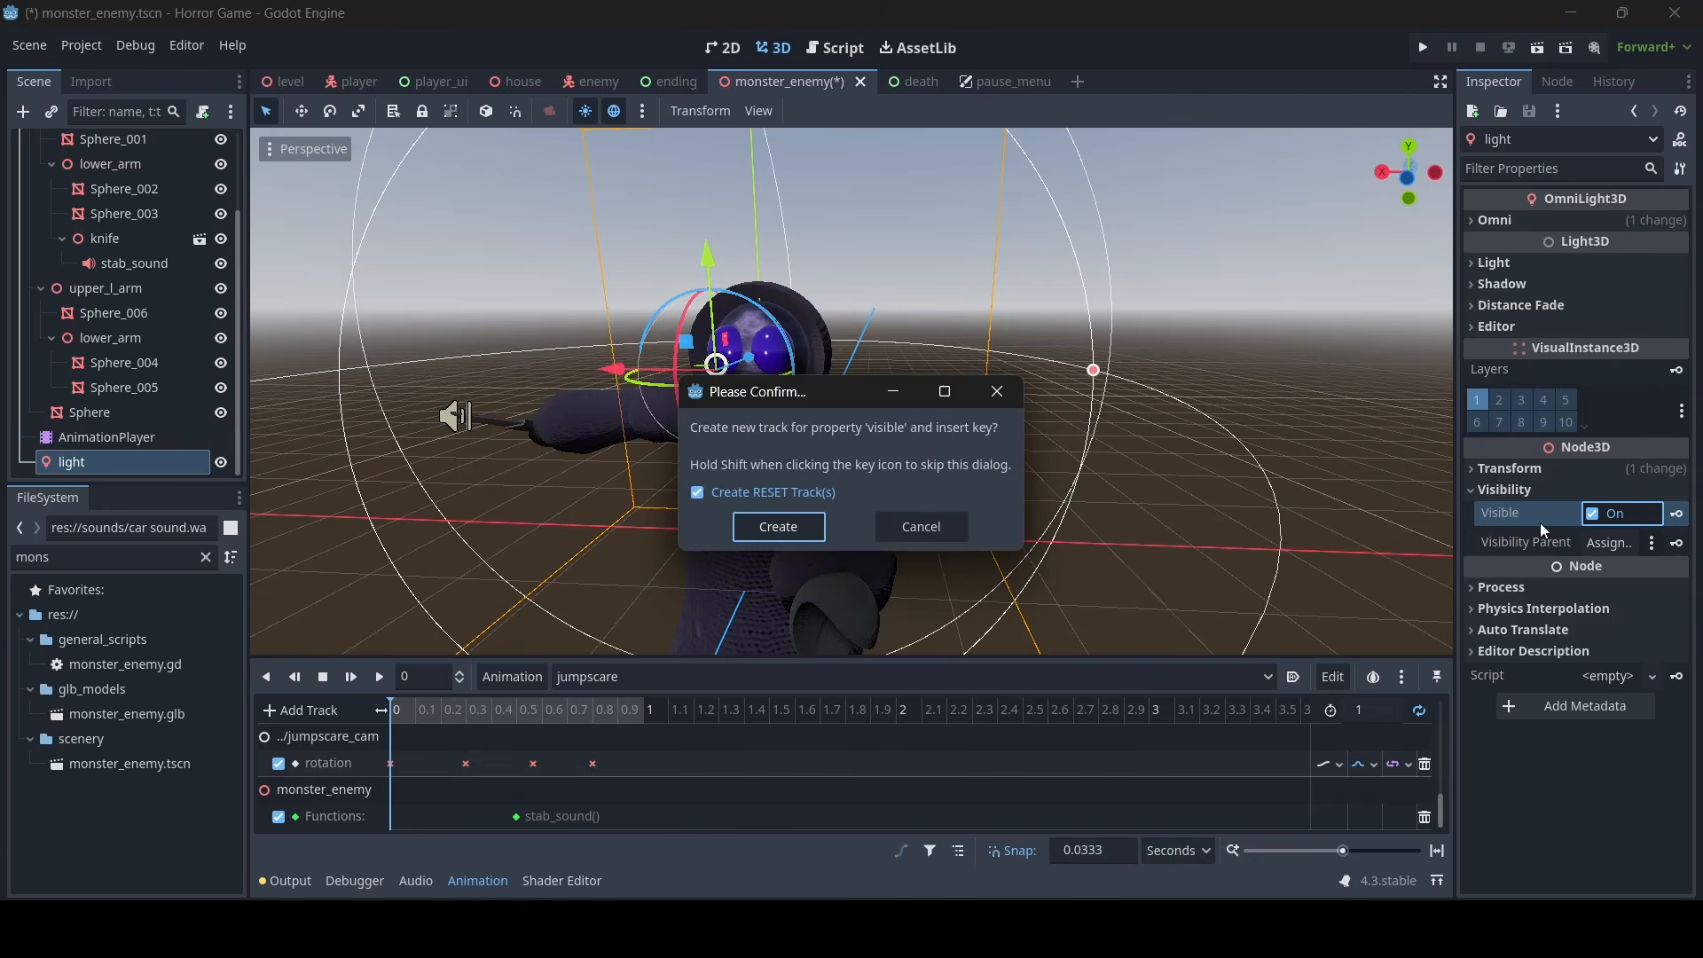
click(765, 527)
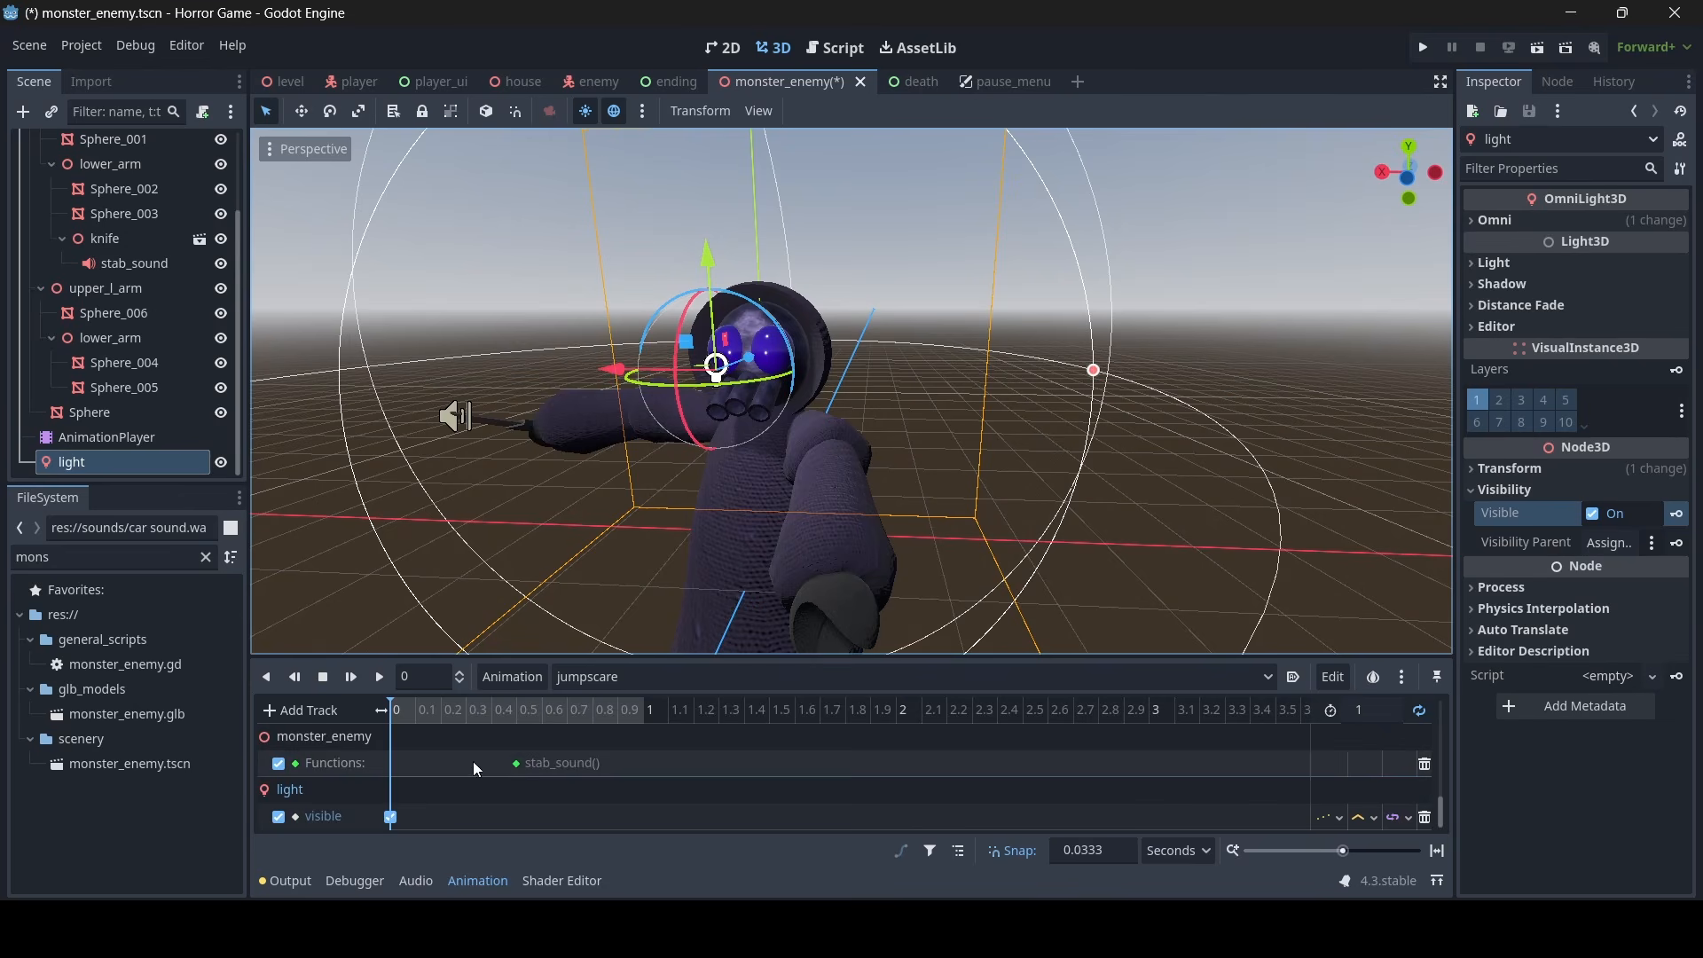
scroll(472, 761, down, 2)
click(431, 708)
drag(431, 708, 388, 711)
key(ctrl+s)
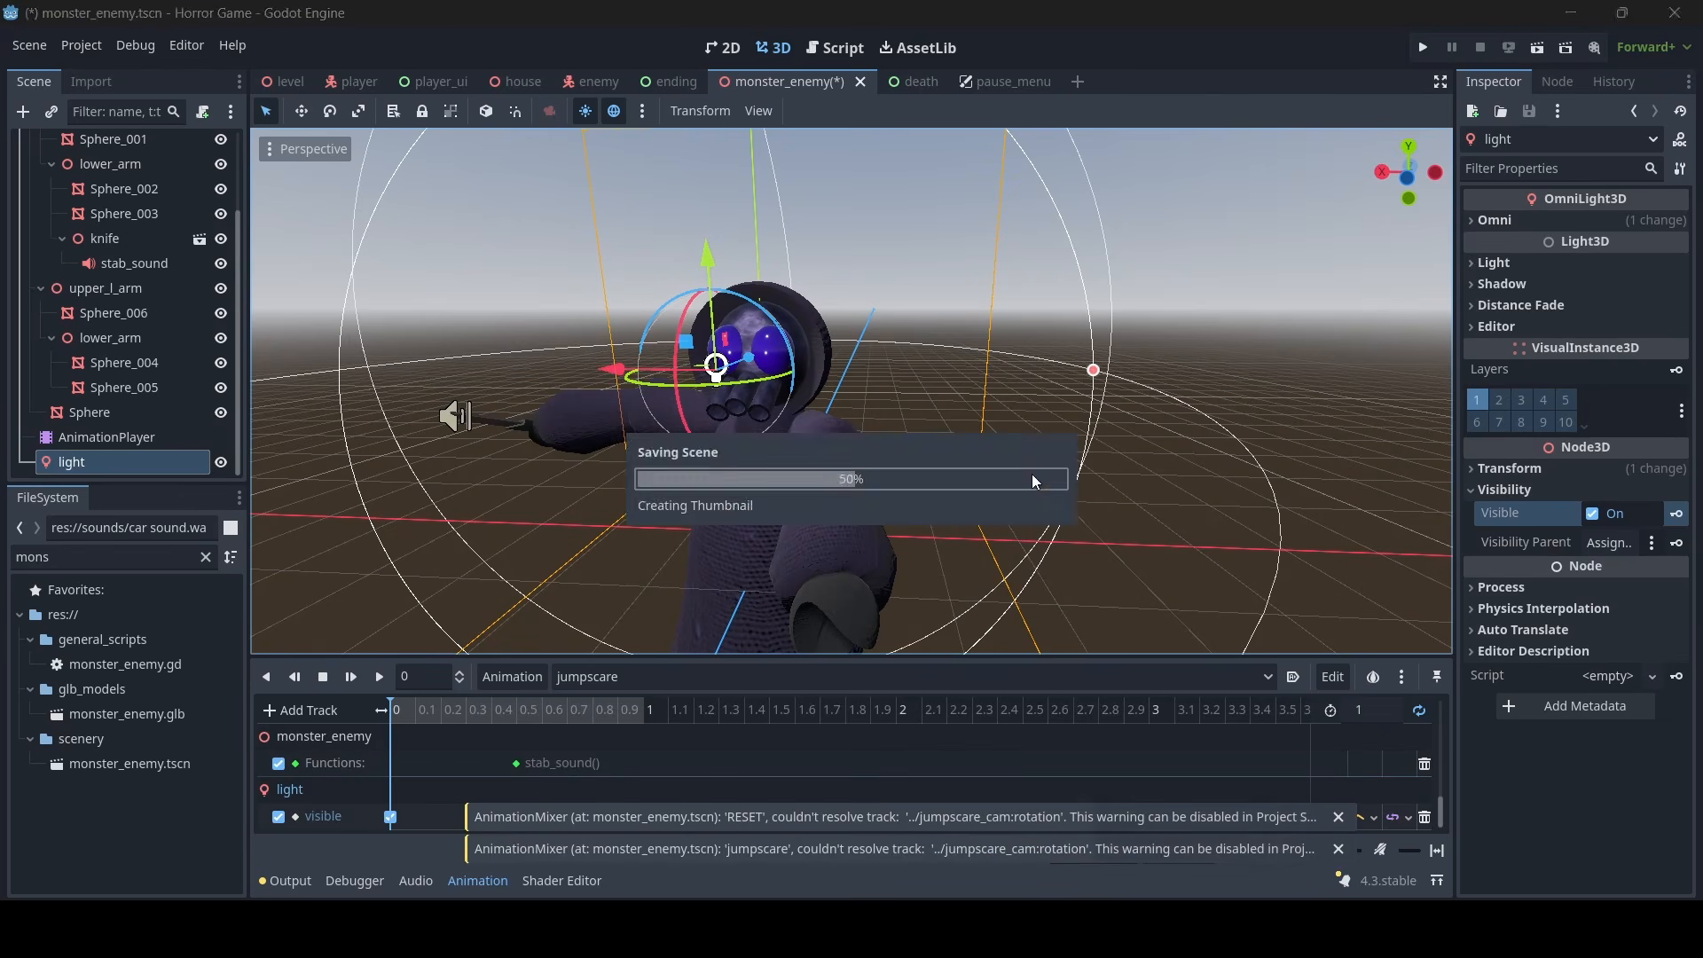
- Examine the monster model in its jumpscare pose from several sides, including a close view of its face
key(s)
right_drag(1040, 451, 1100, 316)
key(w)
key(d)
key(s)
key(s)
key(w)
key(s)
key(s)
key(w)
key(a)
key(d)
key(s)
key(a)
key(w)
key(s)
click(1133, 343)
key(w)
key(a)
key(s)
key(d)
key(w)
key(s)
key(a)
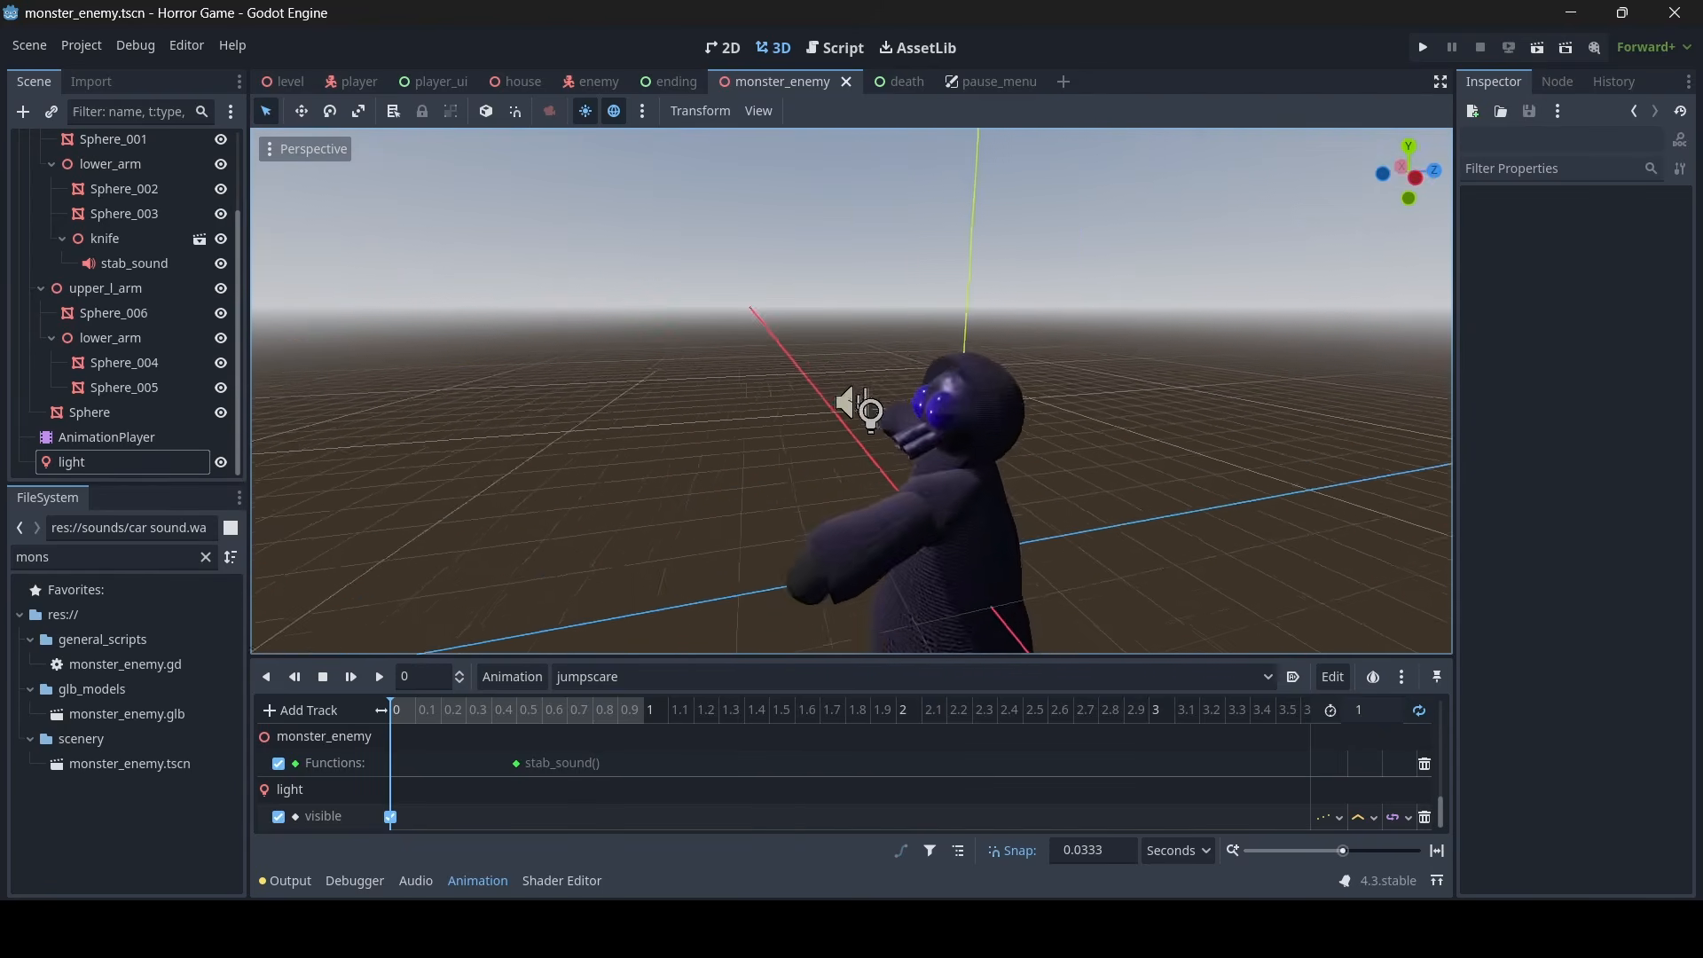
key(a)
right_drag(887, 390, 1392, 391)
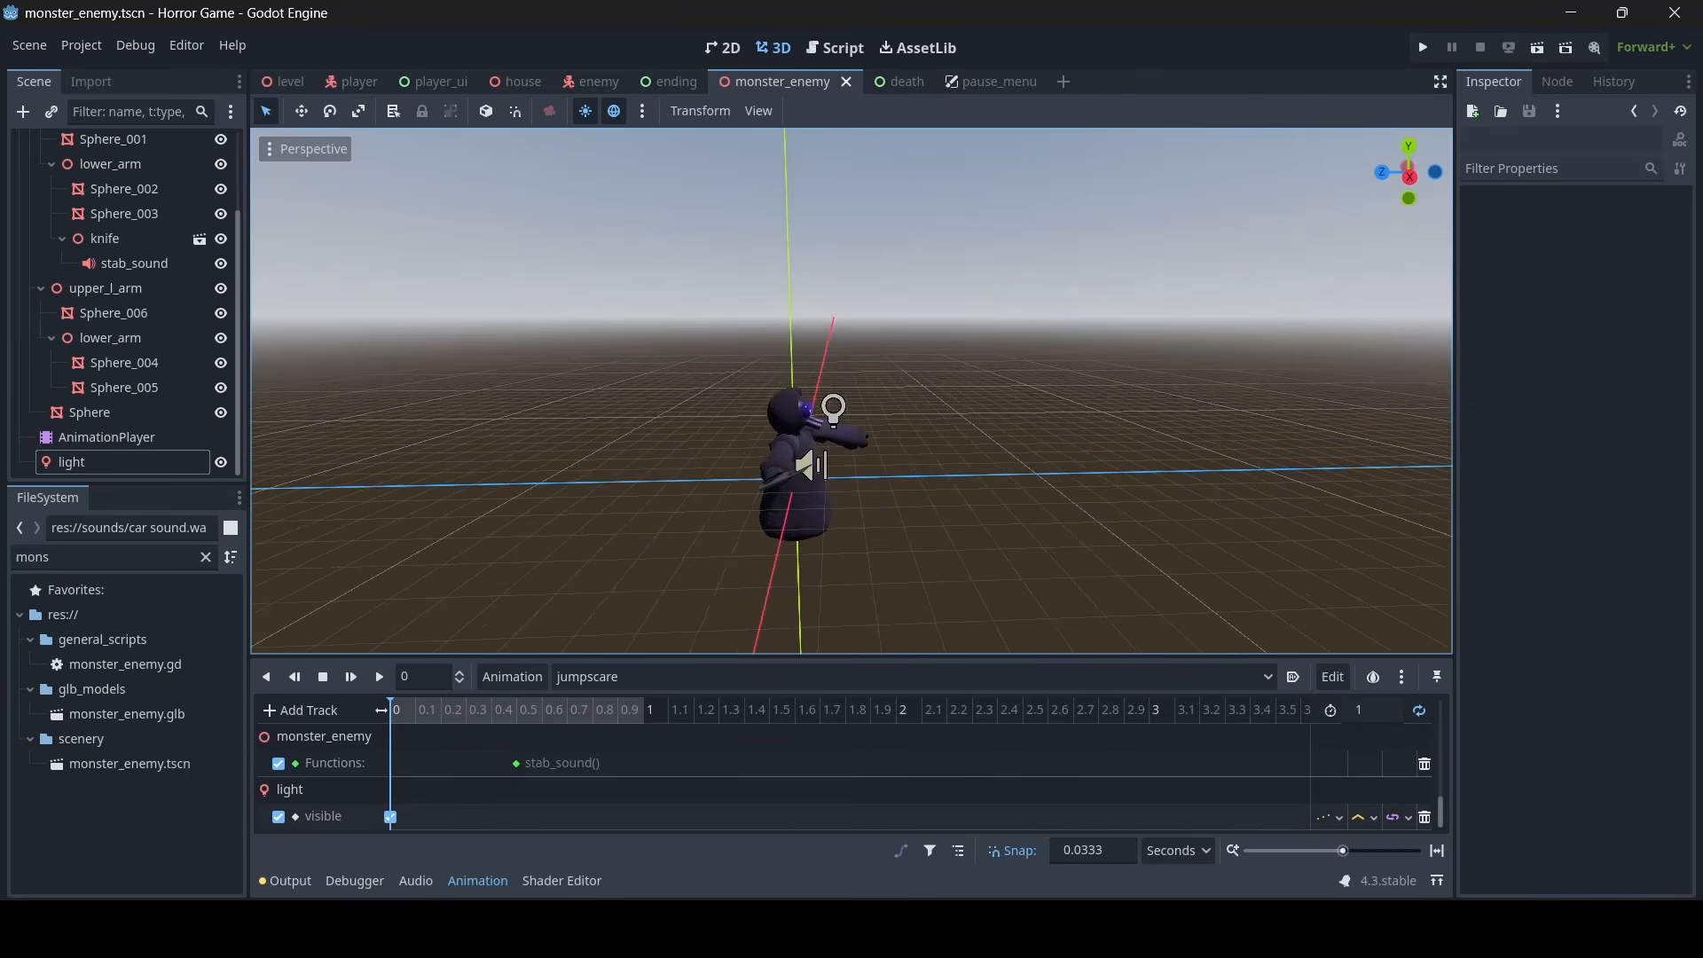
key(w)
right_drag(1242, 390, 1066, 374)
key(d)
key(s)
key(w)
key(a)
key(s)
key(w)
key(d)
key(s)
key(w)
key(a)
key(s)
key(w)
key(d)
key(a)
key(s)
key(w)
key(d)
key(s)
key(a)
key(w)
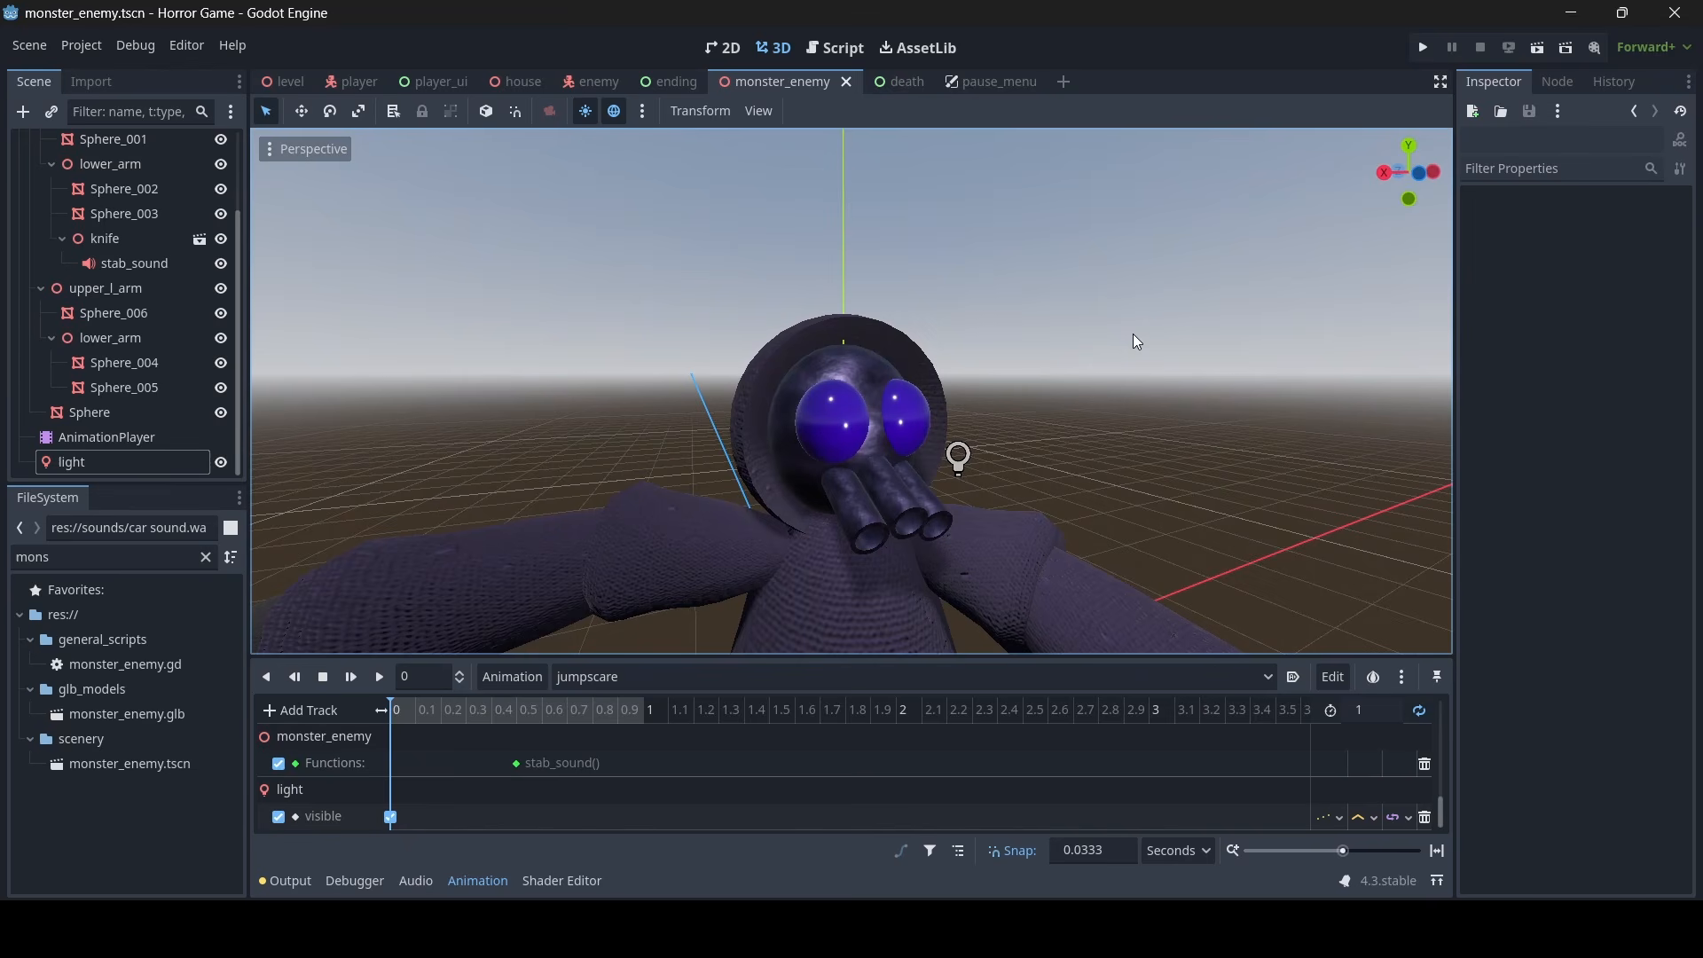
key(s)
right_drag(893, 238, 870, 266)
key(w)
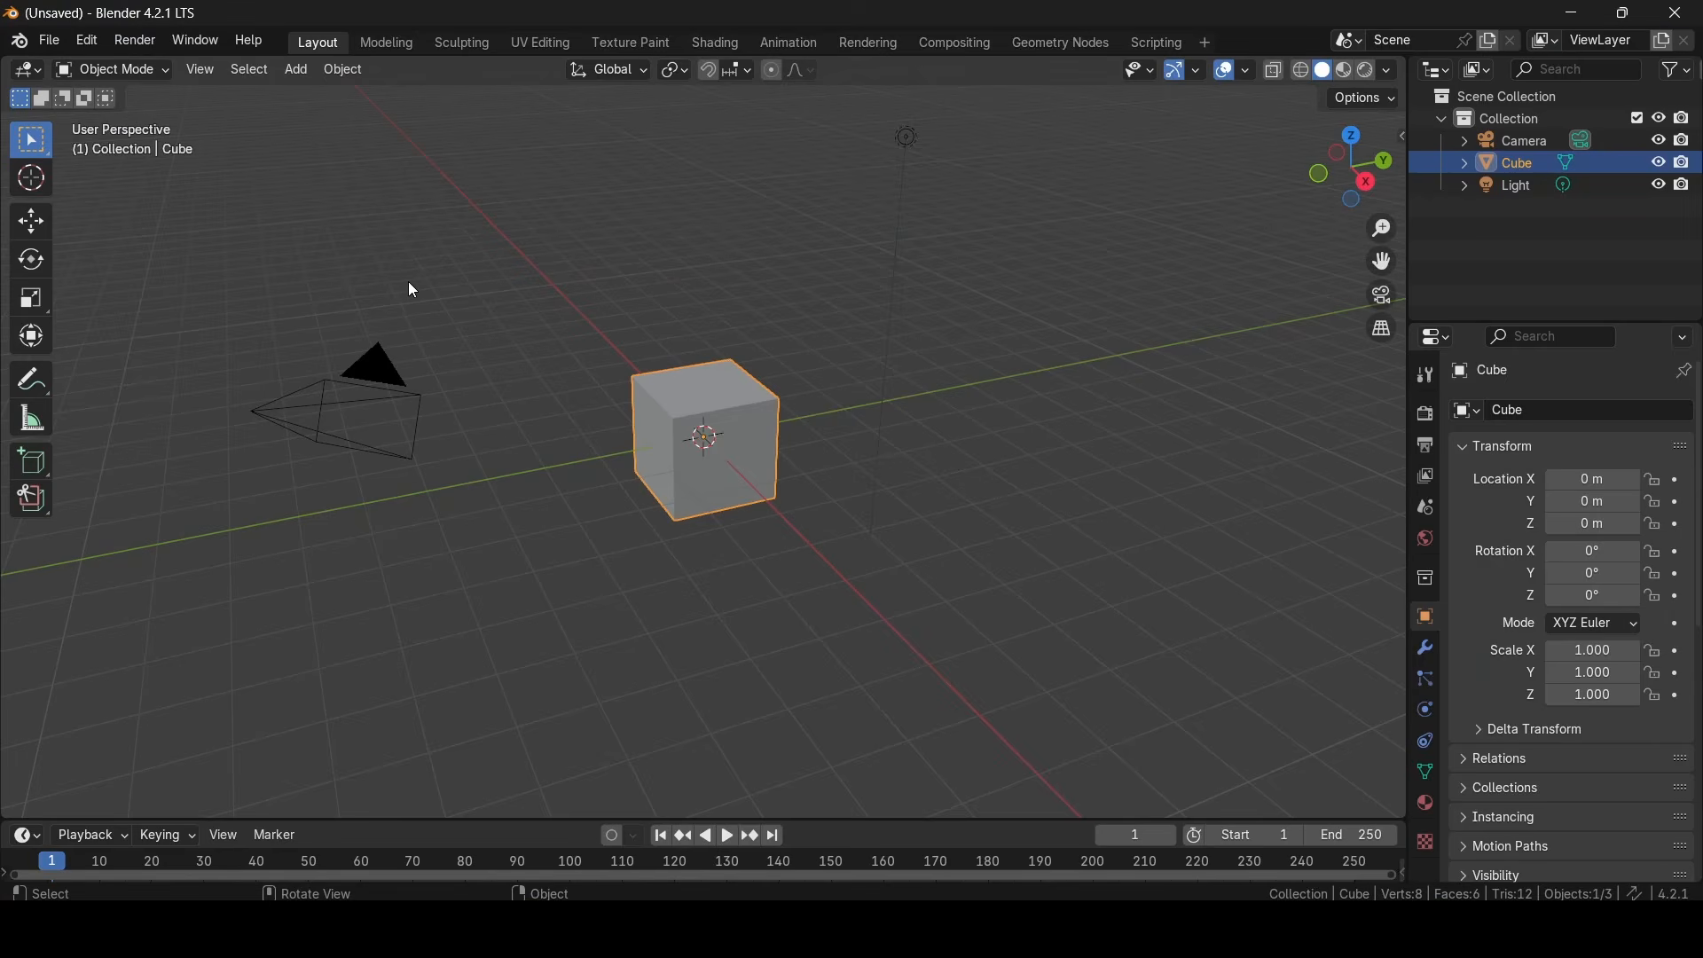
- Switch to Blender and delete the default camera, light and cube
click(391, 384)
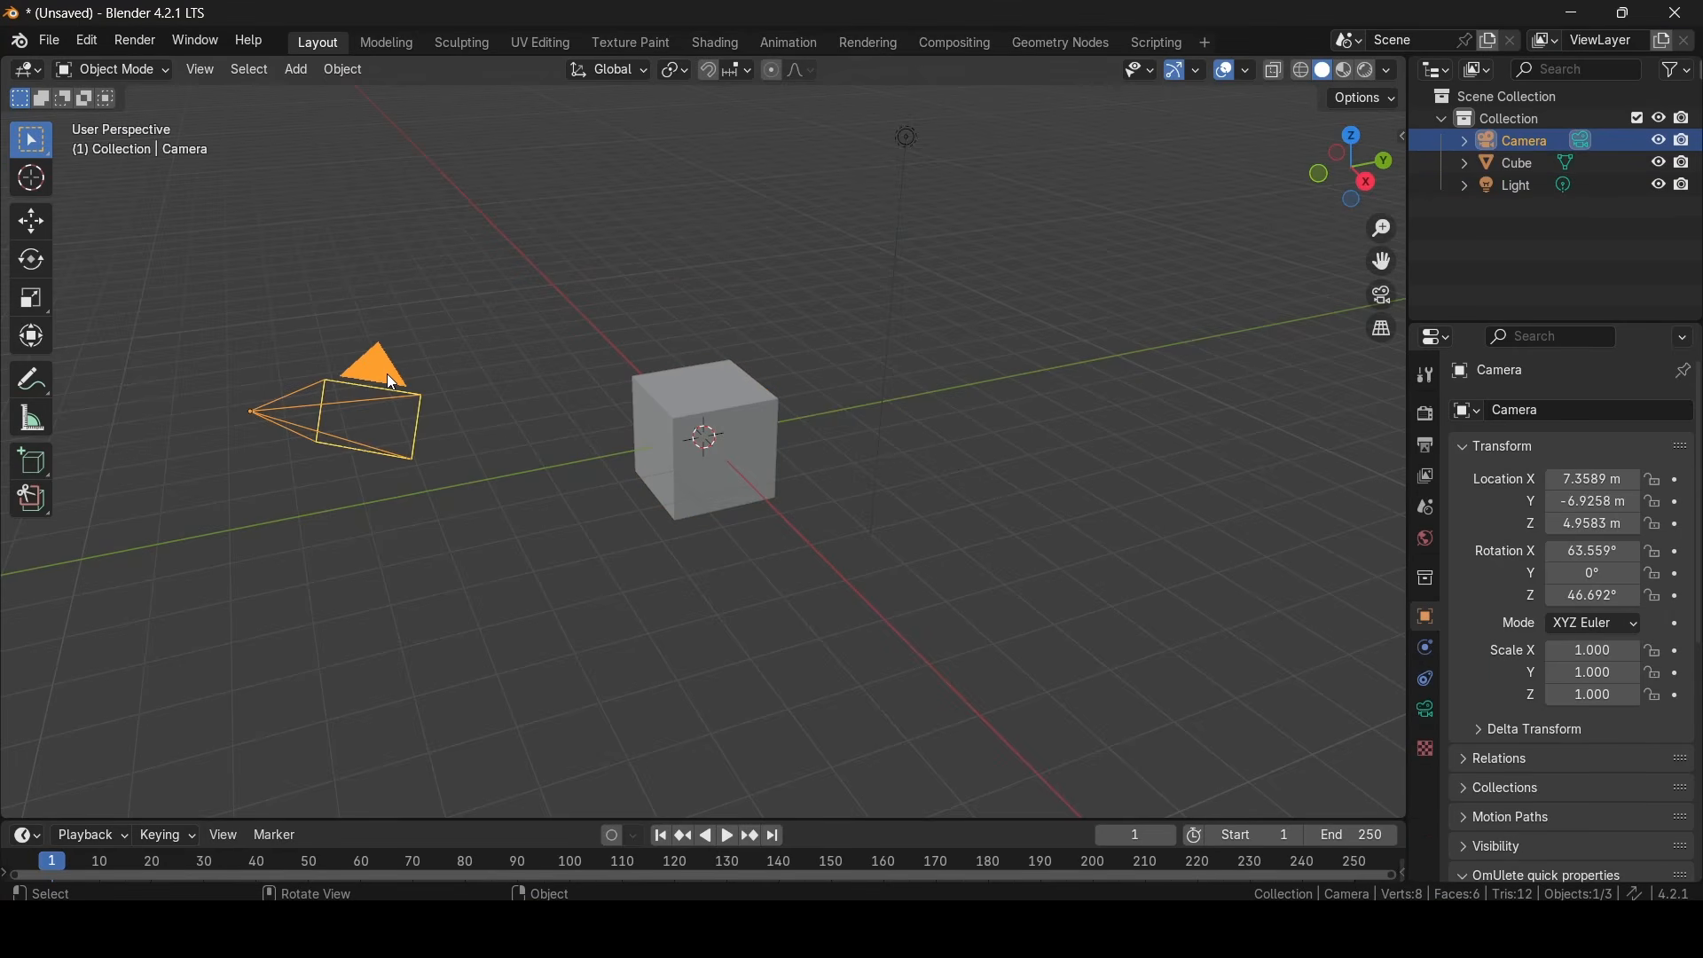
key(Delete)
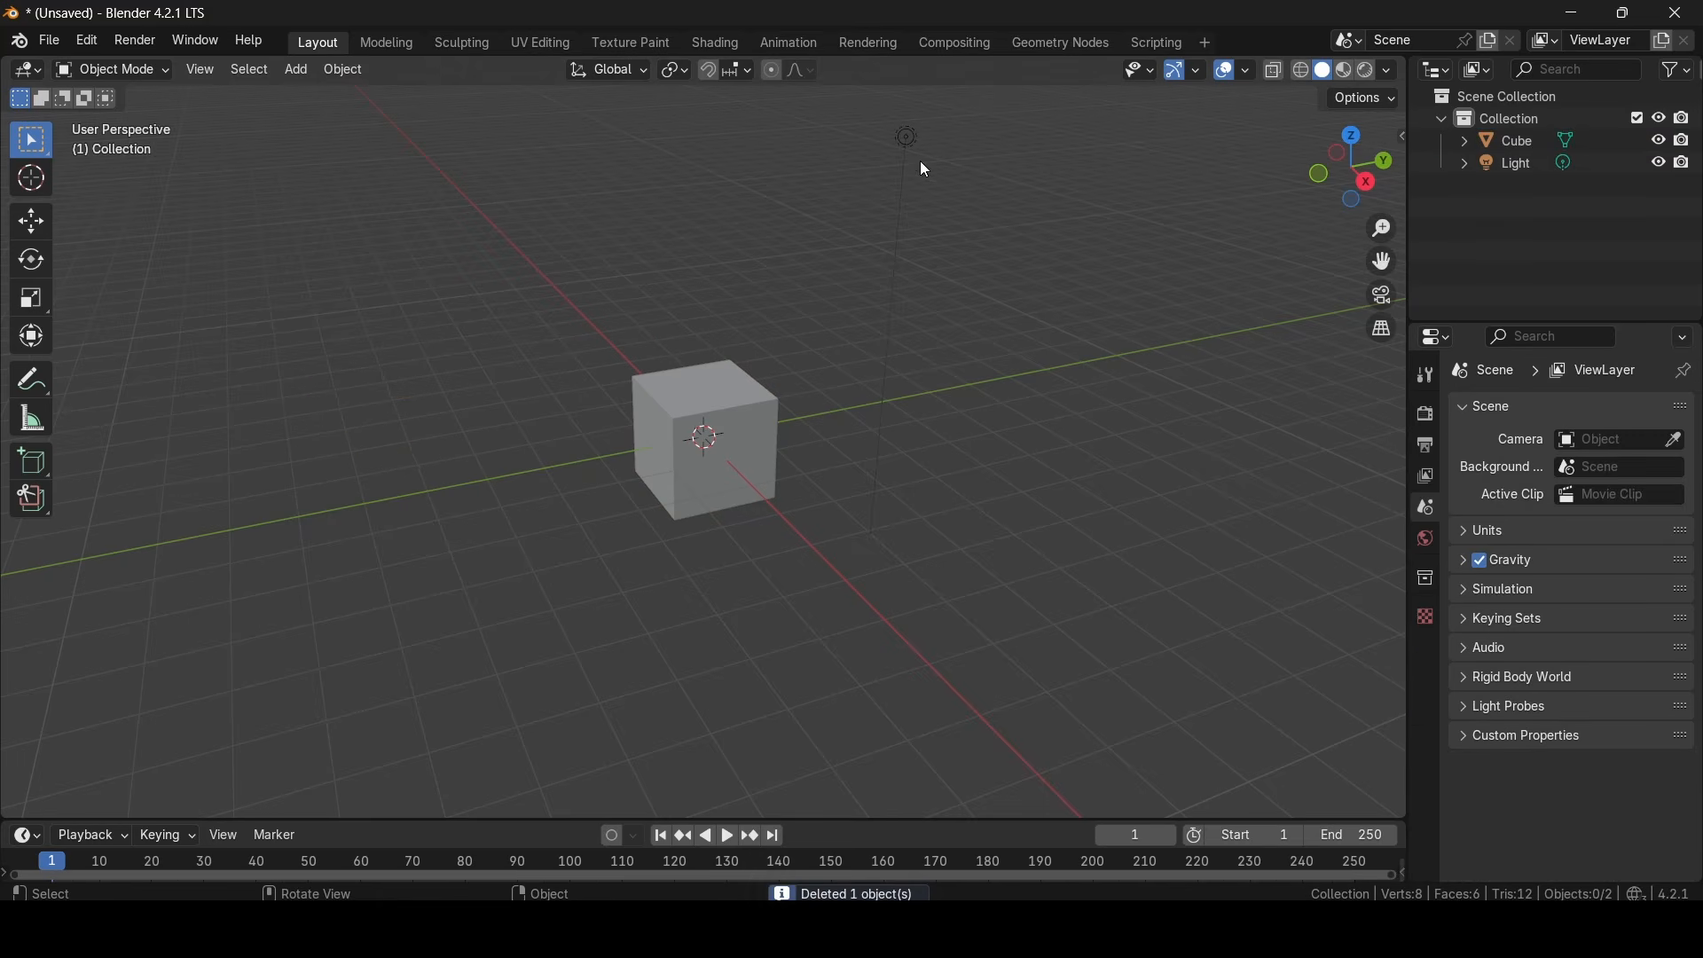
click(908, 138)
key(Delete)
middle_drag(863, 630, 825, 539)
scroll(825, 540, up, 4)
click(742, 398)
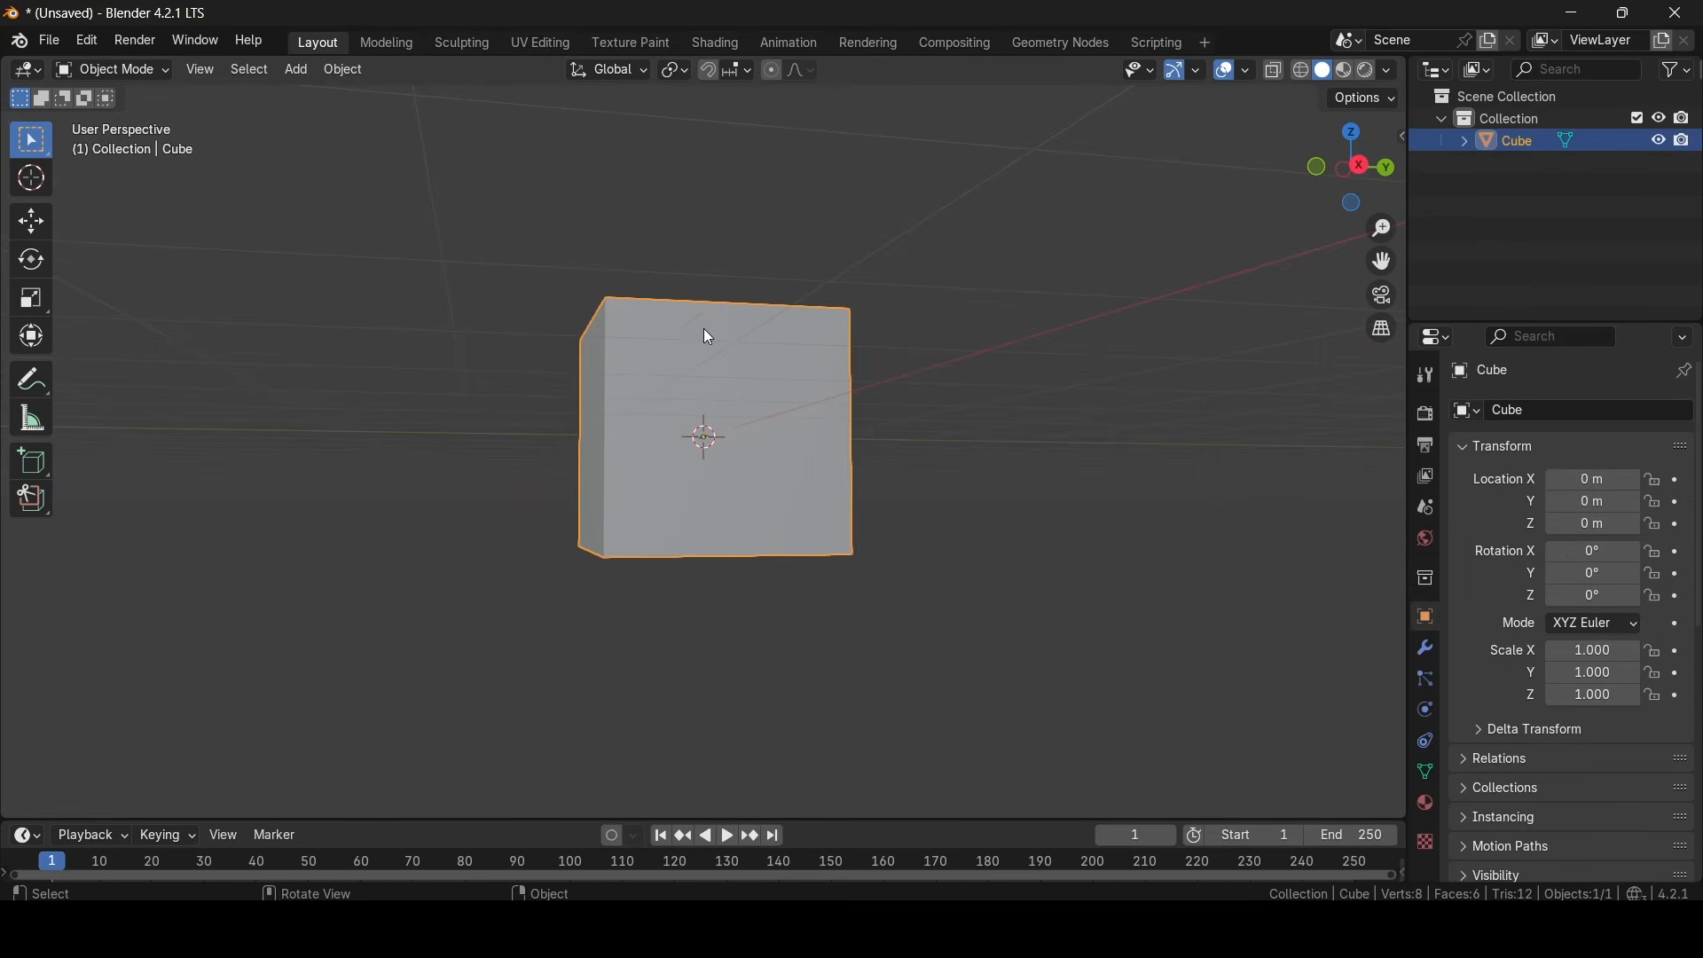
key(Delete)
- Add a UV sphere mesh to the empty scene
click(297, 69)
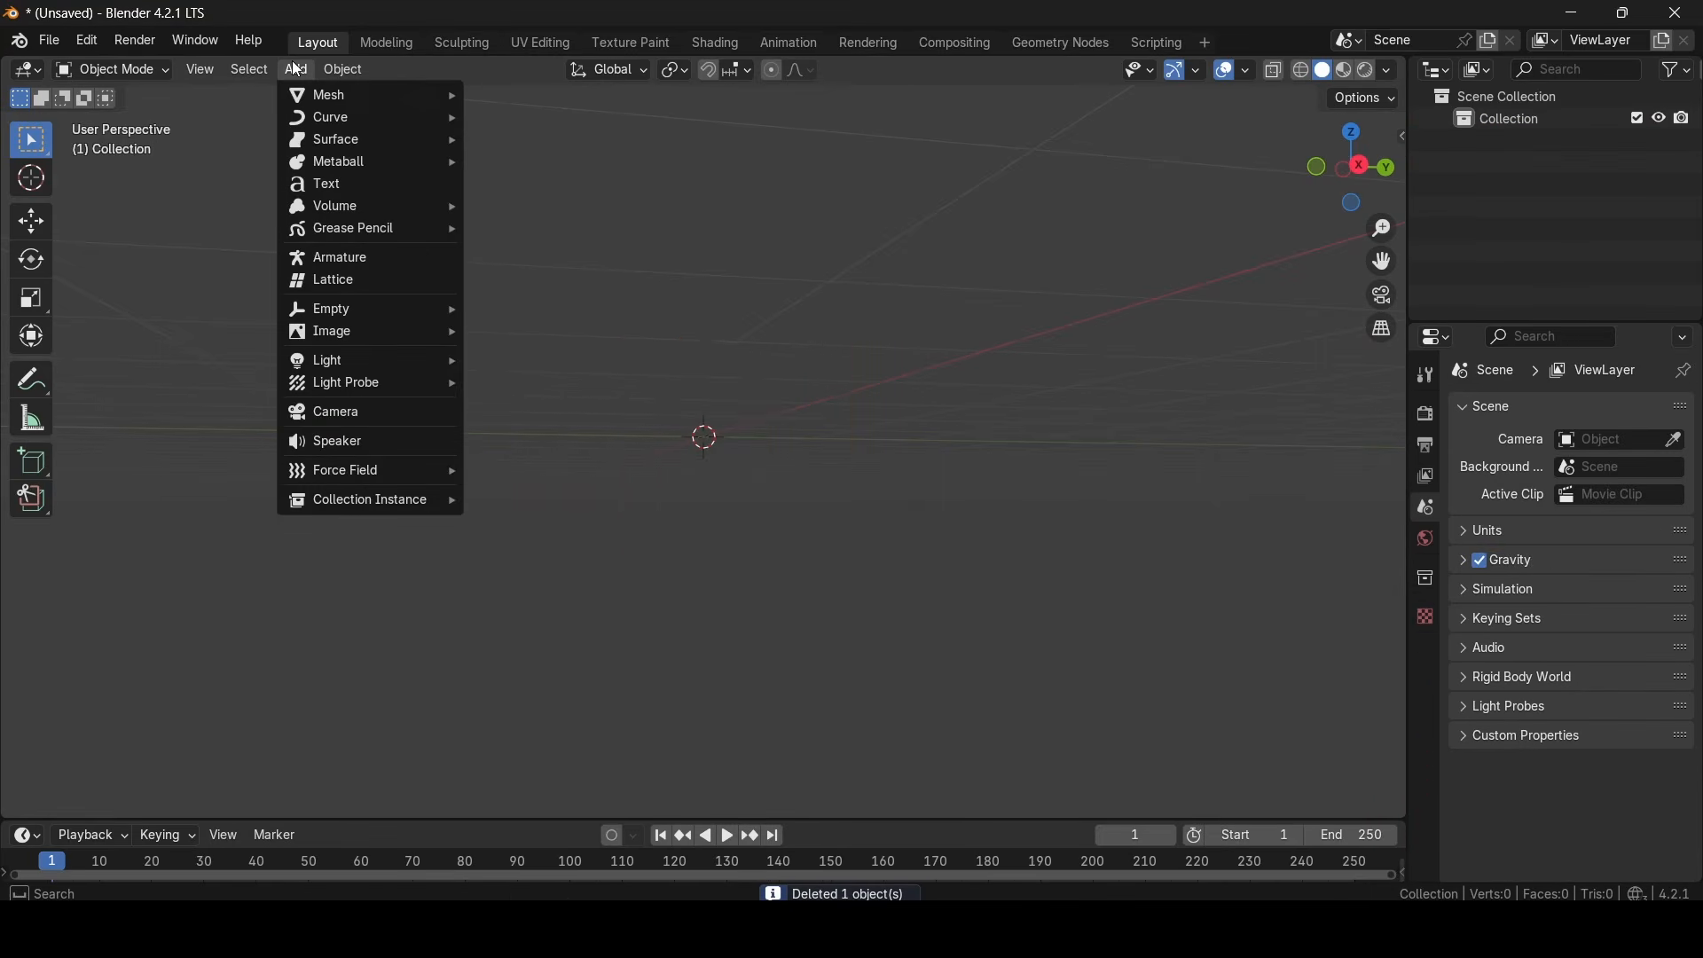
mouse_move(373, 95)
click(531, 163)
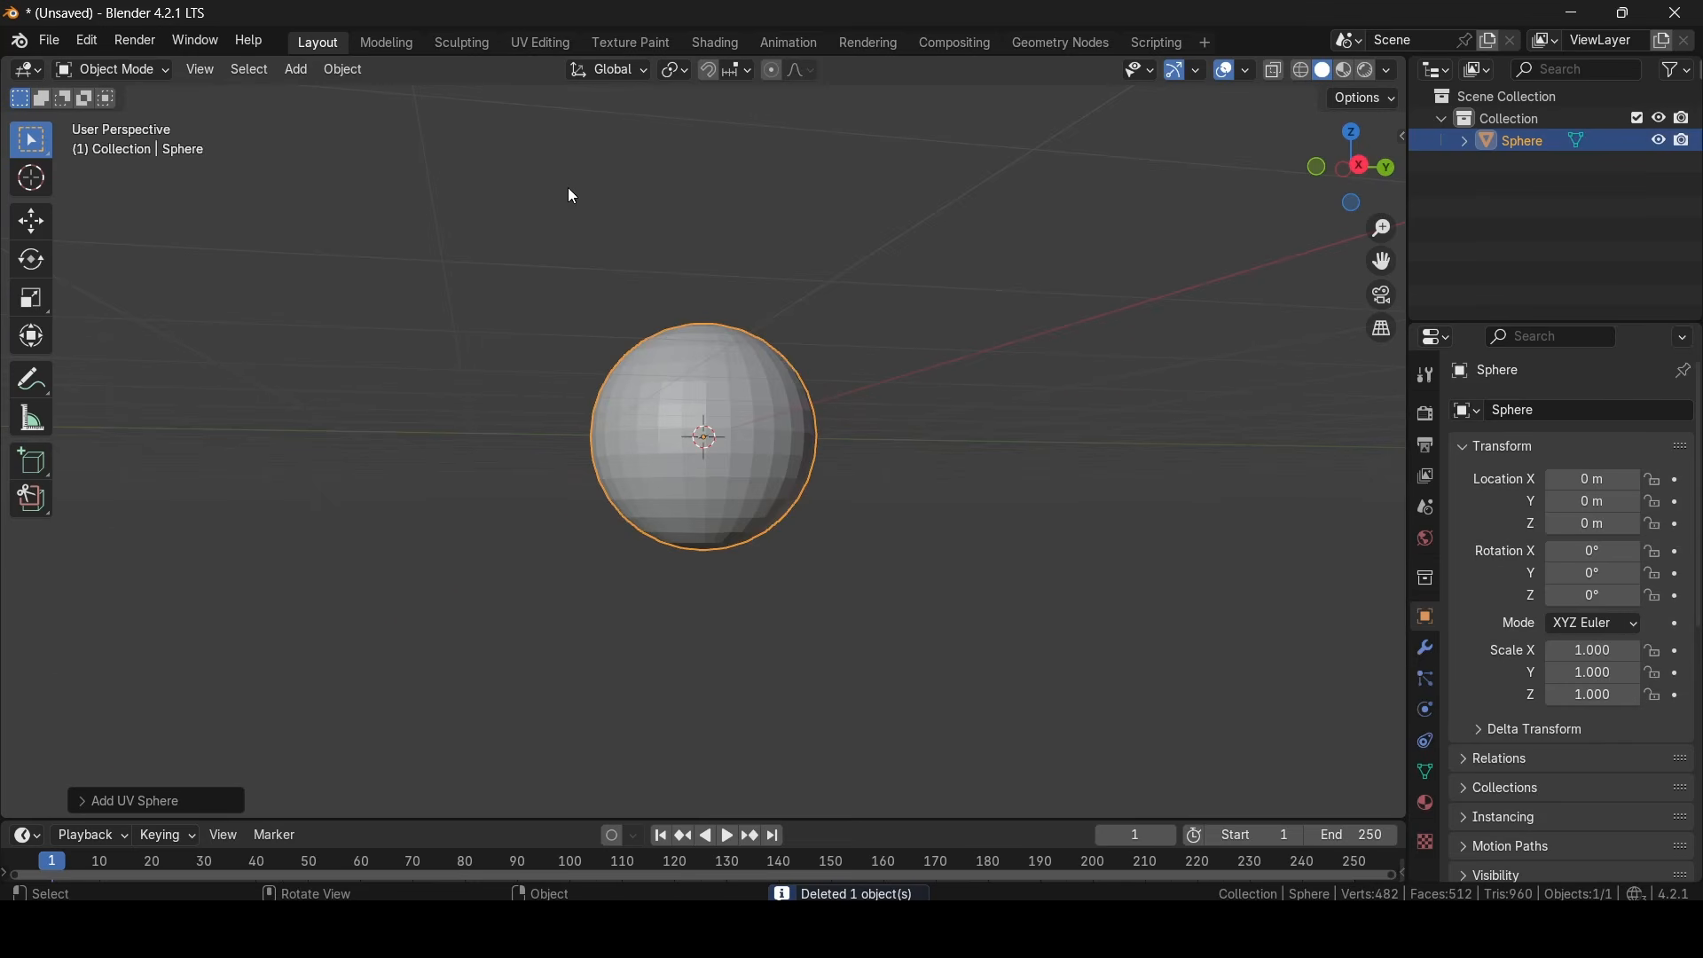
middle_drag(568, 188, 809, 267)
scroll(814, 275, up, 3)
scroll(823, 325, up, 1)
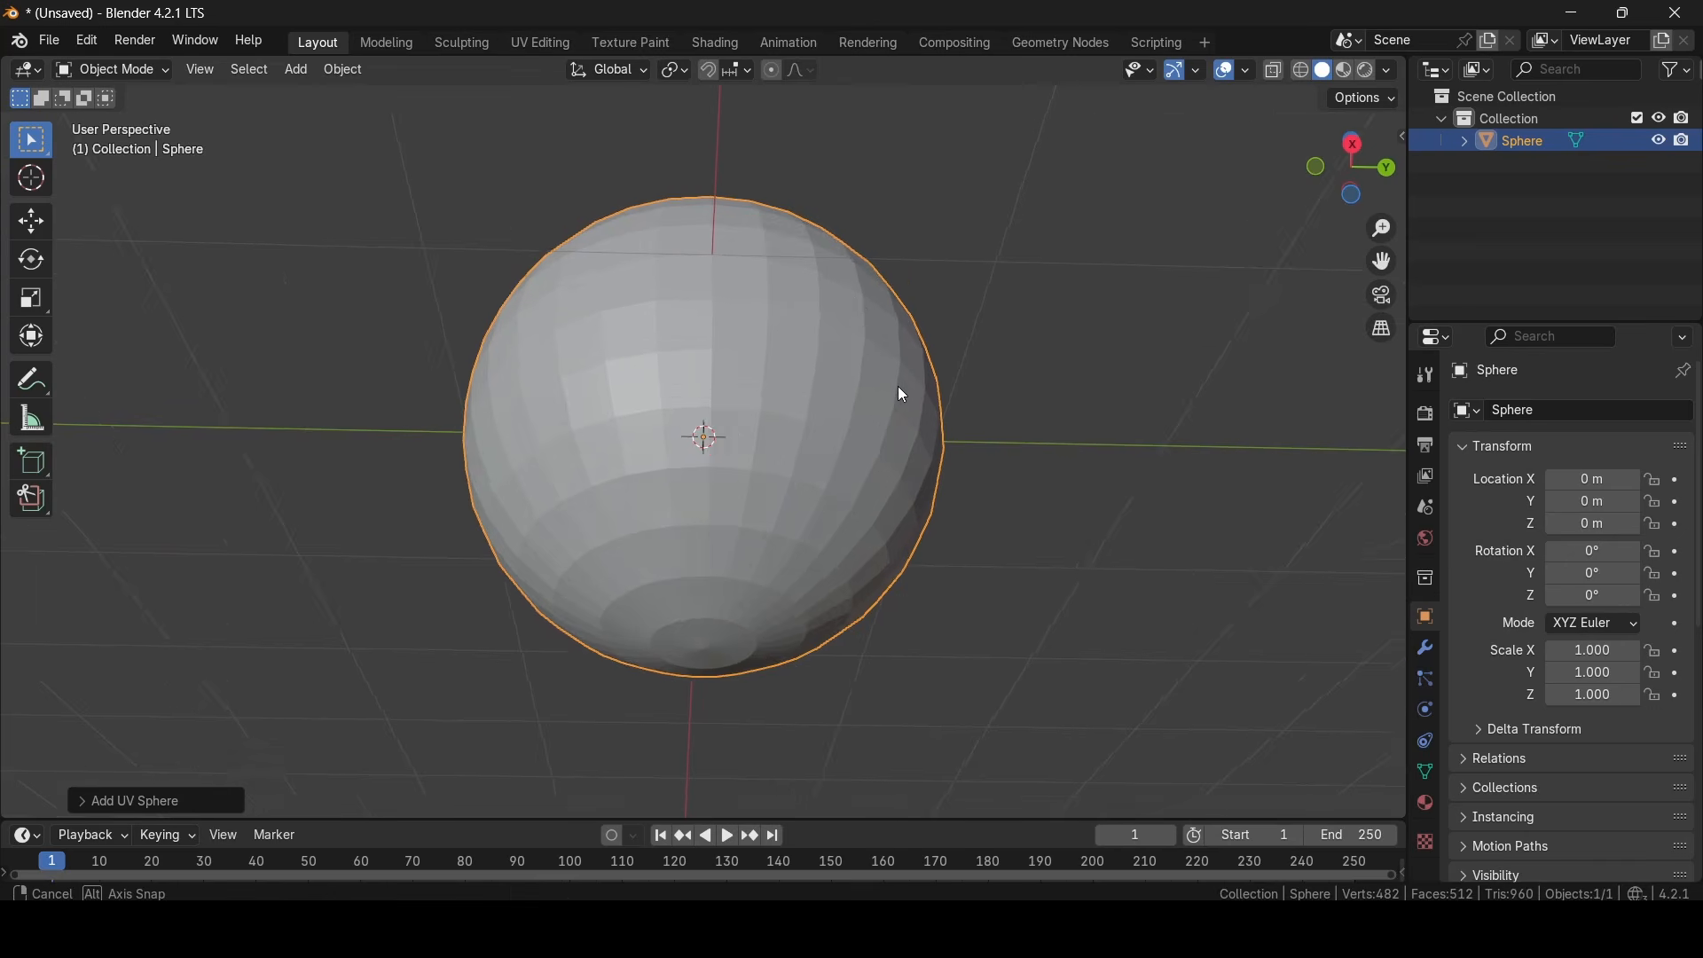
scroll(900, 373, down, 1)
scroll(906, 373, down, 1)
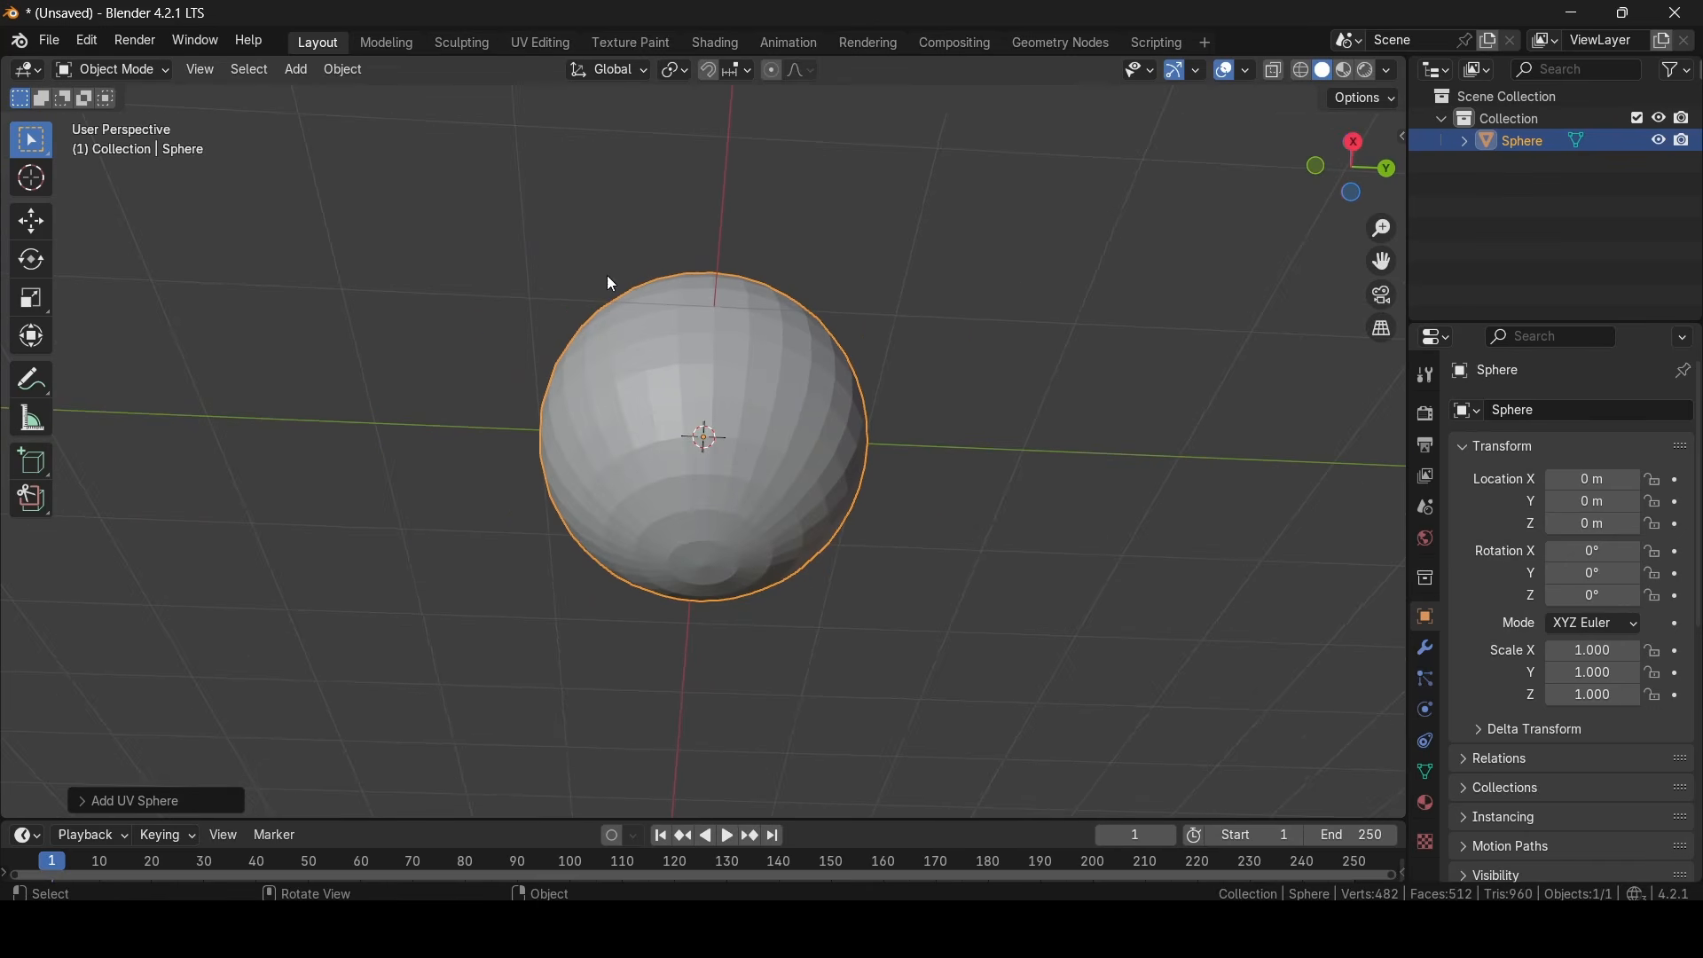
- Switch the sphere to Sculpt Mode
click(98, 73)
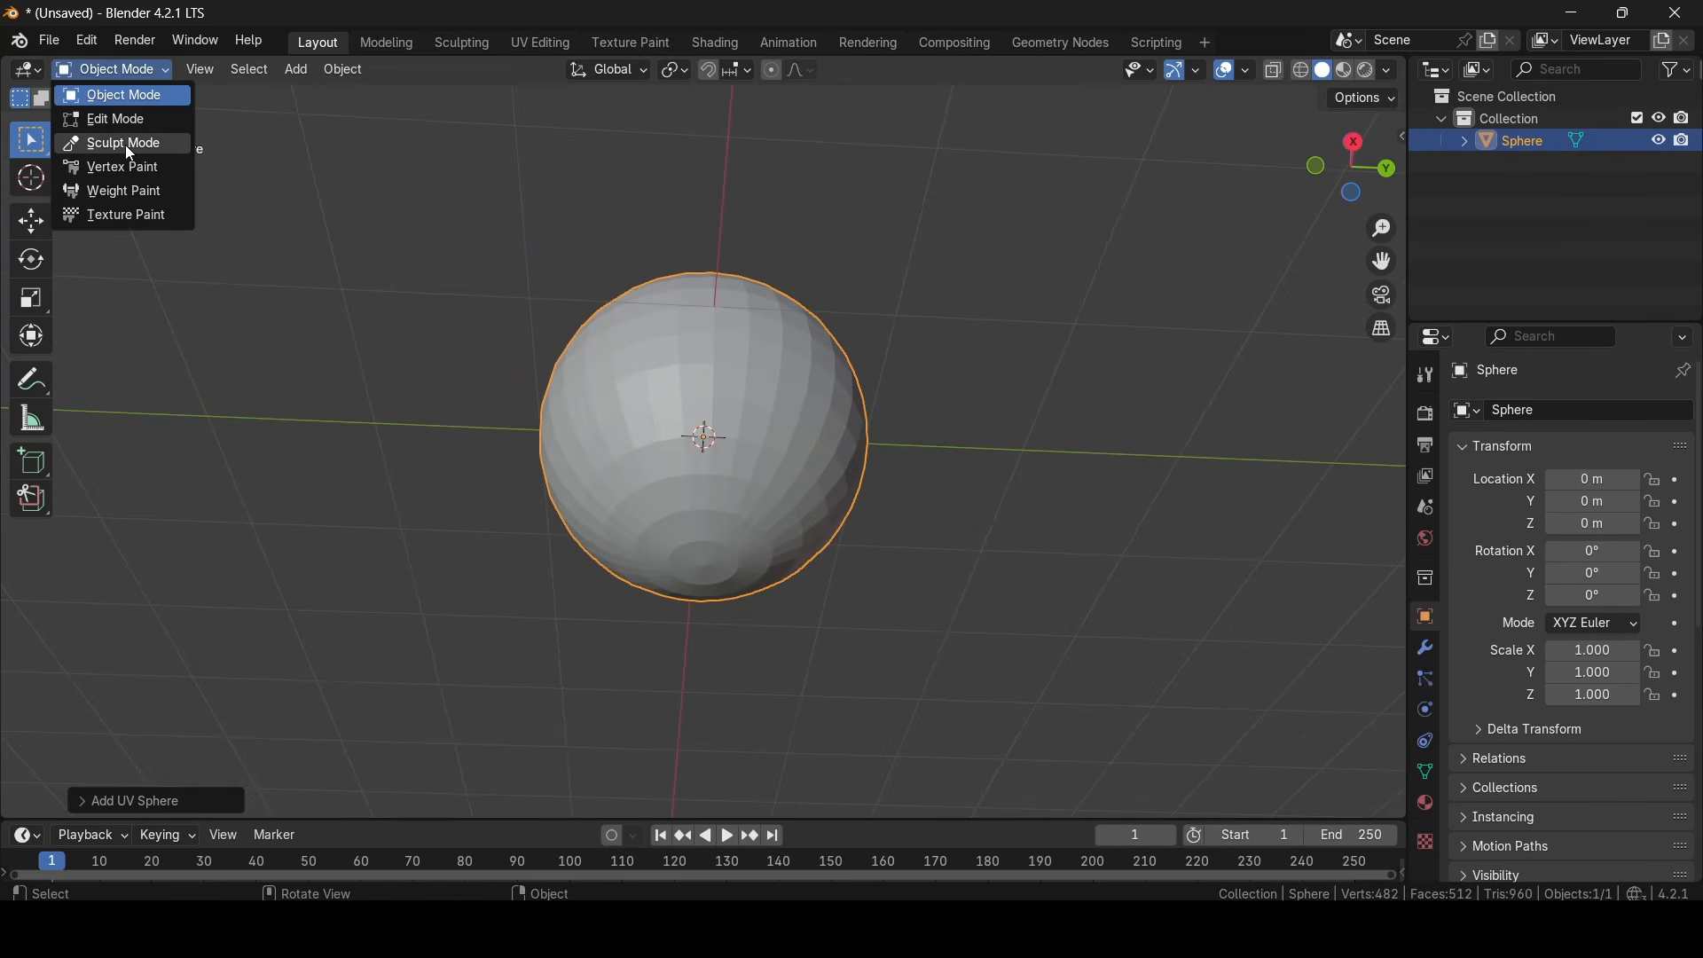
click(125, 146)
mouse_move(1047, 701)
middle_down()
mouse_move(1122, 698)
mouse_move(1117, 566)
middle_up()
scroll(794, 453, down, 1)
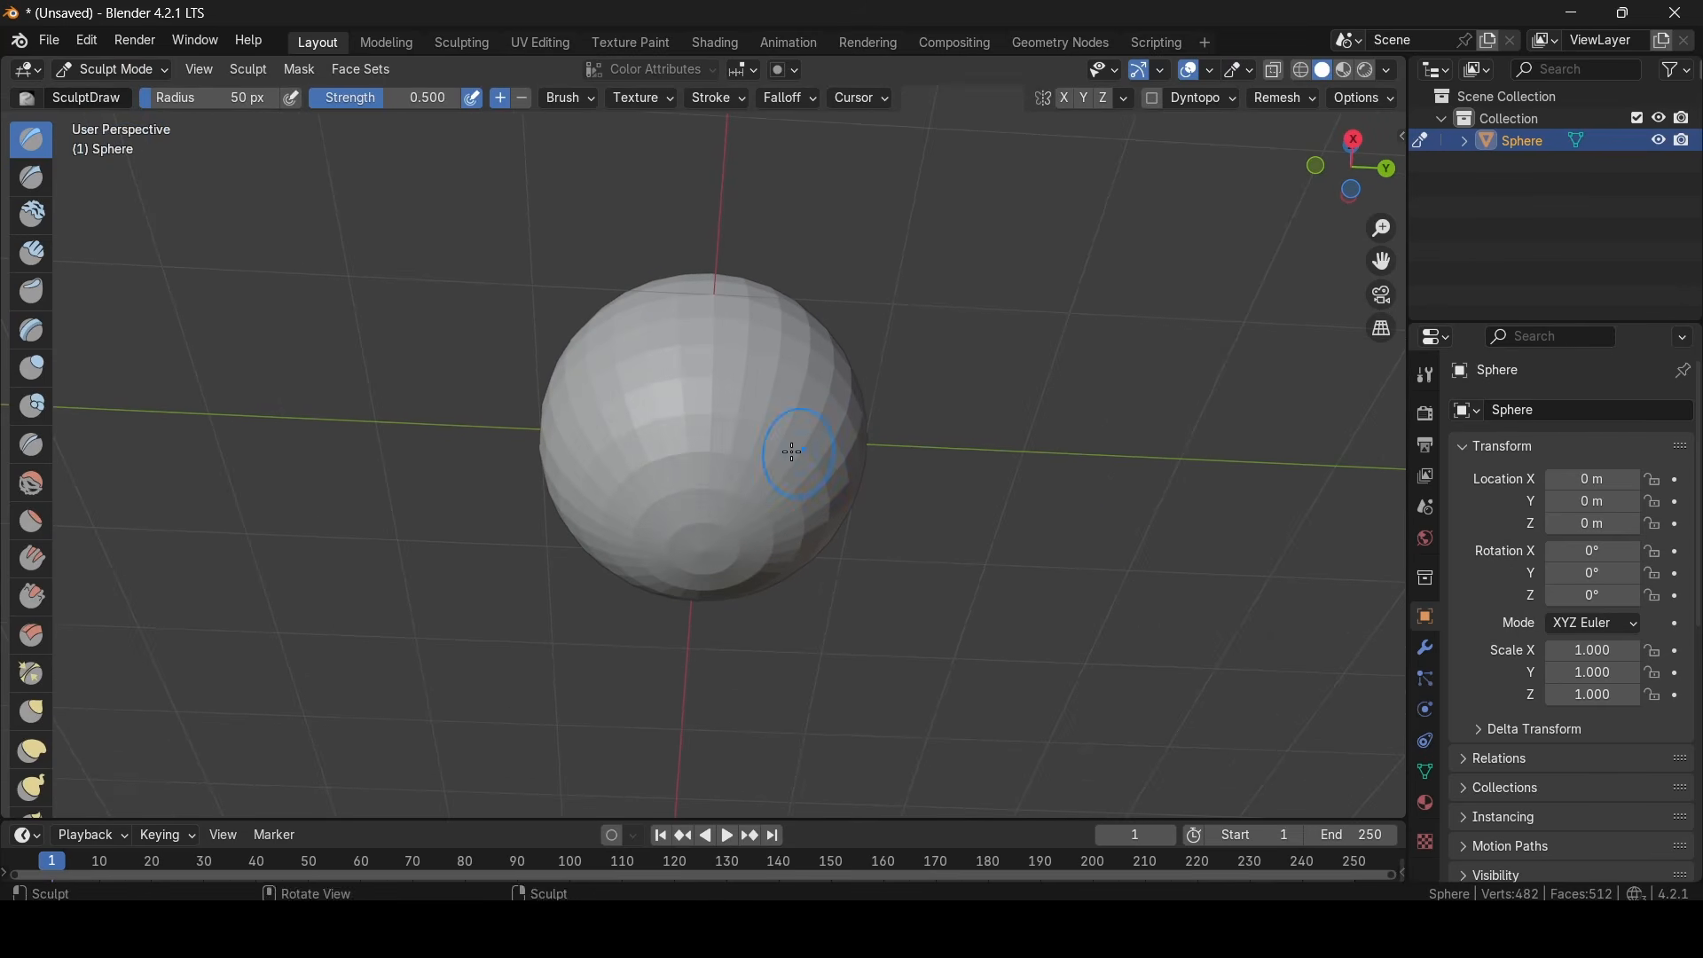
- Try a Draw brush stroke across the lower part of the sphere
mouse_move(695, 436)
mouse_down()
mouse_move(696, 453)
mouse_move(763, 452)
mouse_move(707, 422)
mouse_move(741, 417)
mouse_move(695, 431)
mouse_move(700, 488)
mouse_move(798, 462)
mouse_move(847, 506)
mouse_up()
key(Escape)
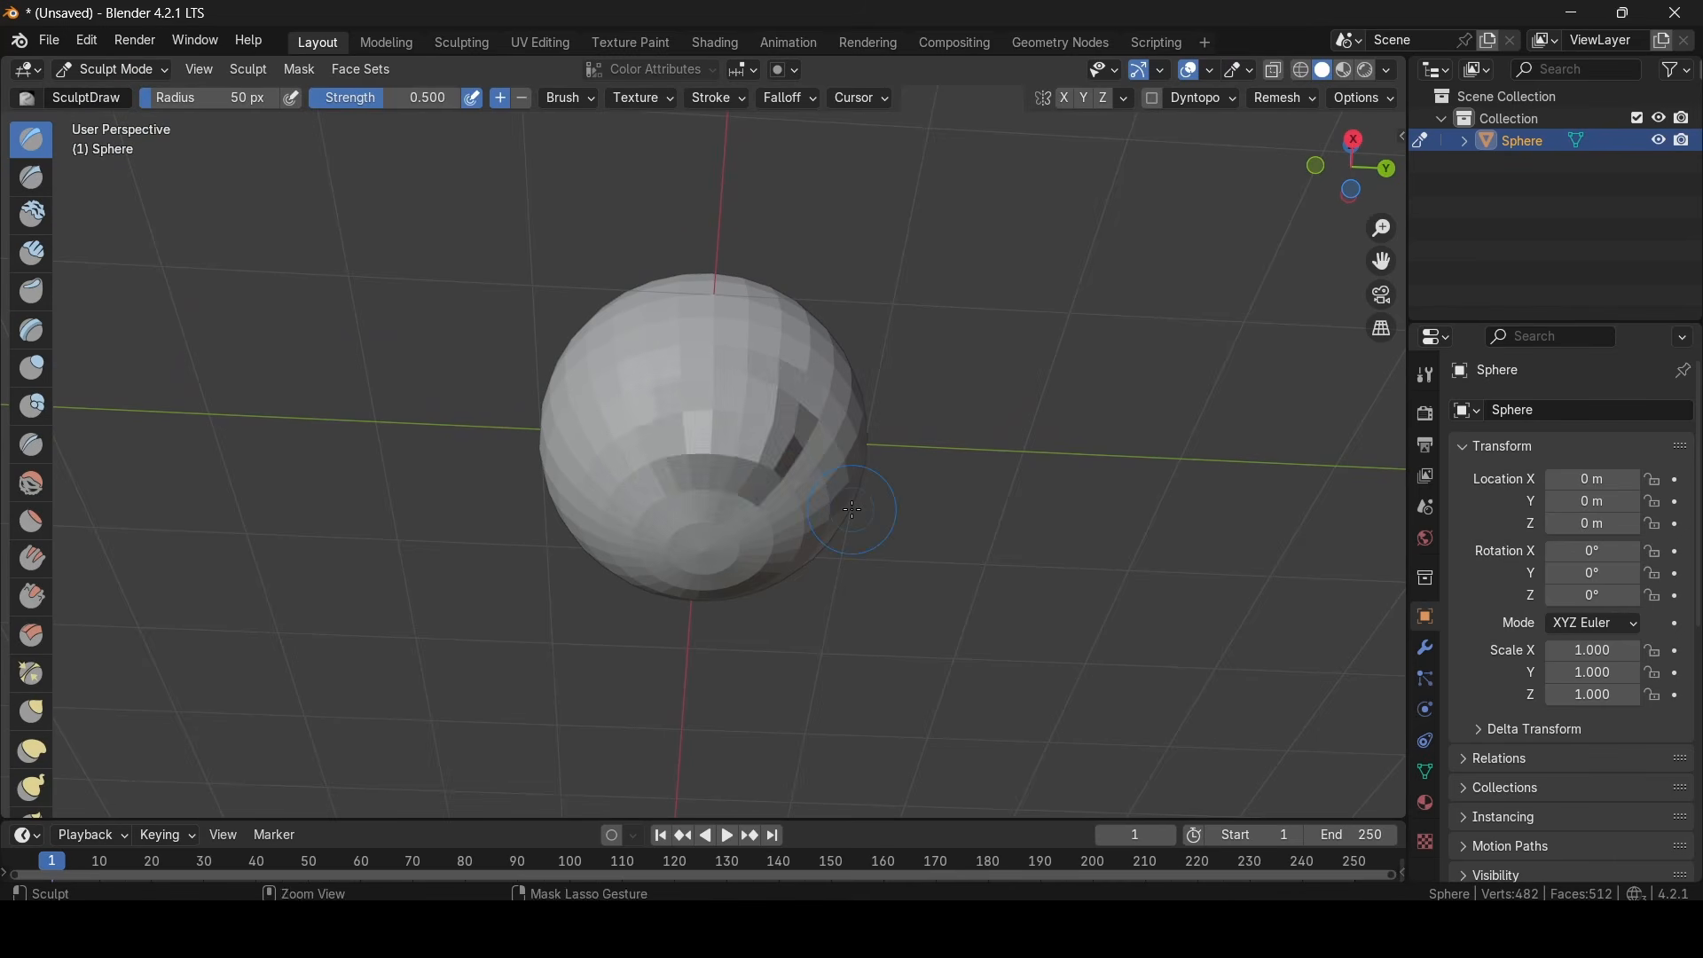
- Turn on X-axis mirroring in the sculpt symmetry settings
click(1428, 376)
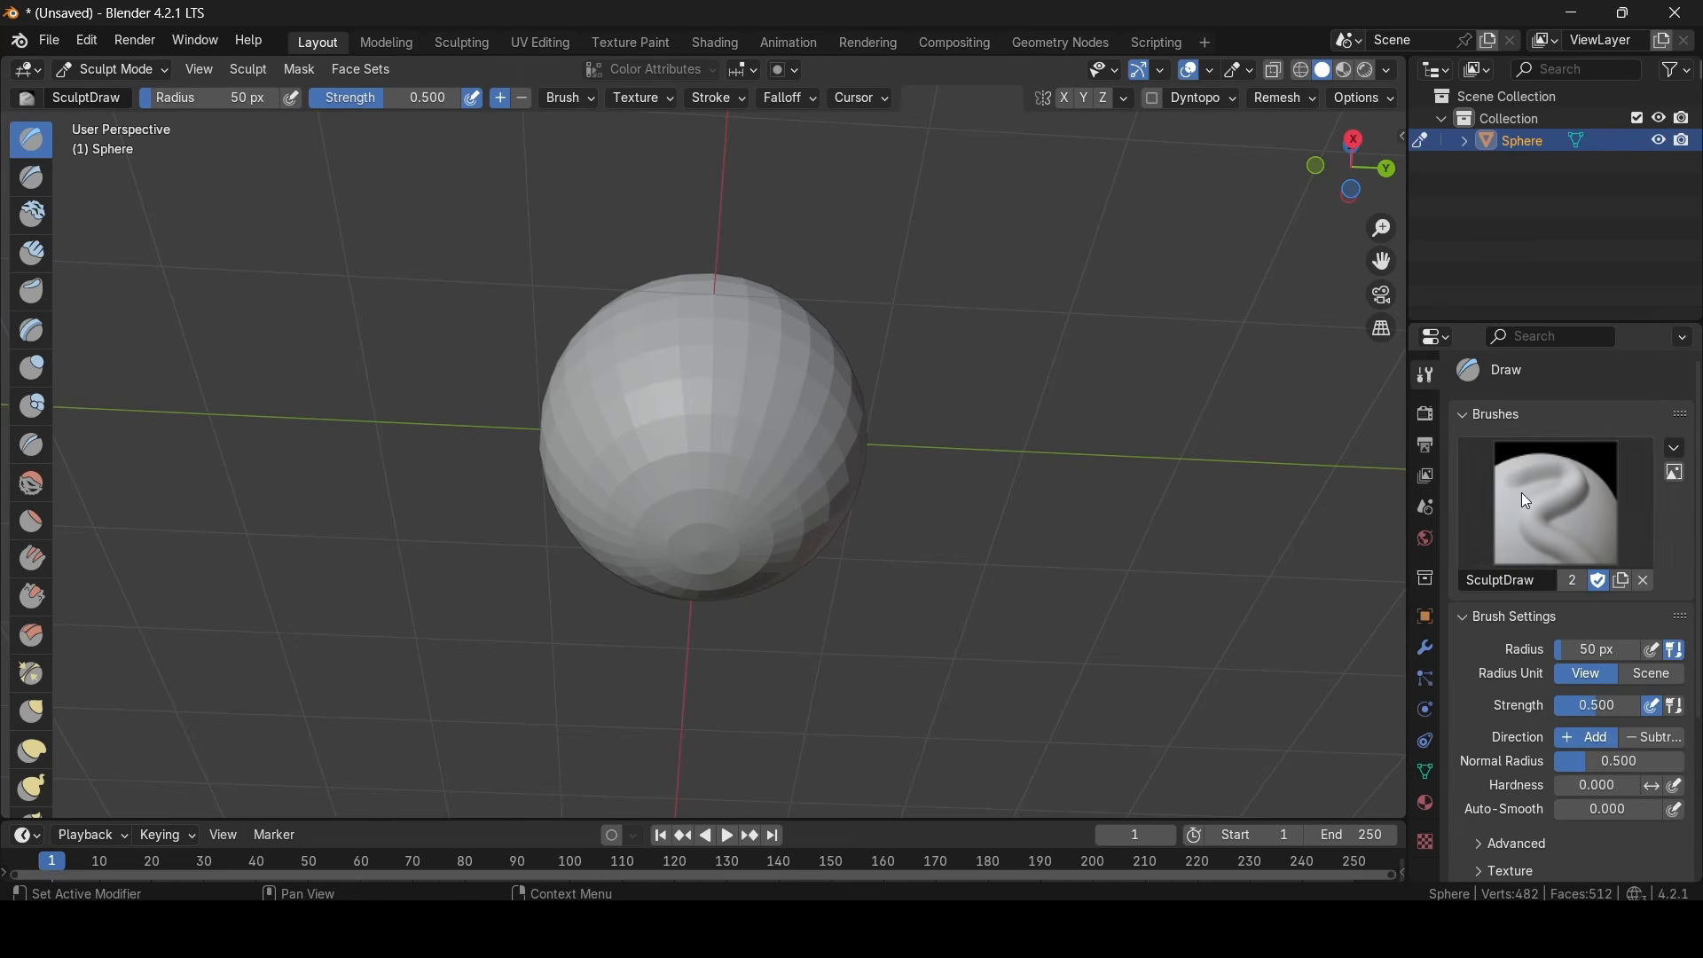
scroll(1522, 493, down, 5)
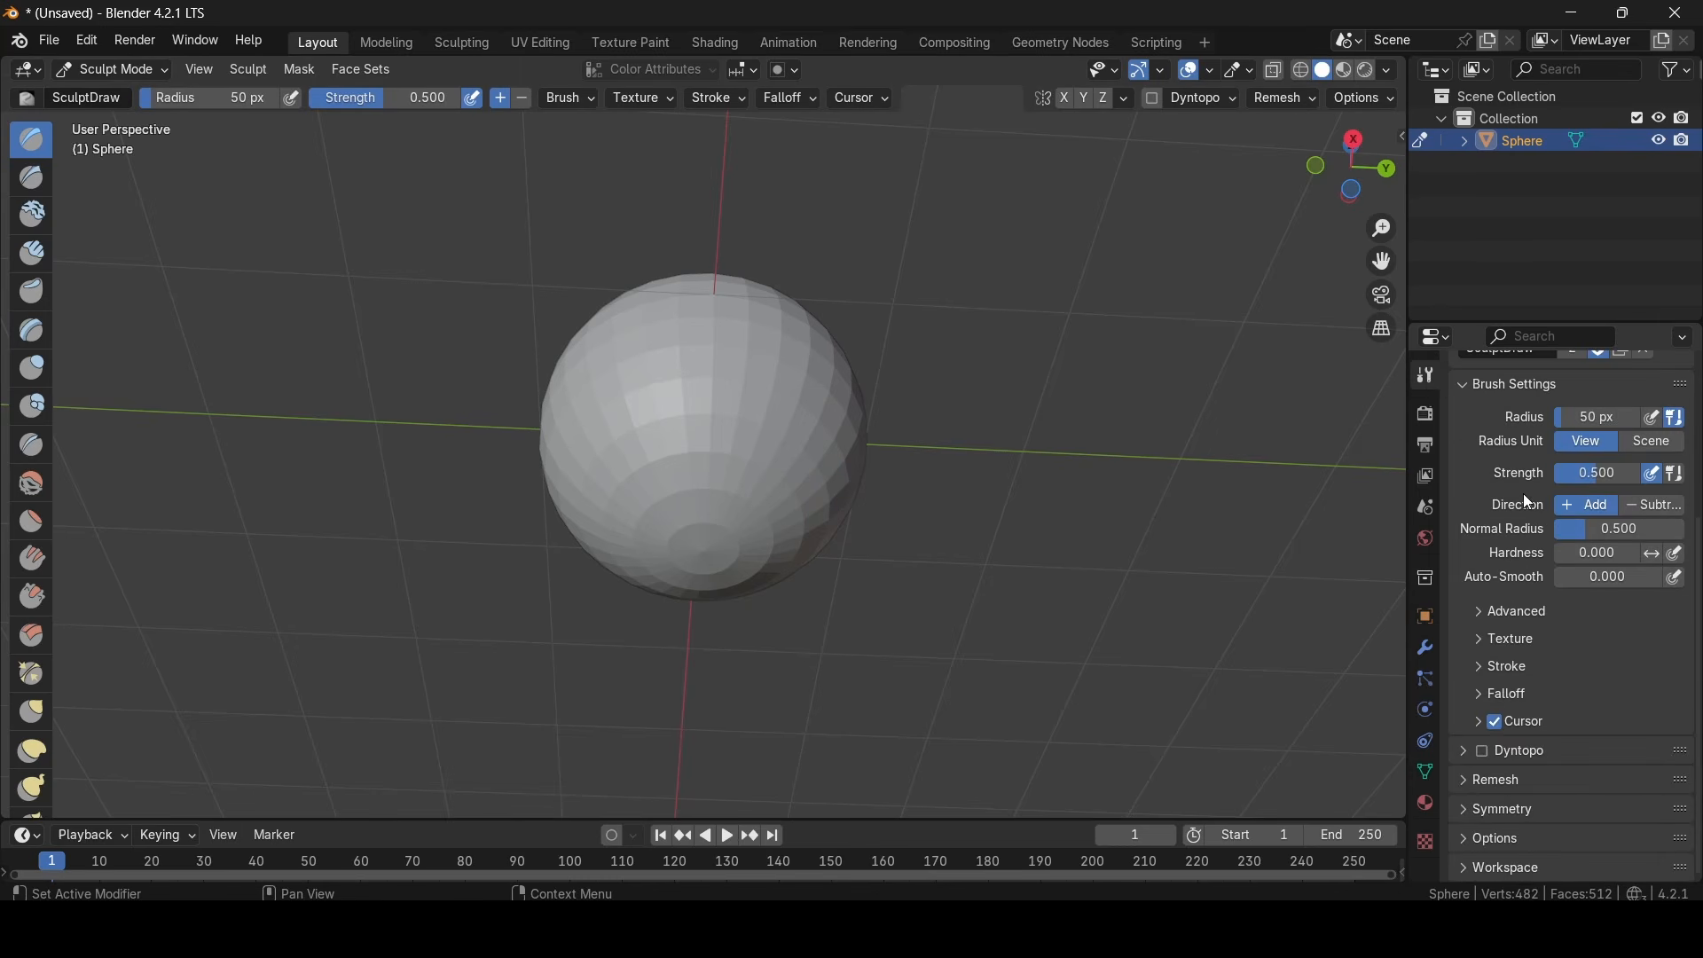
click(1482, 817)
scroll(1552, 798, down, 5)
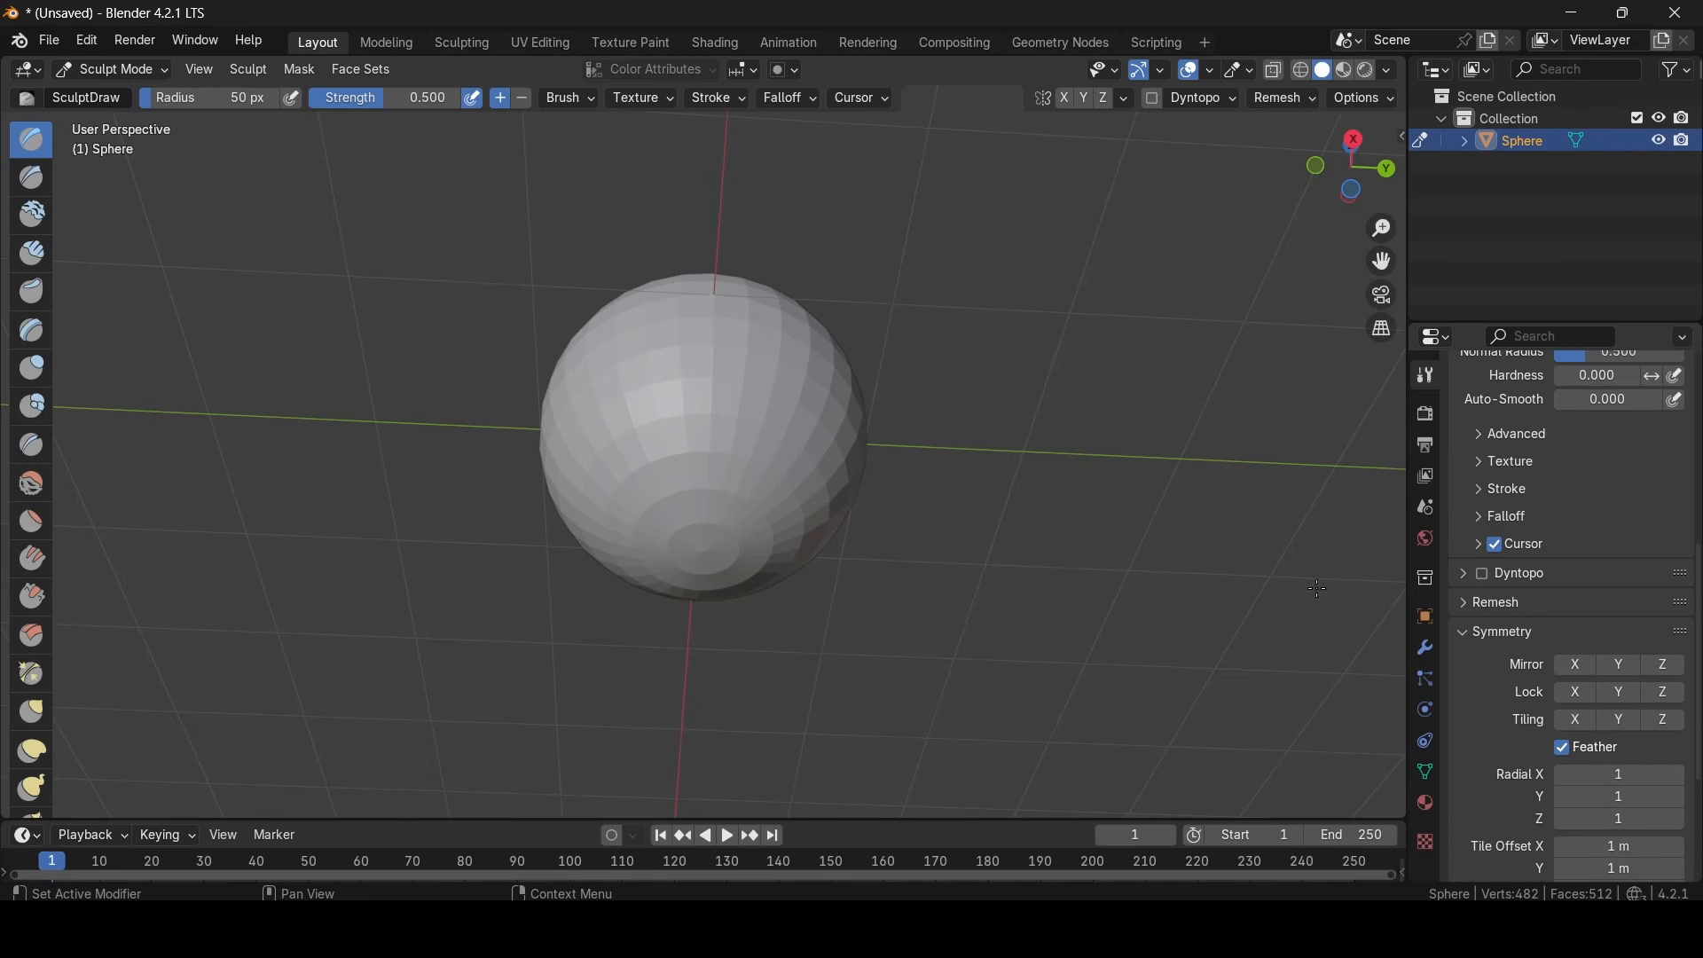
middle_drag(1091, 586, 1197, 585)
scroll(1167, 581, up, 1)
scroll(1197, 586, down, 1)
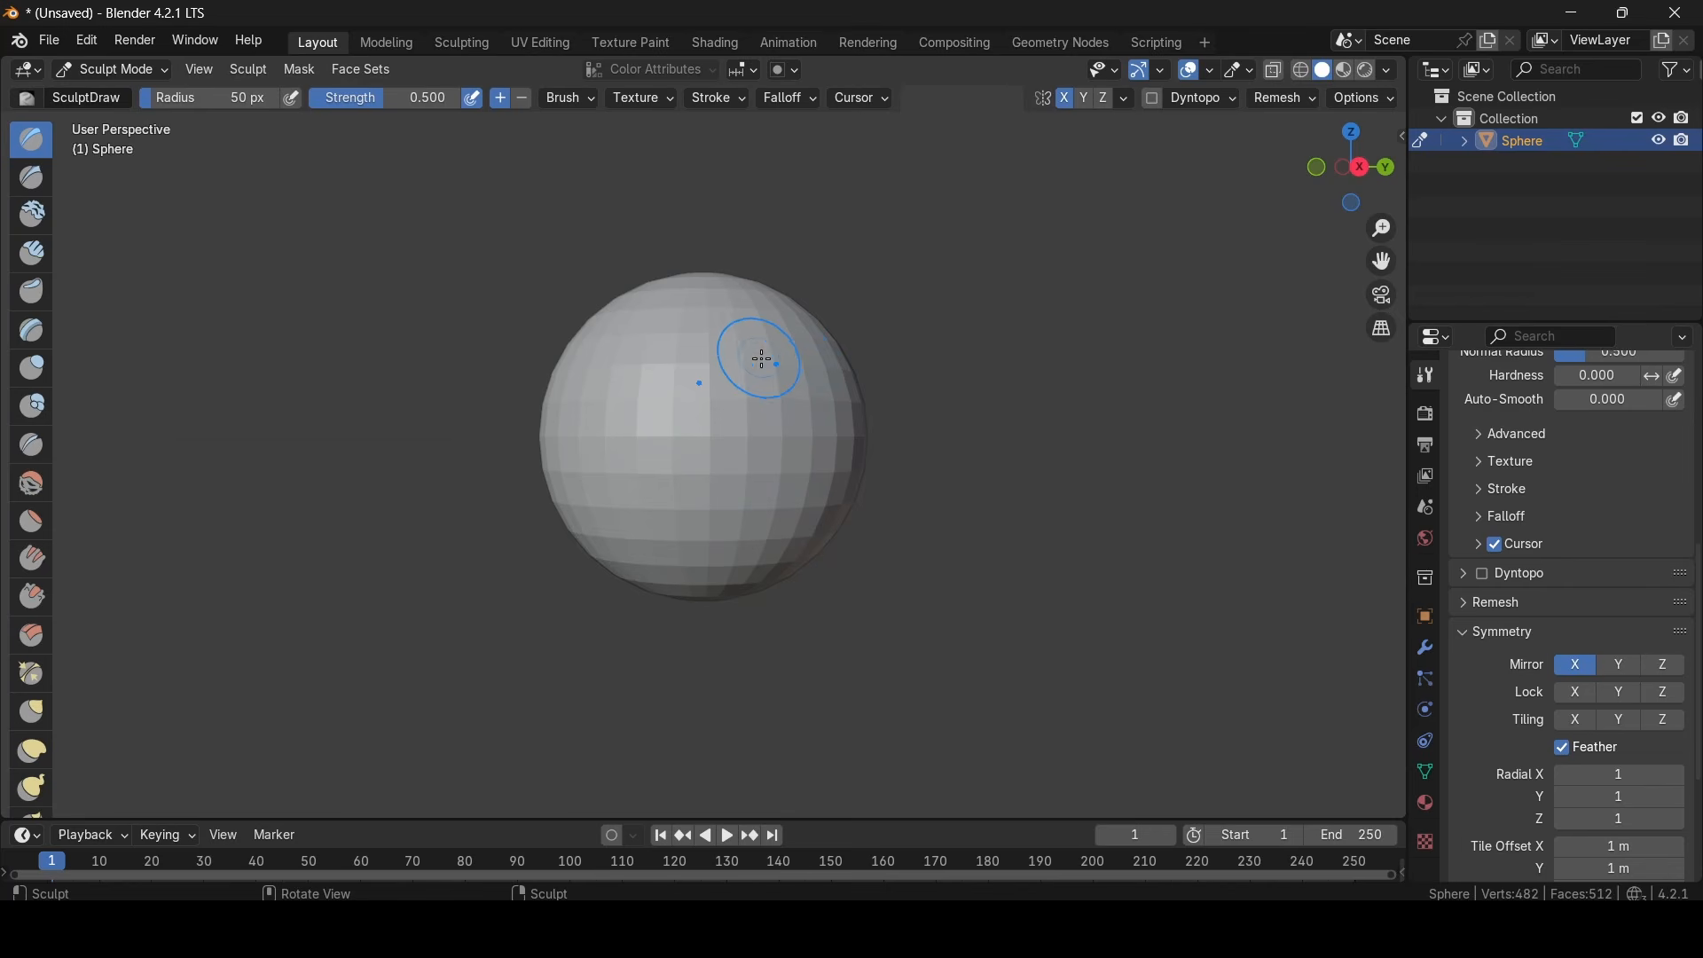
- Check the mirrored brush from different sides of the sphere and turn on Y-axis mirroring
middle_drag(760, 358, 769, 379)
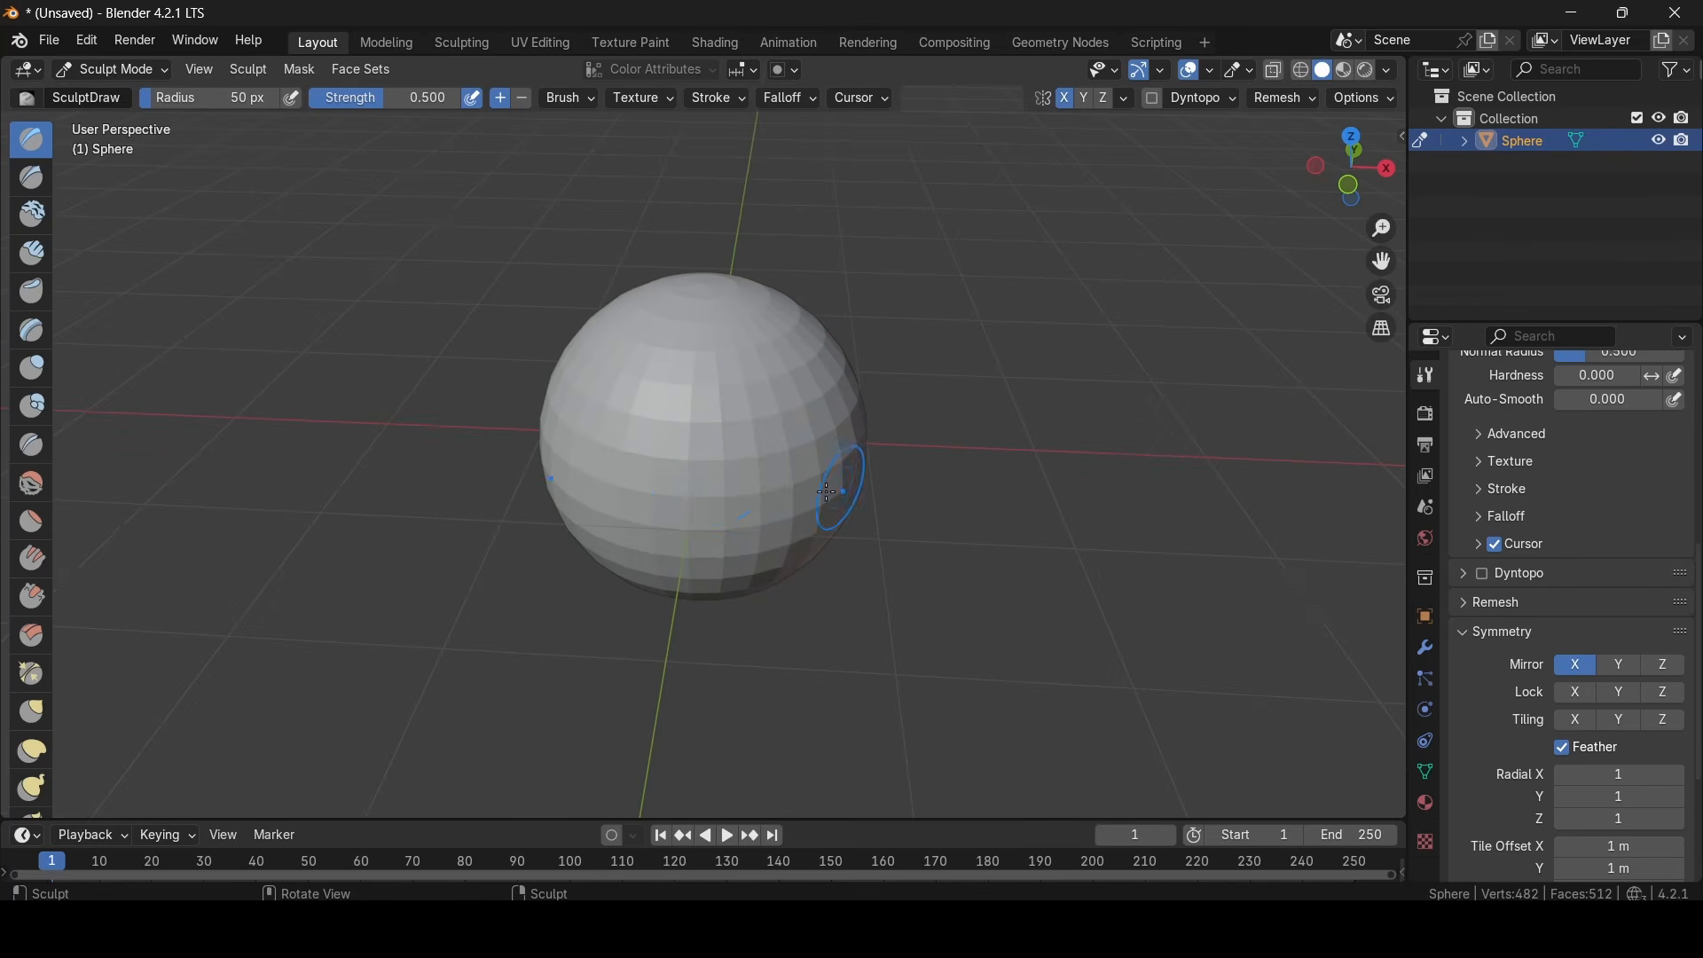
middle_drag(723, 494, 570, 335)
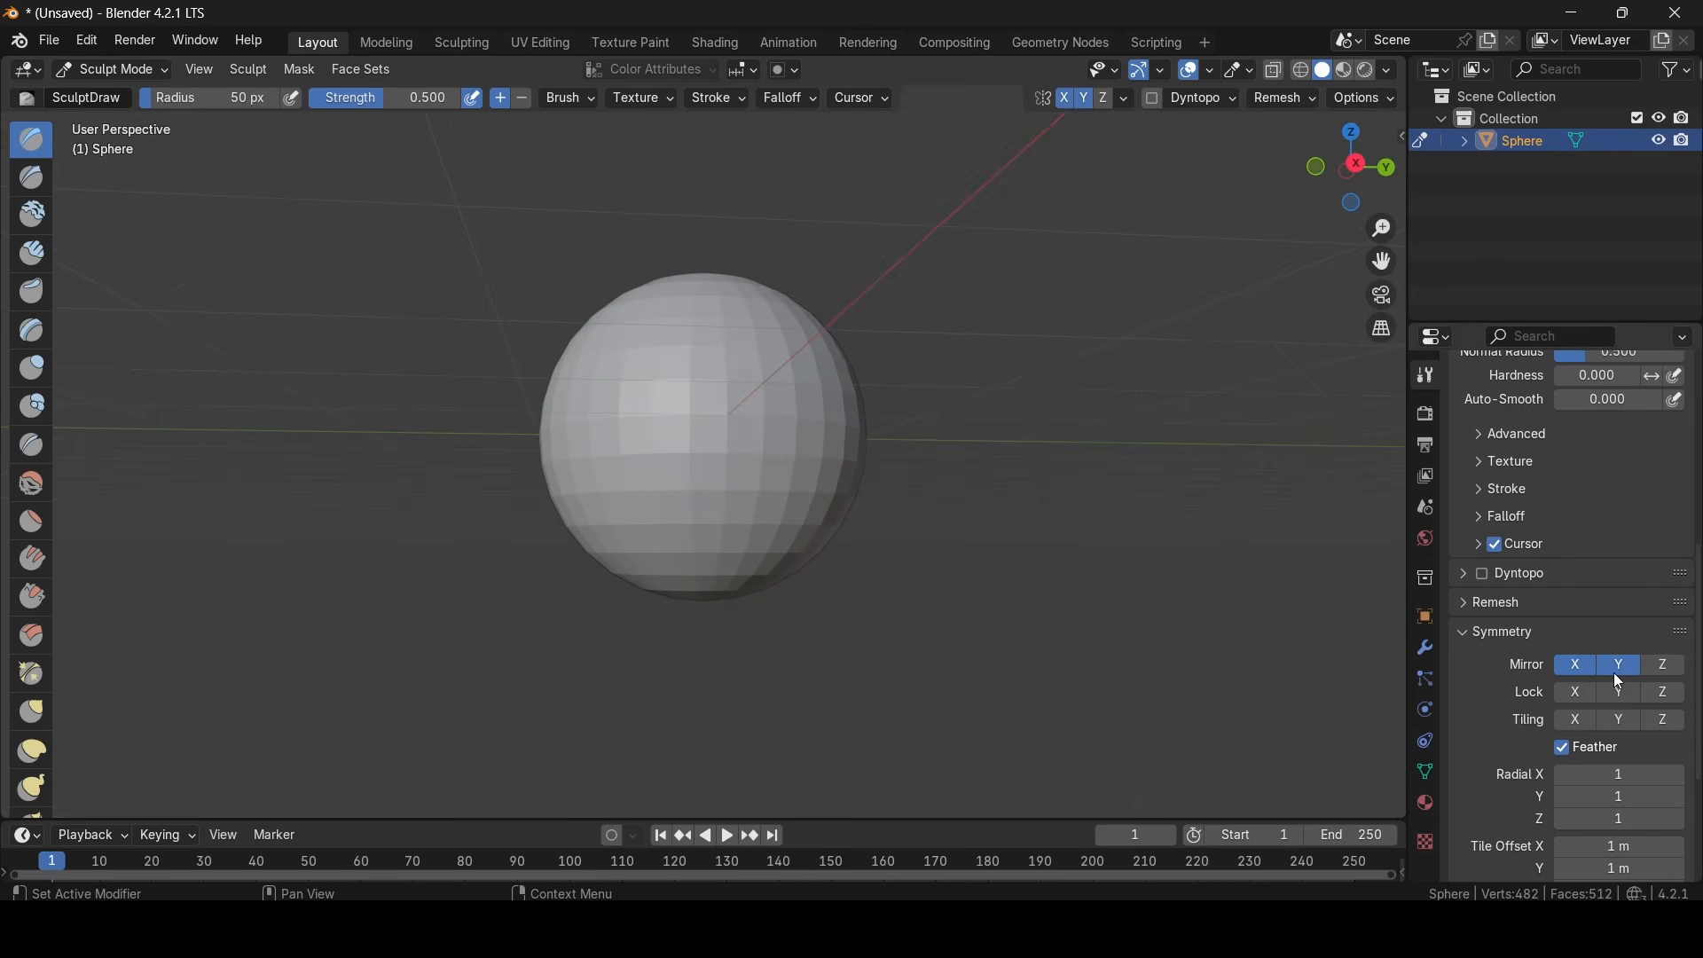
click(1577, 665)
click(1651, 668)
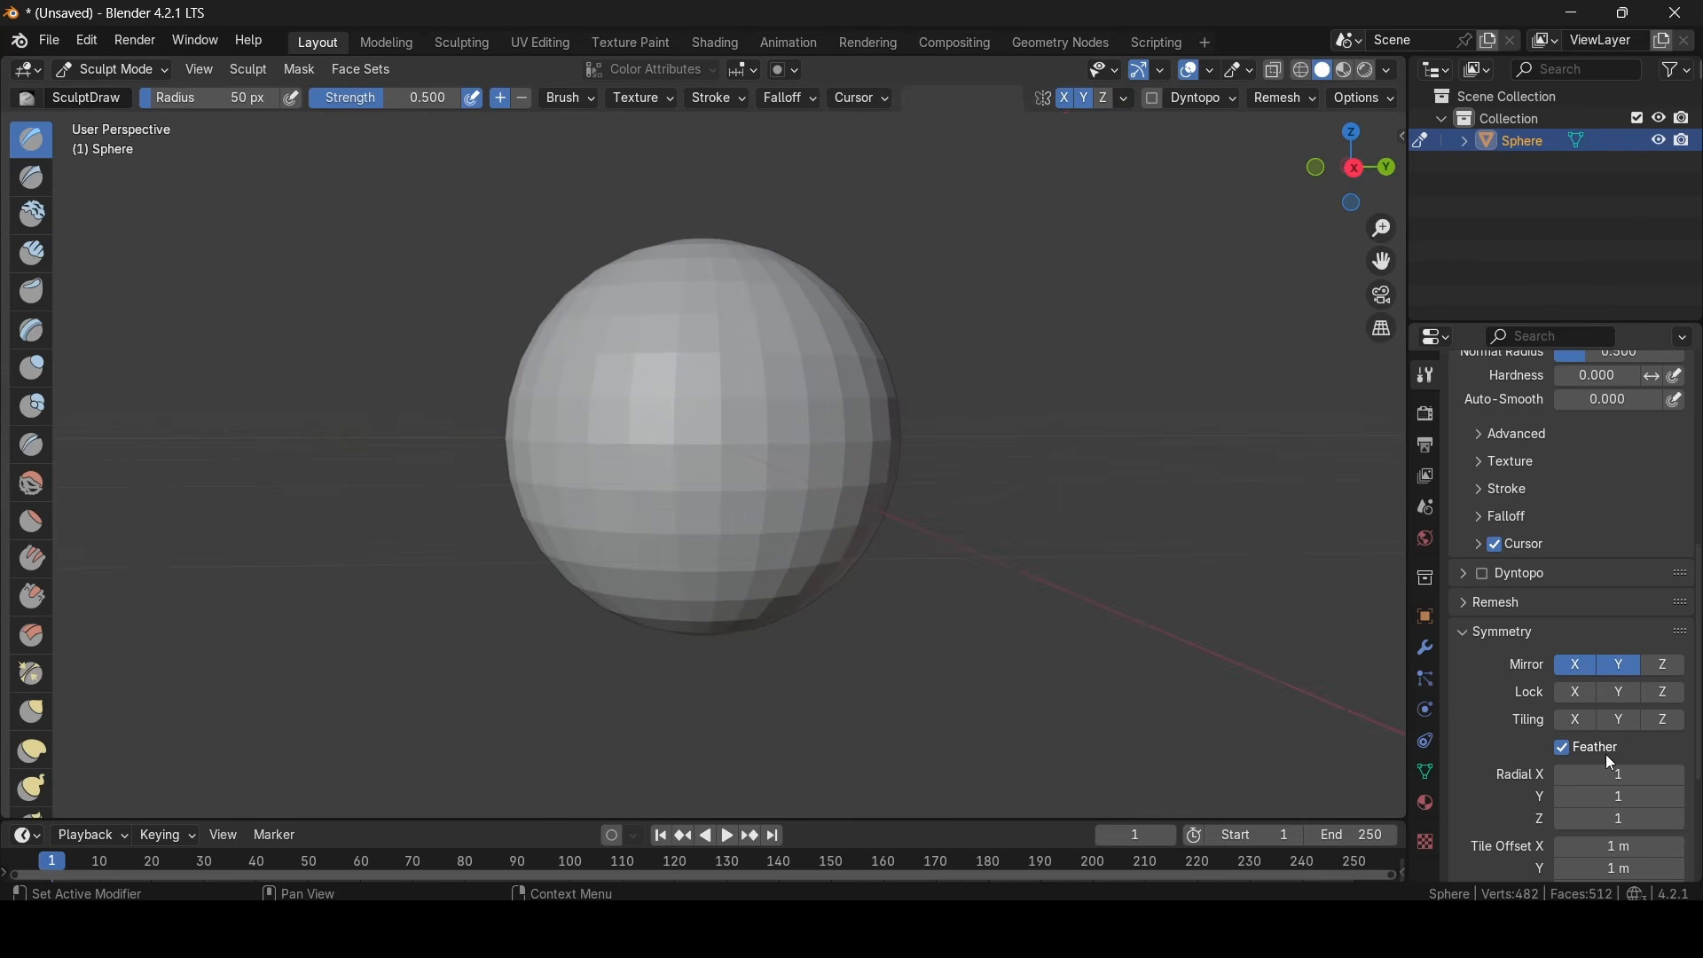
- Limit the mirroring to the Y axis and build up a protruding chin low on the sphere with the Draw brush
mouse_move(1099, 635)
middle_down()
mouse_move(1091, 582)
mouse_move(1095, 608)
middle_up()
mouse_move(783, 562)
mouse_down()
mouse_move(688, 544)
mouse_move(710, 581)
mouse_move(749, 571)
mouse_move(770, 592)
mouse_move(790, 553)
mouse_up()
middle_drag(791, 551, 874, 581)
mouse_move(702, 562)
mouse_down()
mouse_move(684, 560)
mouse_move(707, 491)
mouse_move(638, 563)
mouse_move(700, 567)
mouse_up()
middle_drag(702, 566, 780, 530)
mouse_move(723, 559)
mouse_down()
mouse_move(608, 492)
mouse_move(685, 345)
mouse_up()
mouse_move(592, 391)
mouse_down()
mouse_move(582, 358)
mouse_move(579, 399)
mouse_up()
mouse_move(577, 406)
mouse_down()
mouse_move(574, 483)
mouse_move(594, 516)
mouse_move(542, 453)
mouse_up()
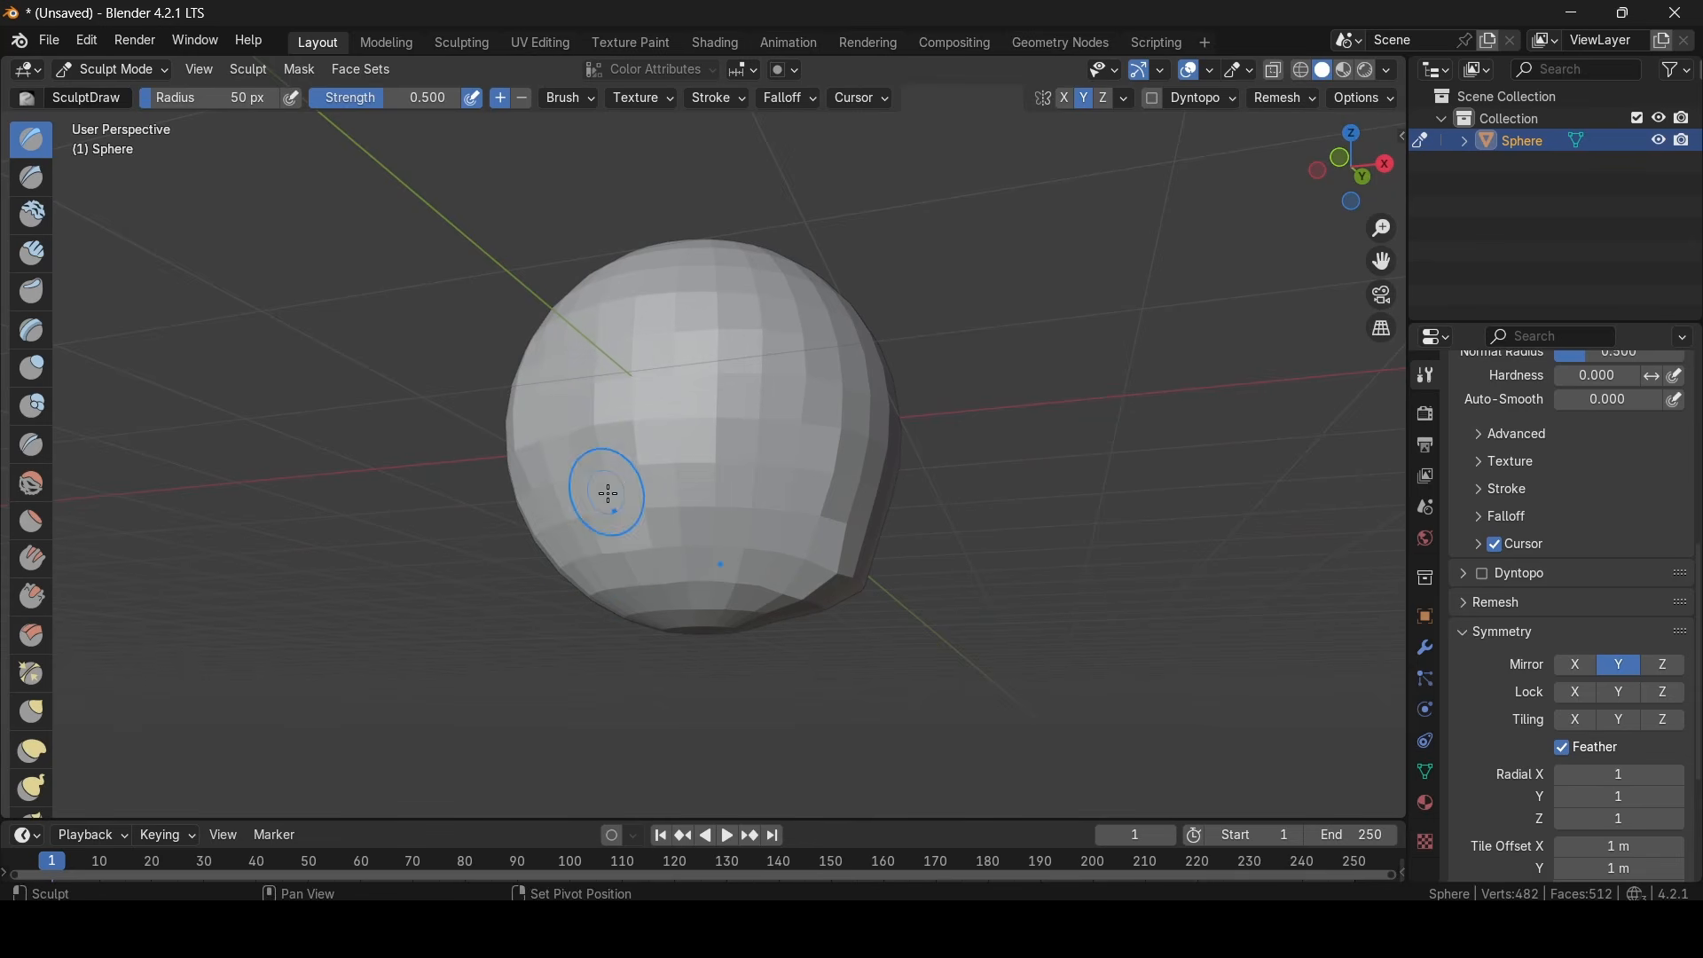
- Shape the lower half of the sphere into a tapered jaw with more Y-mirrored Draw strokes
mouse_move(661, 550)
middle_down()
mouse_move(676, 566)
mouse_move(737, 551)
mouse_move(620, 582)
mouse_move(803, 620)
mouse_move(761, 585)
mouse_move(892, 538)
middle_up()
mouse_move(802, 570)
mouse_down()
mouse_move(802, 518)
mouse_move(738, 548)
mouse_move(624, 521)
mouse_move(615, 449)
mouse_move(684, 506)
mouse_move(722, 456)
mouse_move(729, 504)
mouse_up()
mouse_move(729, 504)
middle_down()
mouse_move(961, 554)
mouse_move(764, 540)
middle_up()
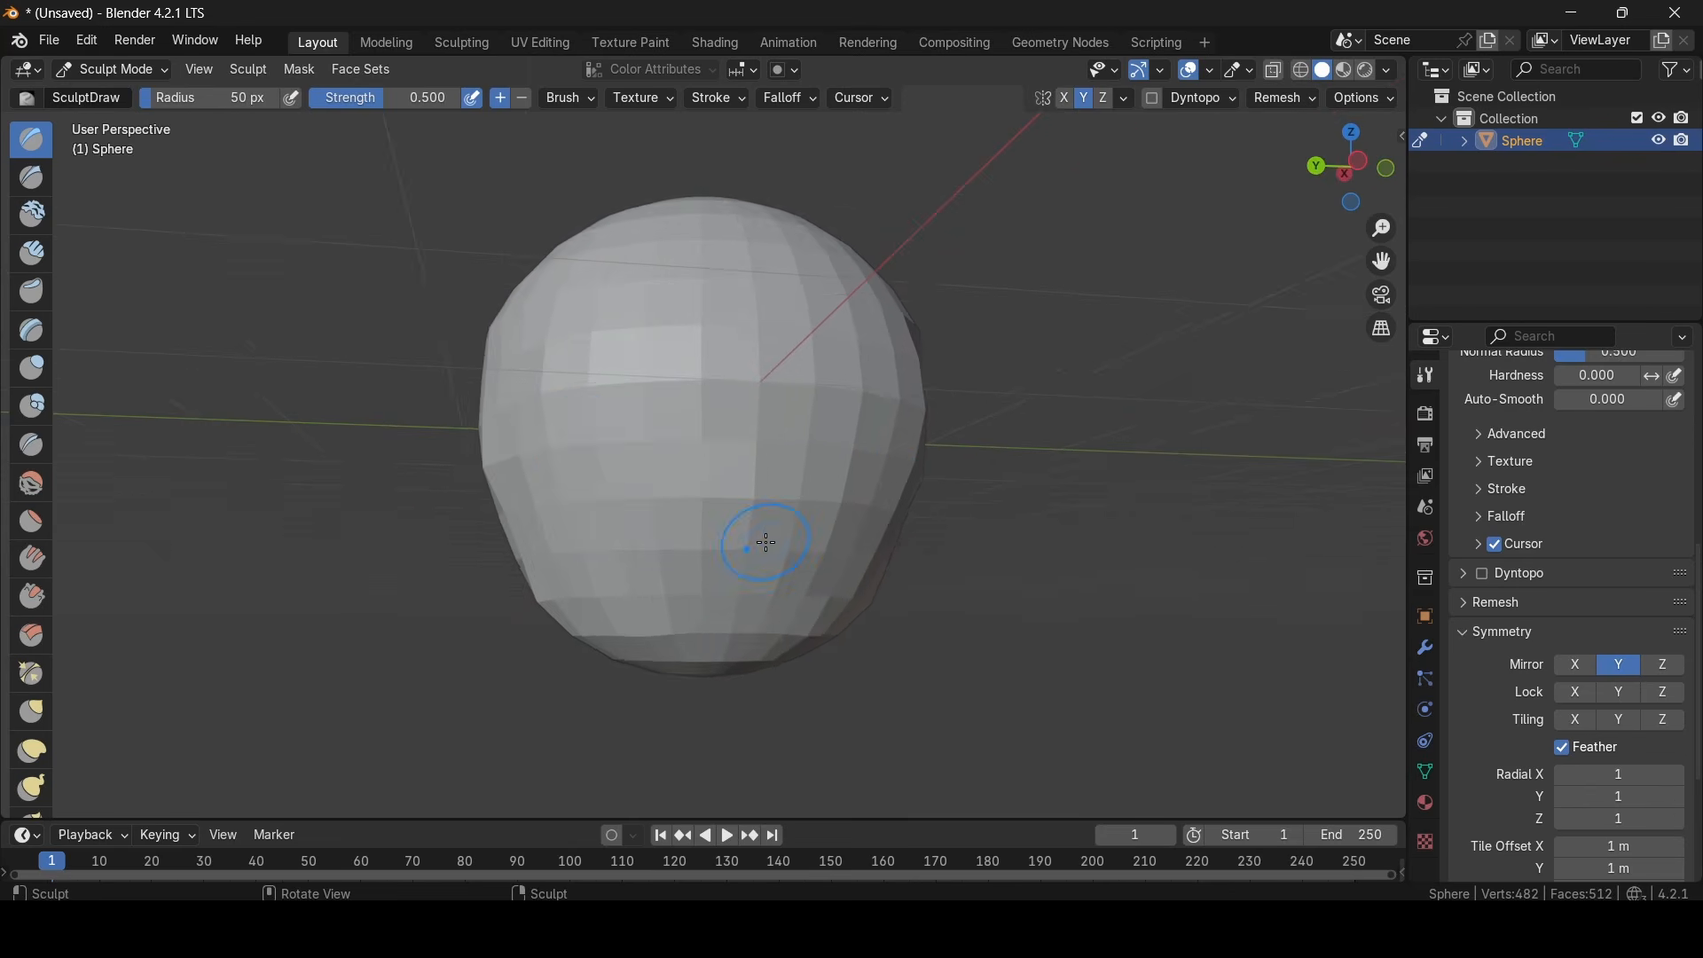
scroll(608, 452, down, 1)
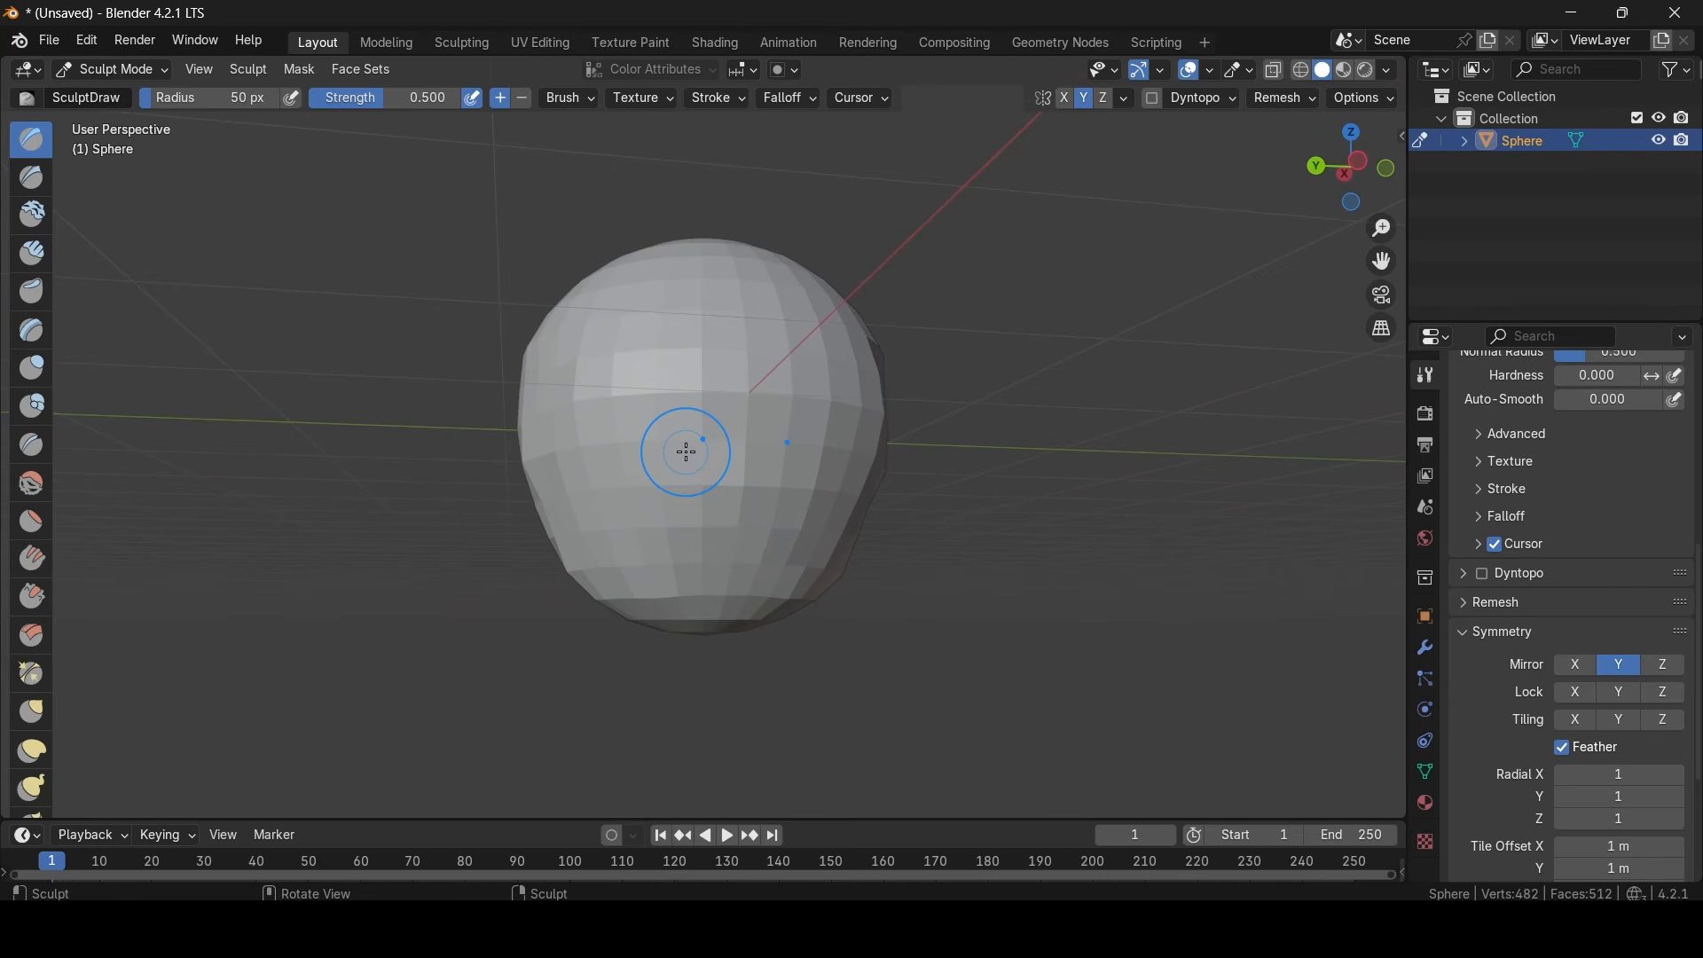
- Try building up a pointed bulge on the upper front of the head
mouse_move(540, 479)
middle_down()
mouse_move(1134, 530)
mouse_move(1005, 527)
mouse_move(1159, 594)
mouse_move(845, 446)
middle_up()
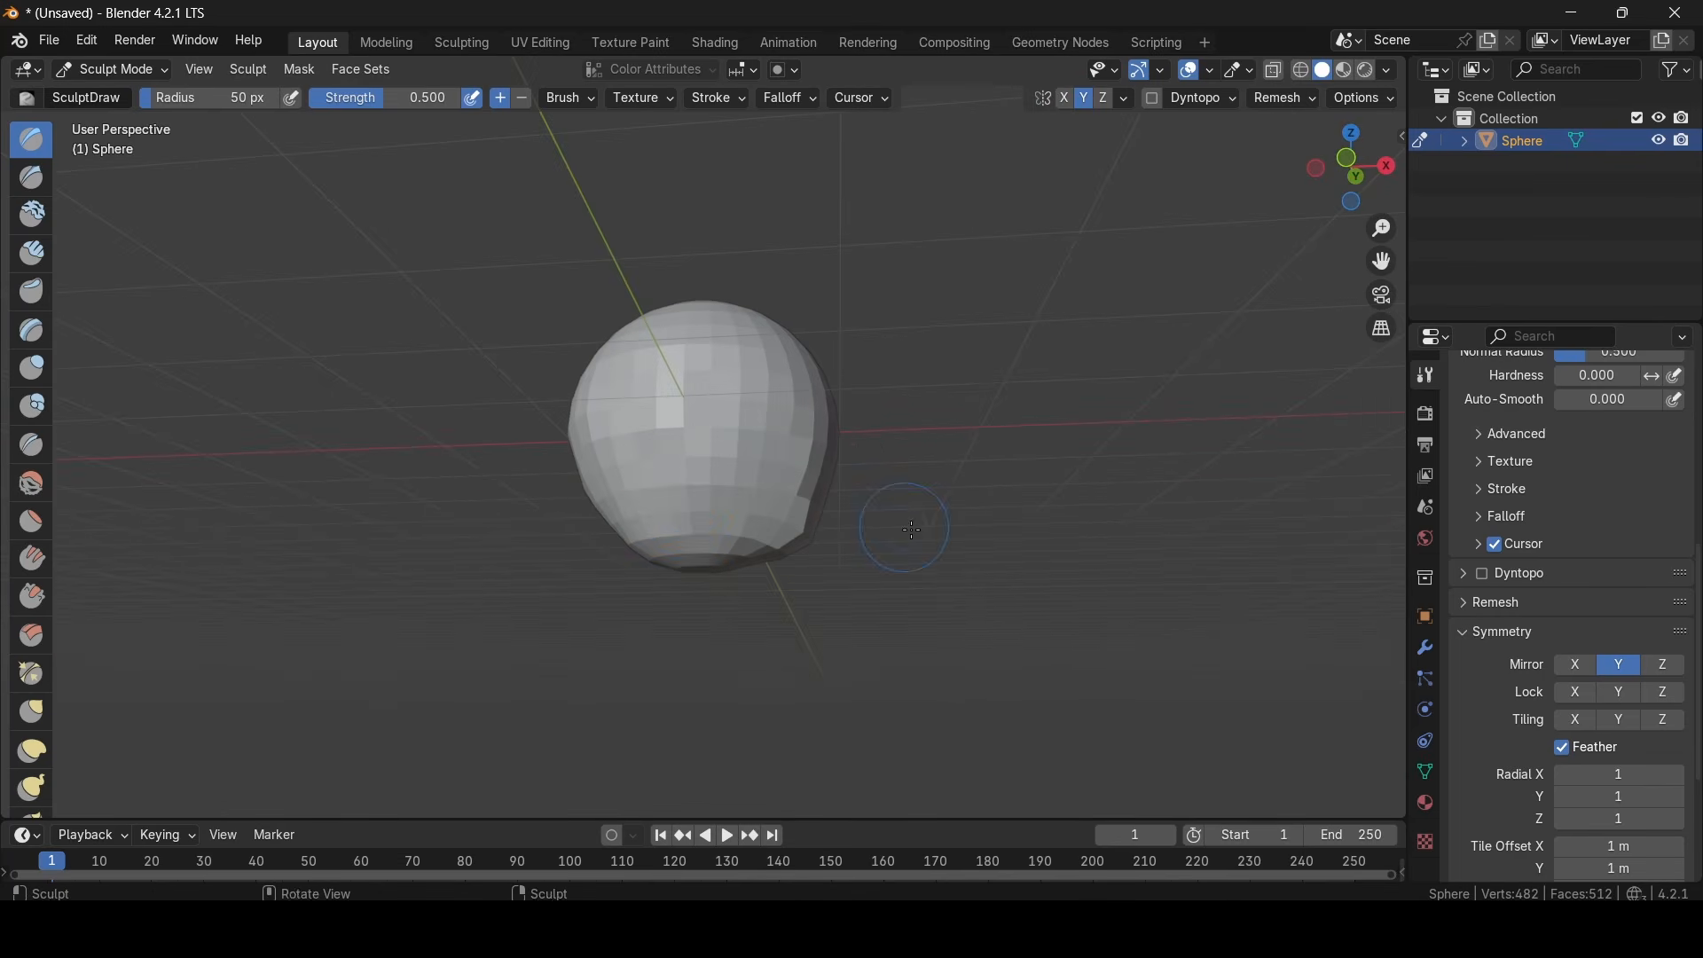
mouse_move(913, 530)
middle_down()
mouse_move(727, 399)
mouse_move(770, 394)
middle_up()
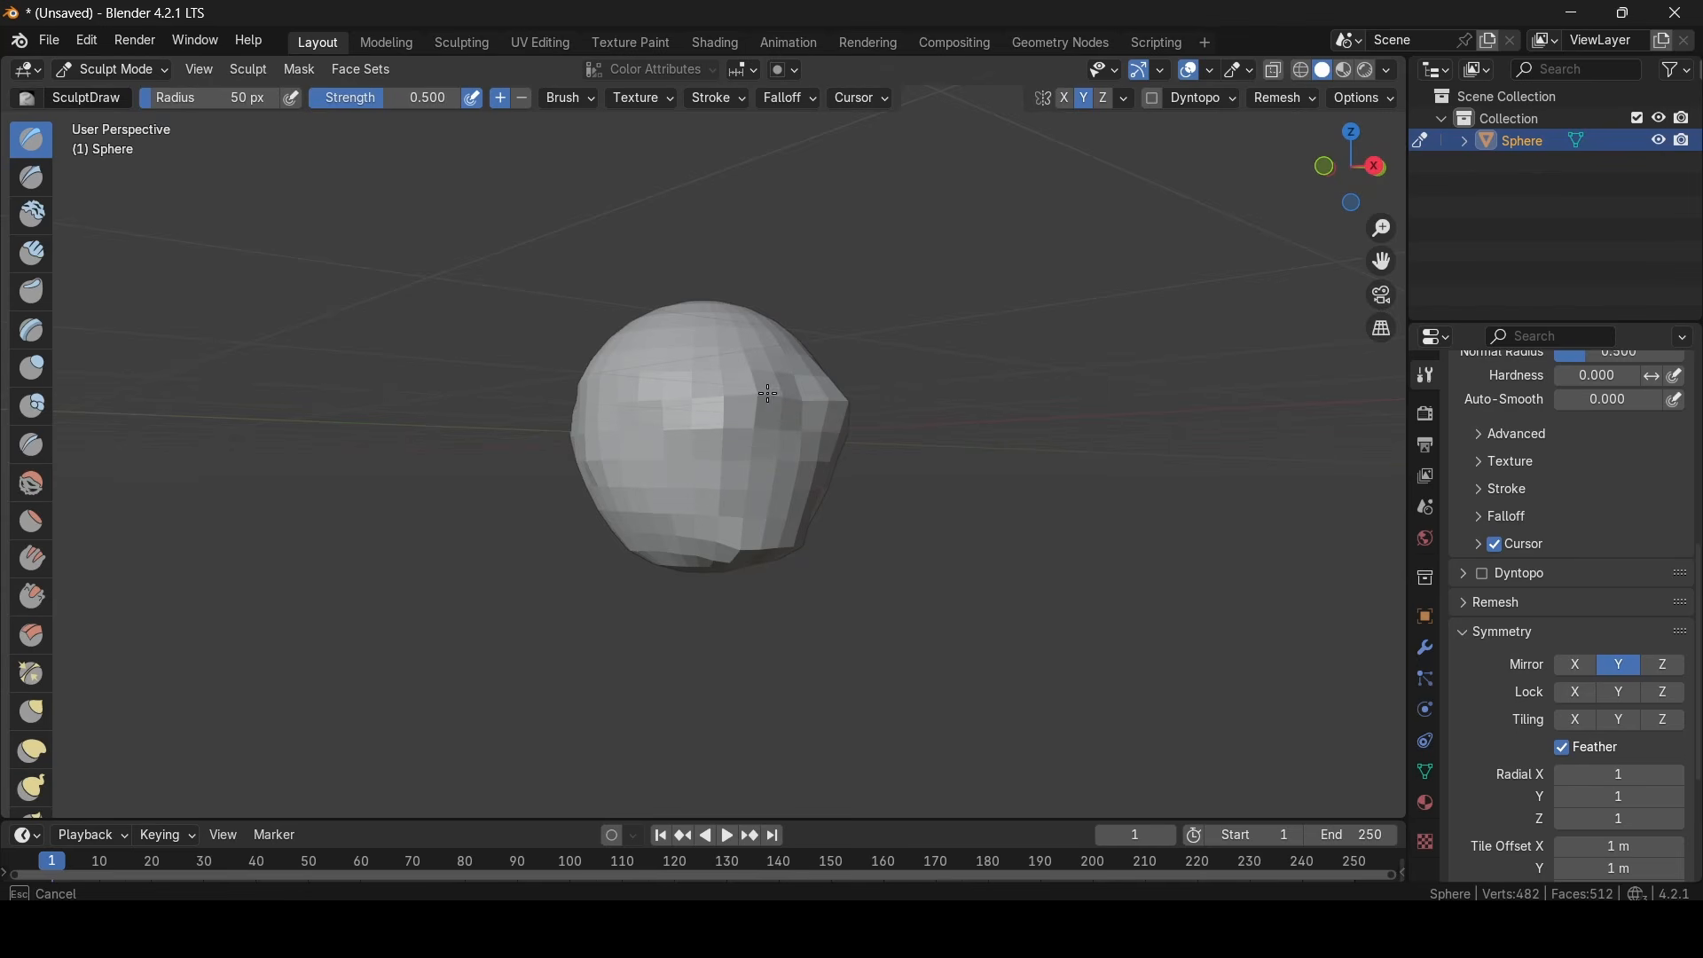
key(ctrl+z)
- Return to Object Mode and deselect the sculpted head
mouse_move(1076, 513)
middle_down()
mouse_move(866, 527)
mouse_move(929, 257)
mouse_move(793, 339)
middle_up()
drag(723, 411, 727, 404)
mouse_move(887, 471)
middle_down()
mouse_move(980, 608)
mouse_move(1098, 641)
mouse_move(958, 637)
middle_up()
click(136, 72)
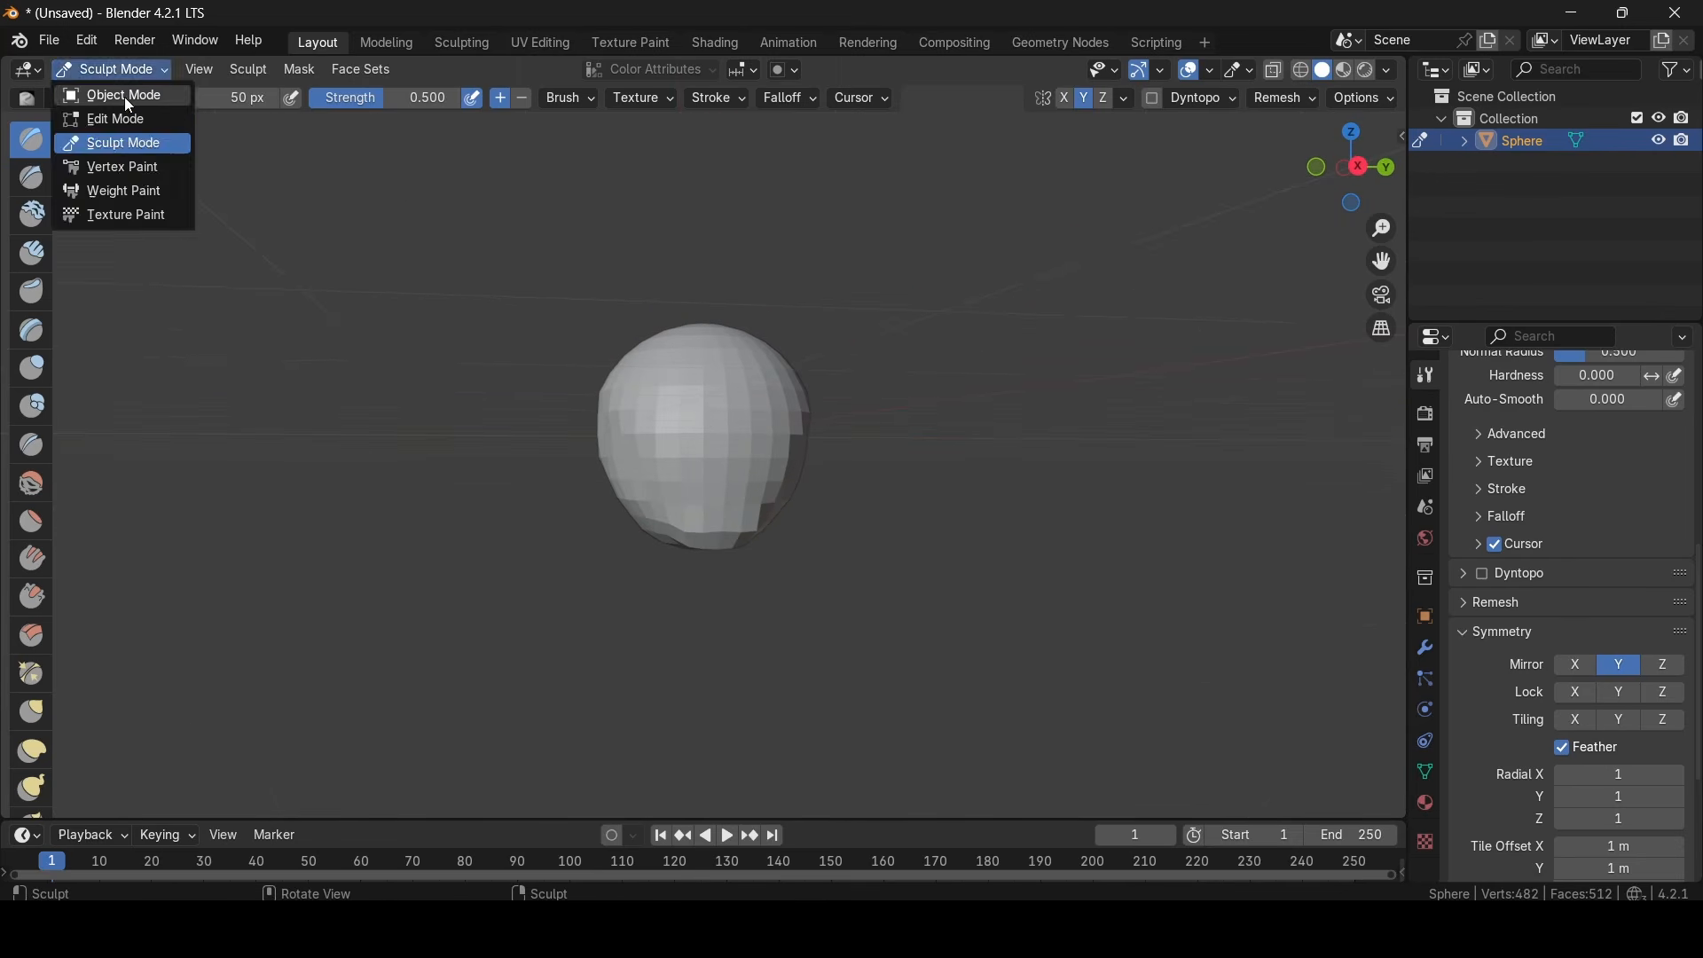
click(125, 98)
click(951, 320)
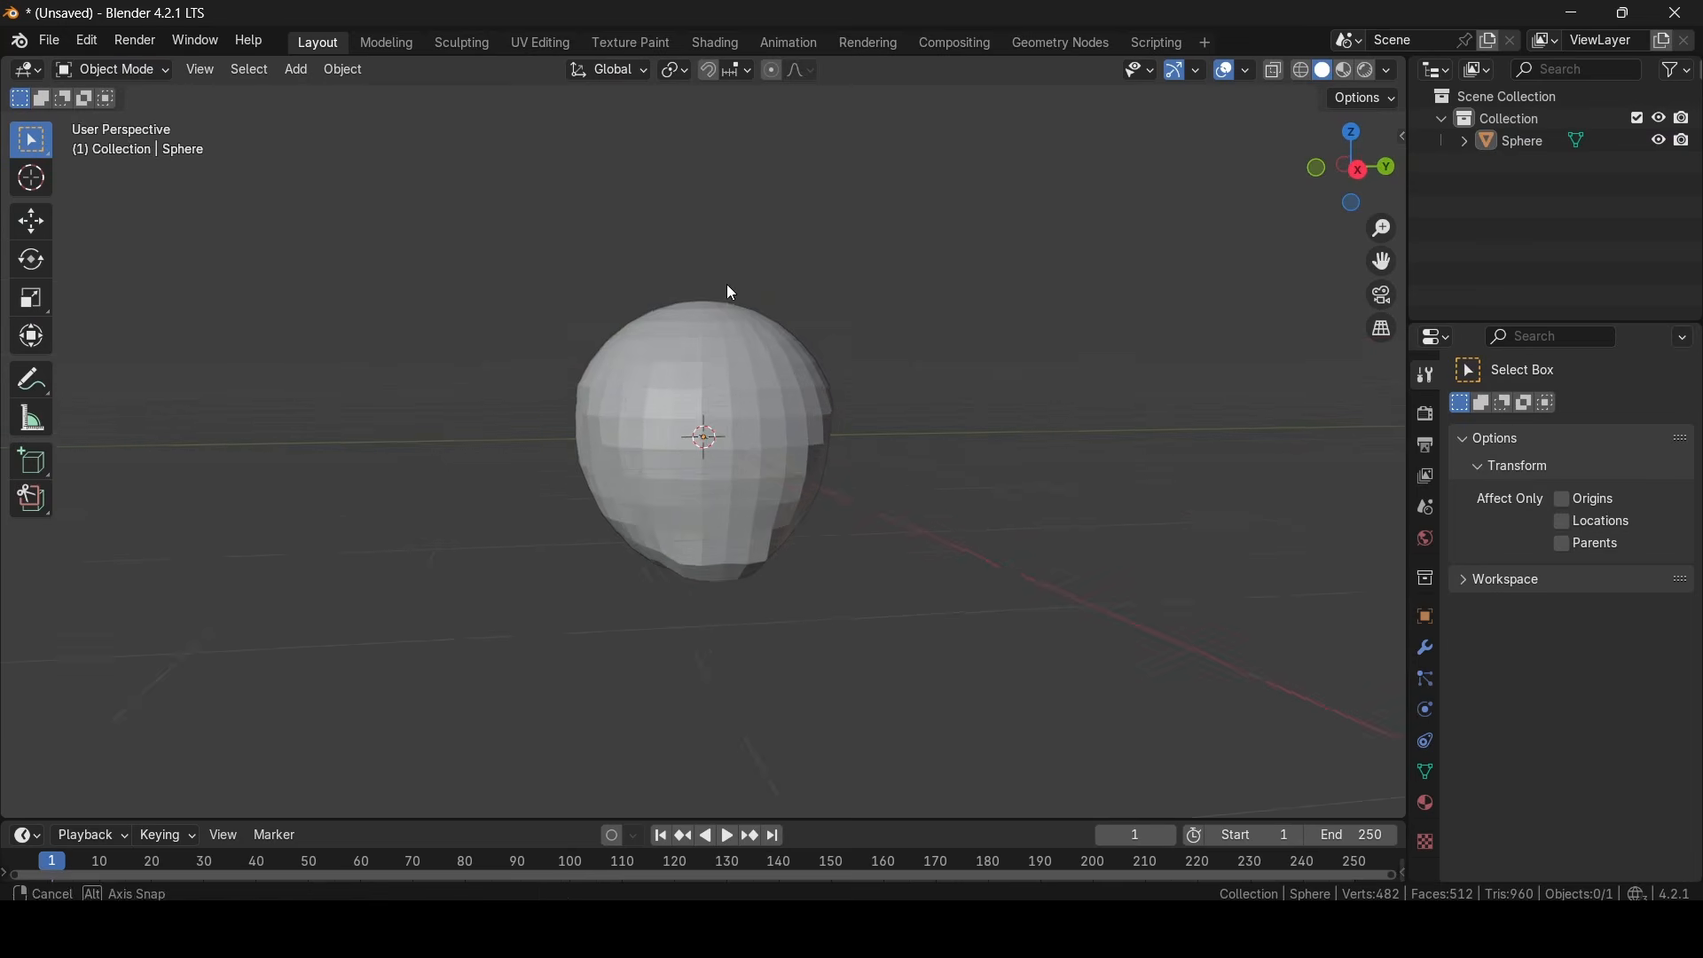
- Add a second UV sphere and move it up and back so it overlaps the top of the head
click(297, 70)
mouse_move(337, 99)
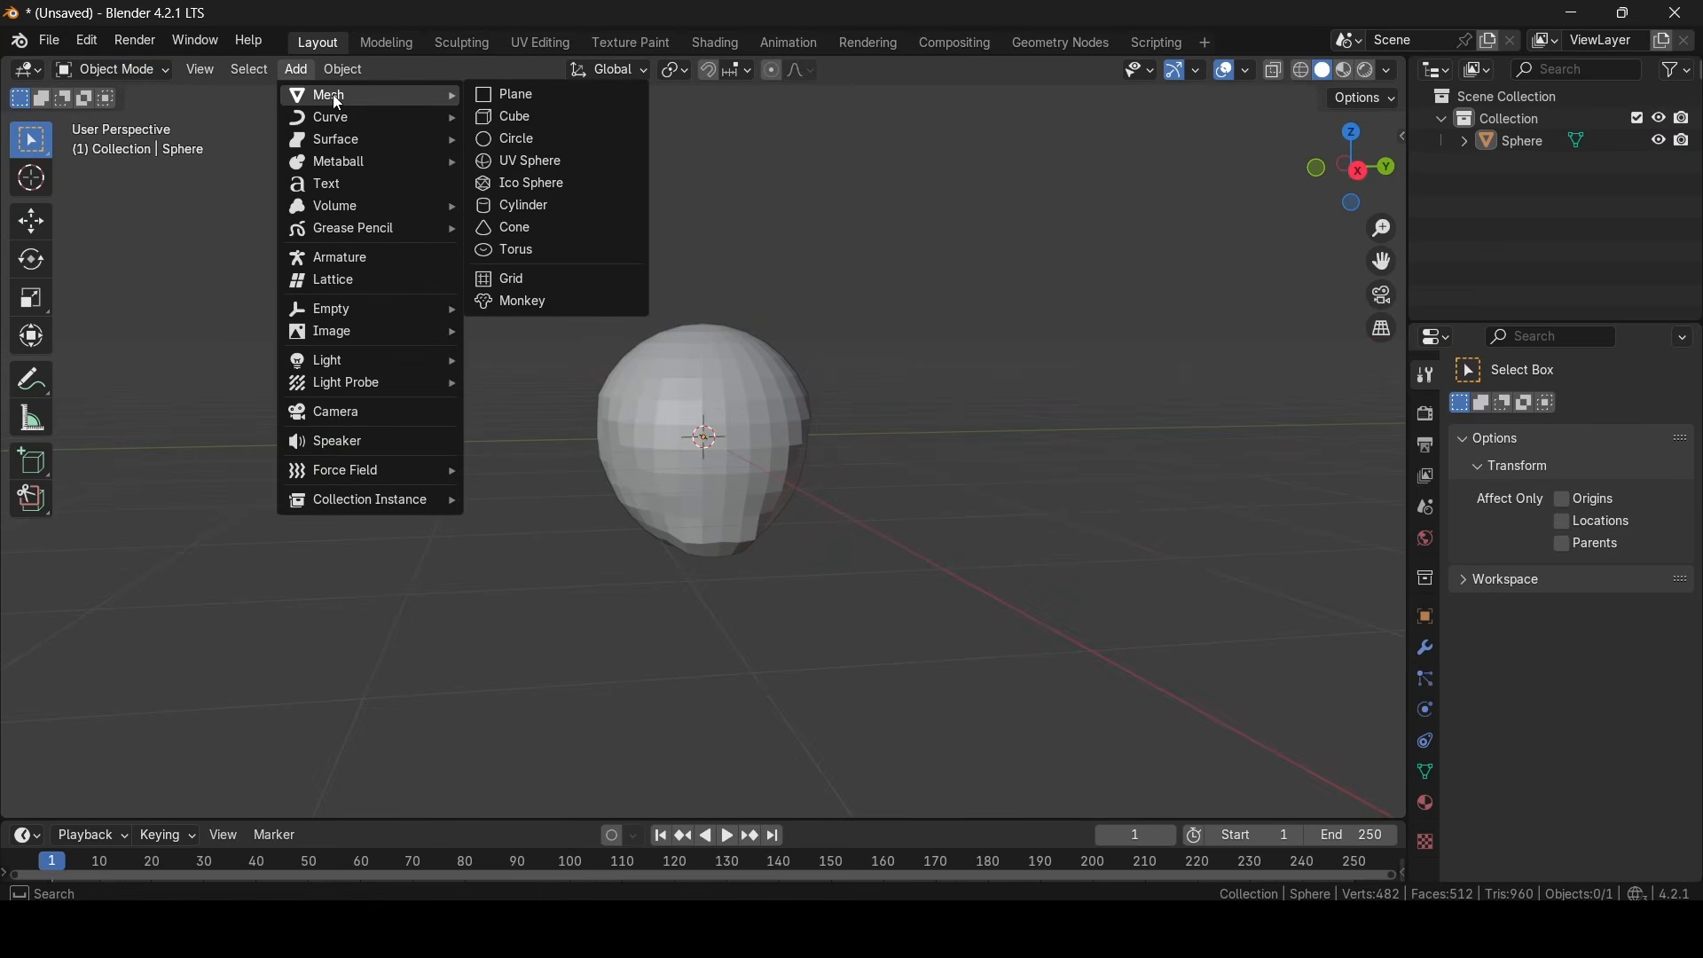
click(553, 163)
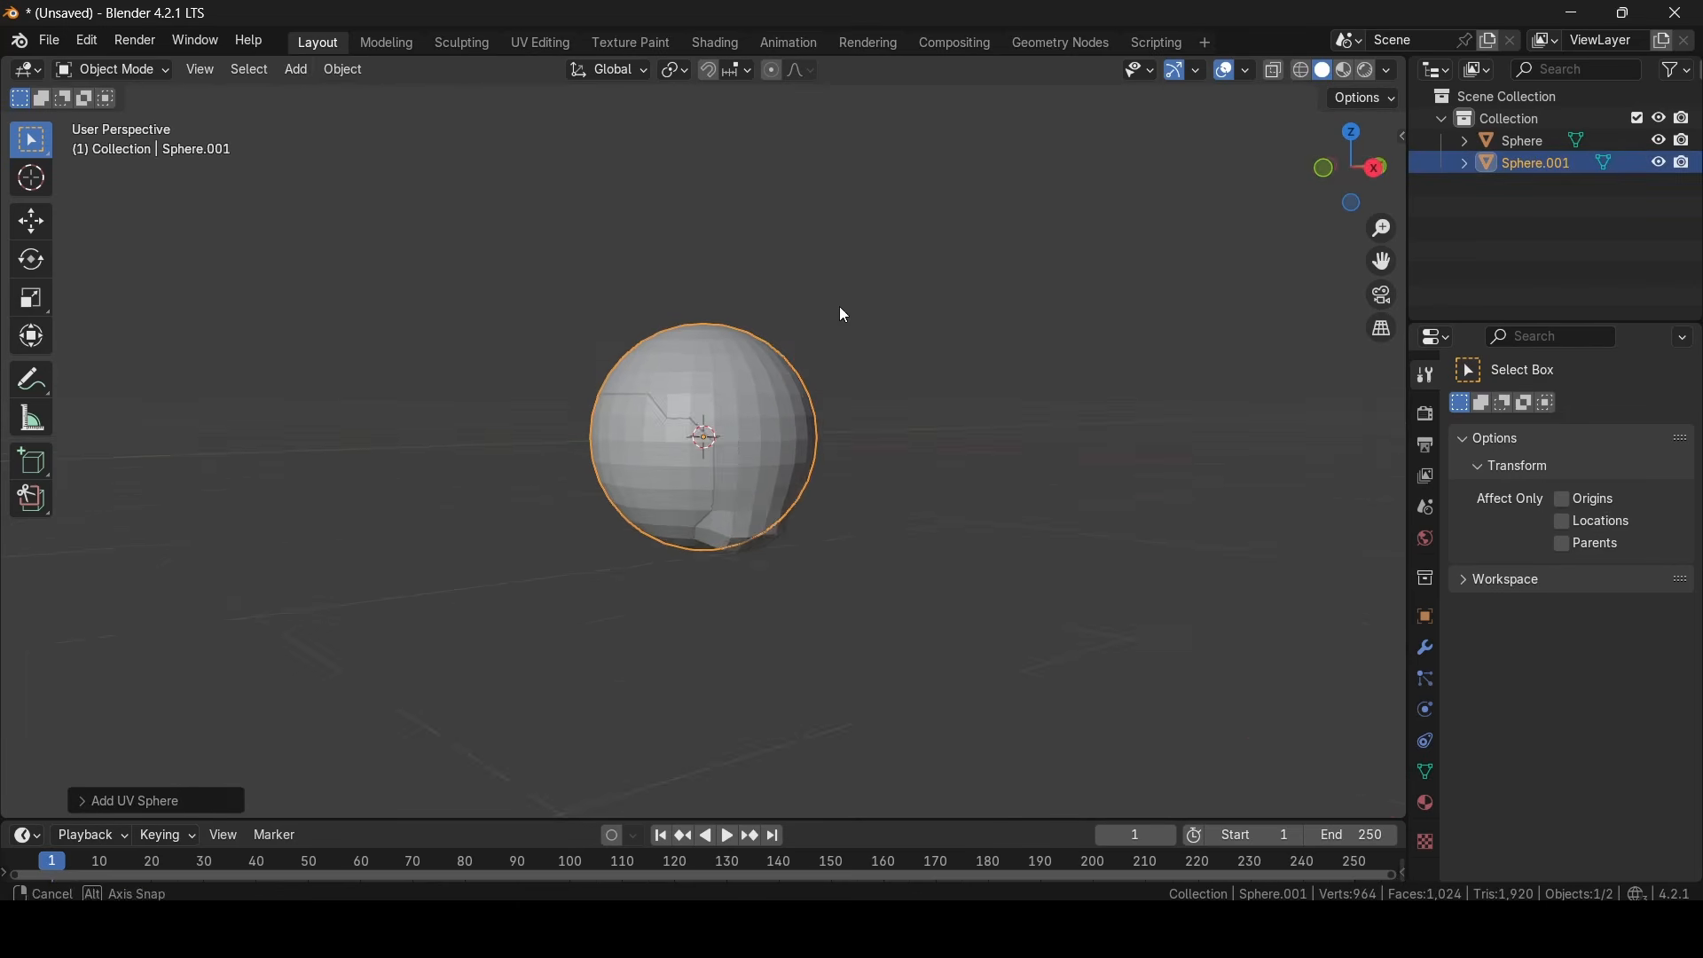
click(32, 221)
drag(779, 436, 766, 391)
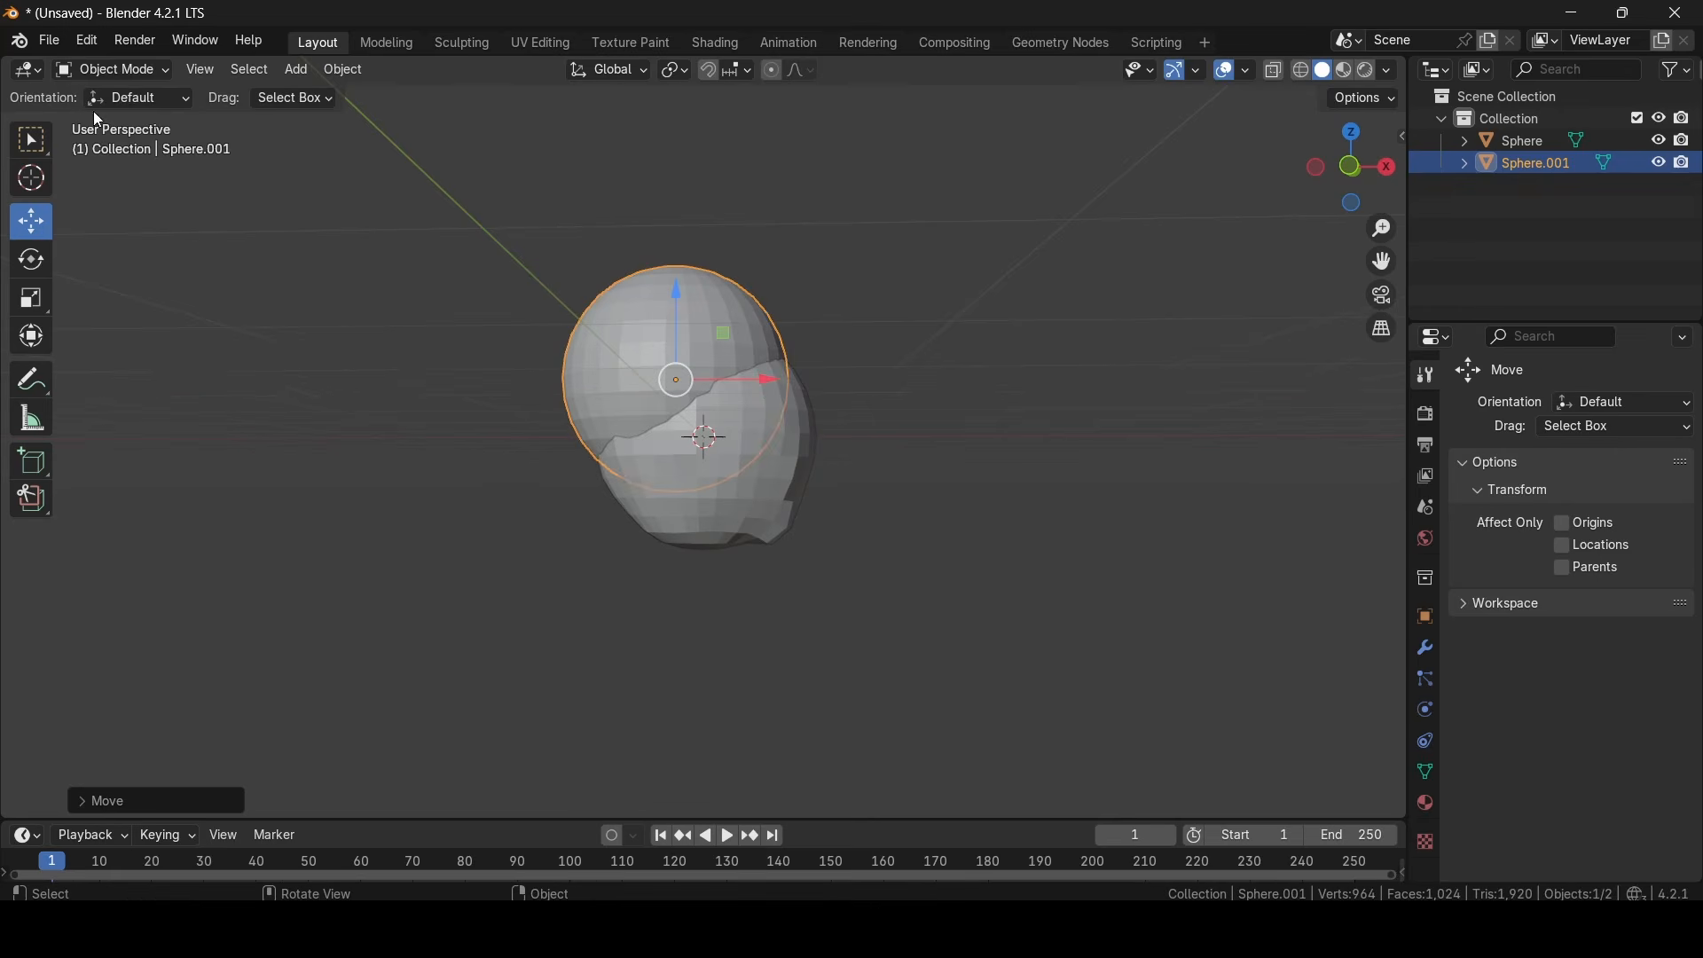
click(115, 73)
click(137, 142)
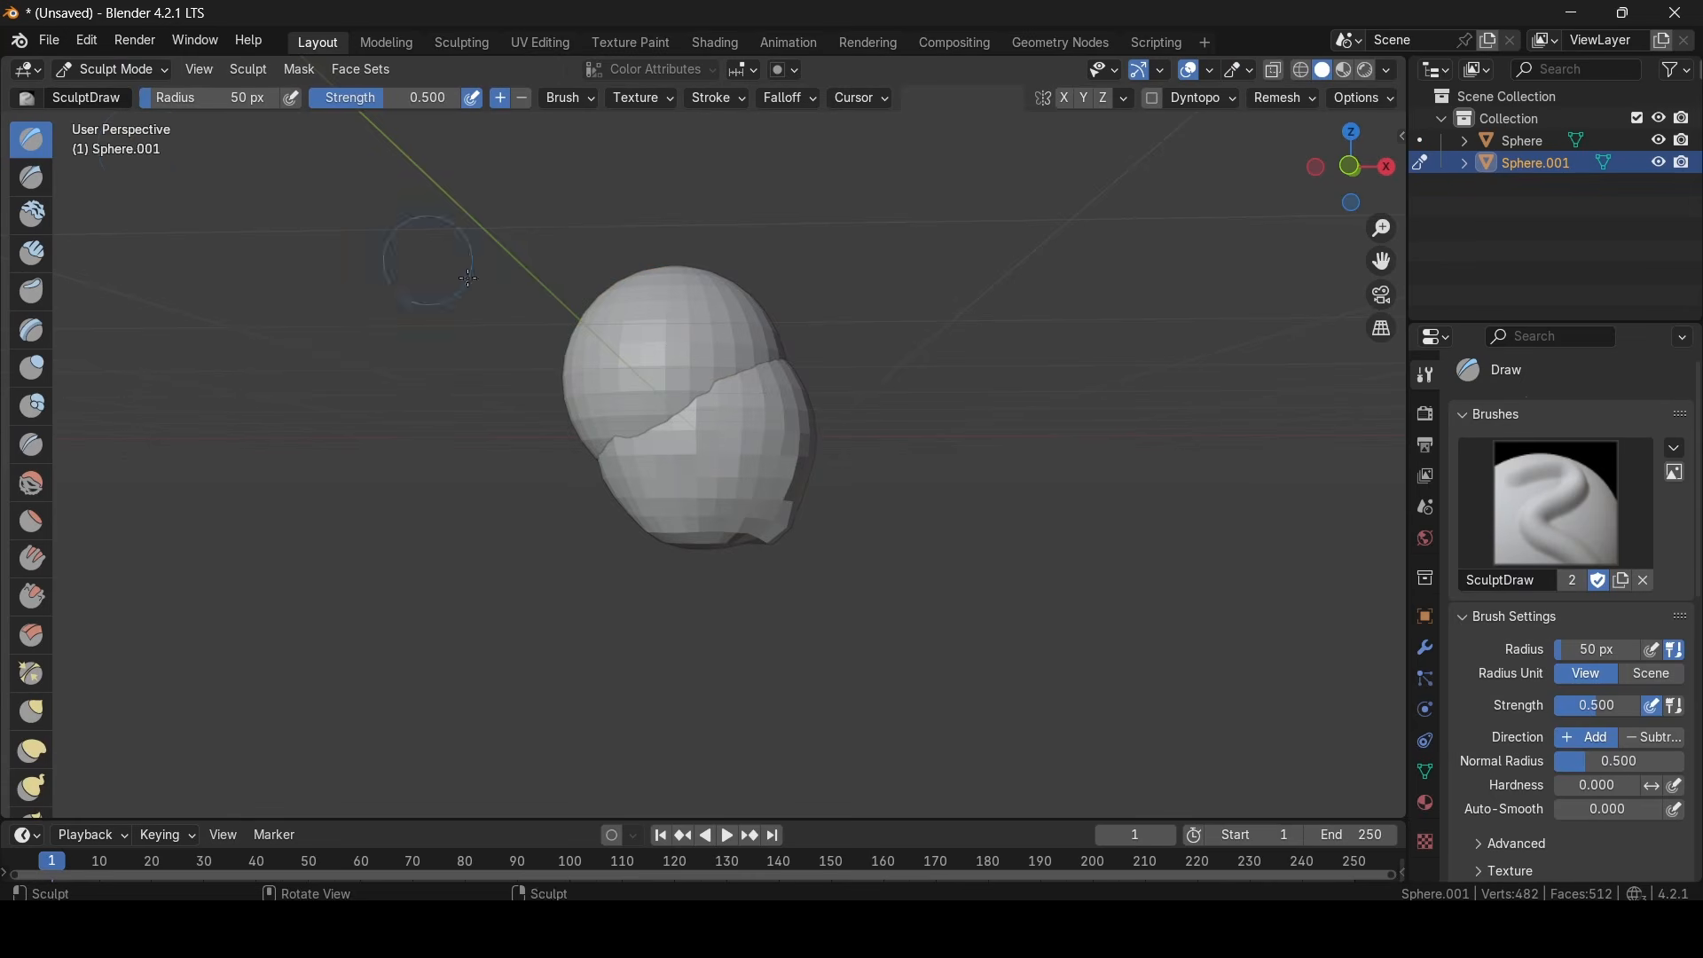
middle_drag(477, 394, 608, 381)
click(112, 70)
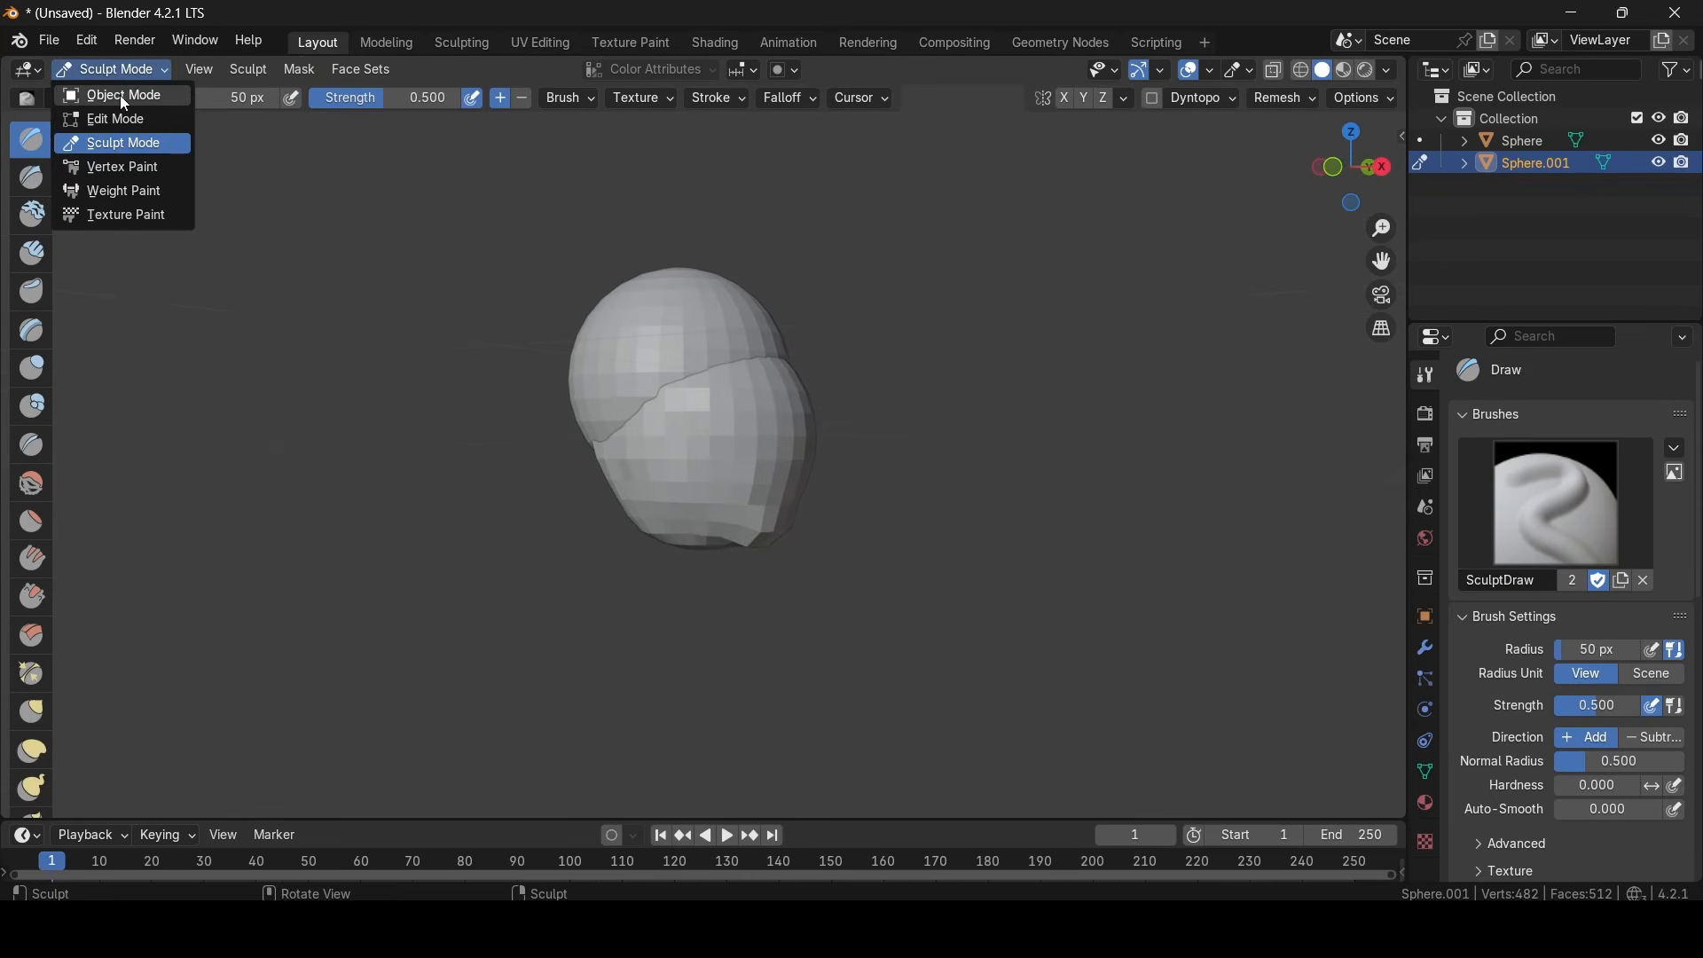
click(119, 95)
- Scale the second sphere down along the Z, Y and X axes and nudge it into place on top of the head
click(32, 298)
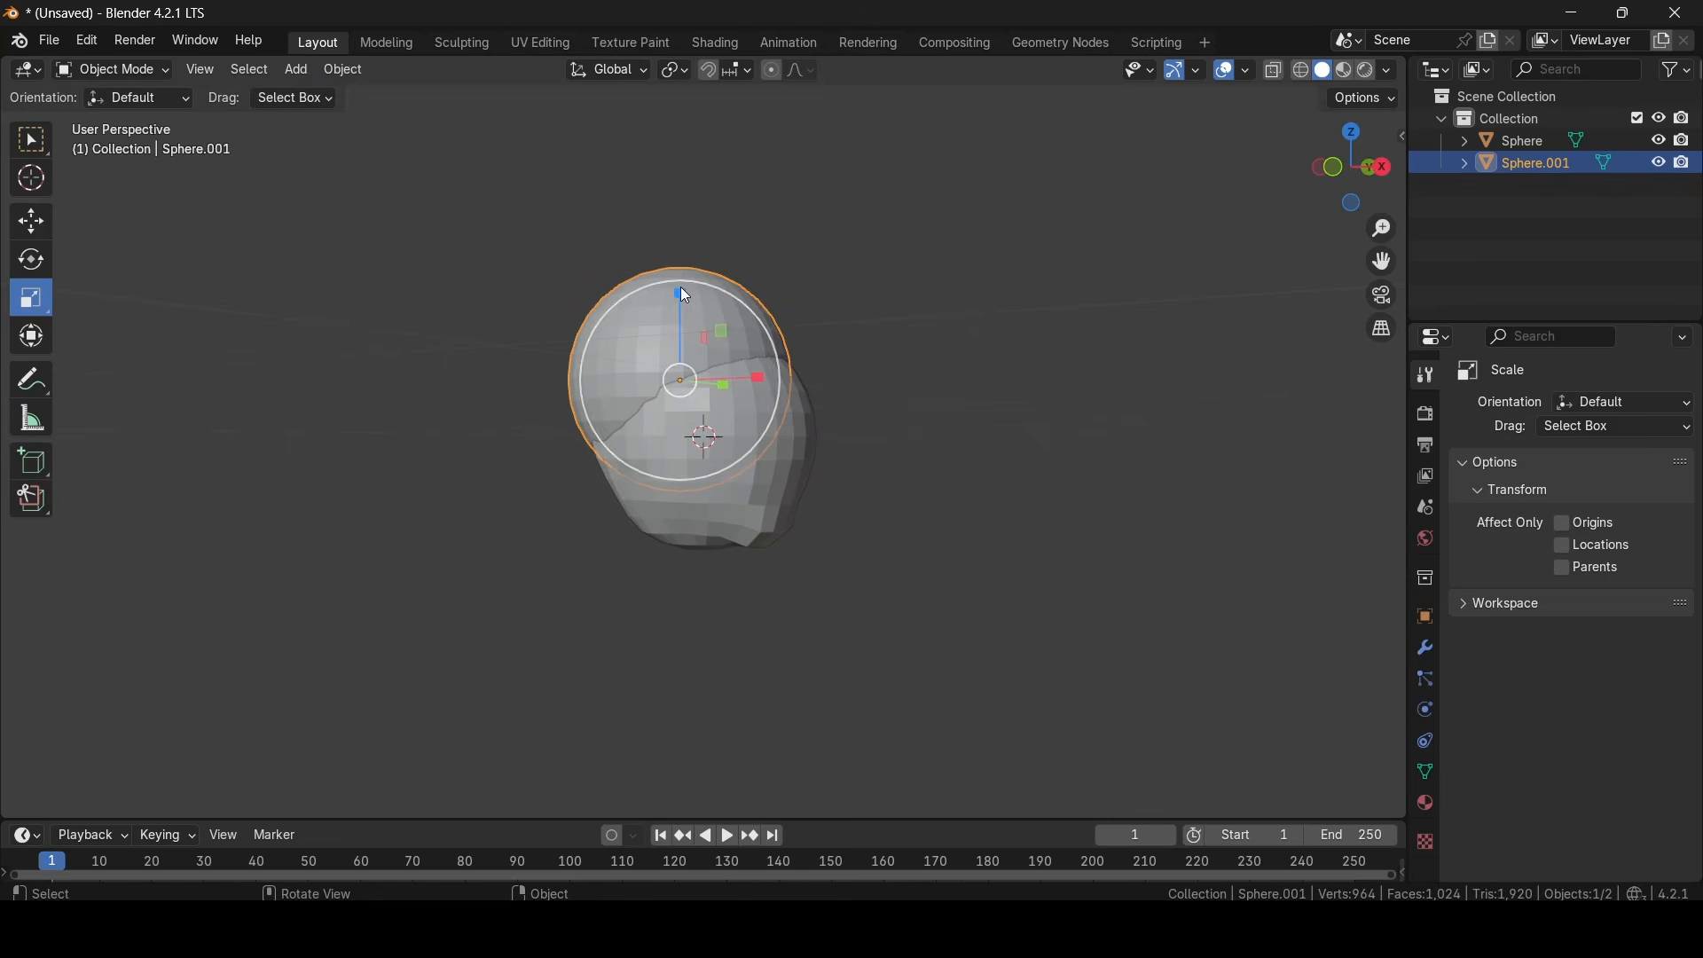
drag(680, 289, 680, 320)
middle_drag(754, 362, 657, 401)
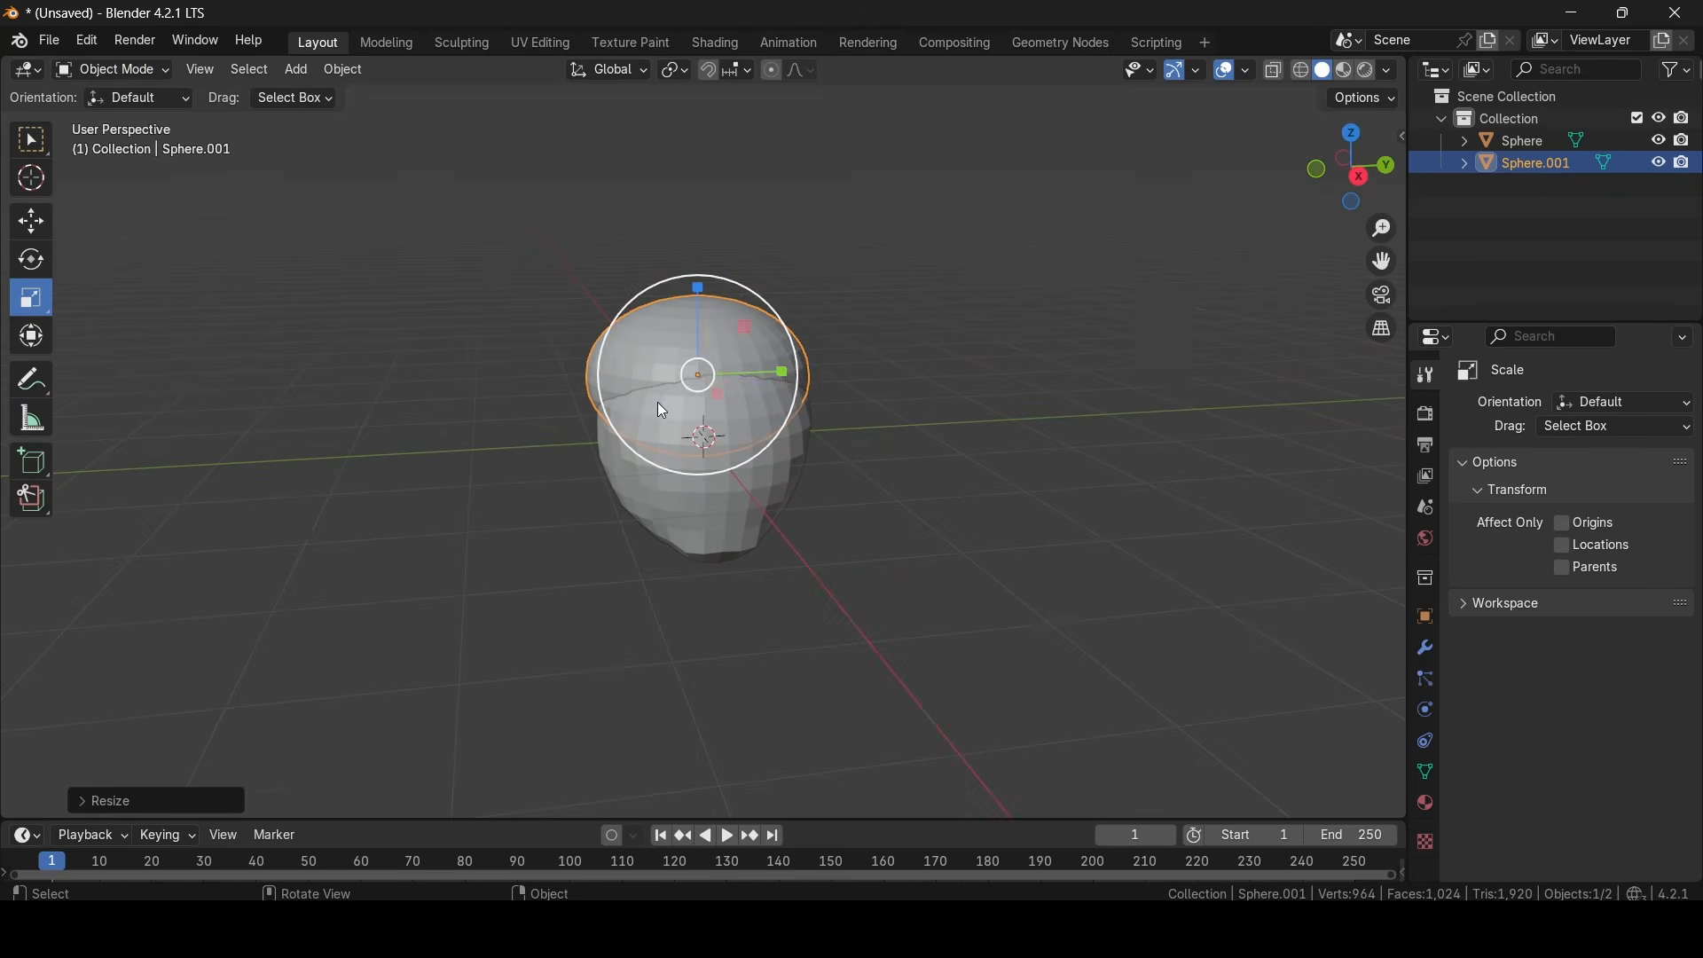
drag(781, 371, 765, 370)
middle_drag(776, 369, 1054, 375)
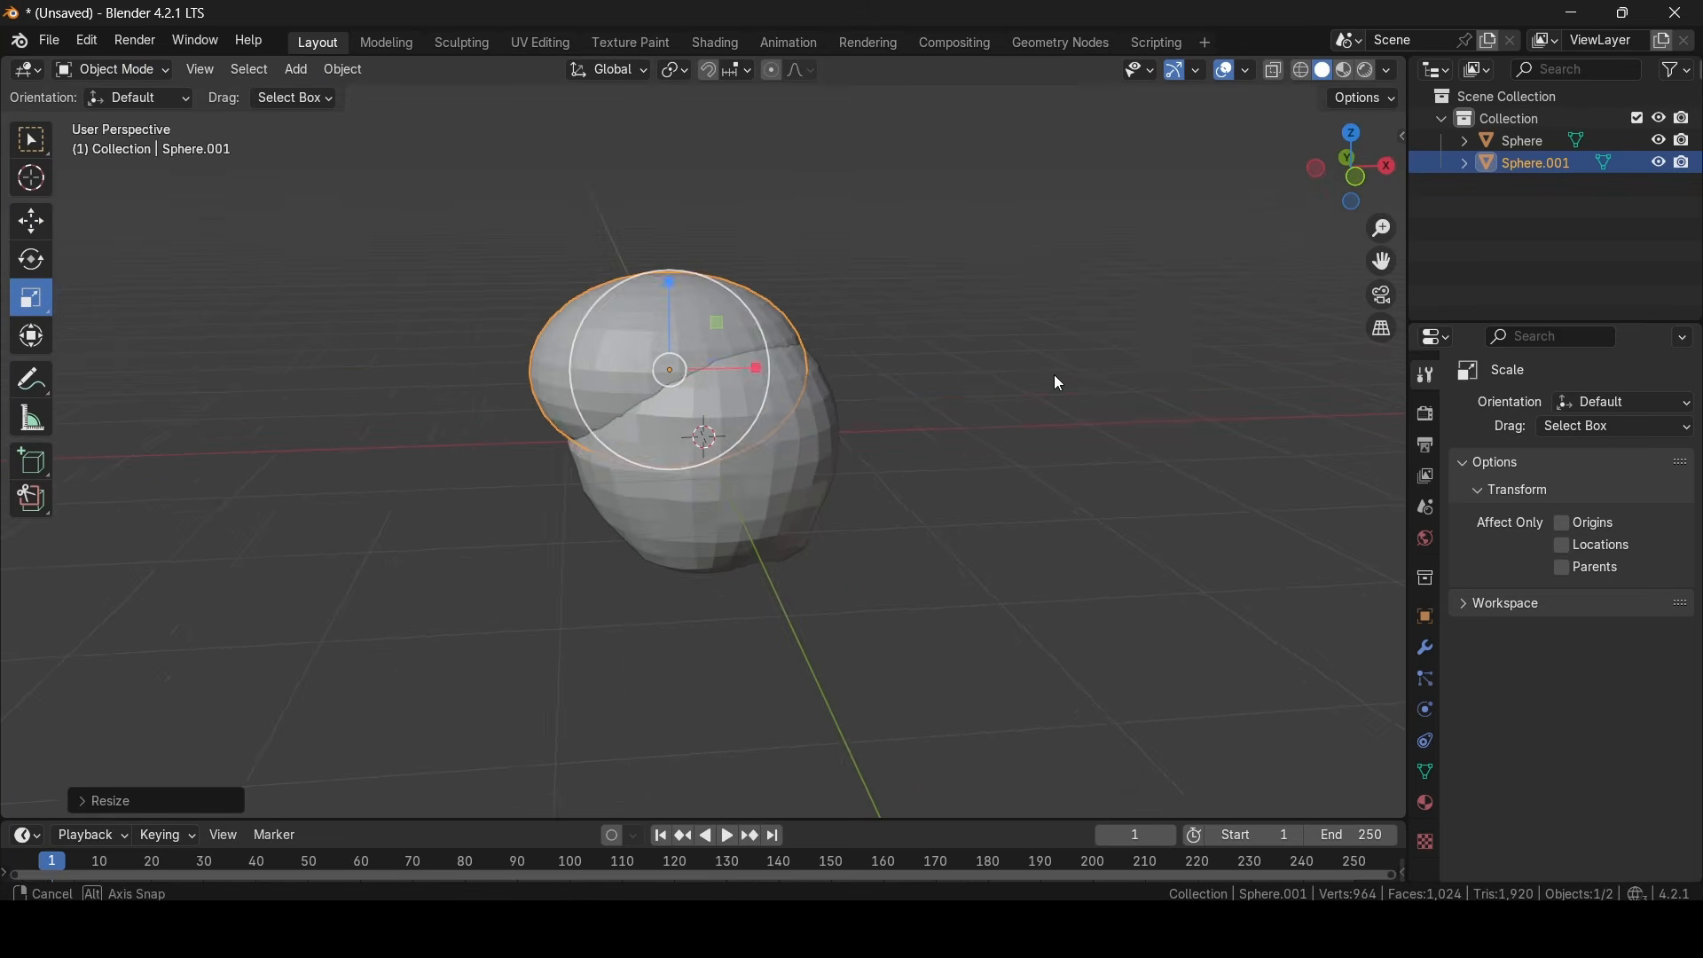
mouse_move(761, 377)
mouse_down()
mouse_move(737, 378)
mouse_move(783, 399)
mouse_up()
click(31, 221)
drag(683, 290, 682, 285)
- Switch the second sphere to Sculpt Mode and turn on its Y-axis mirroring
click(94, 68)
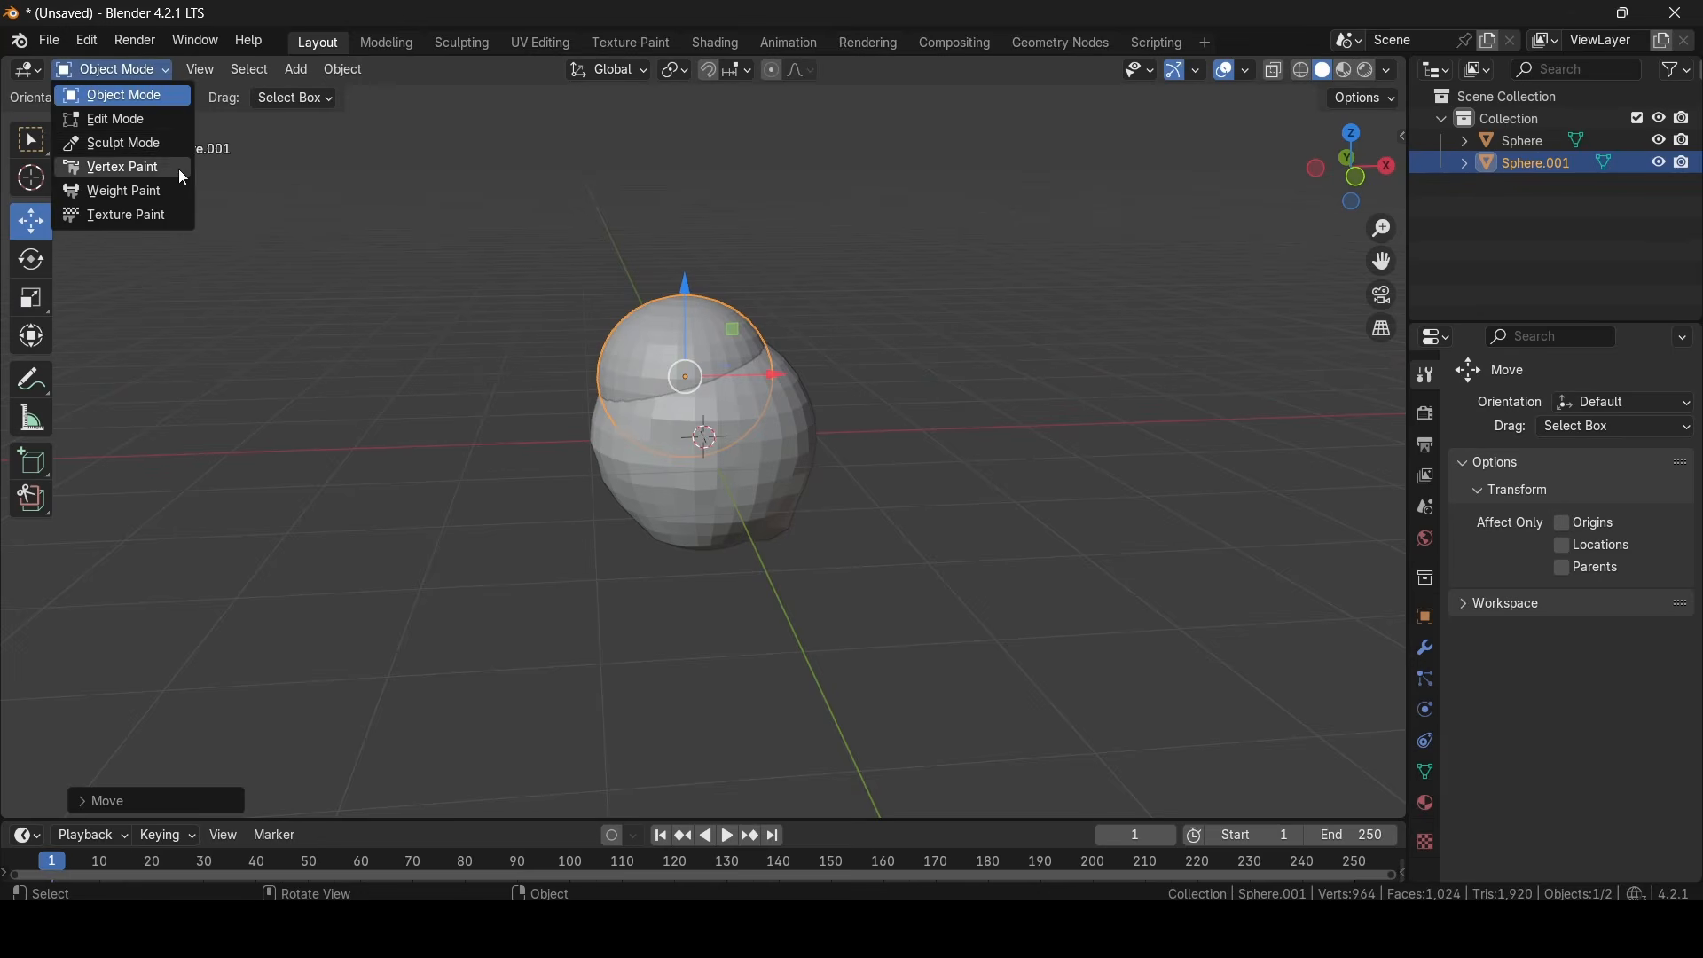
click(161, 151)
middle_drag(731, 324, 692, 350)
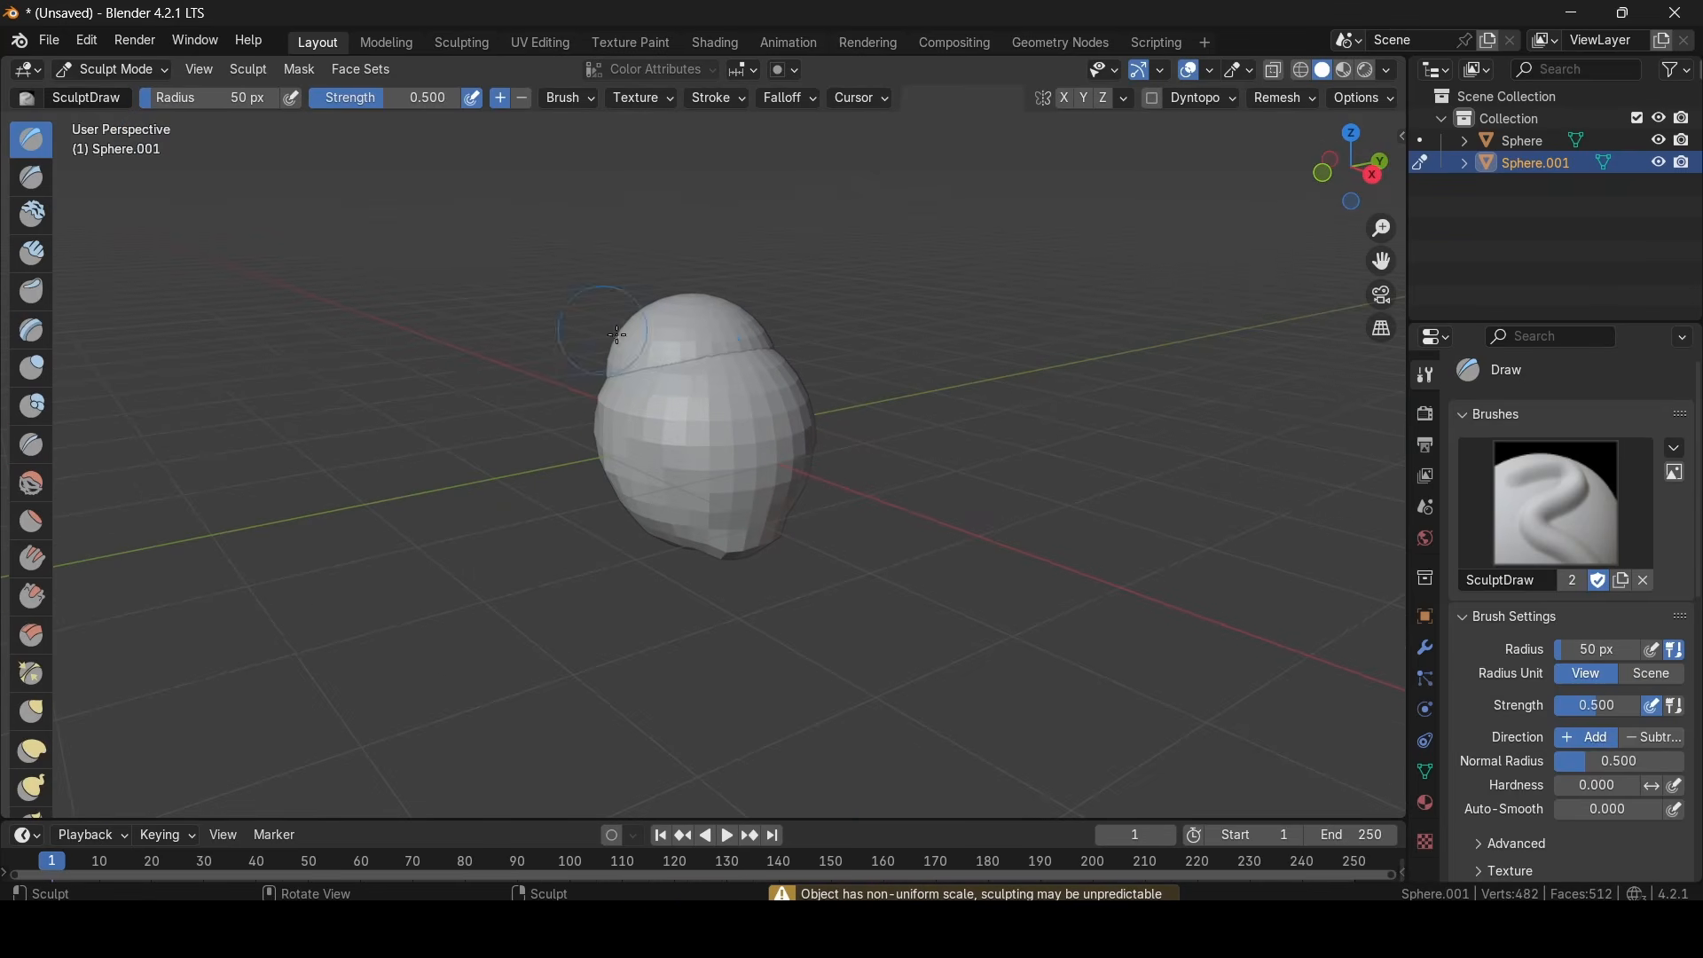
scroll(1559, 645, down, 10)
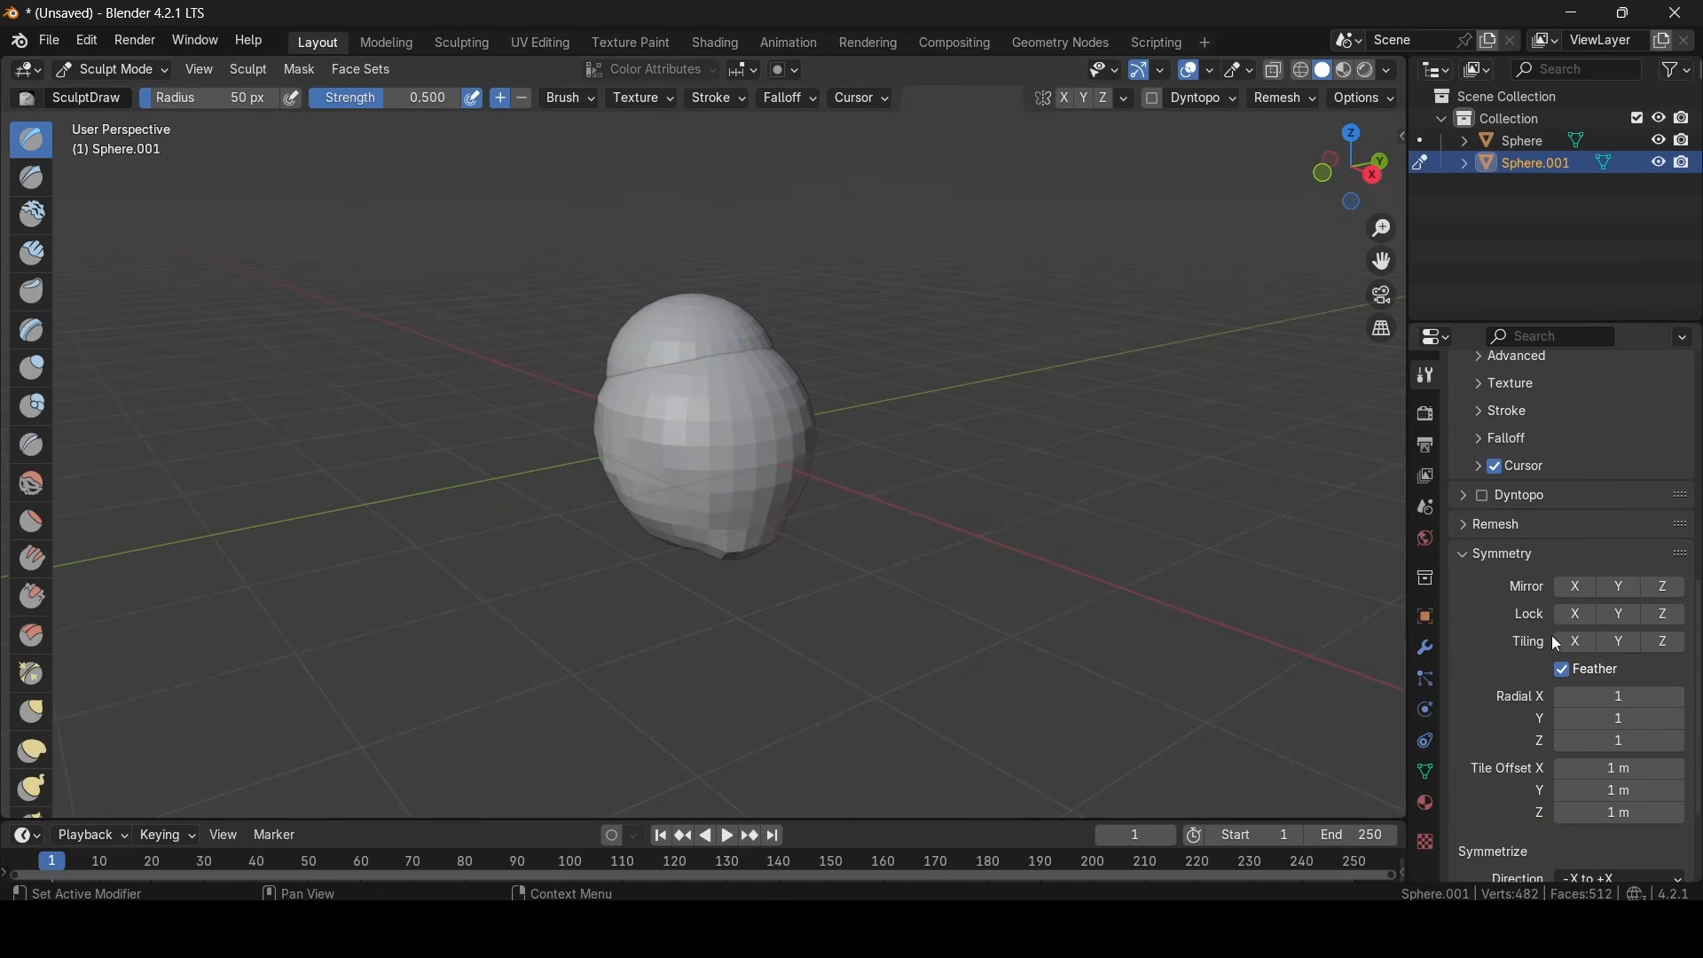
click(1620, 588)
- Sculpt the second sphere into a hair-like cap overhanging the head with Y-mirrored Draw strokes
mouse_move(667, 373)
mouse_down()
mouse_move(731, 383)
mouse_move(695, 391)
mouse_up()
mouse_move(696, 391)
middle_down()
mouse_move(746, 388)
mouse_move(785, 359)
middle_up()
mouse_move(715, 385)
mouse_down()
mouse_move(746, 377)
mouse_move(692, 431)
mouse_up()
middle_drag(692, 431, 760, 396)
mouse_move(715, 391)
mouse_down()
mouse_move(701, 420)
mouse_move(646, 439)
mouse_move(721, 411)
mouse_move(704, 381)
mouse_up()
middle_drag(674, 381, 354, 391)
drag(712, 344, 658, 333)
mouse_move(657, 333)
middle_down()
mouse_move(710, 380)
mouse_move(827, 405)
middle_up()
drag(700, 419, 664, 392)
mouse_move(717, 382)
middle_down()
mouse_move(646, 350)
mouse_move(732, 333)
mouse_move(1002, 381)
middle_up()
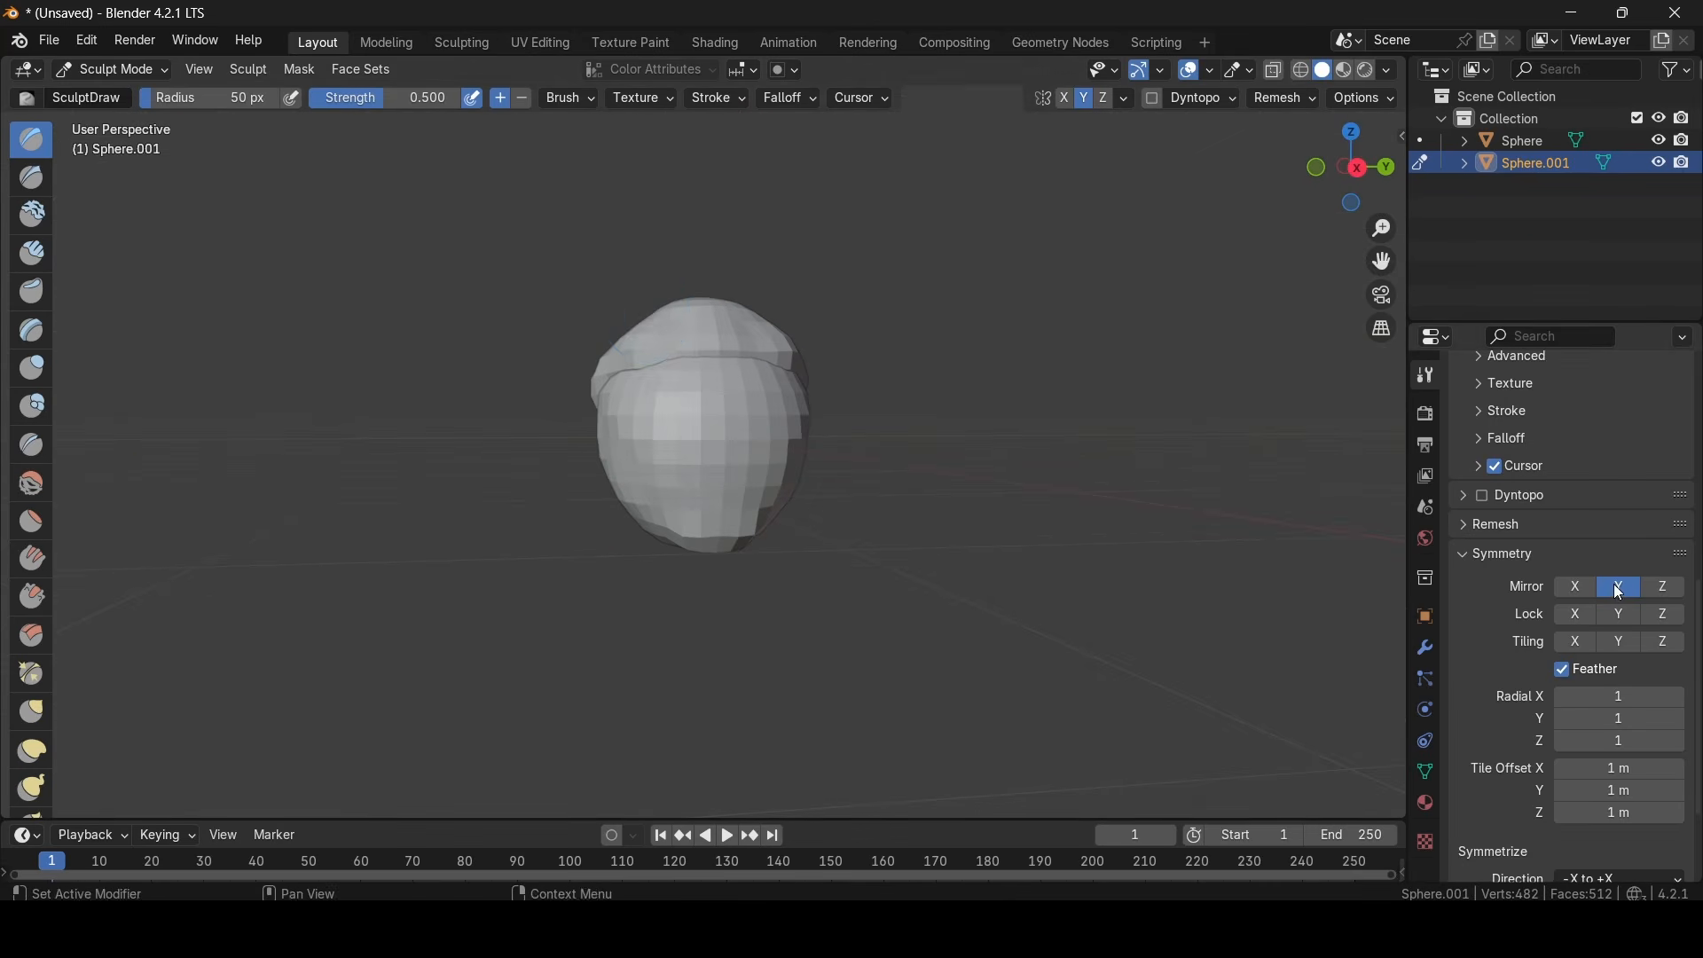
- Turn off the Y-axis mirroring and extend the cap unevenly down both sides of the head
click(1616, 585)
scroll(652, 326, up, 1)
mouse_move(794, 337)
middle_down()
mouse_move(878, 396)
mouse_move(715, 354)
middle_up()
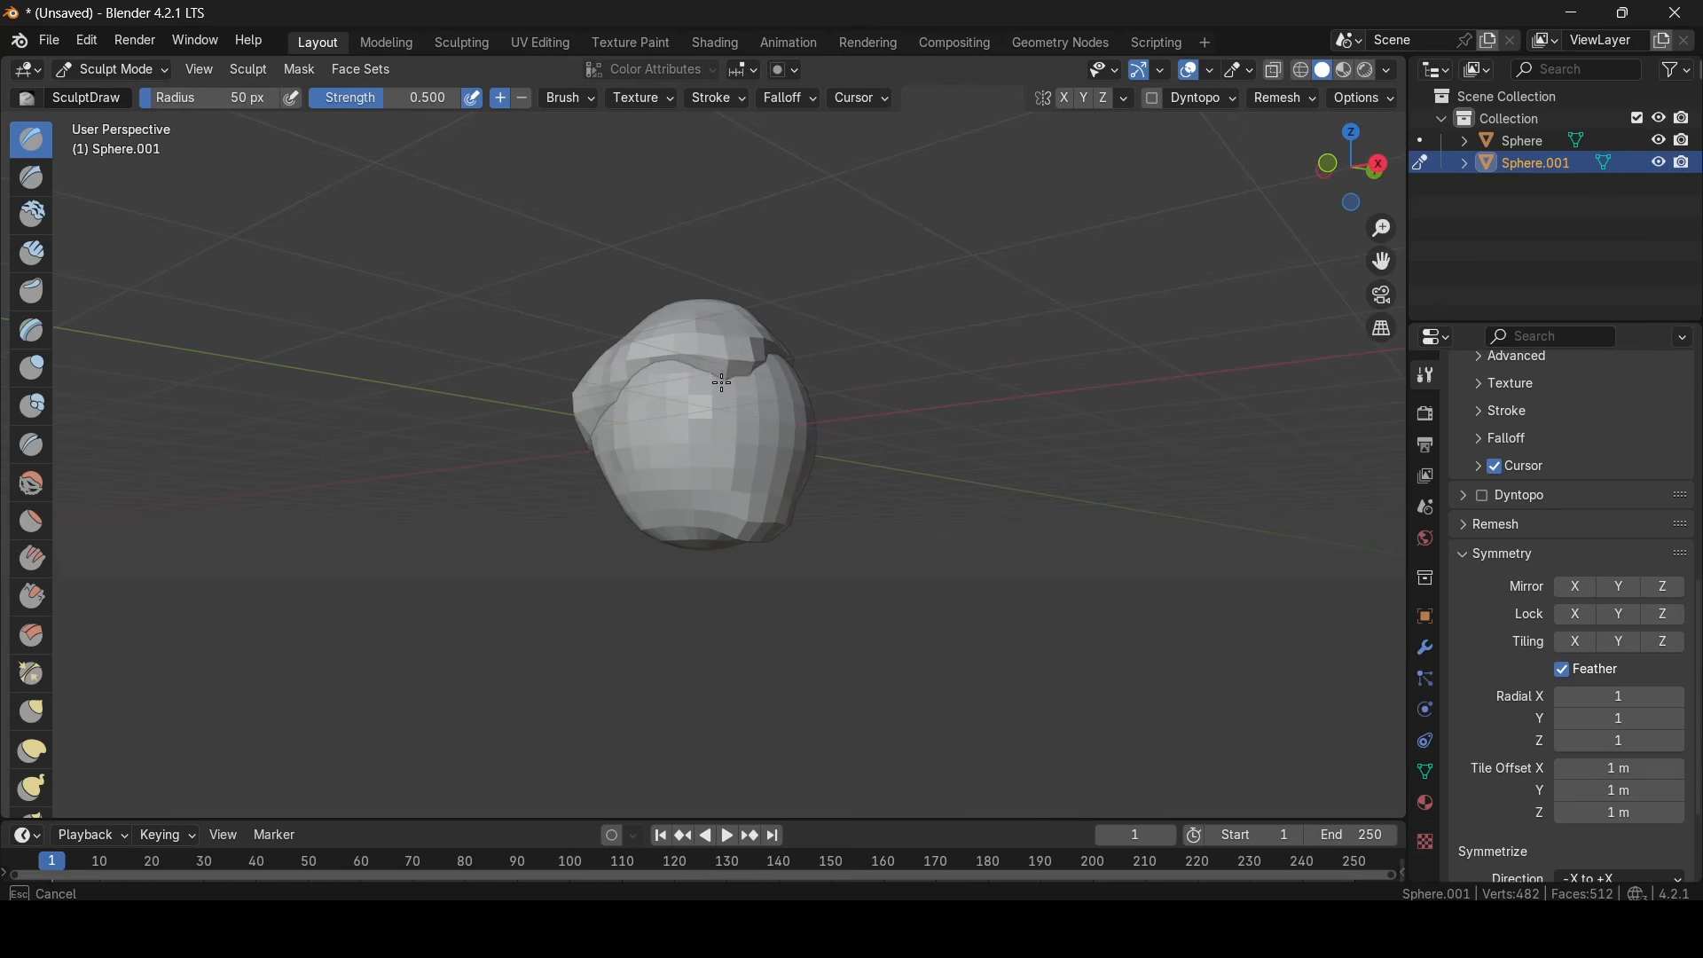
middle_drag(743, 387, 745, 389)
middle_drag(781, 452, 654, 483)
mouse_move(634, 341)
middle_down()
mouse_move(715, 363)
mouse_move(681, 395)
mouse_move(816, 448)
mouse_move(745, 368)
mouse_move(727, 446)
mouse_move(547, 528)
mouse_move(587, 534)
middle_up()
drag(682, 370, 683, 389)
mouse_move(769, 437)
middle_down()
mouse_move(774, 484)
mouse_move(843, 471)
mouse_move(785, 443)
mouse_move(608, 449)
mouse_move(636, 409)
middle_up()
mouse_move(714, 383)
mouse_down()
mouse_move(703, 401)
mouse_move(704, 381)
mouse_up()
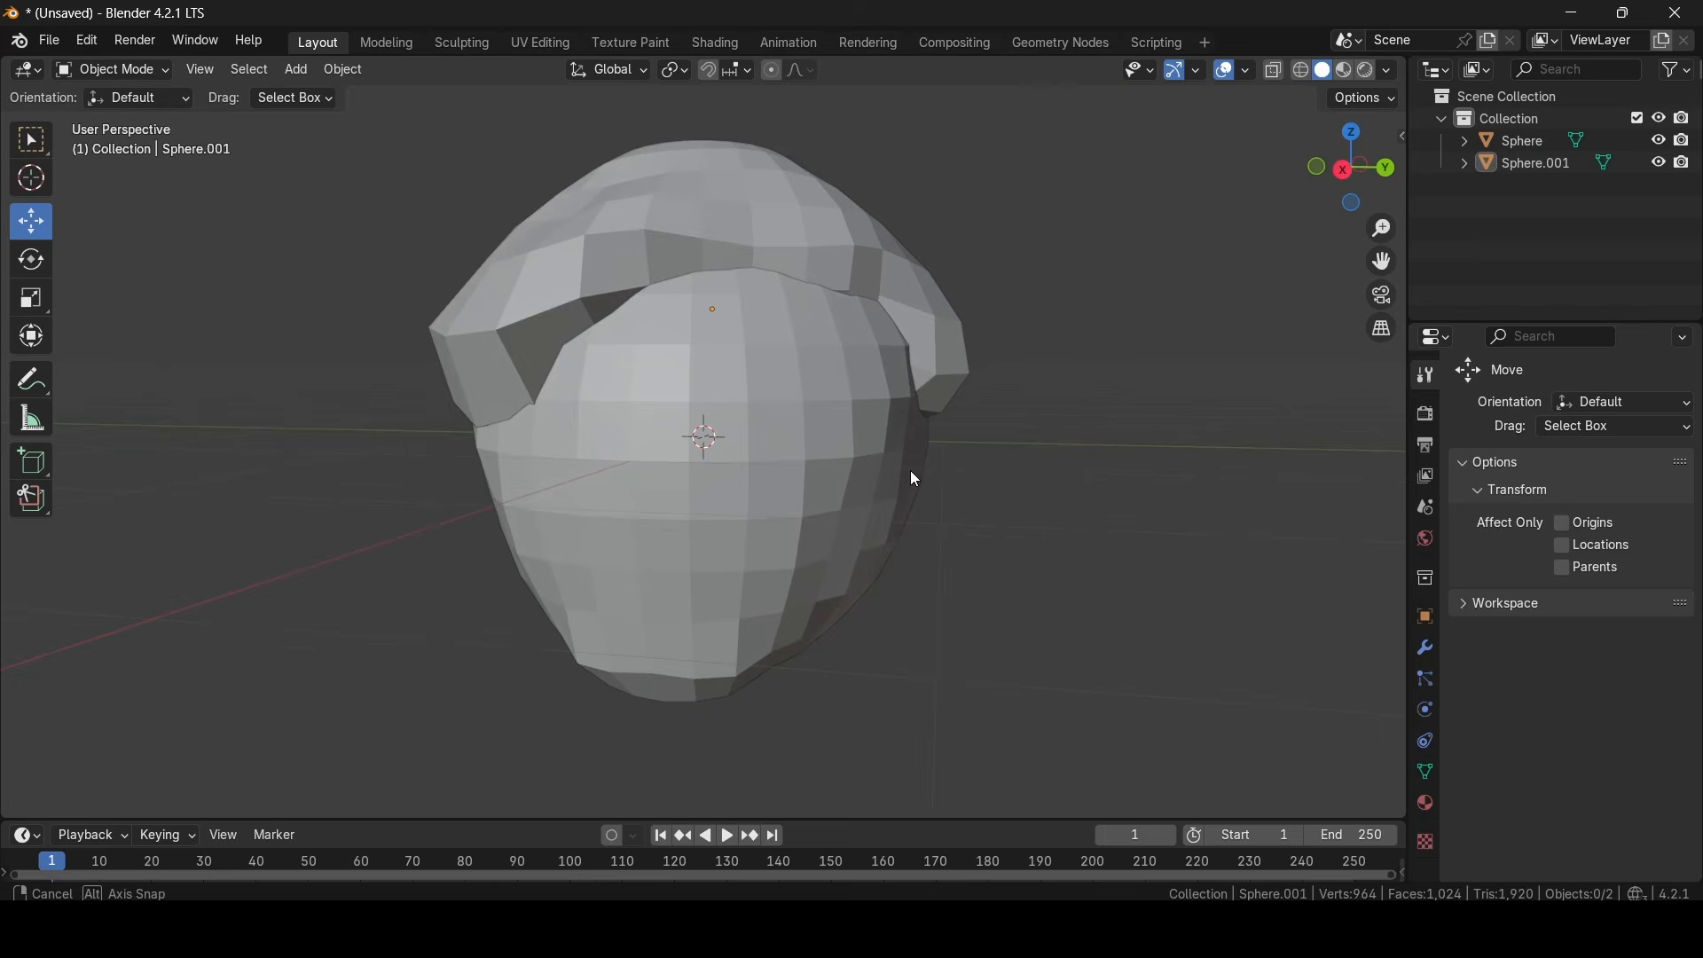
- Select the head and examine how it and the cap fit together from several angles and distances
mouse_move(912, 475)
middle_down()
mouse_move(974, 450)
mouse_move(933, 467)
middle_up()
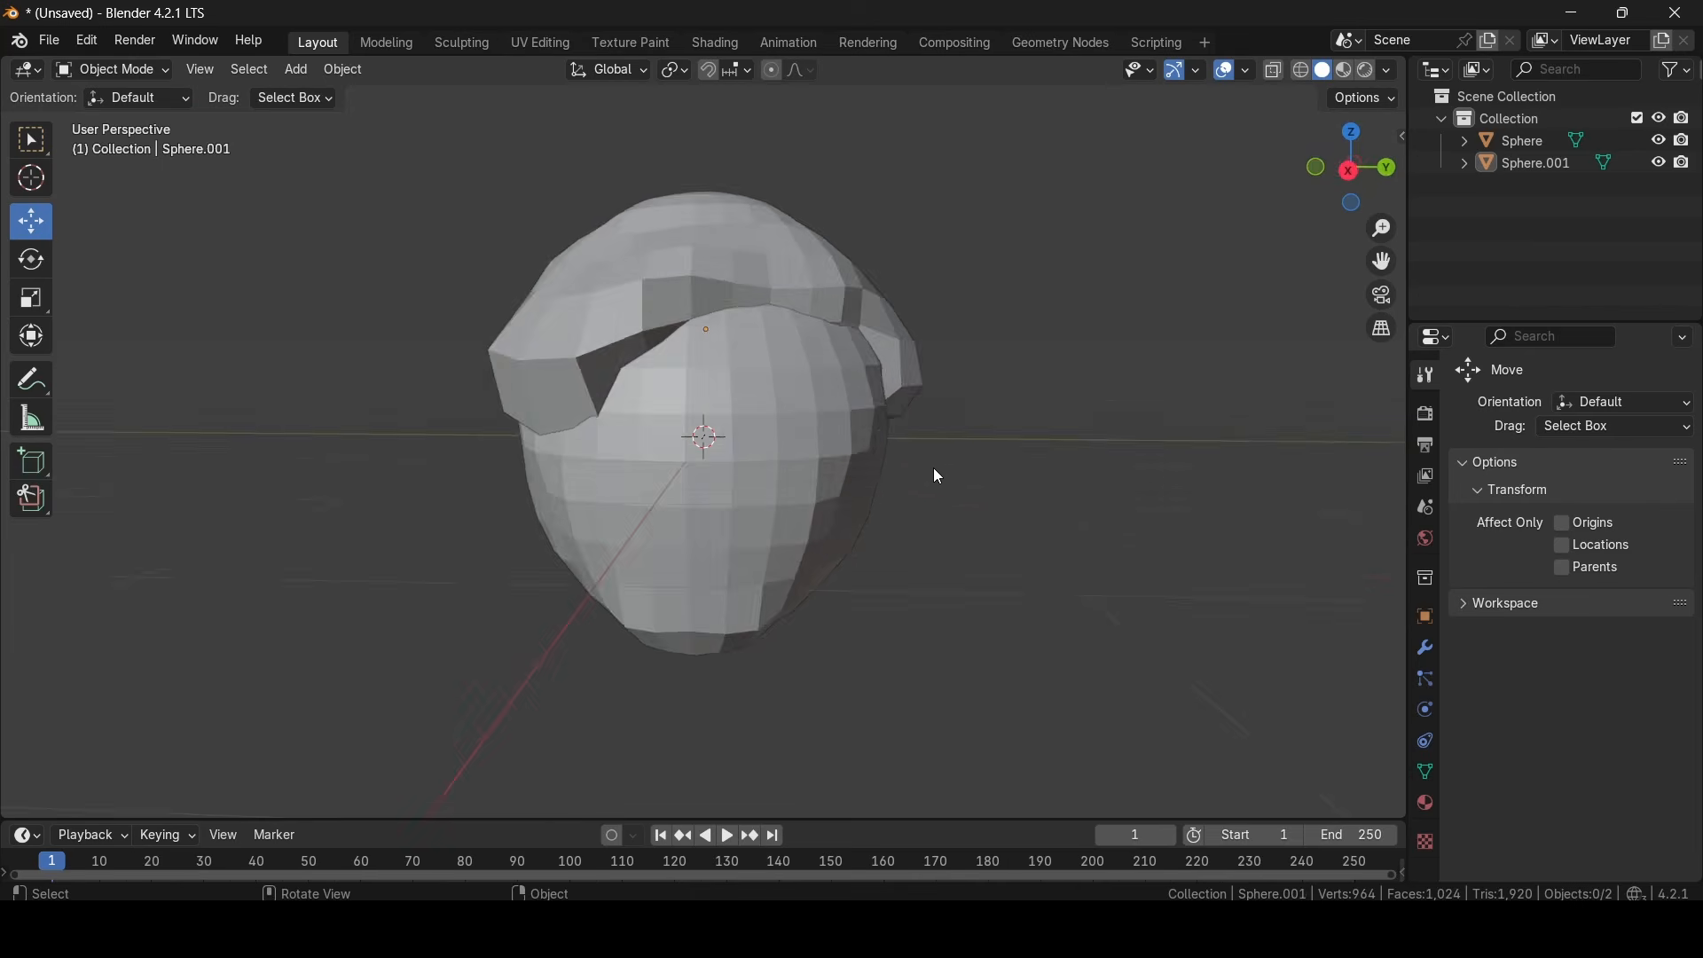
scroll(918, 477, down, 5)
scroll(881, 461, up, 5)
scroll(881, 461, down, 5)
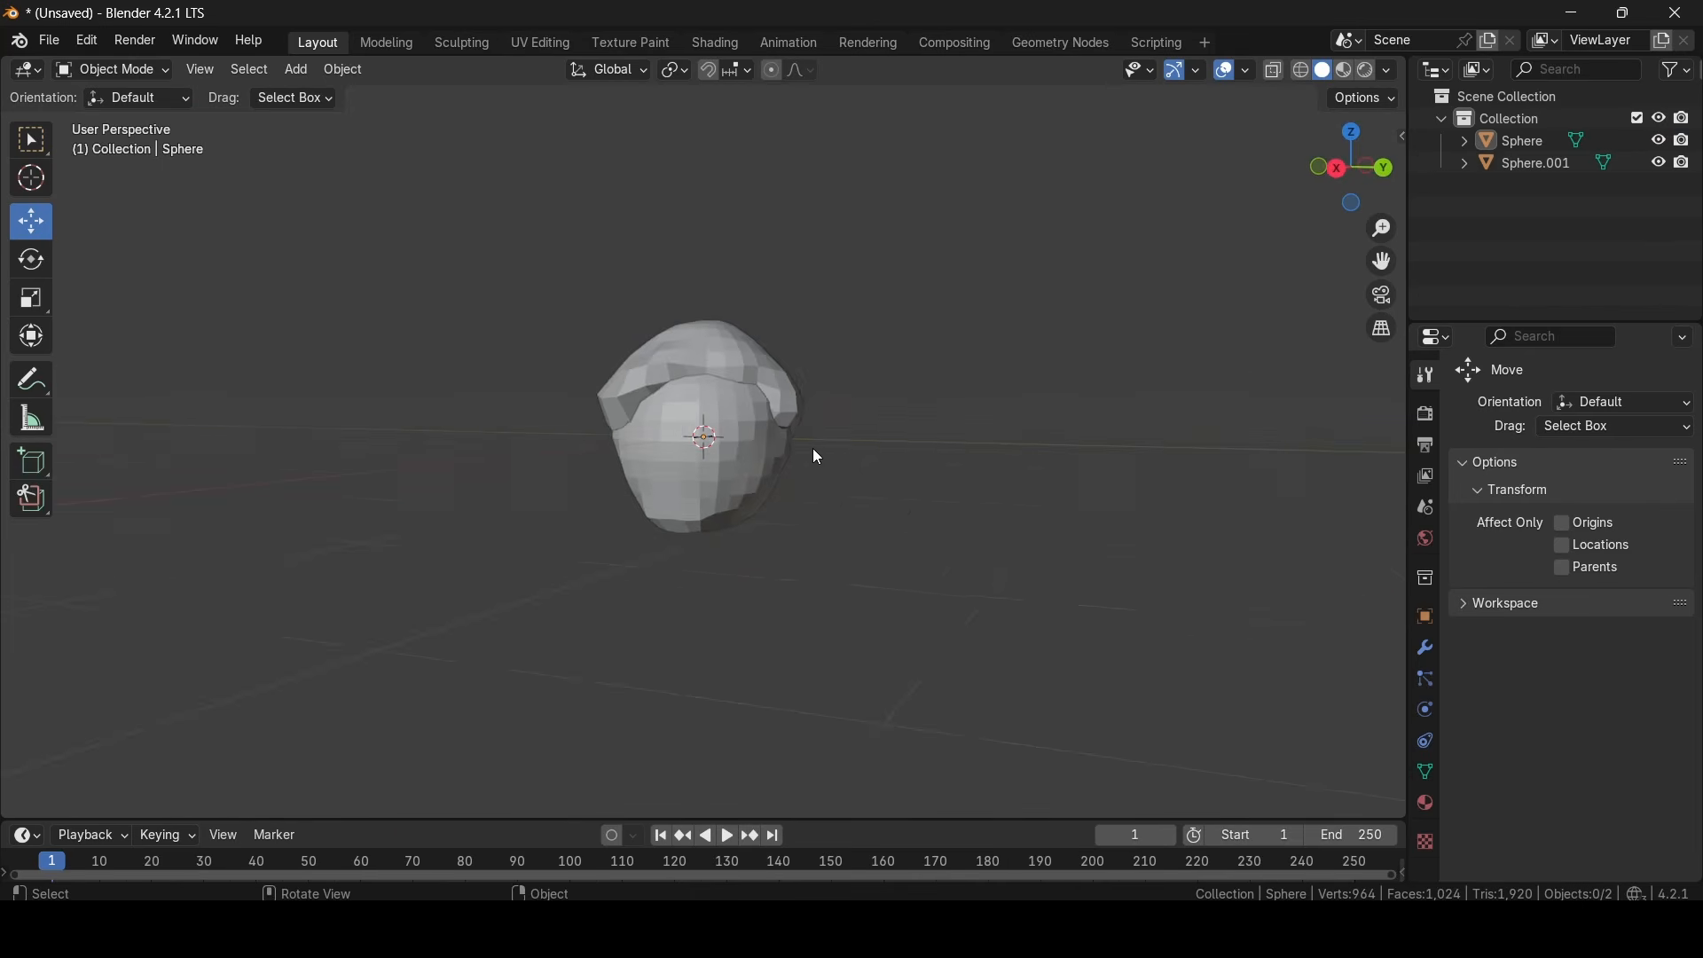
middle_drag(810, 456, 839, 416)
scroll(843, 420, up, 6)
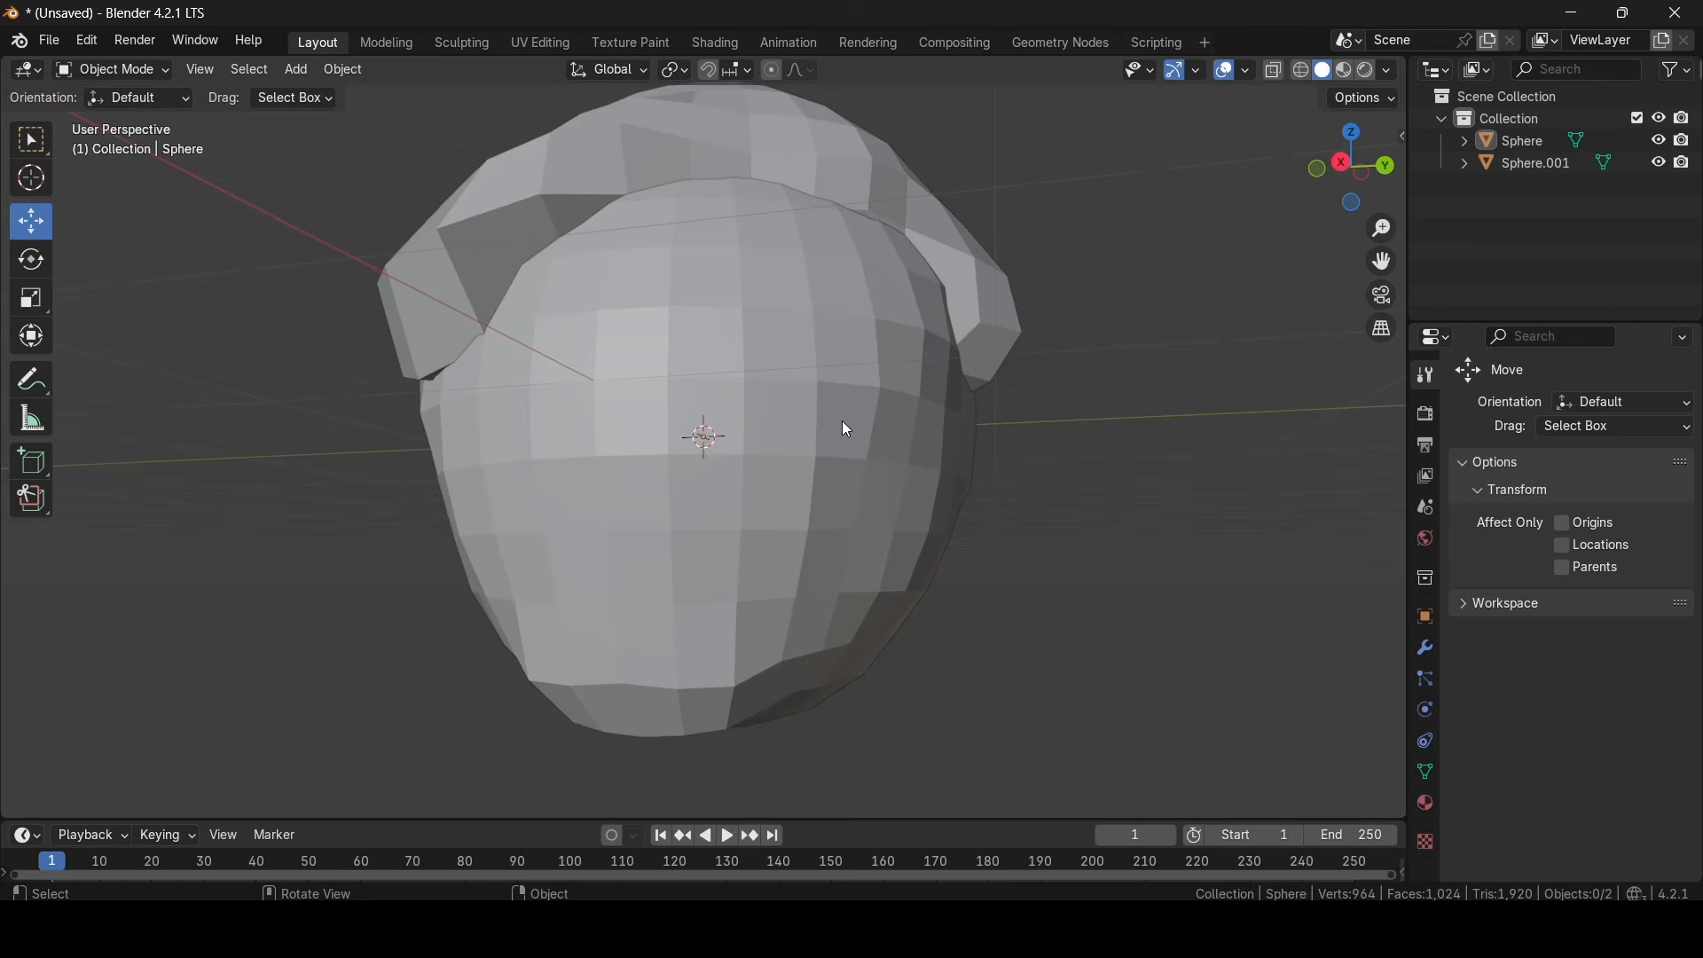
click(806, 426)
scroll(932, 475, up, 1)
middle_drag(942, 479, 1091, 496)
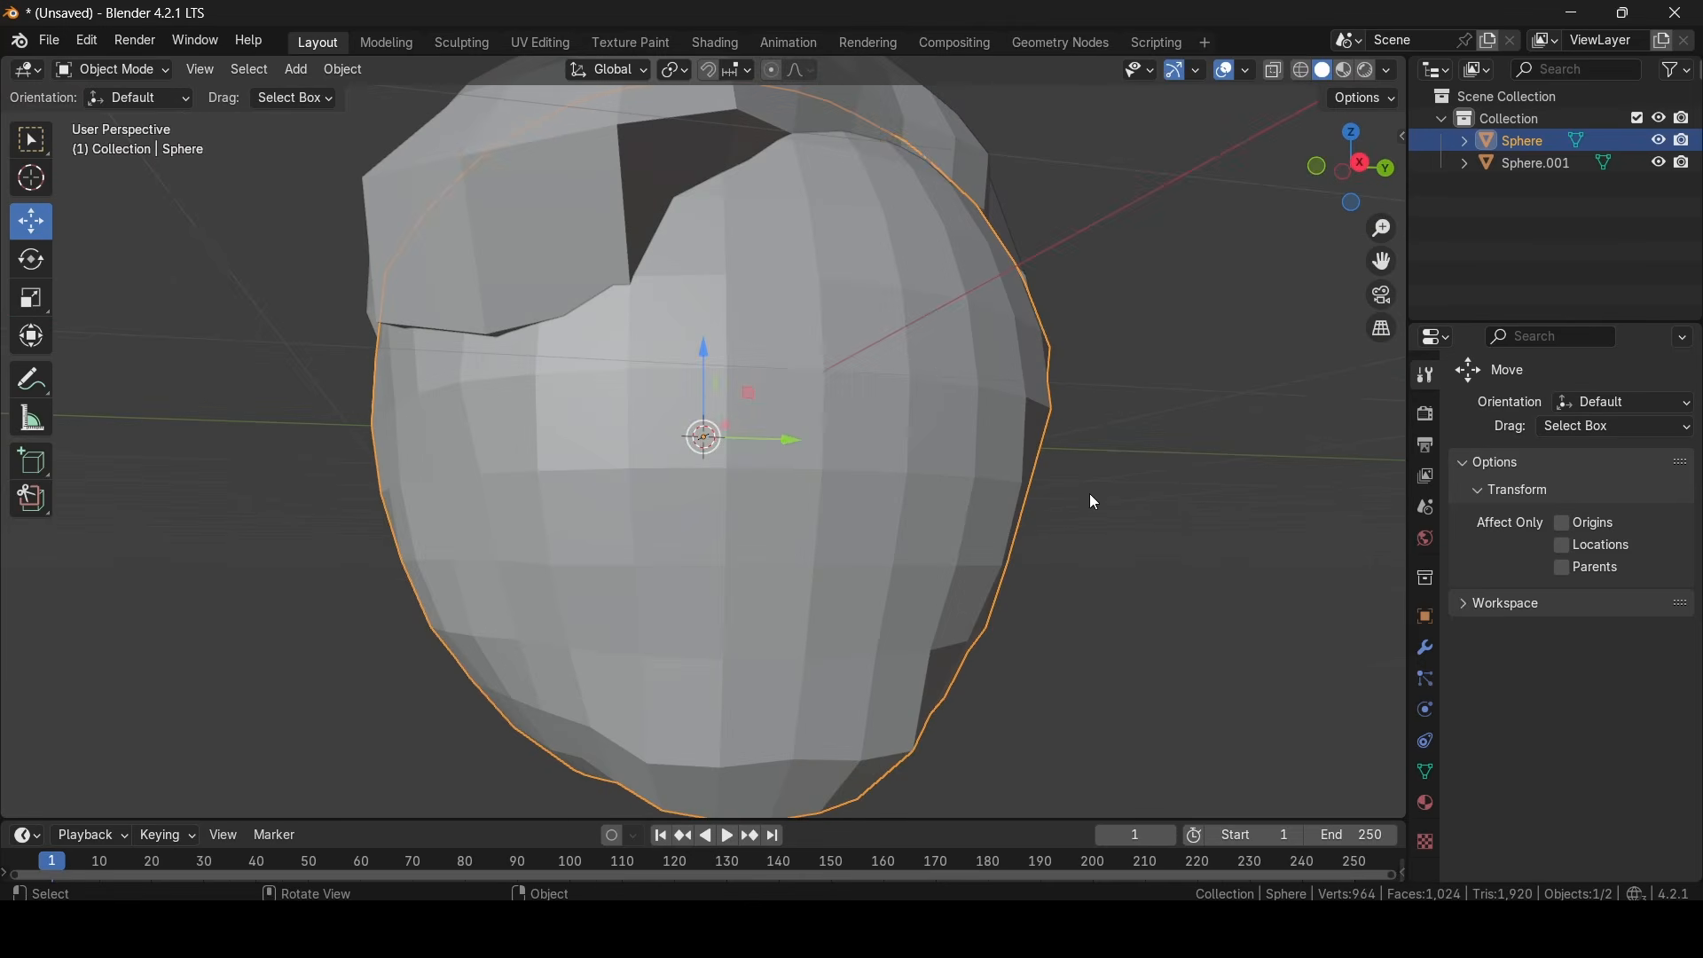
middle_drag(1184, 421, 1088, 451)
scroll(976, 417, down, 4)
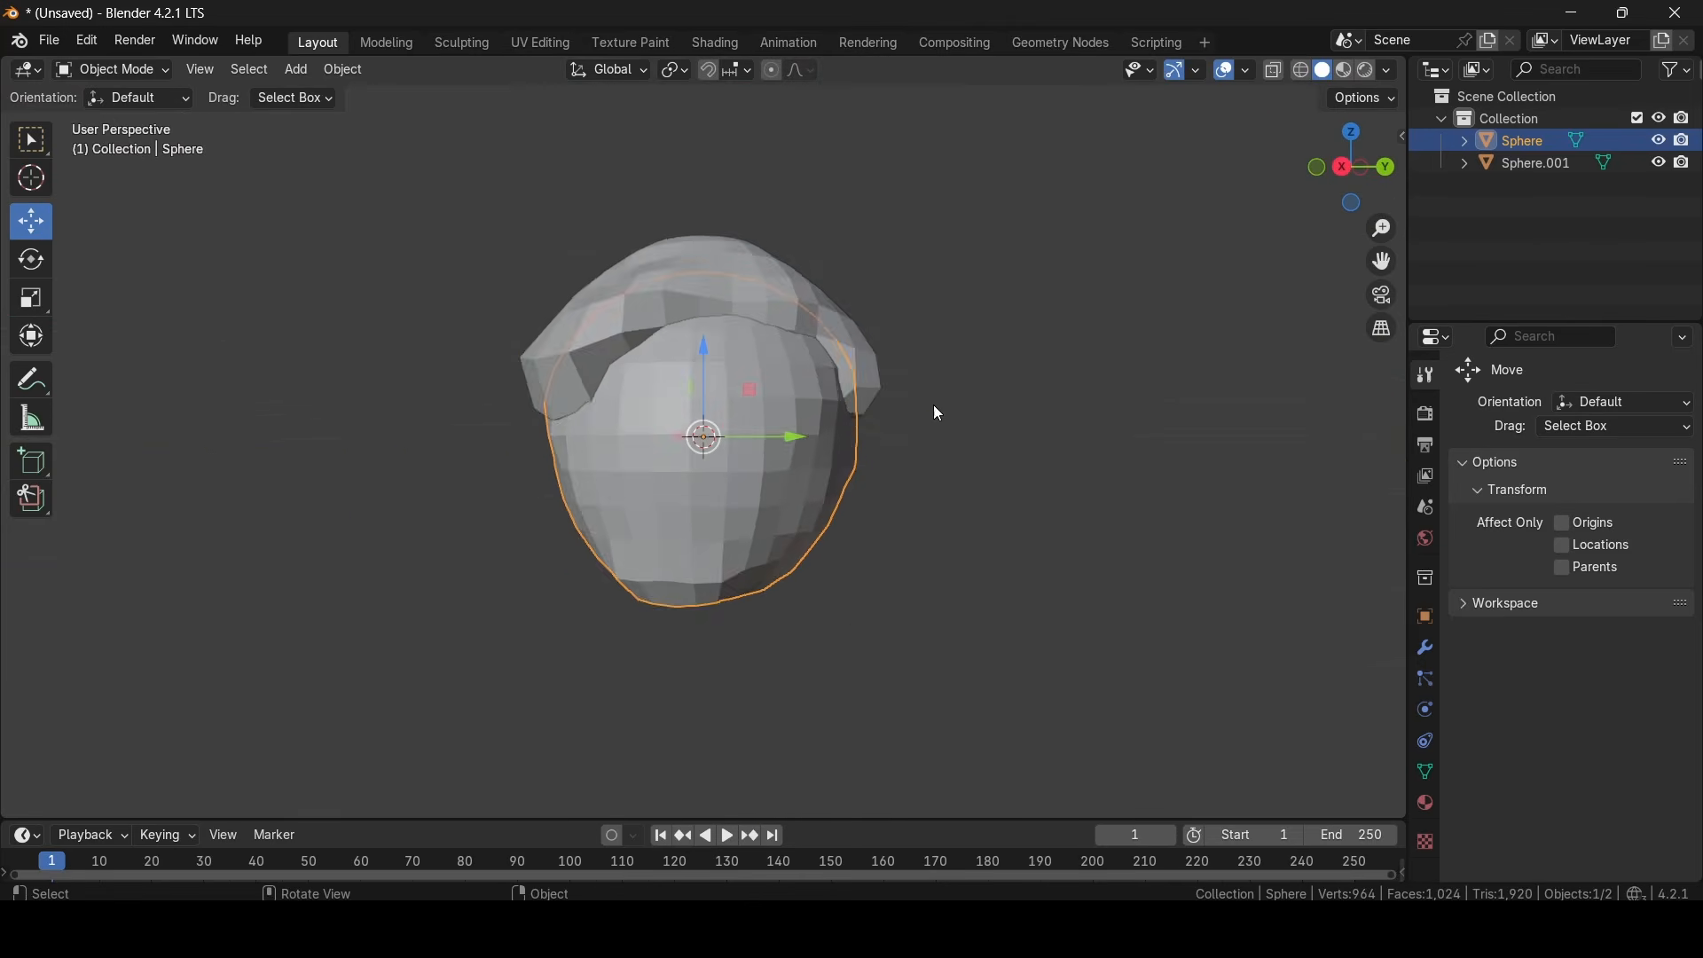
middle_drag(935, 411, 958, 441)
scroll(958, 441, up, 2)
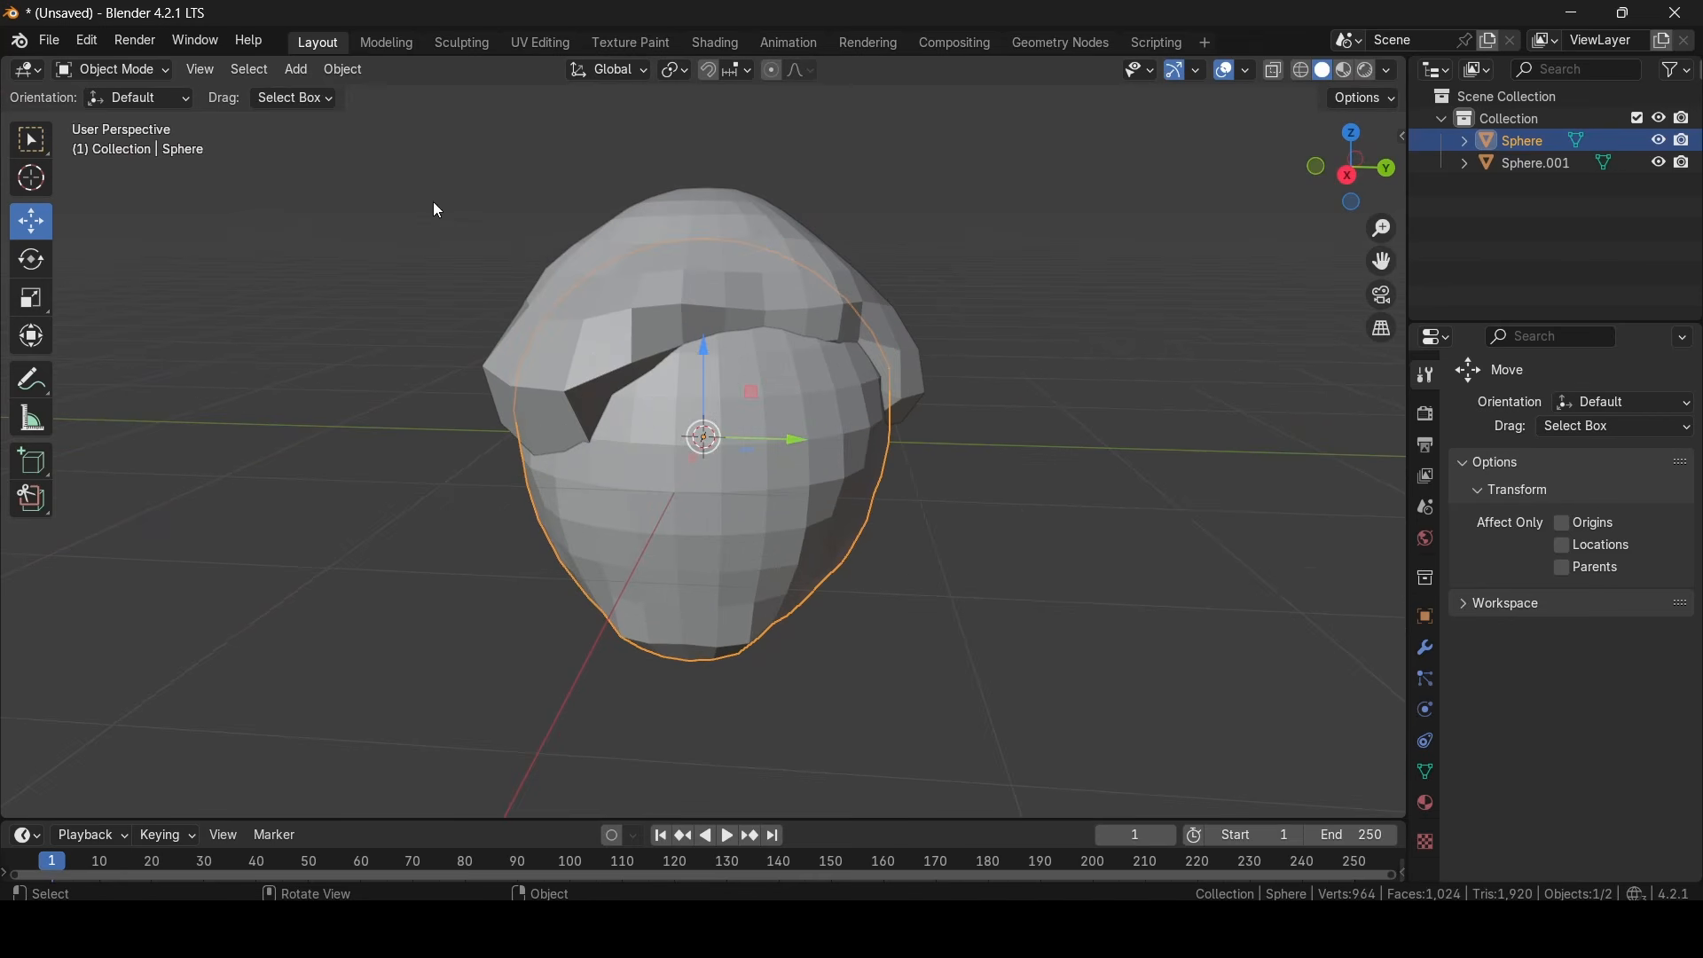
- Add a UV sphere, move it out in front of the head and scale it down to eyeball size
click(288, 71)
mouse_move(337, 98)
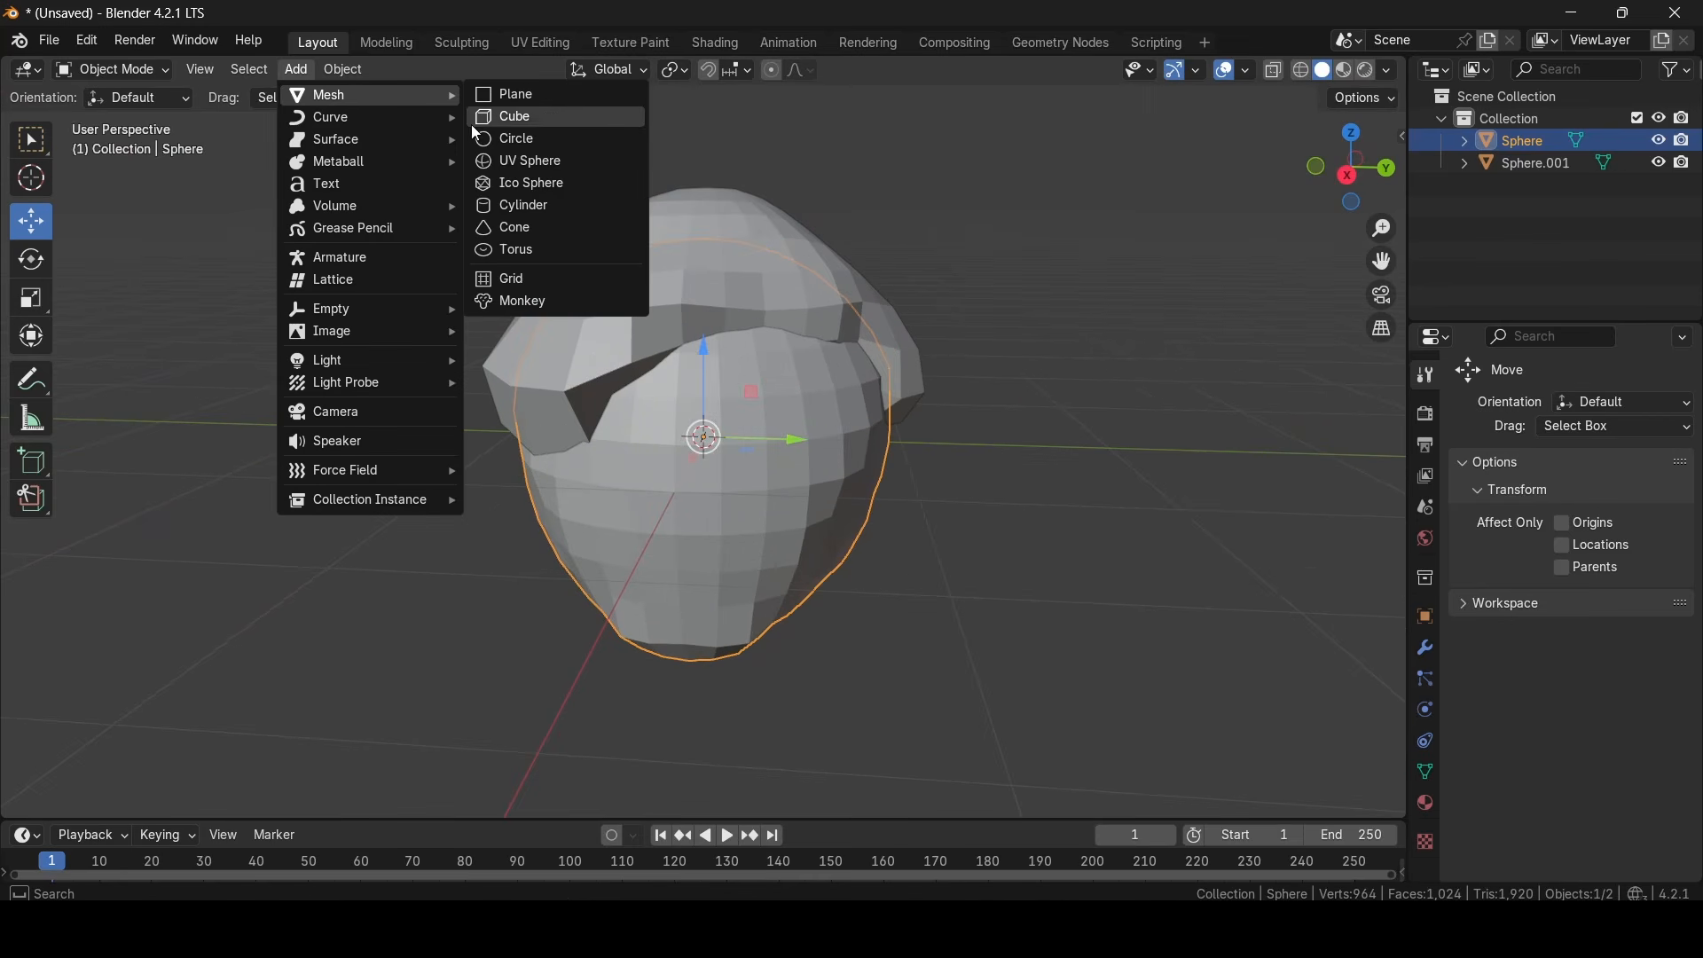
click(505, 161)
middle_drag(855, 268, 709, 308)
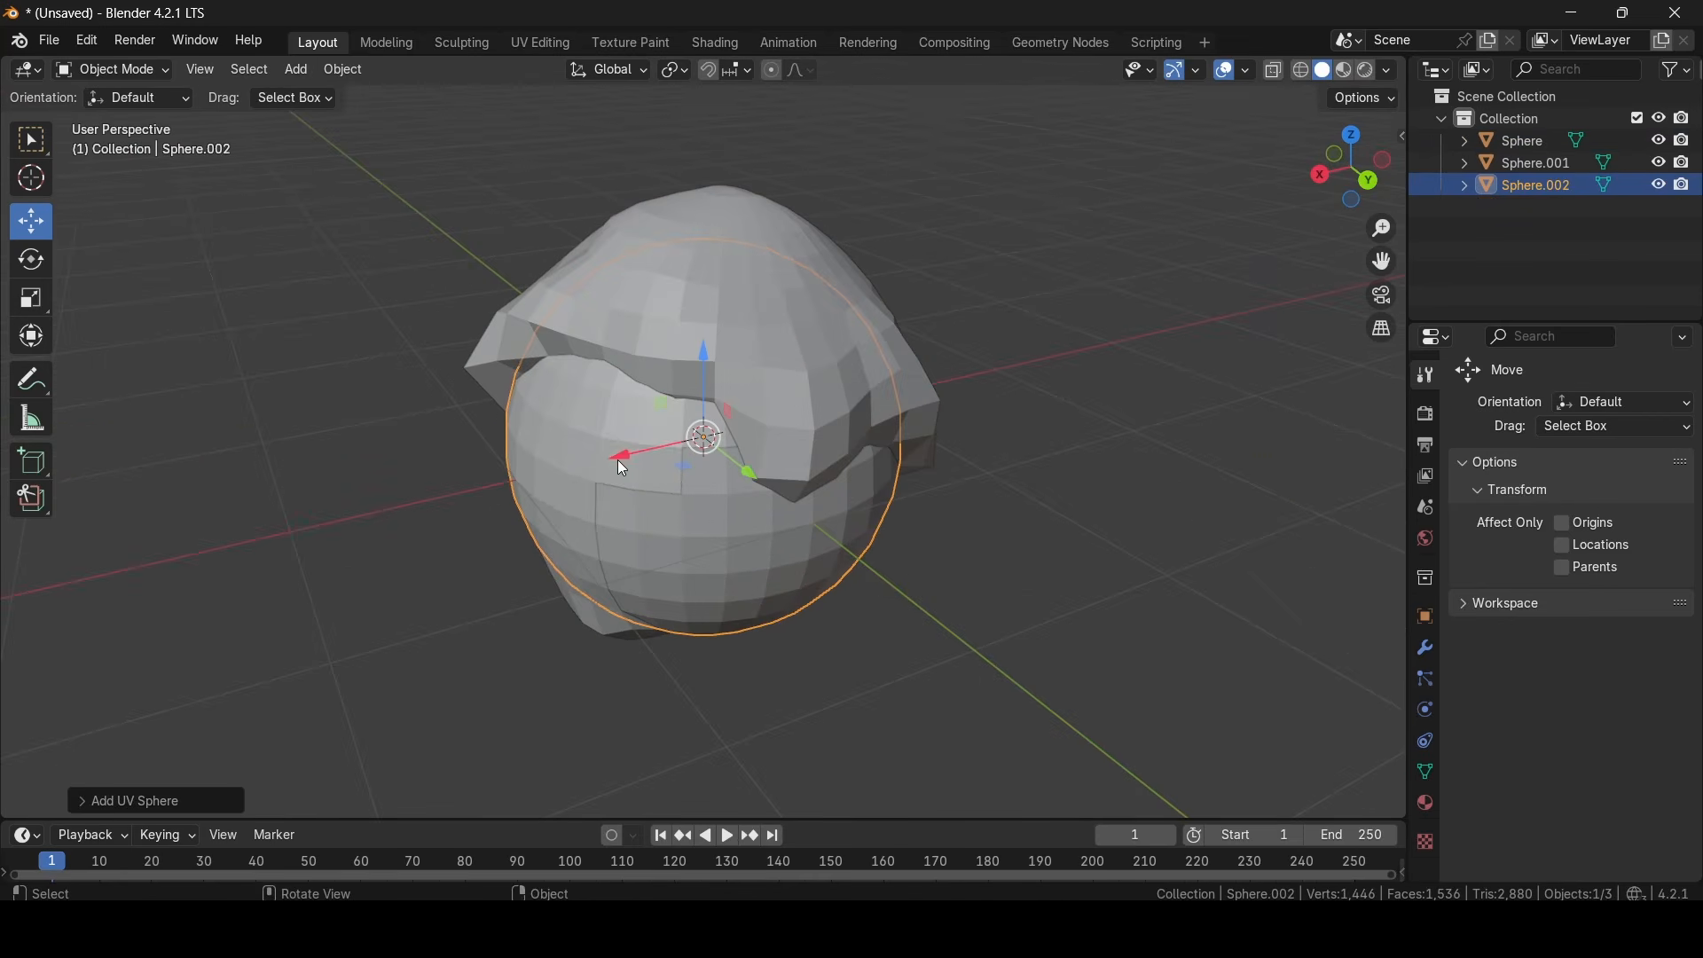
drag(621, 461, 448, 471)
click(32, 300)
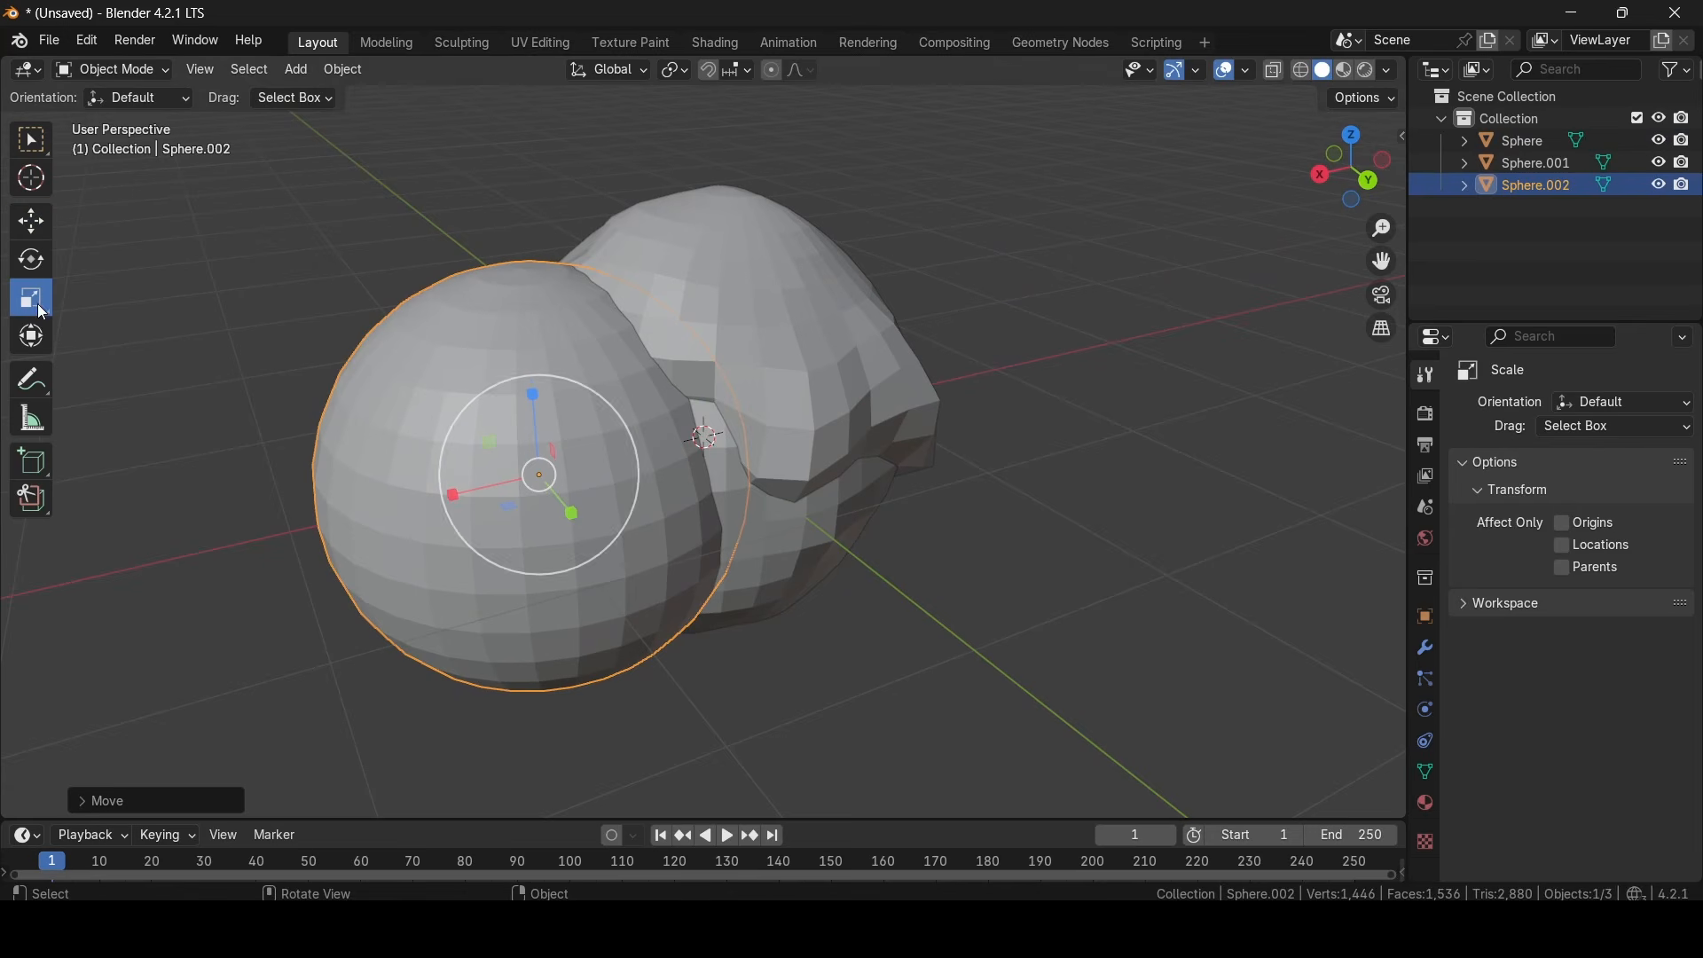
drag(472, 412, 441, 497)
- Set the small sphere into one side of the face as an eye and adjust its size
click(27, 220)
middle_drag(545, 472, 657, 442)
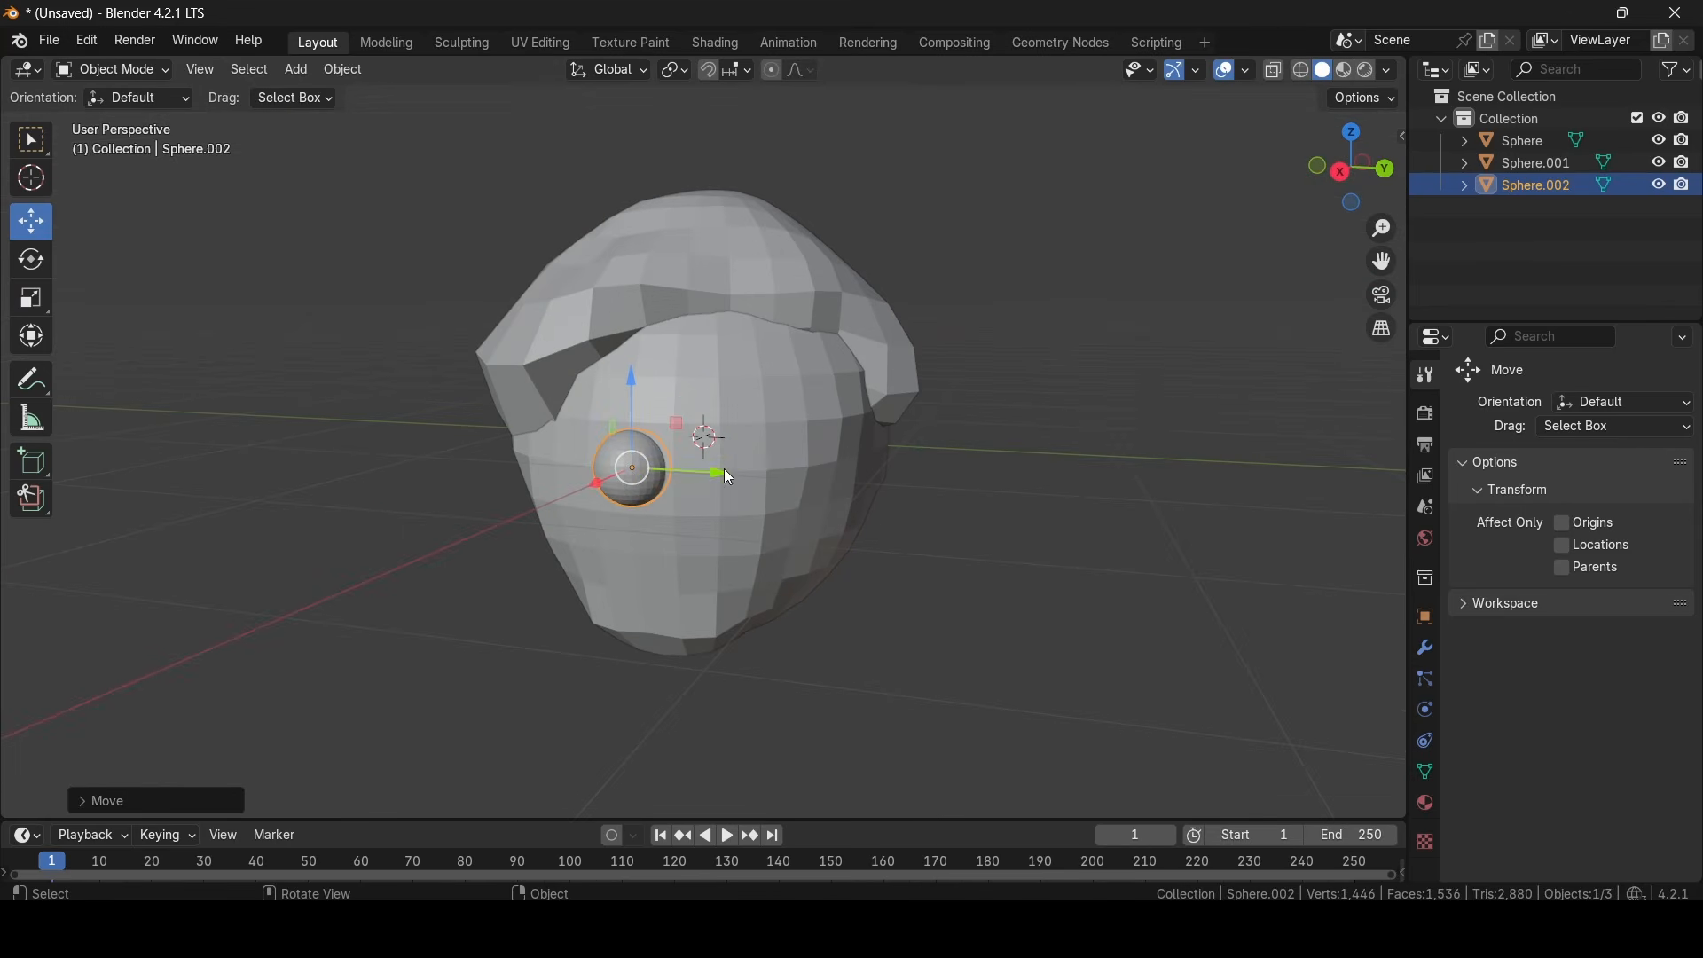
drag(723, 468, 830, 475)
drag(830, 476, 832, 476)
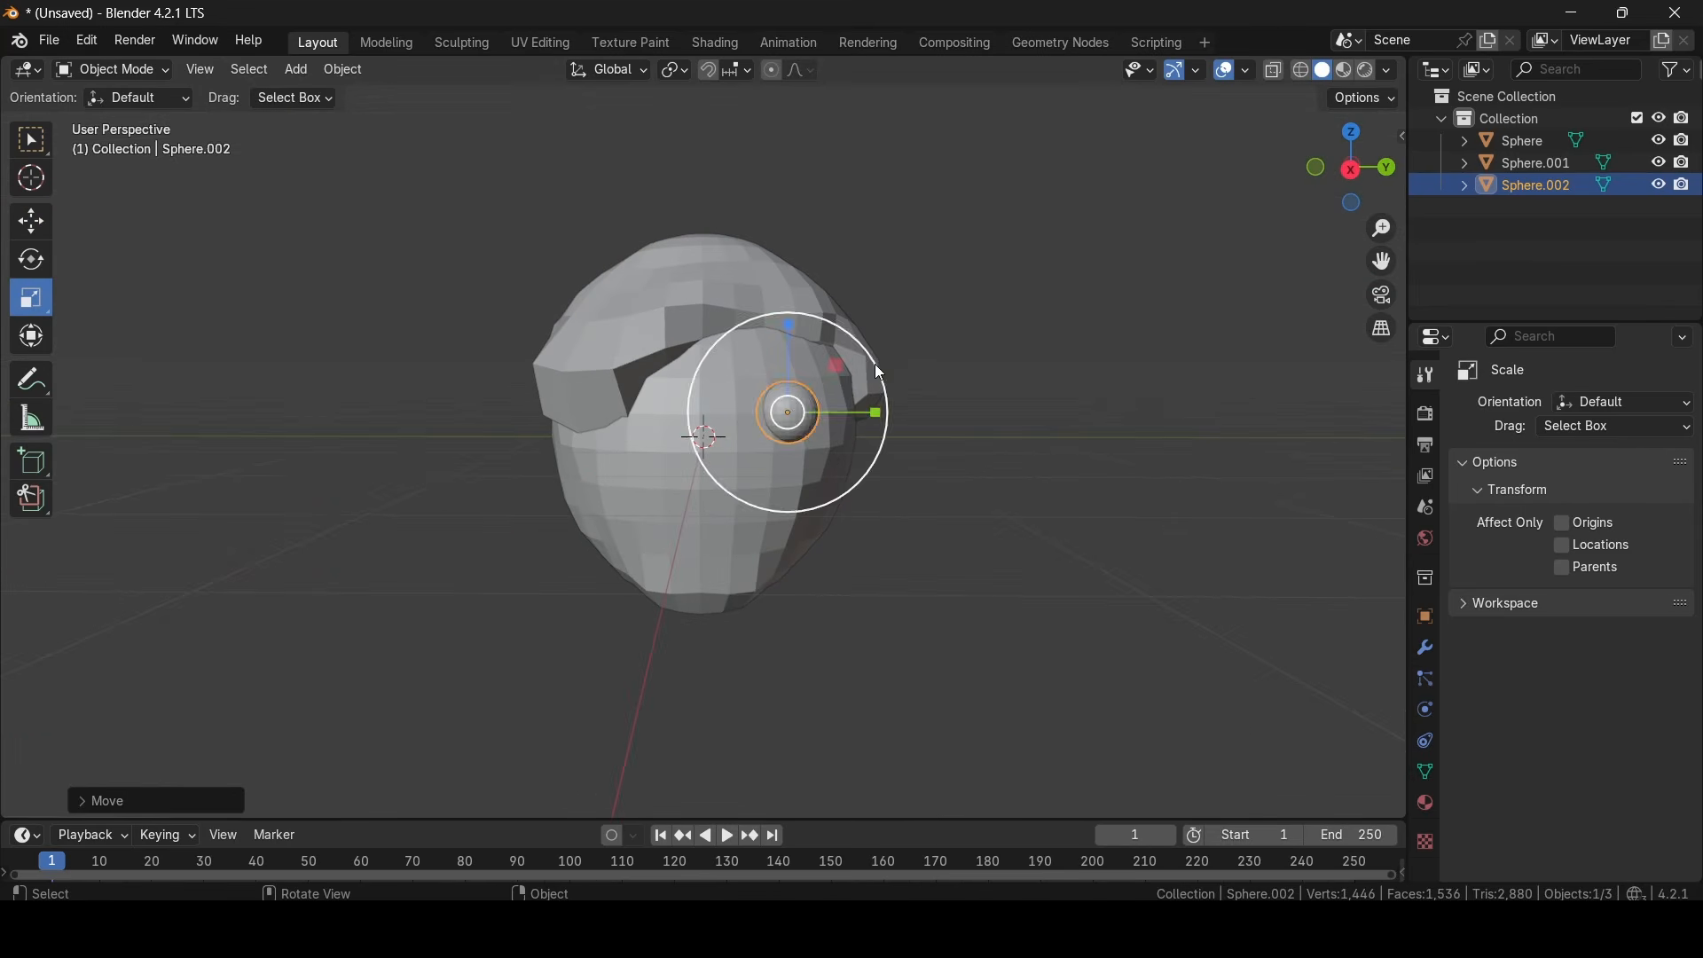
drag(878, 371, 896, 364)
click(31, 220)
scroll(707, 413, up, 2)
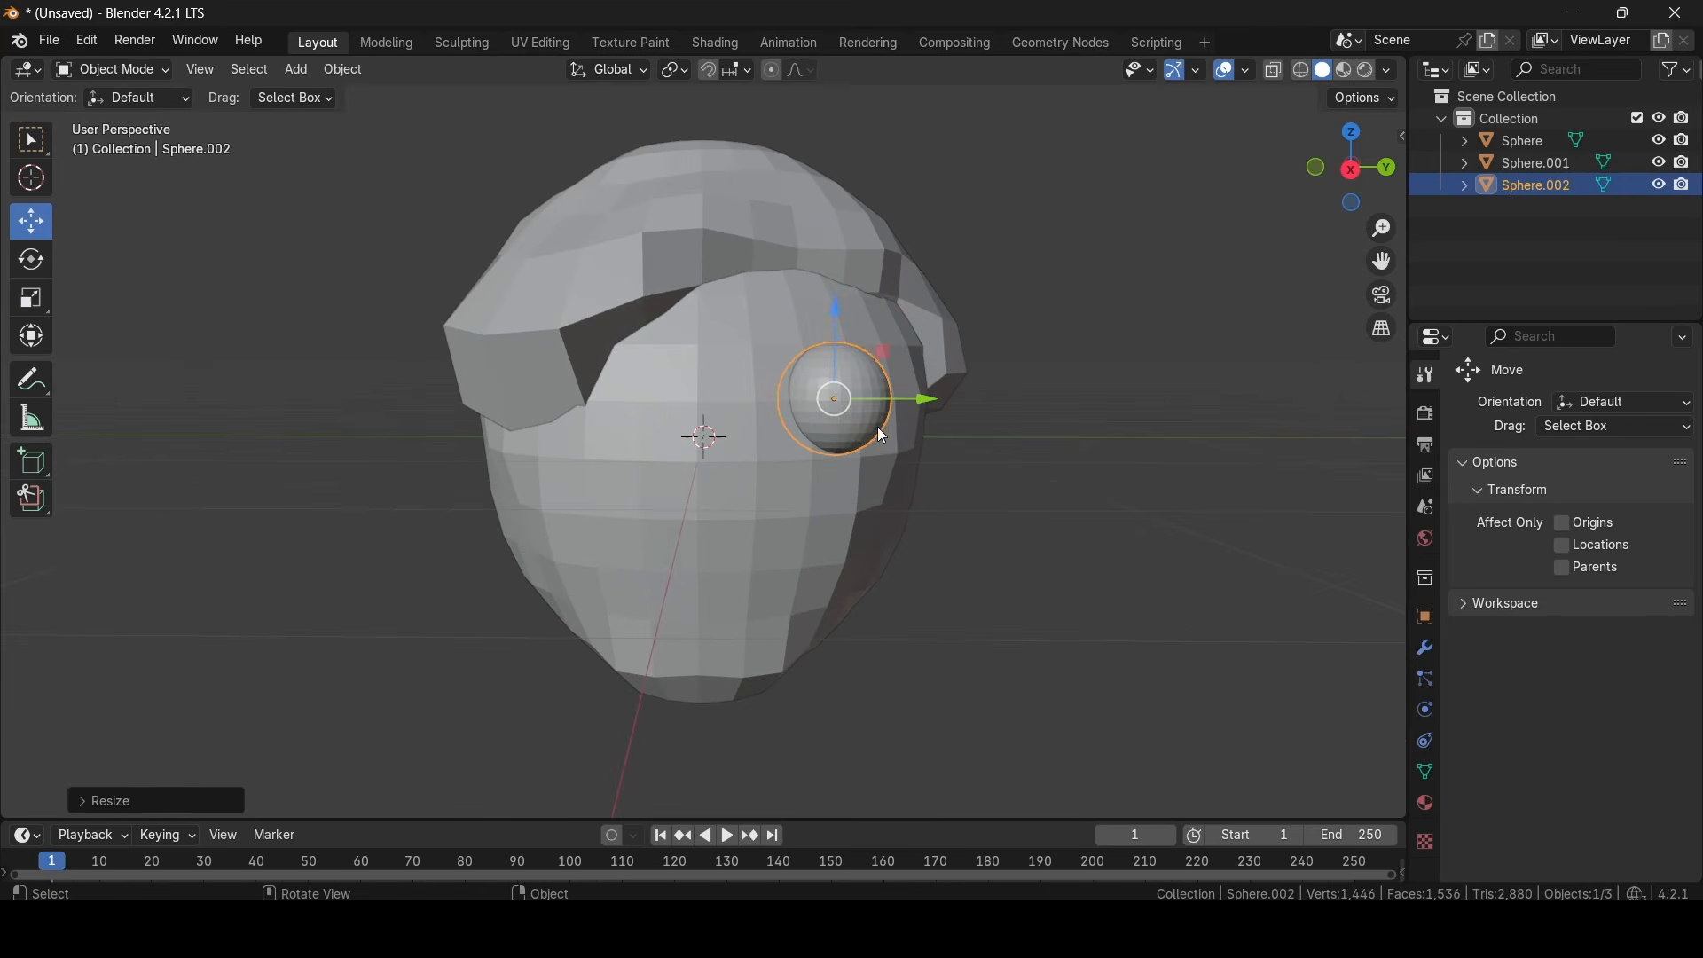
- Duplicate the eye sphere and place the copy on the opposite side of the face at the same height
key(ctrl+c)
key(ctrl+v)
drag(909, 400, 649, 408)
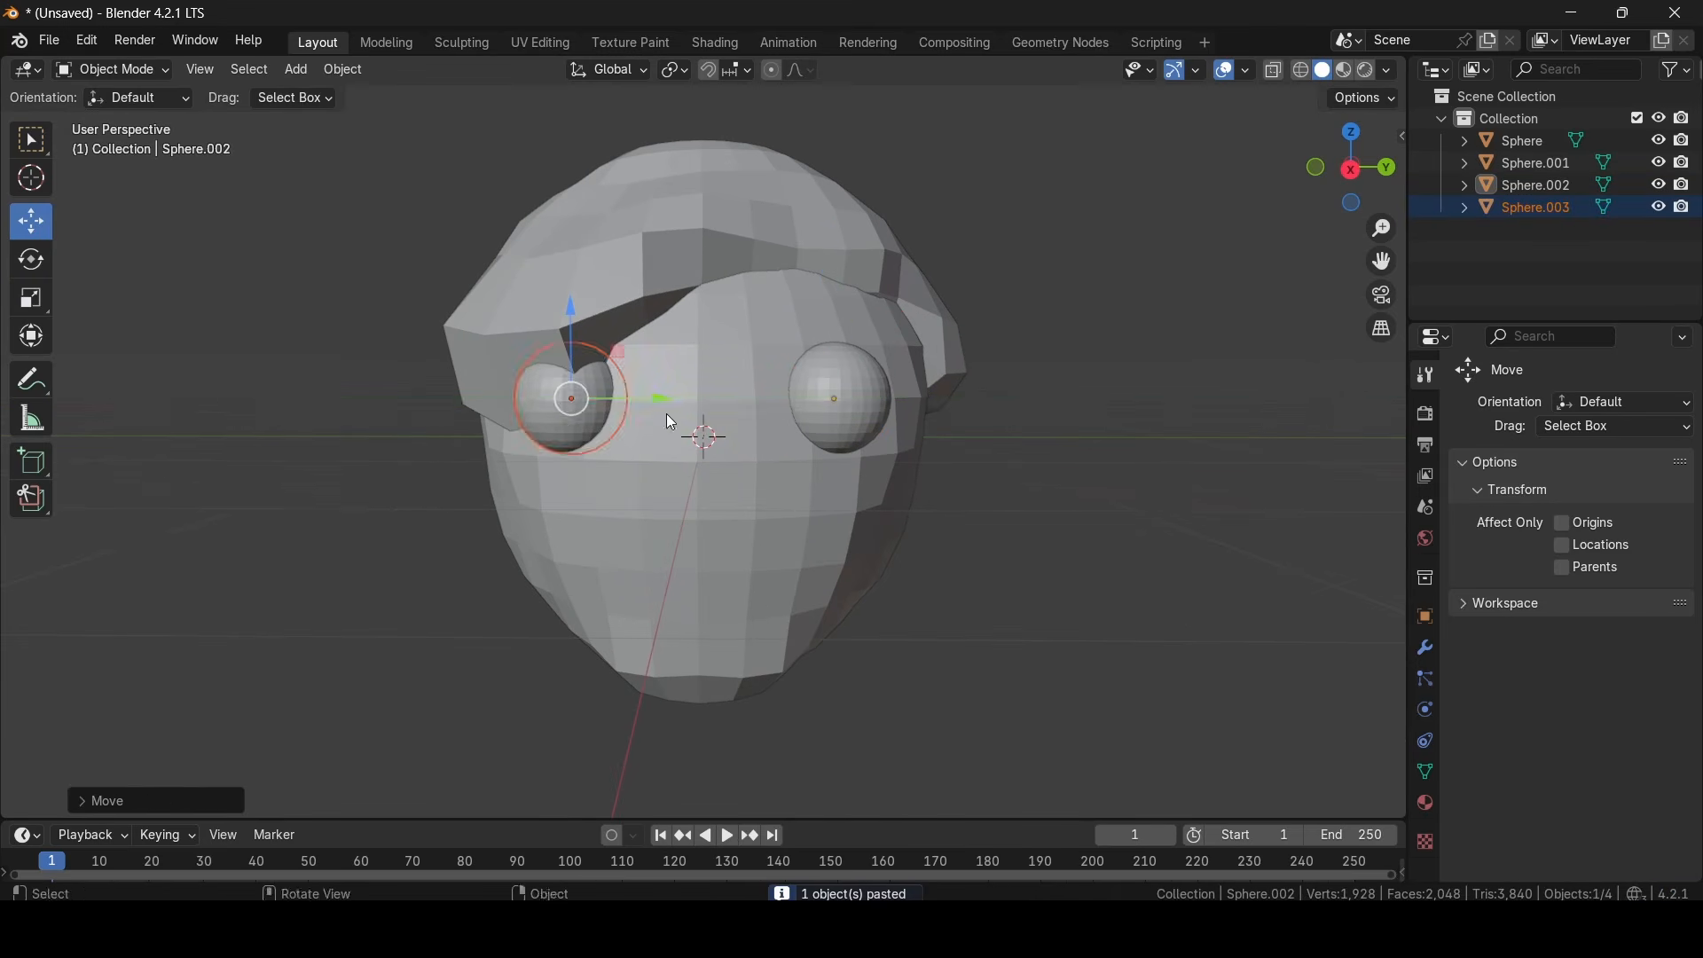
middle_drag(667, 414, 826, 413)
click(1015, 488)
scroll(1015, 488, up, 3)
mouse_move(1015, 488)
middle_down()
mouse_move(912, 492)
mouse_move(1068, 504)
mouse_move(1004, 504)
middle_up()
scroll(1004, 507, down, 2)
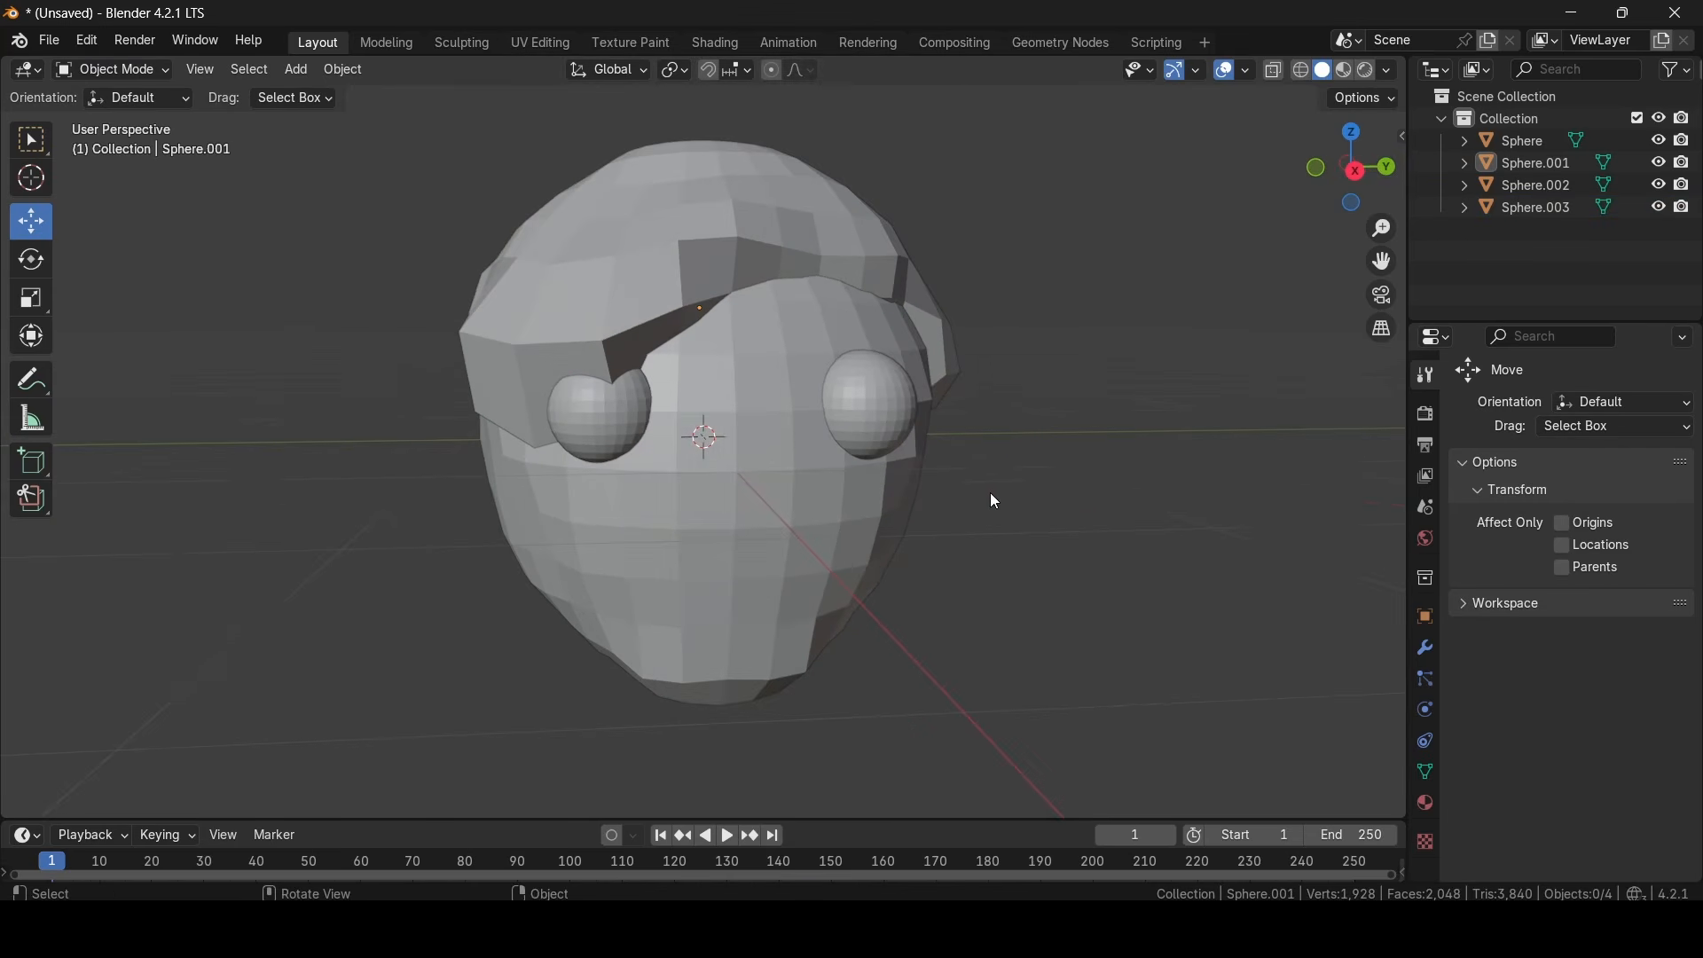
- Sculpt a protruding nose in the middle of the head with Y-mirrored Draw strokes, and return to Object Mode
click(300, 68)
click(849, 503)
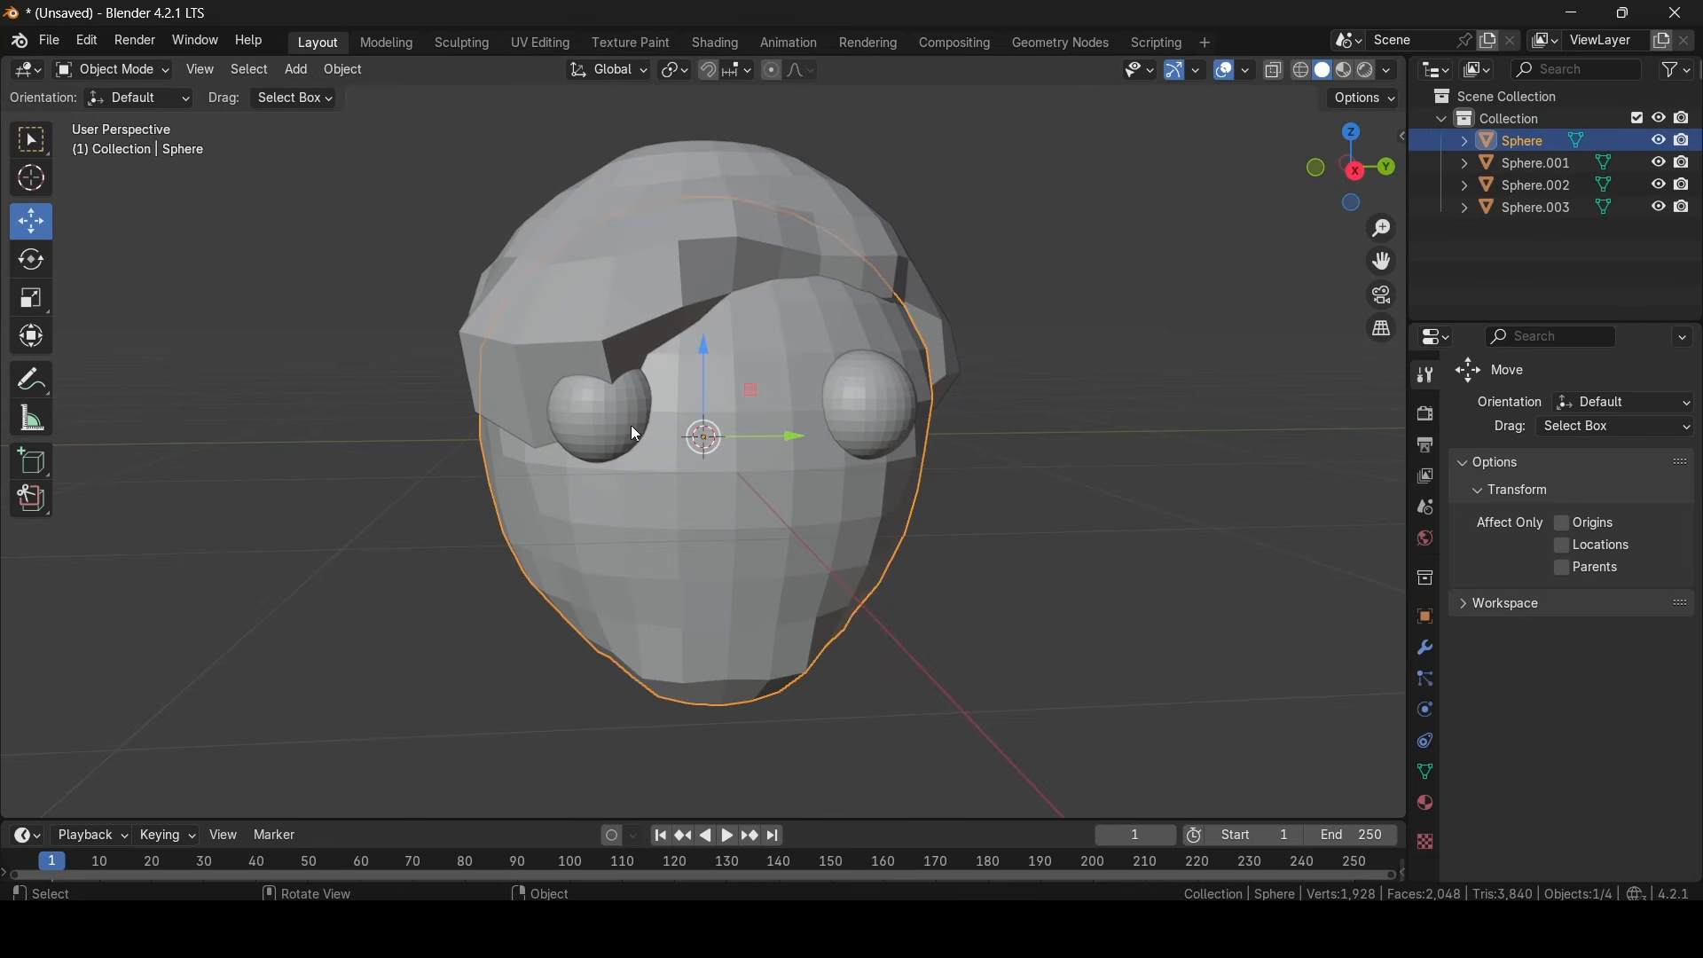
click(101, 75)
click(100, 142)
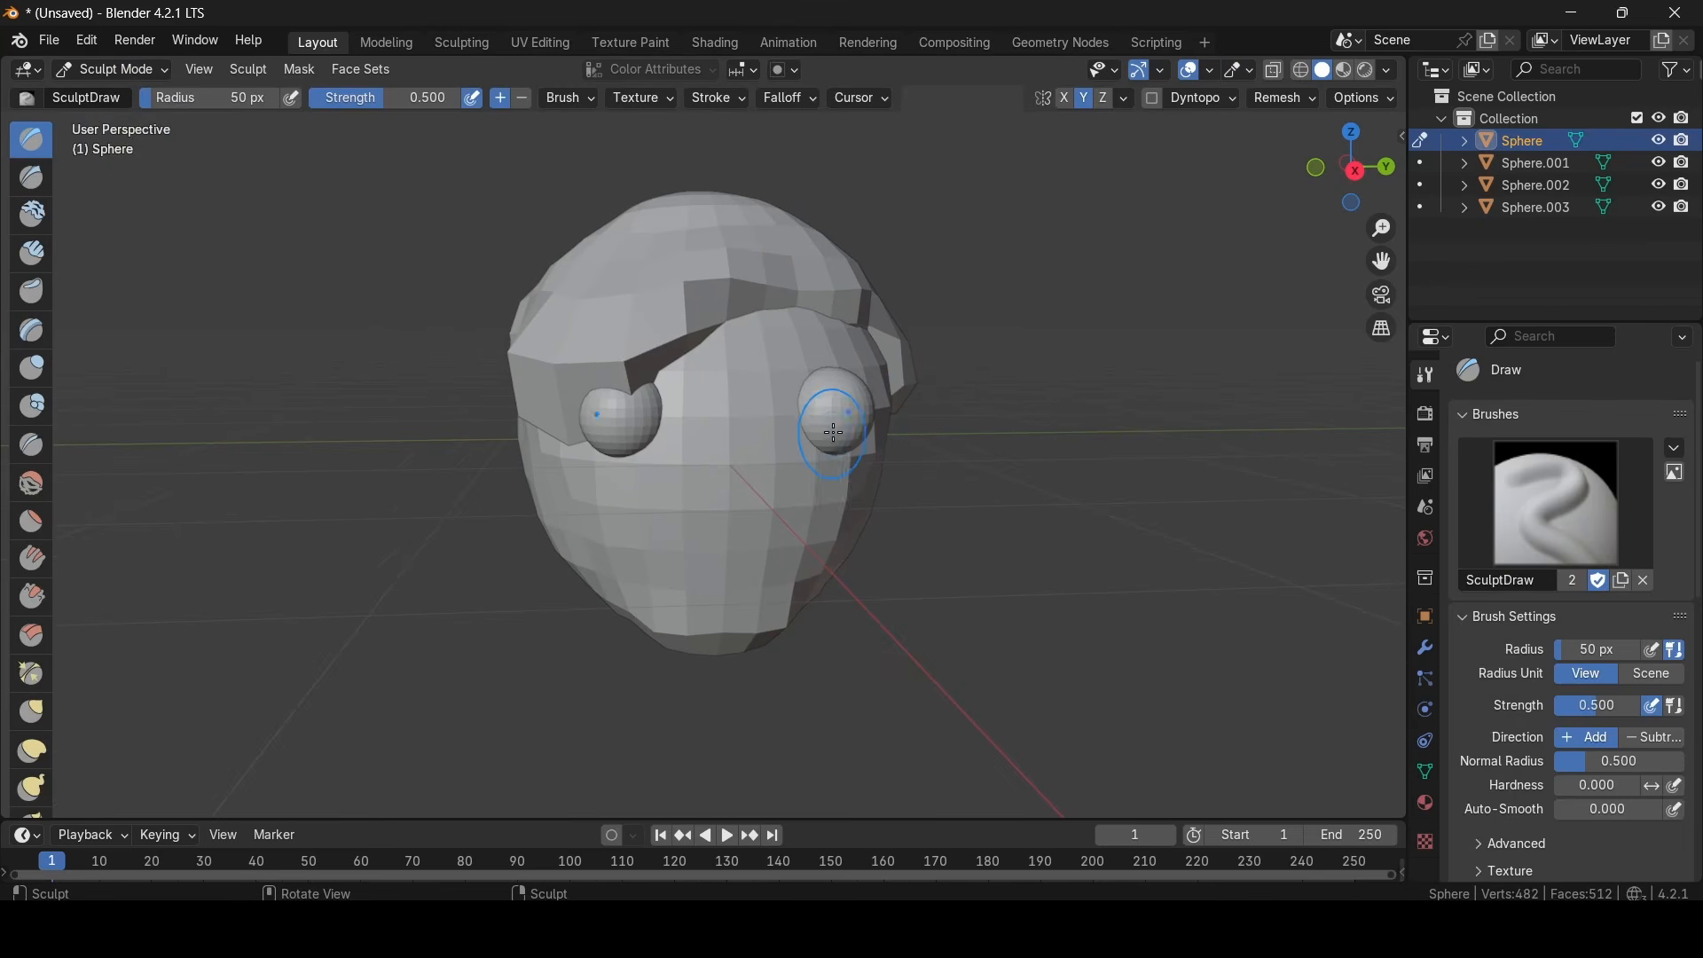
drag(761, 472, 732, 473)
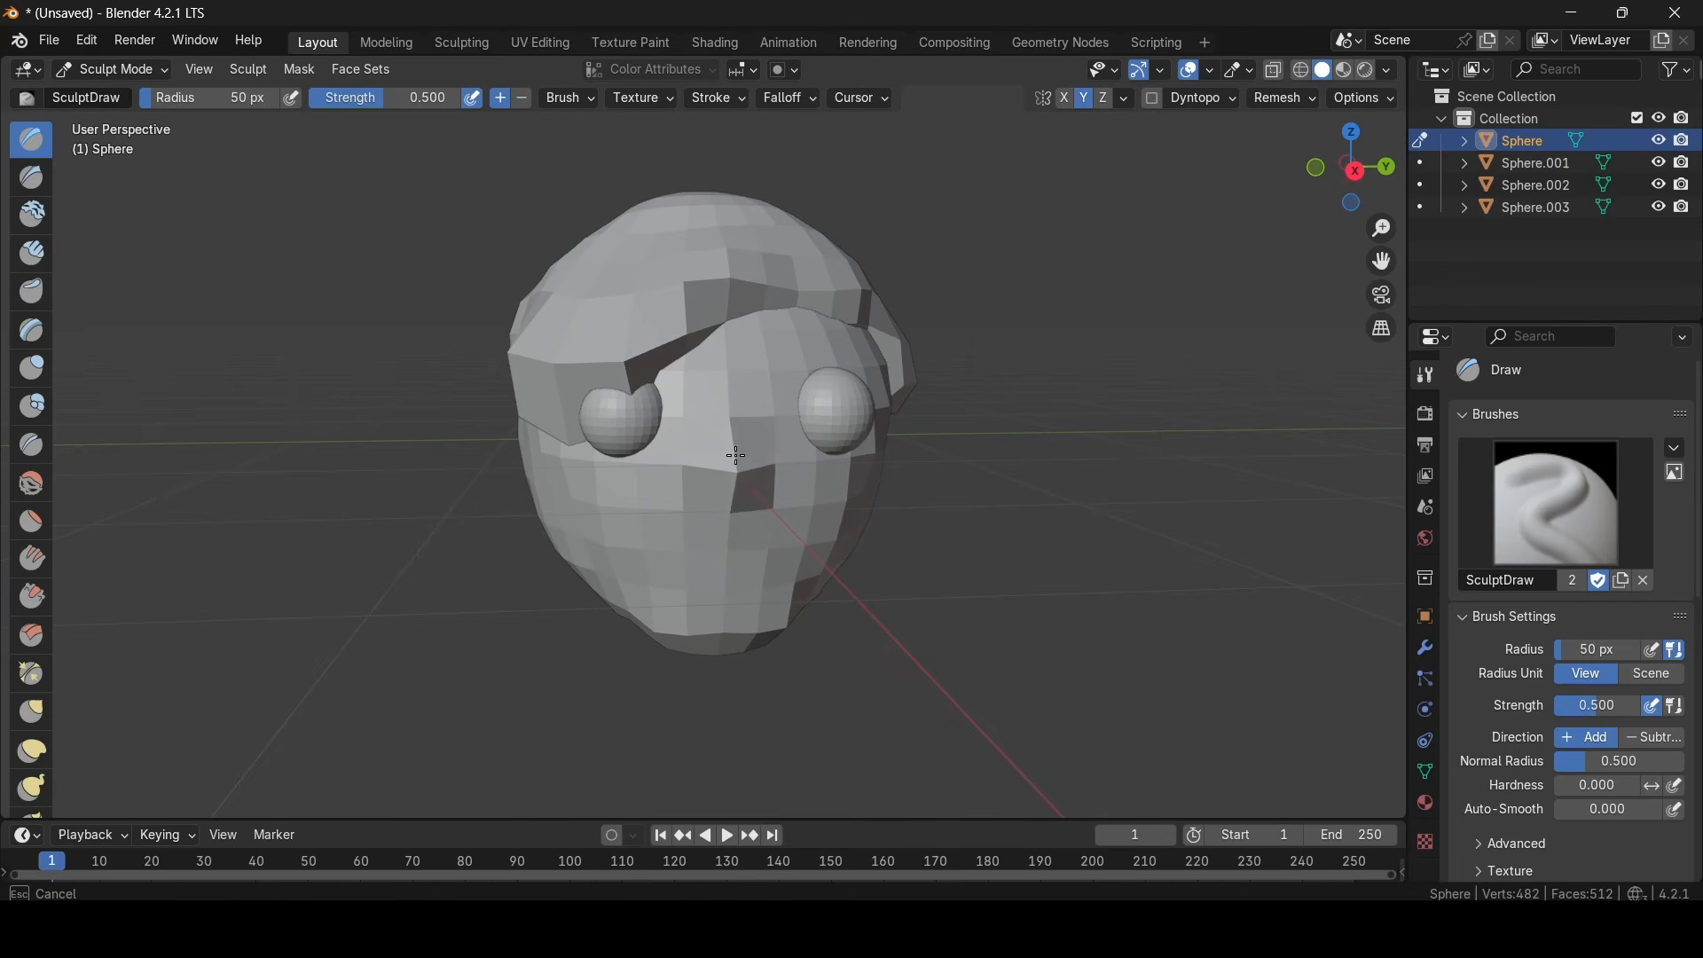
drag(744, 492, 745, 494)
mouse_move(746, 493)
middle_down()
mouse_move(895, 473)
mouse_move(639, 449)
mouse_move(570, 460)
mouse_move(785, 465)
middle_up()
click(128, 71)
click(120, 93)
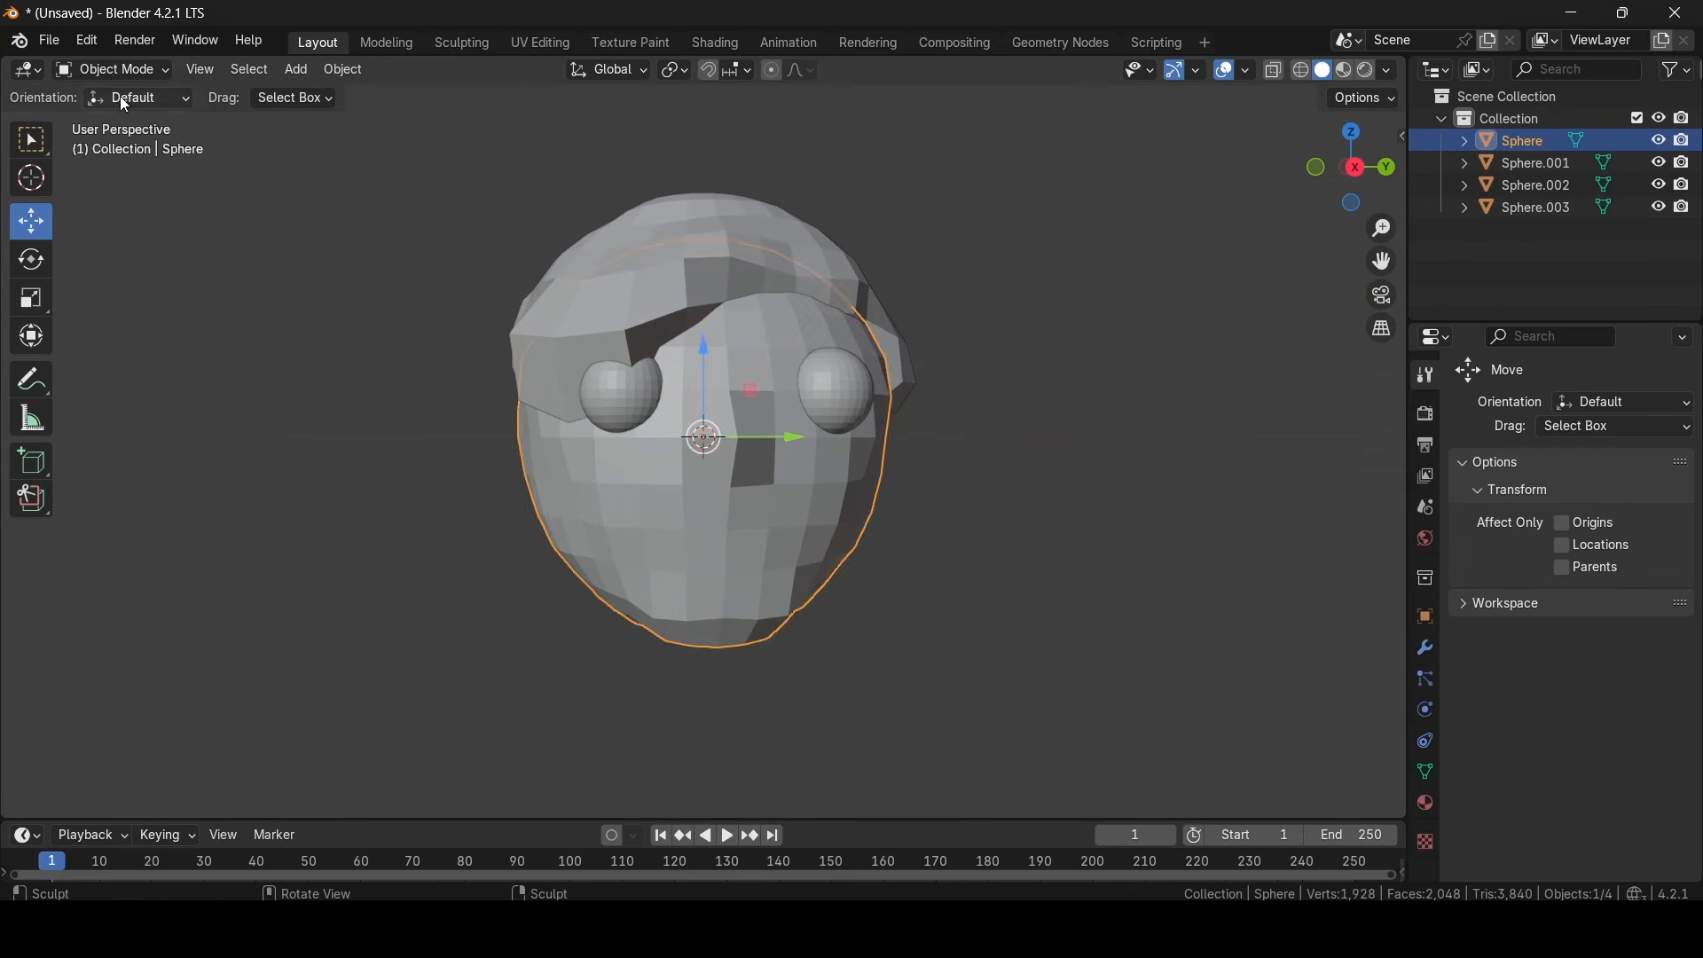
- Duplicate the eye under the overhanging cap and move the copy to the middle of the face below the nose as a mouth
click(644, 407)
key(ctrl+c)
key(ctrl+v)
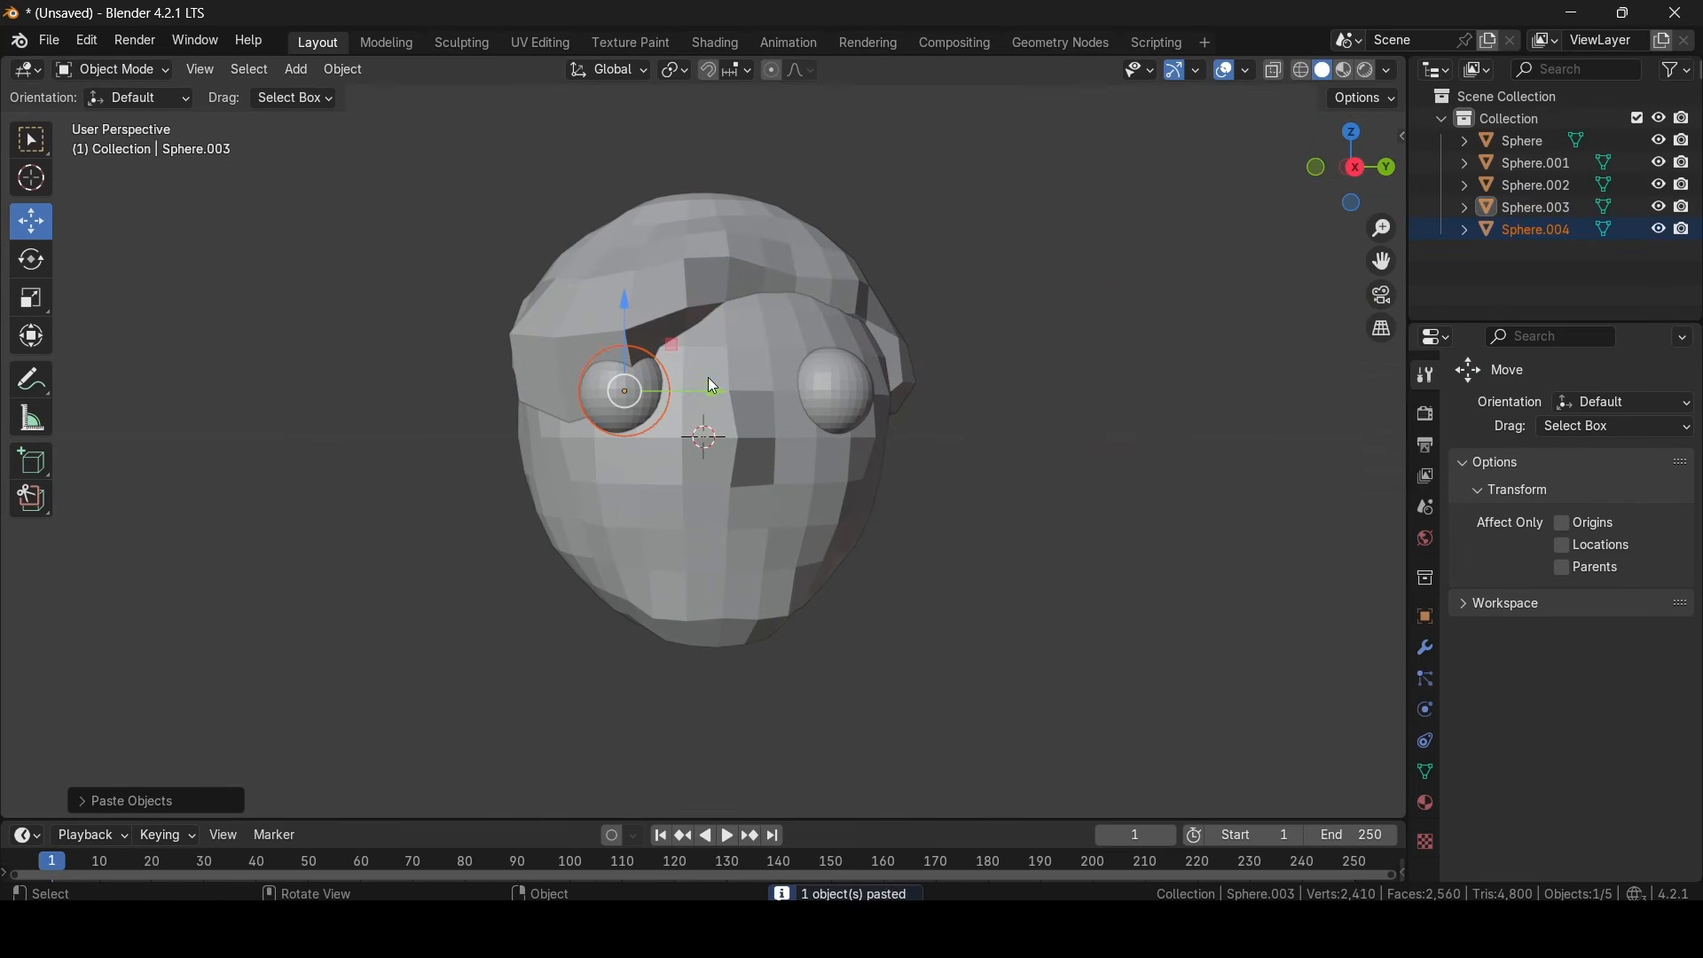
drag(709, 379, 819, 405)
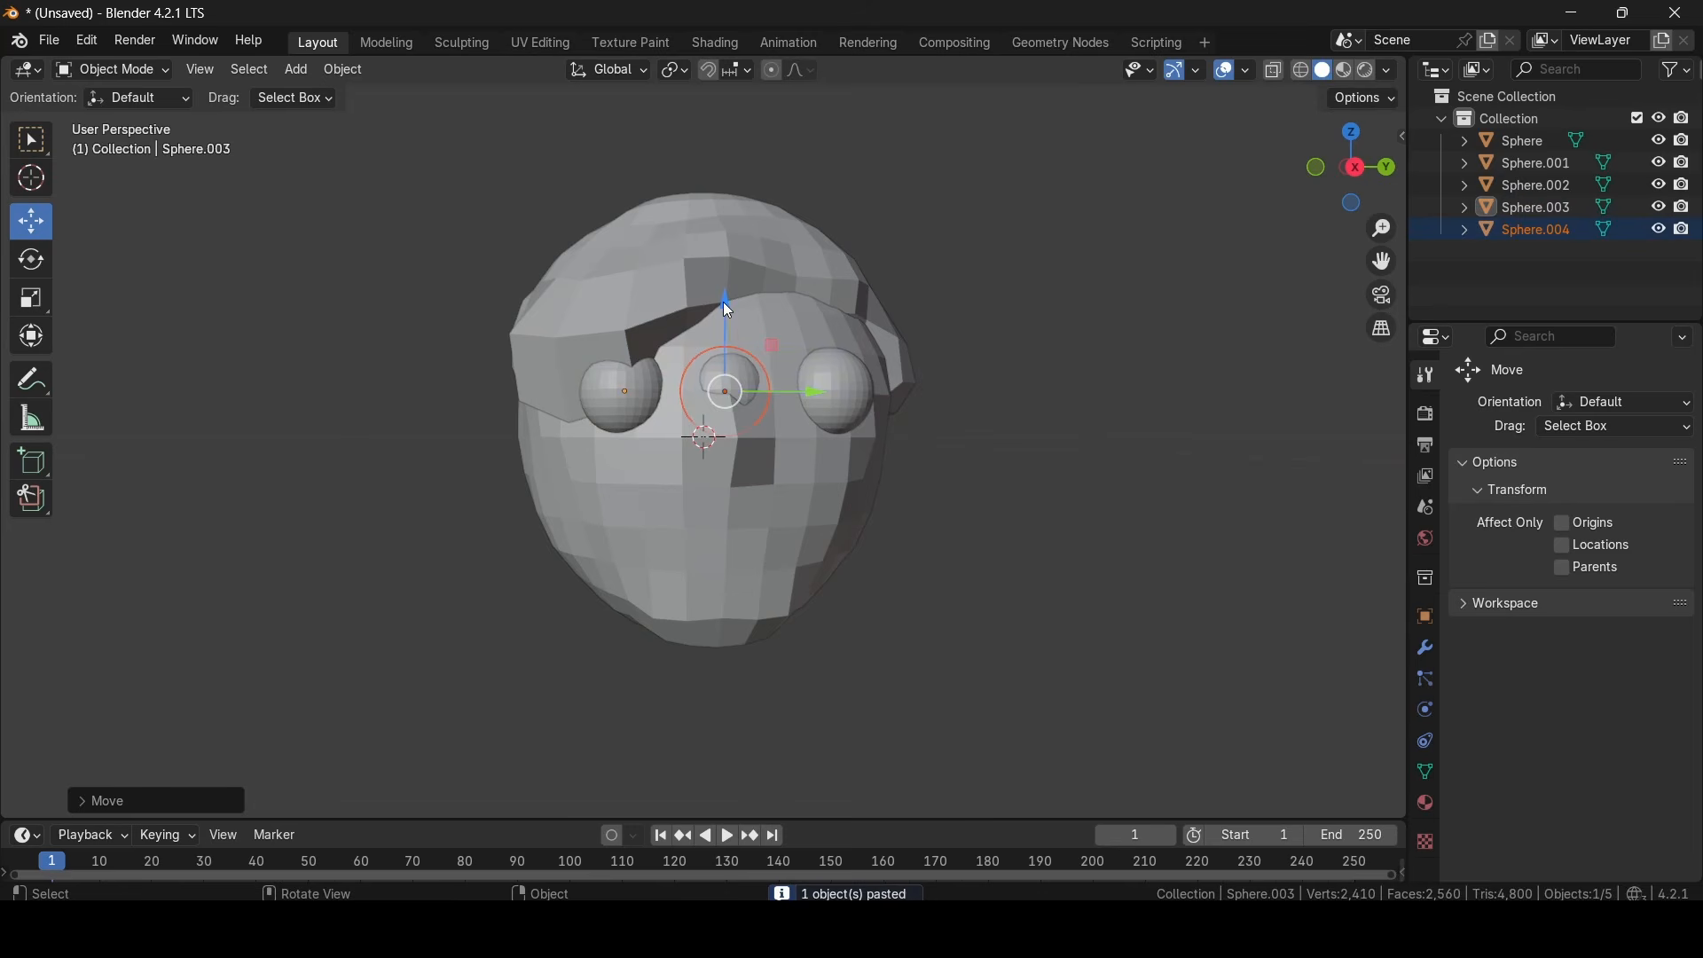
drag(730, 311, 729, 472)
- Sink the mouth sphere slightly deeper into the face and nudge it sideways and up beneath the nose
middle_drag(729, 472, 978, 541)
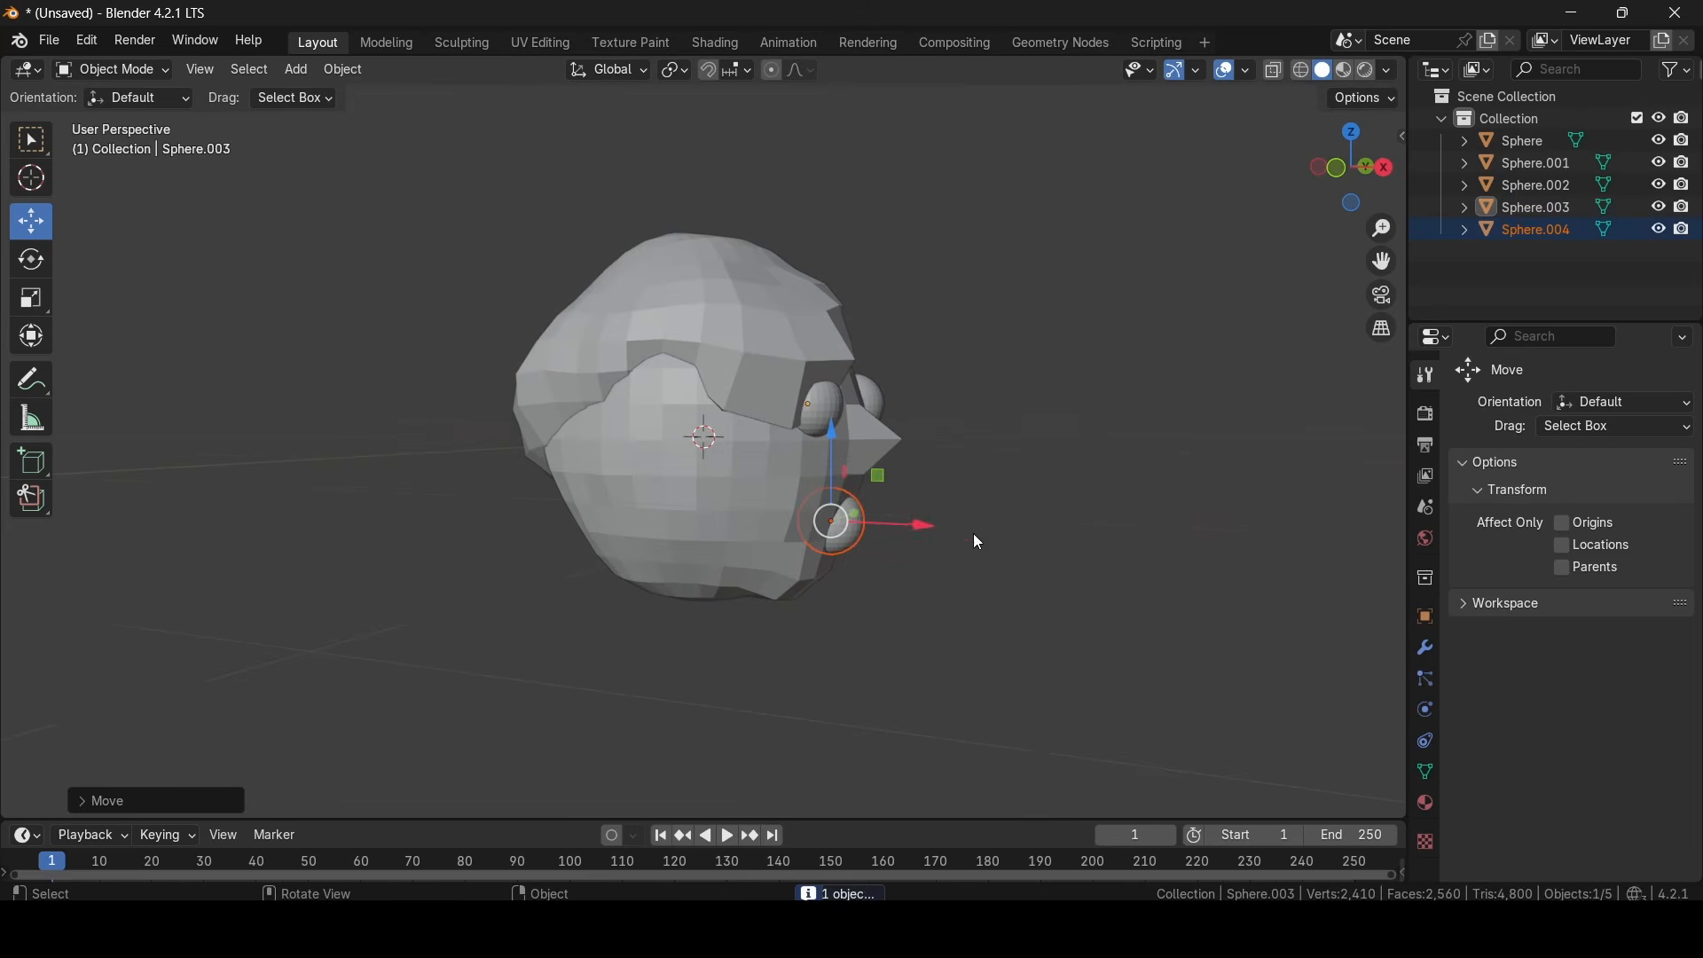
drag(923, 530, 903, 530)
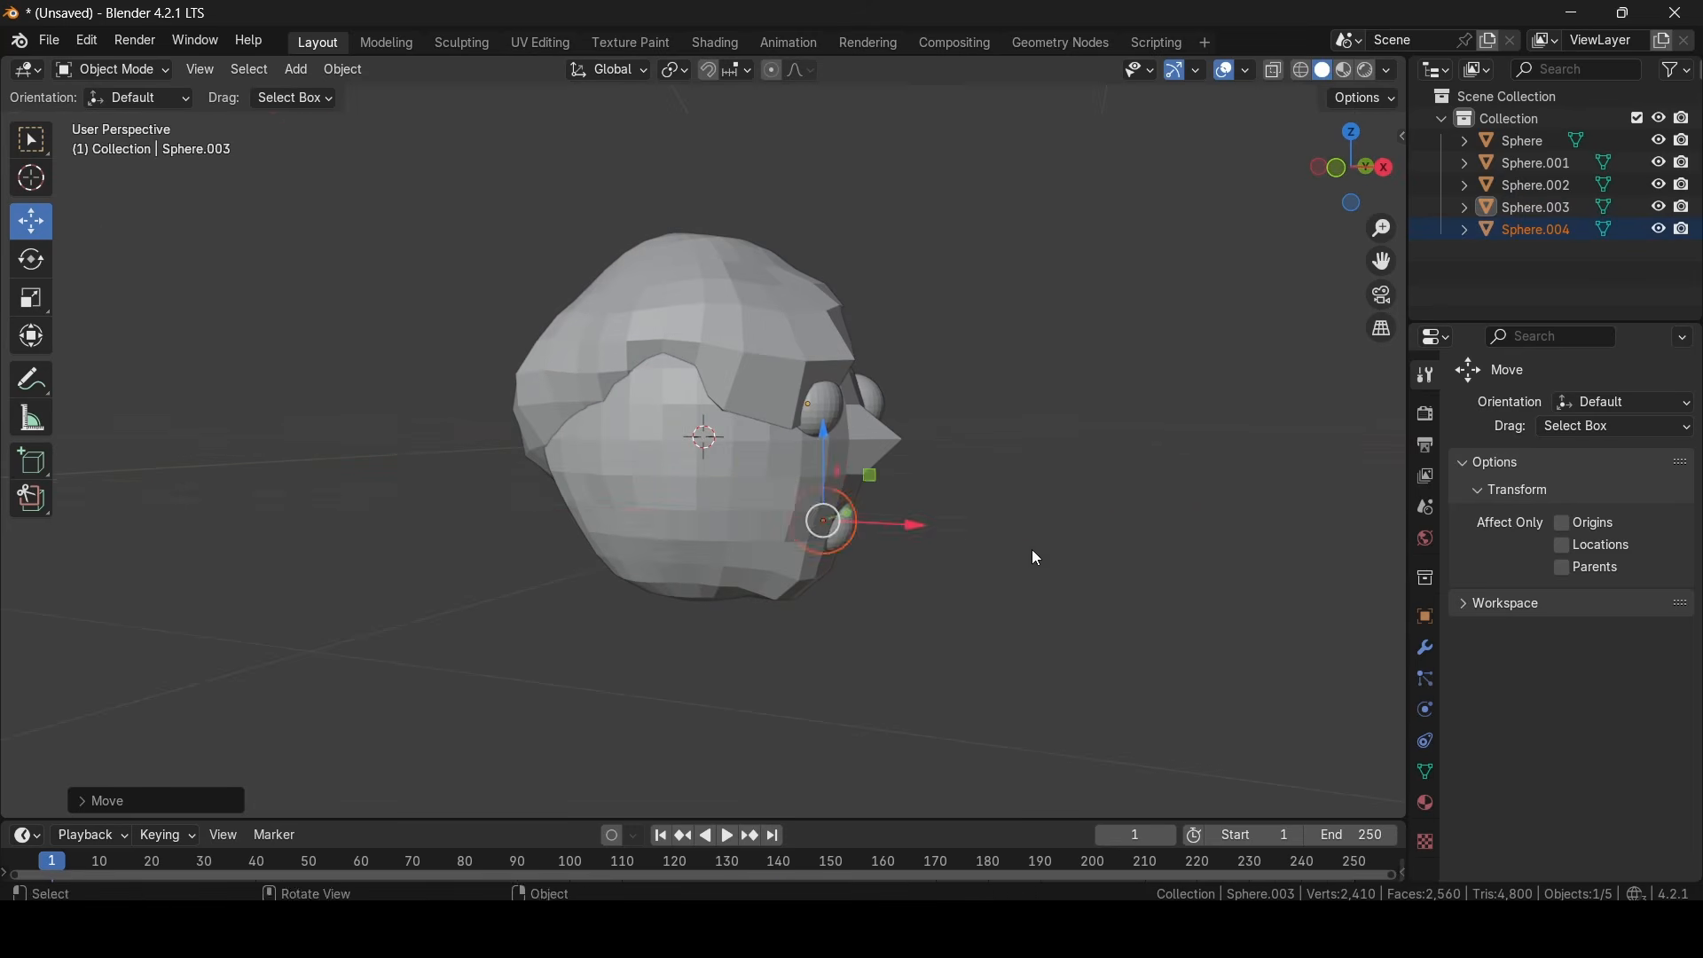
middle_drag(1031, 550, 844, 521)
scroll(843, 520, up, 3)
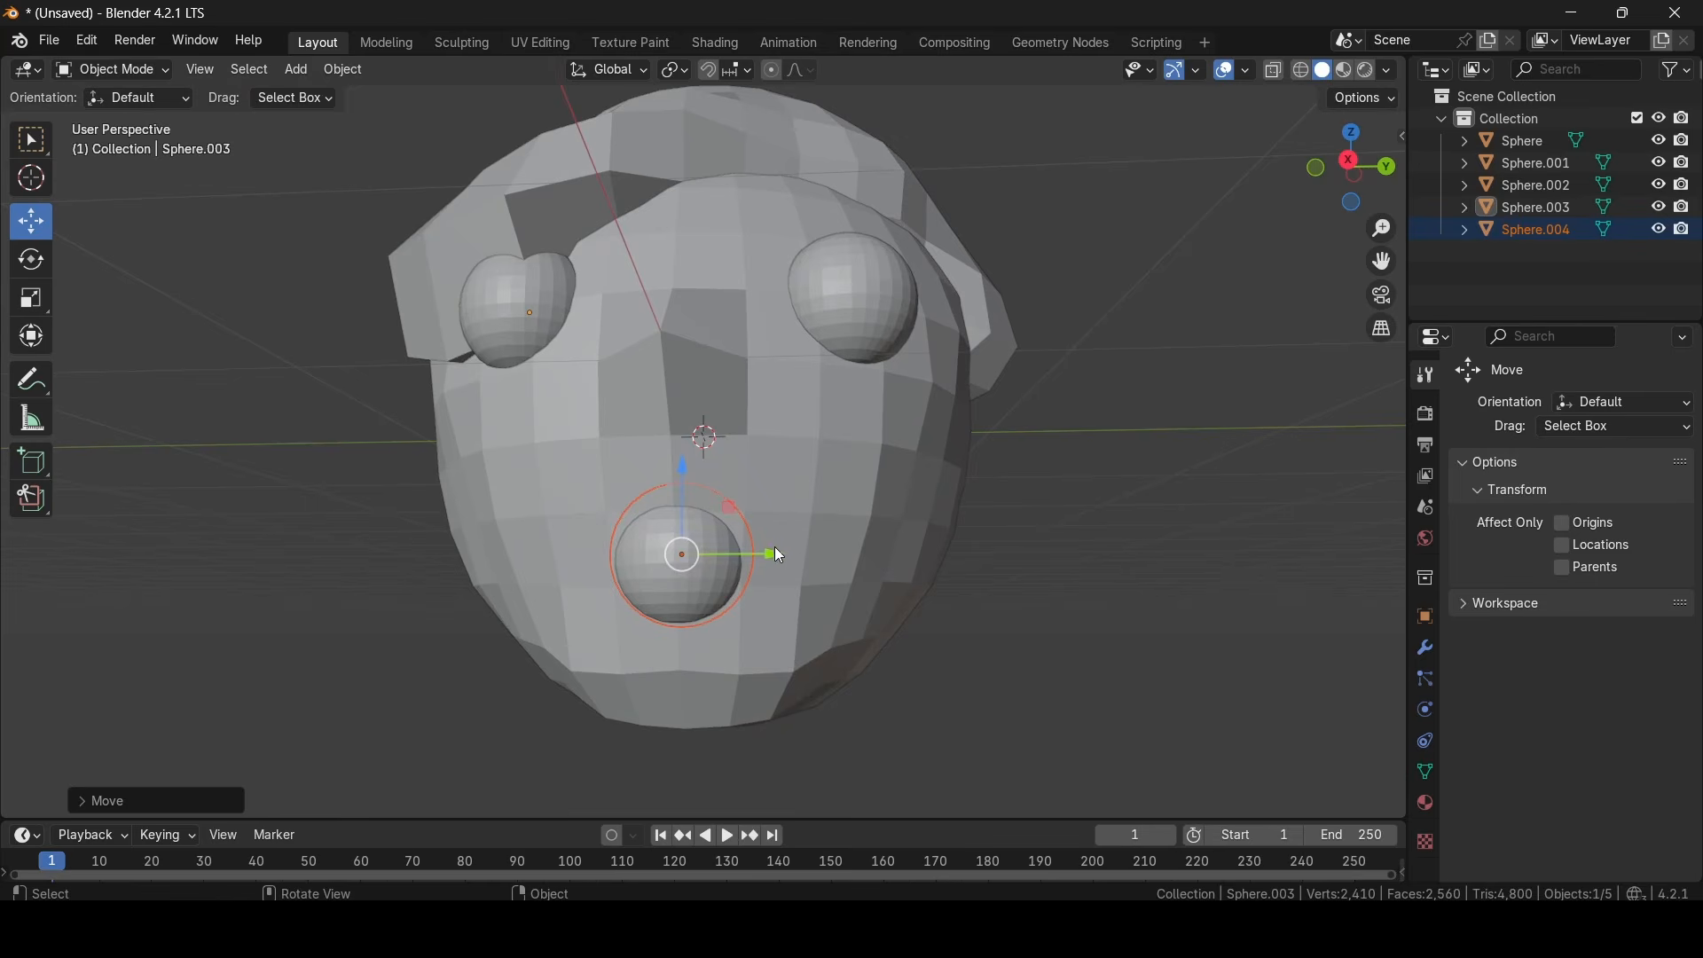
drag(779, 554, 792, 555)
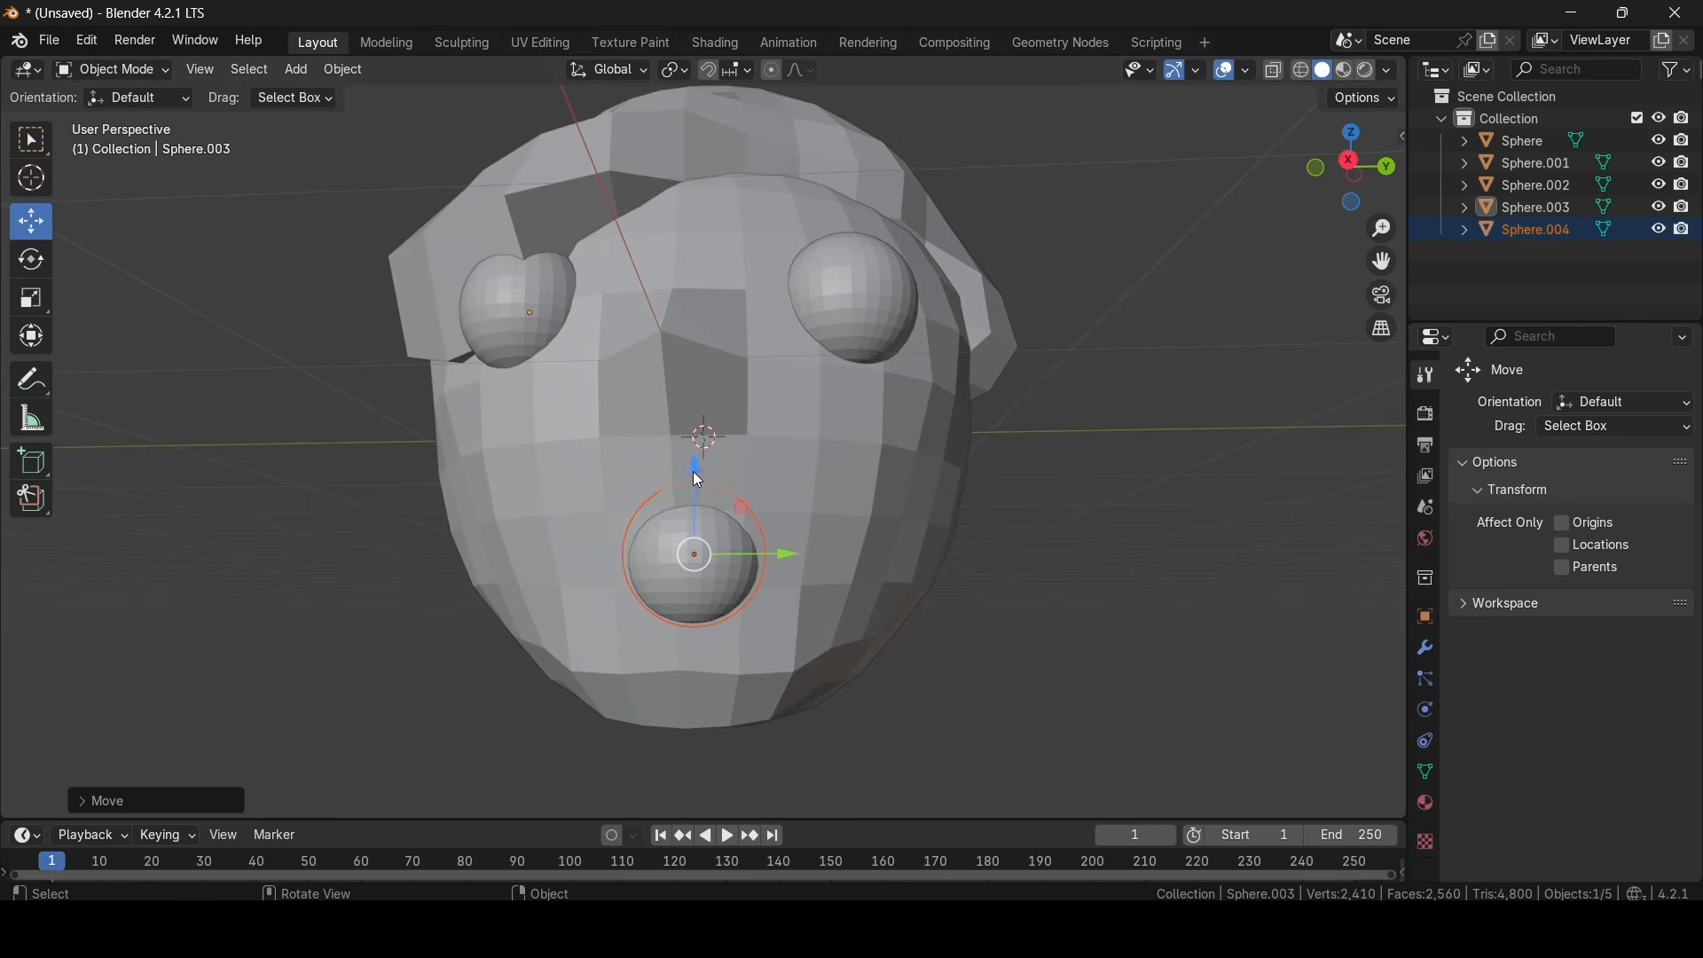
drag(694, 471, 693, 461)
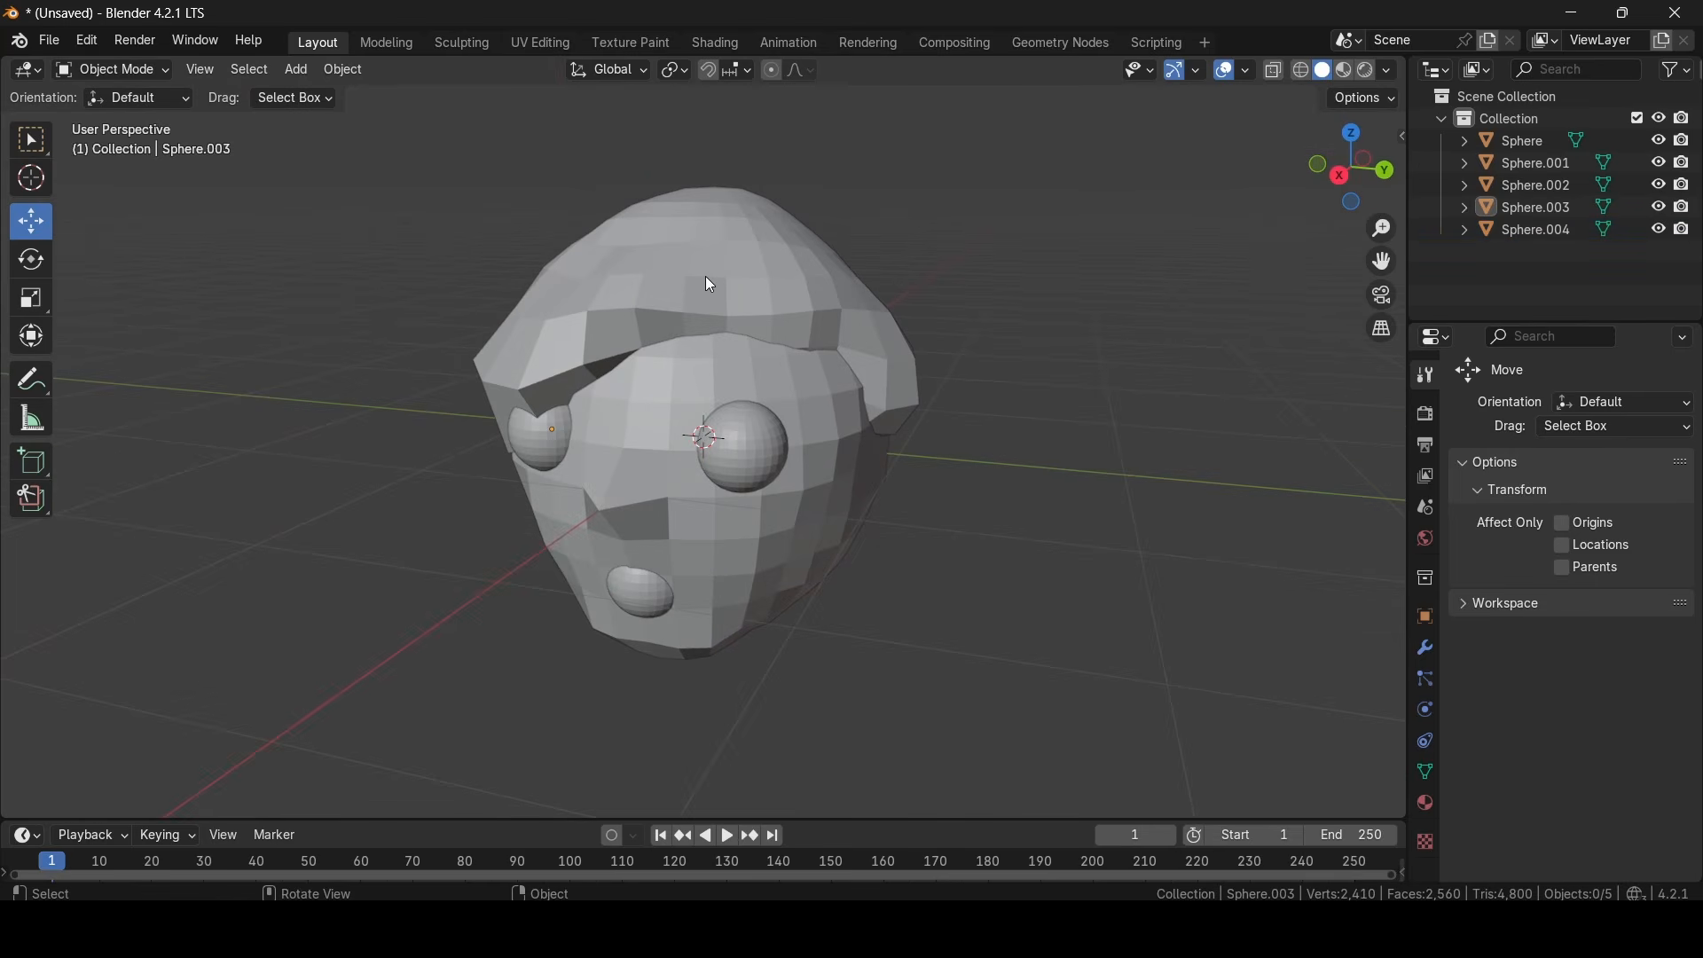
- Apply Shade Smooth to the hair cap and to the eye partly covered by it
click(710, 284)
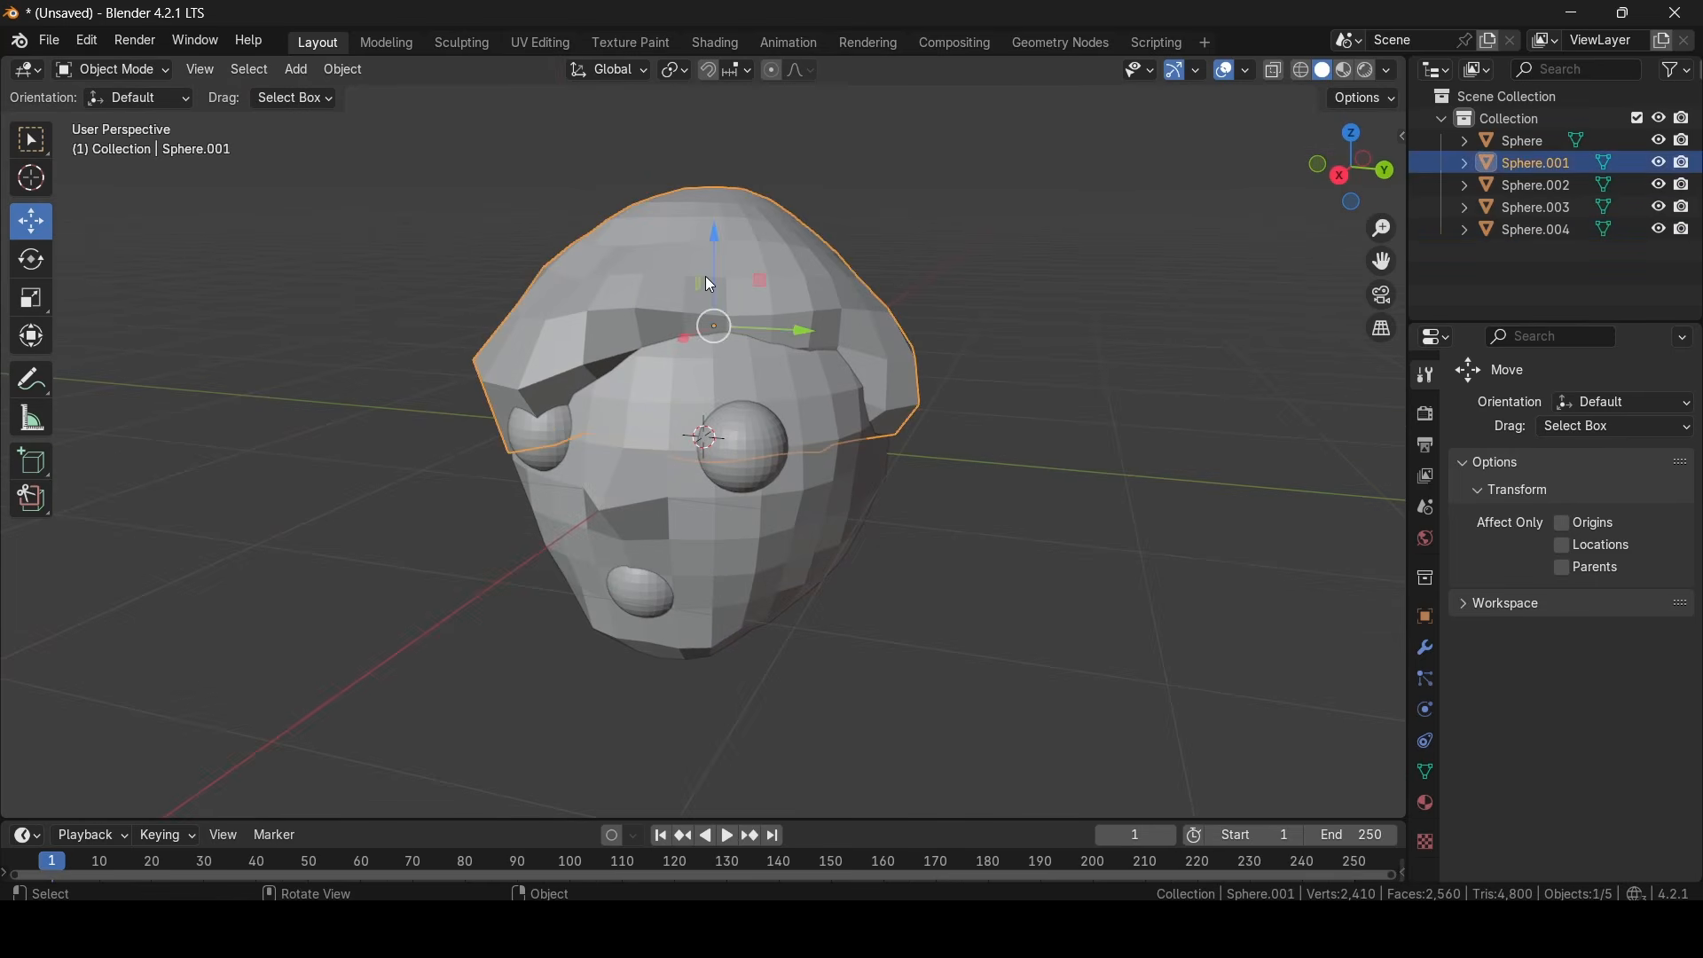
right_click(660, 275)
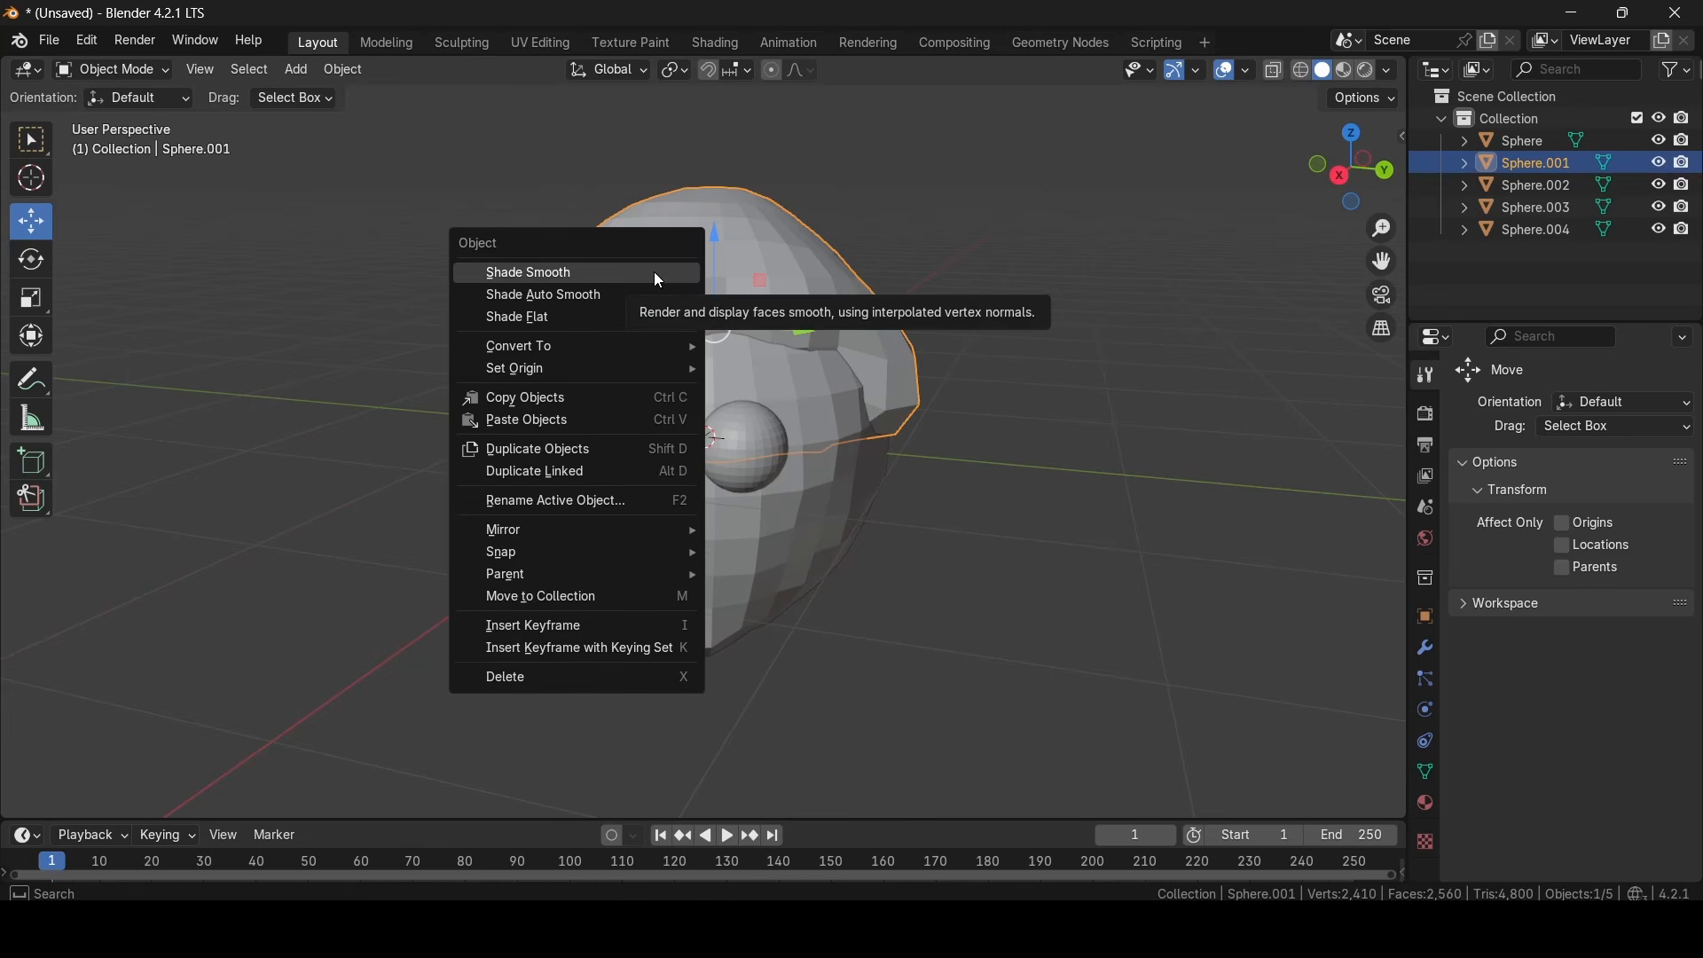
click(660, 274)
middle_drag(660, 273, 772, 338)
click(683, 397)
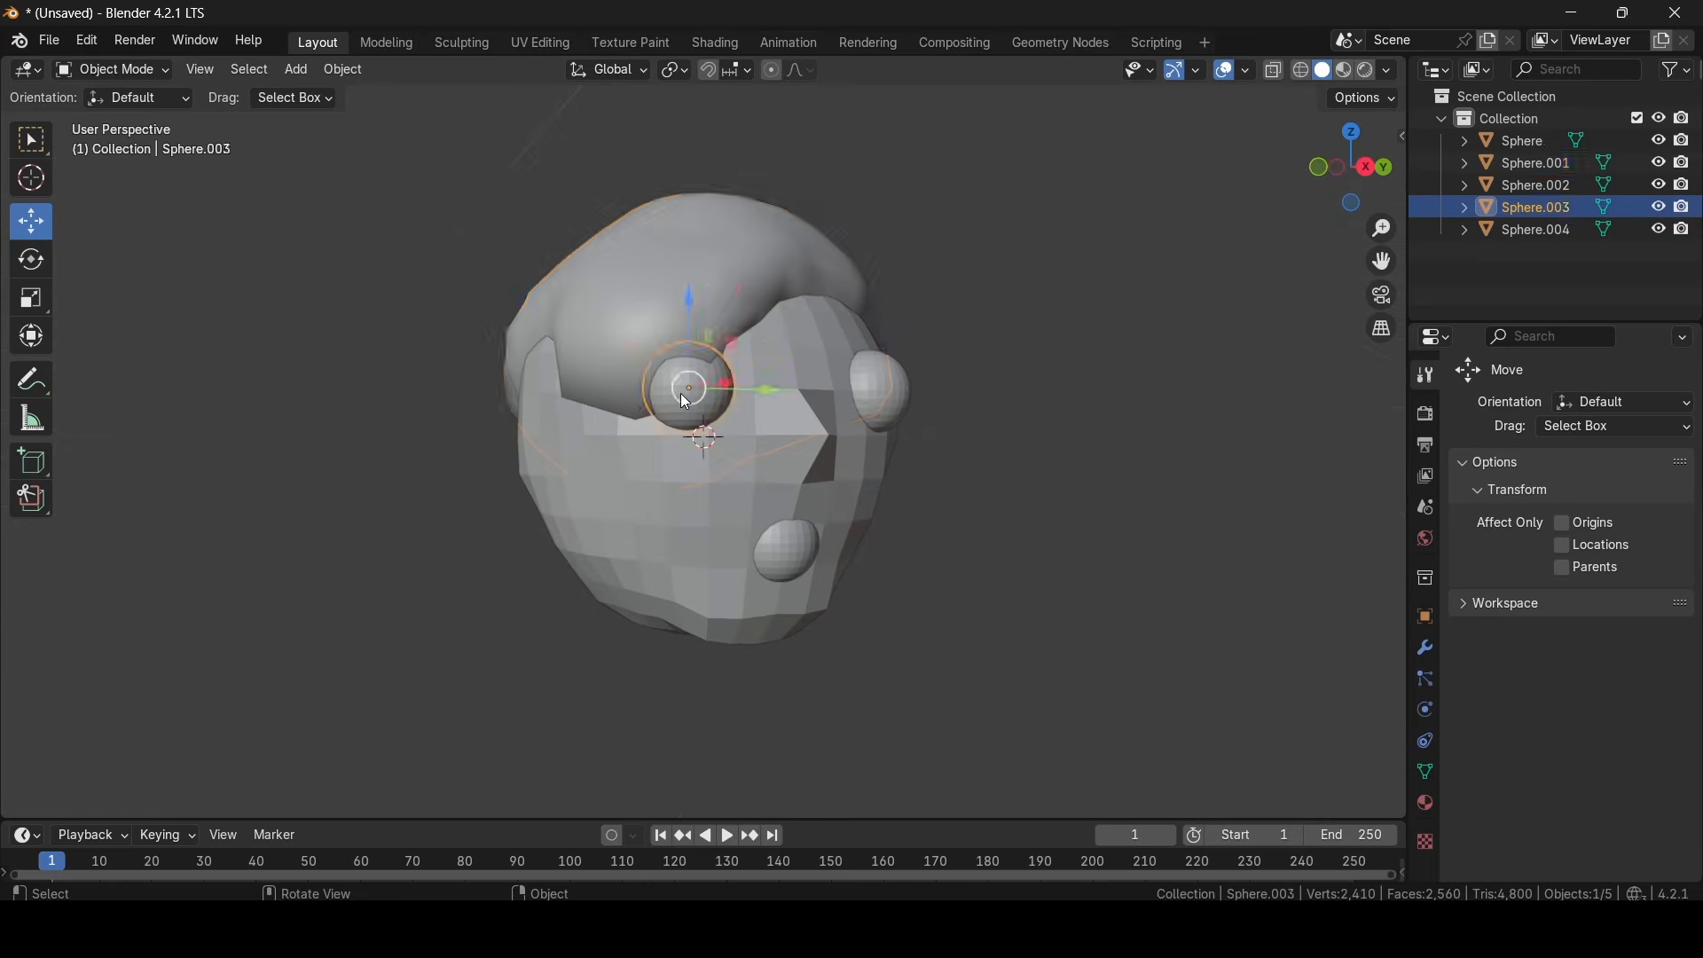
right_click(682, 395)
click(681, 395)
middle_drag(681, 395, 800, 402)
- Apply Shade Smooth to the other eye, the head and the mouth sphere
click(795, 404)
right_click(793, 403)
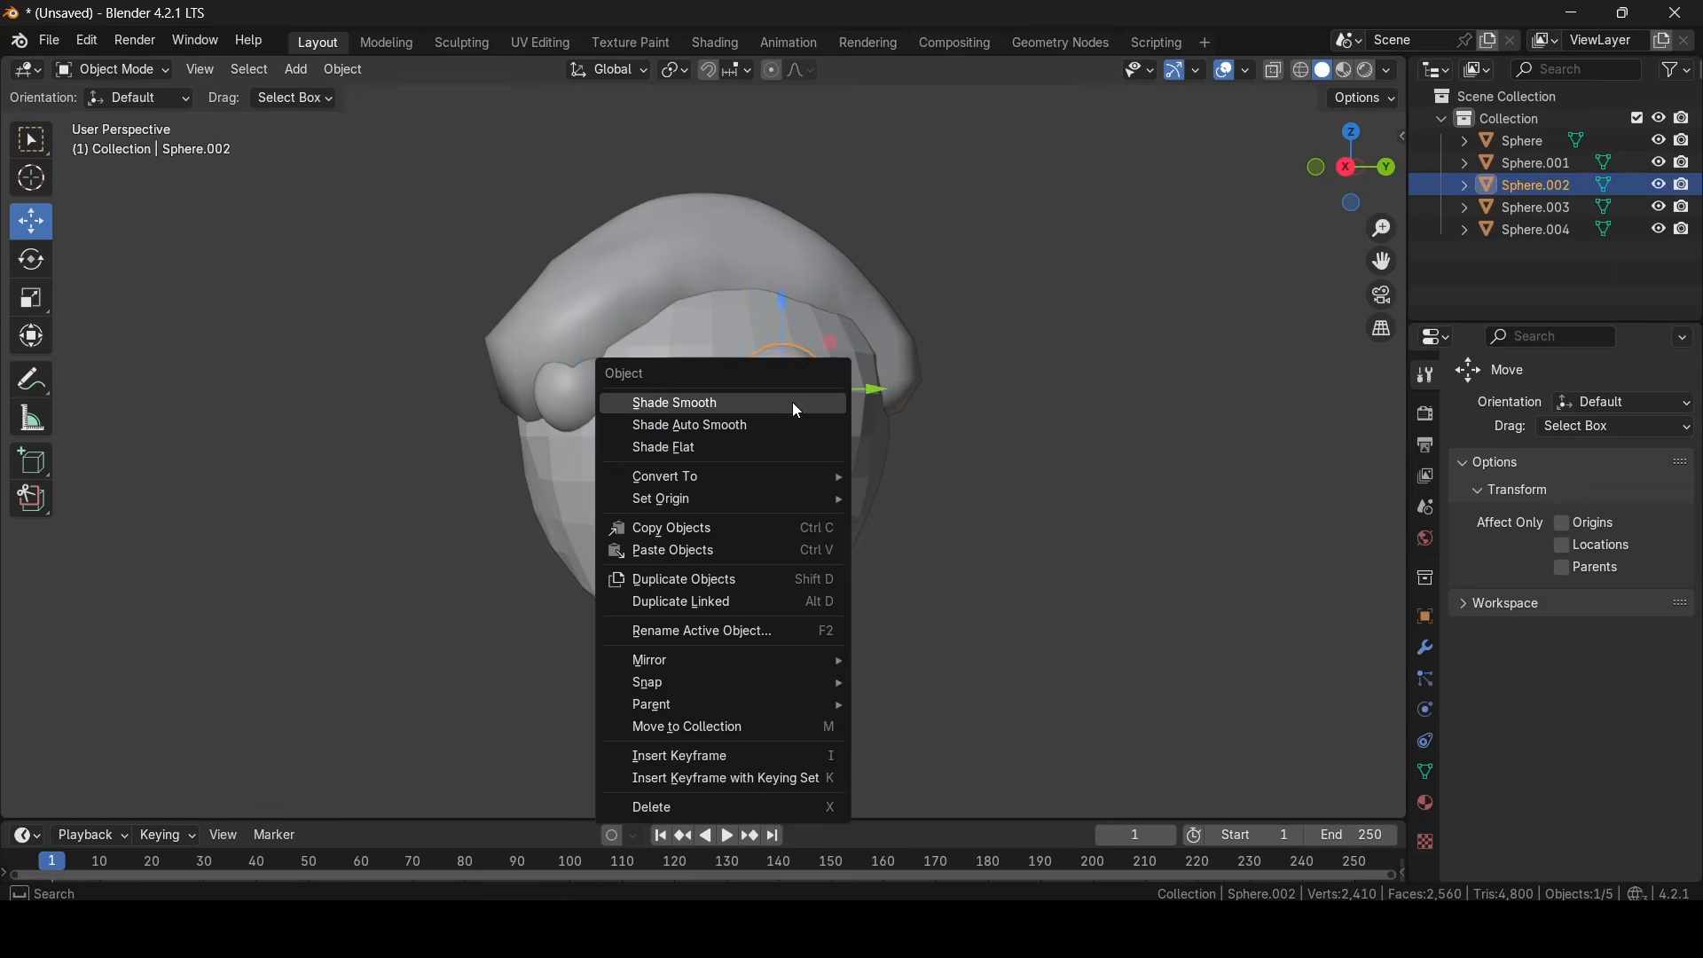
click(797, 404)
click(780, 444)
right_click(780, 447)
click(776, 452)
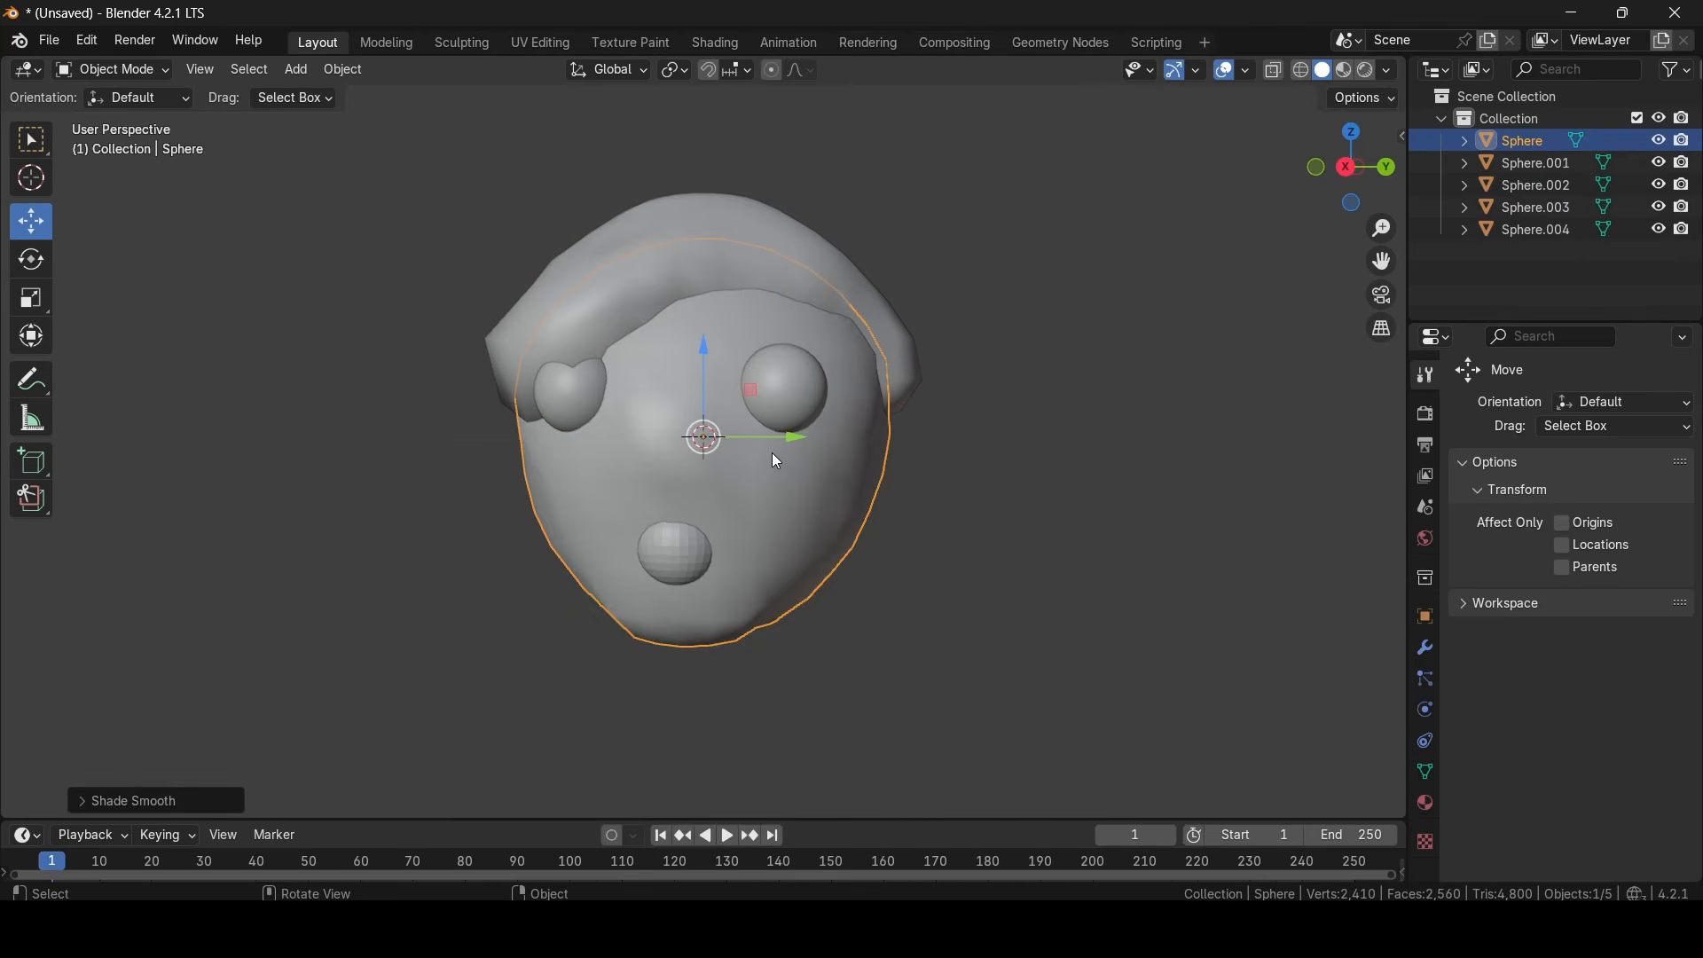
click(679, 550)
right_click(674, 532)
click(627, 481)
- Sculpt ear-like bulges on both sides of the head in Sculpt Mode with Y-mirrored Draw strokes
click(1099, 561)
middle_drag(1098, 562, 658, 487)
scroll(657, 486, down, 4)
click(657, 486)
click(137, 71)
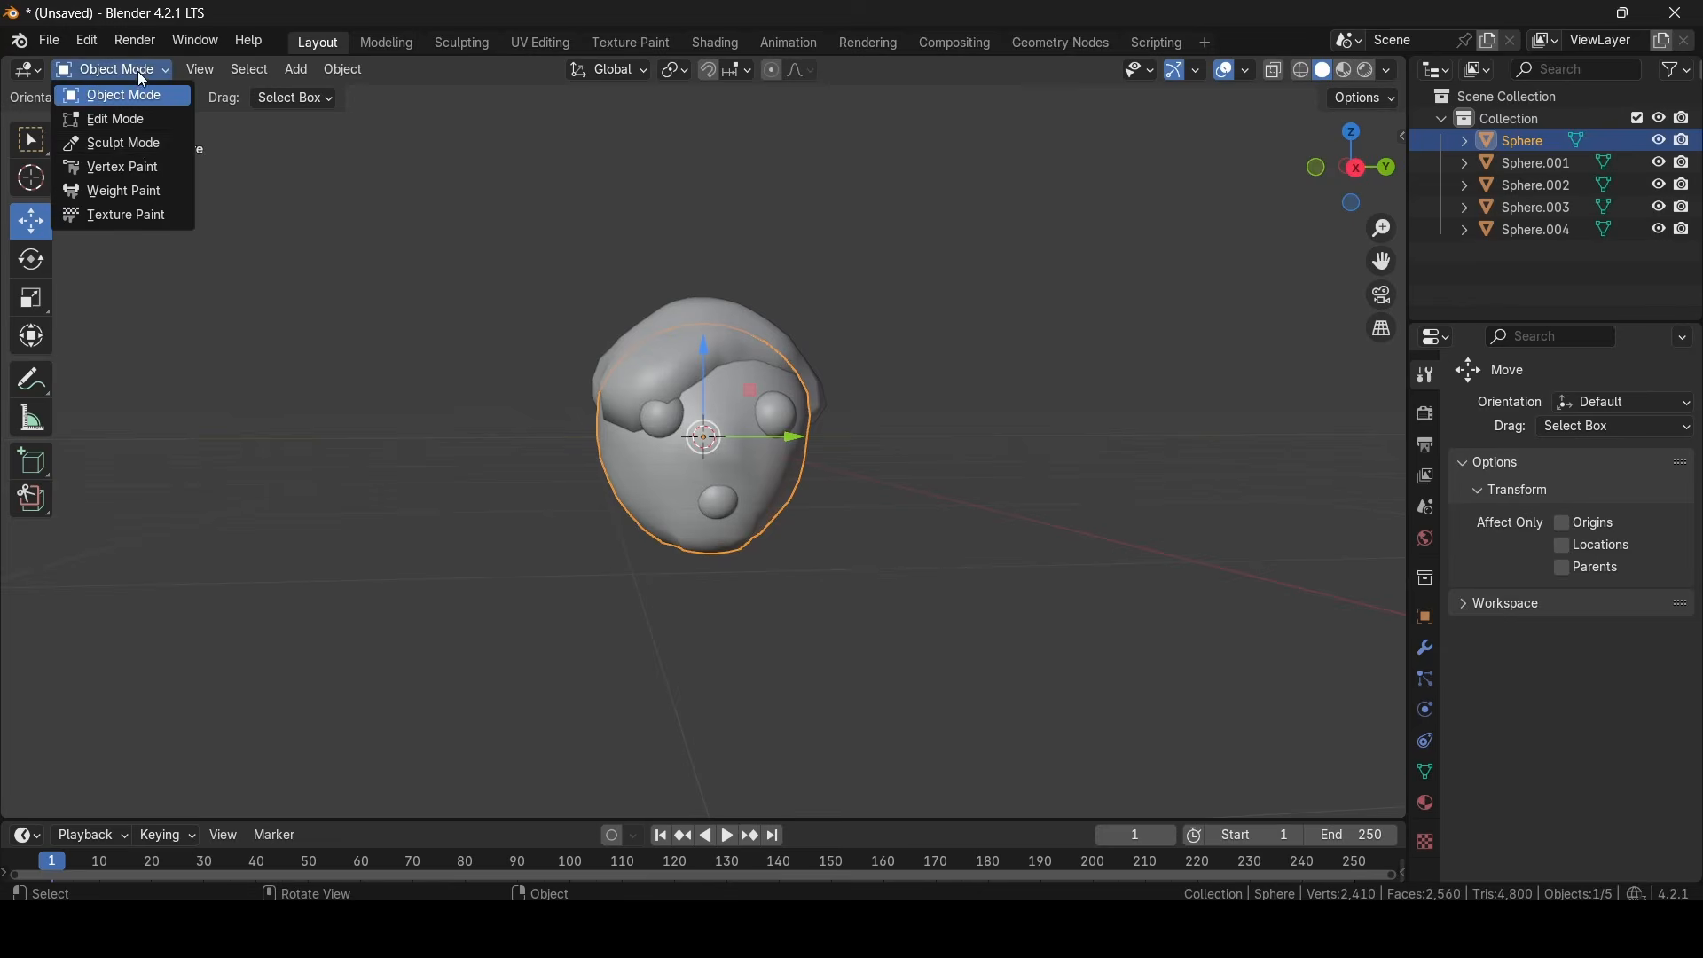
click(135, 142)
middle_drag(878, 381, 915, 375)
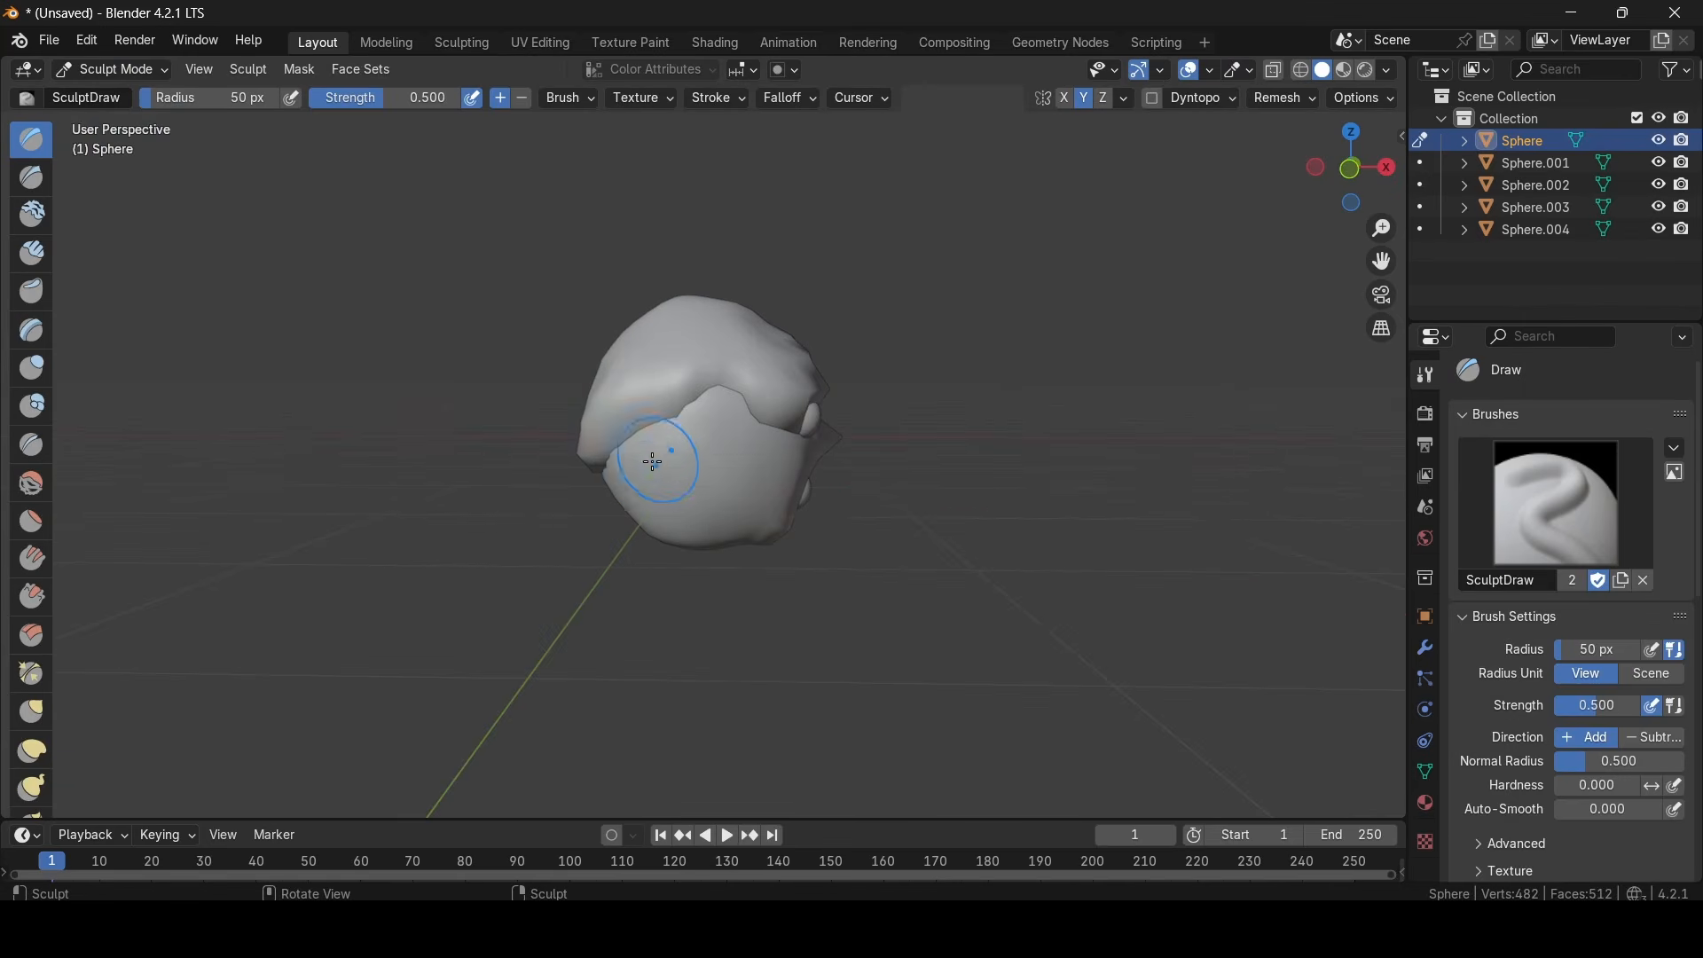
scroll(715, 450, up, 2)
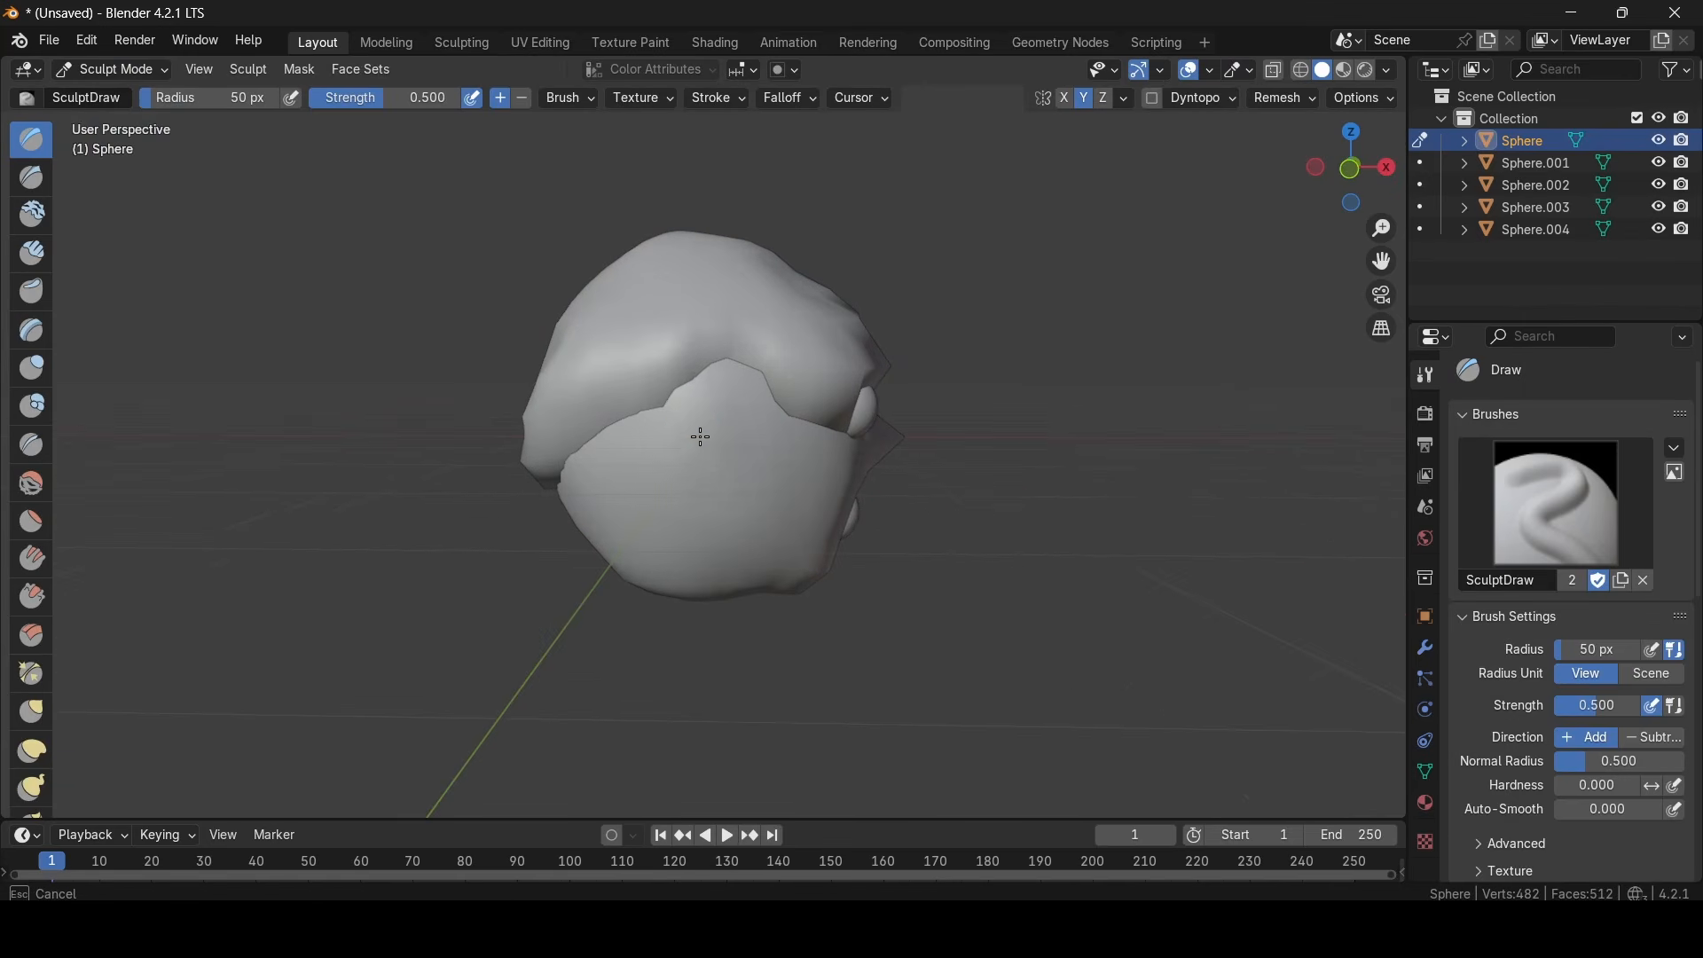
mouse_move(707, 430)
middle_down()
mouse_move(742, 514)
mouse_move(645, 517)
mouse_move(781, 513)
middle_up()
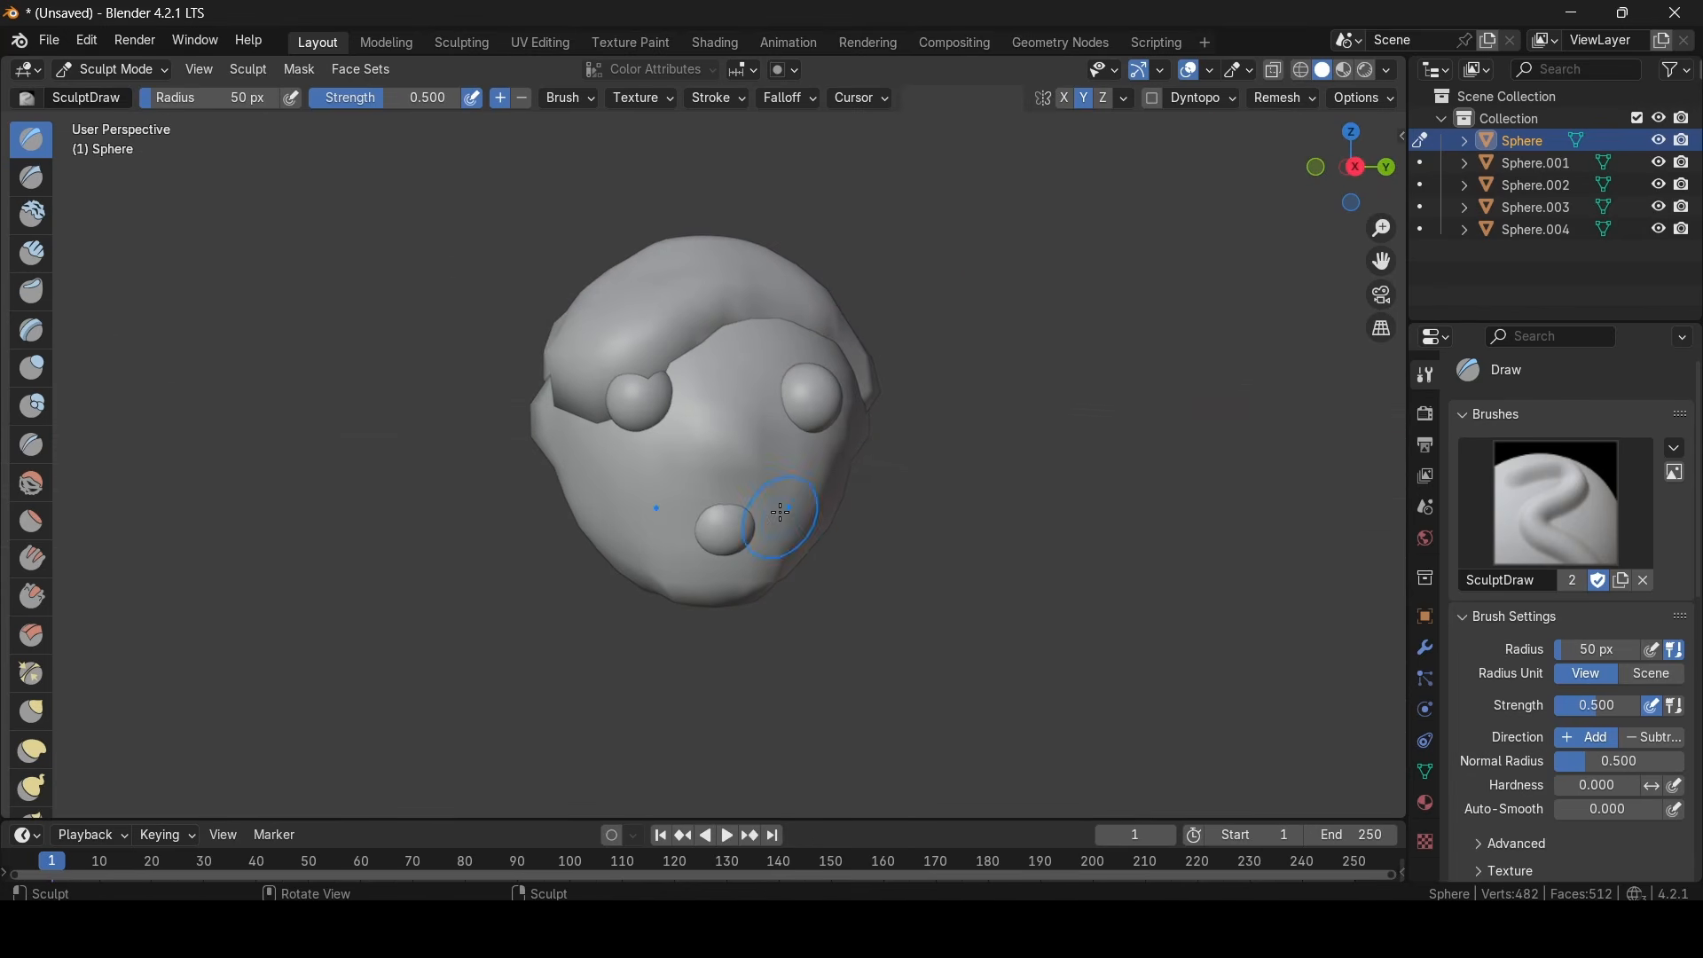
- Return the head to Object Mode, deselect it and look over the smoothed face
click(103, 77)
click(114, 110)
click(107, 70)
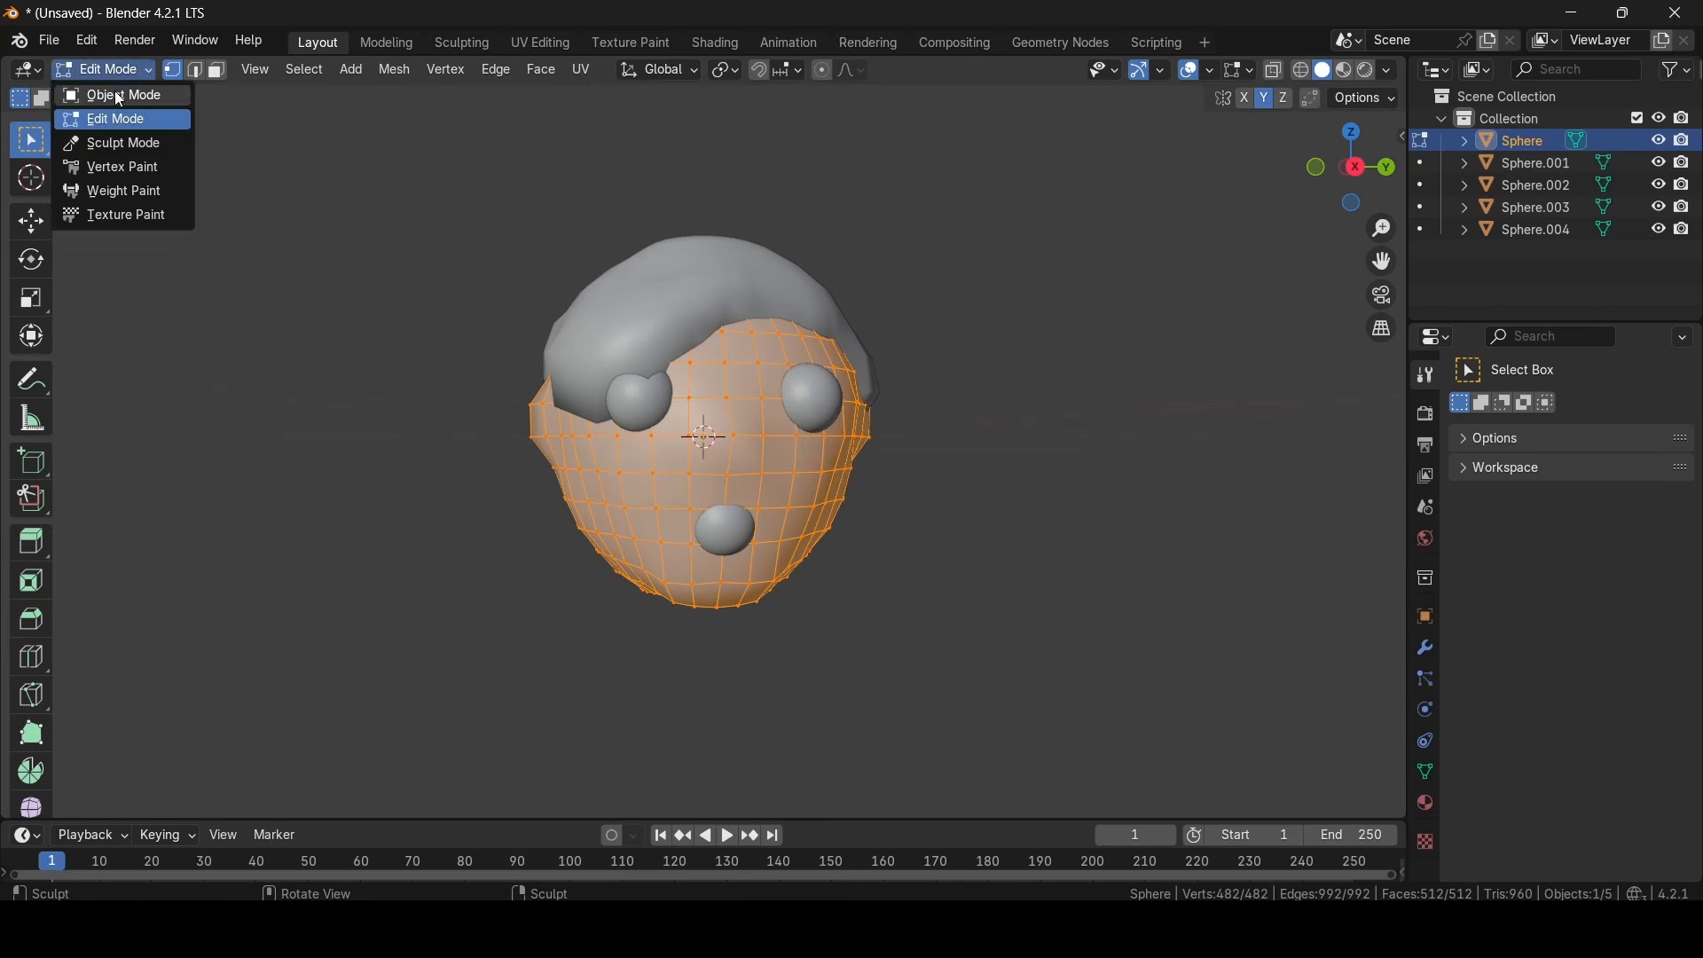
click(115, 91)
click(1197, 579)
scroll(1198, 578, up, 3)
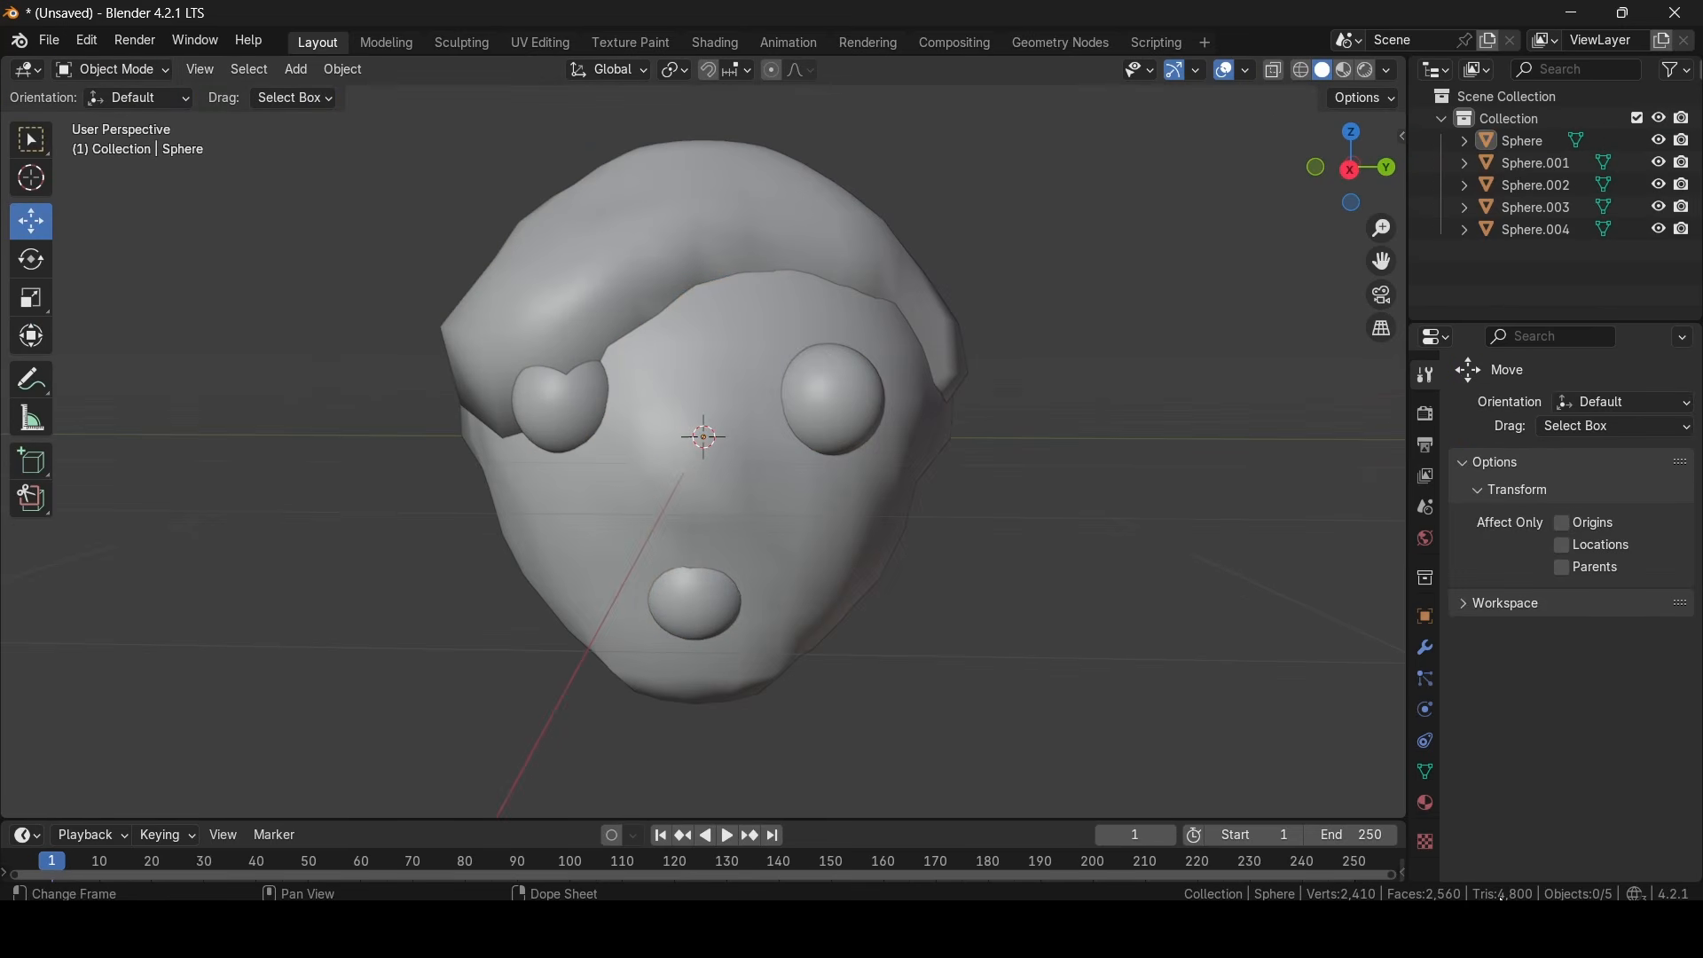
mouse_move(934, 367)
middle_down()
mouse_move(878, 411)
mouse_move(1072, 373)
mouse_move(1189, 499)
middle_up()
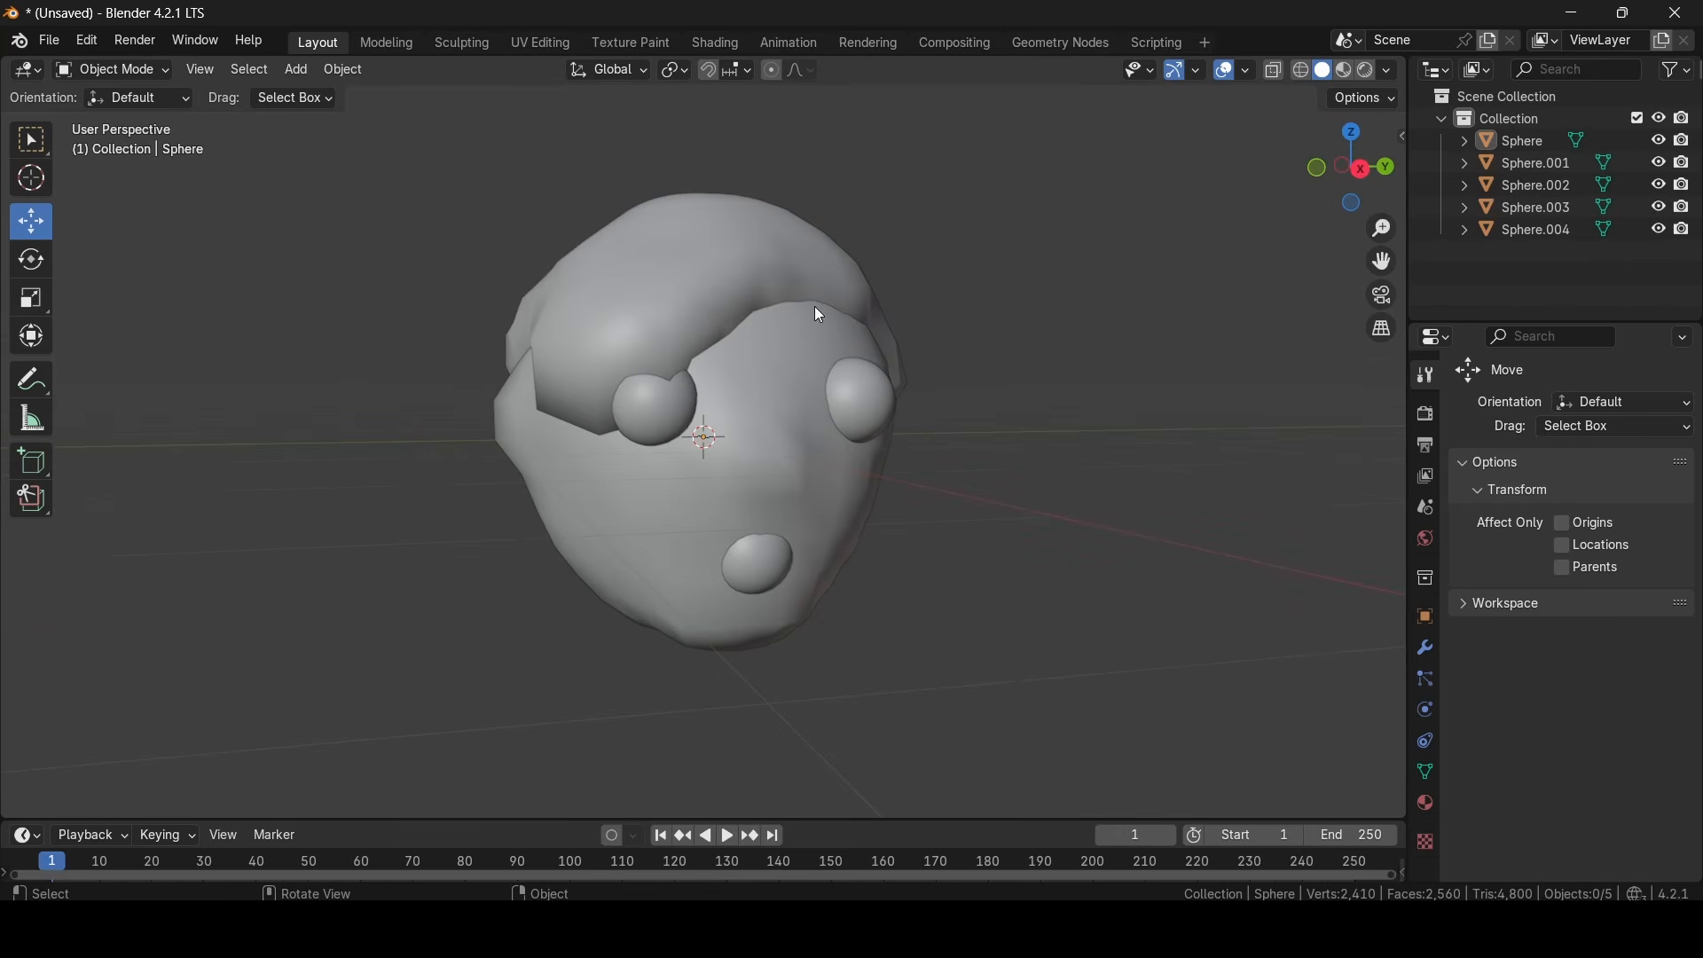
- Select the hair cap mesh and add a Decimate modifier to it
click(655, 294)
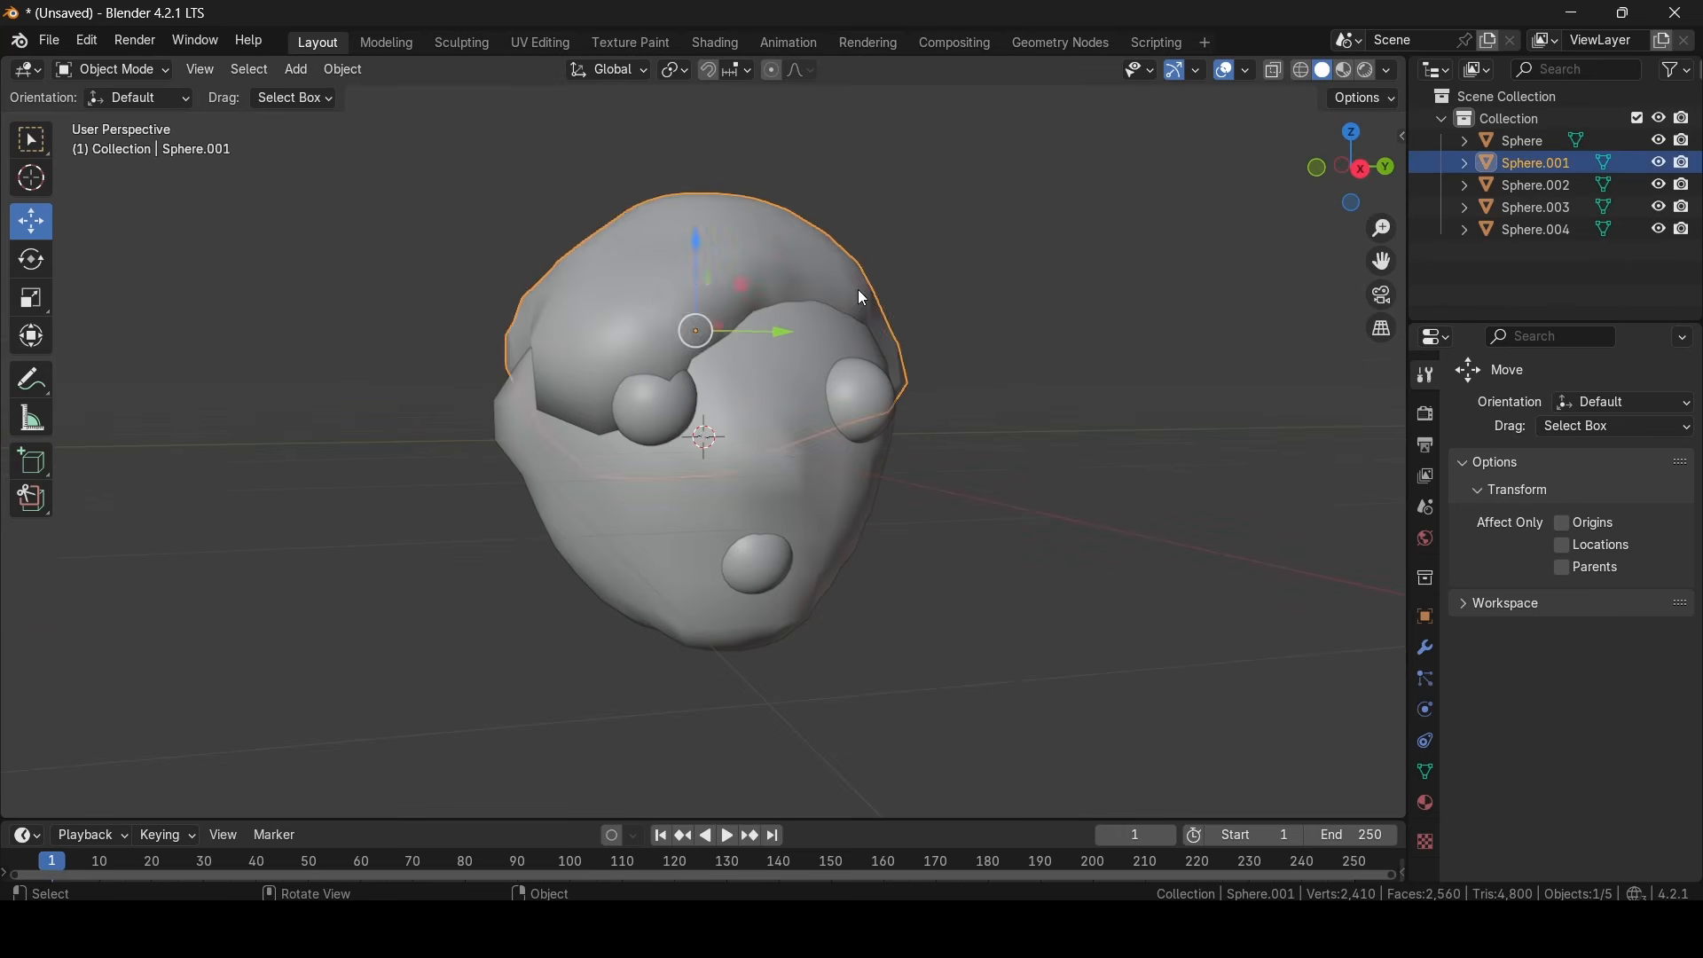
middle_drag(863, 293, 1038, 358)
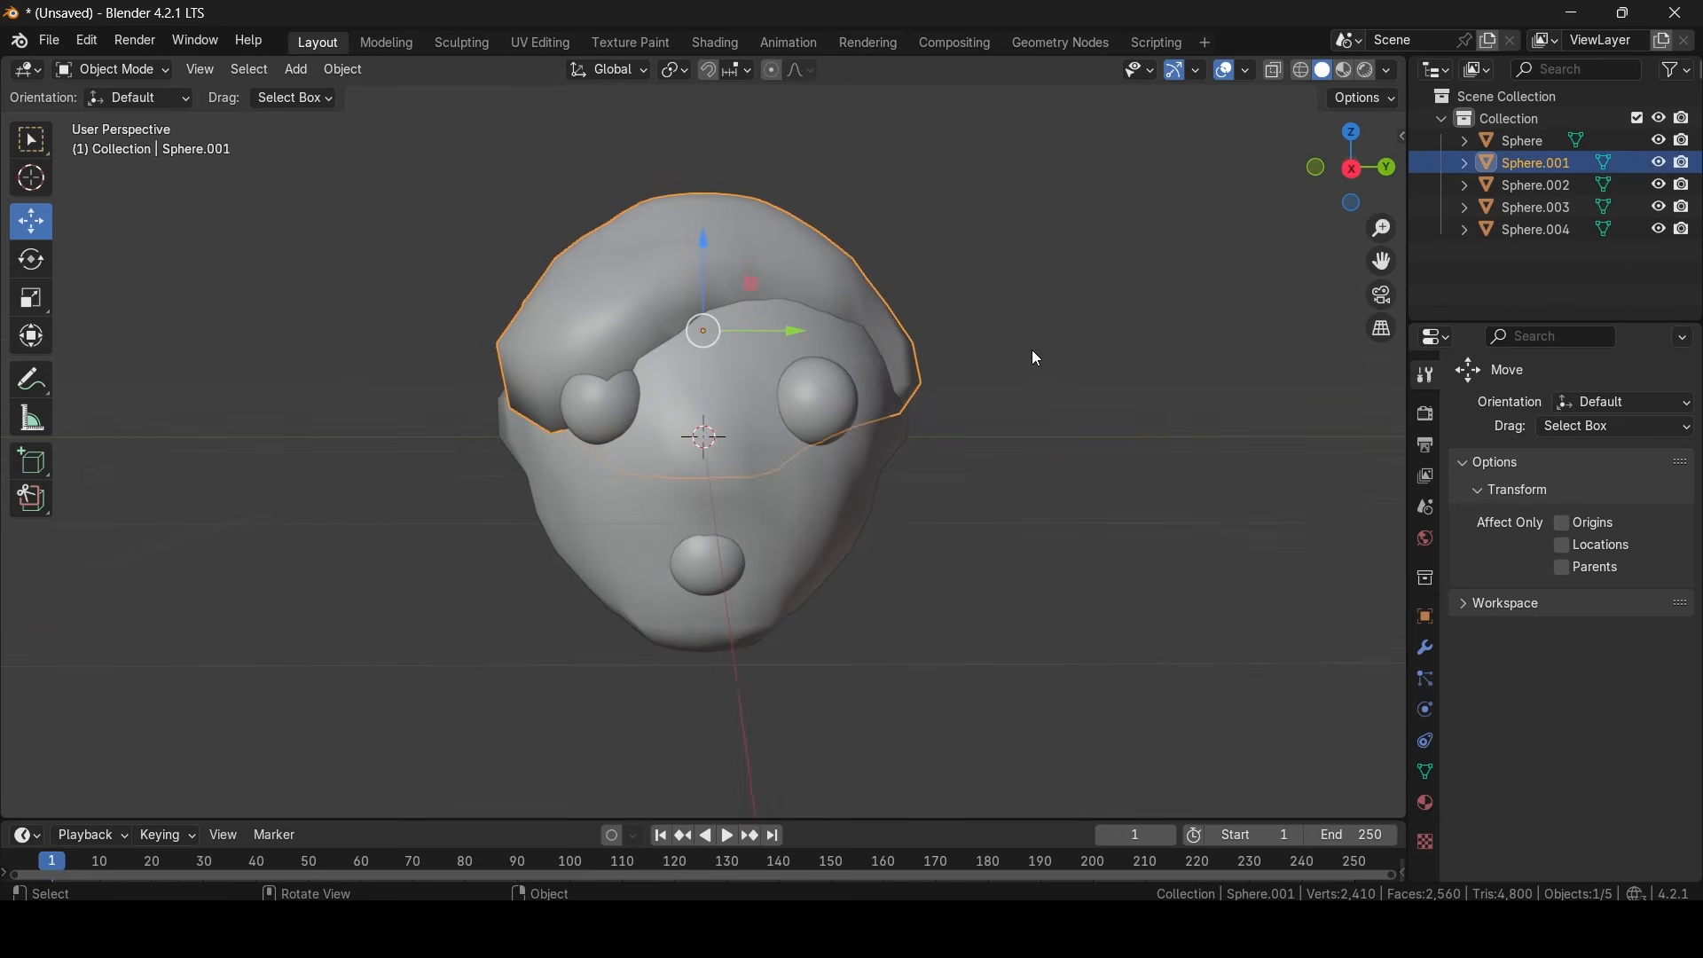
click(1434, 805)
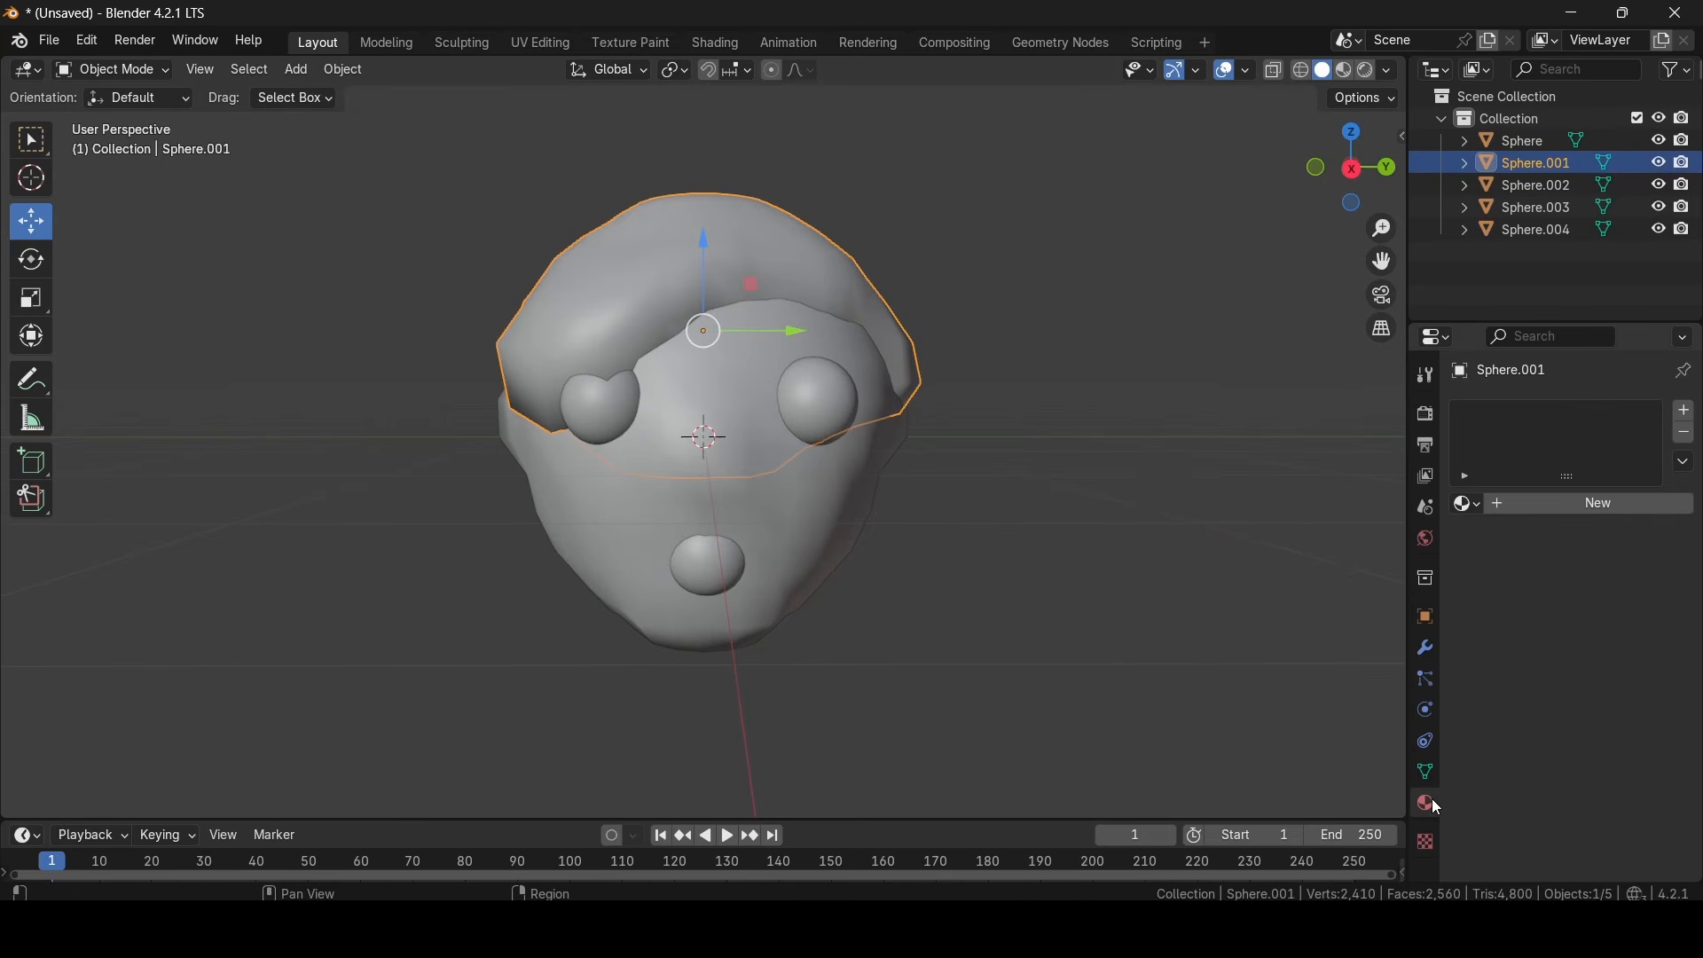
click(1429, 650)
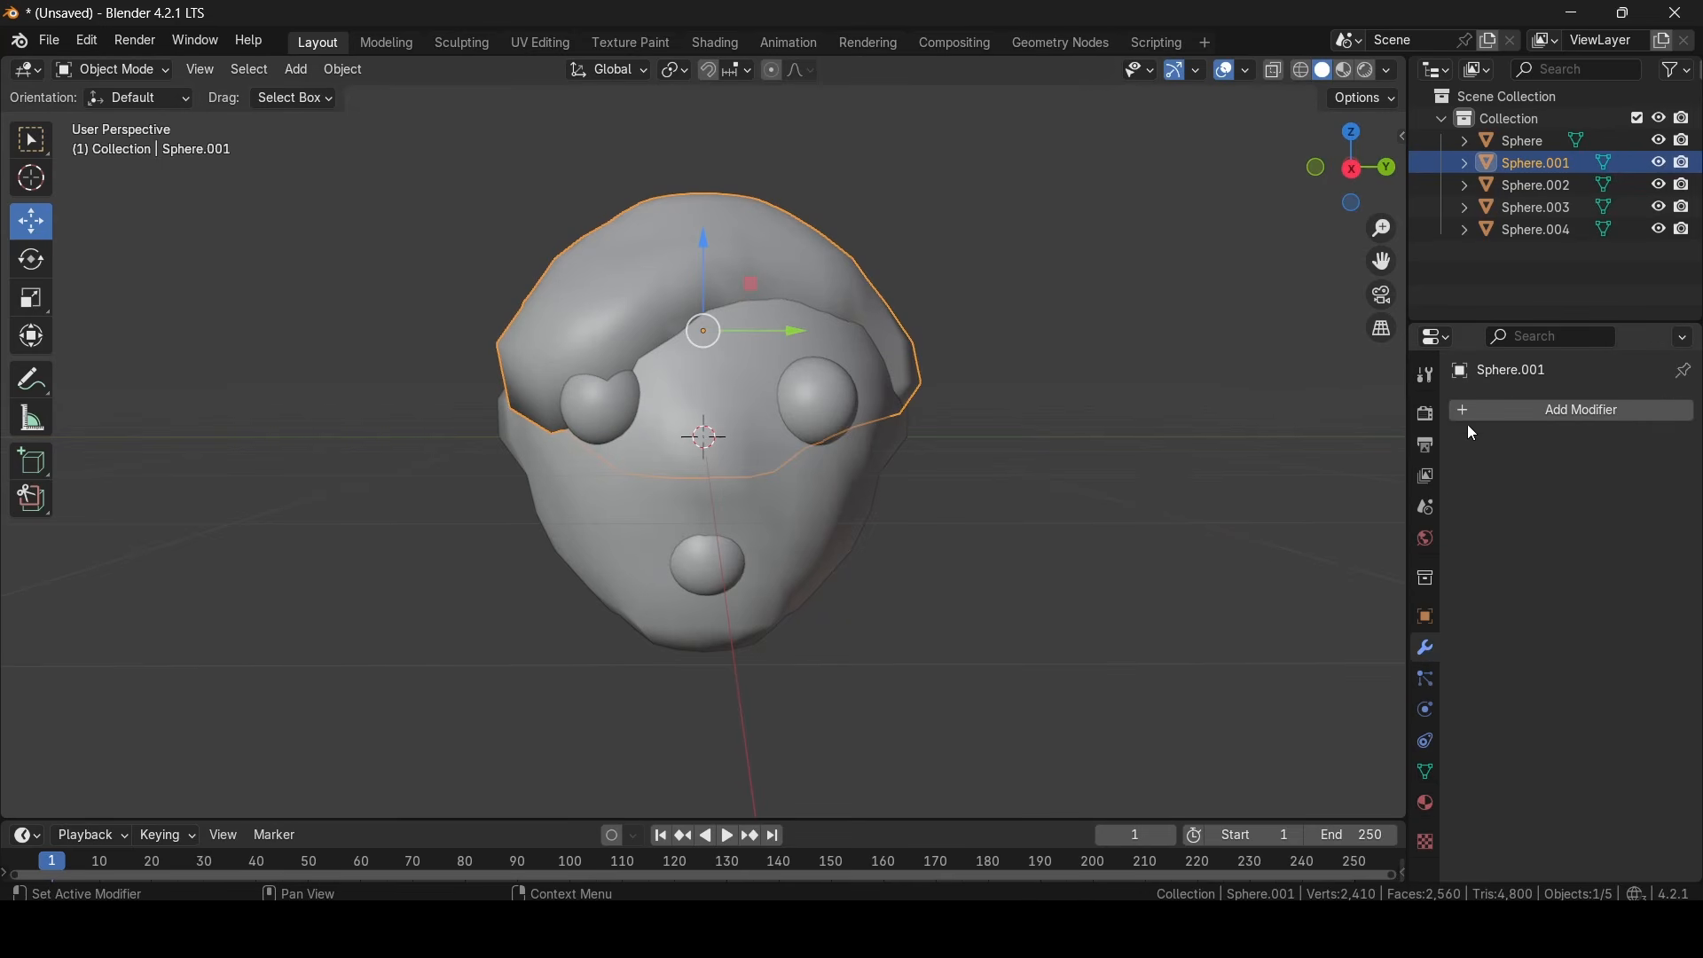
click(1488, 413)
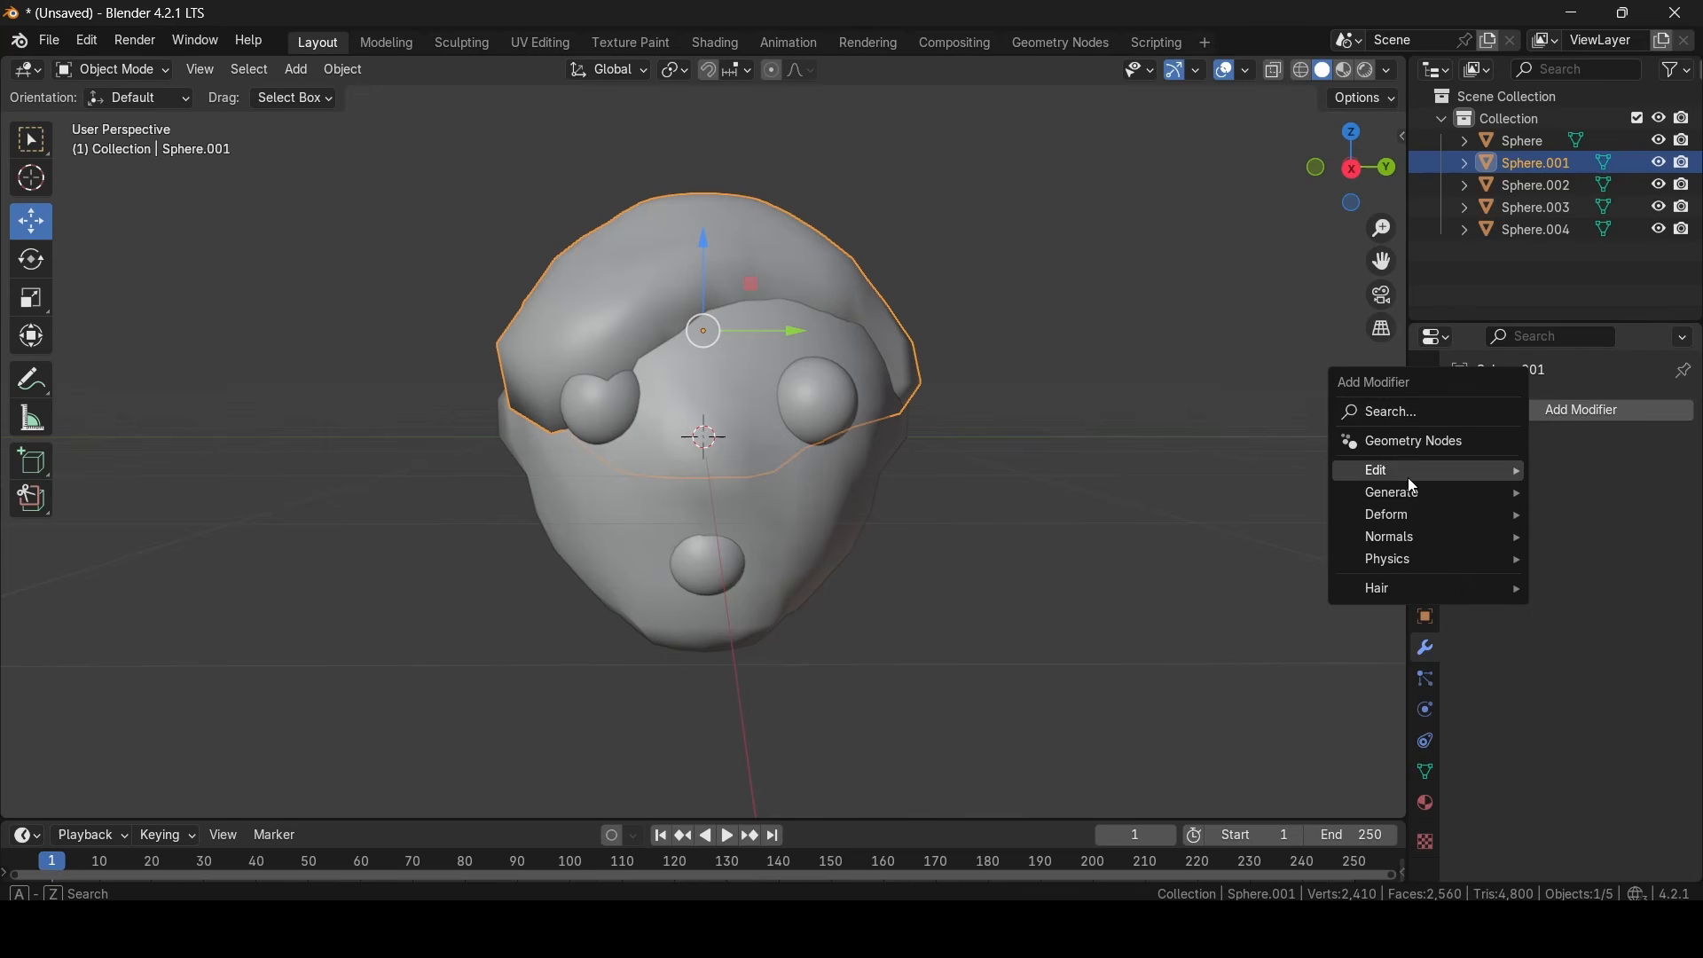
mouse_move(1403, 495)
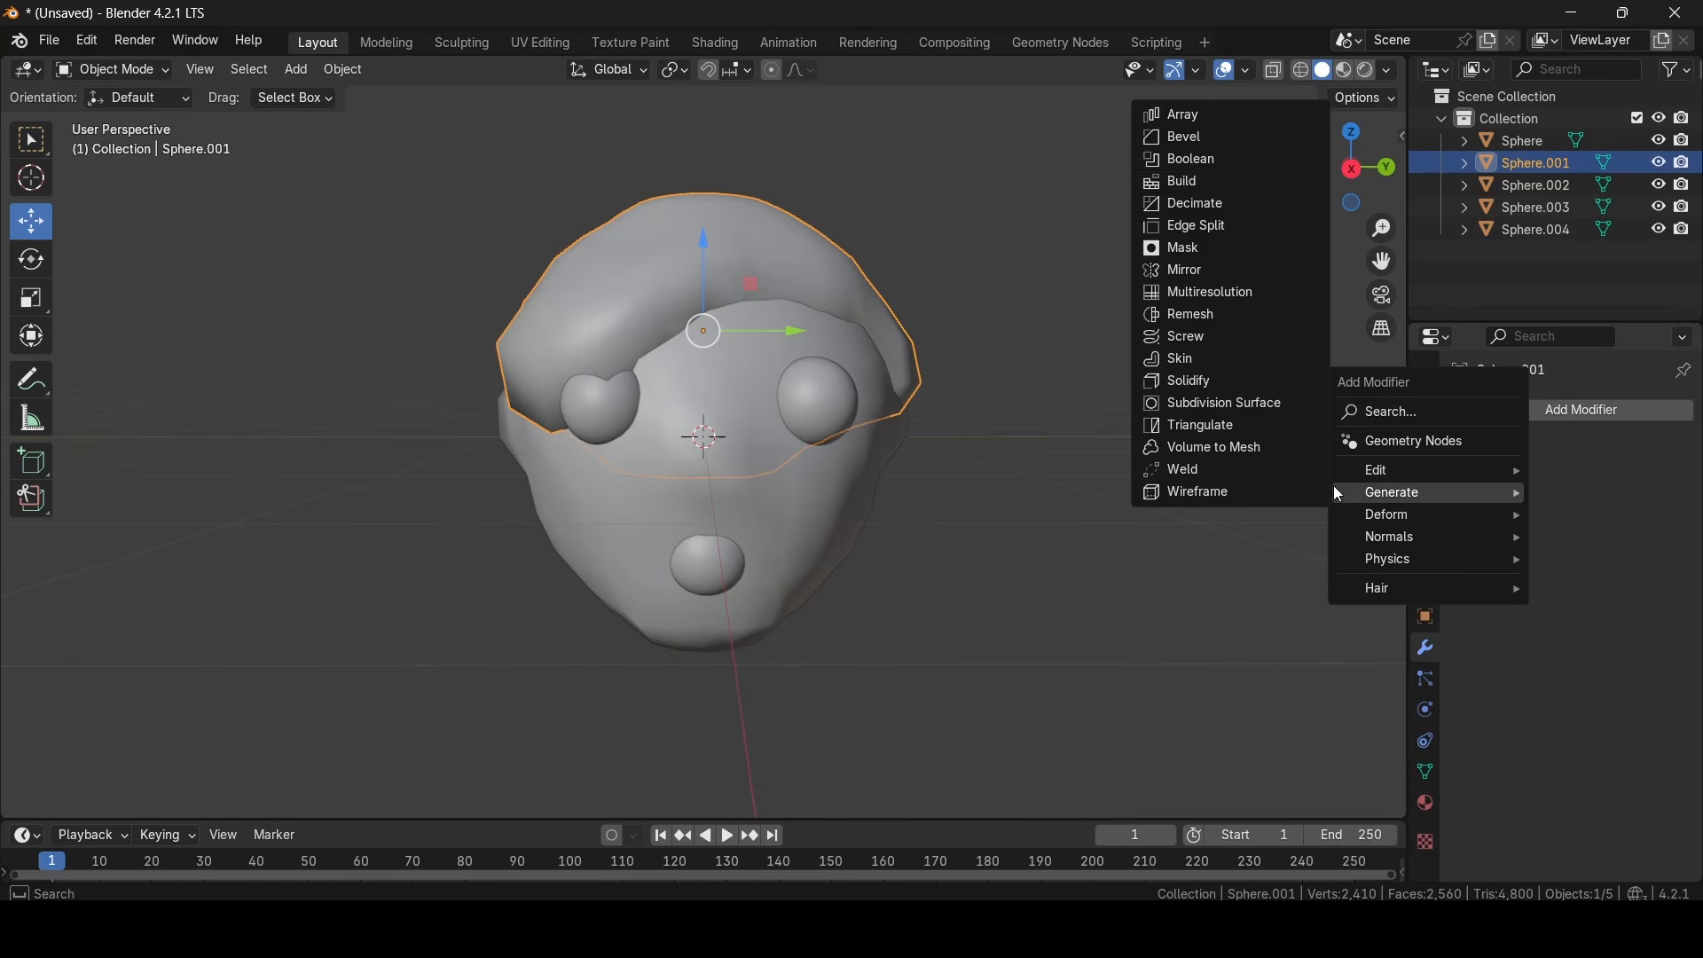
click(1192, 202)
middle_drag(1153, 284, 1109, 391)
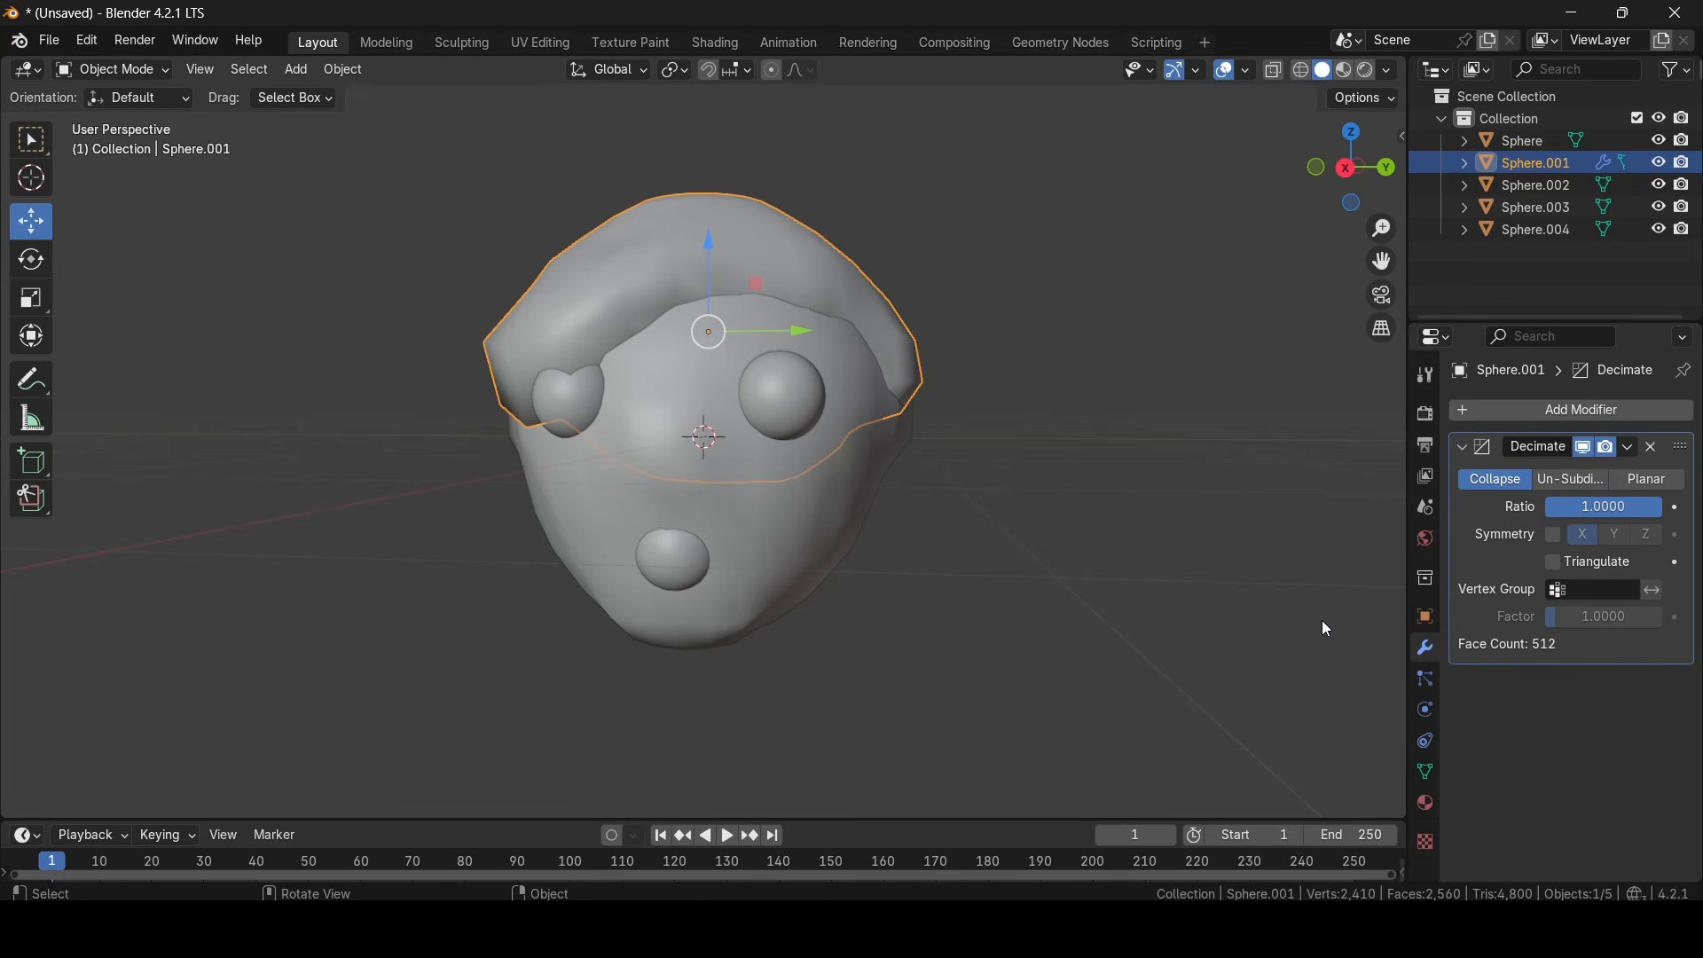
middle_drag(1321, 620, 1233, 497)
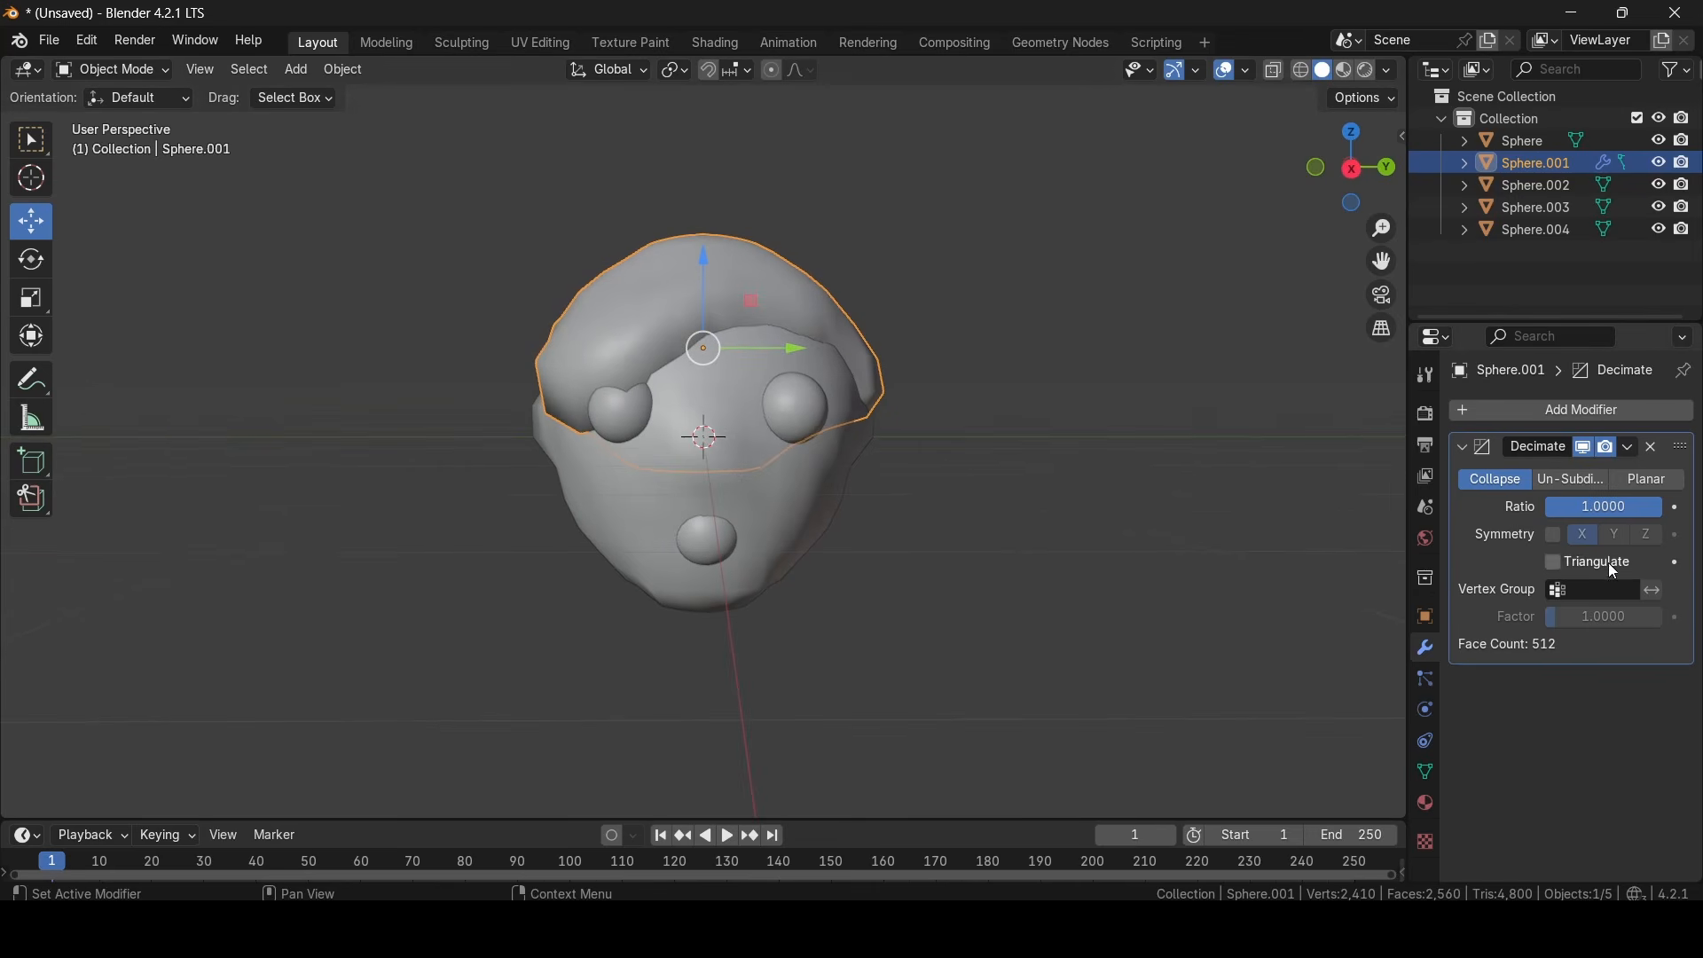
- Set the hair cap's Decimate ratio to 0.5 and inspect the simplified mesh from several sides
click(1644, 514)
text(0.5)
key(Return)
middle_drag(1259, 506, 1060, 503)
scroll(1162, 490, up, 4)
scroll(1059, 504, down, 3)
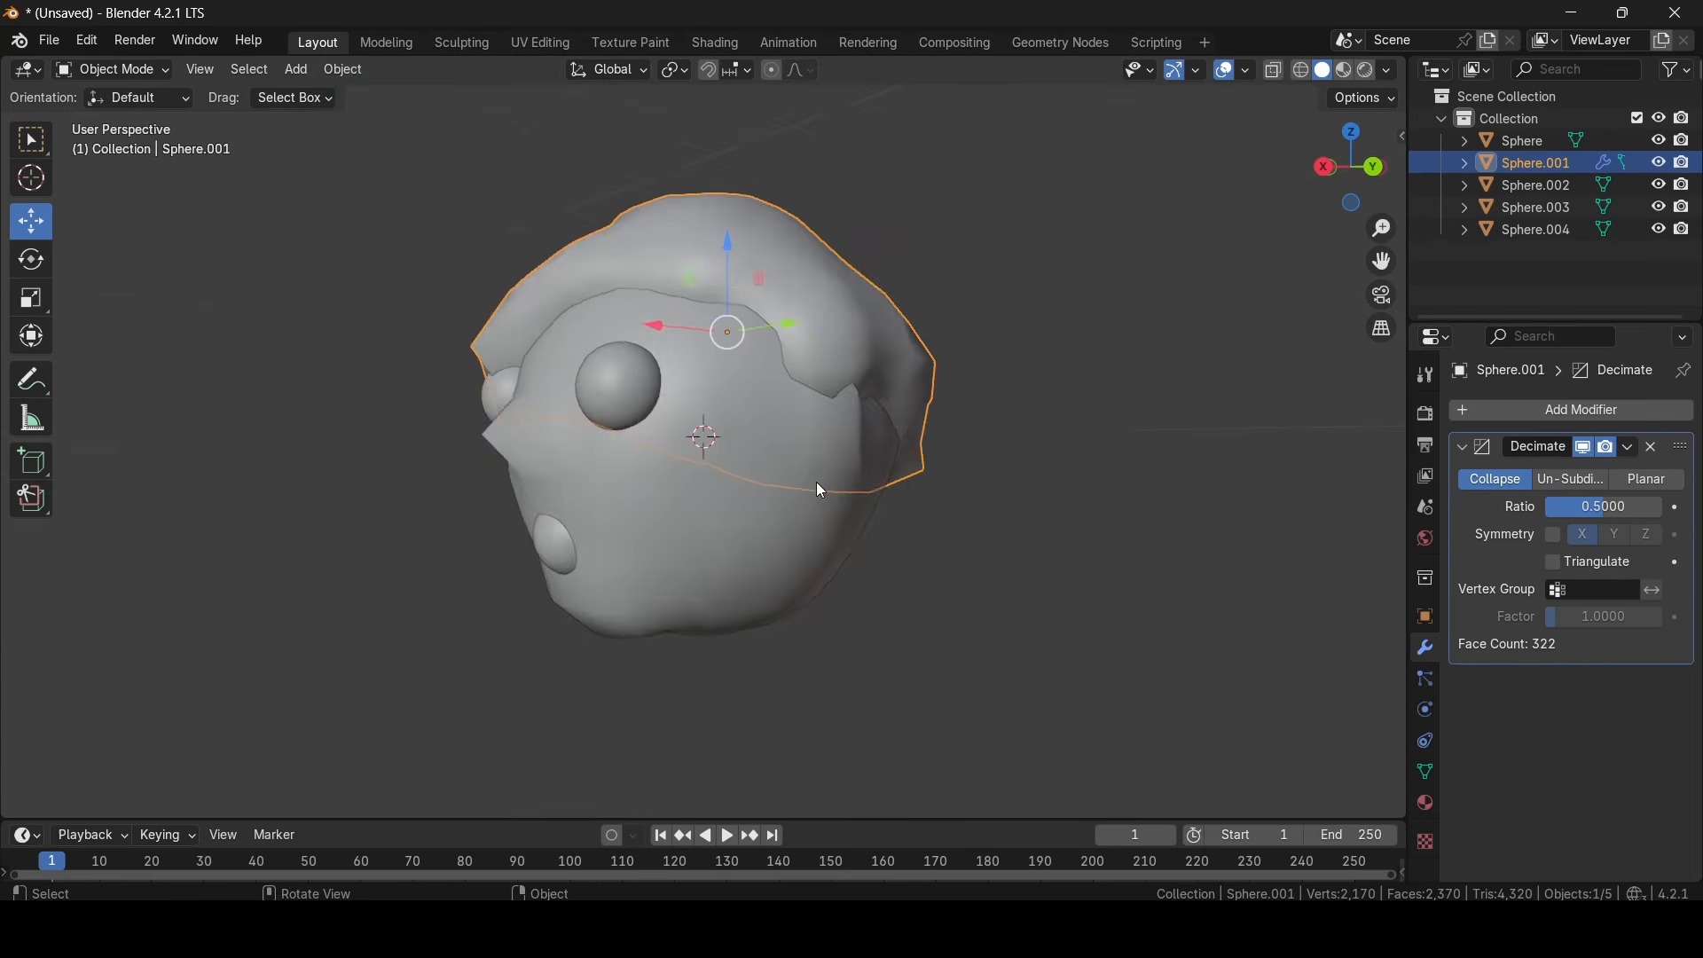
middle_drag(817, 487, 1174, 532)
middle_drag(1150, 461, 914, 408)
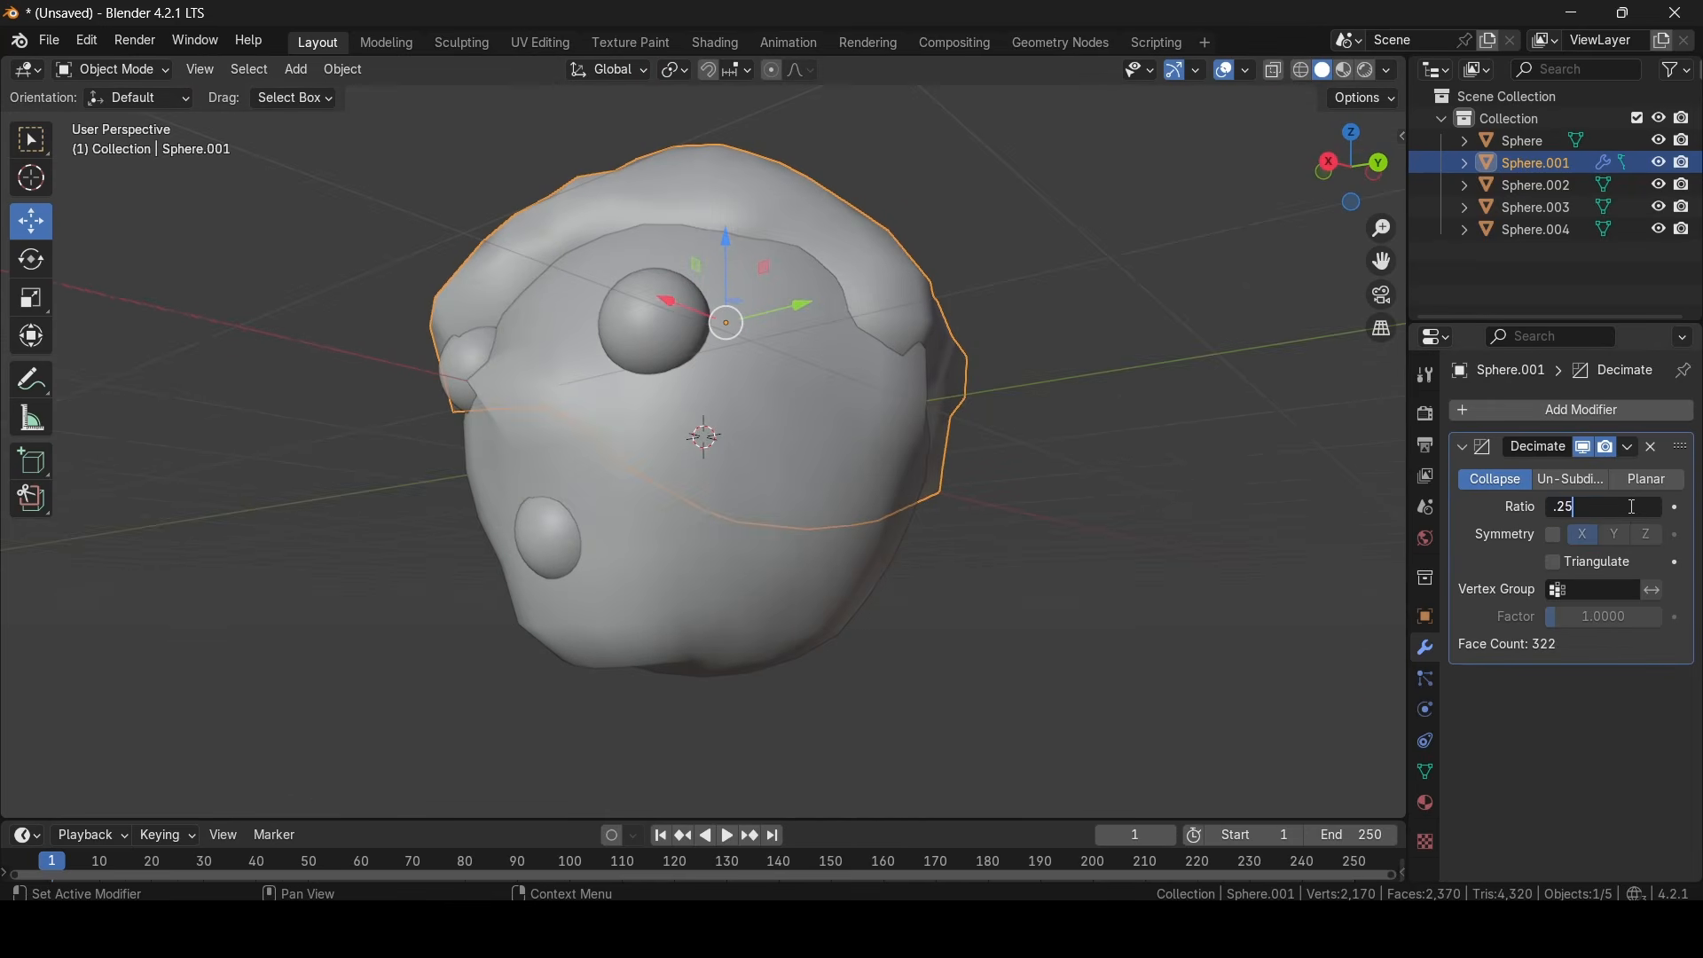
- Set the hair cap's Decimate ratio to 0.25, deselect it and inspect its shape up close
key(Return)
middle_drag(1022, 507, 1068, 539)
click(1068, 539)
middle_drag(844, 476, 1030, 477)
scroll(1030, 480, up, 4)
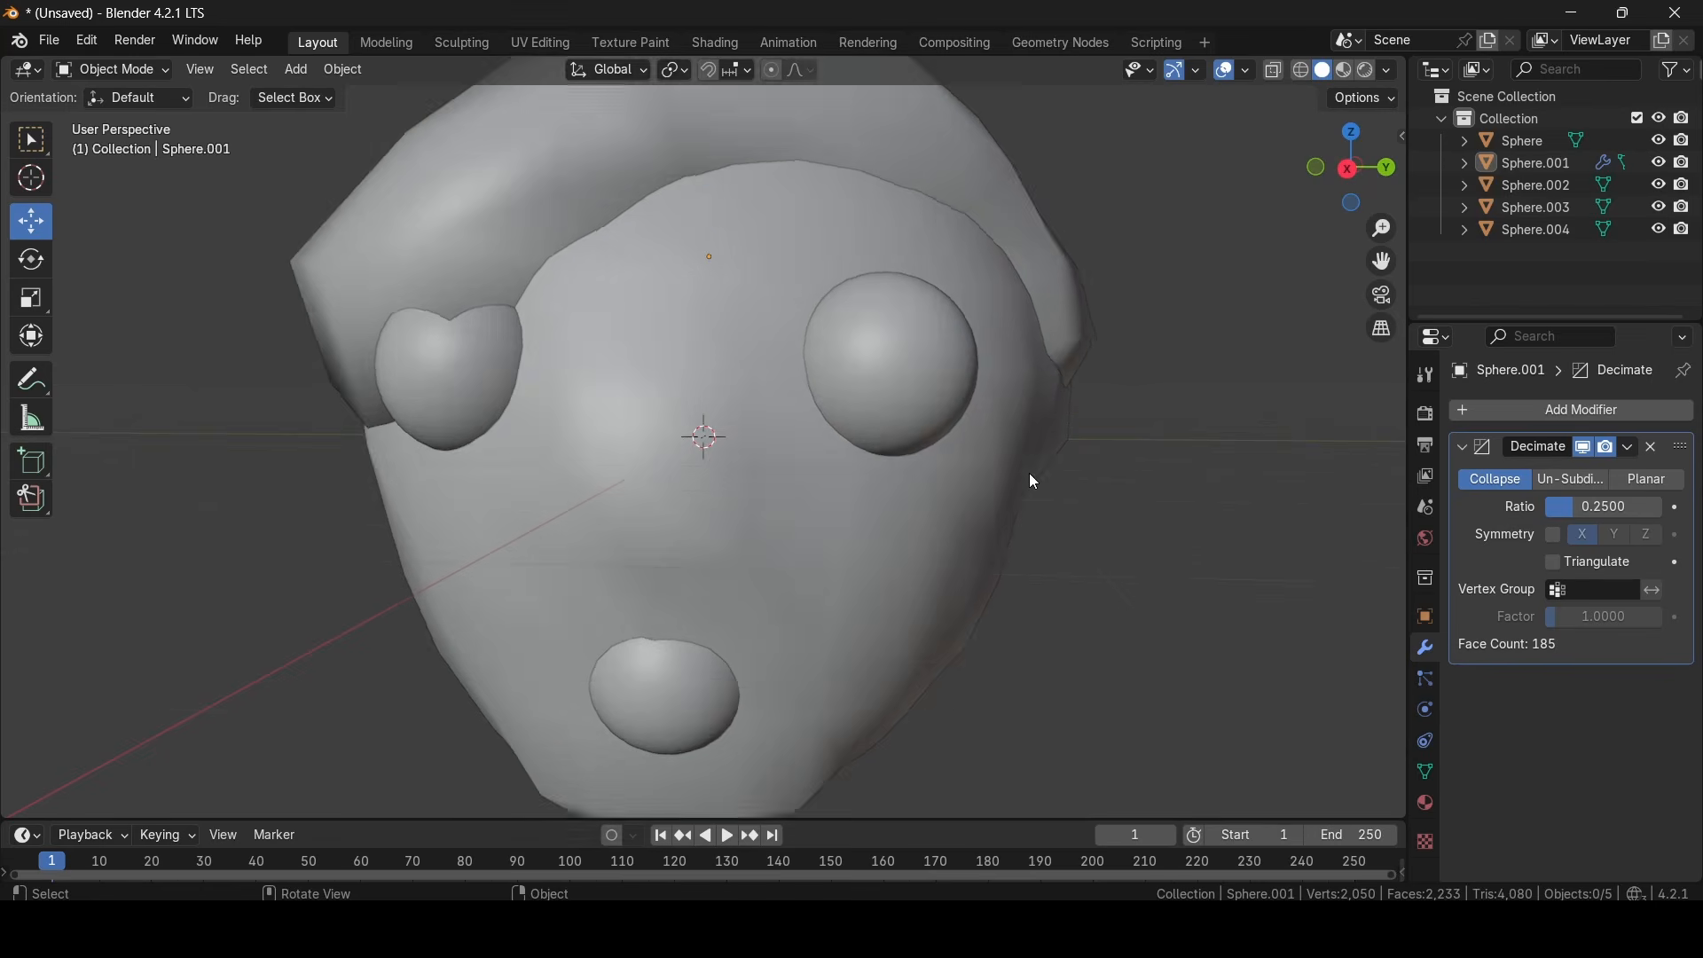
scroll(1034, 482, down, 2)
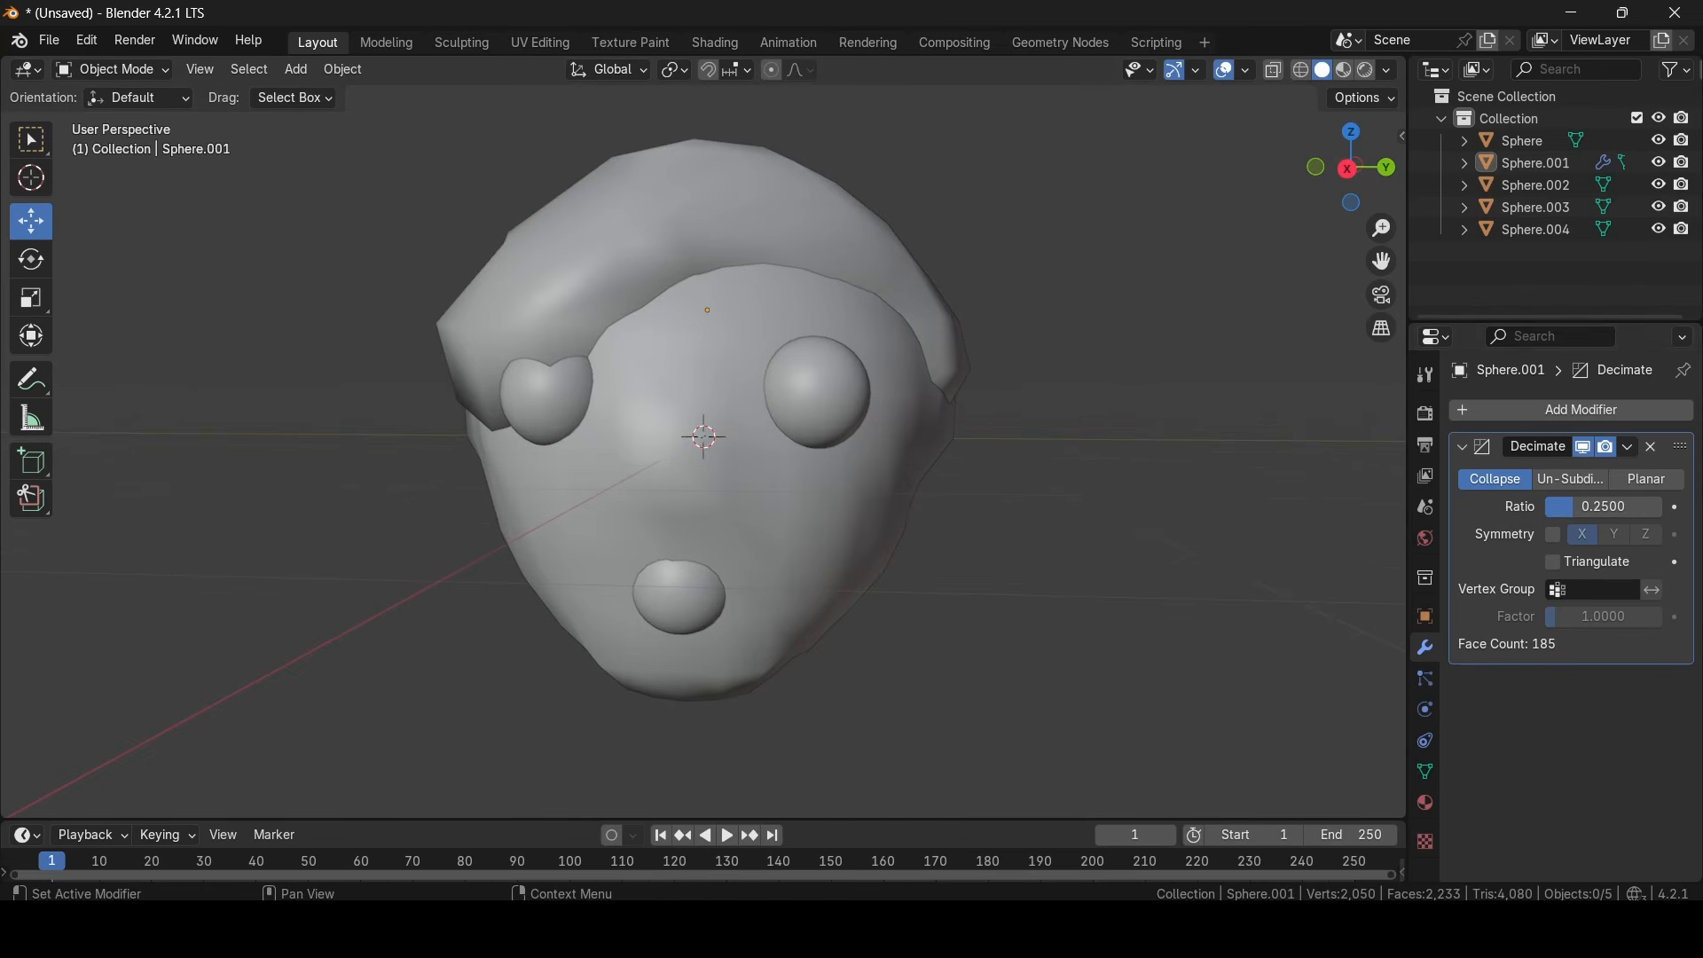
- Compare the hair cap at a Decimate ratio of 1 and return the ratio to 0.25
click(1610, 507)
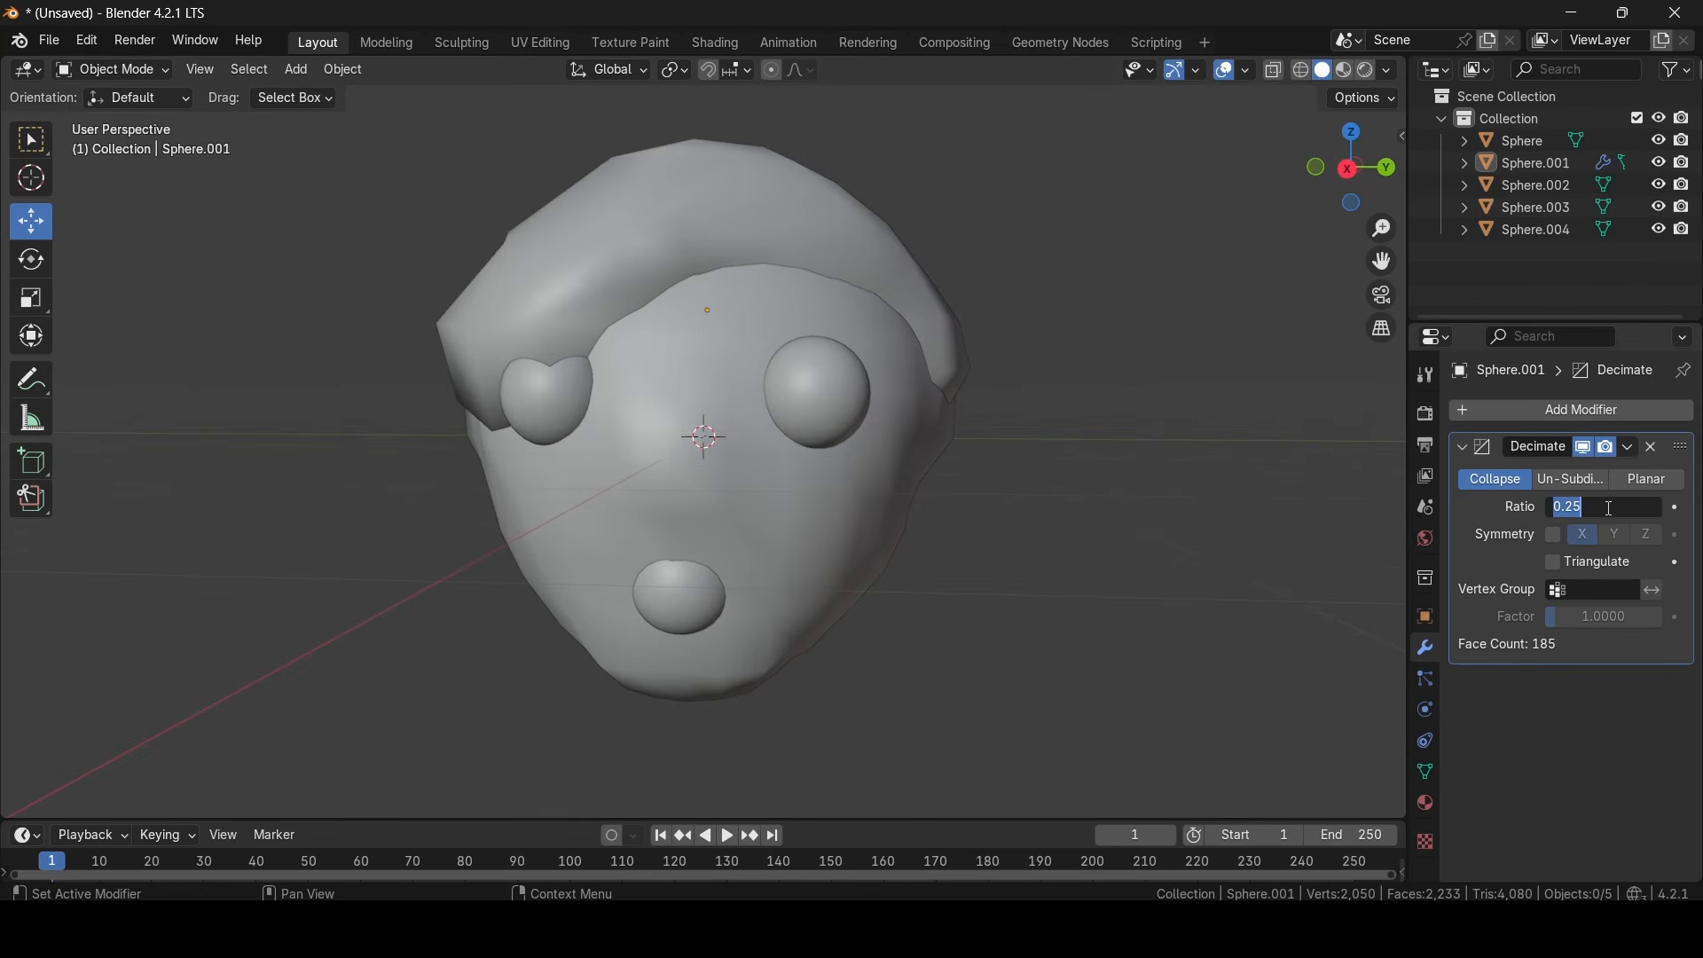
key(Return)
click(1611, 508)
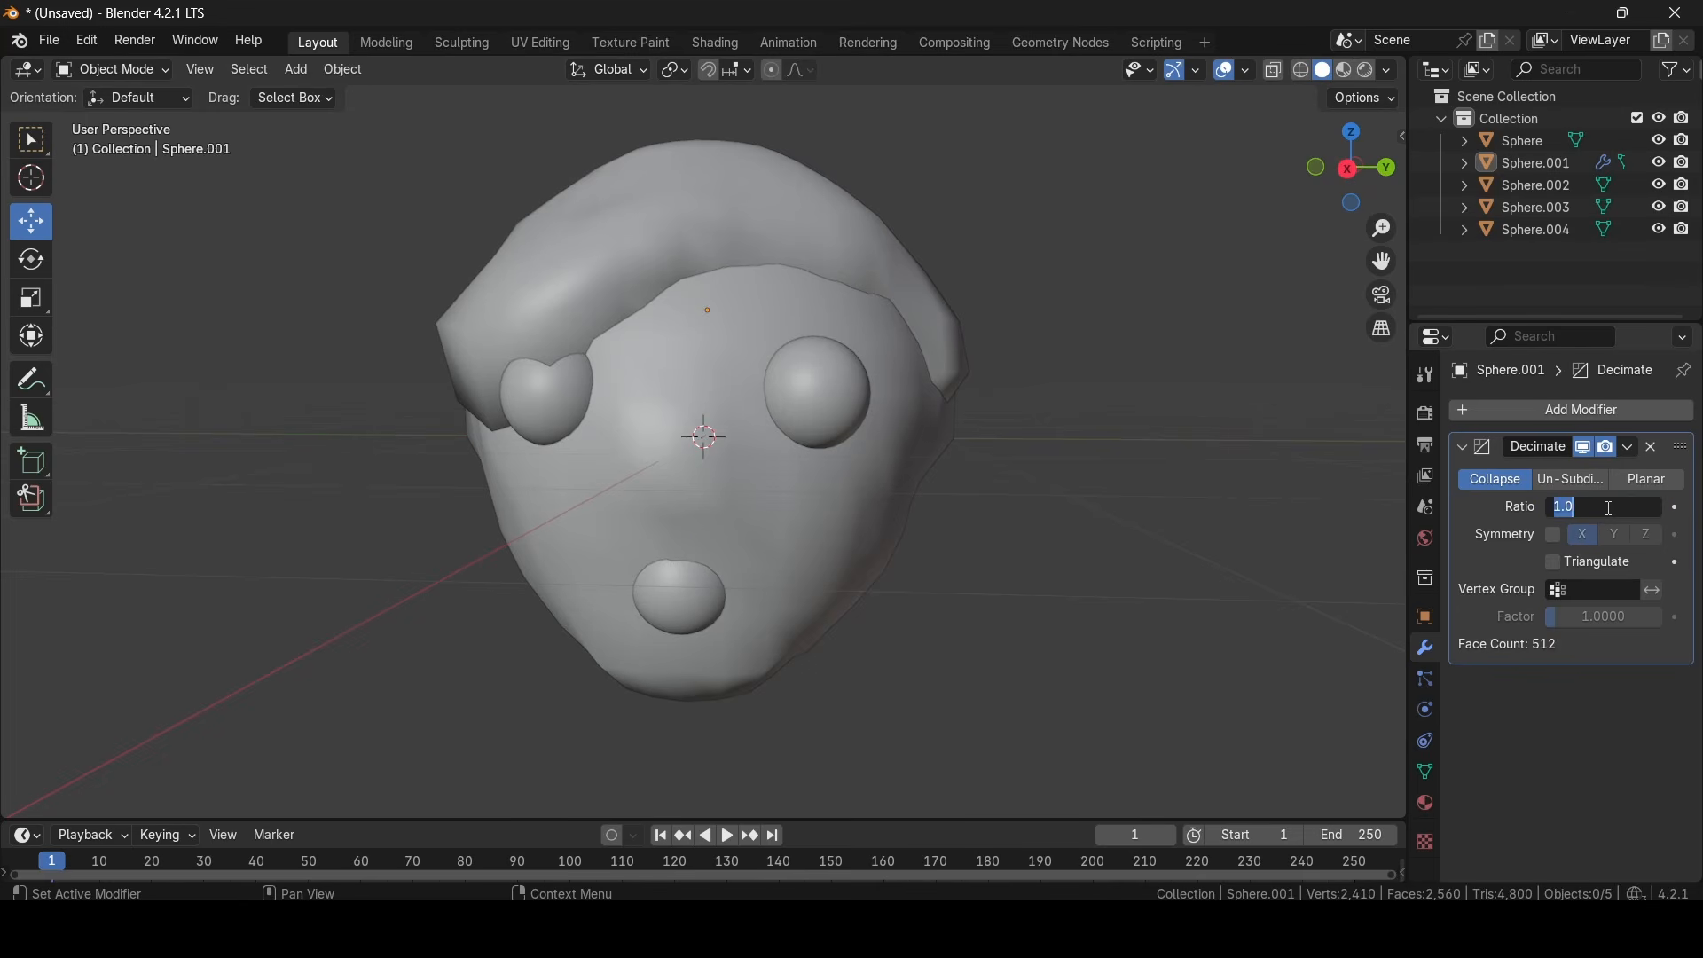
key(Return)
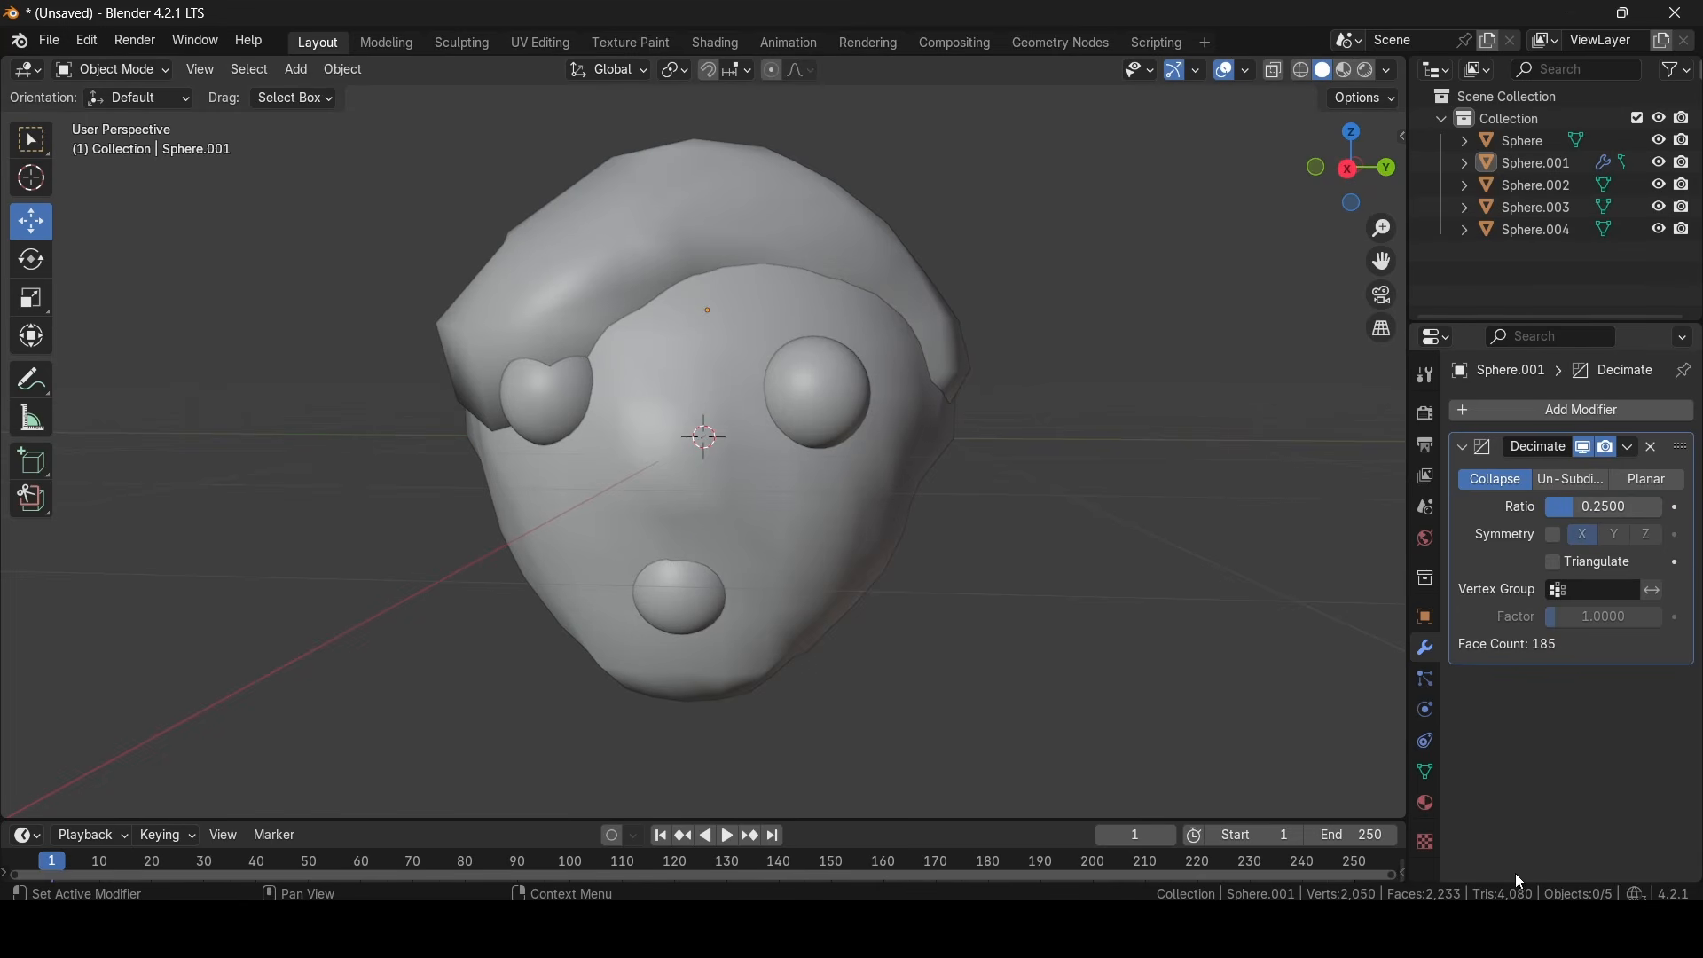
- Add a Decimate modifier with a ratio of 0.2 to the eye not covered by the hair cap
click(820, 401)
middle_drag(820, 401, 932, 422)
scroll(932, 423, up, 3)
click(1514, 408)
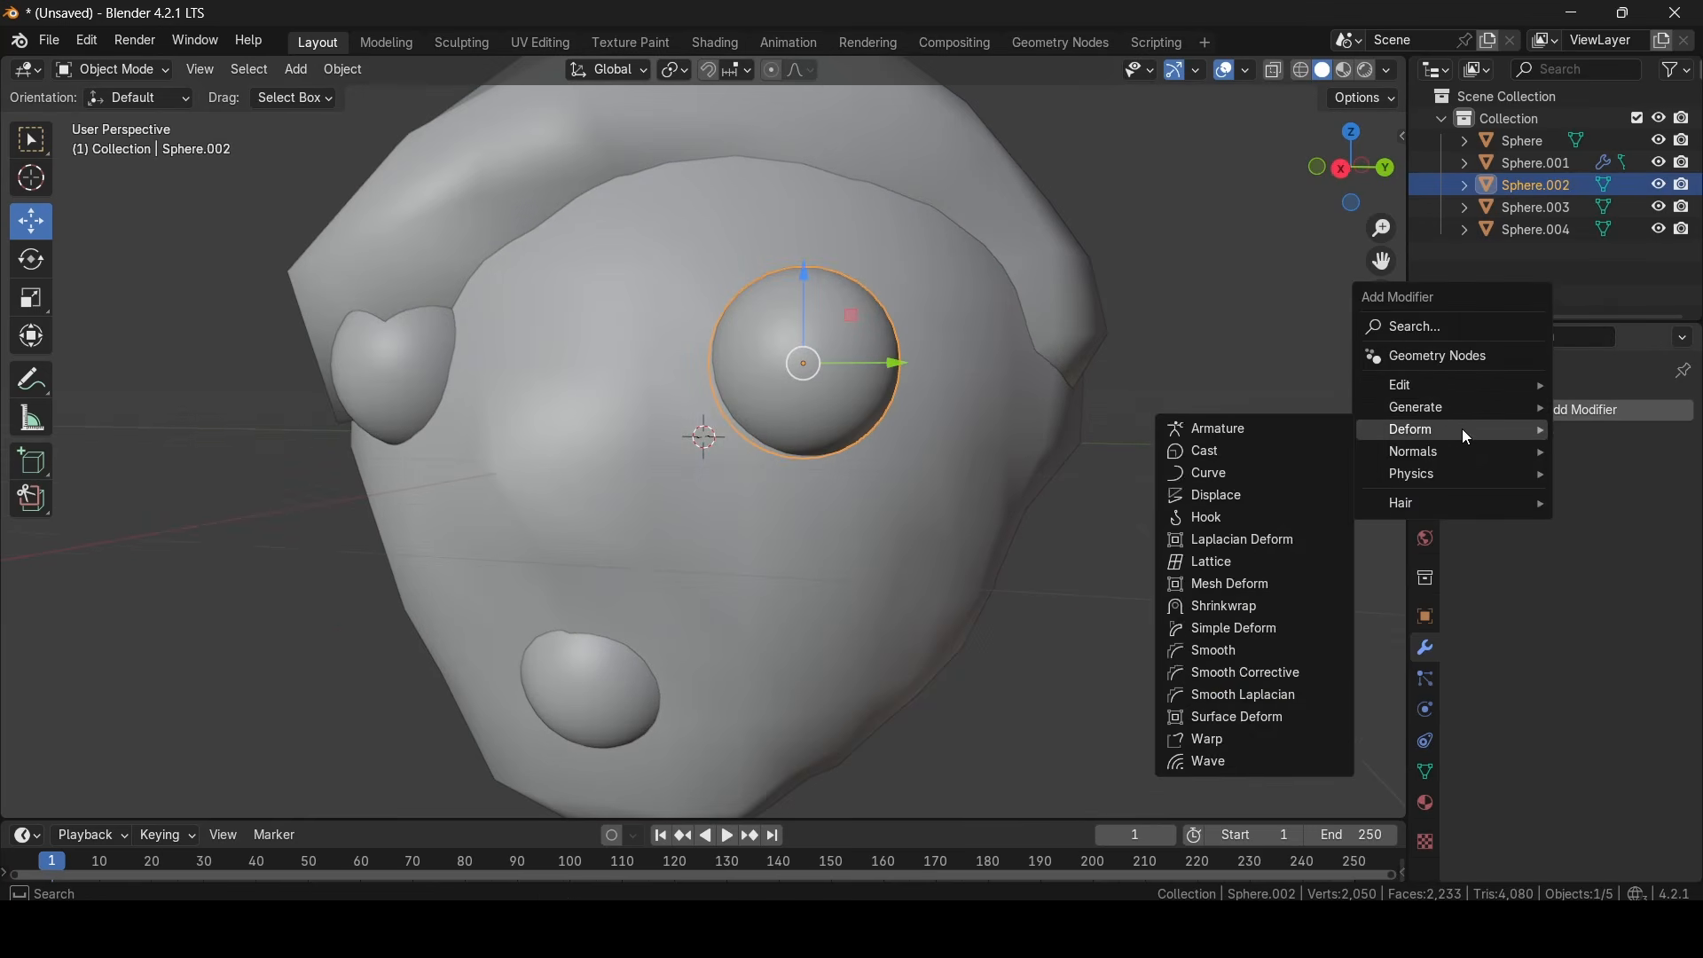
mouse_move(1461, 407)
click(1244, 499)
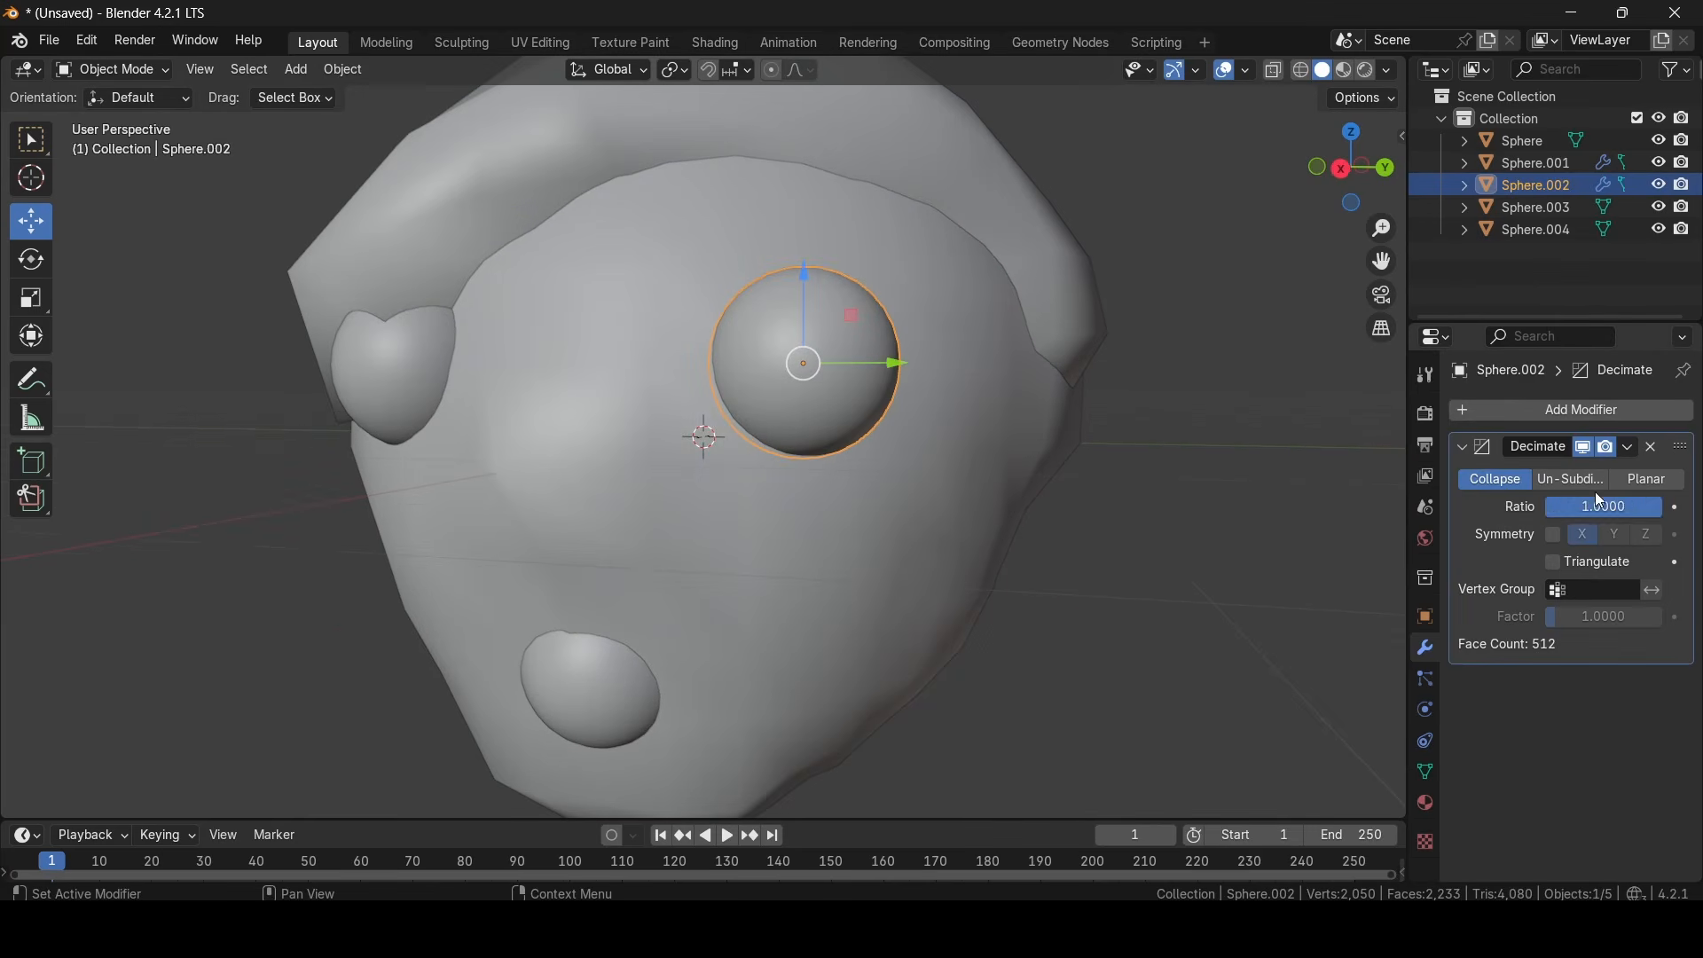
text(0.2)
key(Return)
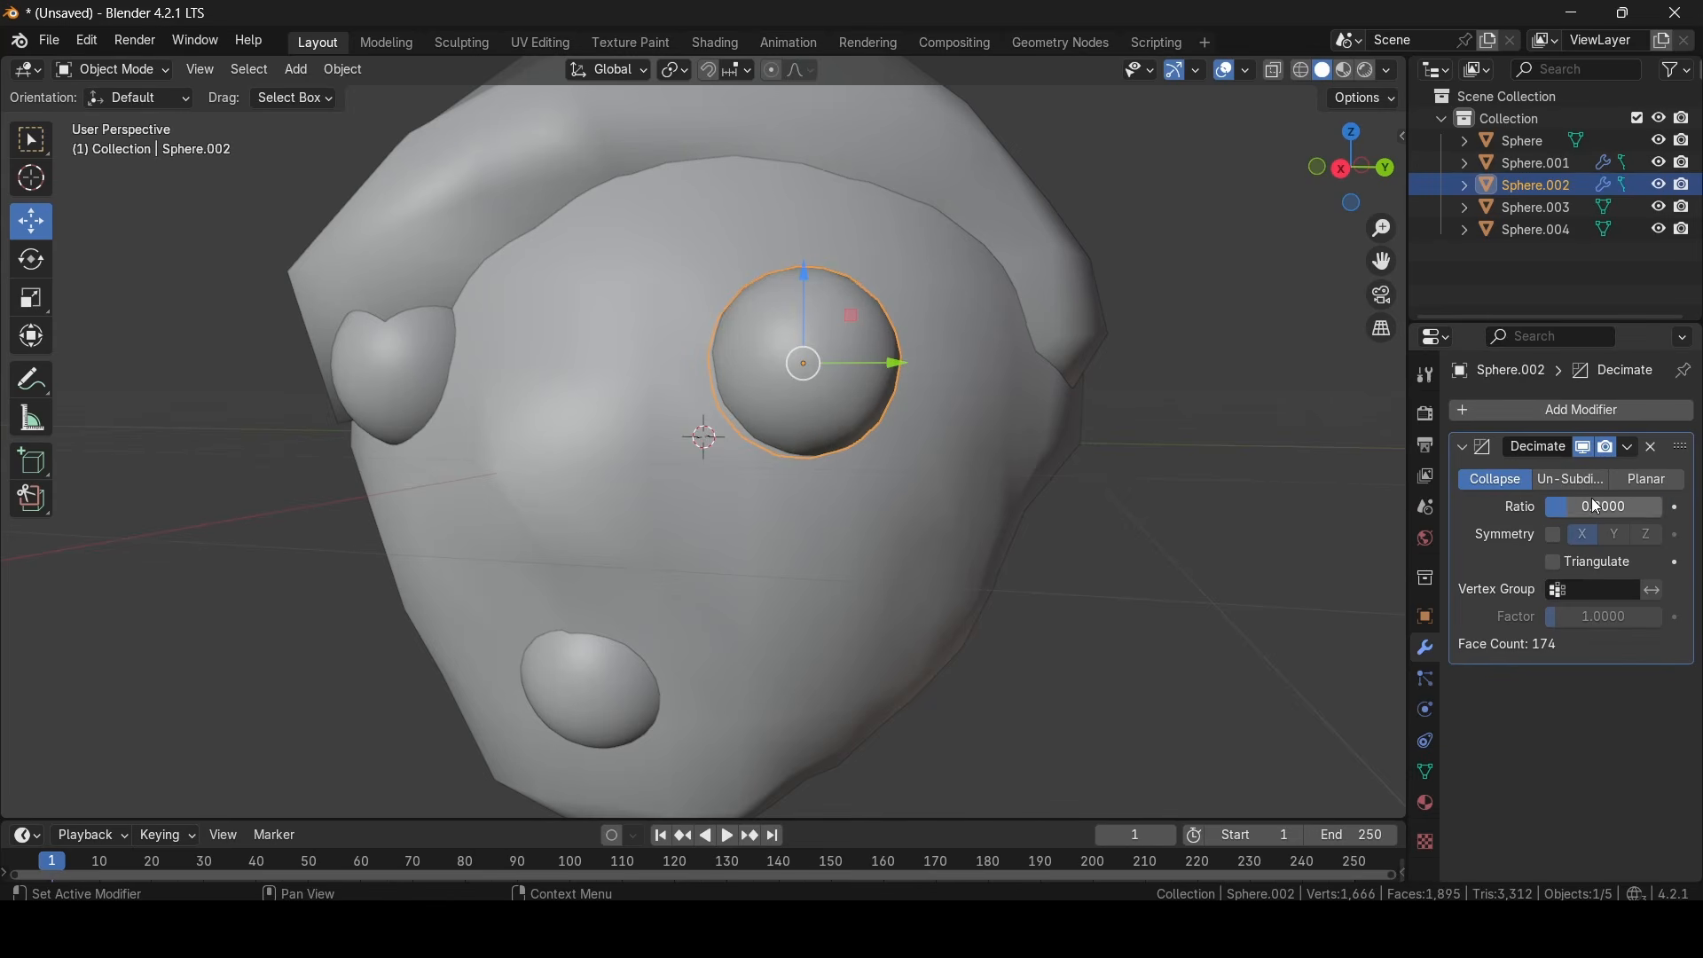
- Add a Decimate modifier with a ratio of 0.2 to the eye partly covered by the hair cap
middle_drag(656, 431, 789, 419)
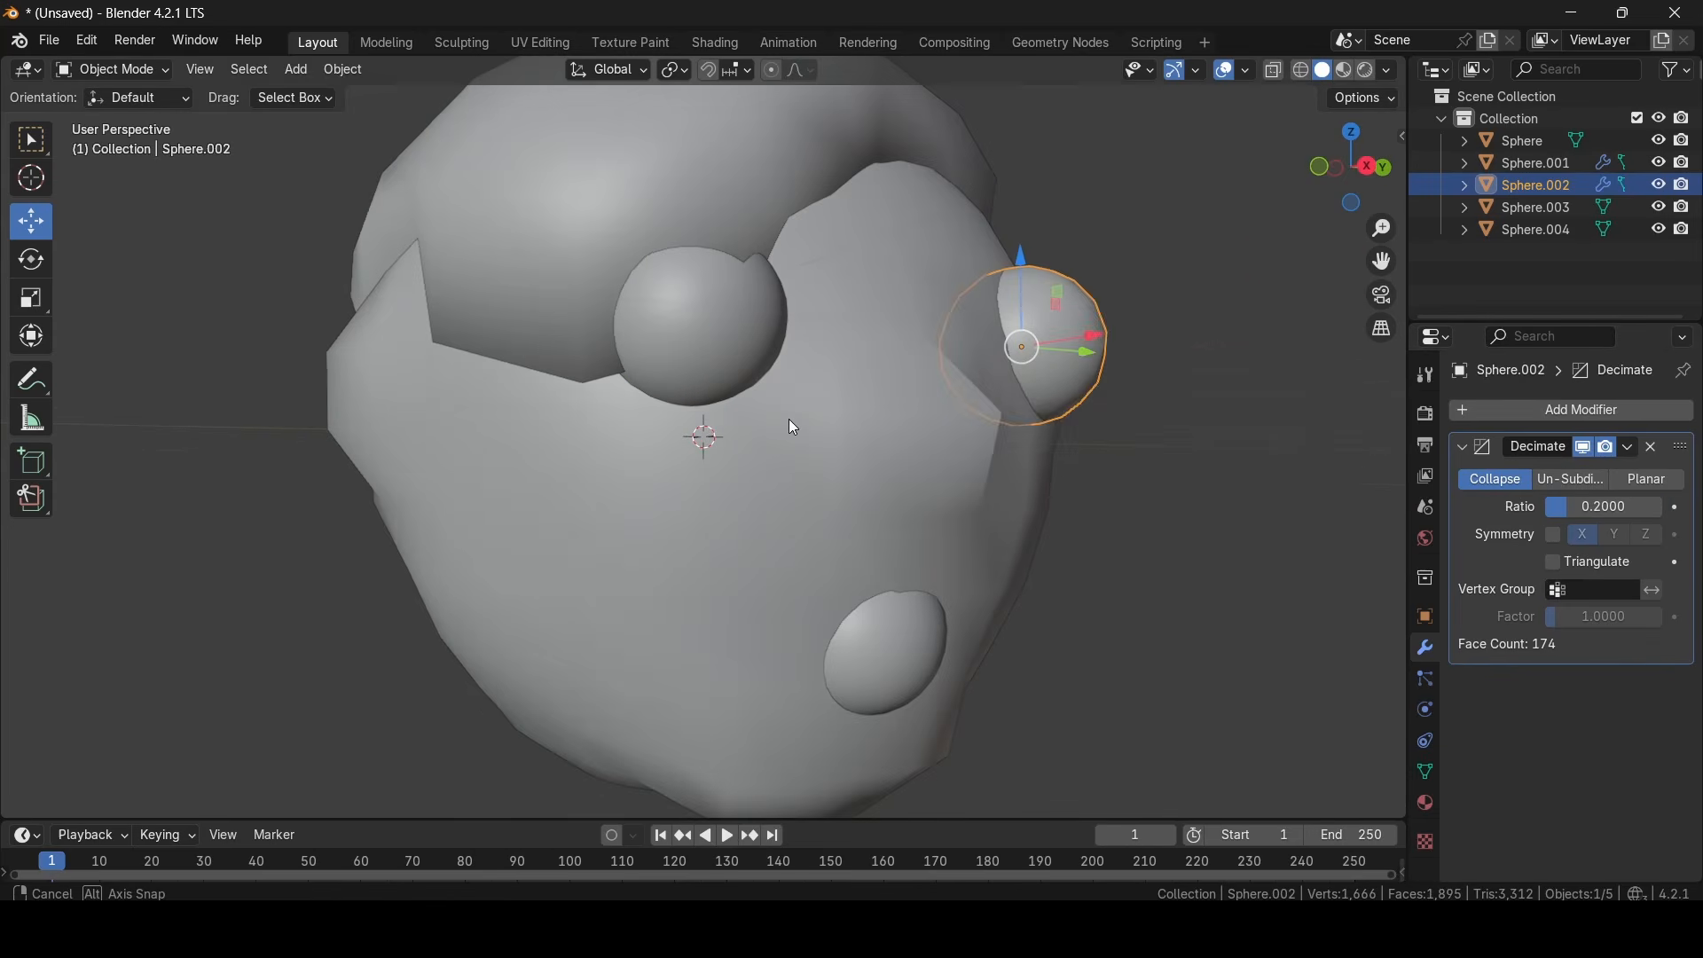
click(695, 391)
click(1562, 413)
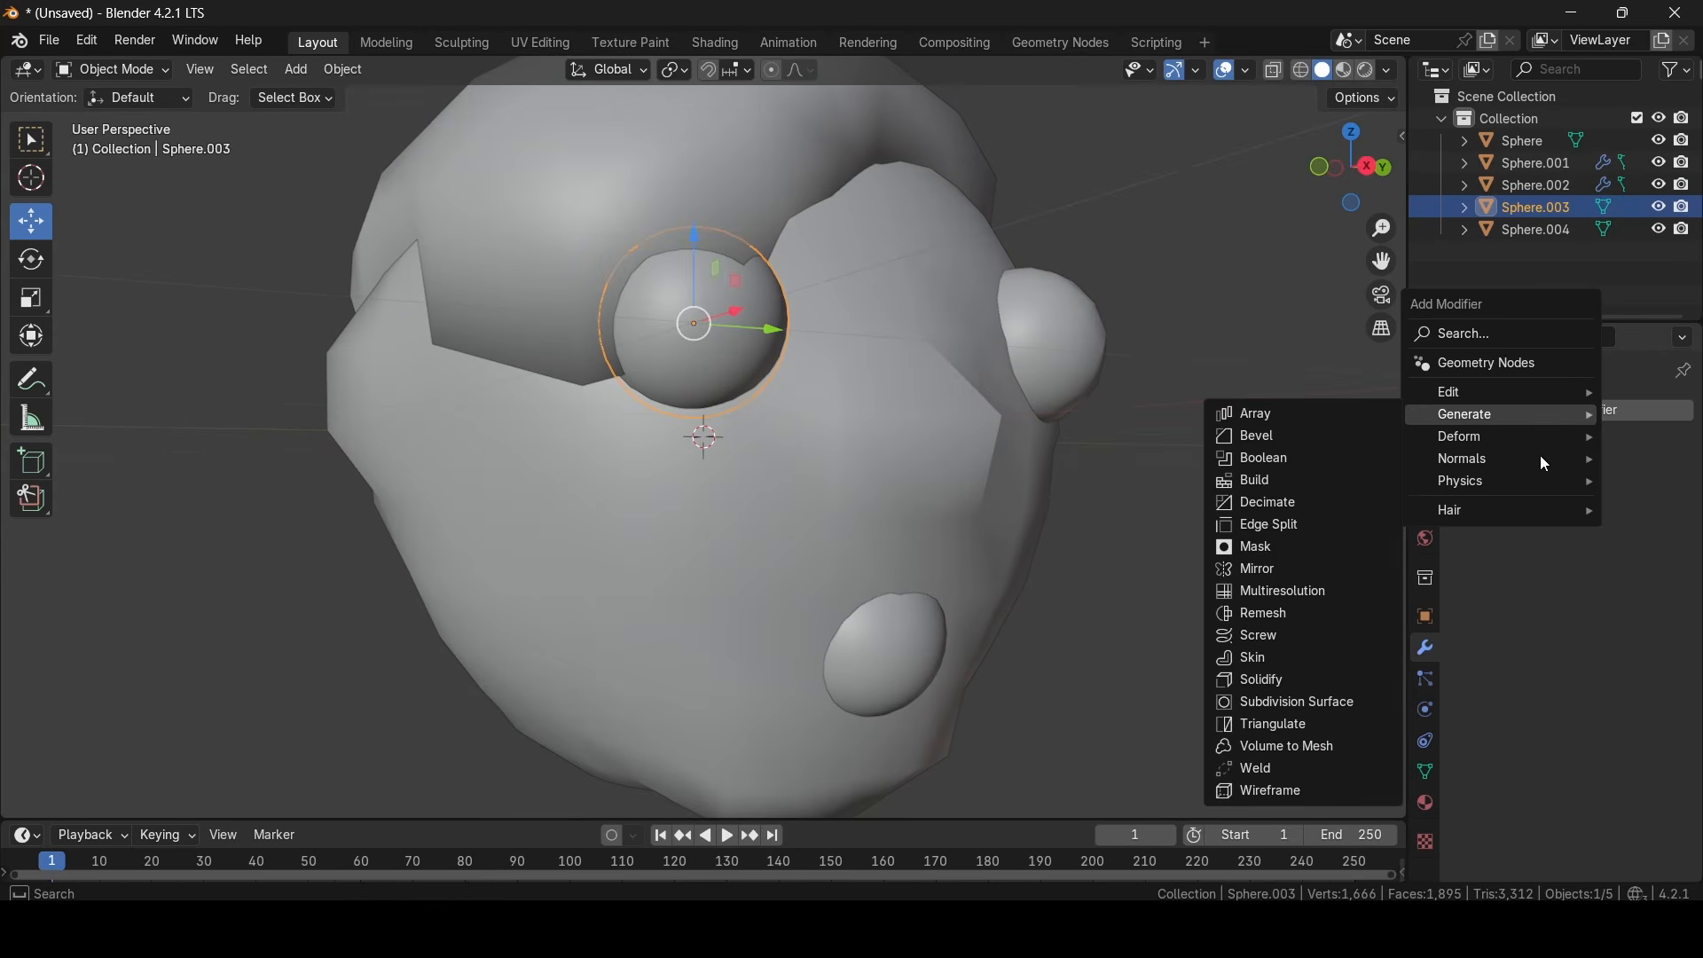
click(1344, 502)
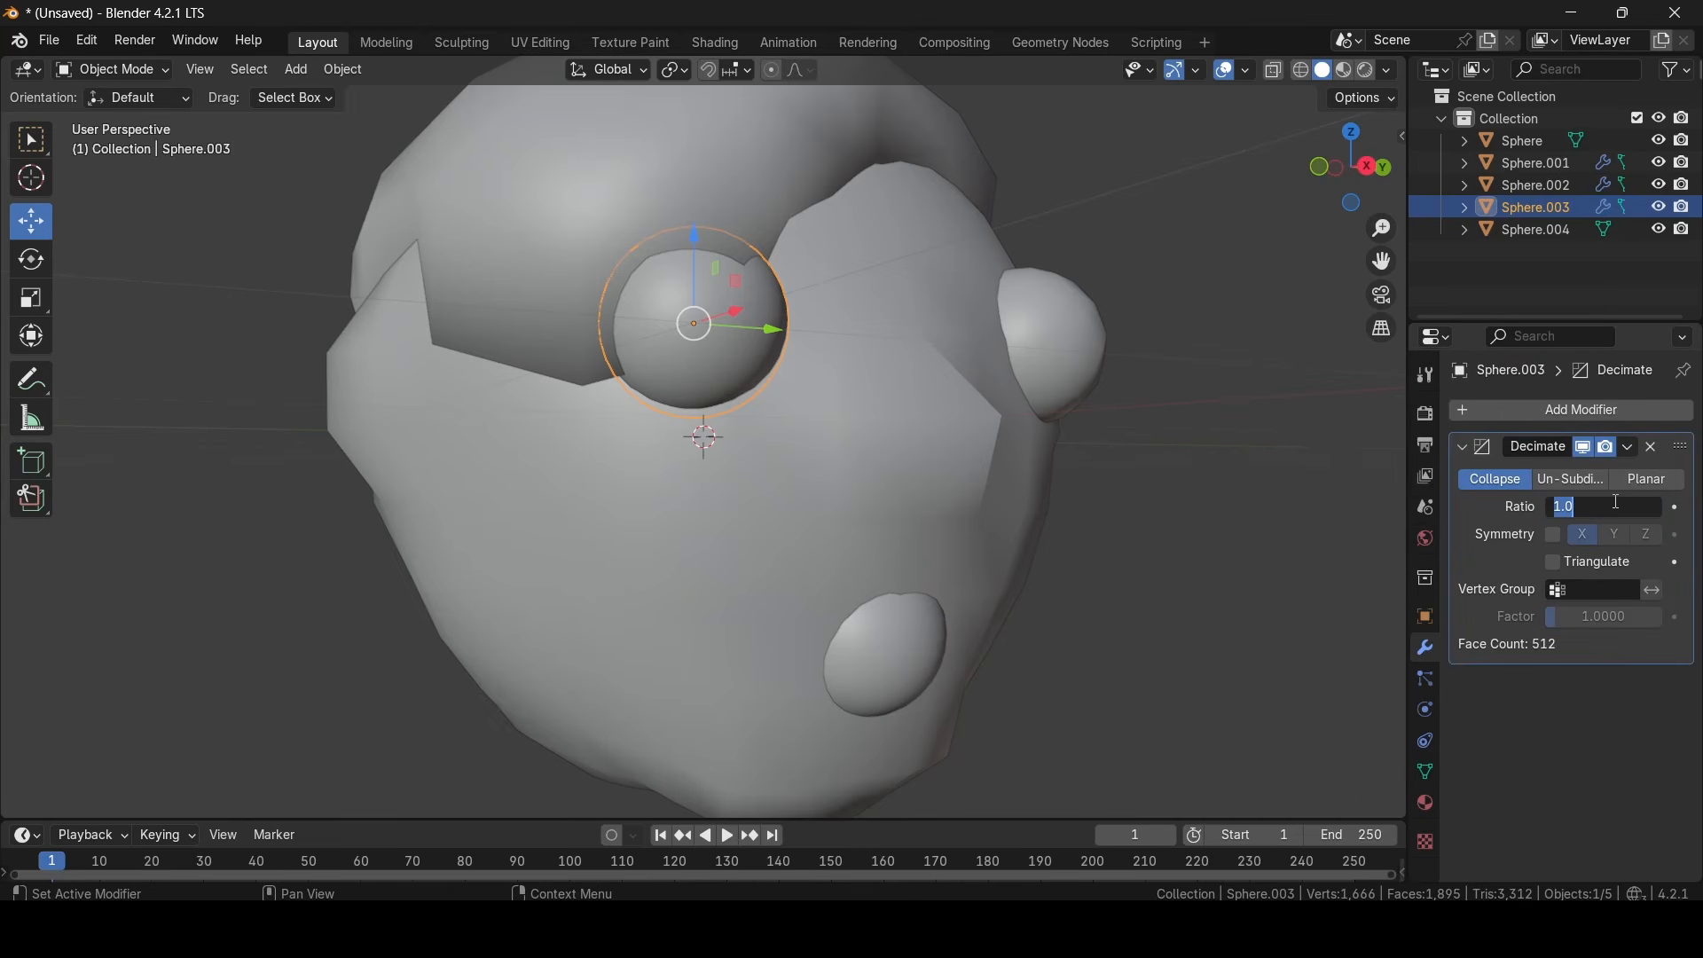
text(0.2)
key(Return)
- Select the head mesh and add a Decimate modifier to it
mouse_move(1024, 502)
middle_down()
mouse_move(912, 488)
mouse_move(1103, 488)
mouse_move(1004, 495)
middle_up()
click(900, 486)
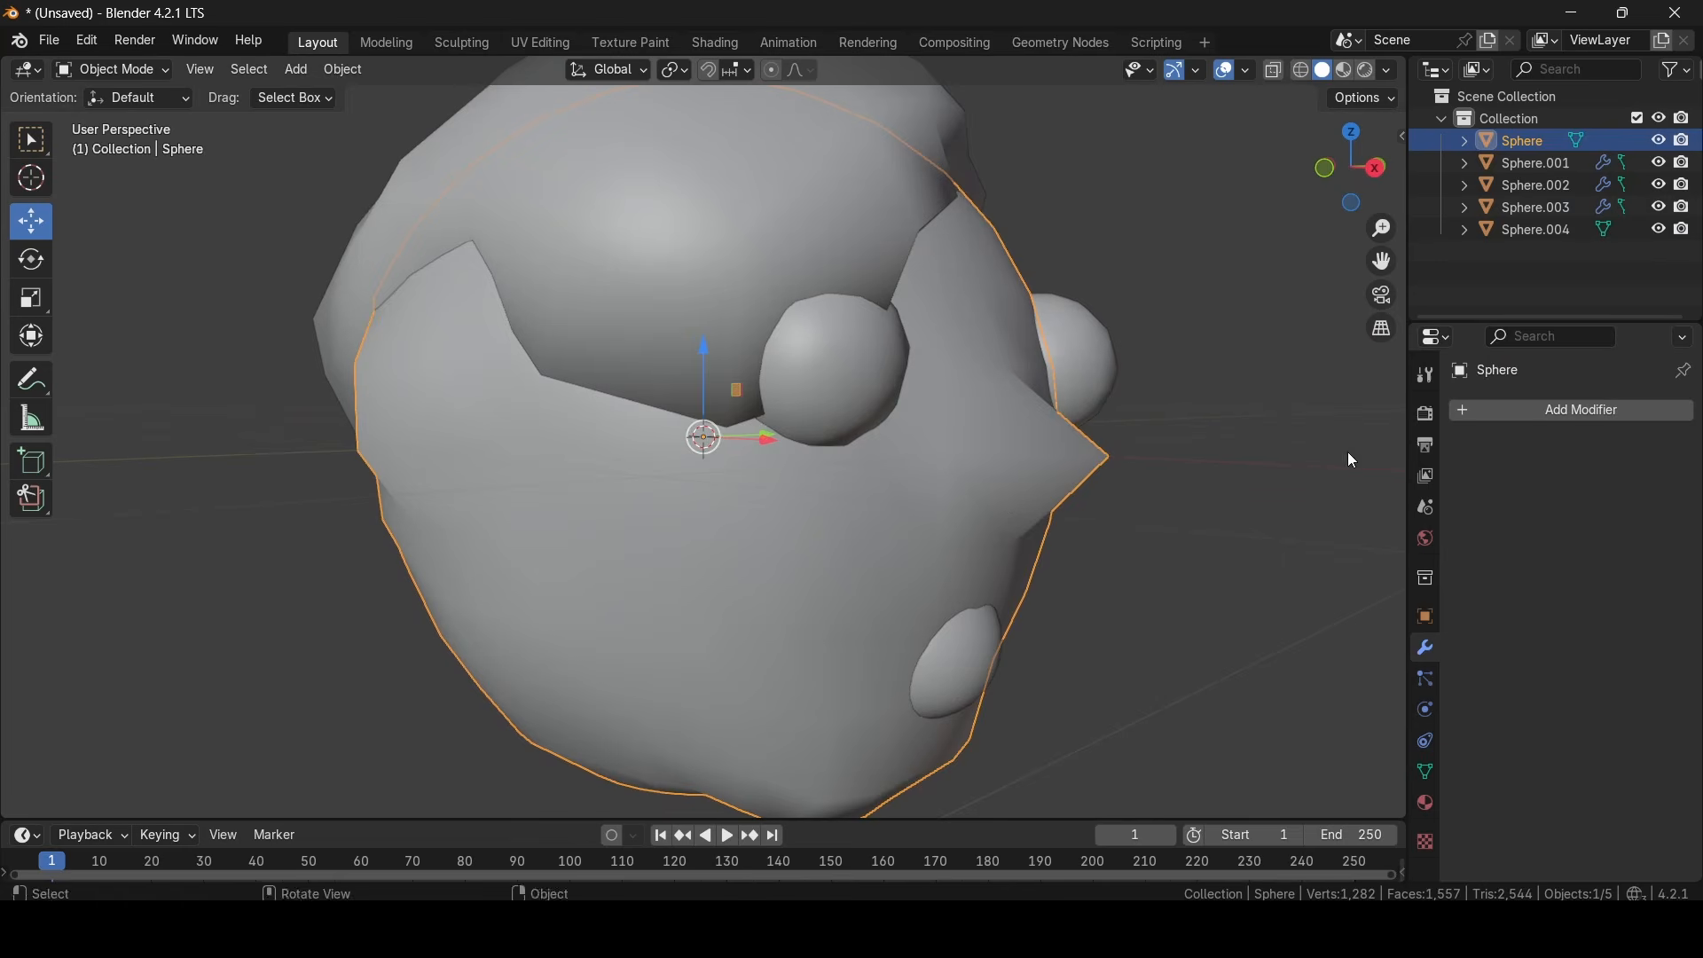
middle_drag(914, 415, 813, 410)
scroll(993, 411, down, 4)
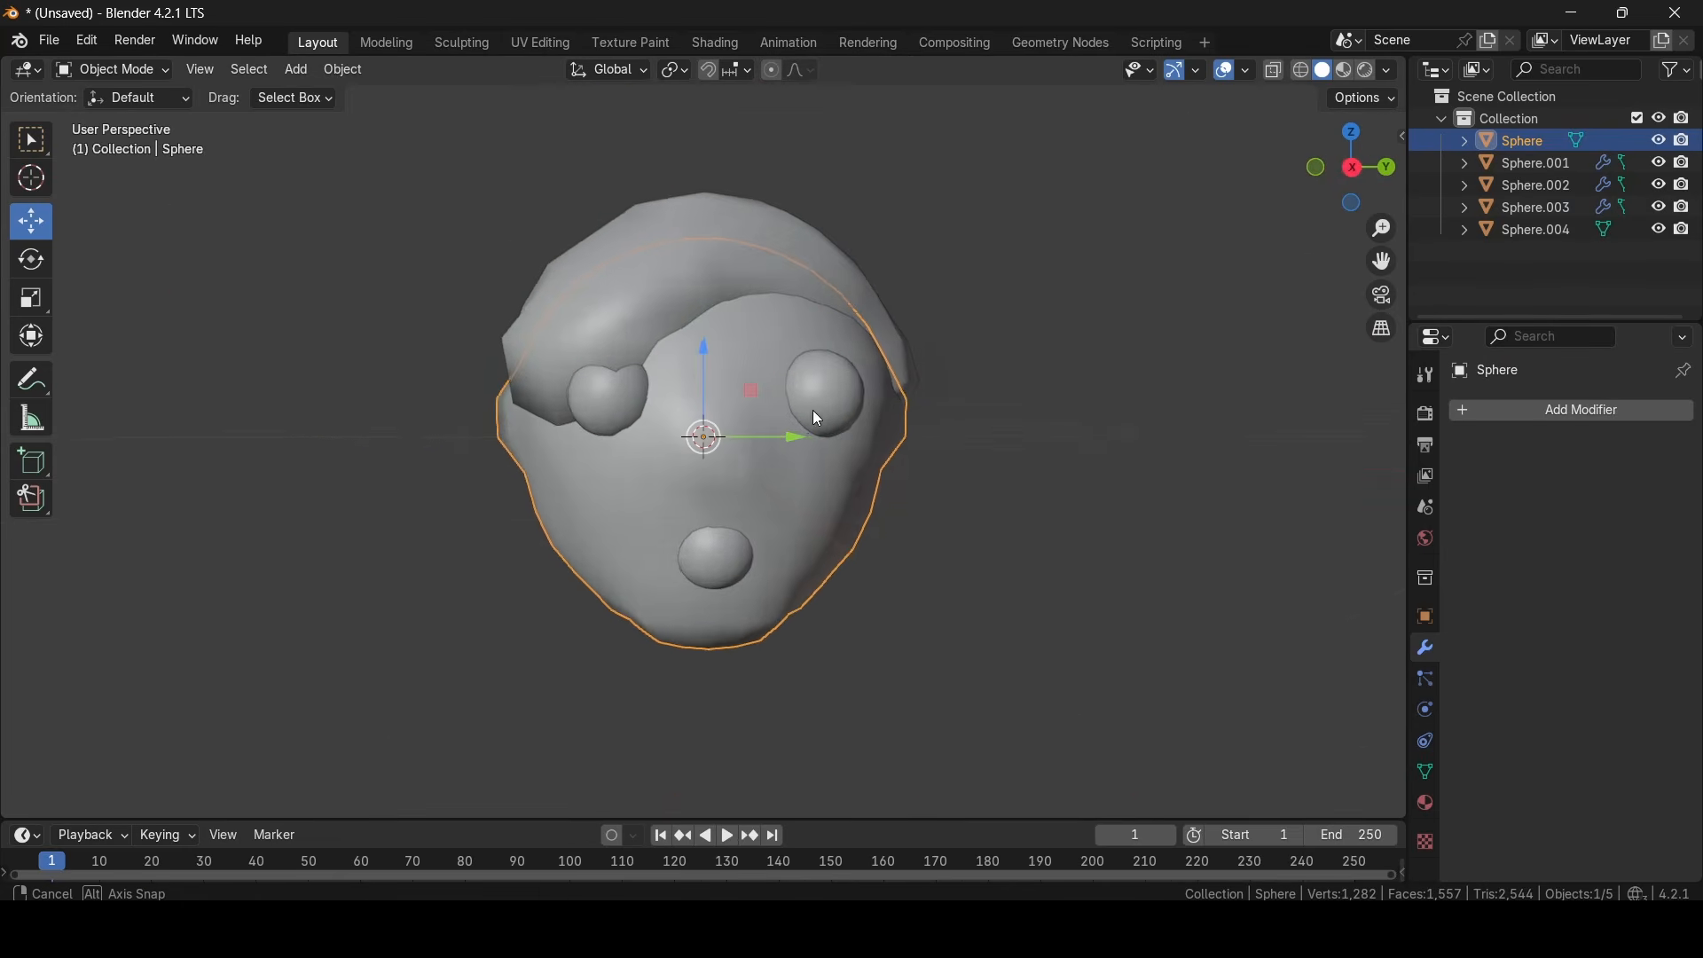
scroll(811, 413, up, 3)
middle_drag(993, 406, 1172, 431)
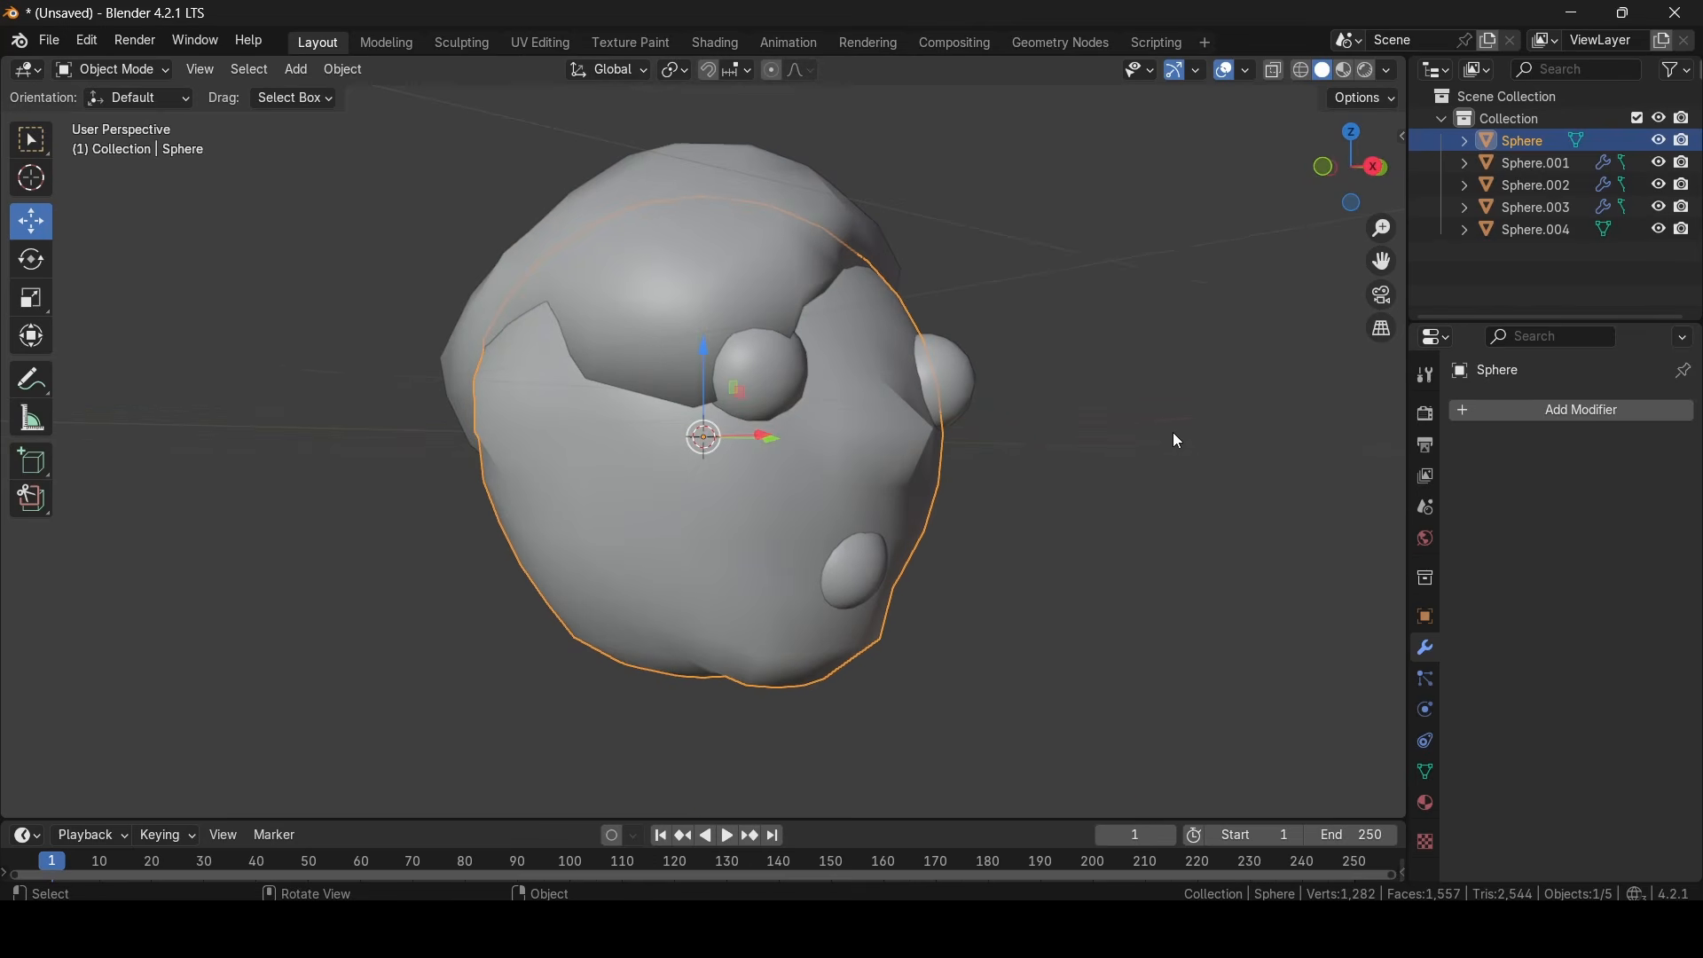
click(1545, 413)
mouse_move(1534, 422)
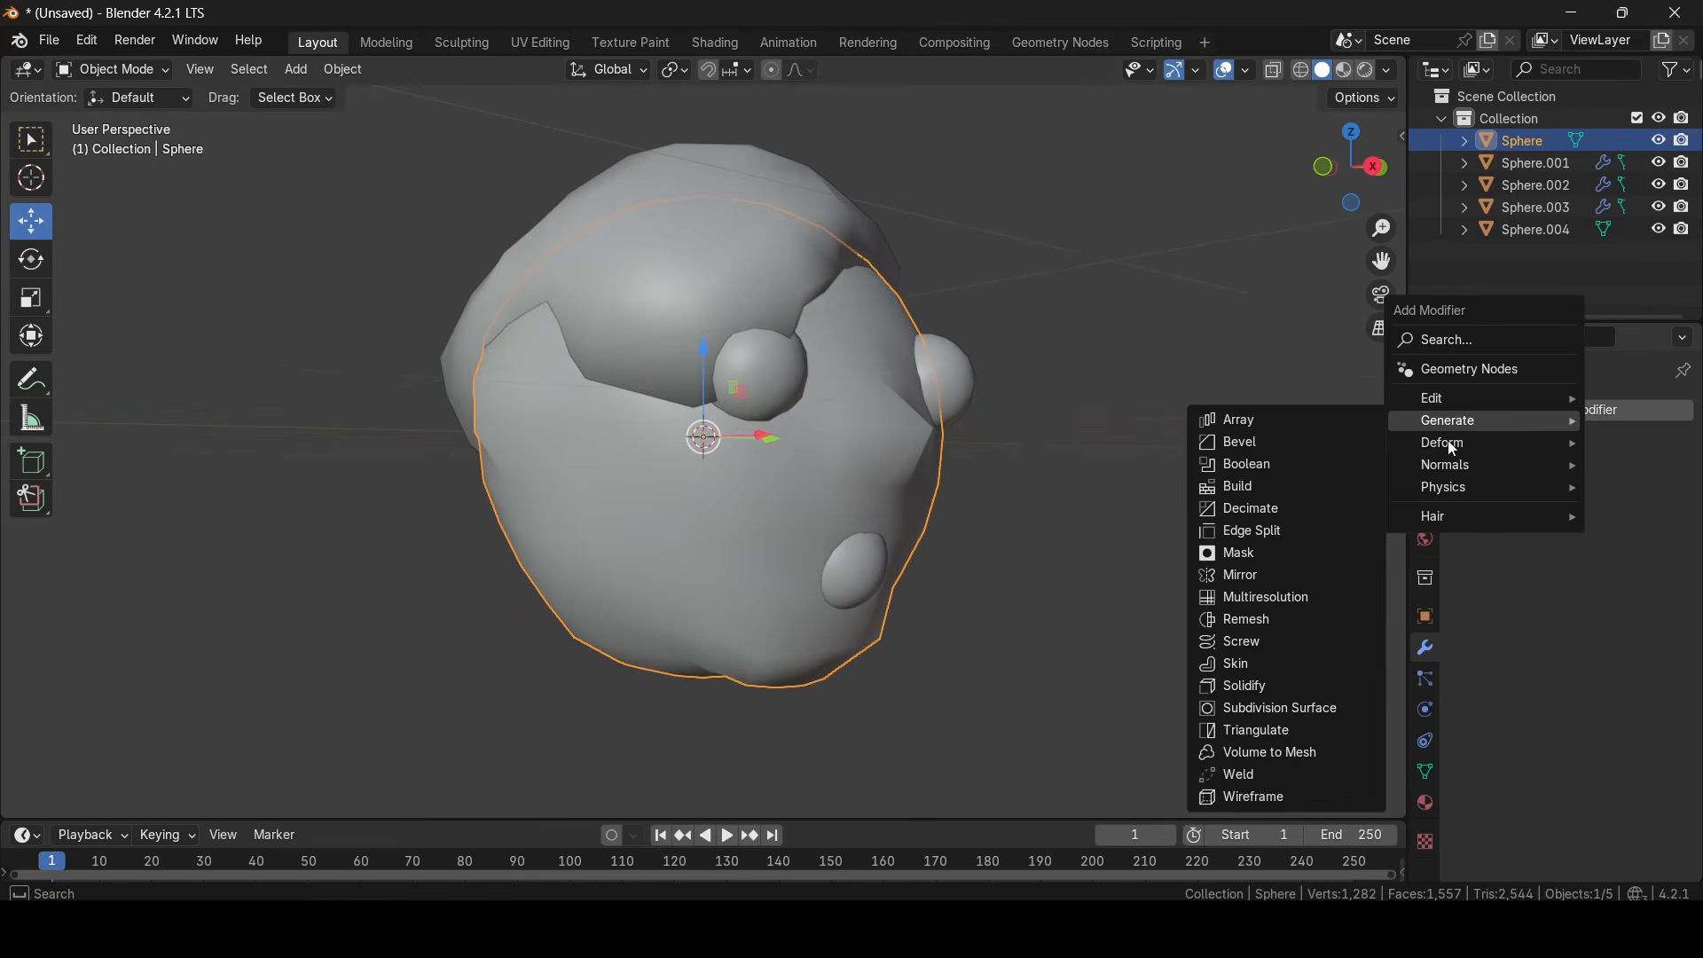
click(1299, 508)
- Try Decimate ratios of 0.2 and 0.5 on the head and return the ratio to 1
click(1640, 508)
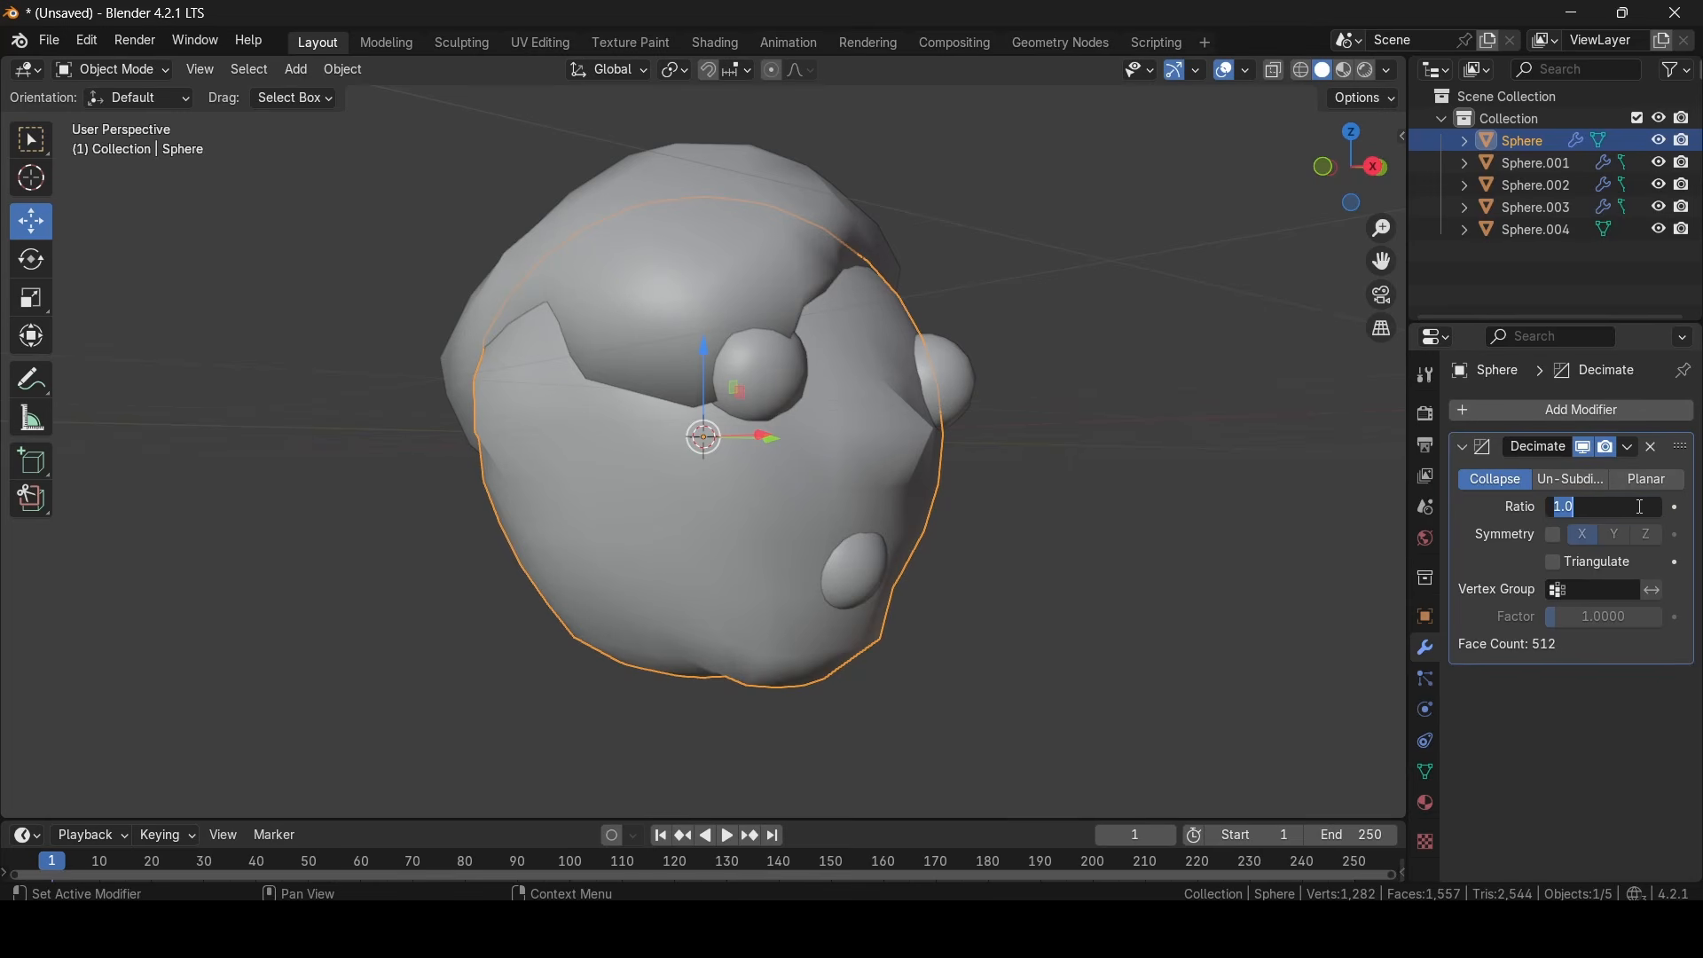
text(0.2)
key(Return)
middle_drag(821, 440, 720, 434)
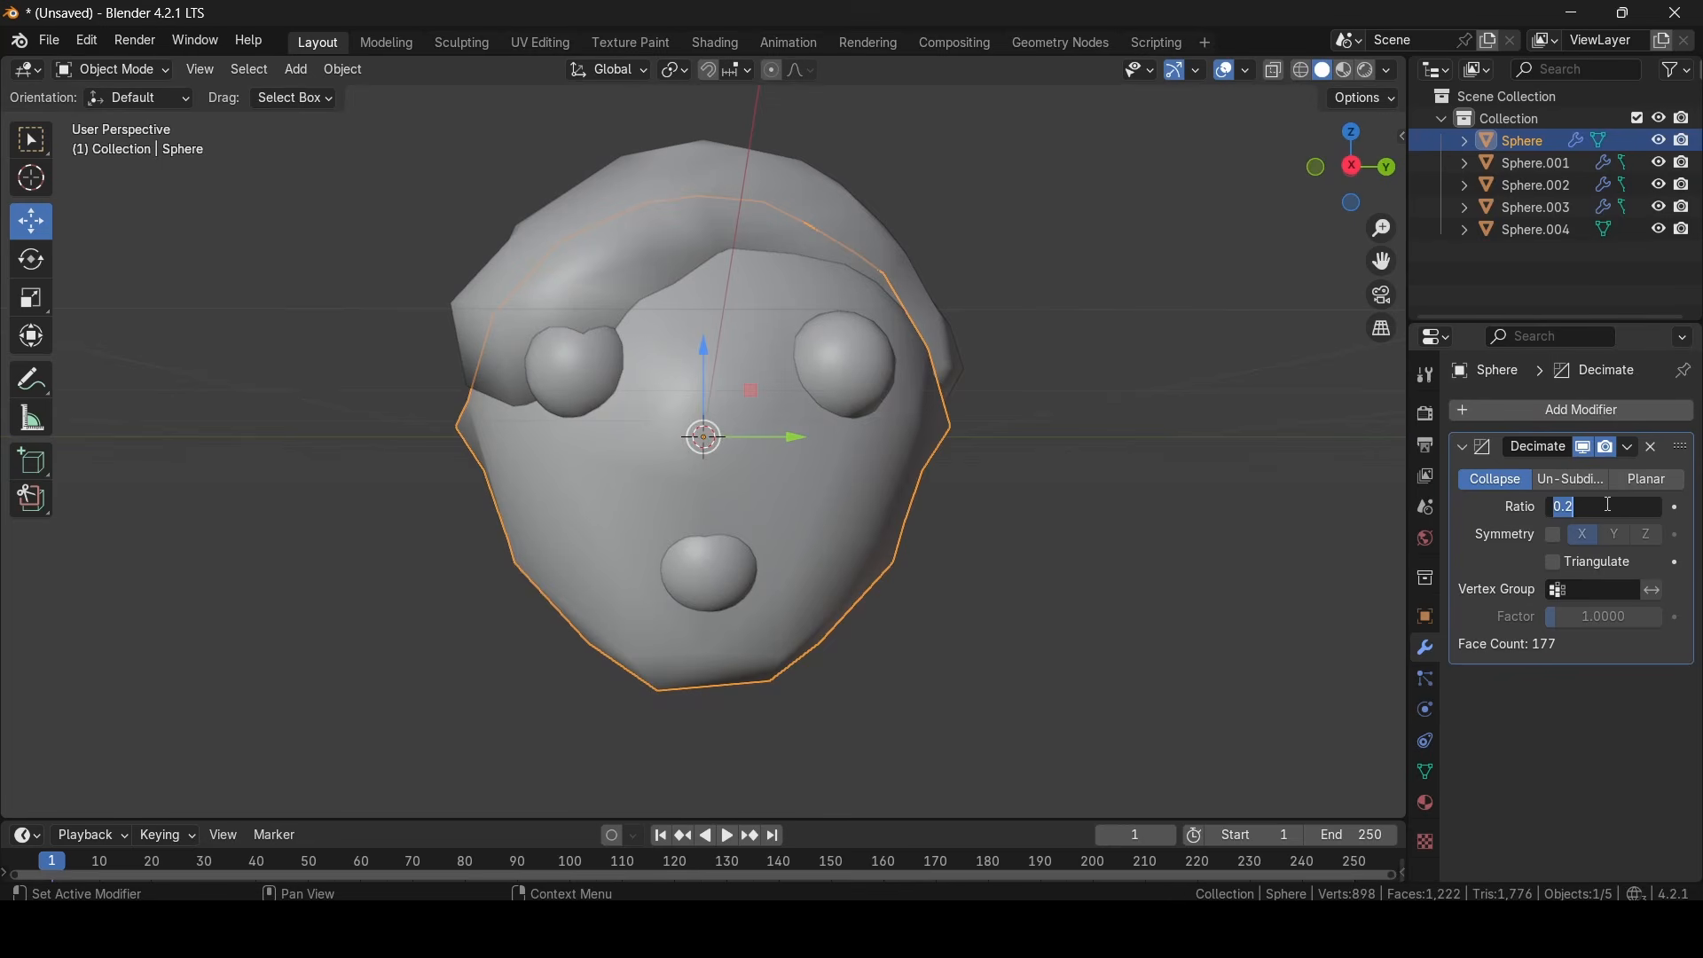
text(0.5)
key(Return)
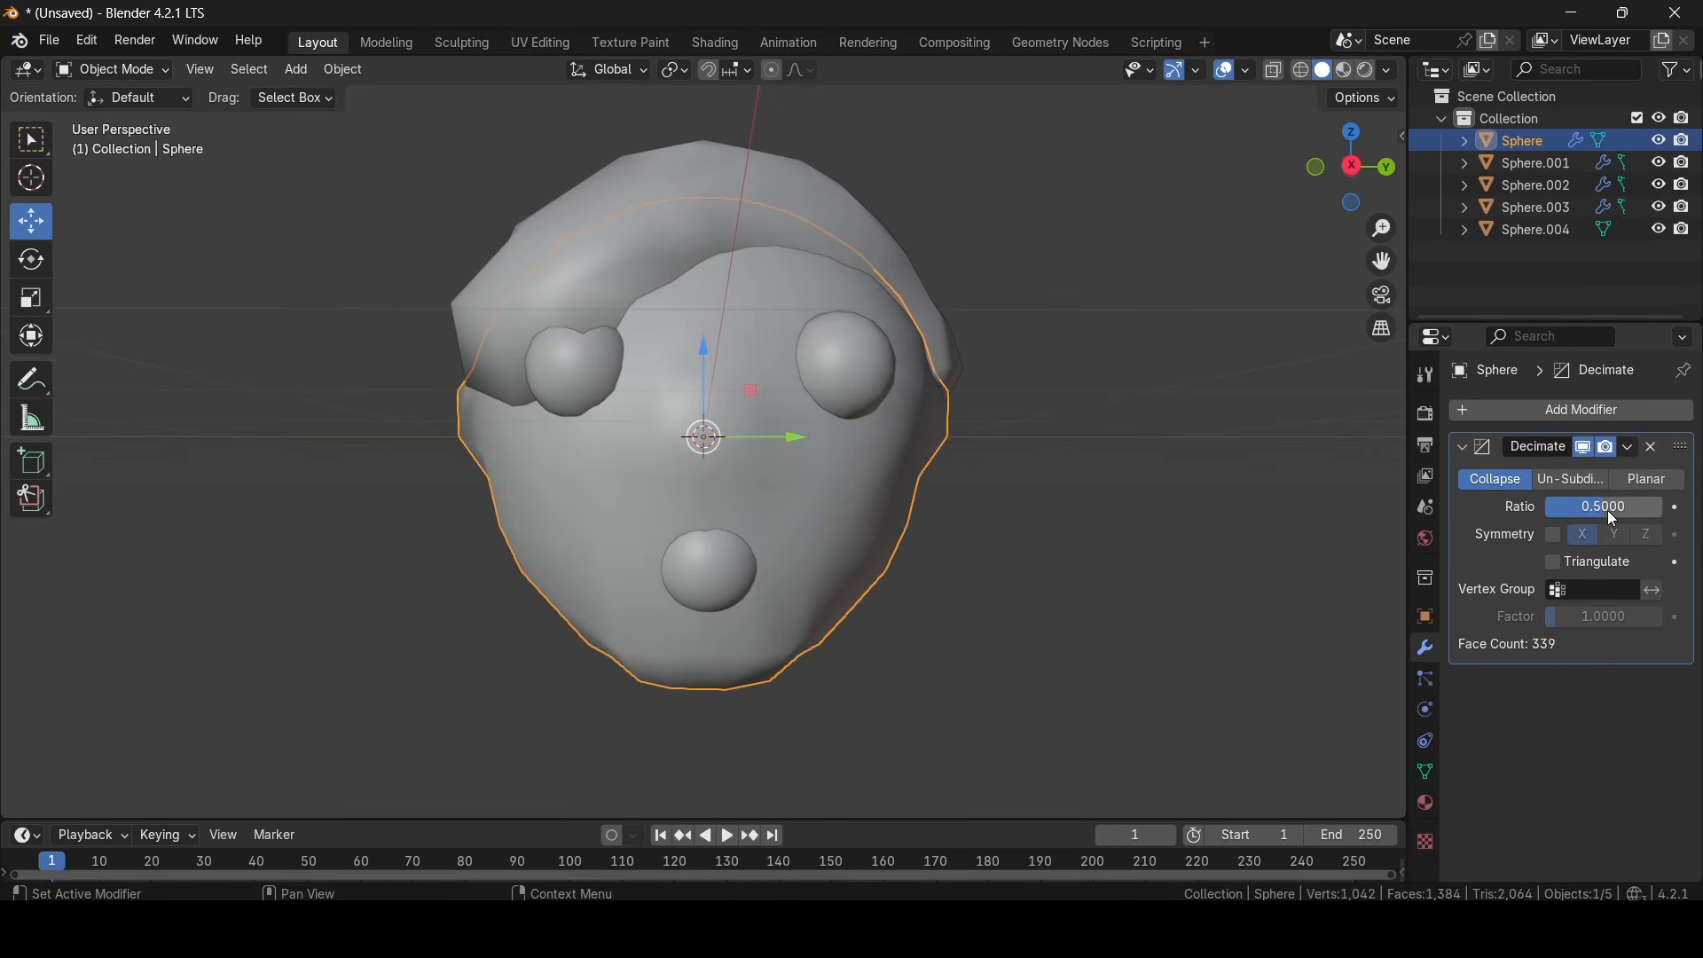
key(Return)
click(1196, 539)
middle_drag(1196, 540, 1152, 530)
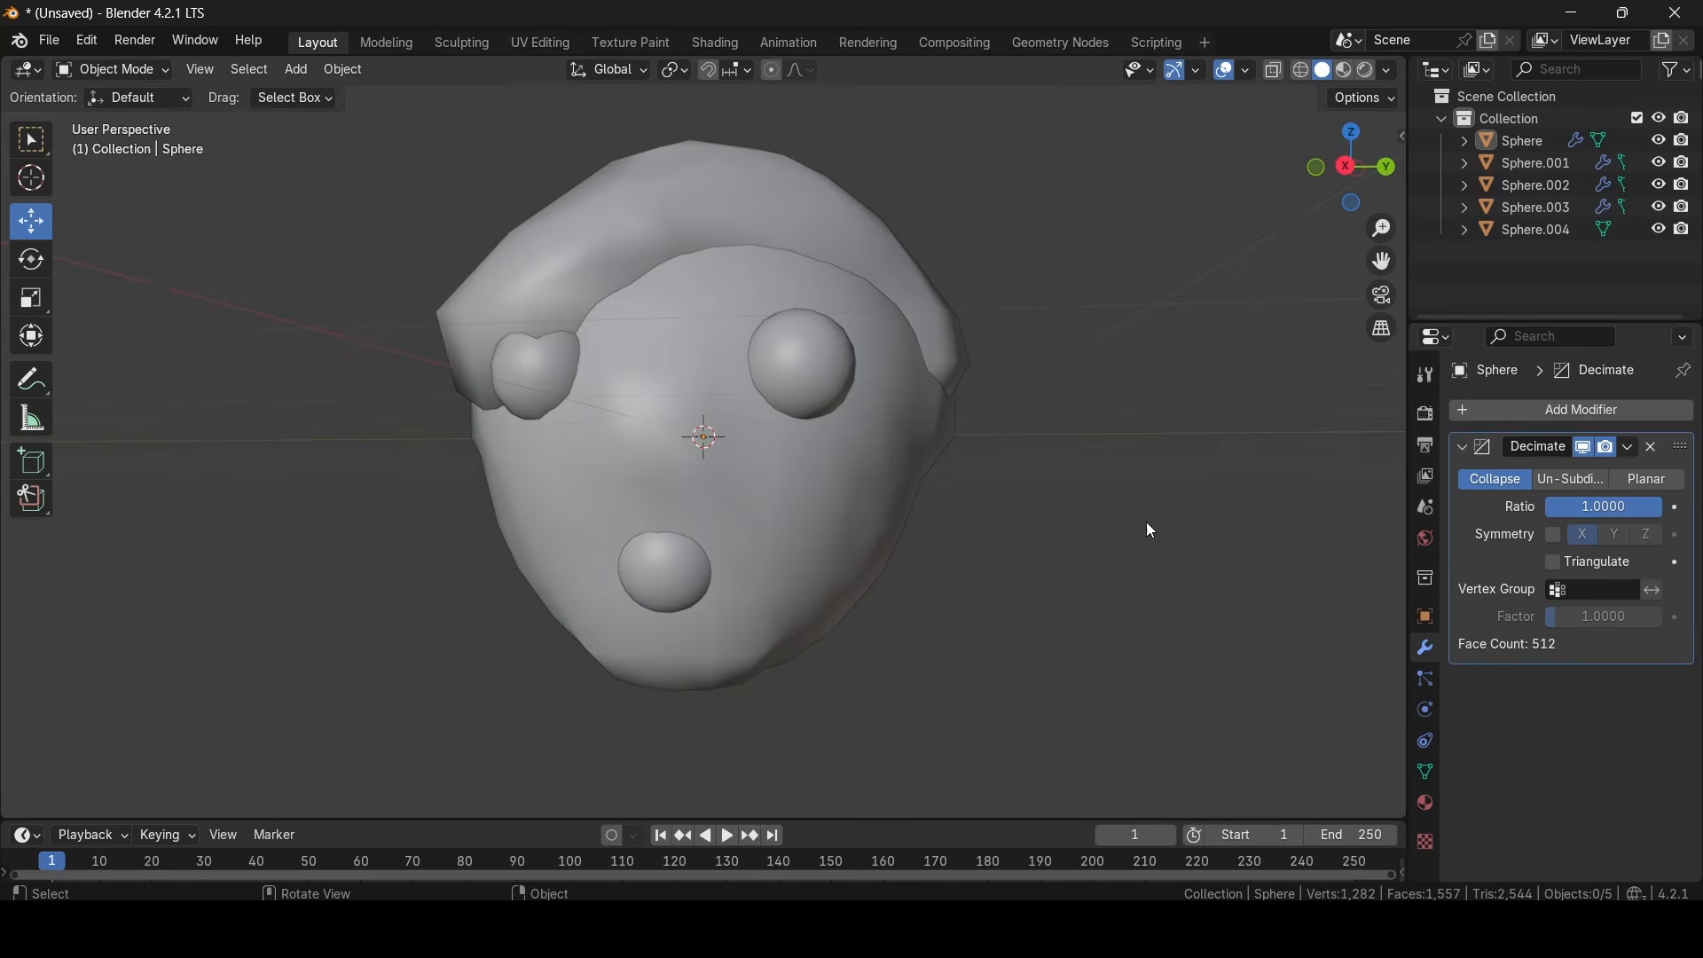
- Add a Decimate modifier with a ratio of 0.2 to the mouth sphere
click(820, 379)
click(690, 572)
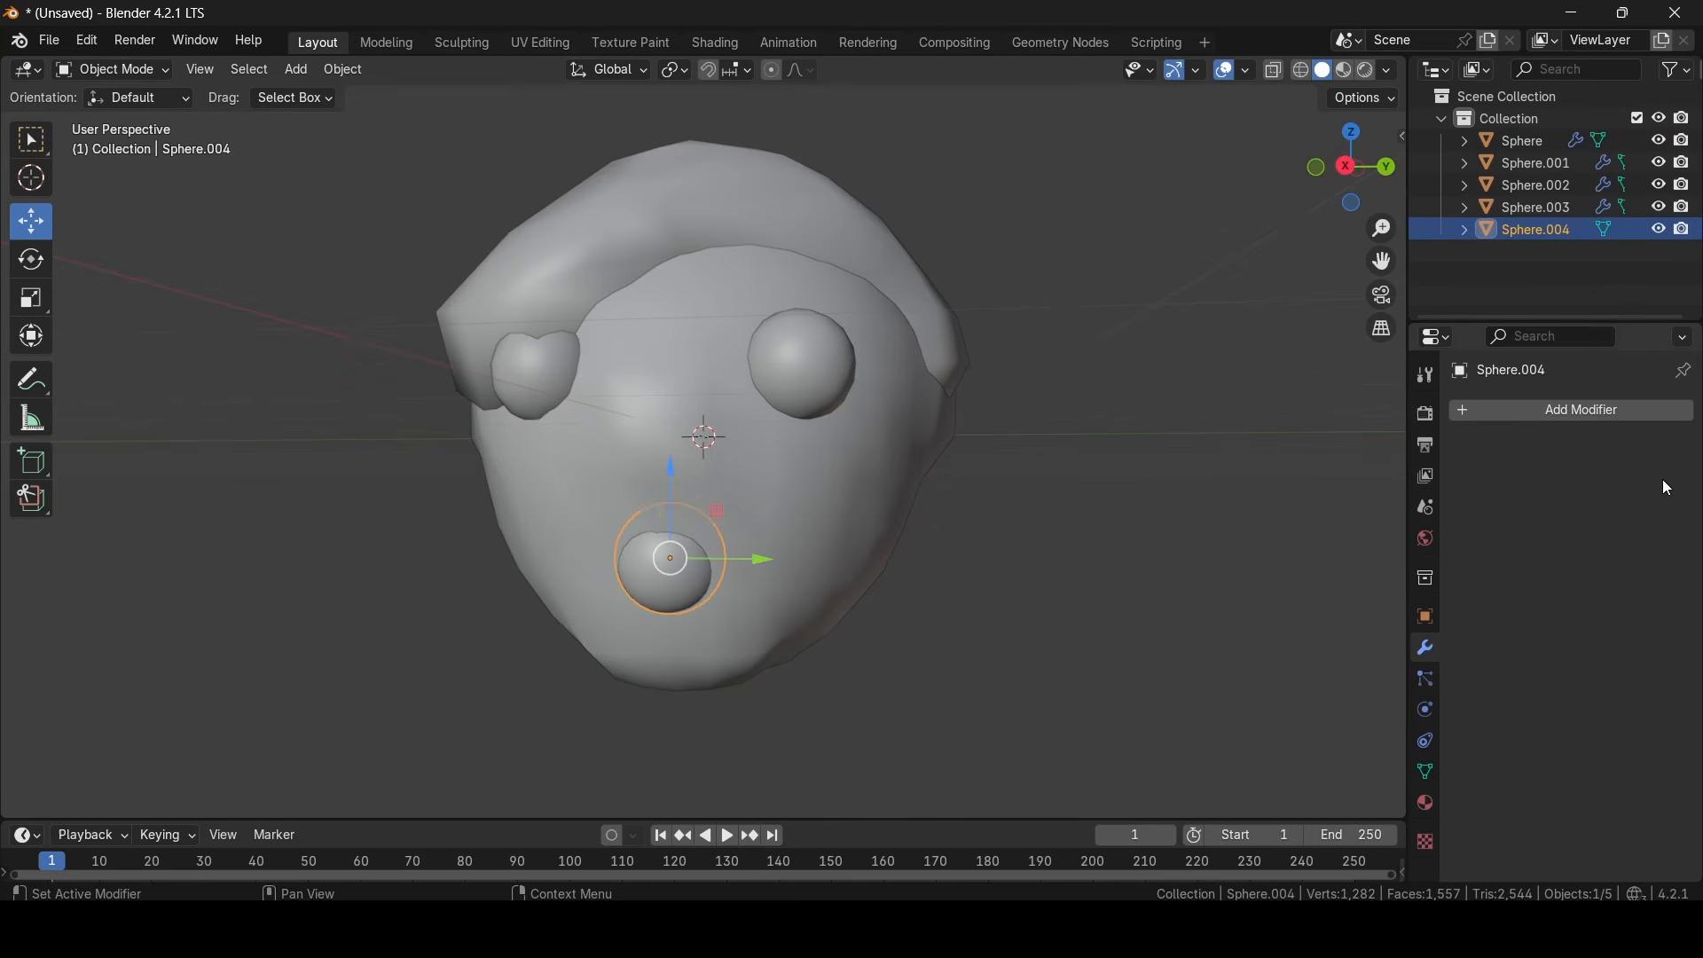
click(1589, 413)
mouse_move(1530, 413)
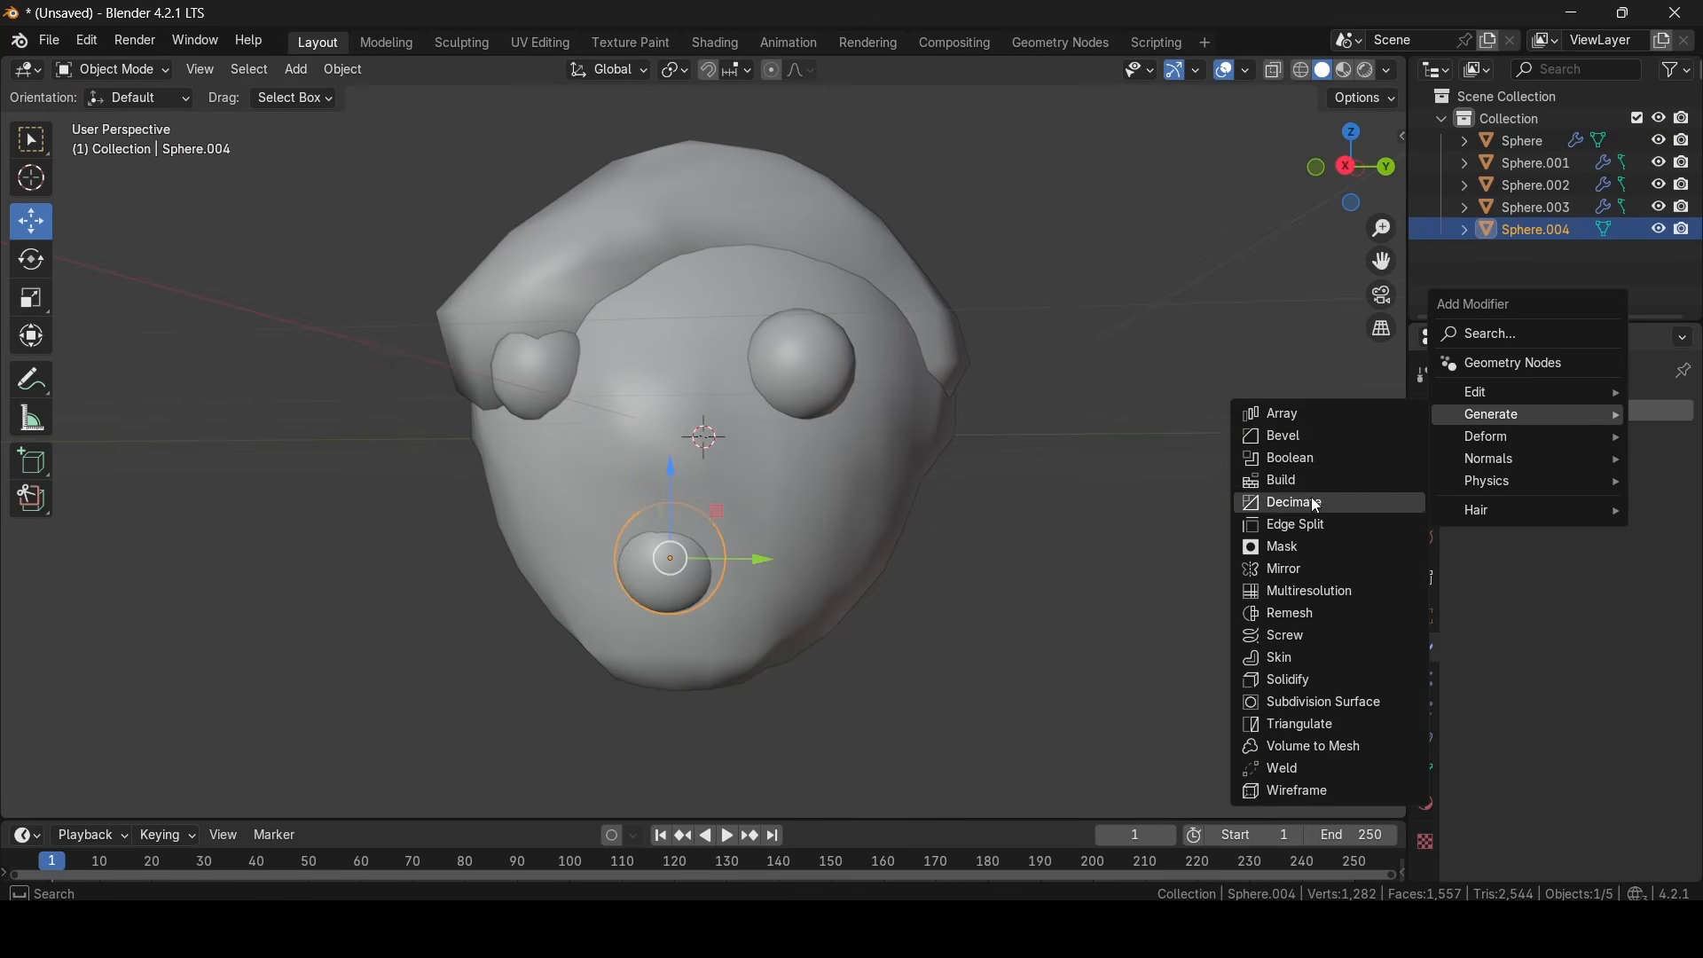
click(1293, 497)
click(1630, 504)
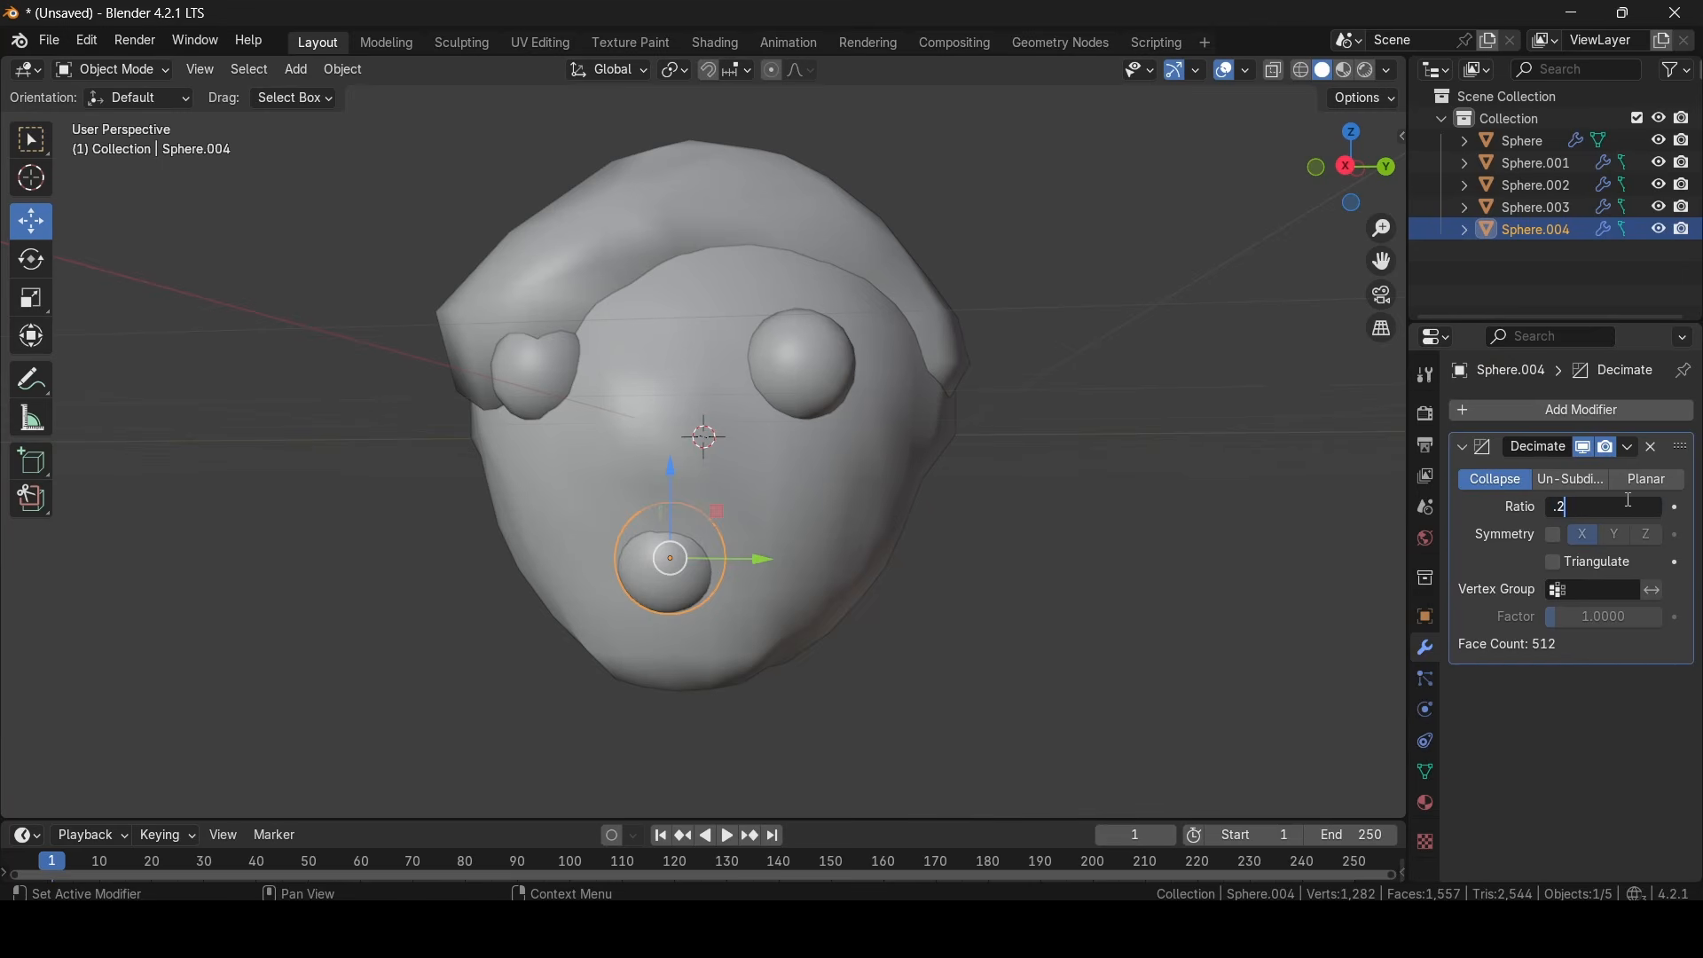
key(Return)
- Check the uncovered eye's Decimate settings and look over the simplified head from several angles and distances
click(809, 359)
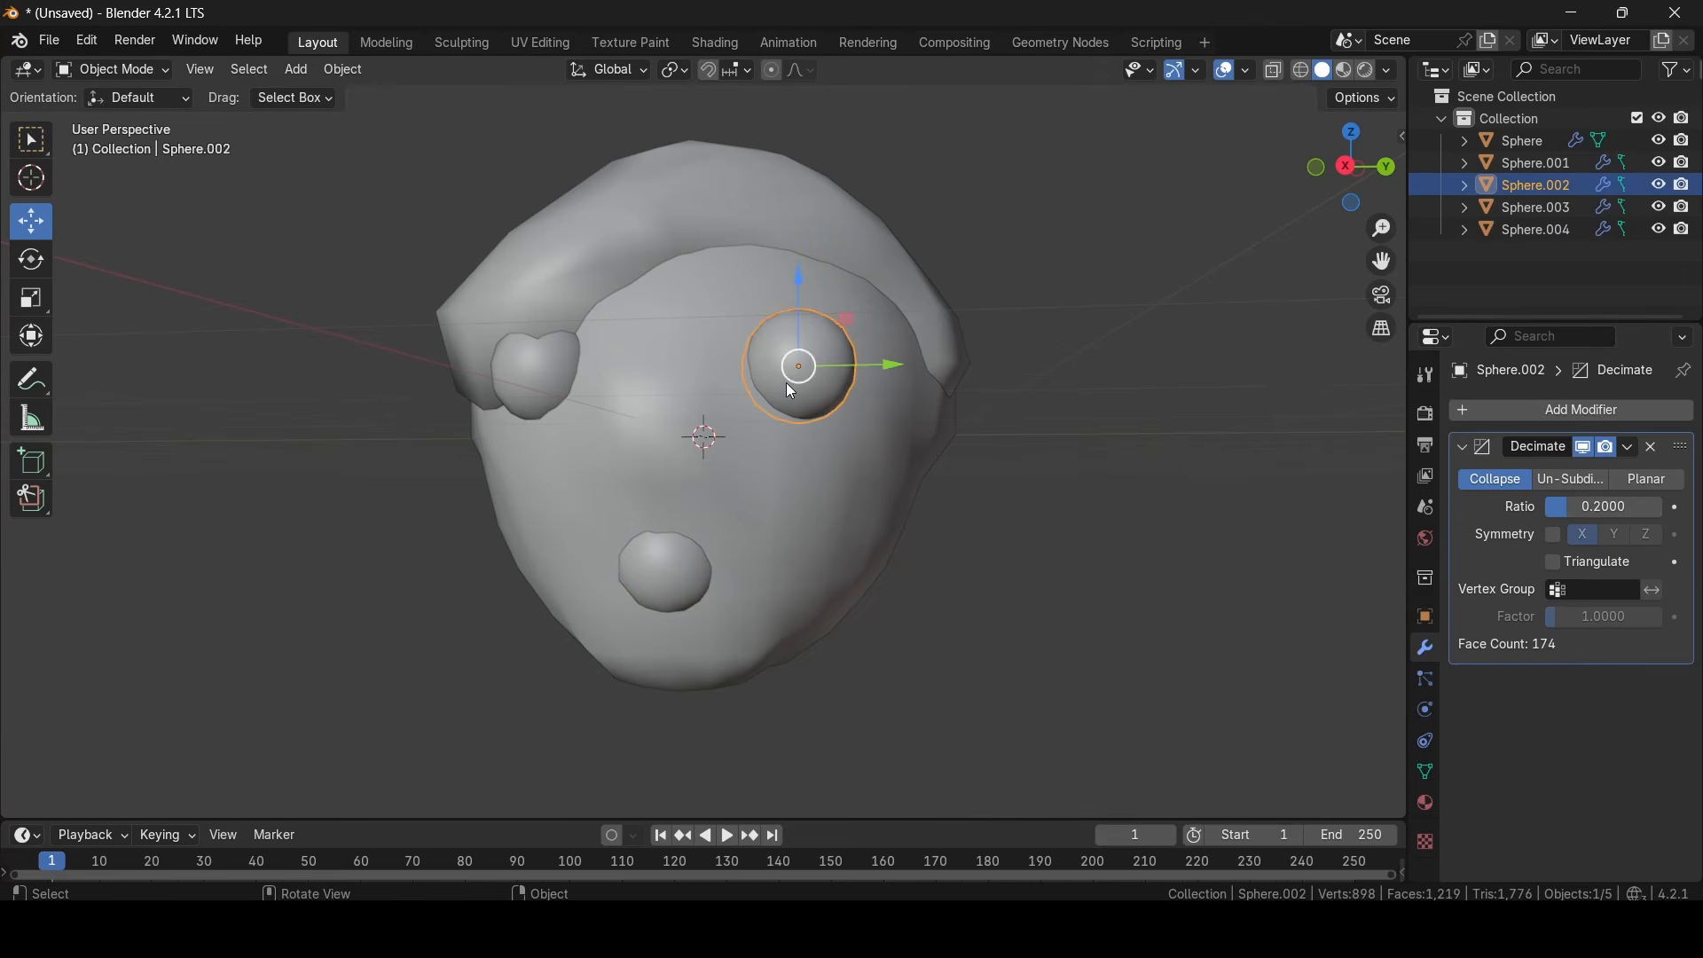
middle_drag(787, 383, 852, 426)
click(1068, 505)
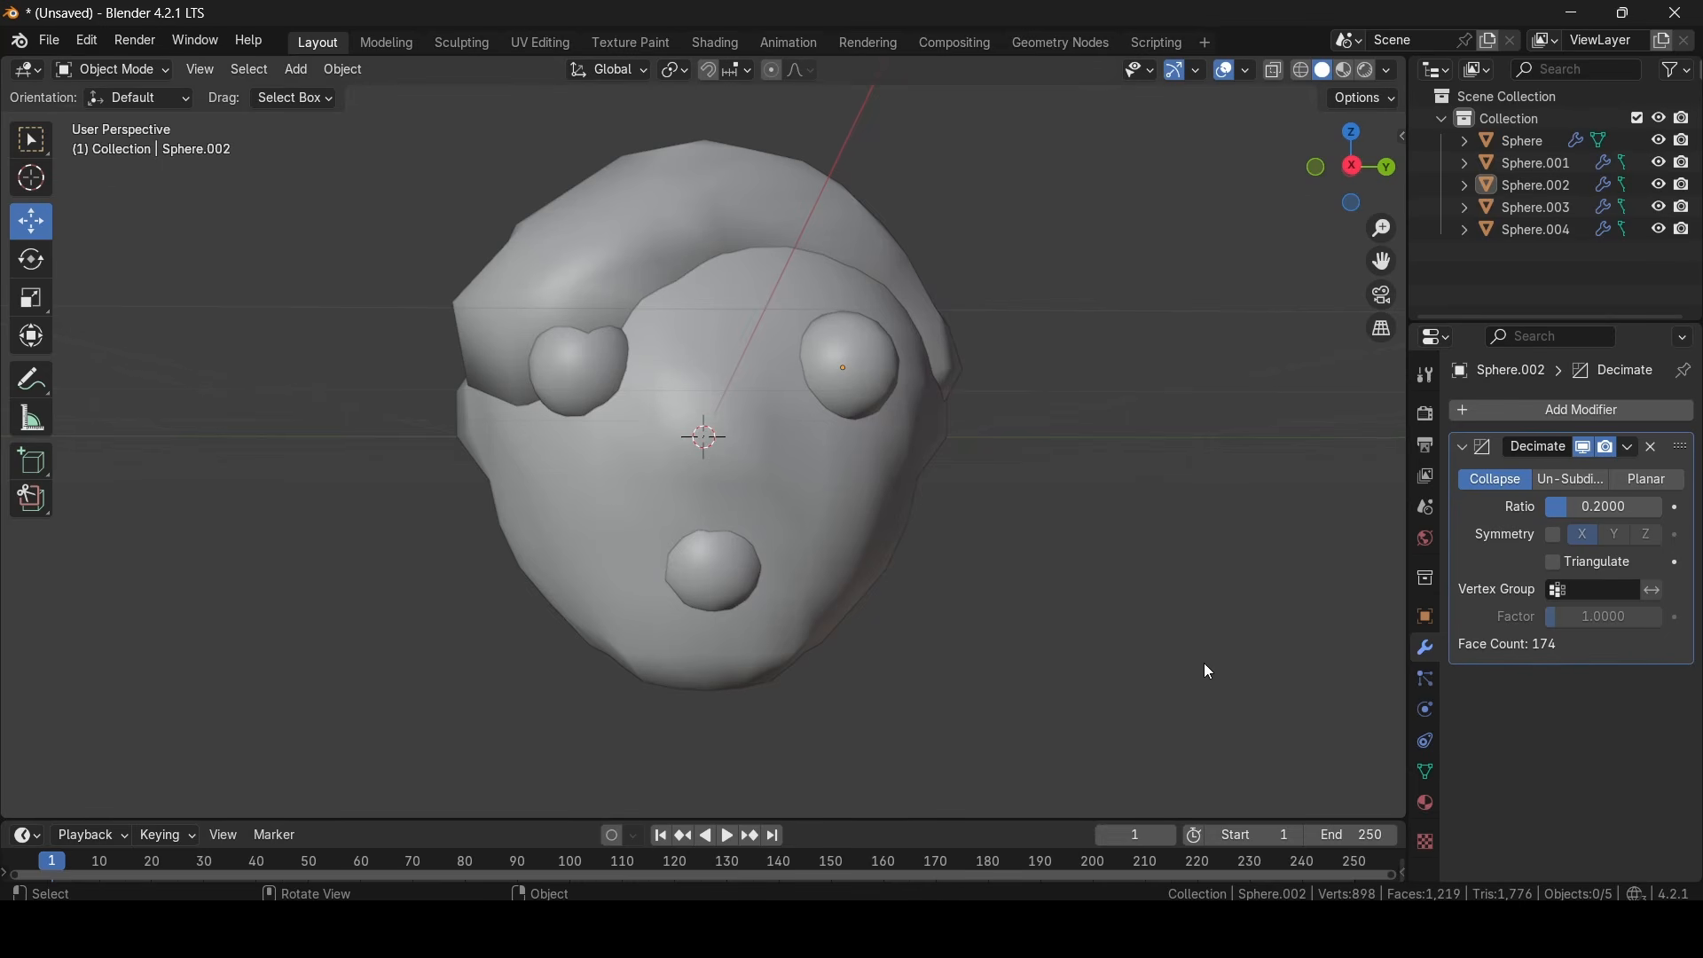
scroll(1207, 671, down, 5)
middle_drag(662, 498, 995, 472)
scroll(760, 490, up, 7)
scroll(773, 497, down, 6)
- Copy the eye not covered by the hair cap and paste a duplicate in place
click(754, 460)
scroll(949, 481, up, 1)
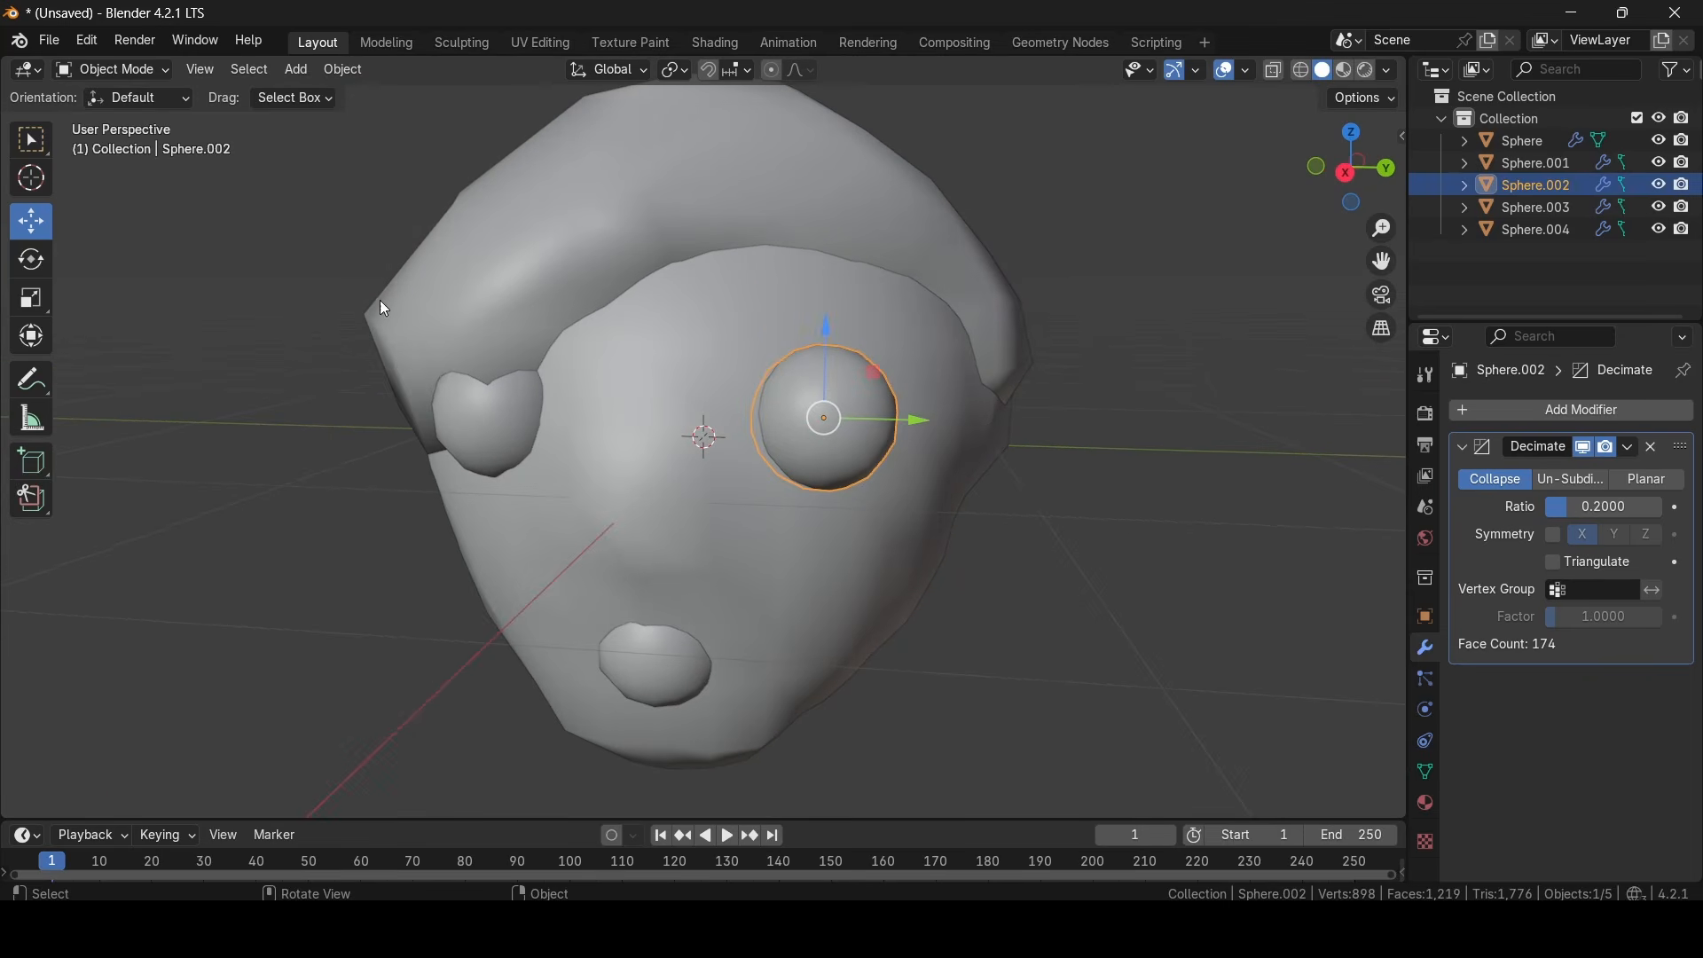
middle_drag(434, 381, 606, 405)
key(ctrl+c)
key(ctrl+v)
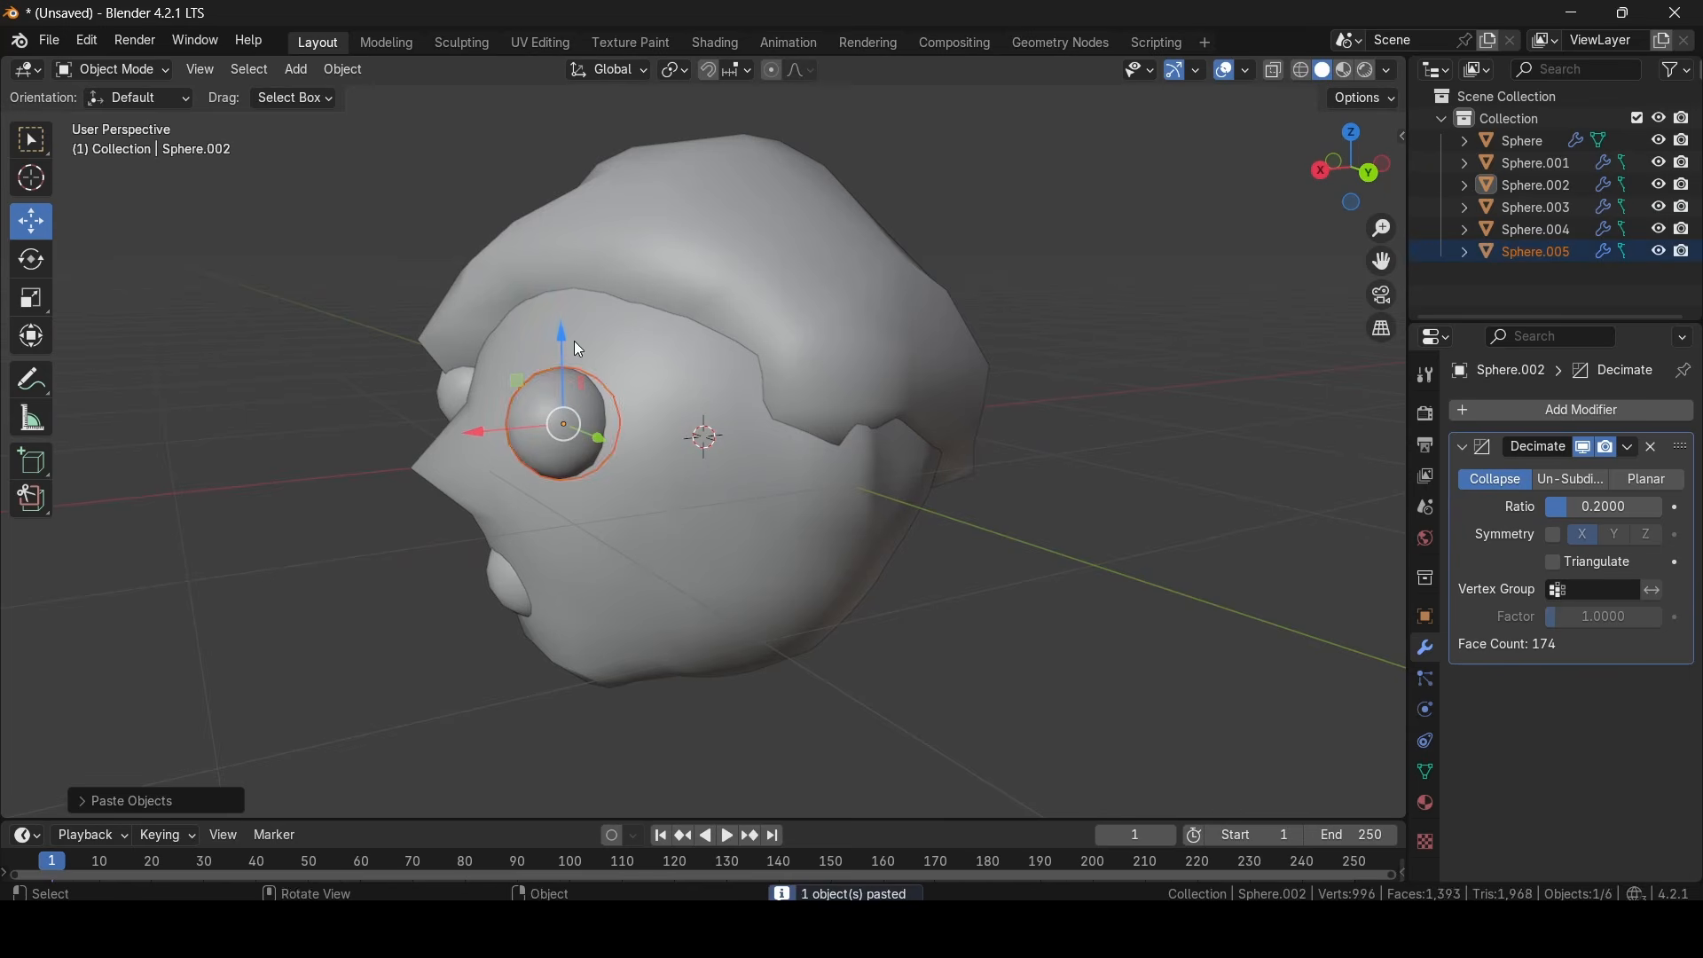
- Raise the duplicated eye just above the original and flatten it vertically into a thin eyebrow
mouse_move(571, 343)
mouse_down()
mouse_move(564, 264)
mouse_move(562, 346)
mouse_up()
click(23, 289)
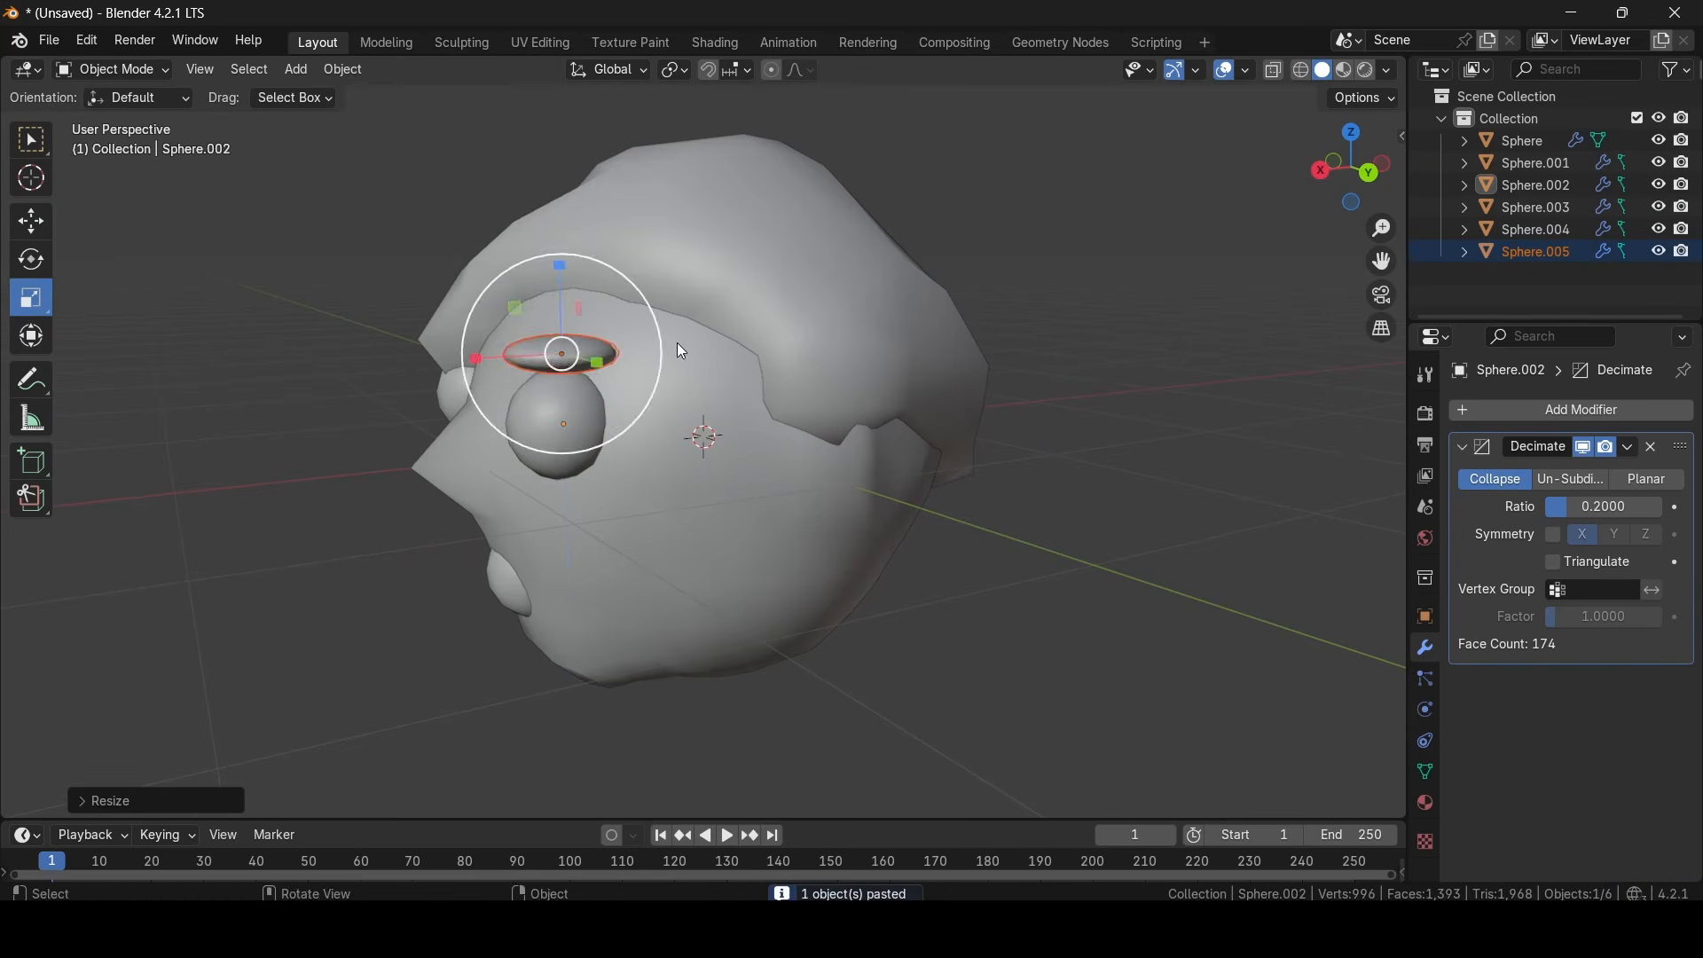
middle_drag(678, 342, 647, 360)
drag(426, 374, 475, 372)
middle_drag(479, 374, 803, 482)
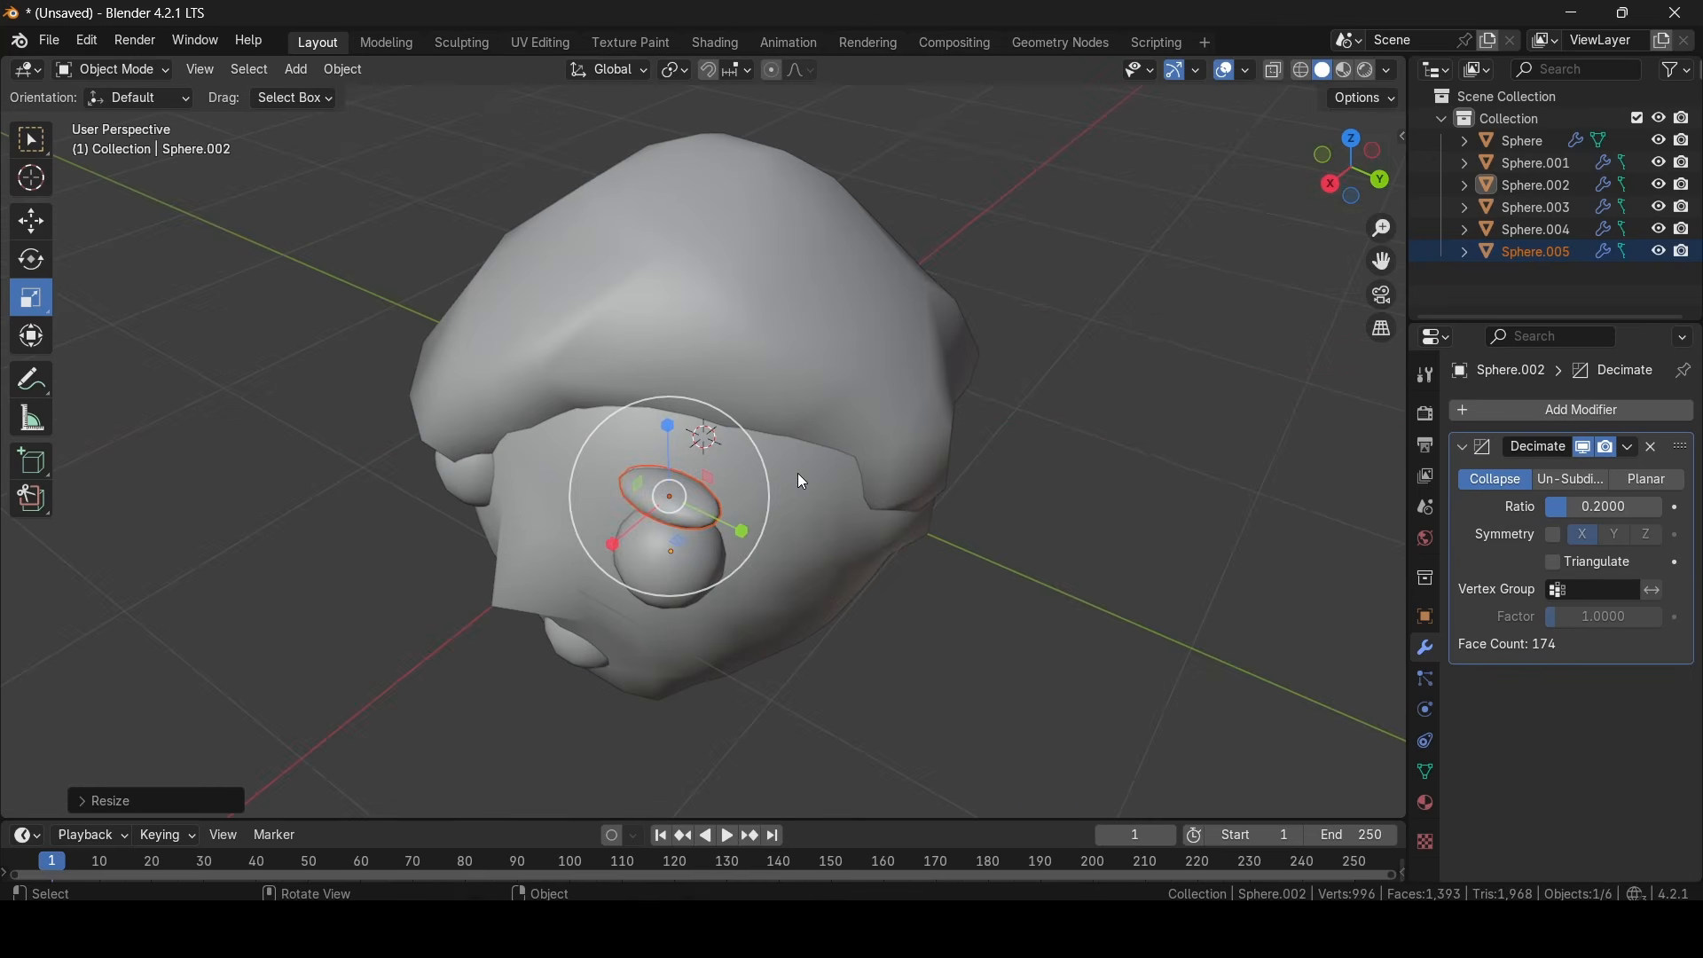
- Rotate the flattened eyebrow to follow the face's curve and reposition it directly above the eye
click(34, 259)
drag(697, 549, 816, 548)
middle_drag(810, 539, 930, 607)
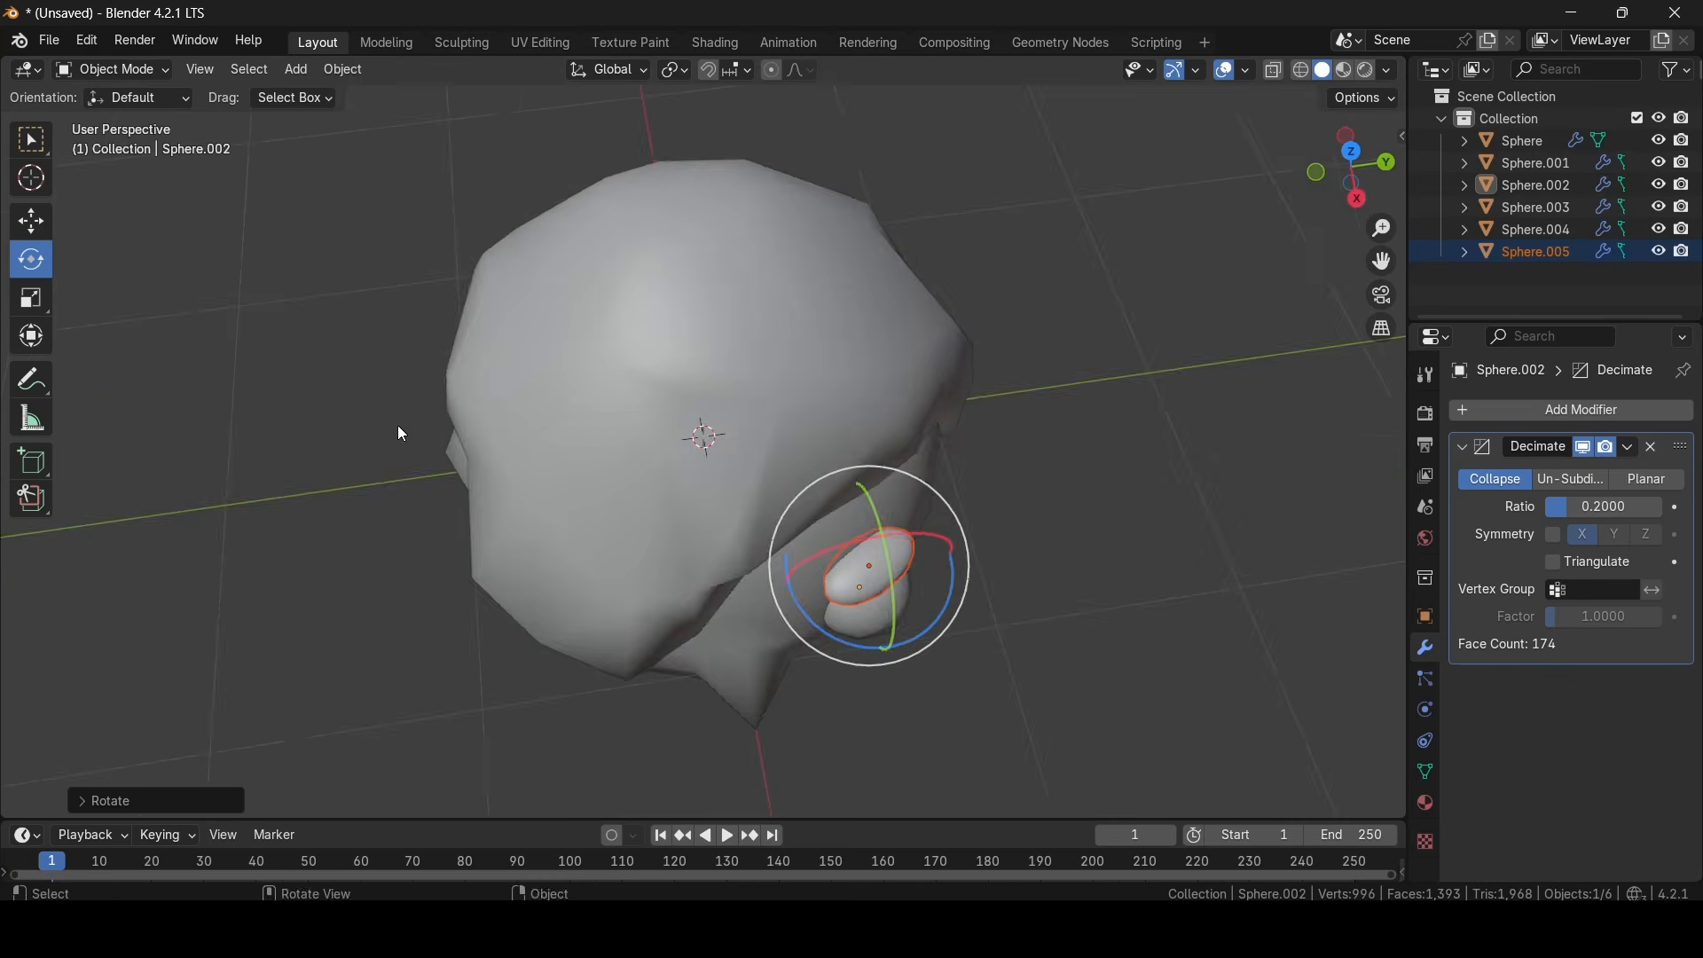
click(31, 221)
middle_drag(994, 550, 919, 507)
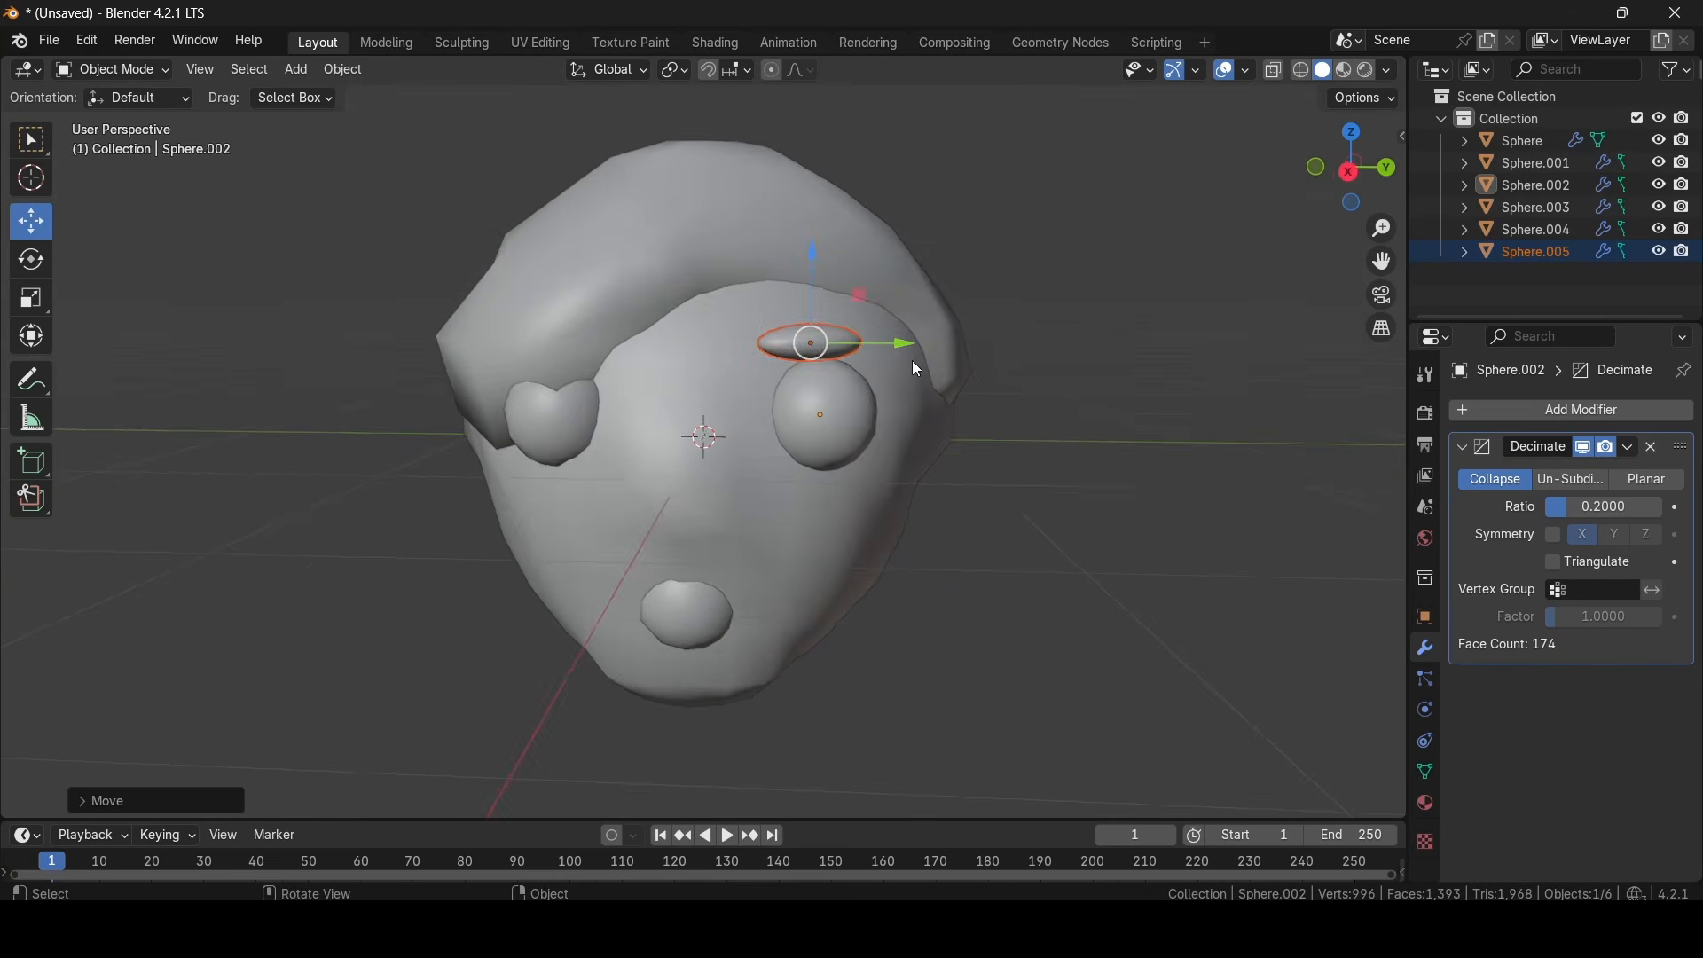
- Sculpt the eyebrow into a thicker, uneven shape with the Draw brush, and return to Object Mode with nothing selected
click(871, 362)
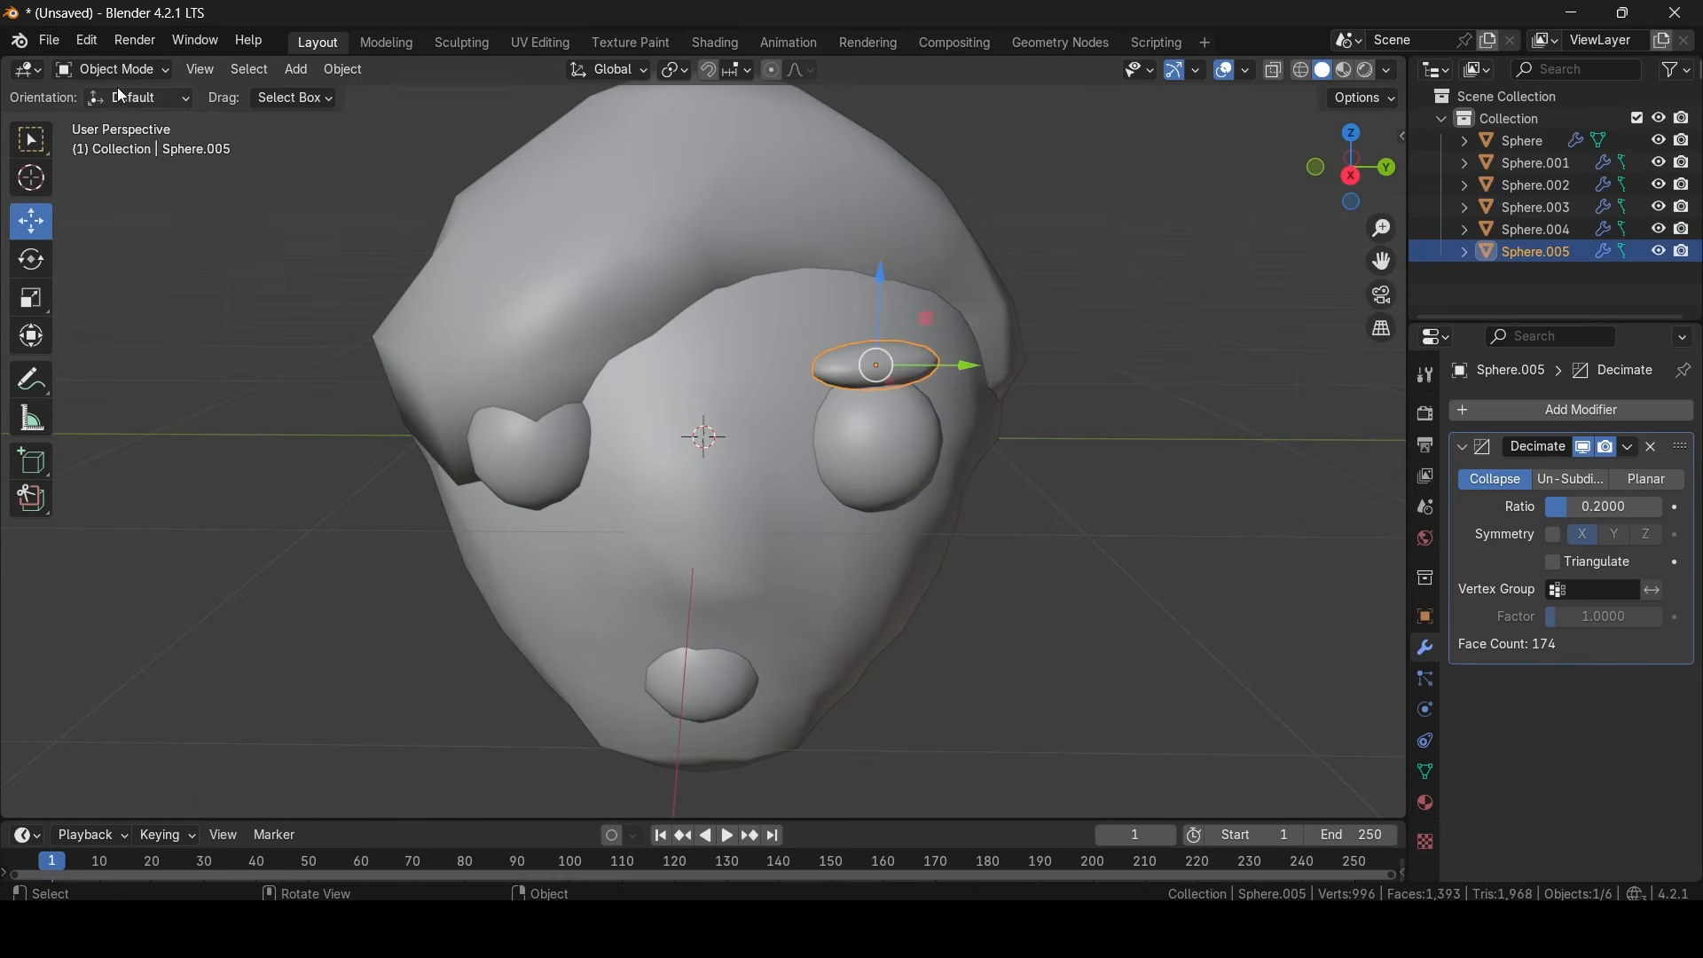
click(115, 70)
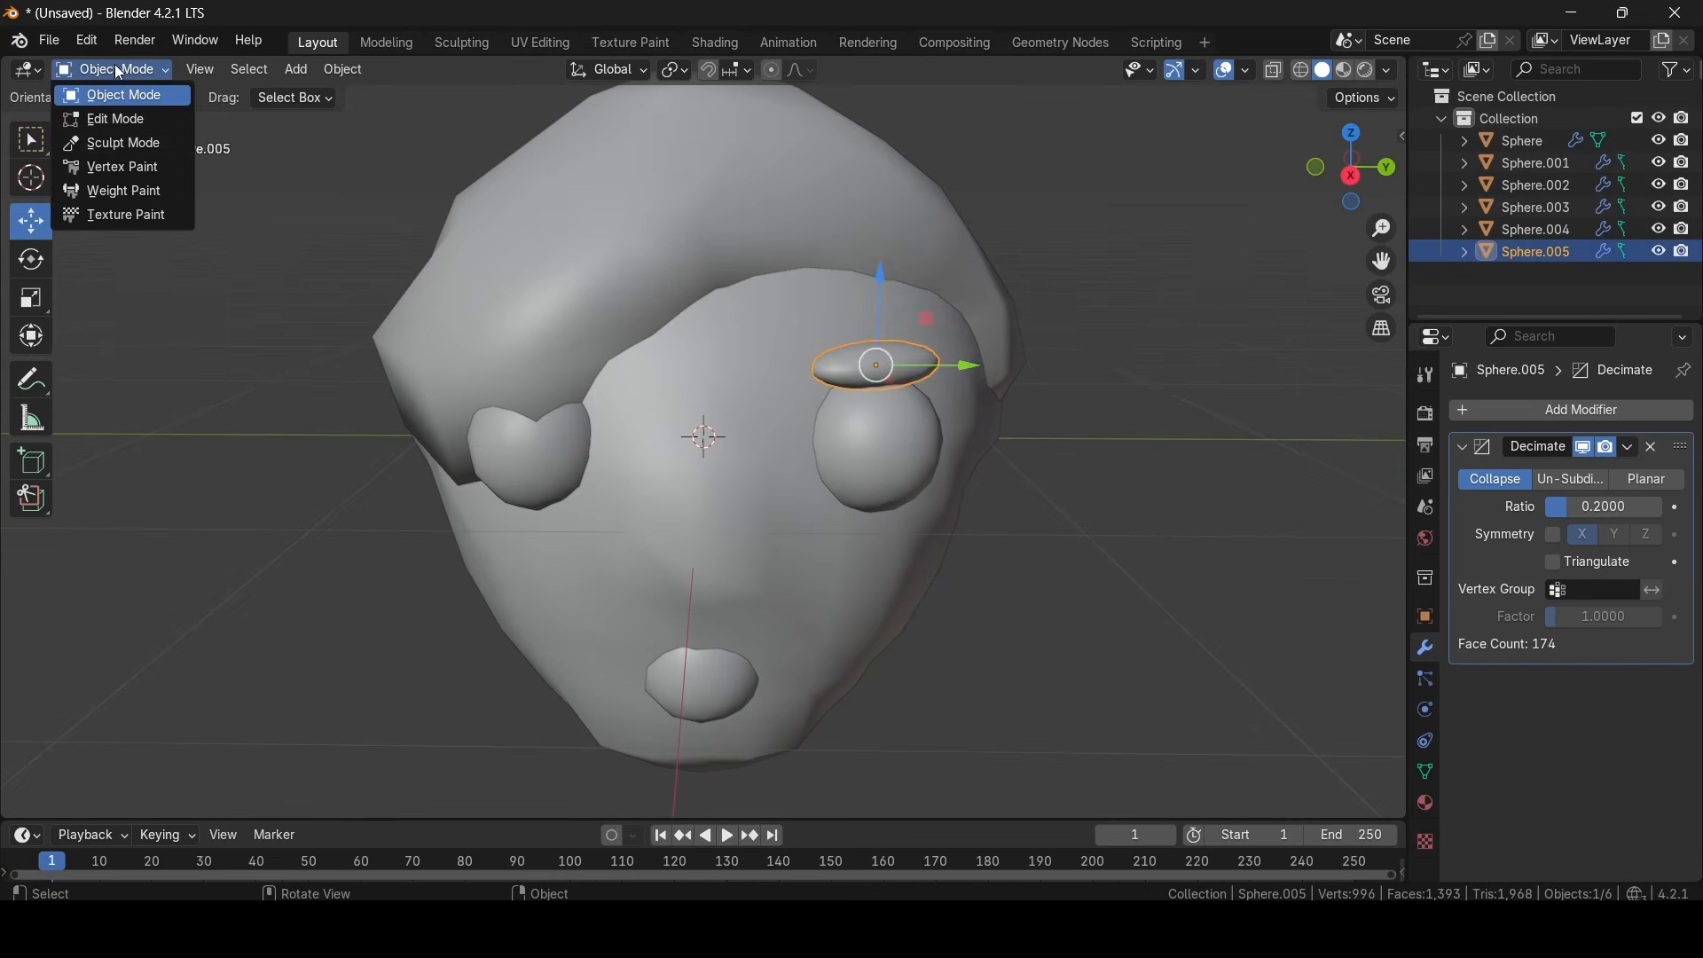
click(120, 138)
mouse_move(862, 363)
middle_down()
mouse_move(896, 358)
mouse_move(897, 327)
mouse_move(875, 384)
mouse_move(657, 441)
middle_up()
drag(586, 459, 590, 455)
mouse_move(590, 454)
middle_down()
mouse_move(627, 349)
mouse_move(494, 254)
mouse_move(738, 289)
mouse_move(741, 369)
mouse_move(677, 290)
mouse_move(492, 291)
mouse_move(450, 362)
middle_up()
drag(408, 373, 420, 378)
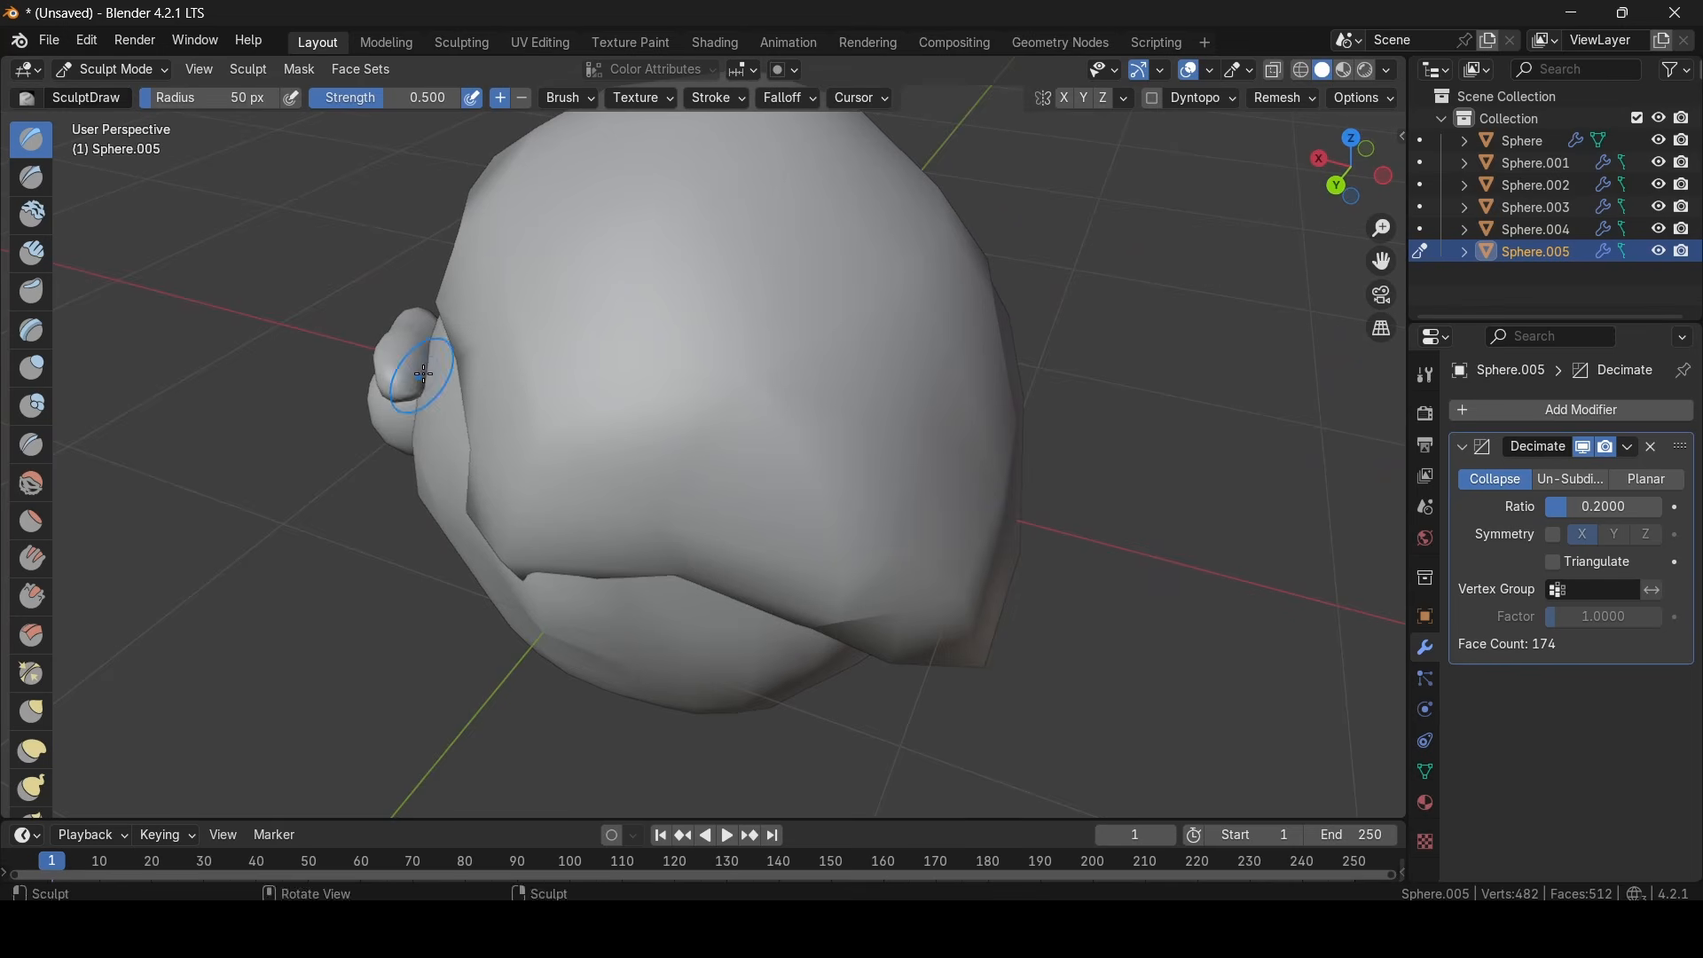
mouse_move(421, 378)
middle_down()
mouse_move(642, 364)
mouse_move(754, 290)
mouse_move(806, 289)
mouse_move(787, 274)
middle_up()
scroll(803, 277, down, 4)
click(115, 69)
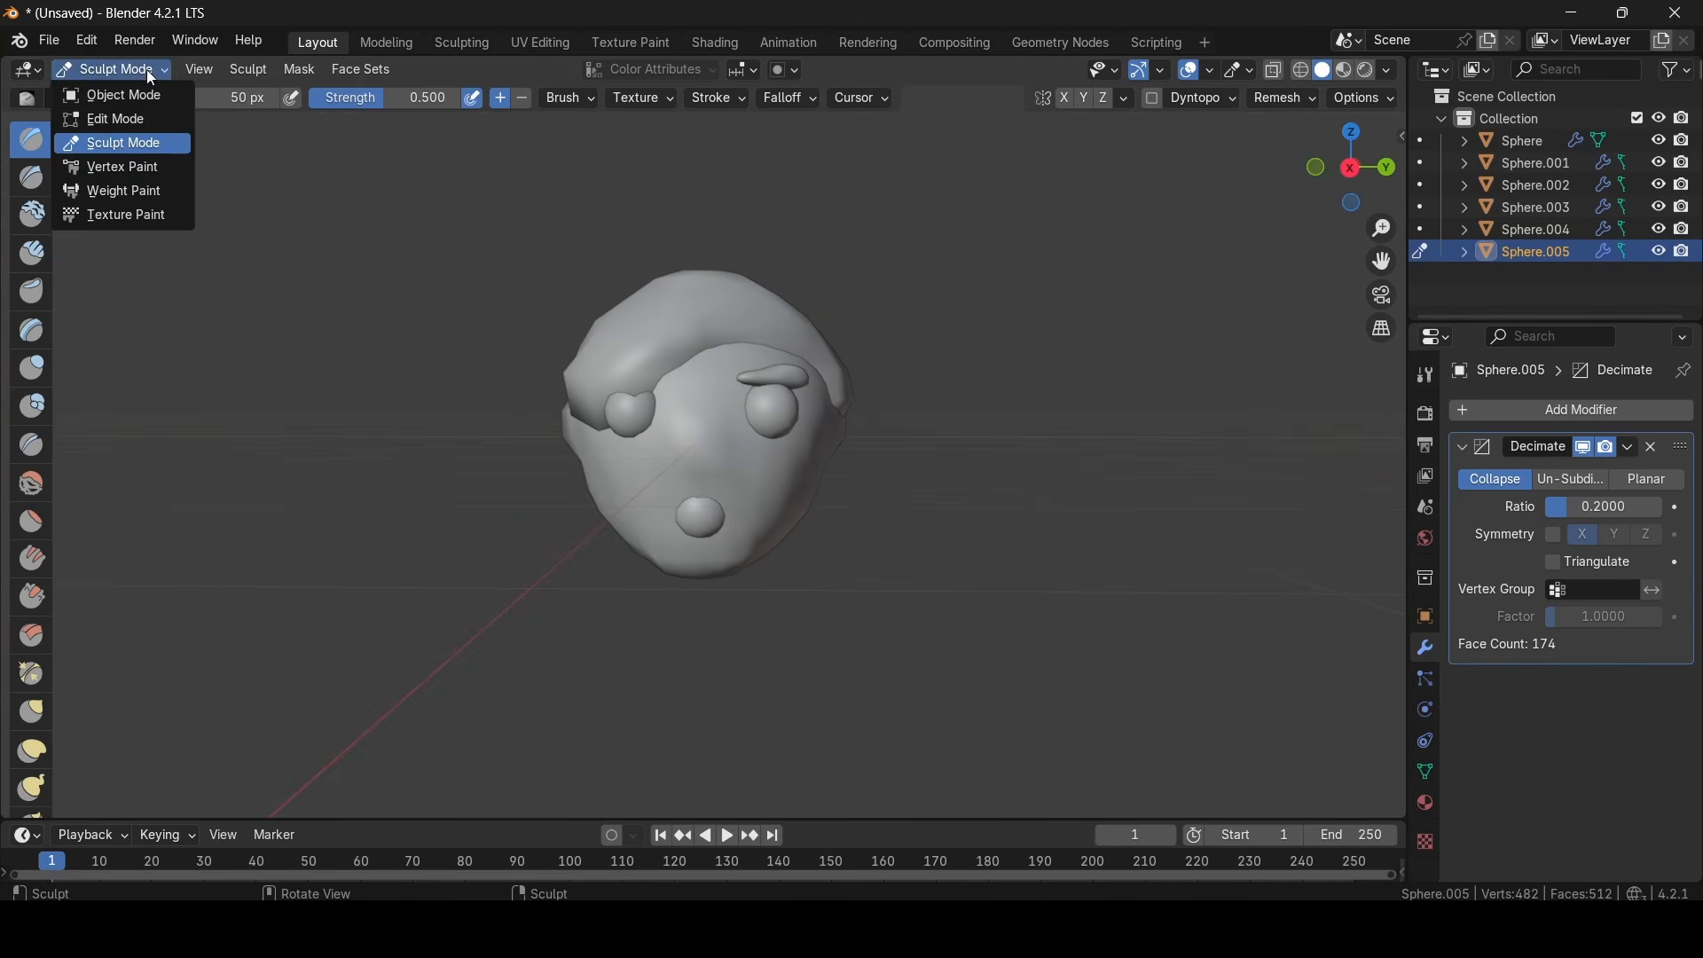
click(115, 96)
click(1039, 337)
middle_drag(1040, 337, 870, 265)
- Start a glTF 2.0 export in the folder holding the other .glb models and enable Apply Modifiers for the mesh data
click(49, 40)
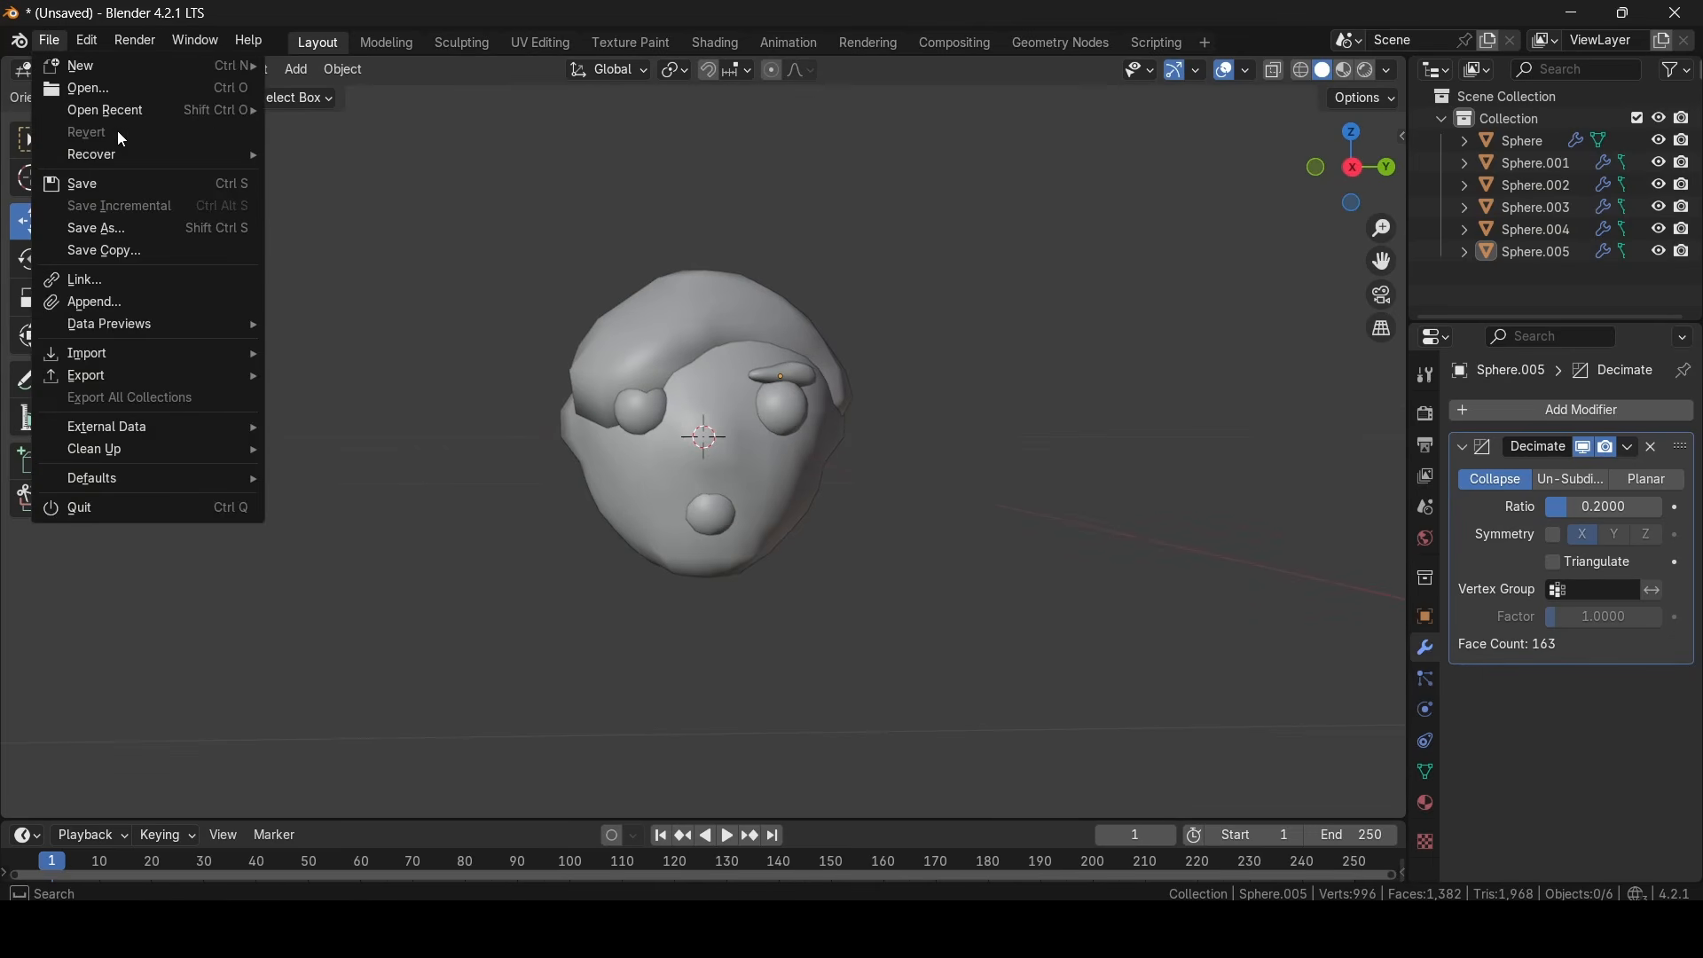
mouse_move(99, 371)
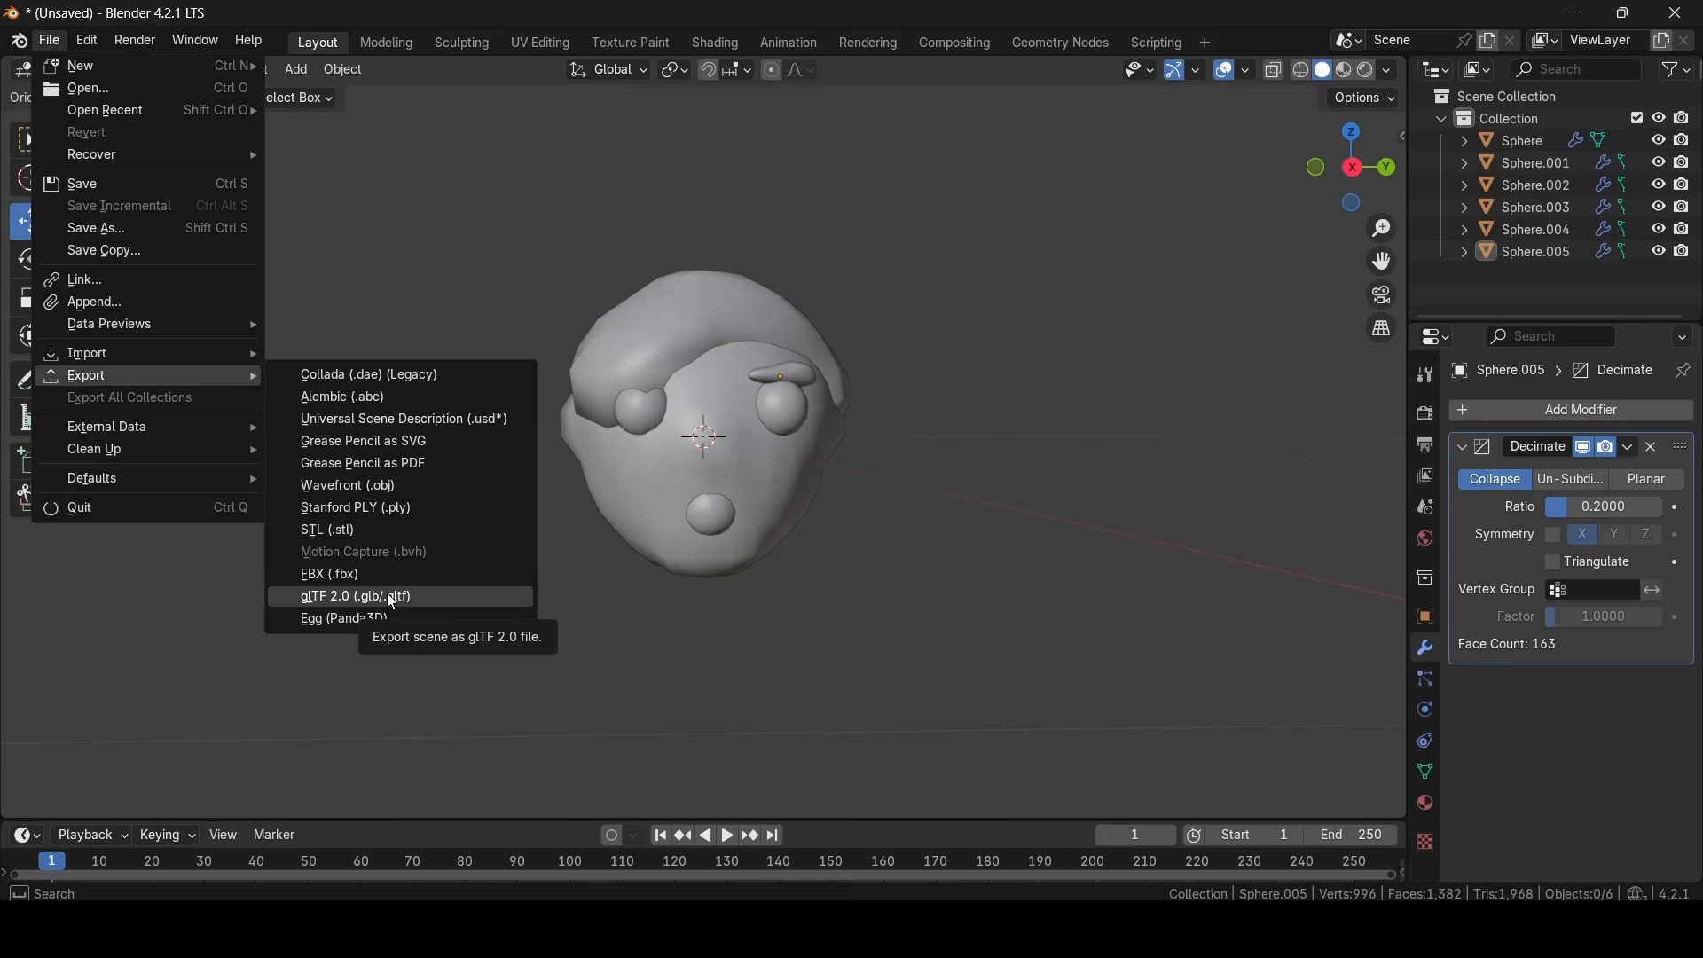
click(386, 593)
double_click(279, 292)
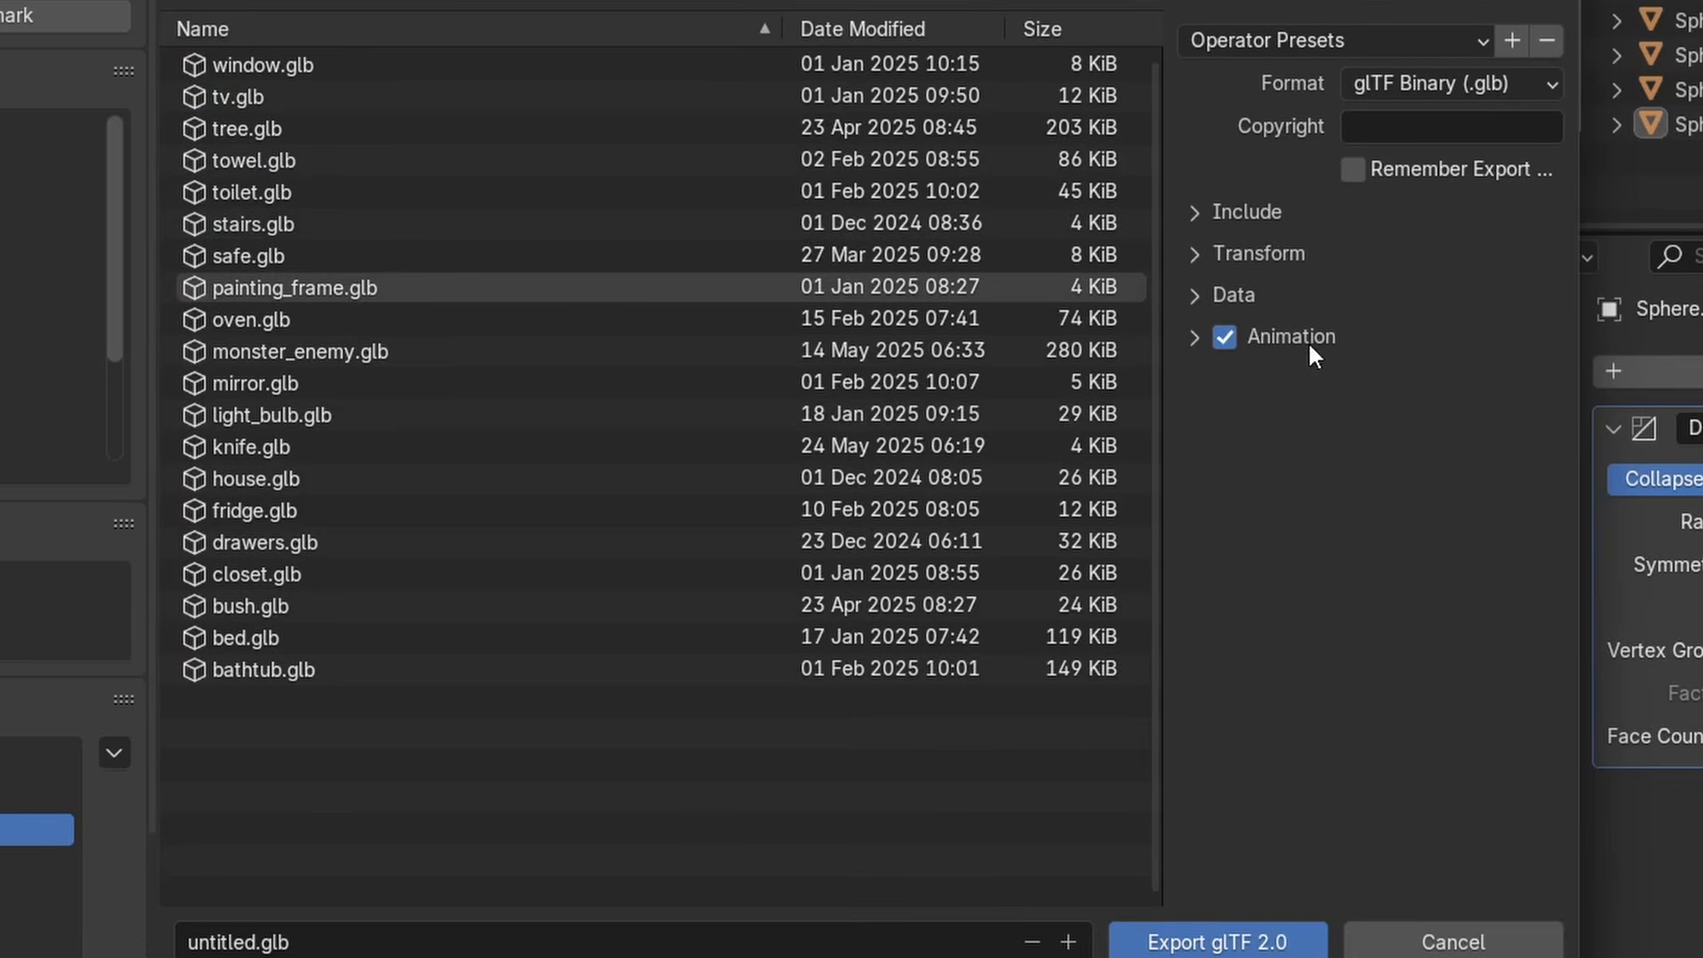
click(1251, 296)
click(1237, 388)
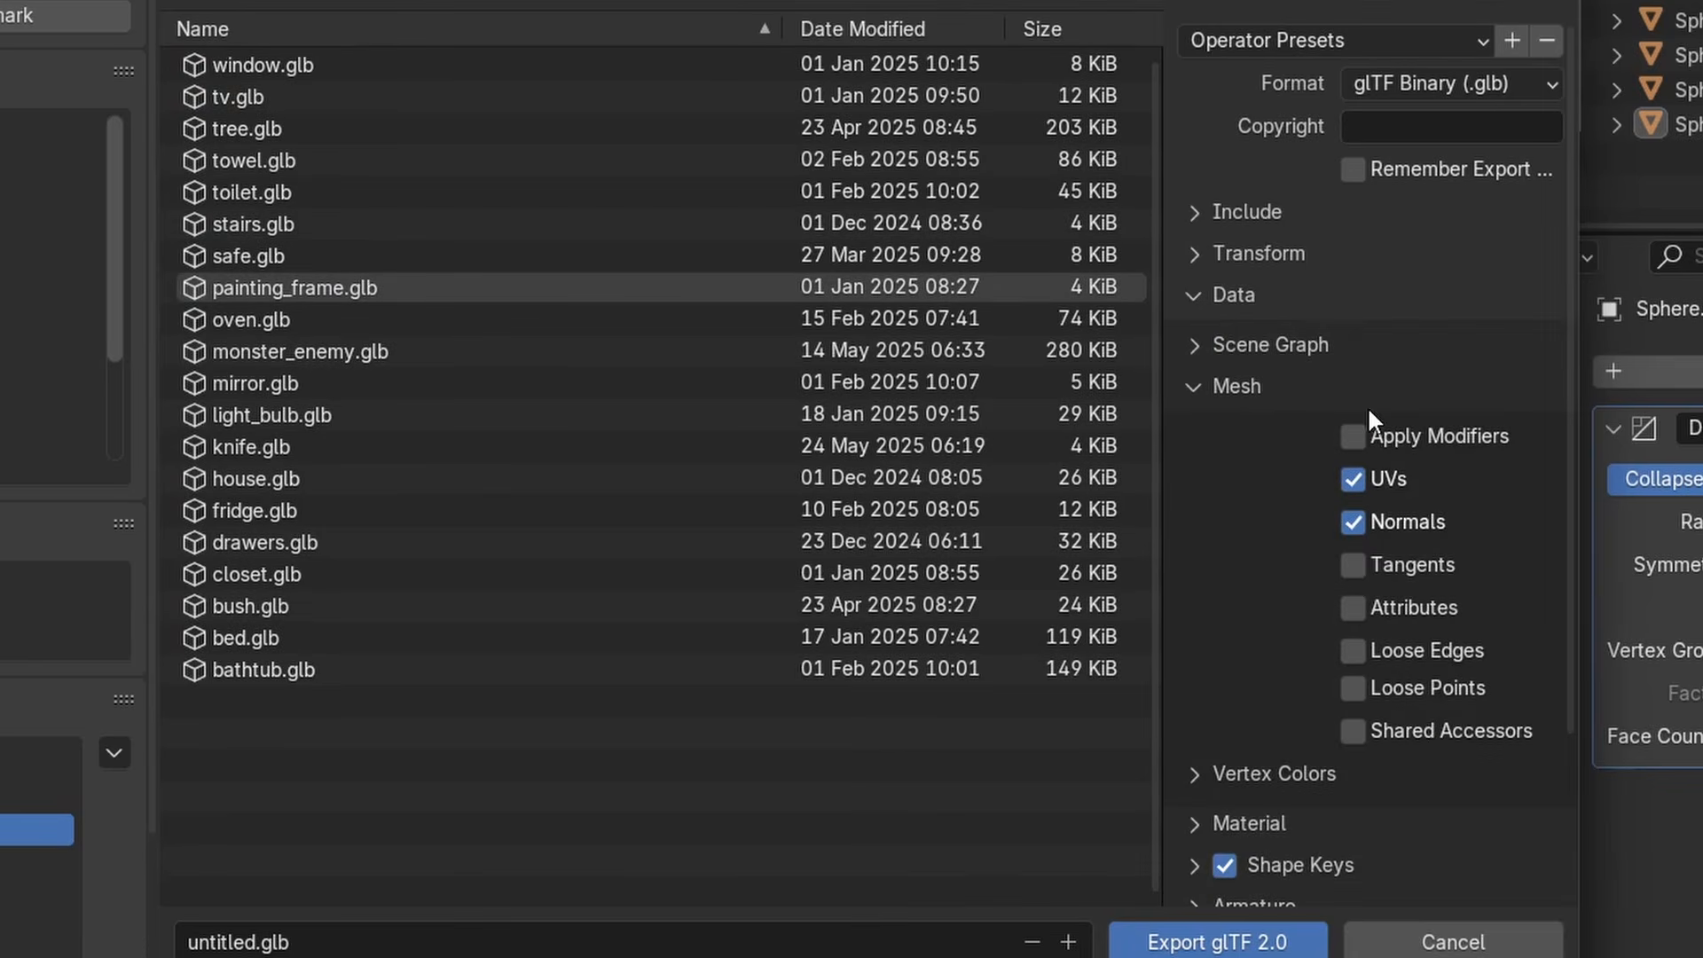
click(1354, 435)
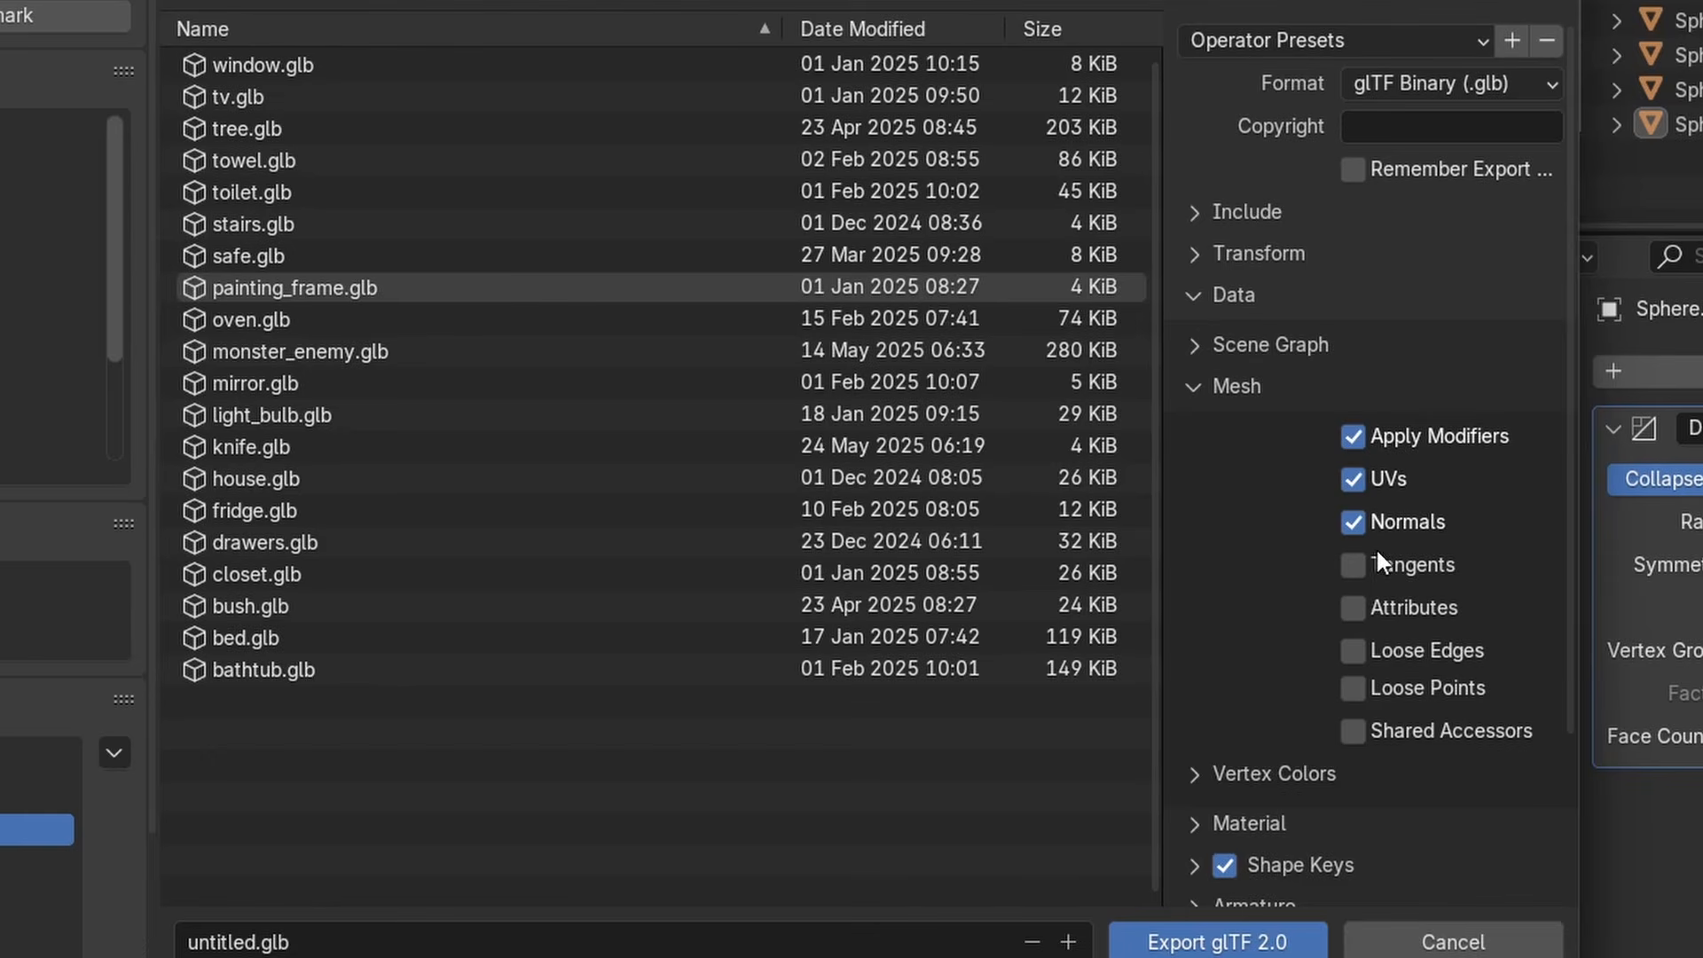
- Name the export file head.glb and export the model
click(271, 938)
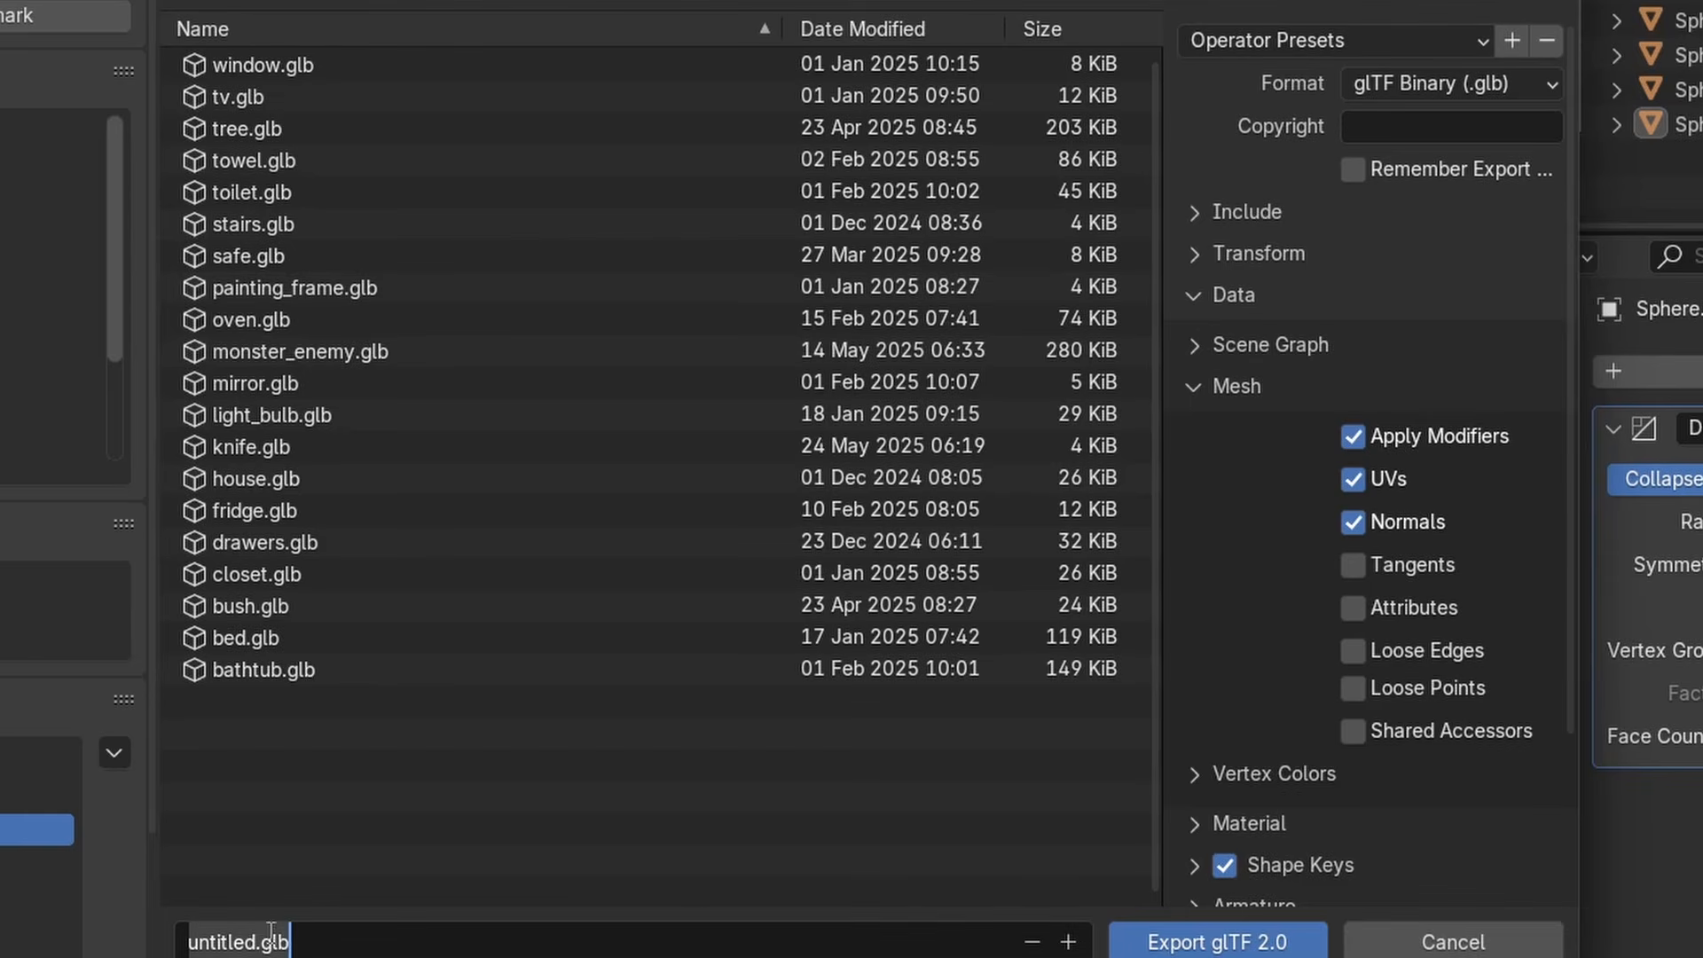
drag(260, 944, 104, 934)
text(head)
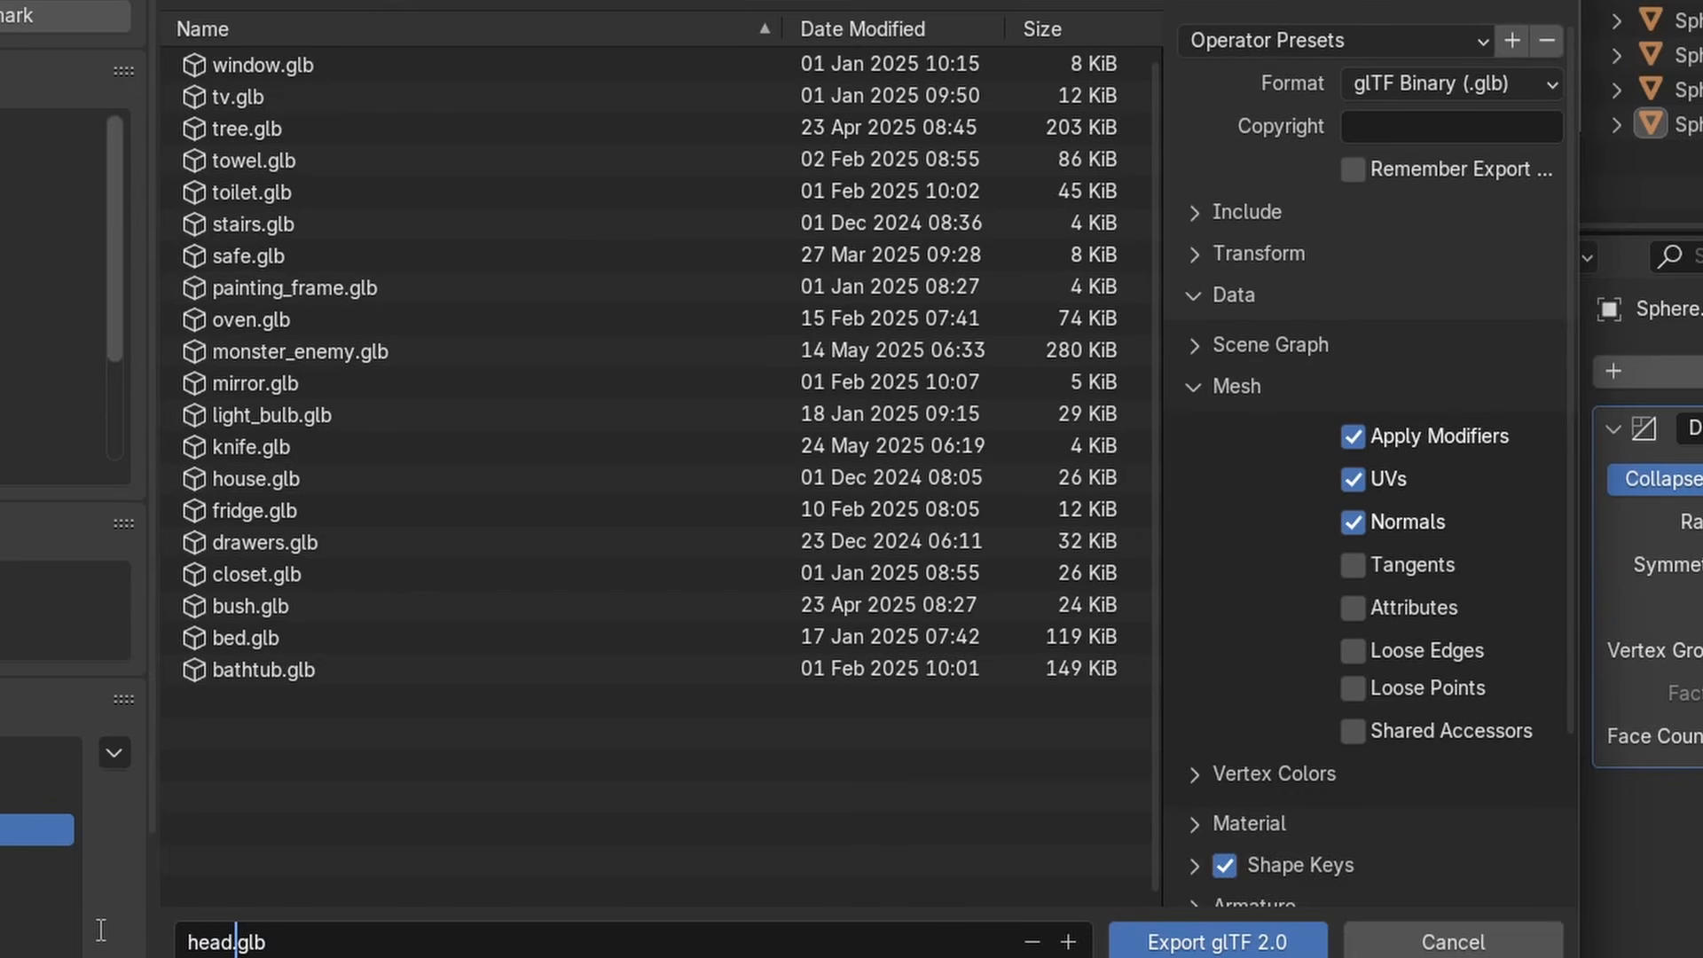
click(1187, 944)
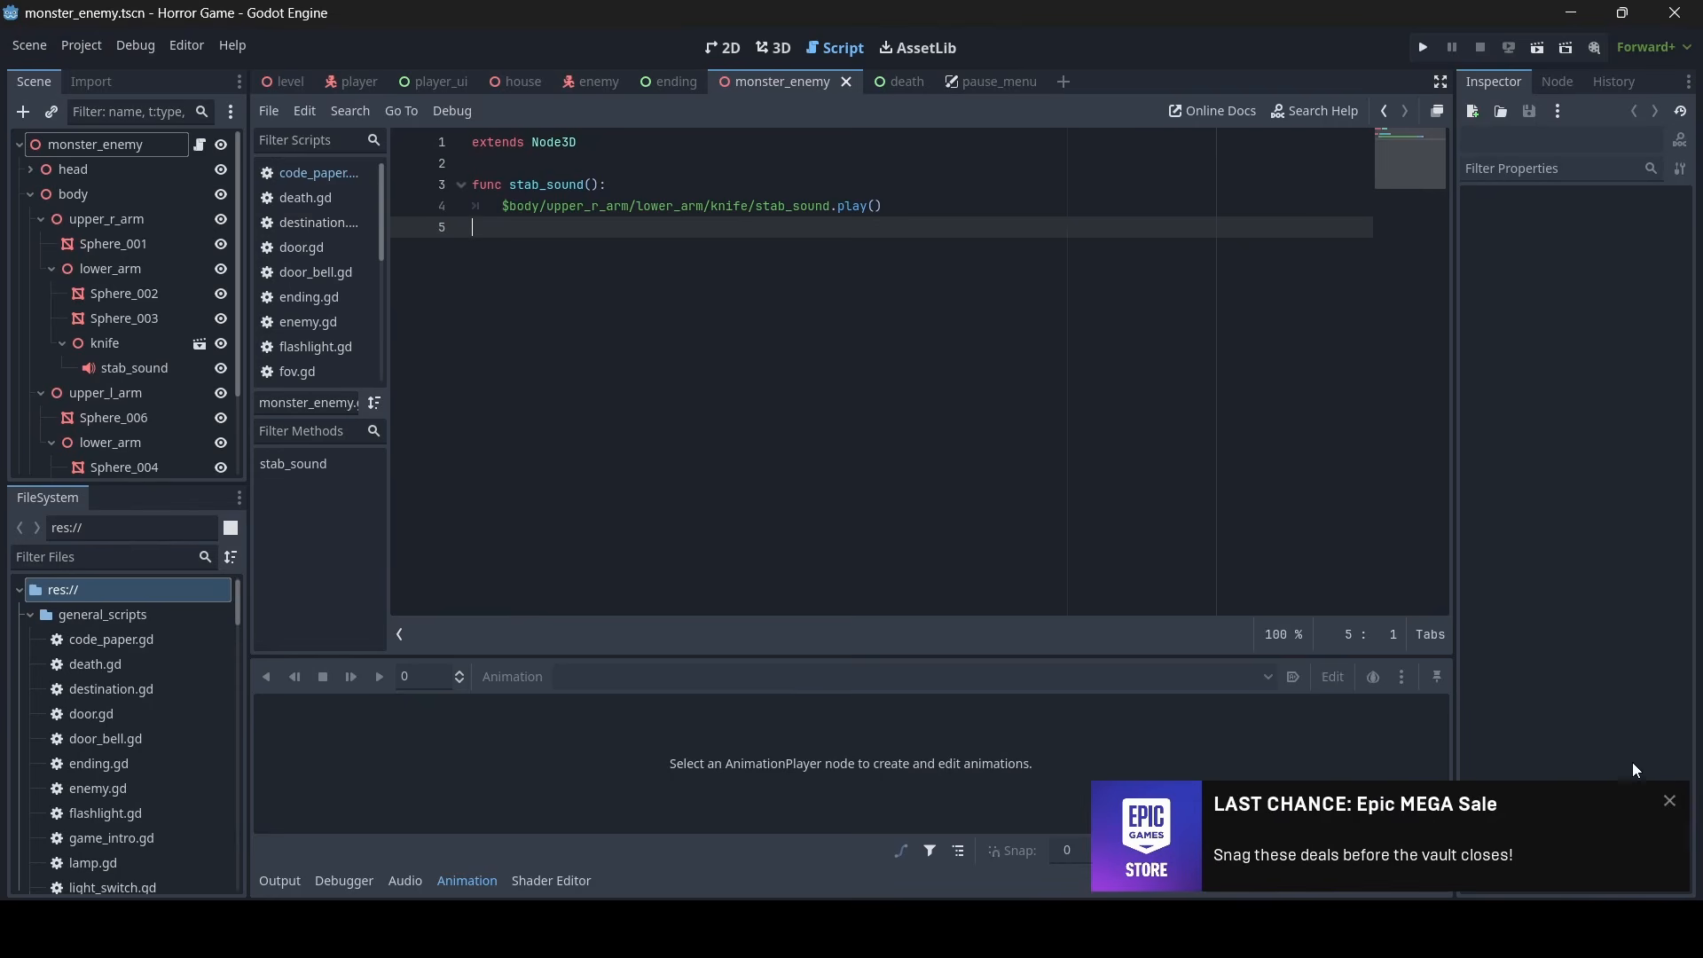
- Switch to Godot's 3D view of the monster_enemy scene and copy the right-arm meshes Sphere_001, Sphere_002 and Sphere_003
click(1670, 802)
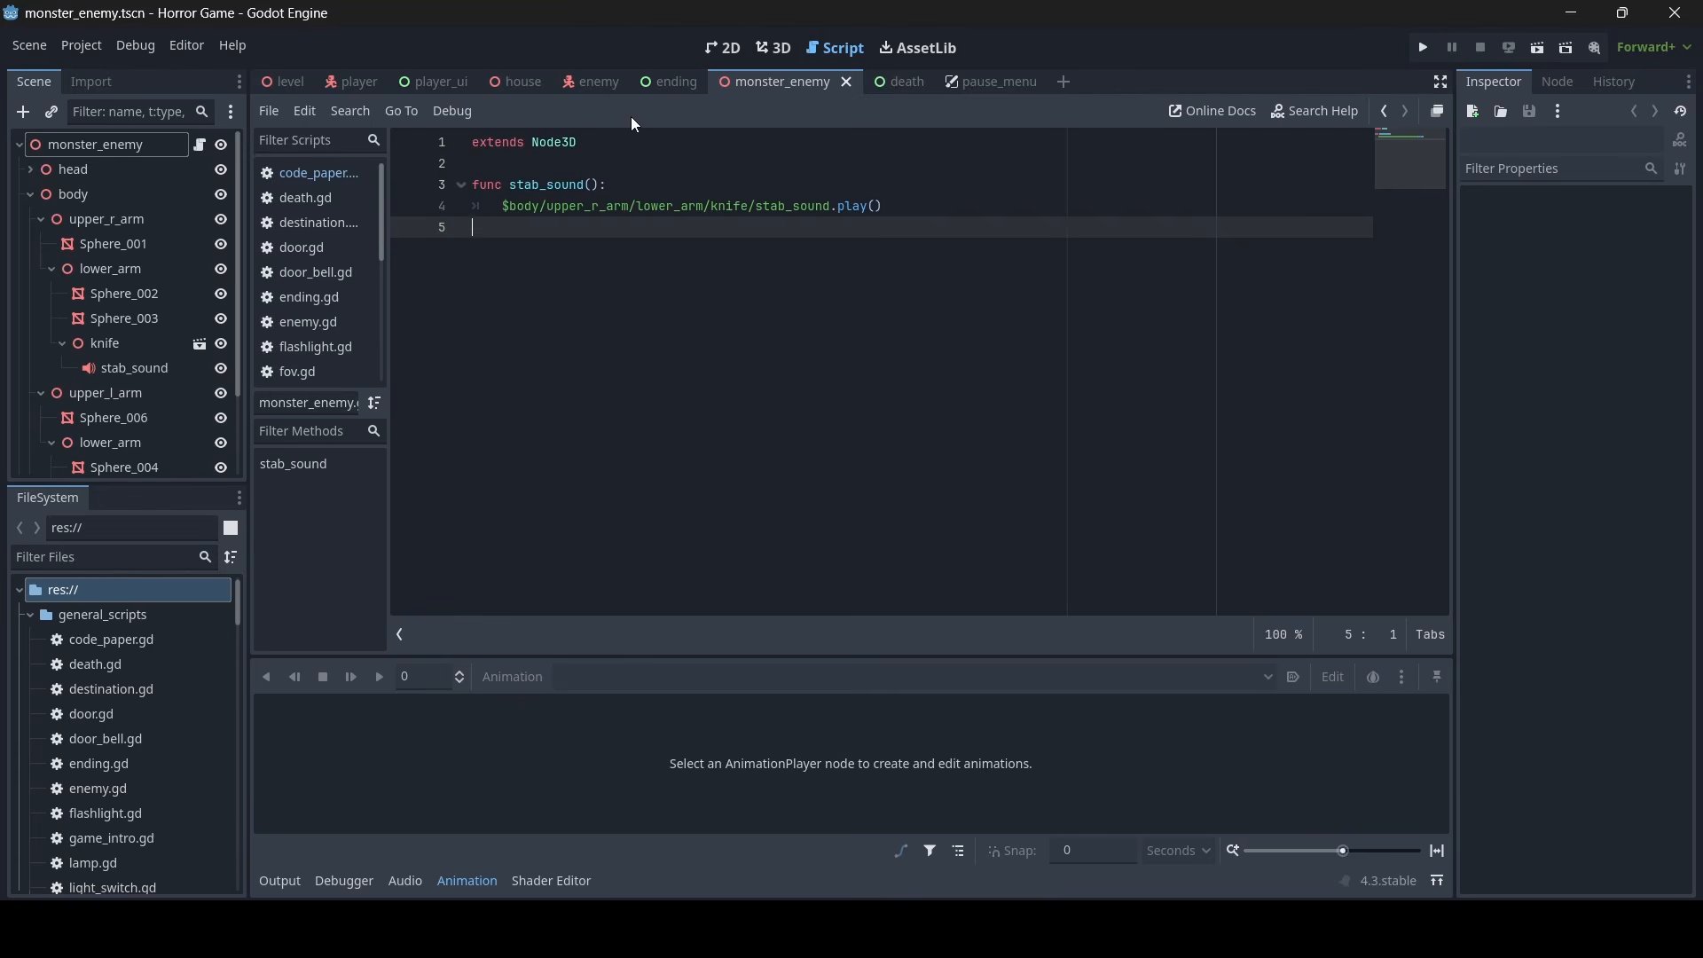
click(768, 50)
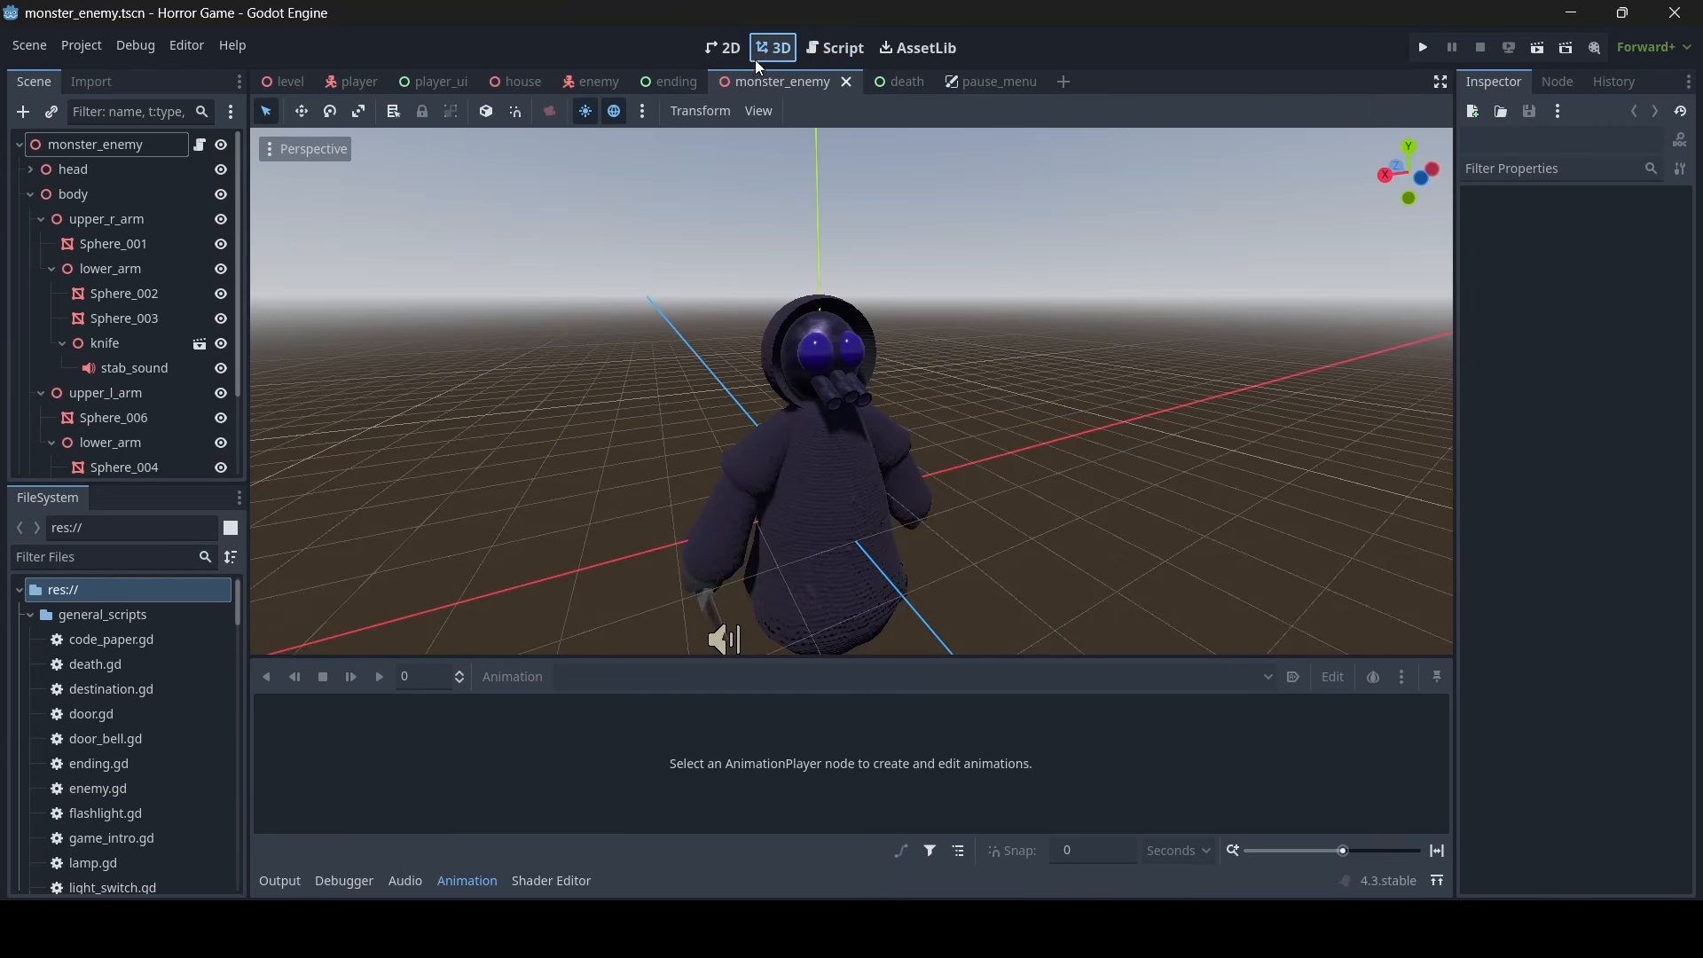
mouse_move(828, 301)
right_down()
mouse_move(789, 372)
mouse_move(829, 300)
mouse_move(821, 368)
mouse_move(828, 301)
right_up()
key(w)
click(829, 301)
key(w)
key(s)
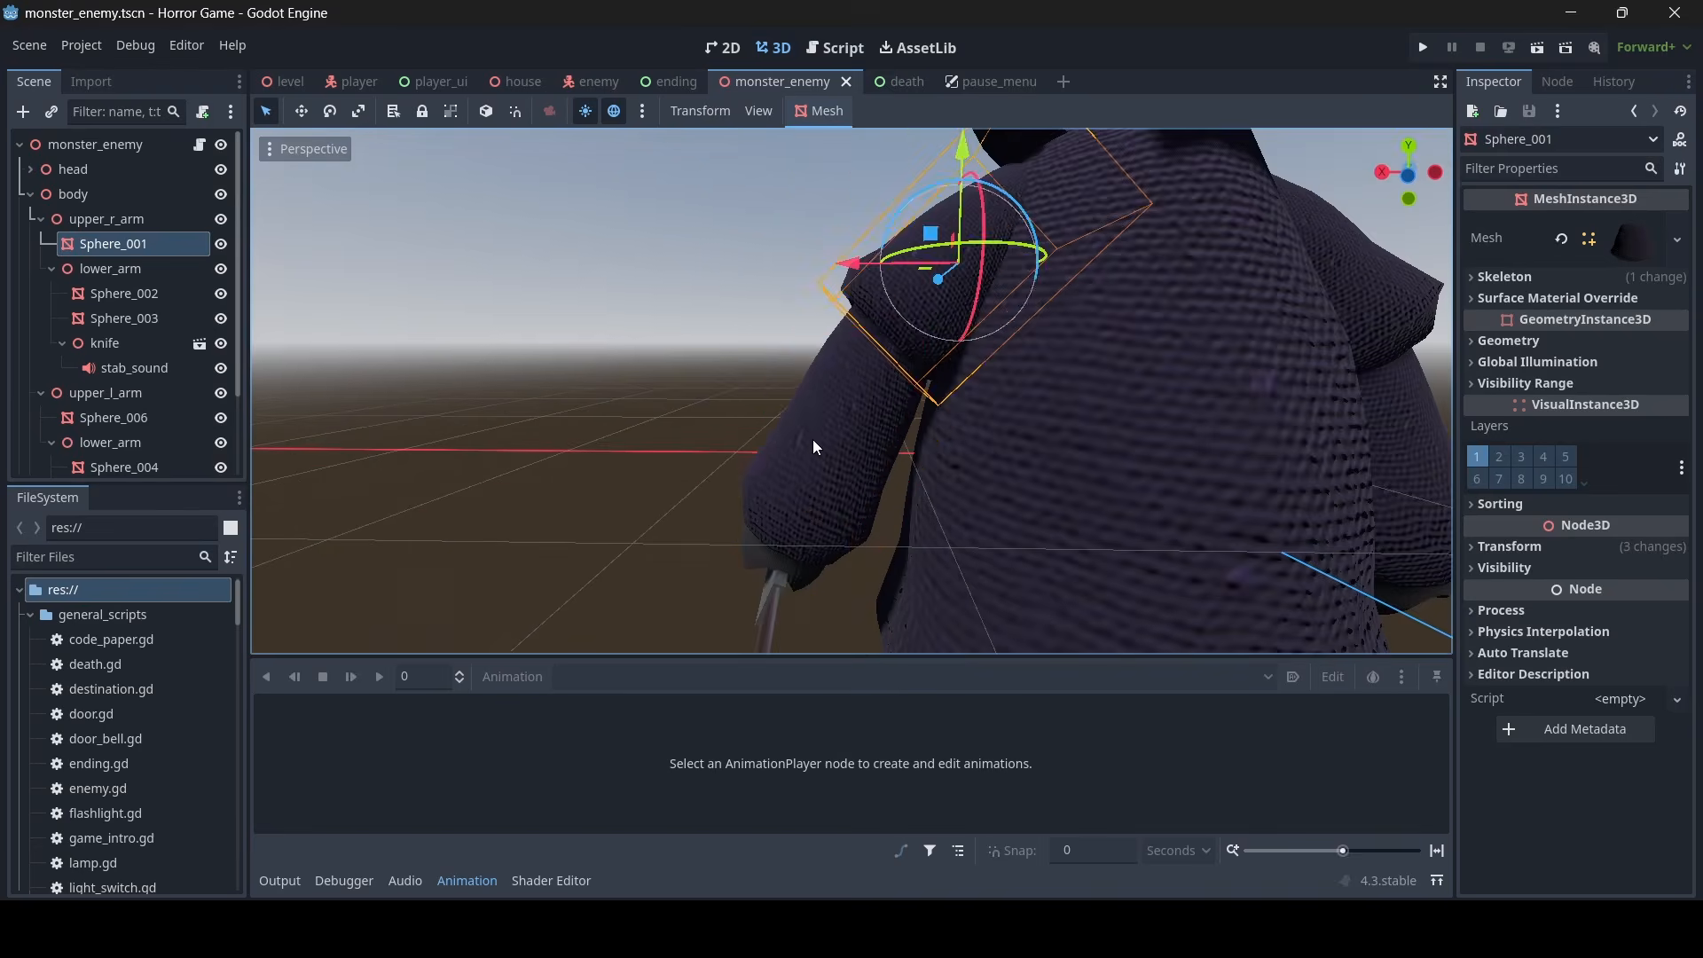
shift+click(816, 435)
key(w)
mouse_move(816, 434)
right_down()
mouse_move(802, 541)
mouse_move(932, 448)
mouse_move(815, 434)
right_up()
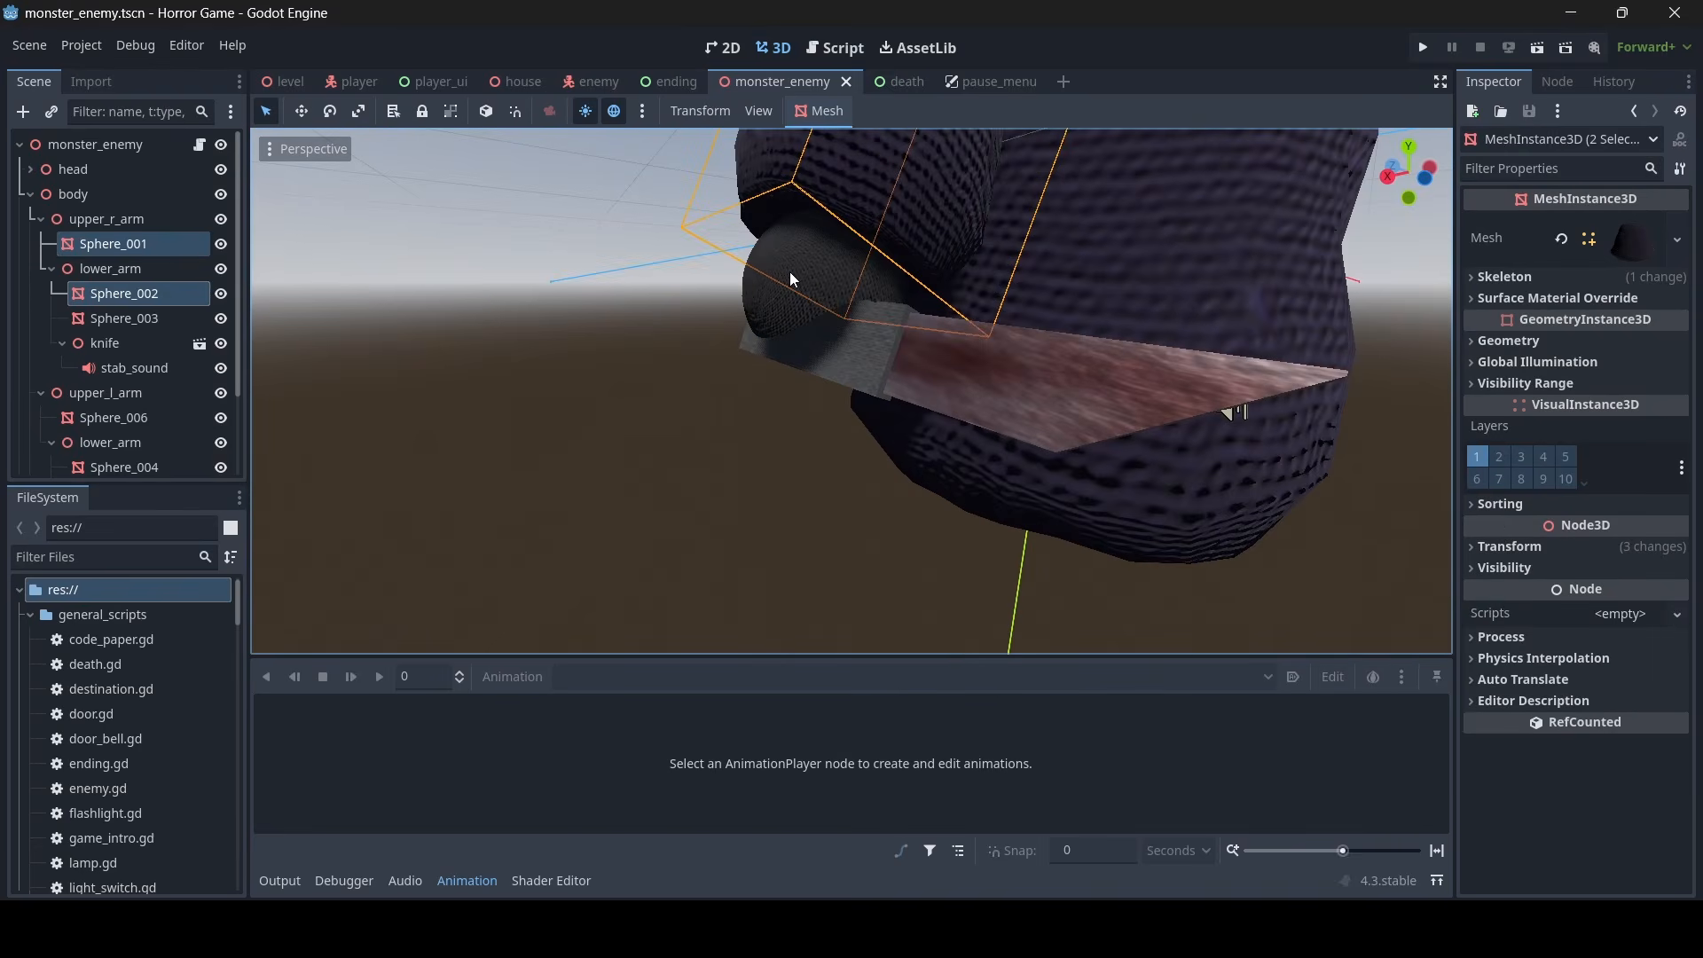
shift+click(792, 275)
key(s)
right_drag(849, 283, 727, 301)
right_click(121, 247)
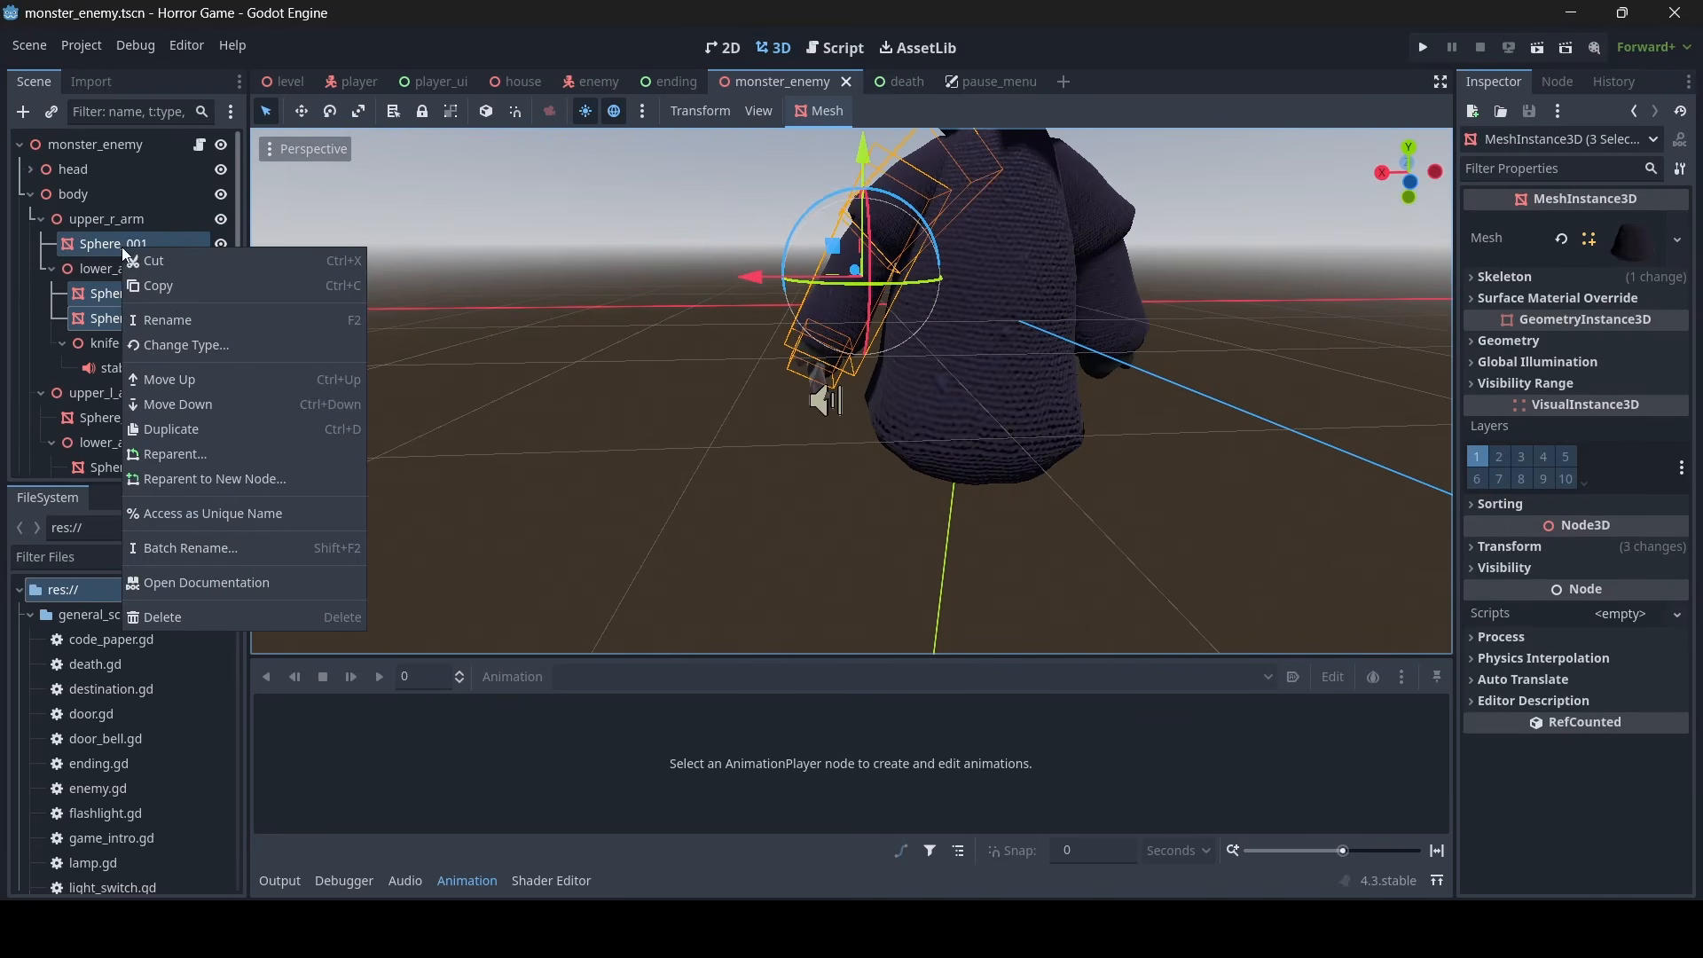
click(185, 285)
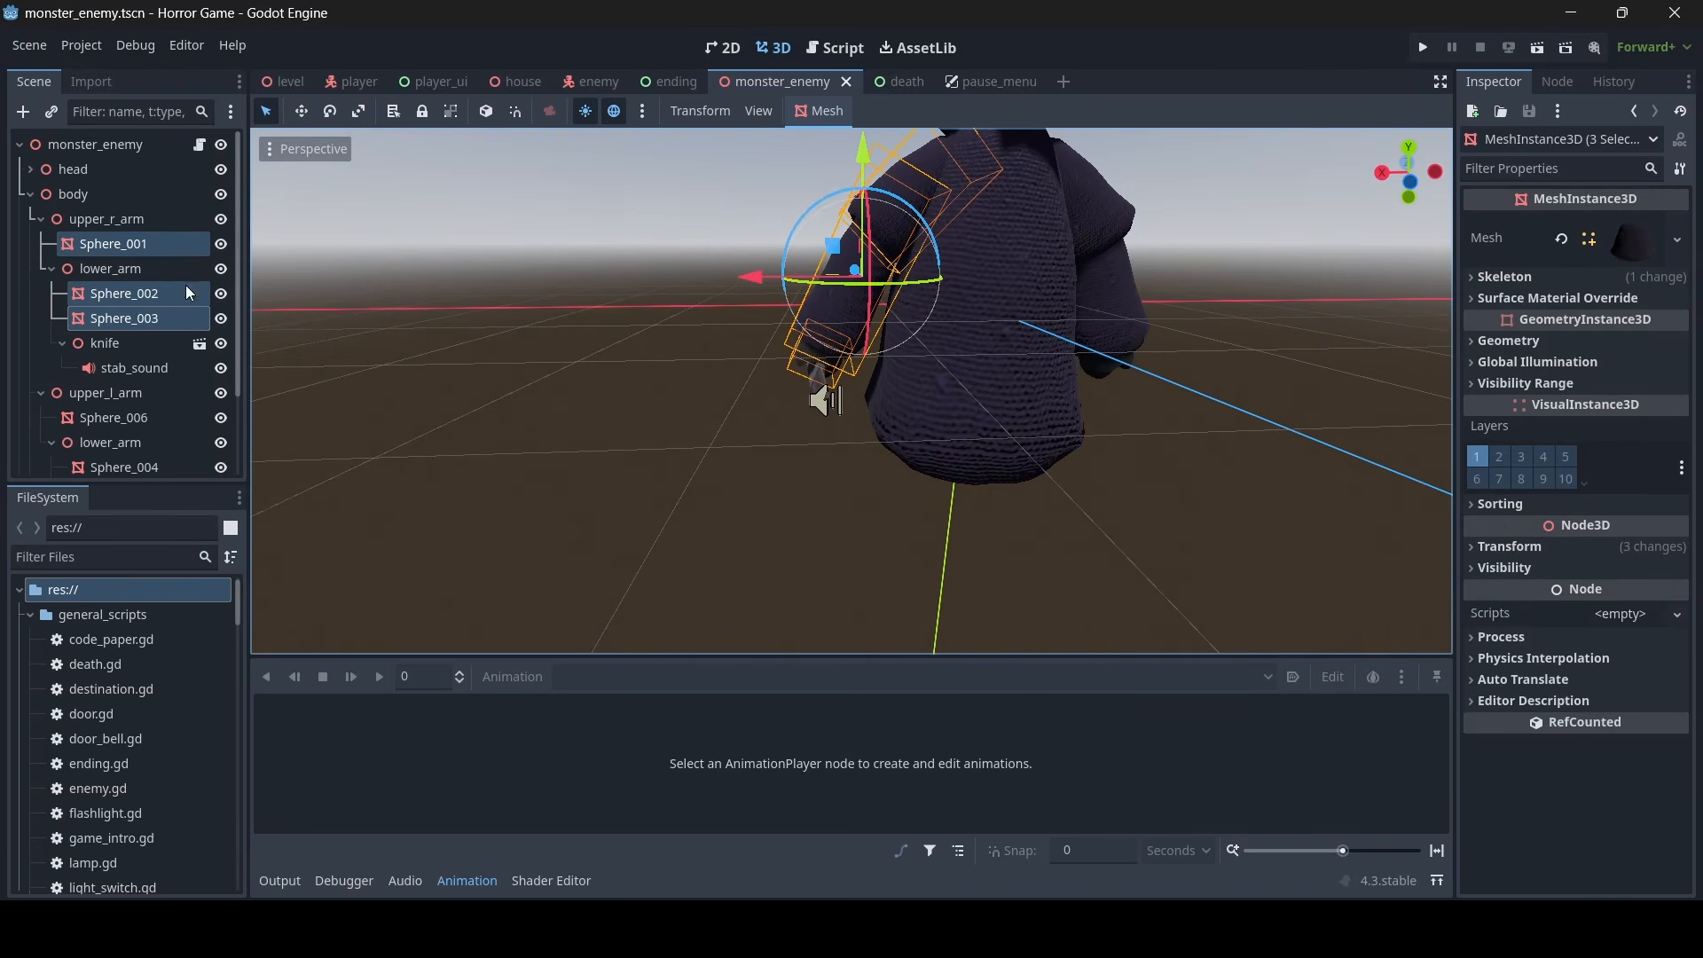
- Create a new 3D scene, rename its root node to arm, and paste the copied arm meshes under it
click(1057, 81)
click(64, 198)
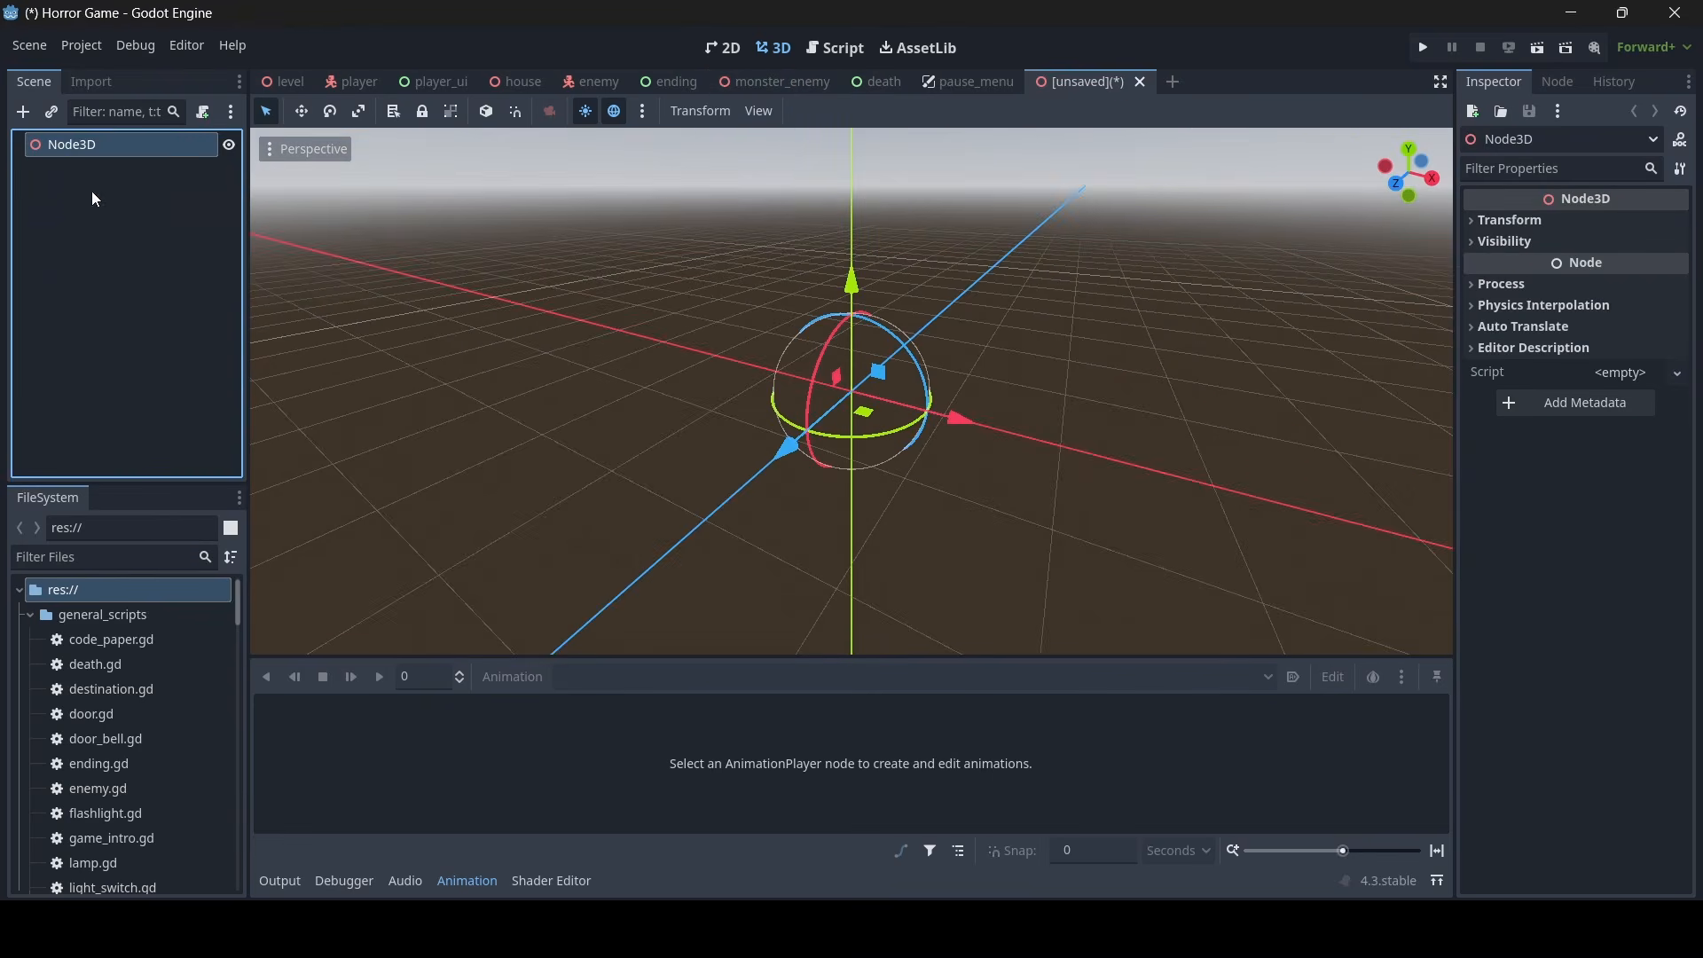
double_click(120, 144)
text(arm)
key(Return)
right_click(116, 135)
click(214, 287)
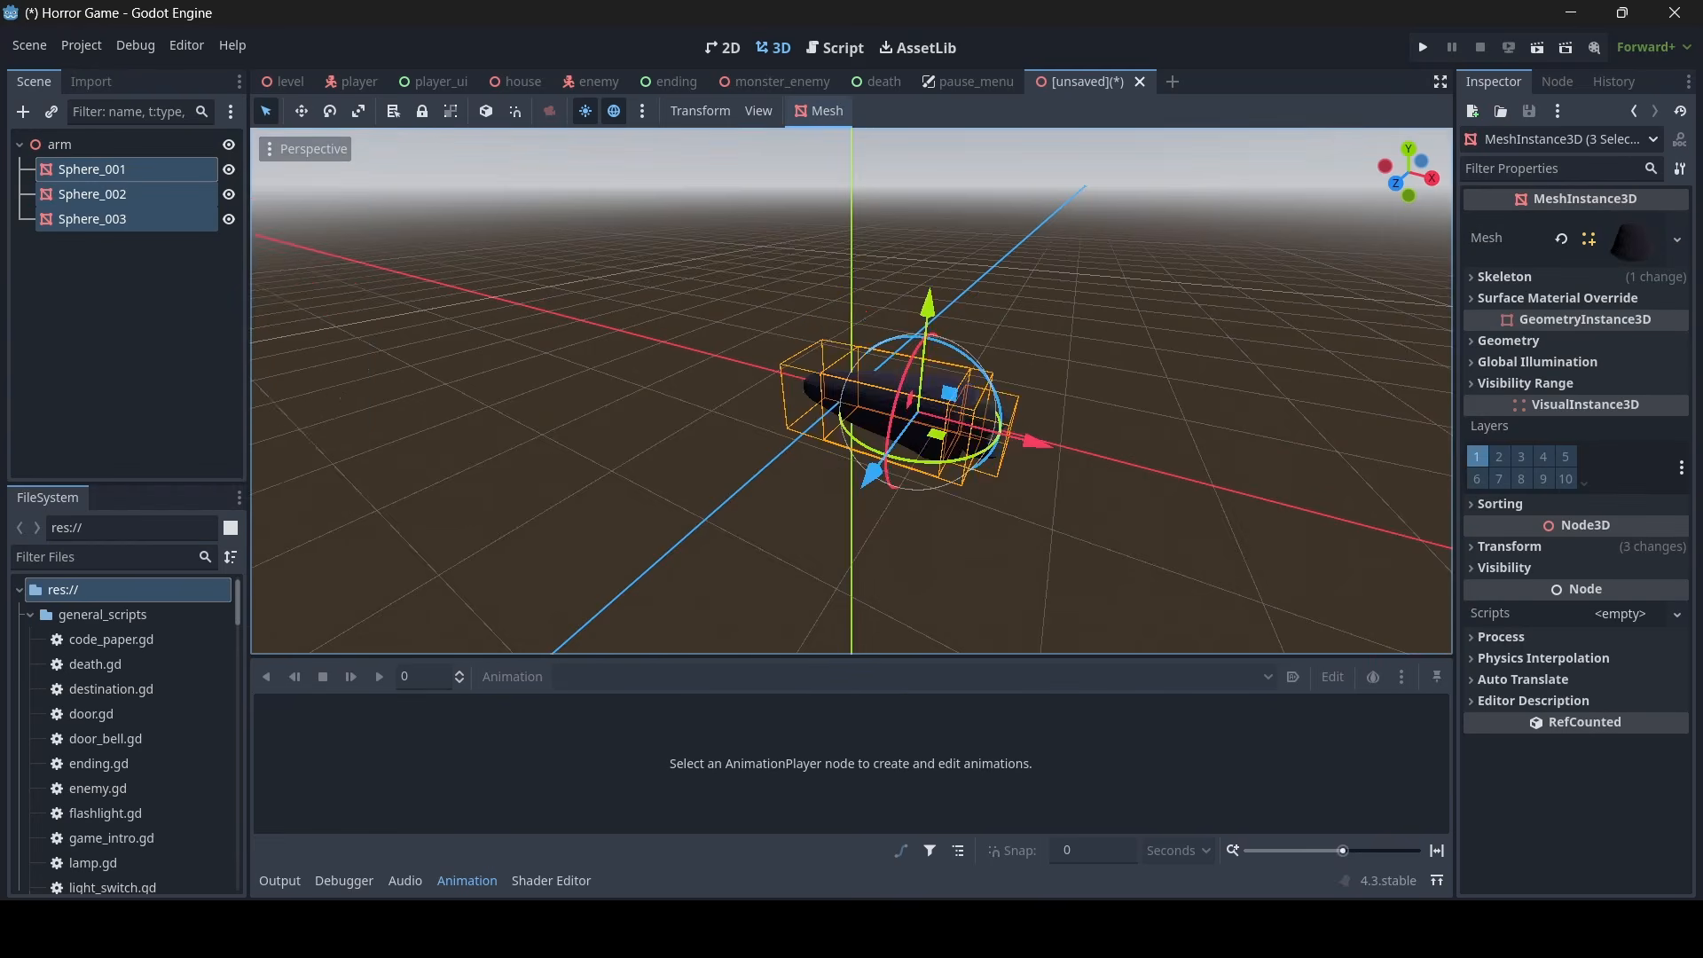
- Spread the overlapping hand, forearm and upper-arm meshes along the X axis so they form one straight arm
shift+middle_drag(931, 436, 844, 476)
scroll(844, 476, up, 5)
middle_drag(1162, 387, 763, 408)
click(1018, 393)
scroll(771, 404, down, 6)
scroll(887, 373, up, 8)
click(915, 364)
scroll(915, 364, down, 3)
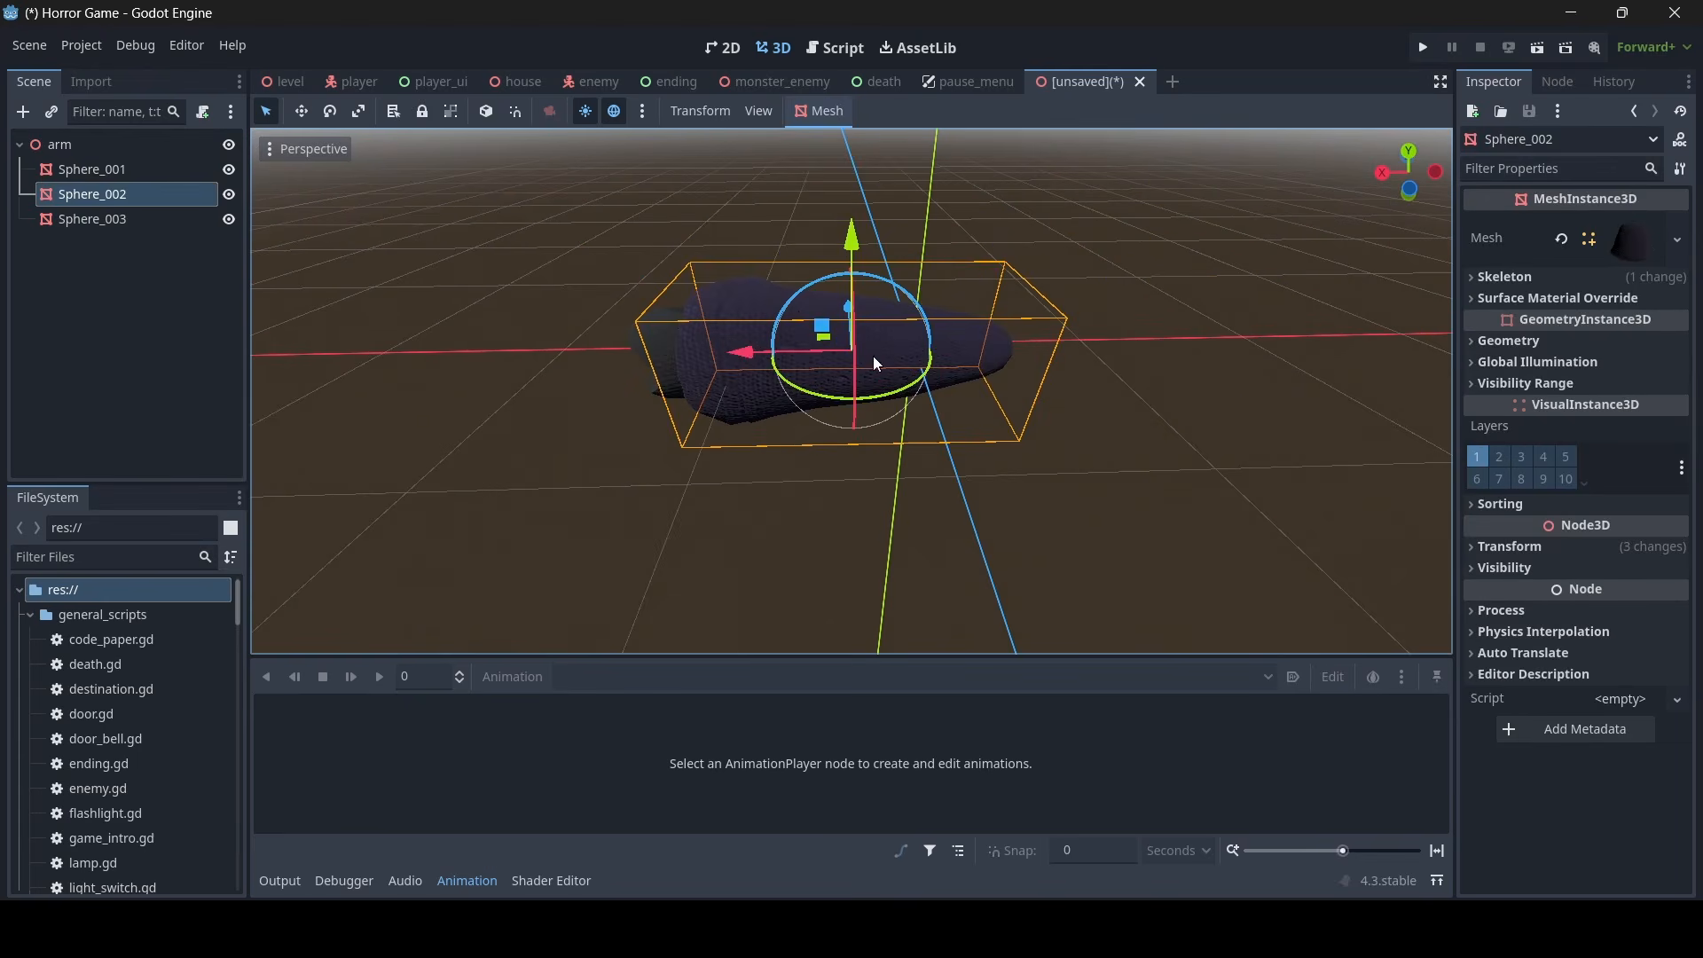
mouse_move(741, 357)
mouse_down()
mouse_move(996, 350)
mouse_move(770, 368)
mouse_up()
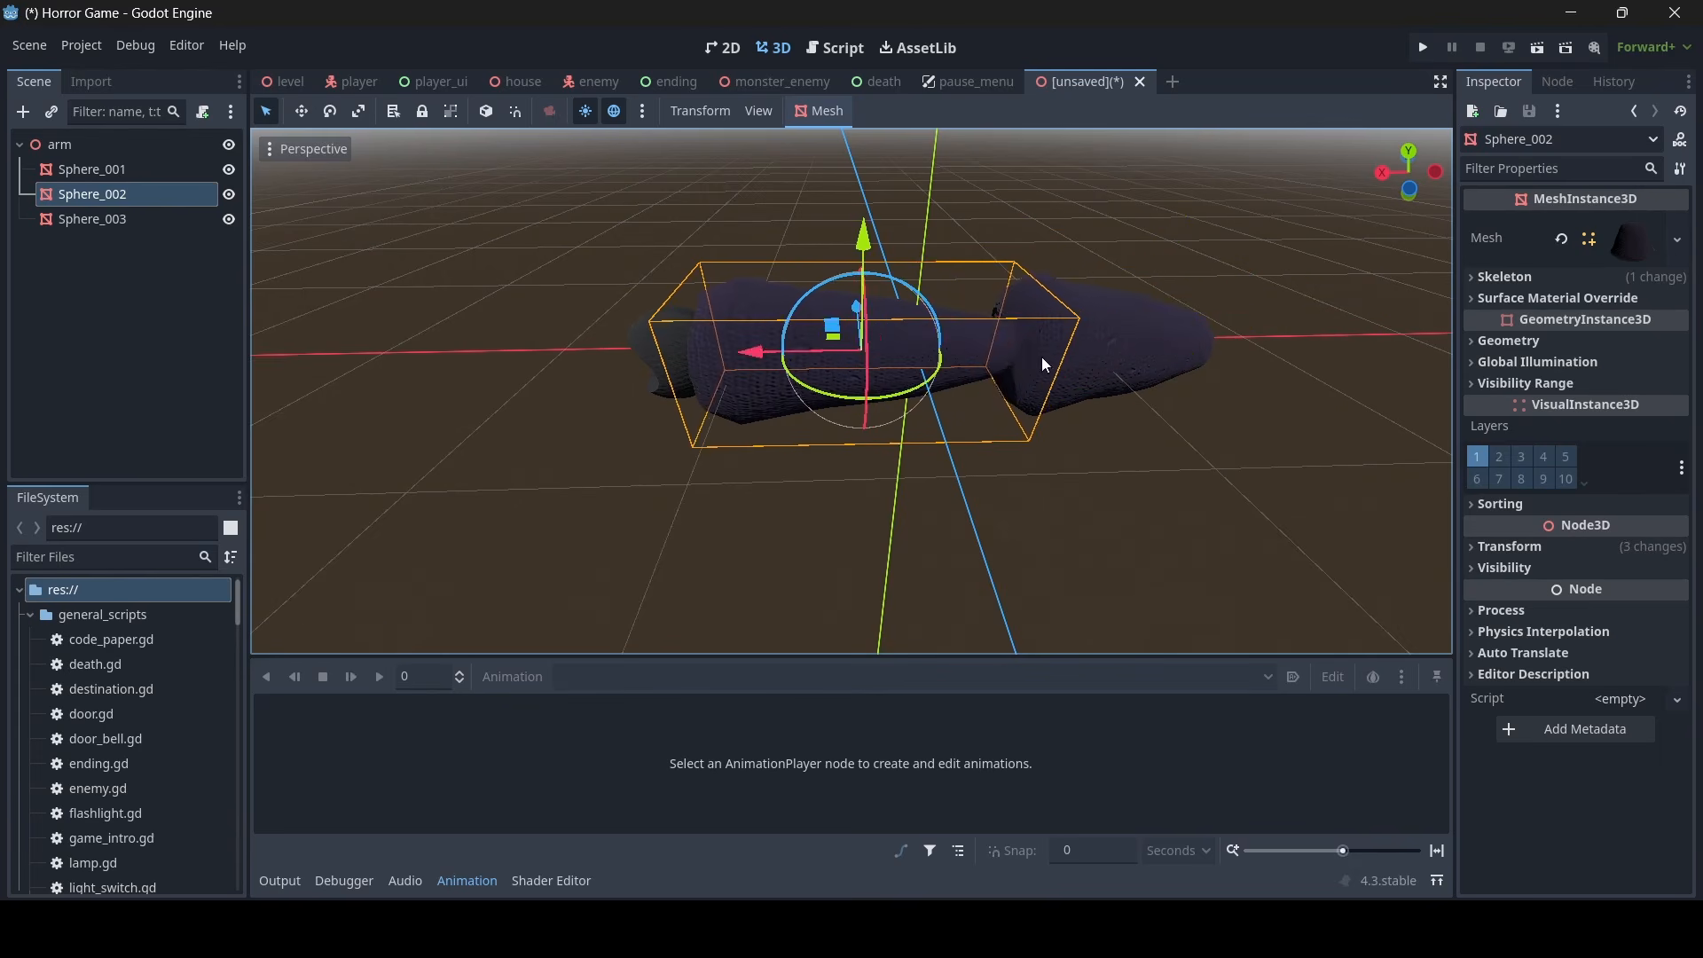
click(1045, 369)
drag(914, 355, 912, 357)
middle_drag(912, 357, 922, 324)
- Scale the forearm mesh Sphere_002 narrower and shift it slightly along the X axis
scroll(896, 341, down, 7)
scroll(1180, 364, up, 7)
scroll(1179, 364, down, 6)
click(358, 112)
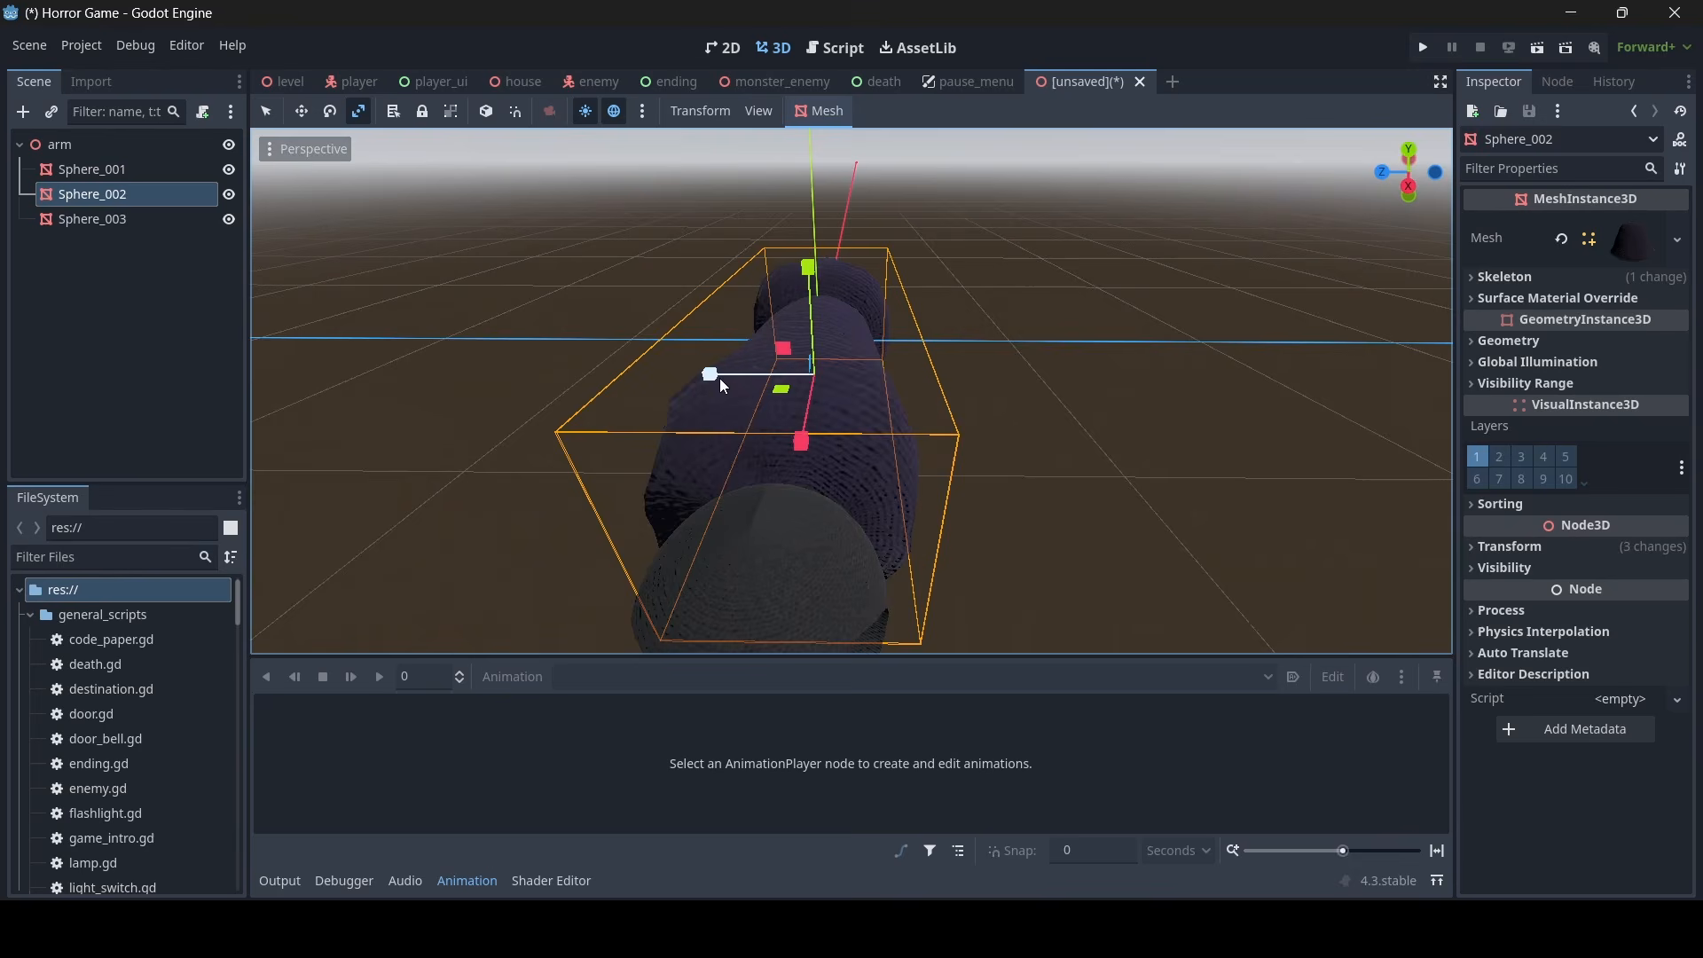
drag(720, 377, 763, 382)
middle_drag(843, 439, 914, 364)
drag(894, 341, 887, 382)
middle_drag(888, 382, 741, 342)
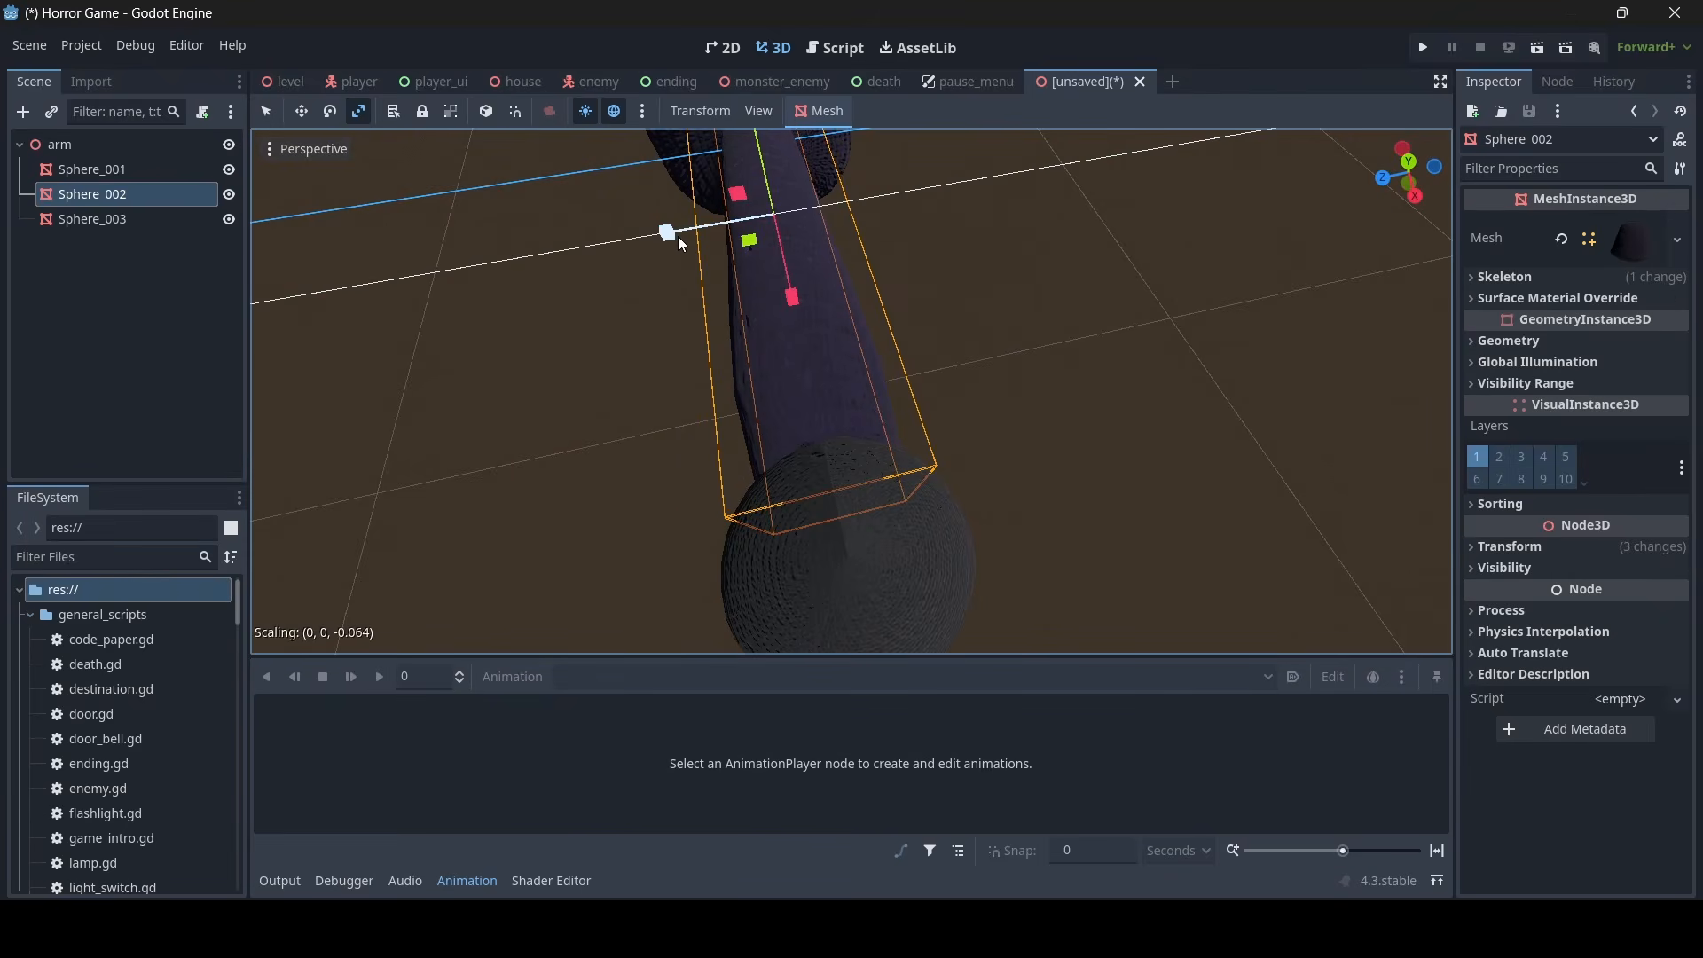
middle_drag(678, 236, 289, 30)
click(265, 110)
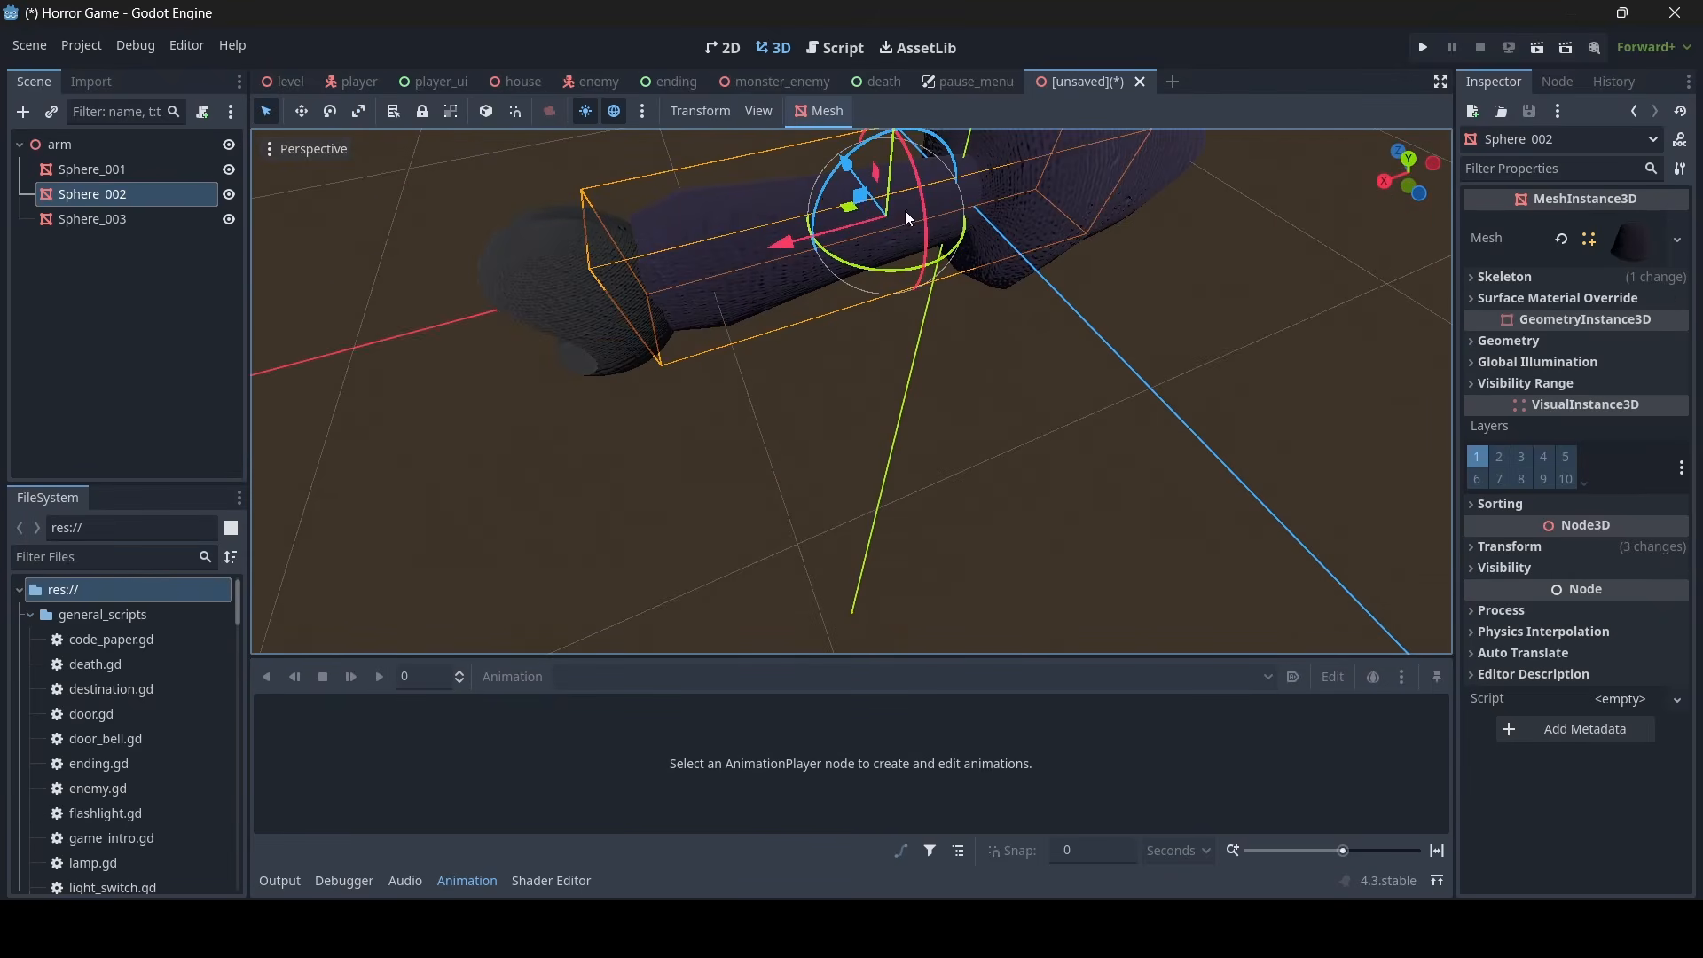
drag(786, 236, 773, 242)
middle_drag(772, 242, 701, 168)
- Scale the upper-arm mesh Sphere_001 to match the forearm's thickness and move it along the X axis against the forearm
click(1084, 316)
middle_drag(1084, 316, 1340, 310)
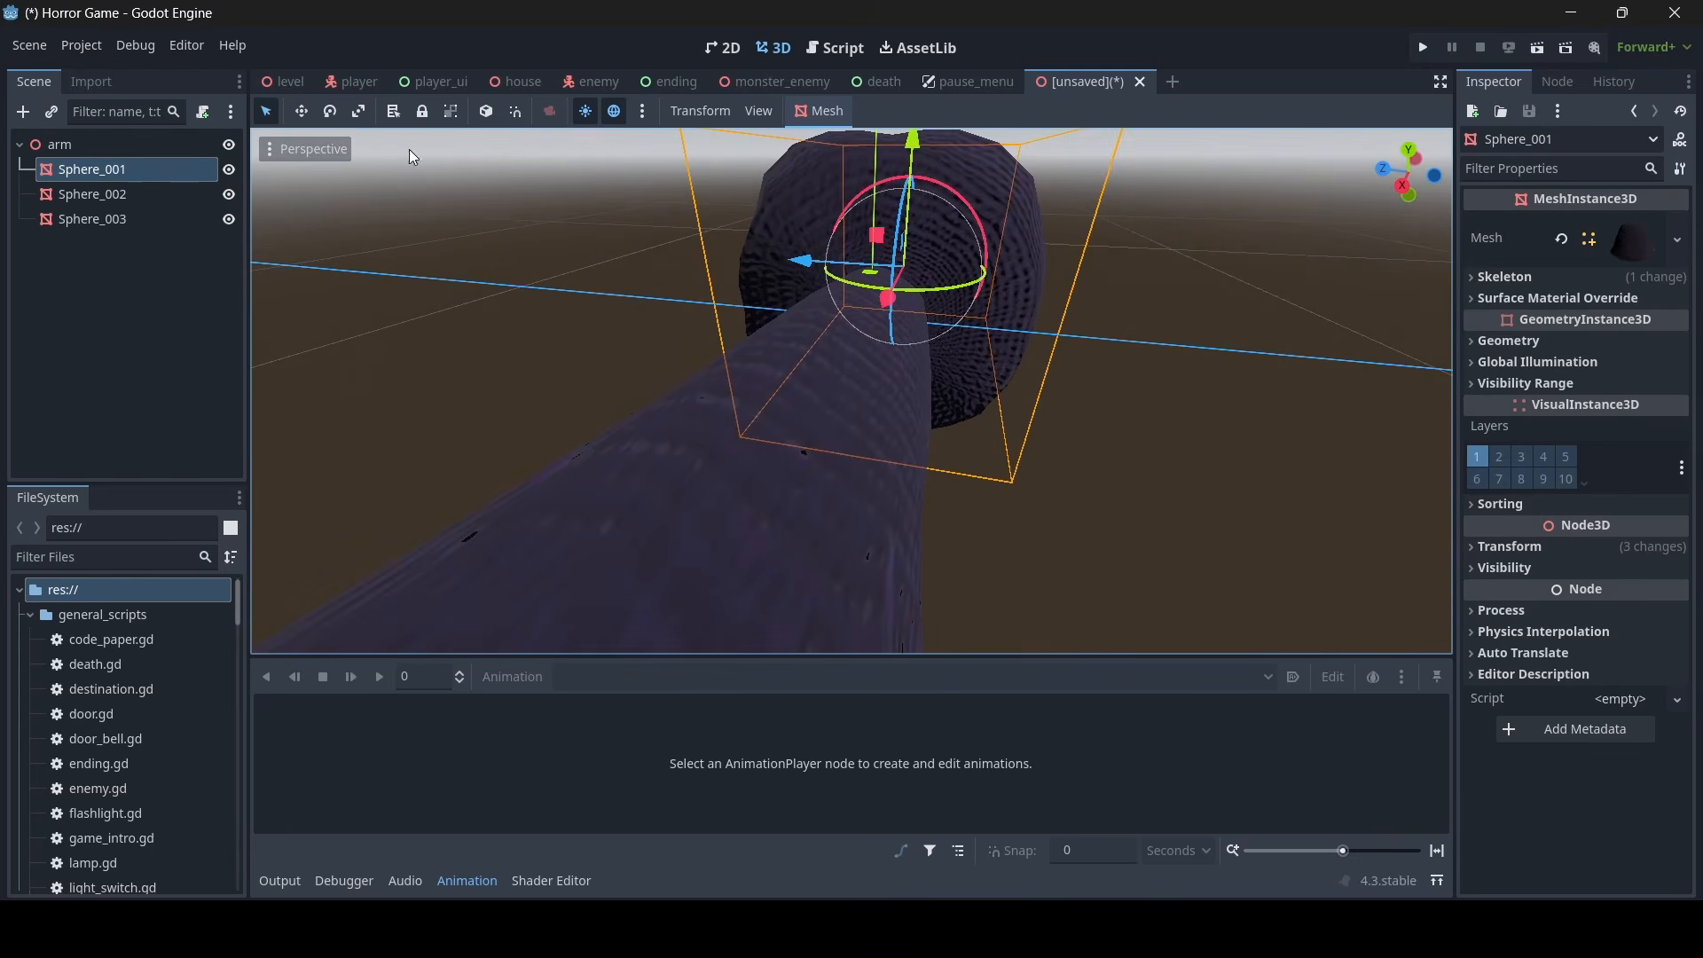
click(358, 110)
drag(804, 262, 812, 263)
middle_drag(811, 264, 874, 312)
drag(826, 220, 830, 243)
middle_drag(830, 243, 700, 257)
scroll(701, 257, down, 9)
scroll(339, 173, up, 6)
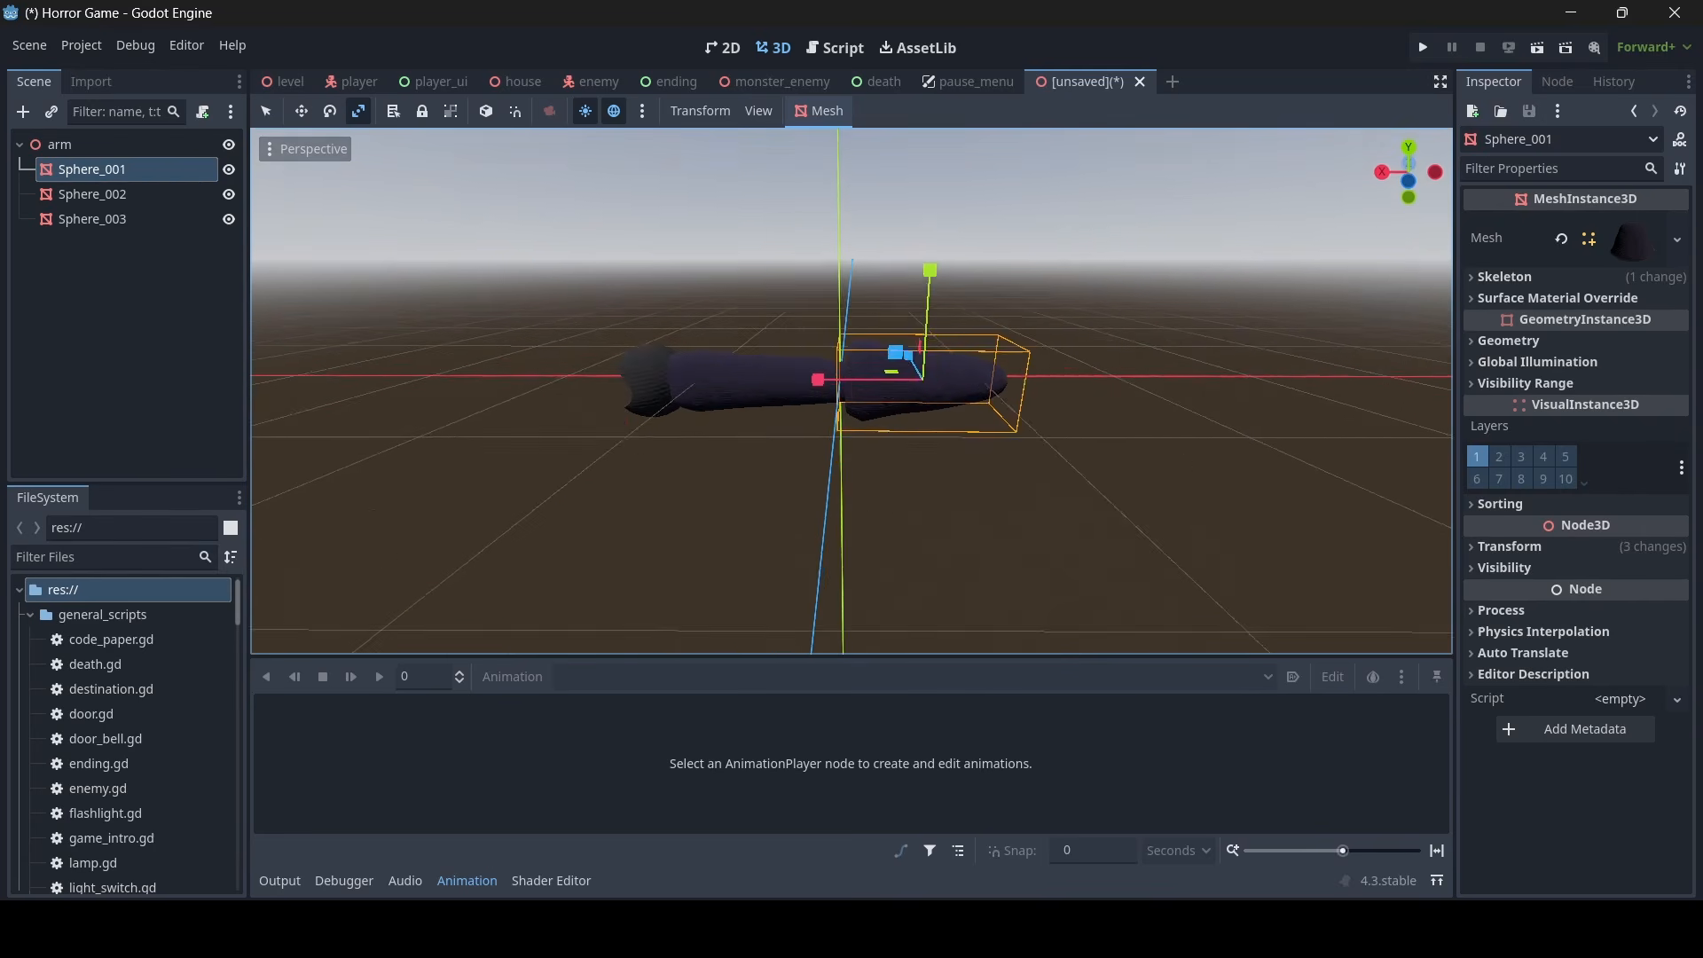
click(271, 104)
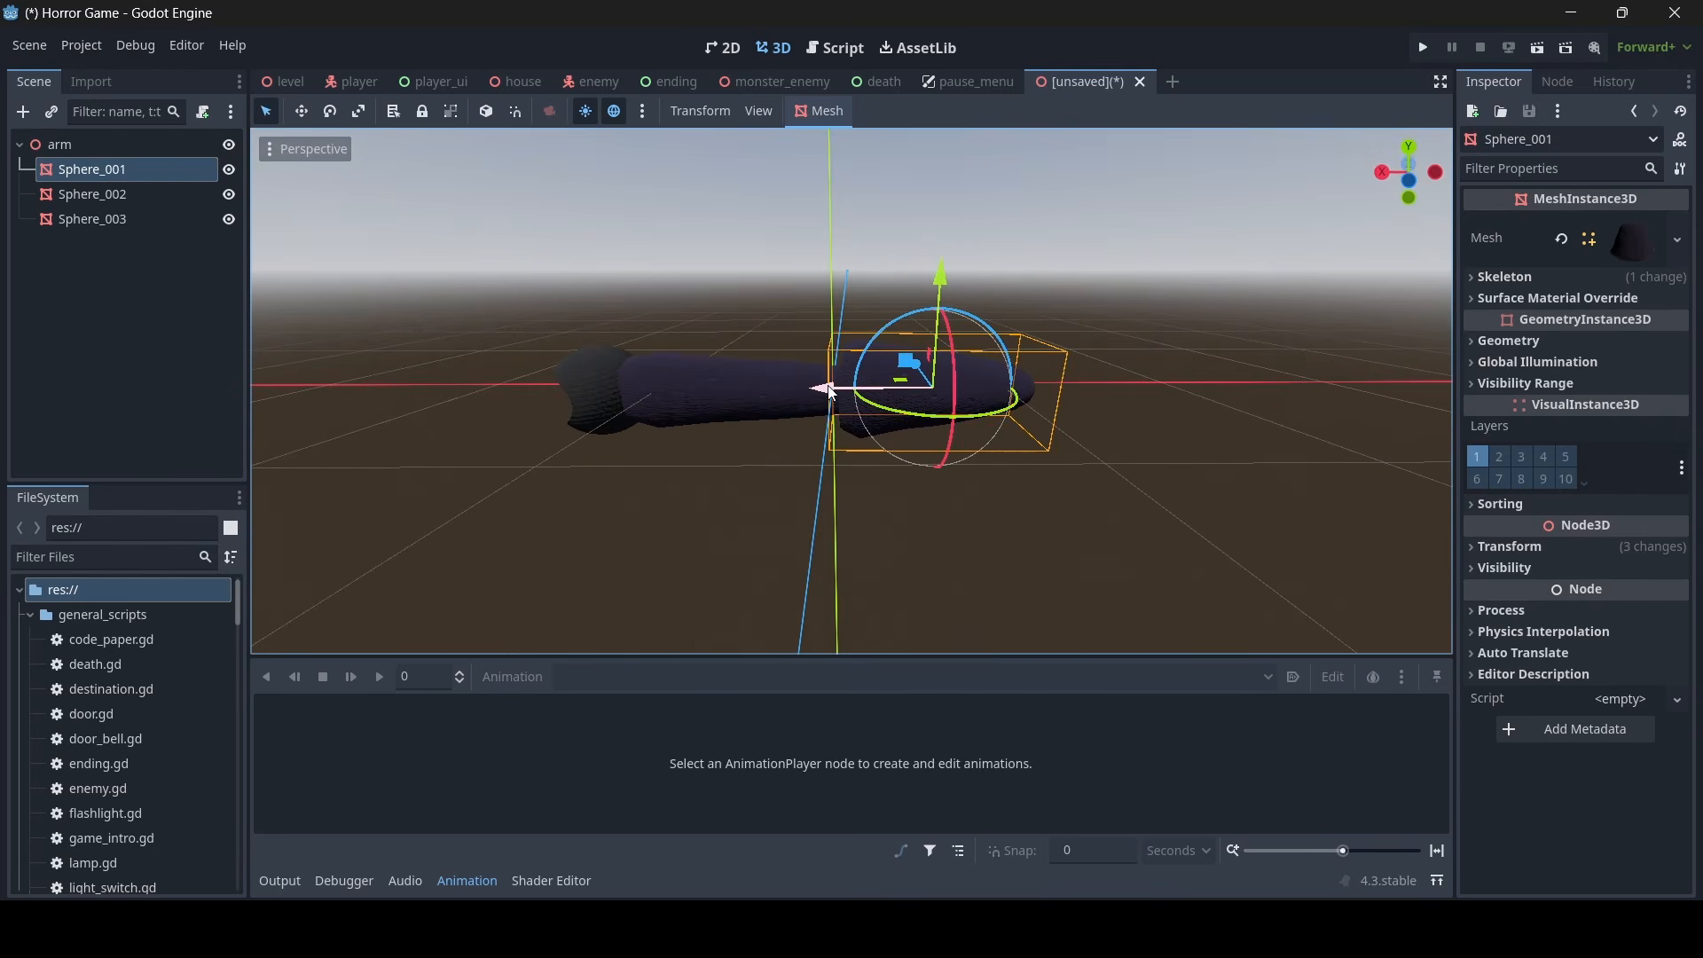
drag(827, 389, 816, 388)
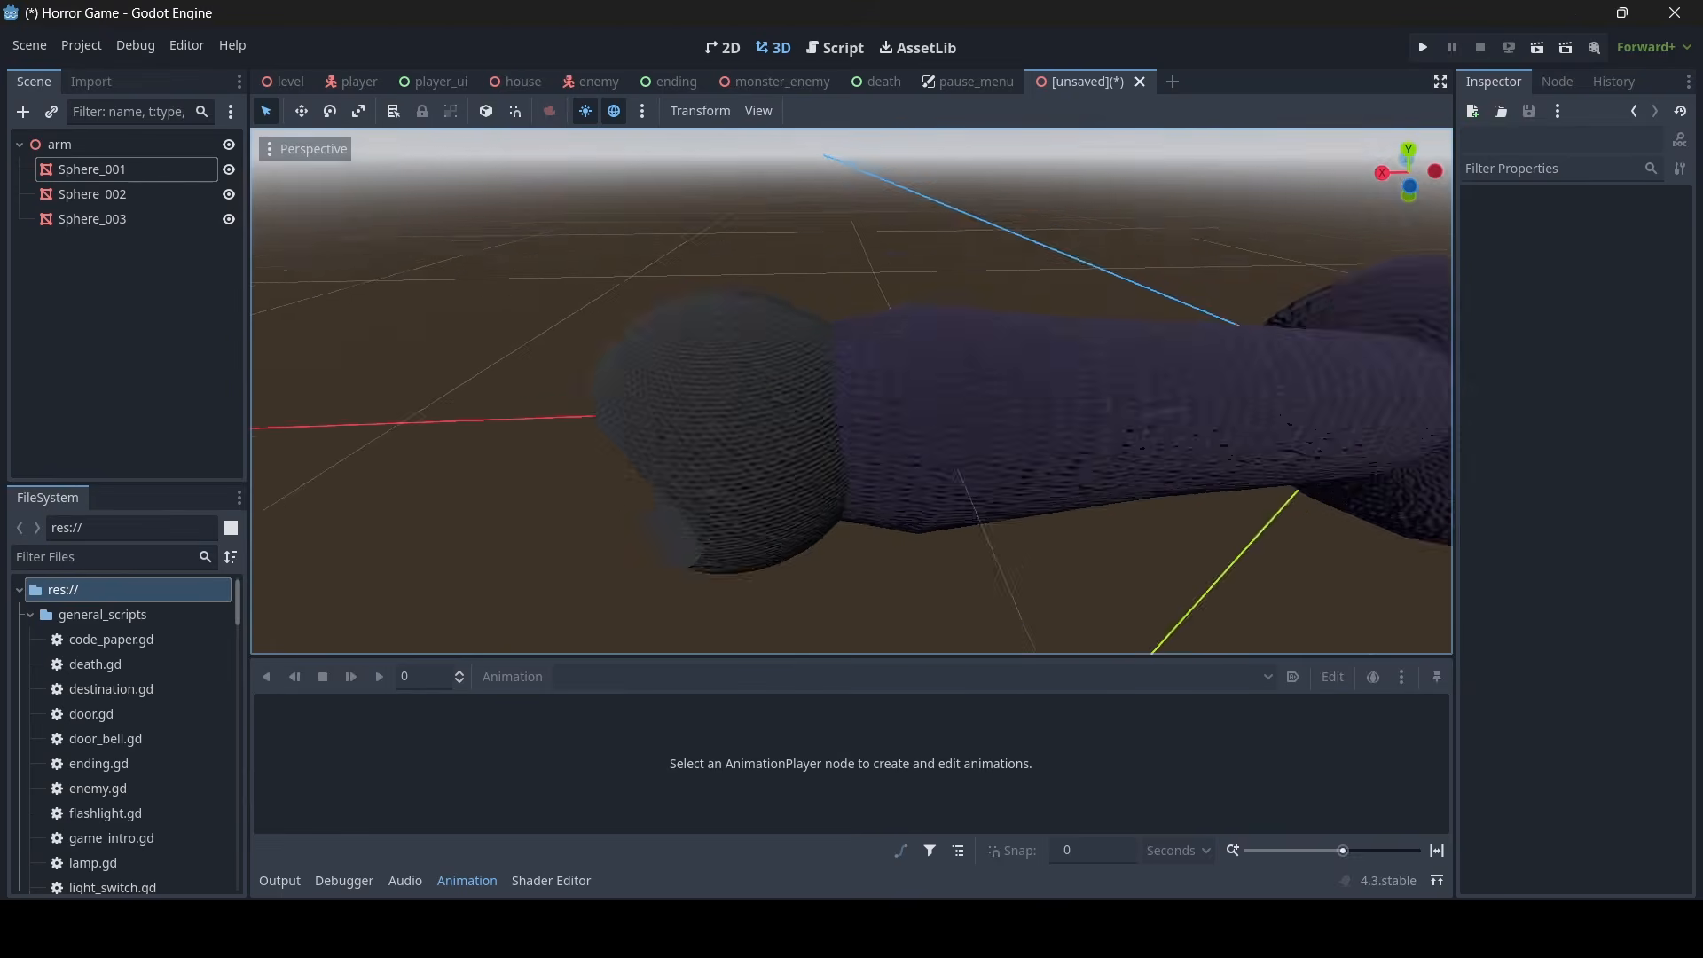
- Clear the existing Surface 0 material from the hand mesh Sphere_003
scroll(851, 391, down, 3)
key(s)
right_drag(866, 521, 850, 492)
key(w)
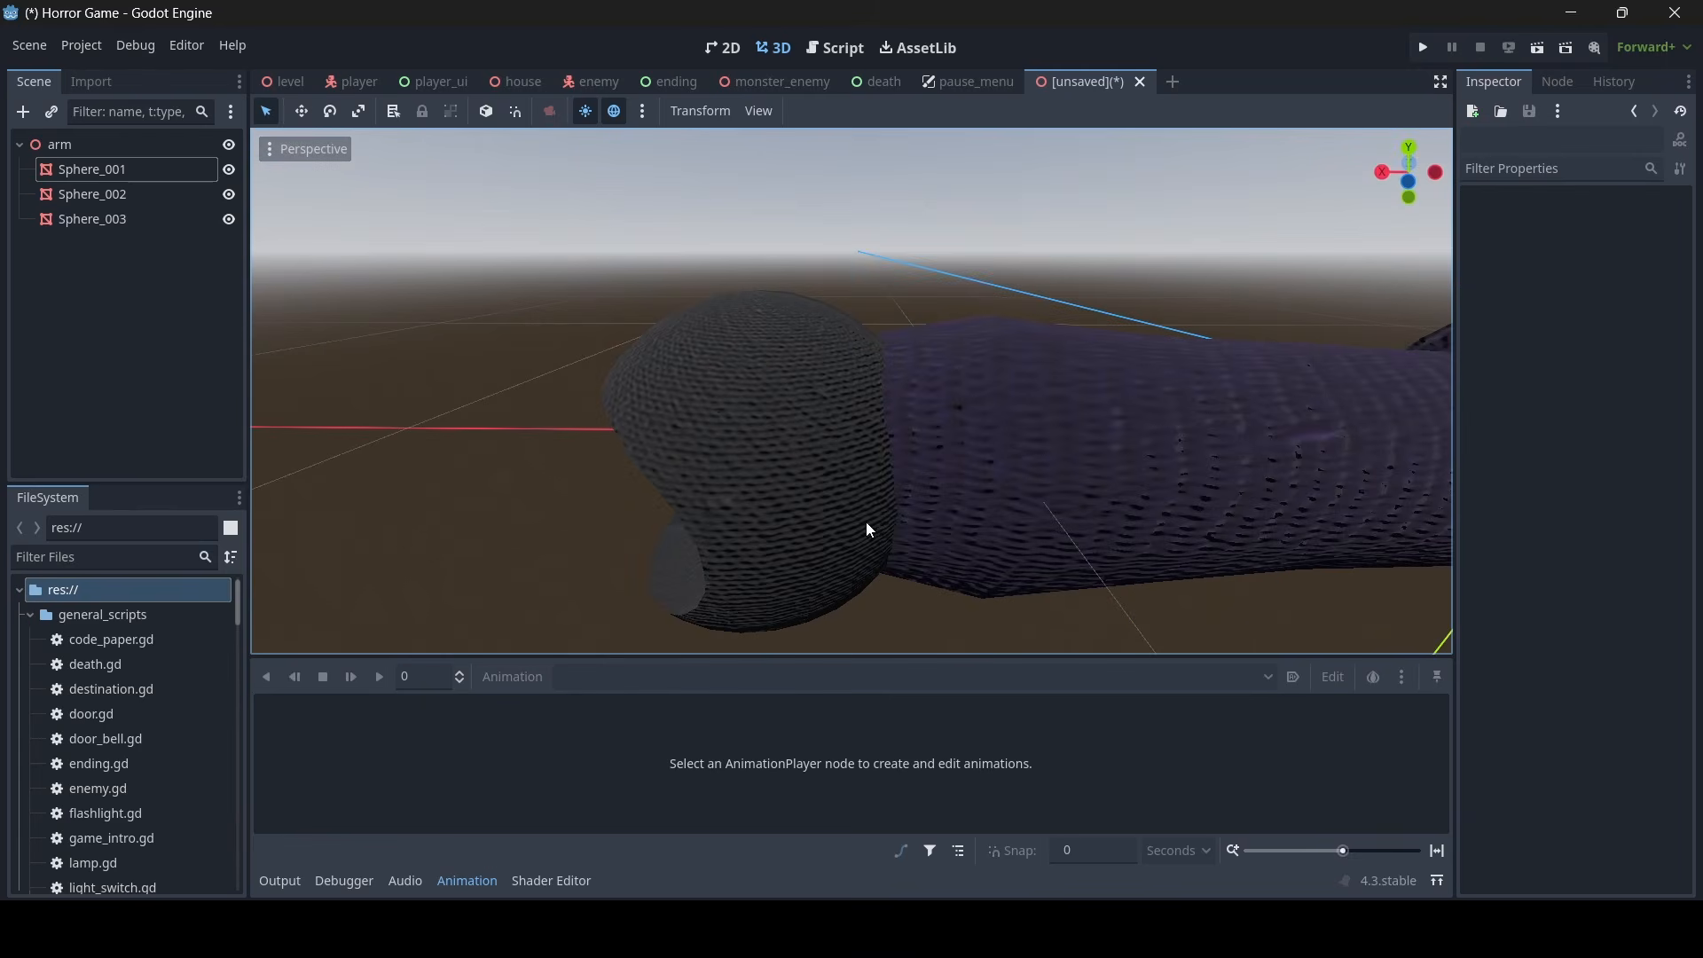
click(717, 404)
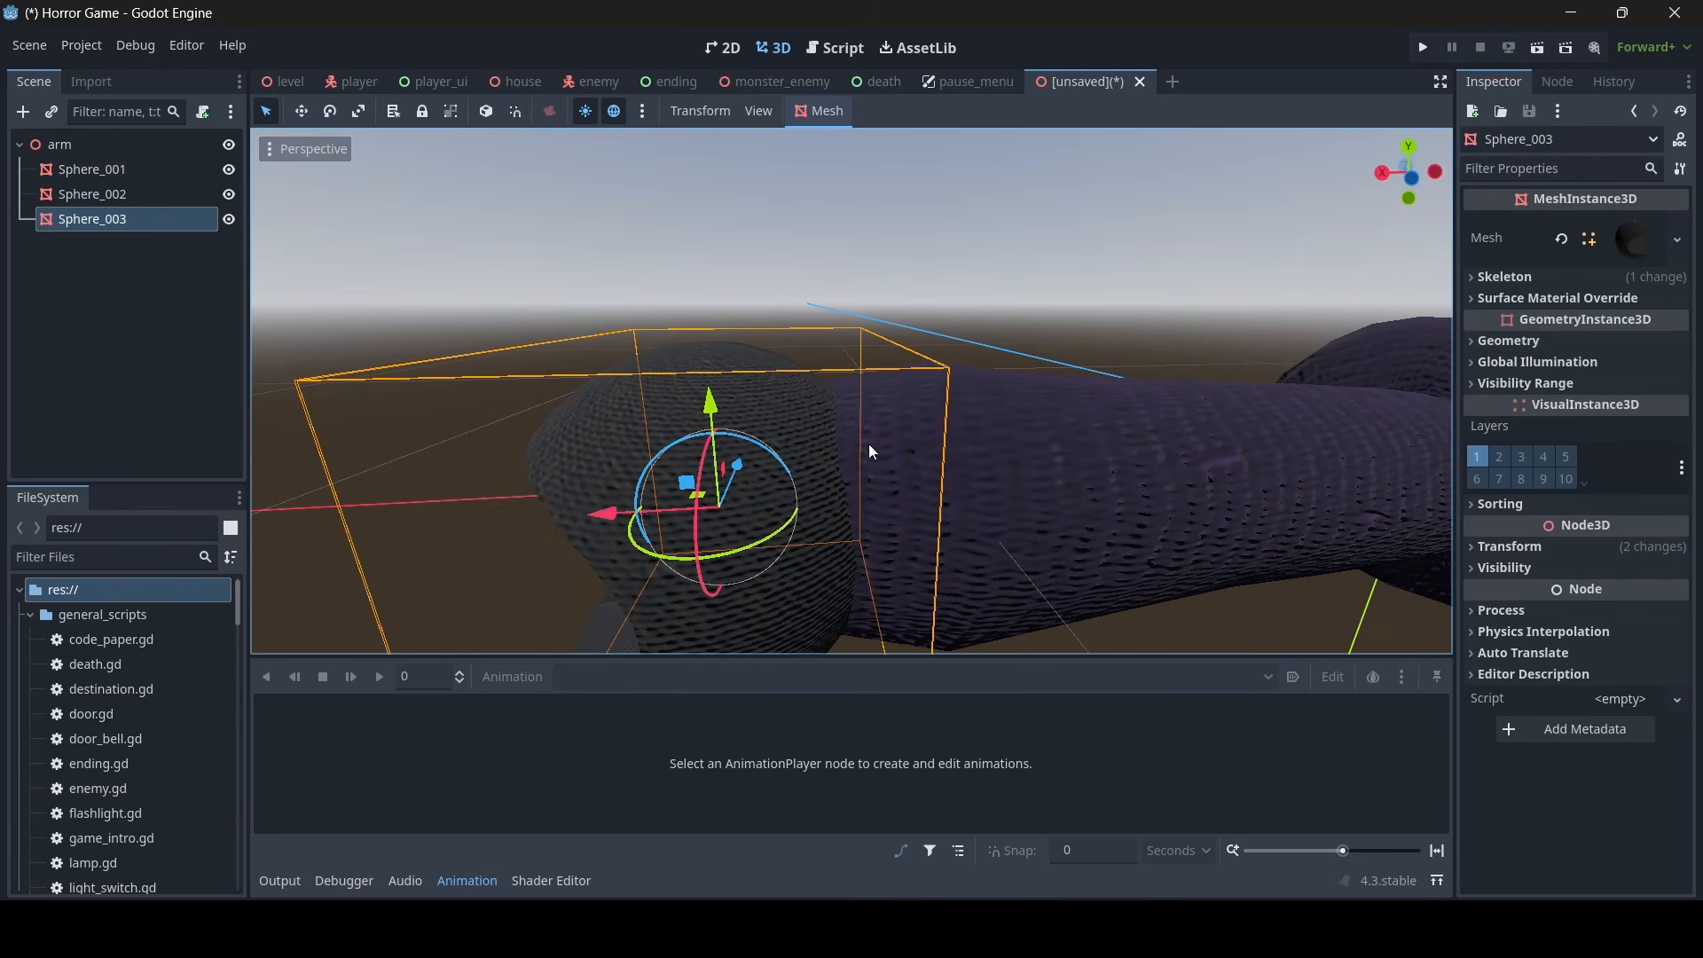
click(1638, 241)
click(1508, 640)
scroll(1579, 550, down, 5)
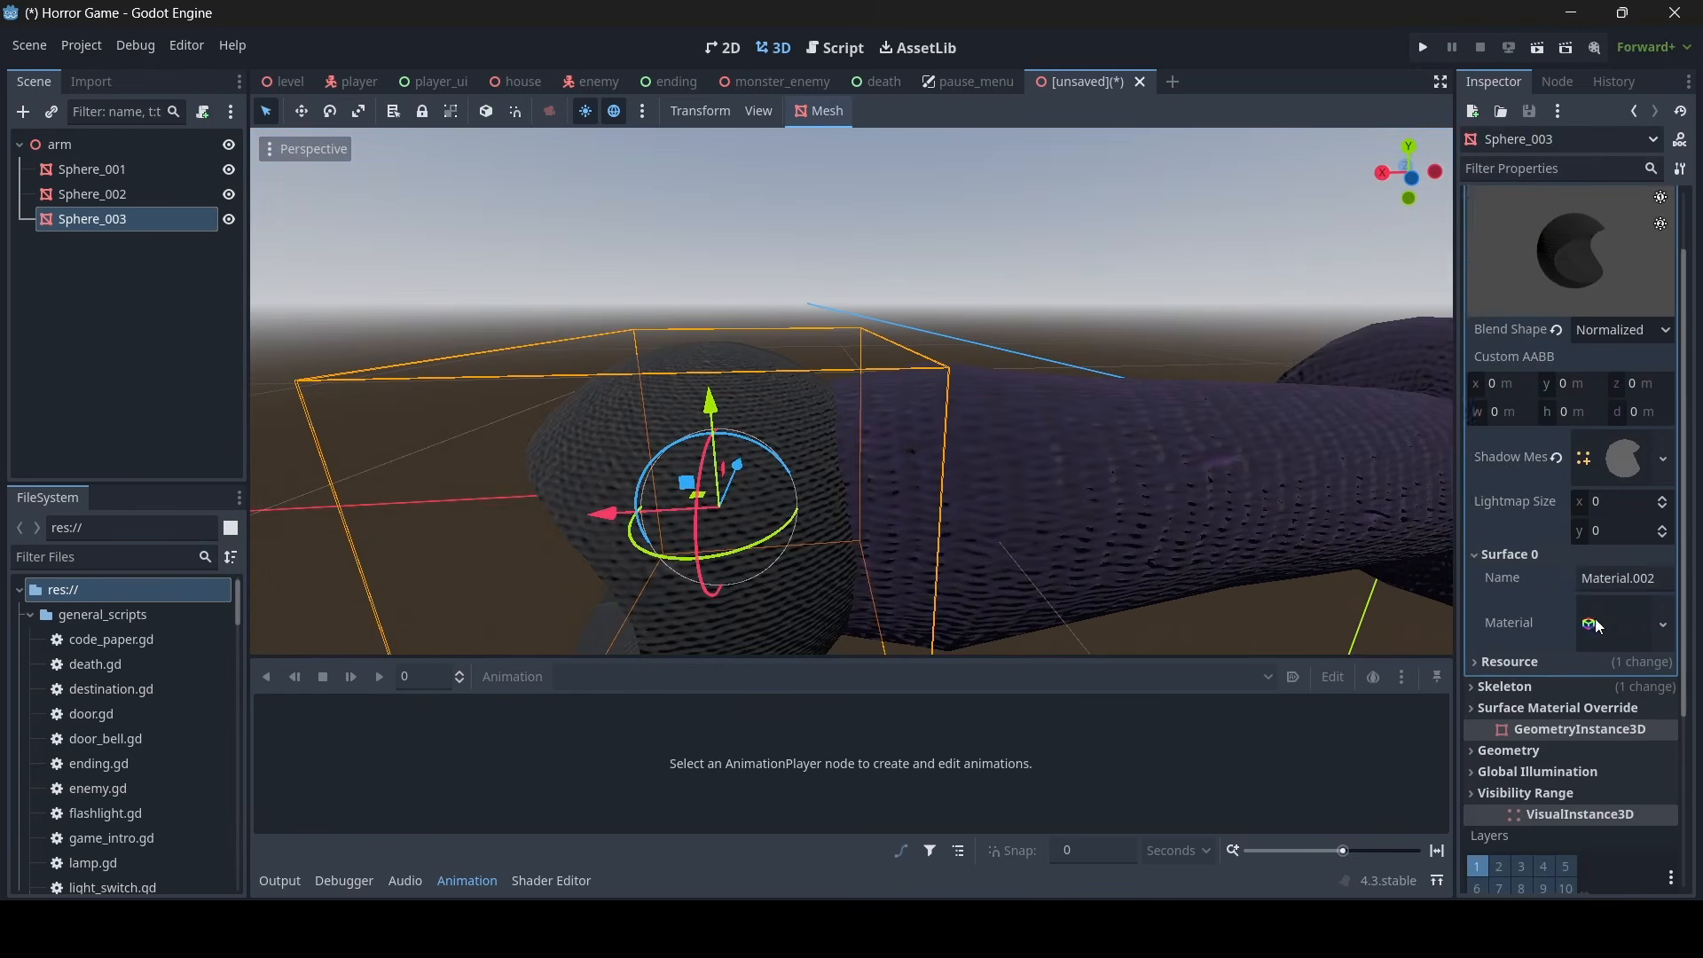
click(1616, 459)
scroll(1572, 655, down, 3)
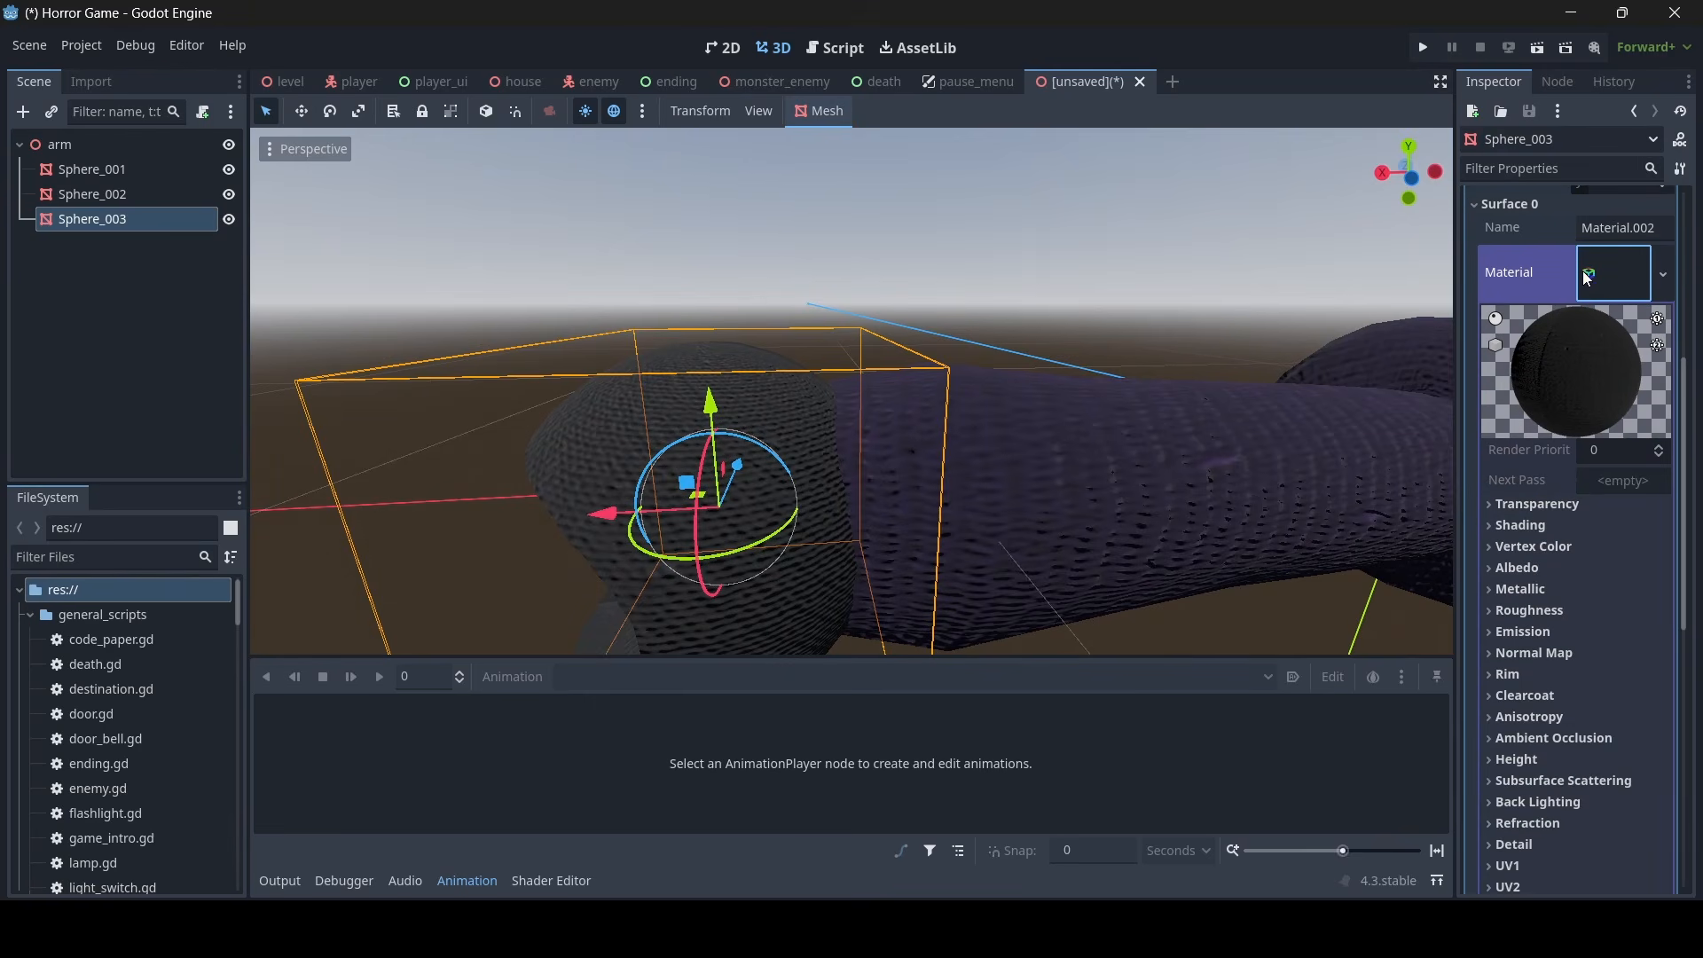
click(1664, 274)
click(1552, 486)
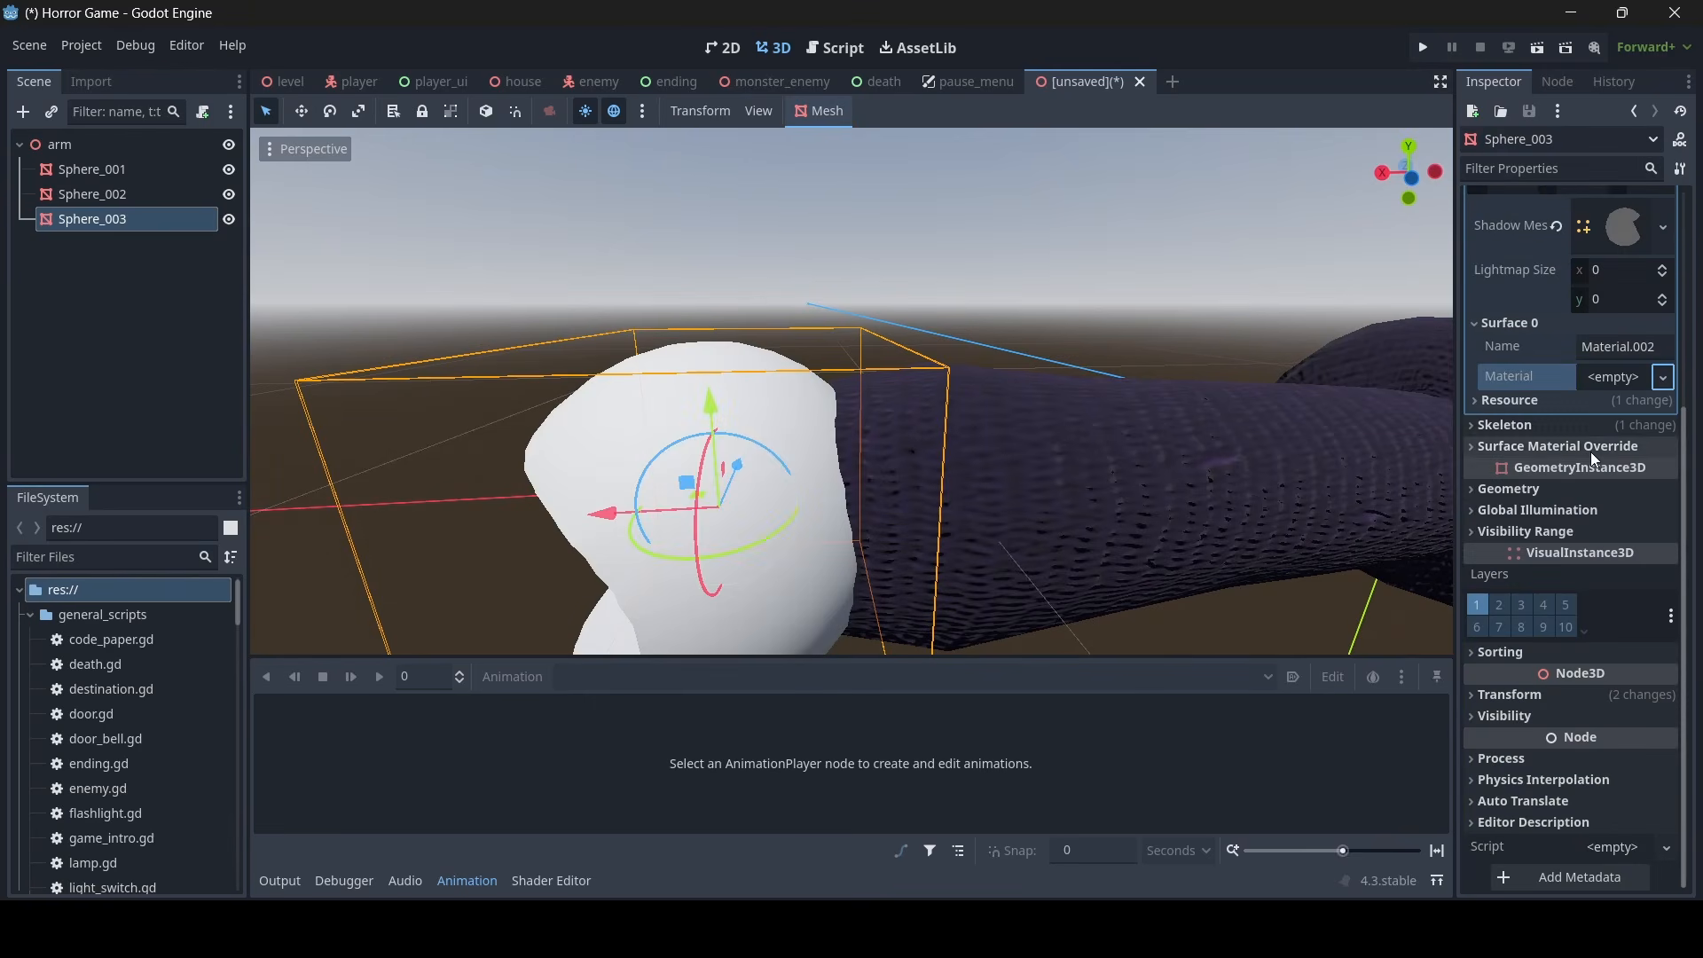
- Assign a new StandardMaterial3D to Surface 0 of the hand mesh
click(1612, 377)
key(Escape)
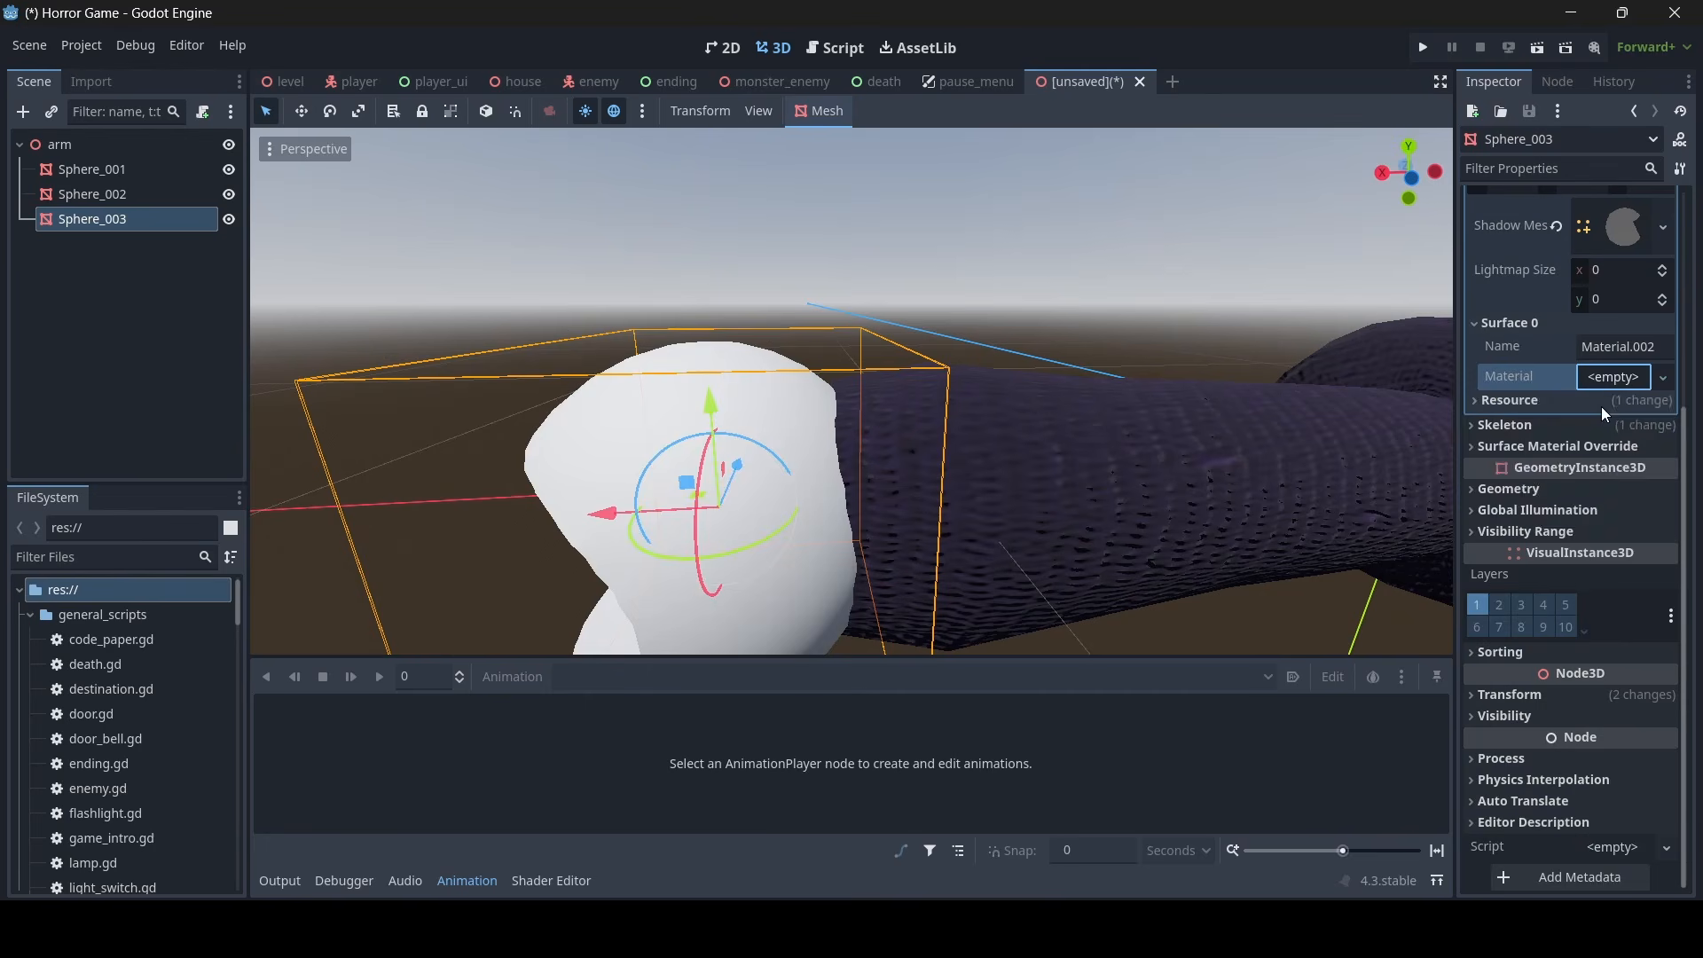
click(1602, 408)
click(1618, 402)
click(1622, 401)
scroll(1568, 507, down, 2)
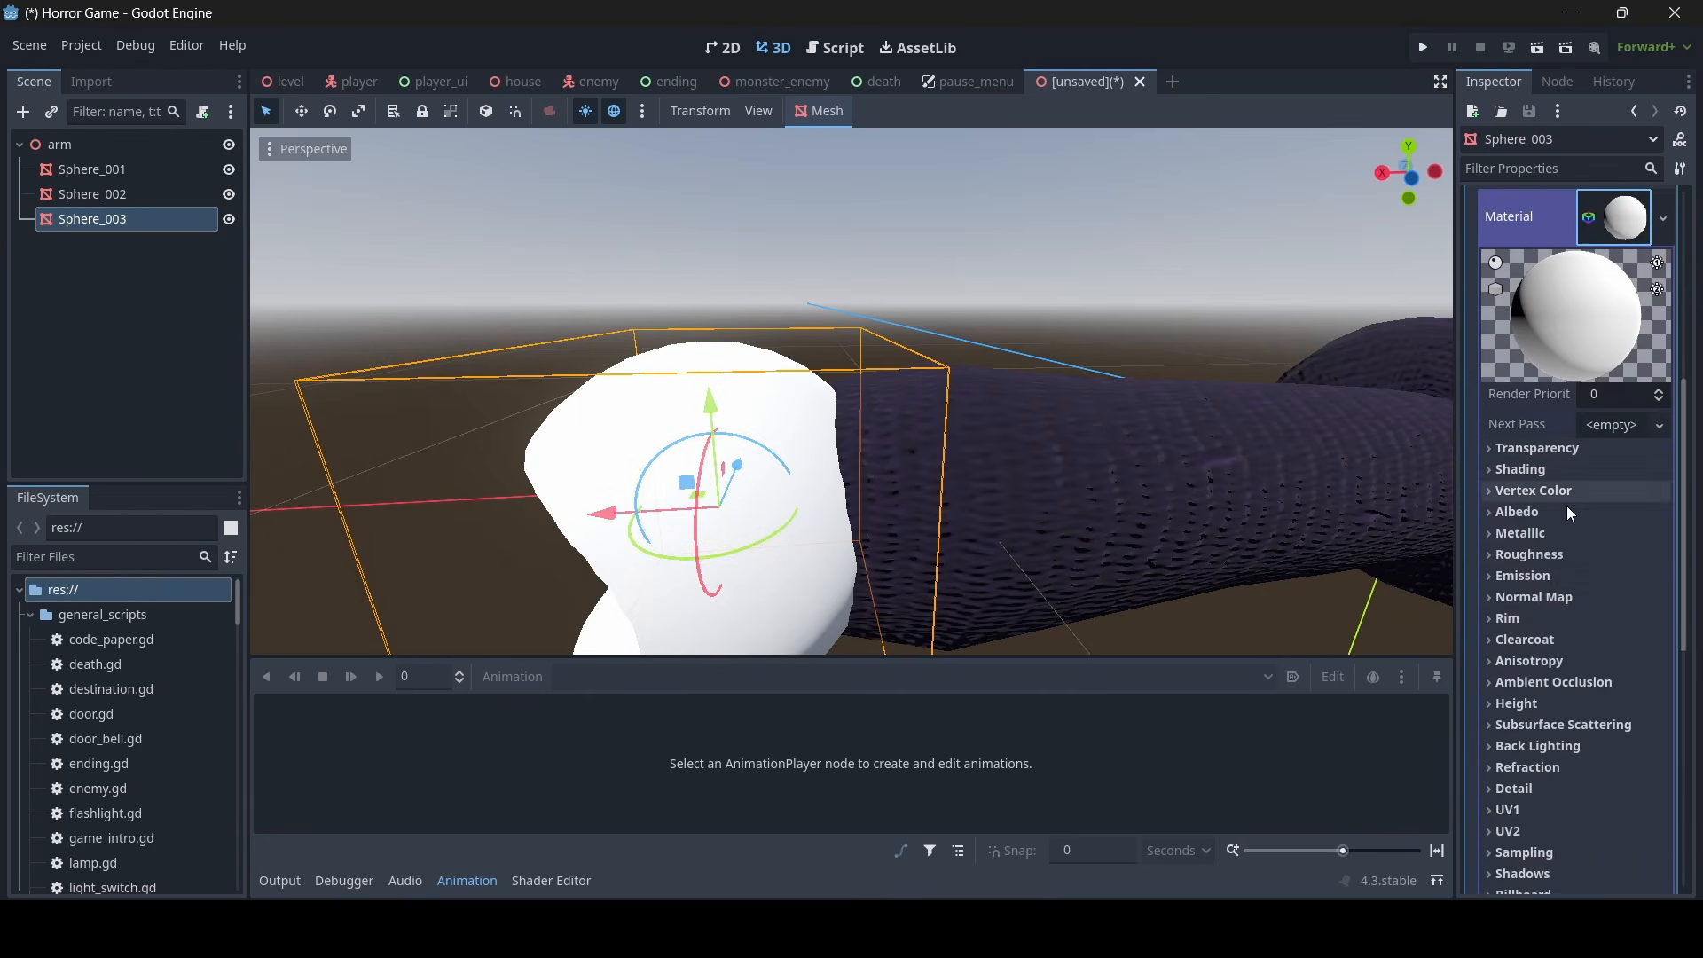
- Give the hand material's albedo a new NoiseTexture2D generated from a new FastNoiseLite
click(1566, 511)
scroll(1563, 506, down, 3)
click(1613, 302)
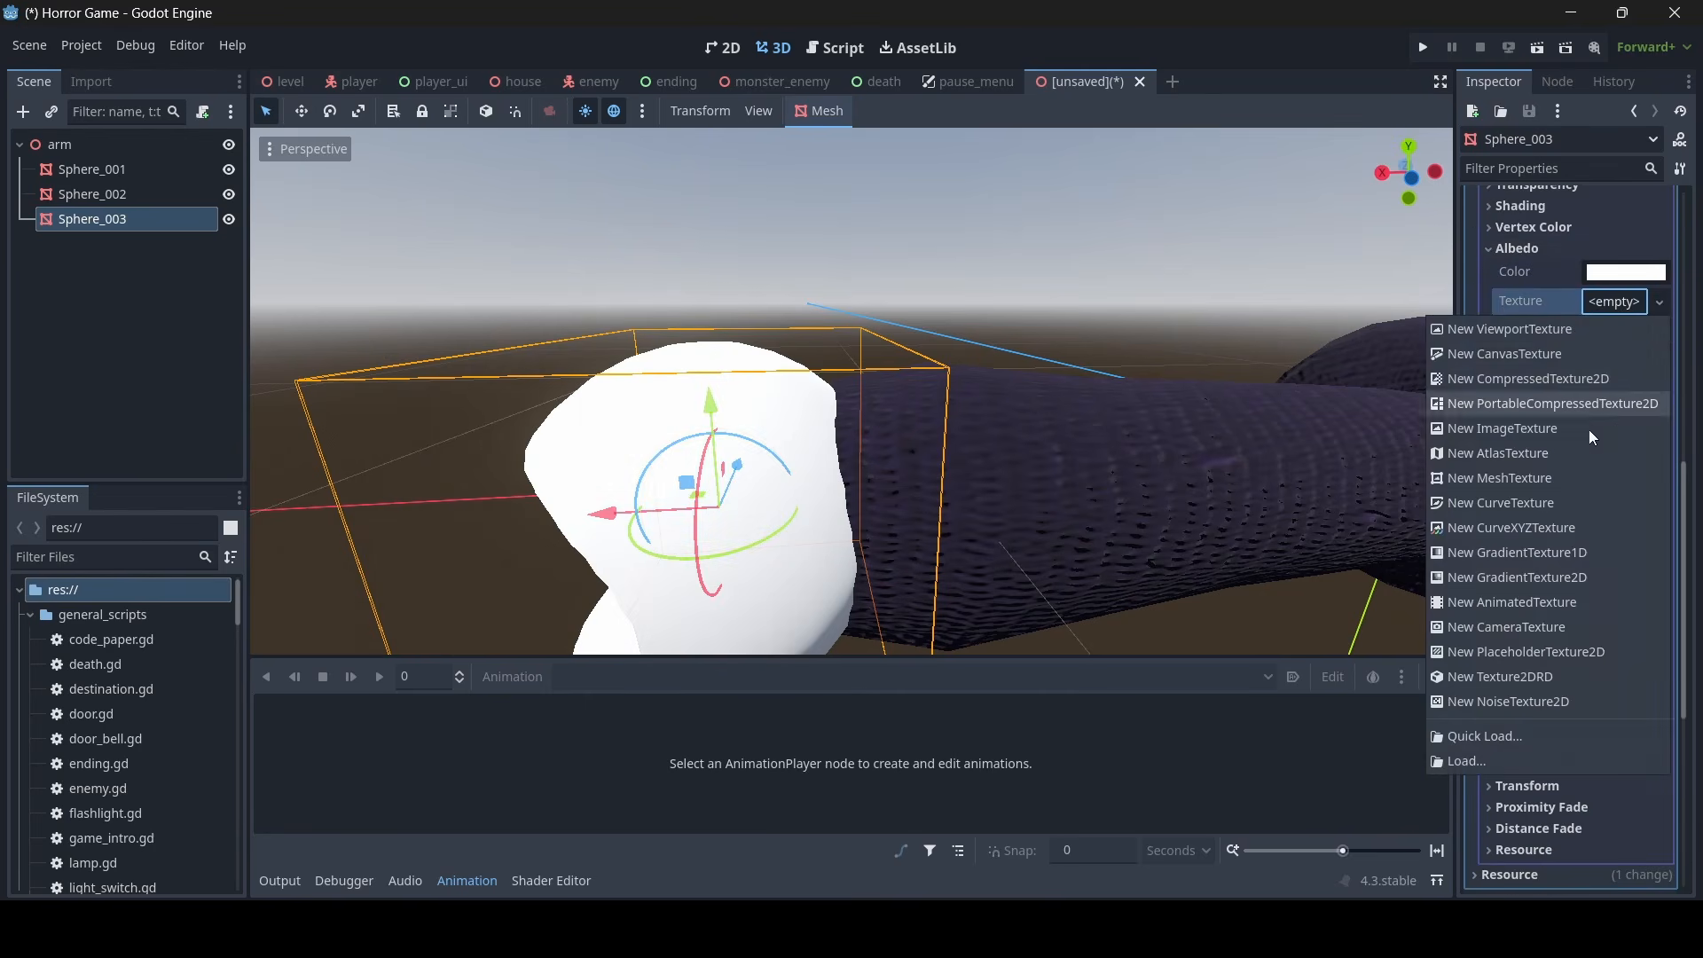
click(1551, 710)
click(1631, 507)
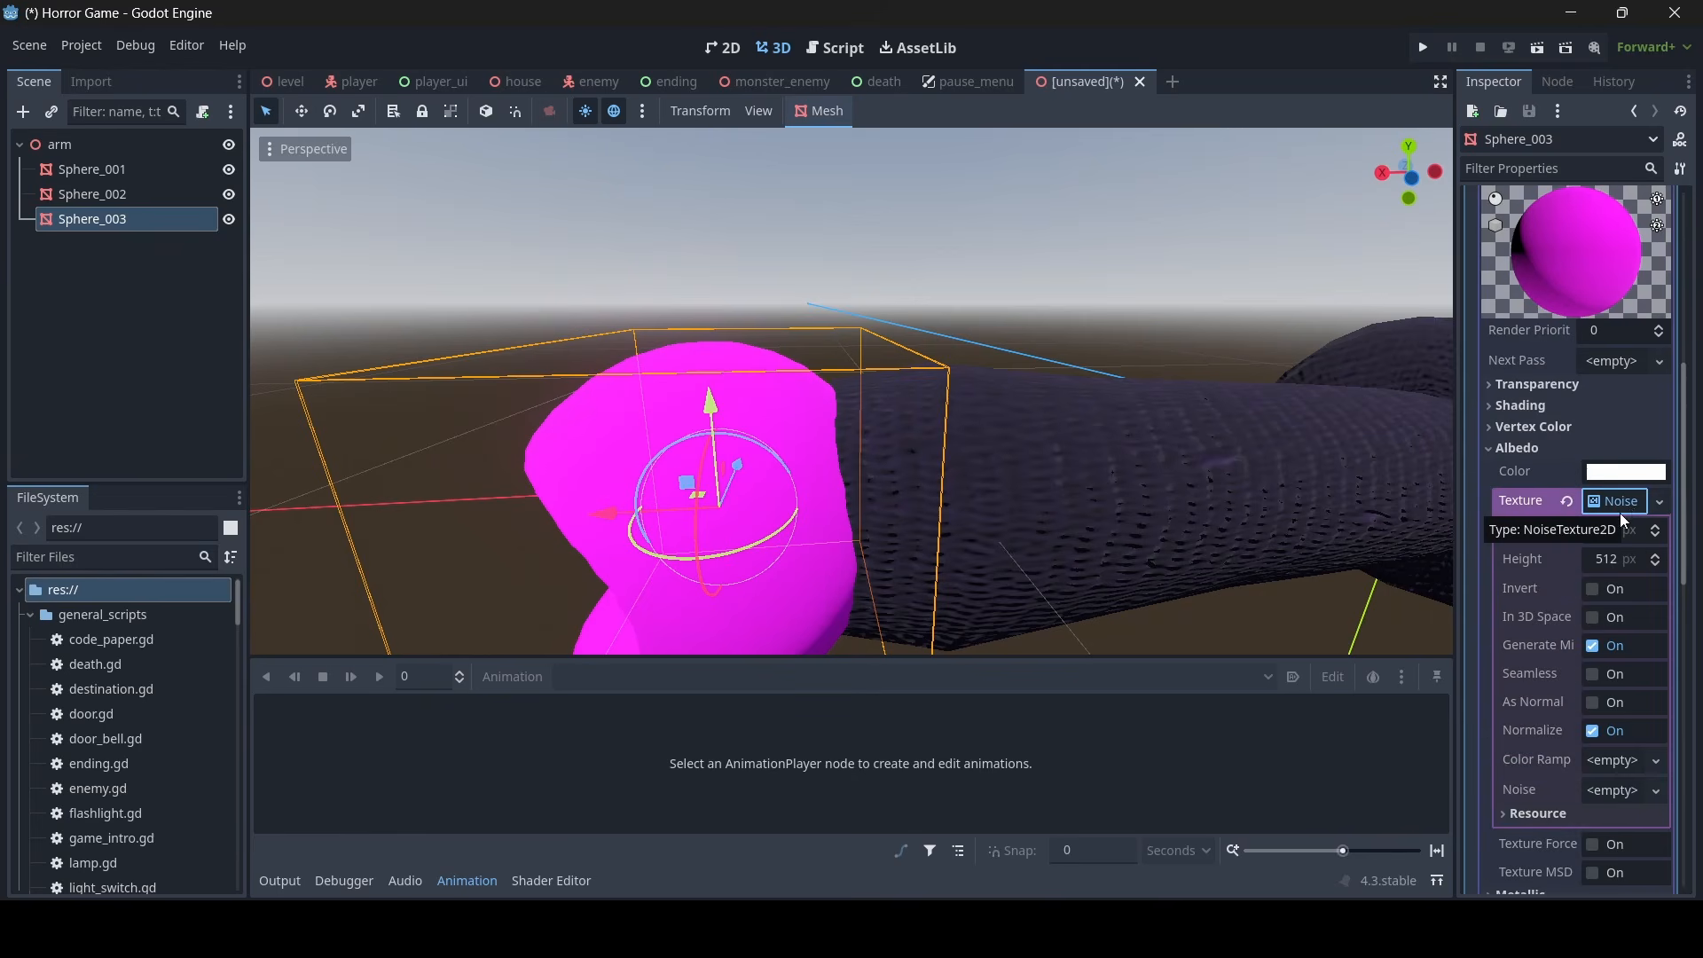
scroll(1620, 512, down, 3)
click(1606, 529)
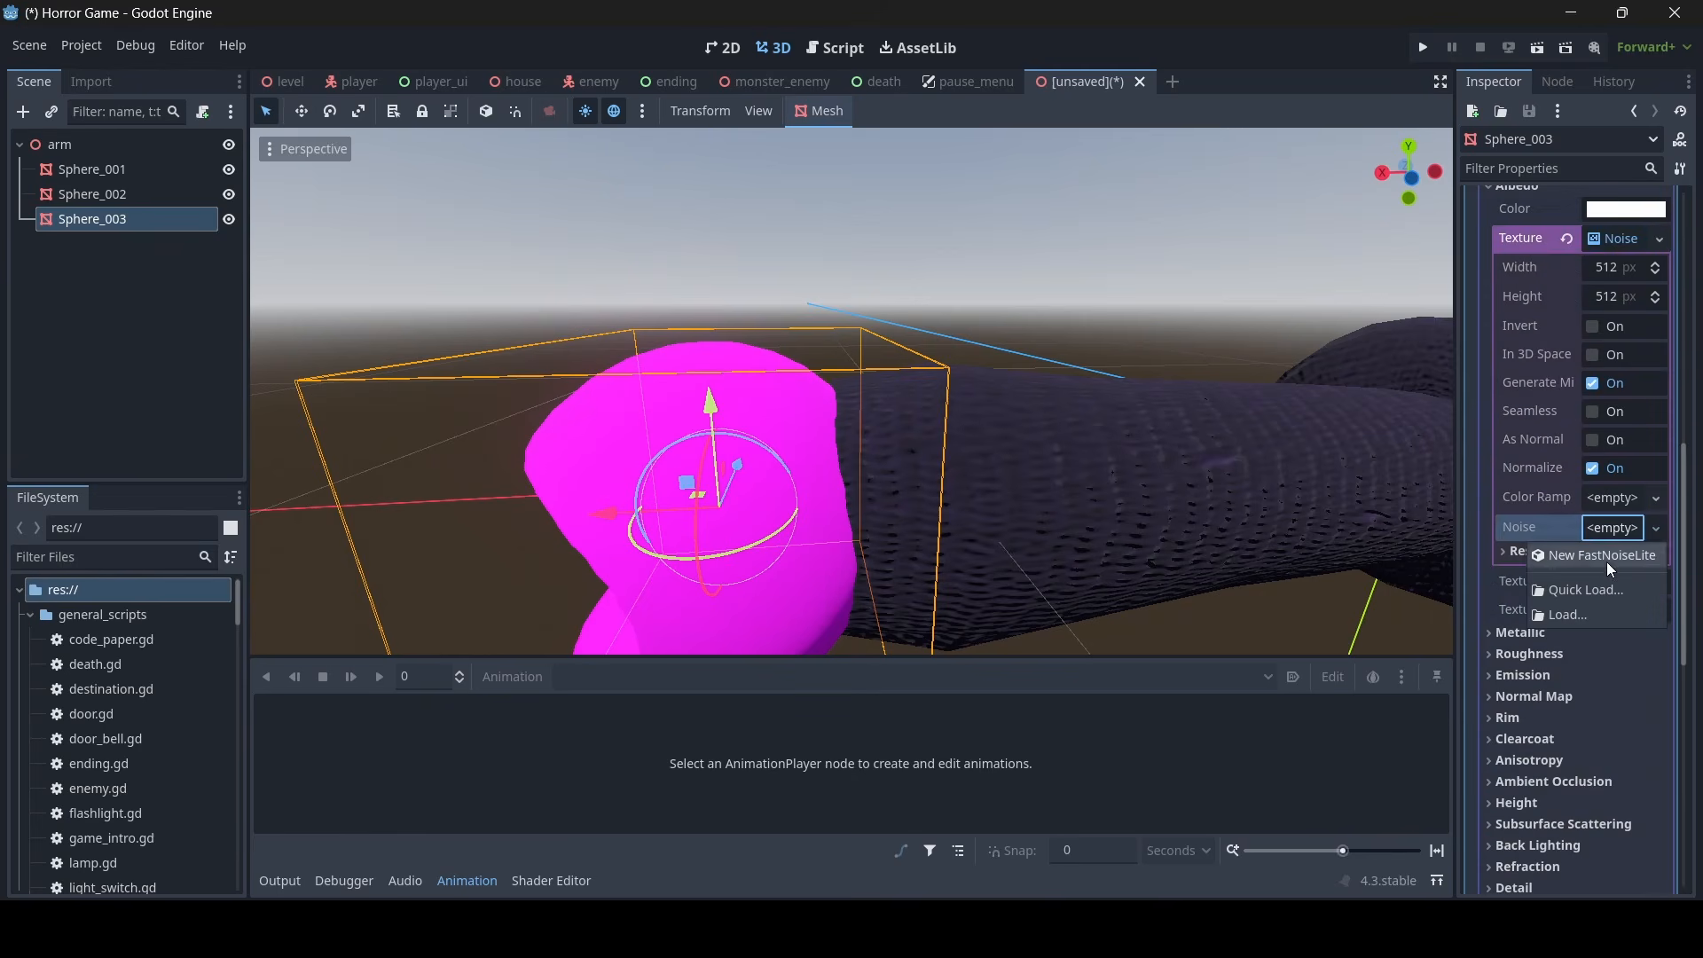
click(1605, 561)
- Add a new gradient color ramp to the noise texture and set its black stop to the brownish skin color ad897b
click(1628, 499)
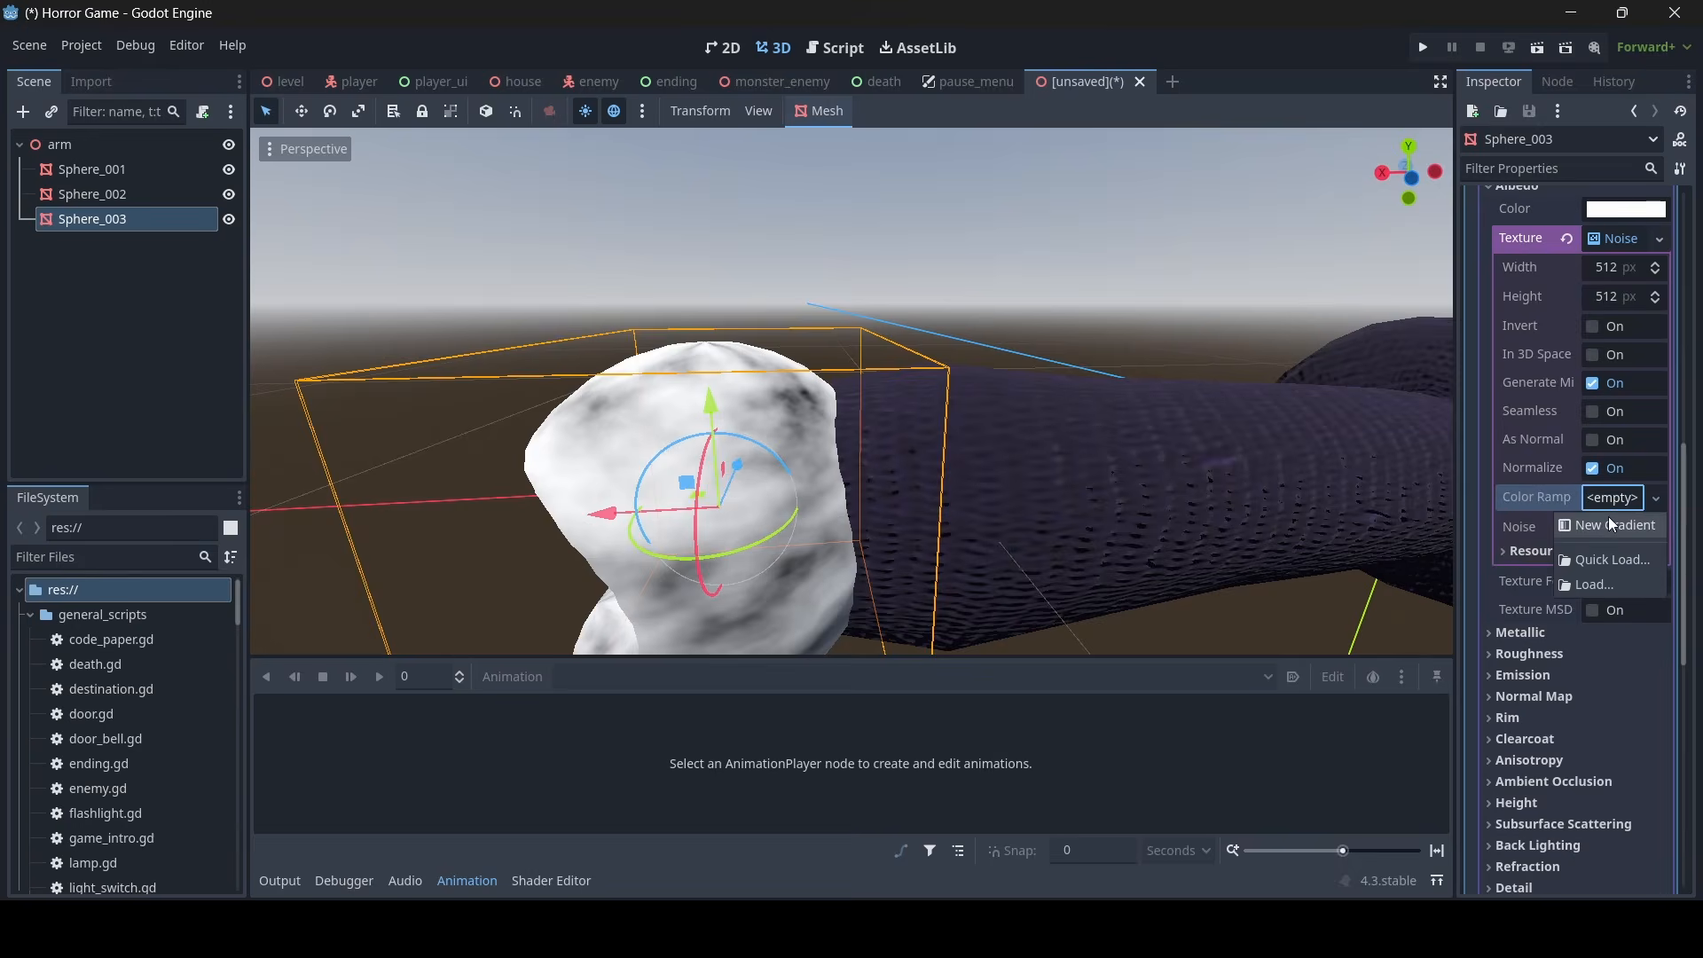
click(1605, 522)
click(1619, 495)
click(1504, 572)
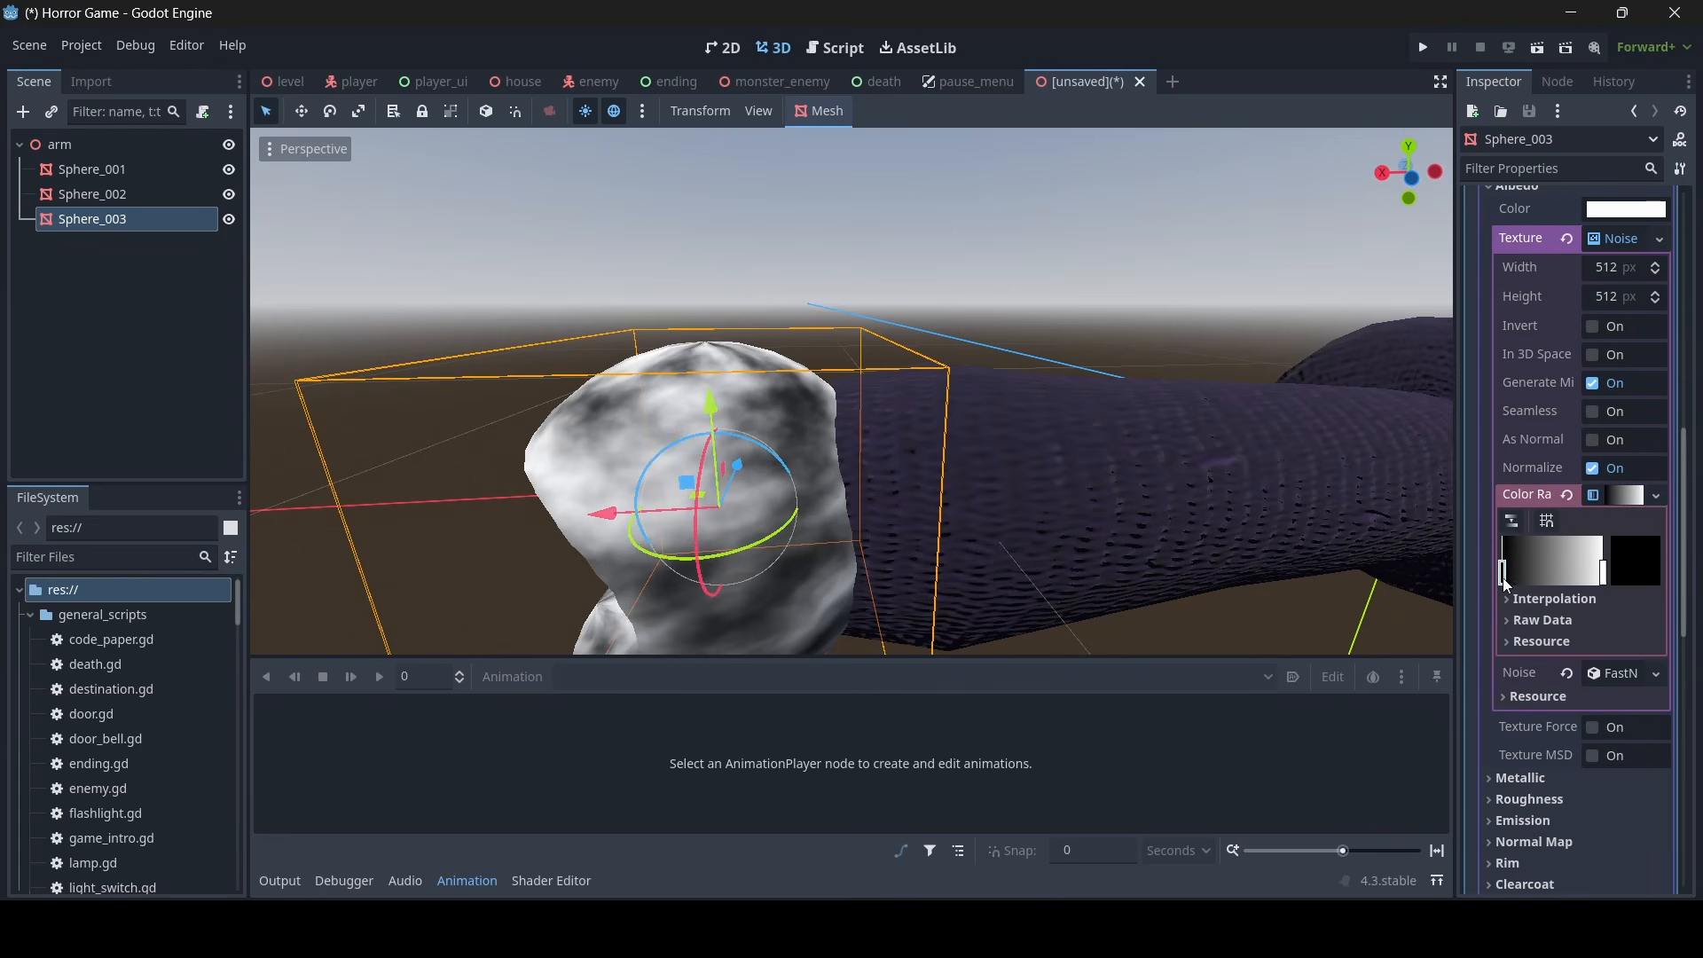
click(1650, 554)
drag(1687, 122, 1687, 100)
drag(1556, 151, 1567, 158)
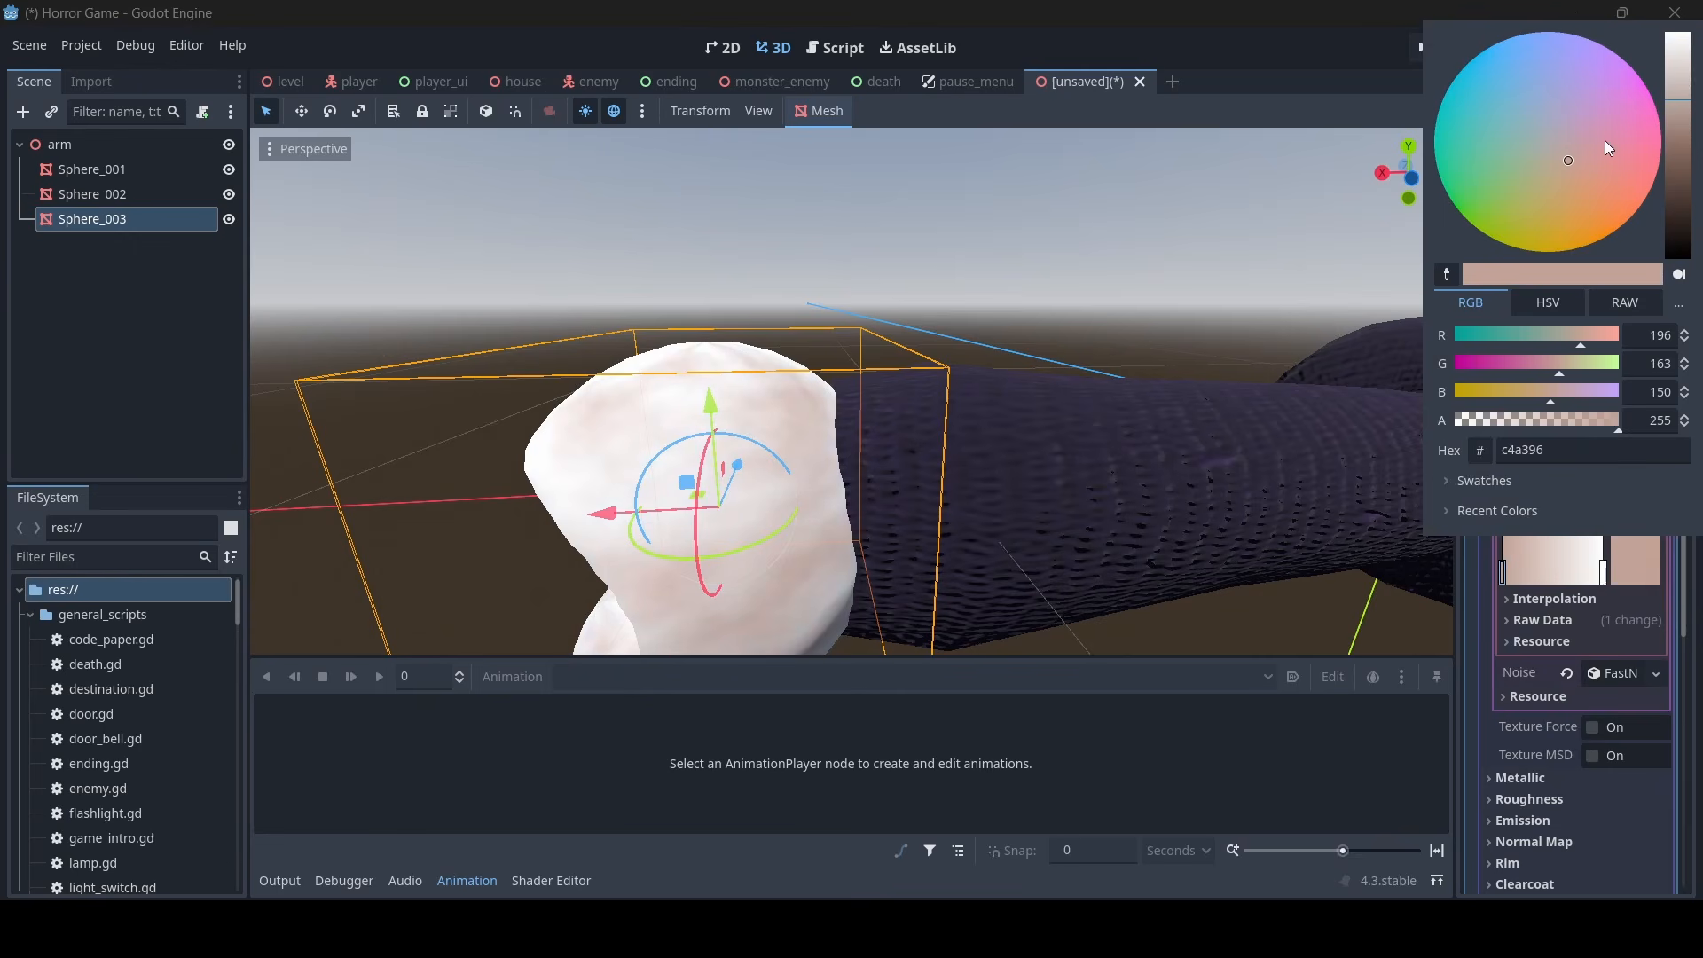
drag(1686, 107, 1689, 130)
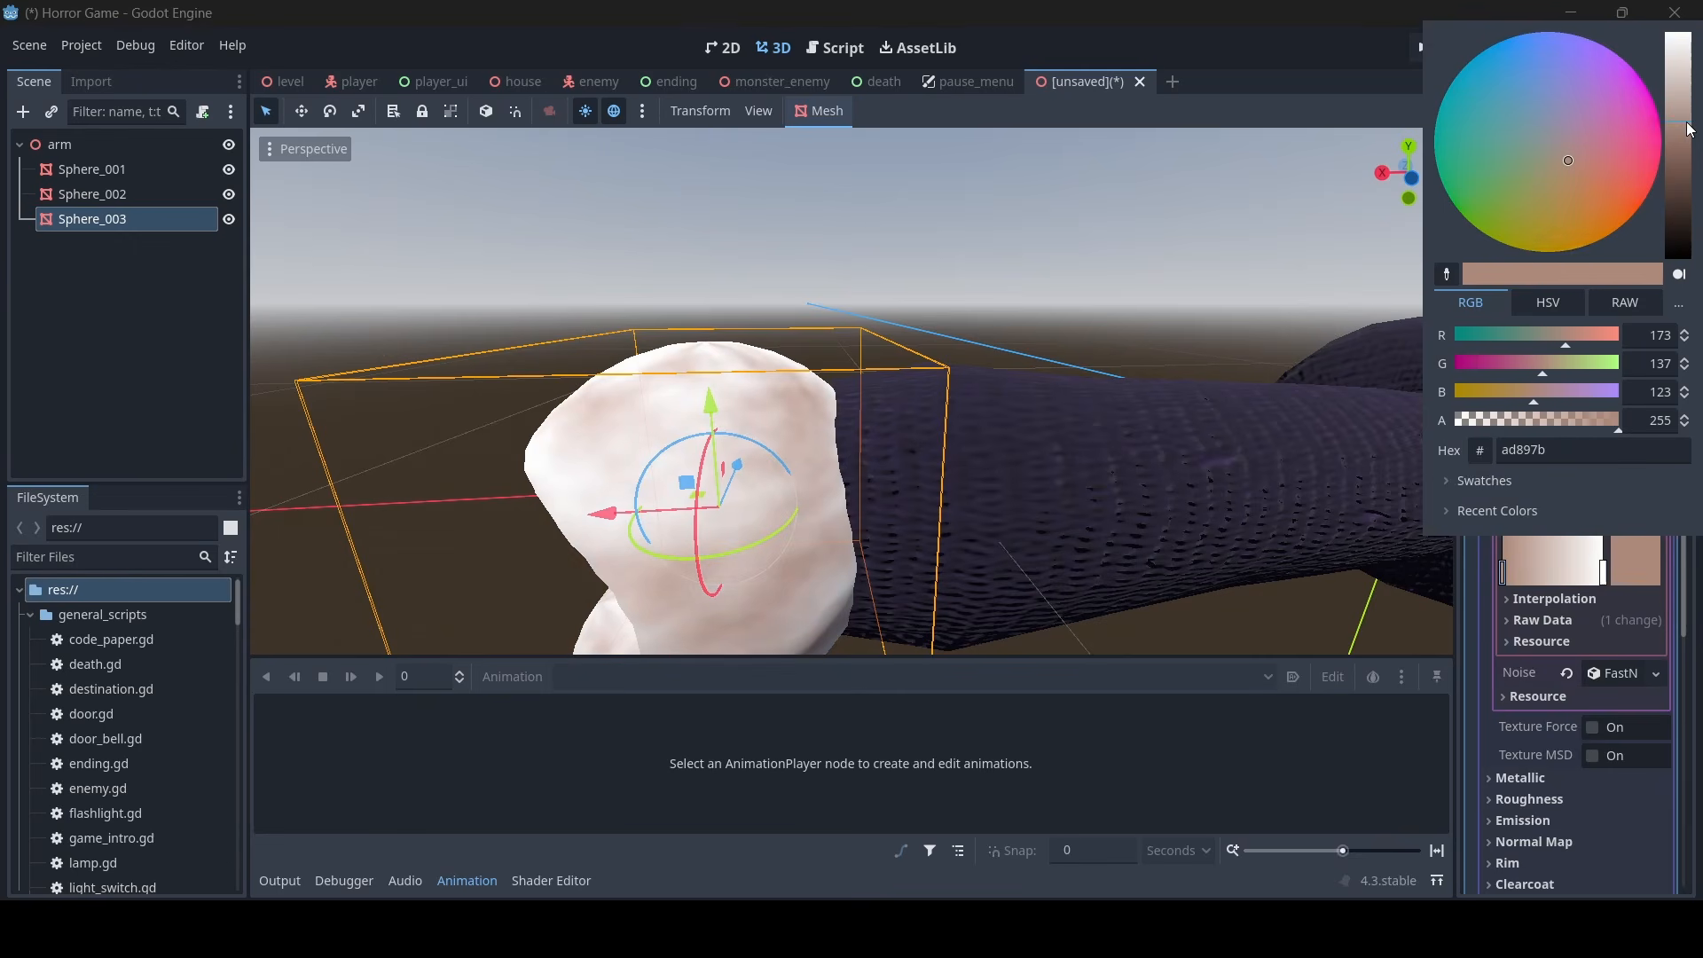
- Set the color ramp's white stop to the light skin color dfbcac
click(1604, 578)
click(1604, 579)
click(1631, 559)
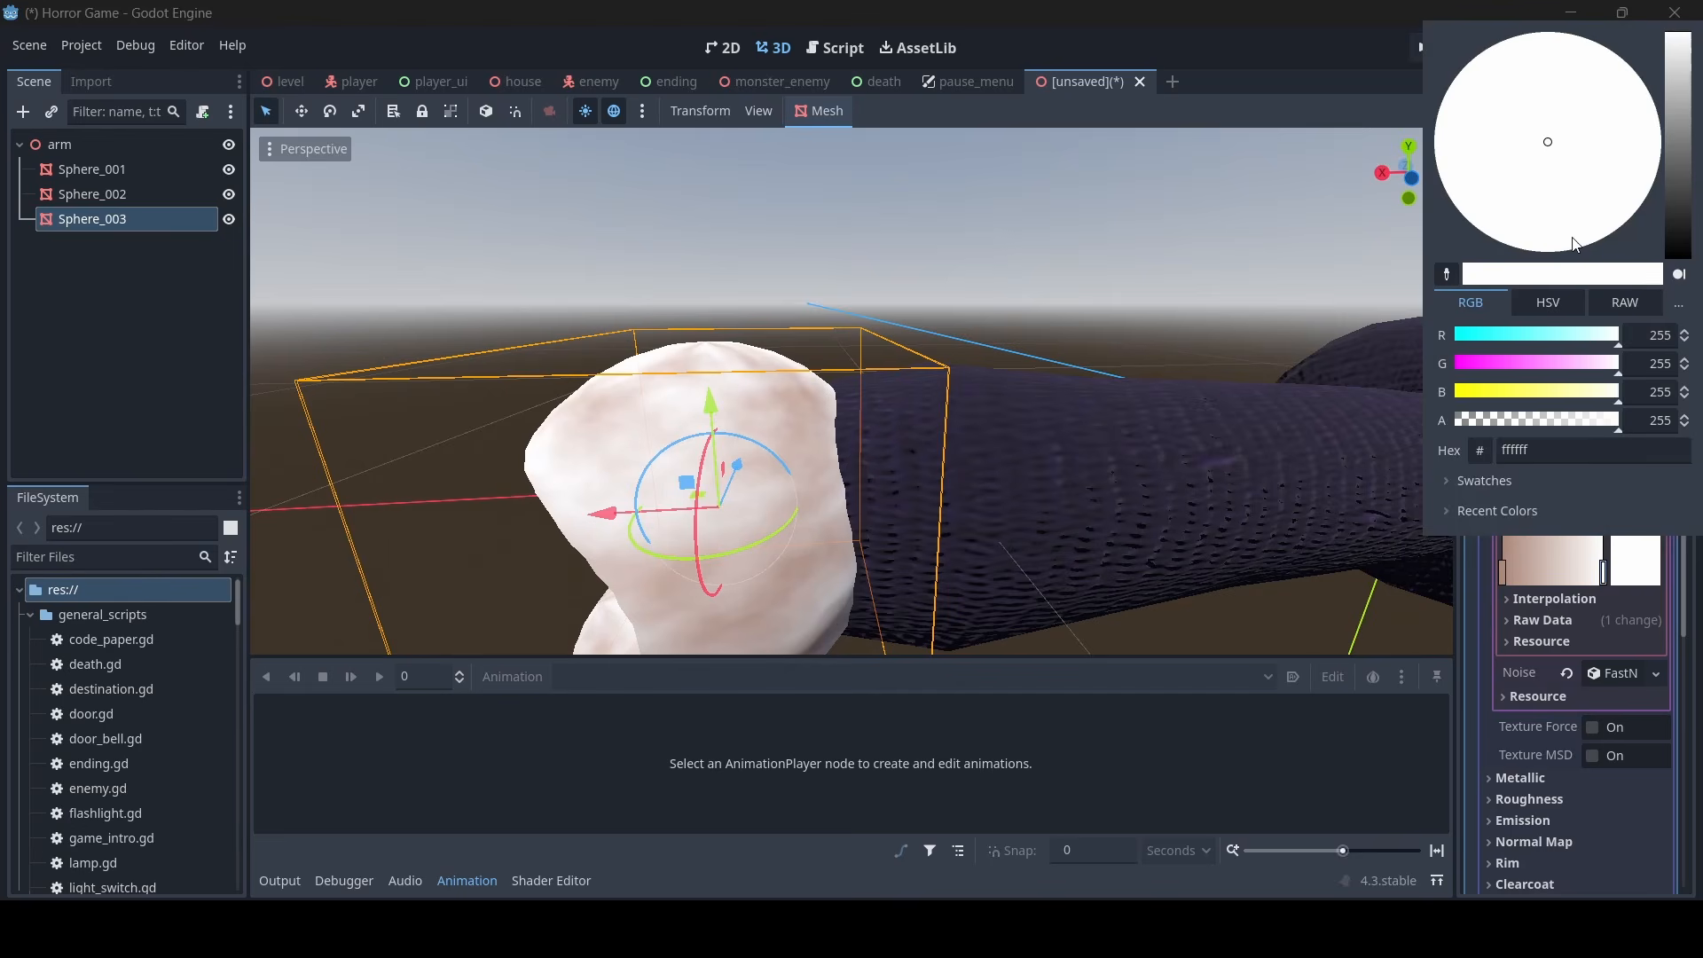
click(1685, 70)
drag(1550, 142, 1576, 170)
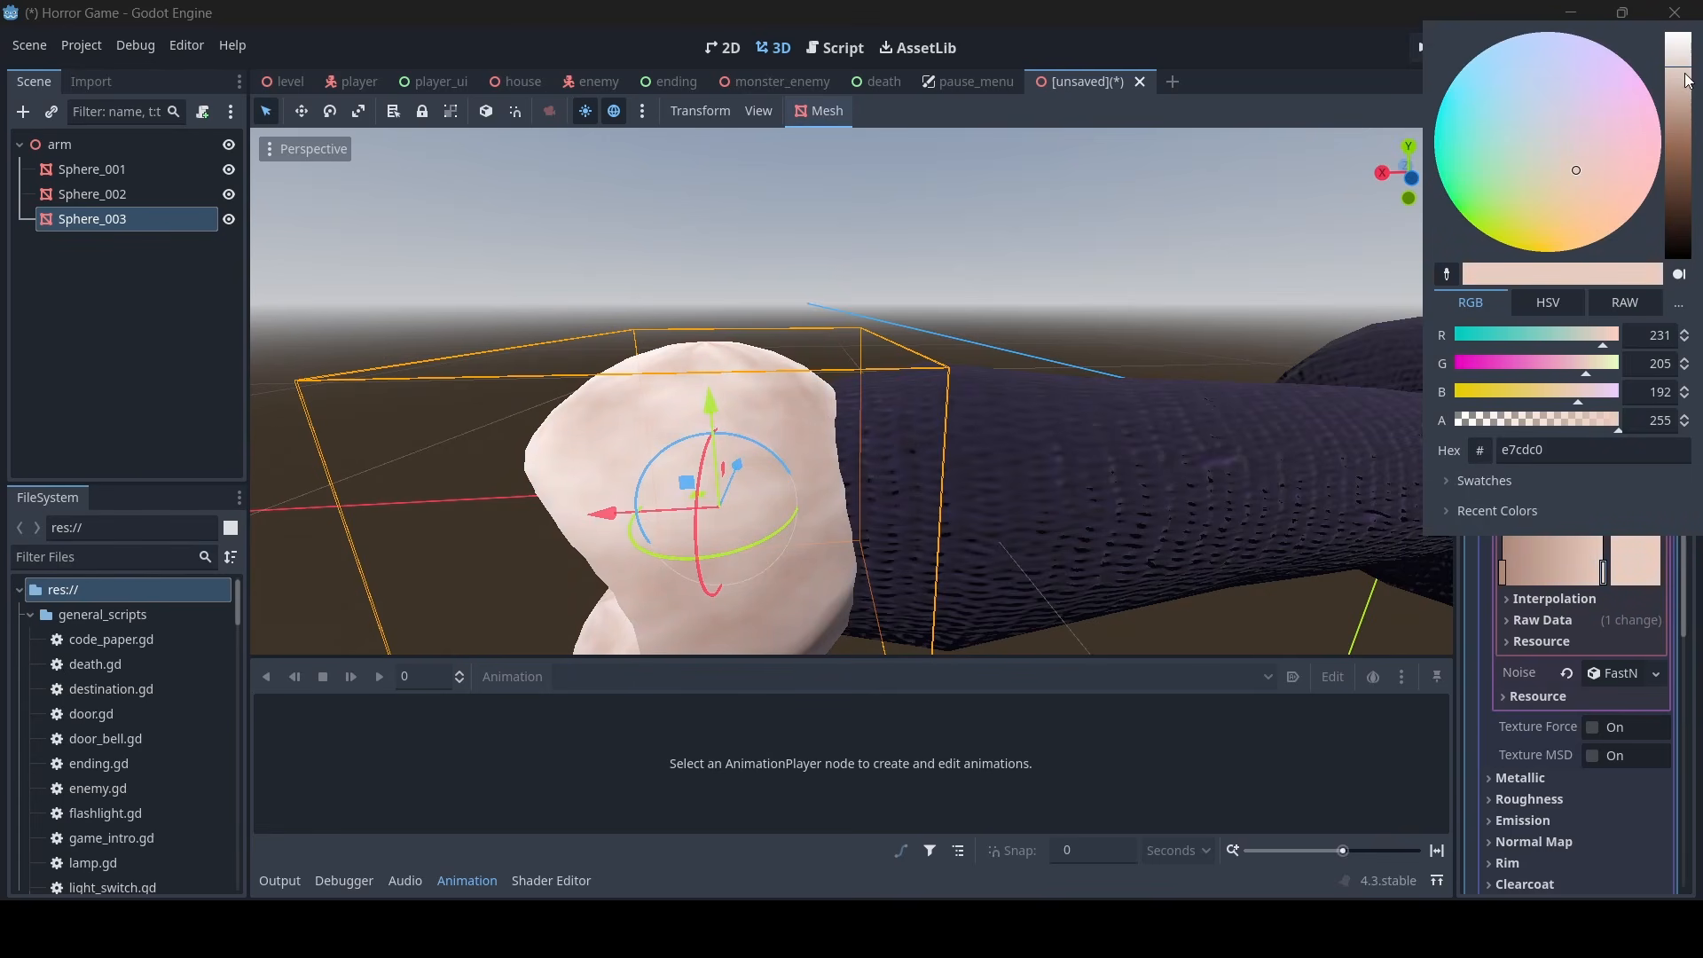
mouse_move(1686, 73)
mouse_down()
mouse_move(1684, 97)
mouse_move(1683, 80)
mouse_up()
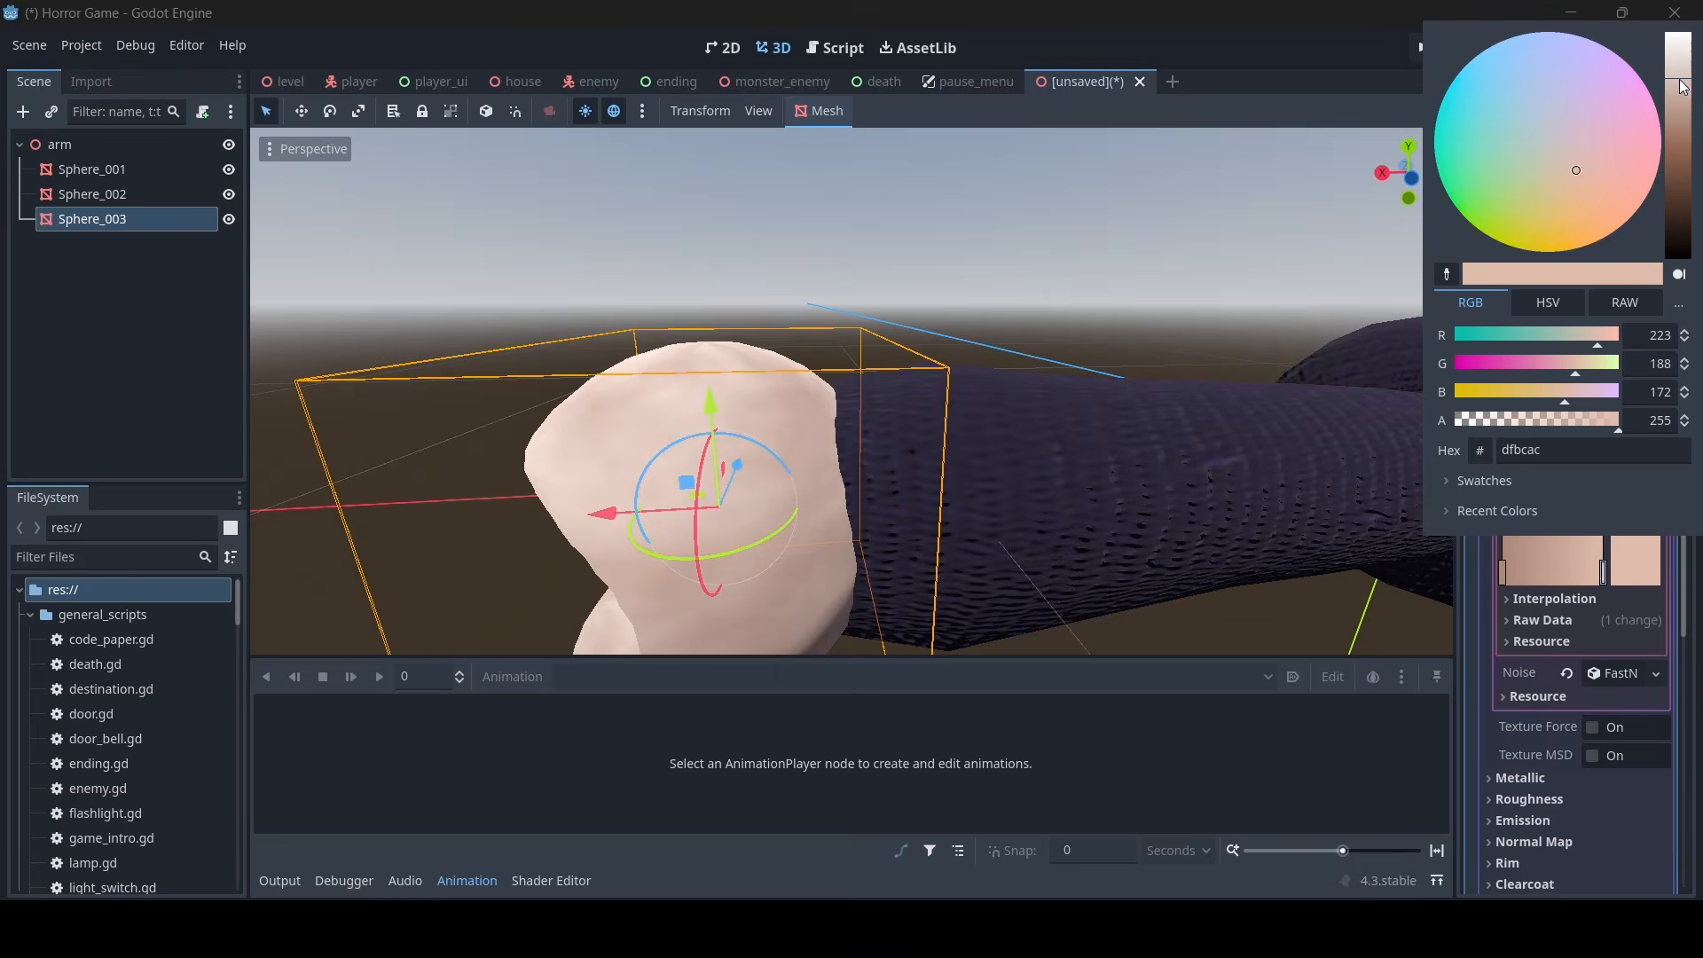
- Make the hand material's noise texture seamless
click(1154, 227)
key(s)
right_drag(1205, 277, 1206, 281)
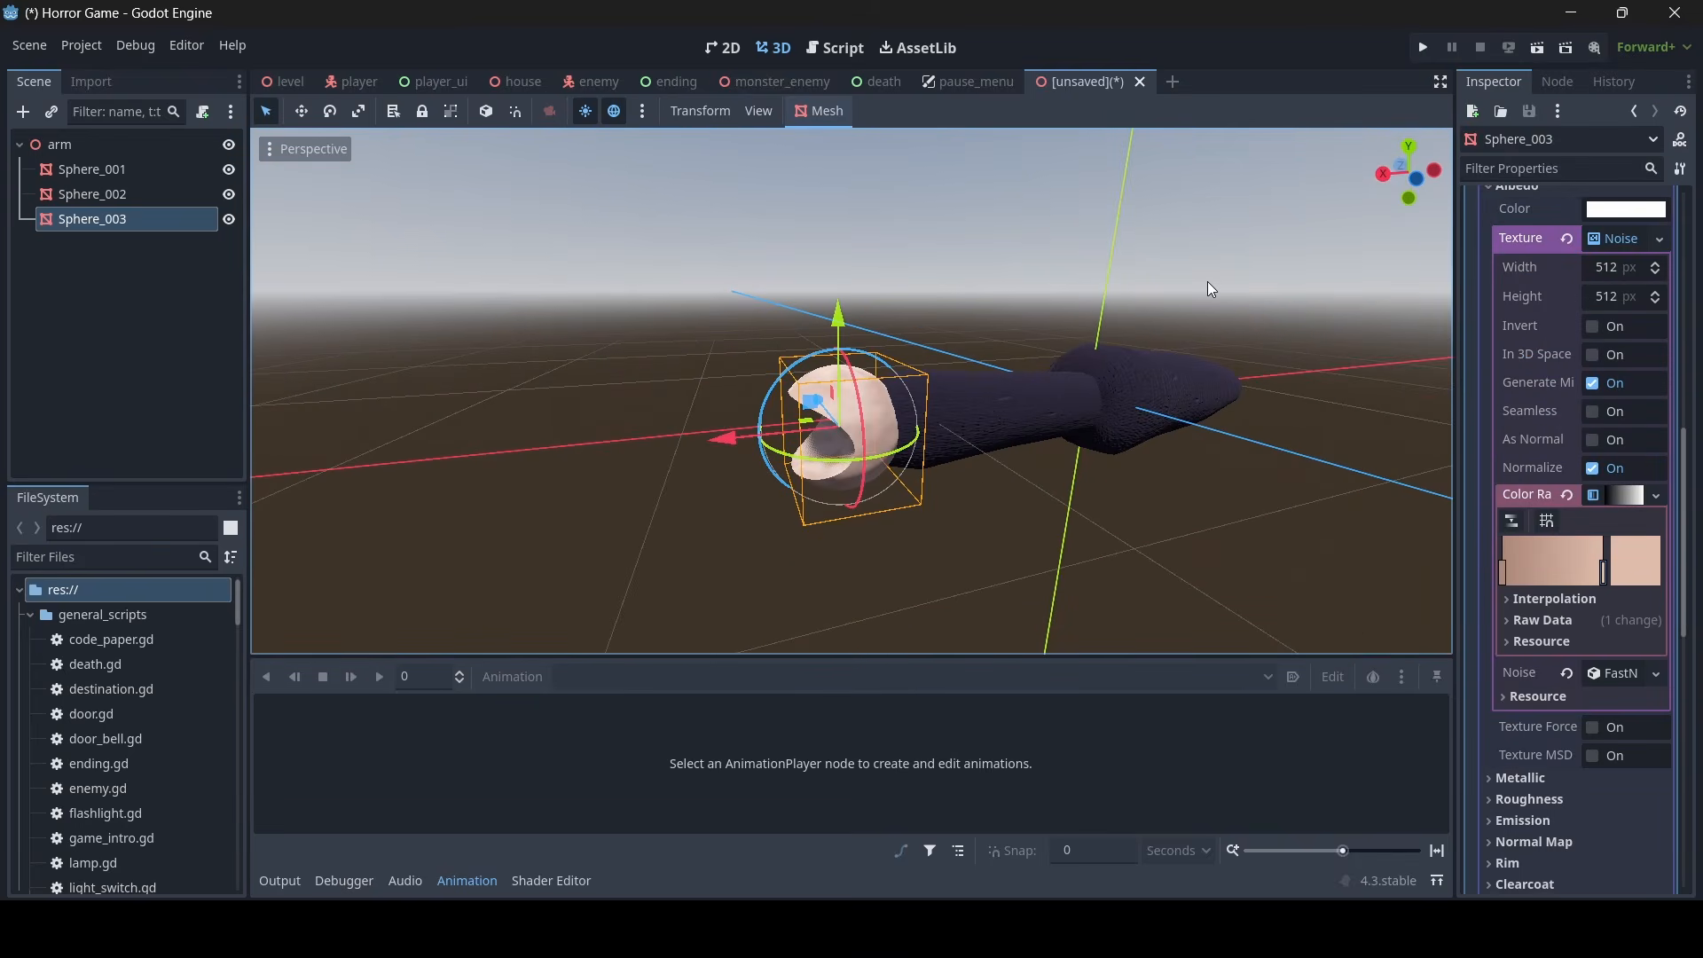
click(1595, 410)
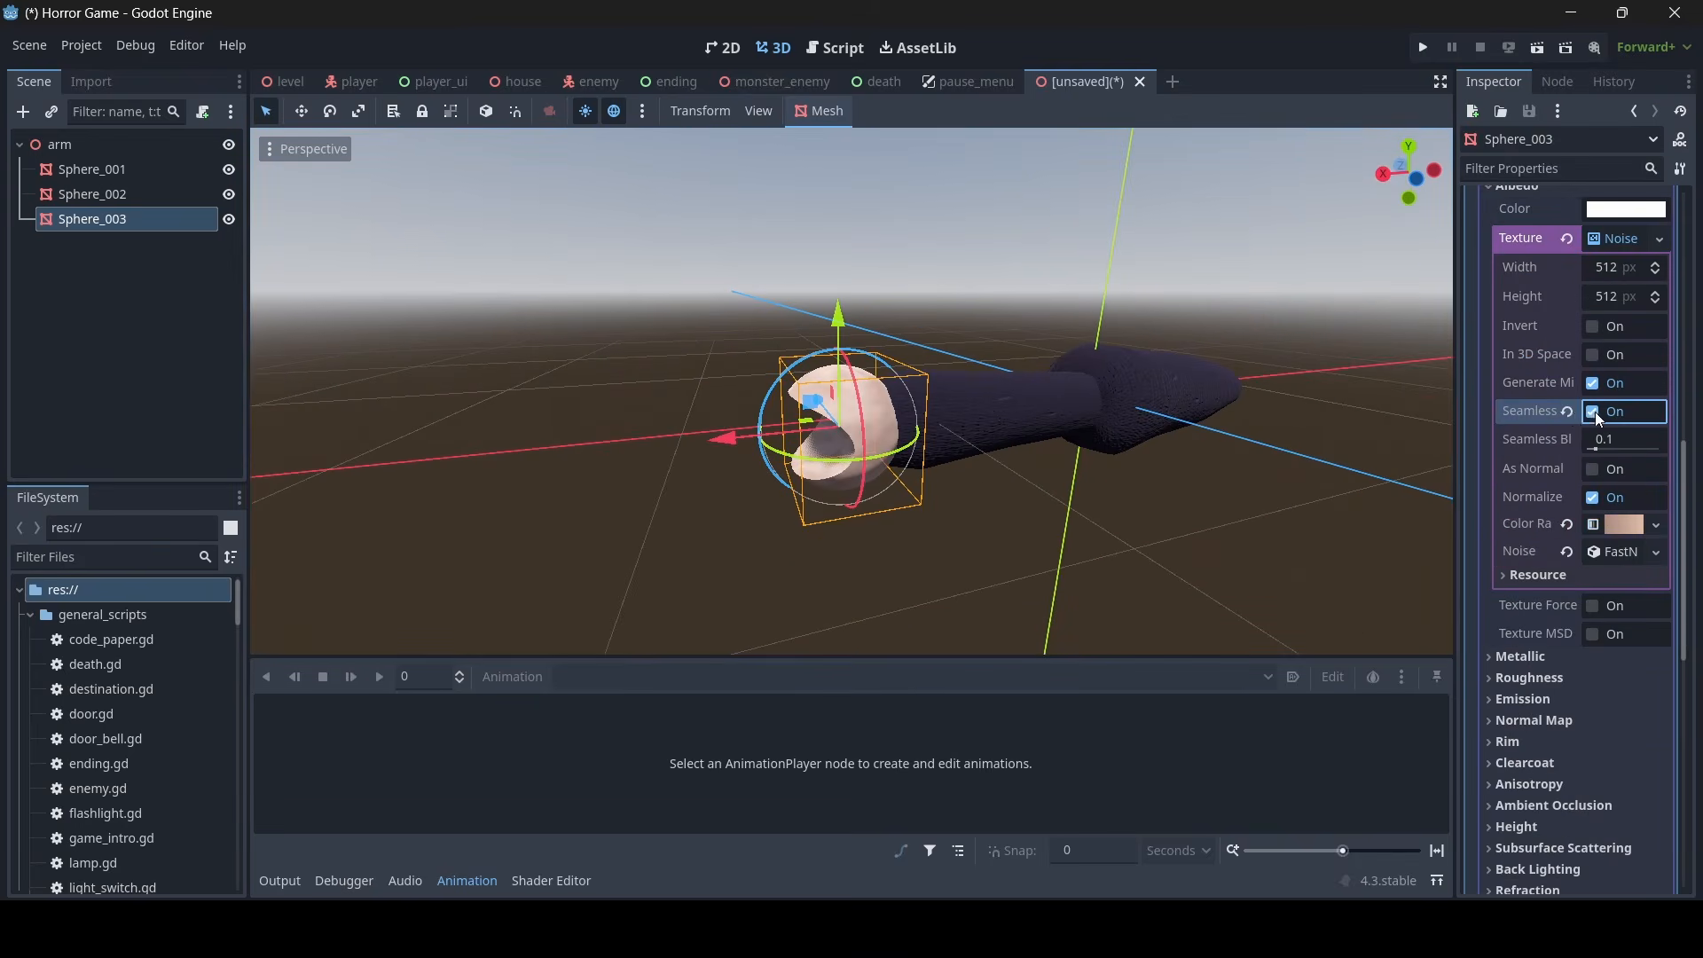
- Copy the Surface 0 material of the hand mesh Sphere_003
key(w)
right_drag(1278, 400, 1283, 397)
click(998, 199)
right_drag(998, 199, 998, 199)
key(w)
key(s)
right_drag(881, 273, 881, 273)
key(w)
click(733, 395)
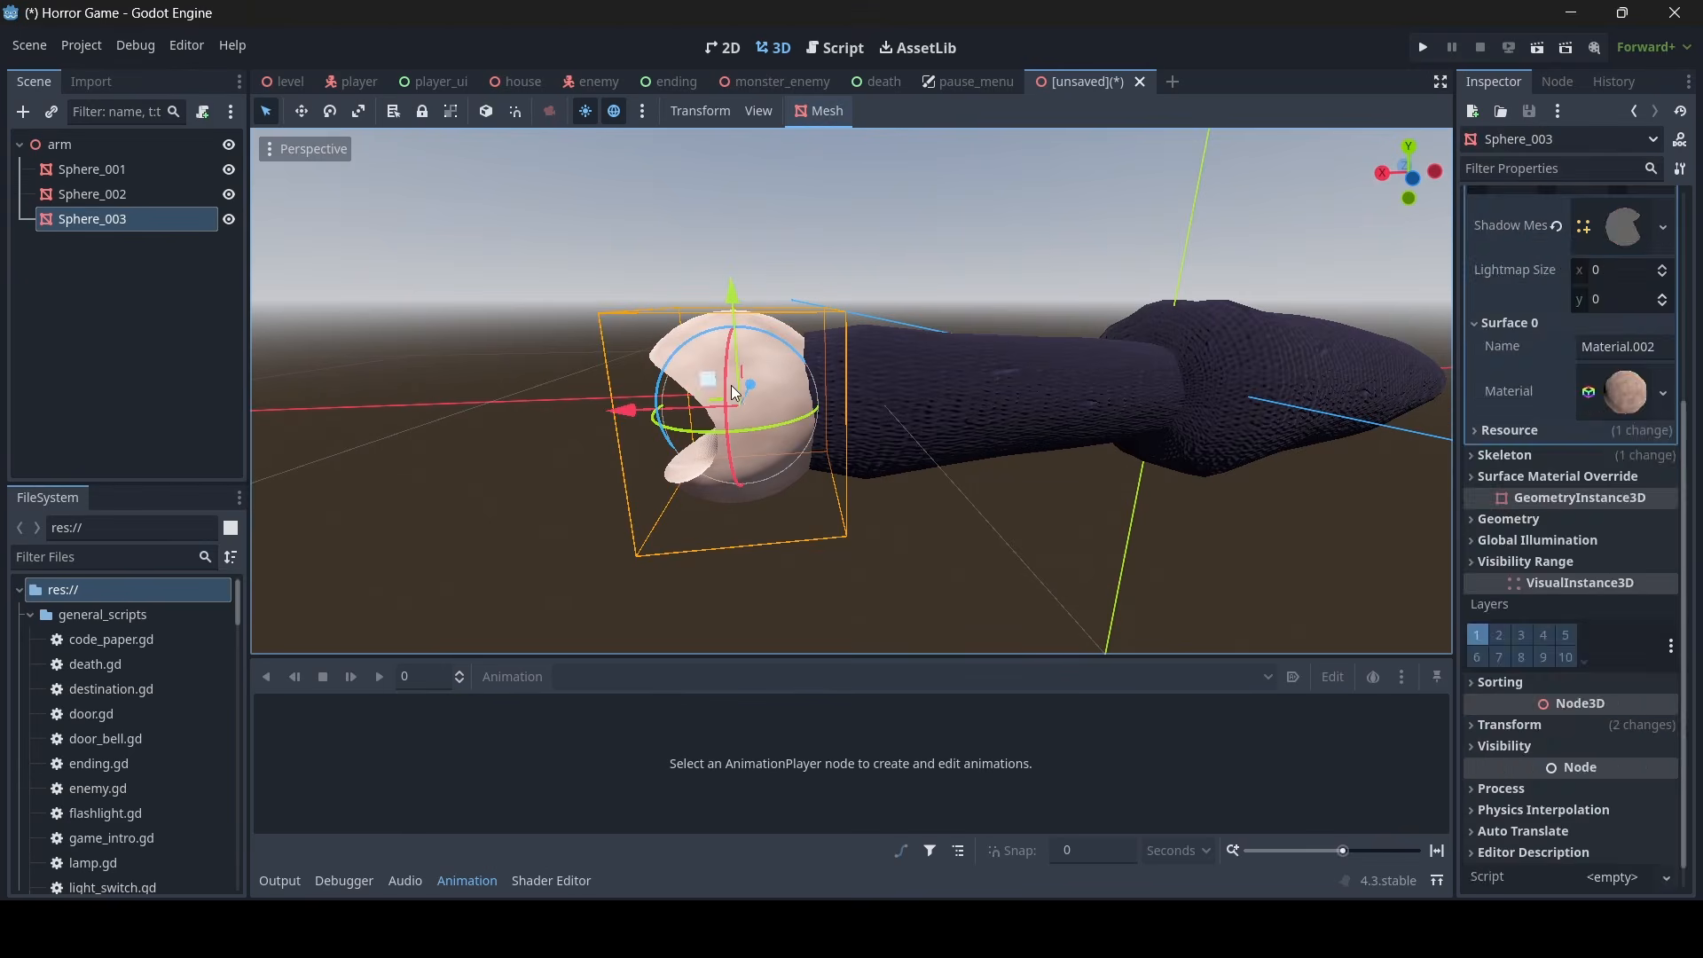
click(1626, 238)
right_click(1496, 721)
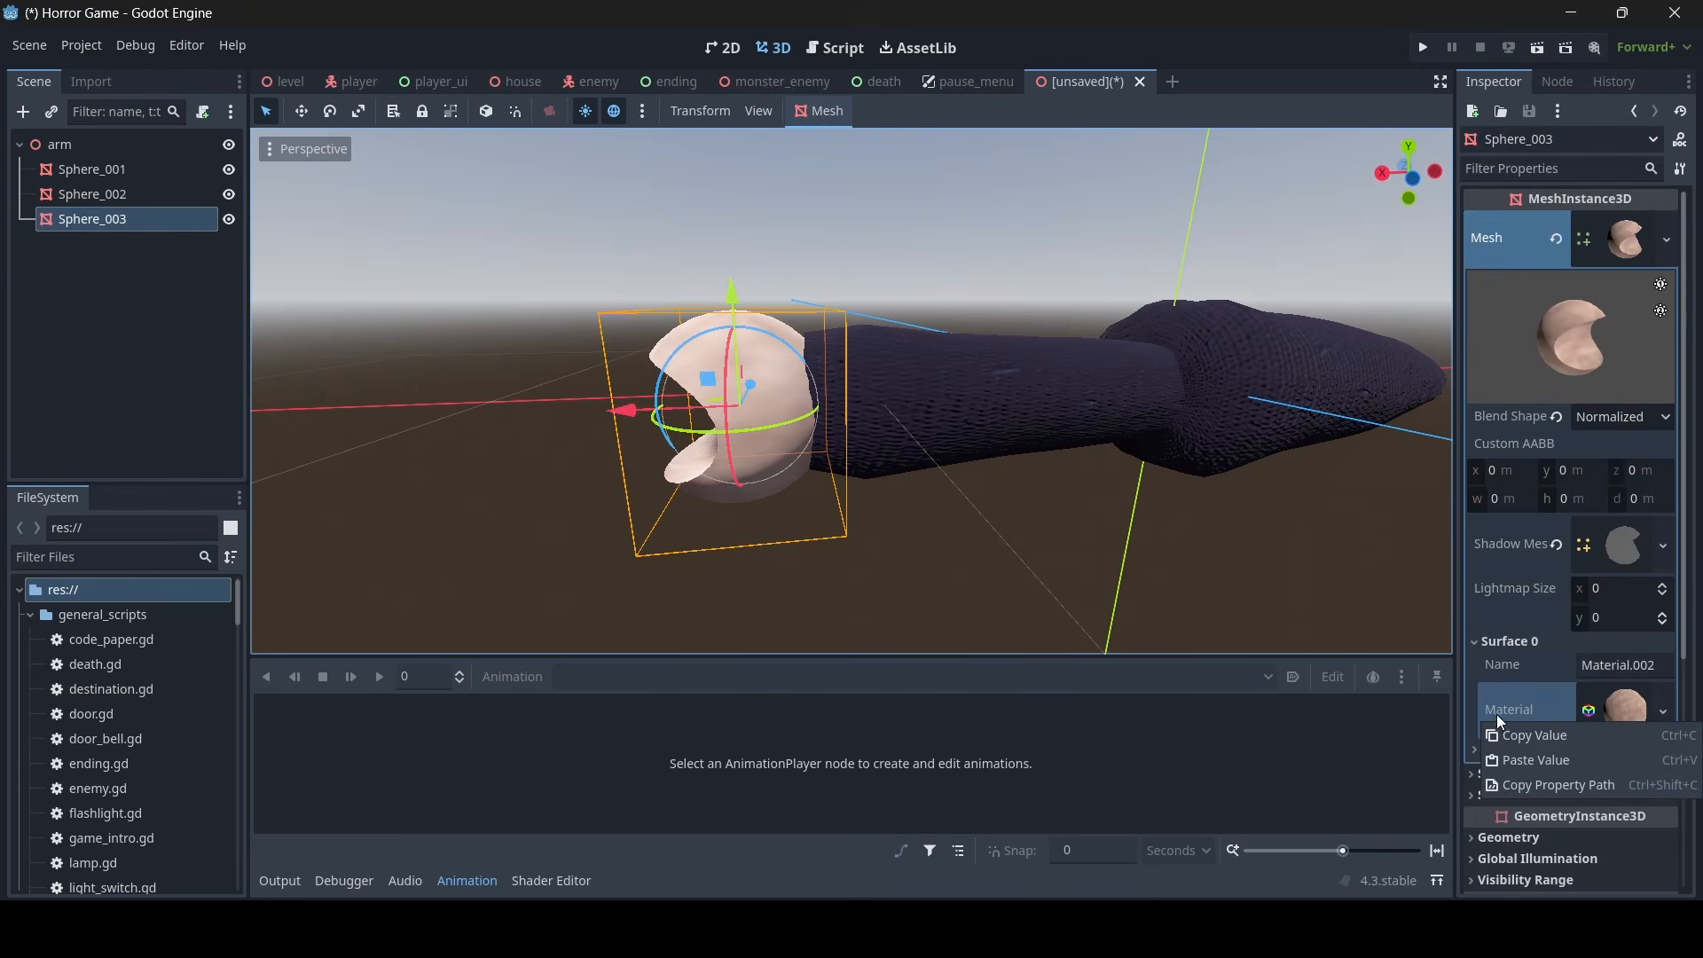
click(1508, 724)
- Paste the copied skin material onto Surface 0 of the forearm mesh Sphere_002
click(1021, 401)
click(1632, 250)
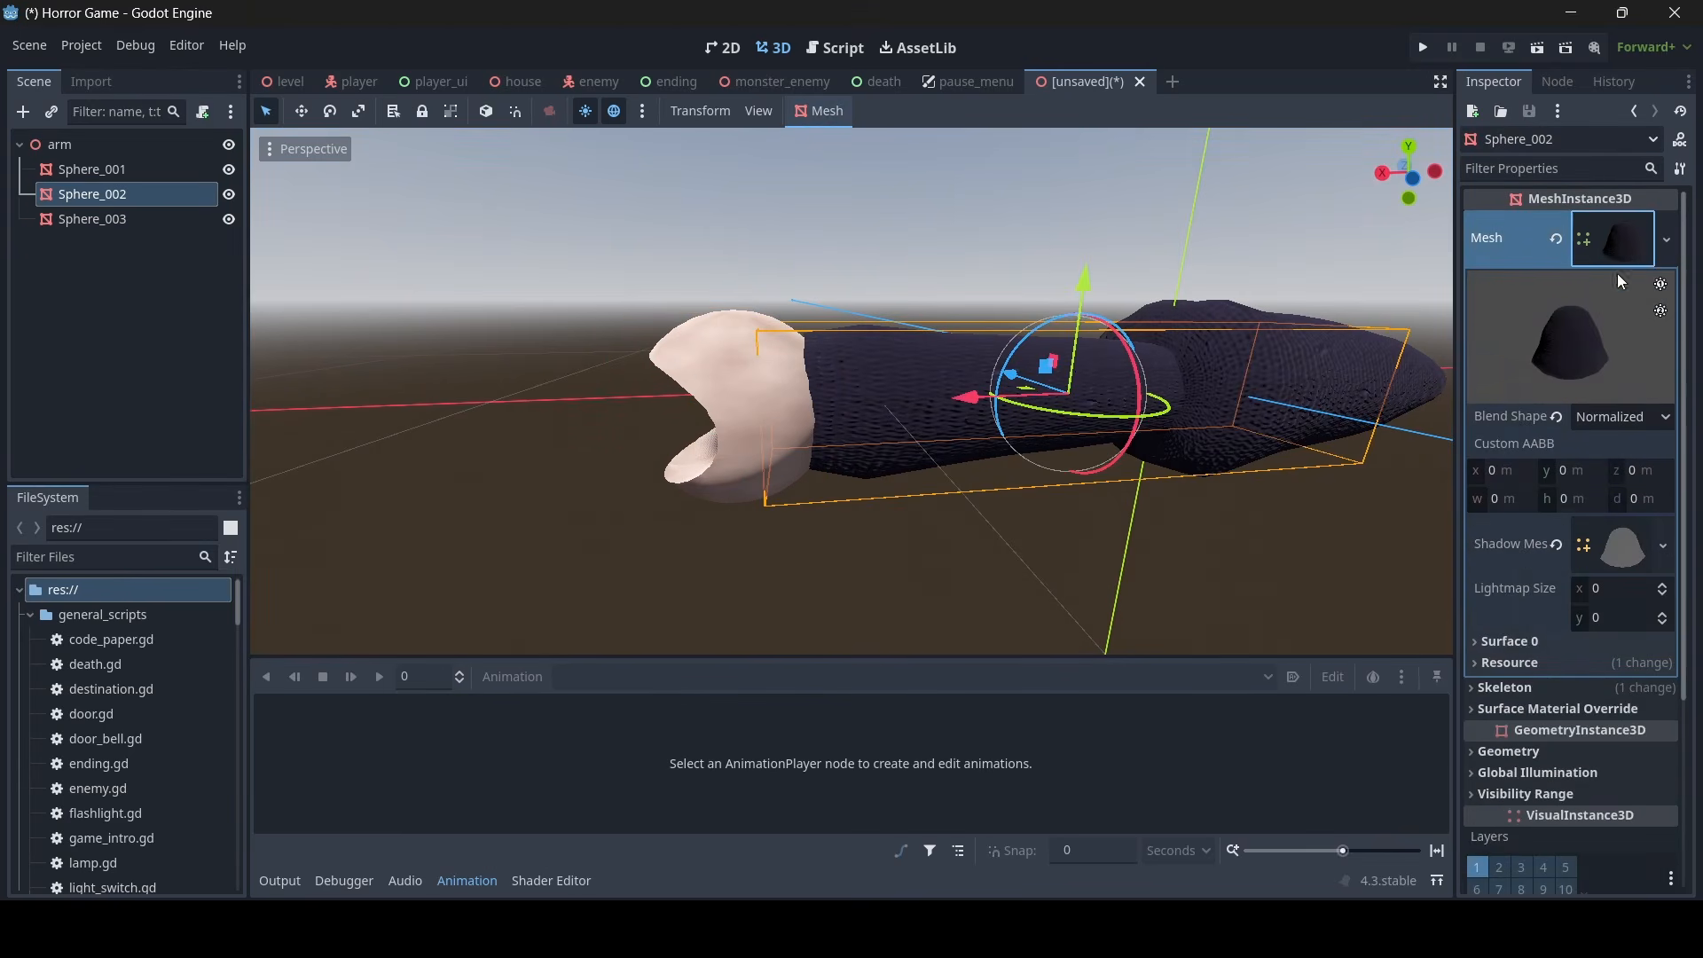
click(1499, 641)
right_click(1509, 706)
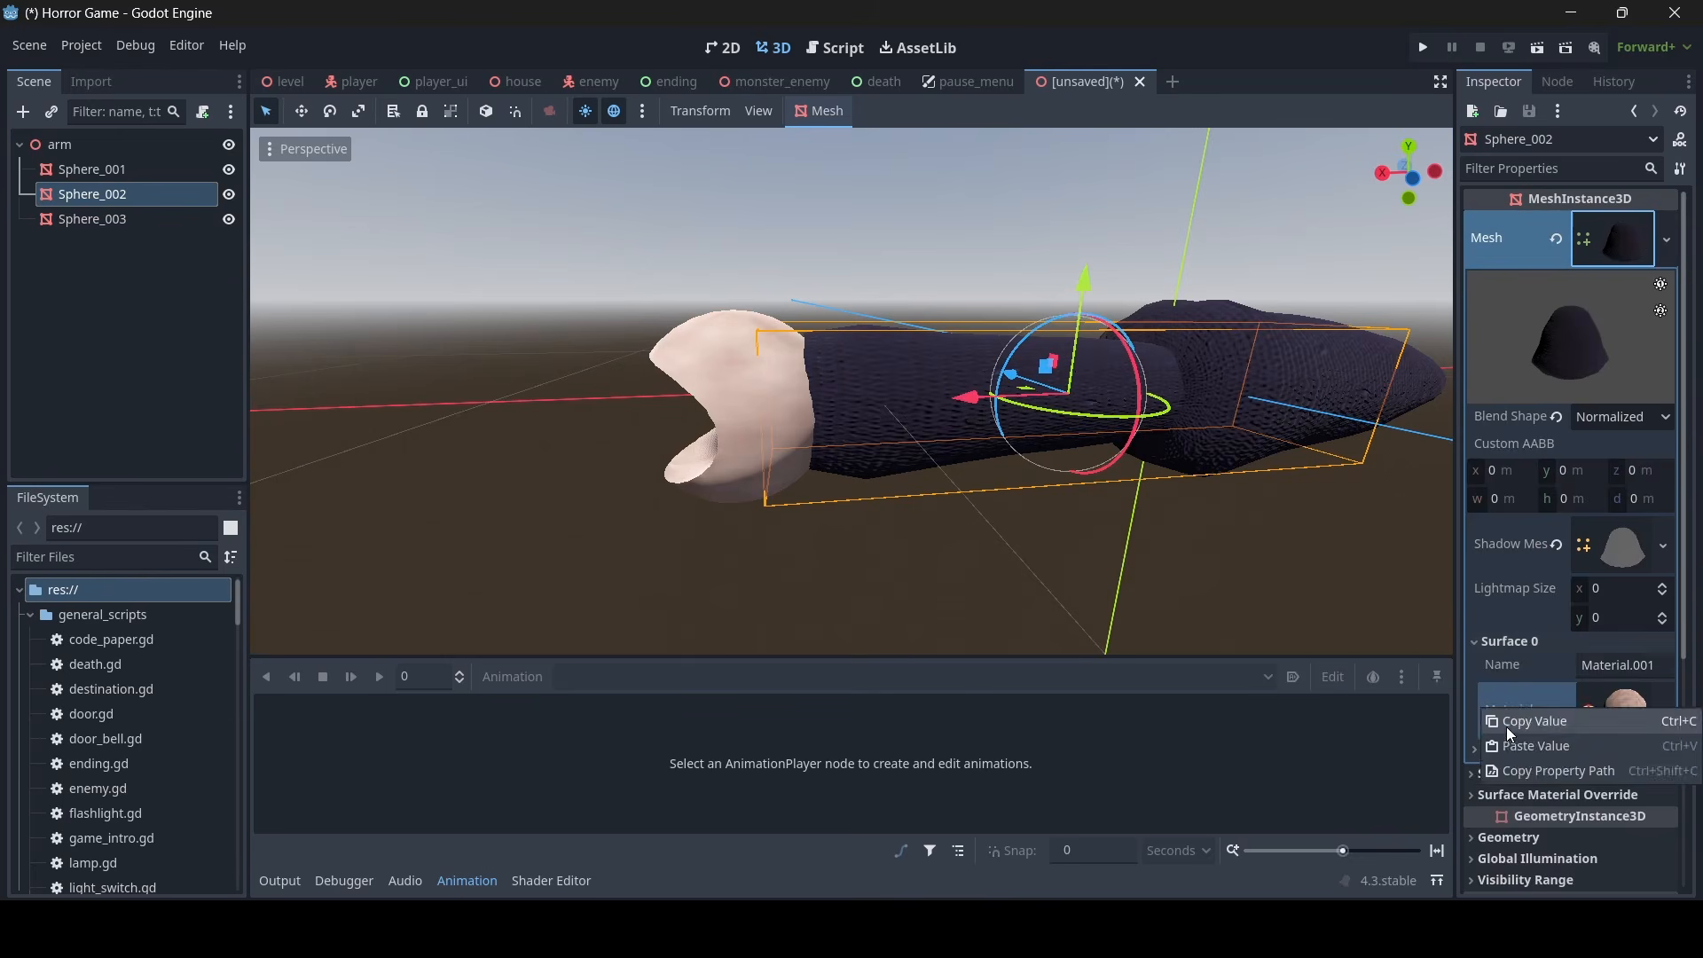
click(1531, 742)
click(1139, 572)
scroll(1139, 571, down, 10)
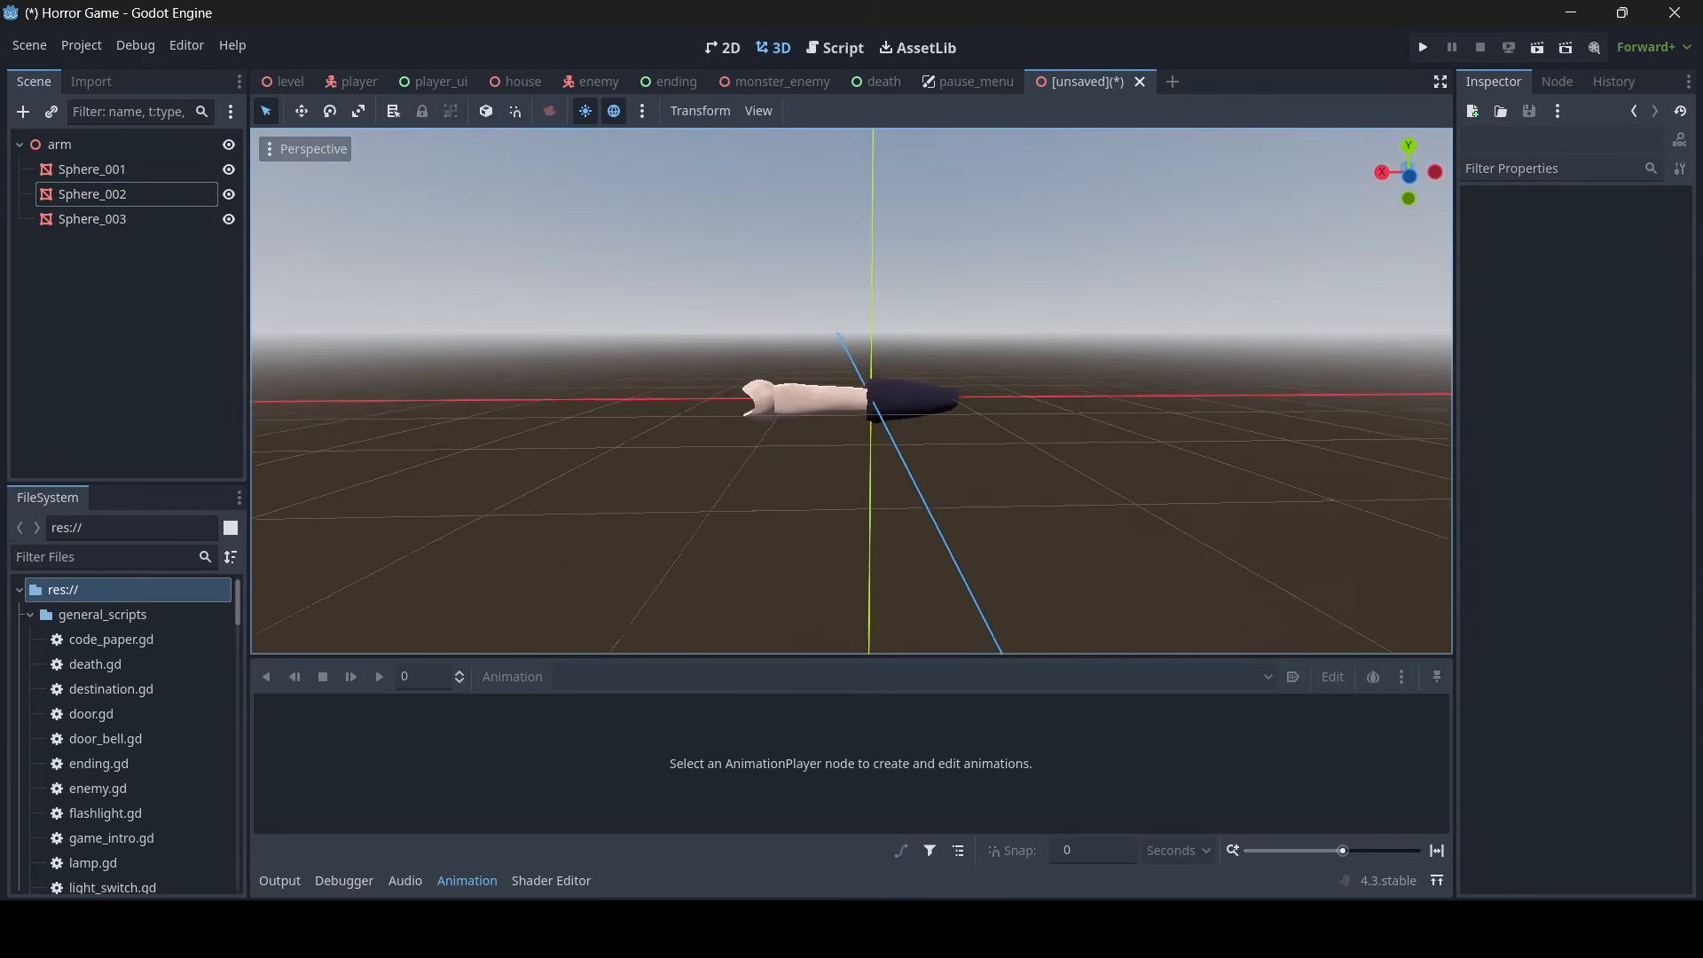
- Examine the arm model from several angles, checking the hand, forearm and sleeve pieces
key(w)
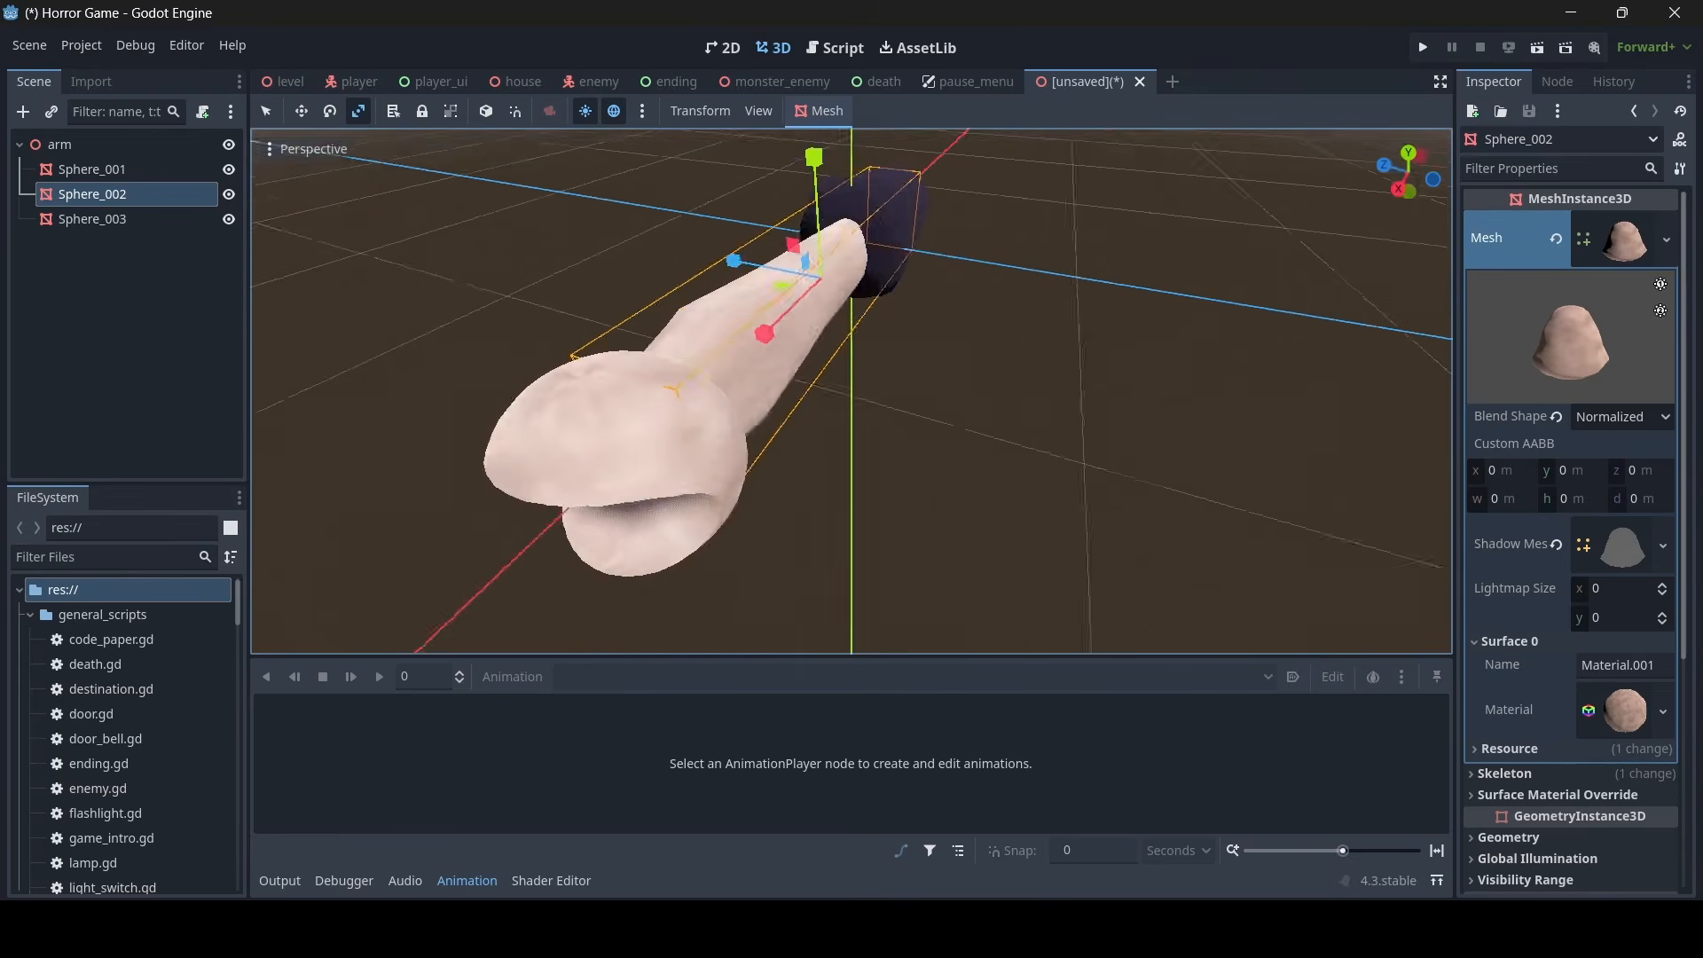
right_drag(976, 354, 849, 323)
key(s)
drag(910, 325, 917, 355)
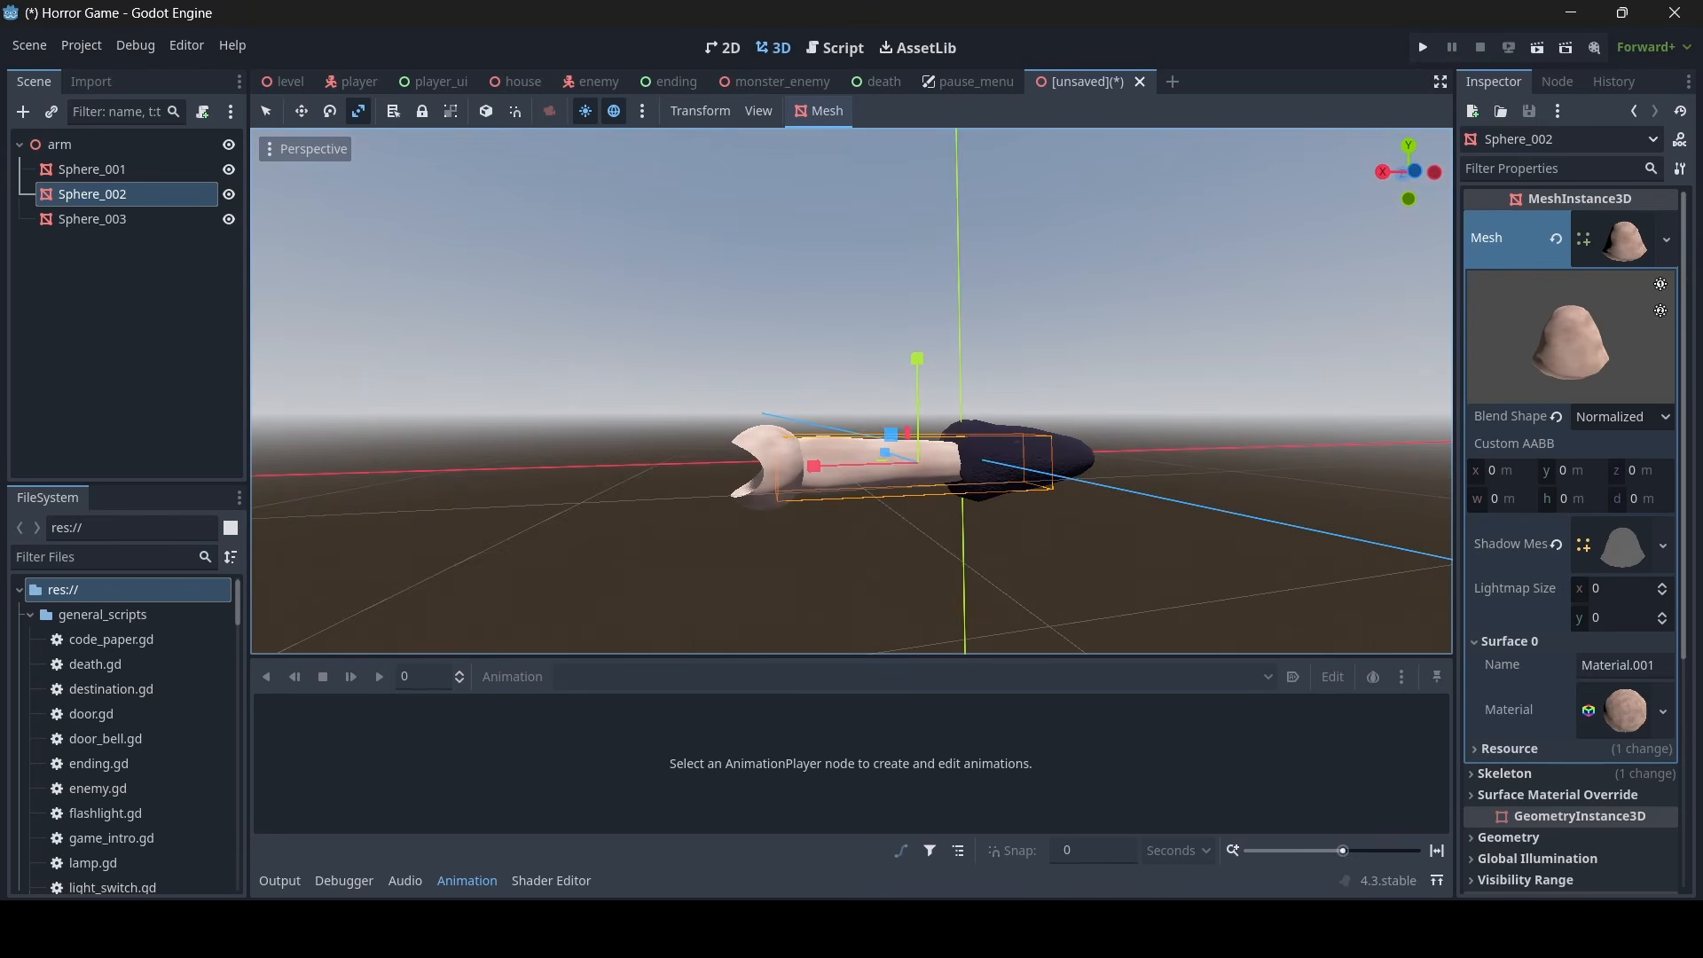
key(a)
right_drag(593, 356, 878, 444)
key(s)
click(269, 113)
click(1007, 356)
key(d)
right_drag(1008, 357, 683, 306)
key(s)
key(d)
key(a)
key(w)
key(s)
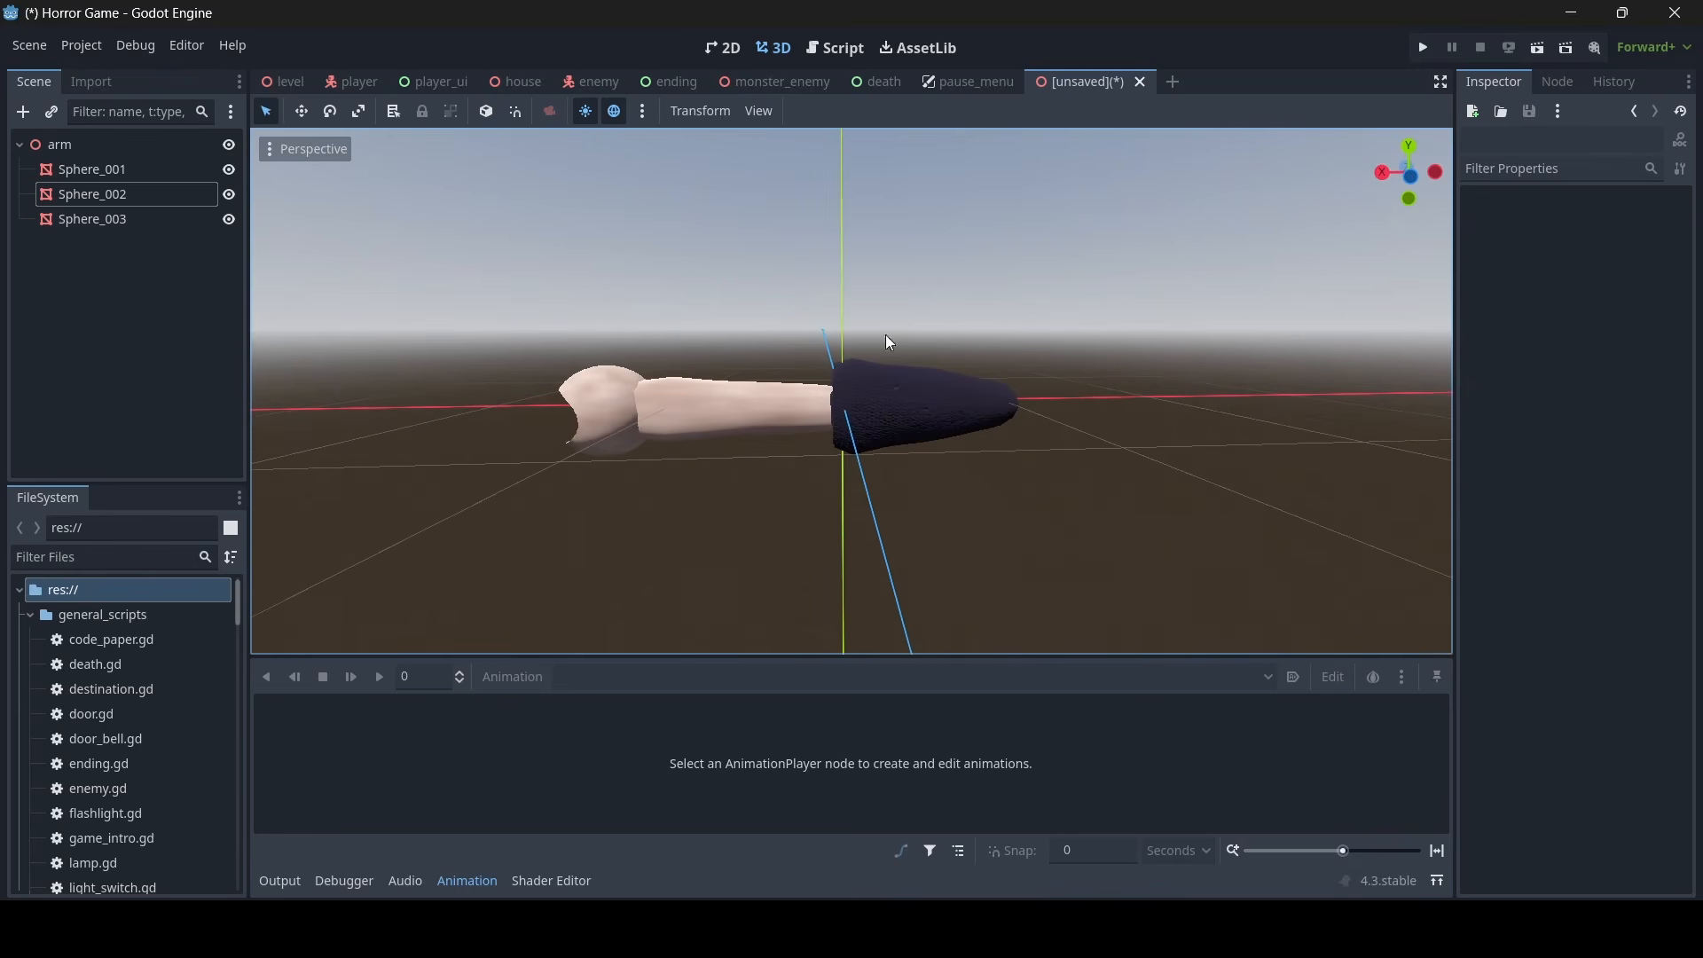
- Add a Node3D as a child of the arm root node
right_click(116, 141)
click(150, 153)
text(hinge)
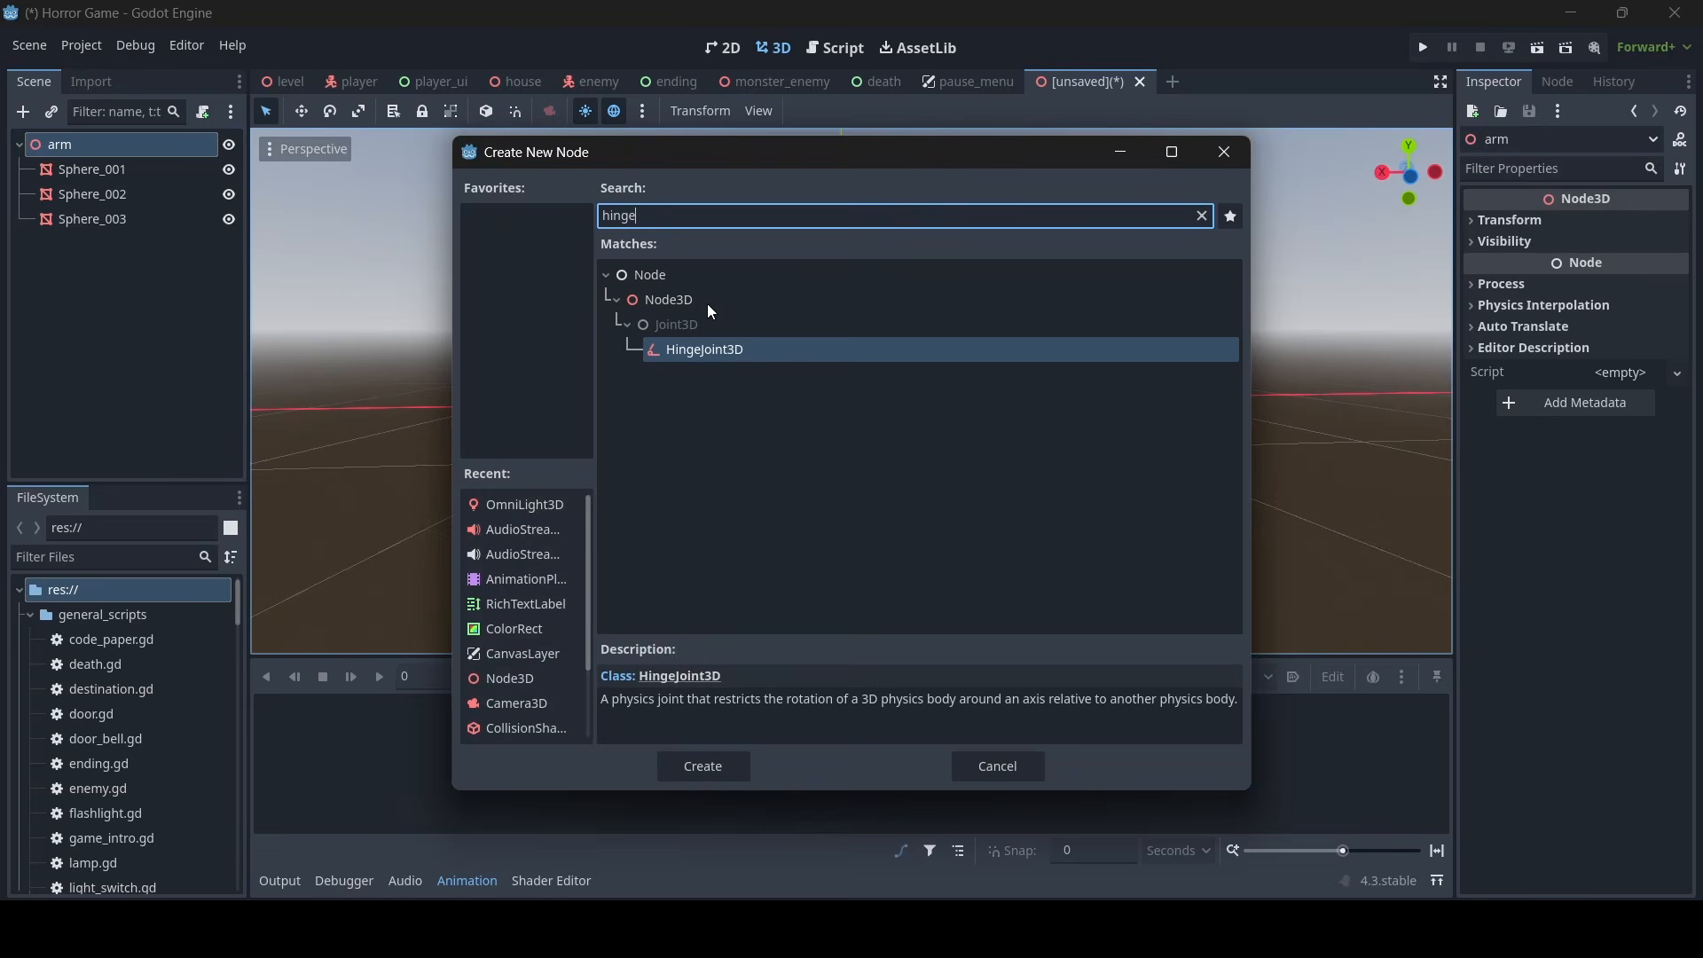
double_click(708, 303)
key(w)
right_drag(697, 323, 698, 318)
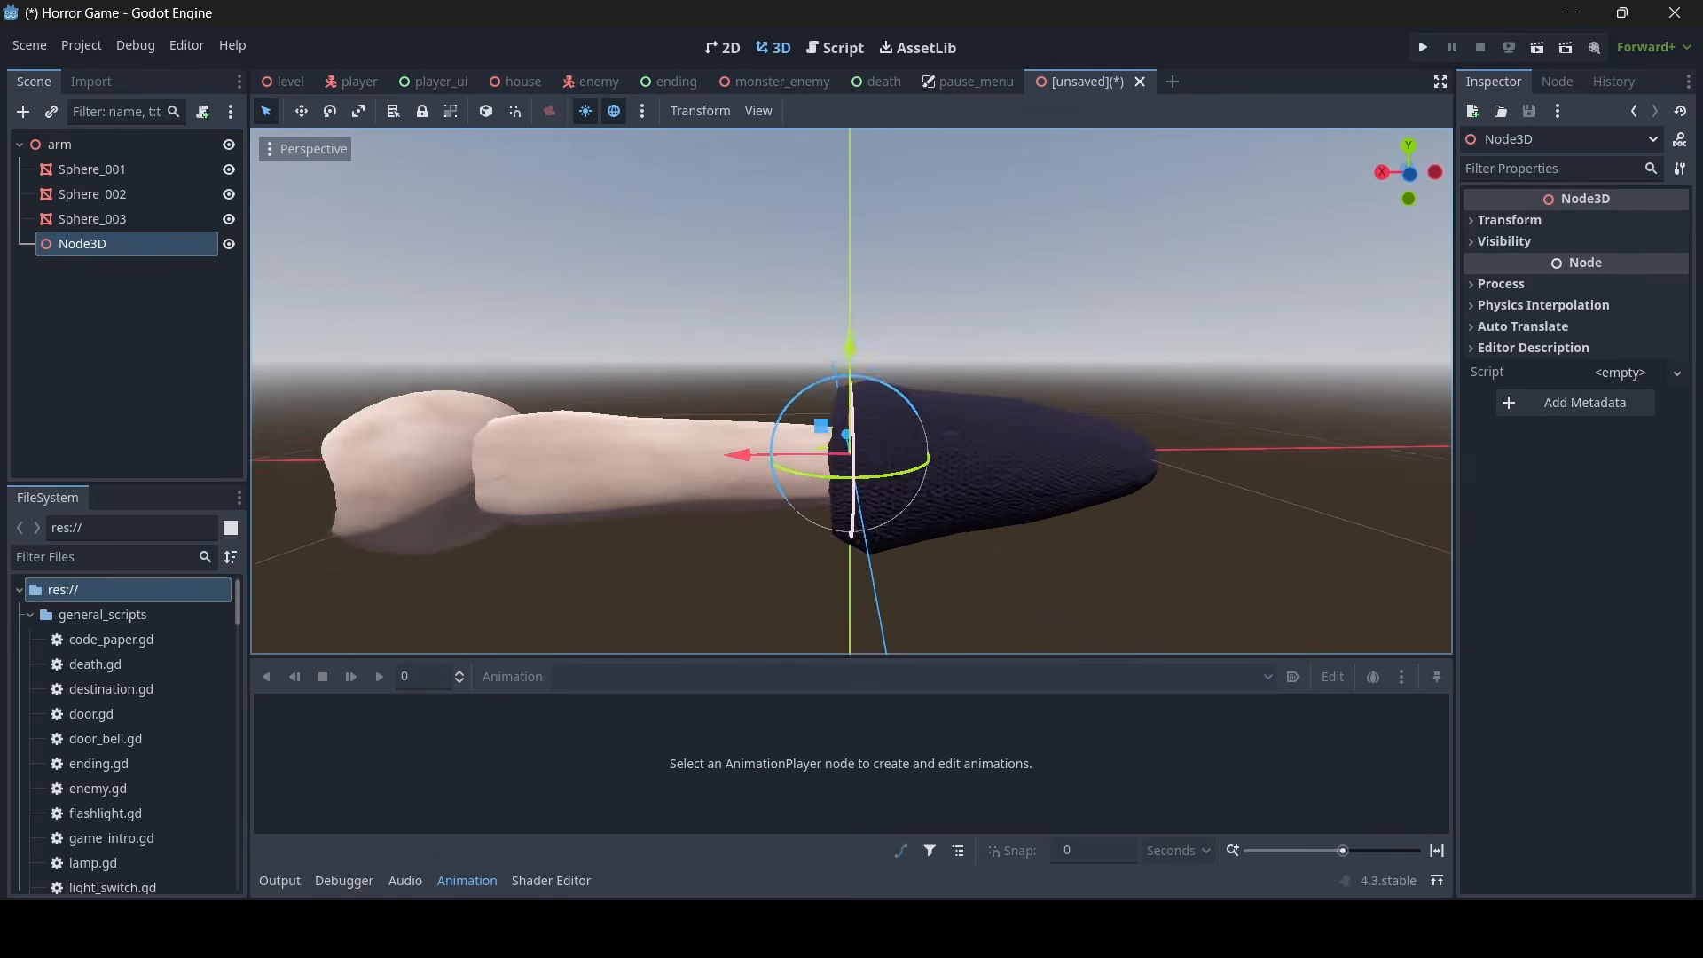
key(s)
right_drag(863, 334, 861, 338)
key(w)
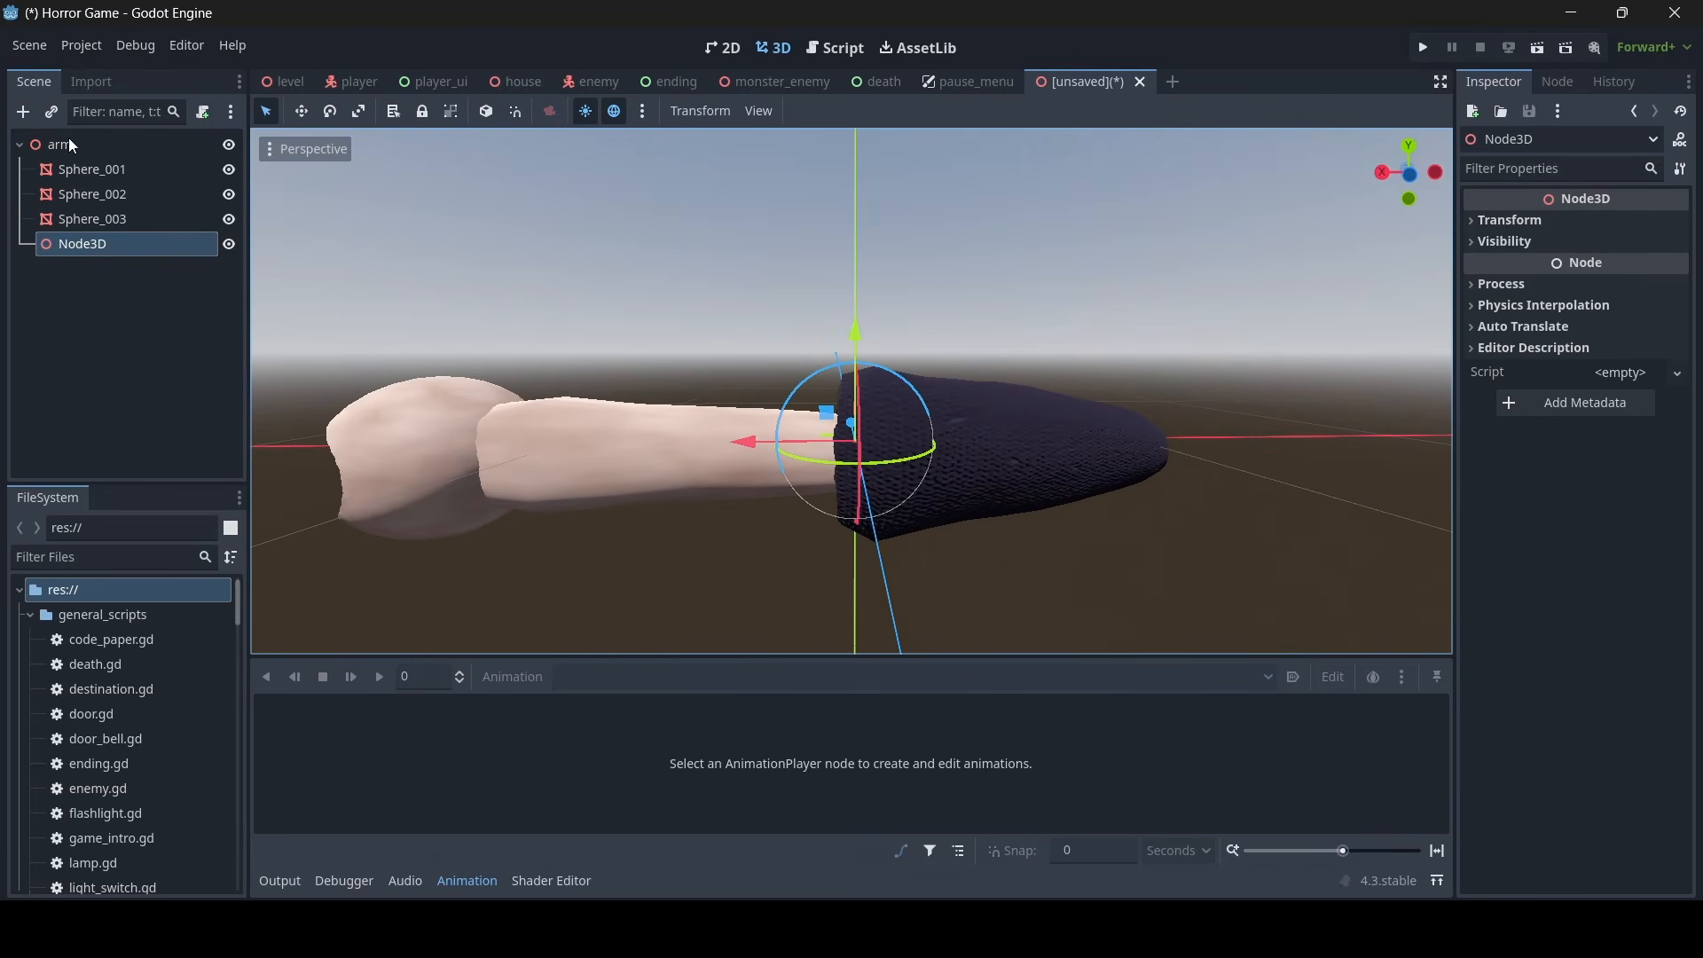
- Shift the new Node3D slightly along the X axis to the elbow, where the forearm meets the sleeve
click(19, 111)
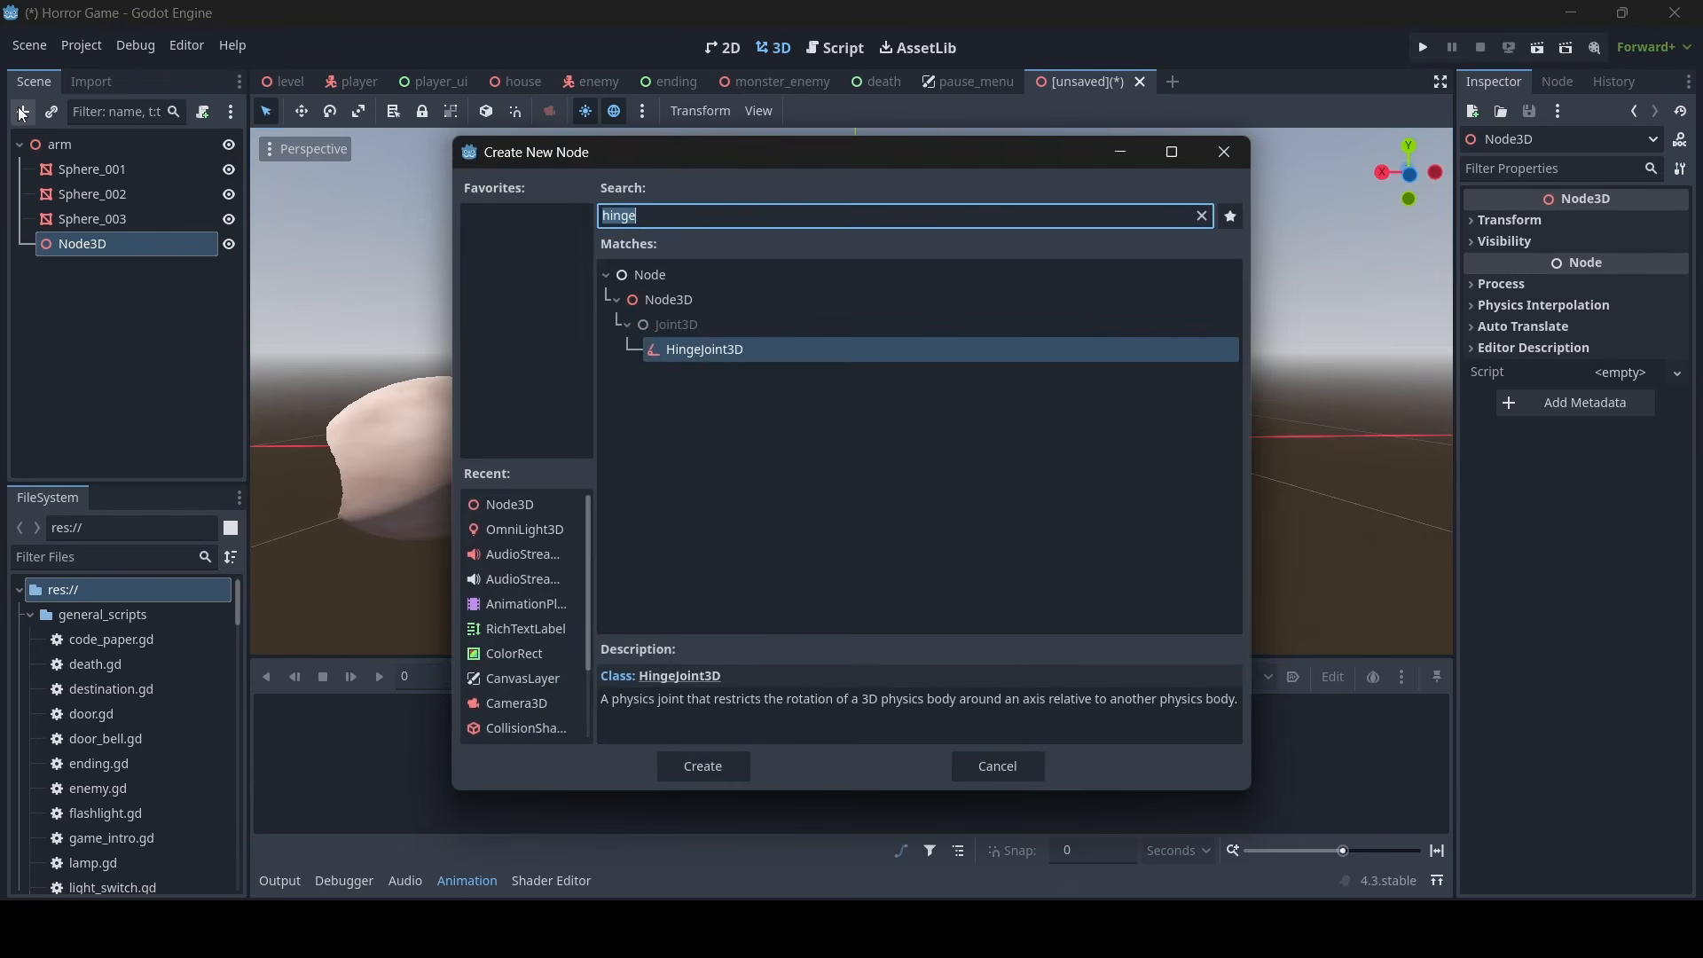
click(994, 769)
scroll(887, 397, up, 3)
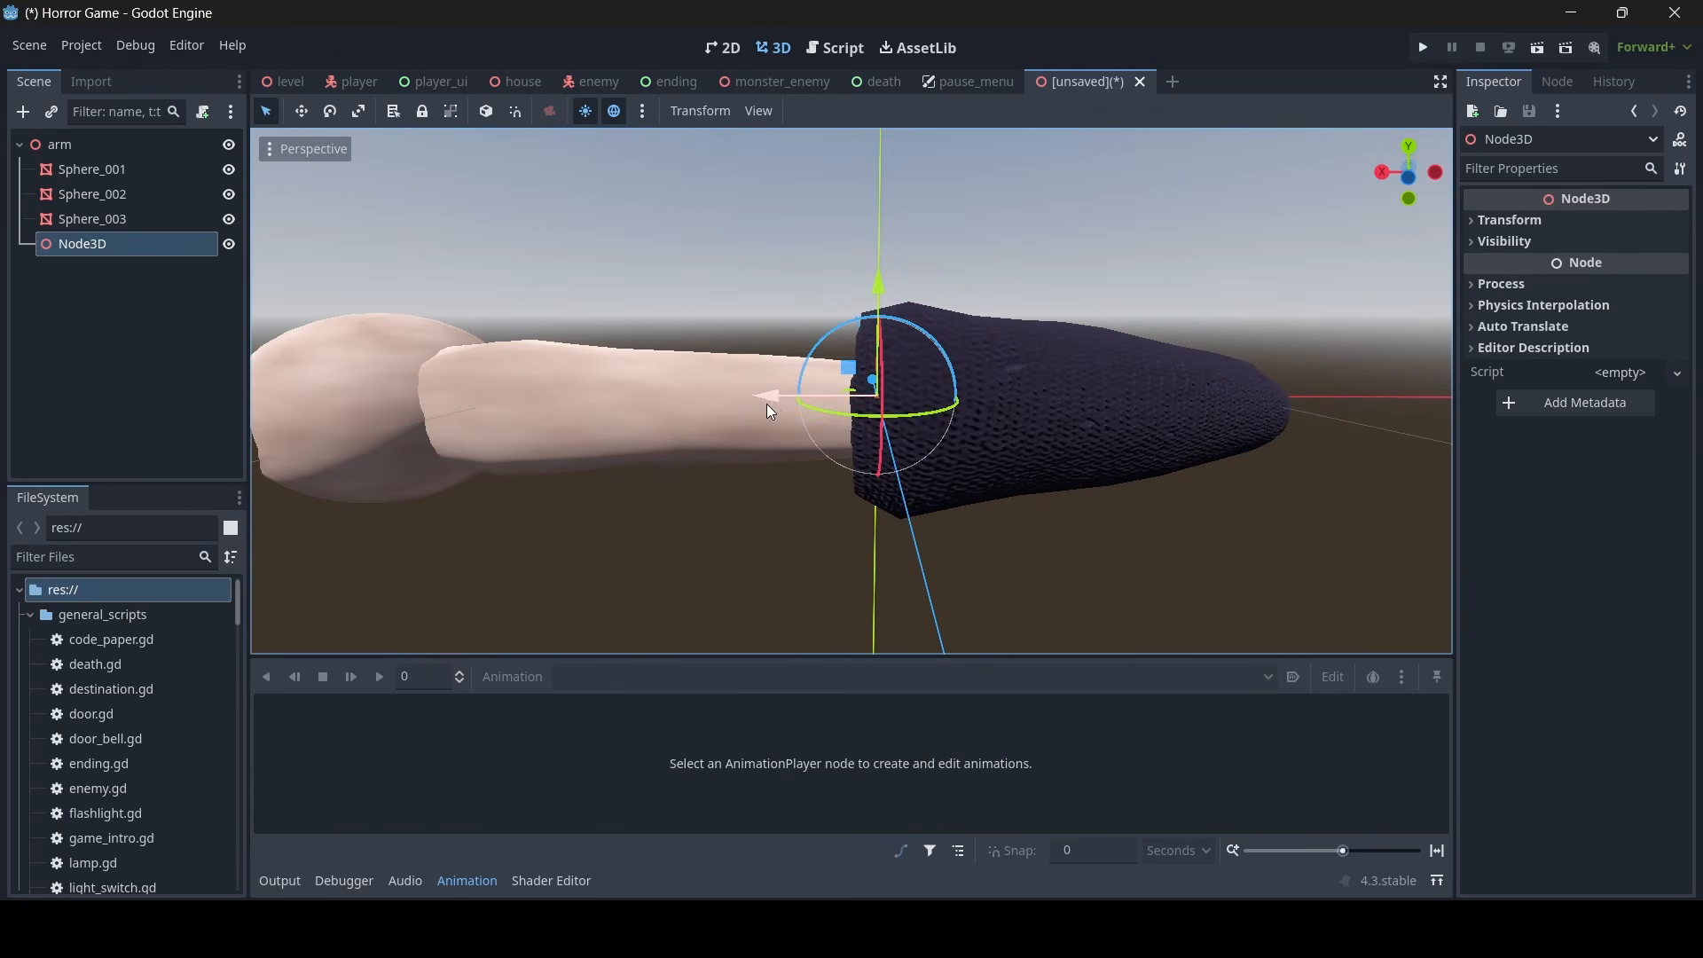
drag(768, 404, 755, 391)
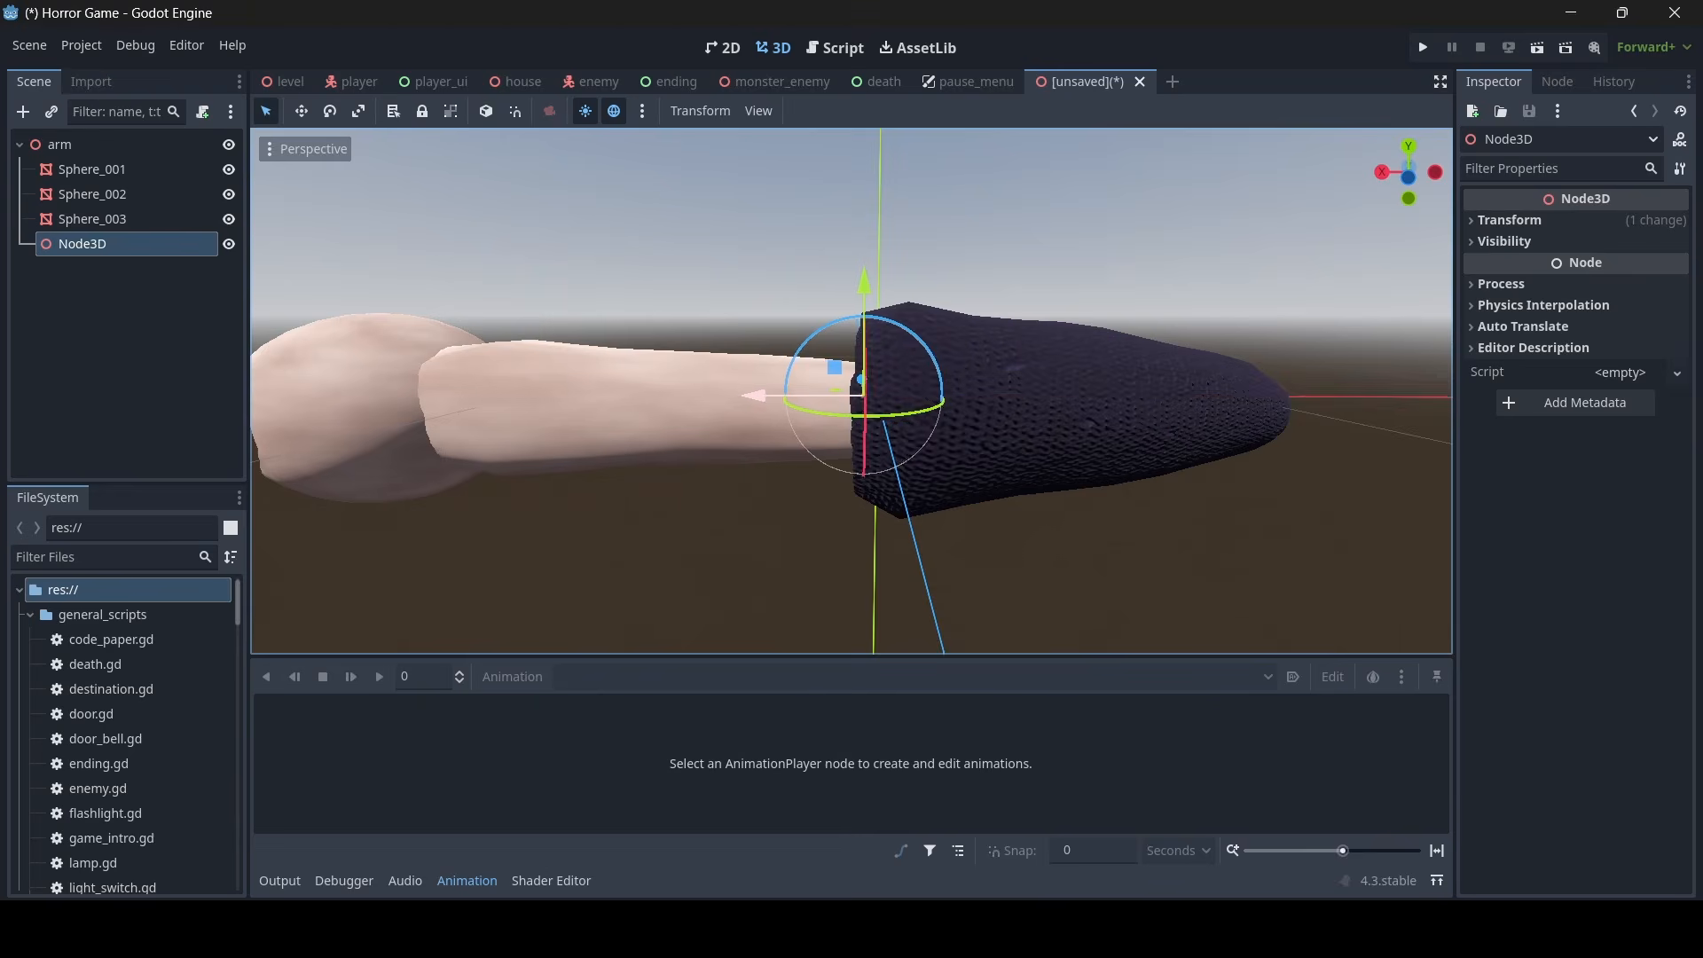
middle_drag(758, 392, 806, 394)
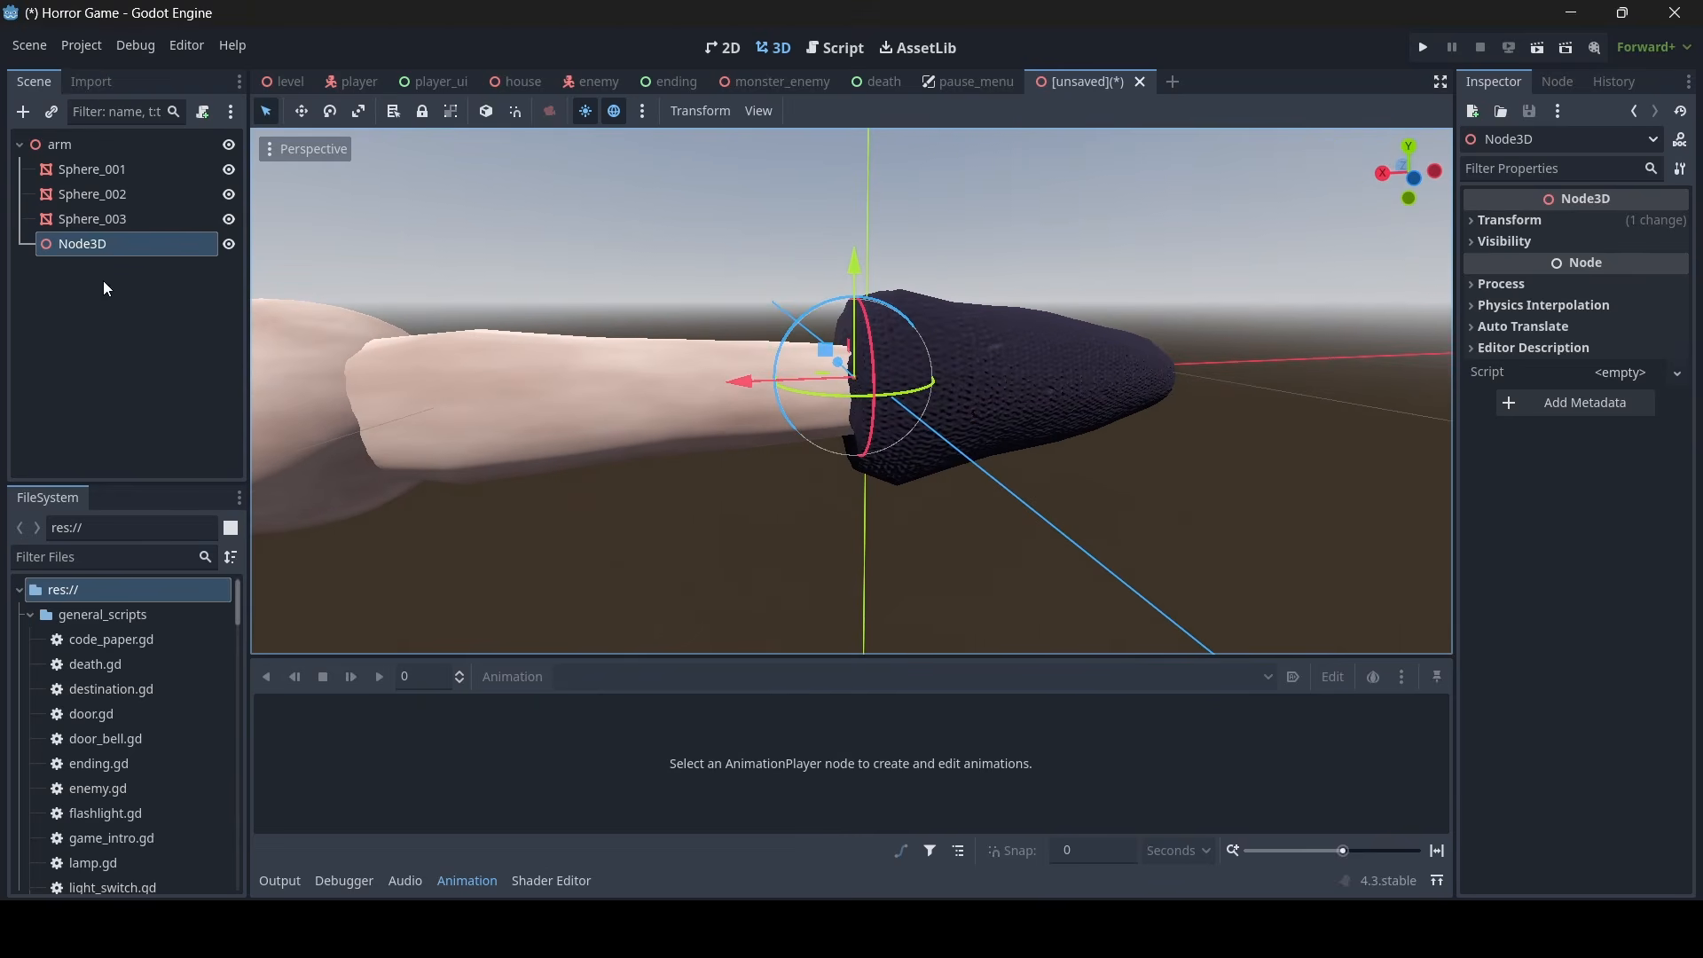
- Rename the new Node3D as upper_arm
double_click(67, 245)
text(upper_arm)
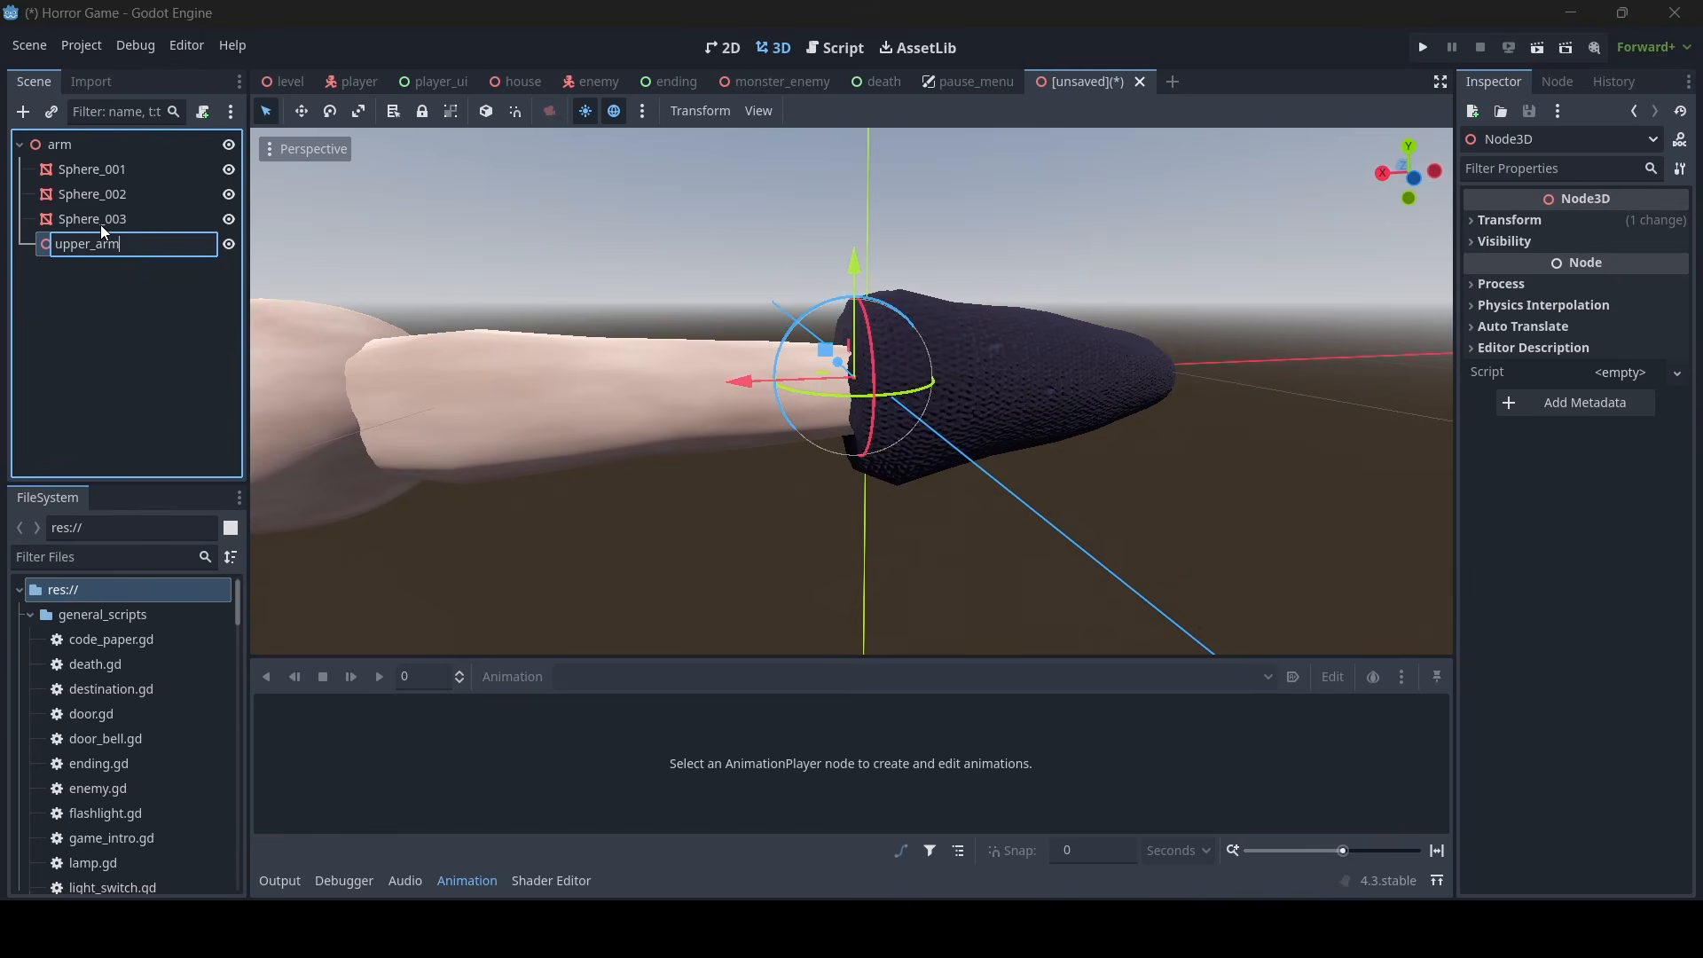
key(Return)
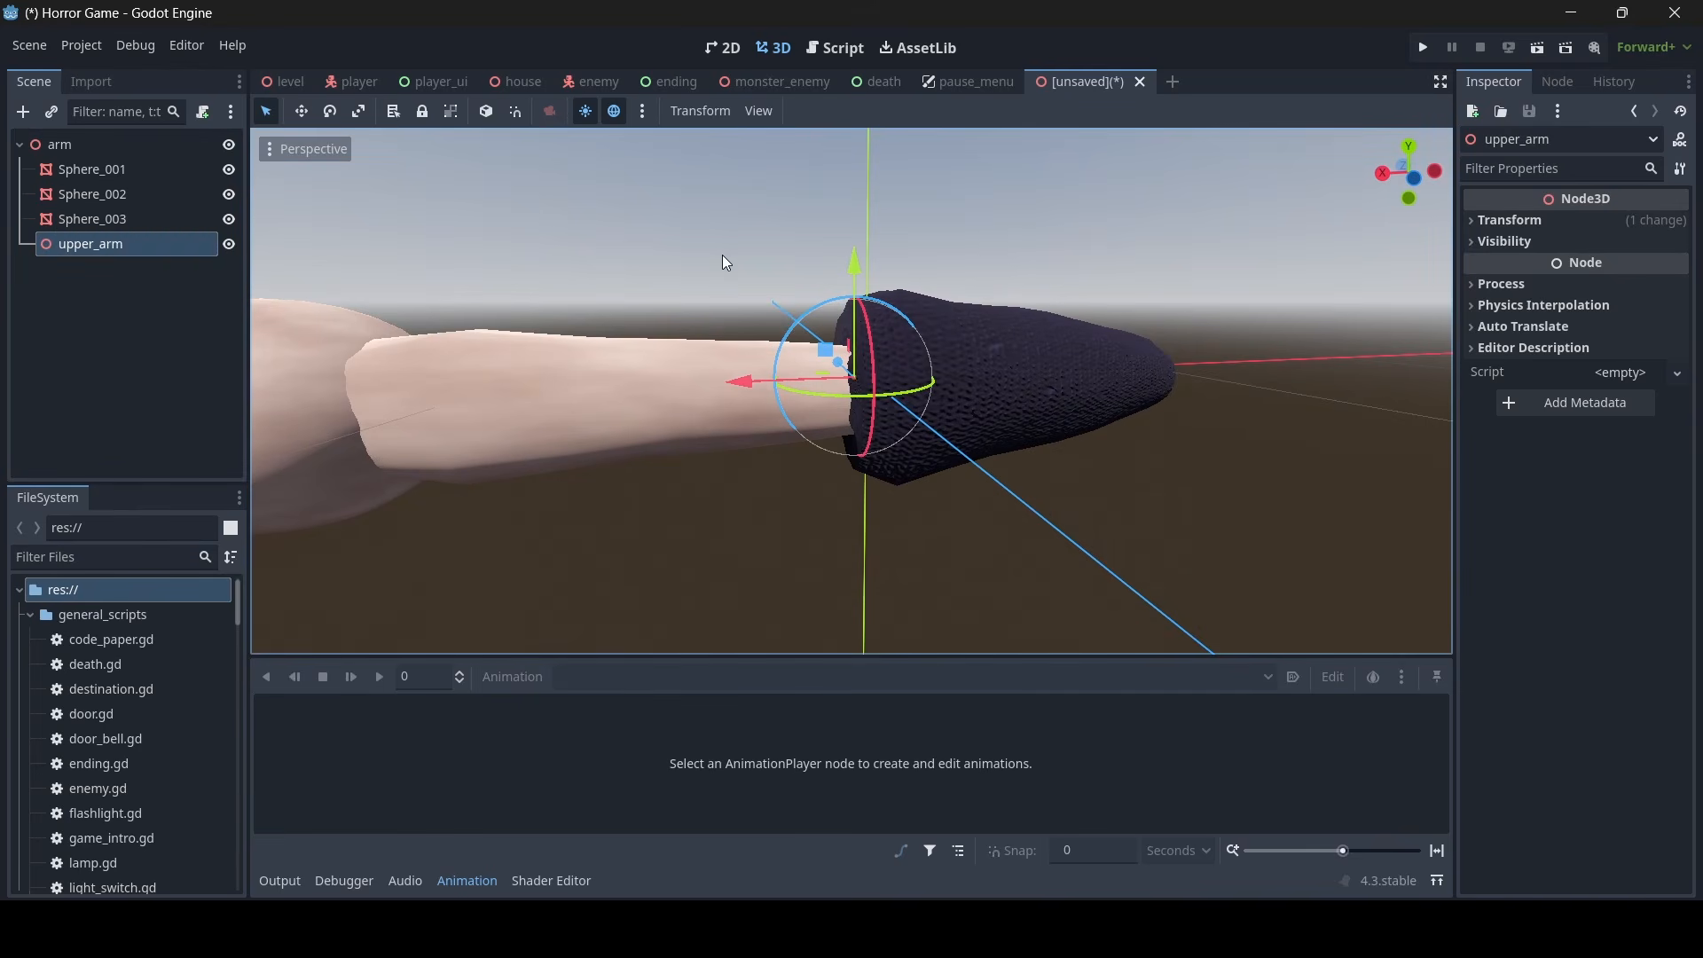
- Rename the elbow pivot node as lower_arm
double_click(74, 247)
text(lo)
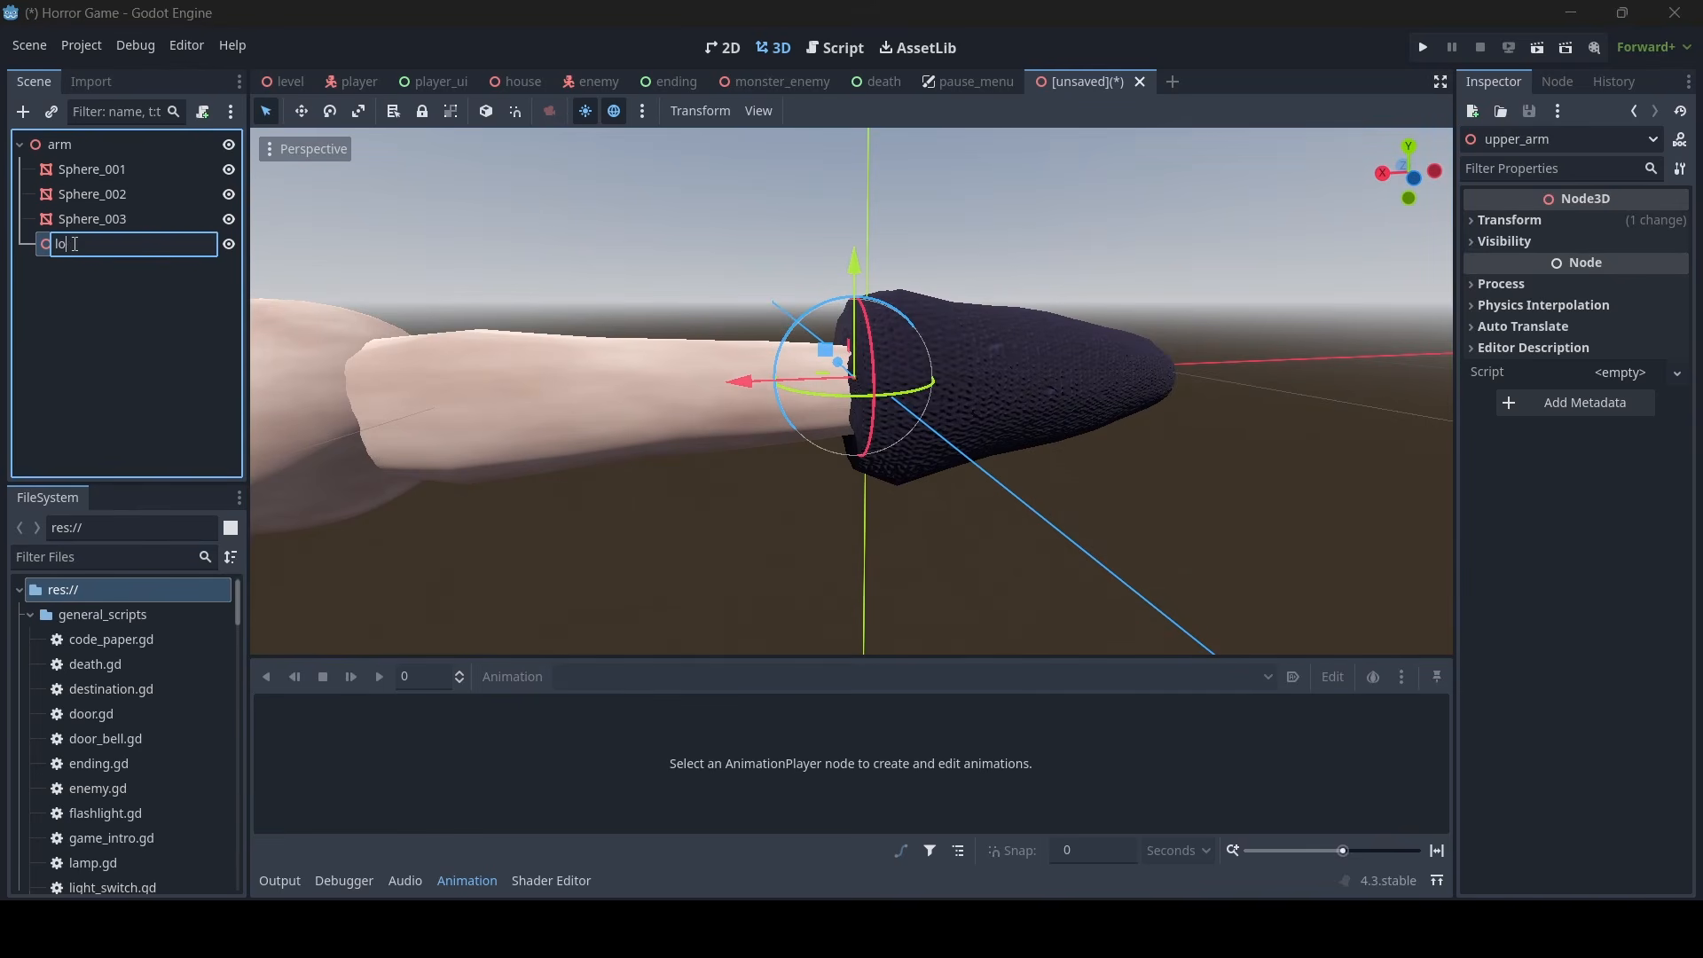
text(wer_arm)
key(Return)
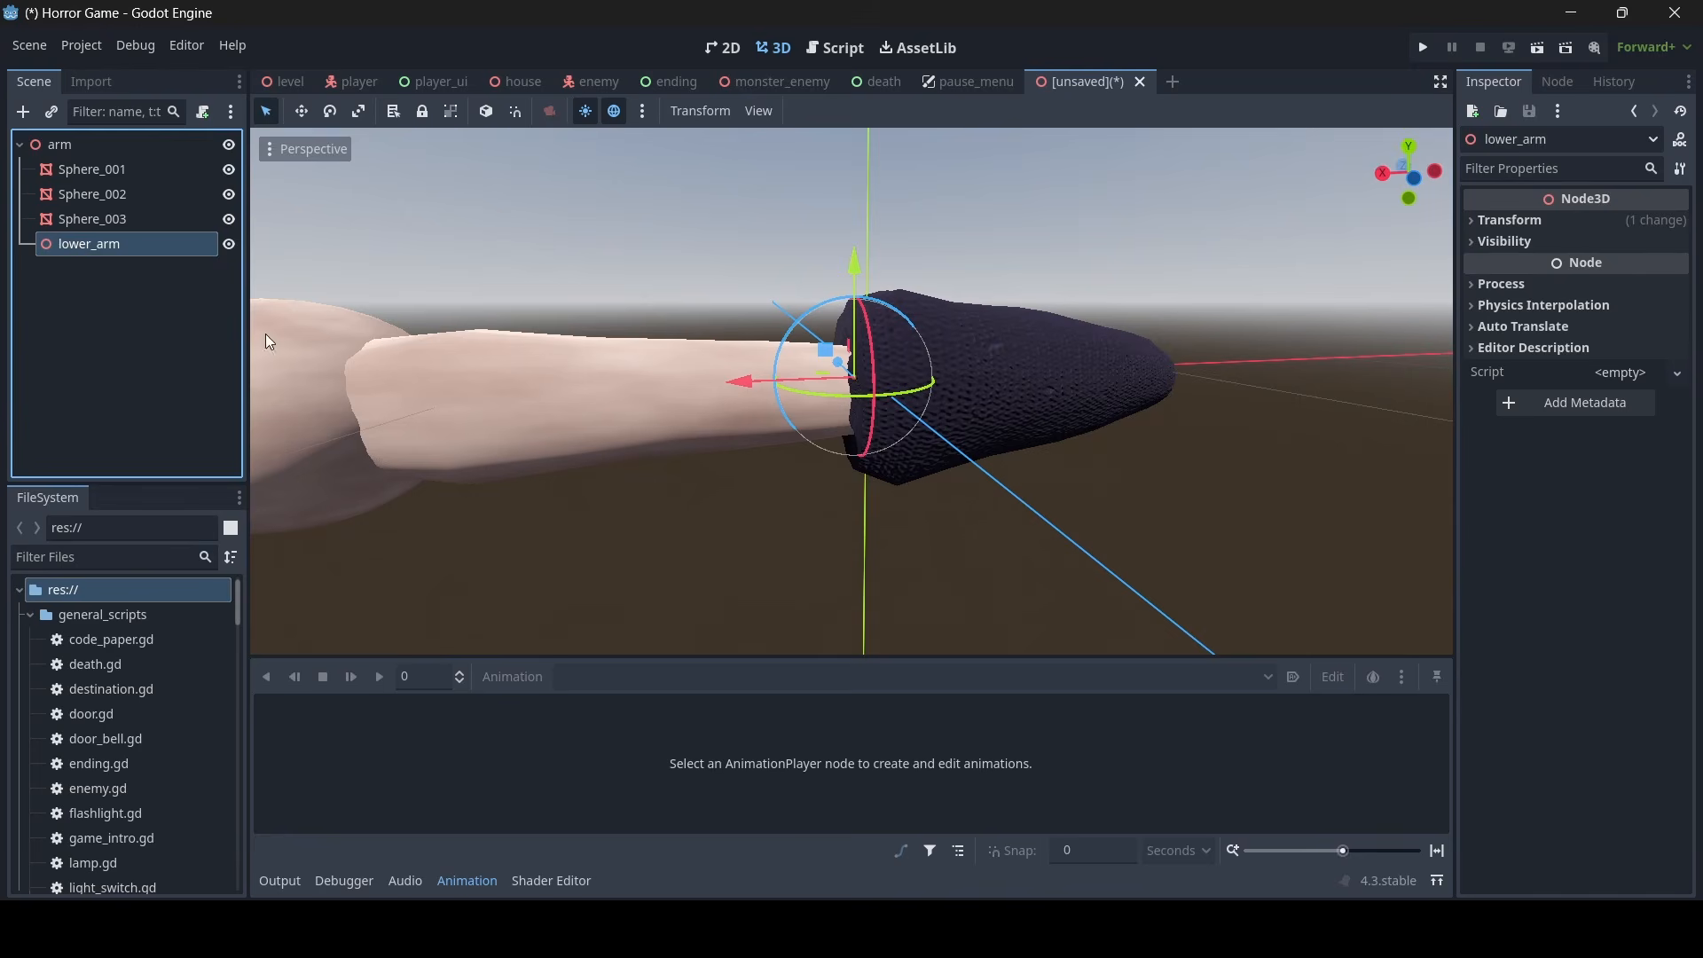
- Duplicate the lower_arm node and move the copy along the X axis to the wrist
key(s)
key(a)
right_drag(852, 399, 852, 399)
key(ctrl+d)
drag(876, 371, 591, 396)
right_drag(591, 397, 590, 397)
key(a)
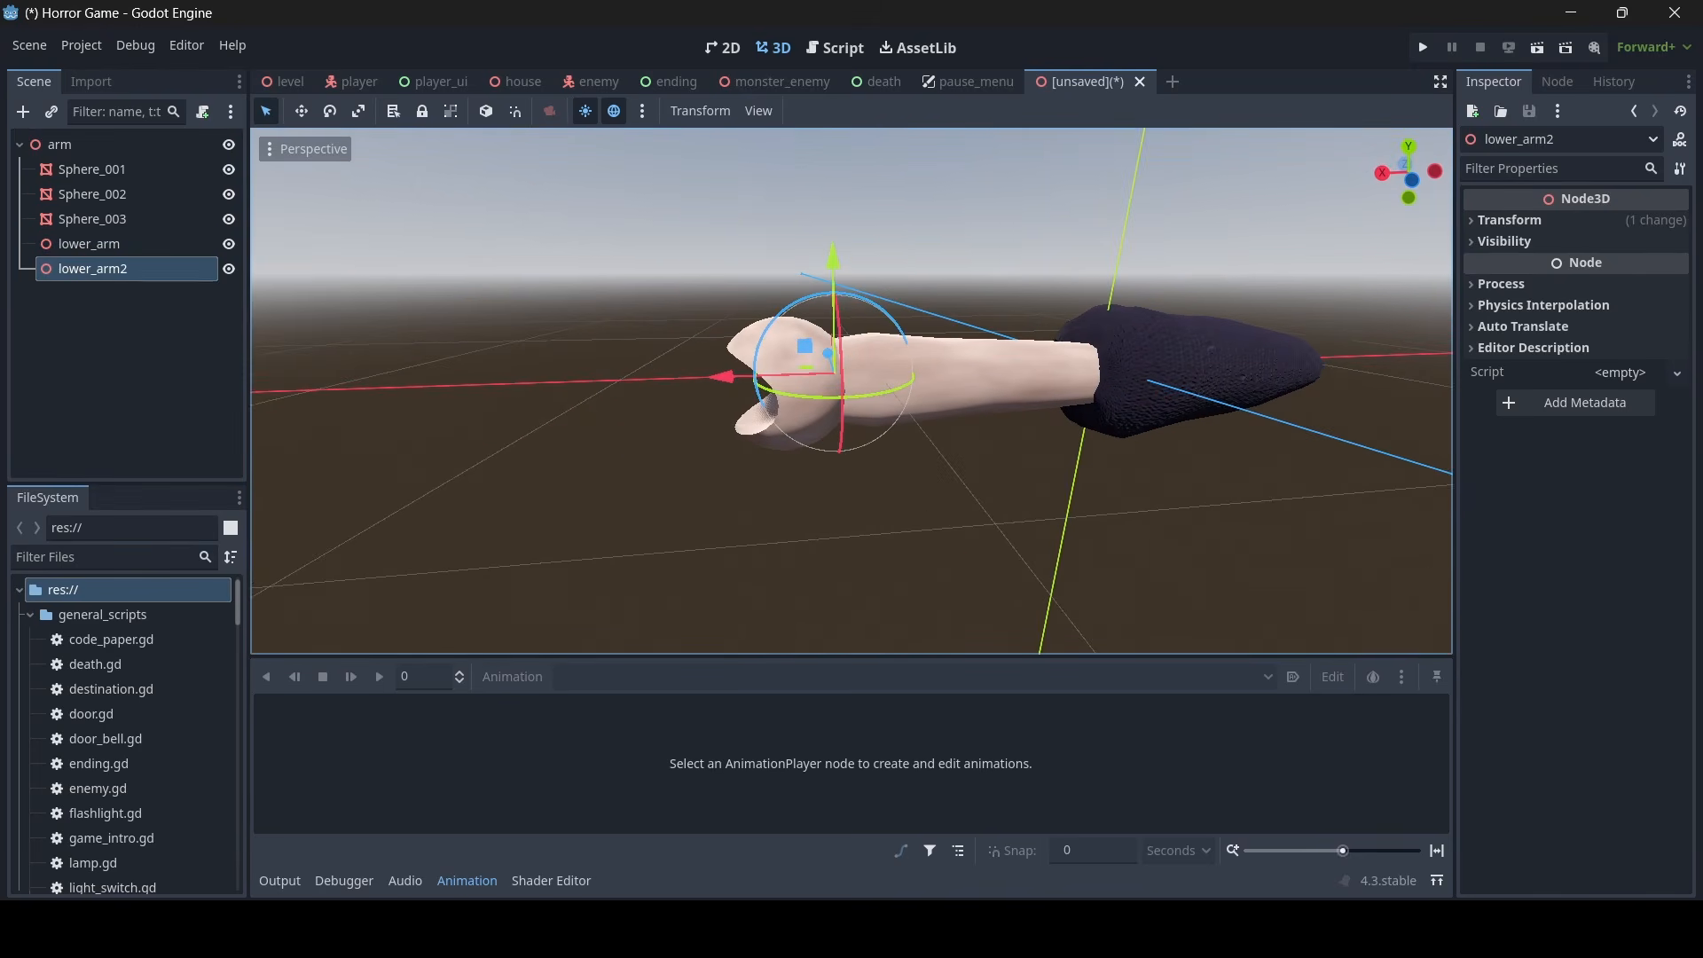
- Rename the duplicated pivot node at the wrist as hand
double_click(142, 268)
text(hand)
key(Return)
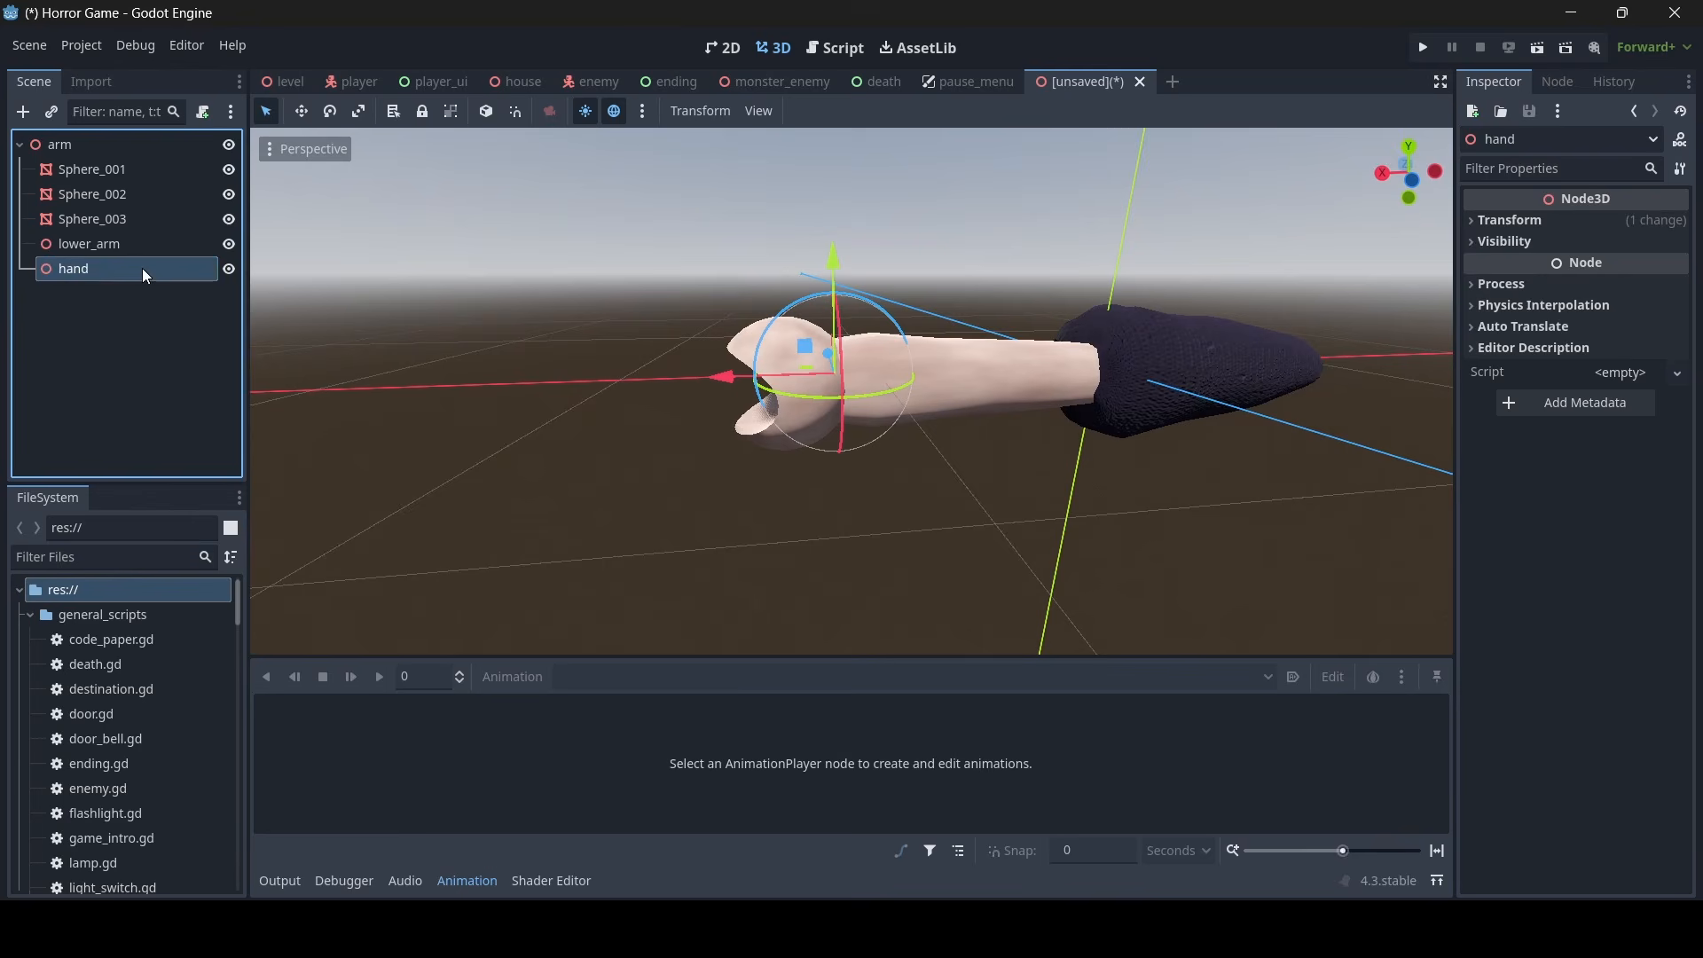
- Make the forearm mesh Sphere_002 a child of the lower_arm node
key(w)
right_drag(1041, 396, 1041, 395)
click(1041, 395)
key(s)
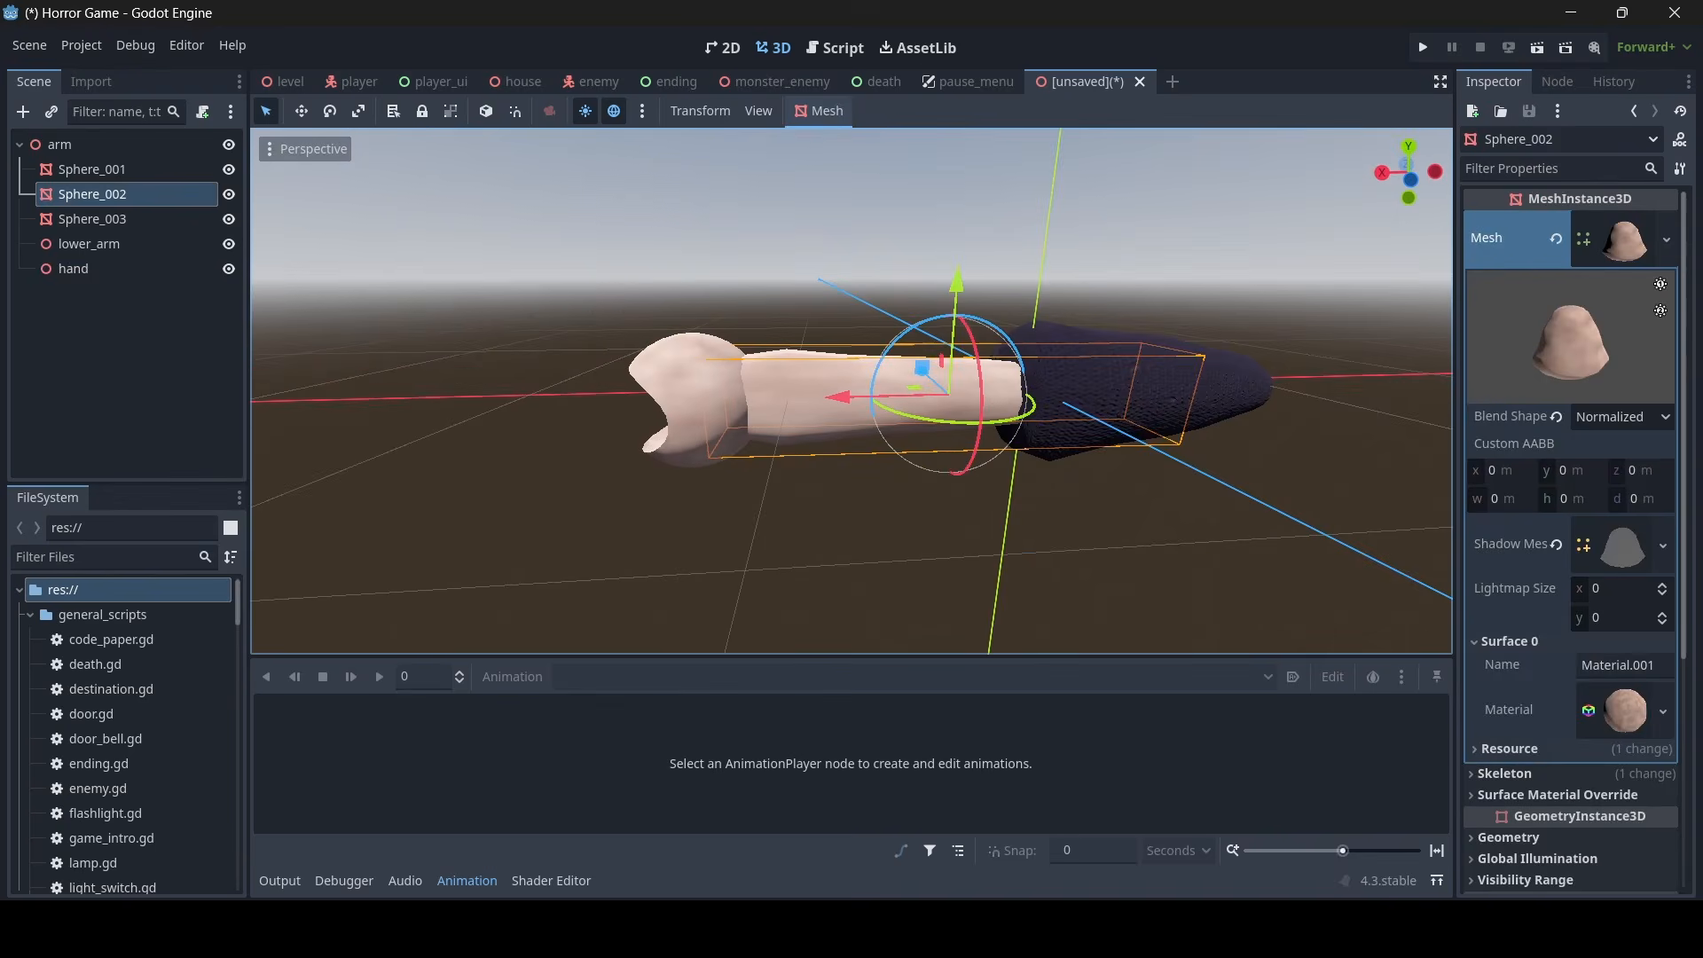
shift+click(110, 172)
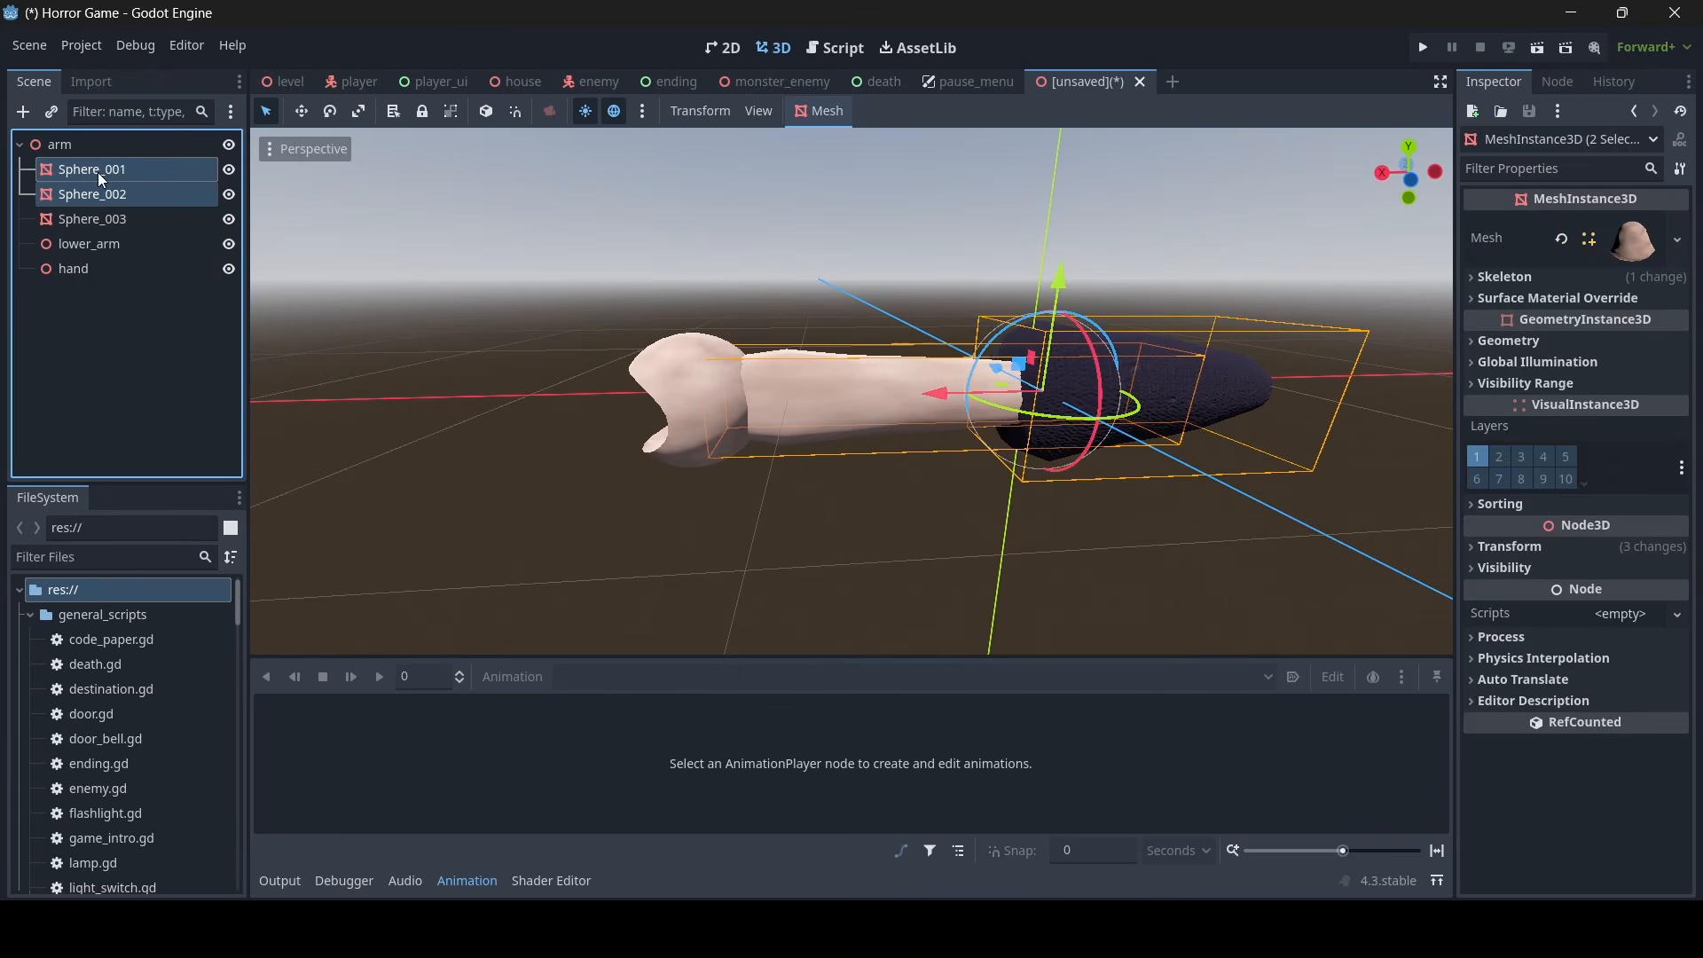
mouse_move(96, 172)
mouse_down()
mouse_move(99, 244)
mouse_move(73, 182)
mouse_up()
click(89, 243)
click(73, 211)
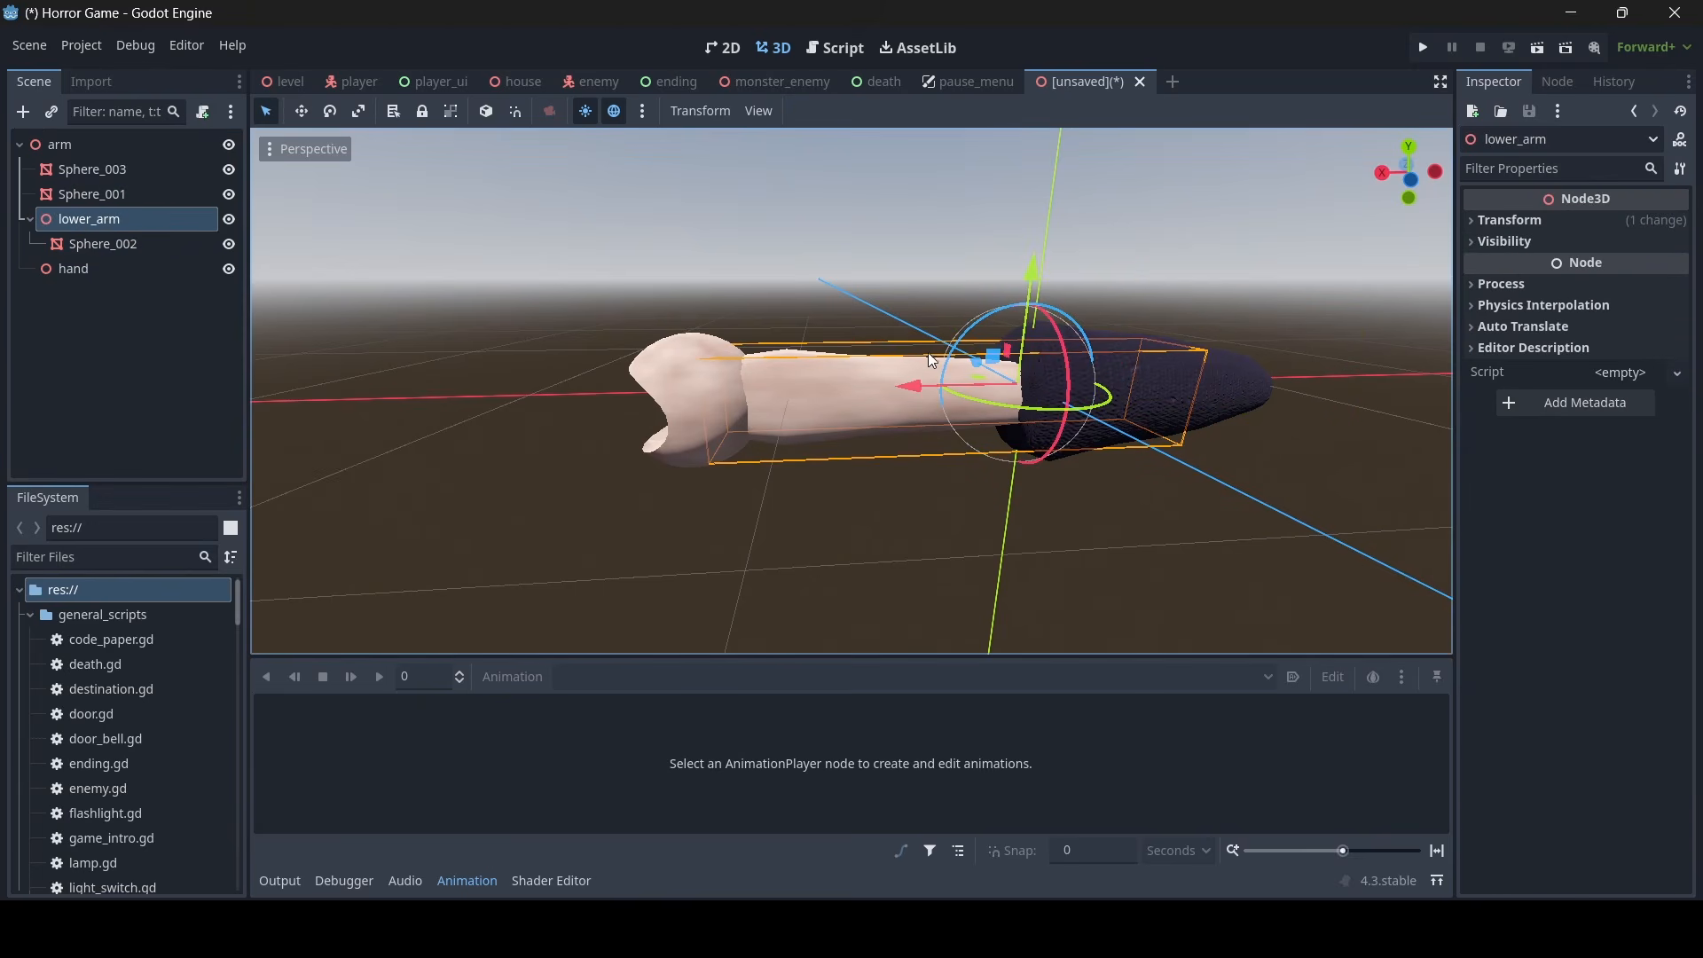
- Make the hand mesh Sphere_003 a child of the hand node
click(98, 270)
click(100, 170)
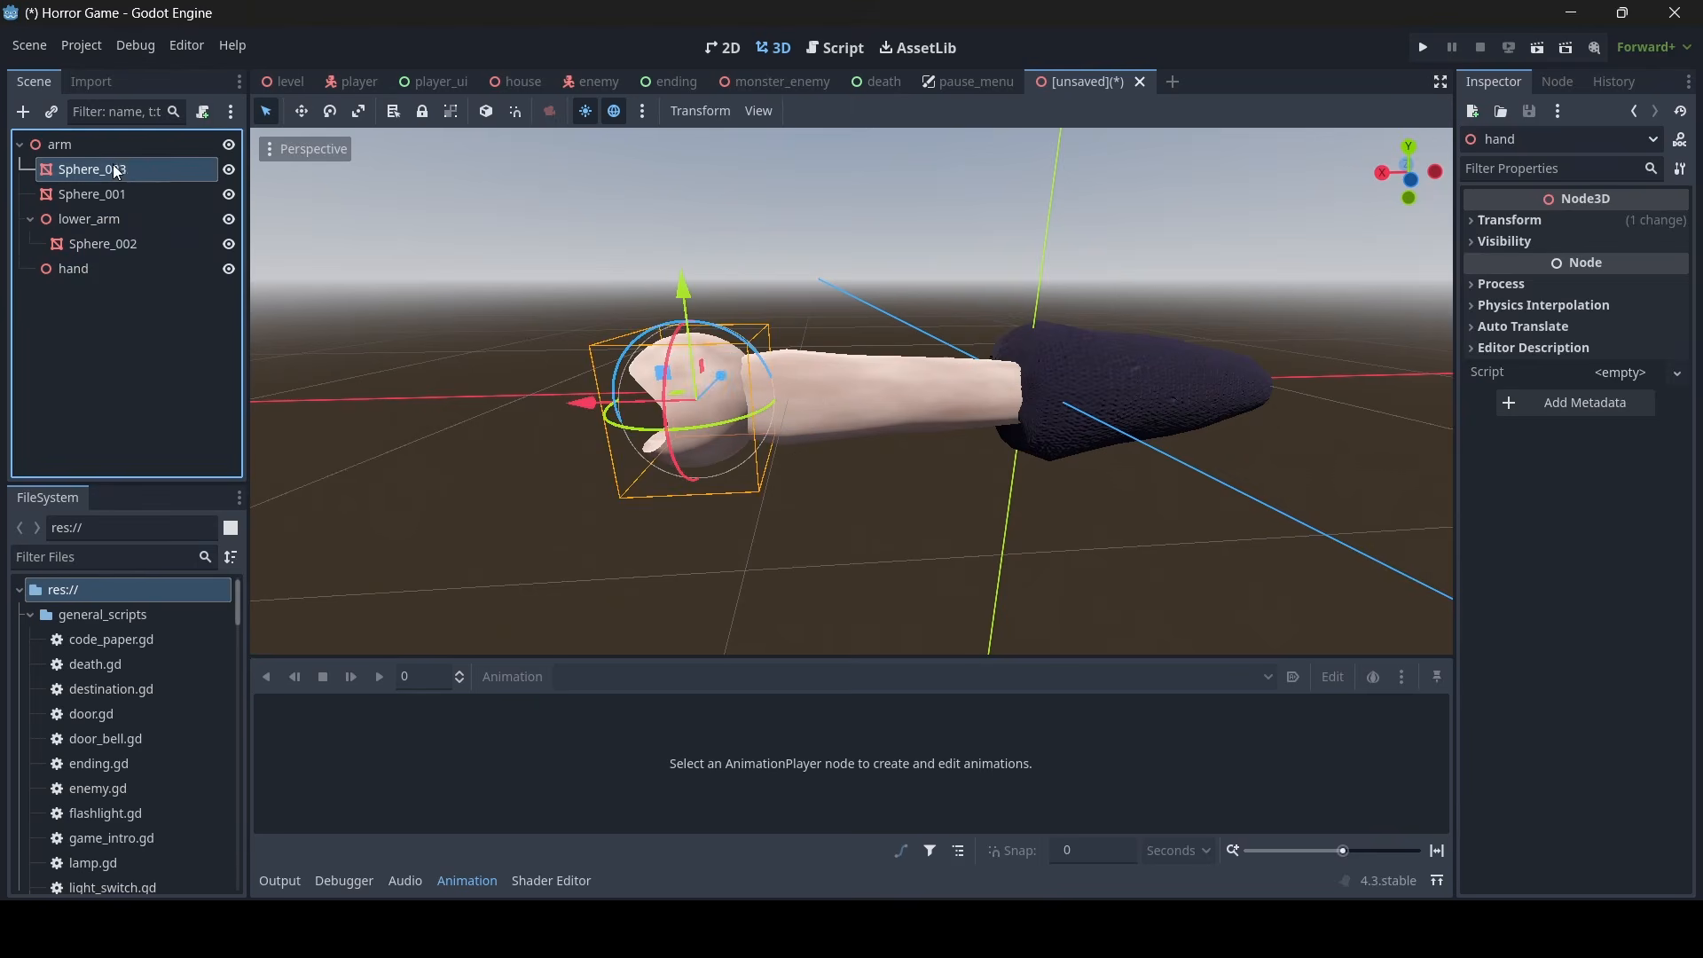
drag(98, 167, 91, 268)
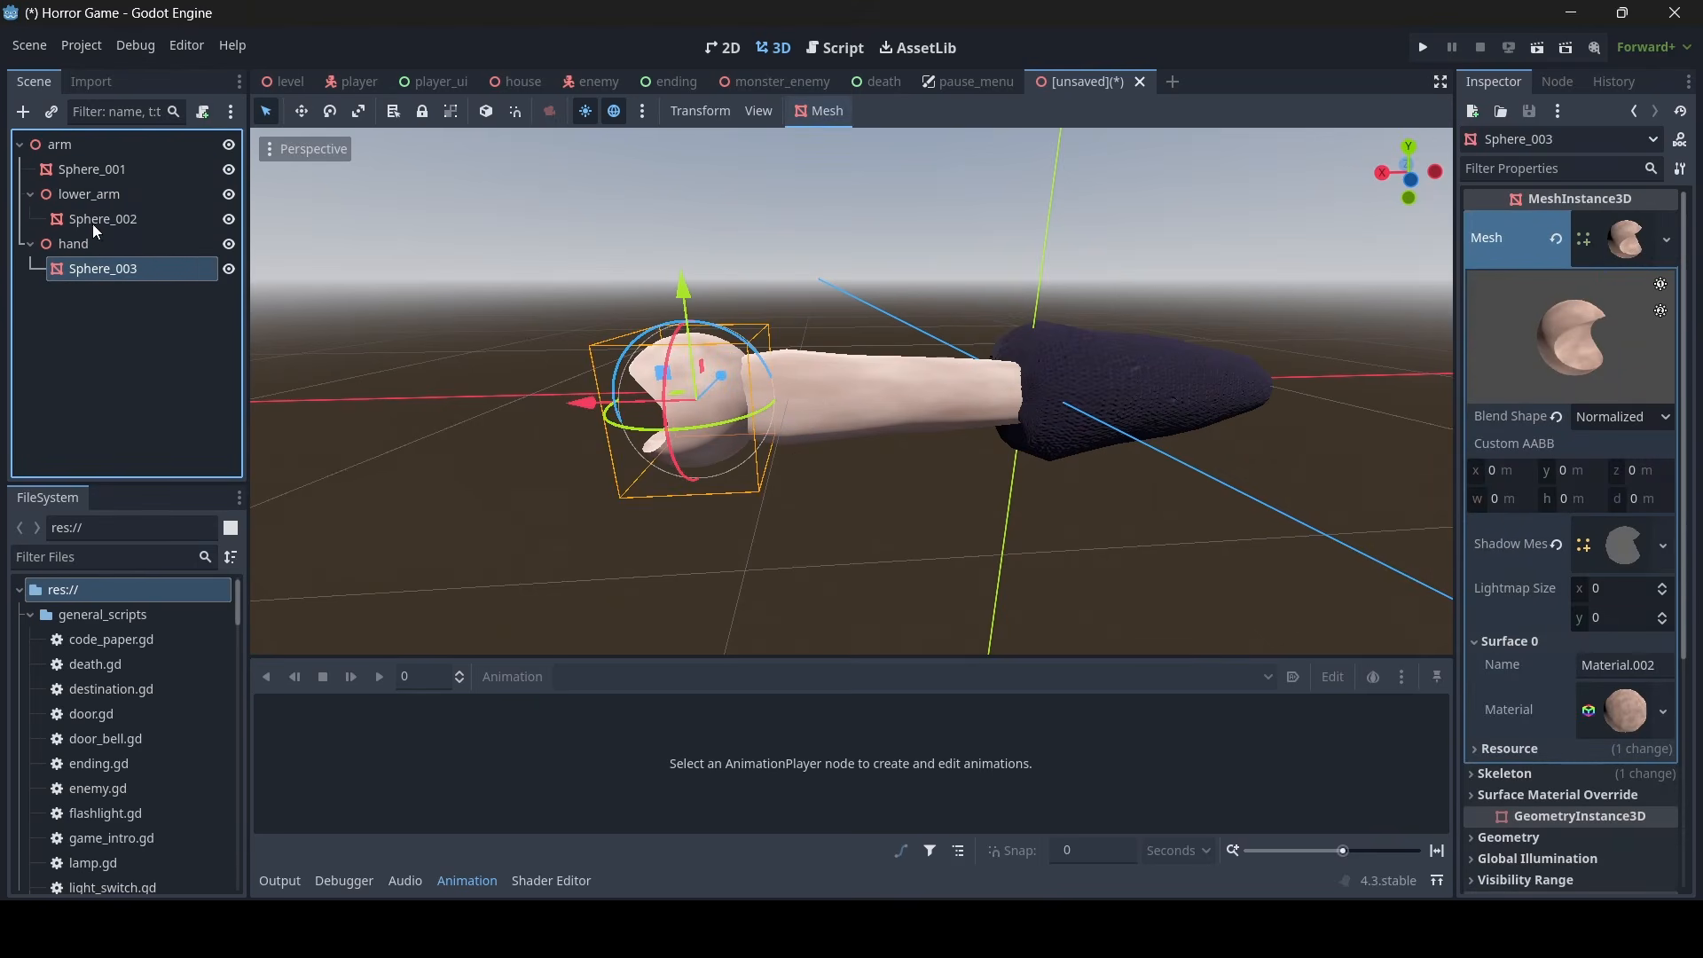
- Collapse the lower_arm and hand branches and rotate the hand node slightly about its vertical axis
click(29, 194)
click(29, 219)
click(104, 218)
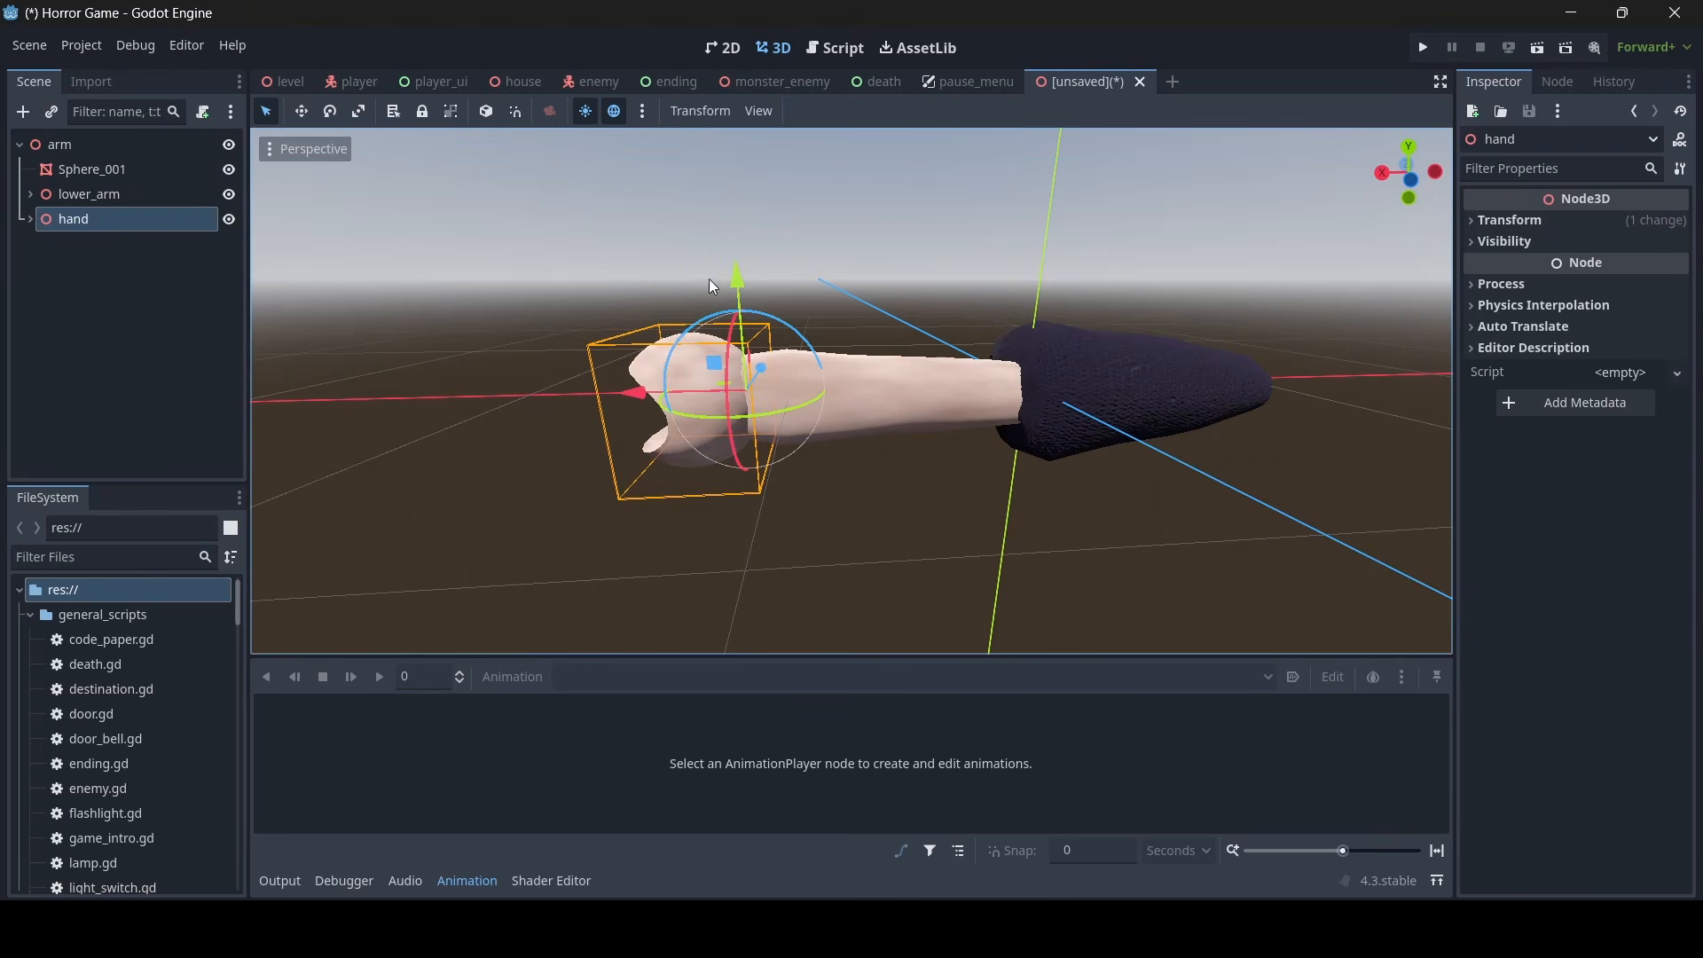
drag(786, 406, 827, 381)
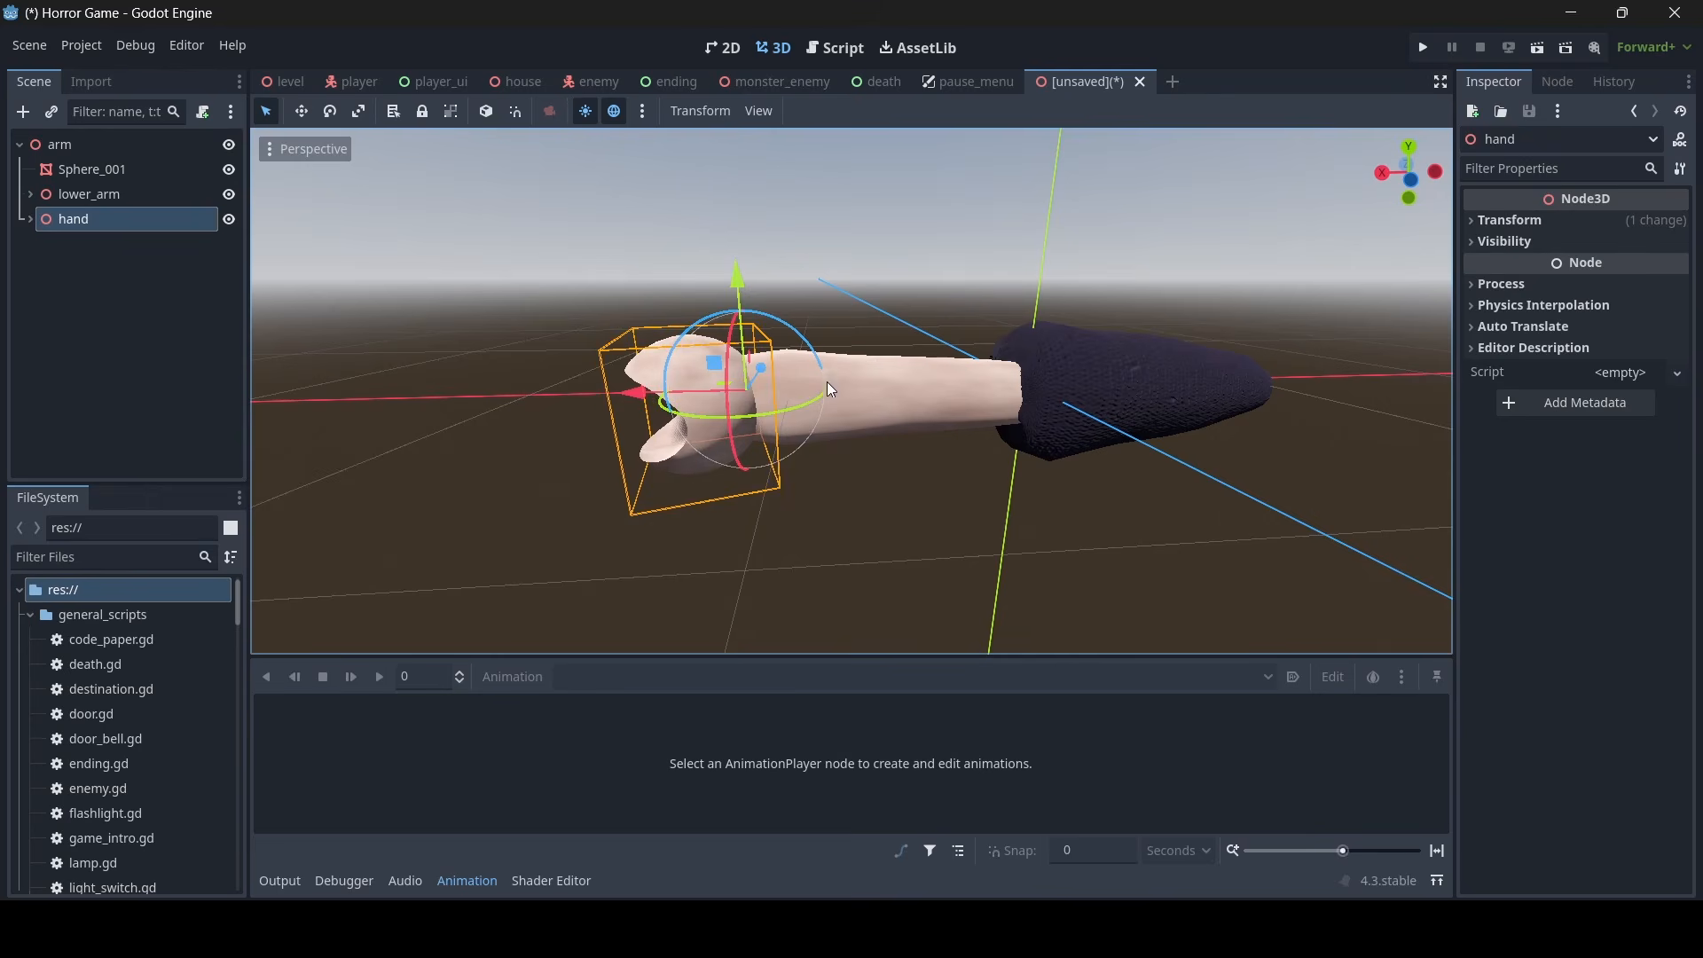
- Try rotating lower_arm about its vertical axis, then undo the rotation
click(129, 199)
drag(999, 408, 1015, 410)
key(ctrl+z)
- Nest the hand node under lower_arm and rotate lower_arm about its vertical axis to bend the elbow
click(59, 217)
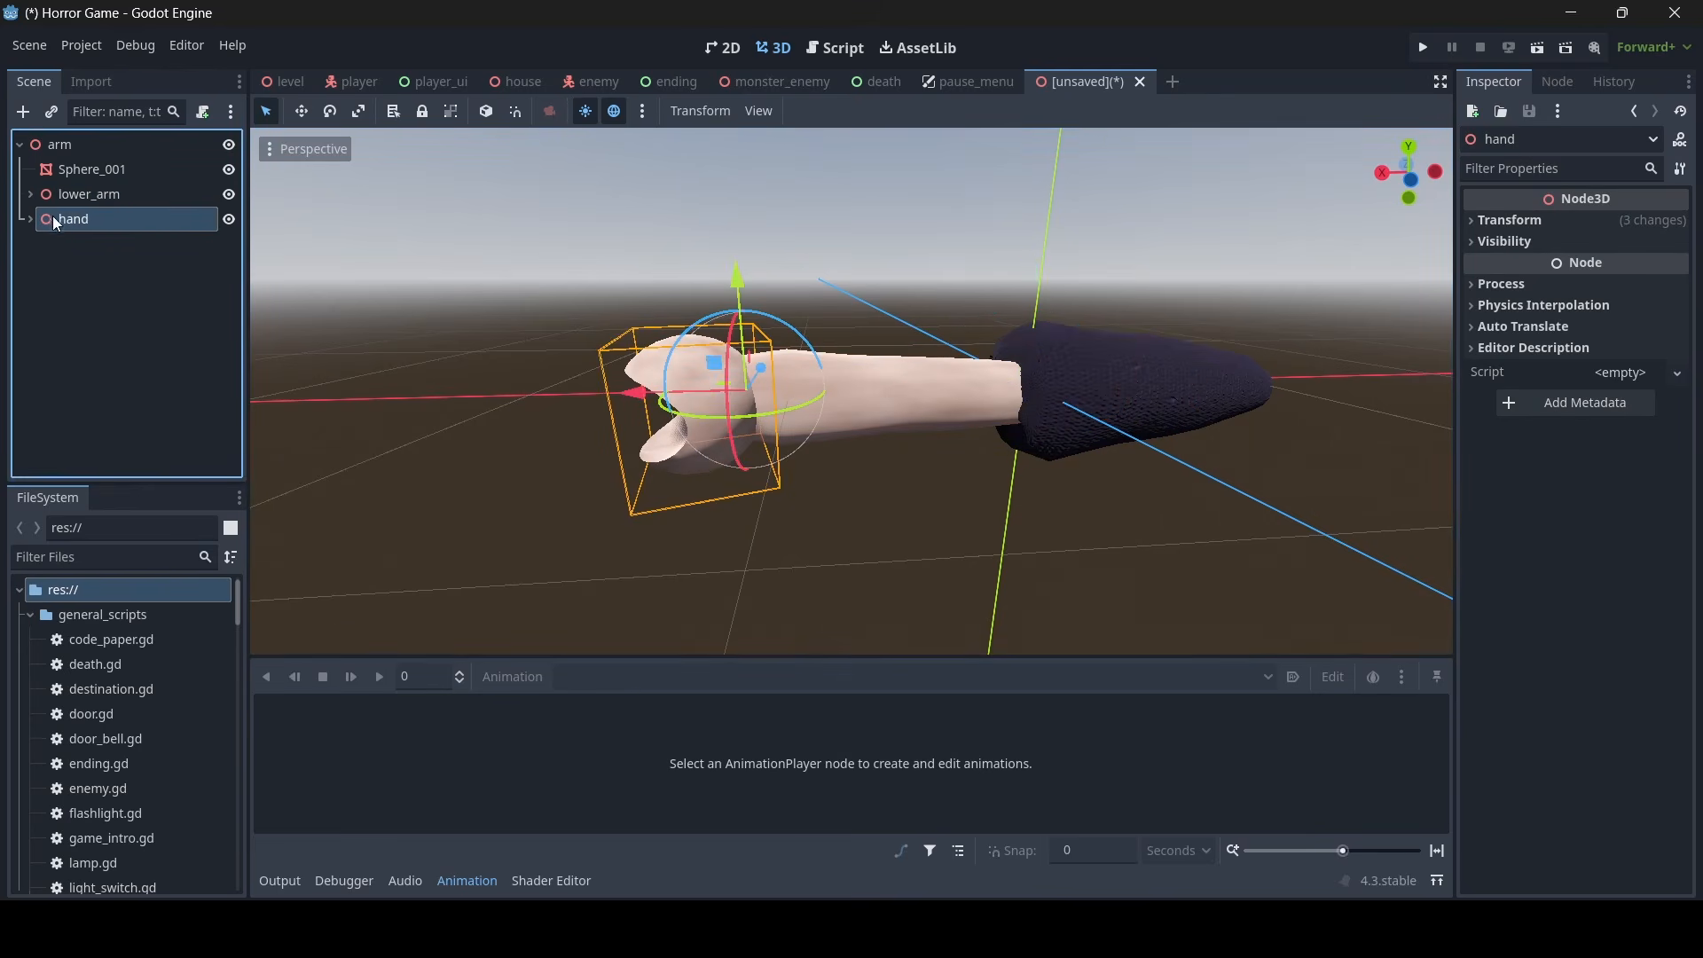
drag(69, 202, 71, 195)
click(128, 195)
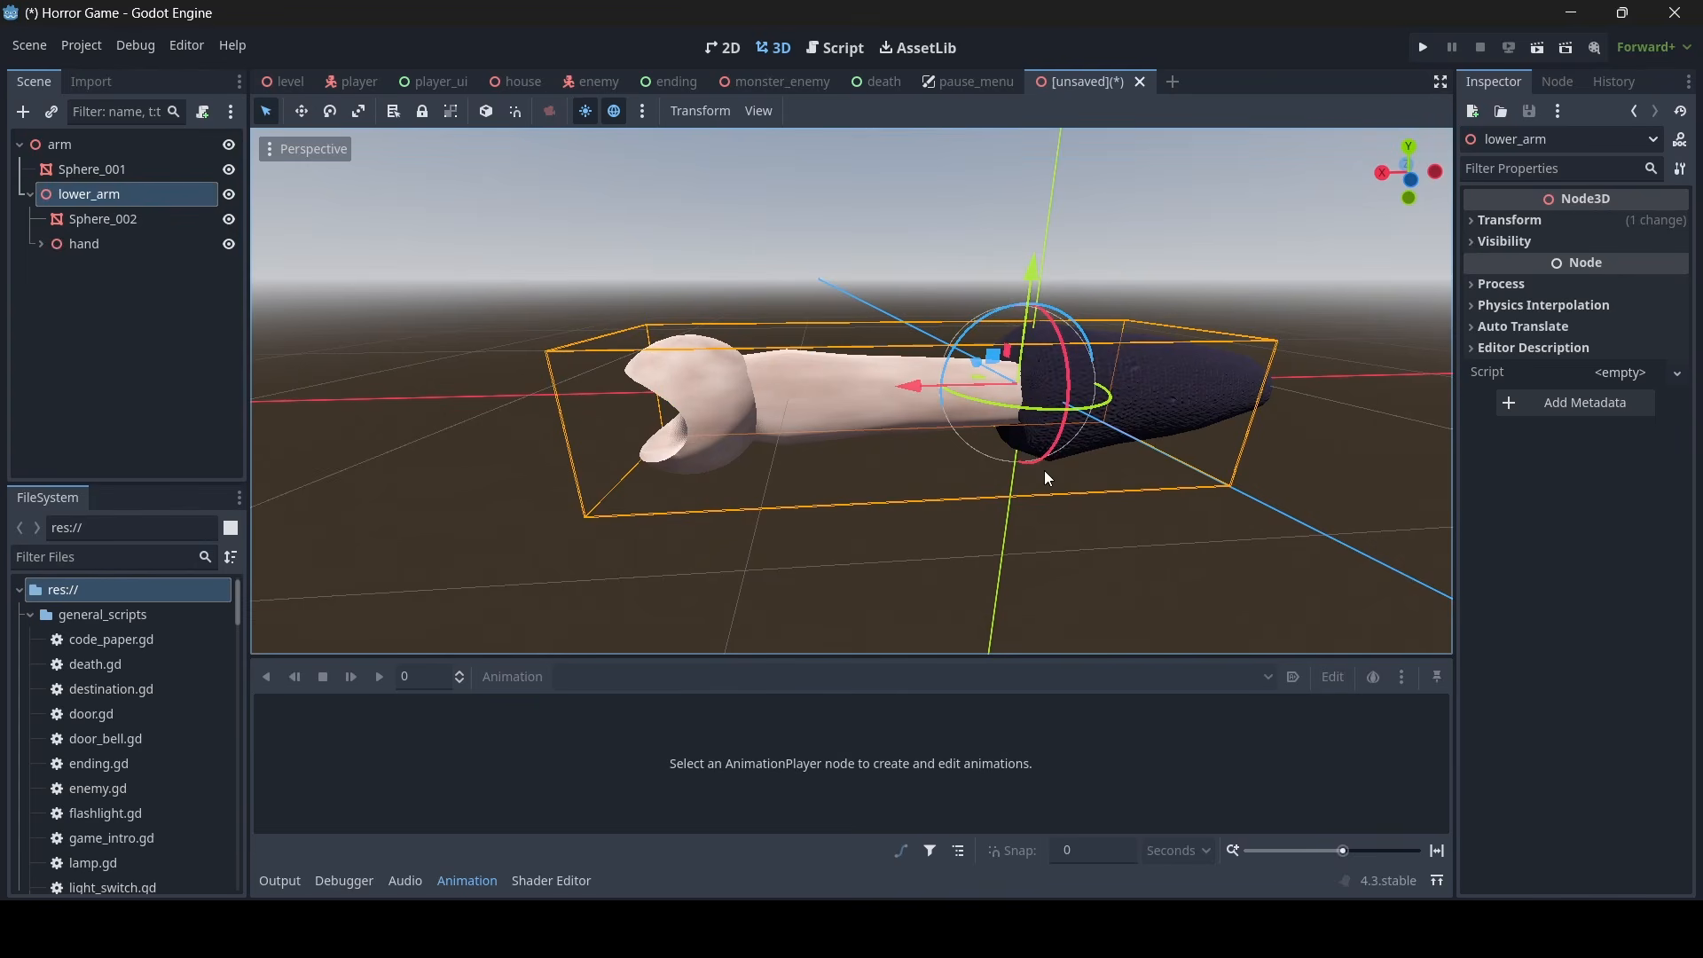
drag(1004, 409, 1020, 407)
scroll(1020, 407, down, 5)
middle_drag(1020, 407, 763, 213)
- Examine the bent elbow from several angles, checking how the forearm and sleeve meshes overlap
click(1011, 344)
middle_drag(1043, 269, 1015, 343)
scroll(1015, 343, up, 7)
click(943, 370)
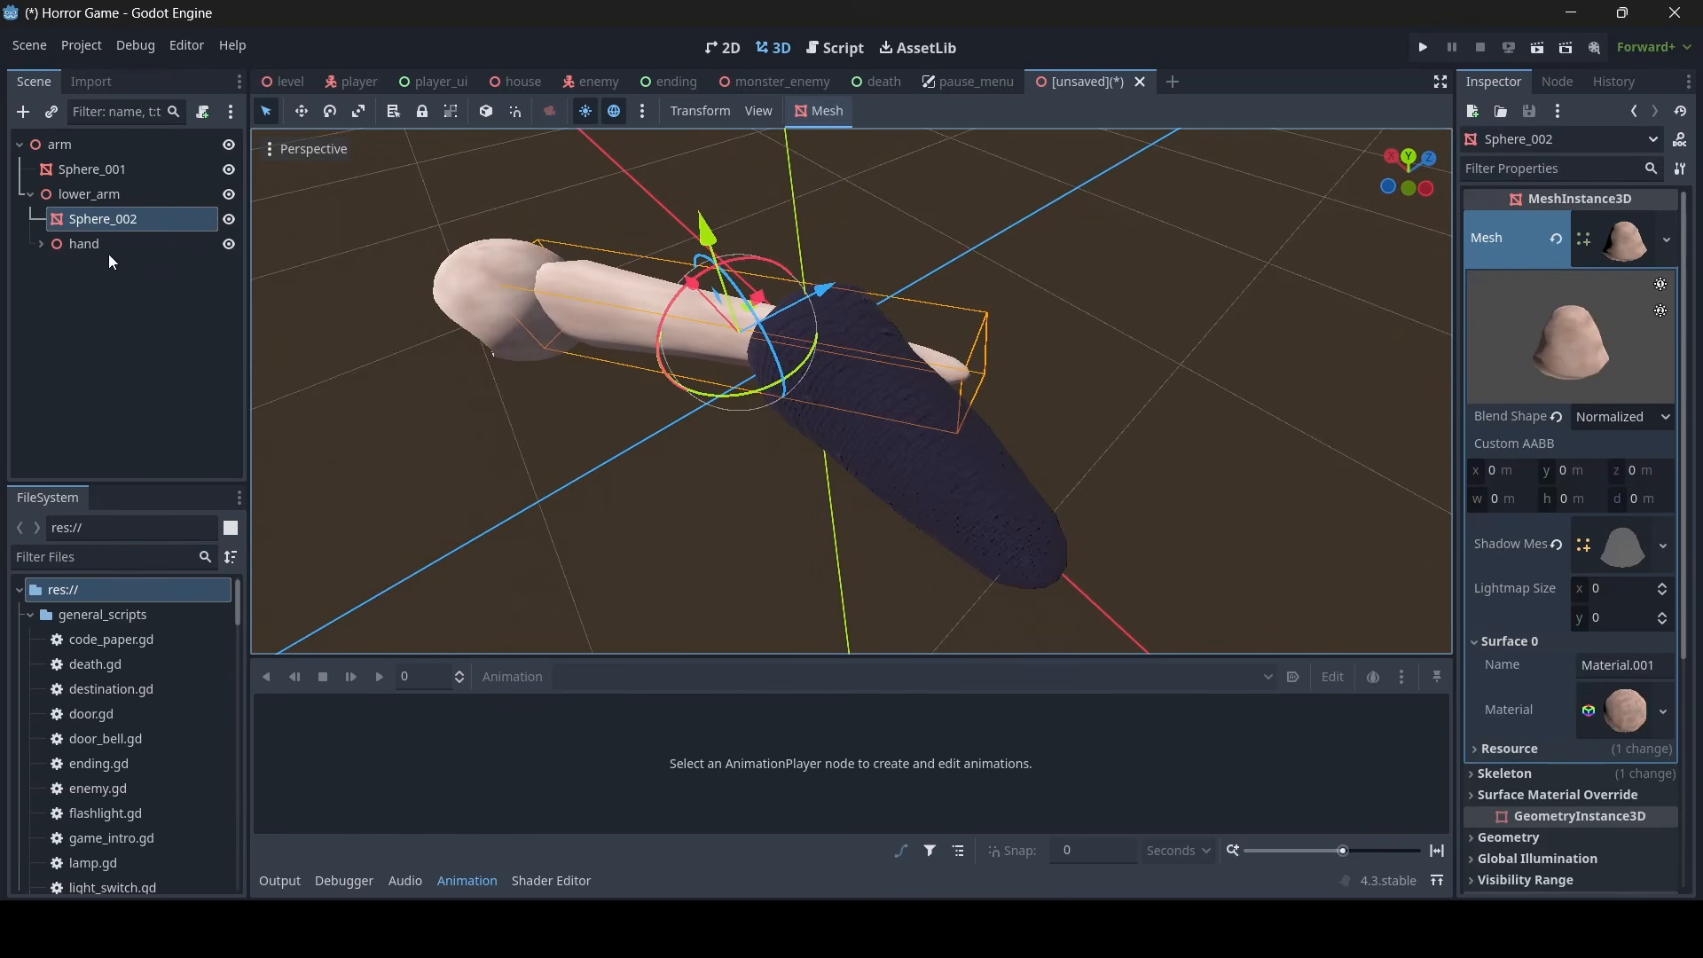
click(902, 455)
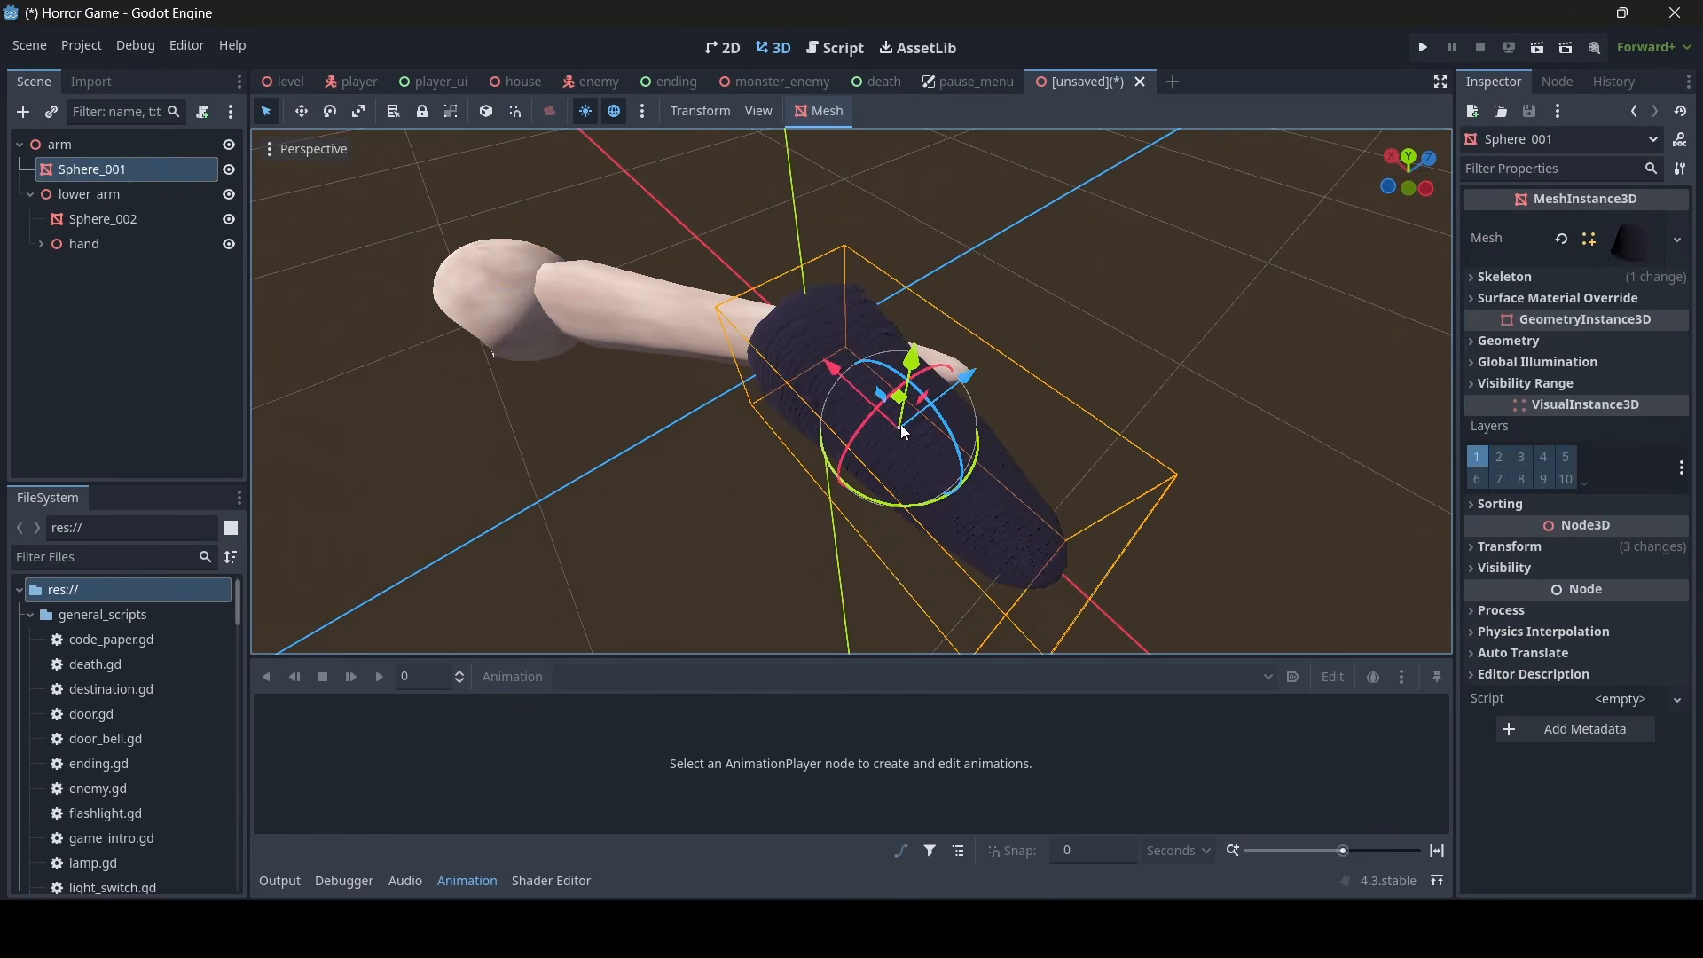
drag(982, 379, 1030, 358)
drag(896, 328, 988, 489)
middle_drag(639, 330, 893, 314)
drag(894, 315, 909, 311)
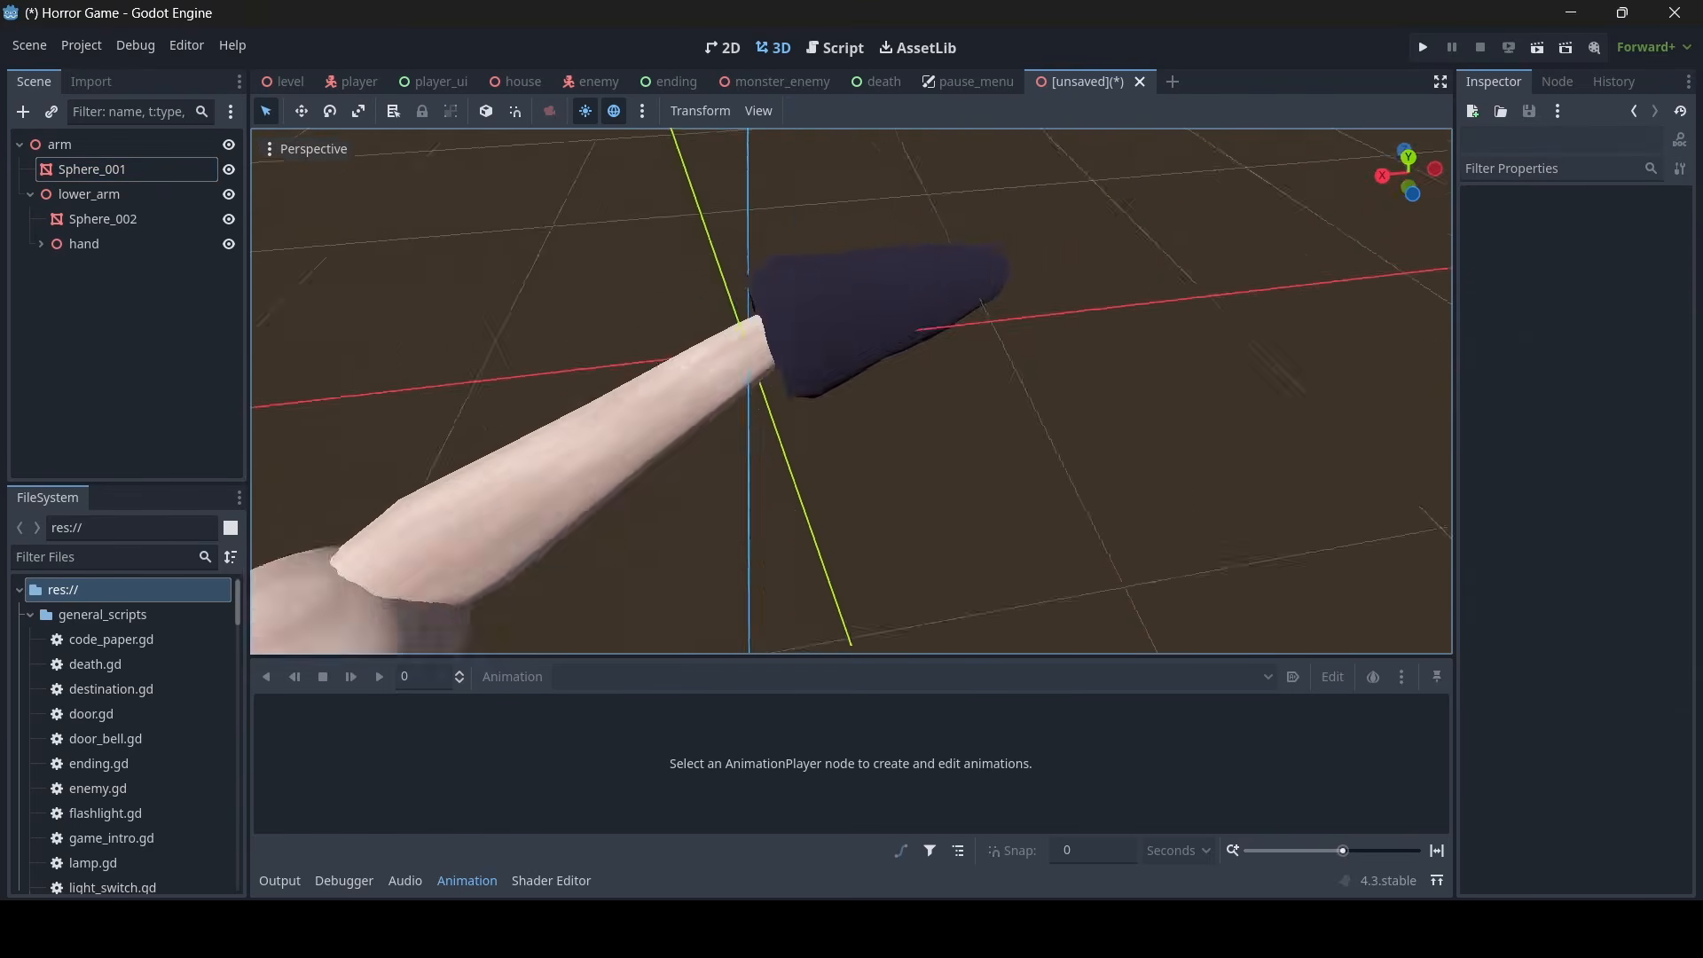
scroll(1046, 497, down, 8)
middle_drag(1046, 496, 1072, 473)
- Save the scene as arm.tscn in the res://scenery folder
key(ctrl+s)
double_click(1011, 295)
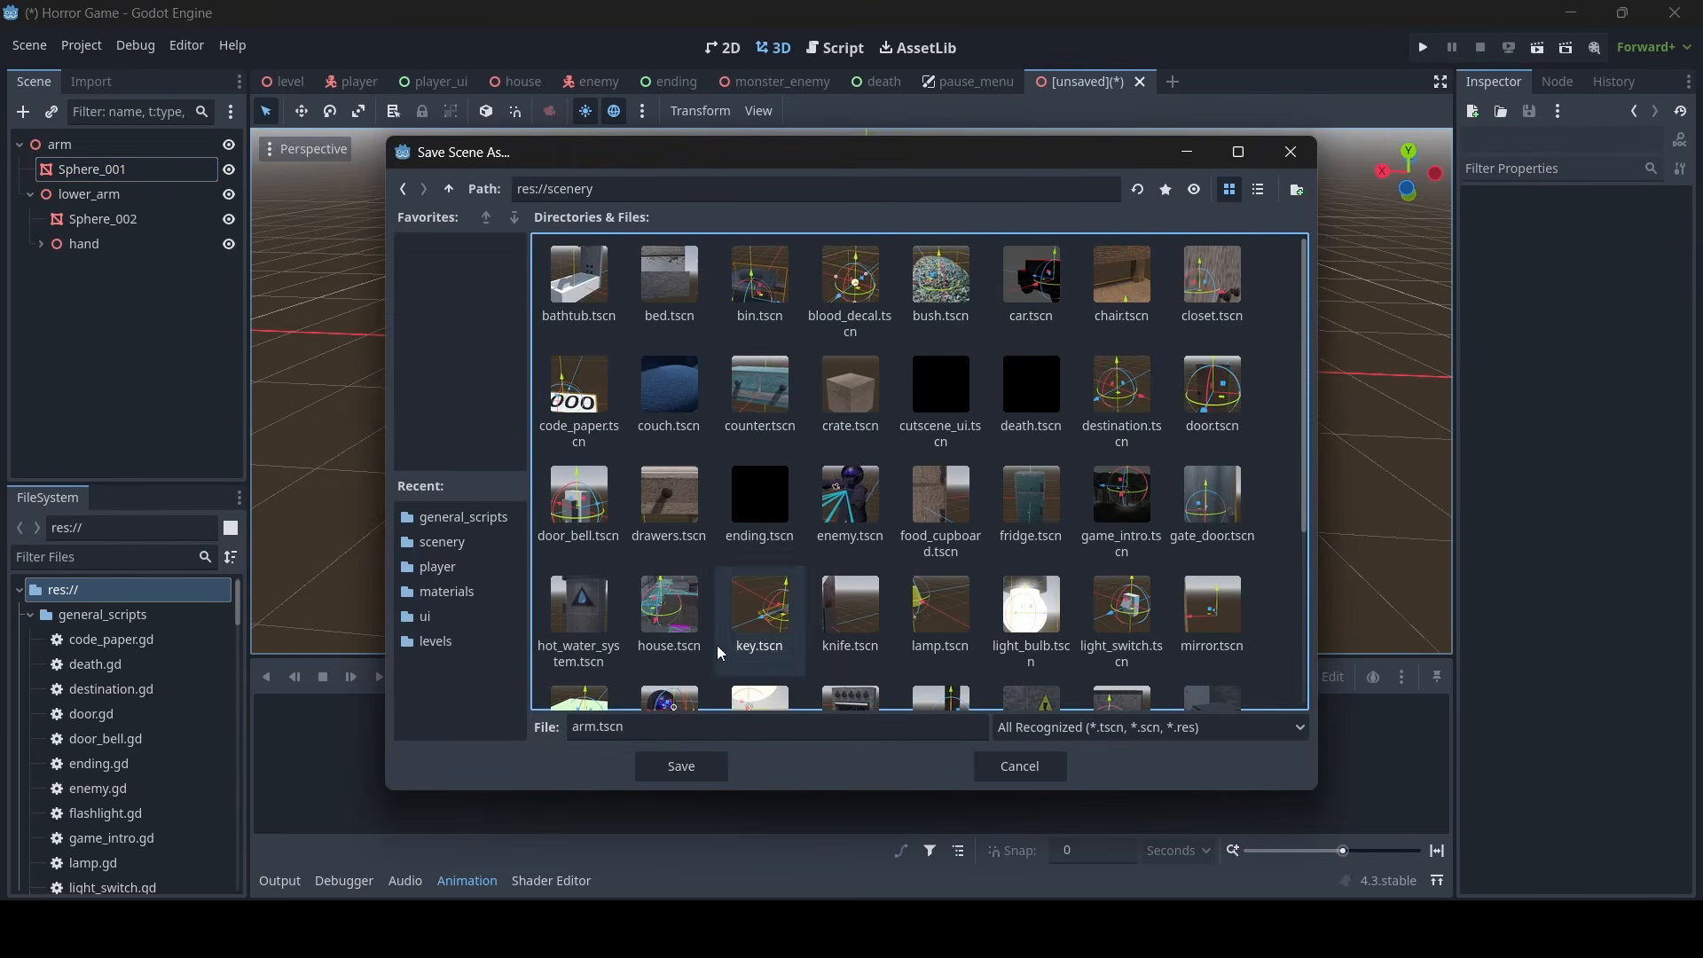
click(669, 768)
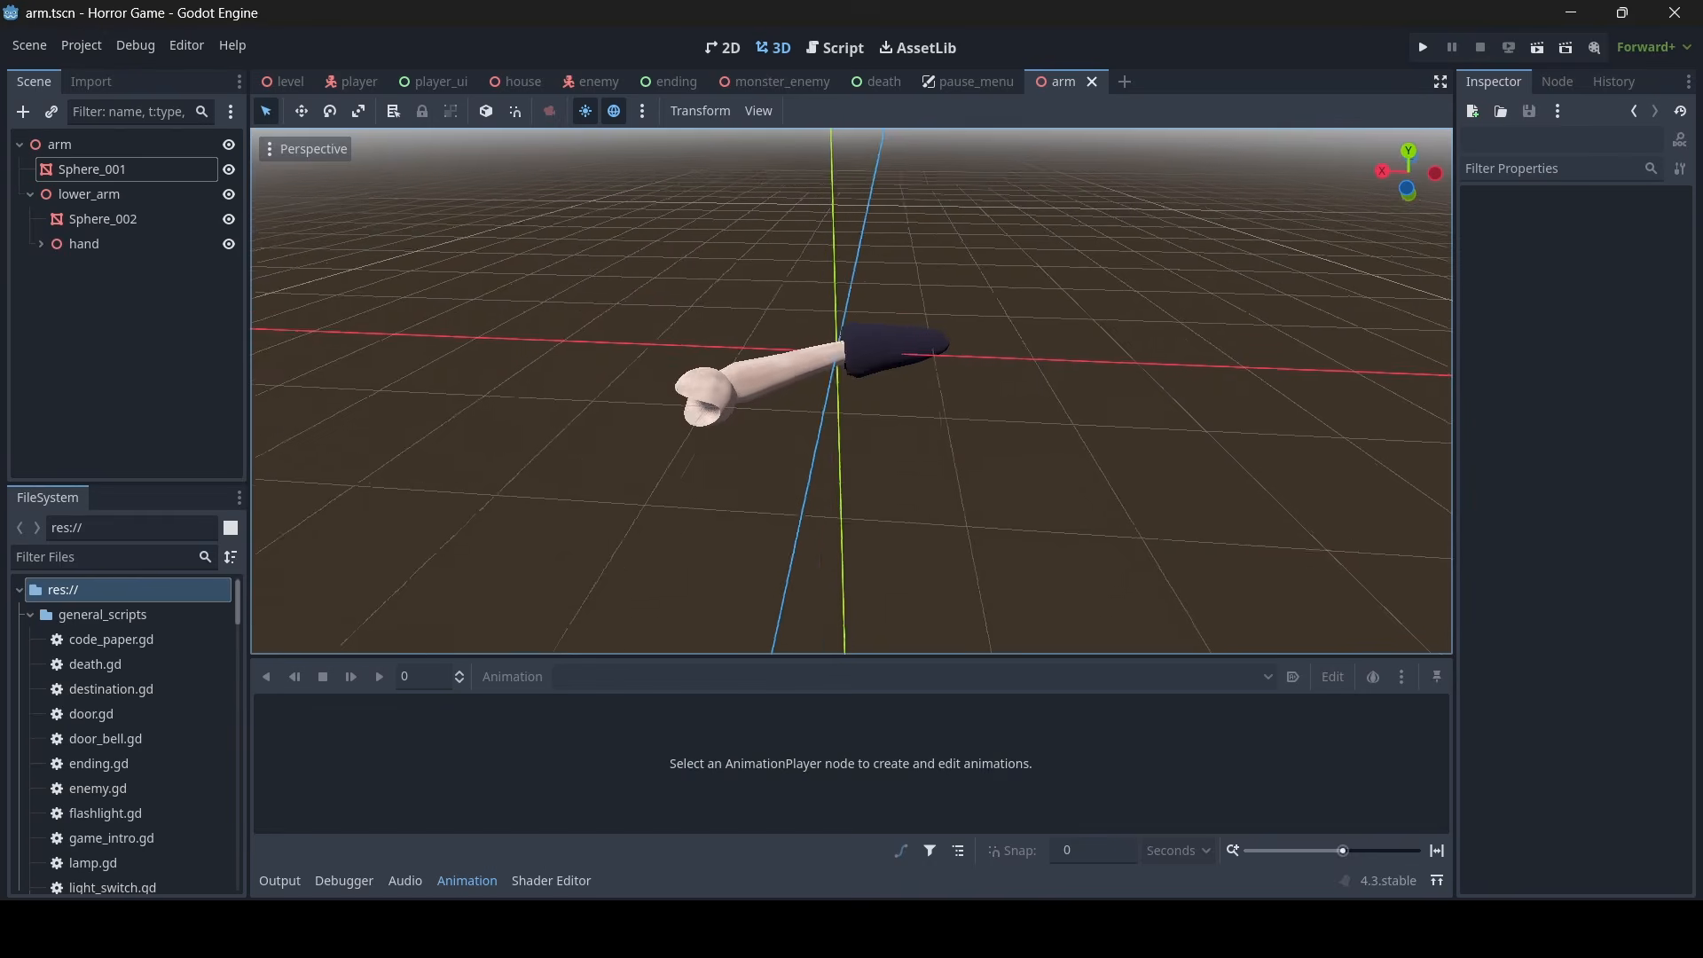
- Find head.glb in the project files and create a new inherited scene from it
middle_drag(992, 470, 1171, 461)
right_drag(1171, 461, 979, 462)
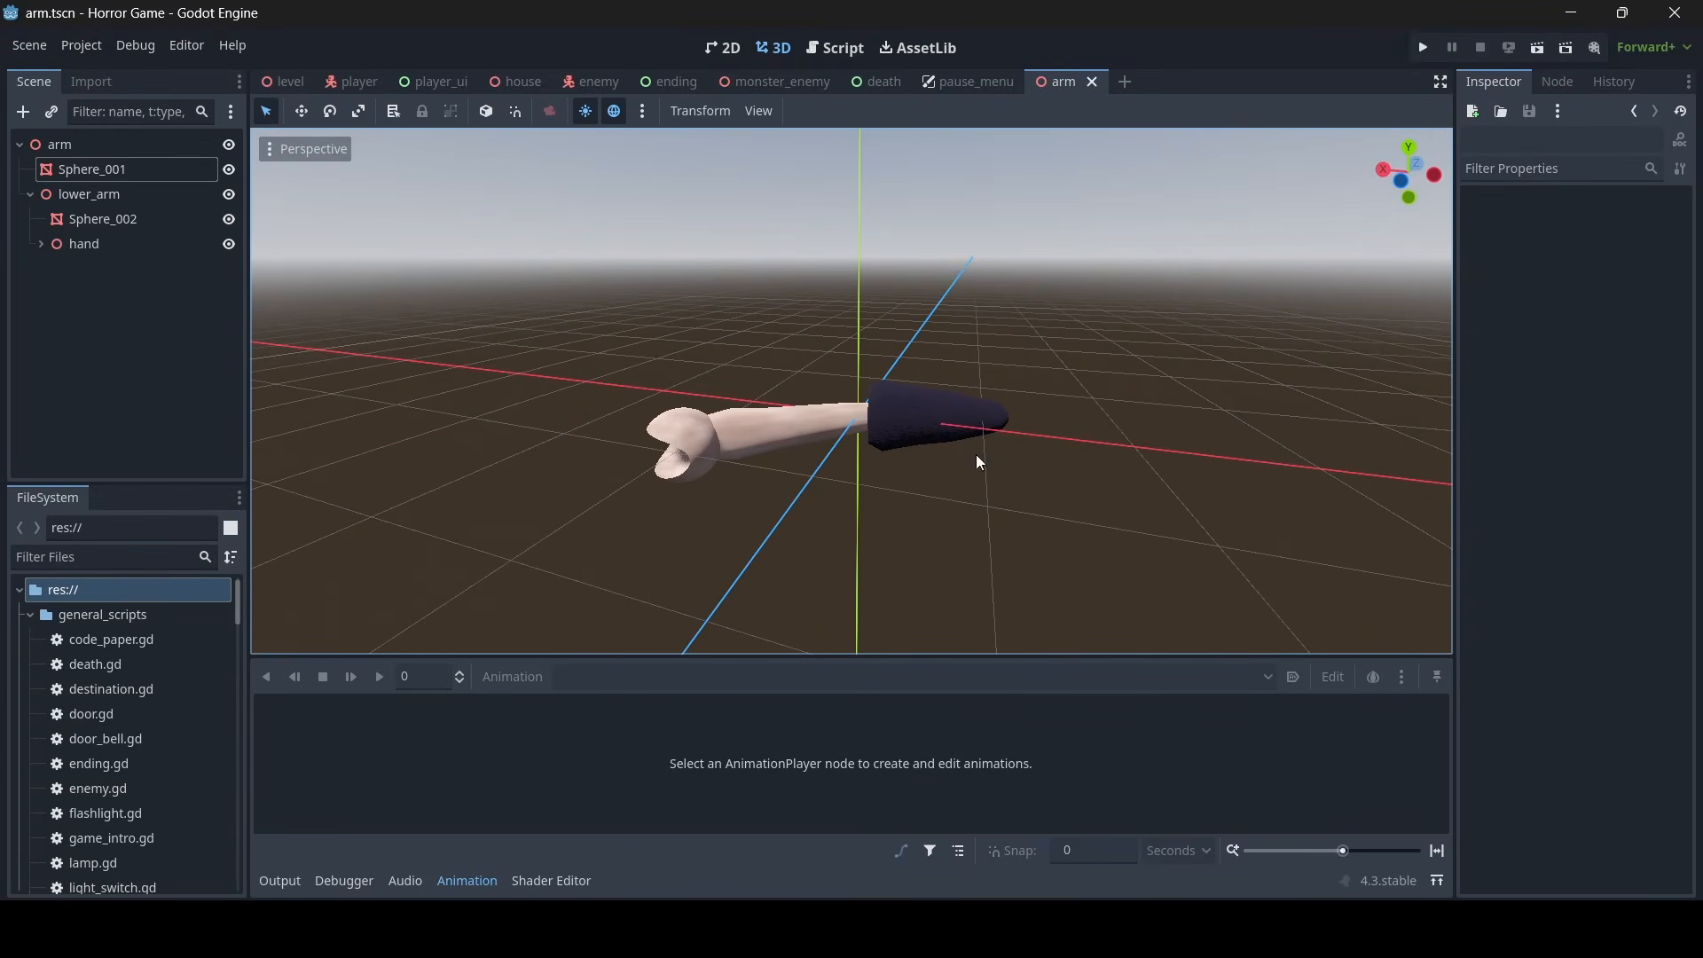
click(91, 556)
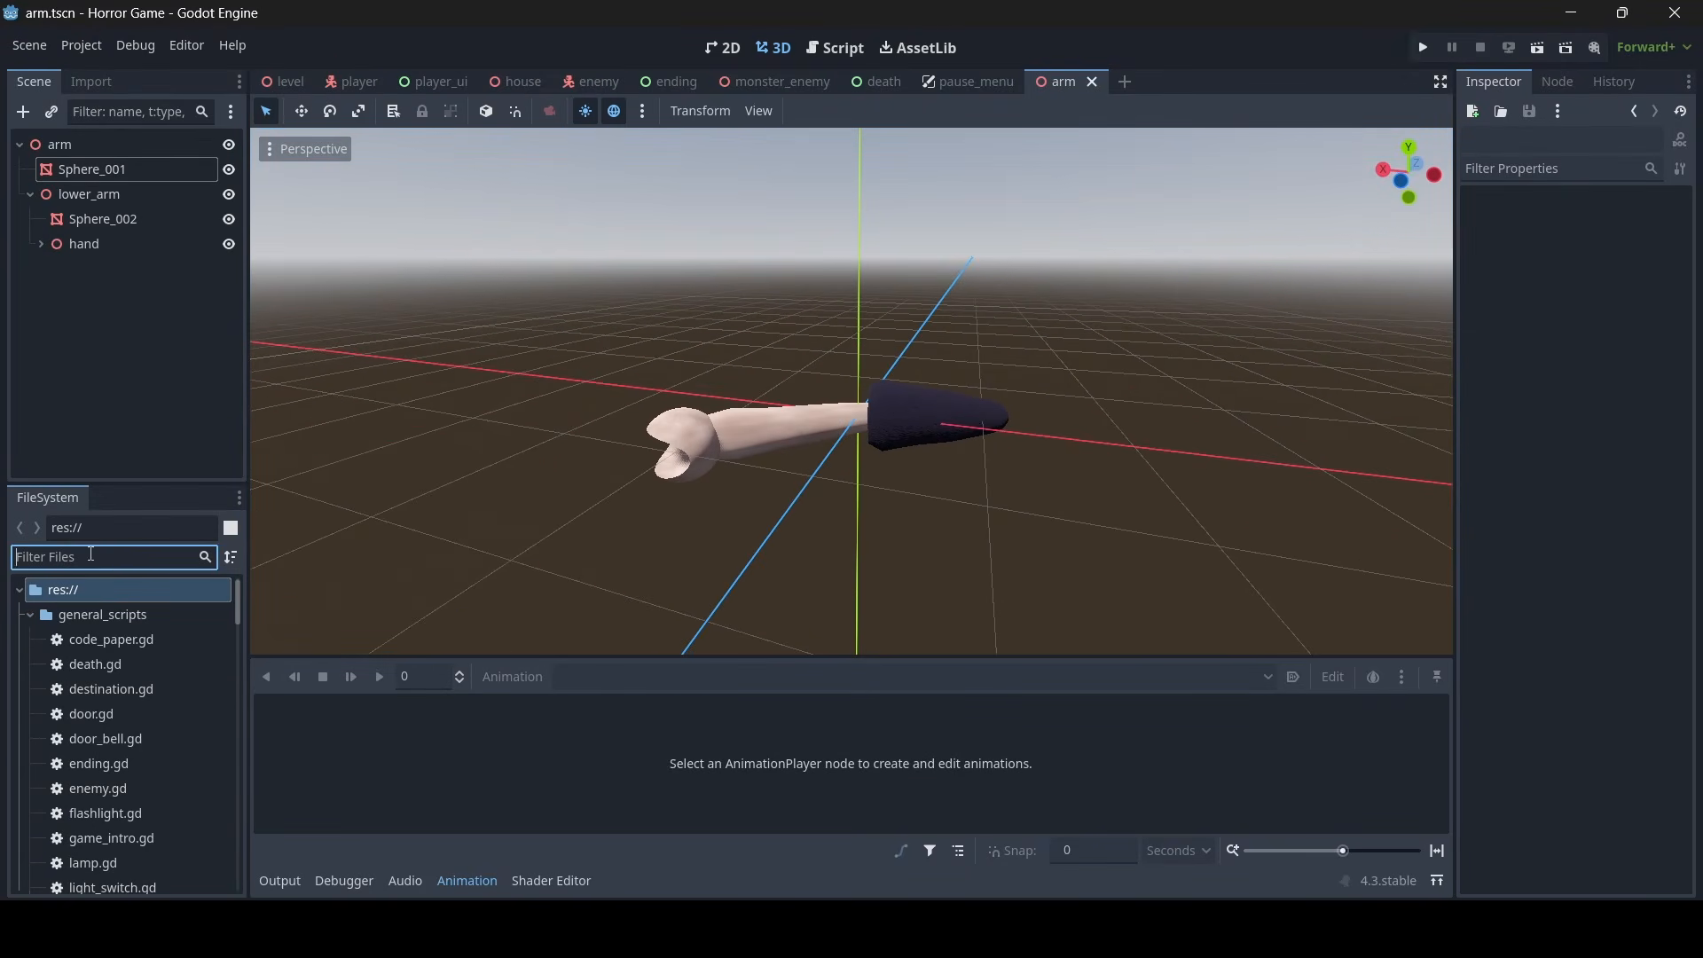
text(head)
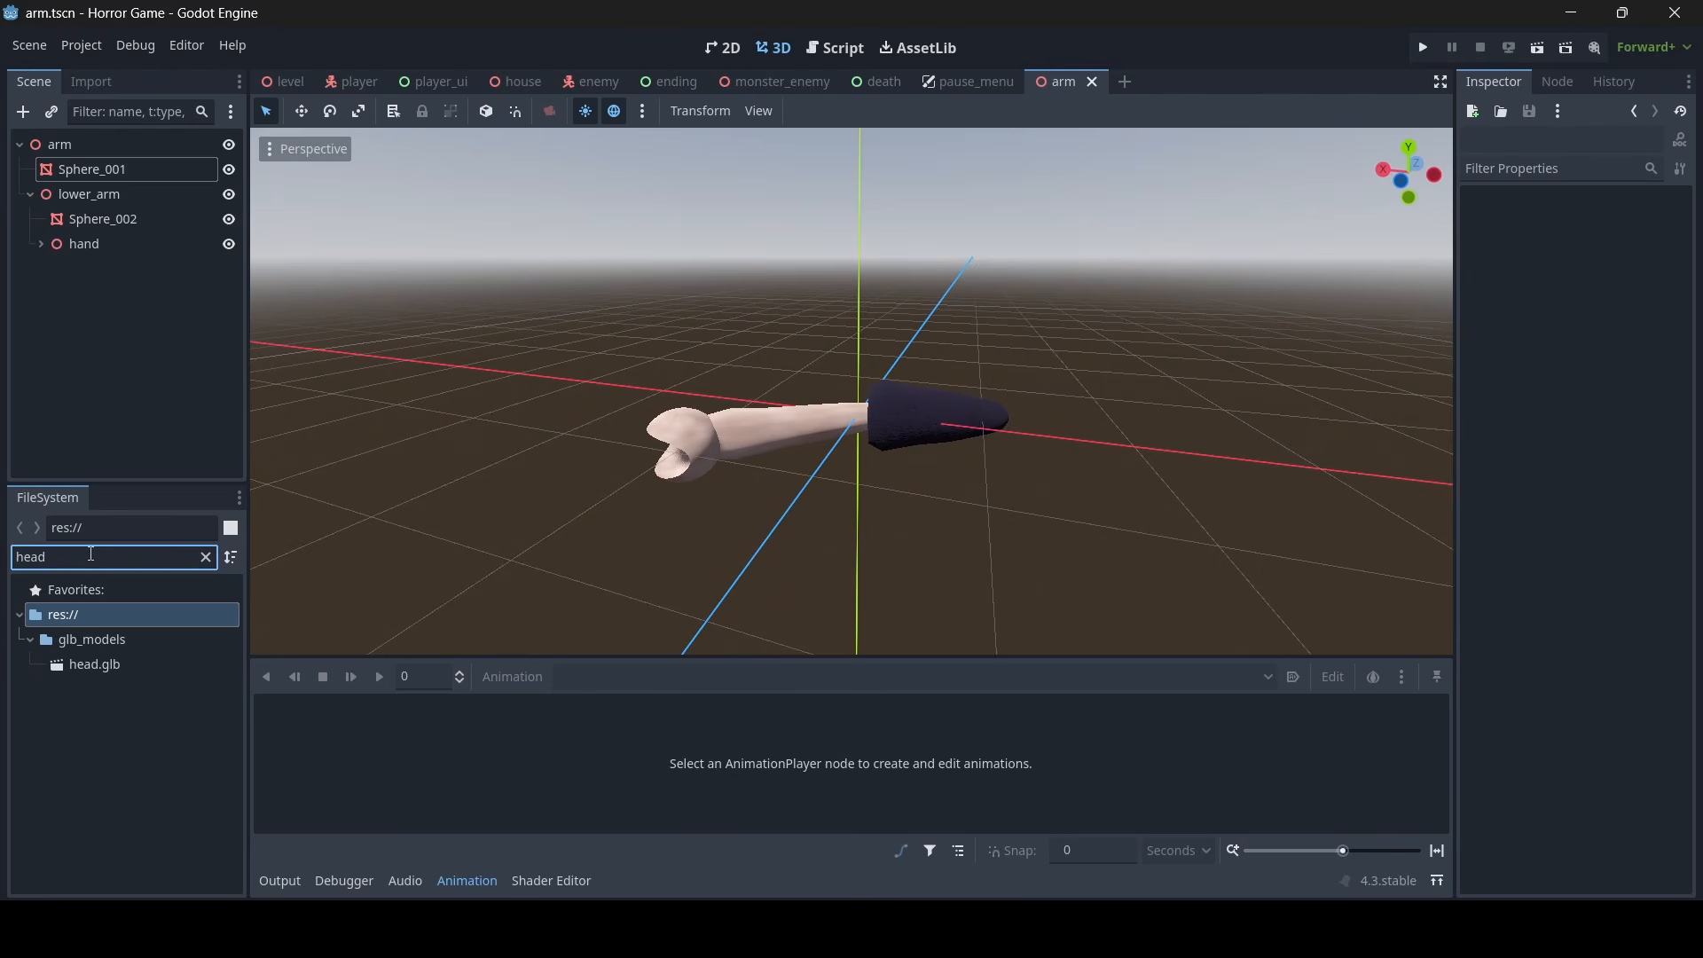
click(109, 667)
right_click(80, 667)
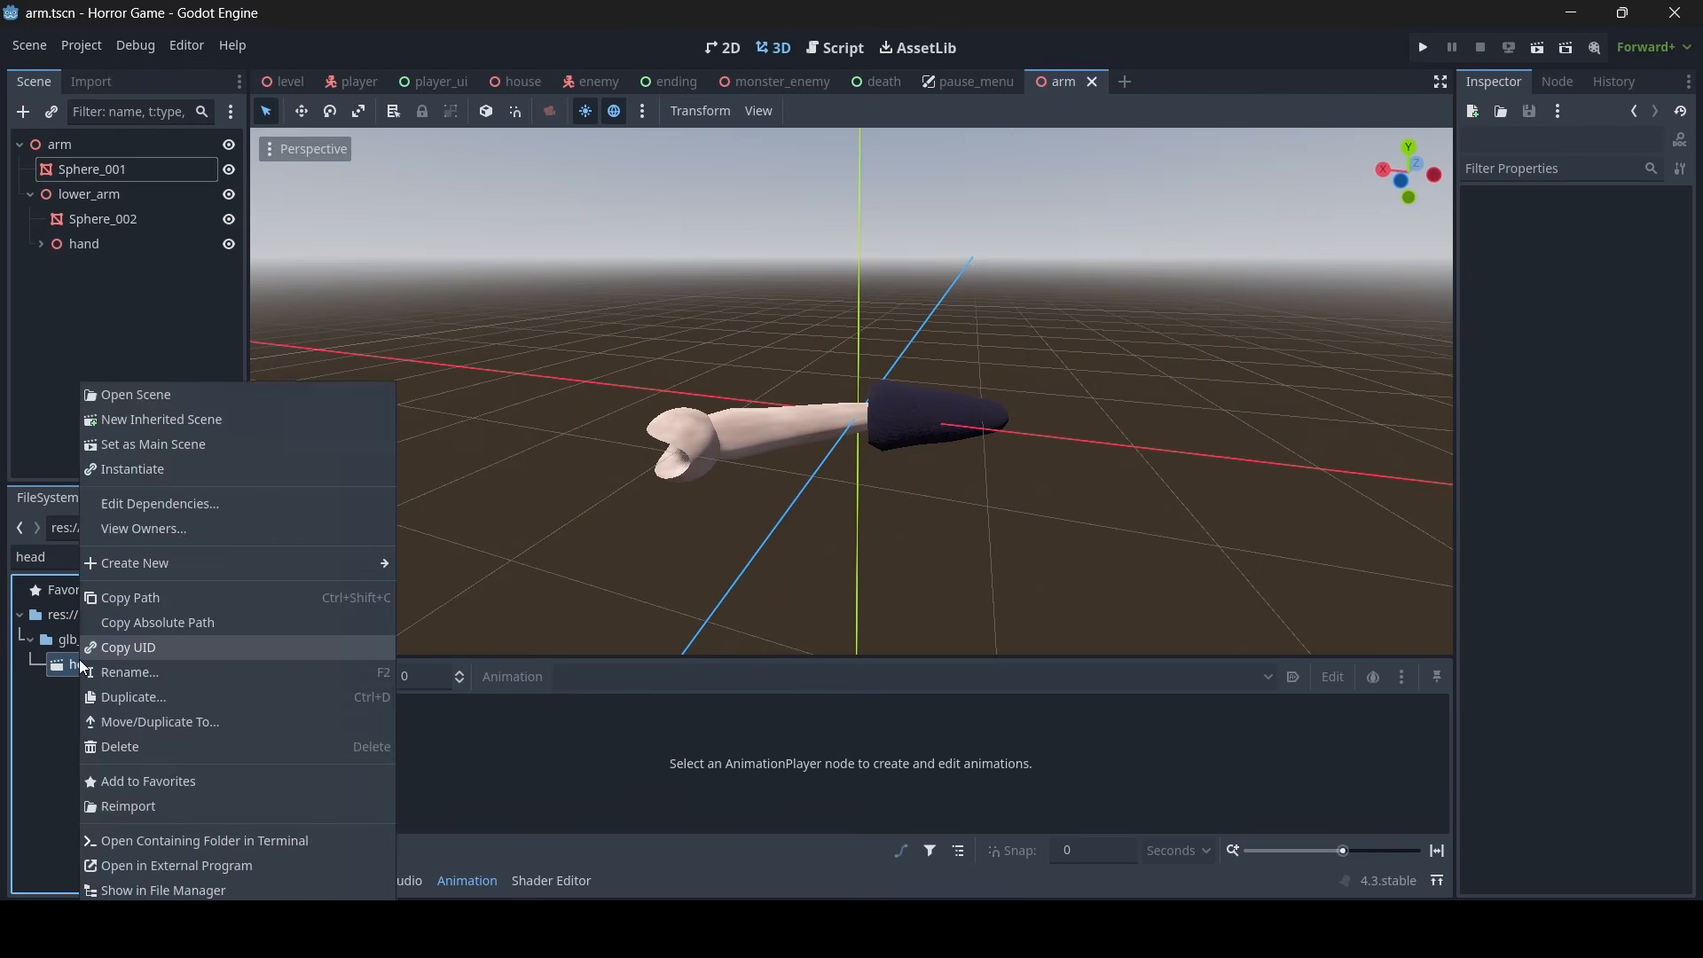
click(151, 658)
right_click(122, 665)
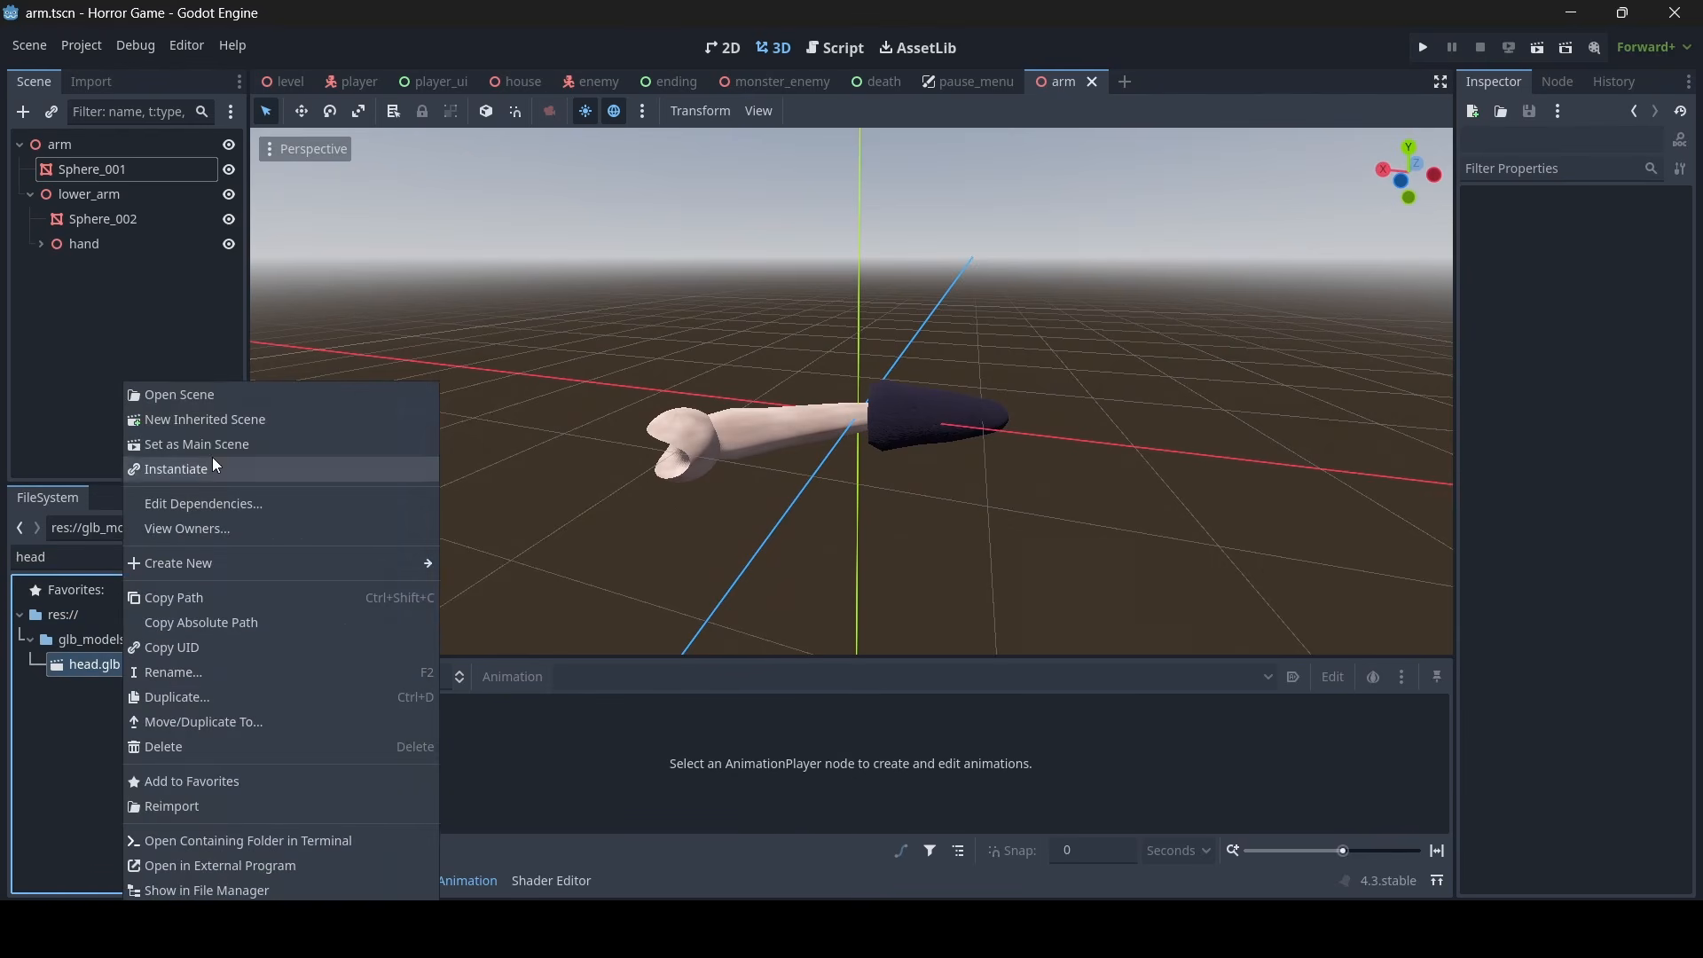
click(221, 422)
- Save the new inherited scene as head.tscn in the res://scenery folder
right_drag(1057, 491, 803, 435)
key(w)
key(d)
key(ctrl+s)
click(710, 764)
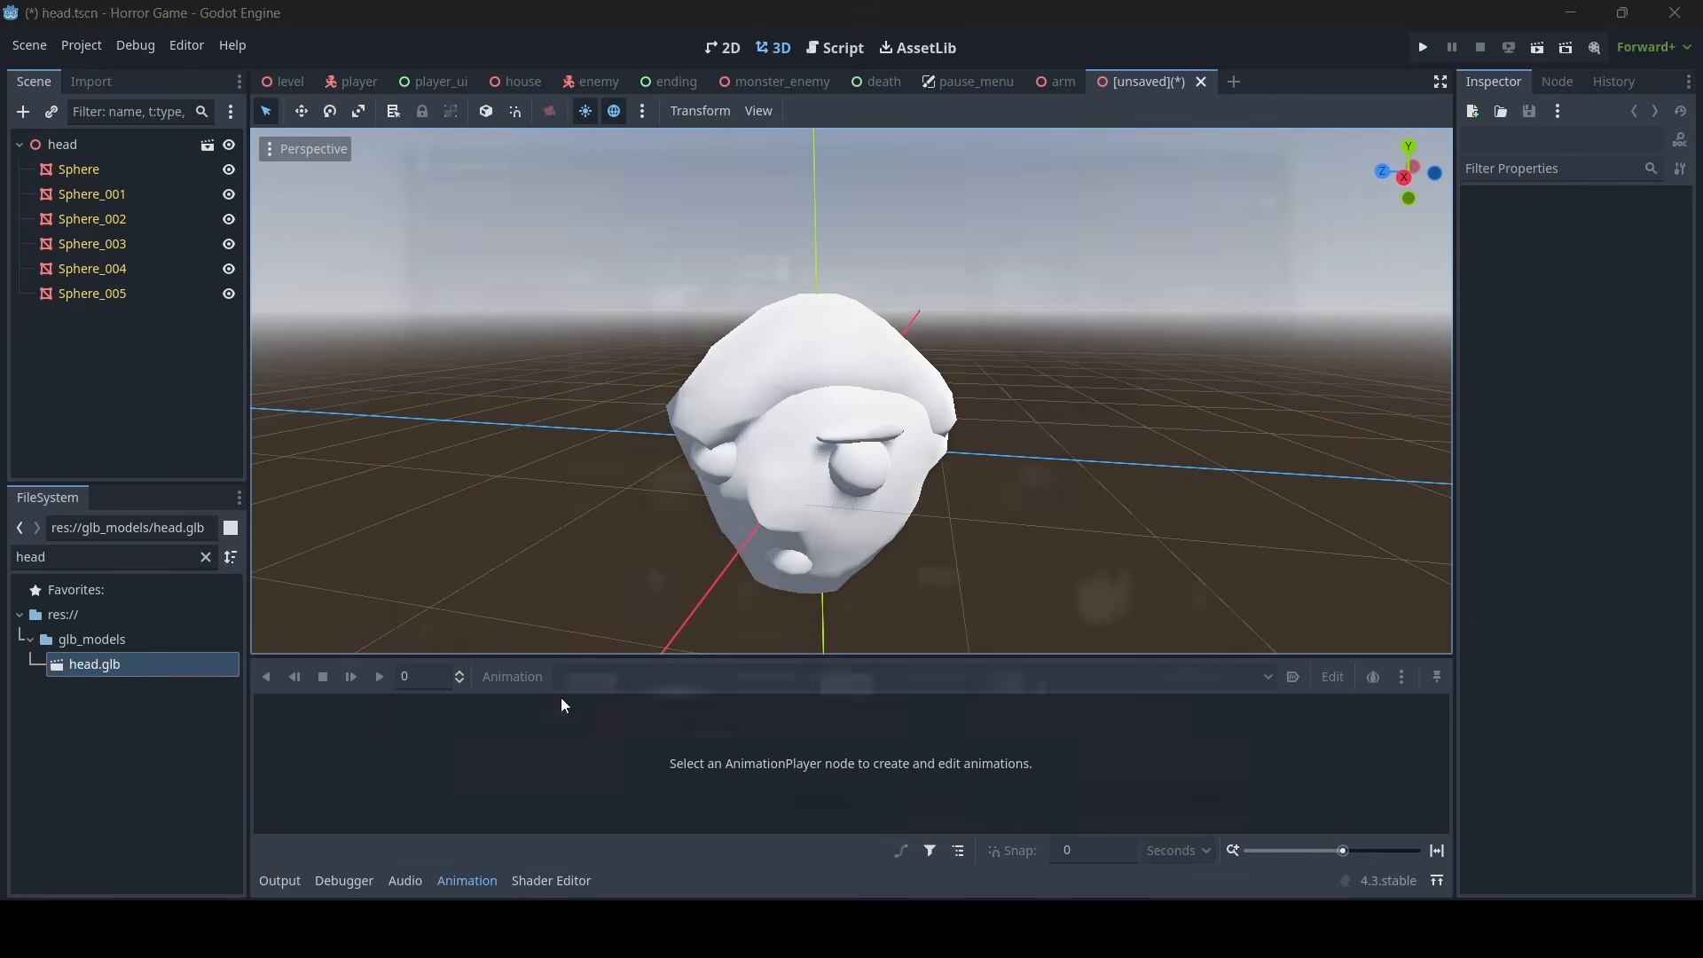
- Clear the inheritance on the head root node and save the scene
click(78, 144)
right_click(79, 142)
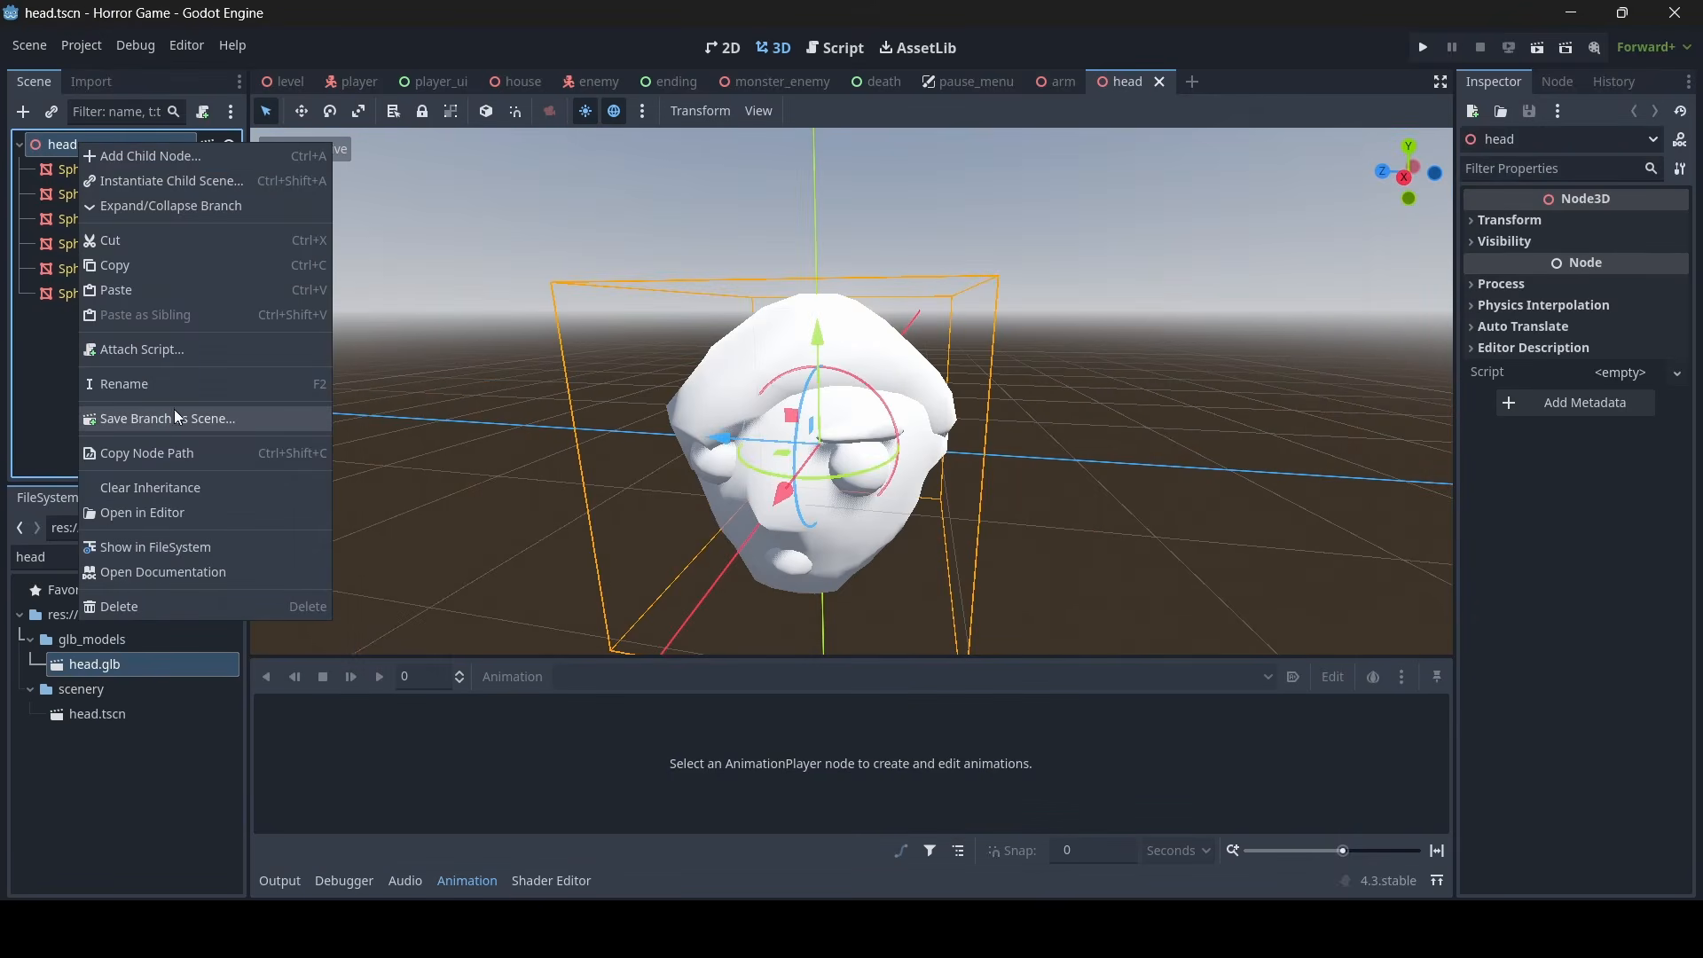
click(146, 489)
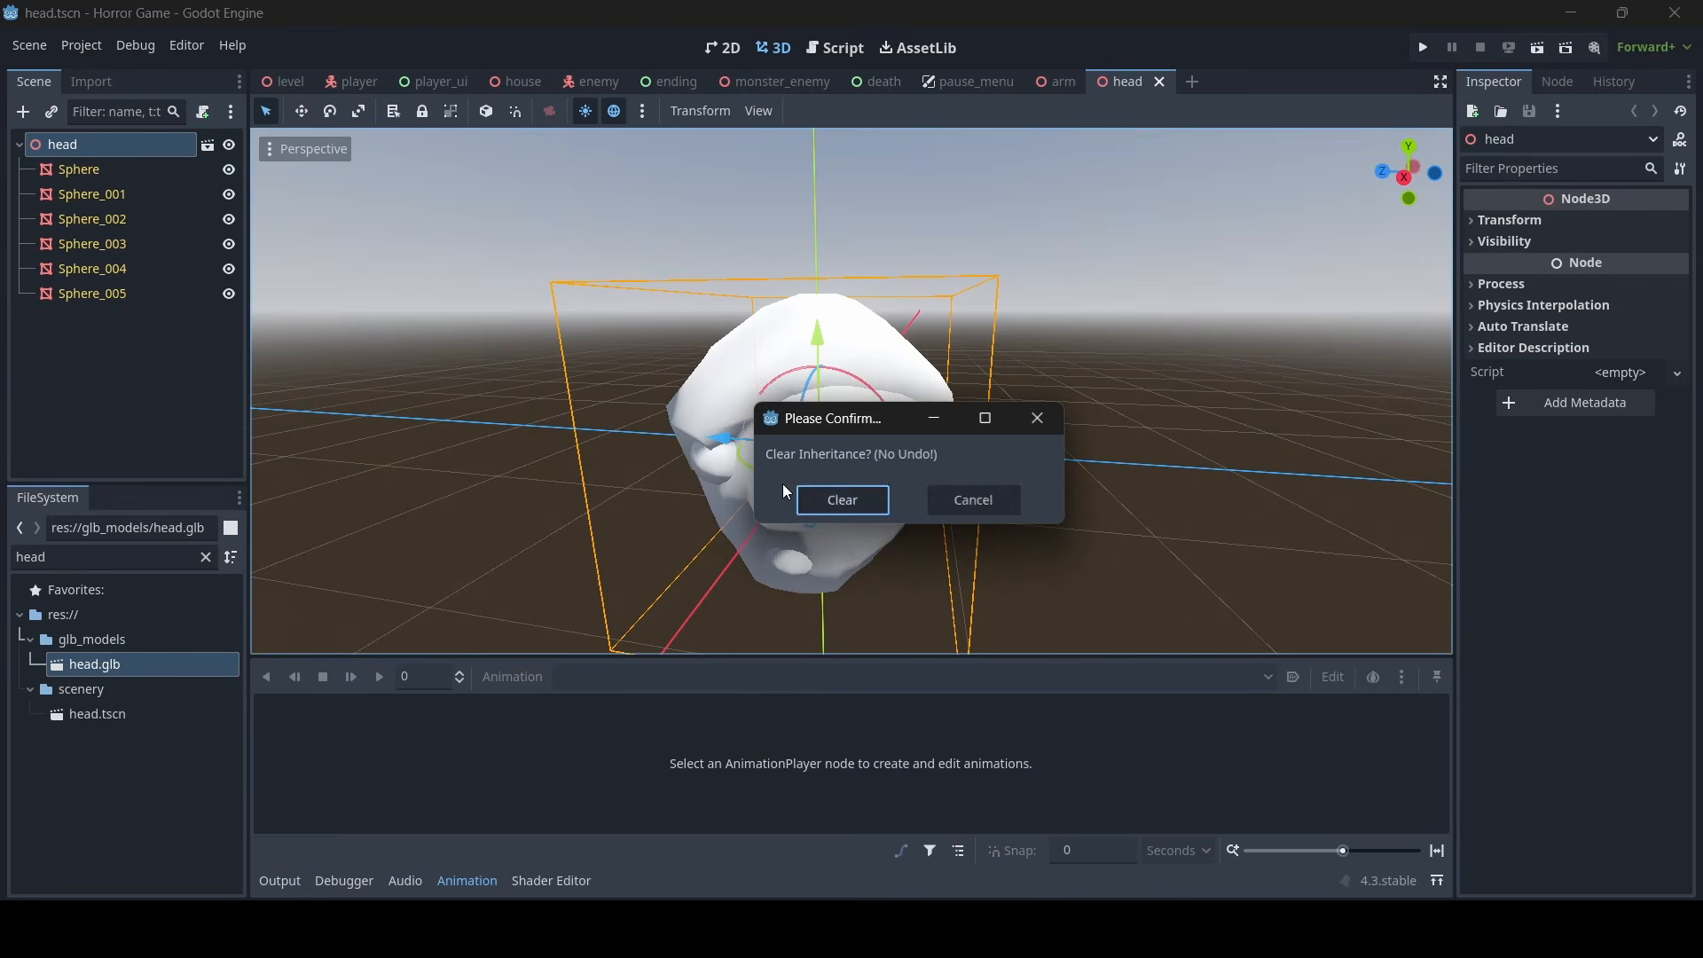
click(841, 500)
key(ctrl+s)
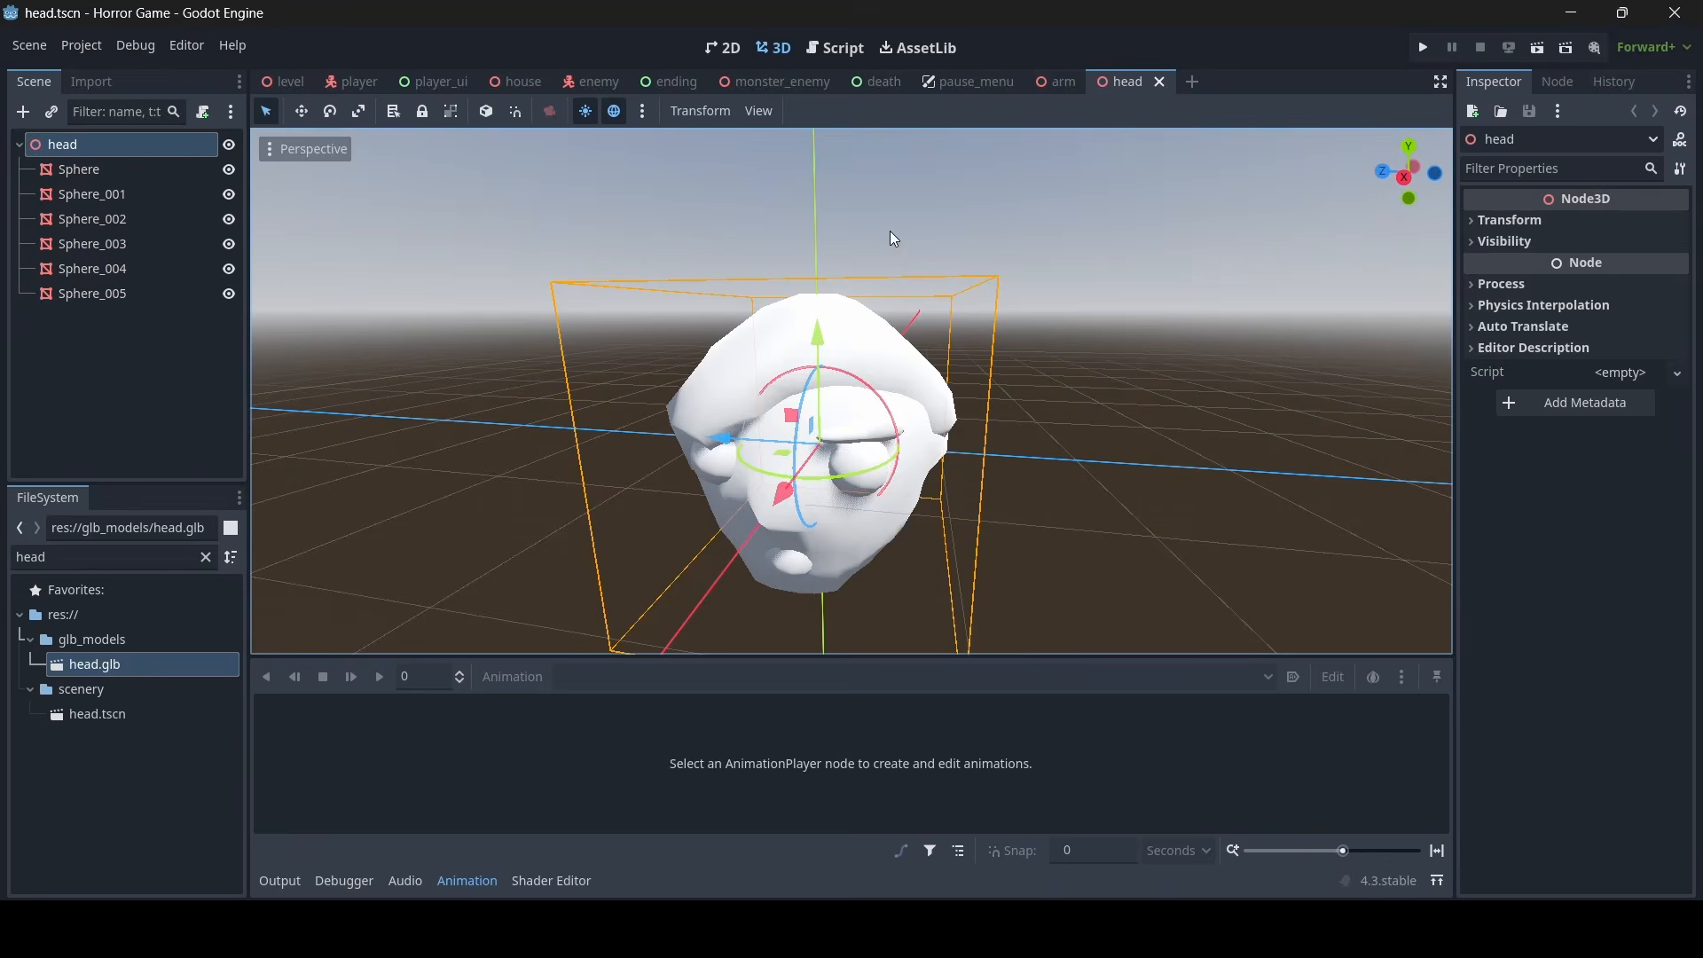
- Select the main face mesh, Sphere, and examine the head model from several angles
scroll(890, 231, up, 5)
right_drag(892, 364, 865, 302)
click(832, 503)
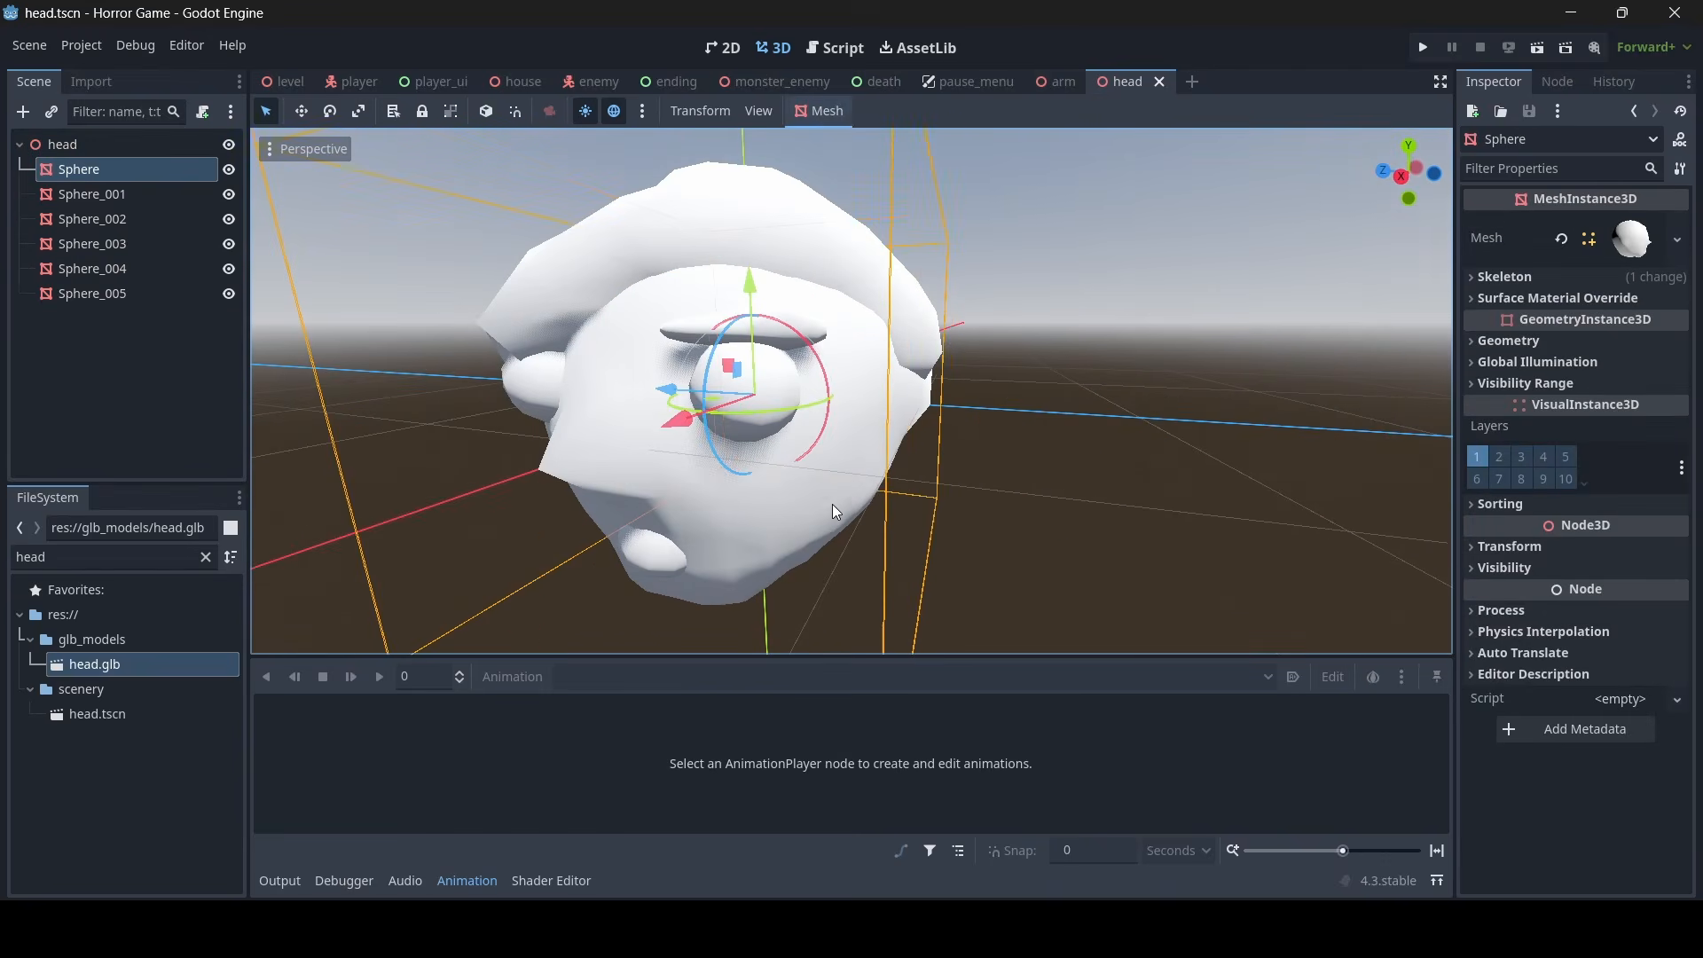
right_drag(832, 503, 838, 514)
key(a)
right_drag(935, 442, 980, 389)
key(w)
key(s)
right_drag(715, 450, 720, 488)
- Copy the skin material from the arm scene's Sphere_002 mesh and paste it as the head's Sphere material override
click(1060, 81)
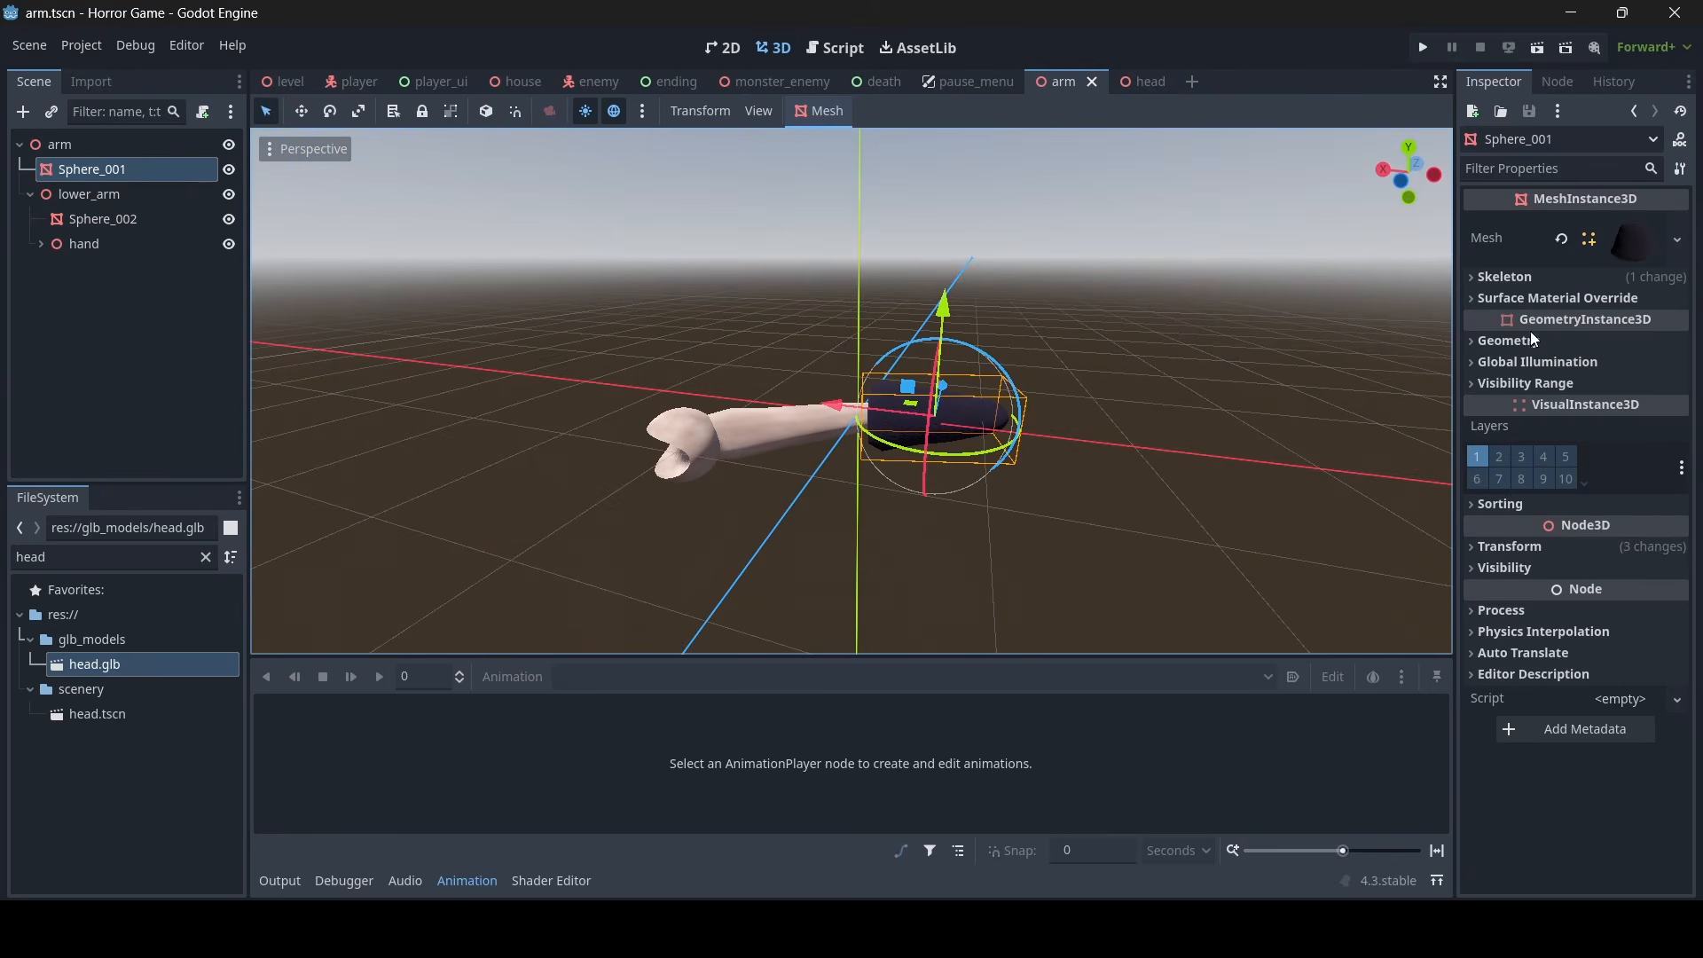
click(748, 464)
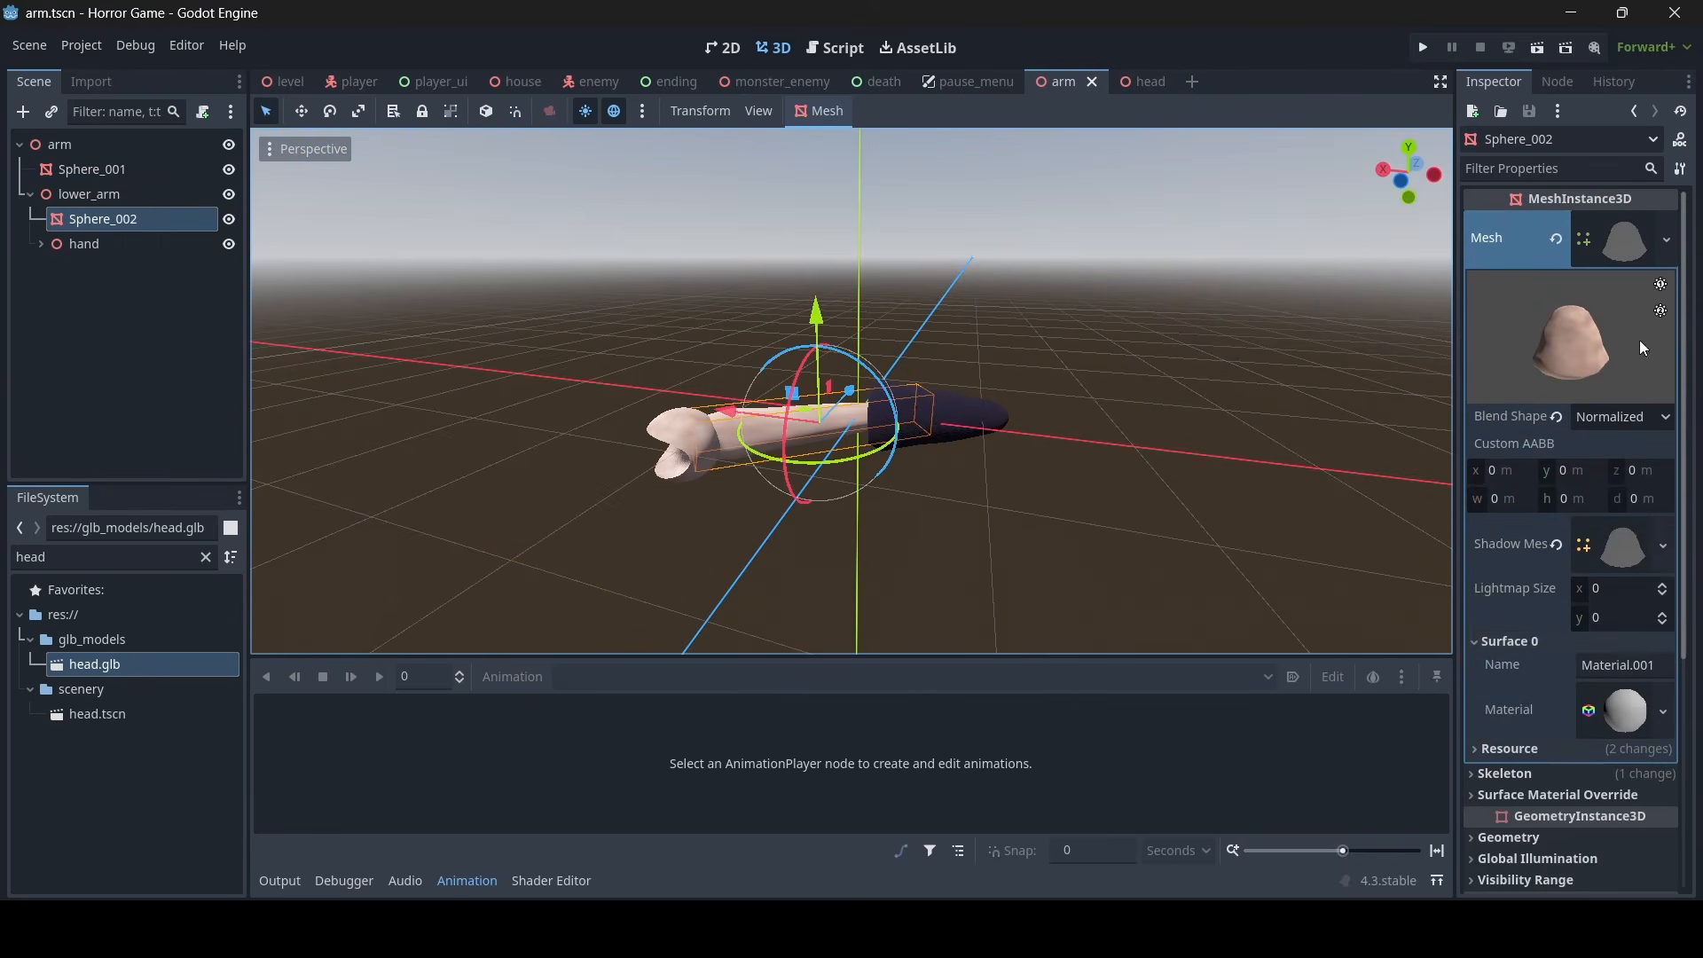
right_click(1504, 711)
click(1517, 725)
click(1143, 78)
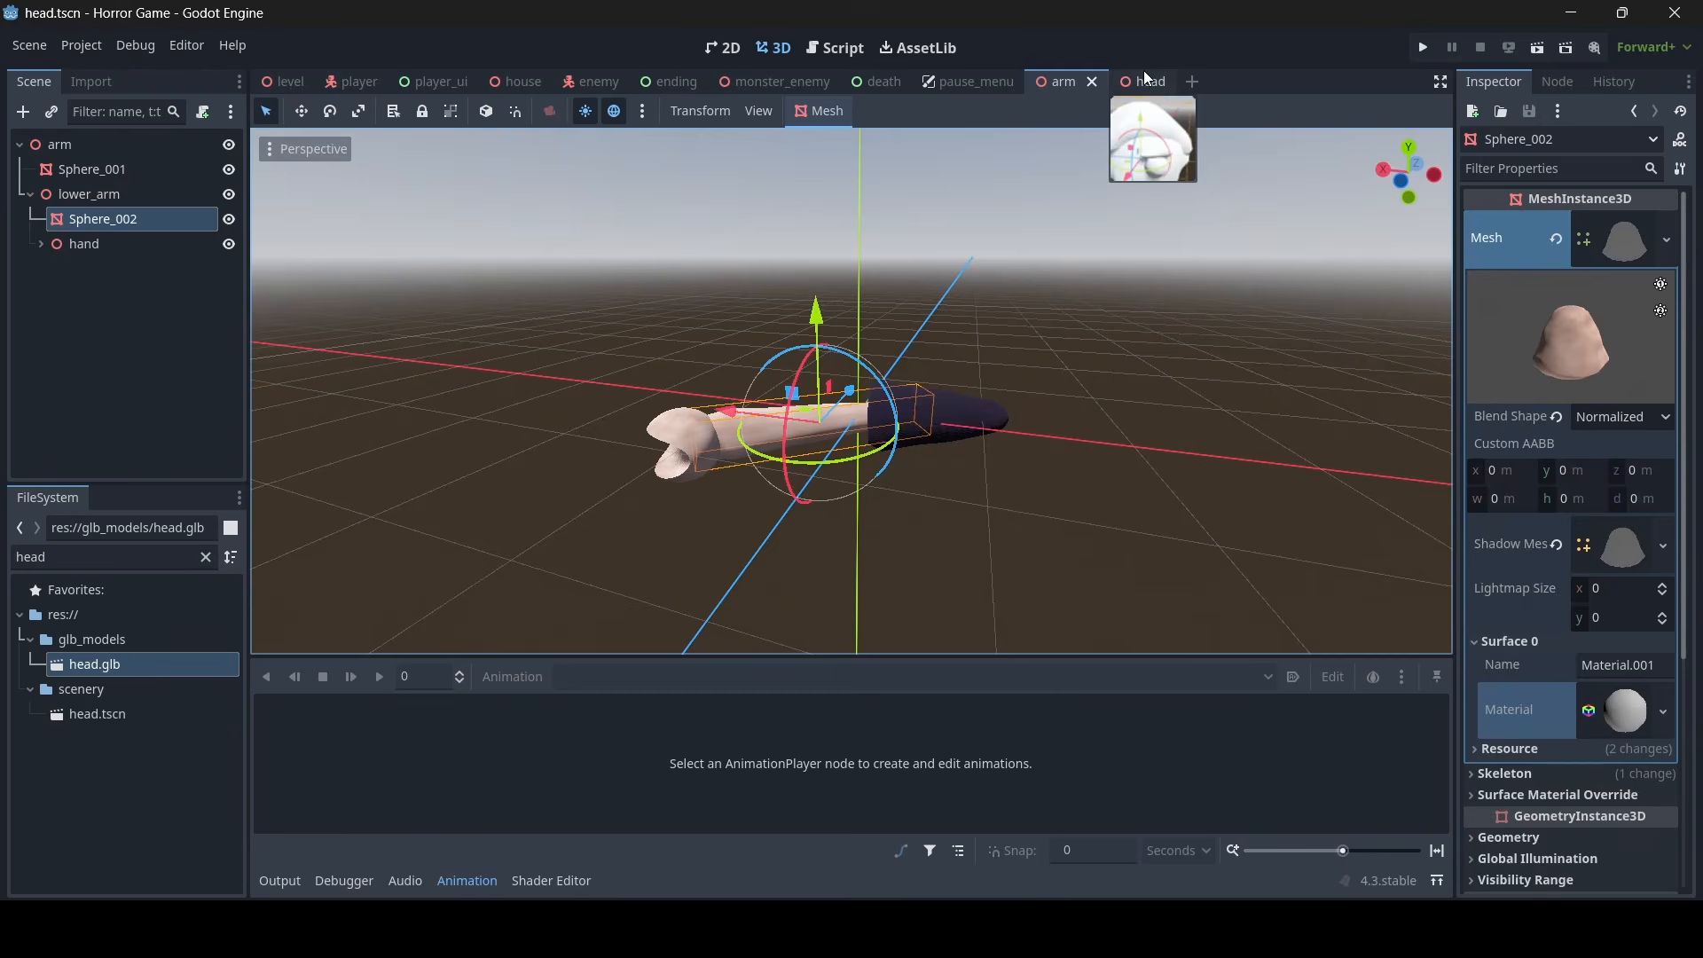
click(1503, 341)
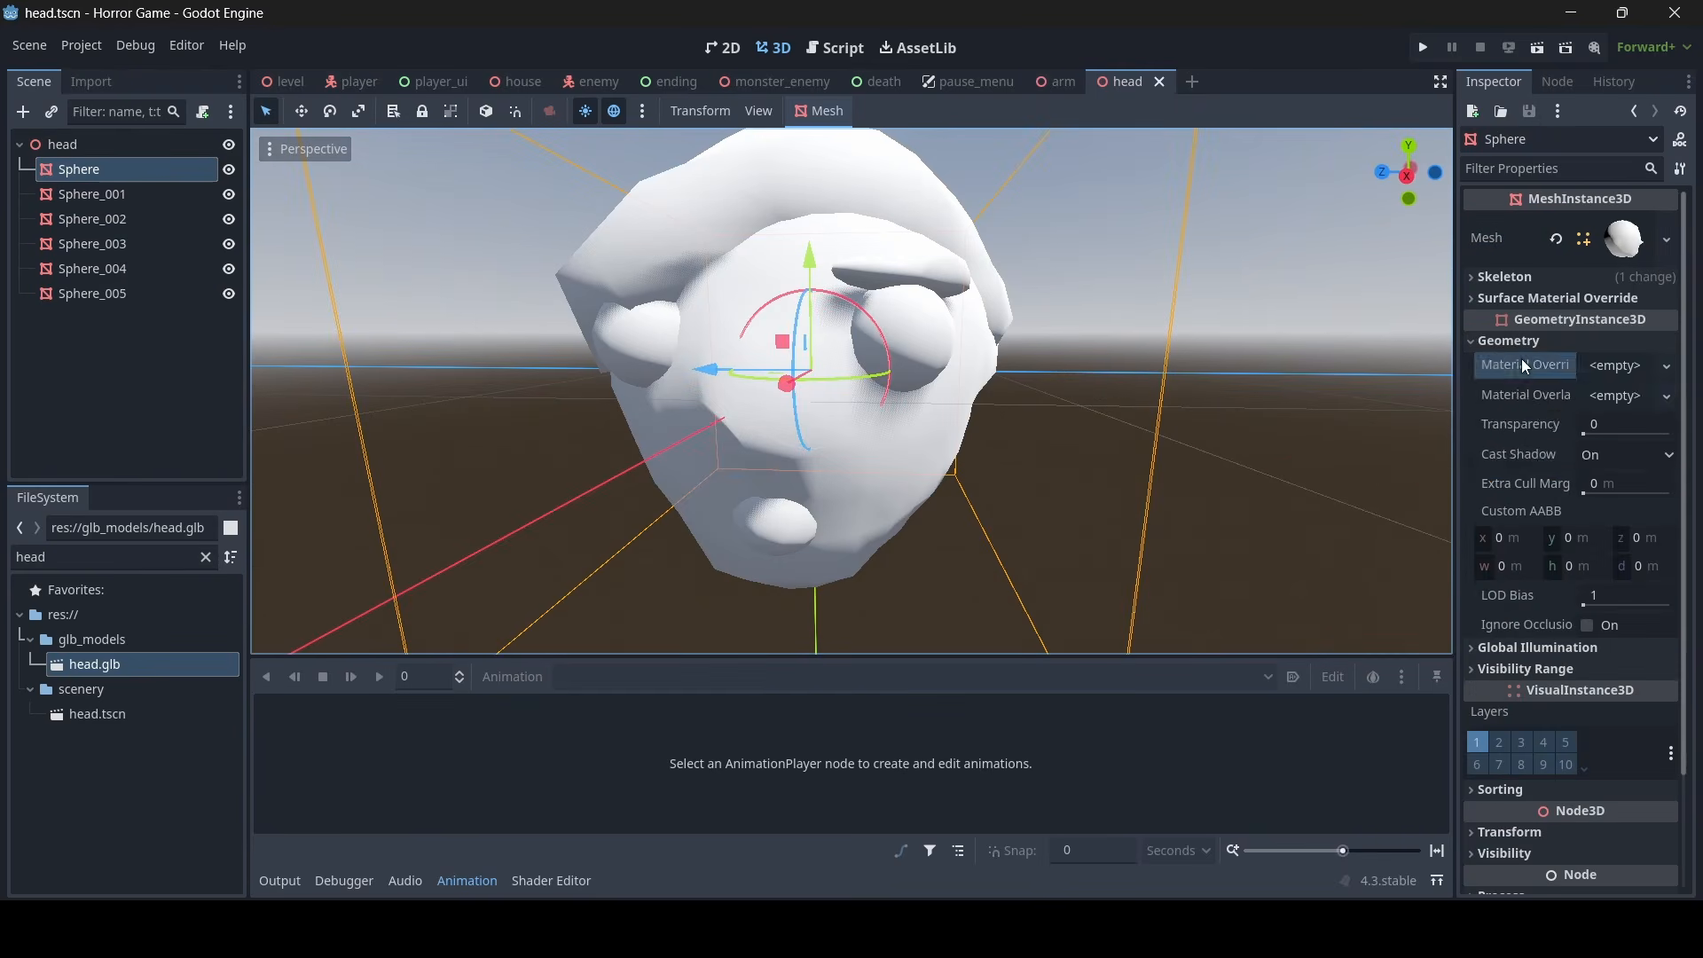
right_click(1520, 358)
click(1528, 396)
click(1184, 351)
- Examine the skin-toned face mesh from several distances and angles
scroll(1184, 352, down, 2)
scroll(851, 391, down, 8)
middle_drag(852, 390, 994, 390)
scroll(754, 422, up, 14)
scroll(834, 377, down, 12)
scroll(873, 382, up, 14)
scroll(874, 381, down, 14)
key(d)
key(w)
right_drag(1184, 351, 1086, 346)
- Select the hair mesh, clear the file filter and expand the textures folder
click(764, 362)
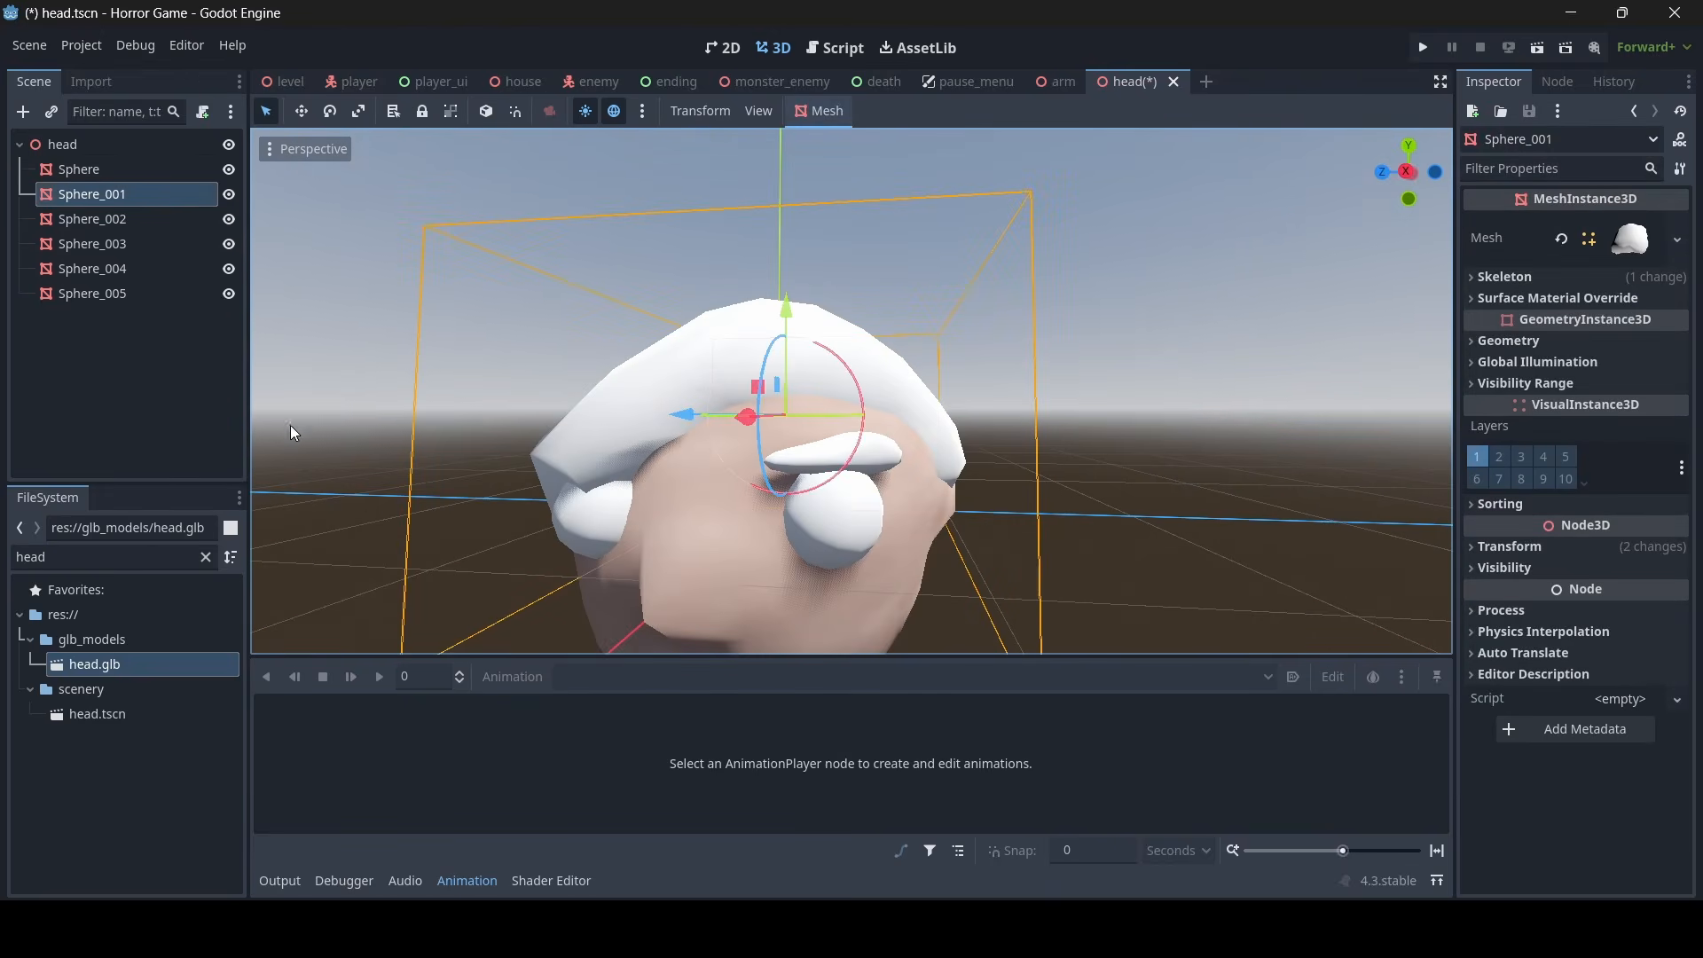
click(206, 559)
scroll(160, 668, down, 12)
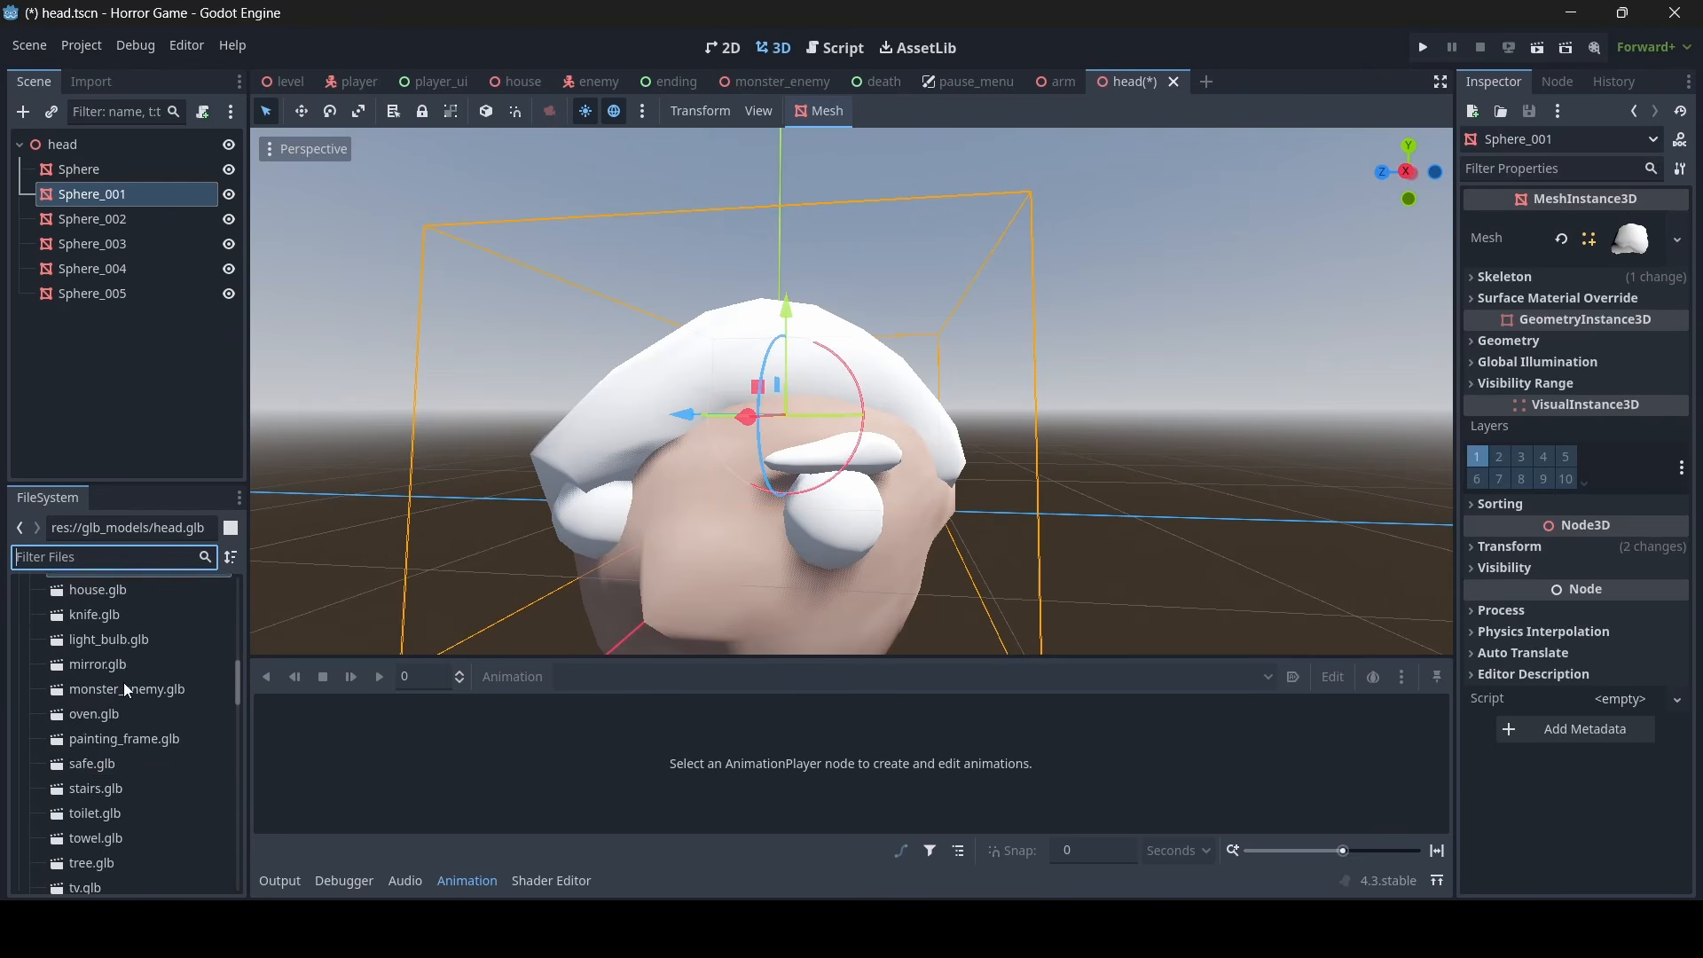
scroll(185, 642, down, 10)
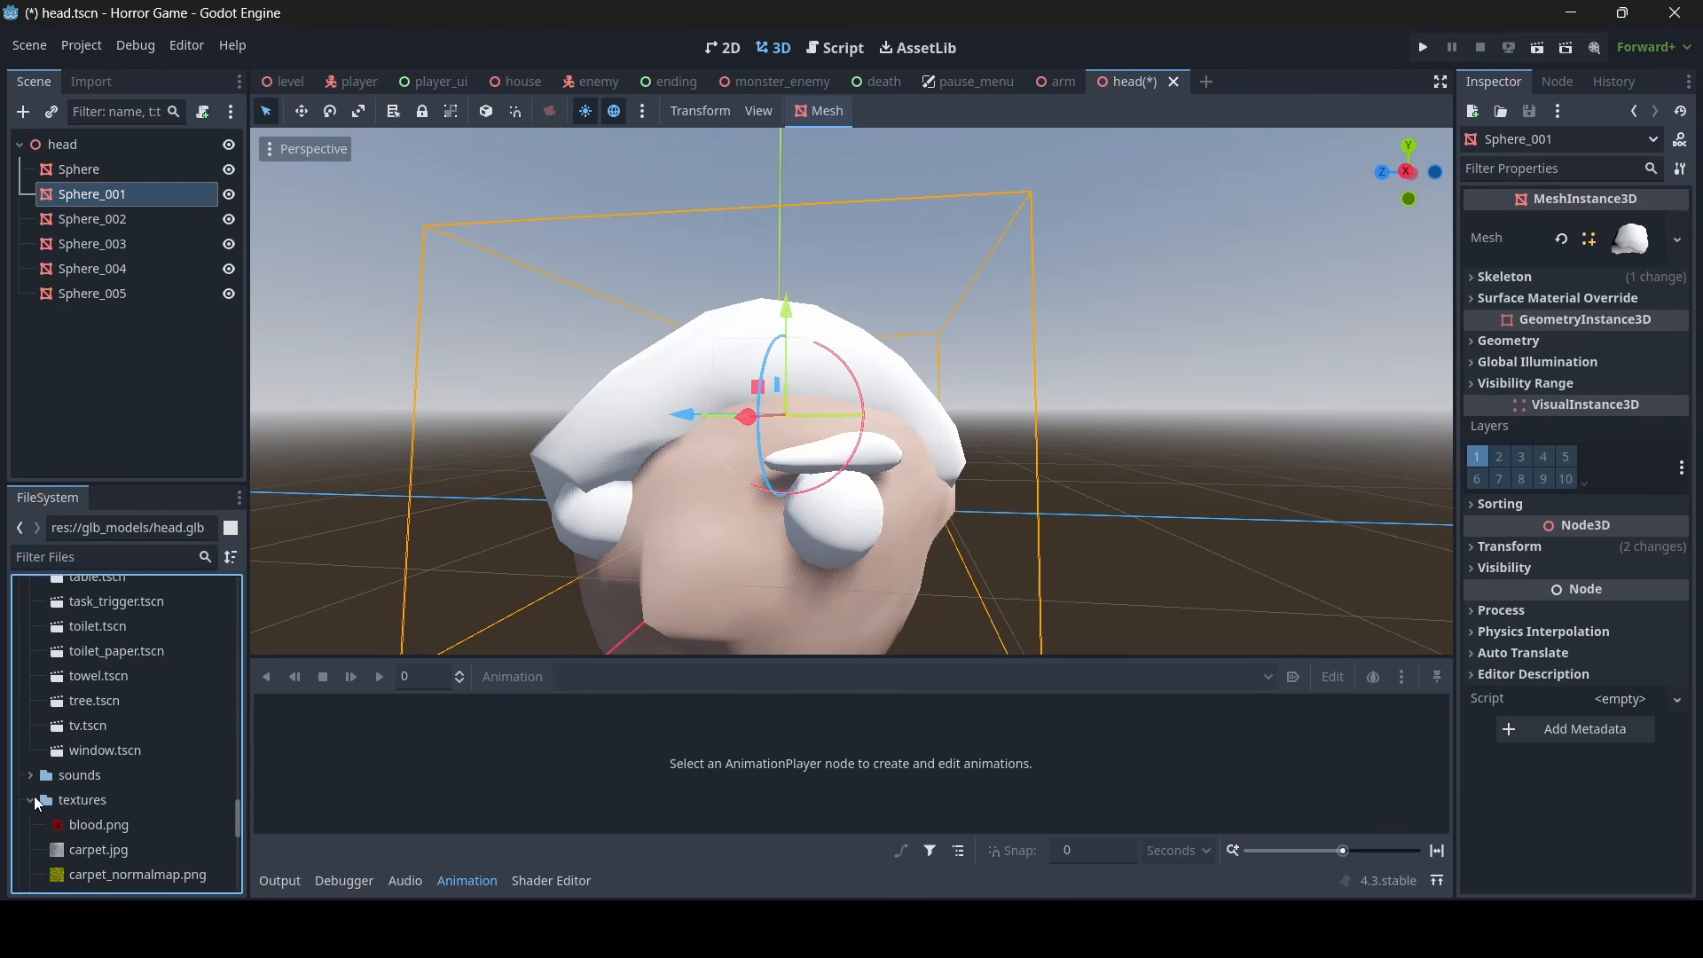
double_click(91, 800)
- Give the mouth mesh, Sphere_004, a new StandardMaterial3D as its material override and open it for editing
right_drag(657, 515, 666, 550)
key(s)
key(w)
key(s)
key(w)
mouse_move(956, 440)
right_down()
mouse_move(940, 372)
mouse_move(958, 479)
mouse_move(955, 440)
right_up()
key(s)
key(w)
click(843, 441)
key(d)
right_drag(843, 441, 759, 426)
key(w)
click(1579, 343)
click(1612, 365)
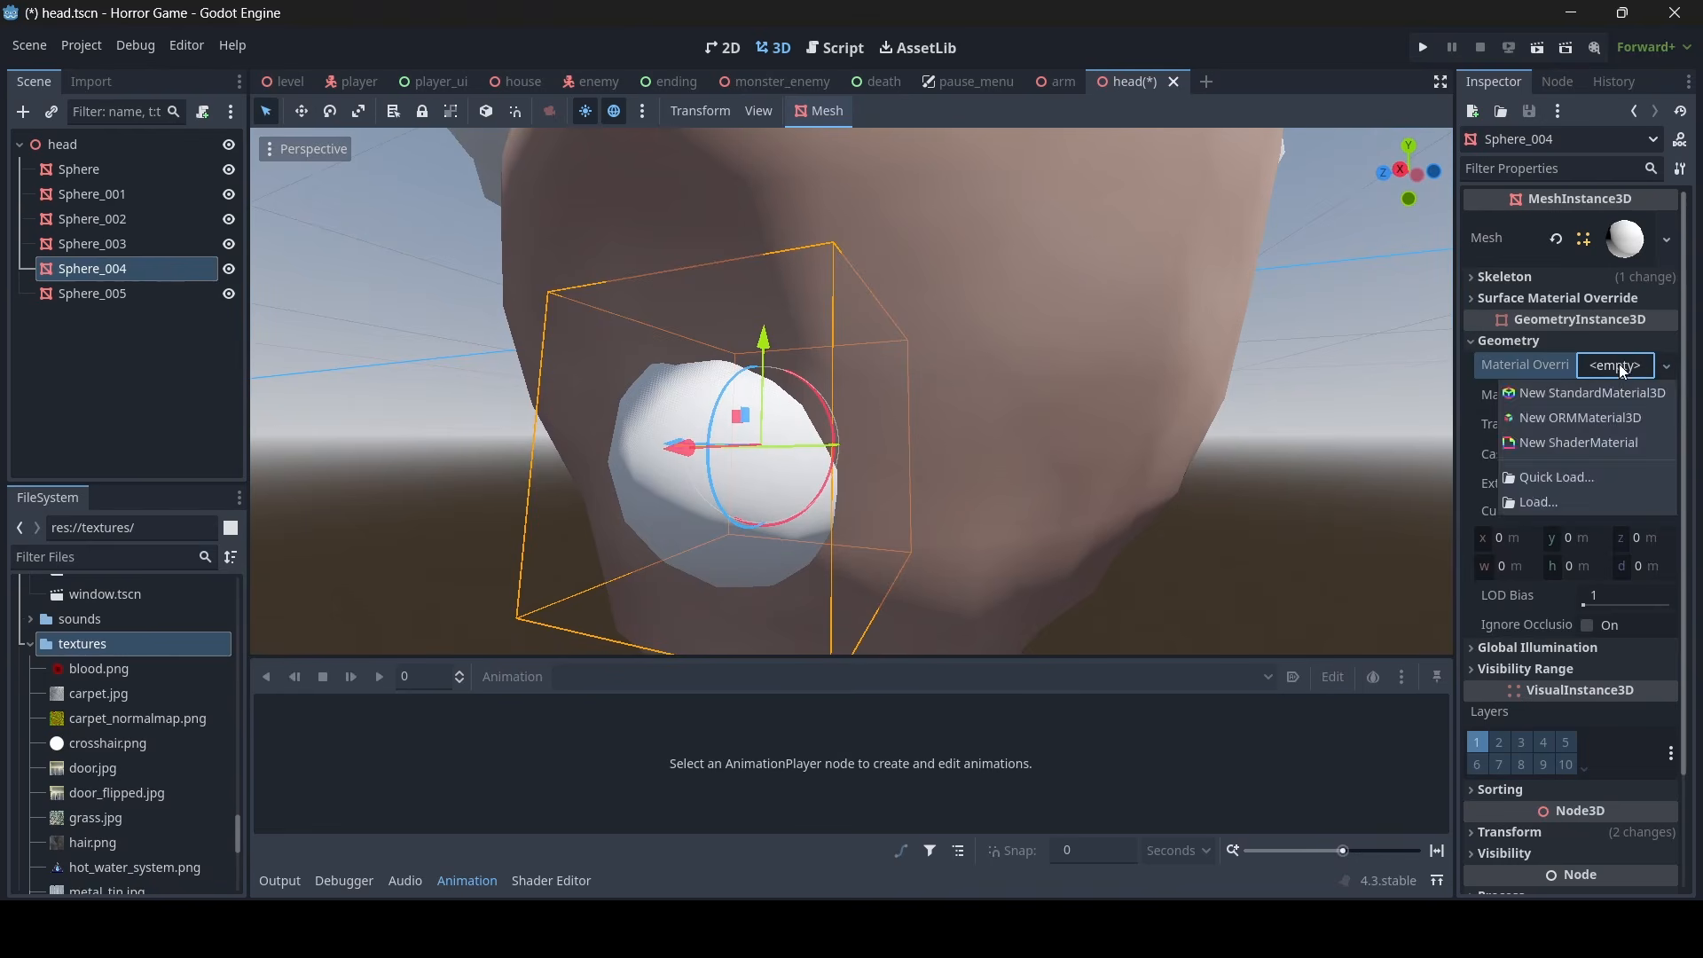
click(1582, 392)
click(1623, 378)
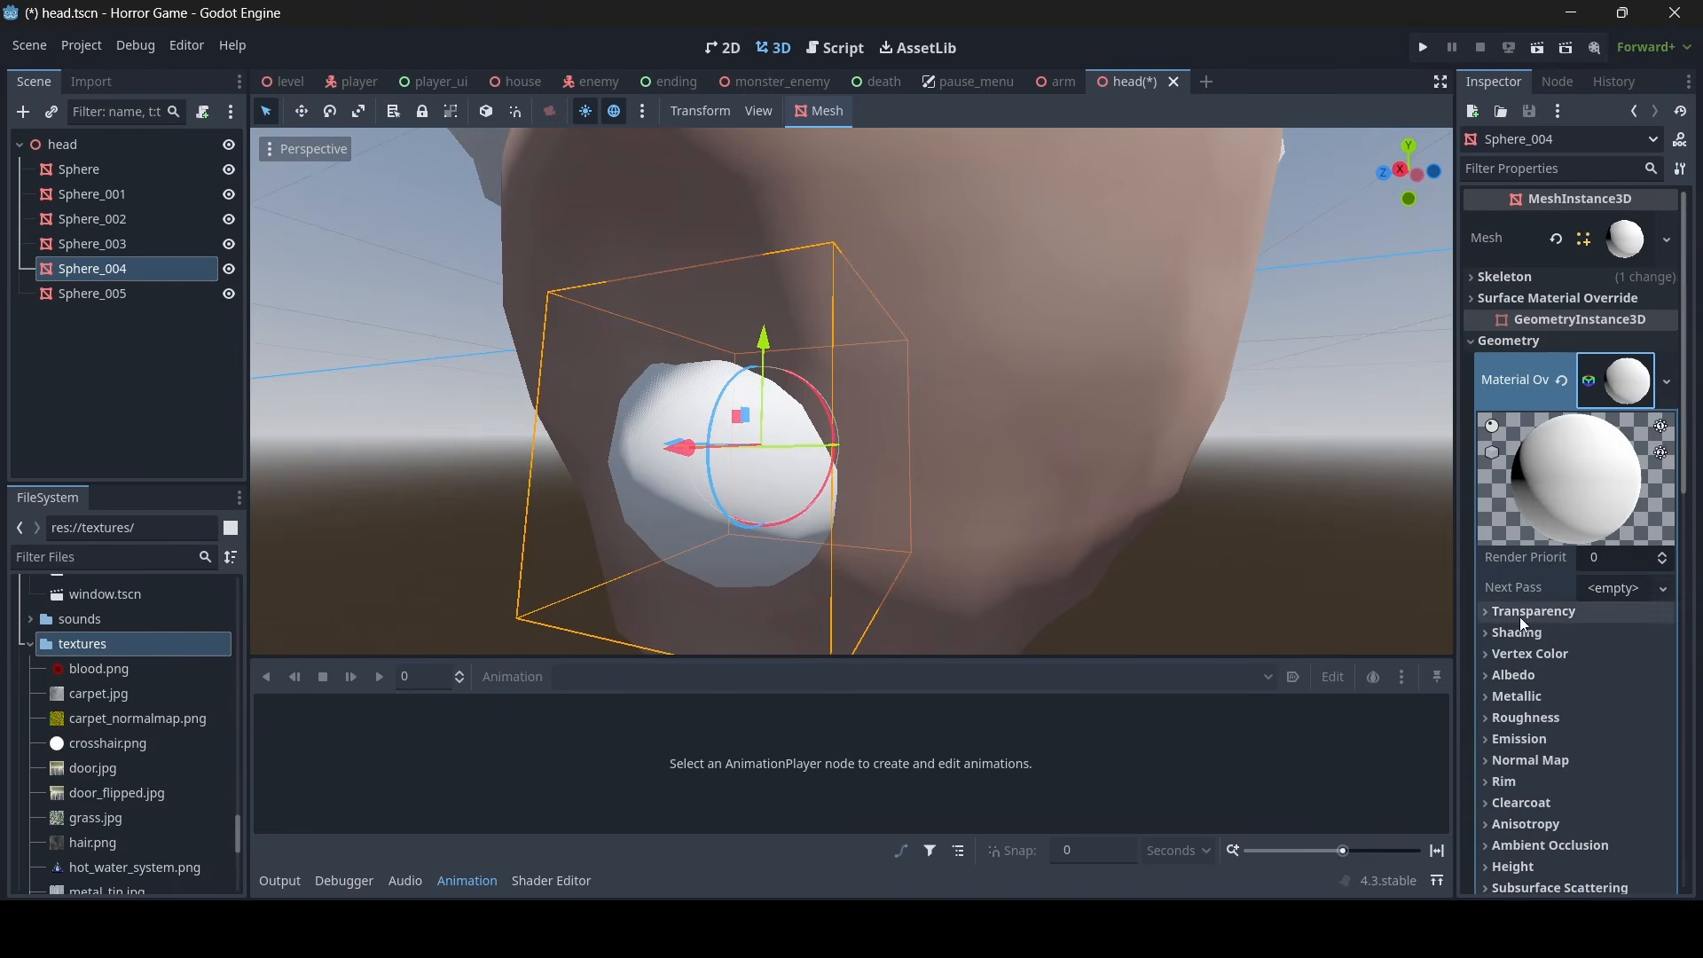
- Set the mouth material's shading mode to Unshaded and its albedo colour to black
click(1558, 631)
click(1624, 657)
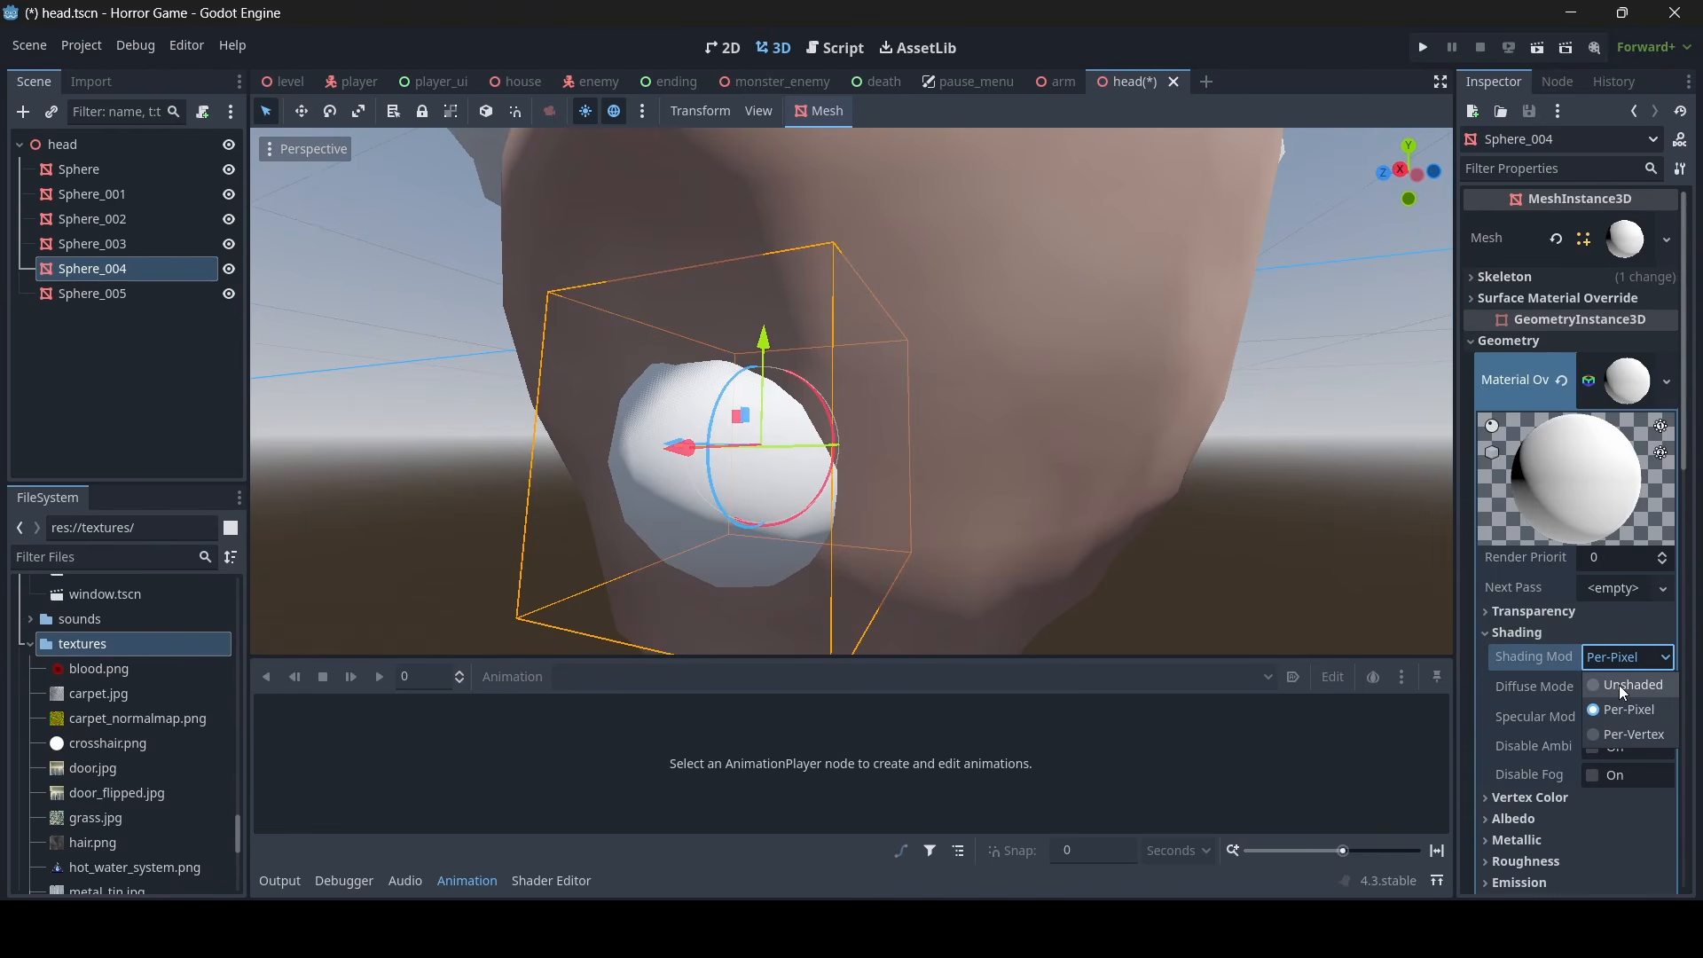
click(1620, 685)
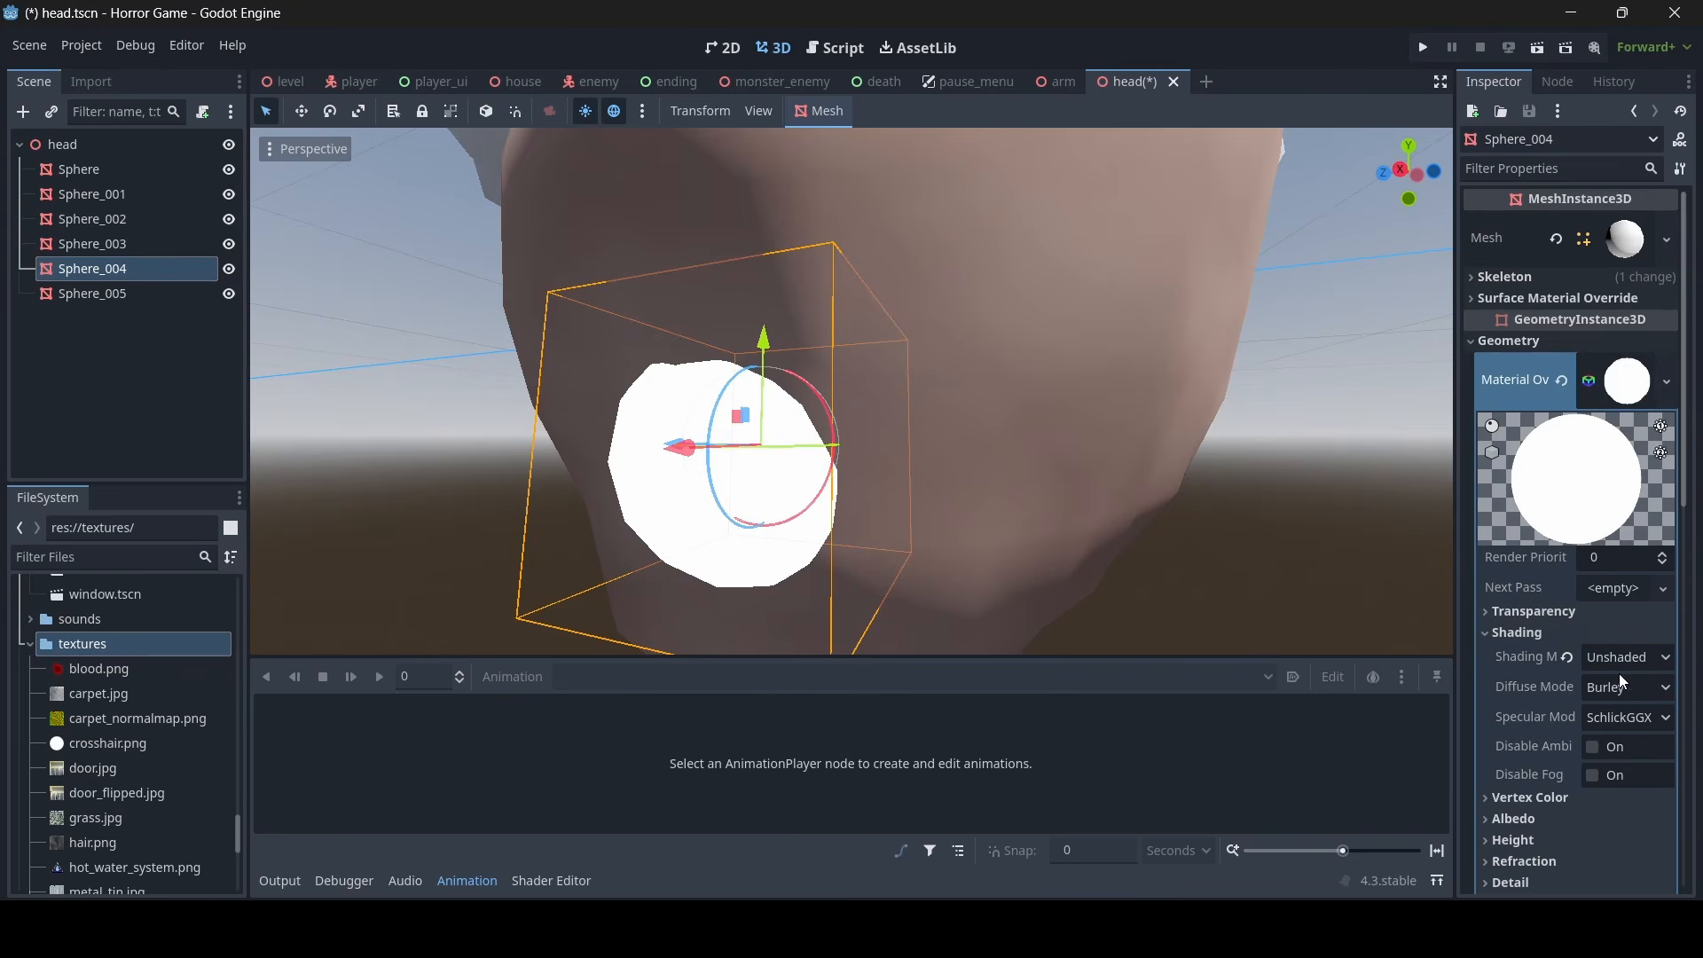
scroll(1588, 674, down, 3)
click(1553, 645)
click(1623, 666)
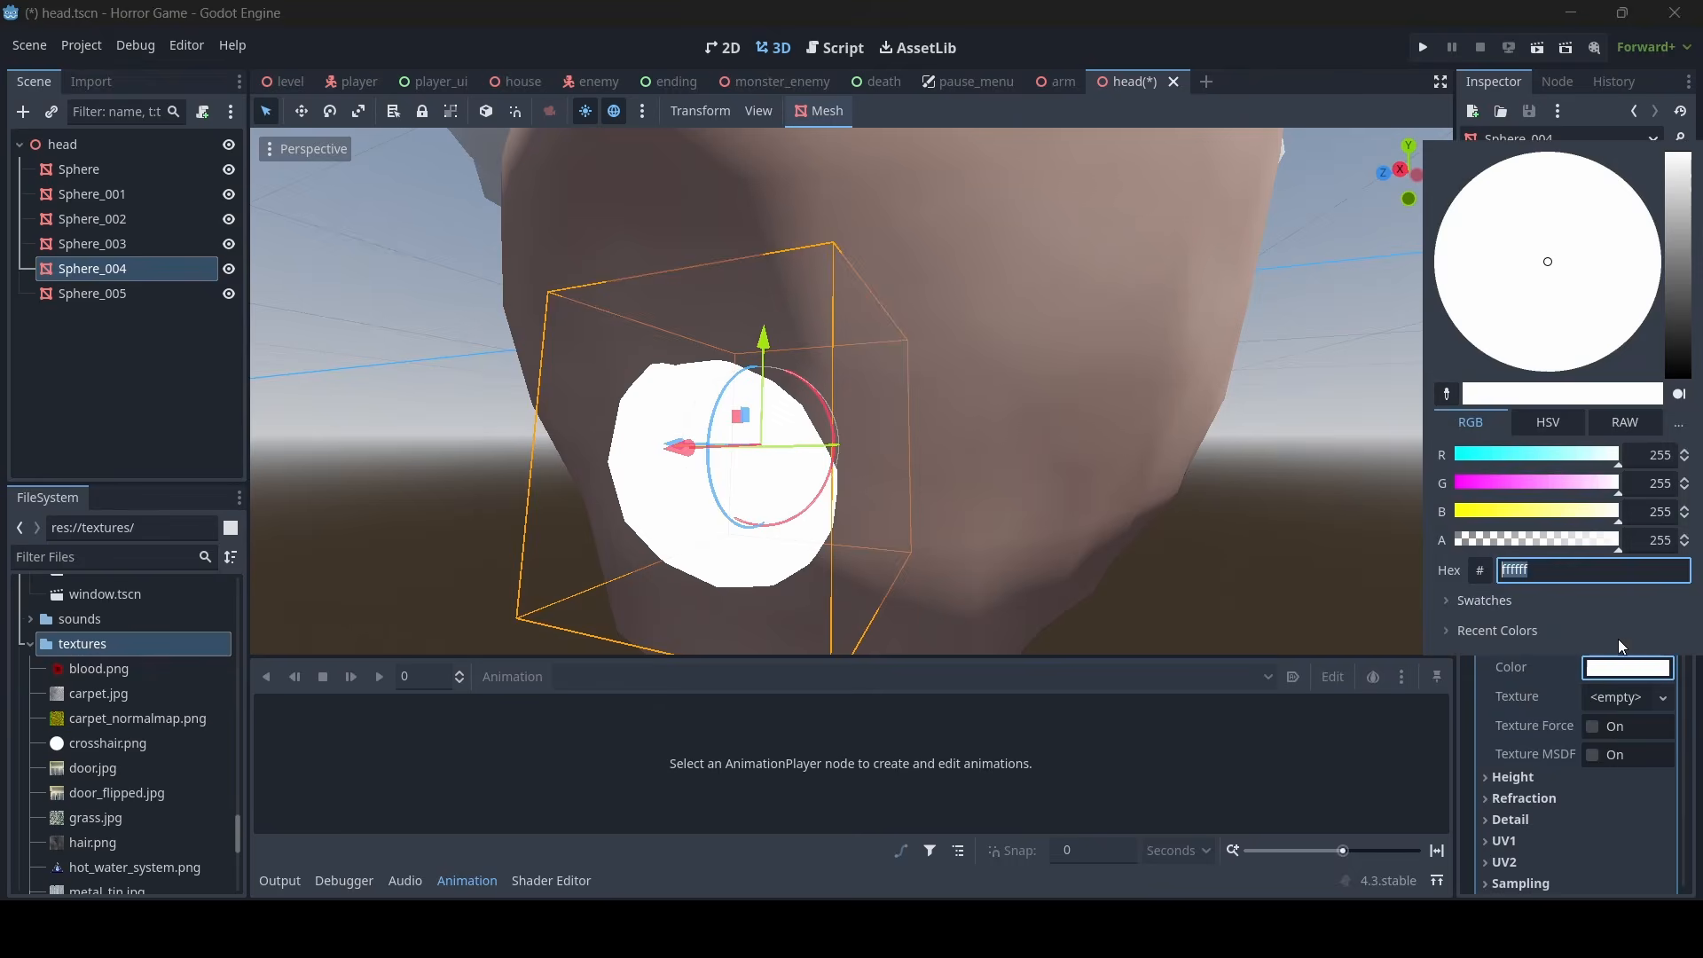
drag(1684, 297, 1685, 454)
click(1233, 545)
click(1206, 508)
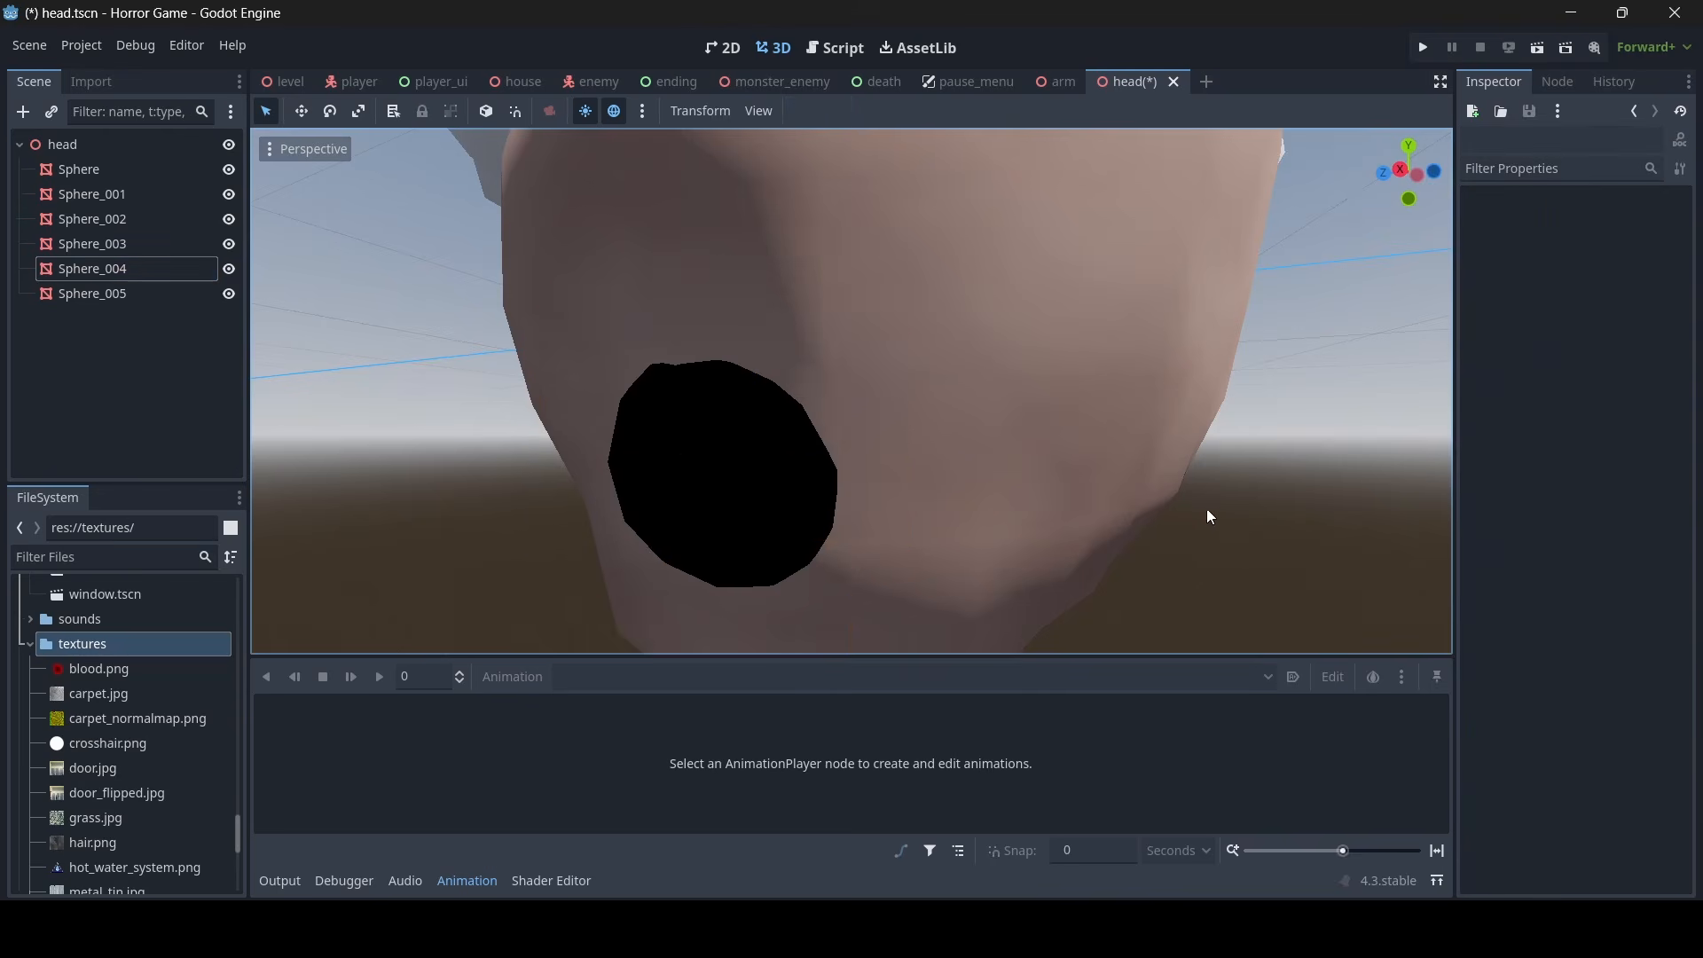
- Save the head scene and check the black mouth from a wider view of the face
key(s)
right_drag(1207, 508, 1026, 626)
key(s)
key(d)
key(ctrl+s)
key(w)
key(d)
key(a)
key(w)
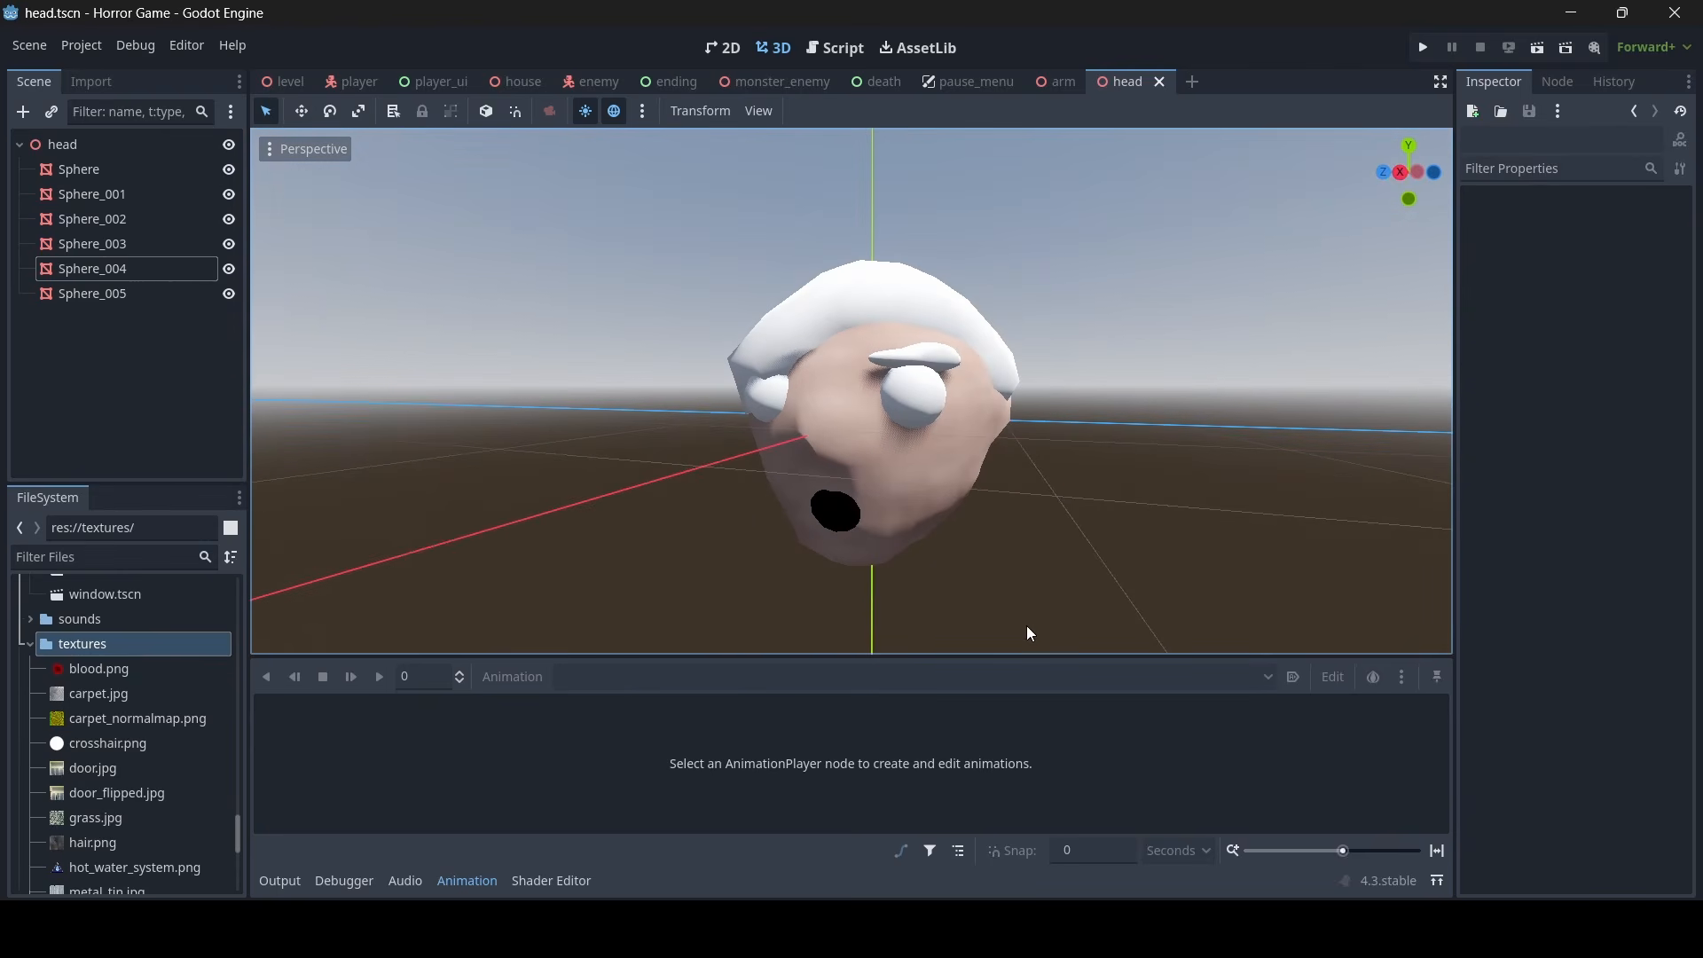
- Preview the hair.png texture and give the hair mesh, Sphere_001, a new StandardMaterial3D as its material override
click(147, 844)
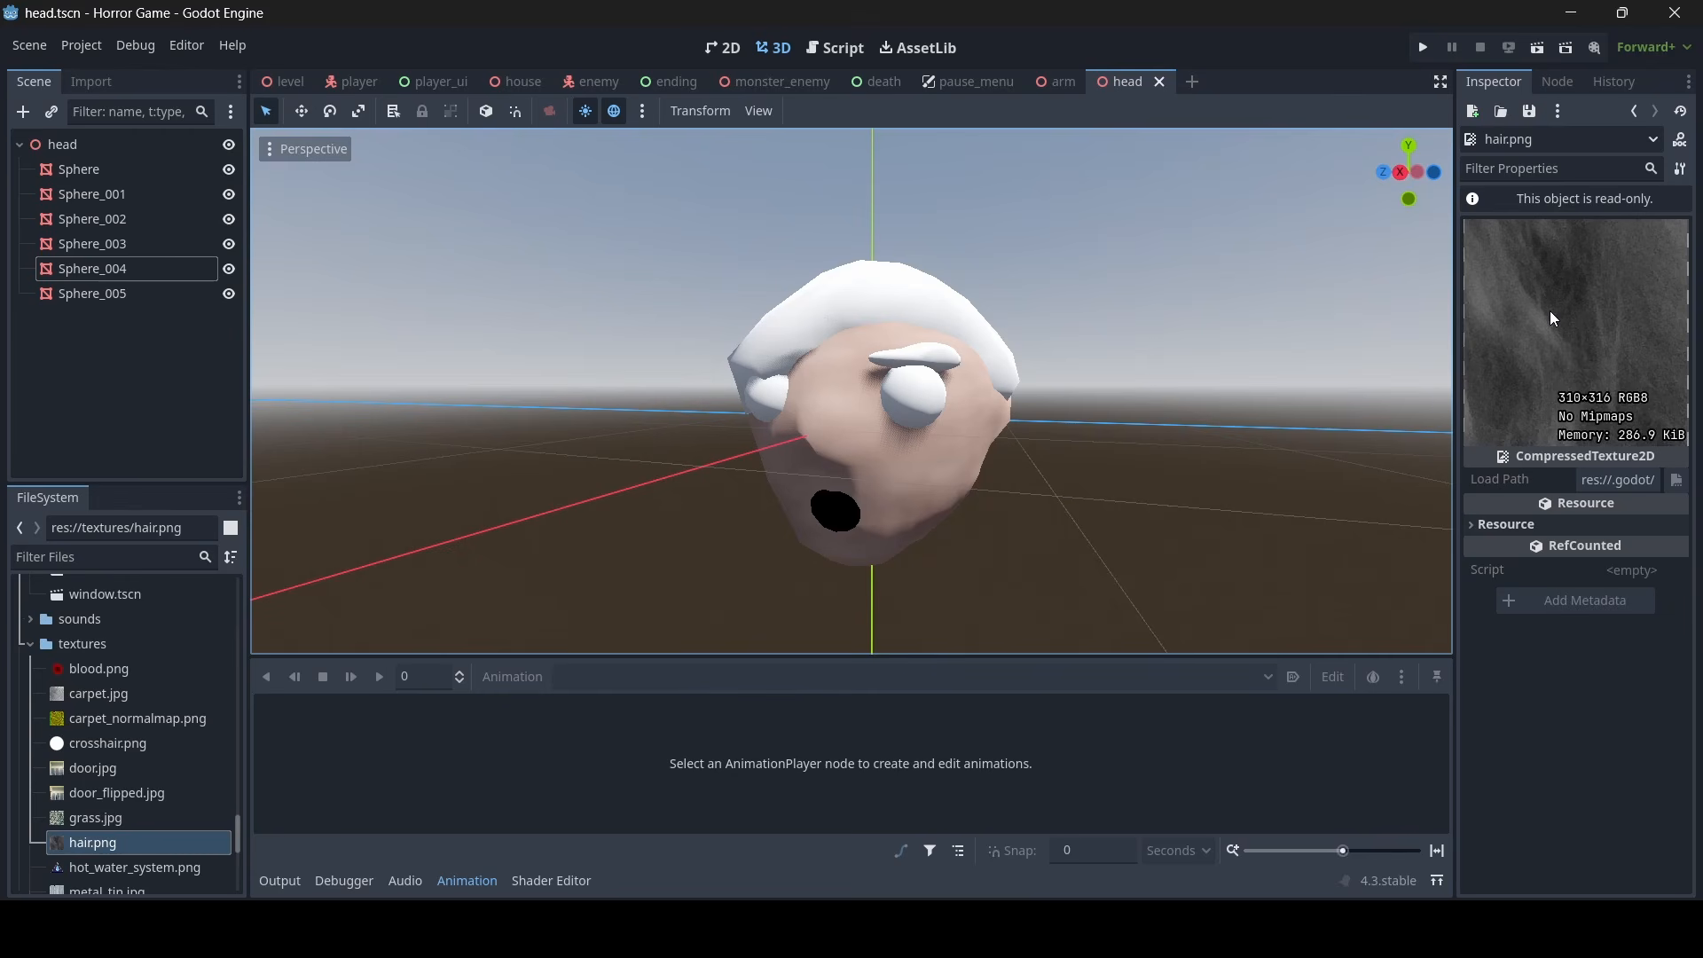
right_drag(803, 355, 771, 390)
key(a)
key(s)
click(754, 396)
click(1572, 343)
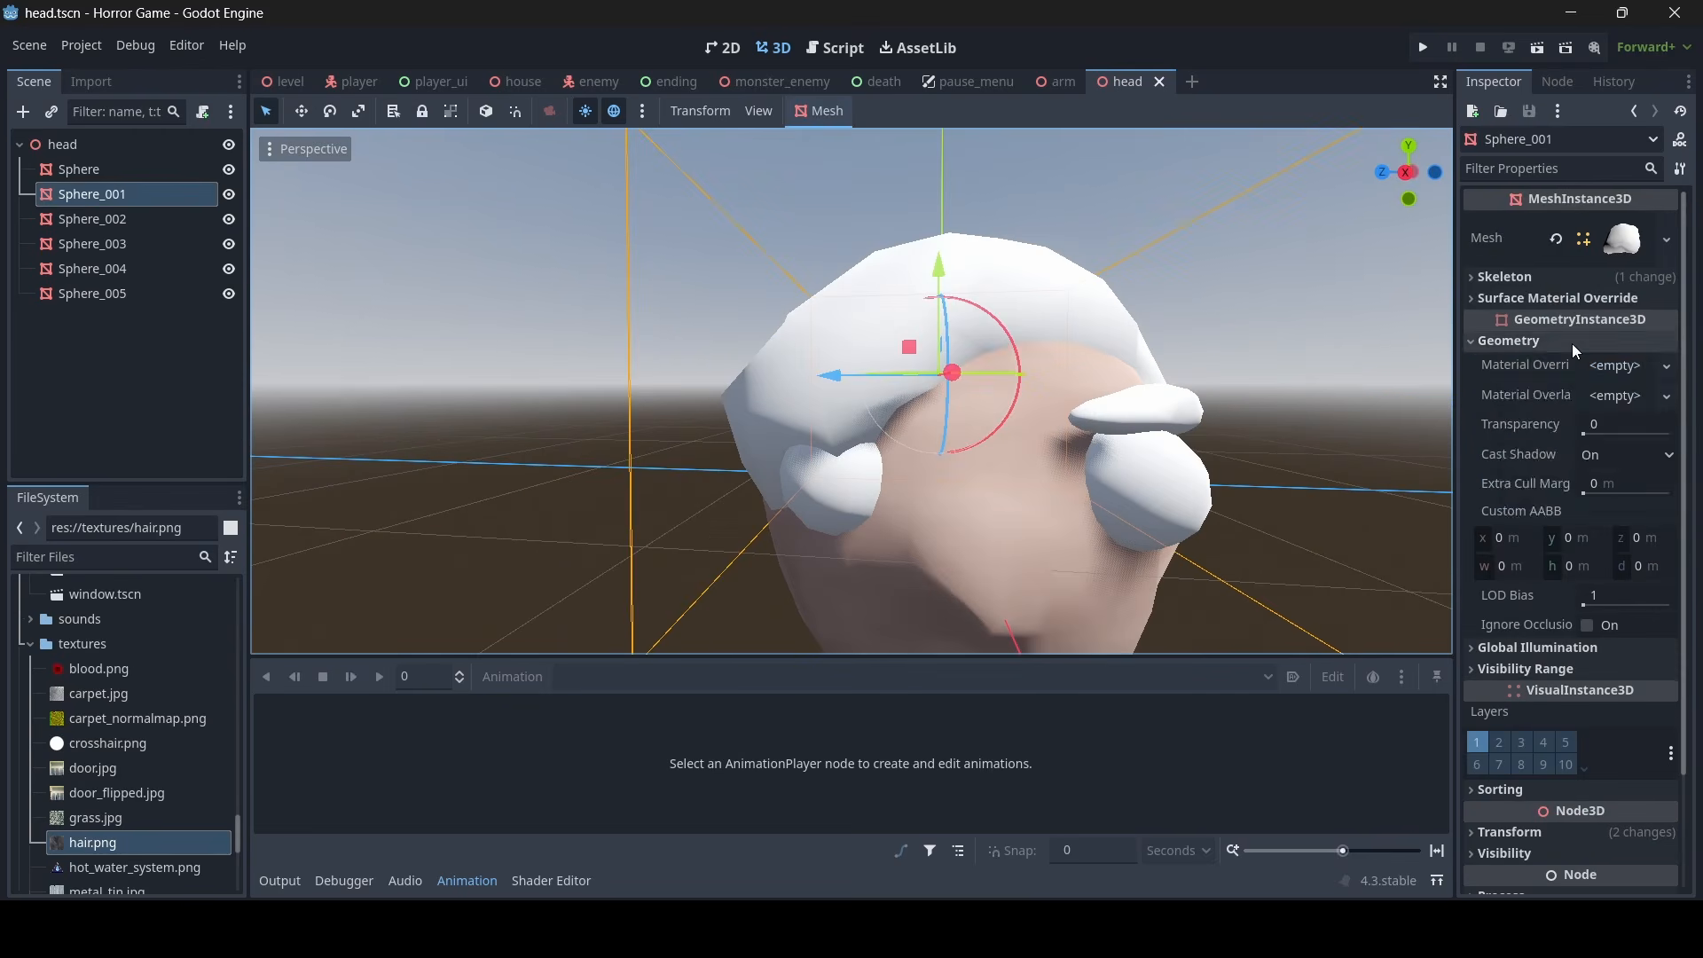
click(1617, 366)
click(1620, 390)
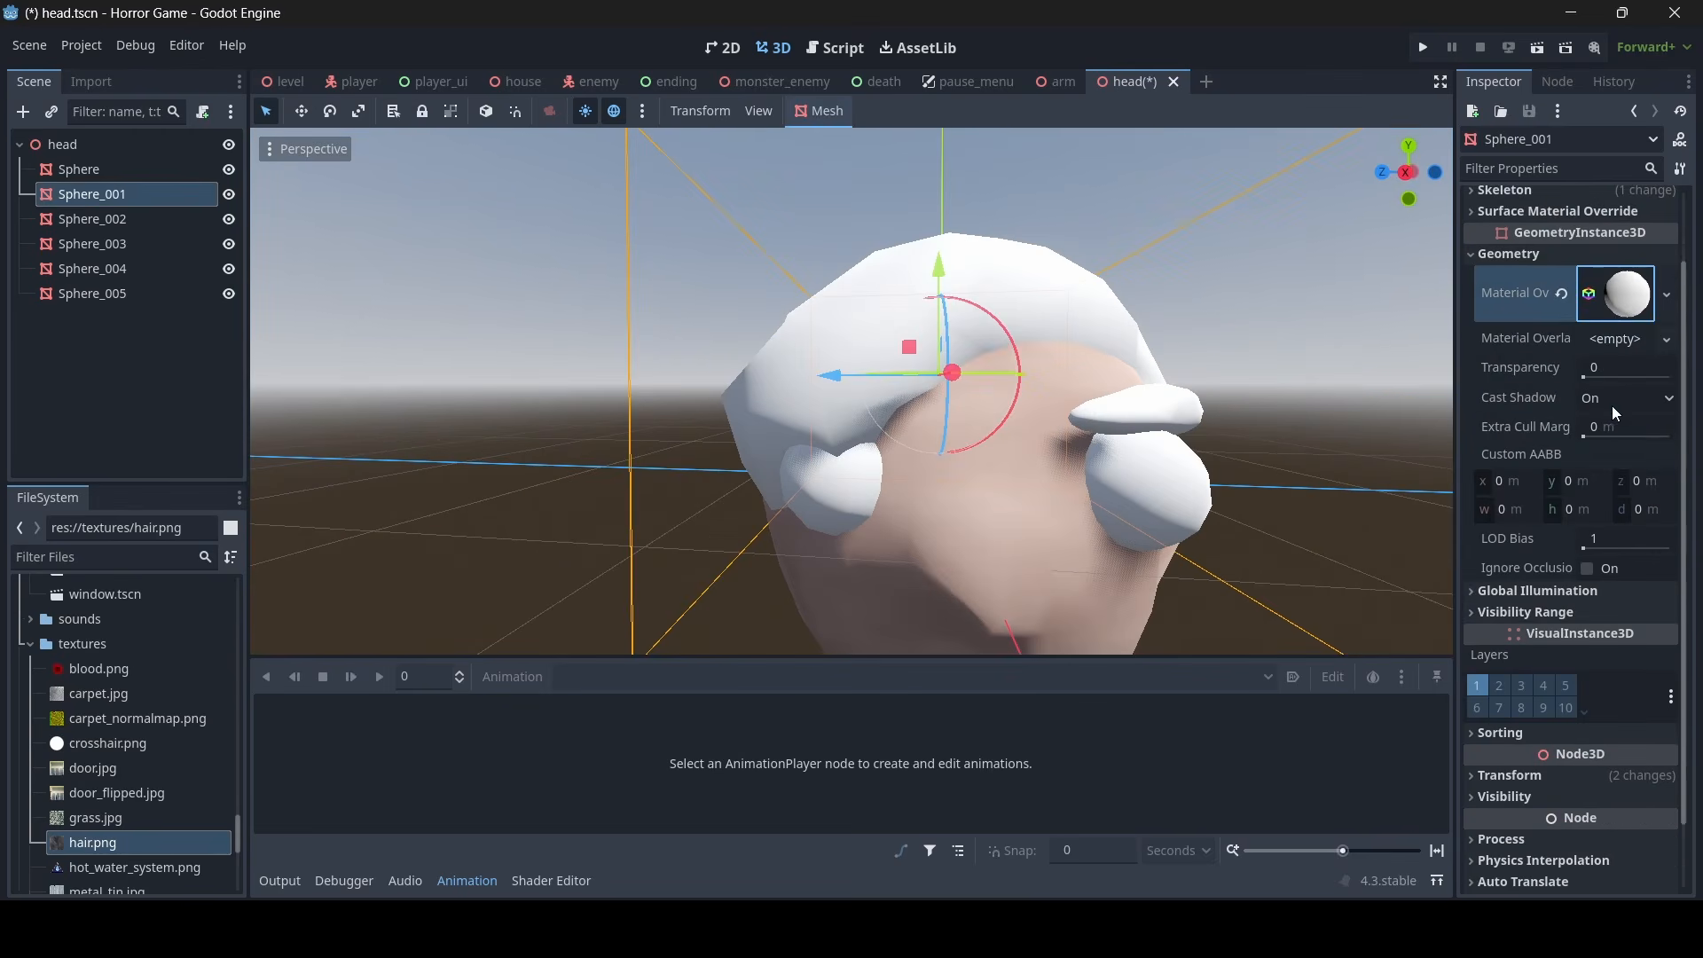
click(1616, 300)
- Load hair.png as the albedo texture of the hair material
right_drag(1388, 303, 1387, 304)
click(1561, 326)
click(1624, 379)
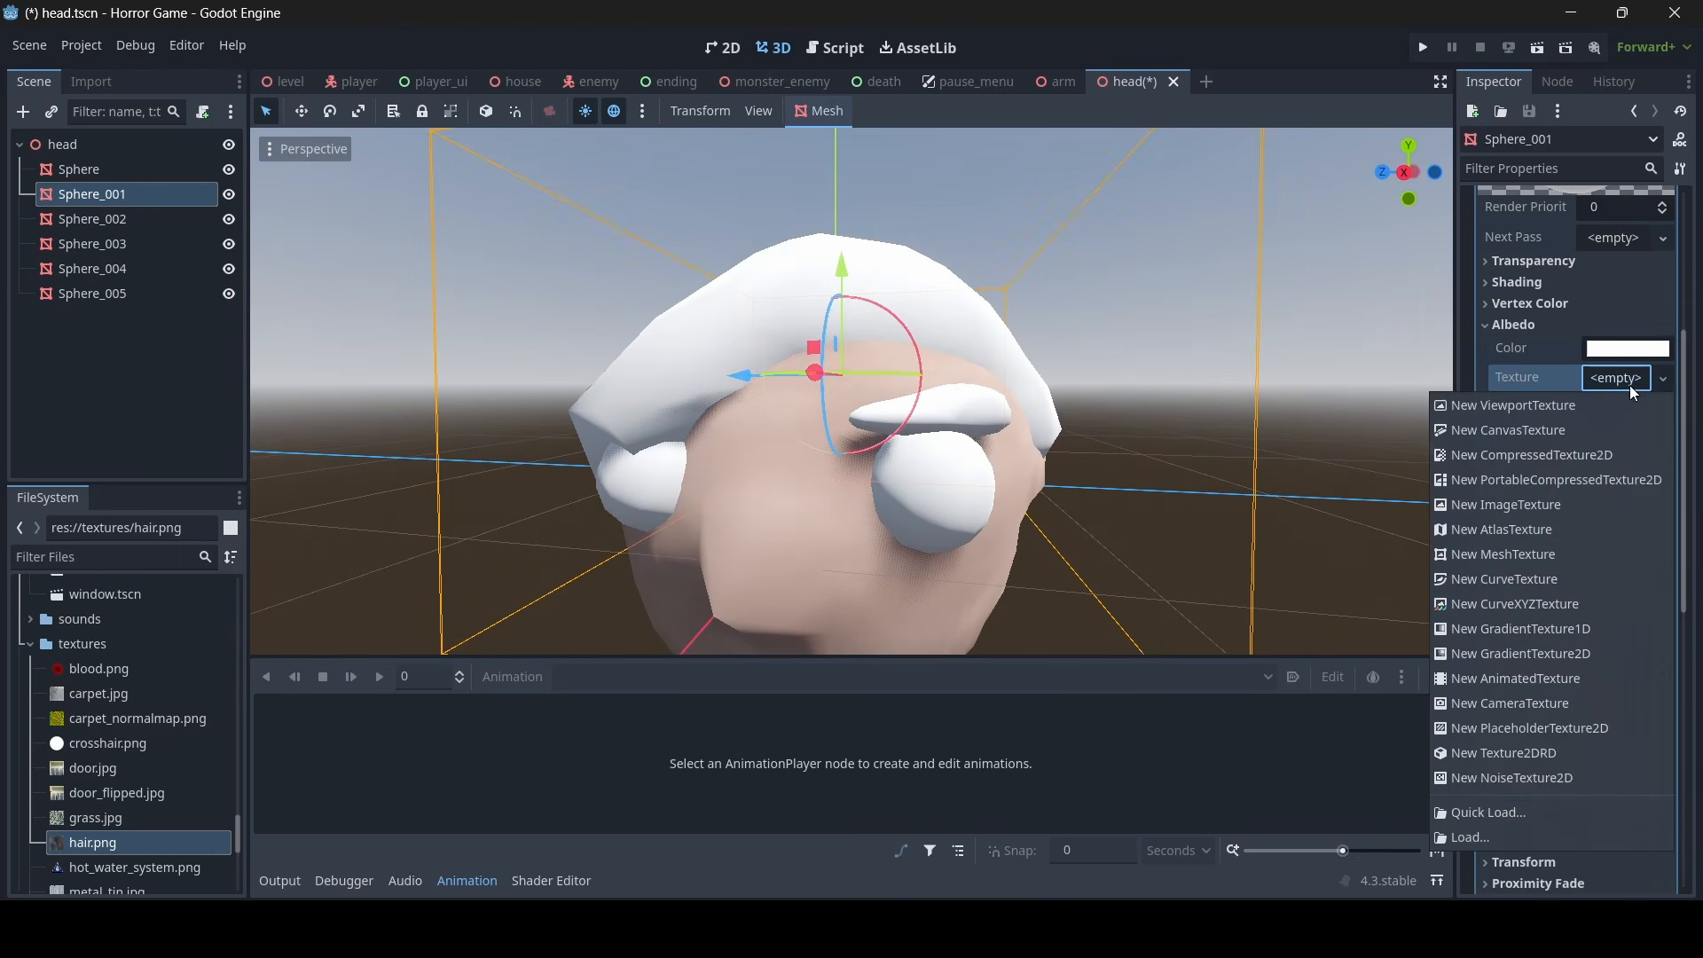
click(1524, 812)
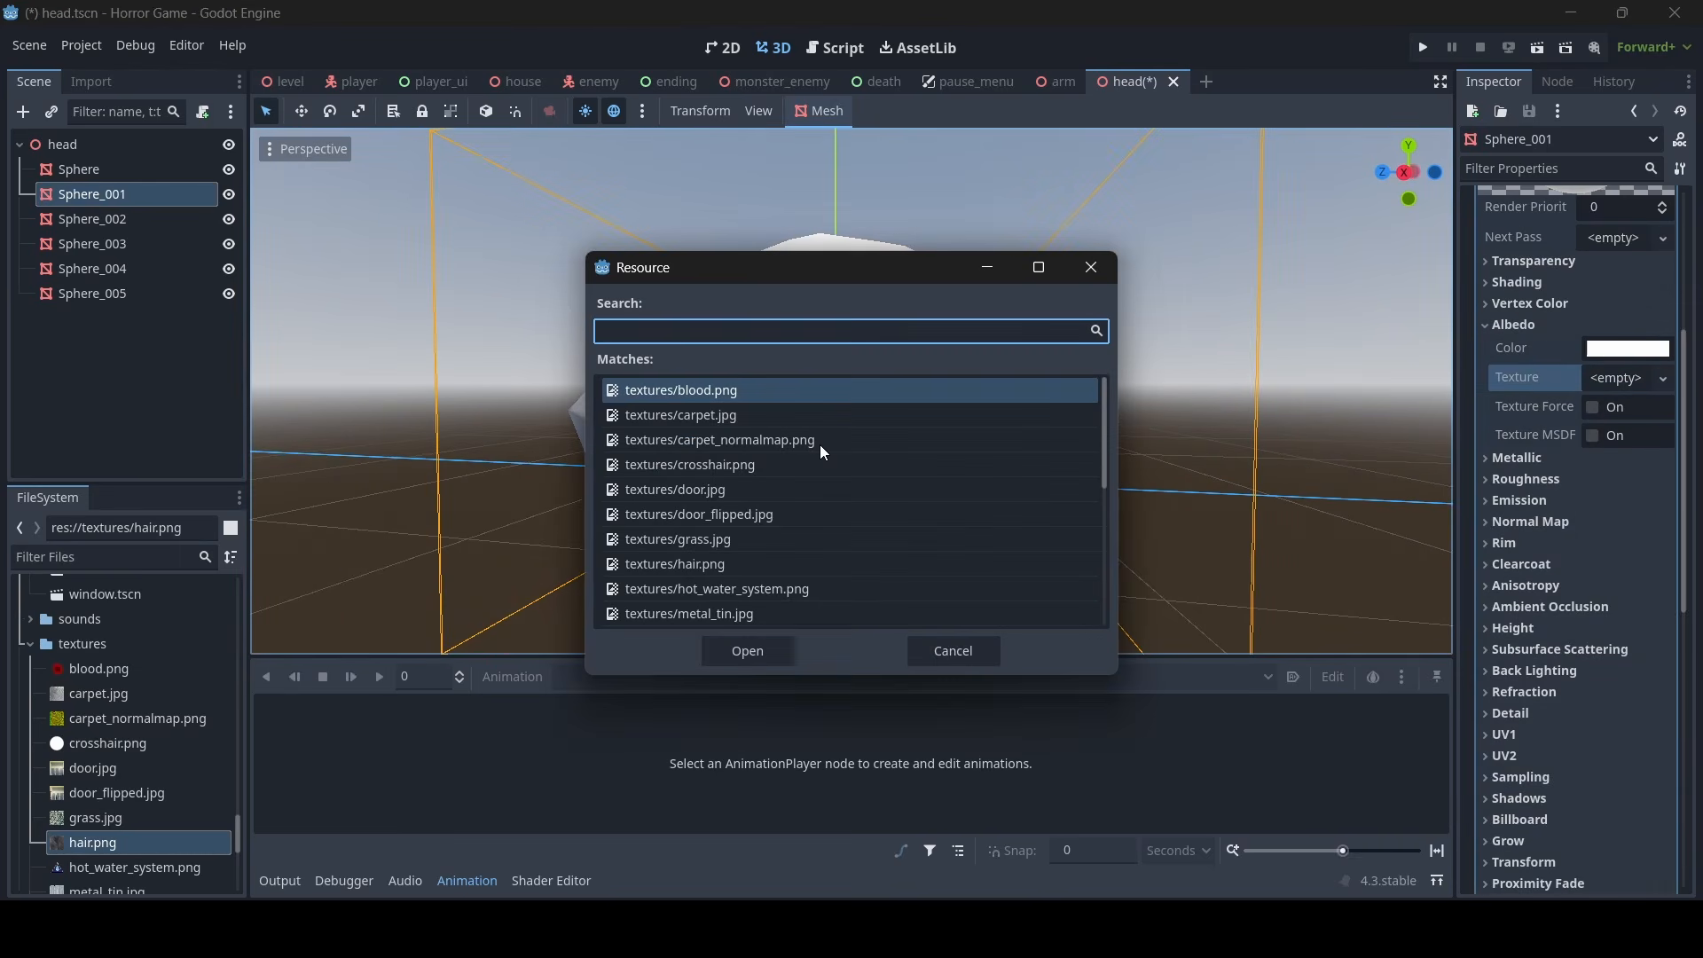
text(ha)
double_click(703, 389)
right_drag(703, 388, 703, 388)
- Tint the hair material's albedo colour to a light peach so the hair becomes brown
click(1642, 353)
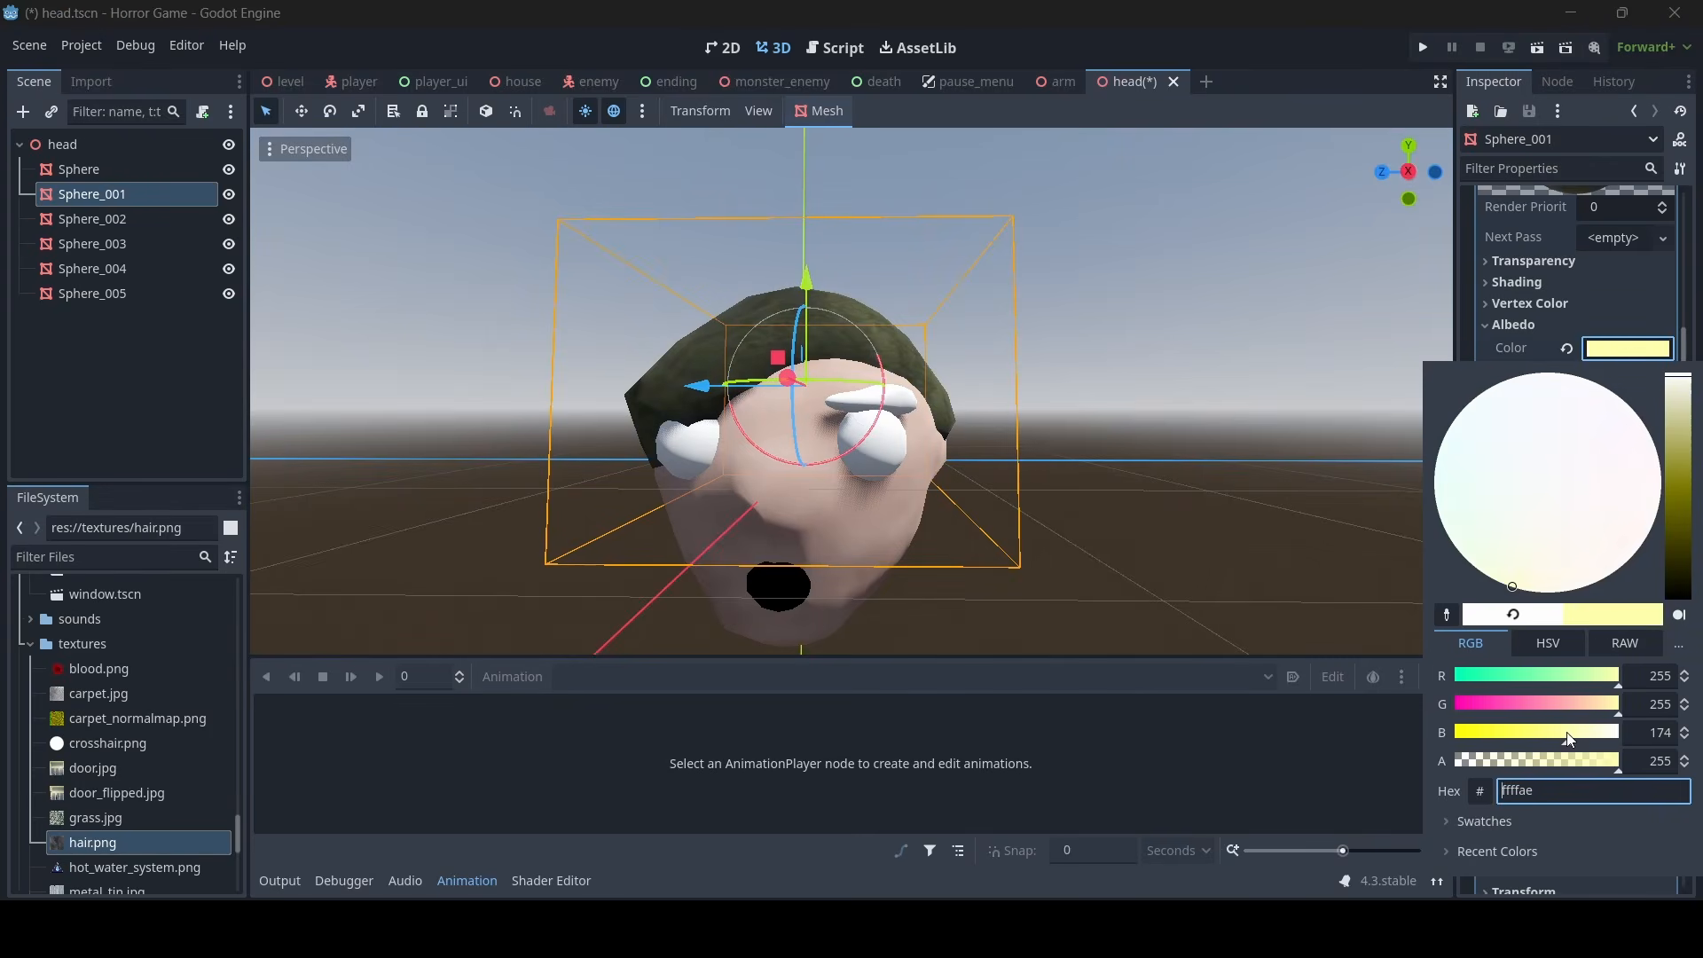
drag(1680, 434, 1685, 405)
mouse_move(1574, 539)
mouse_down()
mouse_move(1550, 545)
mouse_move(1589, 542)
mouse_up()
drag(1679, 417, 1688, 422)
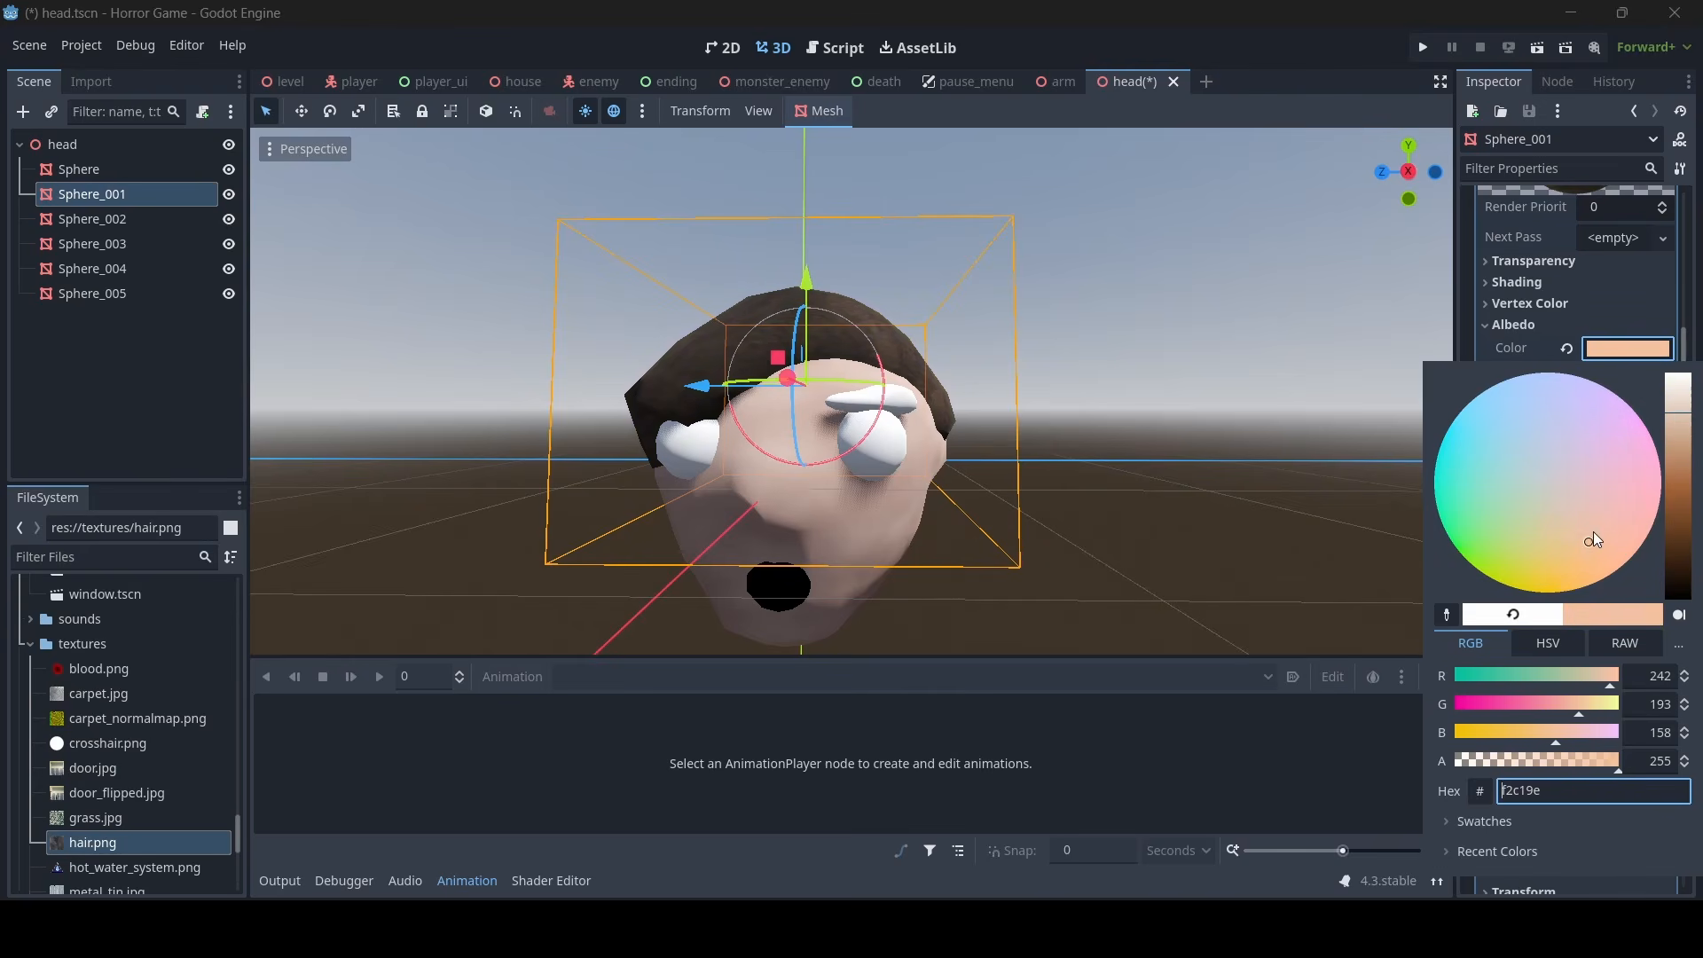
drag(1593, 532, 1586, 529)
click(1006, 425)
click(1102, 424)
- Examine the textured brown hair from the front and side of the head
middle_drag(1104, 424, 993, 426)
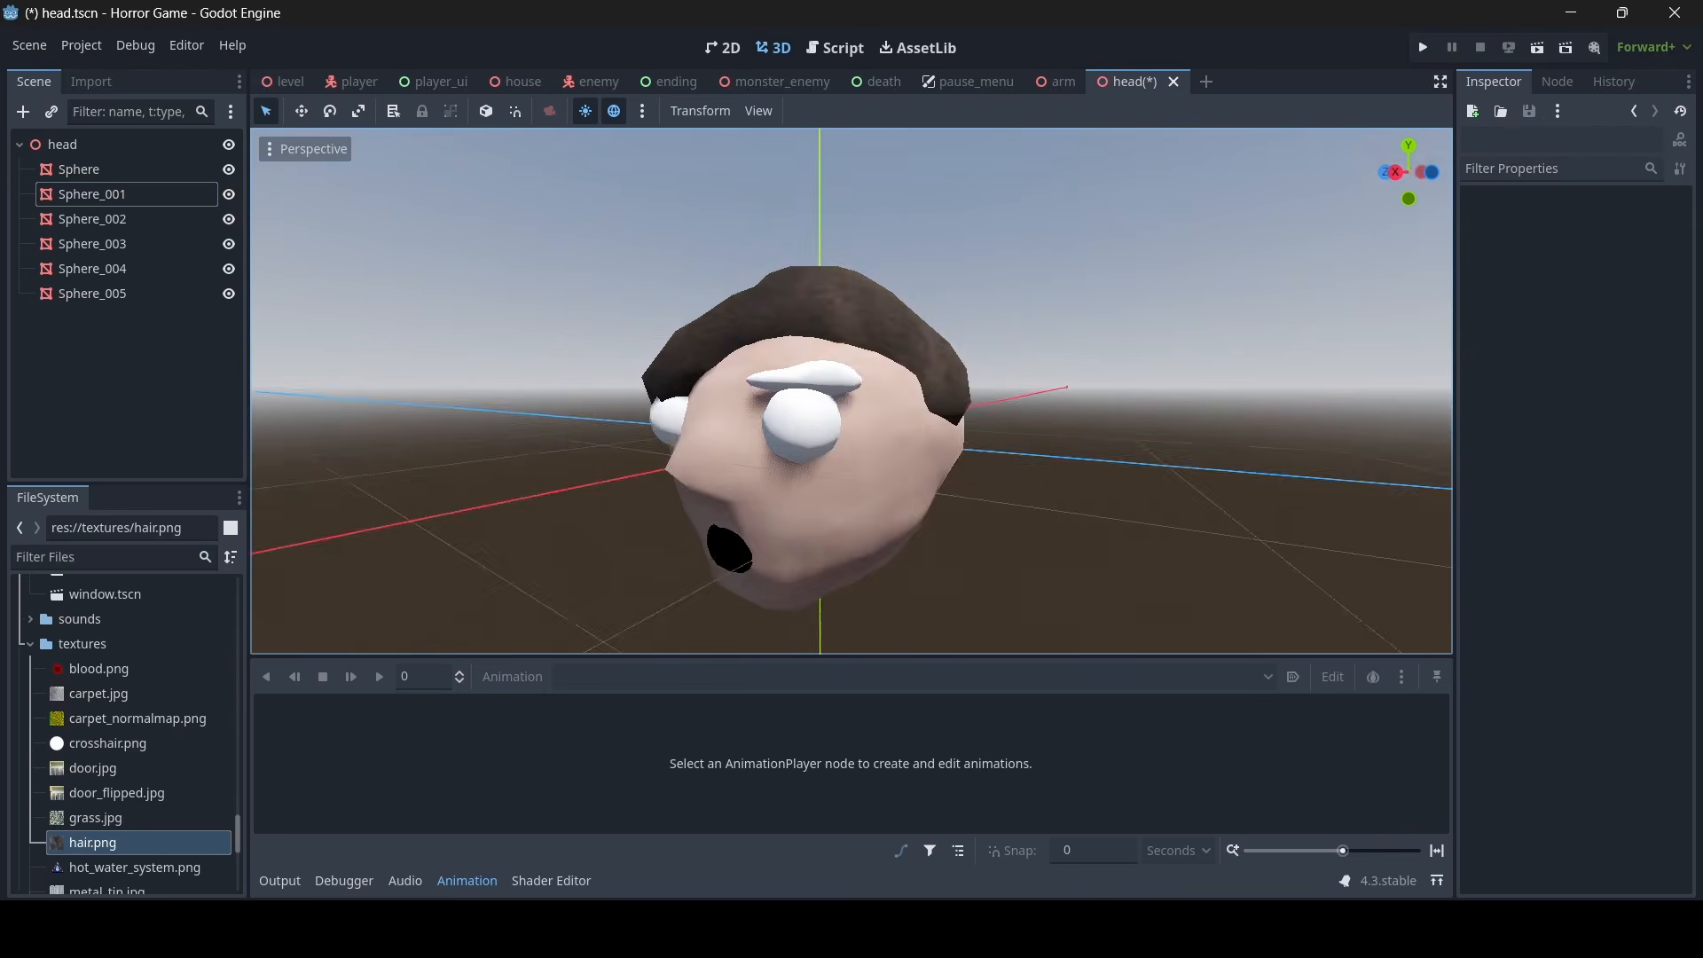
key(d)
right_drag(993, 426, 899, 383)
key(s)
key(w)
key(a)
key(s)
key(d)
middle_drag(900, 383, 828, 363)
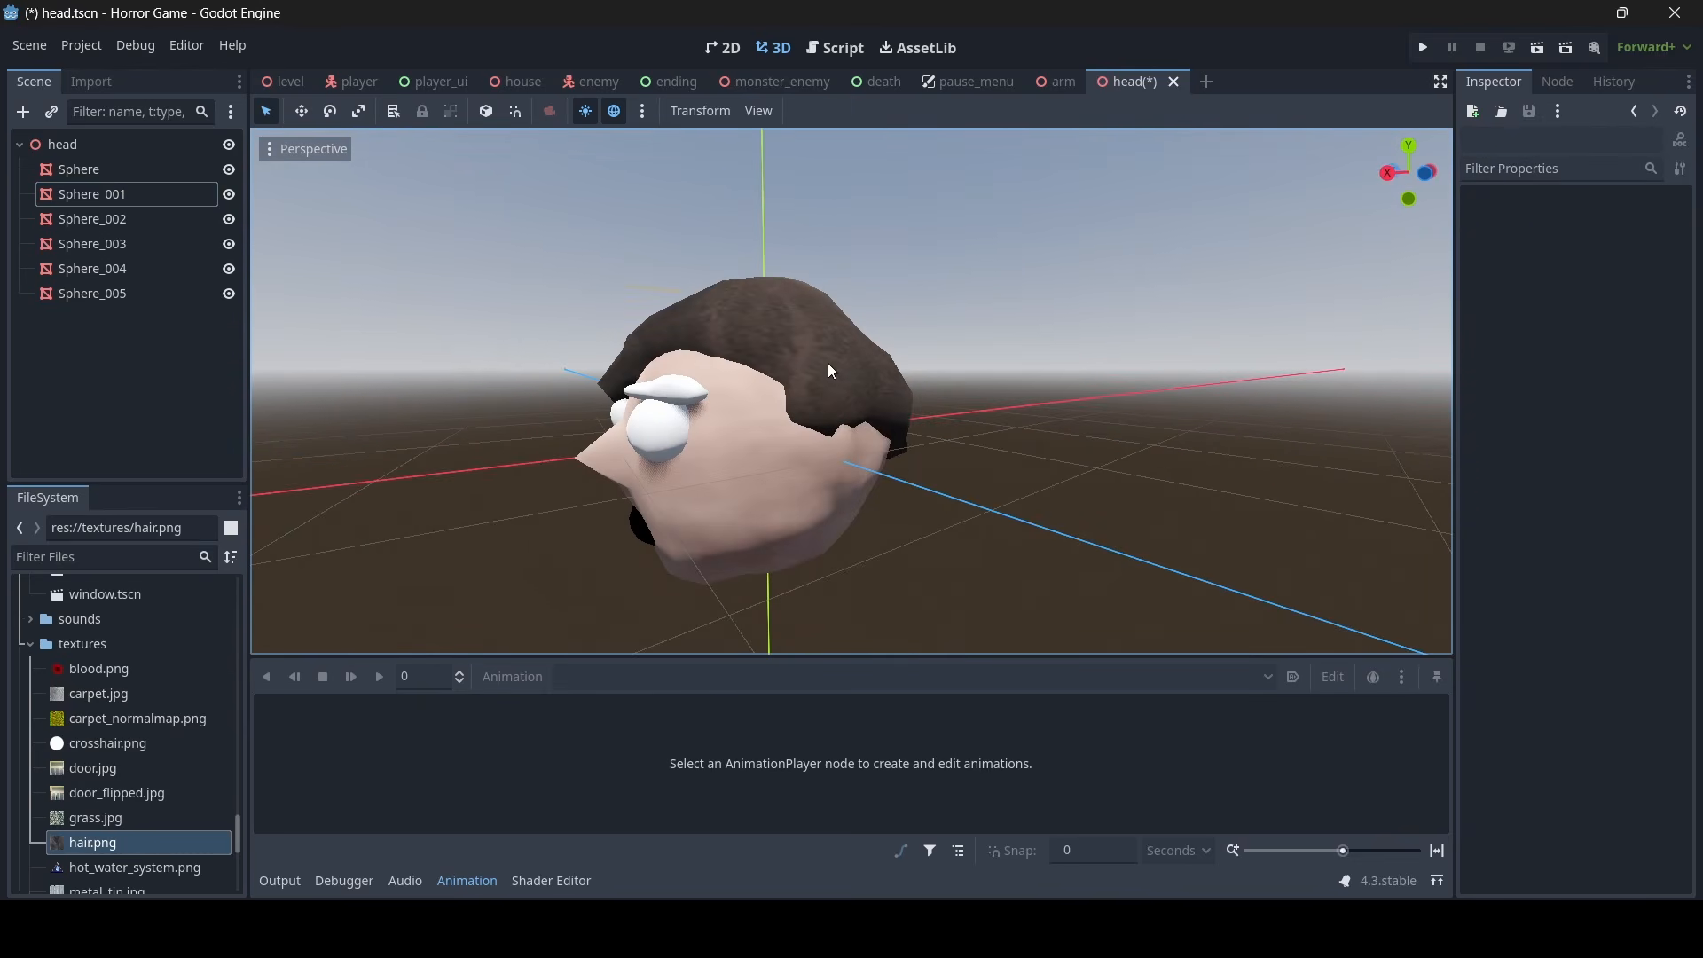
- Enable the normal map on the material of the hair mesh, Sphere_001, and give it a new noise texture
click(828, 364)
key(w)
right_drag(828, 363, 1006, 409)
key(a)
key(s)
key(d)
key(a)
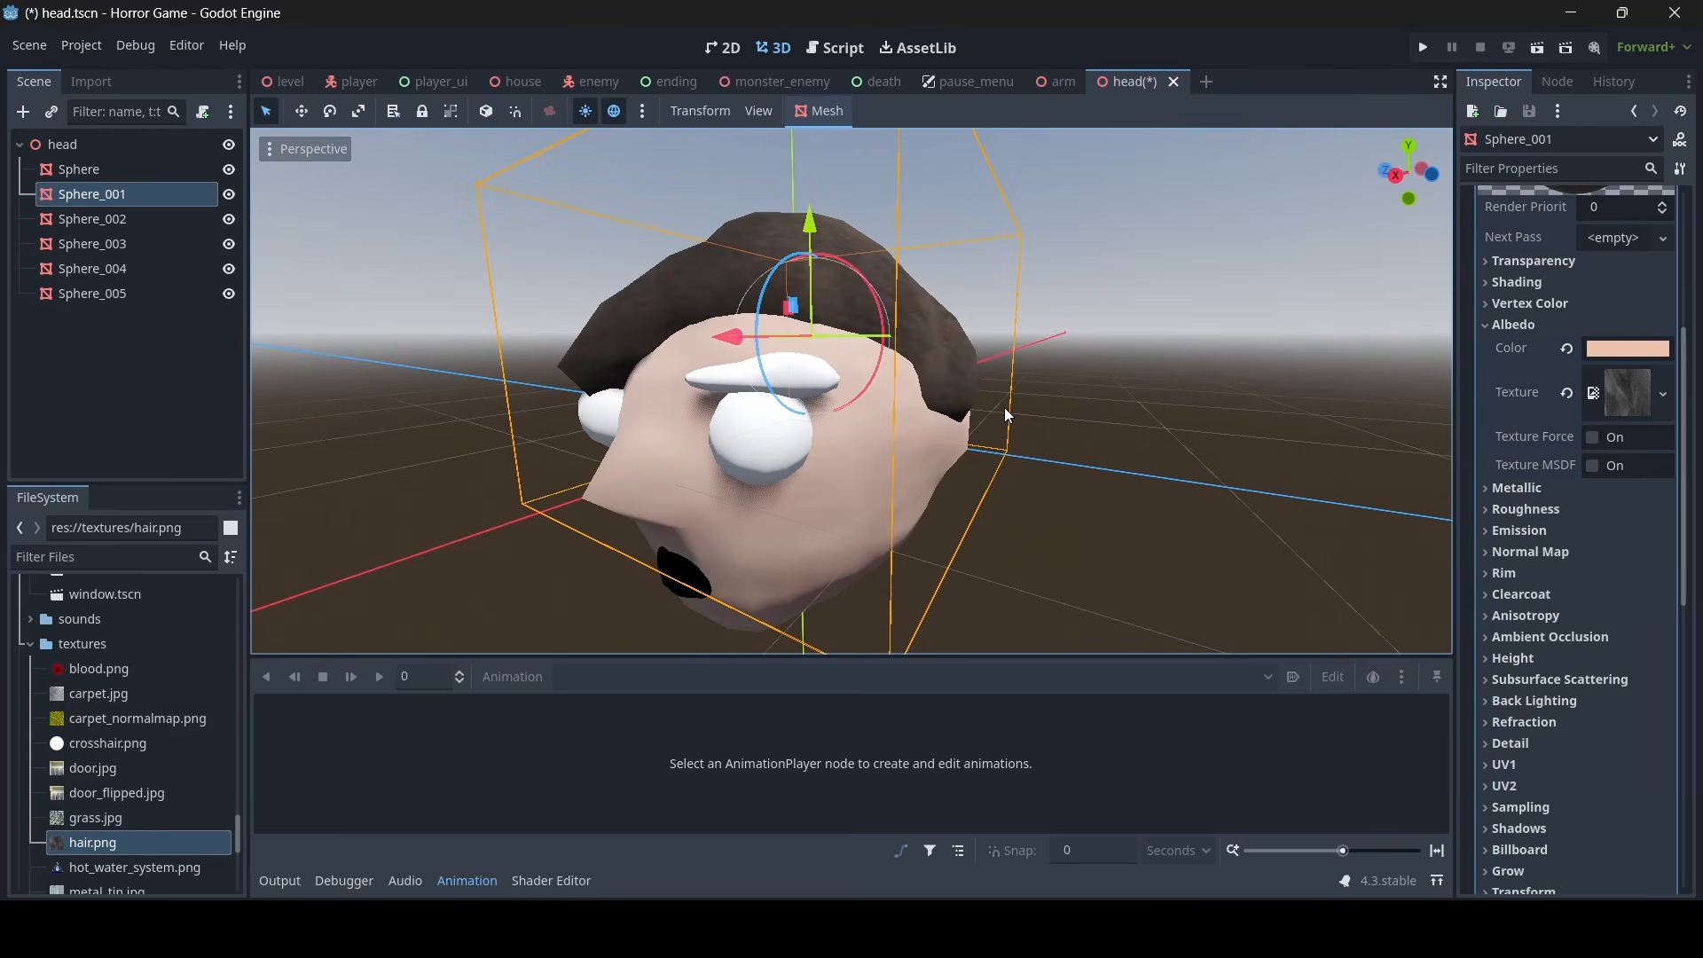
click(1554, 552)
click(1593, 575)
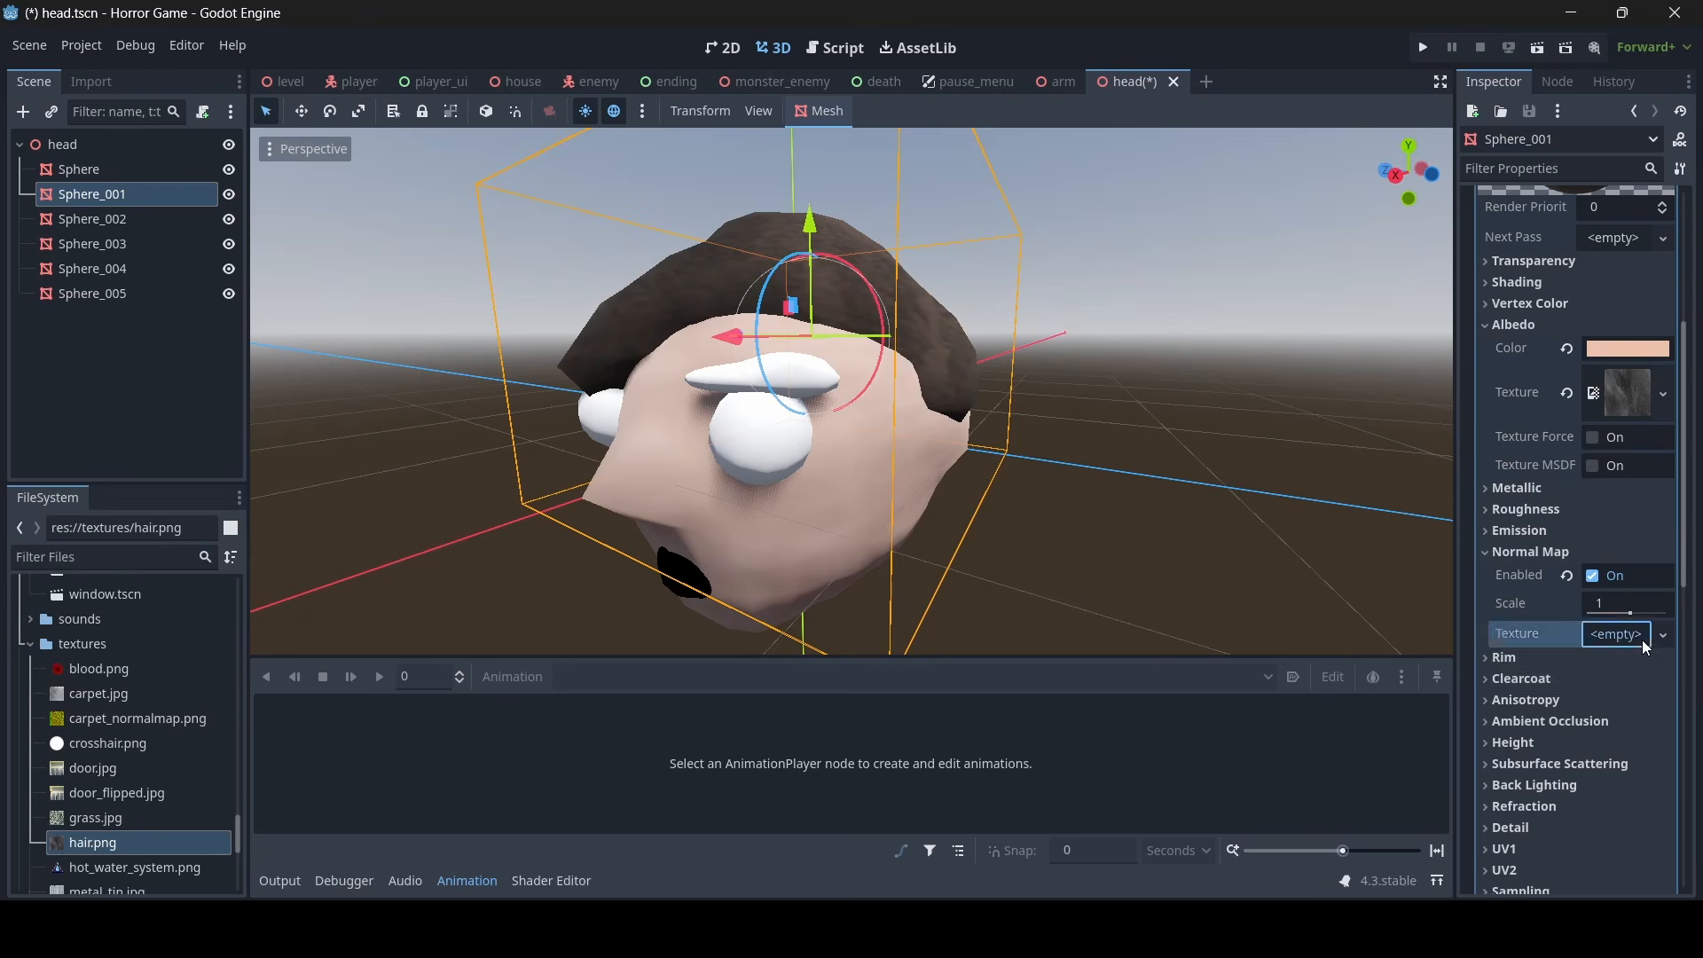
click(1642, 641)
click(1531, 827)
right_drag(1065, 524, 1057, 517)
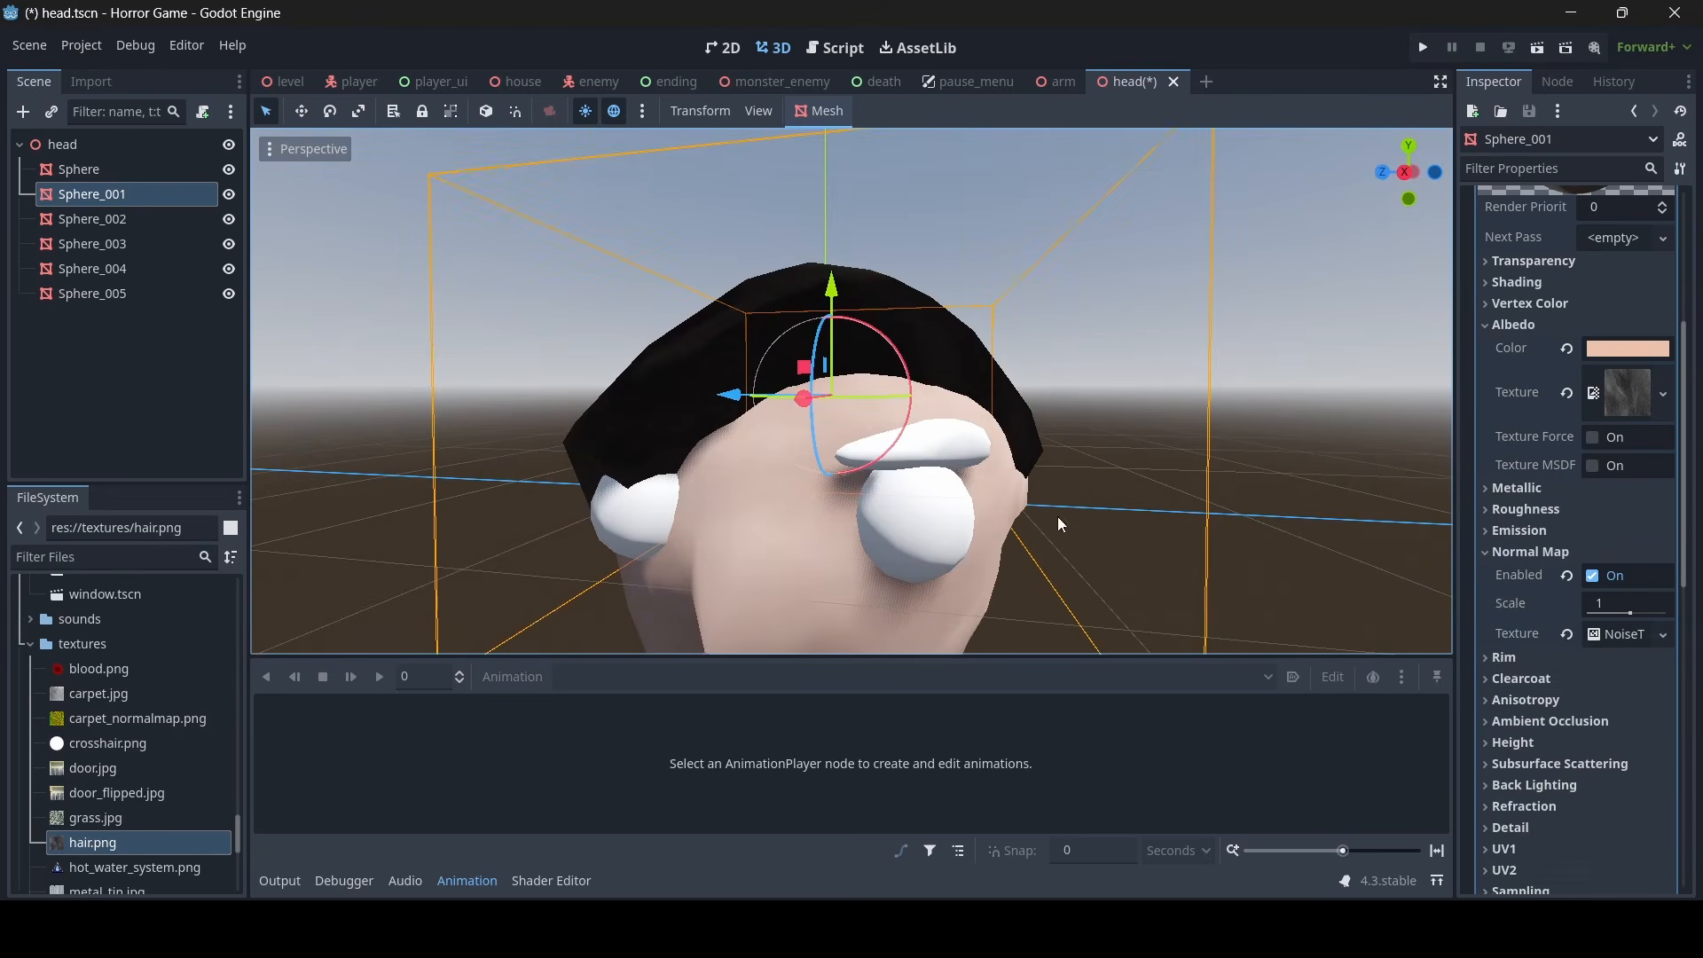
- Assign a new FastNoiseLite to the hair's normal map noise texture and generate it as a normal map
click(1640, 635)
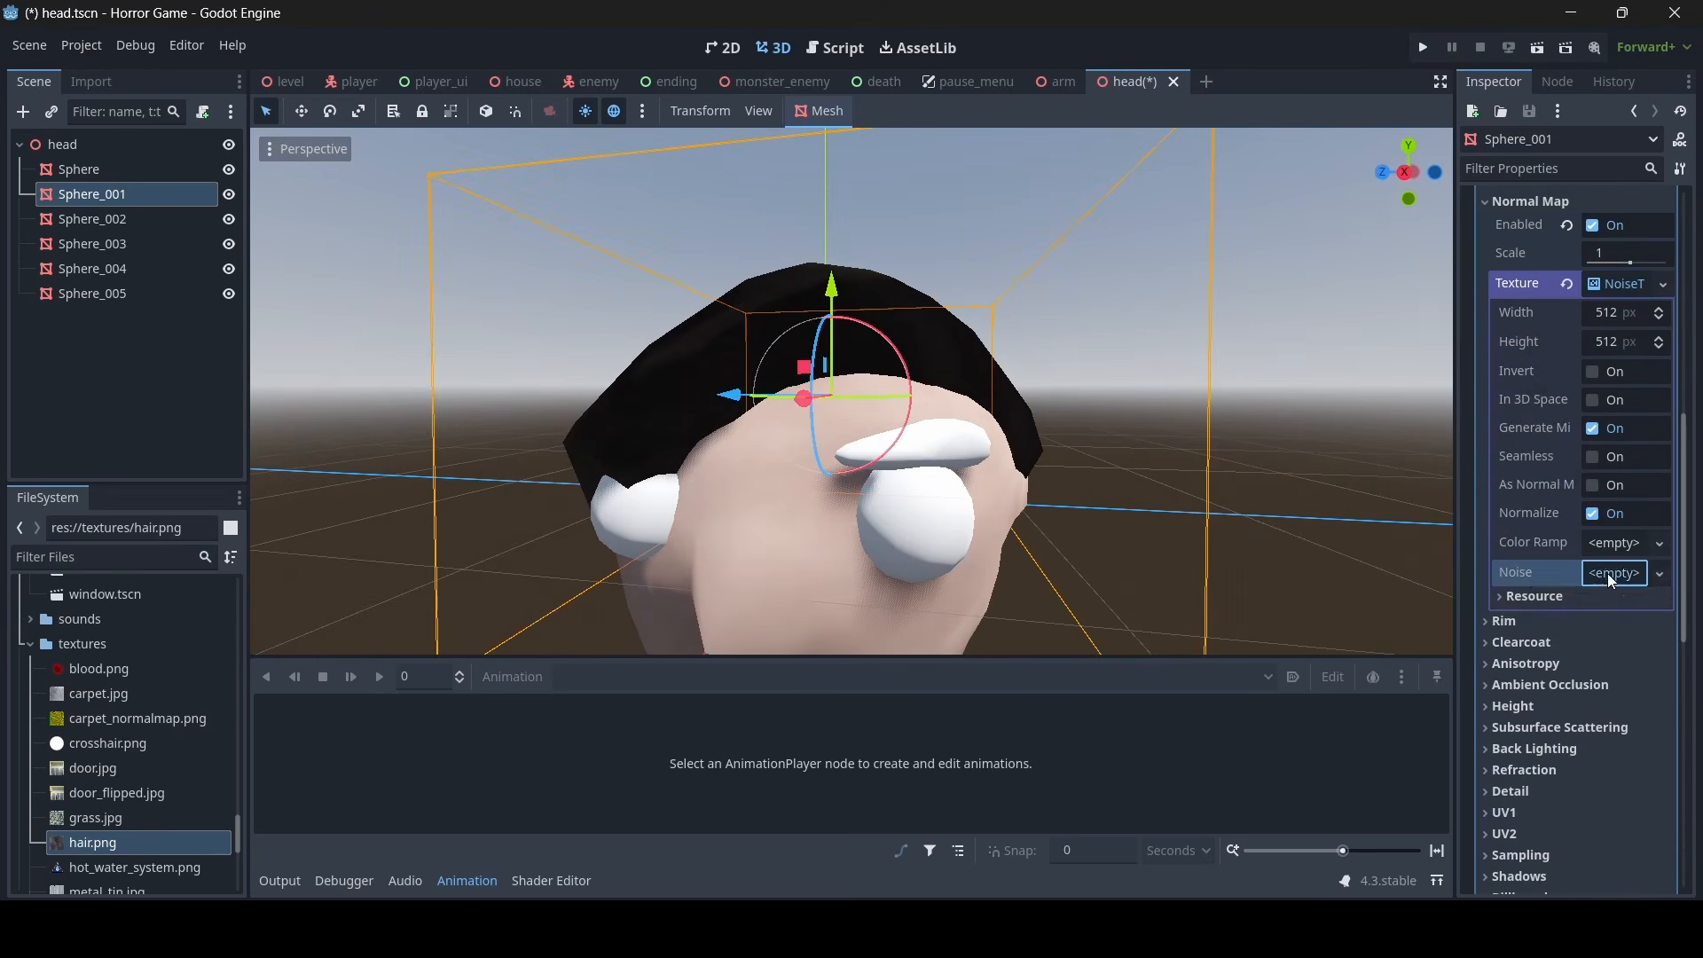
click(1607, 573)
click(1599, 603)
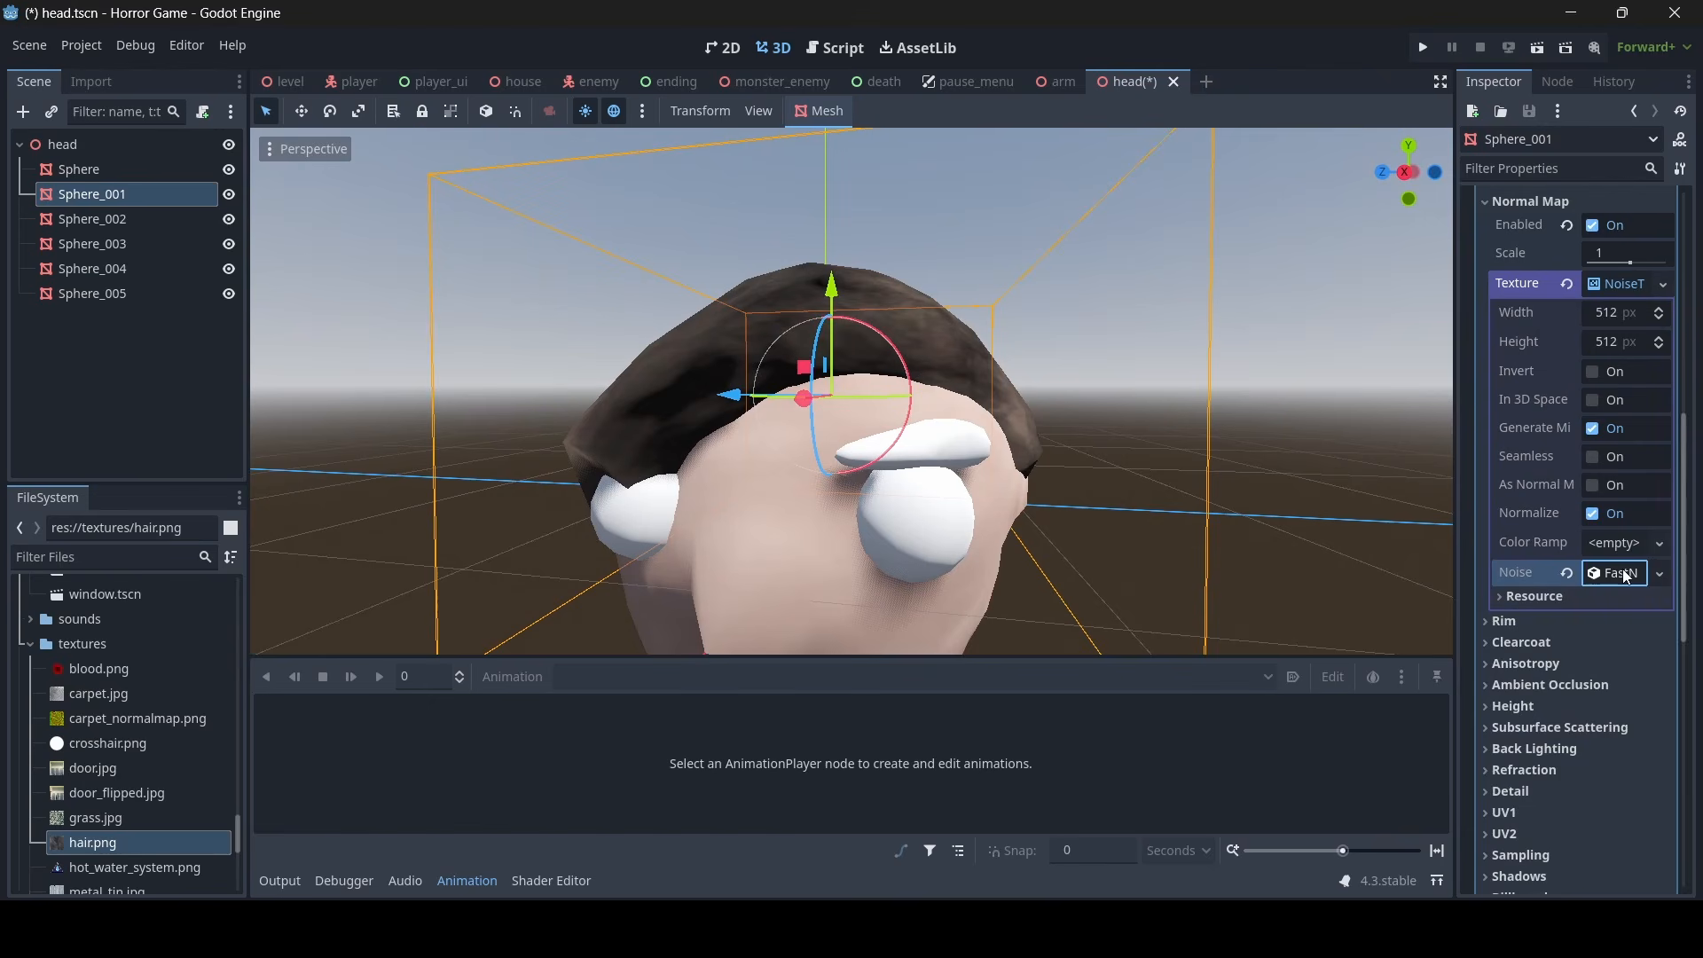
click(1608, 487)
right_drag(1140, 456, 1313, 488)
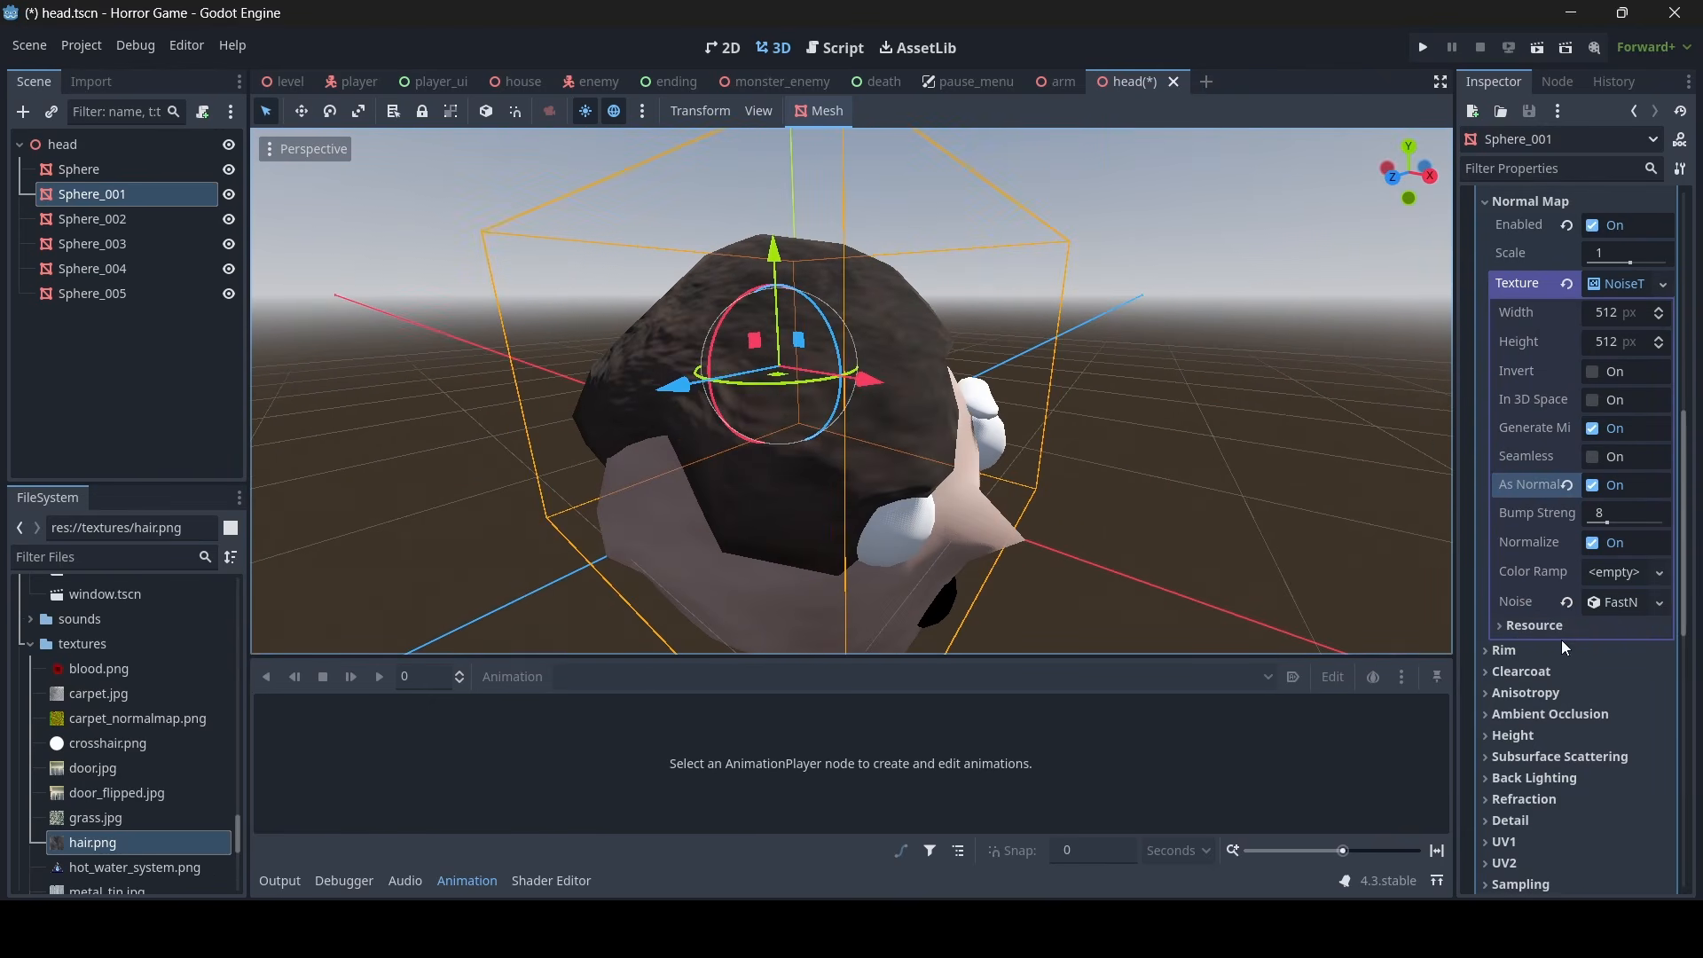
- Set the frequency of the hair's normal map noise to 0.05 and enable its domain warp
click(1621, 605)
click(1619, 560)
text(0.0)
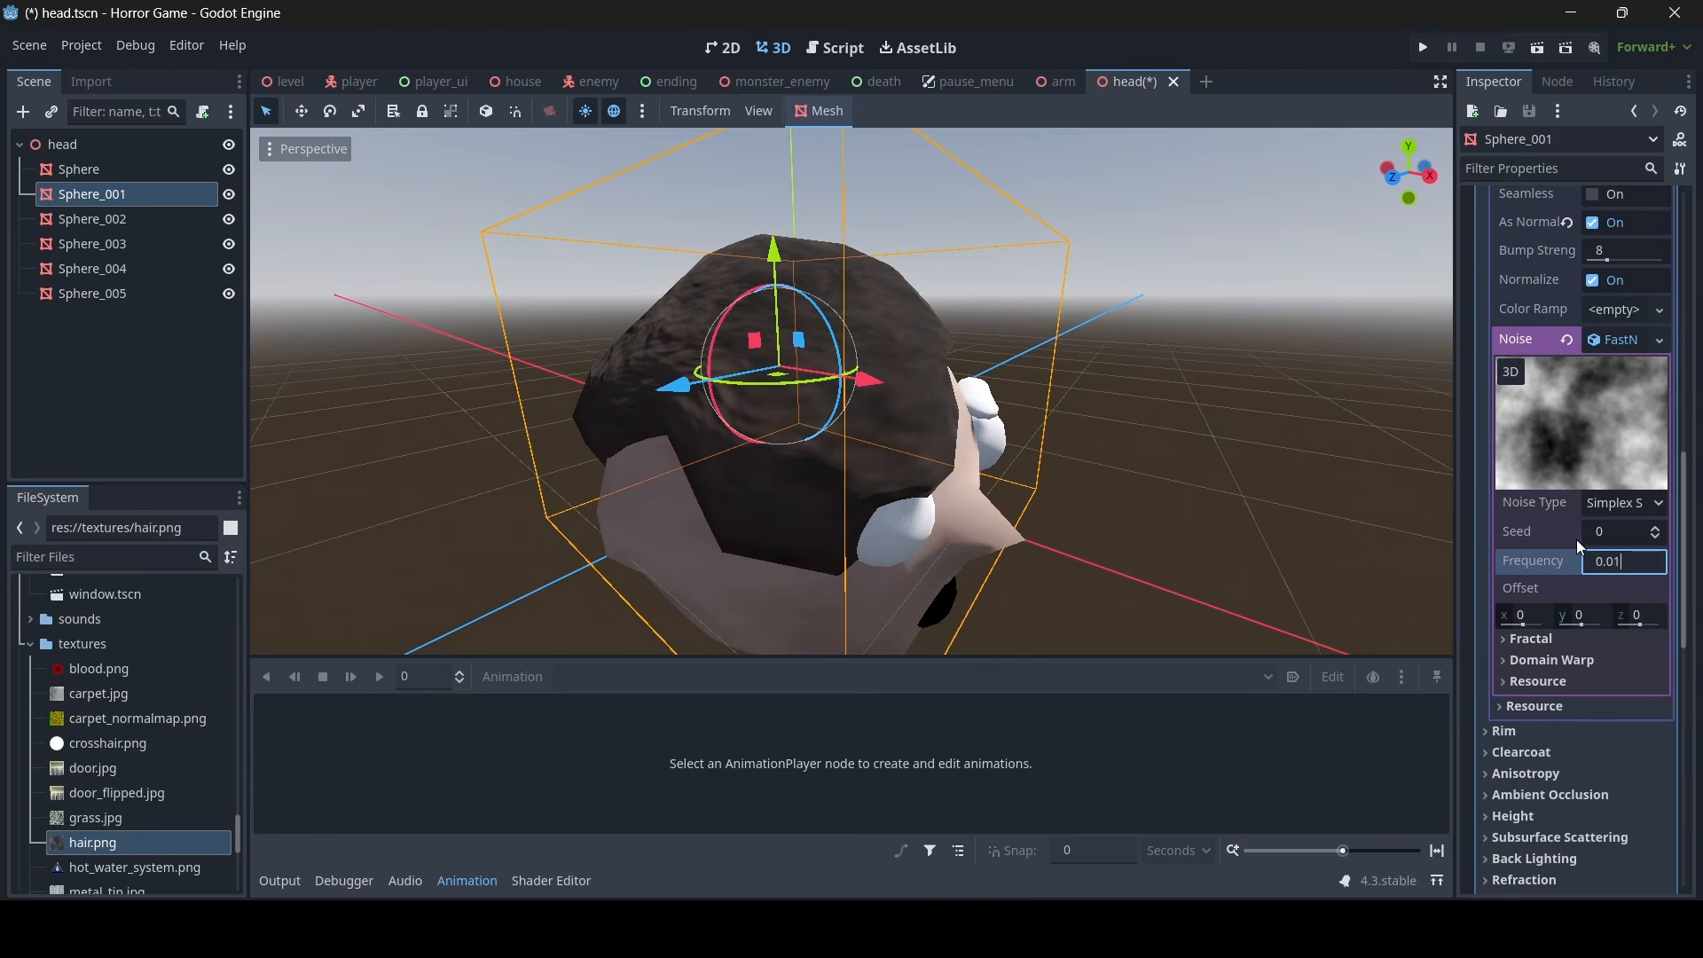
text(5)
key(Return)
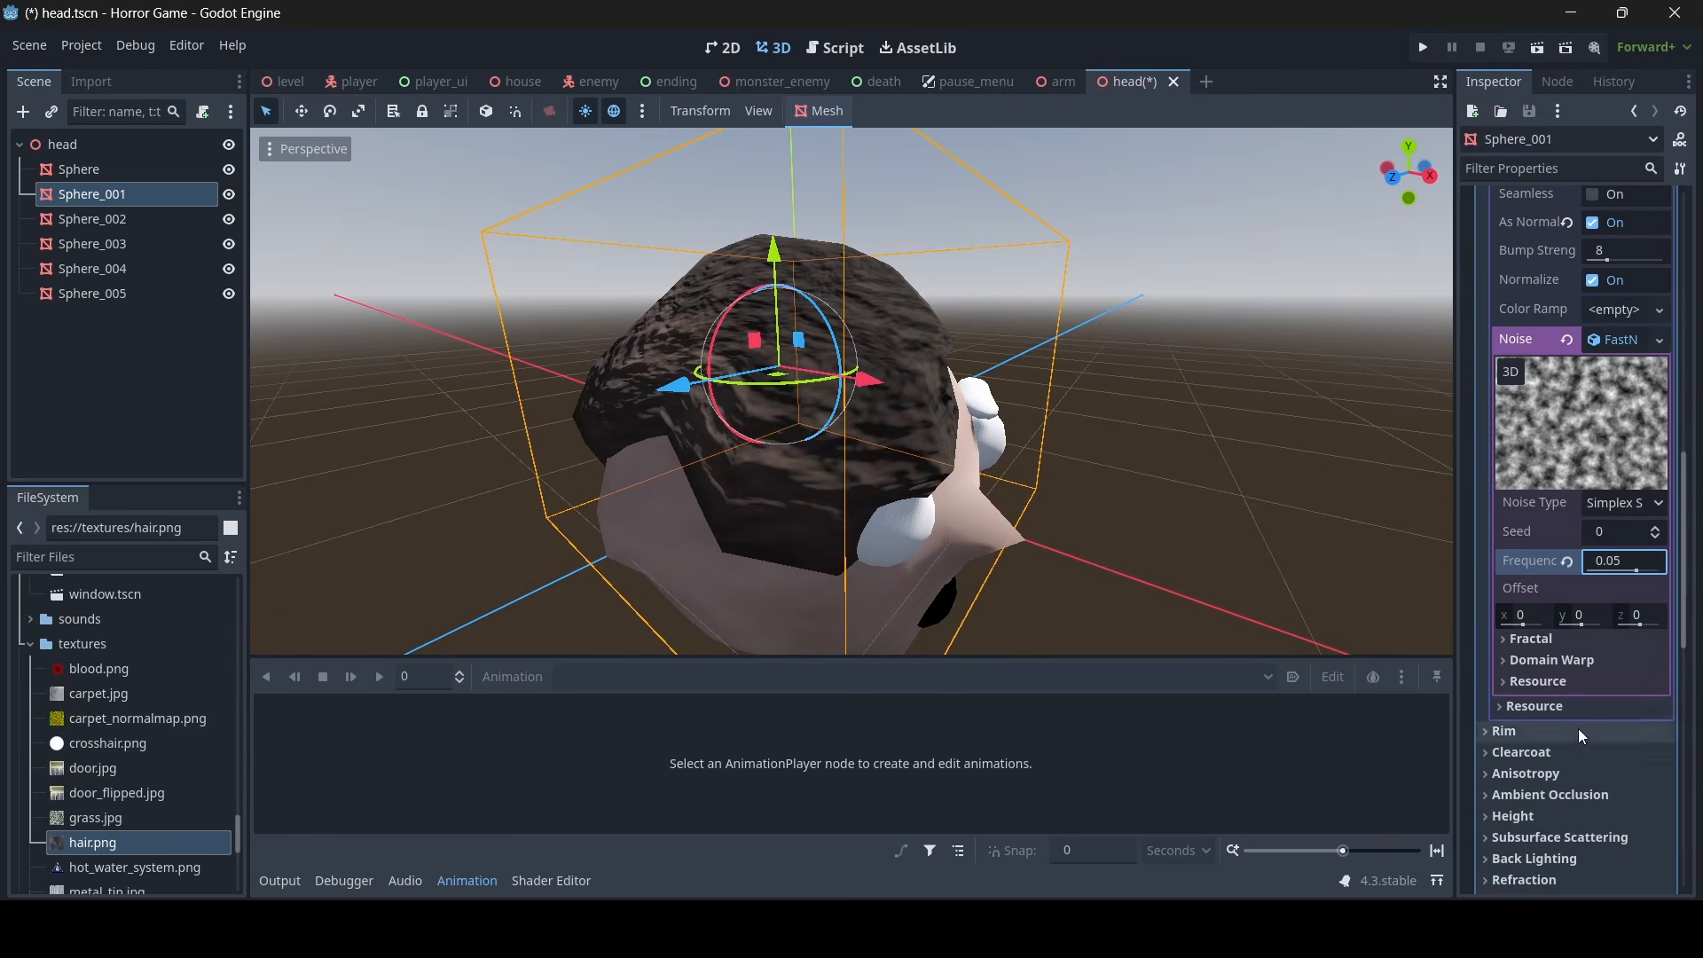
click(1593, 665)
click(1599, 684)
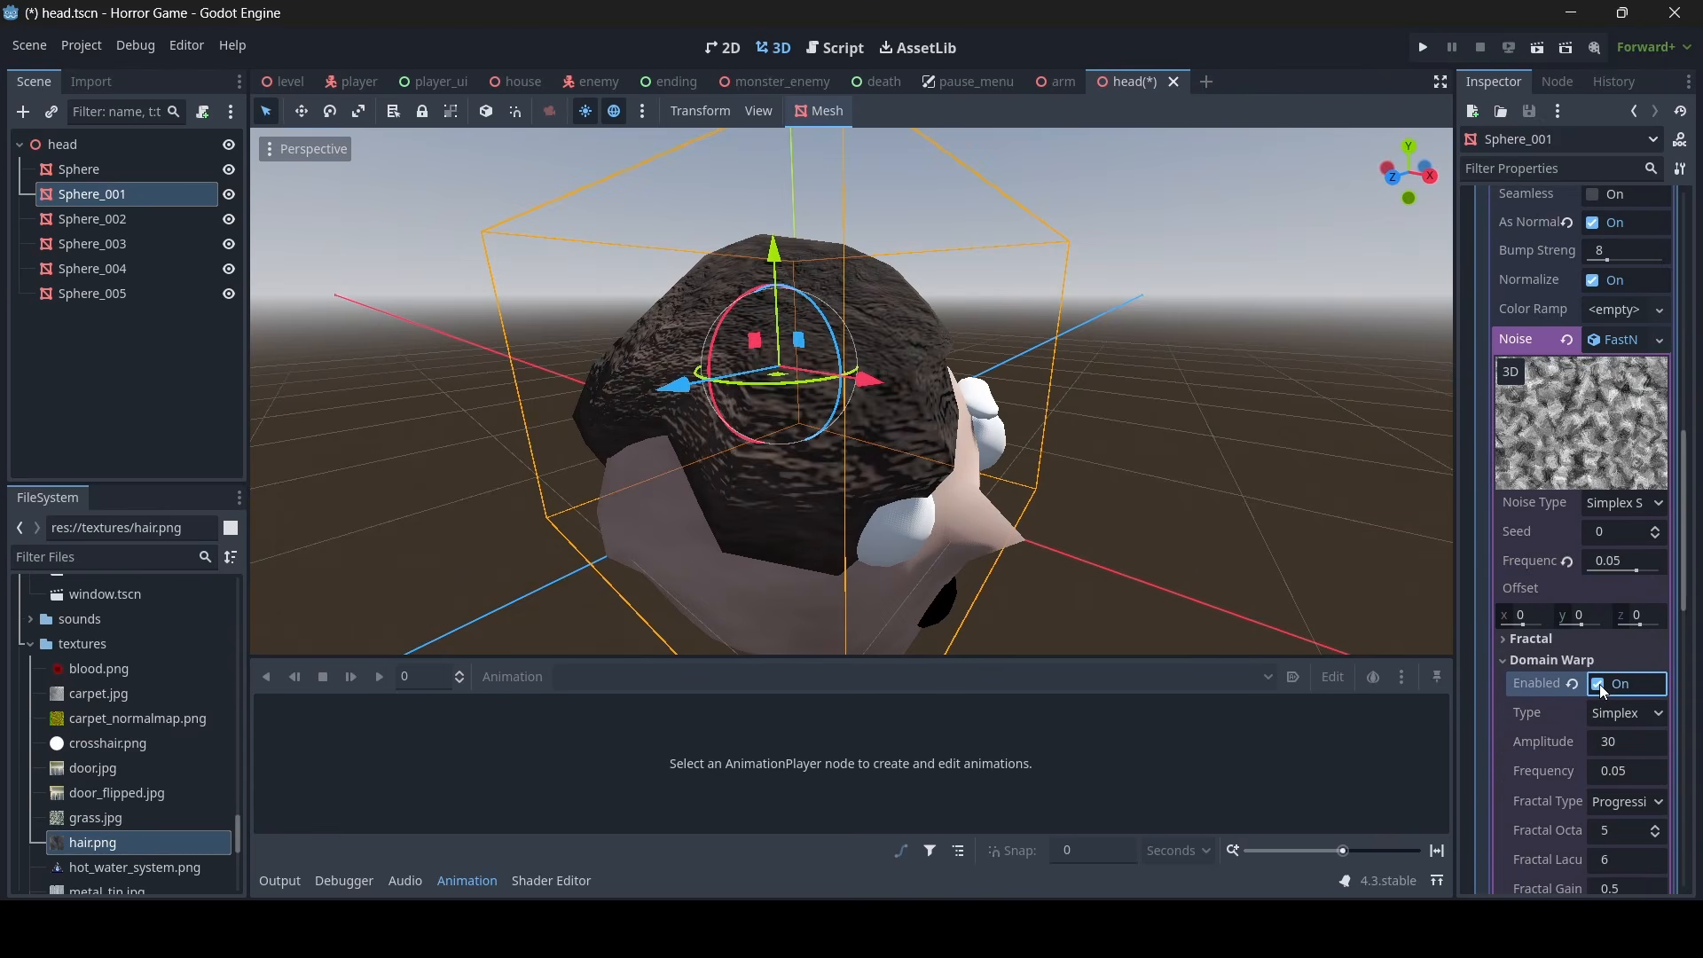
- Change the domain warp type of the hair's noise to Simplex Reduced
scroll(1171, 427, up, 3)
scroll(1637, 547, down, 4)
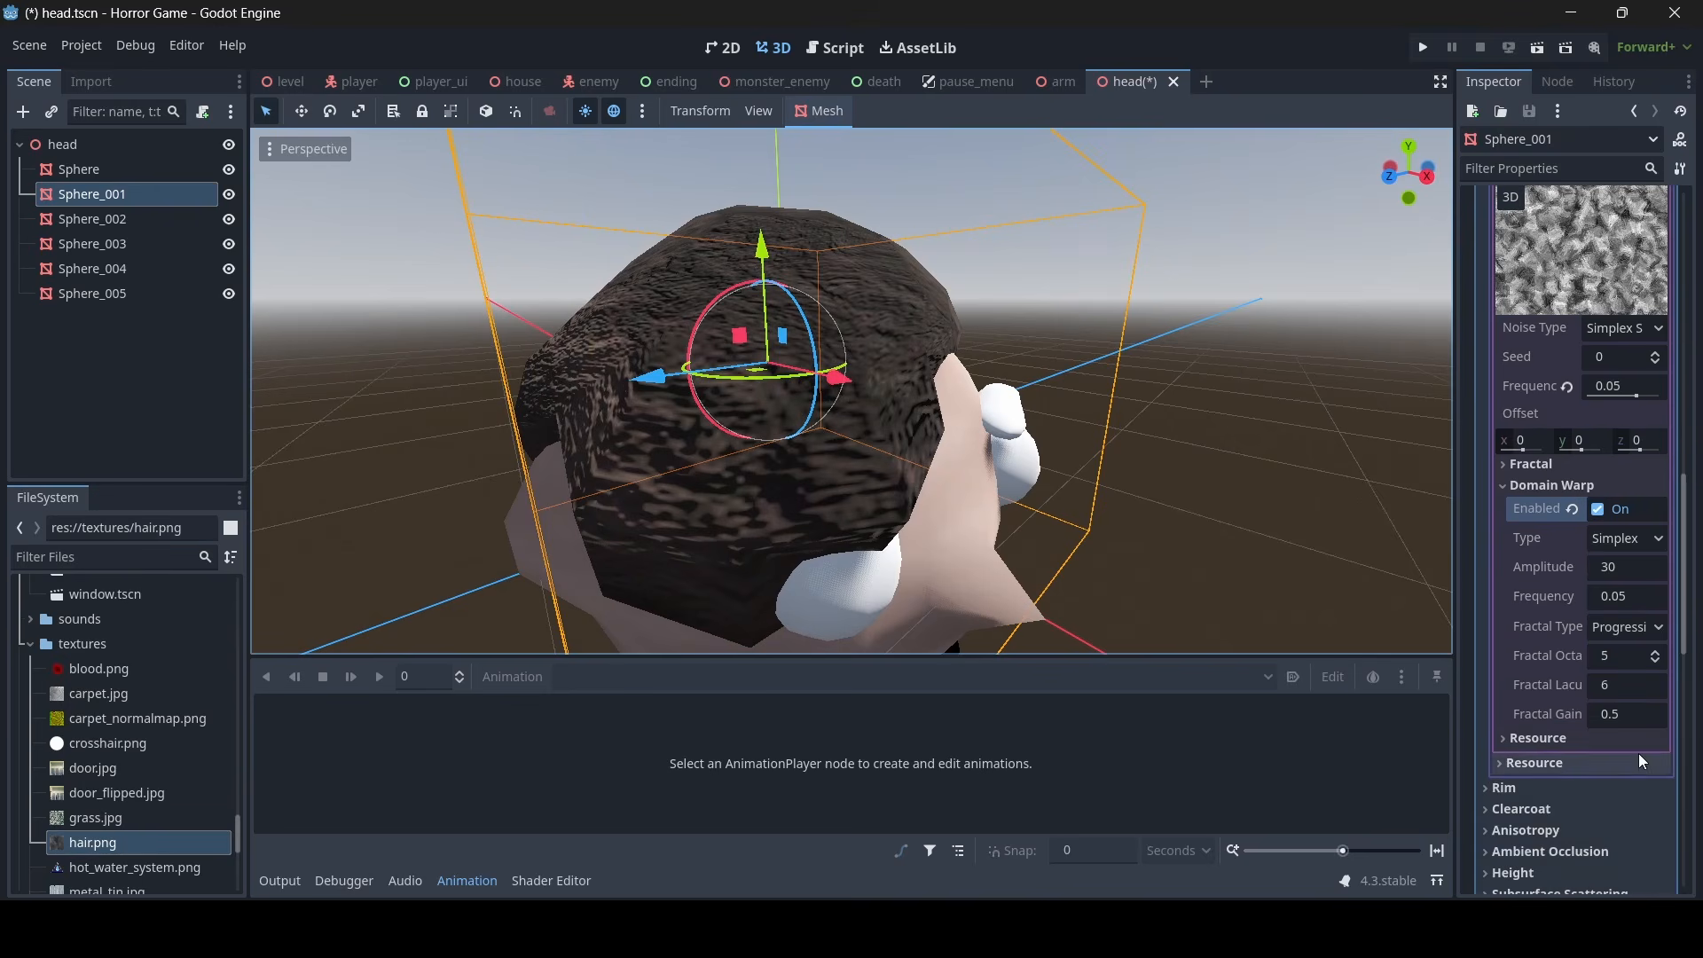
click(1637, 539)
click(1612, 597)
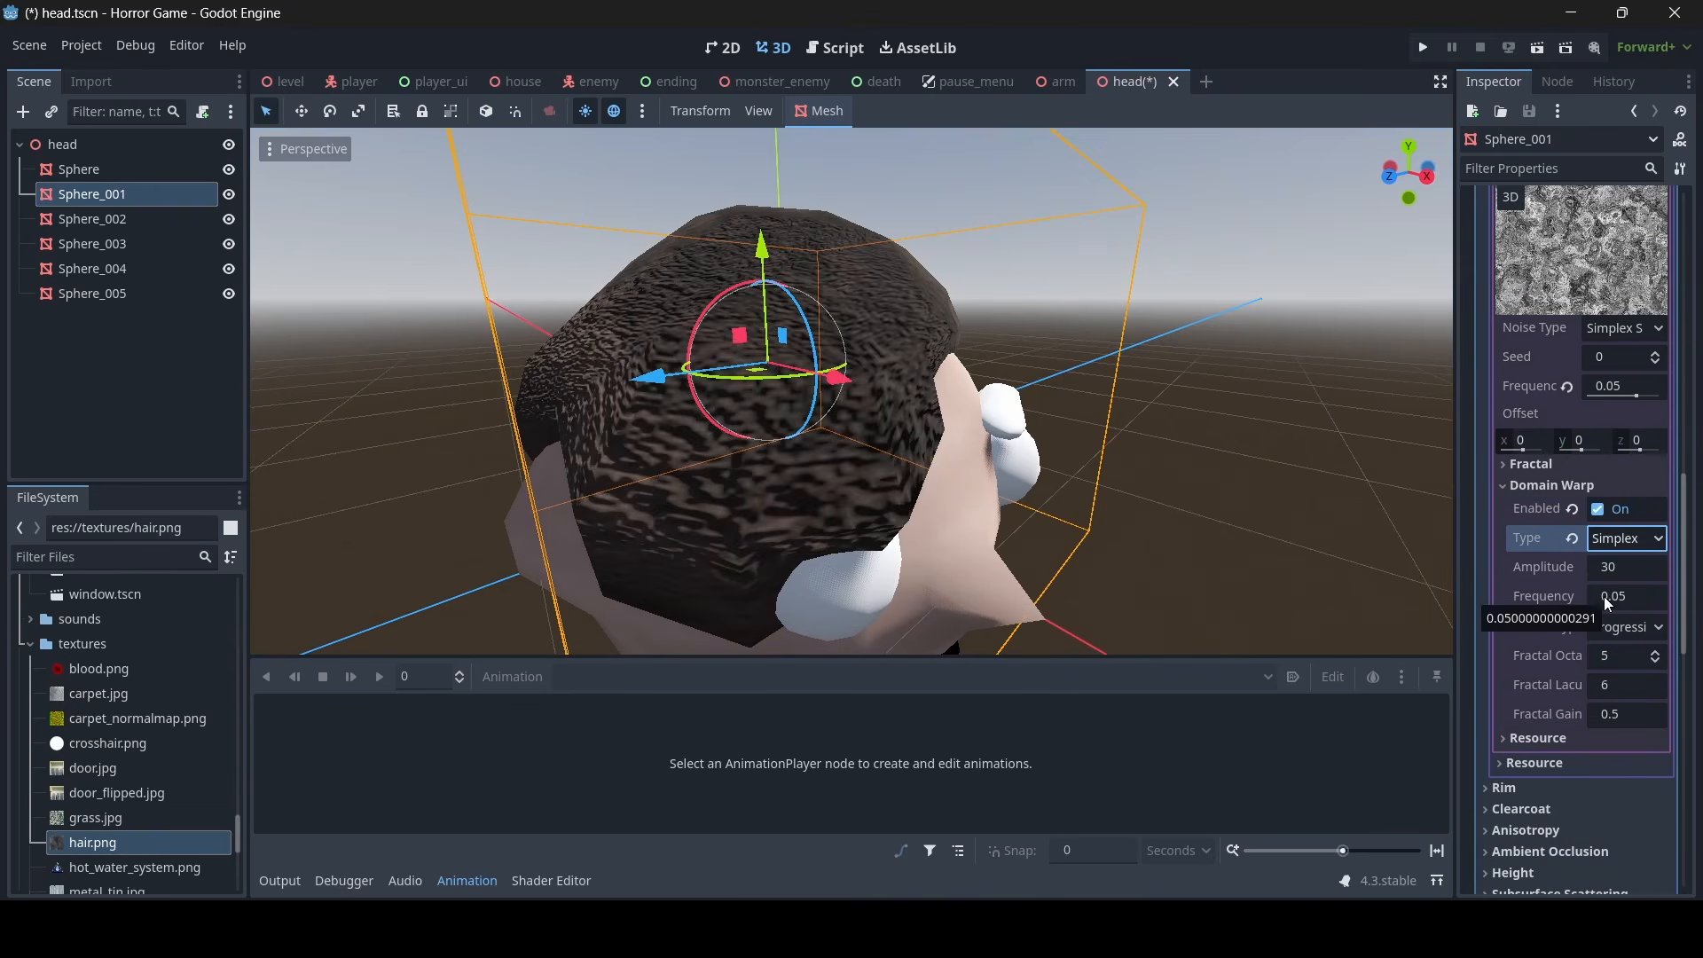
right_drag(852, 390, 417, 424)
- Set the bump strength of the hair's normal map texture to 2
scroll(1636, 553, up, 5)
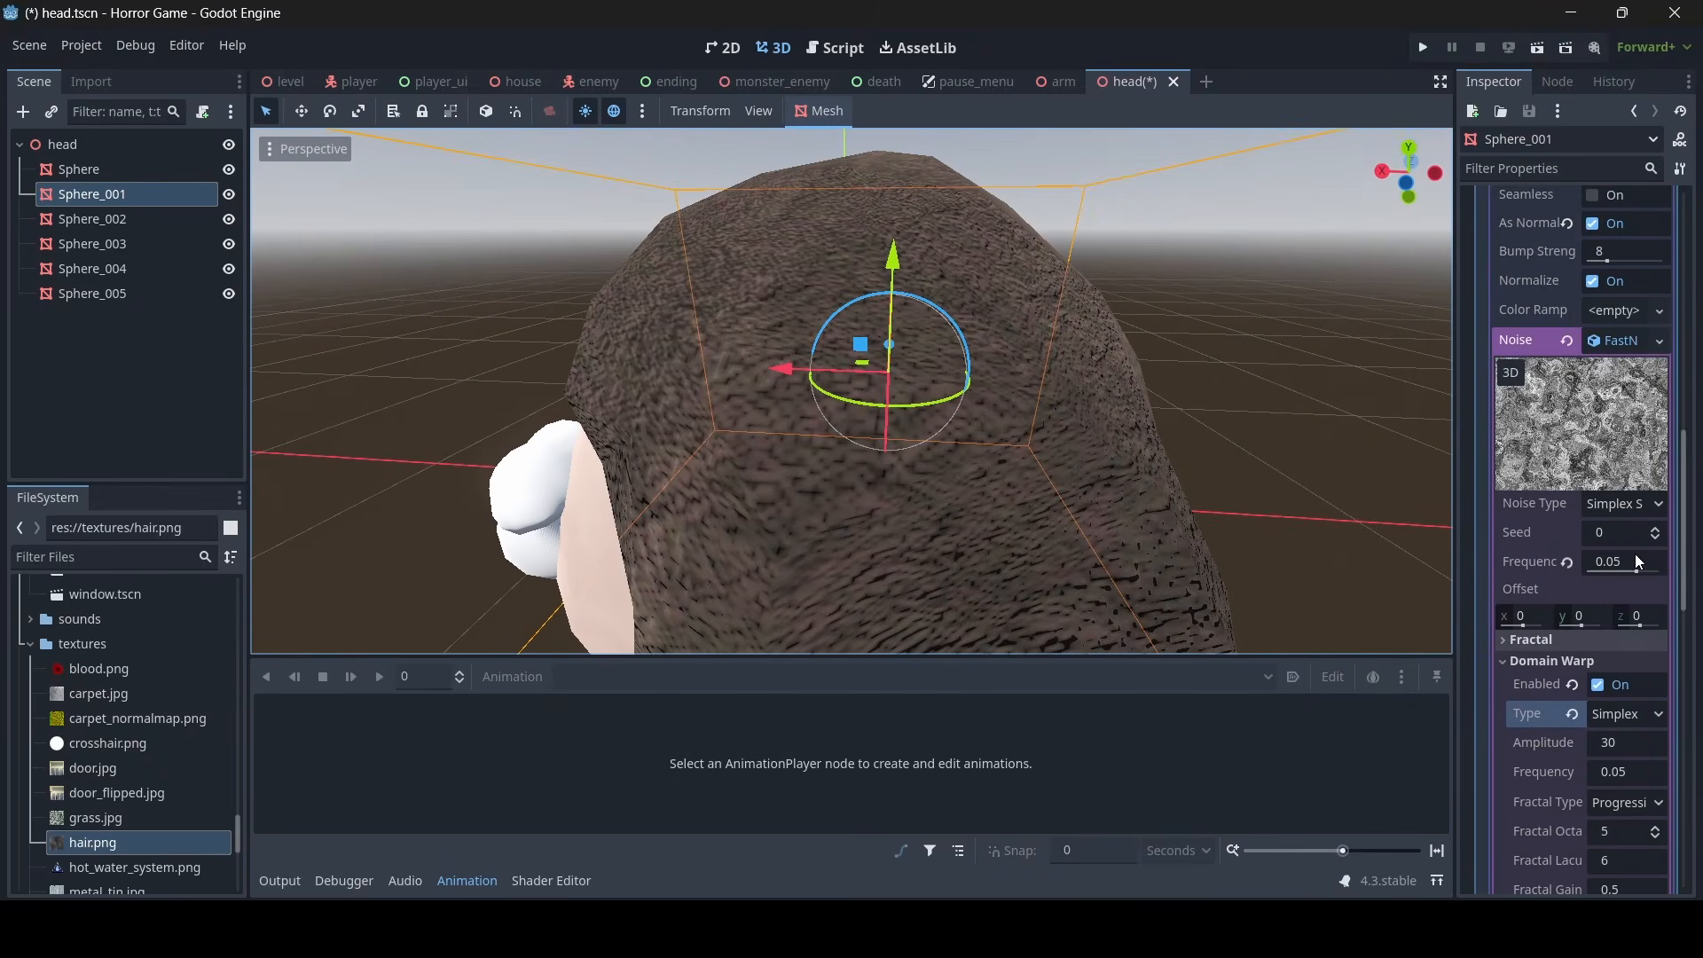
click(1609, 433)
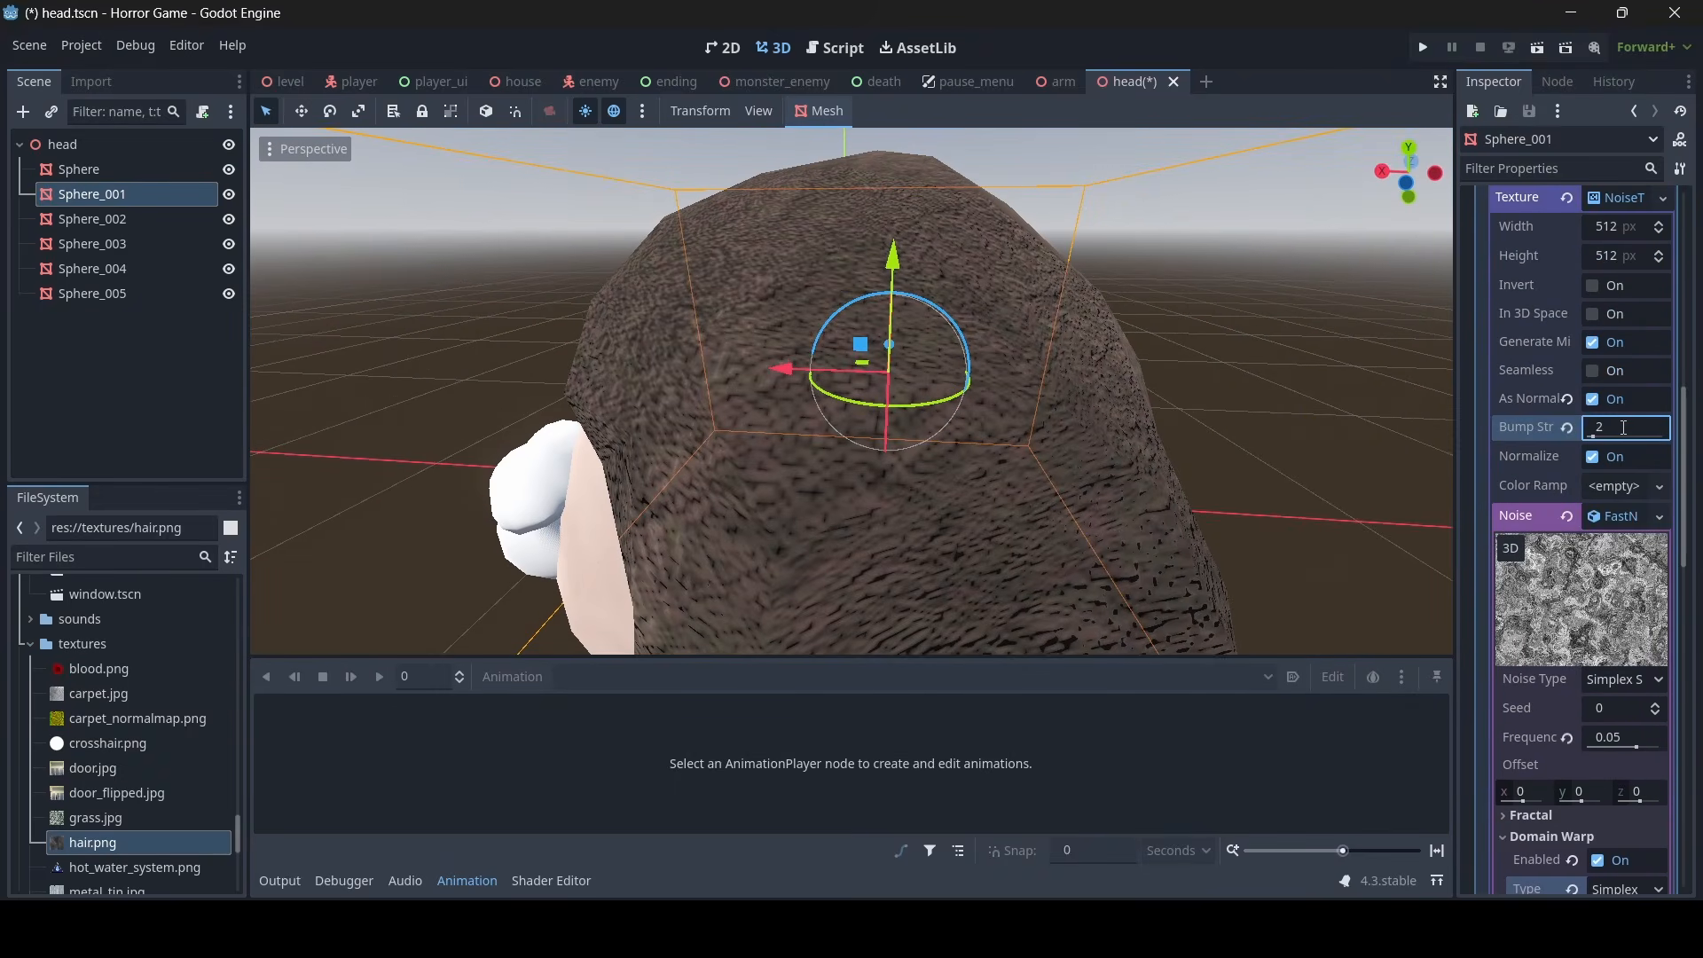
right_drag(1154, 501, 1375, 497)
- Set the frequency of the hair's normal map noise to 0.03
scroll(1619, 355, down, 5)
click(1620, 305)
key(BackSpace)
text(3)
key(Return)
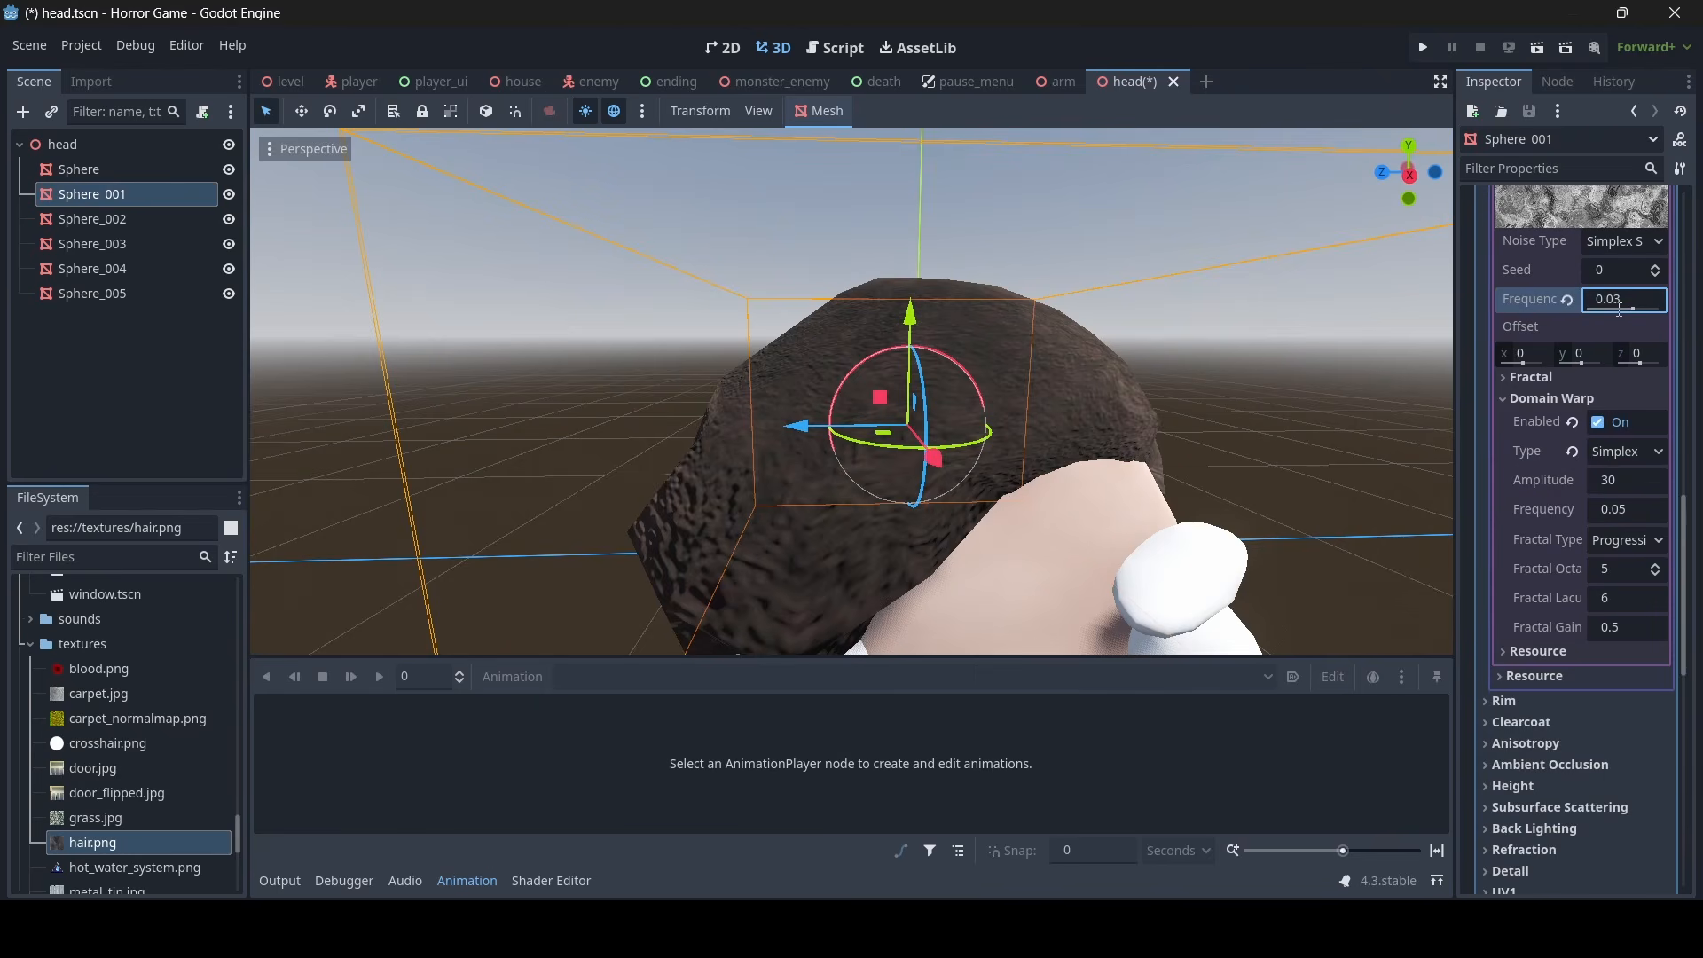
mouse_move(1153, 374)
right_down()
mouse_move(825, 377)
mouse_move(1153, 373)
right_up()
right_drag(1093, 476, 1154, 463)
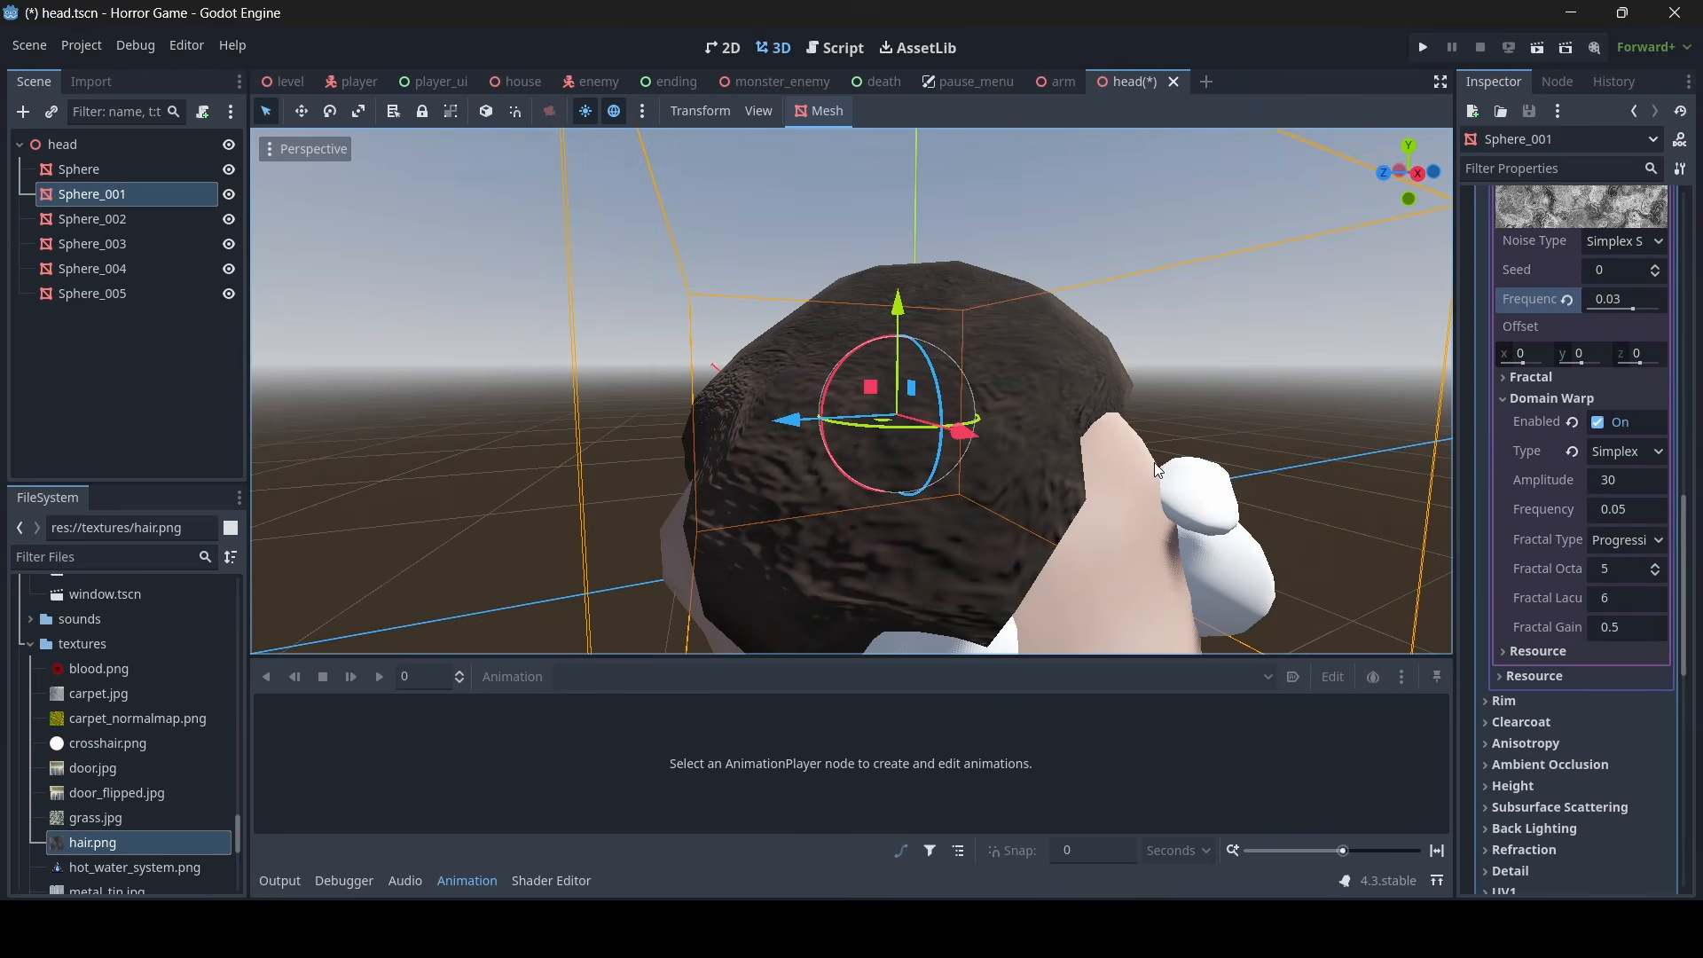
- Set the domain warp amplitude of the hair's noise to 15
scroll(1642, 573, up, 3)
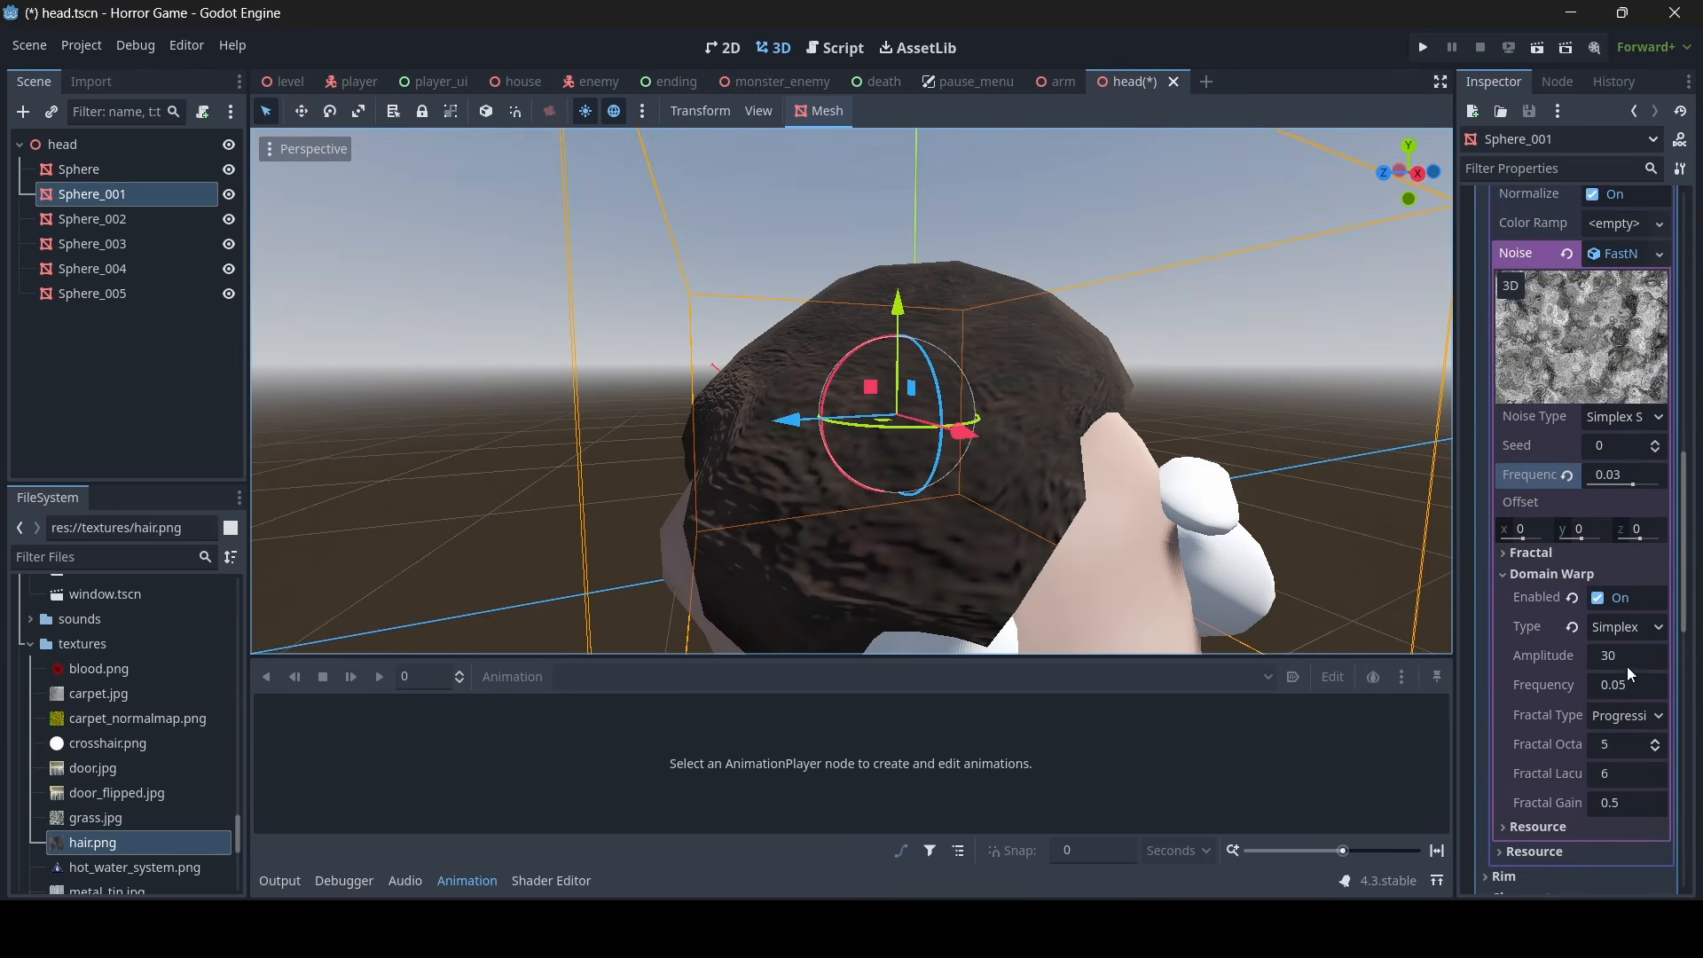
click(1628, 661)
text(15)
key(Return)
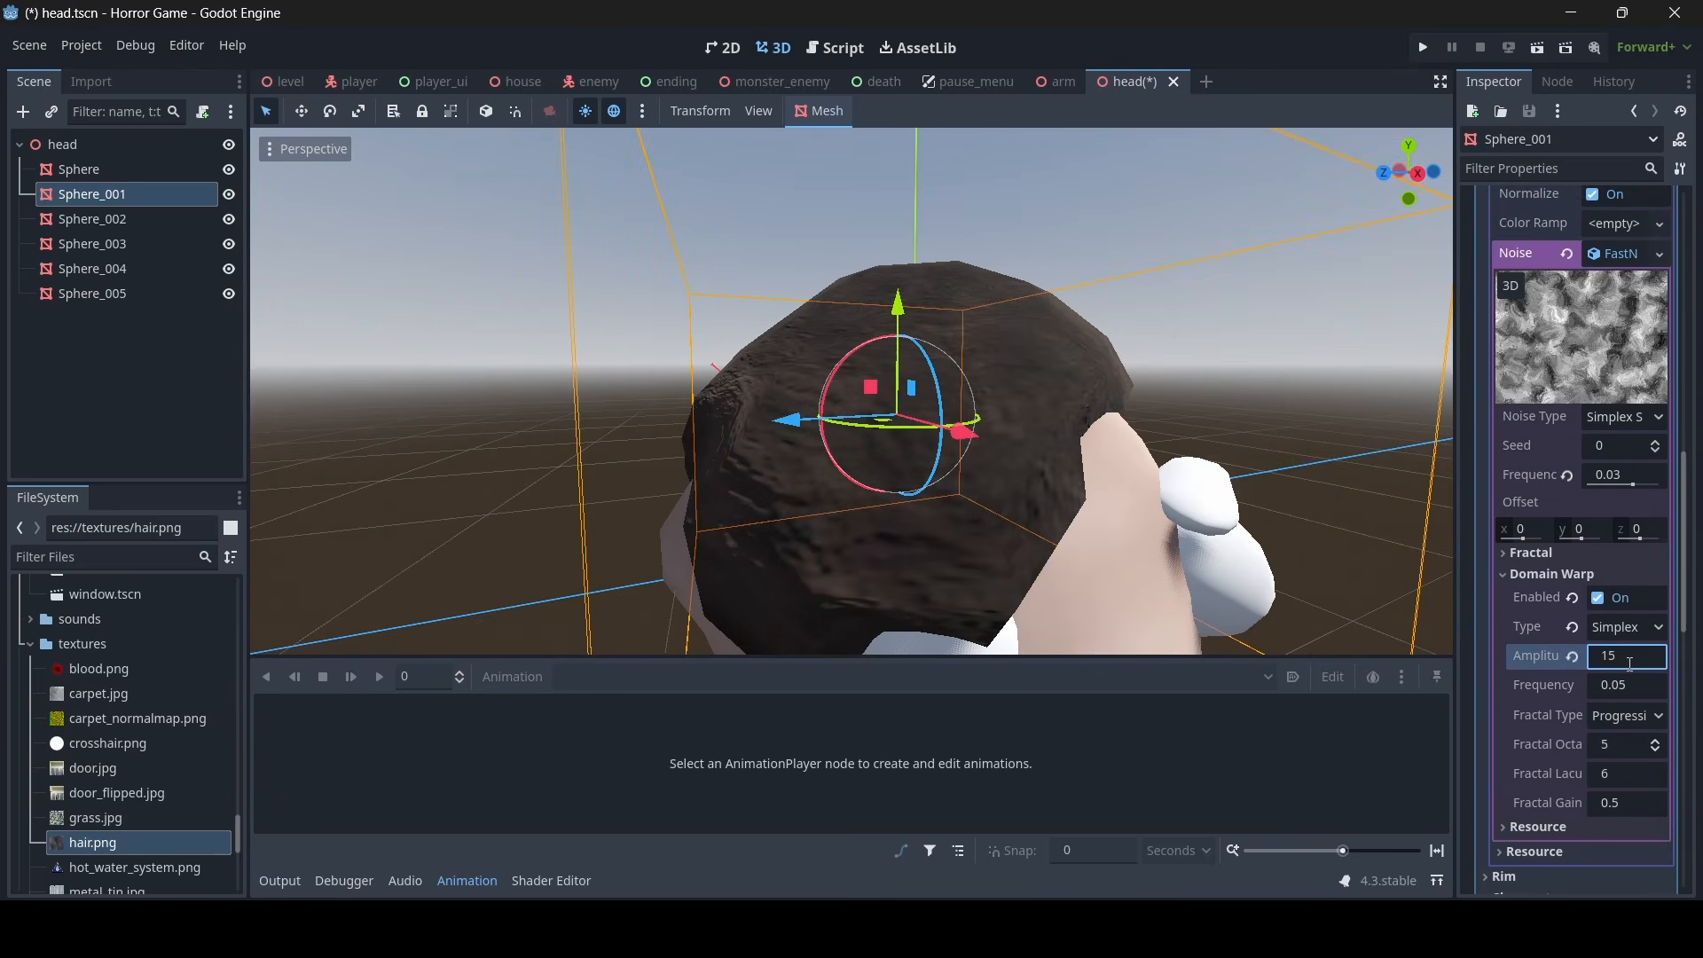
right_drag(1092, 417, 425, 421)
click(1207, 493)
right_drag(1207, 493, 1126, 506)
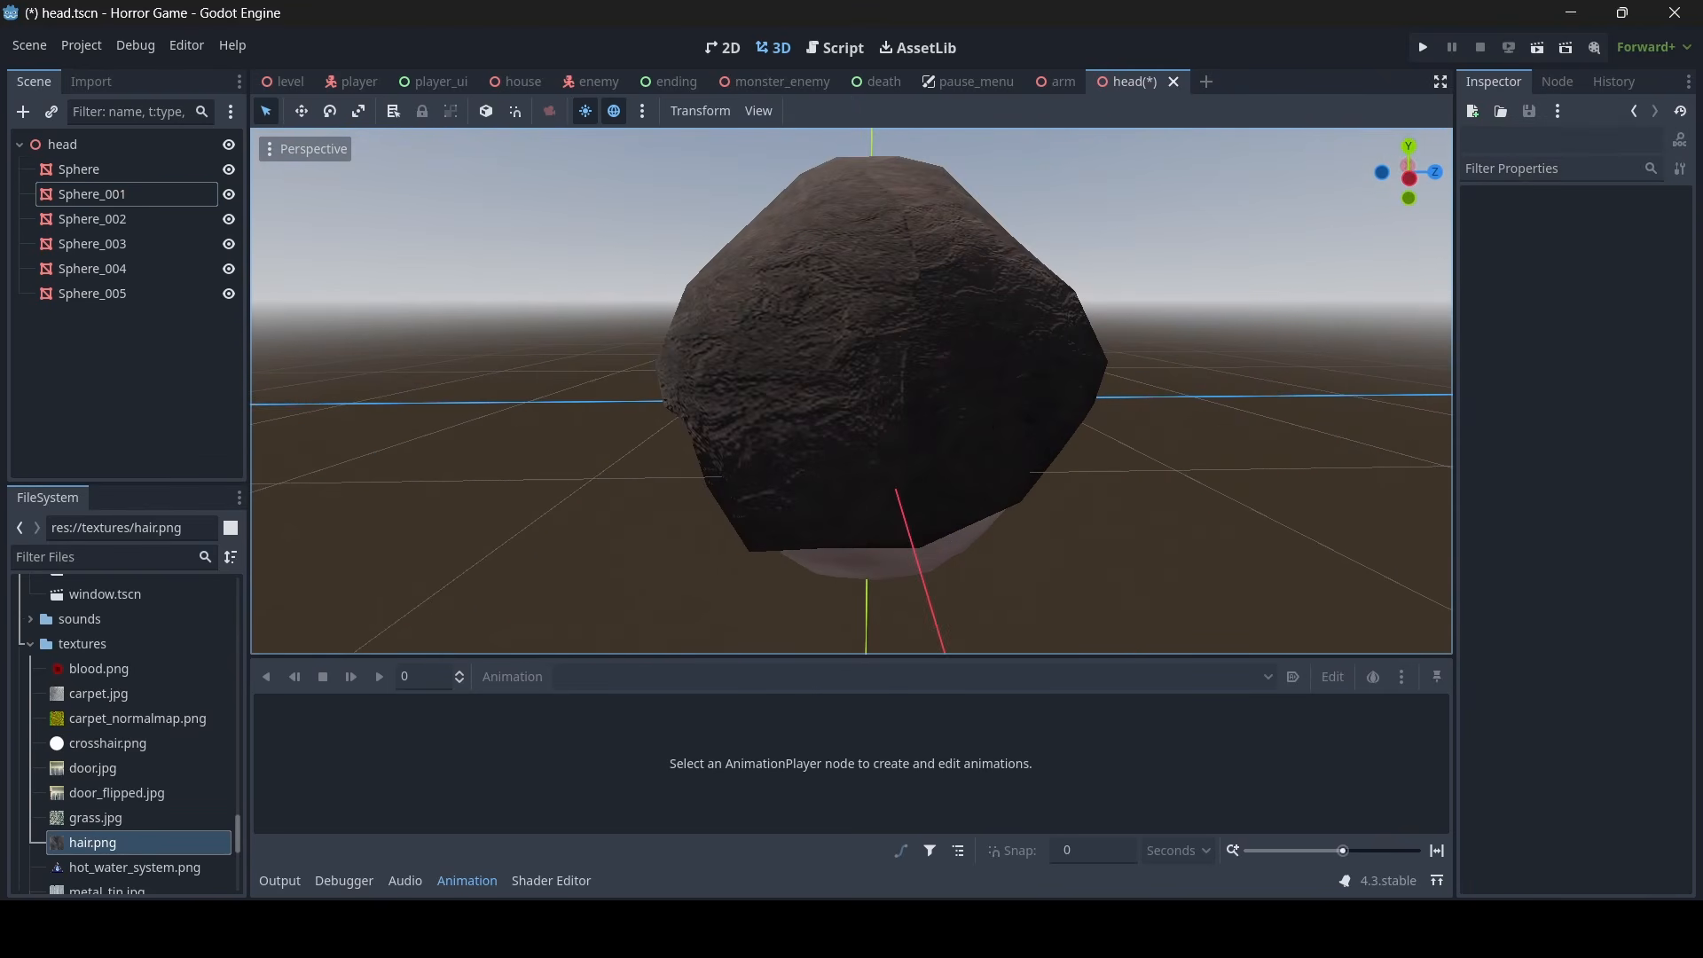
- Make the hair's normal map noise texture seamless
click(987, 423)
scroll(1569, 446, up, 5)
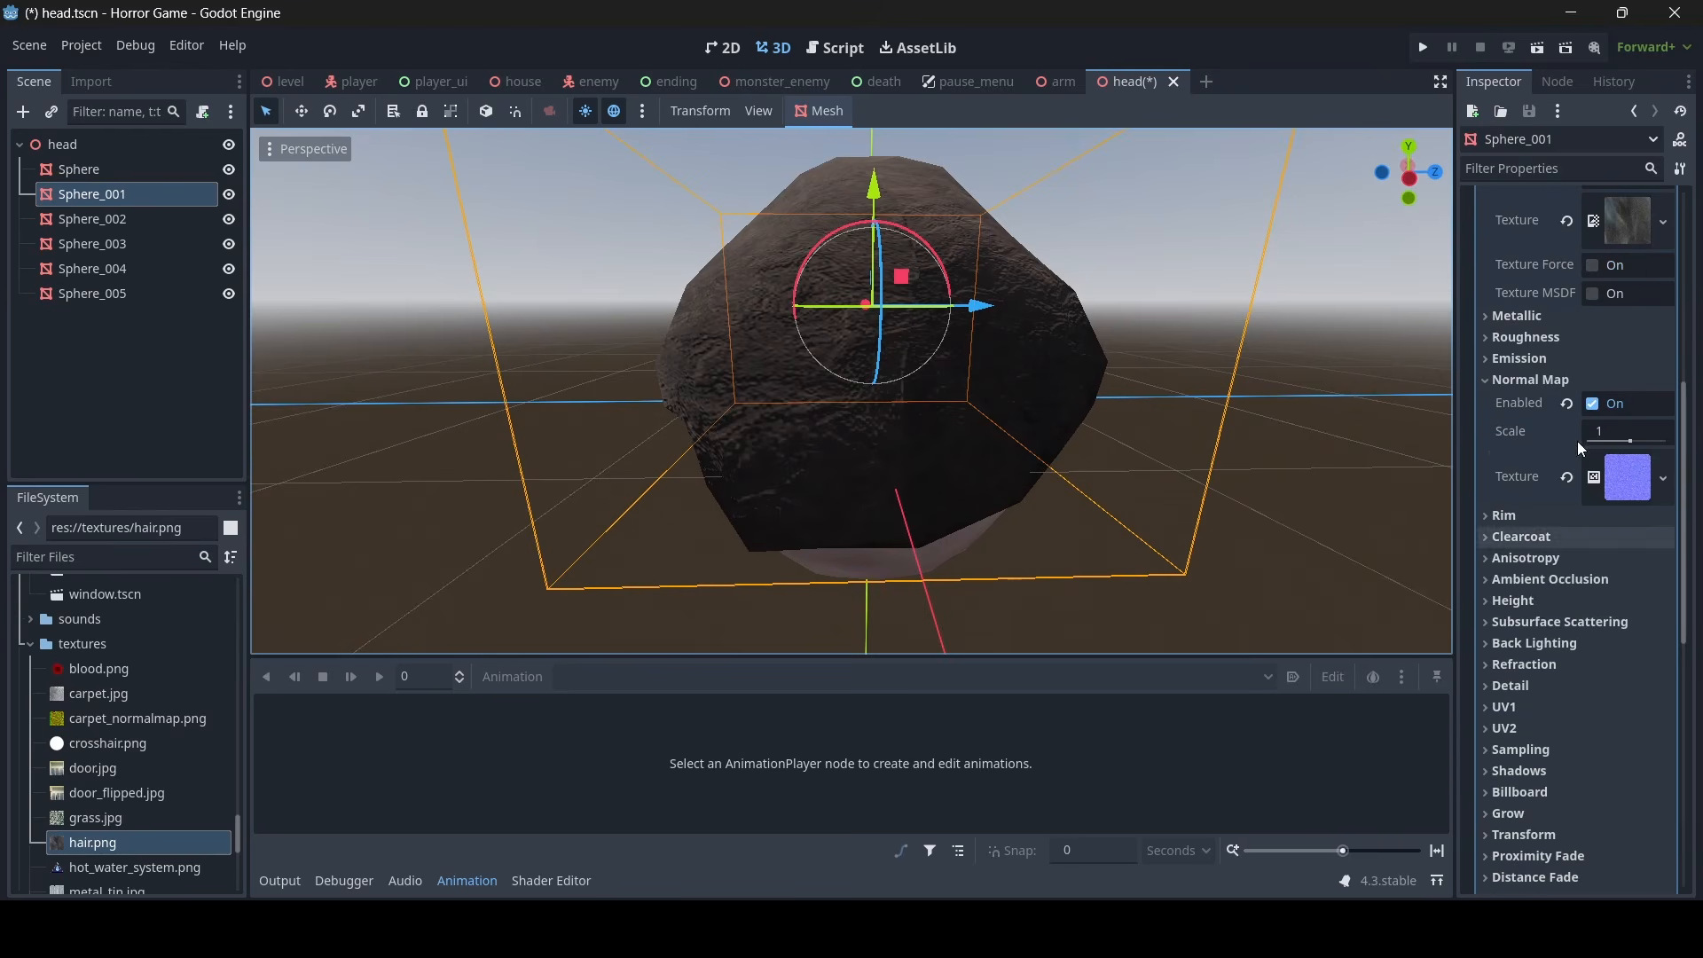
click(1629, 478)
click(1591, 664)
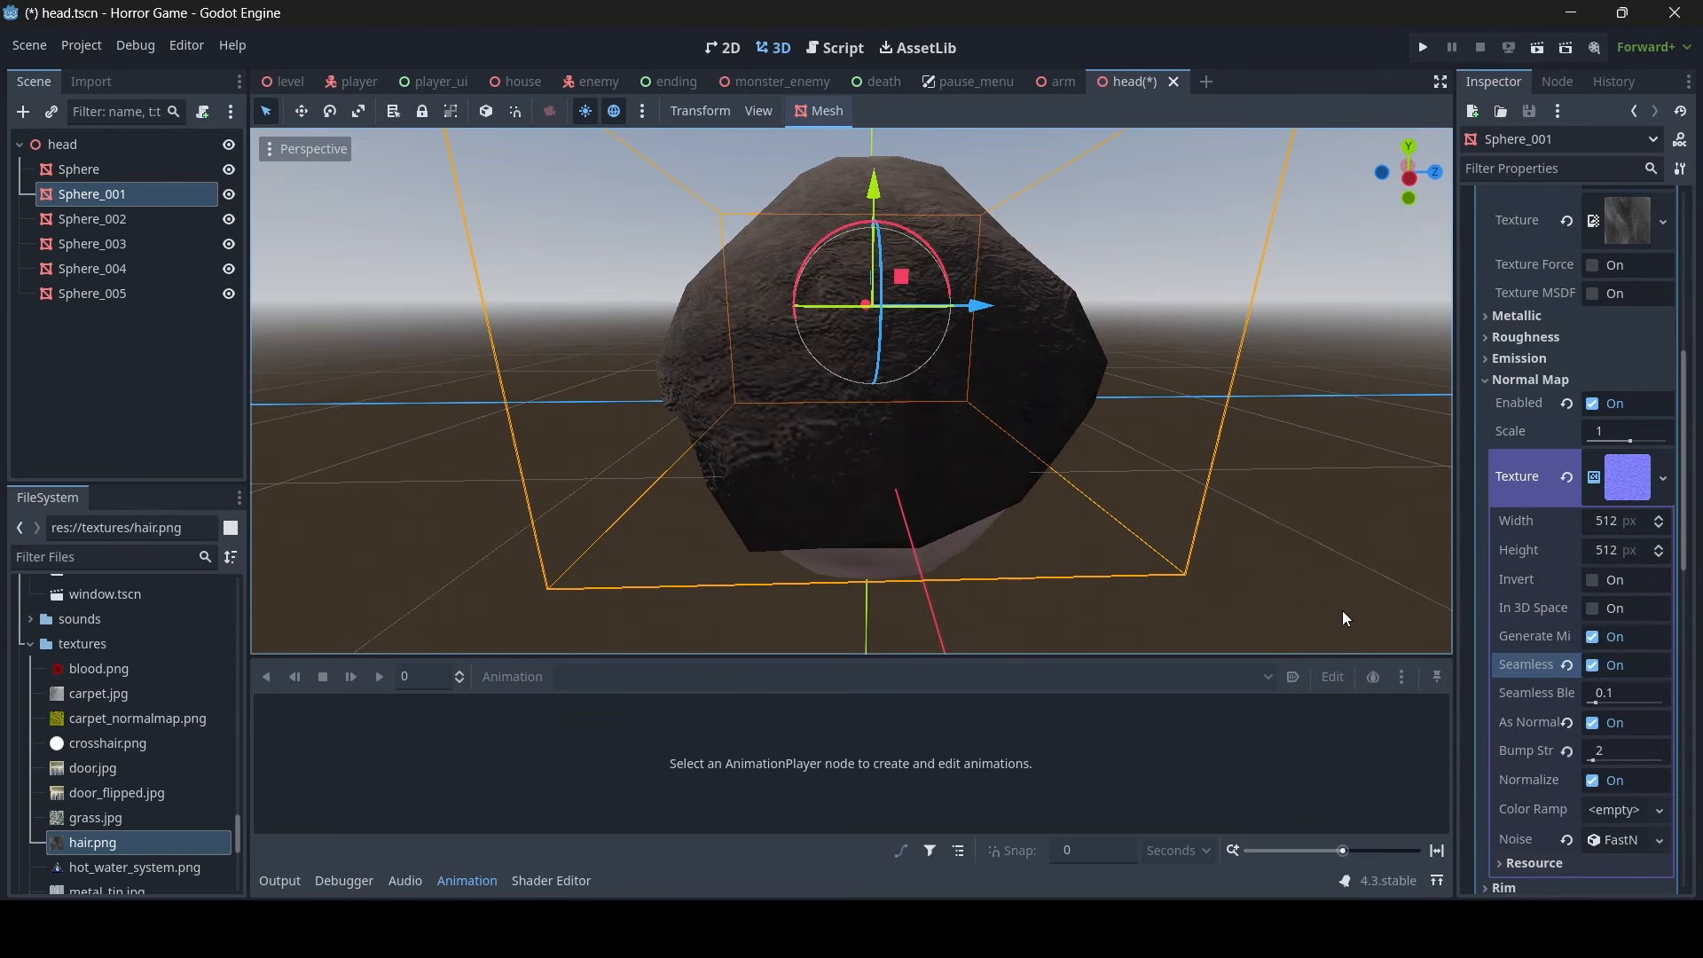
click(1319, 554)
mouse_move(1317, 547)
right_down()
mouse_move(1410, 546)
mouse_move(1463, 568)
mouse_move(1508, 550)
mouse_move(1242, 603)
mouse_move(1278, 524)
mouse_move(1366, 532)
mouse_move(1312, 541)
right_up()
right_drag(765, 357, 692, 381)
- Set the hair material's roughness to 0.7 and save the head scene
click(763, 228)
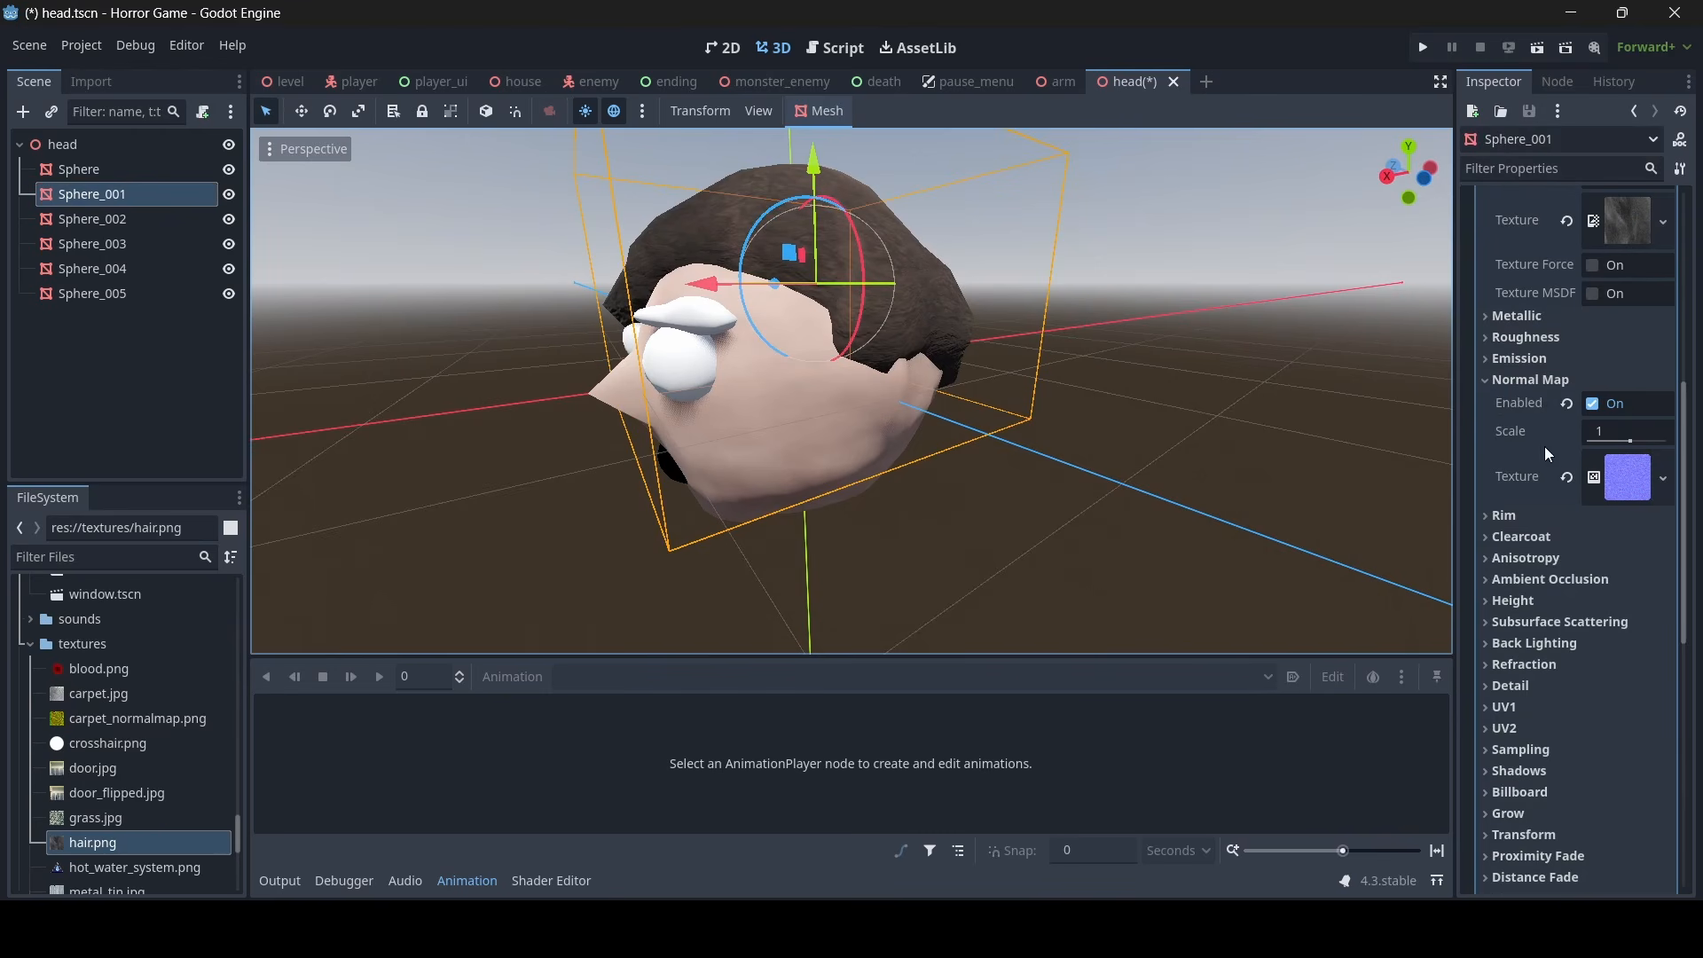
click(1552, 337)
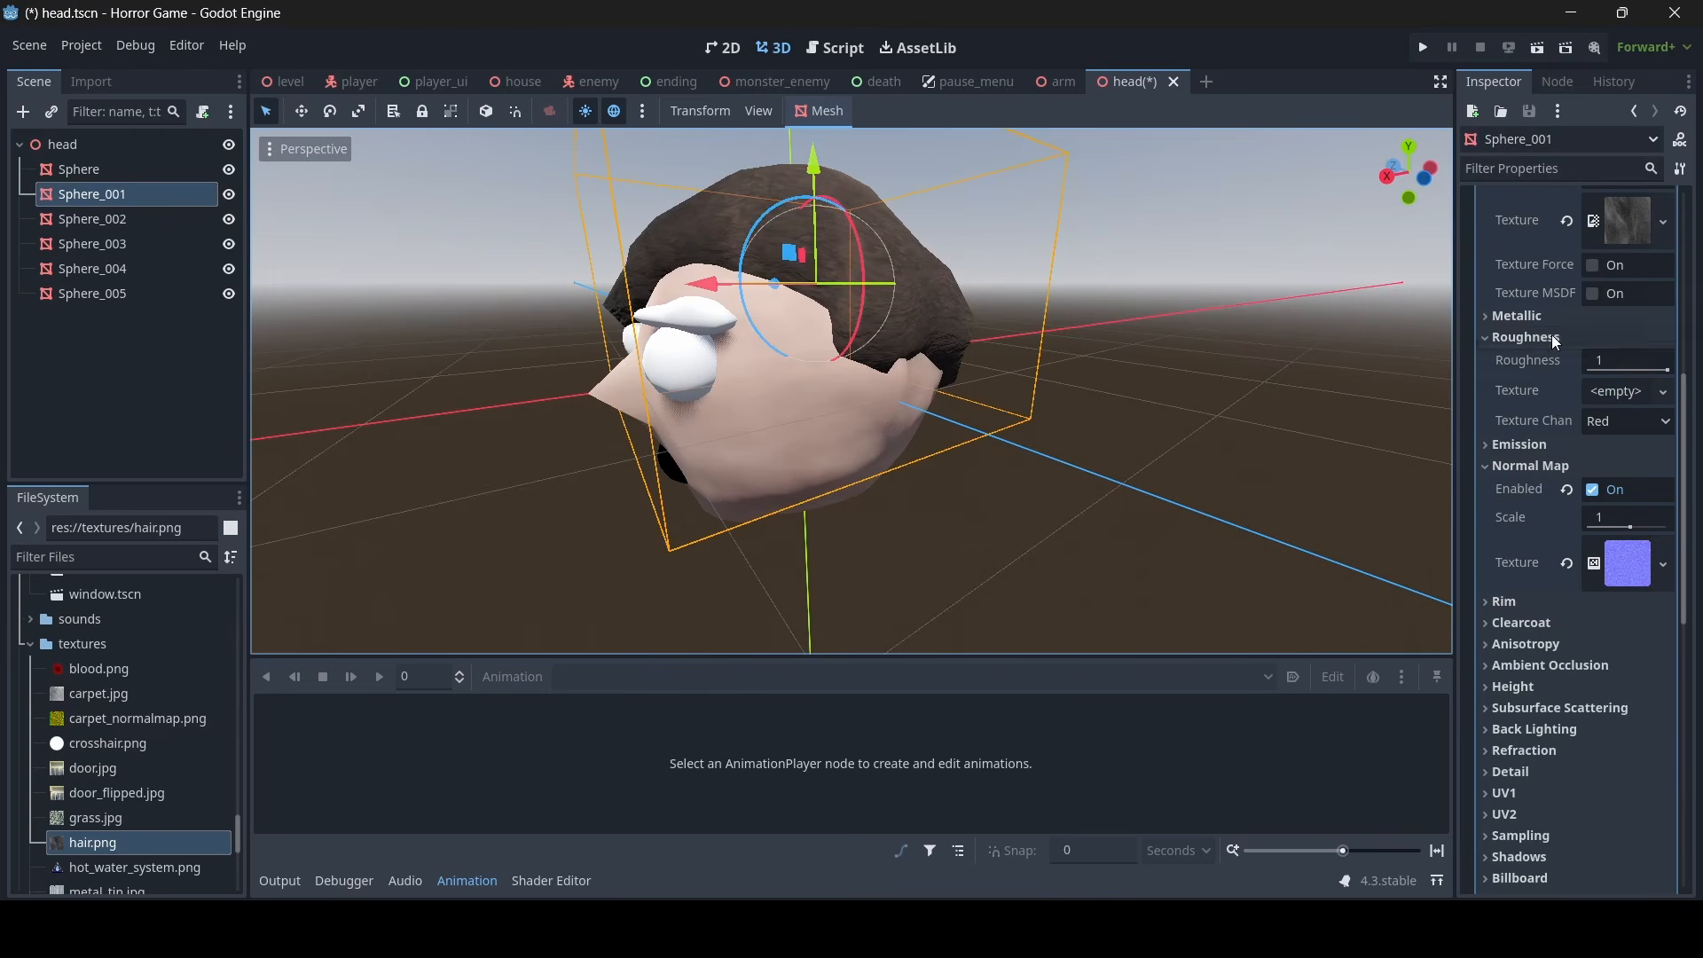
click(1609, 364)
key(Return)
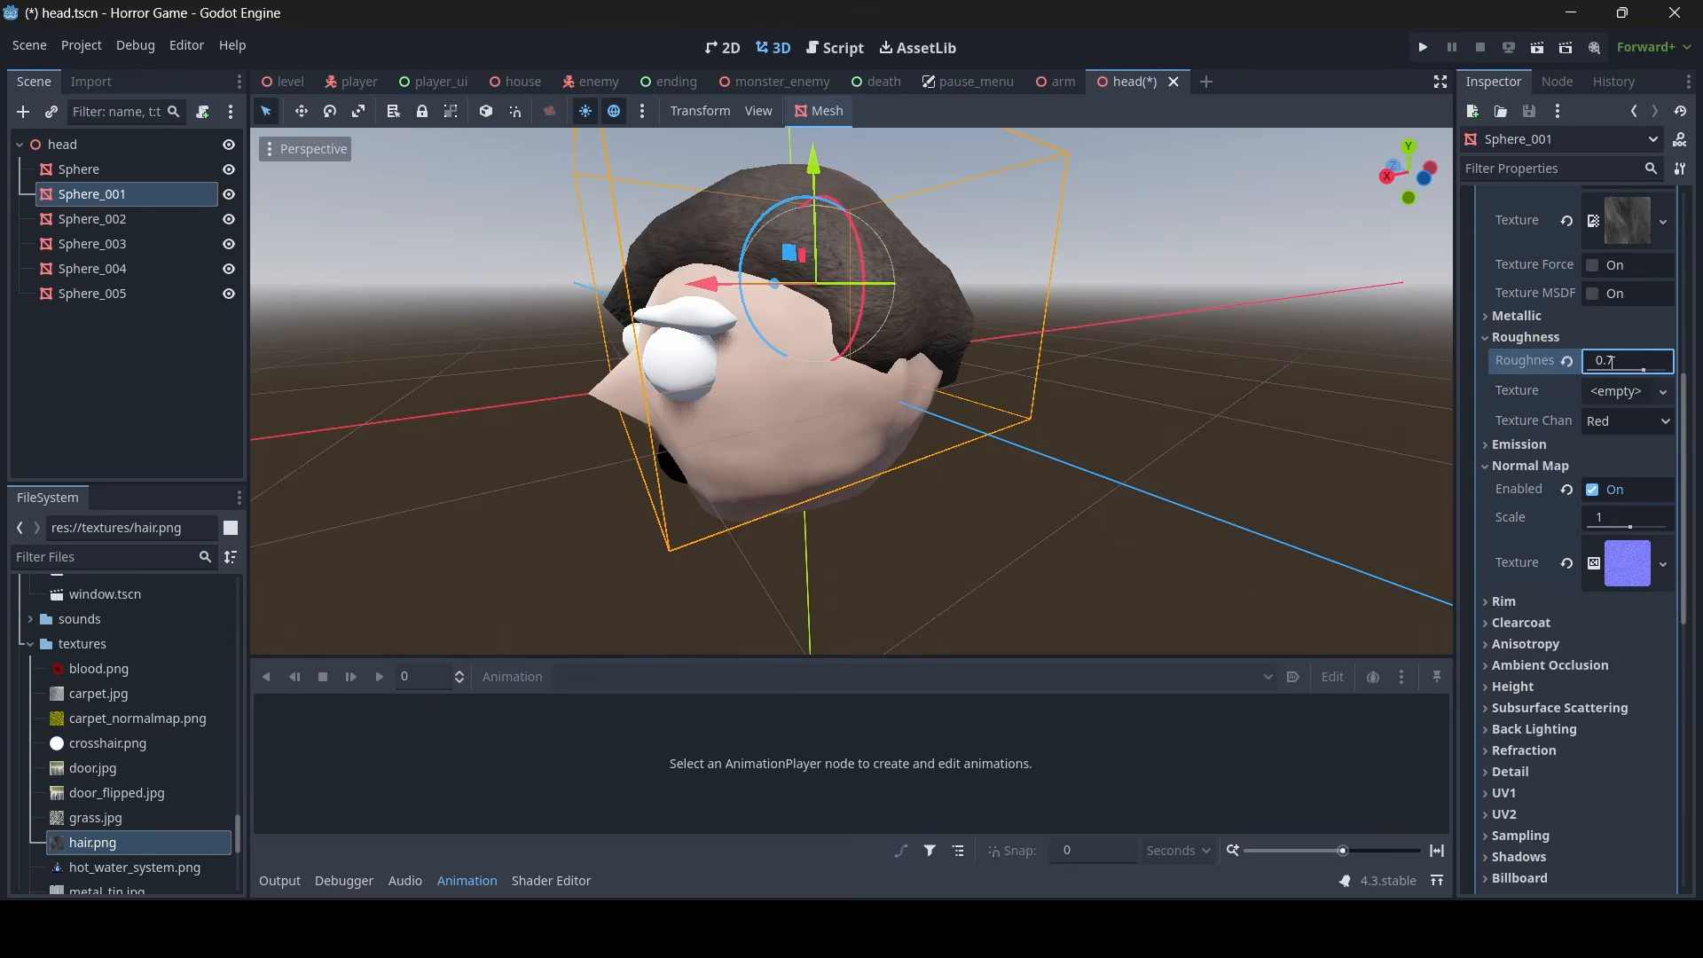
click(1171, 444)
right_drag(1171, 444, 1377, 417)
key(ctrl+s)
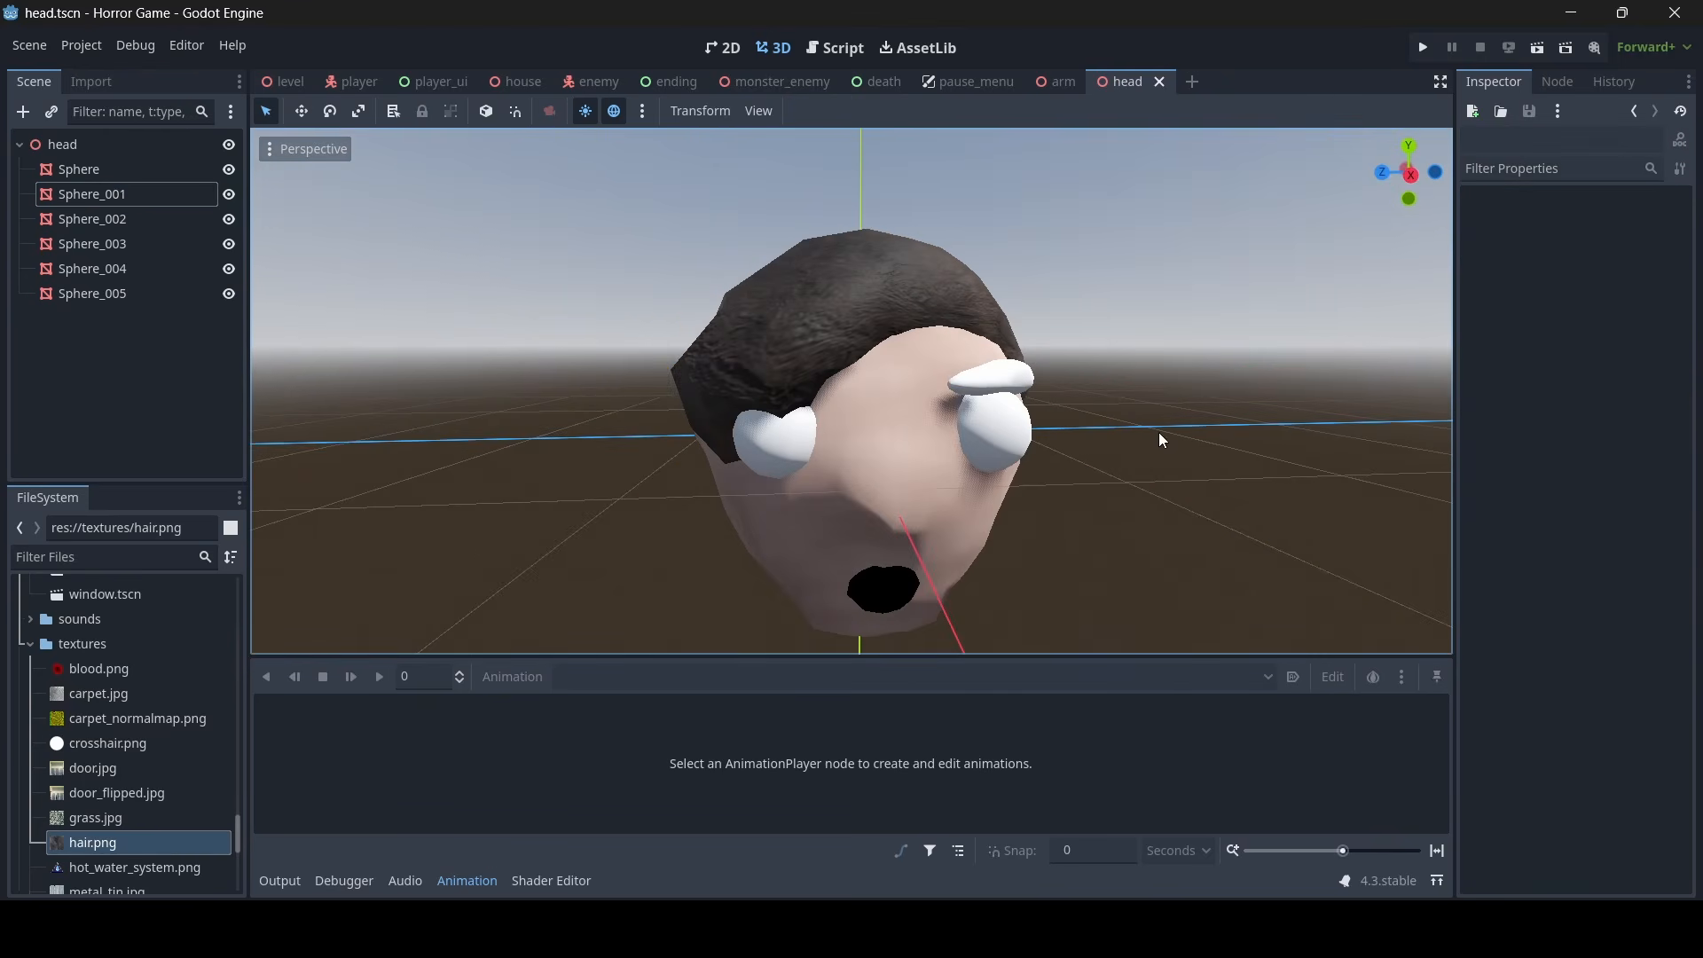
- Try to copy the hair's material override onto the eyebrow mesh, Sphere_005
mouse_move(1158, 433)
right_down()
mouse_move(754, 436)
mouse_move(1331, 434)
mouse_move(1047, 431)
mouse_move(1159, 435)
right_up()
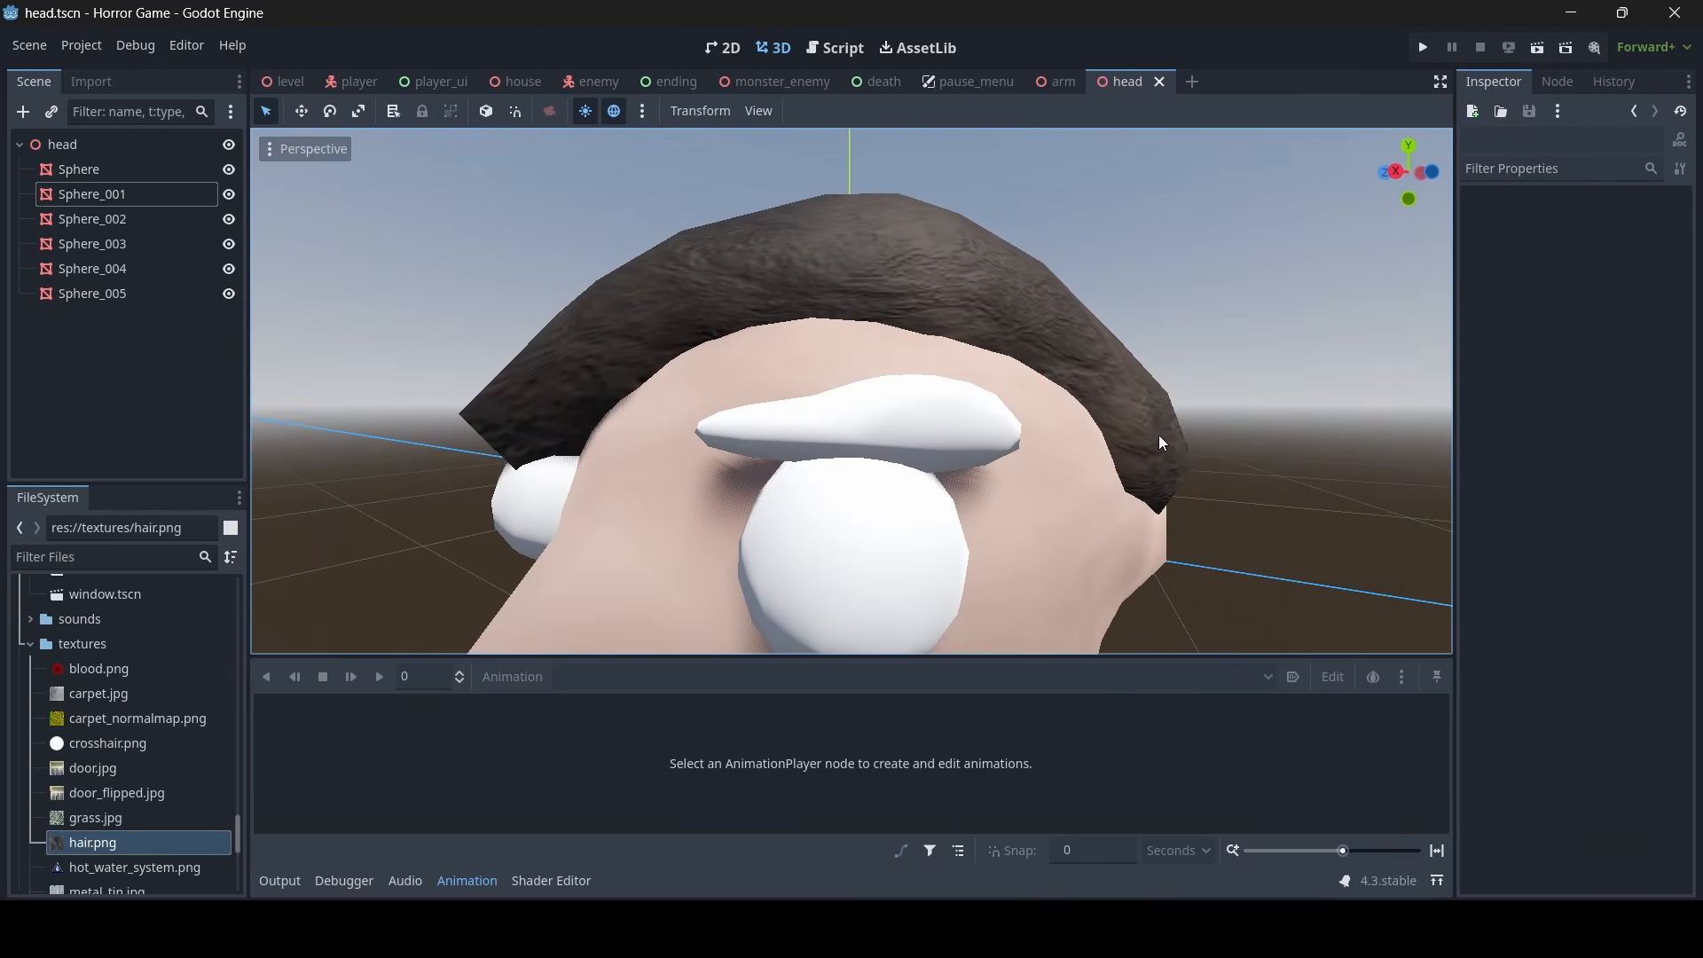
click(943, 267)
scroll(1647, 433, up, 5)
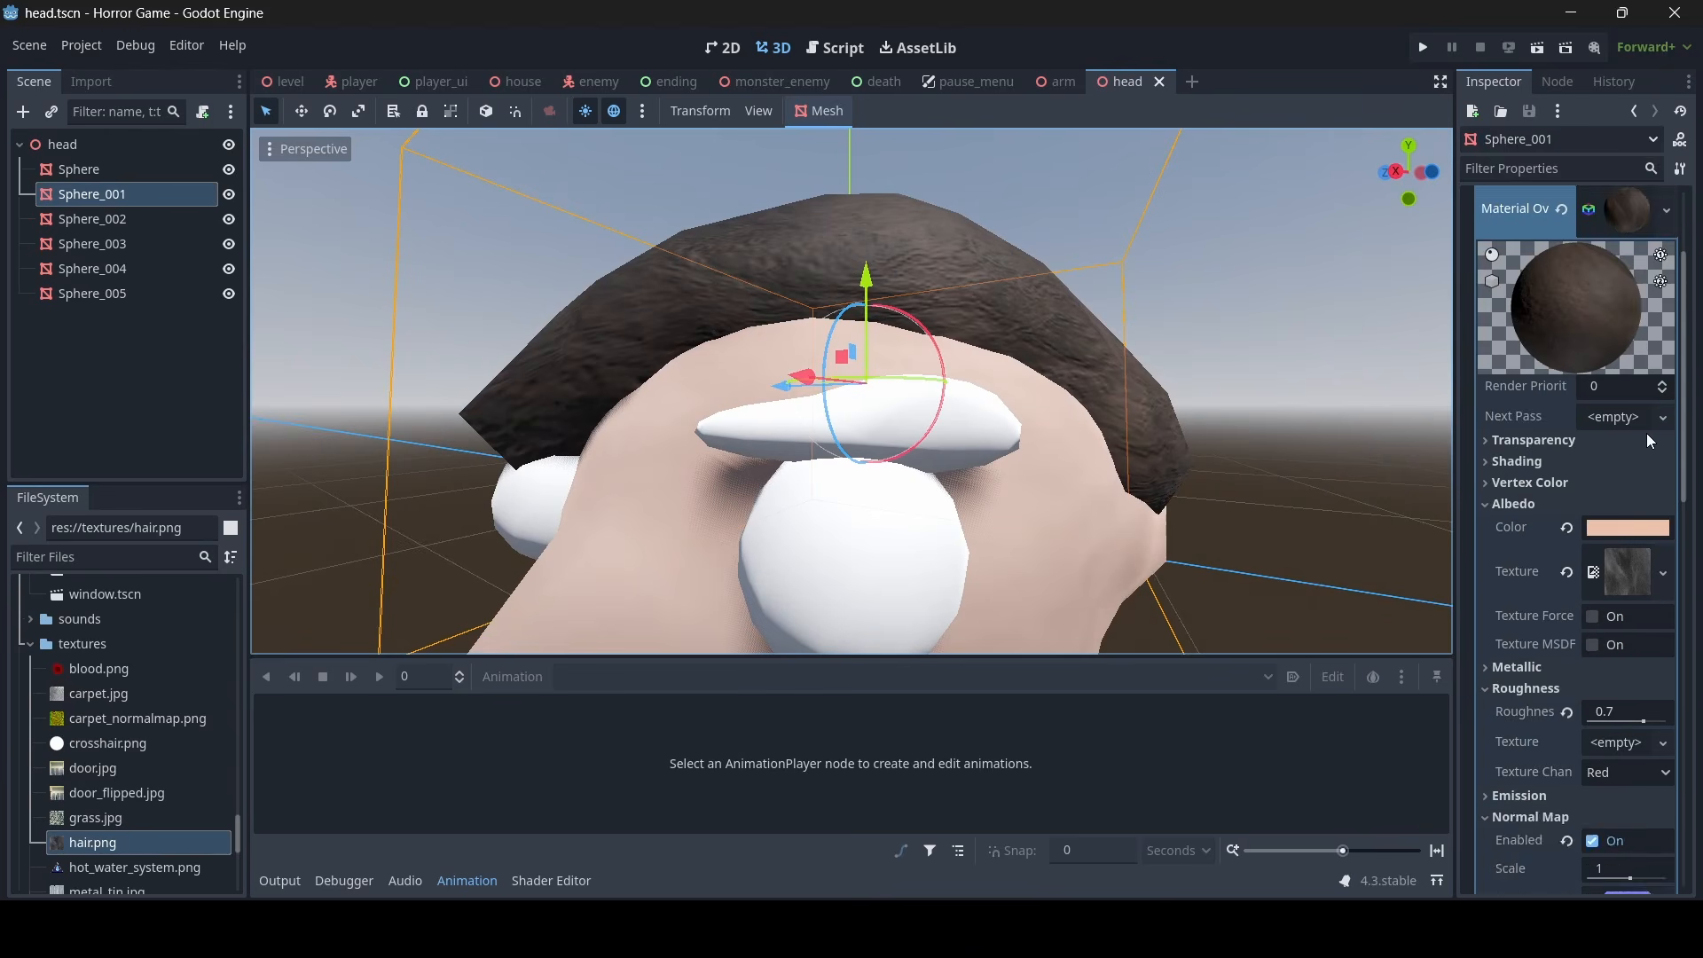
click(1616, 311)
right_click(1503, 302)
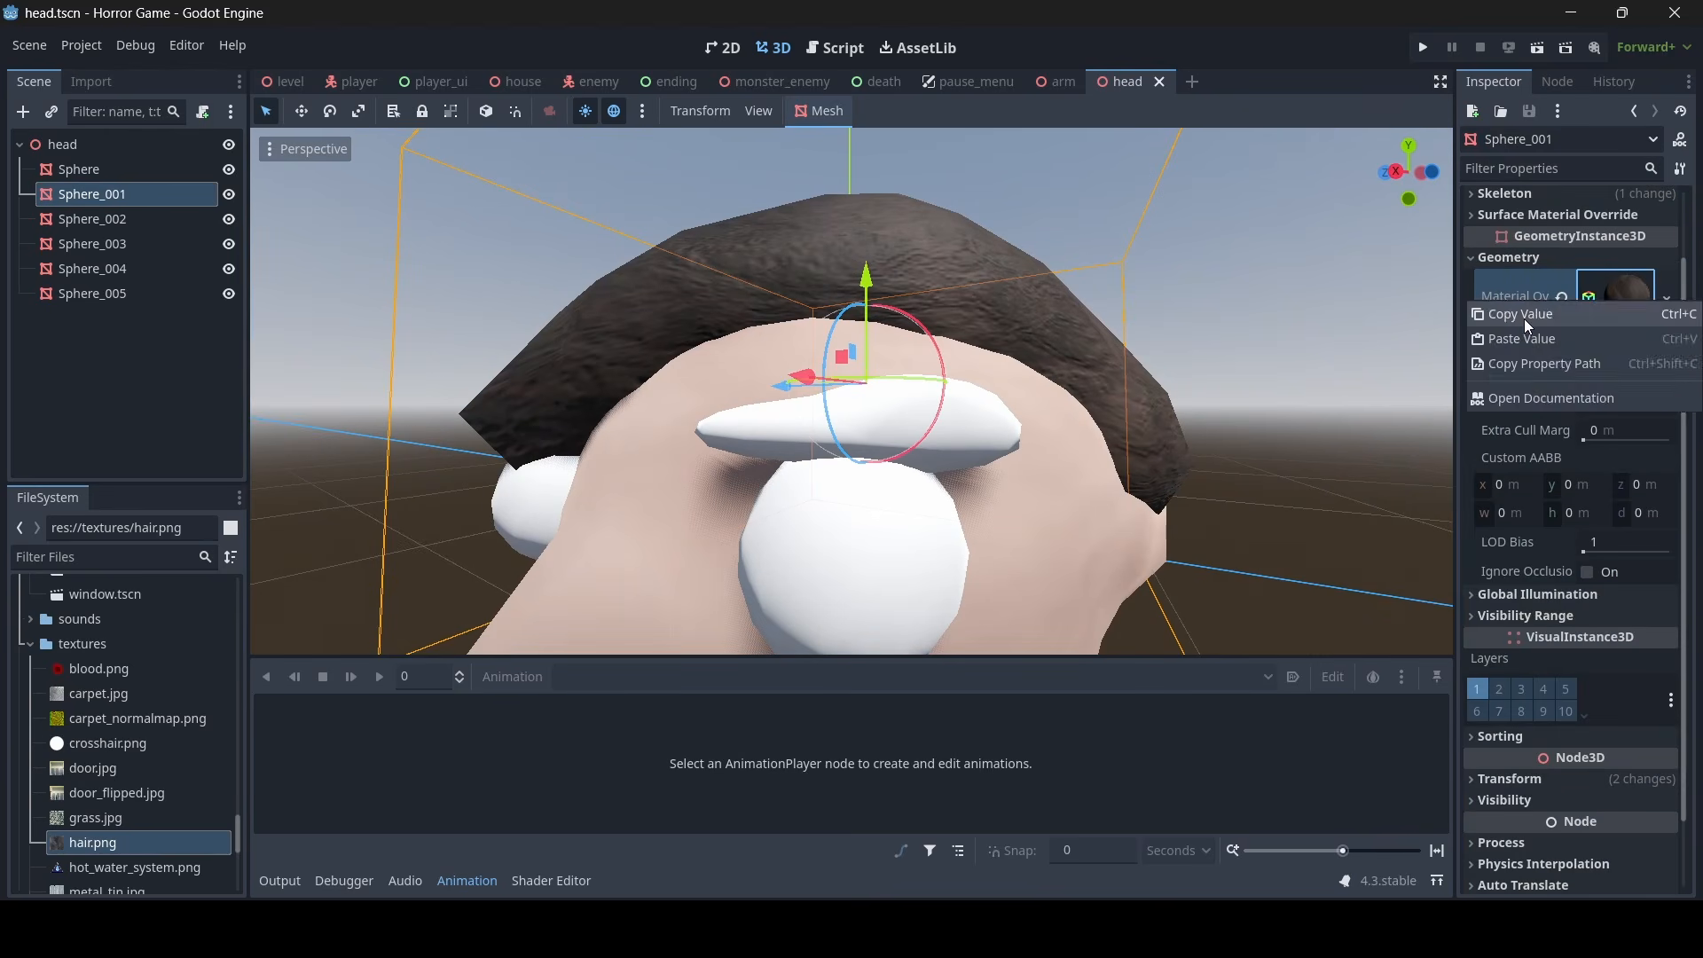
click(1524, 318)
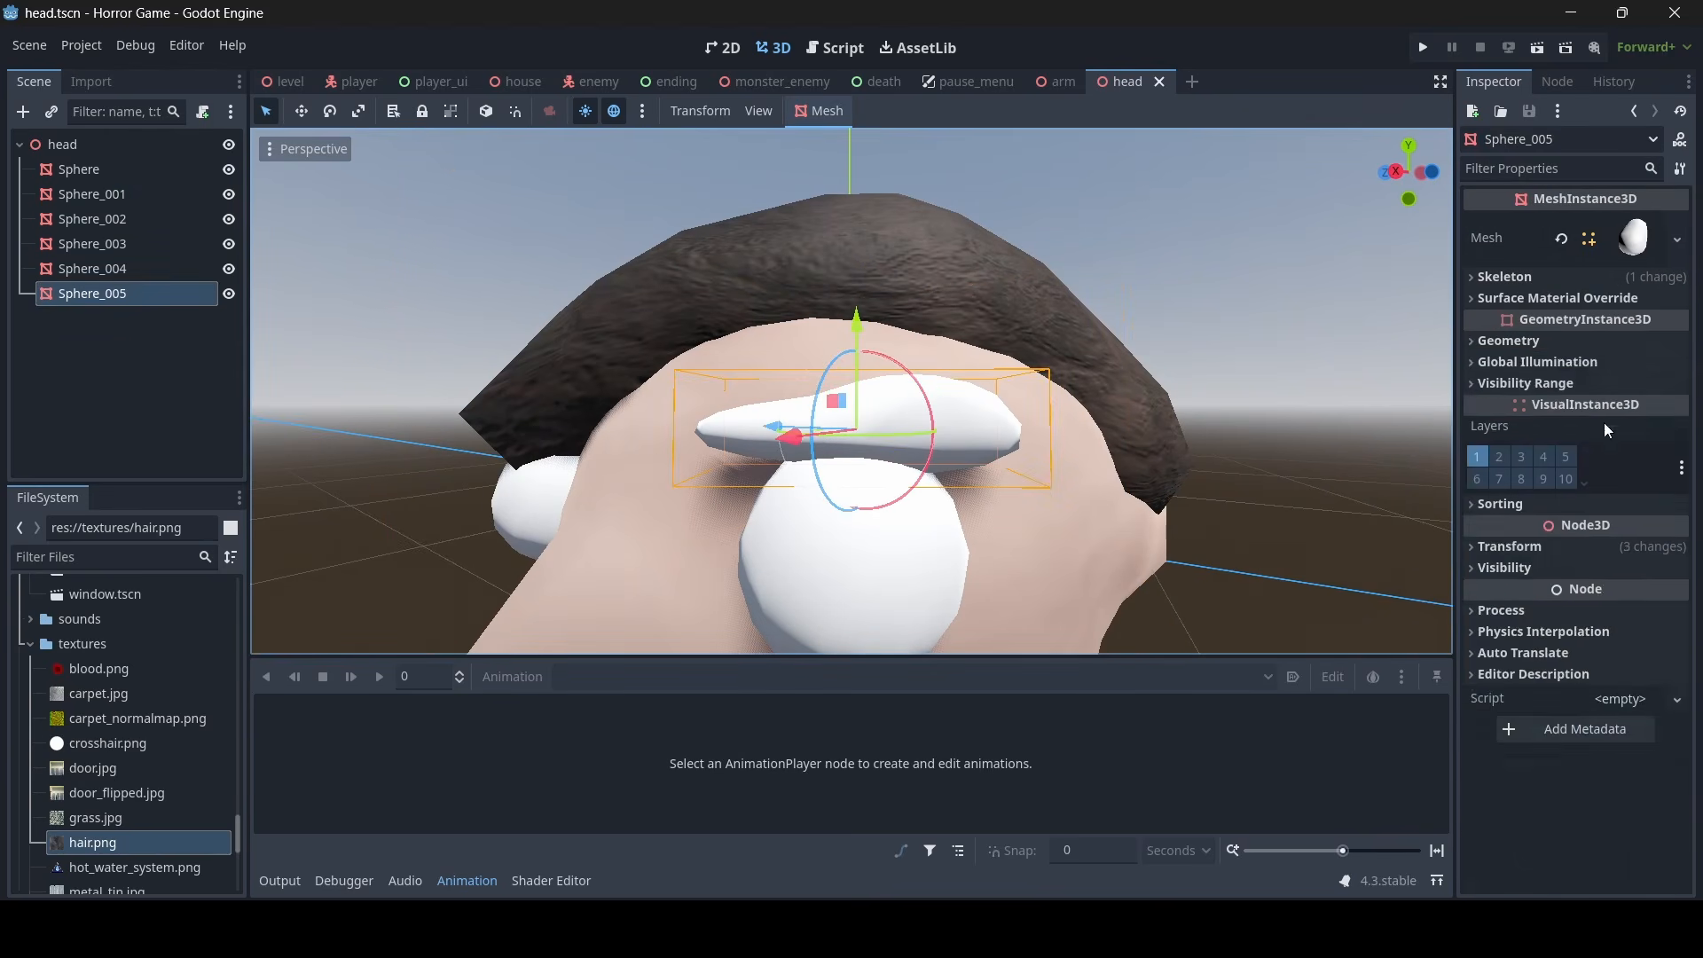
click(1540, 341)
right_click(1490, 362)
click(1494, 380)
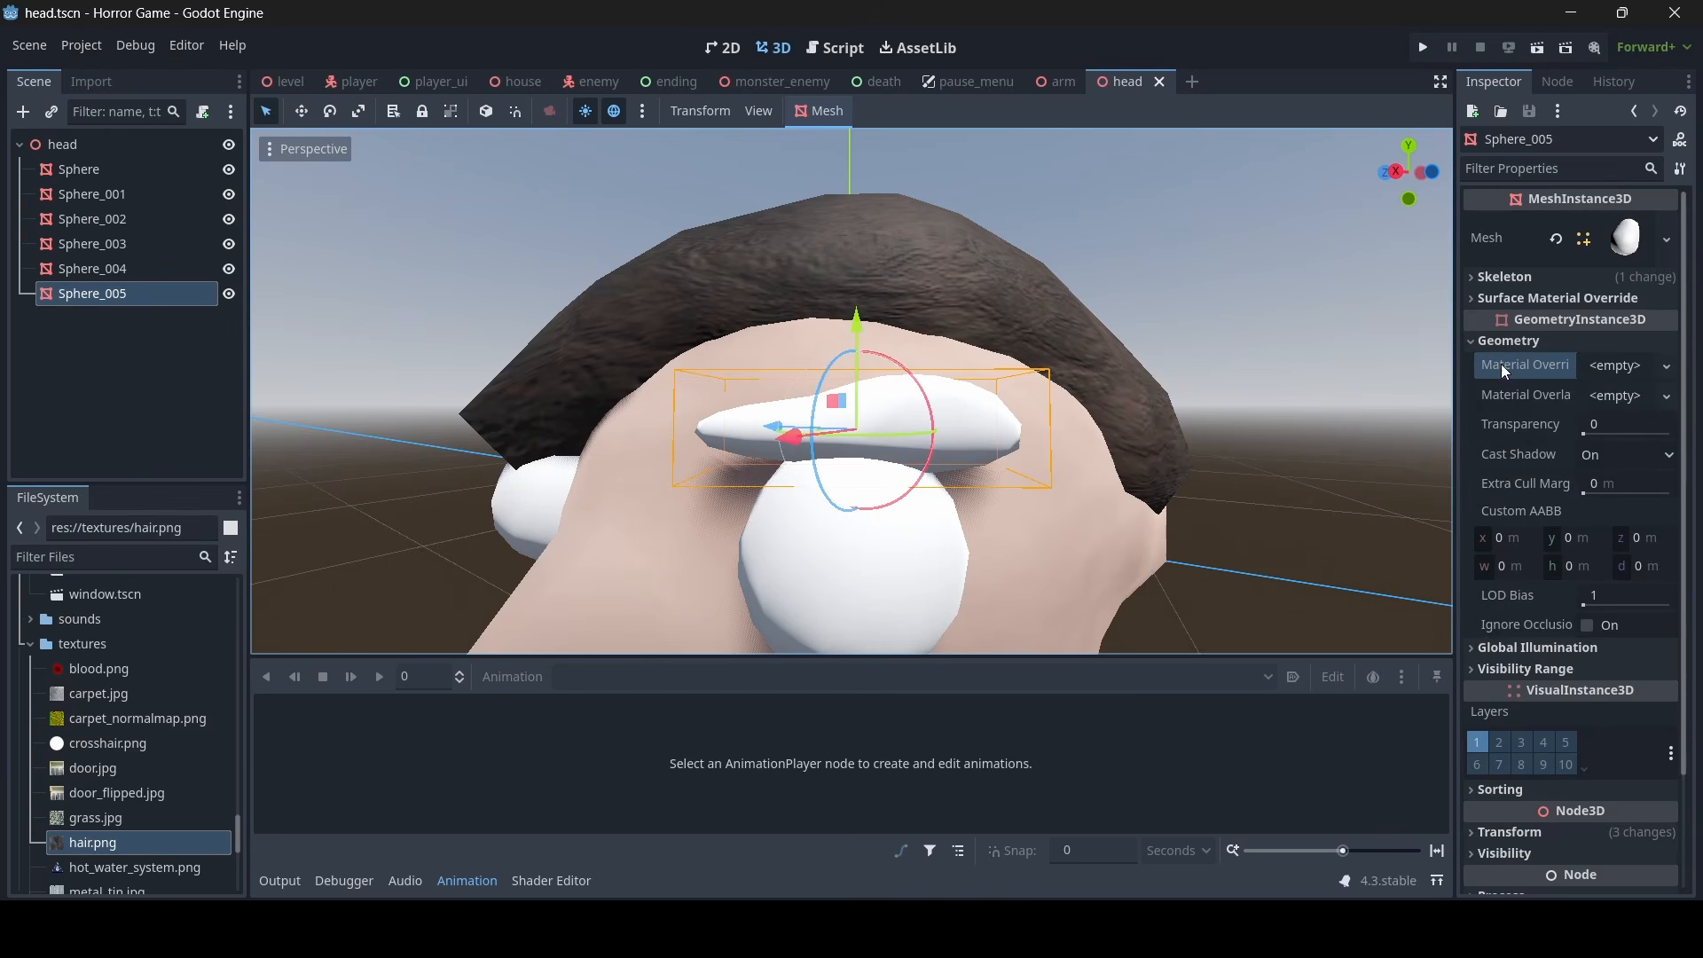
right_click(1503, 362)
click(1528, 402)
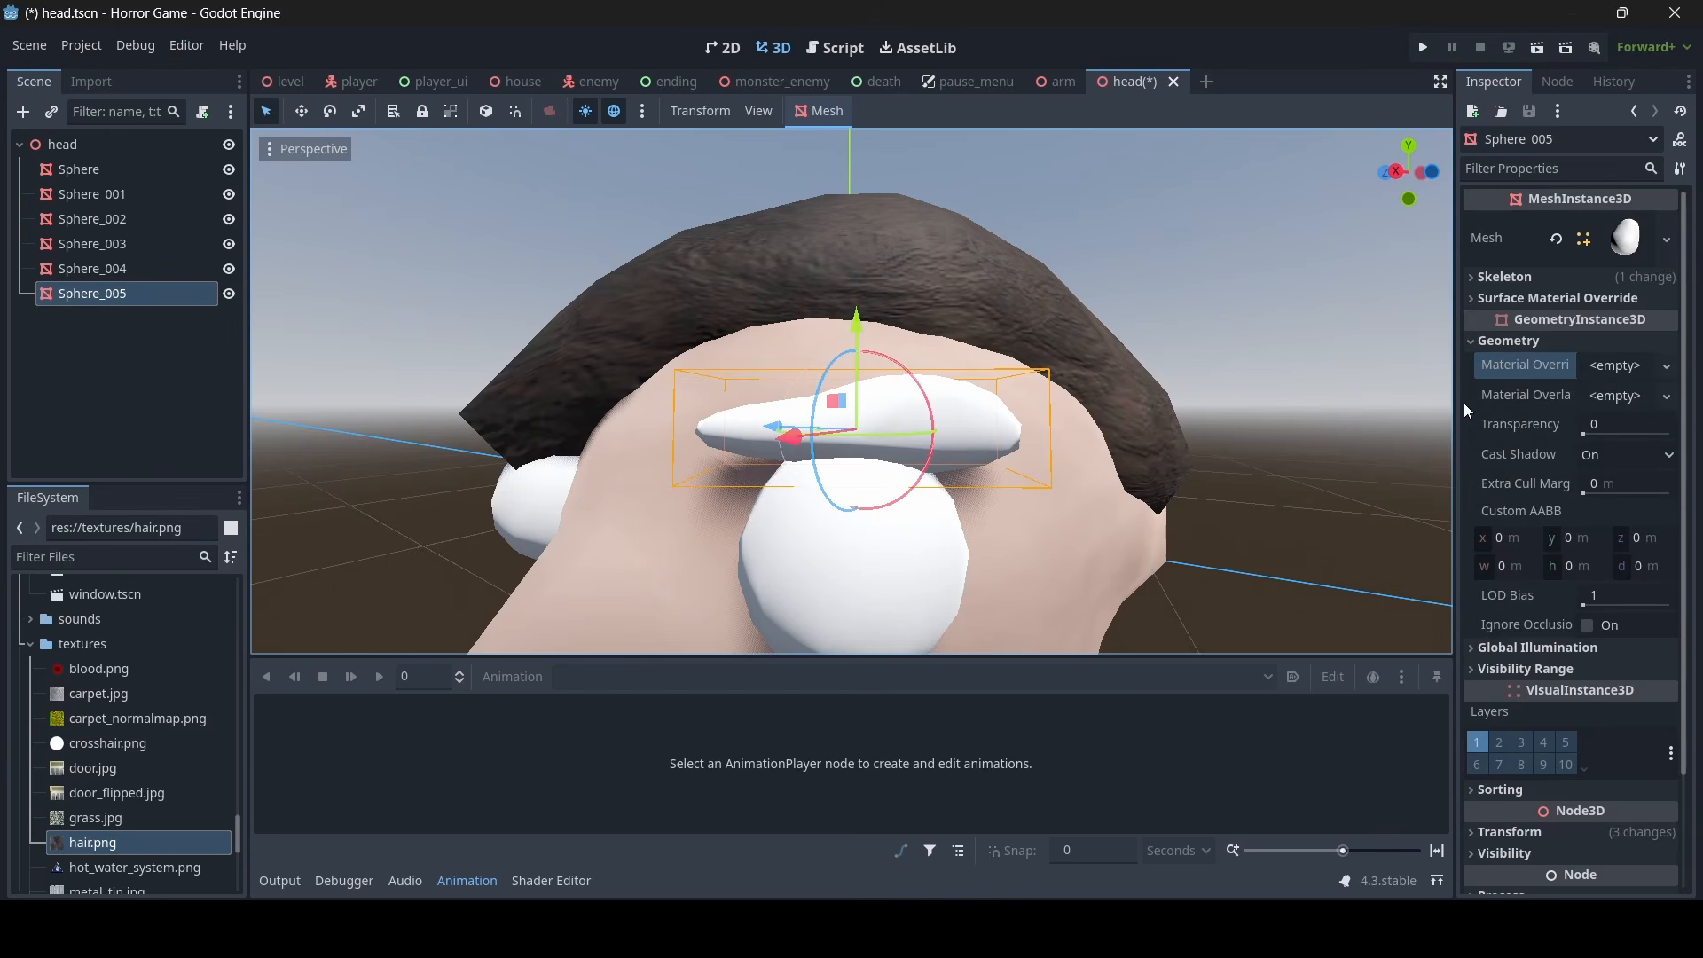
- Copy the material override of the hair mesh, Sphere_001, and paste it as the eyebrow's material override on Sphere_005
click(933, 289)
right_click(1531, 303)
click(1561, 321)
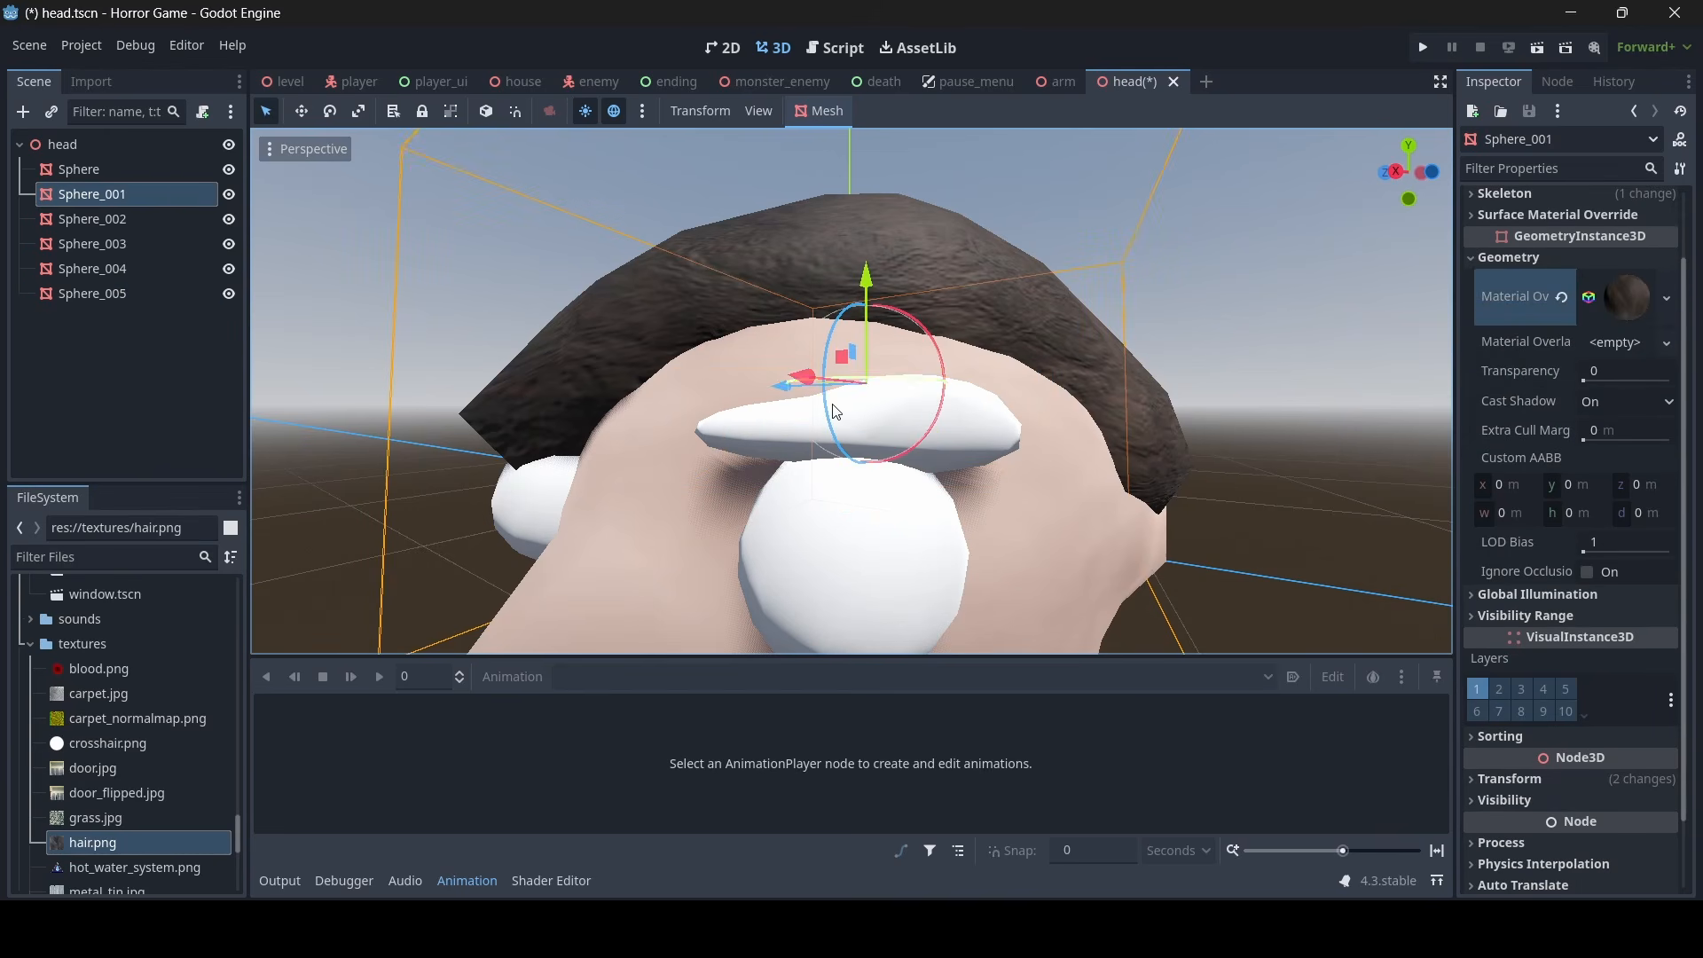
click(951, 429)
right_click(1535, 362)
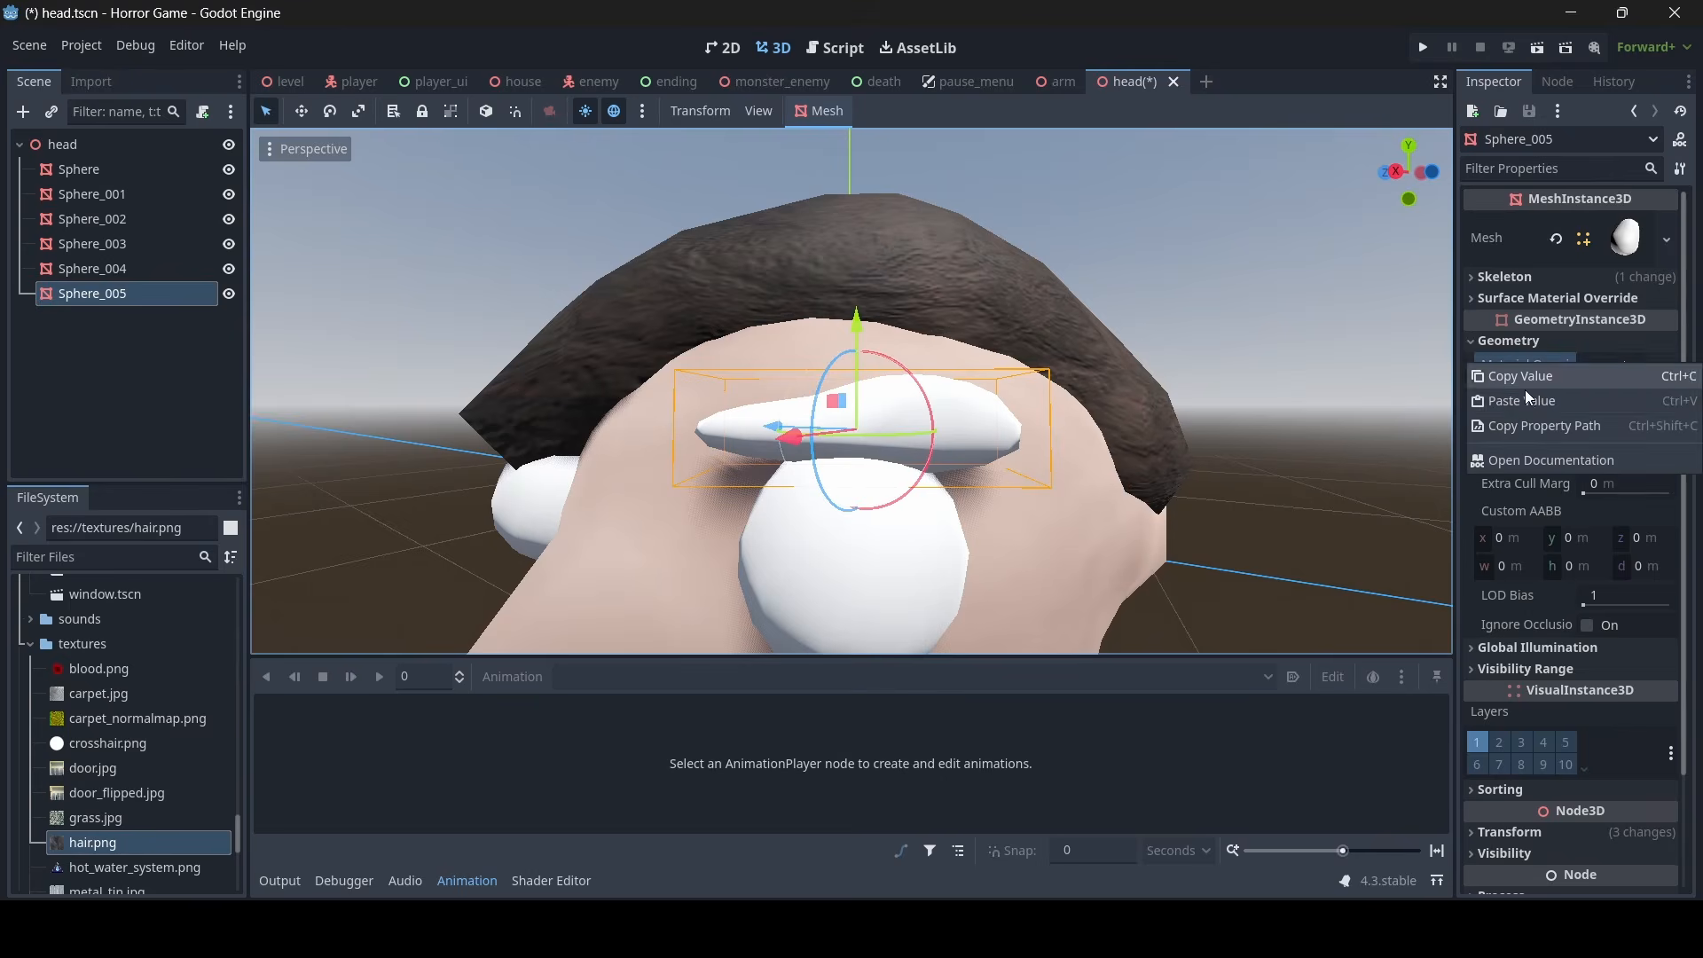
click(1525, 391)
- Check the eyebrow from the front of the face and save the head scene
click(1230, 332)
scroll(1230, 332, down, 5)
scroll(852, 391, down, 4)
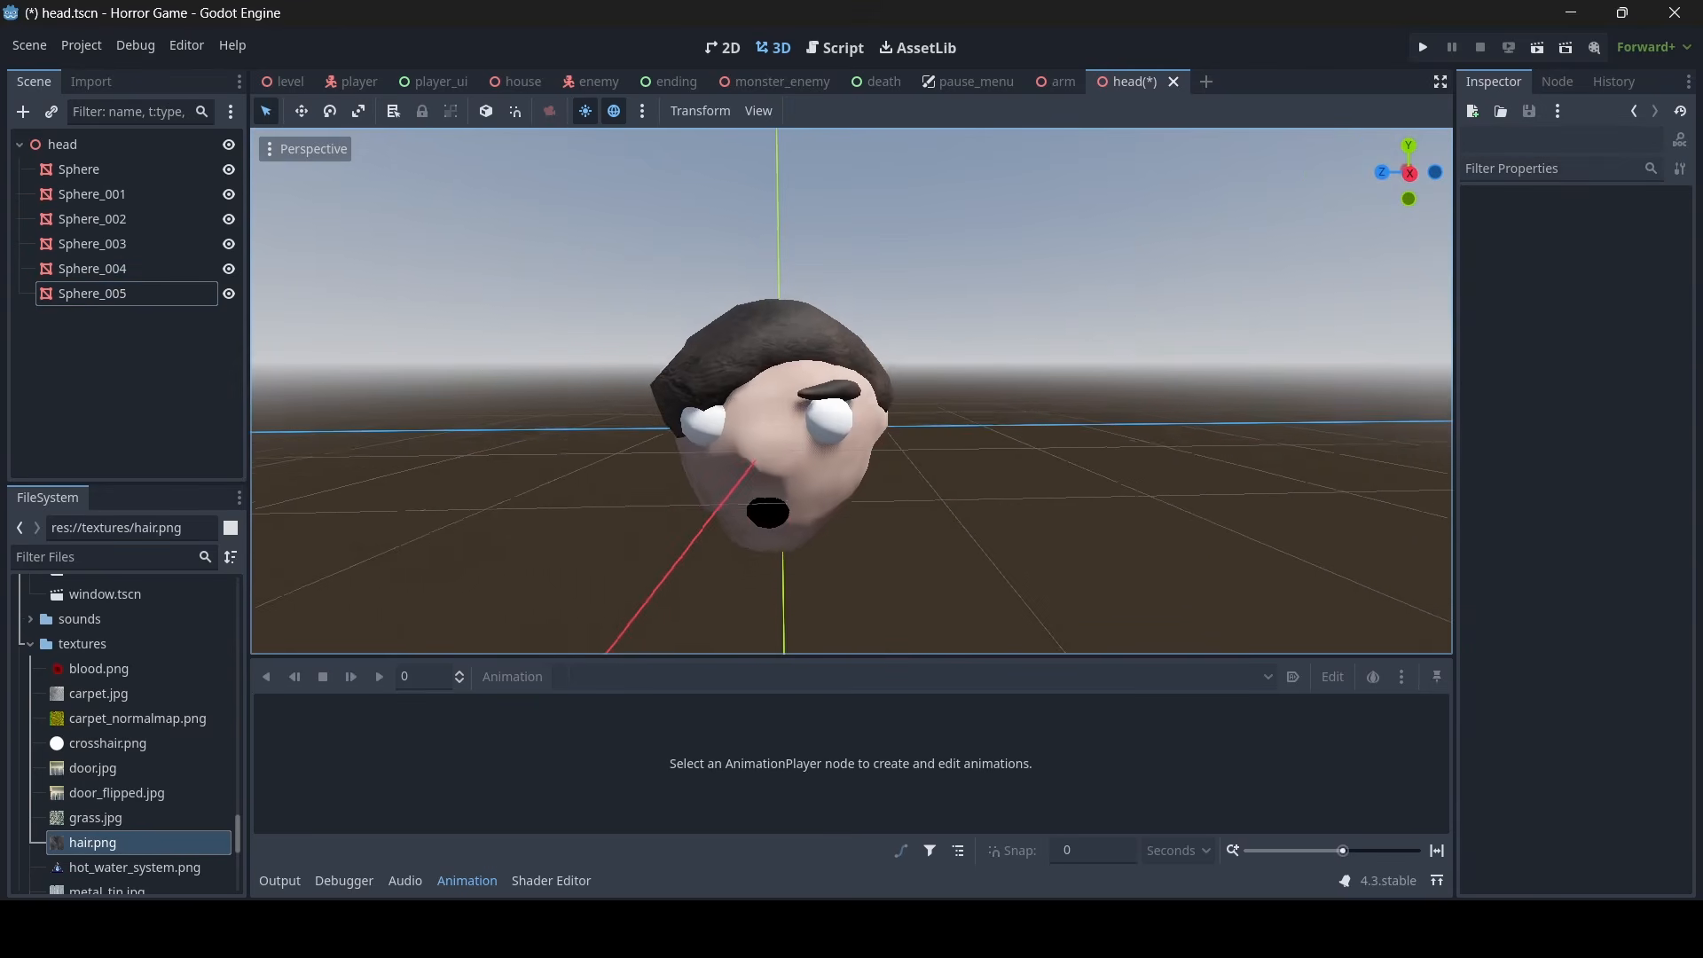
scroll(852, 391, up, 15)
middle_drag(852, 391, 891, 404)
scroll(852, 391, down, 12)
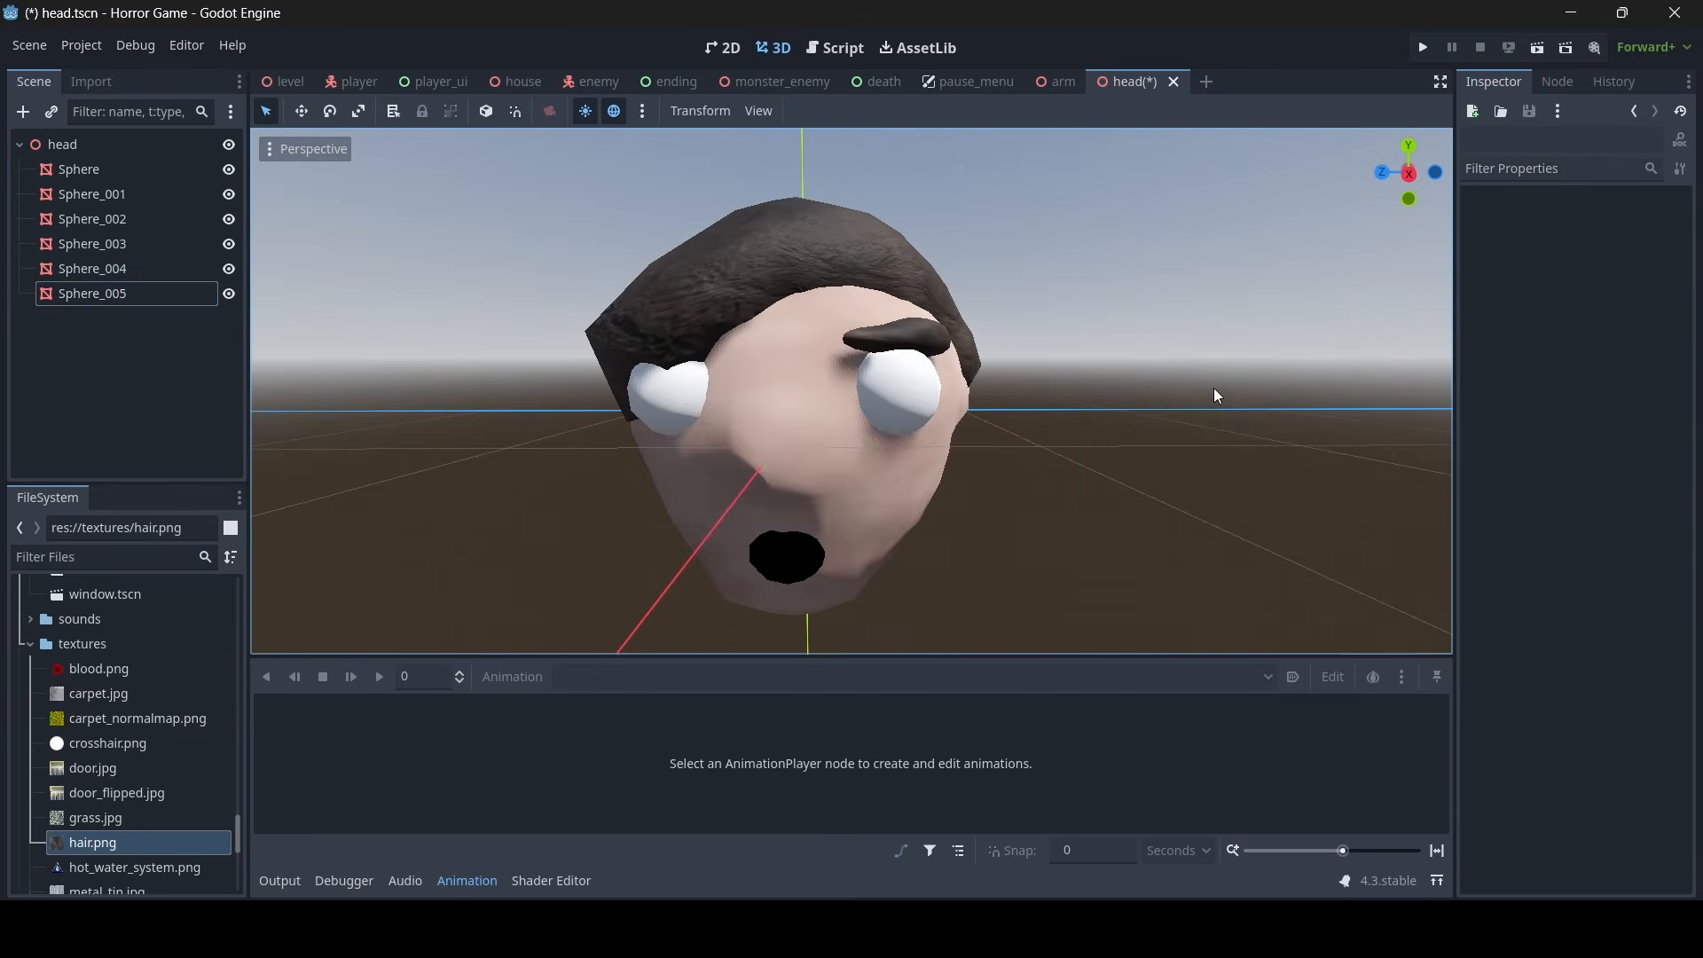
key(ctrl+s)
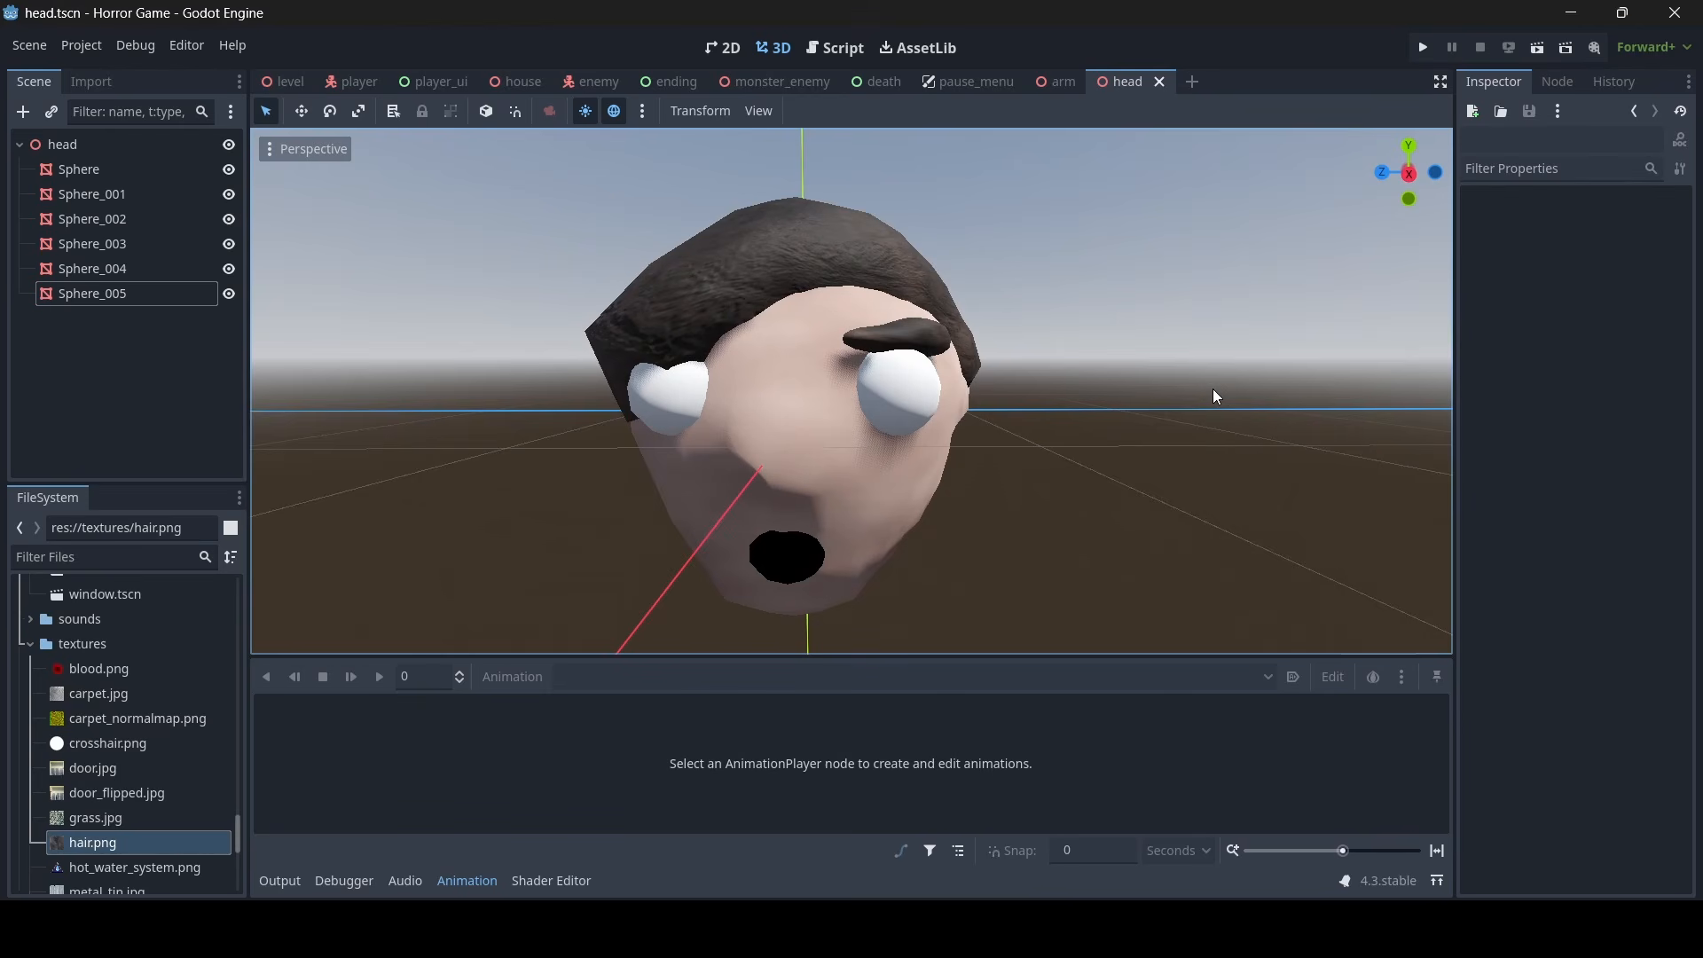
- Examine the head model from several angles, including the hair, the eyebrow and the plain white eyeballs
right_drag(1212, 389, 1071, 315)
key(s)
key(d)
key(w)
key(a)
key(s)
key(d)
key(w)
key(w)
key(s)
key(w)
key(d)
key(w)
key(s)
key(d)
key(w)
key(a)
key(s)
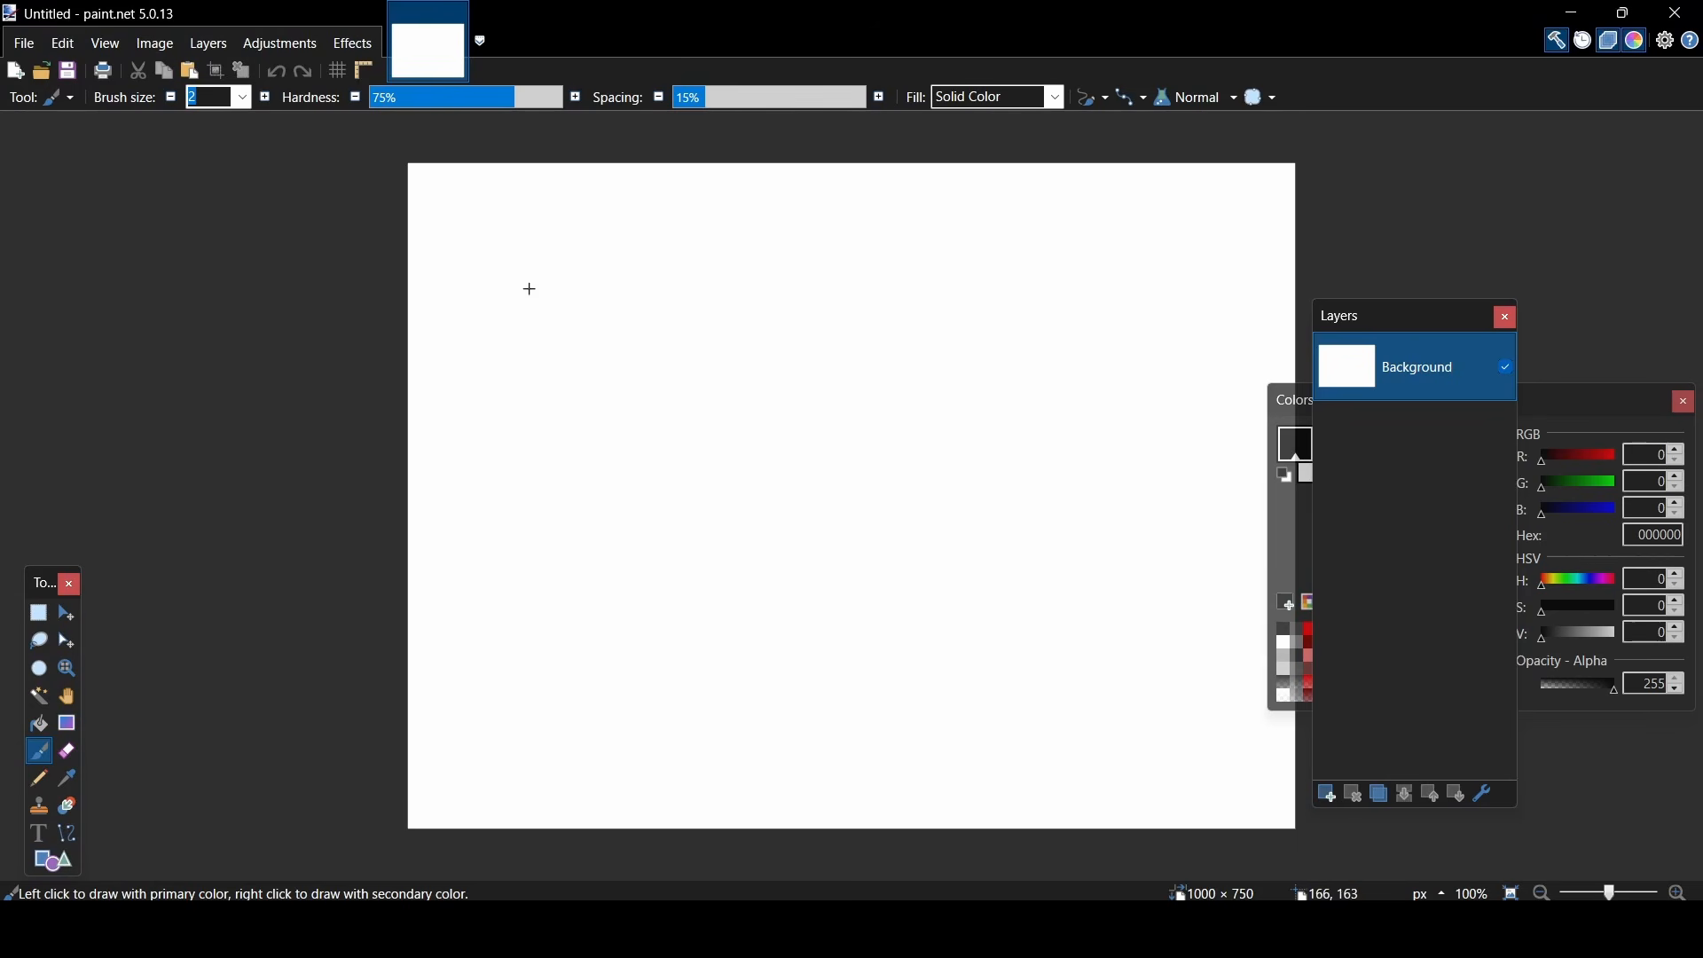
- Resize the blank image to 720 × 720 pixels
click(164, 42)
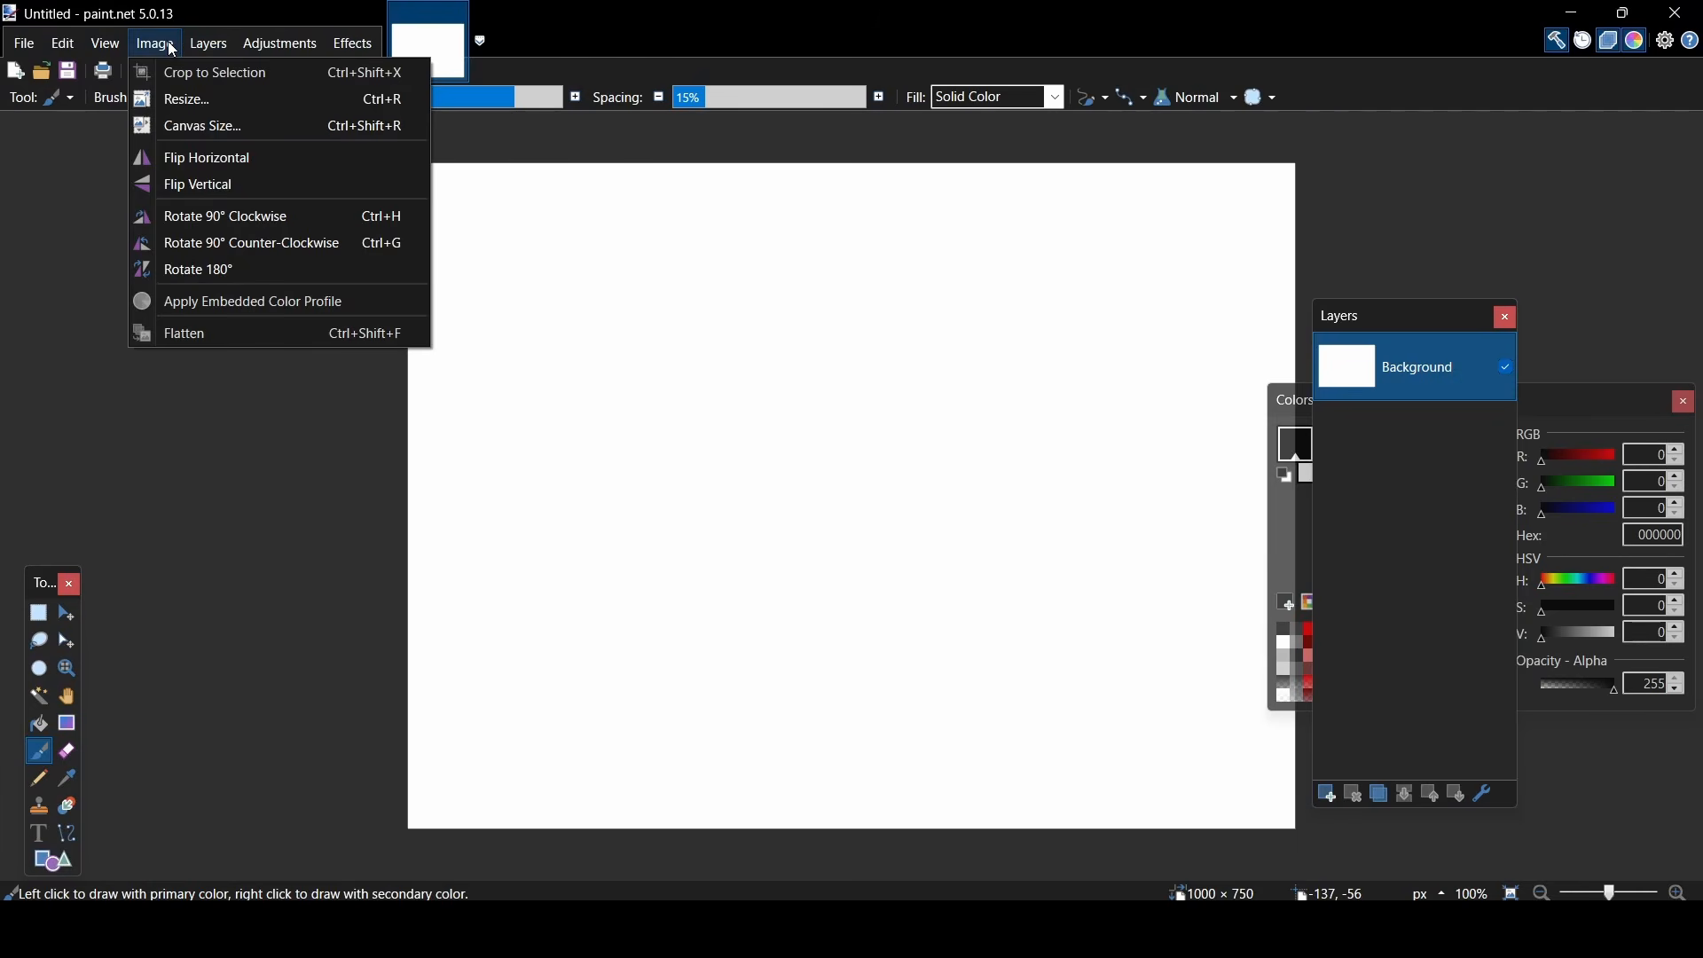
click(193, 100)
text(7)
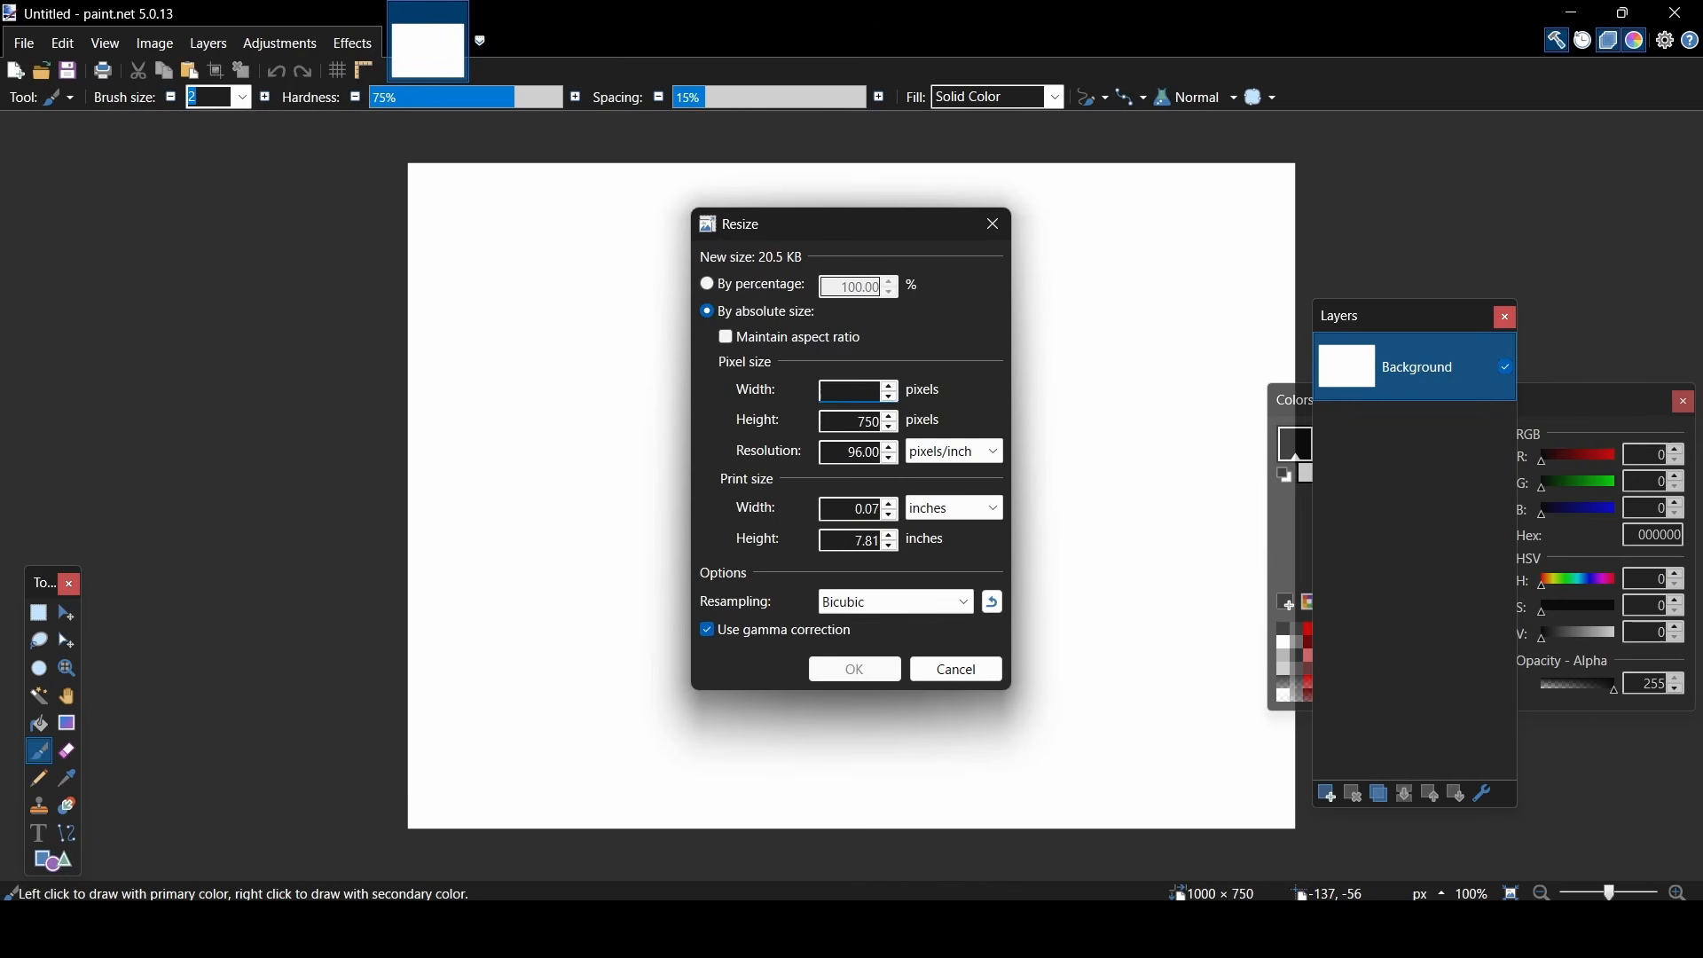
text(20)
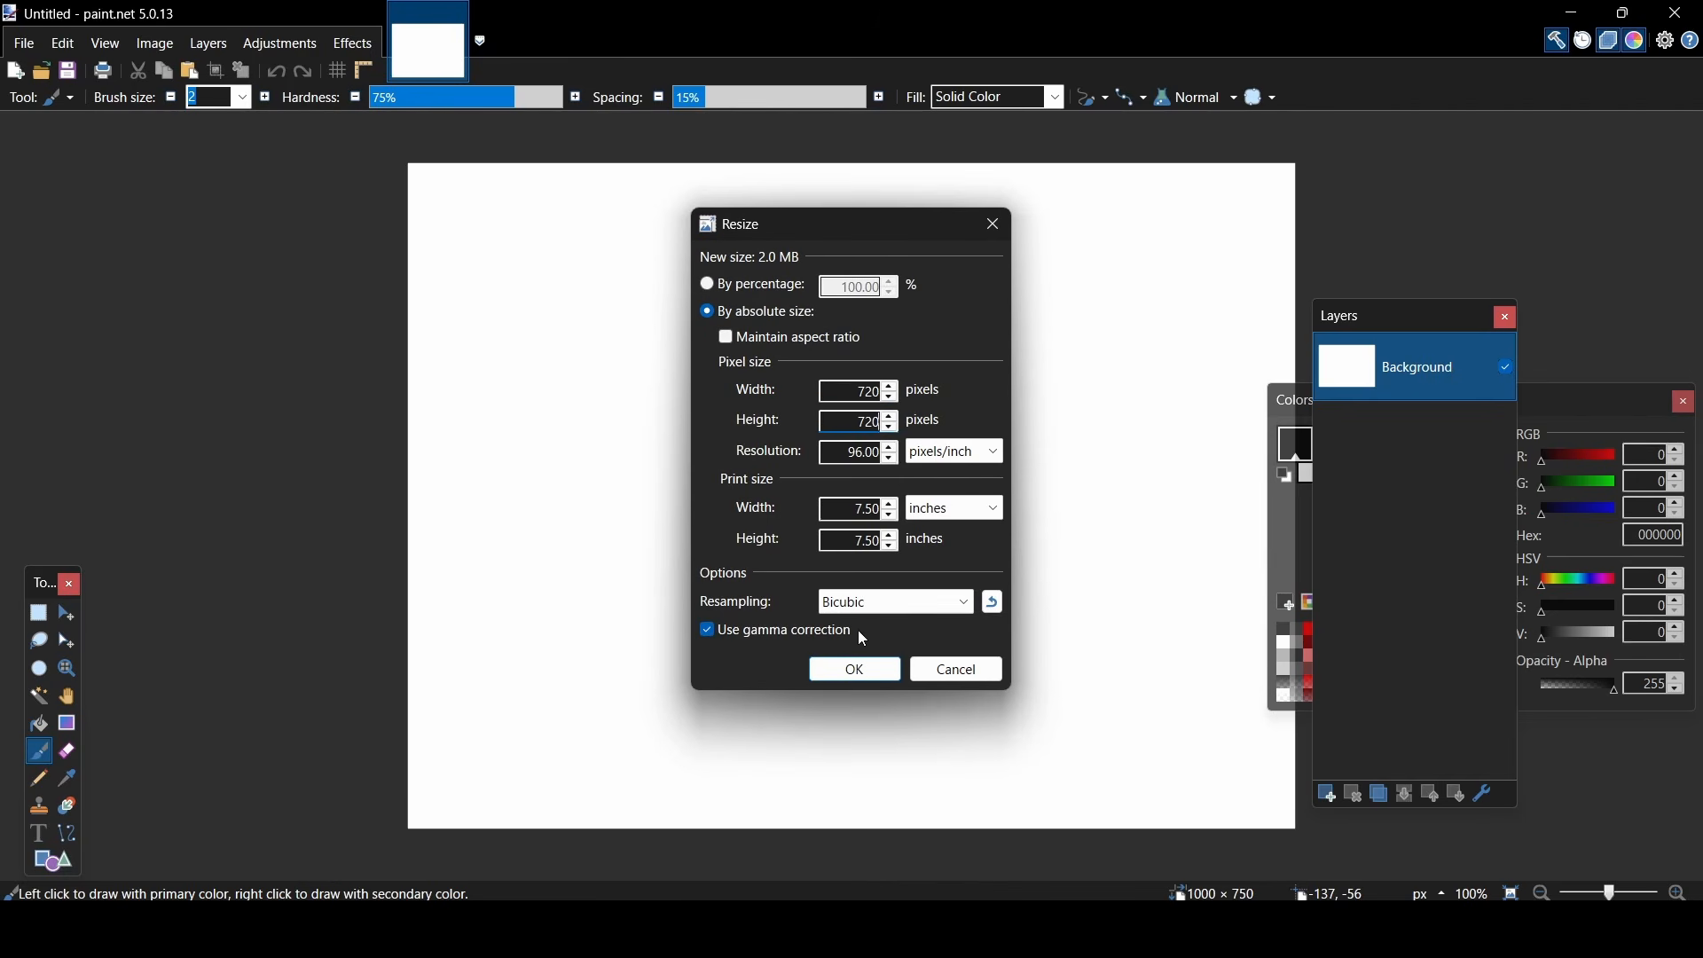
click(870, 679)
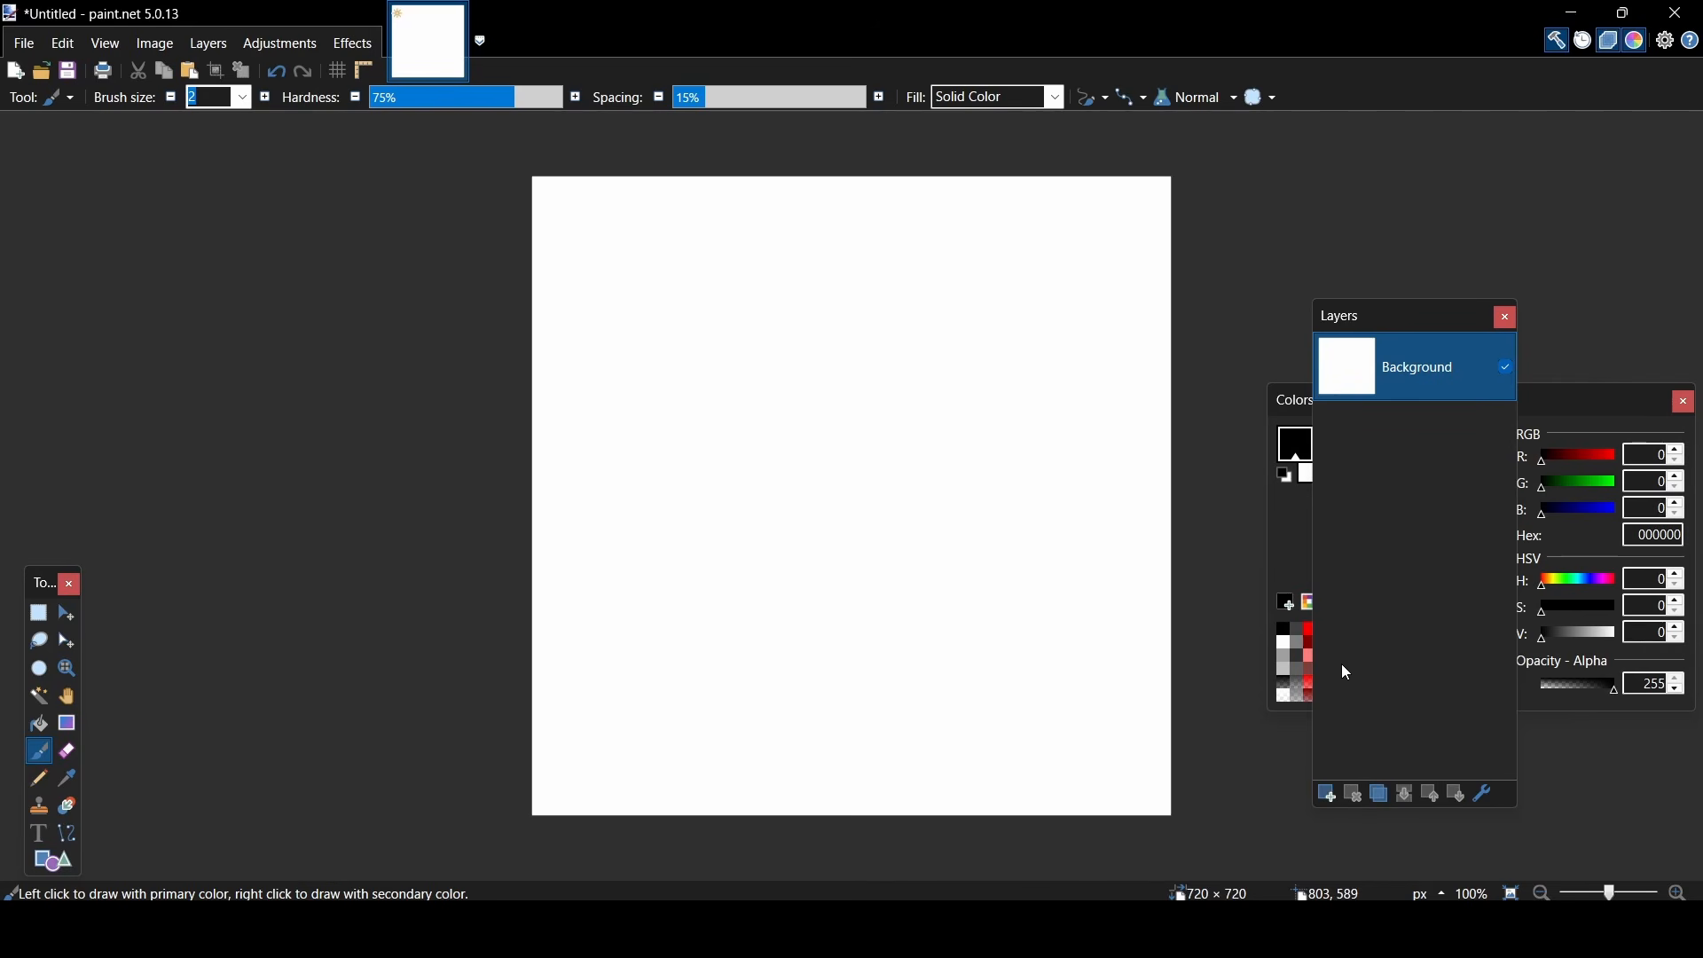
- Add a new layer above the background and draw an outlined ellipse about 312 × 314 pixels on it
click(1326, 798)
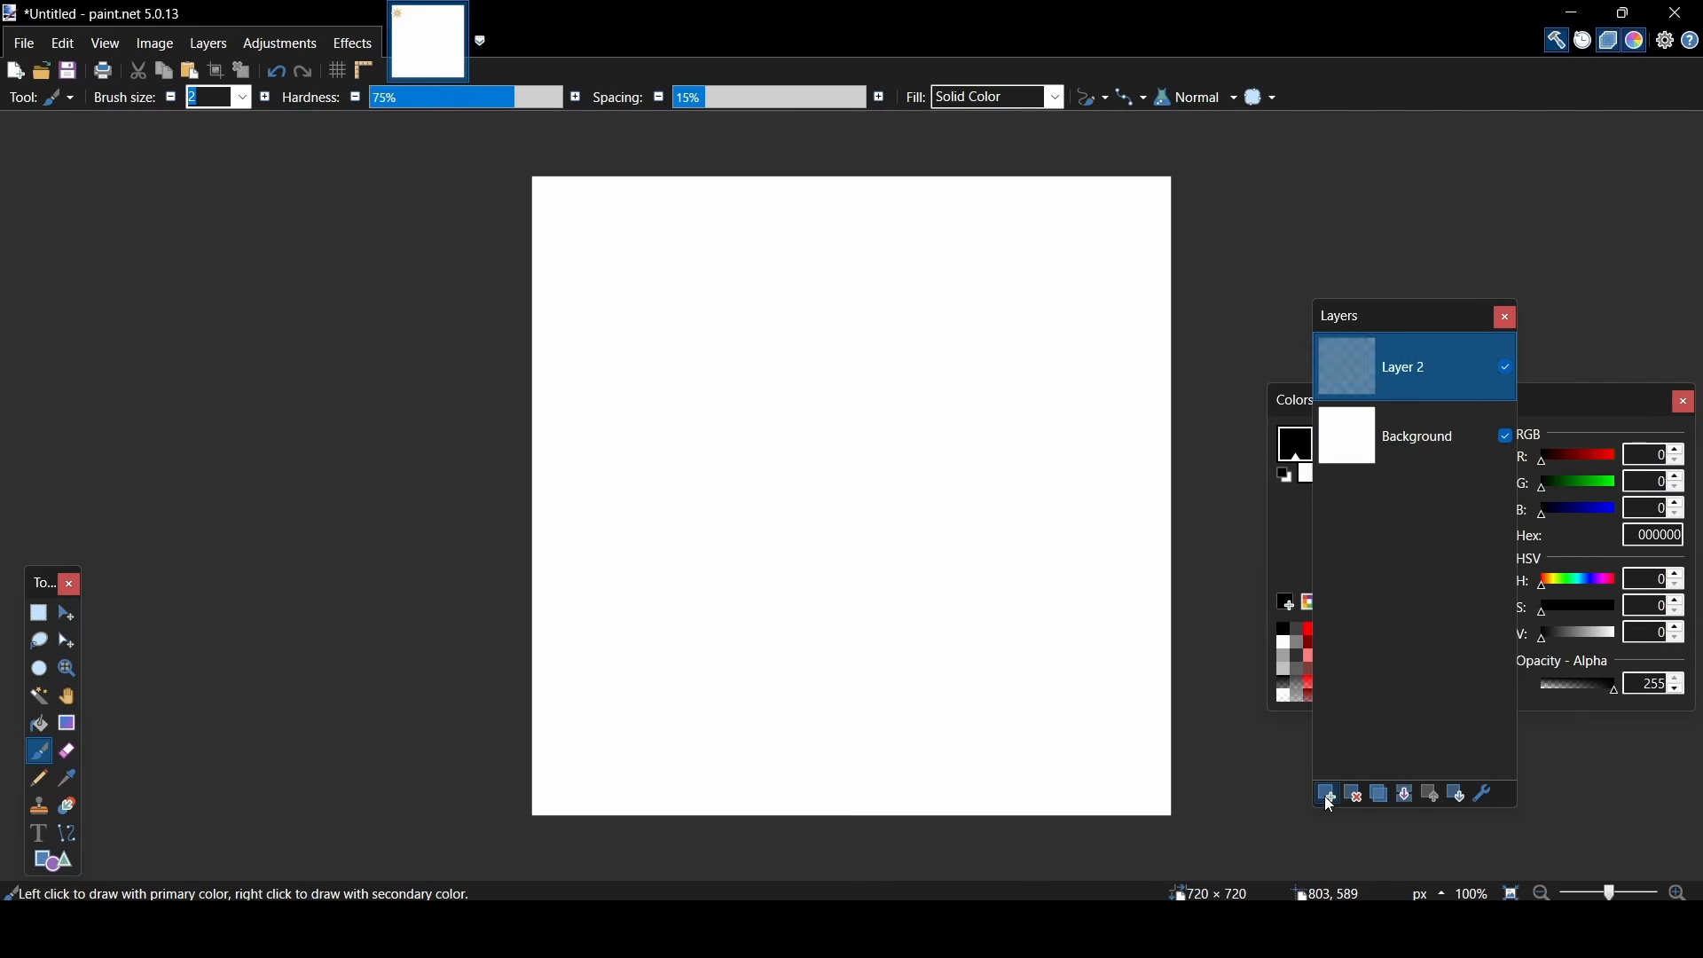
click(167, 99)
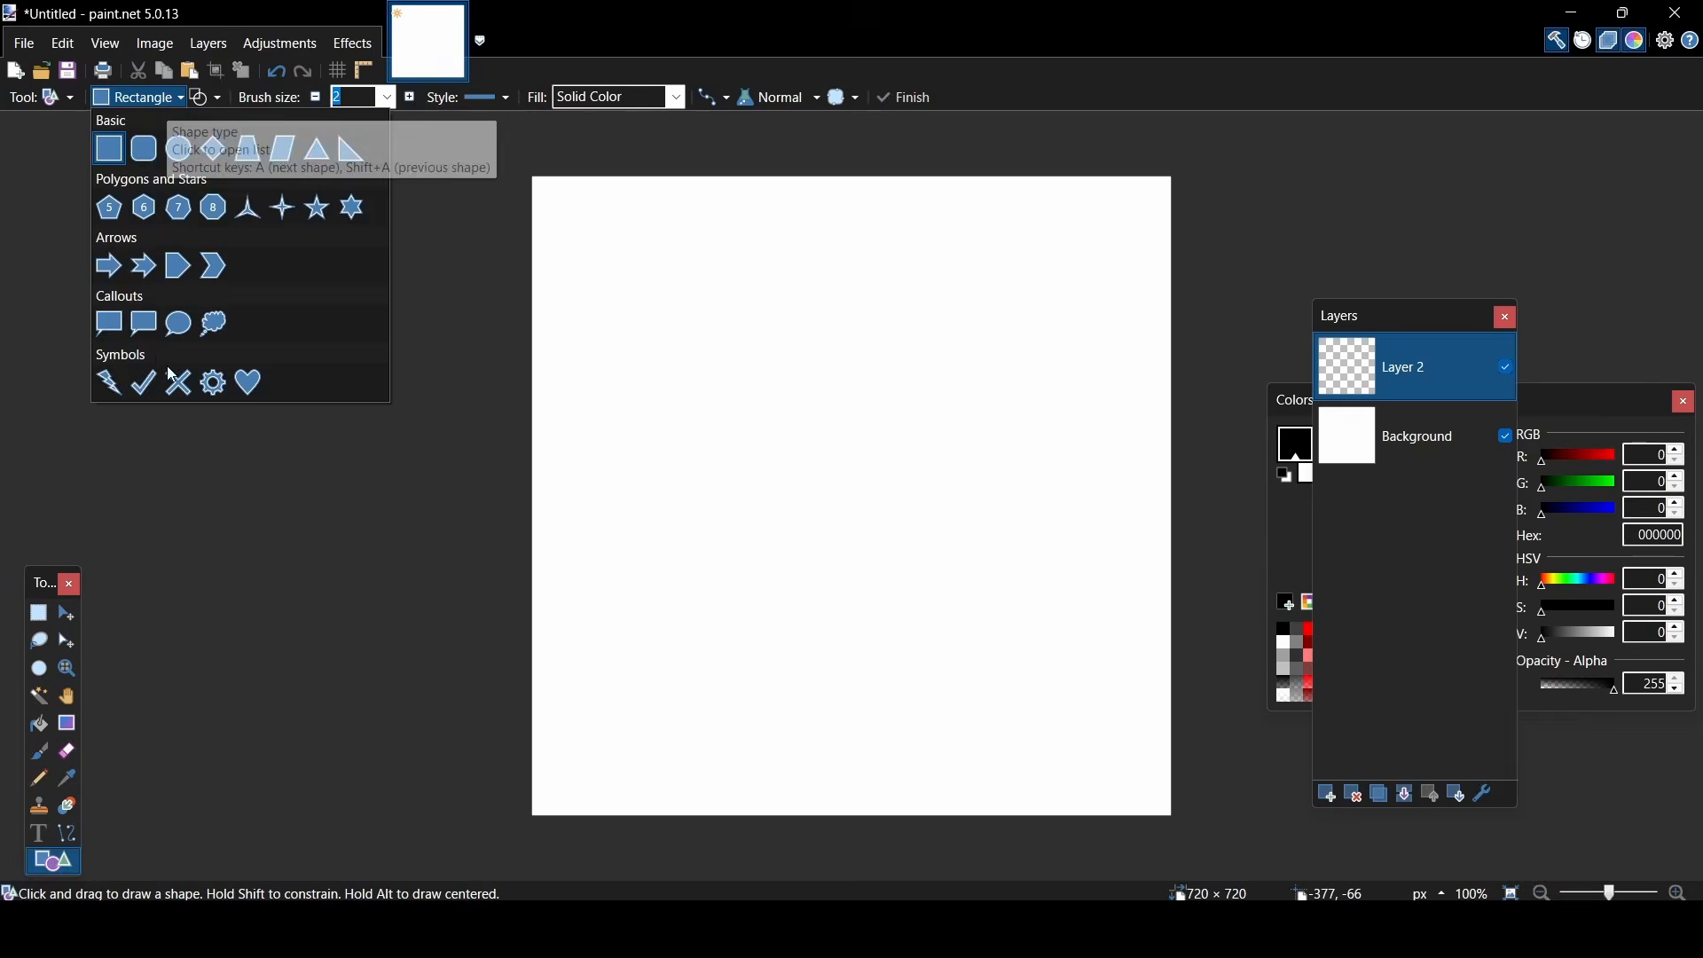
click(181, 149)
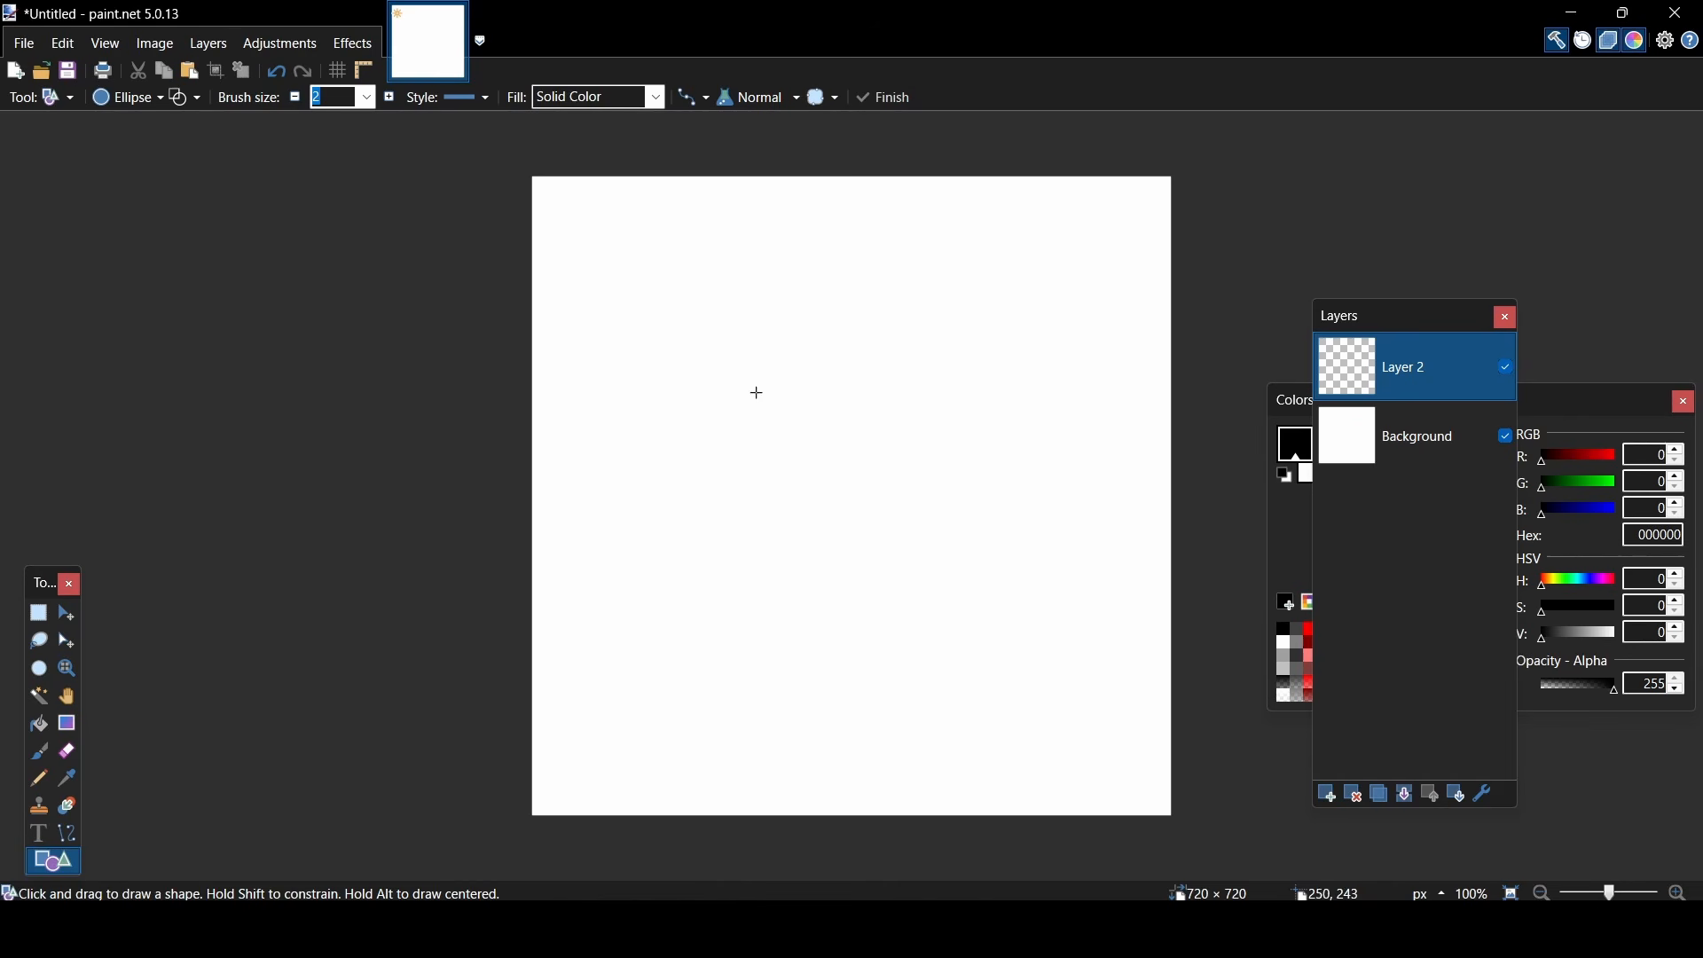
drag(730, 384, 1007, 663)
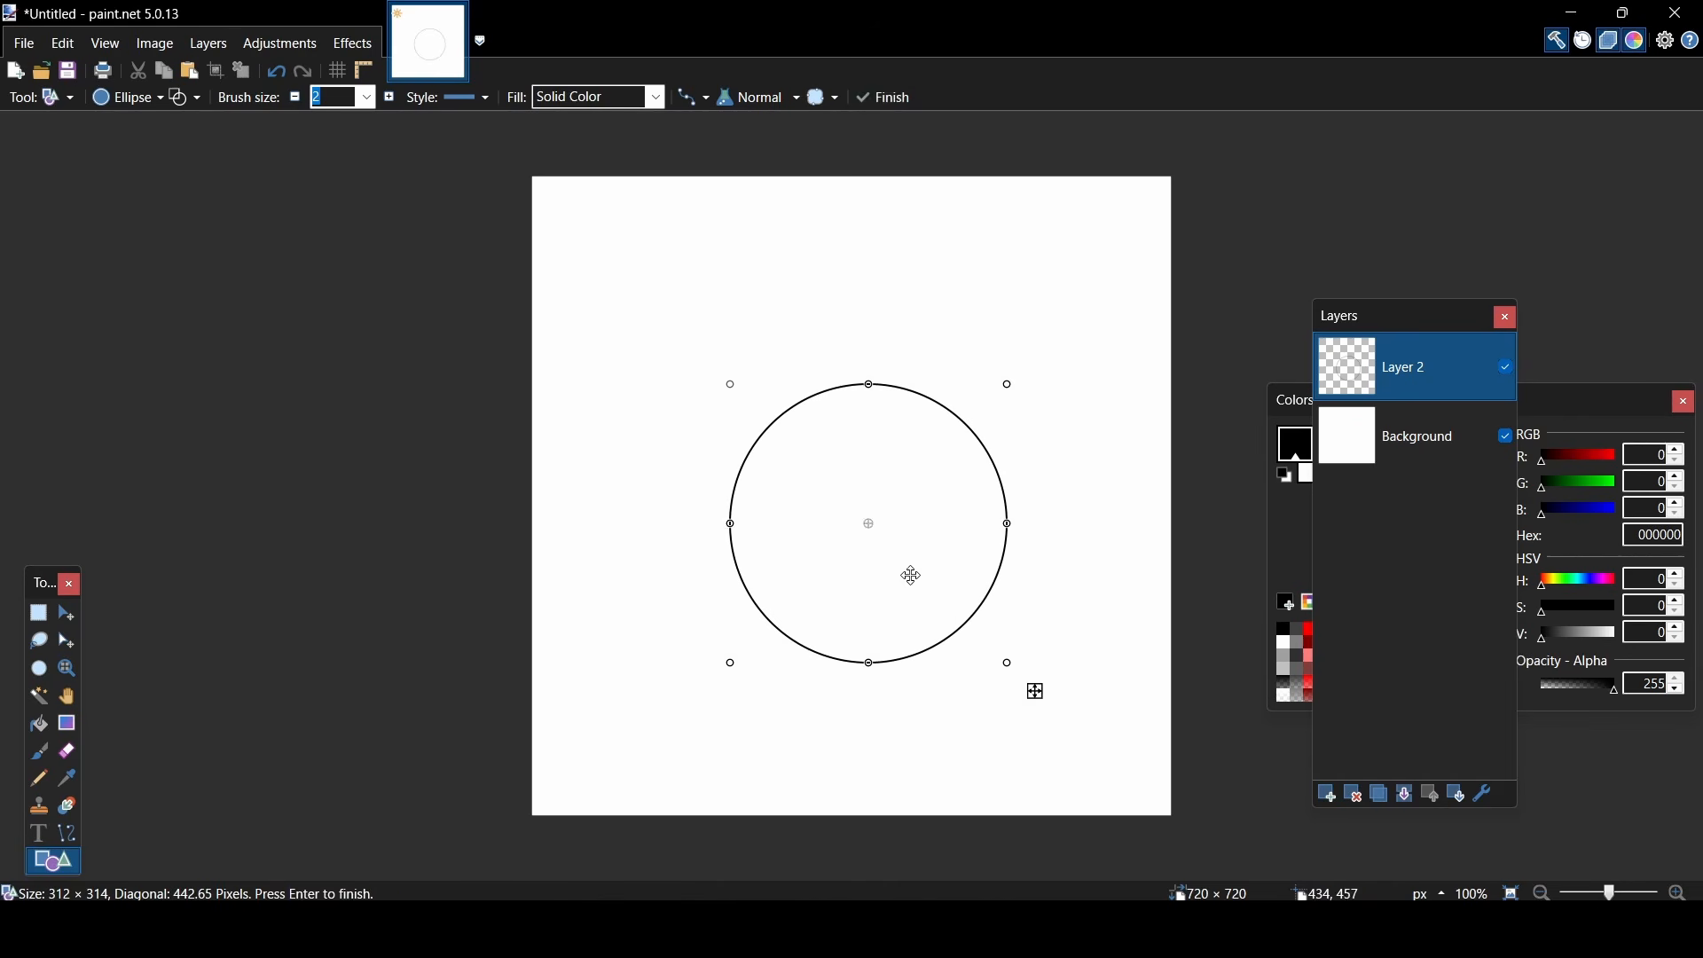
- Shrink the ellipse to a circle about 241 pixels across and place it near the middle of the canvas
drag(908, 574, 878, 540)
drag(851, 632, 849, 582)
drag(707, 470, 752, 471)
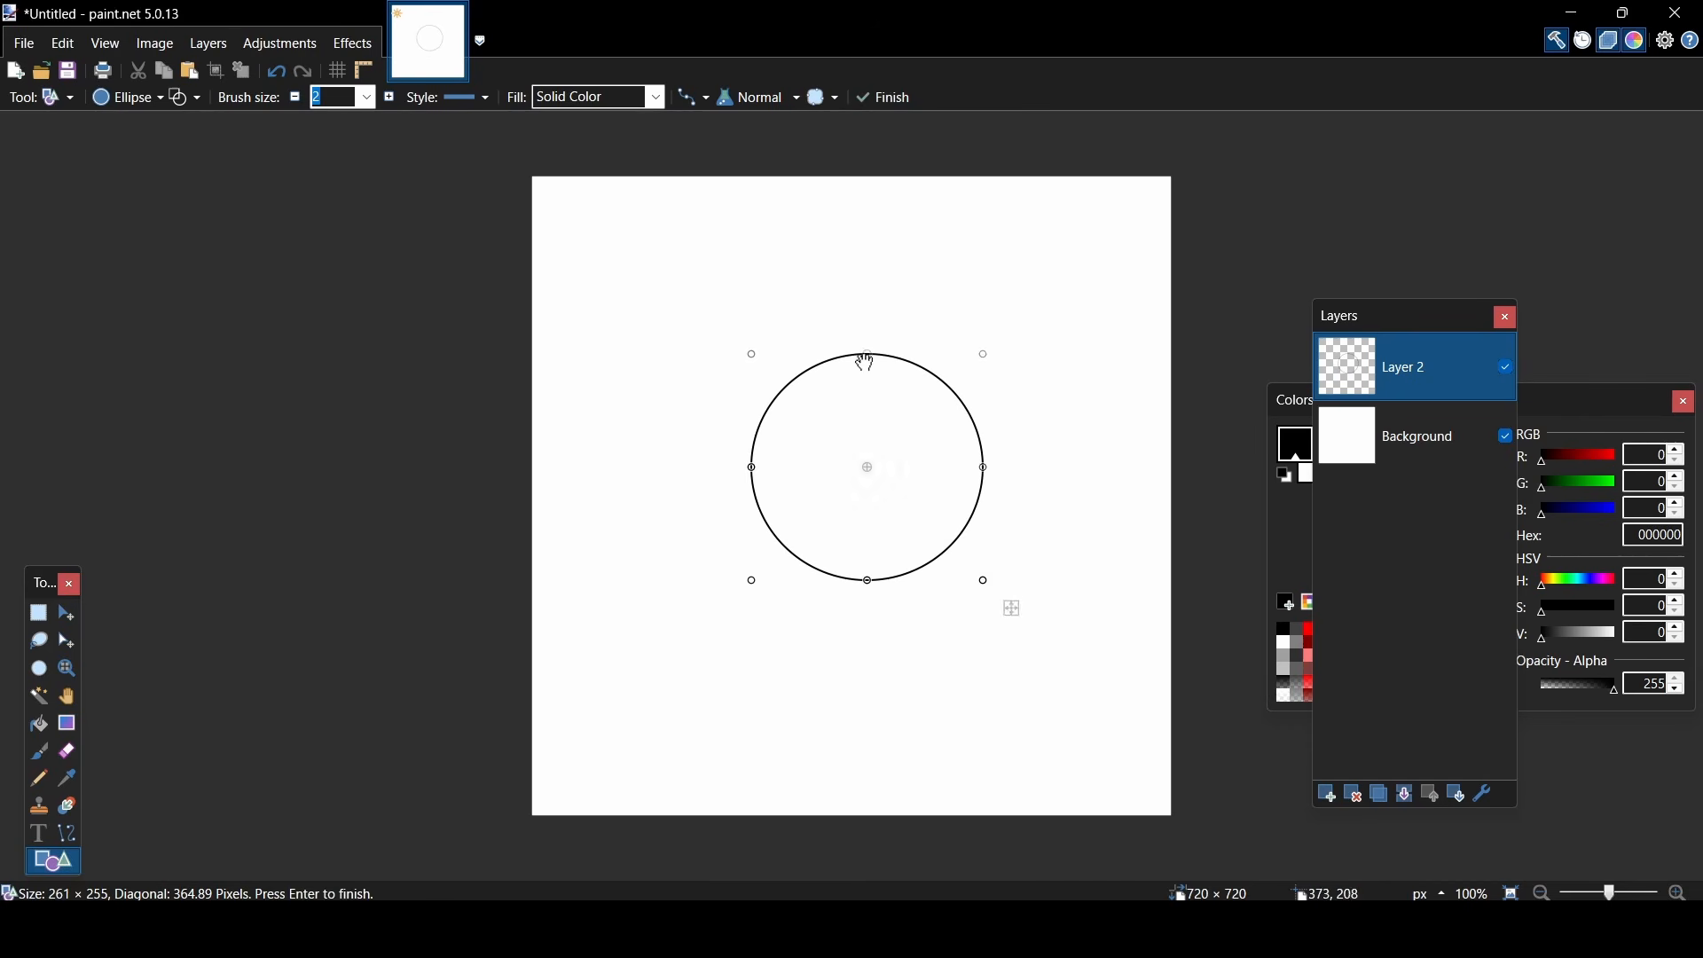
drag(988, 467, 982, 468)
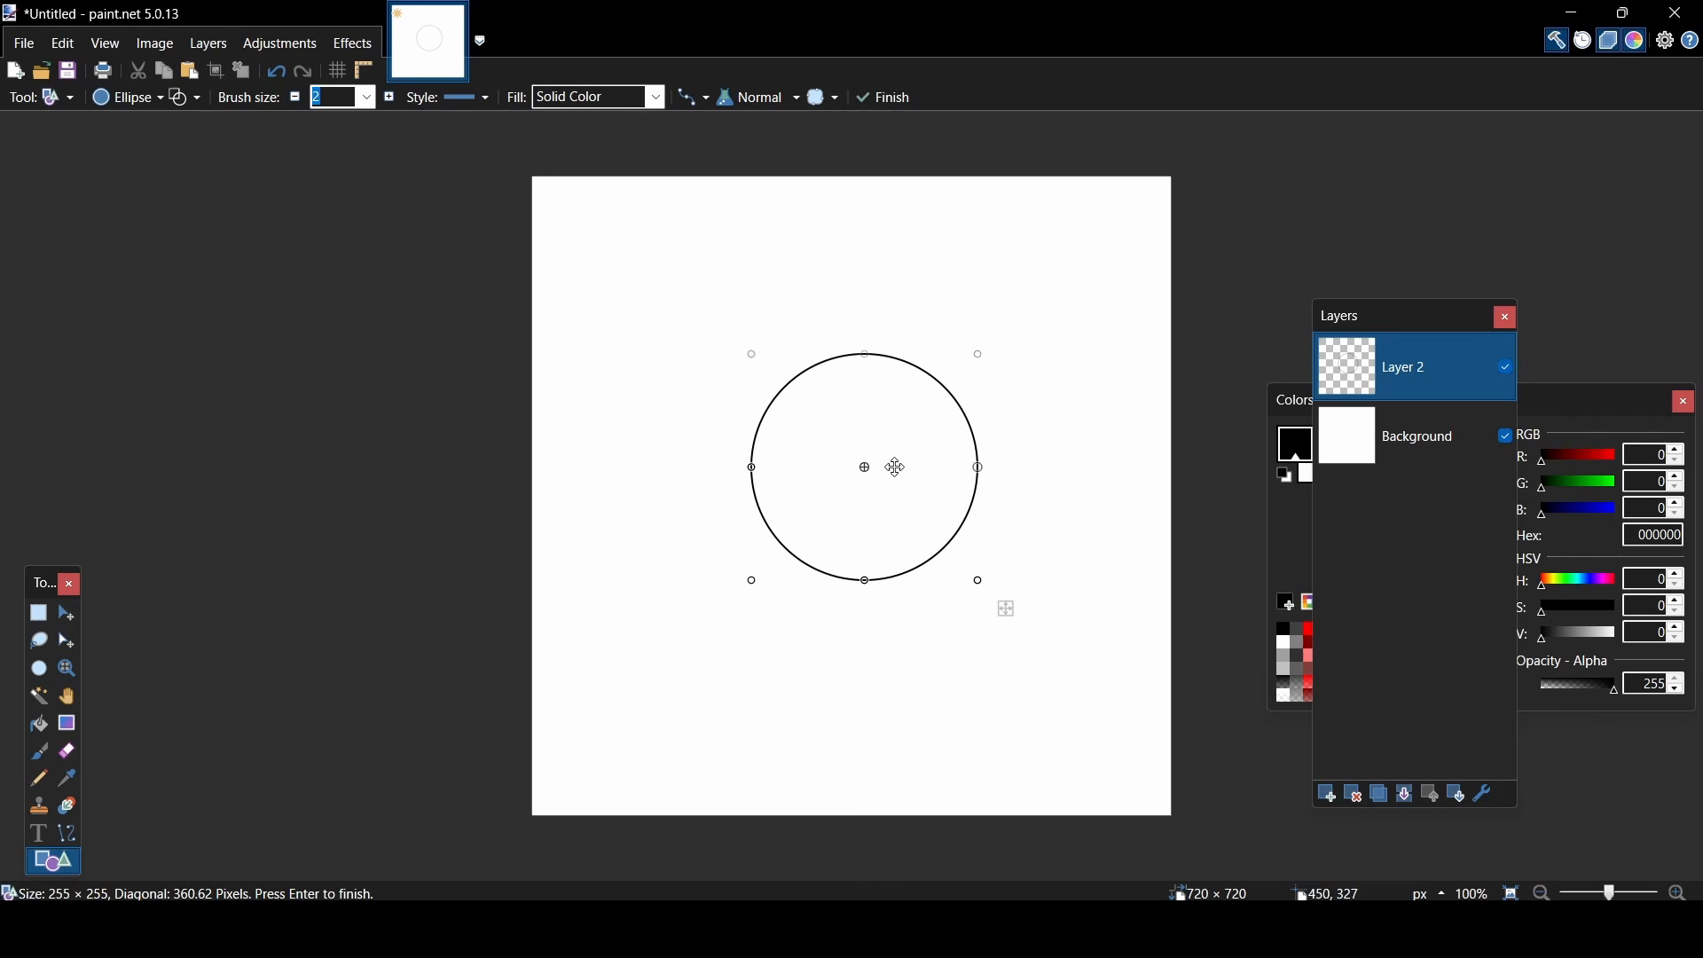
drag(863, 584, 863, 571)
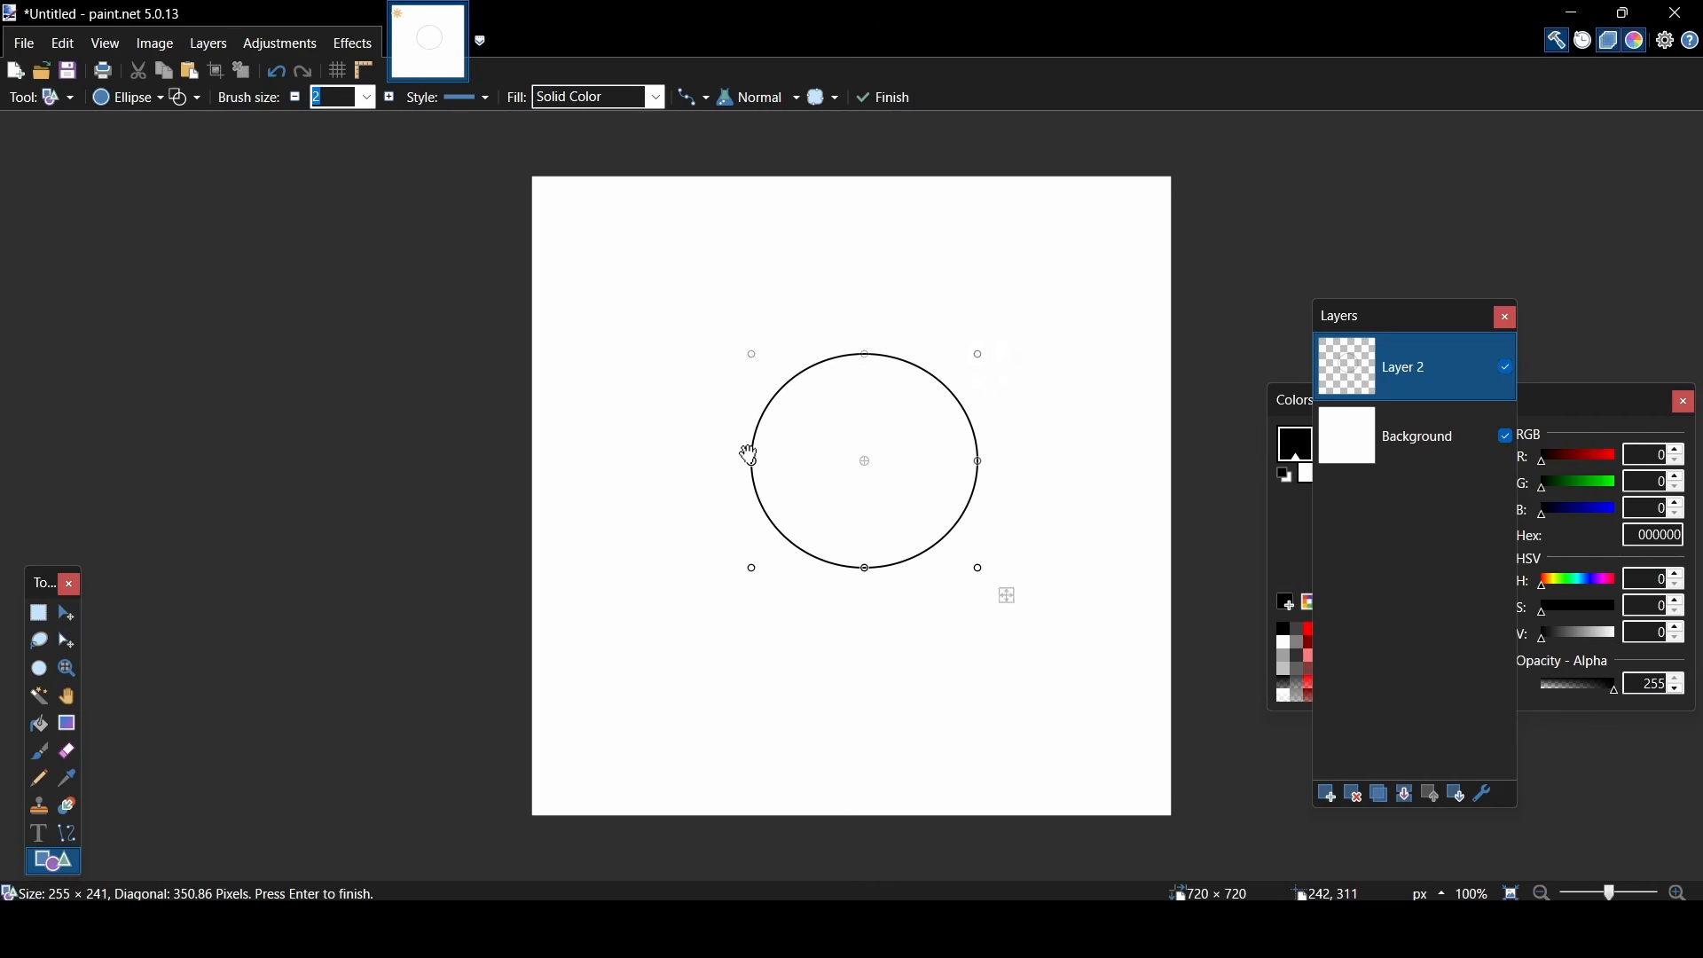
drag(749, 456, 761, 457)
drag(938, 408, 917, 426)
key(s)
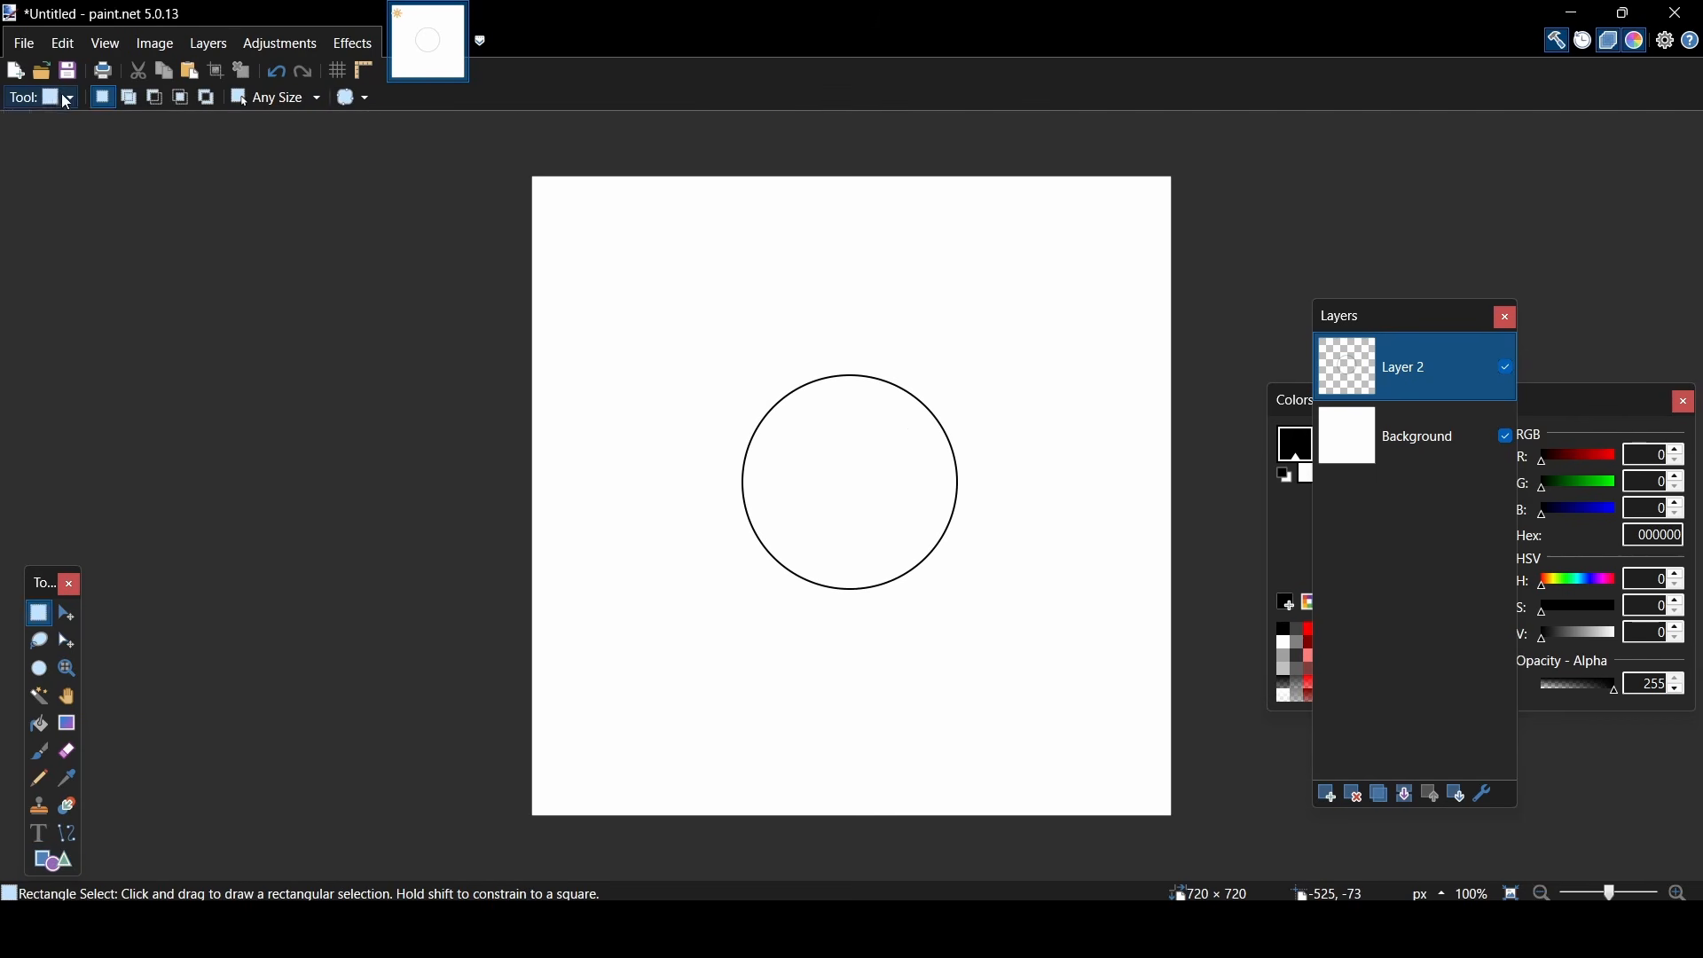
- Mix a muted green, hex 849E5A, and fill the inside of the circle with it using the Paint Bucket
click(66, 100)
click(38, 333)
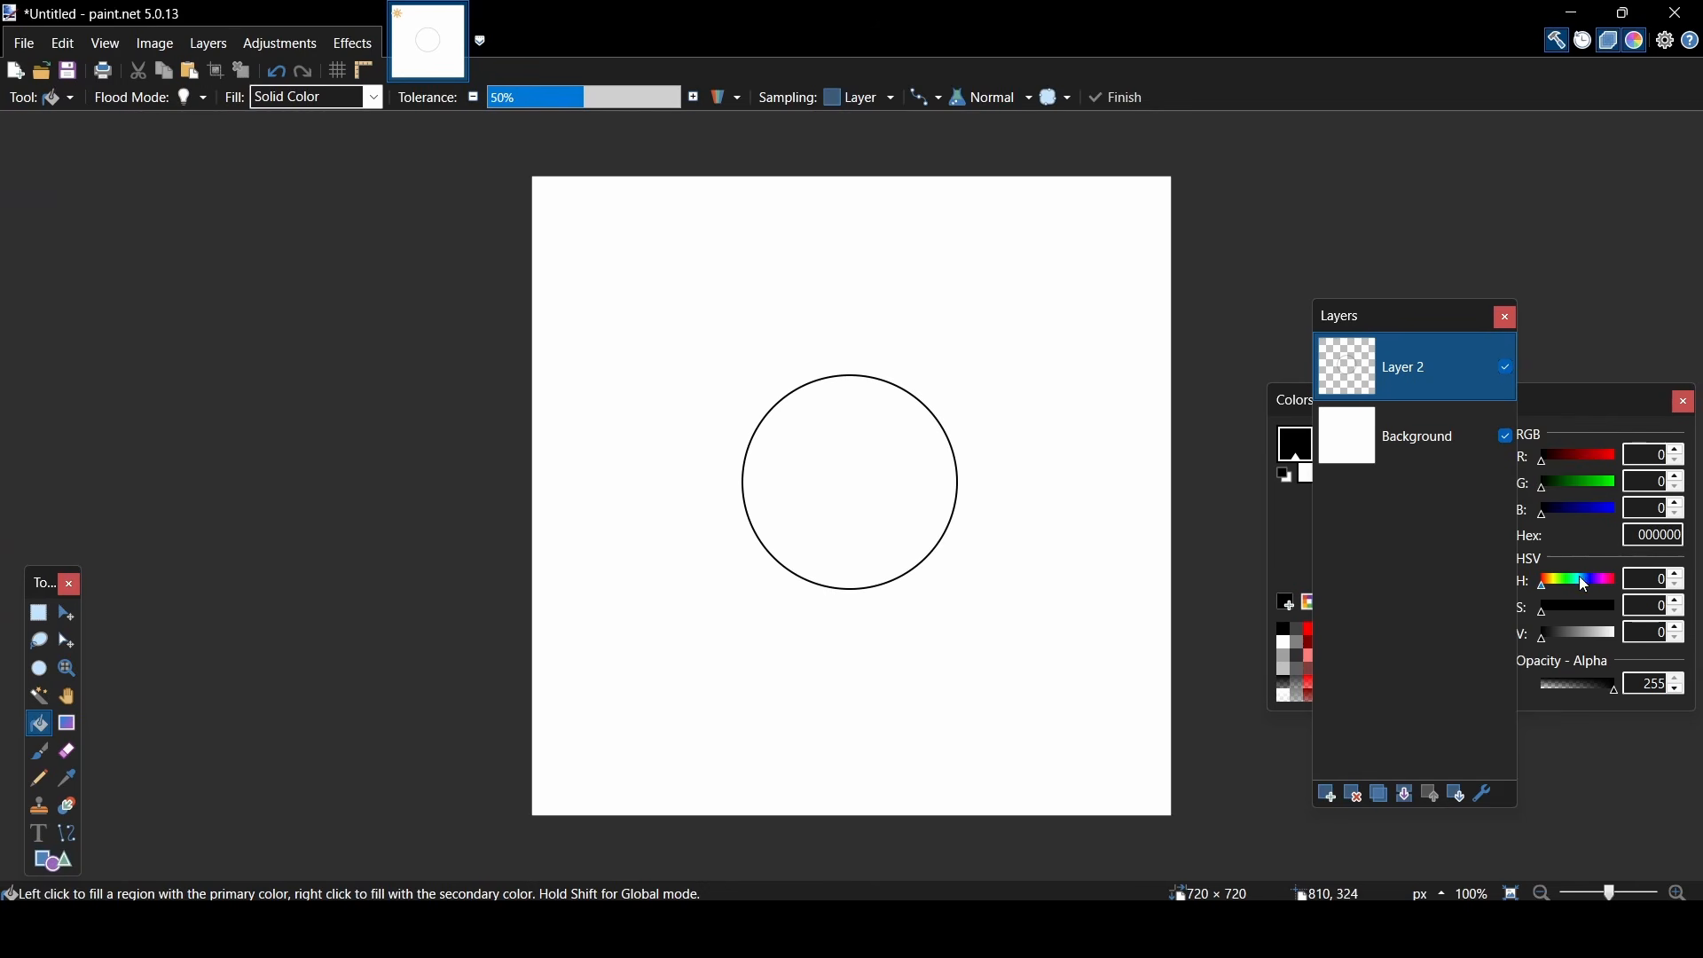
drag(1579, 577, 1567, 577)
click(1410, 571)
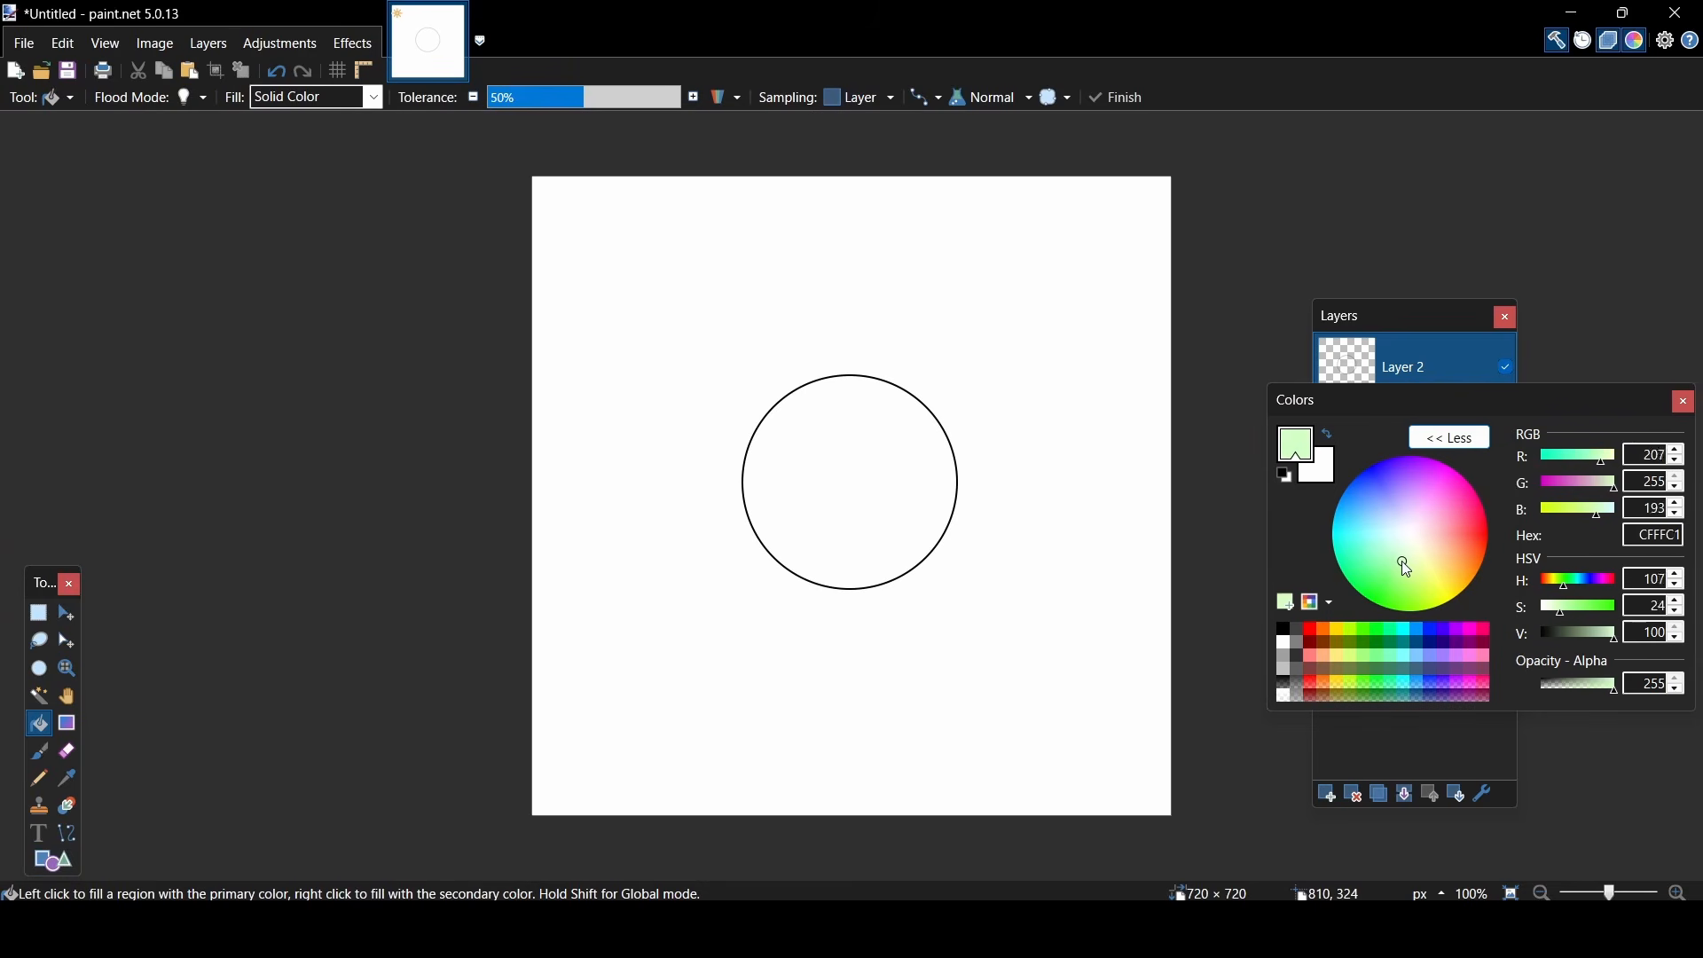
drag(1404, 566, 1409, 570)
drag(1572, 631, 1587, 630)
drag(1412, 571, 1415, 576)
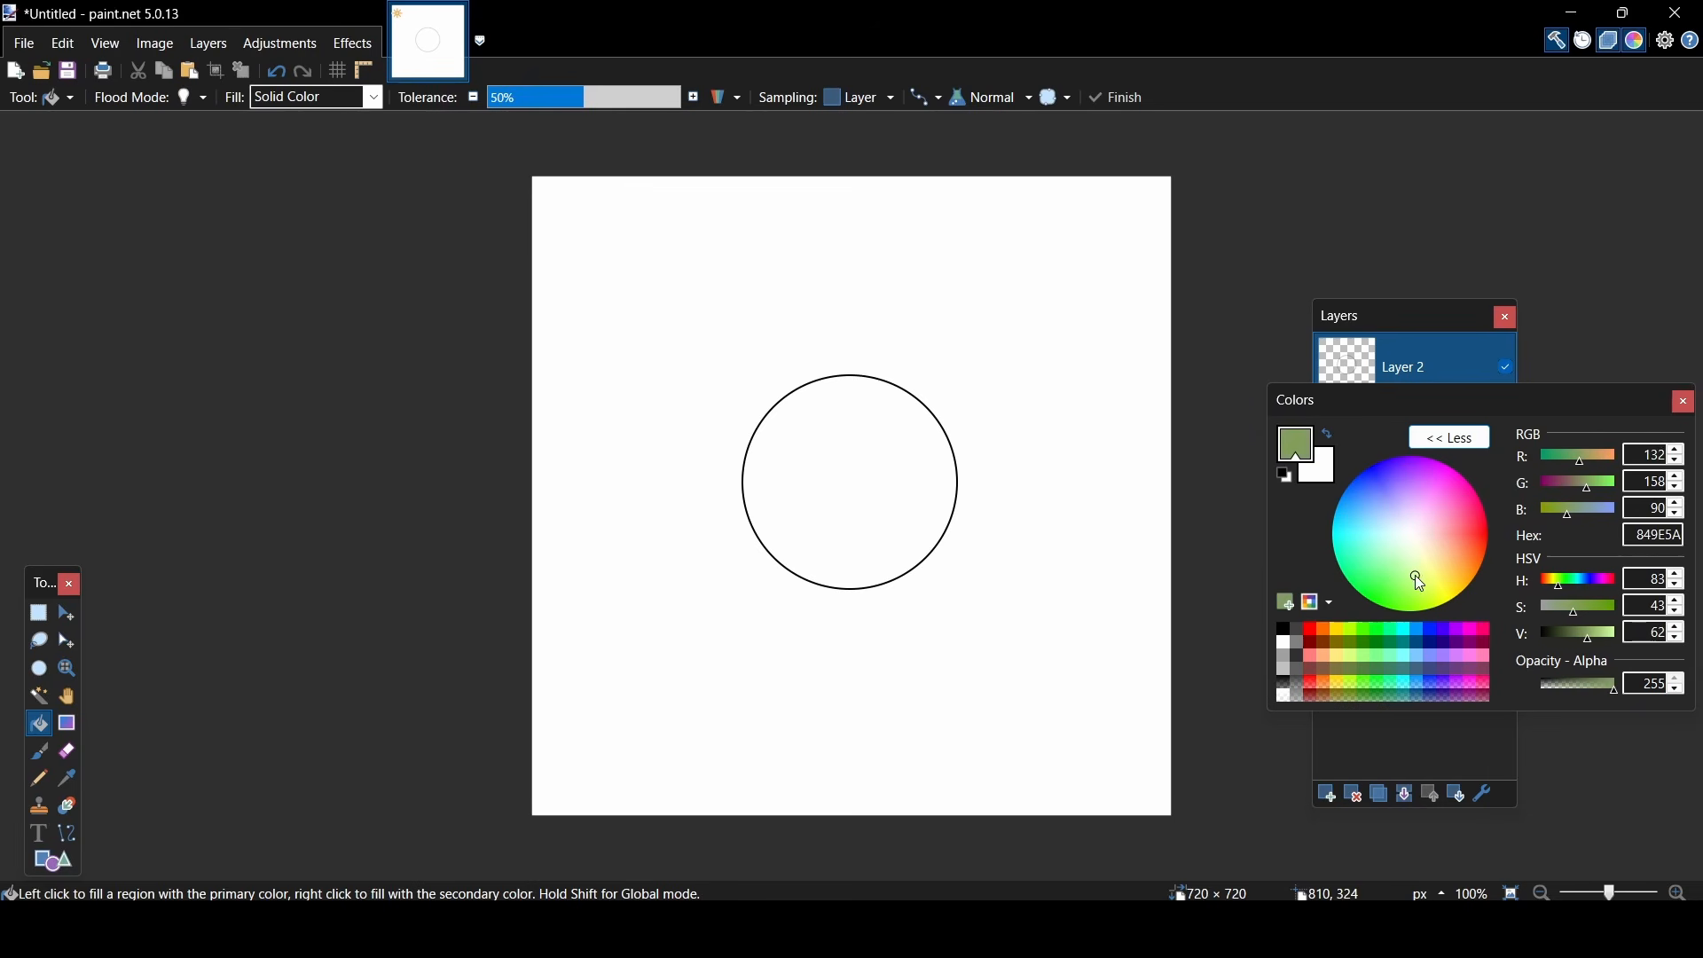
click(879, 484)
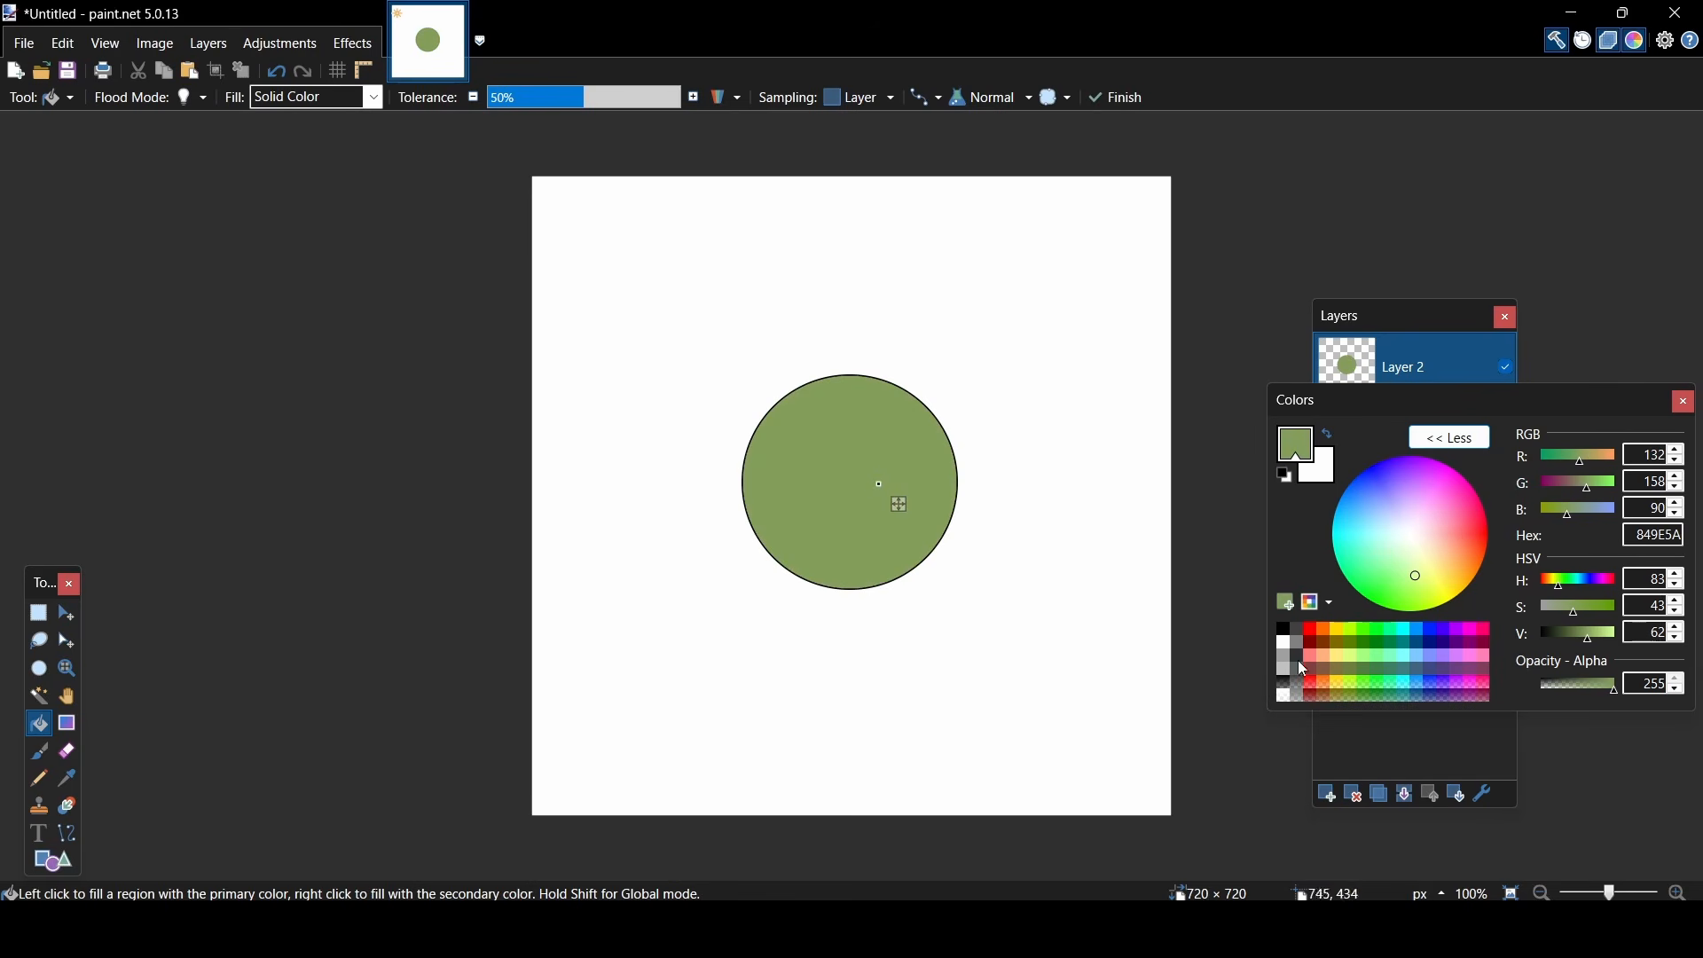
- Fill the circle's black outline with the same green so the iris has no dark border
drag(1614, 892, 1620, 893)
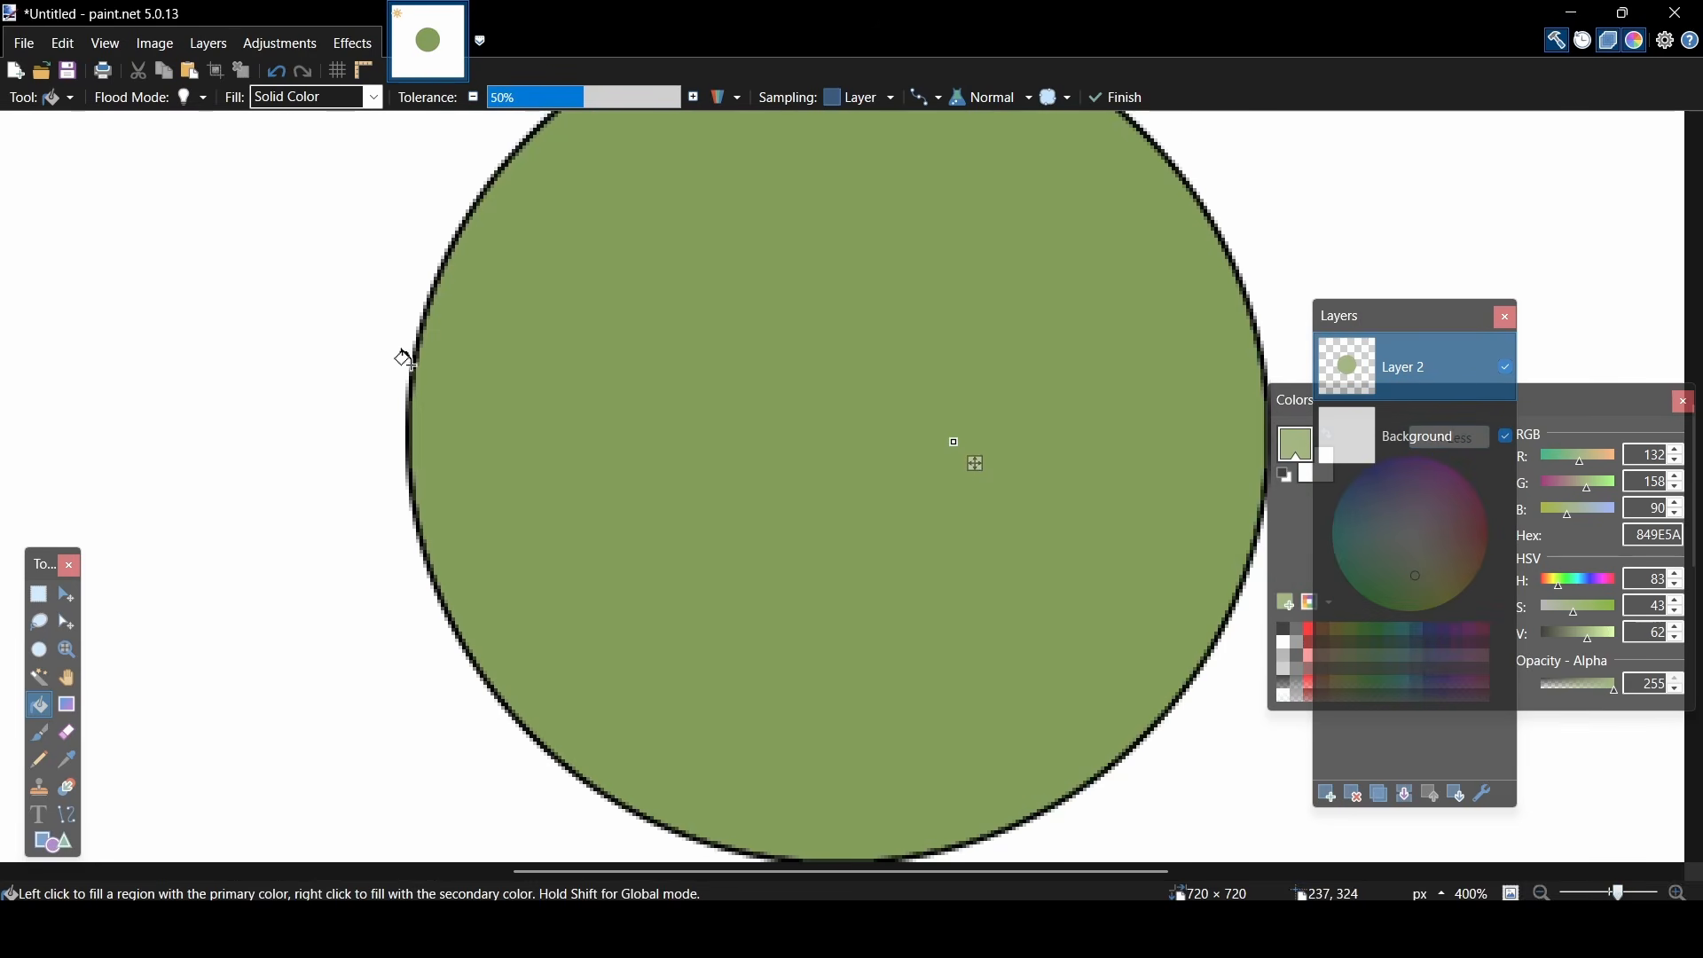
click(415, 366)
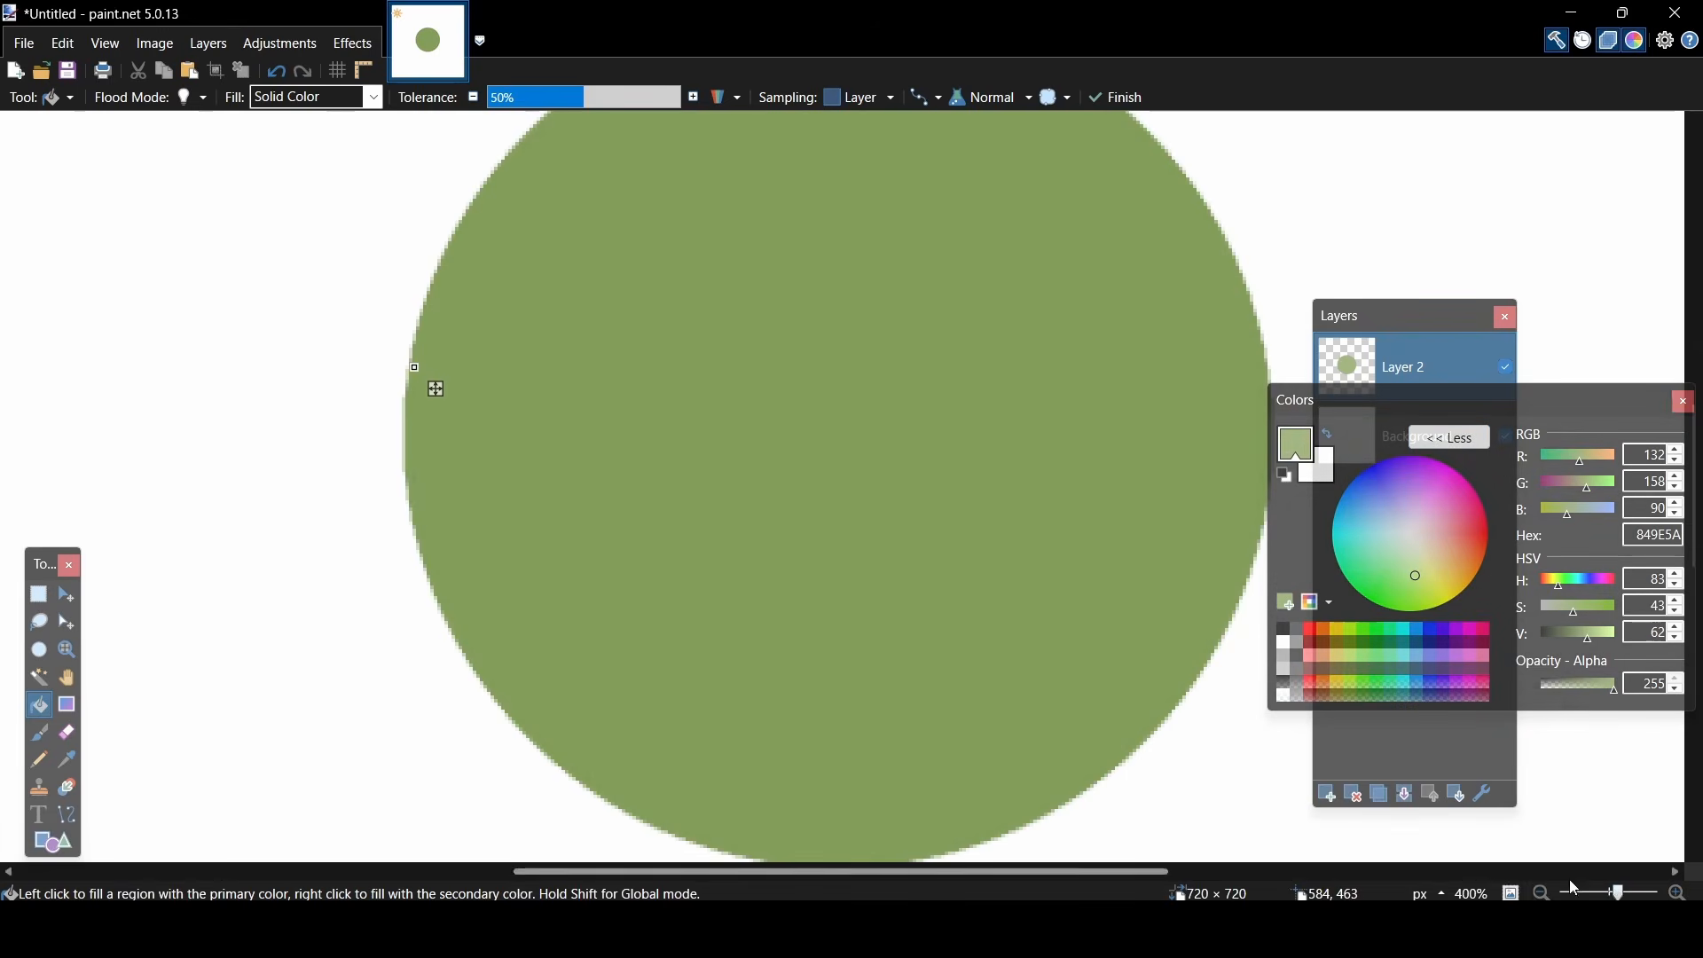
key(ctrl+minus)
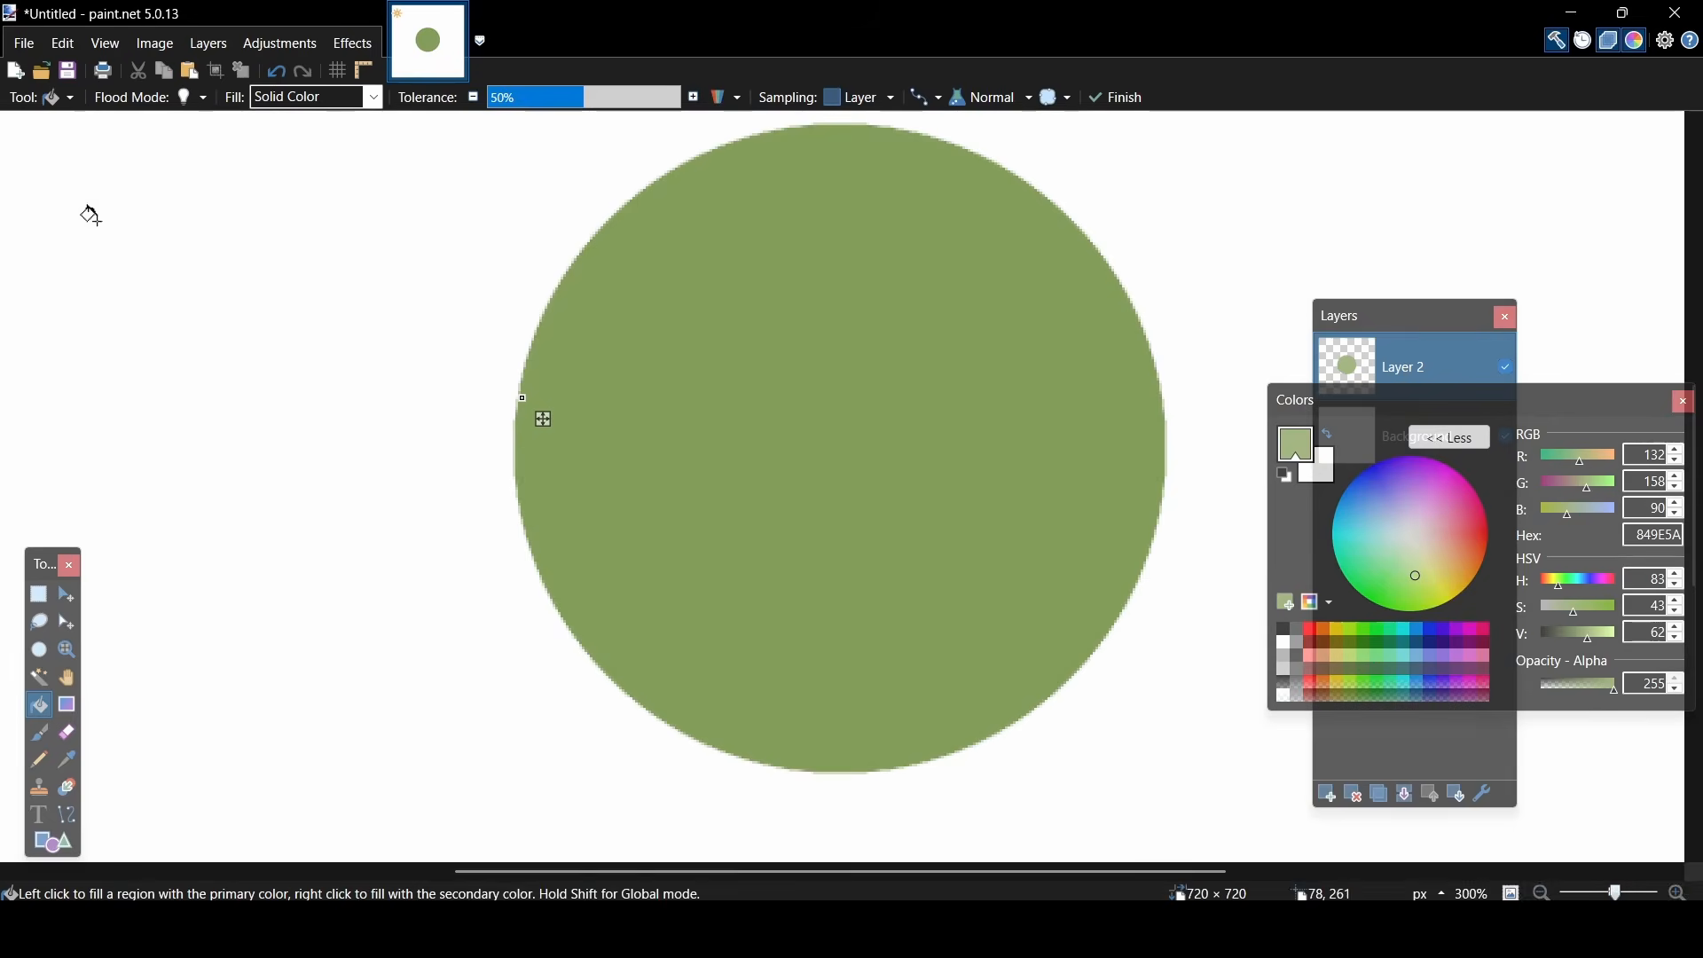
- Draw a black outlined circle about 105 × 103 pixels for the pupil and position it inside the green iris
click(49, 98)
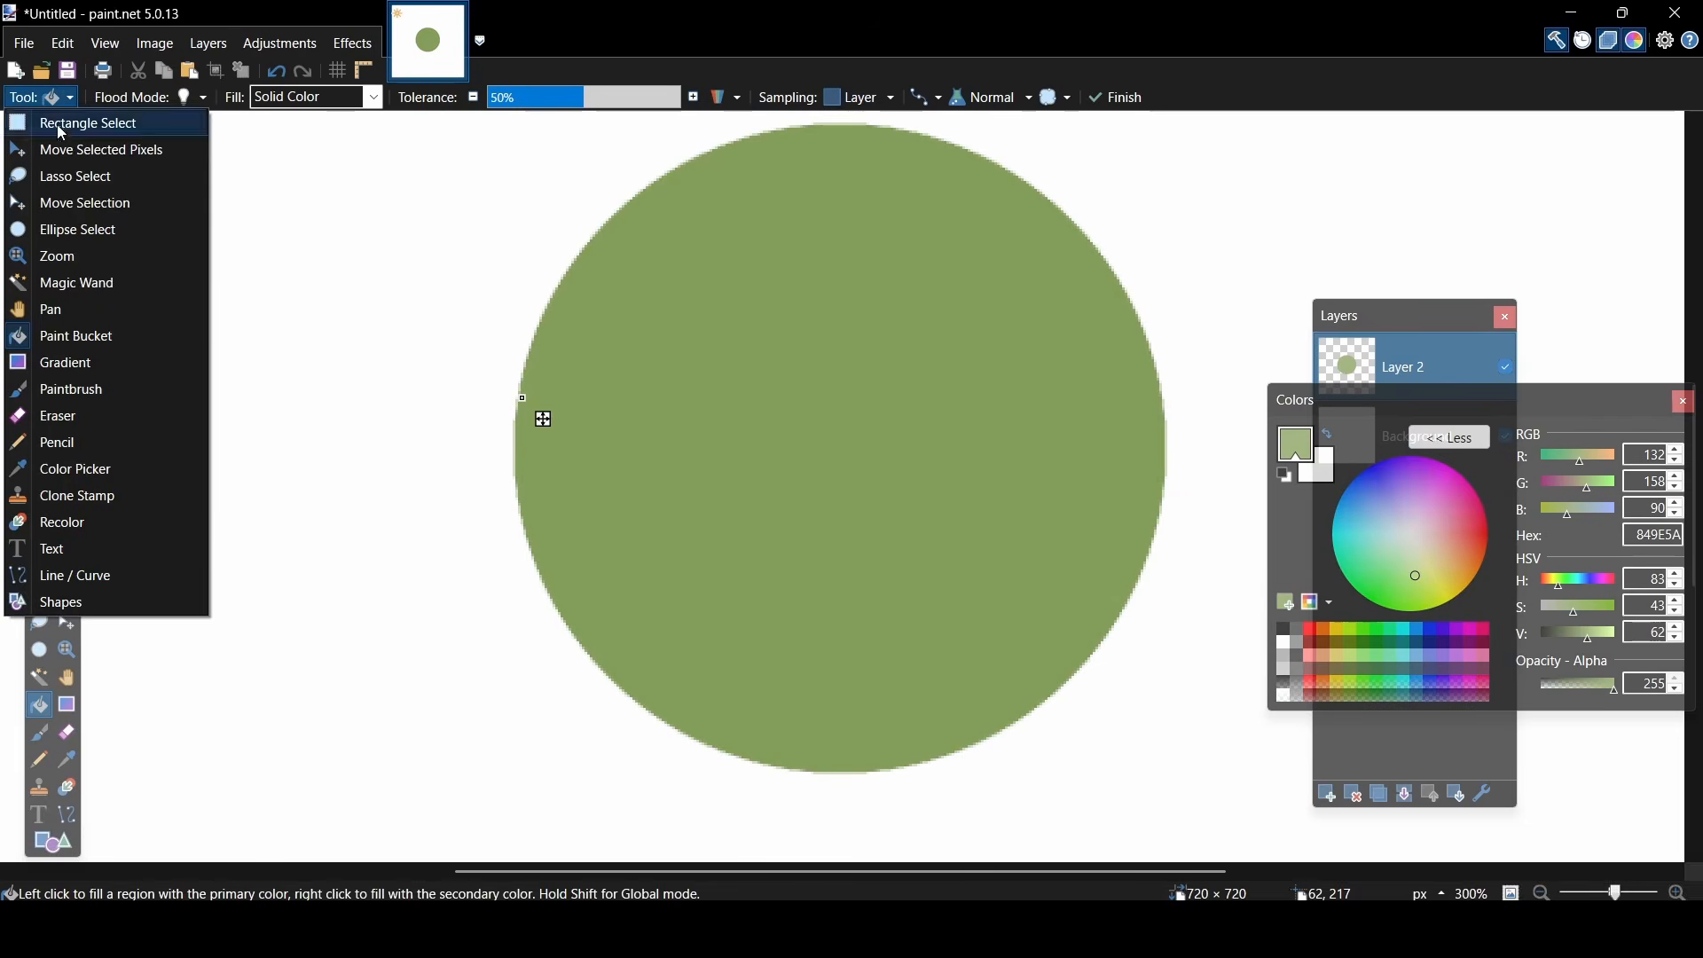
click(49, 604)
click(1283, 476)
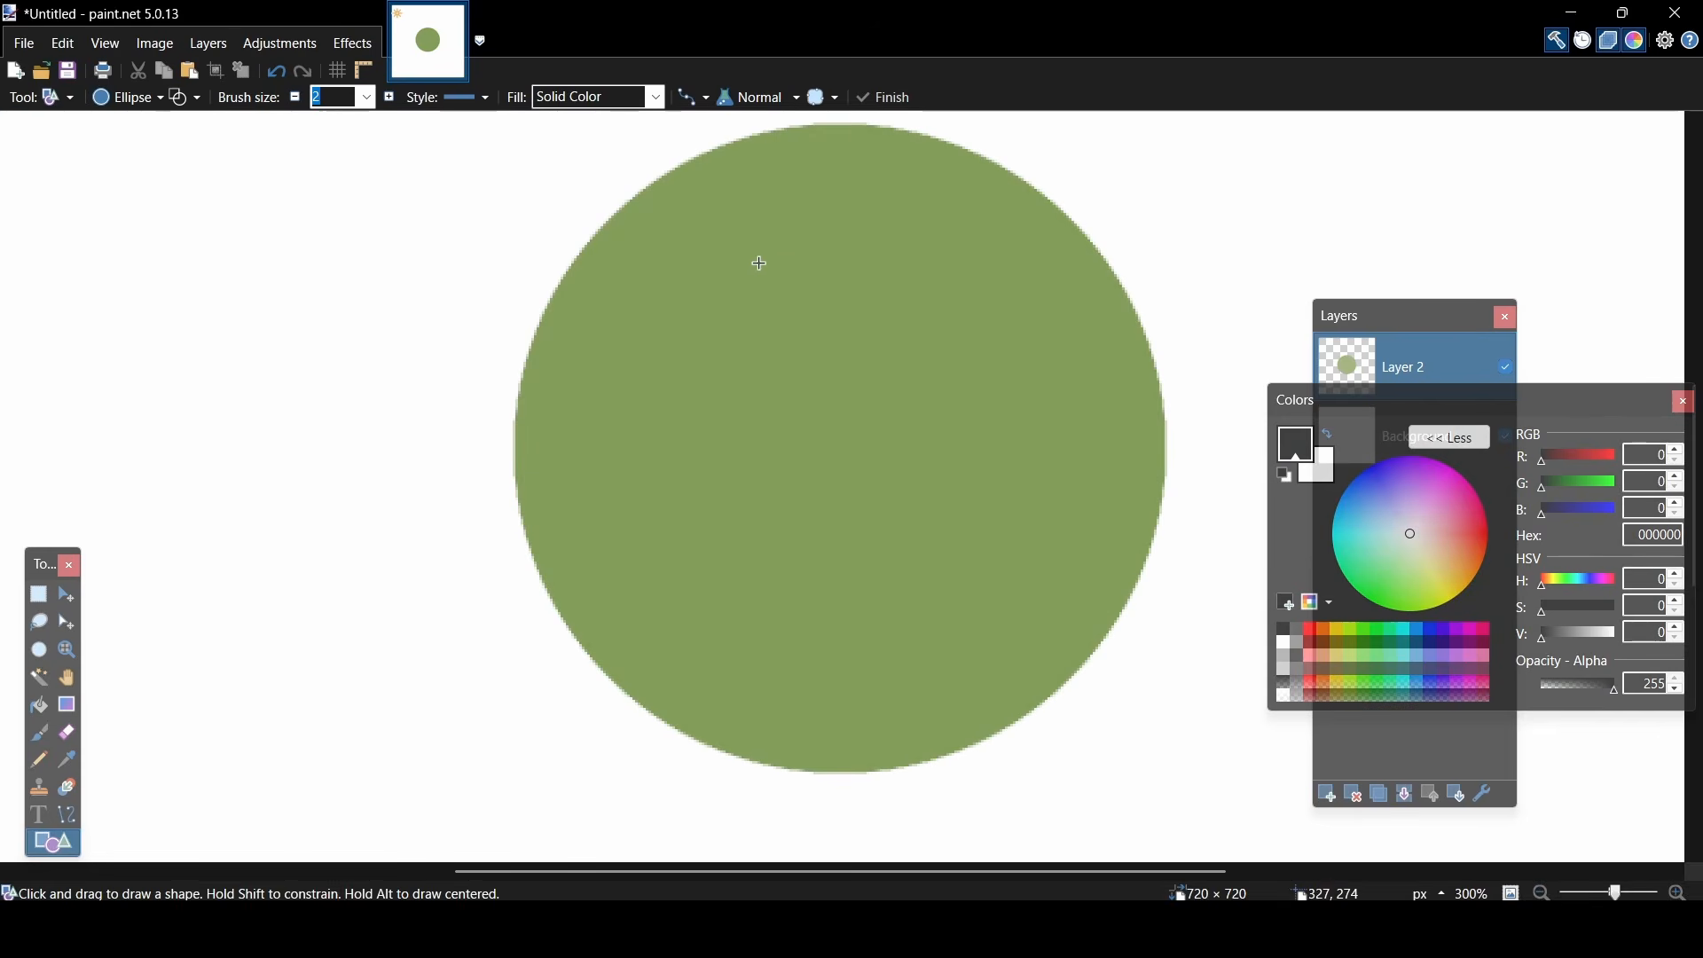
drag(750, 259, 967, 482)
mouse_move(899, 374)
mouse_down()
mouse_move(859, 434)
mouse_move(1012, 431)
mouse_up()
drag(868, 538, 869, 593)
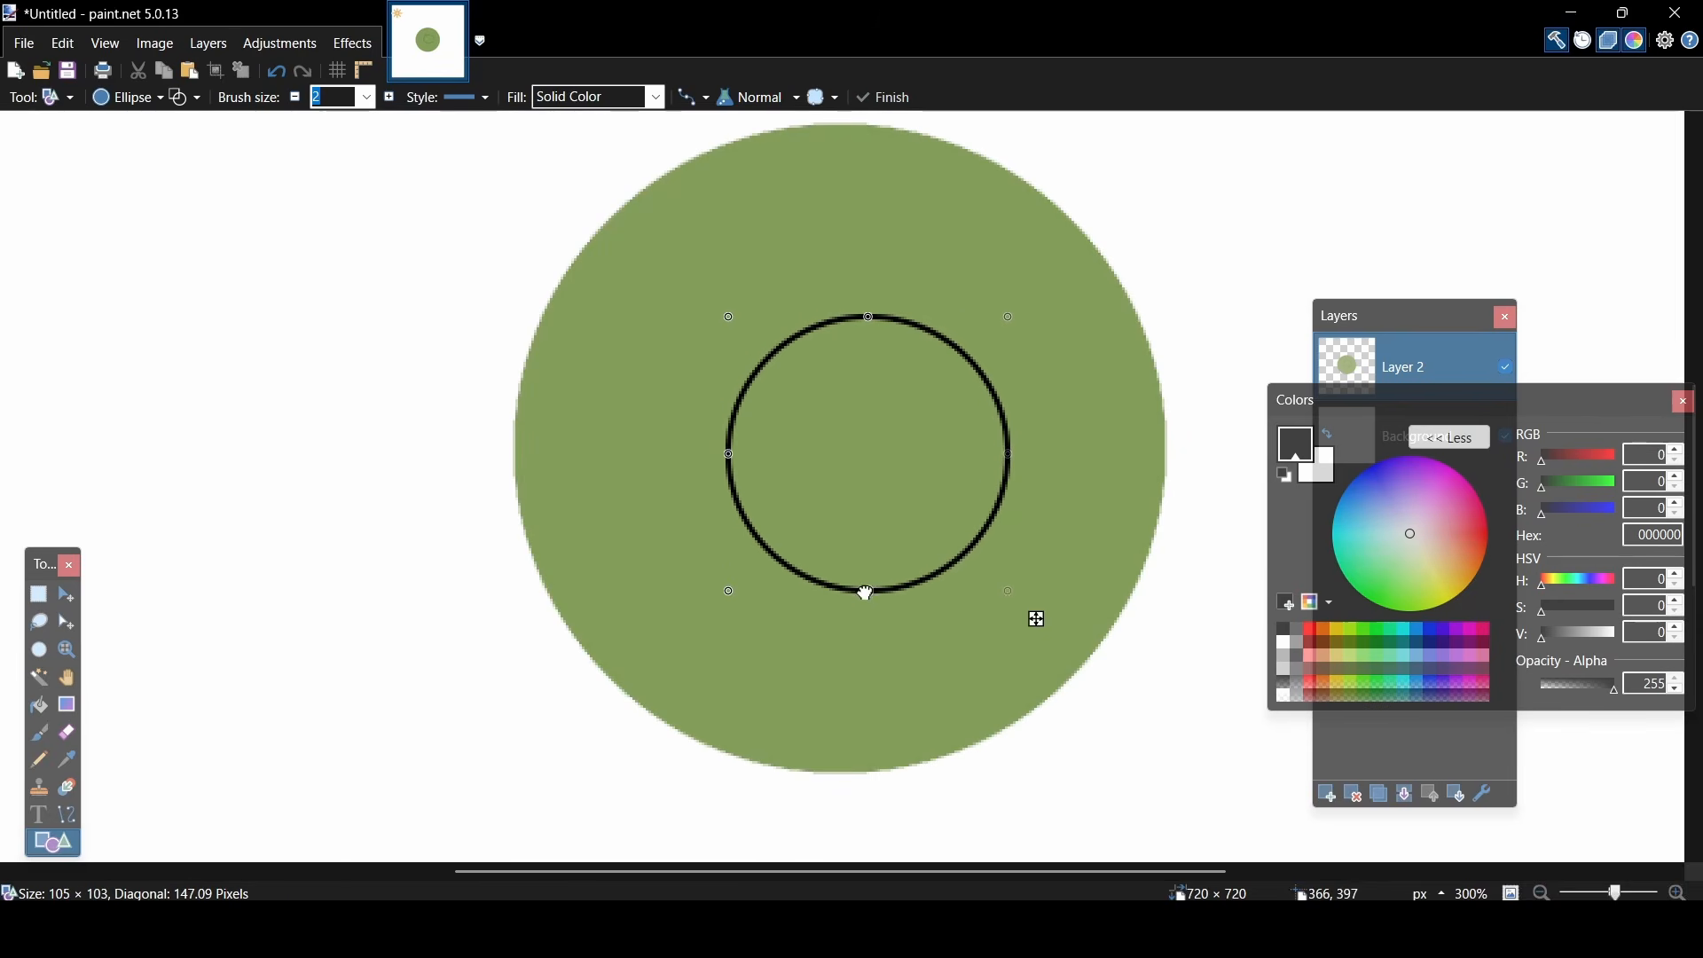
drag(937, 505, 897, 479)
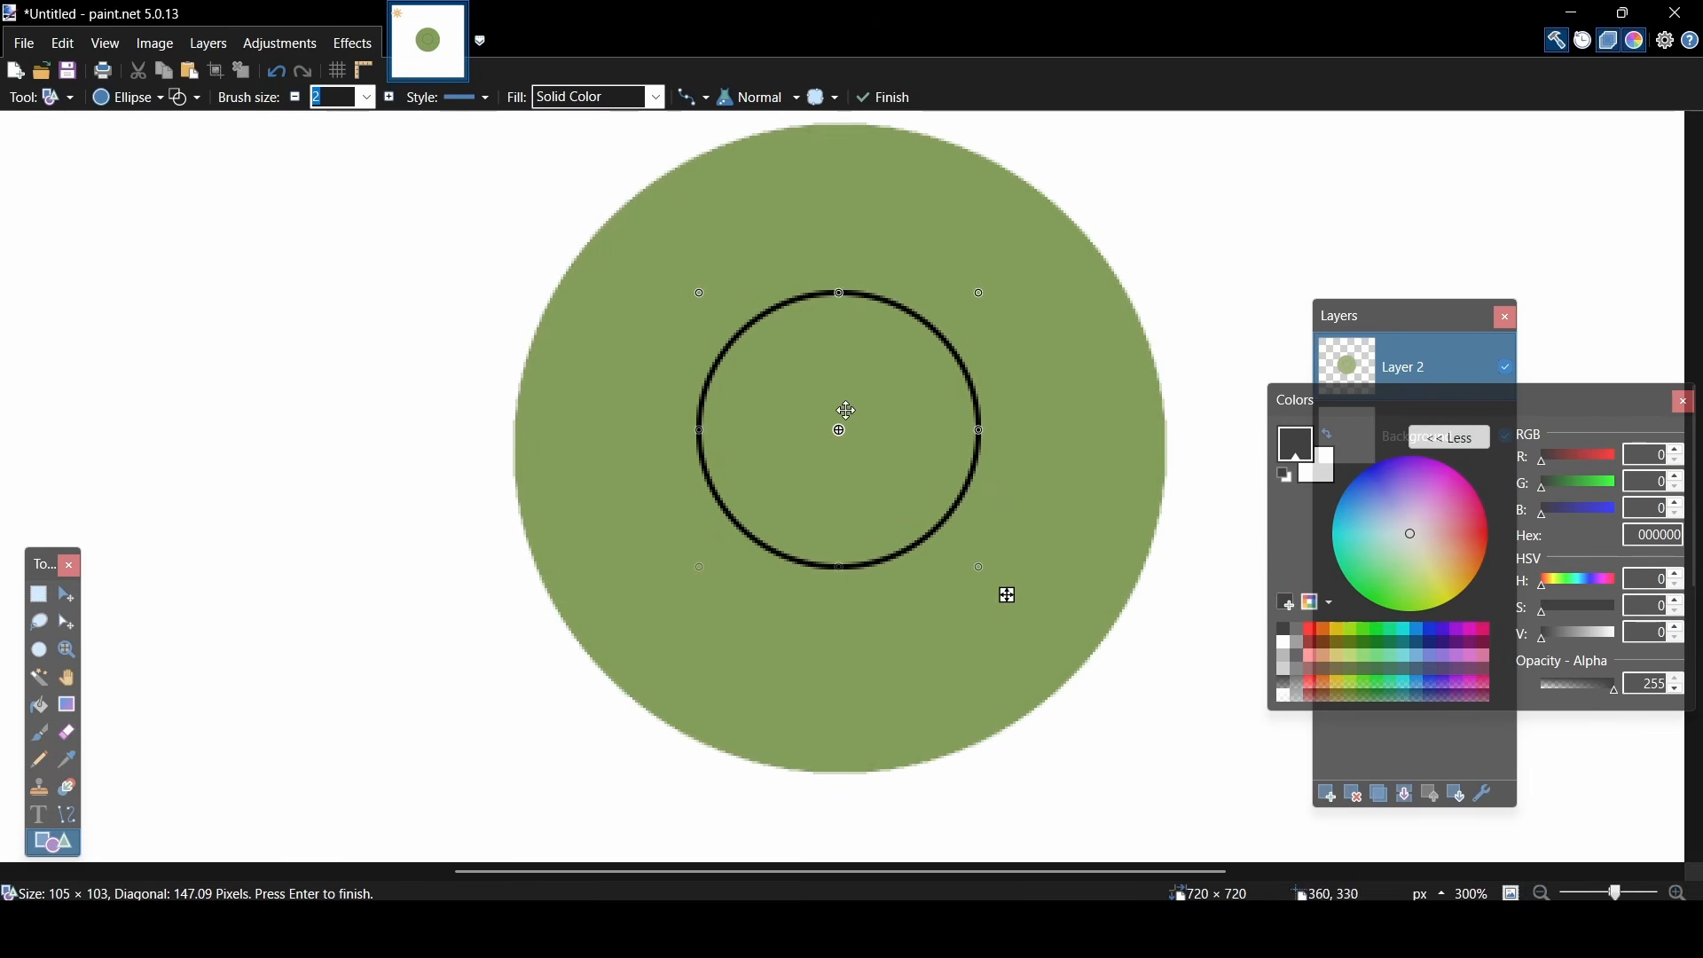
drag(844, 410, 857, 411)
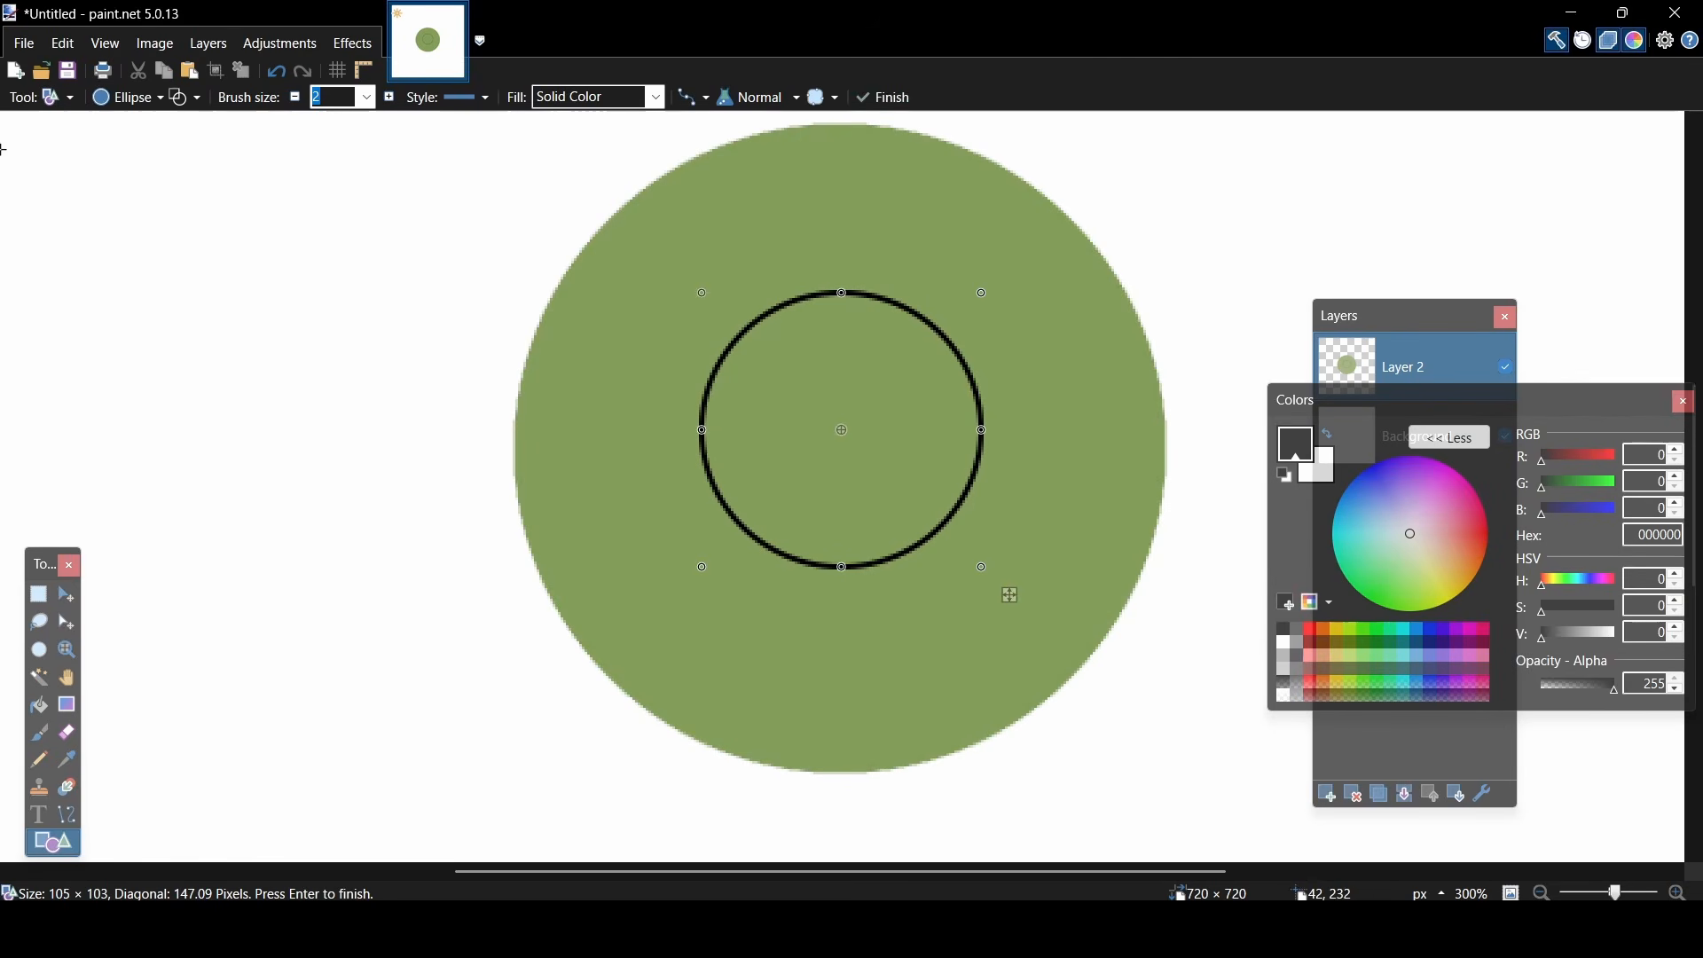
- Fill the pupil circle with solid black using the Paint Bucket and switch to Rectangle Select
click(59, 98)
click(66, 334)
click(807, 371)
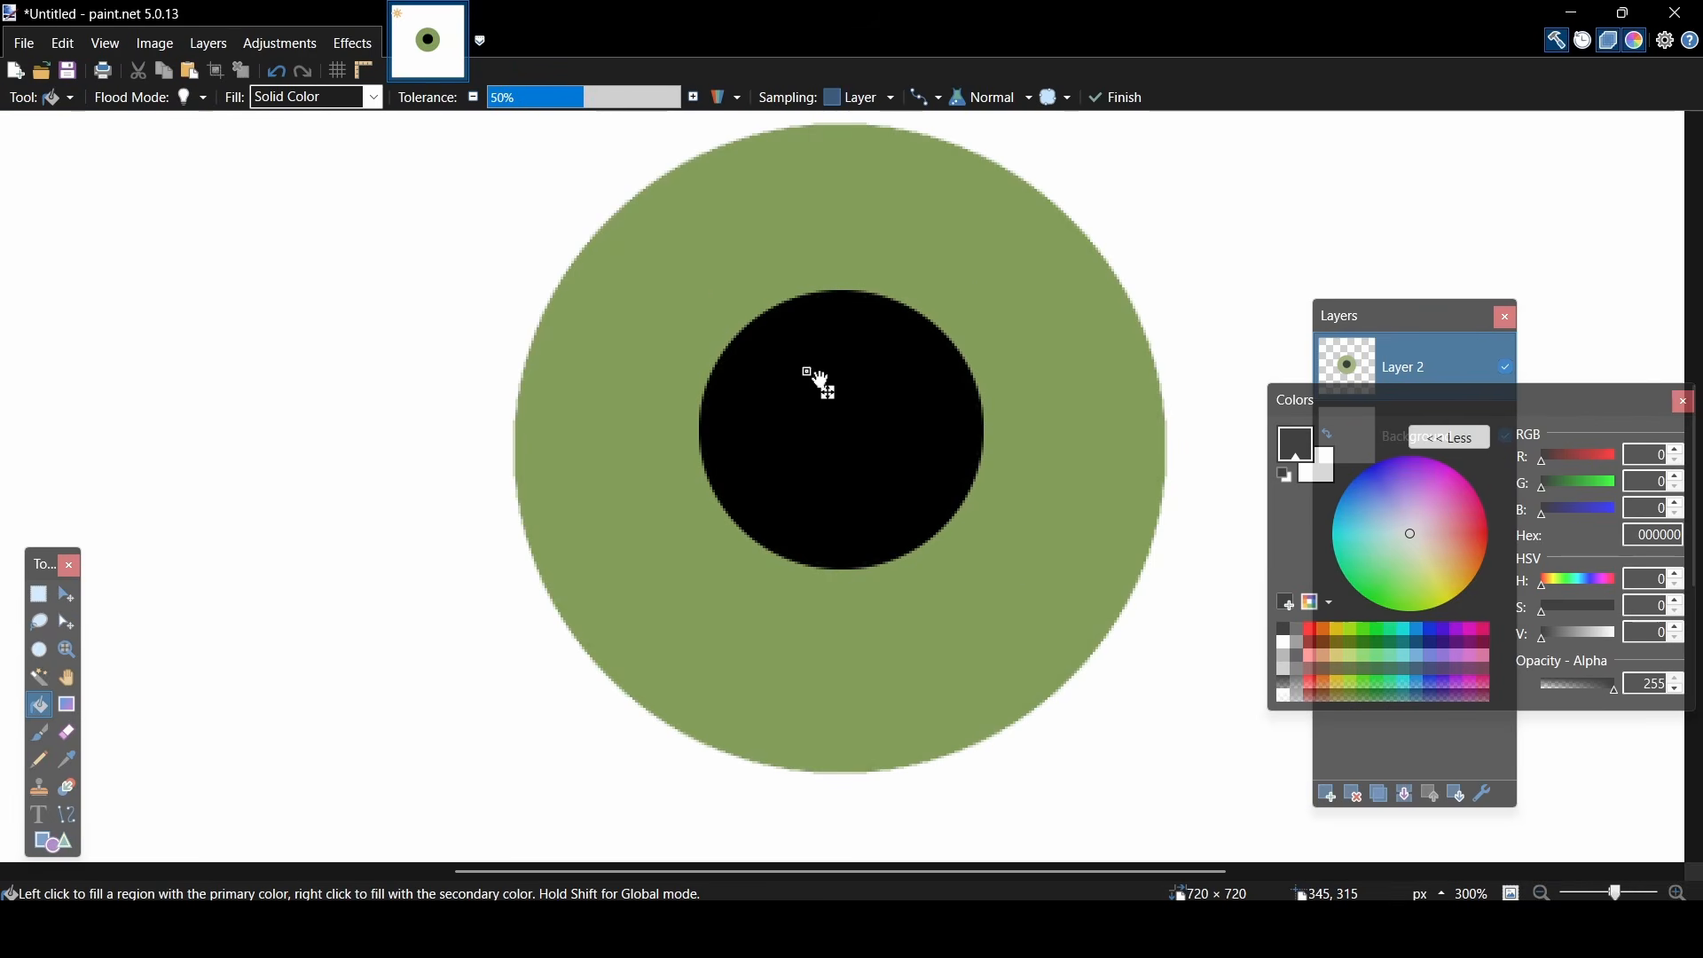
click(59, 98)
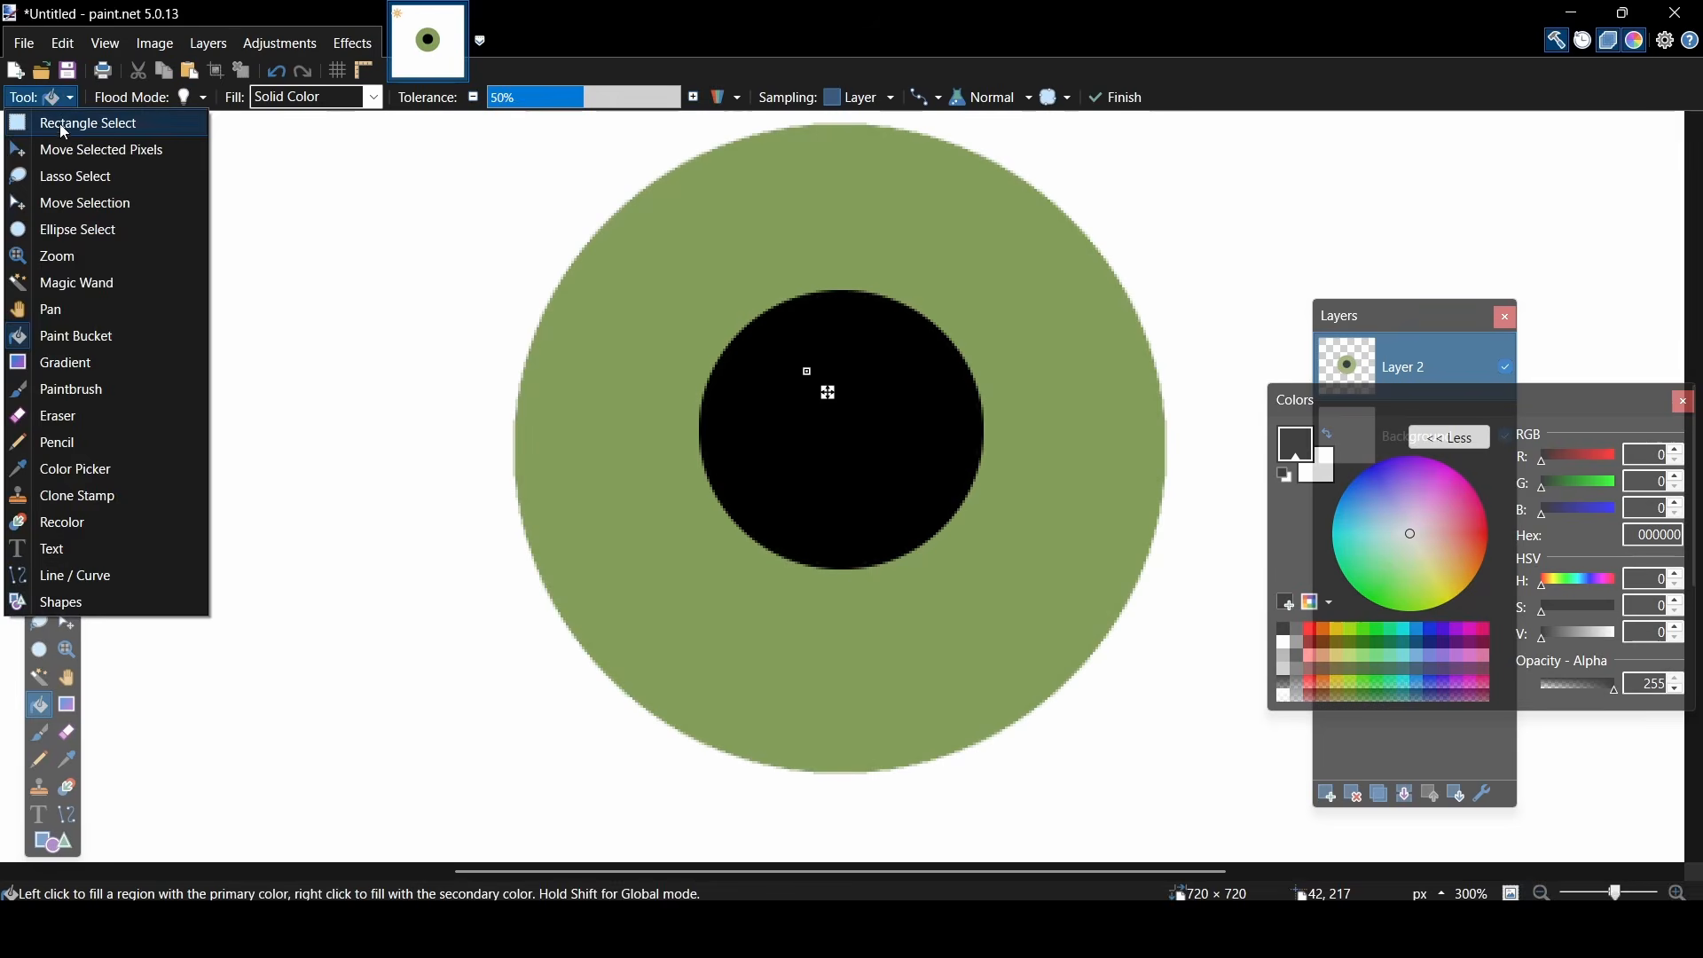
click(61, 124)
click(1610, 890)
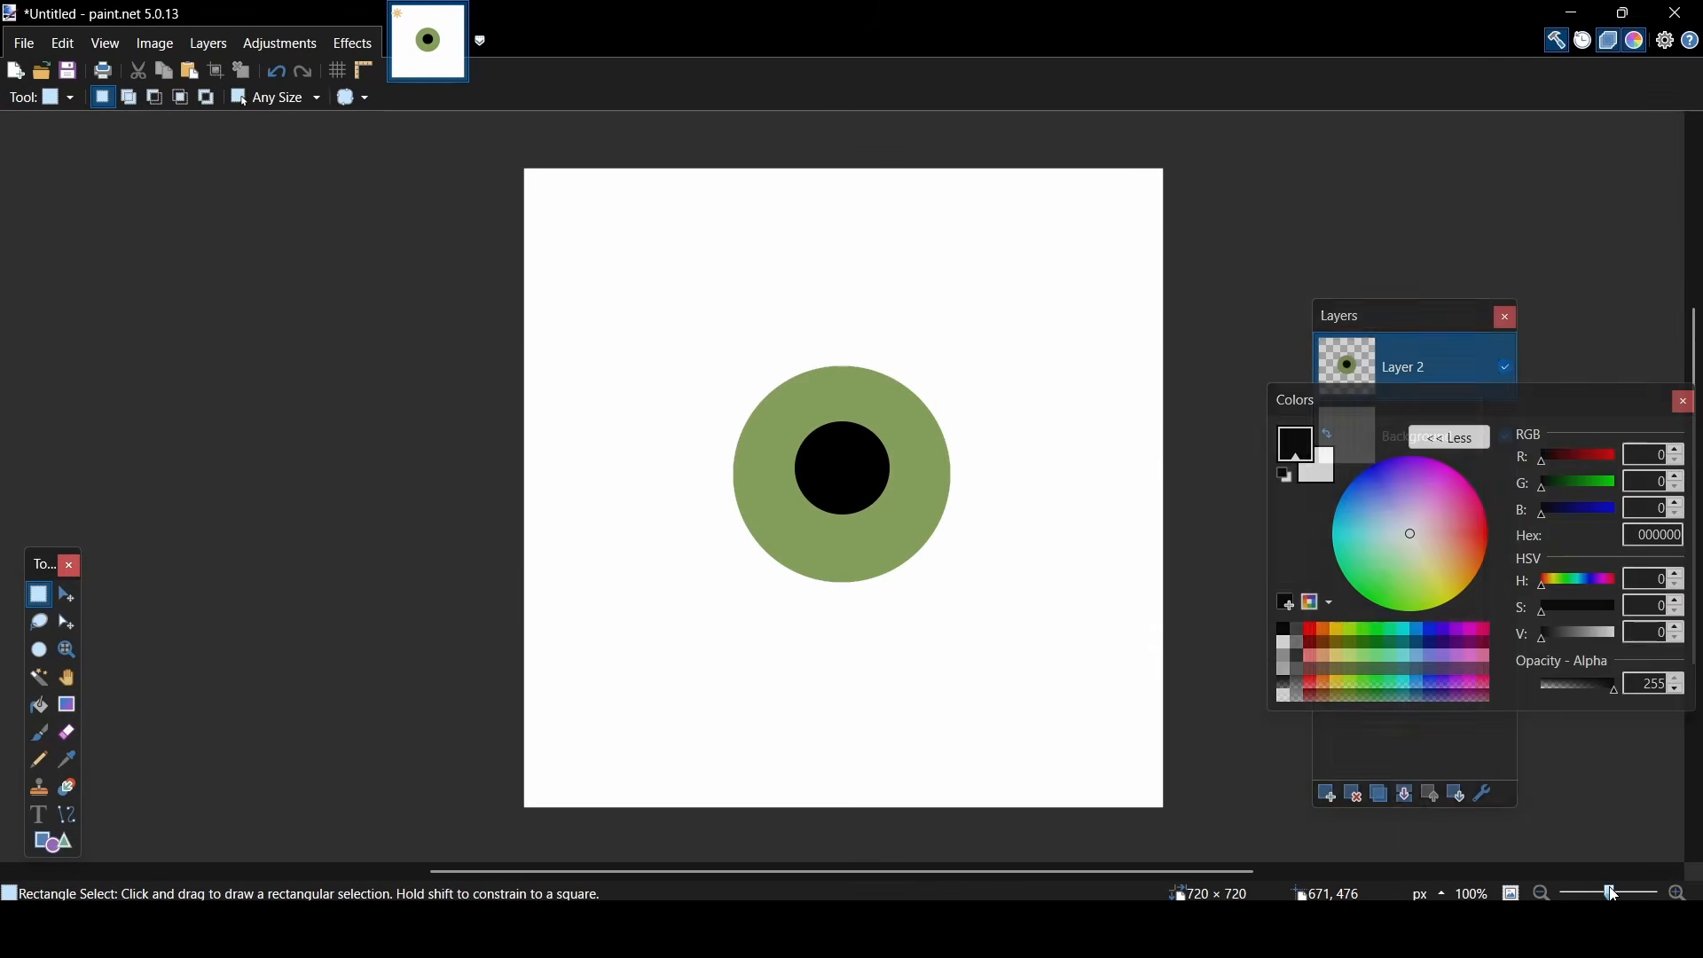
- Paint a small white highlight spot on the pupil's upper left with the Paintbrush at size 10
drag(1610, 890, 1618, 891)
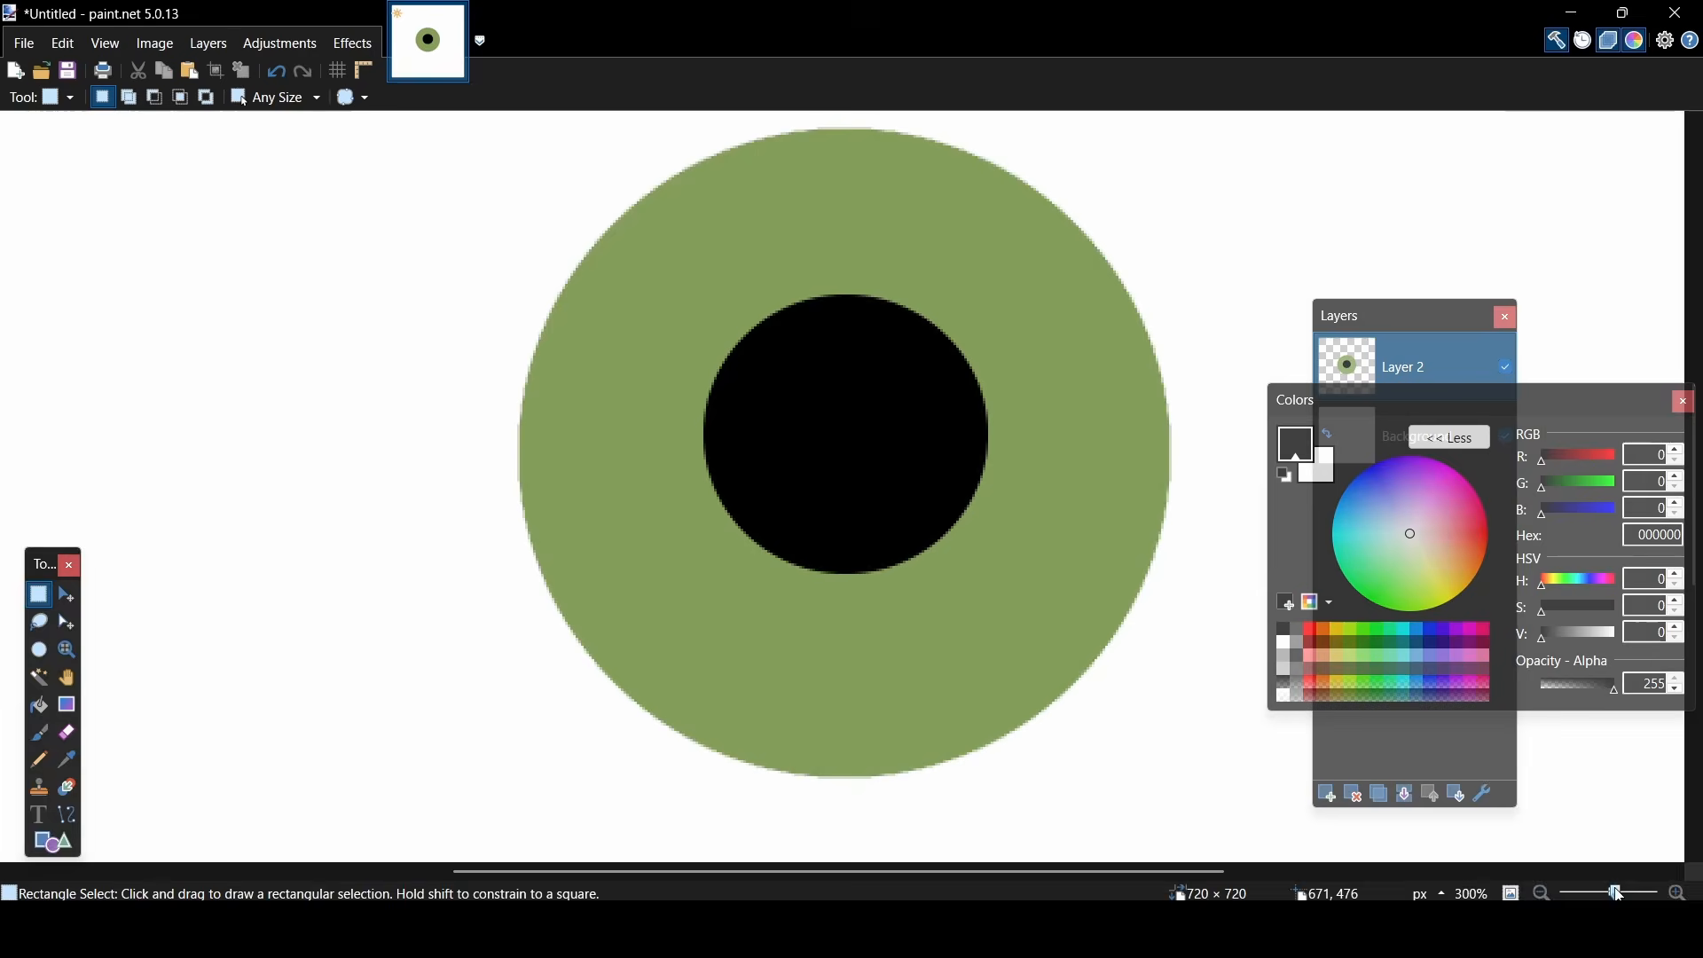
click(1334, 438)
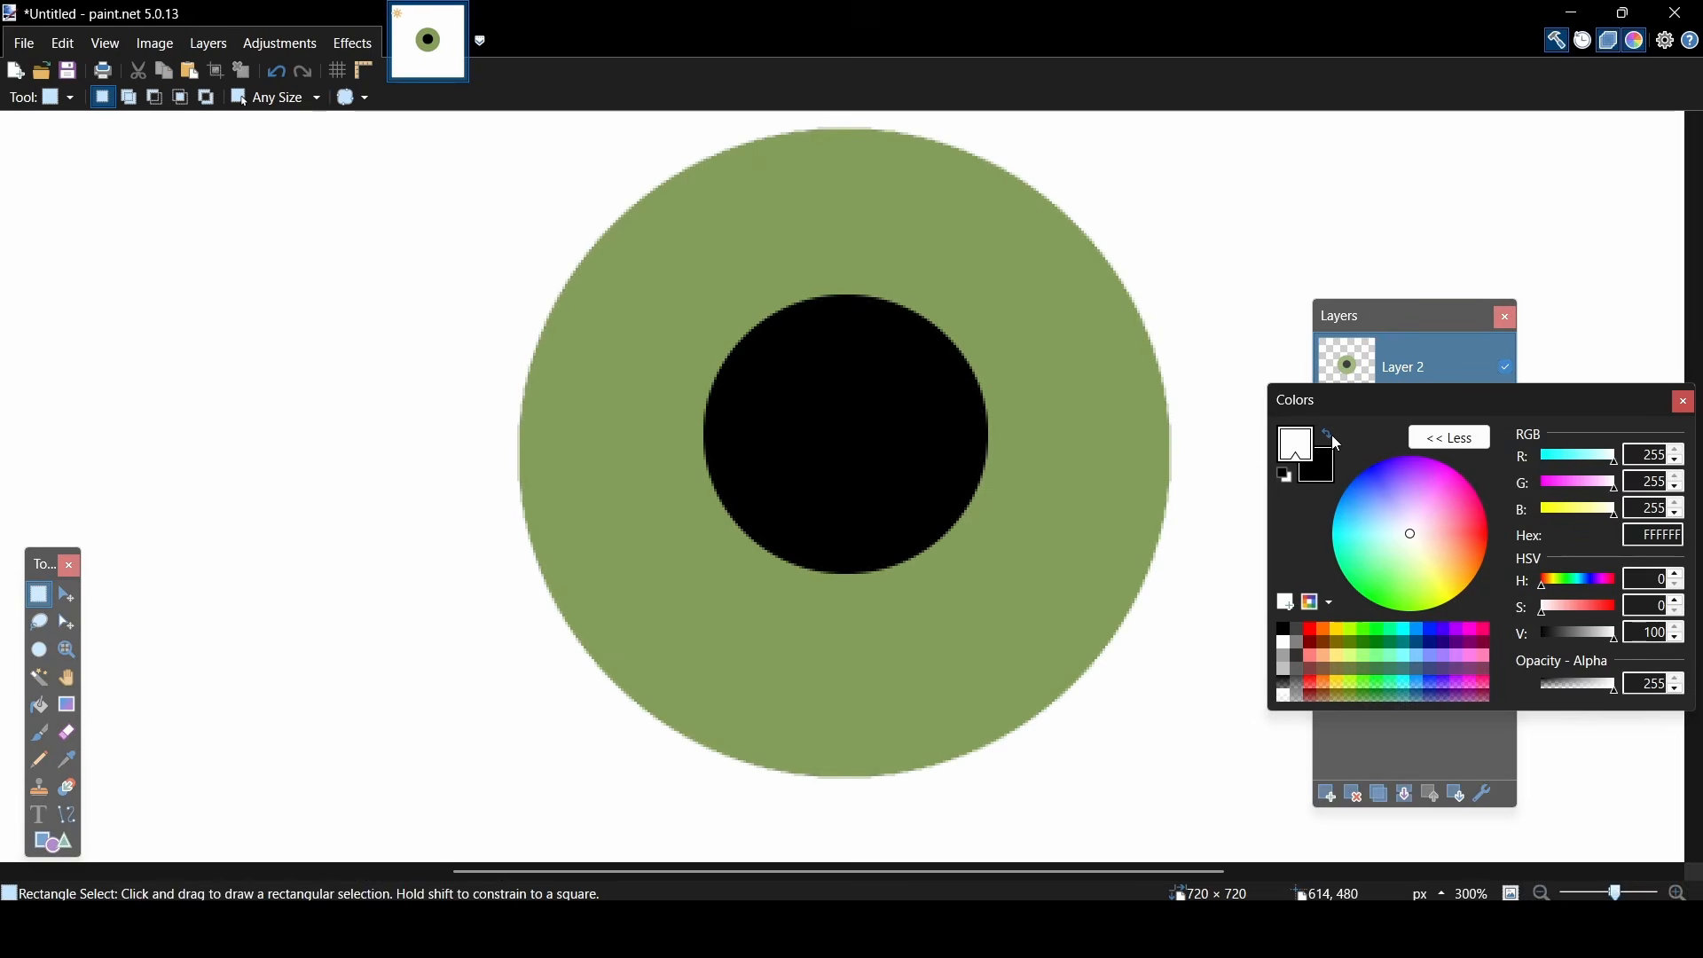
click(59, 97)
click(64, 390)
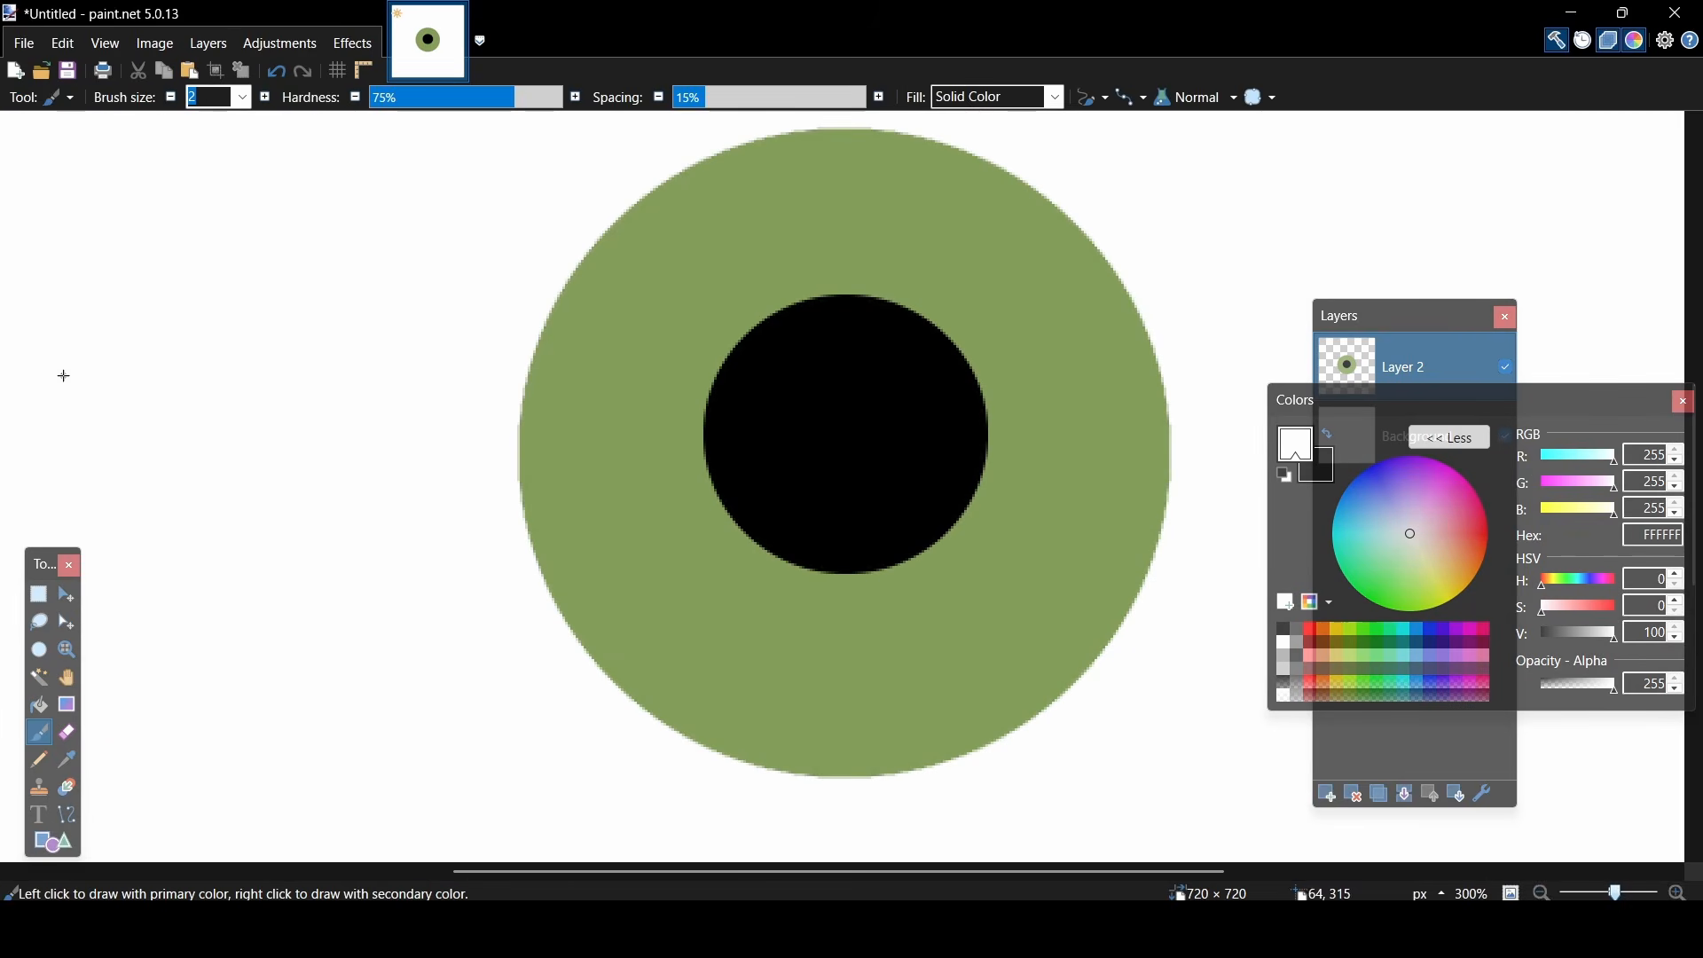
click(243, 98)
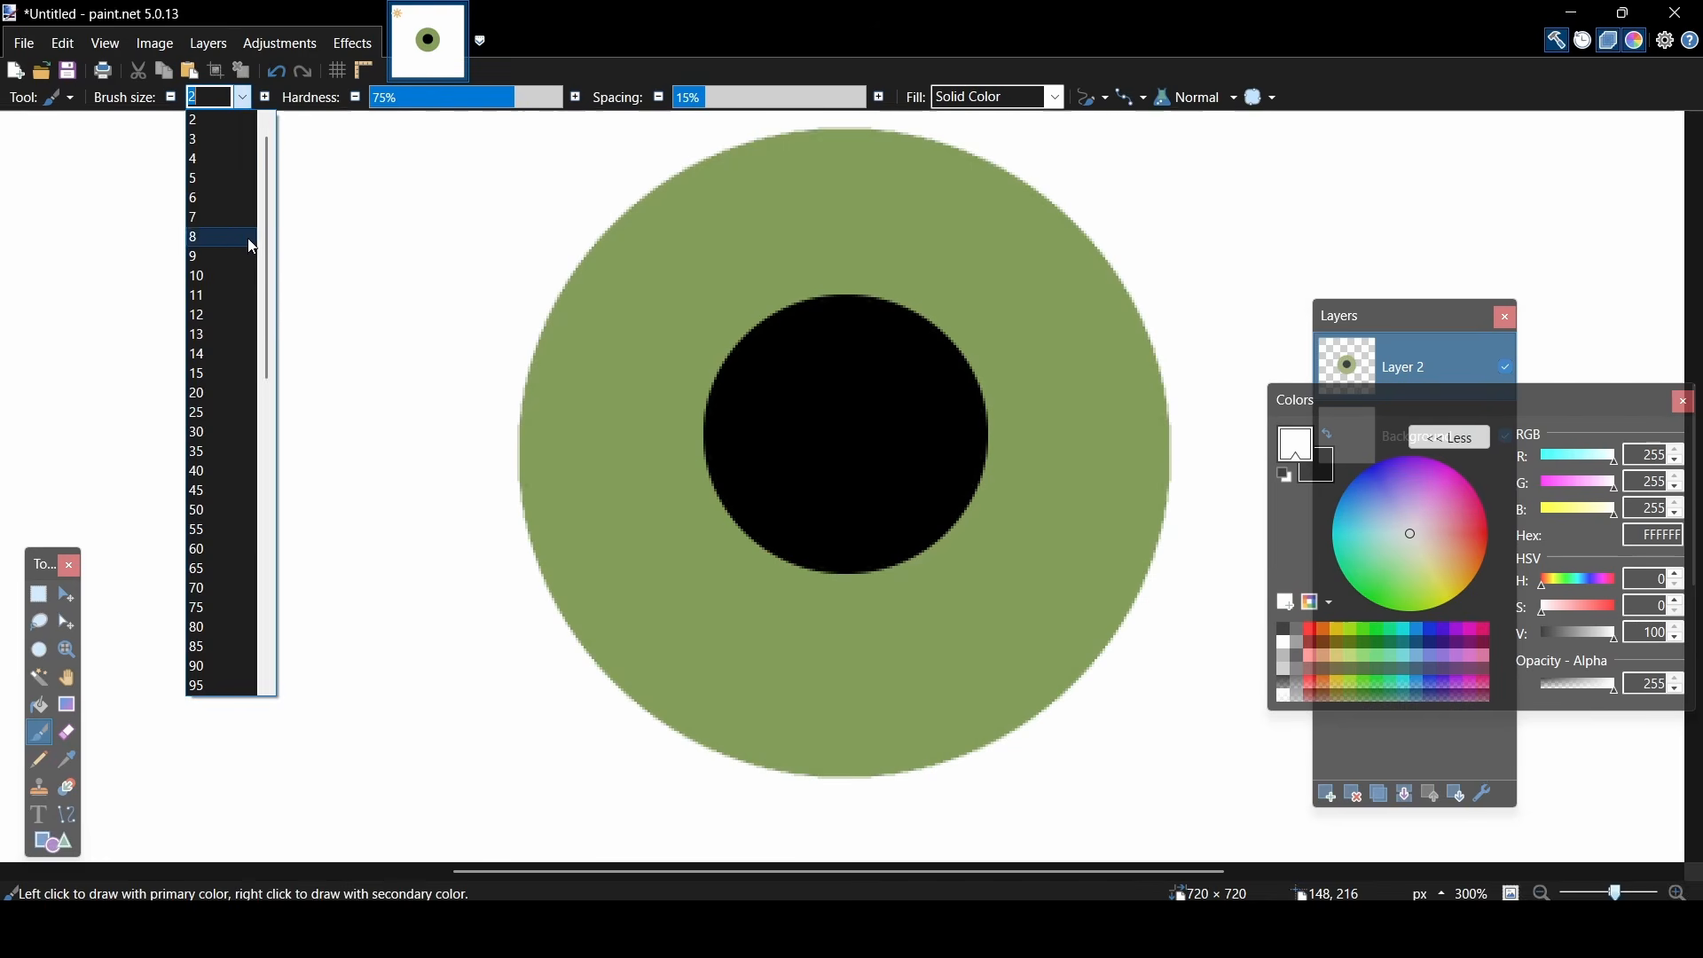
click(214, 276)
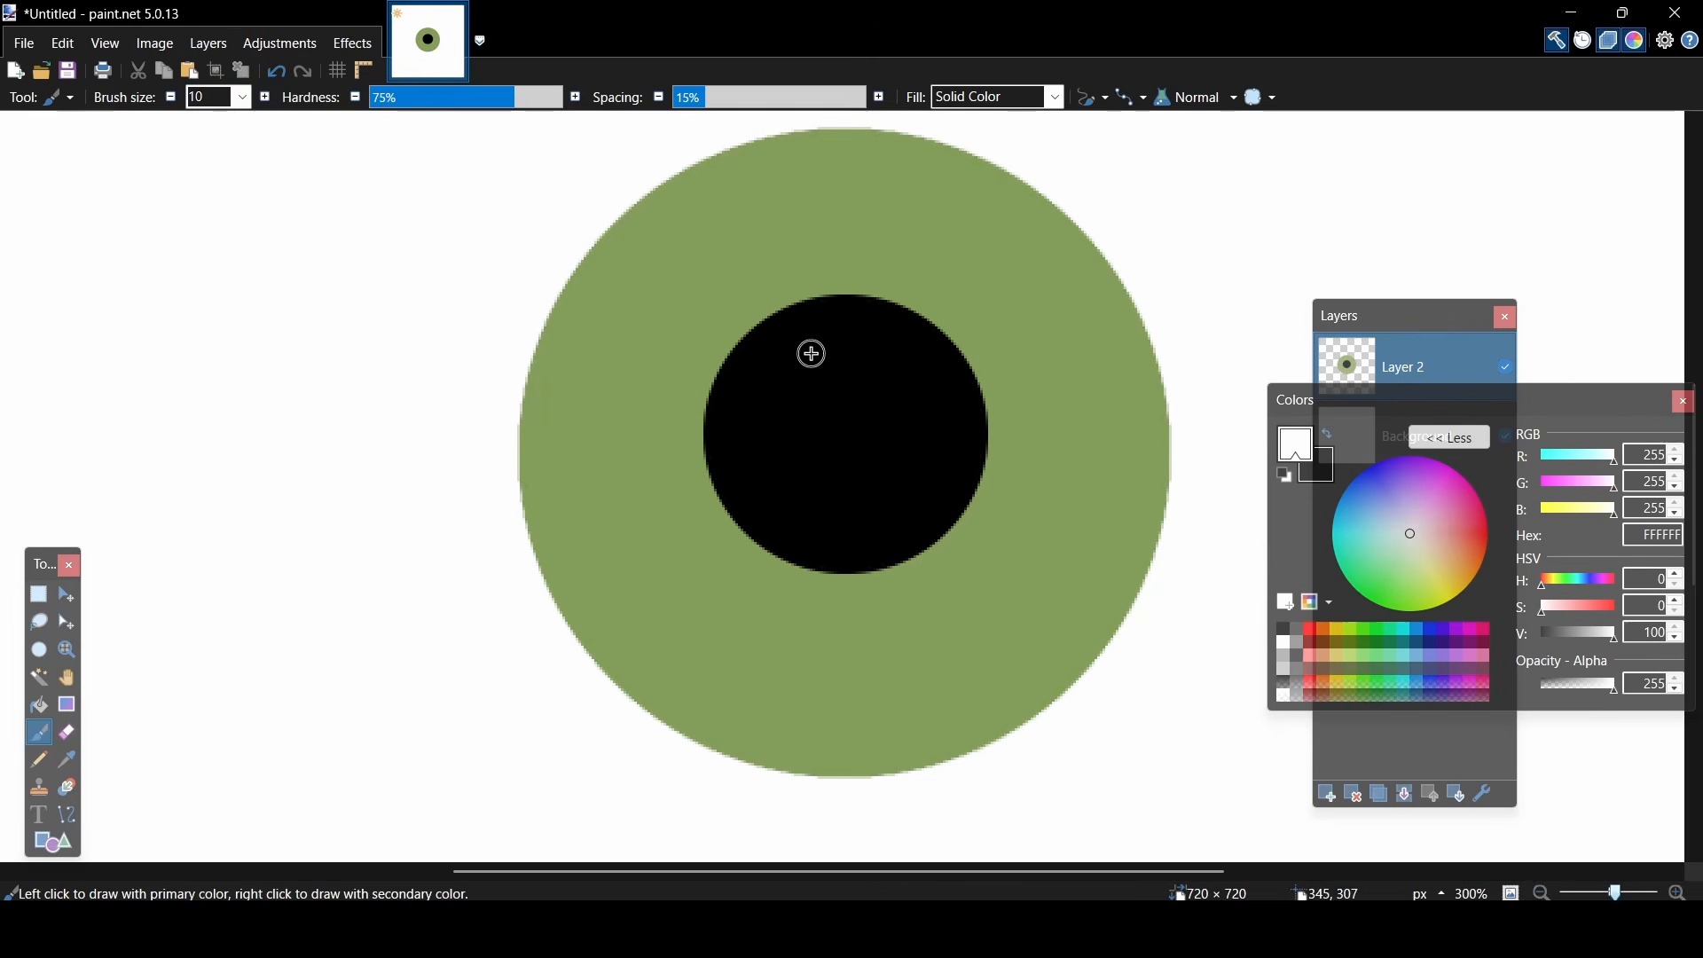
mouse_move(790, 357)
mouse_down()
mouse_move(805, 350)
mouse_move(801, 367)
mouse_up()
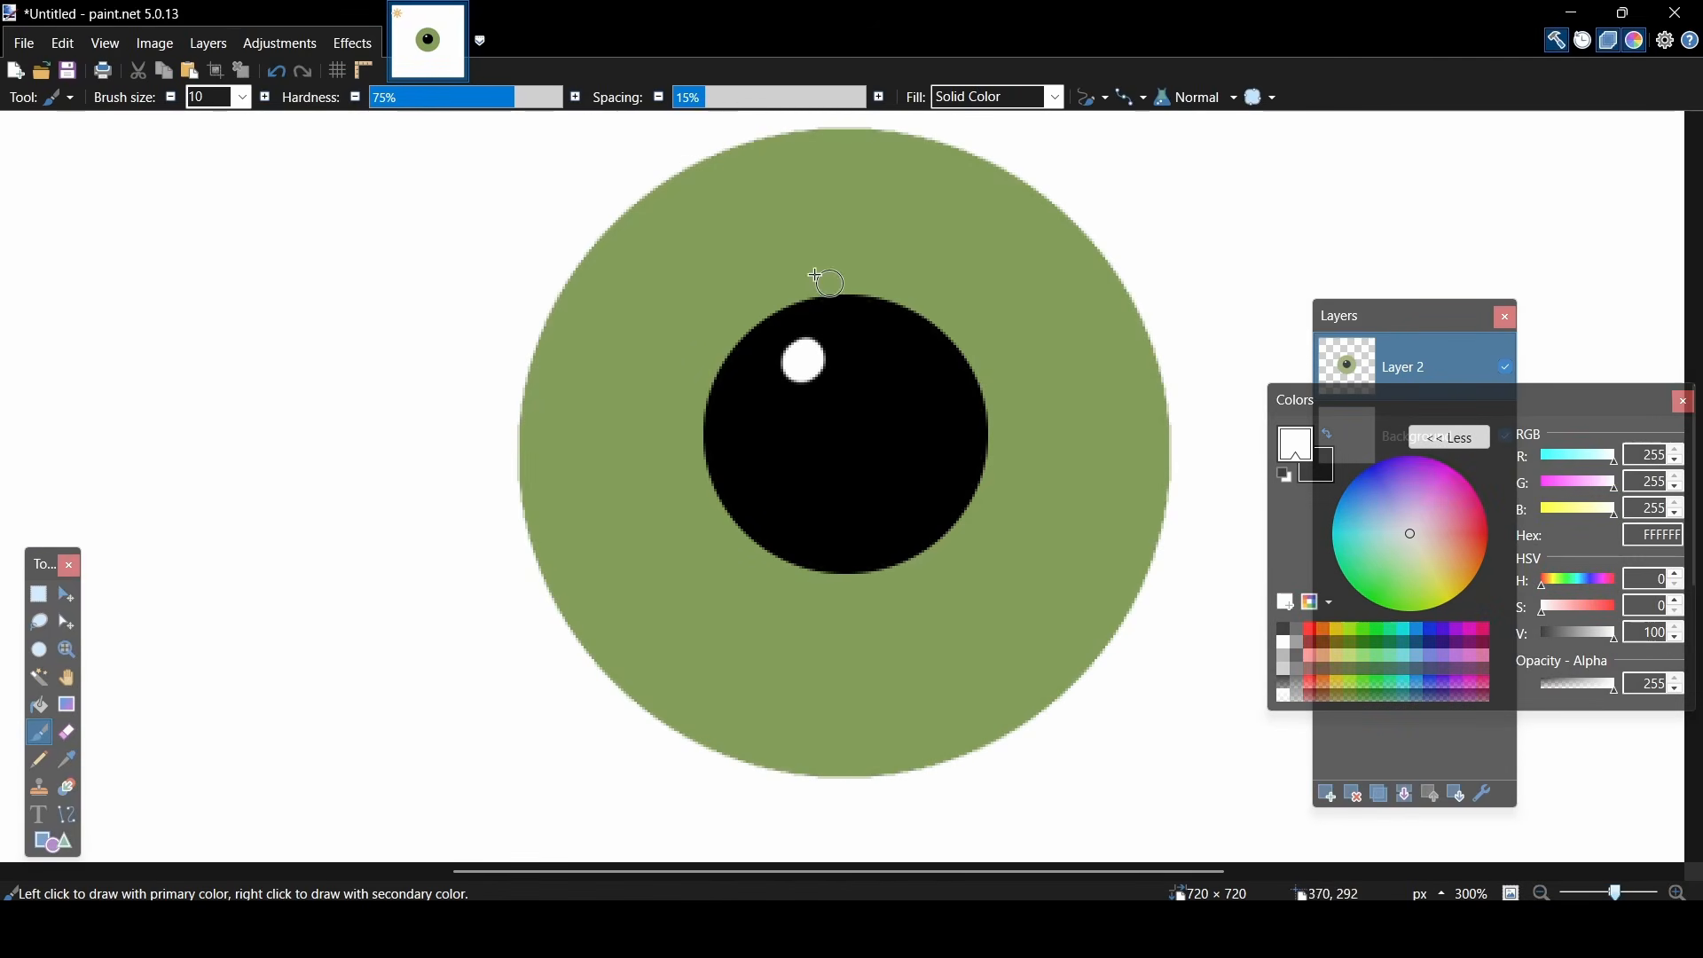
click(380, 42)
mouse_move(399, 99)
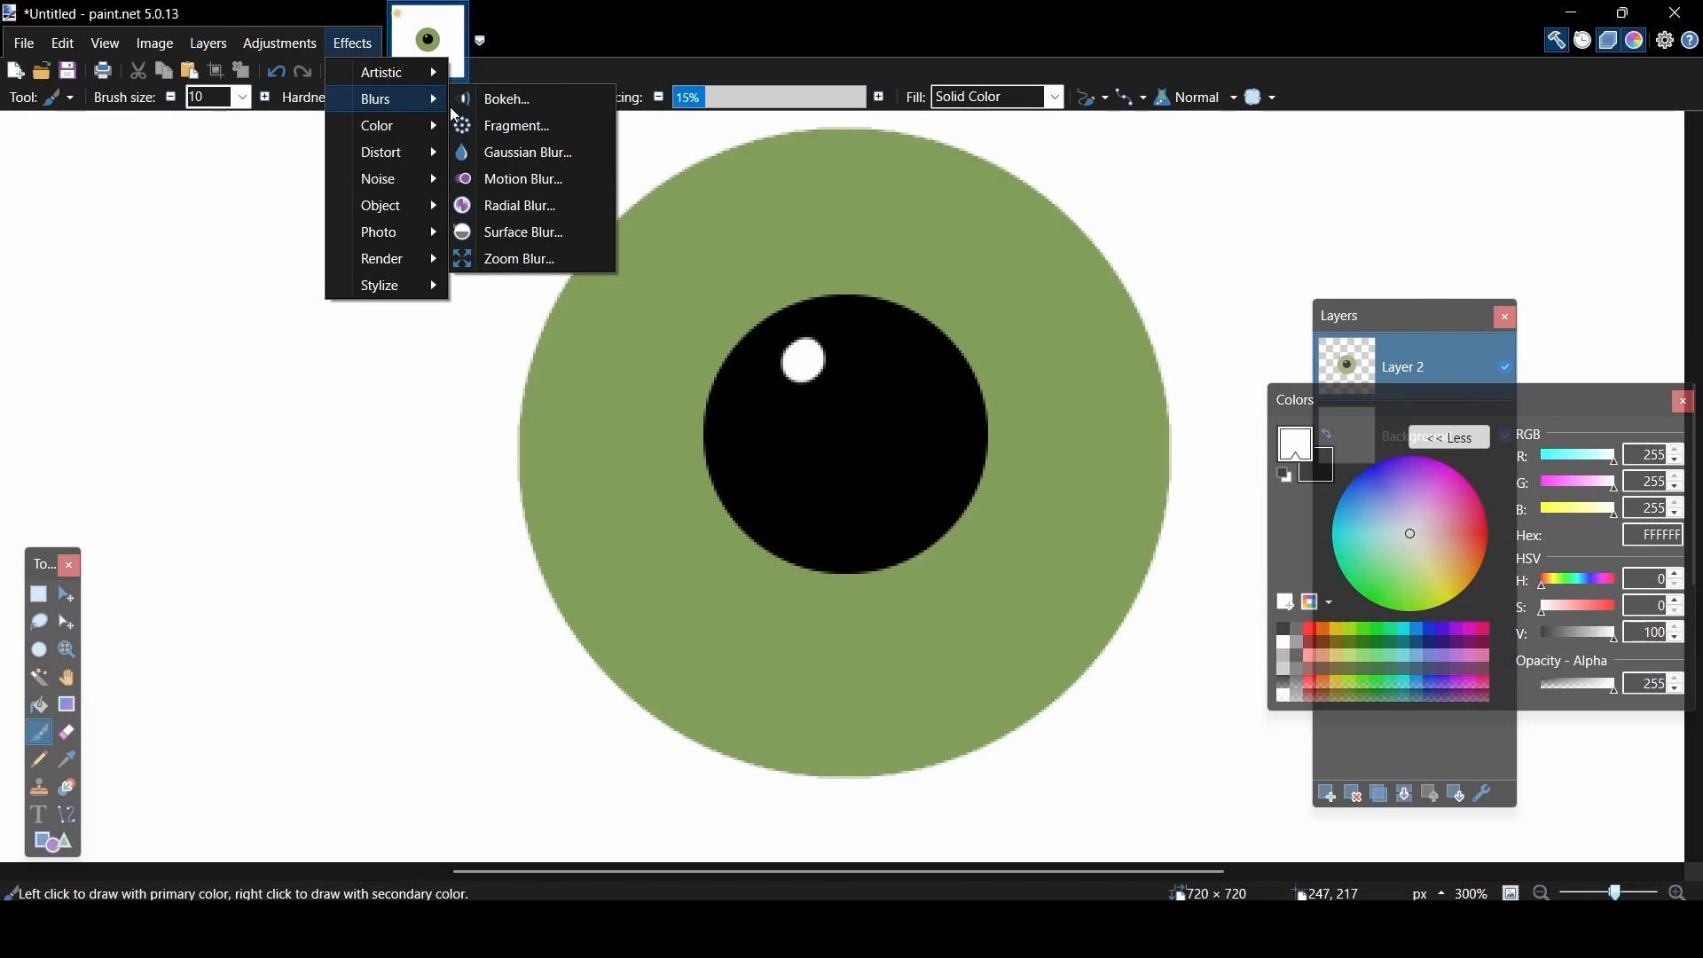
click(509, 152)
drag(878, 329, 550, 296)
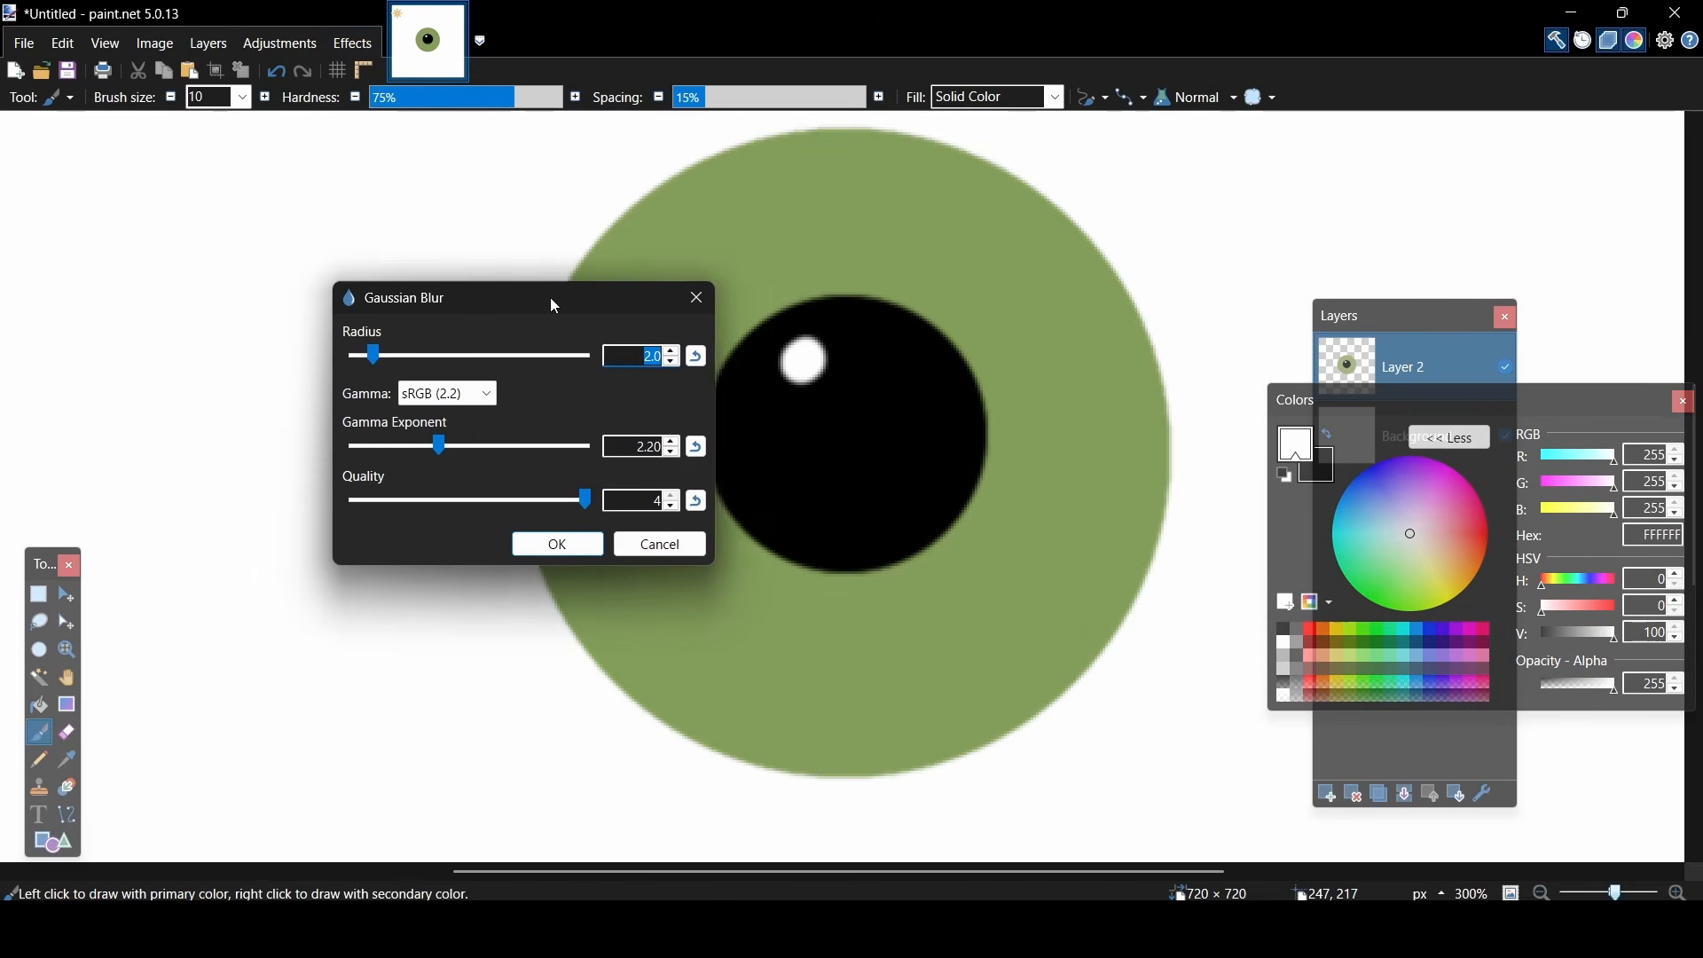
drag(358, 355, 391, 364)
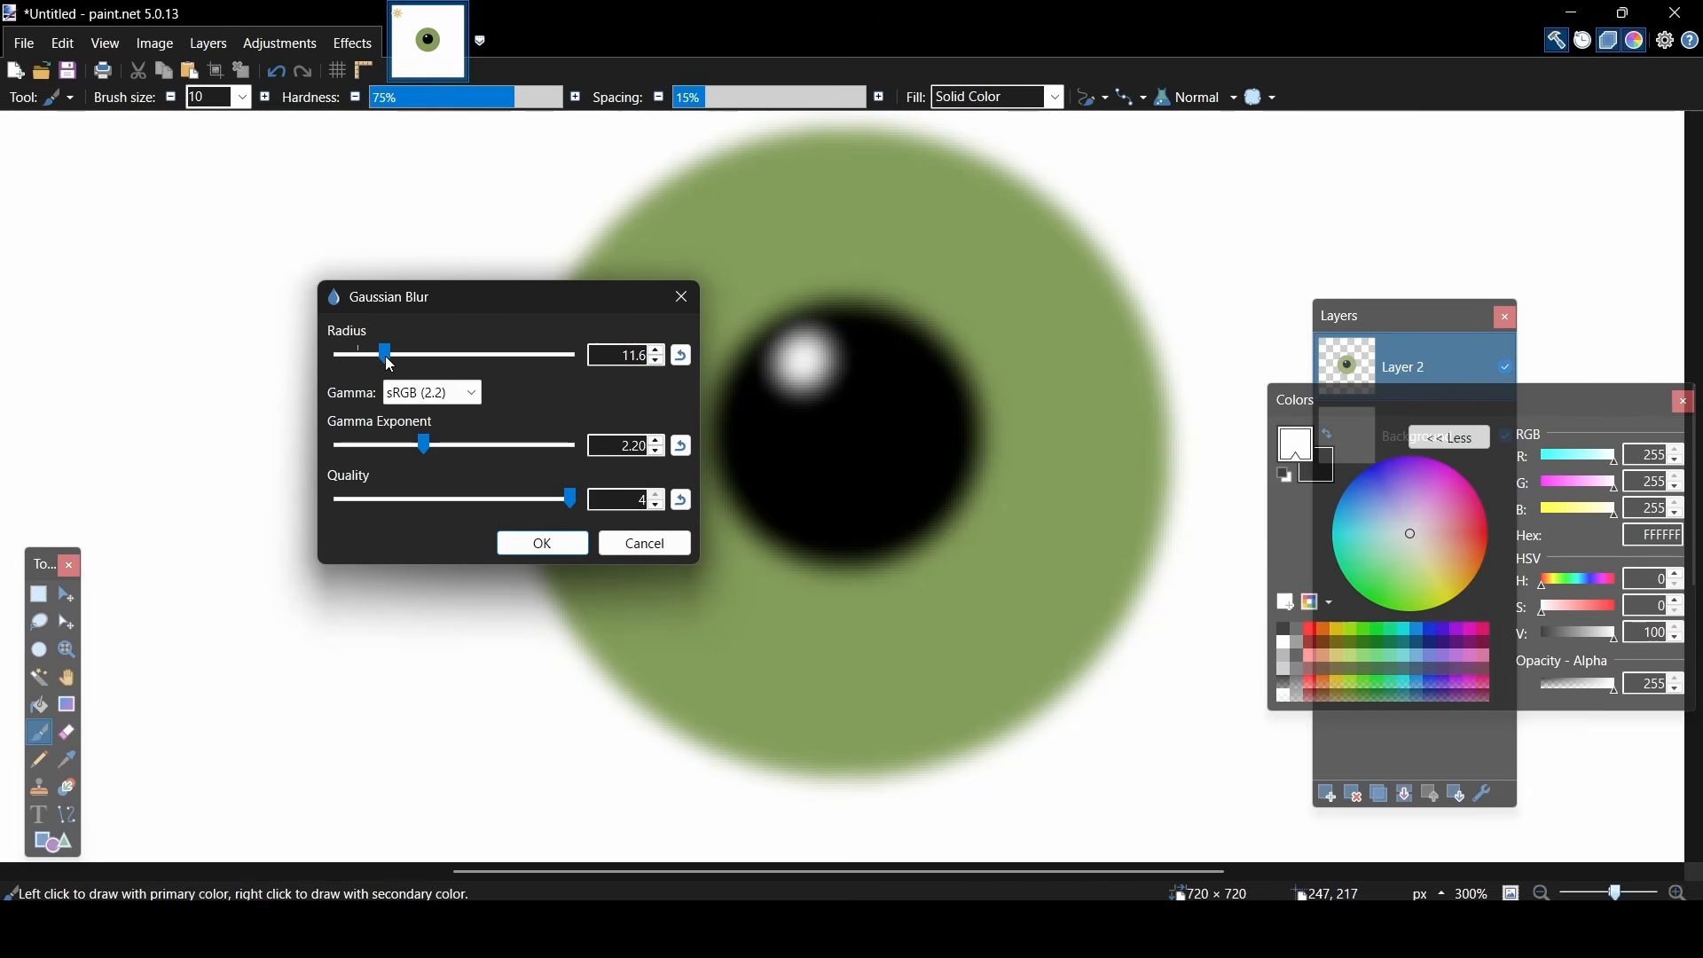
click(627, 552)
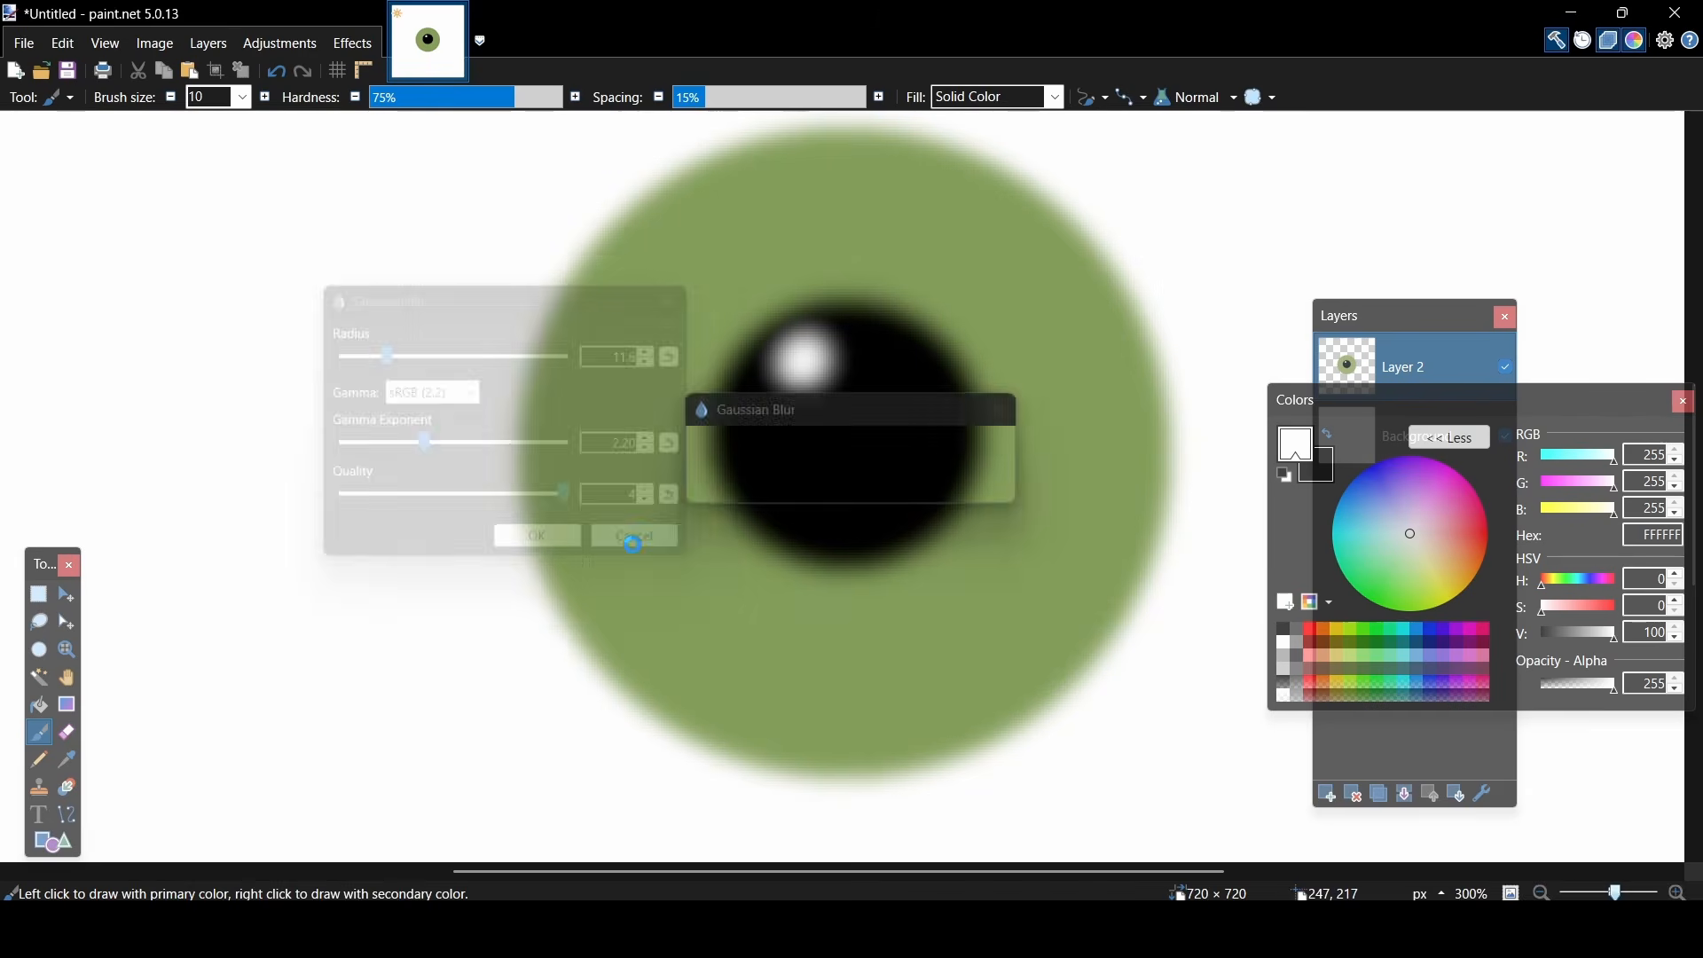
- Undo the white highlight and paint a smaller one on the pupil's upper left, on a new layer with brush size 6
key(ctrl+z)
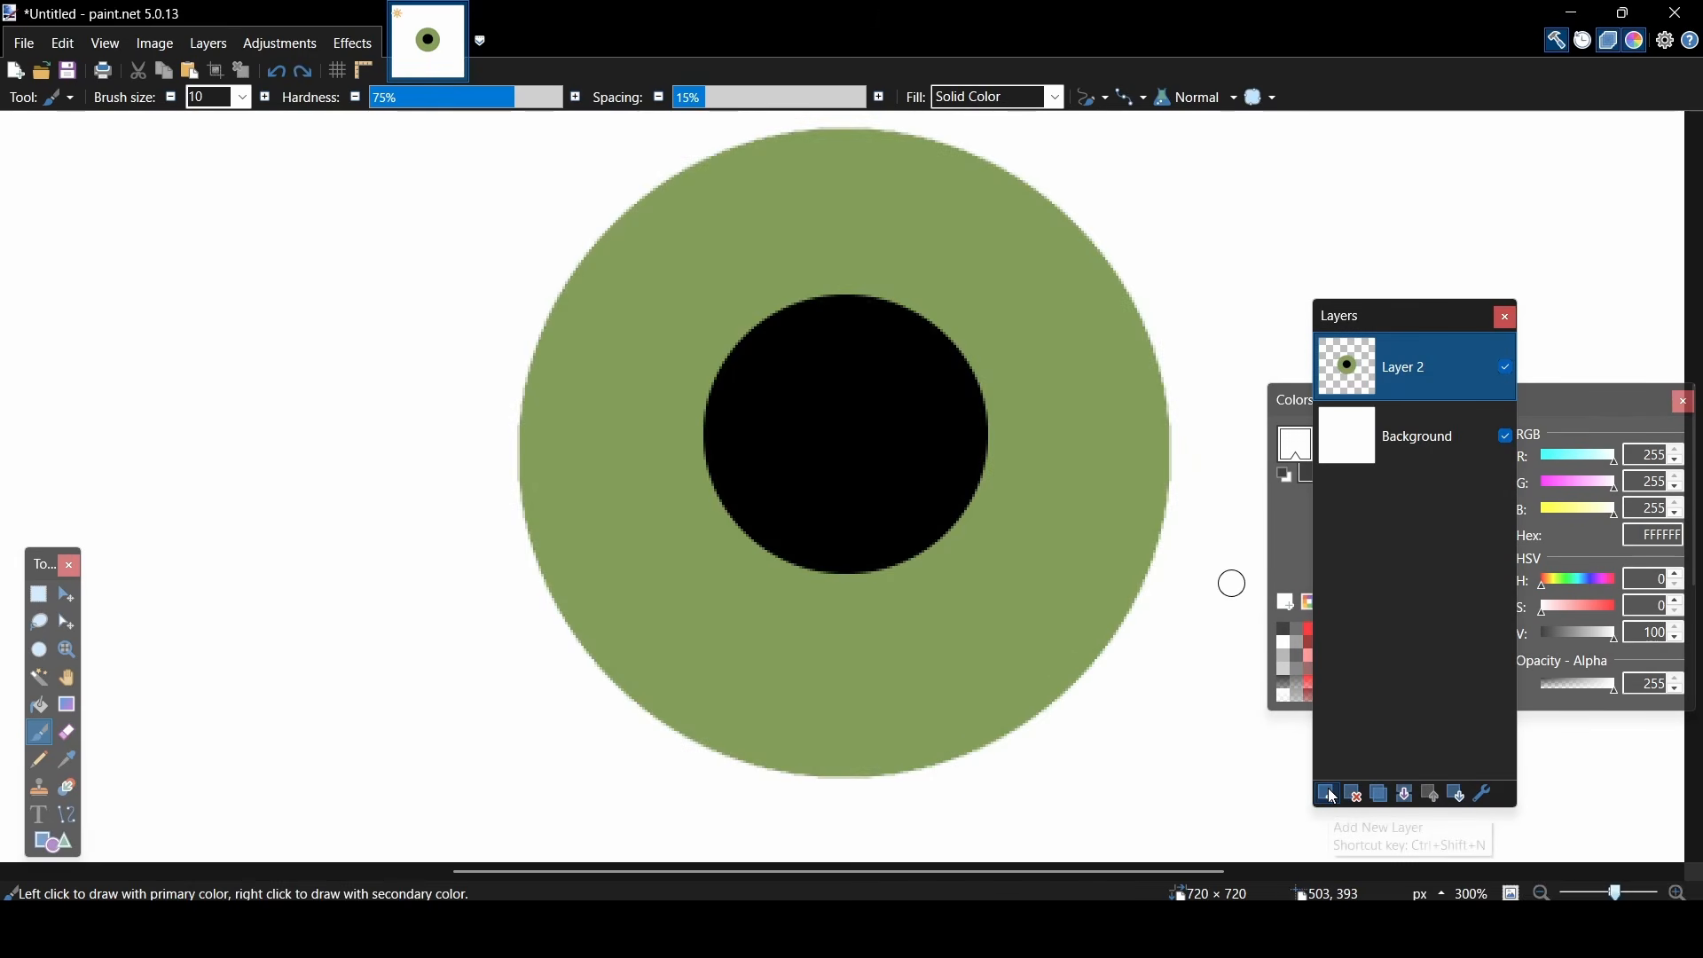
click(1334, 796)
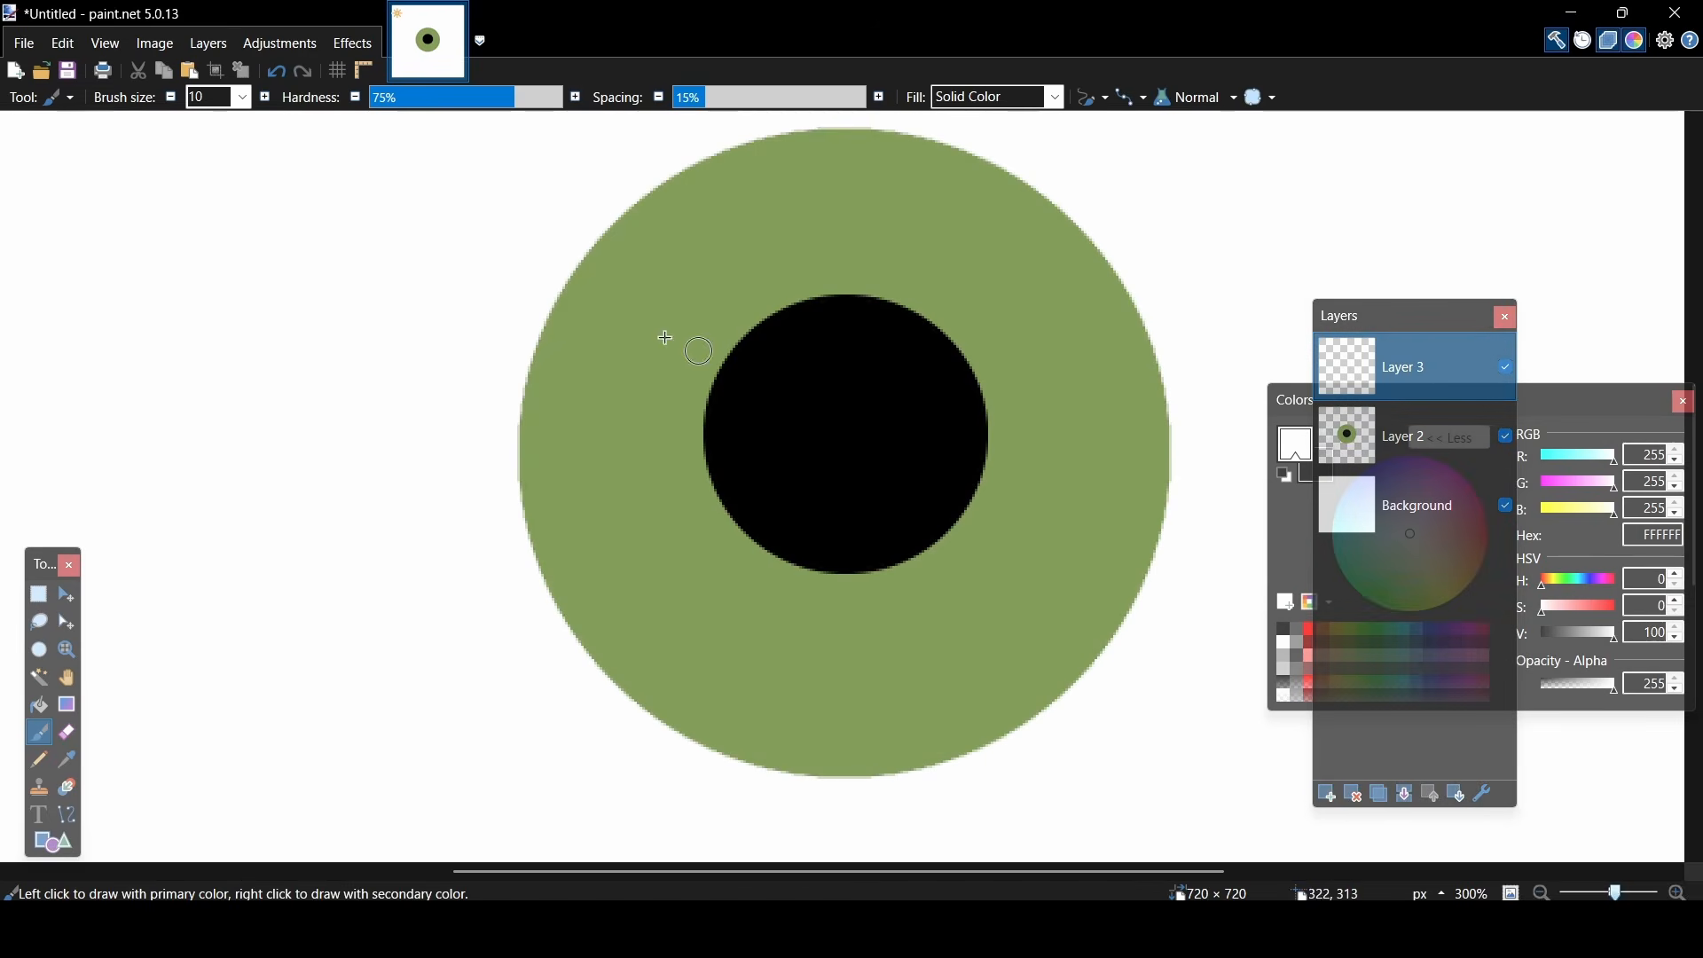
click(244, 102)
scroll(225, 185, up, 8)
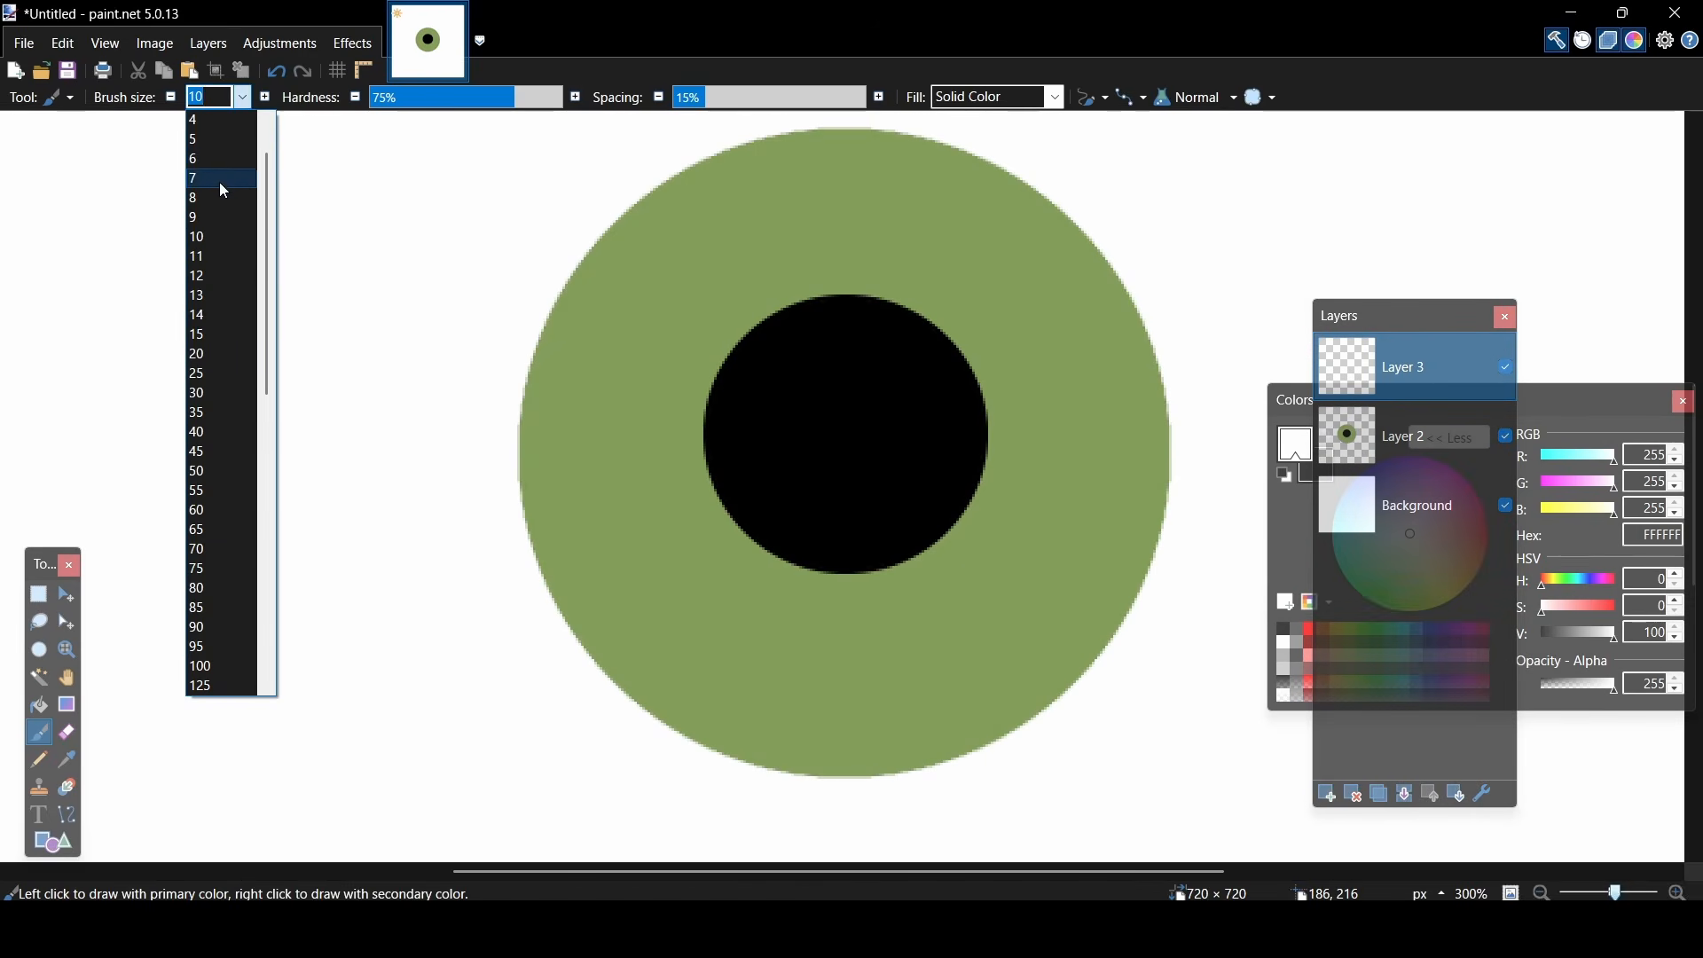
click(211, 163)
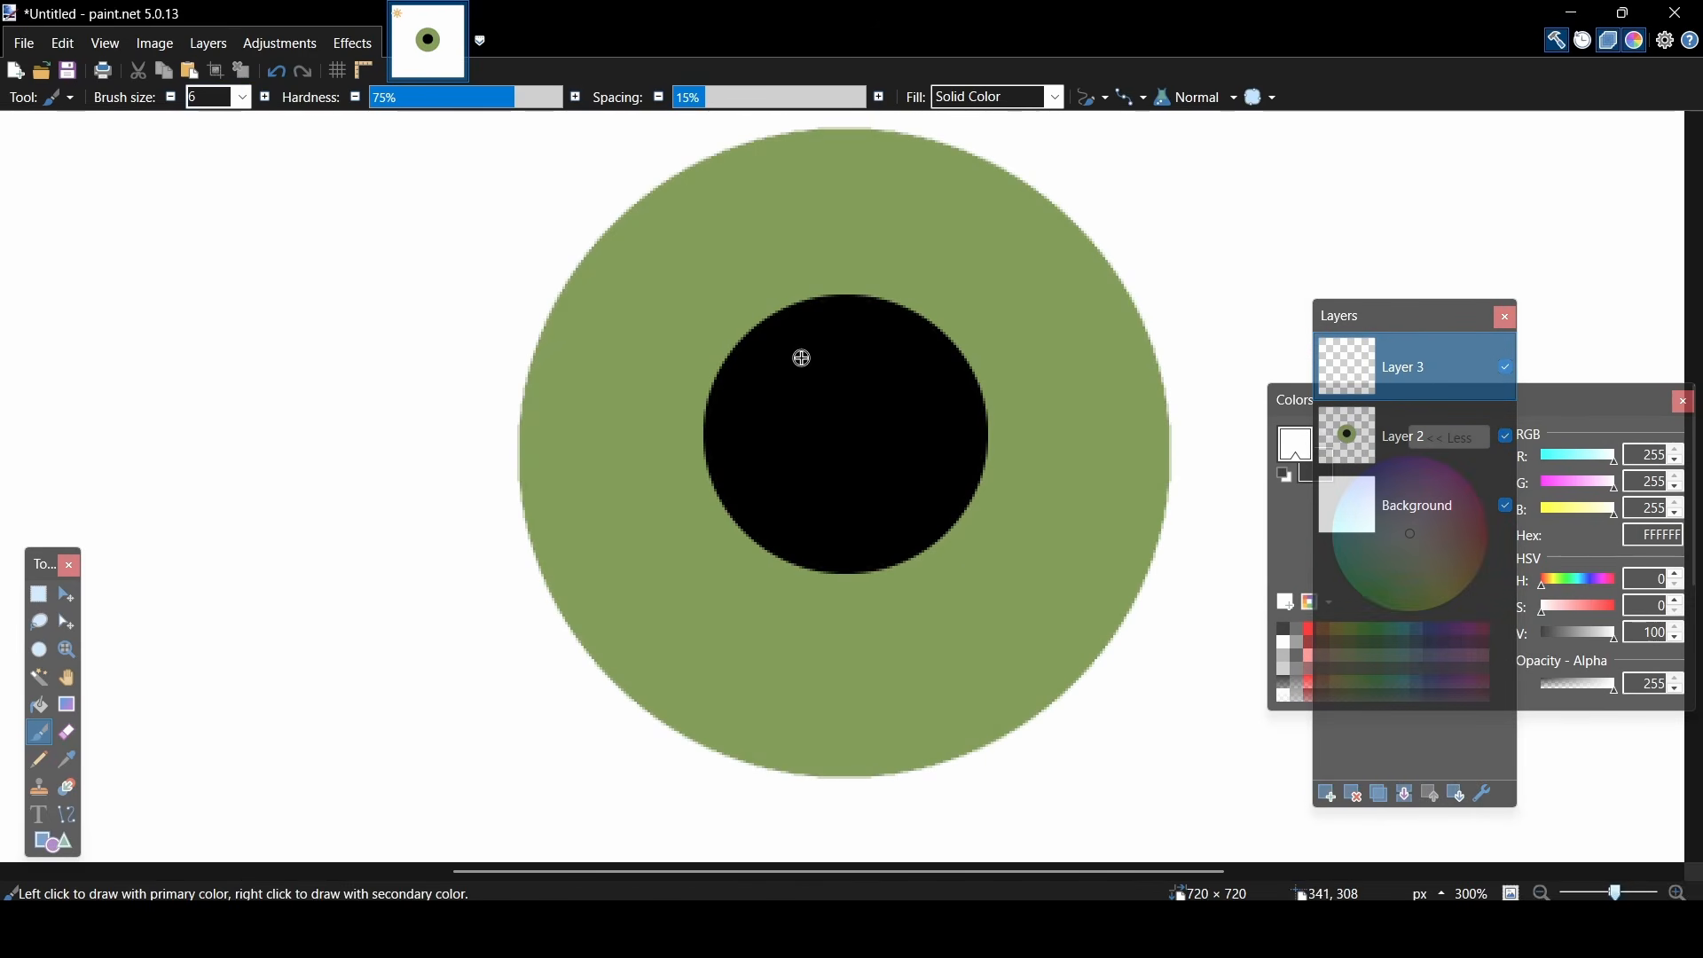
drag(799, 358, 809, 360)
- Apply a Gaussian Blur with a radius of 19.5 to the white highlight on Layer 3
click(348, 40)
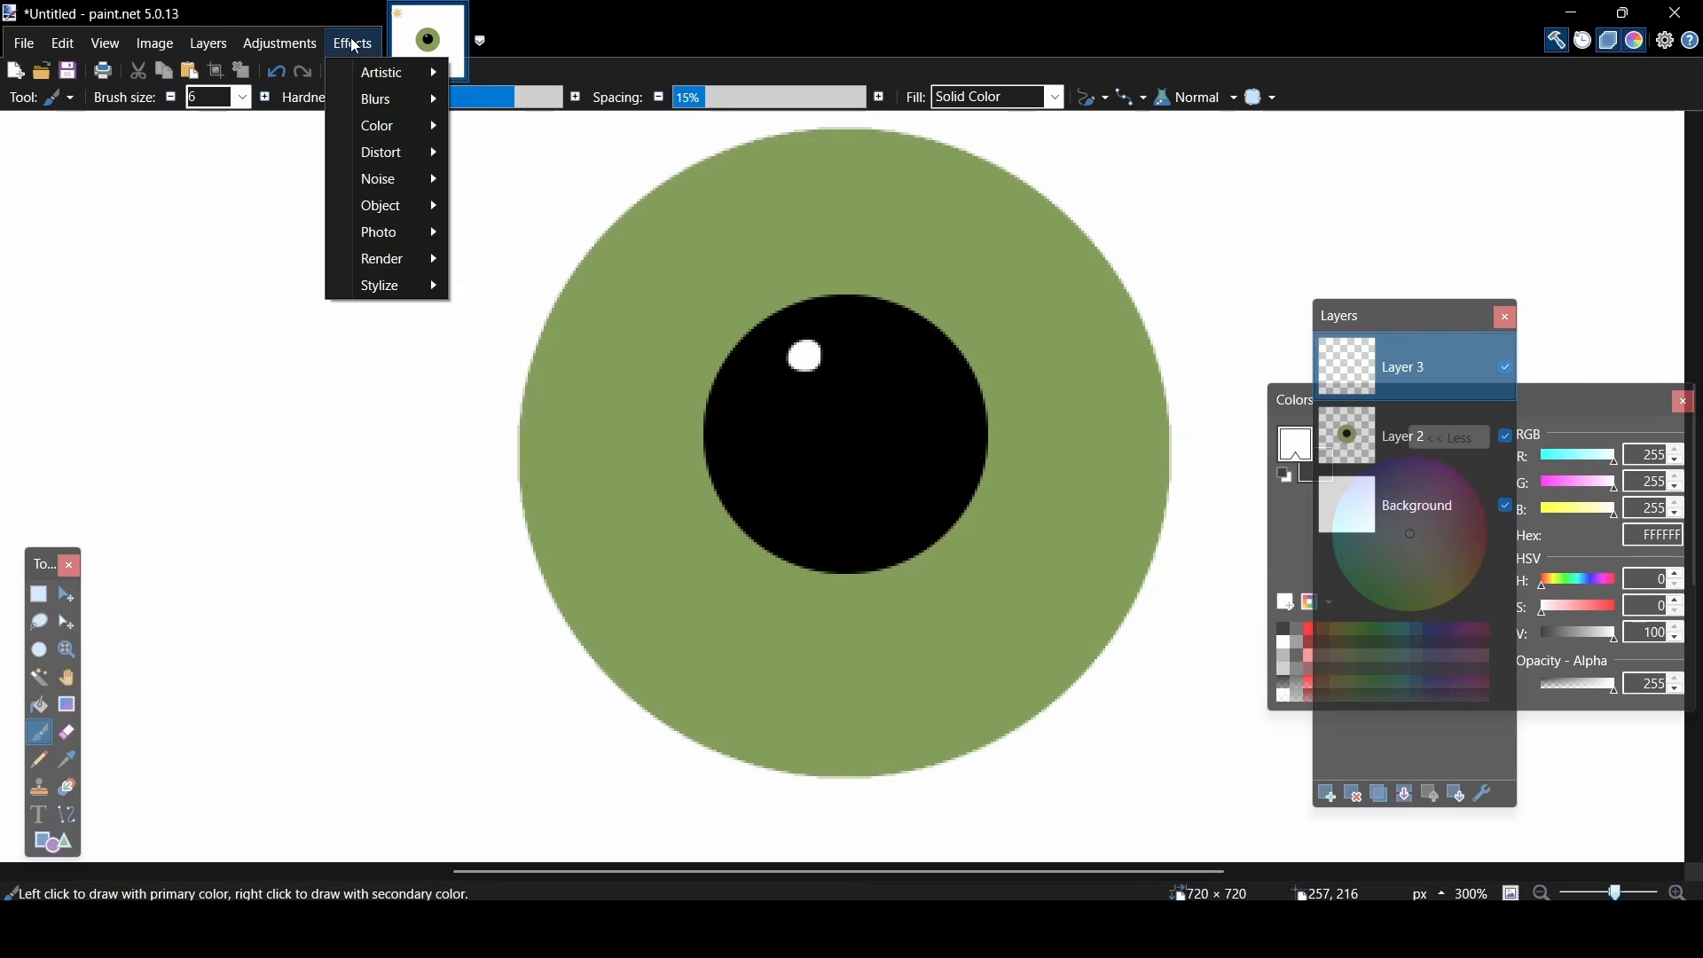
mouse_move(390, 98)
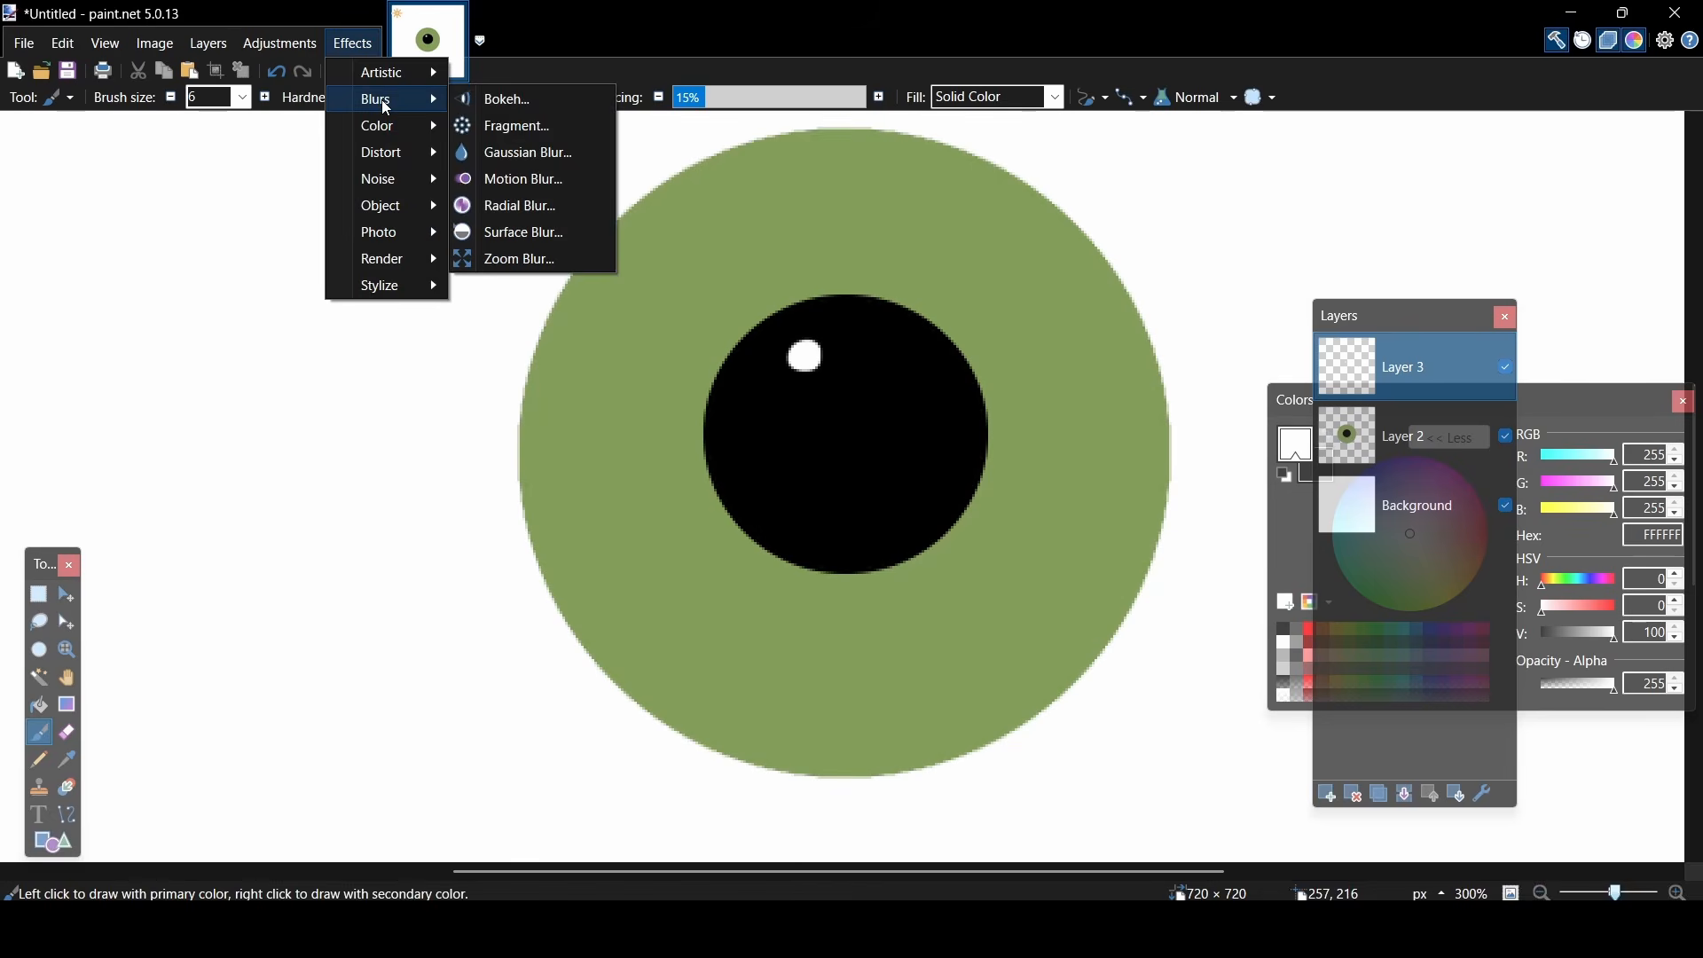
click(494, 153)
drag(806, 324, 1137, 239)
drag(1029, 295, 1065, 291)
click(1212, 485)
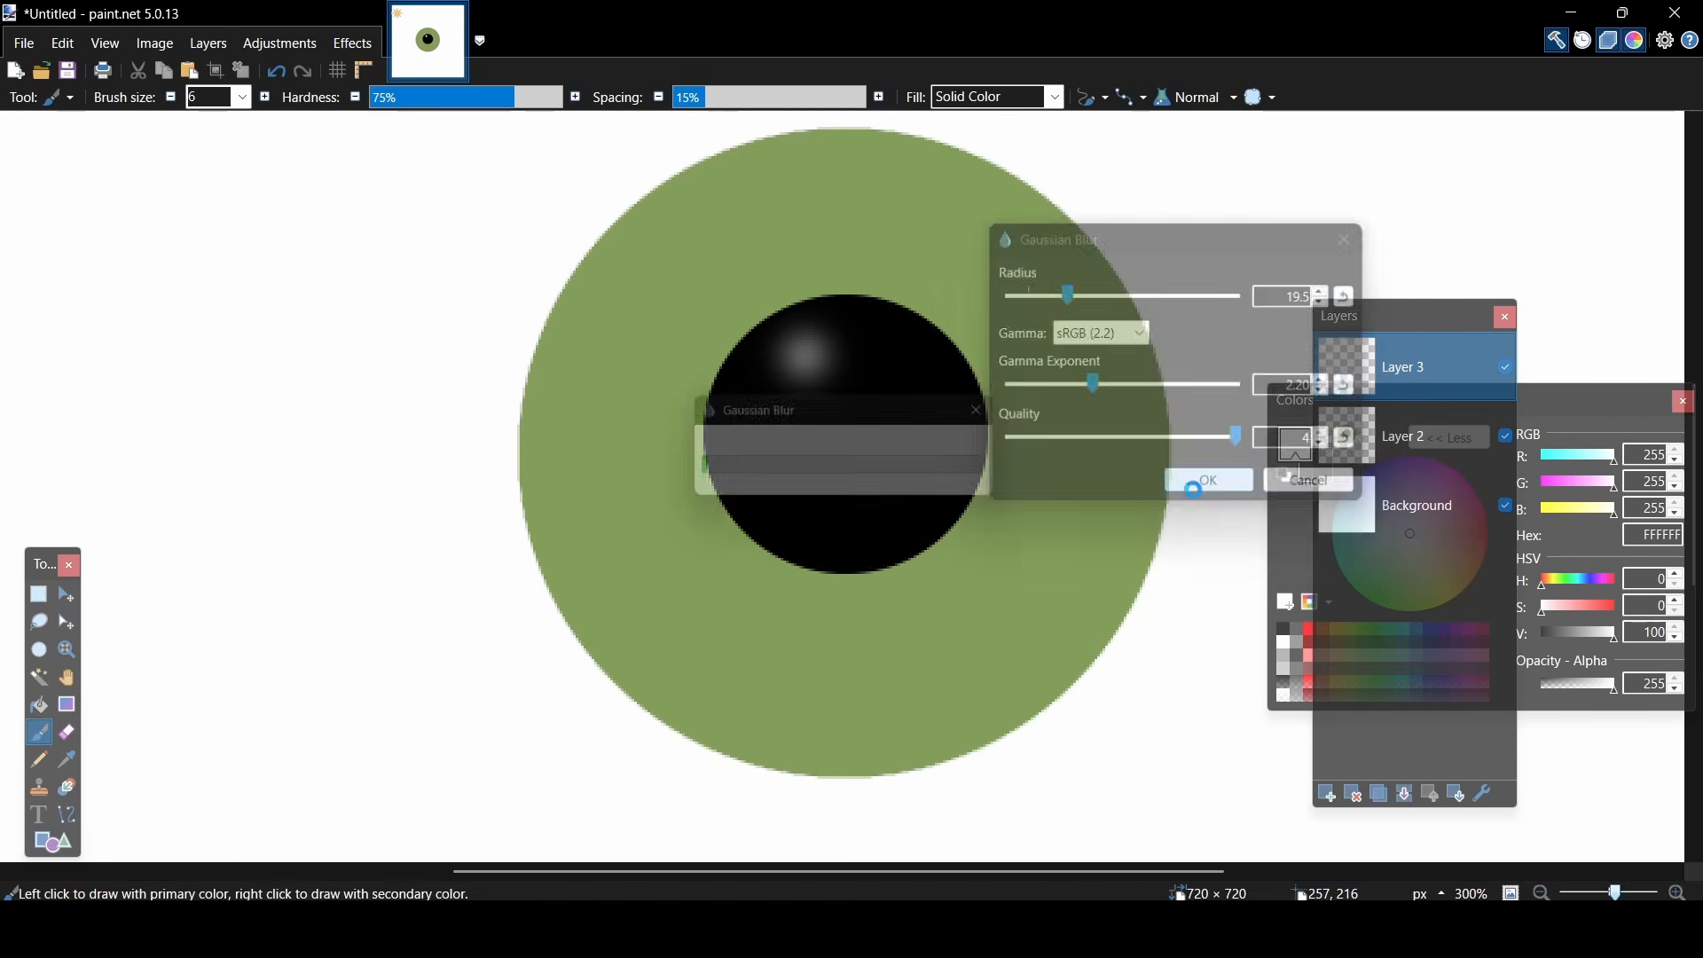
- Add another layer and place it directly beneath the highlight's Layer 3
drag(1617, 892, 1623, 896)
click(1327, 794)
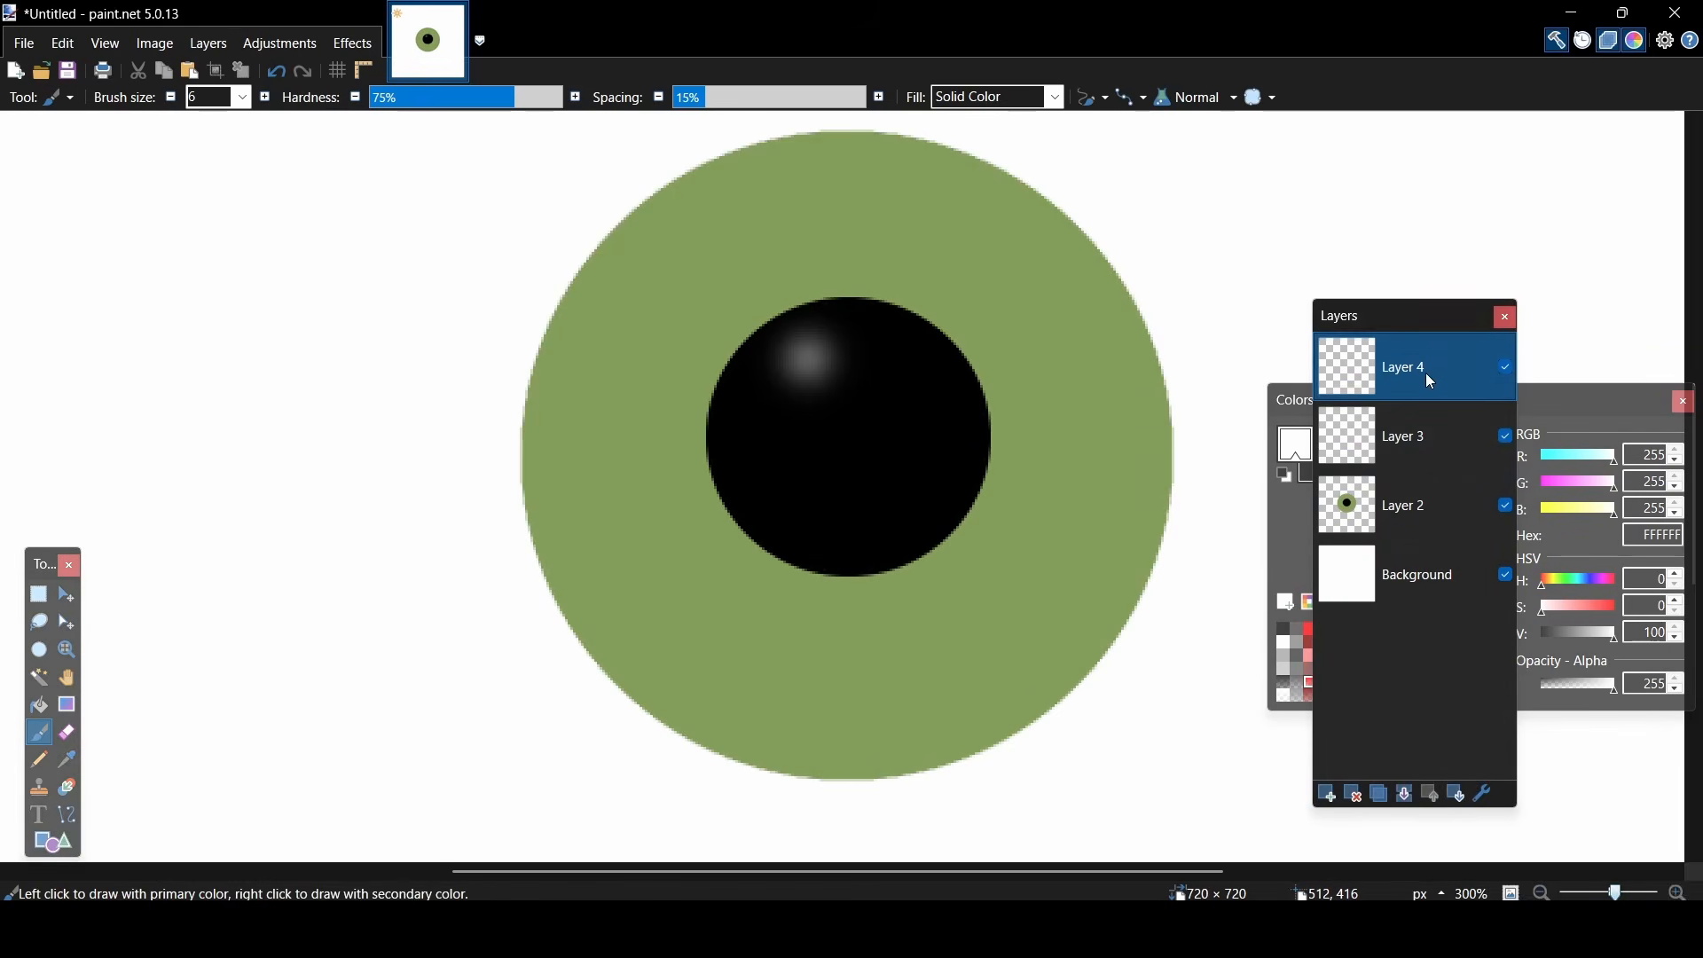
drag(1425, 372, 1418, 451)
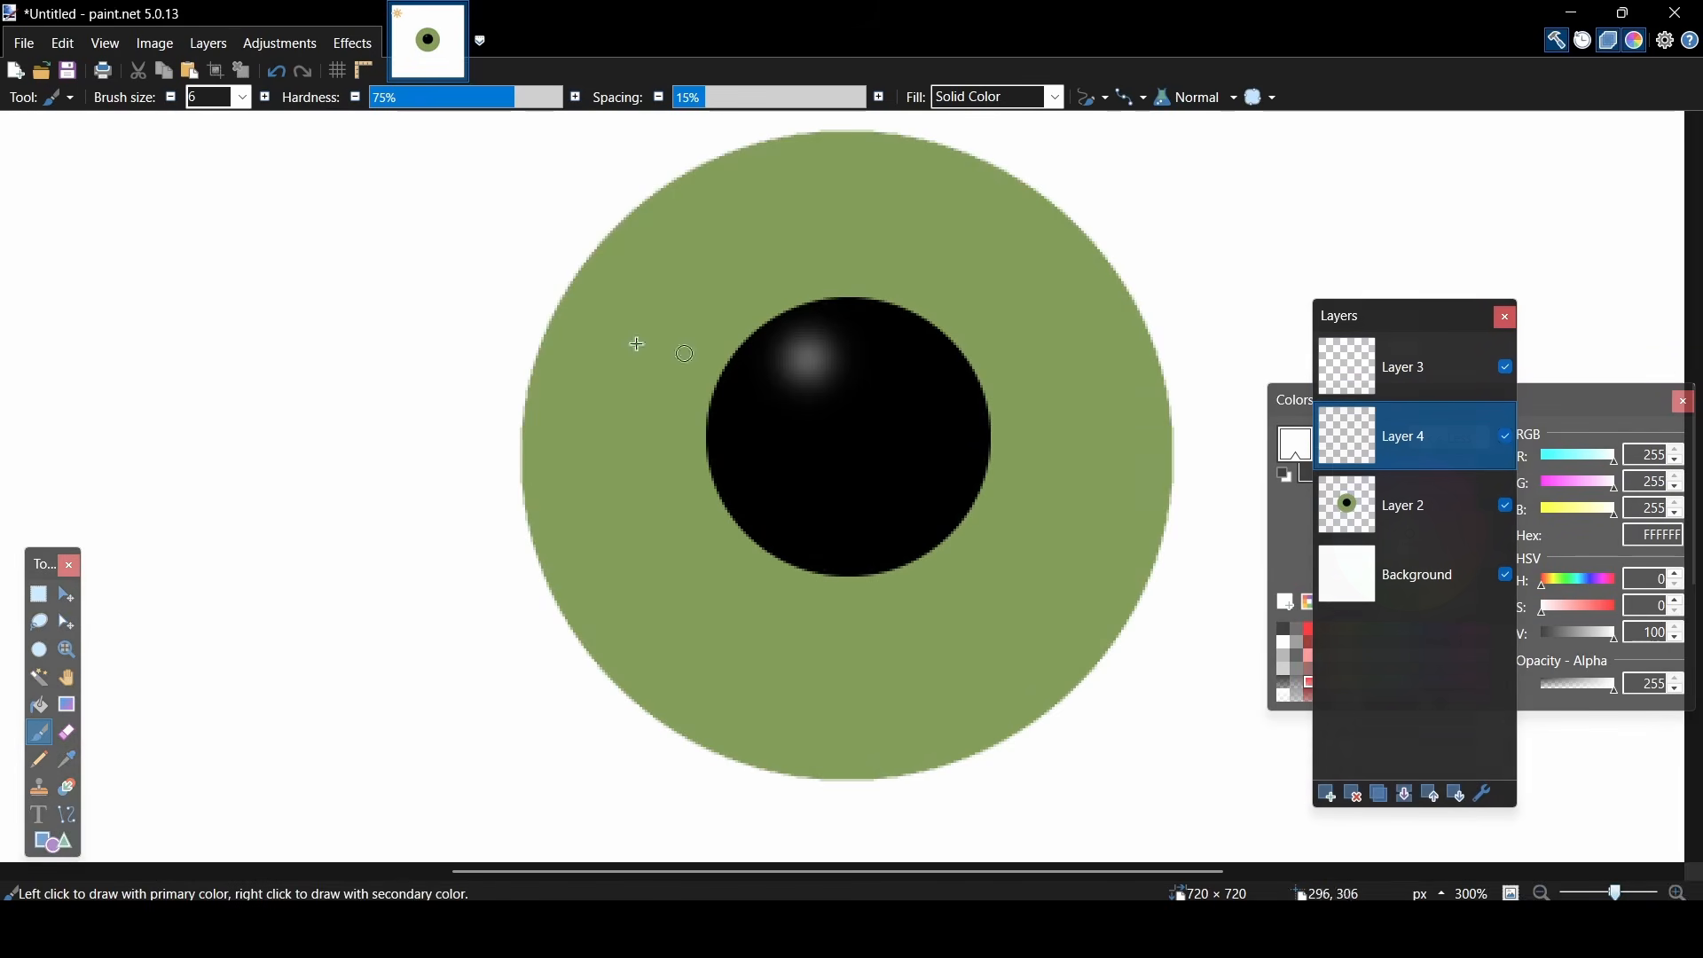
- Sample the iris green from Layer 2 with the Color Picker and make Layer 4 the active layer again
click(53, 98)
click(74, 481)
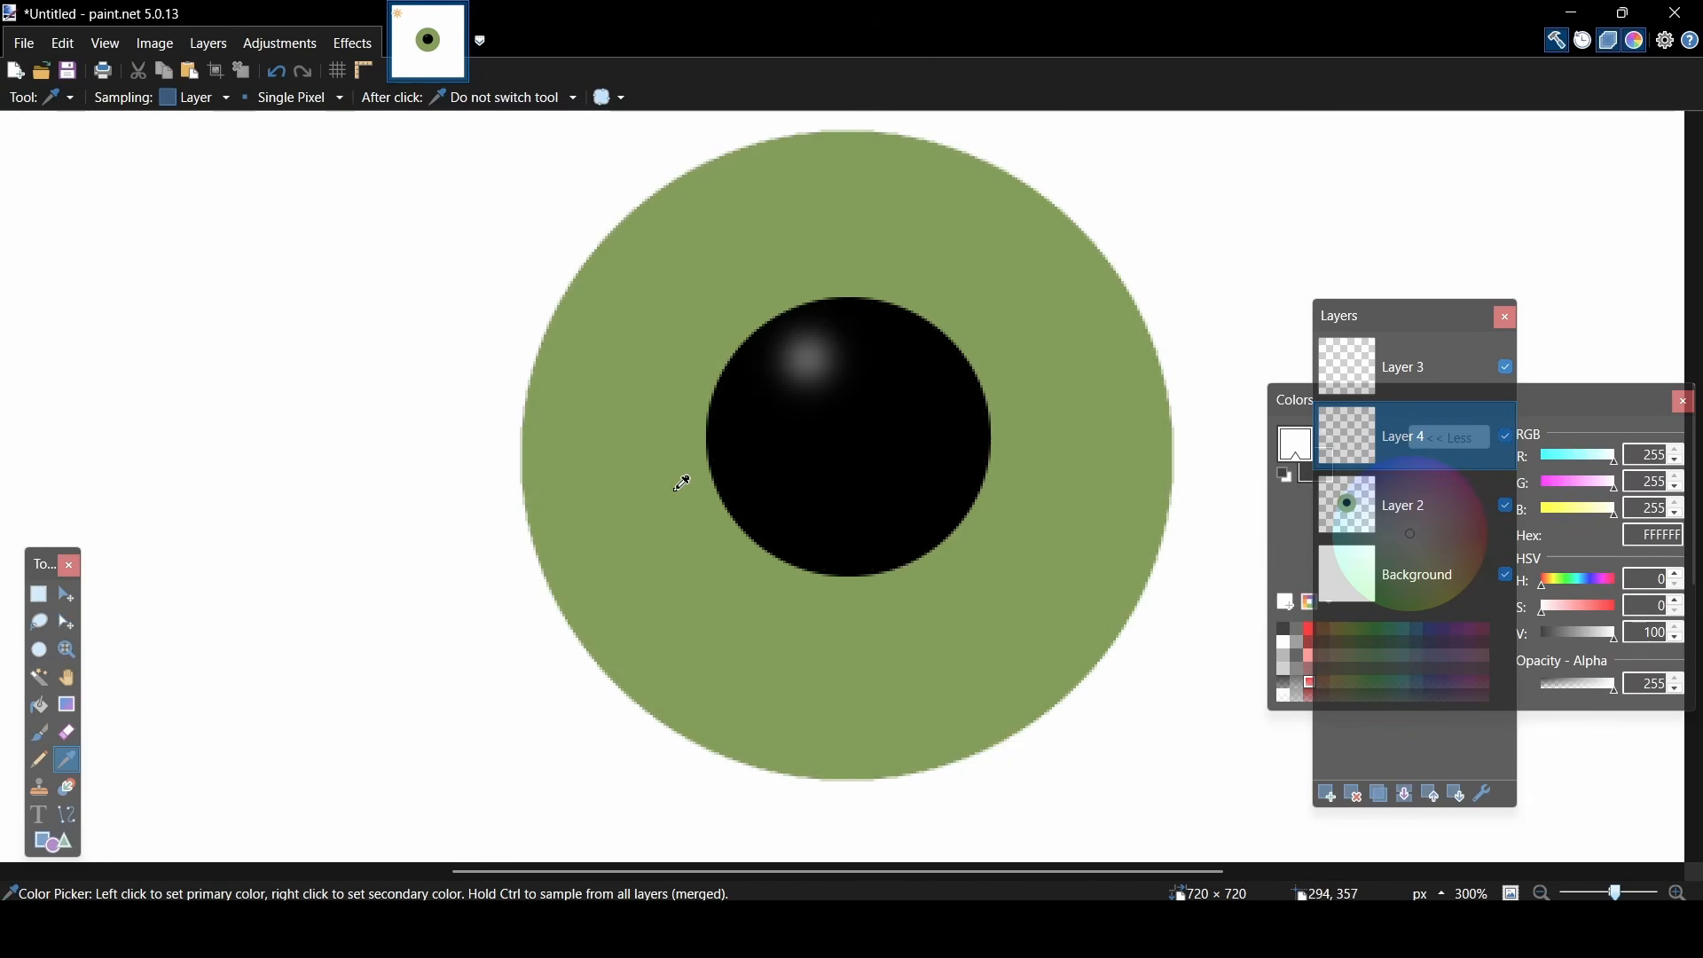
click(639, 486)
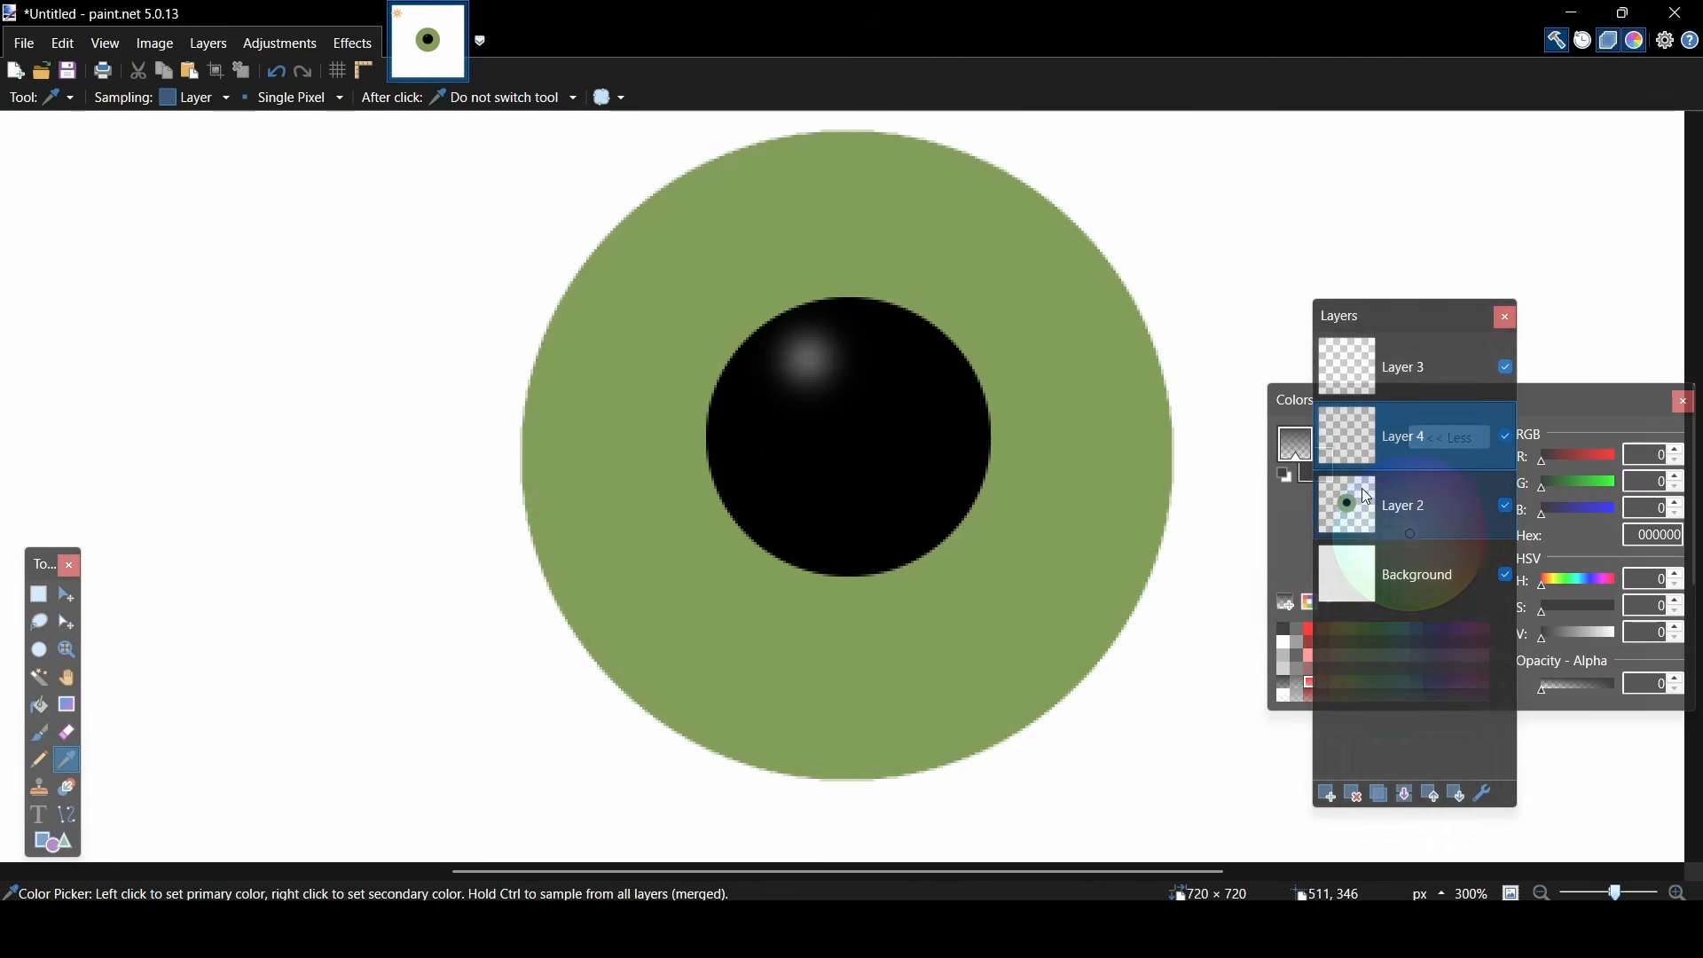
click(1367, 504)
click(961, 627)
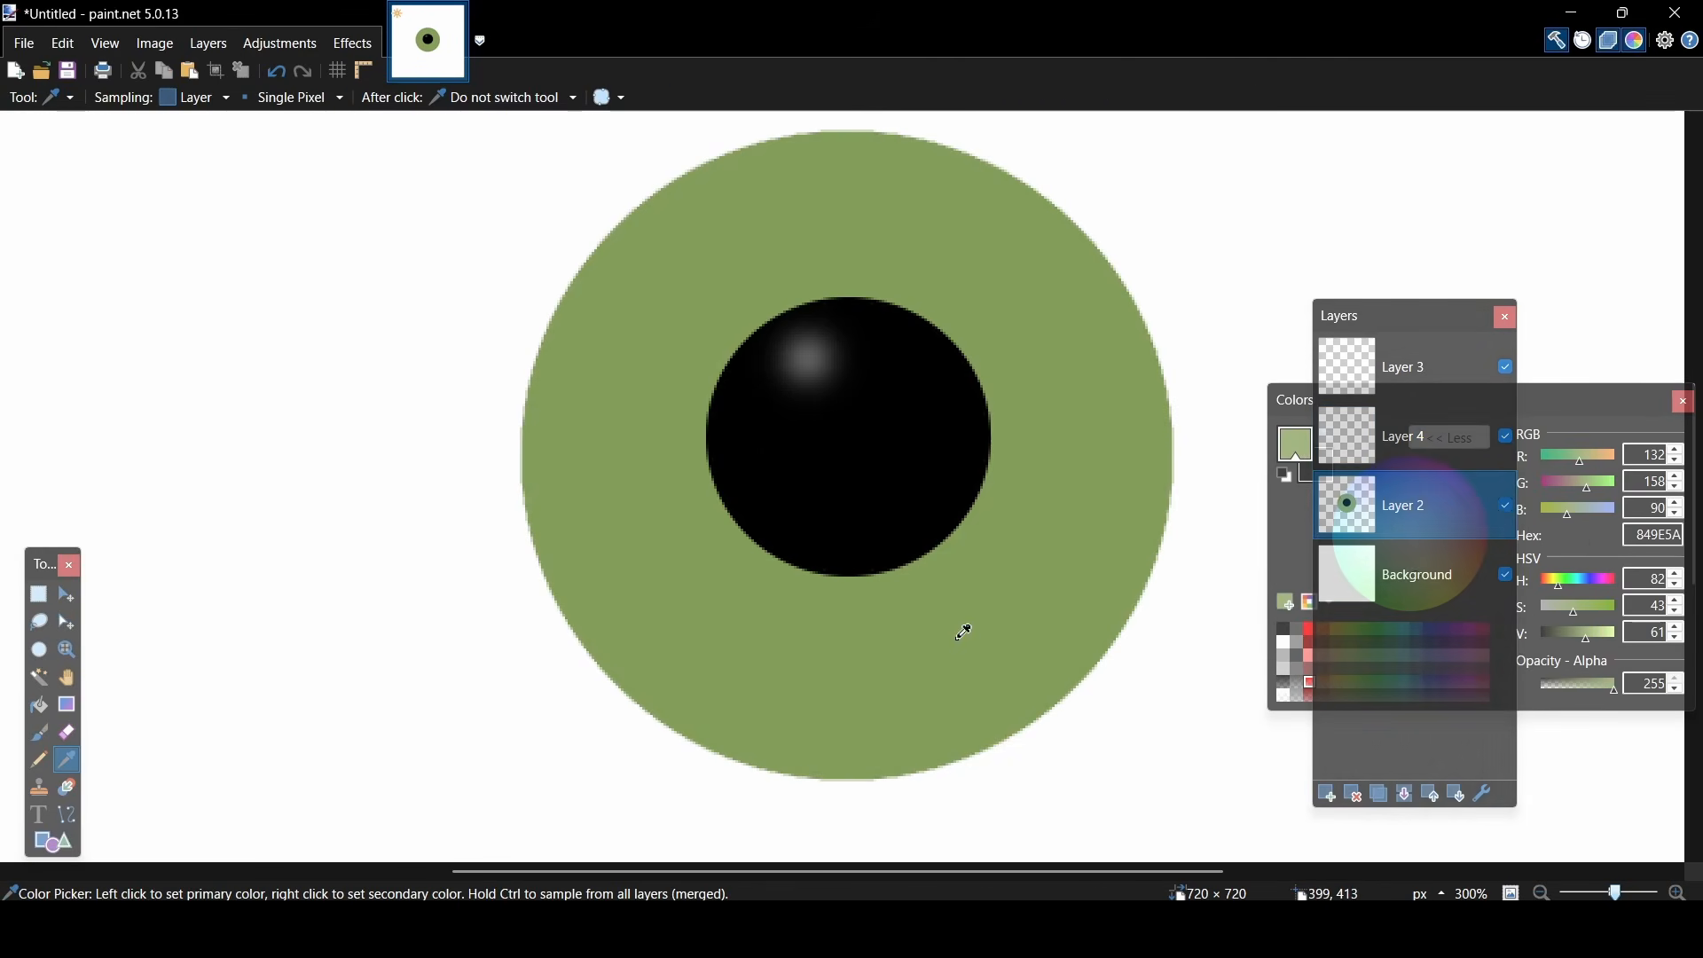
click(1345, 462)
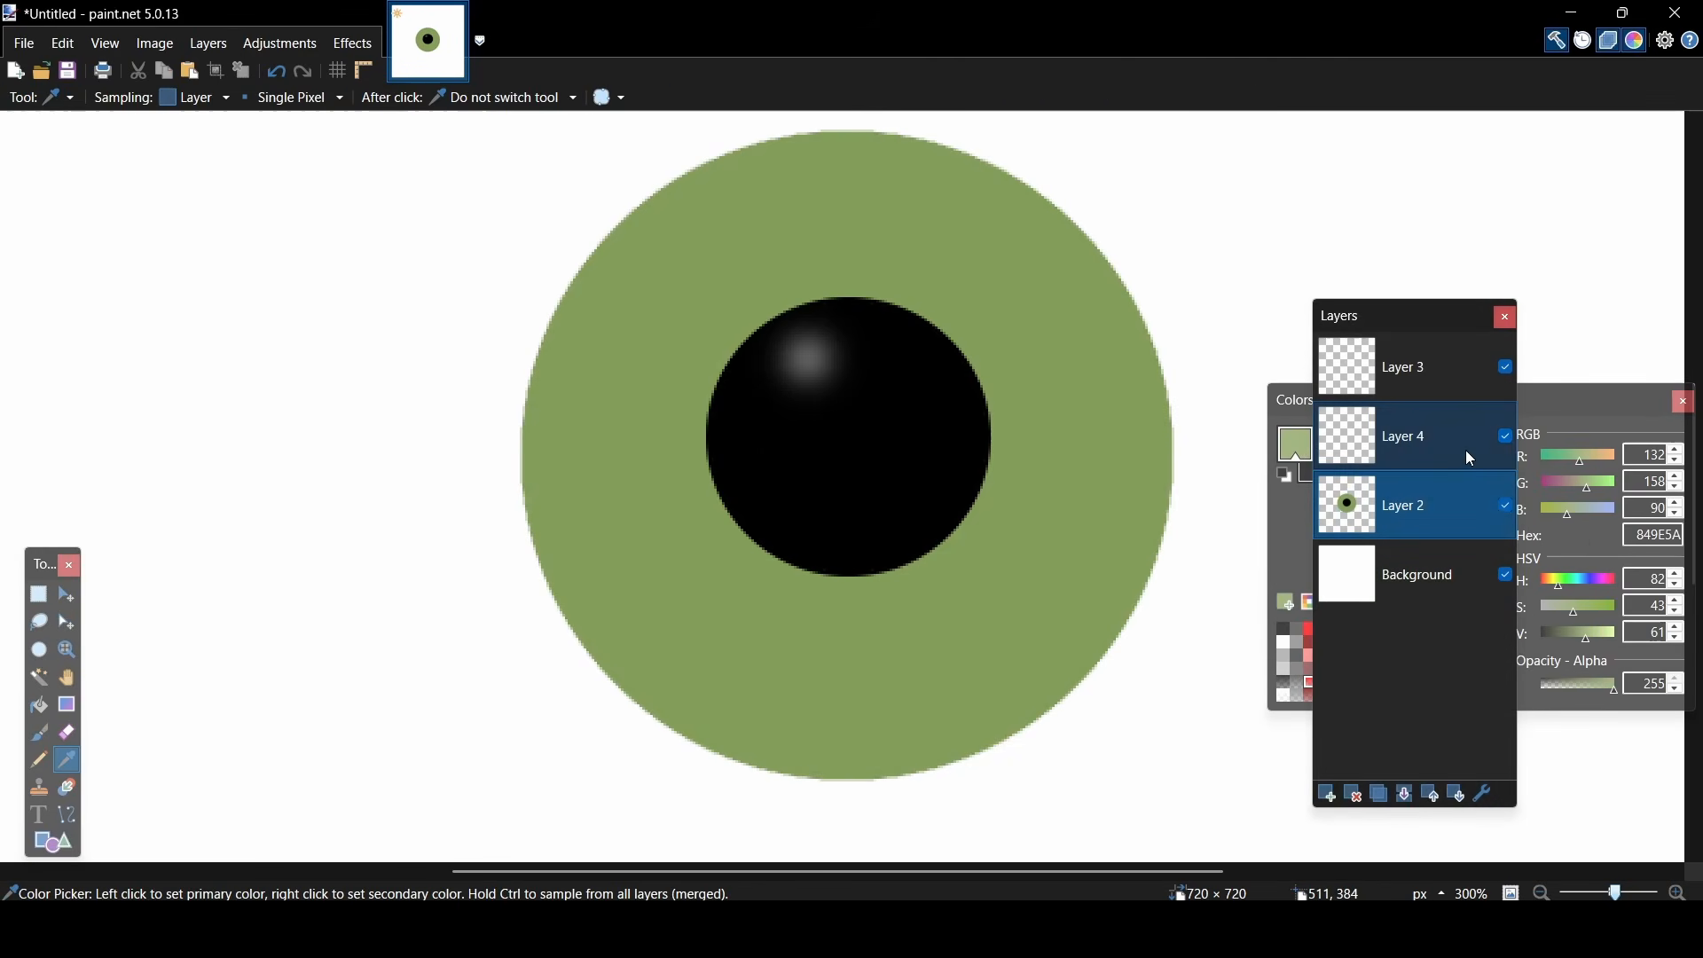
- Darken the green to a value of 41 and paint overlapping zigzags around the iris on Layer 4 with the Paintbrush
click(59, 97)
click(76, 389)
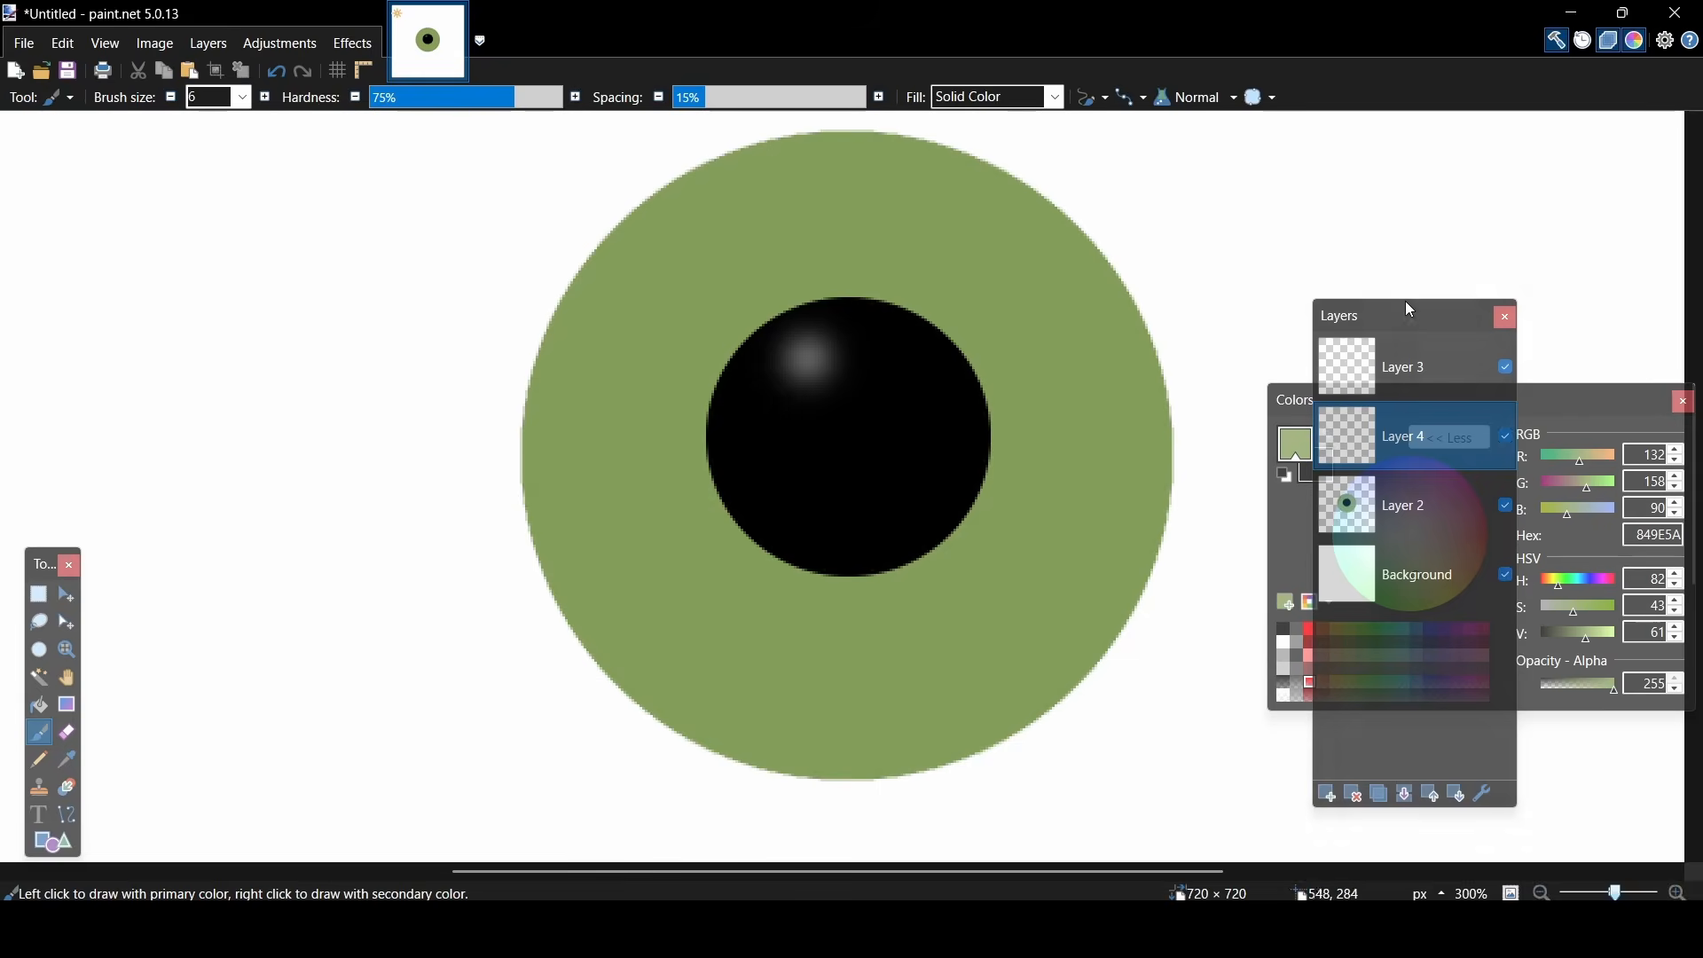
drag(1406, 311, 335, 346)
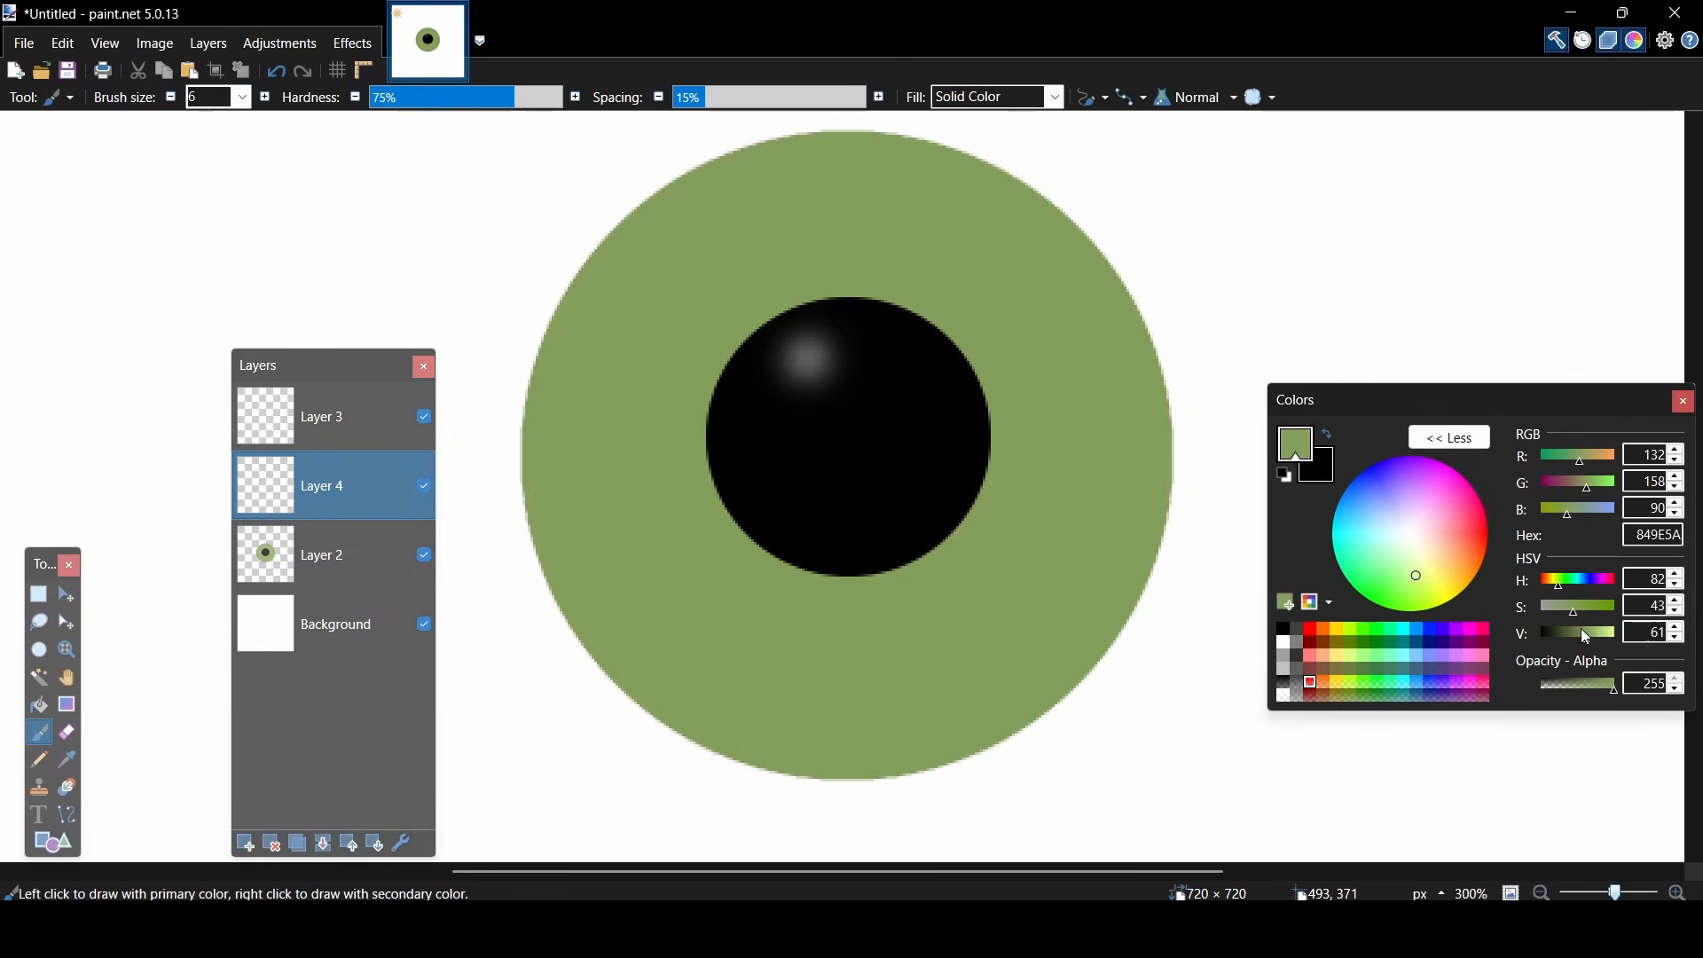
drag(1580, 630, 1570, 630)
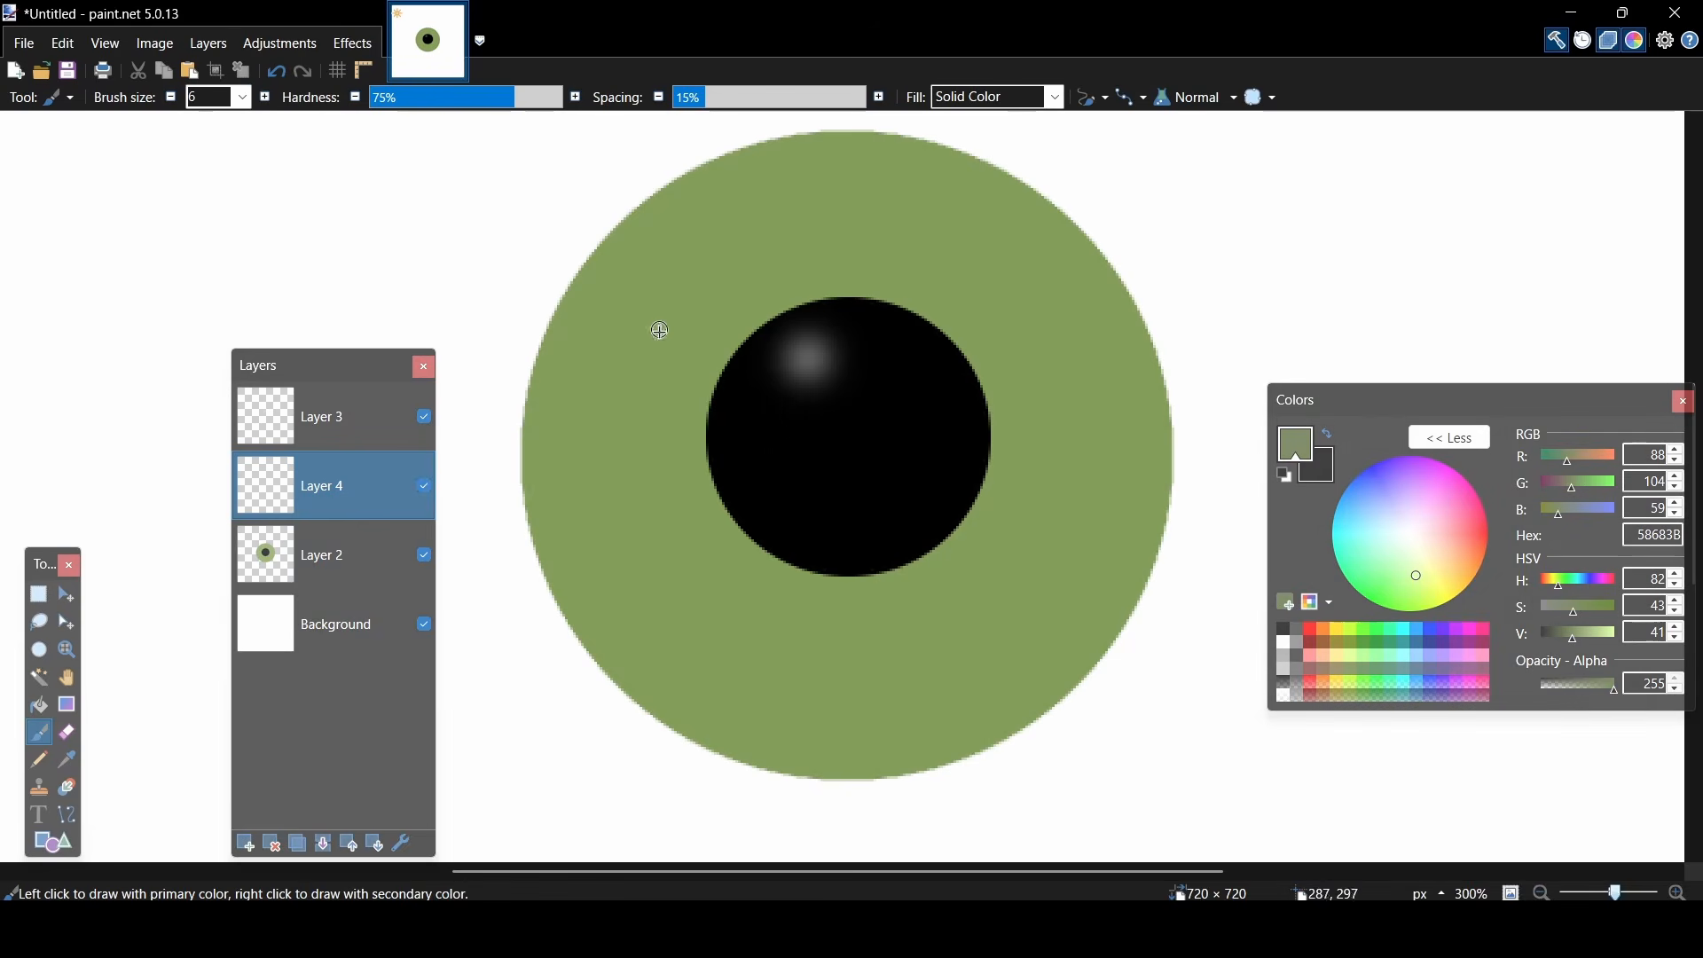
mouse_move(688, 368)
mouse_down()
mouse_move(612, 302)
mouse_move(686, 329)
mouse_move(679, 200)
mouse_move(758, 289)
mouse_move(760, 186)
mouse_move(832, 277)
mouse_move(890, 176)
mouse_move(925, 228)
mouse_move(936, 293)
mouse_move(1031, 240)
mouse_move(990, 346)
mouse_move(1116, 341)
mouse_move(1057, 461)
mouse_move(1149, 486)
mouse_move(1030, 523)
mouse_move(1057, 650)
mouse_move(957, 585)
mouse_move(925, 736)
mouse_move(832, 621)
mouse_move(732, 714)
mouse_move(704, 561)
mouse_move(581, 580)
mouse_move(676, 488)
mouse_move(557, 442)
mouse_move(670, 417)
mouse_move(585, 347)
mouse_move(670, 359)
mouse_move(696, 323)
mouse_move(686, 346)
mouse_move(641, 264)
mouse_move(724, 294)
mouse_move(732, 191)
mouse_move(794, 253)
mouse_move(844, 167)
mouse_move(878, 252)
mouse_move(921, 262)
mouse_move(976, 200)
mouse_move(984, 320)
mouse_move(1081, 291)
mouse_move(1039, 390)
mouse_move(1126, 440)
mouse_up()
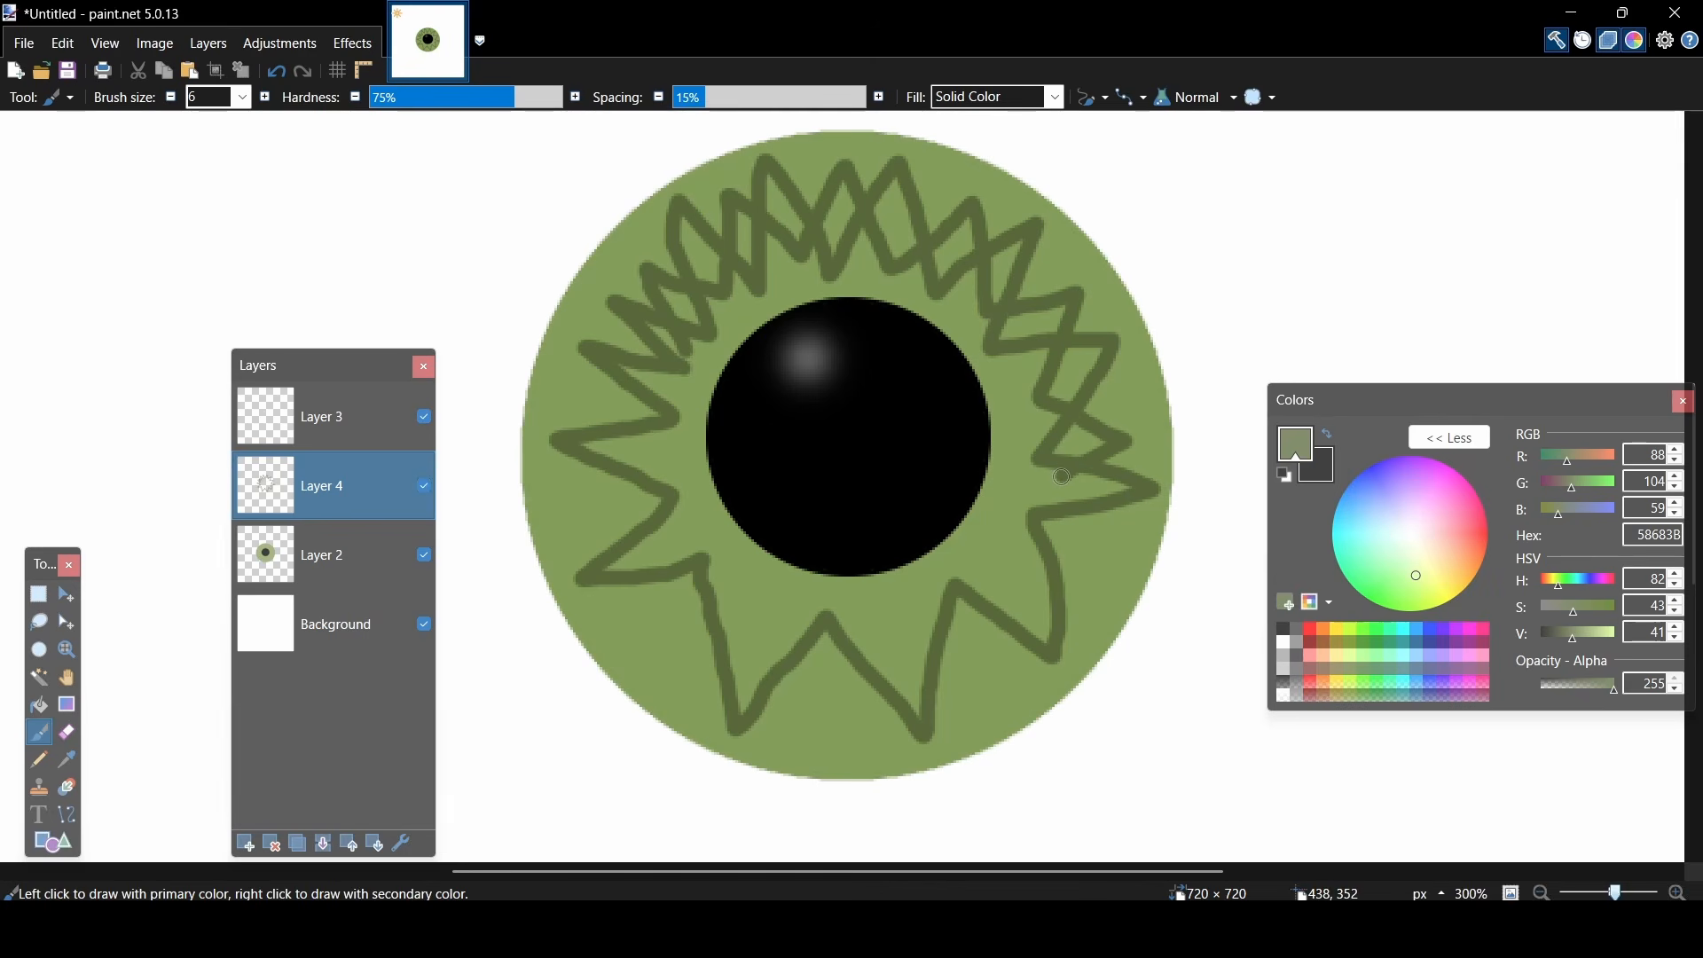
mouse_move(1075, 511)
mouse_down()
mouse_move(1101, 564)
mouse_move(1011, 568)
mouse_move(985, 653)
mouse_move(893, 622)
mouse_move(850, 724)
mouse_move(784, 670)
mouse_move(760, 613)
mouse_move(652, 627)
mouse_move(674, 584)
mouse_move(594, 523)
mouse_move(657, 457)
mouse_move(600, 417)
mouse_move(651, 399)
mouse_move(655, 364)
mouse_move(614, 334)
mouse_move(692, 328)
mouse_up()
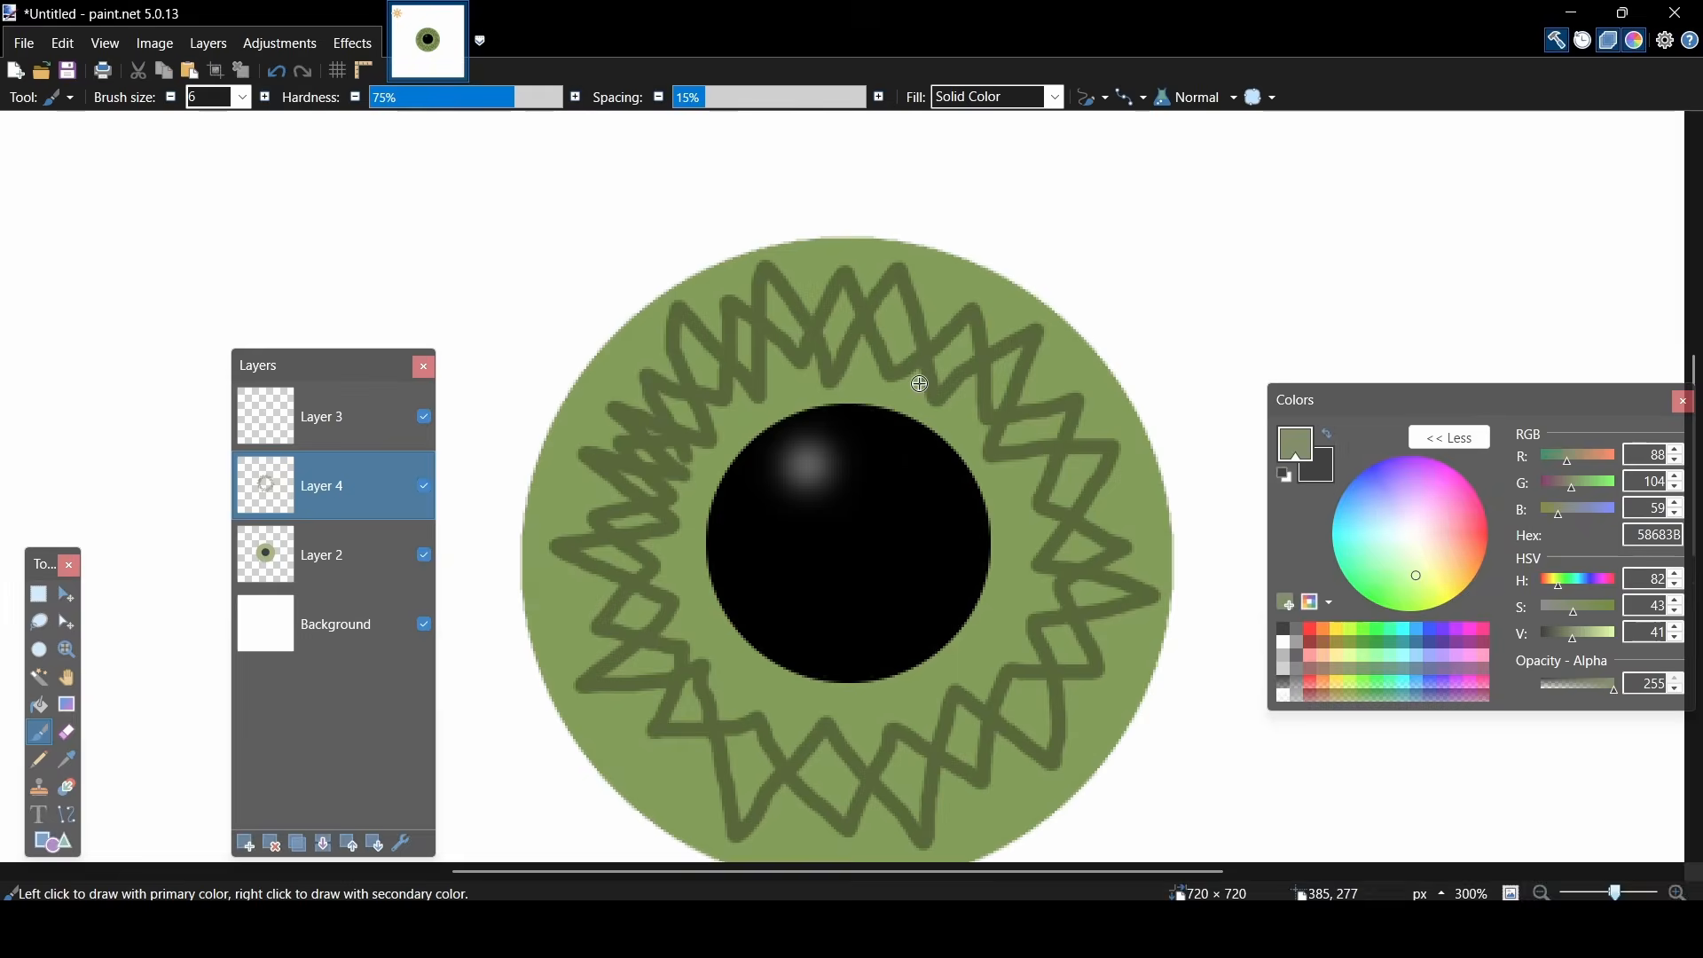
- Apply a Gaussian Blur with a radius of 14 to the dark green zigzags on Layer 4
click(353, 43)
mouse_move(492, 125)
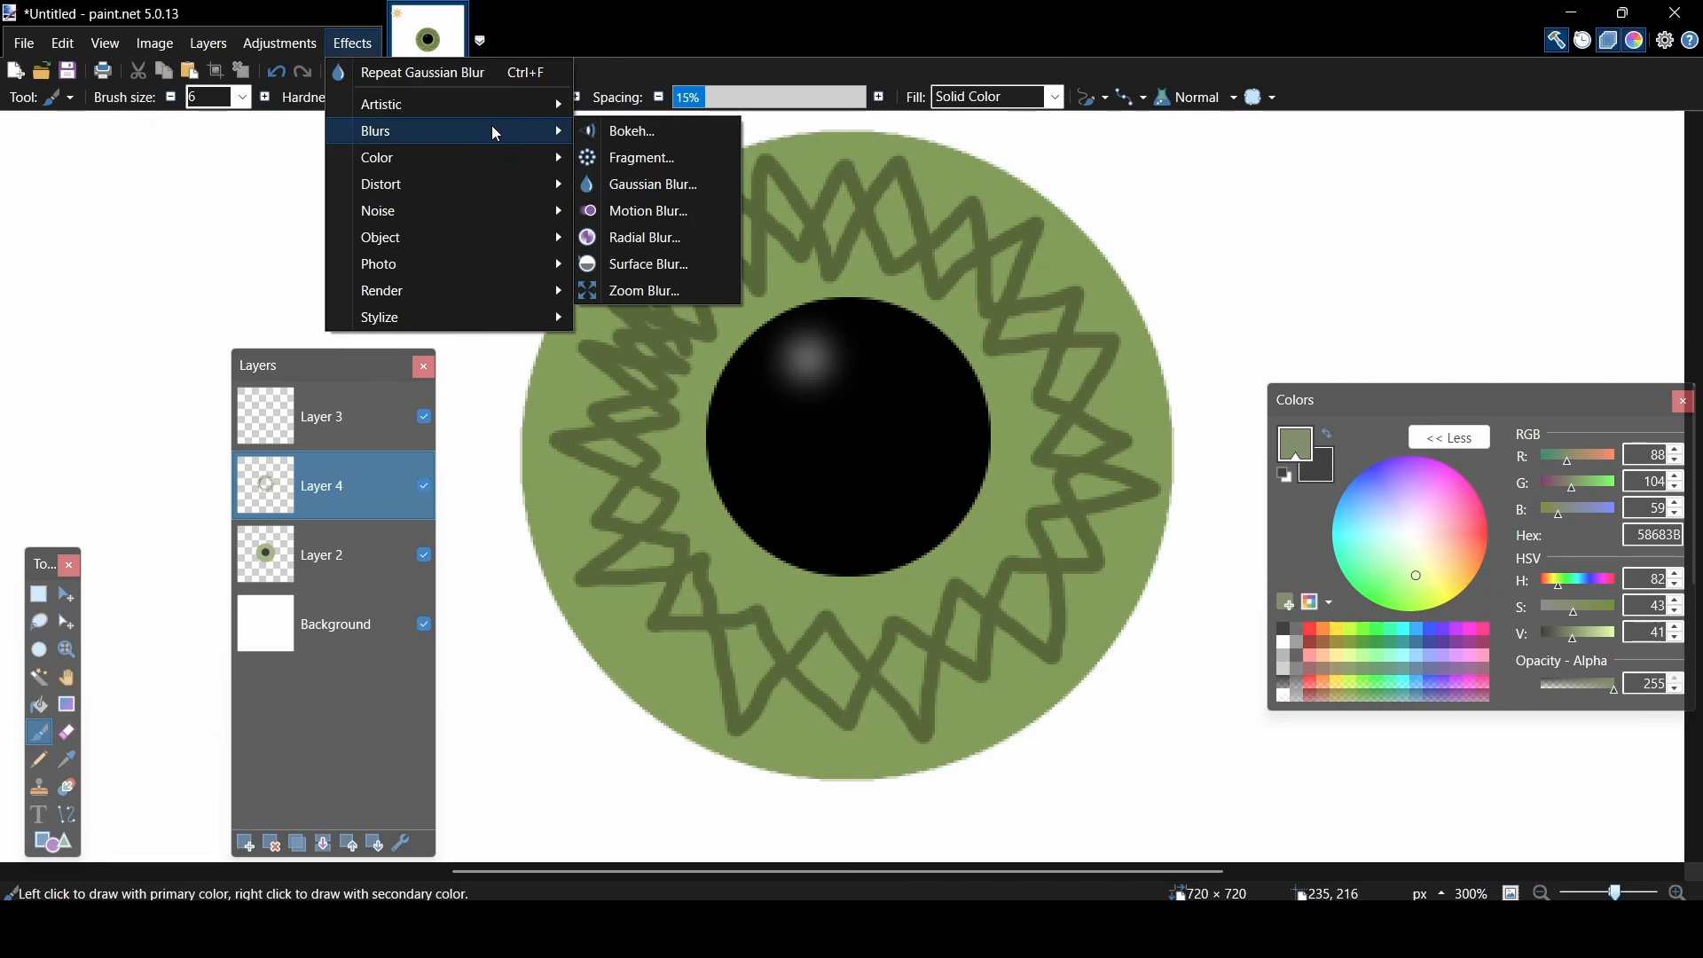
click(624, 185)
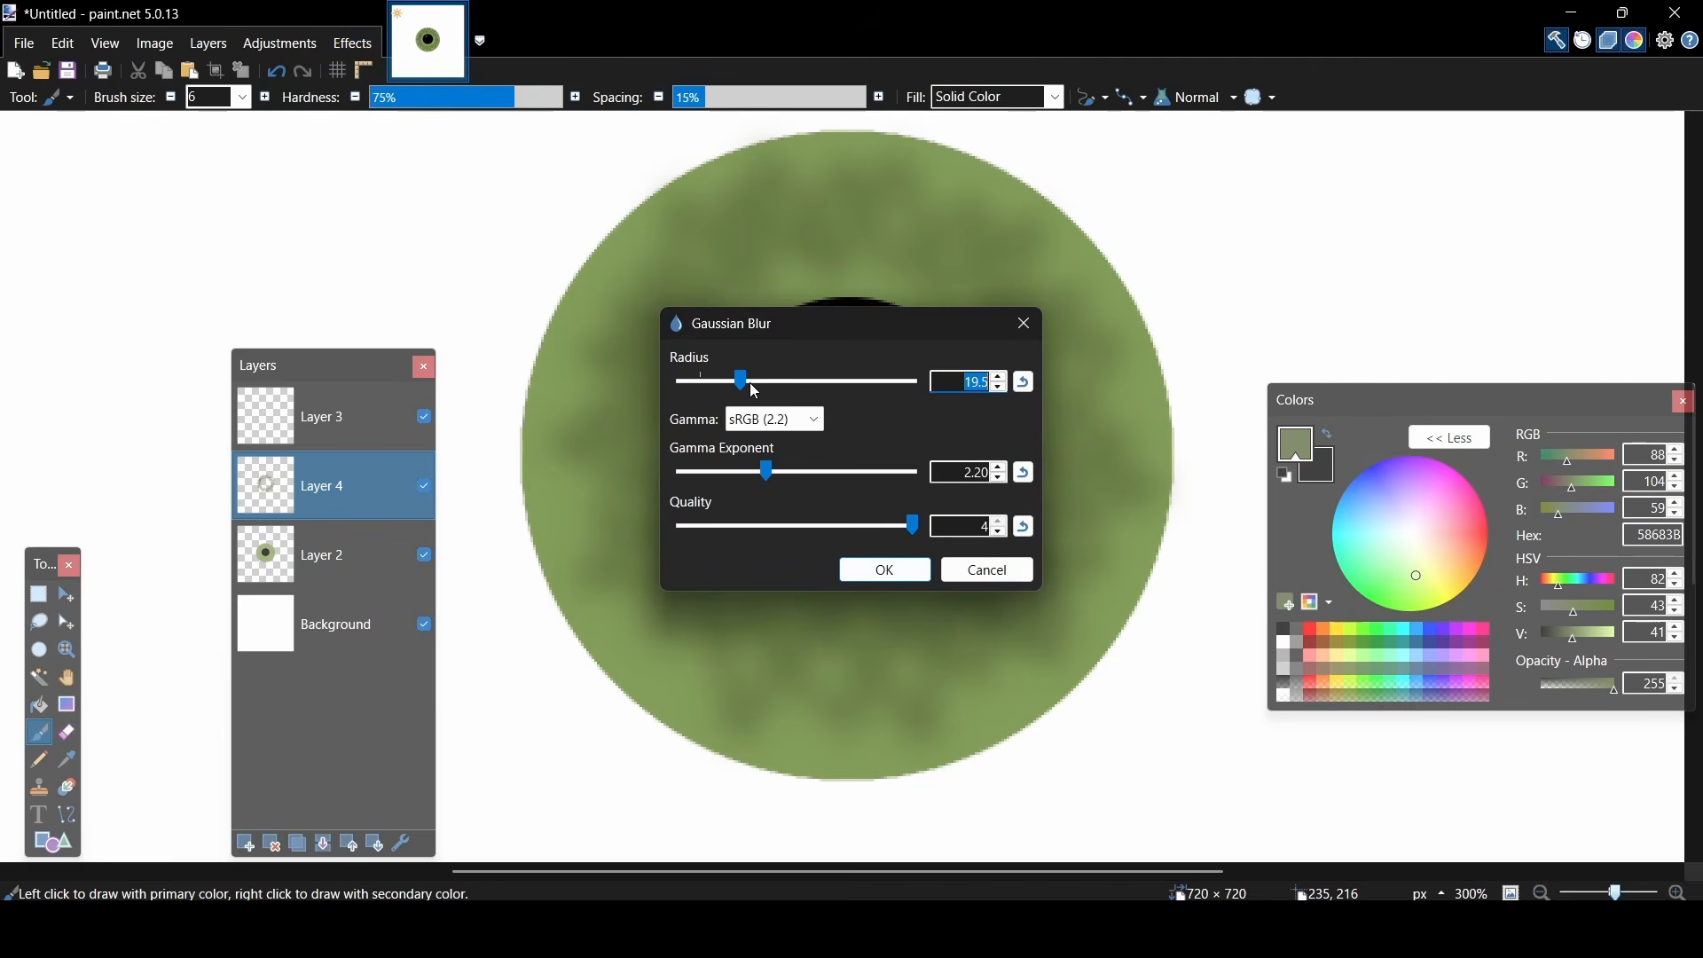
drag(748, 381, 736, 387)
drag(870, 333, 335, 263)
click(342, 504)
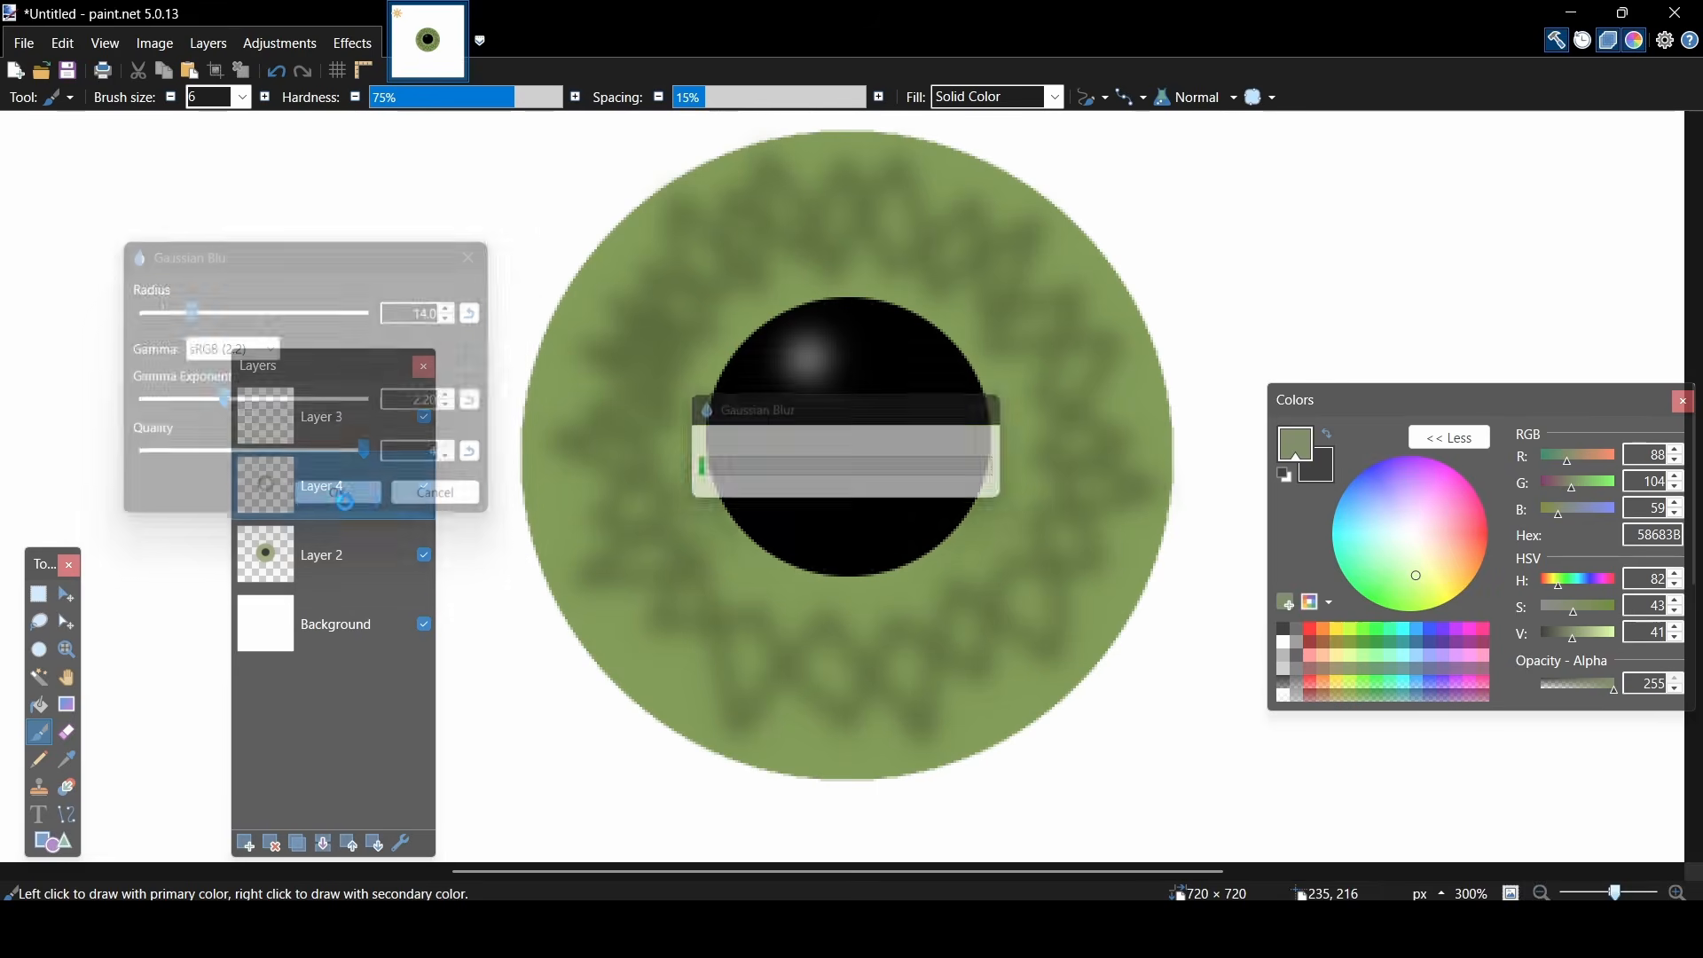
- Paint thin branching veins across the white area around the iris in red FF4248 with brush size 2
drag(1616, 893, 1613, 894)
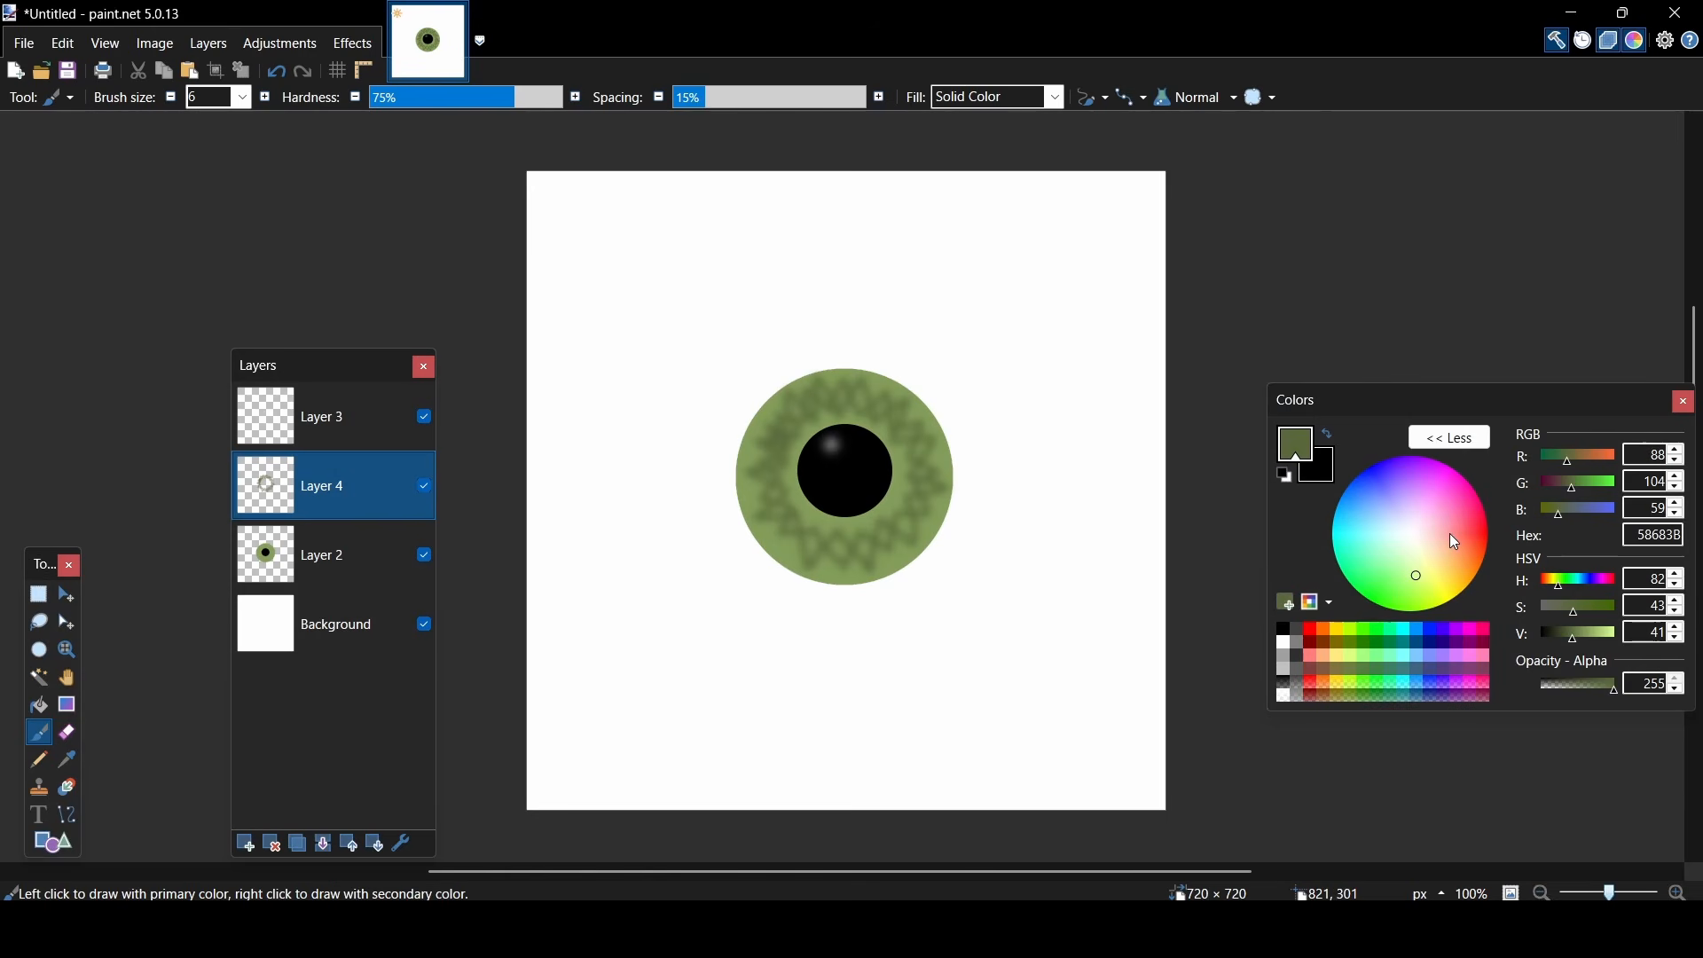
drag(1451, 534, 1460, 535)
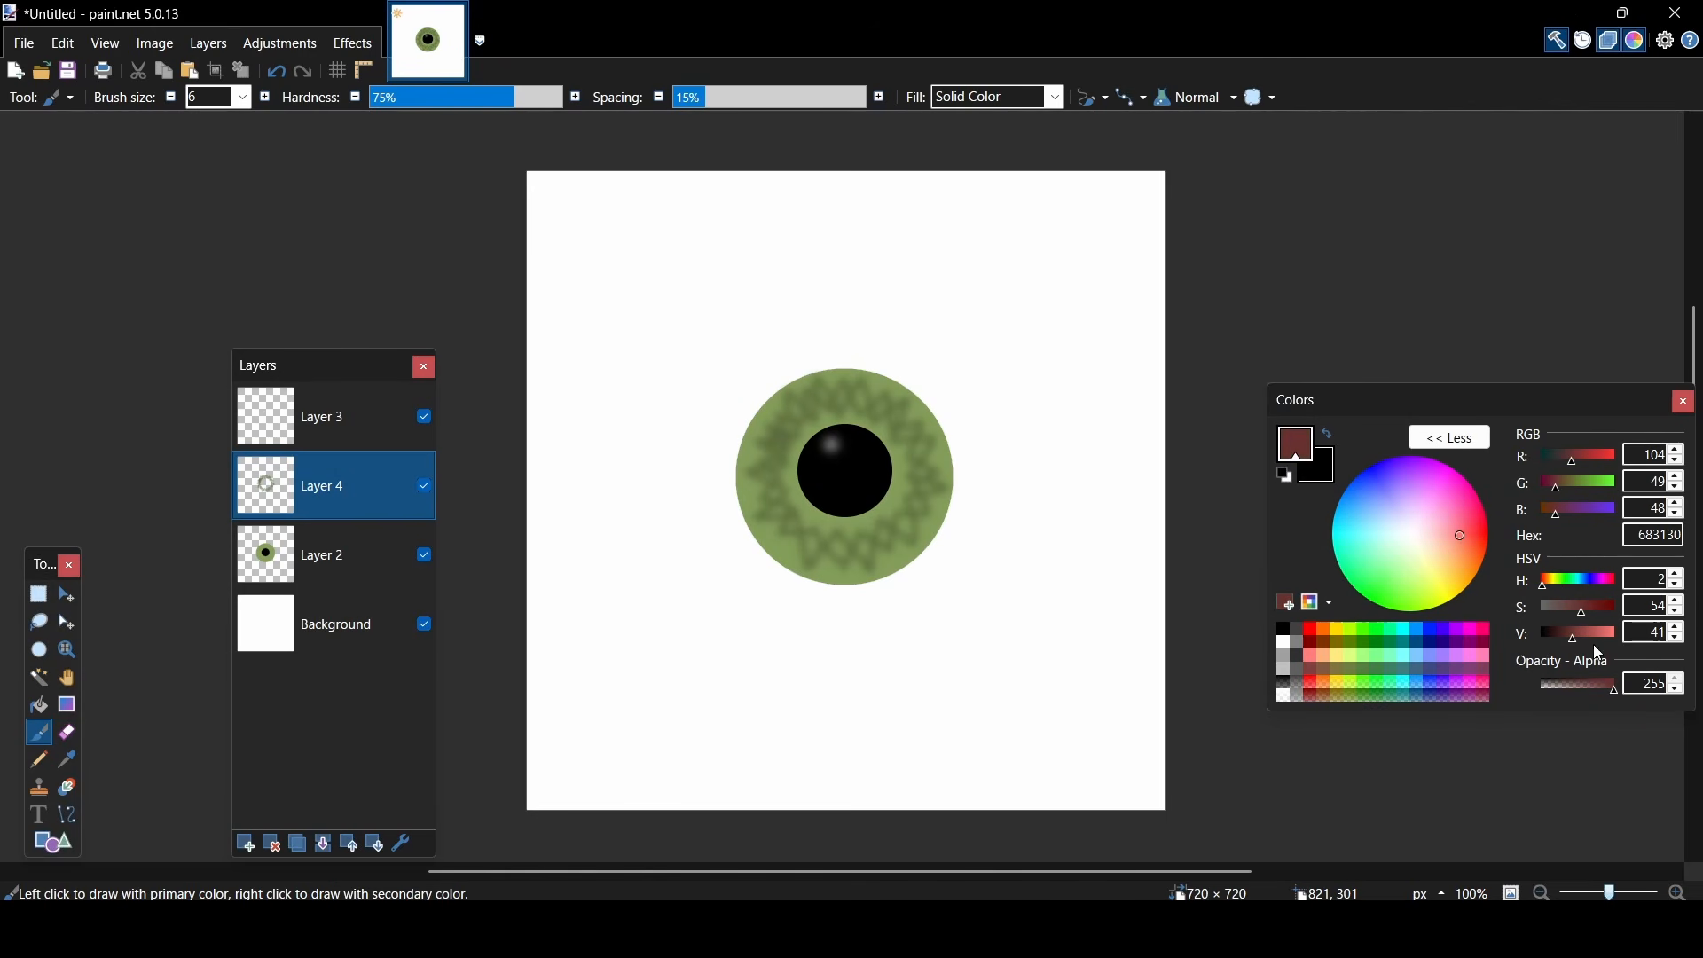
drag(1578, 633, 1701, 643)
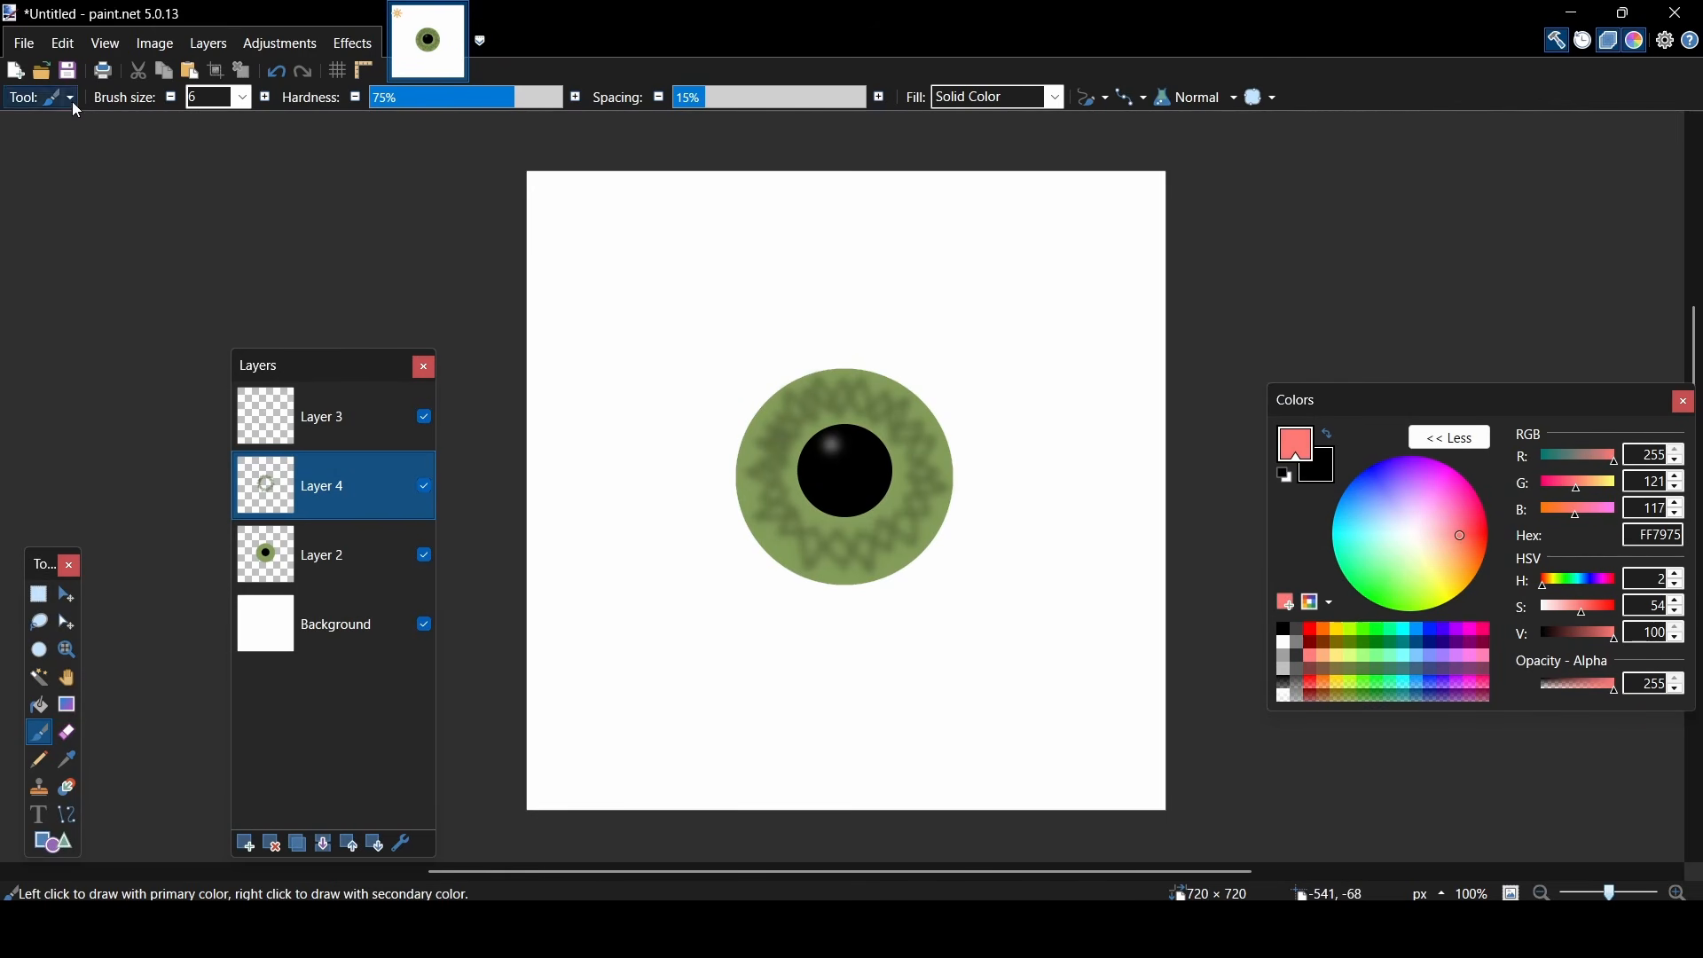
drag(1474, 555, 1471, 532)
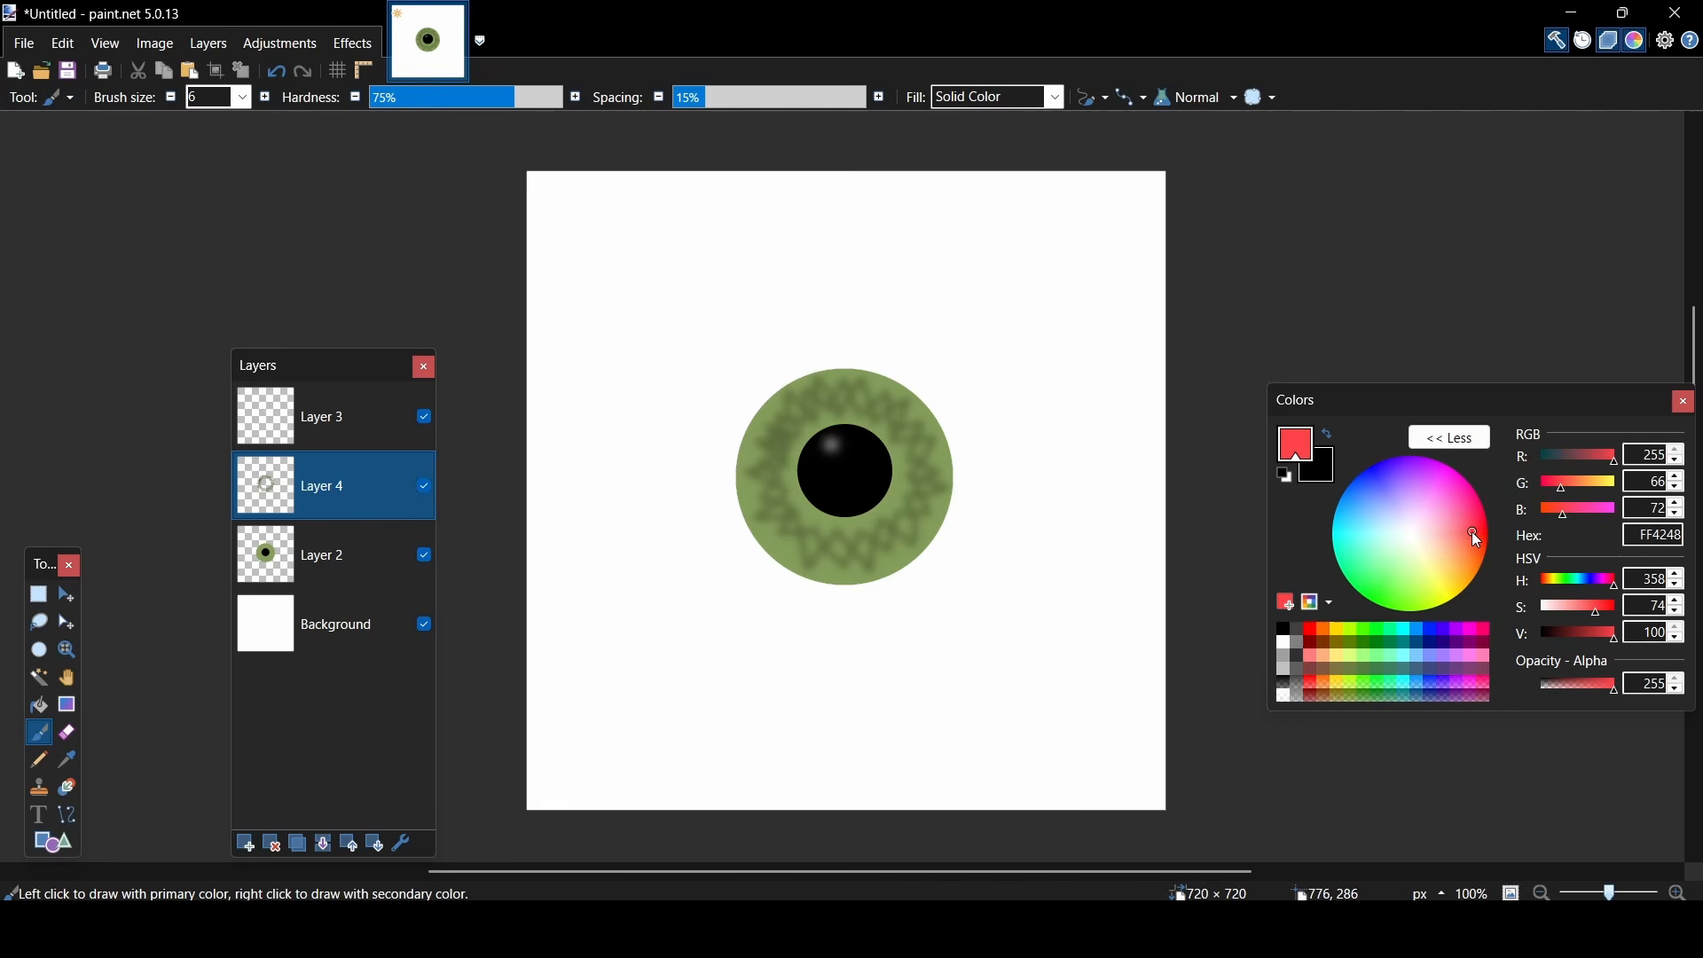
click(243, 99)
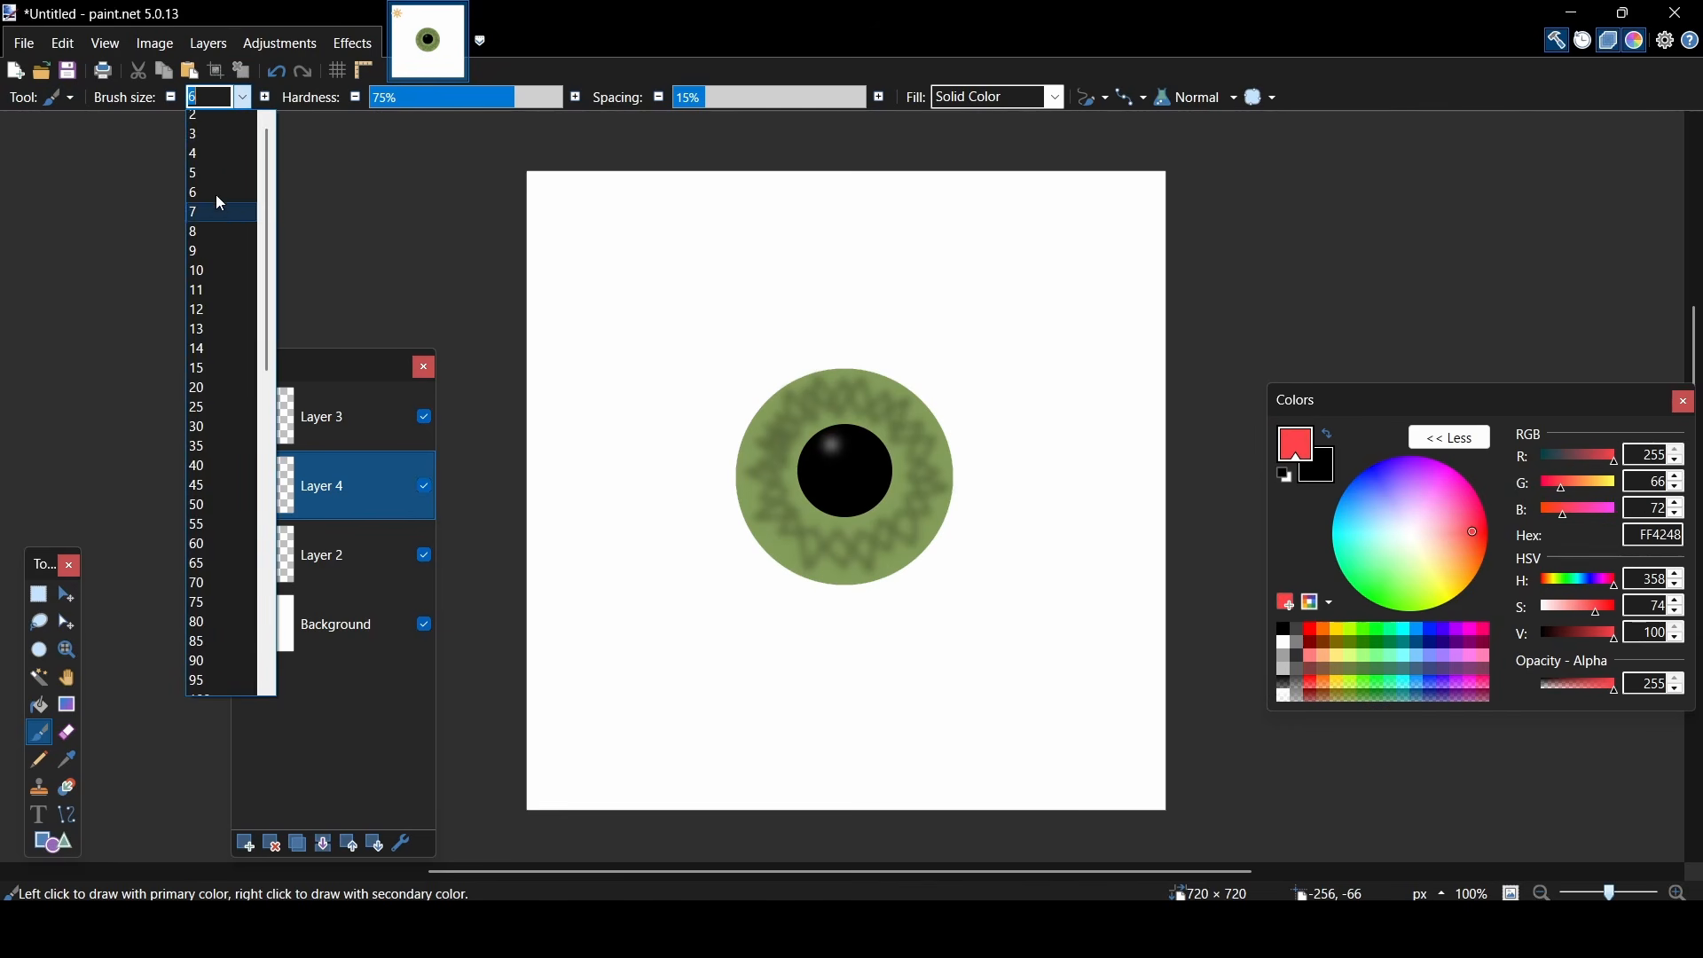
click(222, 140)
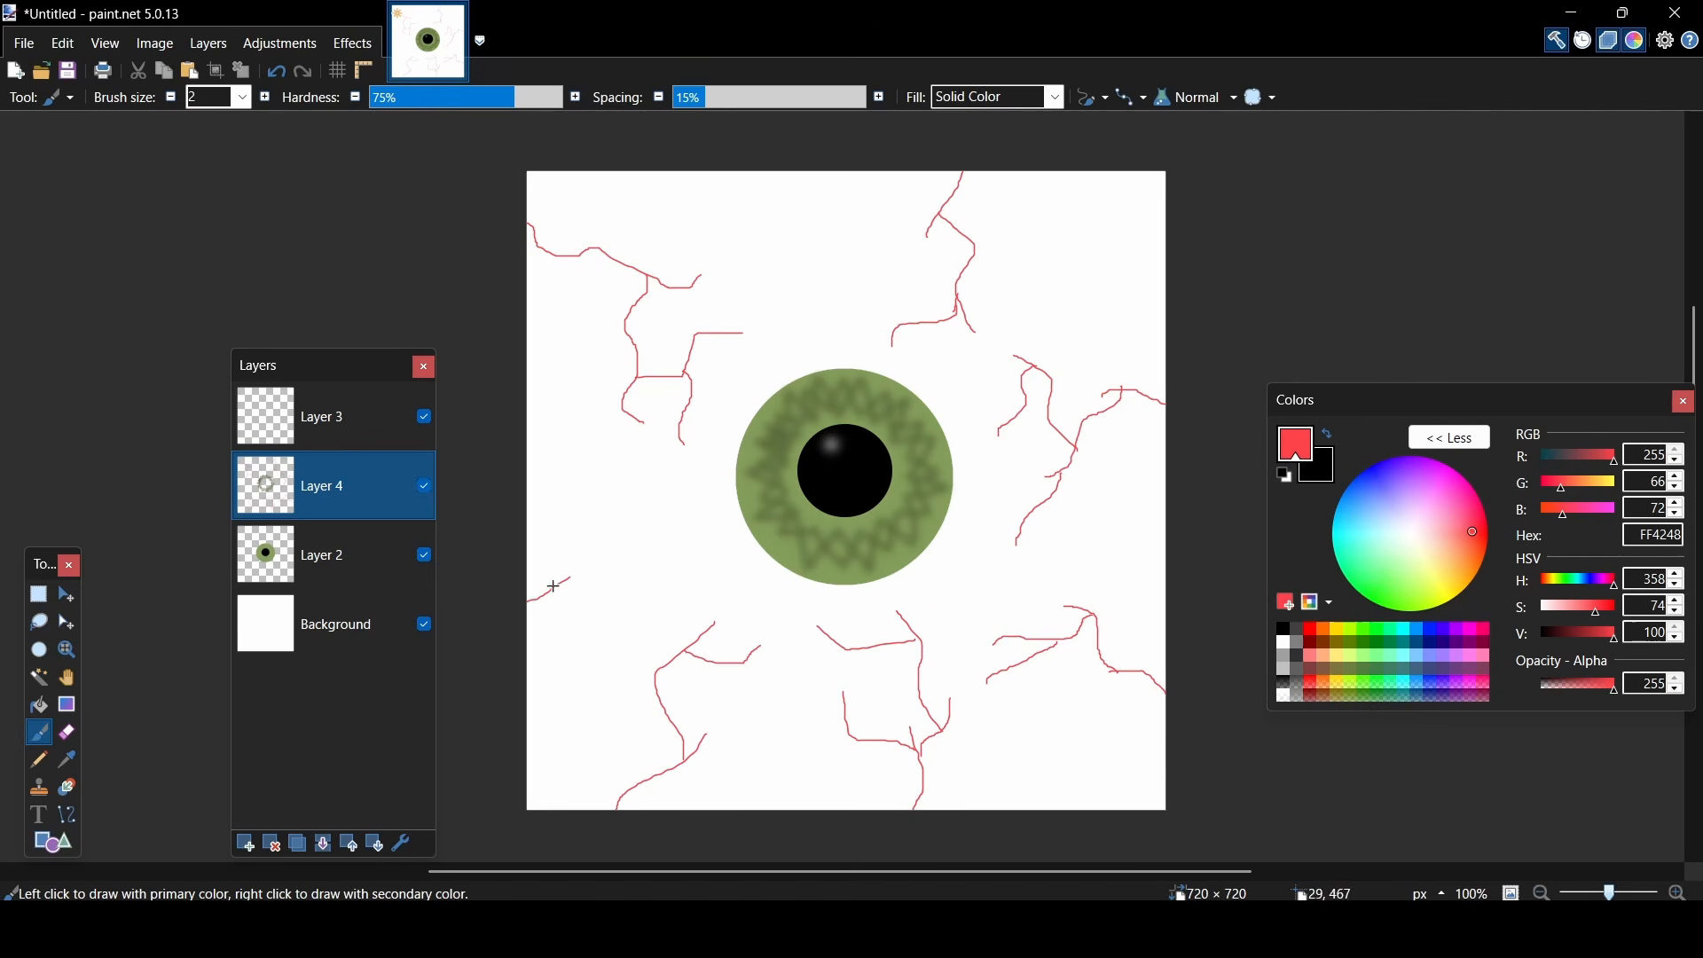
drag(647, 569, 665, 576)
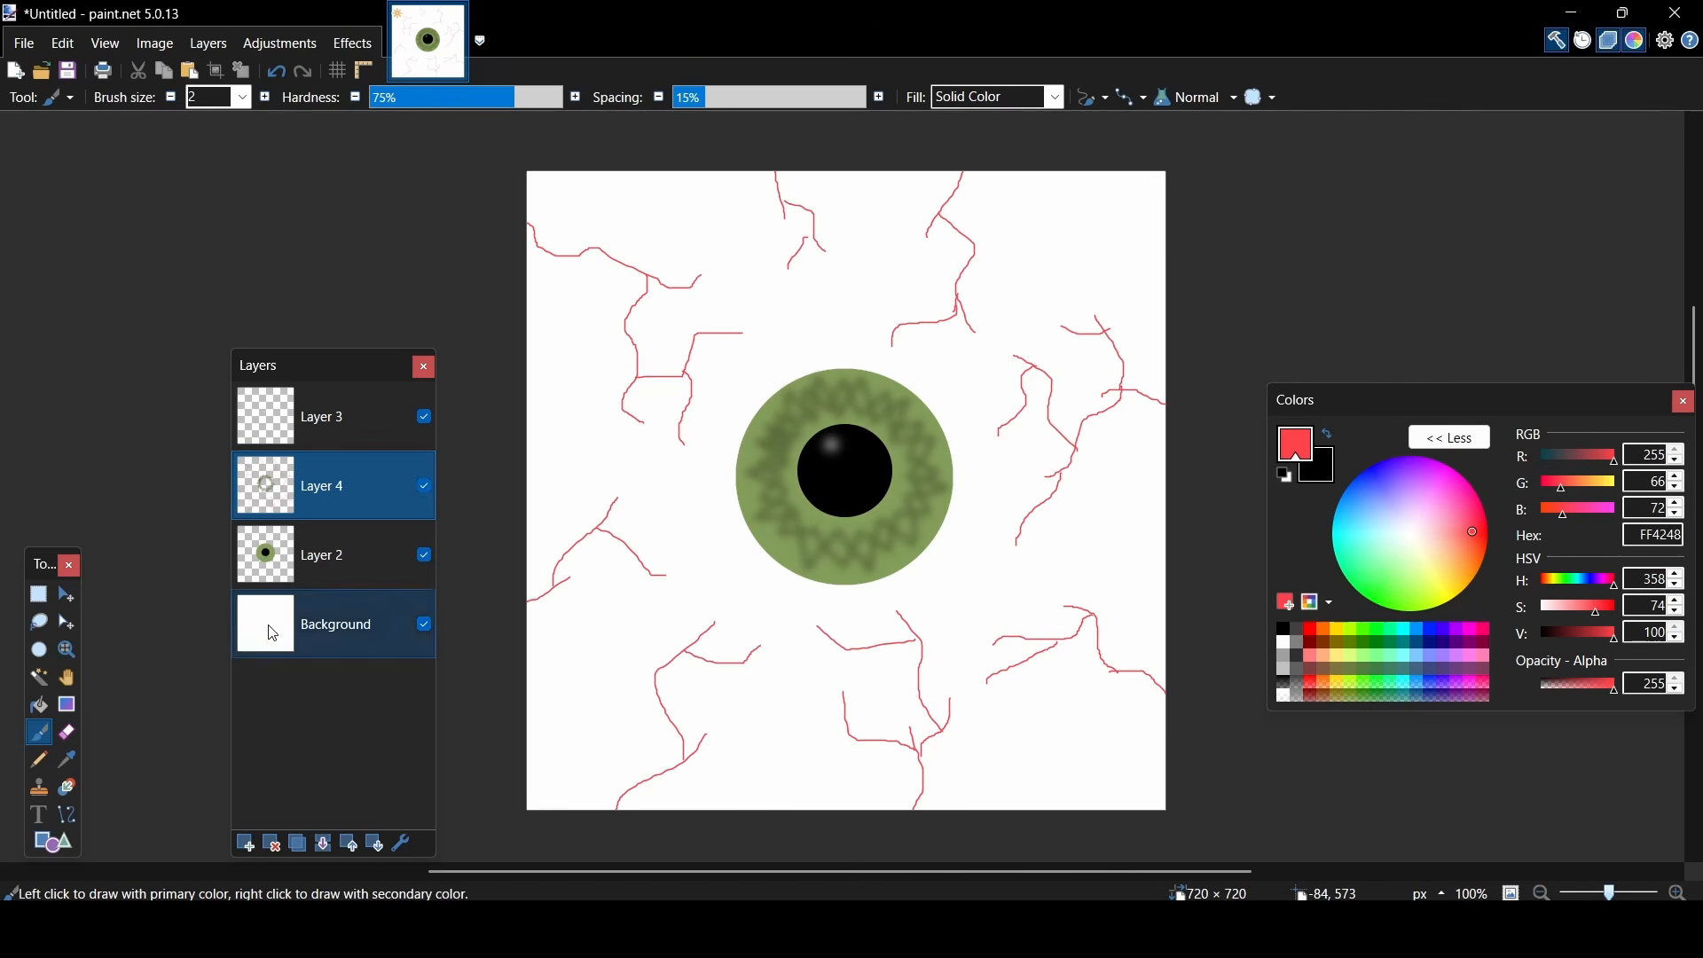
- Add a new layer and move it down to sit between Layer 2 and the Background
click(245, 847)
click(374, 844)
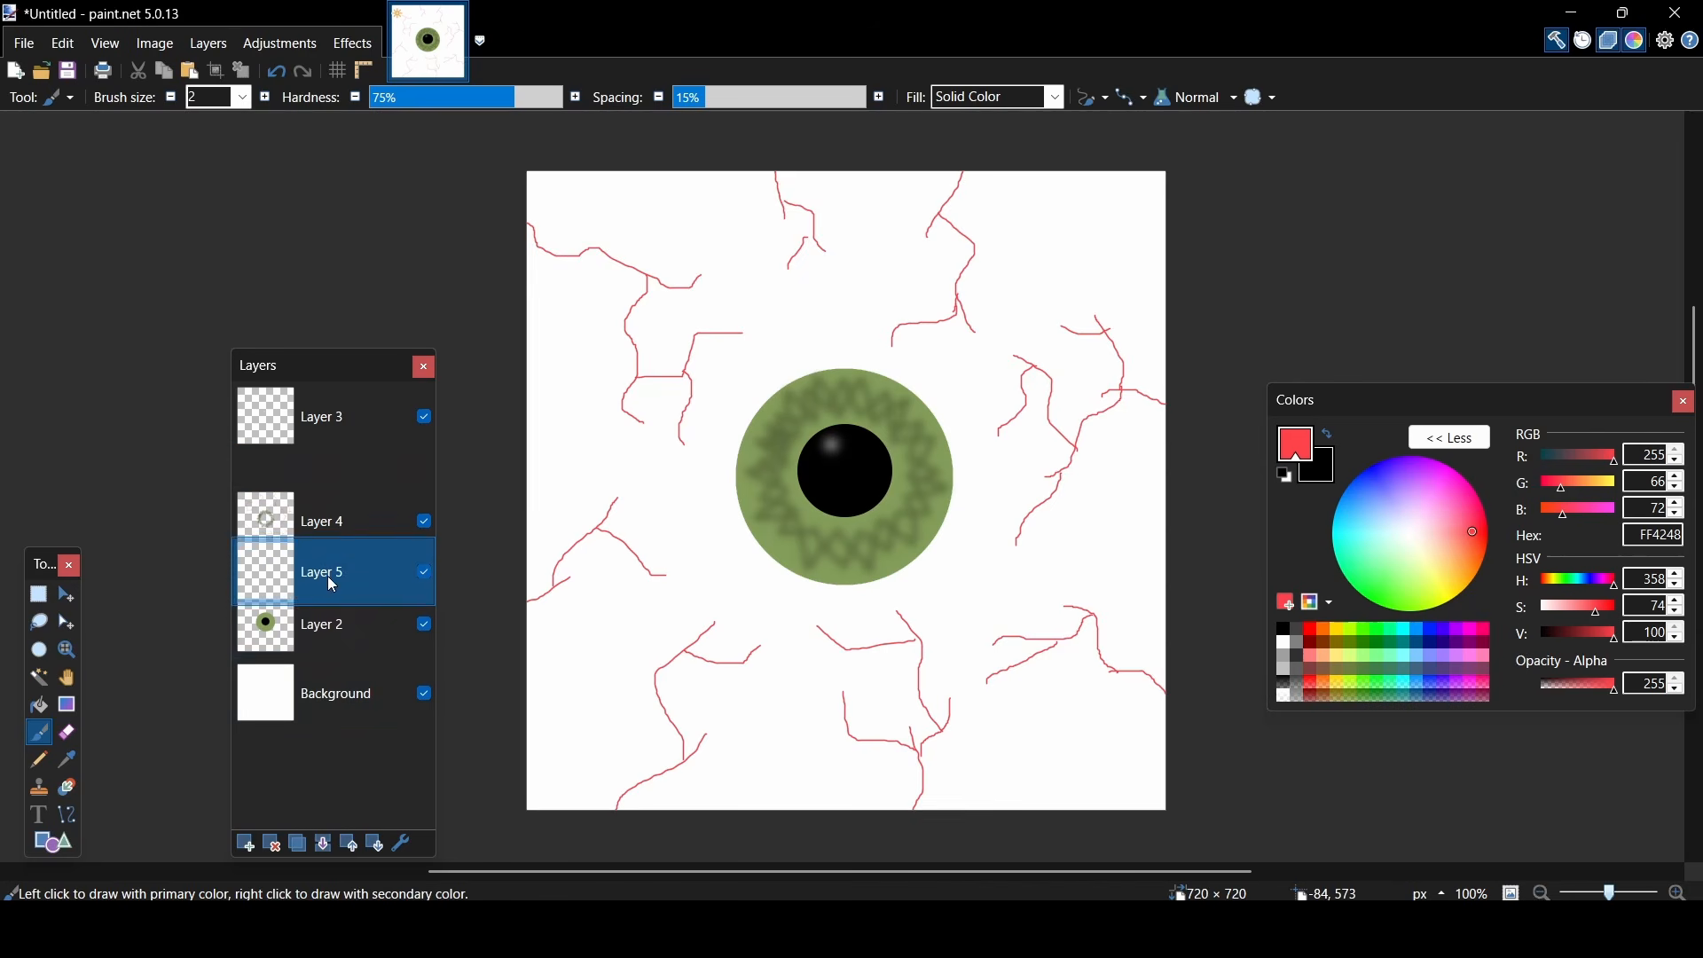
click(374, 844)
- Scribble pale pink FFE8E9 strokes across the whole eye white on Layer 5 with the Paintbrush at size 10
drag(1447, 534, 1424, 538)
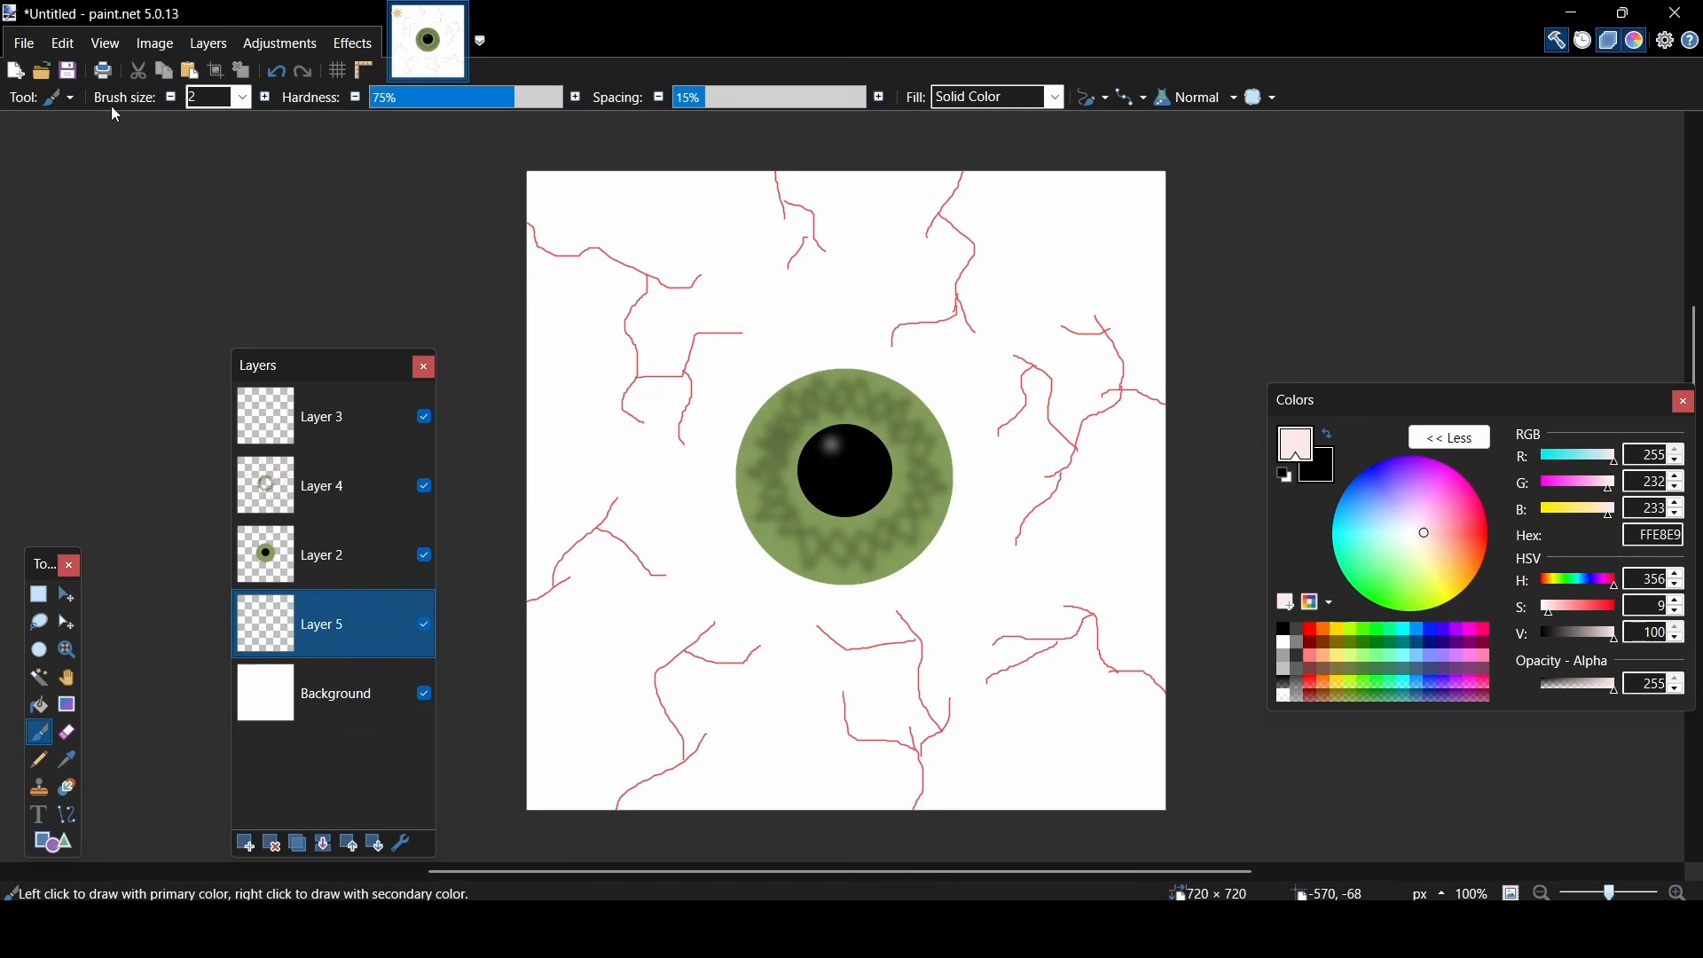
click(243, 97)
click(213, 259)
mouse_move(549, 240)
mouse_down()
mouse_move(569, 297)
mouse_move(643, 266)
mouse_move(767, 323)
mouse_move(998, 209)
mouse_move(1177, 347)
mouse_move(1181, 431)
mouse_move(1076, 572)
mouse_move(856, 803)
mouse_move(731, 722)
mouse_up()
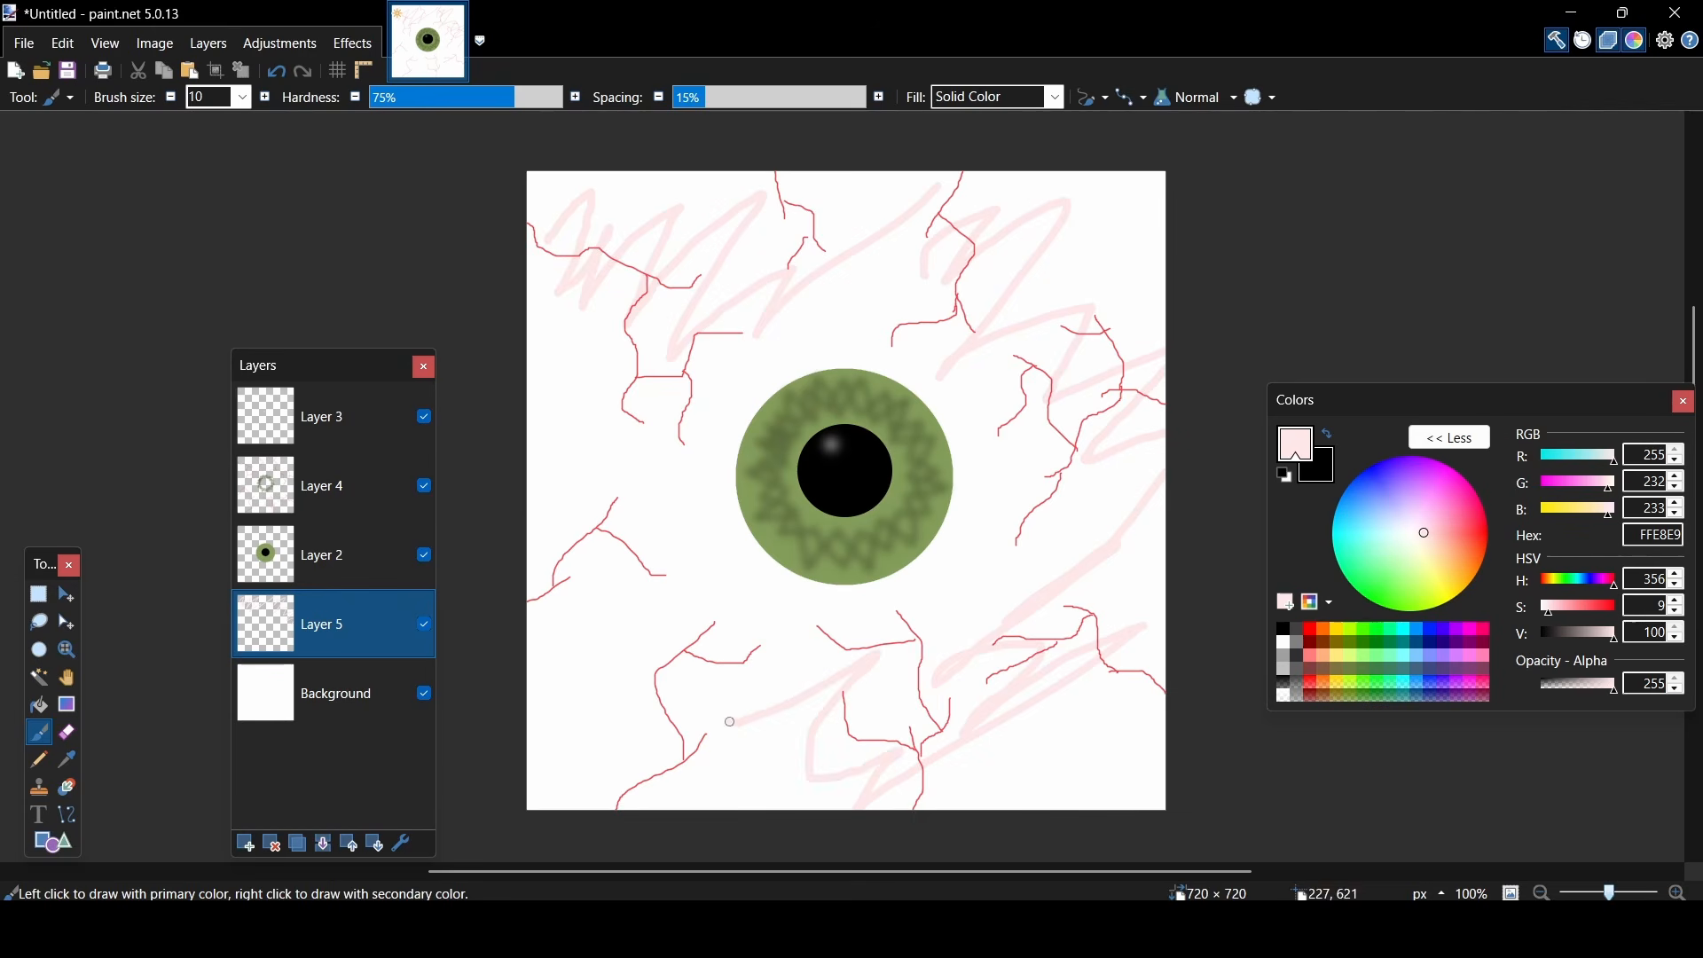
mouse_move(683, 658)
mouse_down()
mouse_move(596, 555)
mouse_move(546, 391)
mouse_move(590, 557)
mouse_up()
mouse_move(530, 723)
mouse_down()
mouse_move(683, 784)
mouse_move(798, 777)
mouse_up()
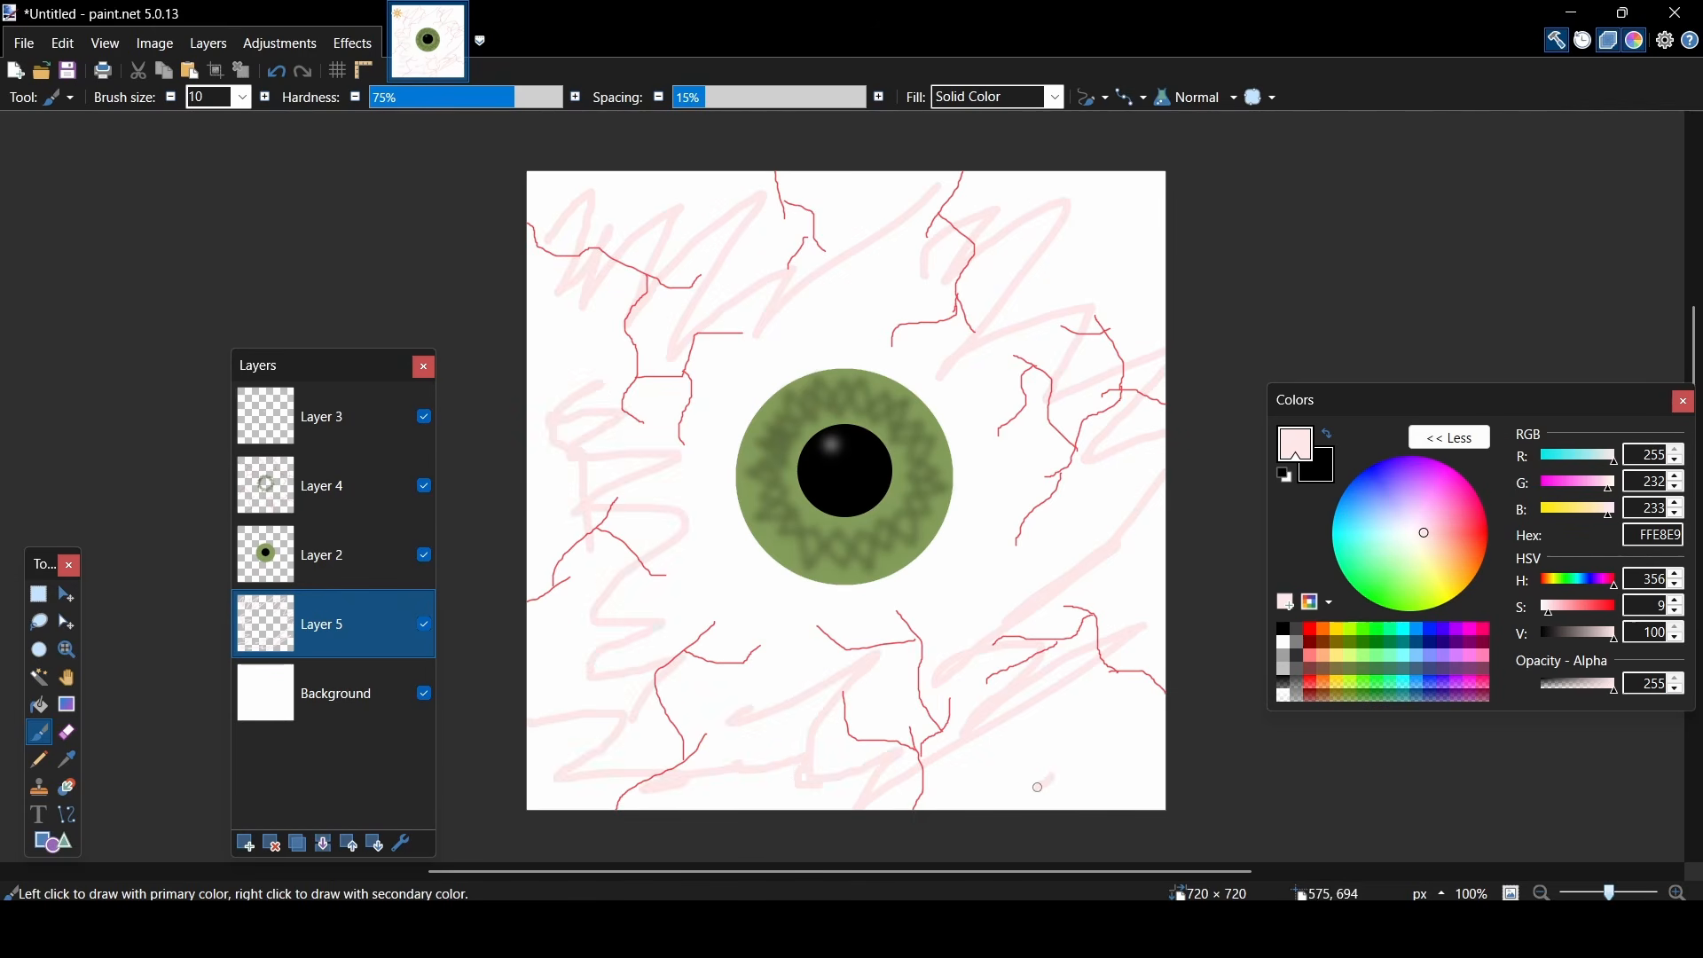
drag(1038, 787, 1109, 802)
drag(932, 617, 950, 531)
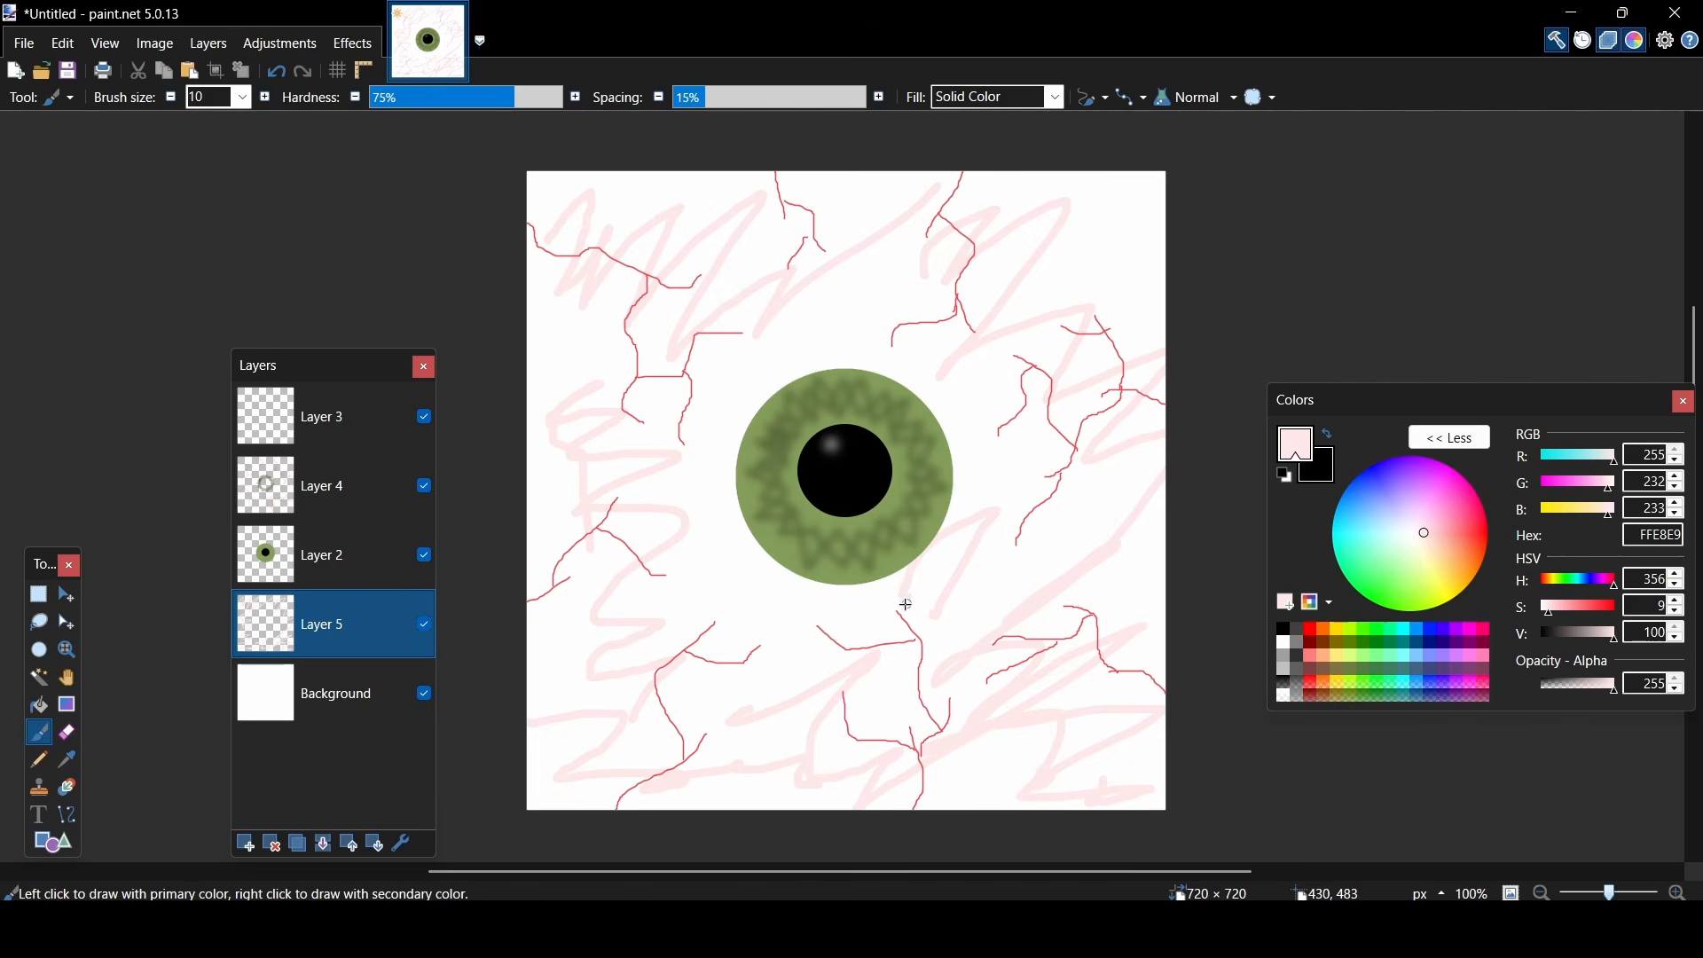
mouse_move(778, 624)
mouse_down()
mouse_move(749, 449)
mouse_move(921, 382)
mouse_move(964, 490)
mouse_move(1166, 569)
mouse_up()
mouse_move(1142, 260)
mouse_down()
mouse_move(856, 182)
mouse_move(711, 432)
mouse_up()
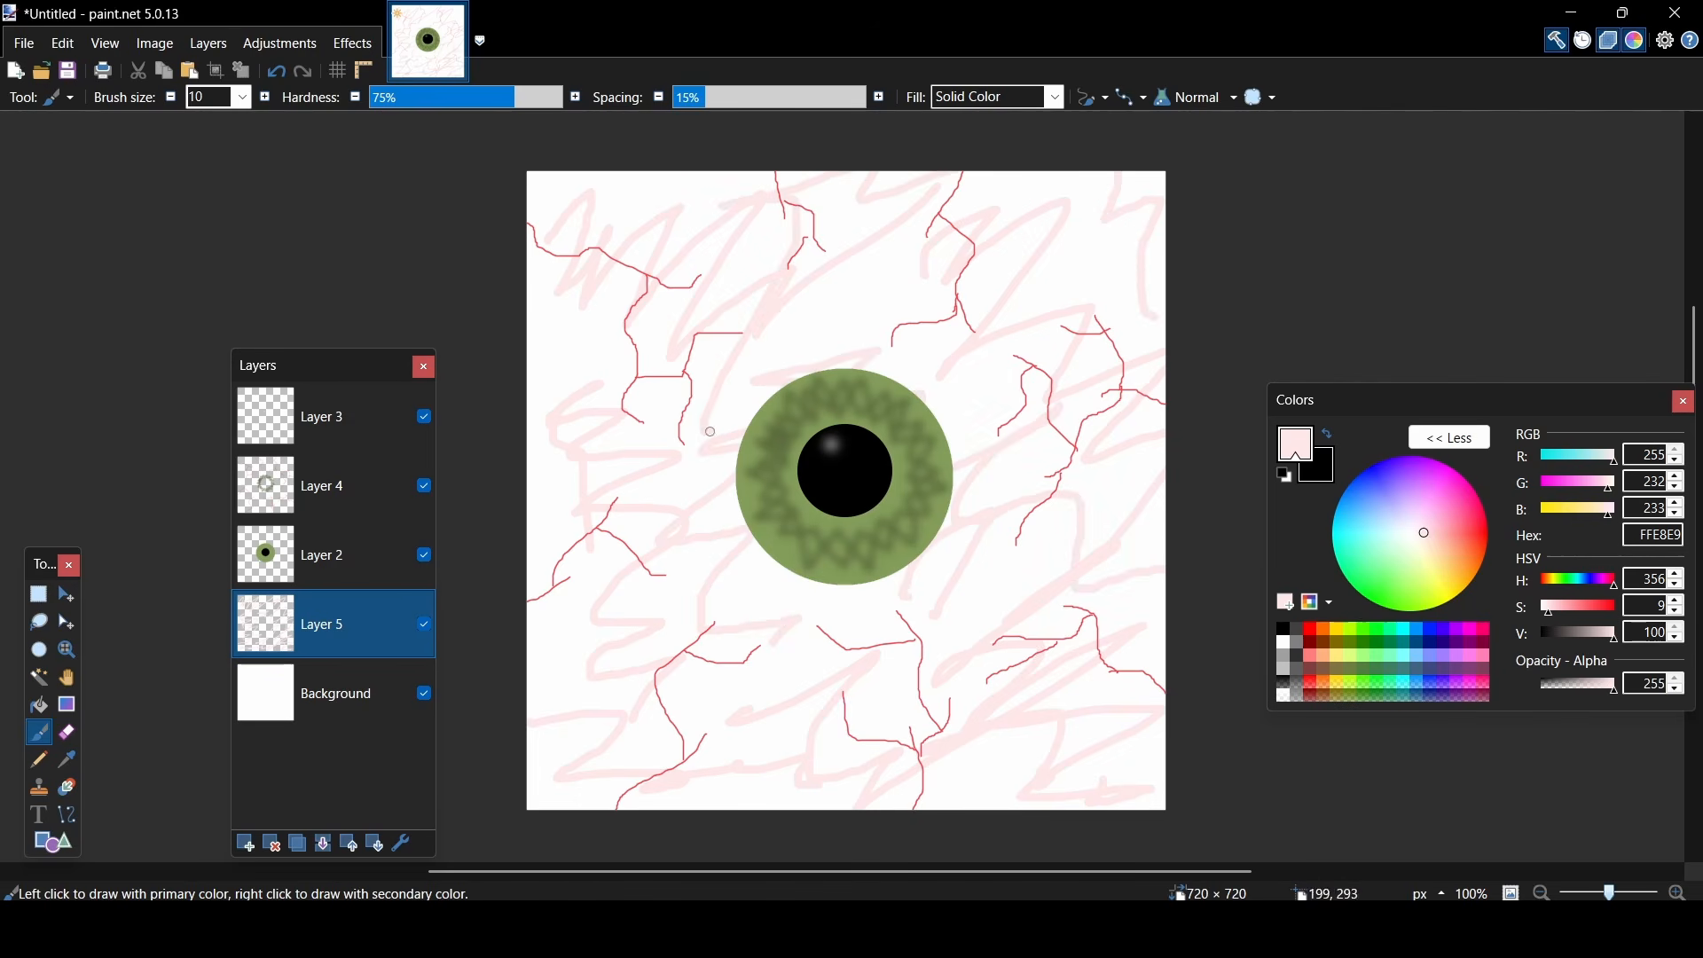
mouse_move(954, 463)
mouse_down()
mouse_move(728, 306)
mouse_move(685, 217)
mouse_move(579, 786)
mouse_move(1144, 559)
mouse_move(541, 206)
mouse_move(834, 786)
mouse_move(560, 477)
mouse_up()
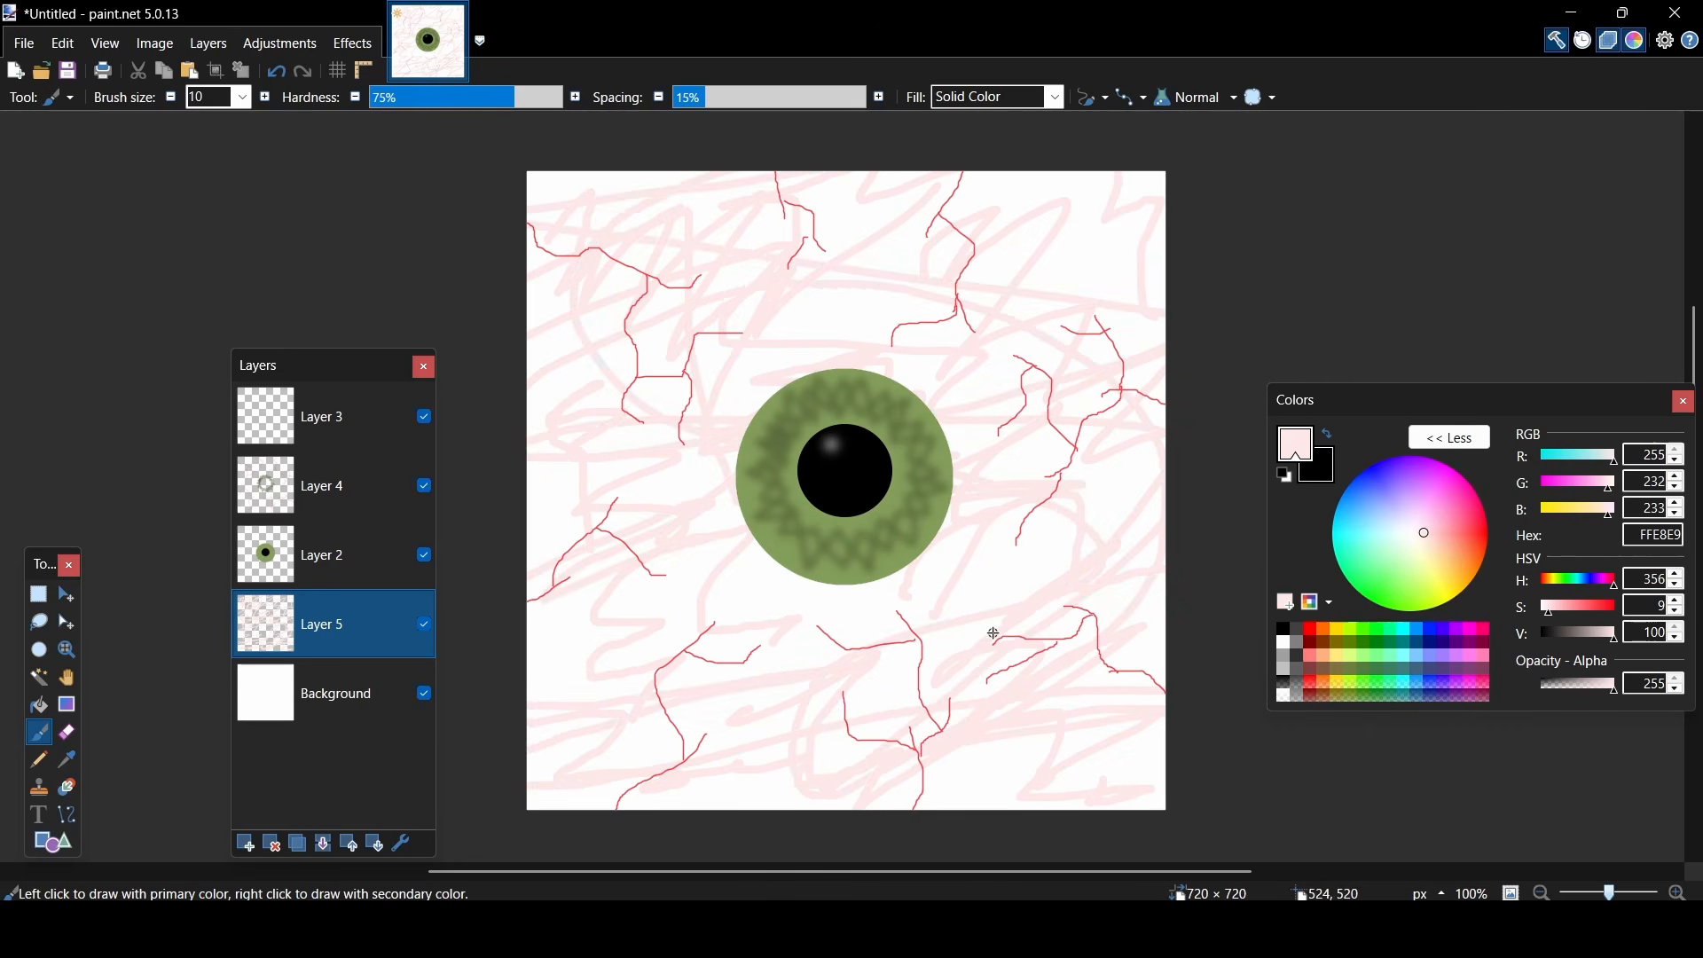
- Apply a Gaussian Blur with a radius of 51.2 to the pink strokes on Layer 5
click(353, 43)
mouse_move(415, 130)
click(632, 180)
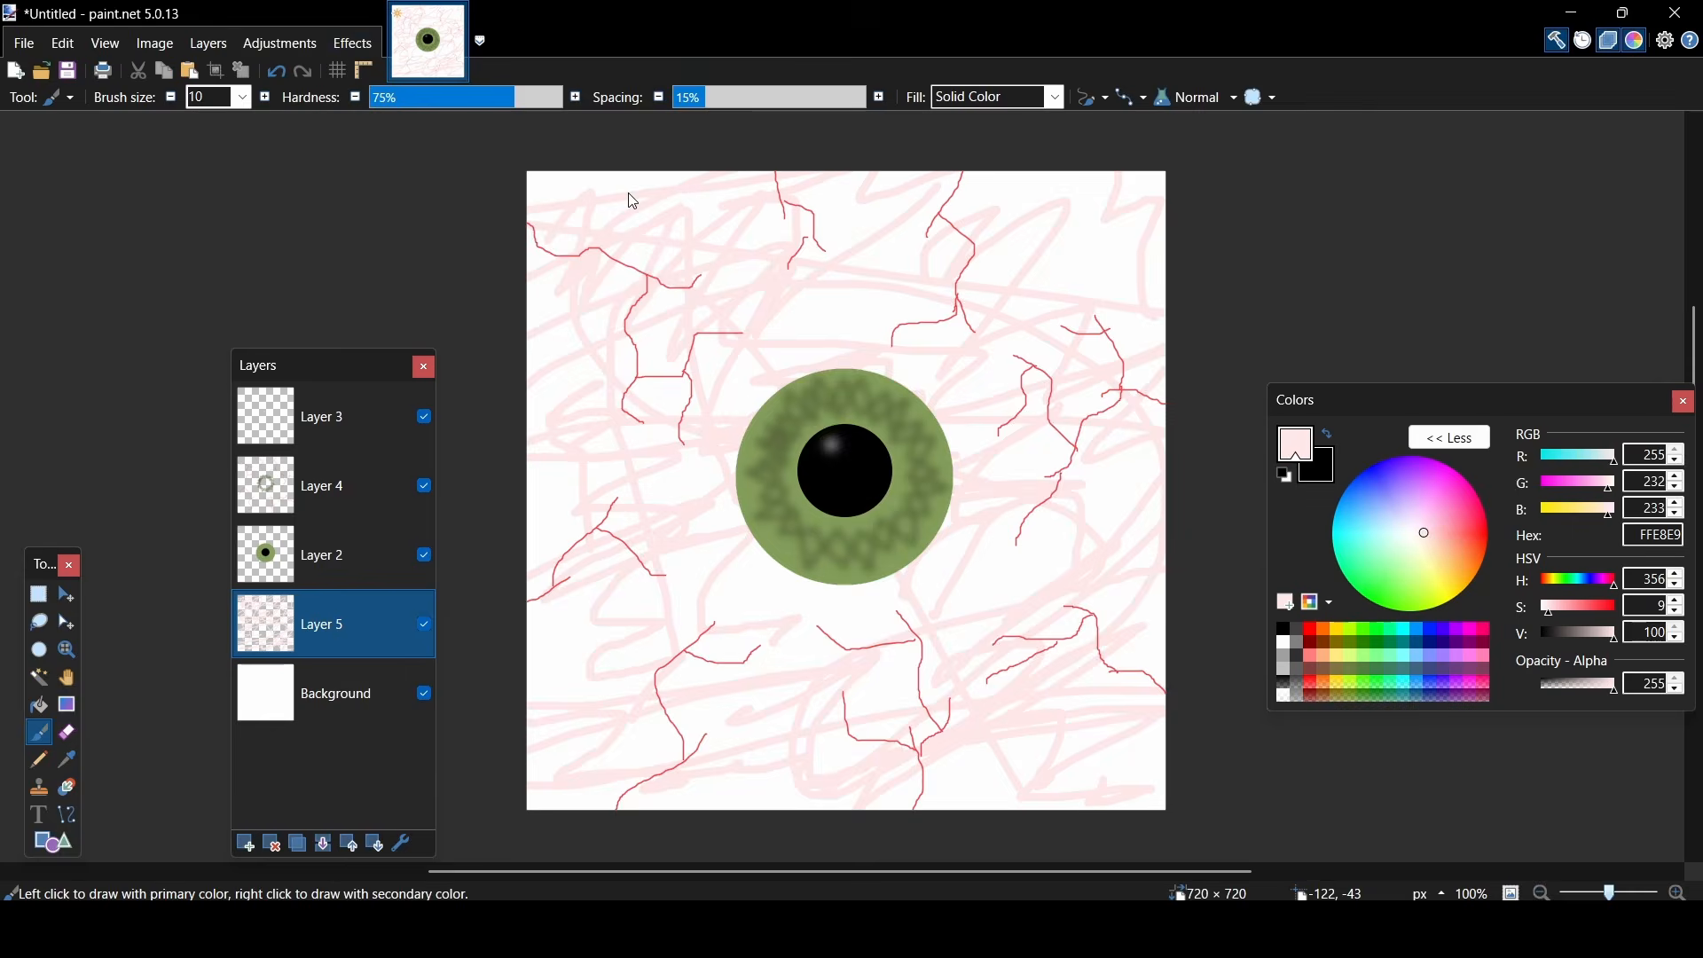
drag(734, 383, 751, 390)
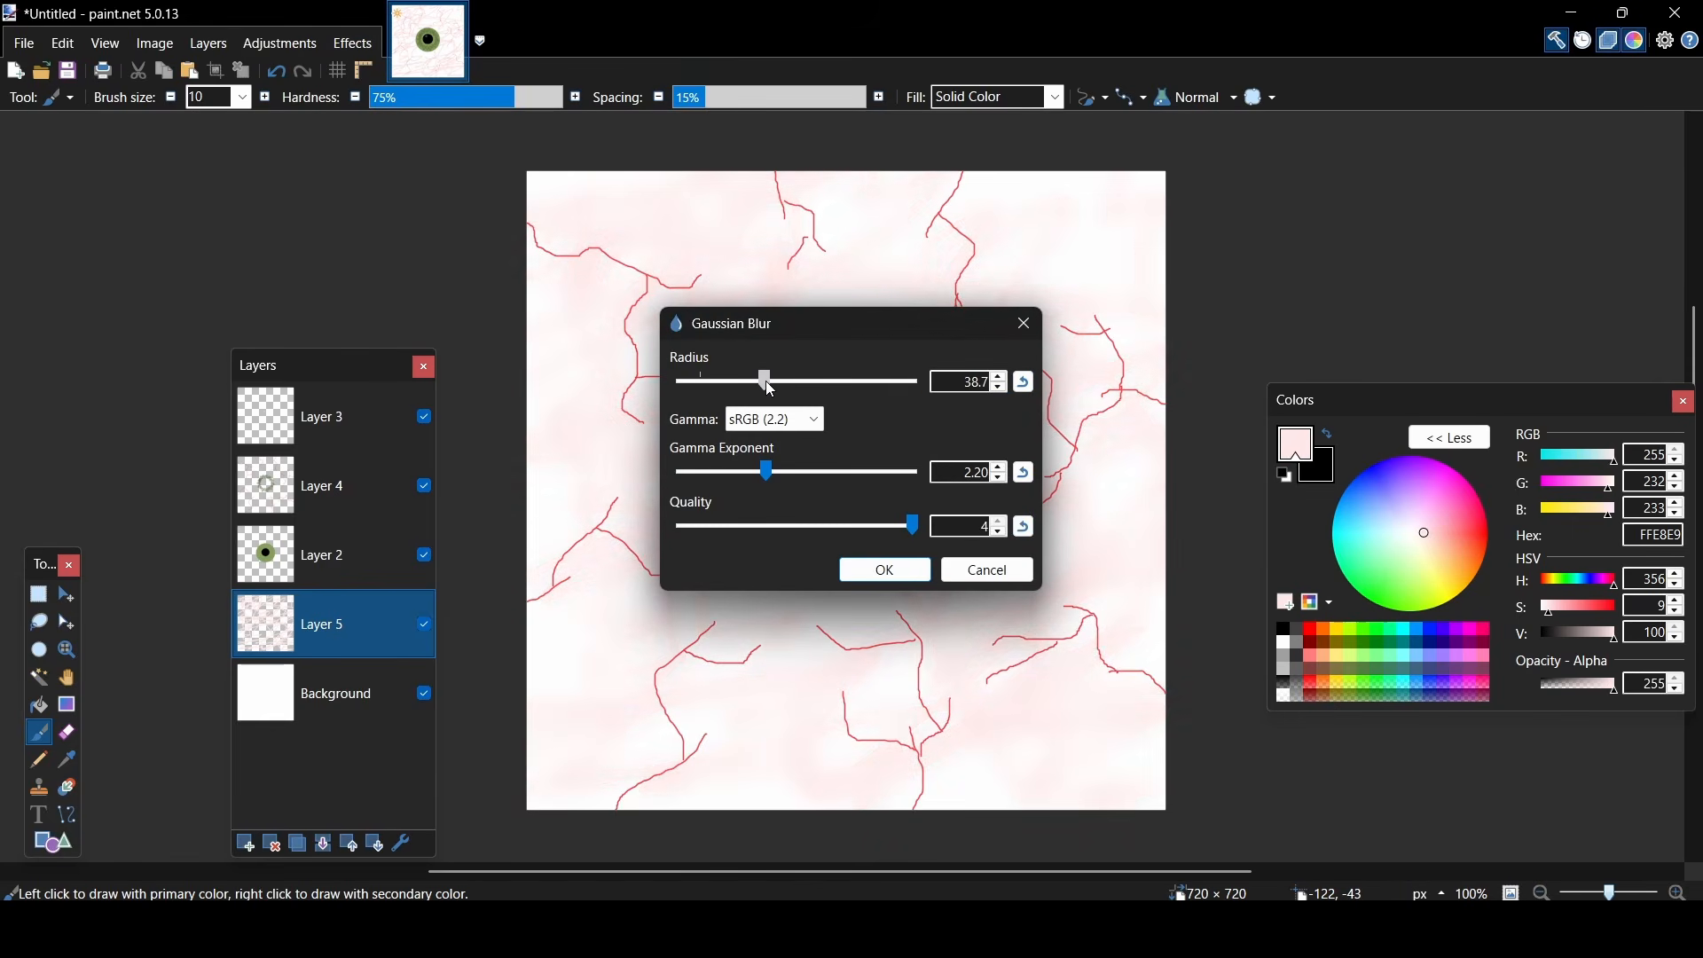
drag(816, 334, 228, 279)
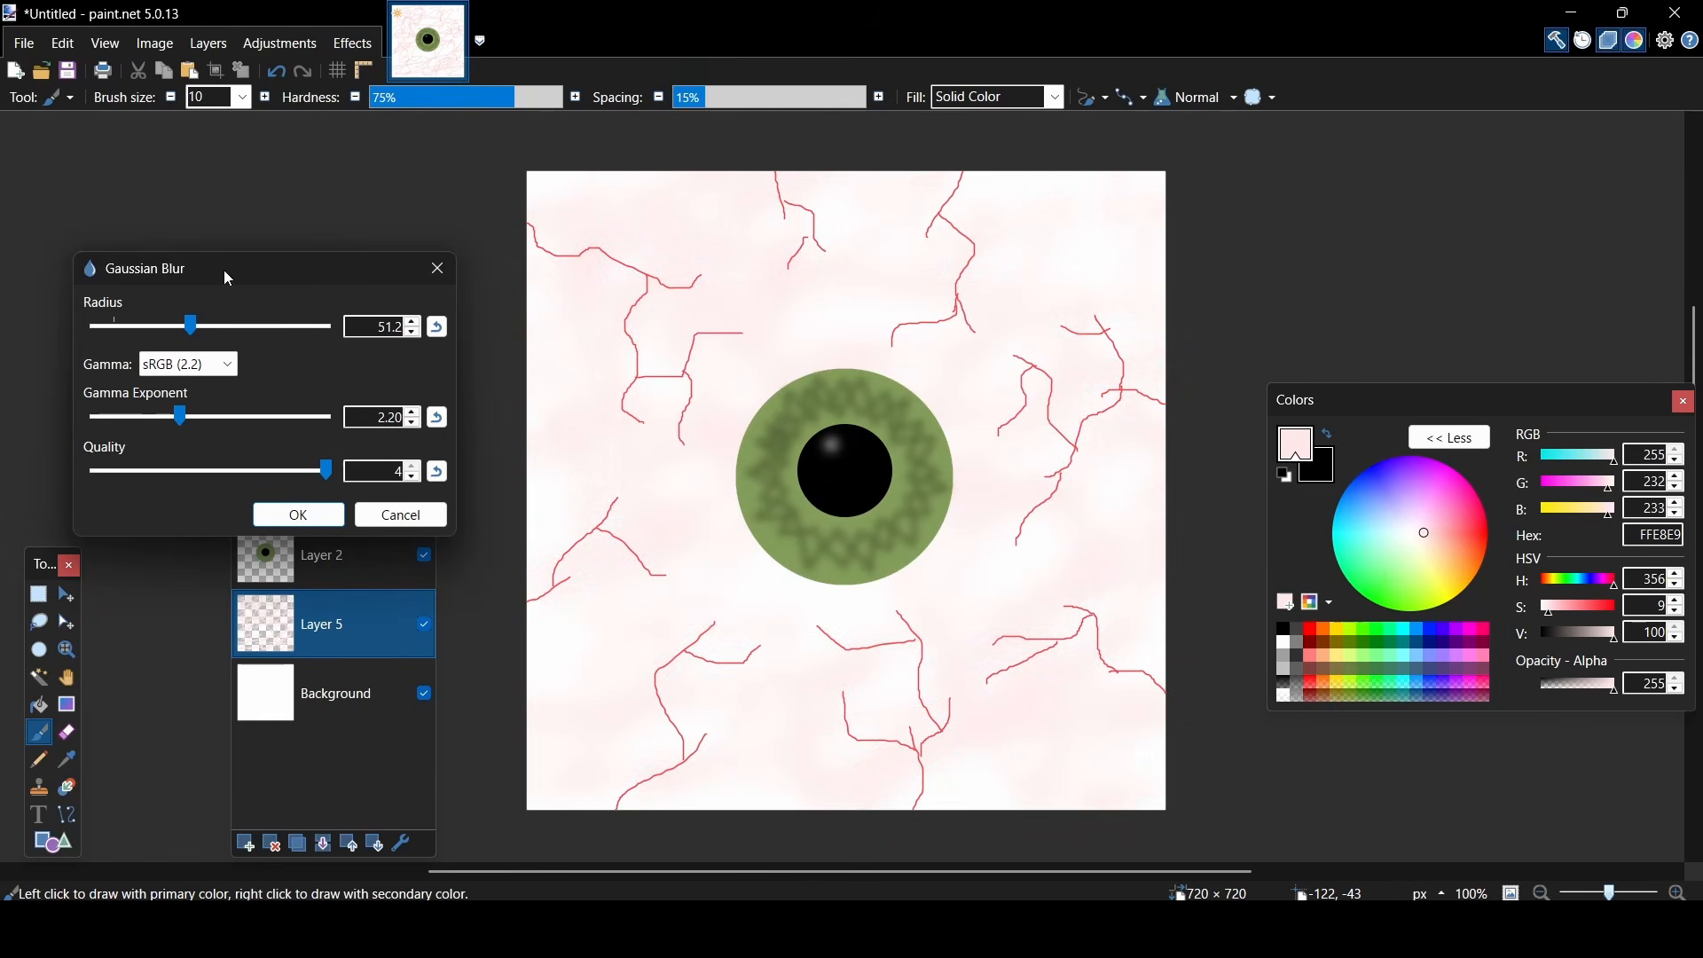
click(300, 514)
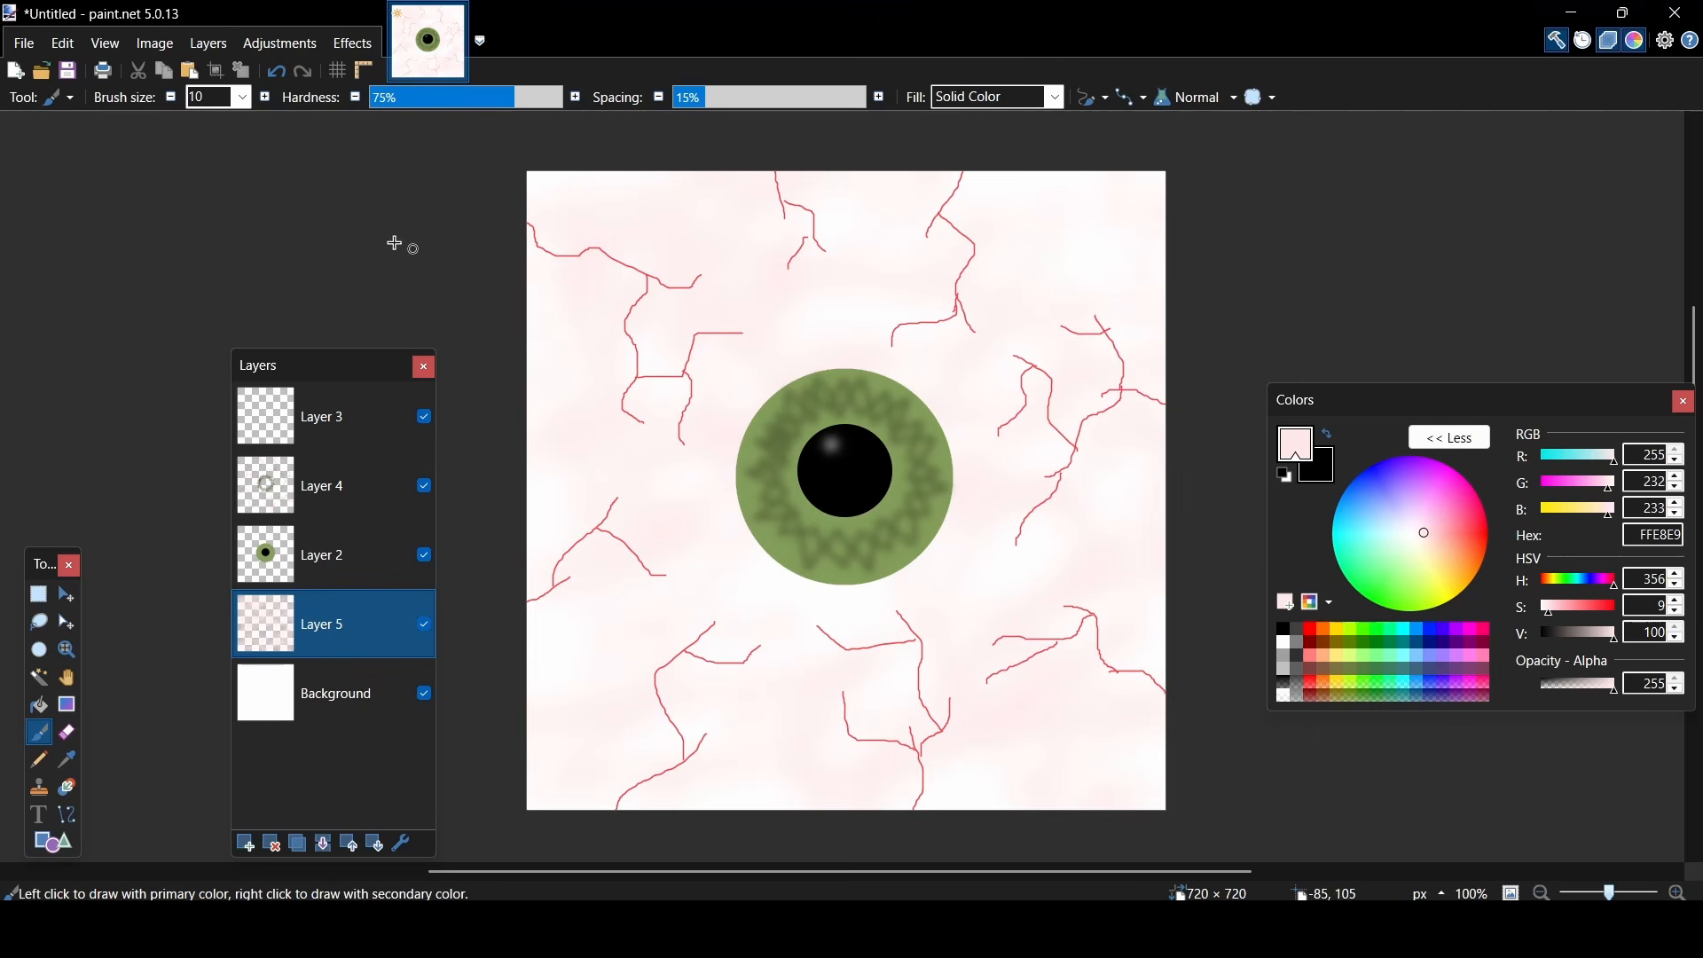
- Save the painted eye as eye.png in the project's textures folder and select that file in Godot
click(24, 43)
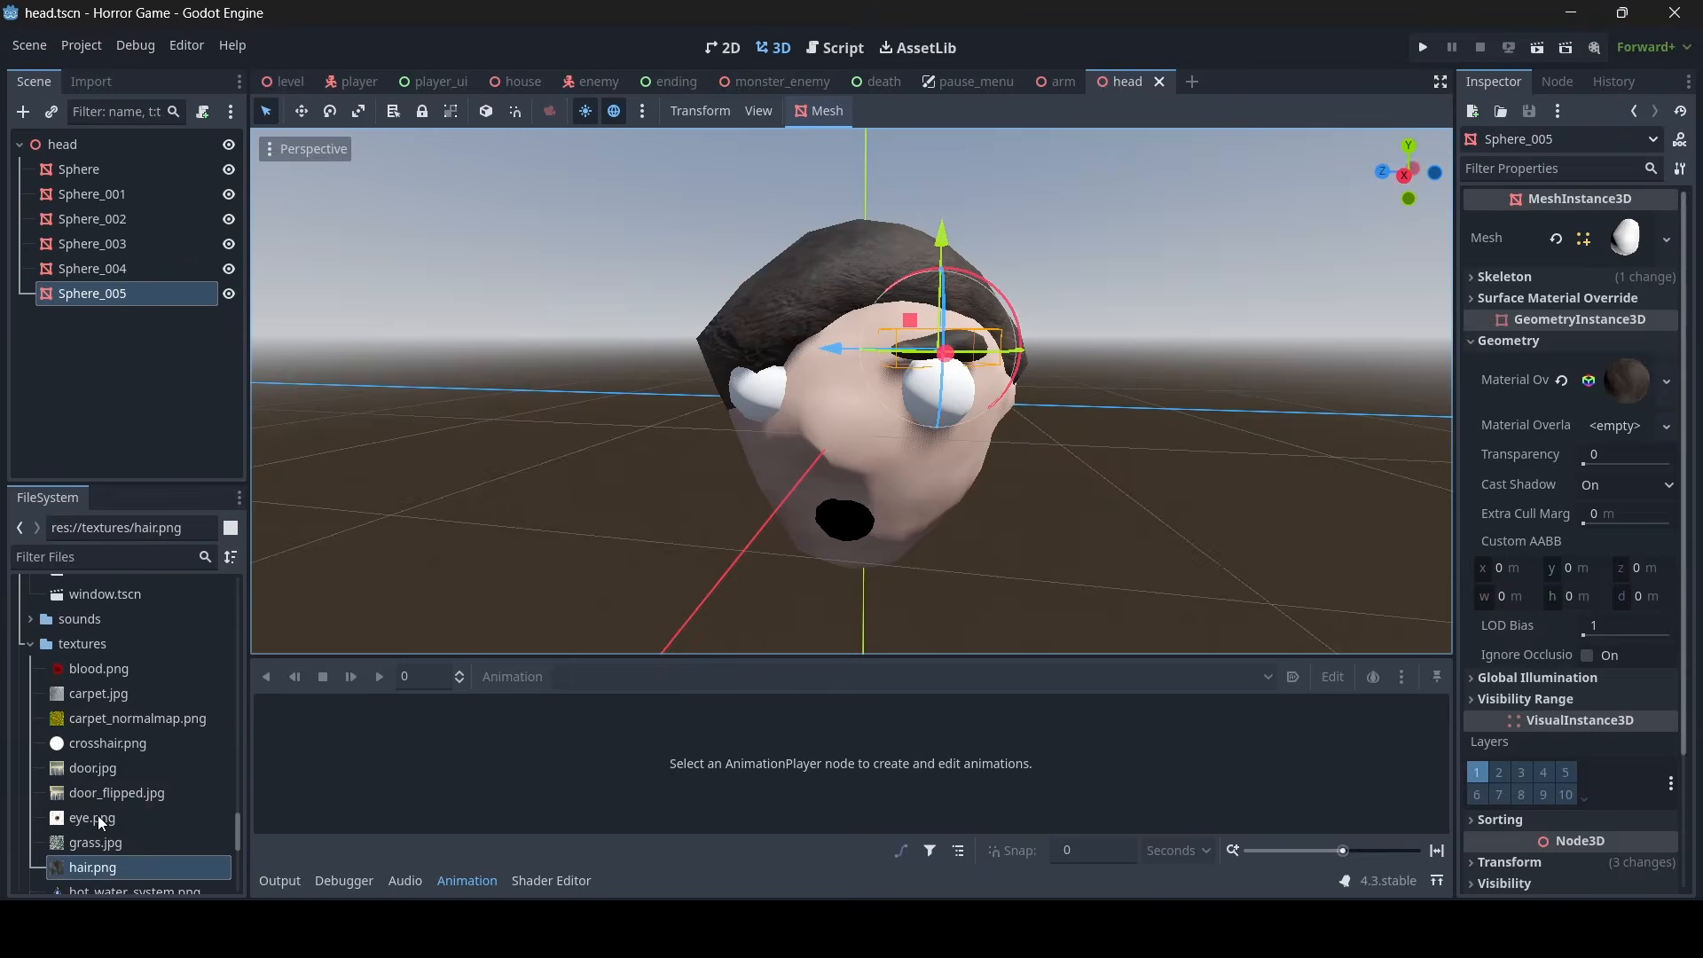
click(98, 816)
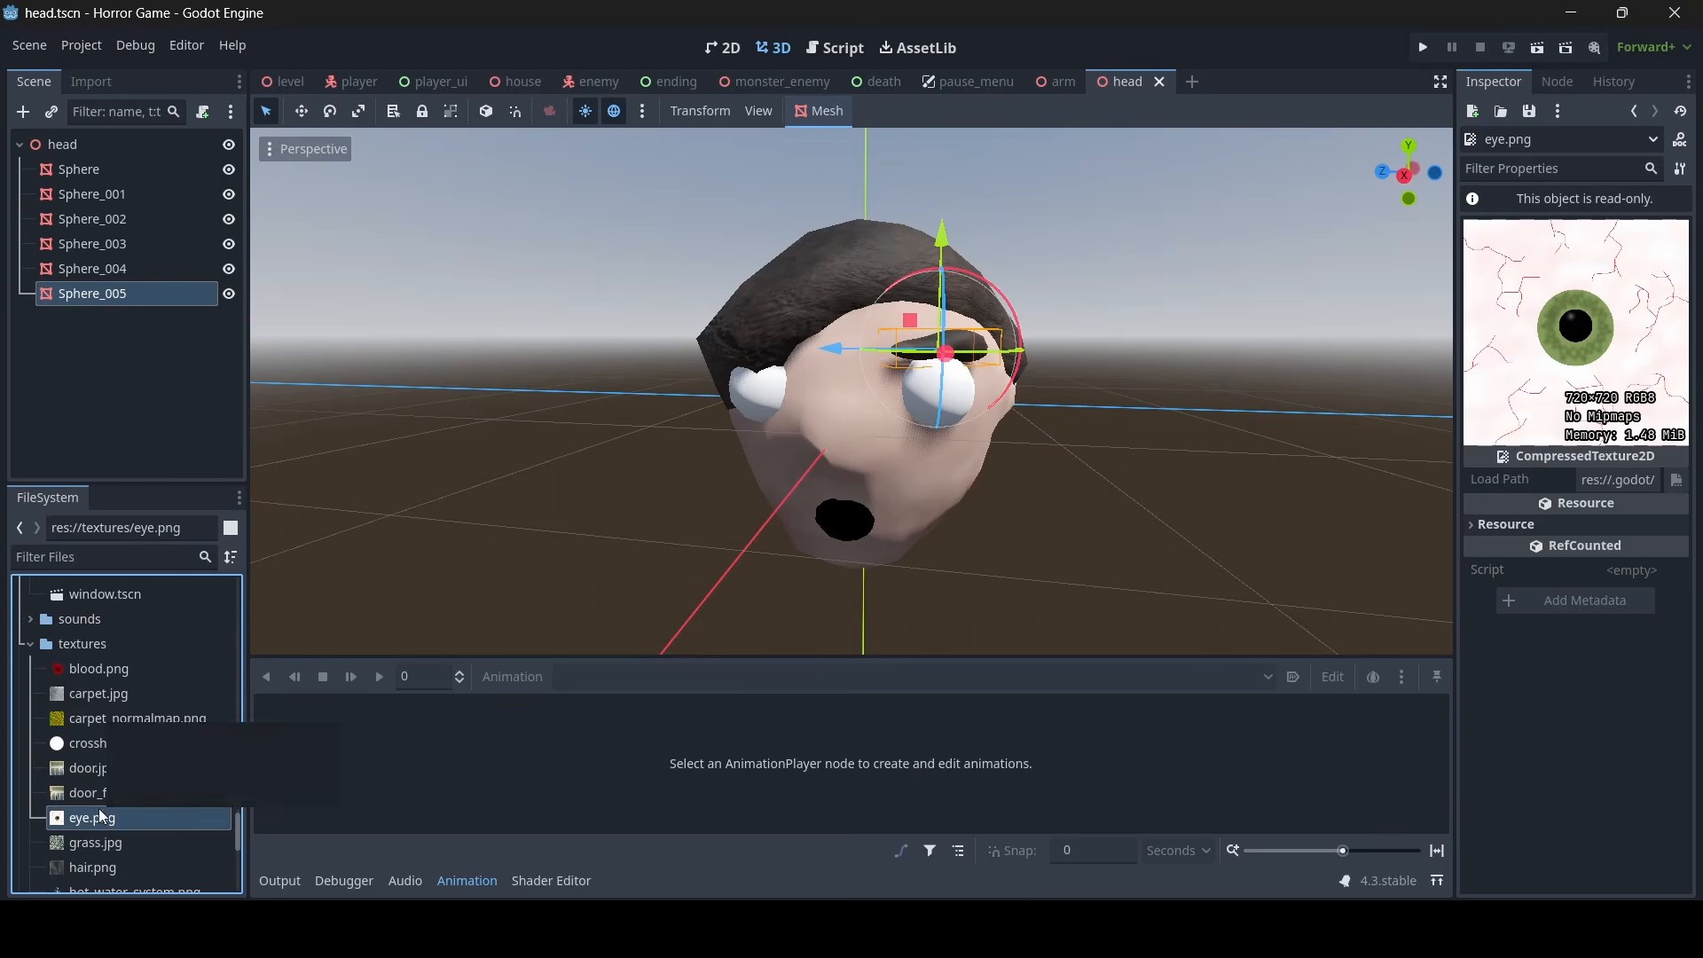
- Select the eyeball mesh Sphere_002 and give it a new standard material as its geometry material override
middle_drag(947, 429, 931, 398)
scroll(896, 399, up, 10)
click(901, 411)
scroll(901, 412, down, 10)
scroll(949, 397, up, 11)
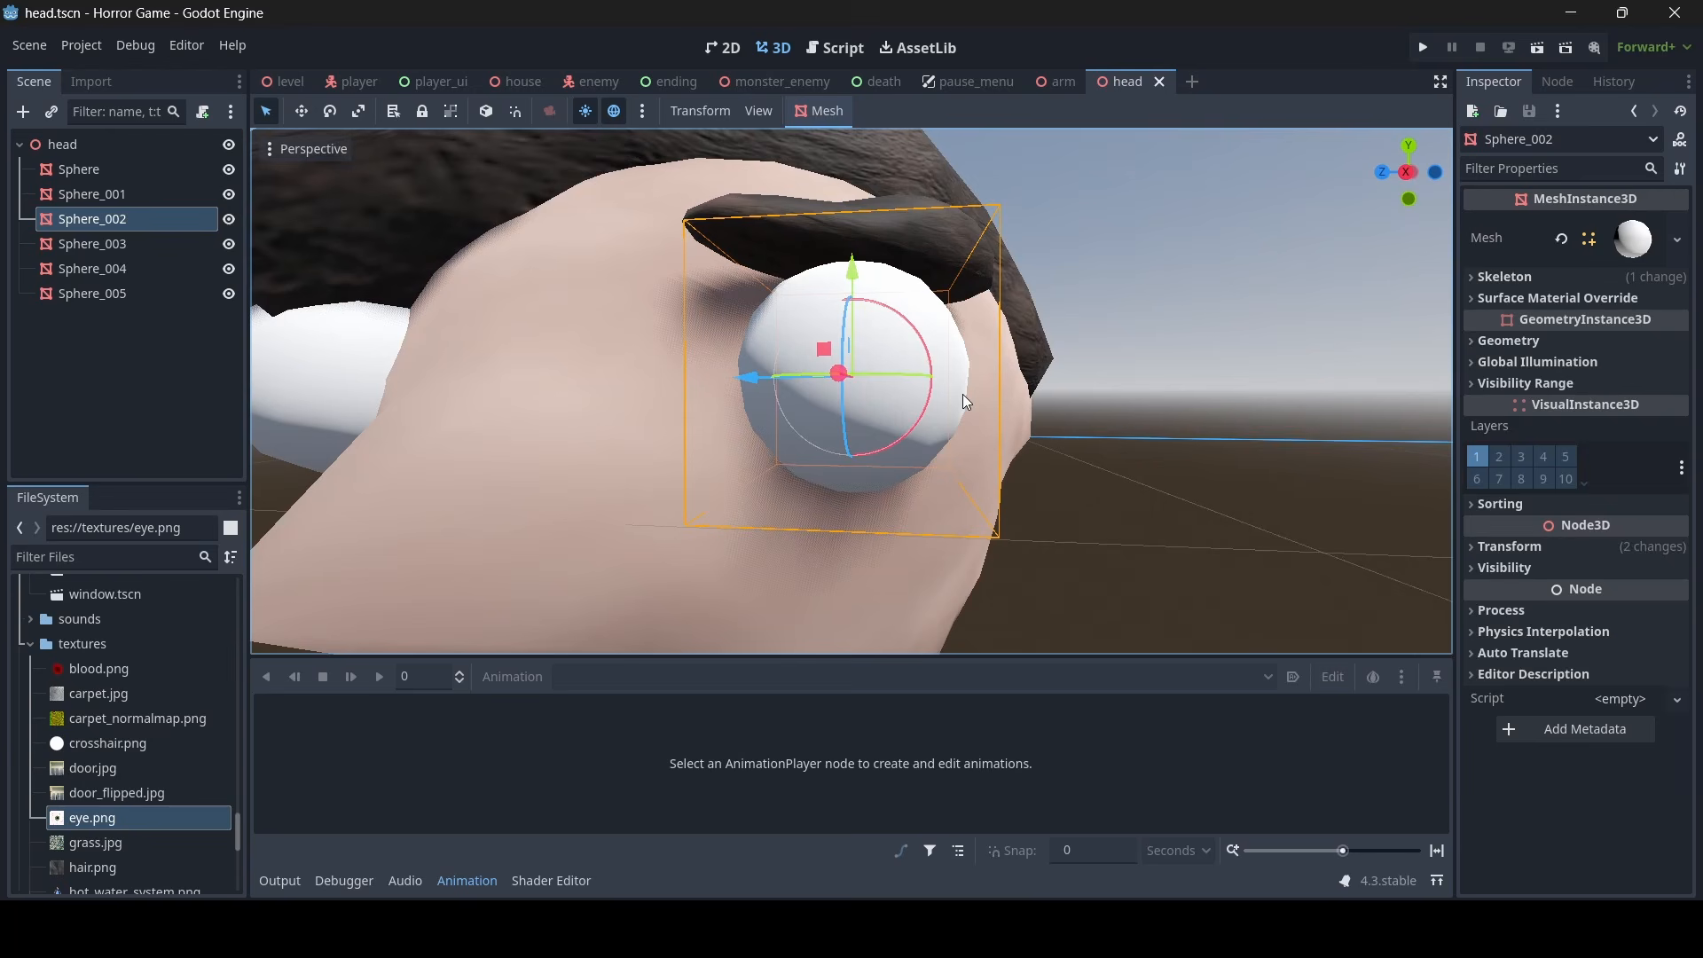
click(1567, 340)
click(1630, 373)
click(1602, 388)
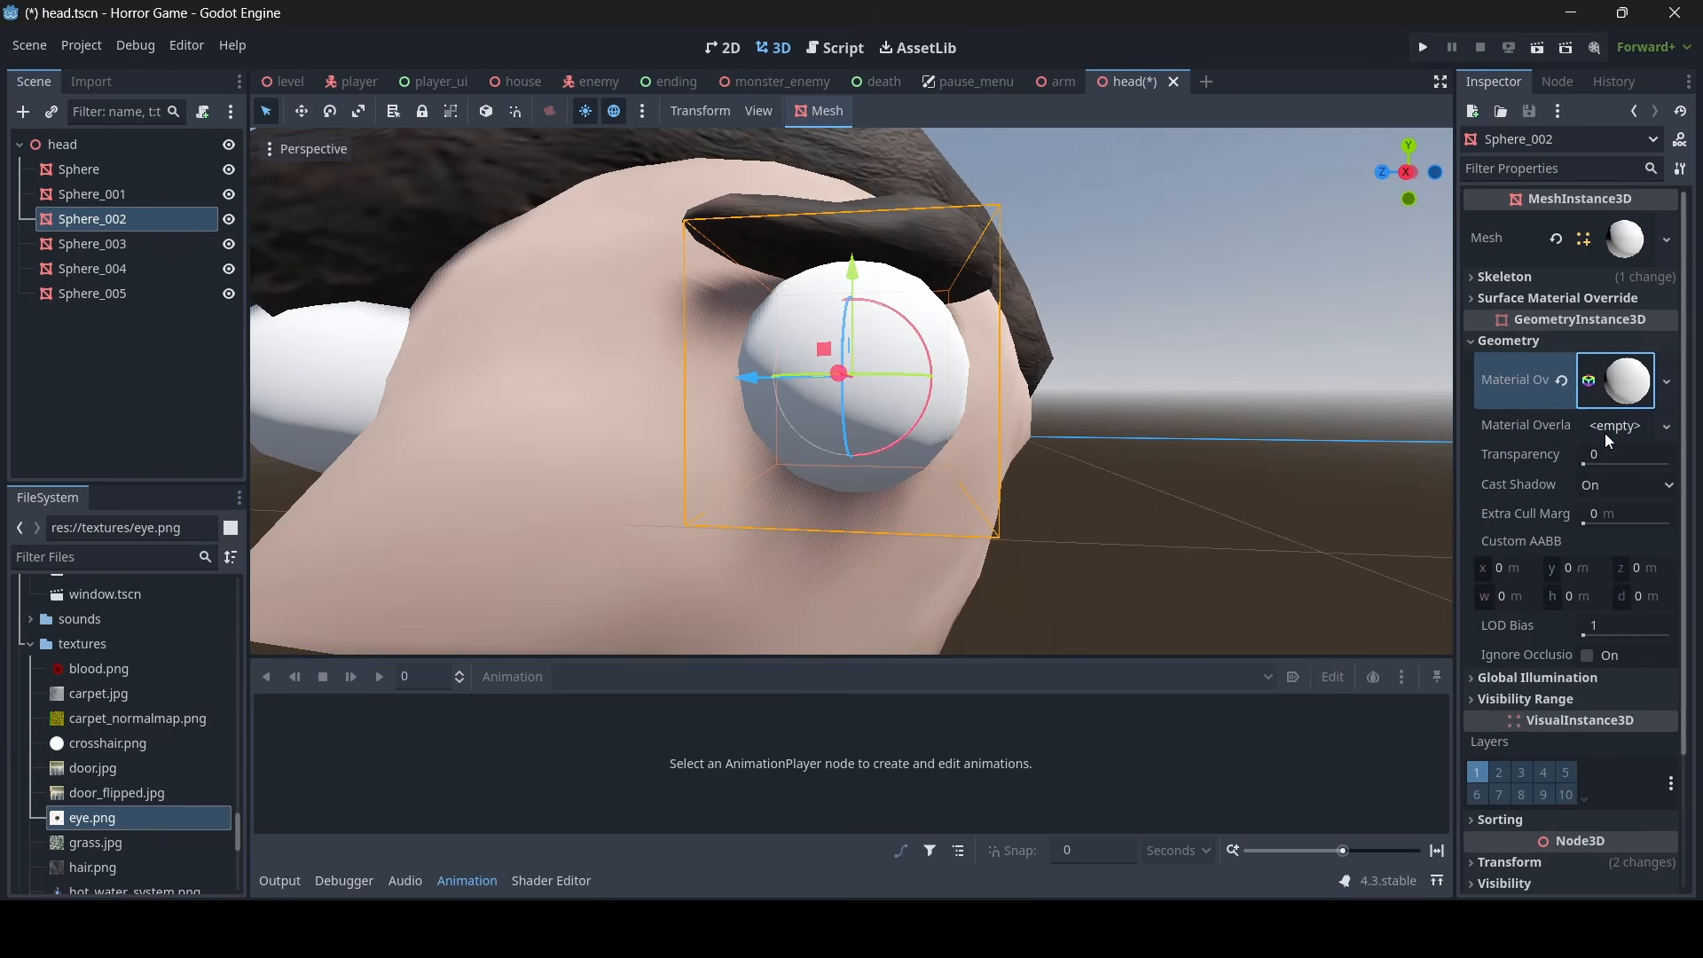
- Load textures/eye.png as the albedo texture of the Sphere_002 material
click(1627, 380)
scroll(1572, 494, down, 3)
click(1526, 412)
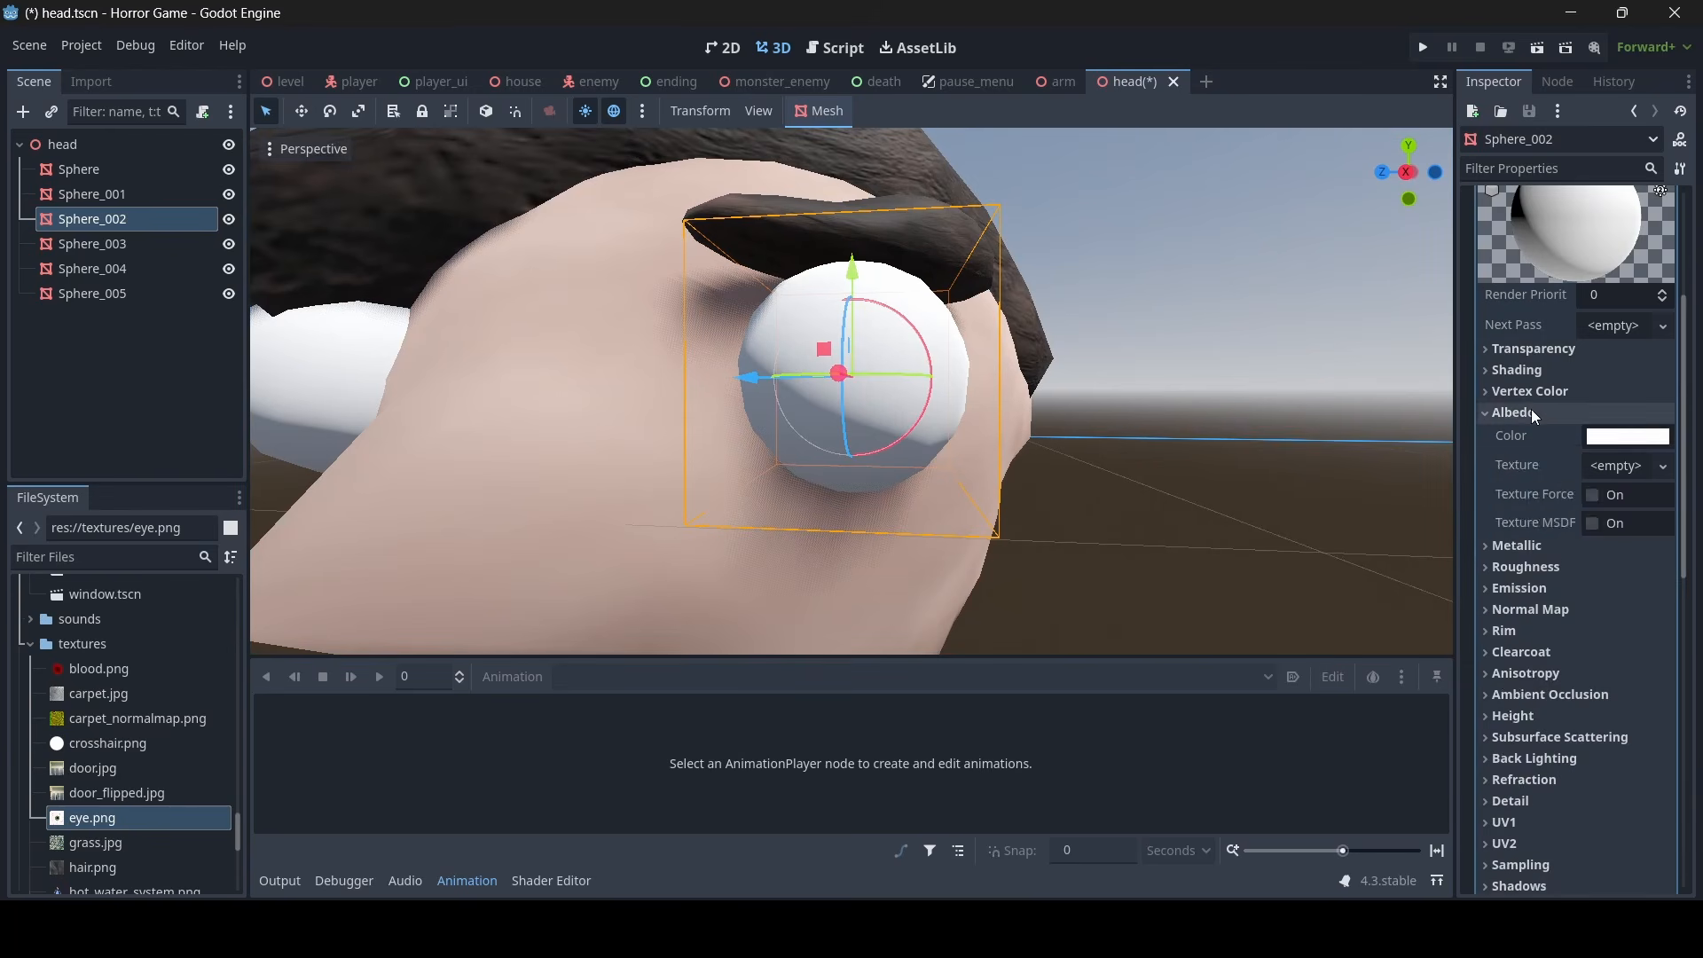
click(1611, 467)
click(1477, 859)
text(ey)
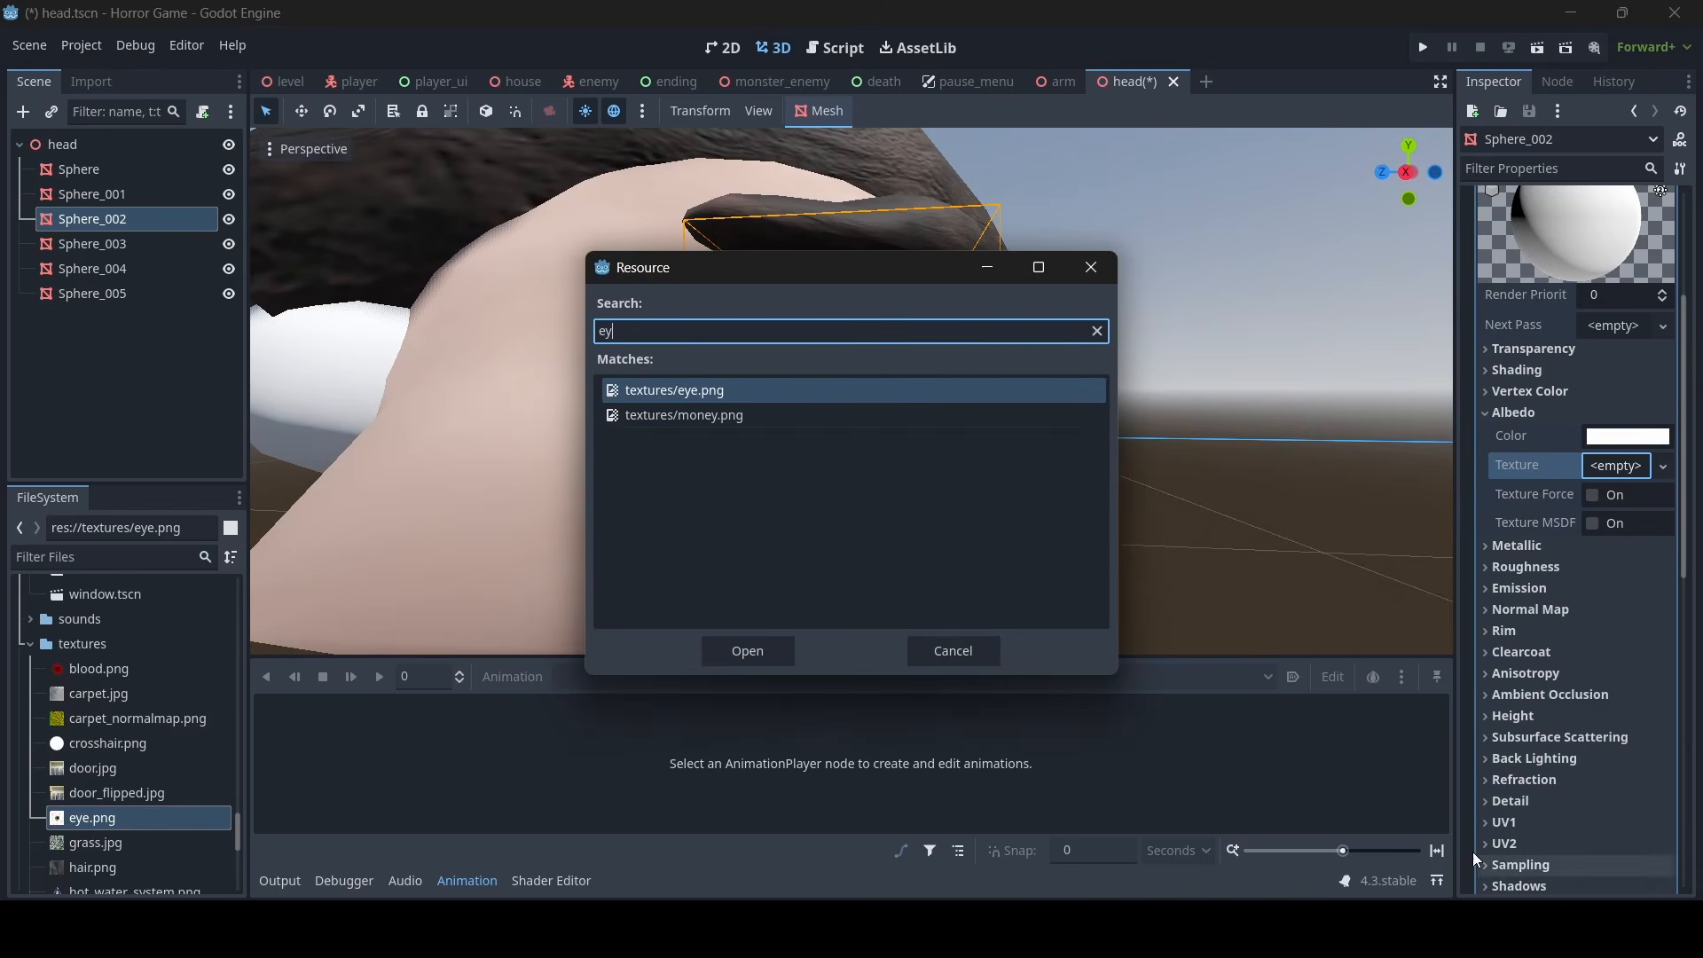
text(e)
double_click(710, 391)
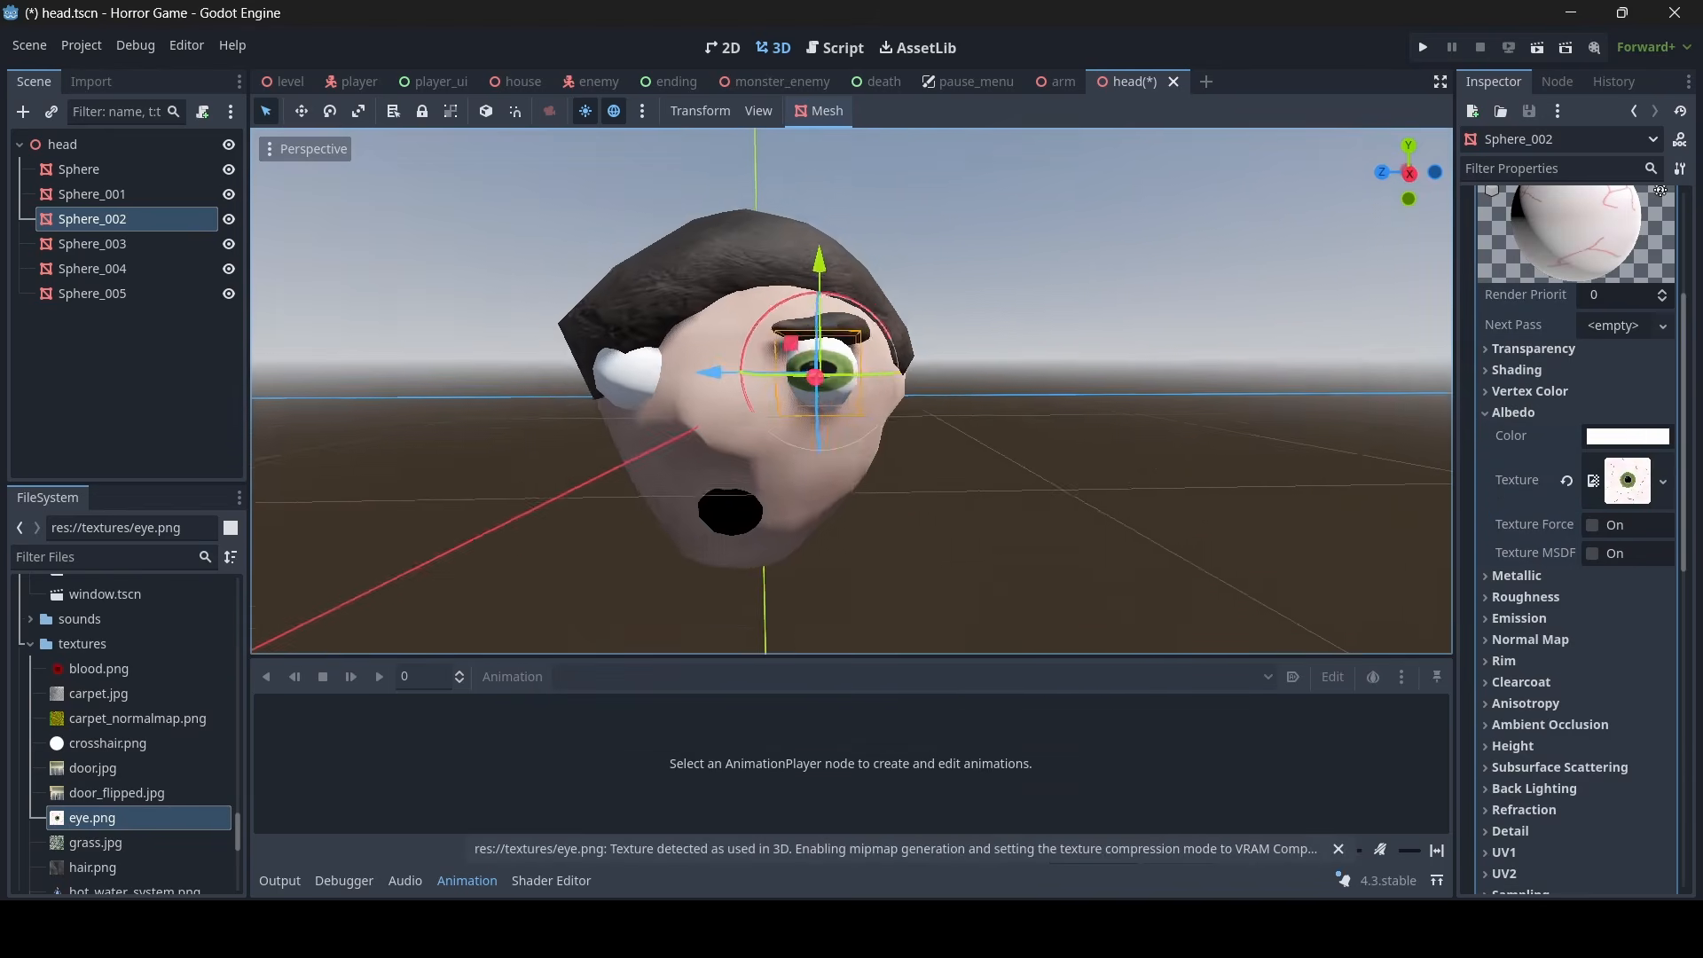
- Examine how the eye texture fits the eyeball from several angles and expand the material's UV1 settings
key(s)
right_drag(781, 391, 770, 381)
key(w)
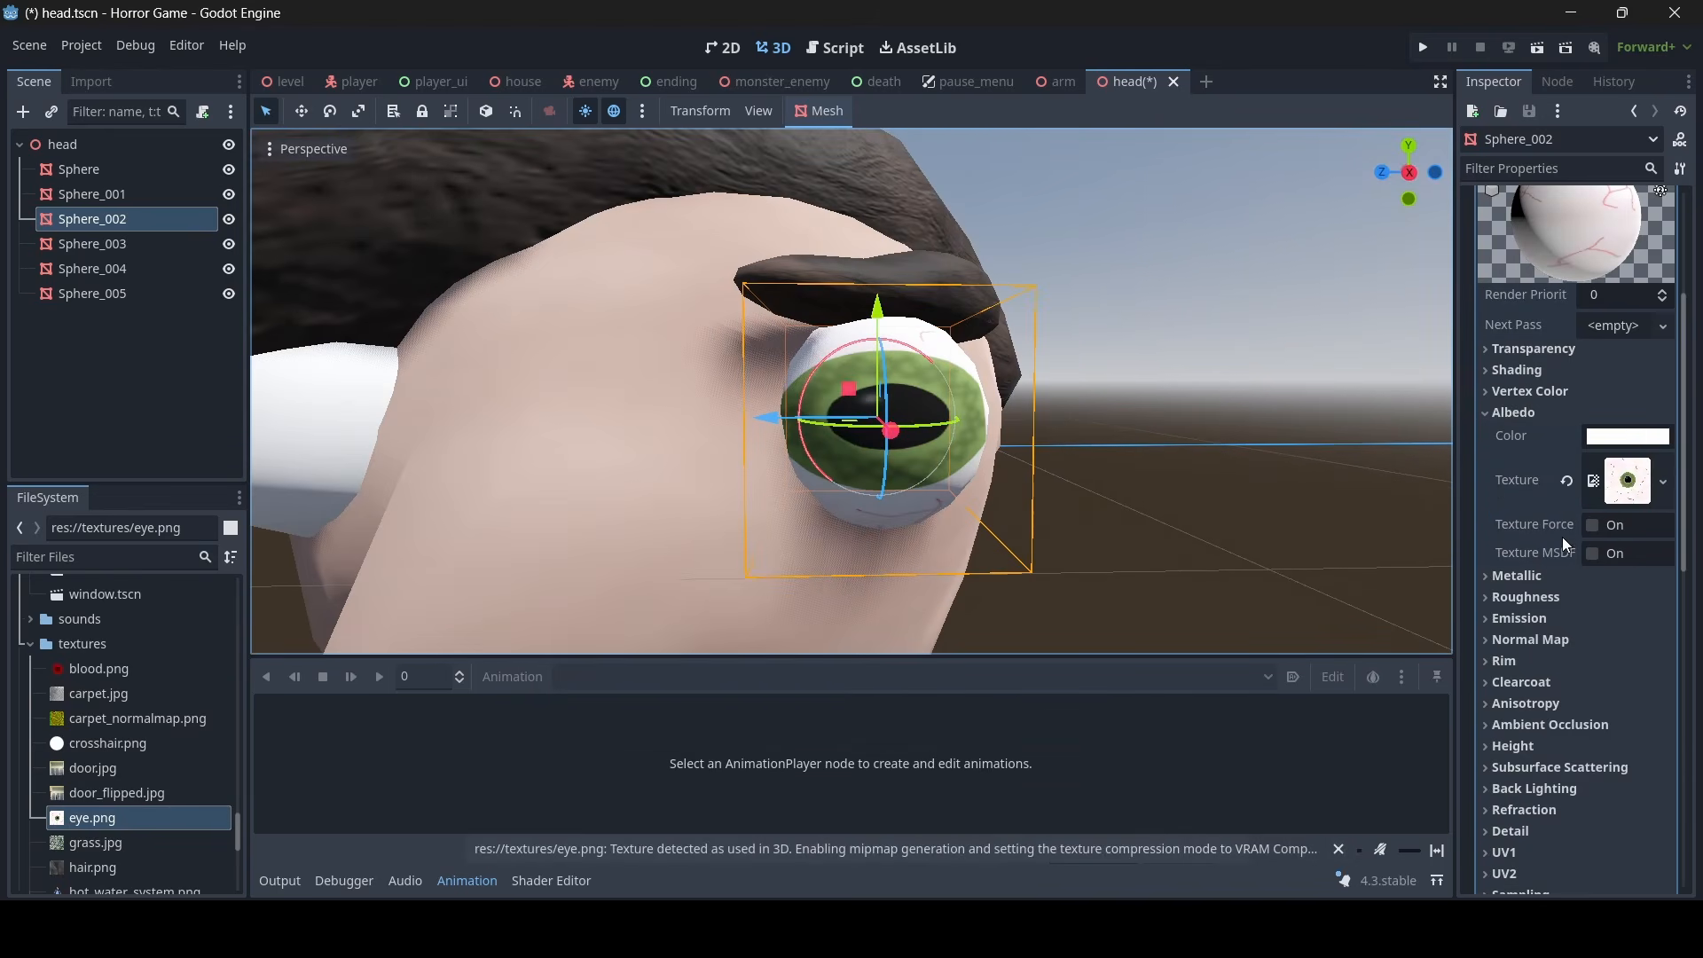
key(s)
right_drag(1002, 497, 1012, 489)
key(w)
key(a)
scroll(1562, 621, down, 3)
click(1504, 677)
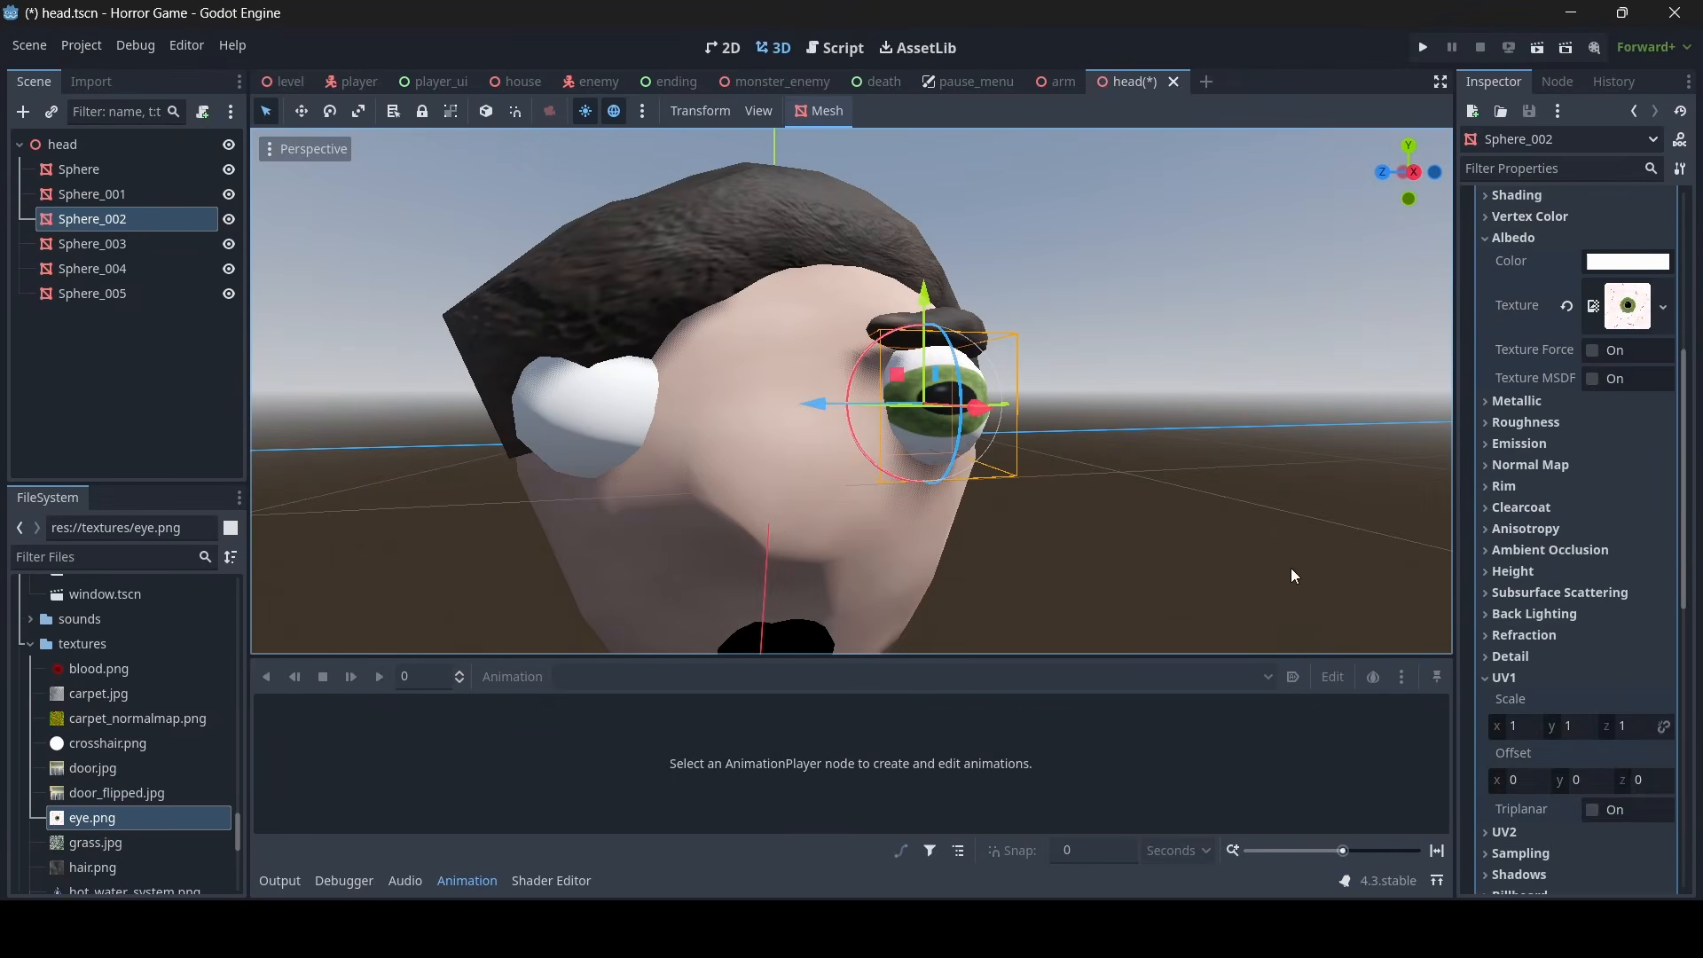
scroll(1293, 559, up, 3)
scroll(1174, 556, down, 3)
scroll(1069, 513, up, 2)
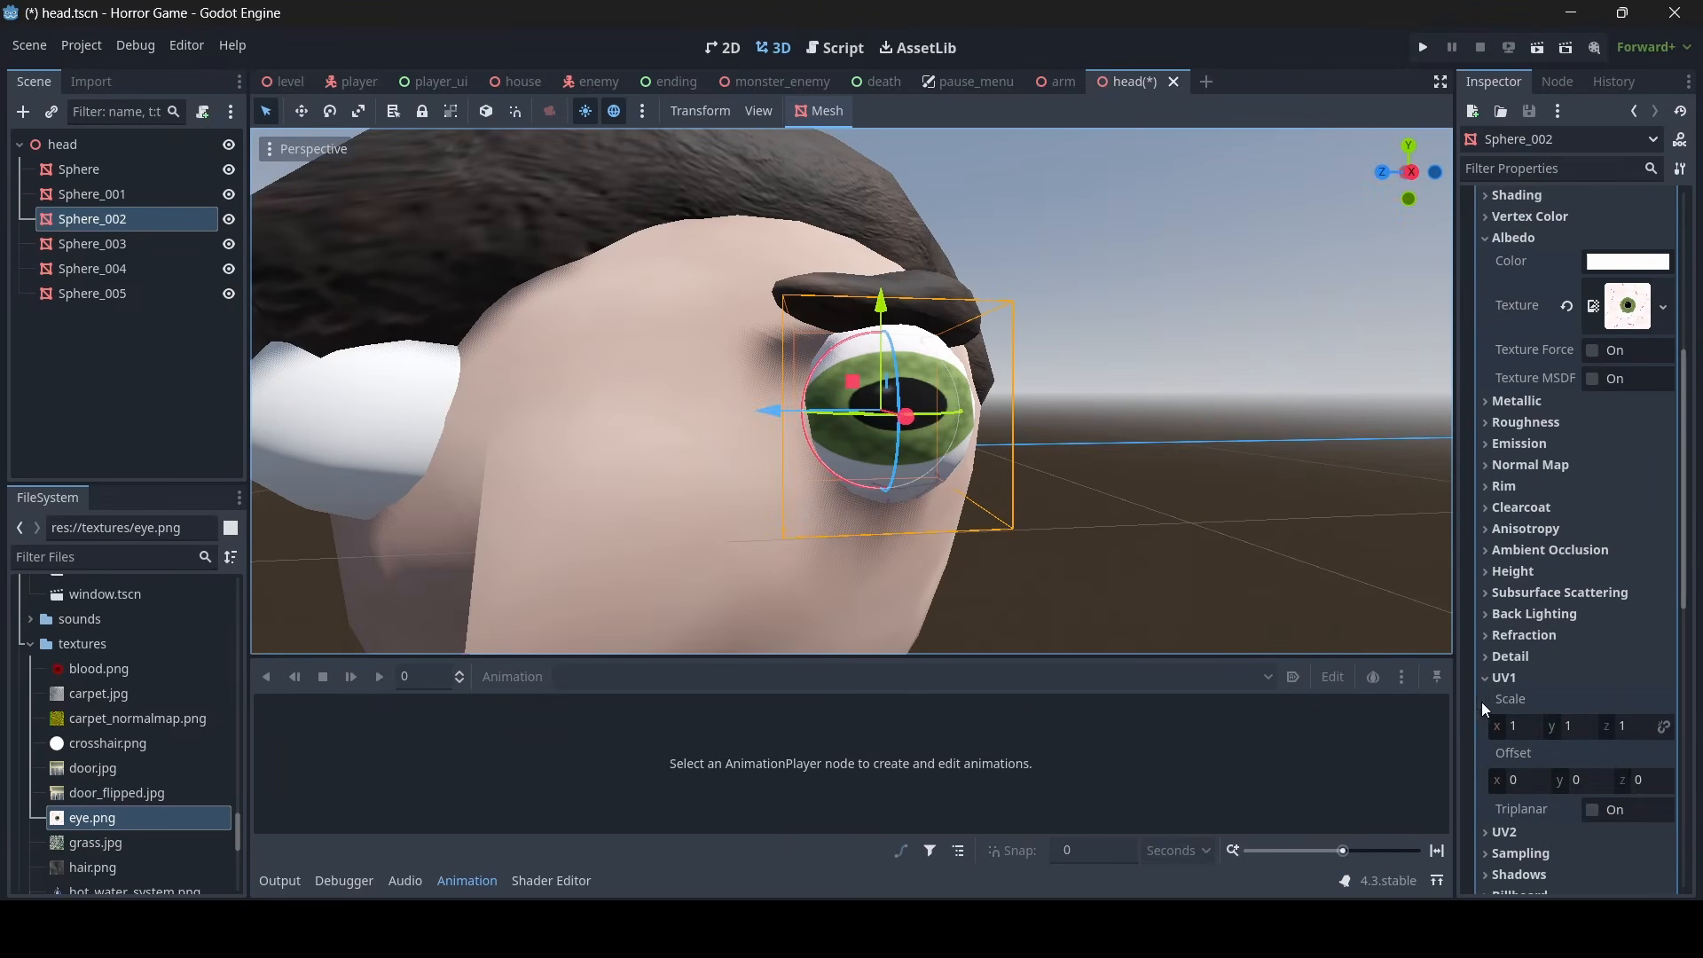
- Set the eye material's UV1 scale x to 1.5 and its offset x to -0.27
drag(1500, 731, 1527, 731)
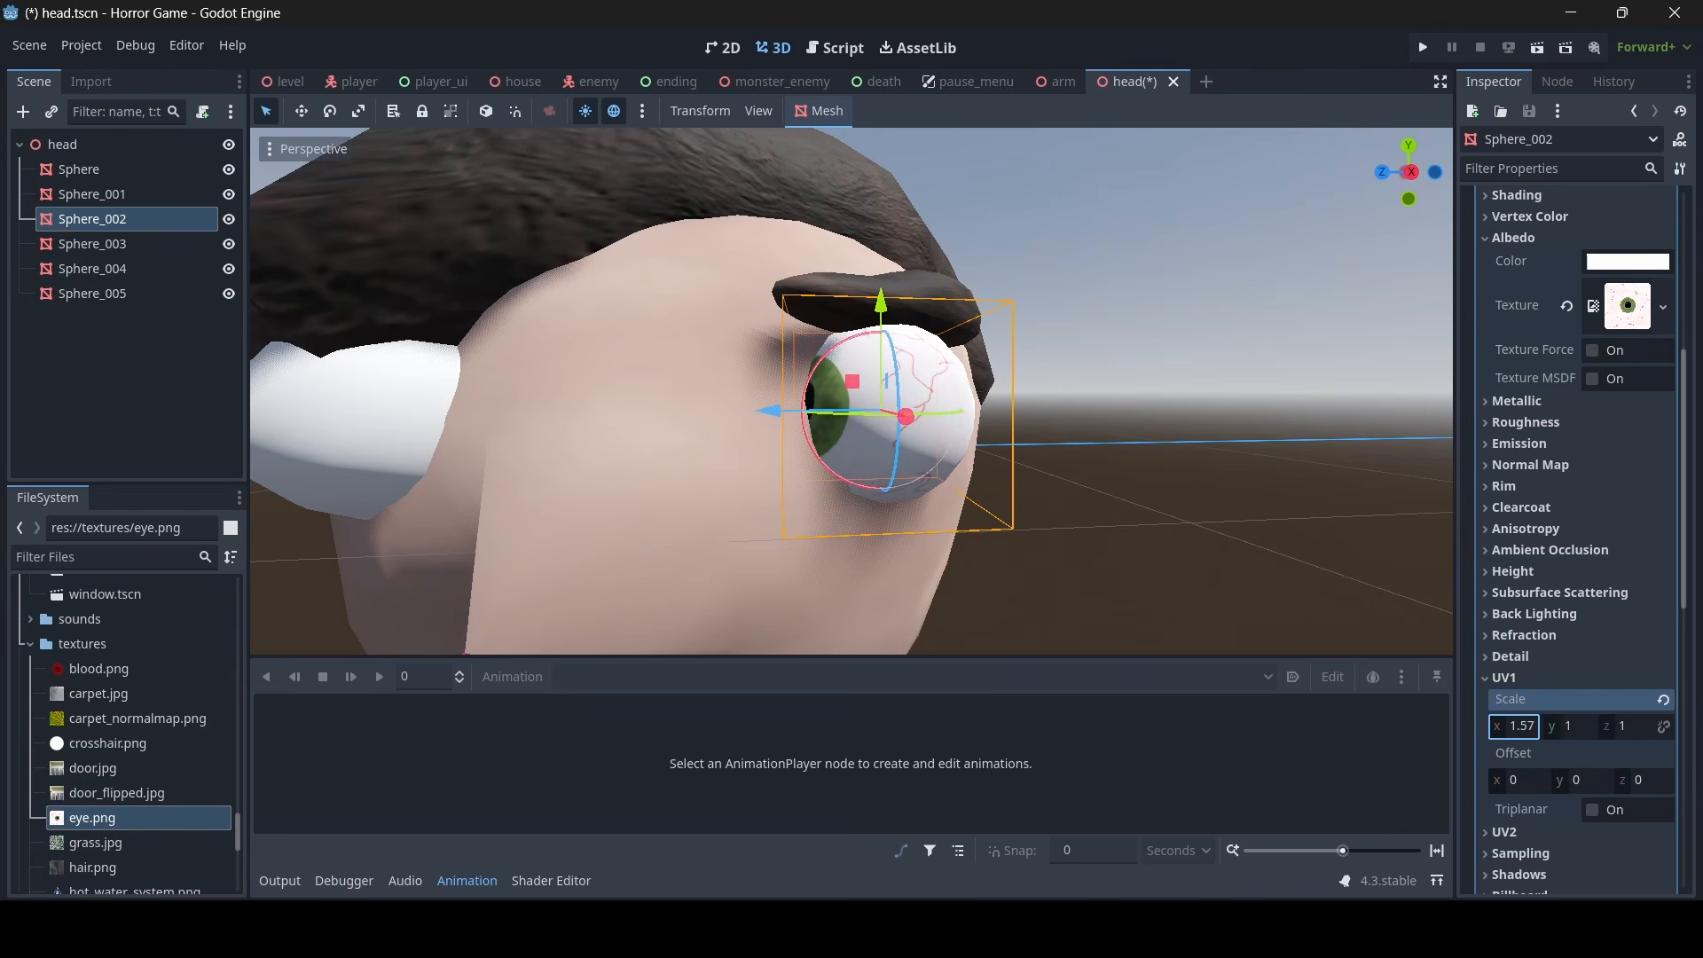
click(1526, 731)
text(1.5)
key(Return)
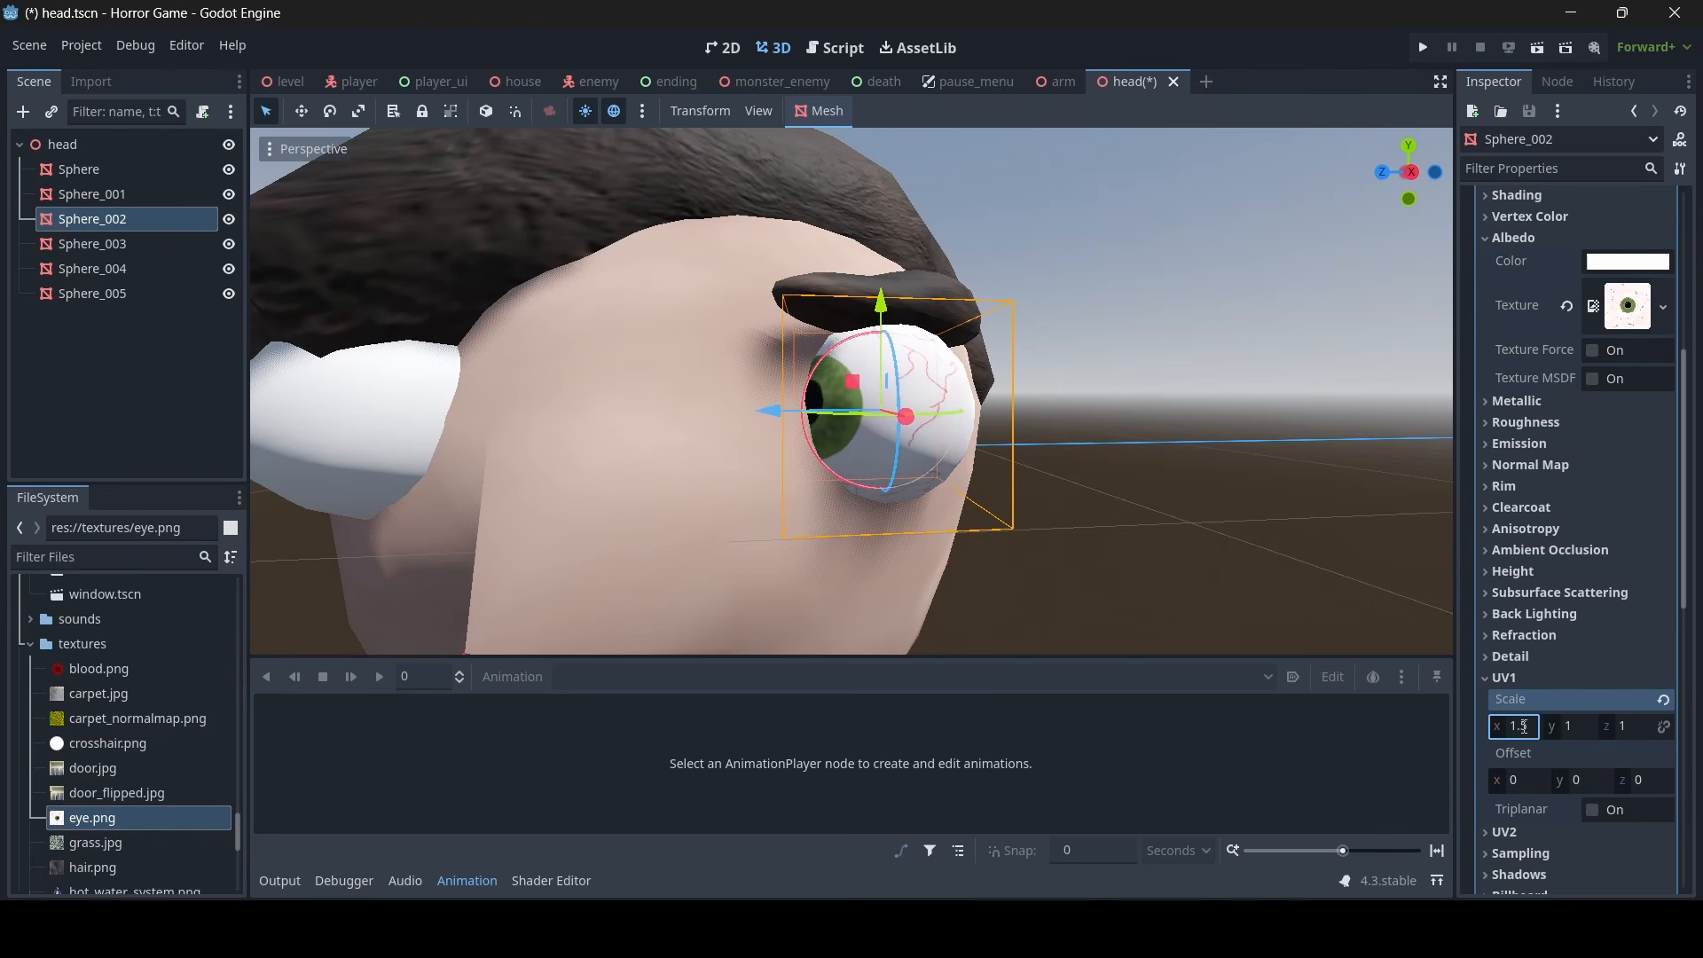
drag(1505, 786, 1482, 786)
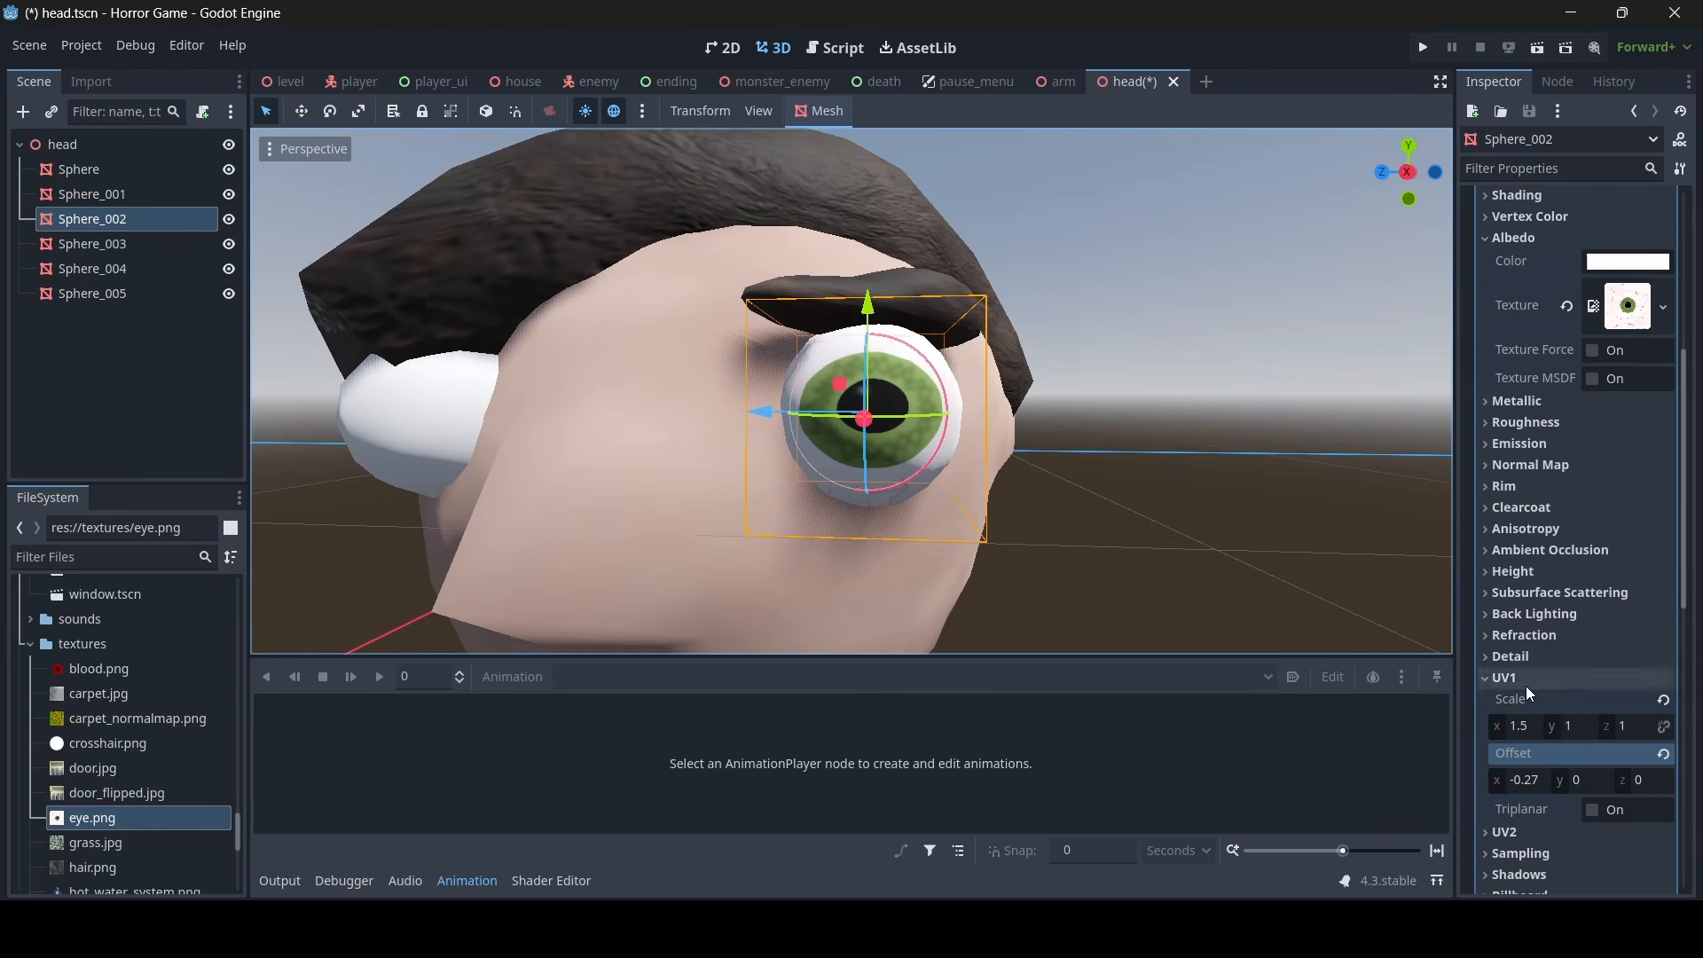
- Set the eye material's UV1 scale x to 1.75 and its offset x to -0.4
click(1528, 730)
text(1.7)
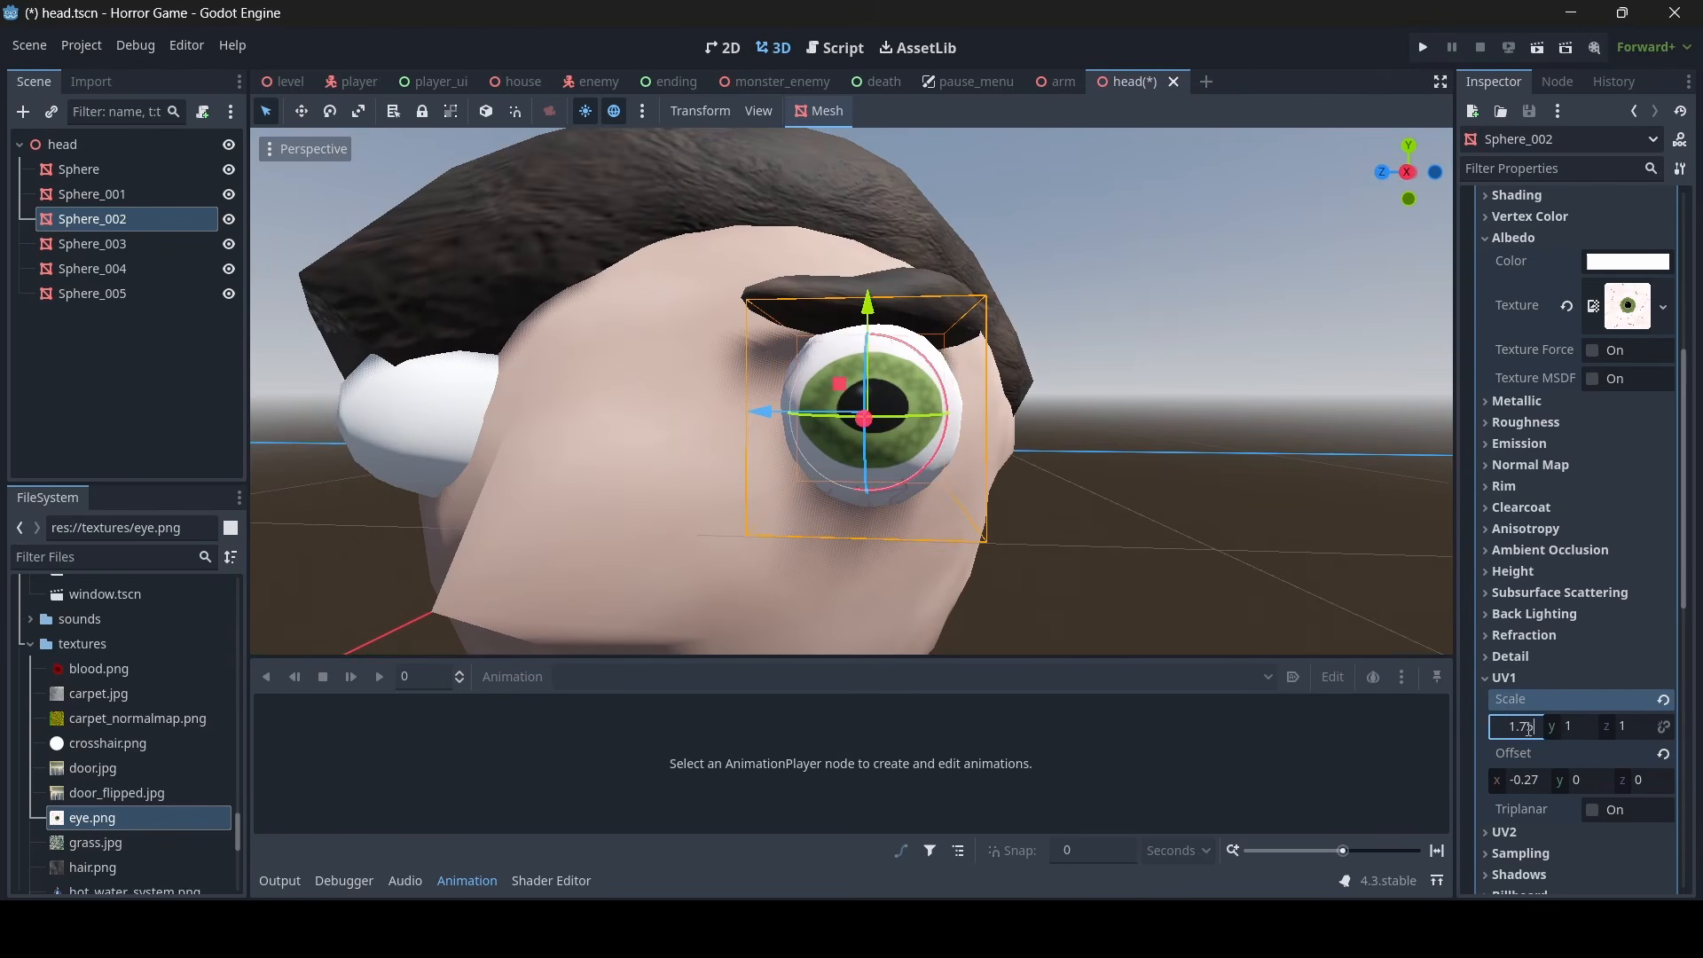
text(5)
key(Return)
drag(1508, 785, 1496, 785)
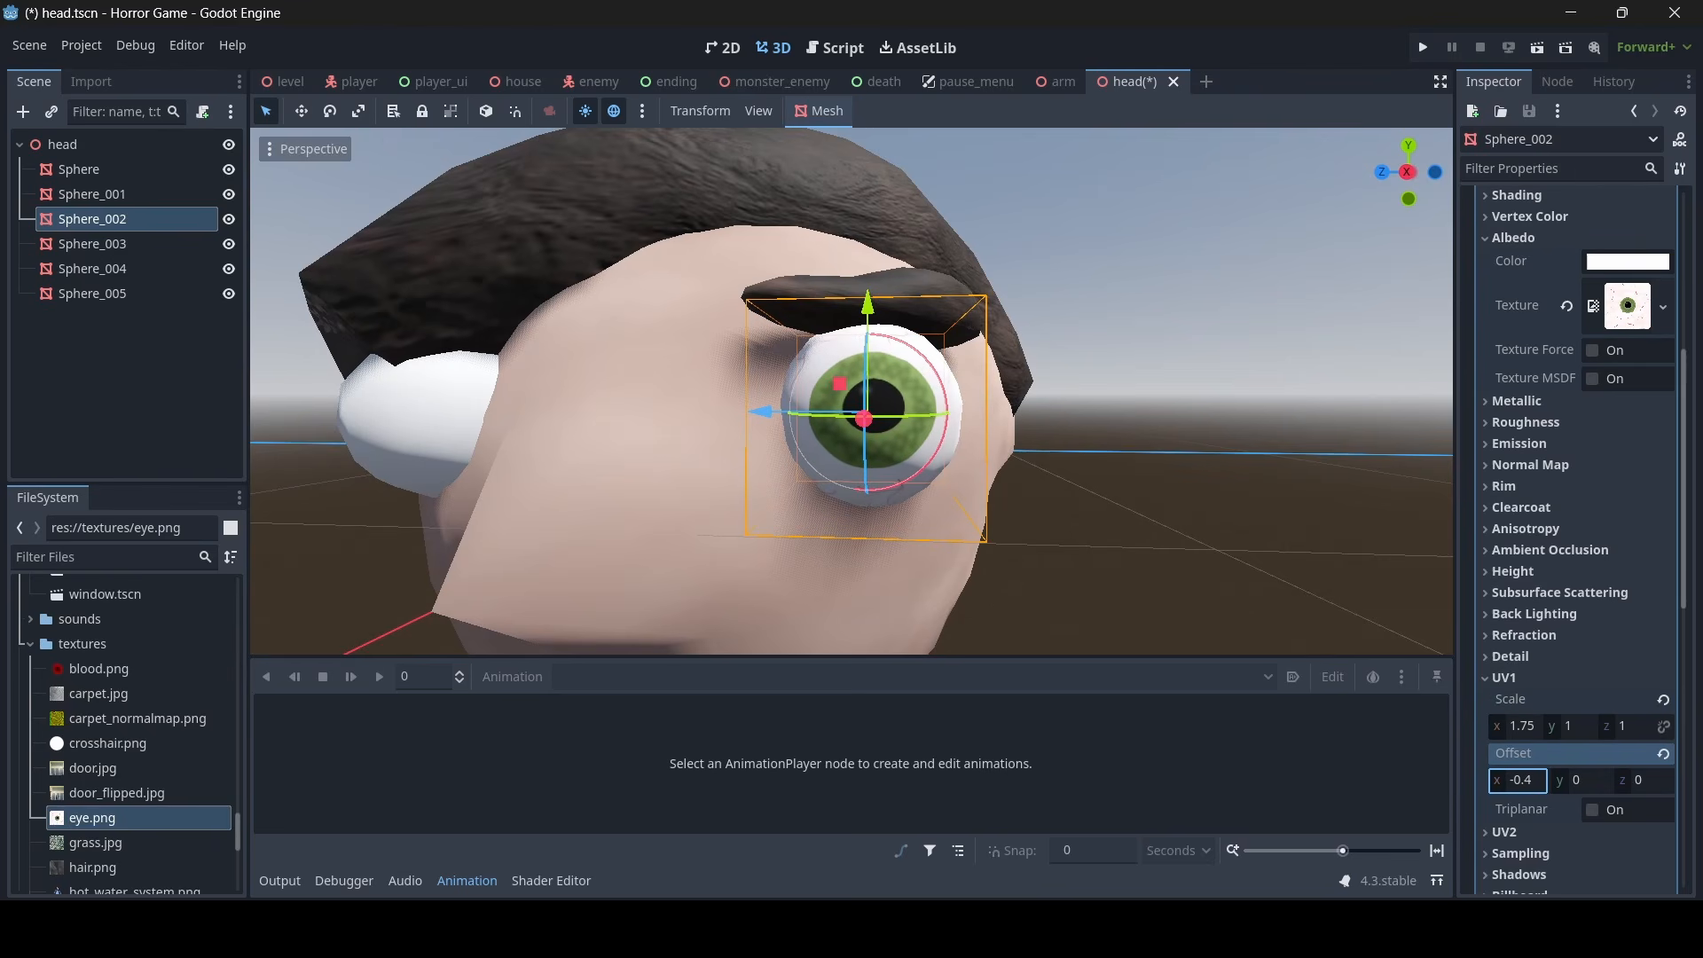
- Set the roughness of the Sphere_002 eye material to 0
right_drag(1114, 463, 1069, 467)
click(1352, 530)
mouse_move(1352, 529)
right_down()
mouse_move(1038, 532)
mouse_move(1375, 533)
right_up()
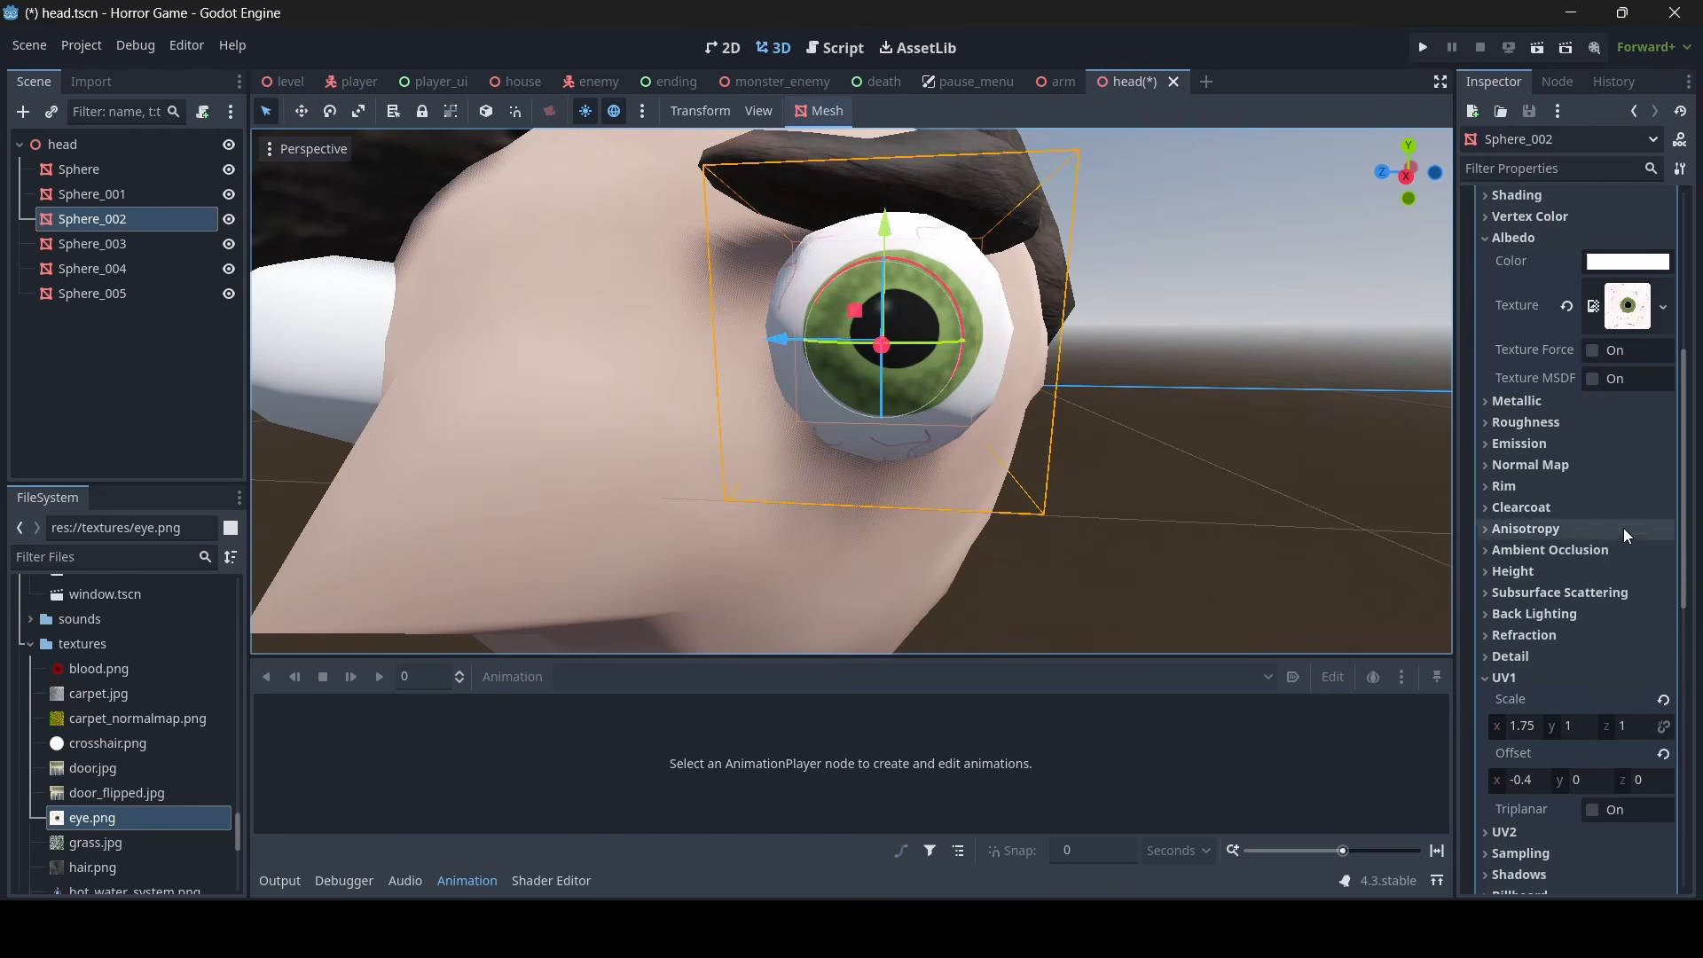
scroll(1600, 566, down, 3)
scroll(1588, 566, up, 5)
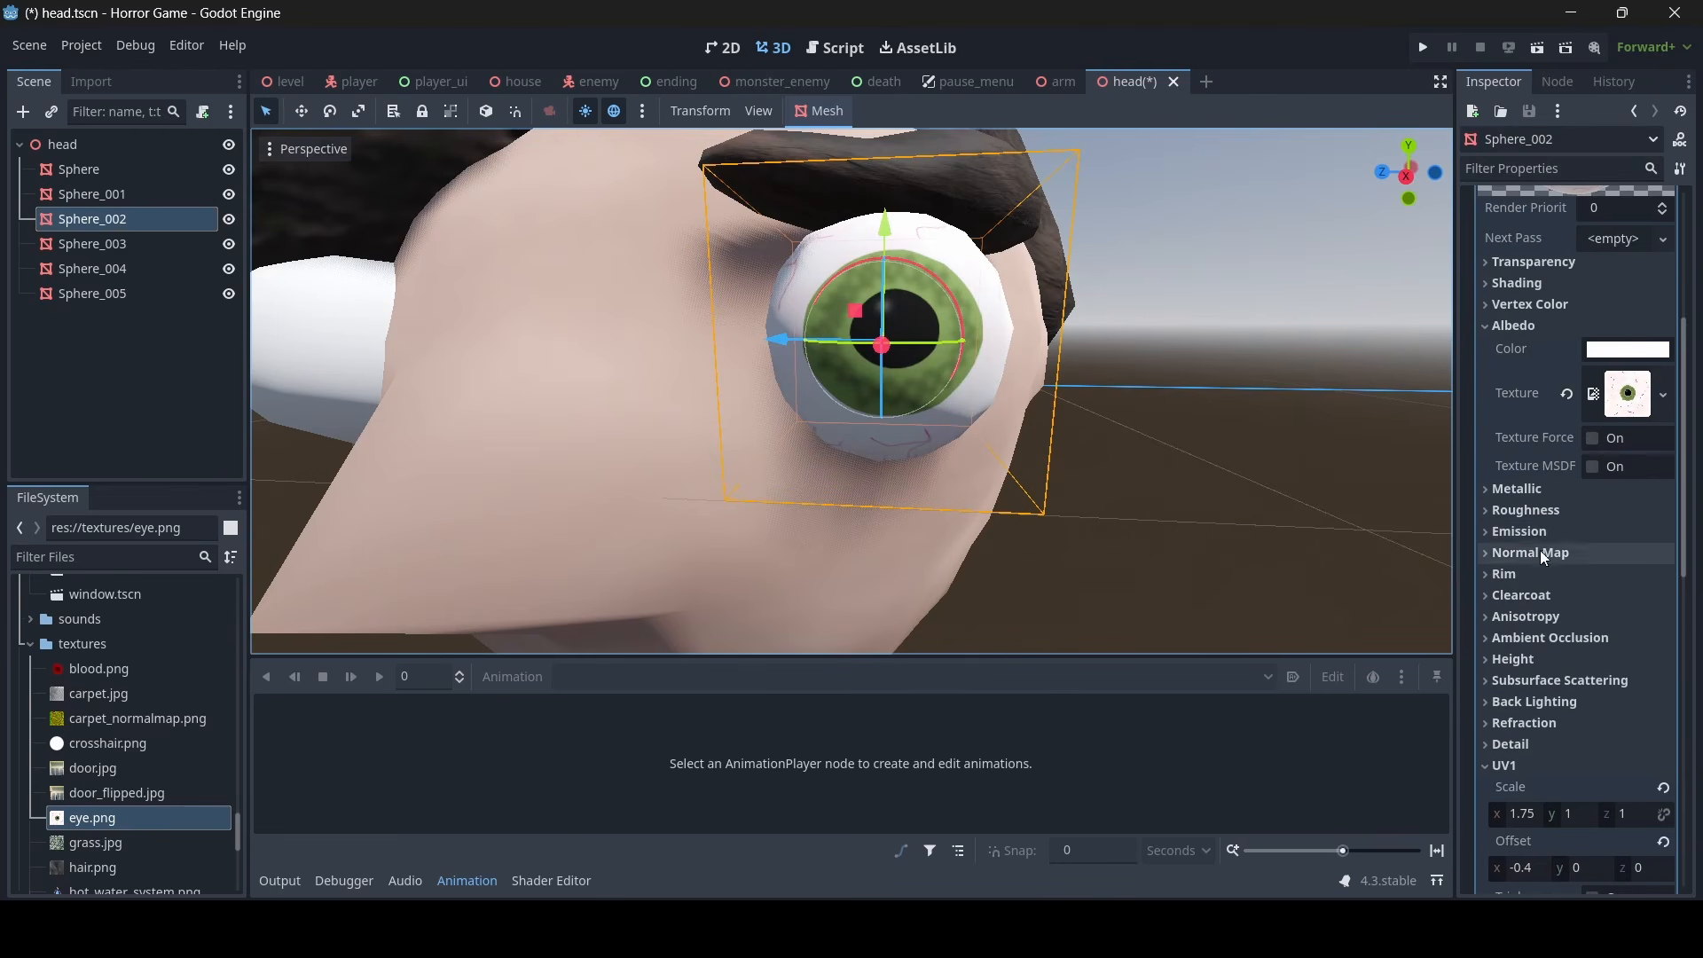
click(1547, 512)
drag(1650, 537, 1569, 551)
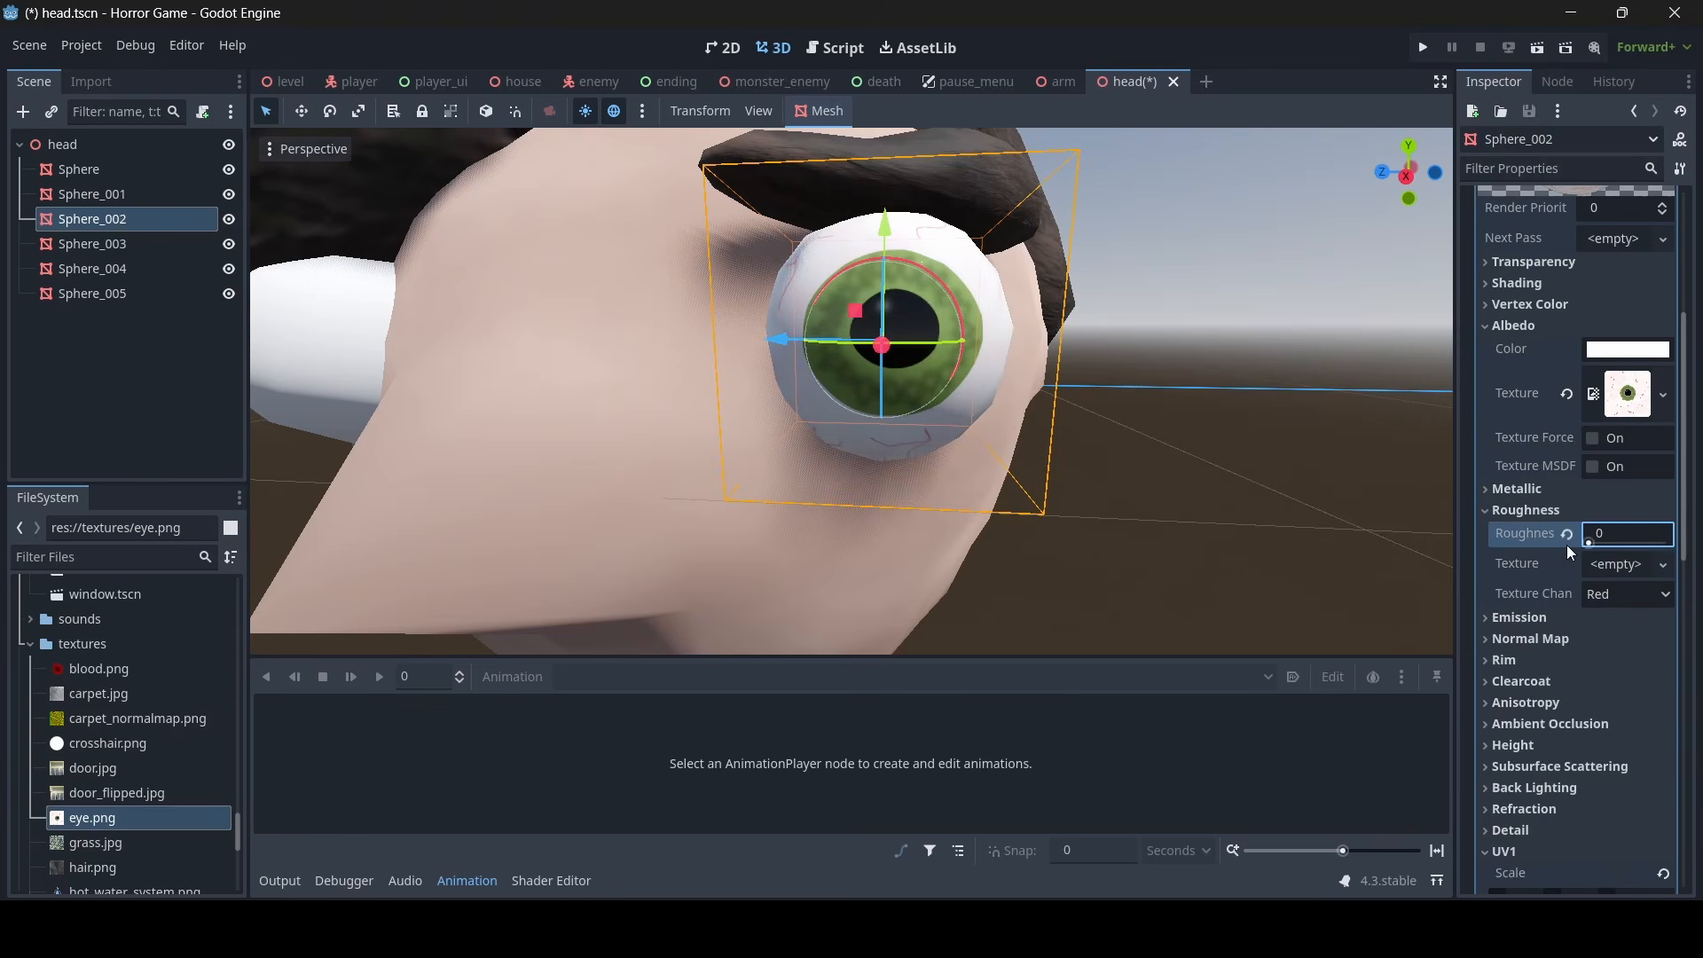
- Copy the material override from Sphere_002 onto the other eyeball, Sphere_003
click(1219, 496)
right_drag(1219, 495, 1260, 498)
scroll(851, 390, down, 3)
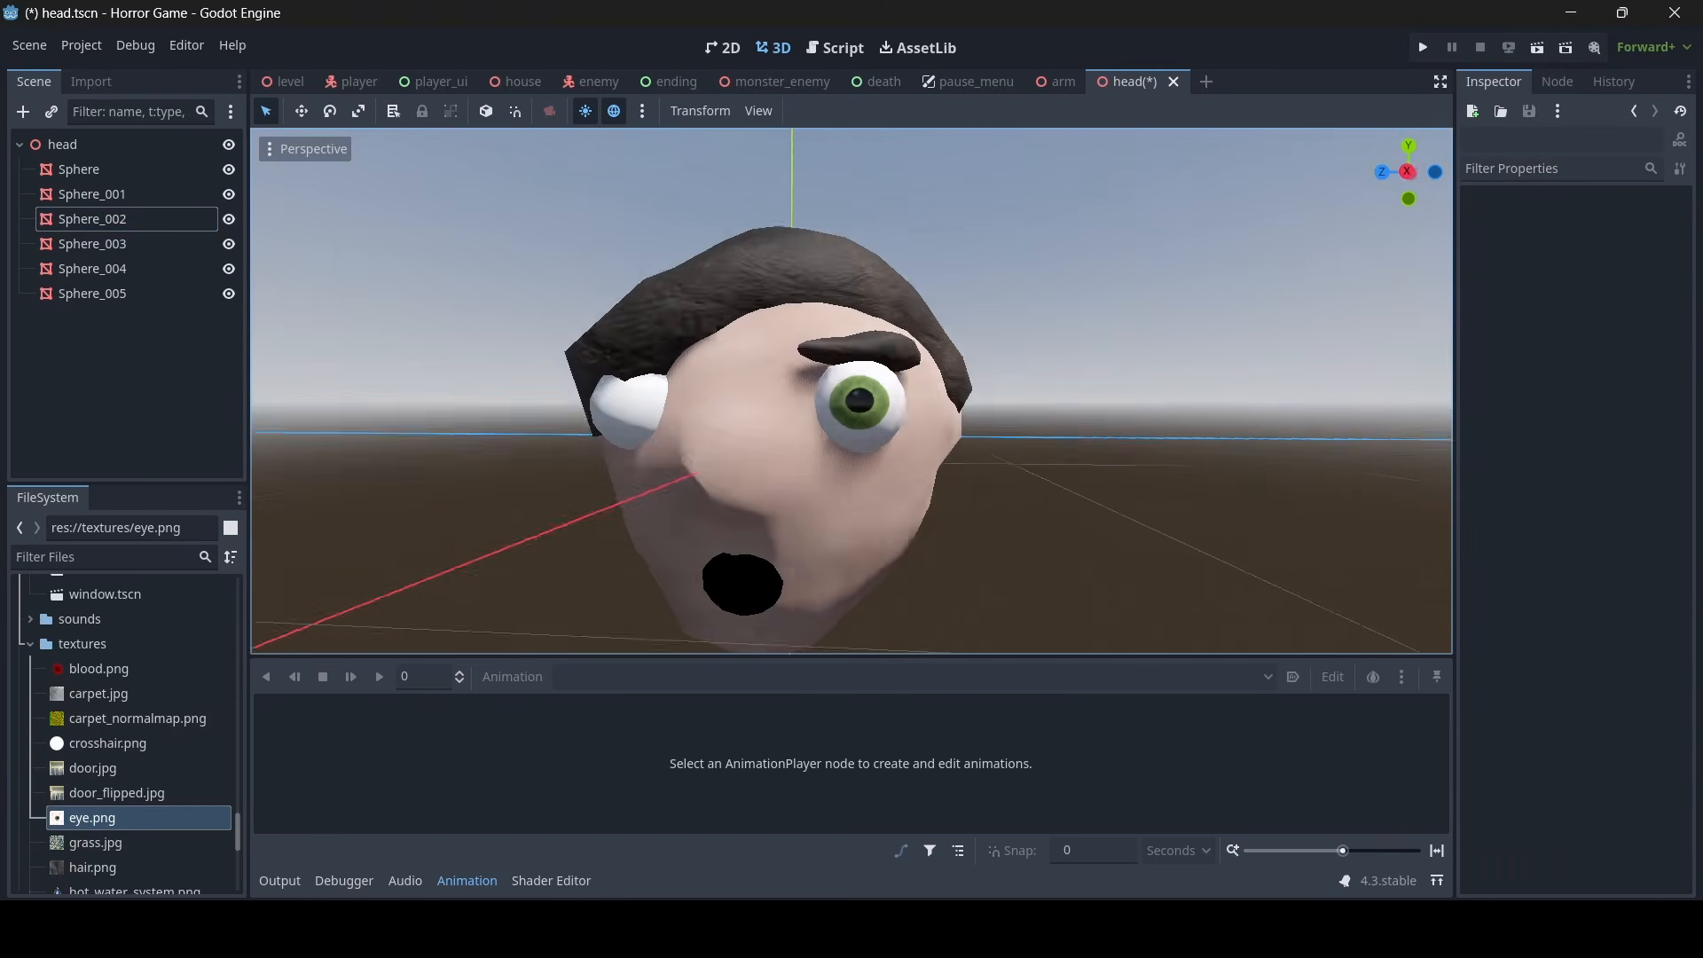
scroll(852, 391, up, 6)
double_click(93, 219)
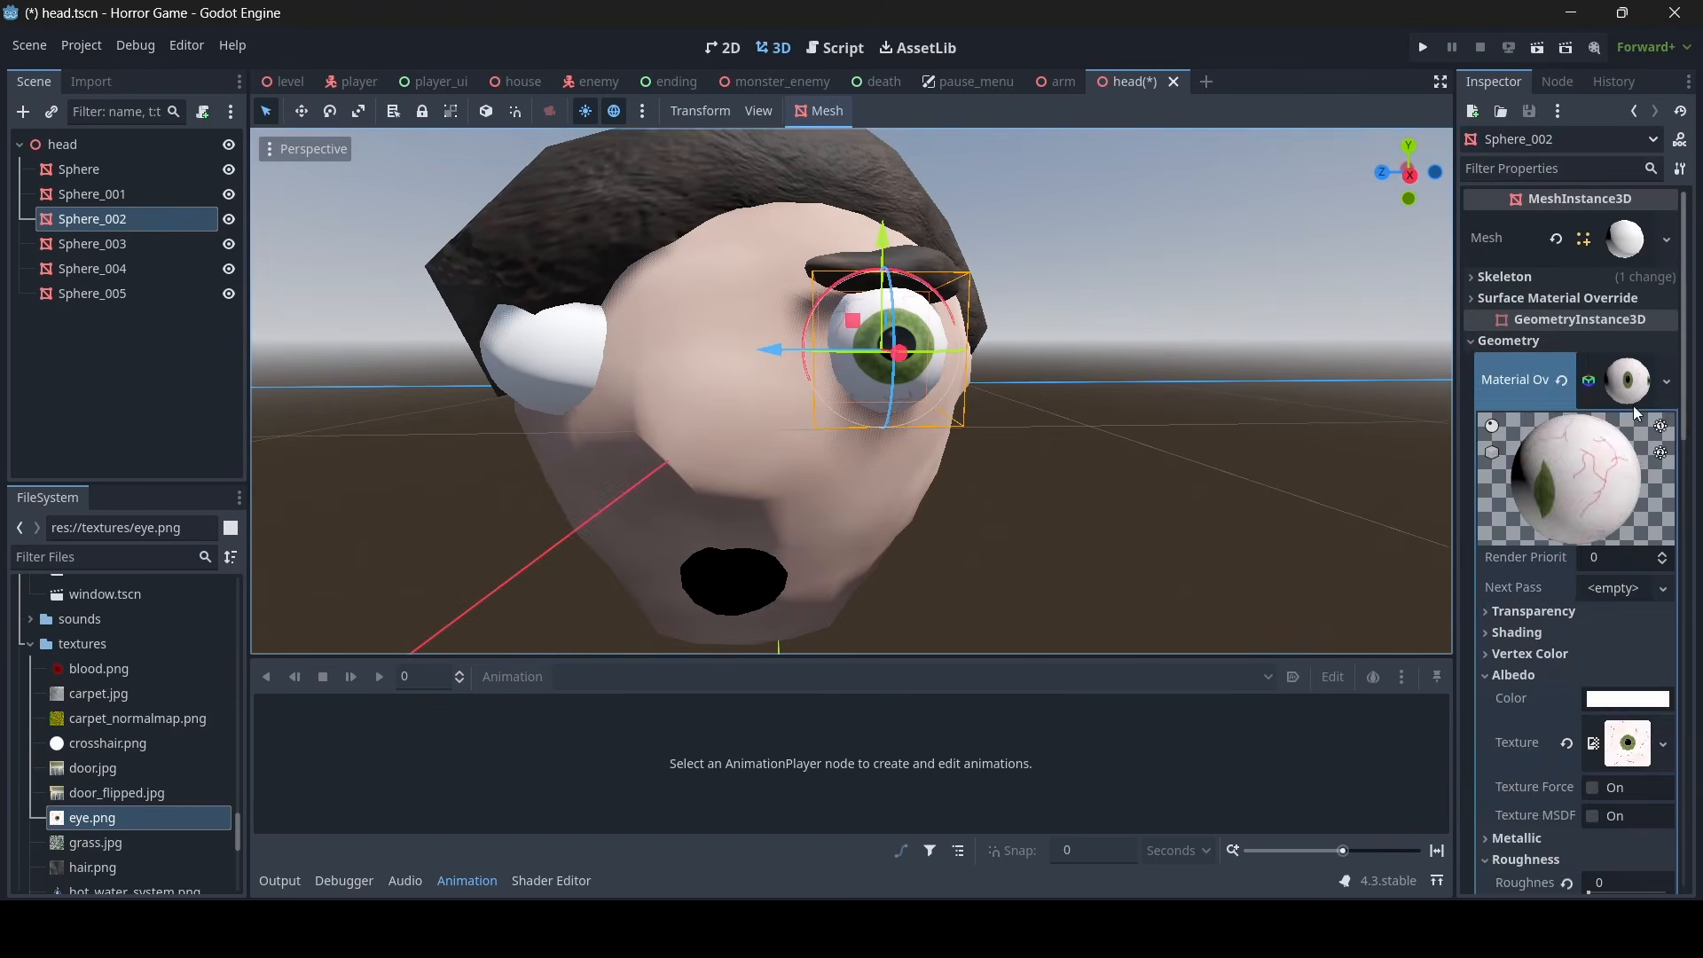
click(1632, 382)
shift+middle_drag(773, 357, 921, 354)
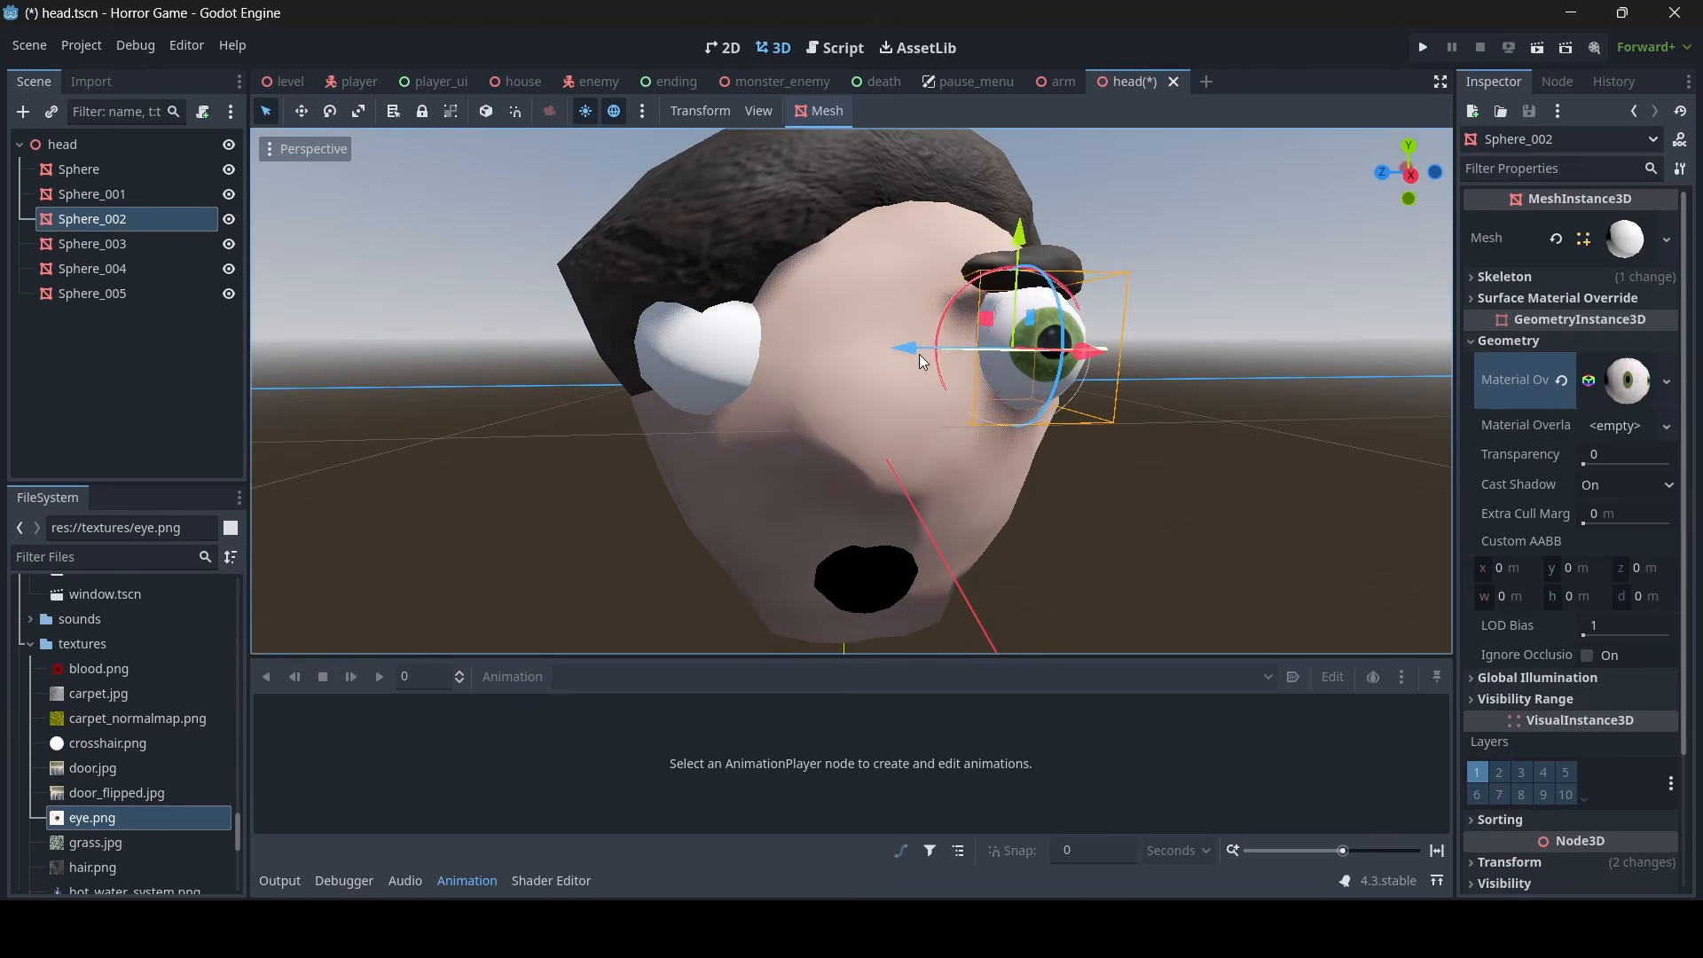
click(654, 351)
click(1510, 341)
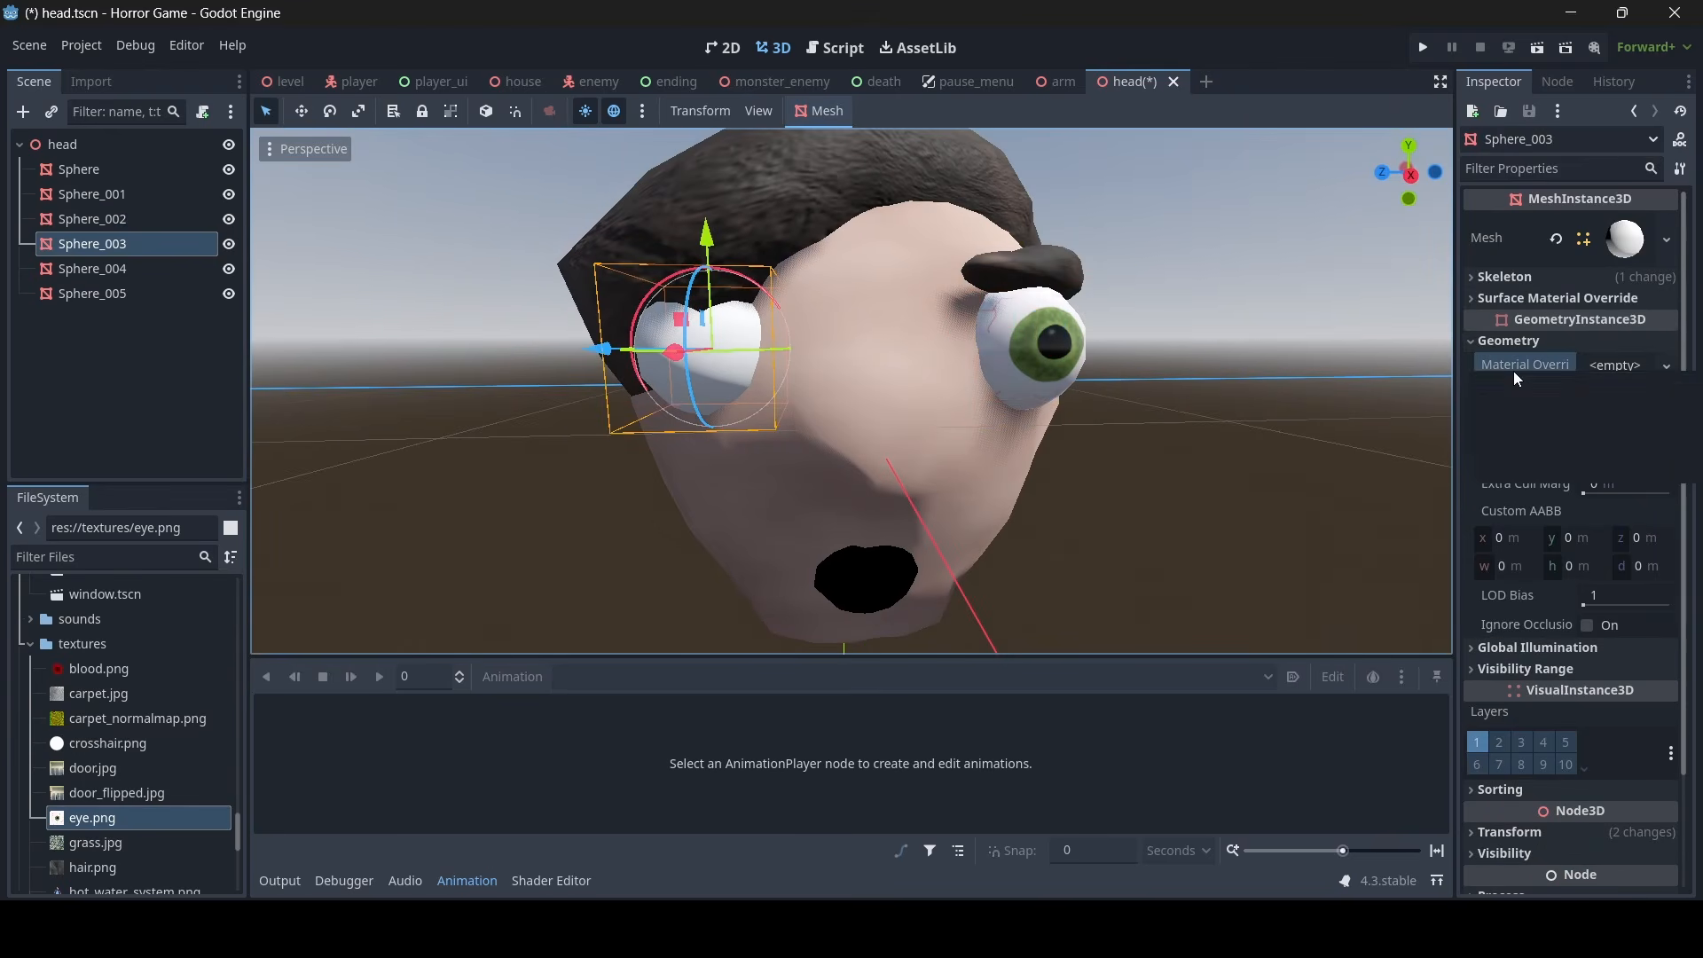
right_click(1513, 370)
click(1528, 411)
- Examine the finished head with both textured eyes from several angles and distances
click(1199, 414)
scroll(1200, 413, down, 10)
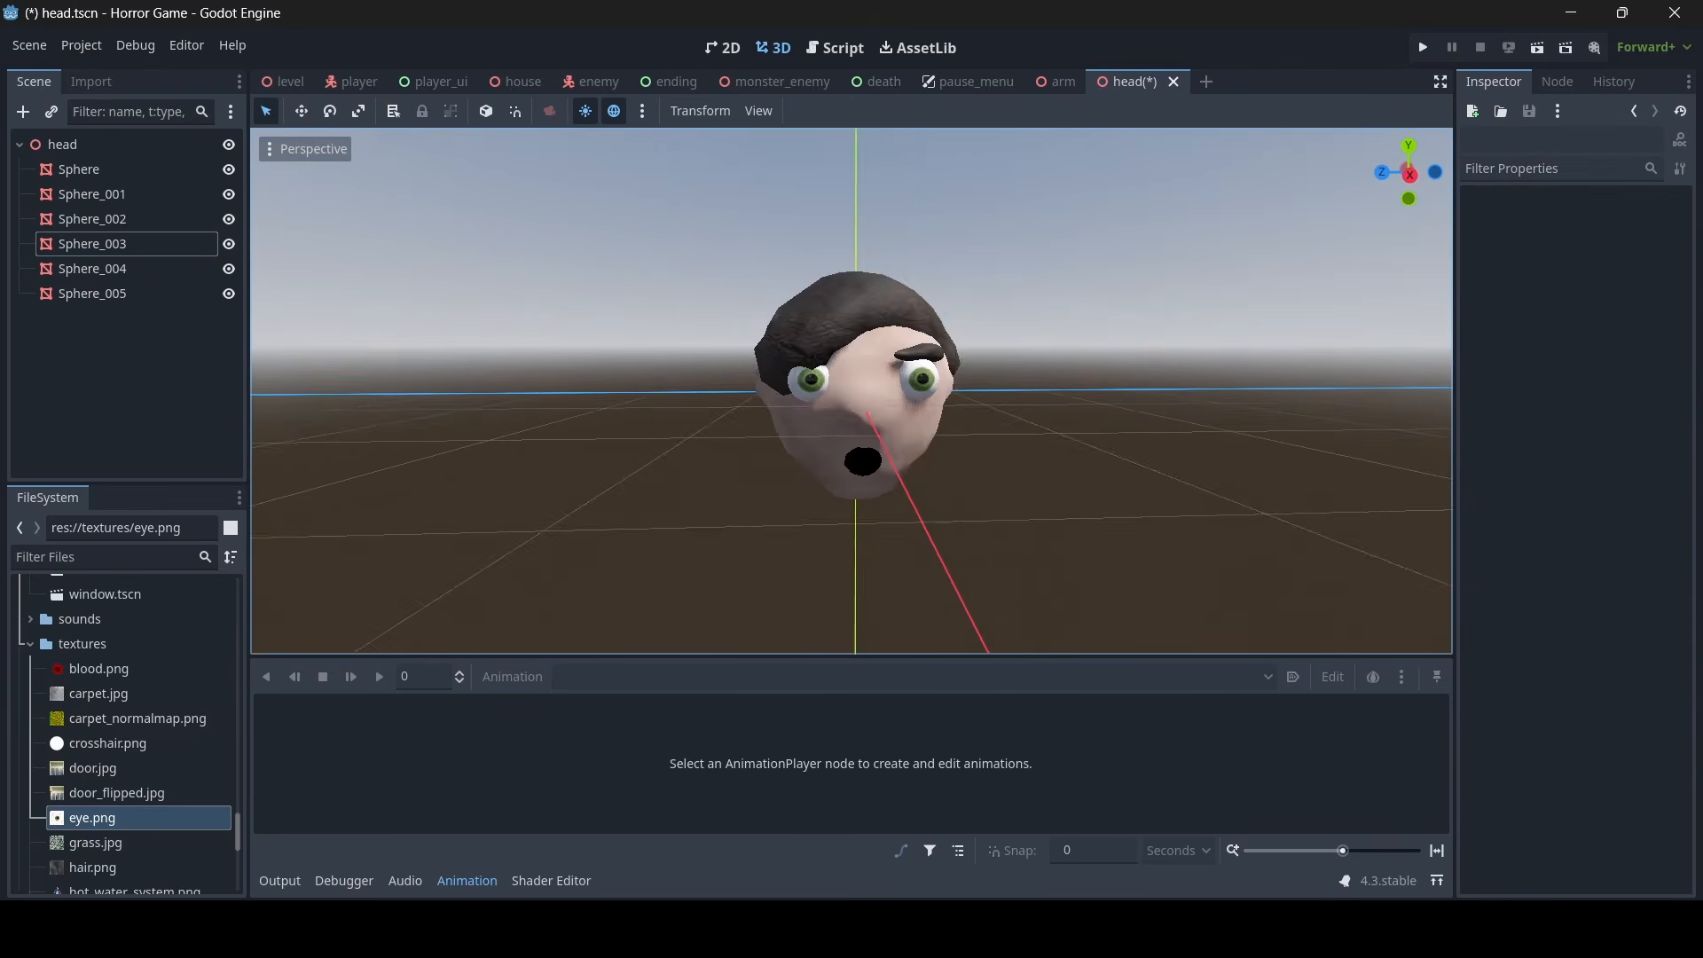
scroll(1200, 414, up, 6)
mouse_move(1199, 414)
middle_down()
mouse_move(1415, 417)
mouse_move(1136, 417)
mouse_move(1242, 417)
mouse_move(1189, 417)
middle_up()
scroll(1197, 417, down, 10)
scroll(1189, 417, up, 10)
key(s)
key(d)
right_drag(1189, 417, 1082, 416)
key(a)
key(w)
key(s)
key(a)
key(d)
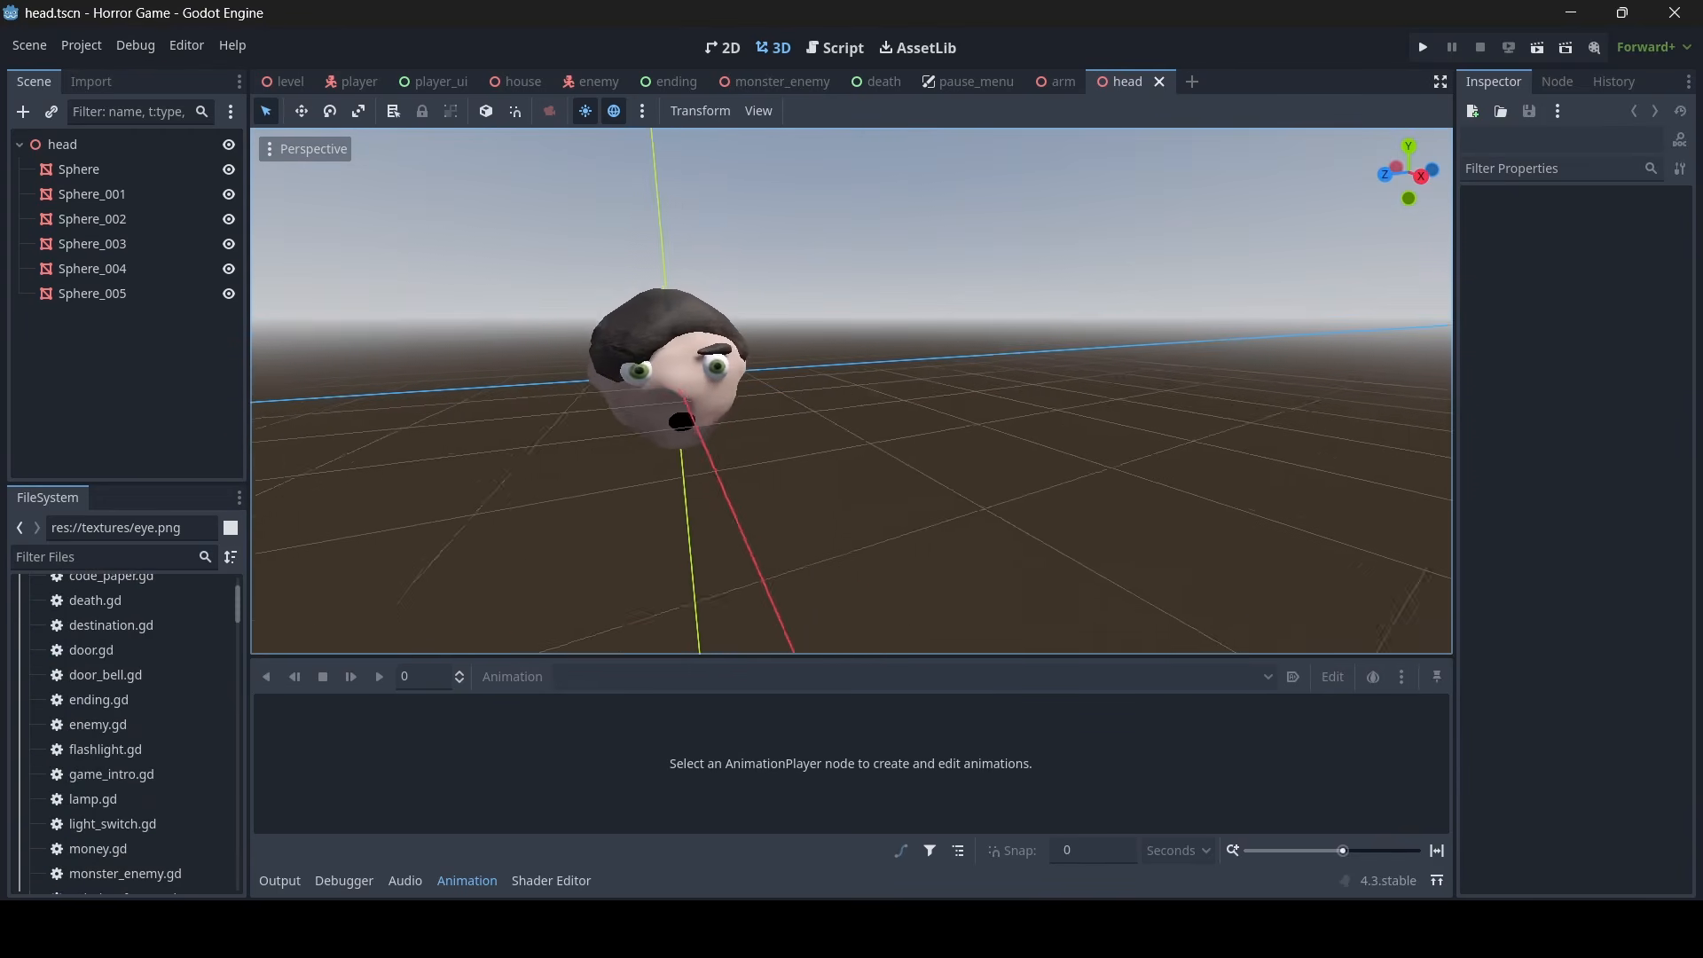
key(s)
key(a)
right_drag(852, 408, 754, 402)
key(w)
key(d)
key(s)
key(a)
key(w)
key(d)
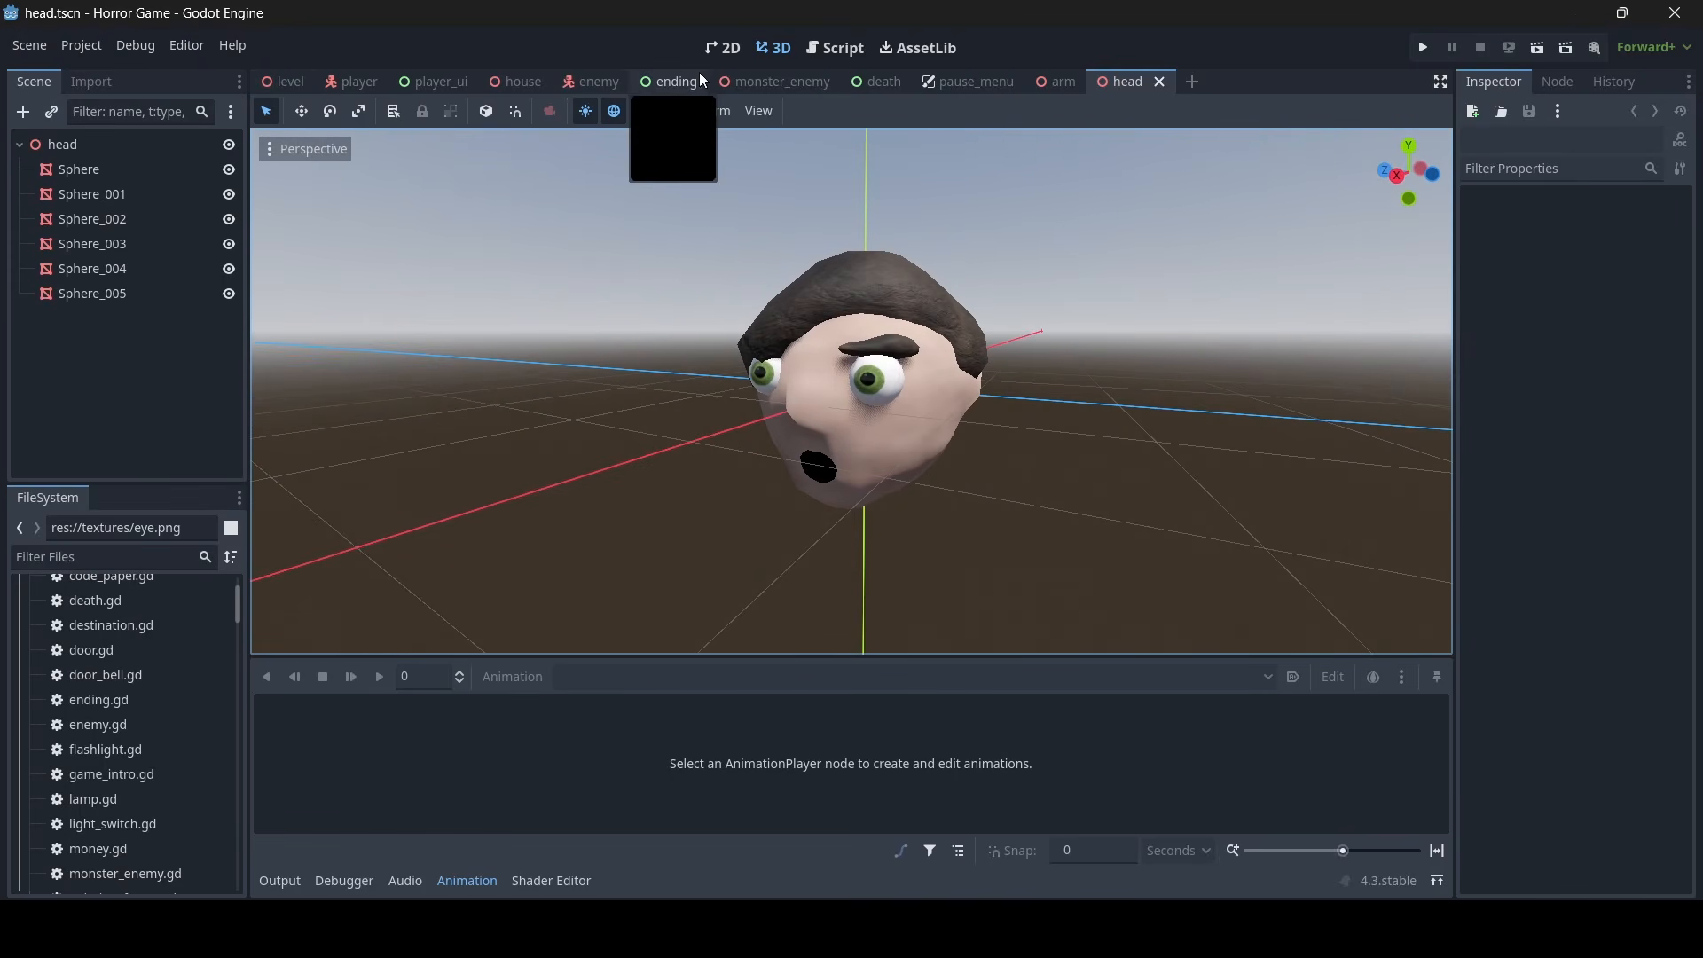
- Switch to the house scene and fly the view to the bloodstained corner beside the safe
click(498, 77)
key(s)
right_drag(710, 337, 941, 390)
key(w)
key(w)
key(s)
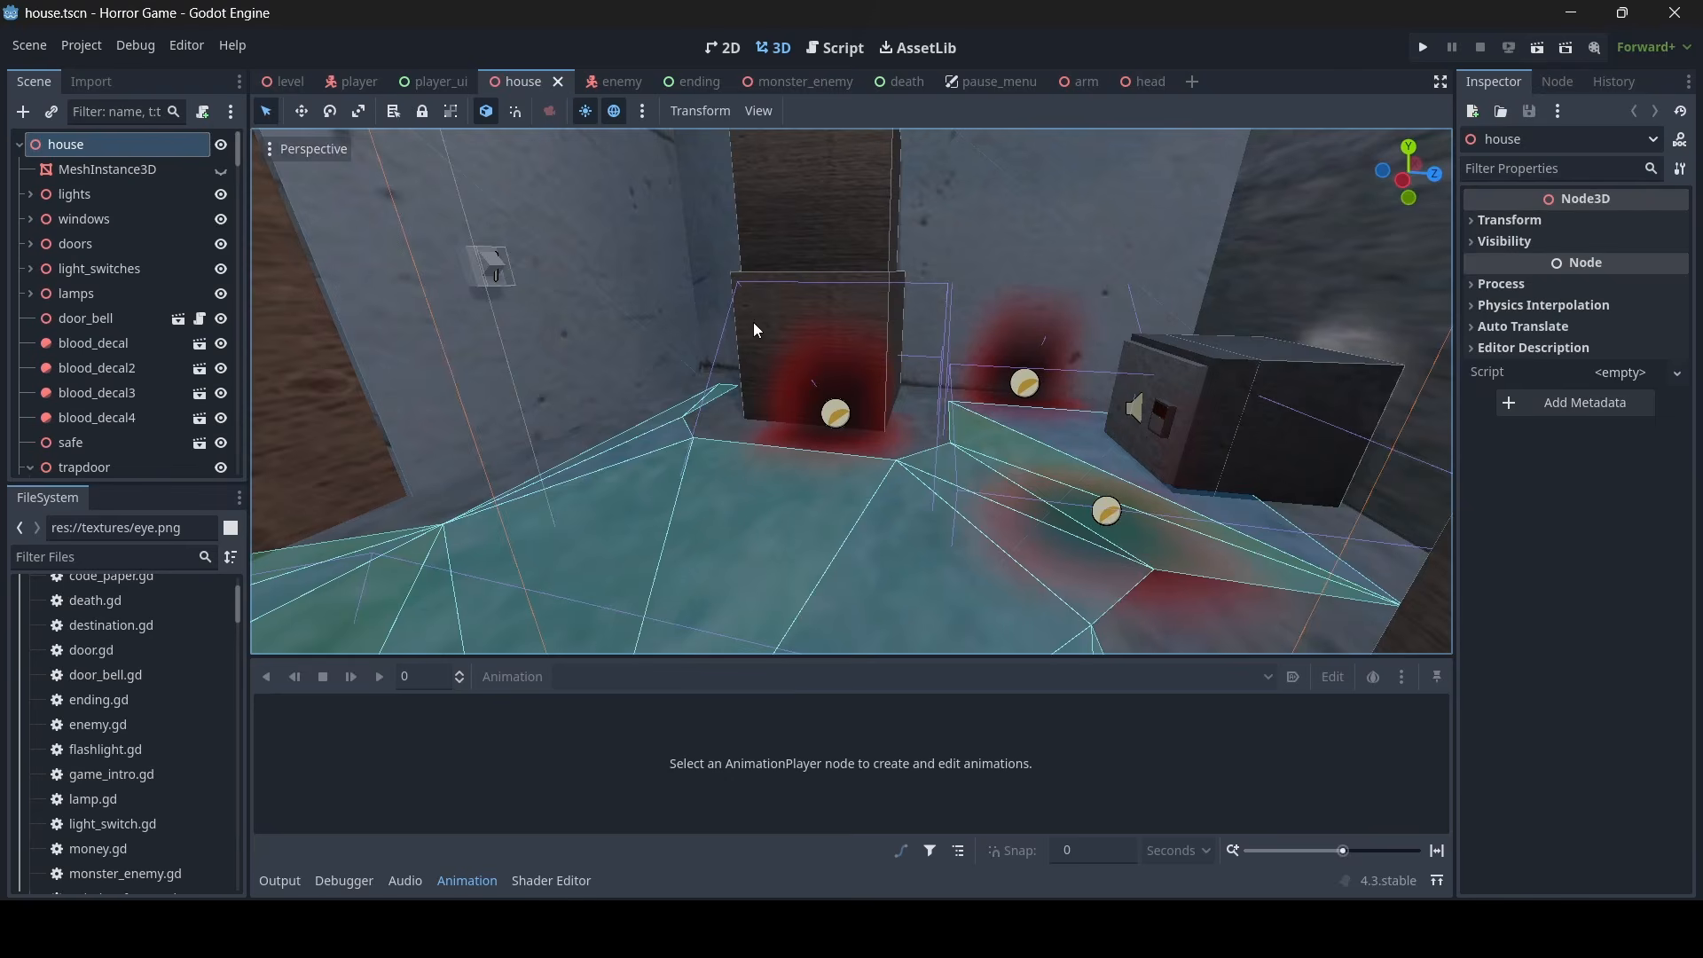
- Instantiate the head.tscn scene as a child of the house root node
right_drag(753, 324, 377, 399)
key(w)
key(s)
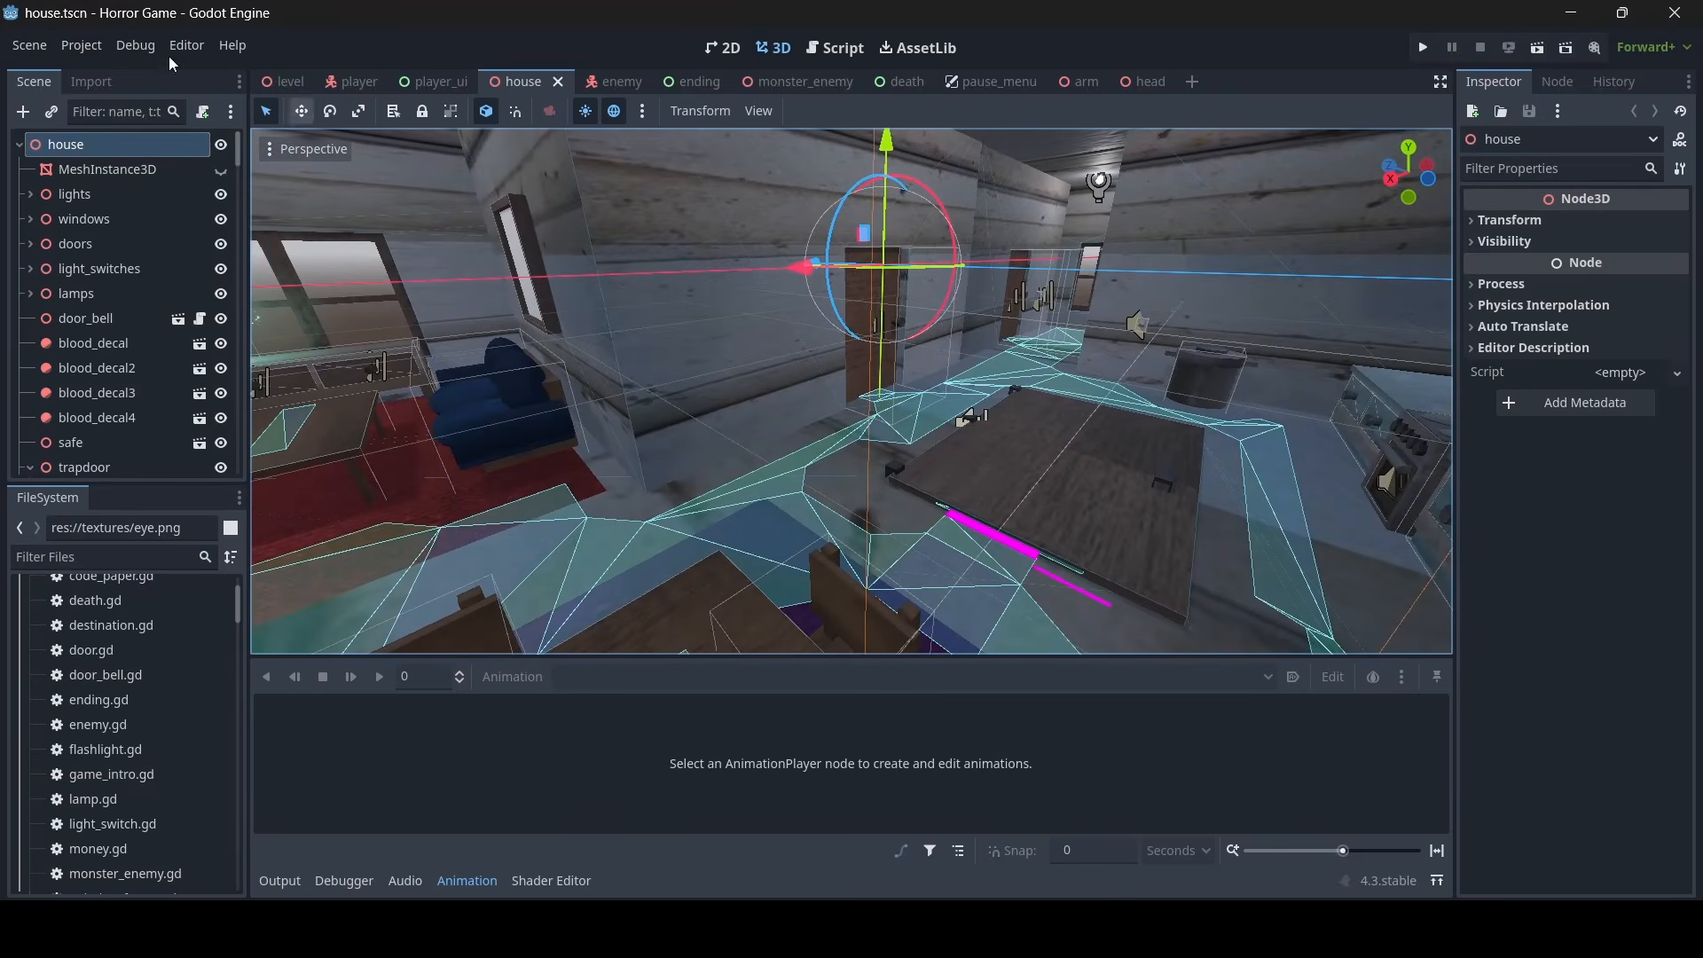
click(52, 113)
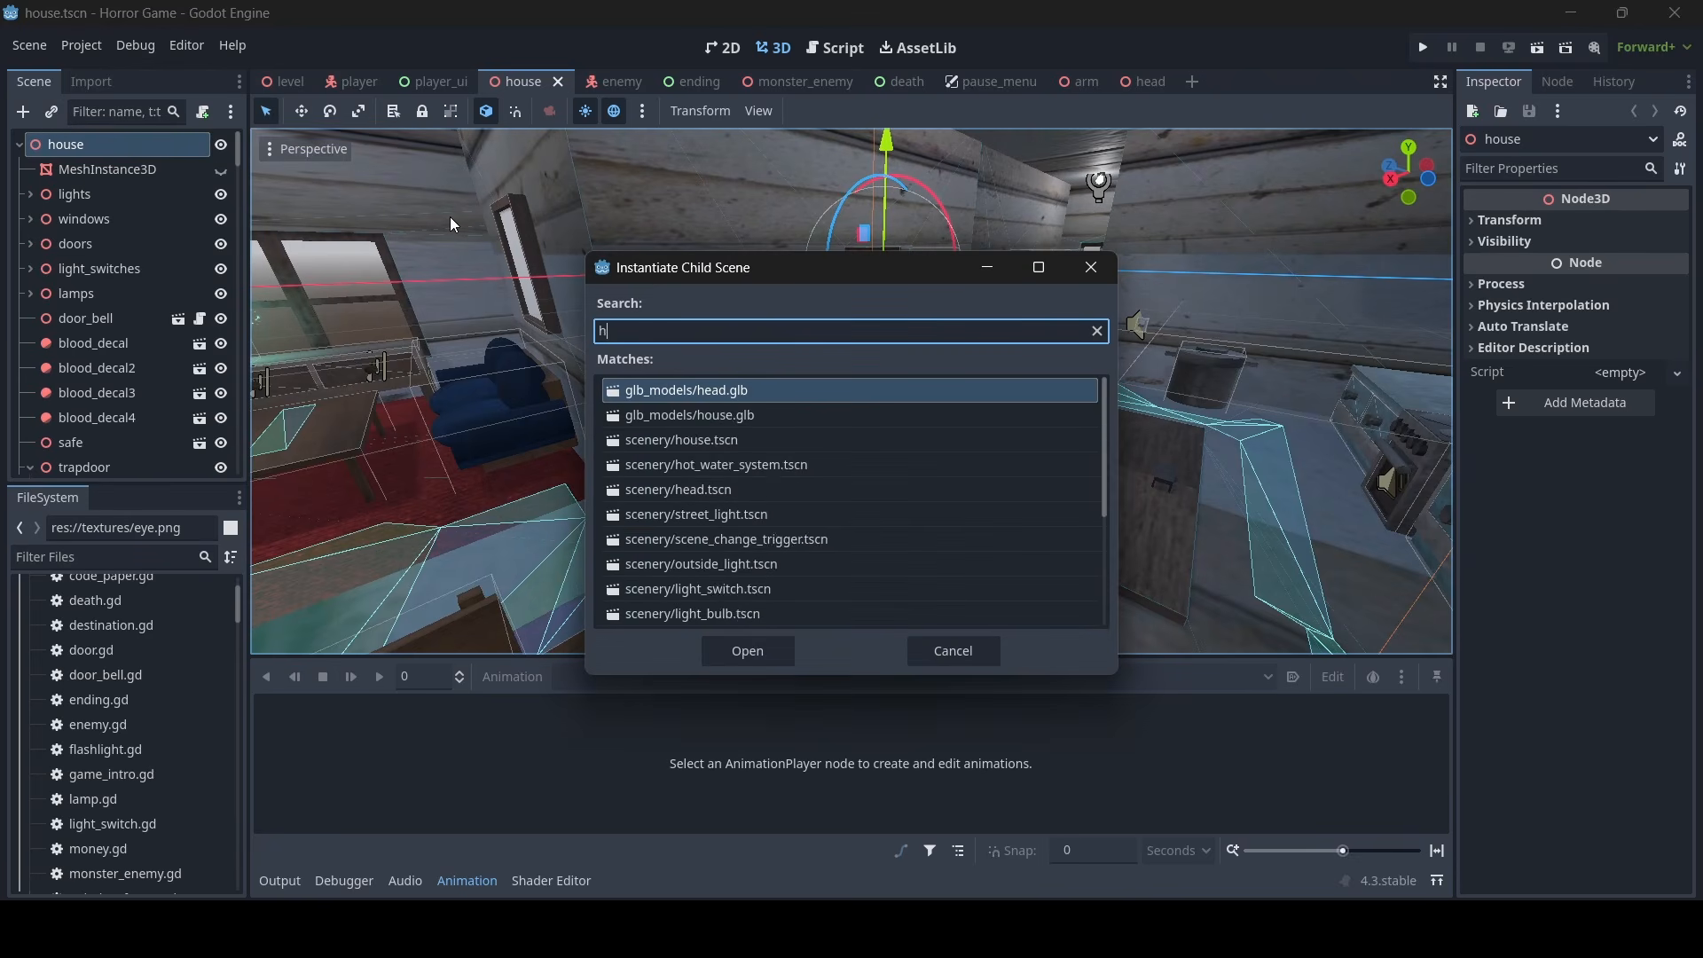
double_click(766, 425)
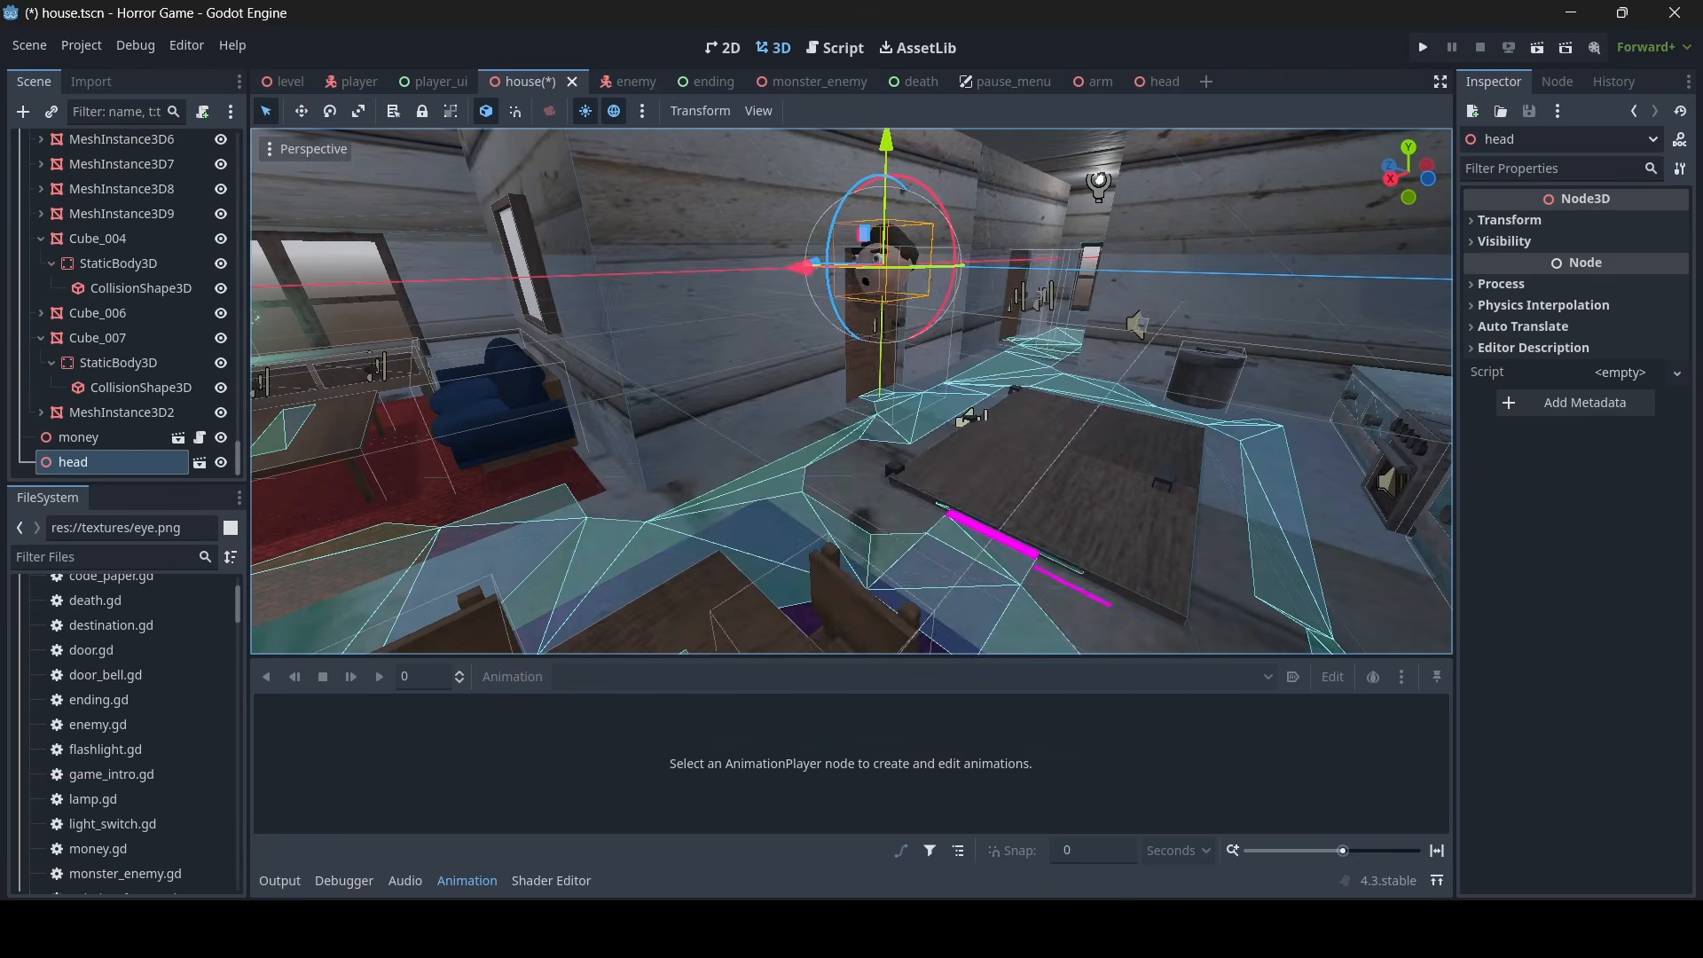
- Scale the head instance down uniformly to 0.56
key(d)
right_drag(766, 426, 705, 364)
key(w)
key(d)
key(a)
click(1602, 224)
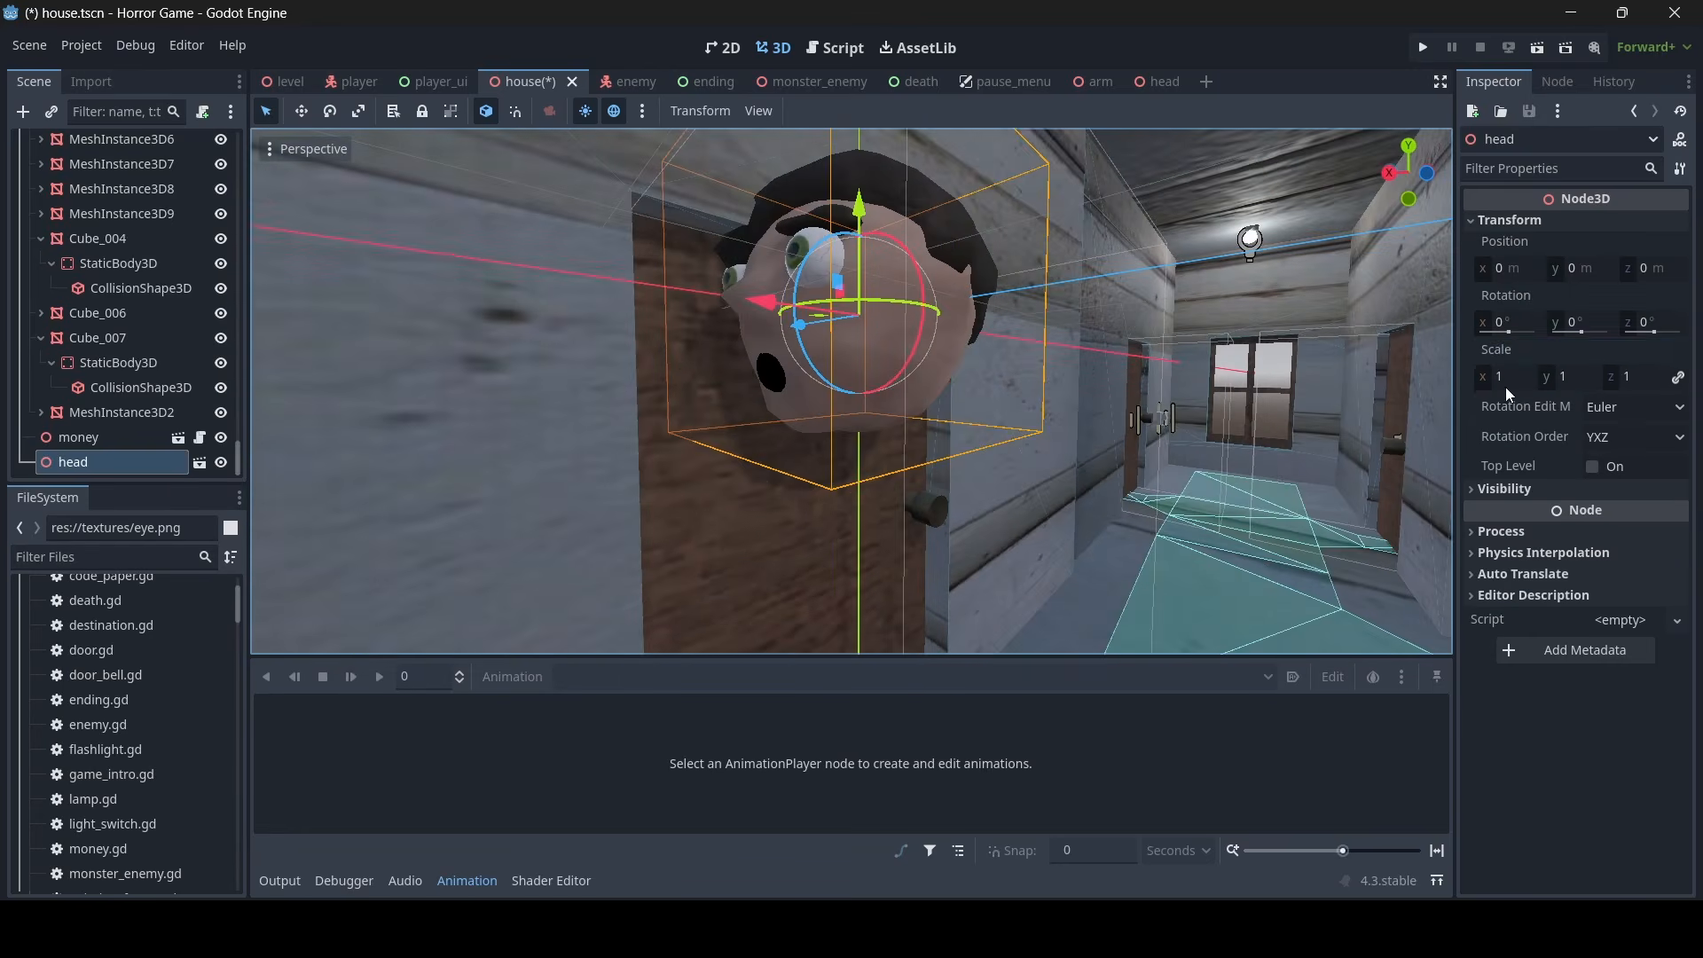
drag(1484, 384, 1429, 384)
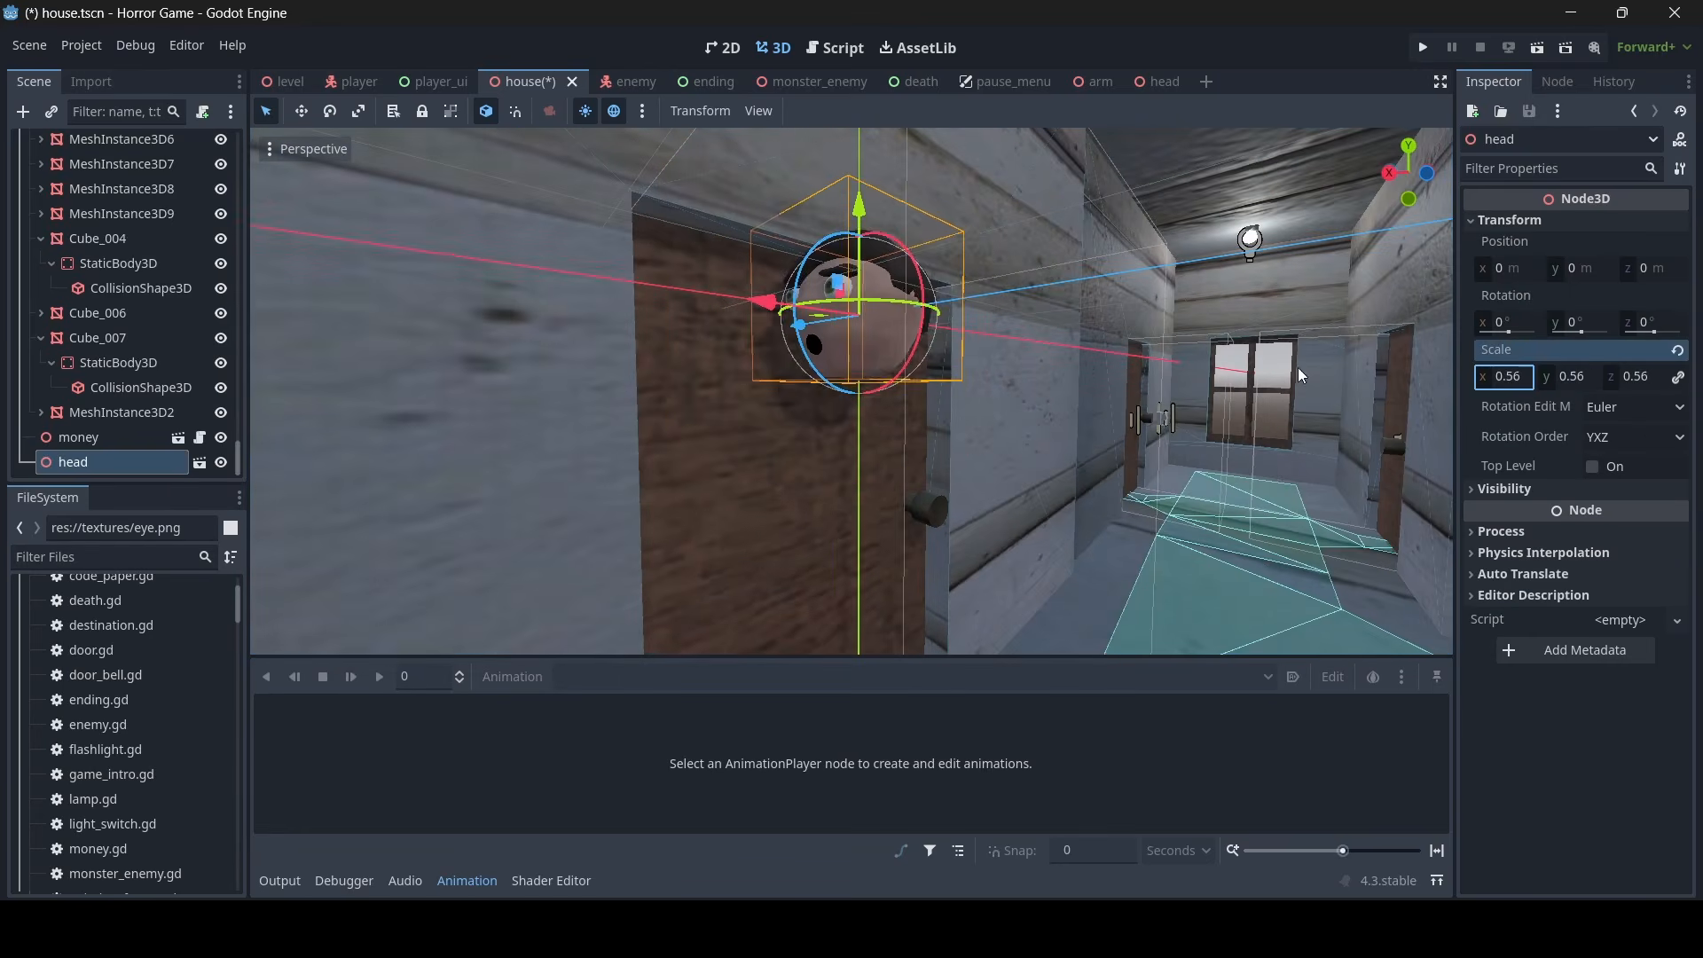
- Move the head down to the bloodstained wooden post, at about X 10.502, Y -14.57, Z 7.852
middle_drag(1301, 375, 806, 196)
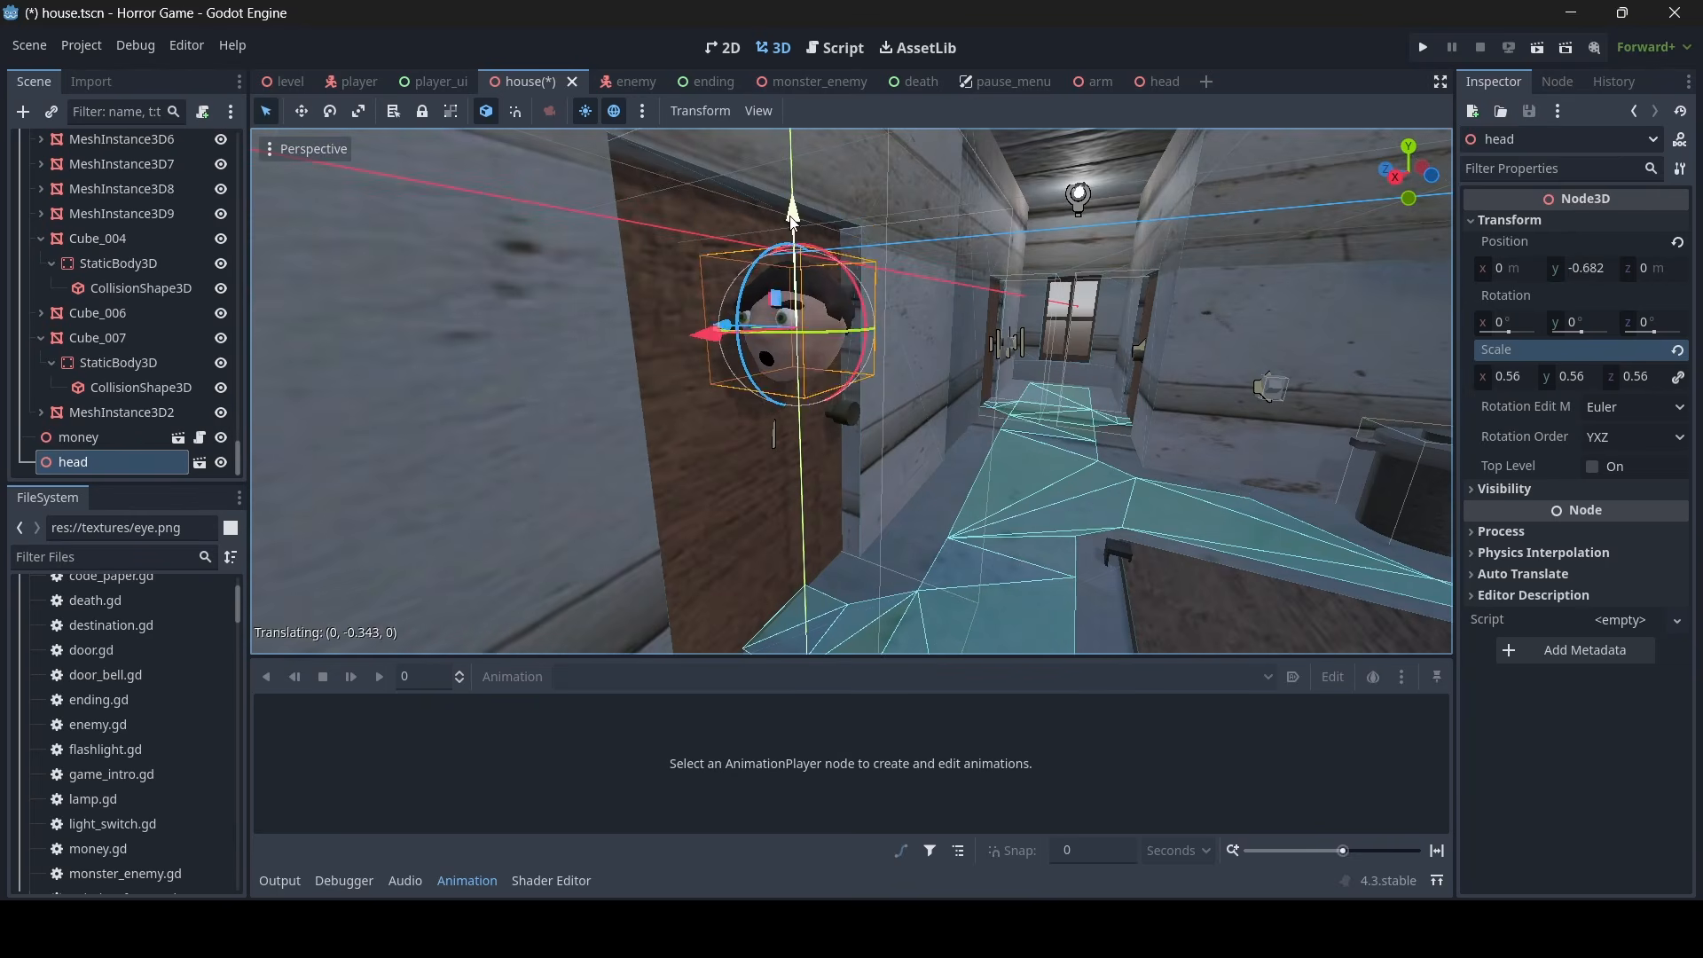
right_drag(785, 261, 781, 400)
mouse_move(887, 328)
right_down()
mouse_move(878, 408)
mouse_move(887, 330)
right_up()
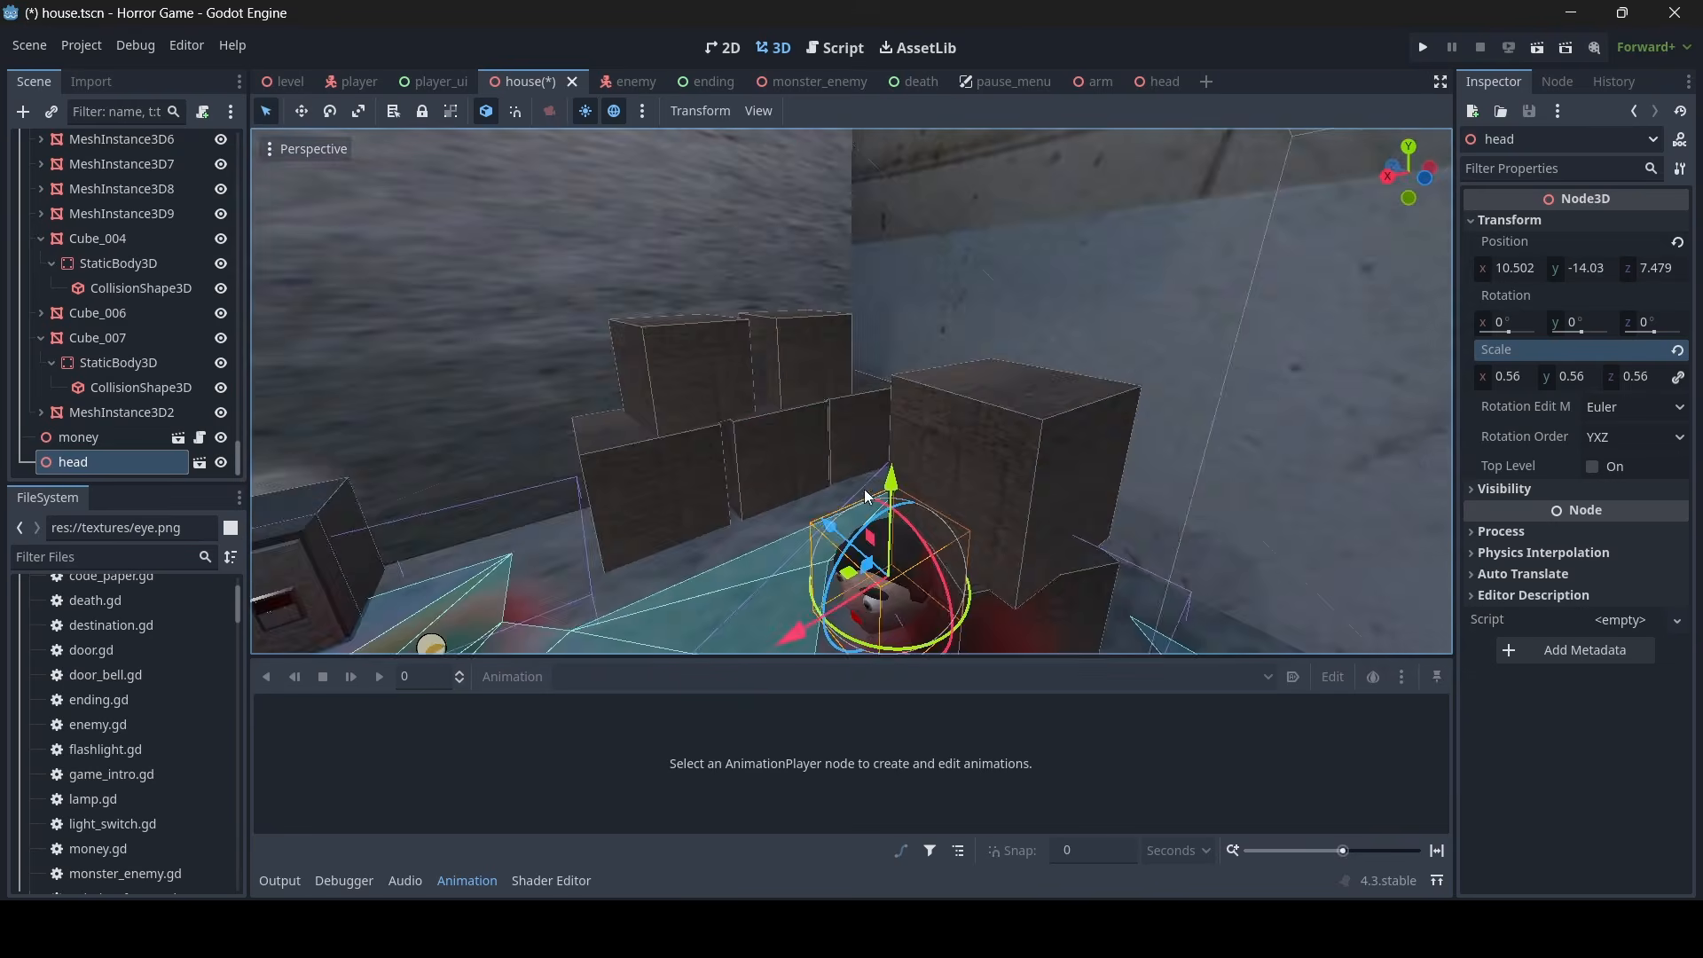
drag(866, 497, 867, 507)
right_drag(867, 507, 873, 466)
mouse_move(924, 246)
right_down()
mouse_move(926, 275)
mouse_move(926, 233)
mouse_move(924, 247)
right_up()
drag(859, 214, 832, 294)
mouse_move(832, 294)
right_down()
mouse_move(856, 266)
mouse_move(843, 213)
mouse_move(832, 295)
right_up()
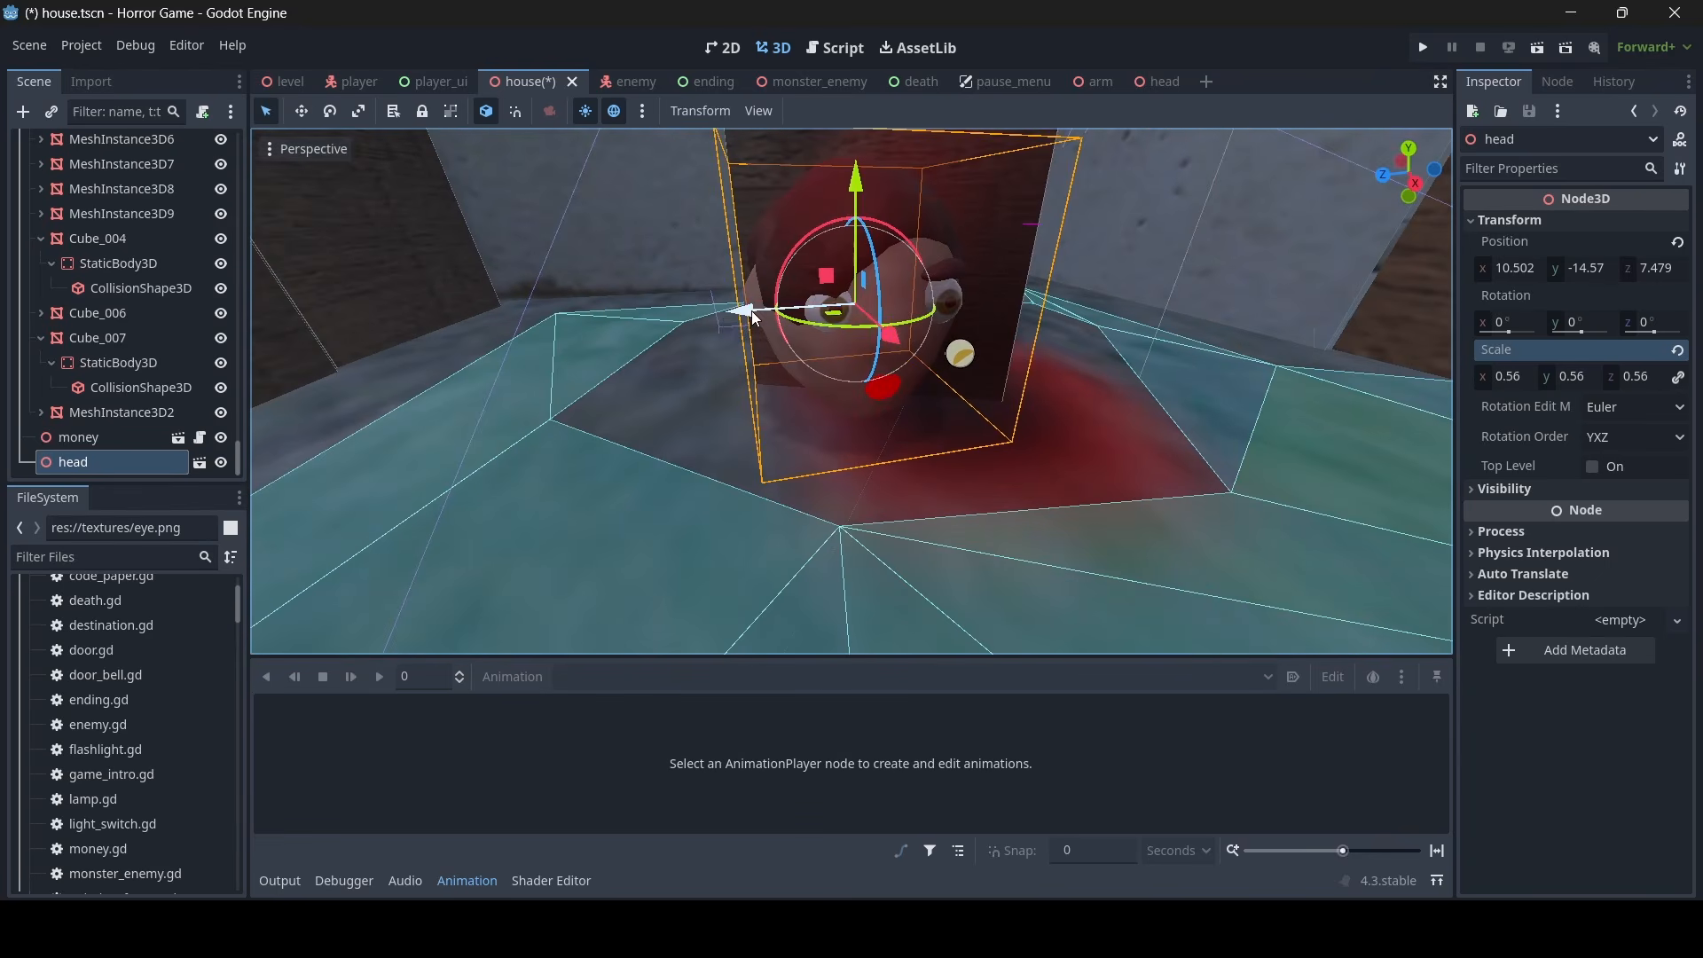
drag(752, 311, 664, 321)
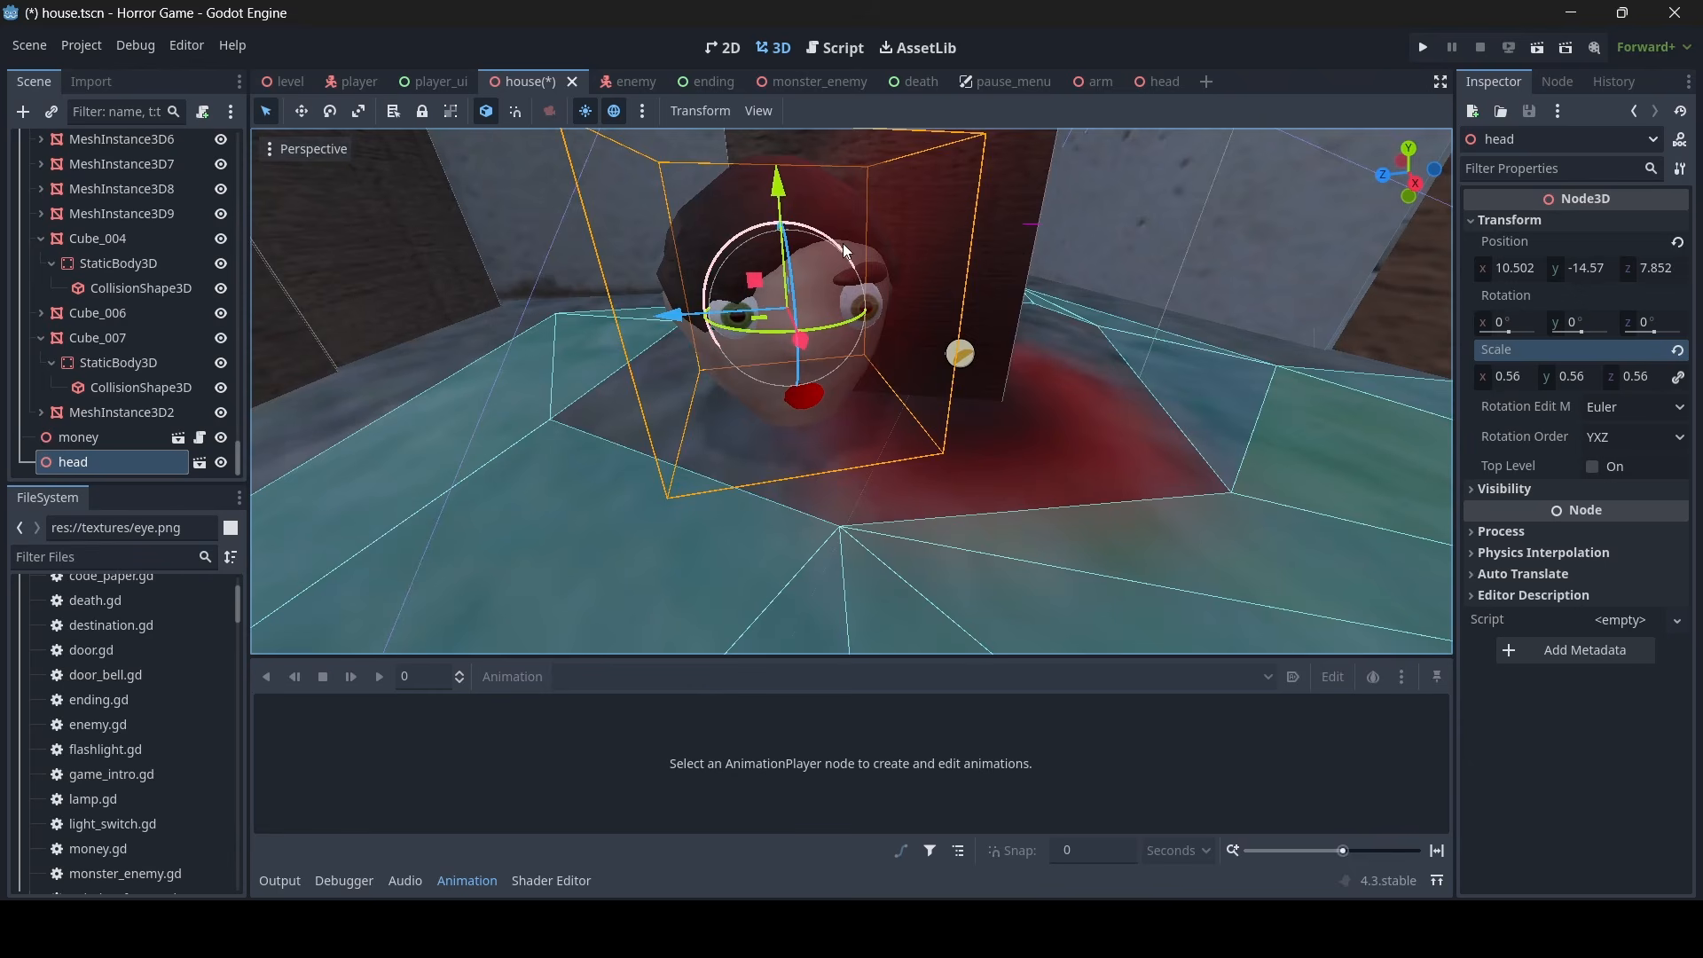
- Tilt the head about 52.7° around its X axis
drag(843, 243, 776, 250)
key(w)
right_drag(777, 250, 696, 168)
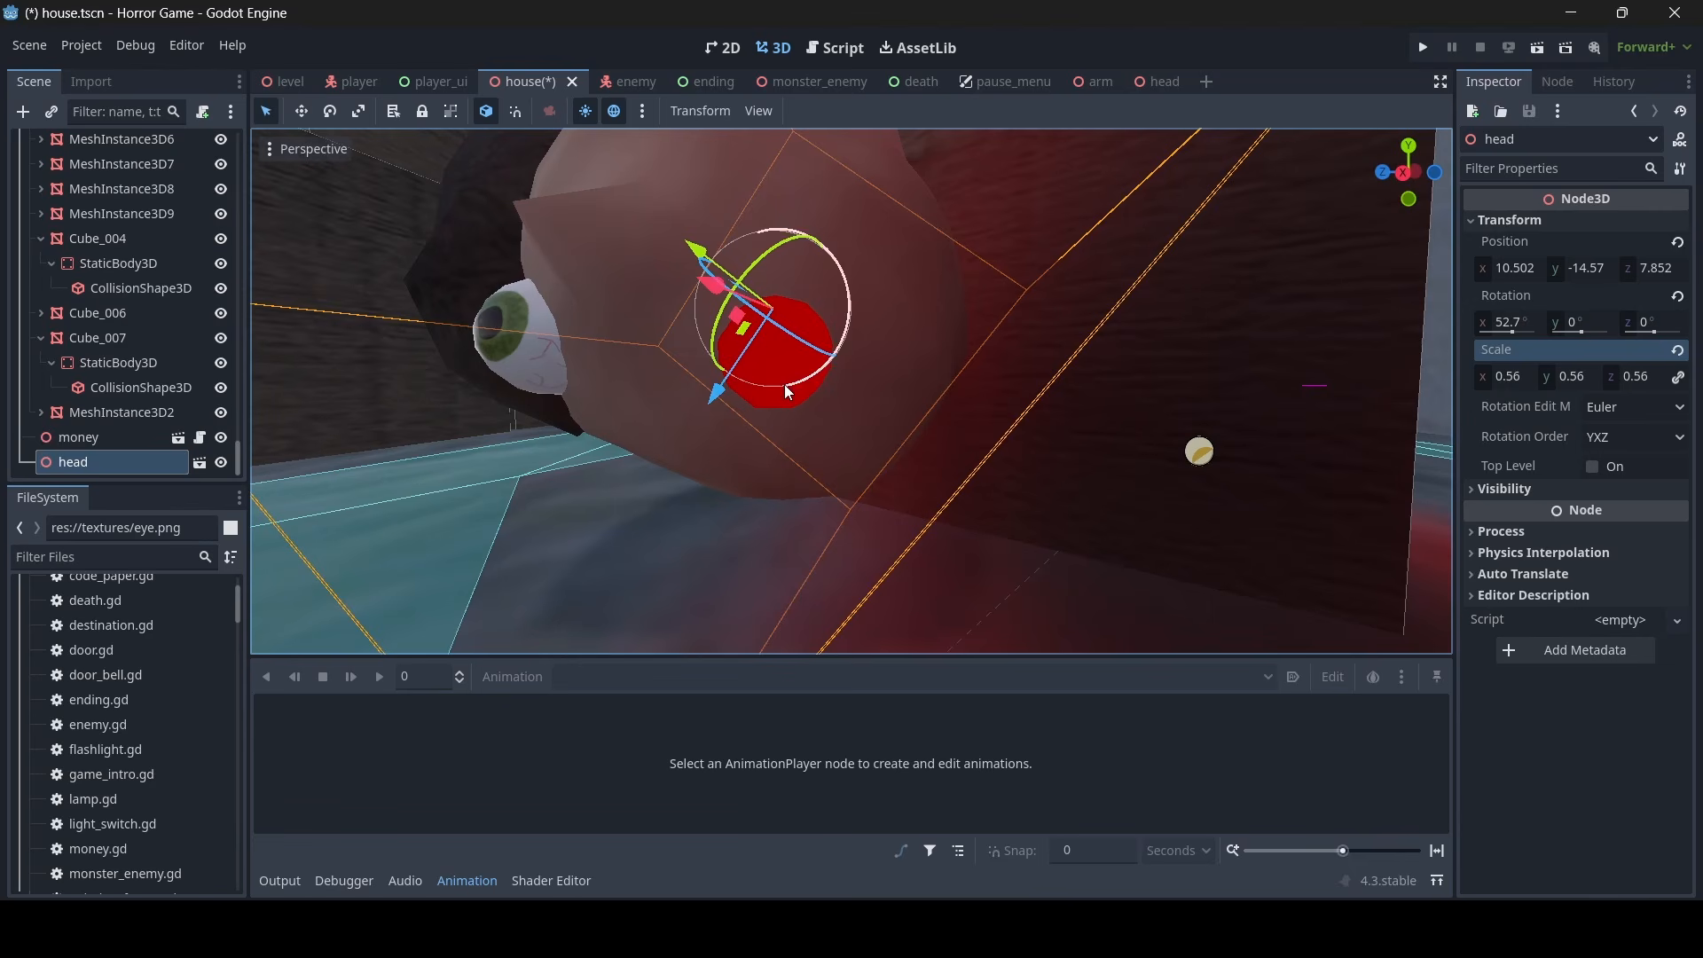
mouse_move(782, 377)
middle_down()
mouse_move(896, 417)
mouse_move(806, 380)
middle_up()
- Select blood_decal2 beside the head and open its Cull Mask settings
key(s)
right_drag(871, 361, 947, 438)
key(w)
key(s)
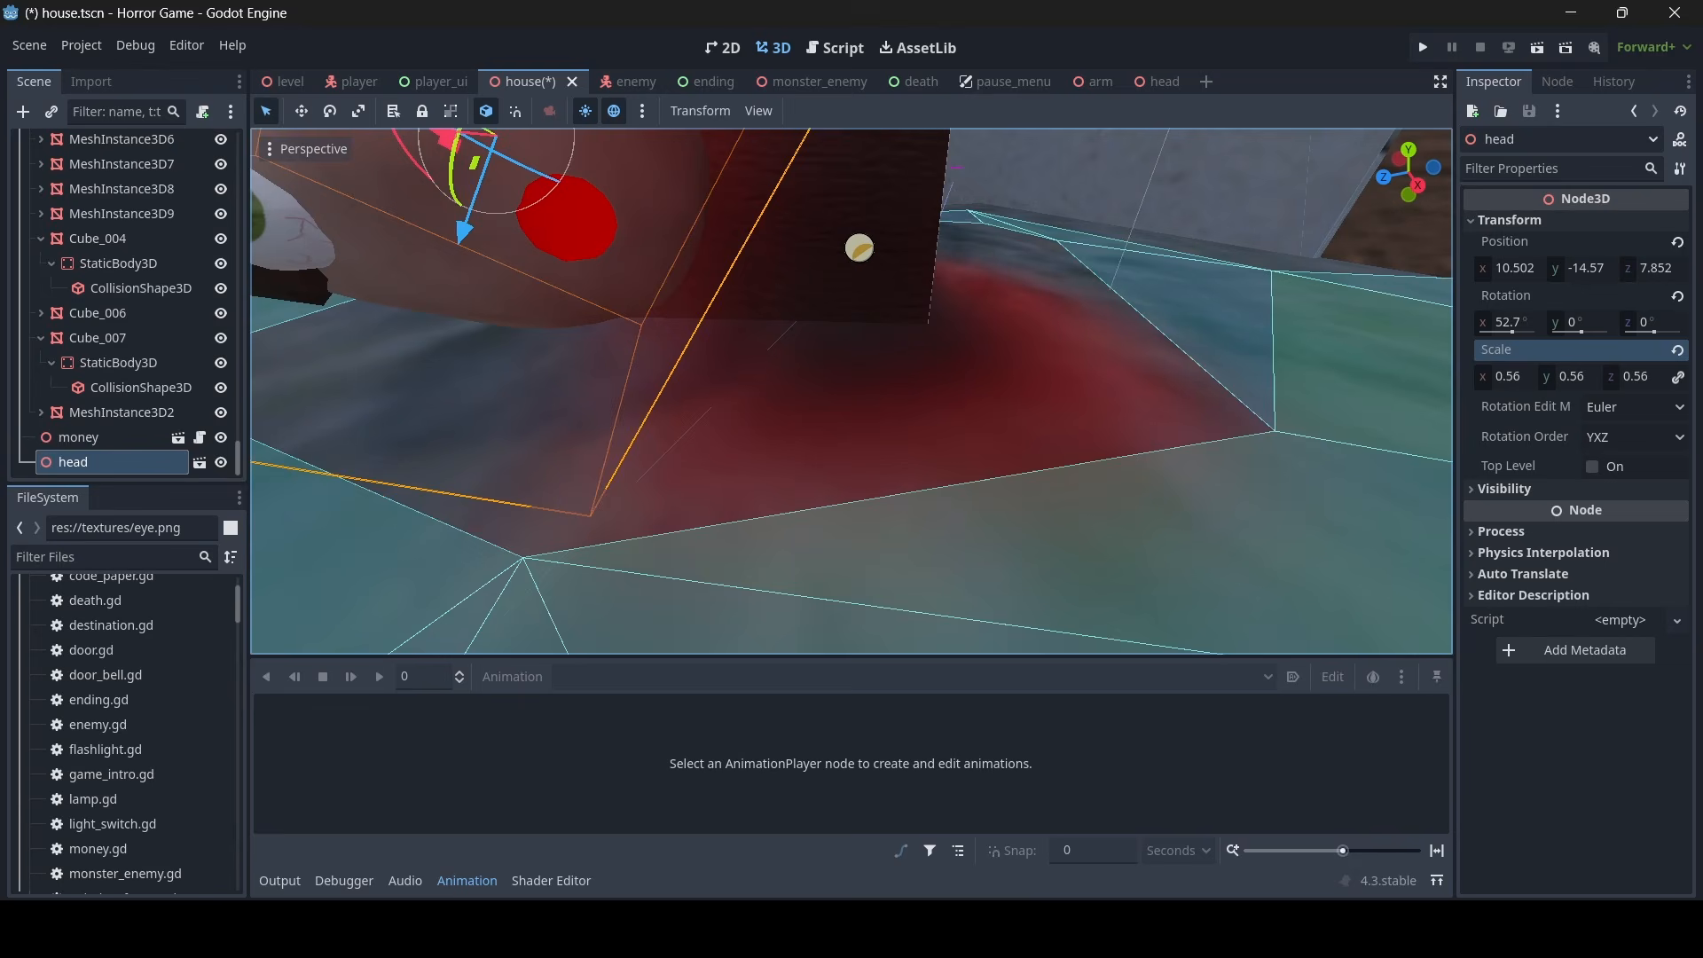
click(860, 251)
right_drag(1434, 218, 1423, 195)
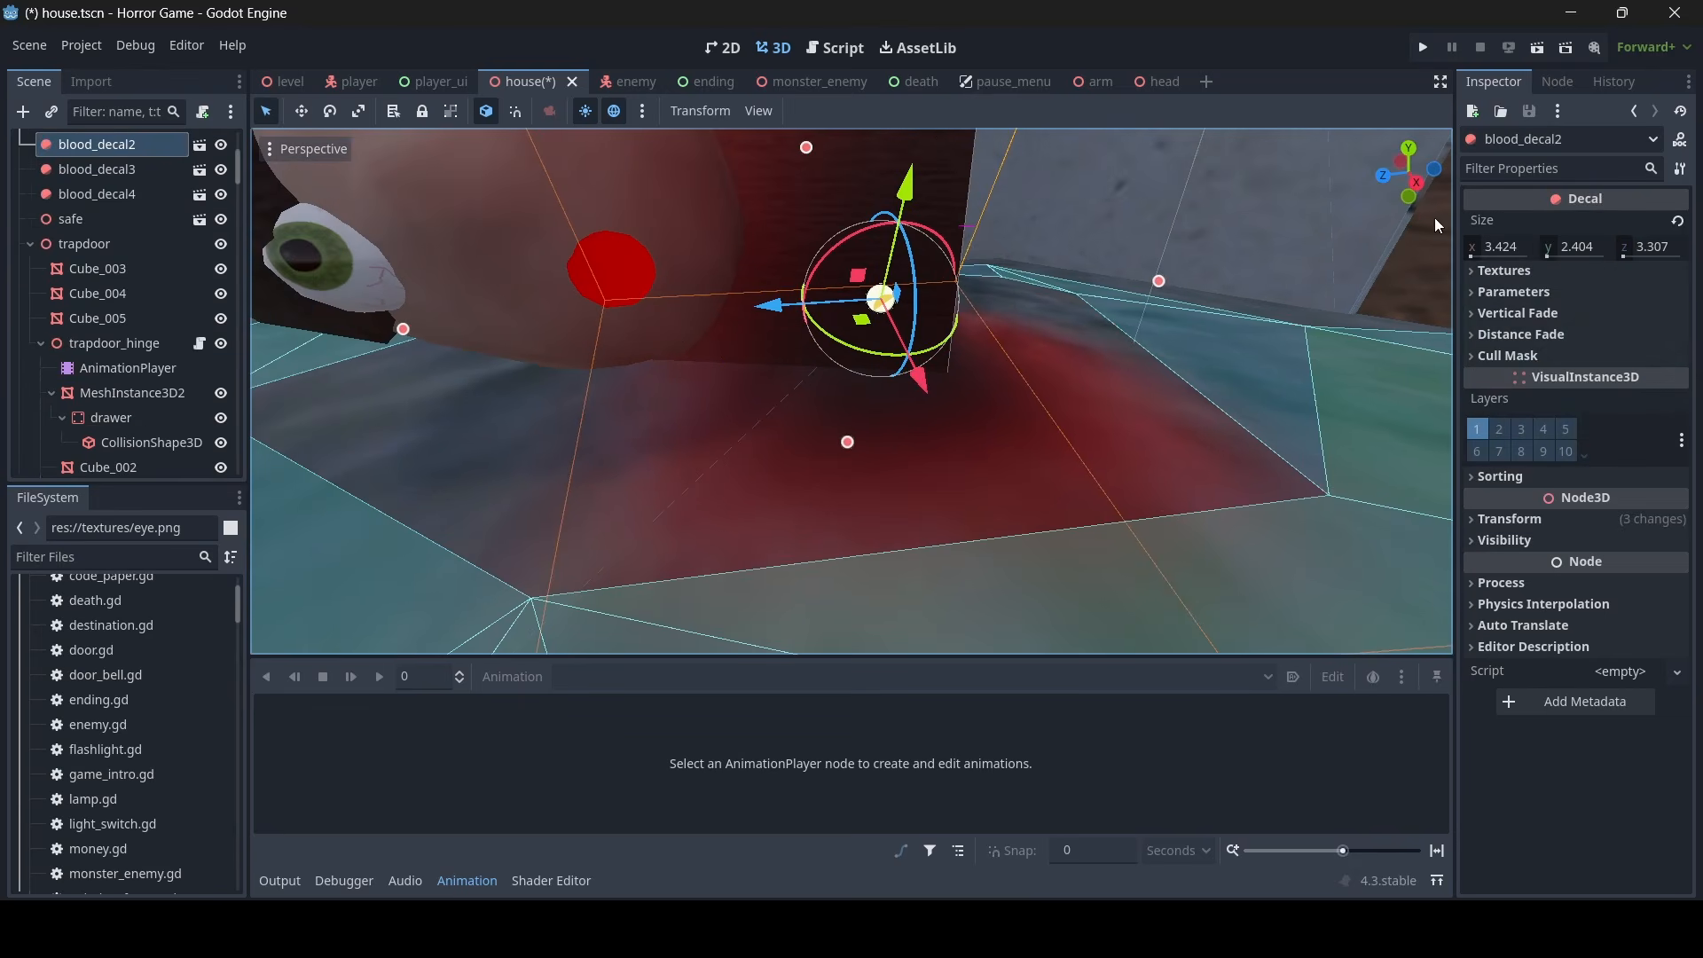
click(1524, 357)
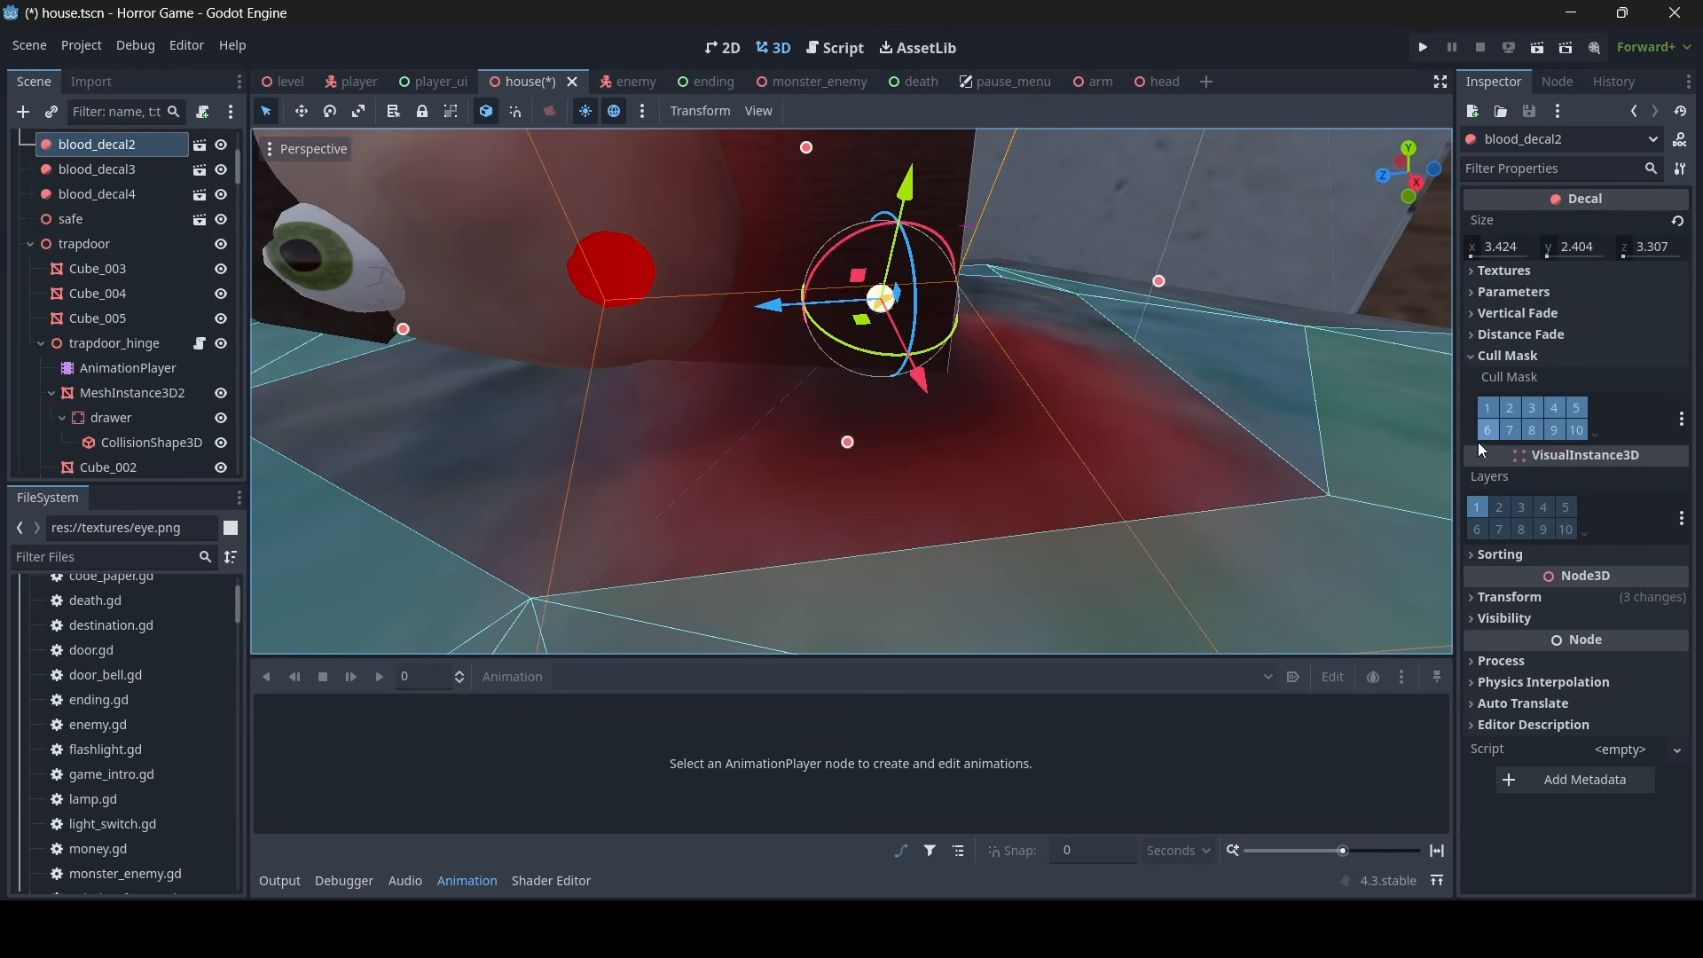
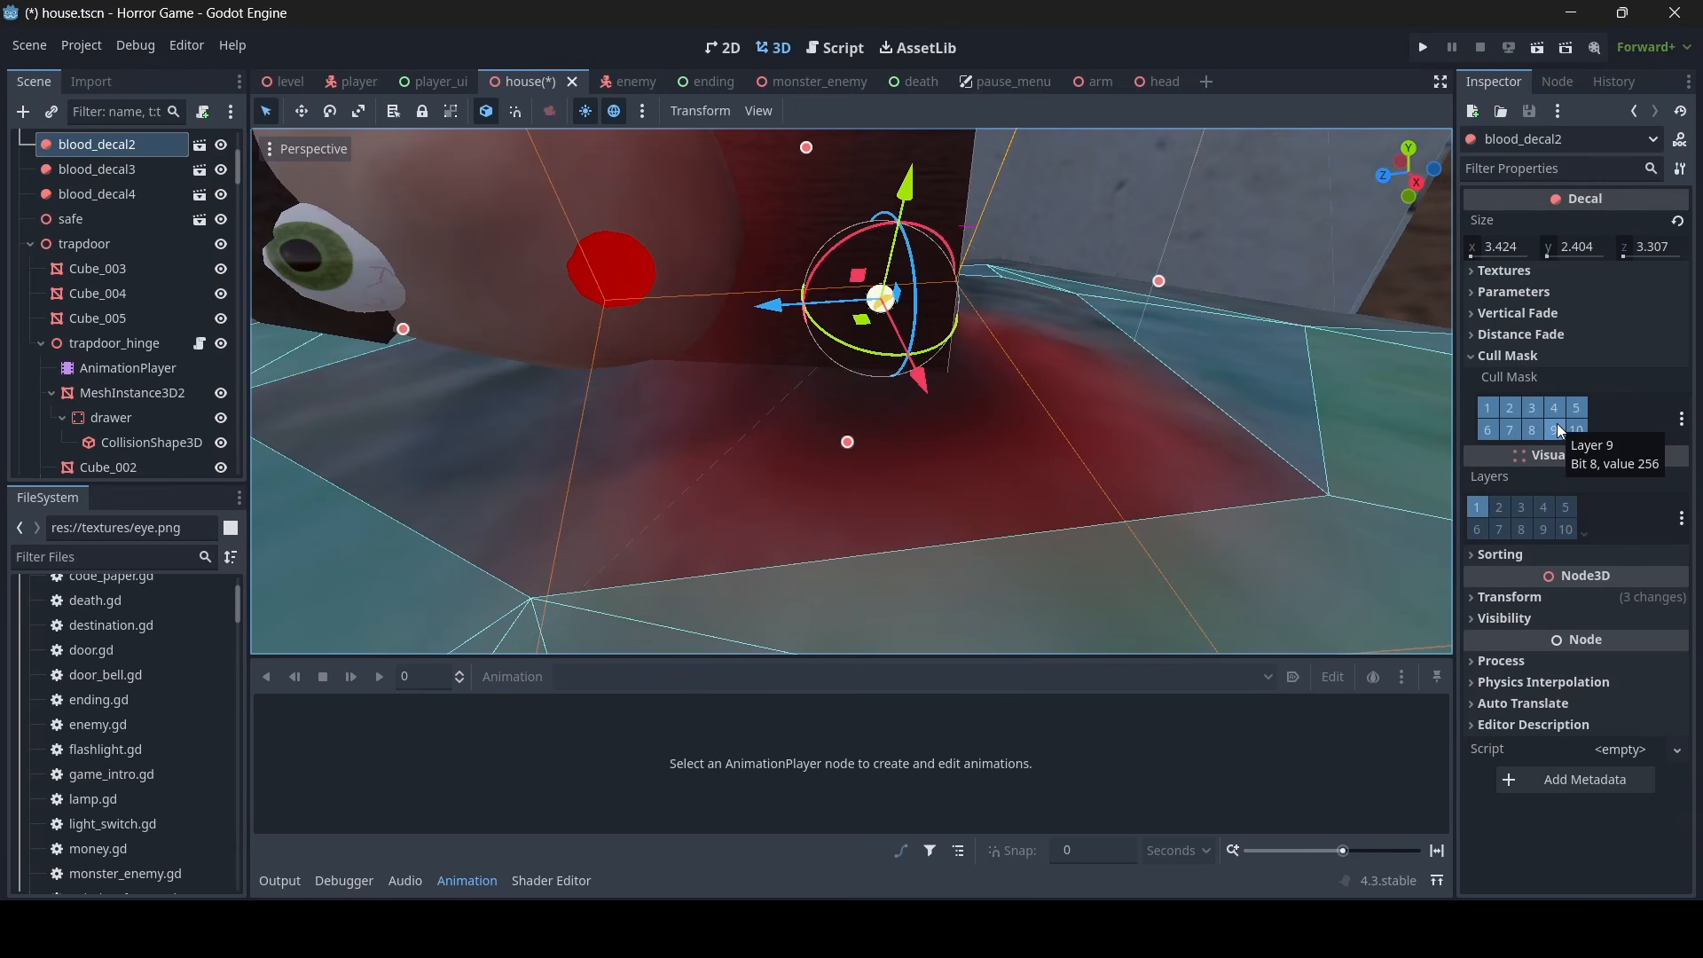
- Exclude layer 10 from blood_decal2's cull mask and save the house scene
click(1585, 430)
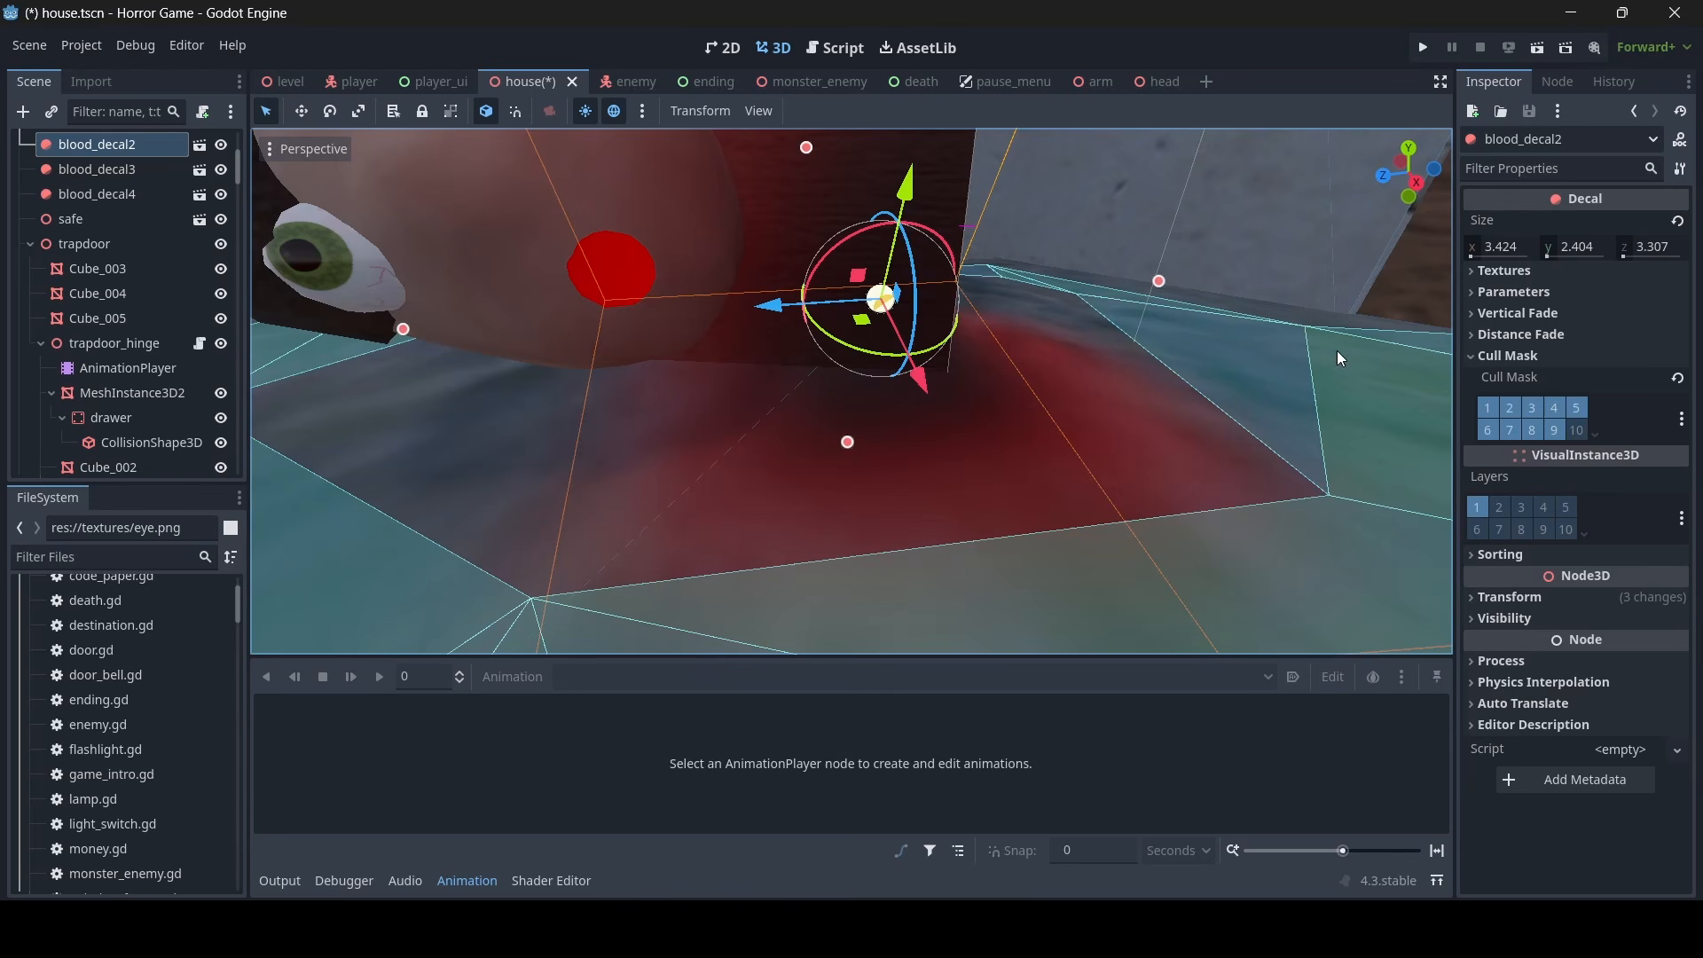
key(ctrl+s)
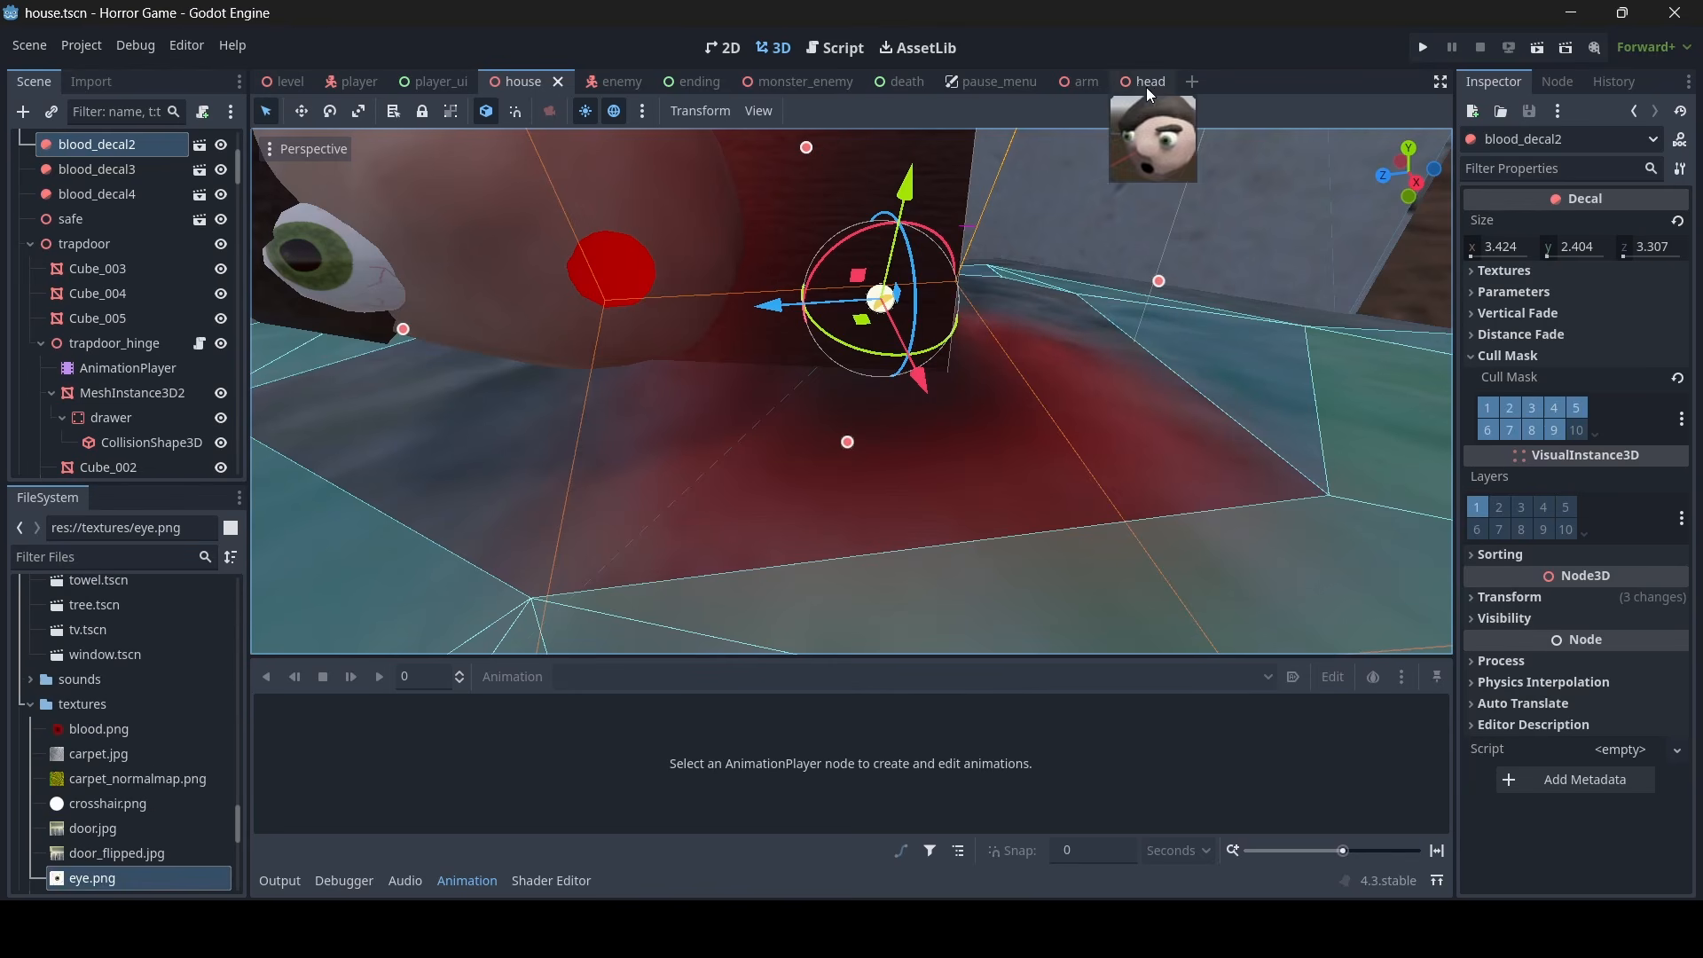
- In the head scene, put the black mouth mesh Sphere_004 on visual layer 10 only and save the scene
click(1144, 81)
scroll(829, 417, up, 6)
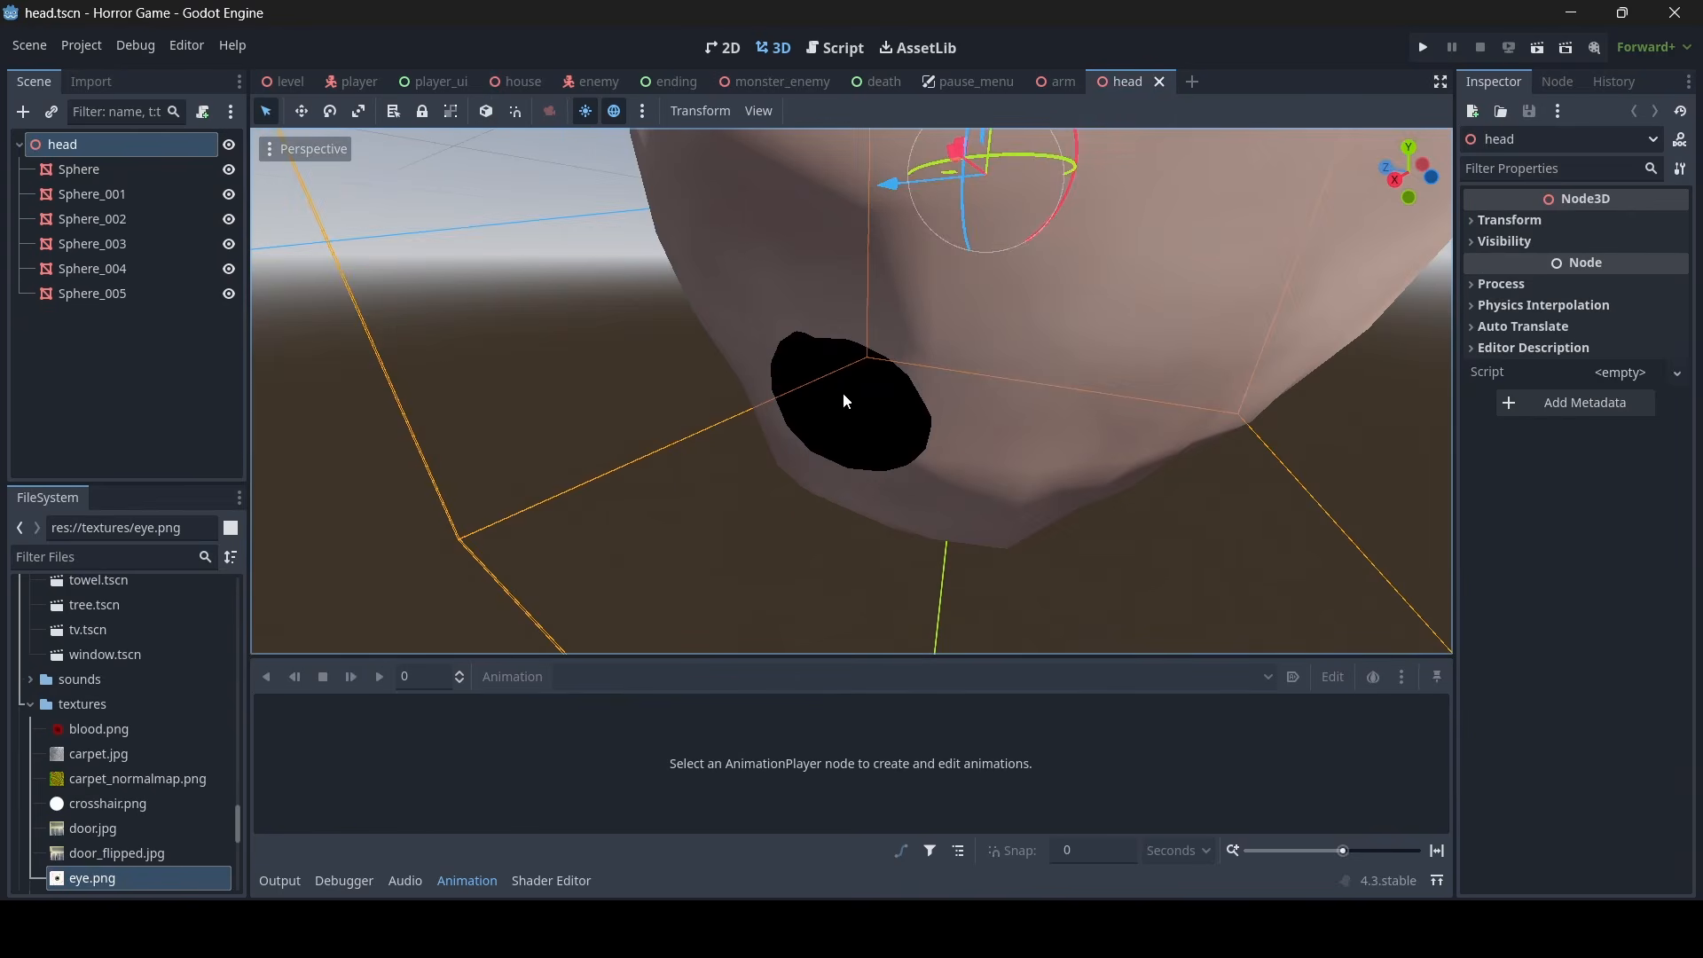
click(844, 399)
scroll(1638, 546, down, 10)
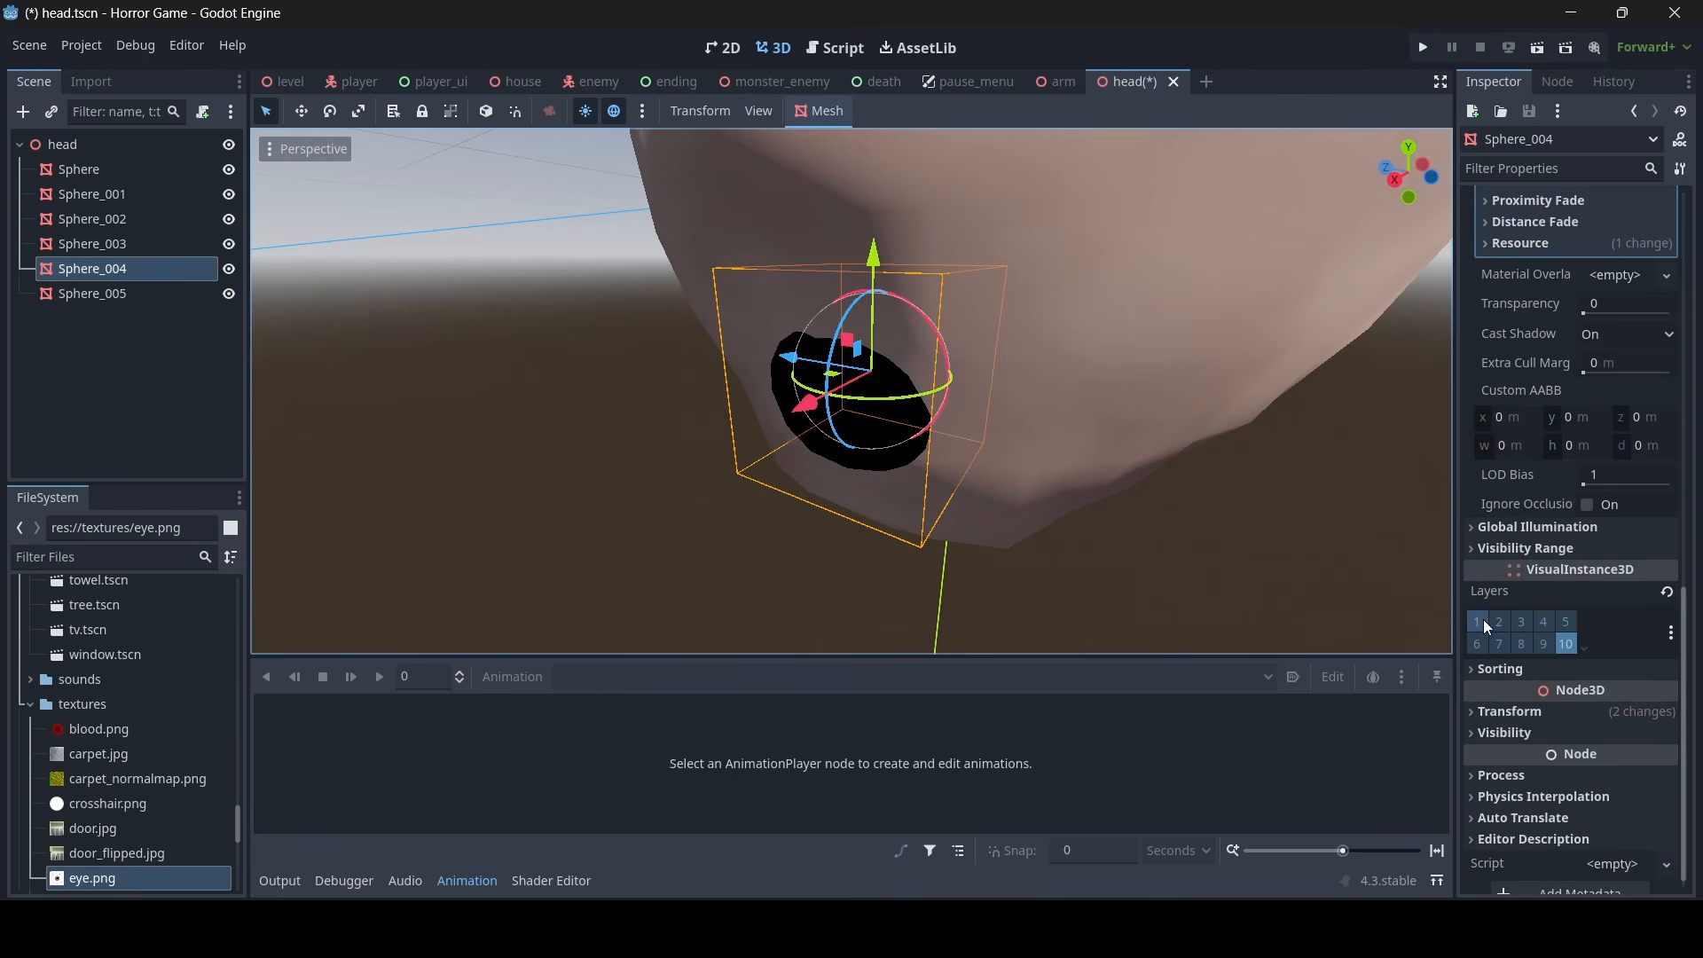
key(ctrl+s)
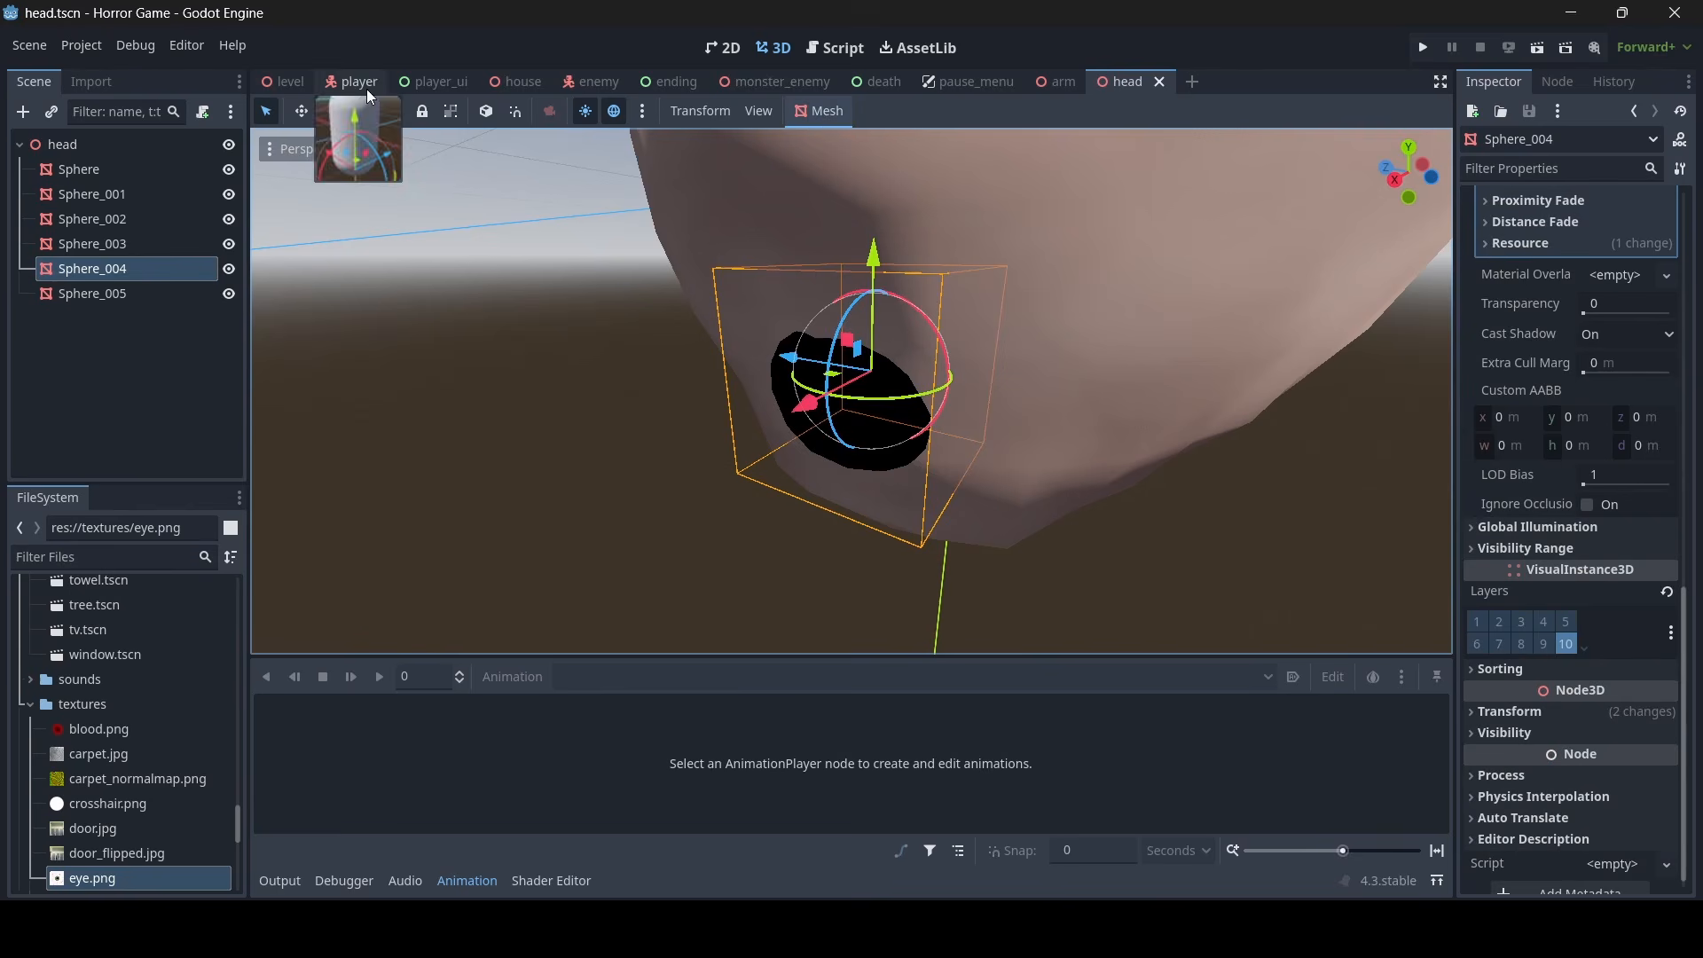
- Return to the house scene and examine how the blood decal affects the head's mouth
click(513, 82)
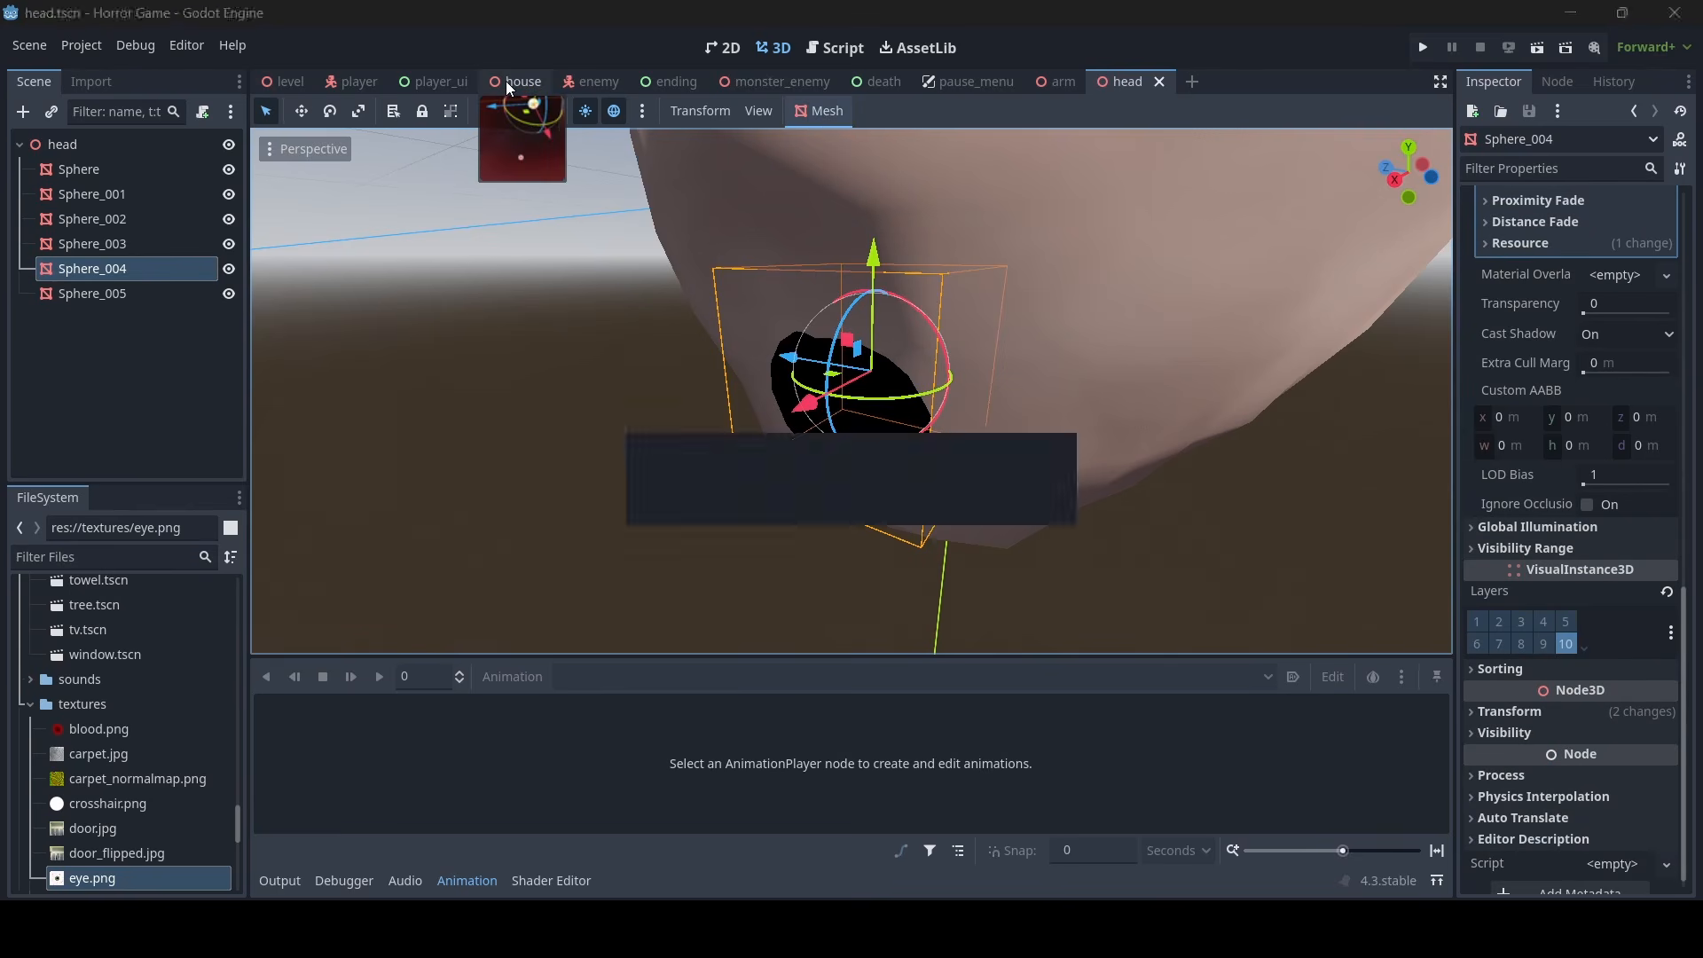
key(s)
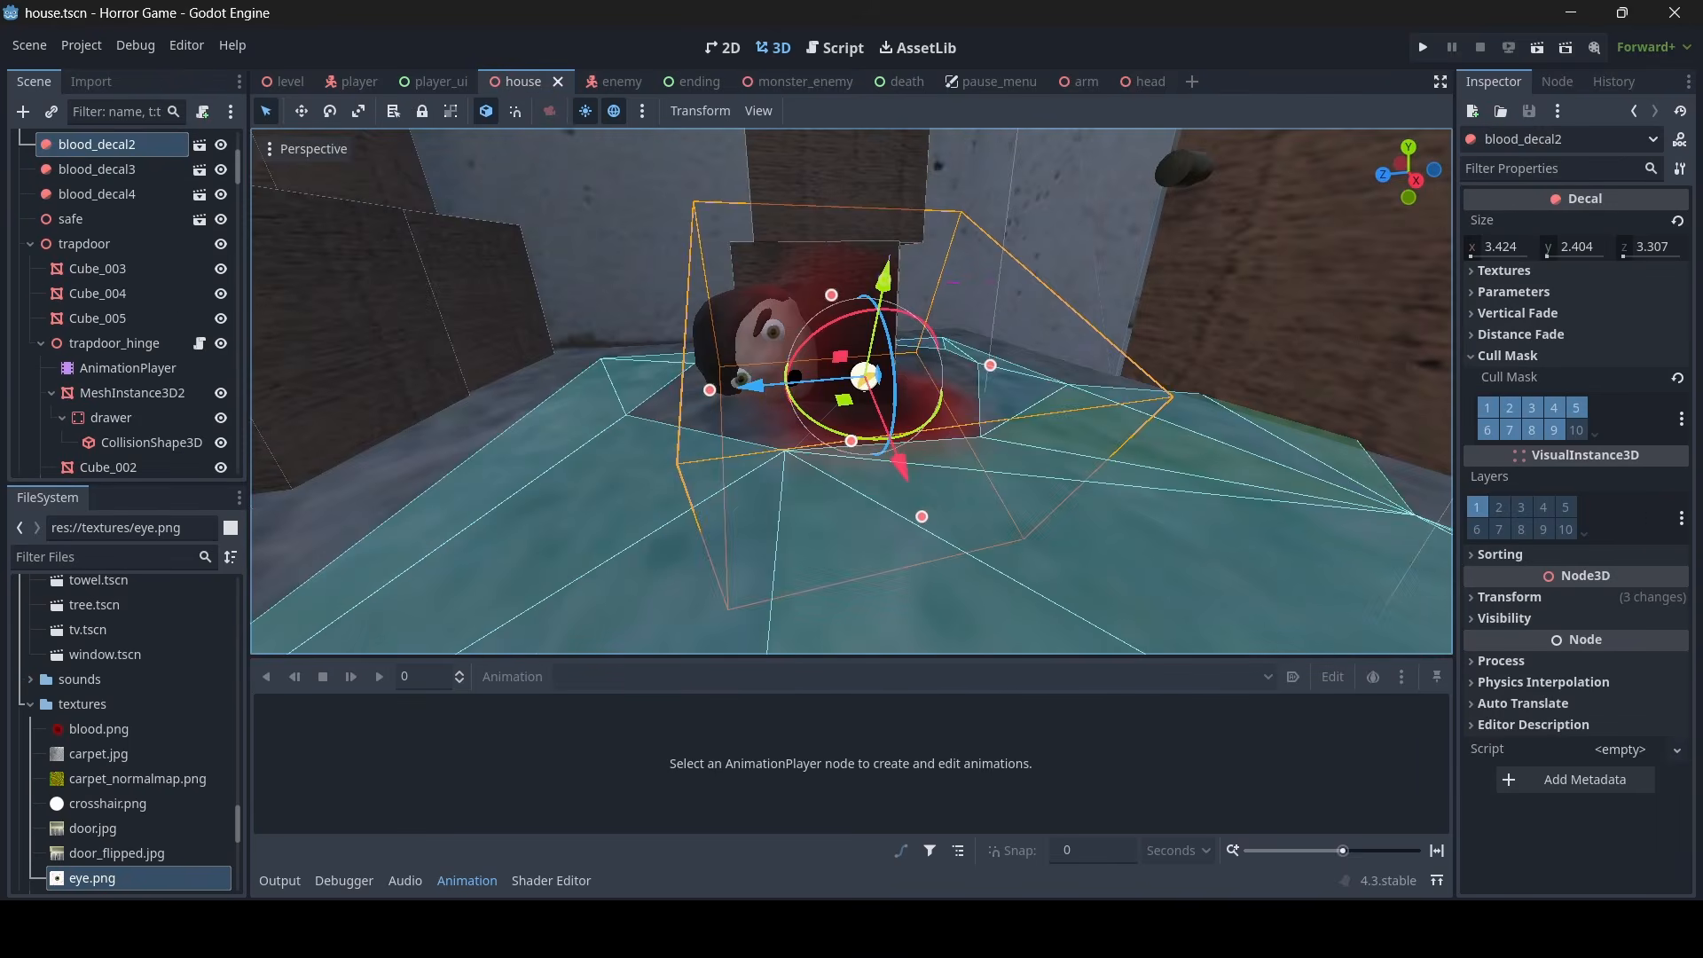
key(w)
key(s)
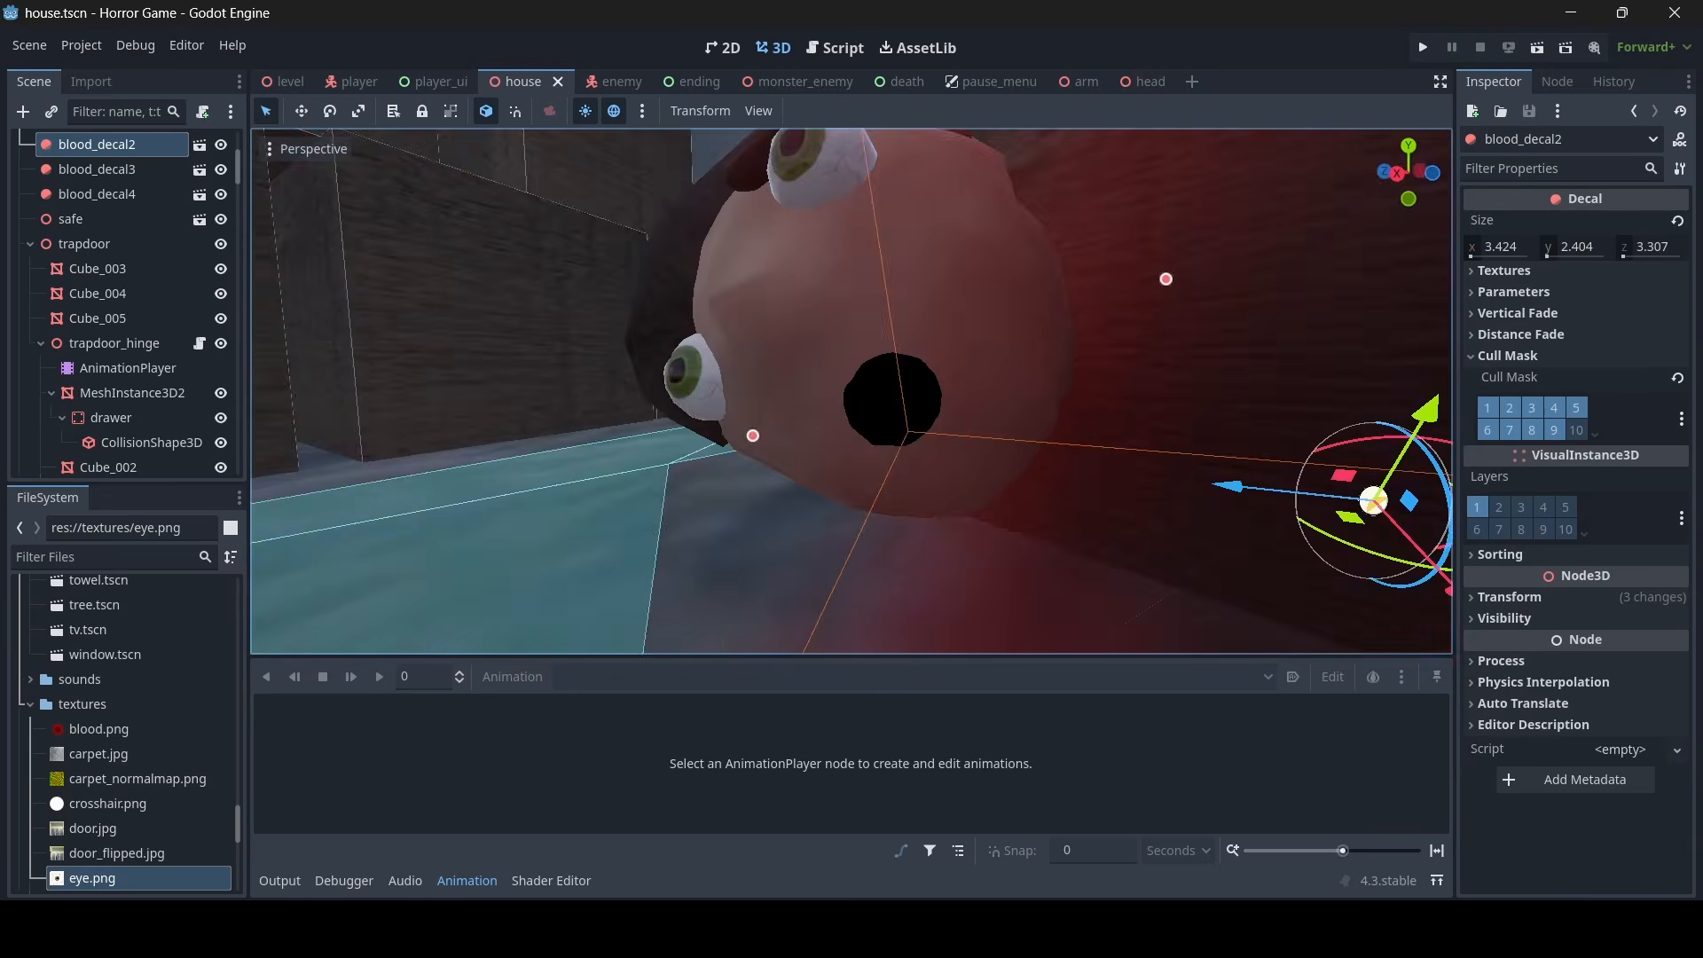
key(w)
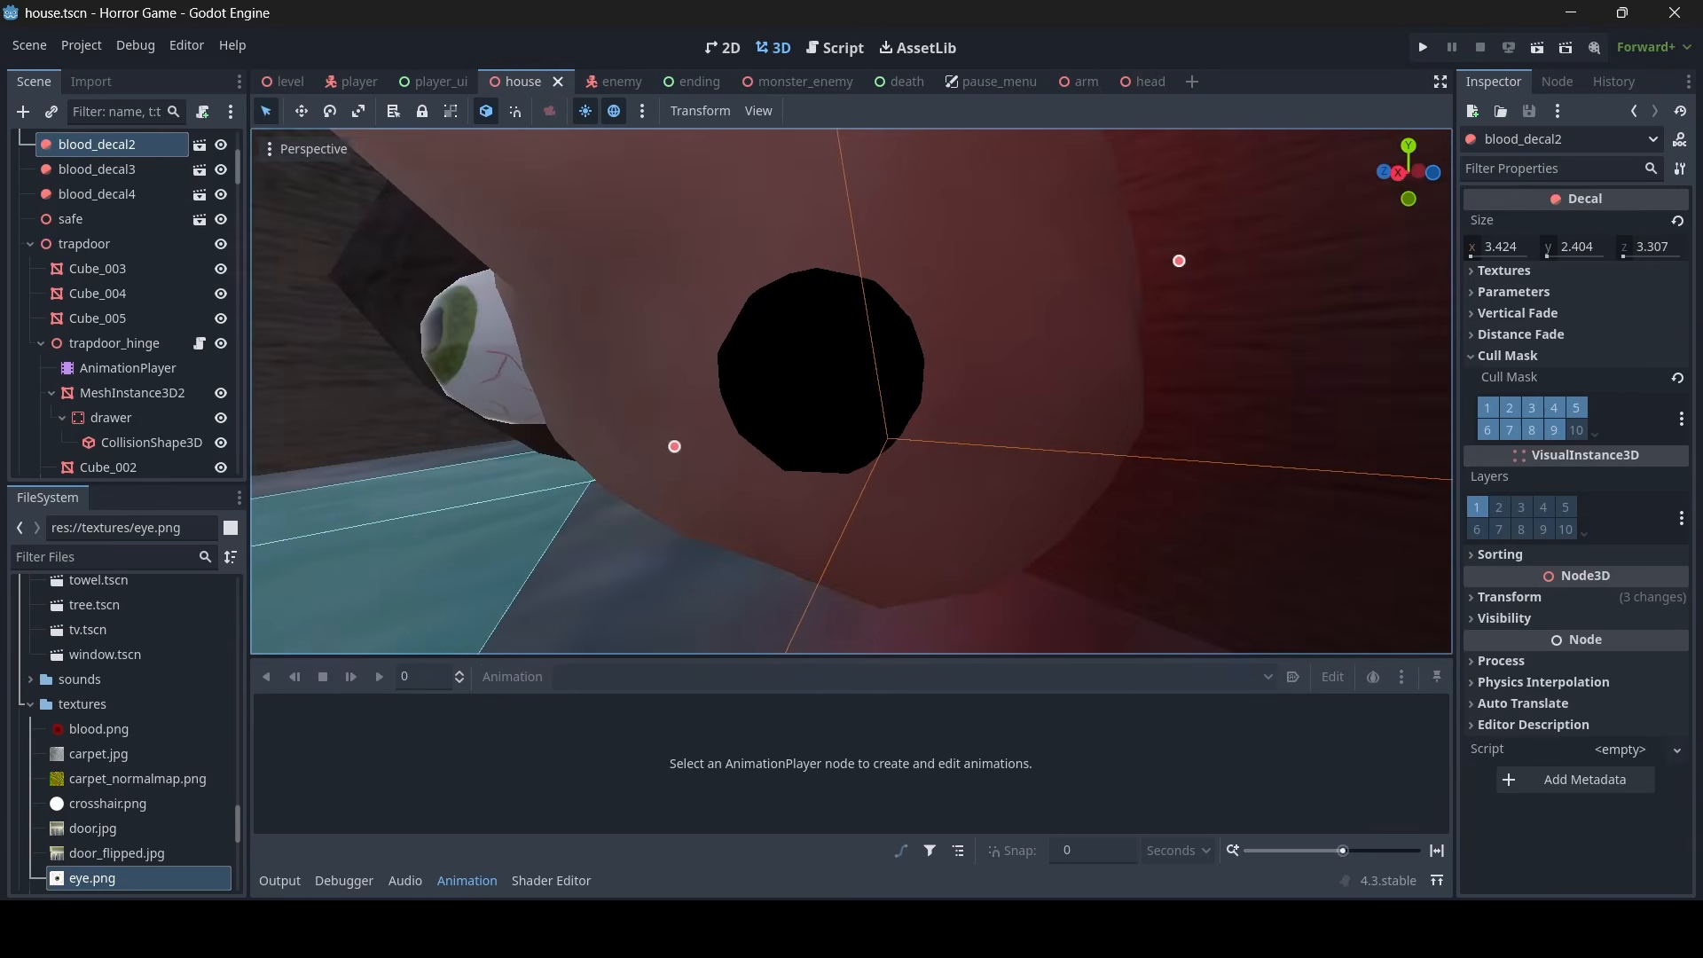
key(s)
key(w)
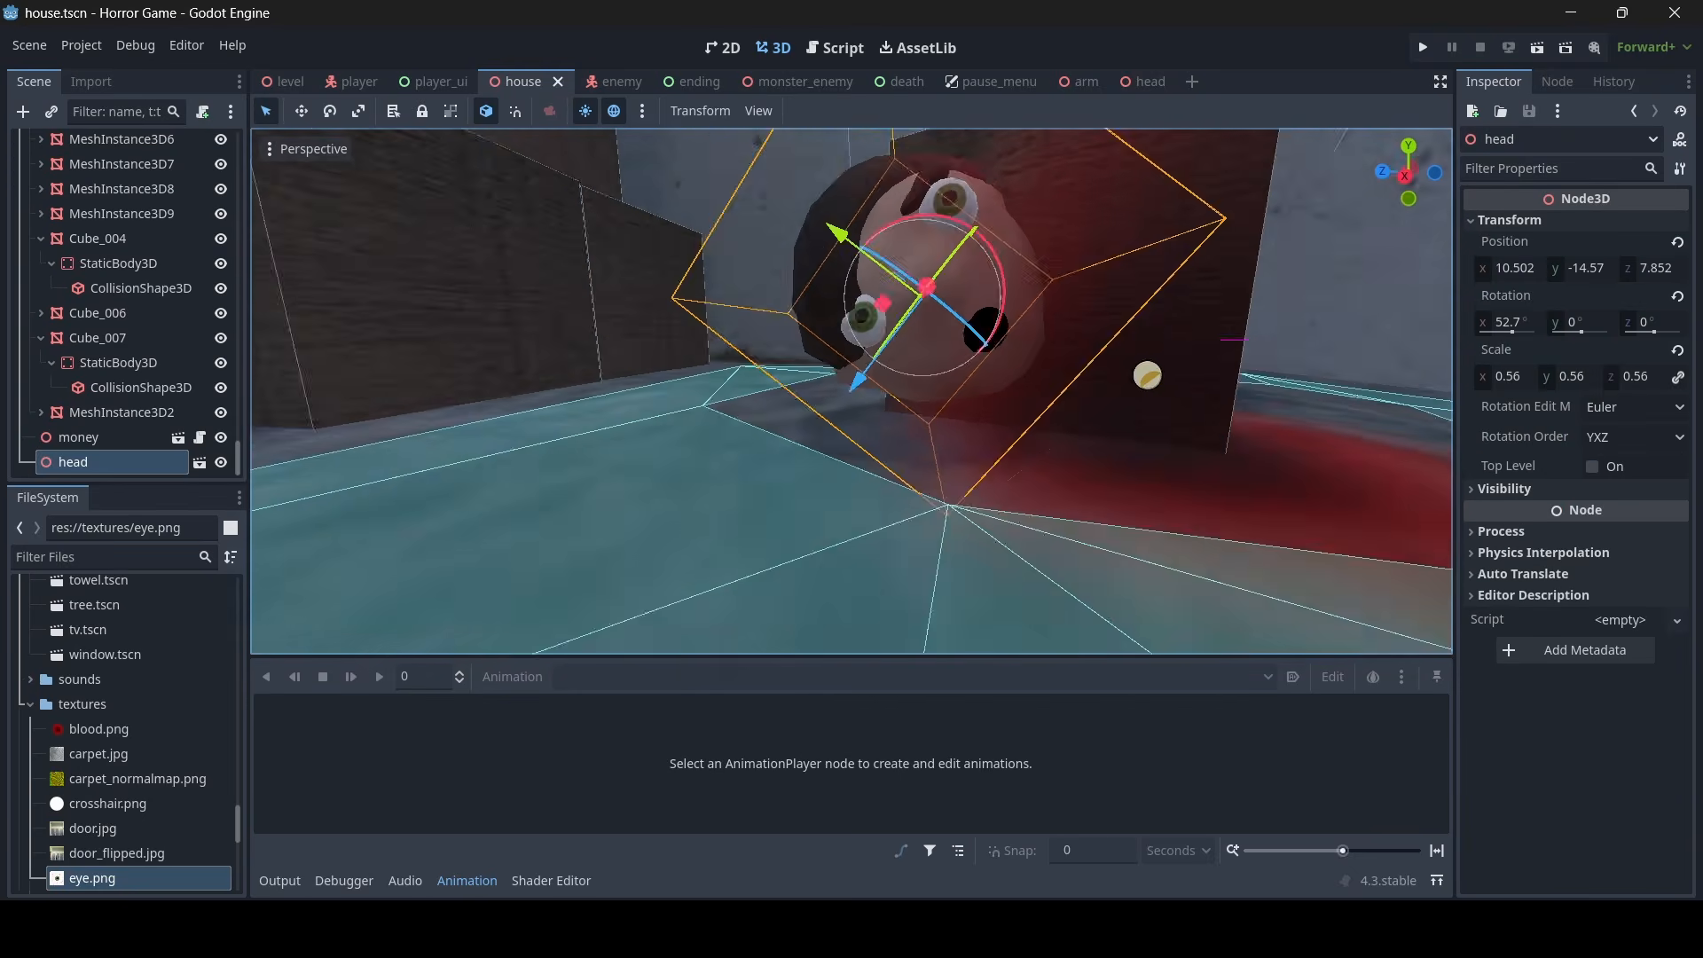
- Move the head to about Y -14.97, Z 8.061 and rotate it about 37.1° around its Y axis
key(w)
drag(828, 253, 743, 366)
mouse_move(704, 224)
mouse_down()
mouse_move(742, 246)
mouse_move(729, 236)
mouse_up()
key(s)
right_drag(729, 236, 815, 251)
key(w)
key(s)
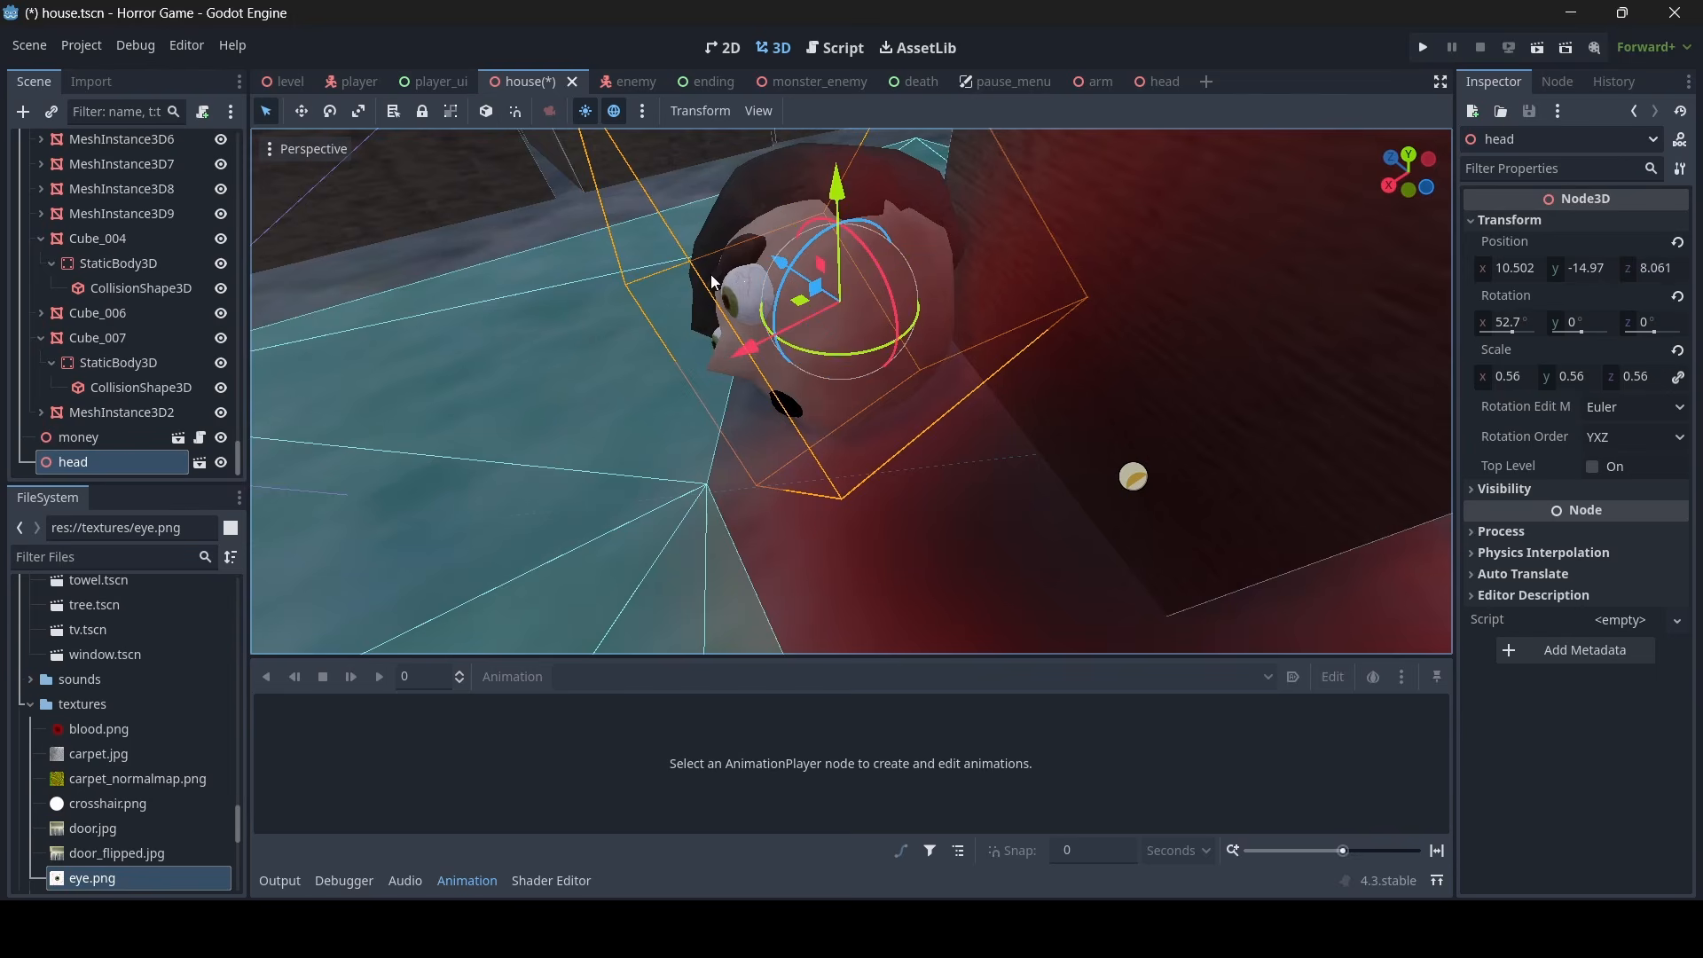
drag(849, 358, 885, 354)
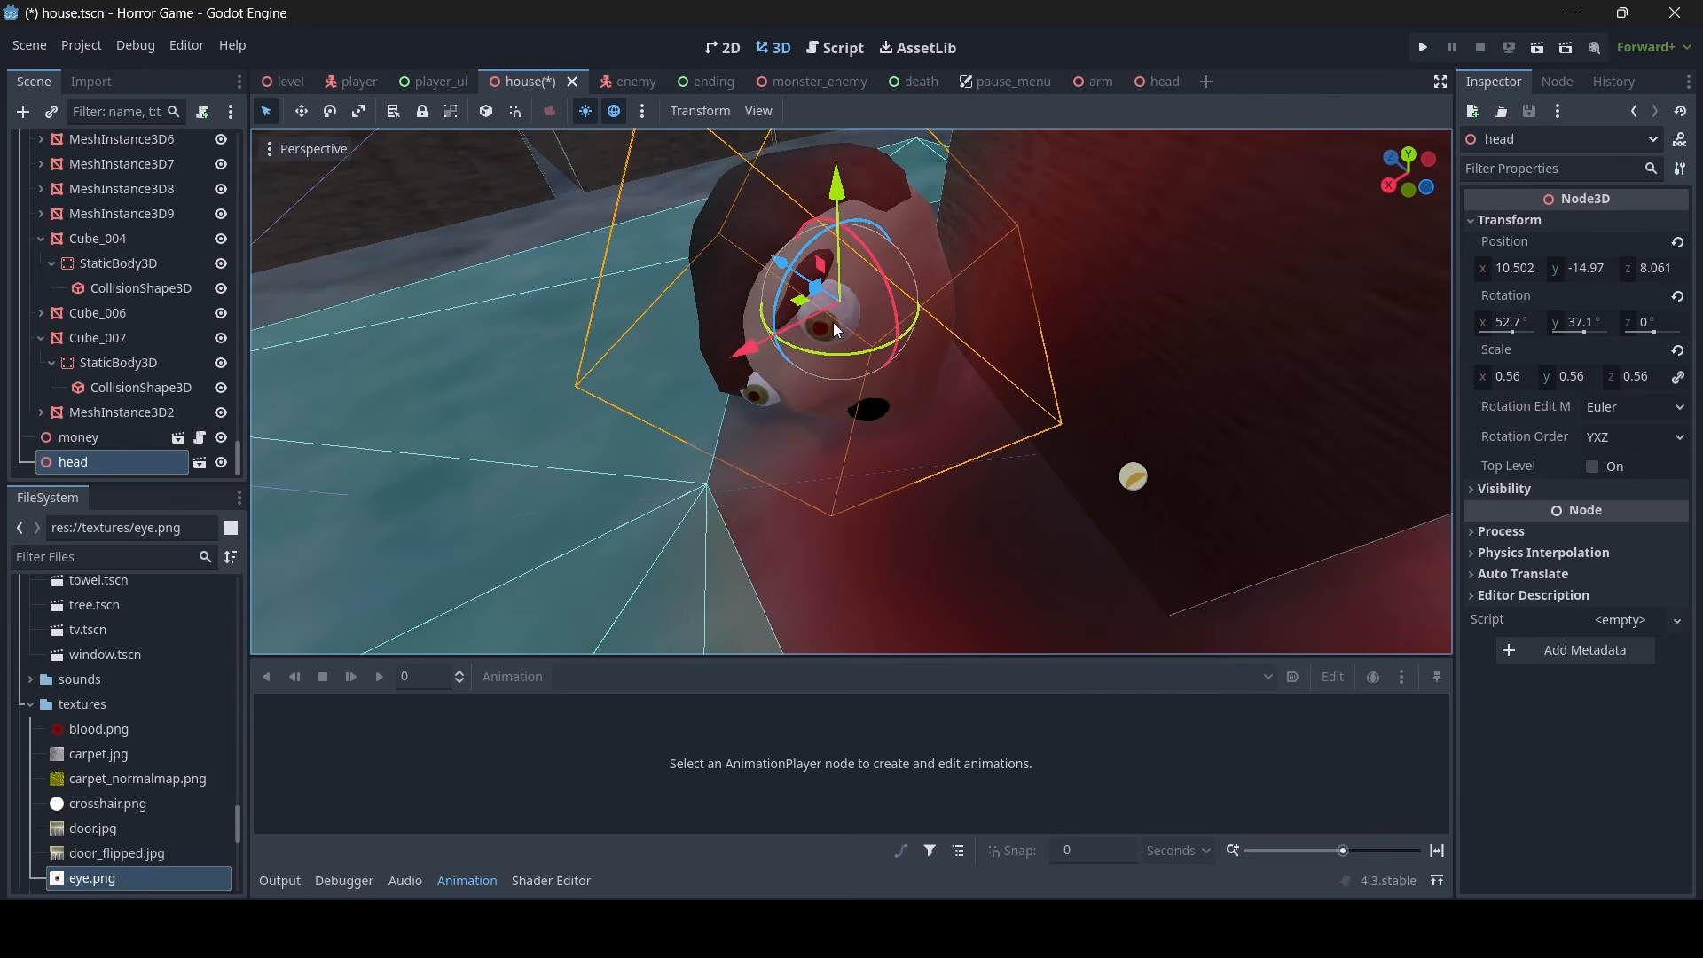
drag(783, 275, 823, 304)
- Deselect the head and examine its placement among the blood stains from across the room
click(639, 330)
right_drag(639, 330, 626, 236)
key(s)
key(w)
key(a)
key(s)
key(w)
key(d)
key(w)
key(a)
key(s)
key(w)
right_drag(775, 532, 825, 530)
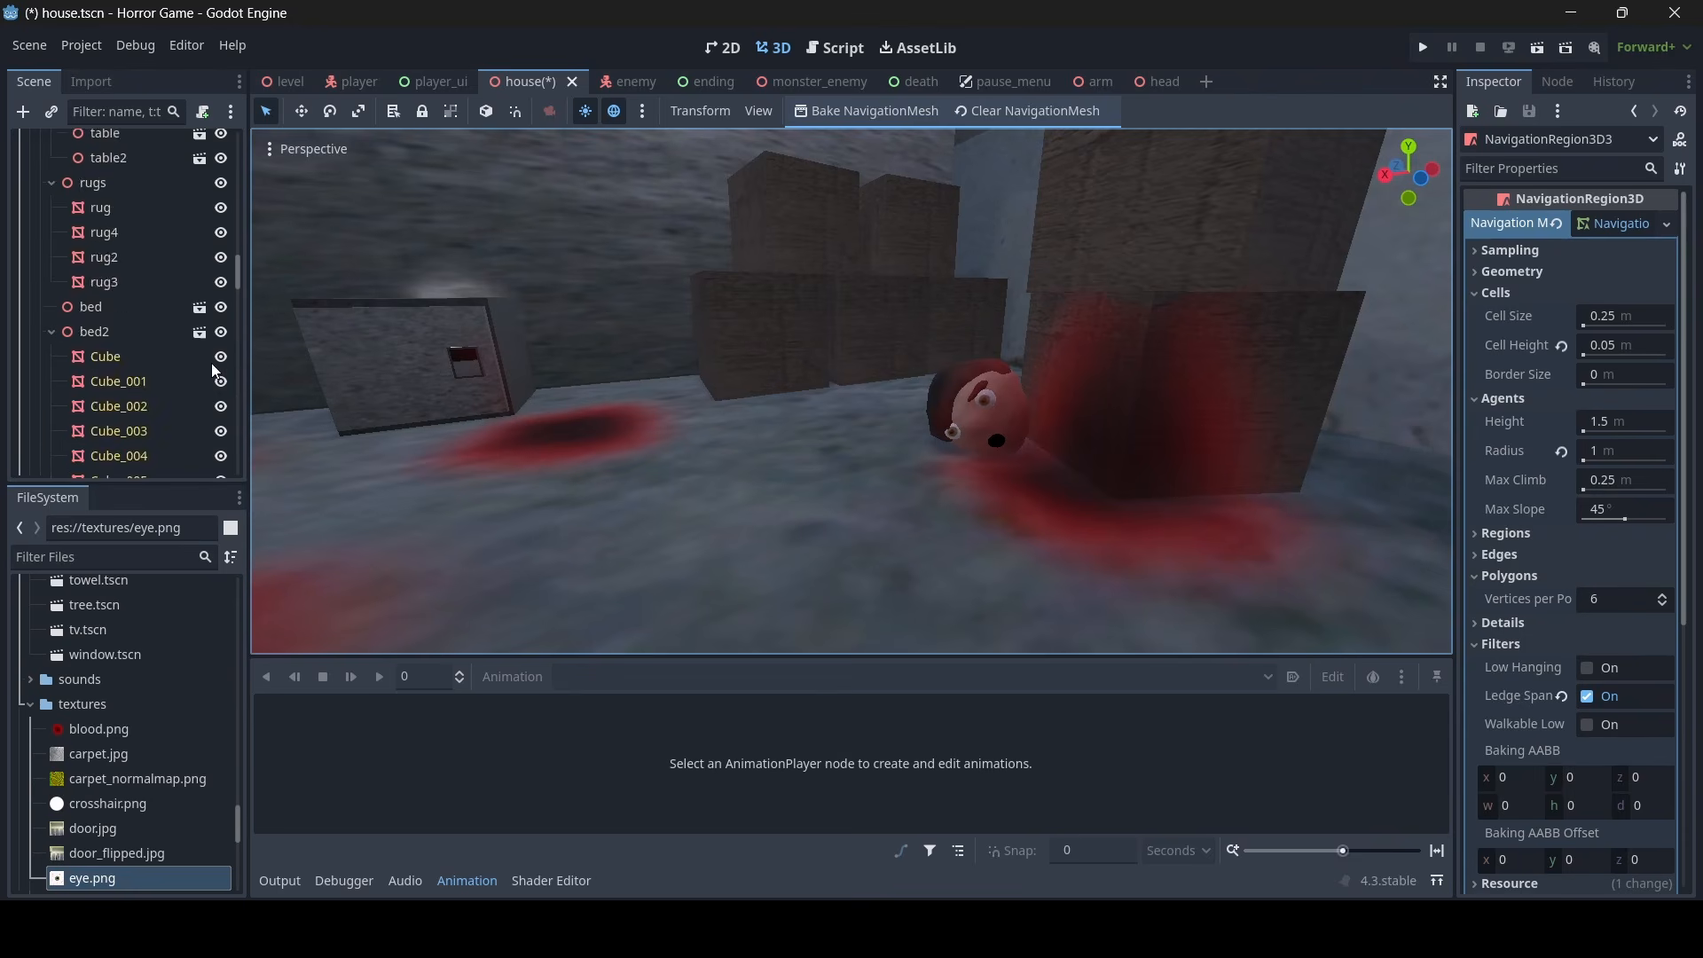
- Select the house root node and examine the tilted head up close beside the bloodstained wooden post
scroll(213, 365, up, 10)
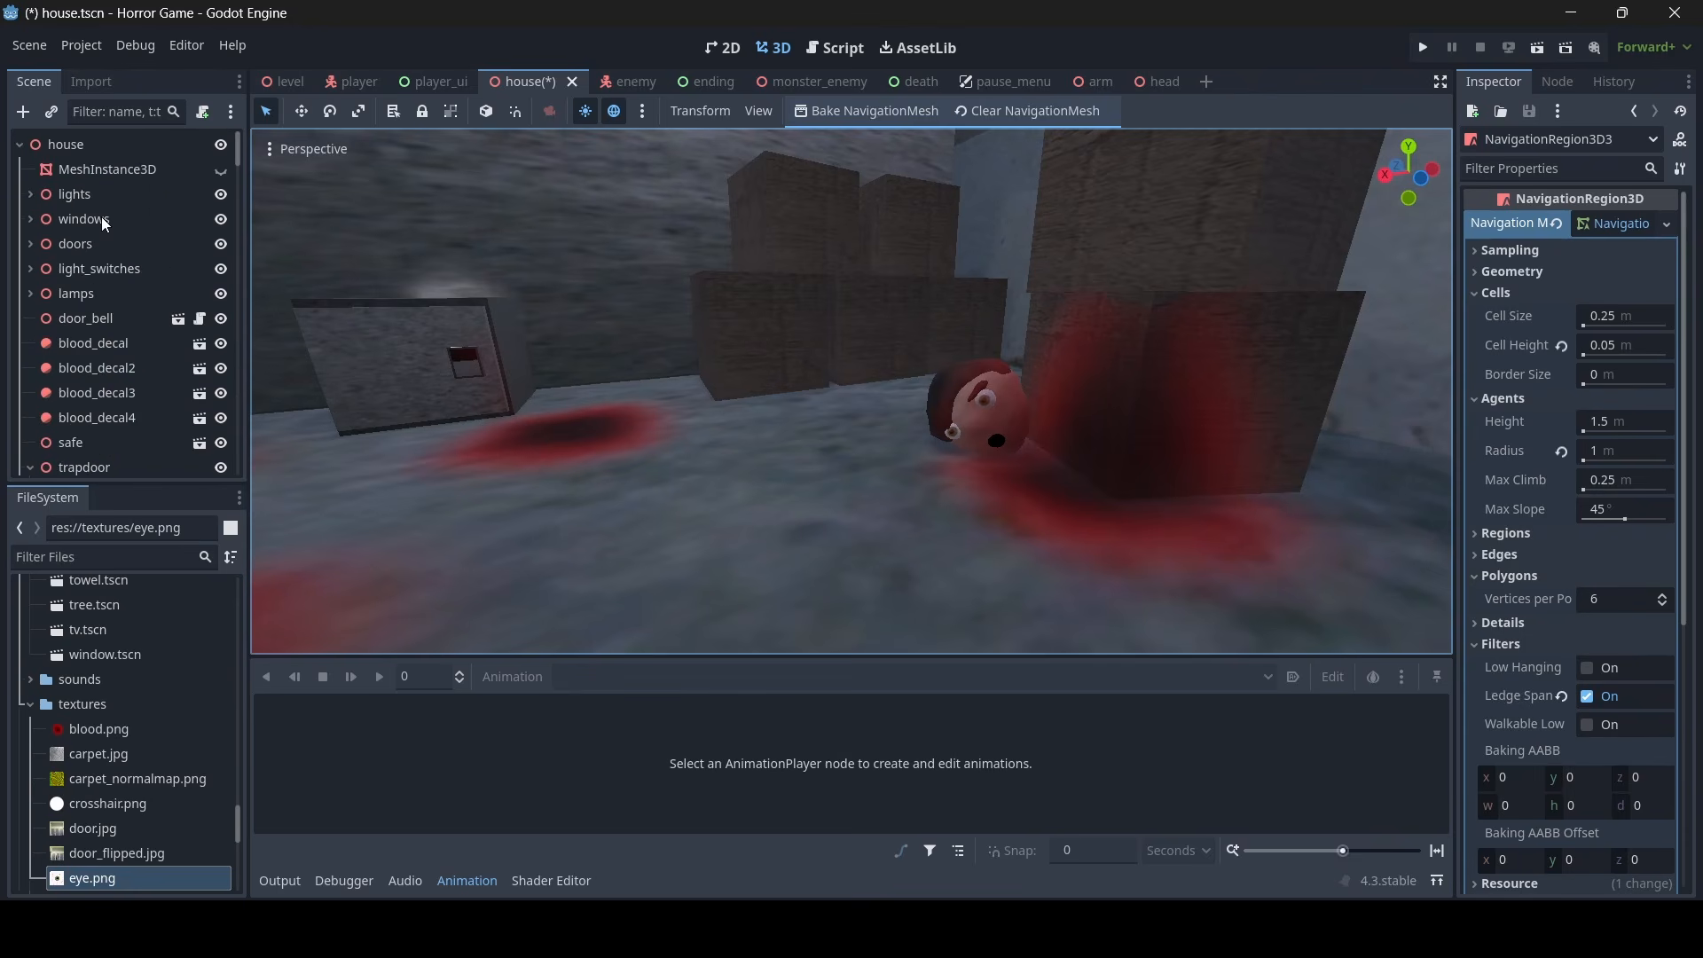
click(90, 147)
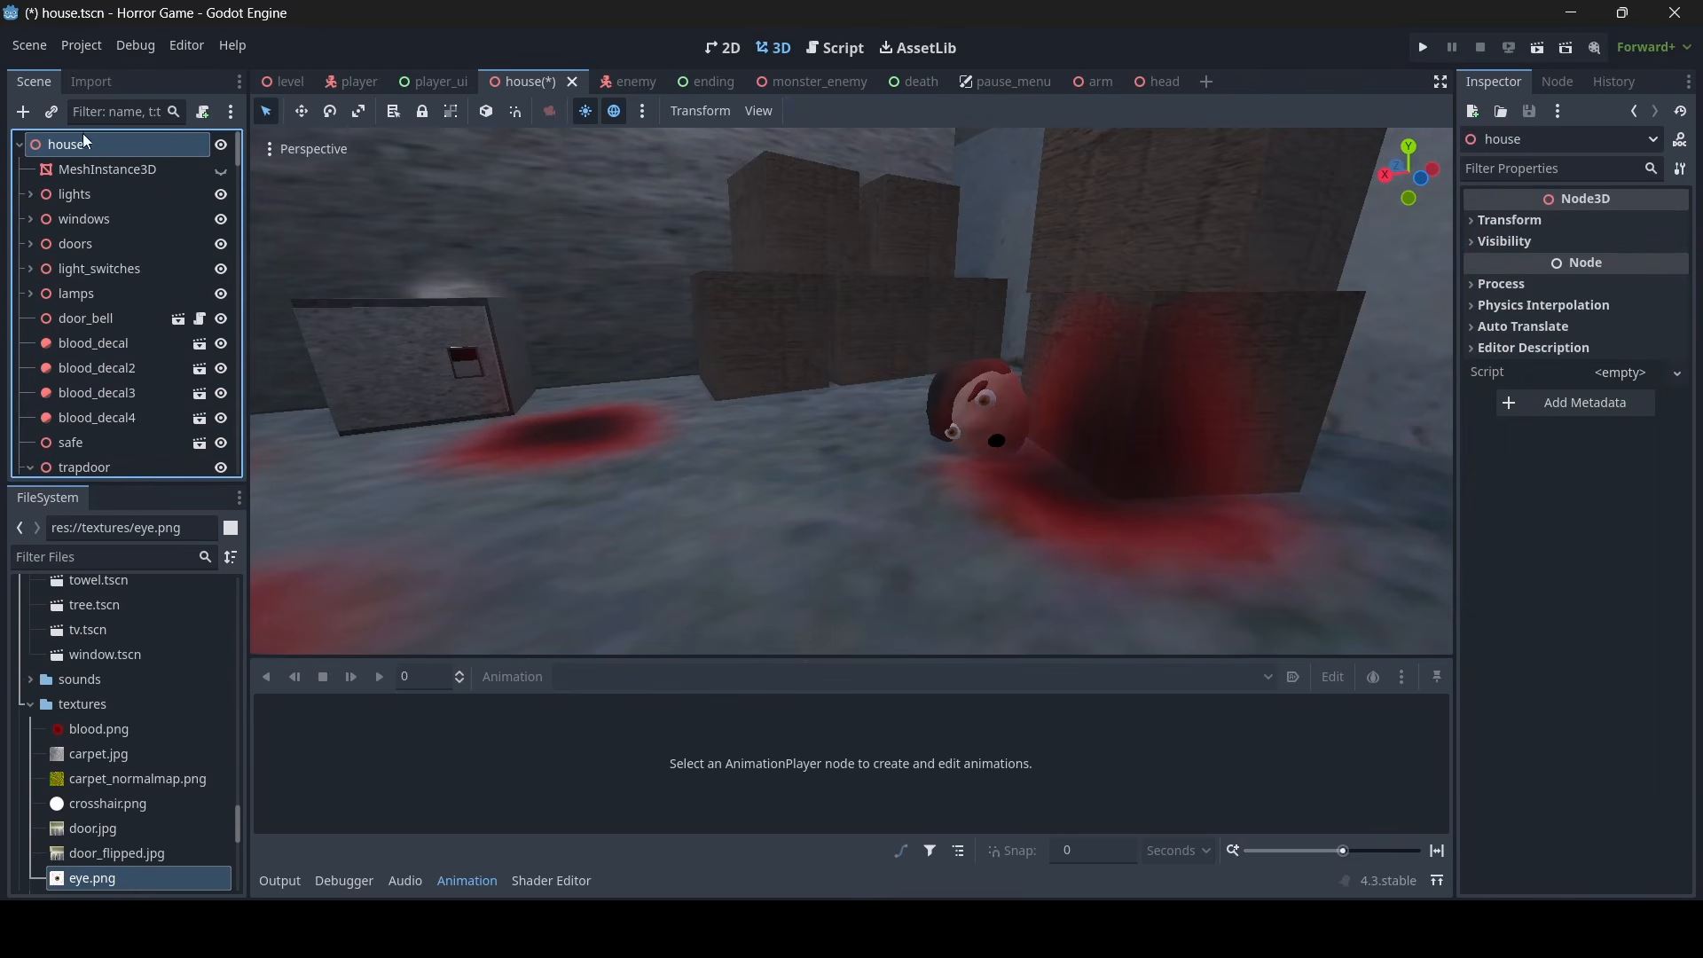
key(w)
mouse_move(567, 329)
right_down()
mouse_move(692, 336)
mouse_move(532, 324)
mouse_move(589, 326)
right_up()
key(d)
key(s)
key(w)
key(s)
key(w)
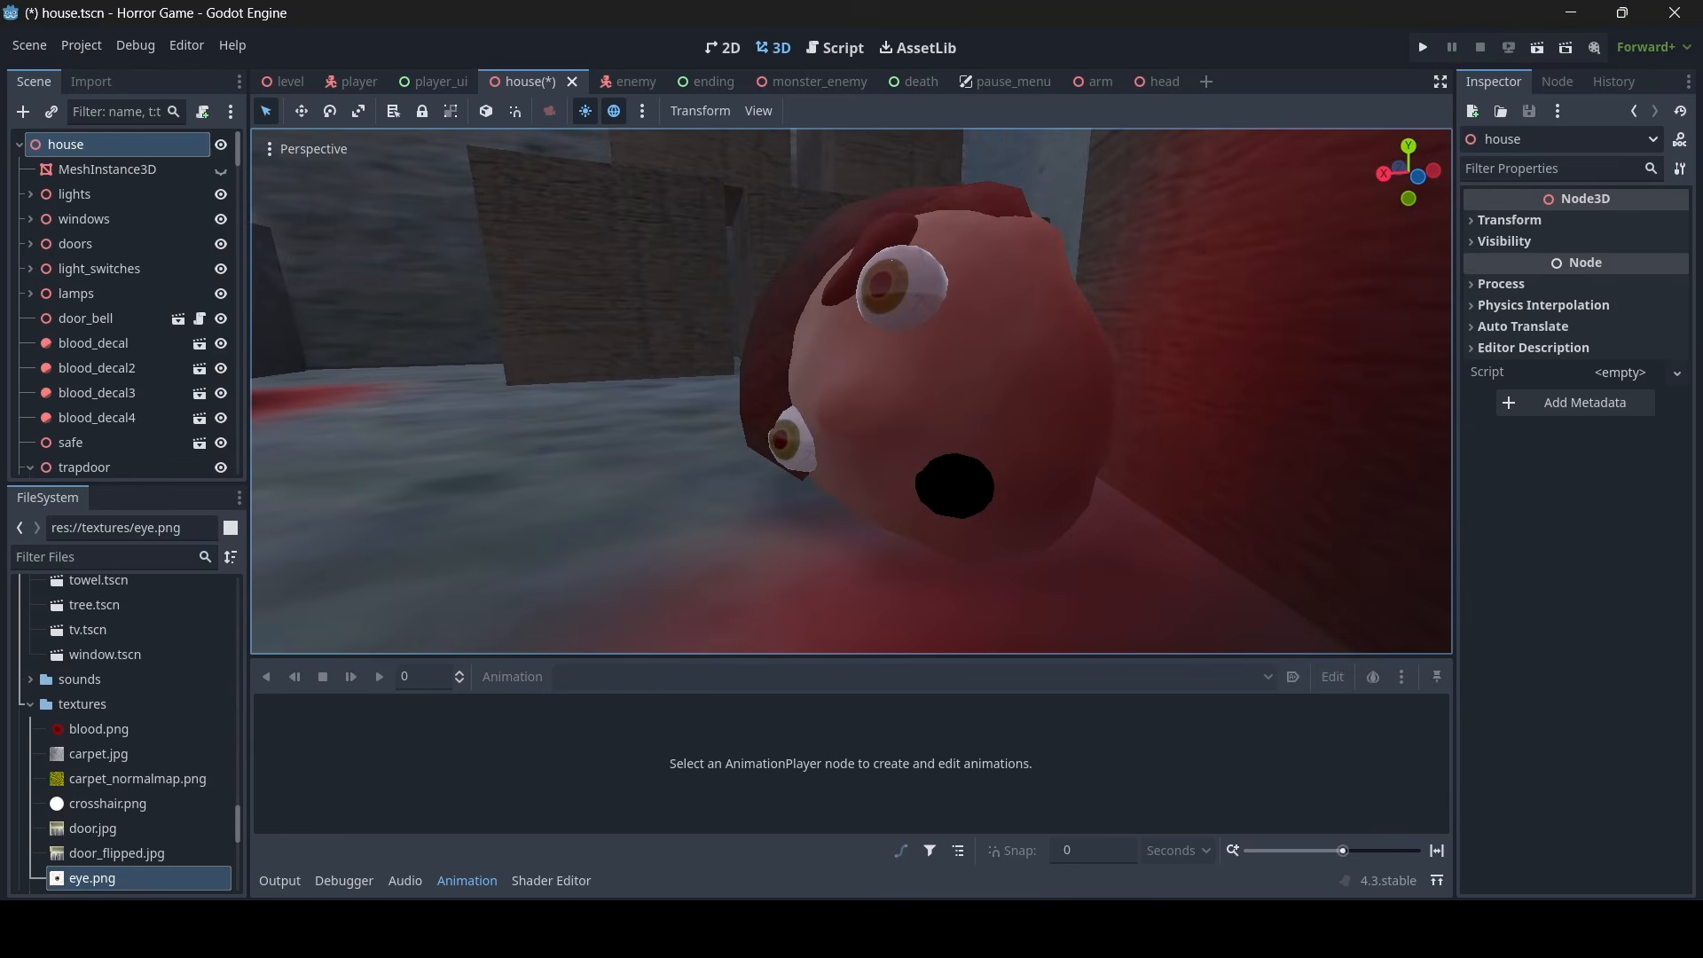
key(s)
right_drag(822, 390, 821, 419)
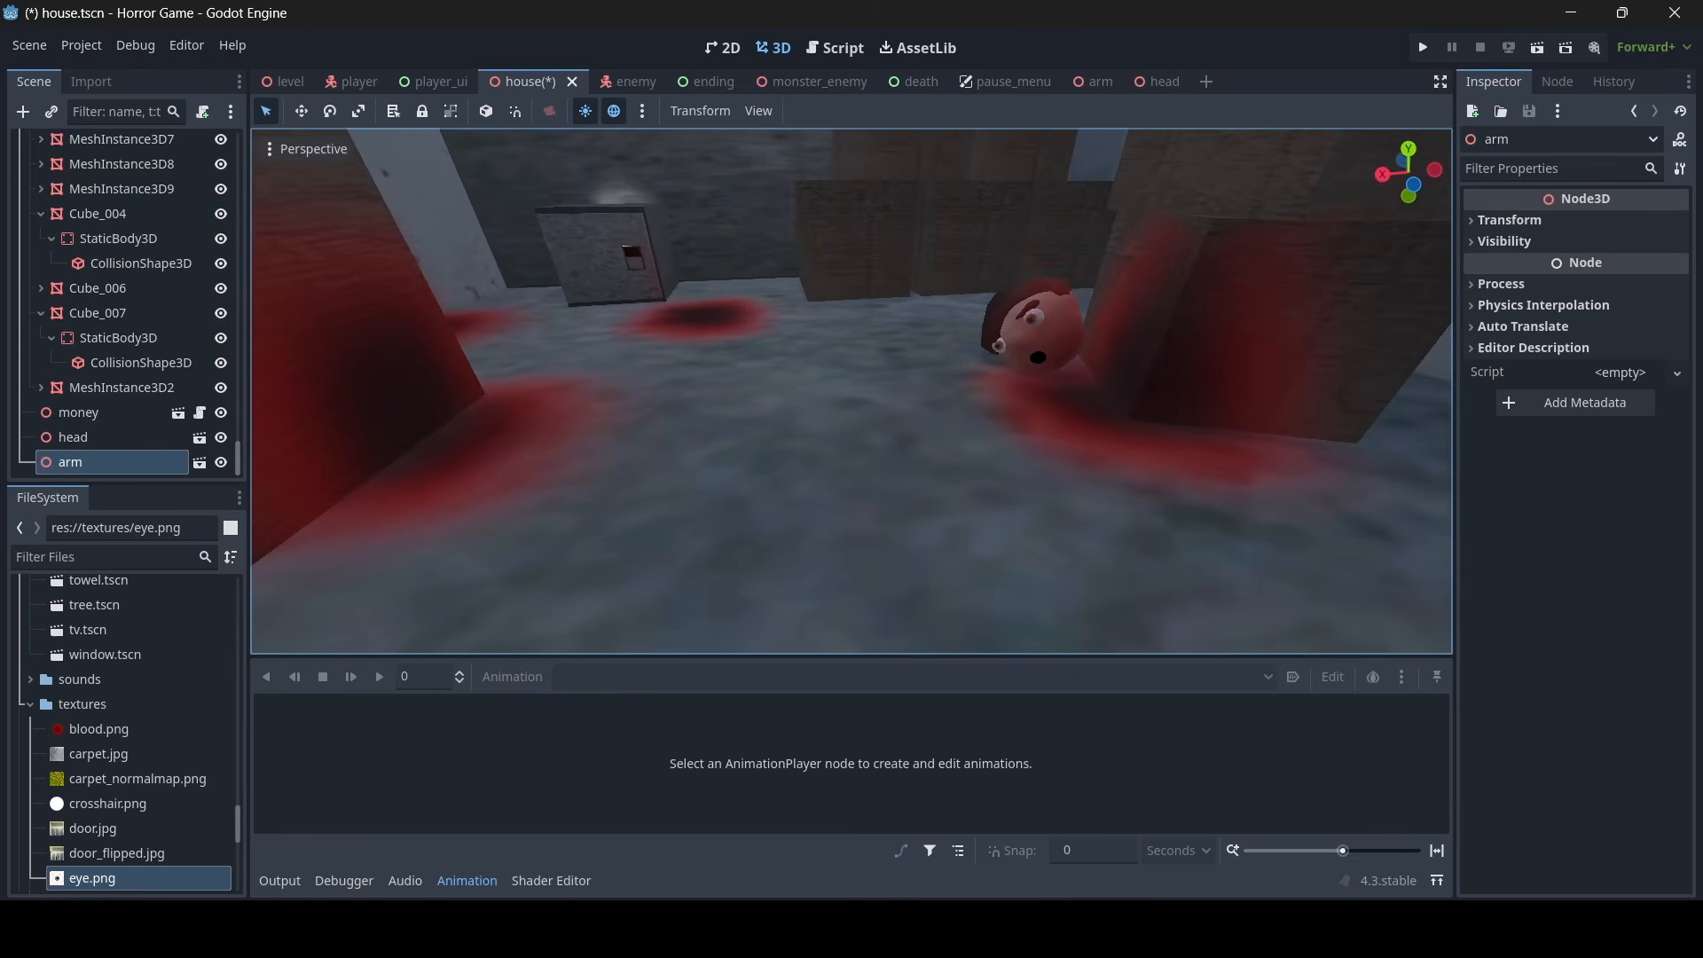
- Instance the arm scene under the house root at about X 13.568, Y -15.11, Z 7.303 and scale it down uniformly
right_drag(822, 419, 811, 209)
key(s)
drag(811, 210, 850, 440)
right_drag(850, 440, 865, 496)
key(w)
key(s)
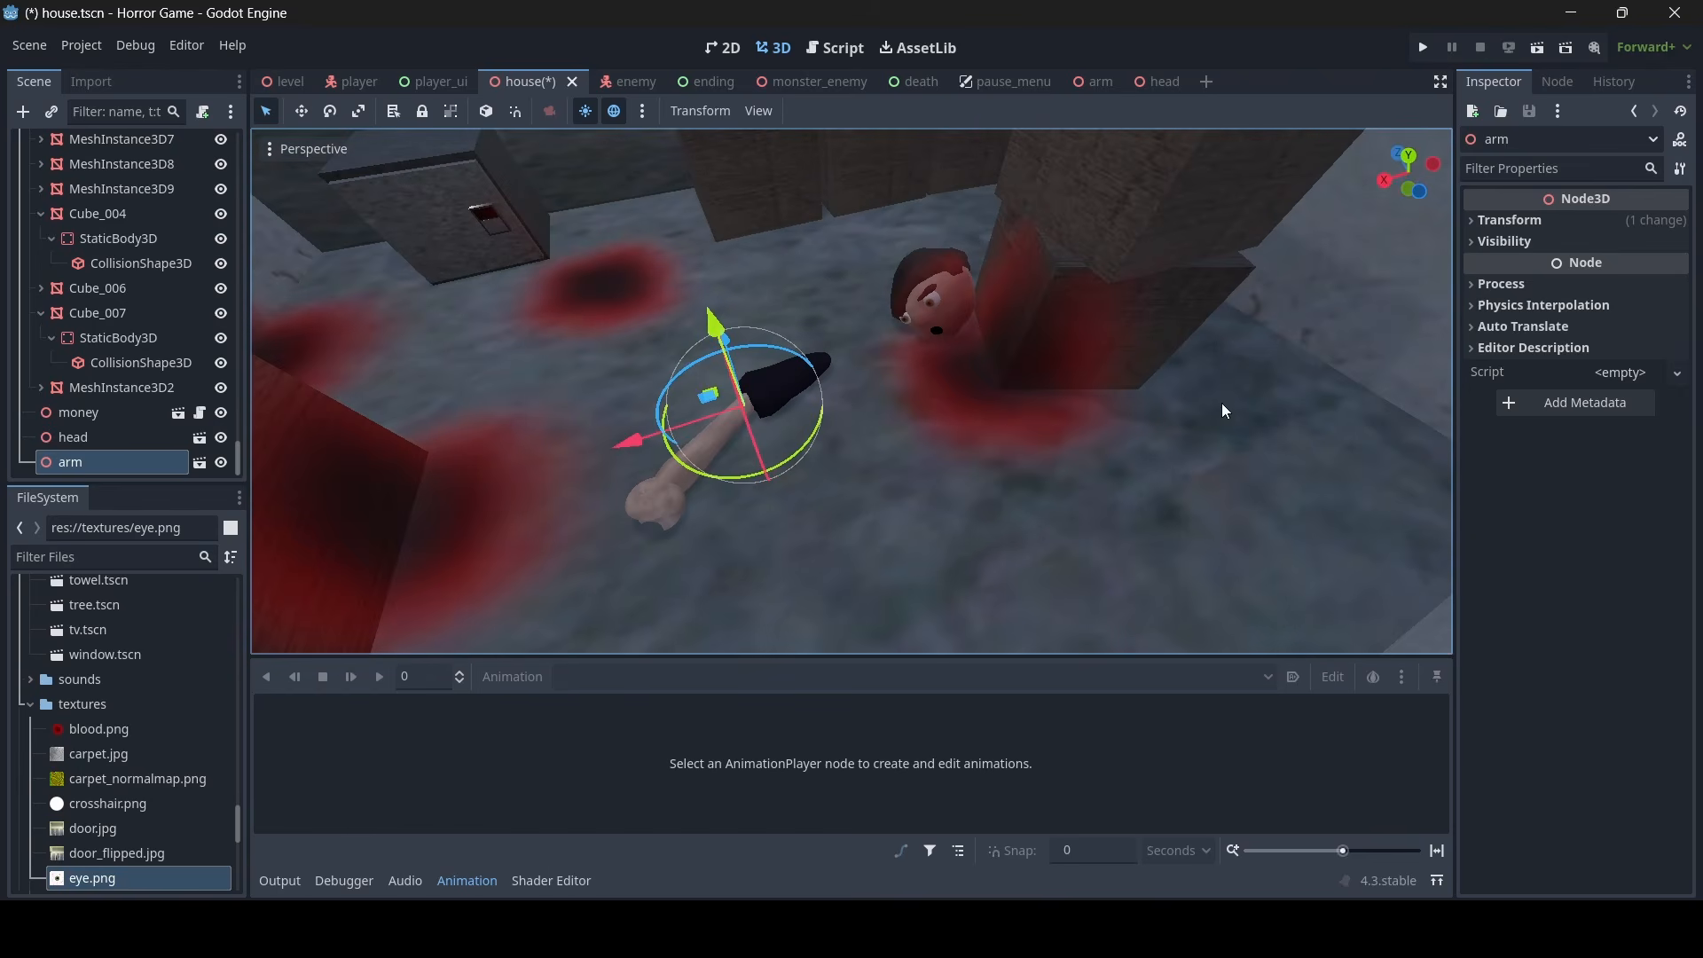
click(1555, 219)
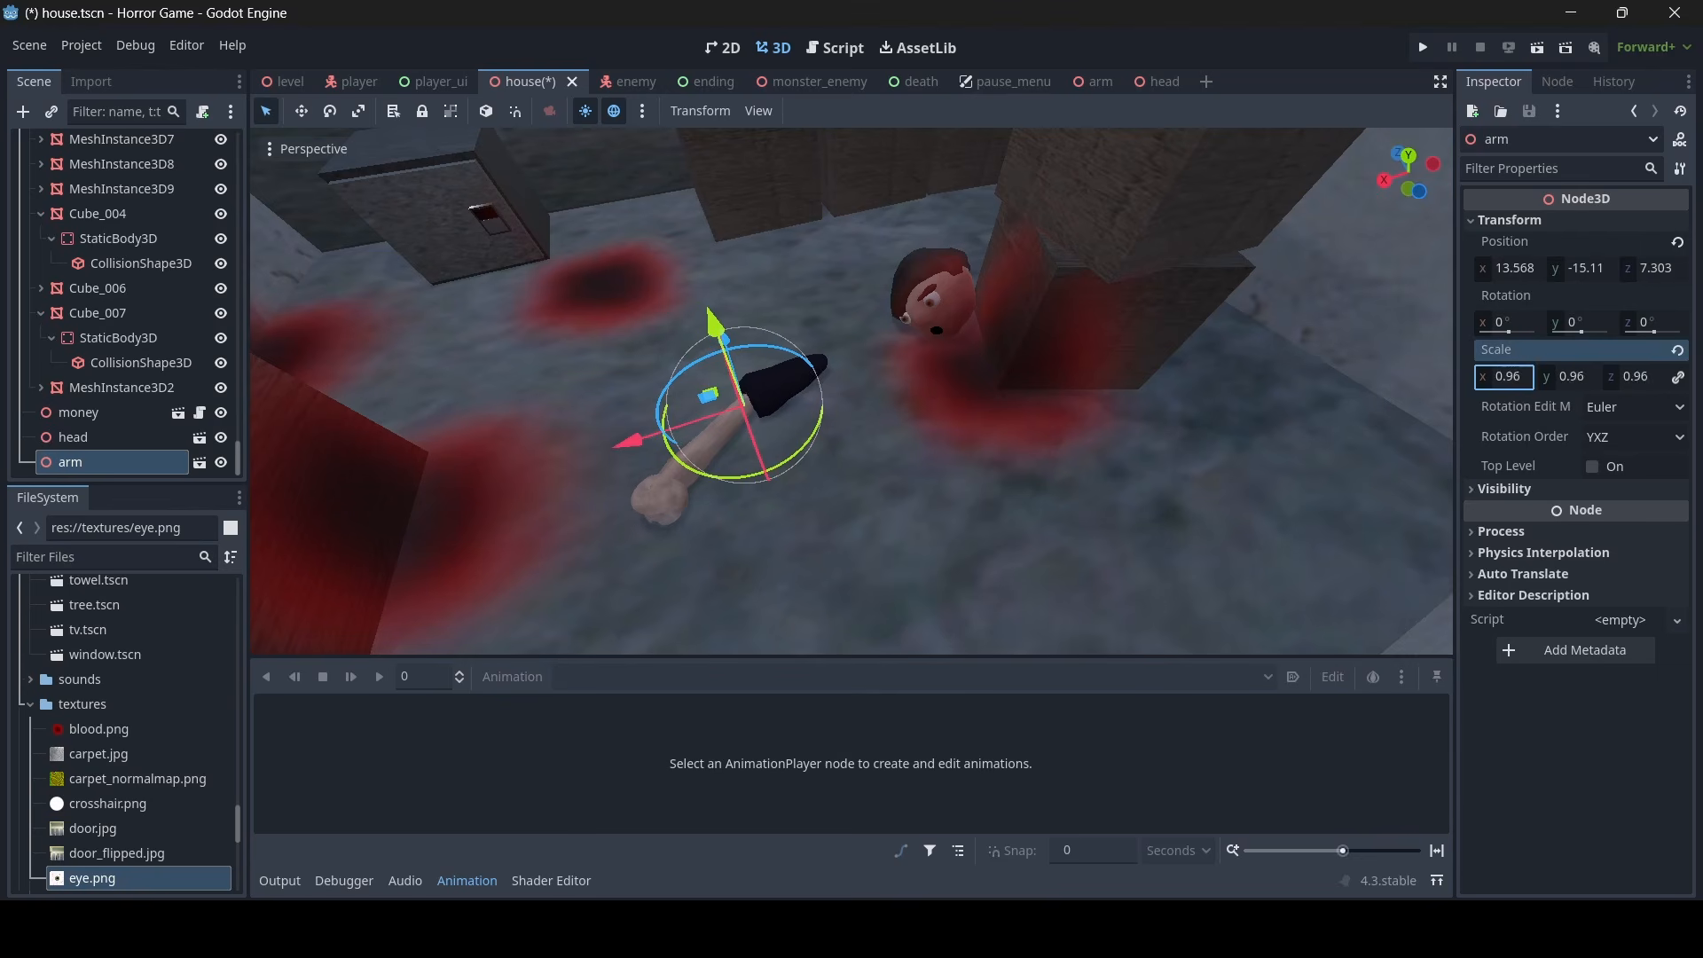
right_drag(1145, 399, 832, 346)
- Duplicate the arm and move the copy along the X axis onto another blood stain on the floor
key(w)
key(a)
drag(724, 364, 717, 365)
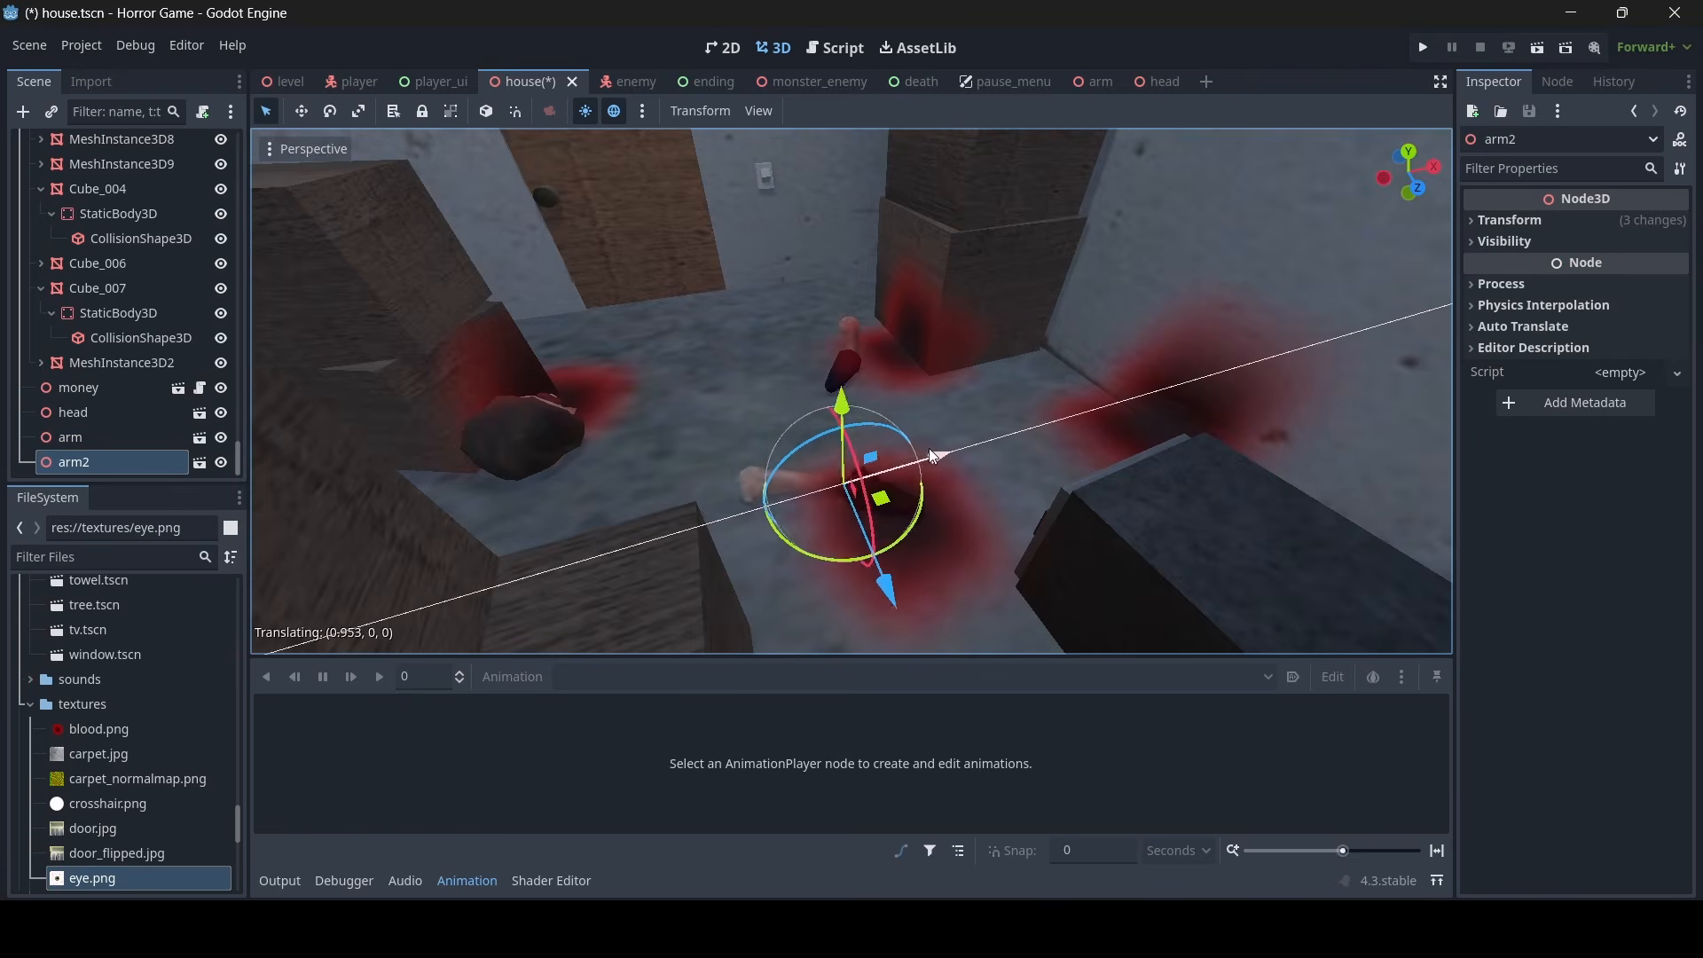
drag(996, 417, 987, 419)
right_drag(988, 418, 1169, 268)
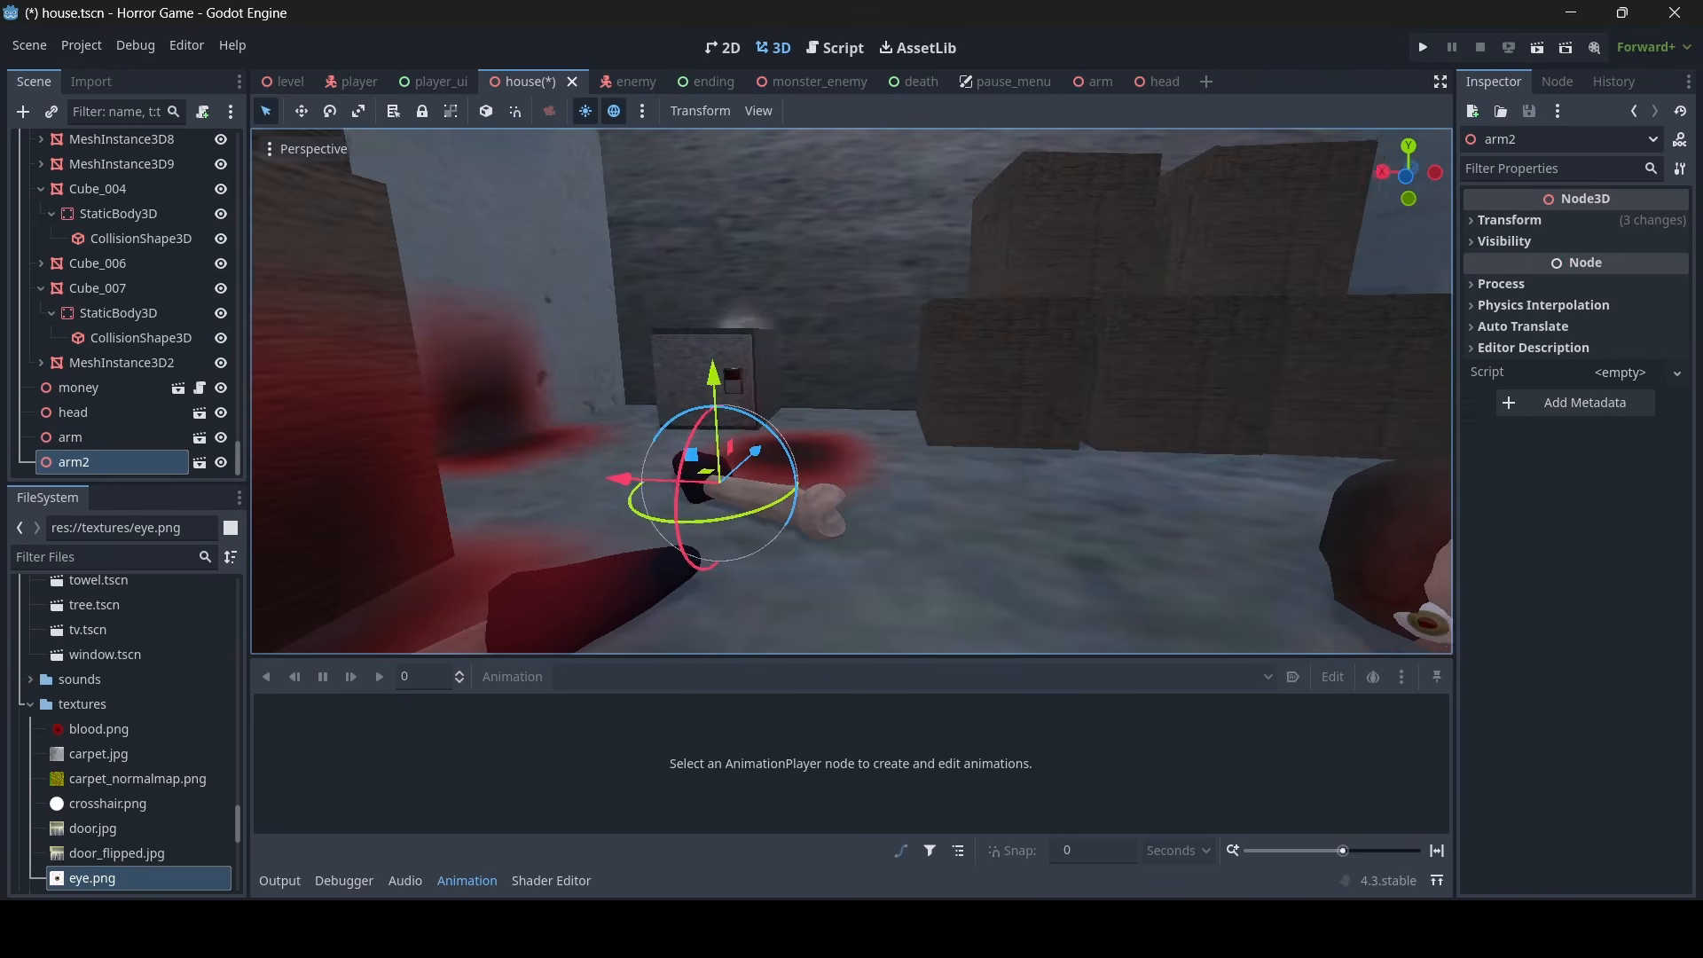
- Examine the arms and head around the bloodstained room and save the house scene
key(w)
key(s)
key(w)
key(w)
key(w)
key(w)
key(w)
key(s)
key(w)
key(ctrl+s)
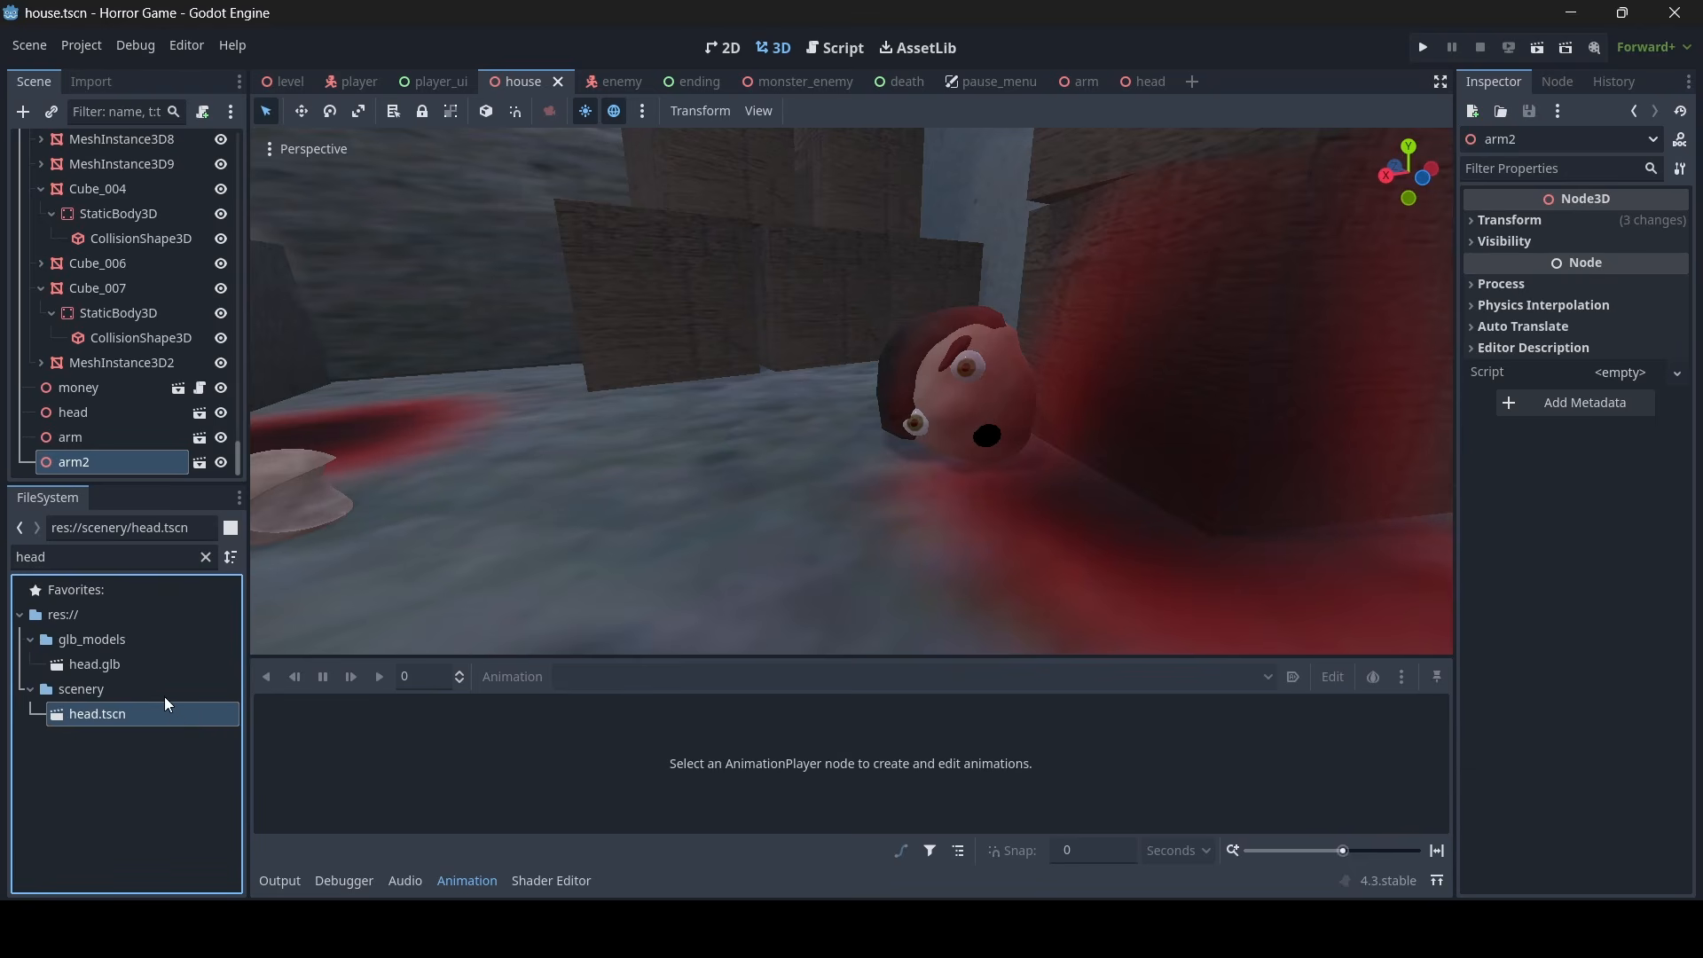
- Duplicate head.tscn in the scenery folder as head_2.tscn and open the new scene
key(ctrl+d)
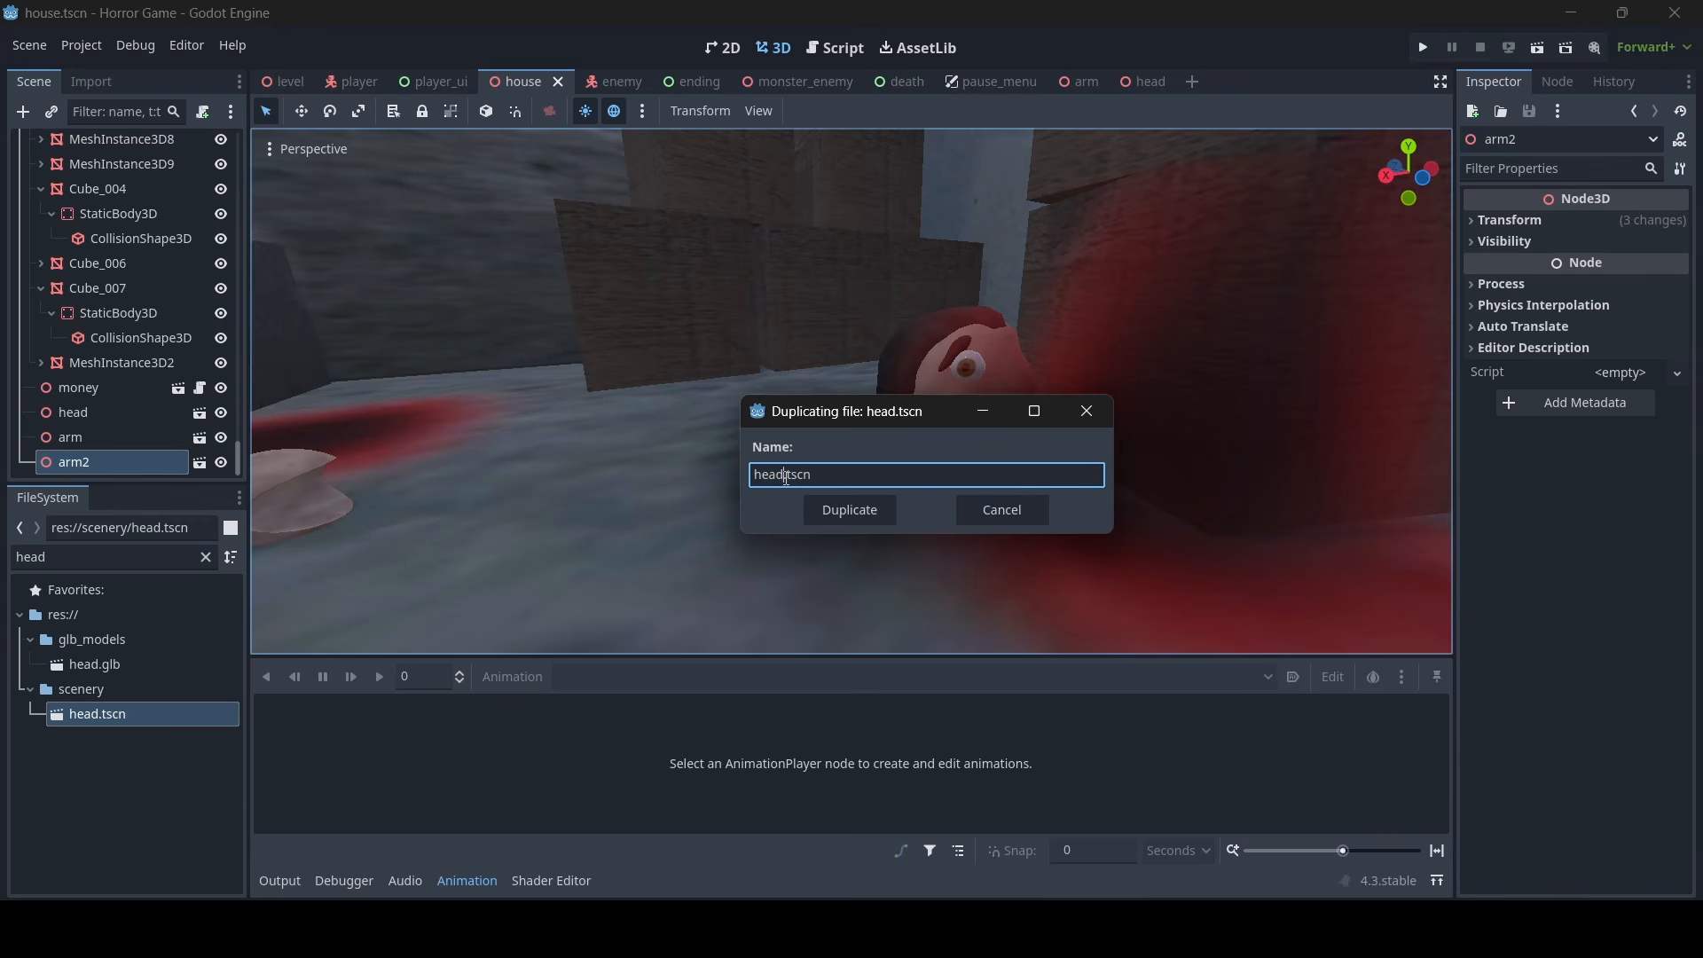
click(847, 510)
double_click(113, 742)
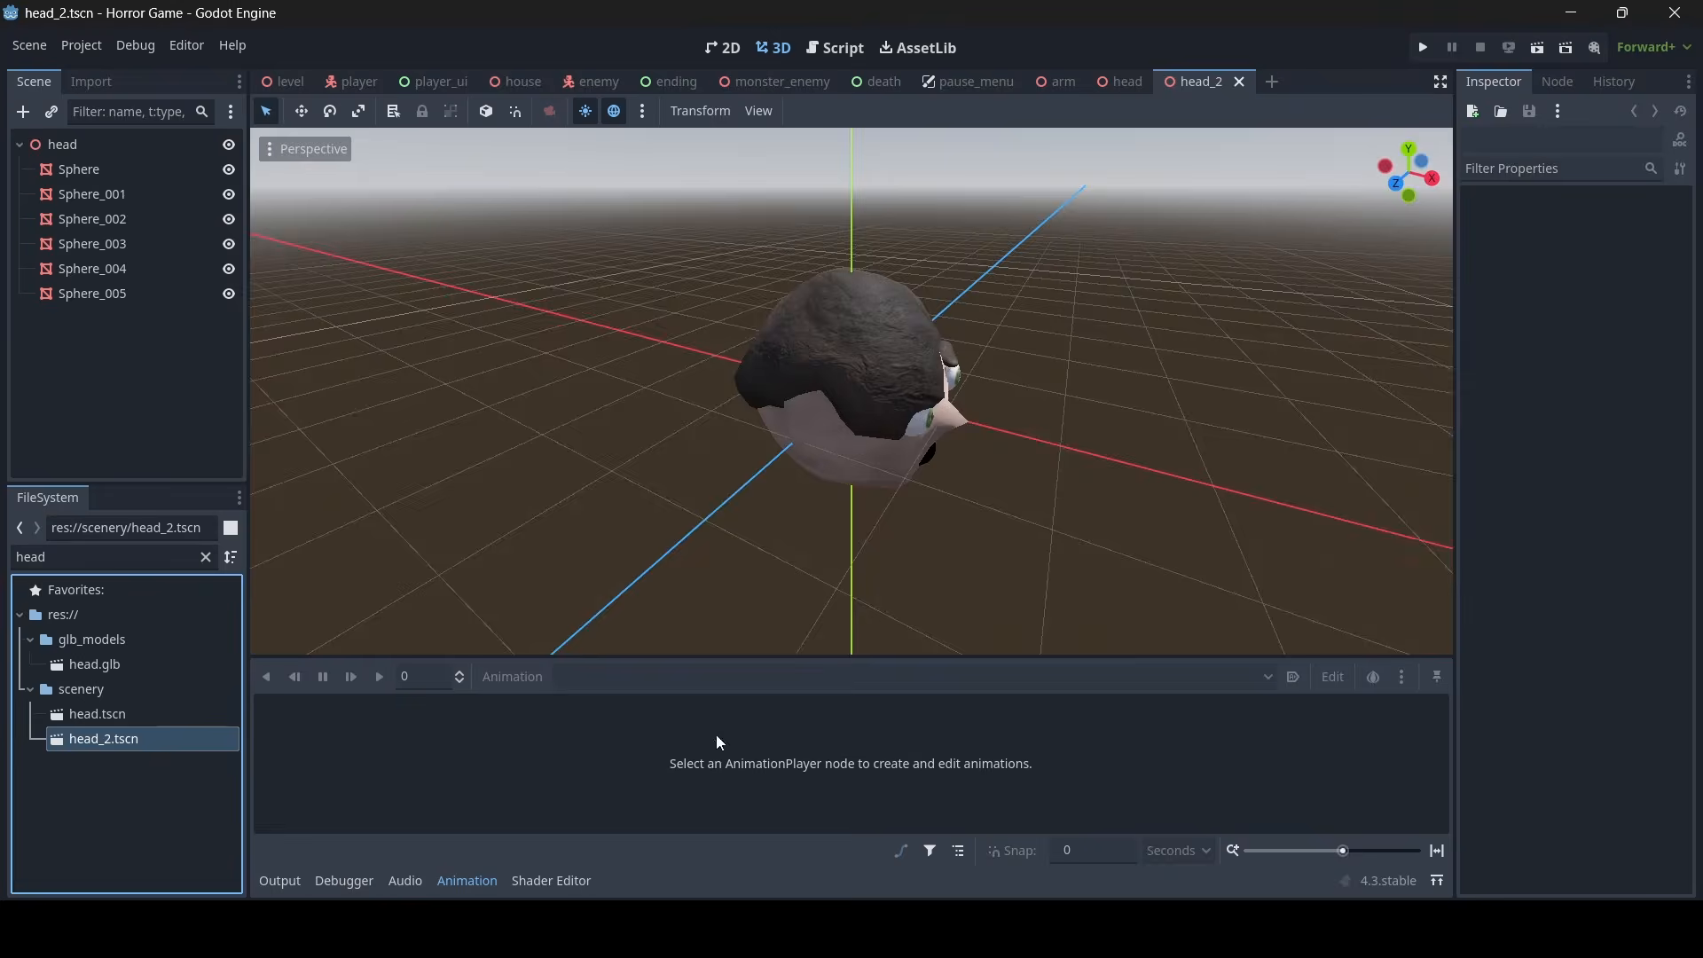
- Add a MeshInstance3D under the head root node and assign it a new SphereMesh
middle_drag(408, 337, 335, 335)
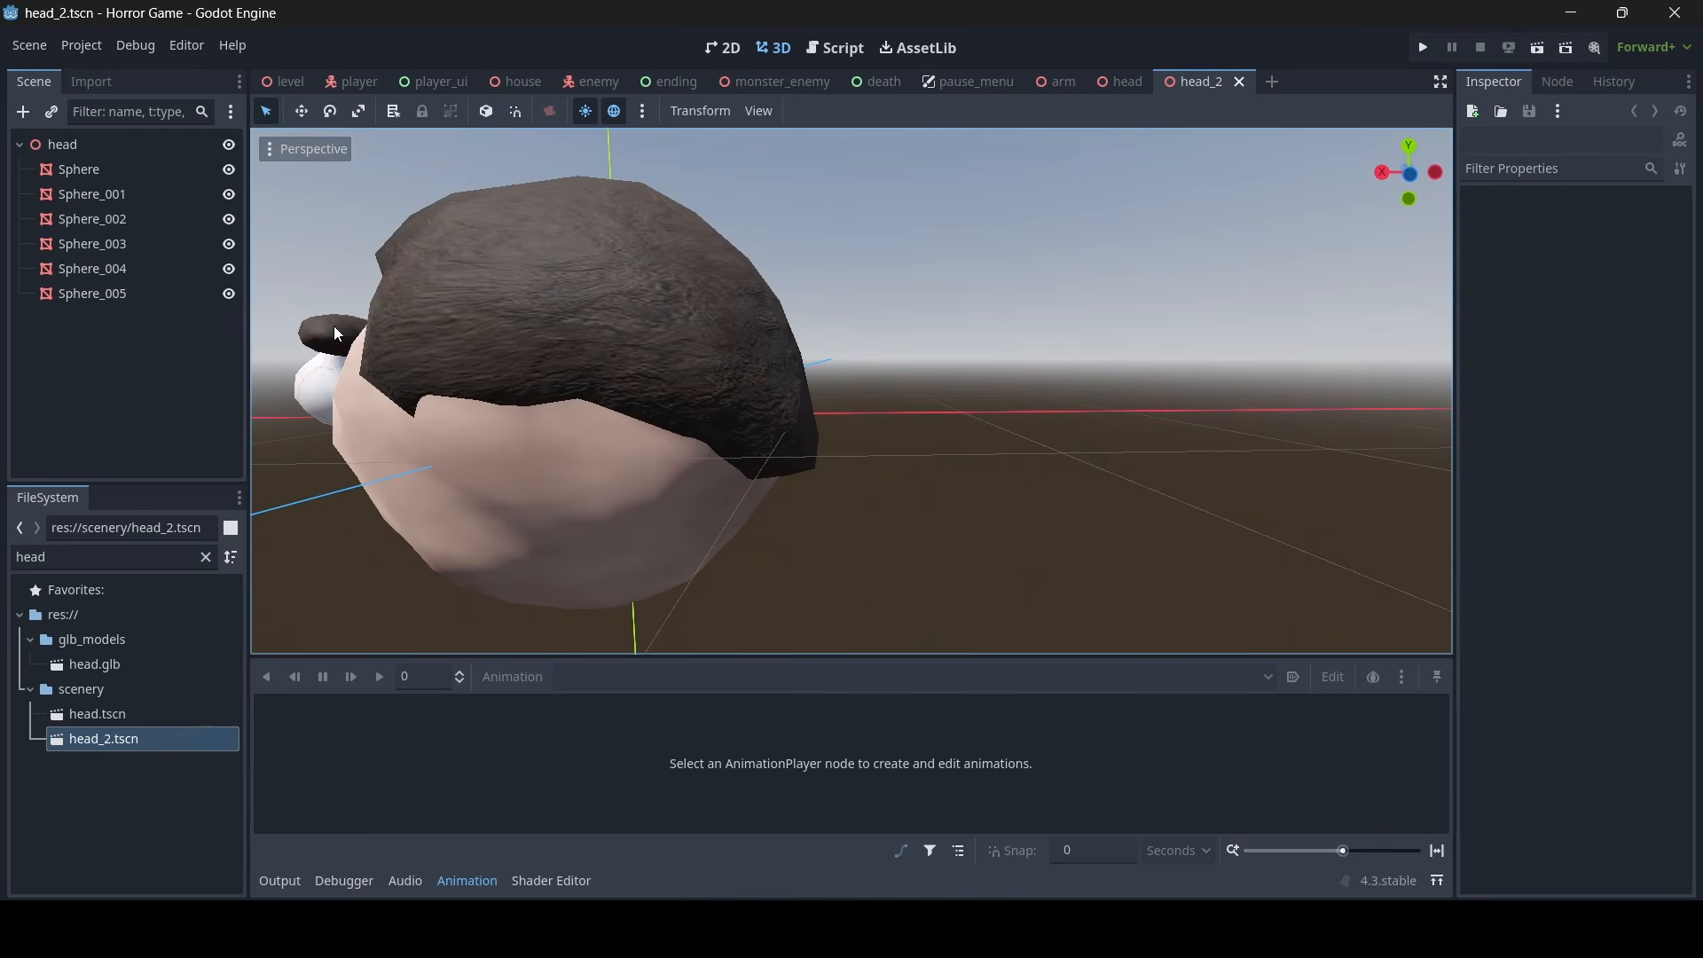
click(54, 142)
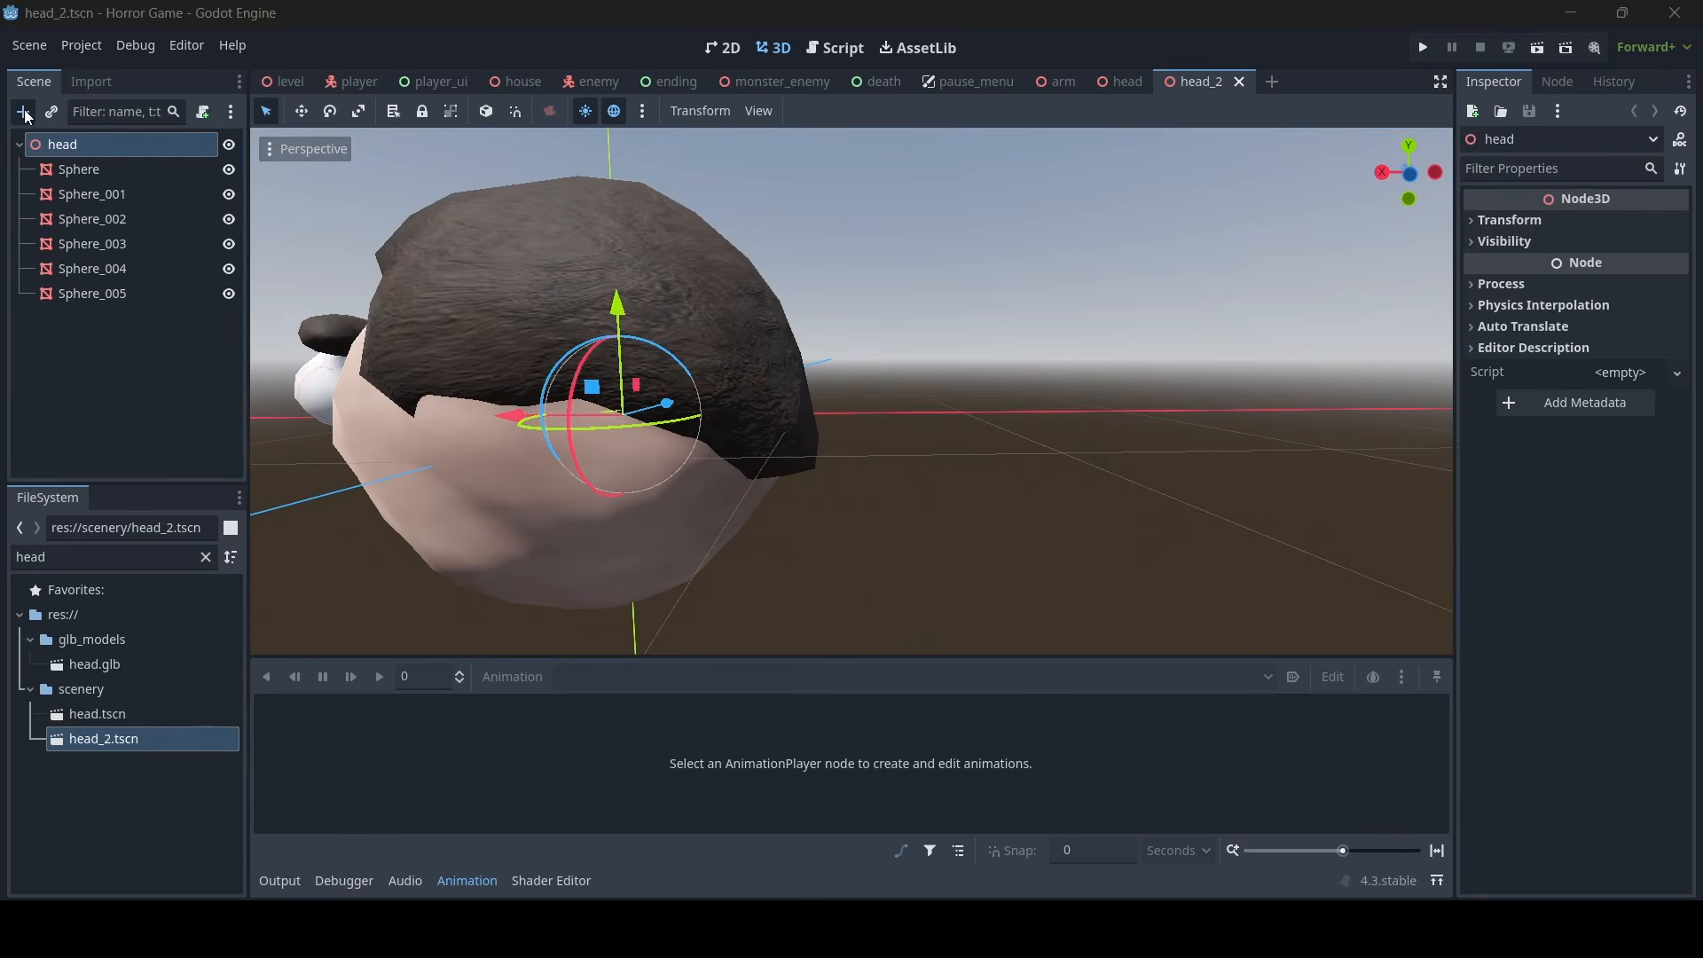
click(23, 112)
text(sh)
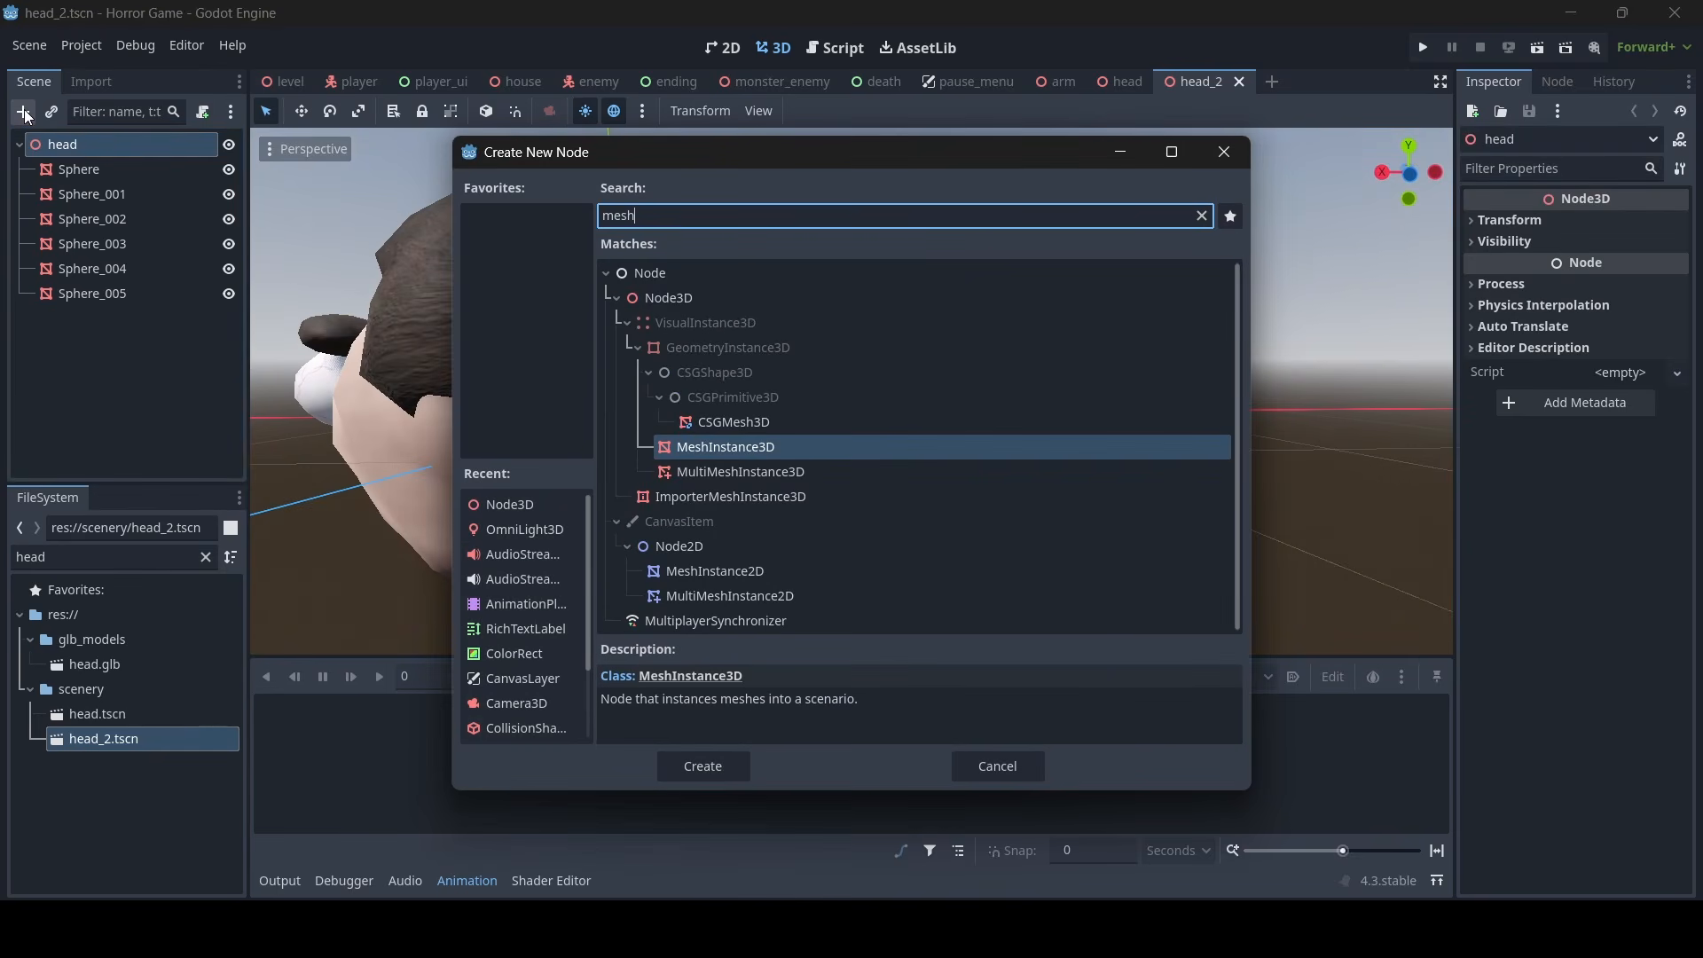
key(Return)
click(1629, 223)
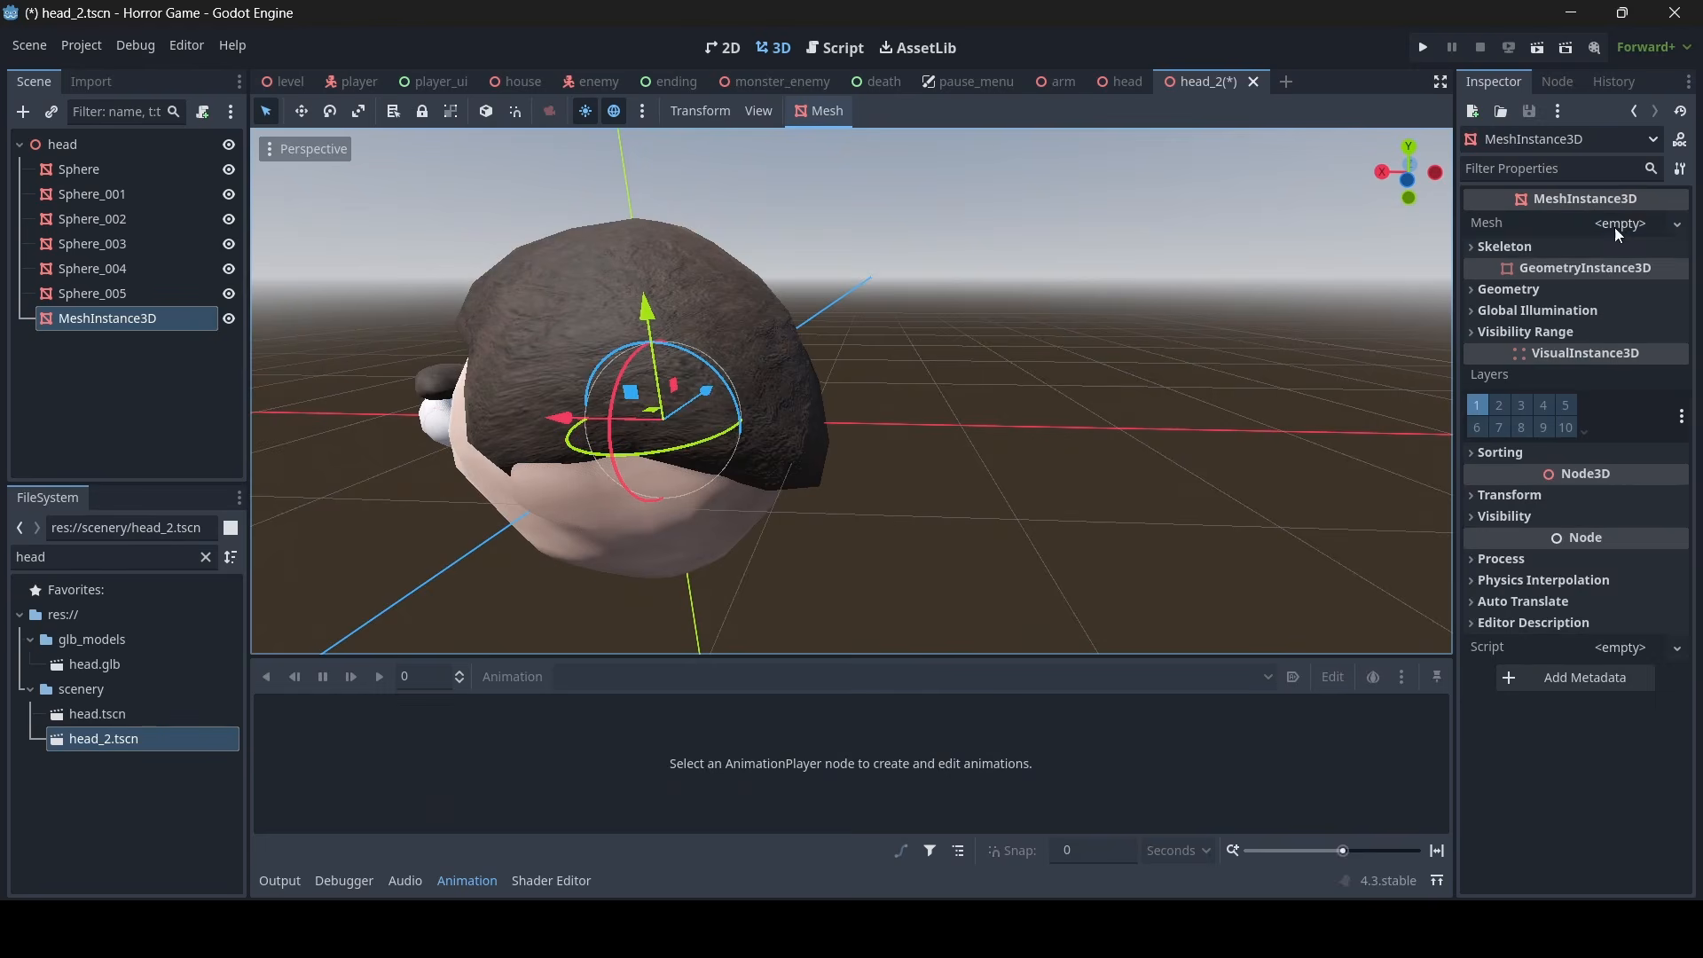
click(1616, 224)
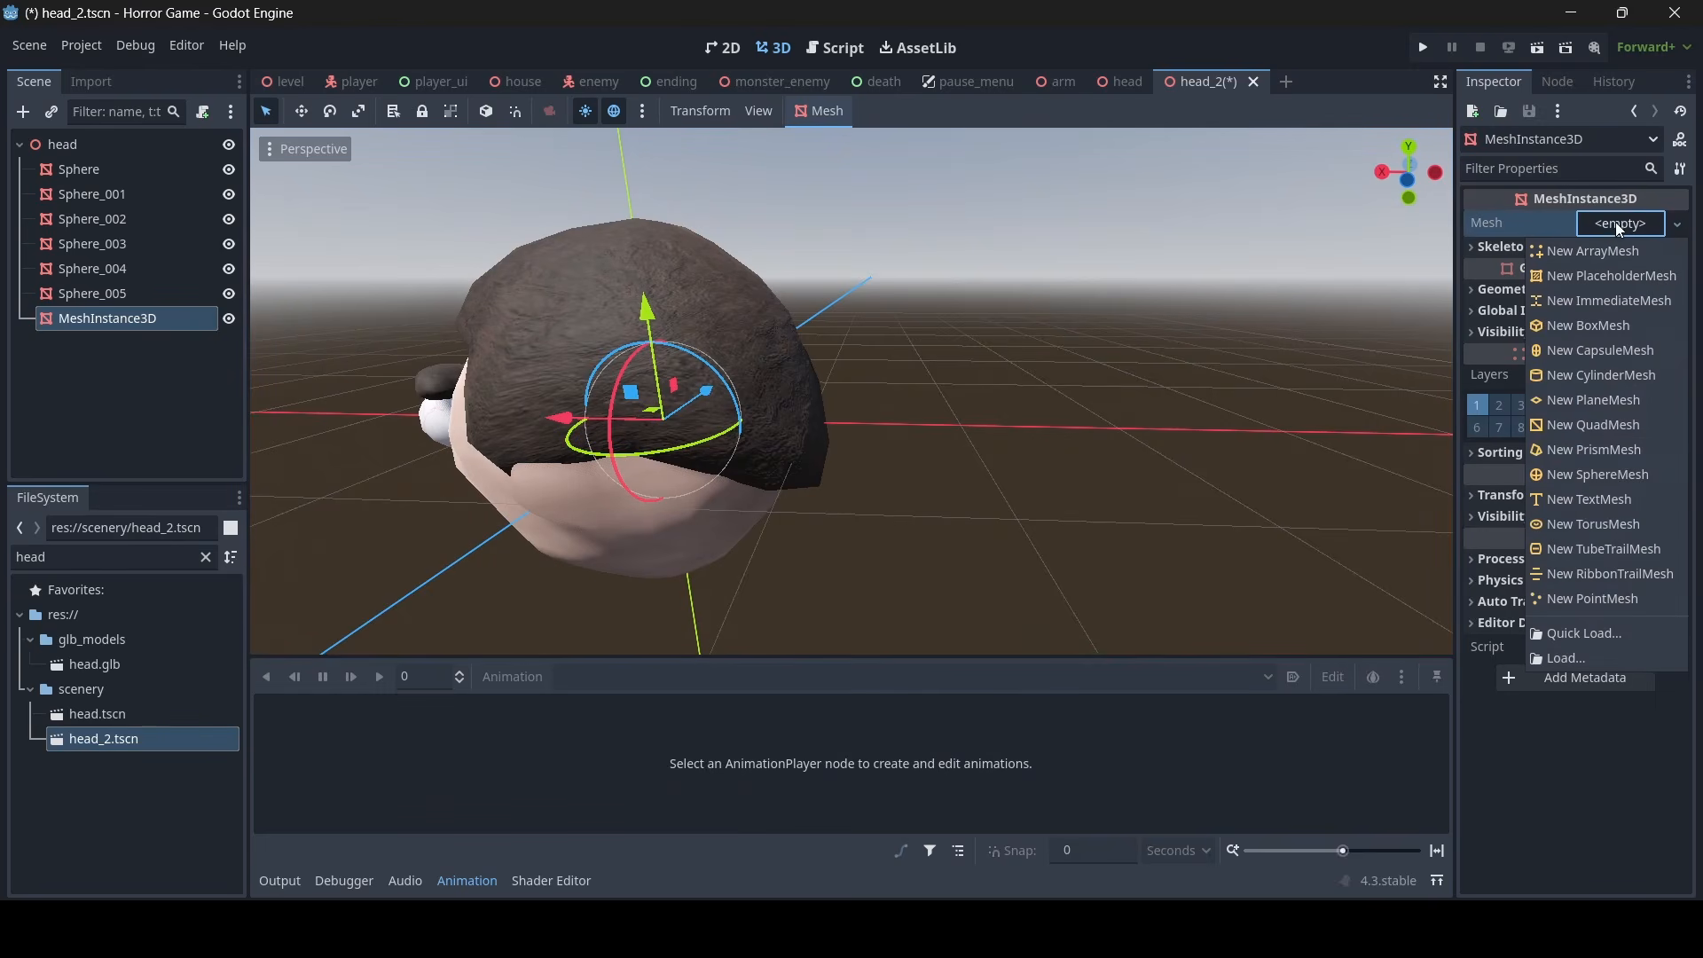
click(1616, 477)
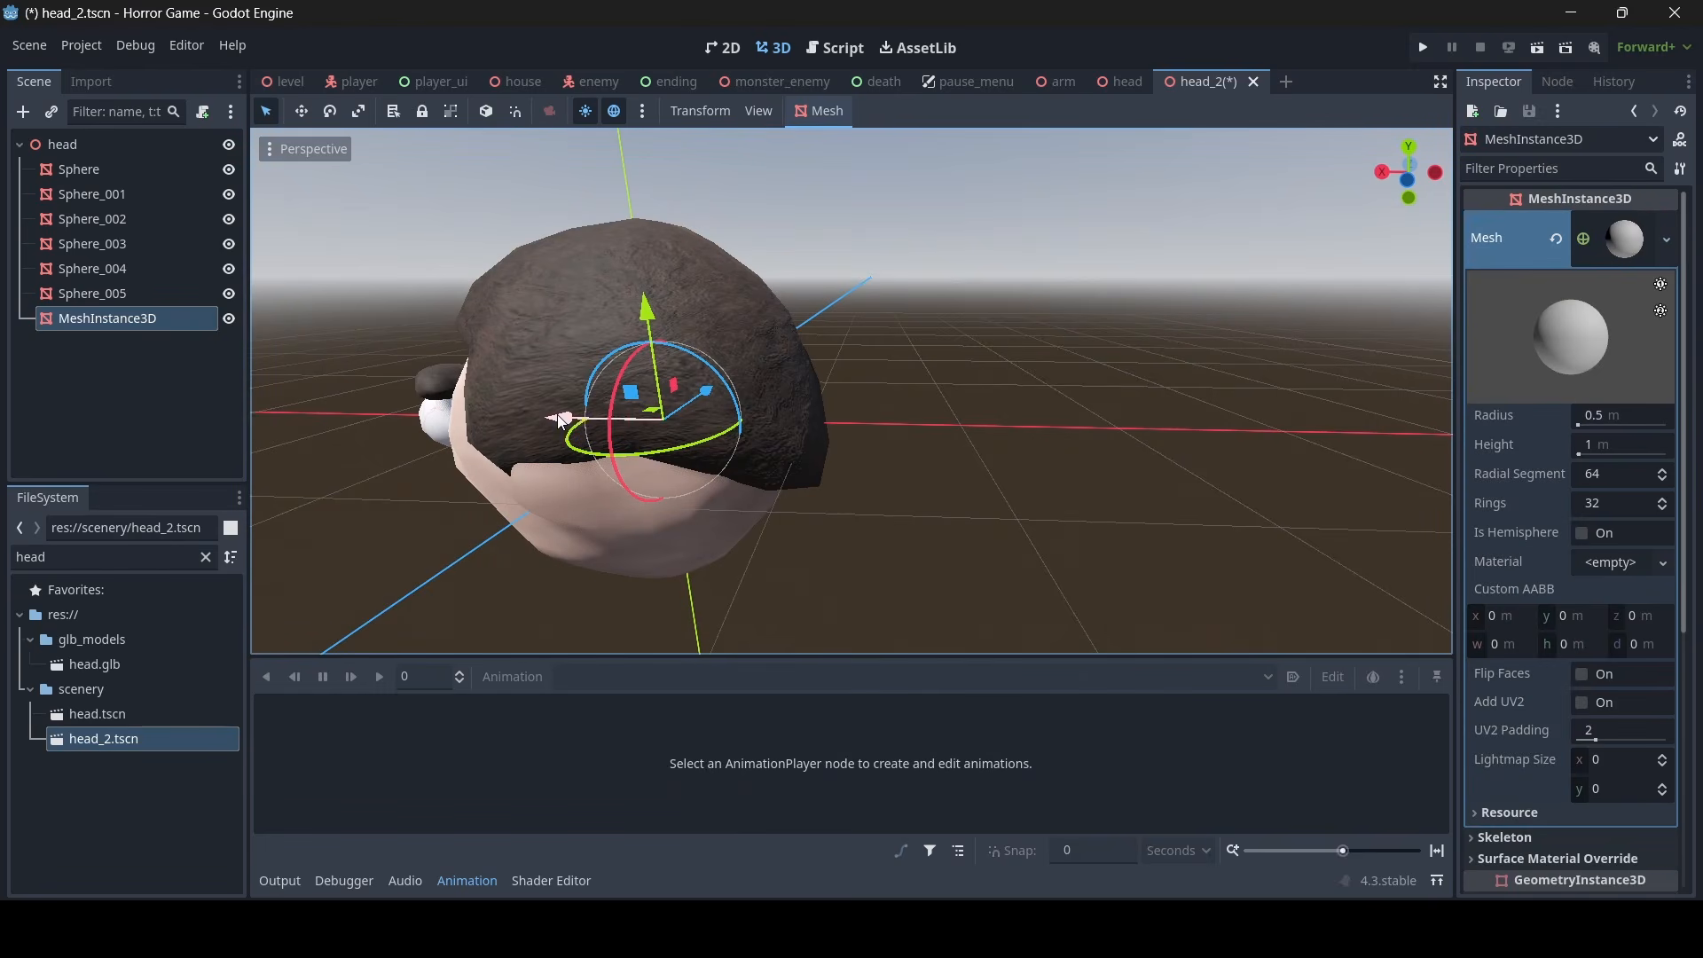
- Move the sphere along the X axis to the back of the hair and scale it down into a squashed ellipsoid
drag(559, 419, 745, 424)
right_drag(745, 424, 852, 452)
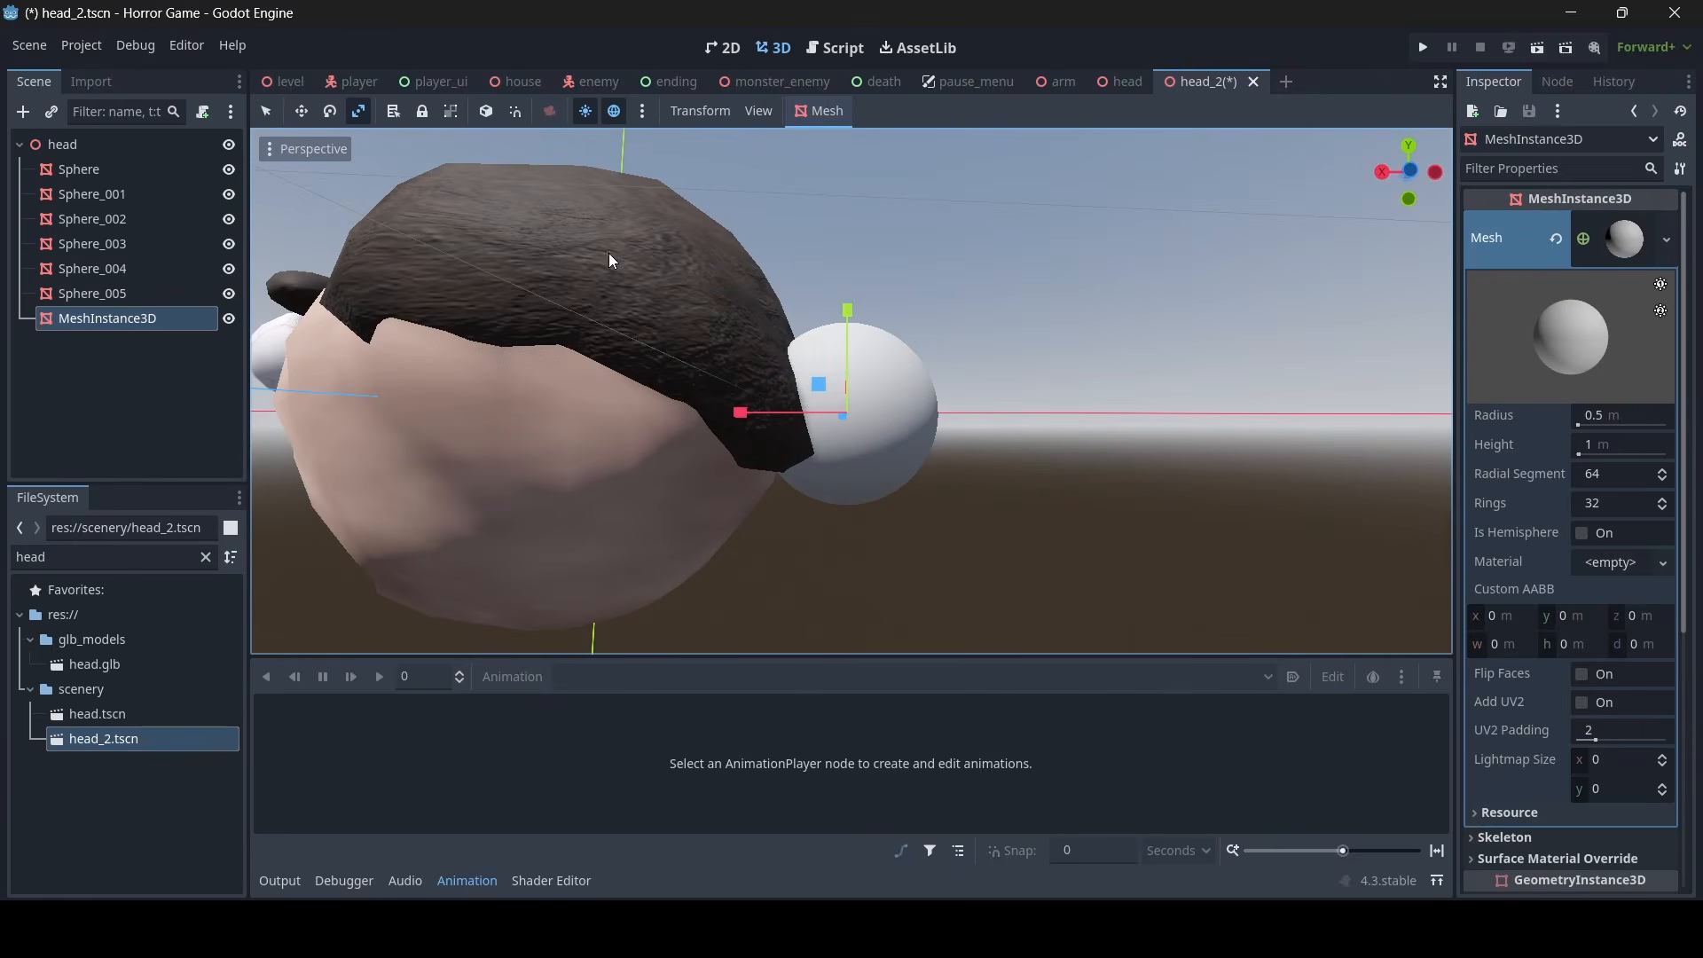
drag(760, 417, 801, 407)
drag(849, 310, 887, 348)
middle_drag(890, 357, 1036, 381)
drag(925, 309, 886, 301)
drag(835, 198, 839, 248)
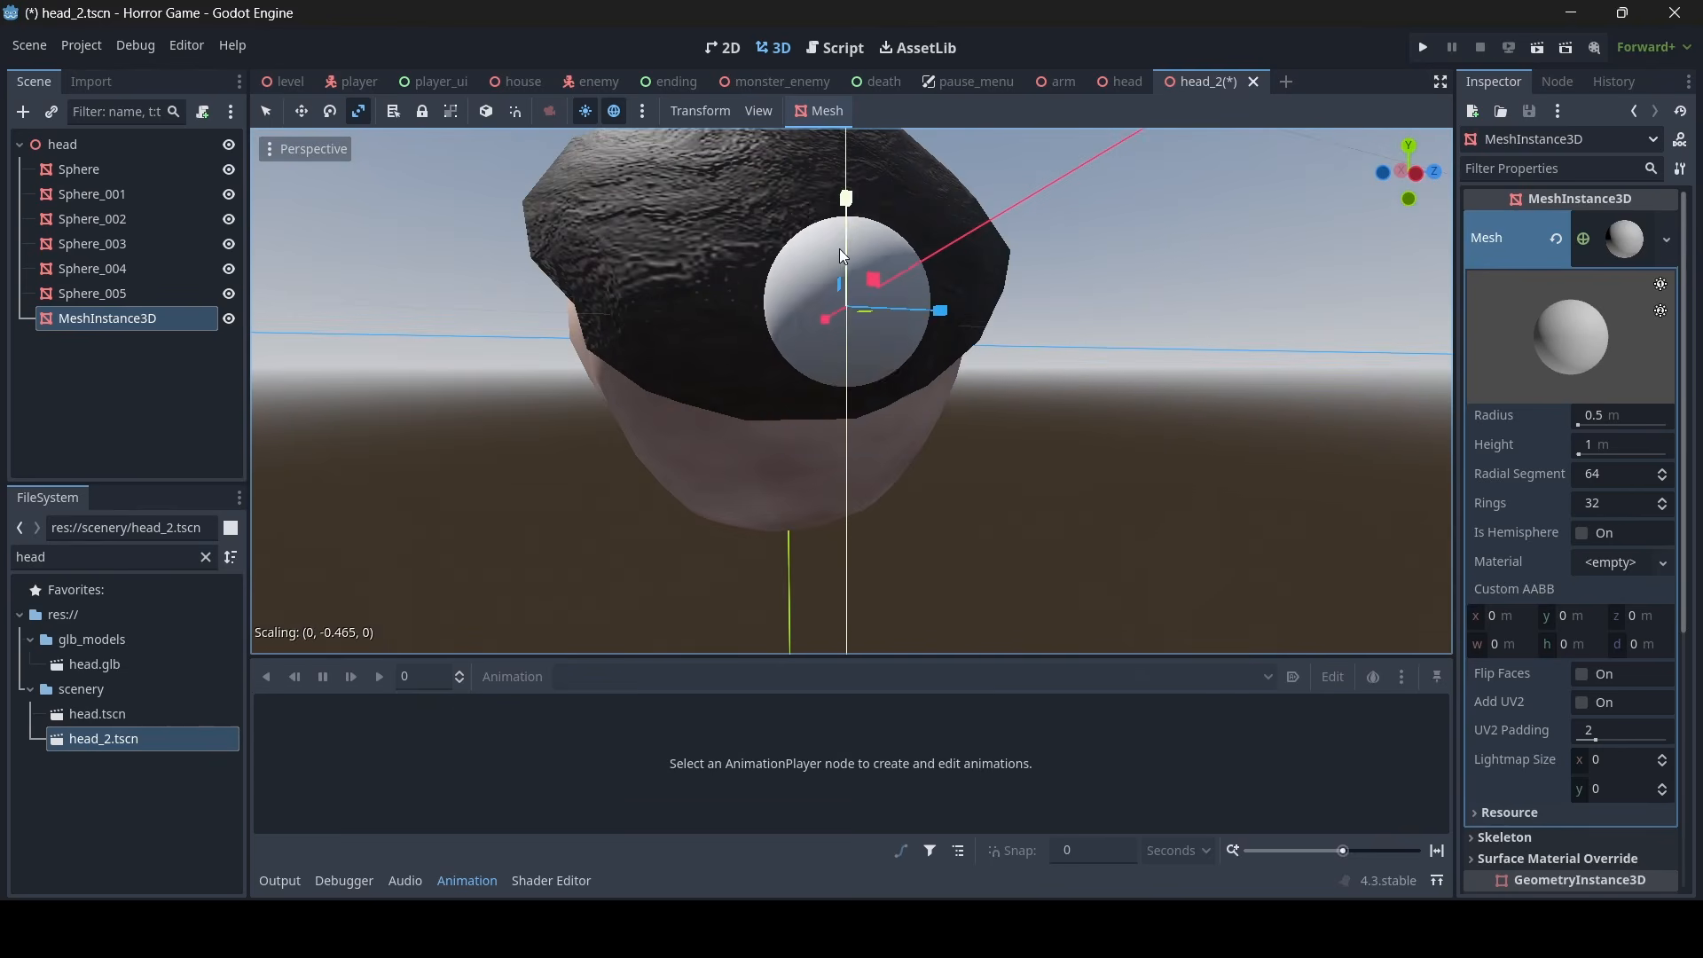
key(a)
right_drag(839, 249, 1051, 301)
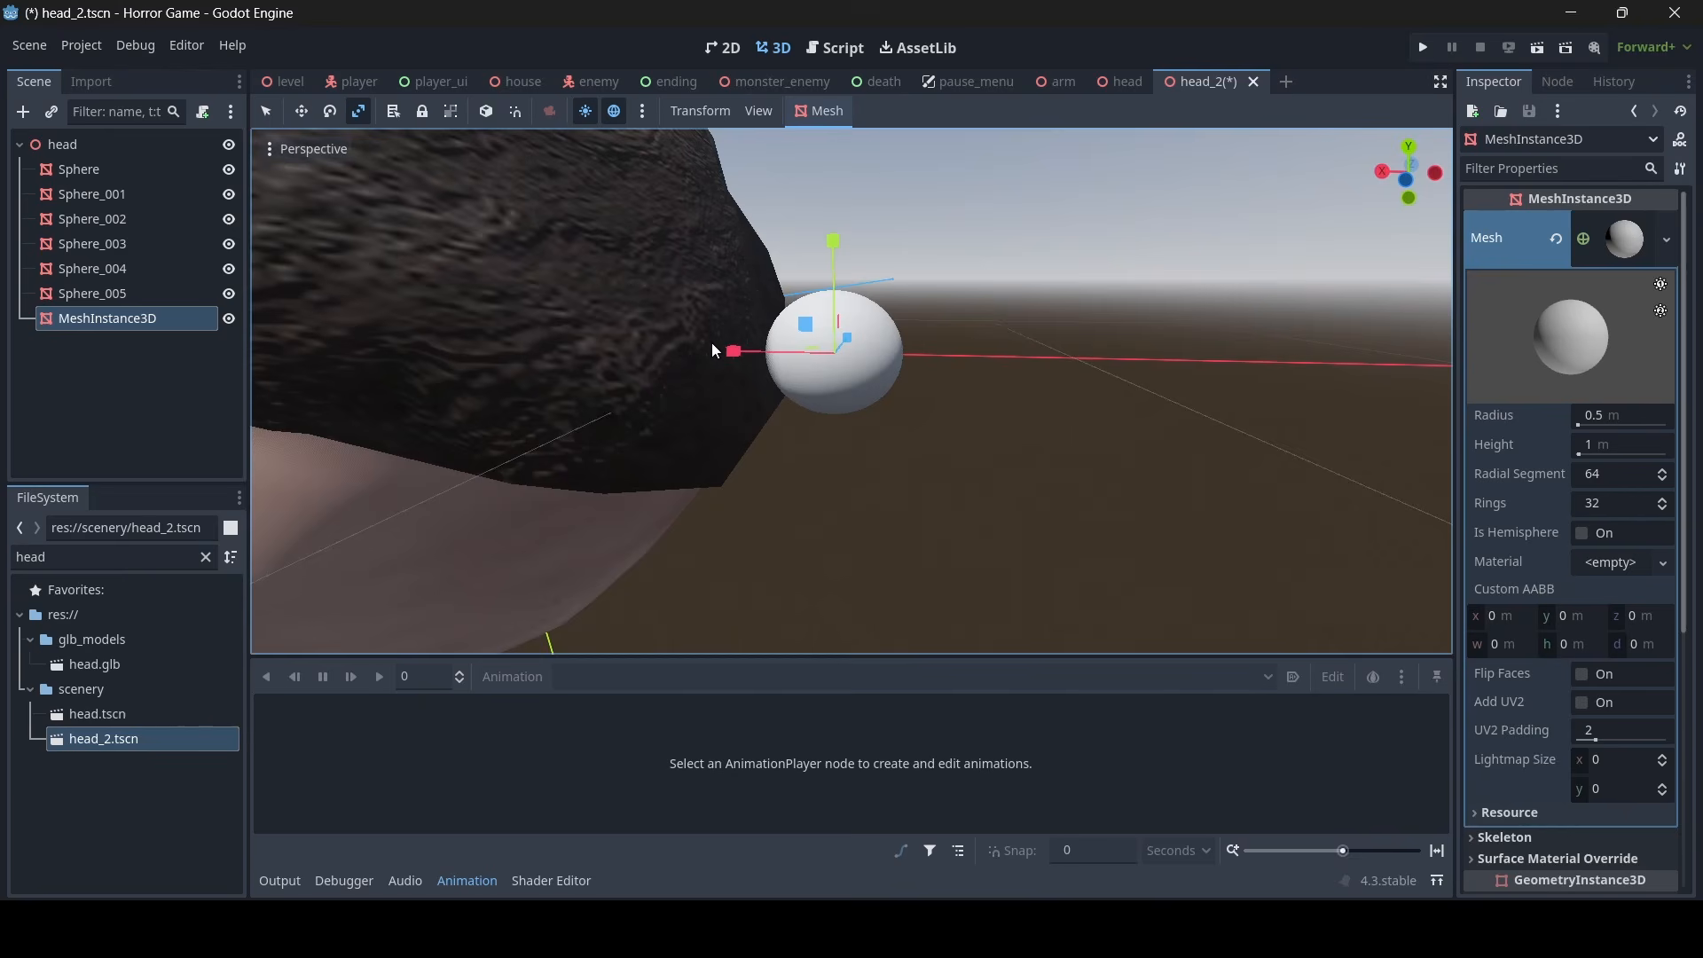
drag(733, 352, 767, 352)
- Give the sphere behind the hair a new StandardMaterial3D as material override with a bright pink albedo color
click(1628, 247)
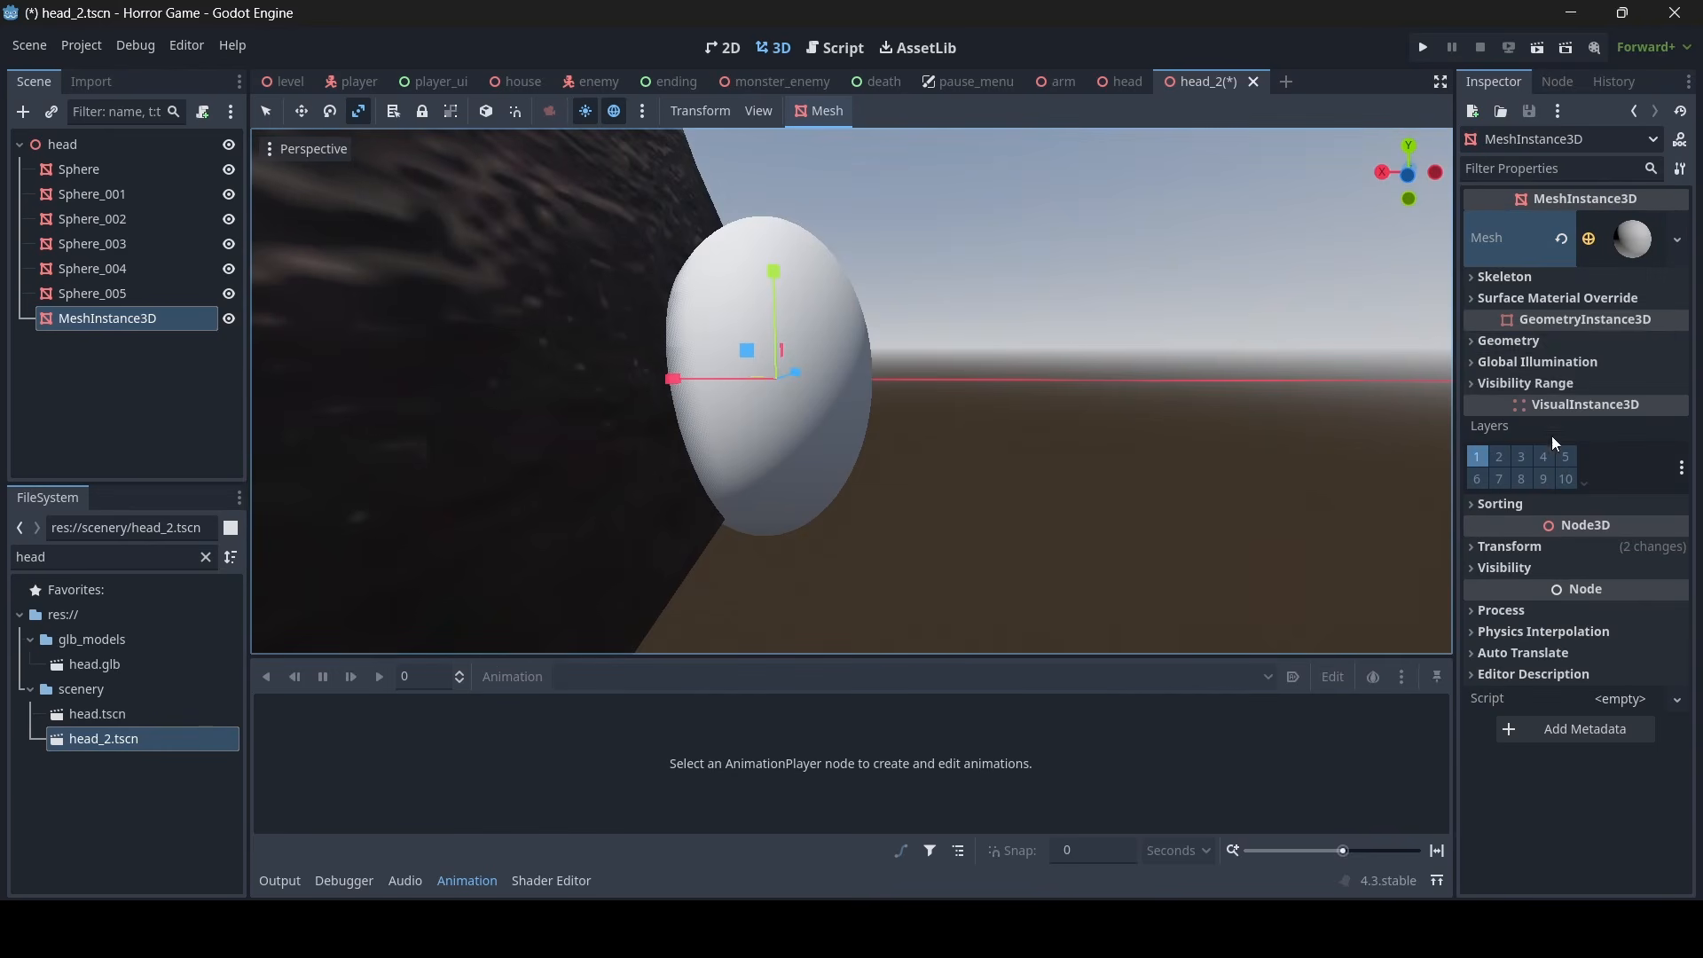
click(1584, 341)
click(1599, 368)
click(1601, 391)
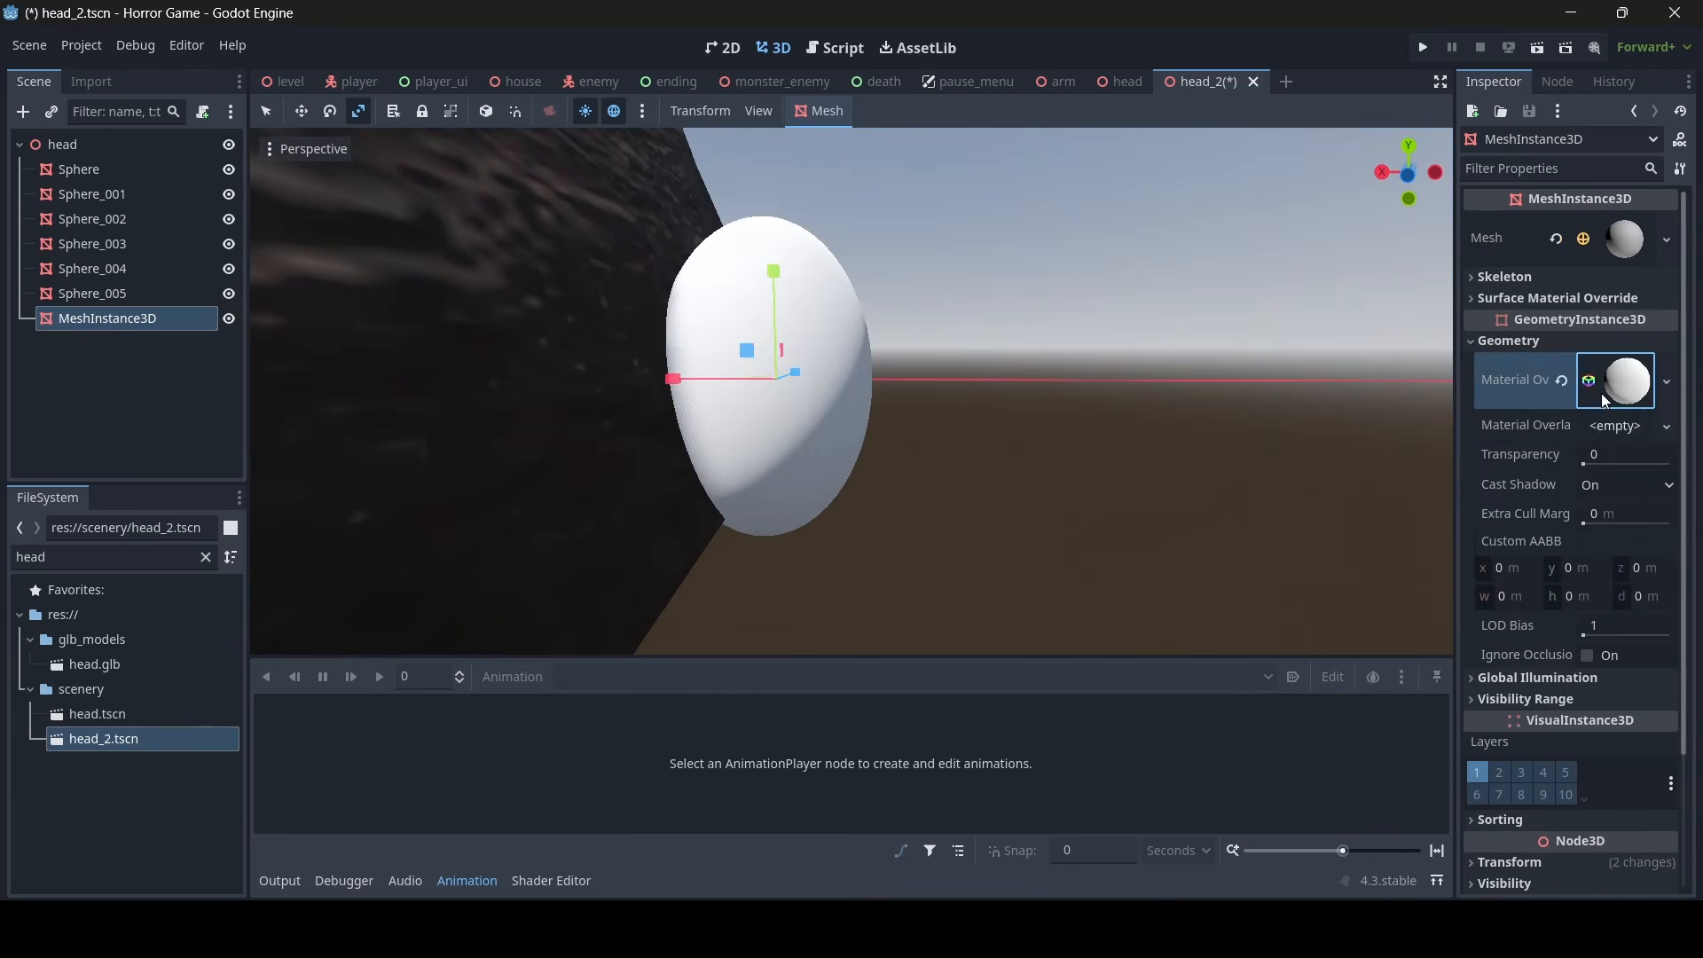
click(1600, 393)
scroll(1615, 498, down, 3)
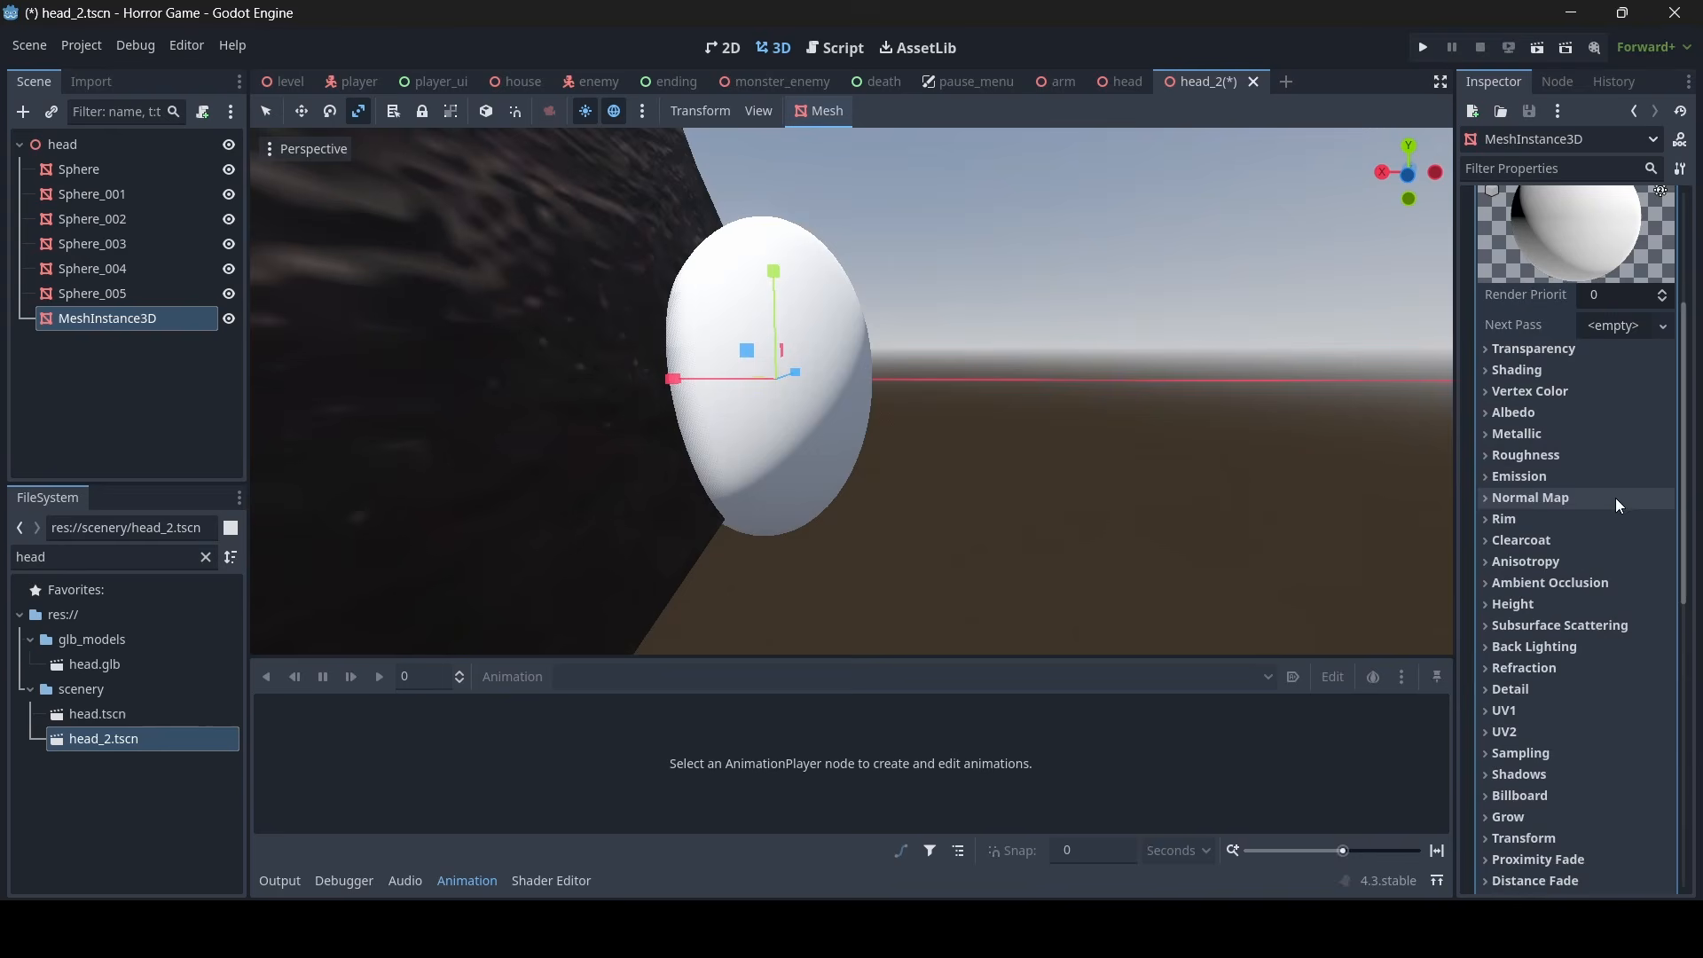
click(1580, 420)
click(1637, 441)
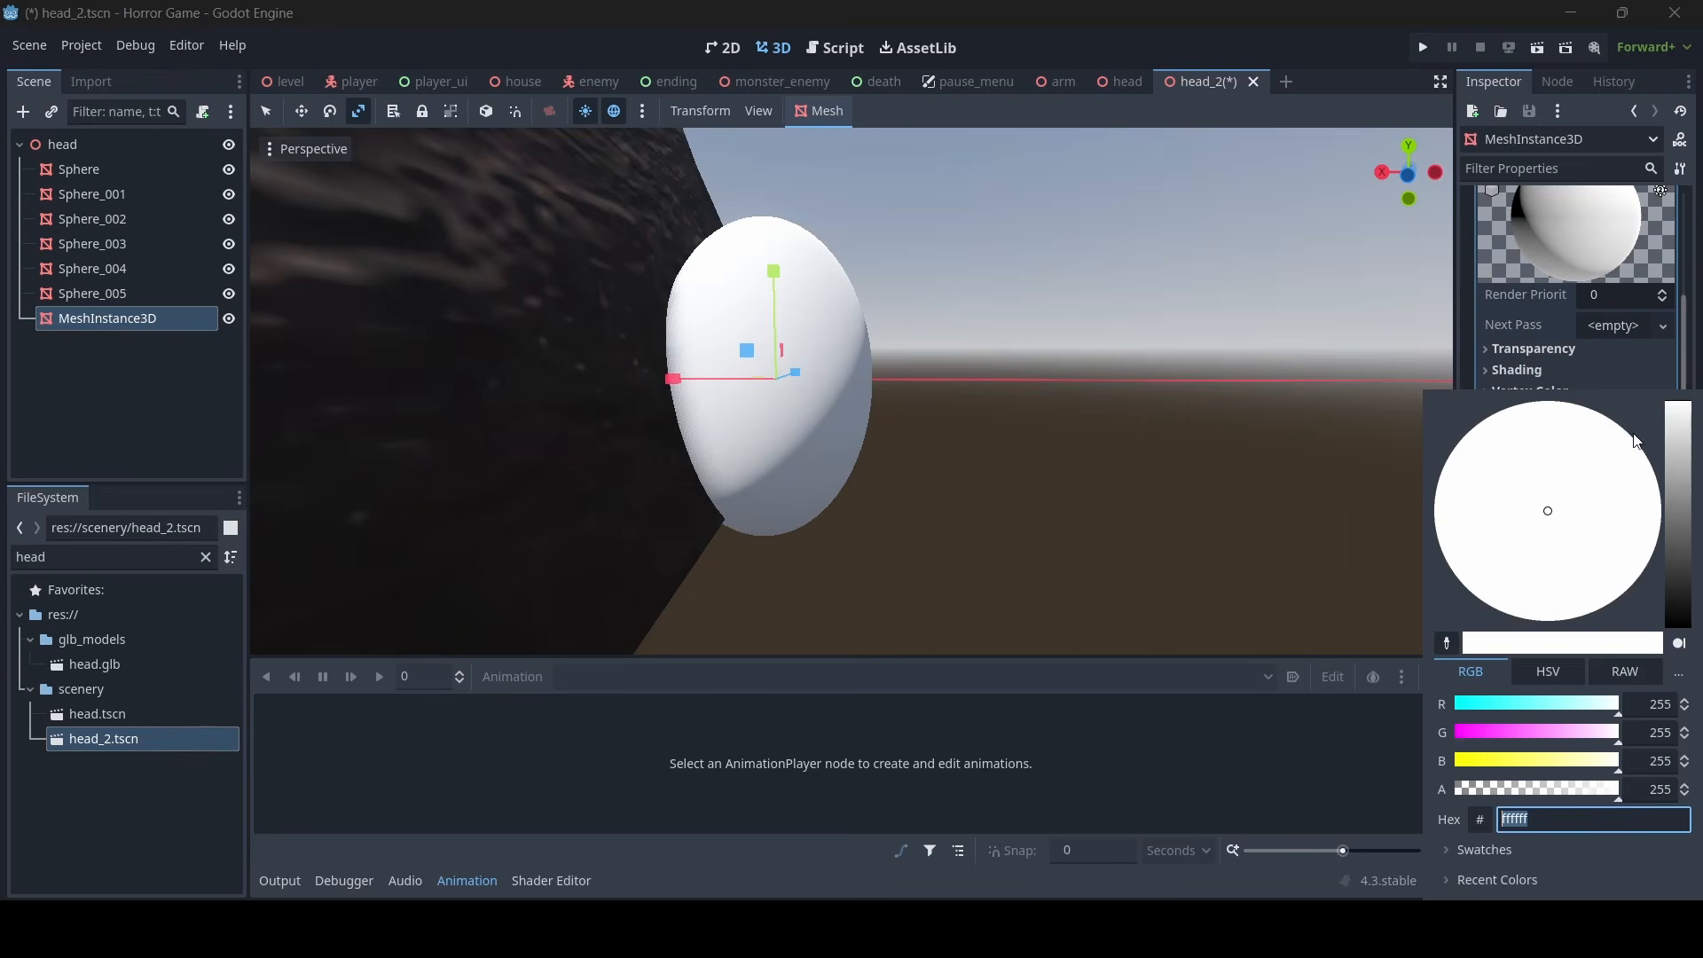
click(1522, 733)
click(1079, 447)
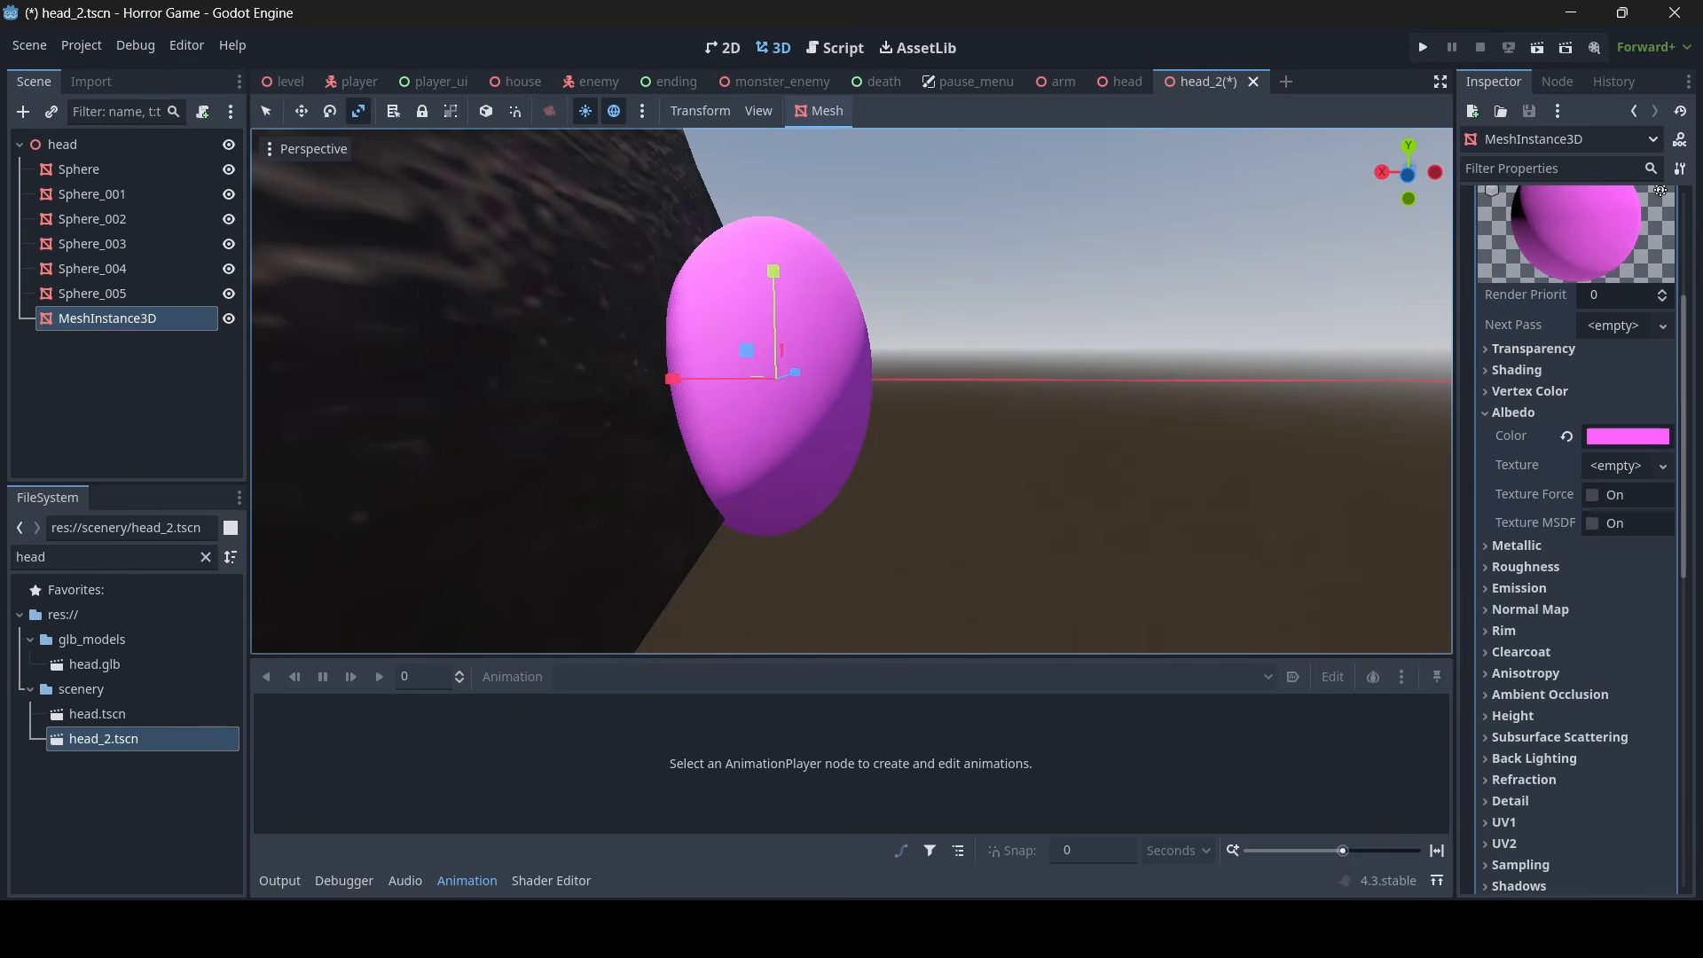
- Reduce the pink sphere's mesh to 12 radial segments and 6 rings for a low-poly look
scroll(253, 260, down, 5)
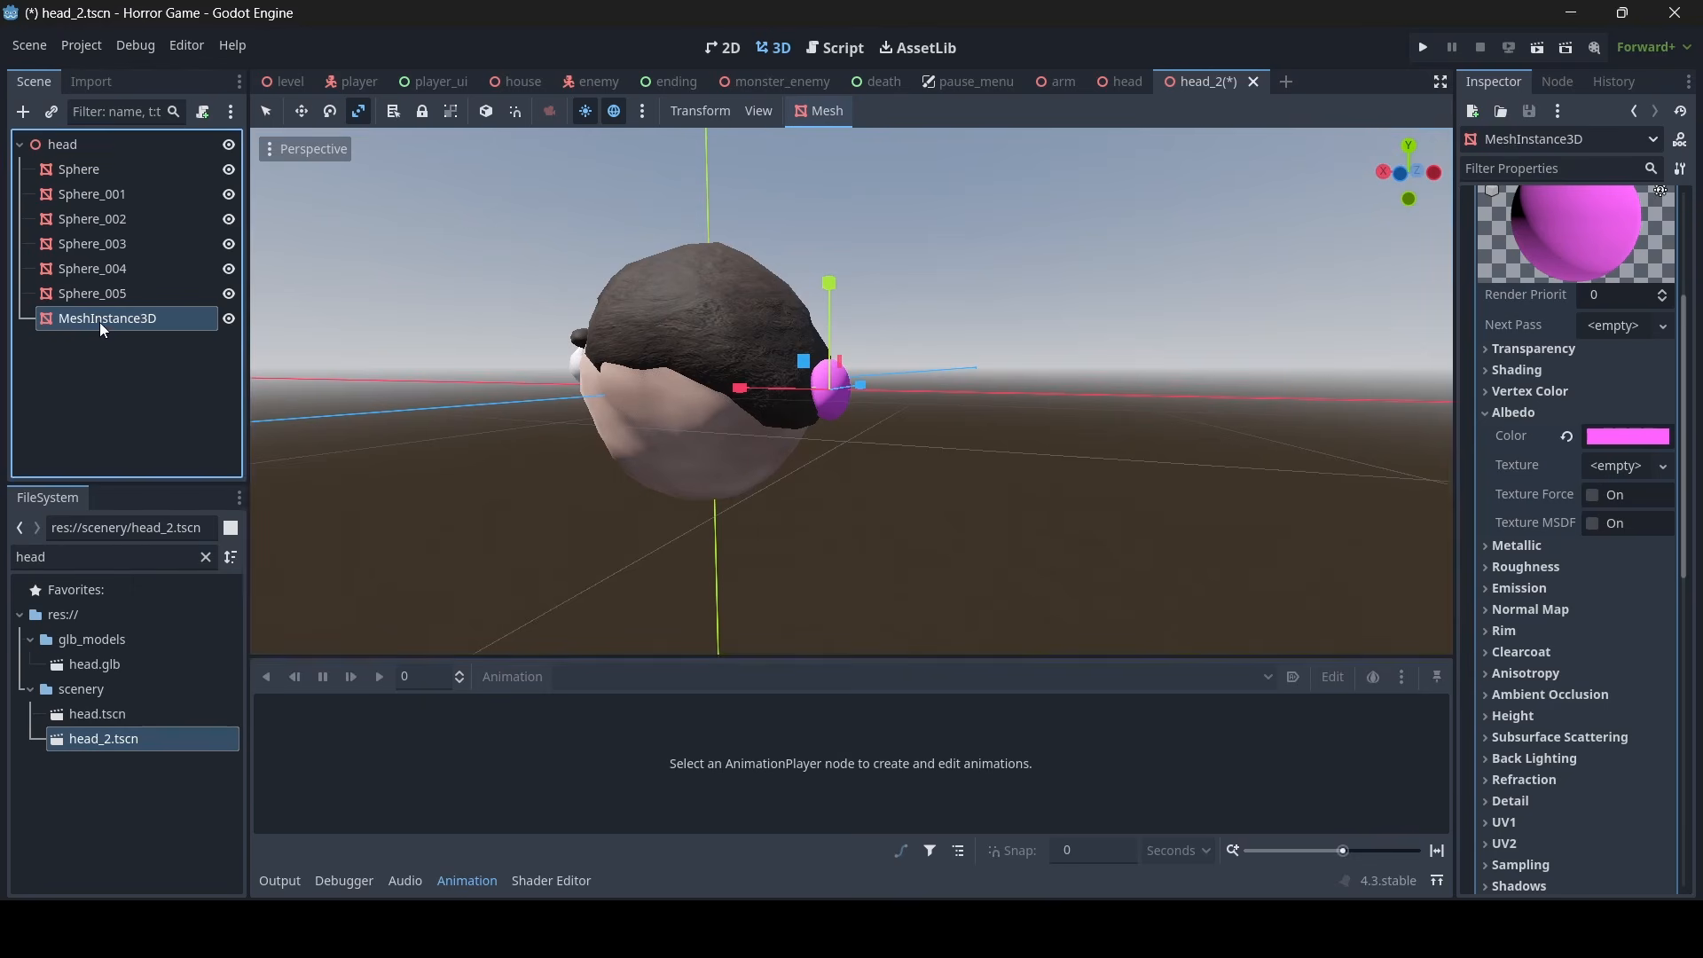
scroll(637, 330, up, 5)
scroll(1661, 319, up, 4)
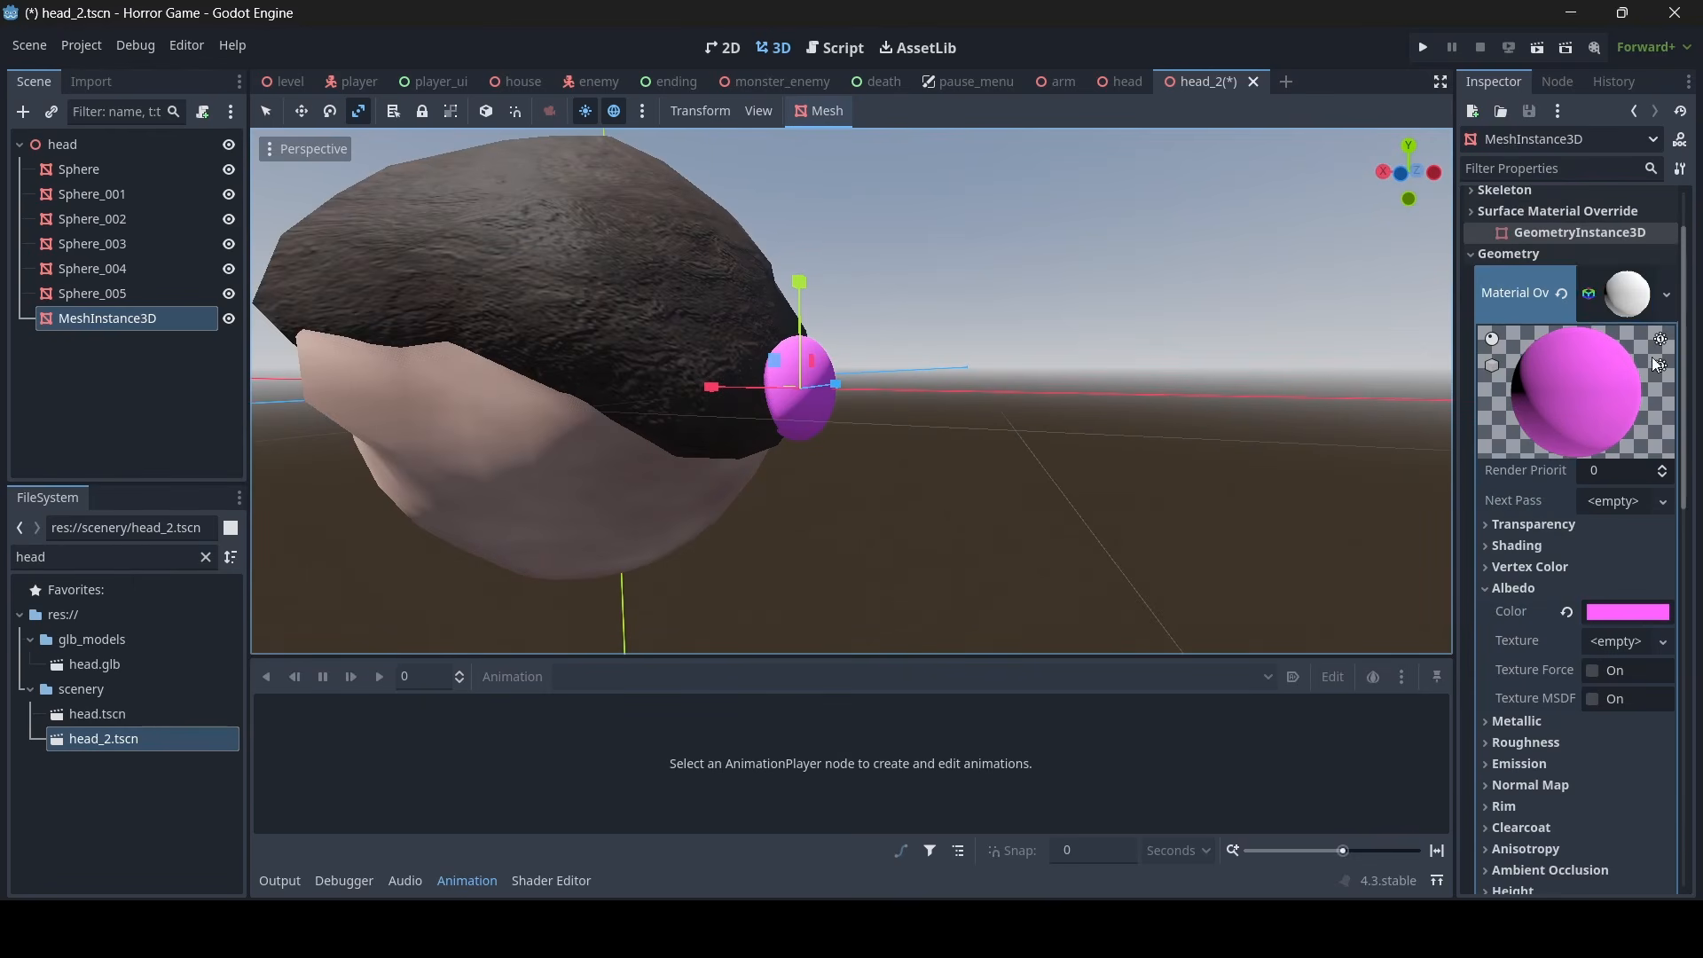
click(1643, 301)
click(1631, 239)
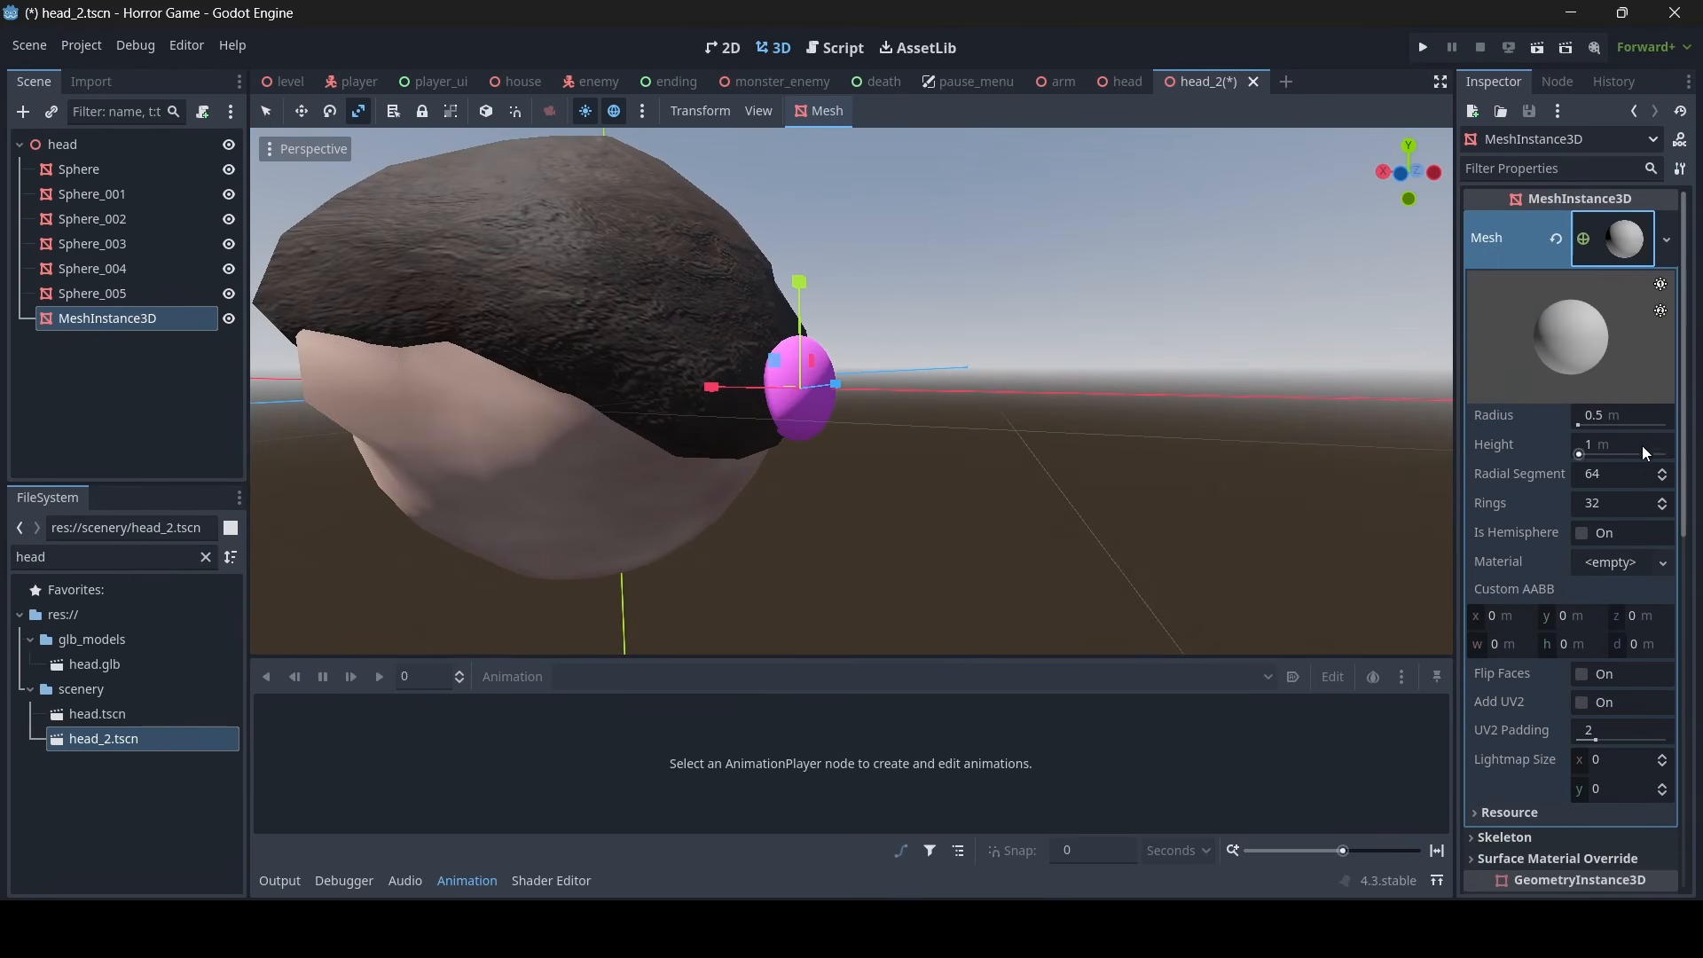
click(1631, 470)
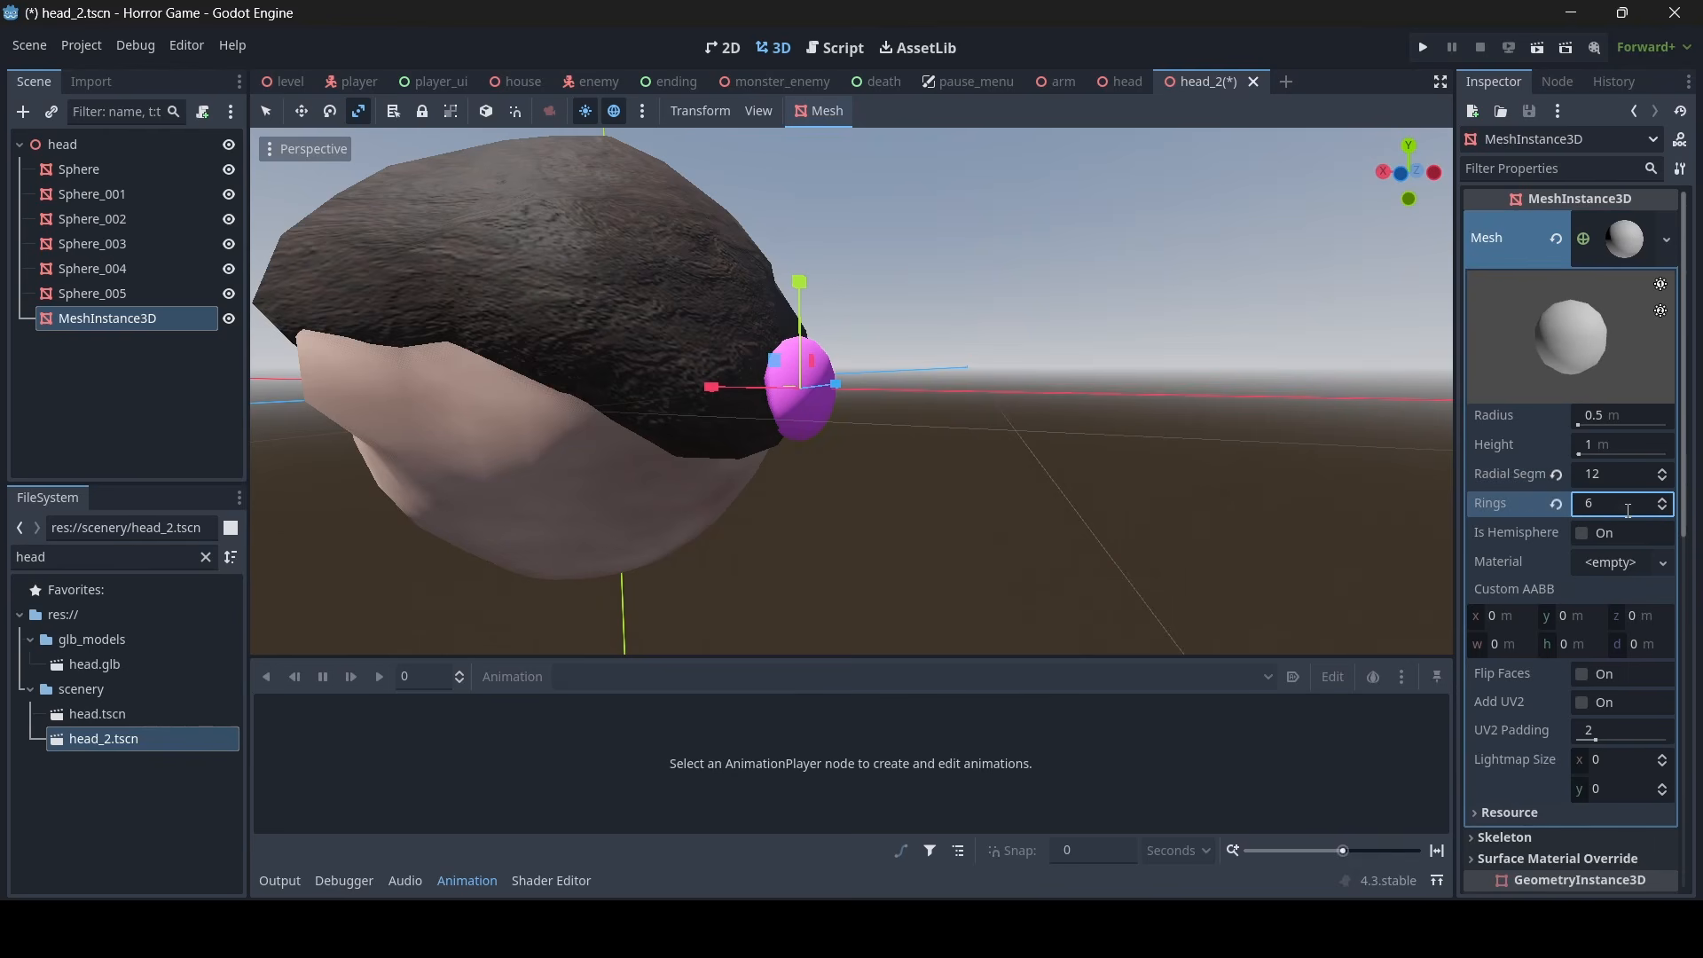
right_drag(988, 359, 1064, 348)
key(w)
key(s)
key(a)
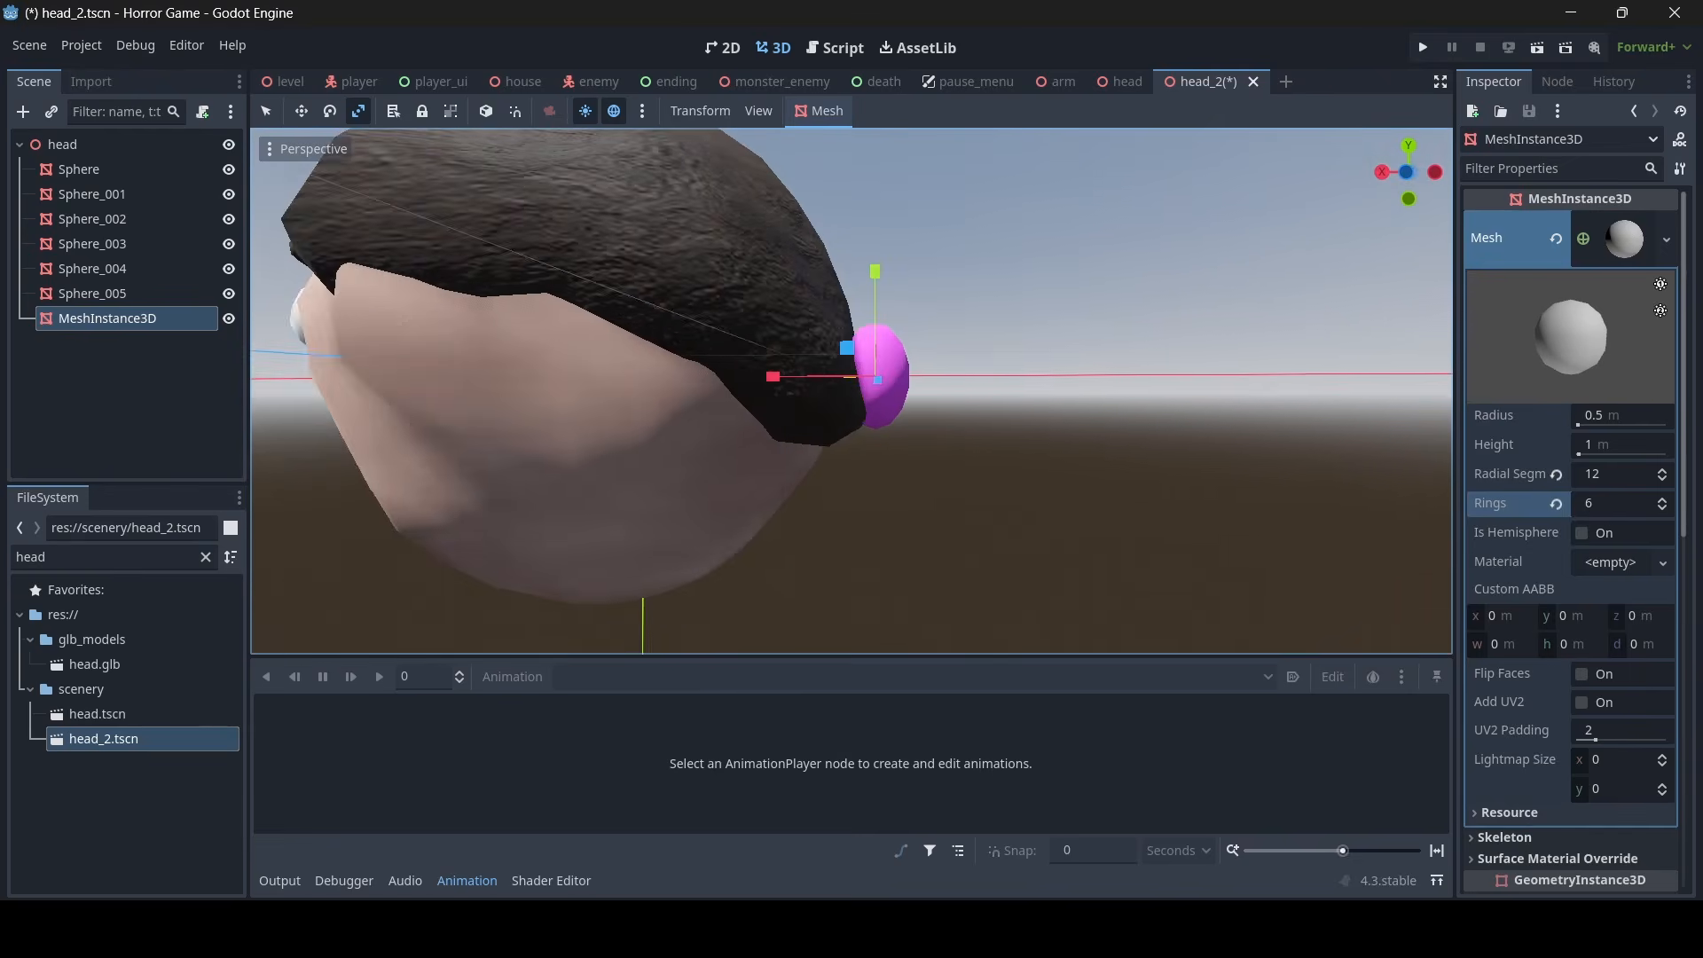
right_drag(798, 327, 731, 325)
key(d)
- Duplicate the pink MeshInstance3D and stretch the copy along its X axis
click(177, 323)
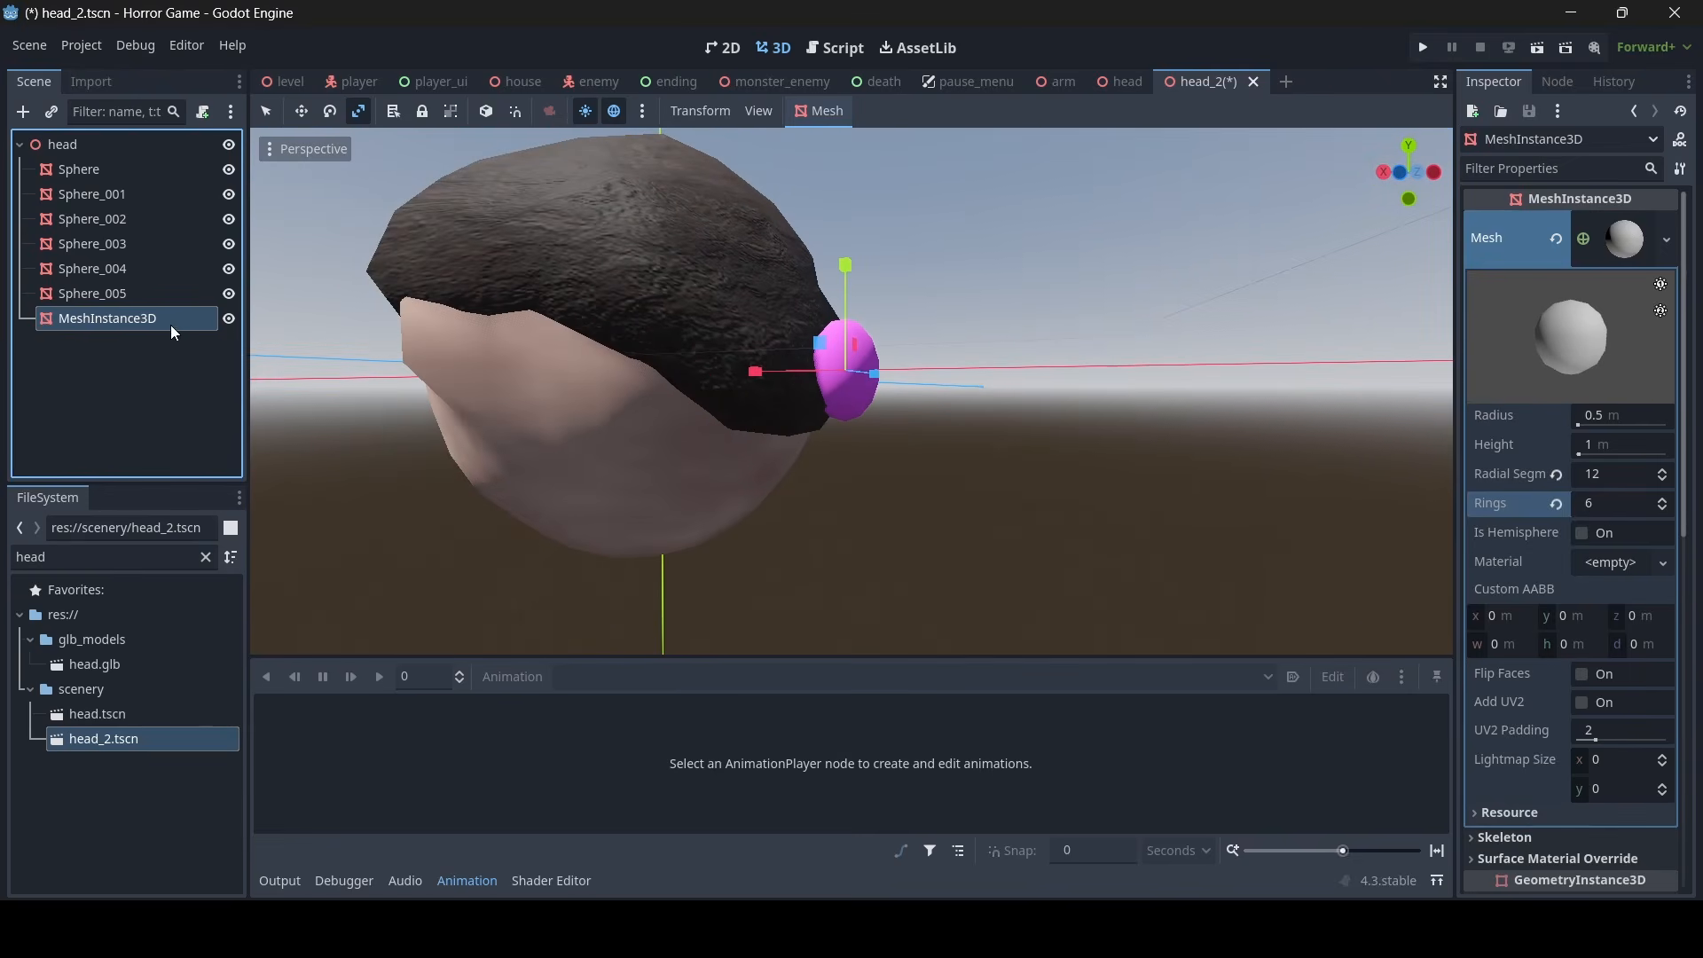
key(ctrl+d)
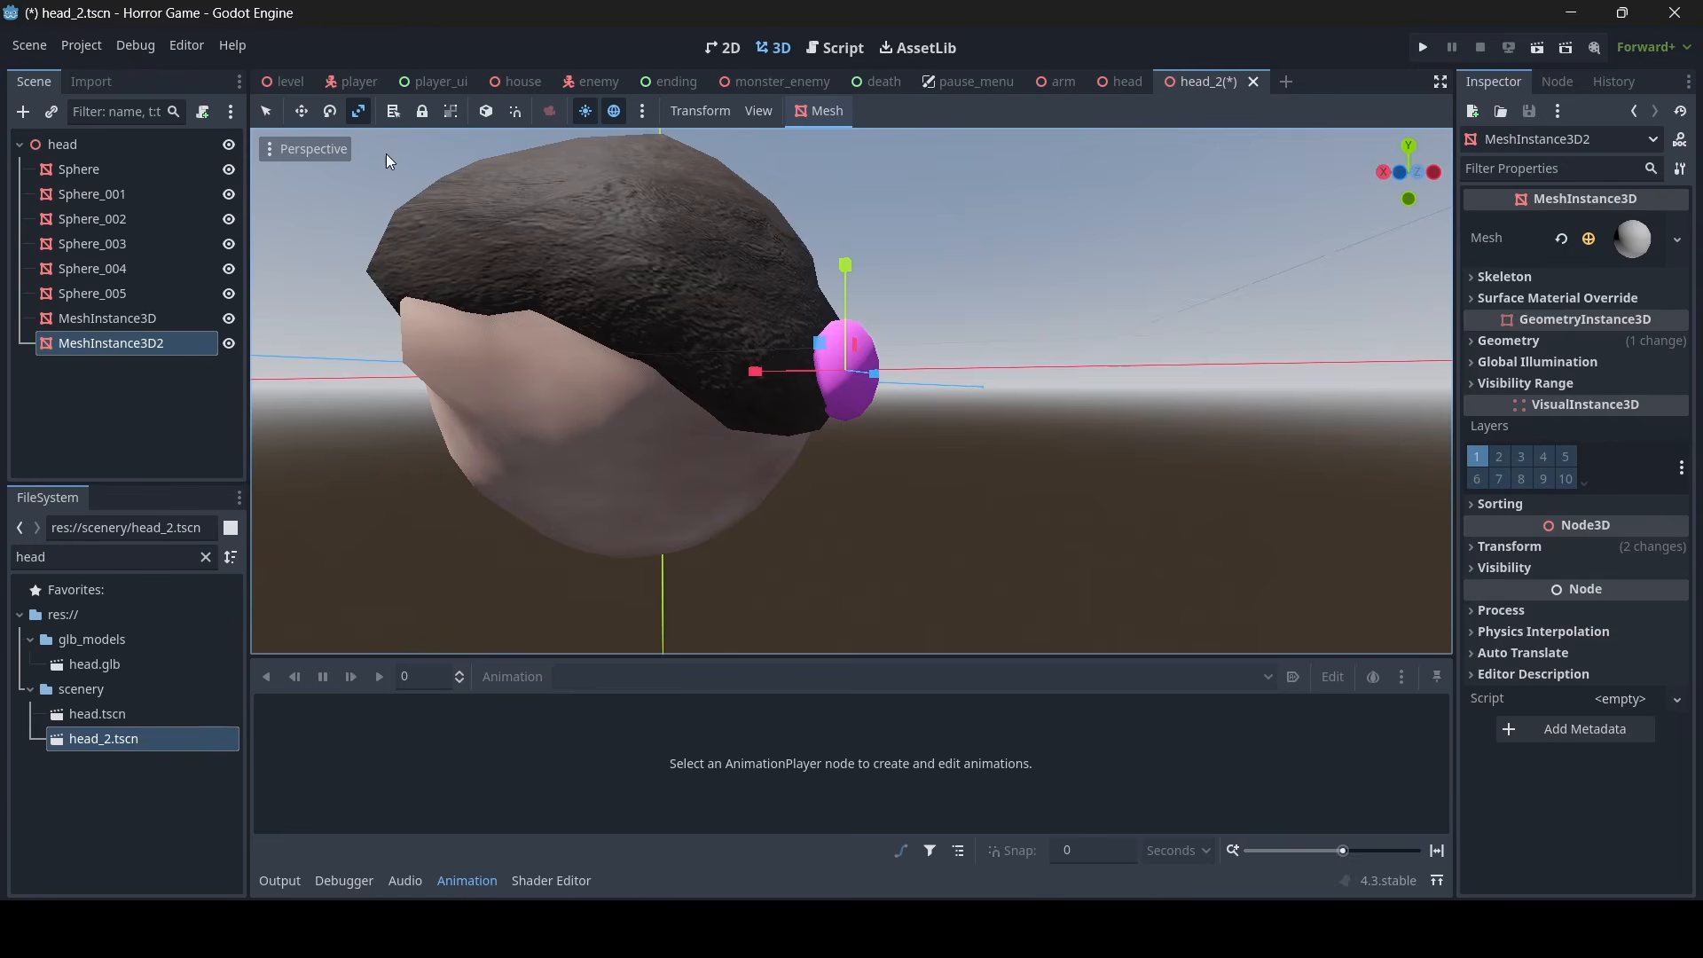
right_drag(386, 153, 693, 239)
key(w)
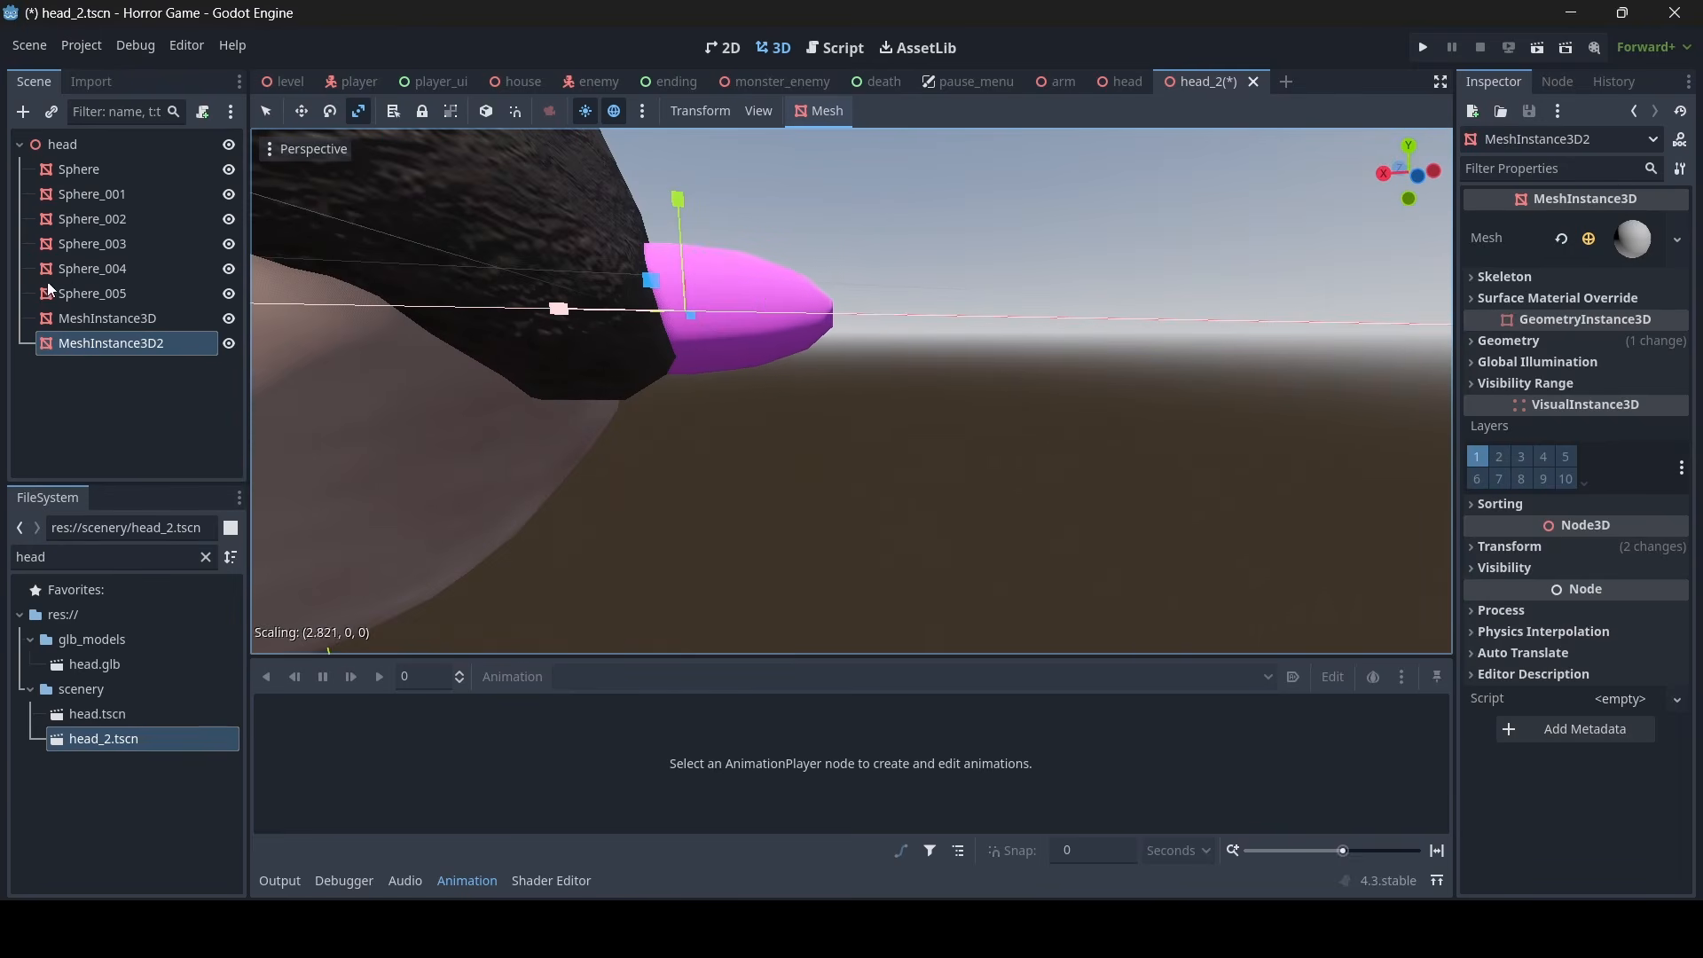
- Move and rotate the stretched copy so it slopes down from the pink hair tie like a ponytail
click(266, 111)
drag(577, 315, 820, 337)
drag(892, 227, 881, 359)
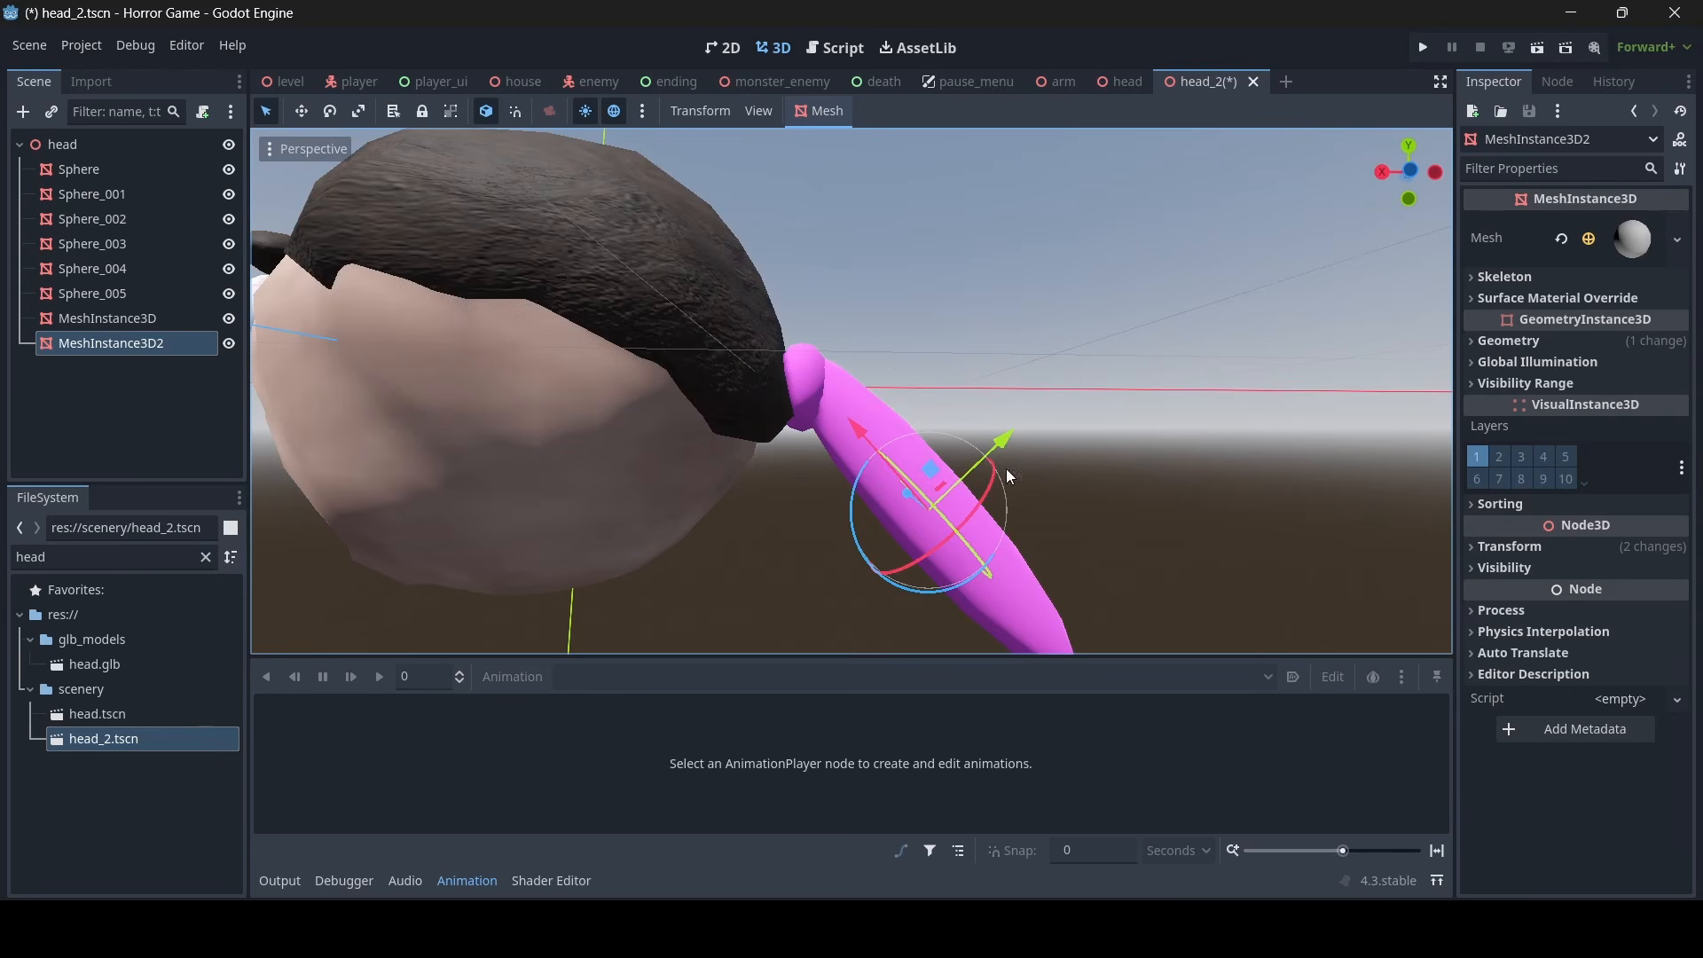
drag(1009, 438, 847, 503)
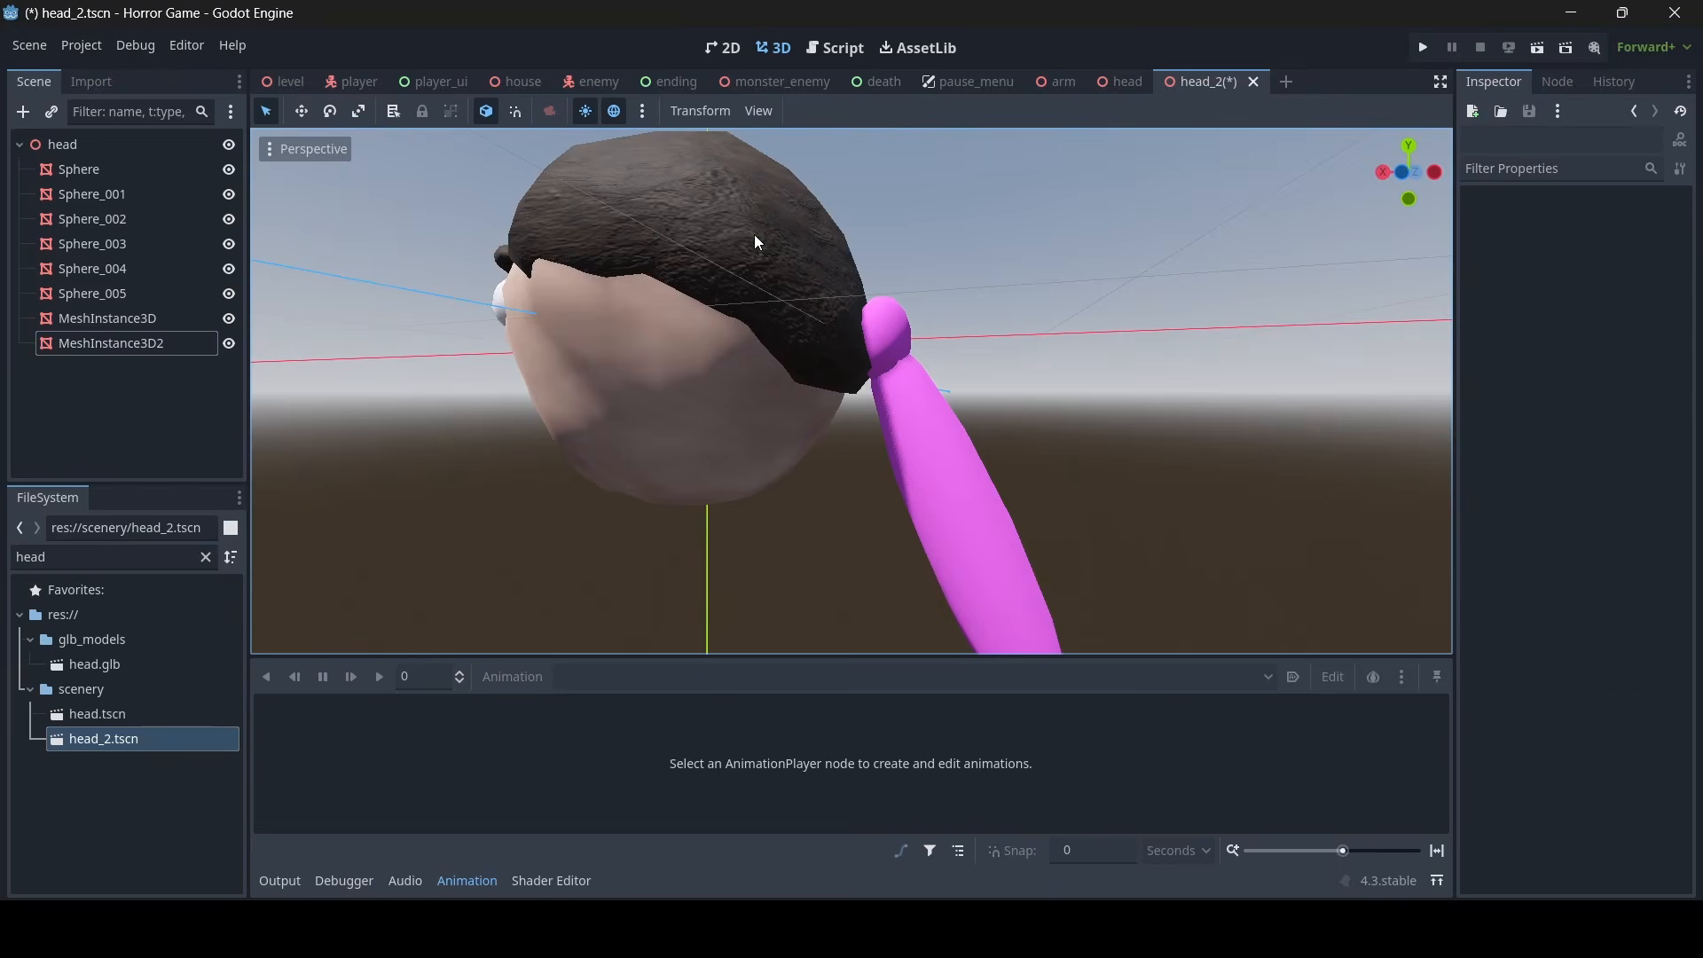
- Copy the hair mesh's material override and paste it onto the ponytail, MeshInstance3D2
click(755, 238)
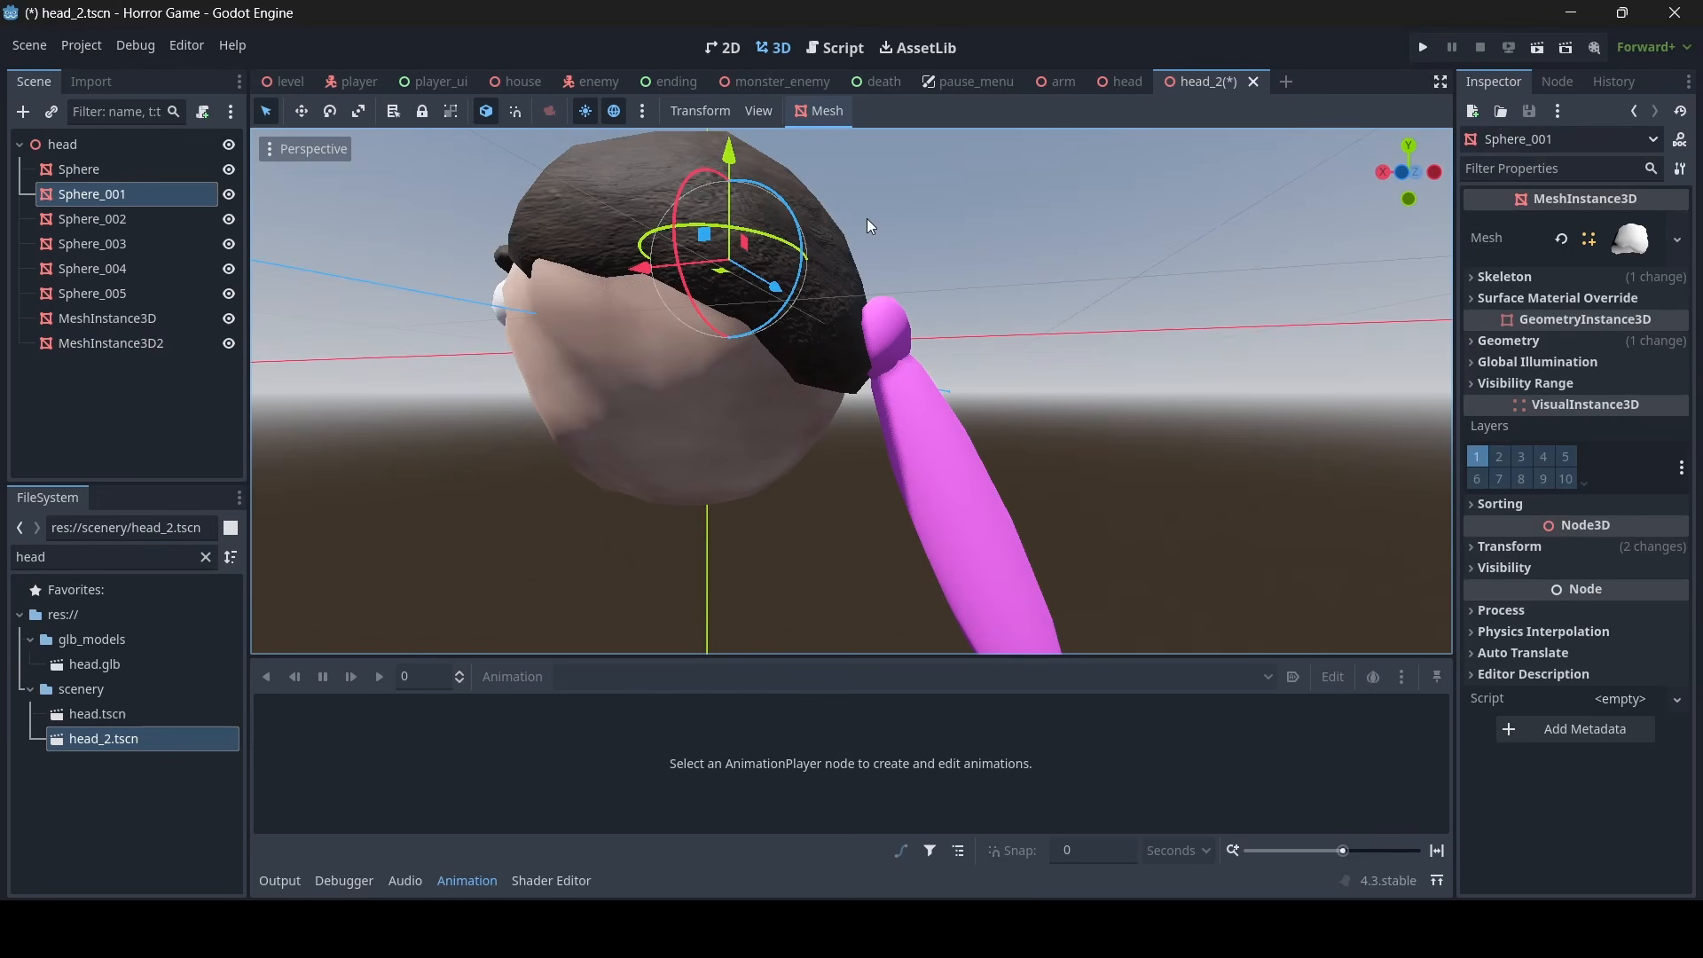
click(1520, 347)
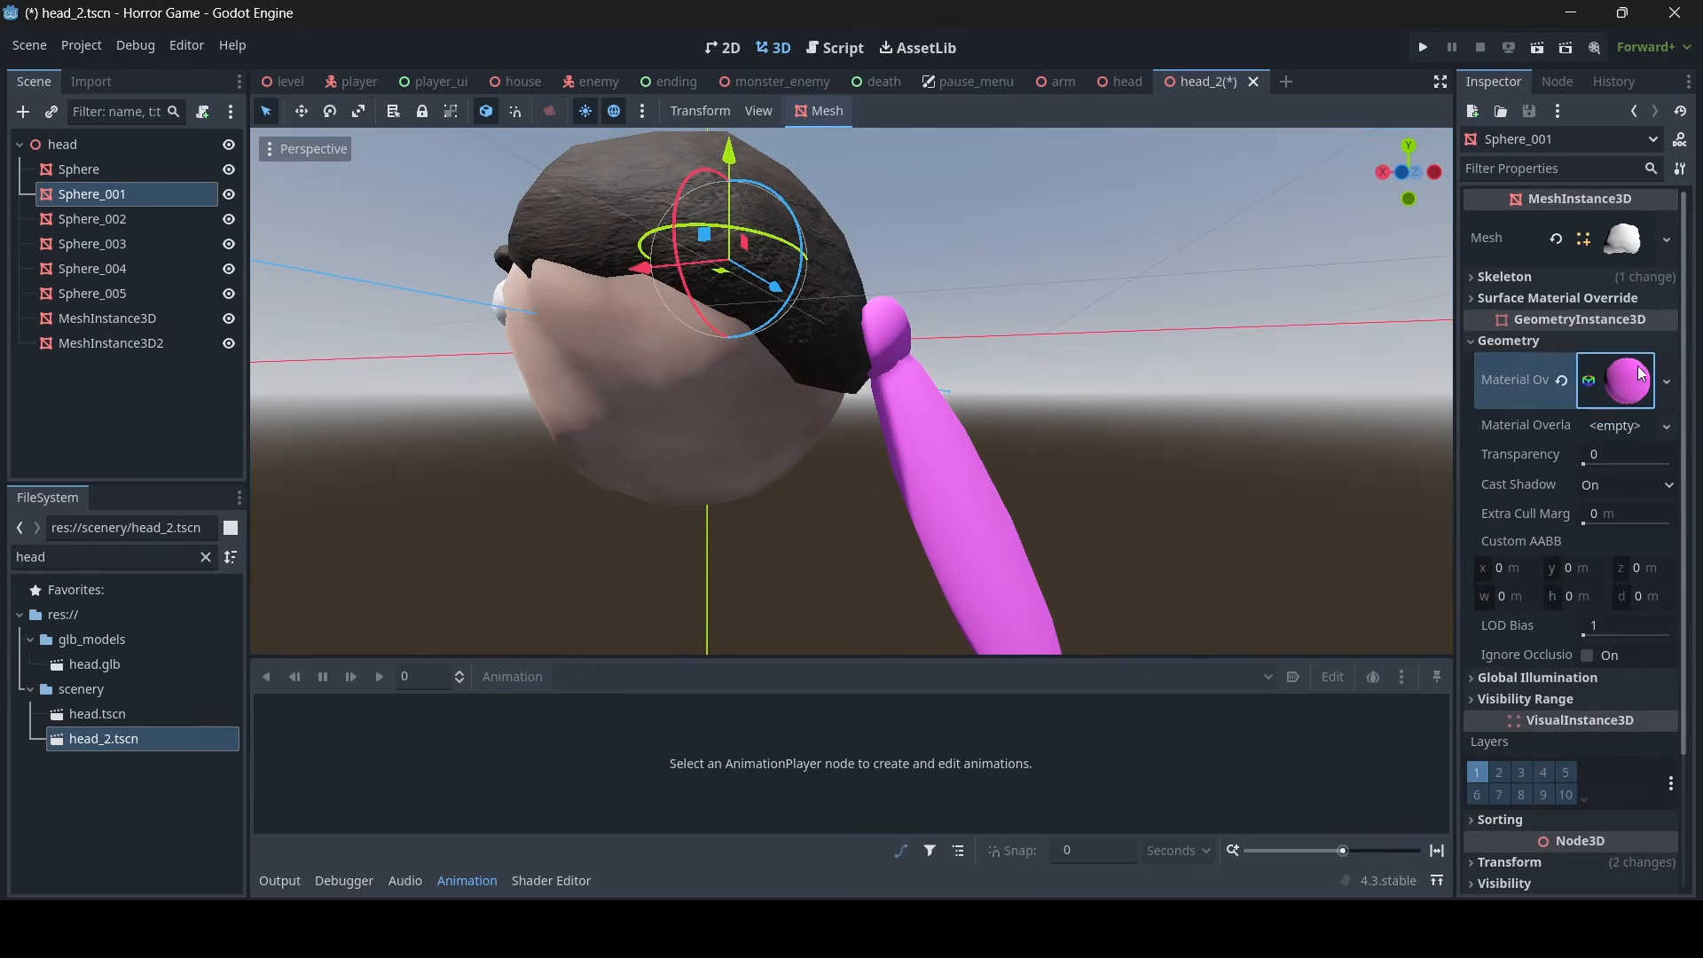
right_click(1508, 374)
click(1525, 386)
click(928, 450)
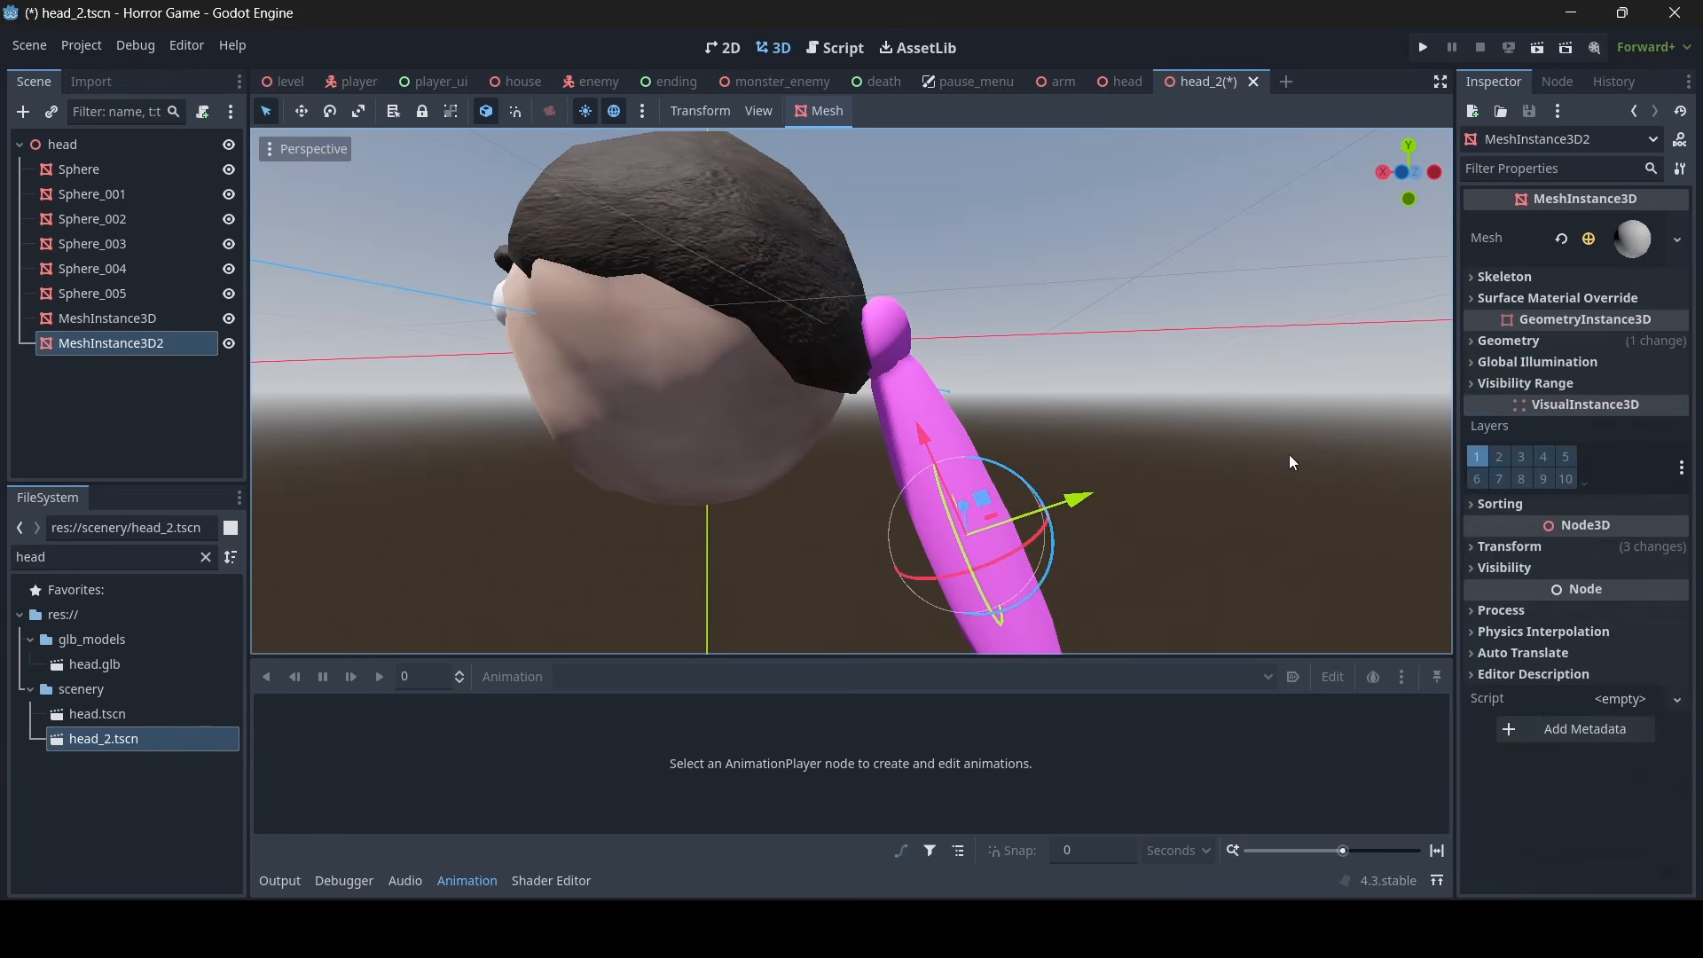
click(1524, 350)
right_click(1525, 380)
click(1517, 418)
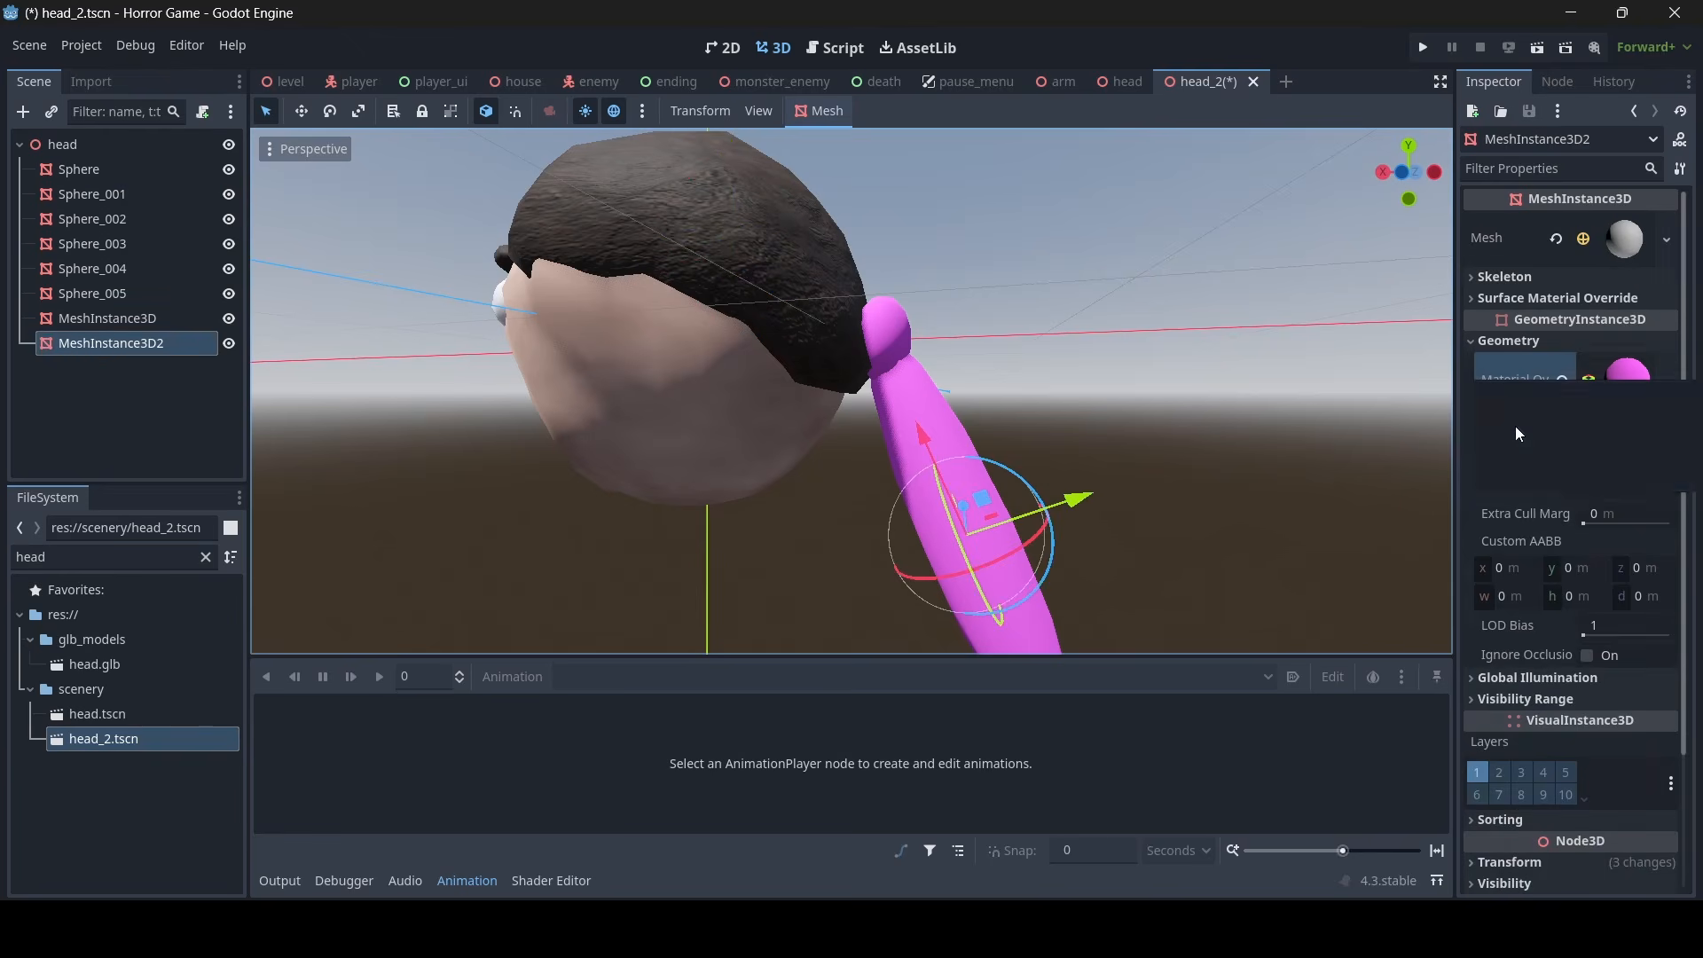
- Examine the new head from all sides and compare it with the original head scene
click(1146, 352)
key(w)
right_drag(1146, 349, 1384, 198)
key(s)
key(s)
key(a)
key(w)
key(d)
key(s)
key(a)
key(w)
key(d)
key(s)
key(w)
key(w)
key(s)
key(a)
key(w)
key(s)
key(d)
click(1124, 83)
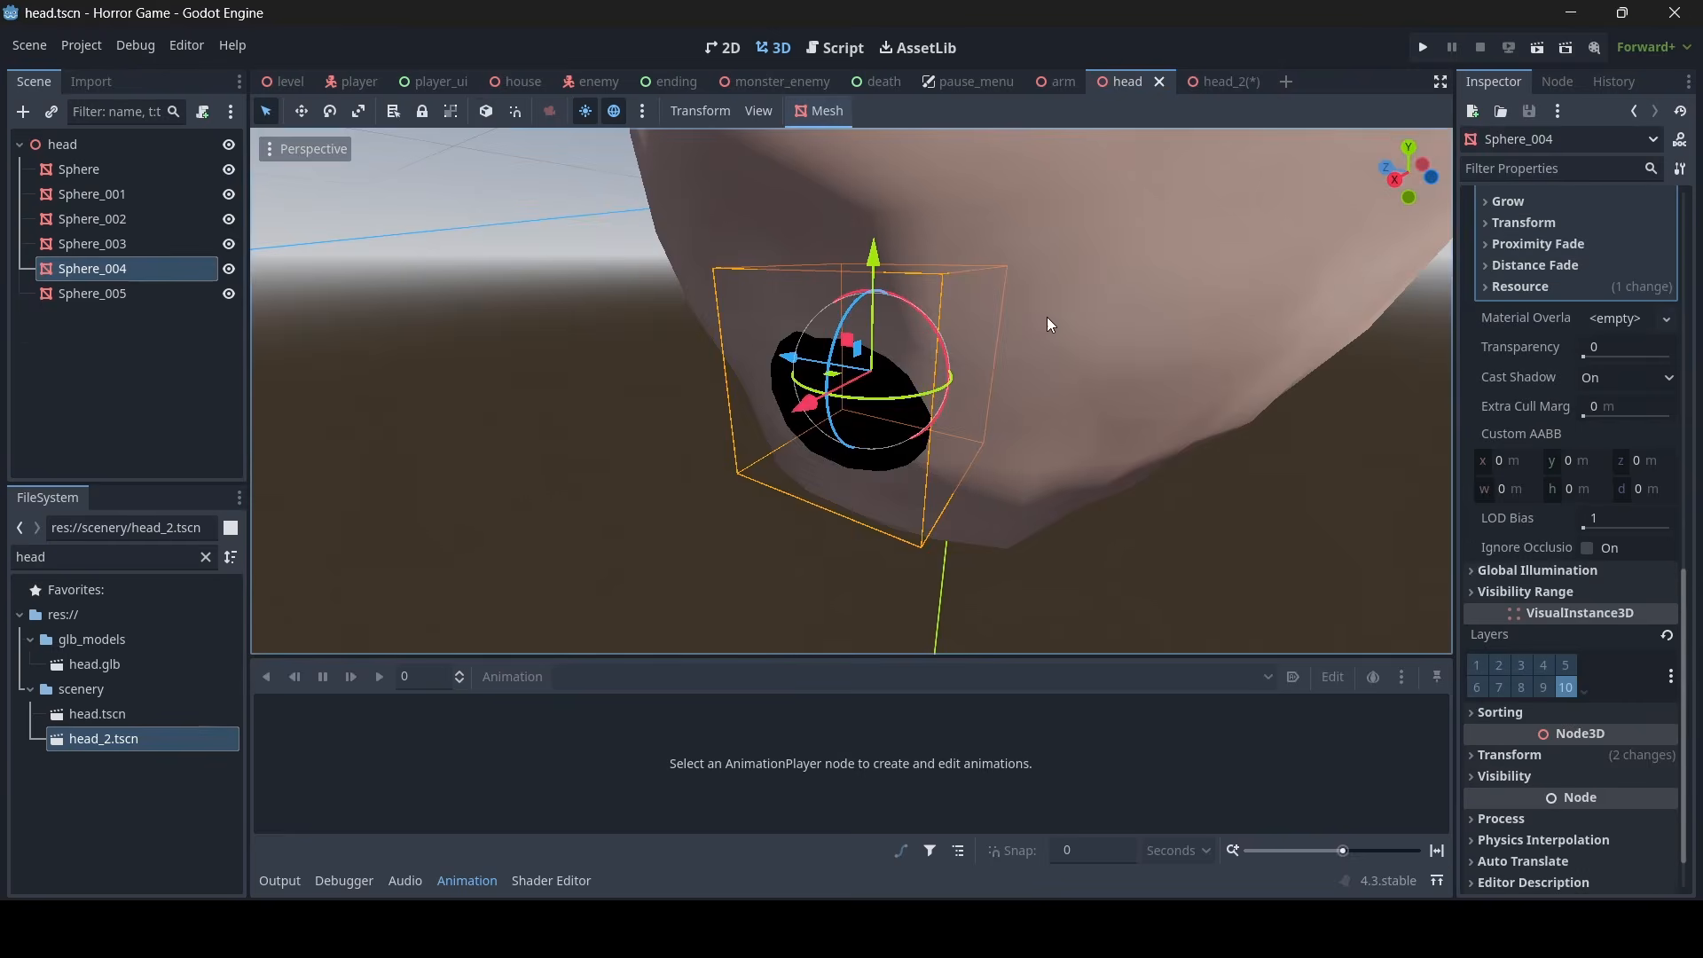
key(s)
right_drag(1046, 317, 940, 357)
key(a)
click(1218, 87)
key(s)
key(w)
key(d)
key(w)
- Make the material override of the hair mesh, Sphere_001, unique within head_2
click(805, 362)
key(a)
key(s)
key(d)
key(w)
key(s)
key(a)
key(s)
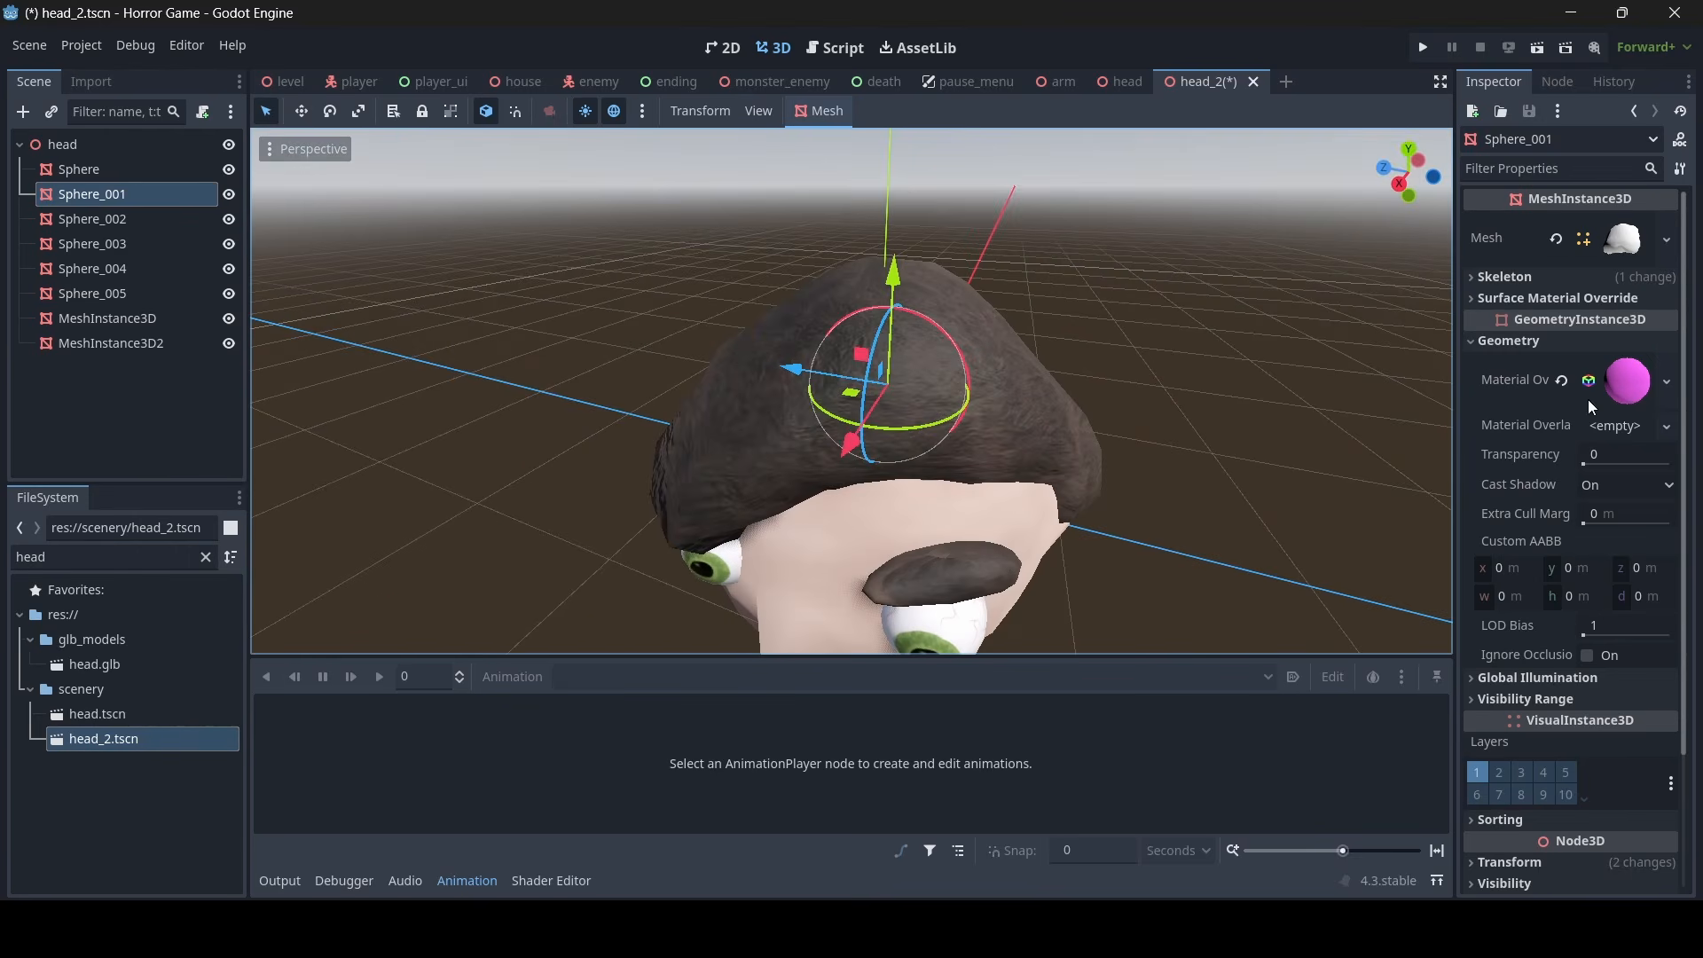
click(1632, 391)
scroll(1616, 396, down, 3)
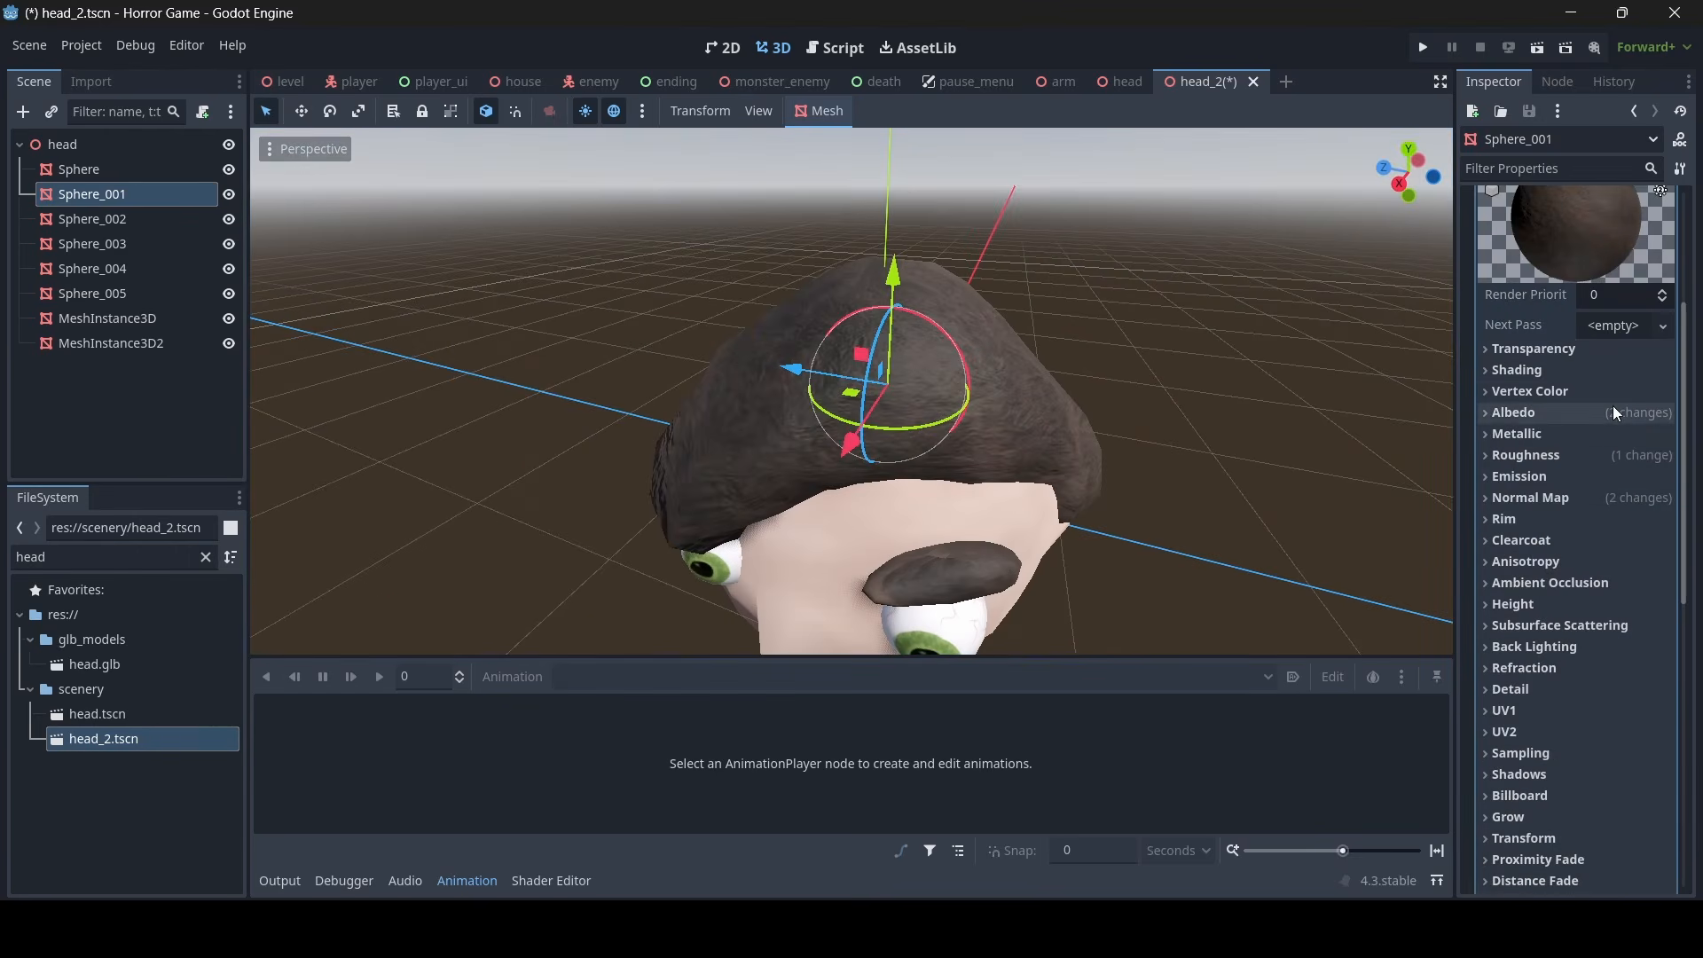
scroll(1623, 399, up, 3)
right_click(1627, 385)
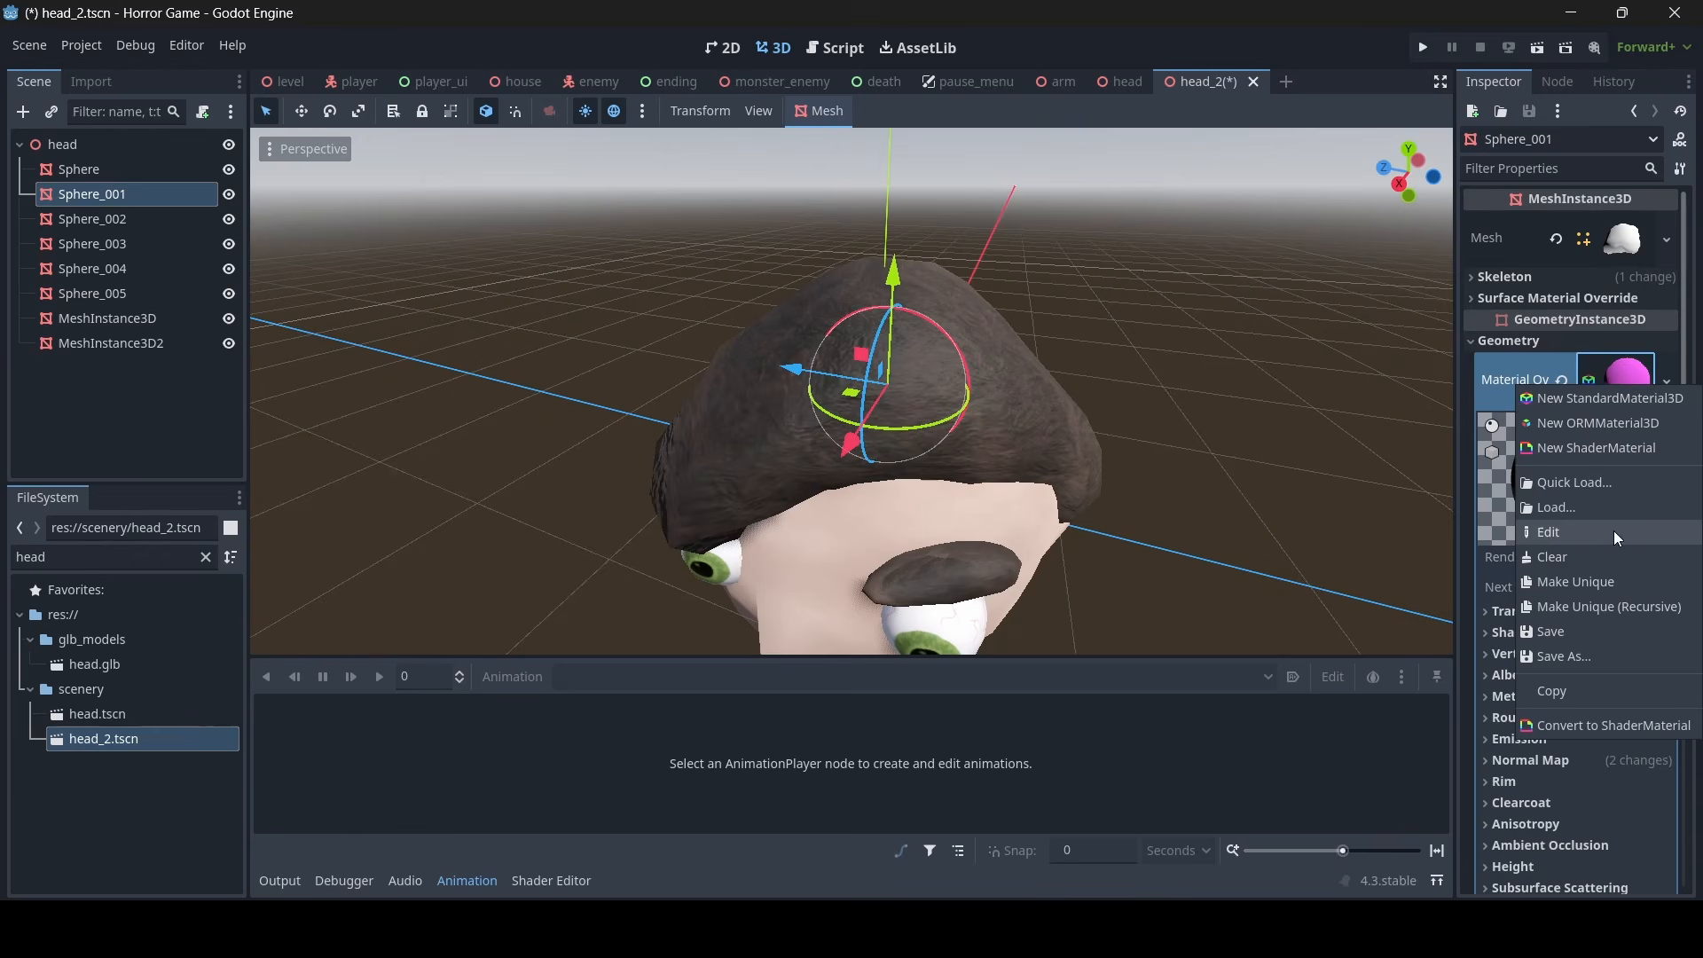
click(1602, 588)
- Tint the hair material's albedo a dark neutral grey so the hair looks almost black
scroll(1553, 617, down, 2)
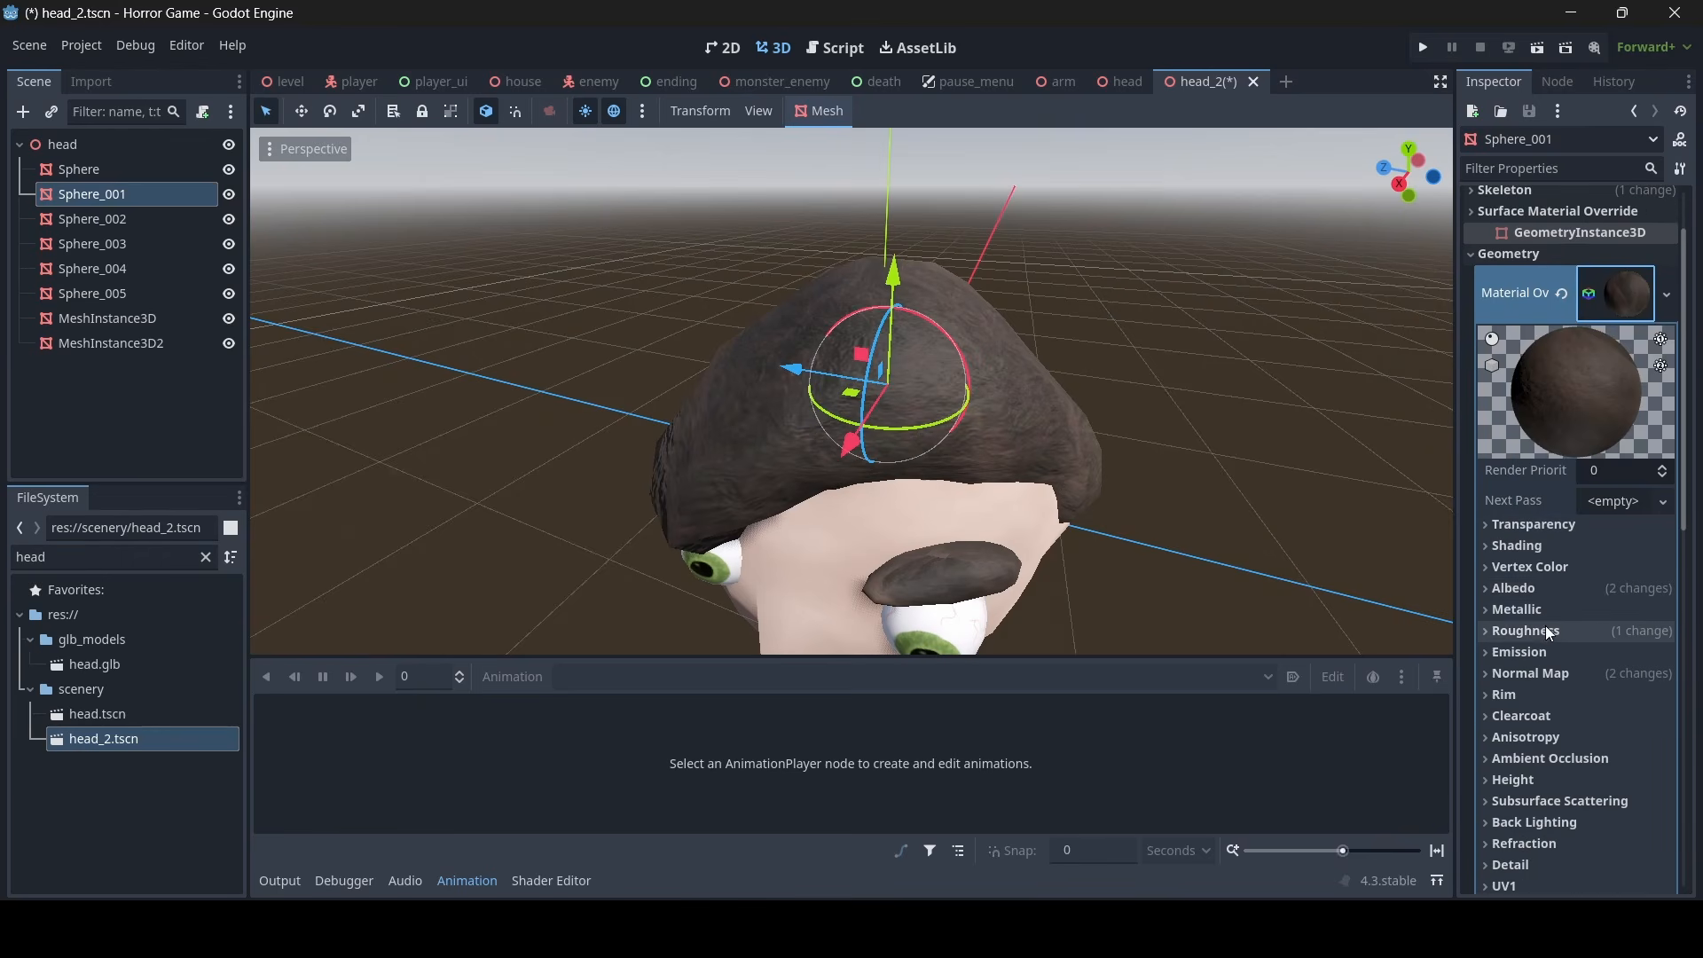
click(1554, 590)
click(1630, 653)
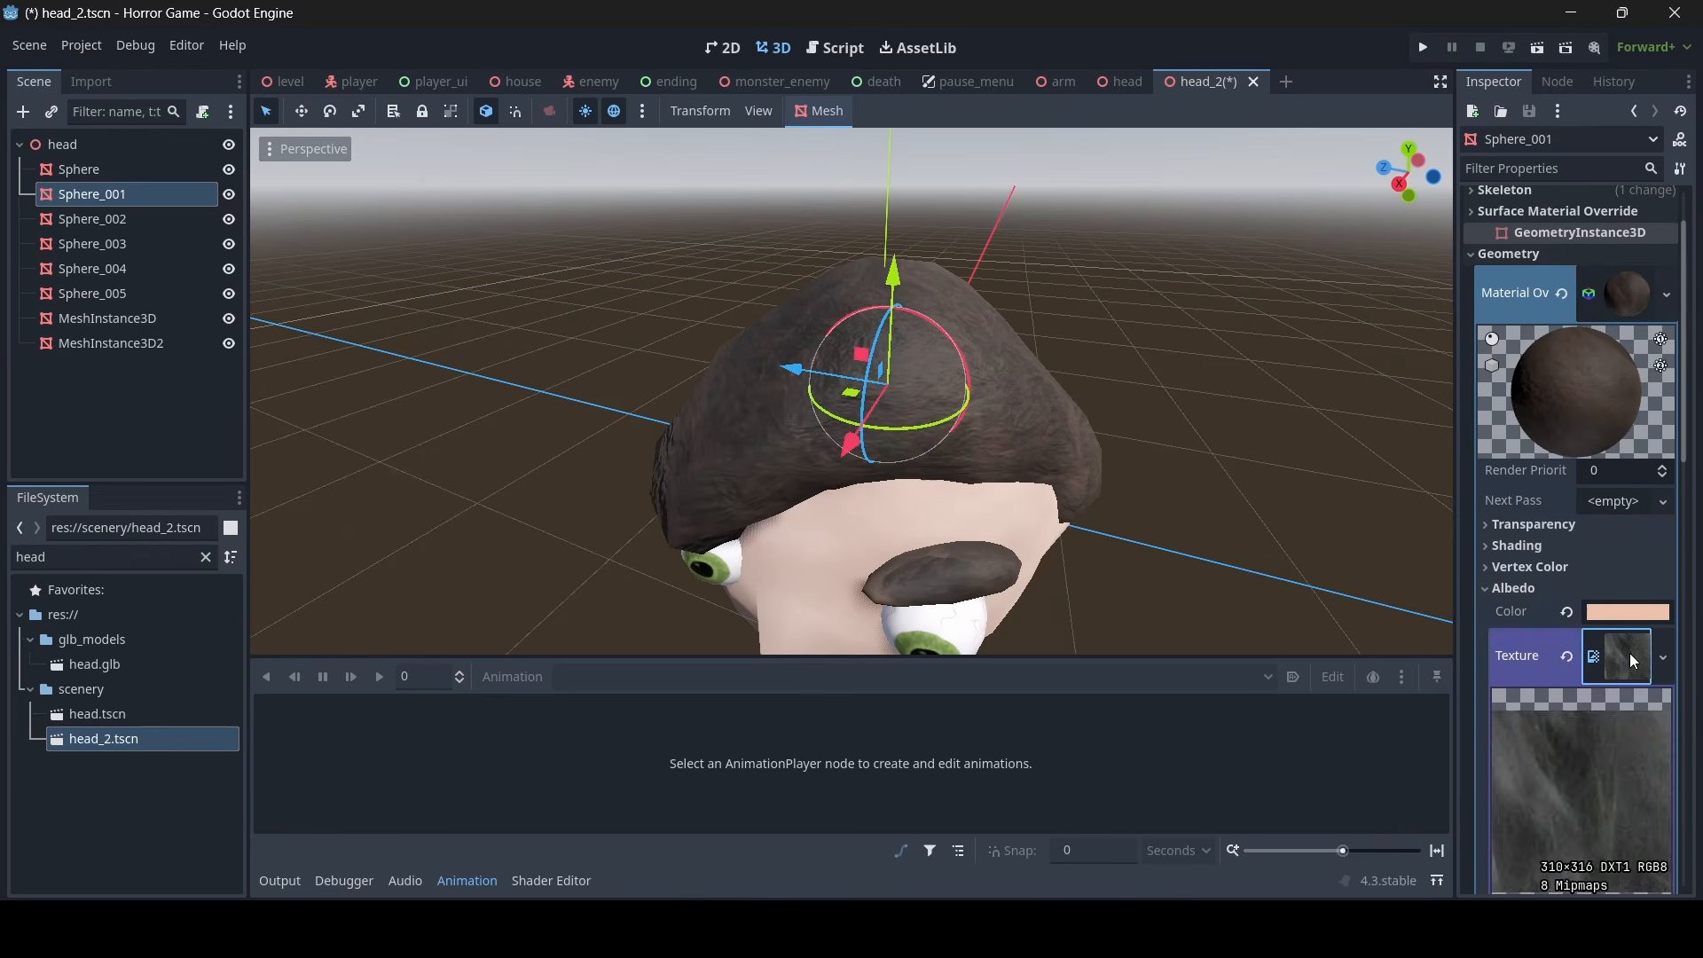
click(1632, 616)
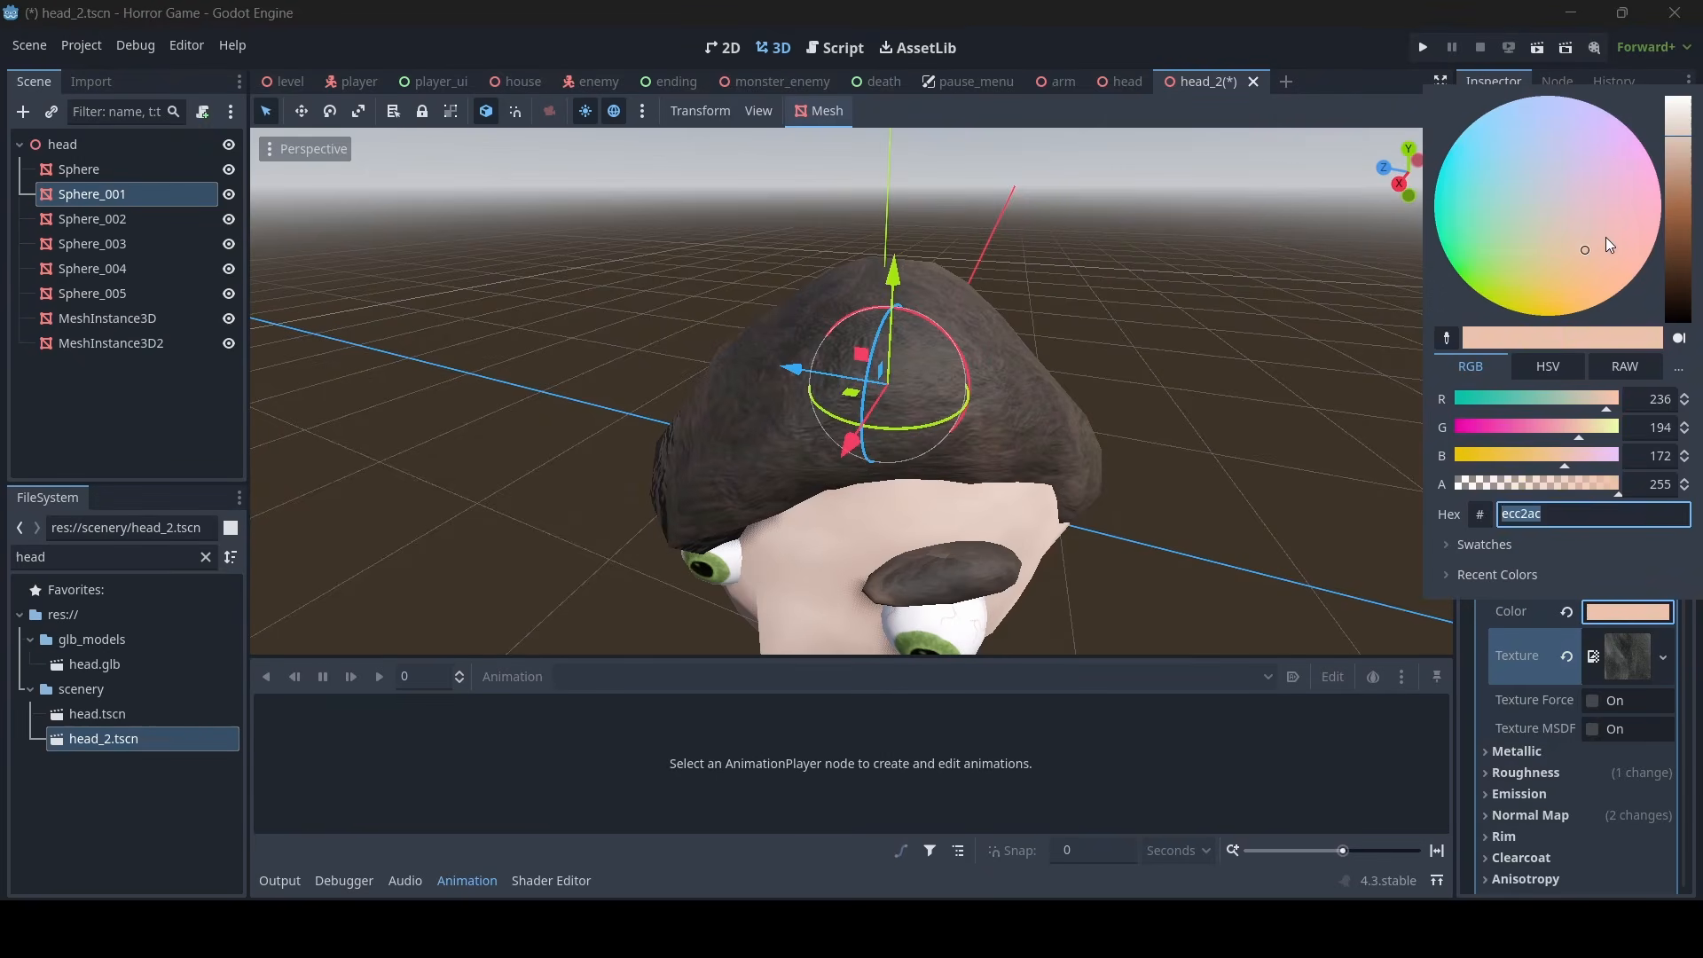
drag(1504, 273, 1519, 147)
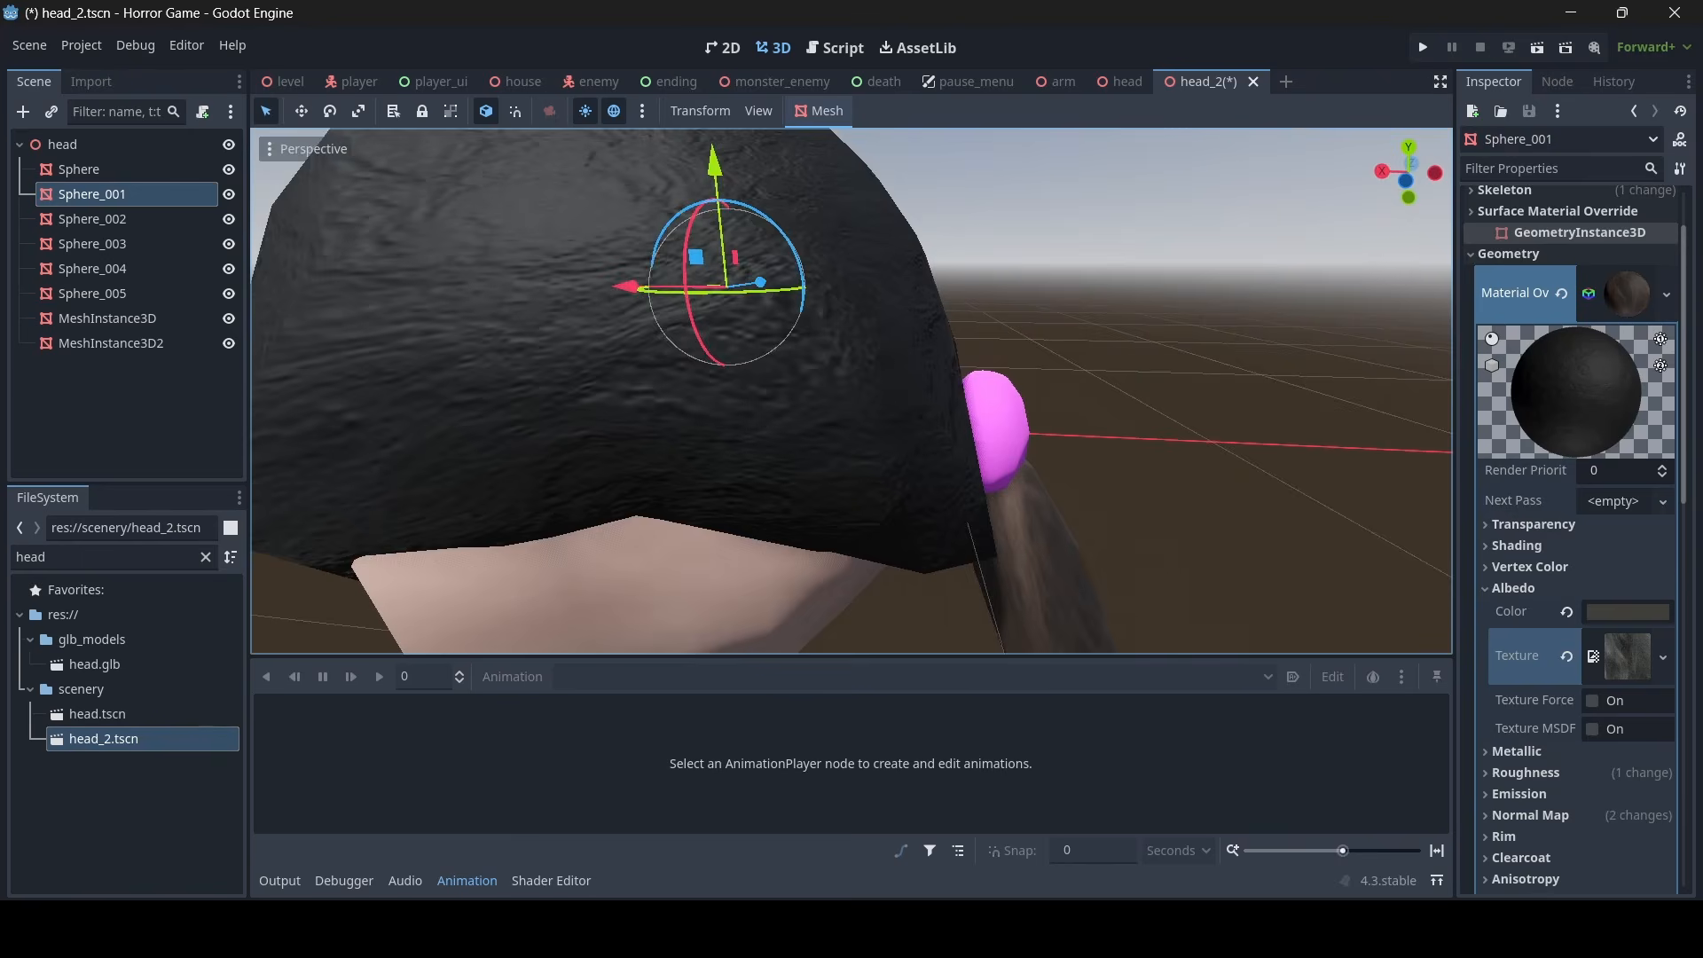
right_drag(851, 390, 1100, 401)
key(w)
click(1629, 614)
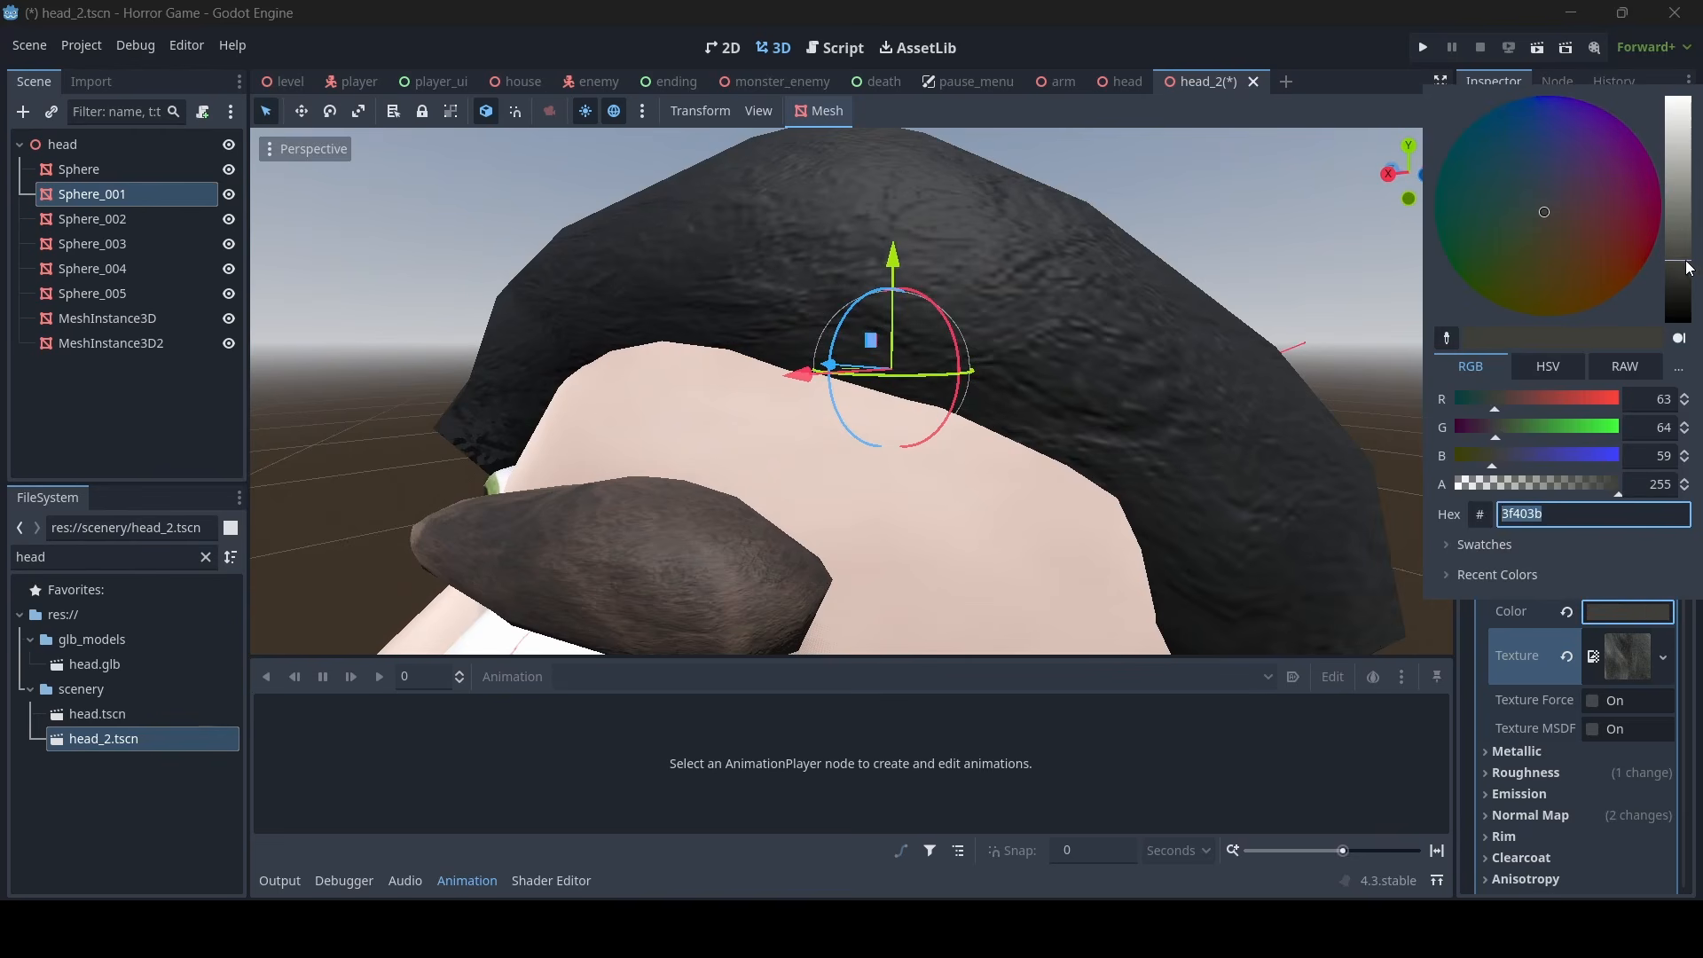
drag(1686, 260, 1673, 227)
click(1193, 343)
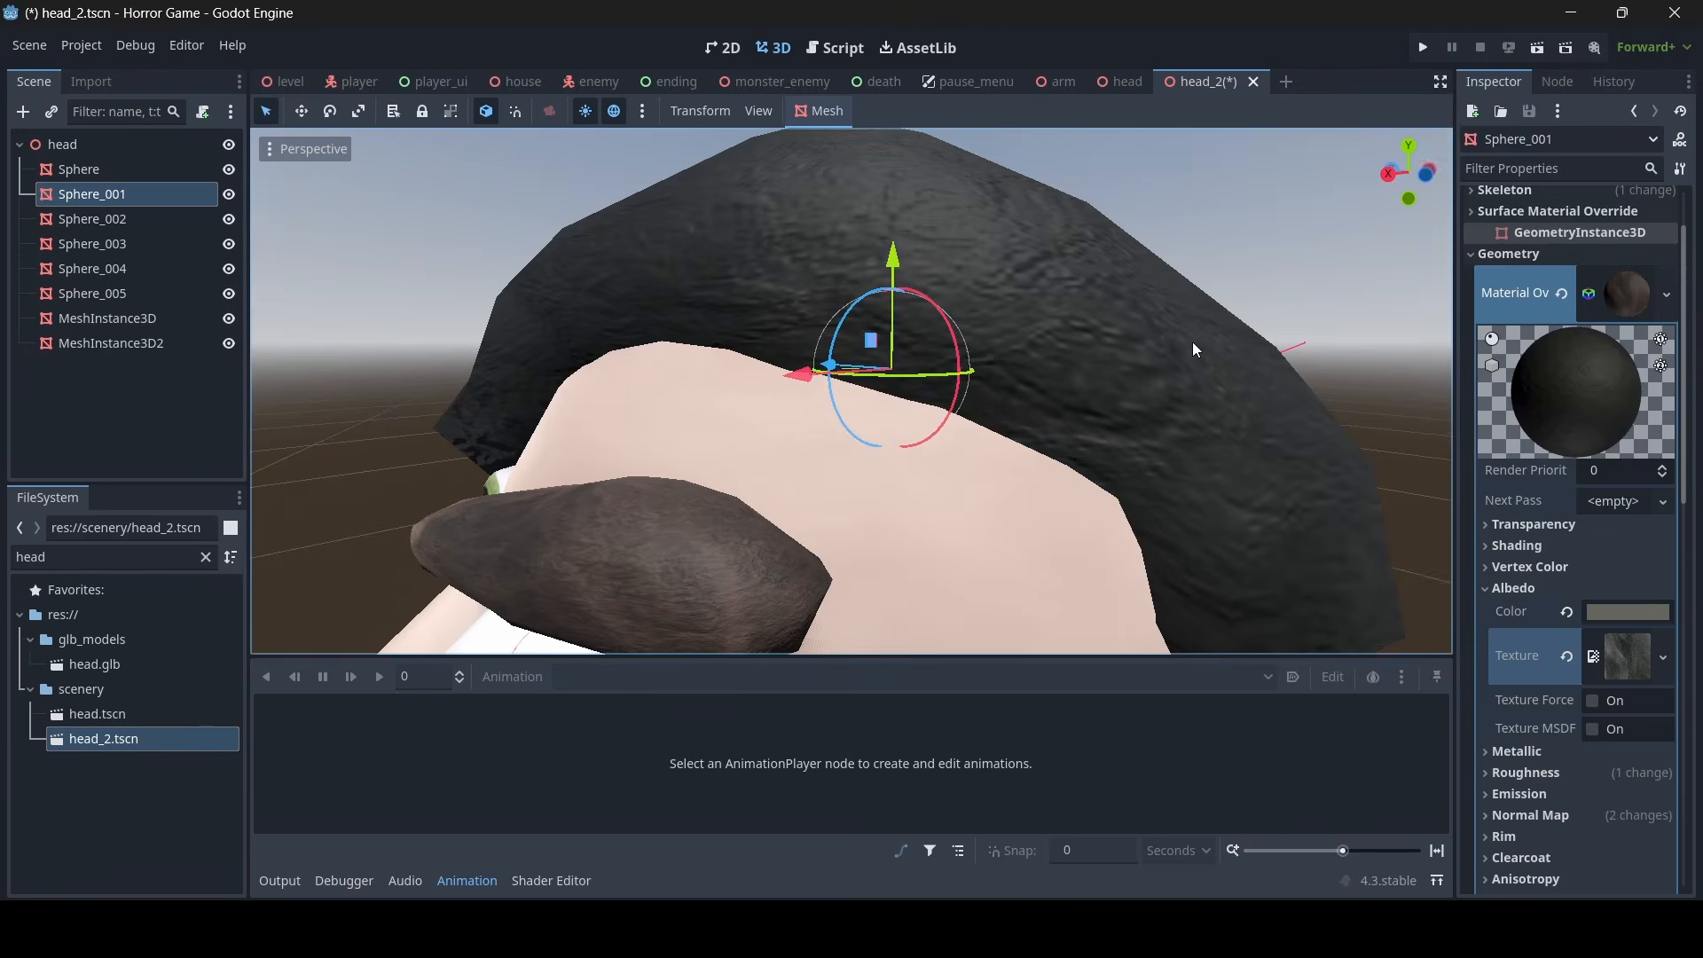
- Copy the recolored hair material override and paste it onto the eyebrow mesh, Sphere_005
middle_drag(1192, 342, 1055, 337)
click(1232, 332)
scroll(1233, 331, down, 6)
middle_drag(1232, 332, 1377, 321)
click(865, 315)
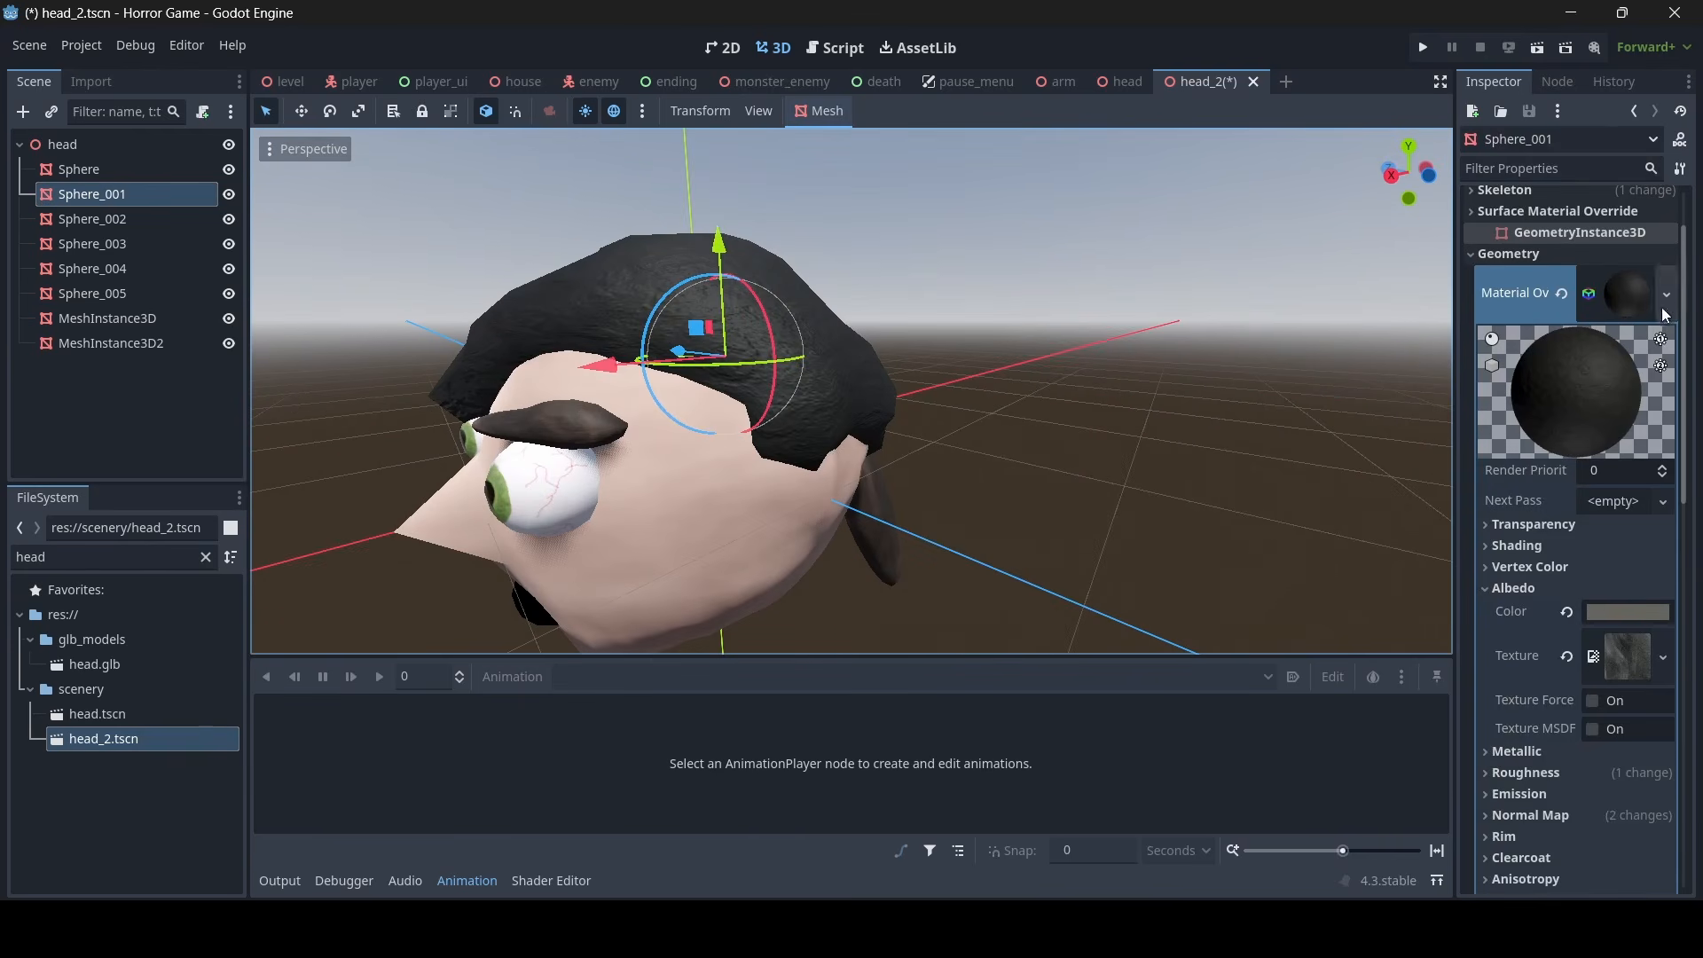
click(1628, 296)
right_click(1524, 288)
click(1522, 302)
right_drag(1312, 306, 1340, 310)
key(w)
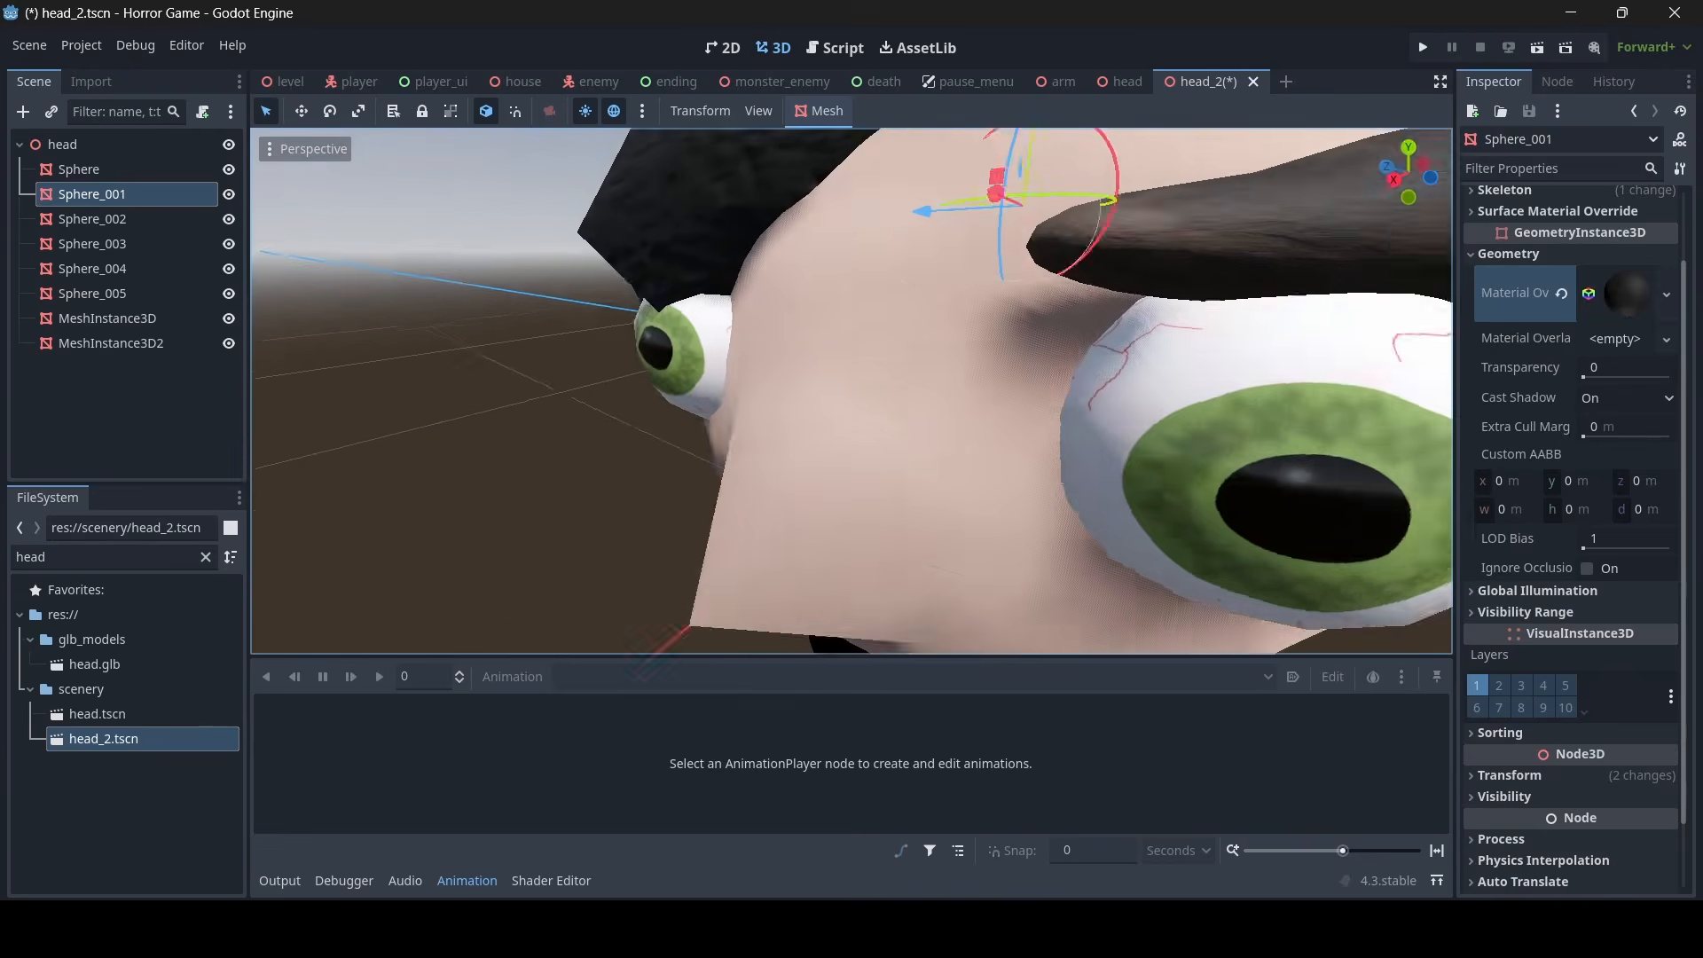
scroll(971, 339, down, 6)
click(973, 339)
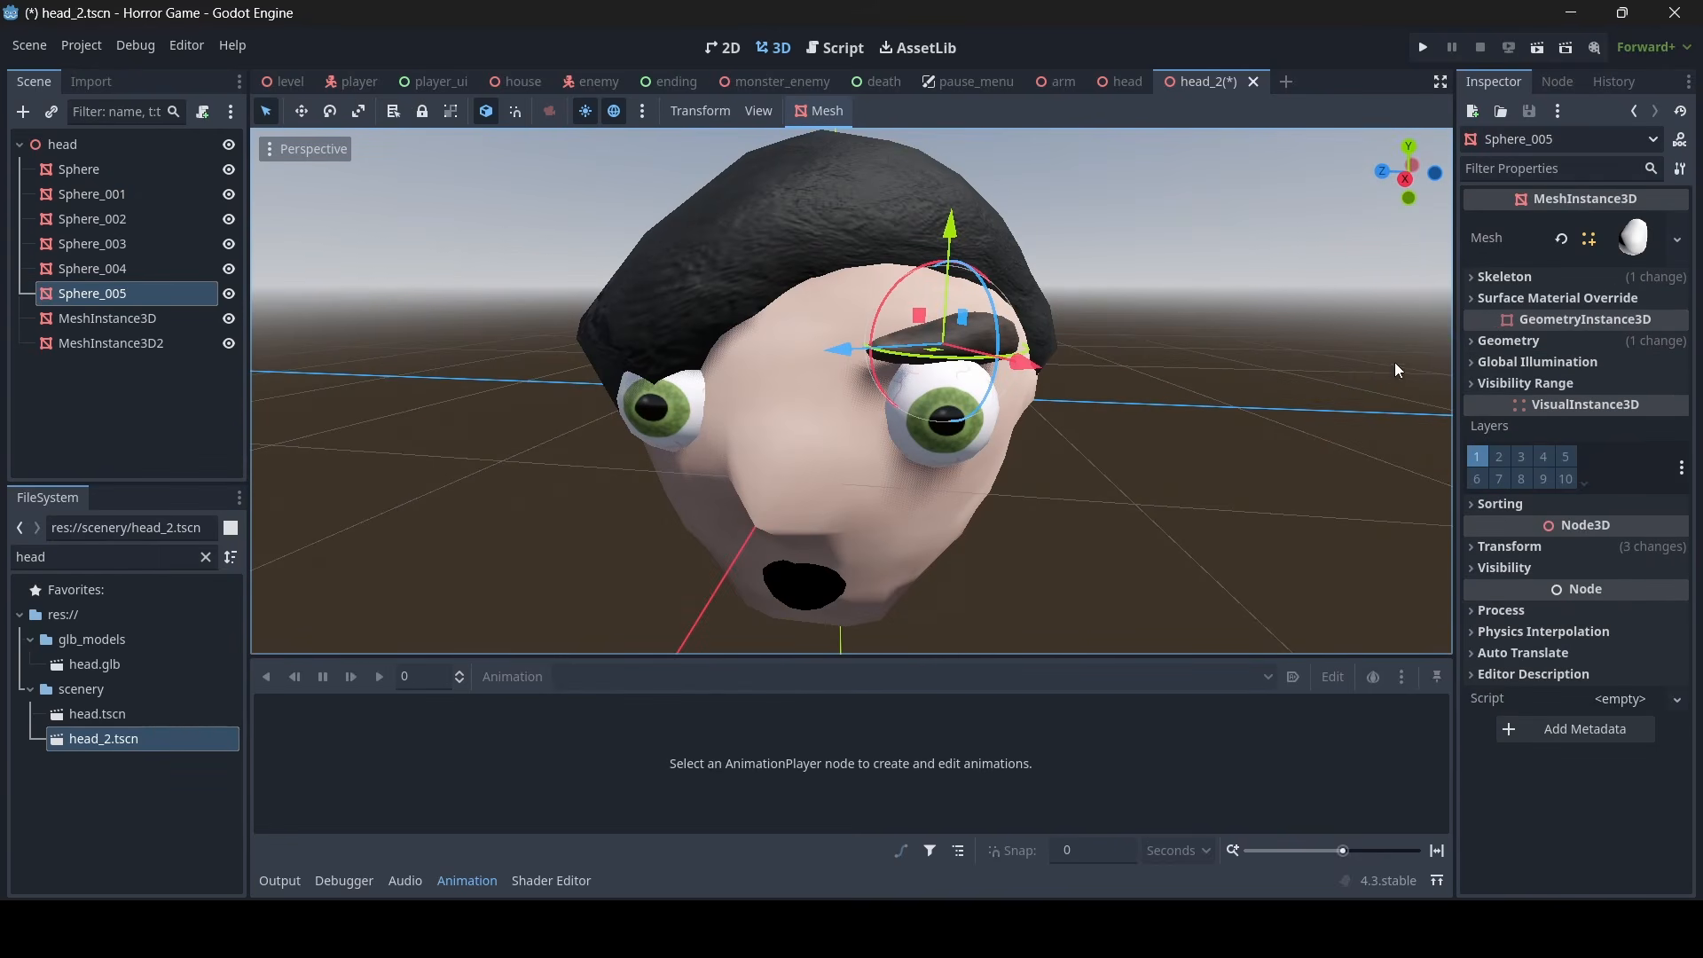
click(1525, 343)
right_click(1514, 375)
click(1510, 412)
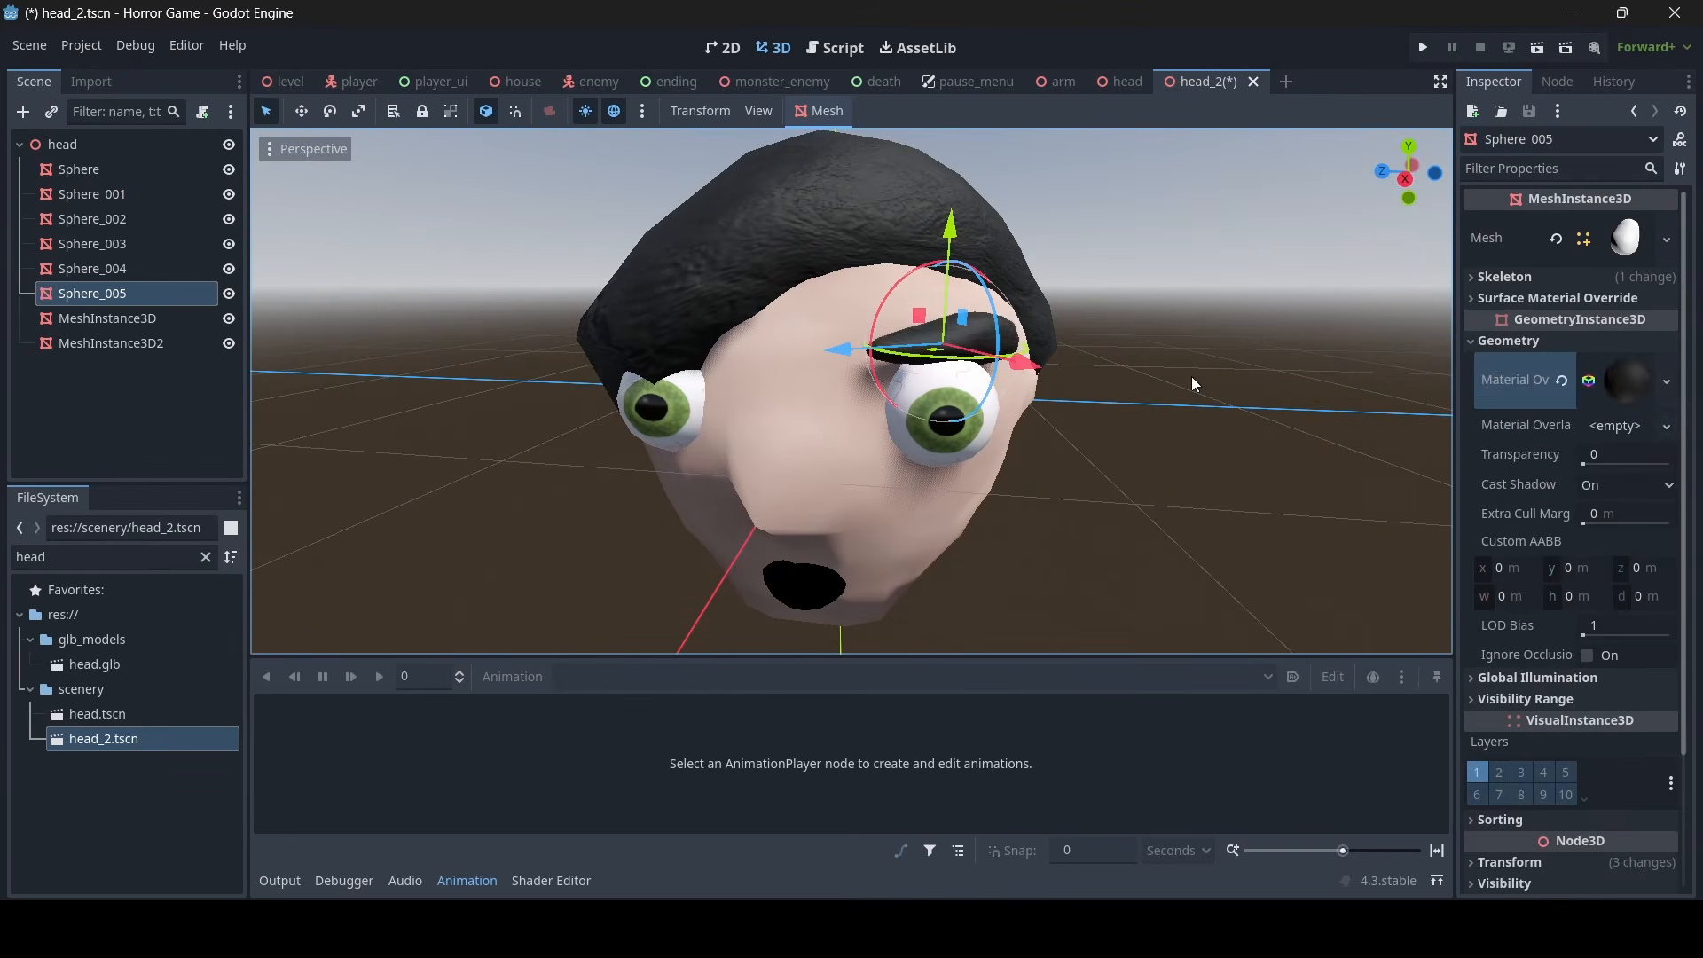
- Paste the dark hair material onto the ponytail's material override
click(1191, 376)
middle_drag(1191, 376, 960, 477)
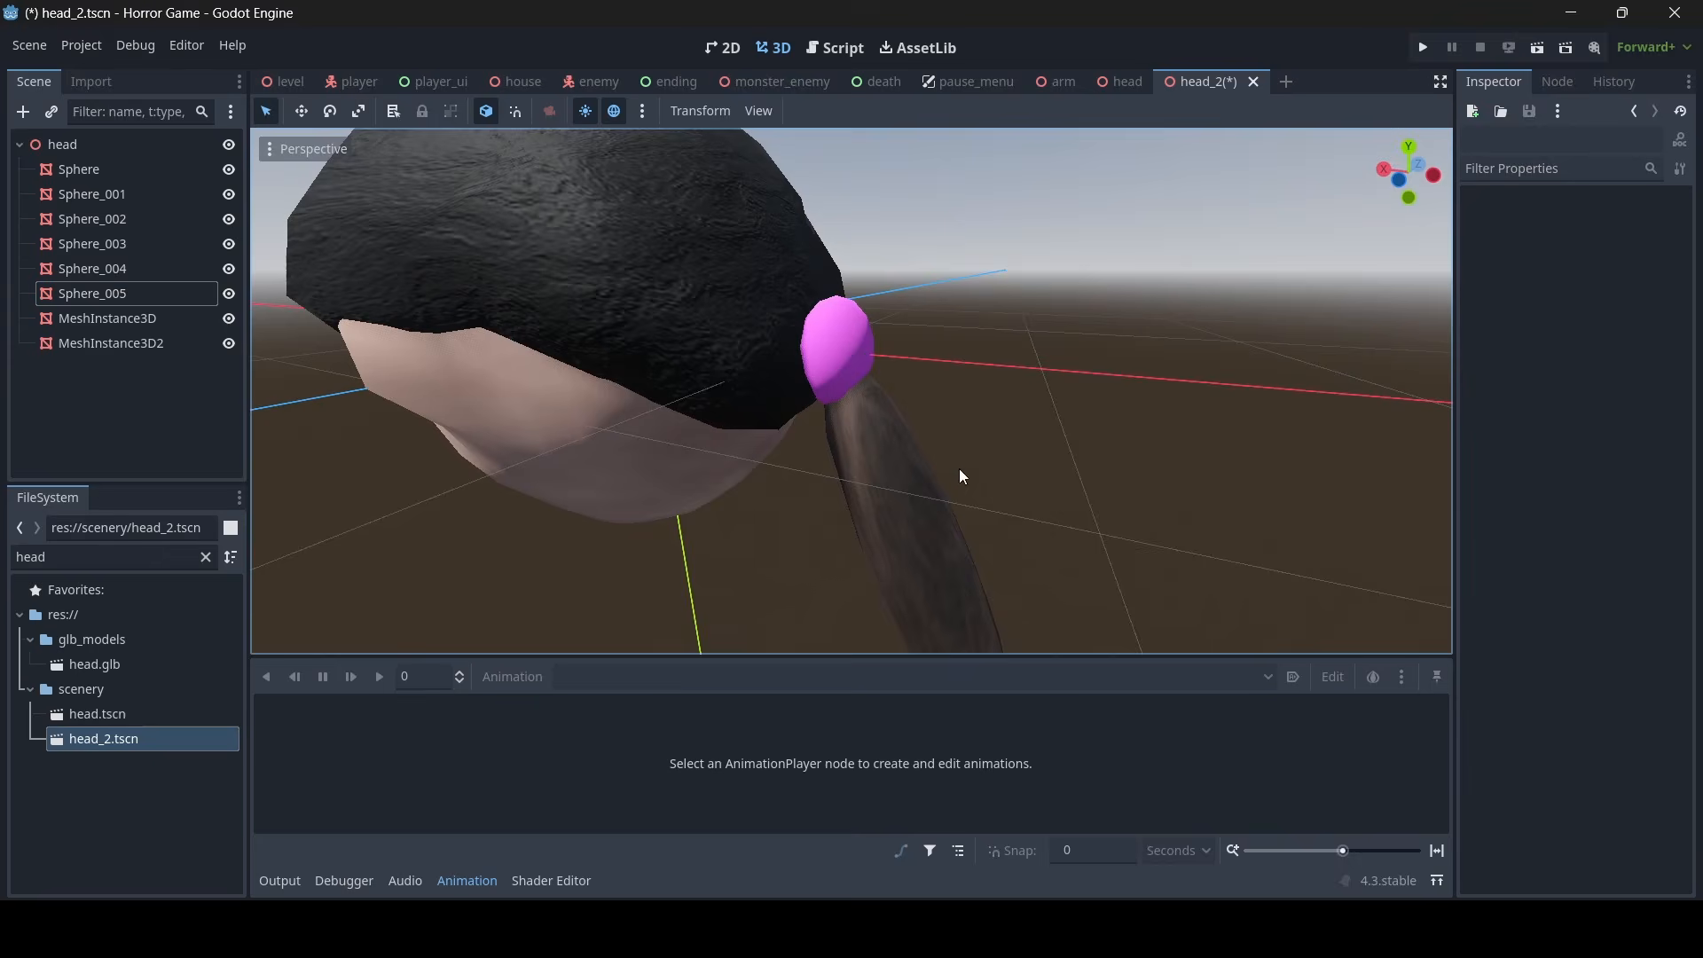
click(910, 493)
right_click(1531, 379)
click(1535, 419)
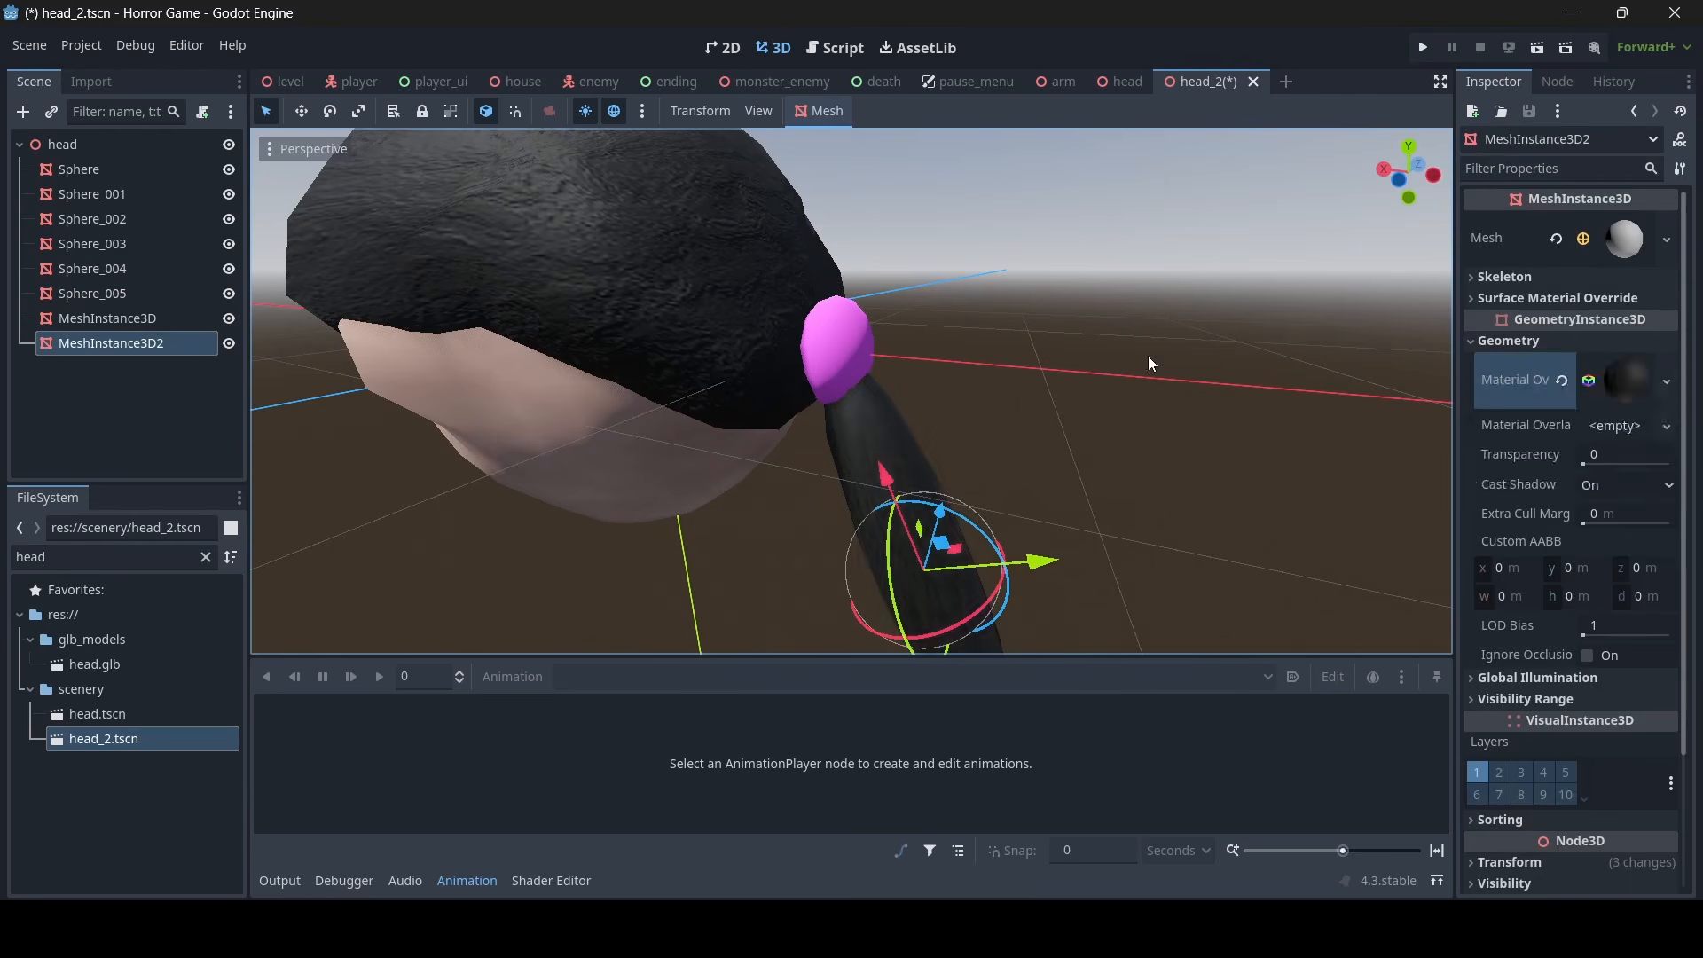
- Deselect the ponytail and save the head_2 scene
click(1148, 356)
right_drag(1148, 355, 1233, 344)
key(a)
key(d)
key(w)
key(a)
key(ctrl+s)
- Examine the finished head_2 model's hair, ponytail and face from all sides
key(w)
key(a)
key(d)
key(s)
key(w)
key(a)
key(s)
key(d)
key(a)
key(w)
key(s)
key(s)
key(w)
key(d)
key(s)
key(d)
key(w)
key(a)
key(s)
key(a)
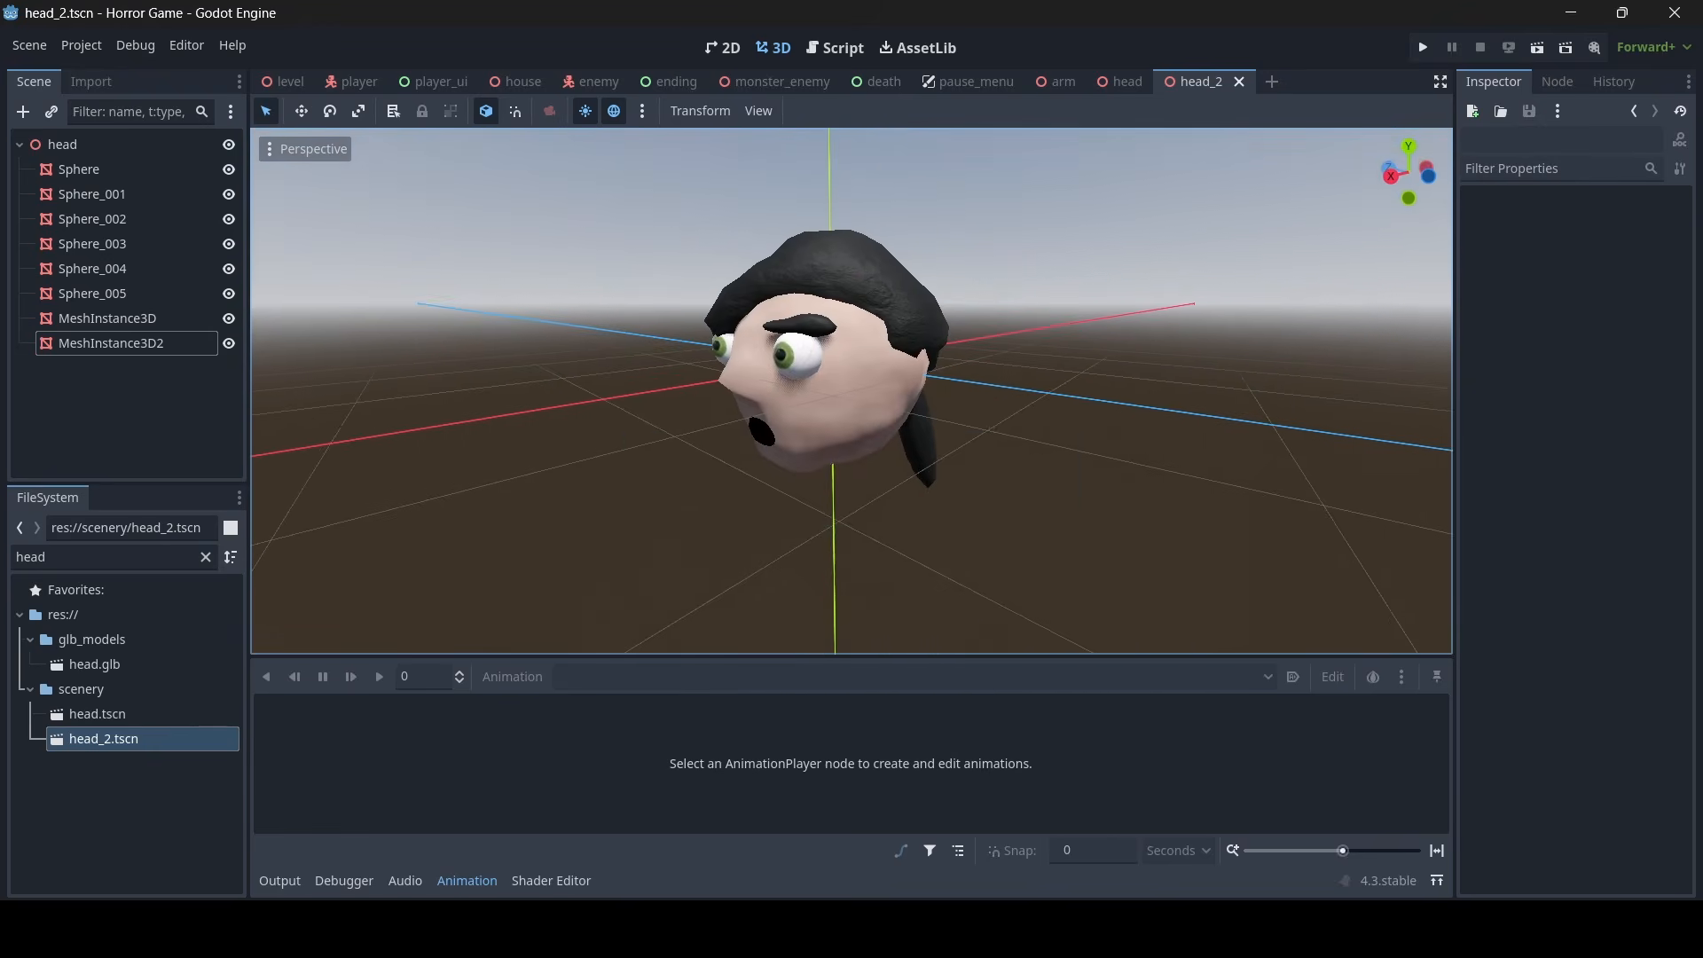
- Save the head_2 scene and add an instance of head_2.tscn under the house scene's root
key(ctrl+s)
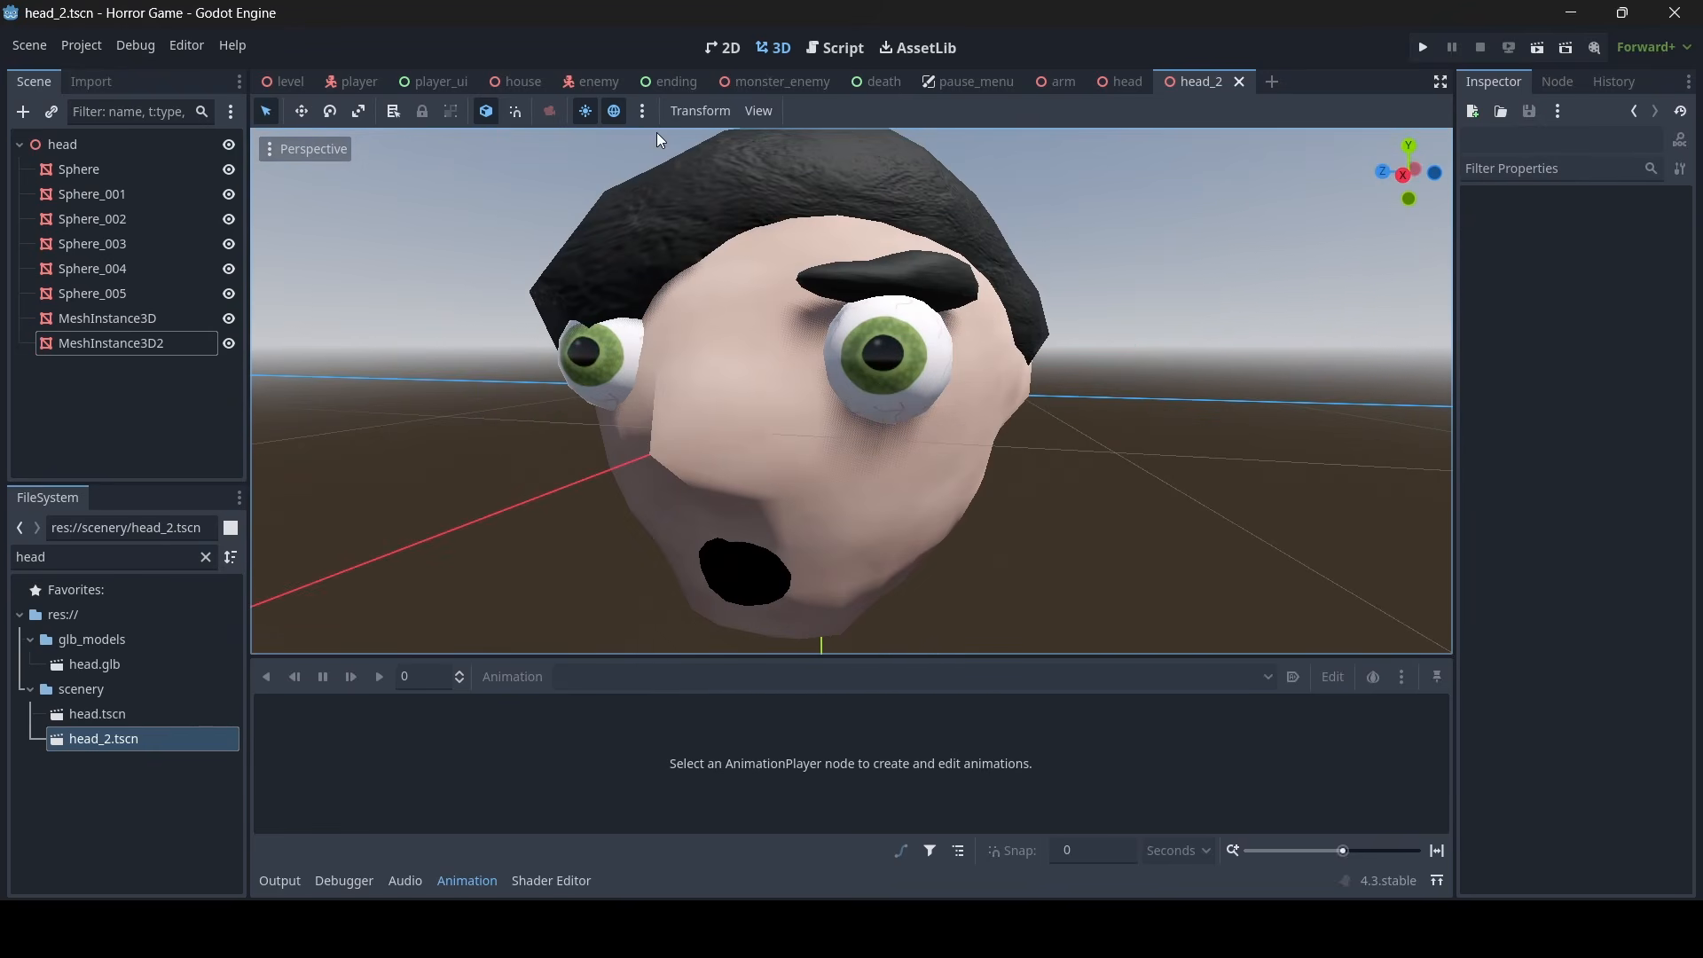
click(519, 82)
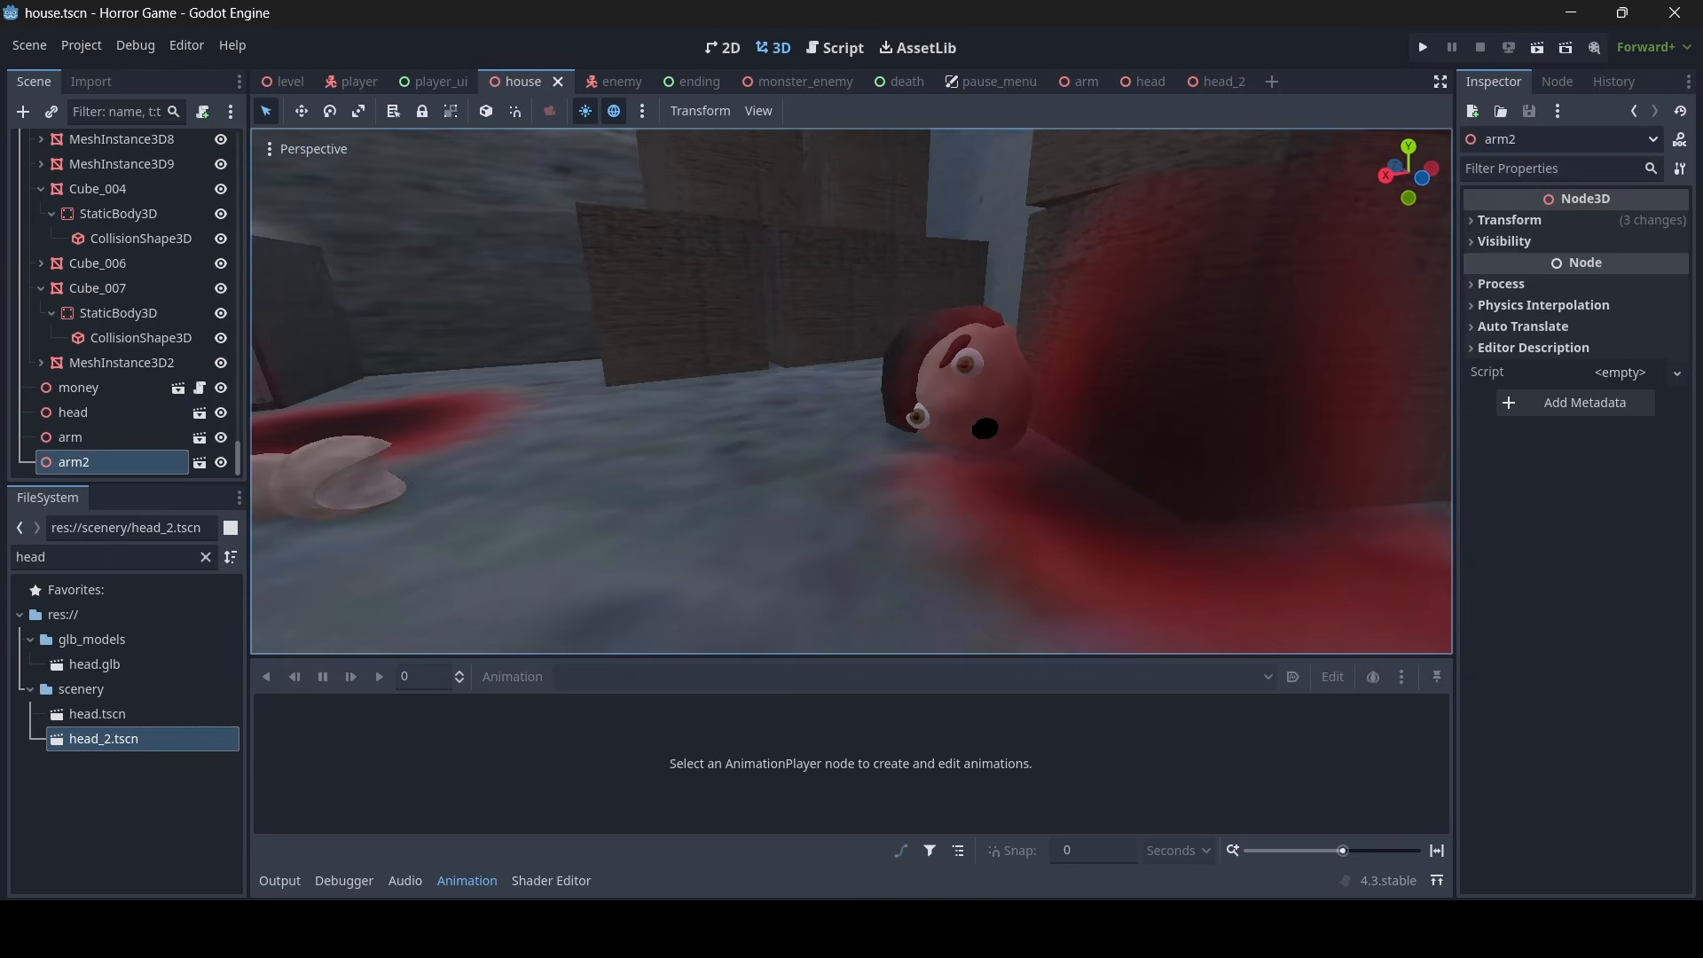
scroll(216, 355, up, 5)
drag(236, 413, 245, 148)
click(64, 146)
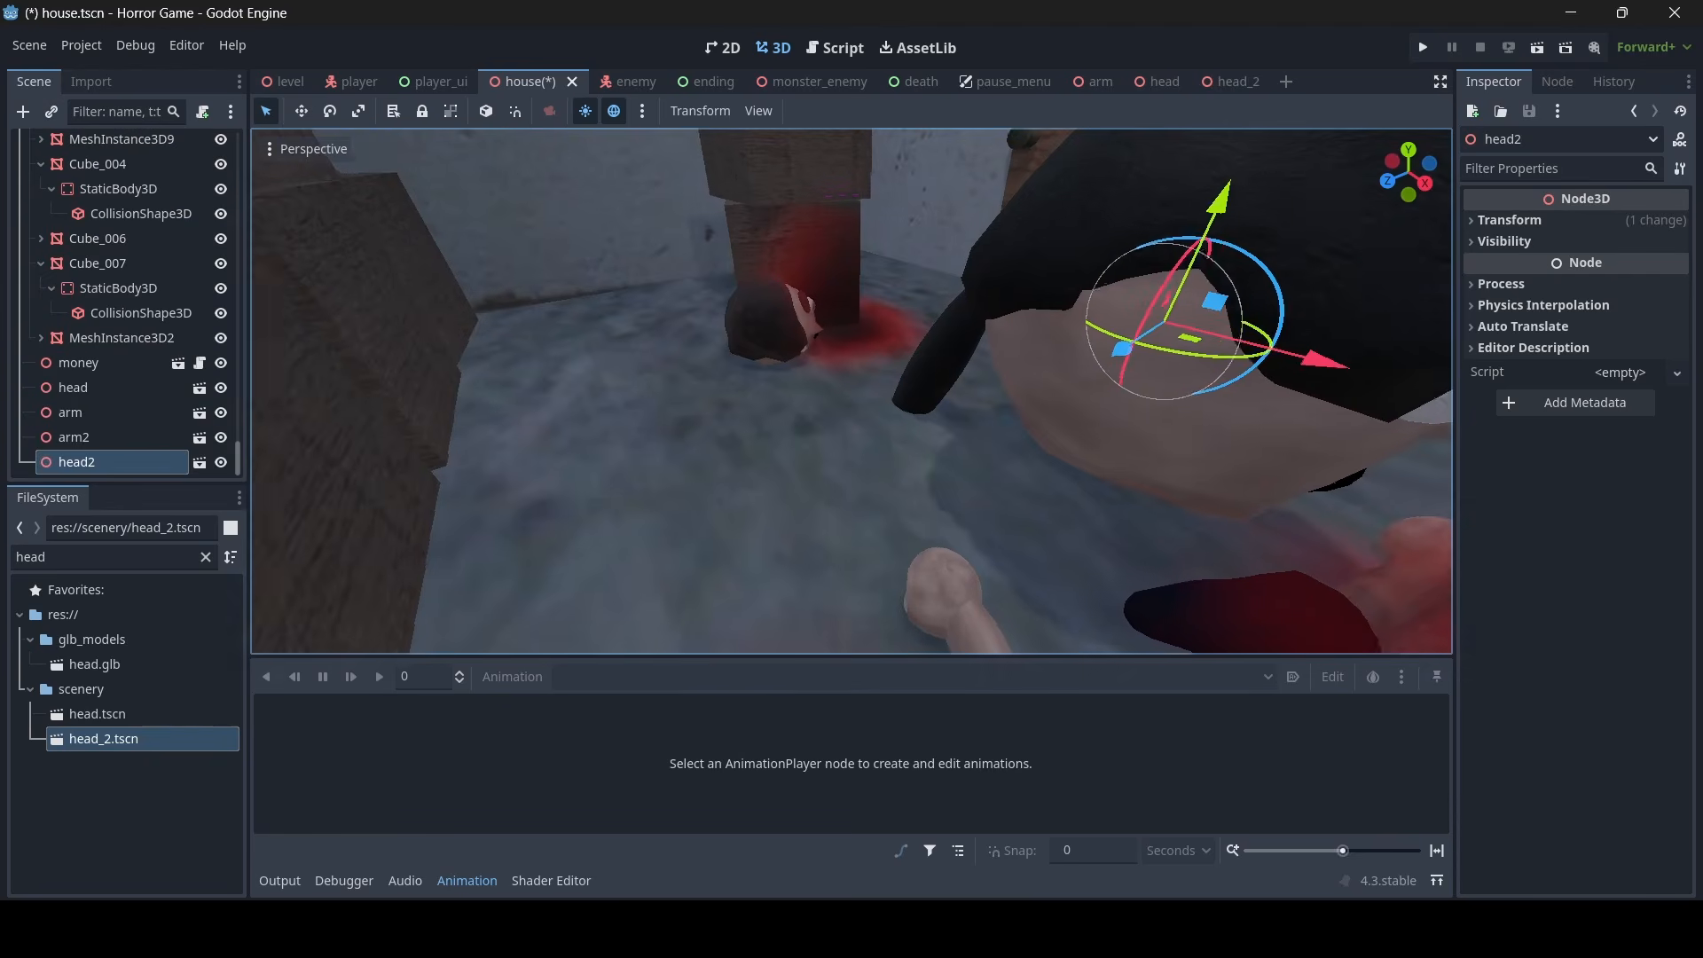
- Check the first head's transform and set the new head2 instance's scale to a matching 0.56
click(83, 387)
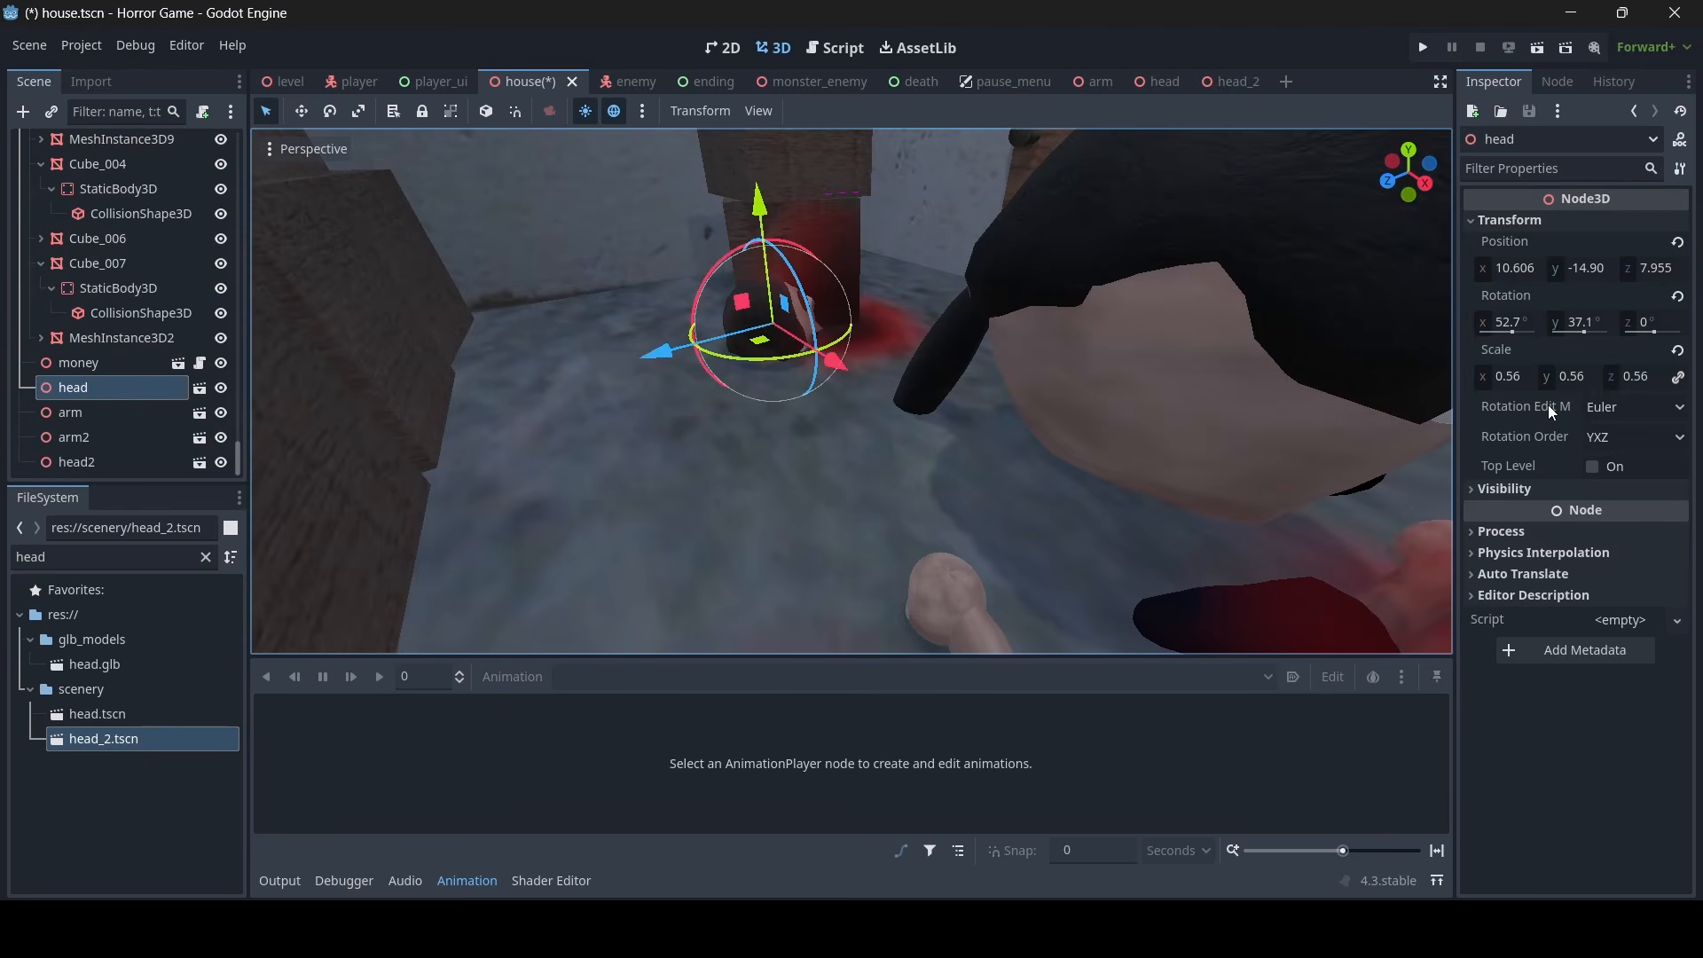
click(97, 464)
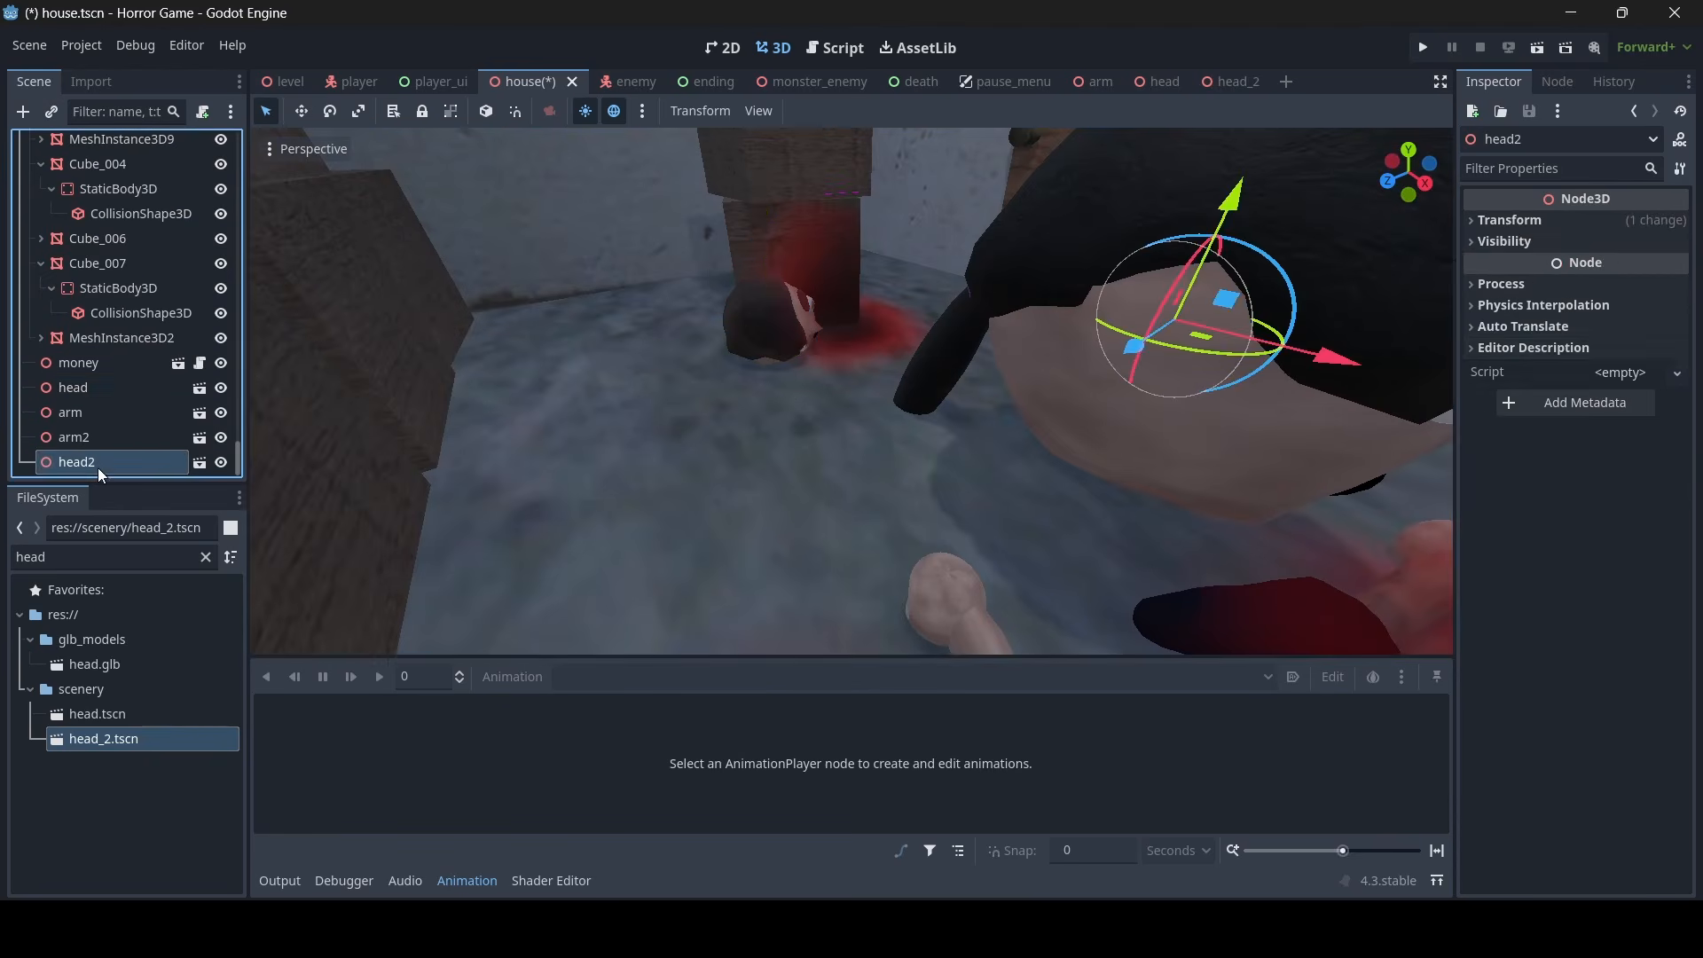
click(1539, 222)
click(1508, 378)
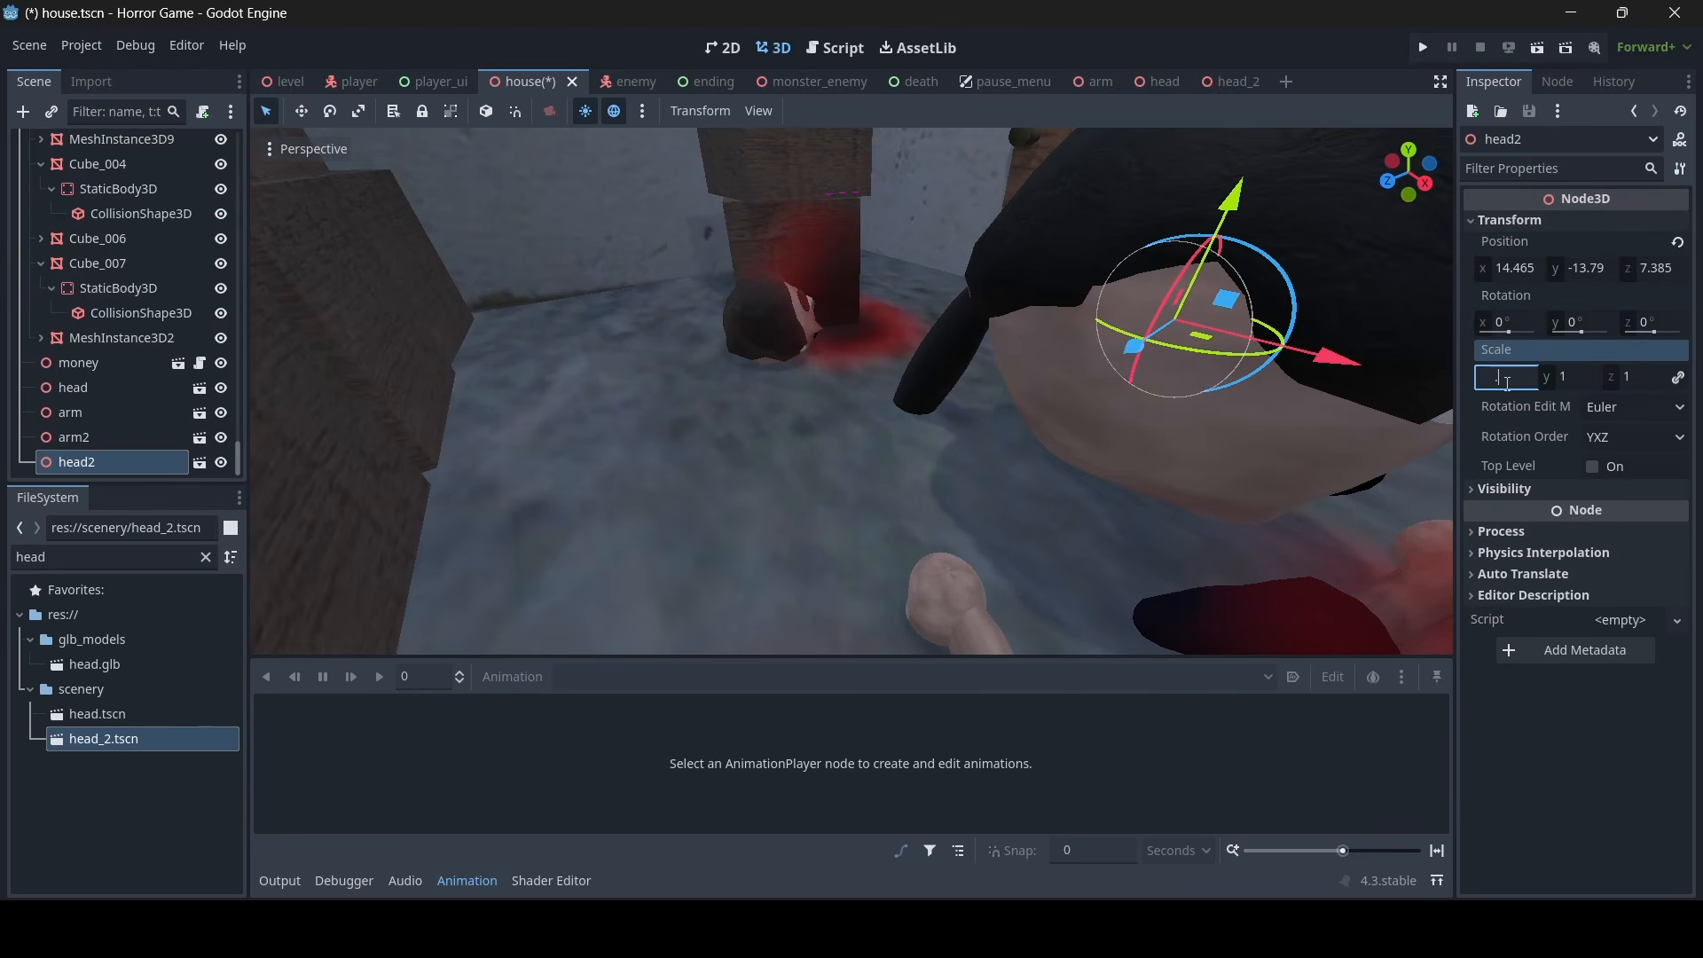
text(.56)
key(Return)
scroll(1105, 337, down, 5)
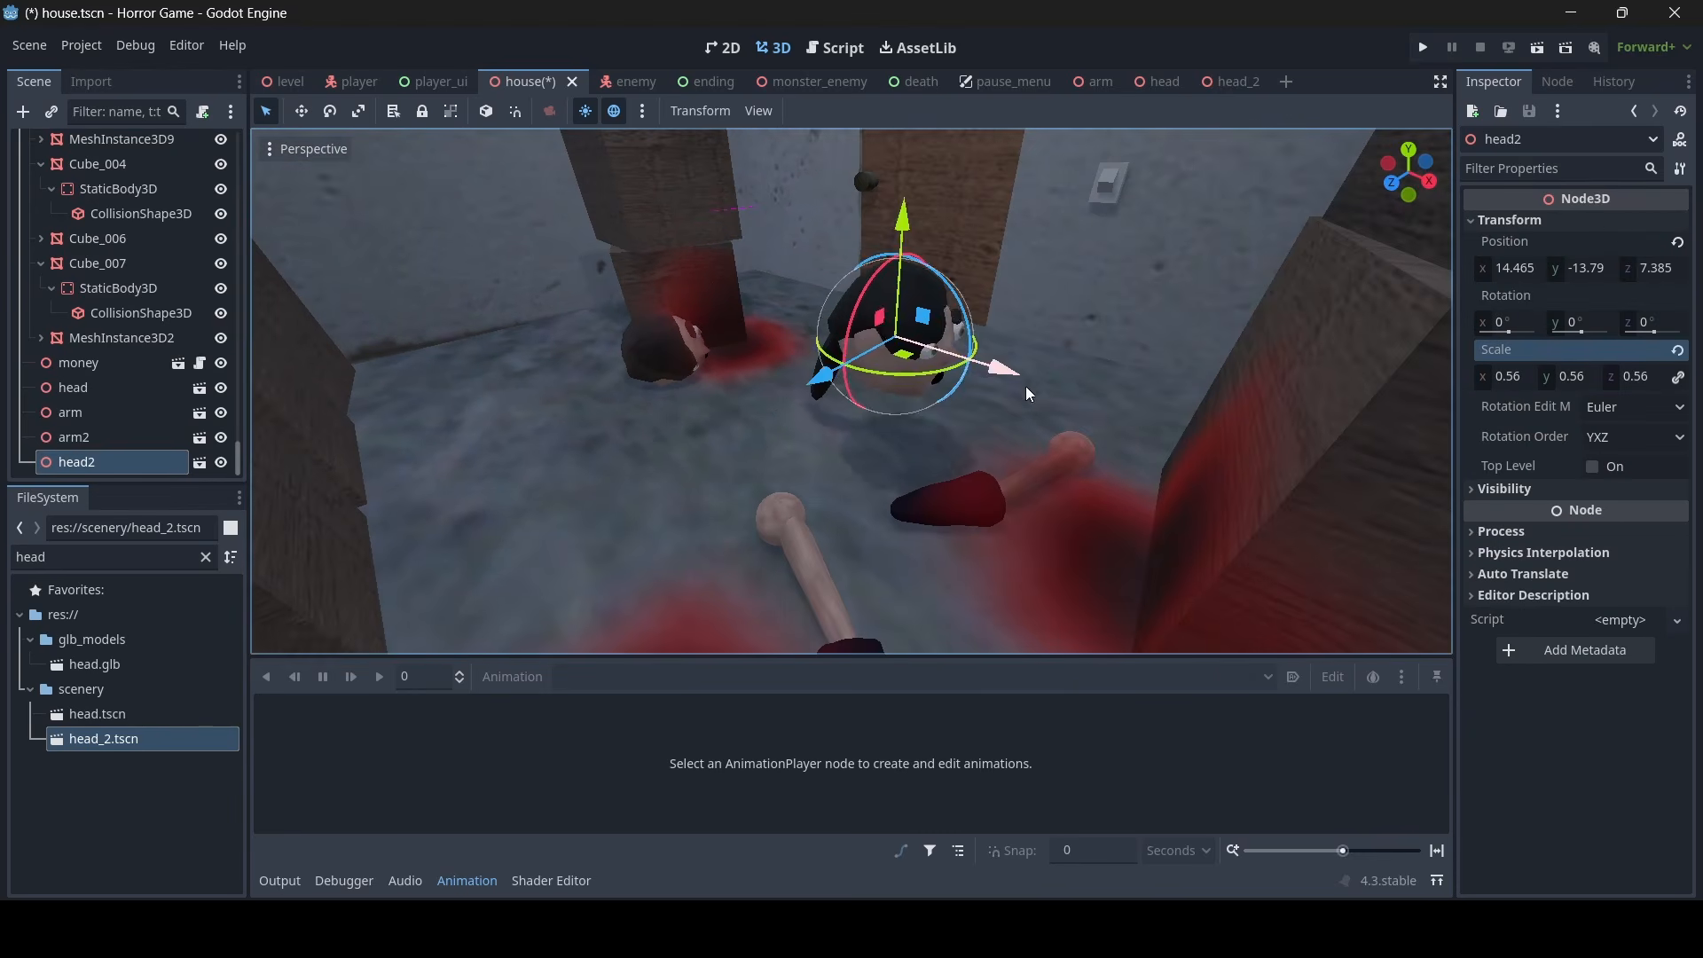
- Try placing head2 on the floor next to the first head
drag(1004, 372, 843, 342)
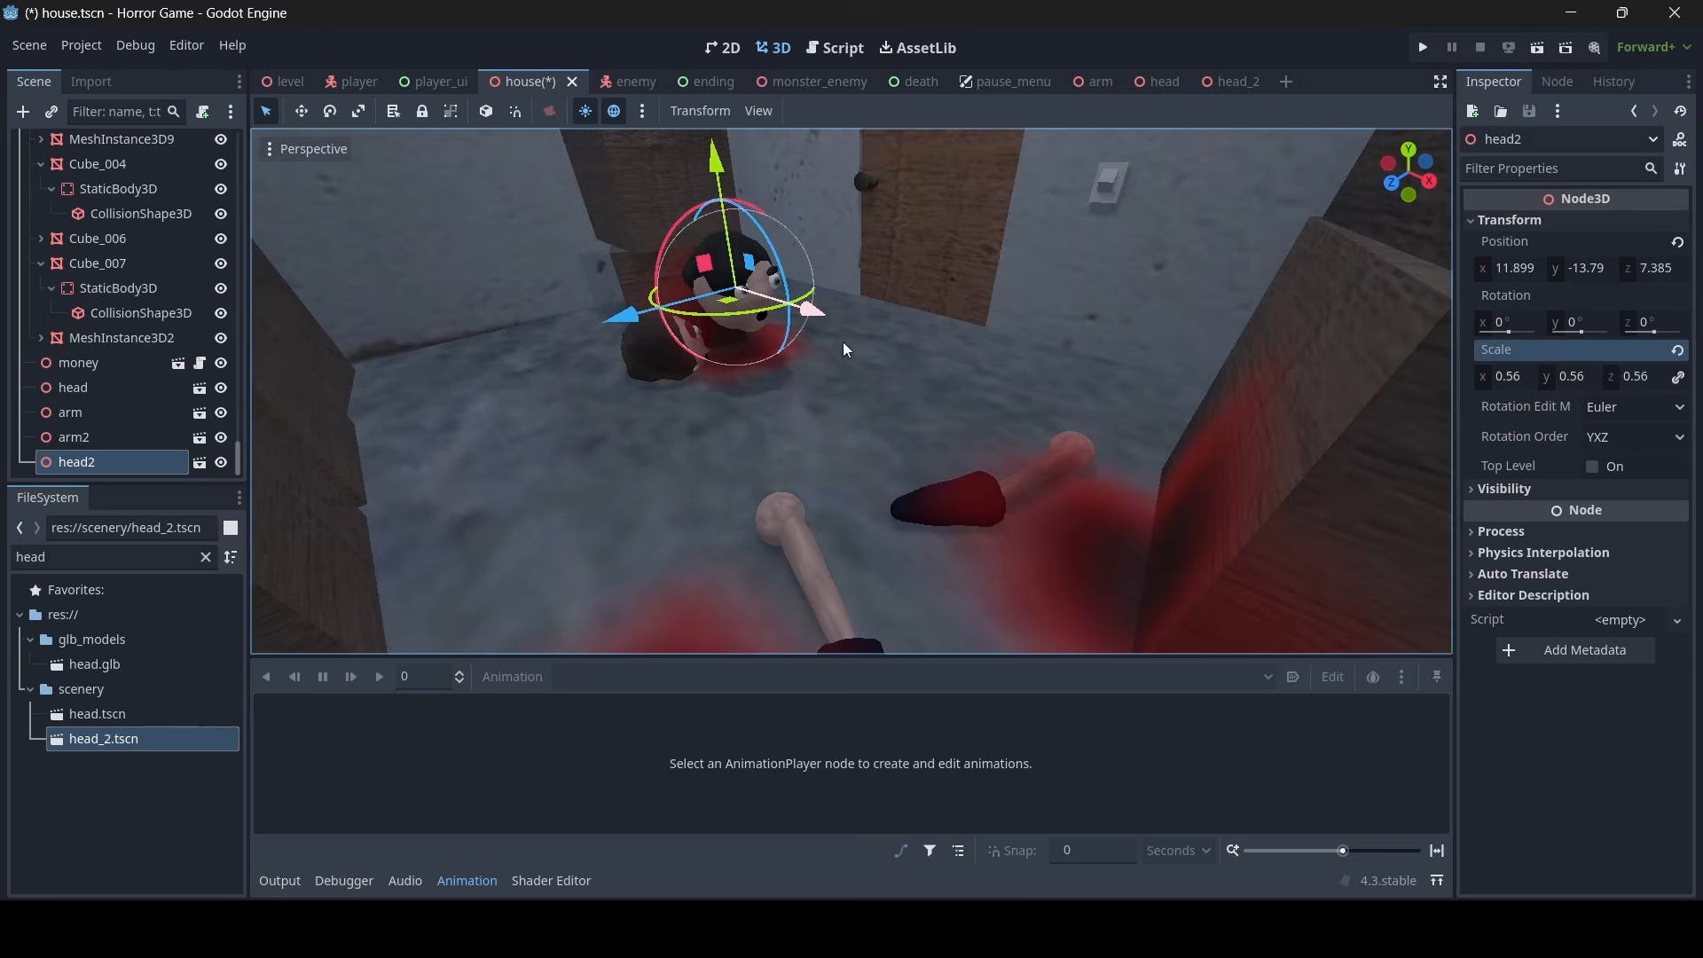
key(d)
right_drag(842, 342, 665, 311)
key(w)
drag(739, 214, 707, 396)
key(w)
right_drag(965, 423, 880, 426)
key(s)
key(s)
key(w)
key(s)
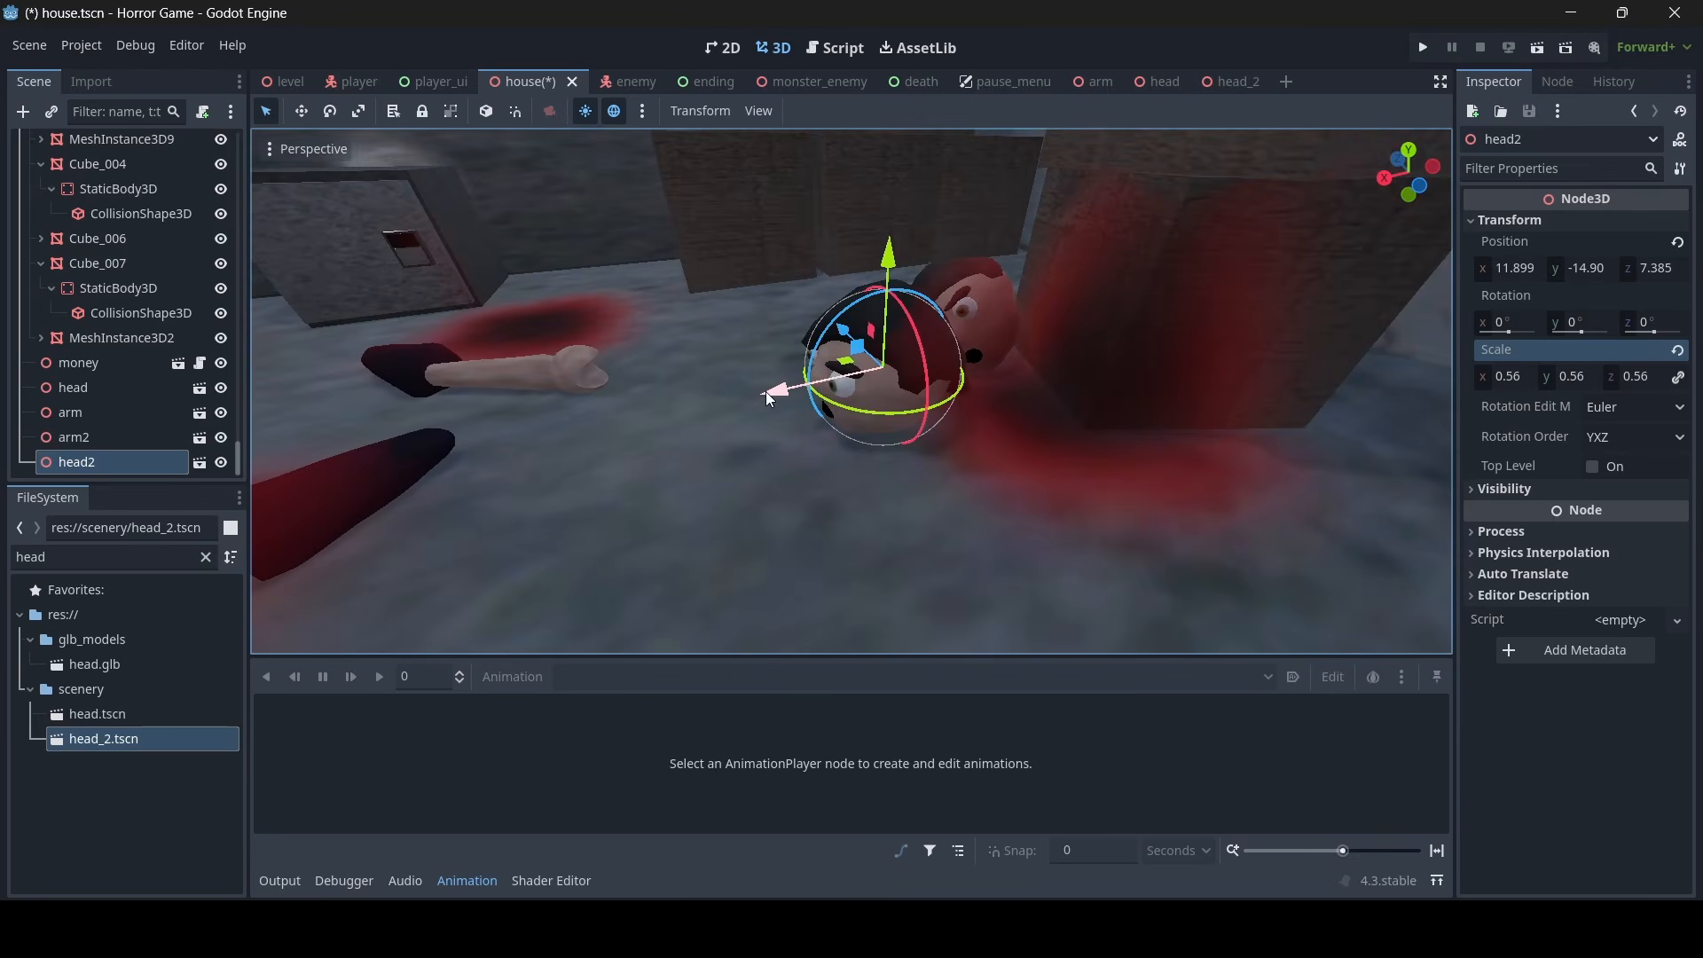
- Move head2 over to the stacked crates and raise it above the floor to about Y -12.5
drag(764, 391, 523, 432)
mouse_move(913, 378)
right_down()
mouse_move(966, 384)
mouse_move(913, 373)
right_up()
key(a)
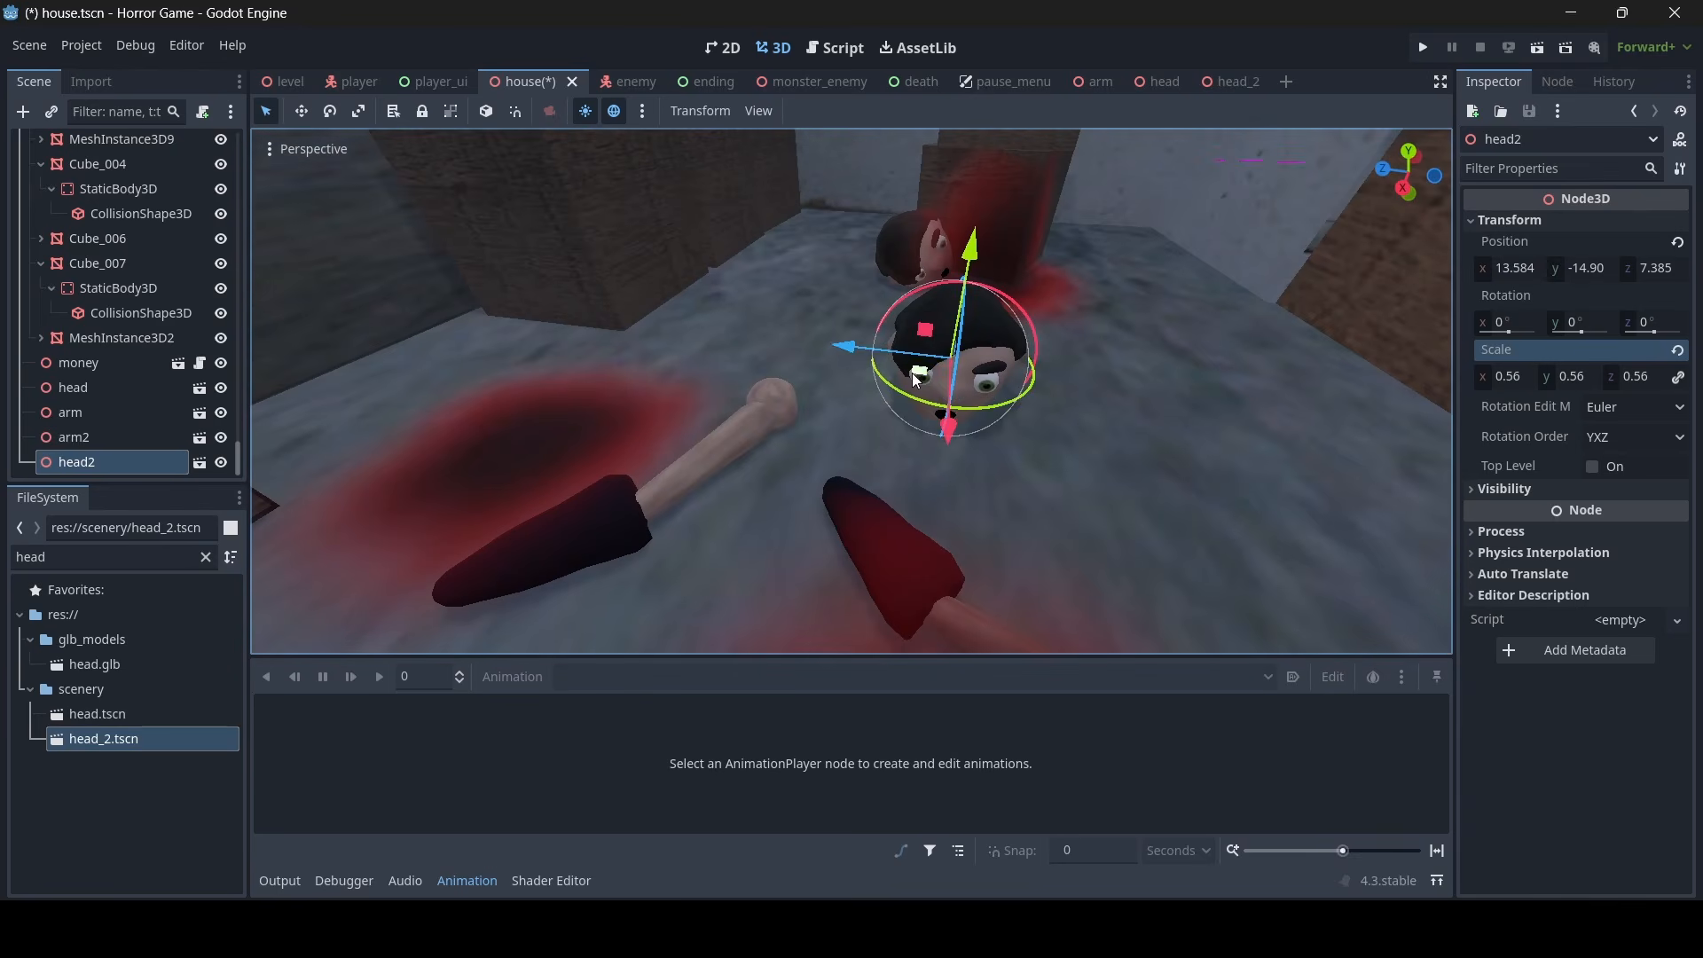
drag(846, 349, 579, 319)
key(w)
mouse_move(579, 319)
right_down()
mouse_move(590, 221)
mouse_move(581, 355)
mouse_move(607, 337)
right_up()
key(s)
drag(897, 429, 876, 213)
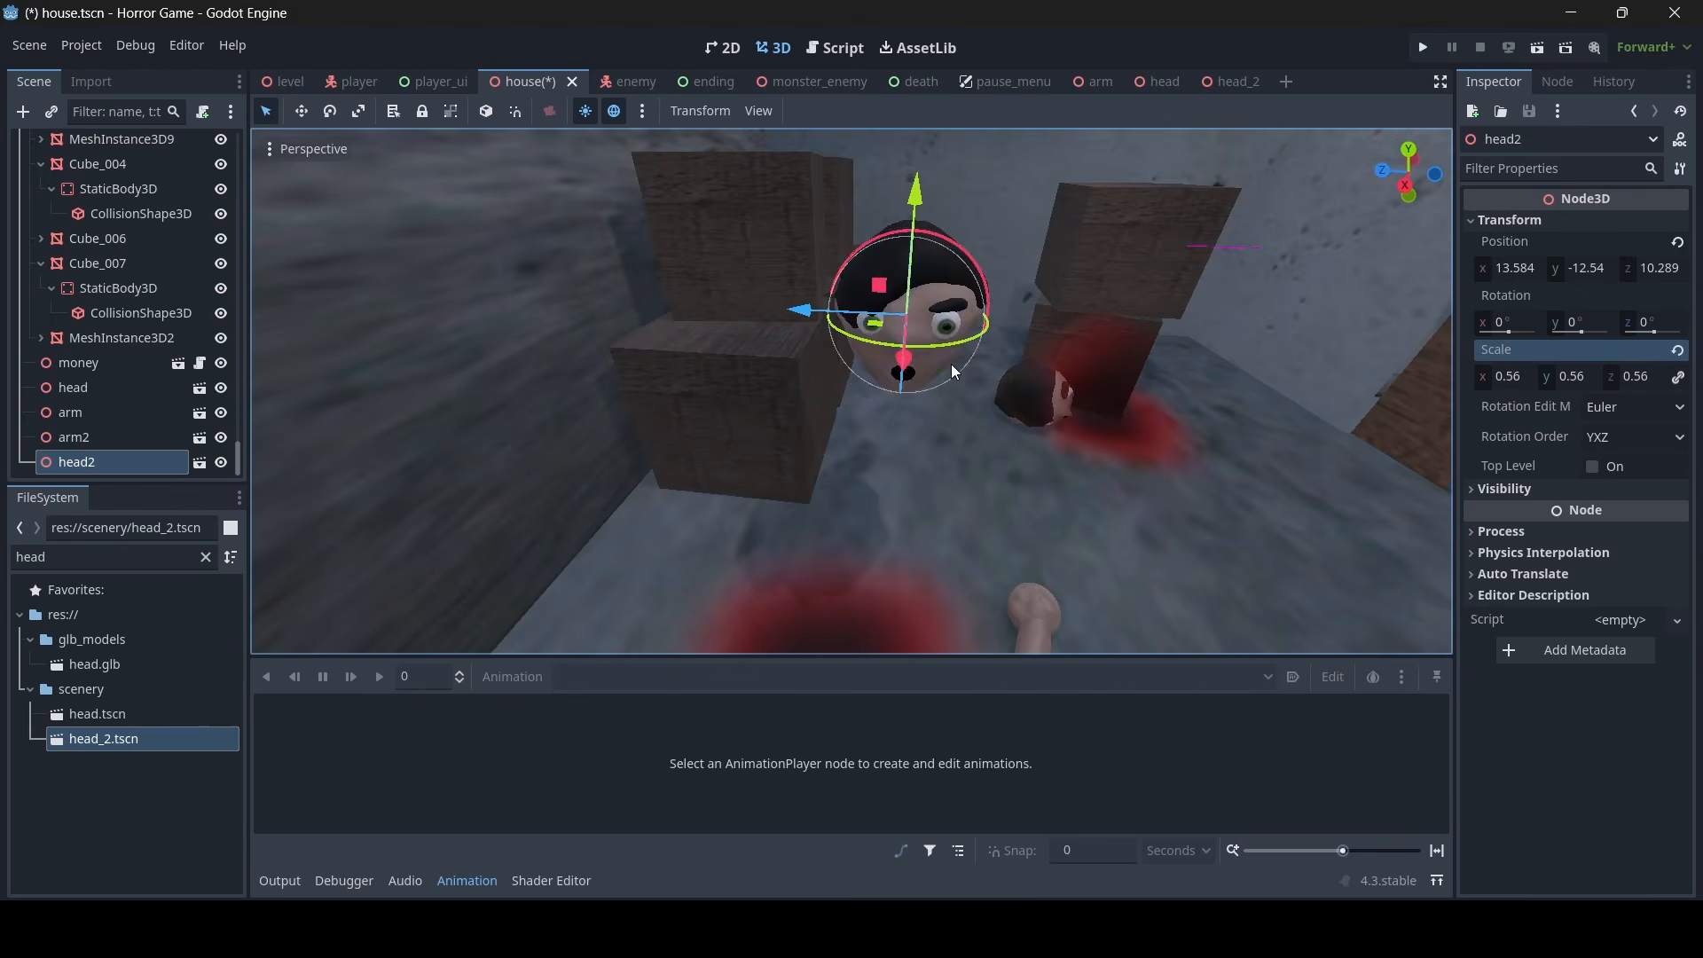
- Tilt and turn head2 and position it resting on top of the lower crate beside the upper one
right_drag(951, 370, 960, 412)
drag(918, 348, 926, 392)
key(d)
right_drag(914, 396, 841, 399)
drag(662, 354, 773, 372)
right_drag(774, 373, 763, 382)
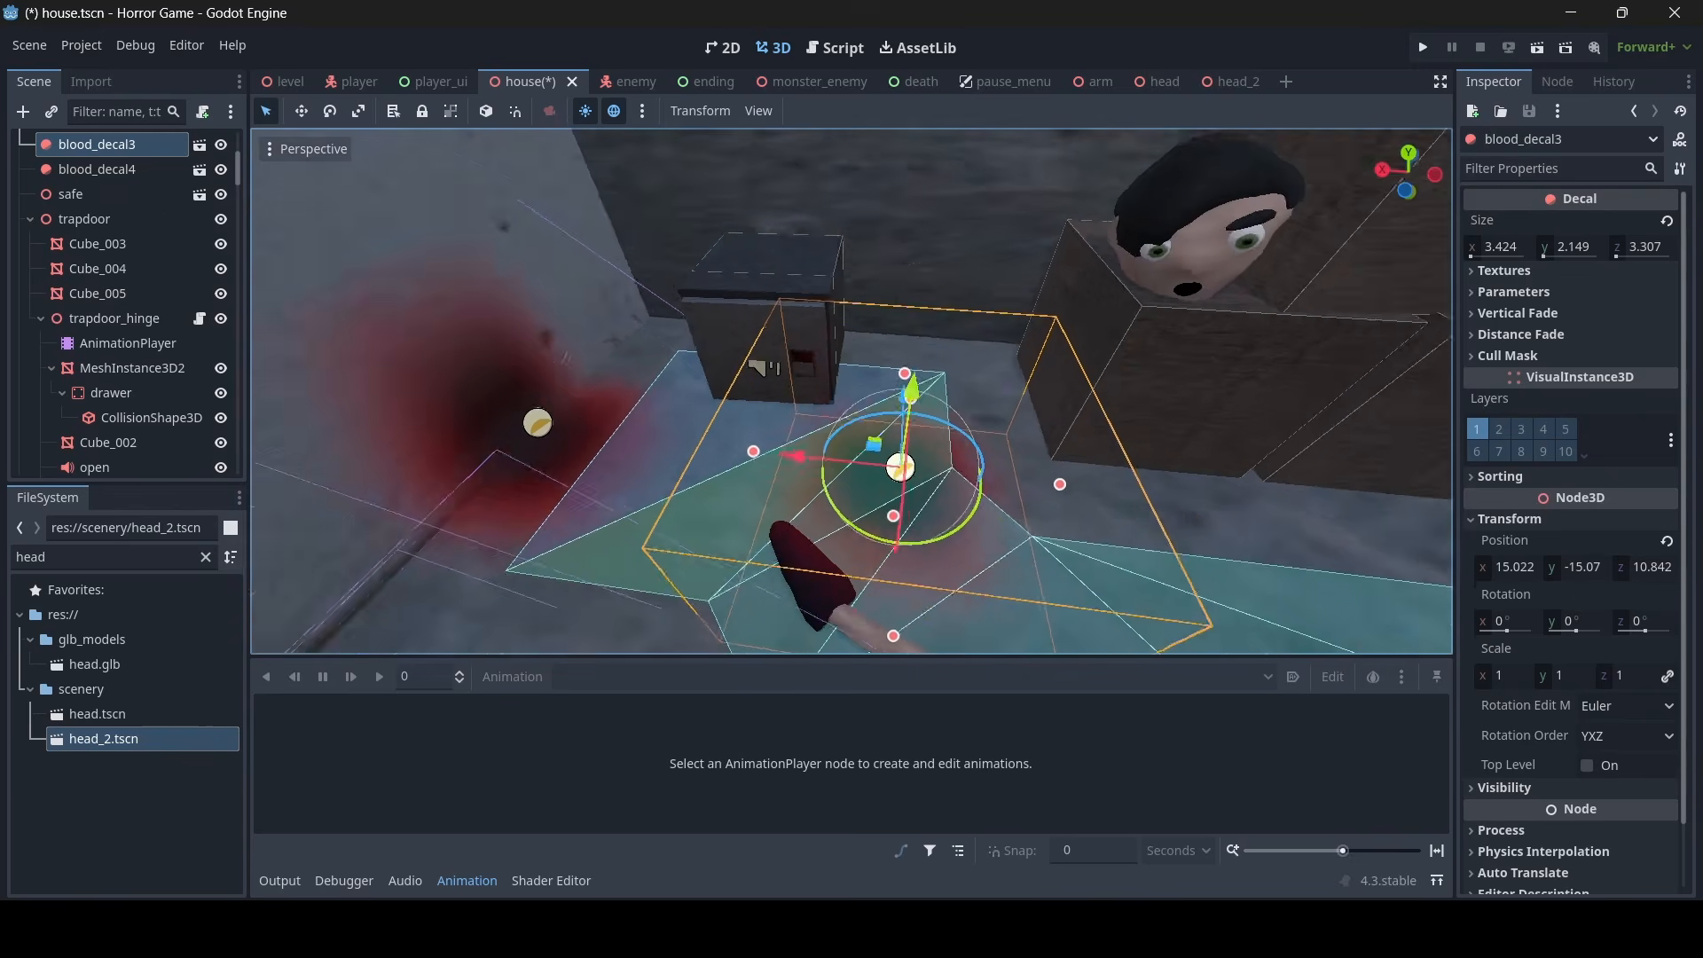
key(d)
- Duplicate the blood decal on the floor and slide the copy across to the crate under head2
right_drag(874, 488, 873, 488)
key(w)
key(ctrl+d)
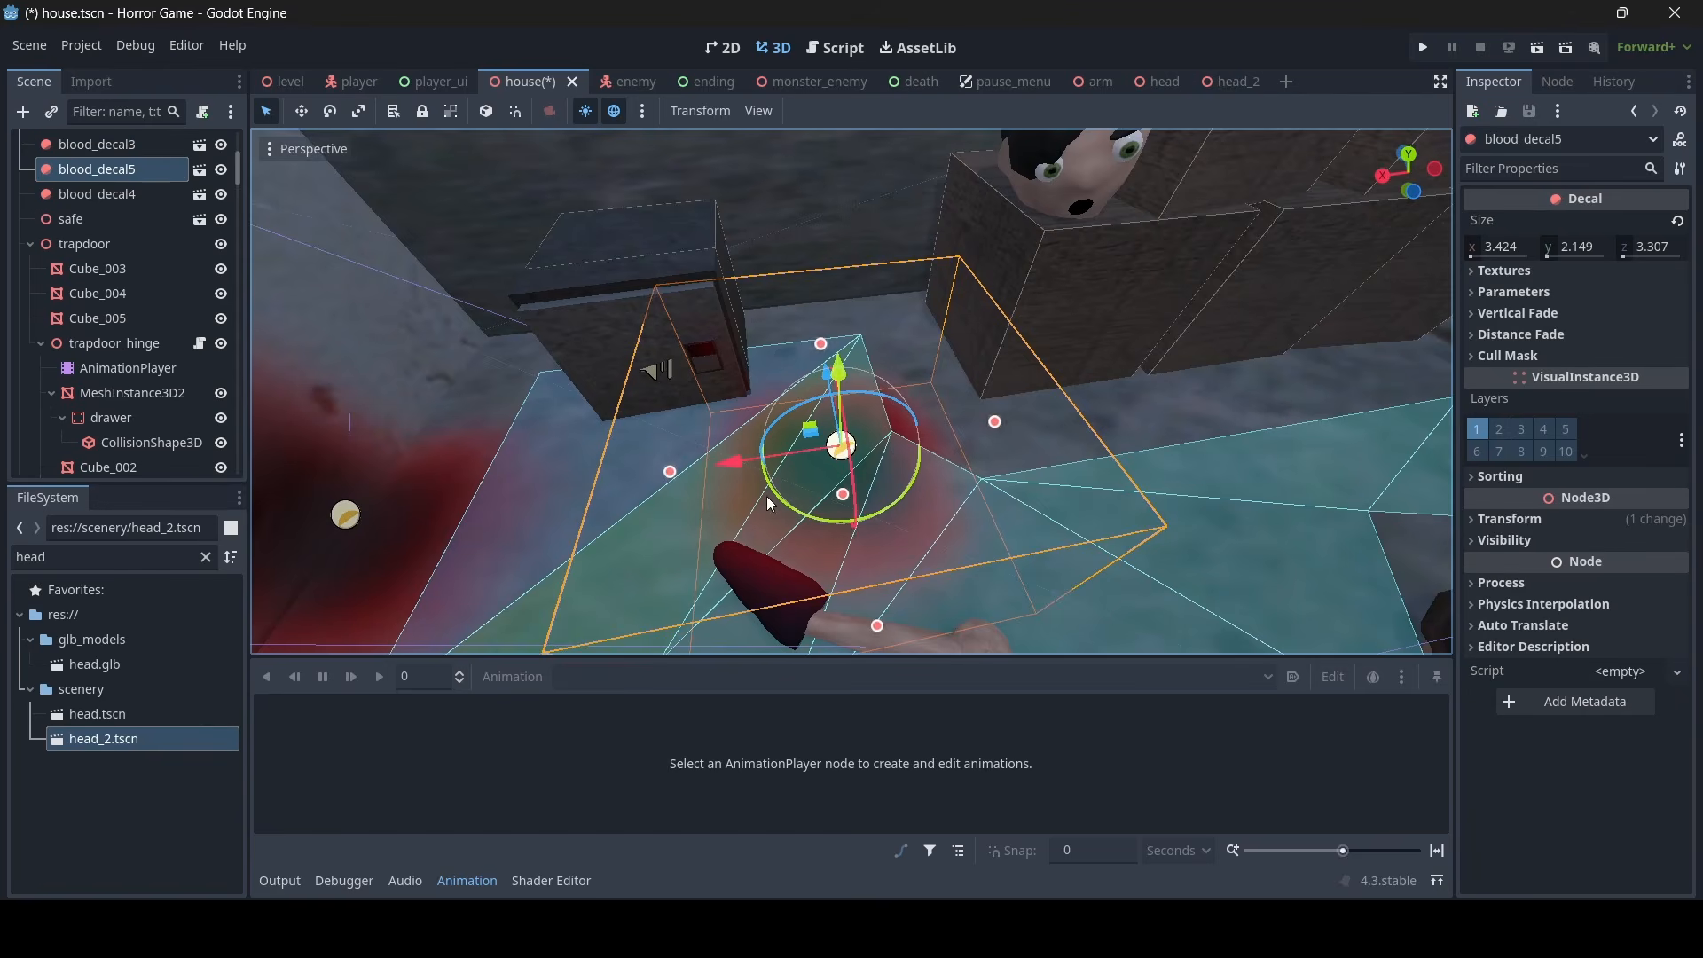
drag(741, 460, 945, 402)
key(a)
right_drag(945, 402, 894, 433)
drag(834, 416, 596, 432)
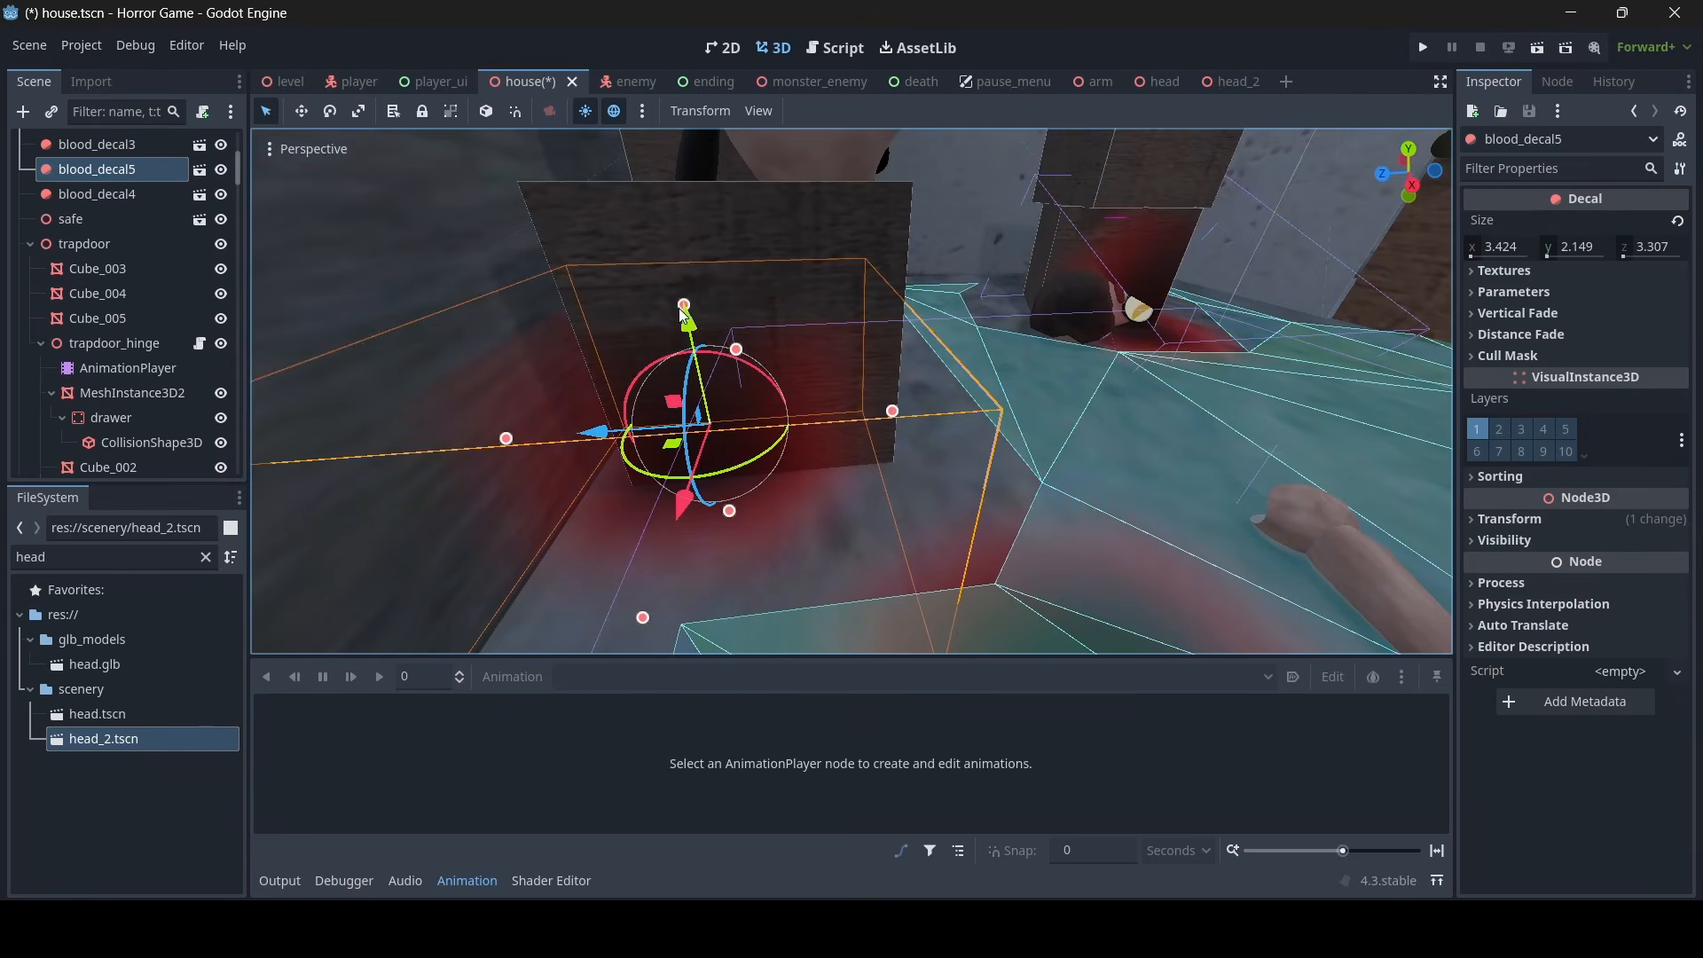
- Raise the duplicated blood decal over the crate and head2, and enlarge its Y size to about 2.65
drag(683, 315, 642, 62)
right_drag(658, 359, 659, 359)
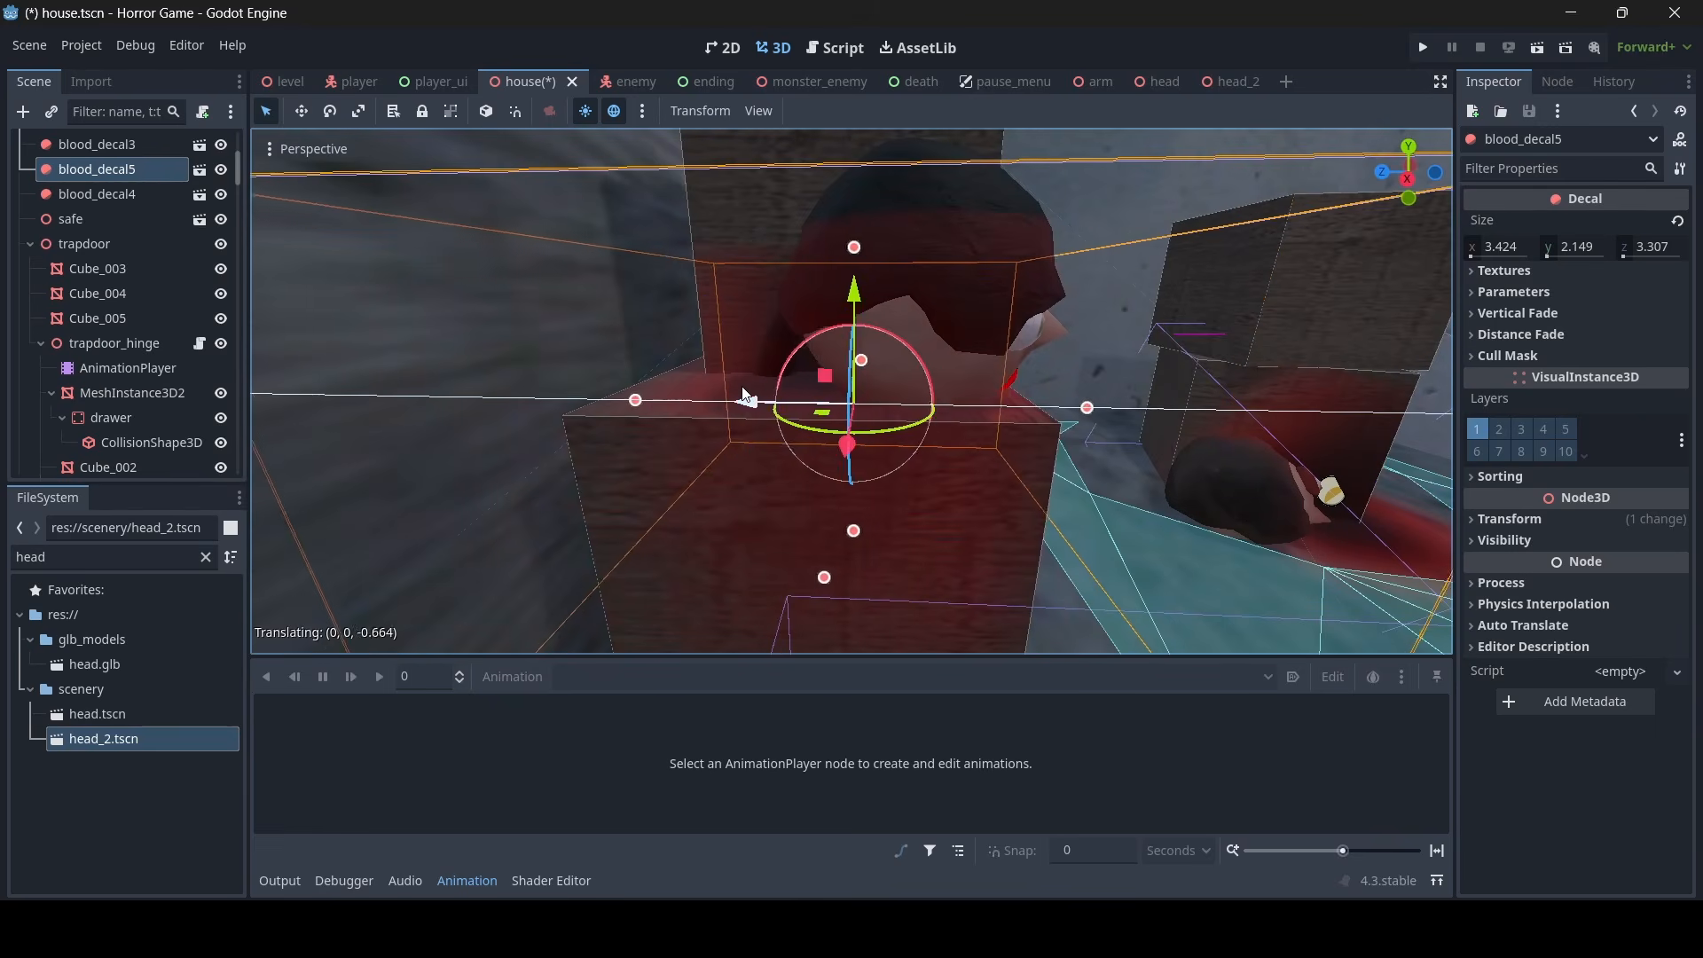
drag(741, 394, 744, 395)
right_drag(864, 414, 864, 413)
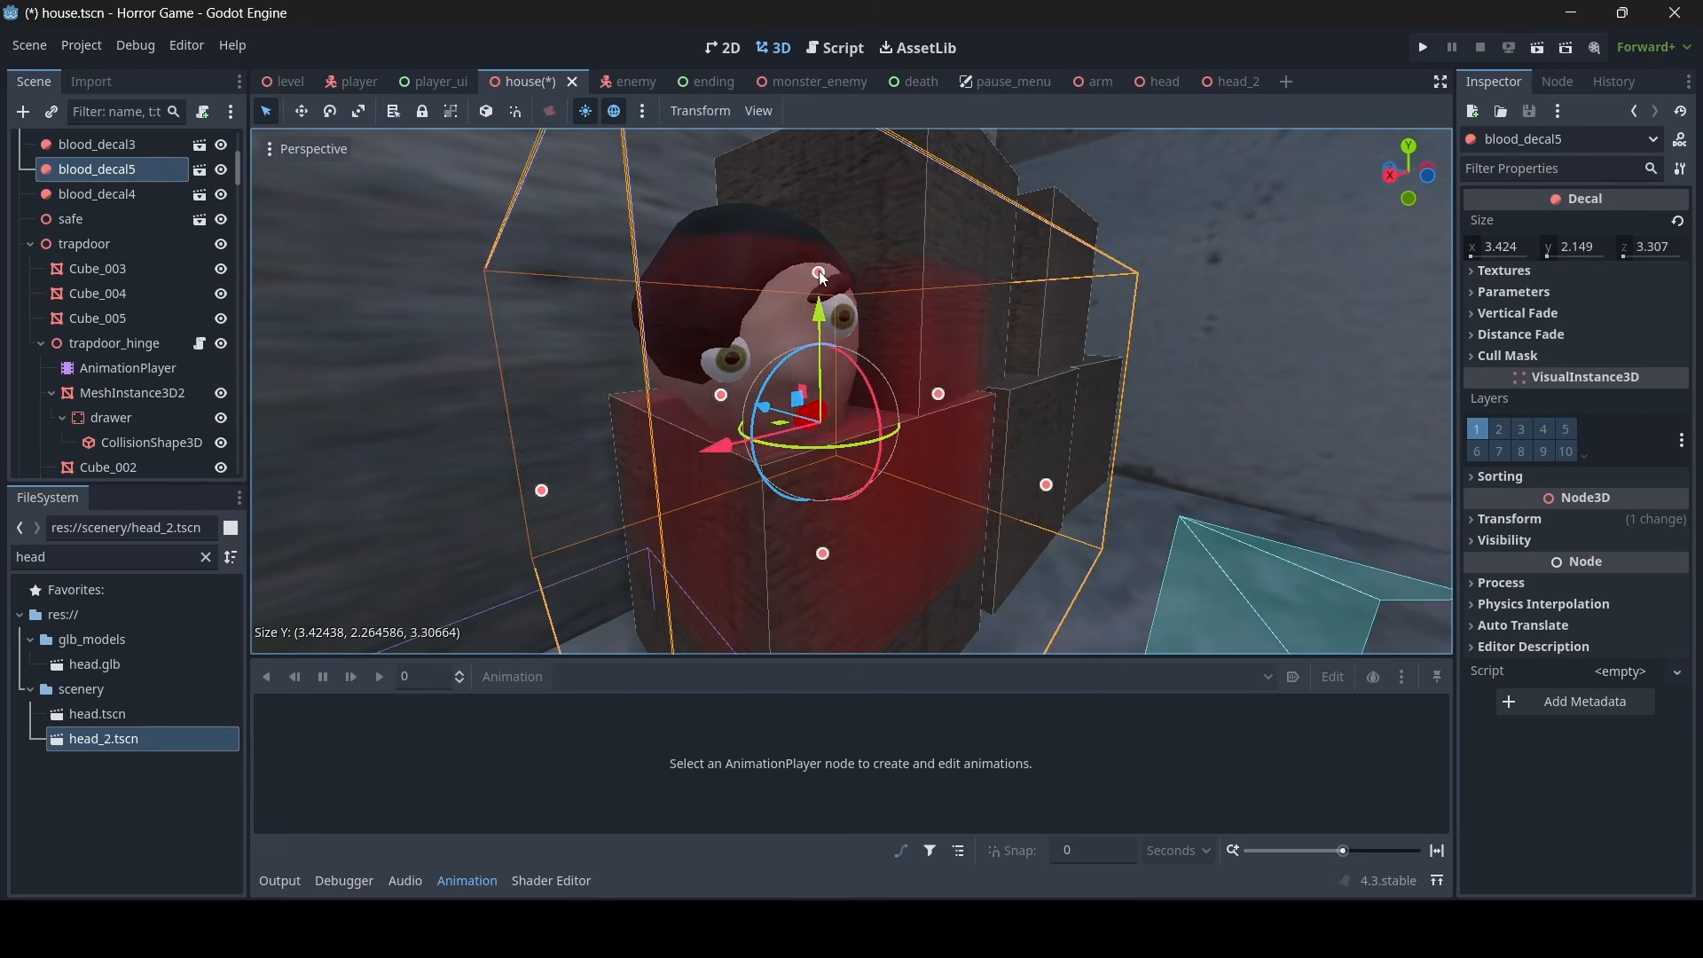
mouse_move(823, 225)
mouse_down()
mouse_move(817, 125)
mouse_move(812, 220)
mouse_up()
right_drag(871, 267, 871, 267)
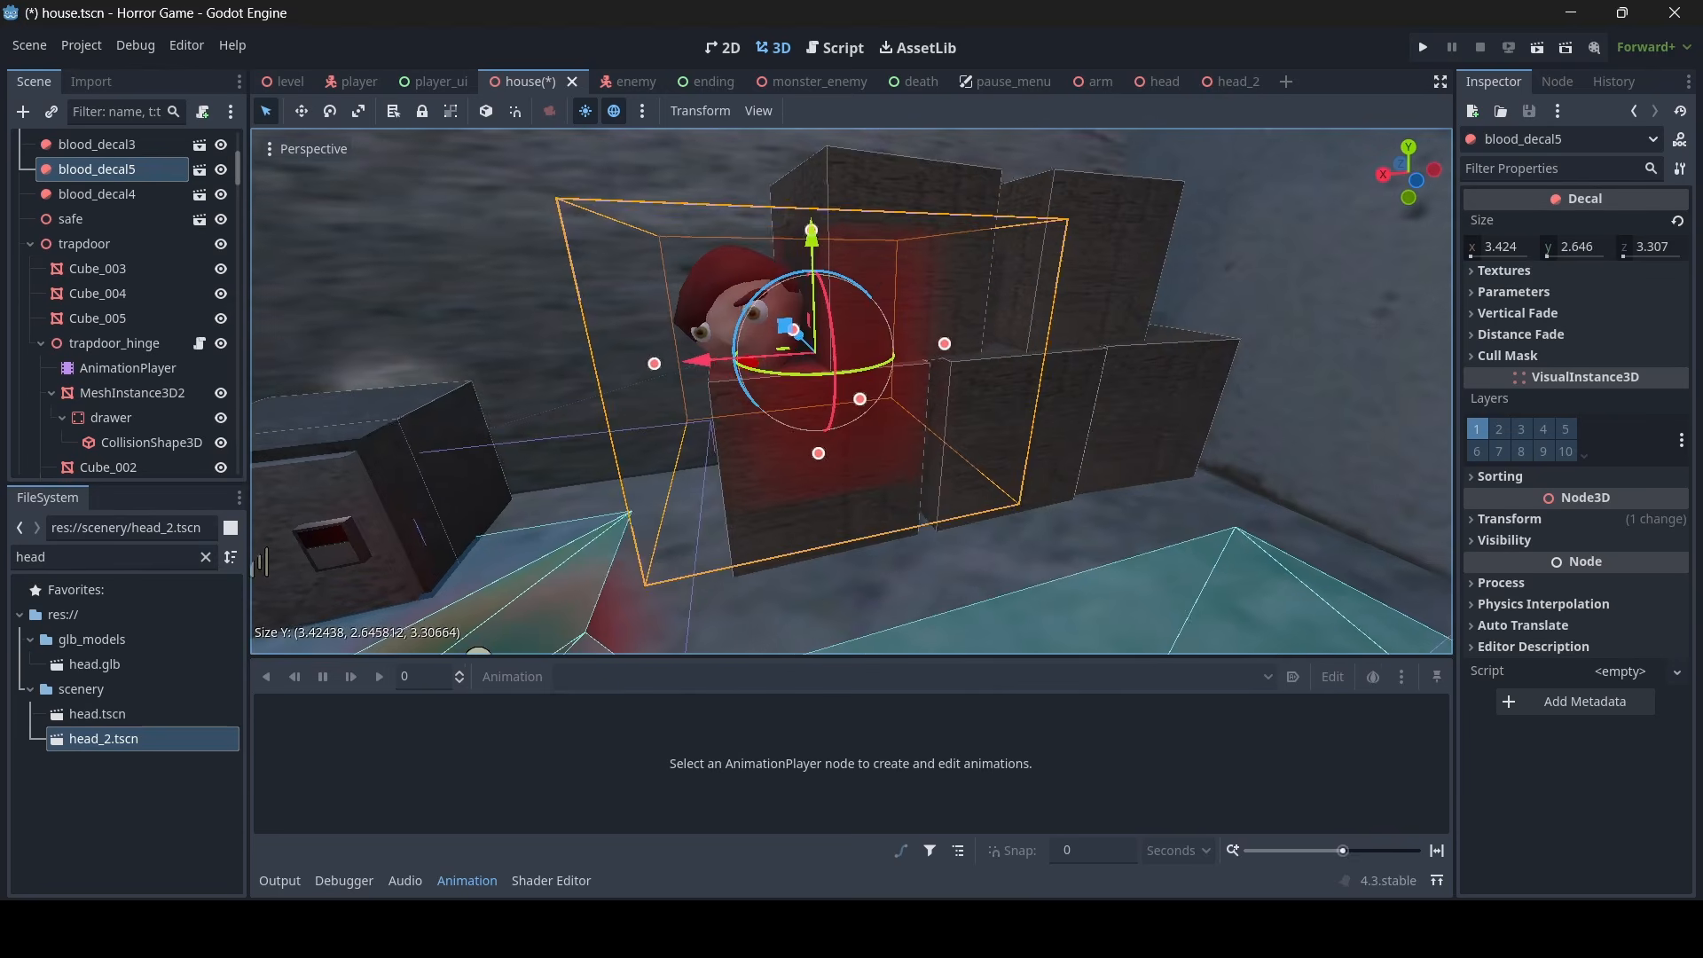
- Rotate the blood decal around head2 and the crates, reduce its Y size to about 2.4, and save the house scene
right_drag(1243, 469, 1242, 469)
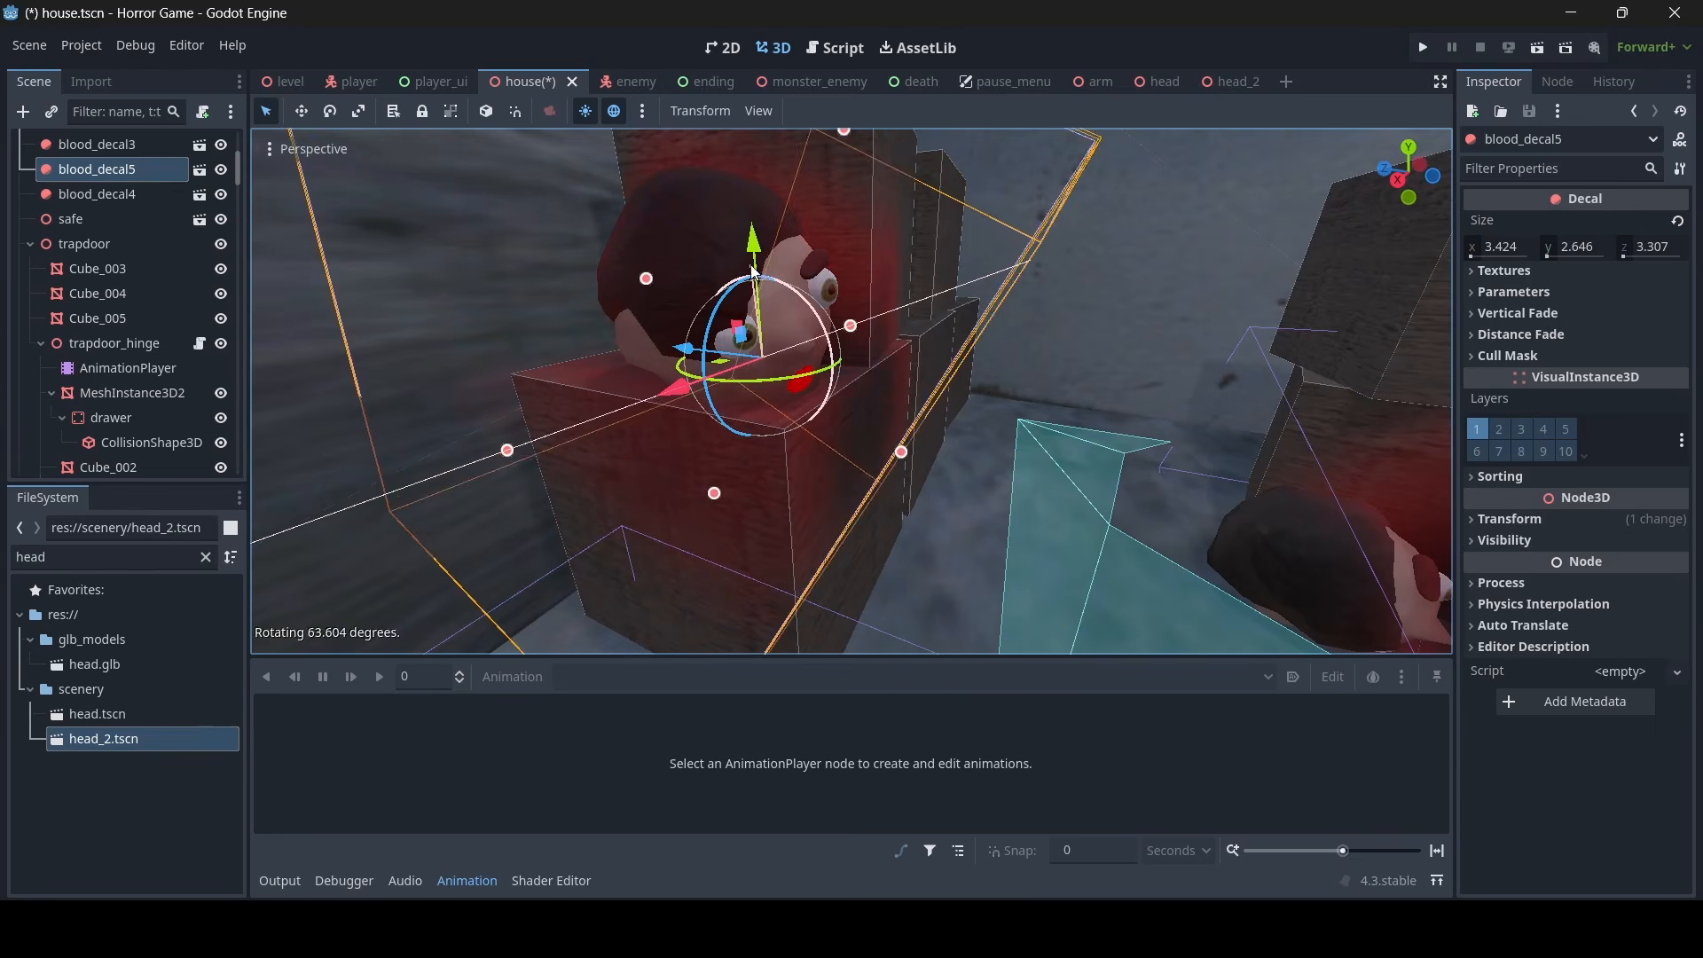
drag(712, 238, 709, 236)
right_drag(709, 236, 709, 236)
right_drag(785, 335, 770, 373)
click(770, 372)
key(ctrl+s)
- In the head_2 scene, assign the mouth mesh Sphere_004 to render layer 10 only
click(1217, 82)
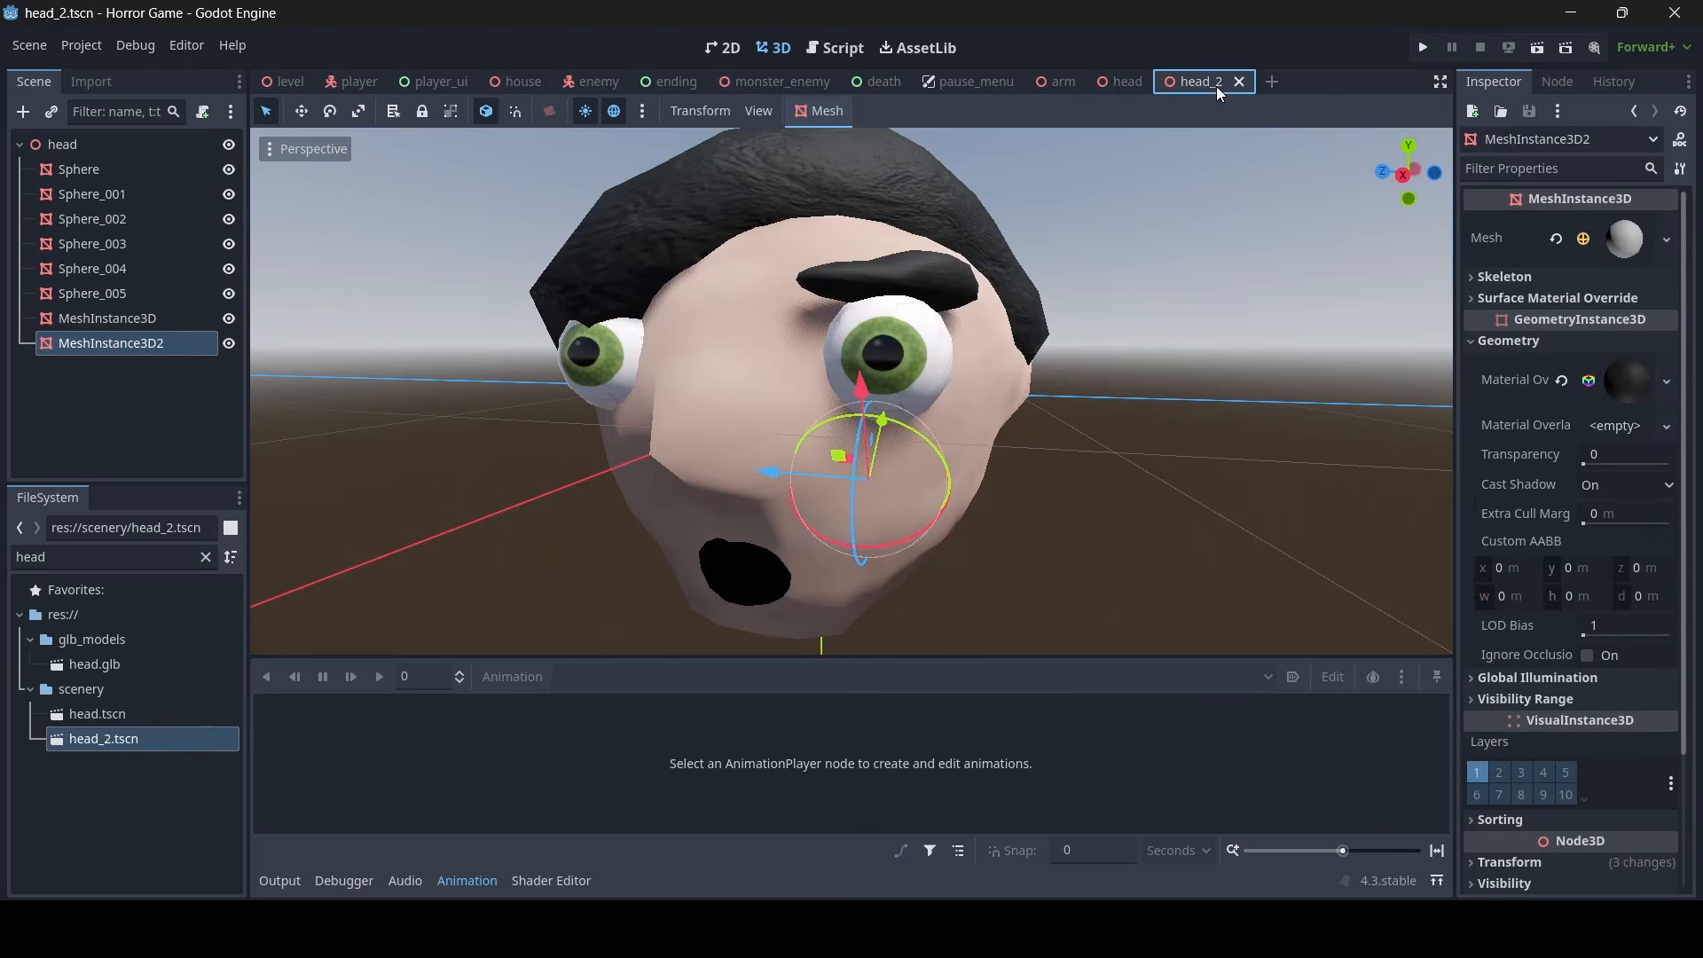
click(735, 573)
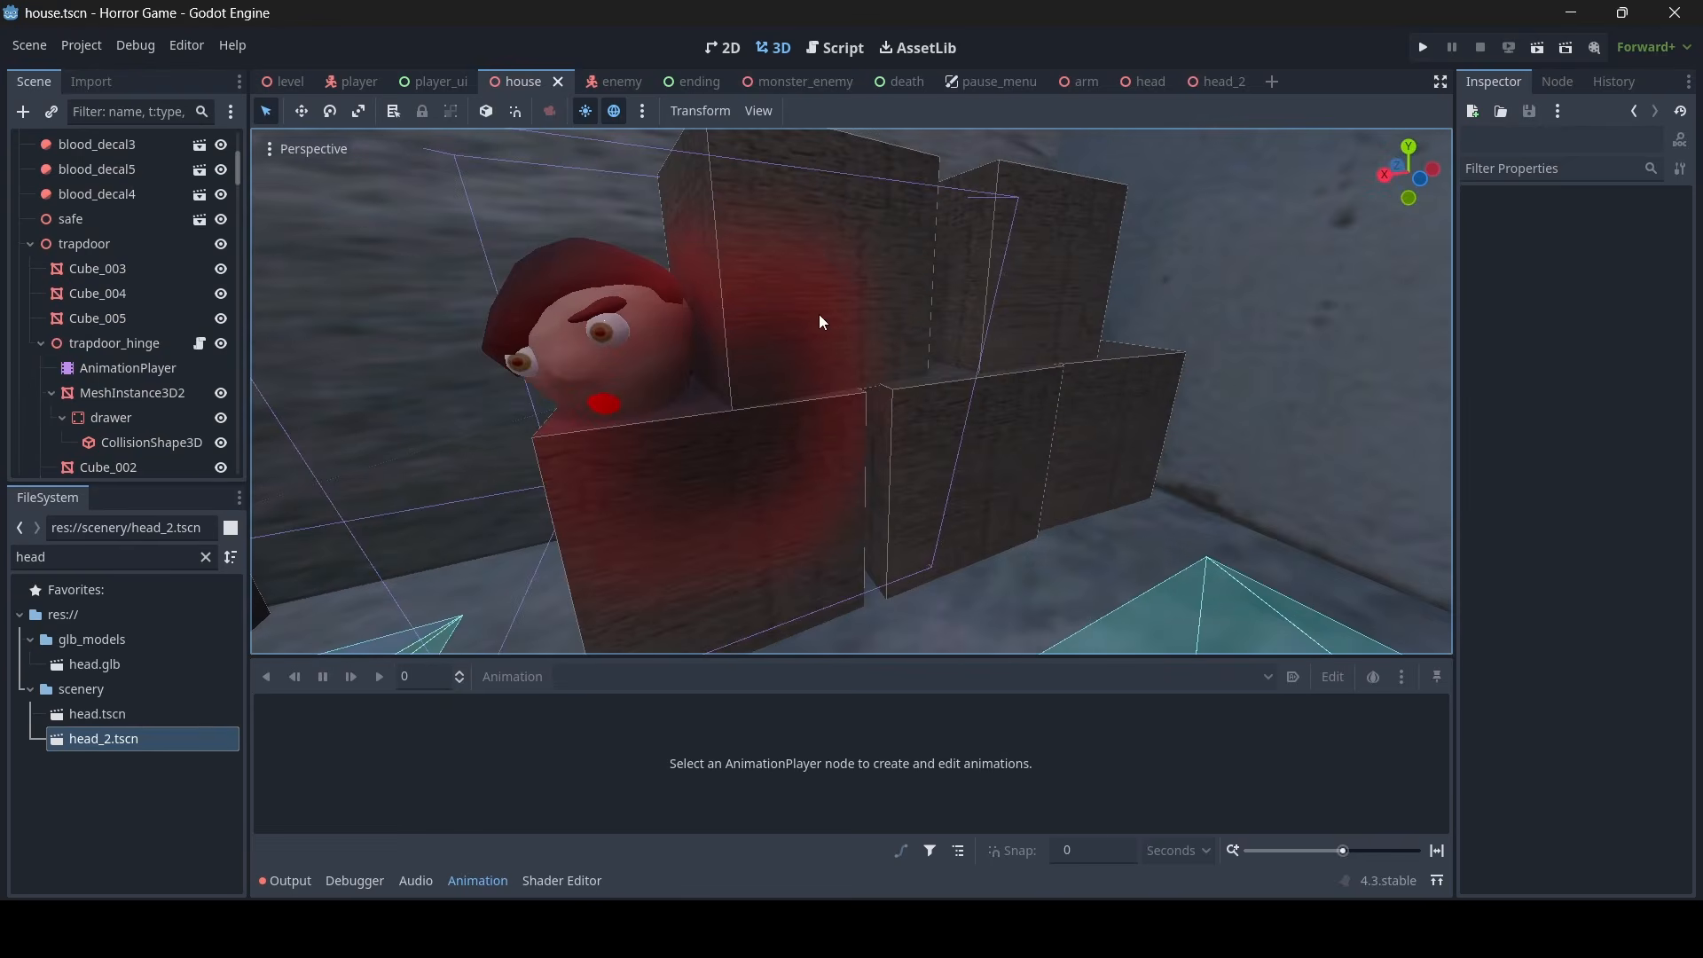
- In the house scene, exclude layer 10 from blood_decal5's cull mask and save
click(843, 174)
scroll(764, 209, up, 6)
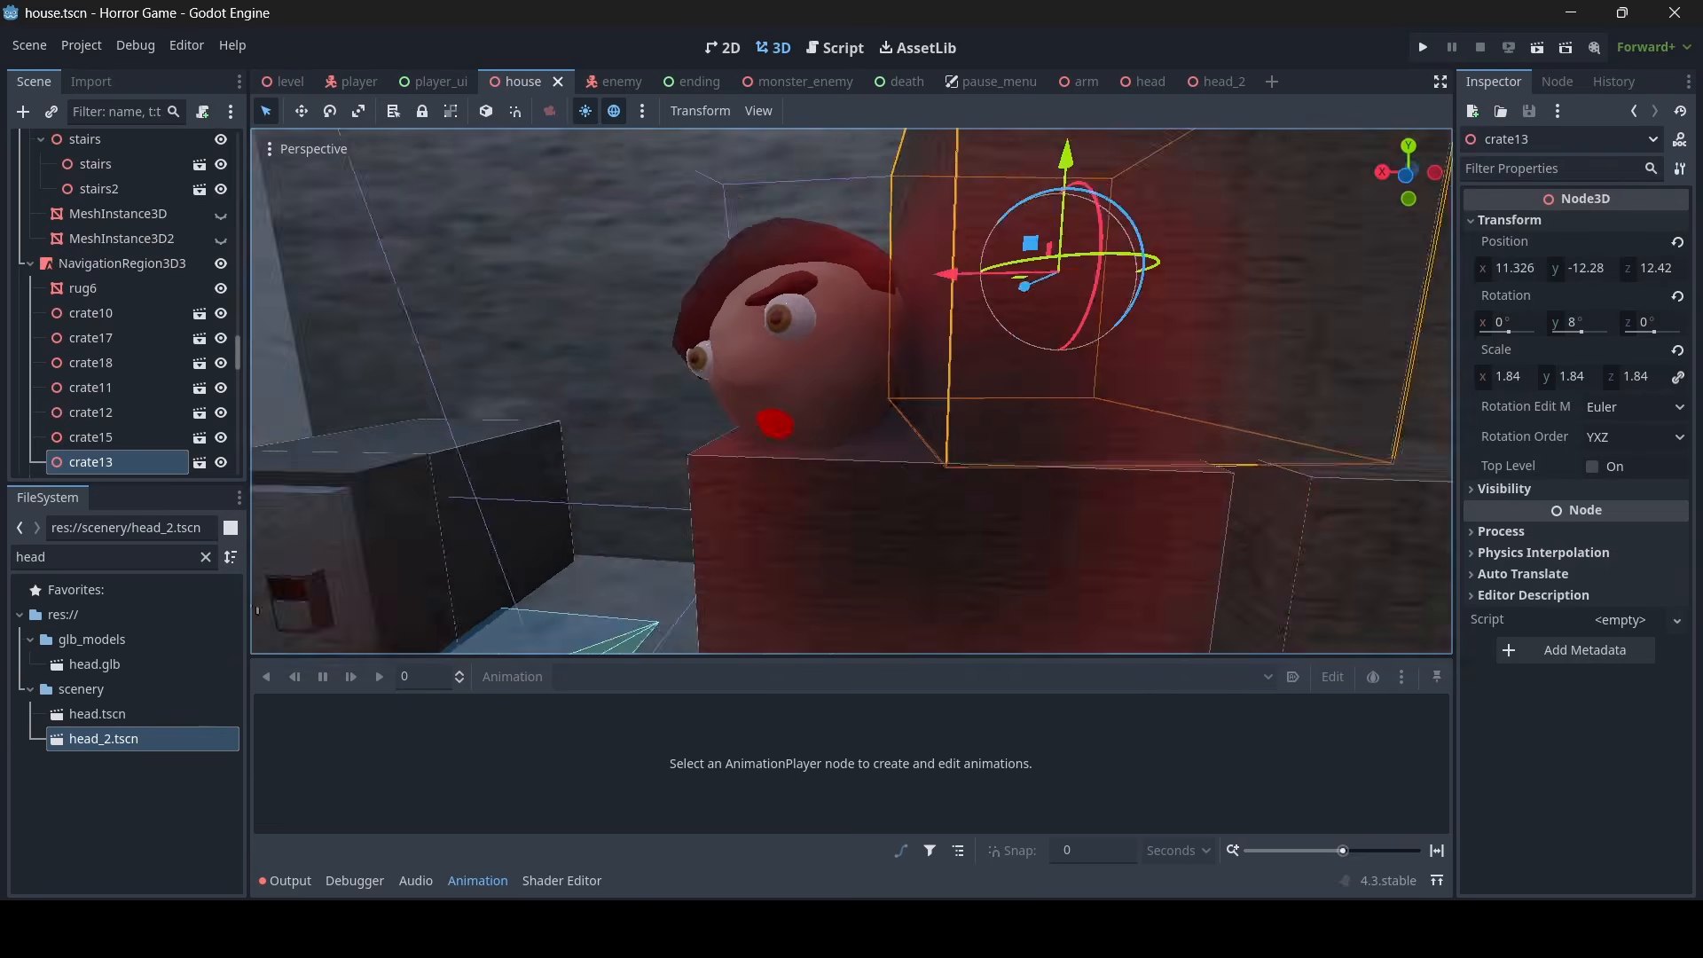
right_drag(763, 209, 764, 266)
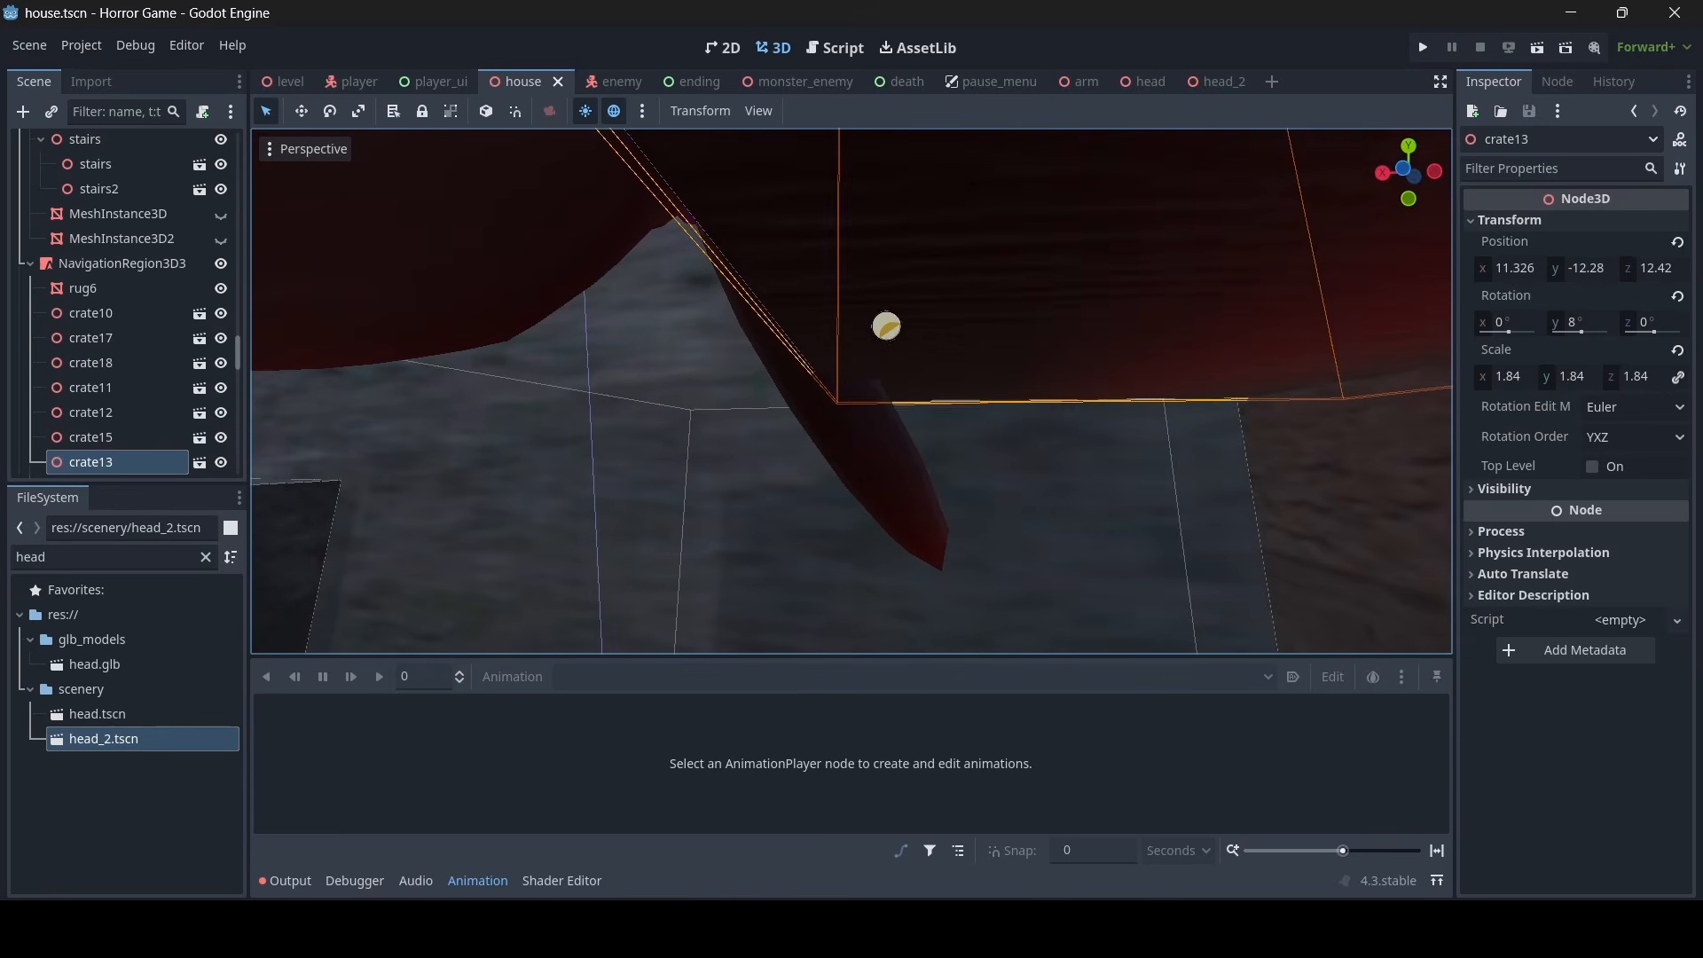
click(890, 338)
key(s)
mouse_move(1144, 322)
right_down()
mouse_move(1207, 408)
mouse_move(1143, 323)
right_up()
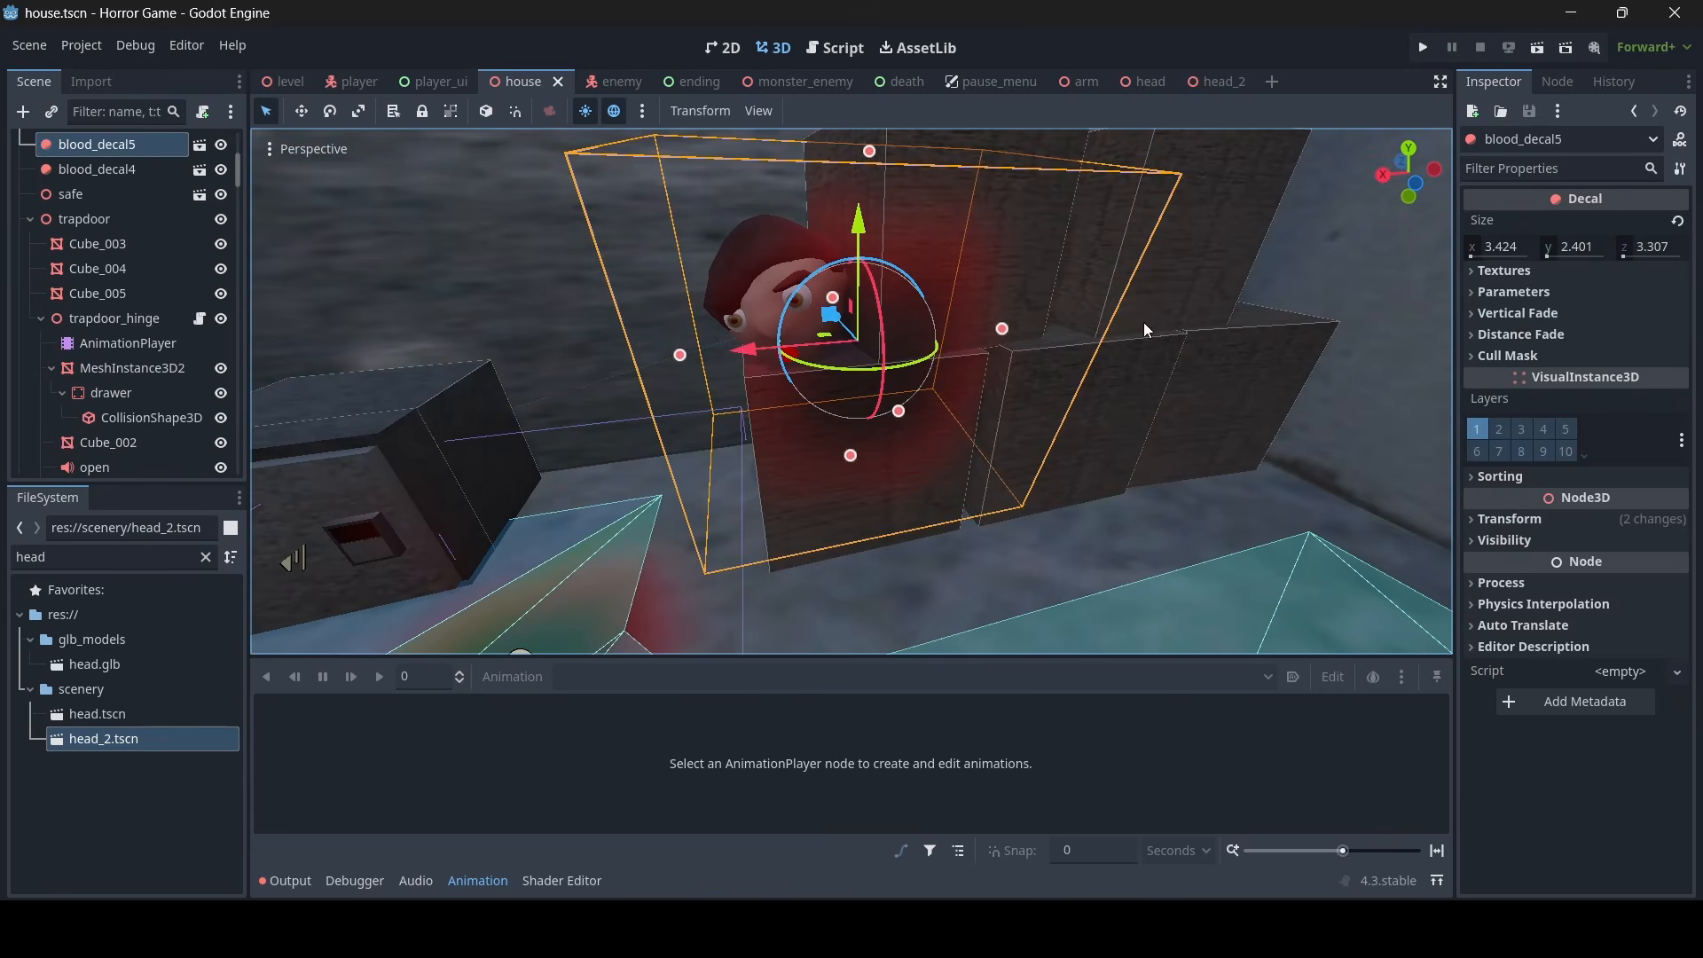
click(1561, 355)
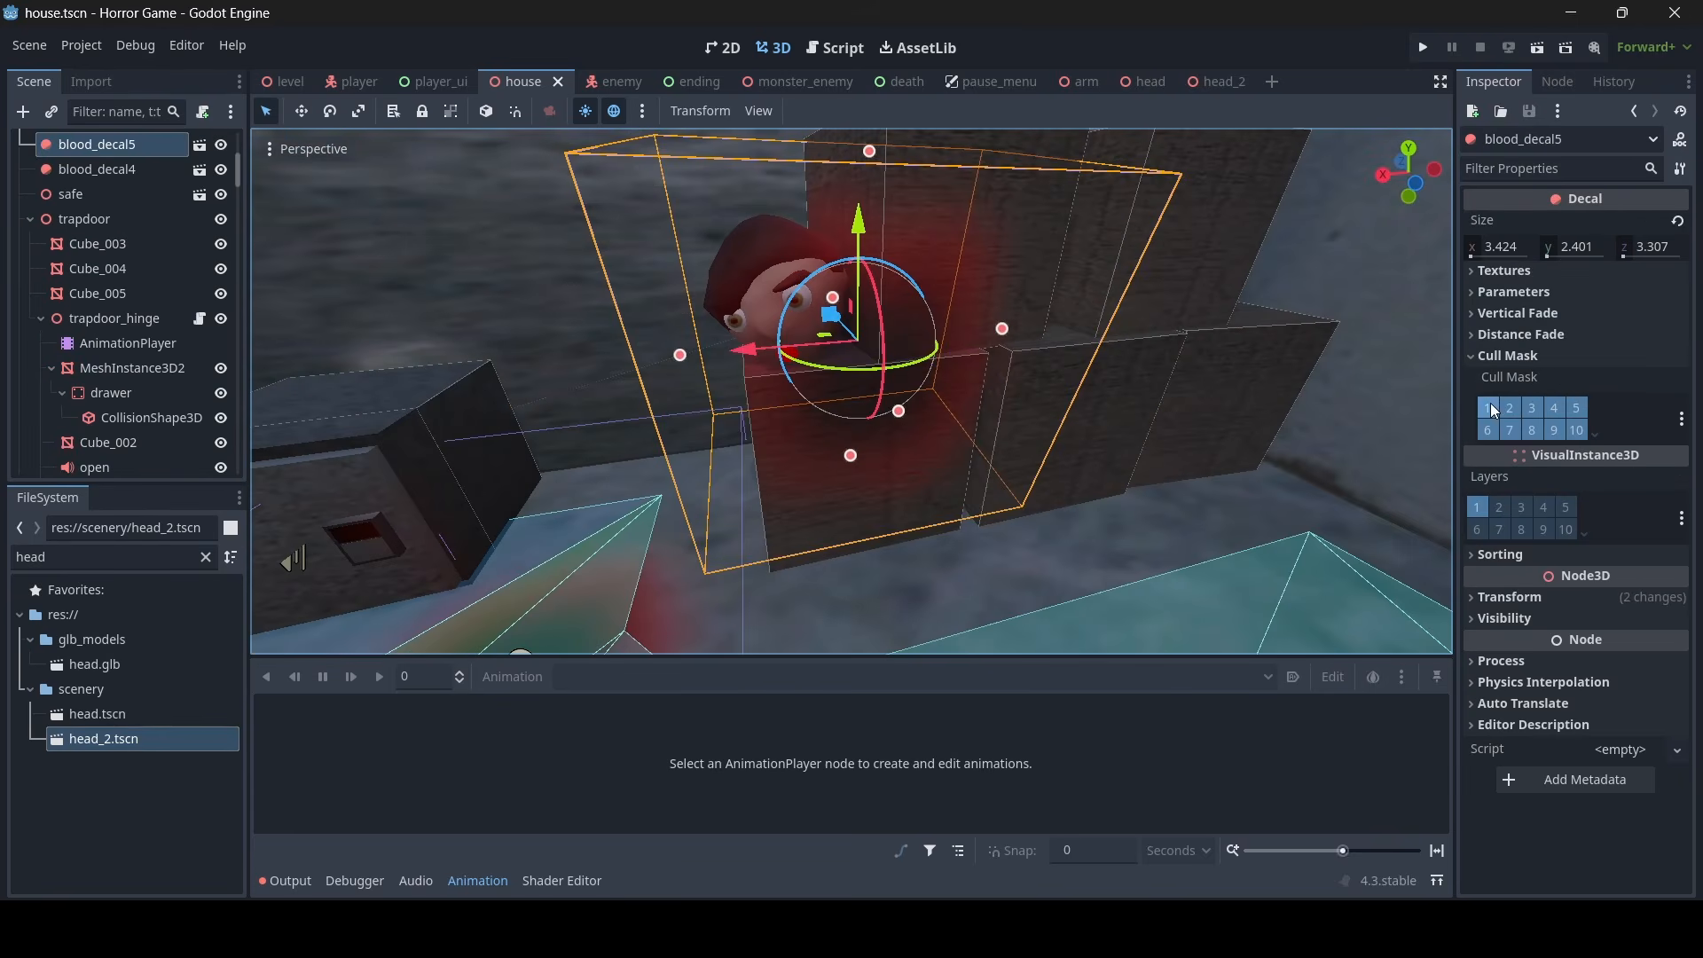
click(1577, 430)
key(w)
right_drag(1091, 426, 1065, 422)
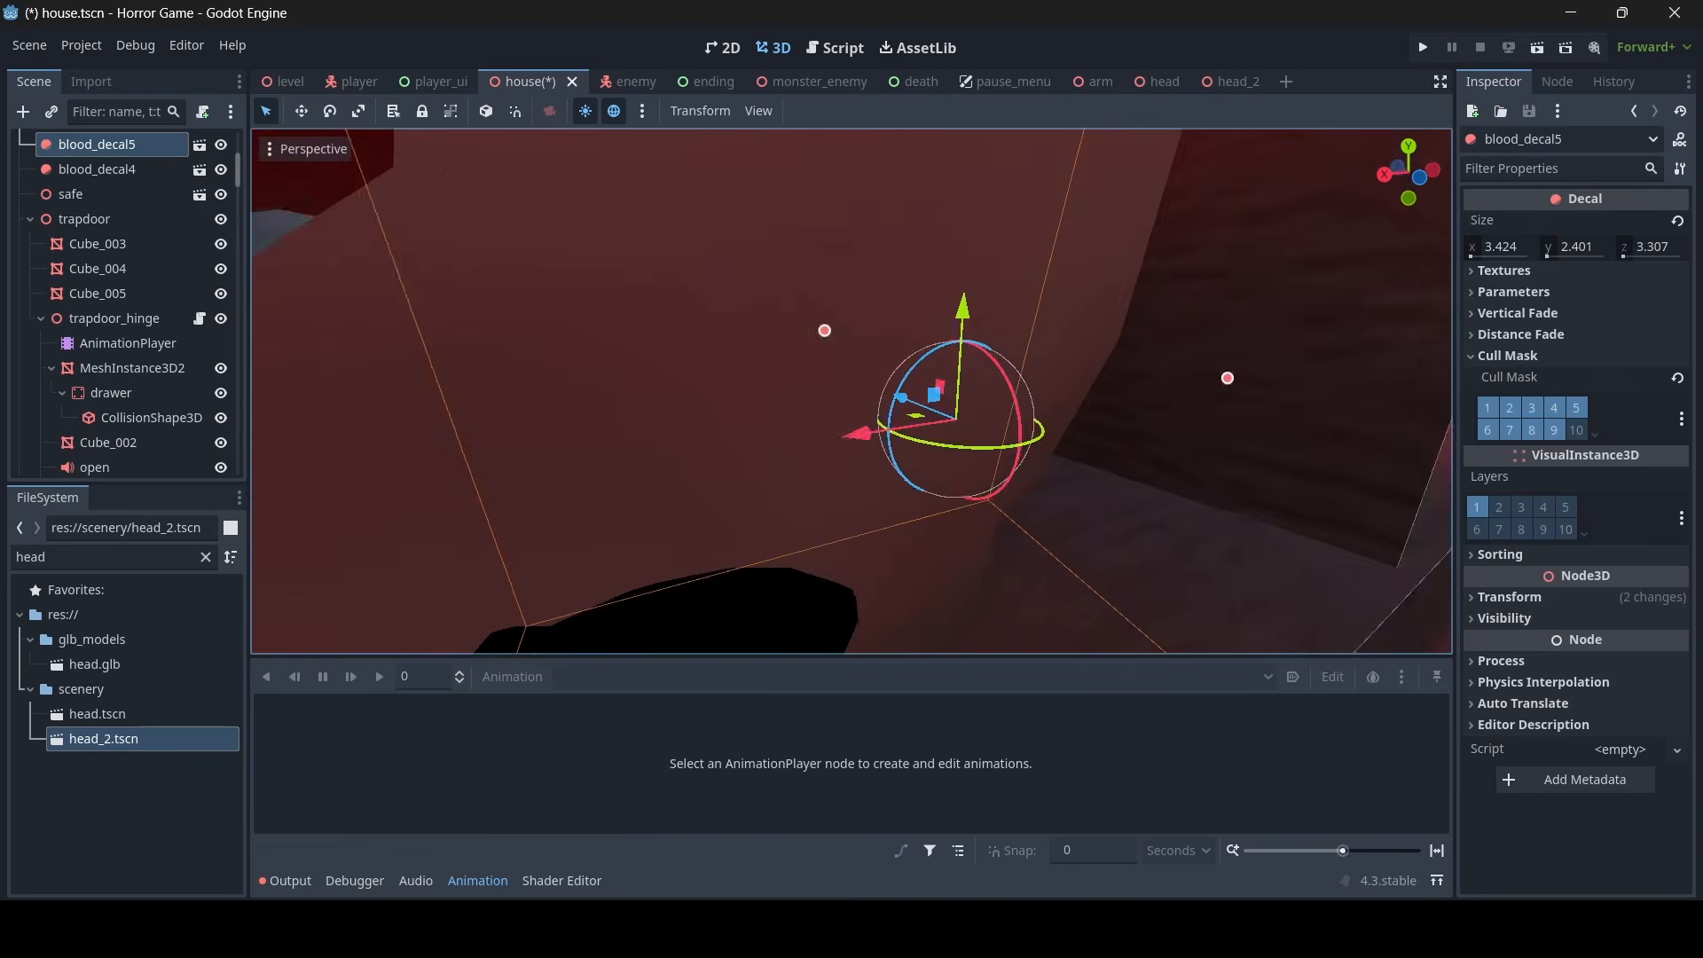
key(s)
right_drag(876, 437, 954, 418)
key(ctrl+s)
- Enable editable children on the head2 instance lying on the crate
key(a)
key(w)
click(708, 454)
key(s)
key(a)
key(w)
key(s)
key(a)
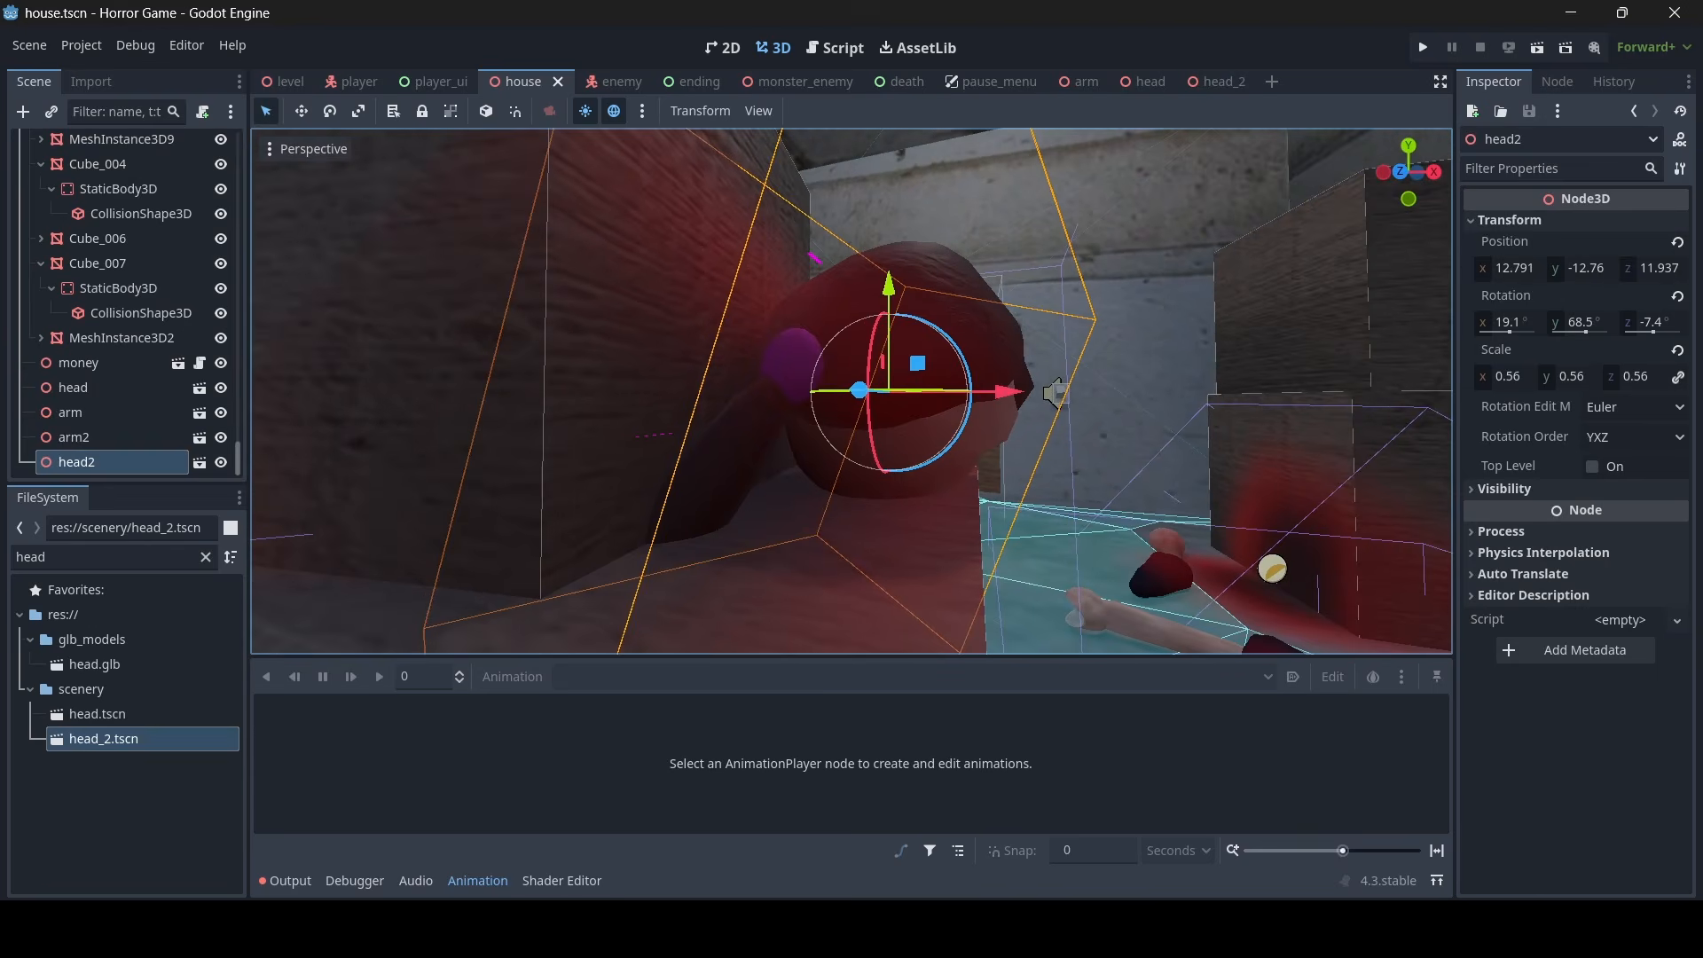
key(w)
right_drag(728, 393, 727, 432)
key(s)
right_click(133, 461)
click(250, 723)
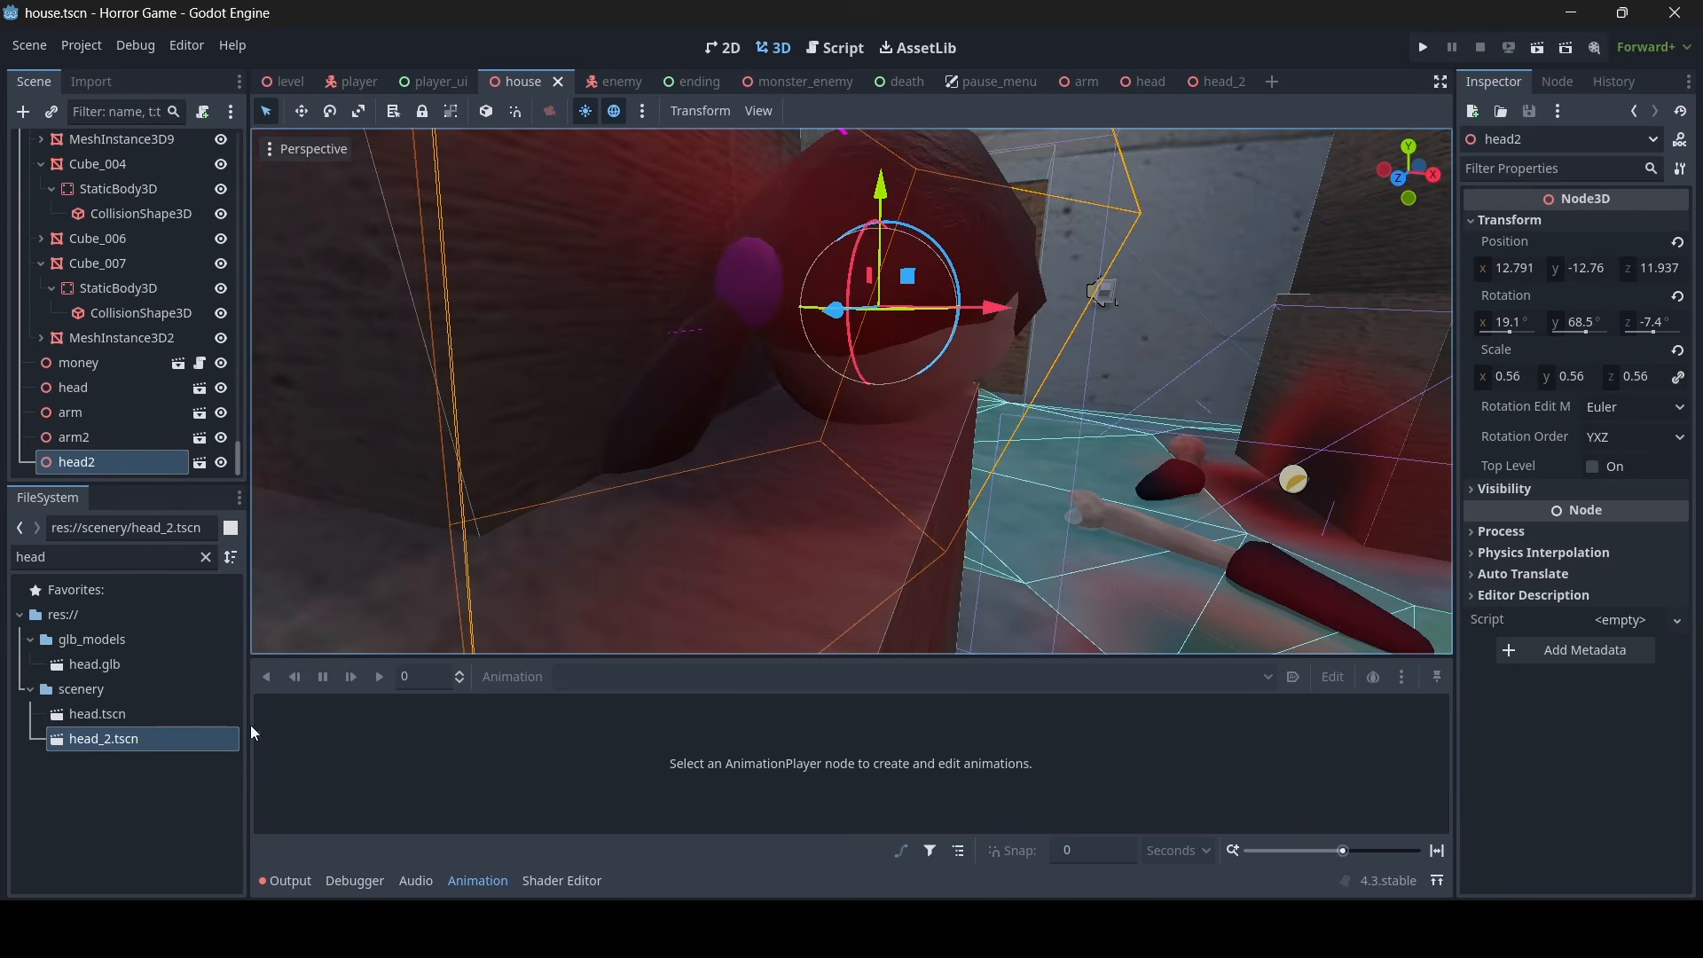
- Rotate head2's ponytail mesh MeshInstance3D2 away from upright and shift it toward the purple hair tie
right_drag(652, 370, 683, 423)
click(652, 370)
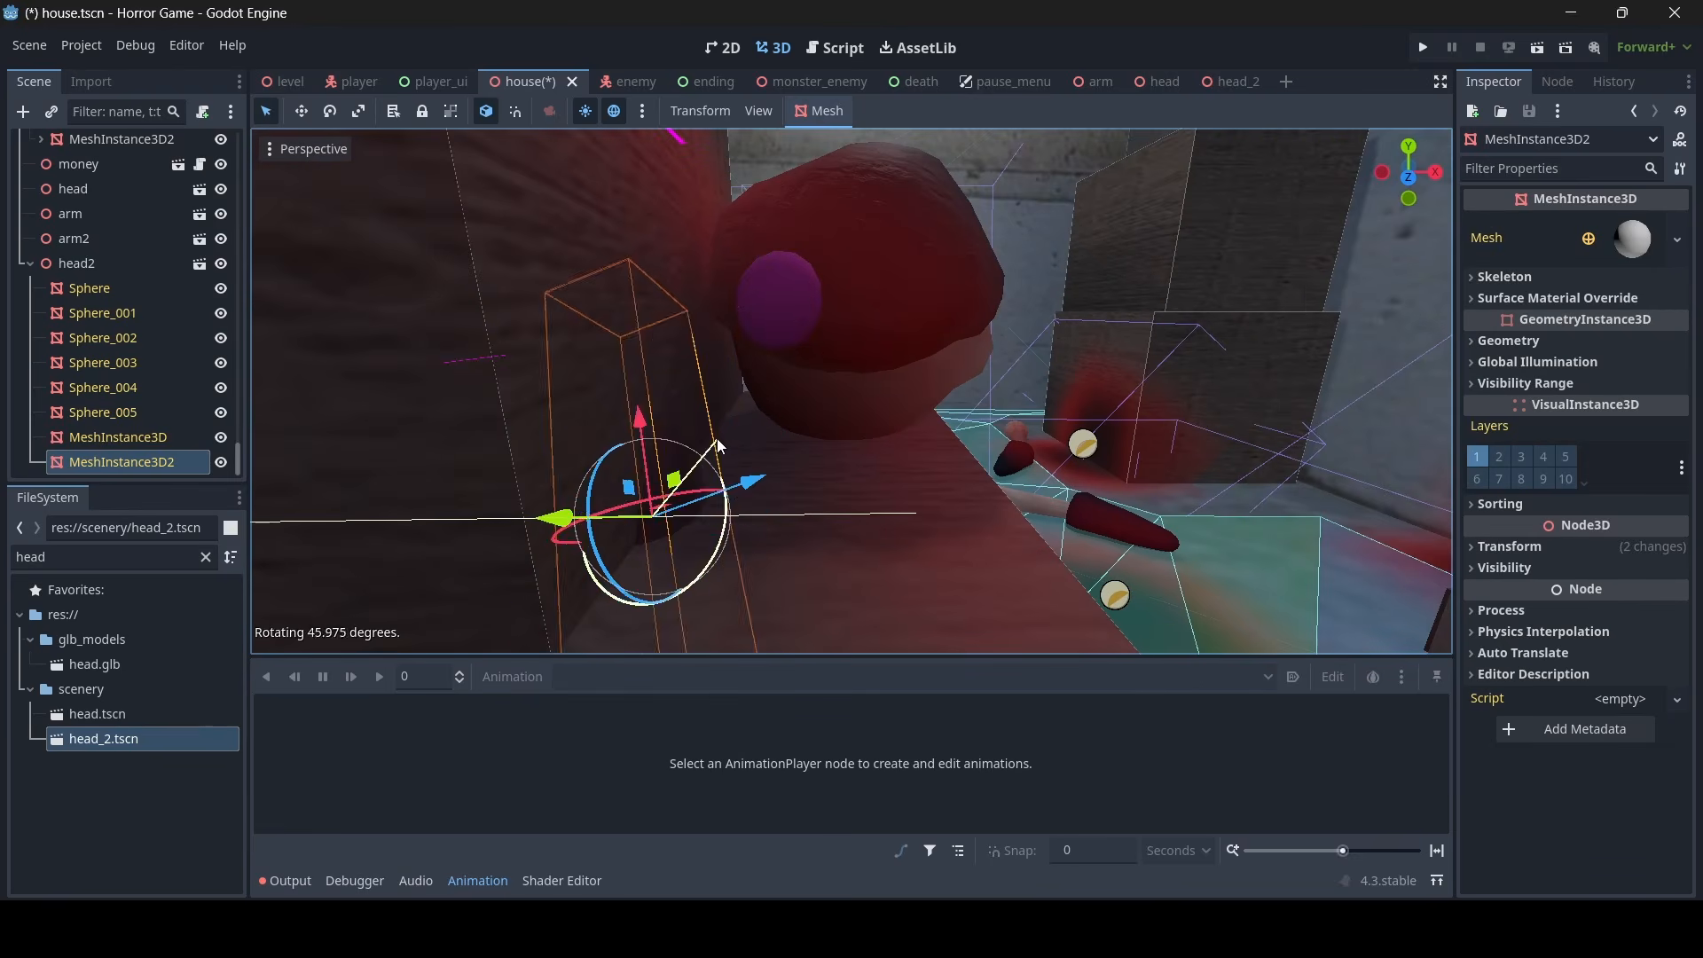
drag(754, 407, 934, 358)
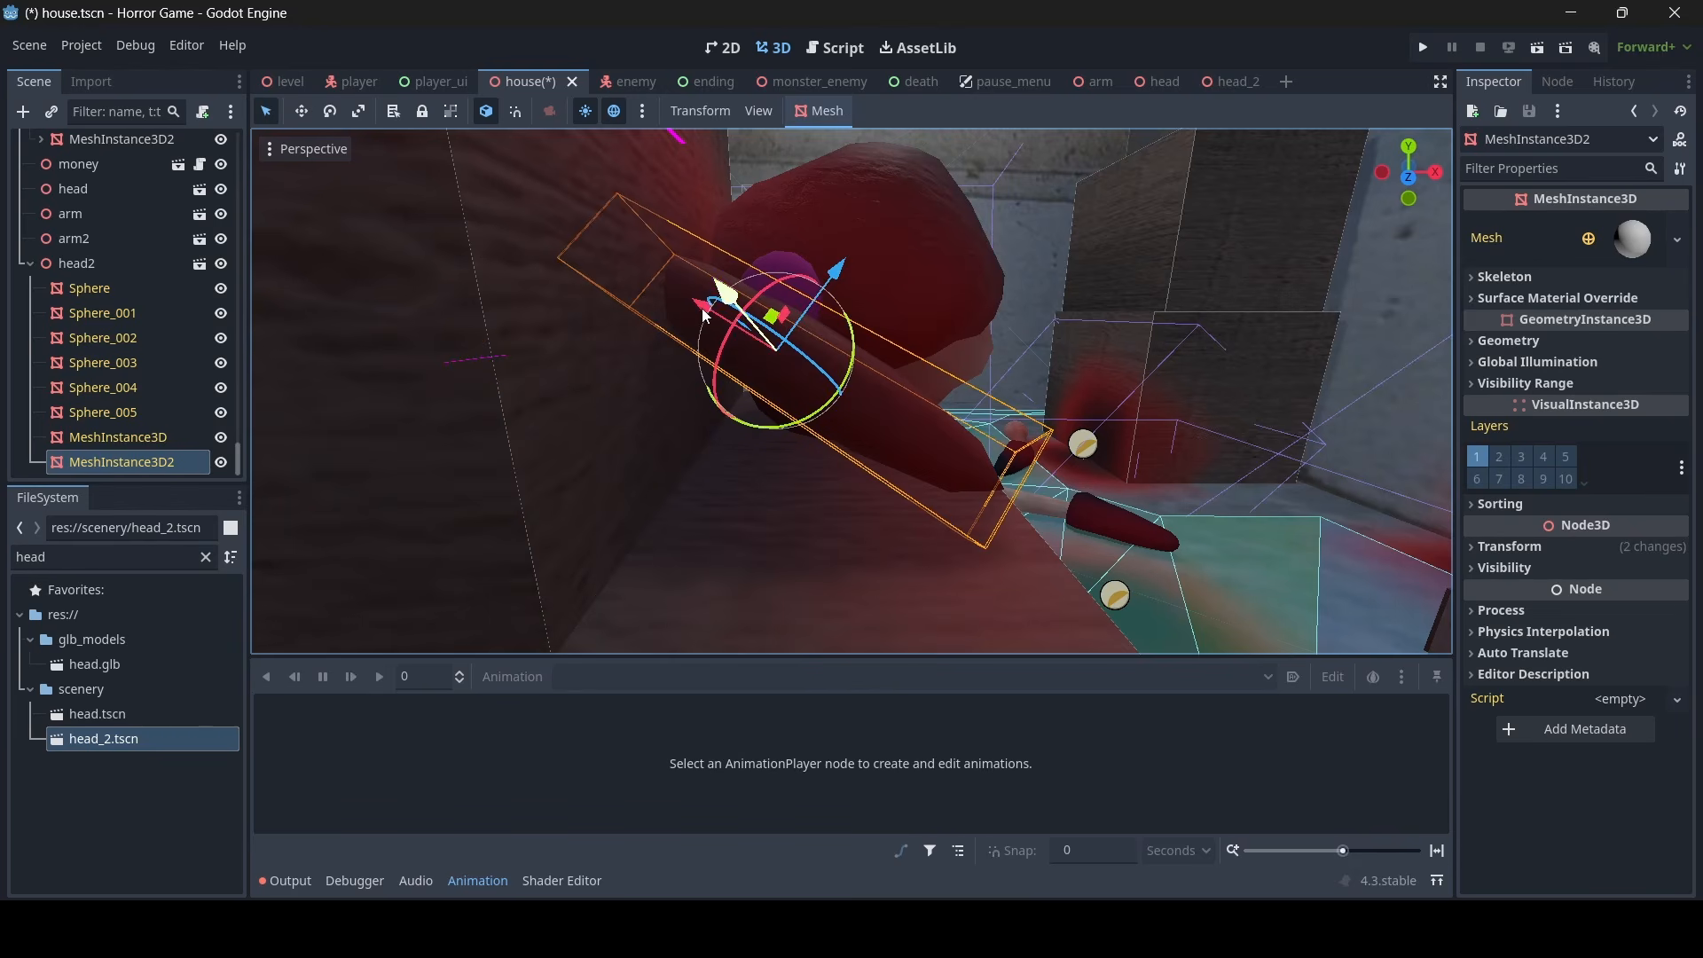
drag(686, 312, 818, 407)
- Fine-tune the ponytail's angle and position so it joins the hair tie and lies along the crate top
right_drag(874, 421, 754, 430)
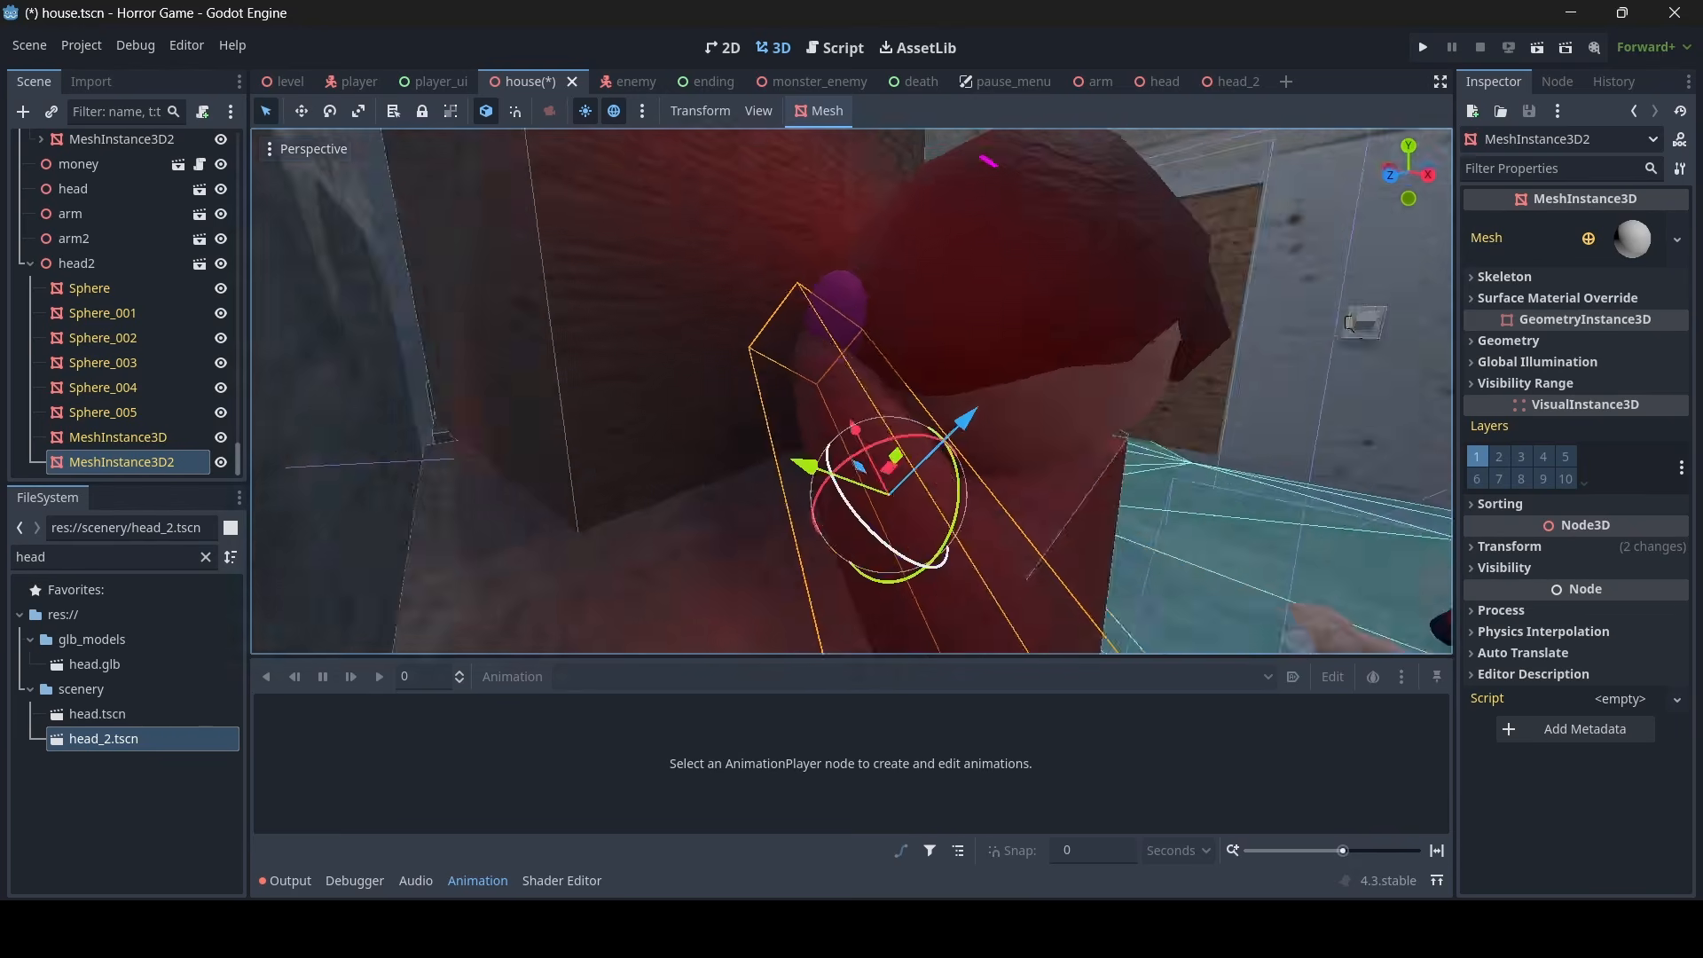
right_drag(1003, 426, 933, 458)
drag(867, 410, 880, 370)
right_drag(943, 377, 1140, 369)
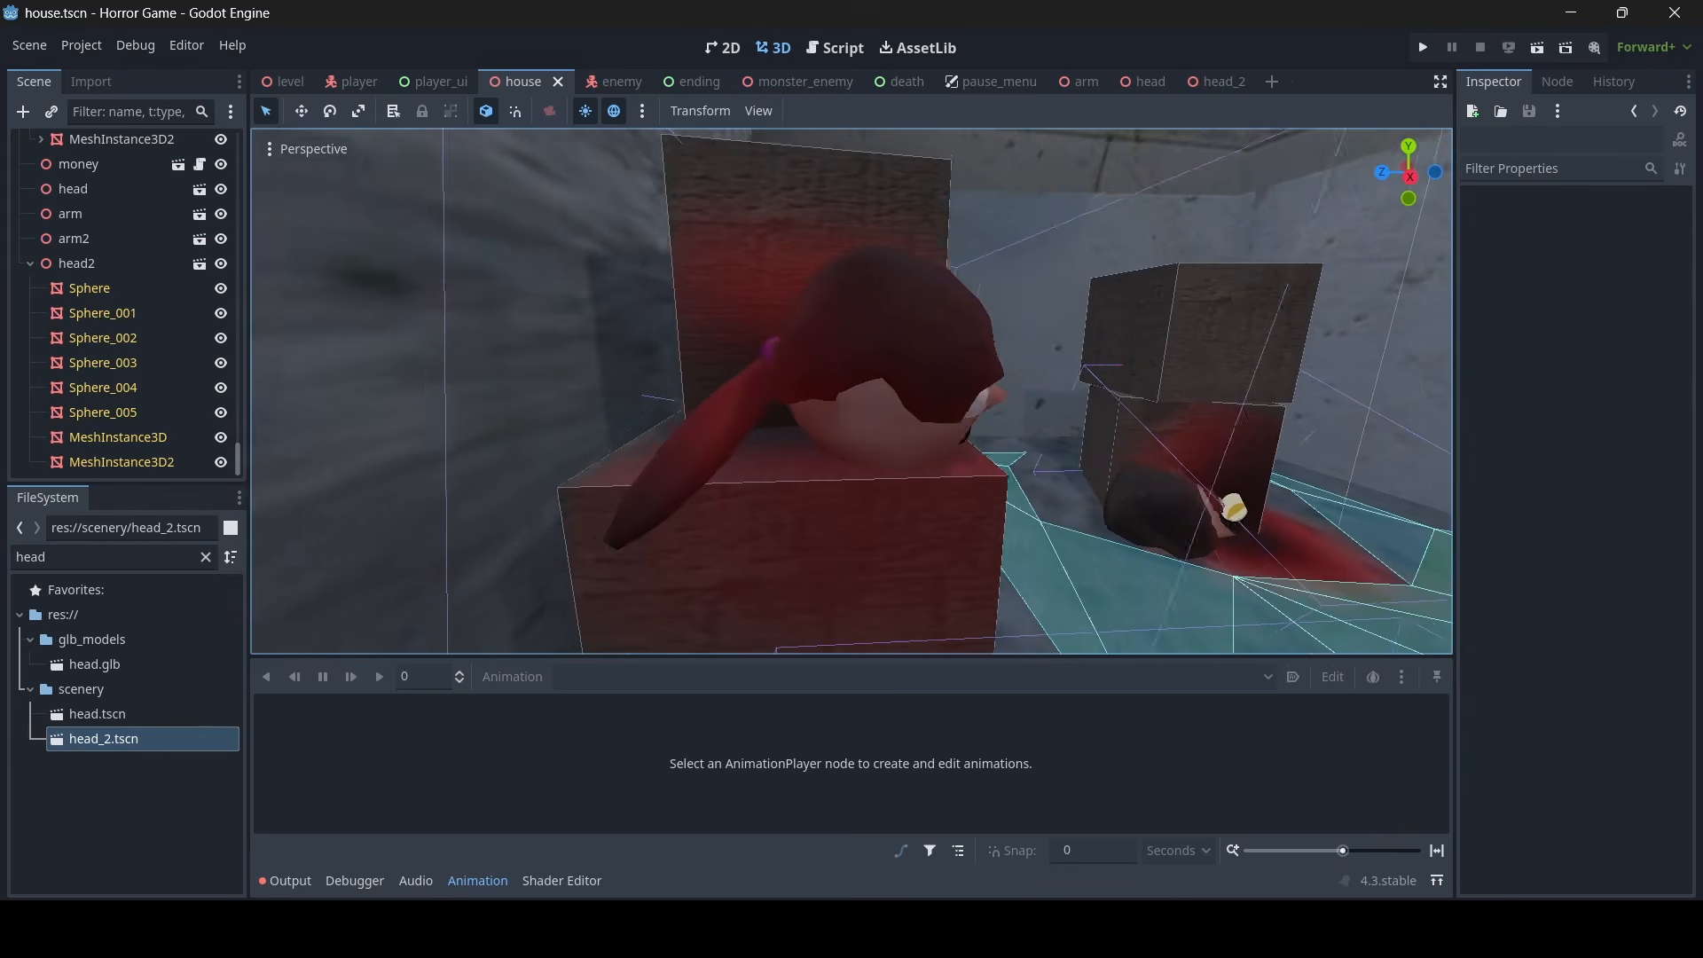
right_drag(1017, 457, 1375, 435)
right_drag(303, 604, 310, 410)
right_drag(852, 390, 816, 390)
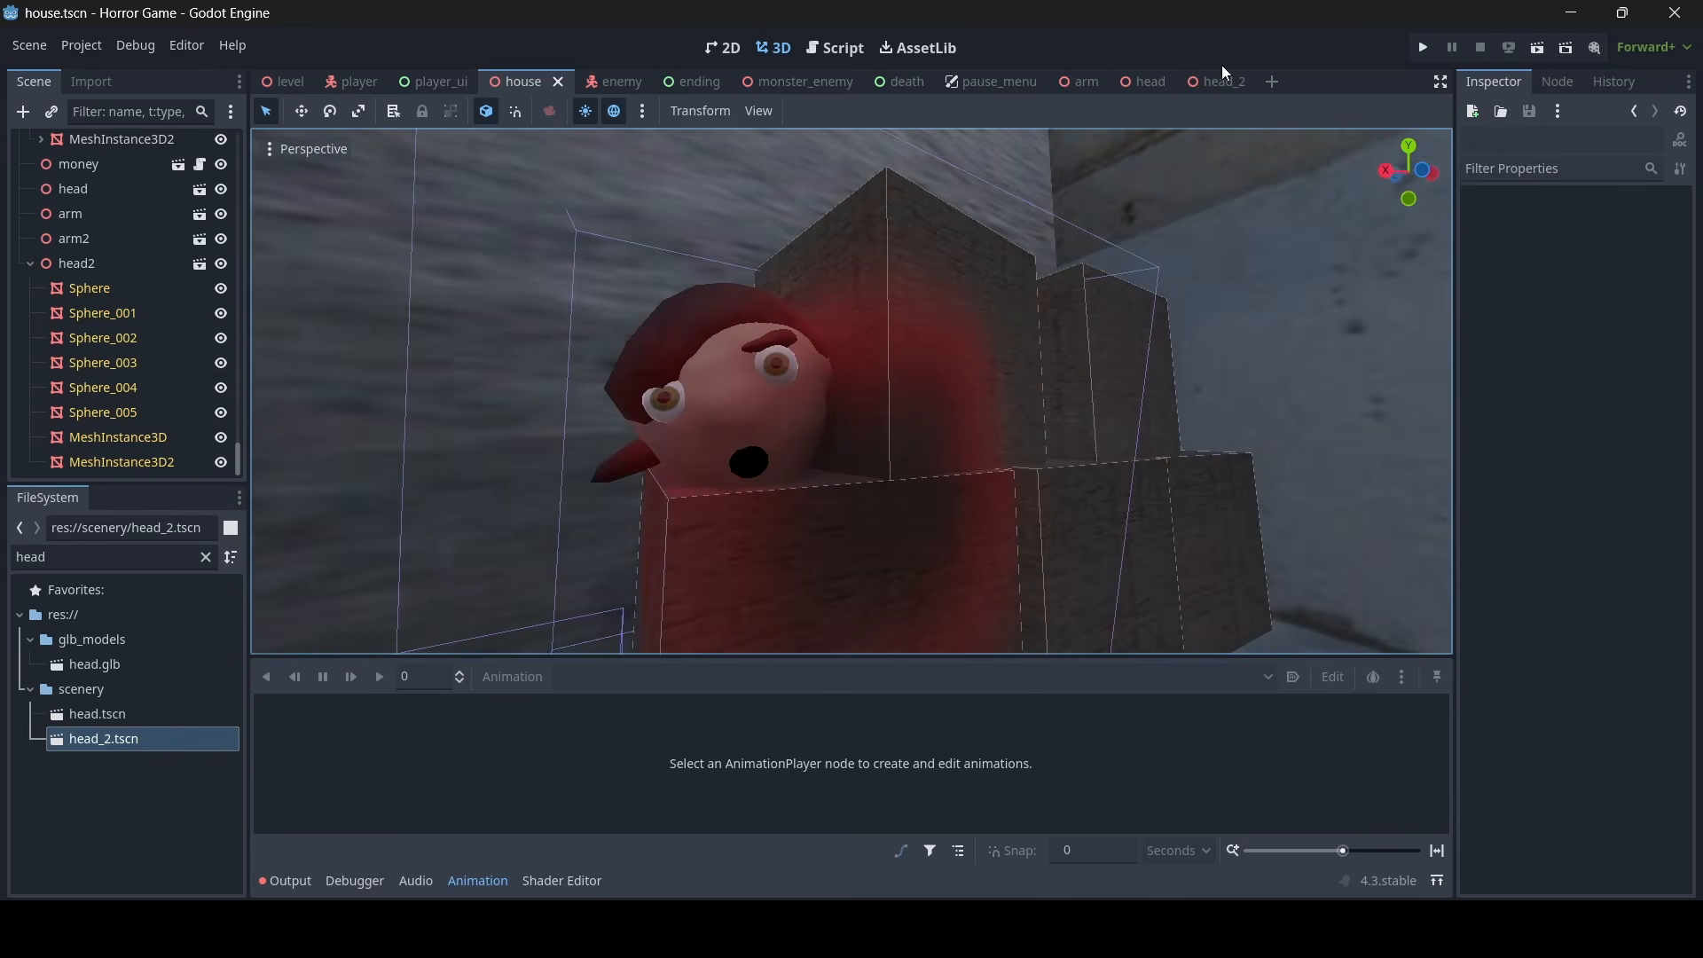
- Try a brighter yellowish-brown albedo color on the hair mesh Sphere_001's material override in the head_2 scene
click(1222, 81)
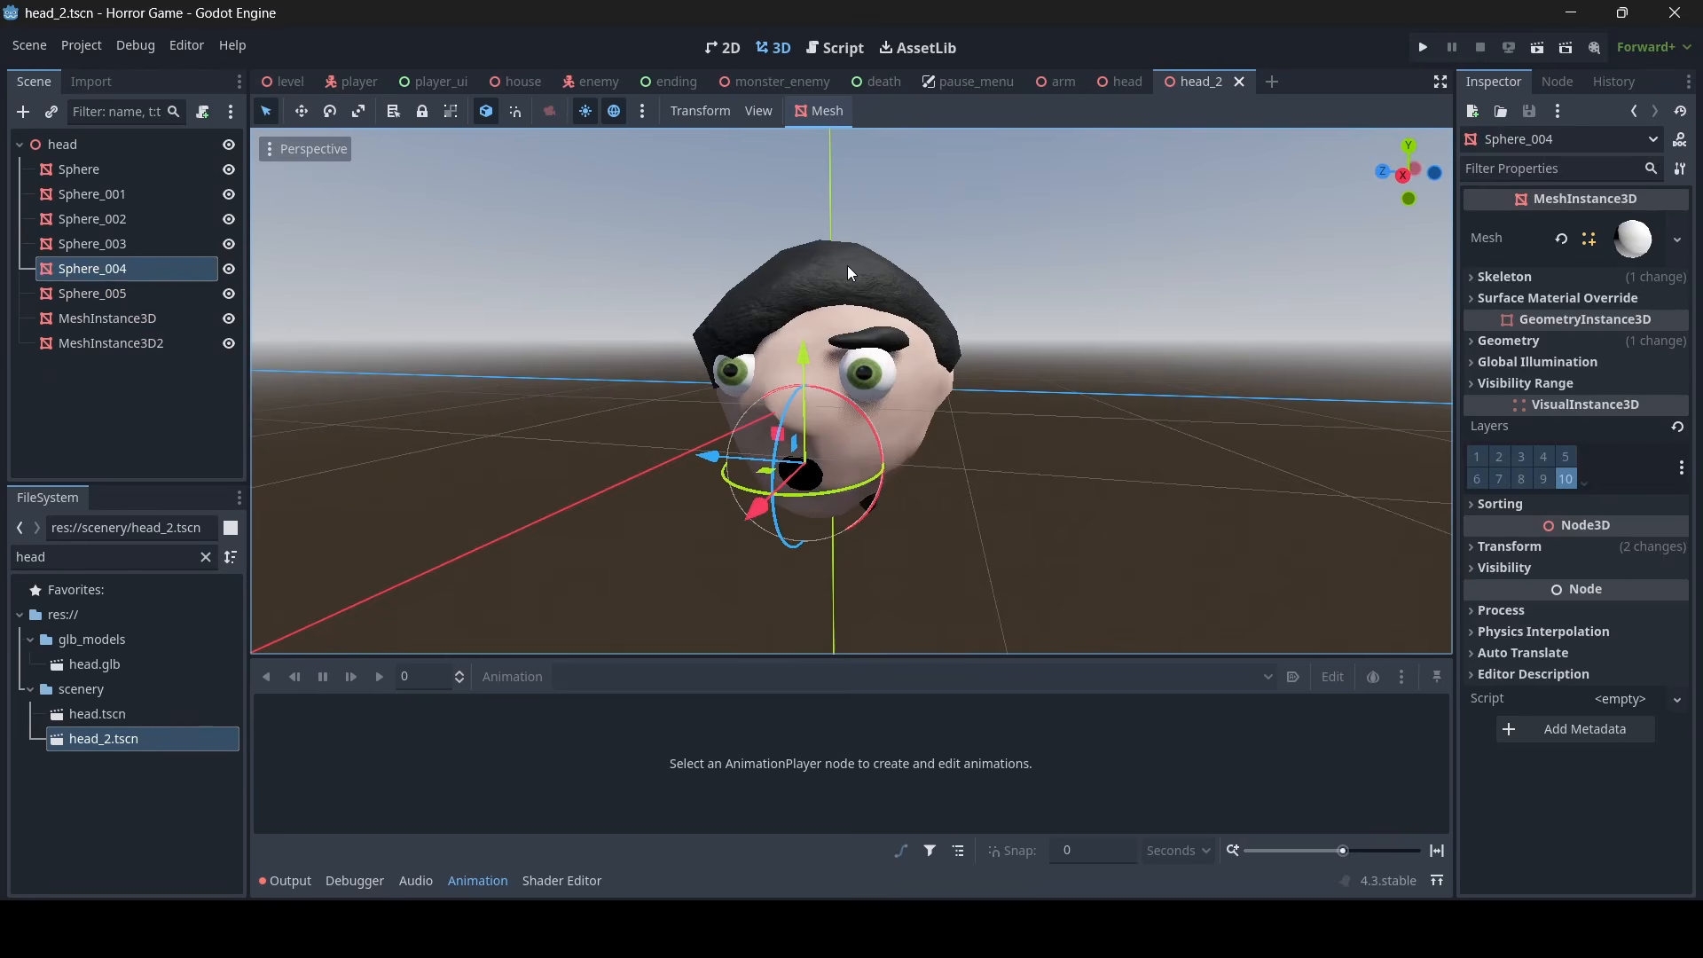
click(848, 270)
scroll(848, 270, up, 3)
click(1642, 299)
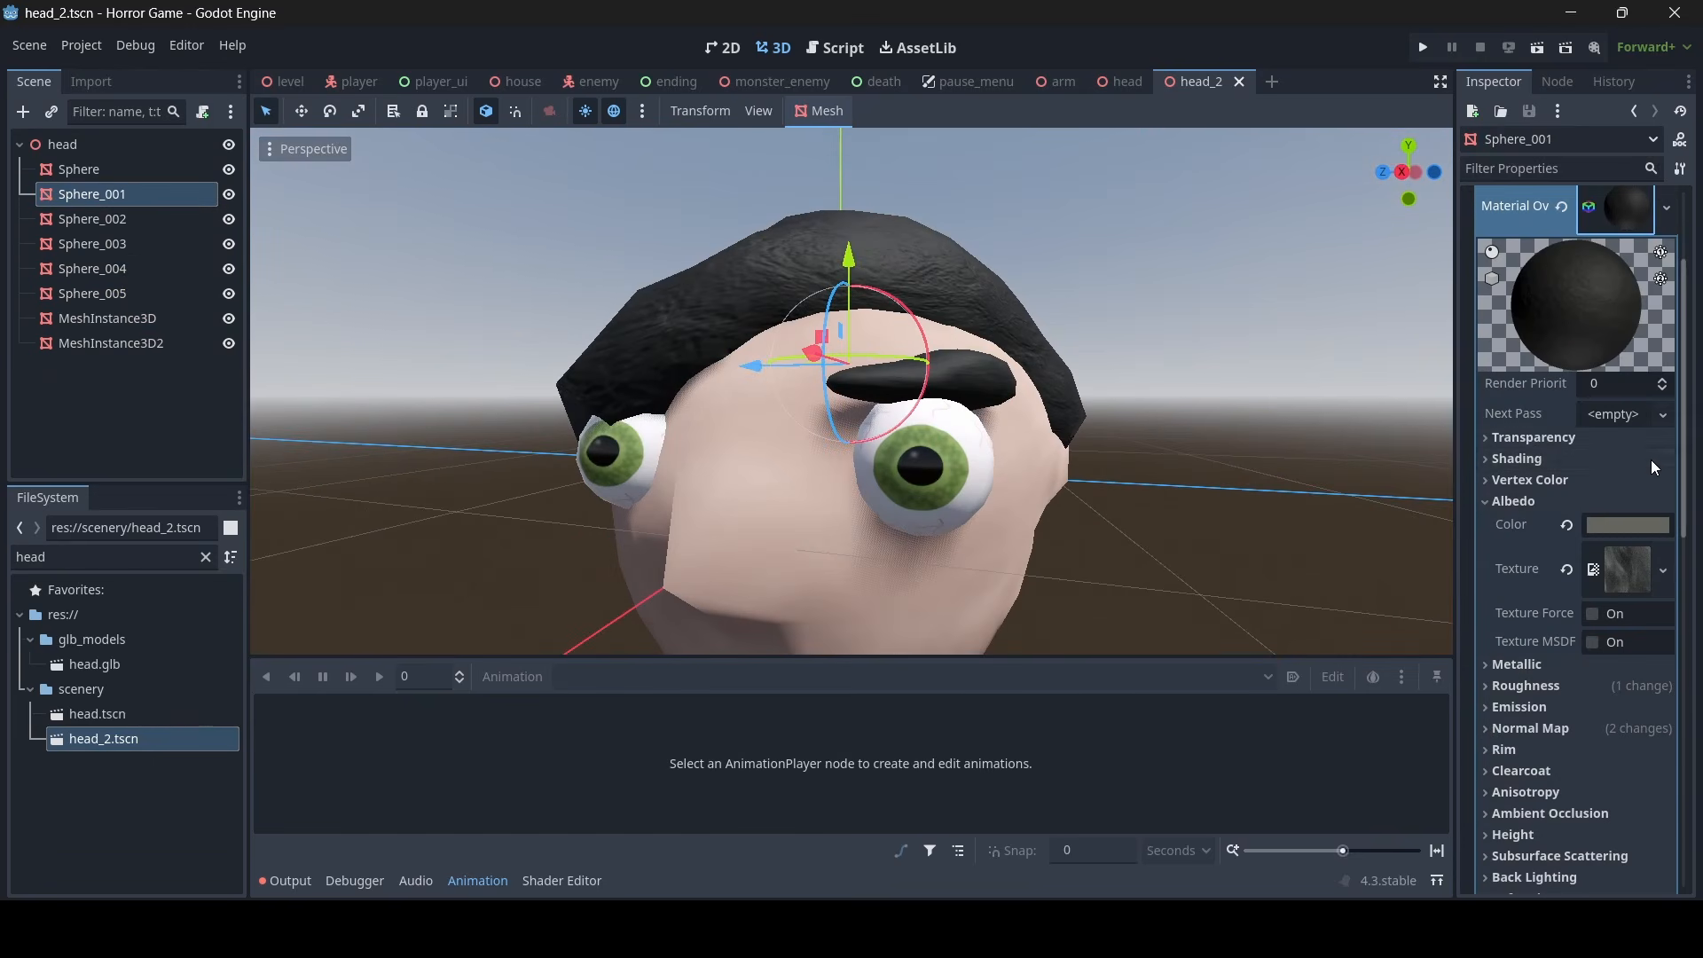
click(1620, 530)
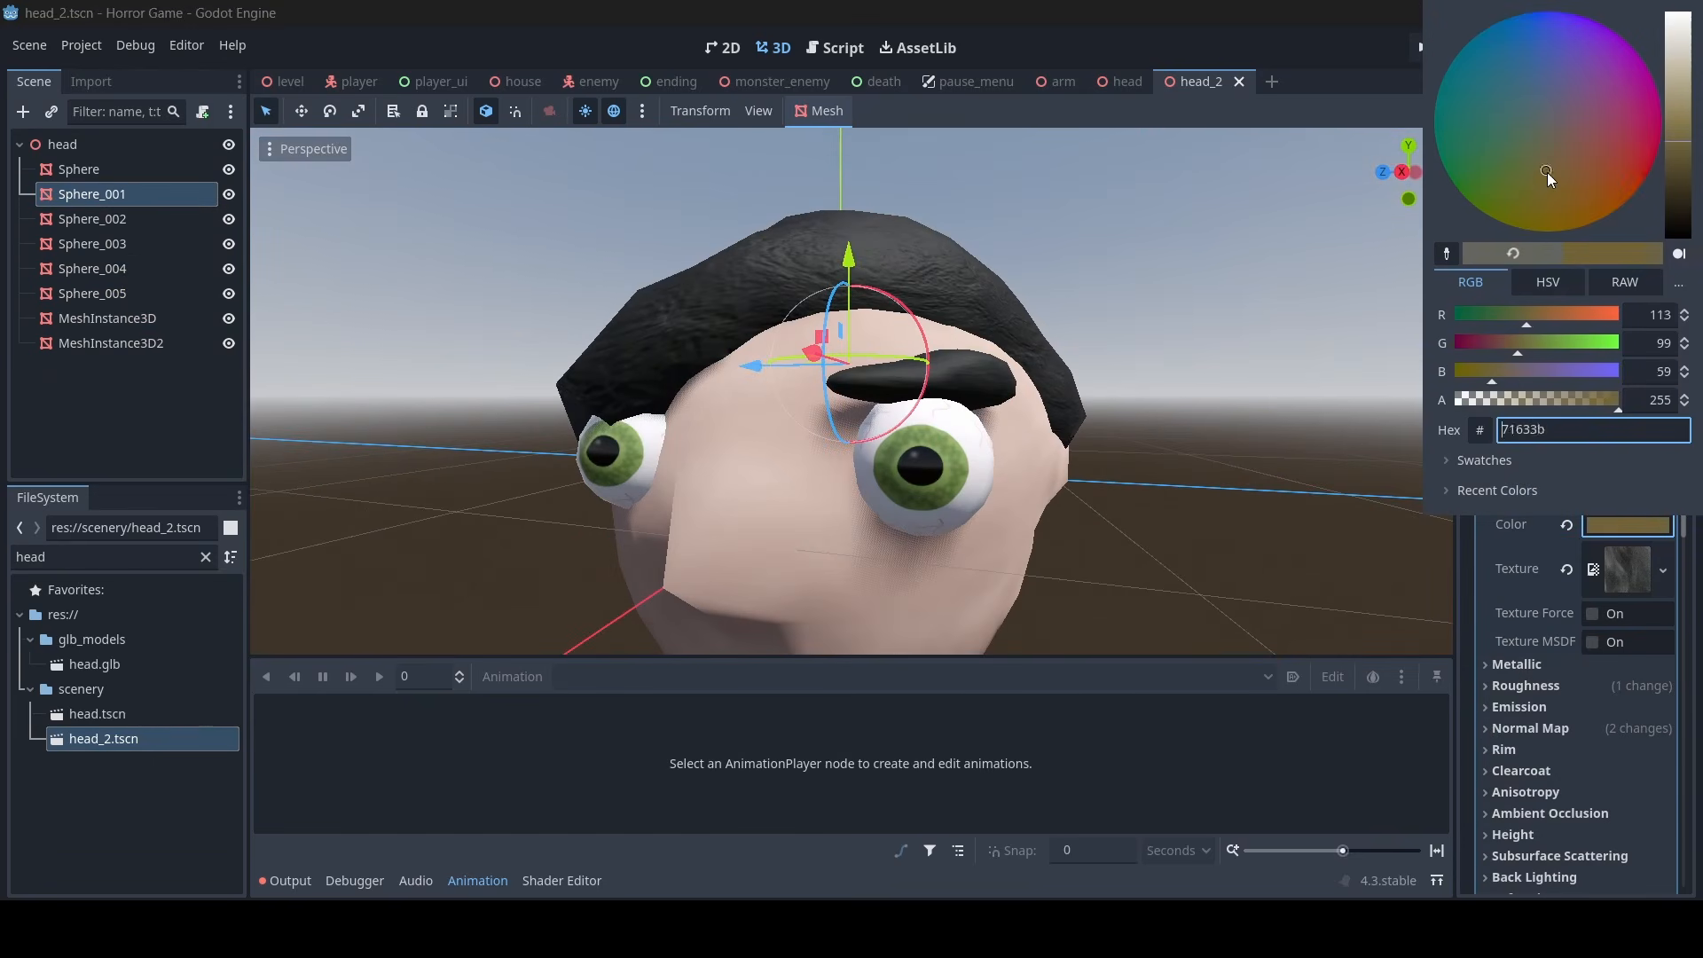
drag(1679, 142, 1674, 46)
click(964, 349)
scroll(964, 349, down, 8)
middle_drag(963, 349, 707, 345)
scroll(708, 346, up, 7)
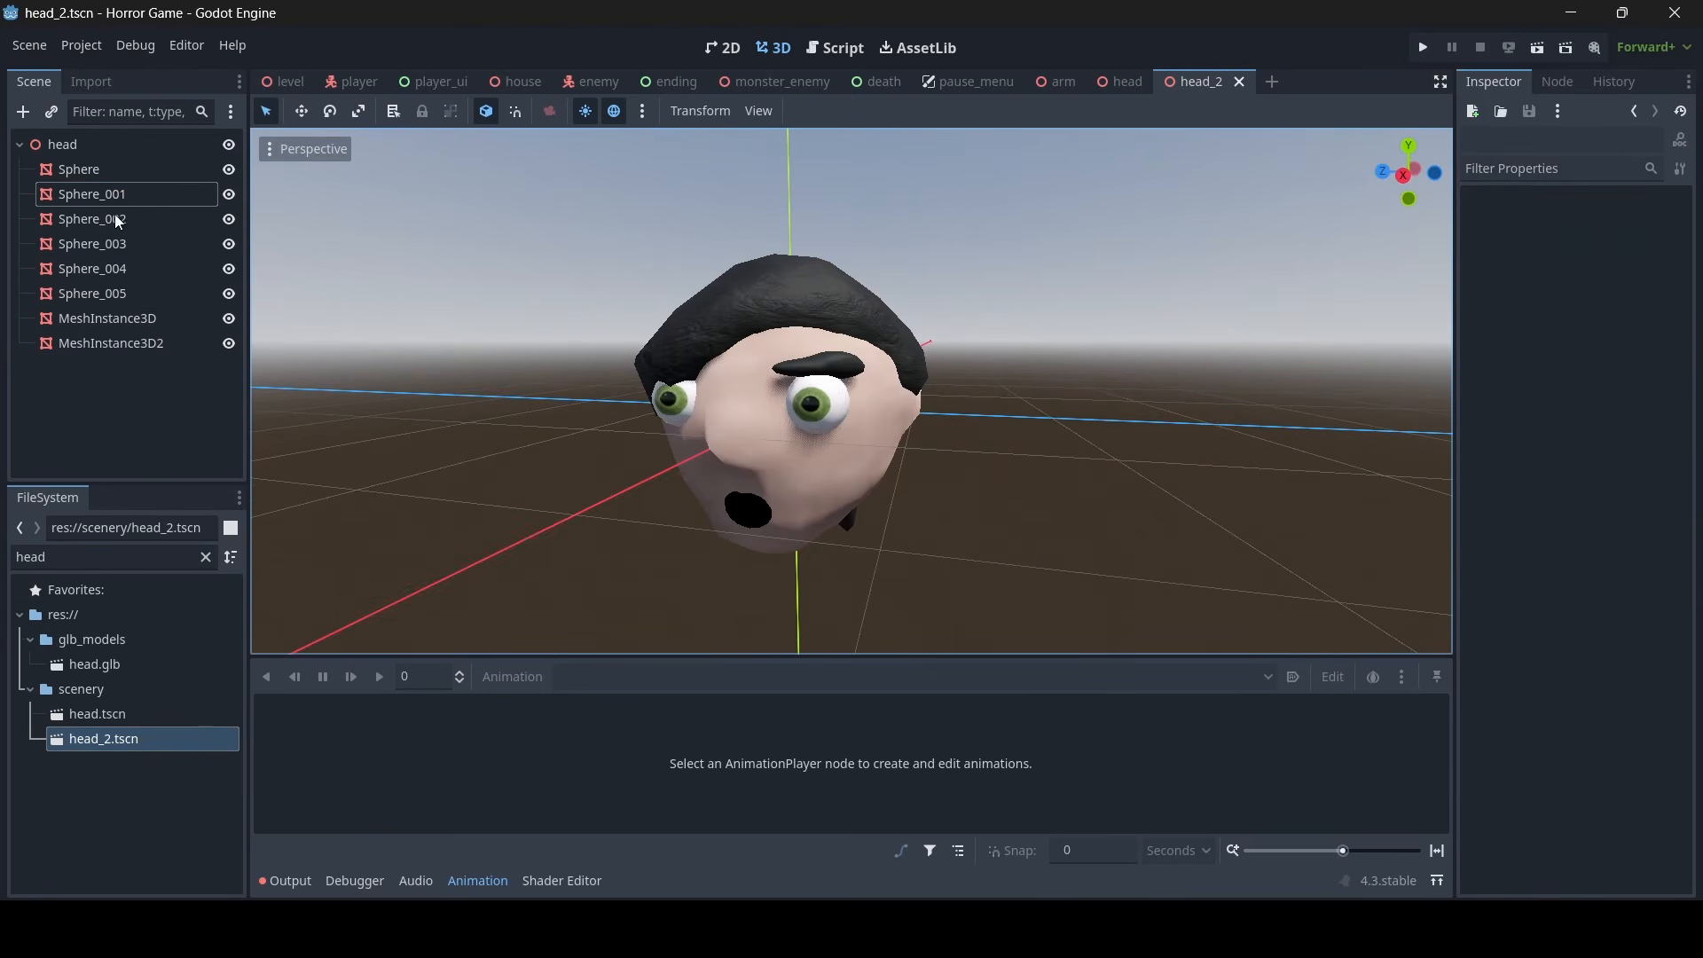
- Expand the albedo texture of the hair mesh Sphere_001, find hair.png among the project files and open it in paint.net
click(140, 208)
click(1622, 564)
scroll(1613, 630, down, 5)
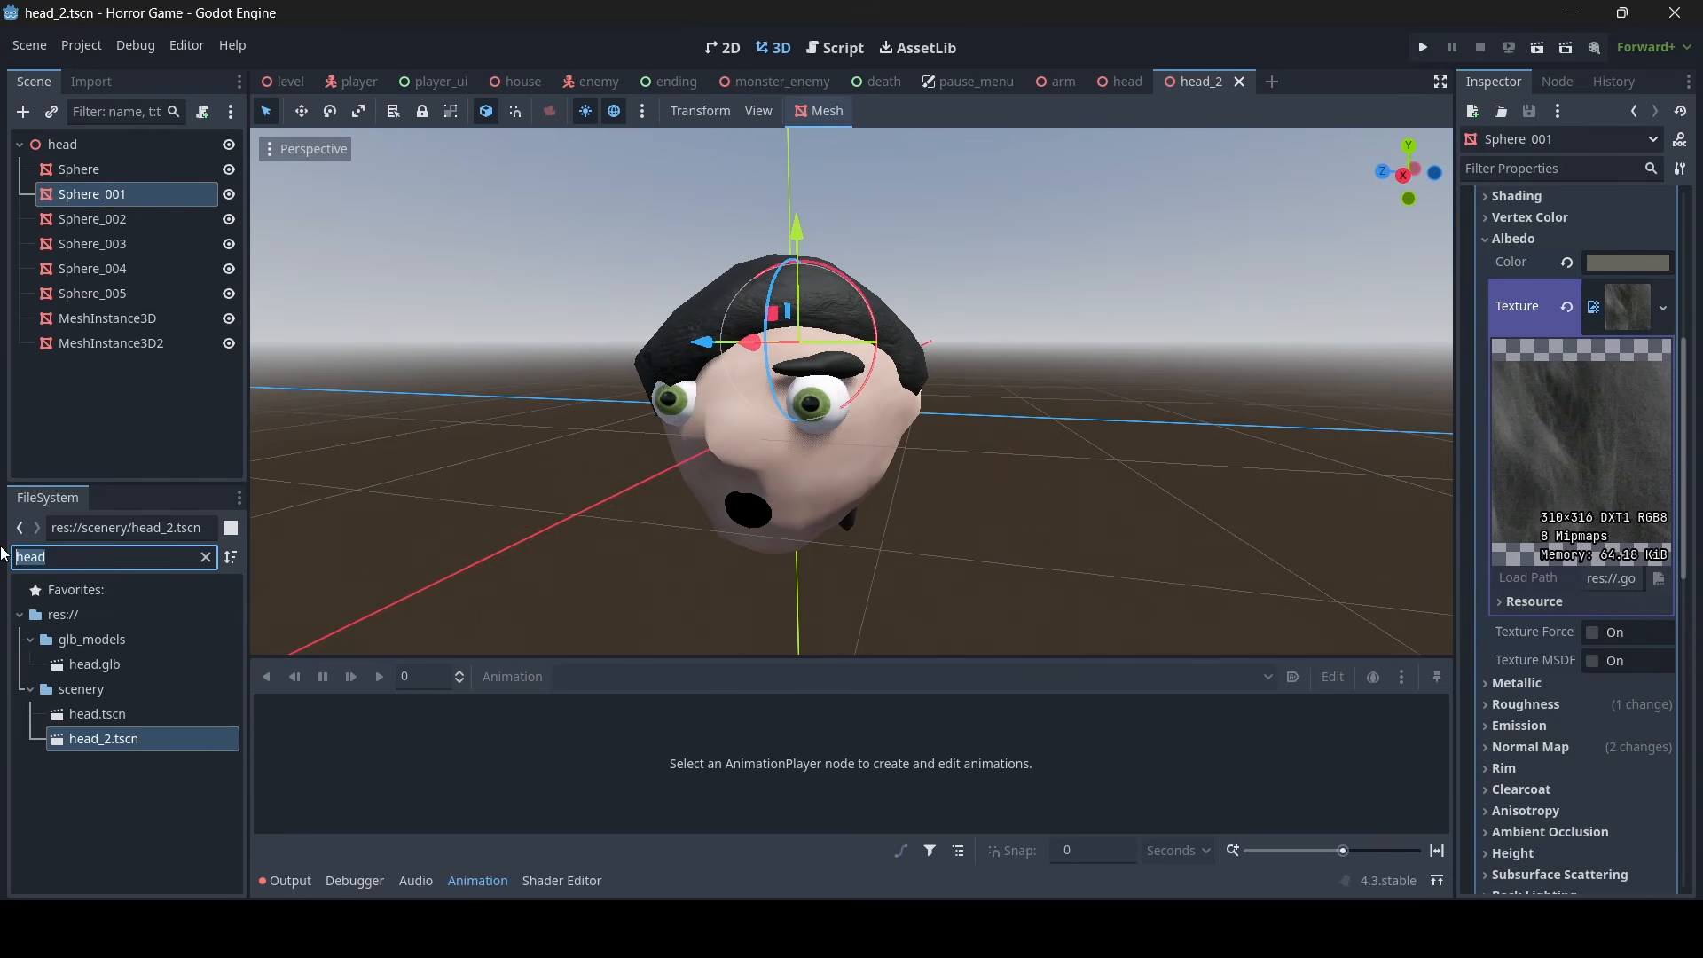
text(hair)
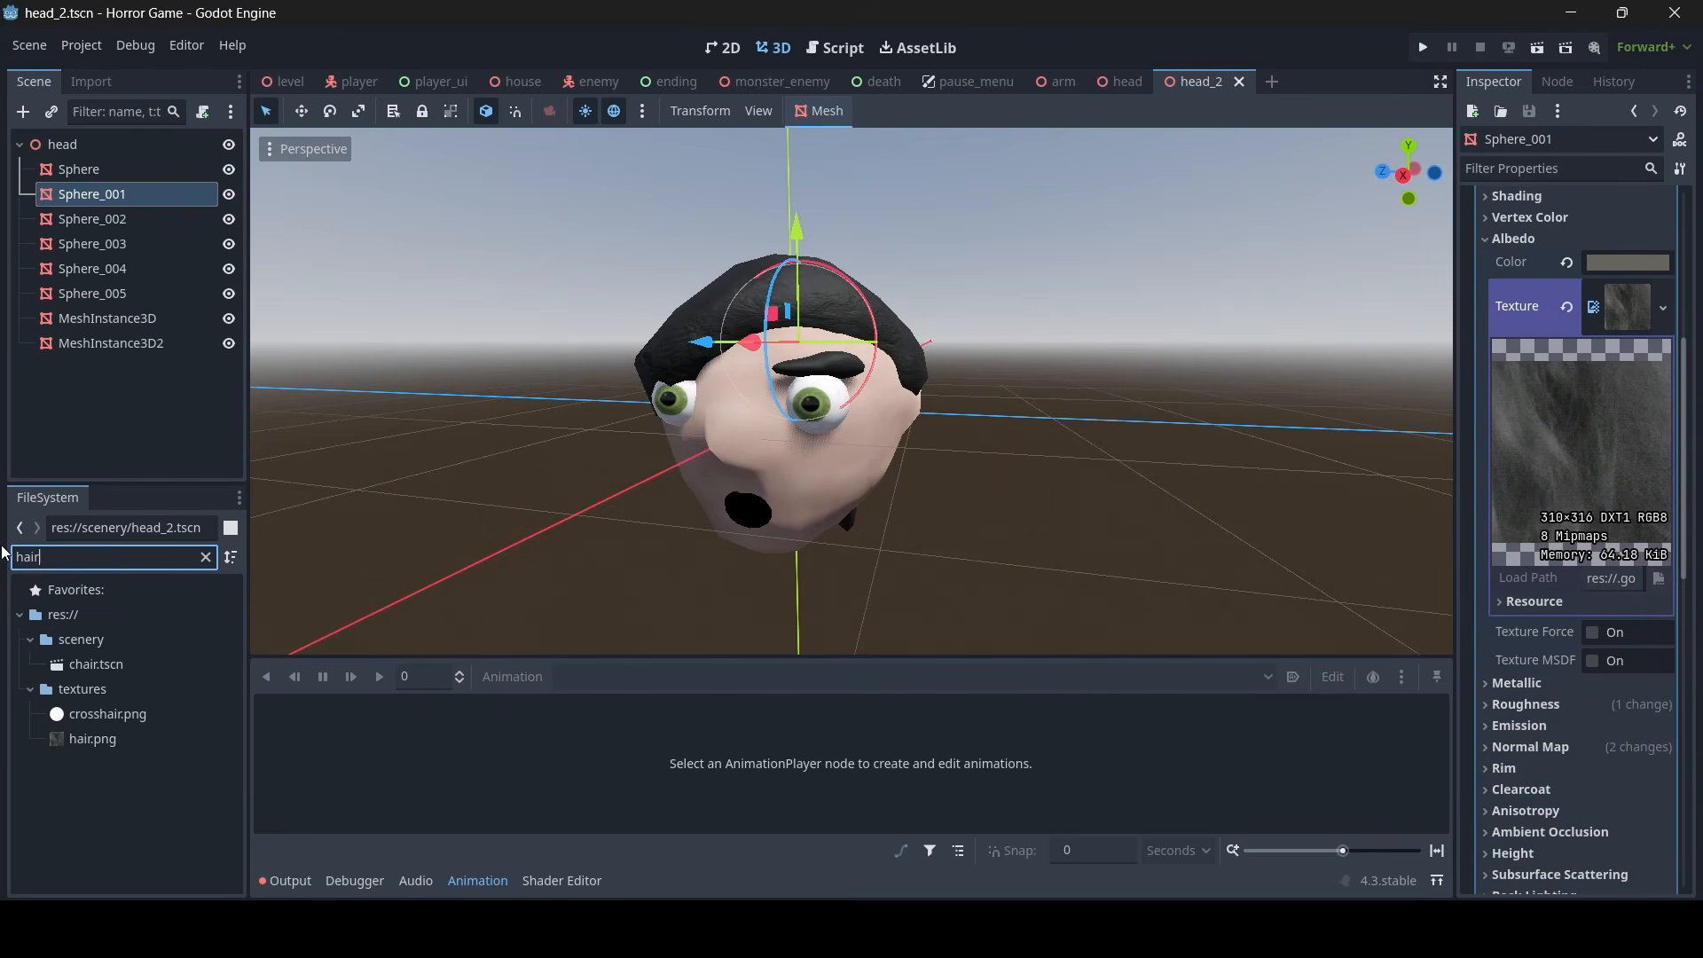
click(81, 745)
right_click(93, 746)
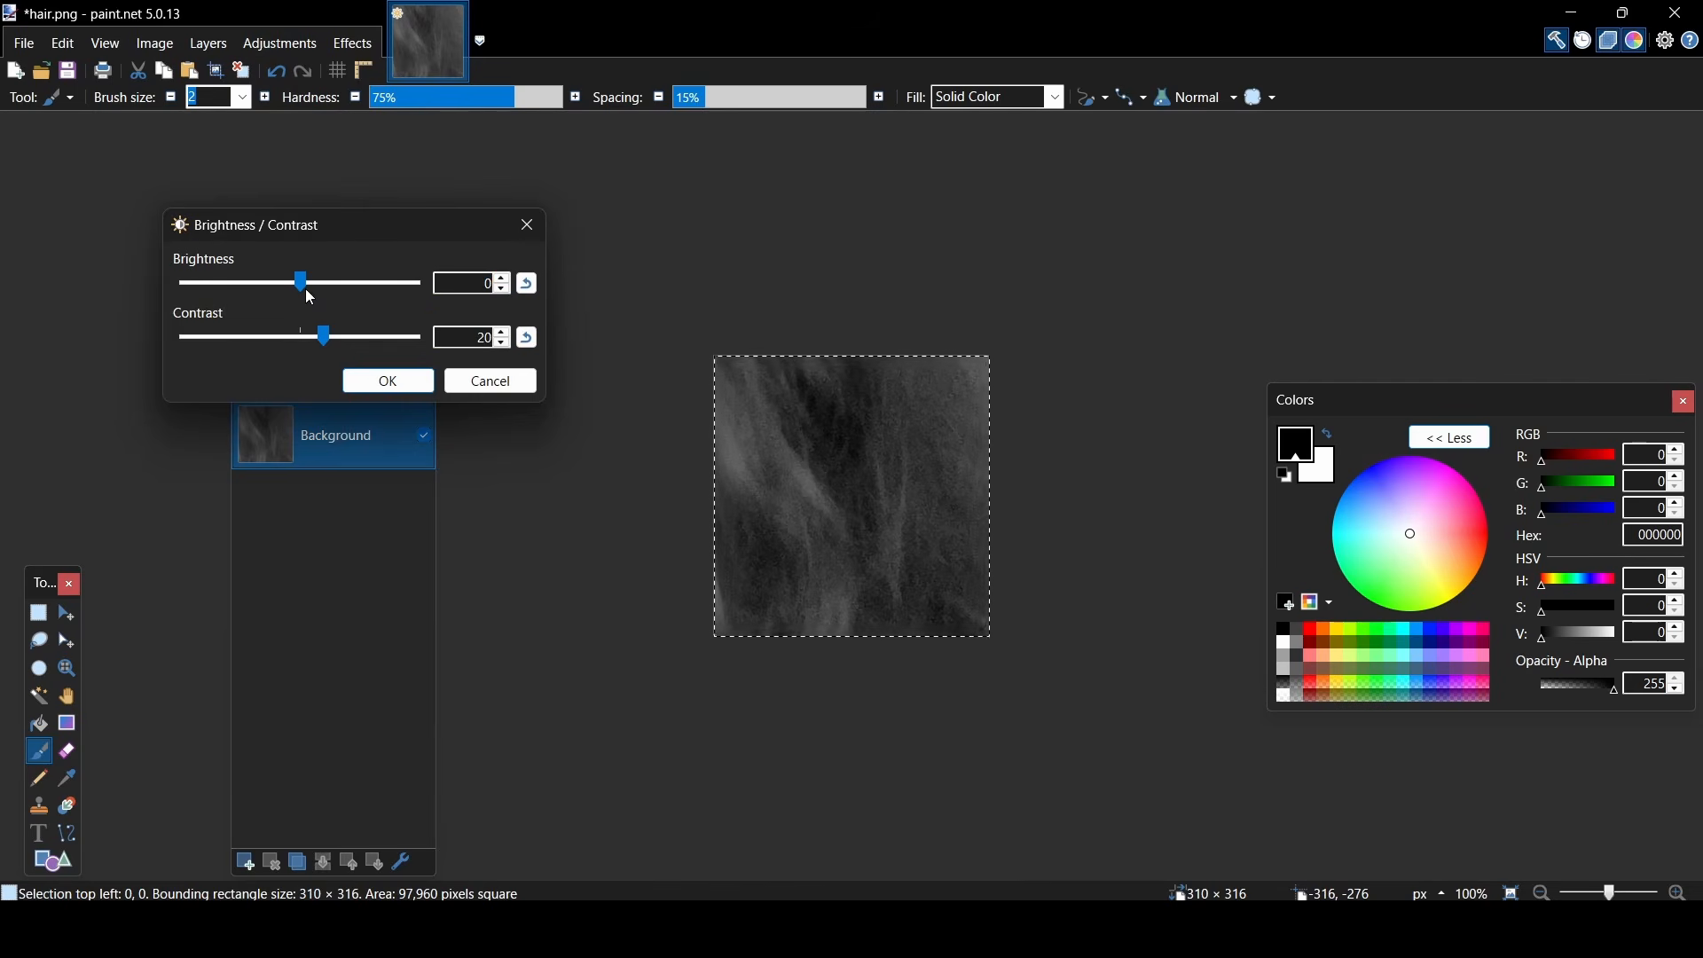
- Raise hair.png's brightness to about 37 and contrast to about 44, and switch back to Godot
drag(305, 285, 347, 280)
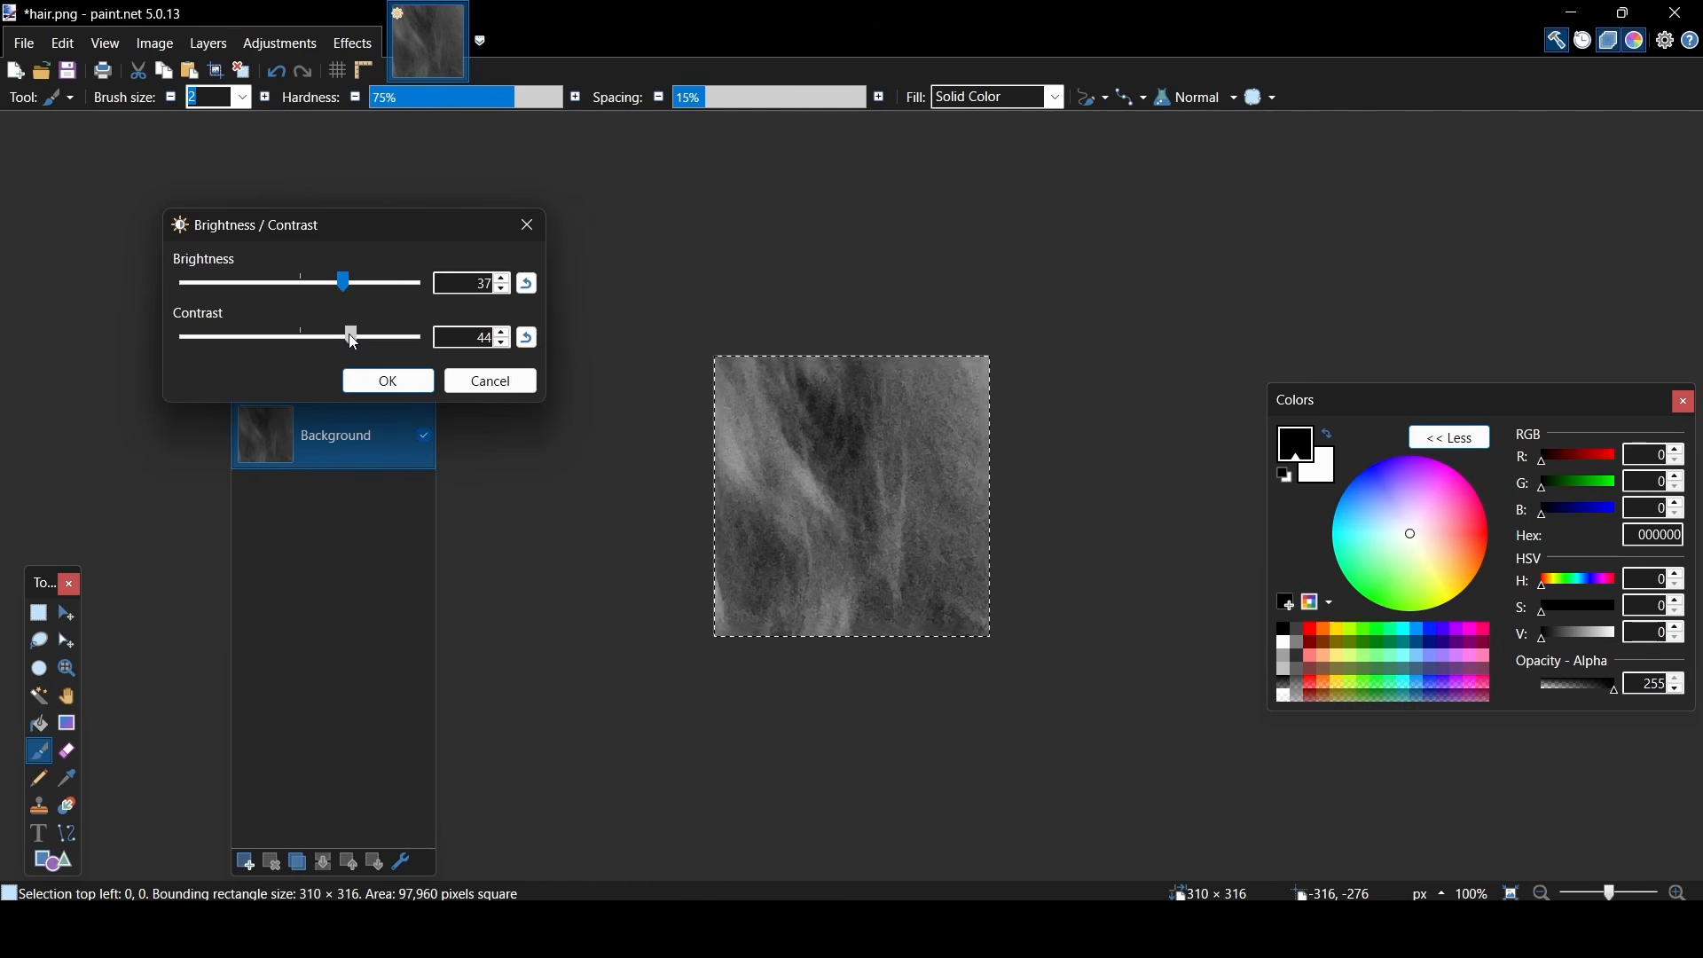
click(390, 382)
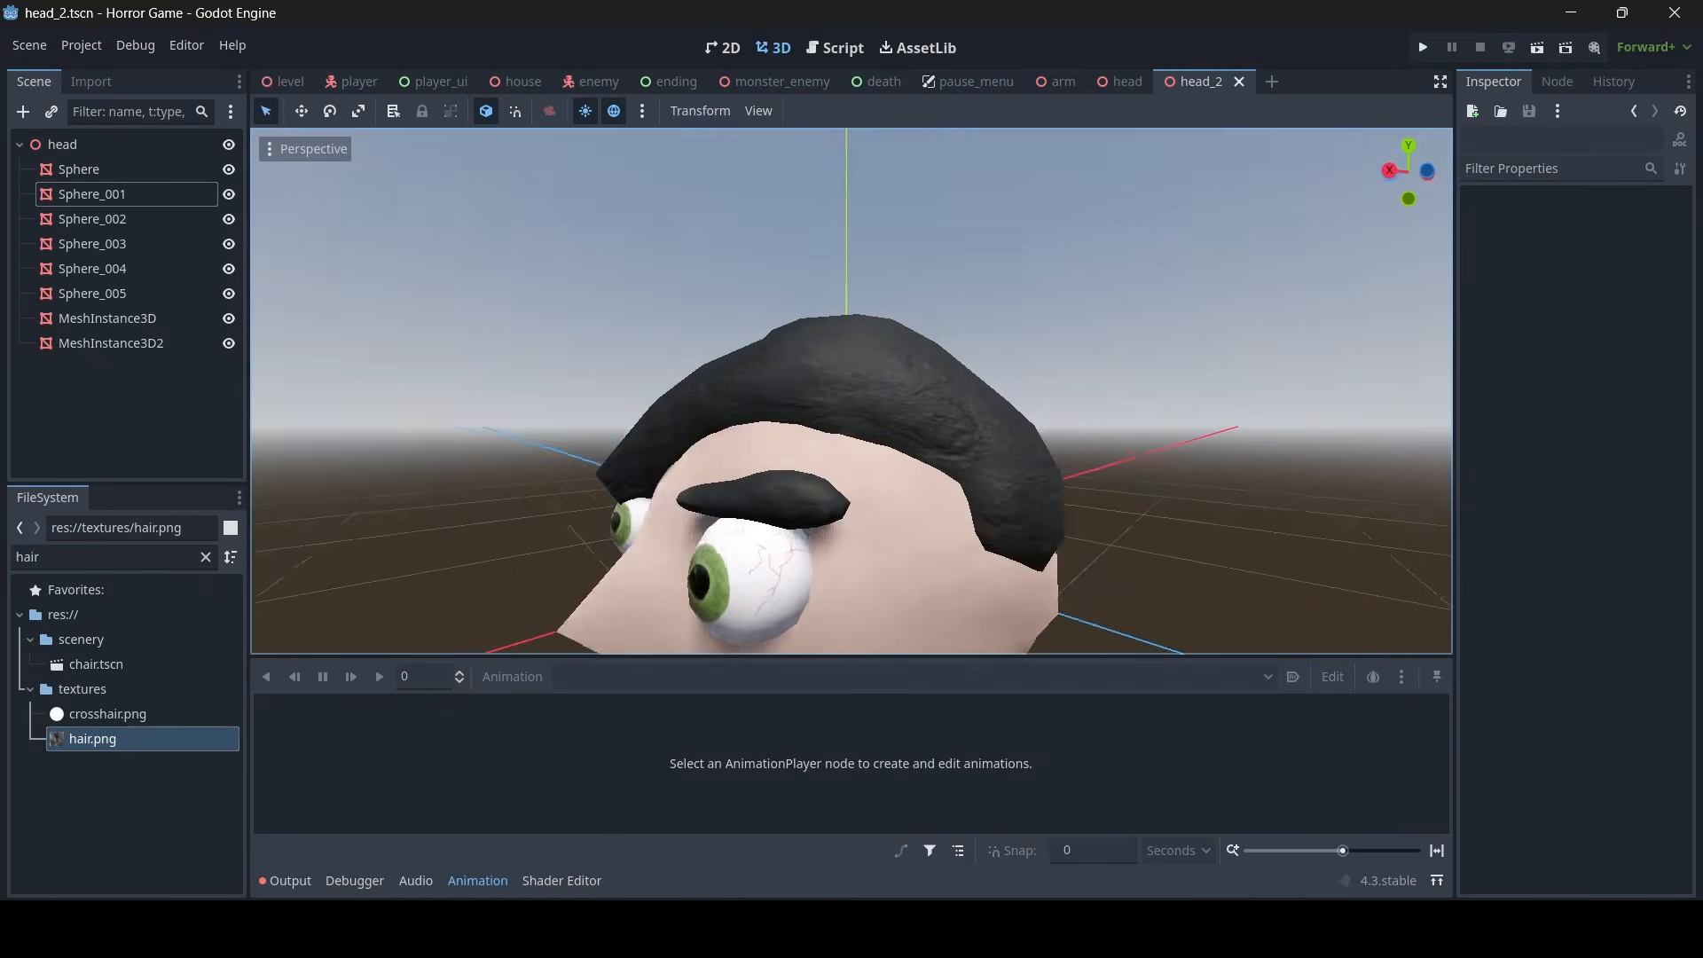
middle_drag(887, 266, 1167, 246)
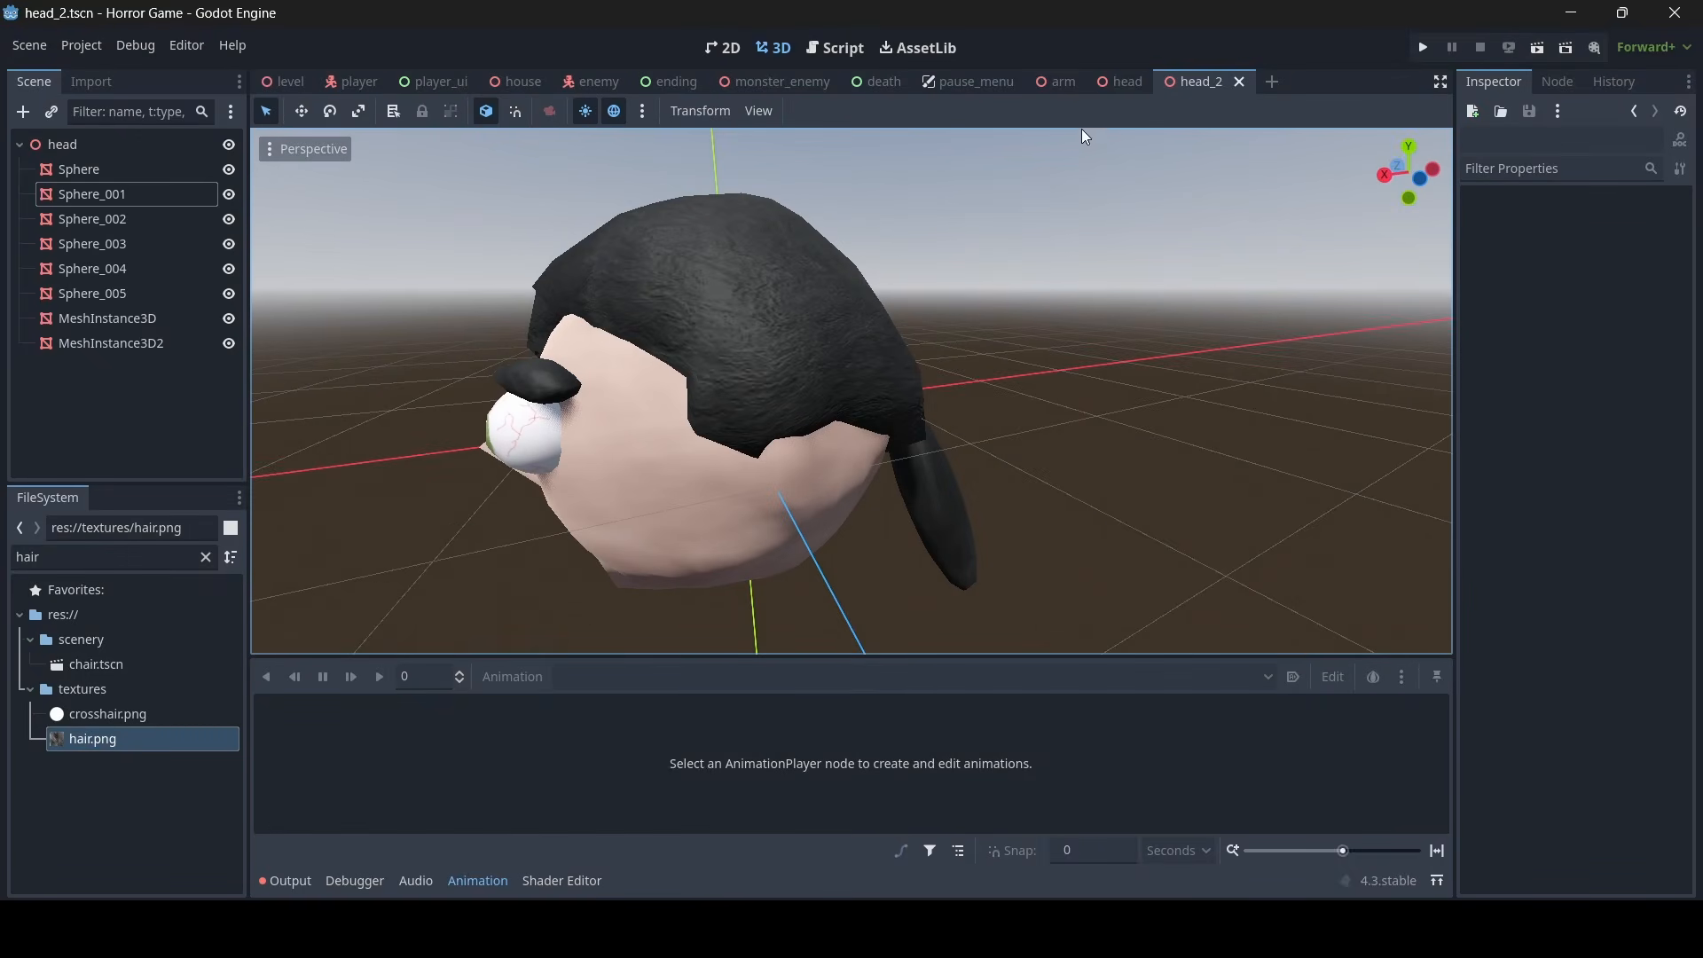
- Examine the hair texture and color of the original head scene from several angles
click(1119, 89)
key(a)
right_drag(1065, 258, 1197, 257)
key(w)
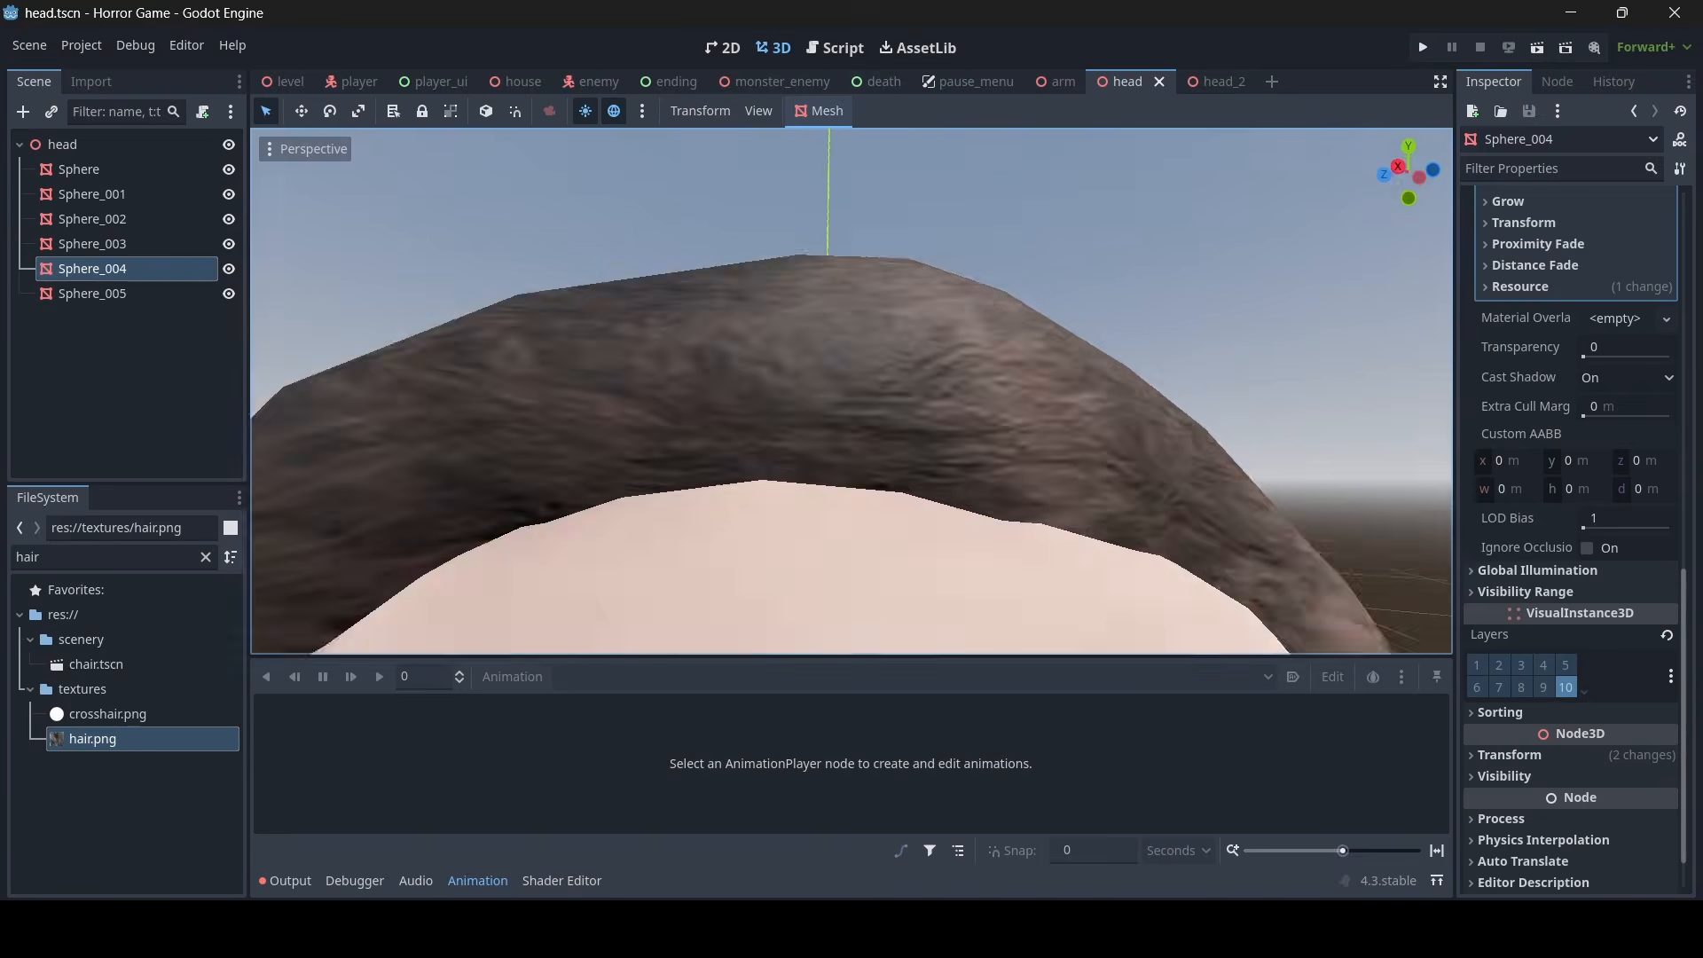
scroll(1065, 266, down, 8)
middle_drag(1065, 266, 337, 355)
scroll(1007, 377, down, 7)
scroll(550, 342, up, 8)
scroll(763, 342, up, 7)
scroll(648, 399, down, 11)
scroll(568, 377, up, 10)
scroll(798, 372, down, 10)
middle_drag(799, 373, 497, 355)
scroll(576, 417, up, 8)
scroll(932, 257, down, 8)
middle_drag(932, 258, 1092, 251)
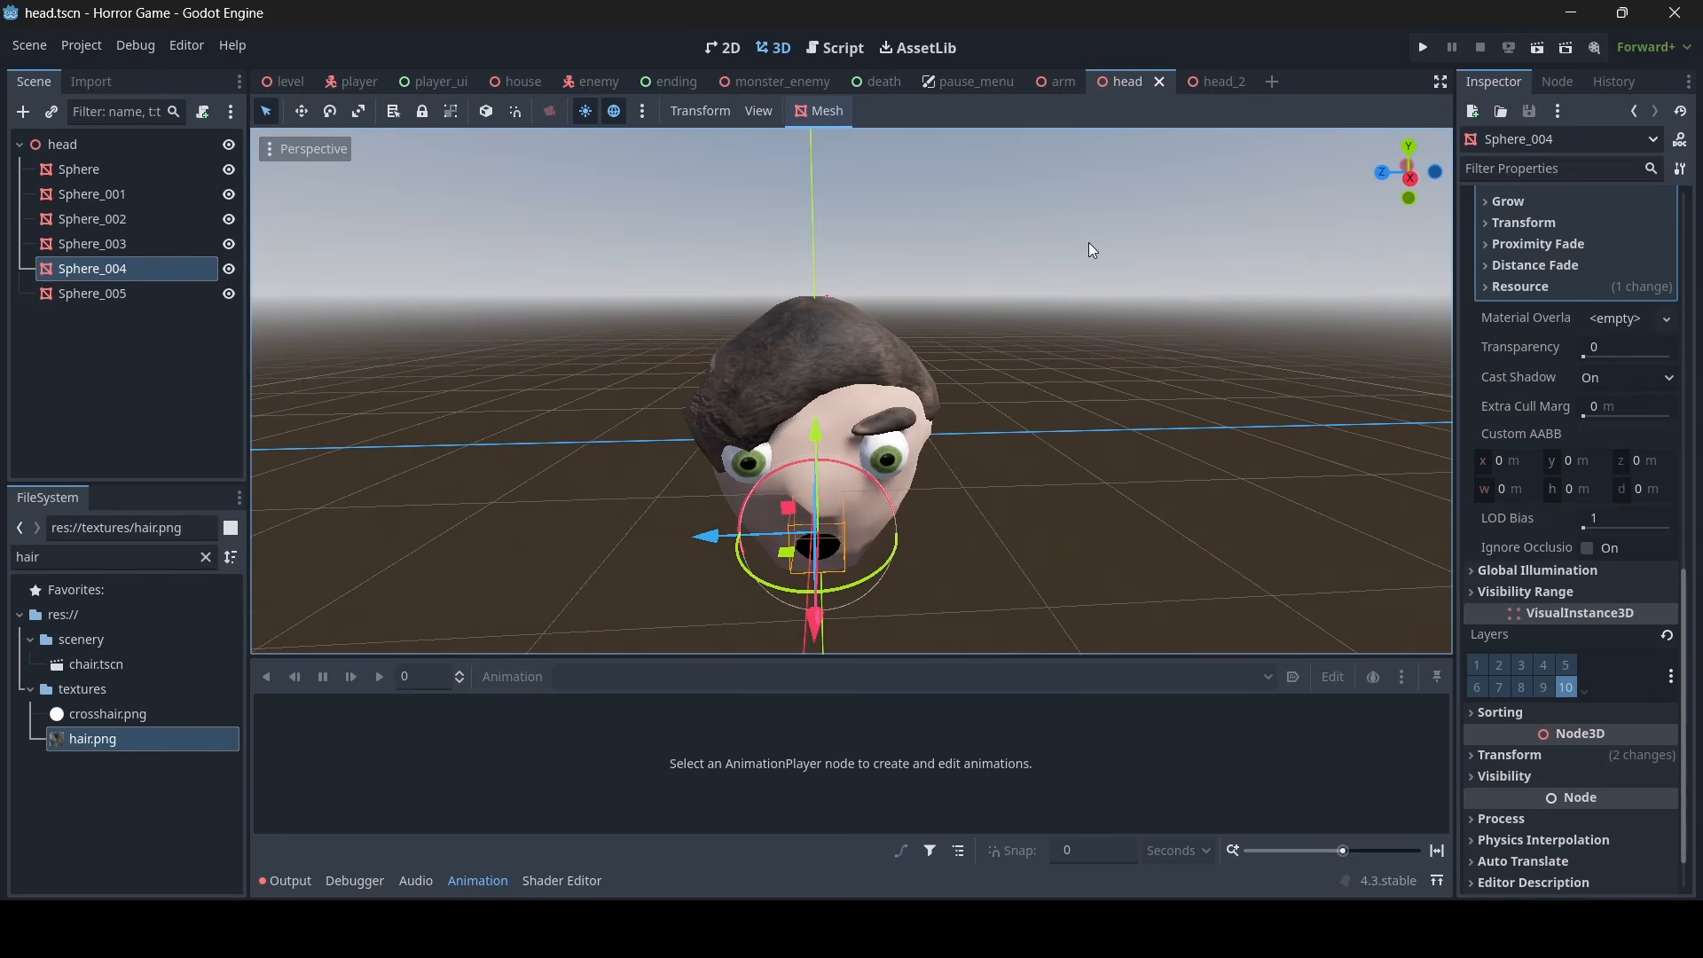
- Set the albedo color of Sphere_001's material override in the head_2 scene to a light yellow-orange
click(1218, 83)
middle_drag(1142, 184, 1100, 150)
scroll(1100, 151, up, 6)
scroll(1100, 151, down, 6)
middle_drag(887, 355, 1118, 399)
scroll(874, 439, up, 9)
middle_drag(874, 439, 823, 509)
scroll(870, 454, down, 10)
click(1632, 301)
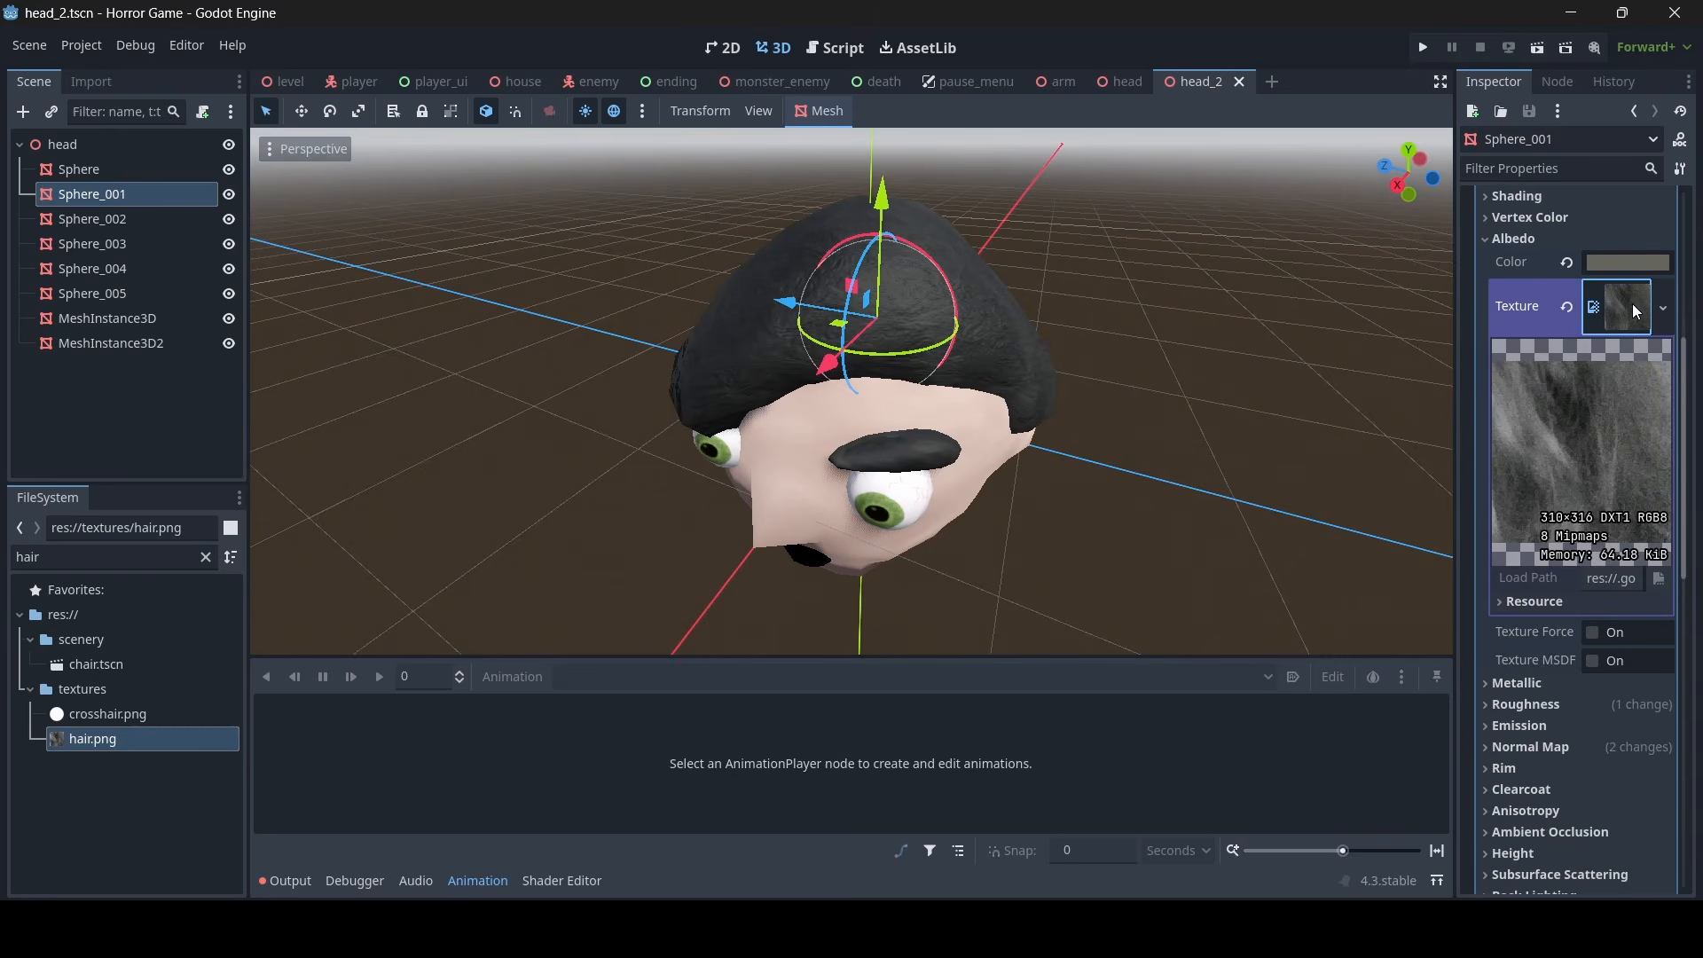
click(1631, 309)
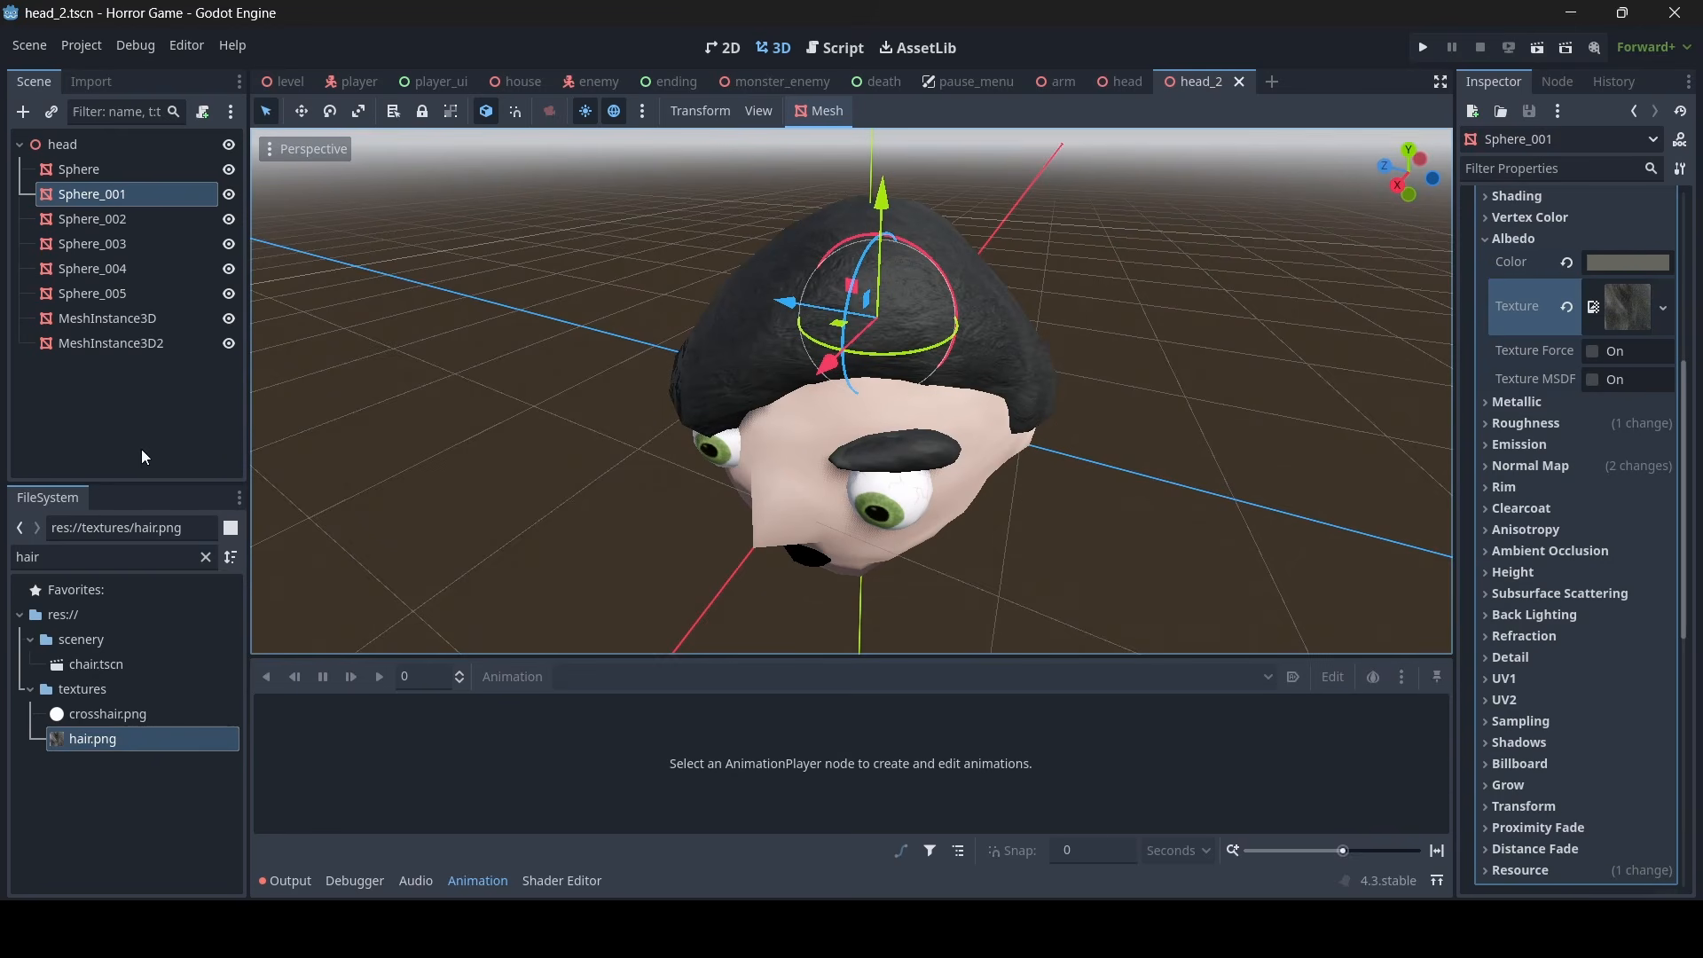
click(110, 740)
click(1636, 266)
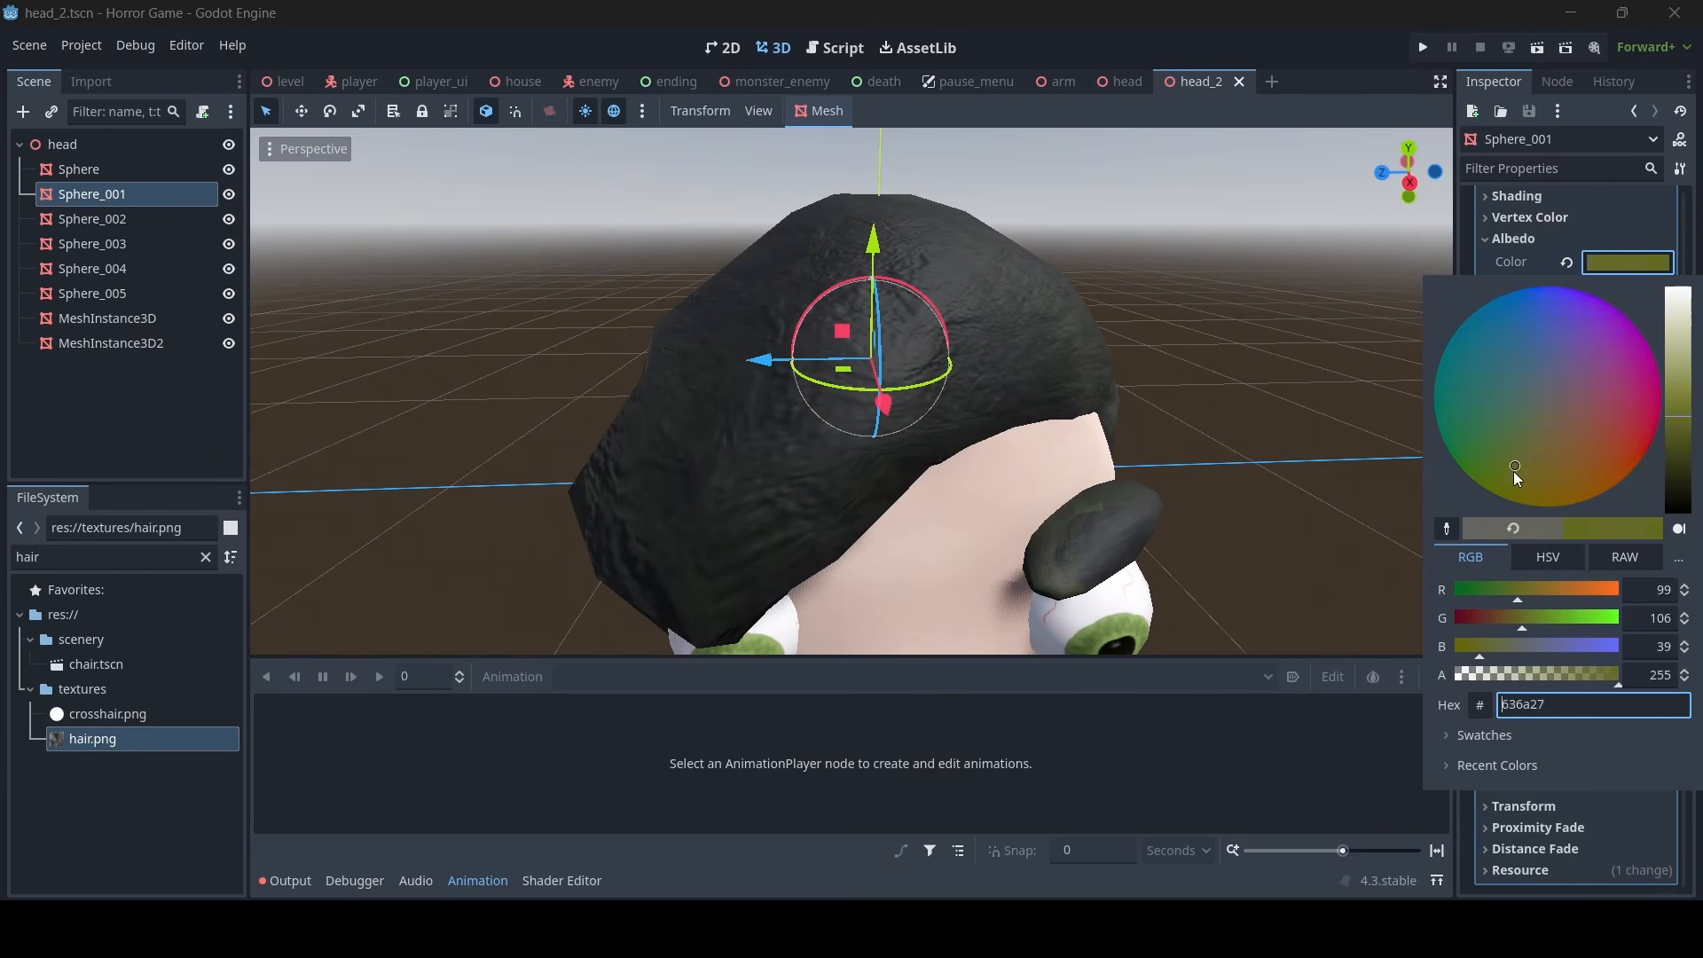
drag(1692, 373, 1679, 324)
drag(1538, 450, 1554, 484)
click(1419, 493)
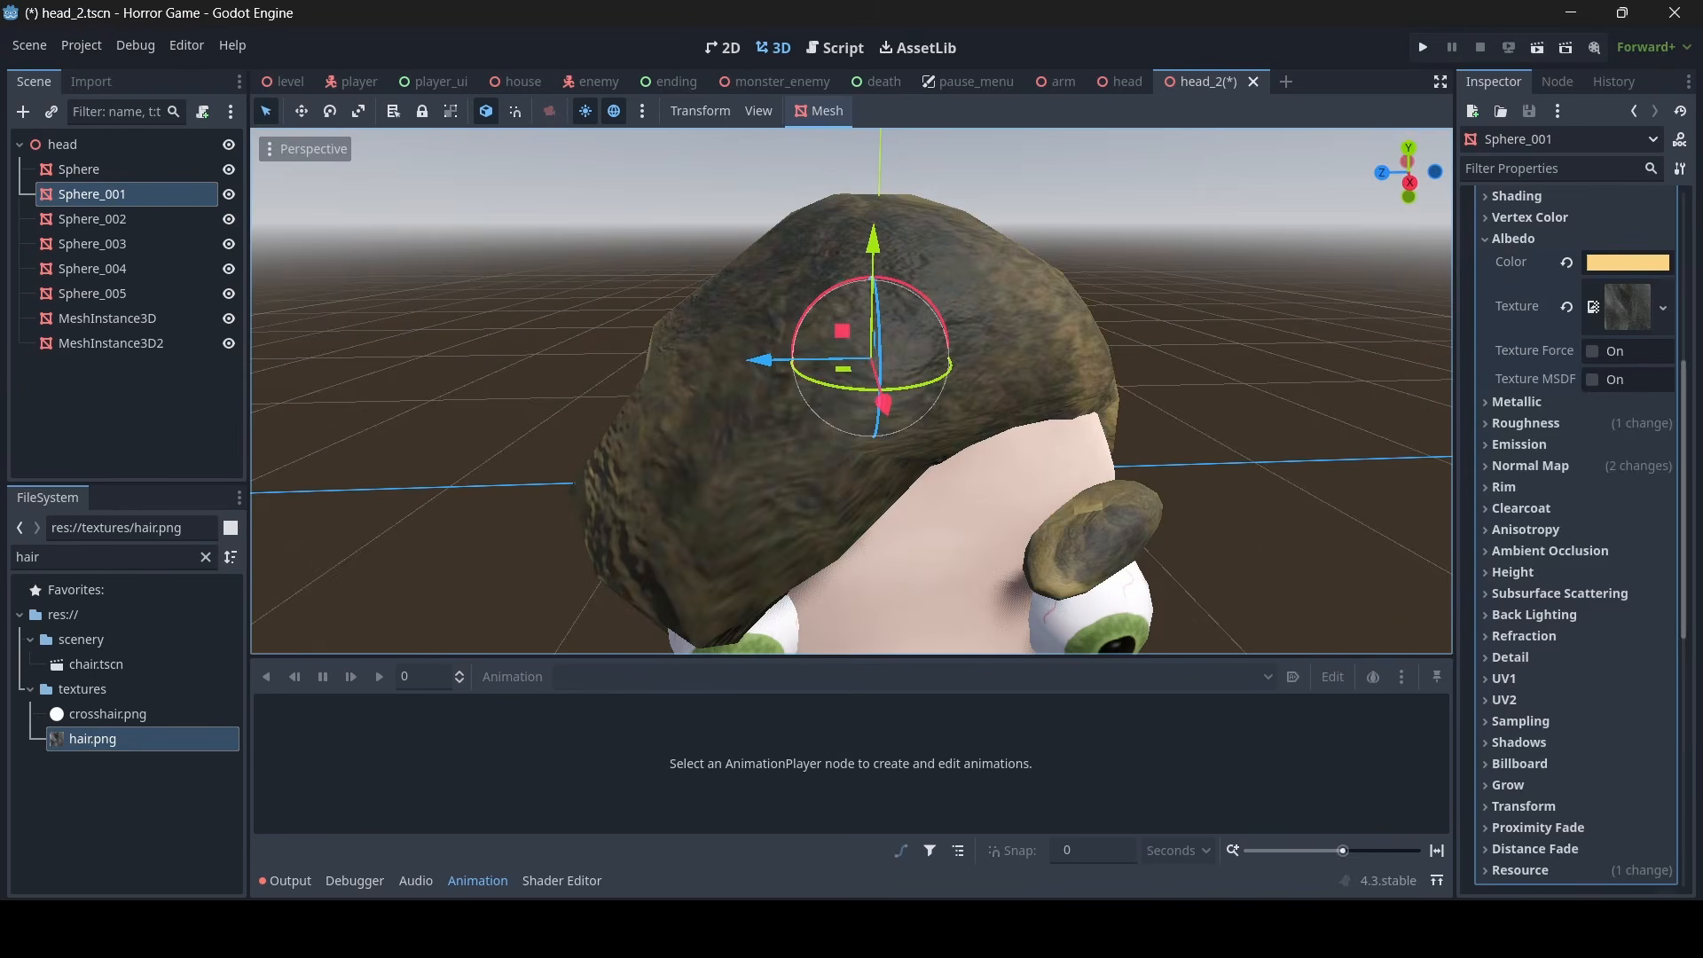
- Check the blond hair and eyebrows on head_2 from several angles and save the scene
scroll(1286, 479, down, 8)
click(1221, 472)
key(w)
key(d)
right_drag(1221, 472, 1103, 376)
key(a)
key(s)
key(w)
key(d)
key(w)
key(s)
key(ctrl+s)
key(a)
key(w)
- Examine the original head scene's hair and face up close for comparison with head_2
click(1121, 87)
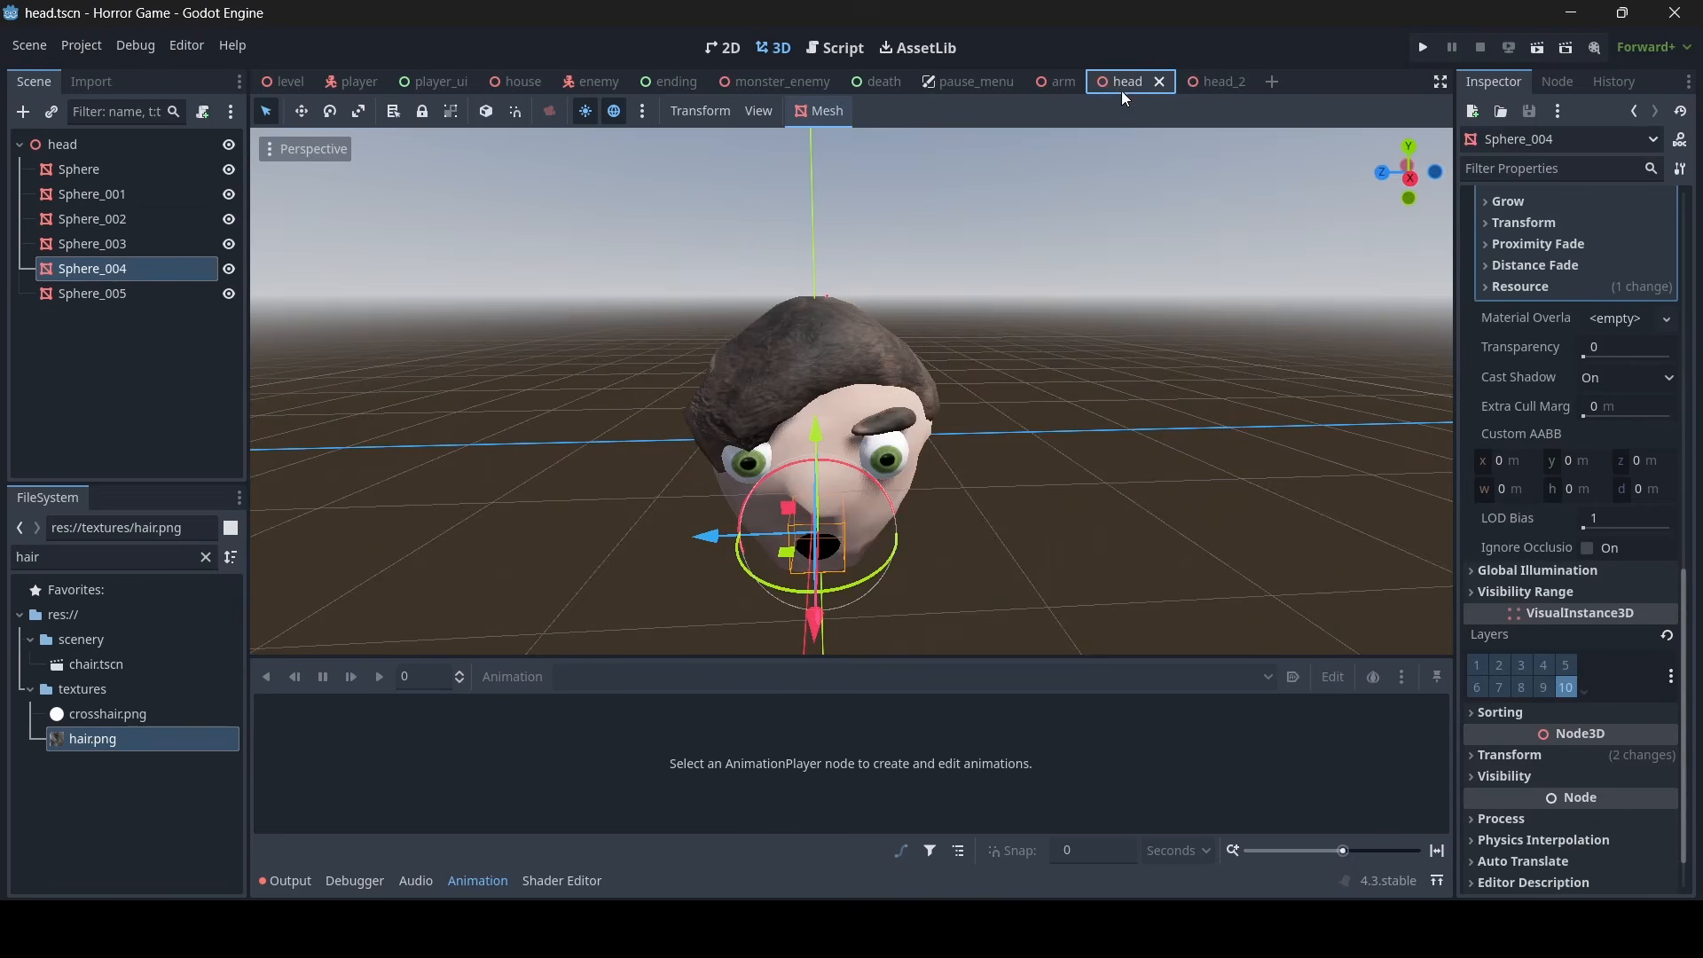
right_drag(1089, 257, 1277, 271)
key(w)
key(d)
click(1089, 257)
key(w)
key(s)
key(d)
key(w)
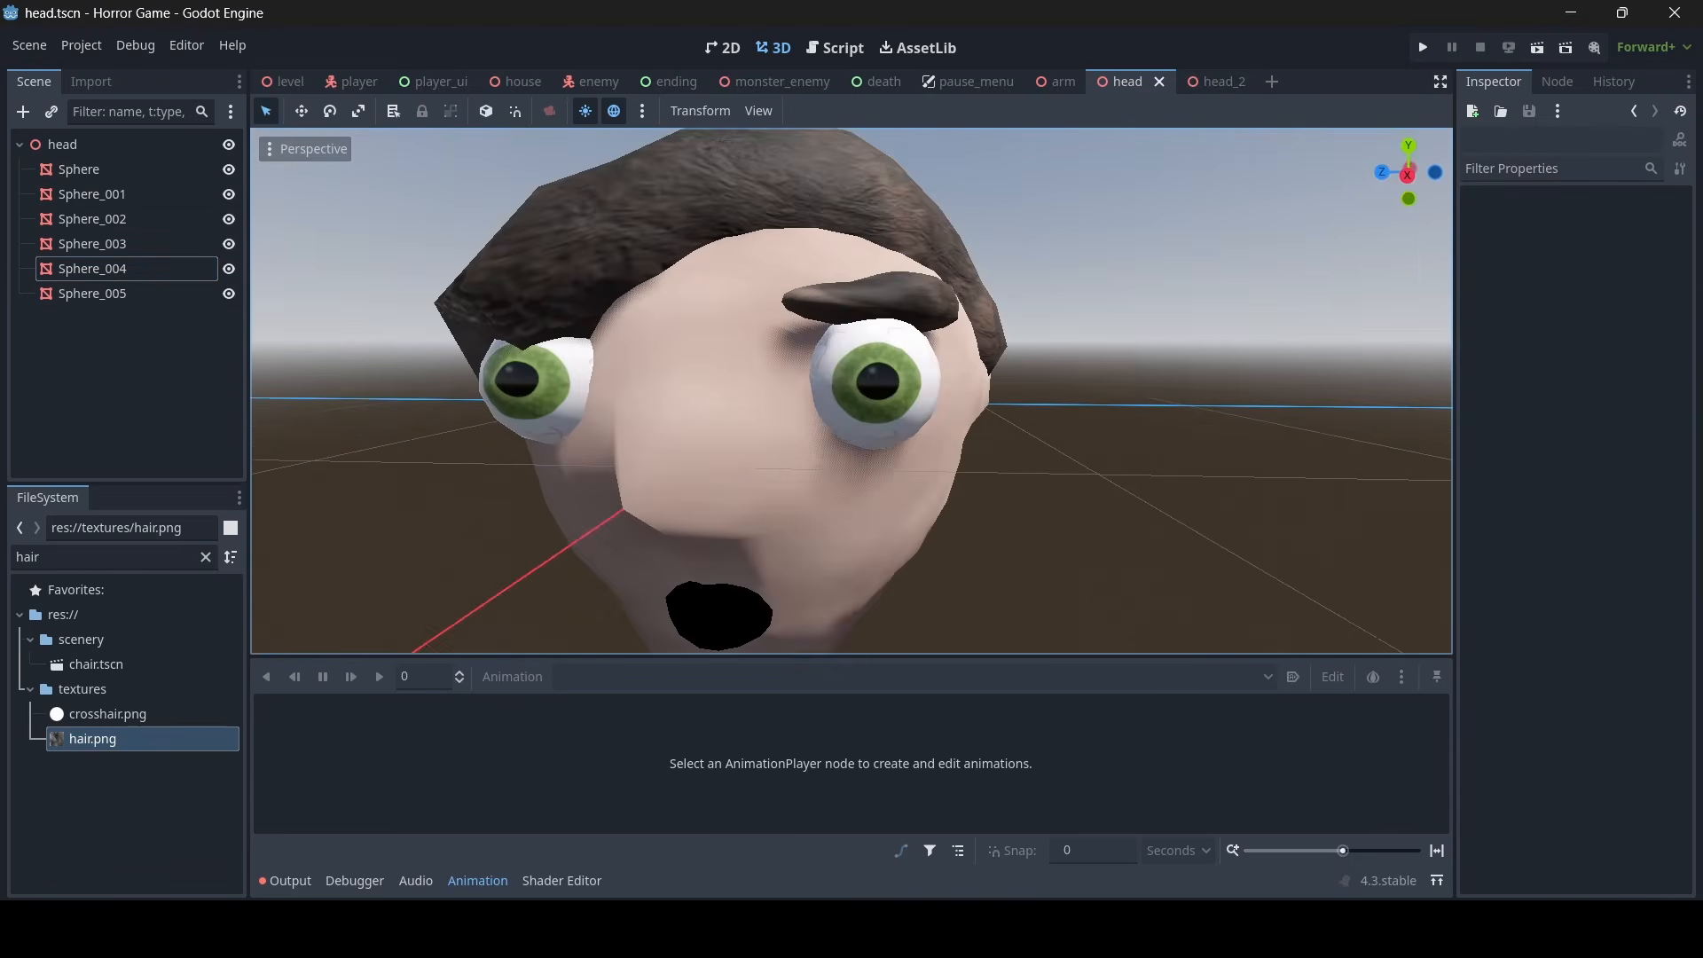
- Open the house scene and examine the recolored head2 with its ponytail on the crate
click(517, 81)
right_drag(675, 248, 586, 240)
key(w)
key(s)
key(d)
key(w)
key(w)
key(s)
key(w)
key(w)
key(a)
key(s)
key(d)
key(w)
key(s)
key(a)
key(w)
key(a)
key(d)
key(w)
key(d)
key(s)
key(s)
key(w)
key(a)
key(d)
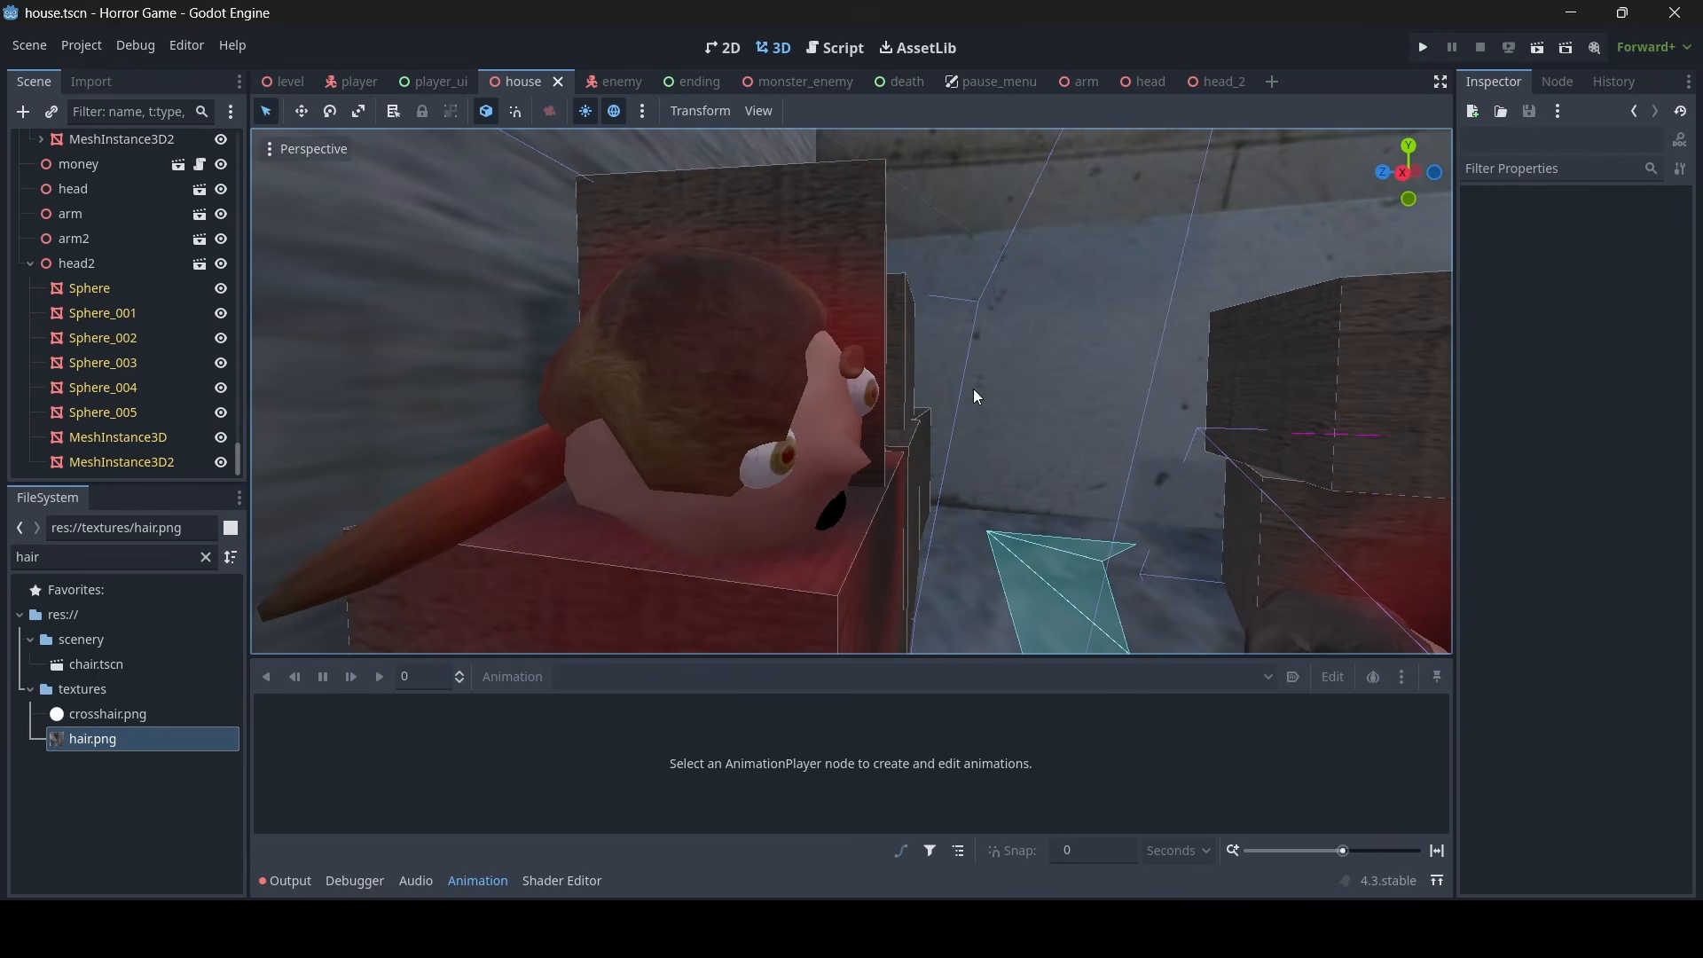
- Survey the bloodied crates and the severed heads in the house room from farther away
key(s)
right_drag(766, 222, 674, 206)
key(a)
key(w)
key(w)
key(s)
key(w)
key(s)
key(s)
key(d)
key(w)
key(s)
- Duplicate the head lying on the floor beside the crate and move the copy next to the severed arms
key(w)
key(s)
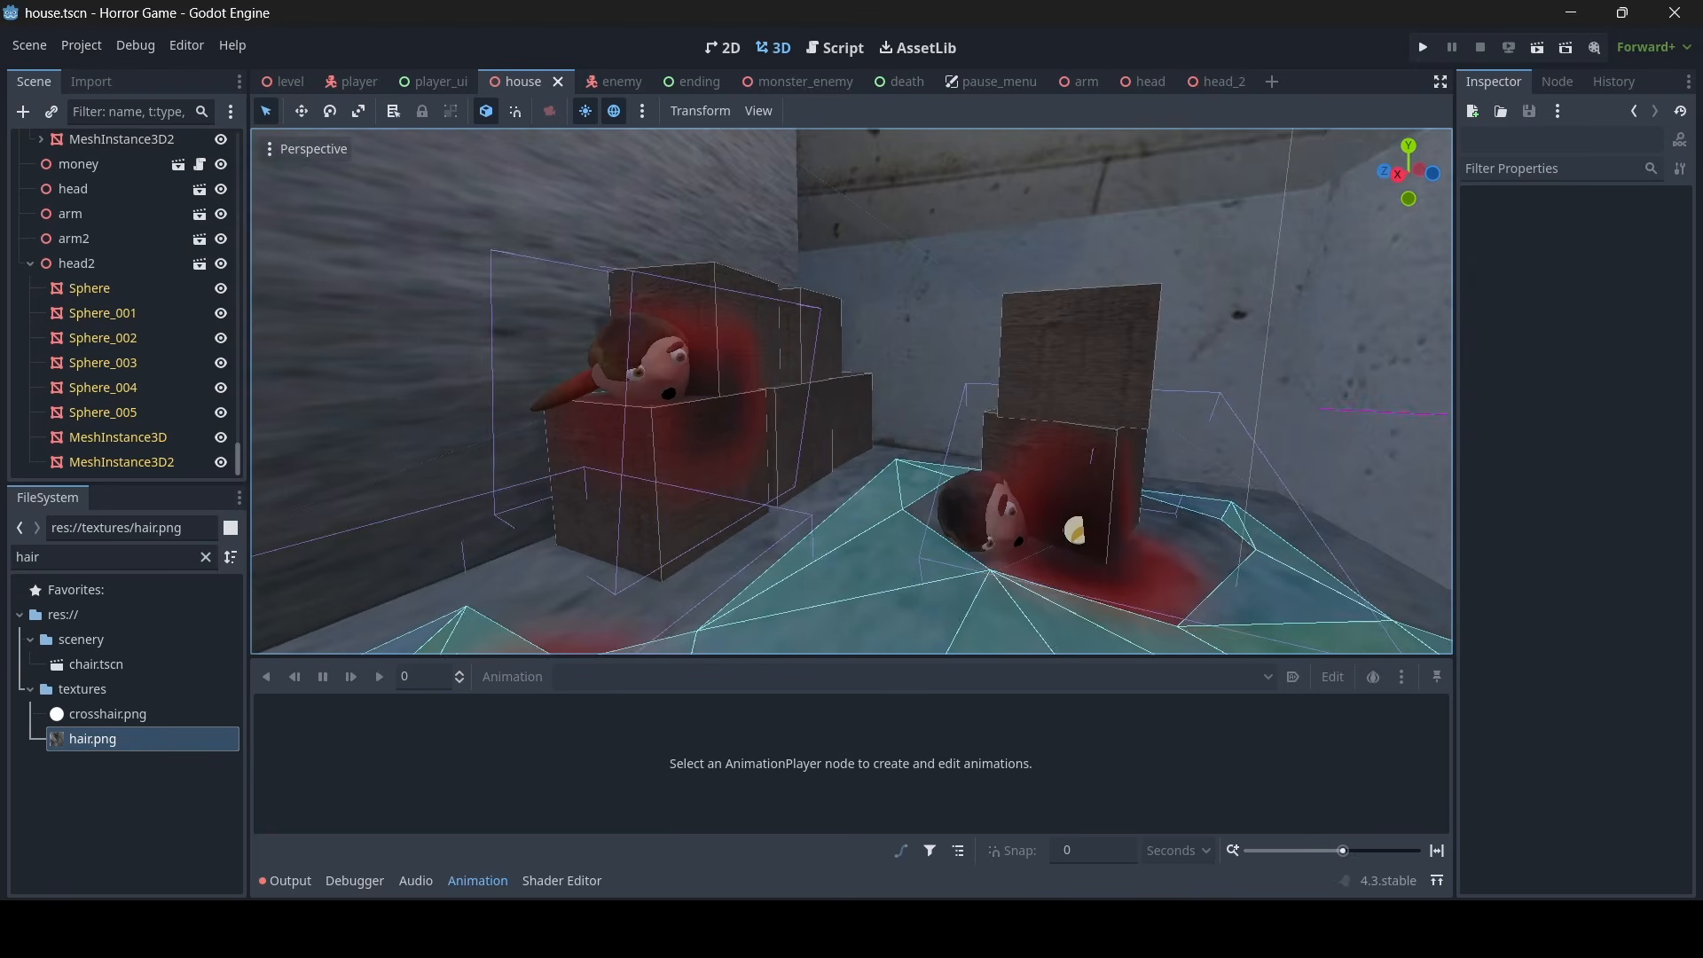
key(w)
right_drag(797, 290, 912, 342)
key(s)
key(w)
click(744, 317)
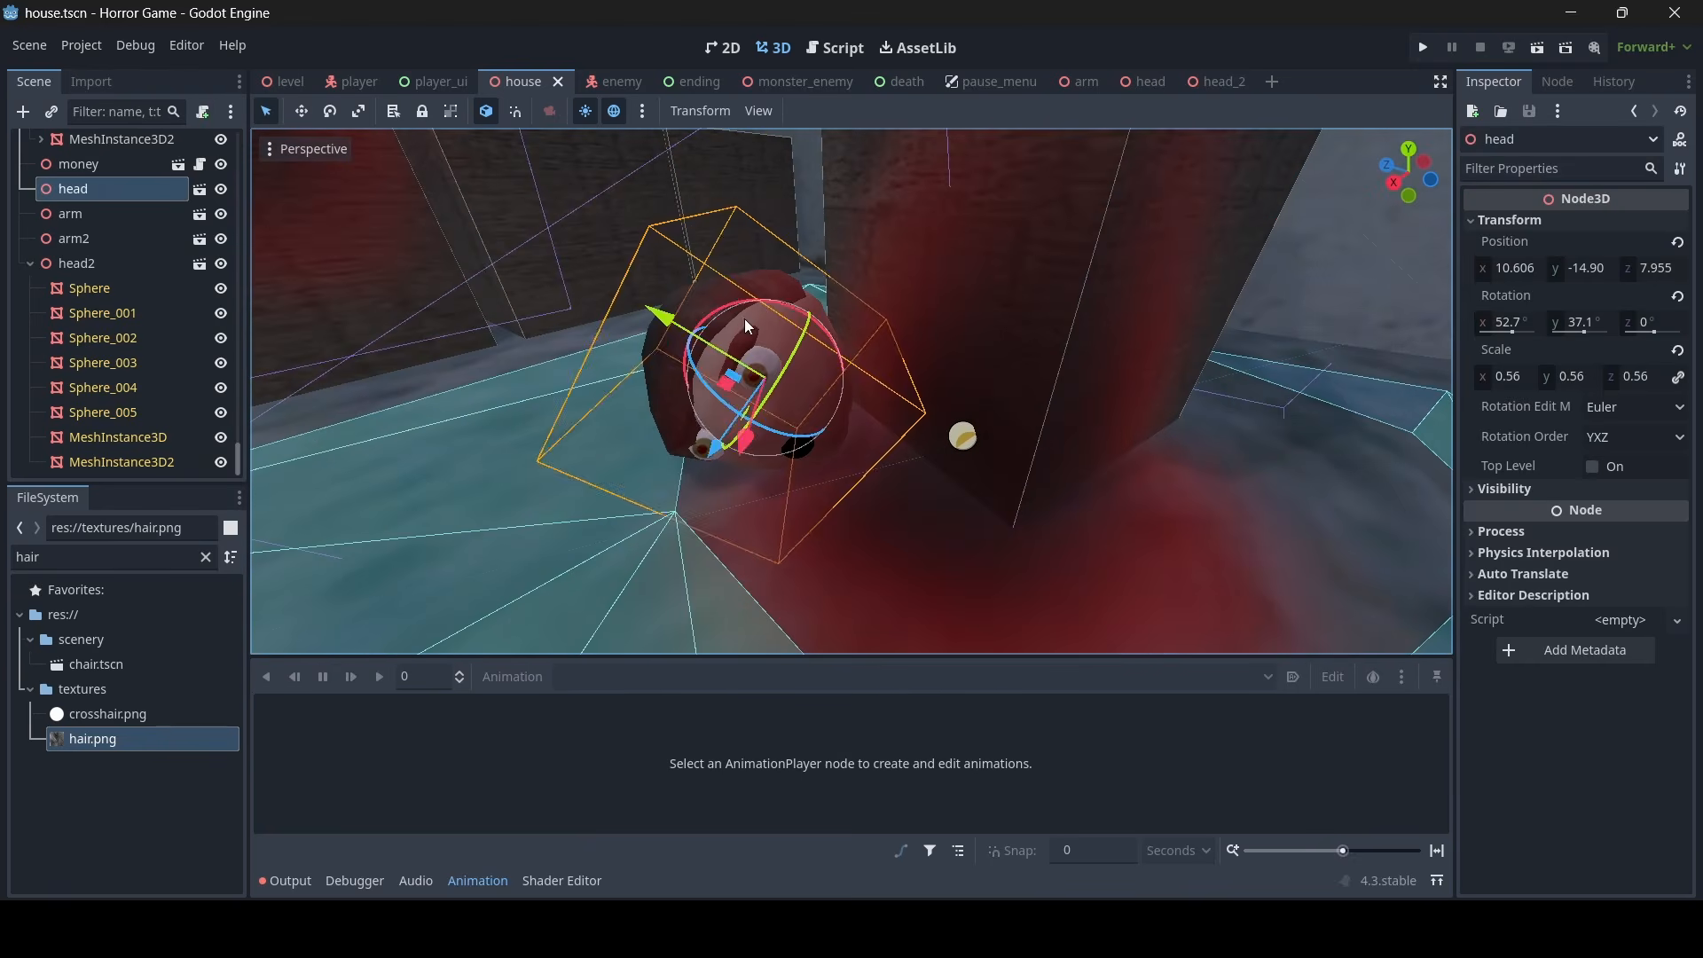
key(s)
right_drag(744, 318, 1010, 440)
key(ctrl+d)
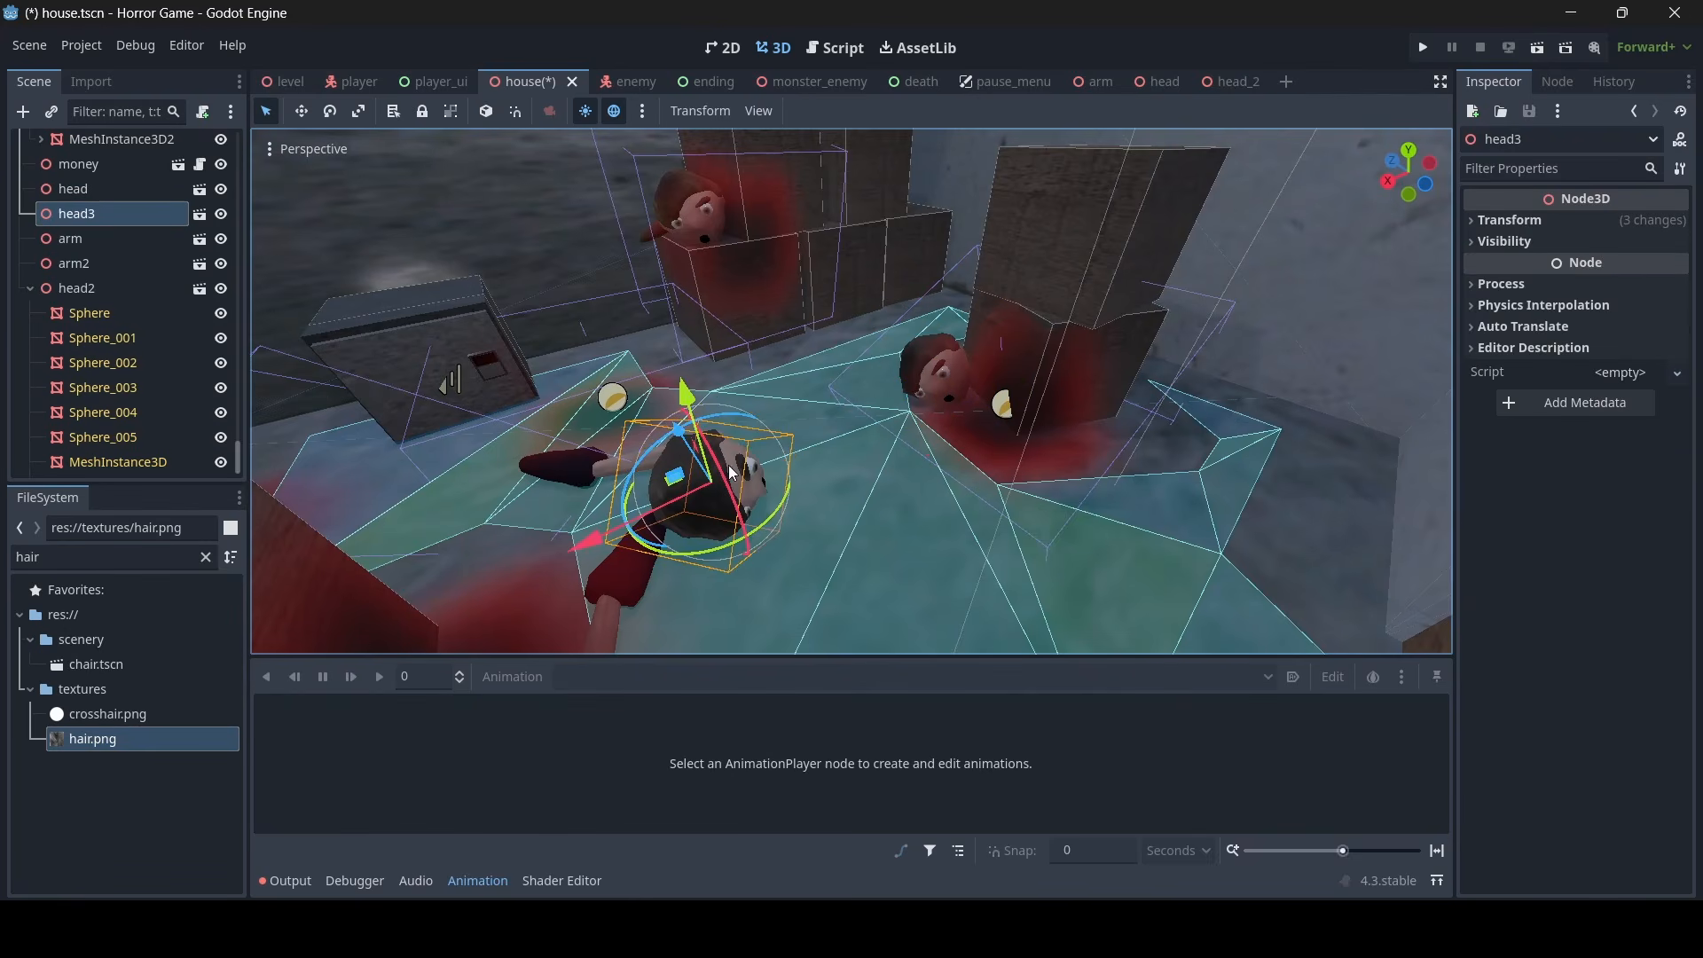
key(d)
right_drag(923, 443, 657, 457)
drag(844, 463, 883, 355)
mouse_move(882, 355)
right_down()
mouse_move(923, 399)
mouse_move(896, 355)
right_up()
- Enable editable children on head3 and hide its hair mesh Sphere_001
key(w)
mouse_move(694, 306)
right_down()
mouse_move(727, 319)
mouse_move(694, 306)
right_up()
right_click(82, 212)
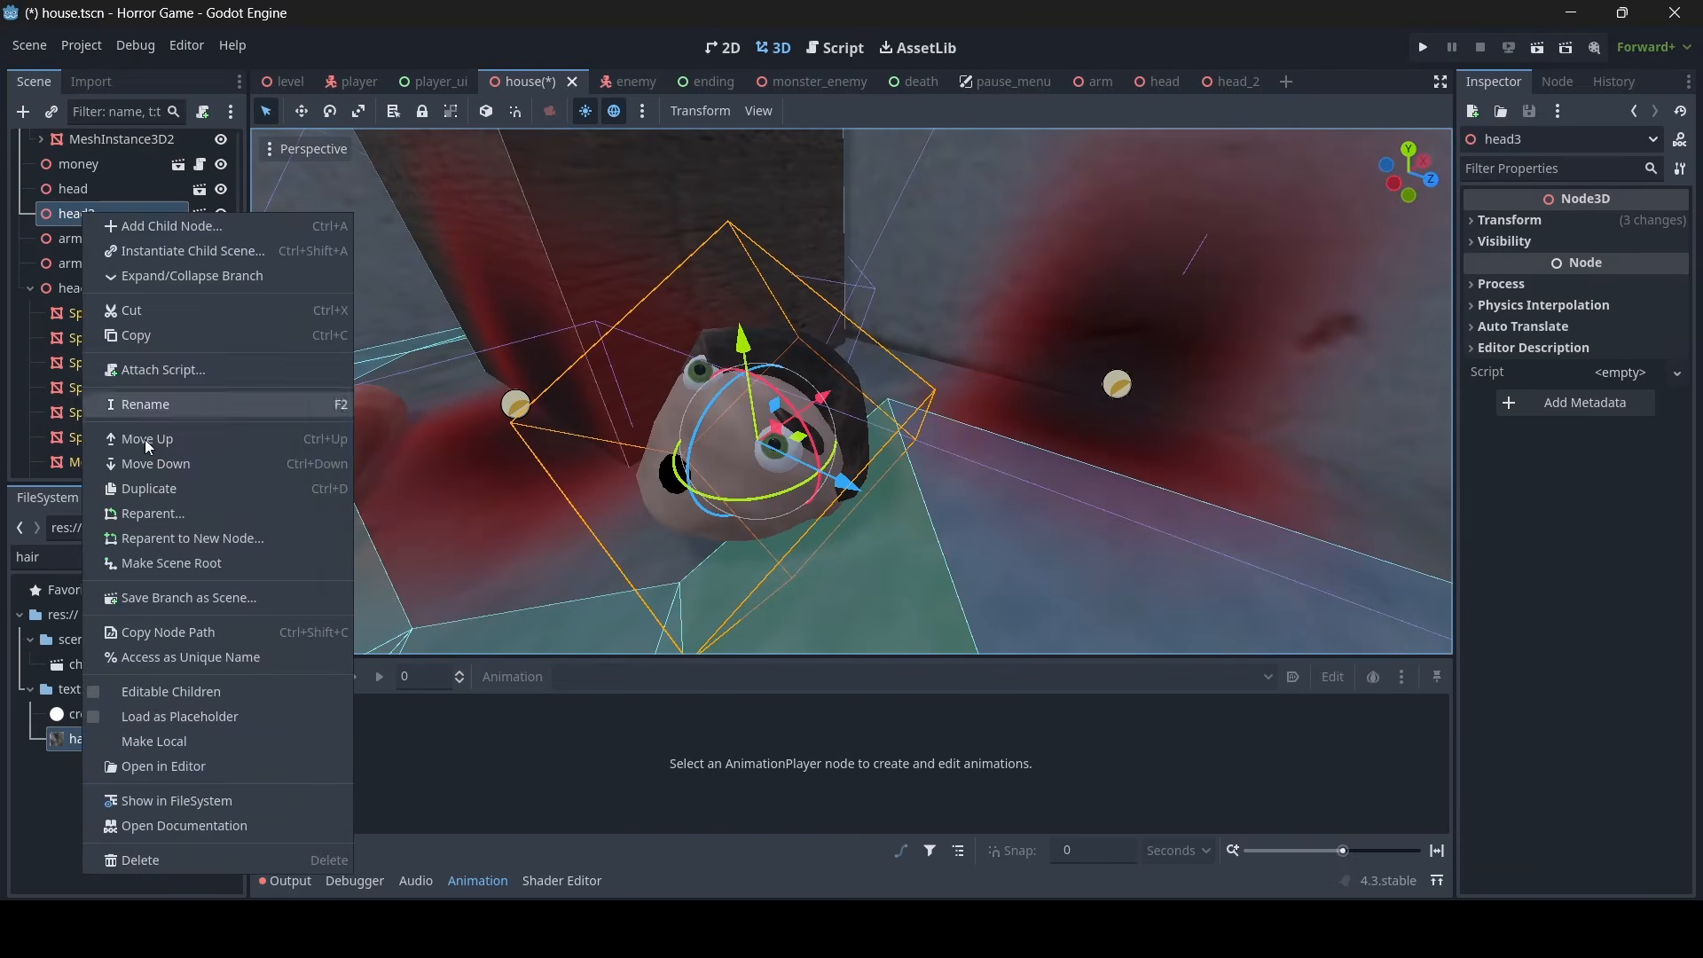
click(149, 690)
scroll(1007, 516, up, 5)
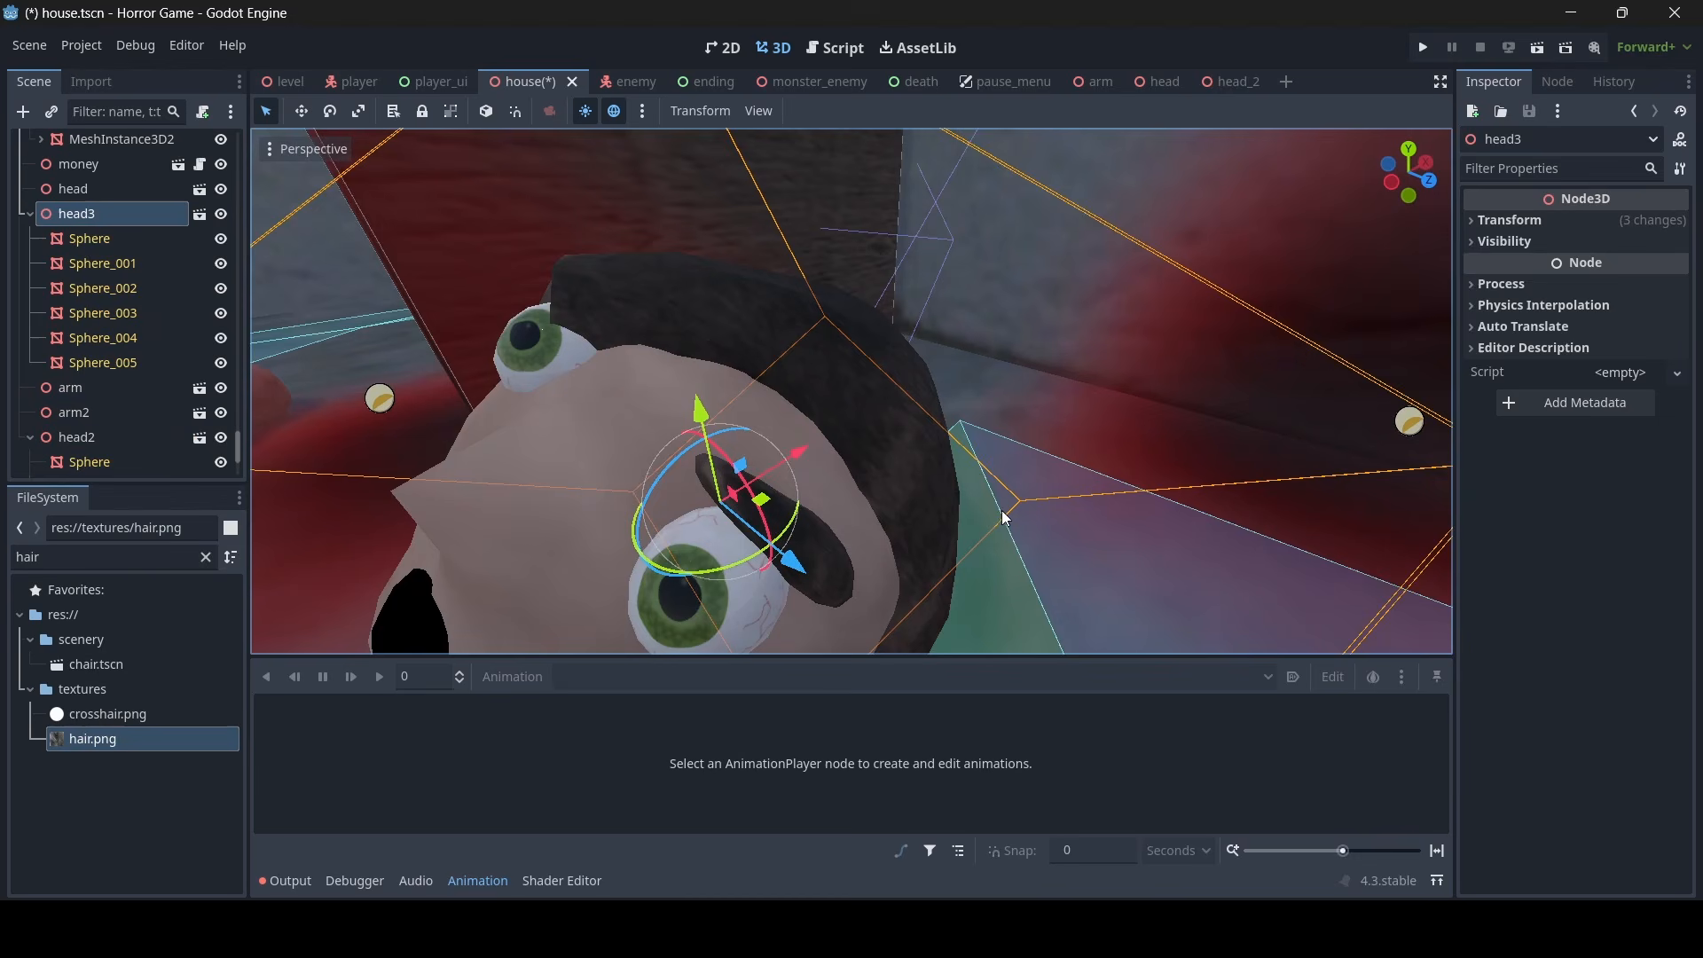
click(905, 414)
click(222, 265)
scroll(727, 297, down, 10)
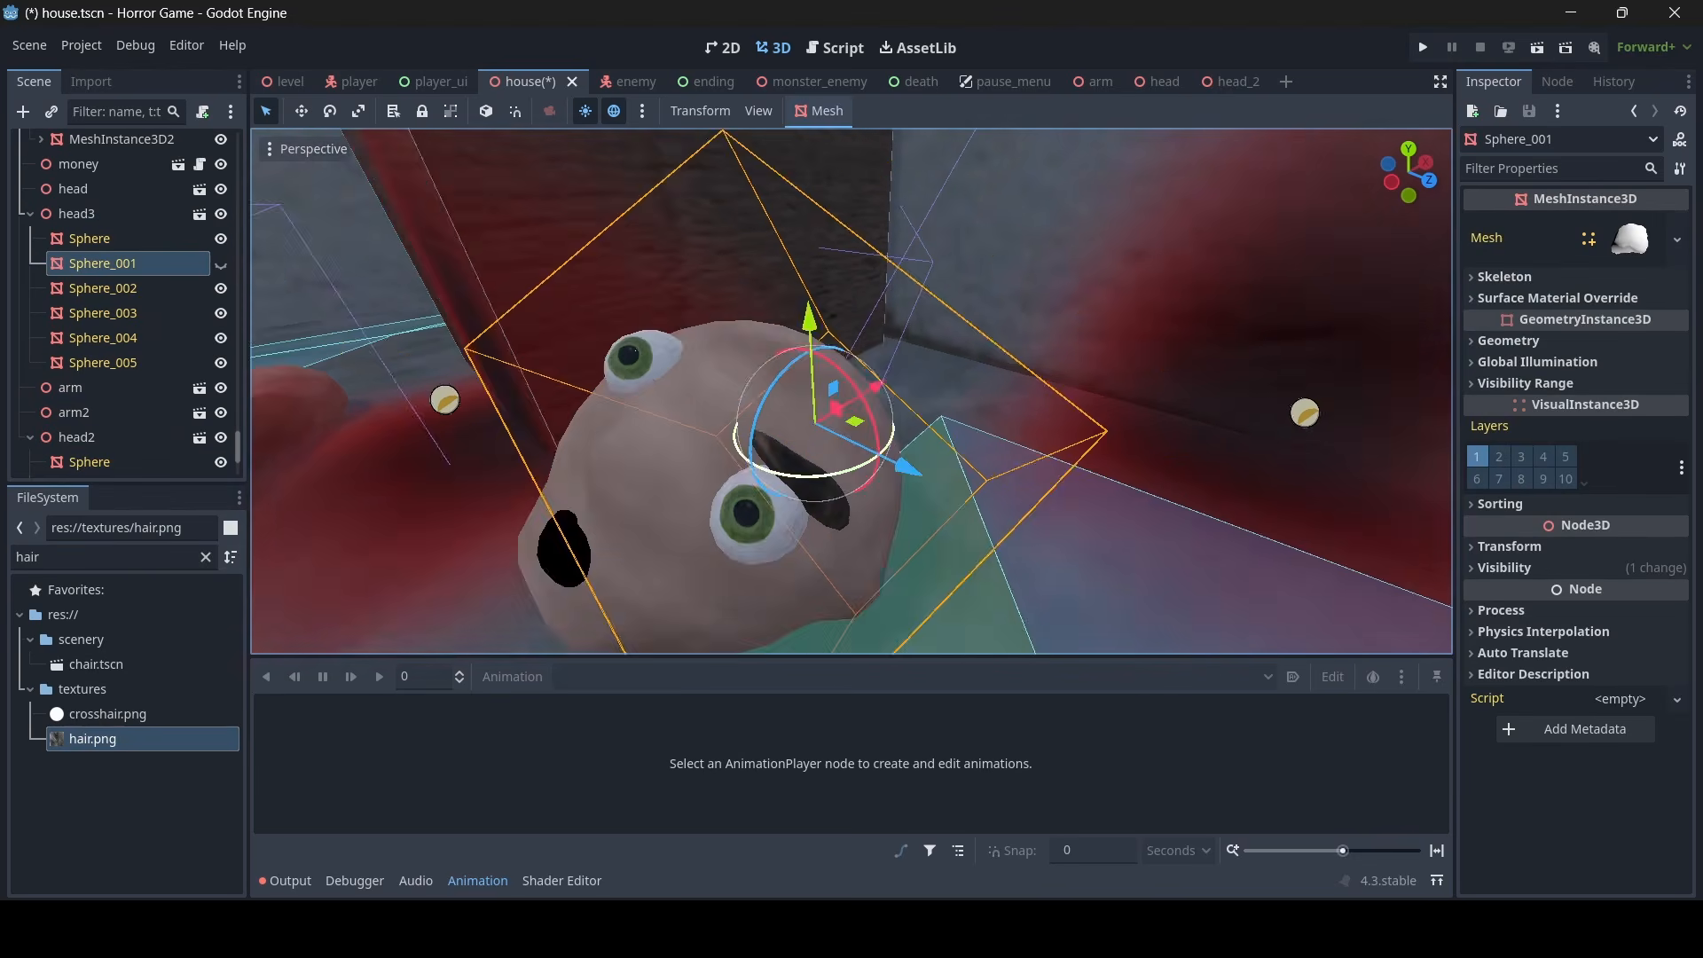
- Duplicate head3's eyebrow Sphere_005 and shift the copy in local space across the forehead toward the other eye
middle_drag(727, 297, 857, 308)
scroll(857, 308, up, 10)
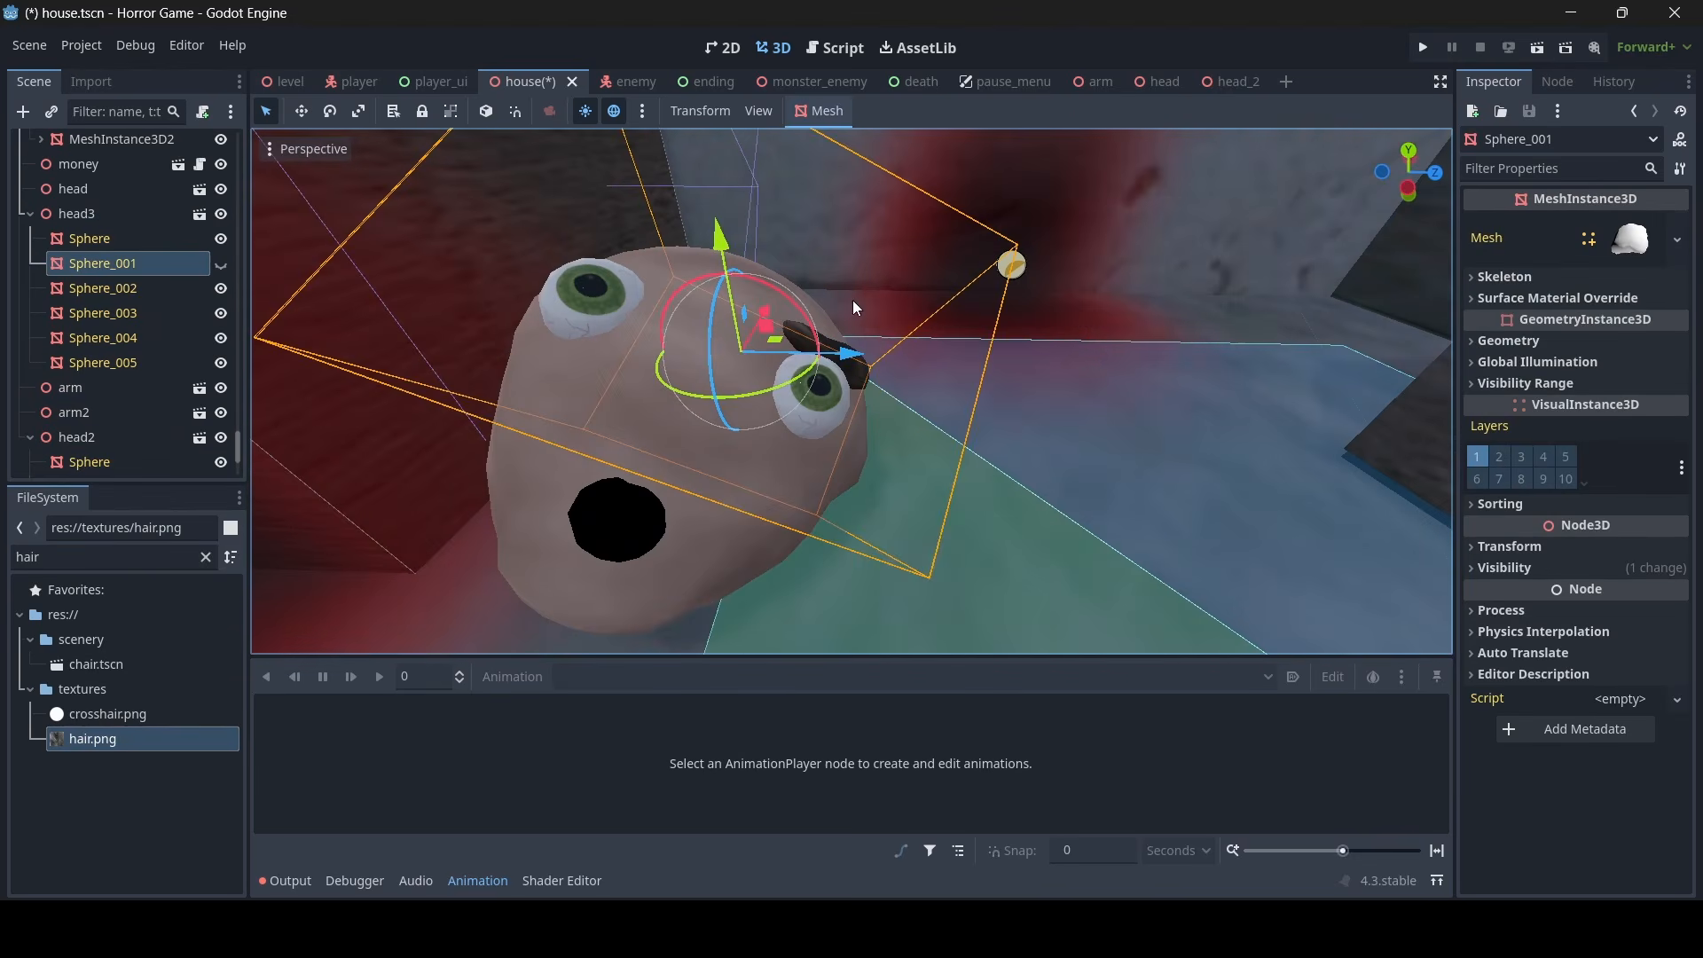
click(861, 384)
key(w)
mouse_move(860, 384)
right_down()
mouse_move(833, 395)
mouse_move(843, 408)
right_up()
key(s)
key(d)
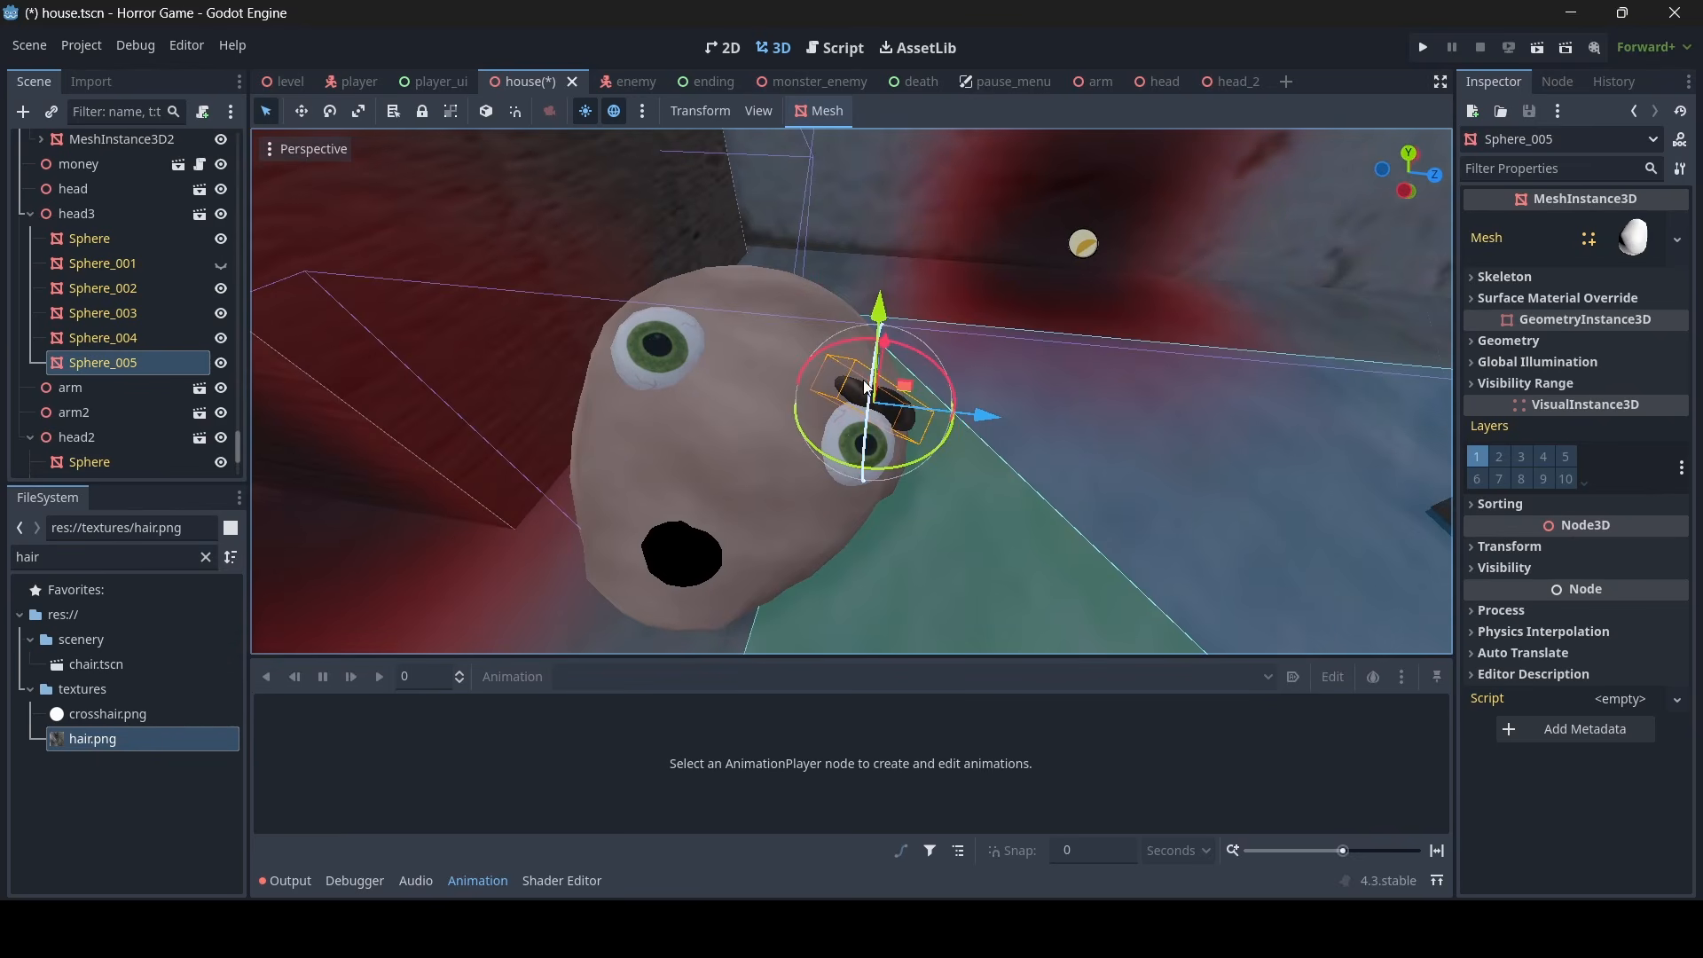
click(486, 112)
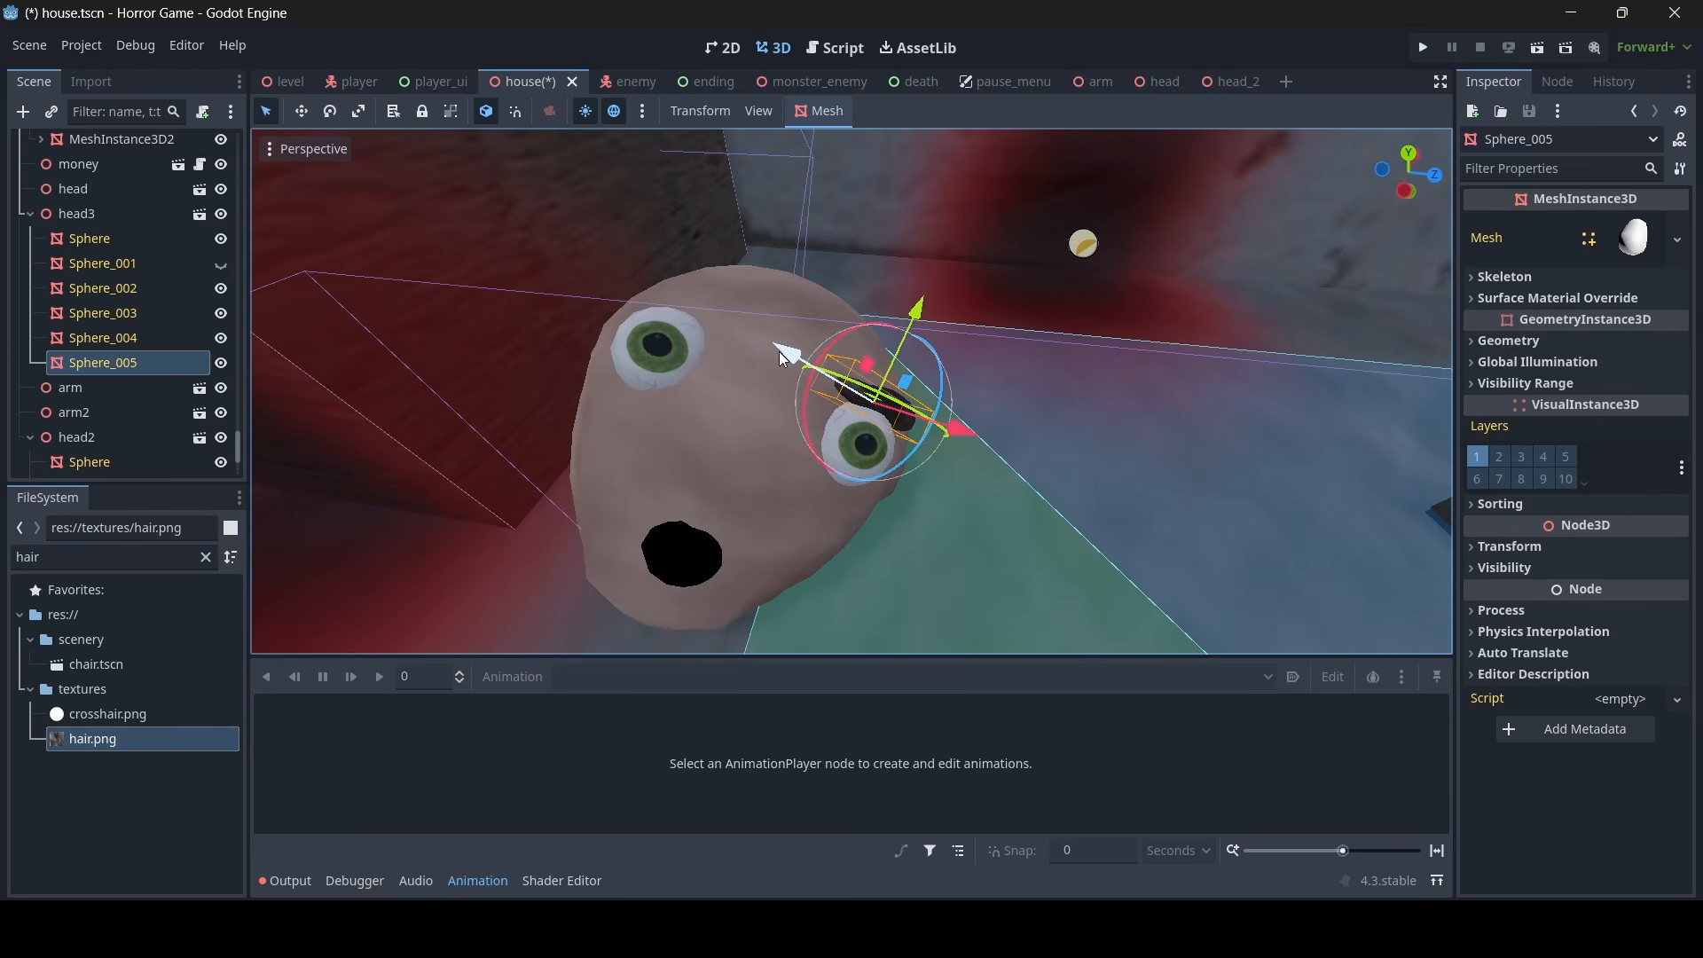
key(ctrl+d)
drag(779, 349, 493, 237)
middle_drag(494, 236, 898, 234)
drag(1073, 266, 1009, 324)
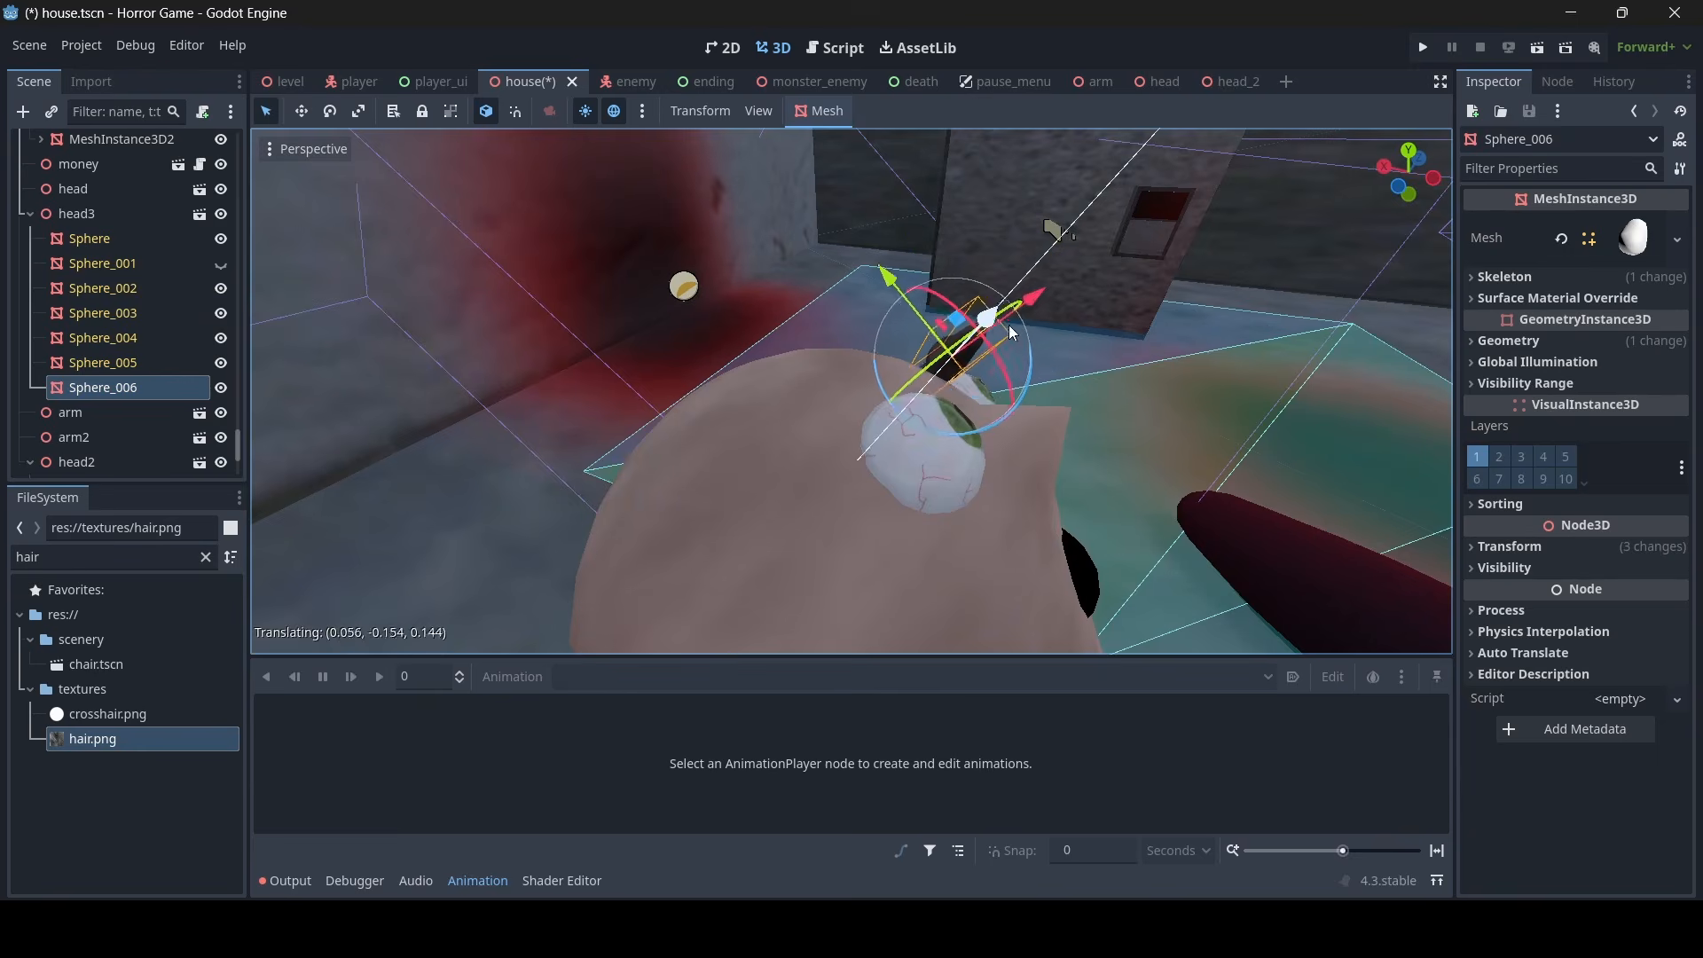
- Lower the copied eyebrow Sphere_006 onto head3's forehead above the bare eye
key(w)
right_drag(1009, 324, 1269, 306)
key(s)
key(a)
key(w)
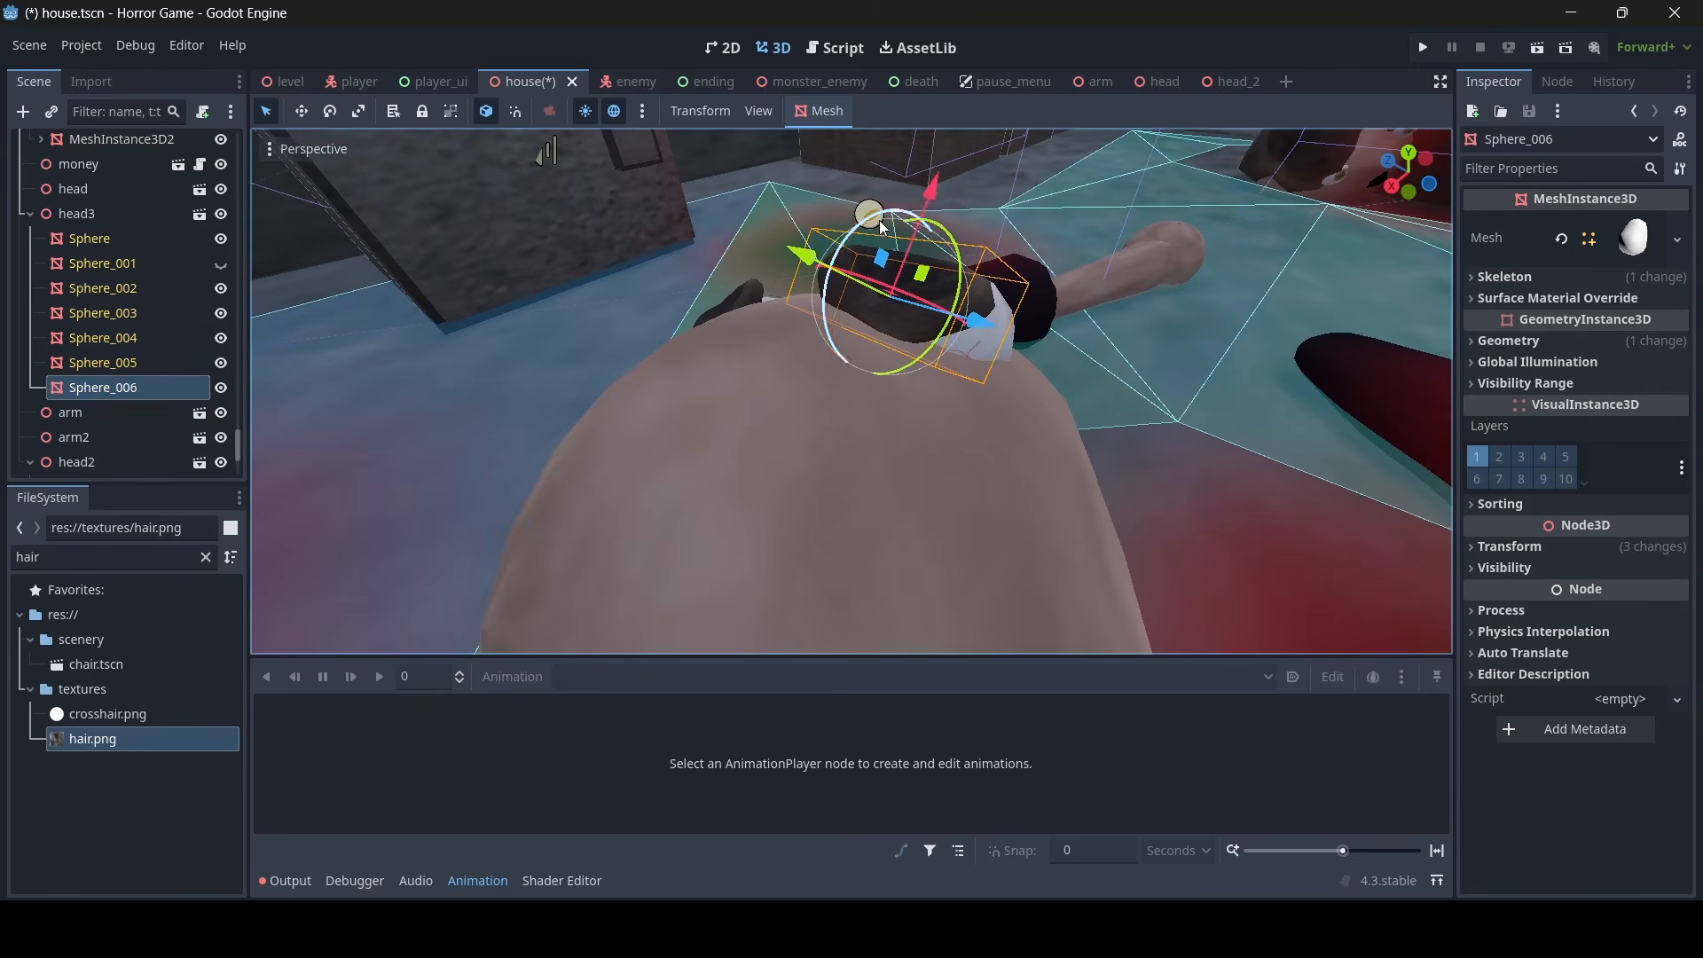
drag(936, 197, 935, 226)
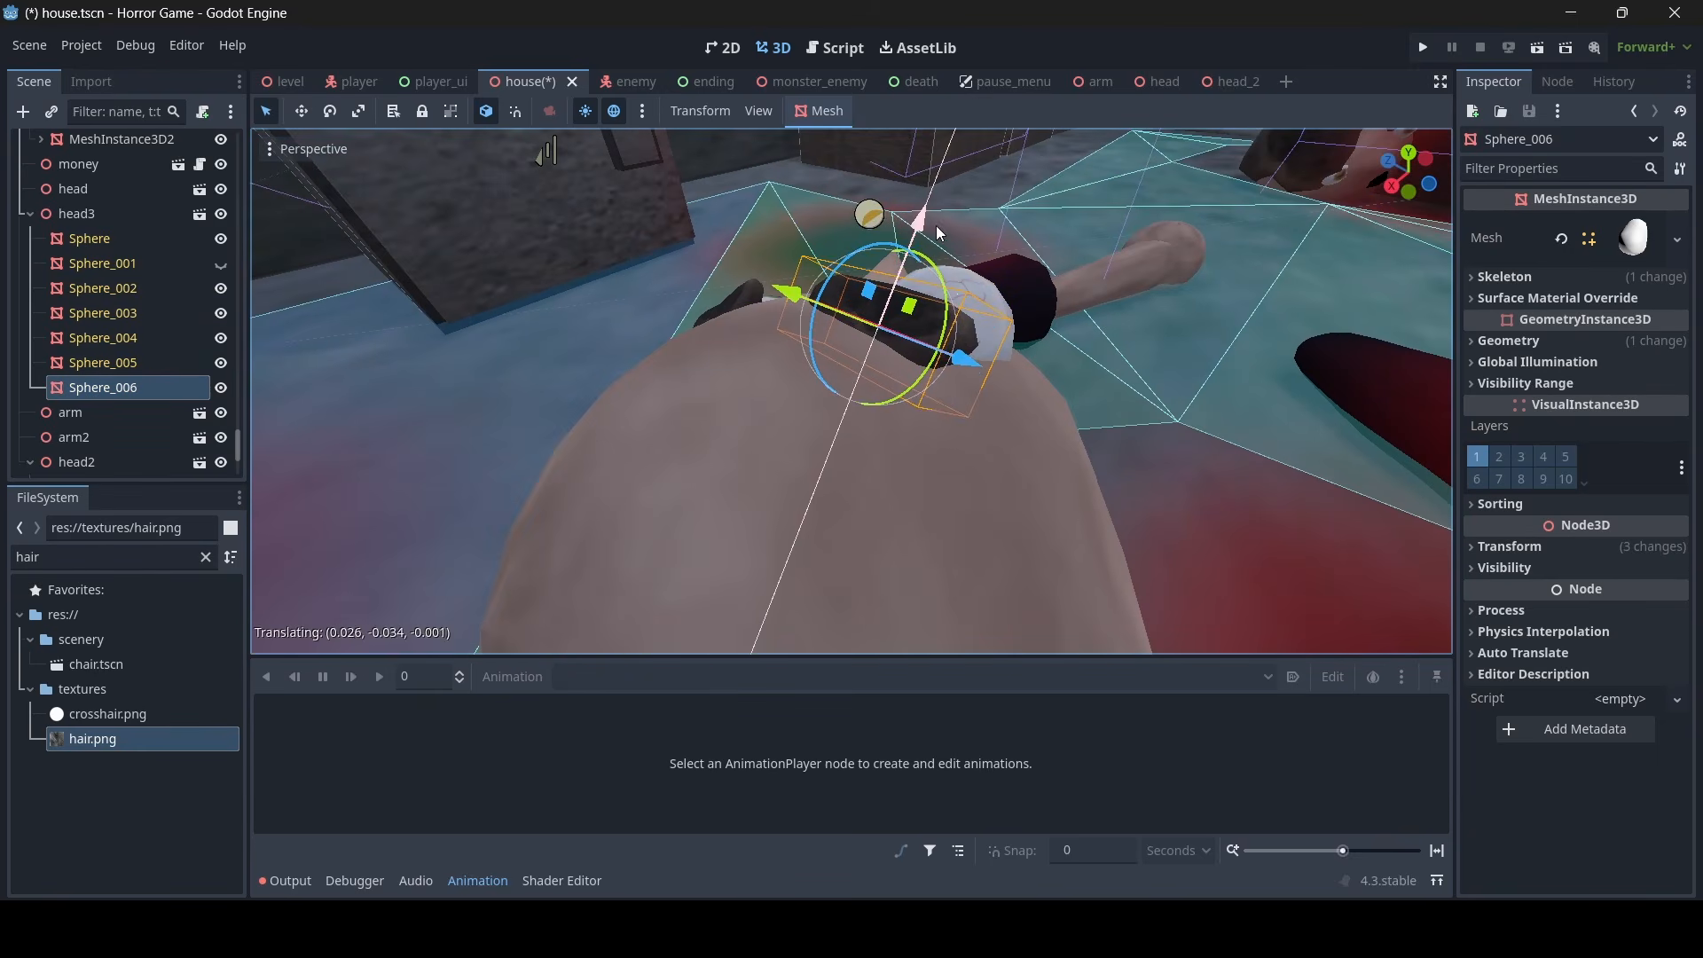
- Fine-tune Sphere_006's angle and placement so it rests on the brow over the eye, and check it from around the head
key(d)
right_drag(935, 226, 635, 342)
key(e)
key(w)
drag(731, 348, 709, 343)
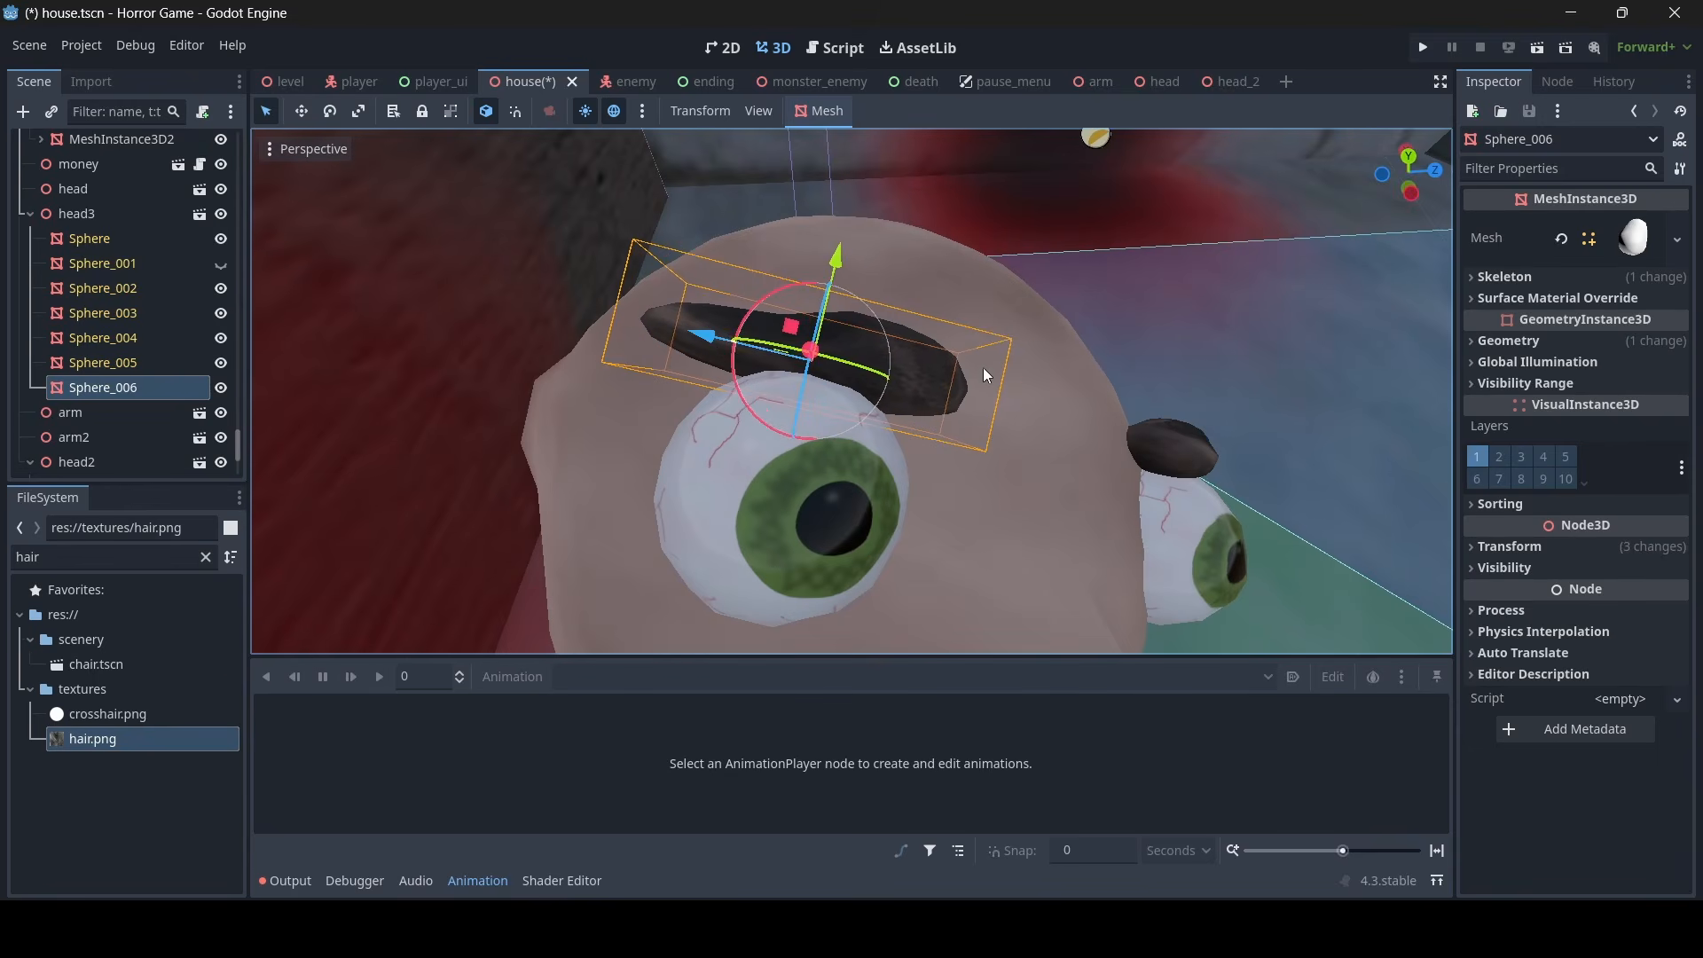
key(s)
right_drag(982, 367, 889, 325)
key(w)
drag(597, 149, 604, 146)
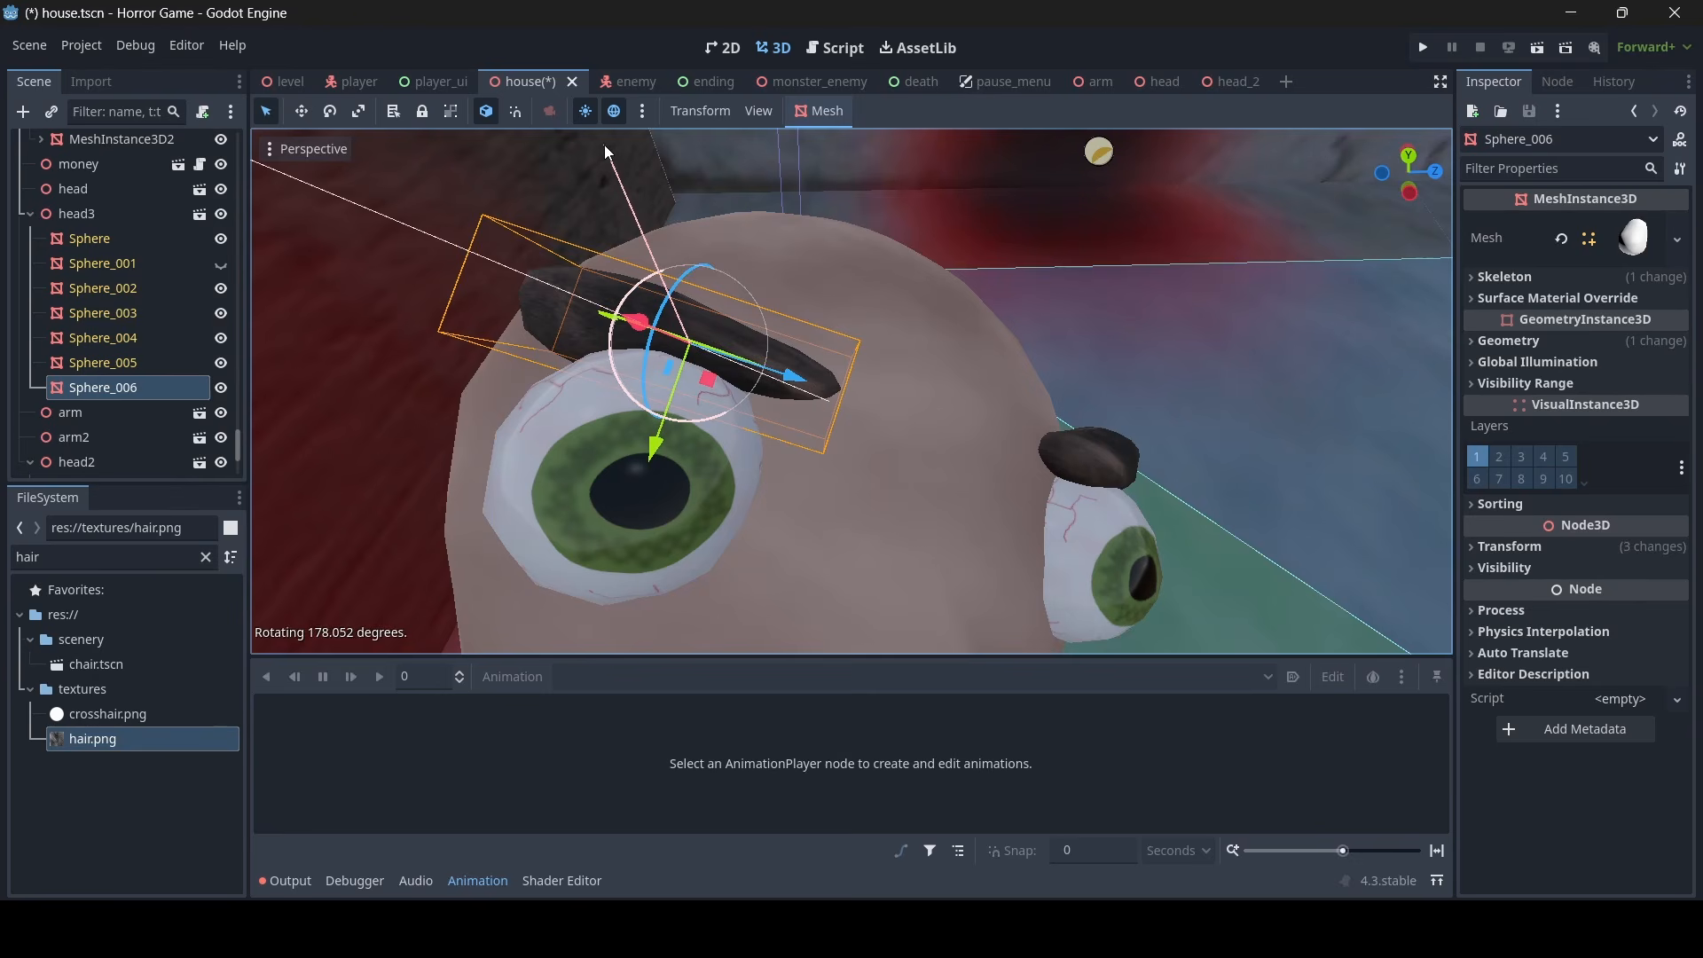
key(s)
right_drag(605, 145, 545, 187)
key(w)
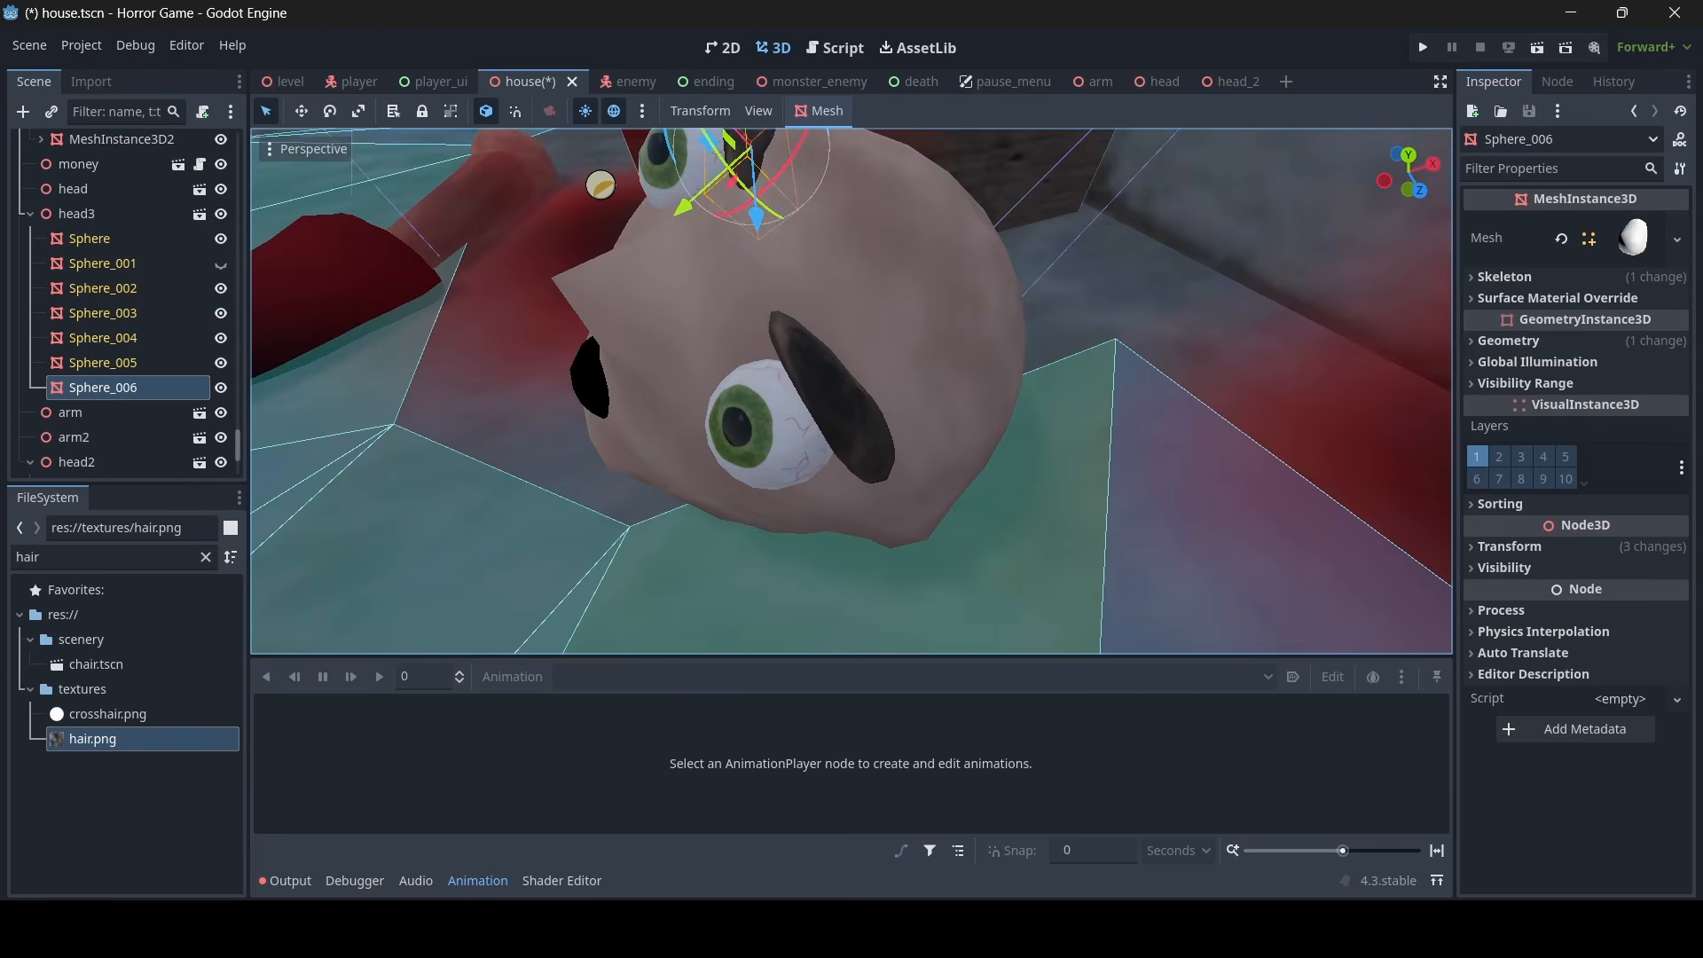
- Make the material of head3's original eyebrow Sphere_005 unique and set its albedo colour to white, ffffff
click(834, 407)
key(a)
right_drag(841, 402, 1012, 372)
key(w)
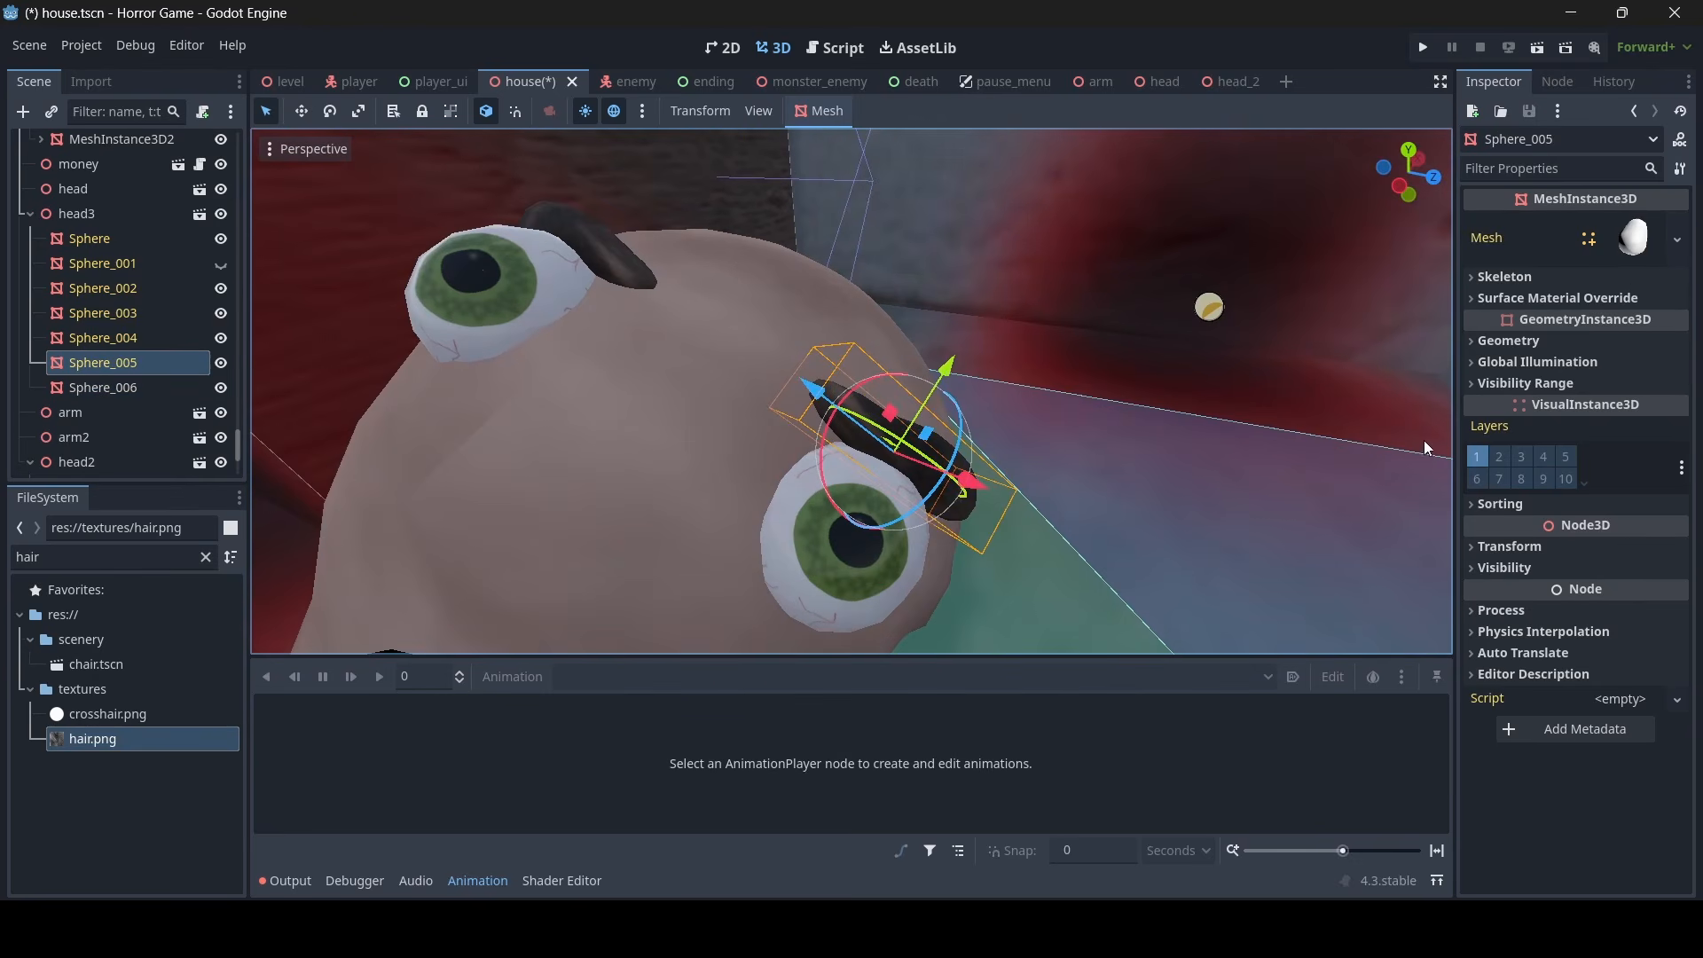
click(1526, 341)
click(1618, 380)
right_click(1618, 382)
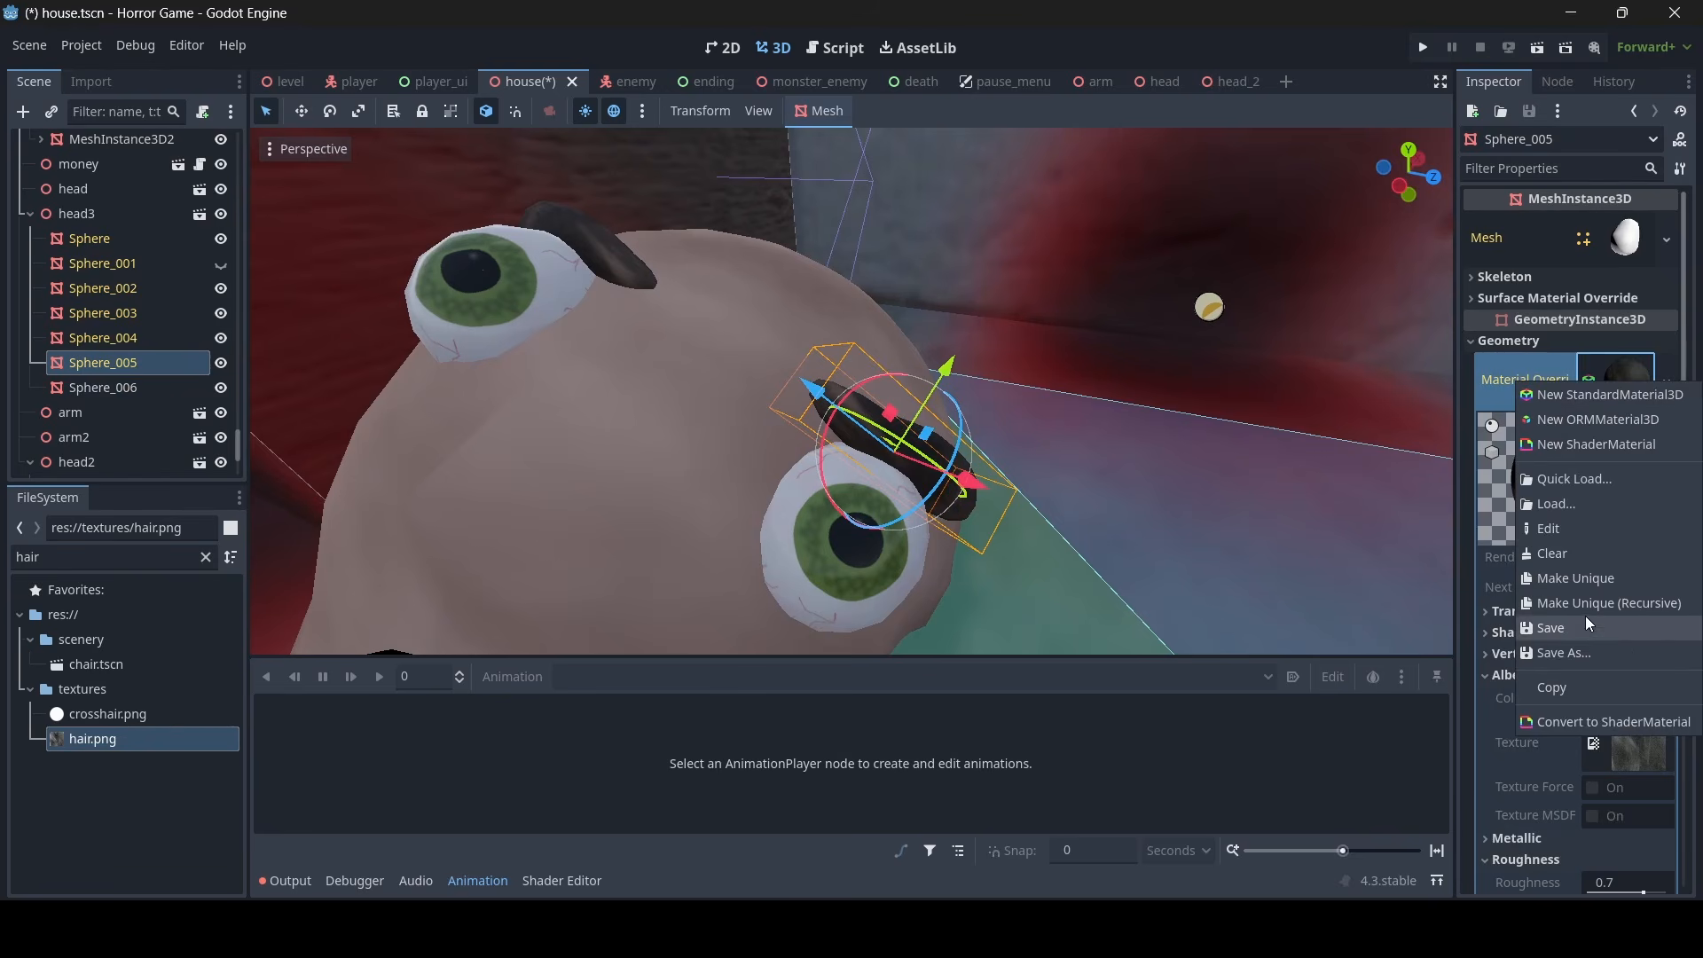
click(1599, 578)
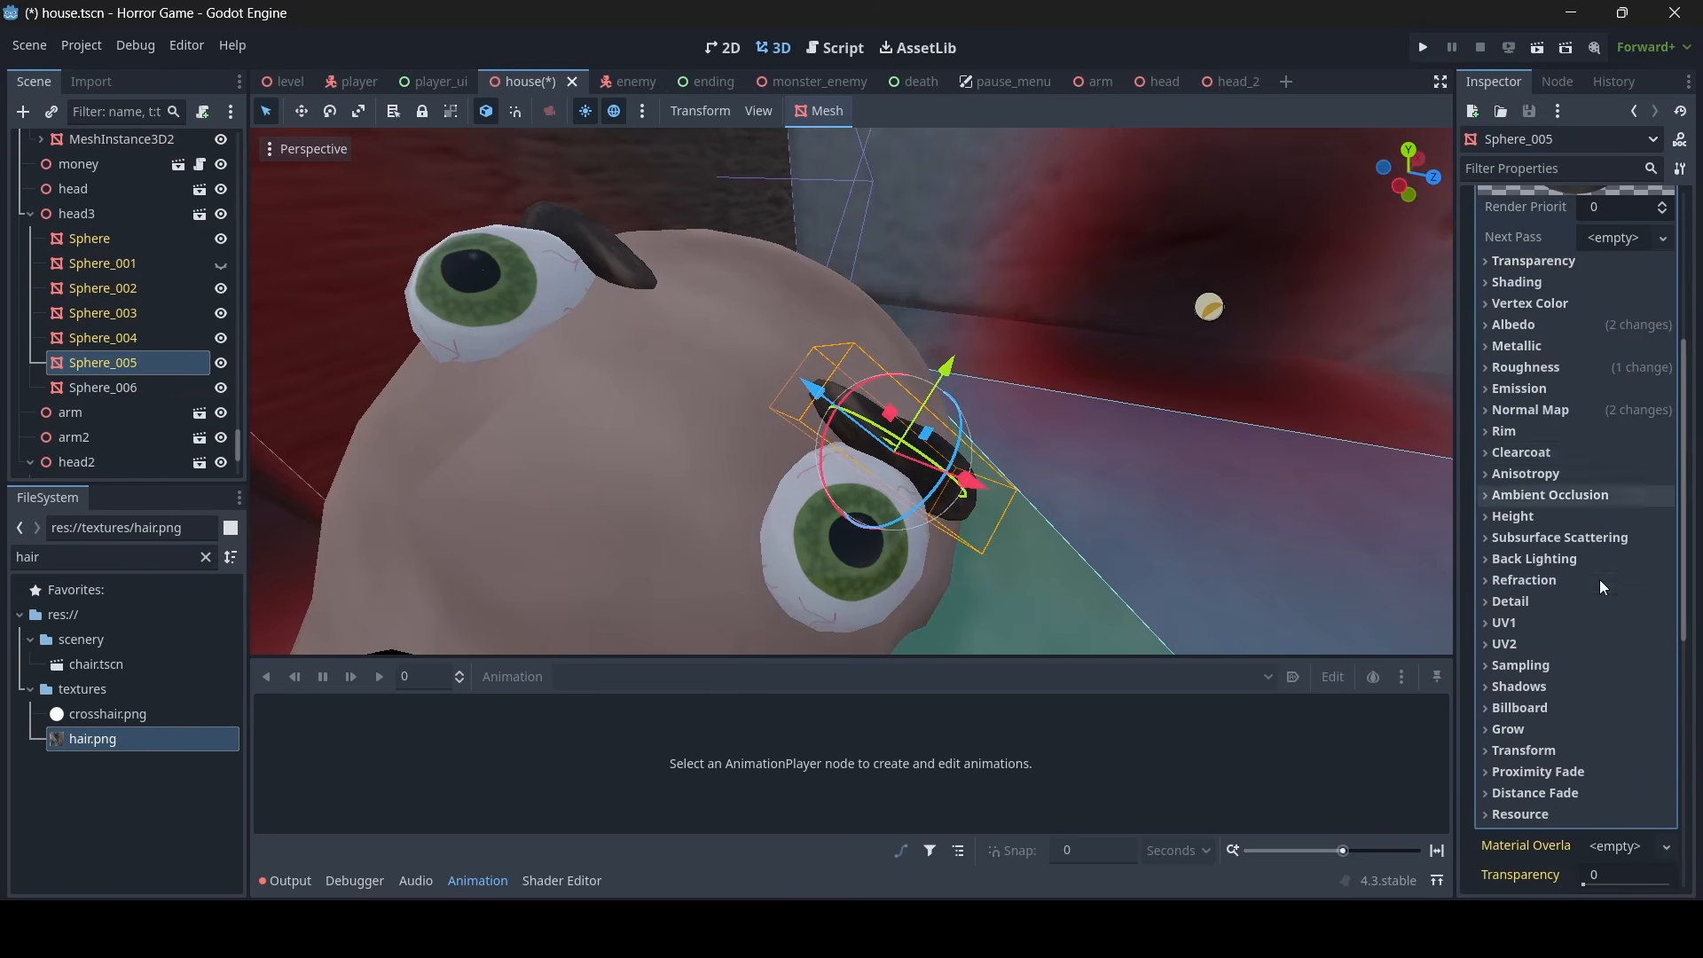
click(1568, 328)
click(1628, 347)
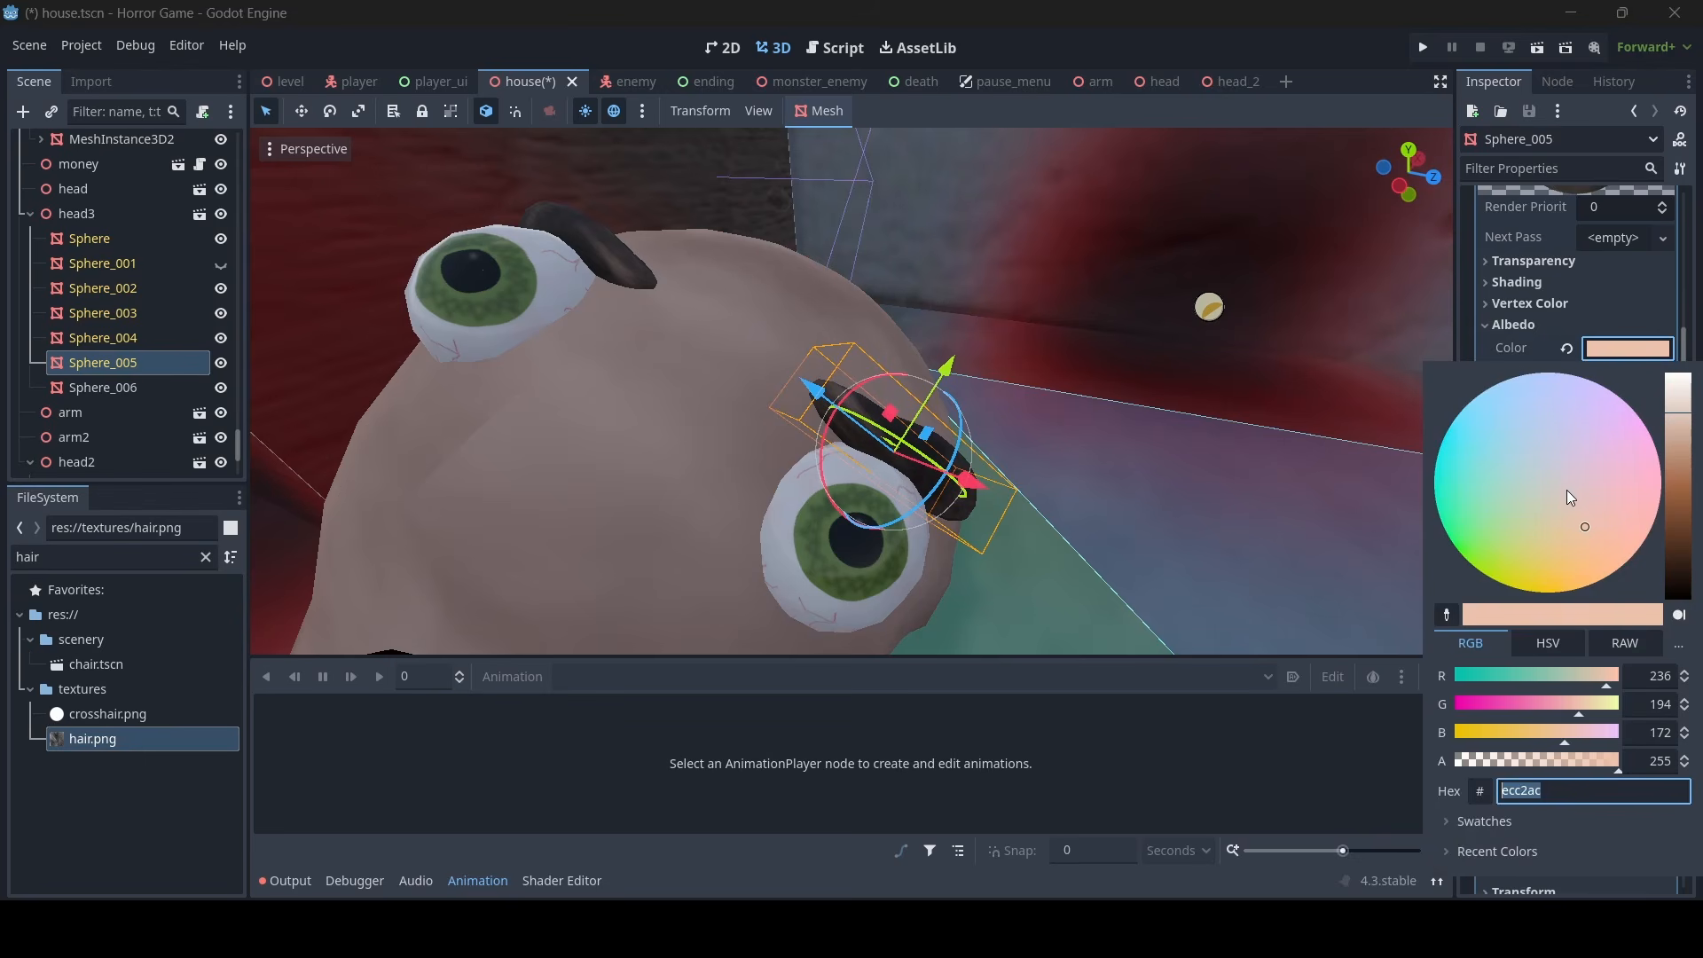
text(ffffff)
key(Return)
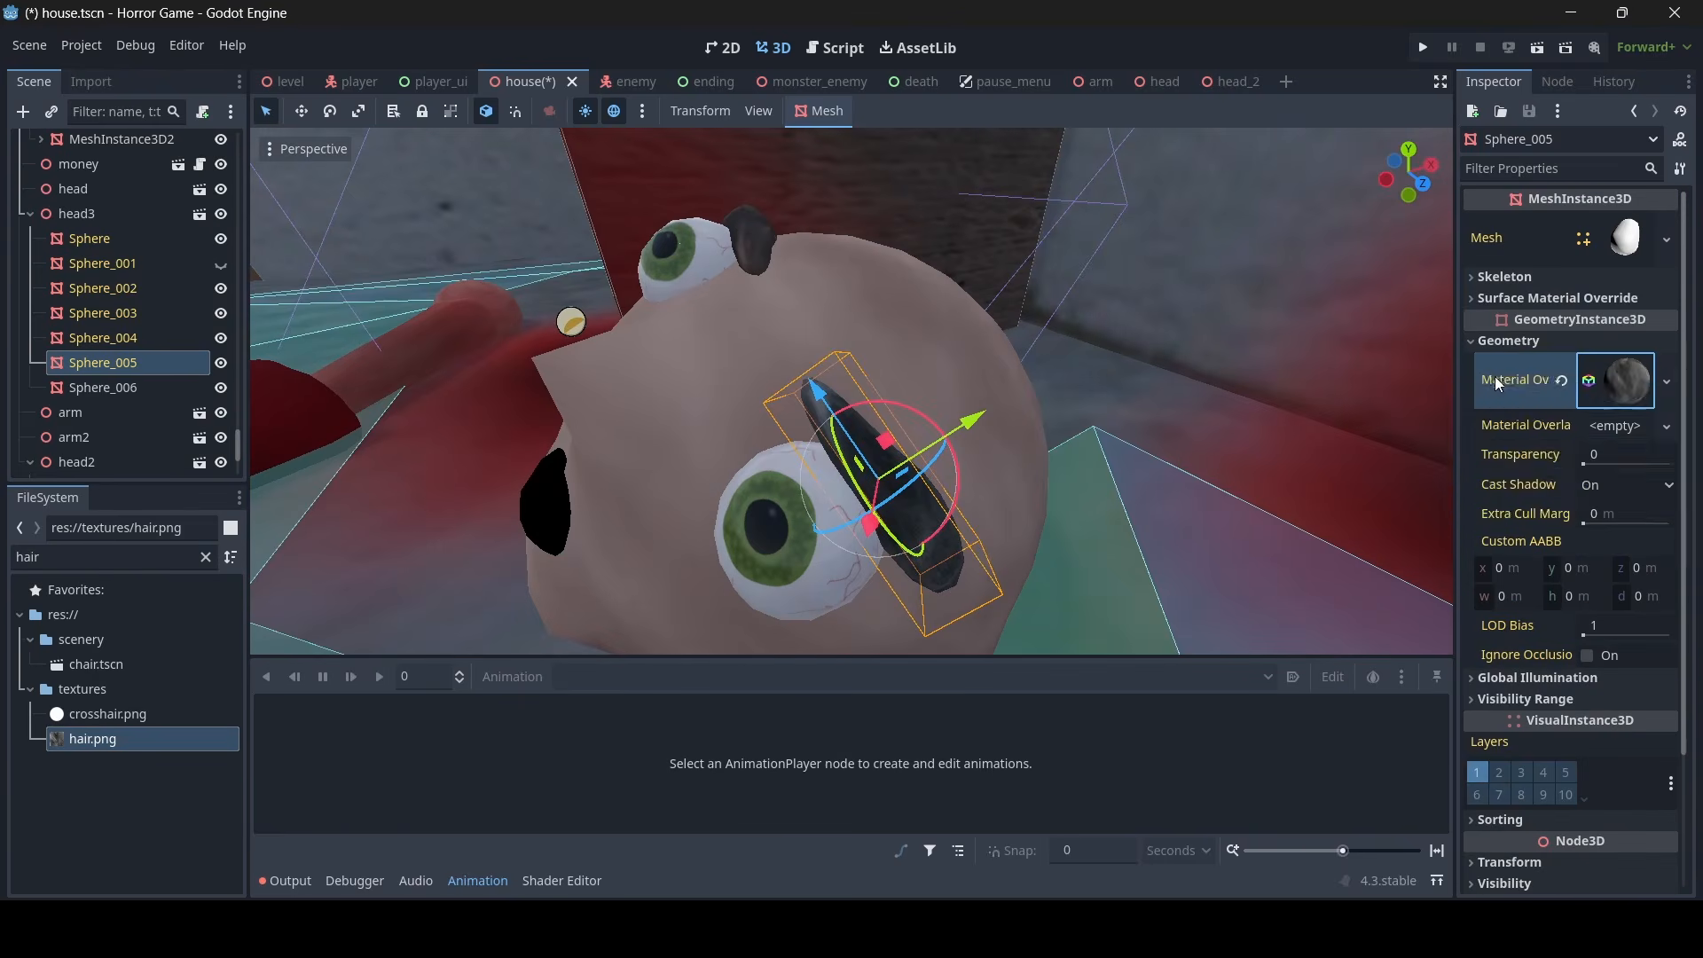
- Copy the material override of eyebrow Sphere_005 onto head3's duplicated eyebrow Sphere_006
right_click(1498, 378)
click(1512, 391)
right_drag(1180, 390, 1047, 400)
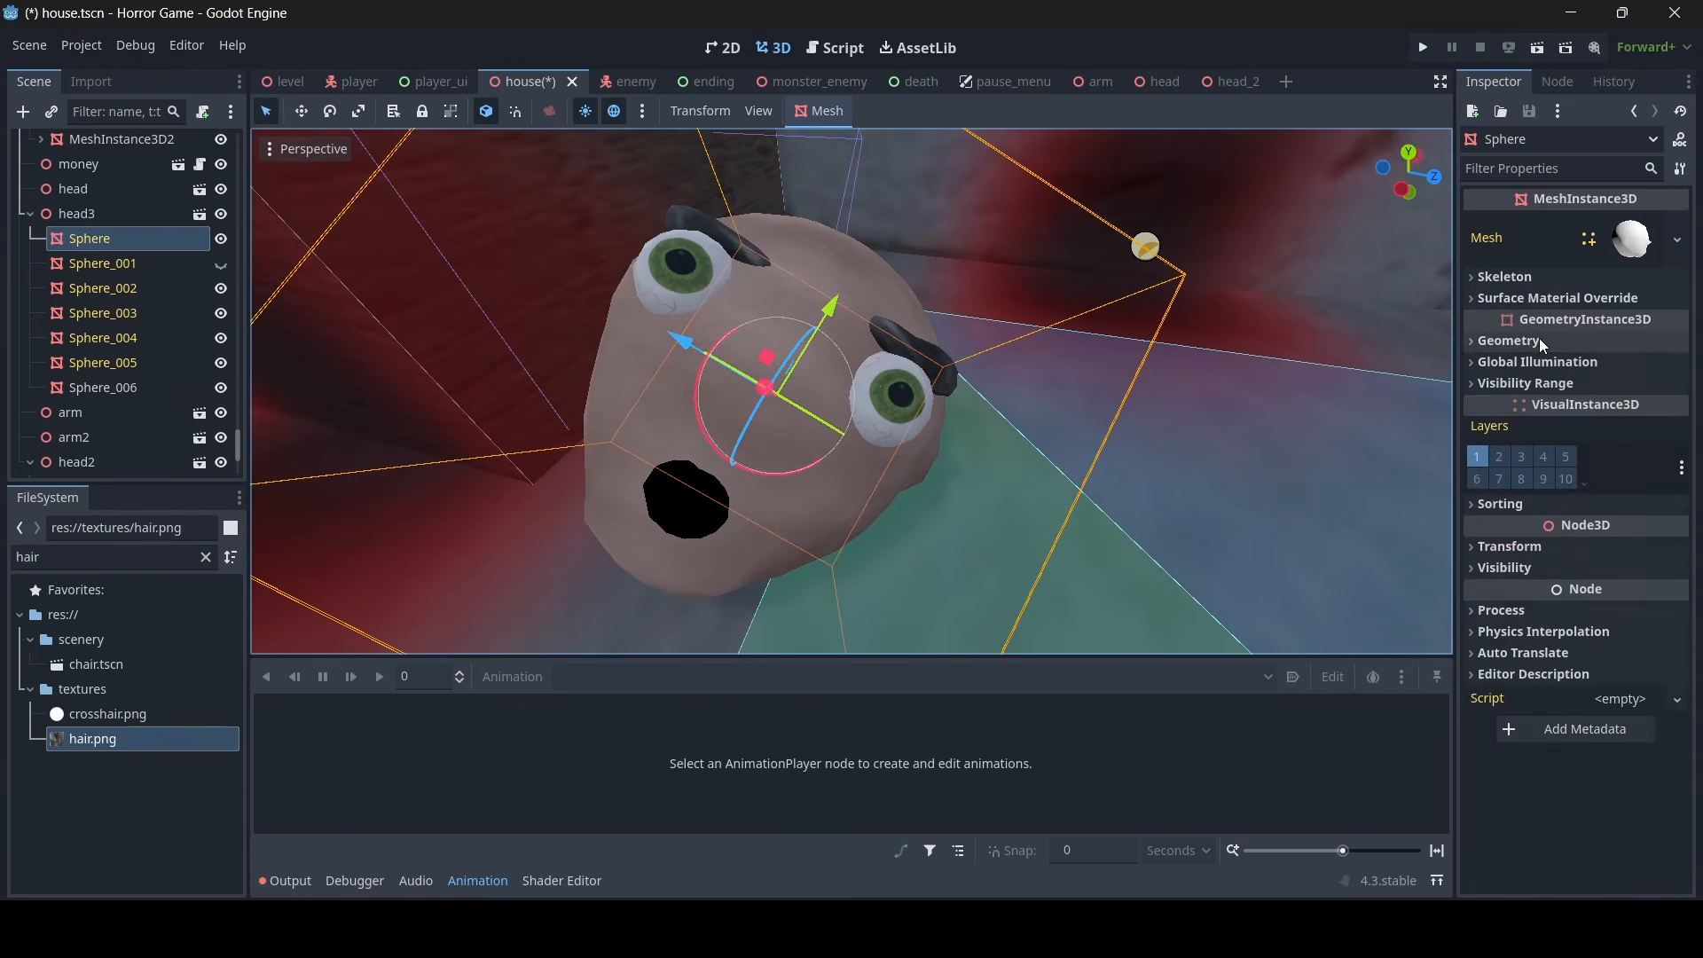
click(1540, 340)
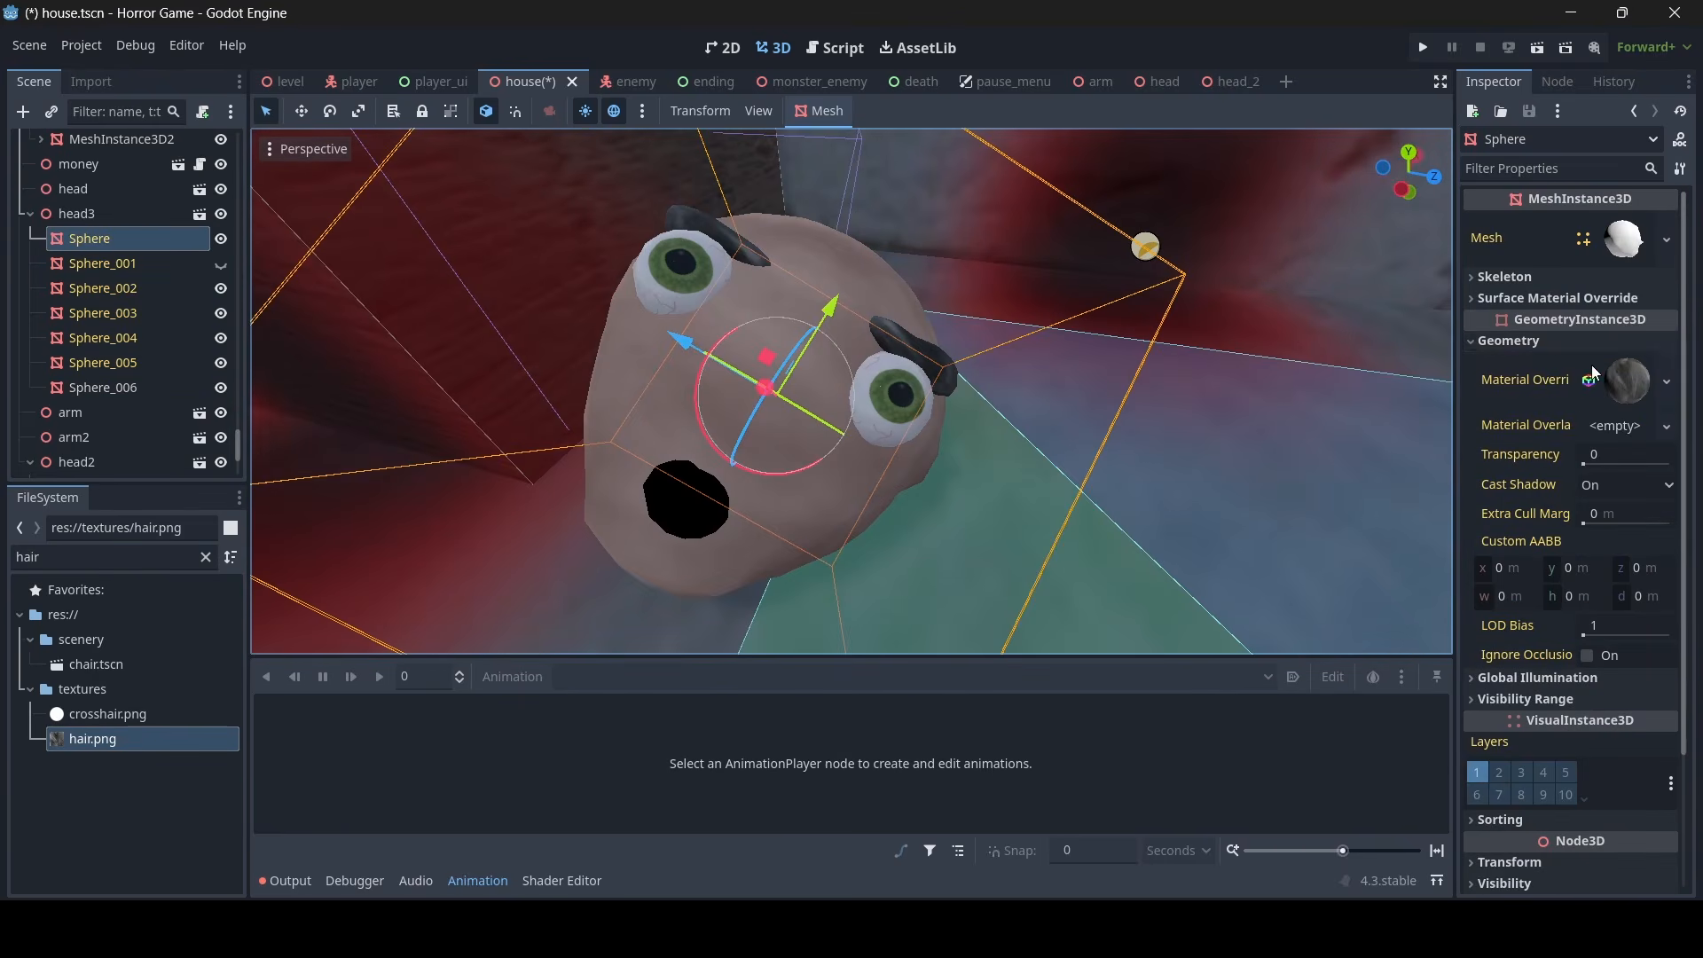
- Make the skin material of head3's Sphere unique, tint its albedo colour dark brown, and save the house scene
click(1636, 377)
right_click(1633, 374)
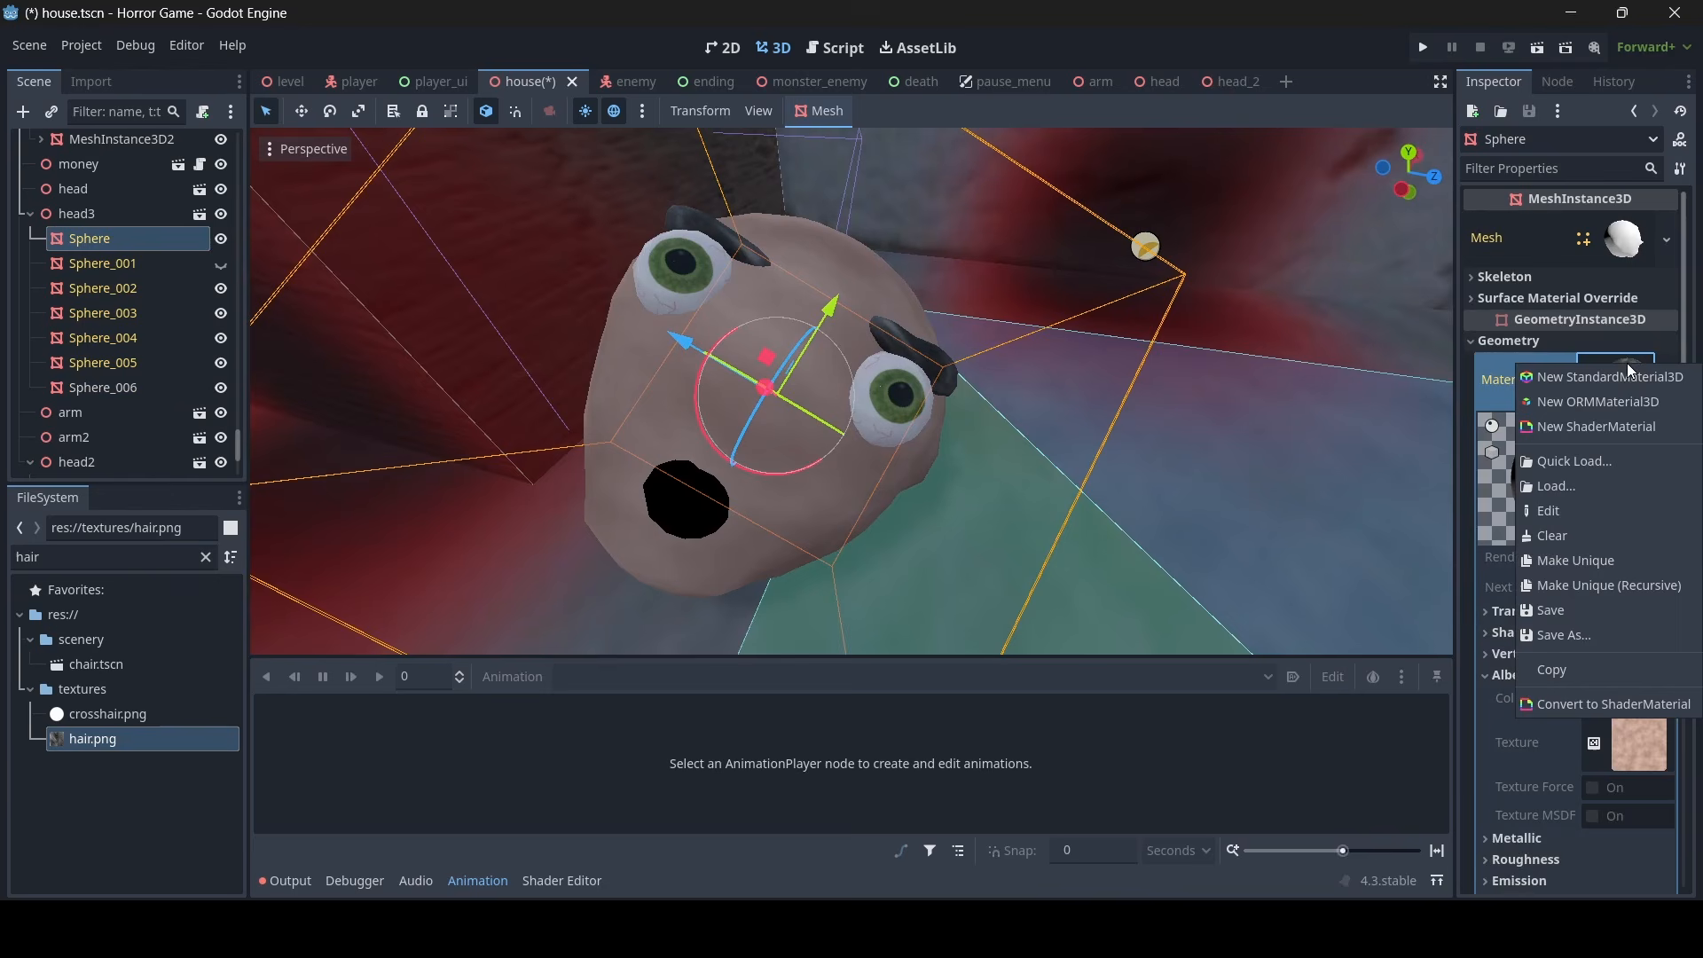
click(1579, 574)
click(1512, 673)
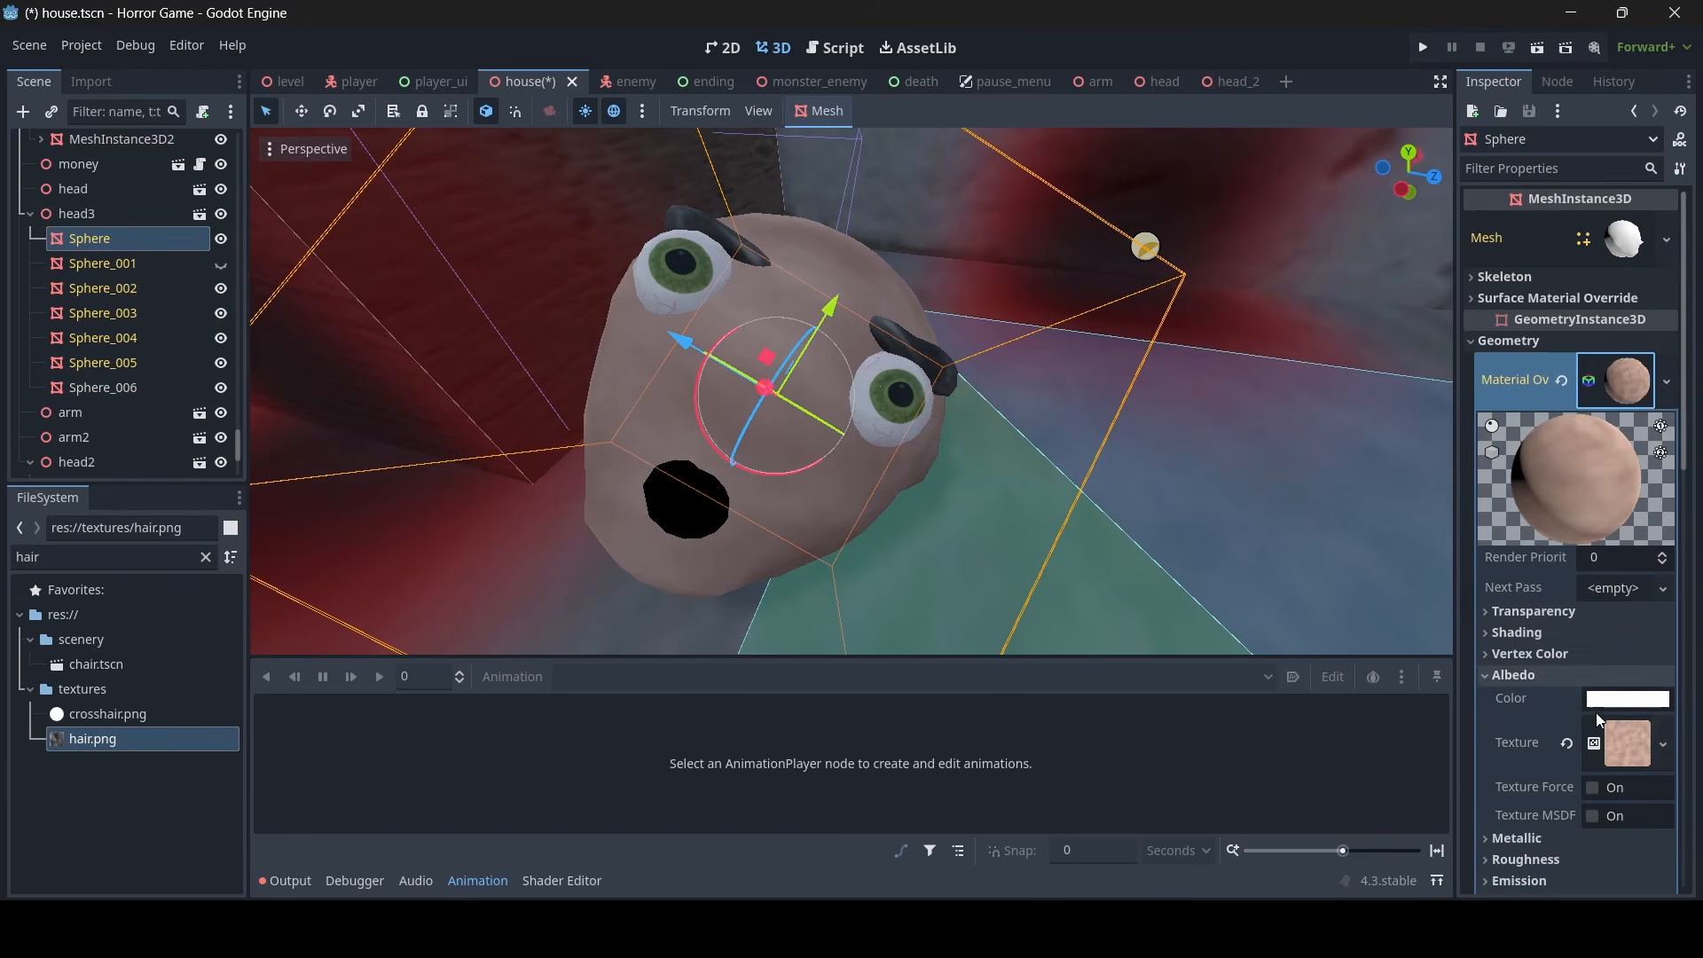
click(1621, 749)
click(1628, 699)
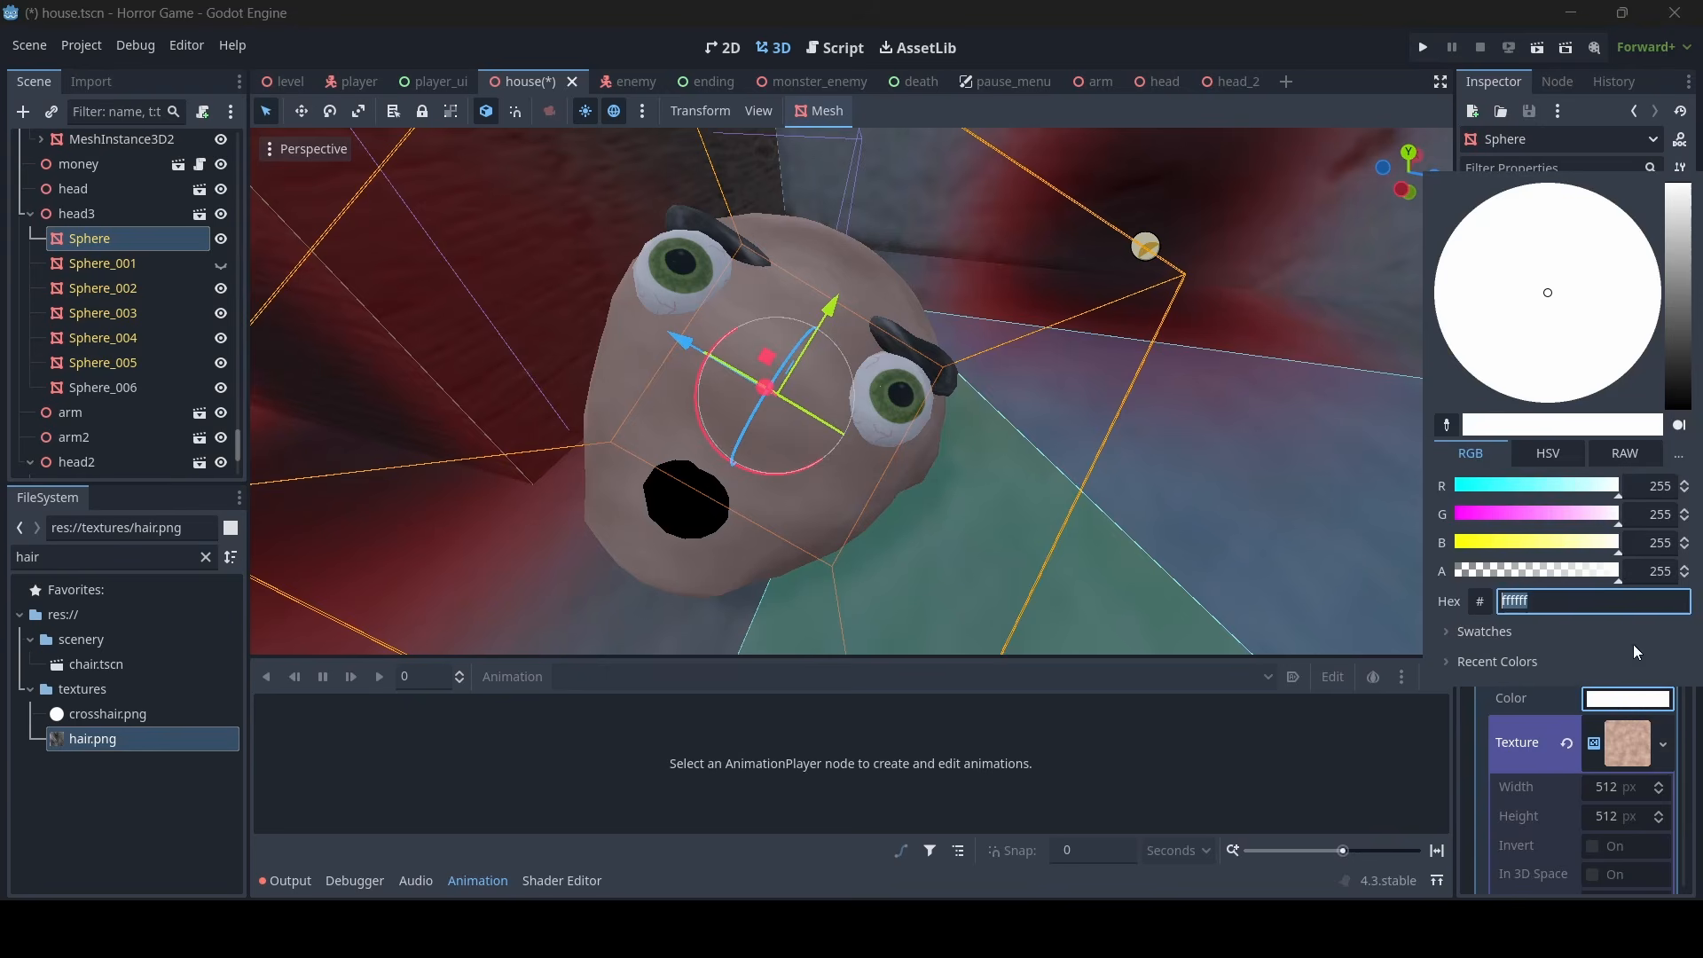
drag(1690, 222, 1690, 241)
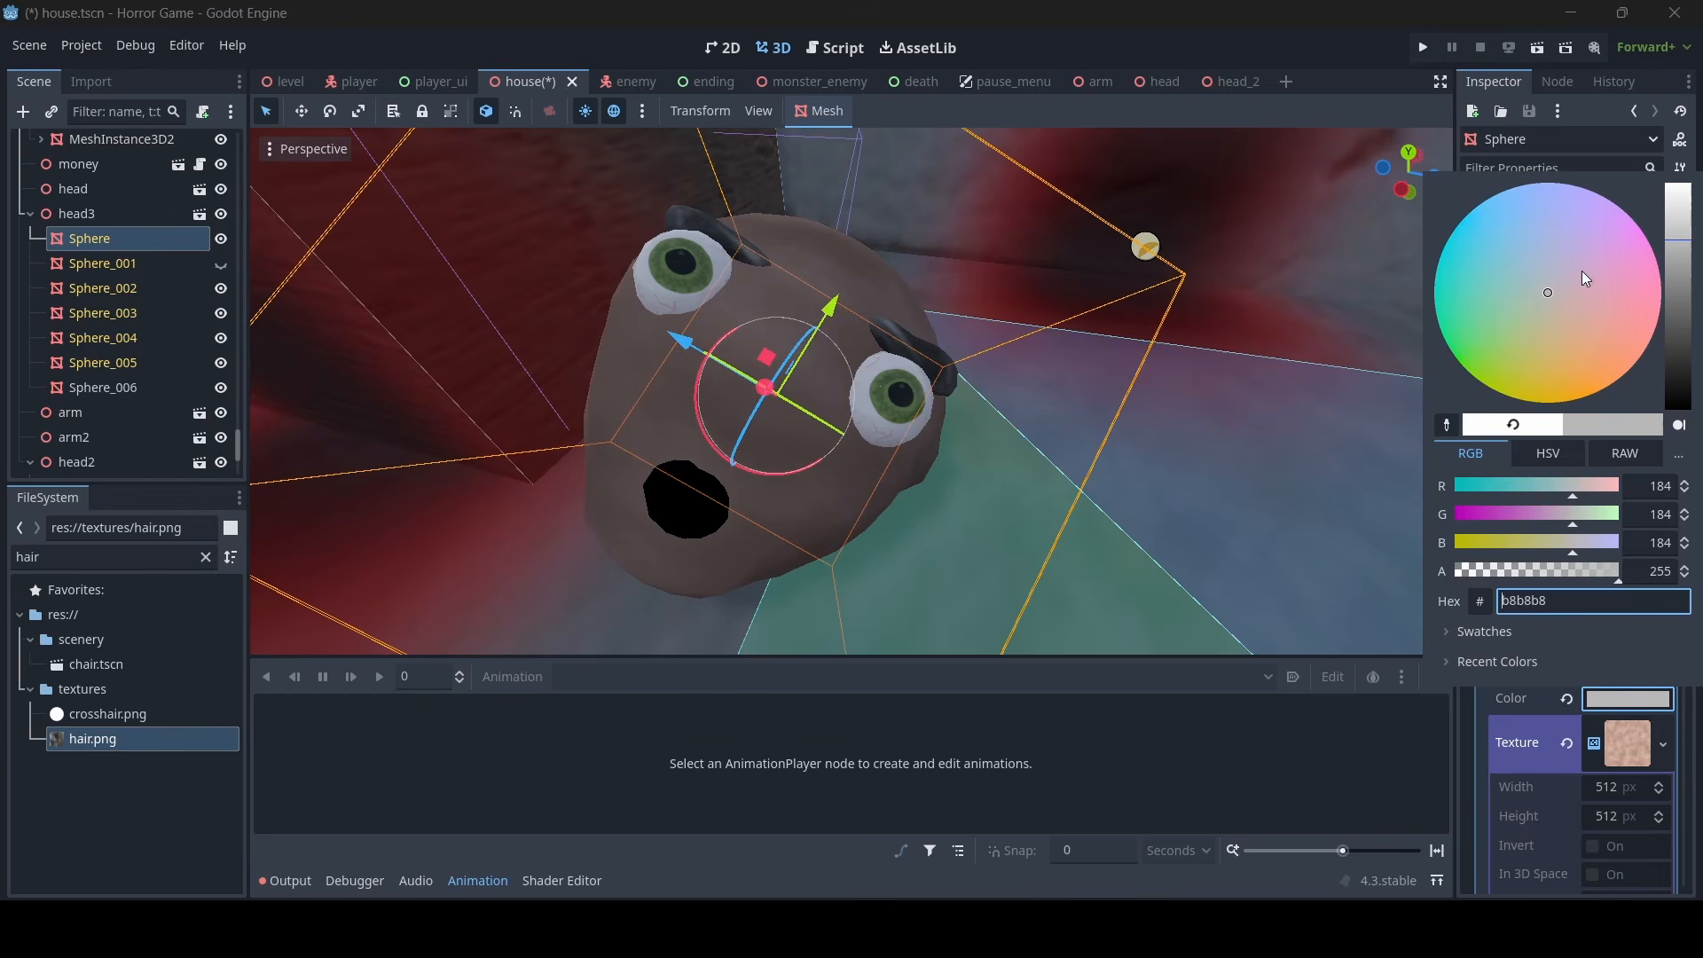
drag(1549, 289, 1559, 318)
click(1671, 272)
right_drag(1083, 364, 1062, 382)
key(s)
key(ctrl+s)
- Copy the skin material of head2's Sphere in the house scene and select its eye mesh Sphere_003
key(d)
key(s)
click(1083, 367)
key(w)
key(s)
key(w)
key(s)
key(w)
key(s)
key(w)
key(s)
key(w)
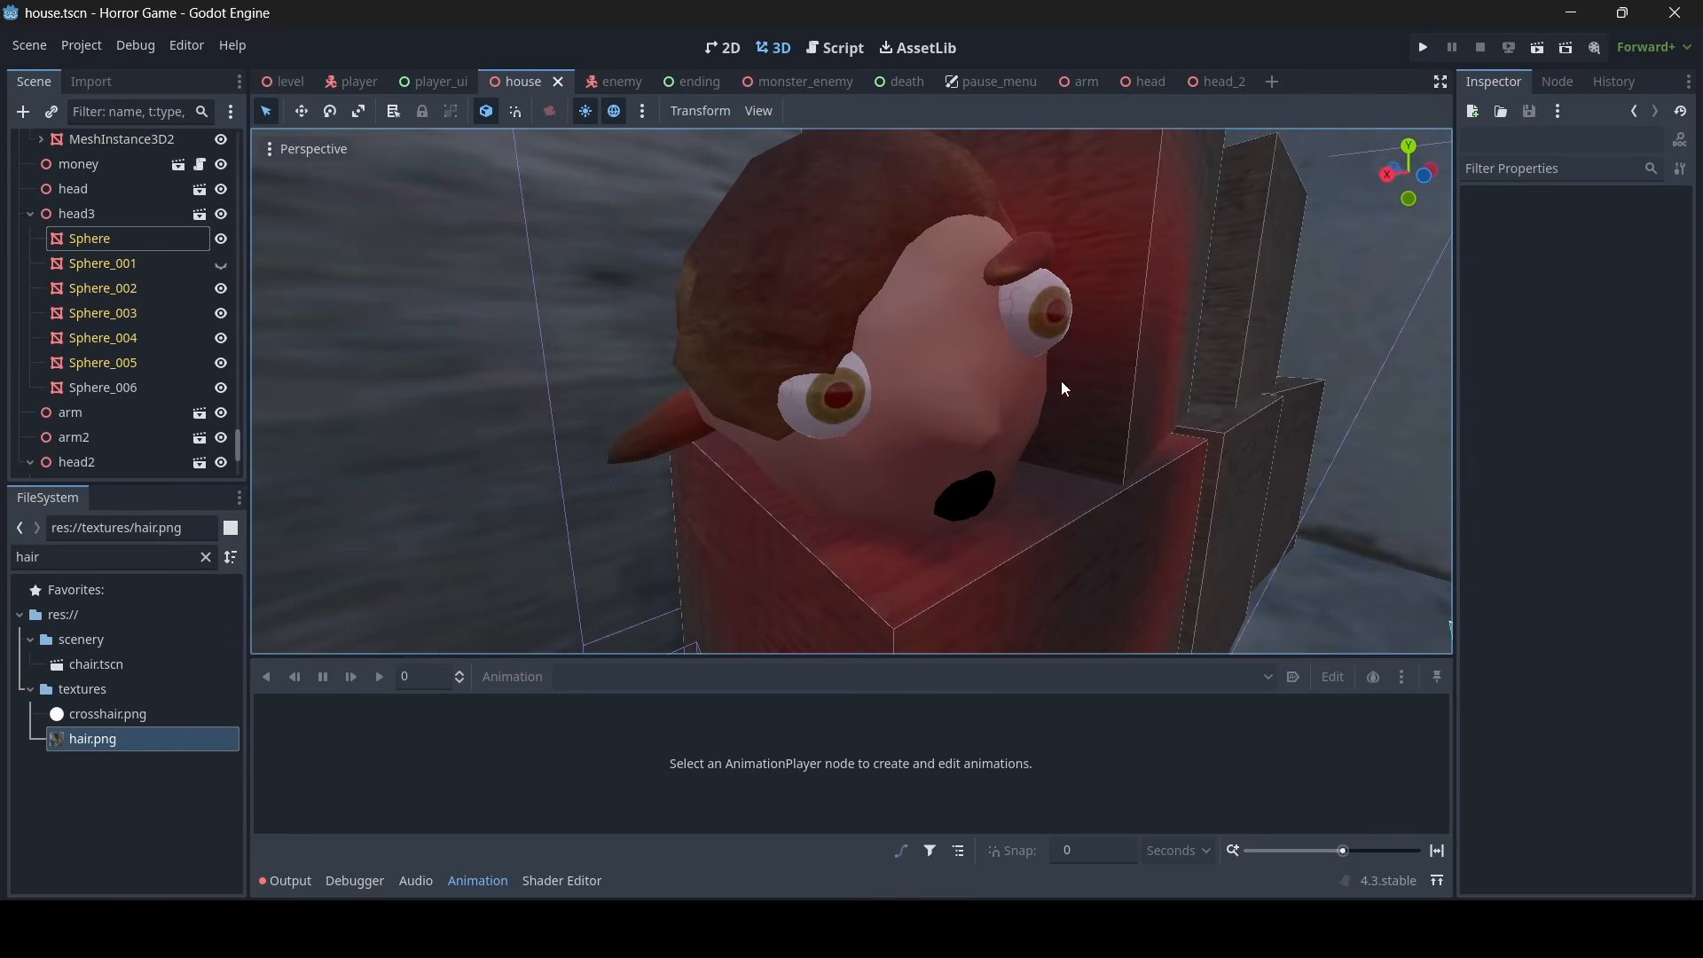
click(940, 328)
right_drag(940, 327, 940, 328)
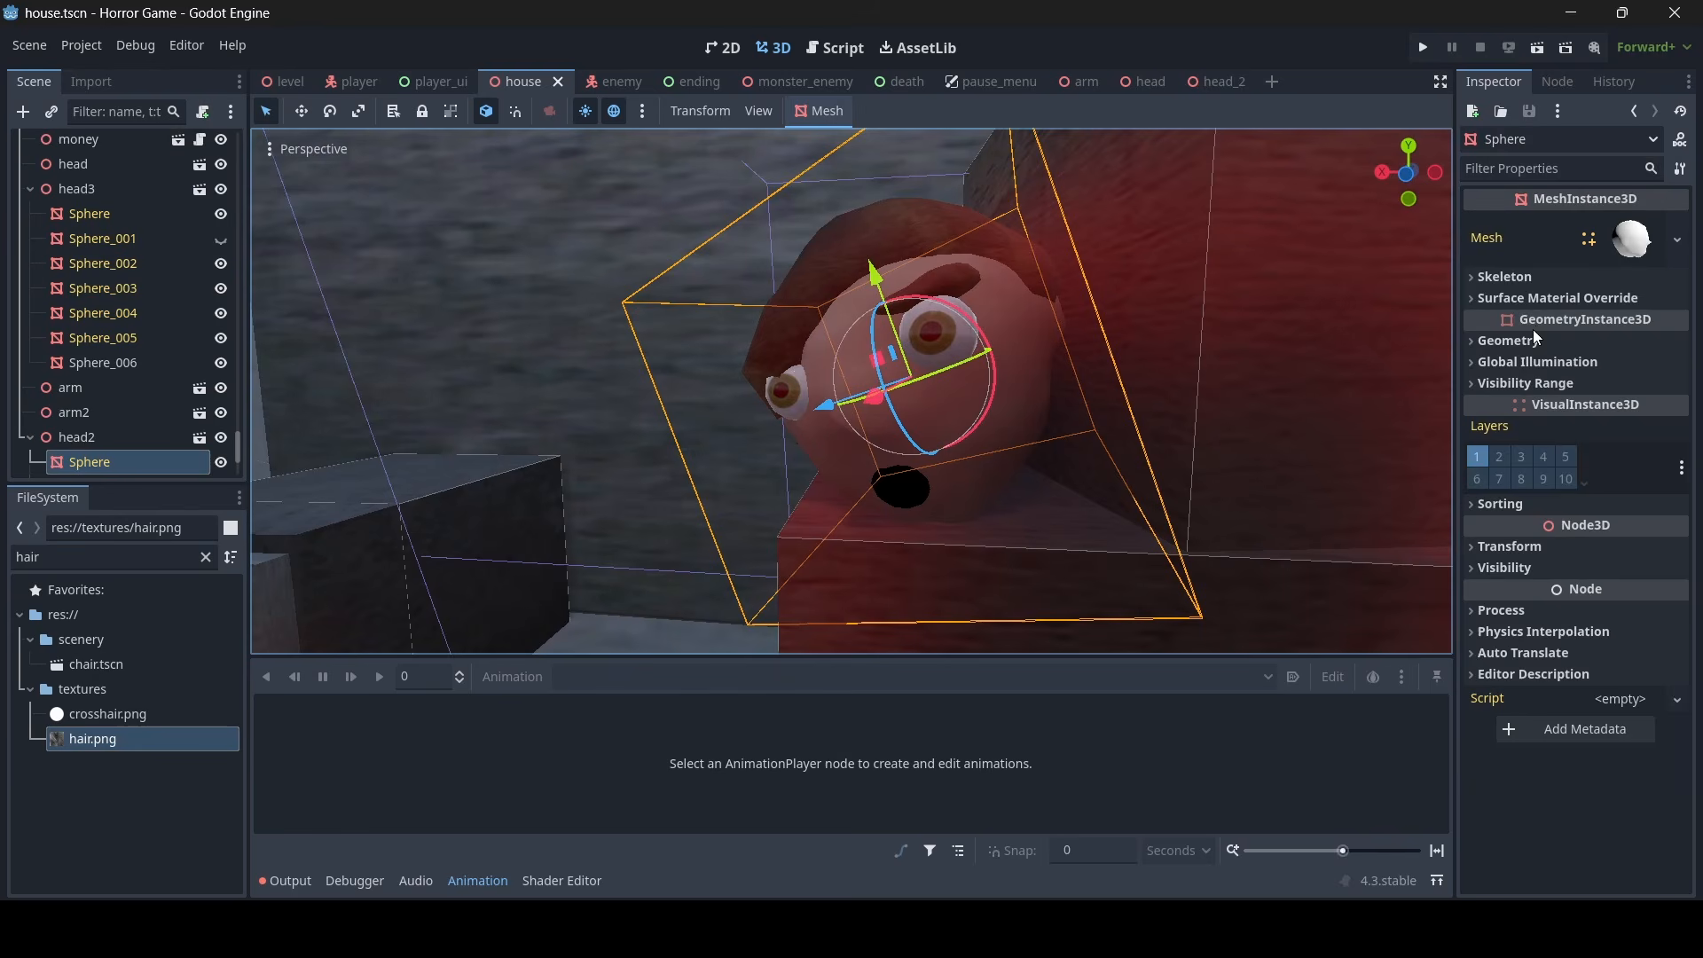
click(1508, 340)
right_click(1532, 373)
click(1519, 391)
scroll(999, 354, up, 6)
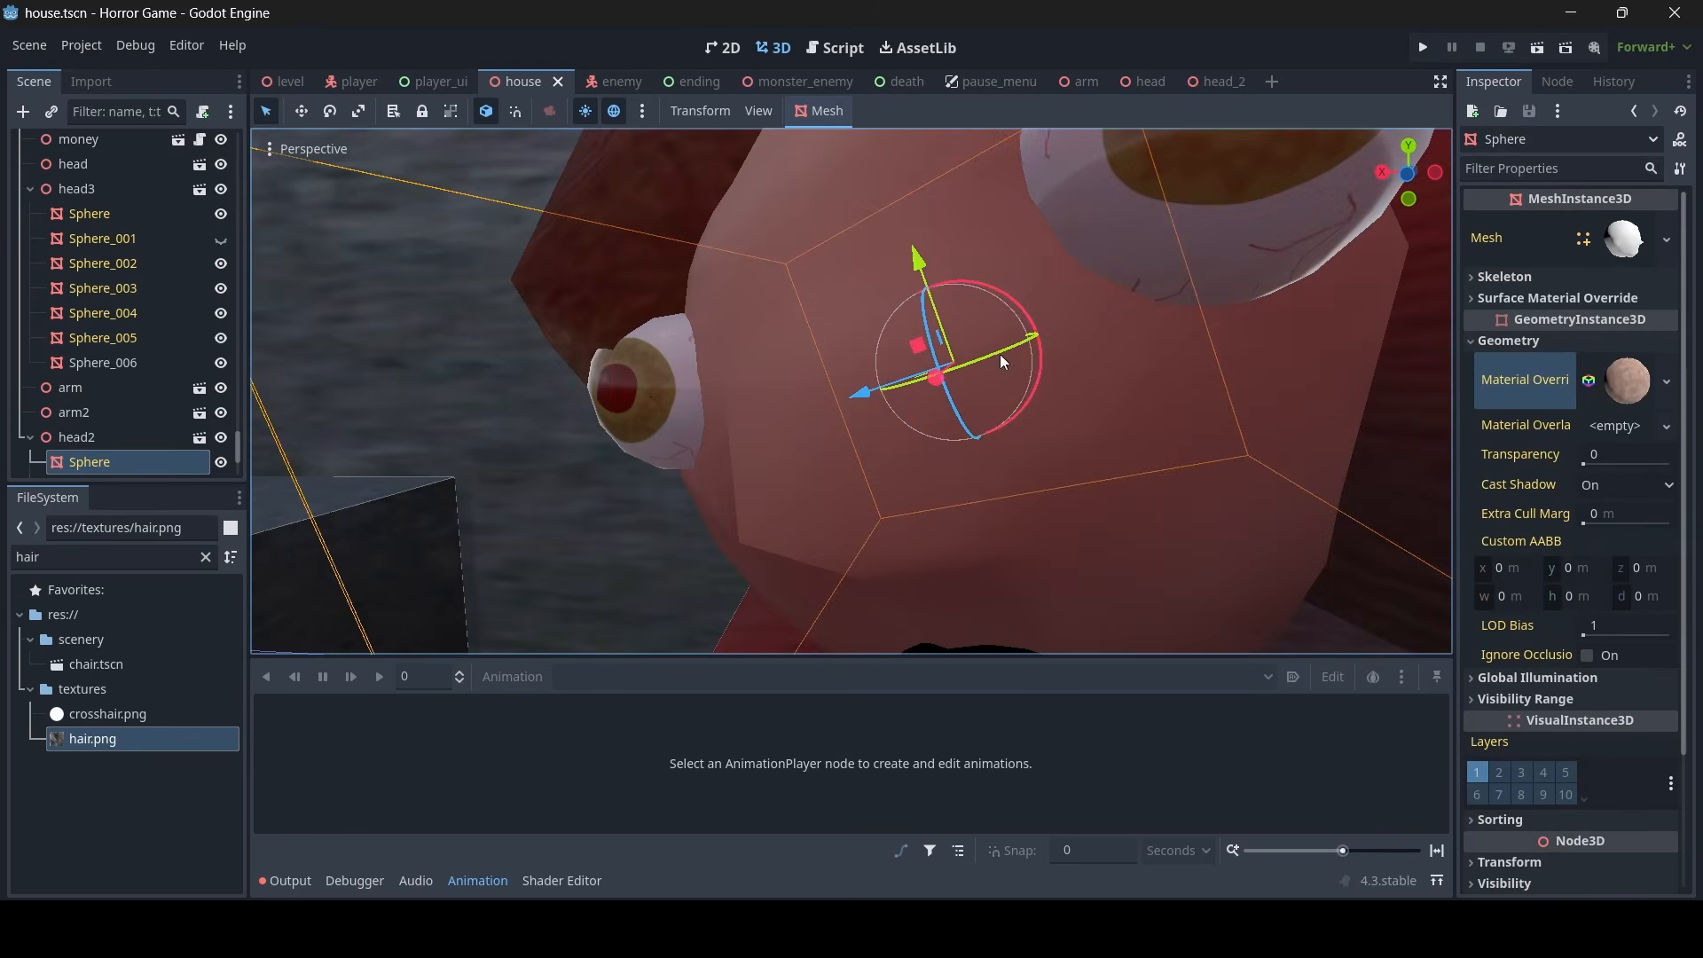
click(650, 399)
right_drag(649, 399, 649, 400)
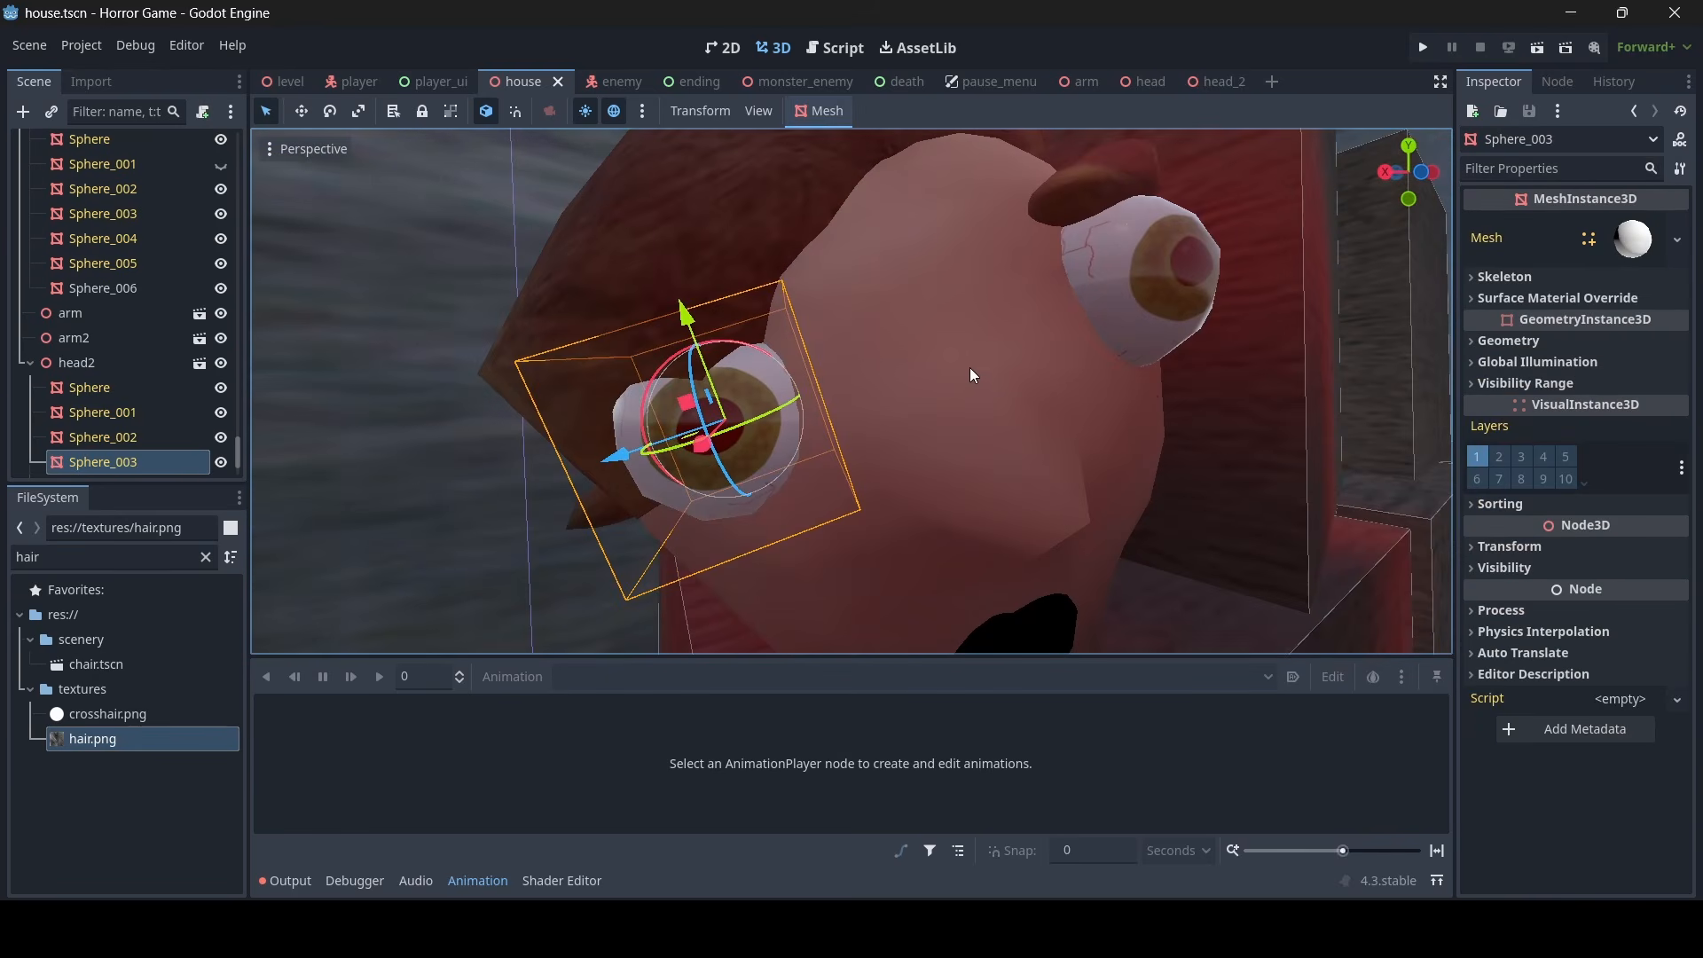
right_drag(959, 364, 960, 360)
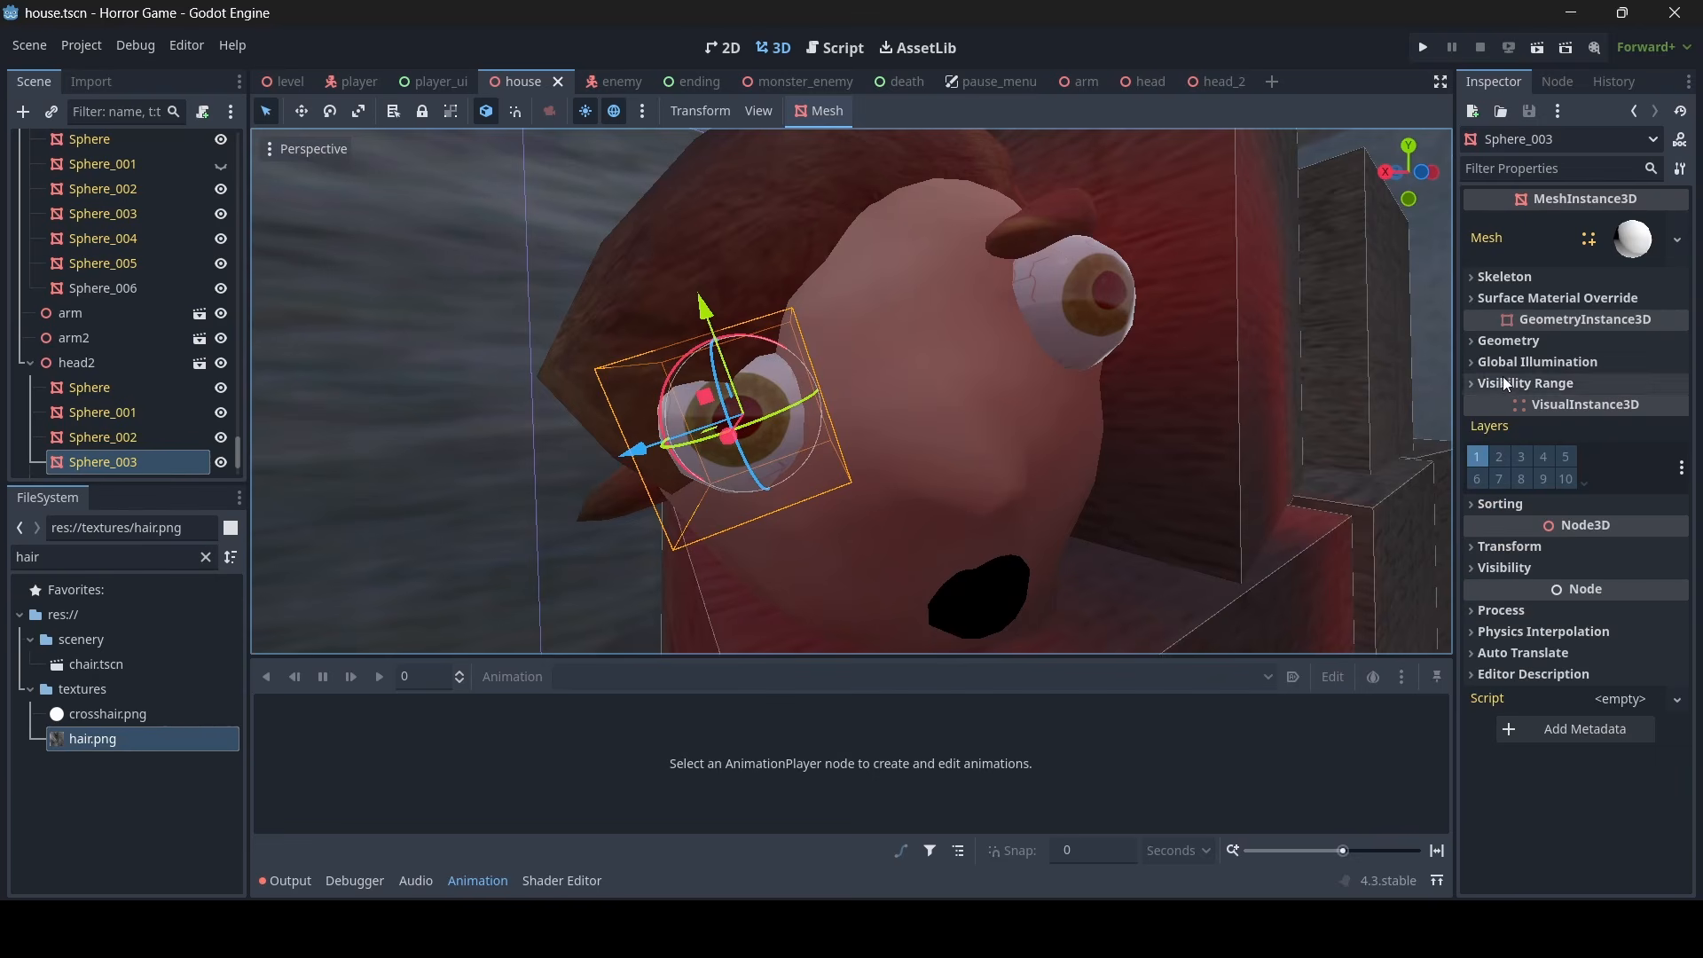
- In the head_2 scene, copy the face Sphere's skin material override onto the eye Sphere_003
click(1206, 81)
right_drag(1018, 236, 1019, 236)
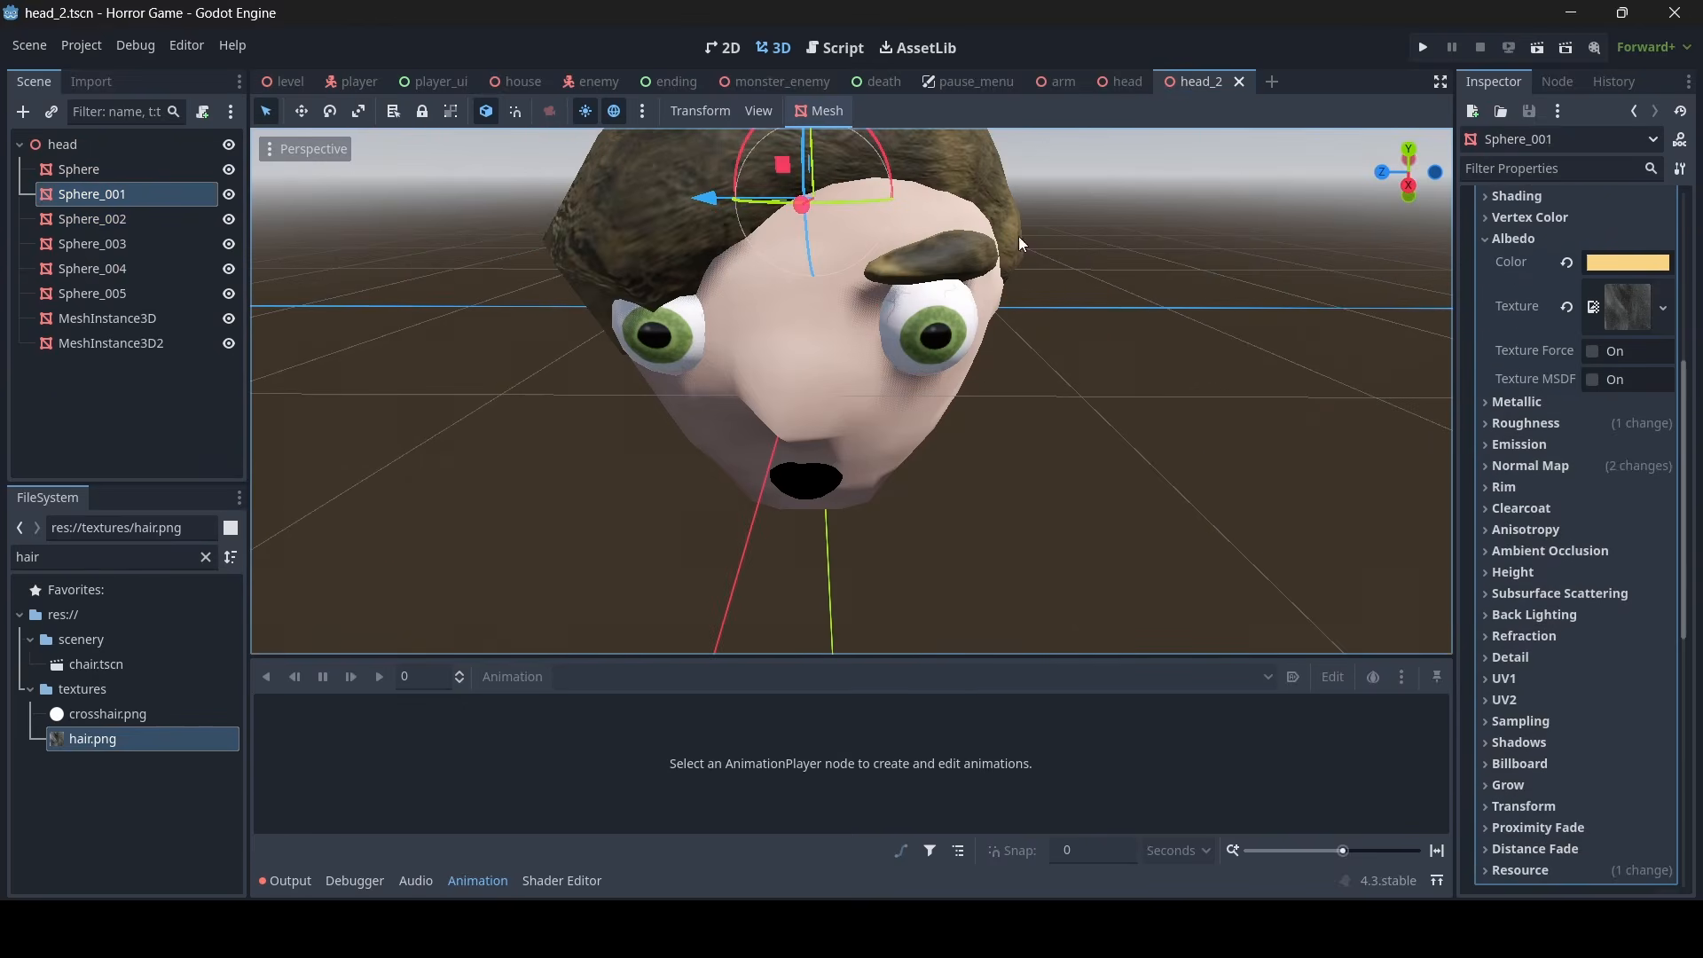
click(823, 355)
click(1532, 339)
right_click(1510, 370)
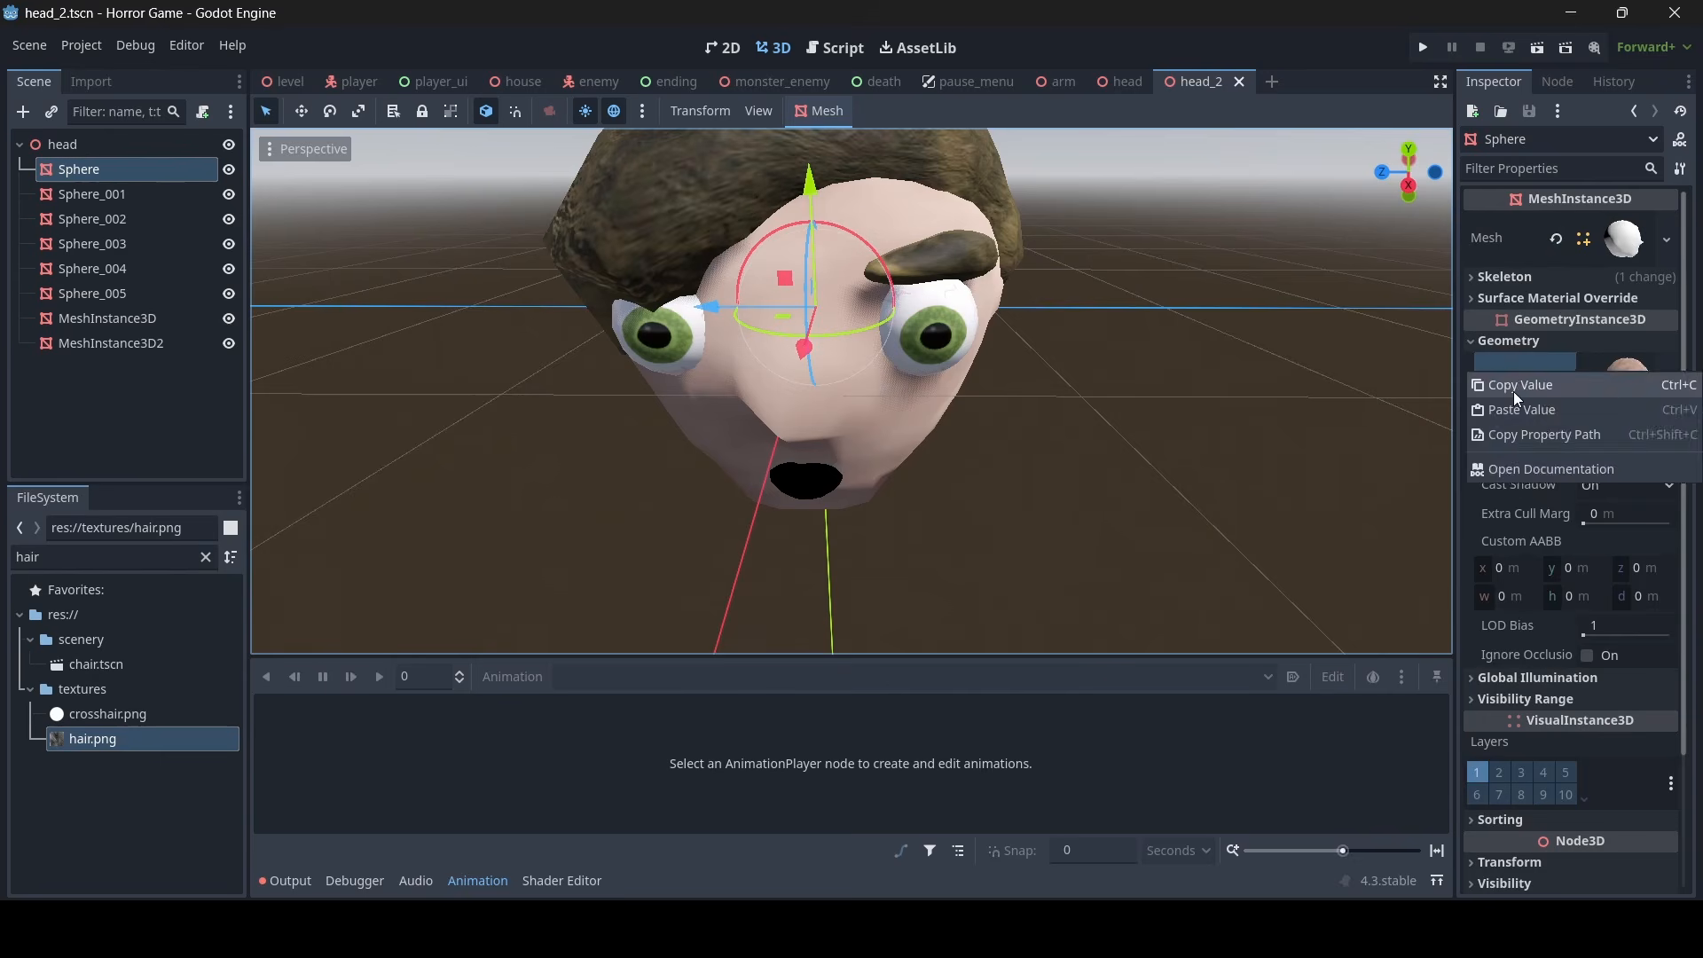
click(1513, 391)
right_drag(953, 401, 953, 401)
click(785, 452)
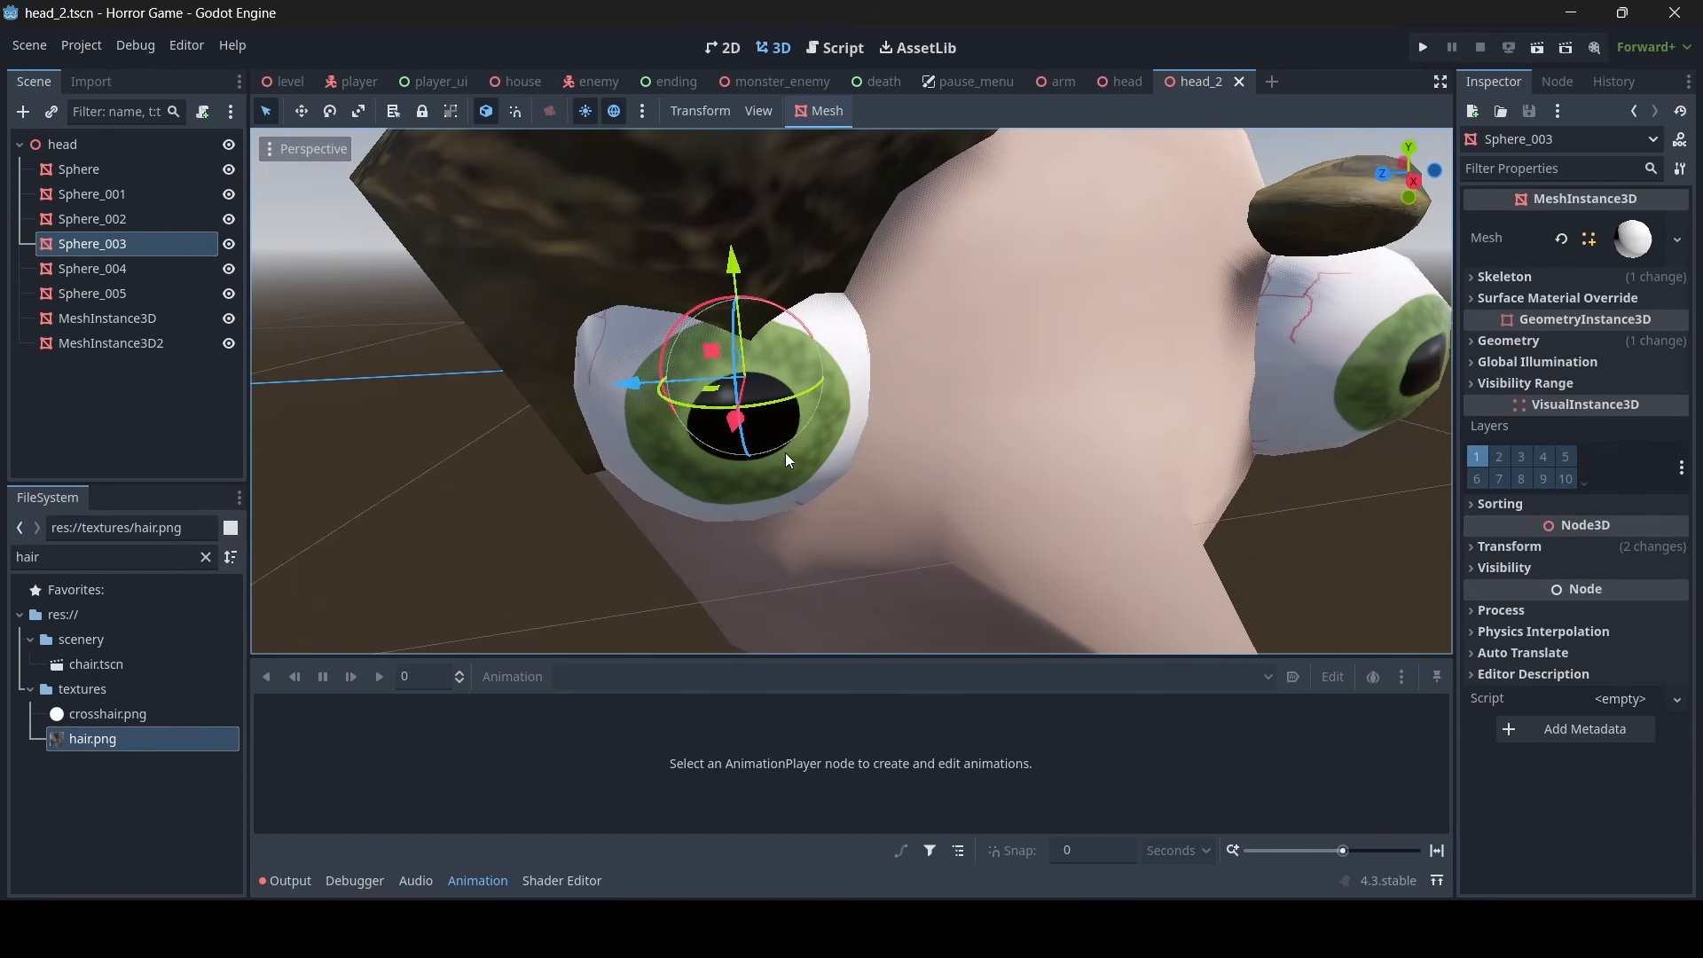
click(1524, 344)
right_click(1515, 375)
click(1517, 417)
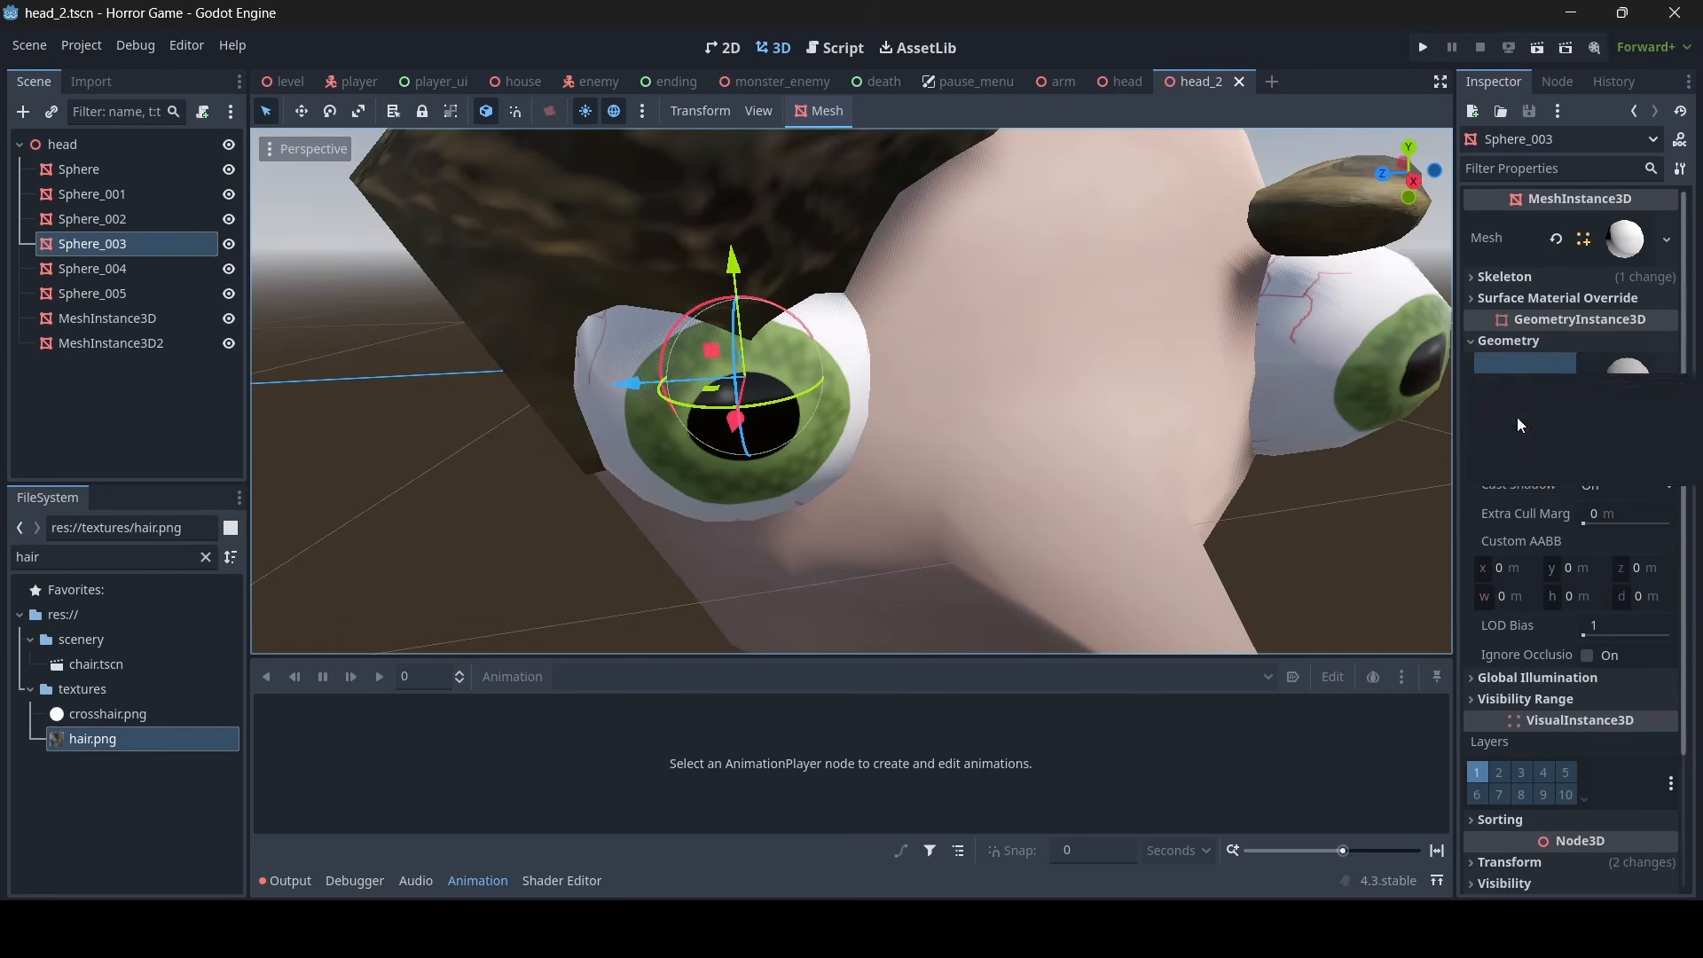
right_drag(1206, 455, 1205, 454)
click(1205, 454)
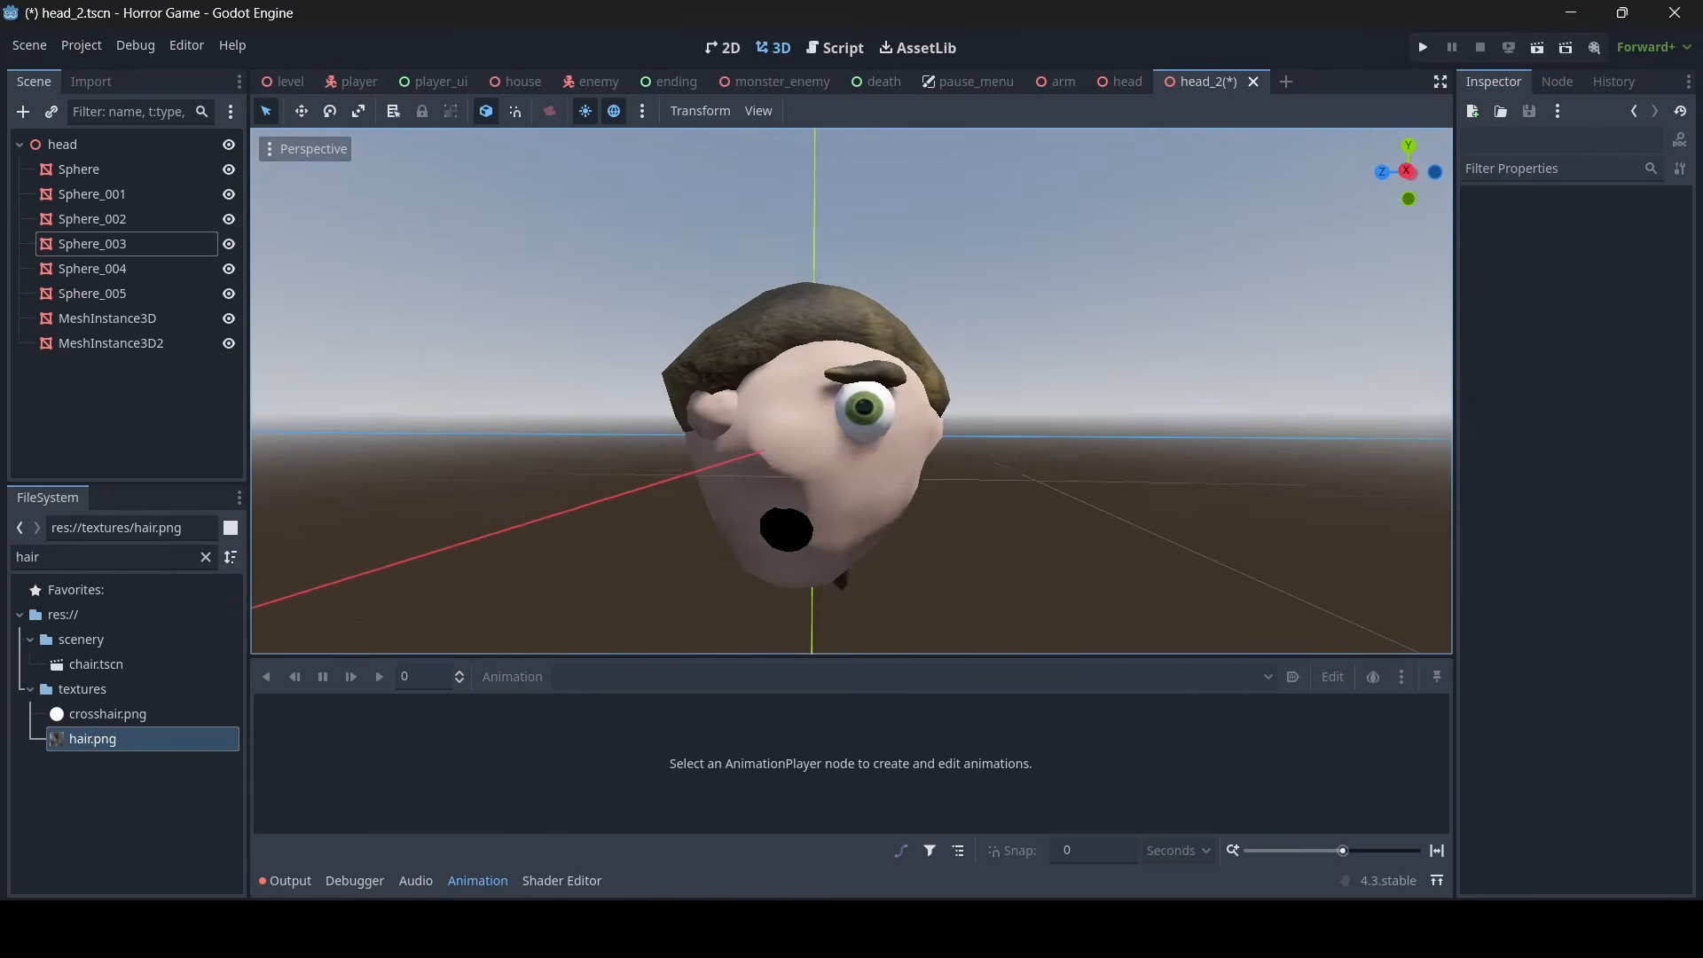
- Apply the copied skin material to head_2's other eye, Sphere_002
right_drag(1022, 477, 1022, 477)
key(w)
click(890, 443)
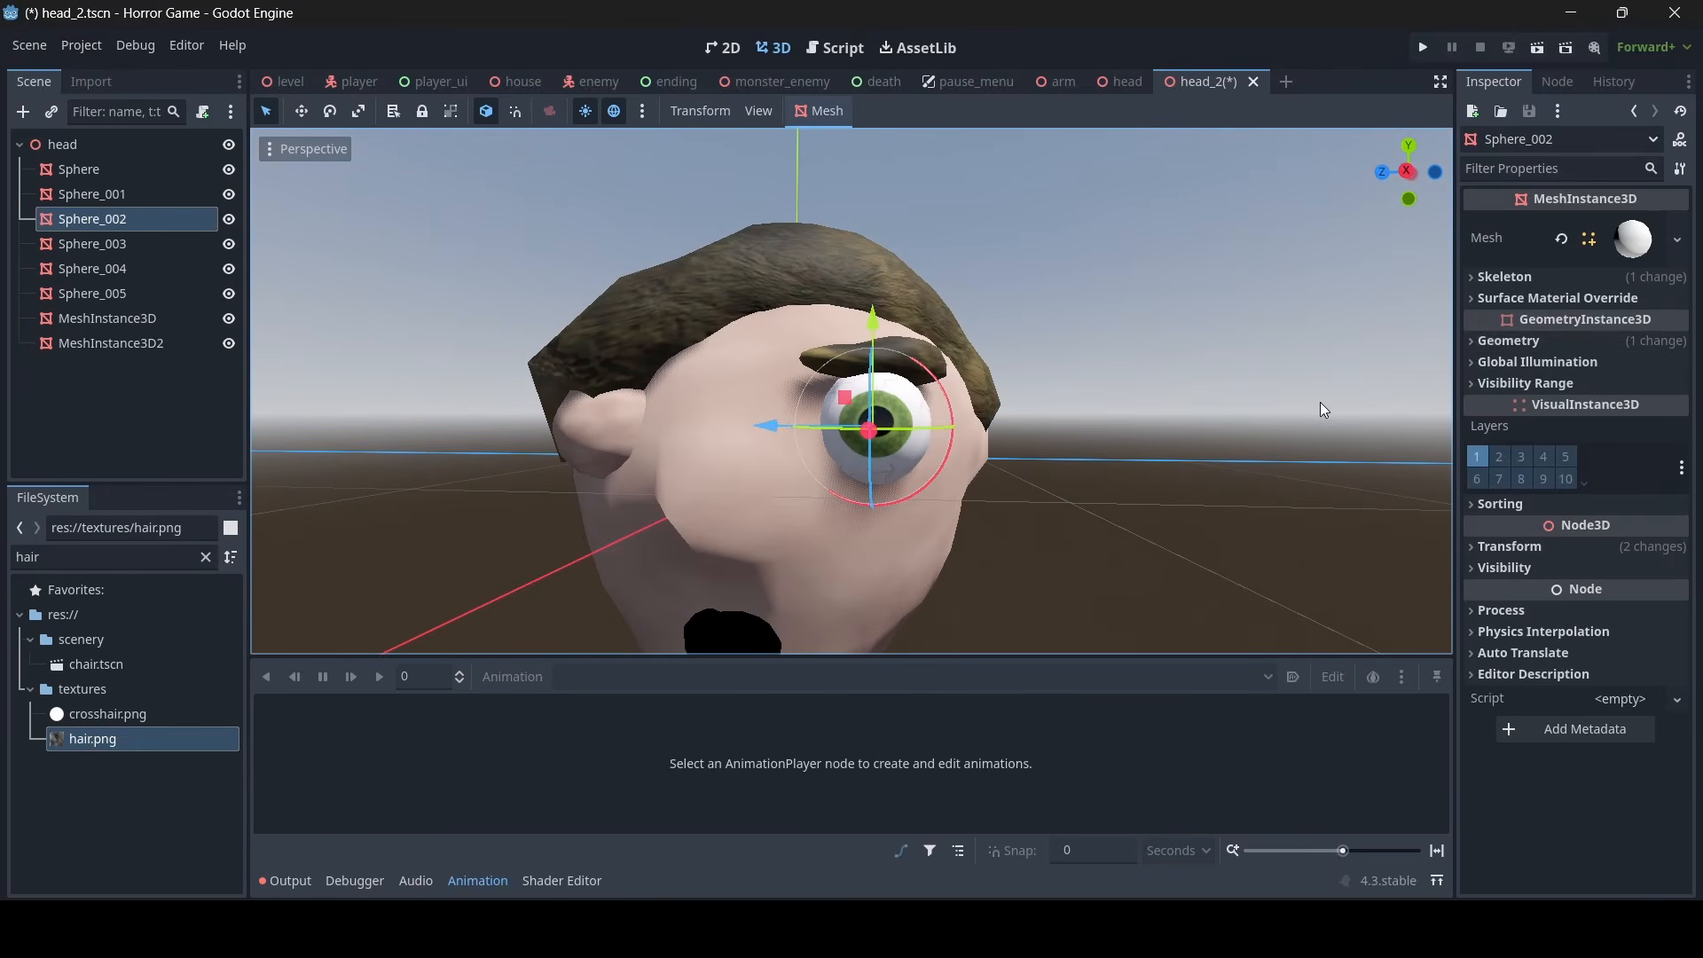
click(1517, 344)
right_click(1510, 381)
click(1513, 418)
key(s)
right_drag(1126, 362, 1127, 372)
click(1127, 373)
- Scale head_2's mouth Sphere_004 down vertically into a thin slit and check the whole head
key(w)
right_drag(967, 449, 967, 449)
key(s)
click(967, 448)
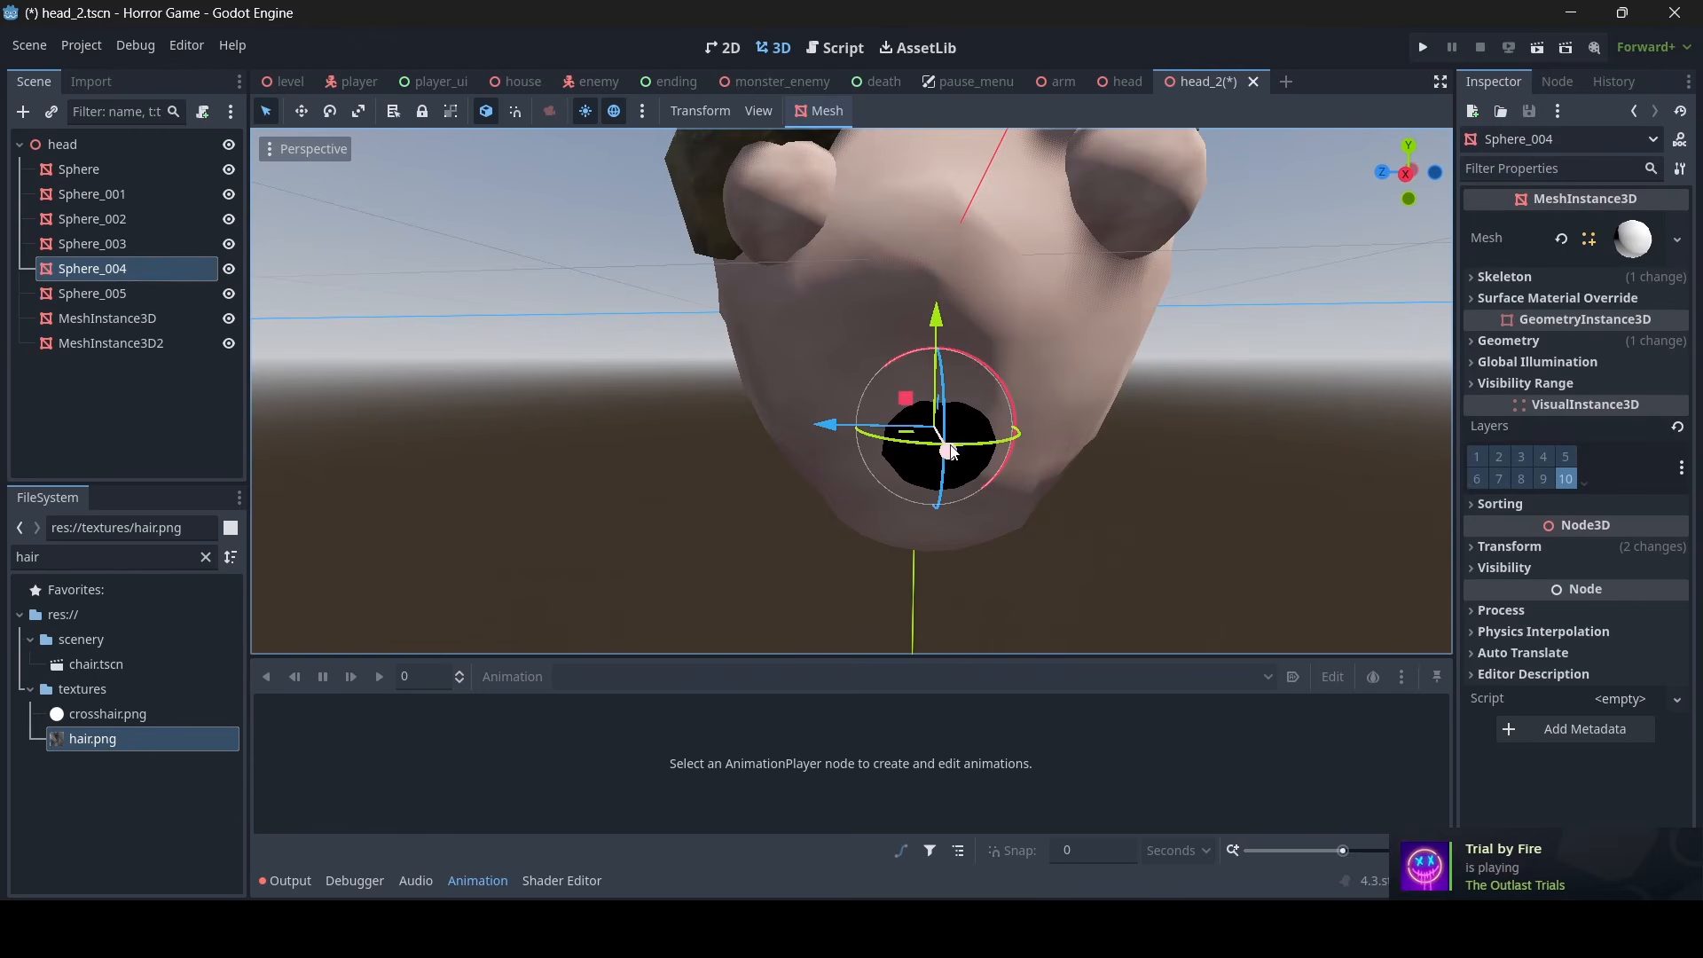
click(358, 110)
drag(936, 316, 941, 334)
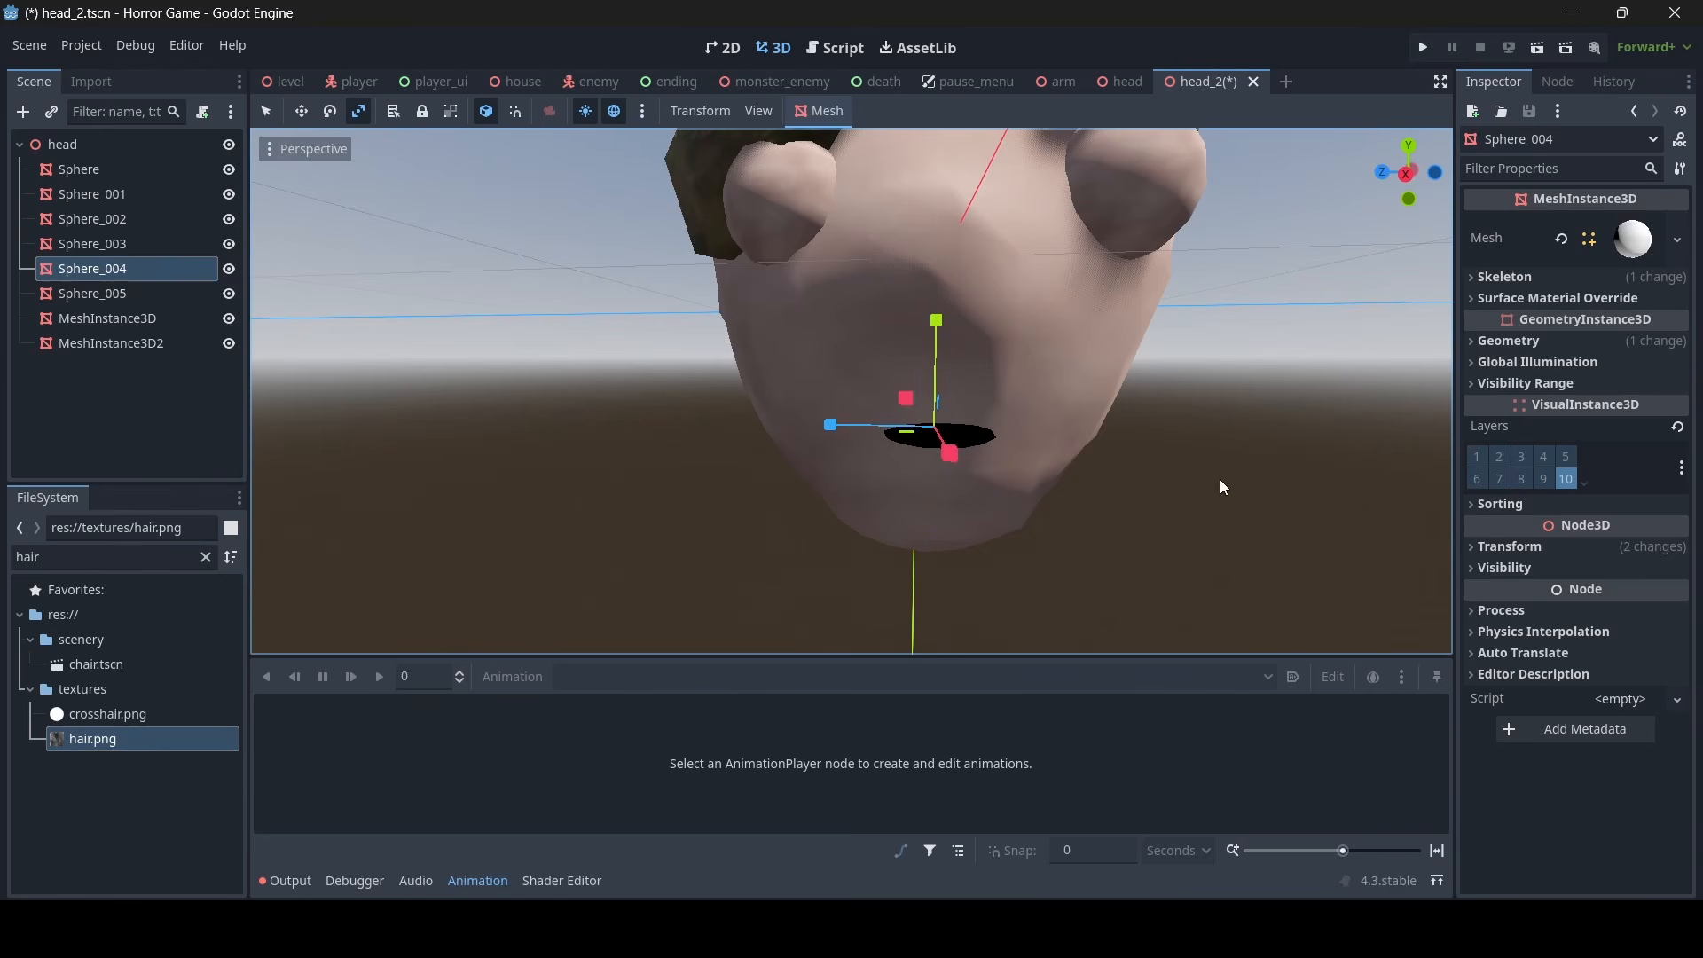
click(266, 111)
click(441, 338)
key(s)
right_drag(442, 338, 442, 338)
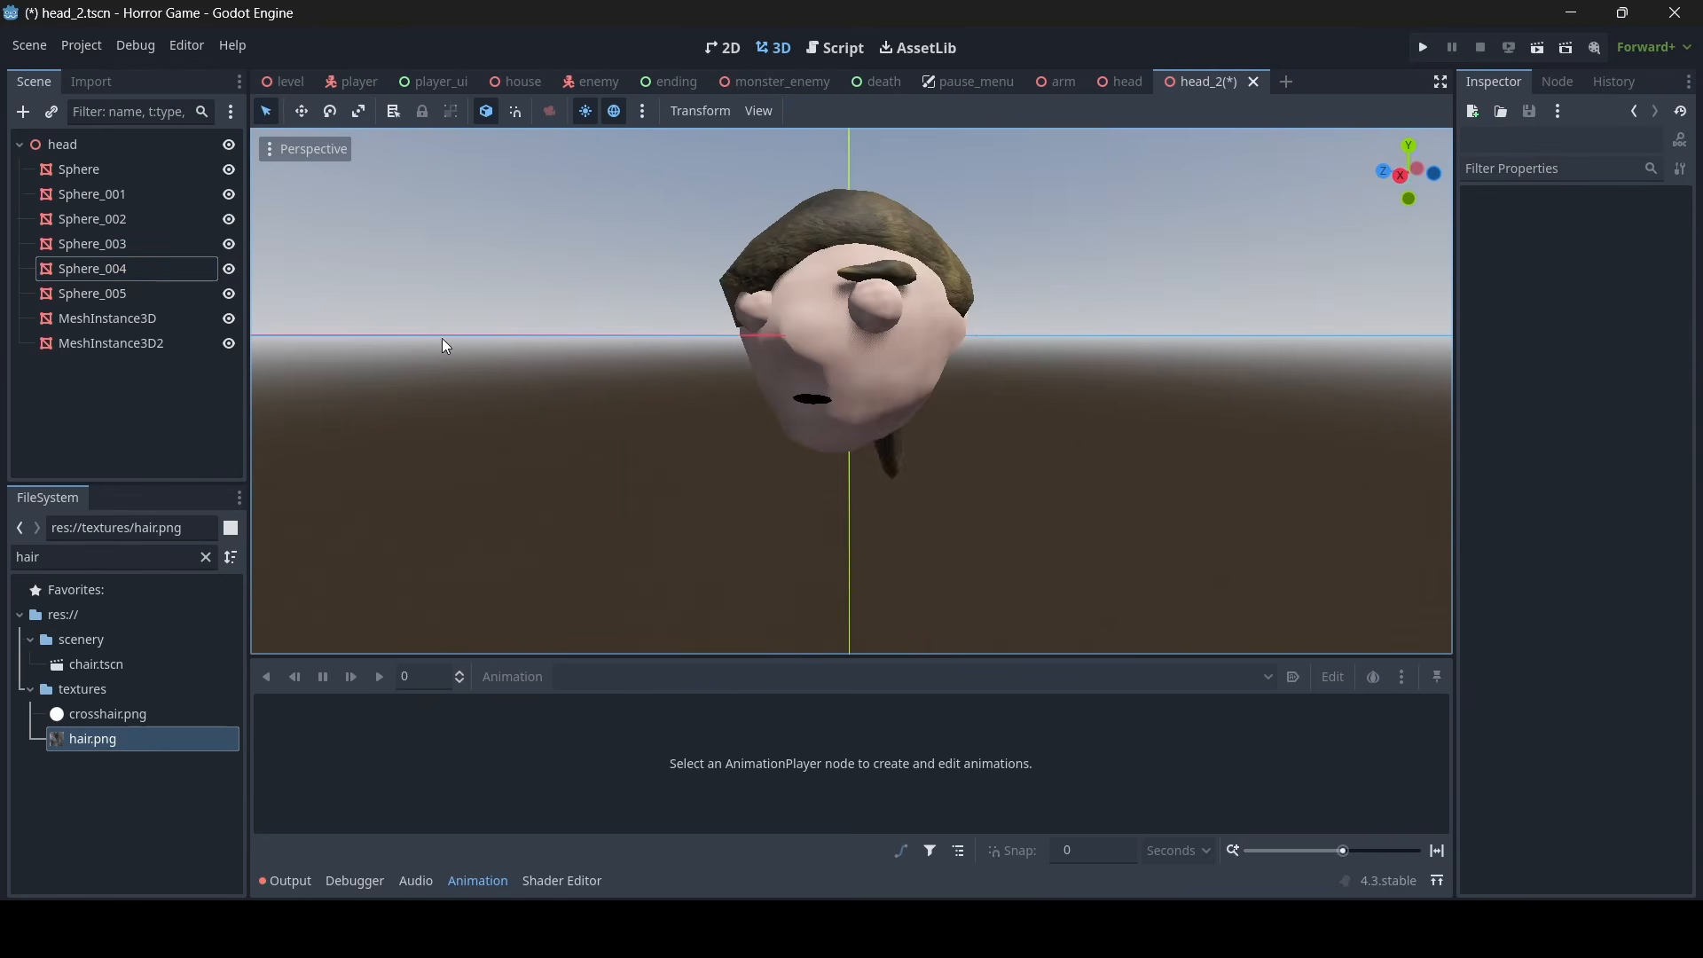
- Return to the house scene and examine the updated head2 and the brown-skinned head3
click(520, 81)
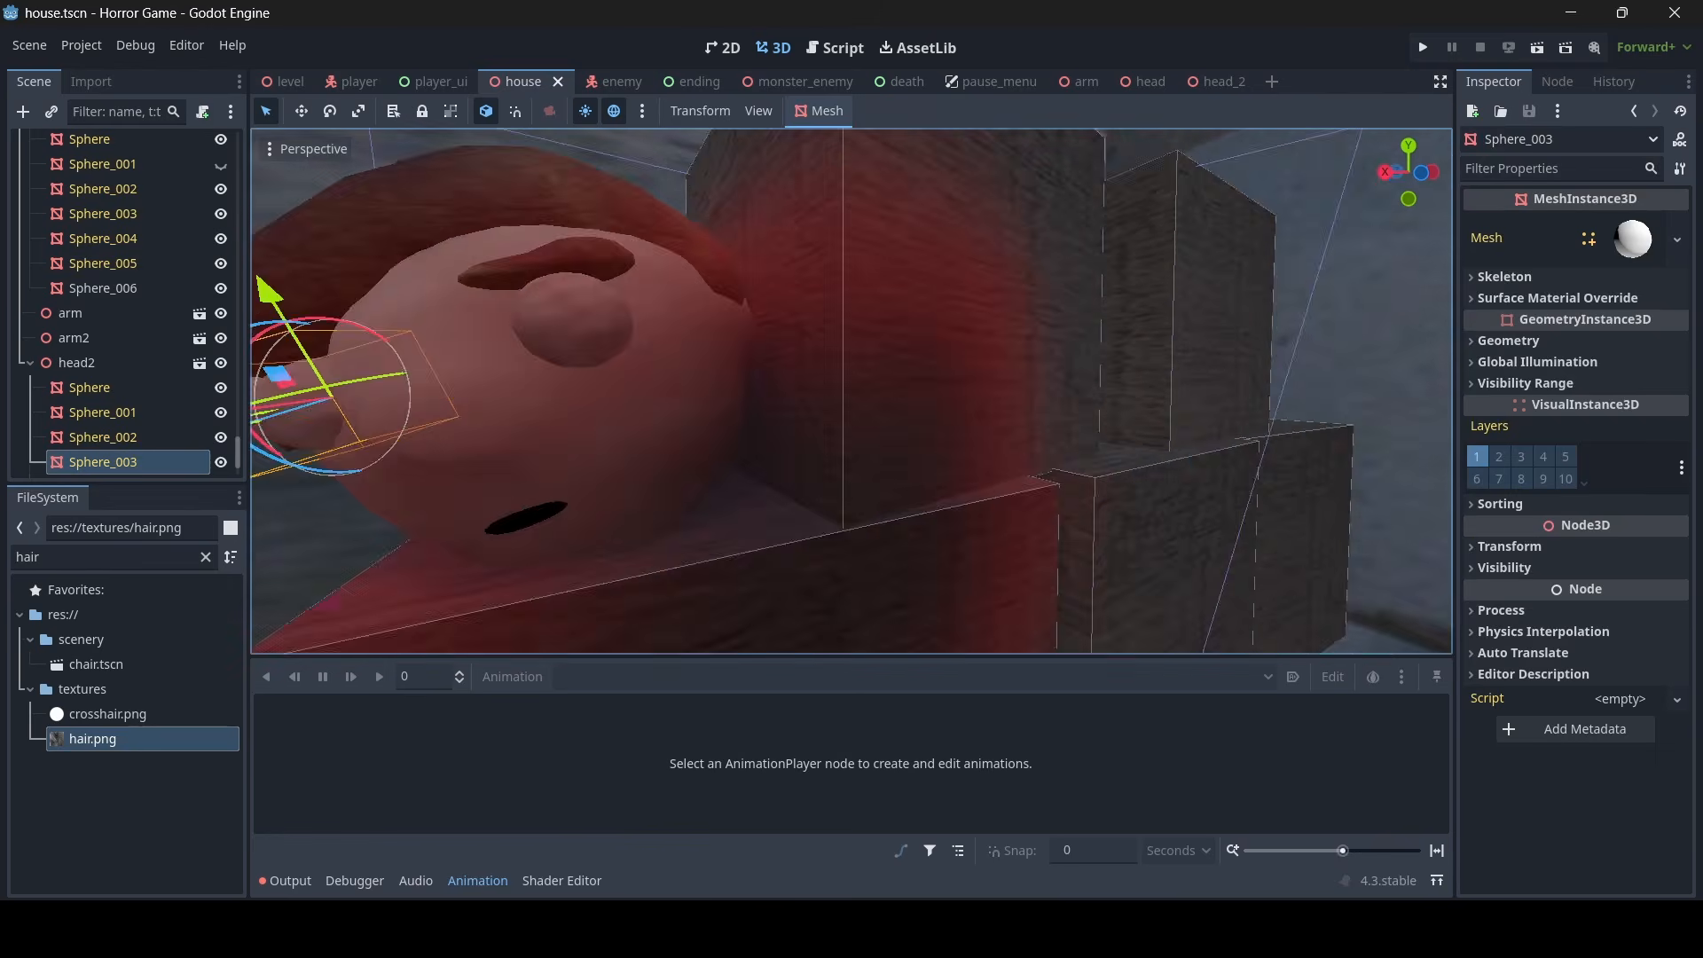
key(s)
right_drag(851, 392, 851, 392)
key(w)
key(s)
key(s)
key(w)
key(w)
click(768, 536)
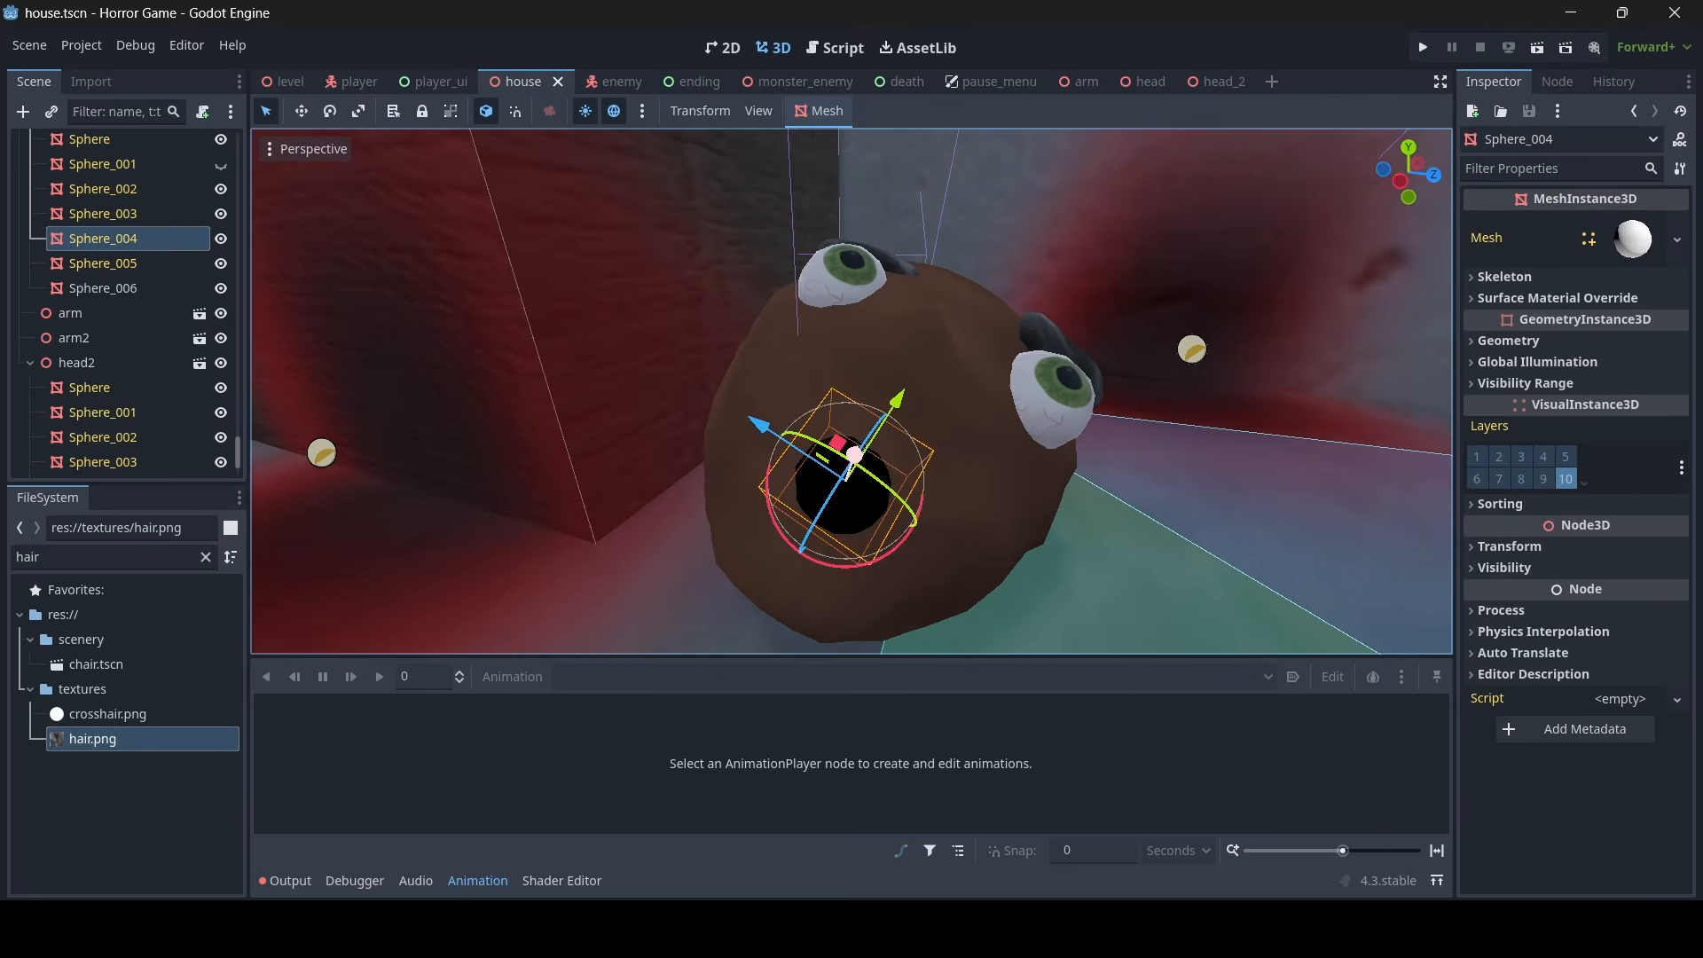
click(359, 112)
right_drag(842, 254, 842, 254)
key(w)
key(e)
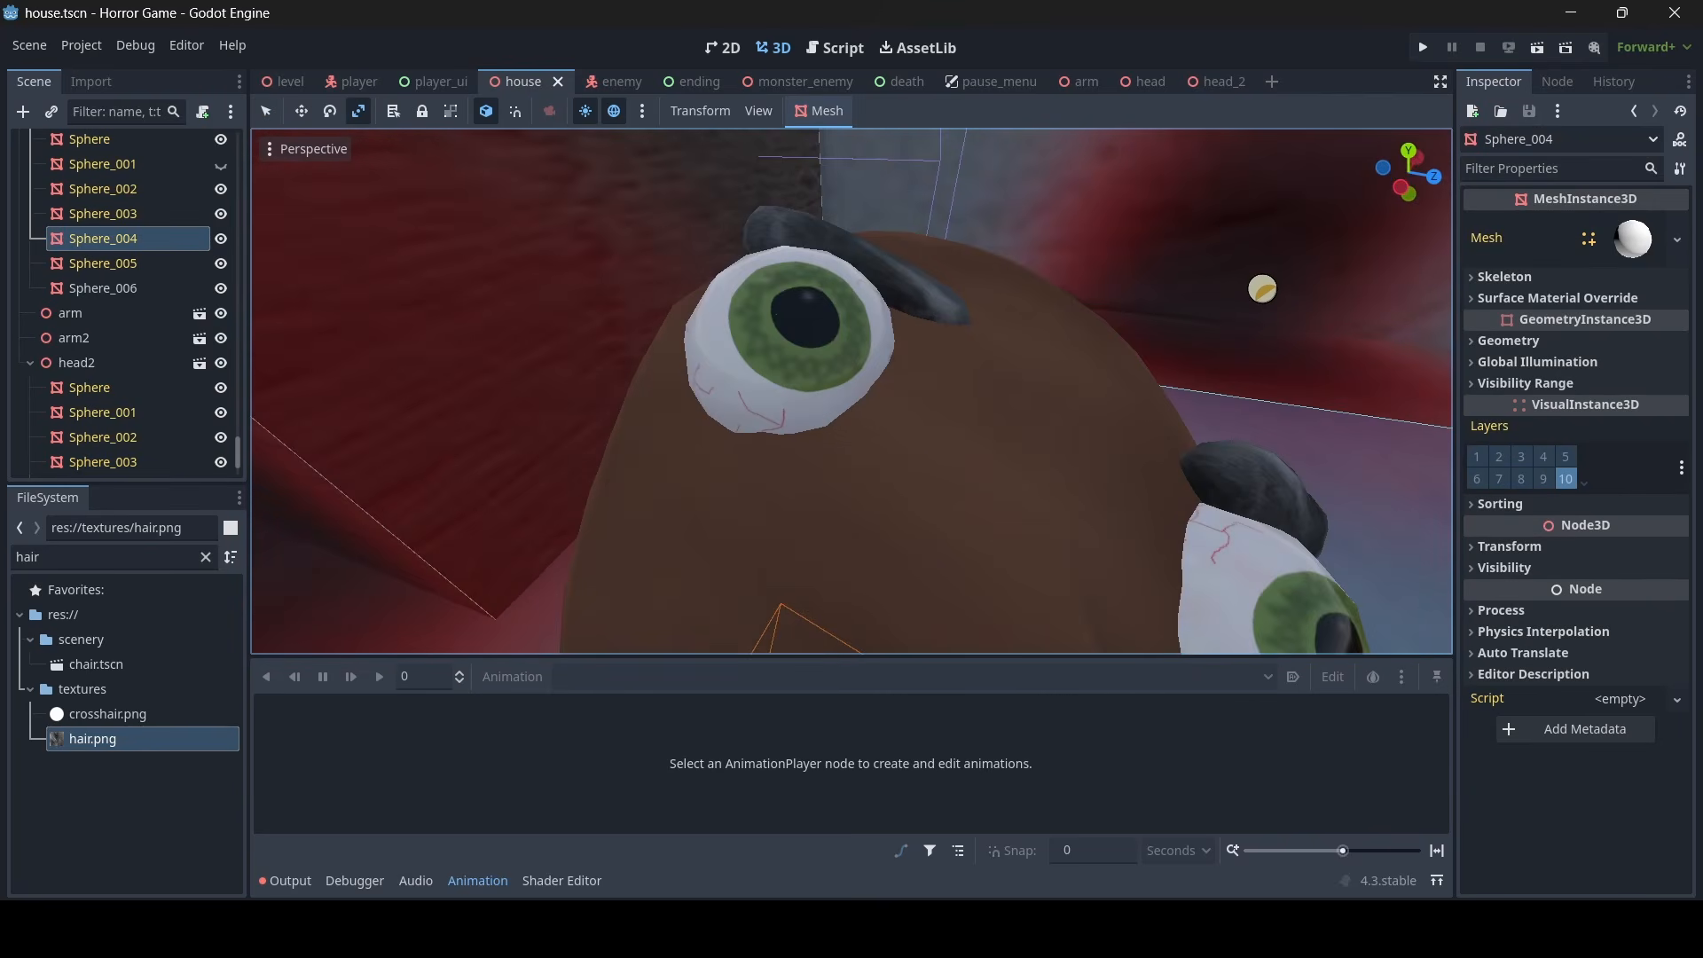
click(265, 111)
- Copy the brown skin material override from head3's Sphere onto its eye Sphere_003
click(1040, 525)
click(1537, 344)
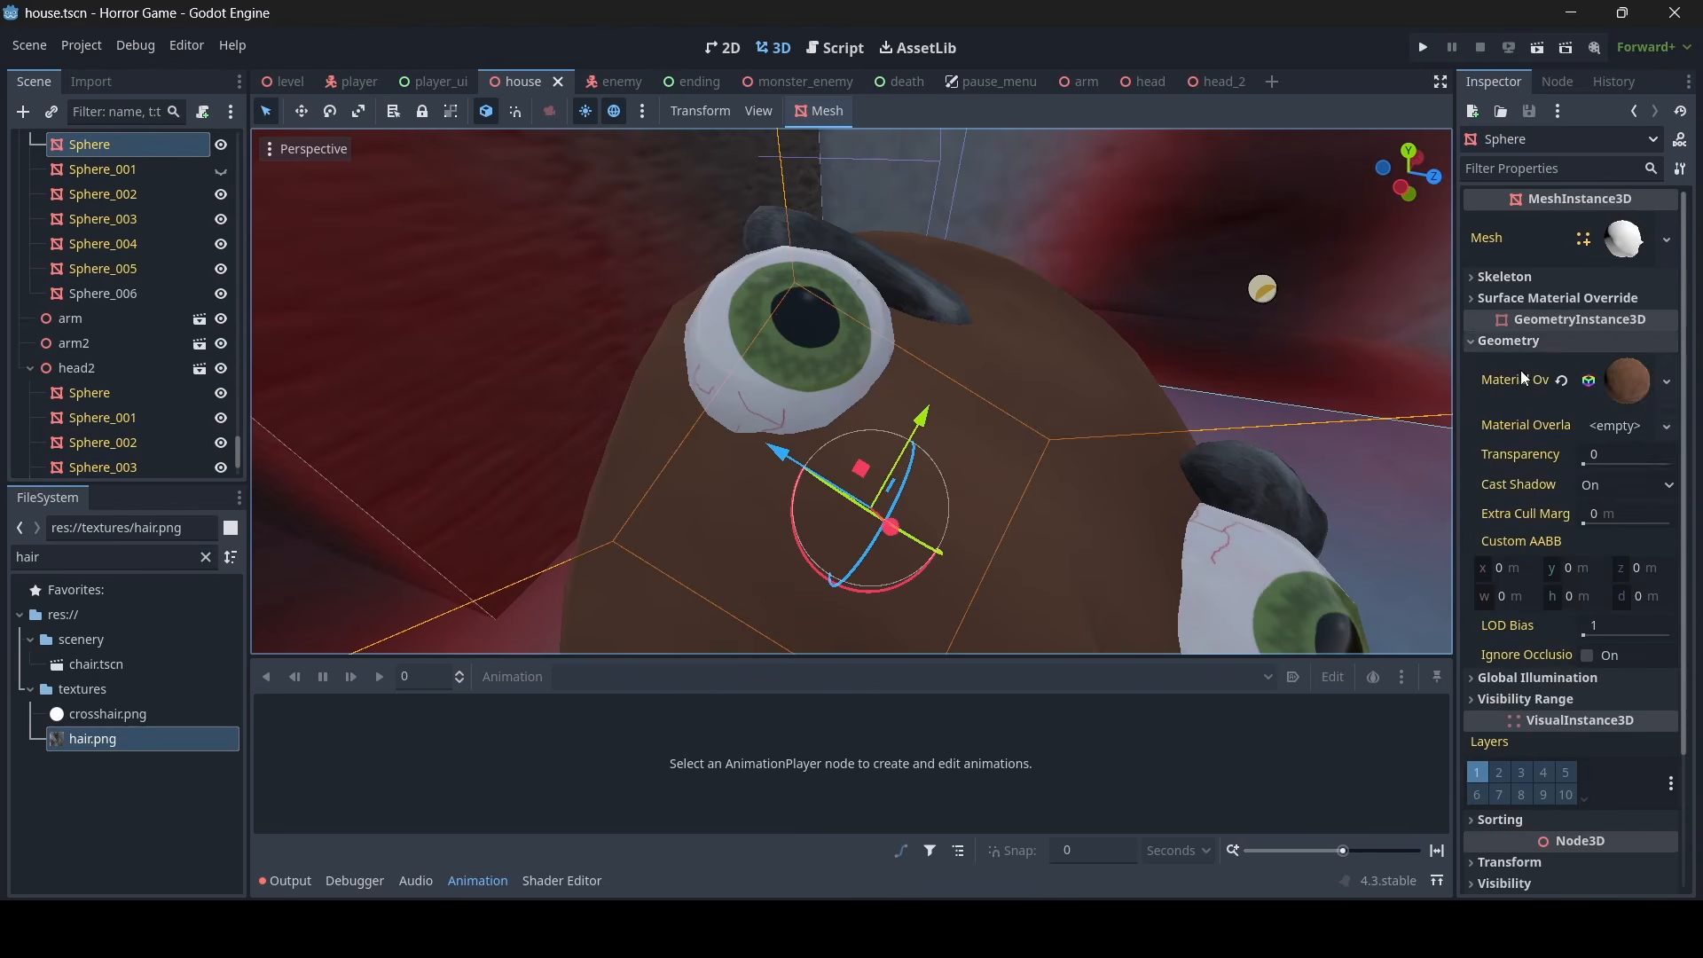
right_click(1522, 378)
click(1513, 387)
click(848, 373)
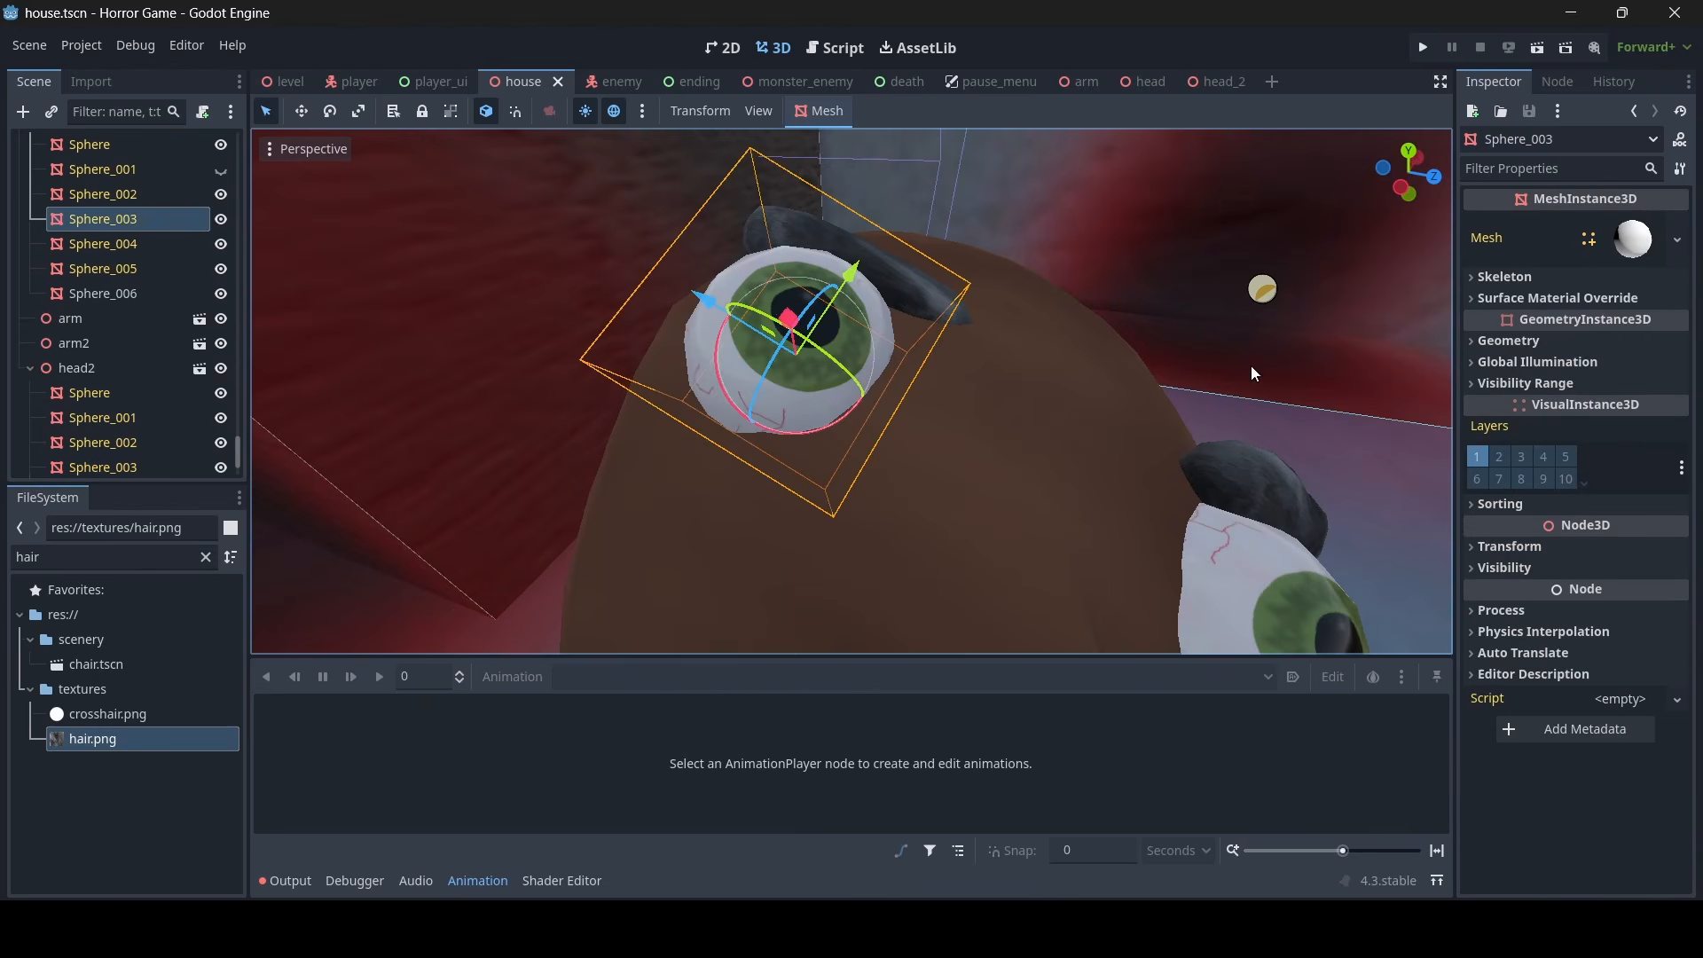
click(1508, 341)
right_click(1508, 377)
click(1515, 411)
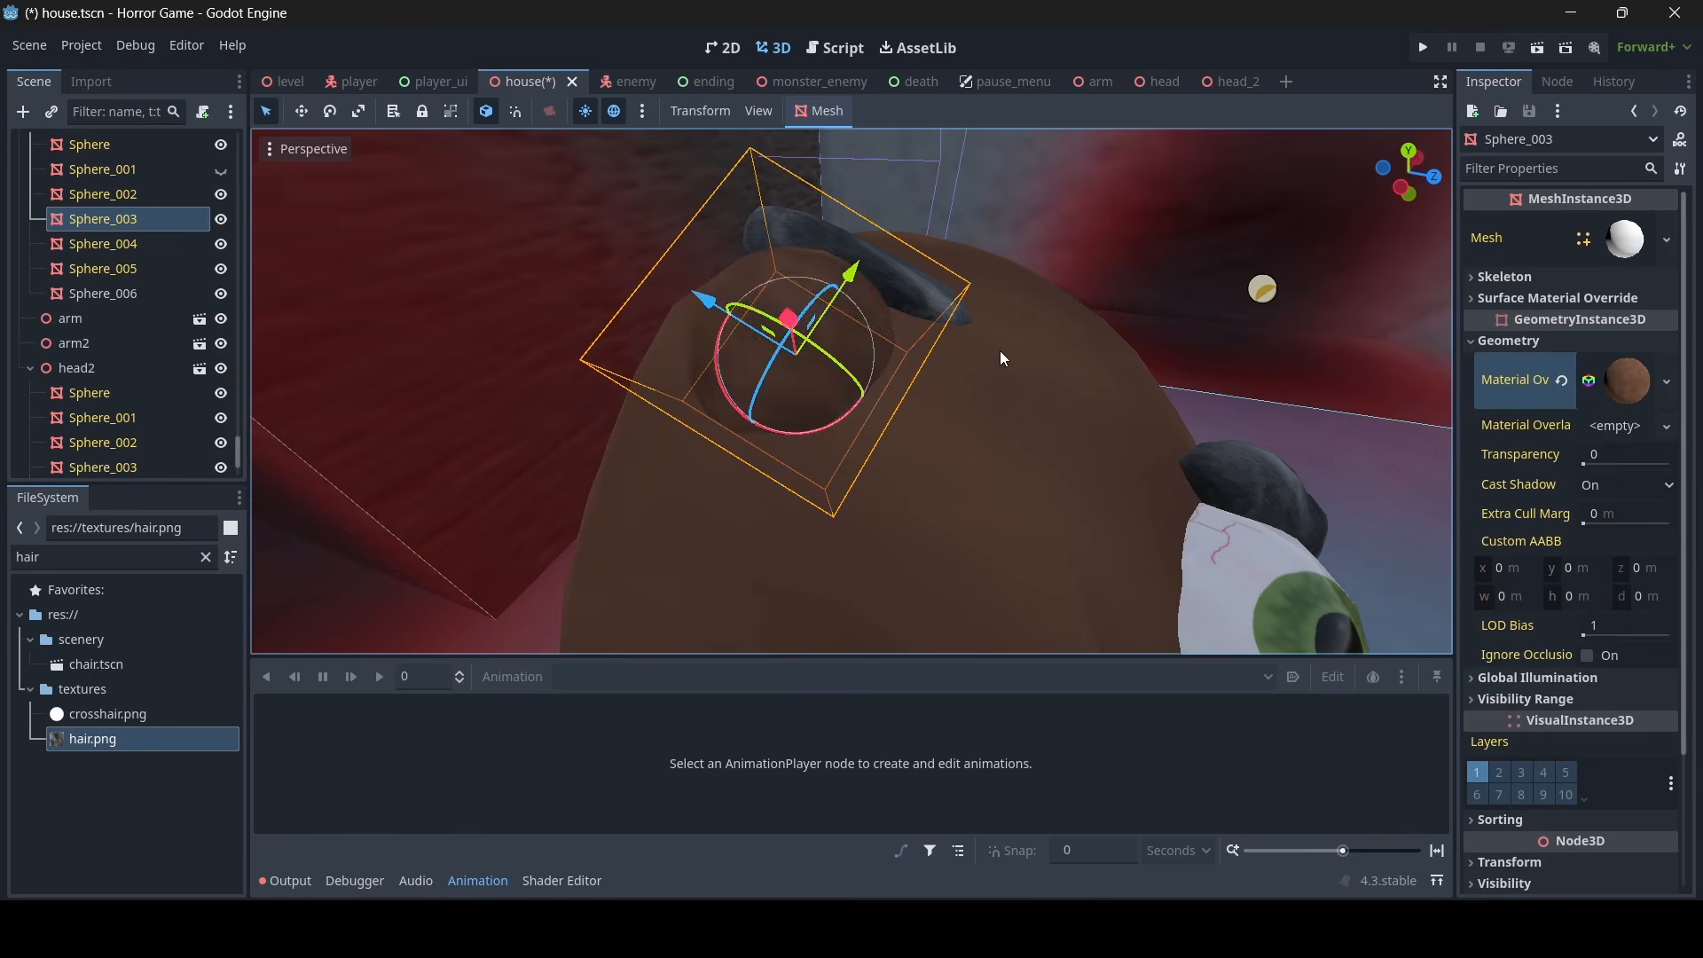
scroll(1041, 356, down, 5)
scroll(785, 375, up, 6)
- Scale up head3's mouth Sphere_004 into a larger, wide-open mouth
click(802, 408)
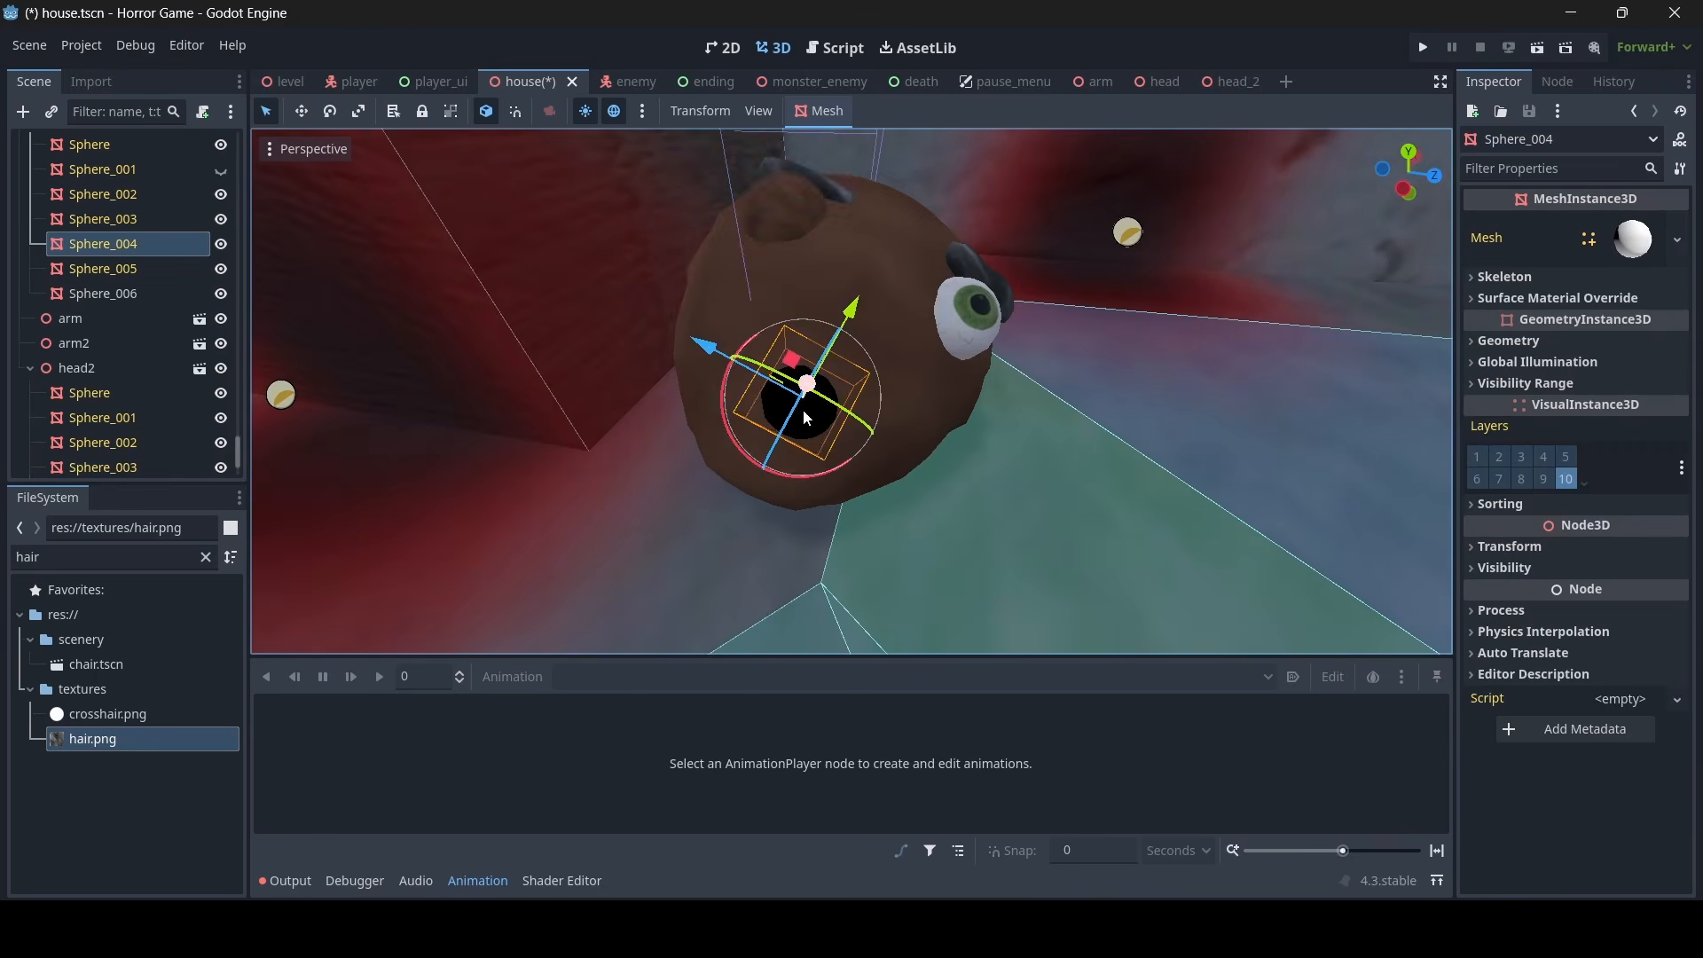
scroll(816, 405, up, 3)
click(359, 112)
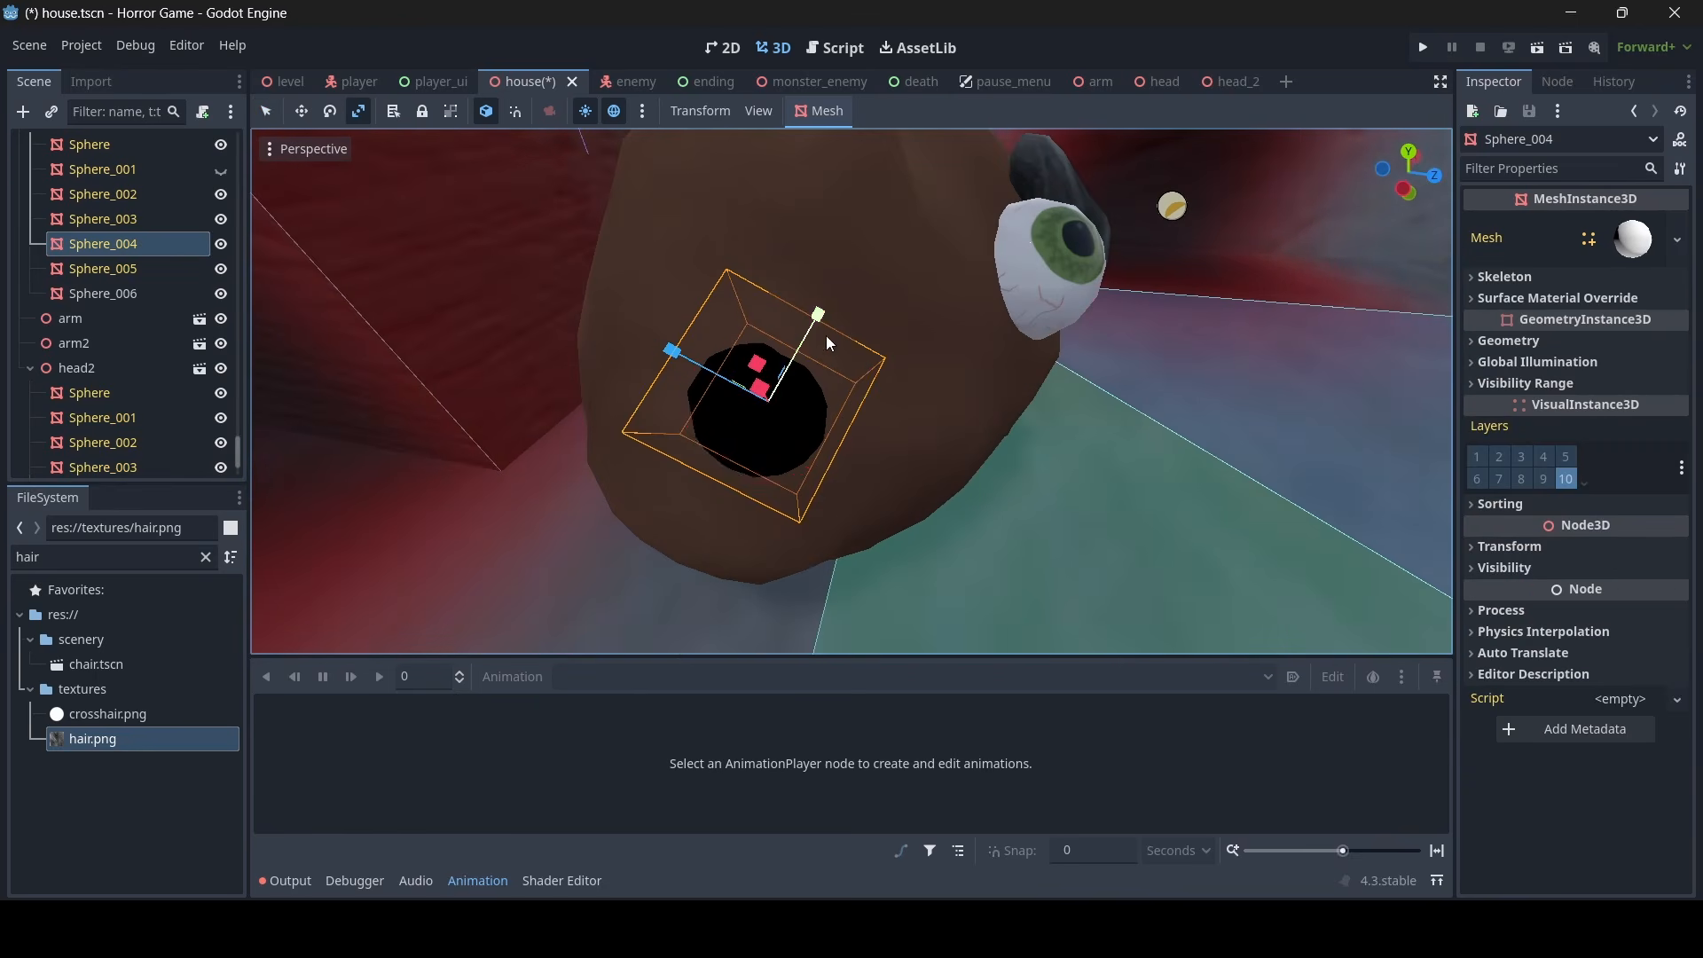
drag(827, 335, 683, 353)
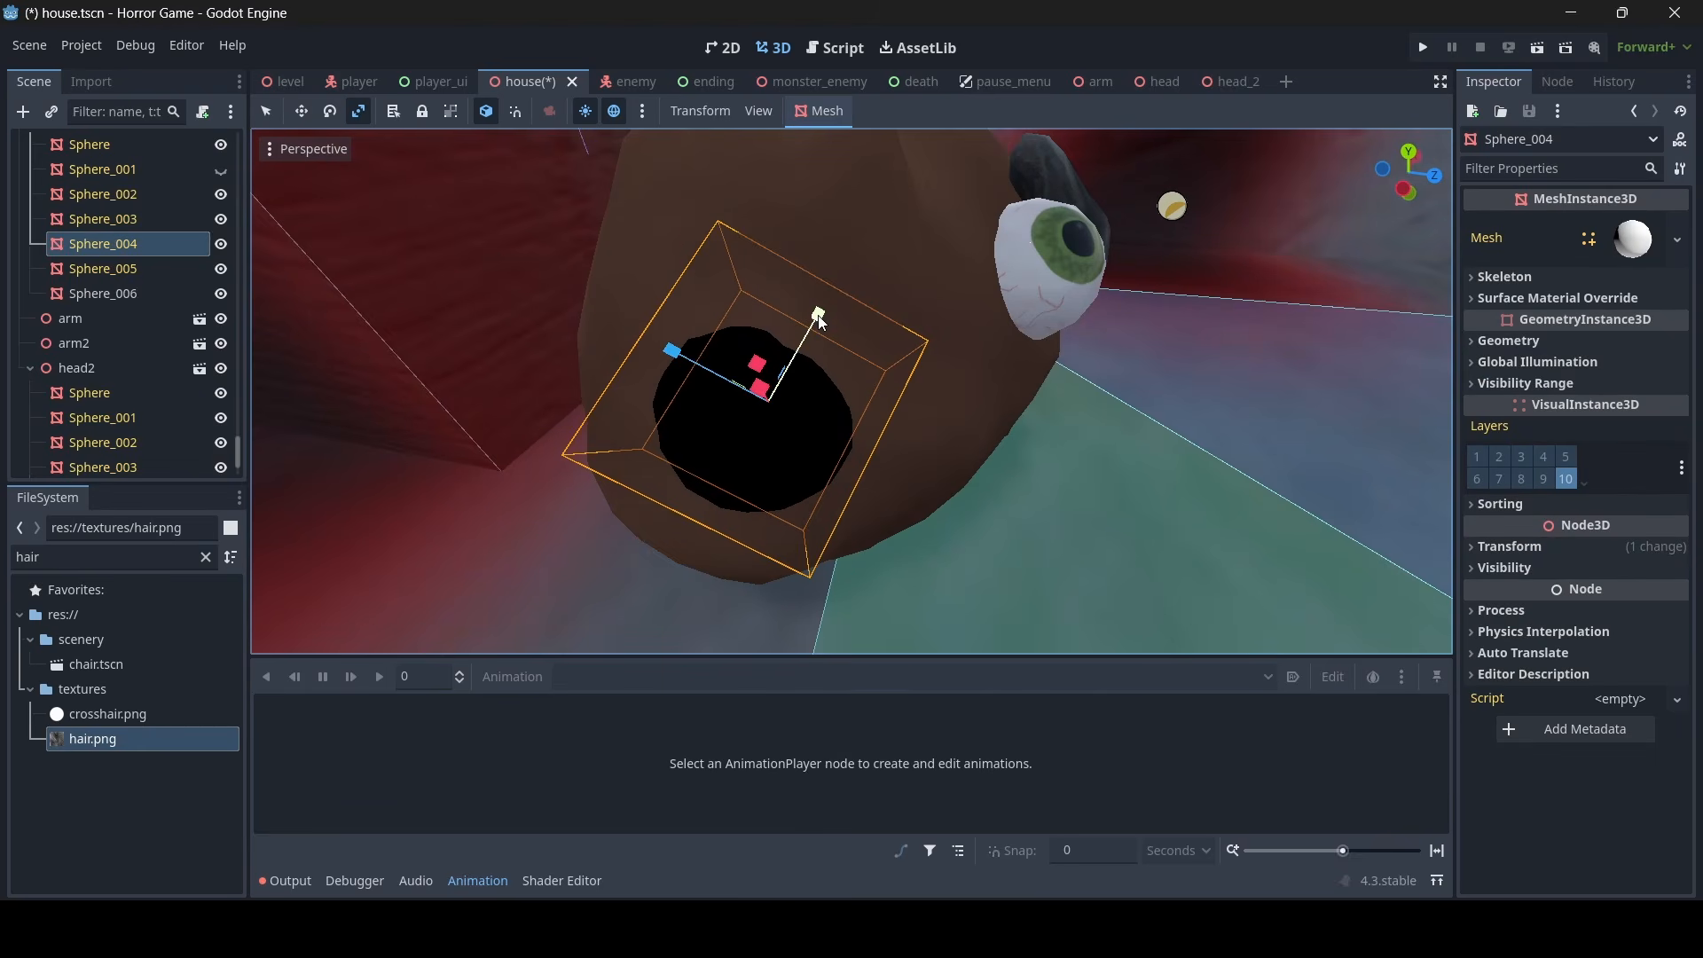
drag(818, 319, 824, 314)
key(s)
right_drag(823, 314, 736, 278)
click(268, 115)
- Look over the severed heads and arms around the house floor and select the arm near head3
key(s)
click(749, 284)
key(w)
key(w)
key(w)
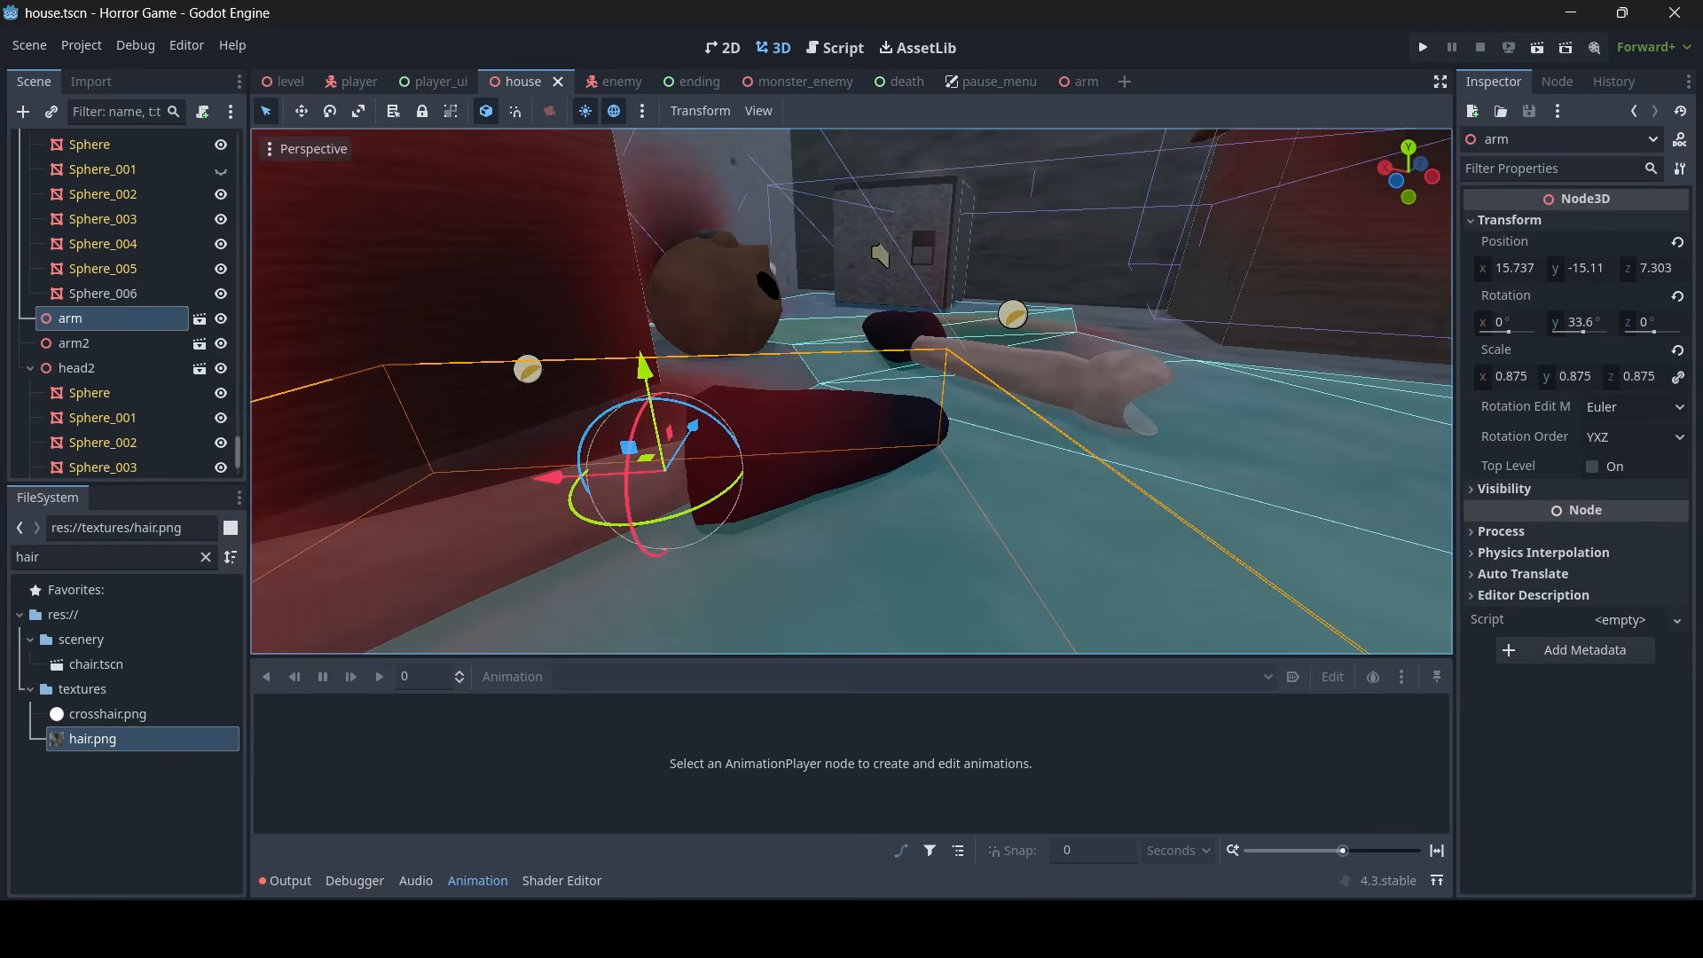
mouse_move(736, 355)
right_down()
mouse_move(761, 358)
mouse_move(748, 366)
right_up()
key(s)
key(w)
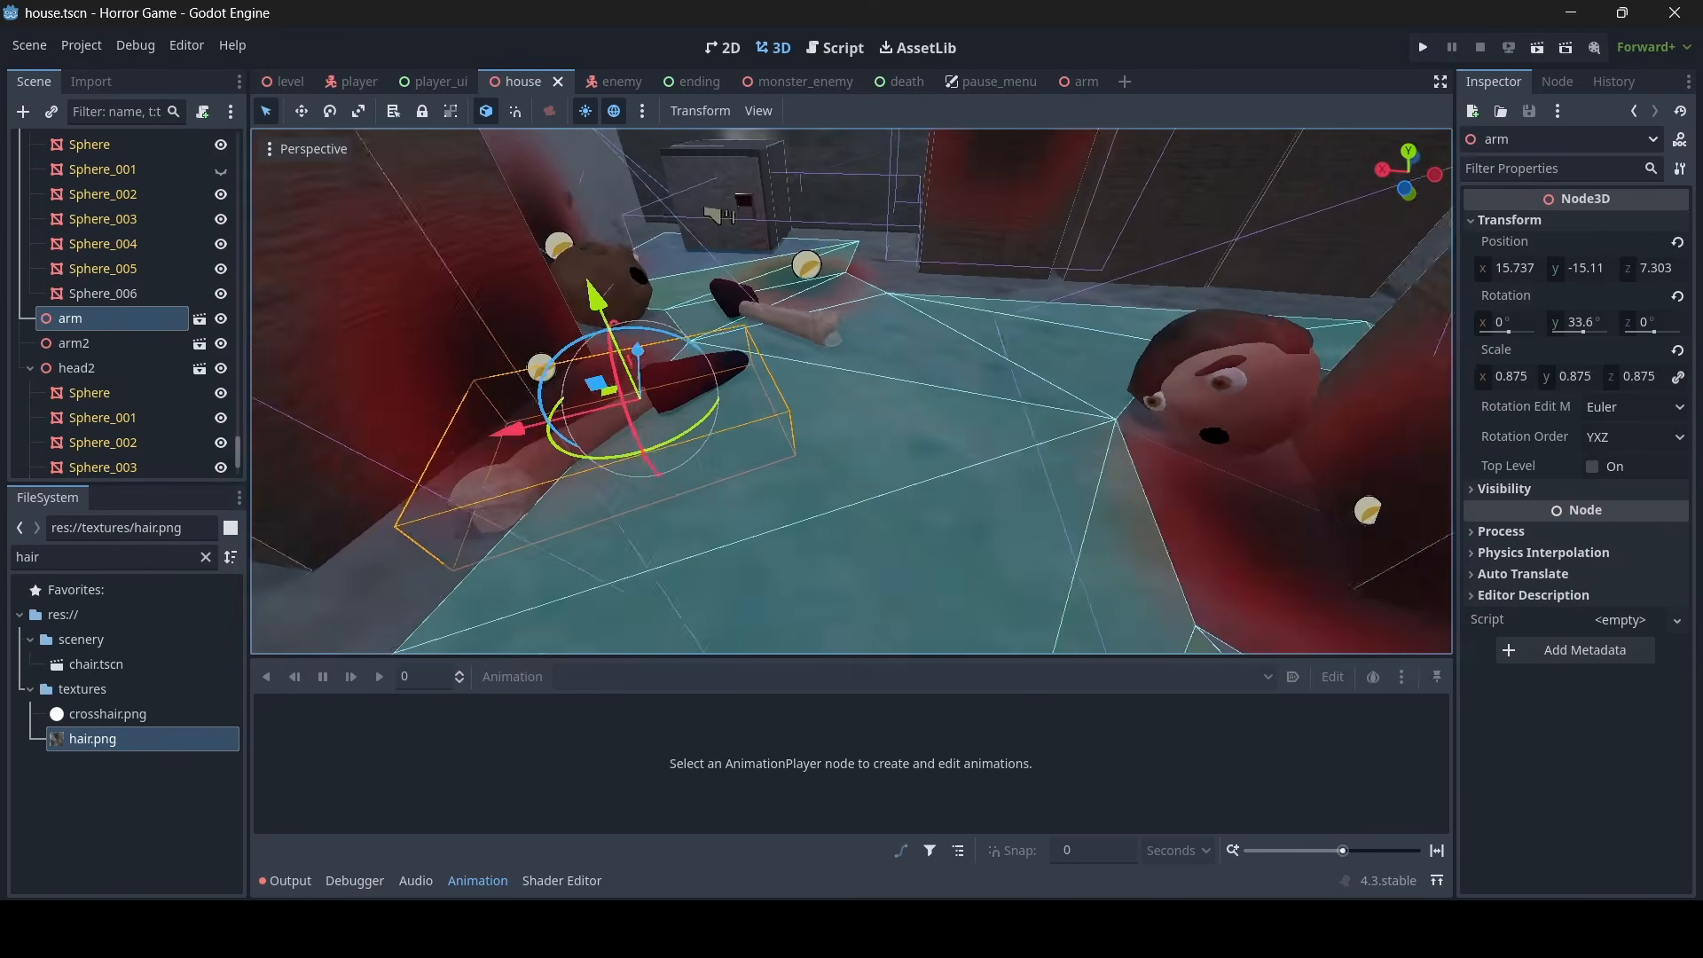
- Duplicate the arm beside the brown head and place the copy on the floor by the blood-stained crates, near head2
right_drag(926, 427, 926, 427)
key(s)
key(ctrl+d)
drag(603, 435, 1019, 195)
right_drag(1018, 197, 1019, 197)
key(s)
drag(903, 484, 1022, 648)
drag(929, 605, 847, 585)
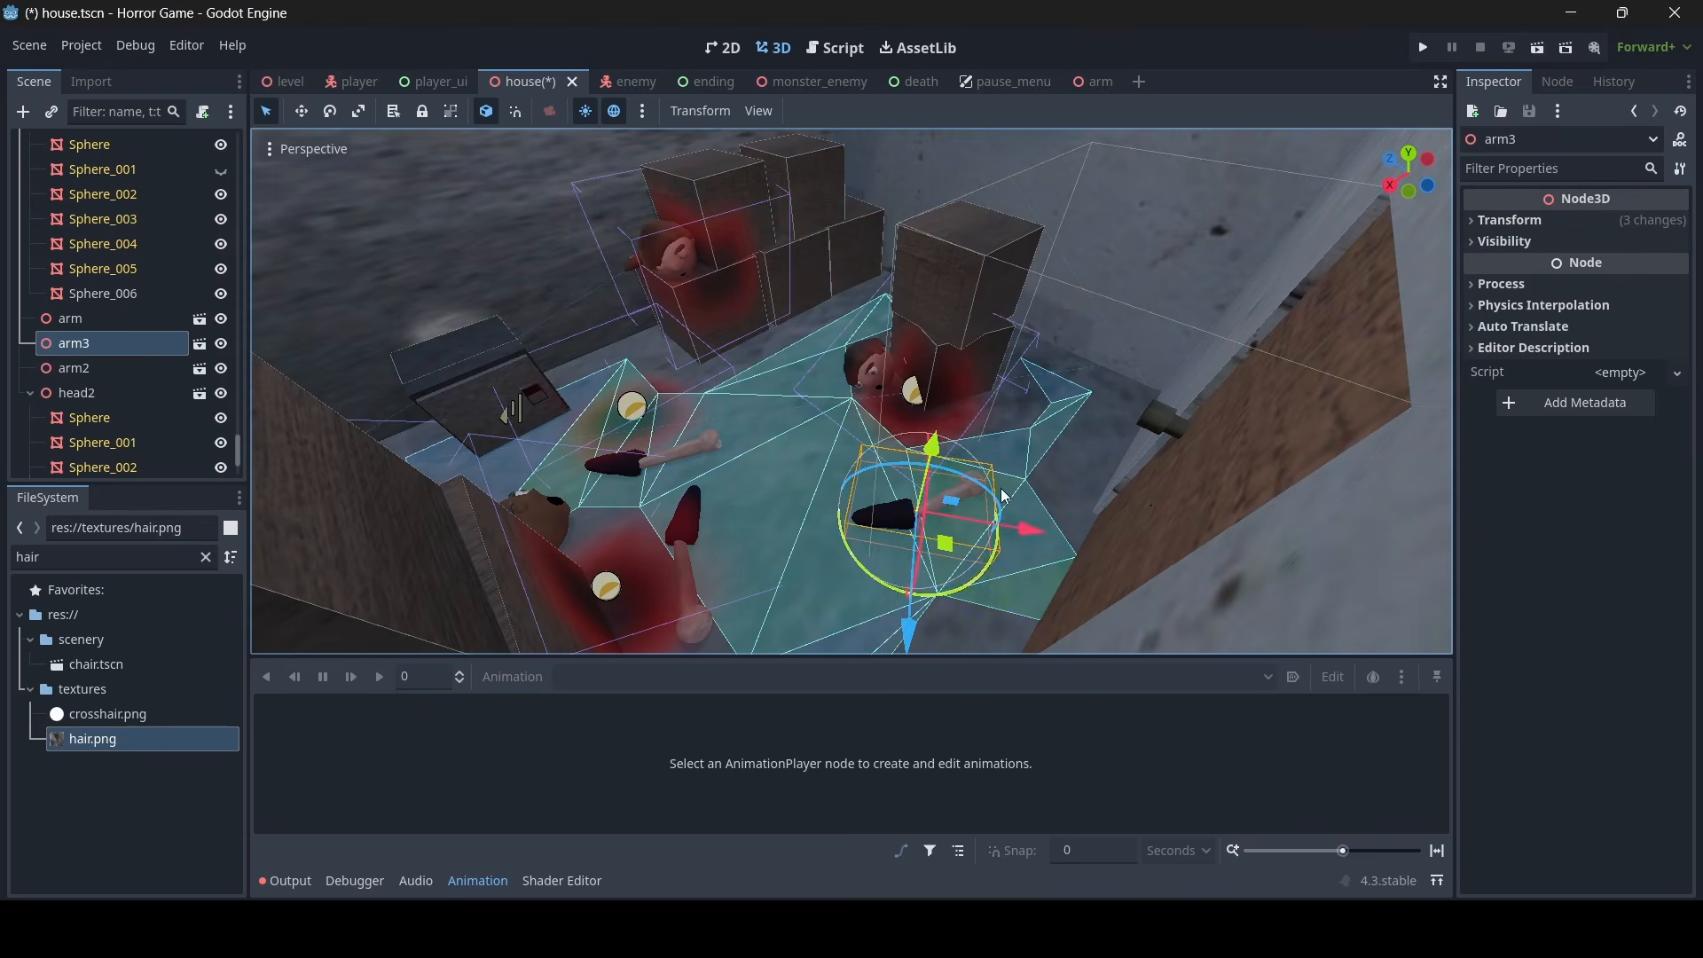
- Enable Editable Children on the duplicated arm and copy the brown material override from head3's Sphere
key(w)
right_drag(1003, 497, 1003, 497)
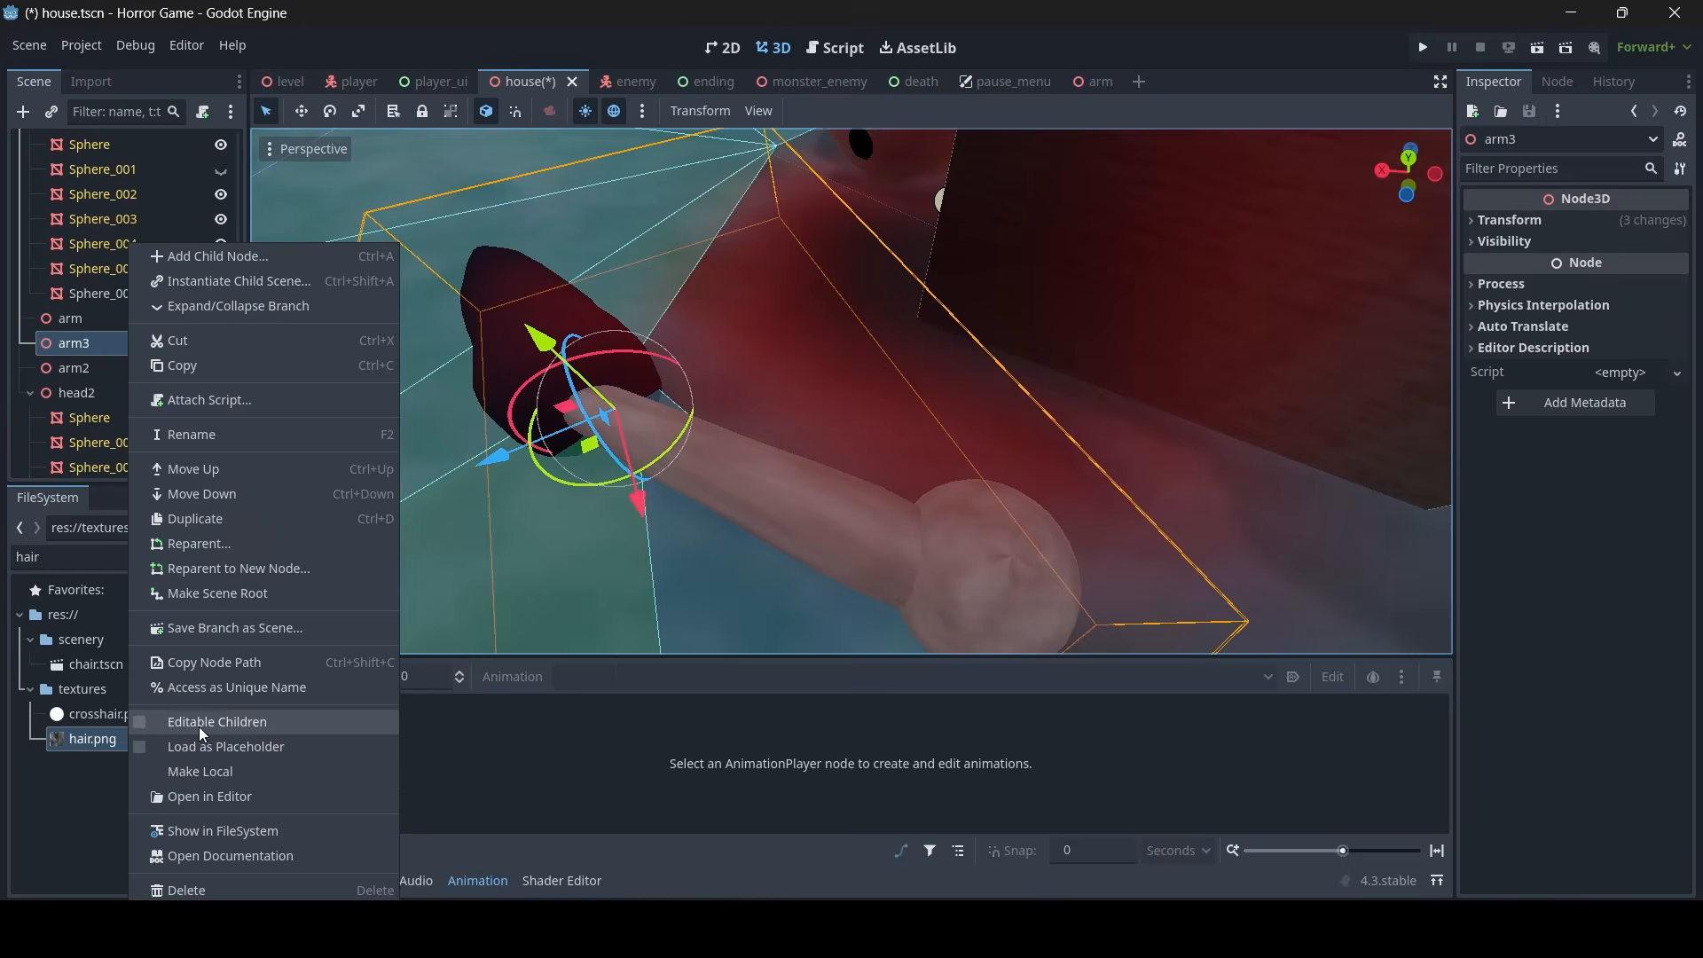
click(200, 725)
click(864, 525)
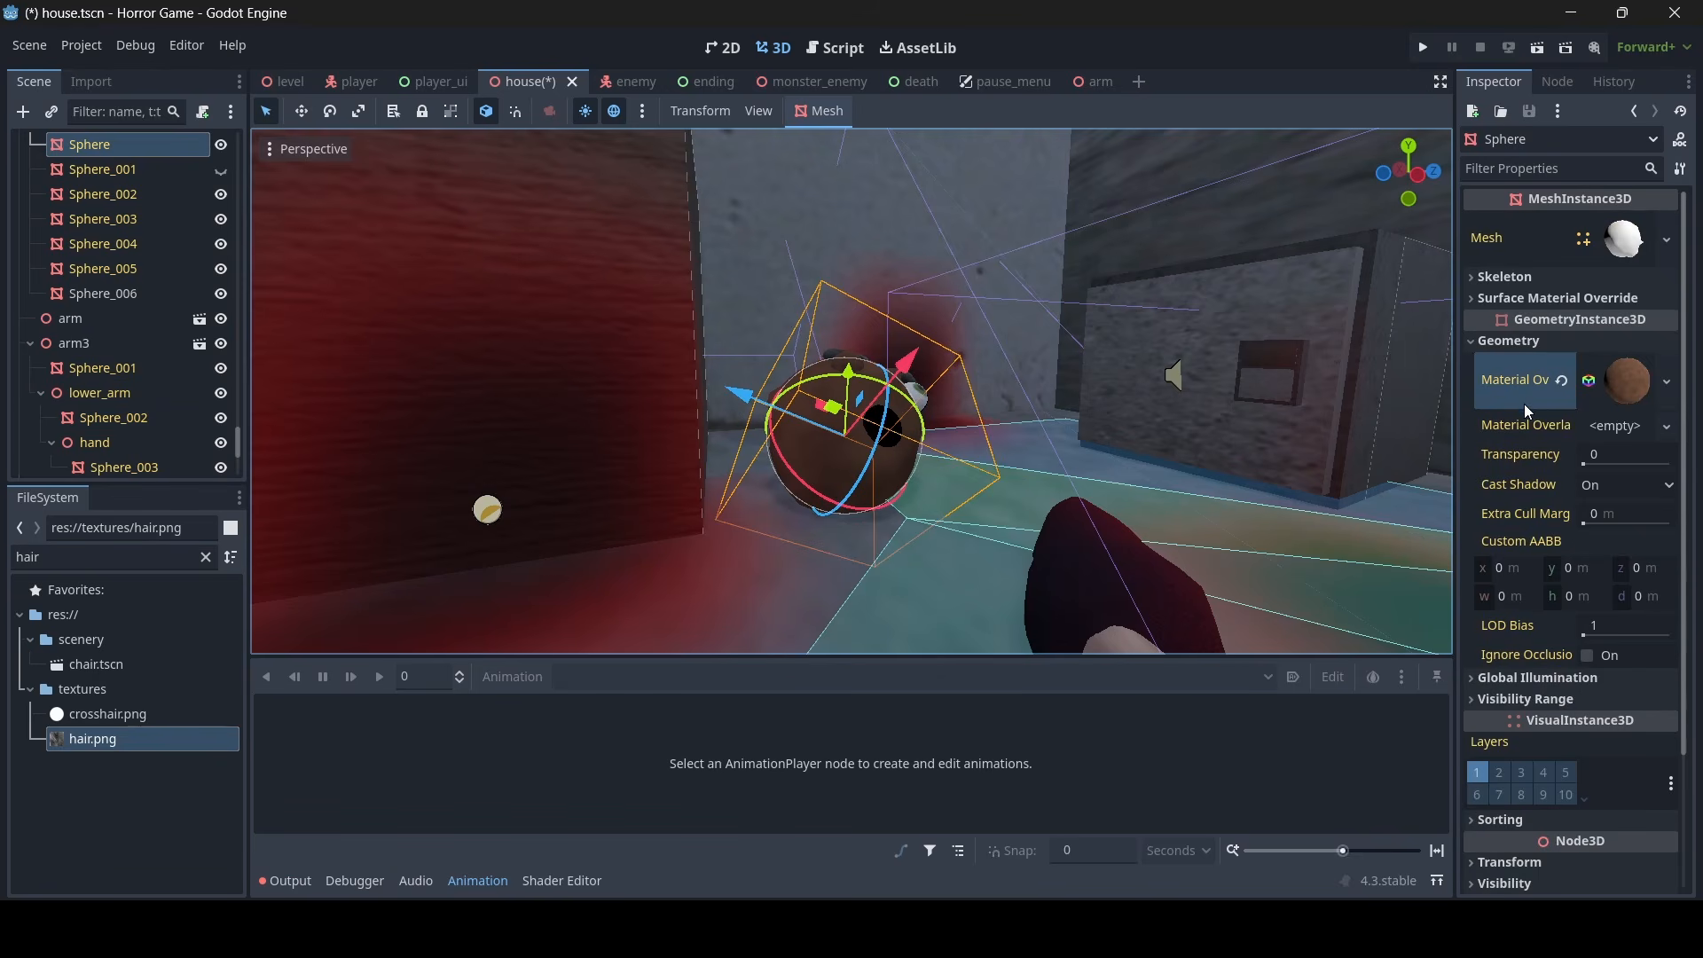
right_click(1526, 374)
click(1528, 386)
- Paste the brown material into the material override of arm3's lower-arm mesh Sphere_002
key(w)
right_drag(1009, 384, 1008, 384)
key(s)
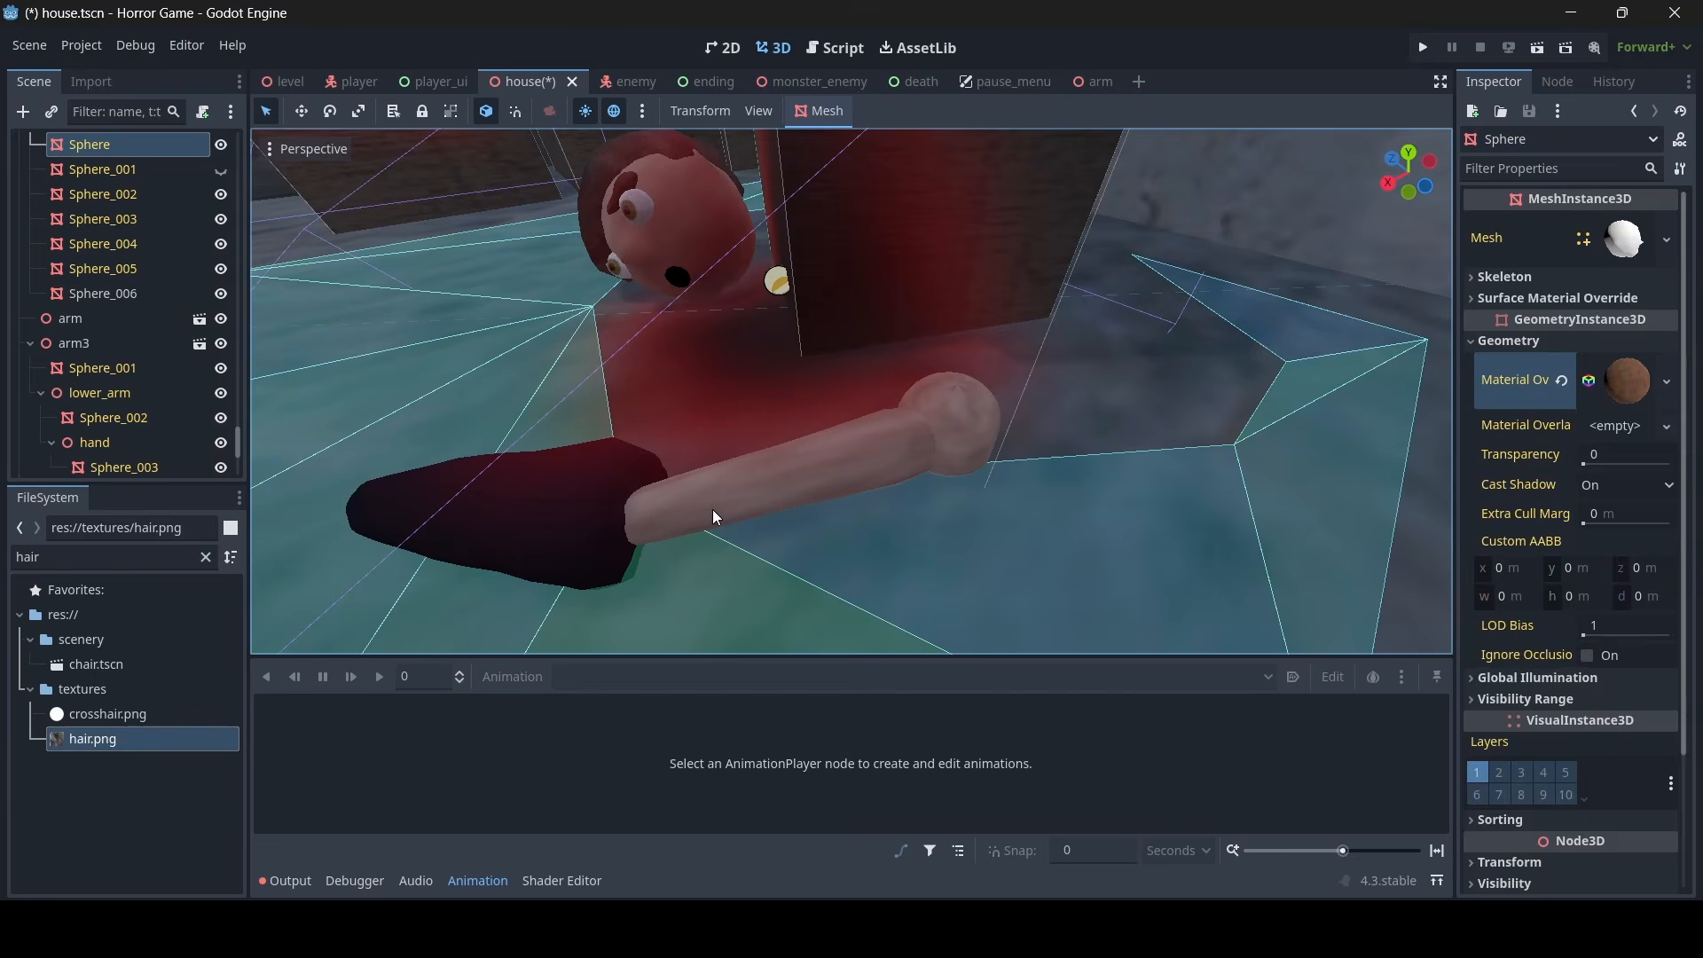
click(795, 503)
right_click(1528, 627)
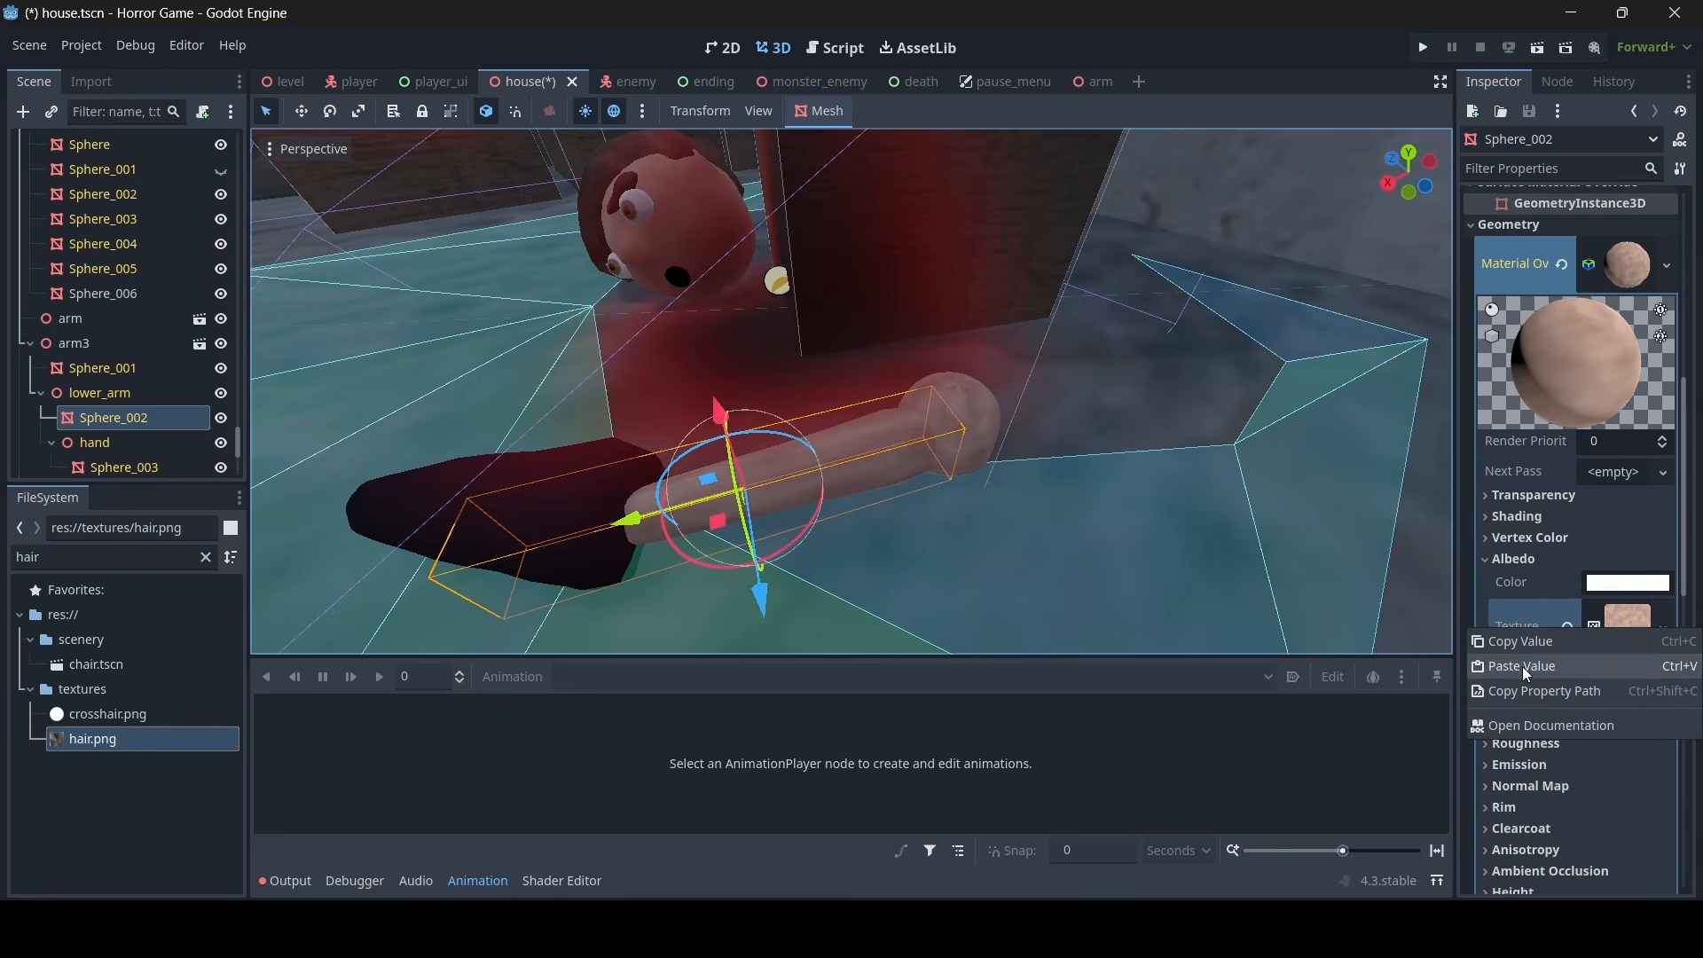
click(1638, 248)
click(1638, 248)
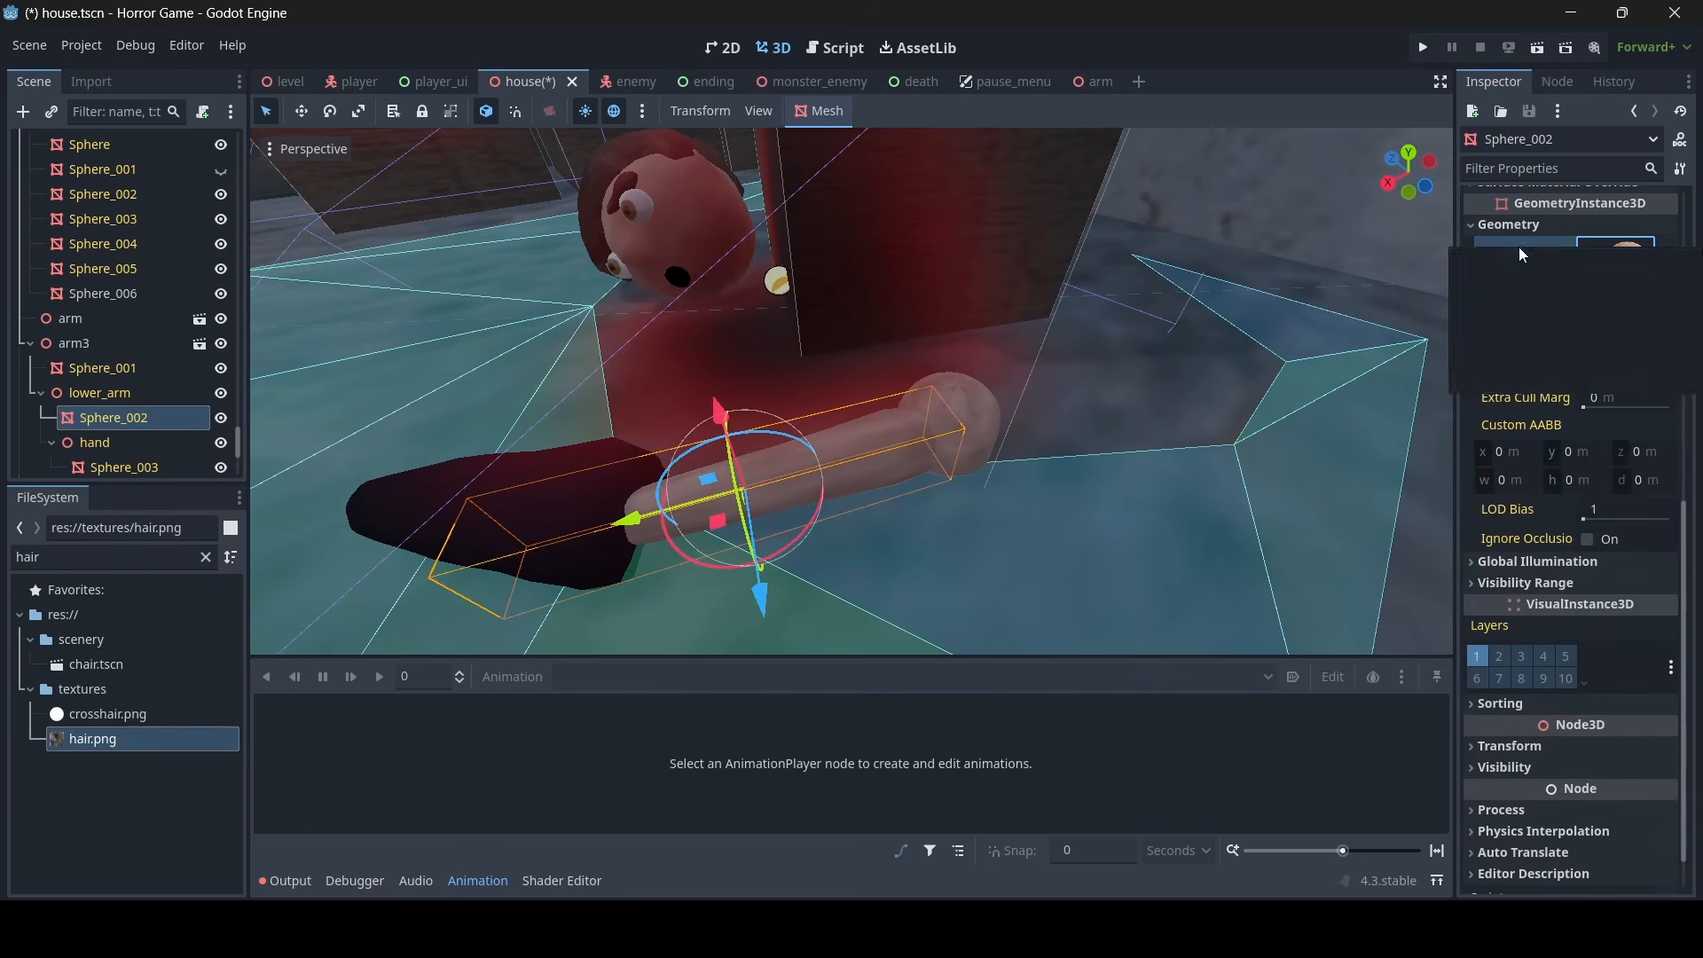
right_drag(1114, 332, 1115, 332)
key(w)
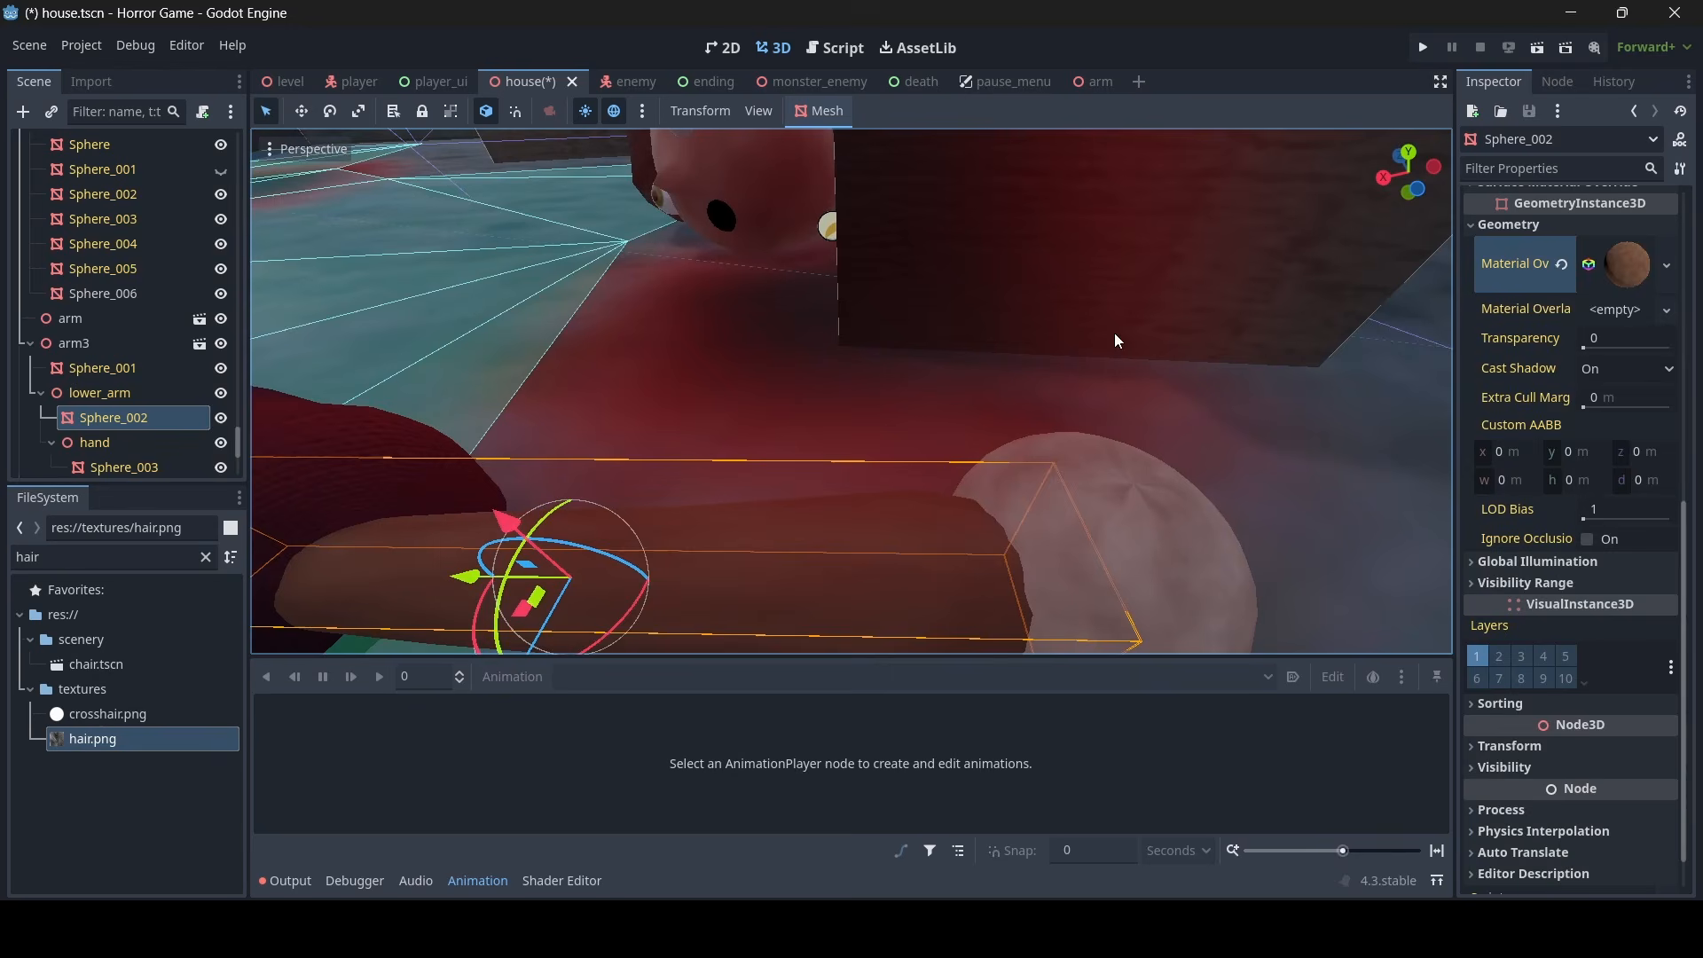
- Paste the same brown material onto arm3's hand mesh Sphere_003 and save the house scene
click(1125, 513)
click(1529, 374)
click(1530, 356)
right_click(1533, 365)
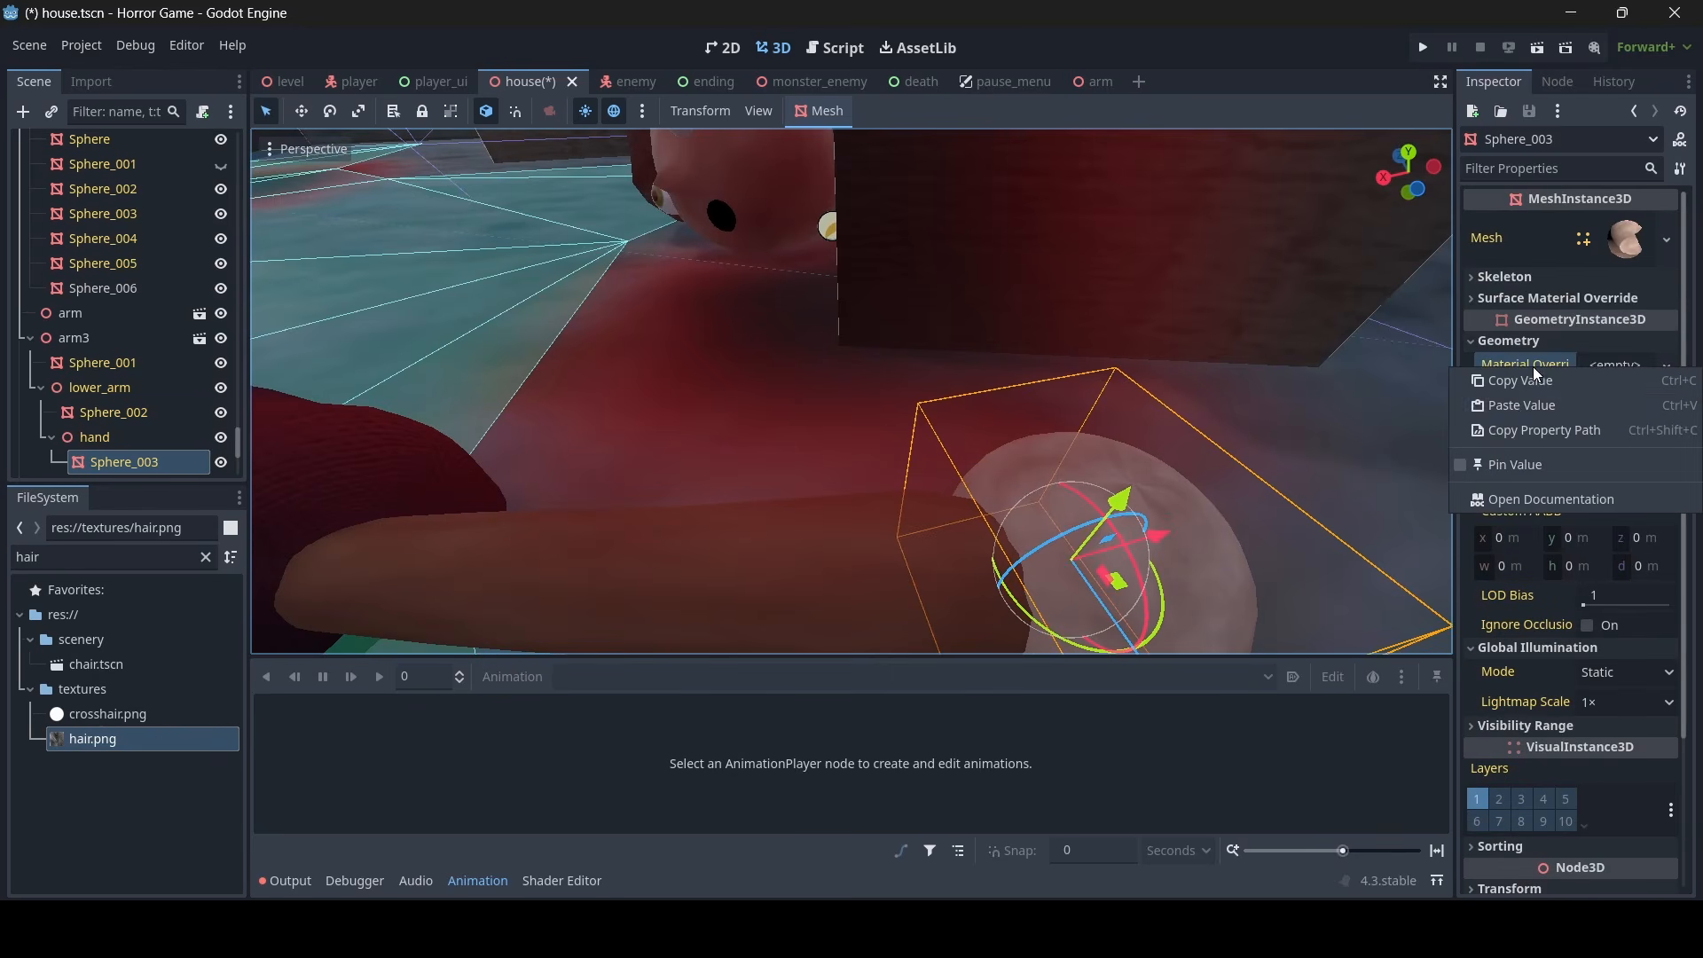
click(1520, 408)
right_drag(989, 287, 986, 286)
key(s)
key(ctrl+s)
- Open the arm scene and copy the Surface 0 material of the sleeve mesh Sphere_001
key(a)
key(w)
click(948, 433)
right_drag(947, 433, 947, 433)
key(s)
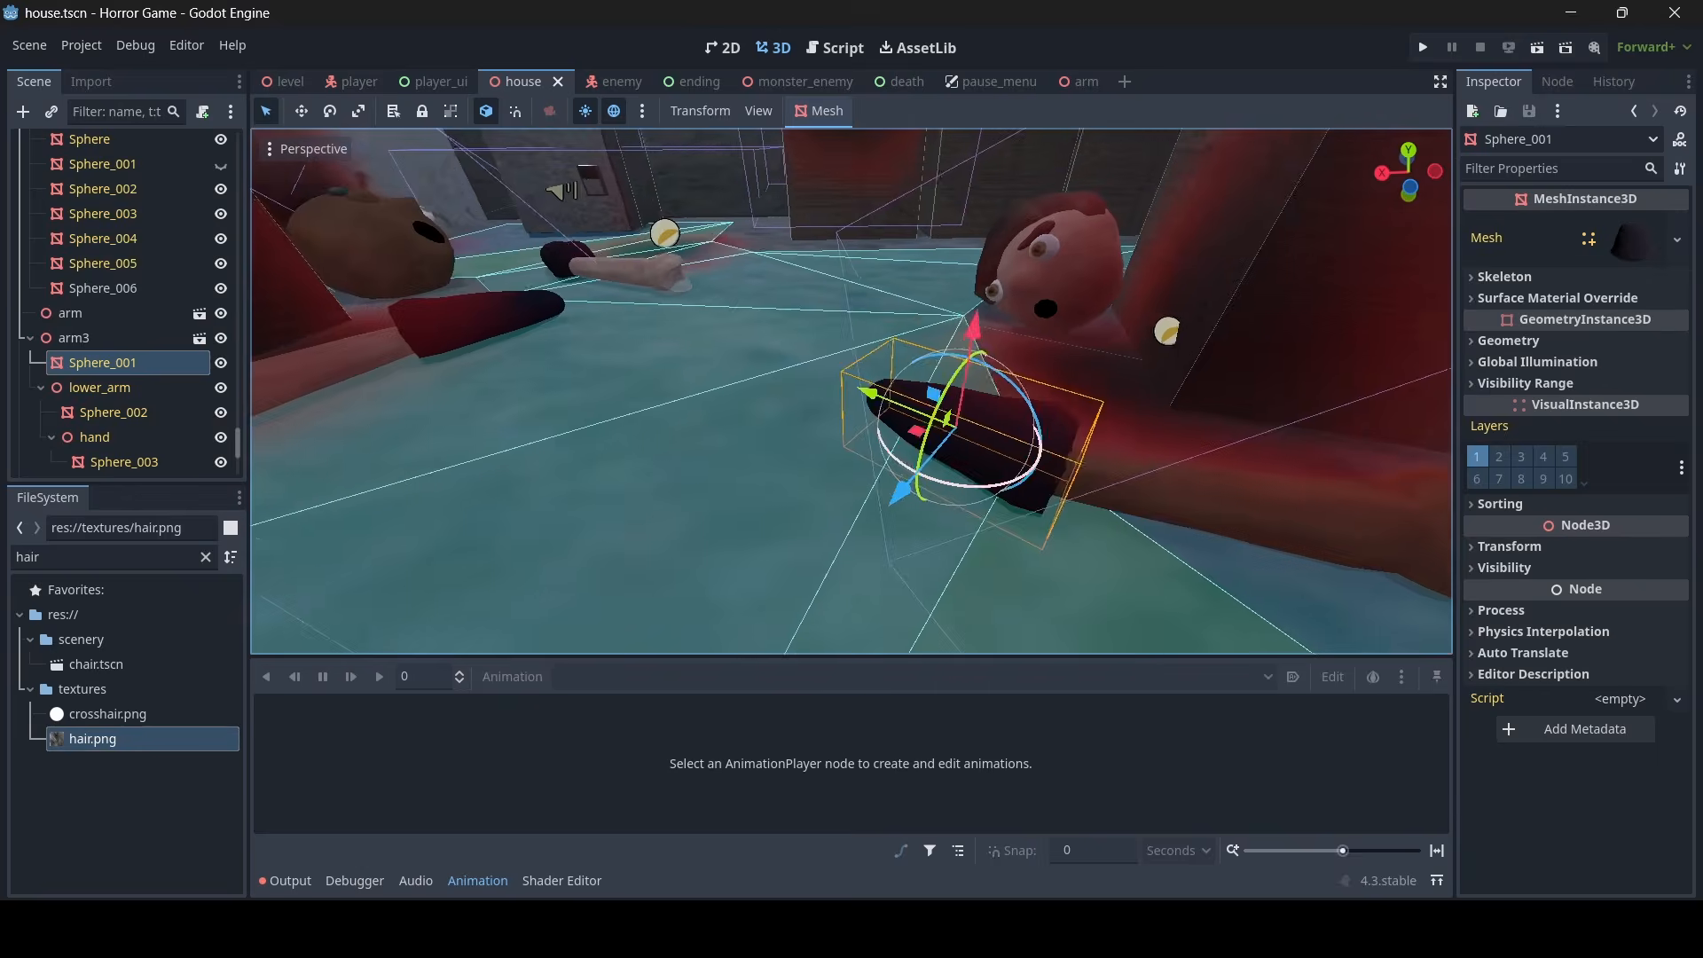
right_drag(947, 433, 947, 433)
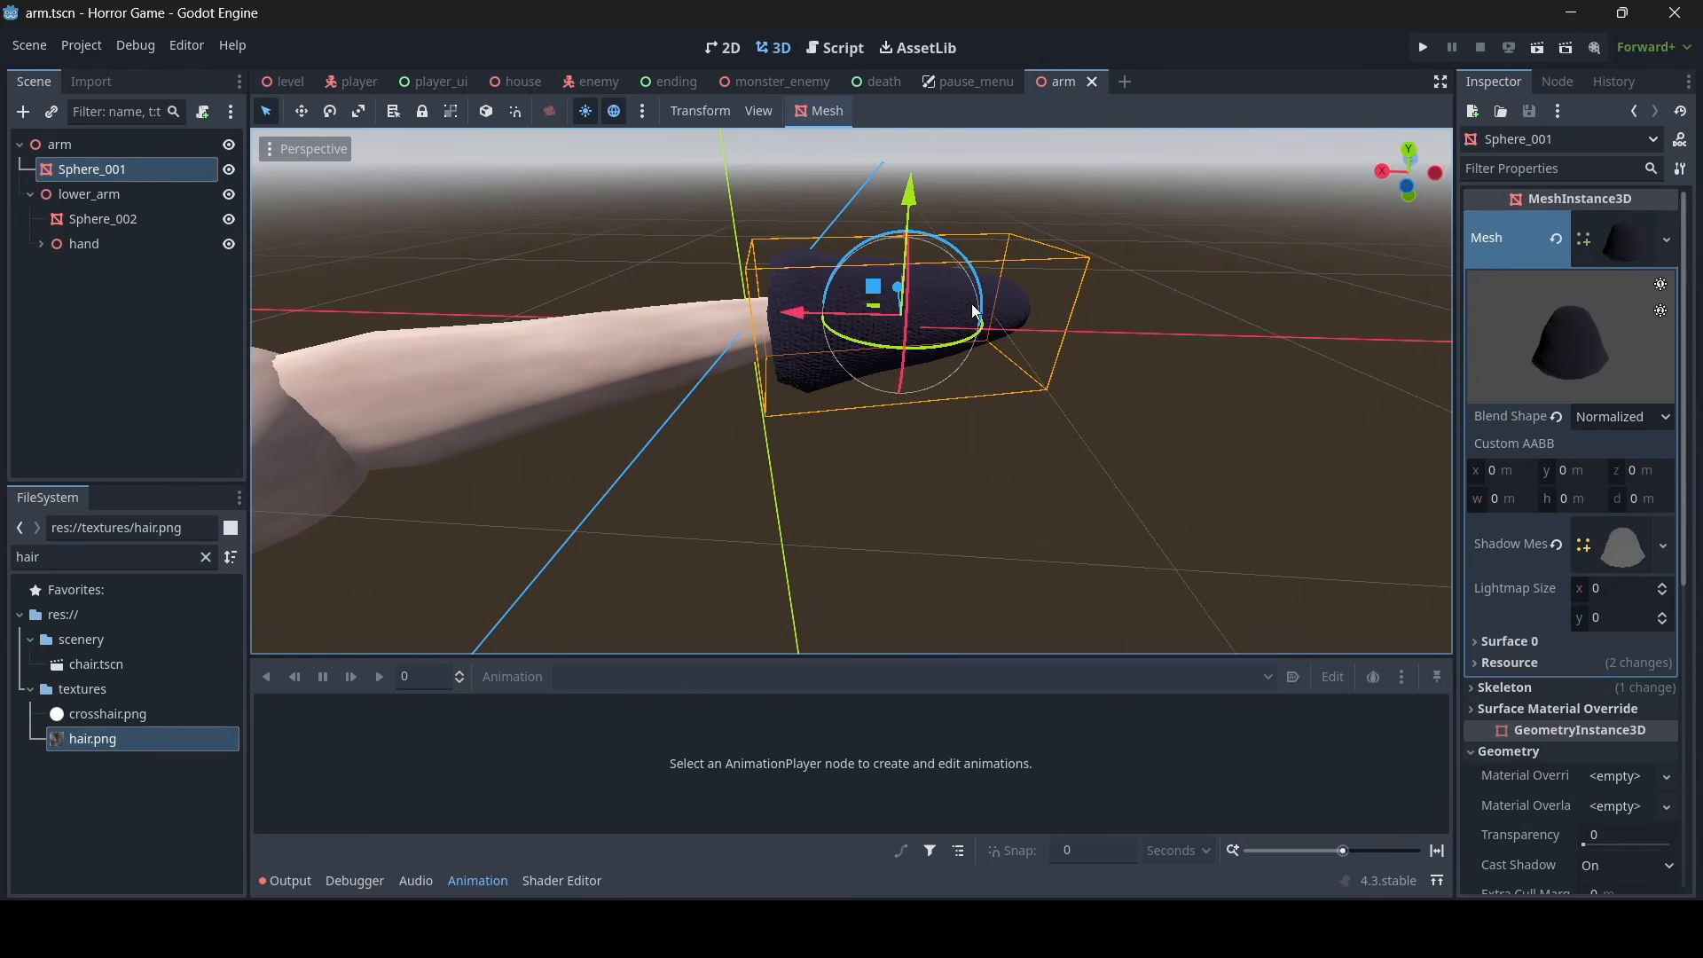
click(1492, 646)
right_click(1504, 695)
click(1509, 709)
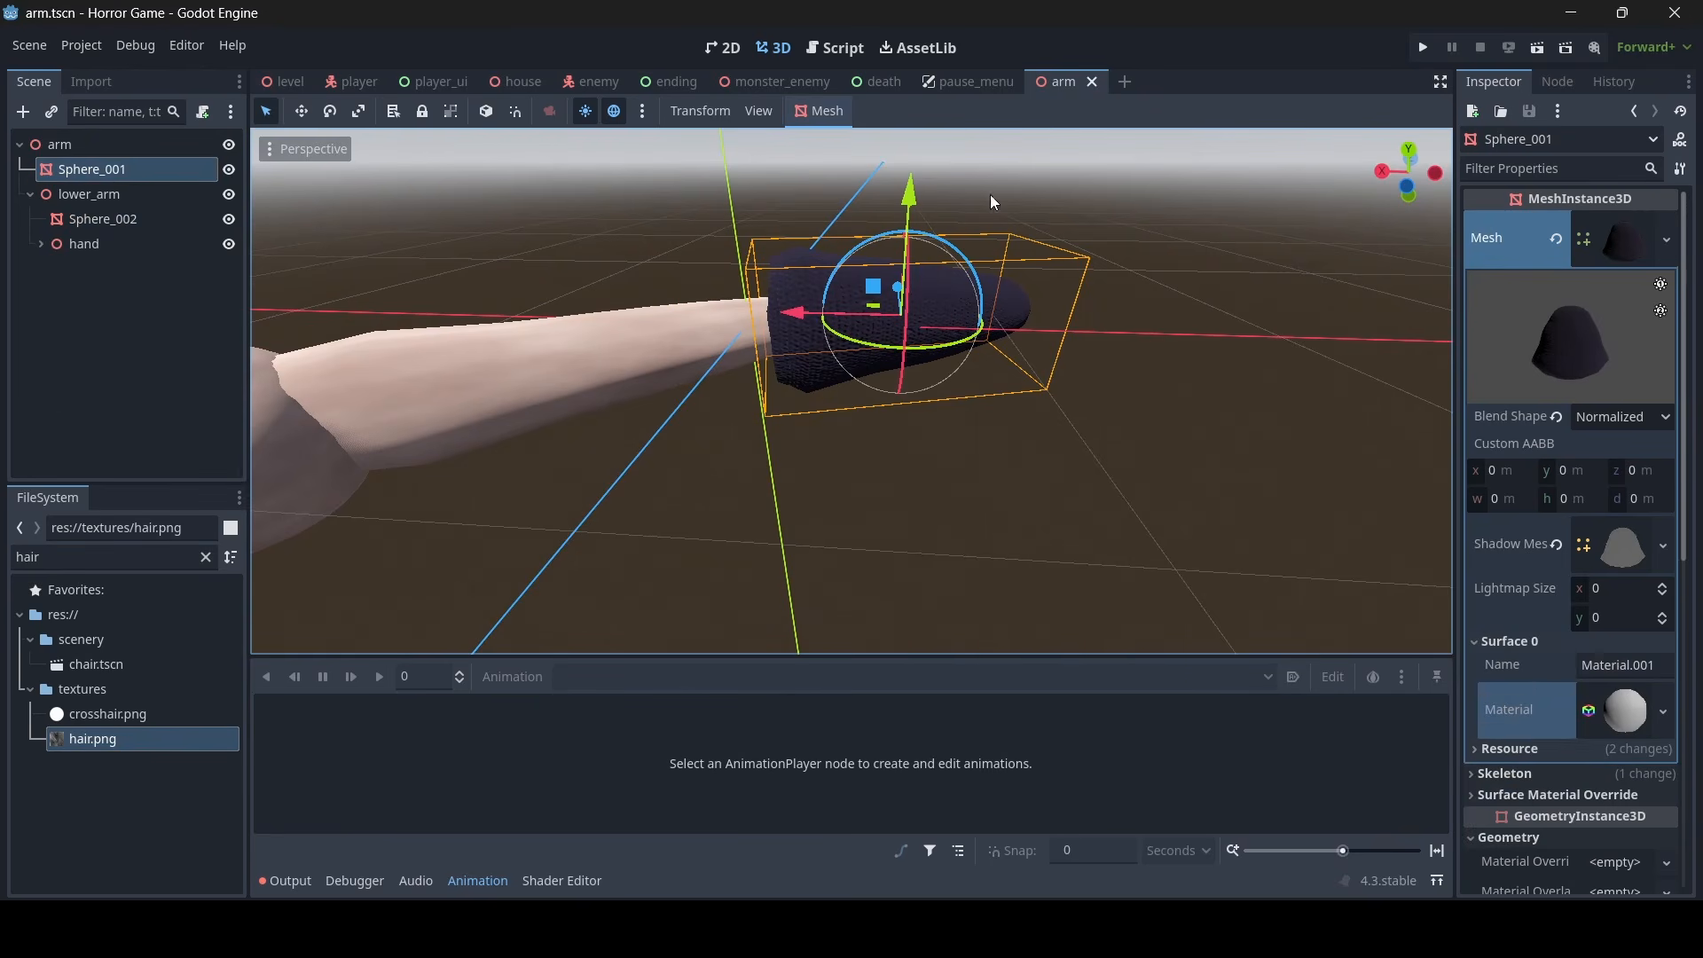
- Return to the house scene and paste the sleeve material into the material override of arm3's Sphere_001
click(510, 83)
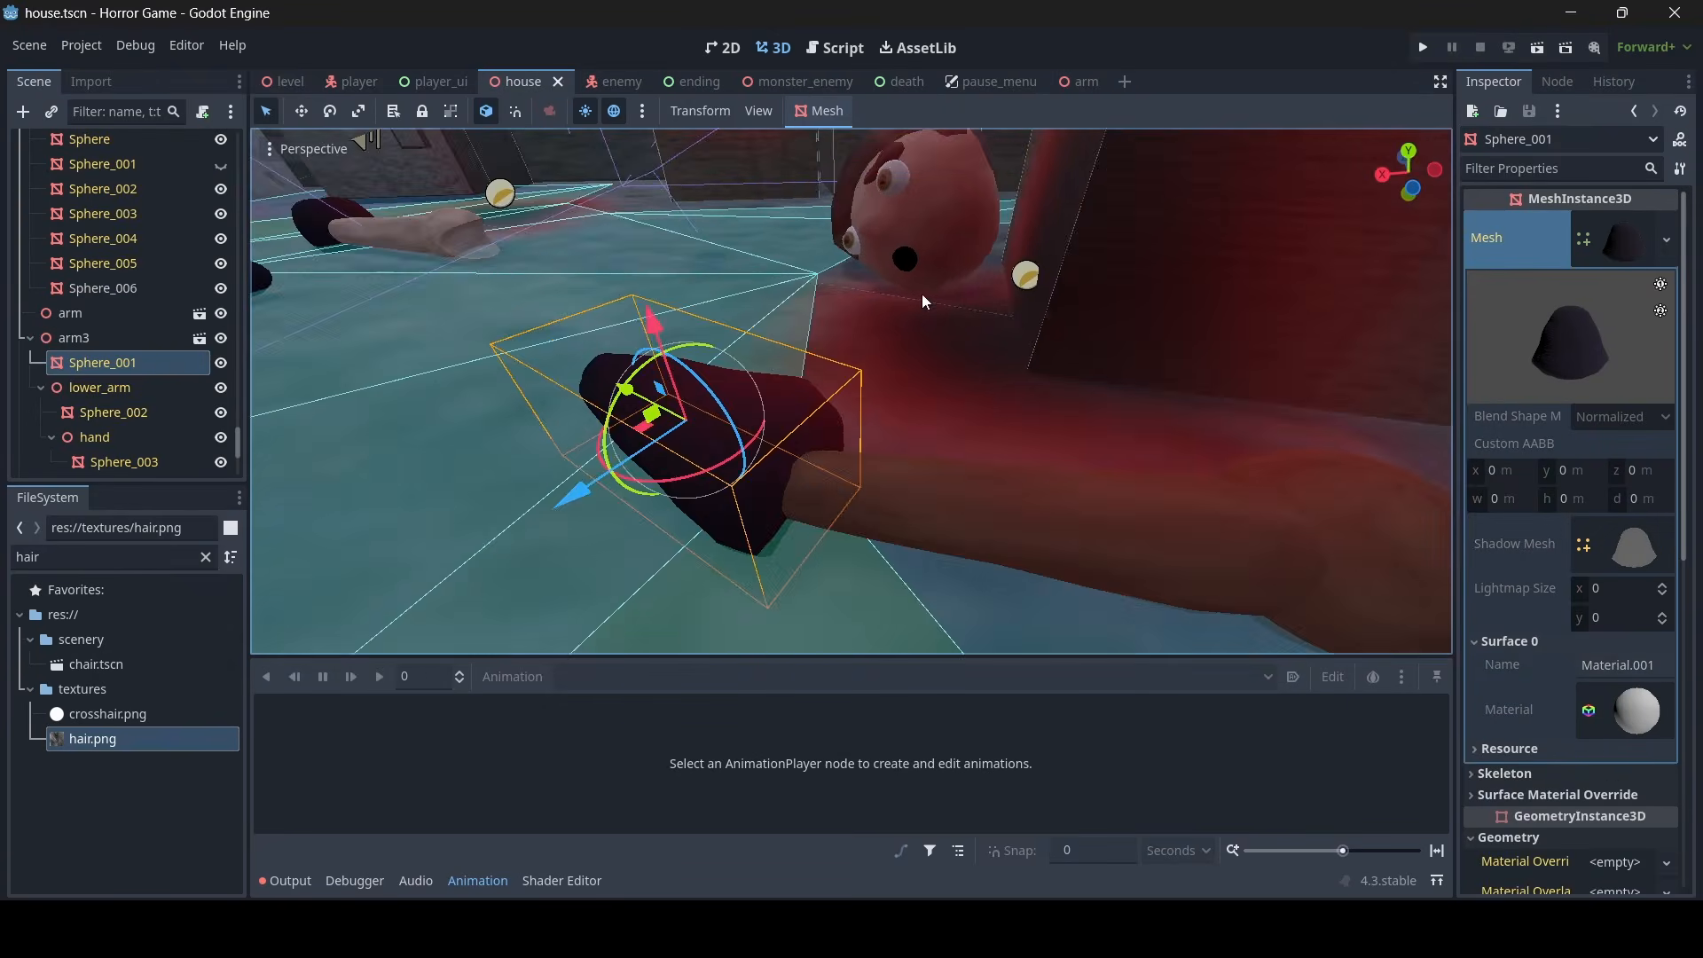
right_drag(922, 295, 922, 294)
key(w)
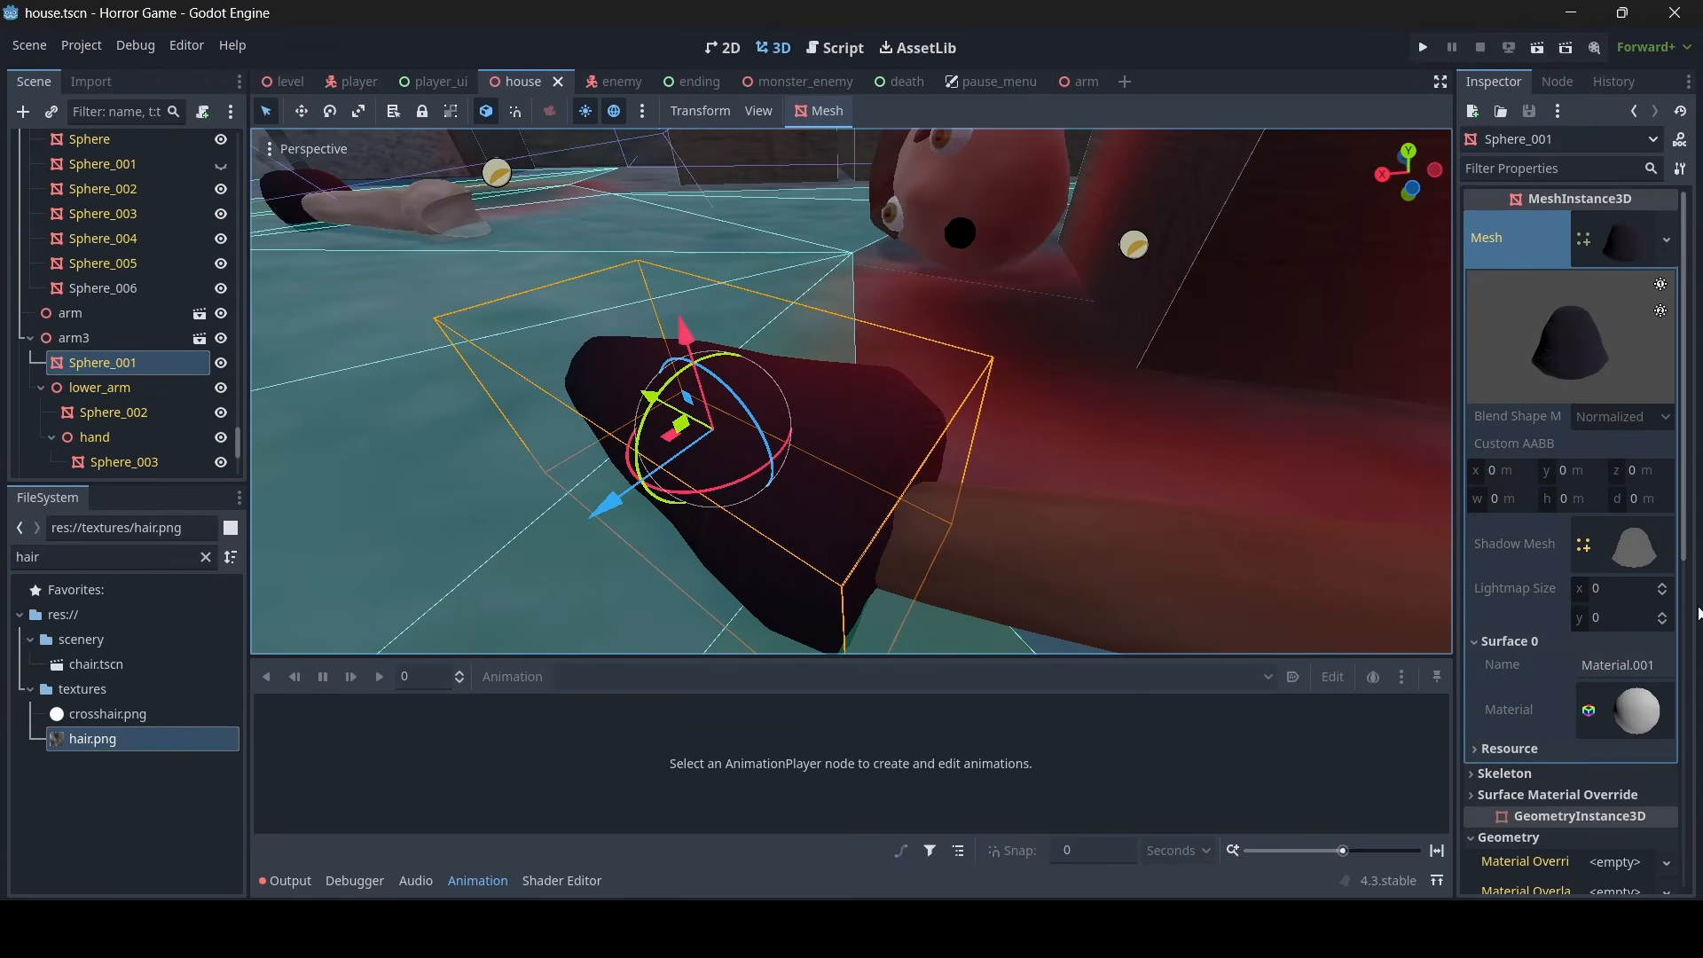
scroll(1546, 680, down, 4)
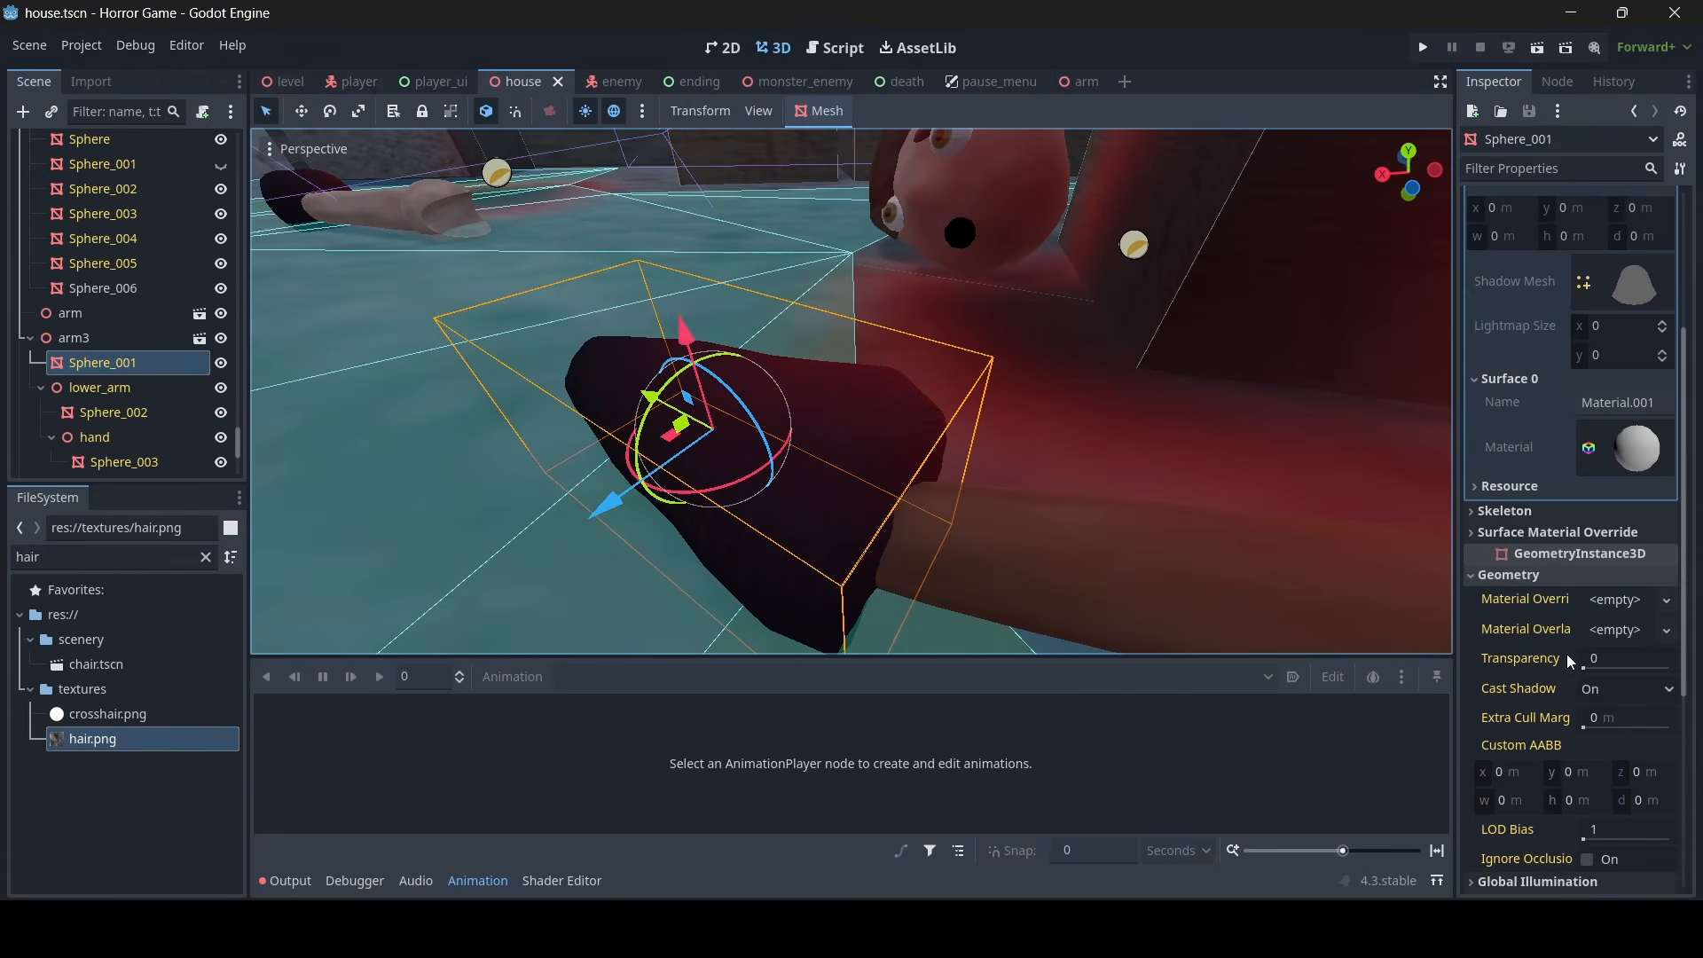
right_click(1524, 599)
click(1515, 632)
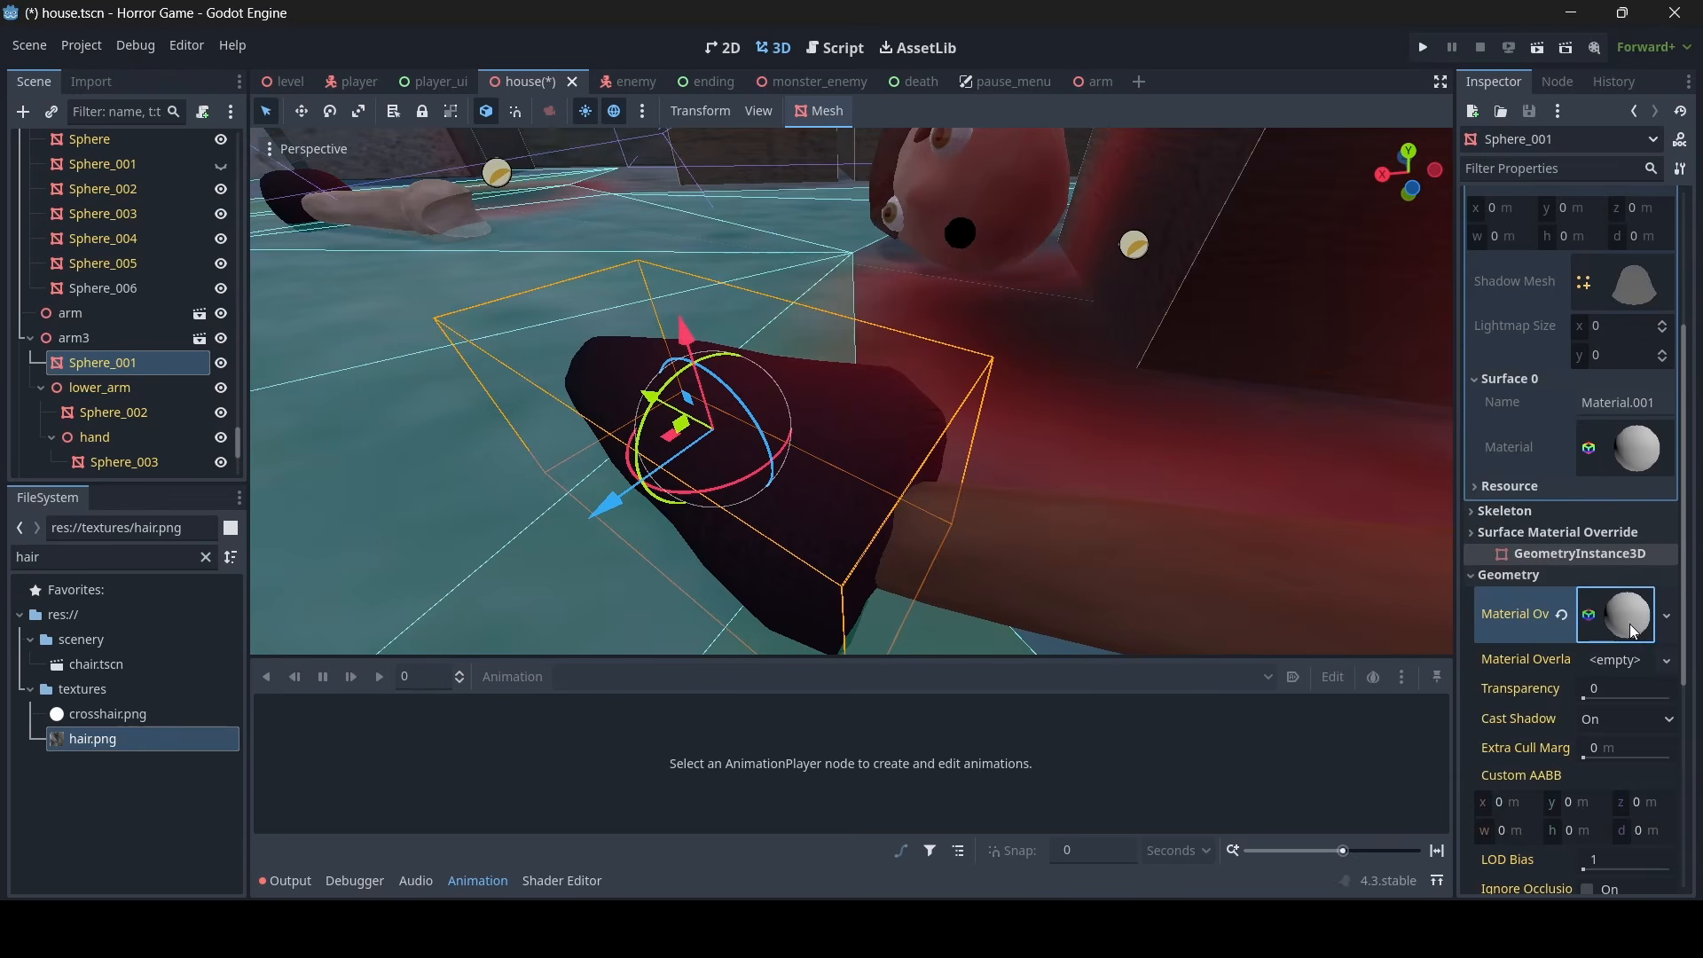
- Make the sleeve's material override unique so its albedo can be edited separately from the other arms
click(1630, 625)
scroll(1626, 600, down, 5)
click(1583, 562)
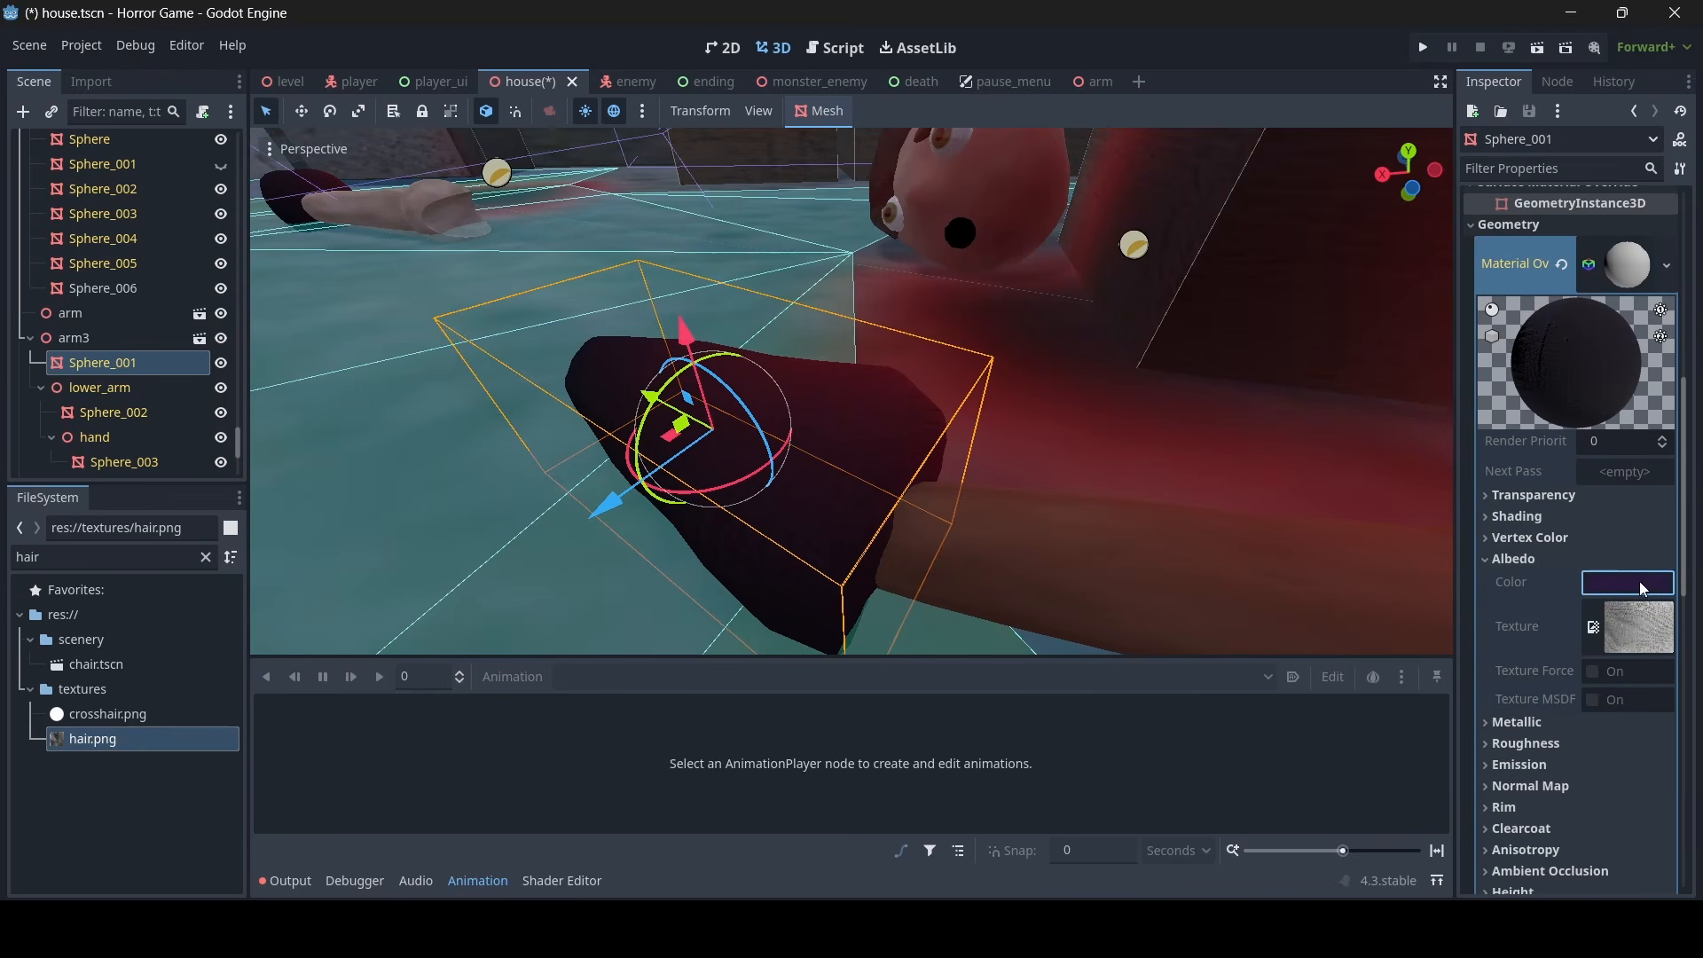
click(1630, 270)
click(1634, 265)
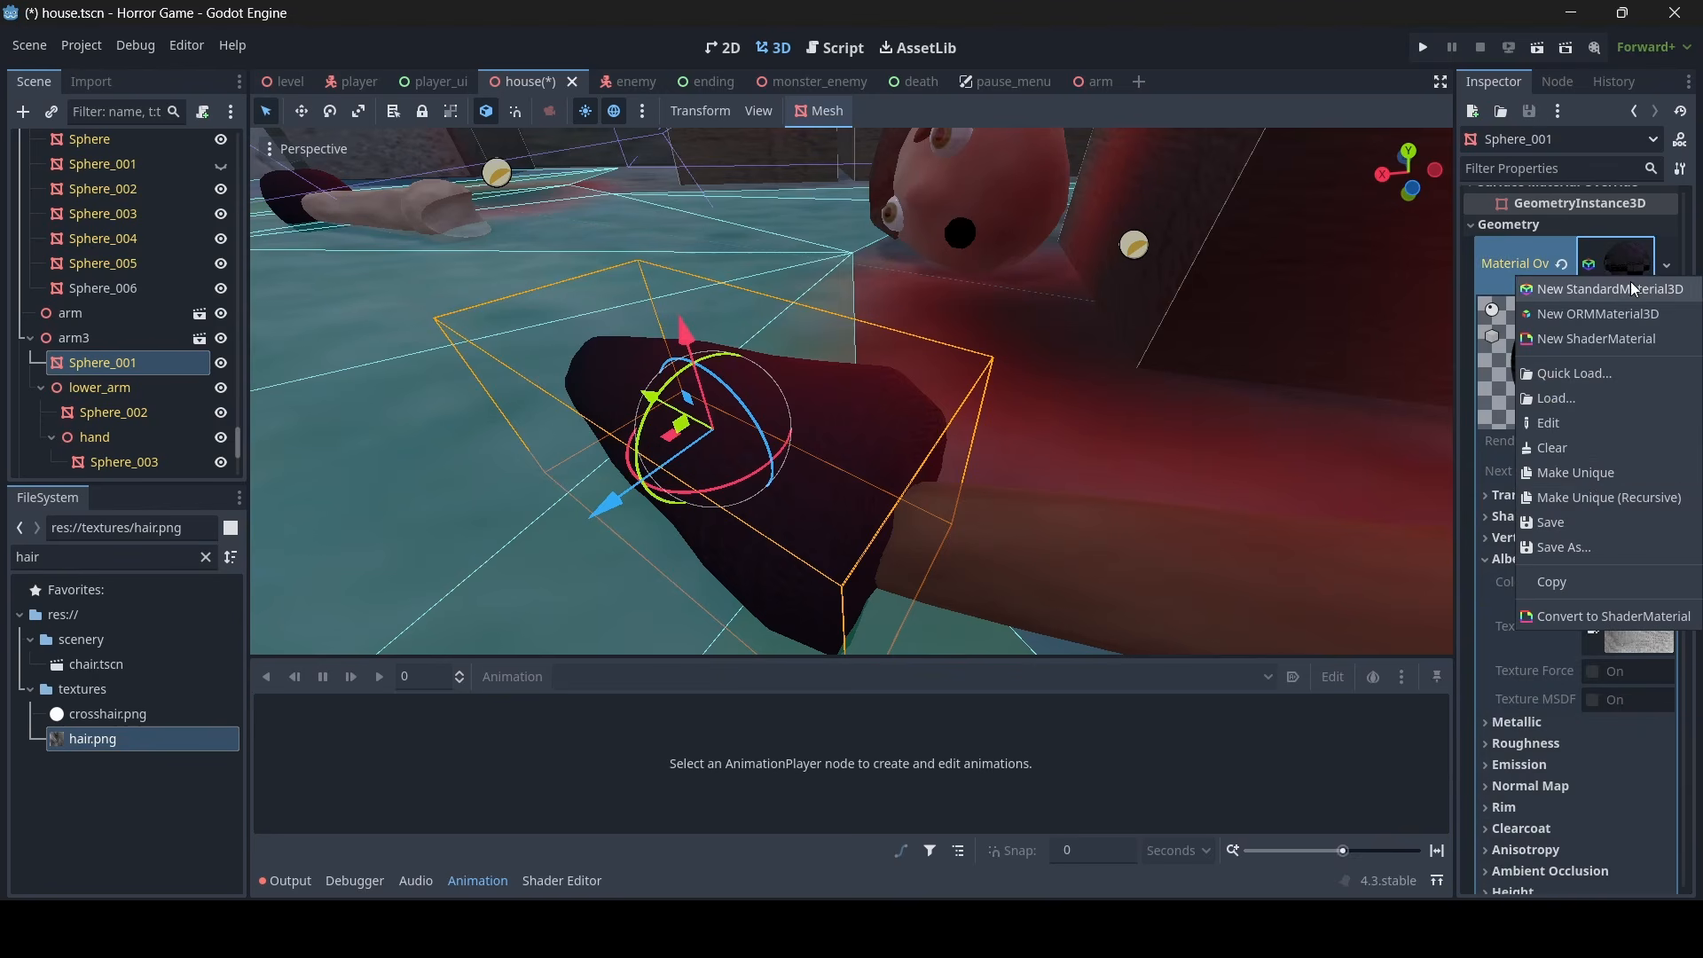
click(1588, 477)
click(1567, 563)
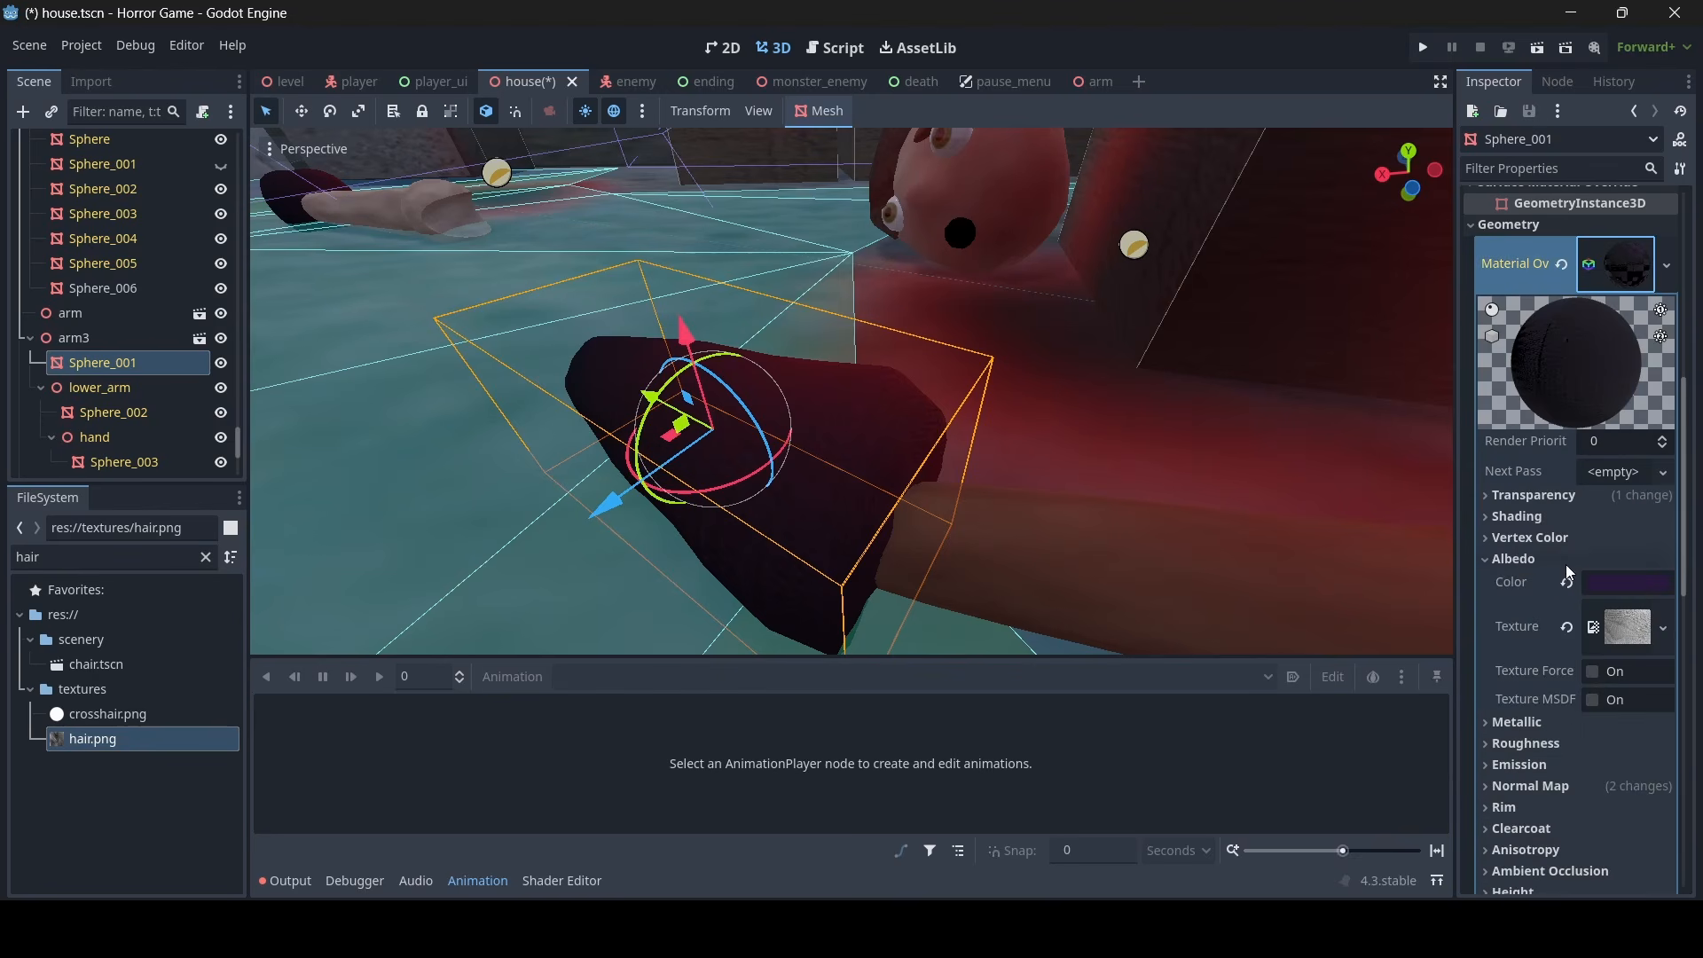
- Change the sleeve material's albedo colour to green and save the house scene
click(1637, 589)
mouse_move(1567, 165)
mouse_down()
mouse_move(1588, 182)
mouse_move(1561, 217)
mouse_move(1458, 229)
mouse_up()
drag(1679, 215, 1671, 152)
click(1153, 228)
key(s)
right_drag(1153, 228, 1040, 236)
key(ctrl+s)
click(1164, 232)
key(w)
key(s)
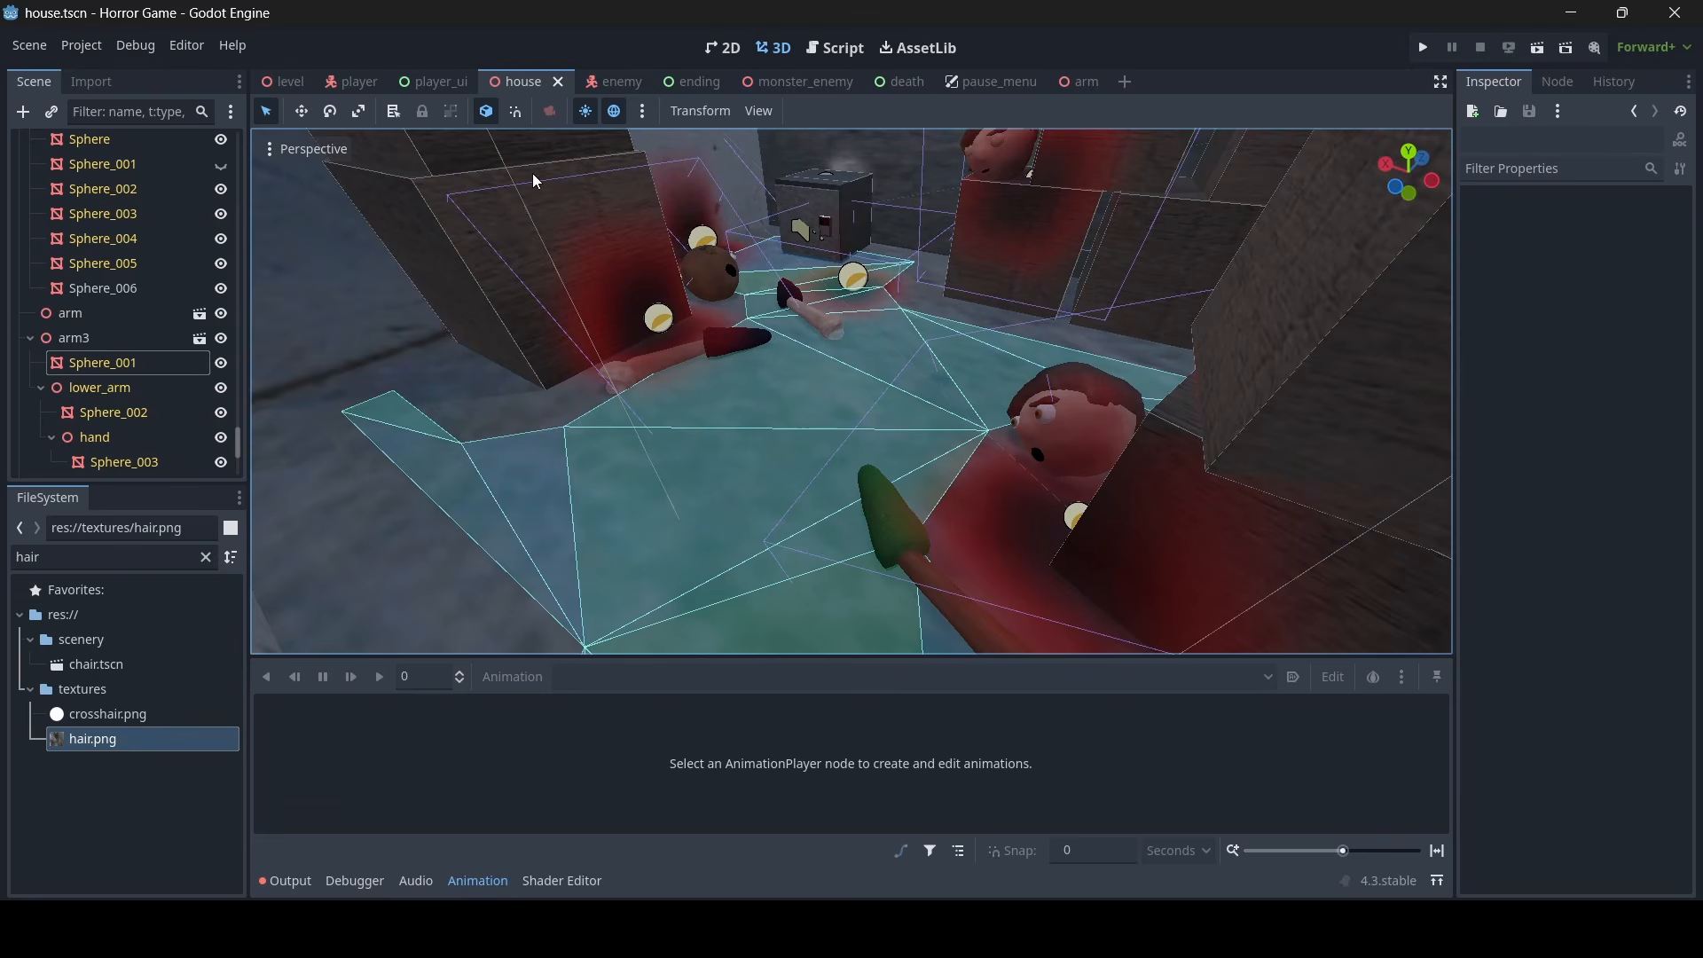
key(ctrl+s)
right_drag(565, 181, 511, 184)
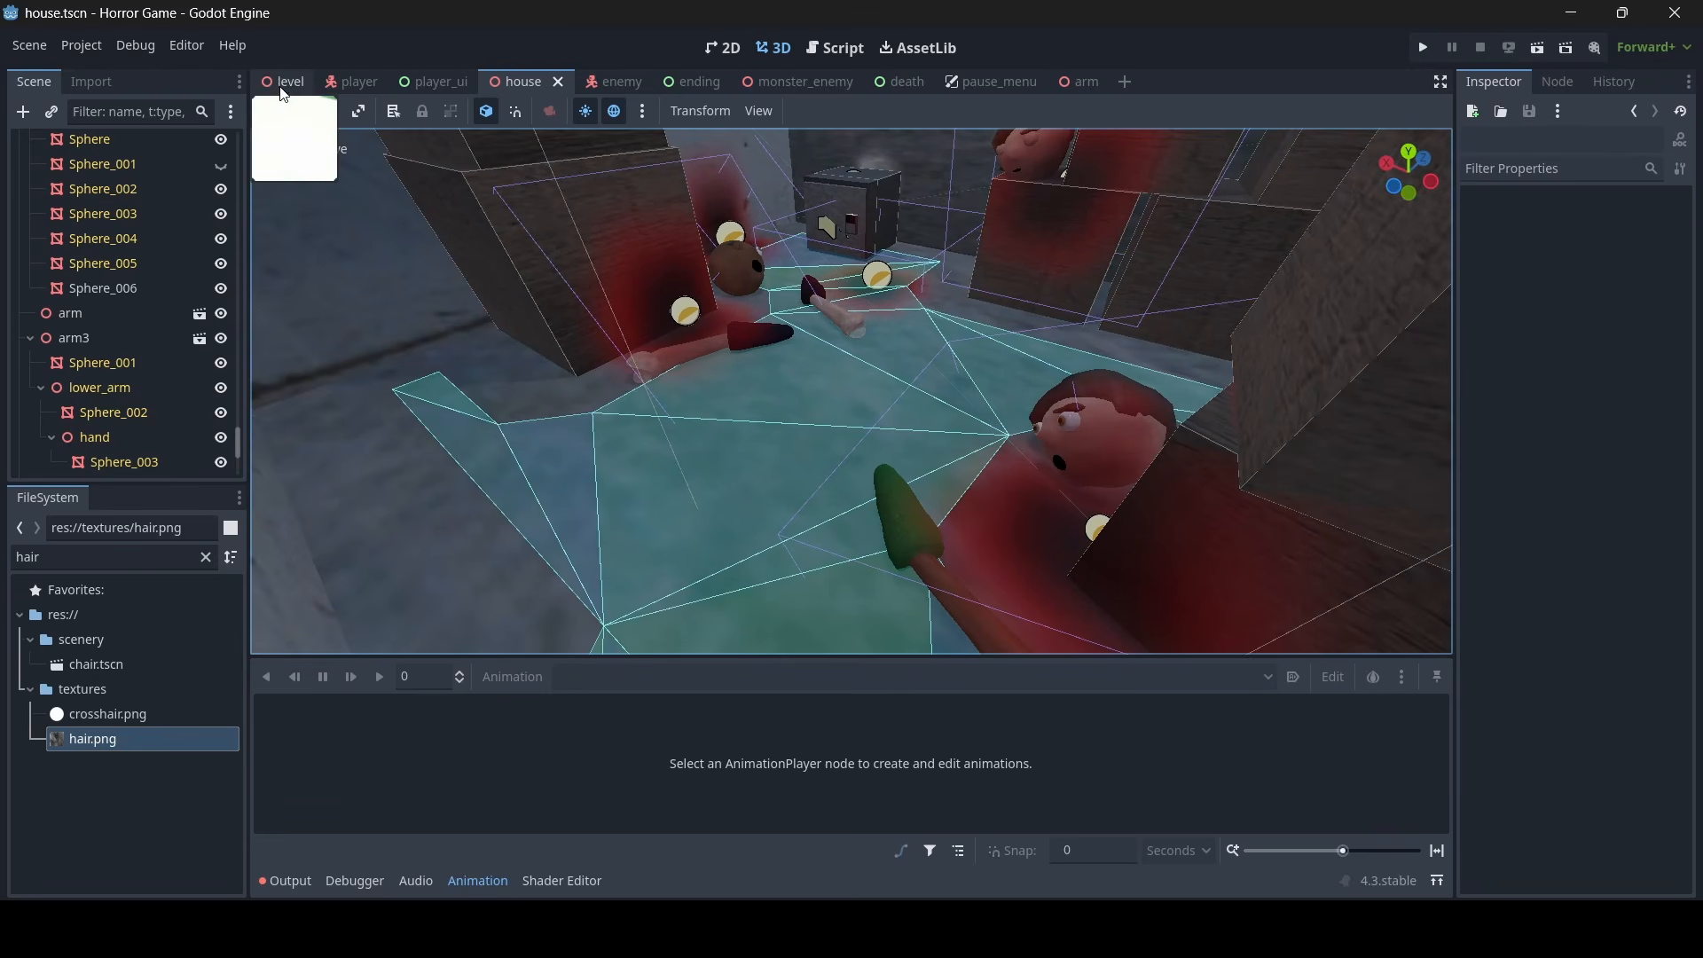
- Switch to the level scene, move to the room with the safe and hide the viewport gizmos
click(284, 82)
right_drag(852, 391, 948, 427)
key(s)
key(w)
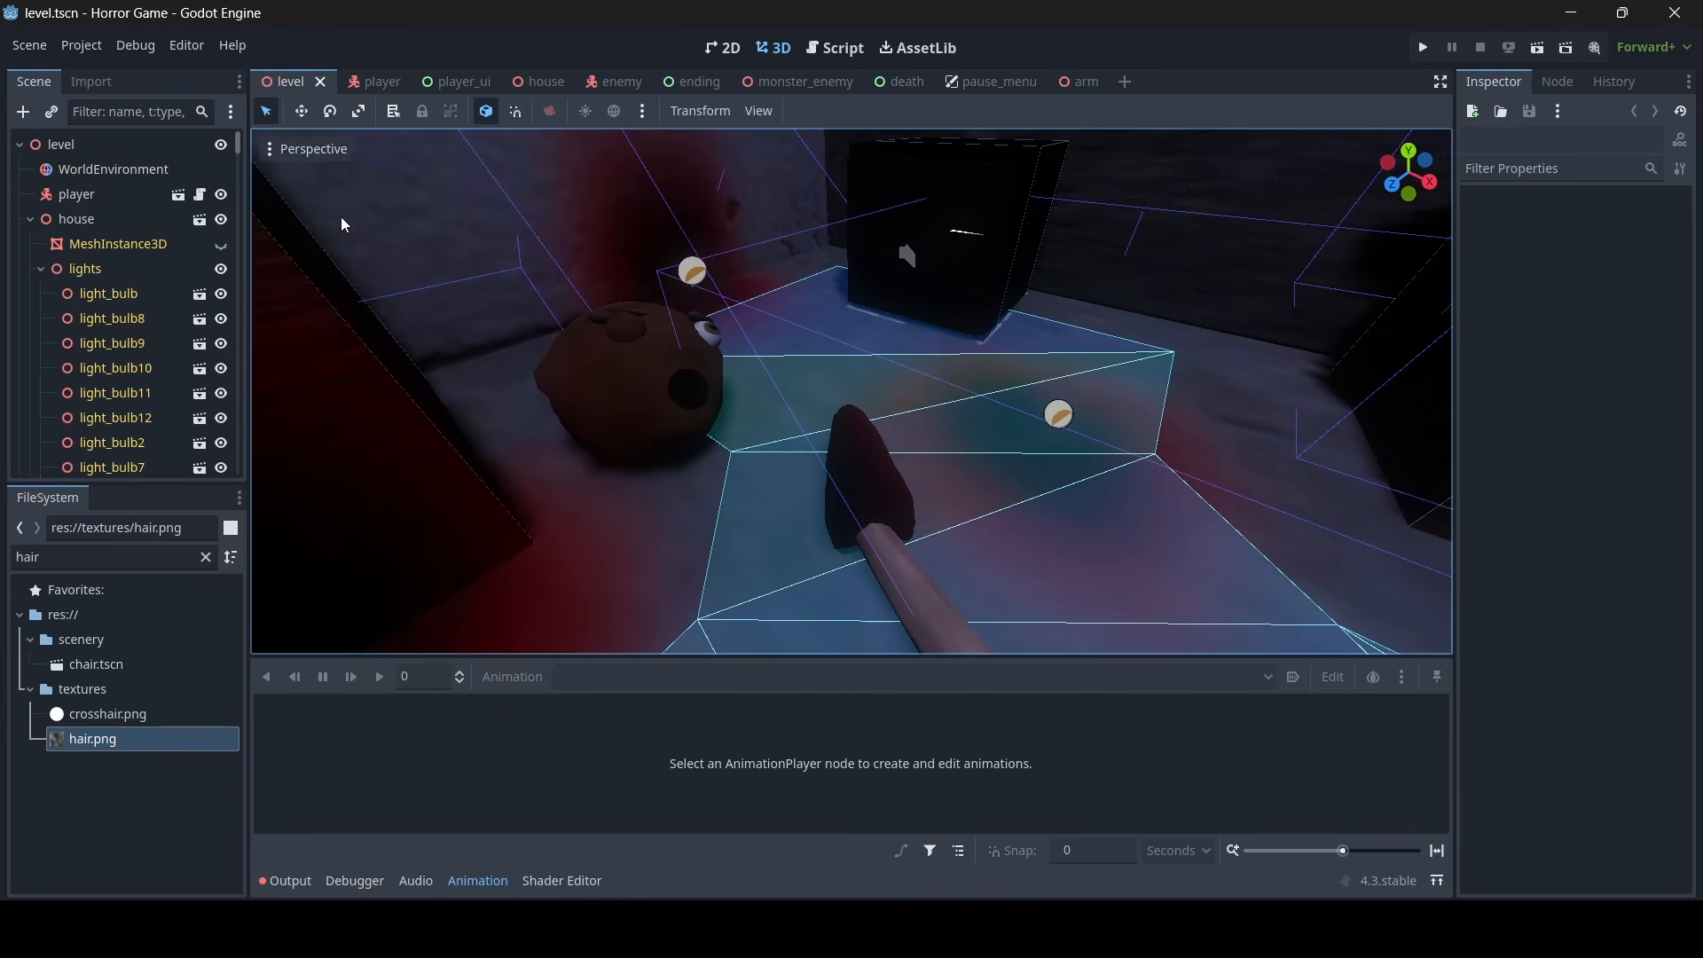
click(282, 151)
click(376, 576)
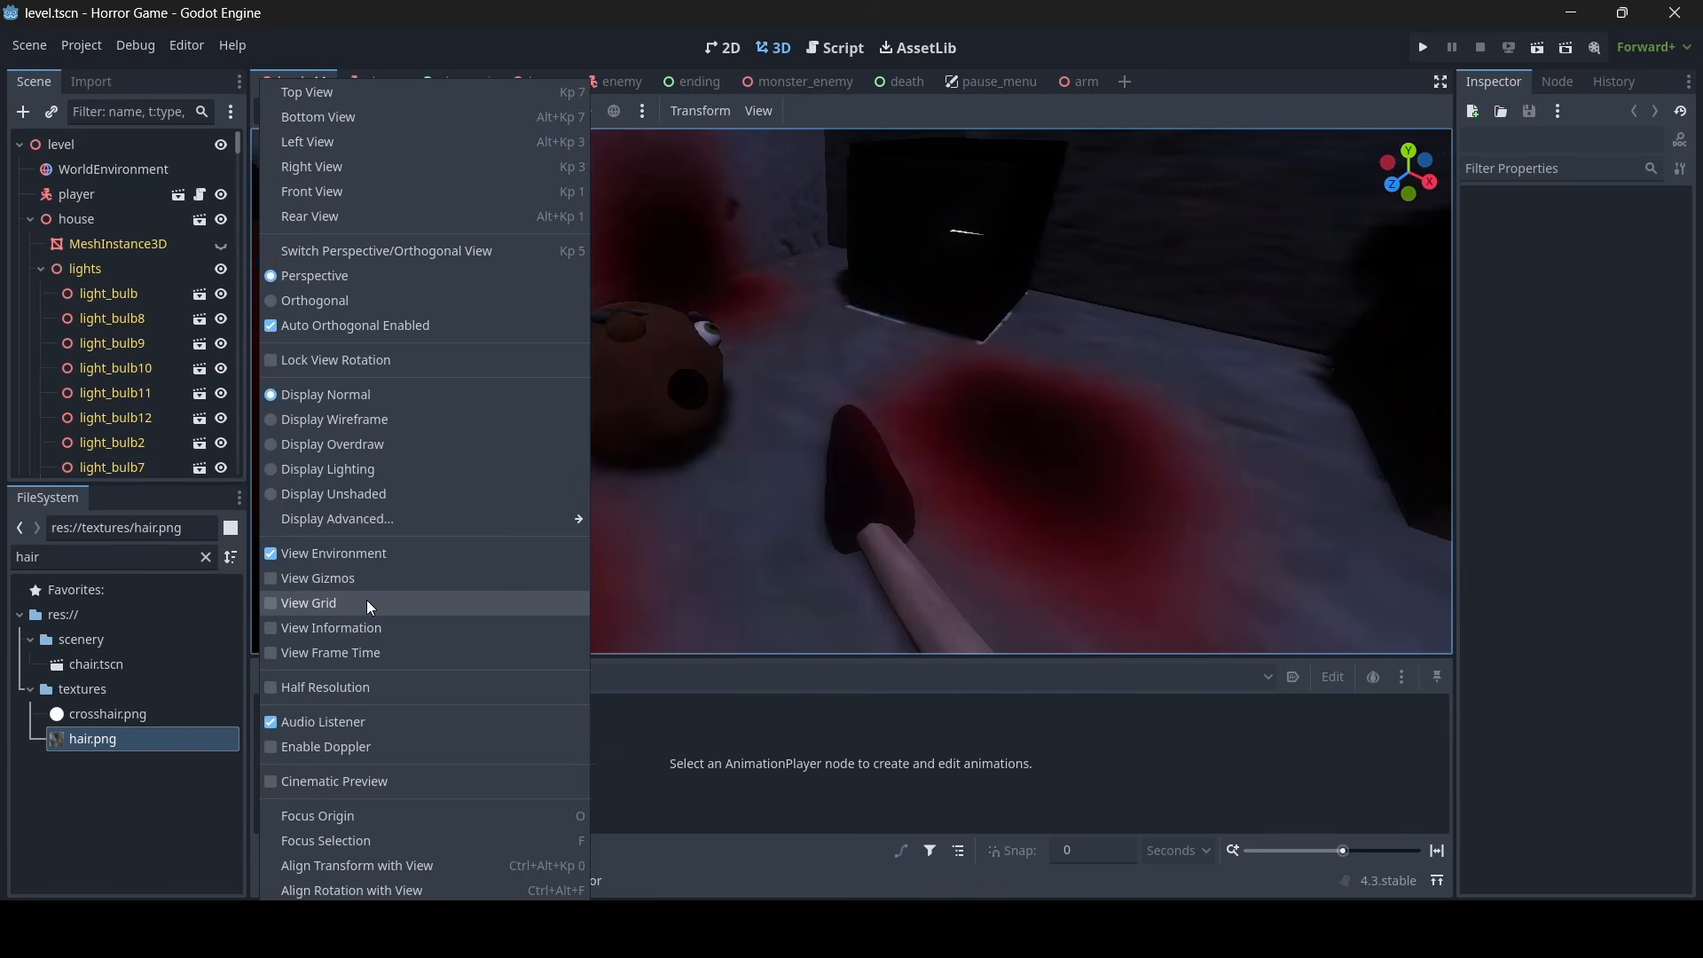
key(Escape)
- Examine the blood, severed heads, arms and the dark safe in the level scene
key(w)
right_drag(366, 600, 674, 488)
key(s)
key(w)
key(w)
key(s)
key(w)
key(s)
key(w)
key(s)
key(w)
key(s)
key(s)
key(w)
key(s)
key(w)
key(s)
key(w)
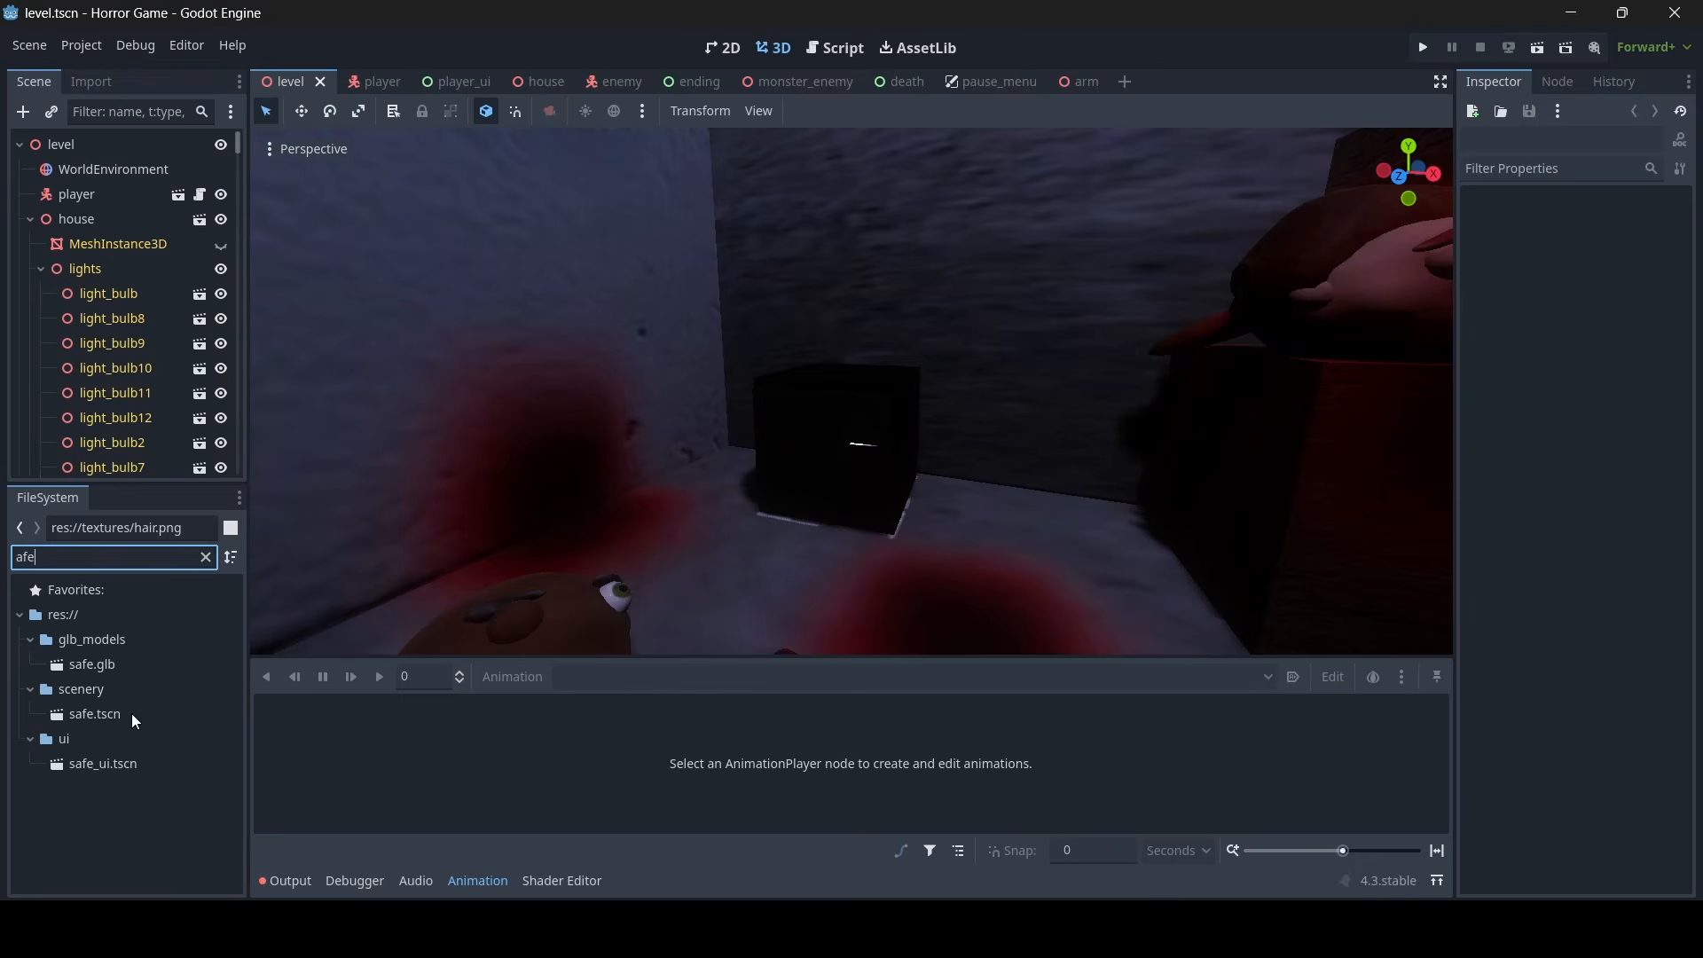
- Open safe.tscn and edit the Distance Fade shadow distance of its OmniLight3D
double_click(131, 714)
key(w)
mouse_move(481, 502)
right_down()
mouse_move(510, 507)
mouse_move(481, 501)
right_up()
key(s)
click(123, 420)
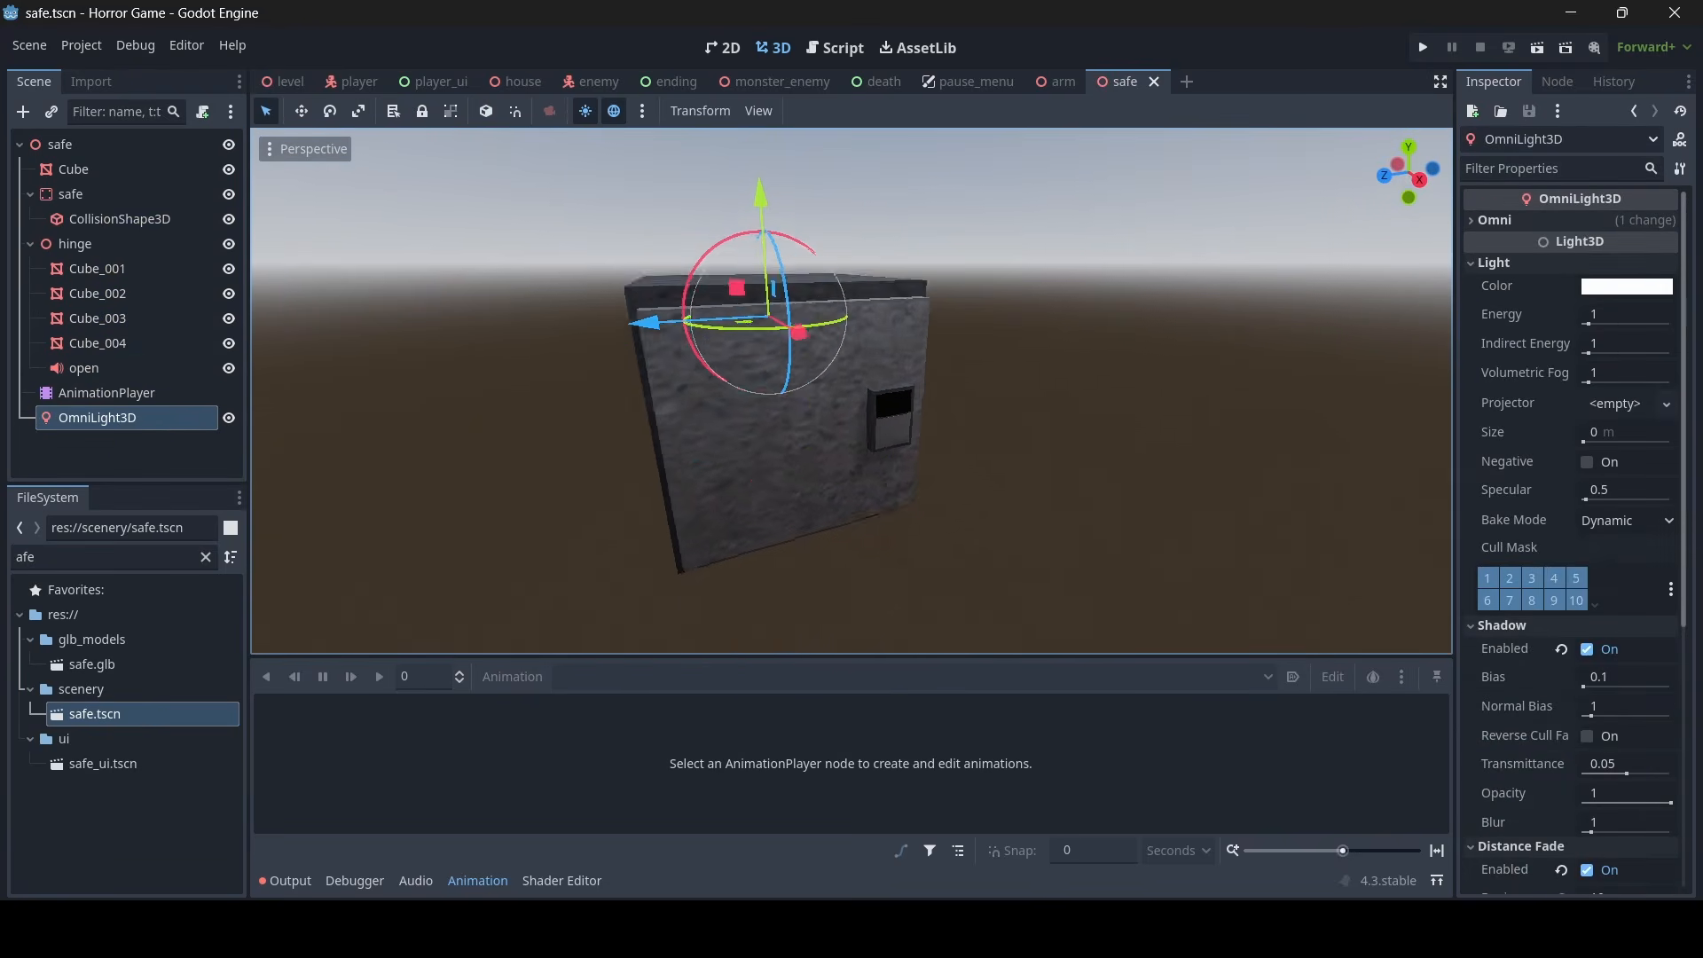
scroll(1610, 601, down, 5)
click(1614, 502)
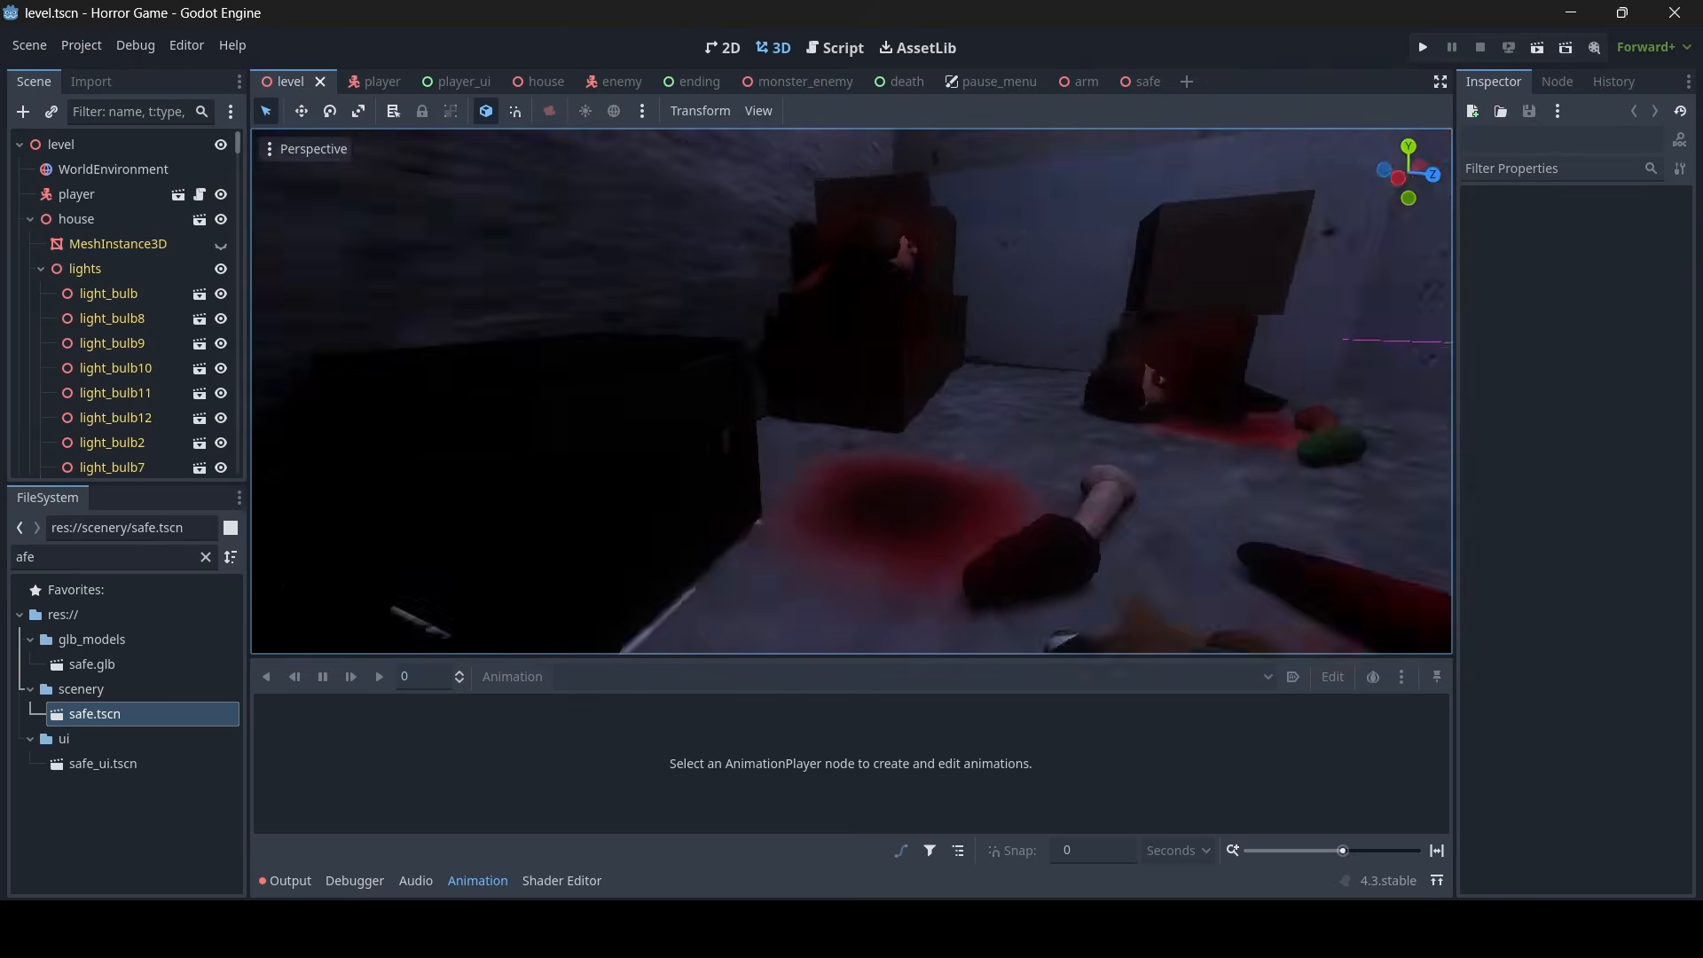
- Play-test the game by ringing the door bell, opening the front door and entering the house
right_drag(852, 392, 795, 307)
key(w)
key(s)
key(w)
key(w)
key(w)
key(w)
key(w)
key(s)
key(w)
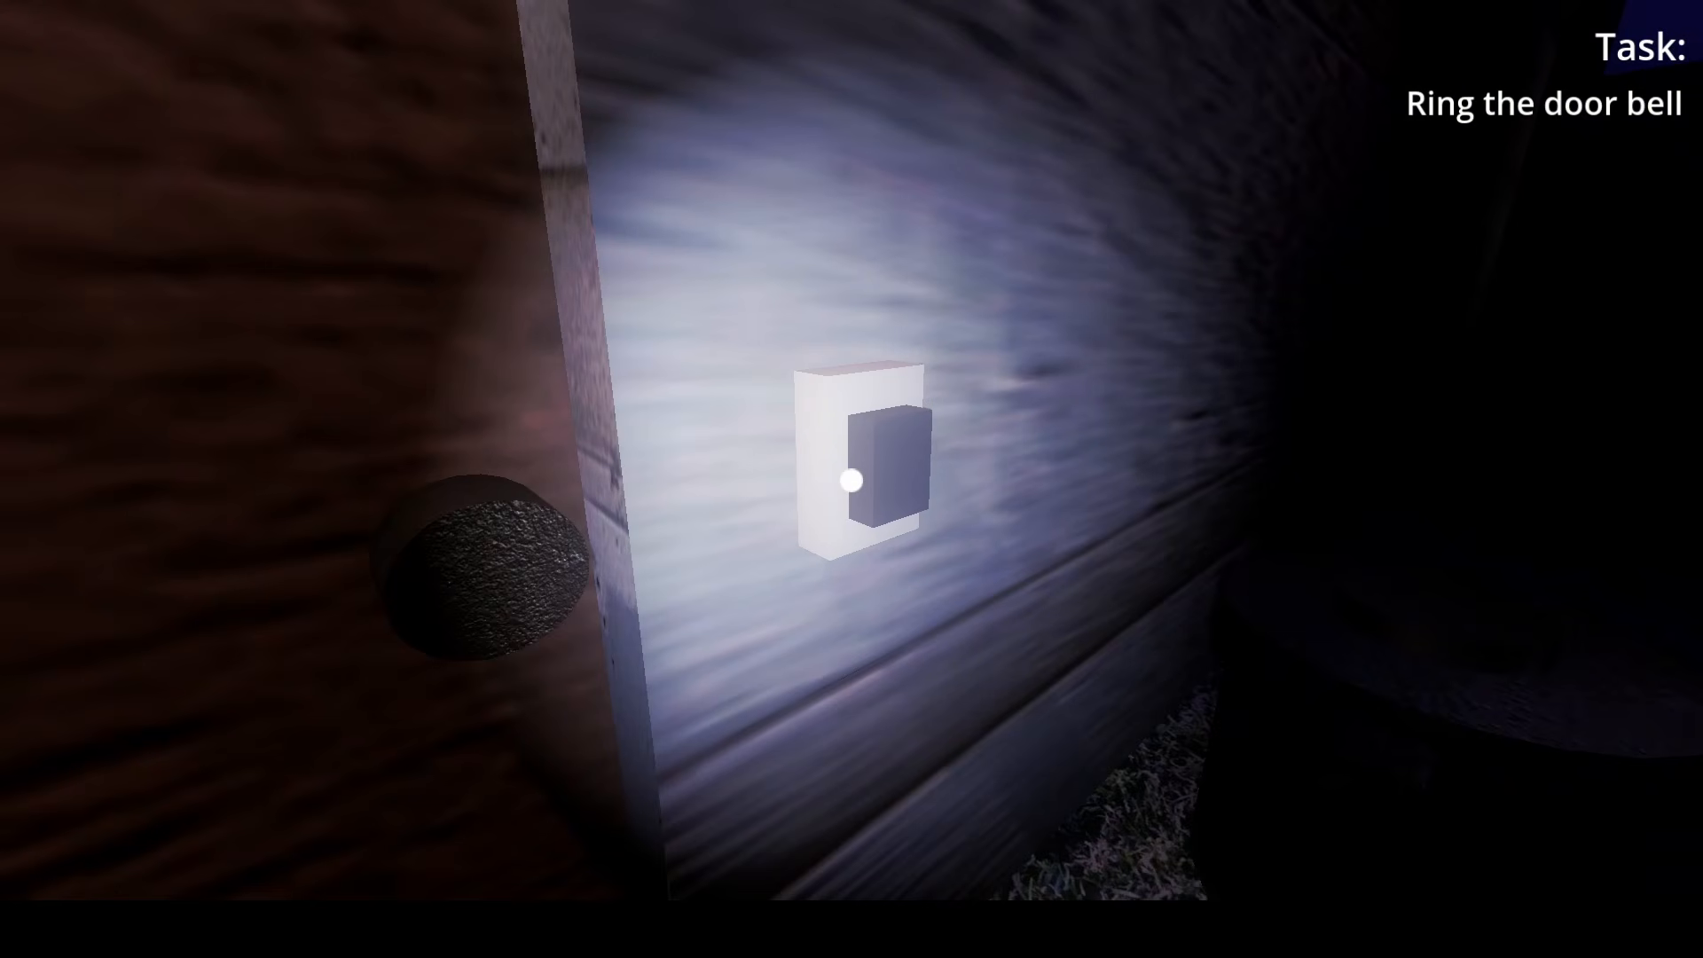
key(s)
key(w)
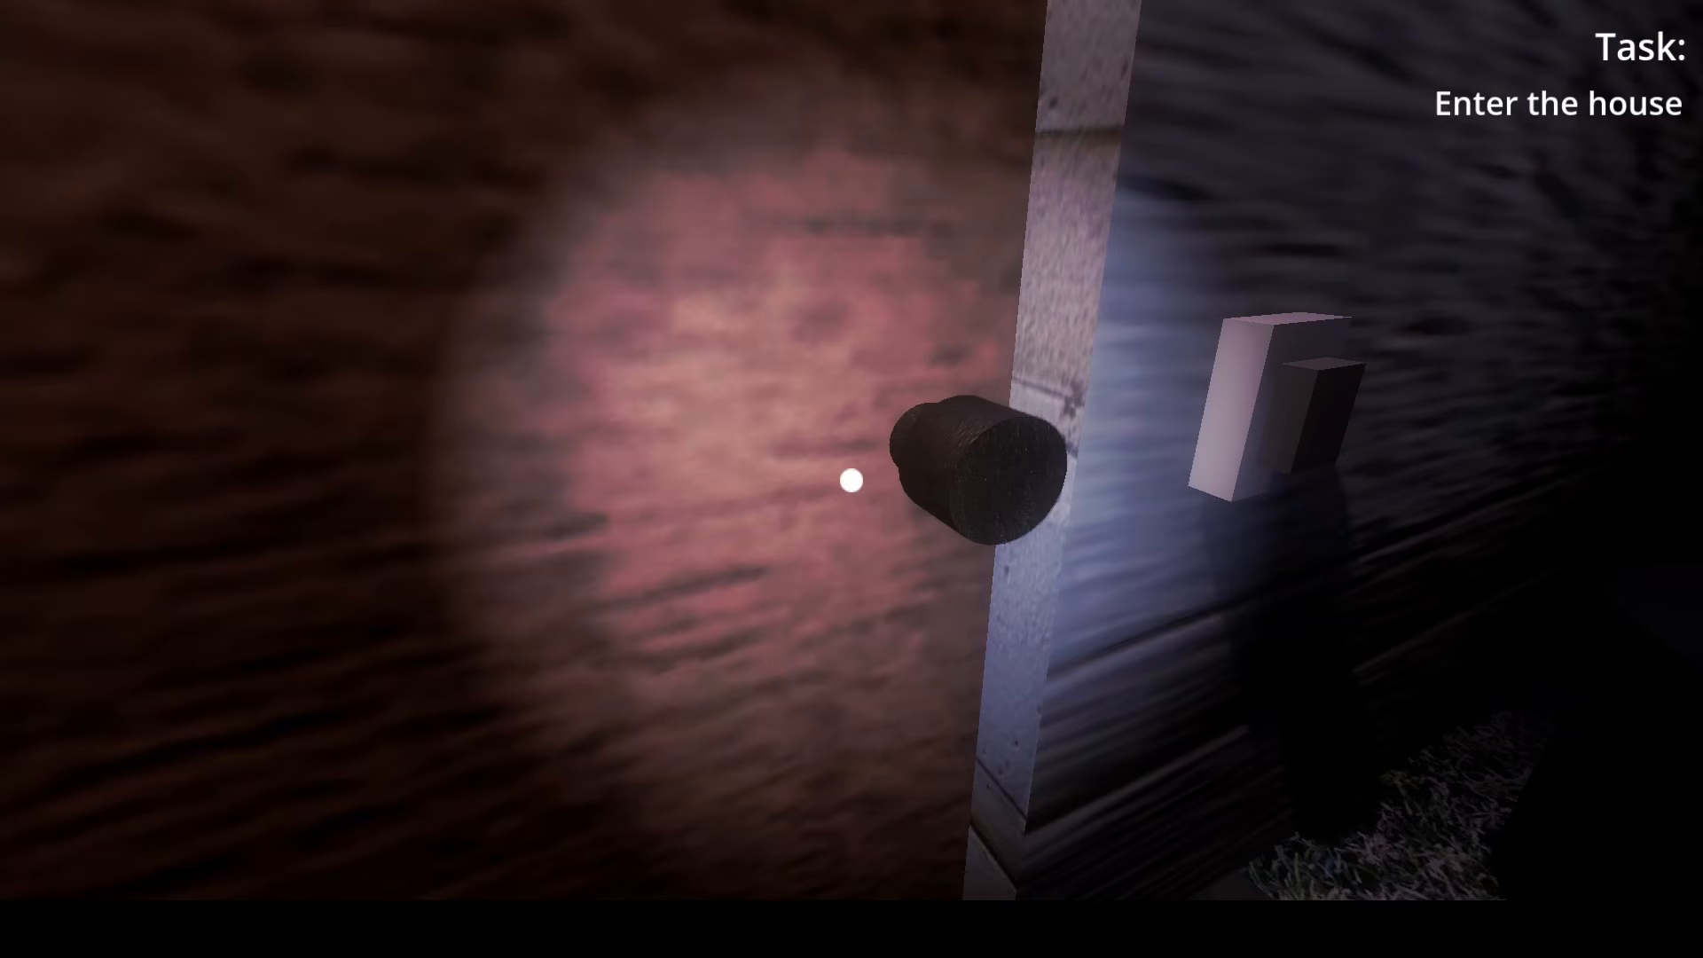
key(e)
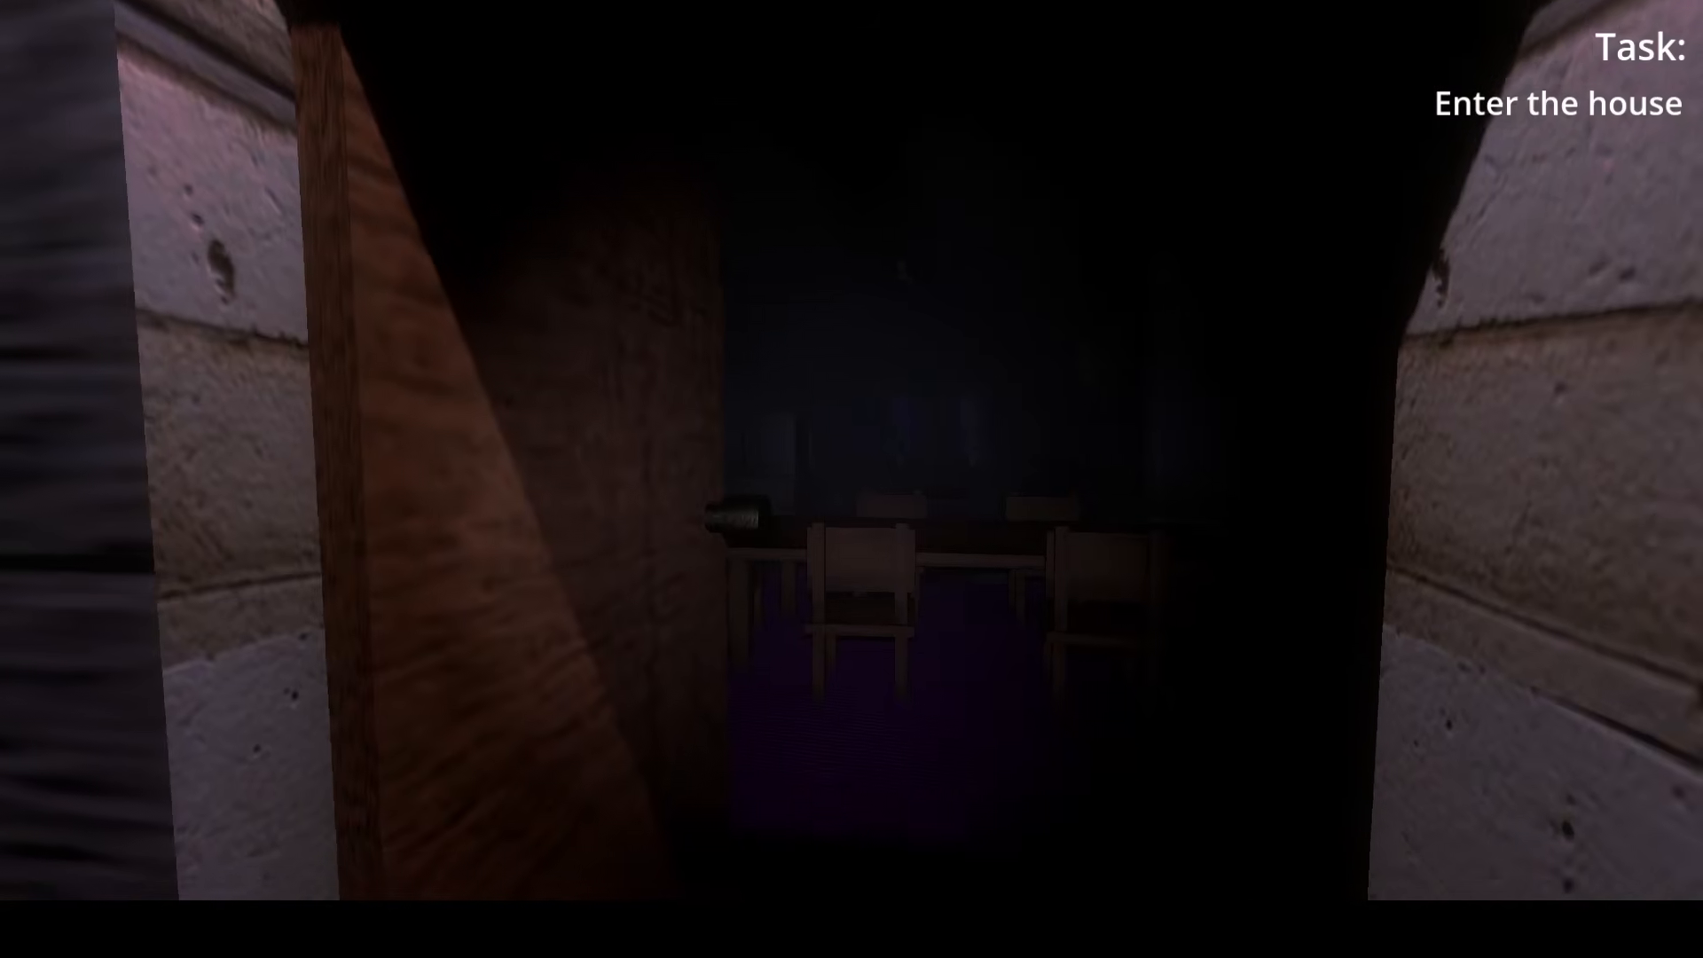
key(w)
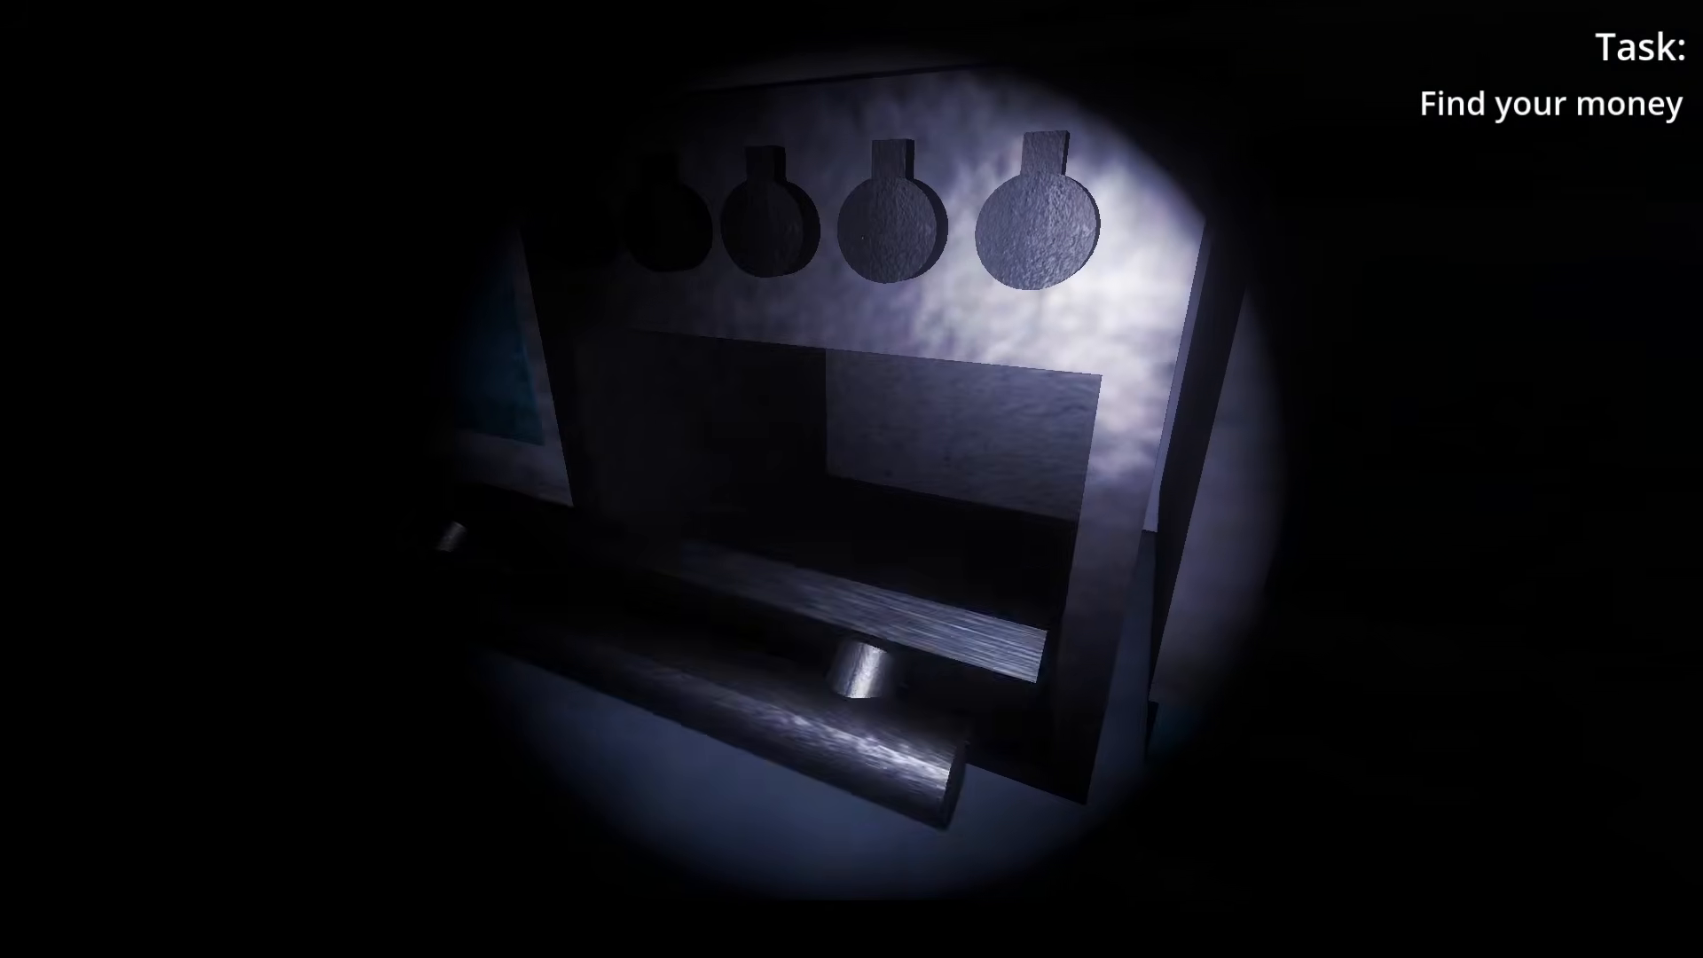
- Test the oven door, enter the room with the severed heads and safe, and go to its light switch
click(852, 479)
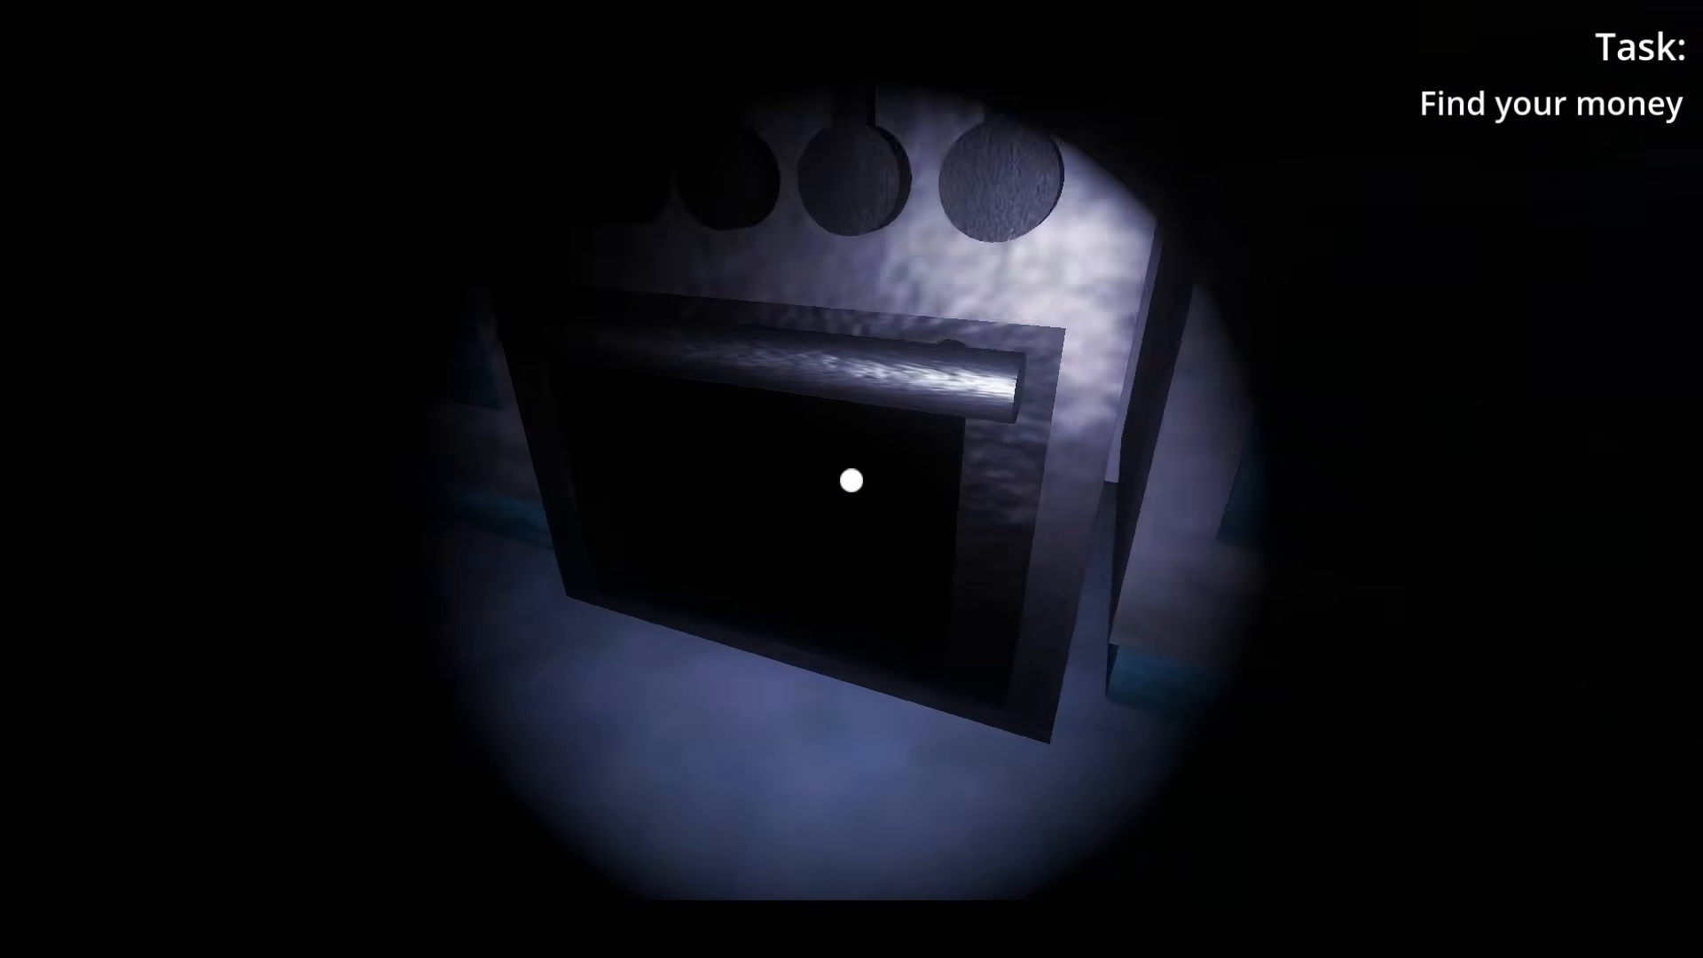
click(851, 480)
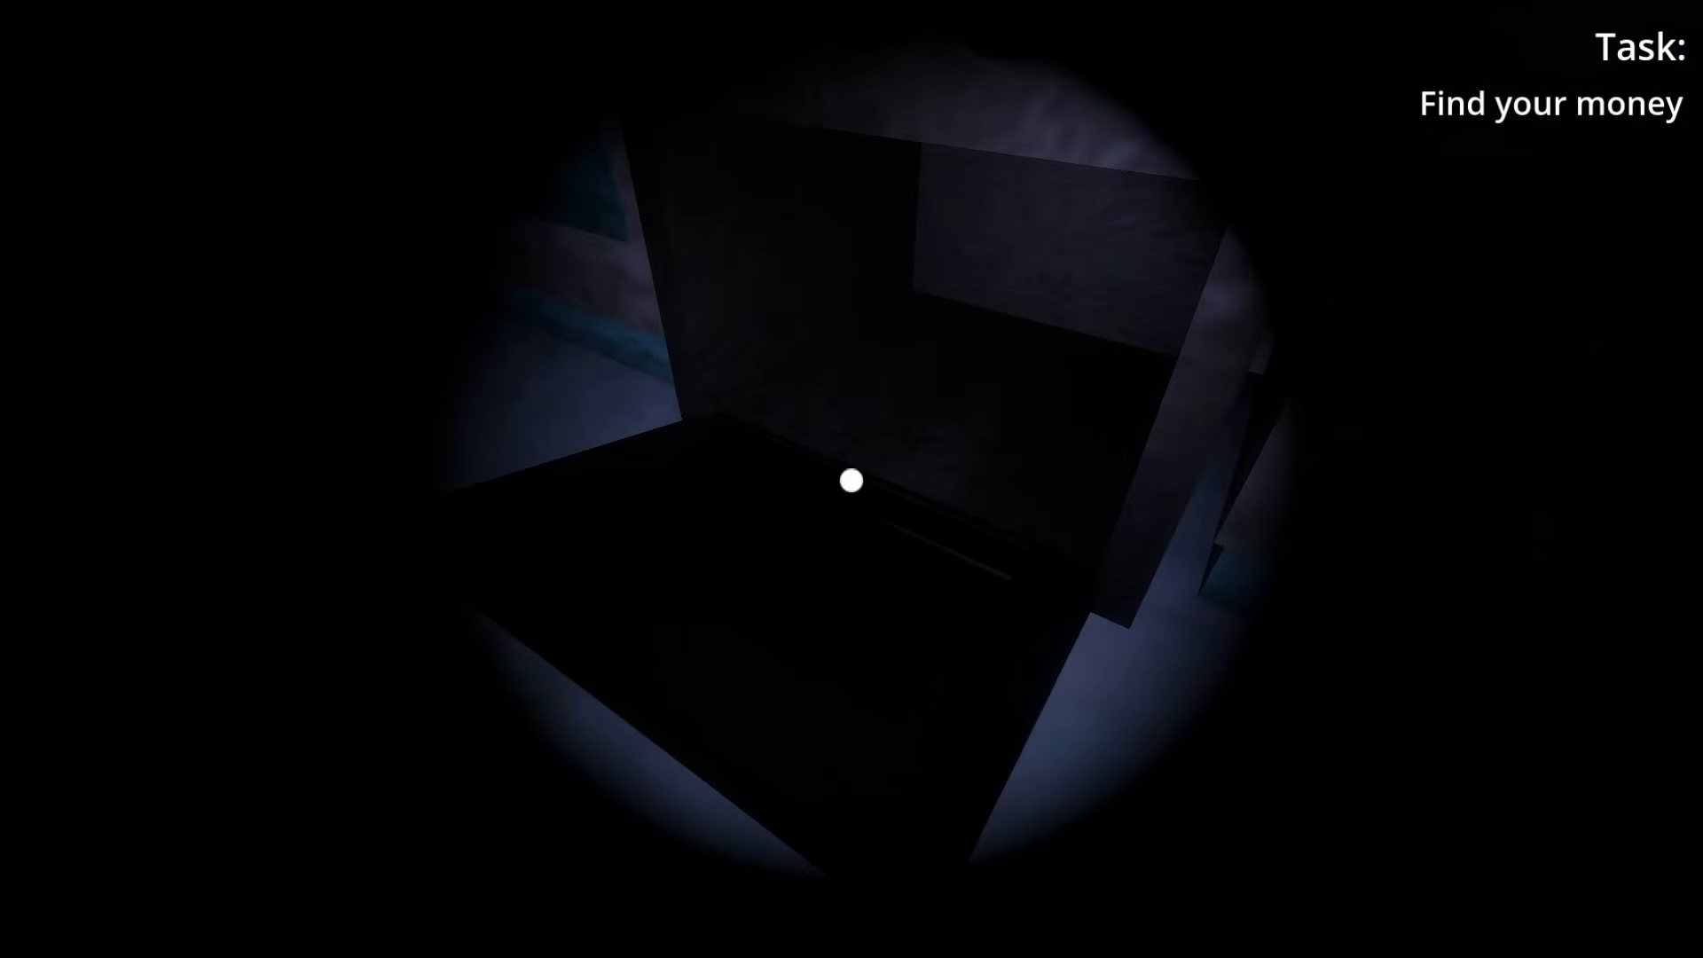
click(852, 479)
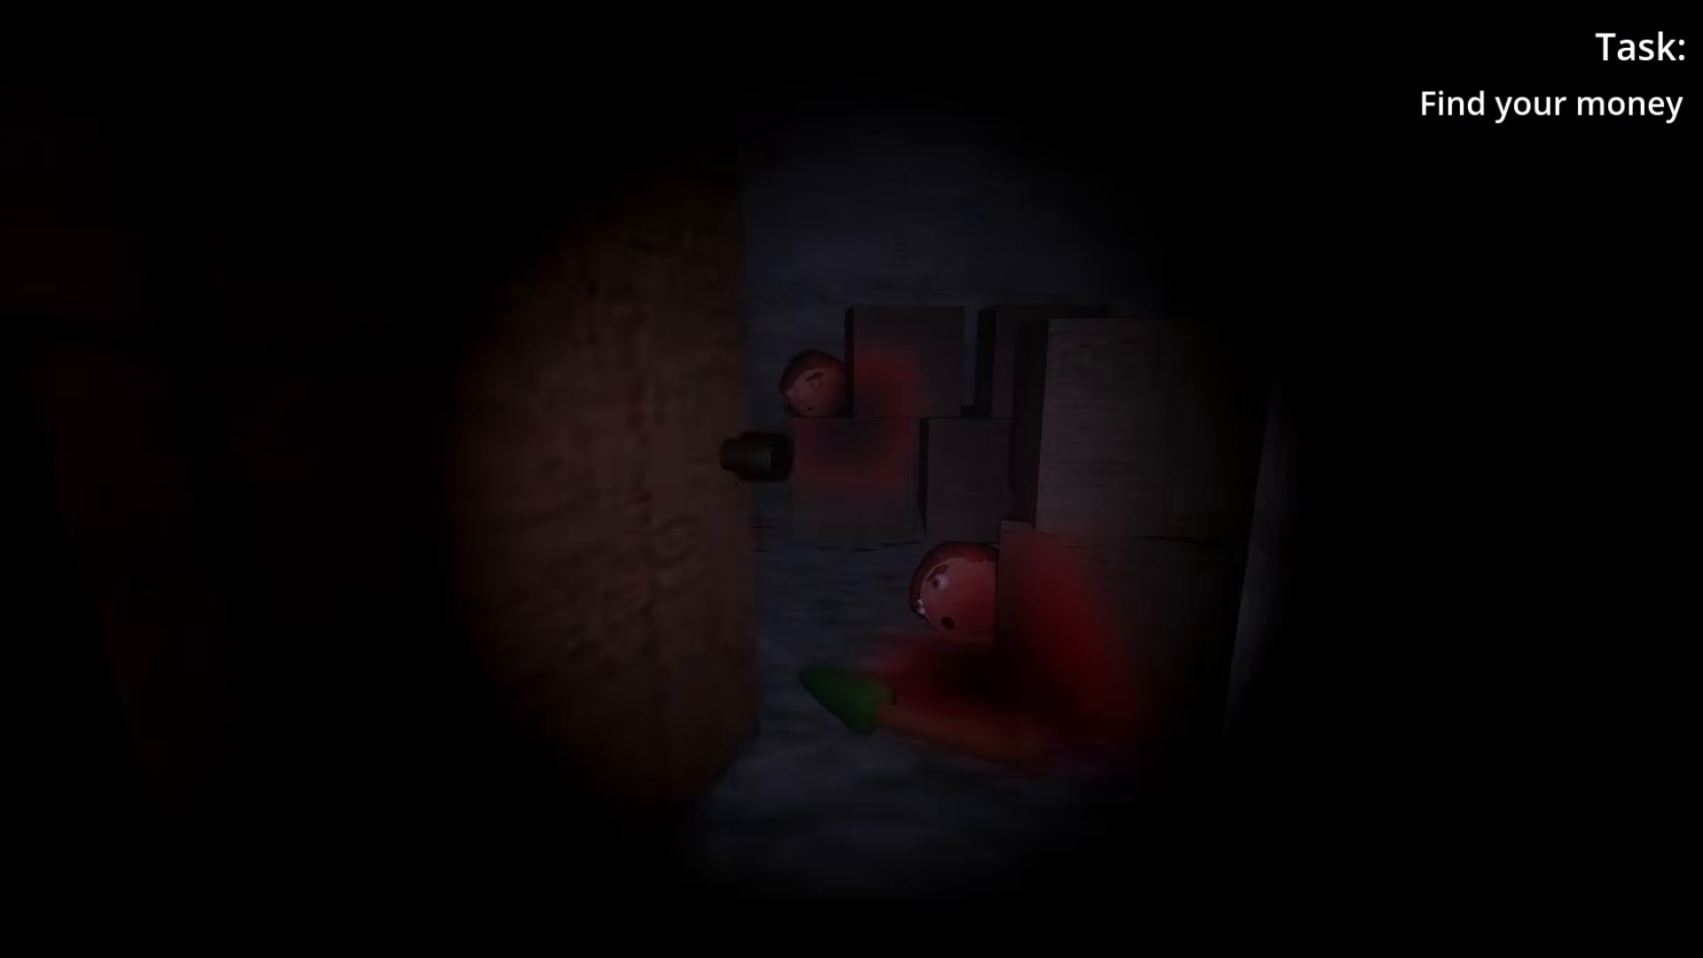
key(w)
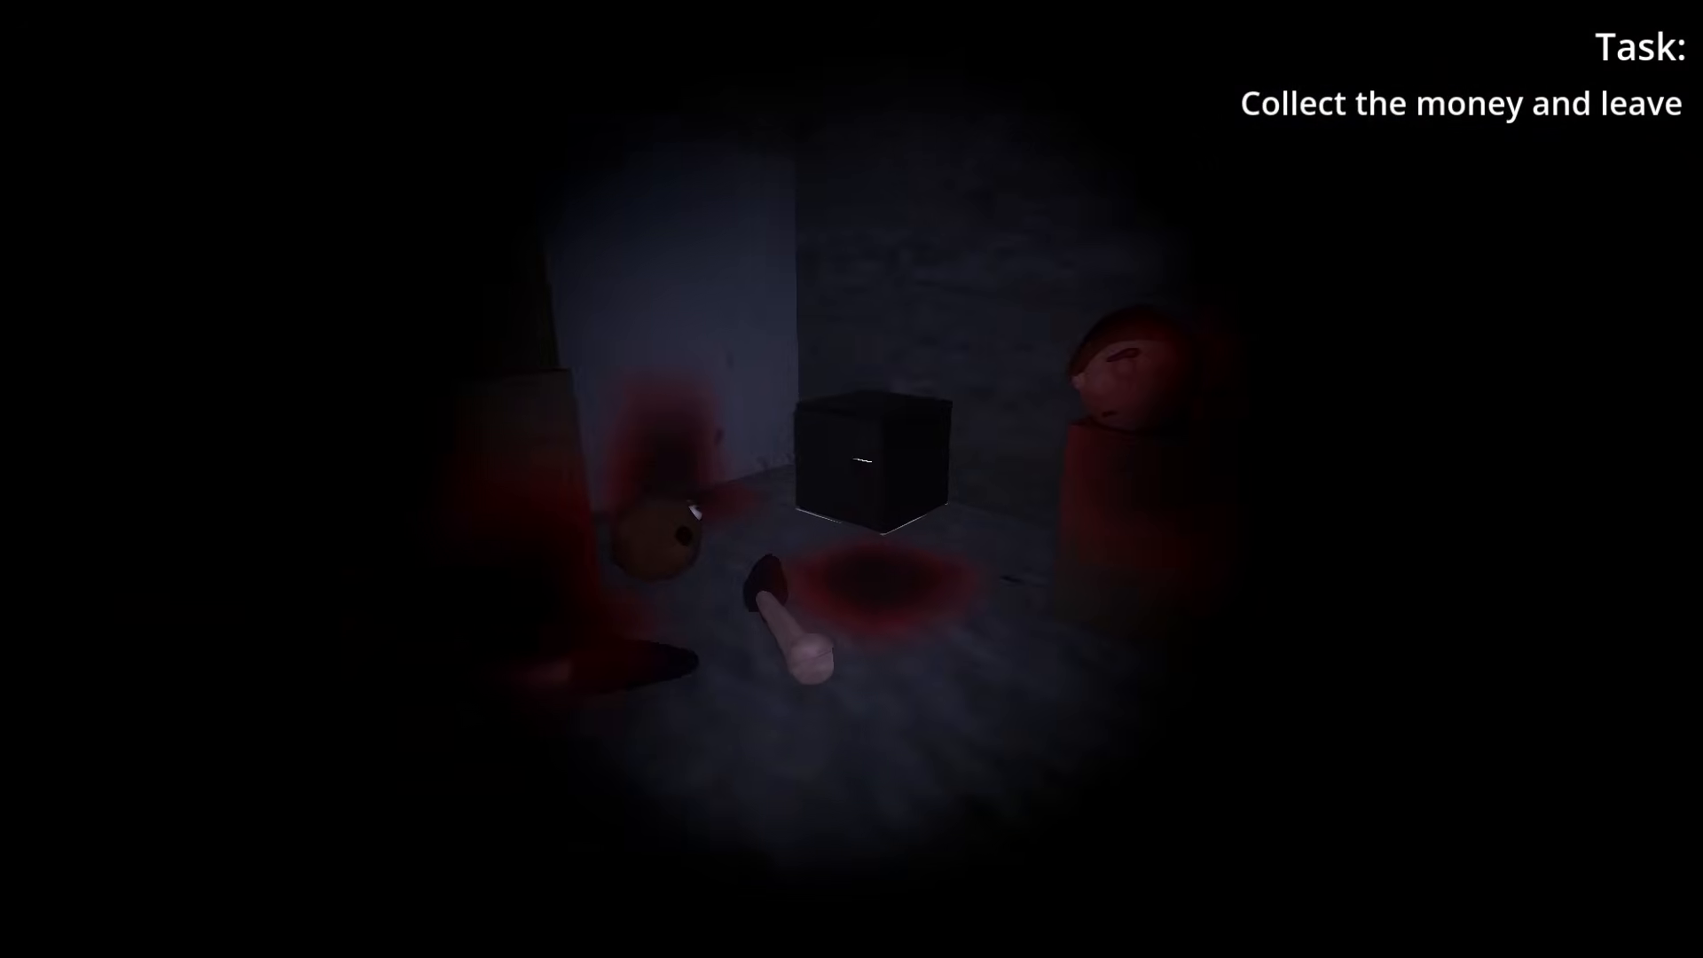
key(w)
key(e)
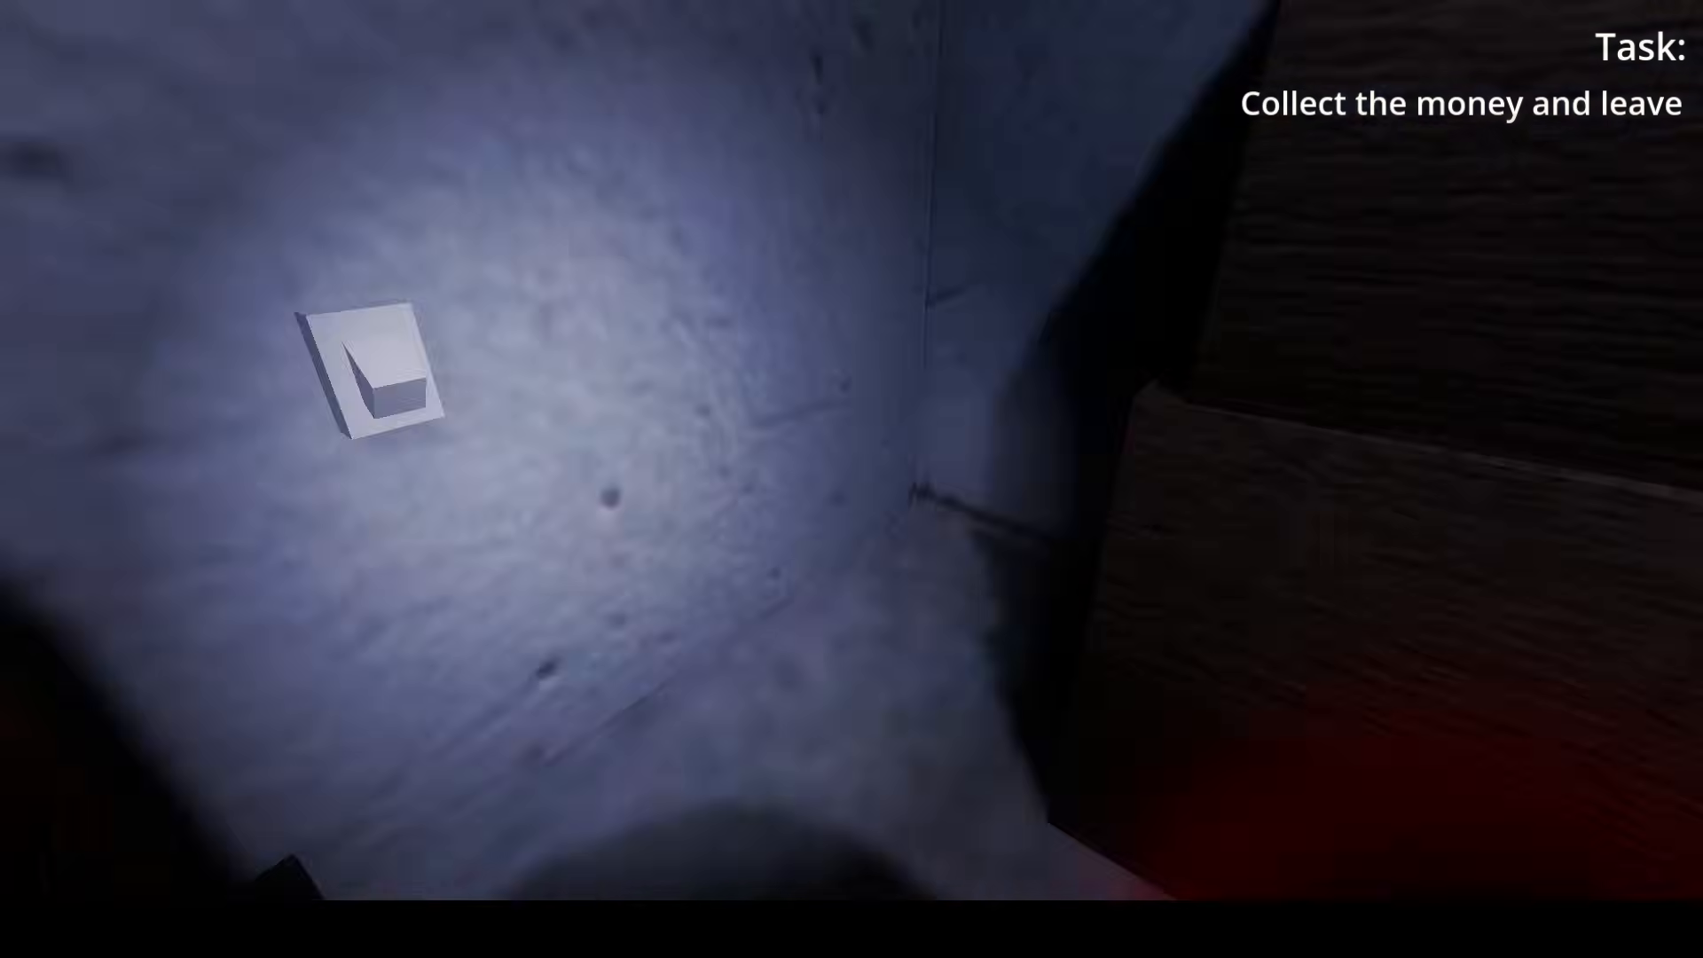
- Examine the severed heads, arms, blood and safe in the running game and in the level scene
key(w)
key(w)
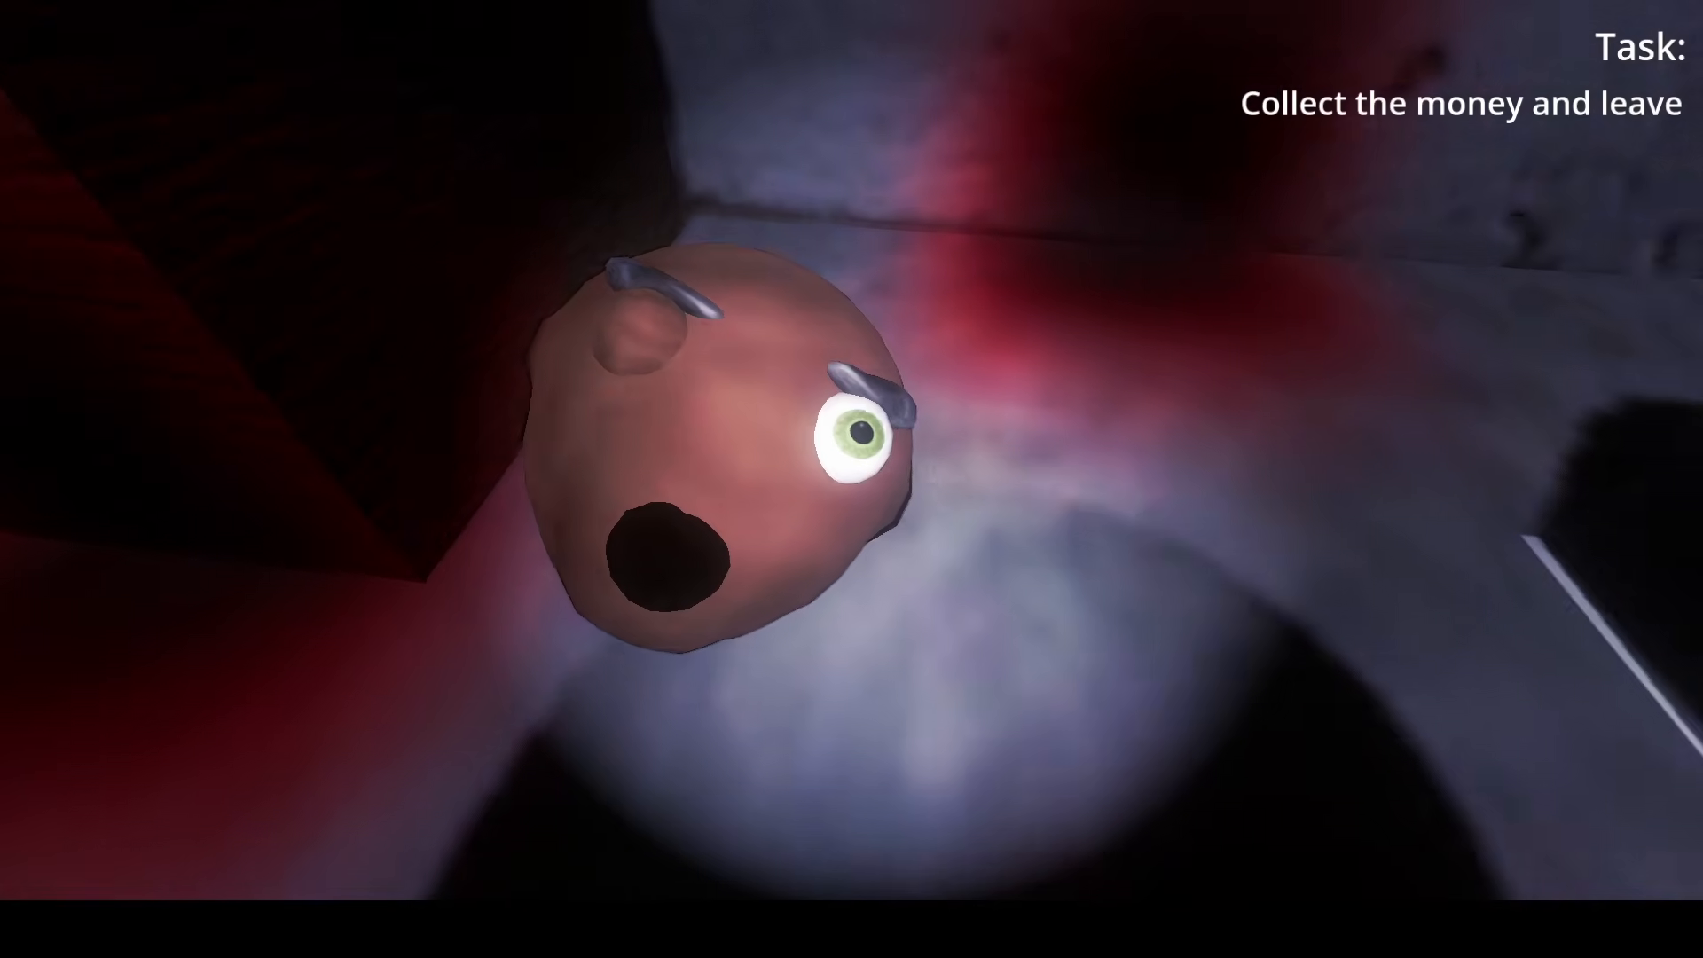
key(s)
key(w)
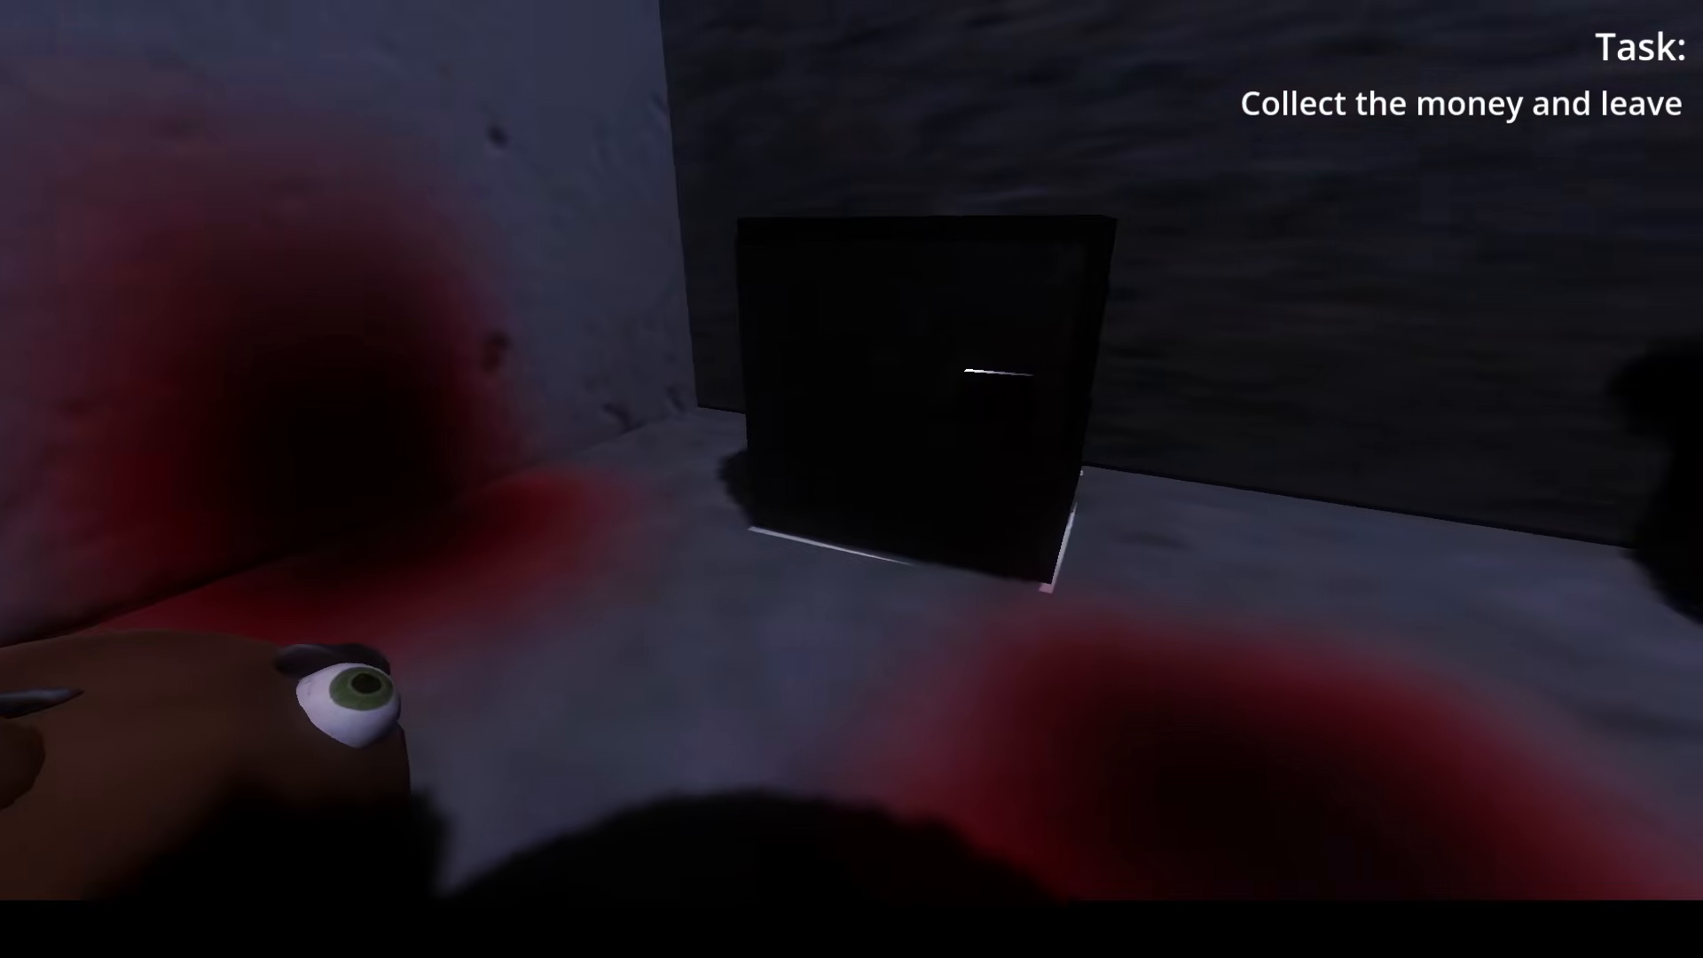
key(s)
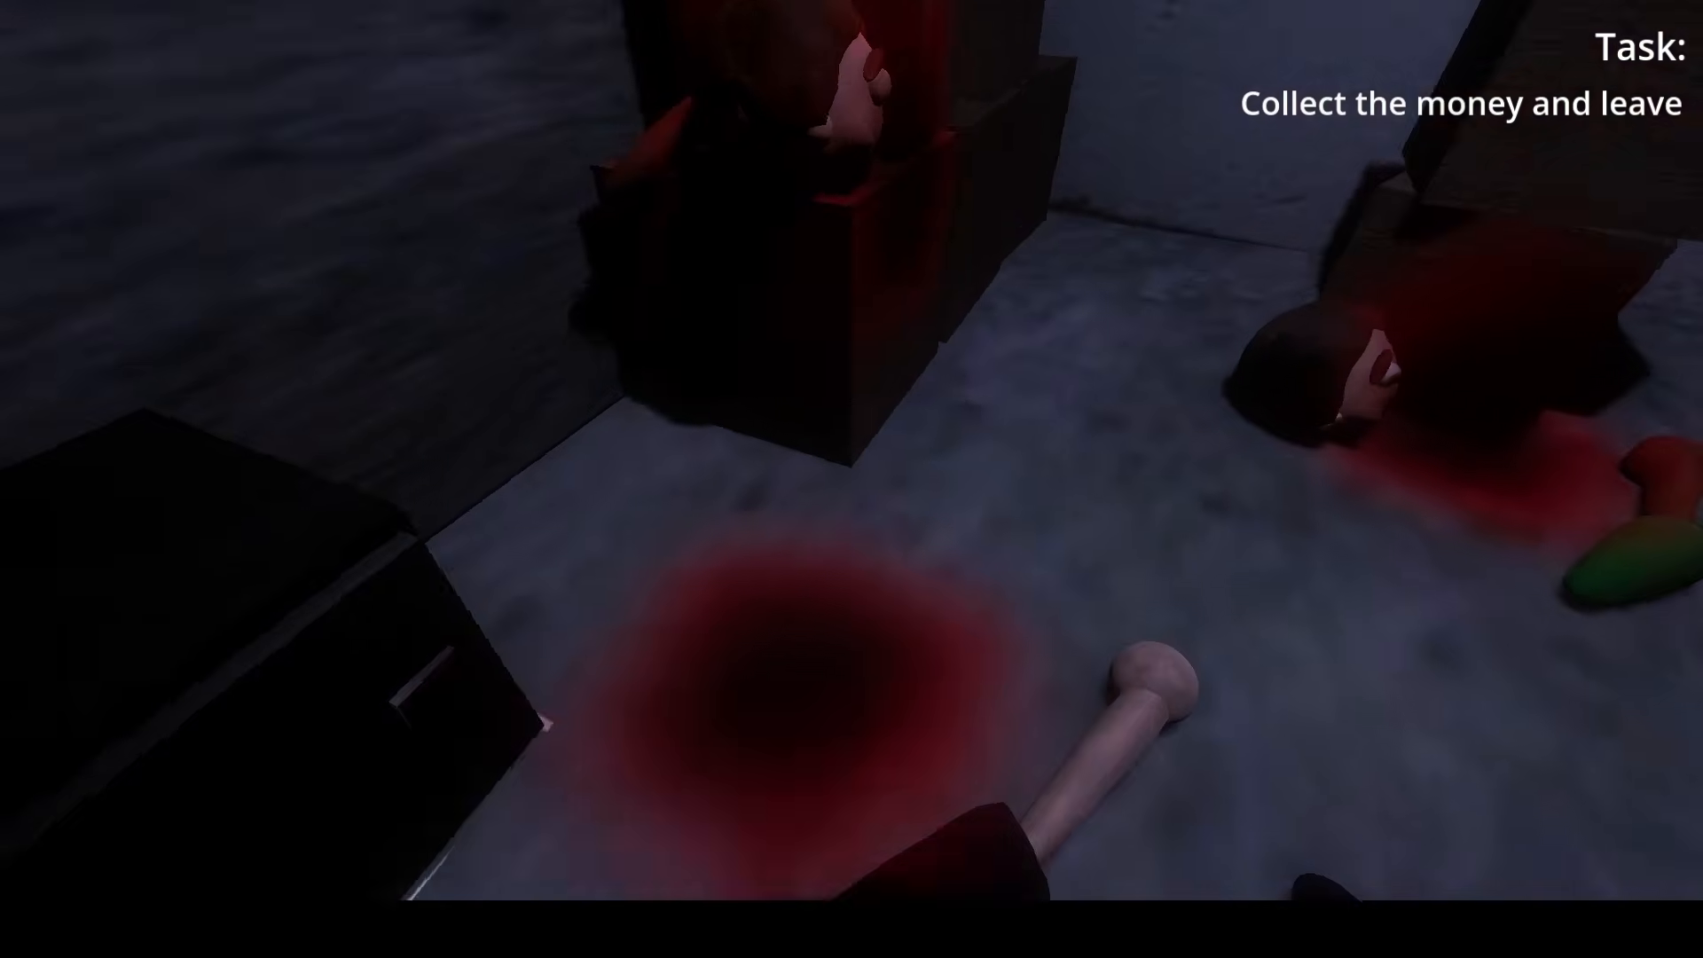
key(d)
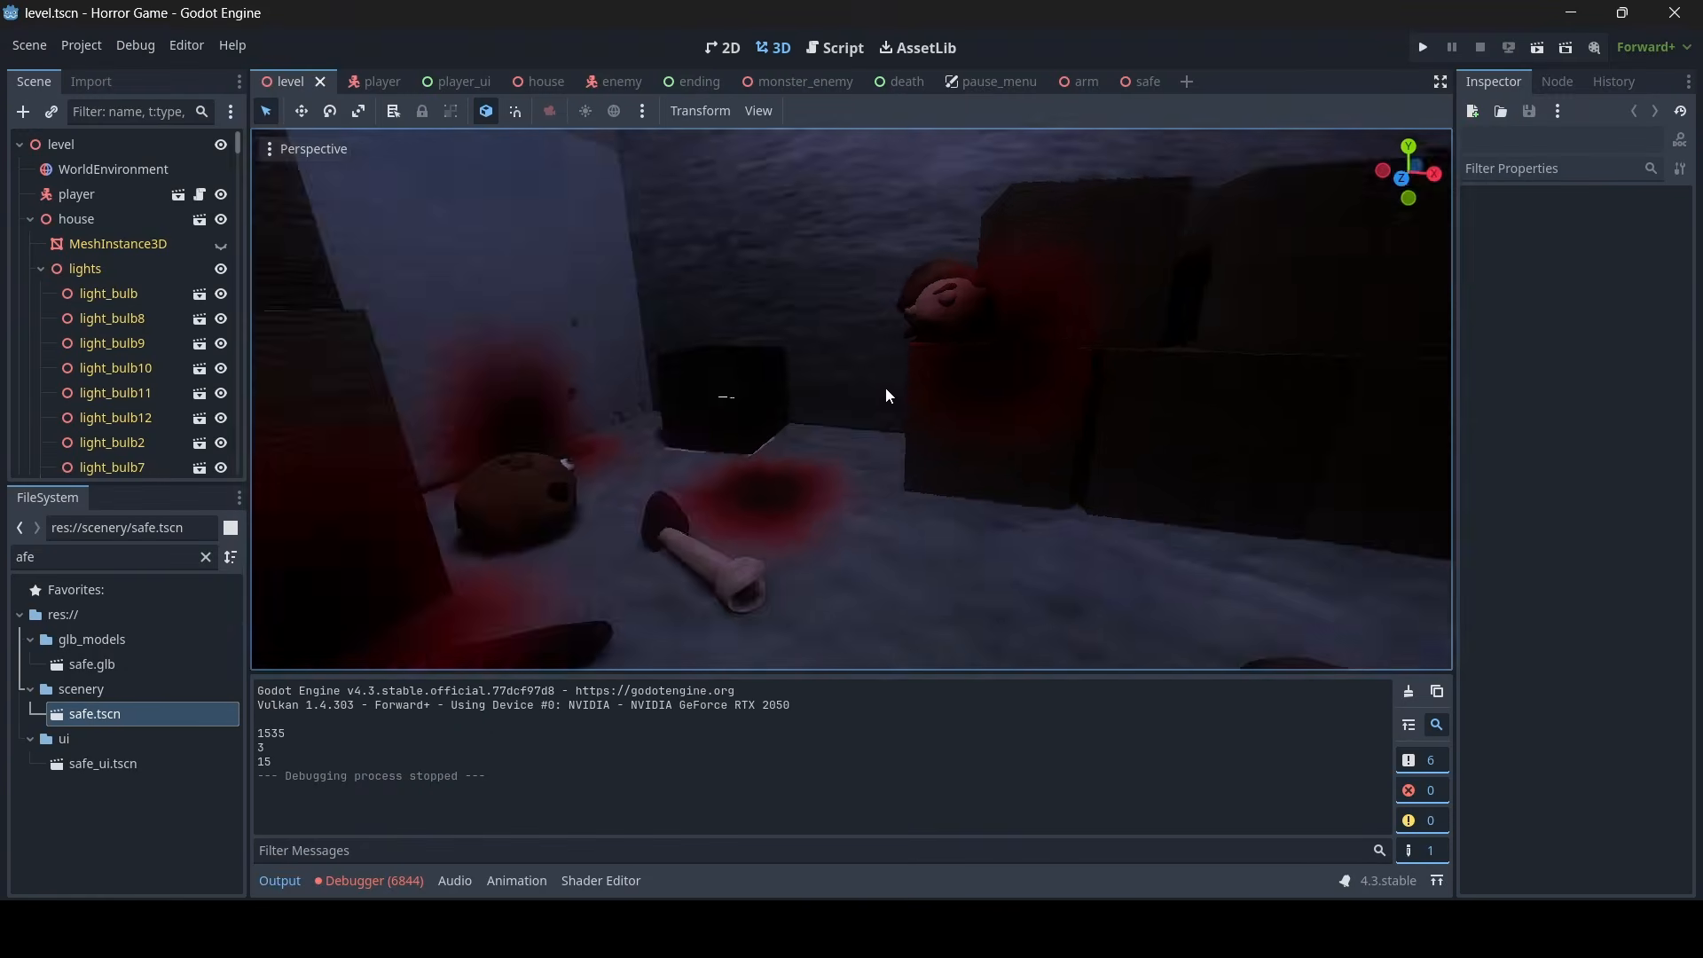
key(w)
right_drag(886, 396, 1197, 404)
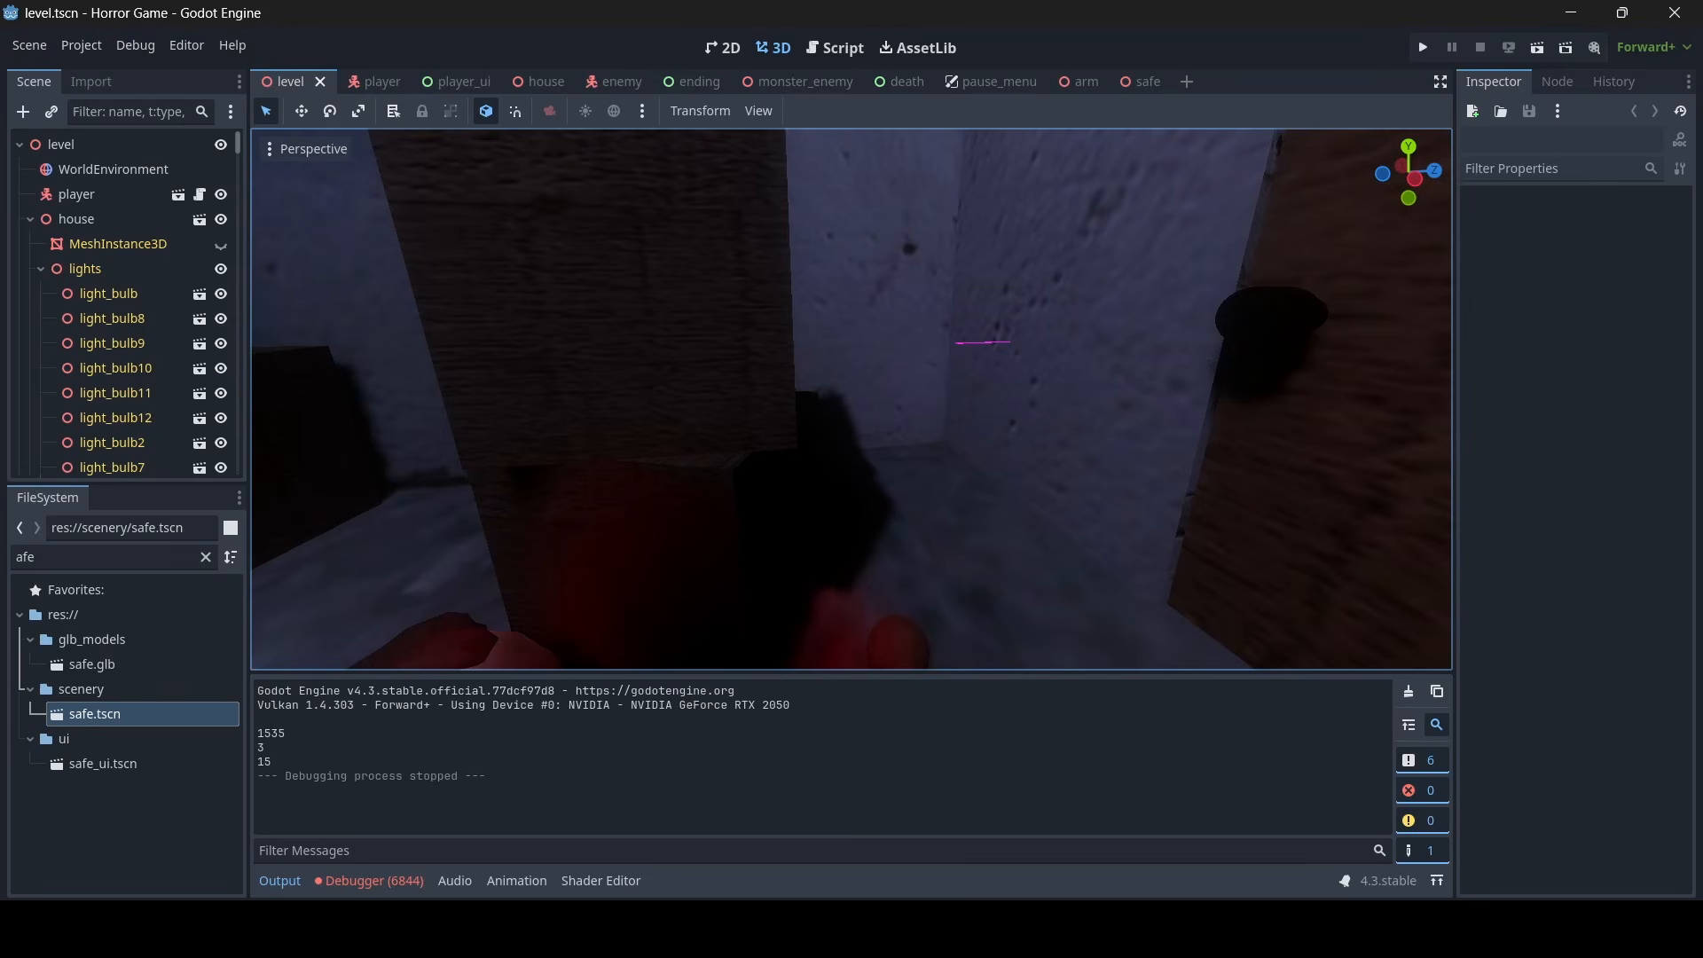
right_drag(883, 387, 466, 390)
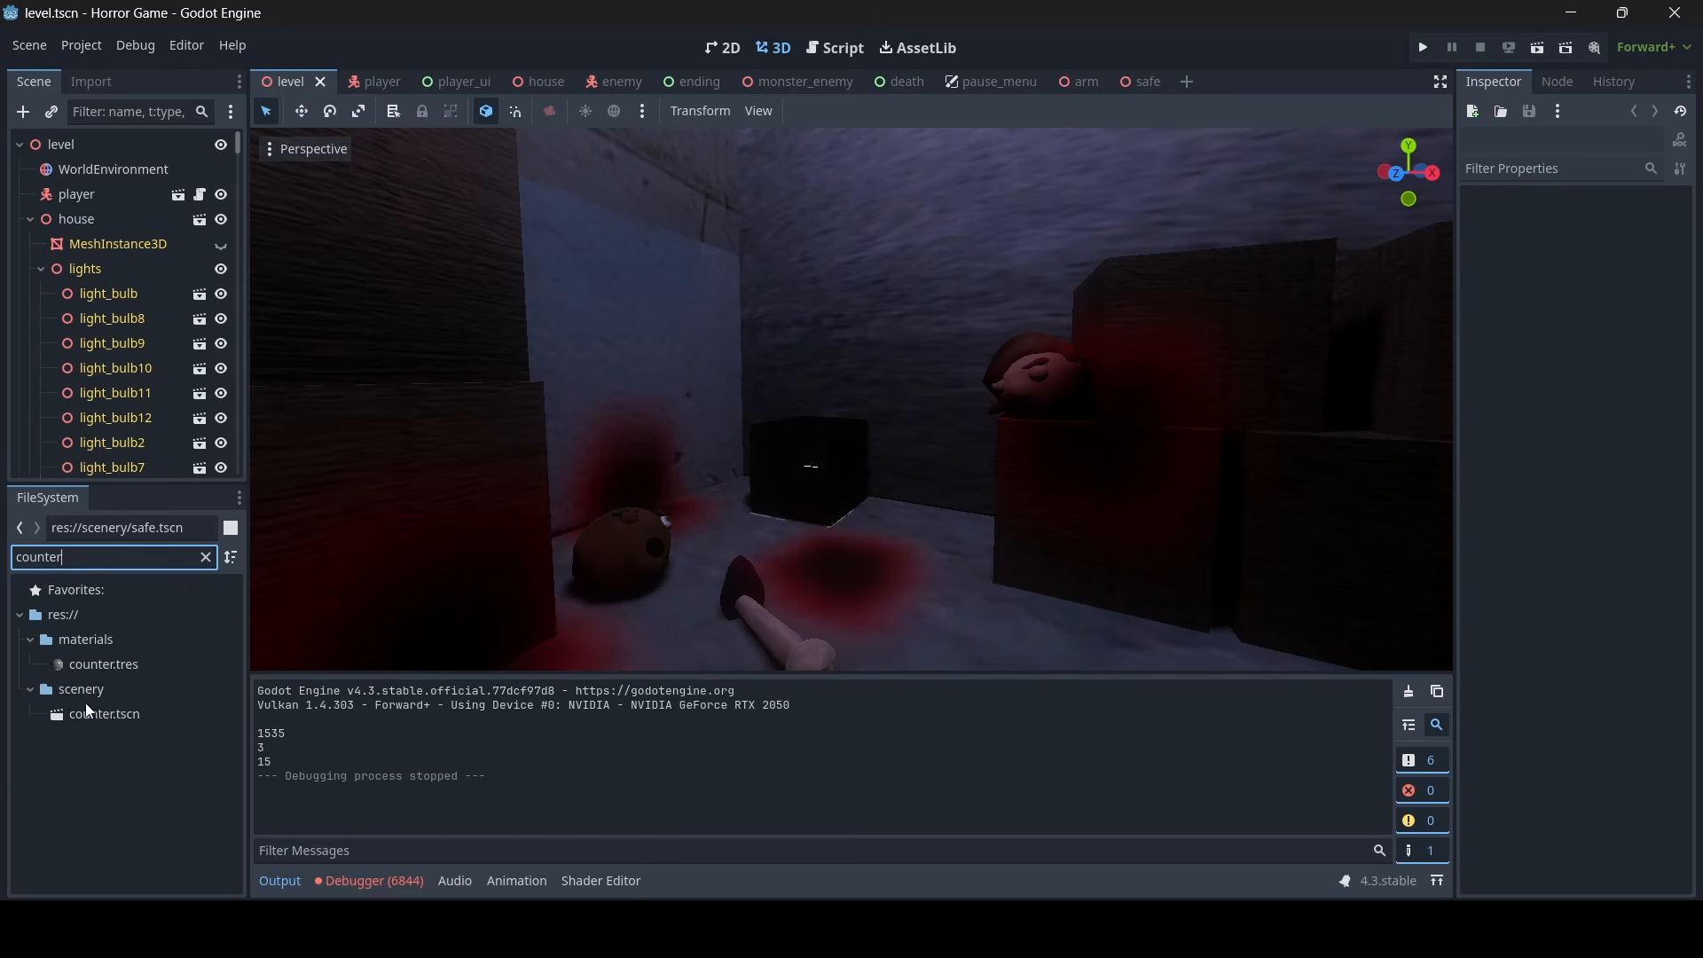
- Open counter.tscn from the scenery folder and close the safe and arm scenes
double_click(85, 720)
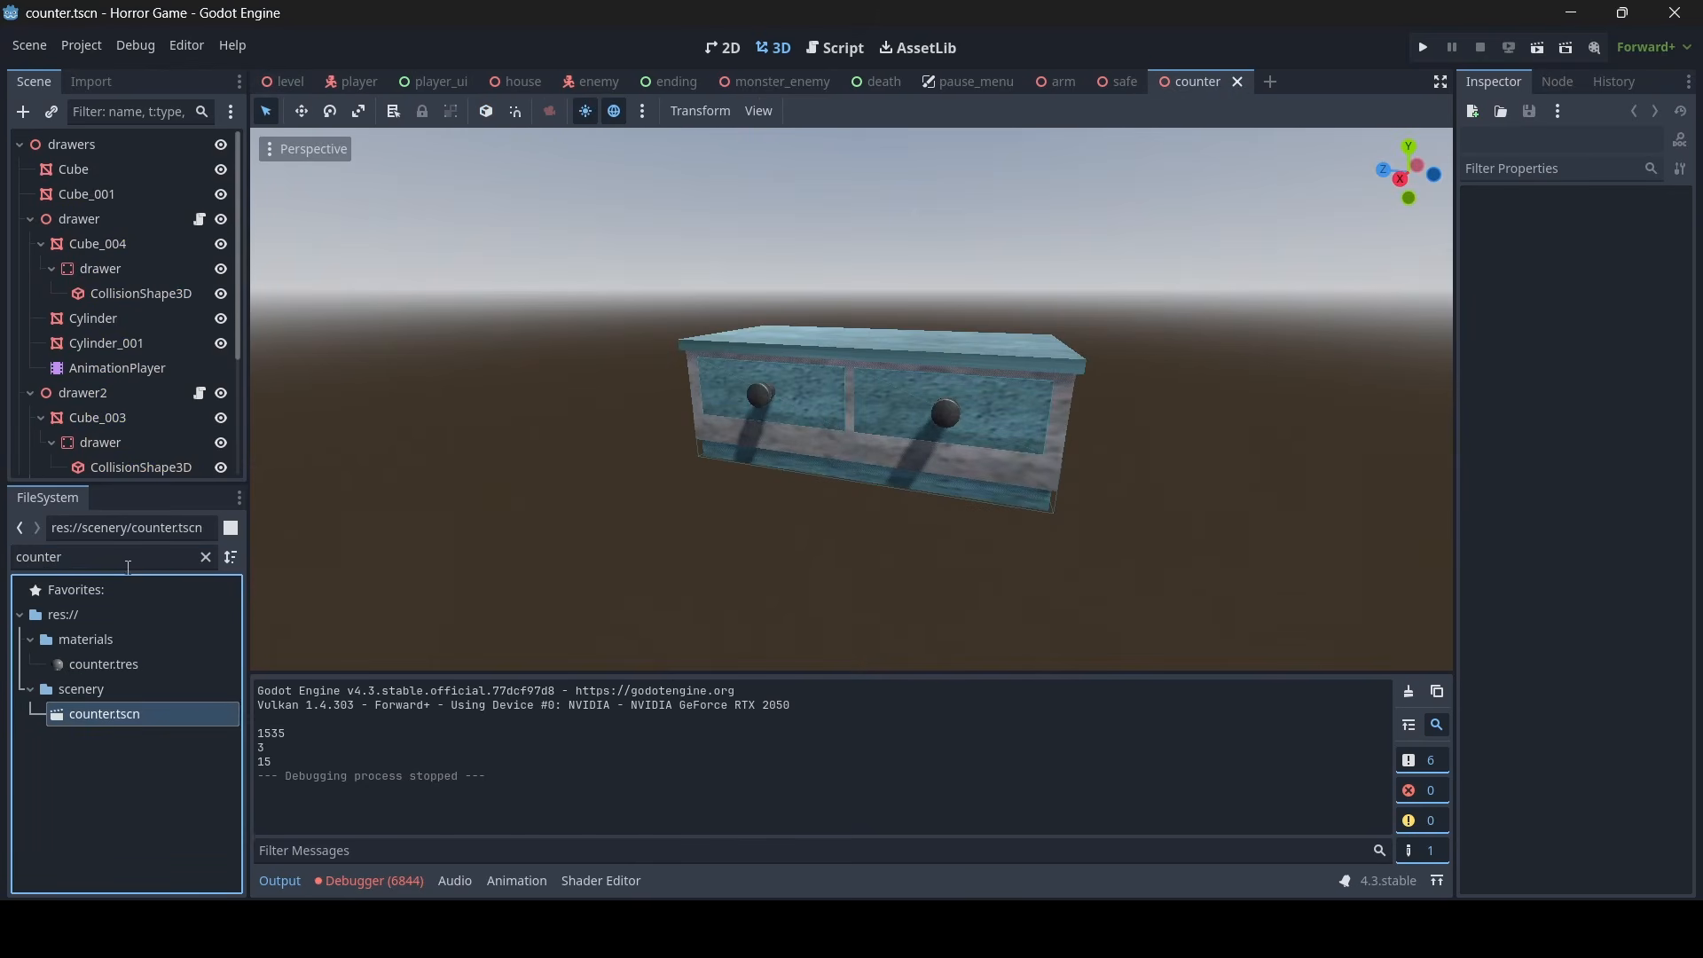
click(1126, 80)
click(1153, 81)
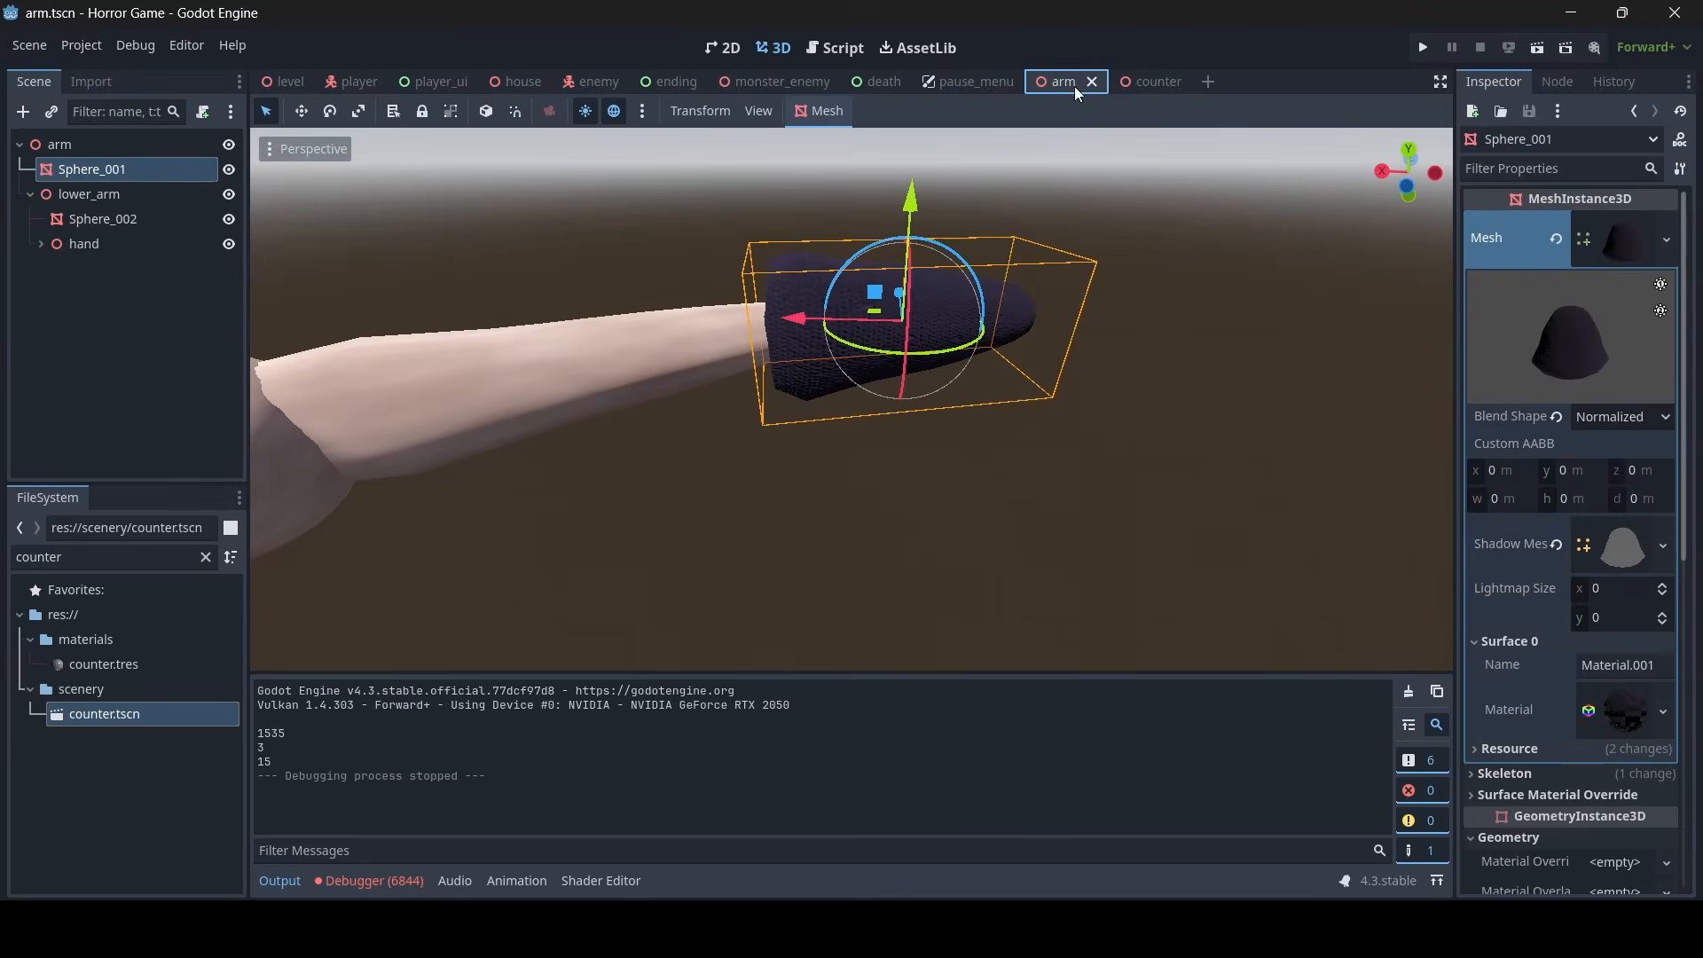
click(1092, 83)
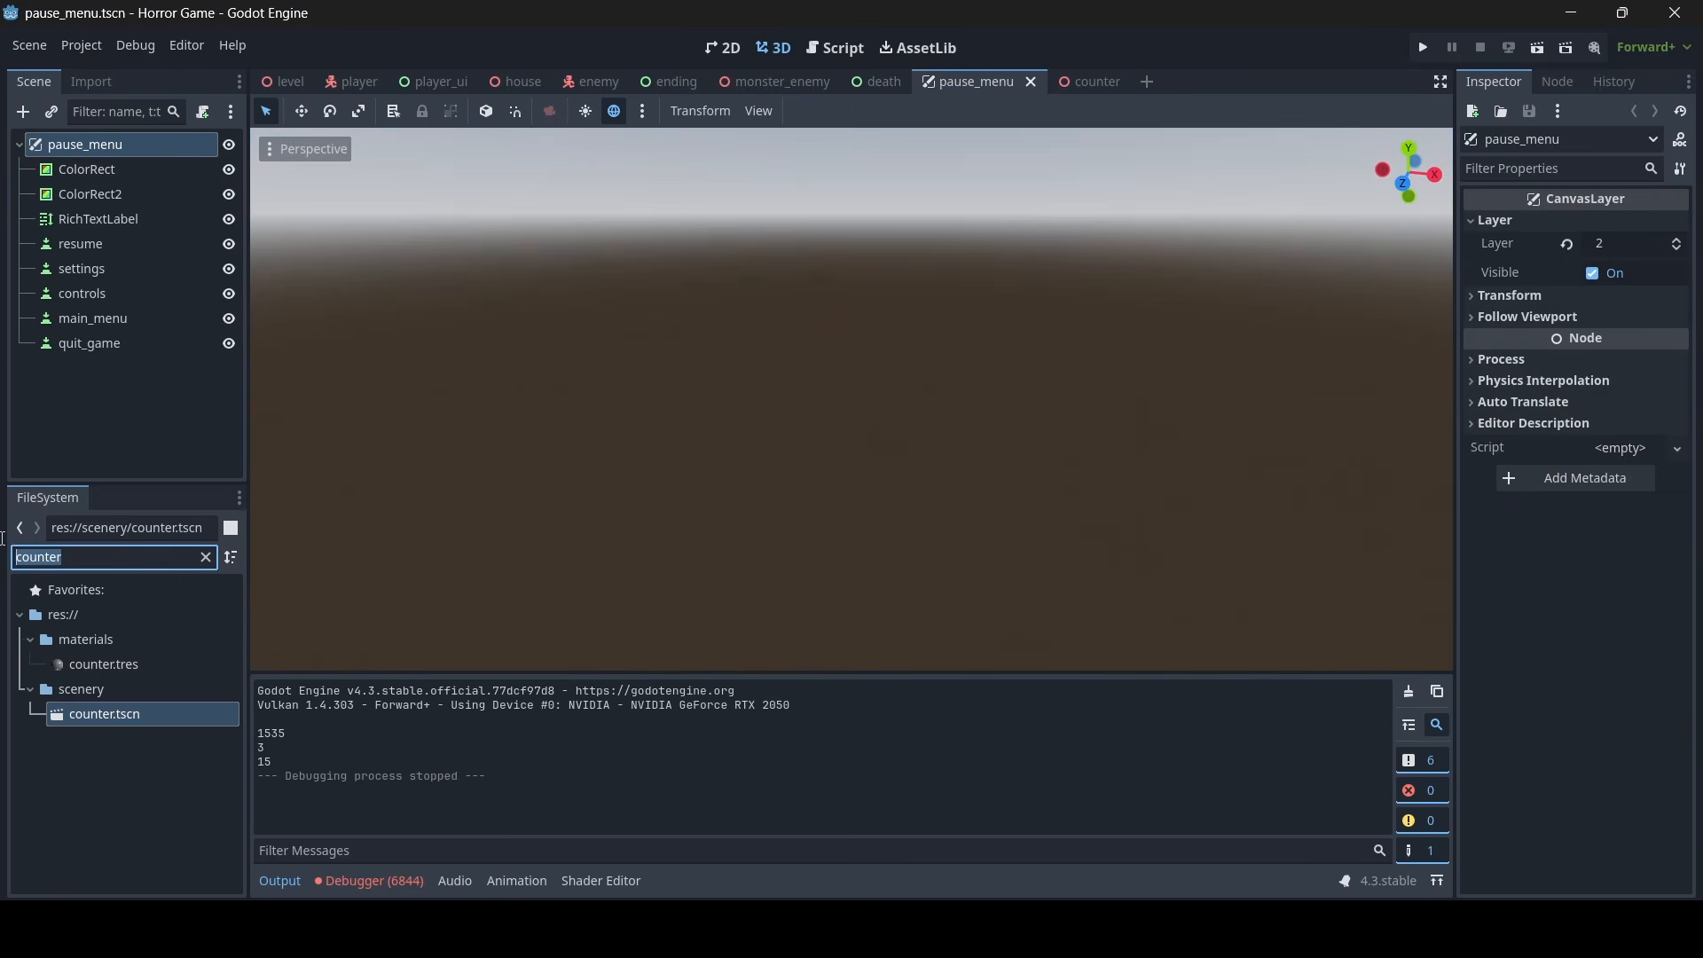
- Open drawers.tscn and copy the open and close audio players of its first drawer
text(drawers)
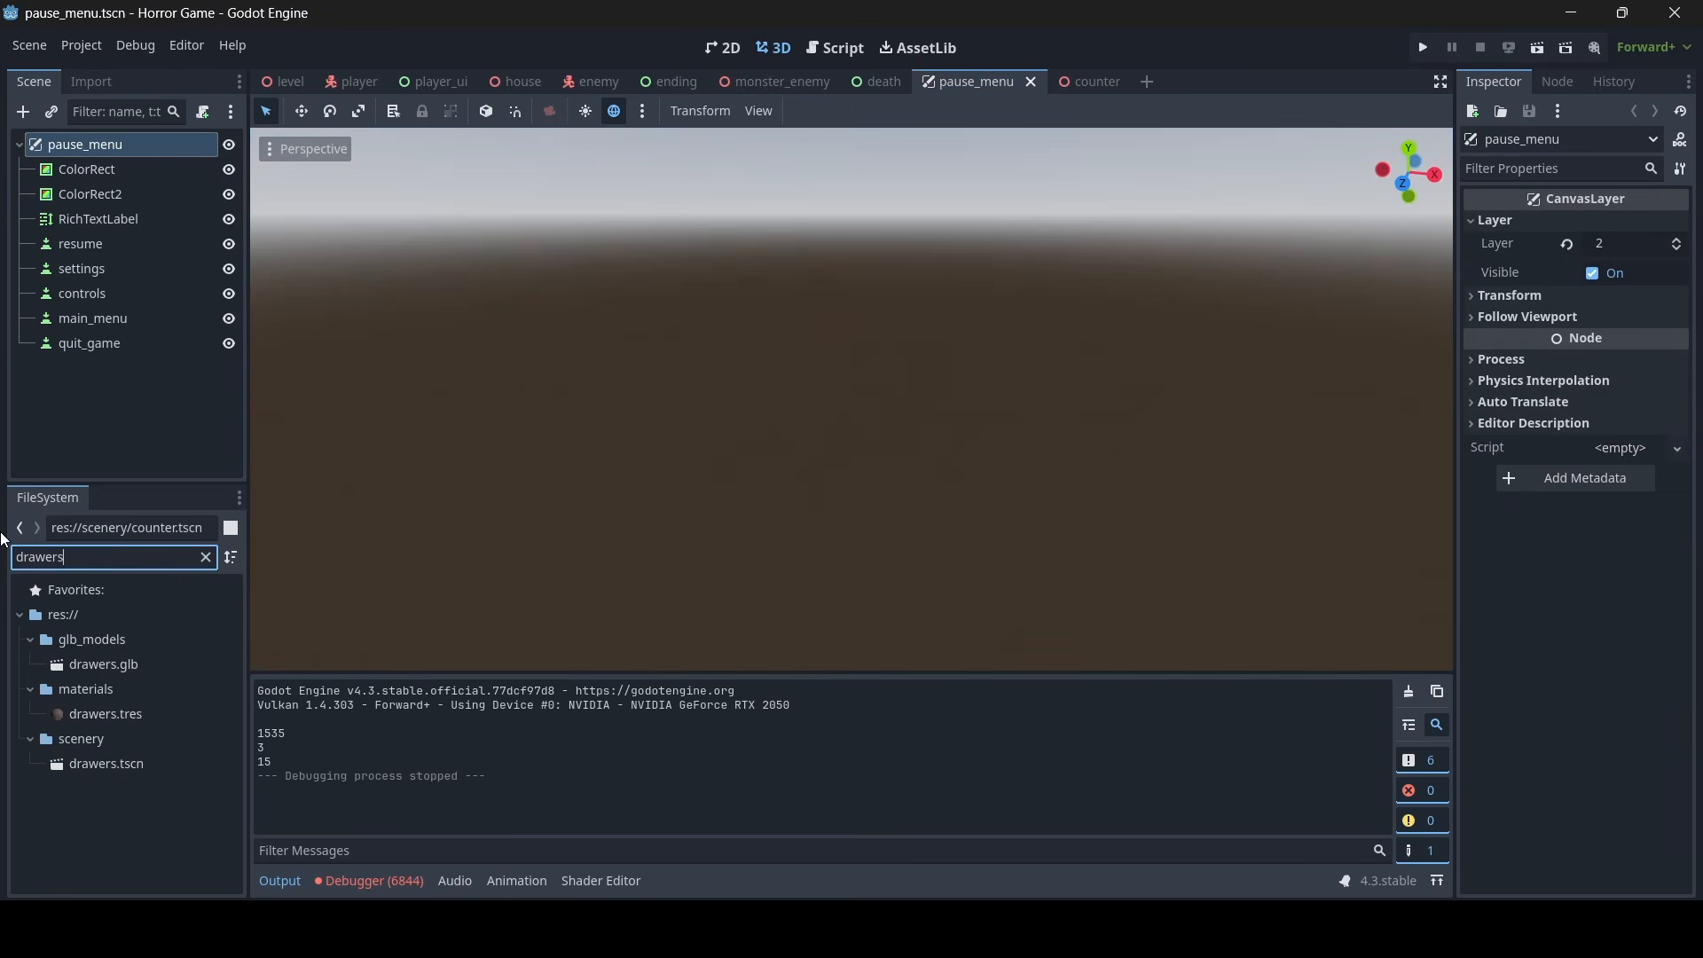
double_click(124, 763)
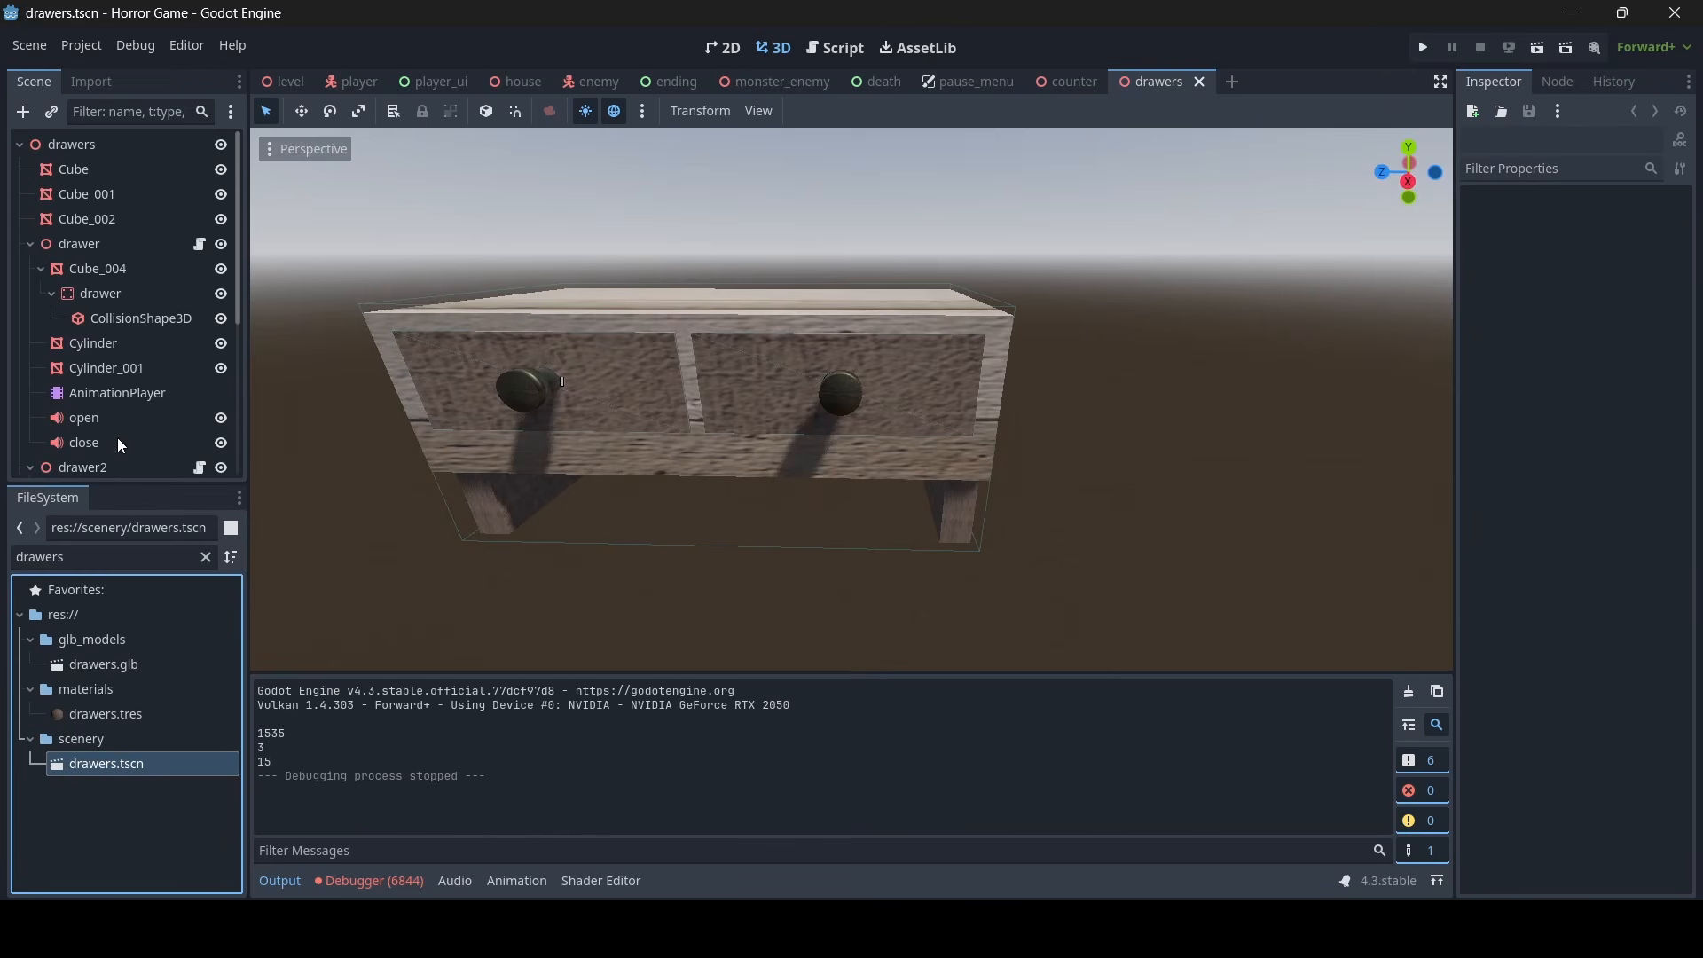
click(114, 339)
shift+click(99, 357)
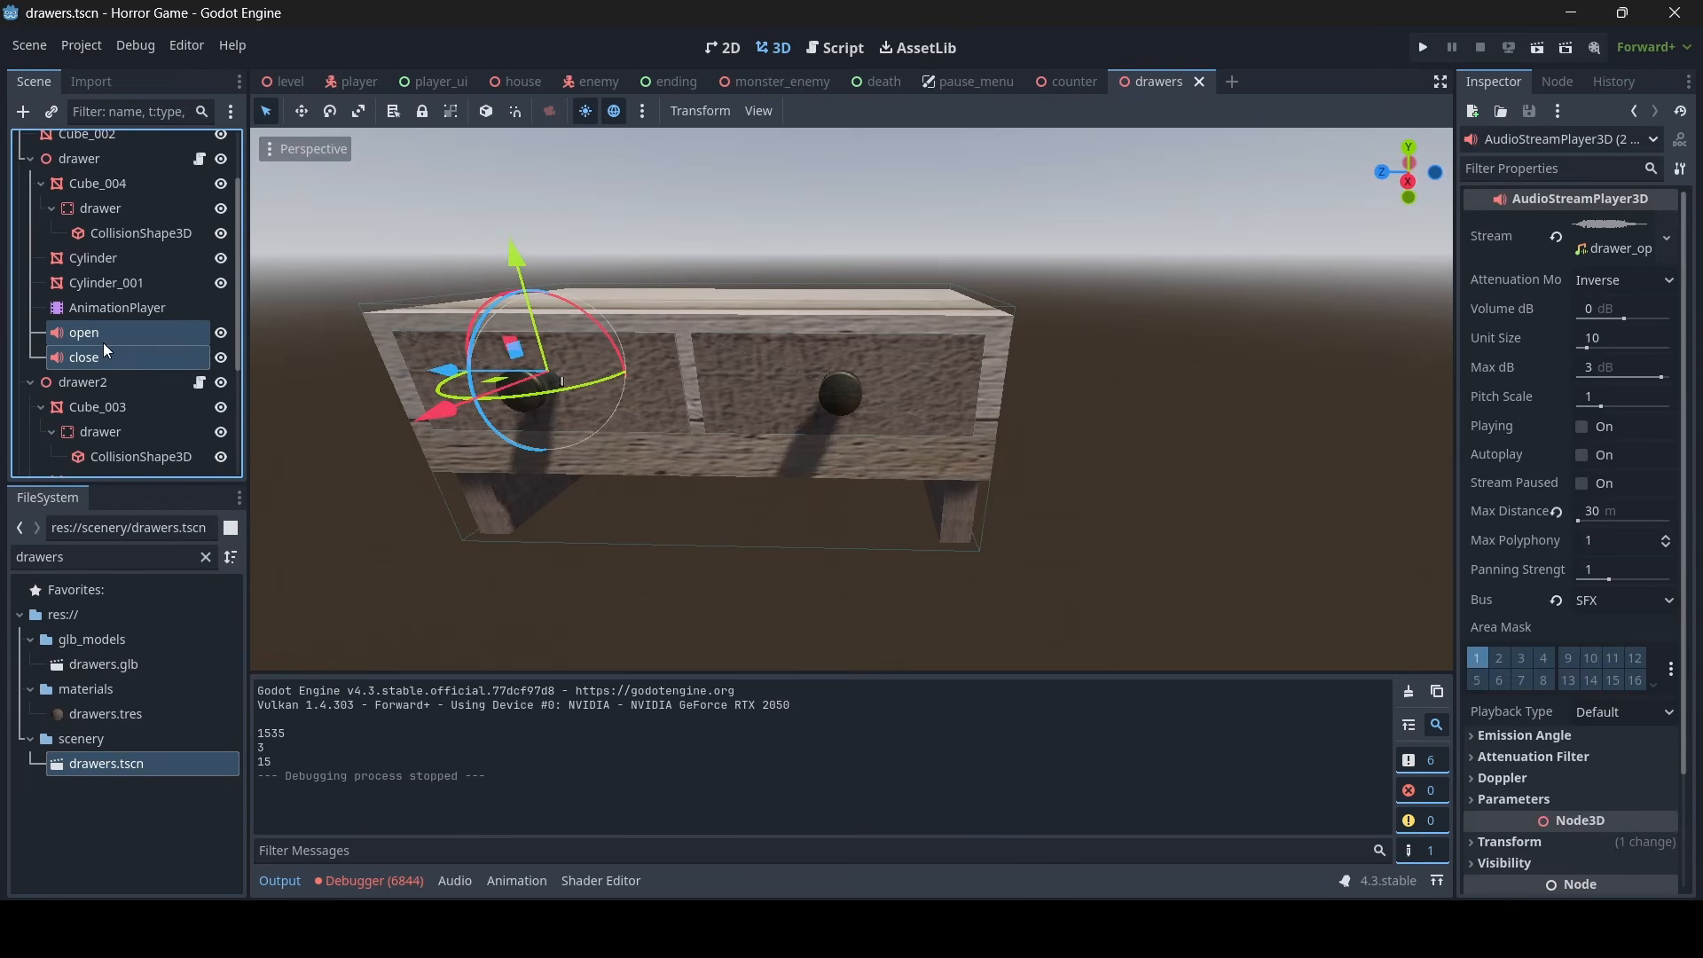
right_click(103, 342)
click(135, 379)
- Paste the copied open and close audio players as children of both drawer and drawer2 in the counter scene
click(1061, 84)
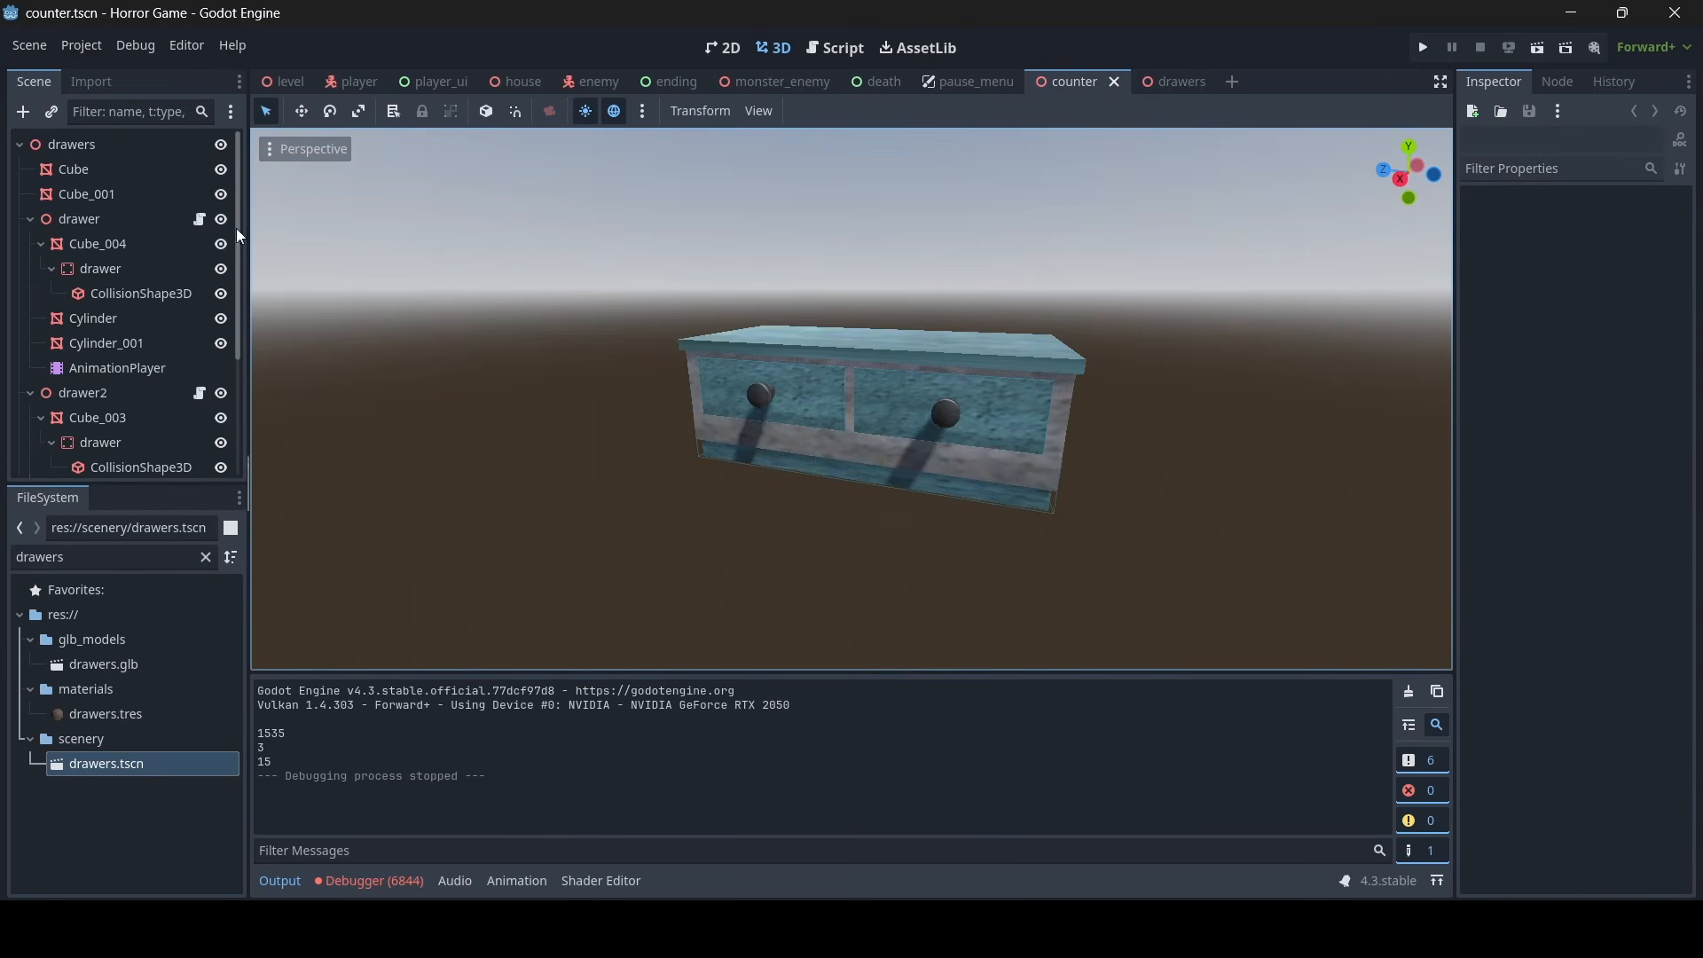
right_click(99, 213)
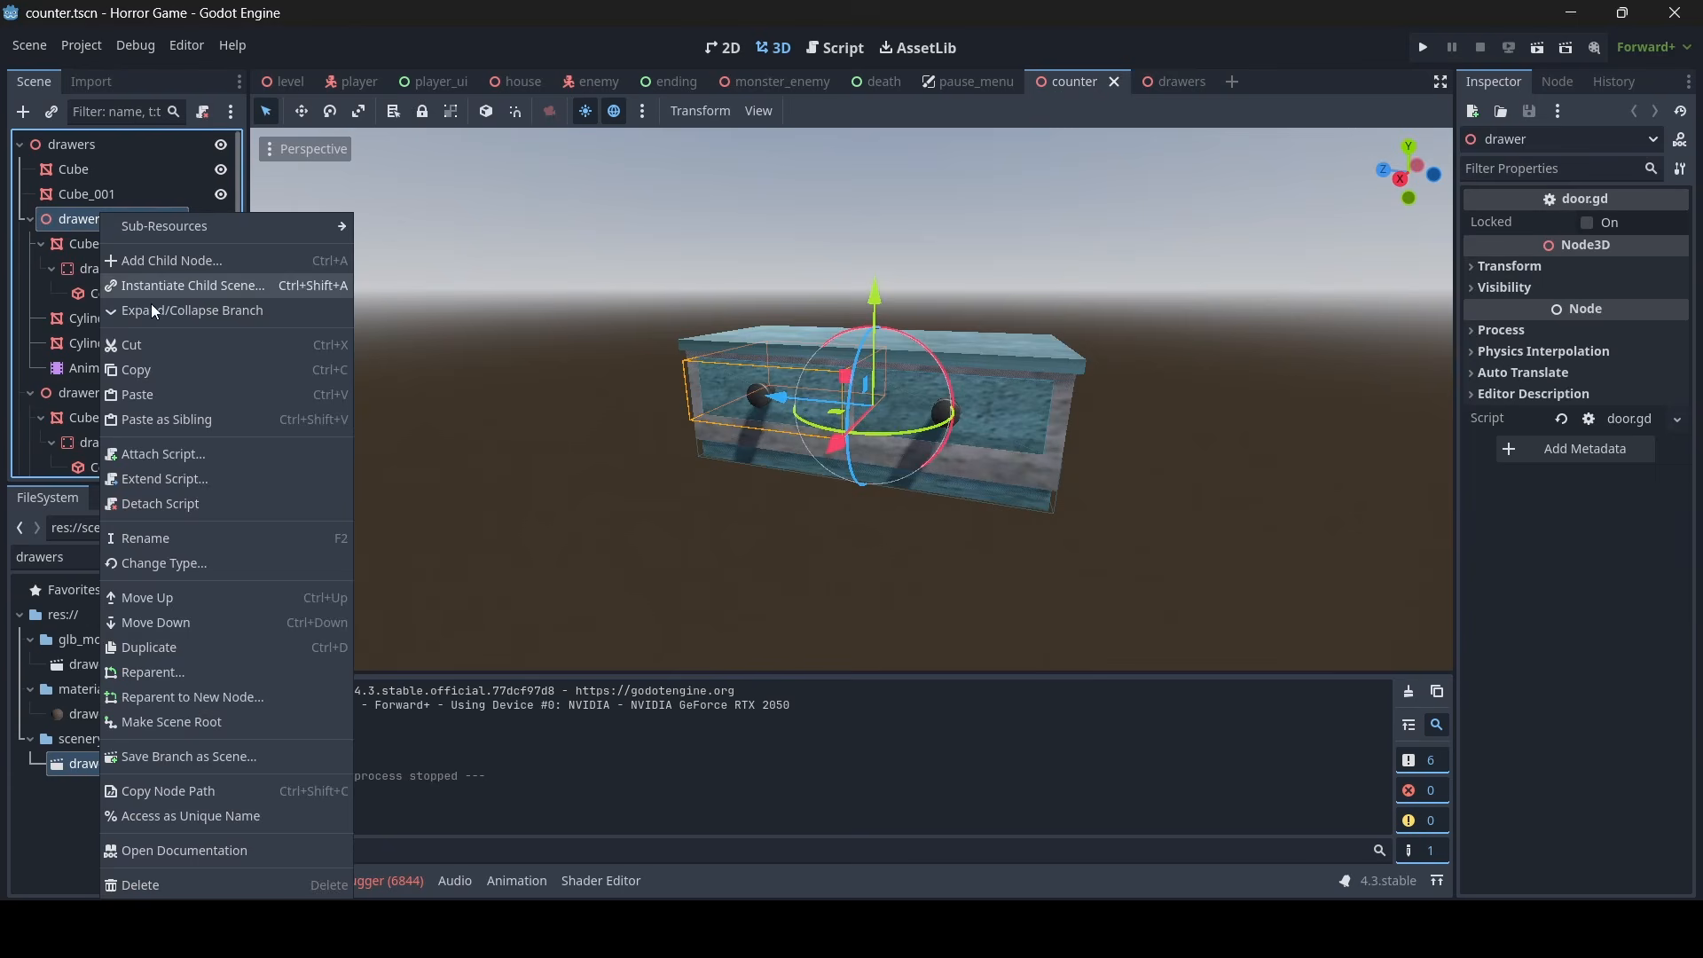
click(146, 394)
scroll(851, 399, up, 3)
right_drag(851, 399, 709, 399)
key(s)
key(w)
right_drag(806, 451, 975, 451)
key(s)
right_click(103, 268)
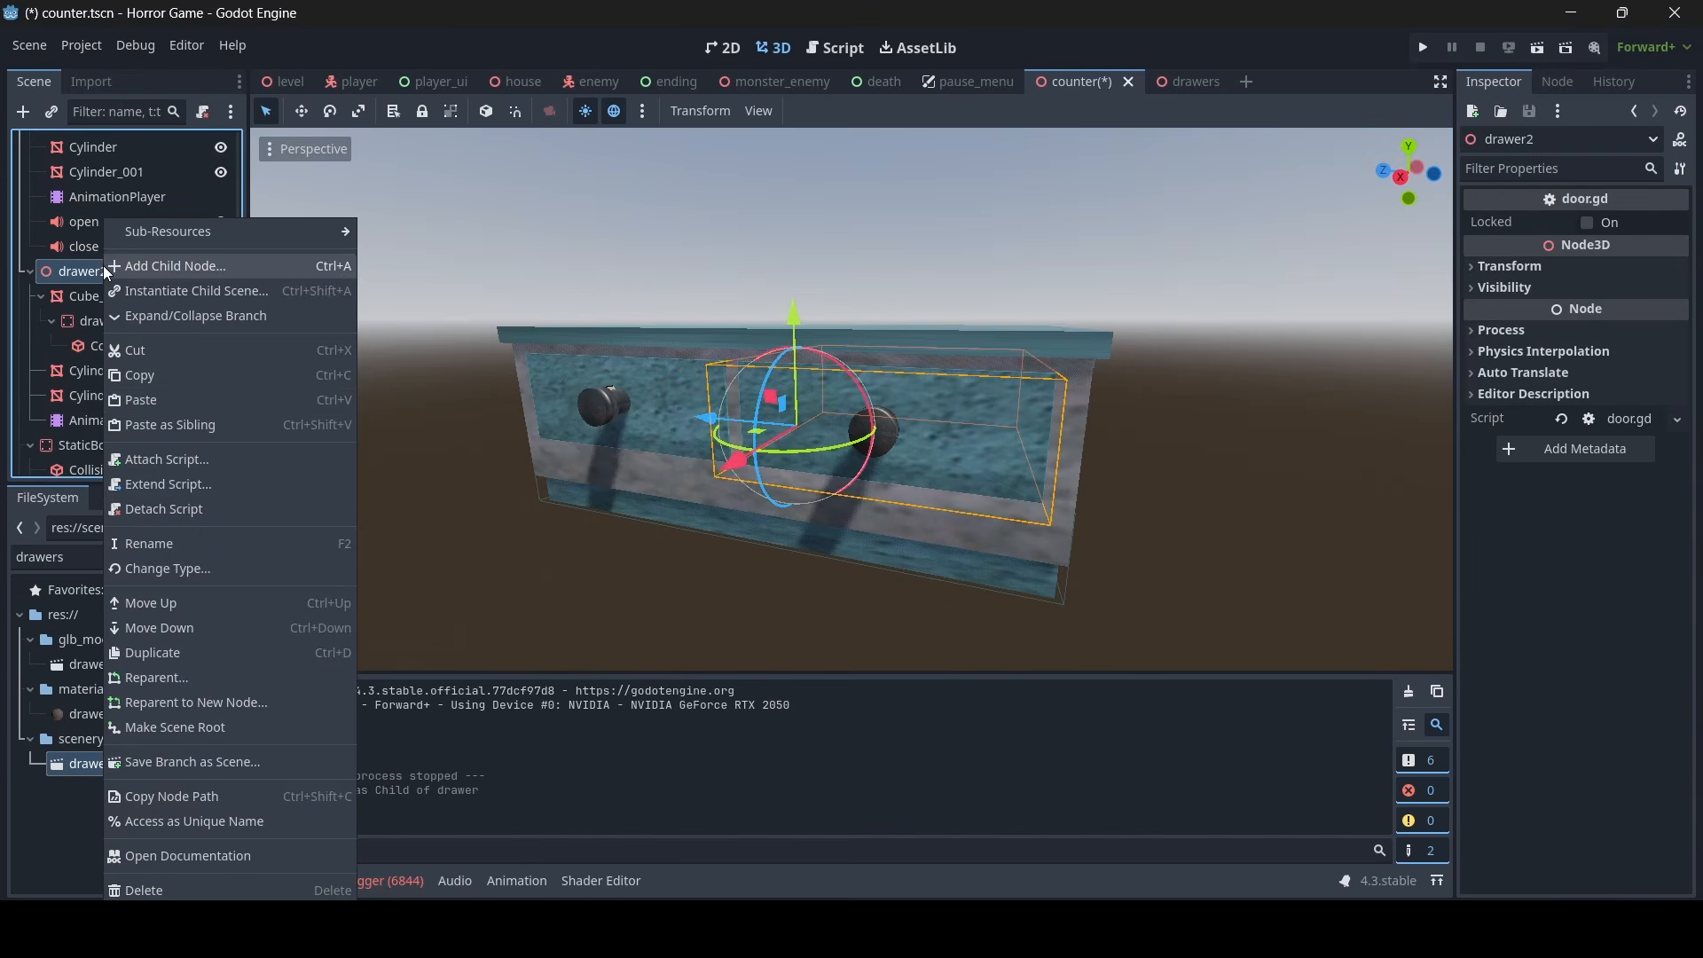
click(149, 391)
- Move drawer2's open and close audio players along the Z axis to the second drawer's knob
key(f)
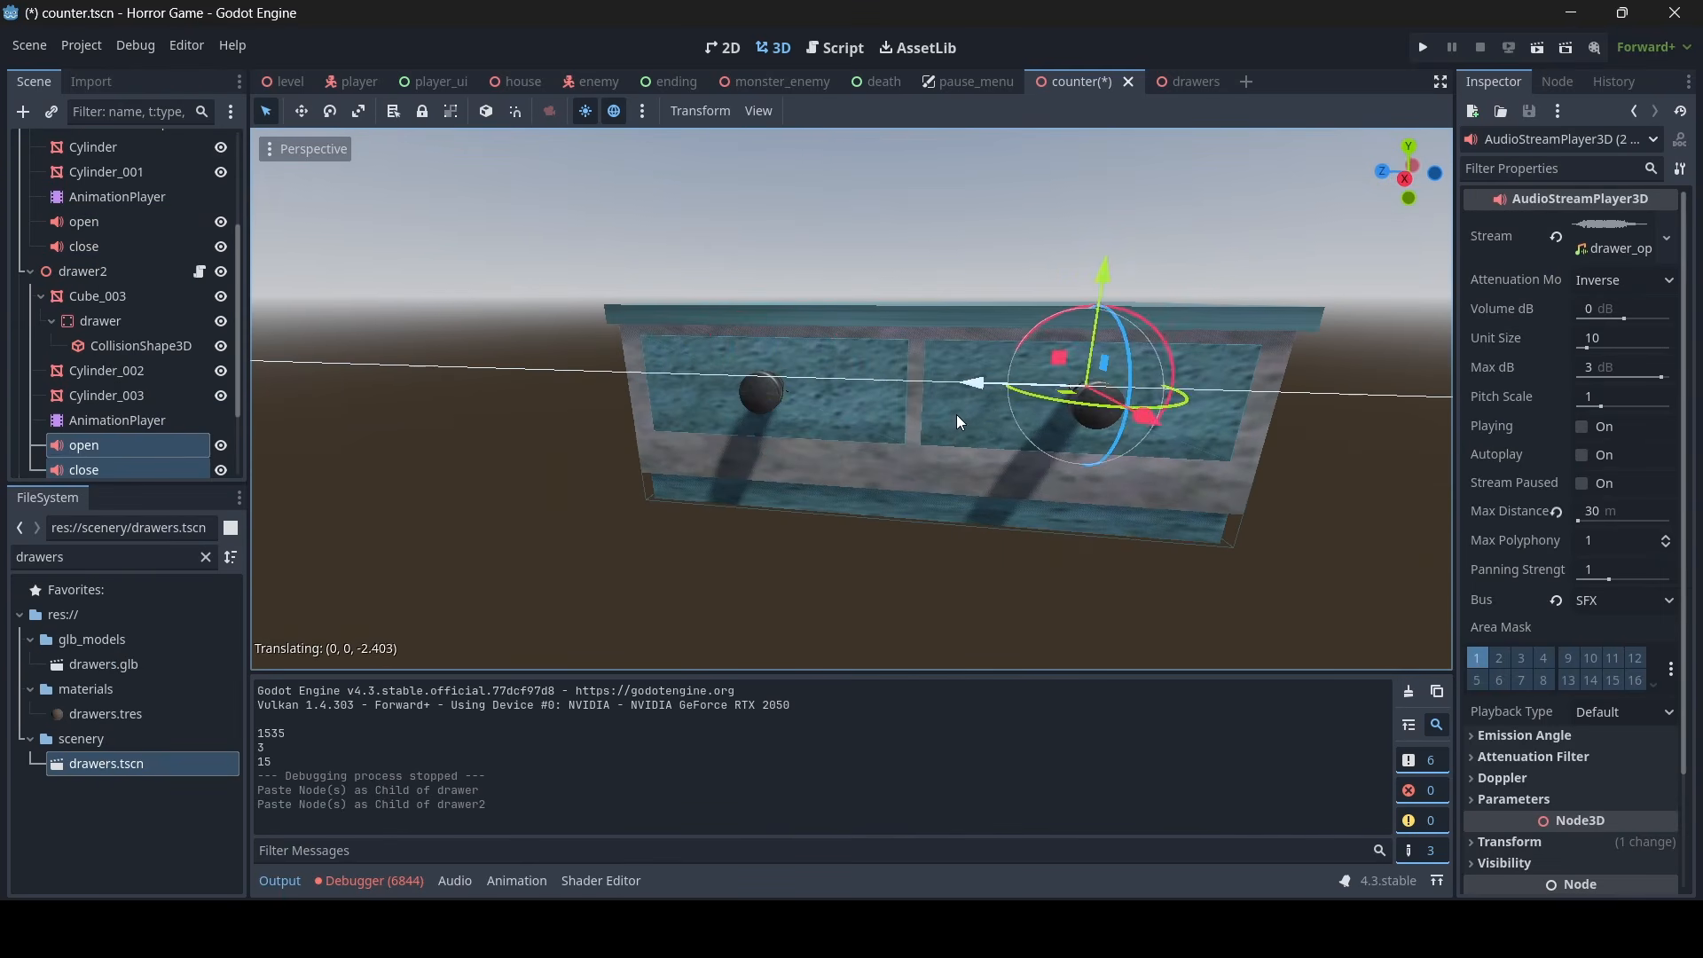
drag(956, 414, 957, 413)
right_drag(956, 413, 974, 413)
key(w)
key(d)
key(s)
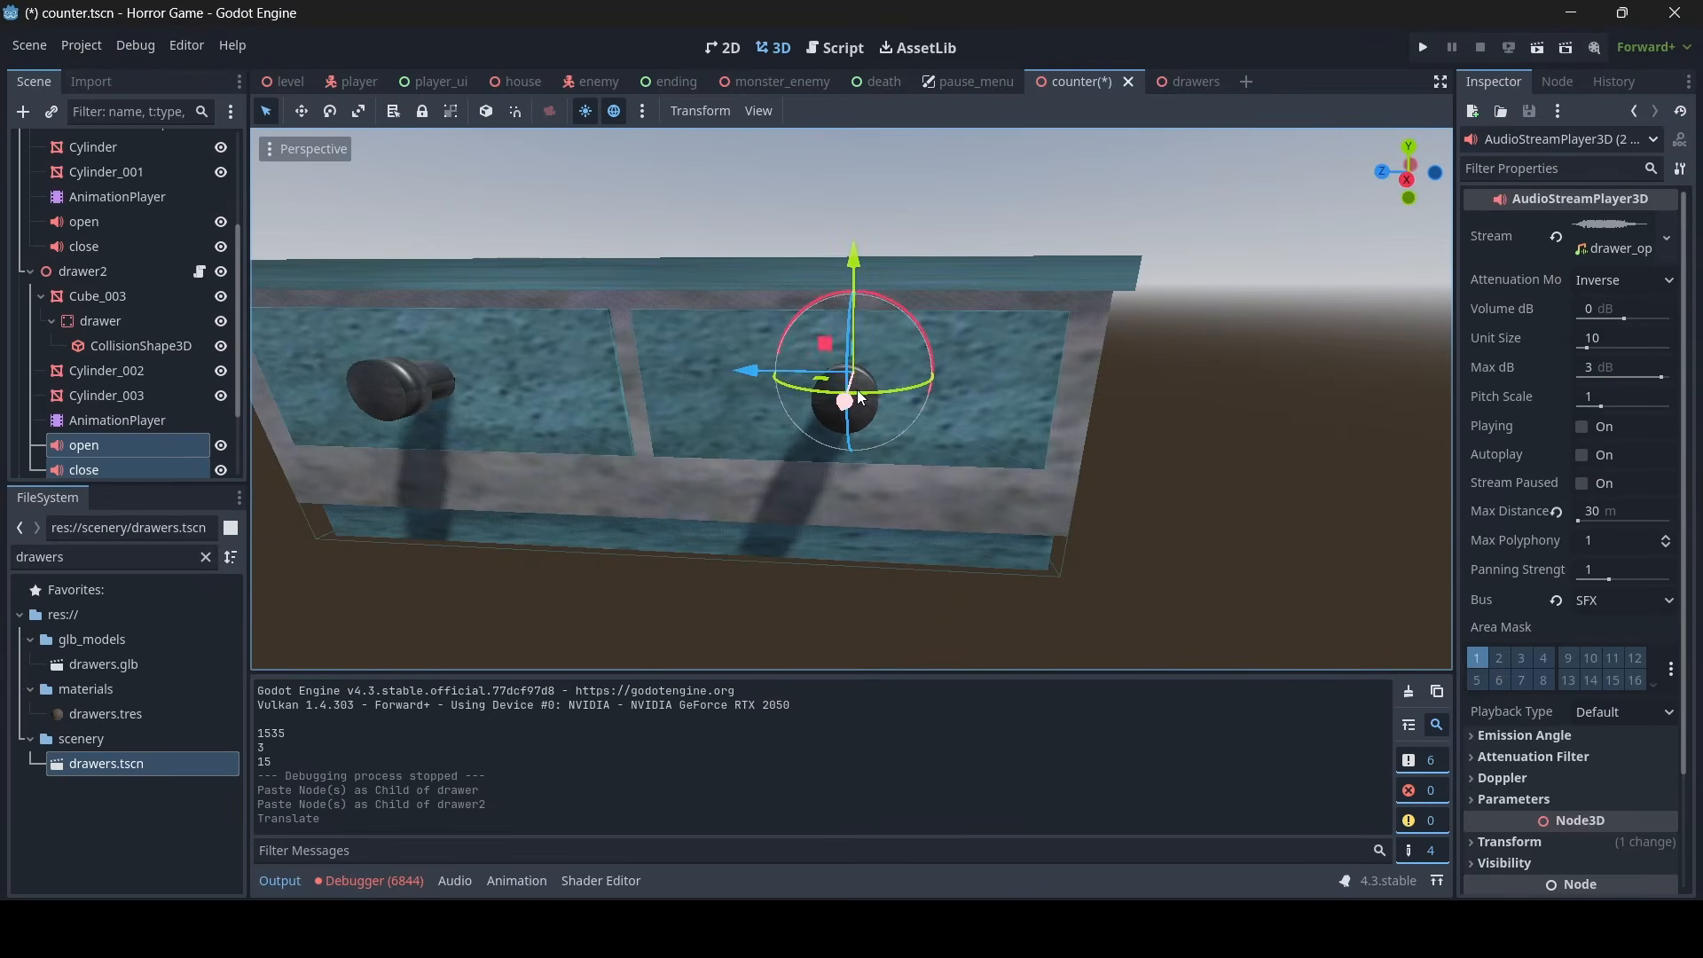
drag(758, 376, 753, 376)
key(s)
right_drag(752, 376, 754, 389)
click(1033, 411)
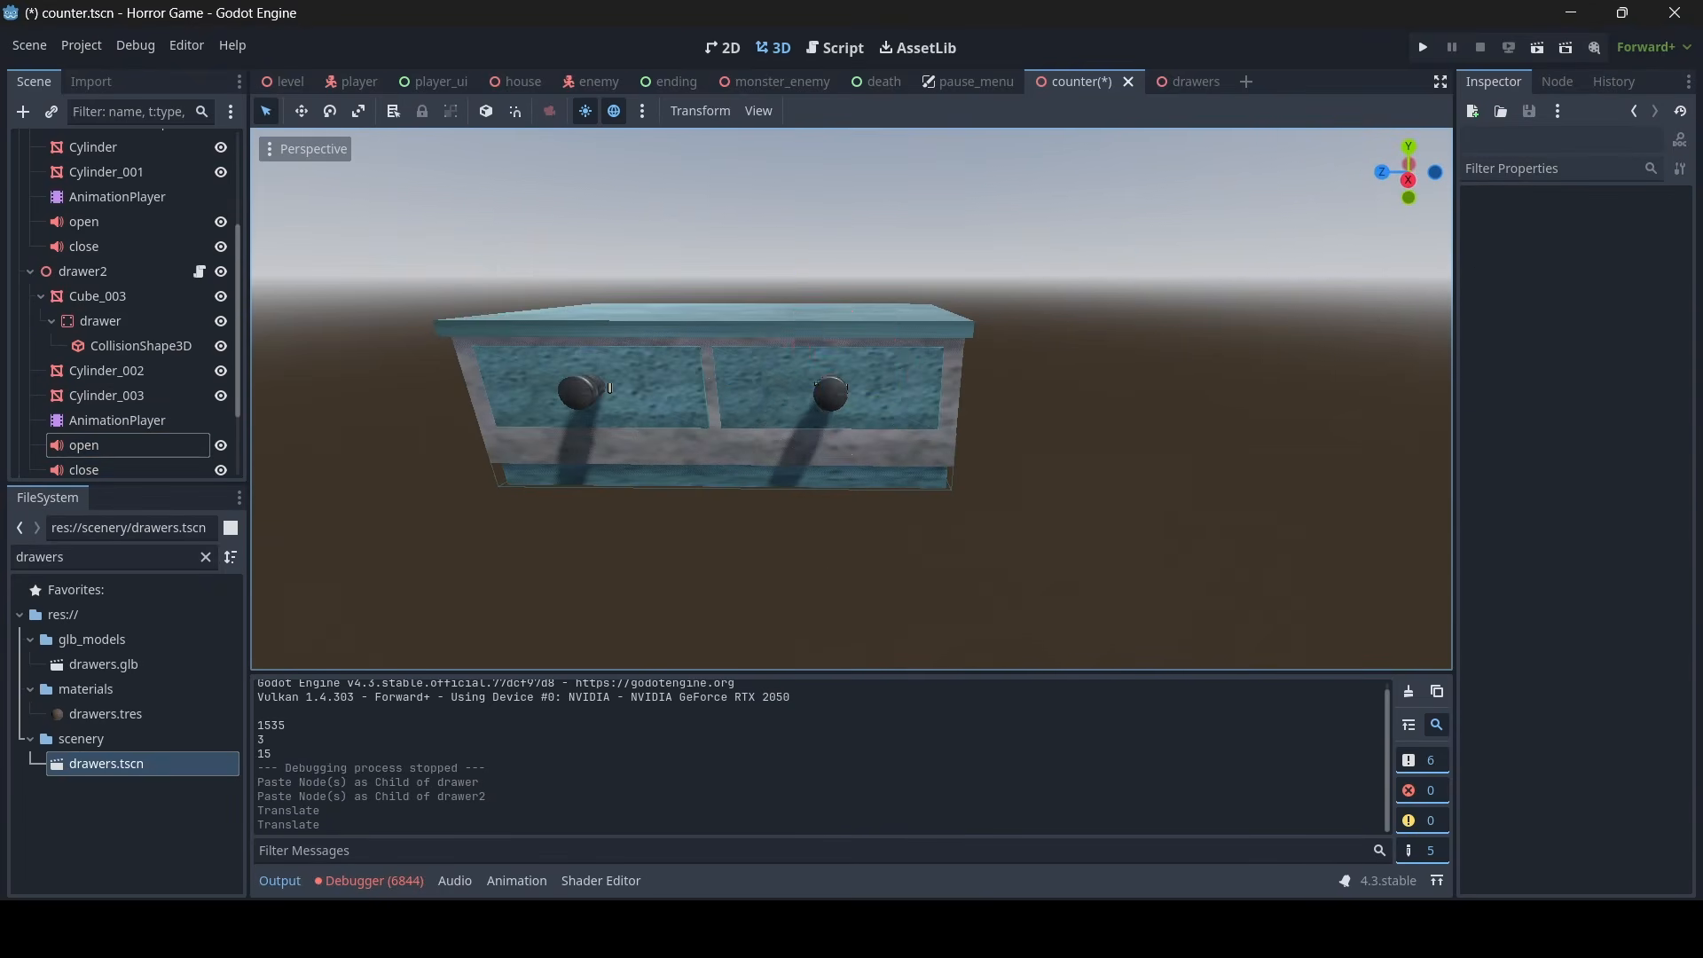
- Examine the placement of the audio players at both counter drawer knobs from several angles
key(a)
key(s)
key(d)
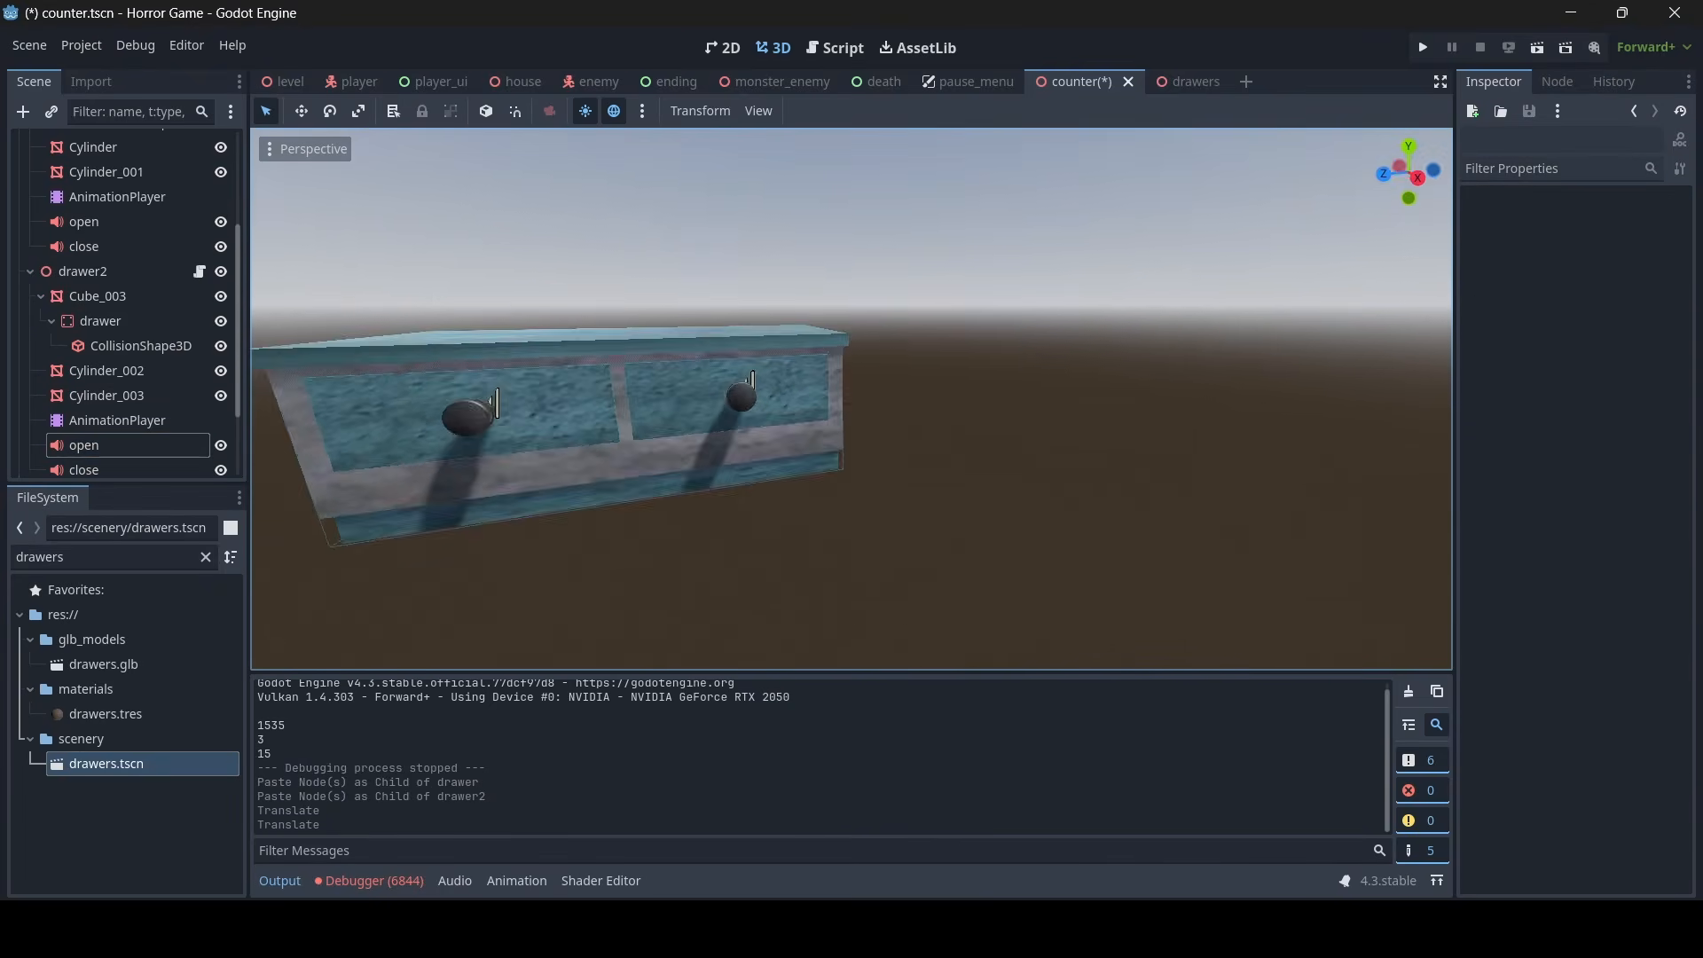
key(w)
key(s)
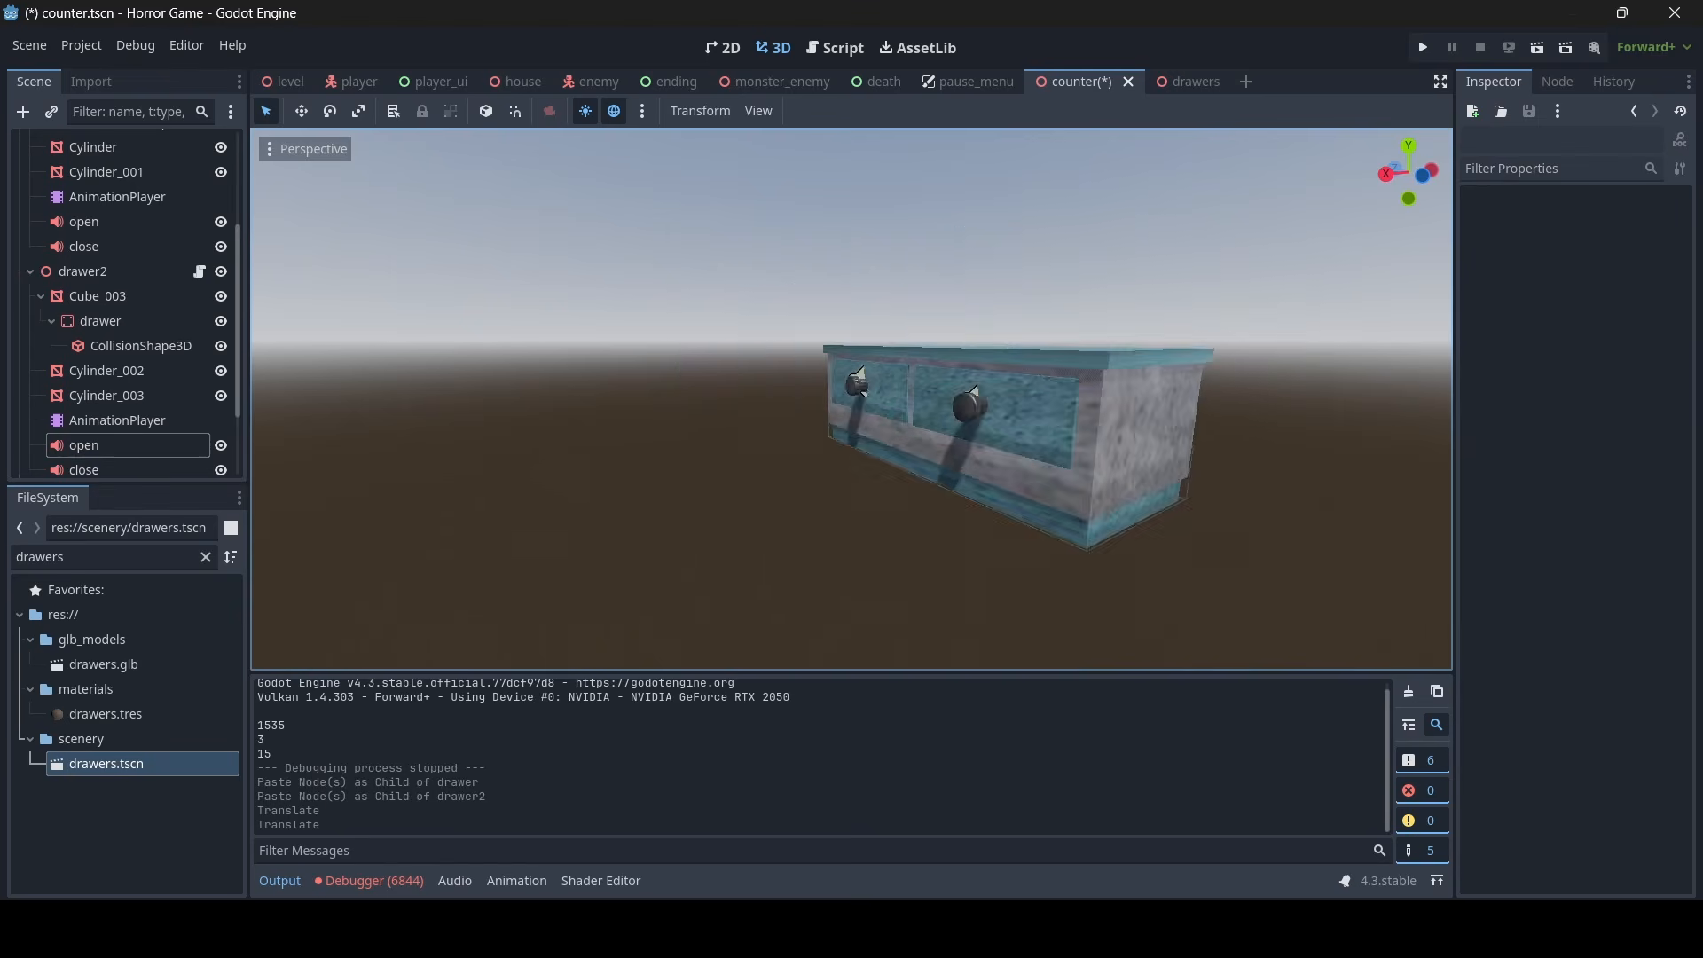
key(a)
key(a)
key(w)
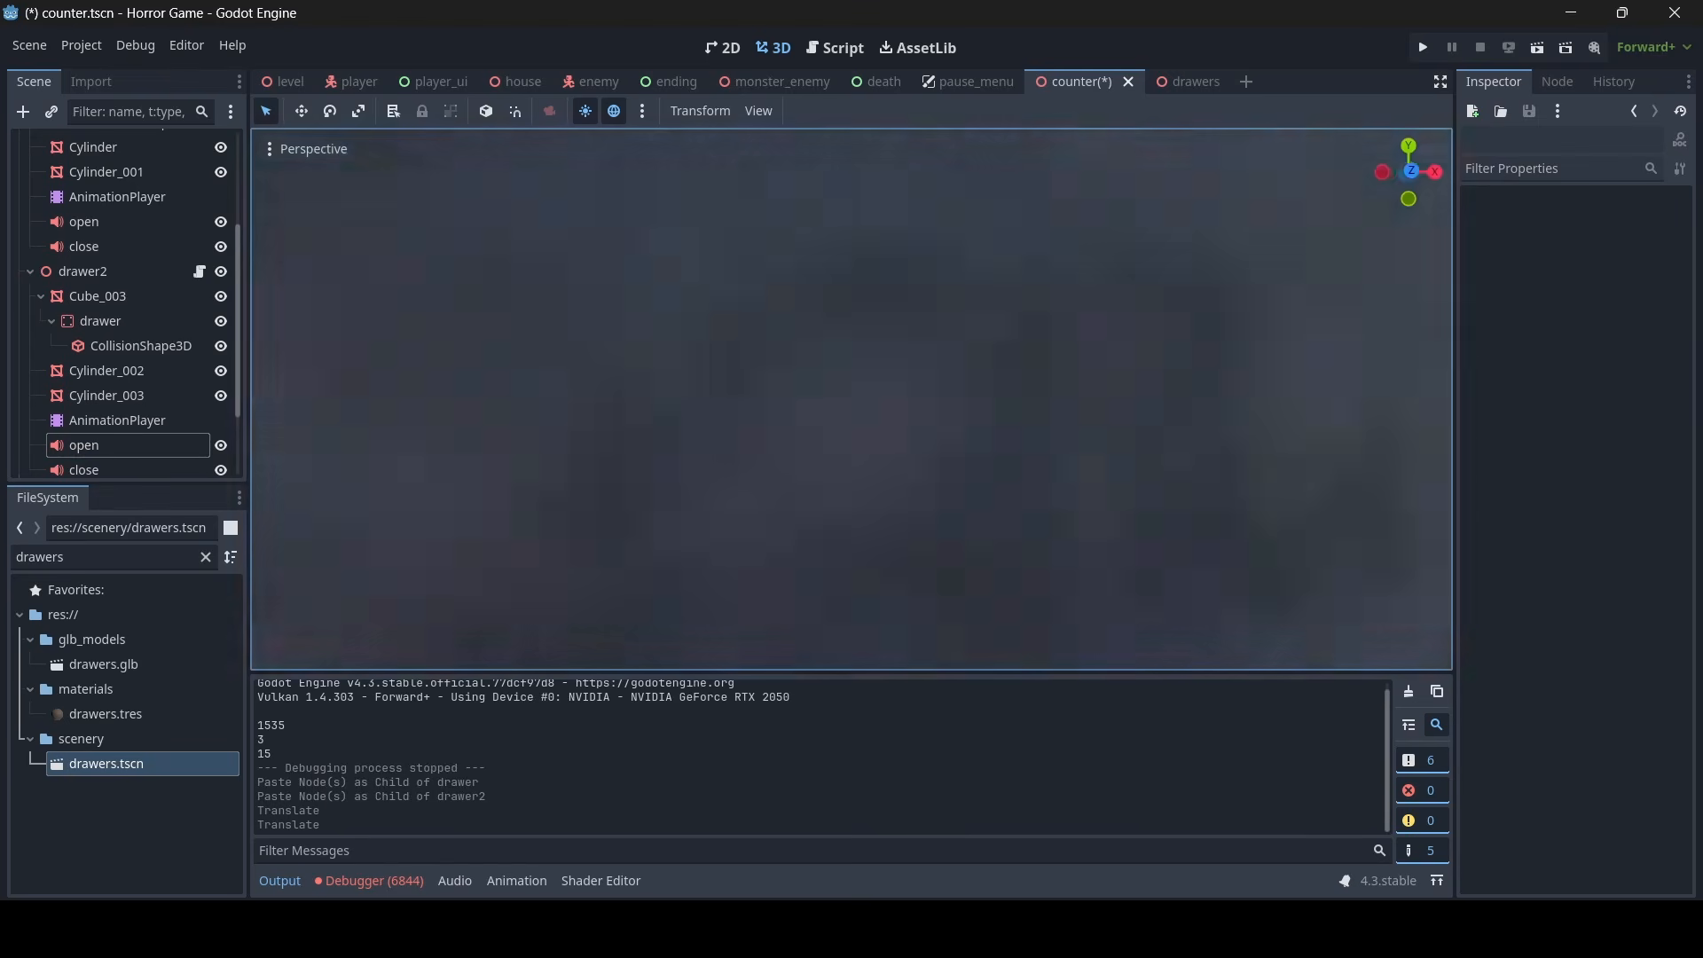
key(s)
key(a)
key(w)
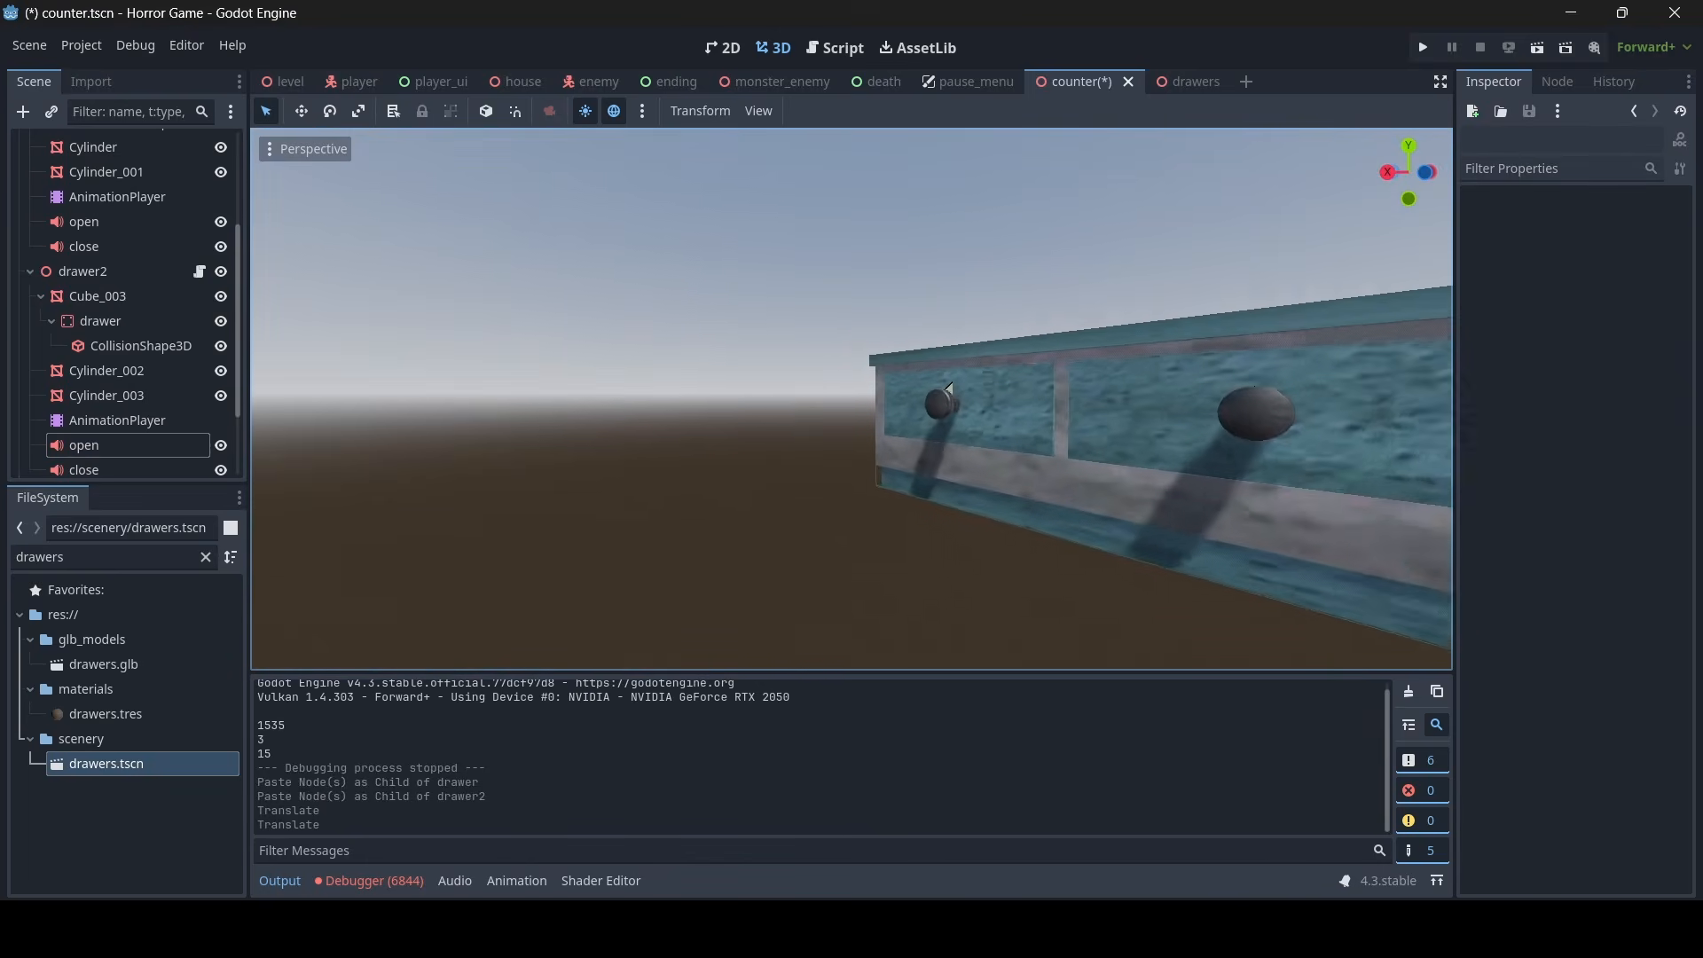